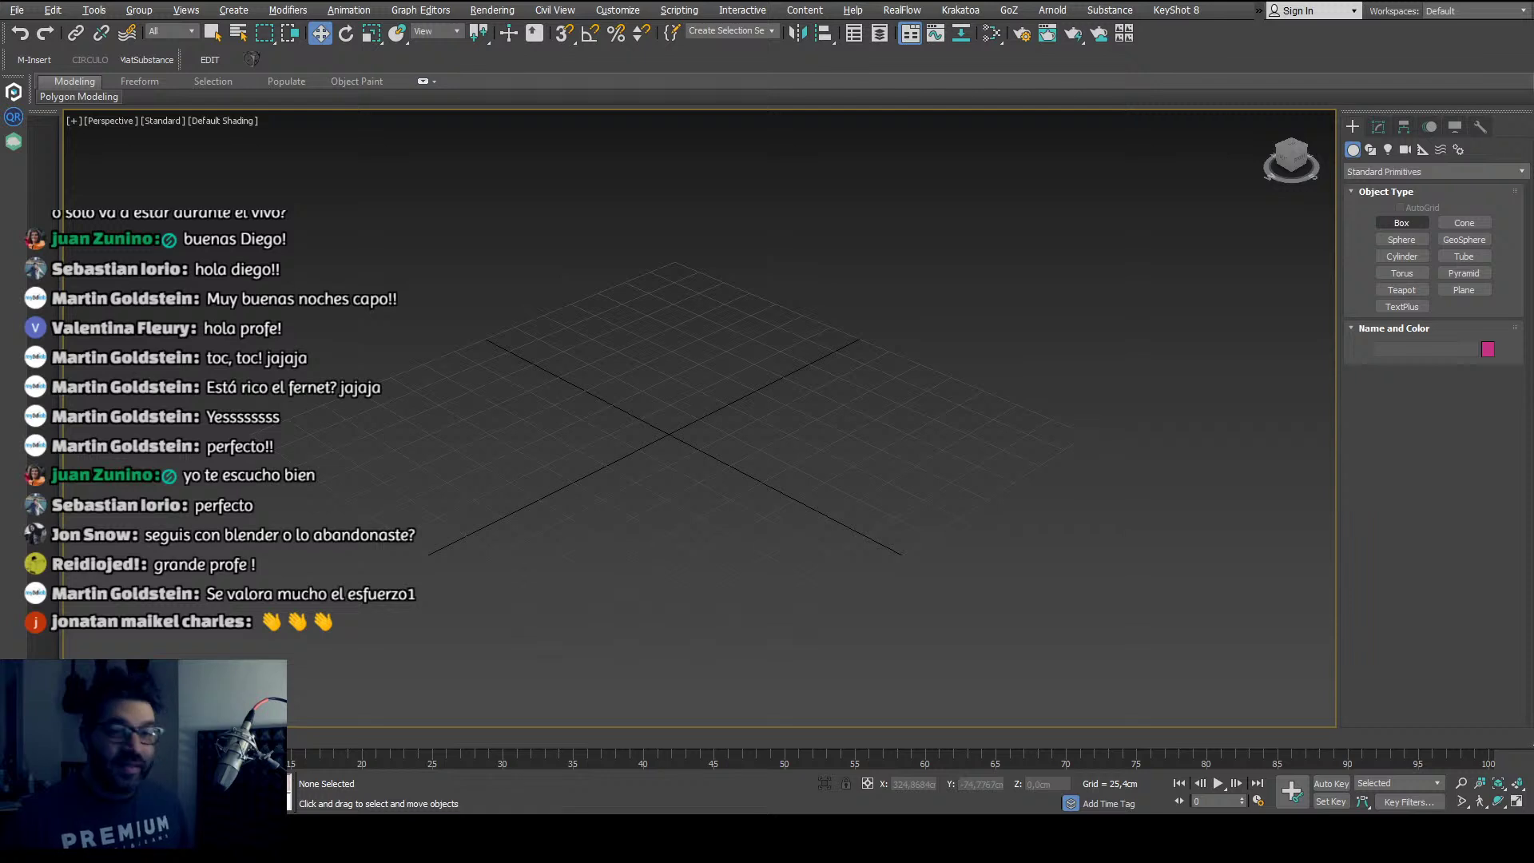
# Step: Create a low box on the grid, about 78 cm long and 200 cm wide
pyautogui.click(1401, 223)
pyautogui.moveTo(685, 364); pyautogui.dragTo(524, 538)
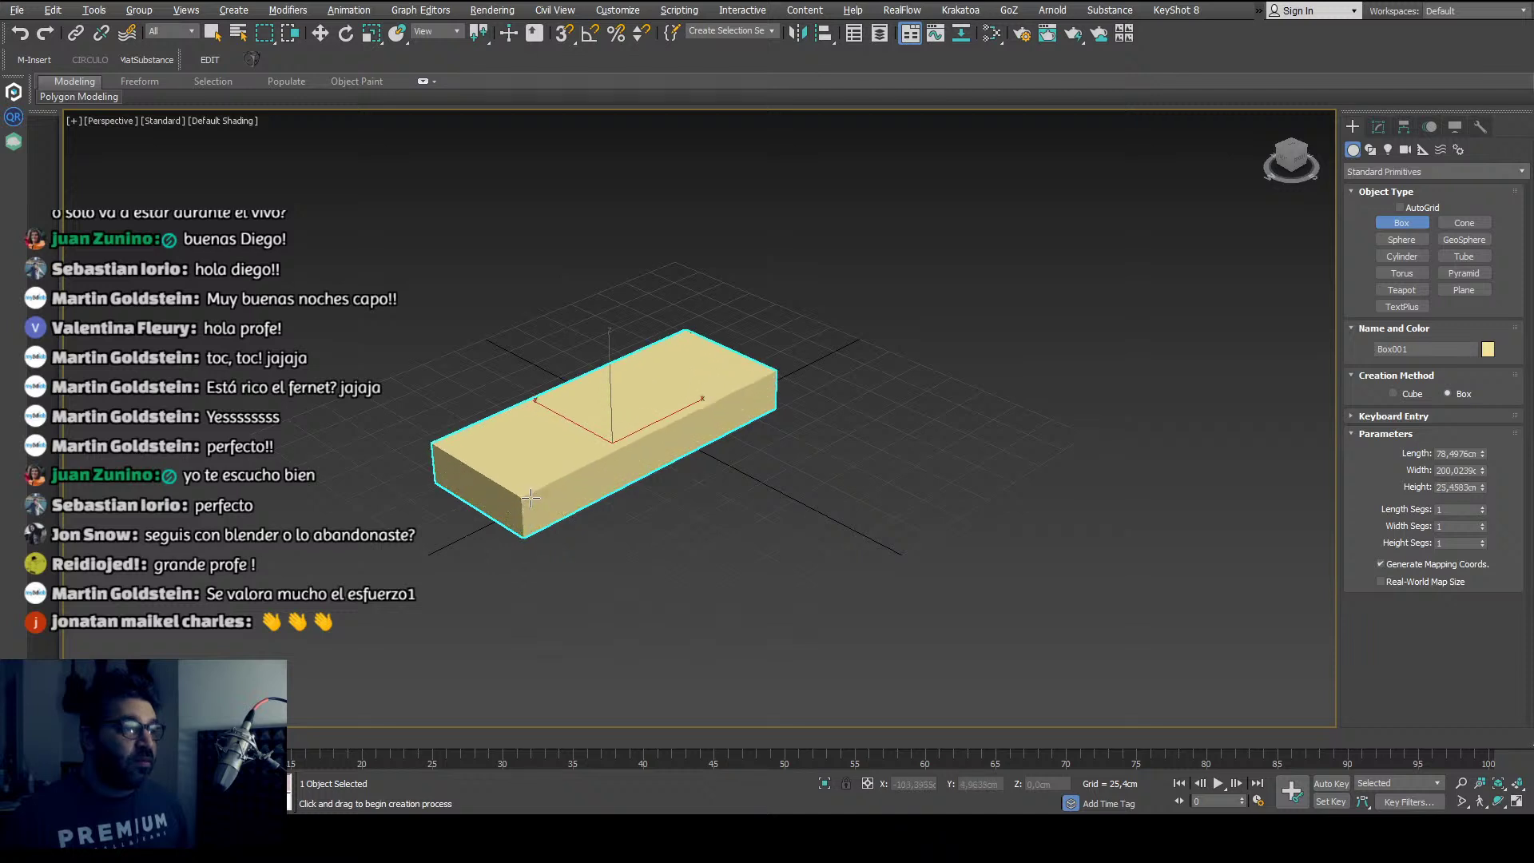
pyautogui.click(528, 513)
pyautogui.keyDown('alt'); pyautogui.moveTo(605, 553); pyautogui.dragTo(677, 449, button='middle'); pyautogui.keyUp('alt')
# Step: Scale the box down to about 88% along Y and about 89% along Z
pyautogui.scroll(2, 629, 454)
pyautogui.press('w')
pyautogui.press('e')
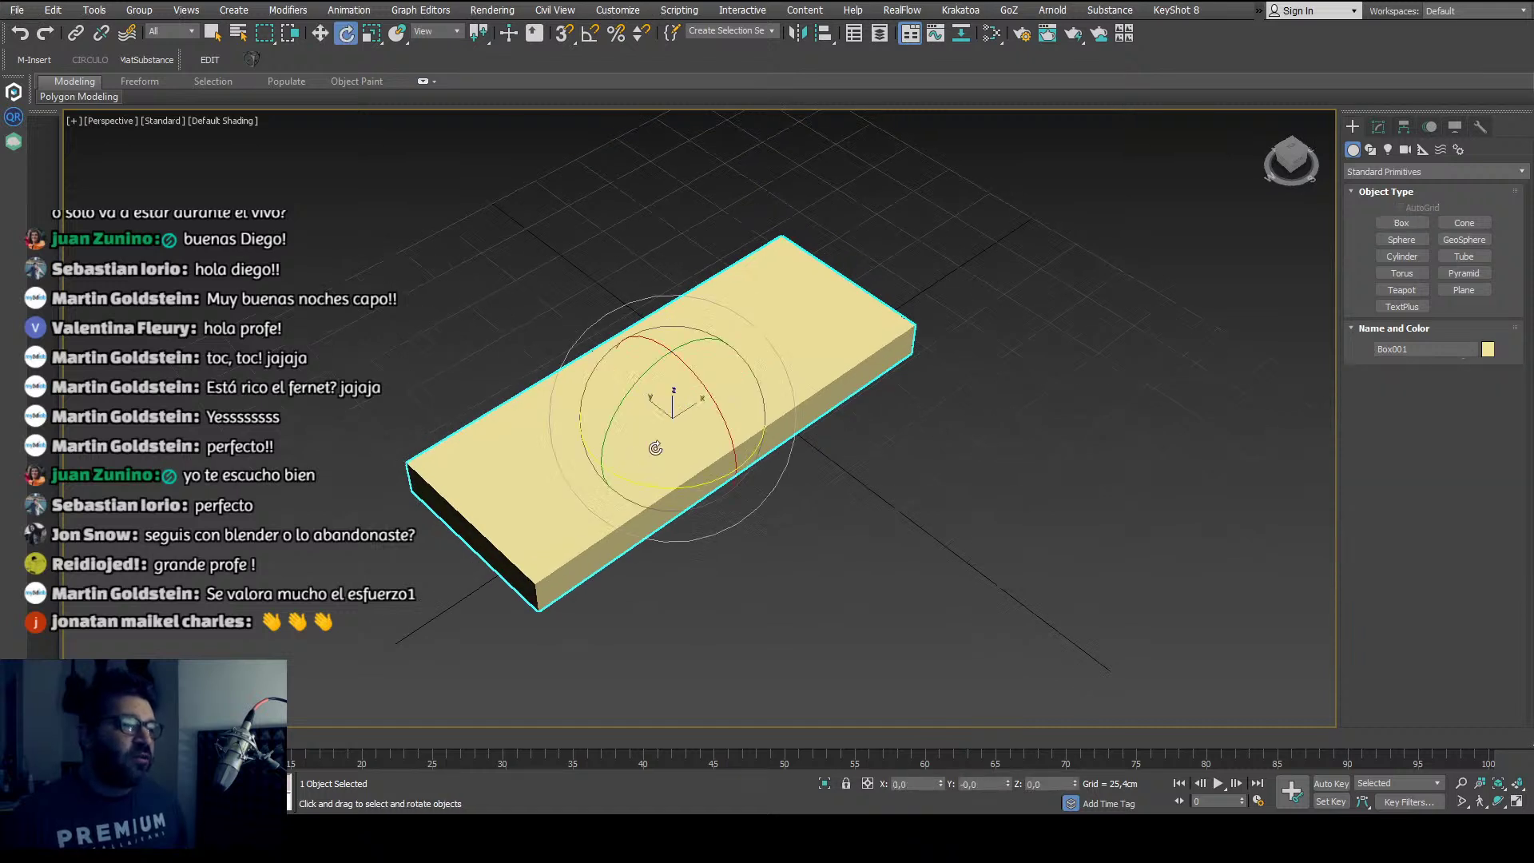
pyautogui.press('r')
pyautogui.moveTo(703, 444); pyautogui.dragTo(723, 478)
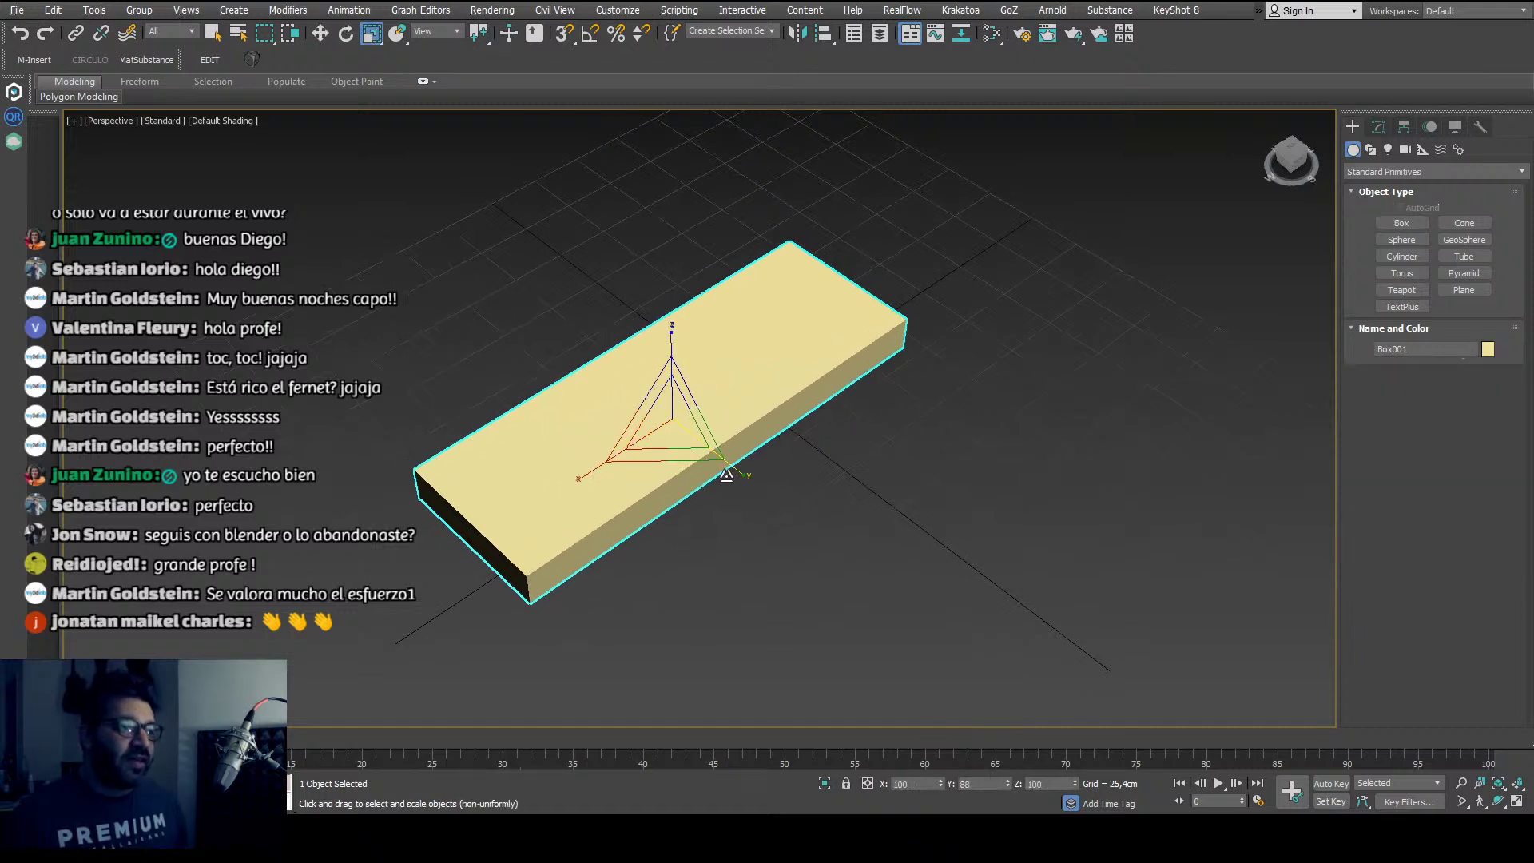
pyautogui.keyDown('alt'); pyautogui.moveTo(667, 554); pyautogui.dragTo(683, 511, button='middle'); pyautogui.keyUp('alt')
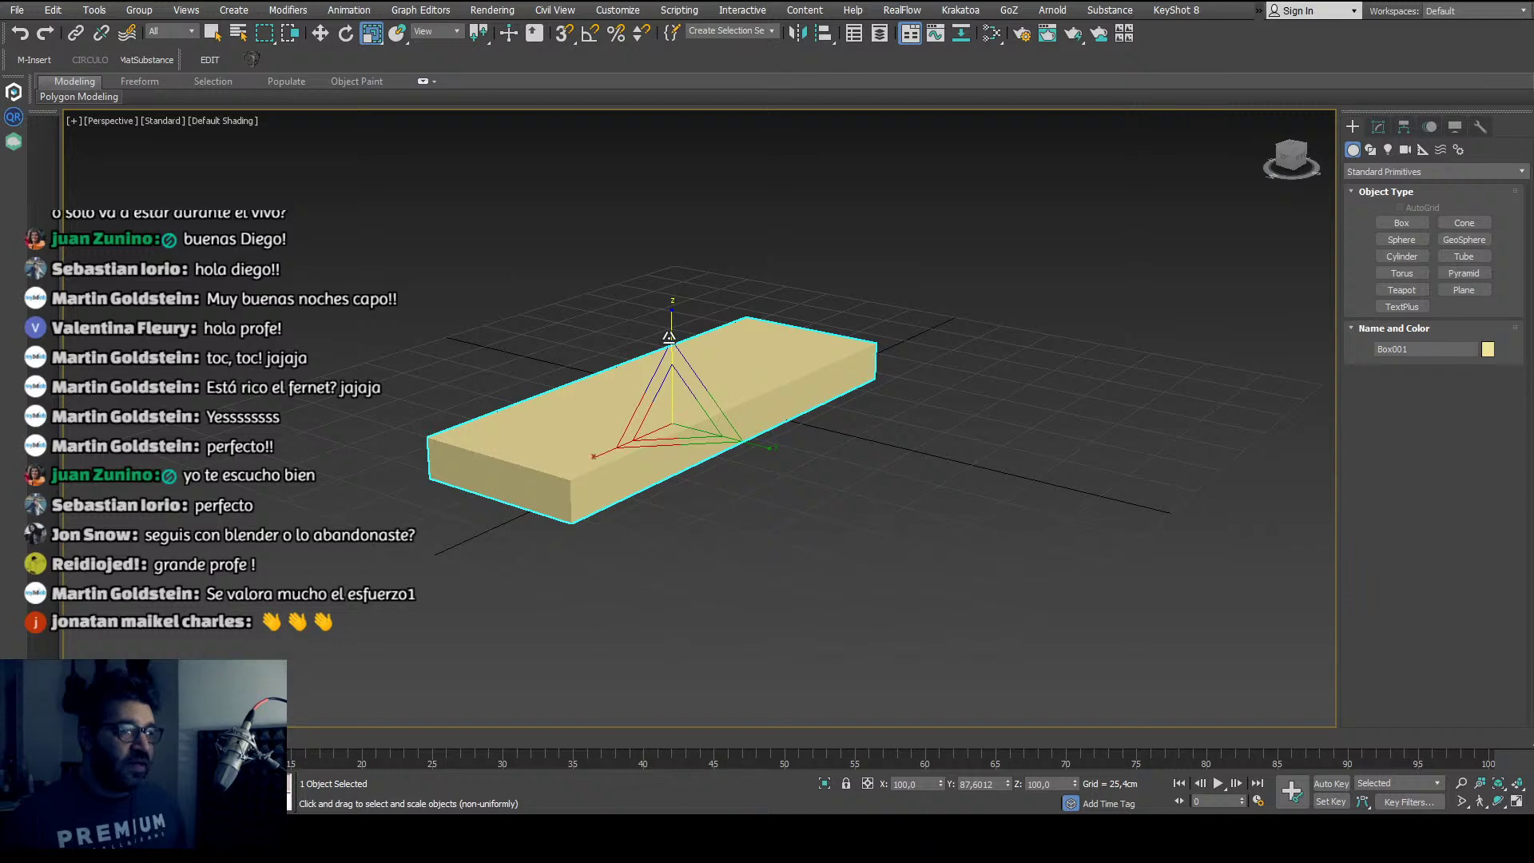
pyautogui.moveTo(672, 326); pyautogui.dragTo(672, 342)
pyautogui.keyDown('alt'); pyautogui.moveTo(669, 411); pyautogui.dragTo(618, 509, button='middle'); pyautogui.keyUp('alt')
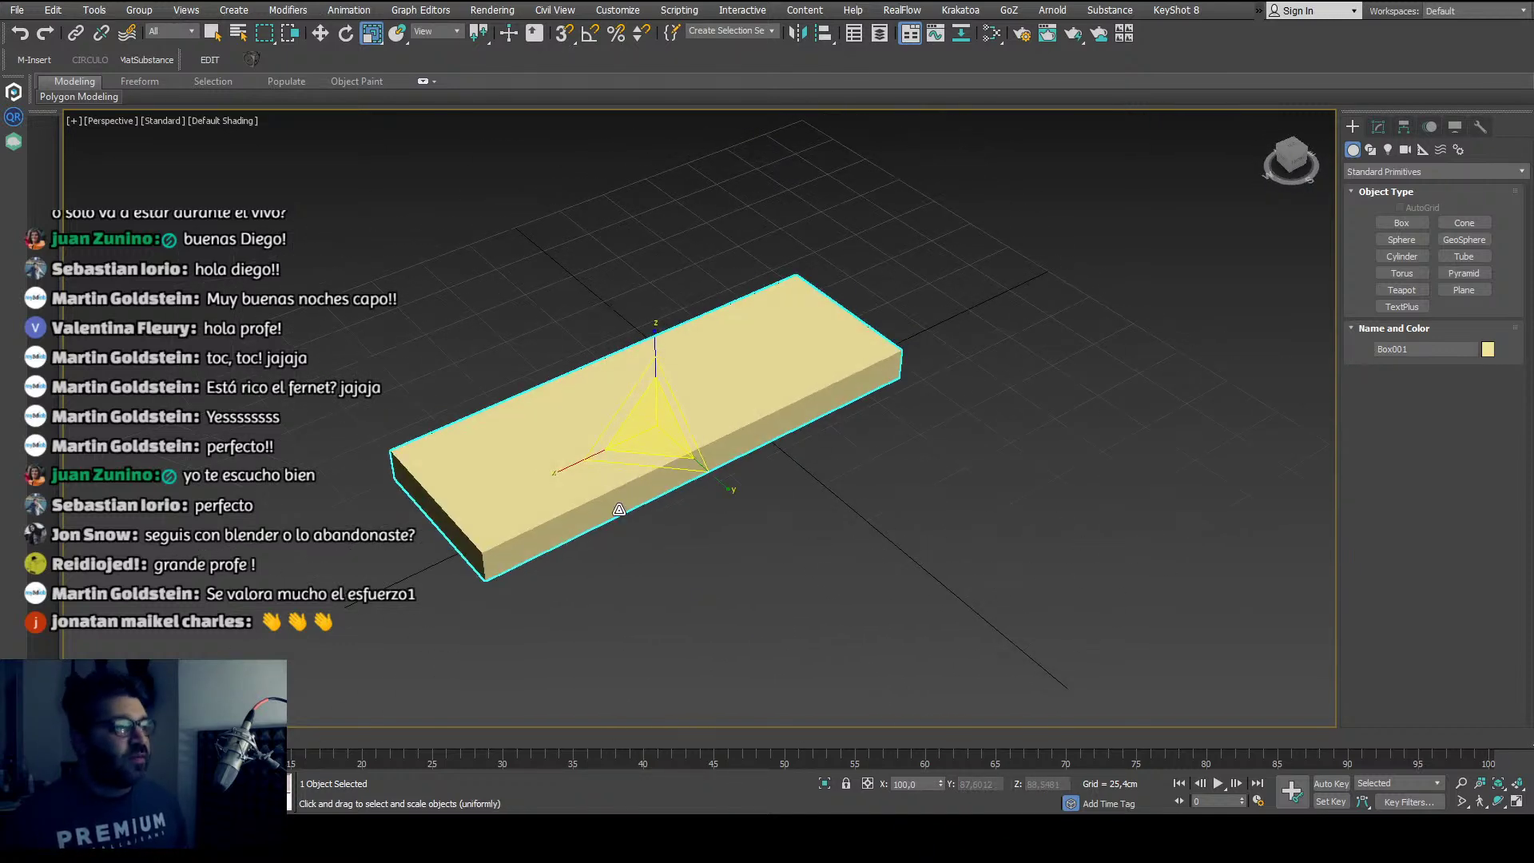
# Step: Shrink the box further to about 84% along X and about 67% along Y
pyautogui.press('r')
pyautogui.moveTo(722, 483)
pyautogui.mouseDown()
pyautogui.moveTo(703, 473)
pyautogui.moveTo(711, 485)
pyautogui.mouseUp()
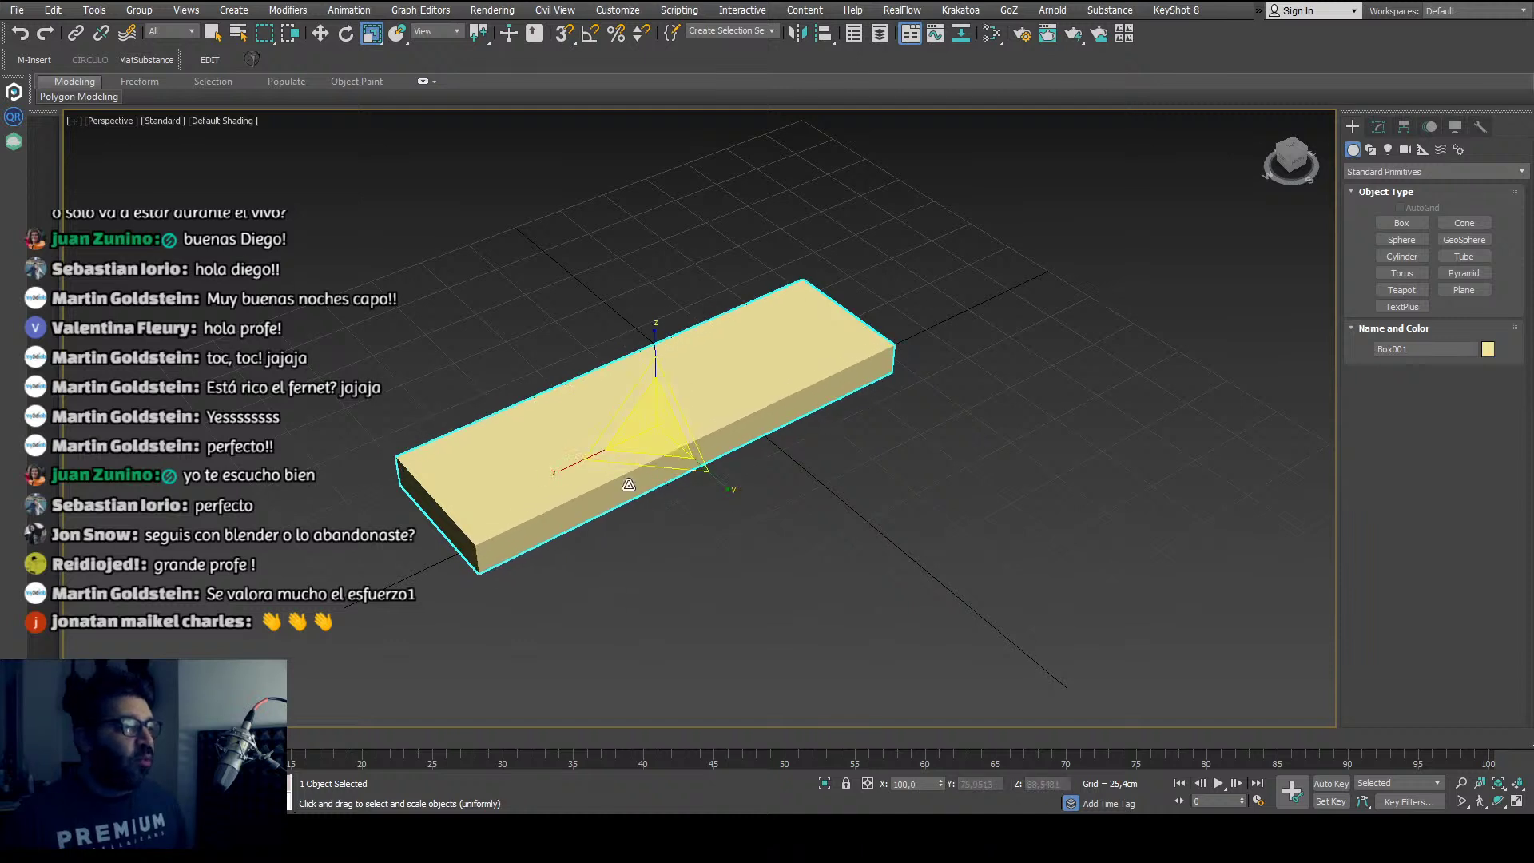
pyautogui.moveTo(552, 470); pyautogui.dragTo(570, 470)
pyautogui.keyDown('alt'); pyautogui.moveTo(577, 480); pyautogui.dragTo(568, 504, button='middle'); pyautogui.keyUp('alt')
pyautogui.moveTo(727, 493); pyautogui.dragTo(702, 504)
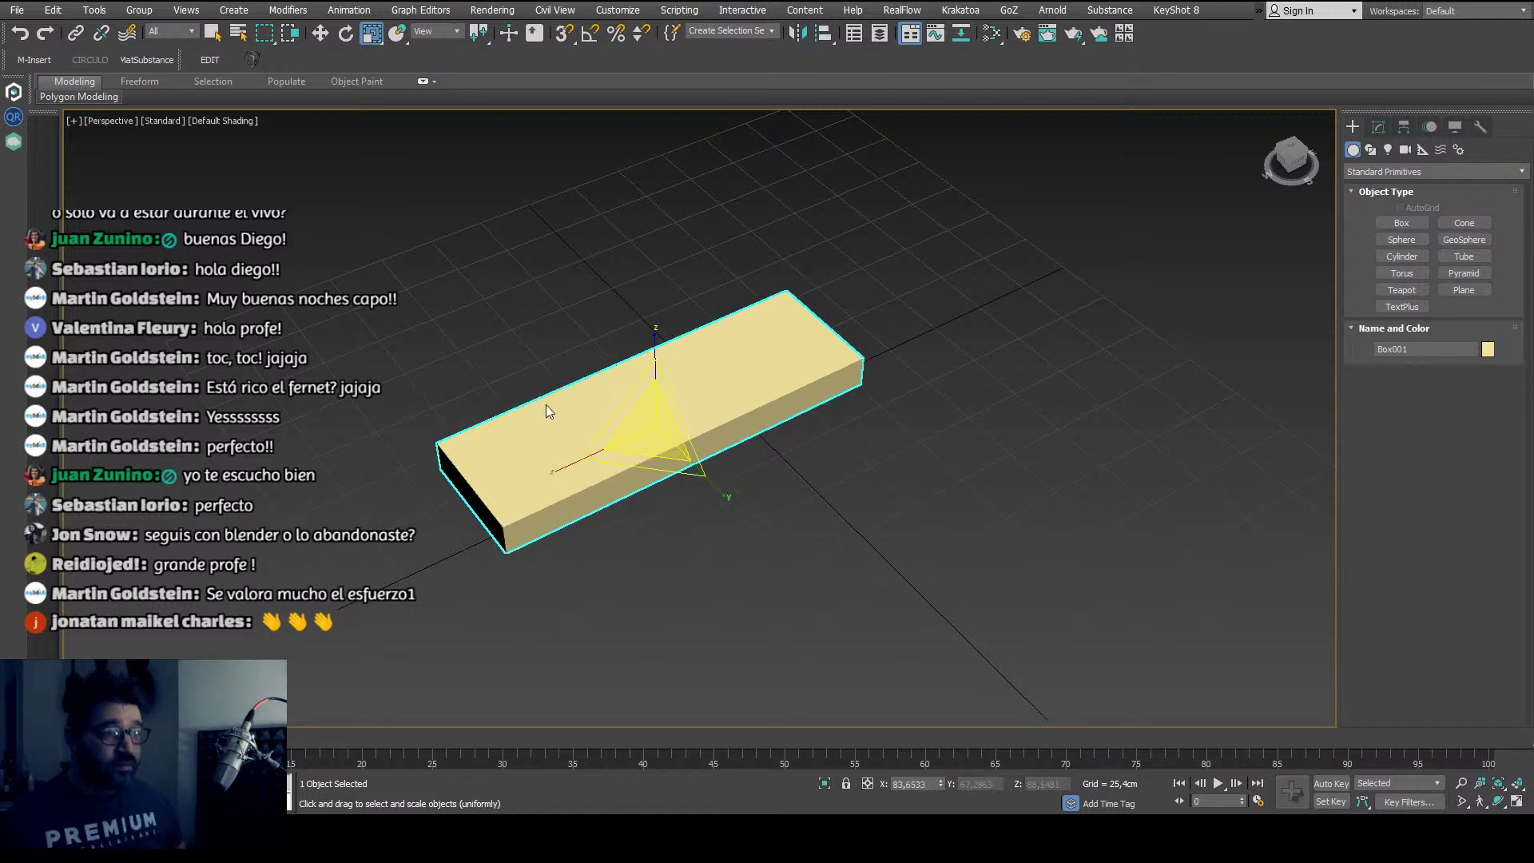
# Step: Convert the box to an Editable Poly and flatten it to about 76% along Z
pyautogui.hotkey('ctrl', 'e')
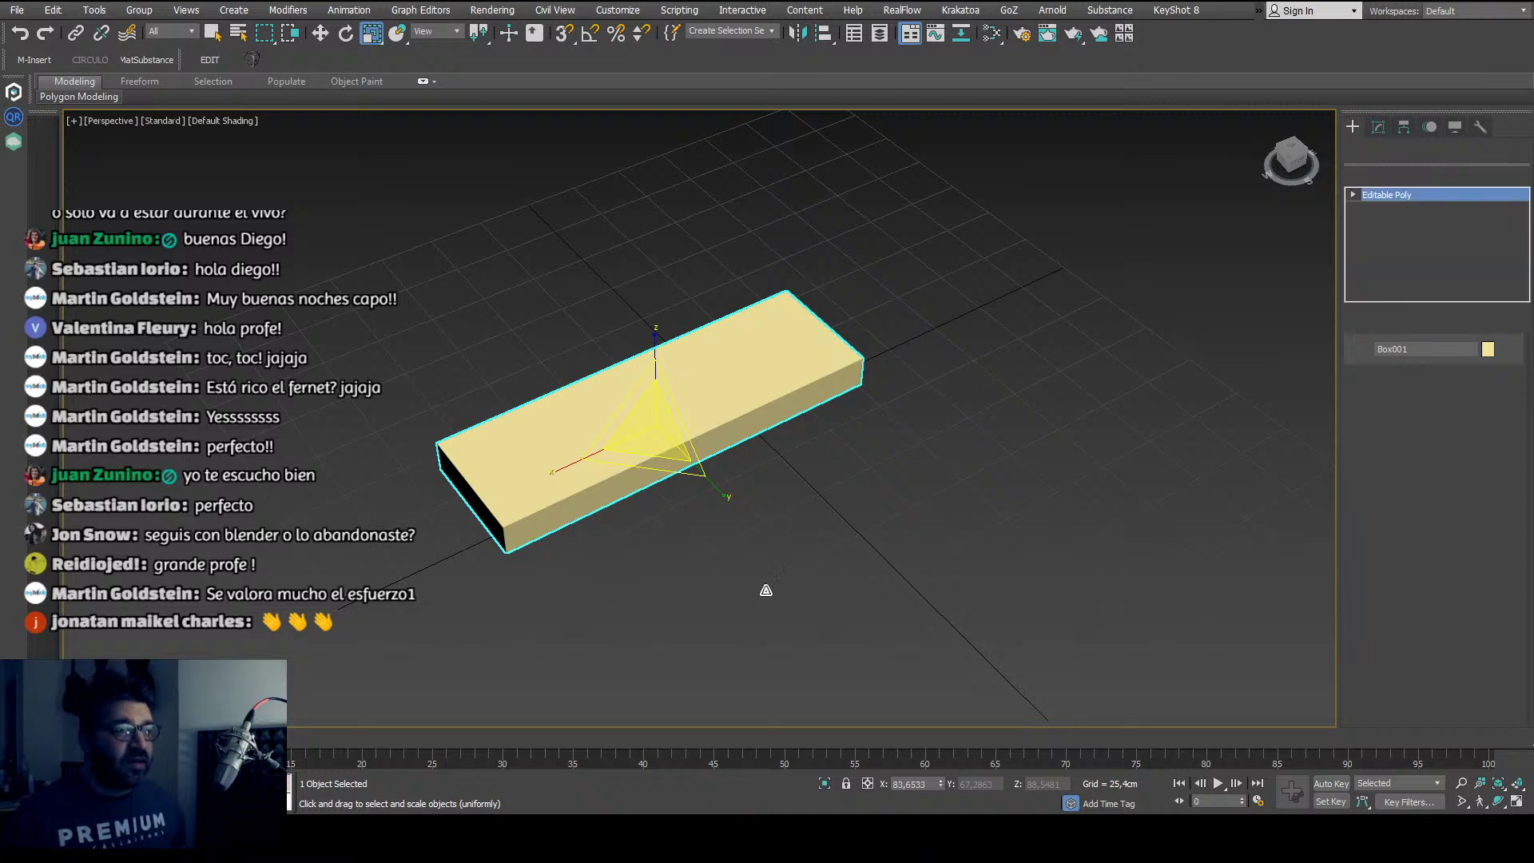
pyautogui.moveTo(759, 589)
pyautogui.keyDown('alt'); pyautogui.mouseDown(button='middle')
pyautogui.moveTo(722, 577)
pyautogui.moveTo(755, 569)
pyautogui.mouseUp(button='middle'); pyautogui.keyUp('alt')
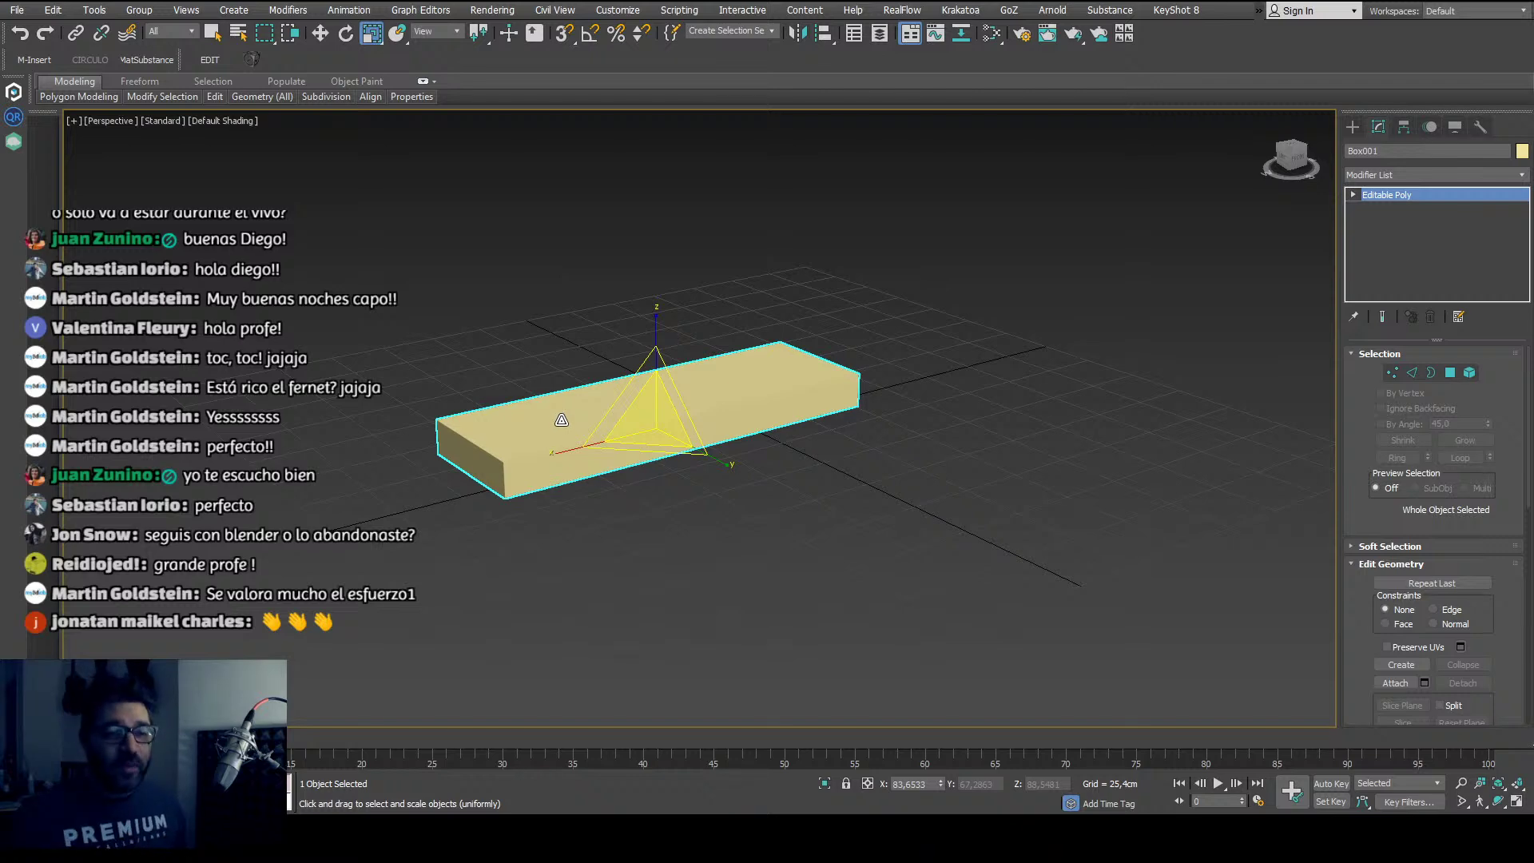
pyautogui.keyDown('alt'); pyautogui.moveTo(620, 457); pyautogui.dragTo(612, 417, button='middle'); pyautogui.keyUp('alt')
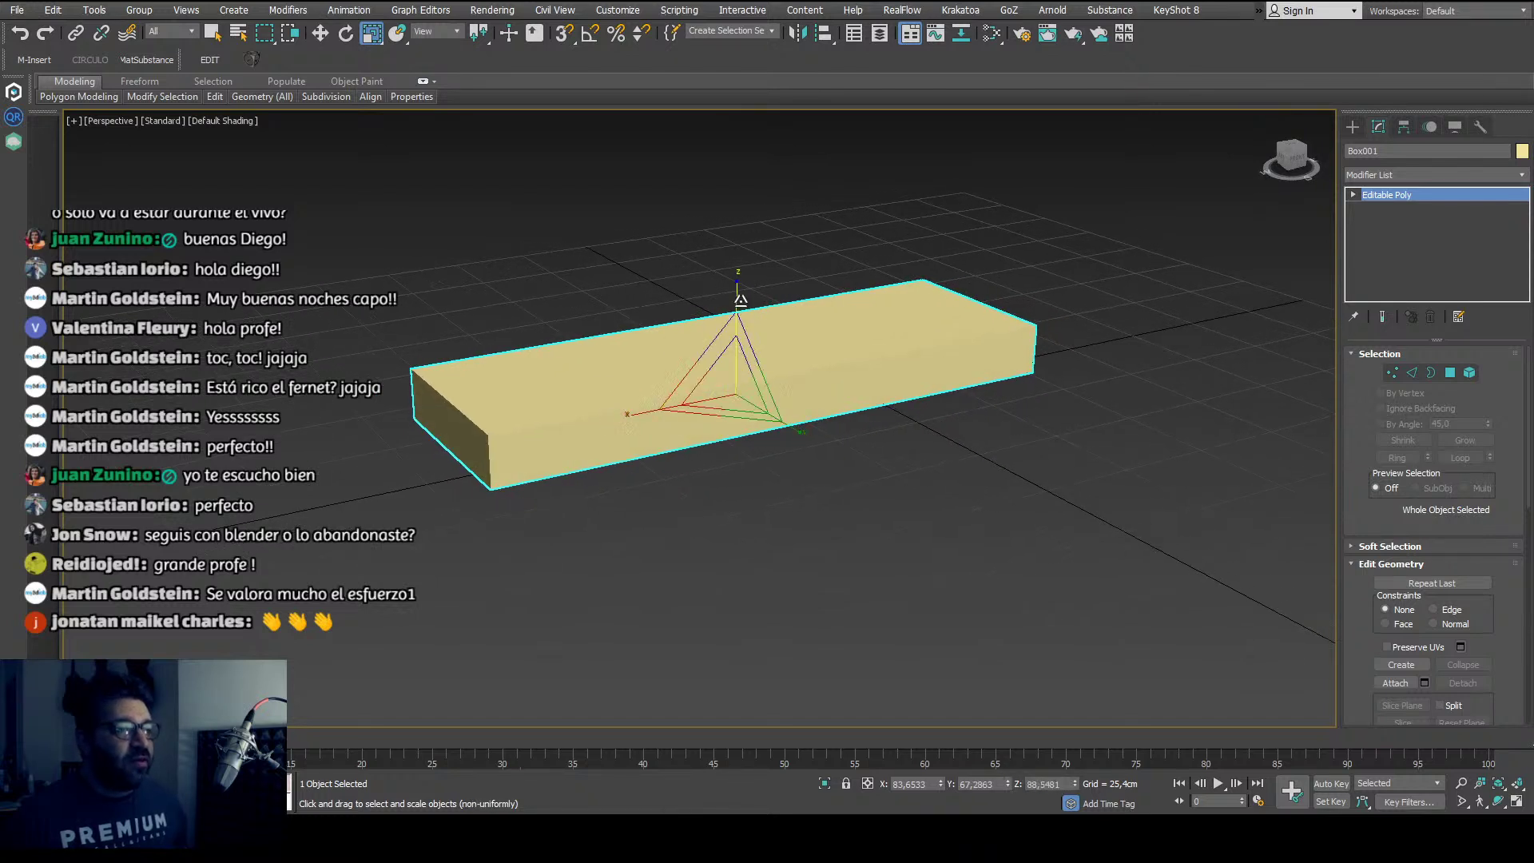
pyautogui.moveTo(740, 300); pyautogui.dragTo(739, 311)
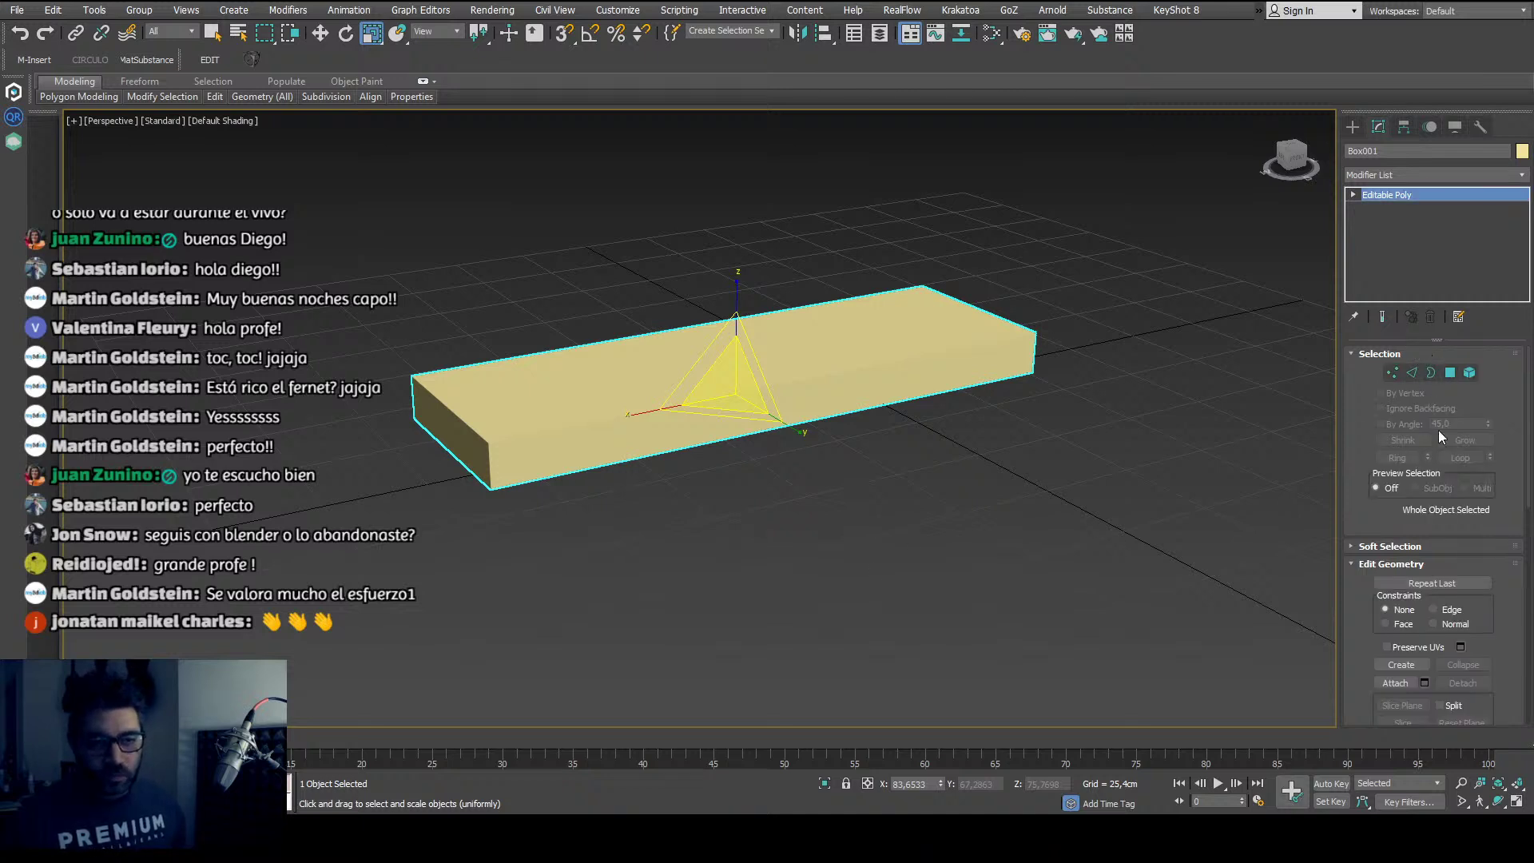
# Step: Select the box's four lengthwise edges at Edge level, with edged faces displayed
pyautogui.moveTo(752, 506)
pyautogui.keyDown('alt'); pyautogui.mouseDown(button='middle')
pyautogui.moveTo(732, 502)
pyautogui.moveTo(759, 526)
pyautogui.moveTo(740, 516)
pyautogui.mouseUp(button='middle'); pyautogui.keyUp('alt')
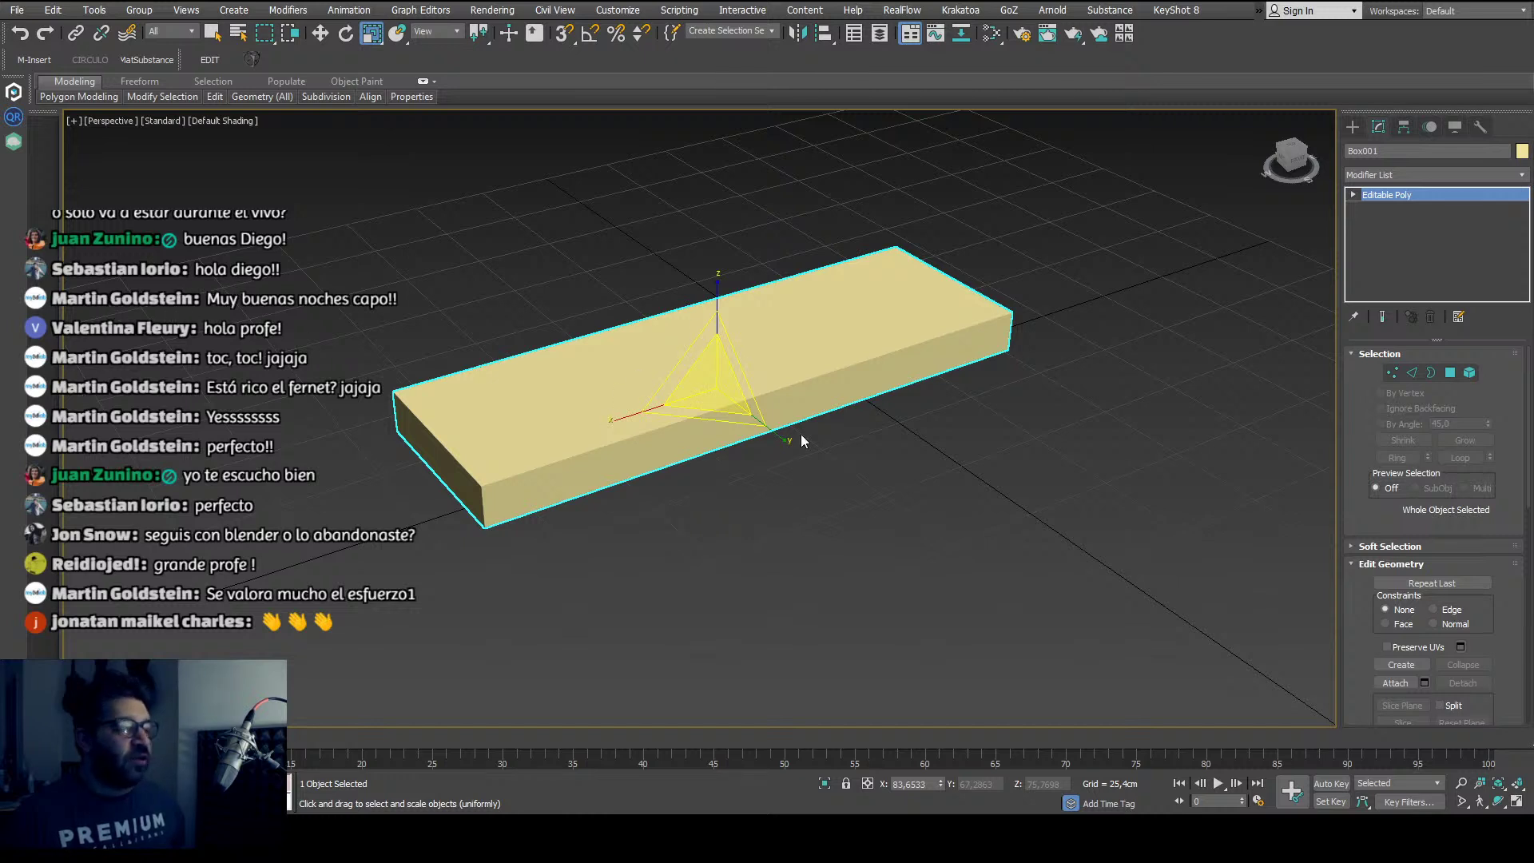
pyautogui.keyDown('alt'); pyautogui.moveTo(802, 435); pyautogui.dragTo(762, 454, button='middle'); pyautogui.keyUp('alt')
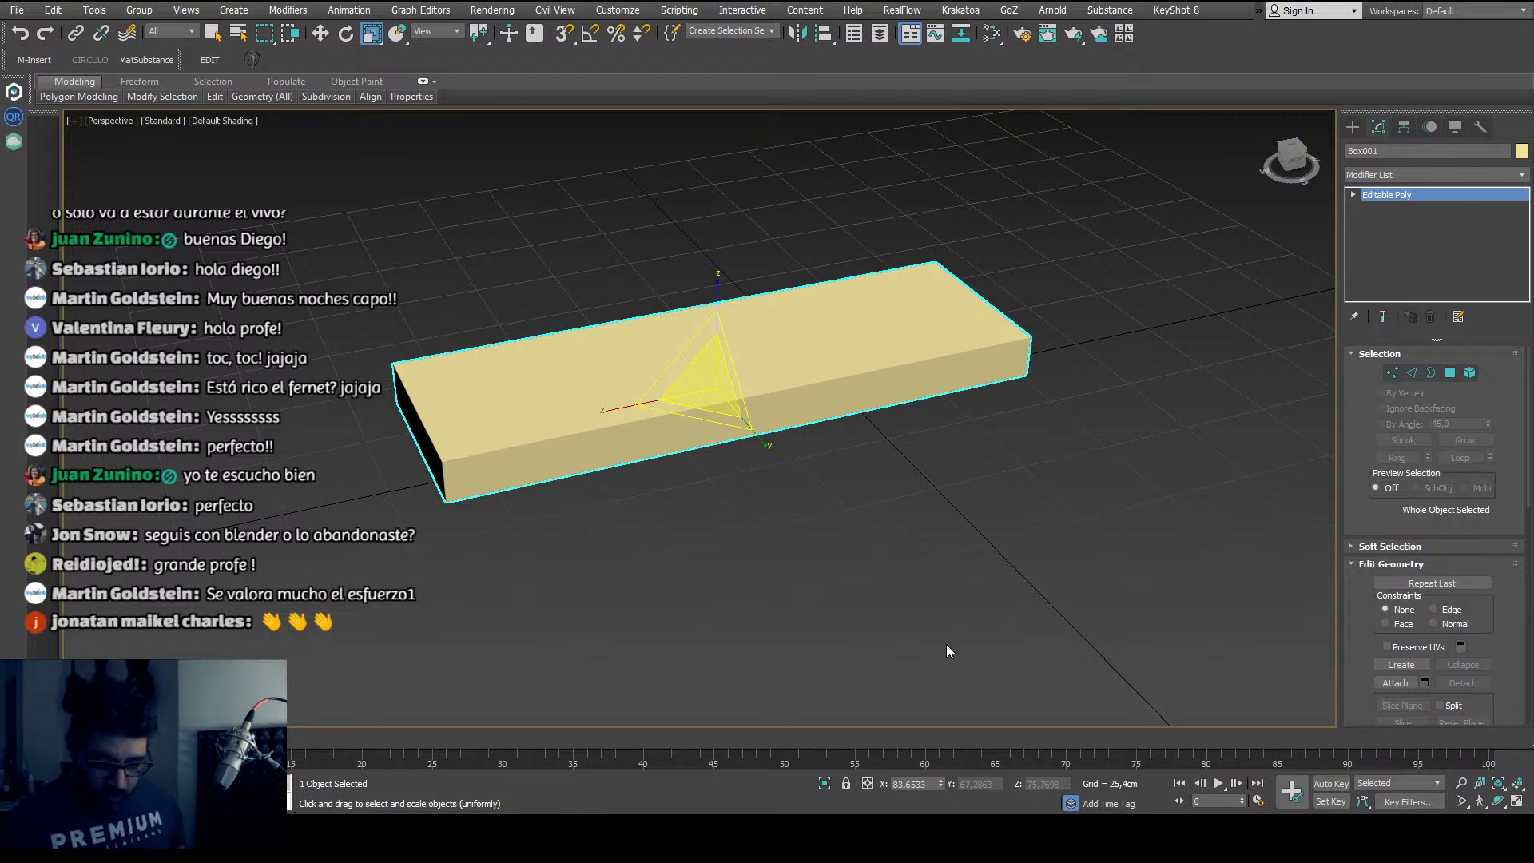
pyautogui.moveTo(788, 629); pyautogui.dragTo(790, 610, button='middle')
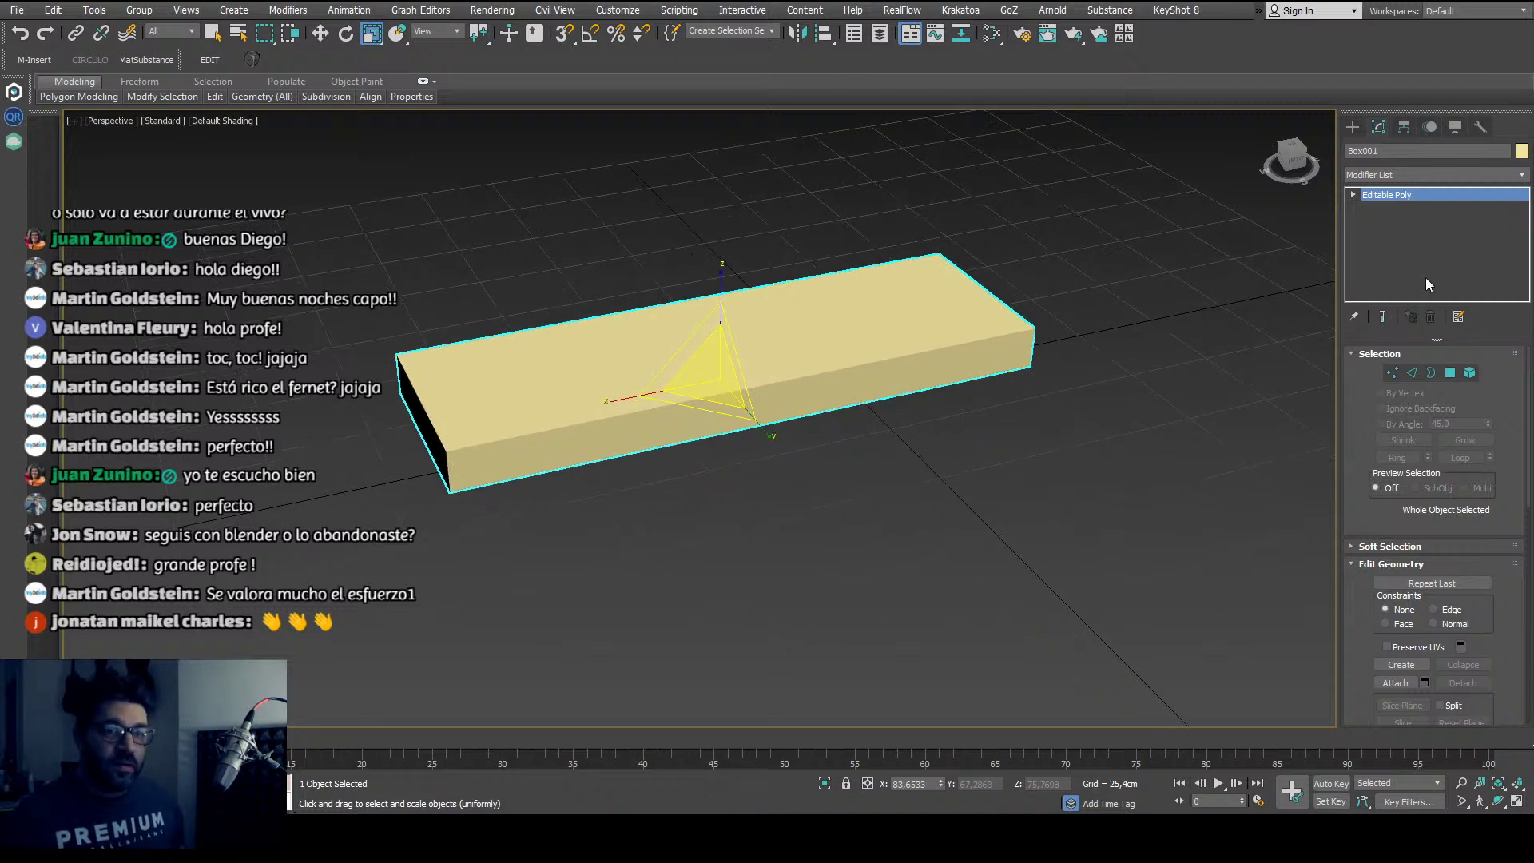
pyautogui.click(1450, 372)
pyautogui.click(1412, 373)
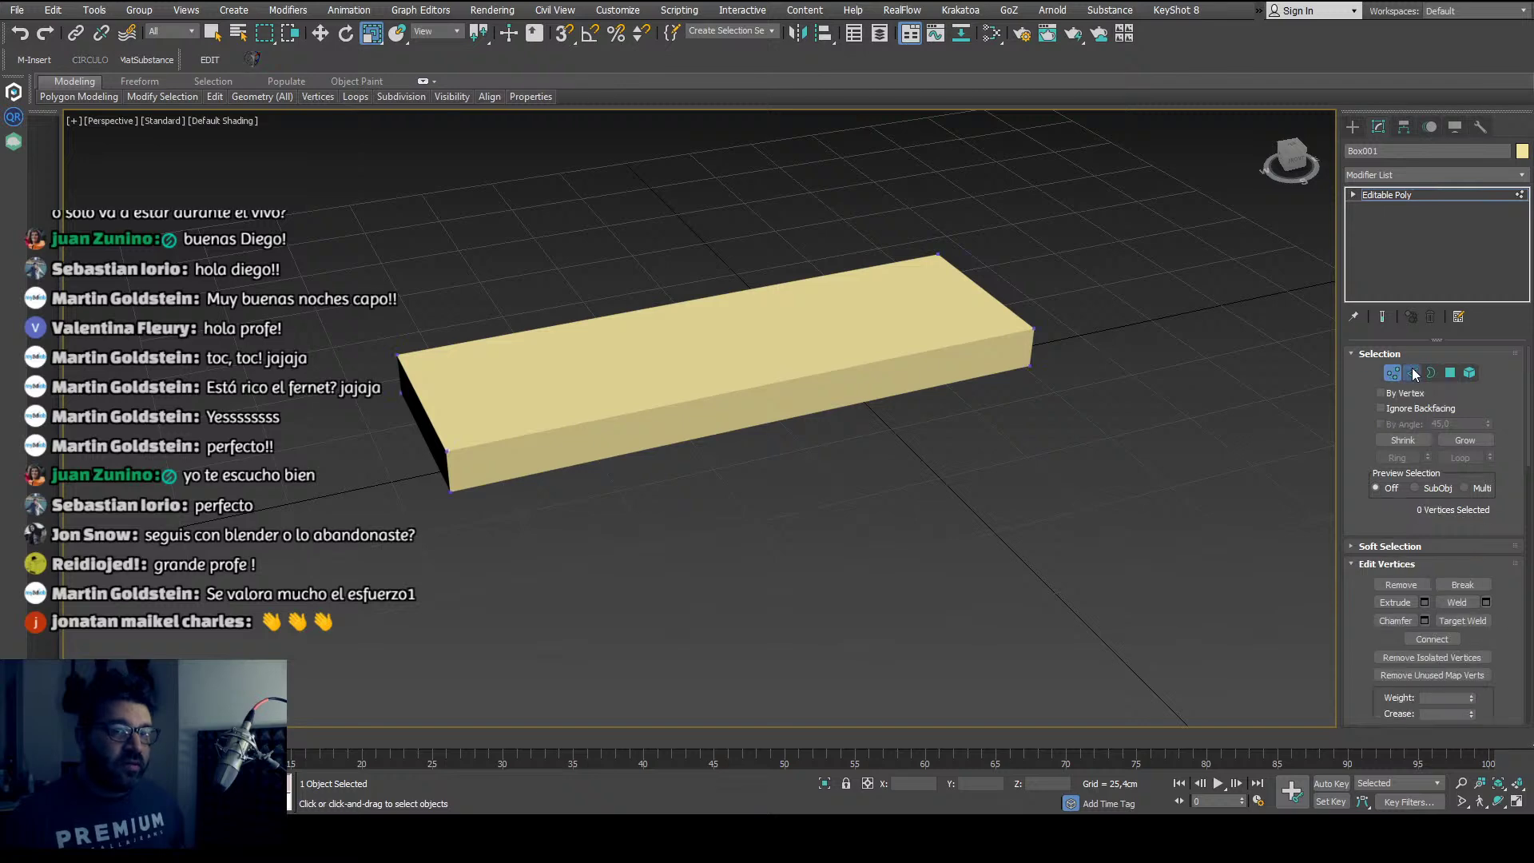
pyautogui.moveTo(759, 534)
pyautogui.keyDown('alt'); pyautogui.mouseDown(button='middle')
pyautogui.moveTo(740, 521)
pyautogui.moveTo(756, 520)
pyautogui.mouseUp(button='middle'); pyautogui.keyUp('alt')
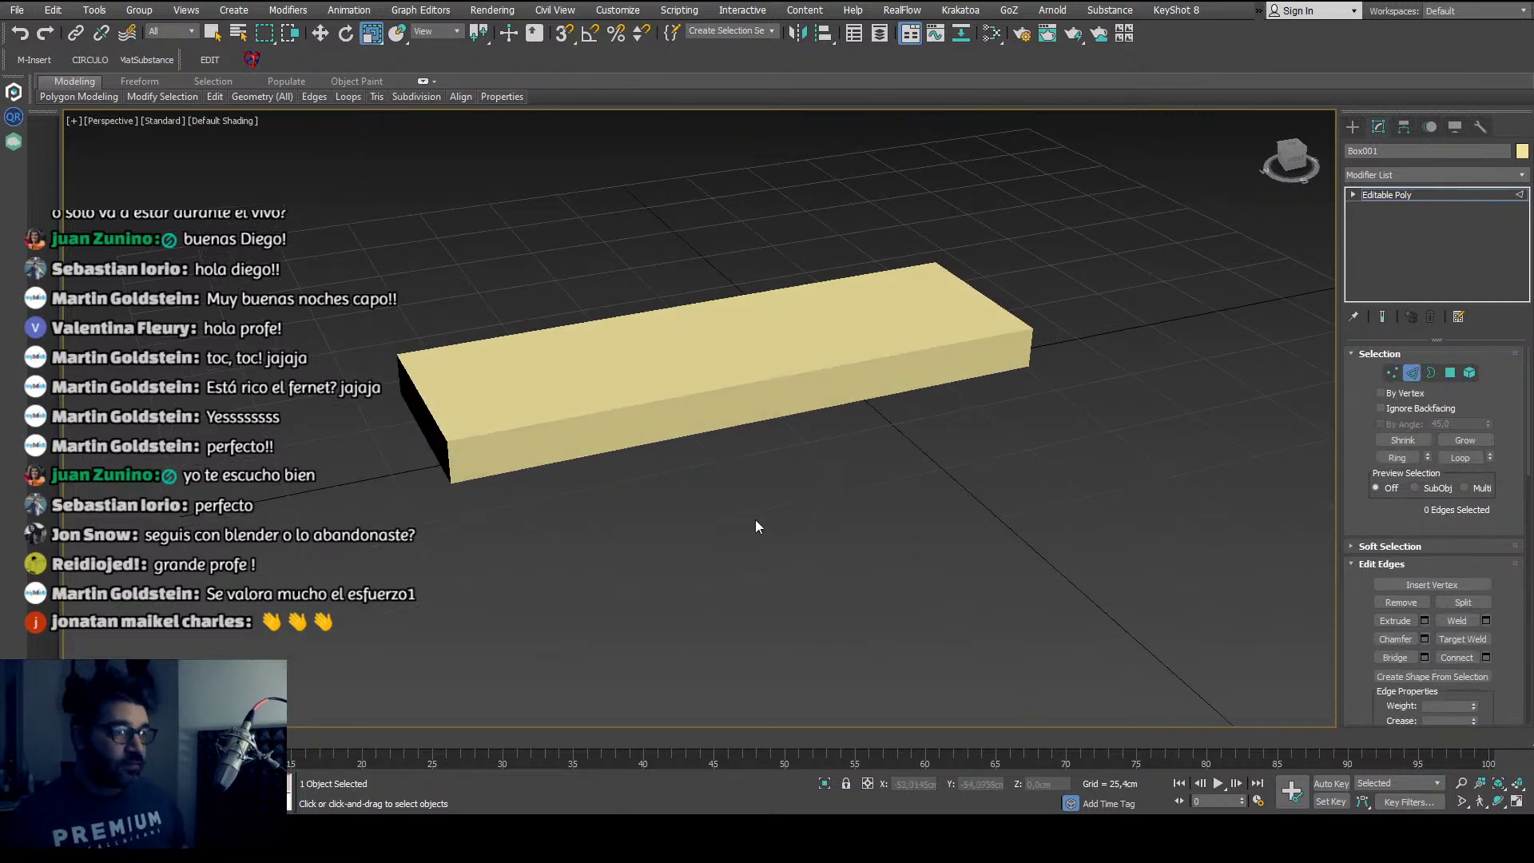
pyautogui.press('F4')
pyautogui.moveTo(740, 498); pyautogui.dragTo(741, 499)
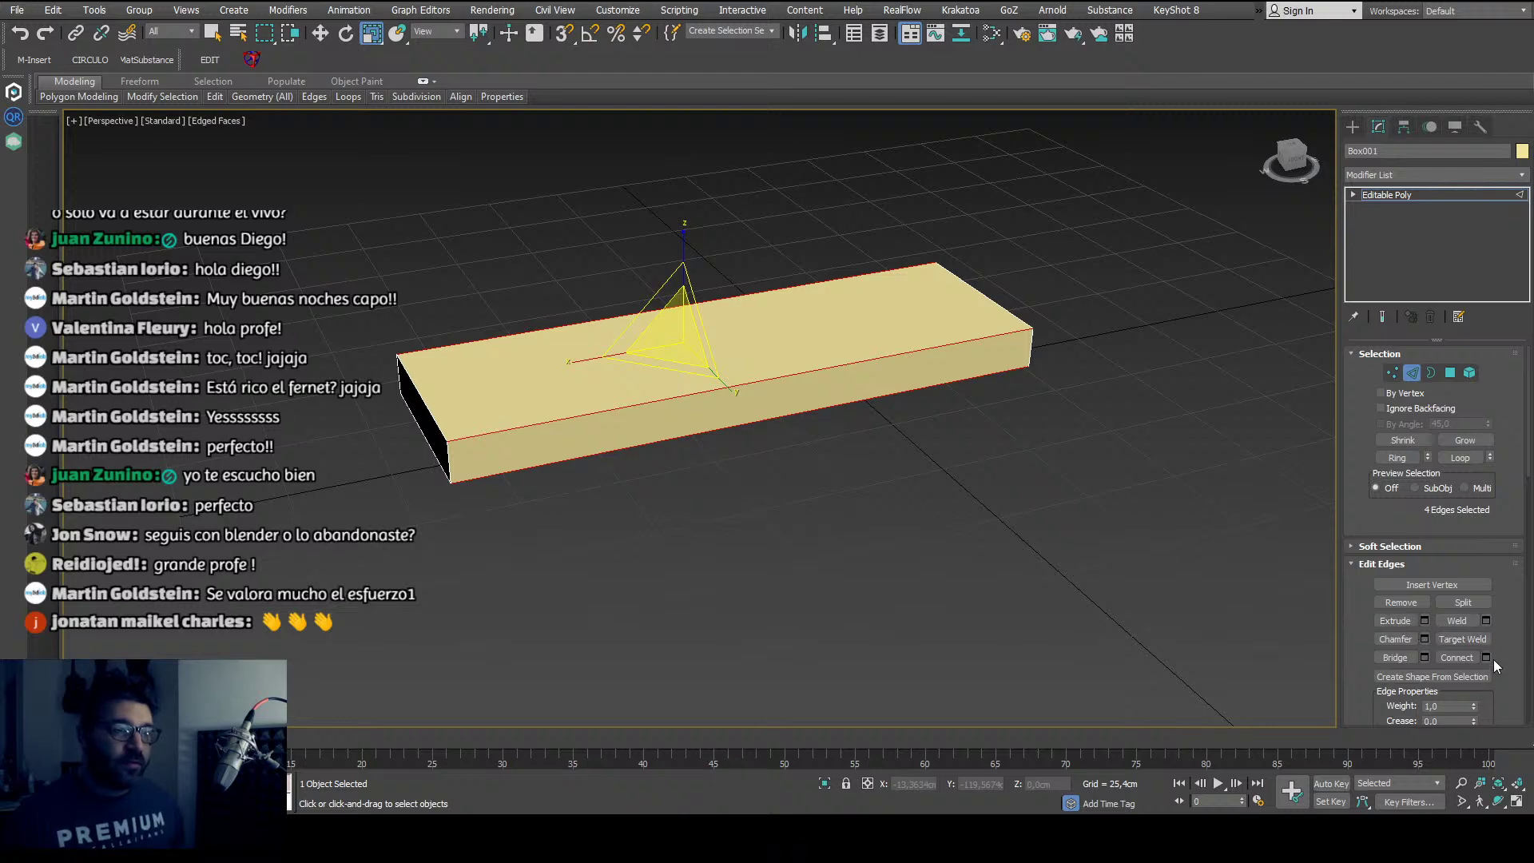
# Step: Connect the four selected edges with two crosswise segments and make the box see-through
pyautogui.click(1469, 660)
pyautogui.keyDown('alt'); pyautogui.moveTo(807, 596); pyautogui.dragTo(839, 628, button='middle'); pyautogui.keyUp('alt')
pyautogui.hotkey('alt', 'x')
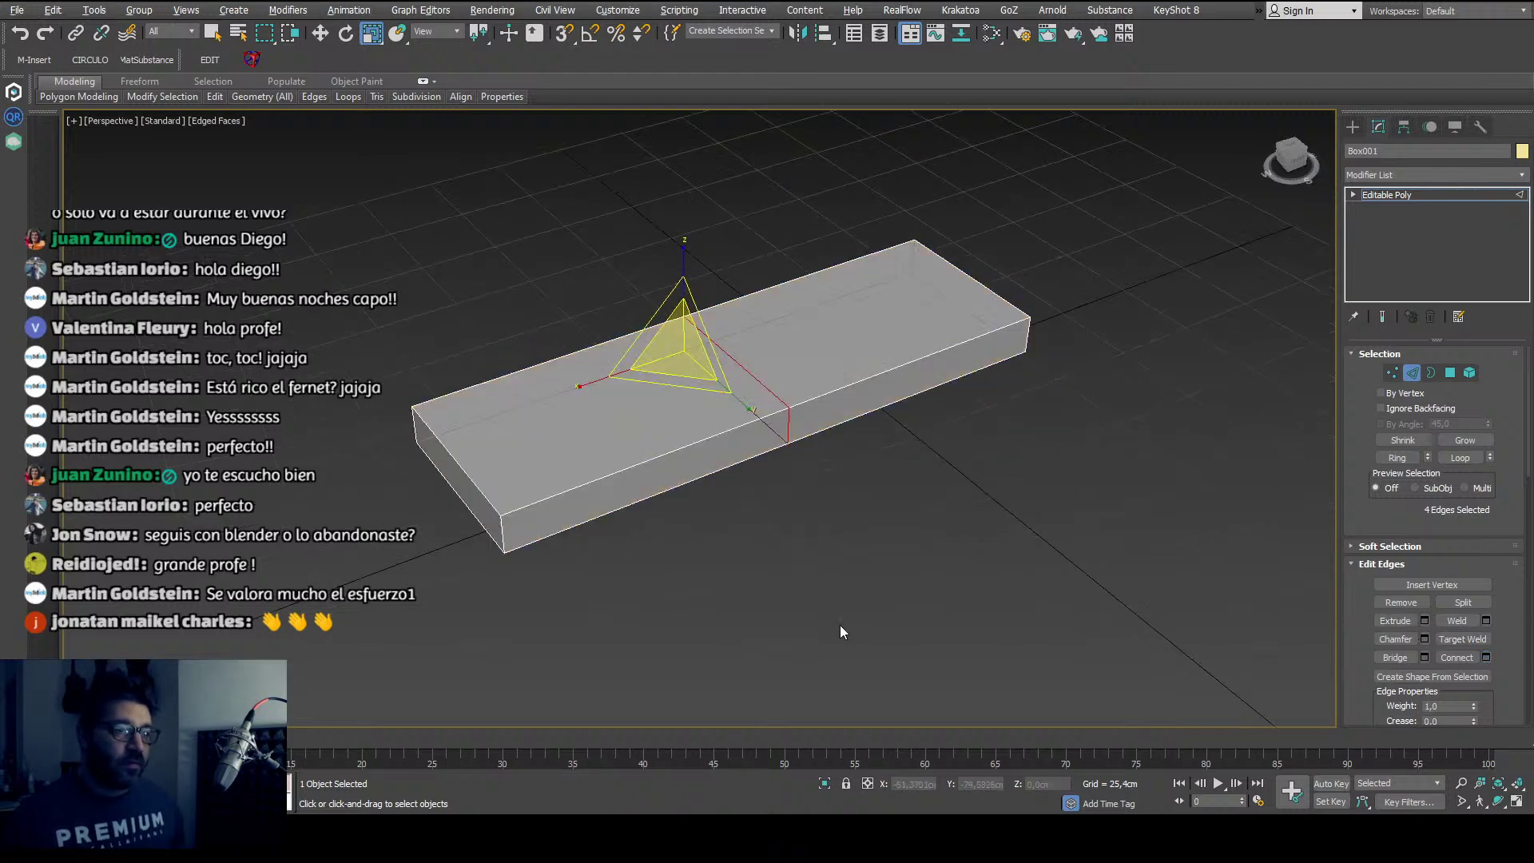
pyautogui.scroll(3, 837, 631)
pyautogui.scroll(-4, 712, 432)
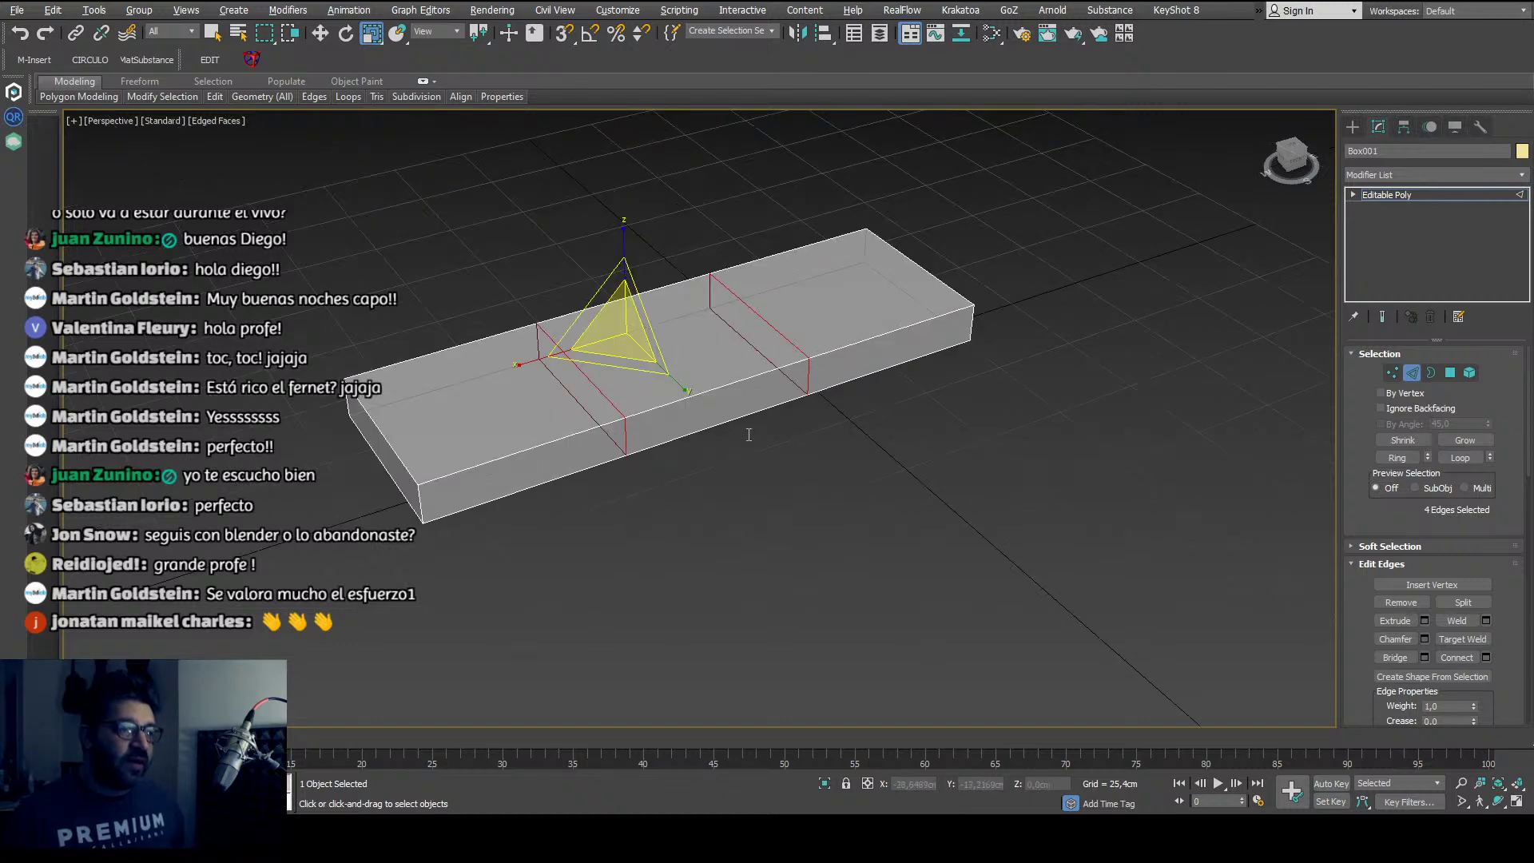
pyautogui.press('Return')
# Step: Spread the two crosswise edge loops toward the box's ends, accept the connection and clear the edge selection
pyautogui.click(757, 407)
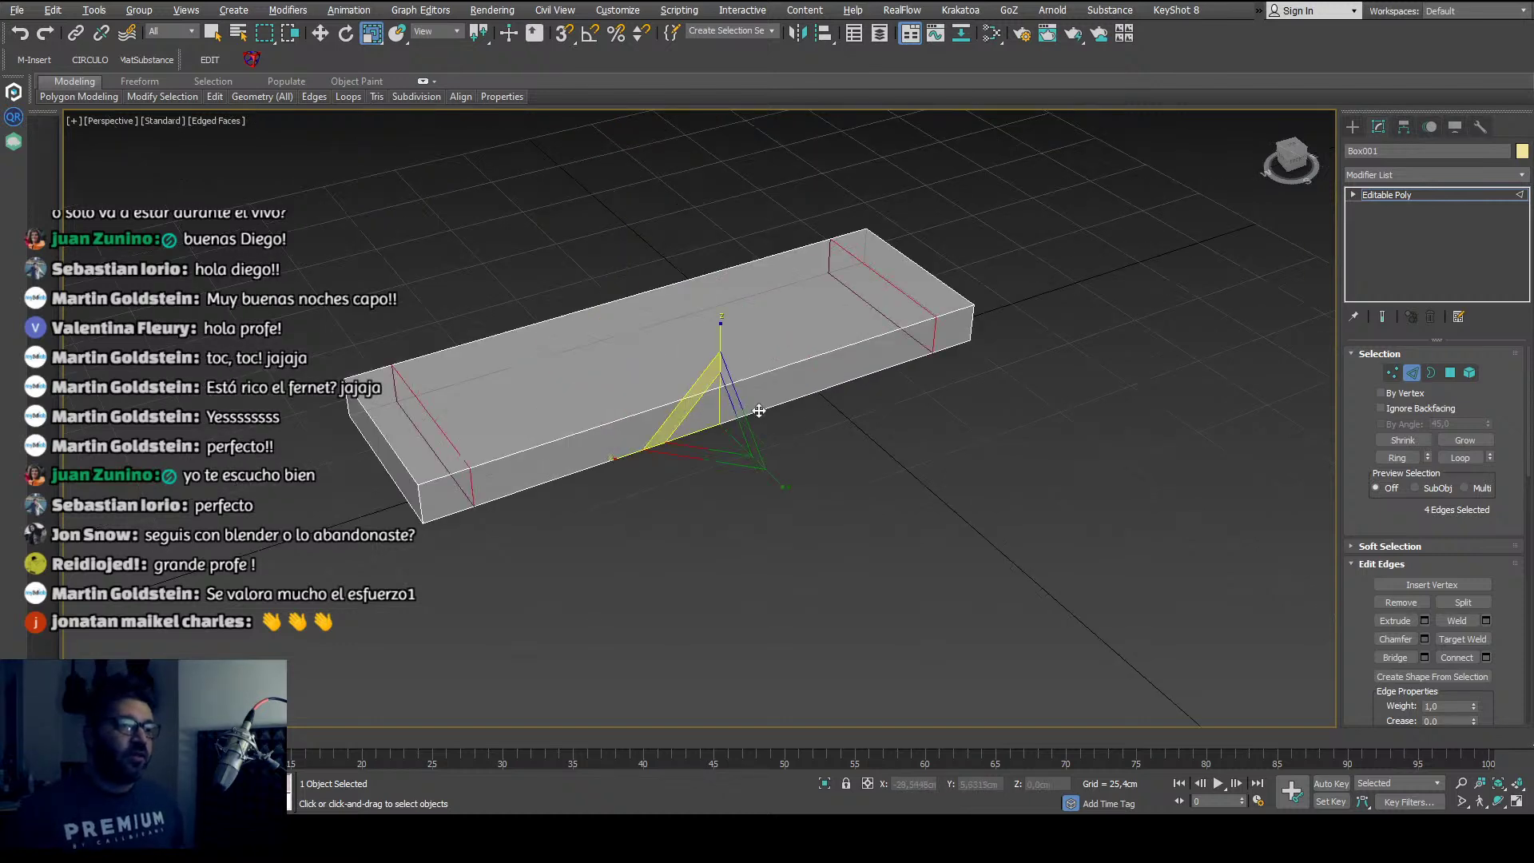
pyautogui.keyDown('alt'); pyautogui.moveTo(791, 448); pyautogui.dragTo(821, 446, button='middle'); pyautogui.keyUp('alt')
pyautogui.moveTo(822, 446); pyautogui.dragTo(869, 437, button='middle')
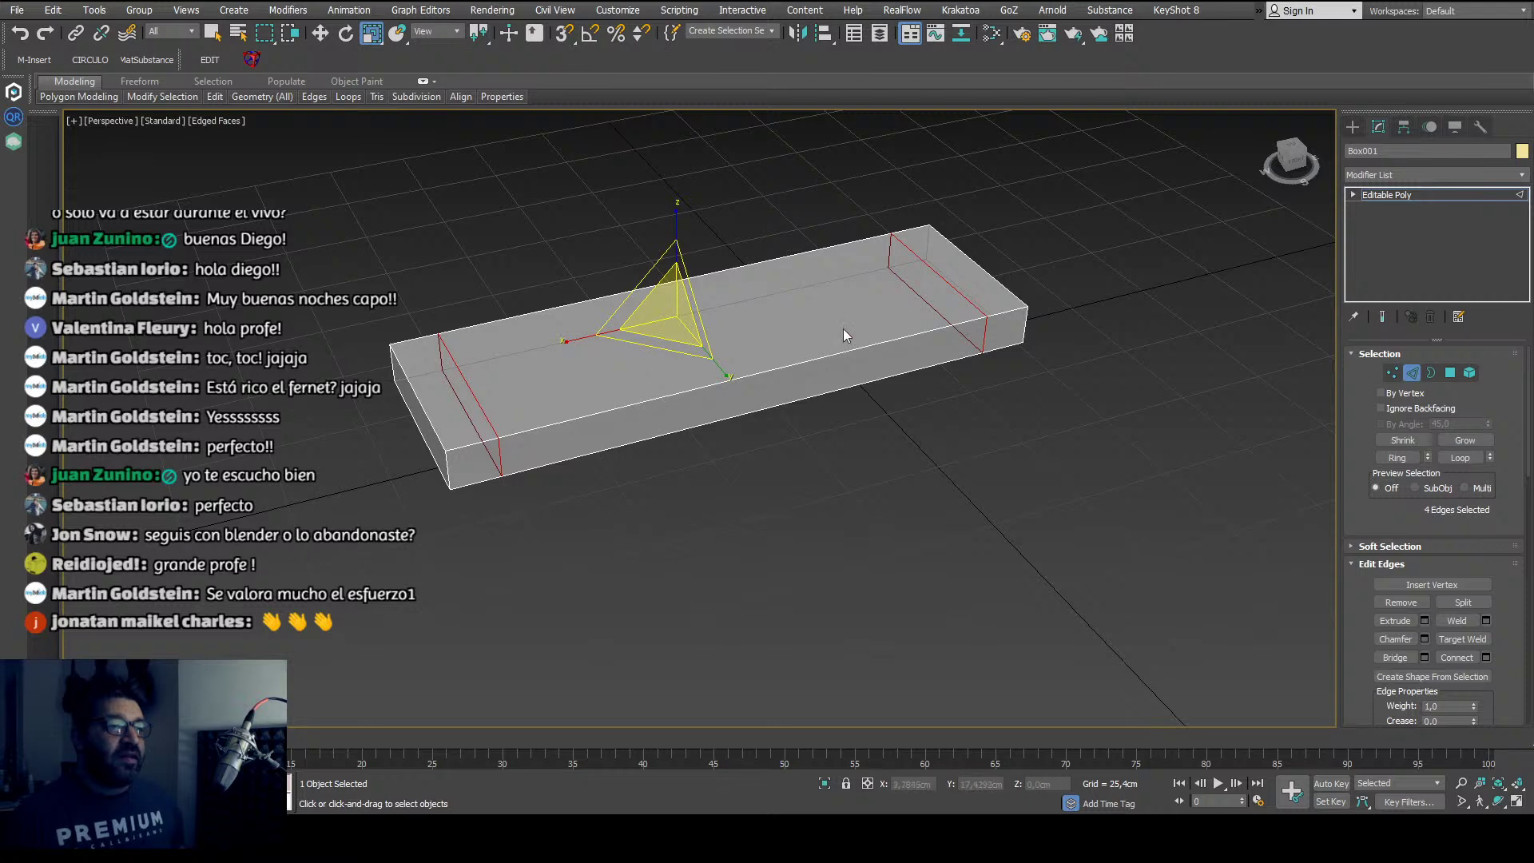
pyautogui.moveTo(711, 448); pyautogui.dragTo(726, 511)
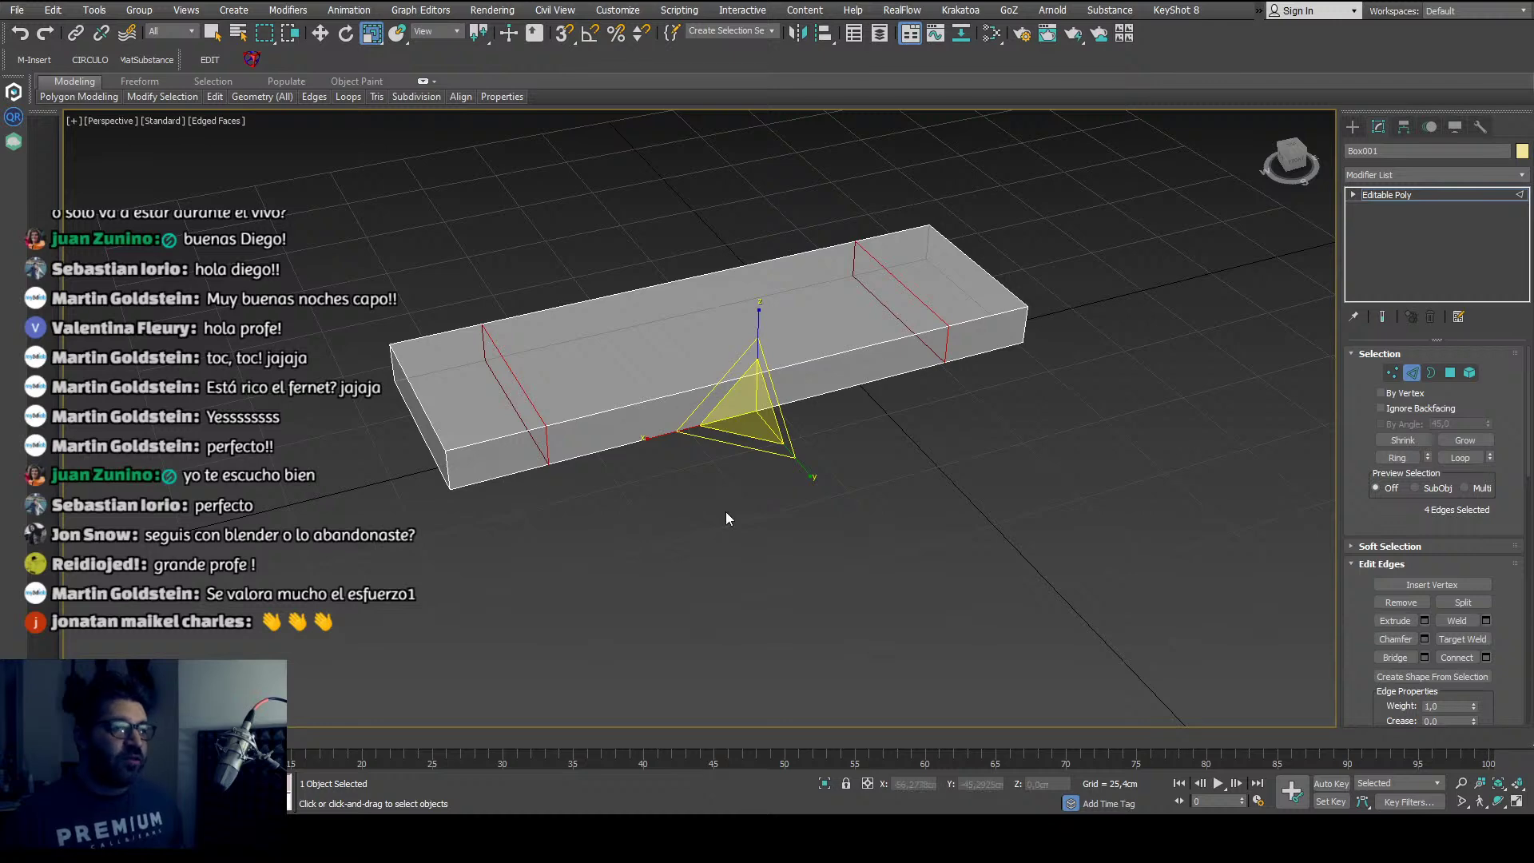
pyautogui.moveTo(730, 645)
pyautogui.keyDown('alt'); pyautogui.mouseDown(button='middle')
pyautogui.moveTo(604, 632)
pyautogui.moveTo(727, 639)
pyautogui.mouseUp(button='middle'); pyautogui.keyUp('alt')
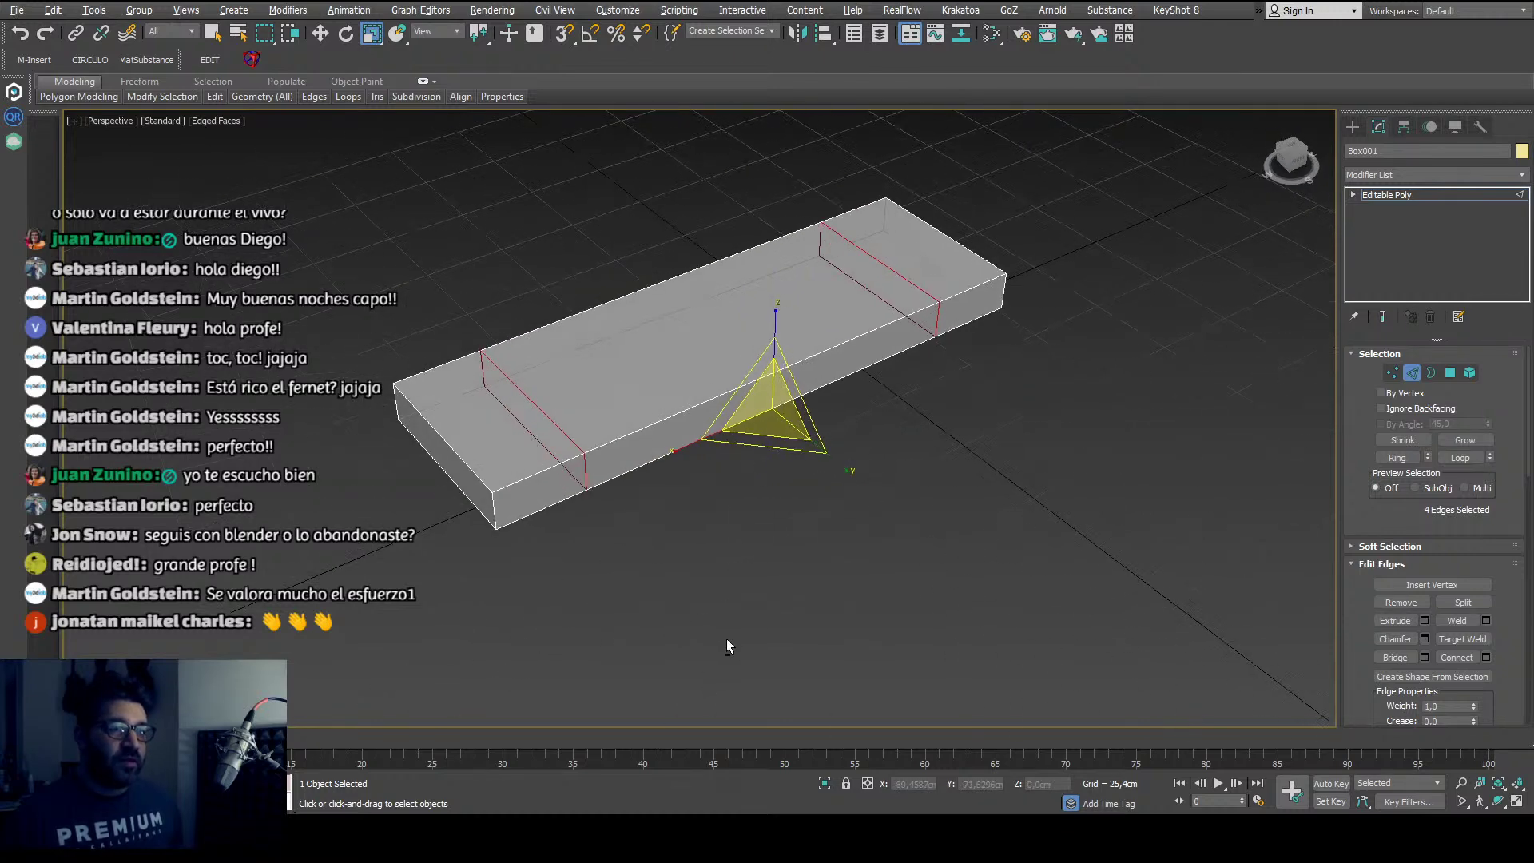
pyautogui.click(713, 500)
pyautogui.keyDown('alt'); pyautogui.moveTo(724, 571); pyautogui.dragTo(696, 534, button='middle'); pyautogui.keyUp('alt')
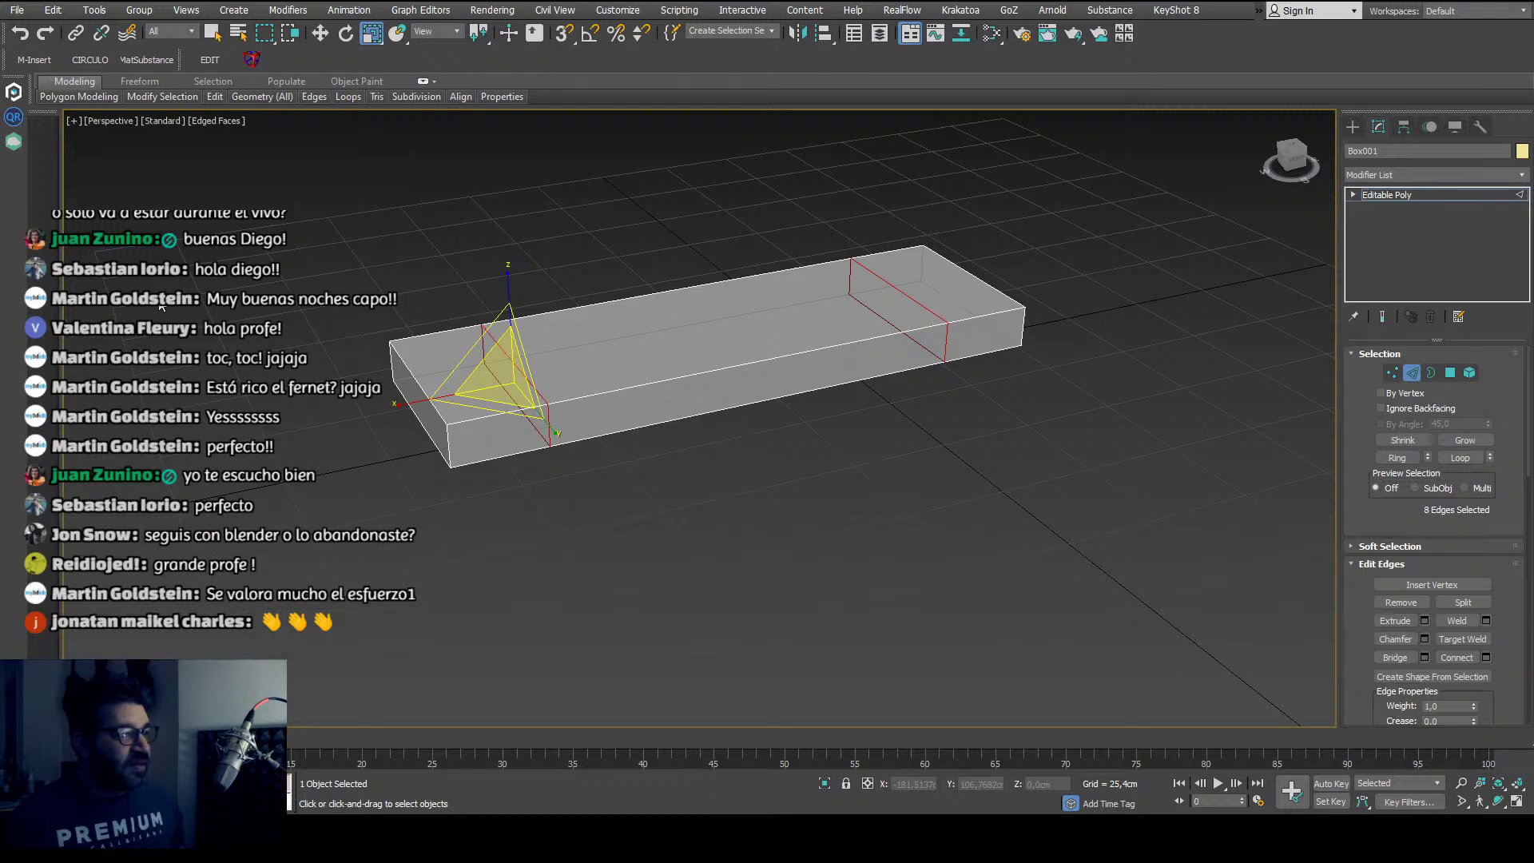
pyautogui.click(740, 495)
pyautogui.moveTo(740, 495)
pyautogui.keyDown('alt'); pyautogui.mouseDown(button='middle')
pyautogui.moveTo(701, 500)
pyautogui.moveTo(737, 502)
pyautogui.mouseUp(button='middle'); pyautogui.keyUp('alt')
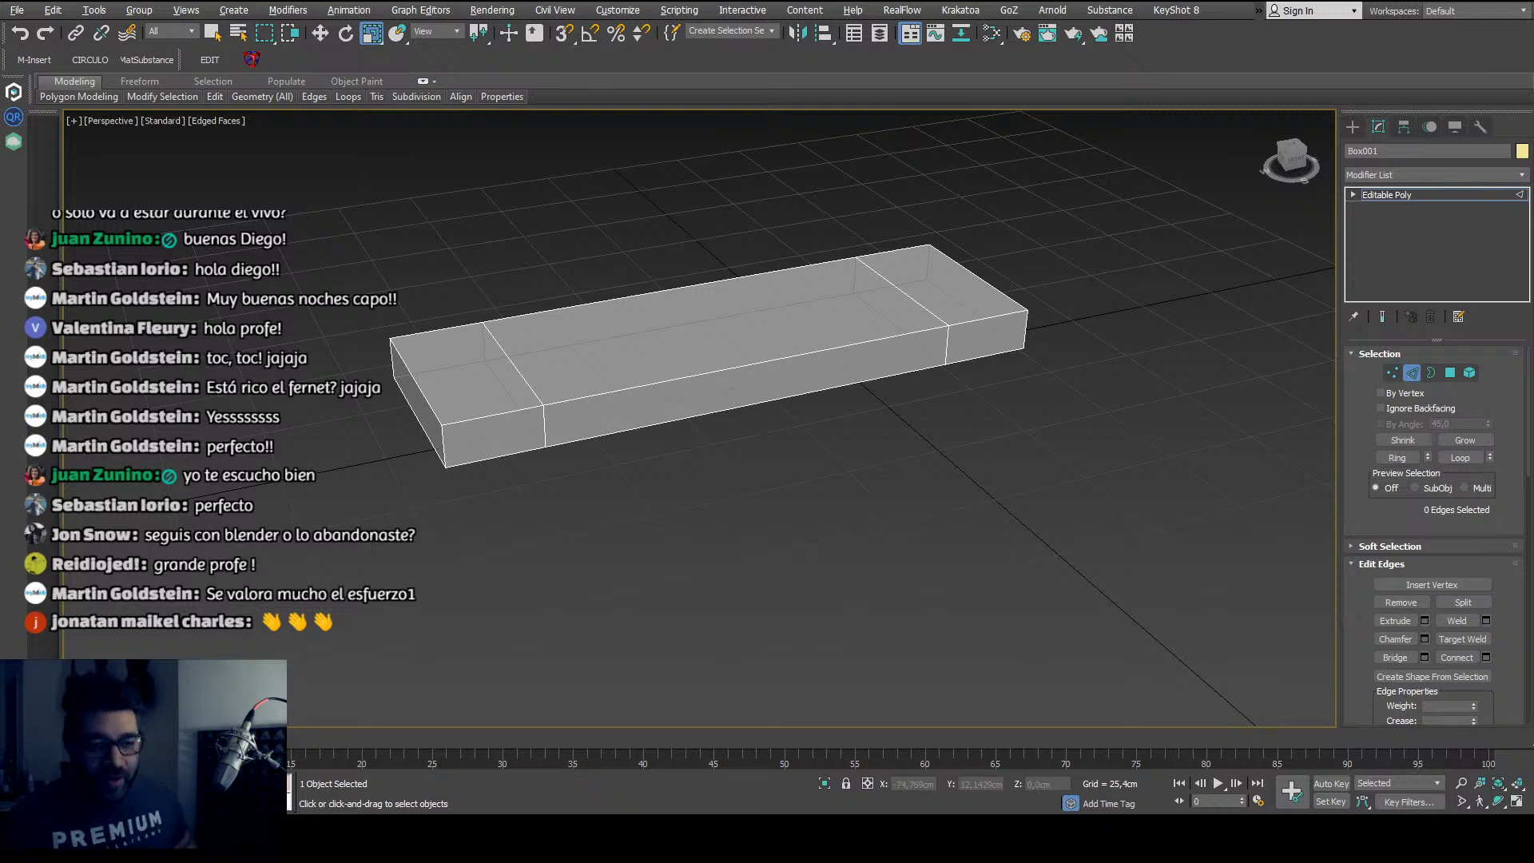
# Step: Inset the long middle polygon on the box's front side to leave a thin border around it
pyautogui.scroll(3, 560, 364)
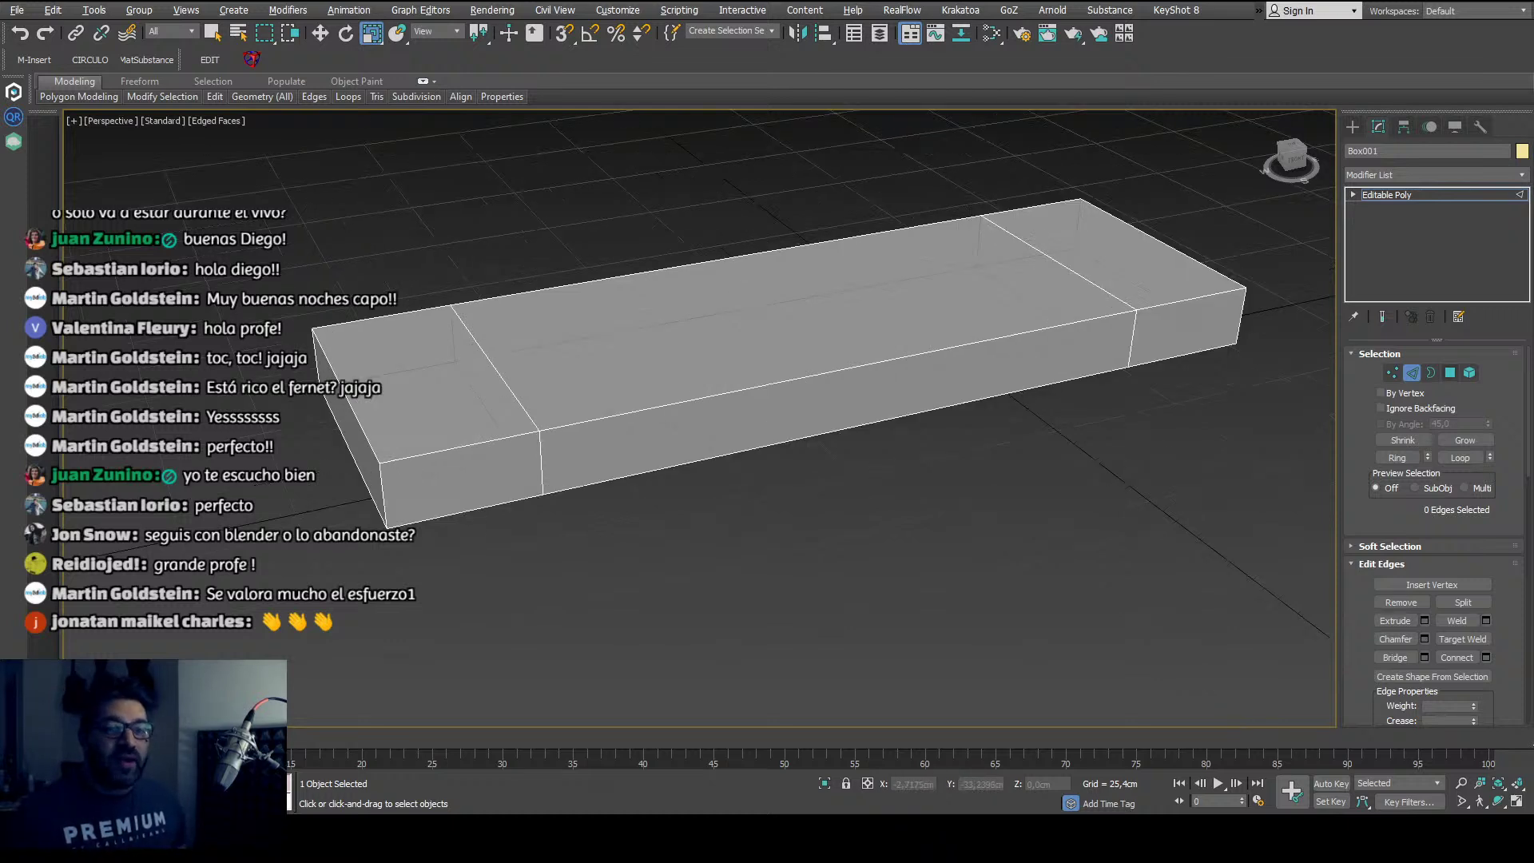
pyautogui.press('4')
pyautogui.click(679, 412)
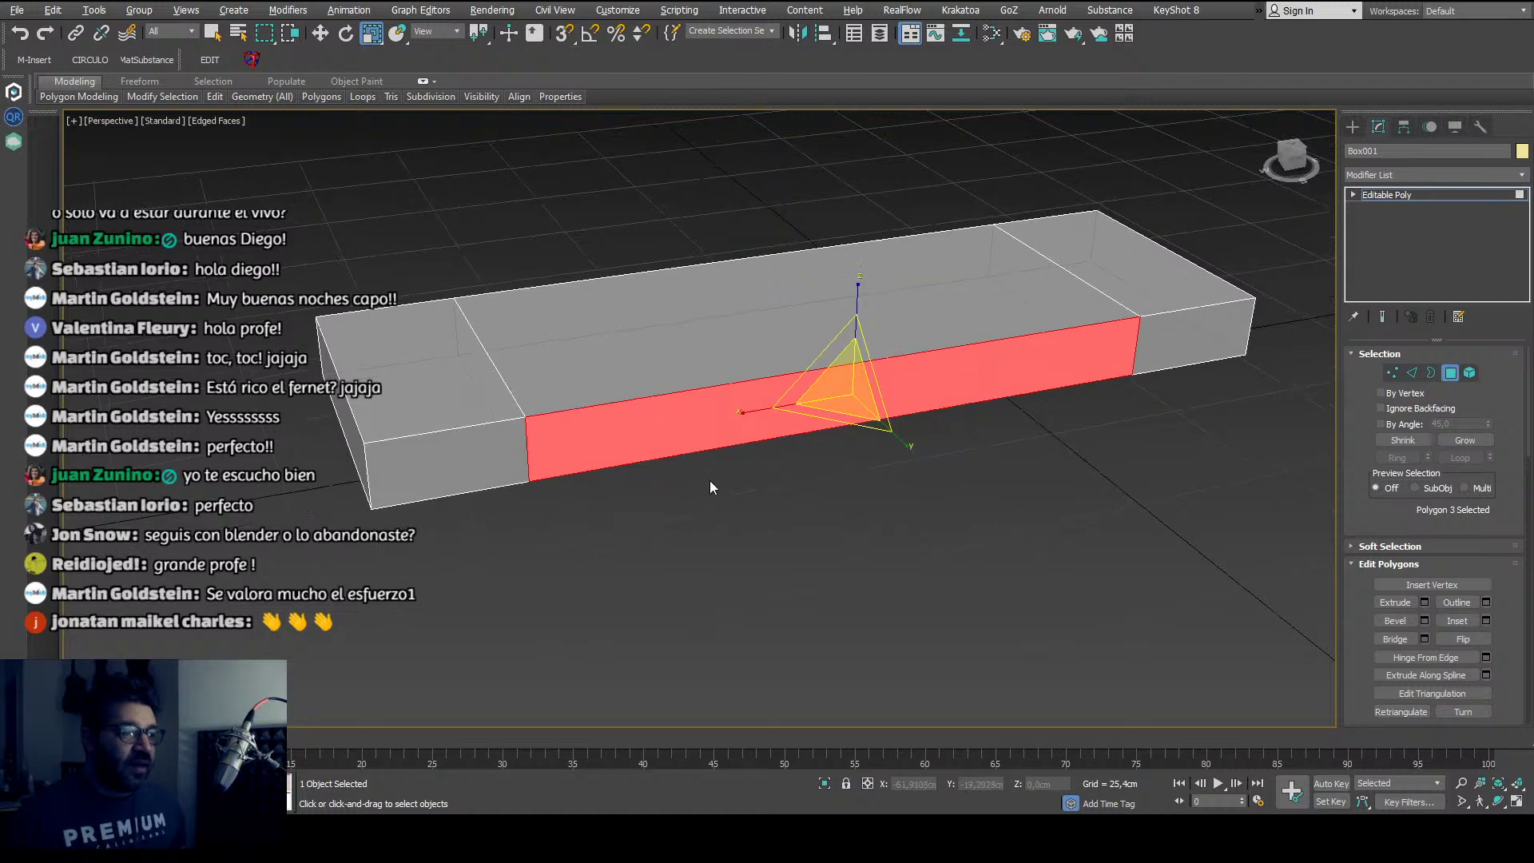
pyautogui.scroll(-3, 710, 486)
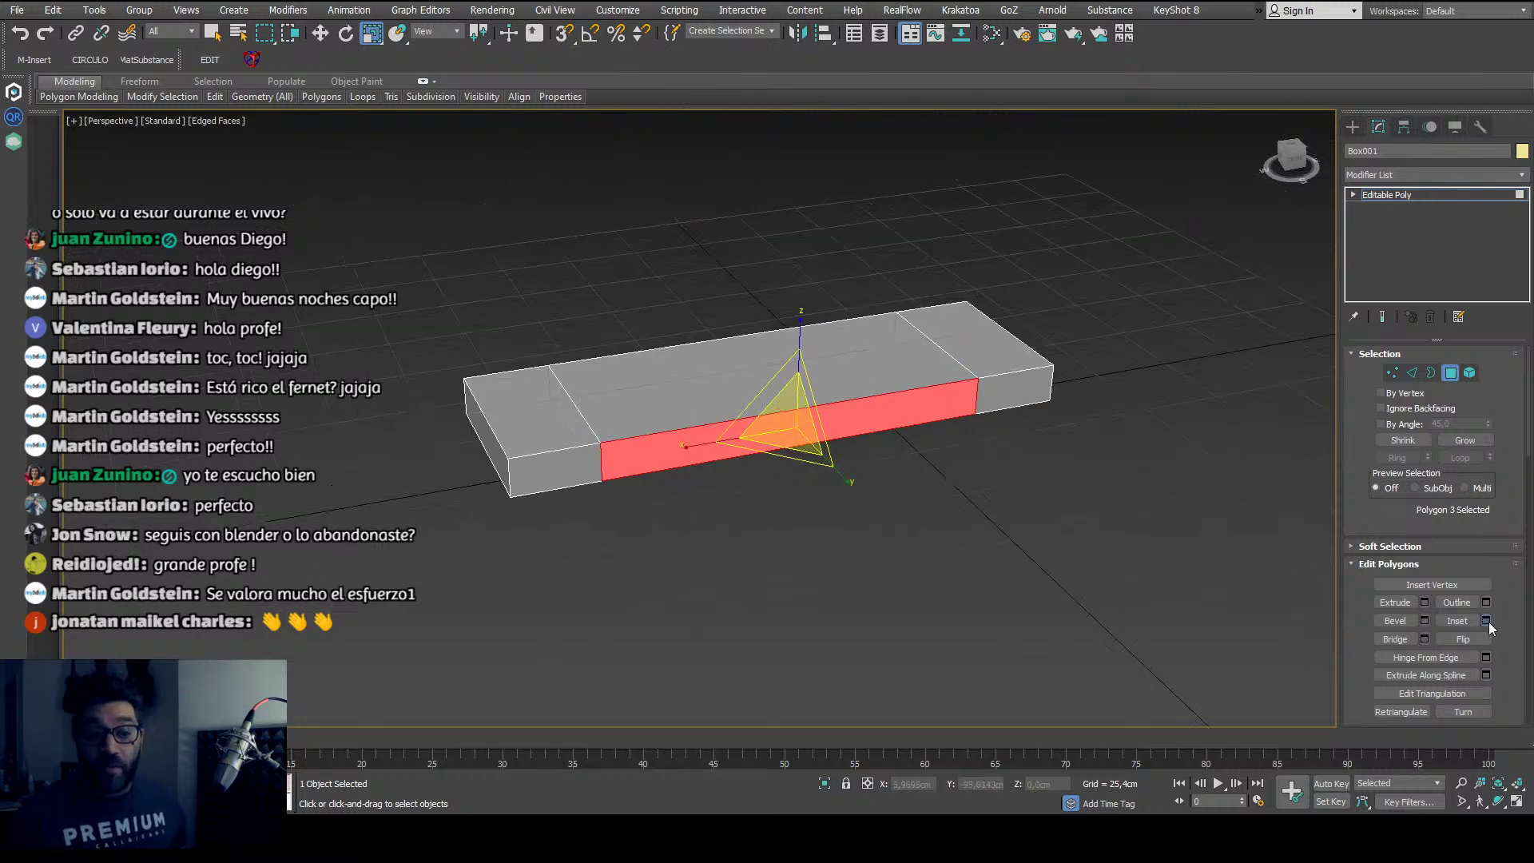
pyautogui.scroll(5, 689, 457)
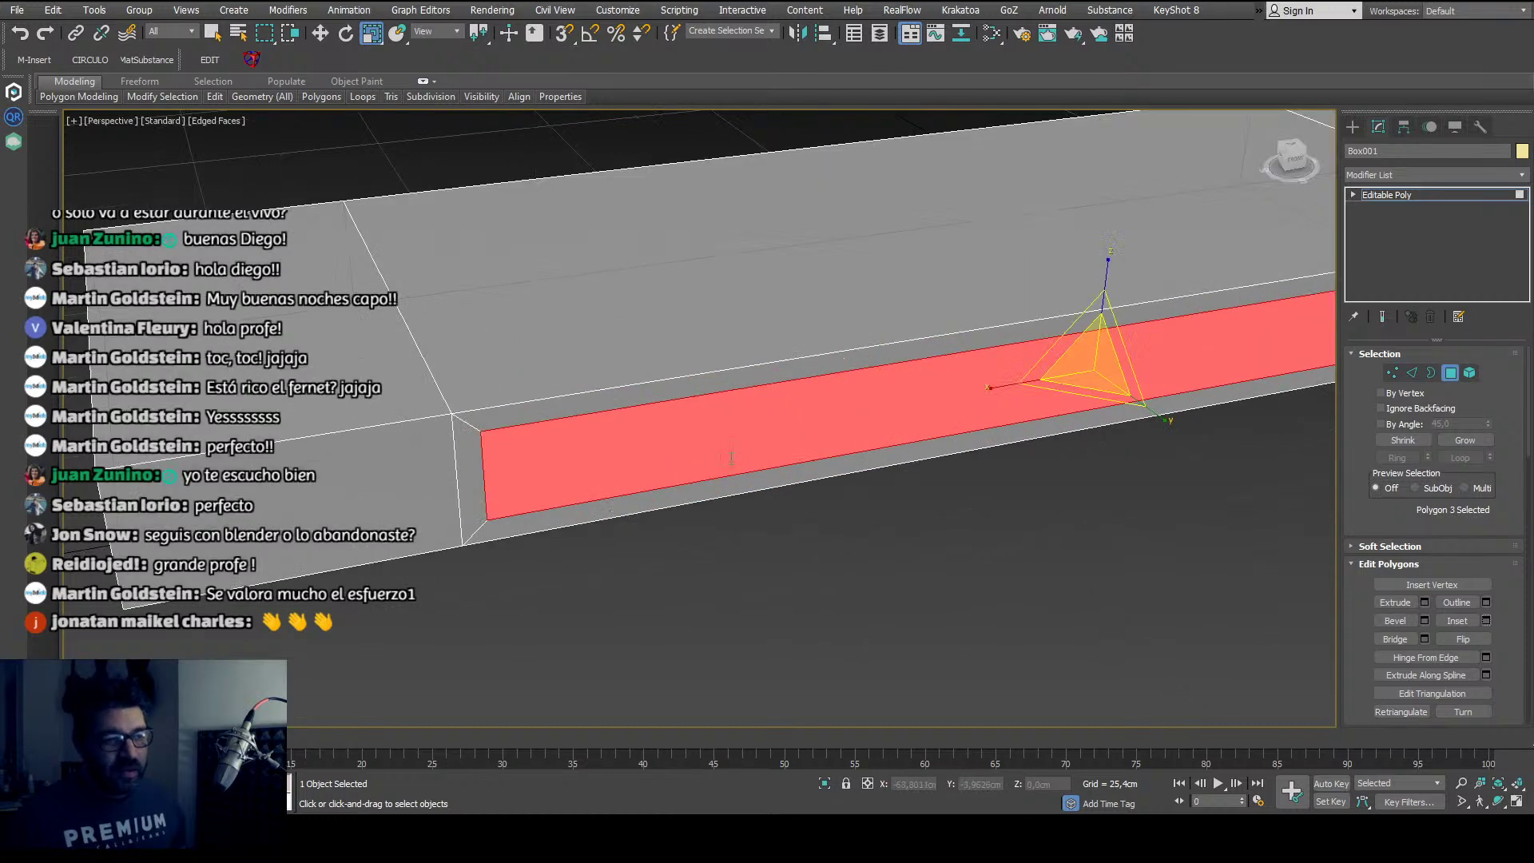
pyautogui.moveTo(713, 461); pyautogui.dragTo(711, 458)
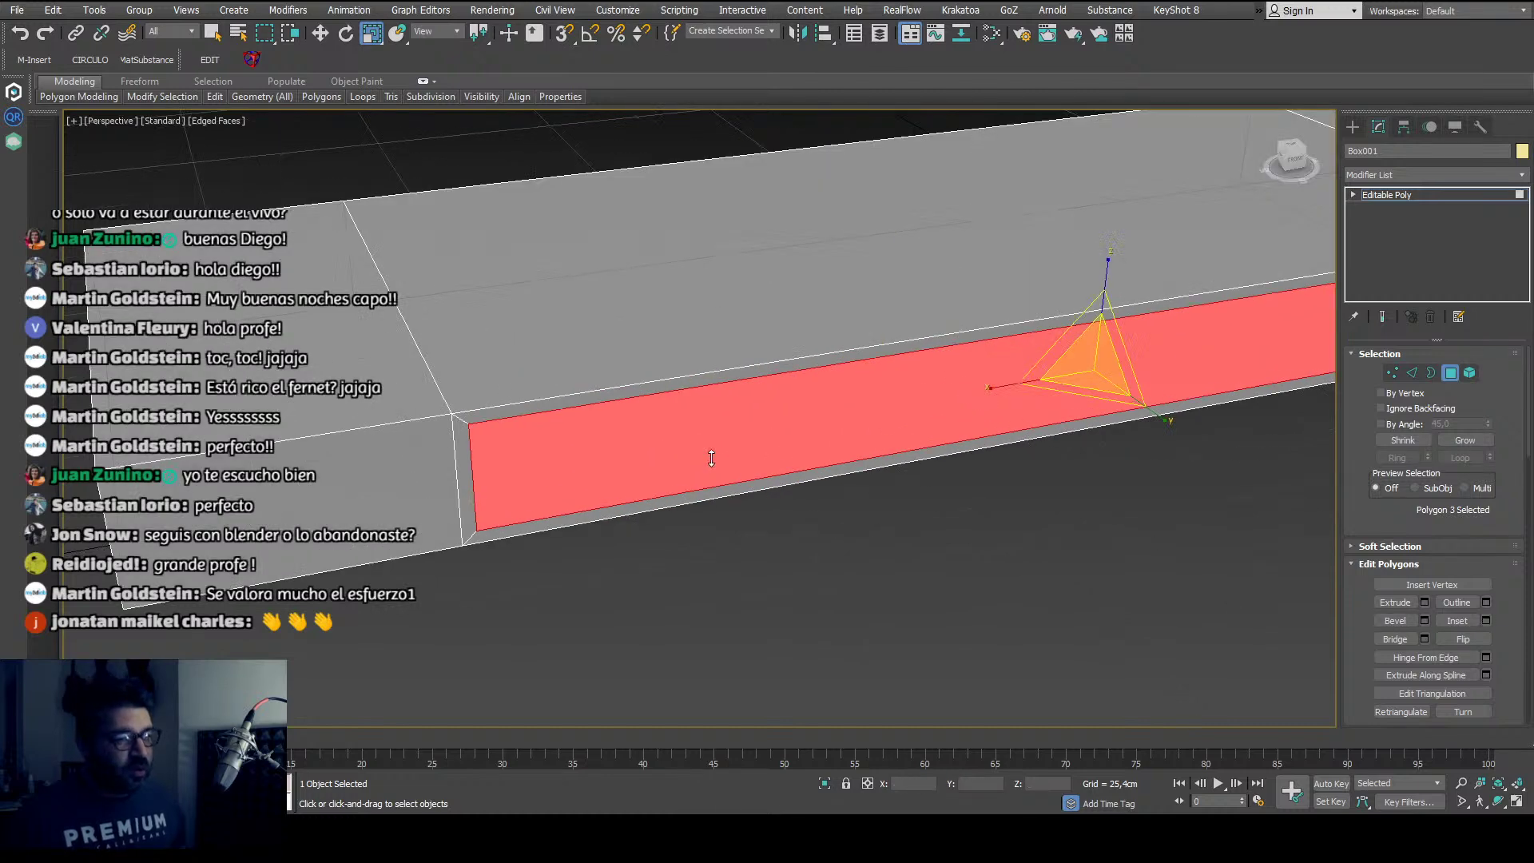
pyautogui.scroll(-5, 585, 579)
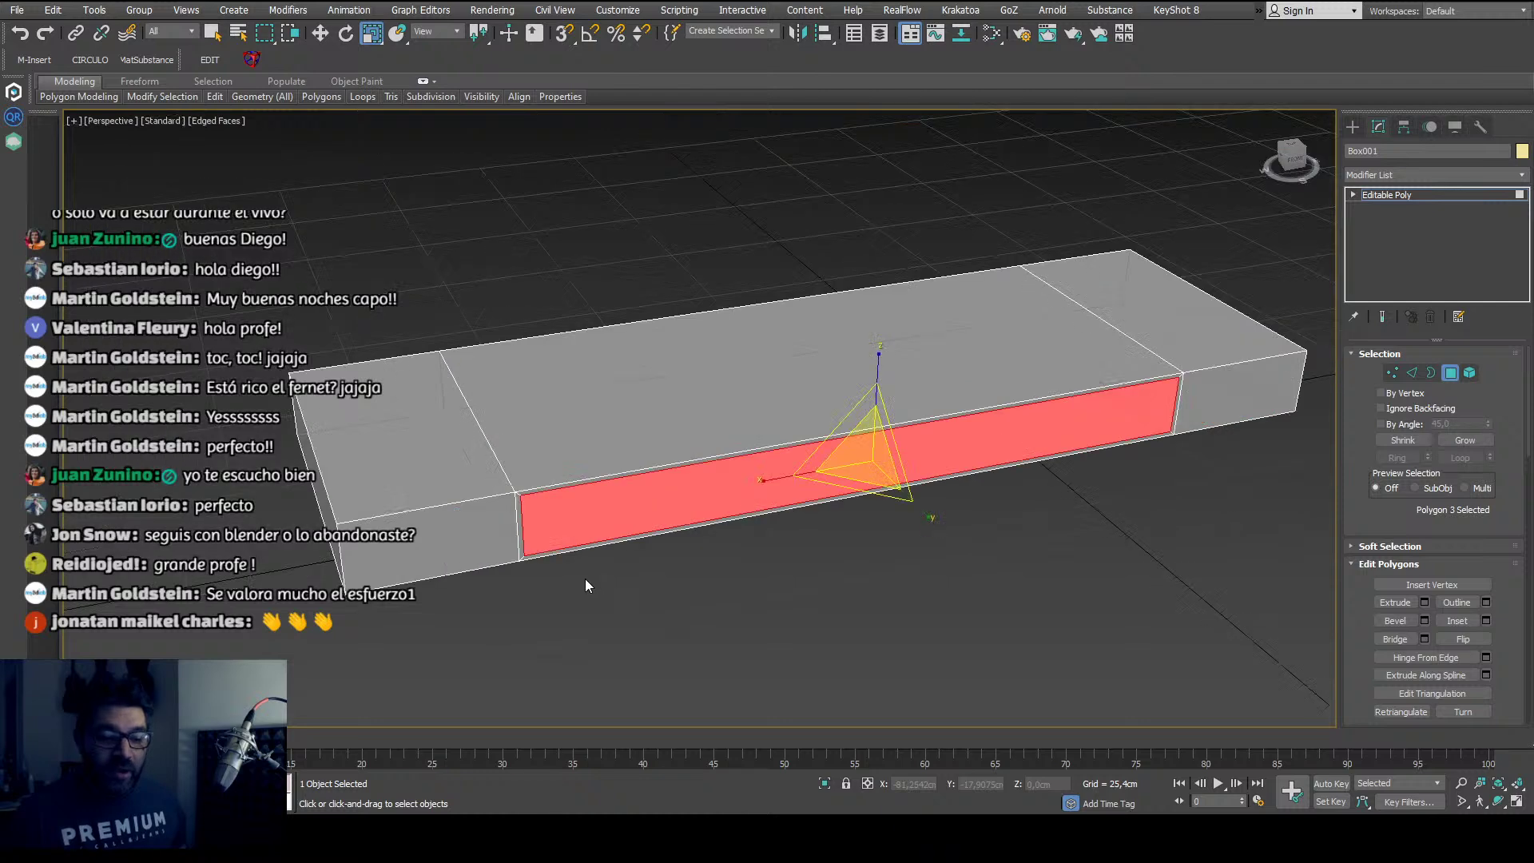
pyautogui.keyDown('alt'); pyautogui.moveTo(619, 577); pyautogui.dragTo(564, 556, button='middle'); pyautogui.keyUp('alt')
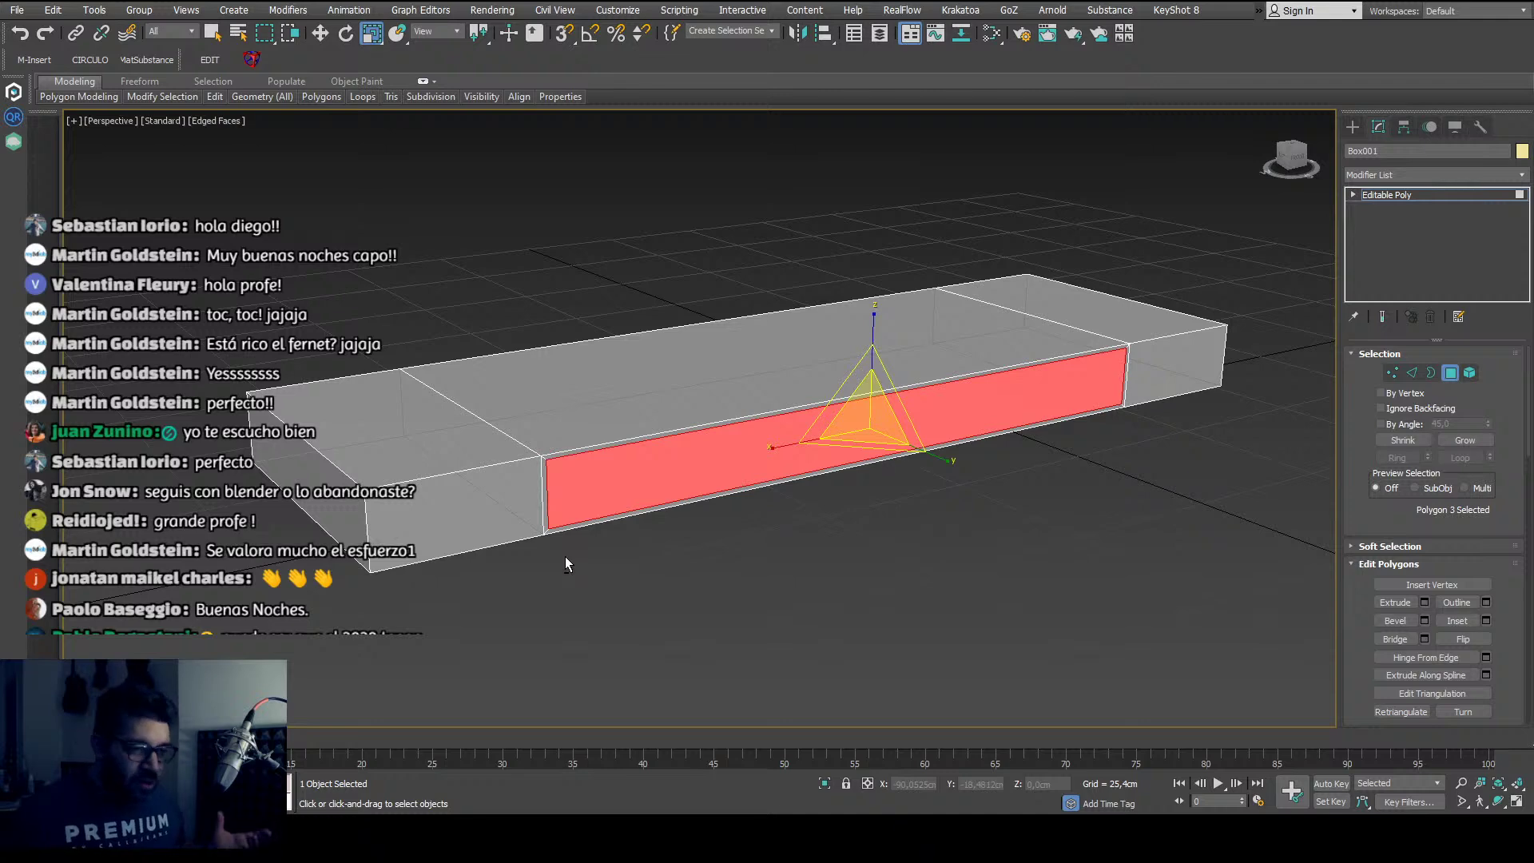
pyautogui.scroll(-3, 512, 506)
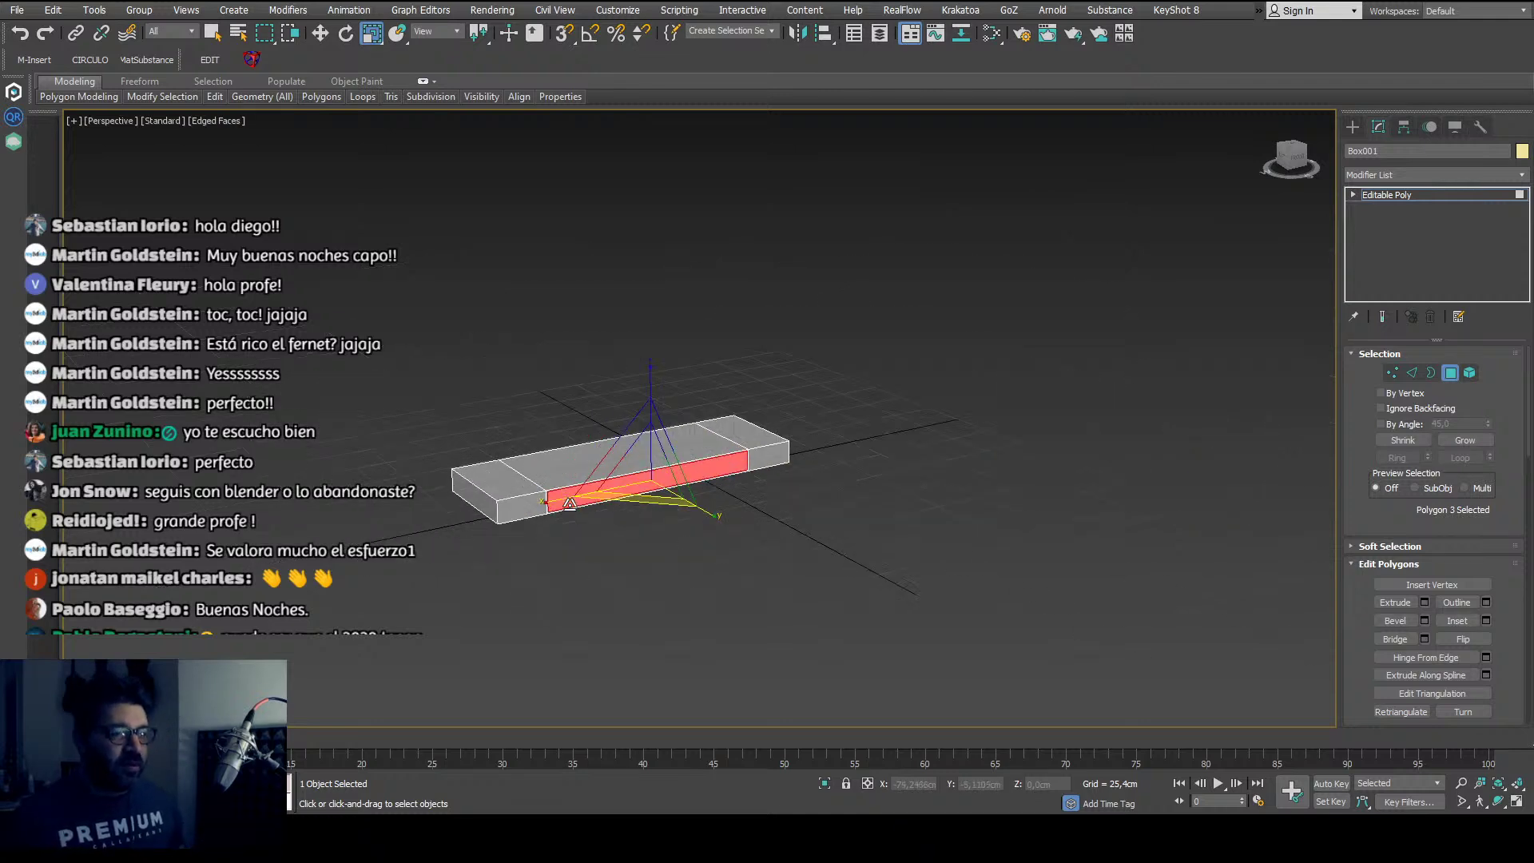
pyautogui.scroll(1, 903, 472)
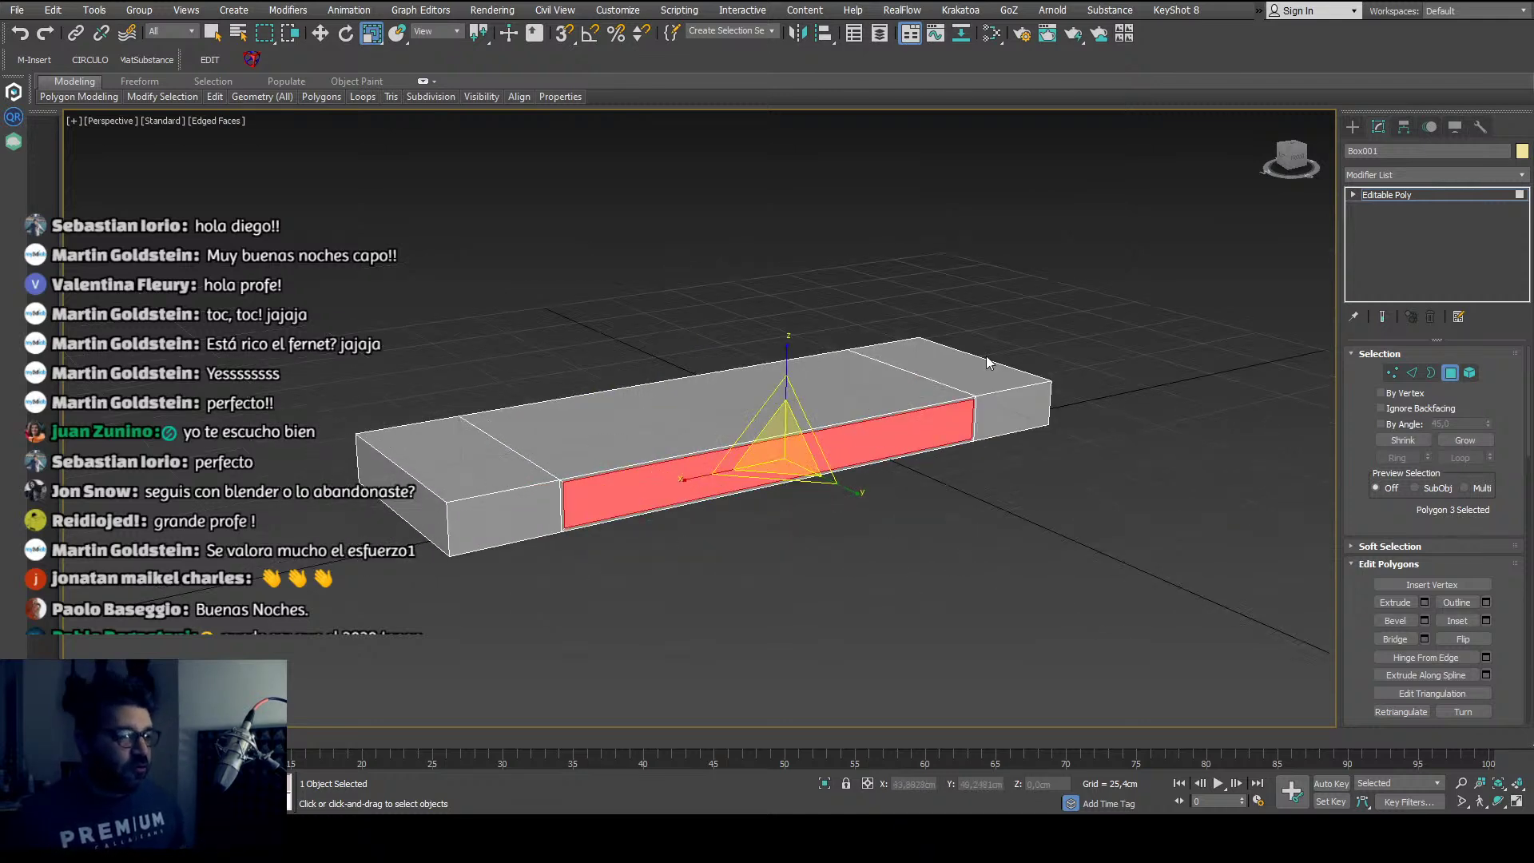
pyautogui.scroll(2, 463, 480)
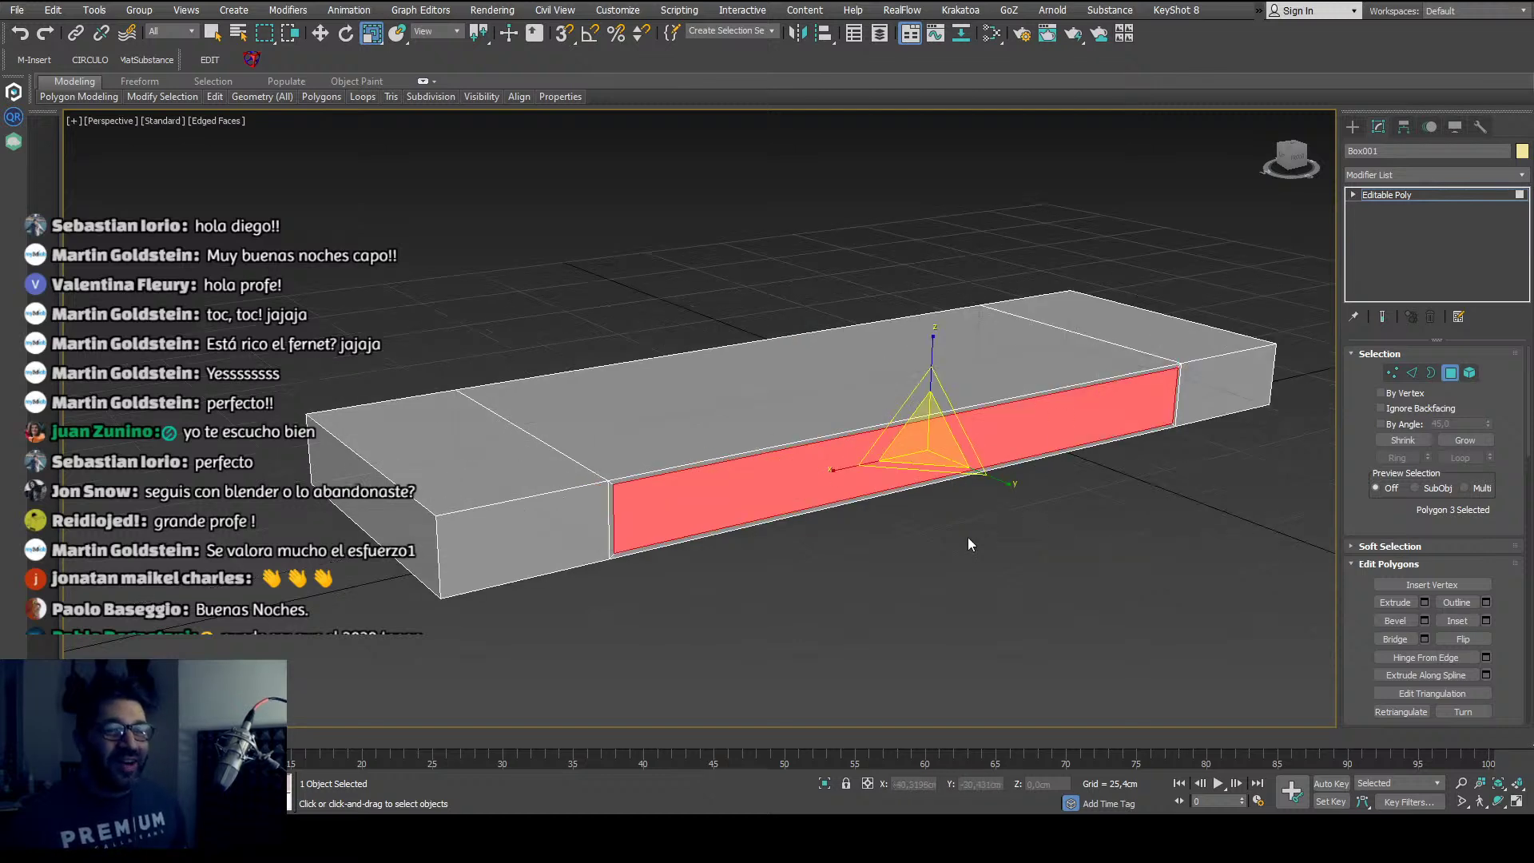
# Step: Deselect the inset front polygon and inspect its thin border up close
pyautogui.moveTo(882, 593); pyautogui.dragTo(815, 570, button='middle')
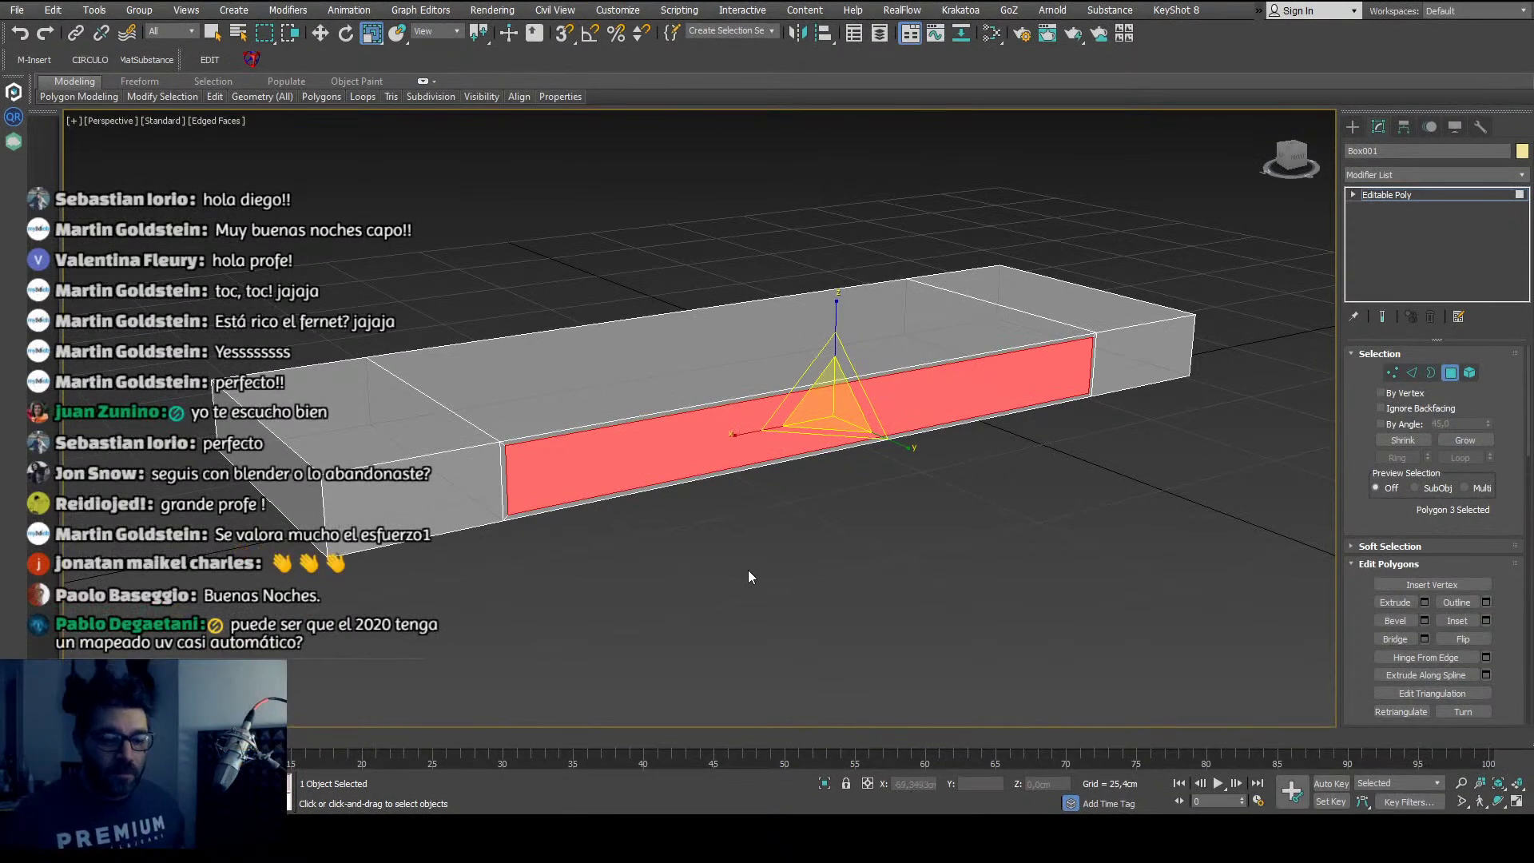
pyautogui.click(831, 577)
pyautogui.click(855, 427)
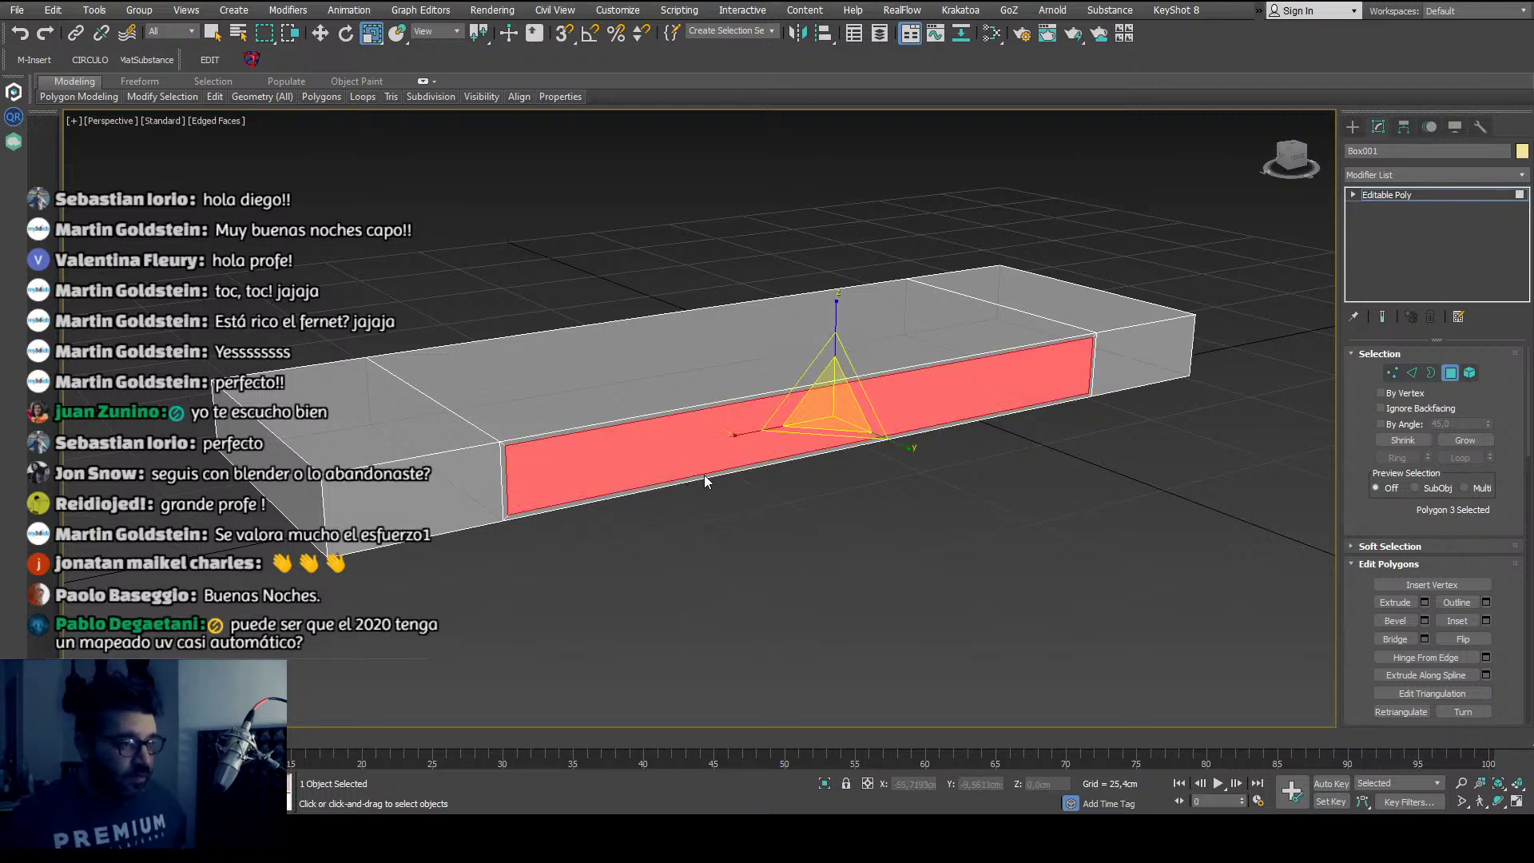
pyautogui.keyDown('alt'); pyautogui.moveTo(644, 636); pyautogui.dragTo(621, 640, button='middle'); pyautogui.keyUp('alt')
pyautogui.click(622, 639)
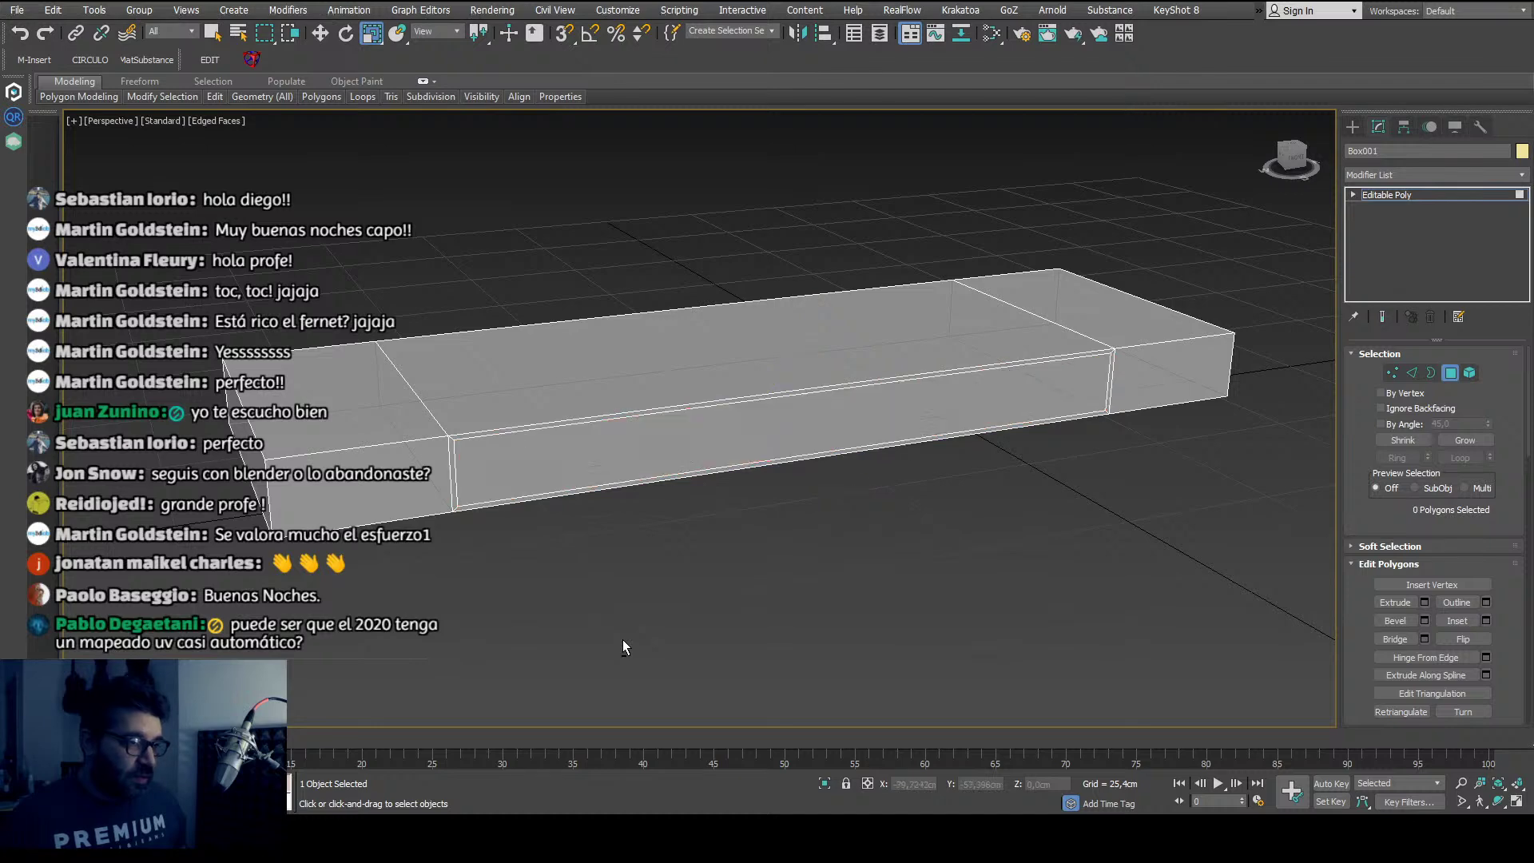
pyautogui.scroll(6, 542, 488)
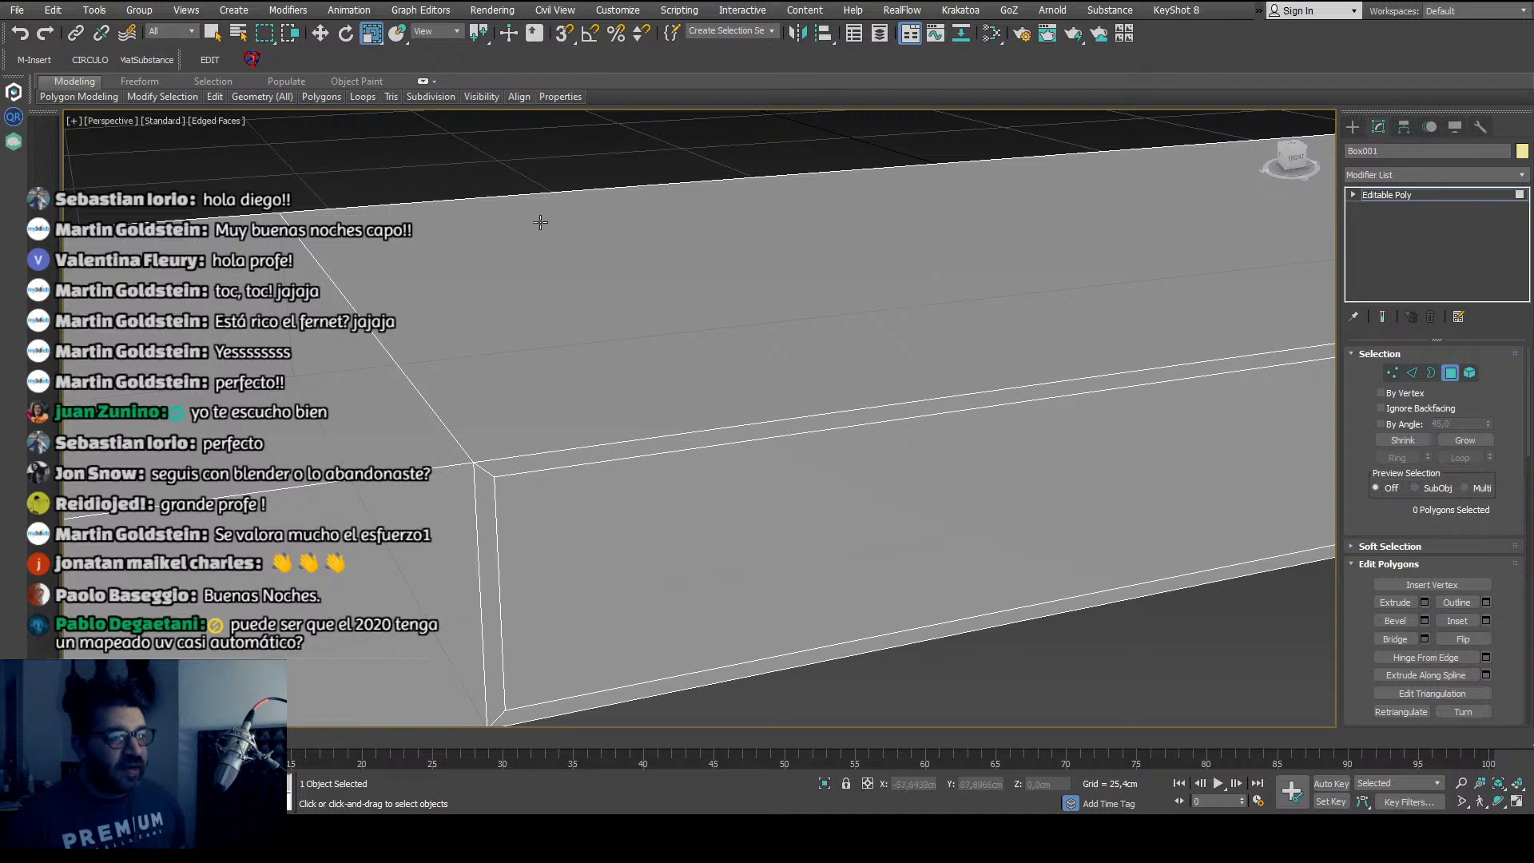
pyautogui.scroll(-6, 591, 395)
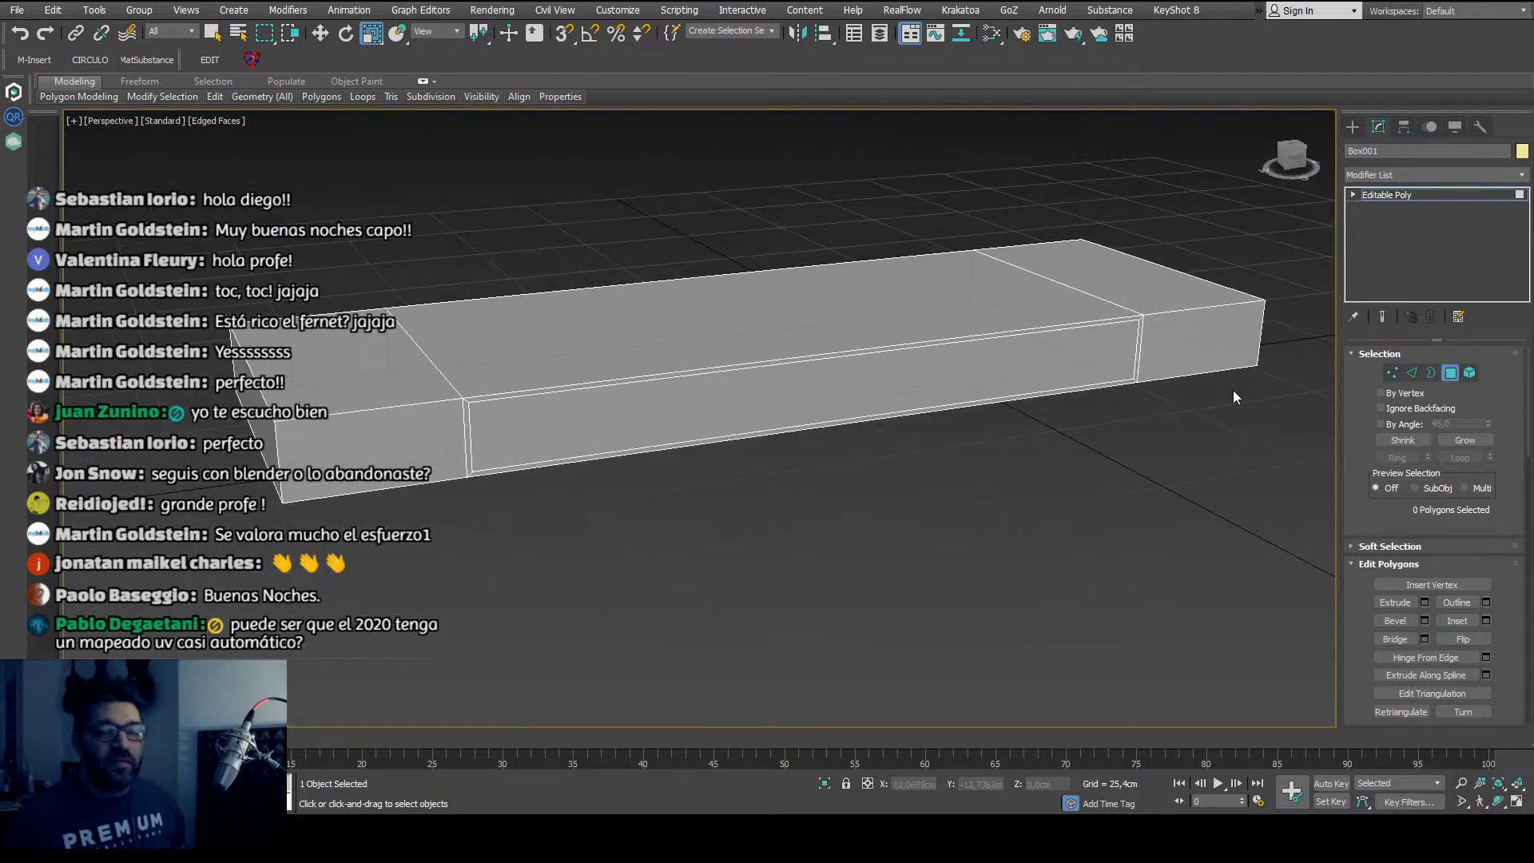
# Step: At Edge level, select the six lengthwise edges spanning the middle section, including the two of the front inset
pyautogui.click(1416, 372)
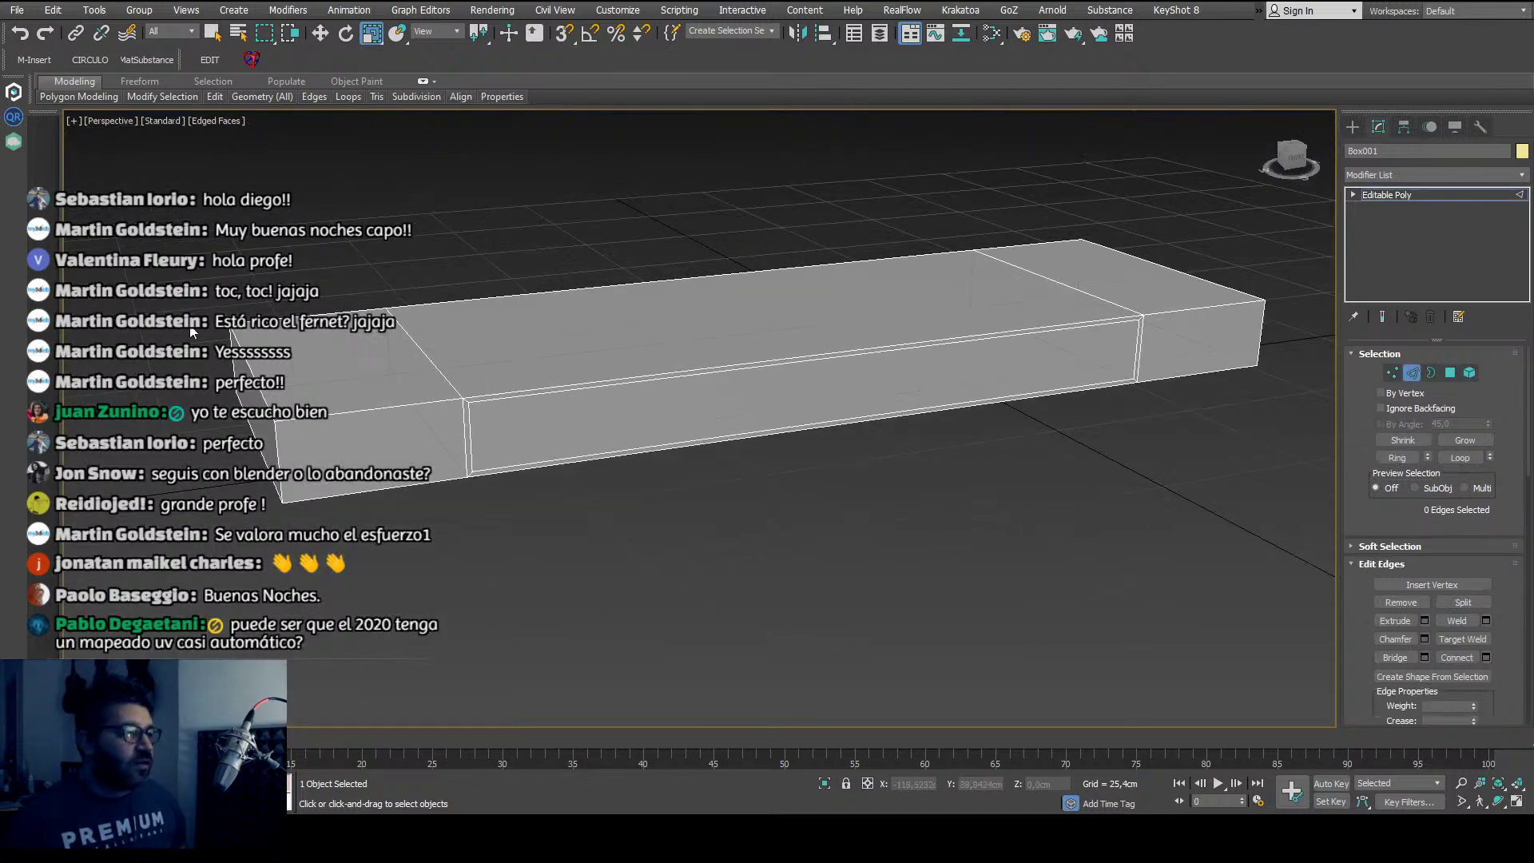
pyautogui.scroll(-4, 544, 535)
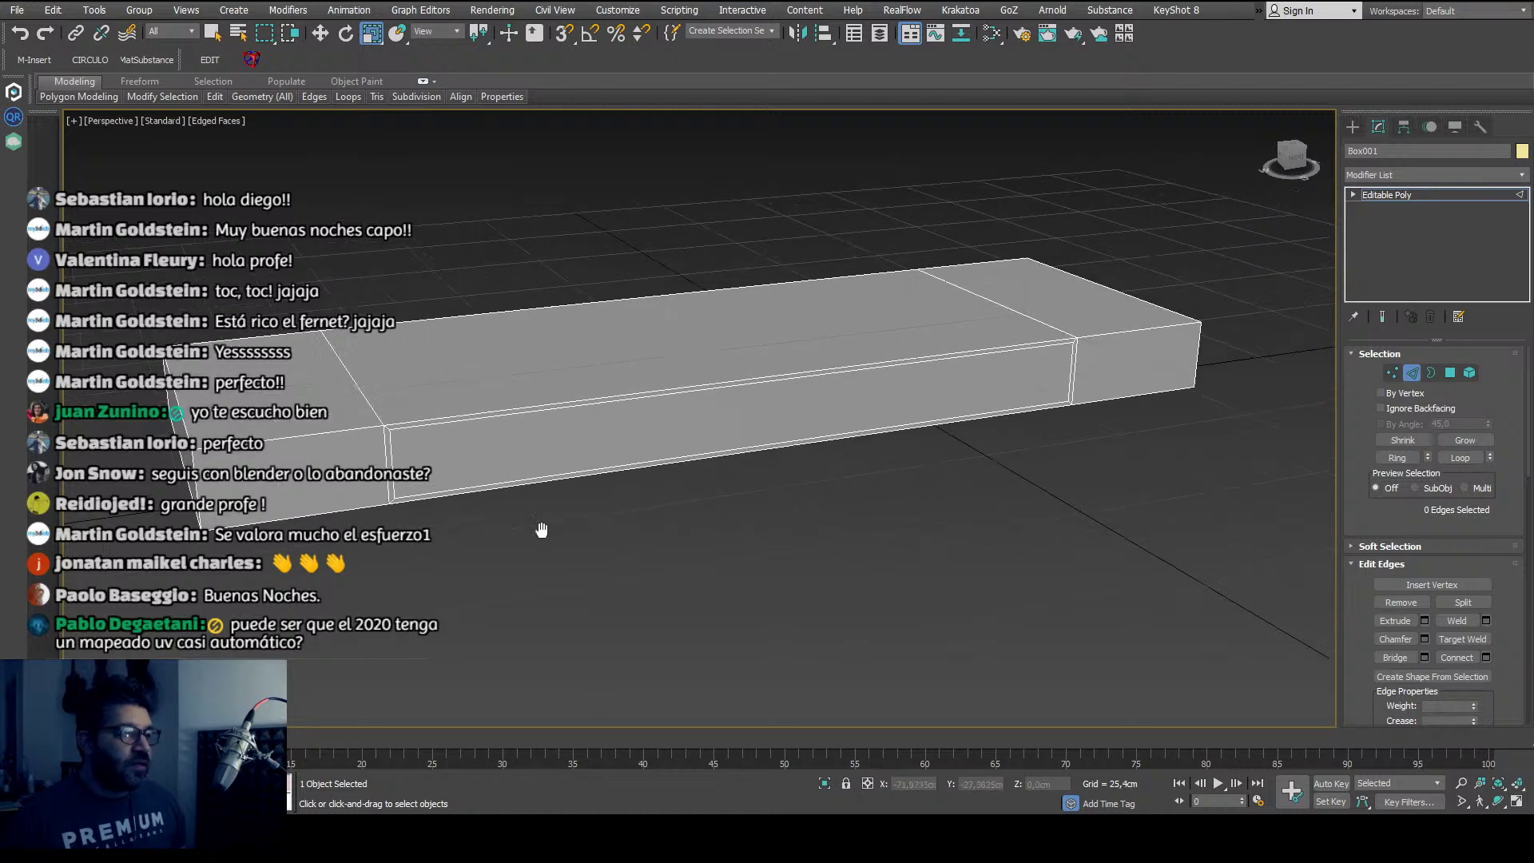
pyautogui.moveTo(674, 344); pyautogui.dragTo(623, 543)
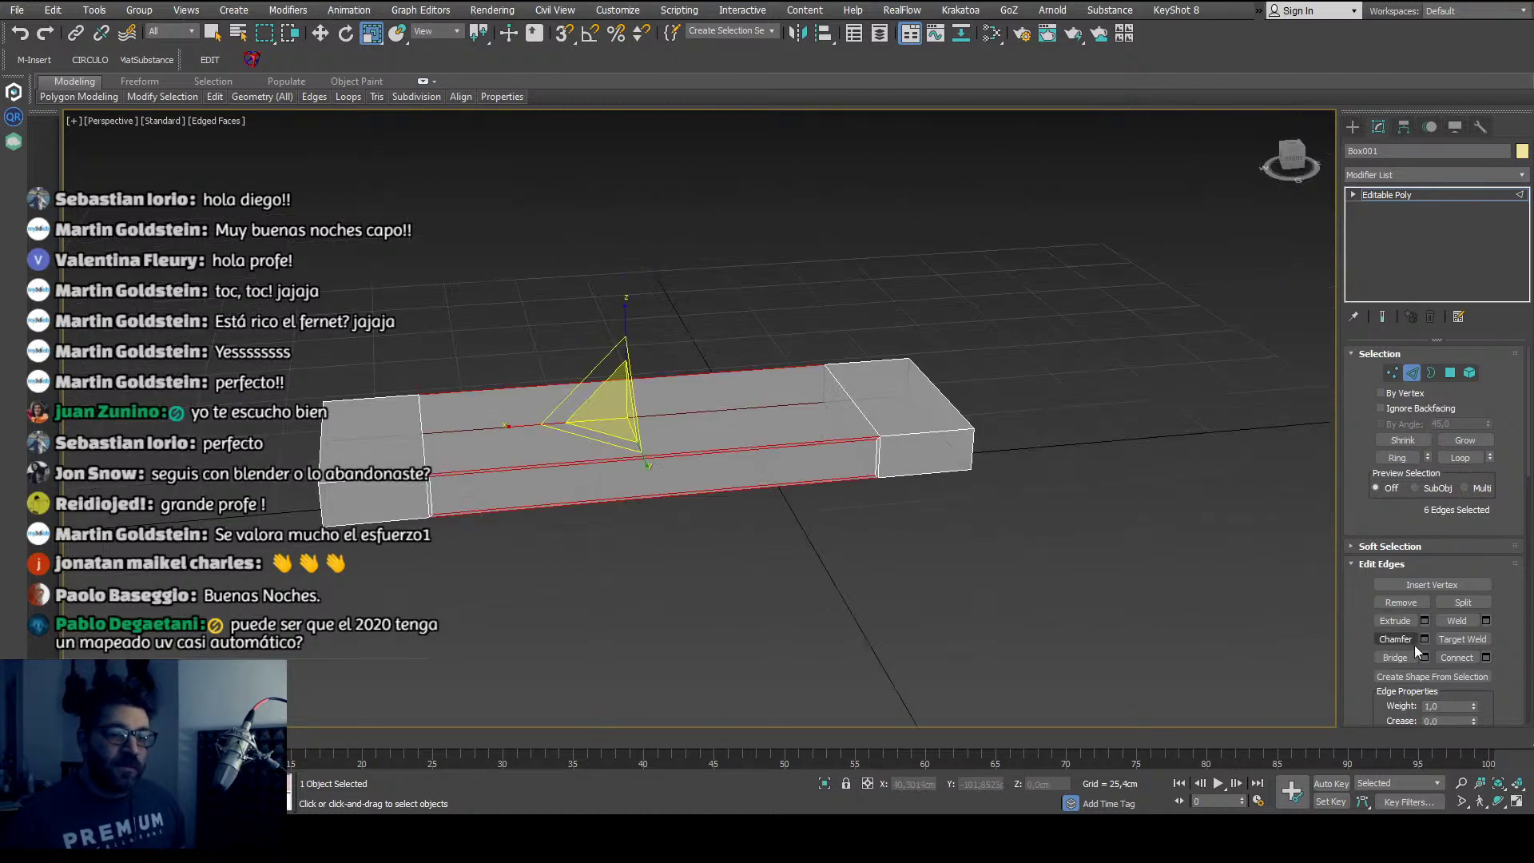
# Step: Start connecting the six selected edges with two crosswise segments and space the loops evenly along the middle section
pyautogui.click(1485, 657)
pyautogui.keyDown('alt'); pyautogui.moveTo(703, 634); pyautogui.dragTo(697, 519, button='middle'); pyautogui.keyUp('alt')
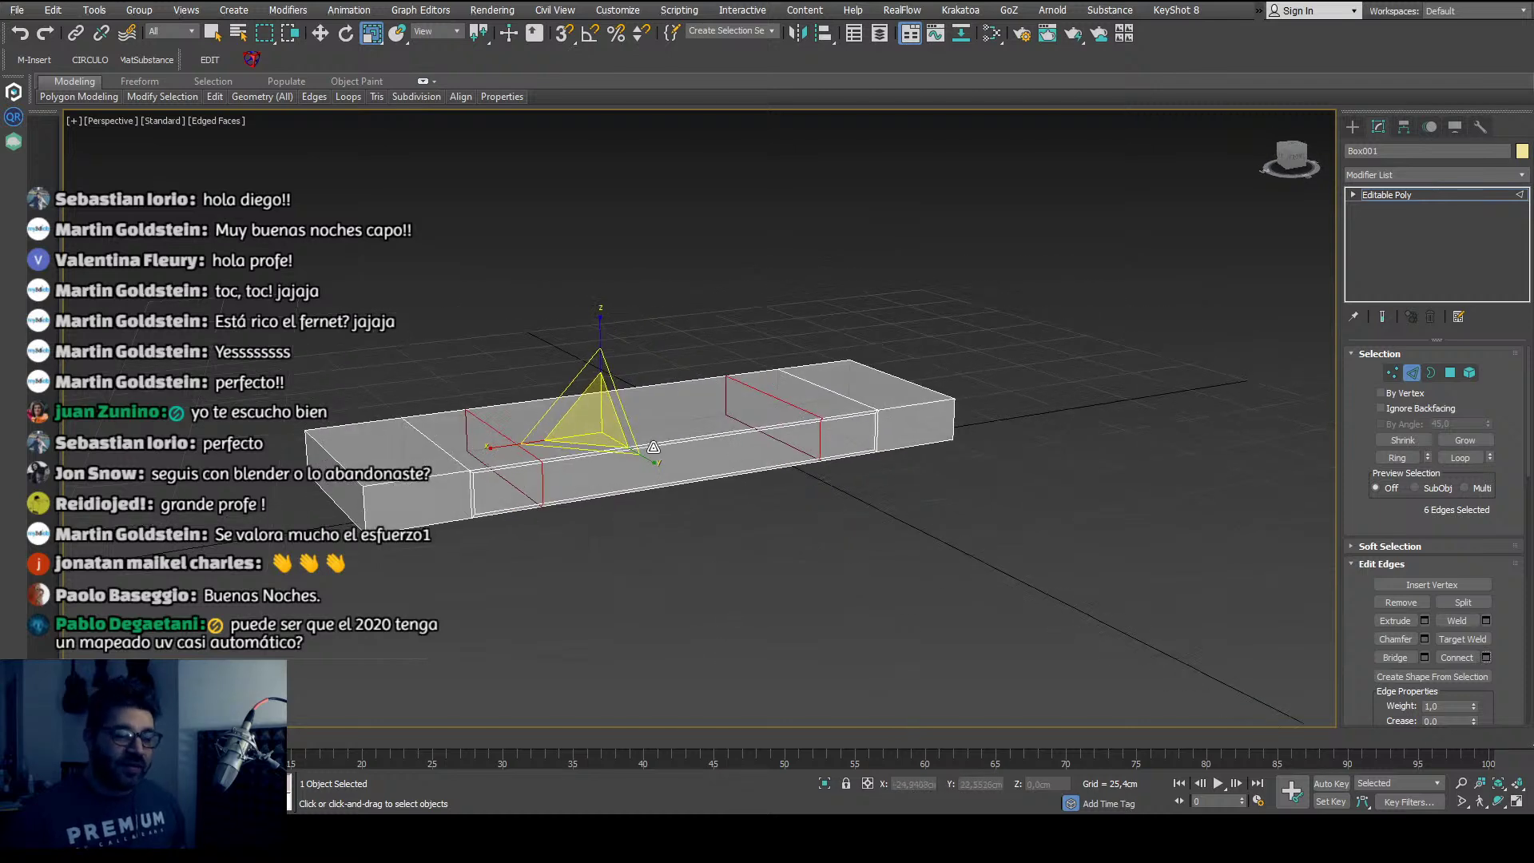
pyautogui.hotkey('ctrl', 'z')
pyautogui.moveTo(573, 526); pyautogui.dragTo(585, 537, button='middle')
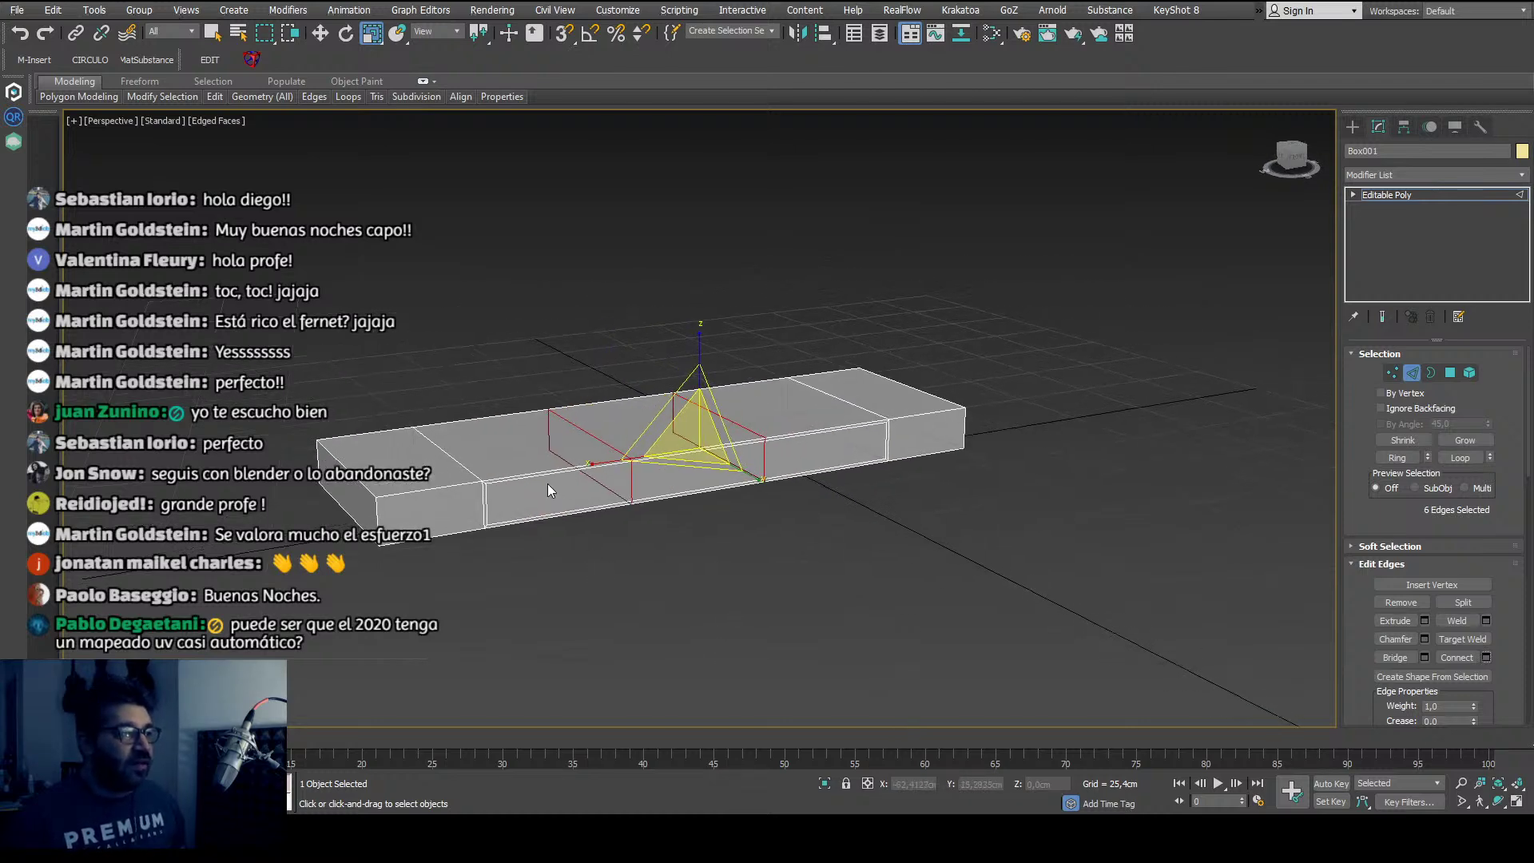
pyautogui.scroll(3, 550, 488)
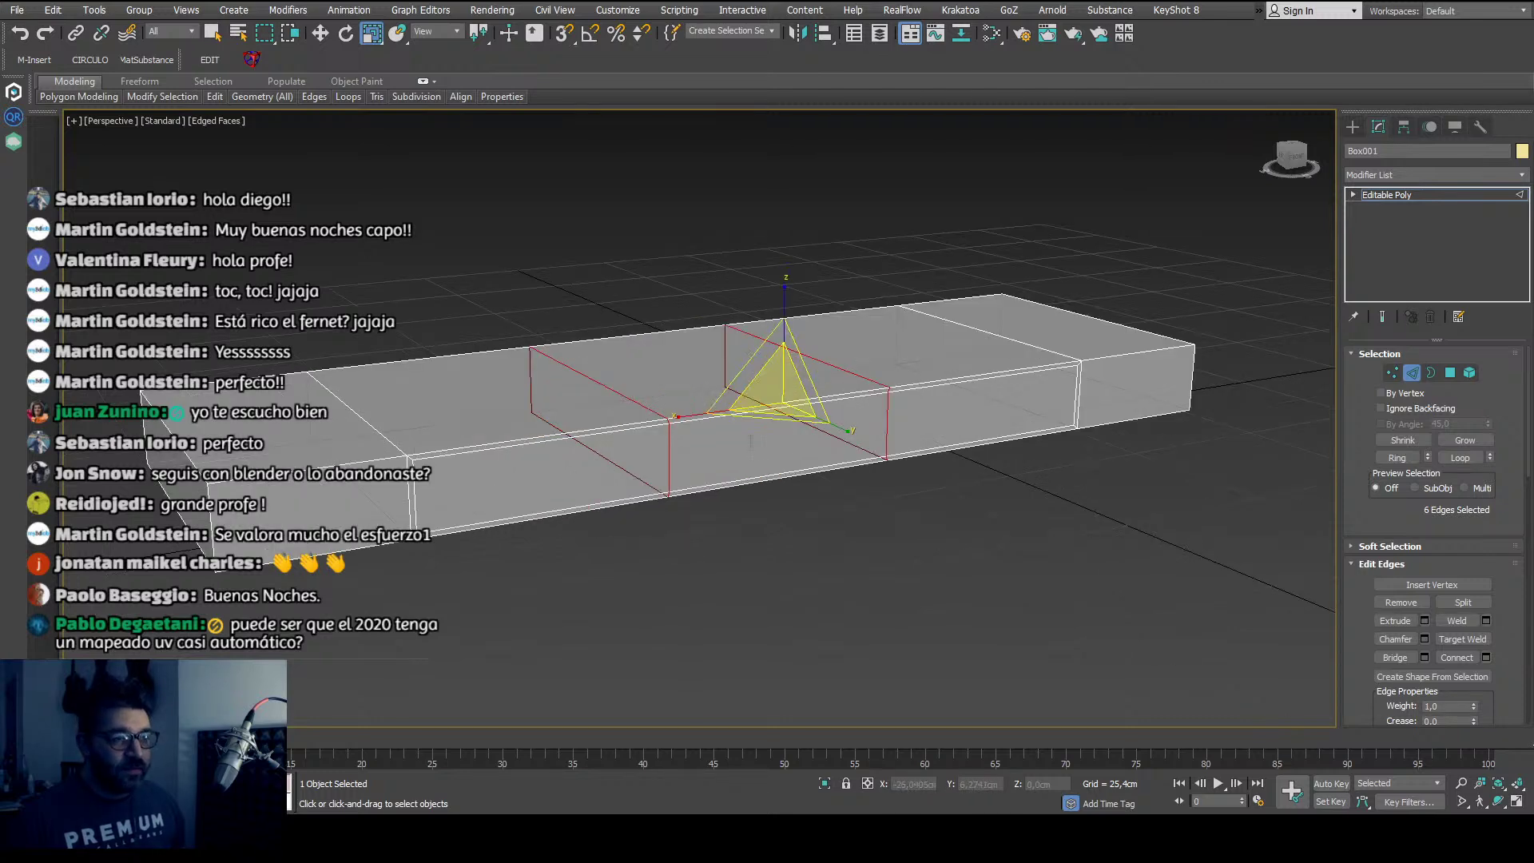
# Step: Raise the connection to nine crosswise segments, accept it and switch to Polygon level
pyautogui.click(713, 426)
pyautogui.click(712, 426)
pyautogui.click(713, 425)
pyautogui.click(712, 425)
pyautogui.click(713, 425)
pyautogui.click(713, 425)
pyautogui.click(713, 425)
pyautogui.scroll(-3, 598, 524)
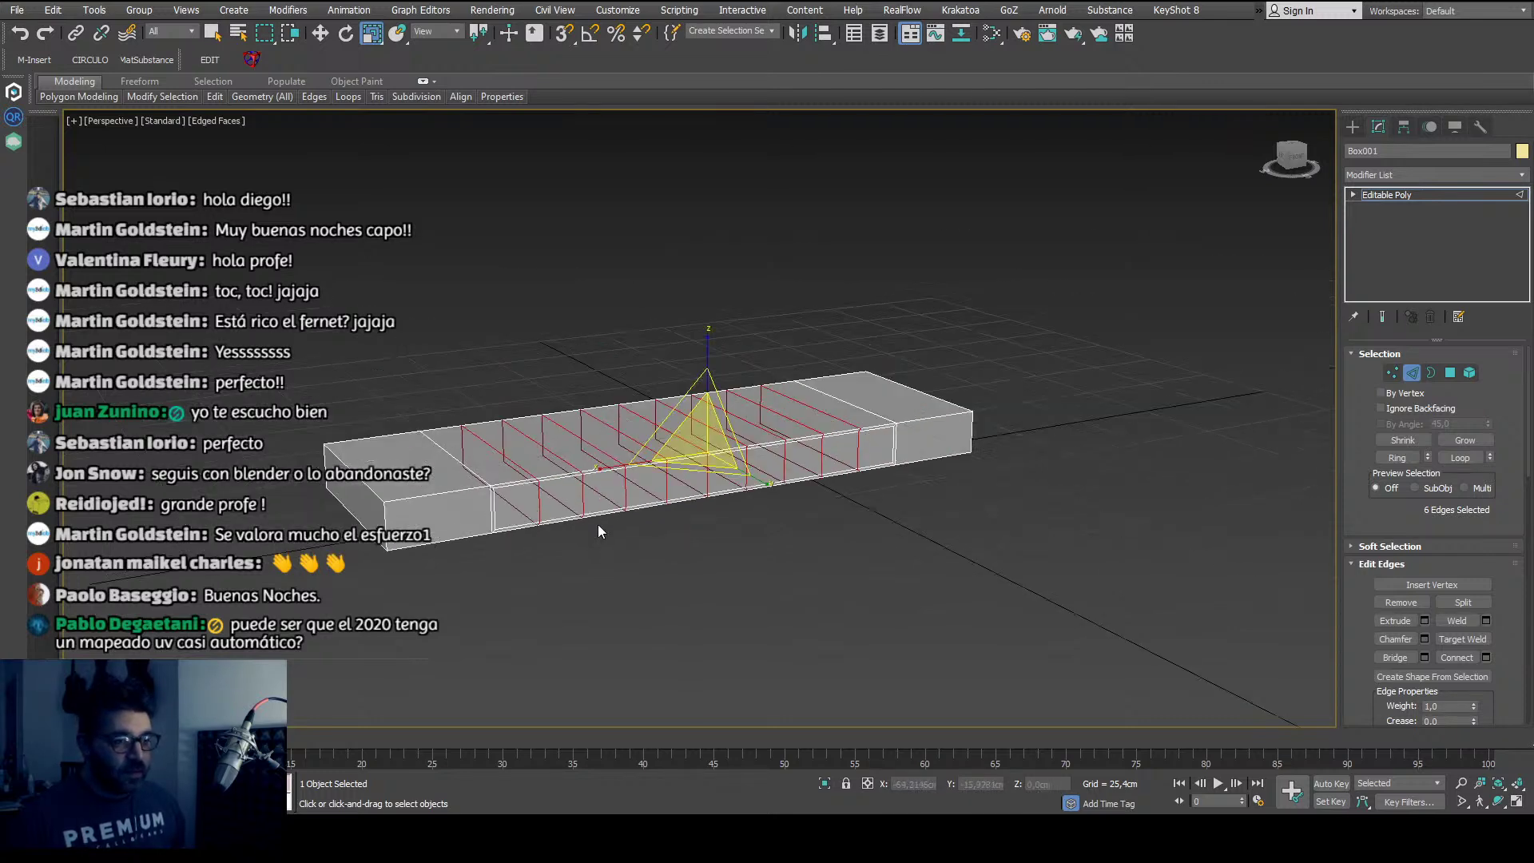
pyautogui.moveTo(599, 525); pyautogui.dragTo(535, 540, button='middle')
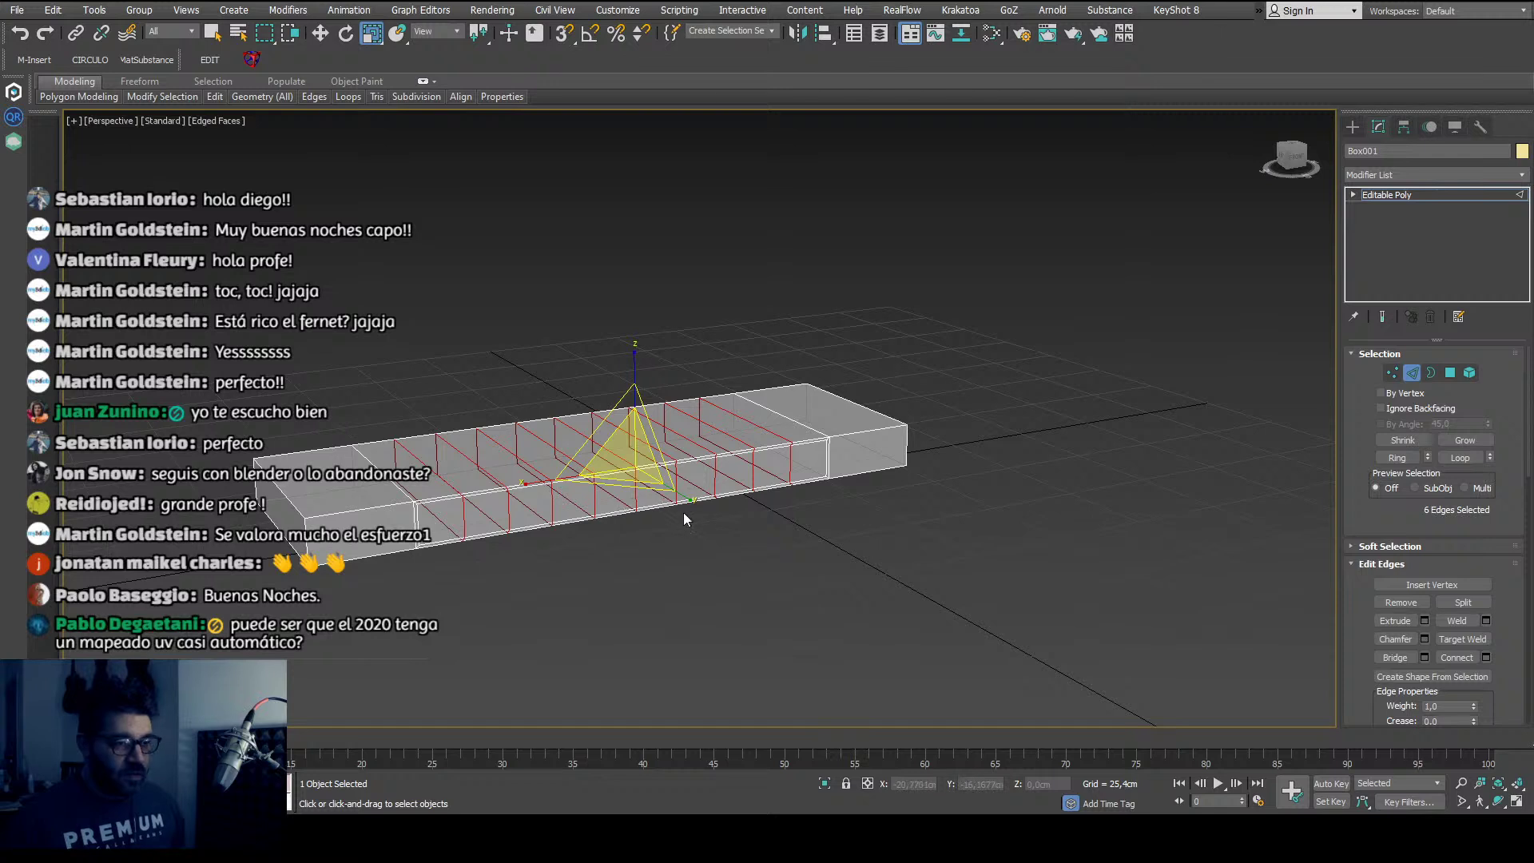
pyautogui.moveTo(844, 534); pyautogui.dragTo(852, 538, button='middle')
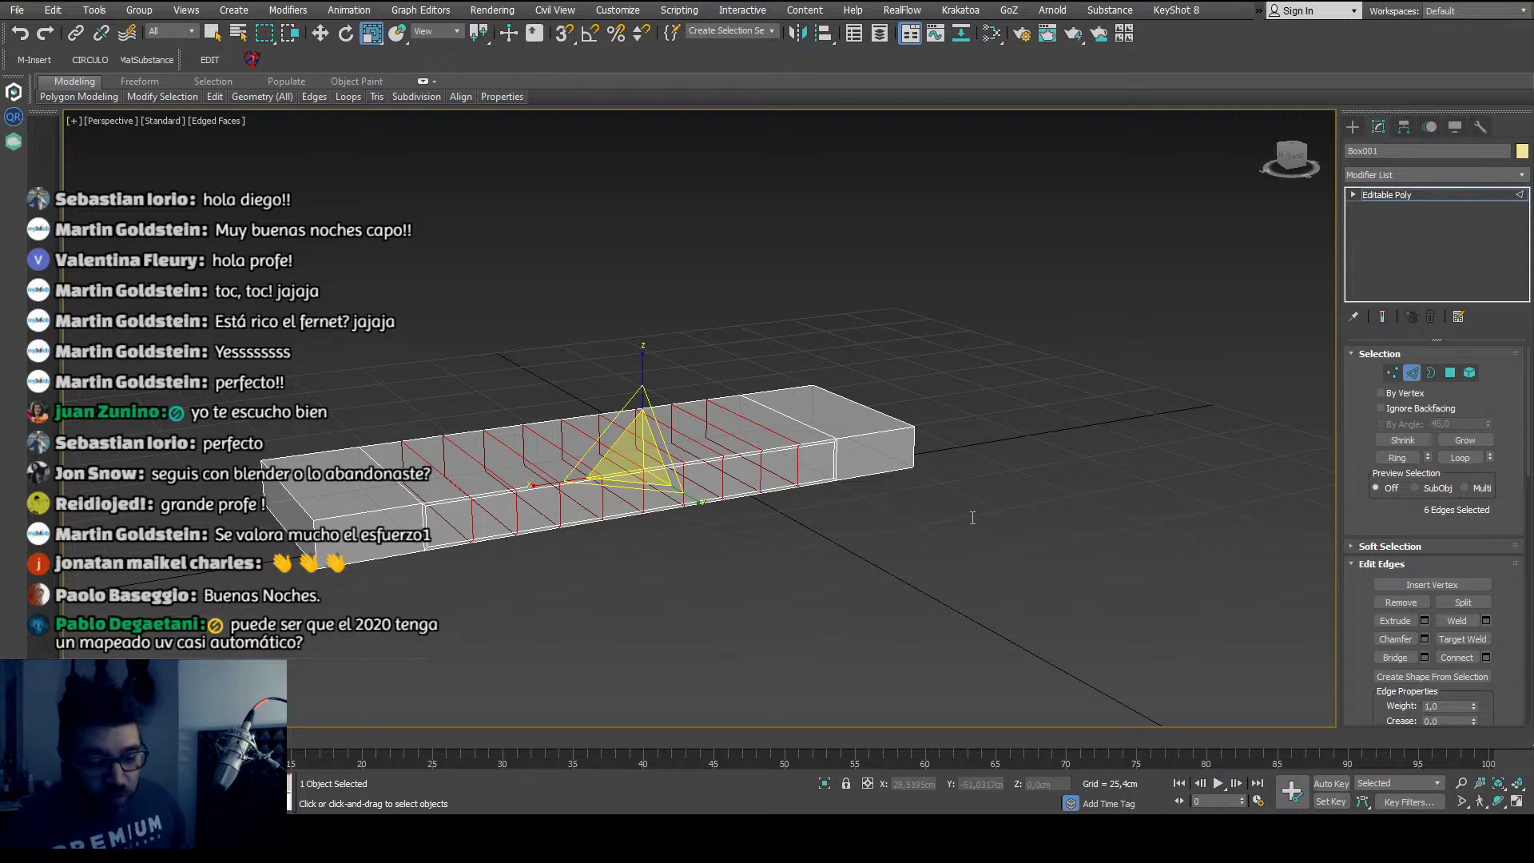
pyautogui.moveTo(596, 552); pyautogui.dragTo(653, 526, button='middle')
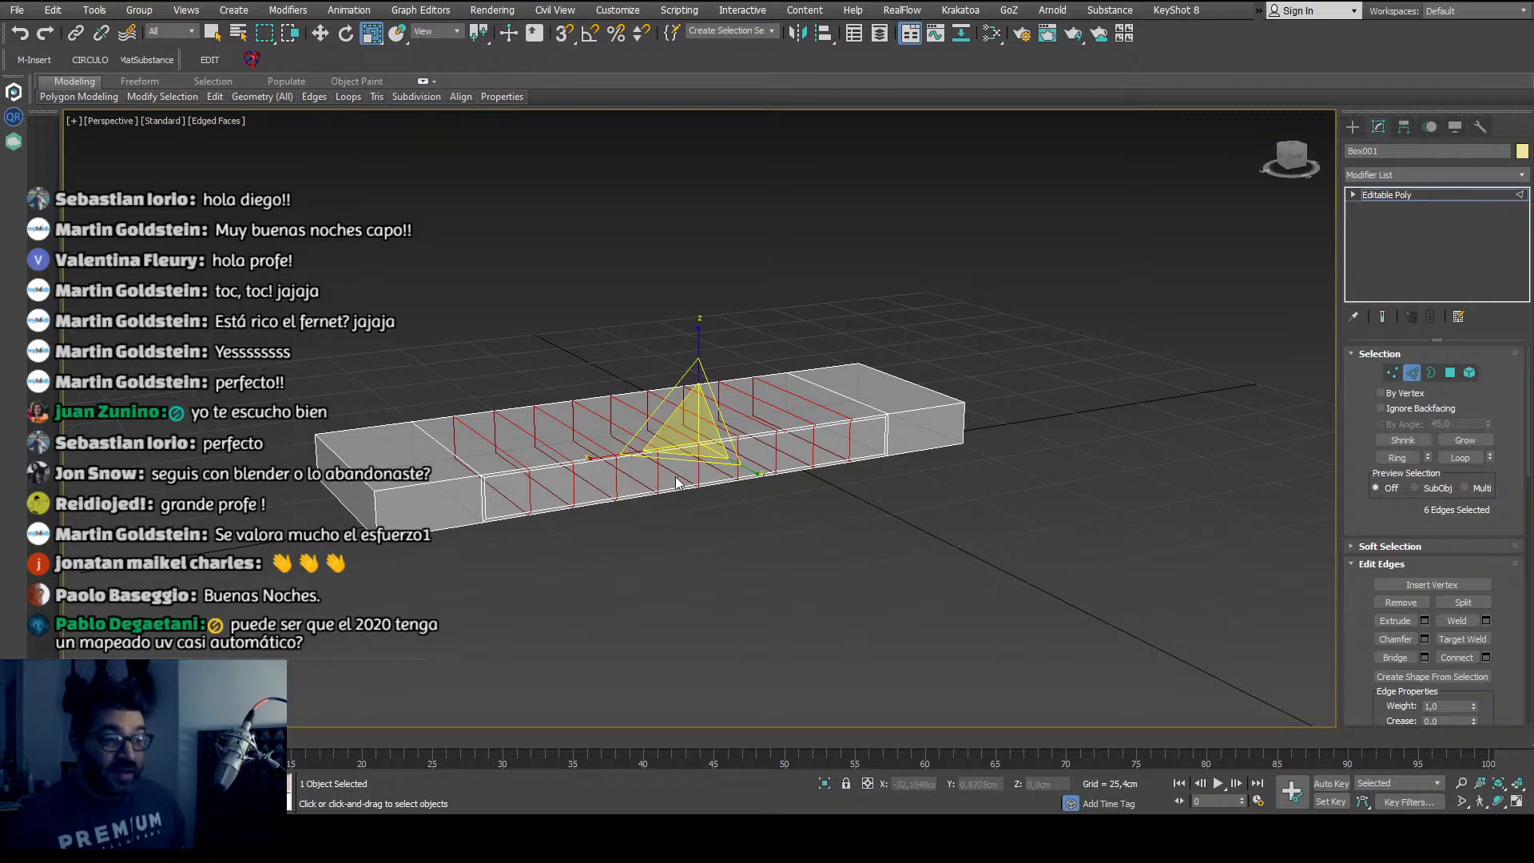
pyautogui.scroll(2, 639, 489)
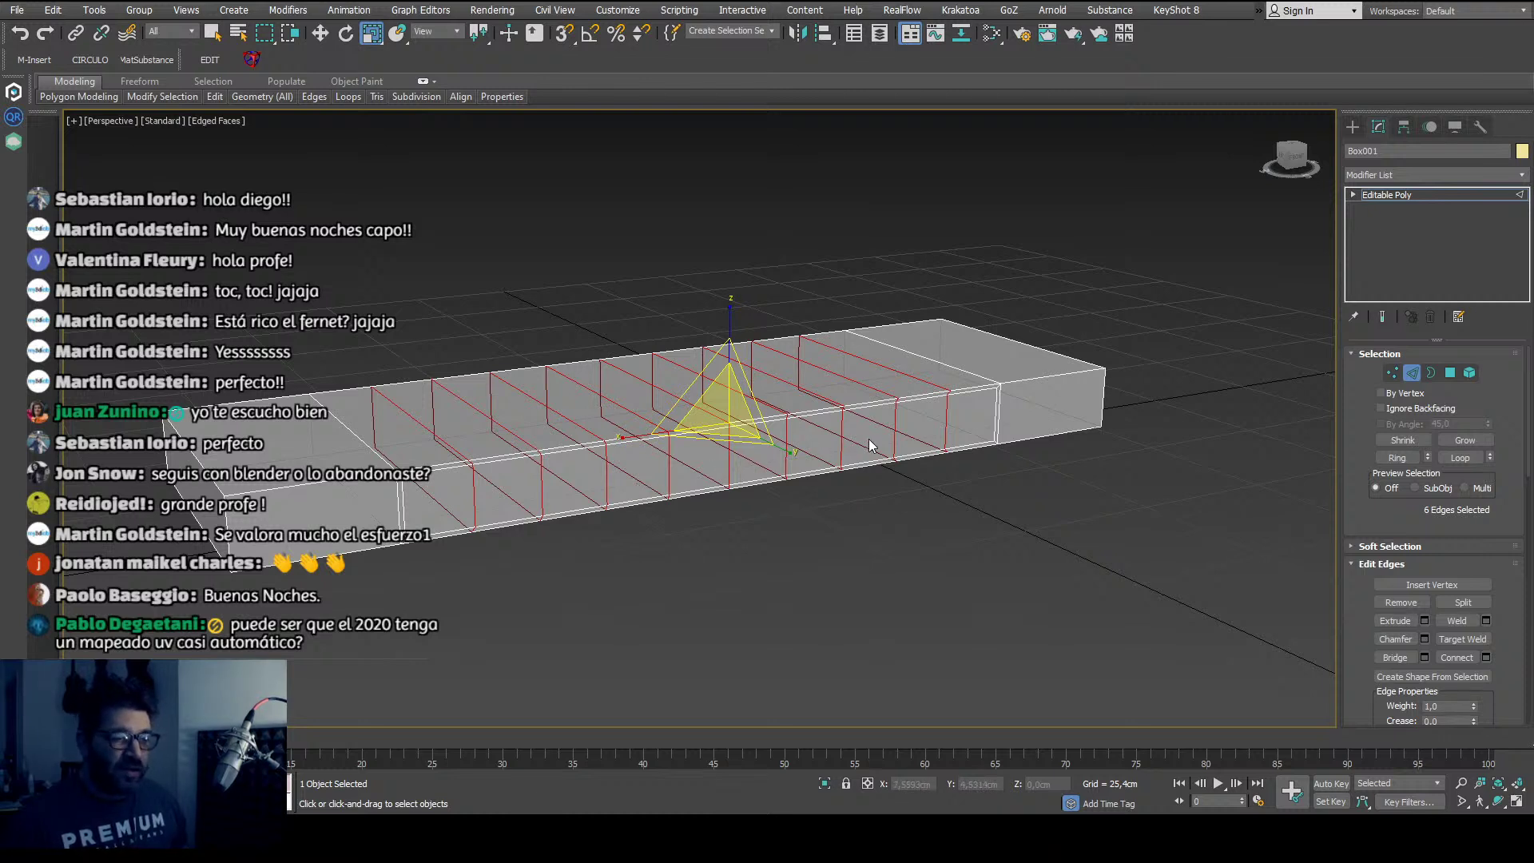
pyautogui.click(943, 589)
pyautogui.moveTo(787, 693); pyautogui.dragTo(863, 687, button='middle')
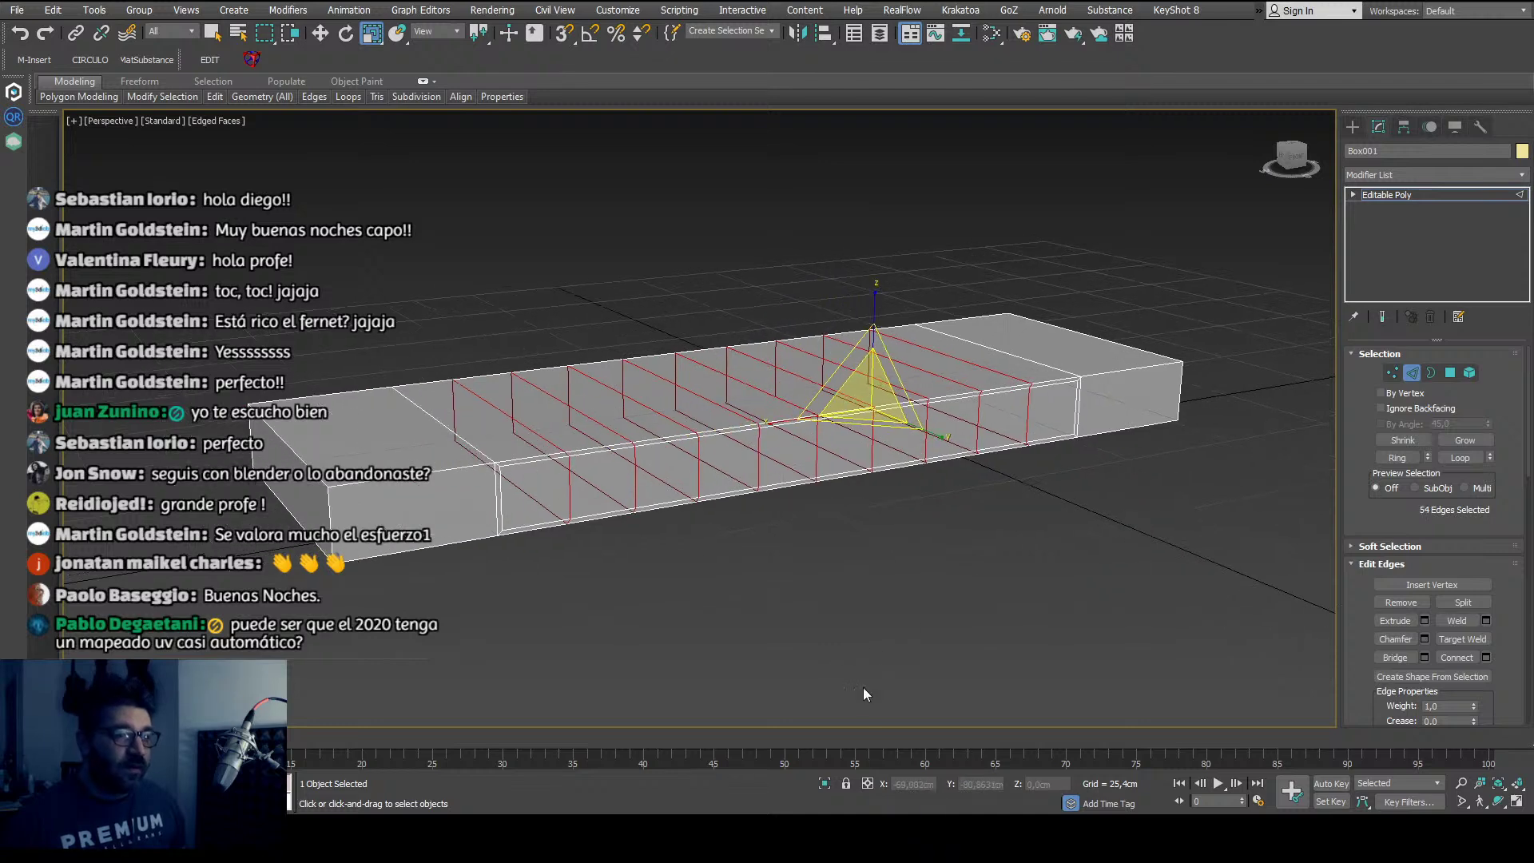
pyautogui.click(1451, 373)
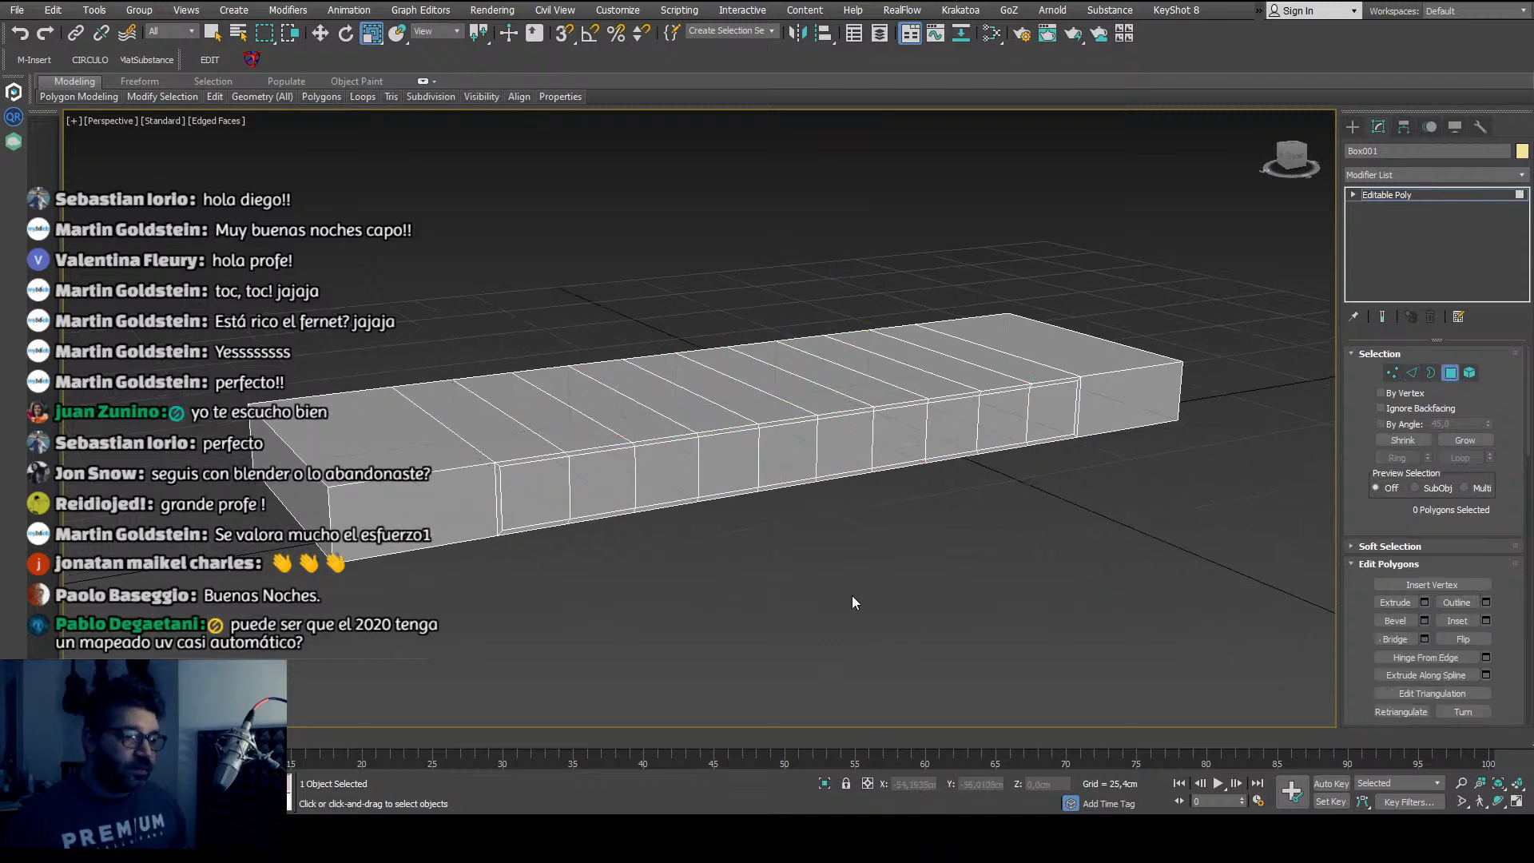
pyautogui.click(536, 488)
pyautogui.keyDown('shift'); pyautogui.click(609, 488); pyautogui.keyUp('shift')
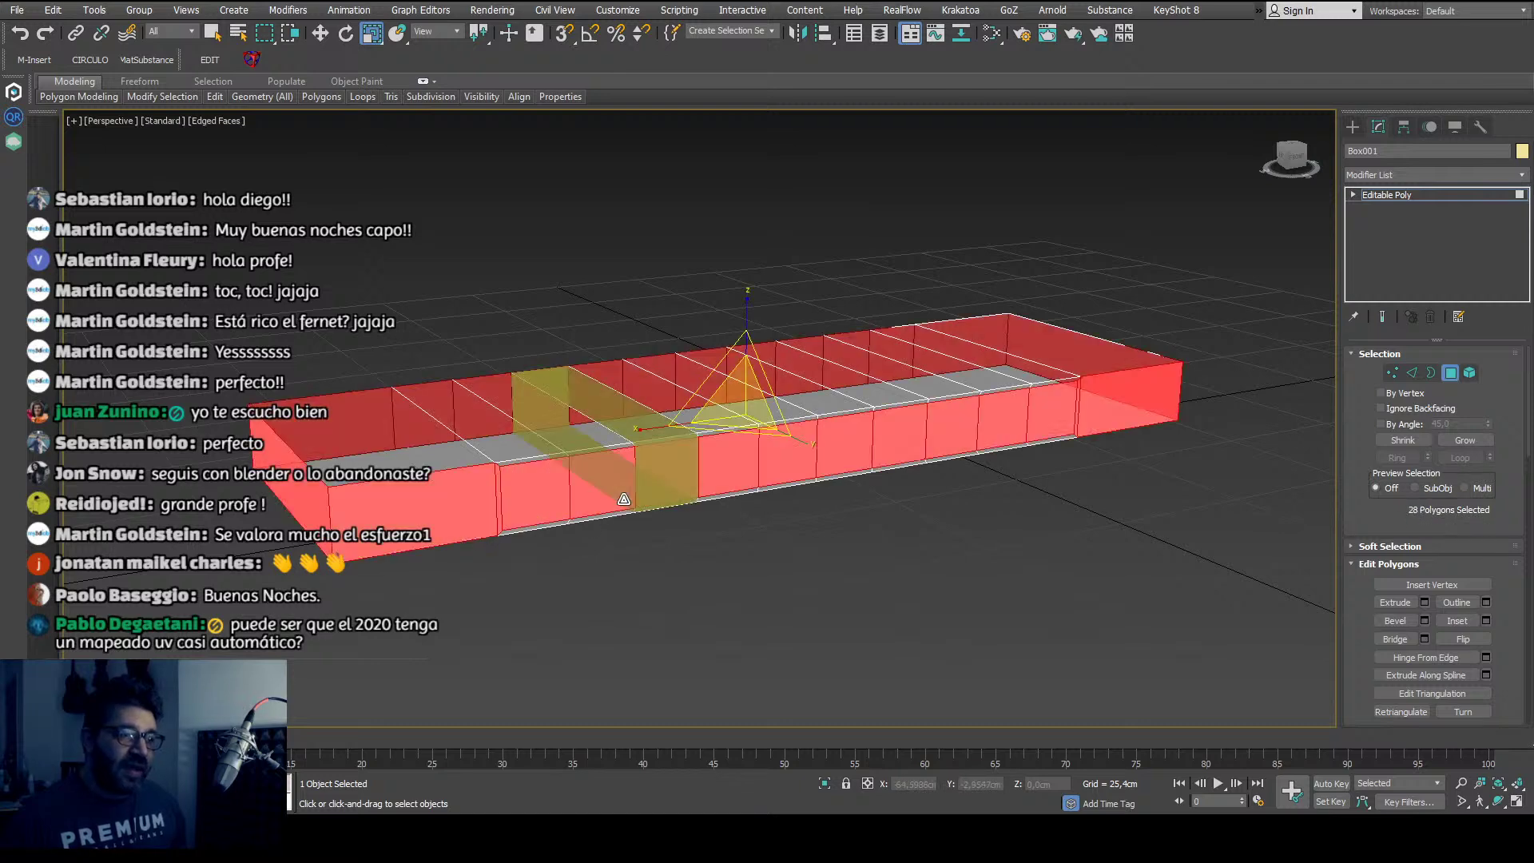
pyautogui.click(621, 595)
# Step: Select the ten polygons in a row inside the inset on the front side
pyautogui.click(541, 485)
pyautogui.keyDown('ctrl'); pyautogui.click(604, 486); pyautogui.keyUp('ctrl')
pyautogui.keyDown('ctrl'); pyautogui.click(667, 473); pyautogui.keyUp('ctrl')
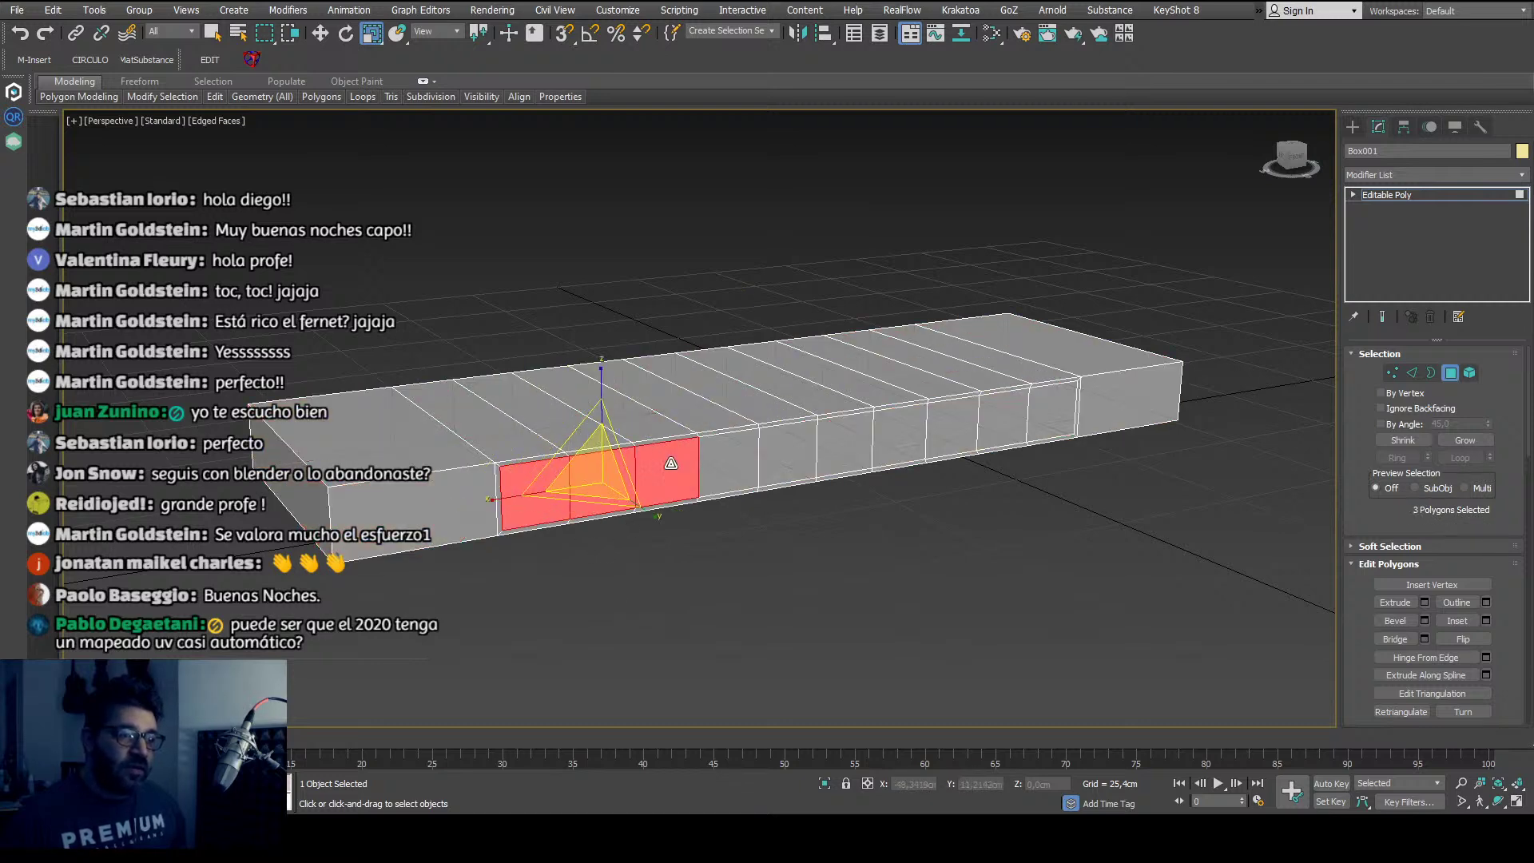
pyautogui.keyDown('ctrl'); pyautogui.click(729, 465); pyautogui.keyUp('ctrl')
pyautogui.keyDown('ctrl'); pyautogui.click(787, 454); pyautogui.keyUp('ctrl')
pyautogui.keyDown('ctrl'); pyautogui.click(852, 442); pyautogui.keyUp('ctrl')
pyautogui.keyDown('ctrl'); pyautogui.click(895, 436); pyautogui.keyUp('ctrl')
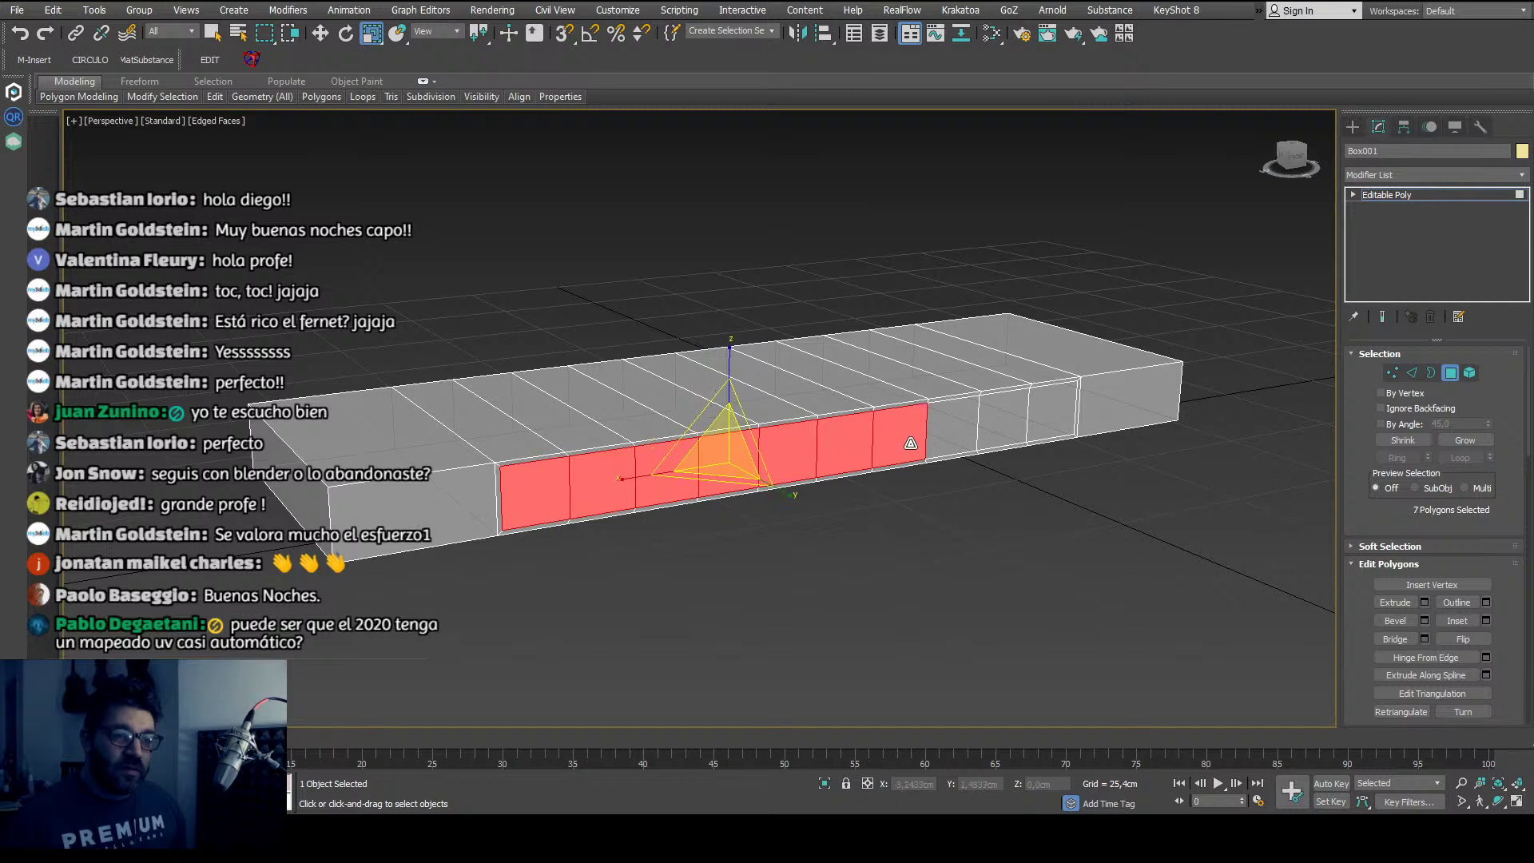
pyautogui.keyDown('ctrl'); pyautogui.click(943, 431); pyautogui.keyUp('ctrl')
pyautogui.keyDown('ctrl'); pyautogui.click(995, 424); pyautogui.keyUp('ctrl')
pyautogui.keyDown('ctrl'); pyautogui.click(1050, 414); pyautogui.keyUp('ctrl')
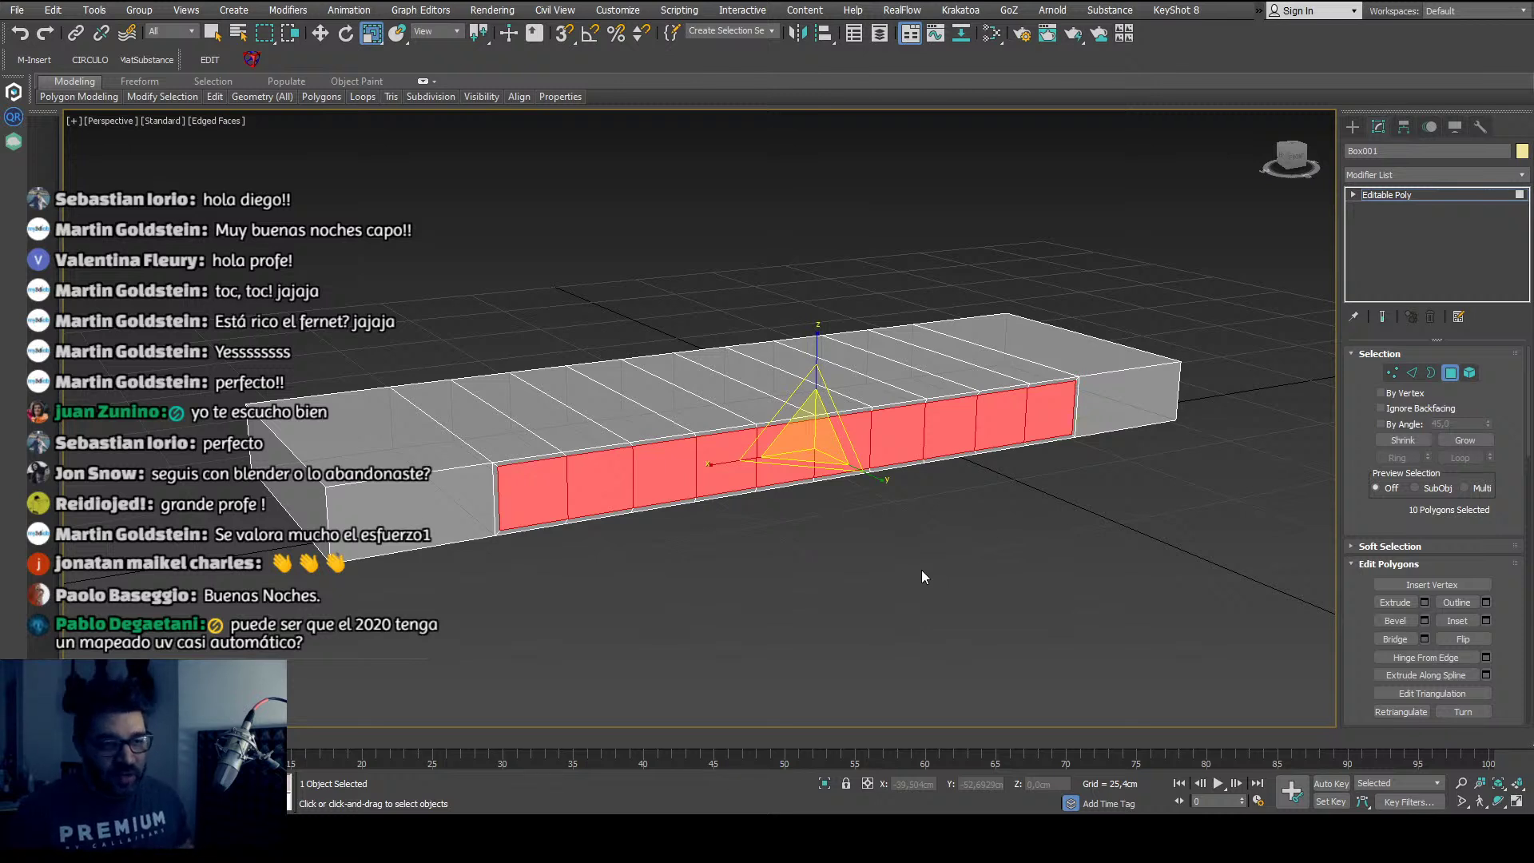
# Step: Inset the ten front polygons individually, leaving a thin border around each one
pyautogui.click(1484, 622)
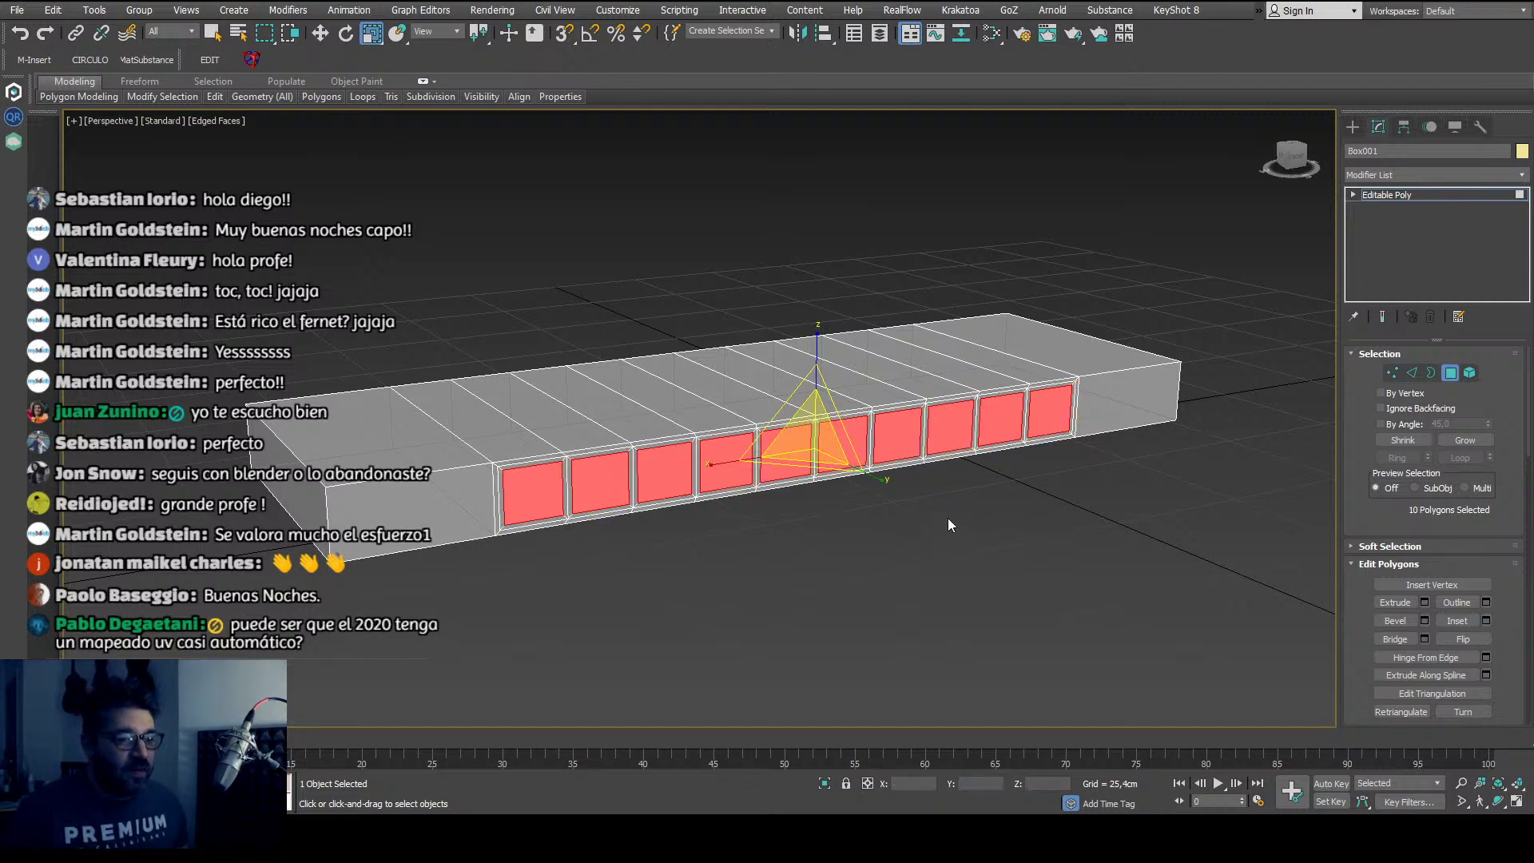
pyautogui.scroll(5, 529, 469)
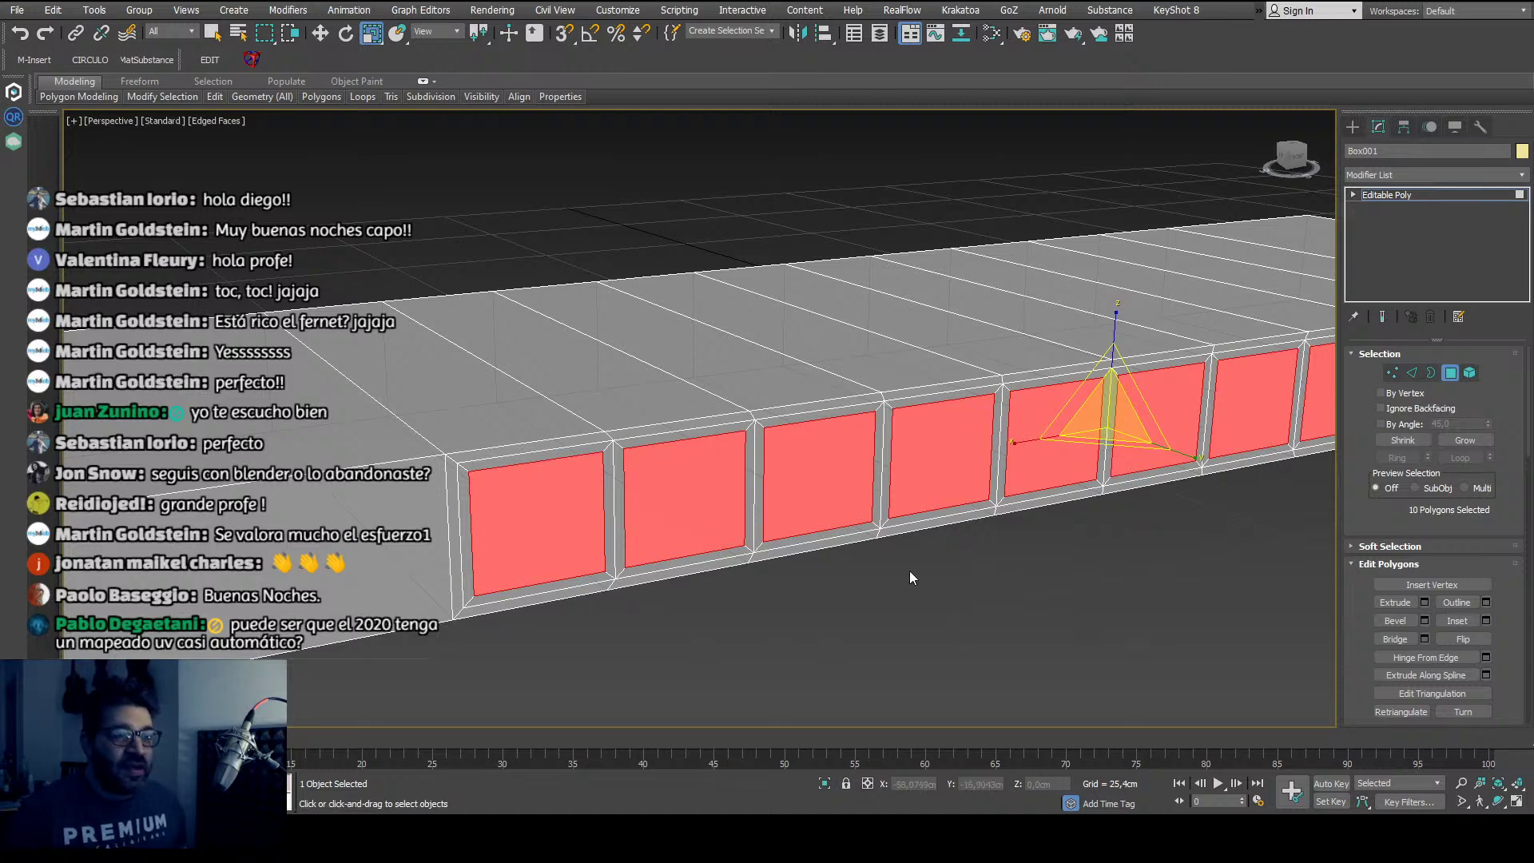
pyautogui.click(948, 539)
pyautogui.click(947, 539)
pyautogui.click(948, 540)
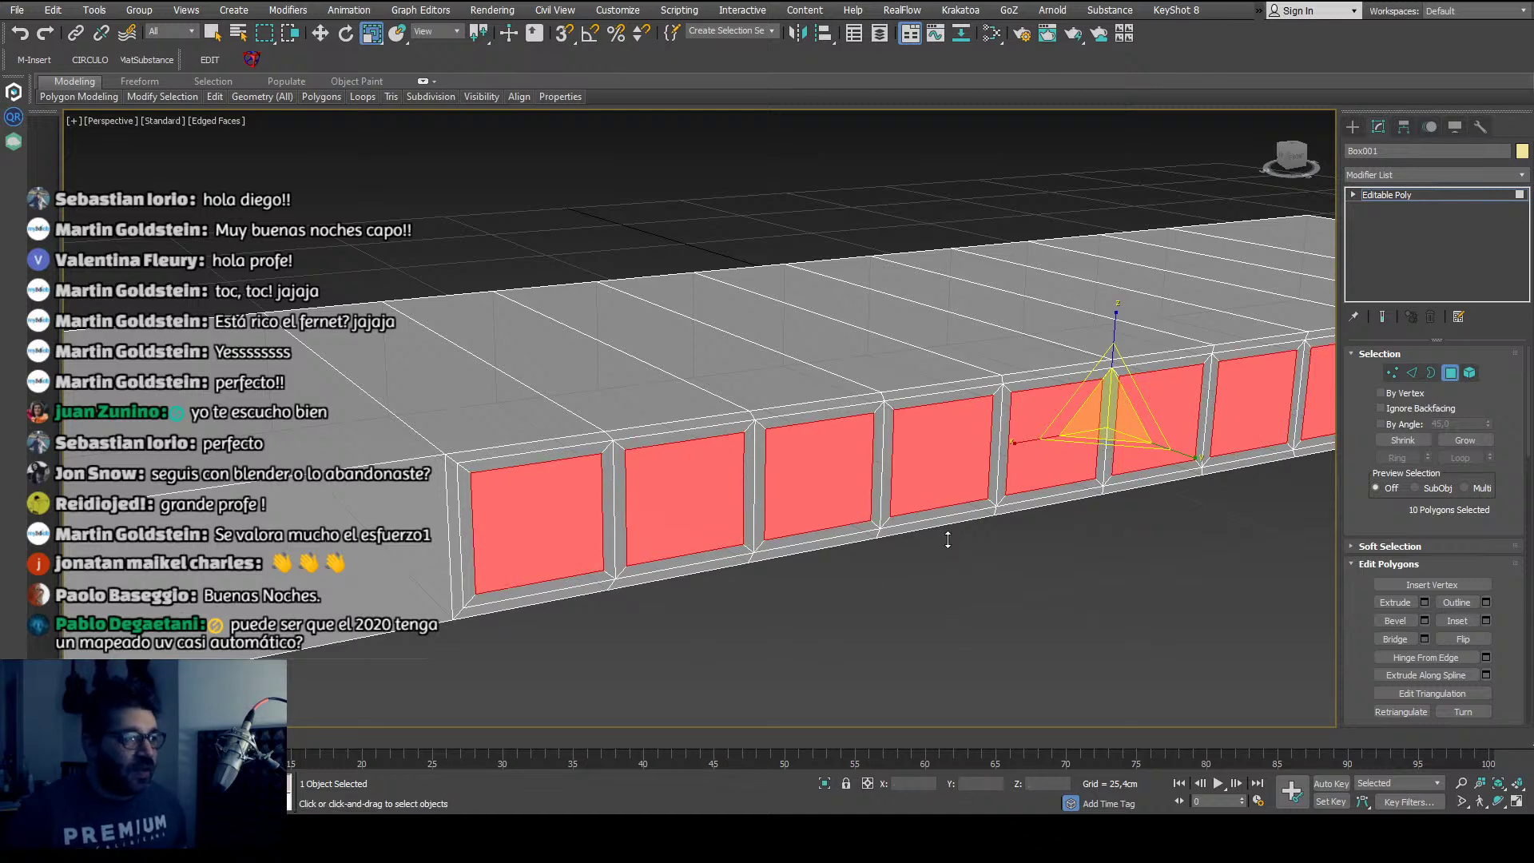
pyautogui.moveTo(948, 539); pyautogui.dragTo(946, 537)
pyautogui.scroll(-3, 928, 566)
pyautogui.keyDown('alt'); pyautogui.moveTo(928, 566); pyautogui.dragTo(832, 554, button='middle'); pyautogui.keyUp('alt')
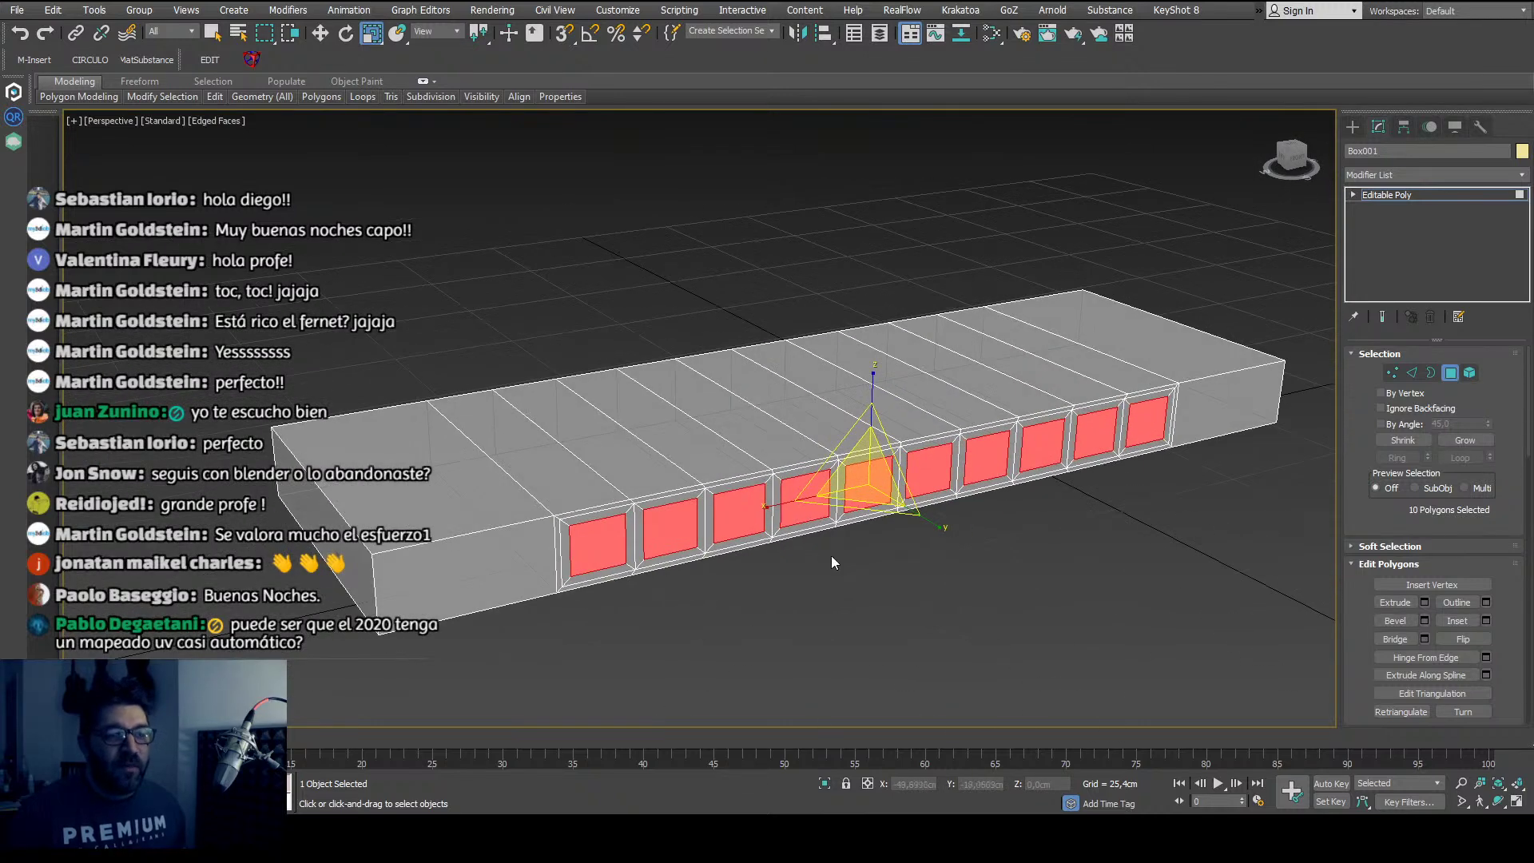
# Step: Extrude the ten inset front polygons inward to form square recesses in the box
pyautogui.click(1427, 602)
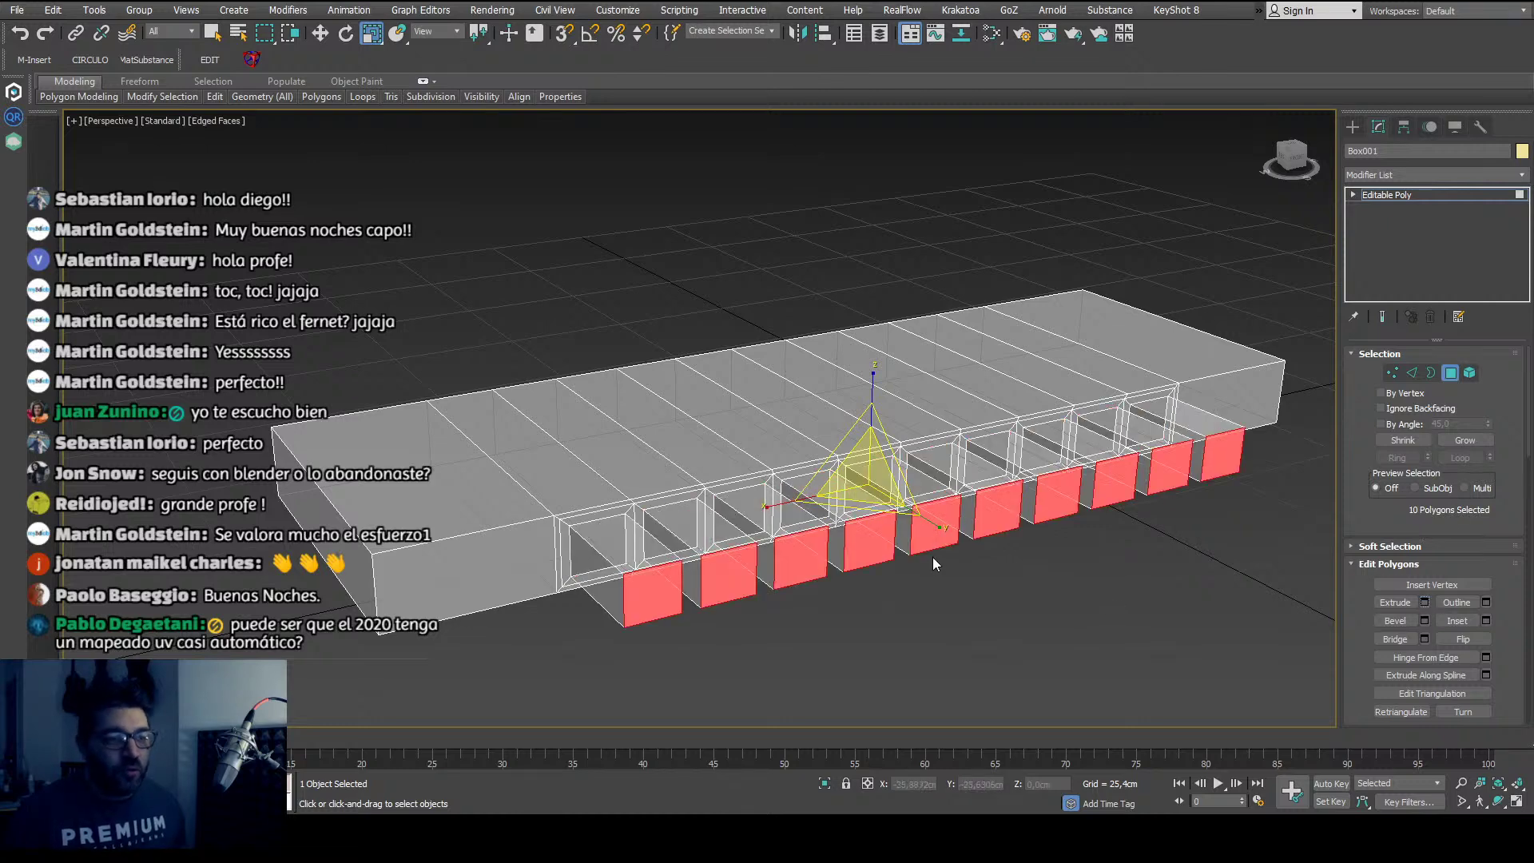
pyautogui.moveTo(946, 545)
pyautogui.mouseDown()
pyautogui.moveTo(971, 638)
pyautogui.moveTo(947, 572)
pyautogui.mouseUp()
pyautogui.moveTo(929, 619)
pyautogui.keyDown('alt'); pyautogui.mouseDown(button='middle')
pyautogui.moveTo(721, 597)
pyautogui.moveTo(923, 601)
pyautogui.mouseUp(button='middle'); pyautogui.keyUp('alt')
pyautogui.scroll(3, 689, 515)
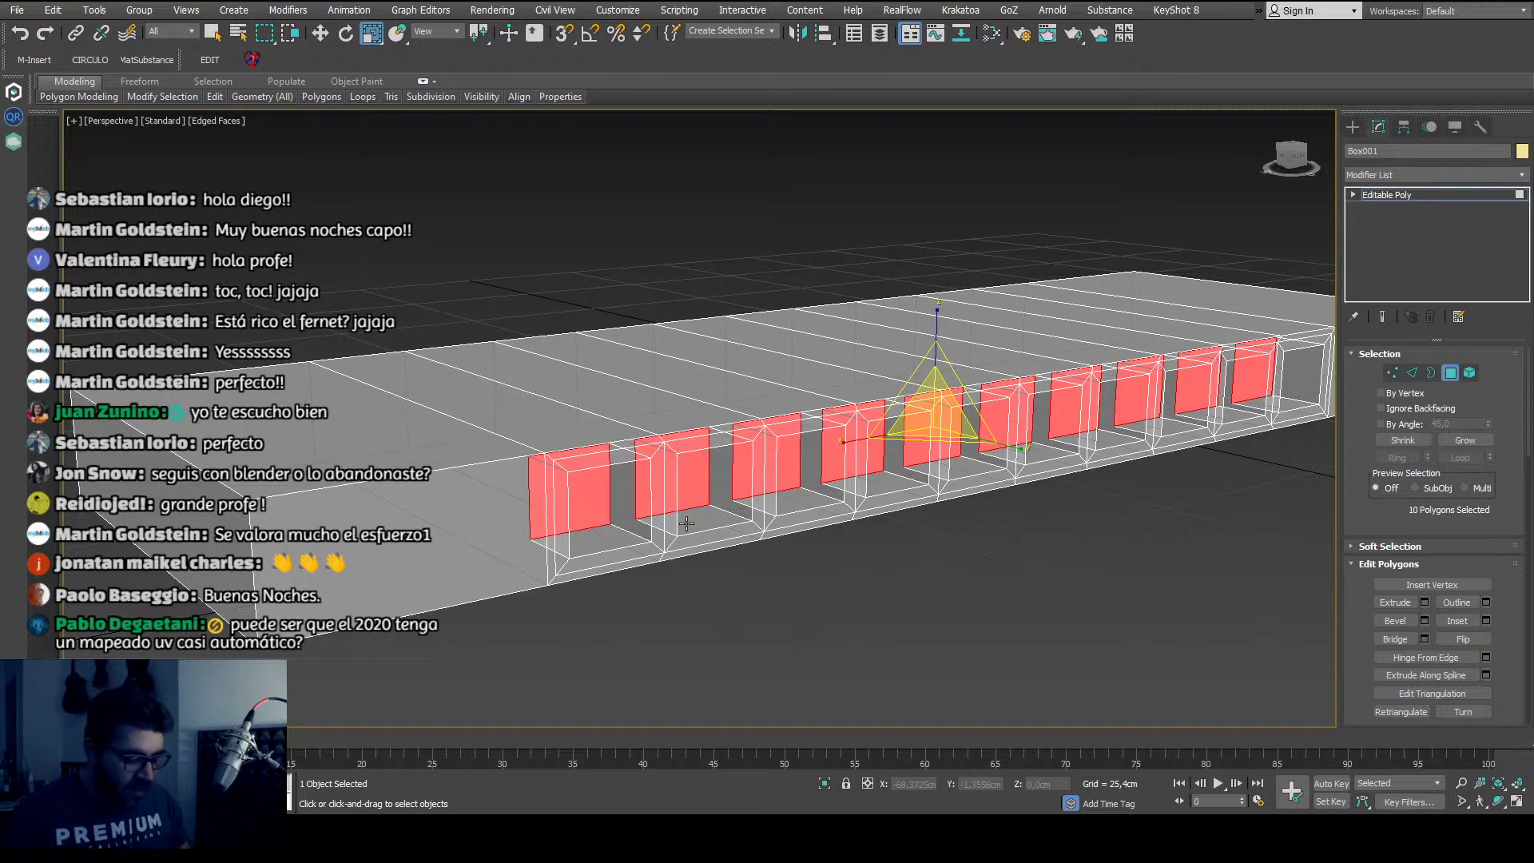
# Step: Delete the ten polygons at the back of the recesses and turn off the see-through display
pyautogui.press('Delete')
pyautogui.scroll(-3, 760, 571)
pyautogui.hotkey('alt', 'x')
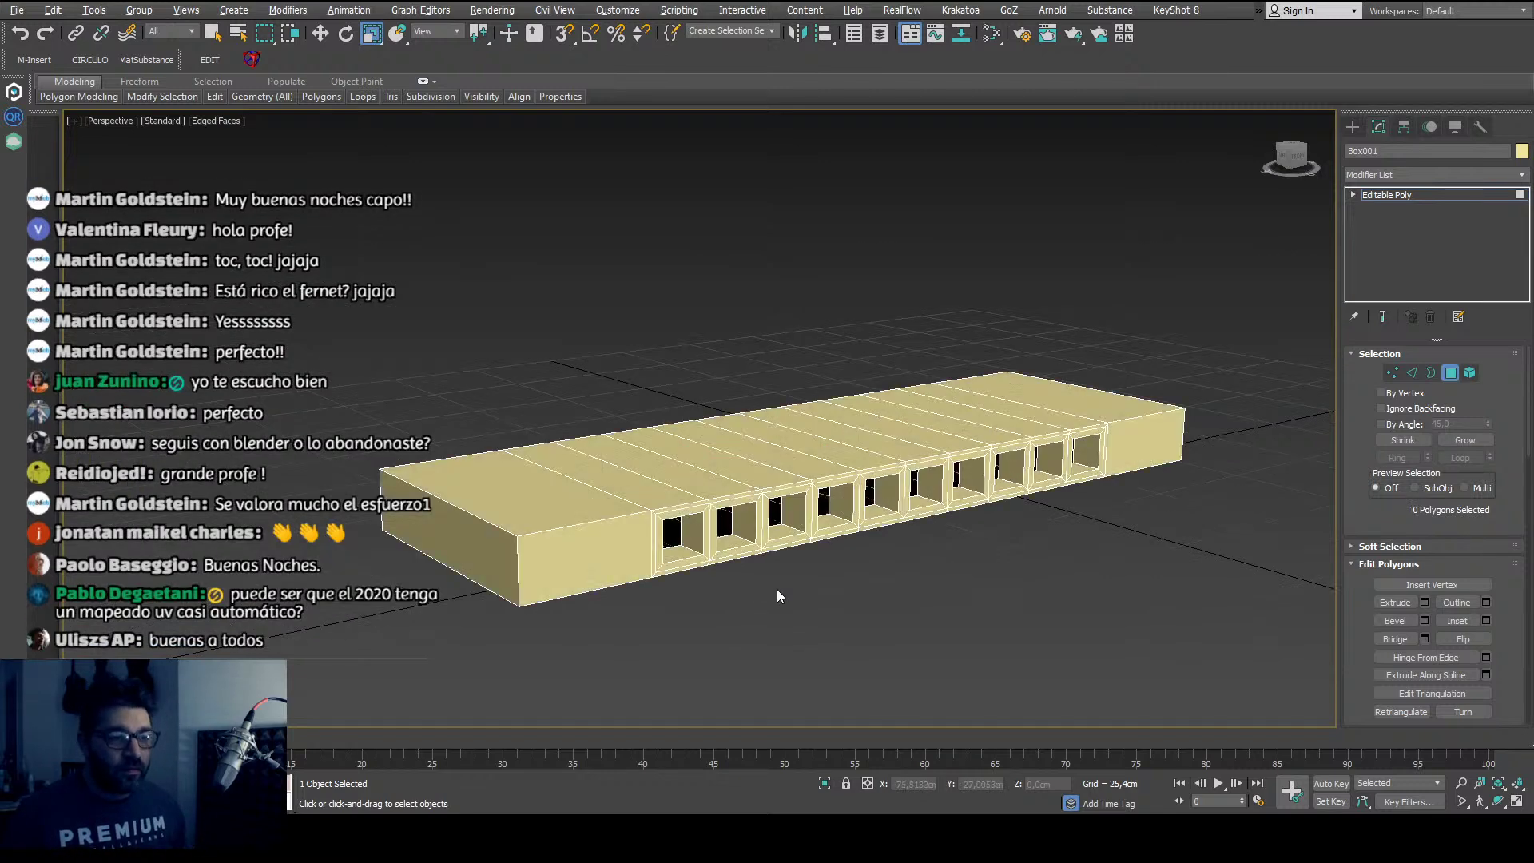
# Step: Examine the row of square openings on the front side from several angles
pyautogui.keyDown('alt'); pyautogui.moveTo(778, 594); pyautogui.dragTo(745, 590, button='middle'); pyautogui.keyUp('alt')
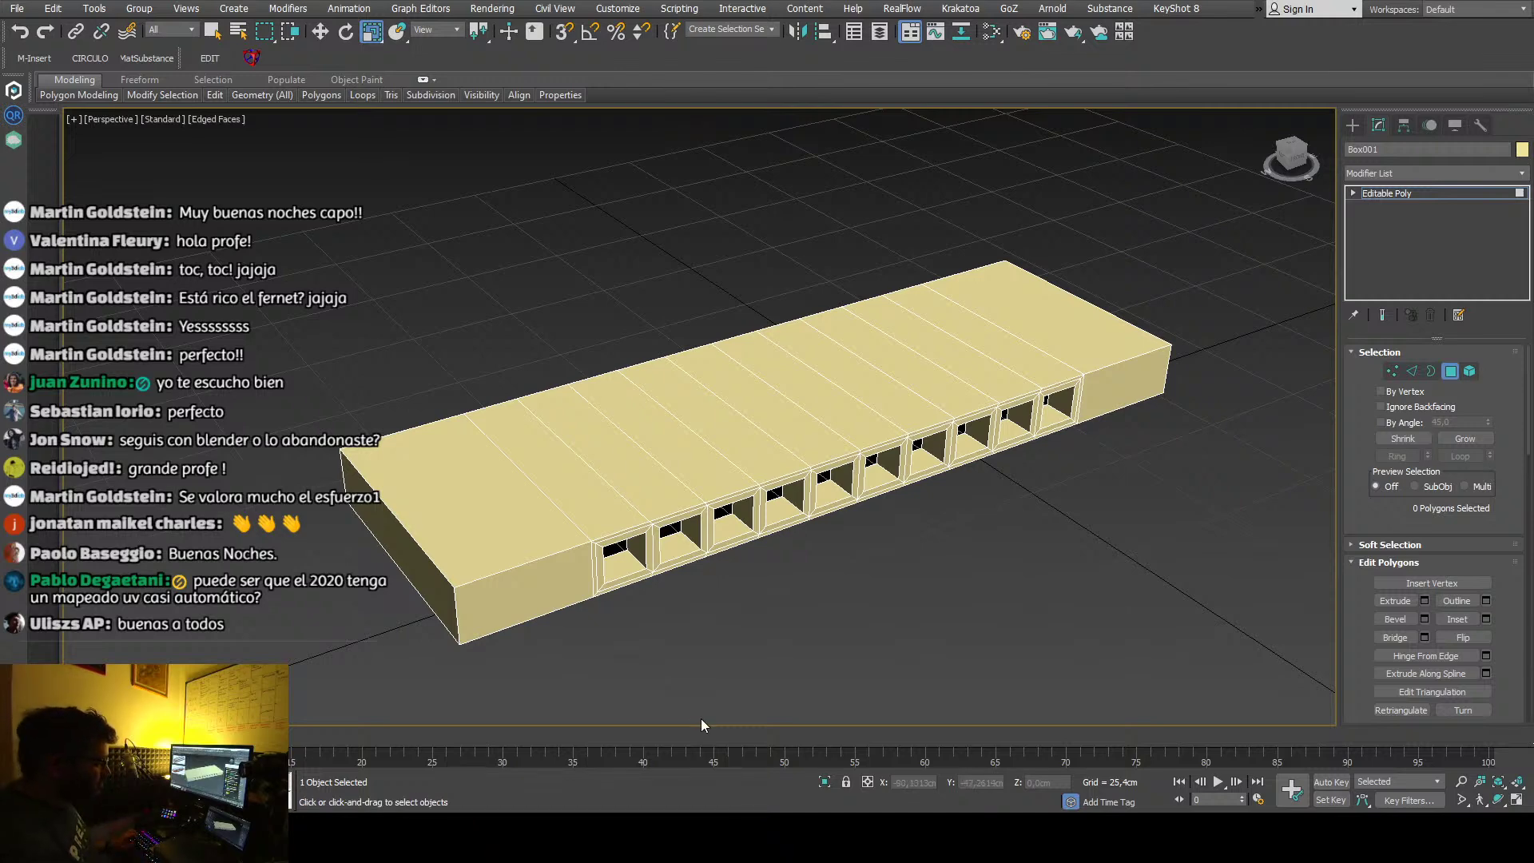
pyautogui.moveTo(865, 540); pyautogui.dragTo(897, 486, button='middle')
pyautogui.scroll(-2, 894, 501)
pyautogui.moveTo(756, 554); pyautogui.dragTo(866, 527, button='middle')
pyautogui.scroll(4, 609, 478)
pyautogui.scroll(-2, 609, 478)
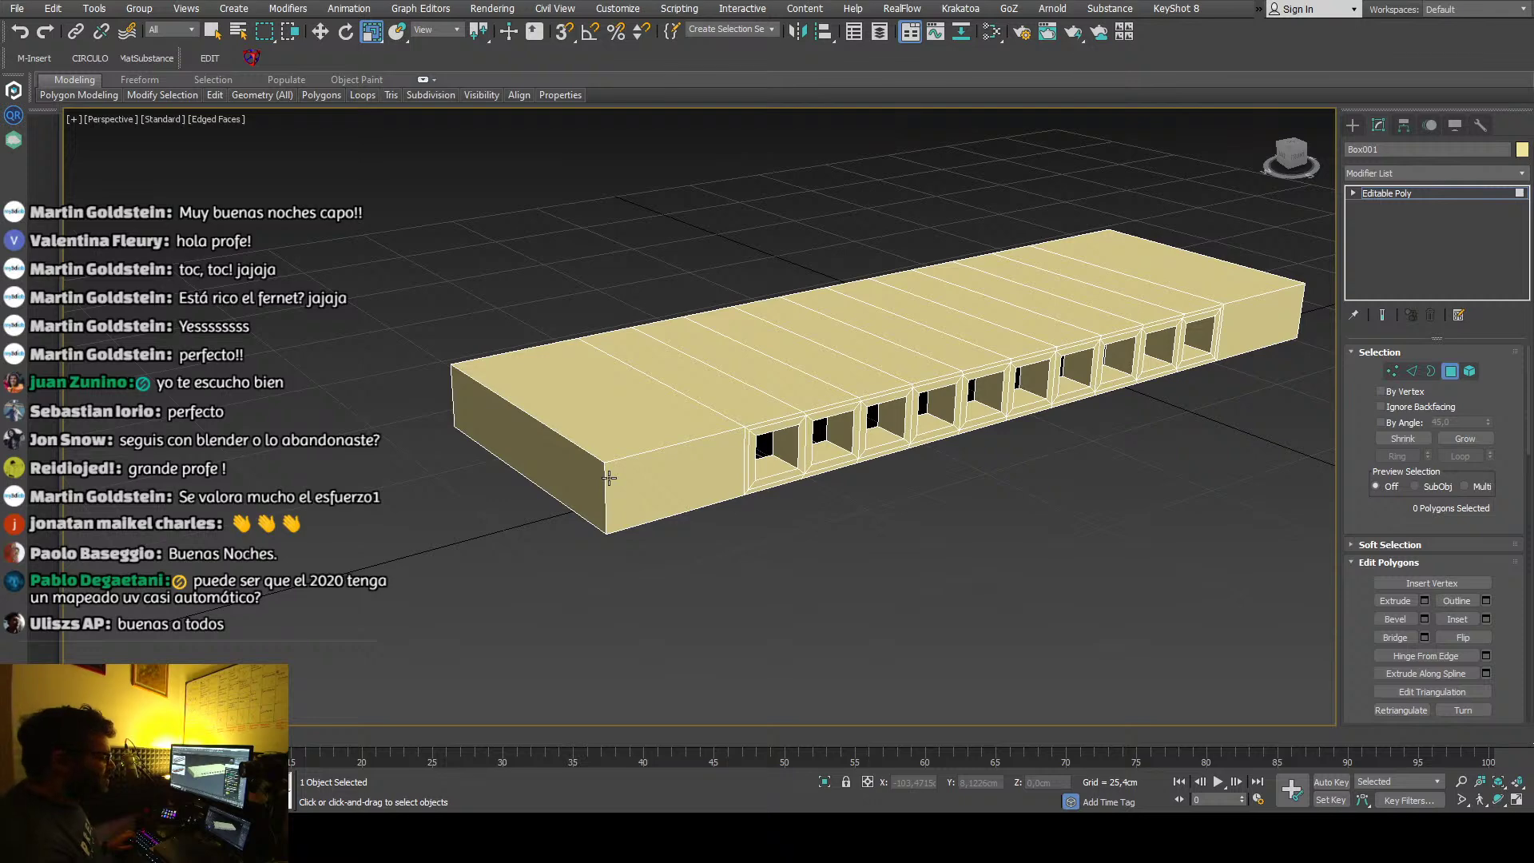
pyautogui.moveTo(609, 478); pyautogui.dragTo(584, 482, button='middle')
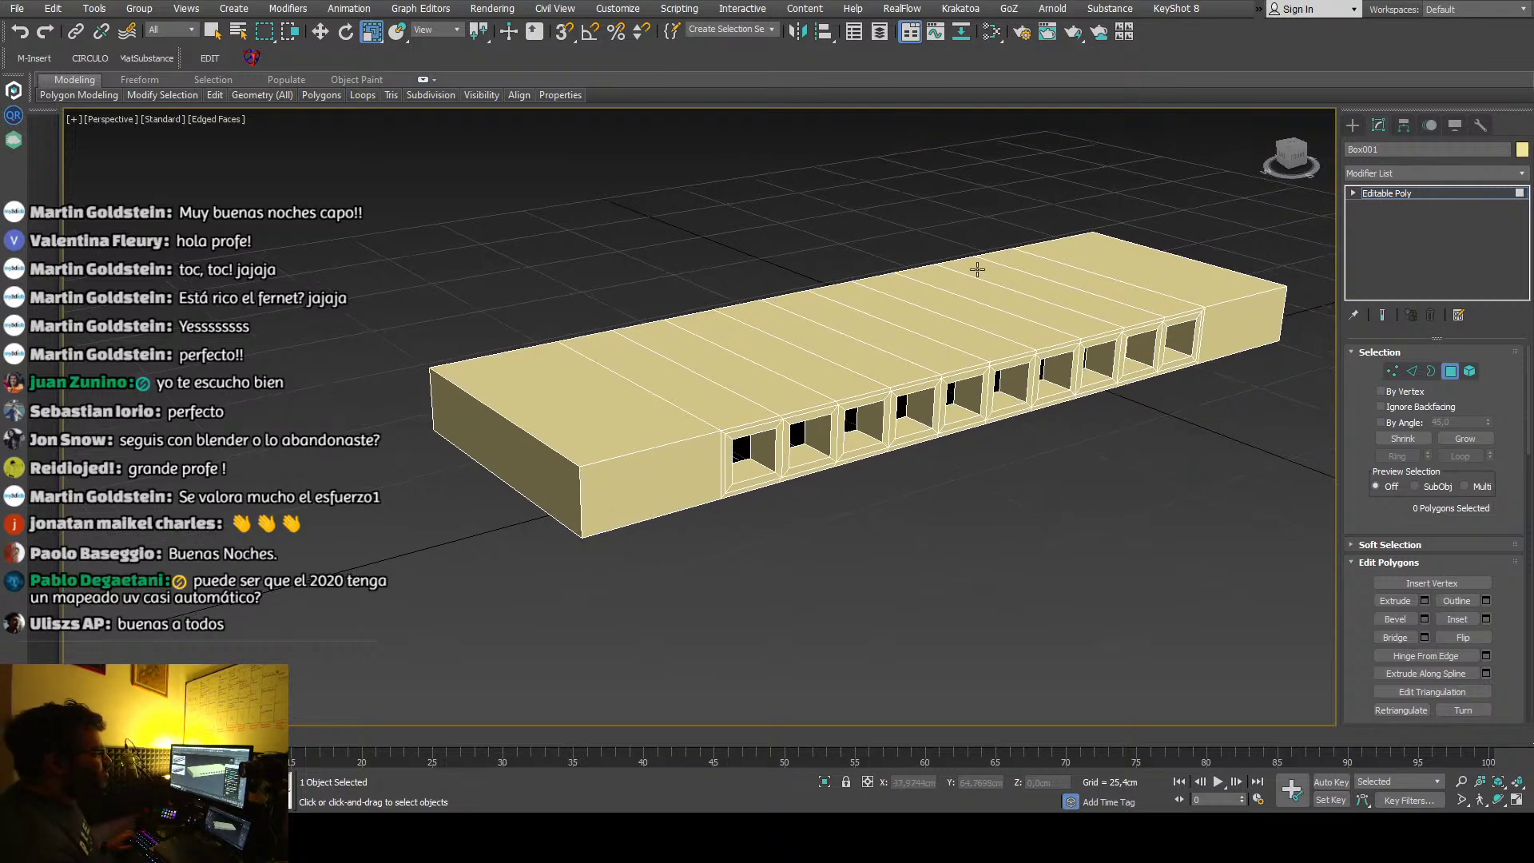
pyautogui.moveTo(840, 518); pyautogui.dragTo(796, 519, button='middle')
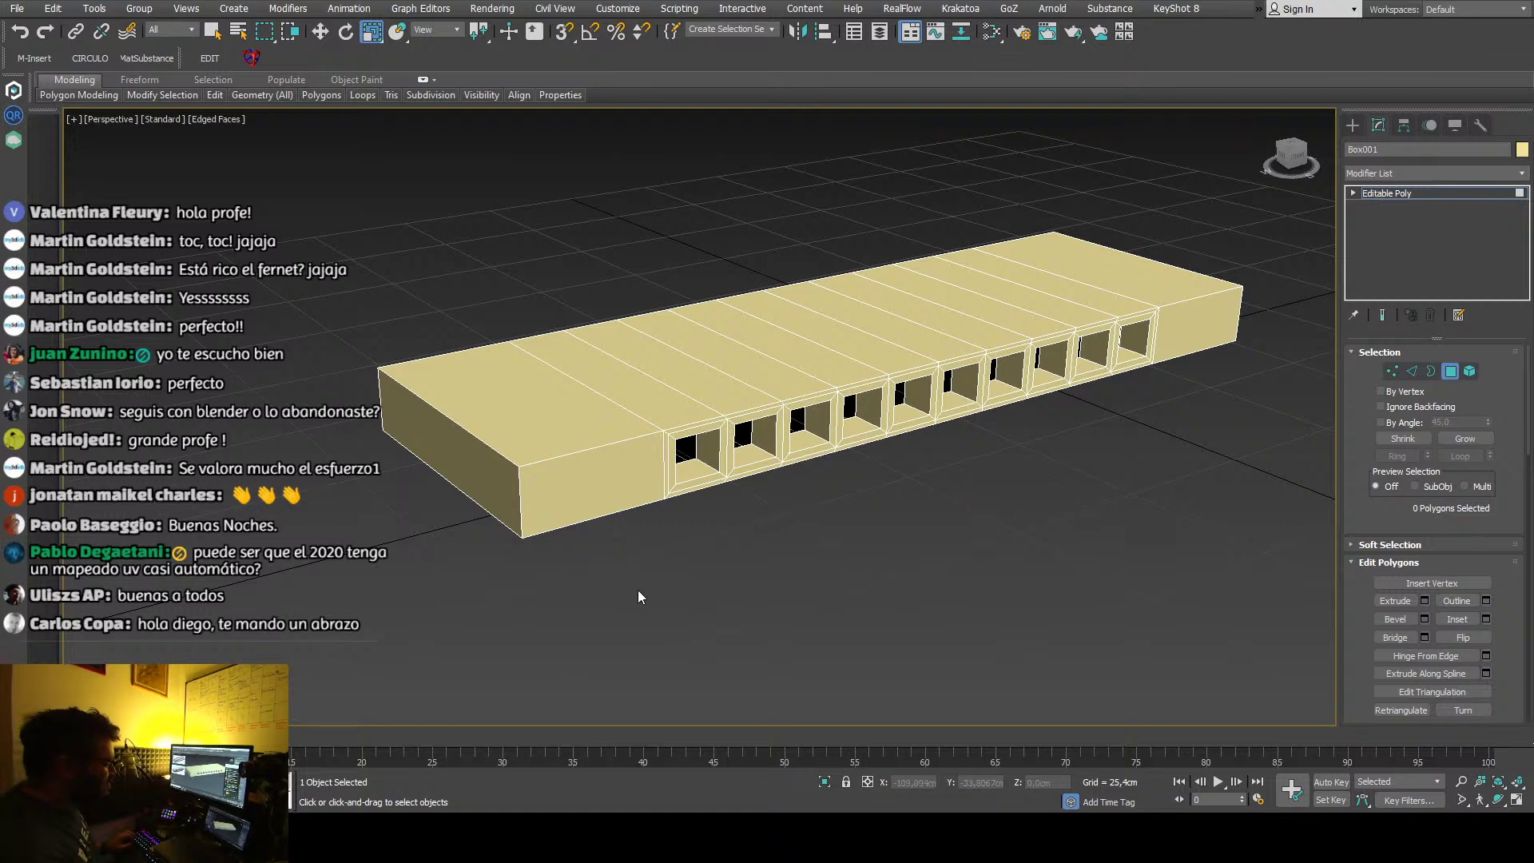
pyautogui.keyDown('alt'); pyautogui.moveTo(638, 591); pyautogui.dragTo(655, 588, button='middle'); pyautogui.keyUp('alt')
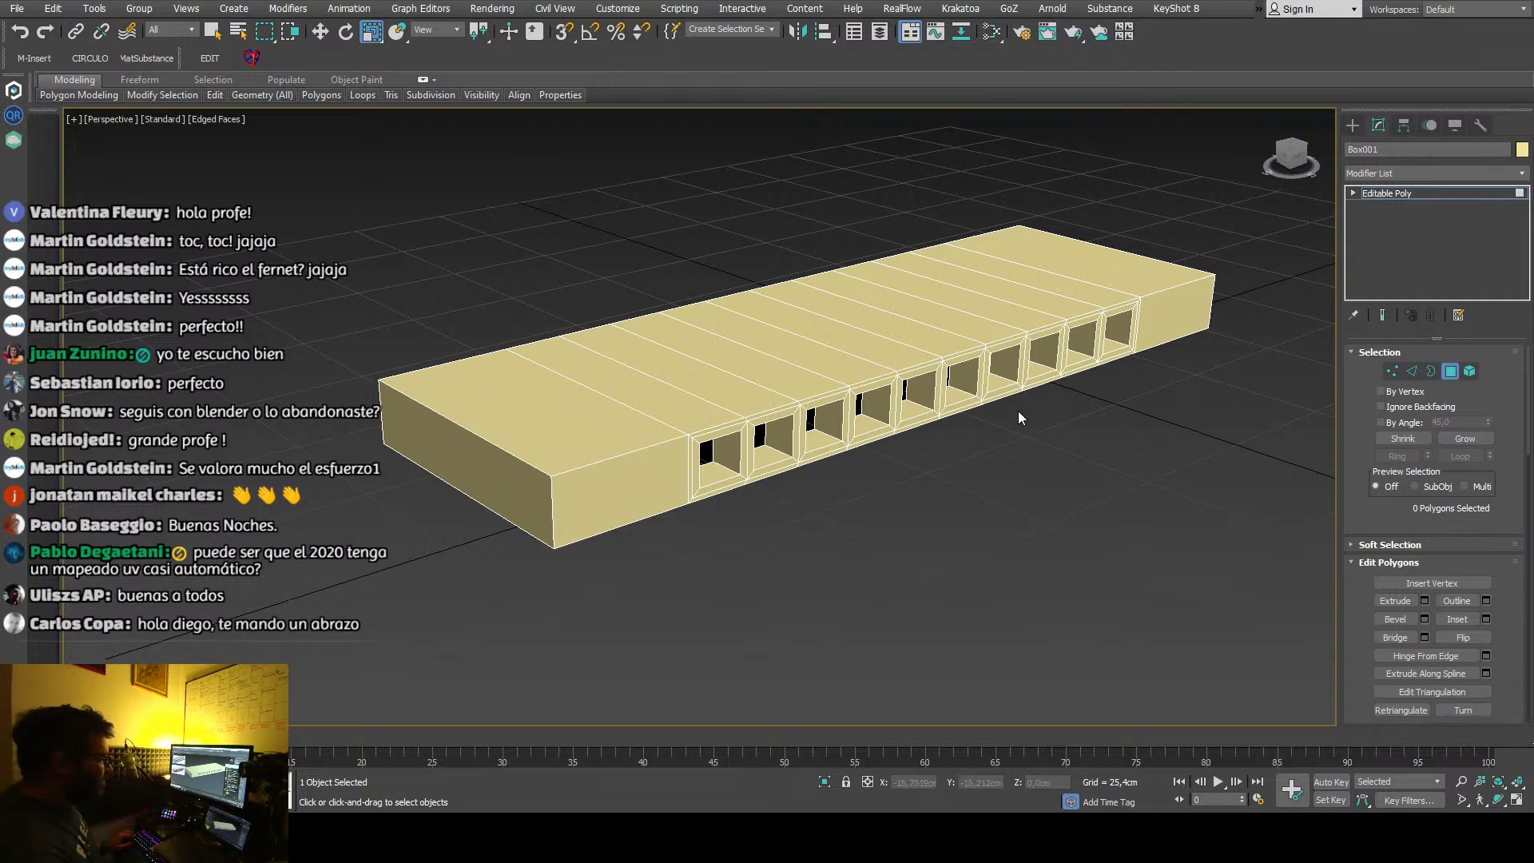
pyautogui.keyDown('alt'); pyautogui.moveTo(729, 505); pyautogui.dragTo(692, 507, button='middle'); pyautogui.keyUp('alt')
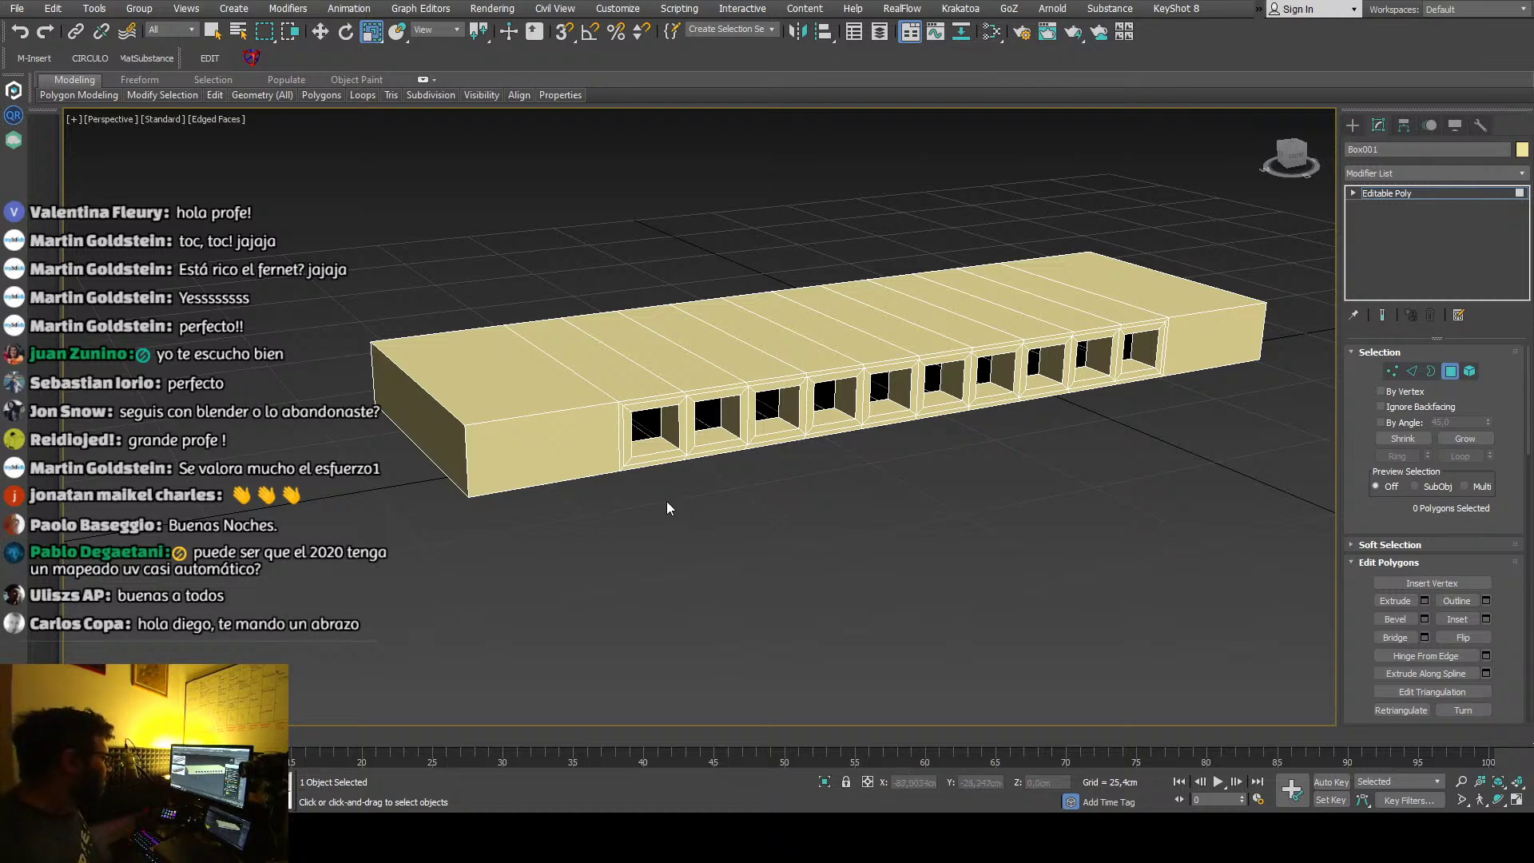
# Step: Try a Chamfer modifier on the whole box with a fixed amount of about 0.53 cm
pyautogui.moveTo(668, 505); pyautogui.dragTo(679, 511, button='middle')
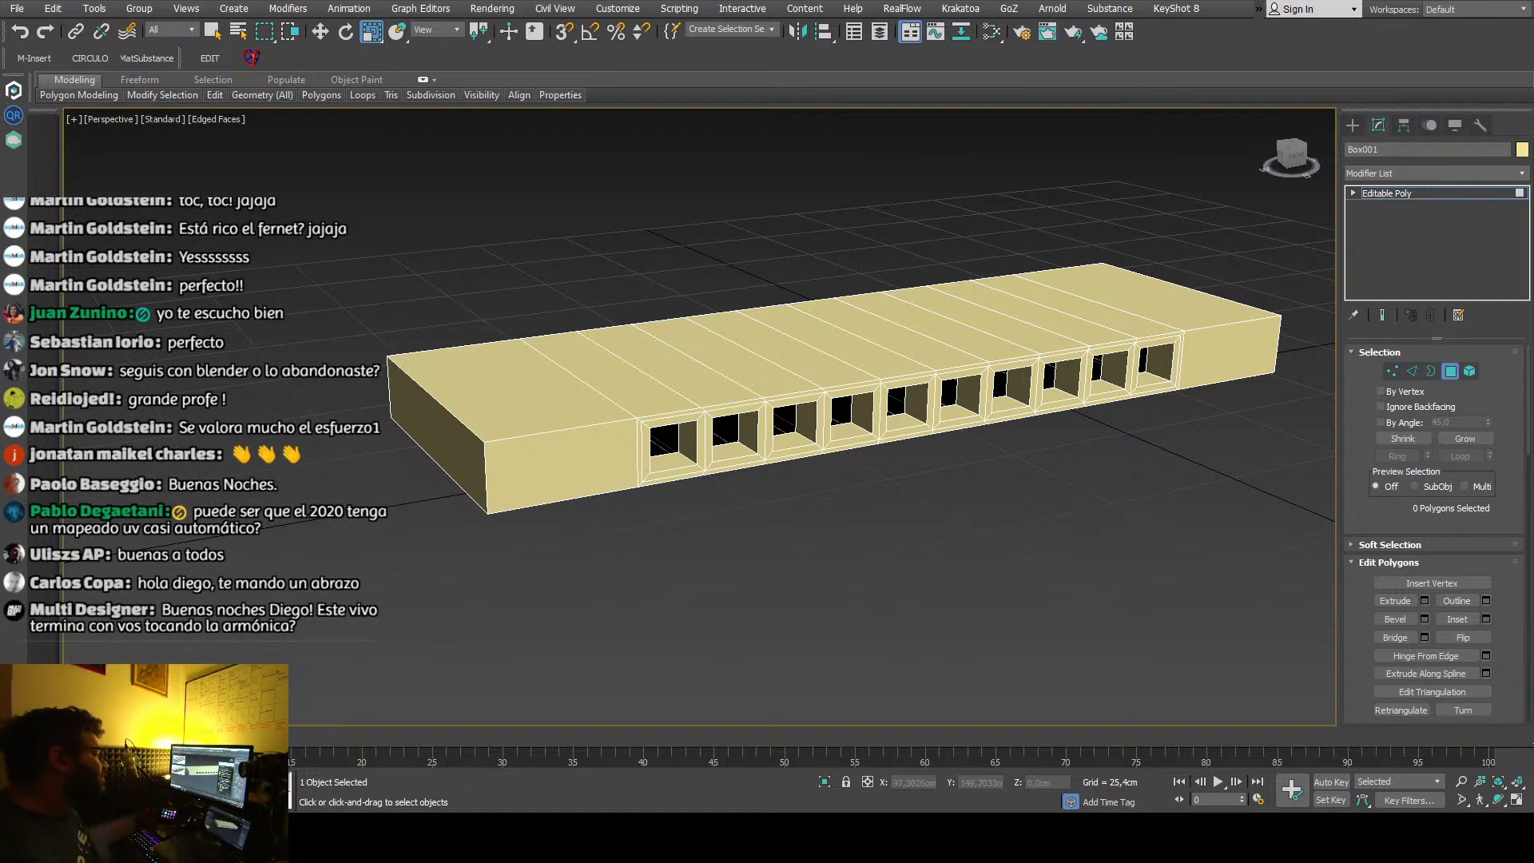
pyautogui.scroll(5, 471, 448)
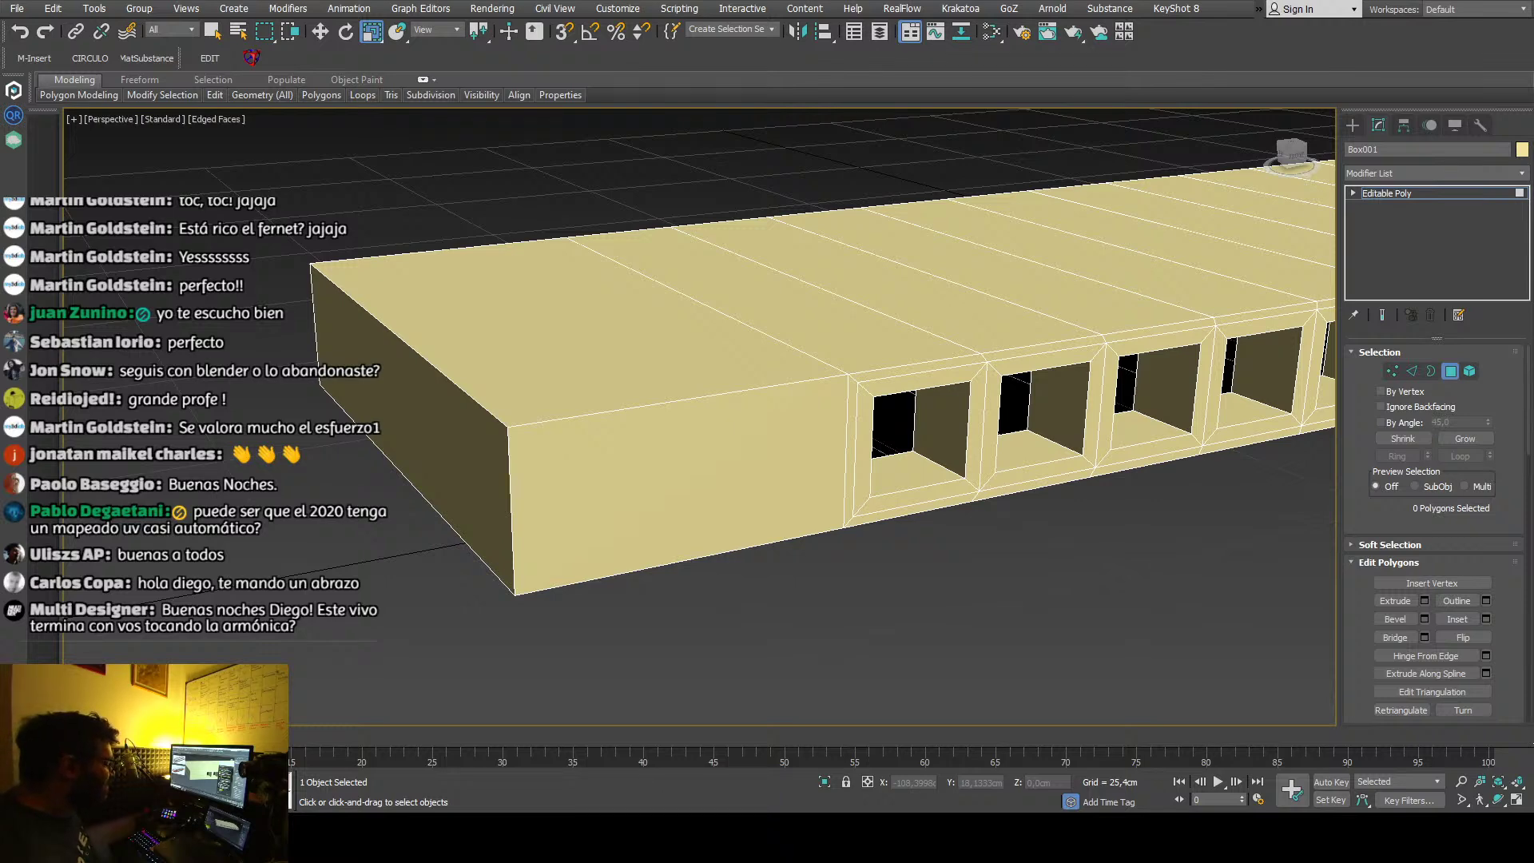
pyautogui.scroll(-5, 467, 444)
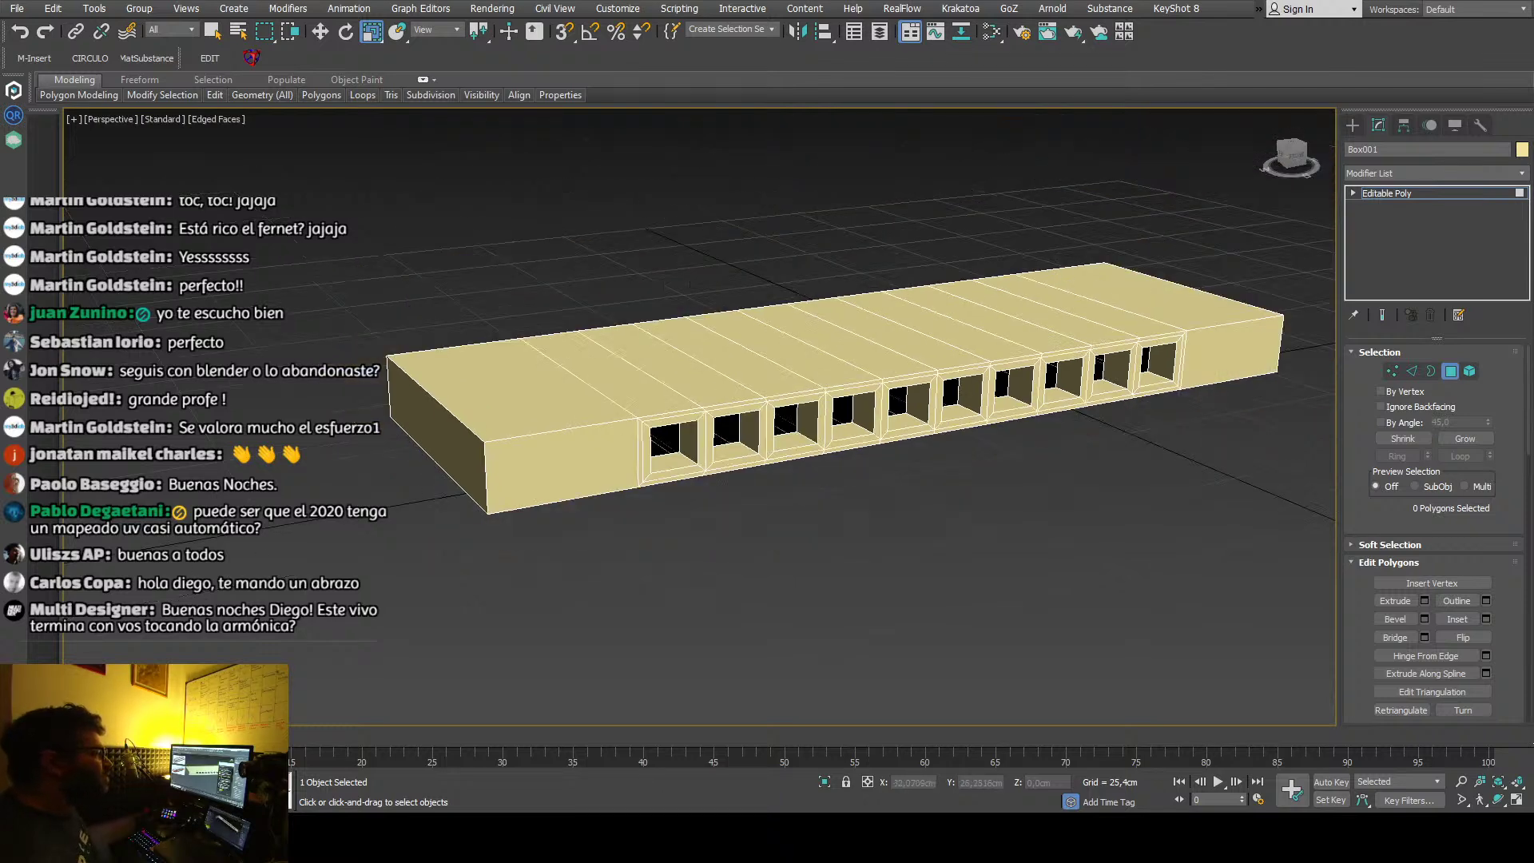
pyautogui.click(1387, 194)
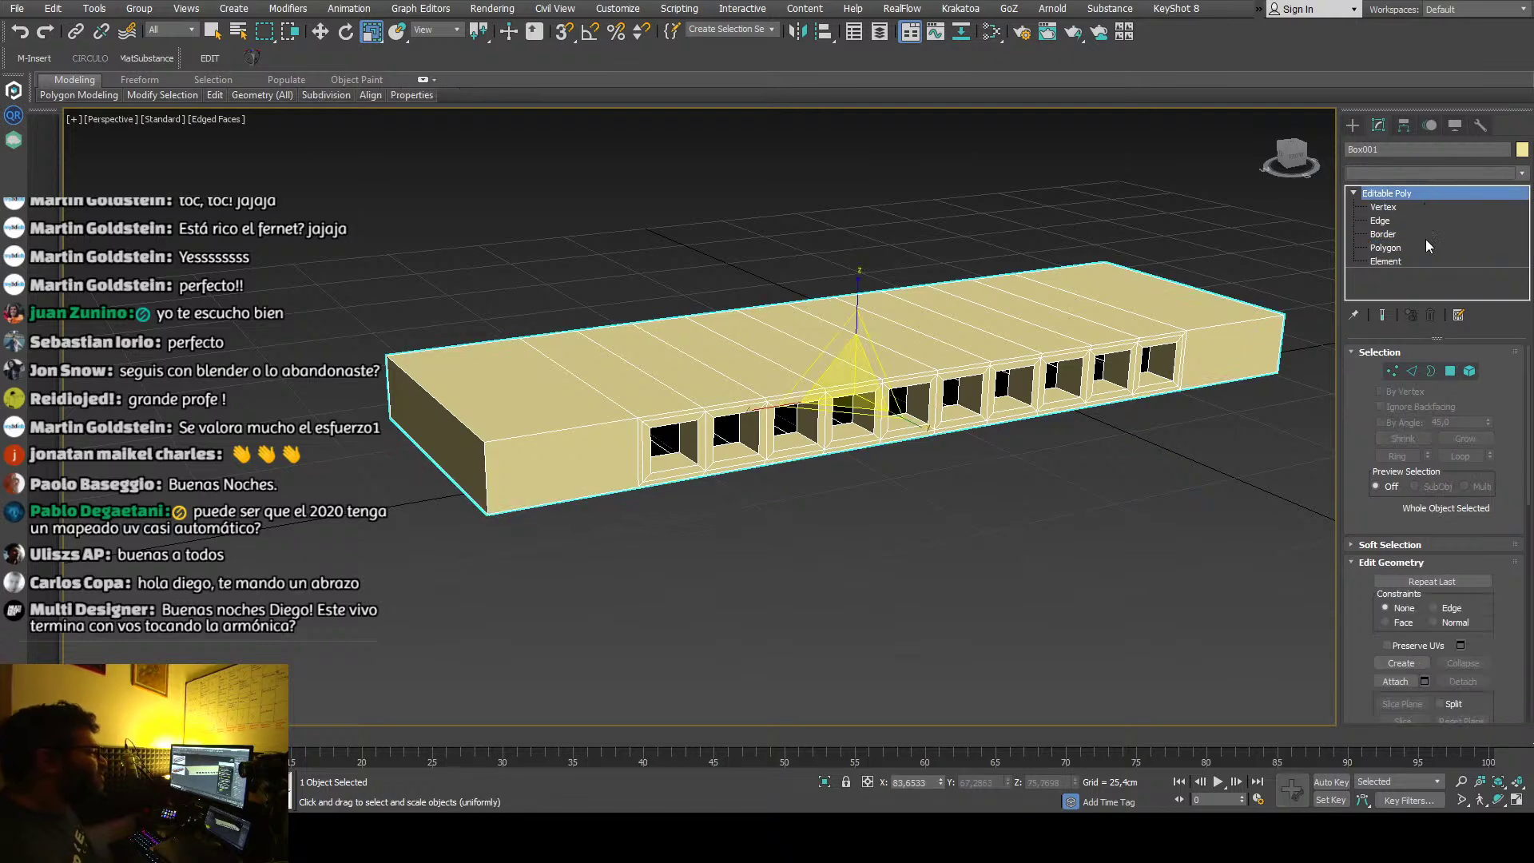
pyautogui.press('c')
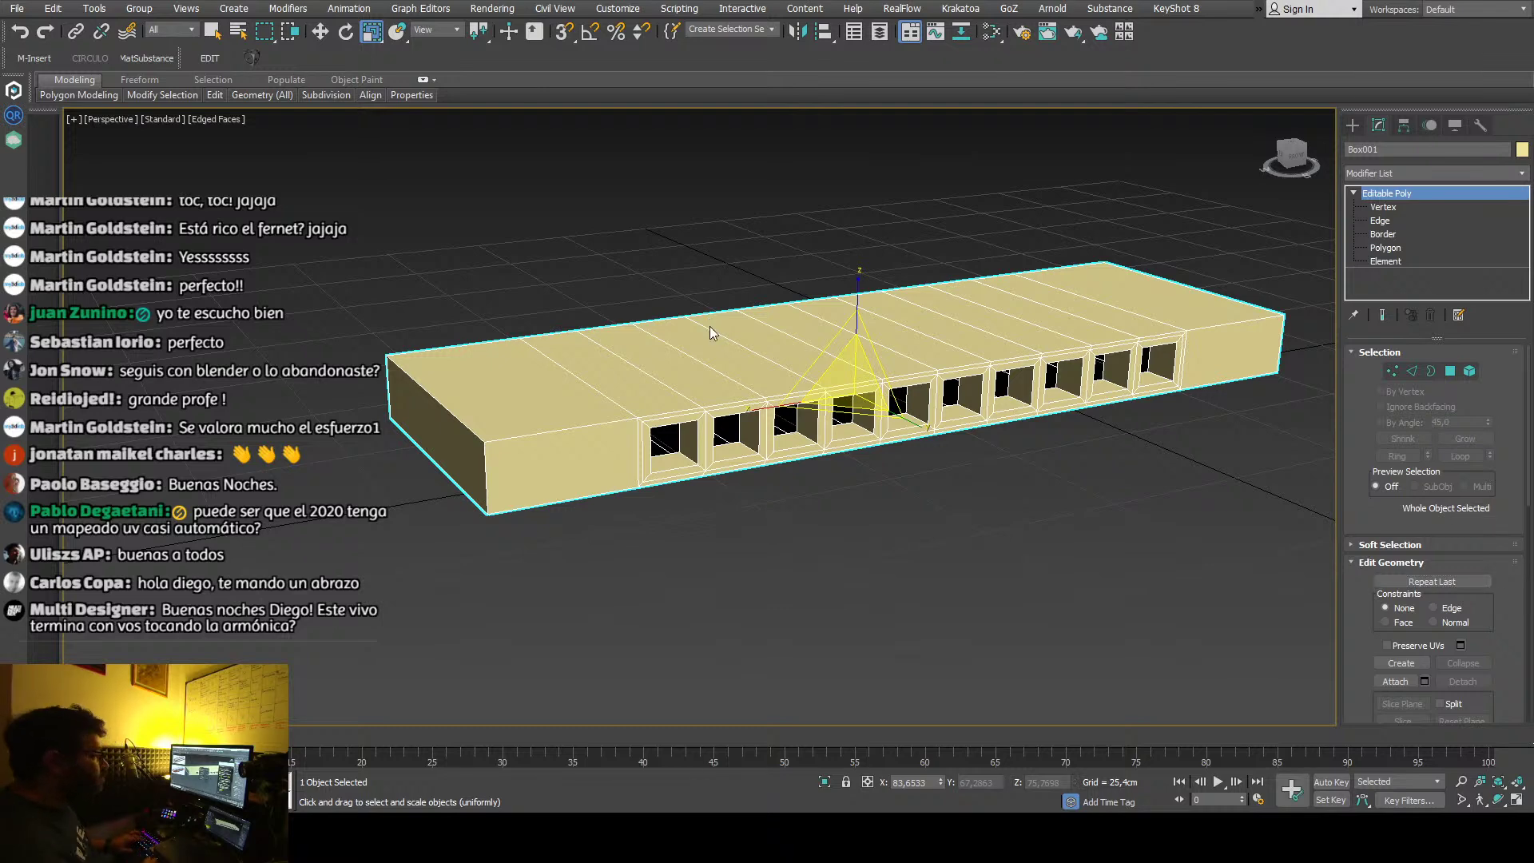
pyautogui.hotkey('ctrl', 'shift', 'c')
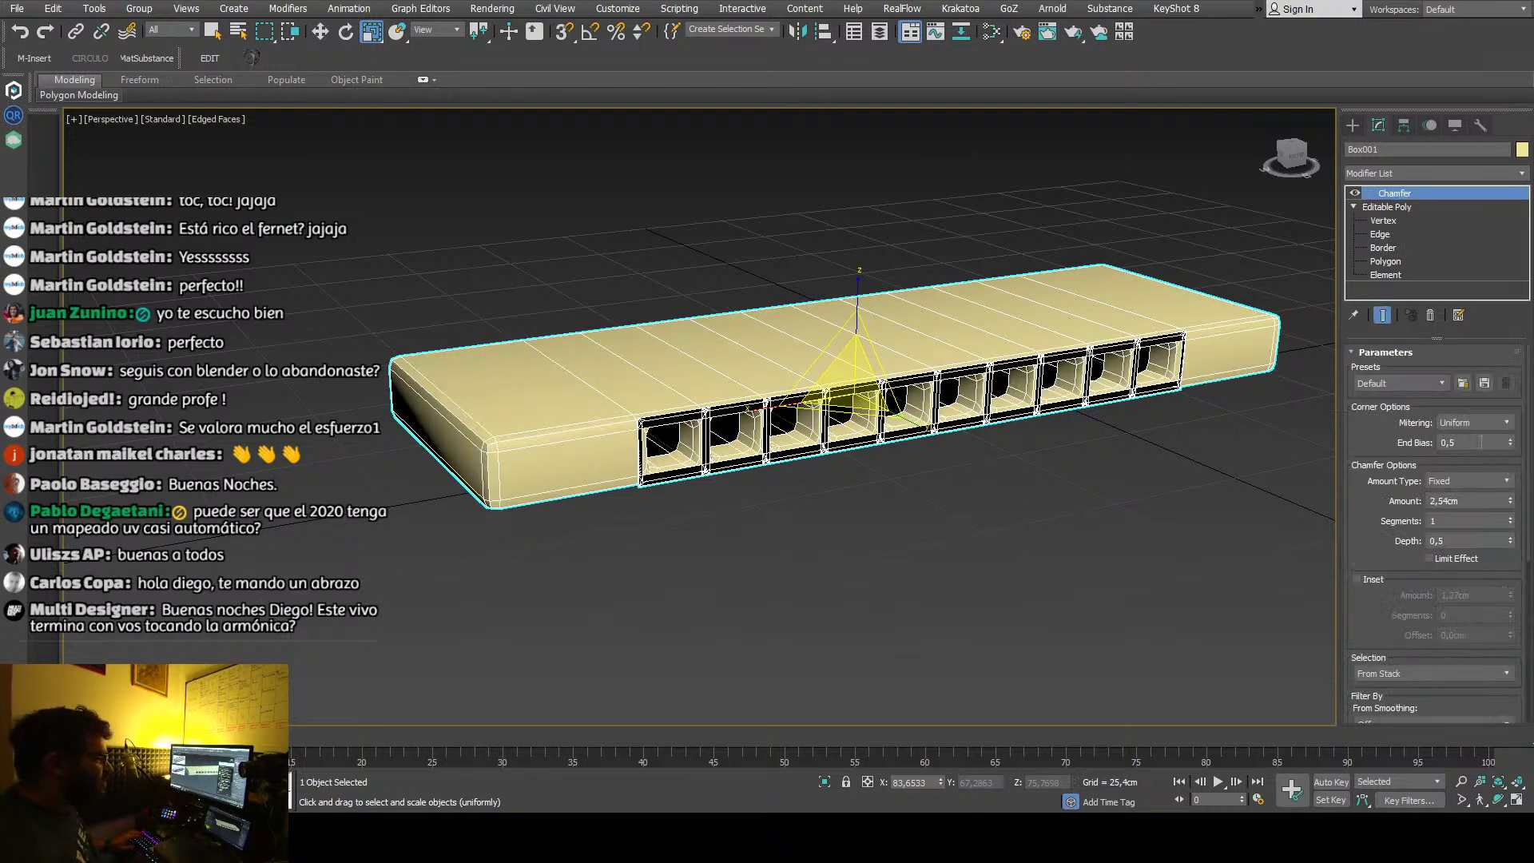
pyautogui.moveTo(1511, 500); pyautogui.dragTo(1523, 585)
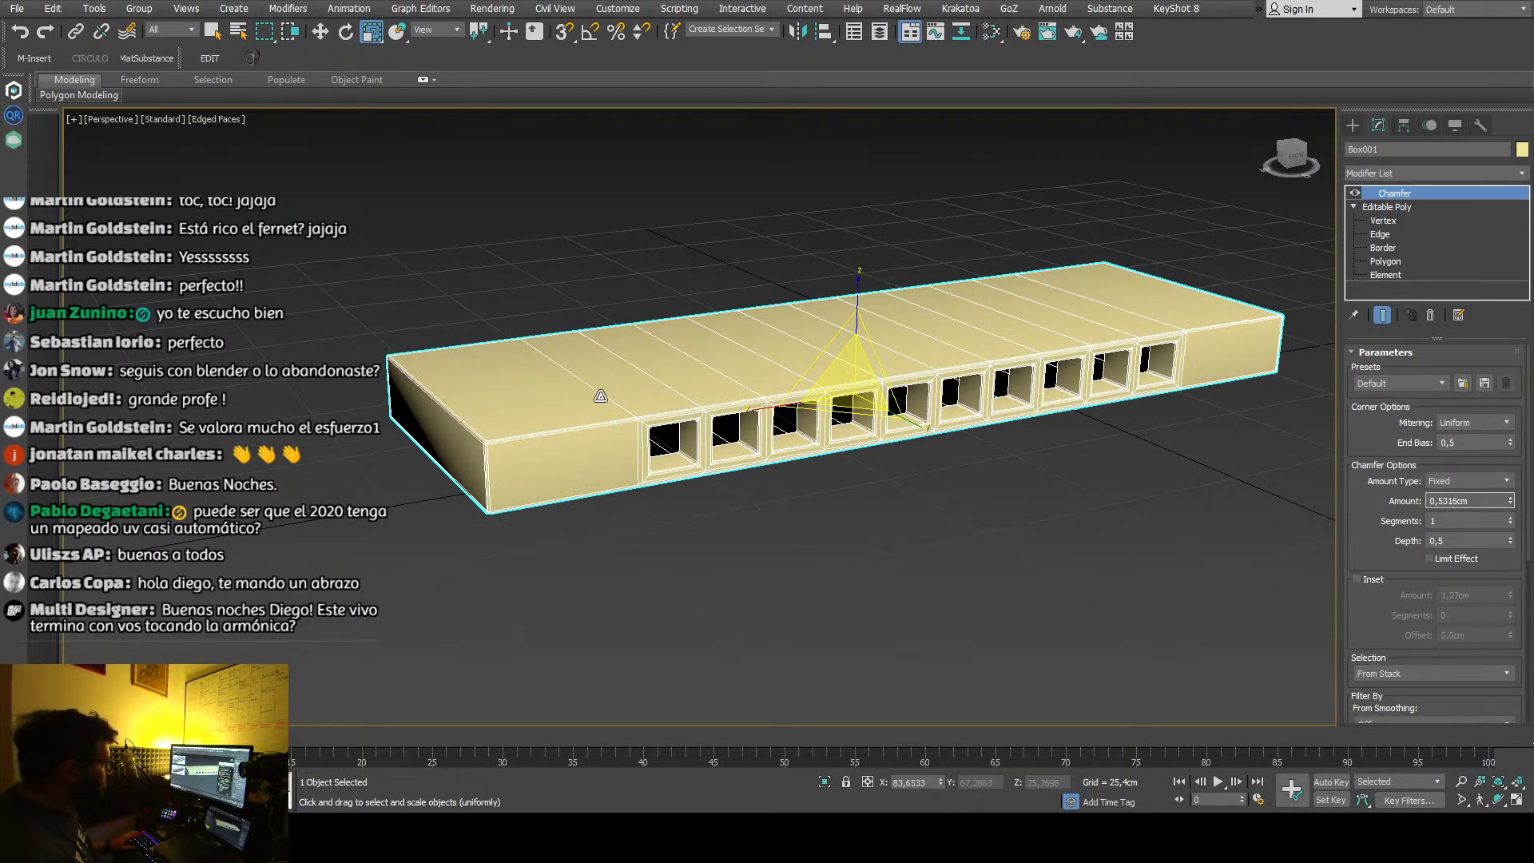
# Step: Examine the chamfered edges around the square openings and at the box's end corners
pyautogui.scroll(8, 795, 457)
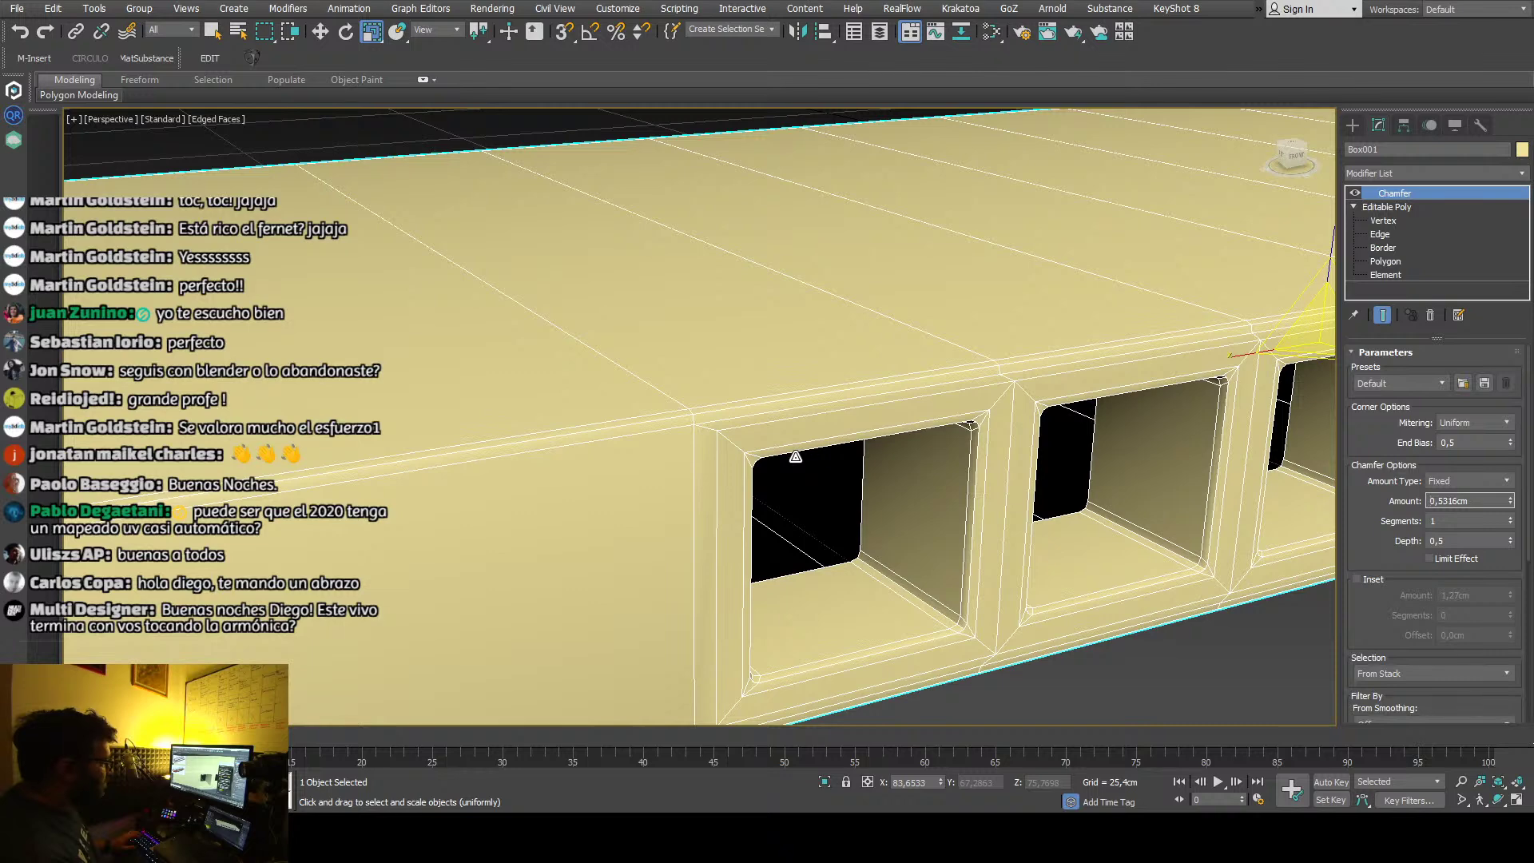
pyautogui.scroll(-10, 796, 456)
pyautogui.scroll(8, 528, 488)
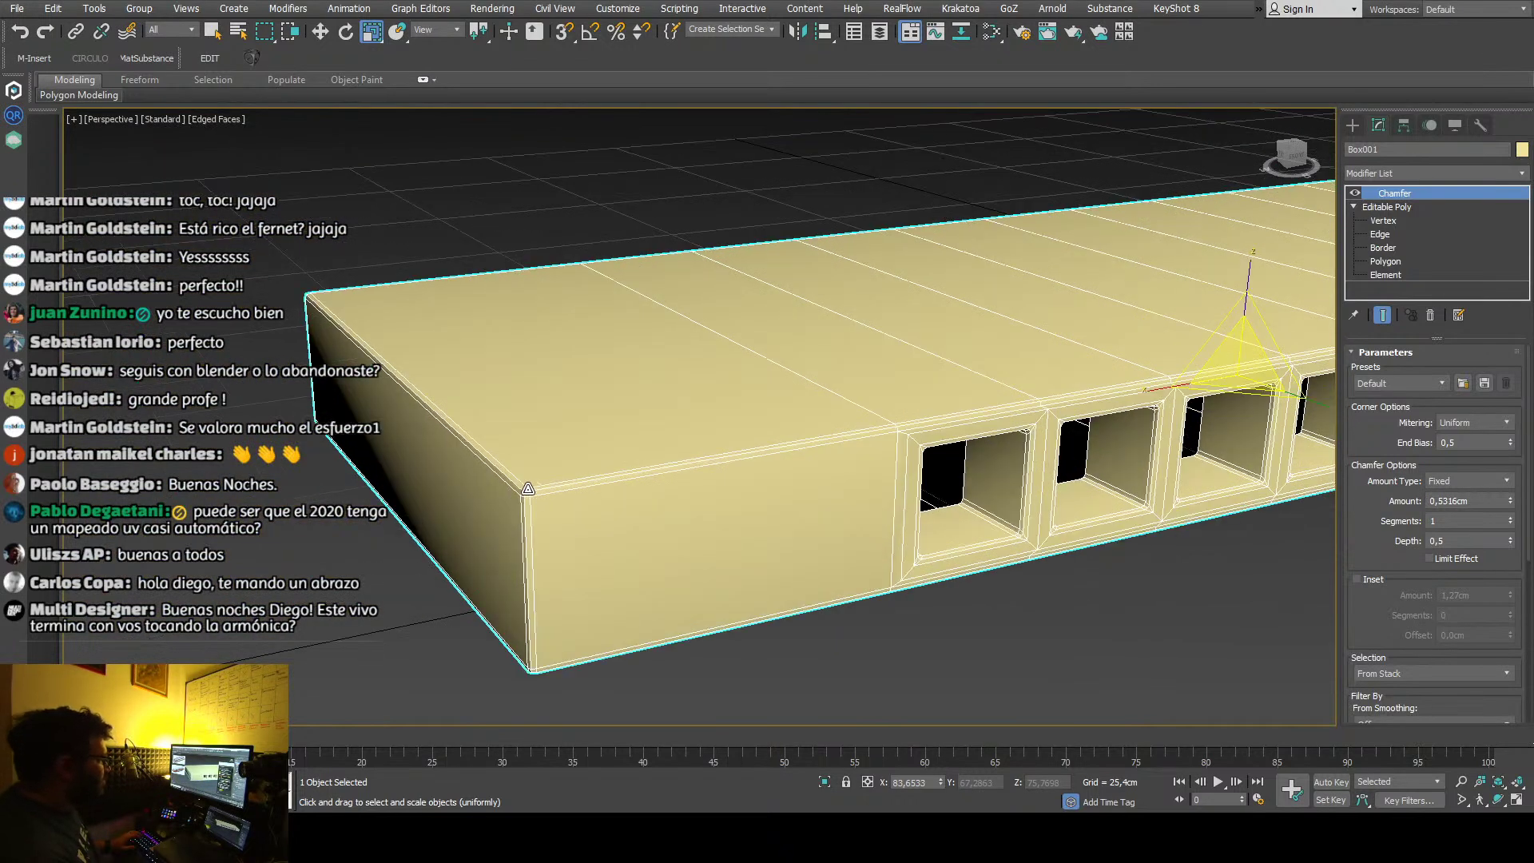
pyautogui.scroll(3, 529, 488)
pyautogui.scroll(-8, 523, 496)
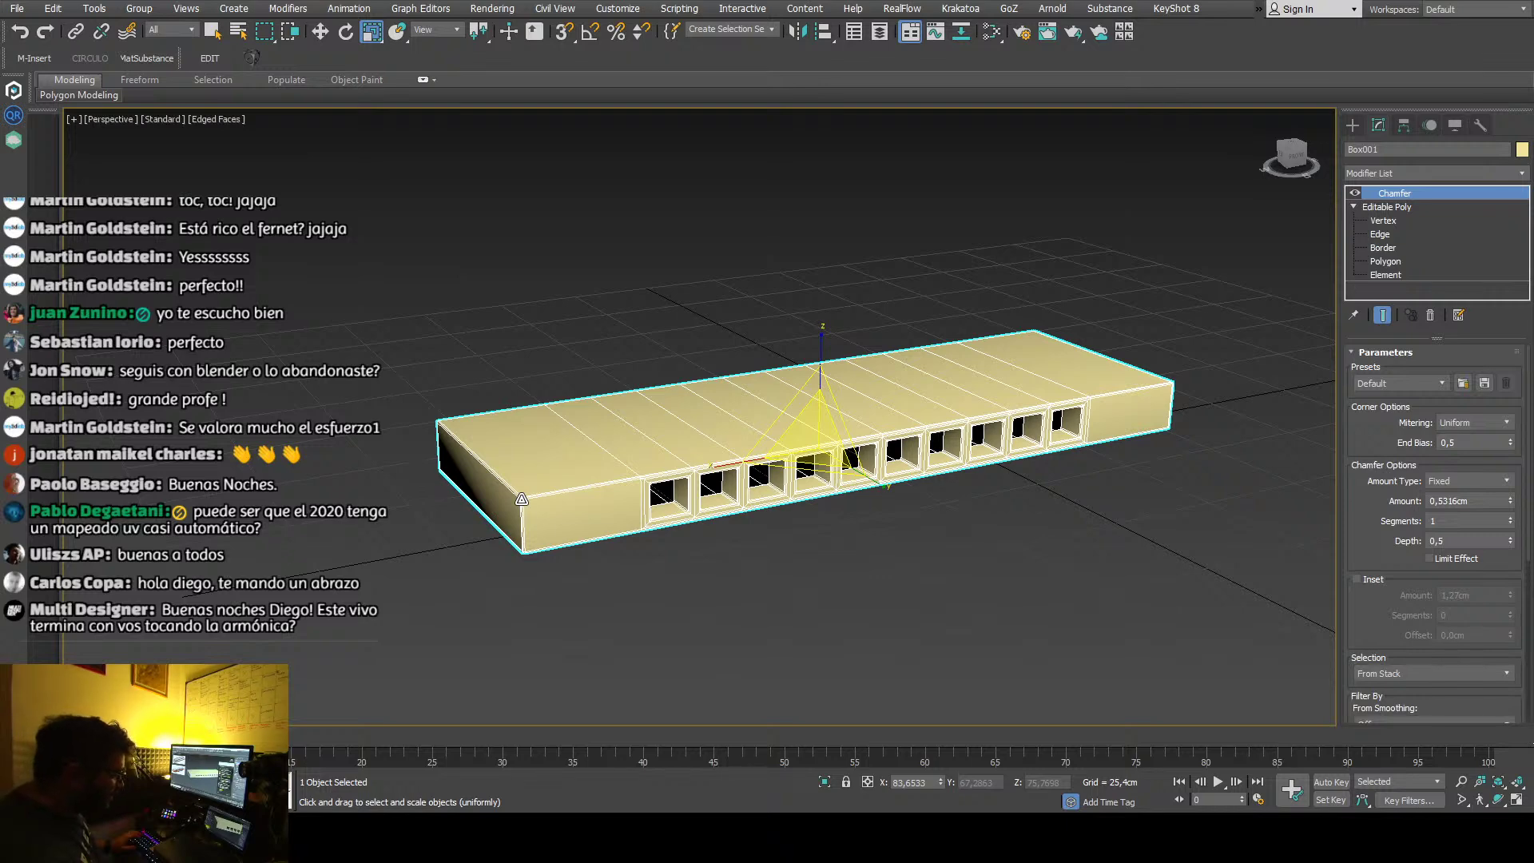
pyautogui.moveTo(521, 500); pyautogui.dragTo(498, 502, button='middle')
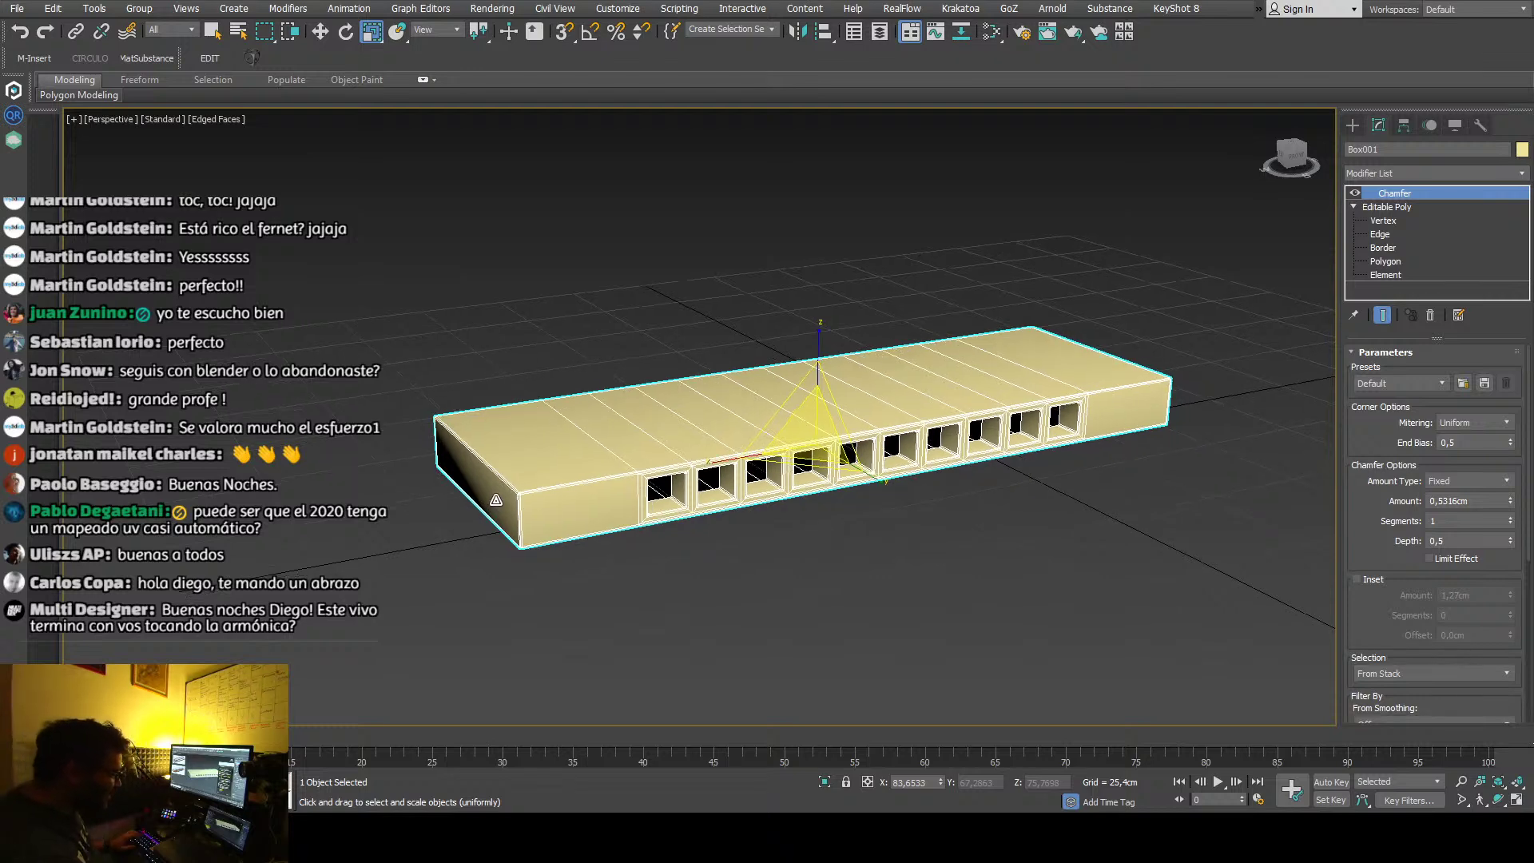
pyautogui.scroll(3, 496, 501)
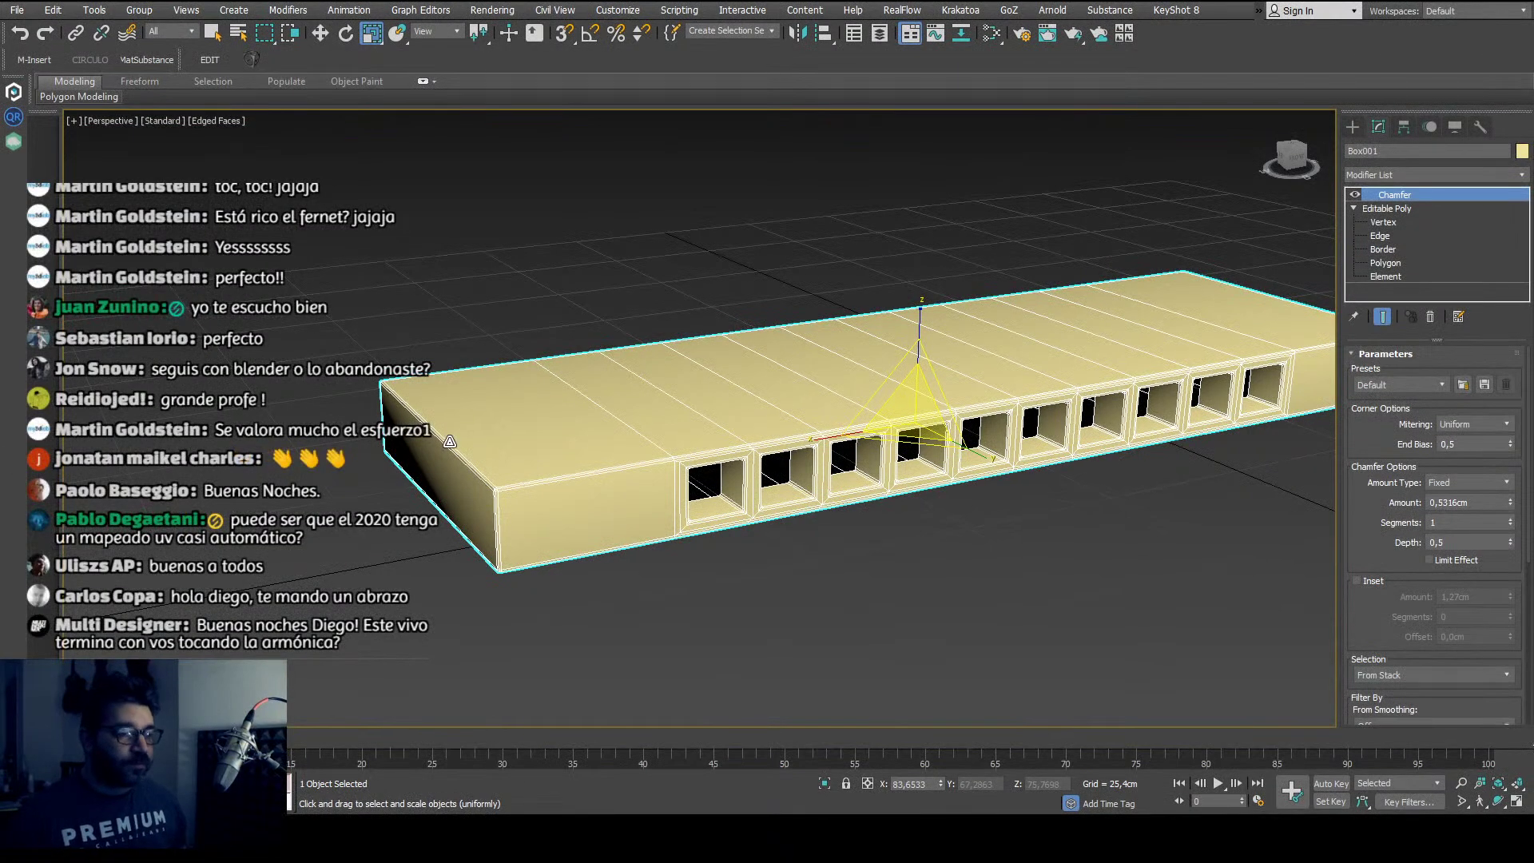
pyautogui.moveTo(643, 480); pyautogui.dragTo(634, 477, button='middle')
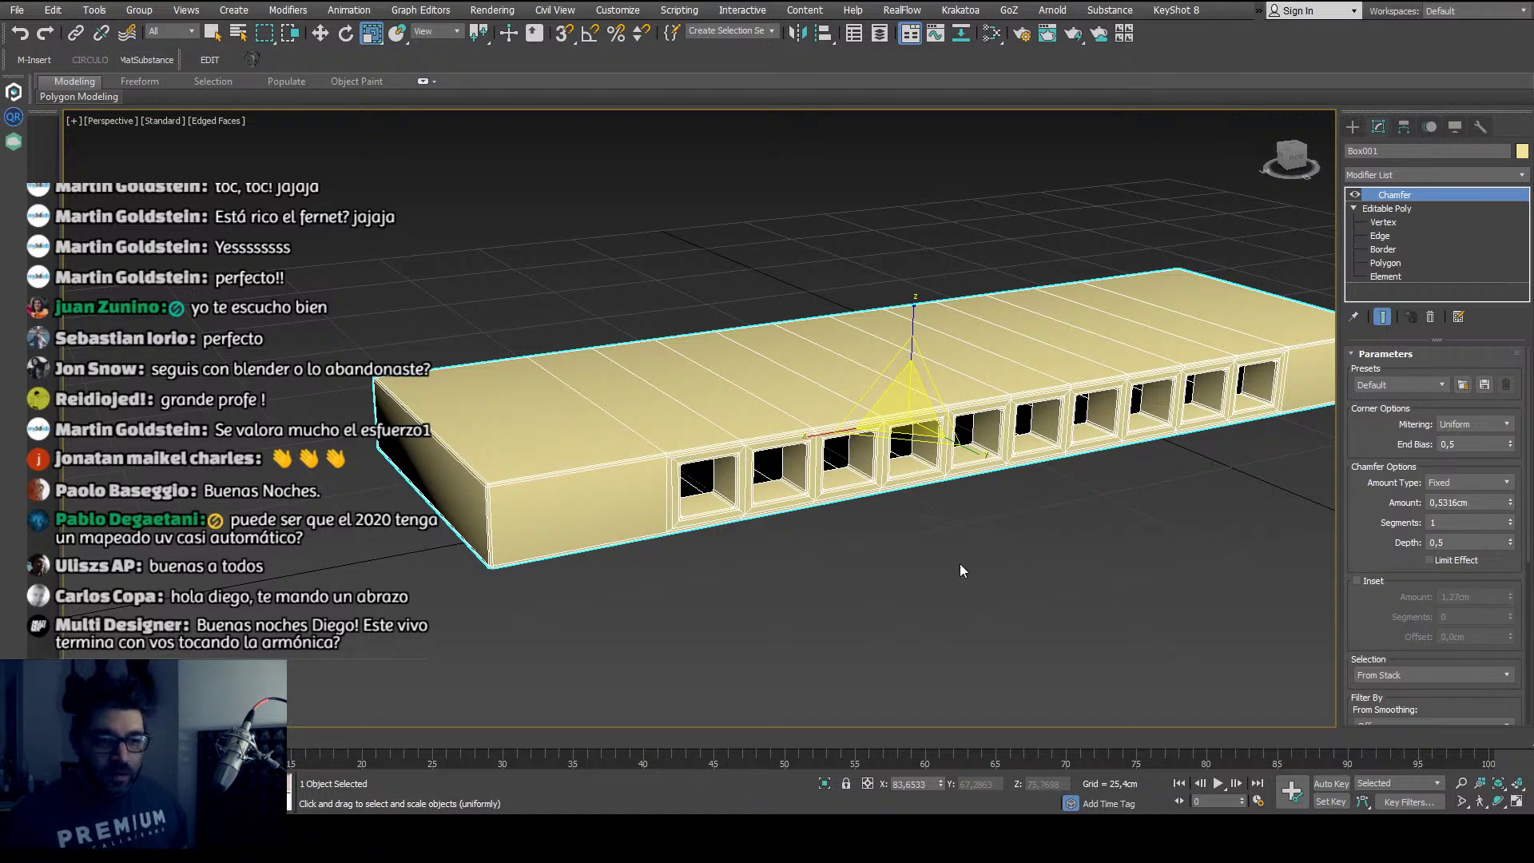
pyautogui.moveTo(961, 563); pyautogui.dragTo(831, 538, button='middle')
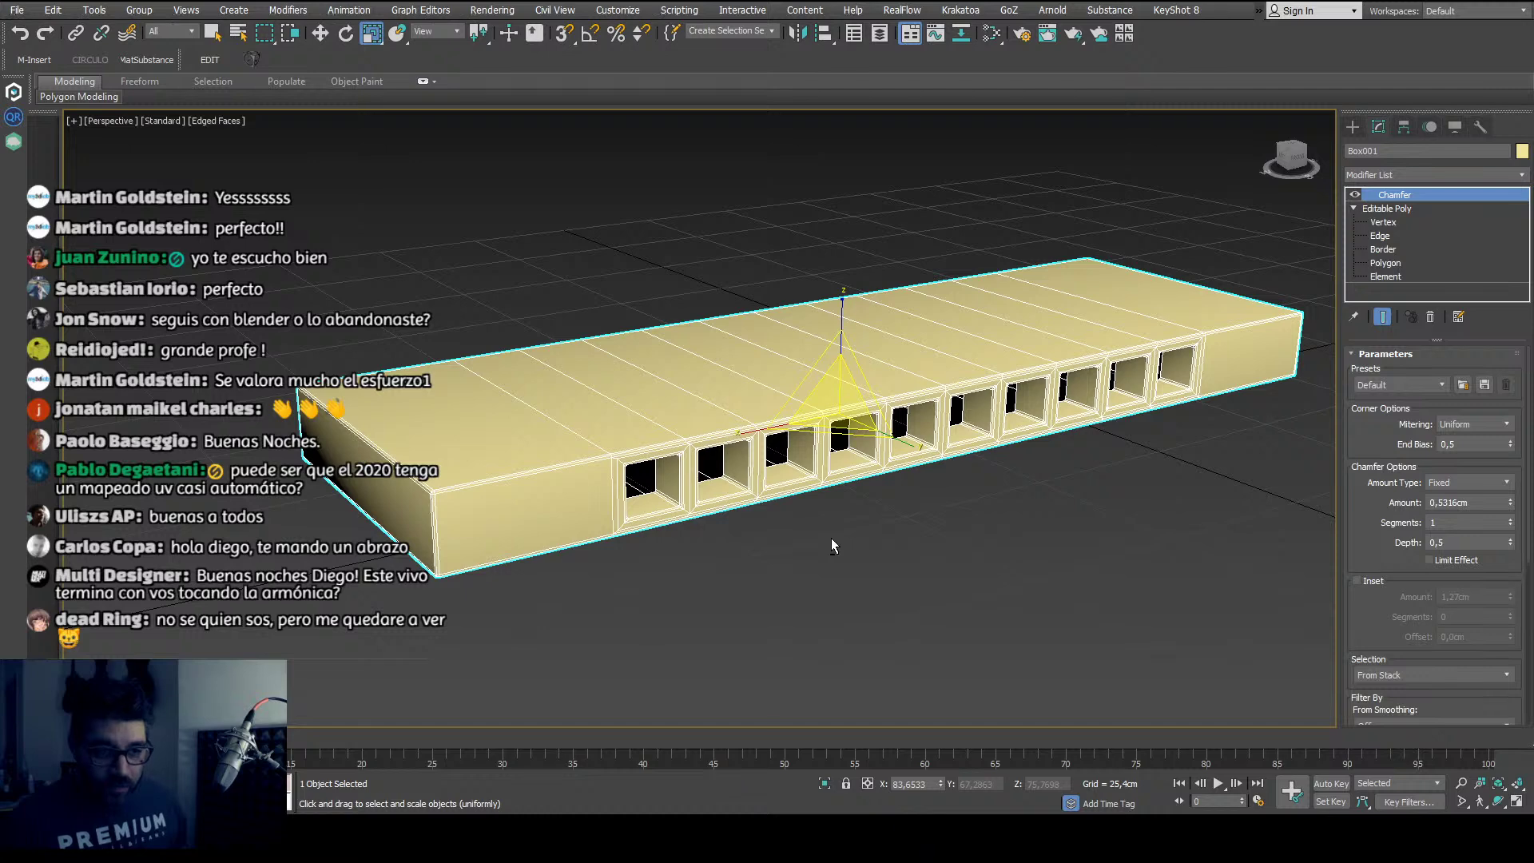
pyautogui.scroll(-3, 832, 538)
pyautogui.scroll(3, 732, 534)
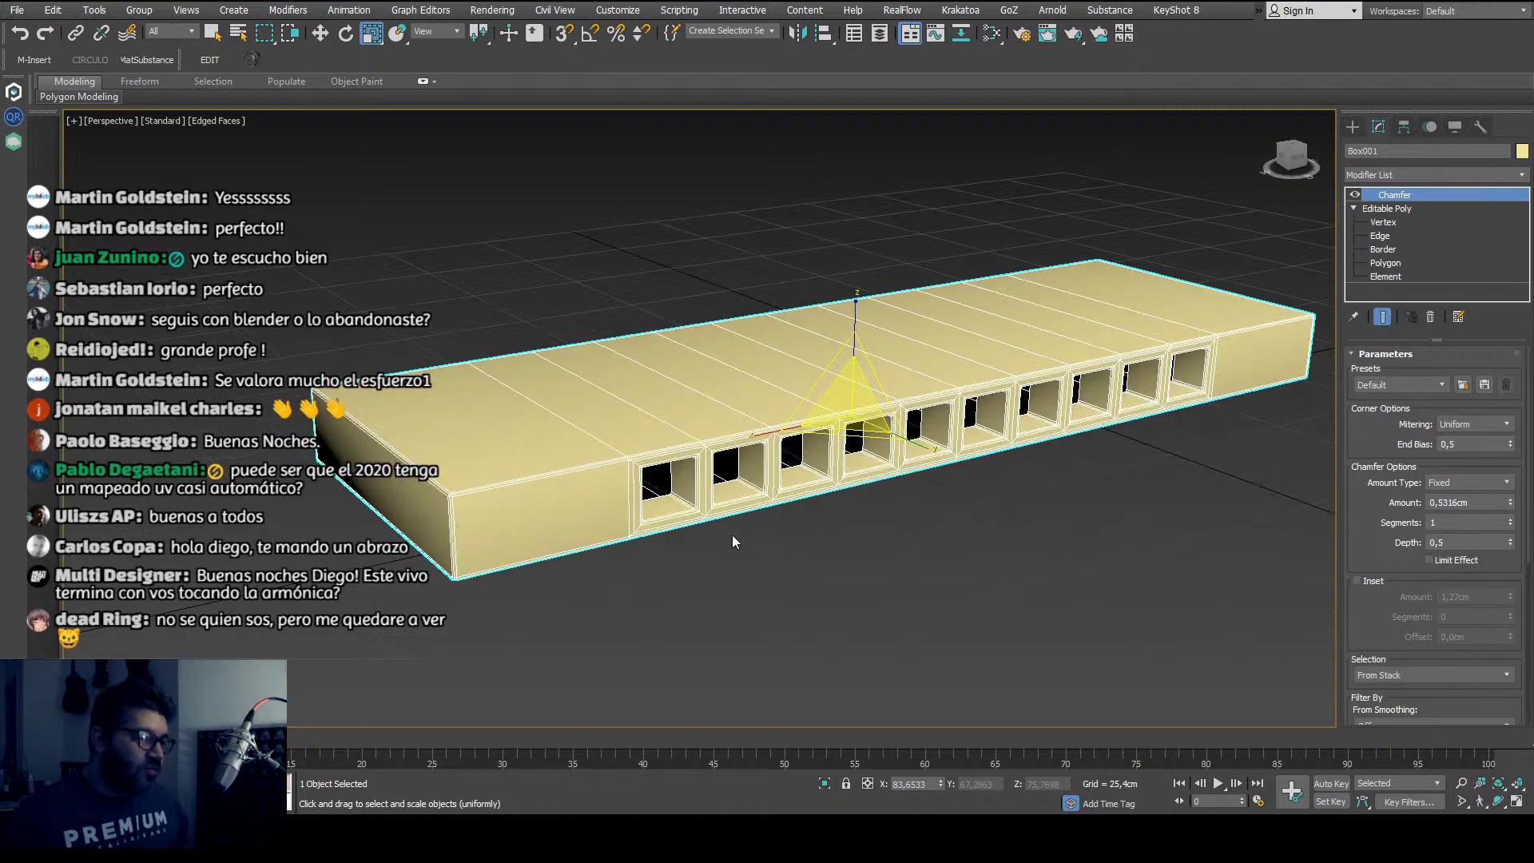
pyautogui.keyDown('alt'); pyautogui.moveTo(732, 535); pyautogui.dragTo(758, 540, button='middle'); pyautogui.keyUp('alt')
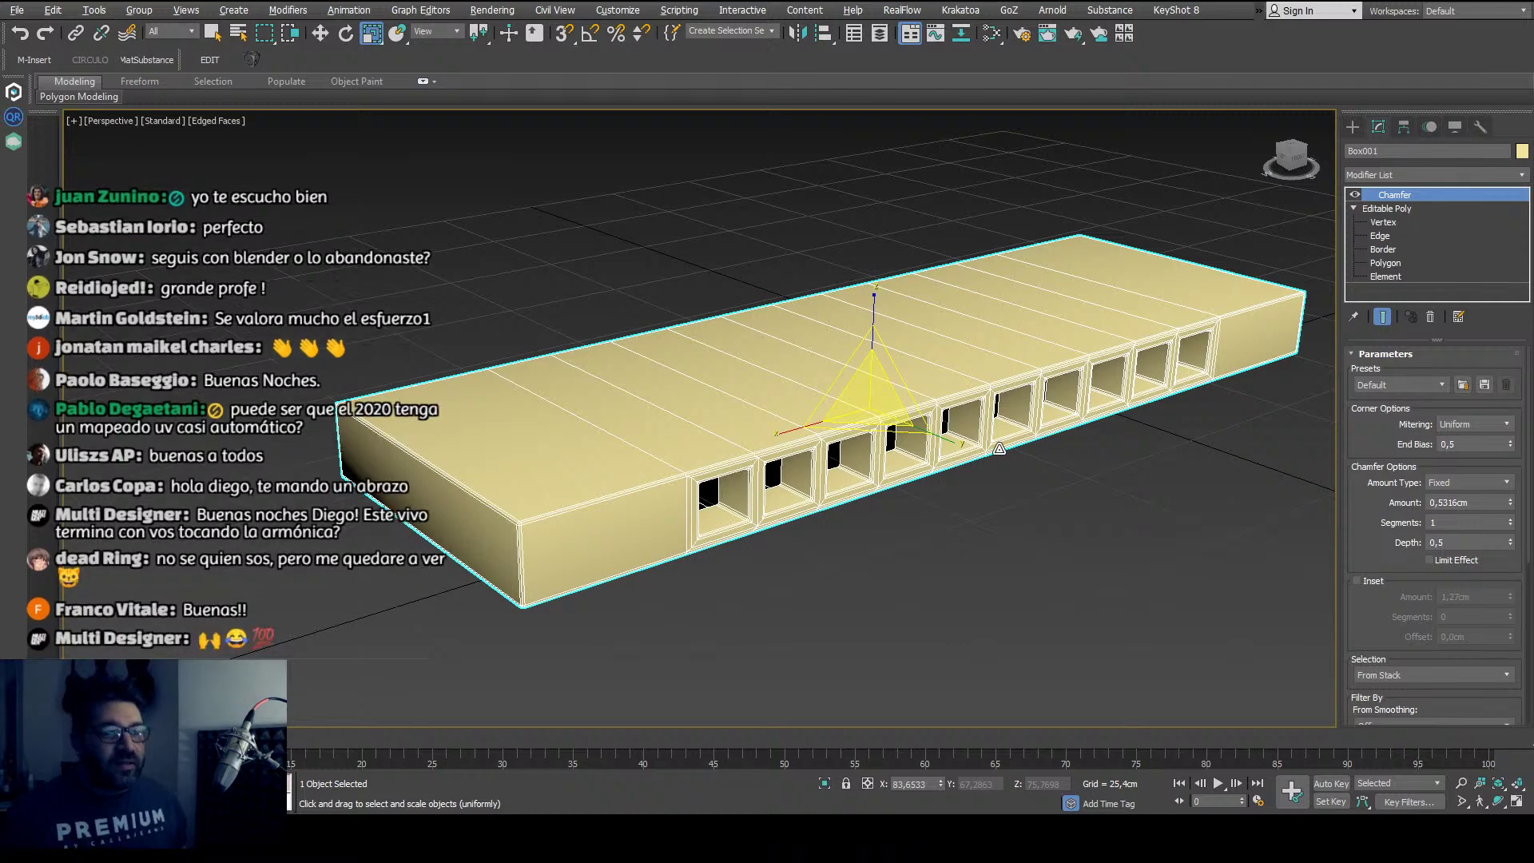
pyautogui.keyDown('alt'); pyautogui.moveTo(1000, 448); pyautogui.dragTo(995, 443, button='middle'); pyautogui.keyUp('alt')
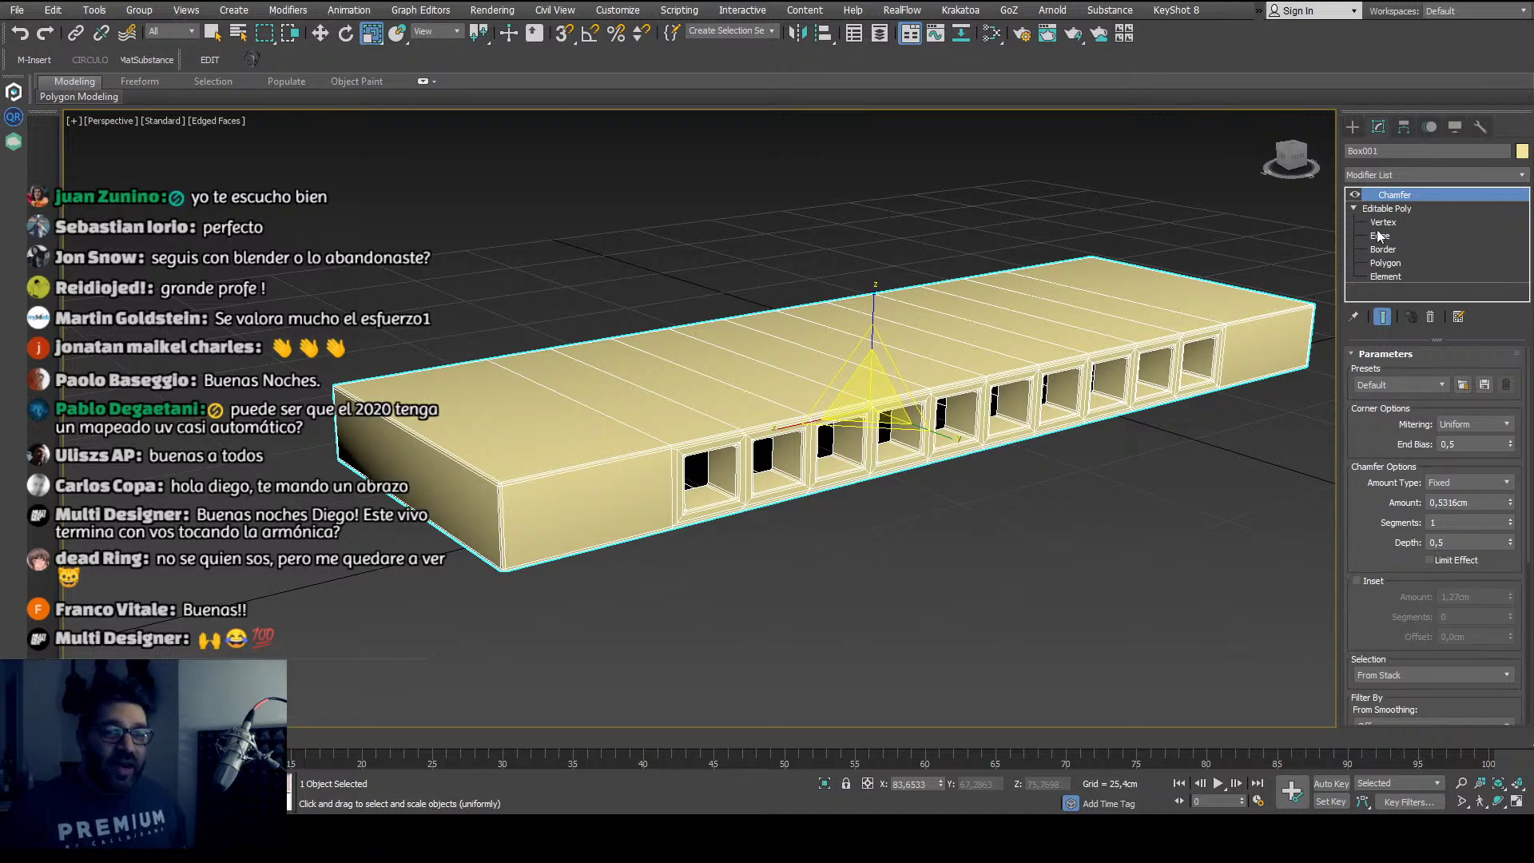
# Step: Remove the Chamfer modifier from the box and rename the object CuerpoInternet
pyautogui.click(1430, 317)
pyautogui.scroll(-3, 851, 596)
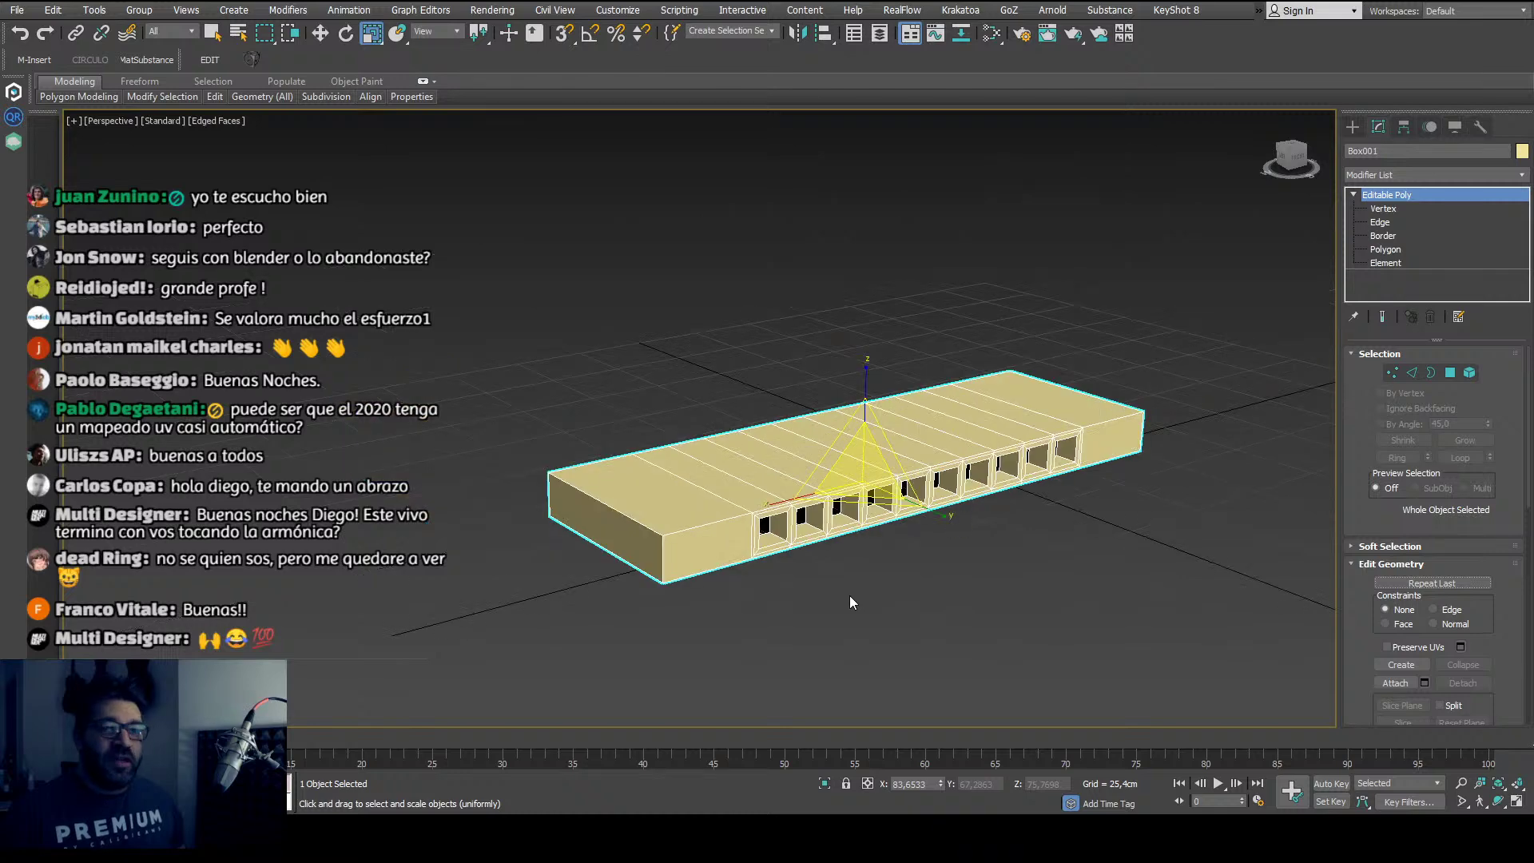
pyautogui.click(1365, 151)
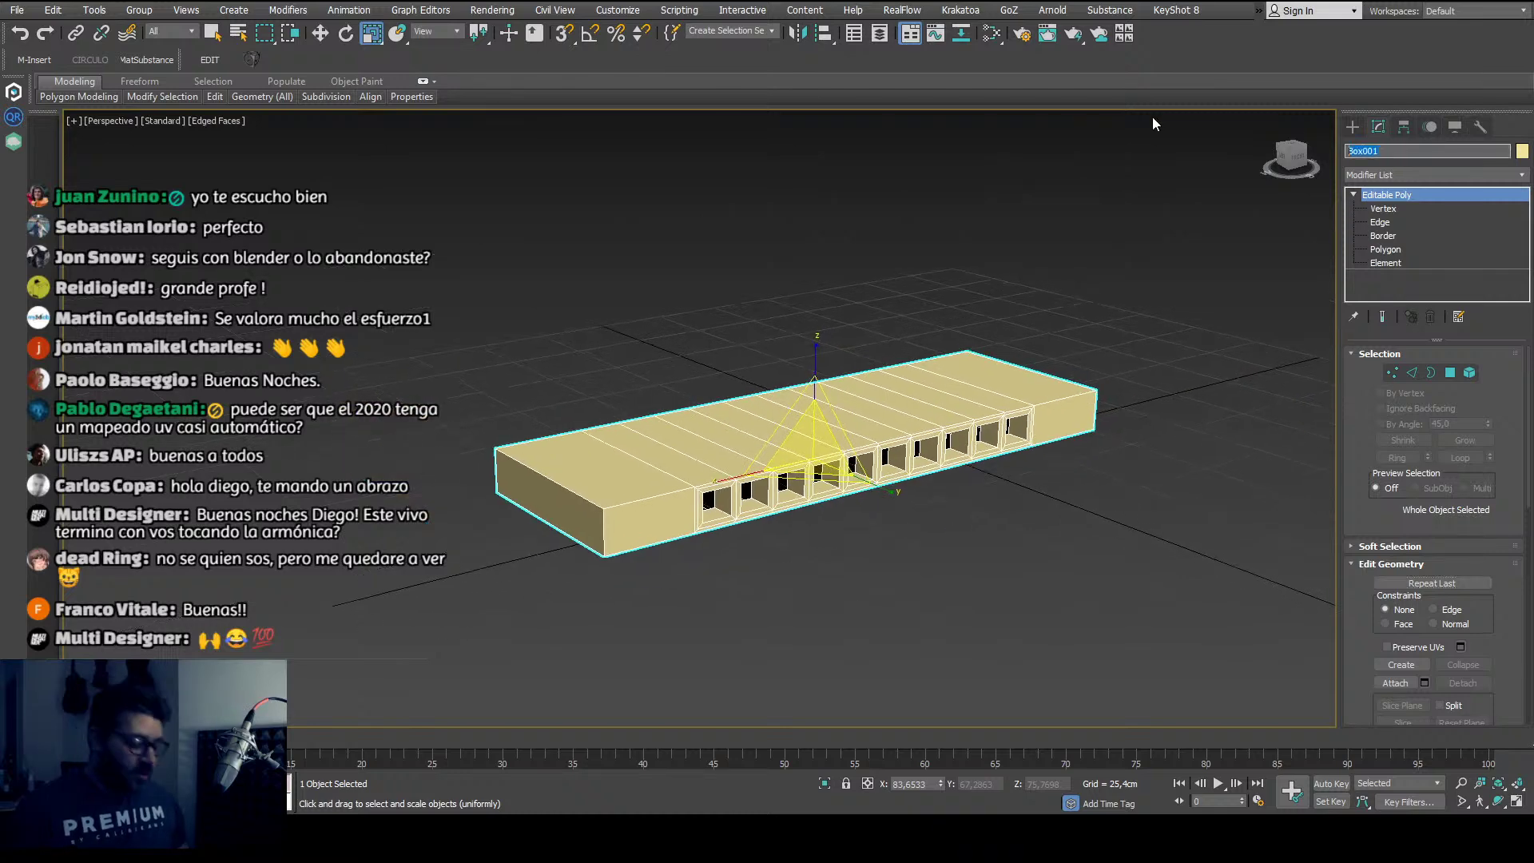
pyautogui.write('Cuerpo')
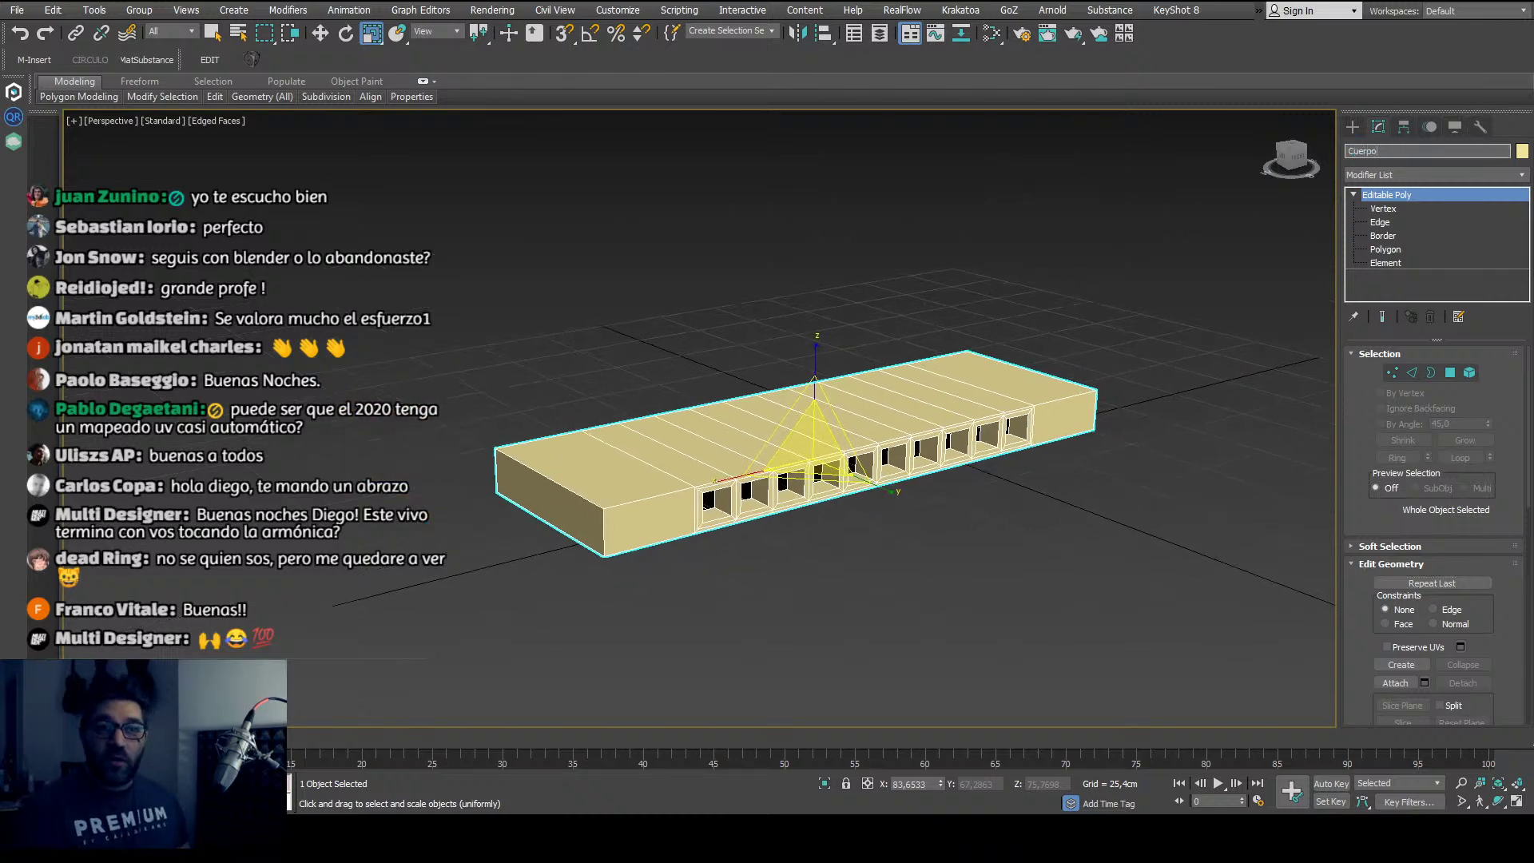
pyautogui.write('Internet')
pyautogui.press('Return')
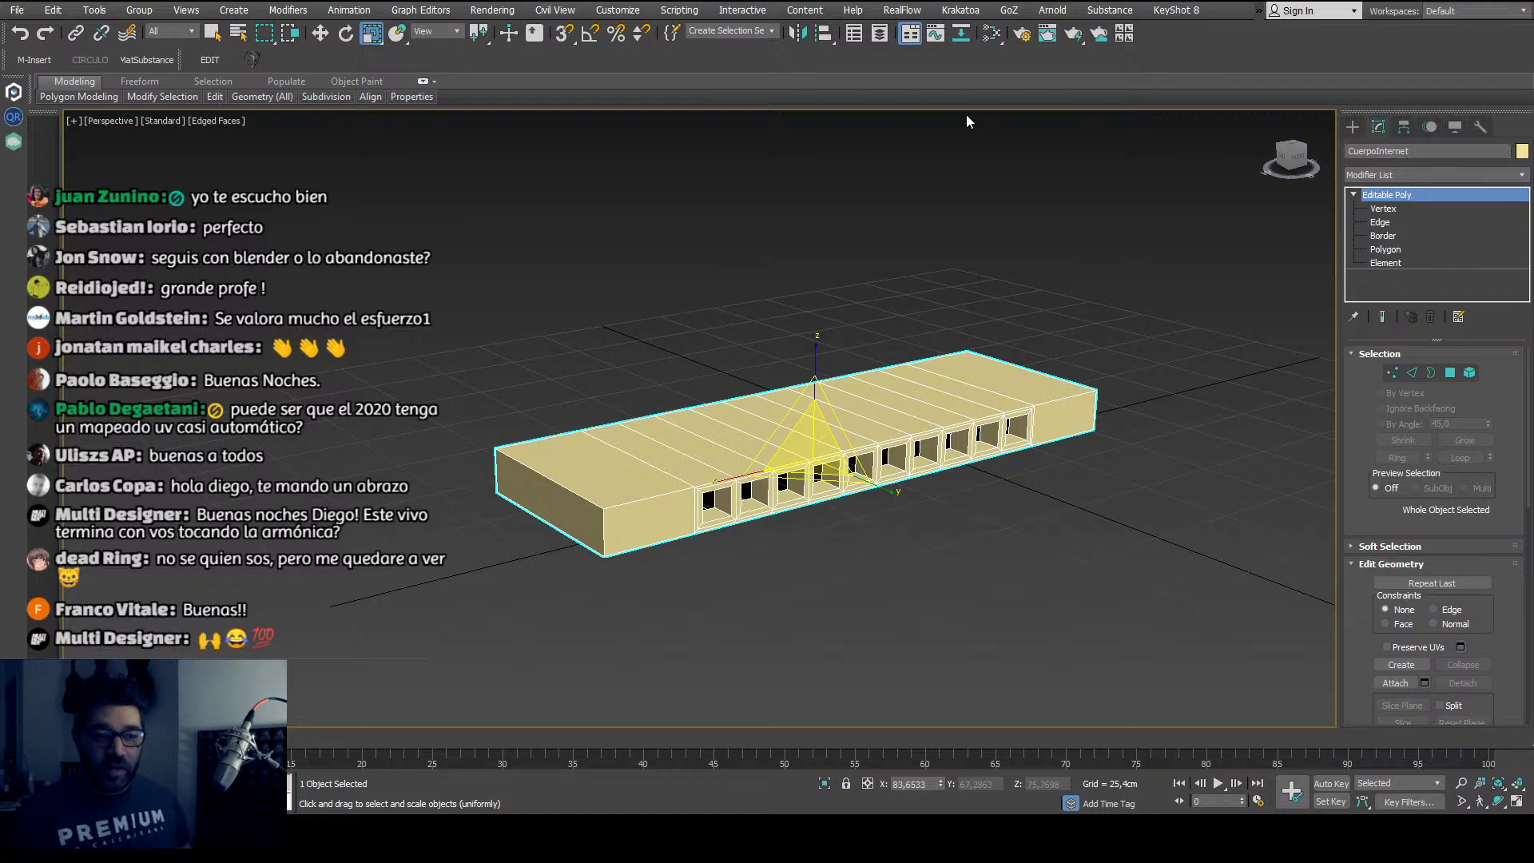
pyautogui.moveTo(893, 307); pyautogui.dragTo(843, 291, button='middle')
pyautogui.click(843, 293)
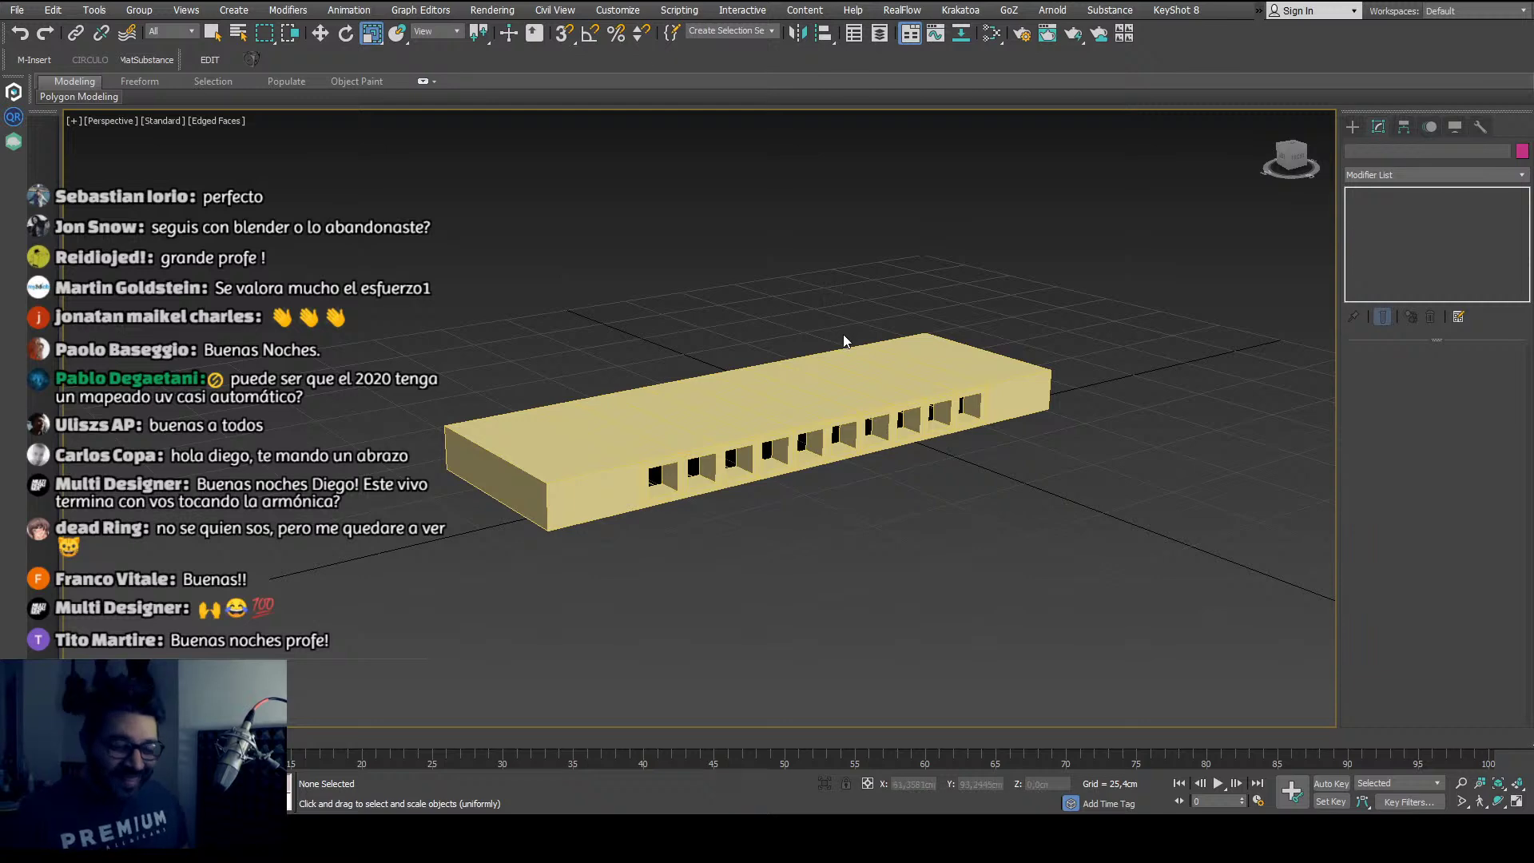
pyautogui.moveTo(842, 334)
pyautogui.keyDown('alt'); pyautogui.mouseDown(button='middle')
pyautogui.moveTo(829, 332)
pyautogui.moveTo(845, 336)
pyautogui.mouseUp(button='middle'); pyautogui.keyUp('alt')
pyautogui.click(723, 363)
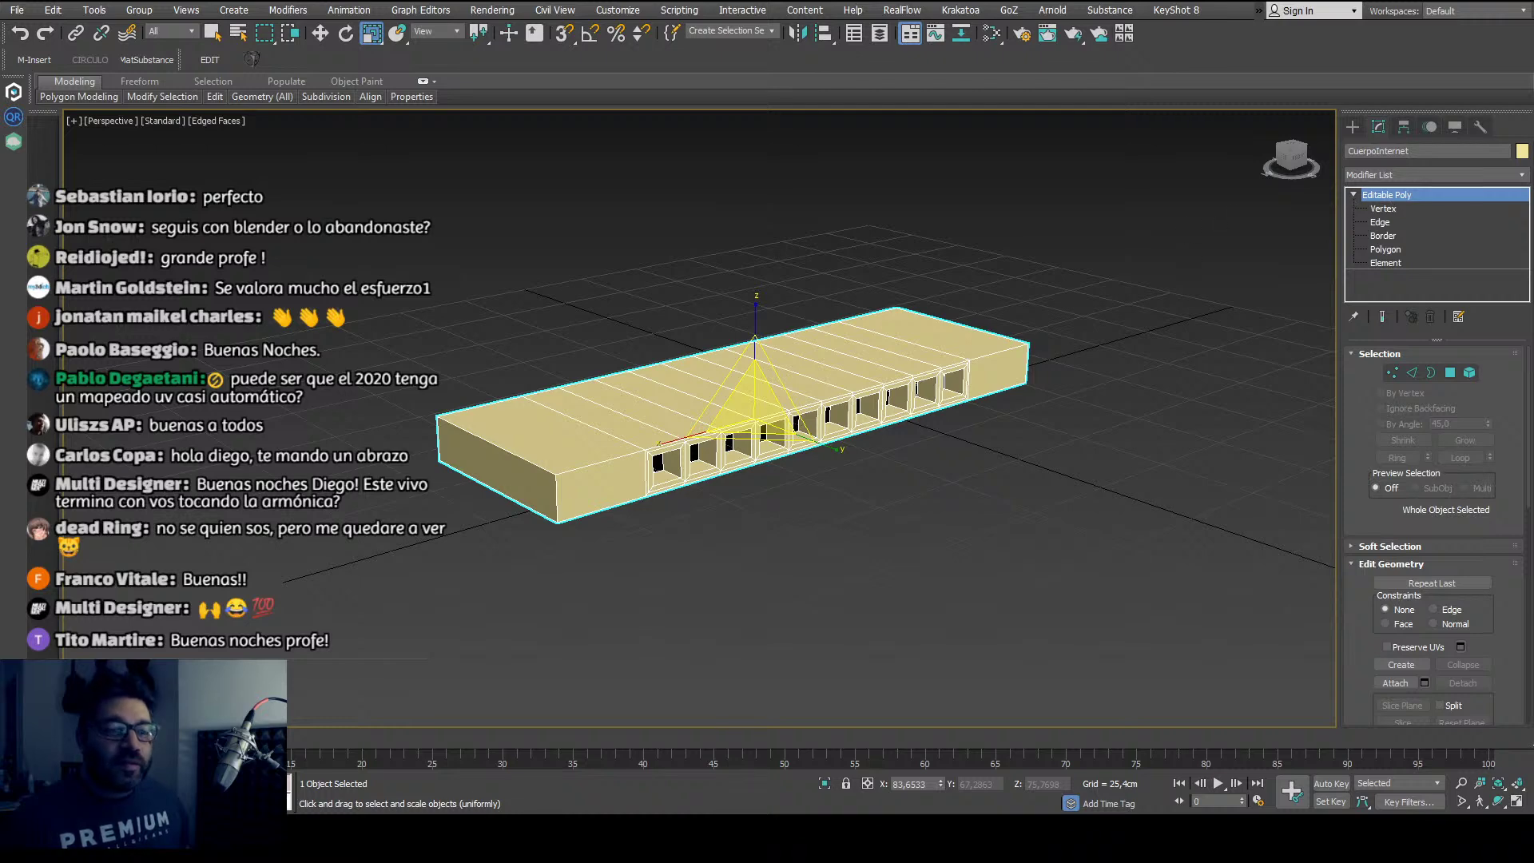
pyautogui.click(704, 543)
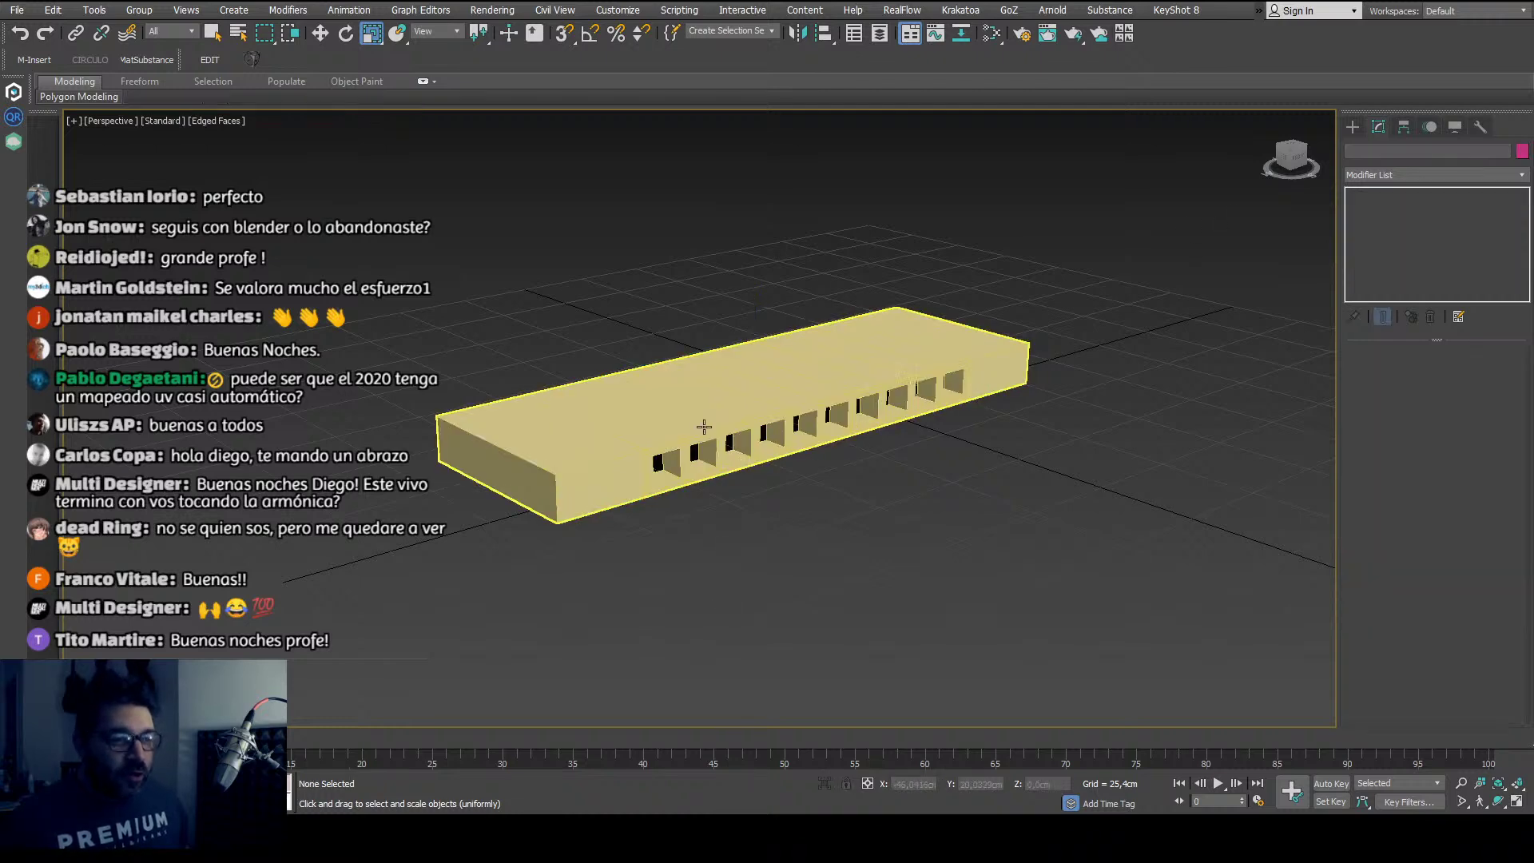
pyautogui.click(703, 425)
pyautogui.scroll(3, 711, 435)
pyautogui.scroll(-3, 730, 456)
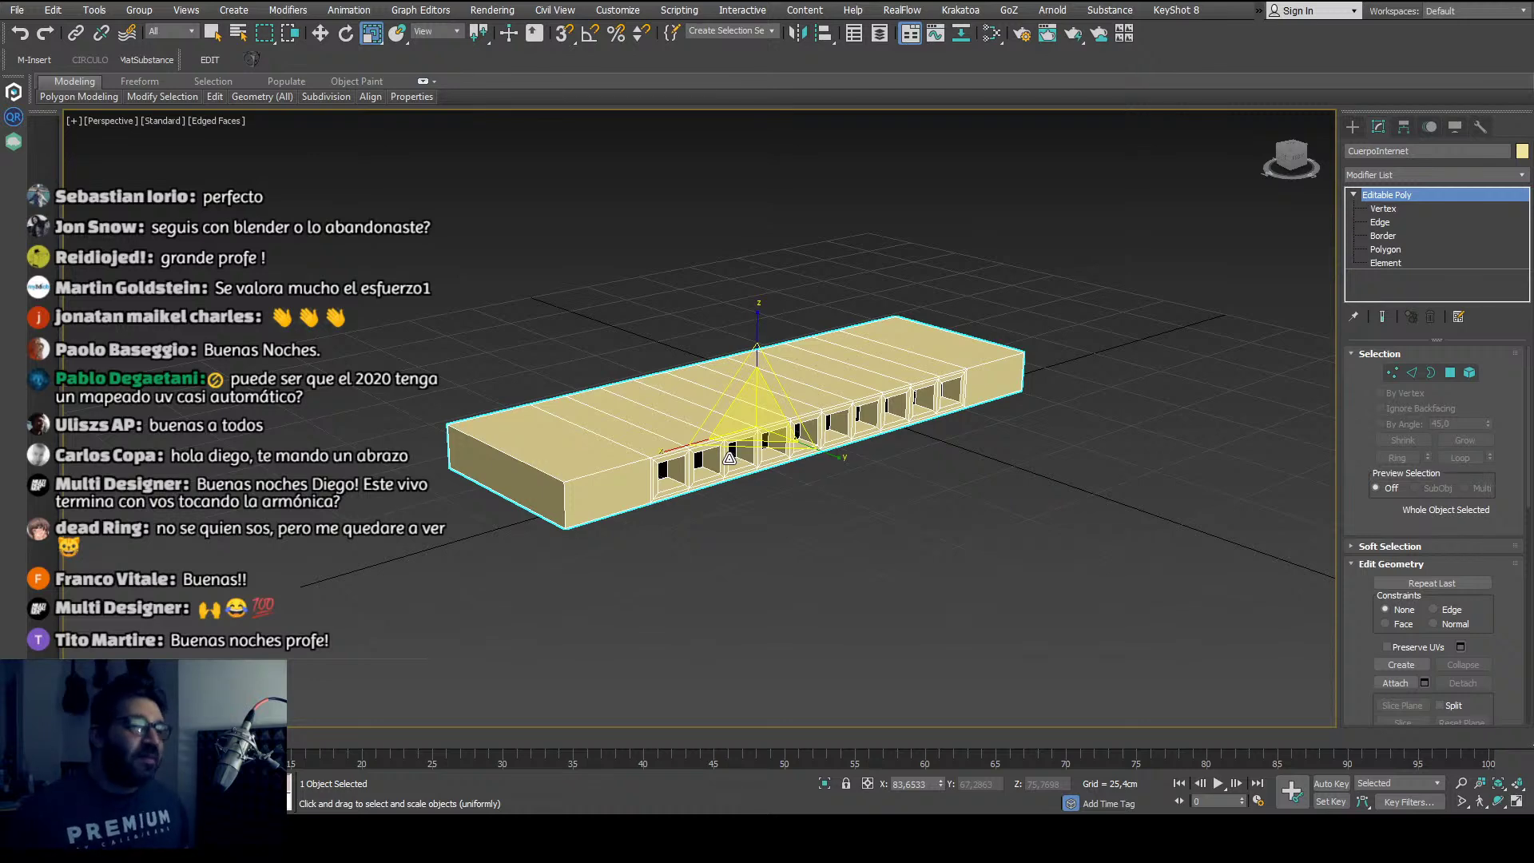
pyautogui.press('w')
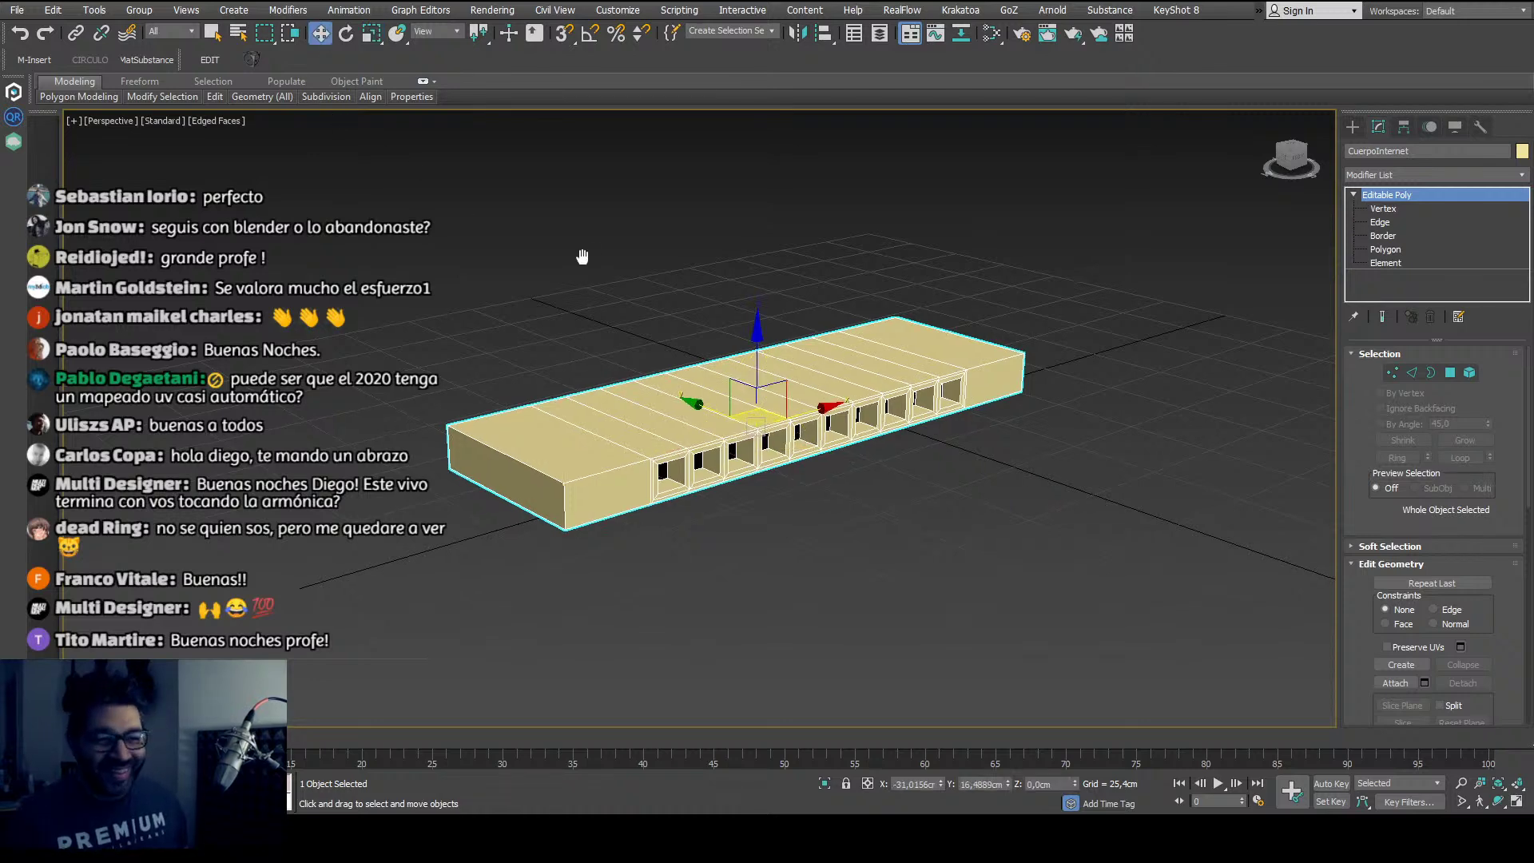
pyautogui.moveTo(582, 256); pyautogui.dragTo(566, 264, button='middle')
pyautogui.keyDown('alt'); pyautogui.moveTo(811, 494); pyautogui.dragTo(798, 497, button='middle'); pyautogui.keyUp('alt')
pyautogui.hotkey('alt', 'z')
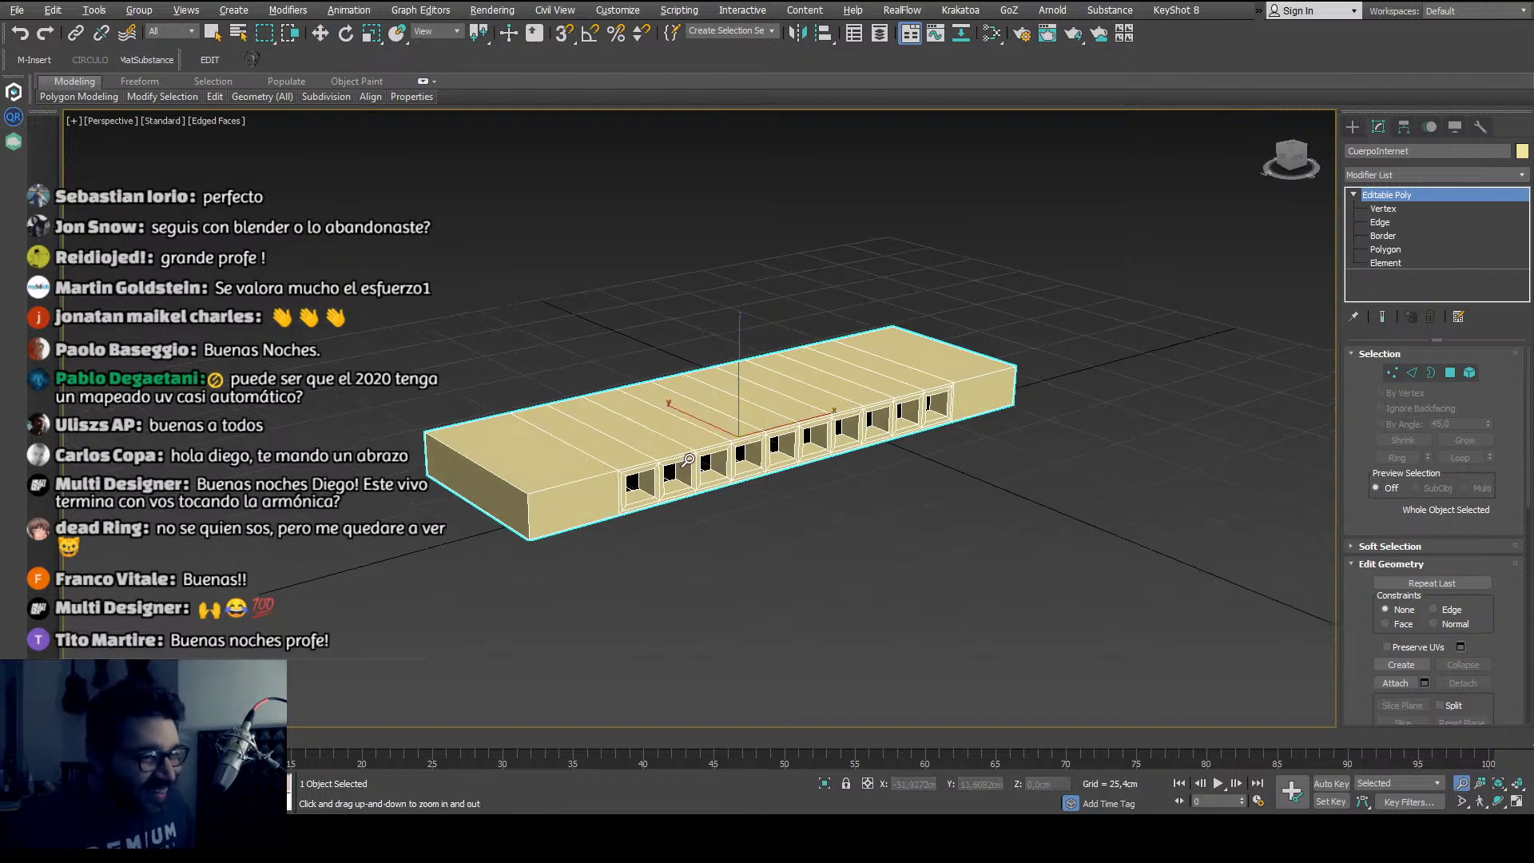
pyautogui.scroll(1, 688, 461)
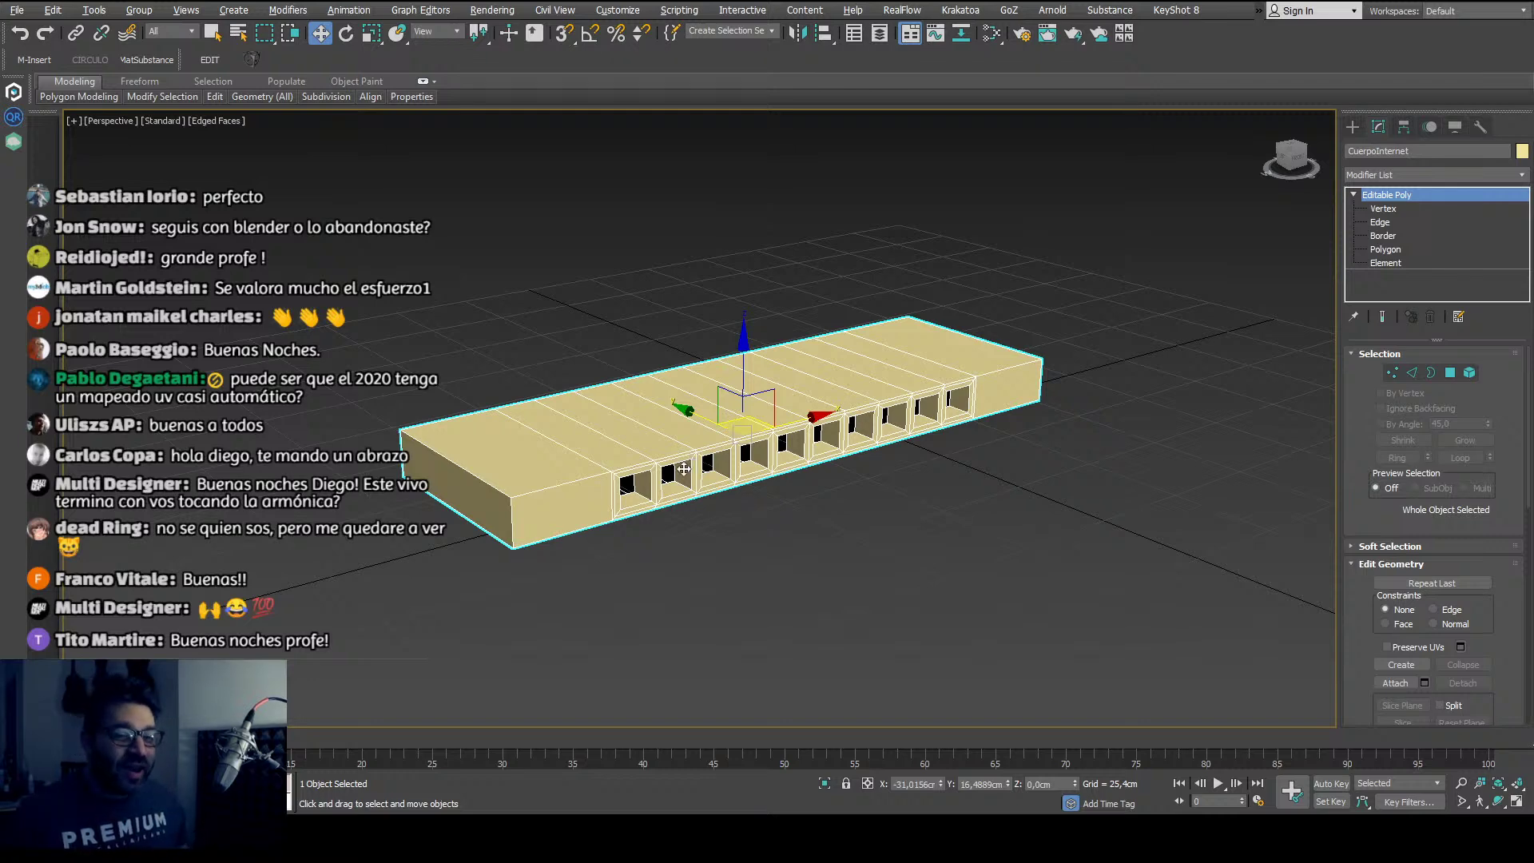
pyautogui.click(815, 576)
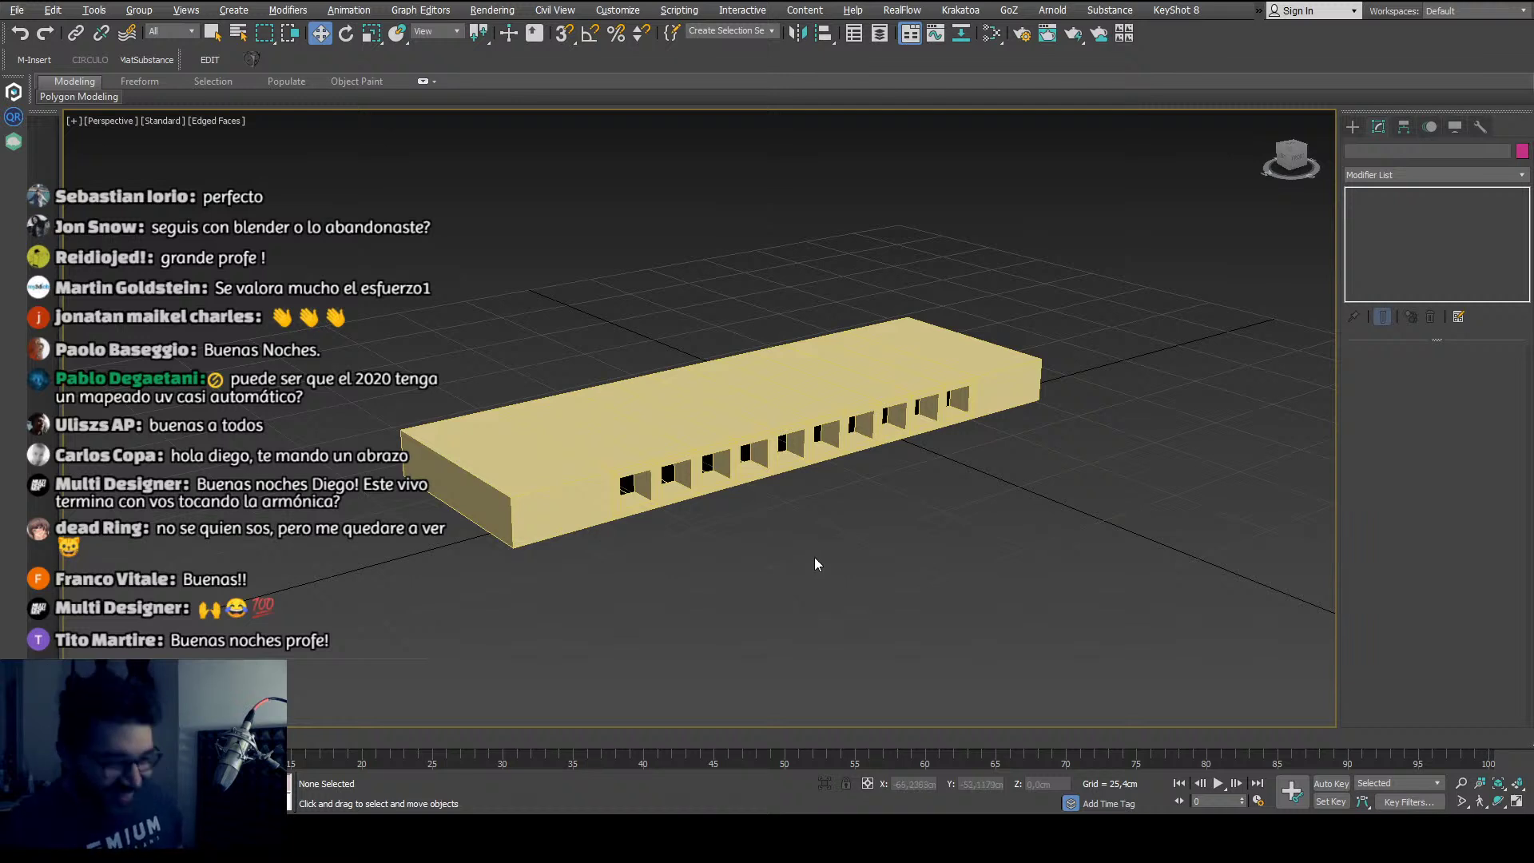
pyautogui.click(651, 397)
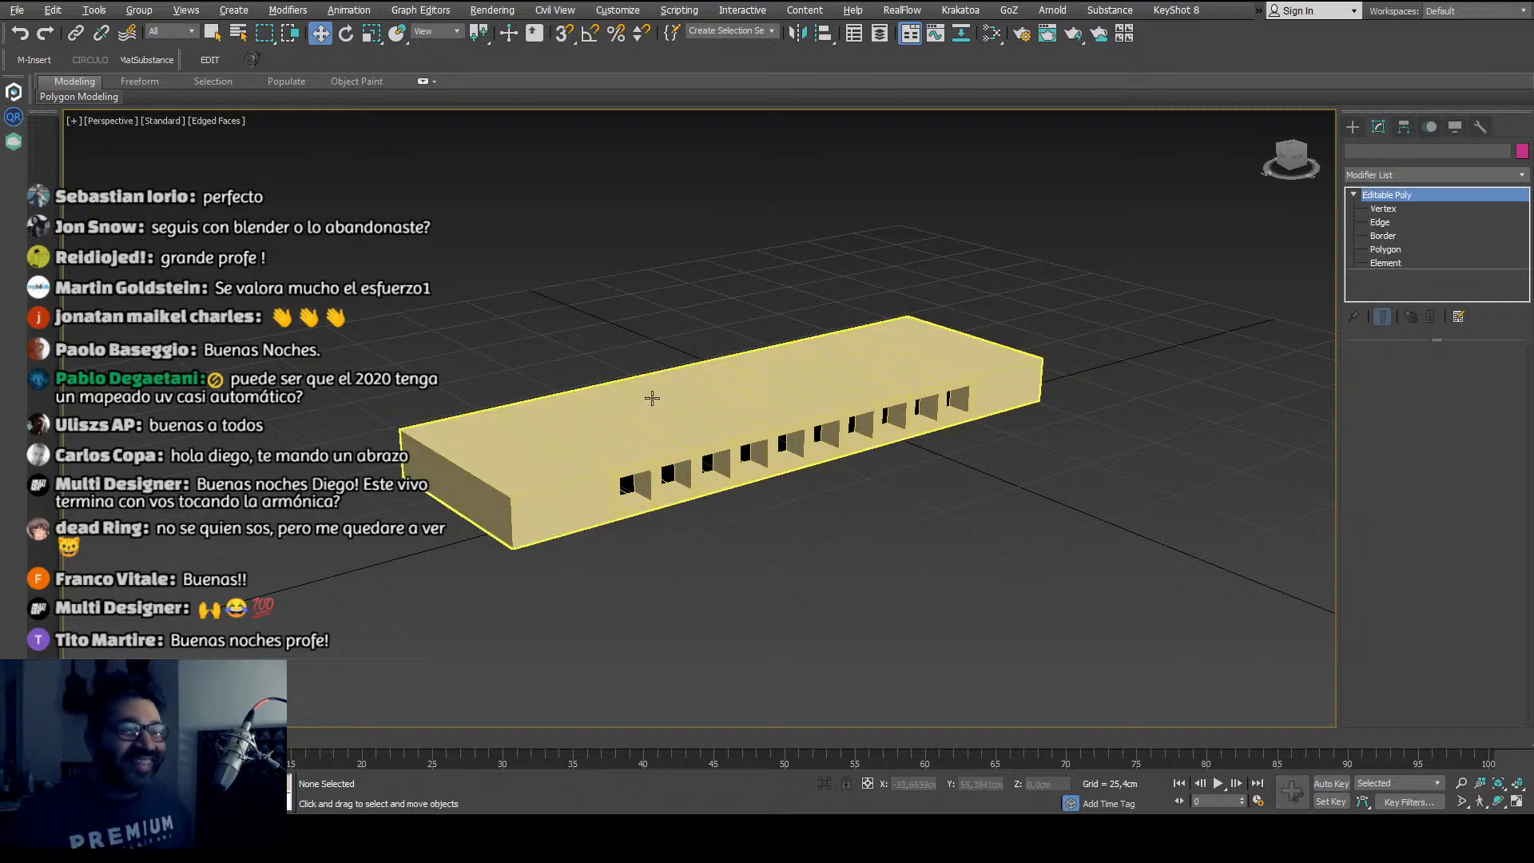
# Step: Create a box about 42.4 cm long, 136.4 cm wide and 9.3 cm high over the CuerpoInternet body in the Top view
pyautogui.click(1353, 125)
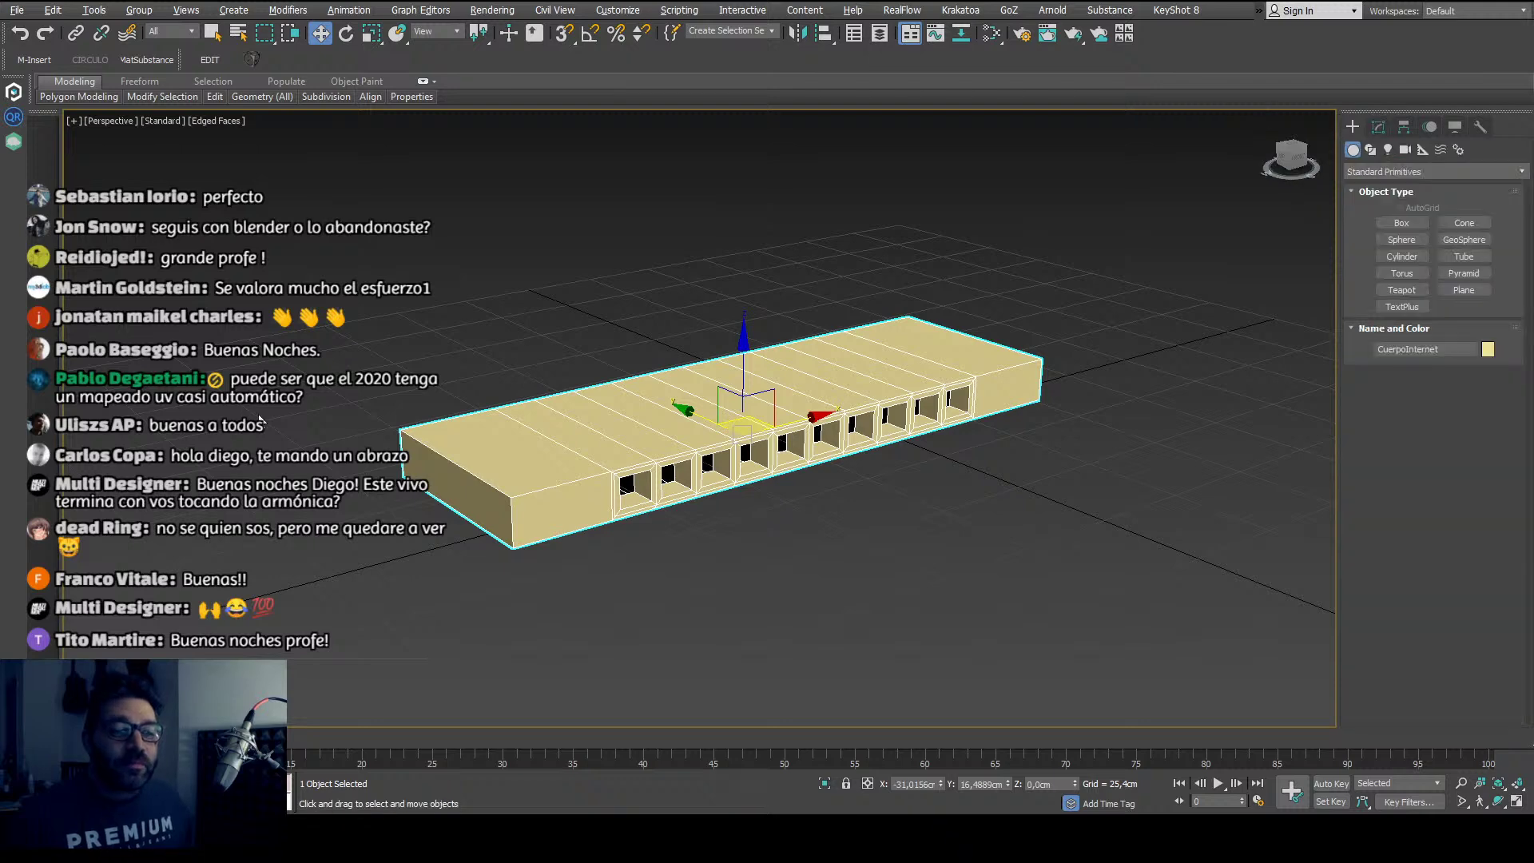
pyautogui.click(565, 306)
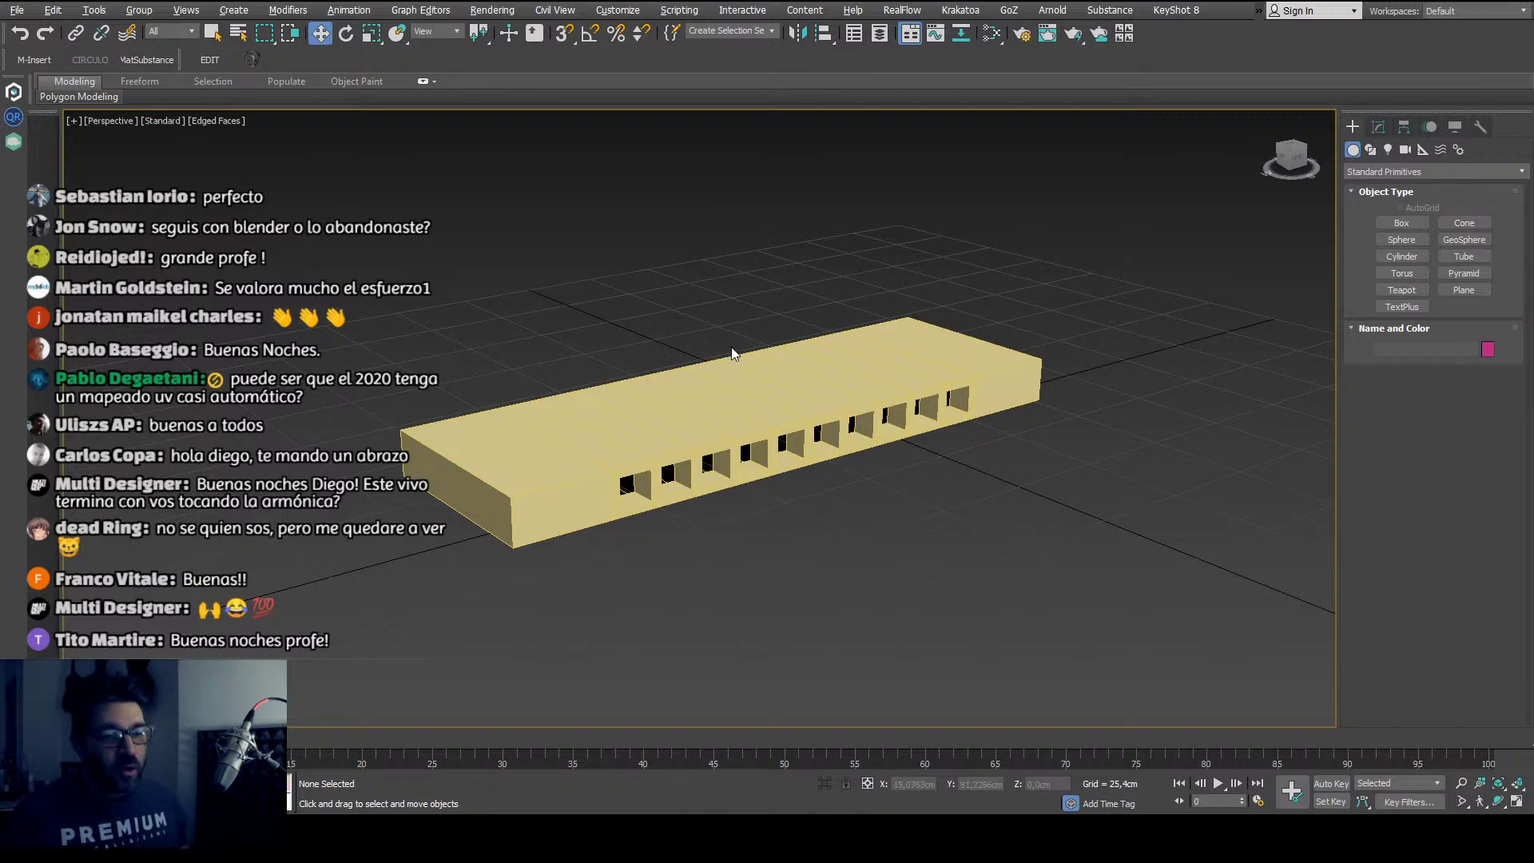
pyautogui.click(727, 384)
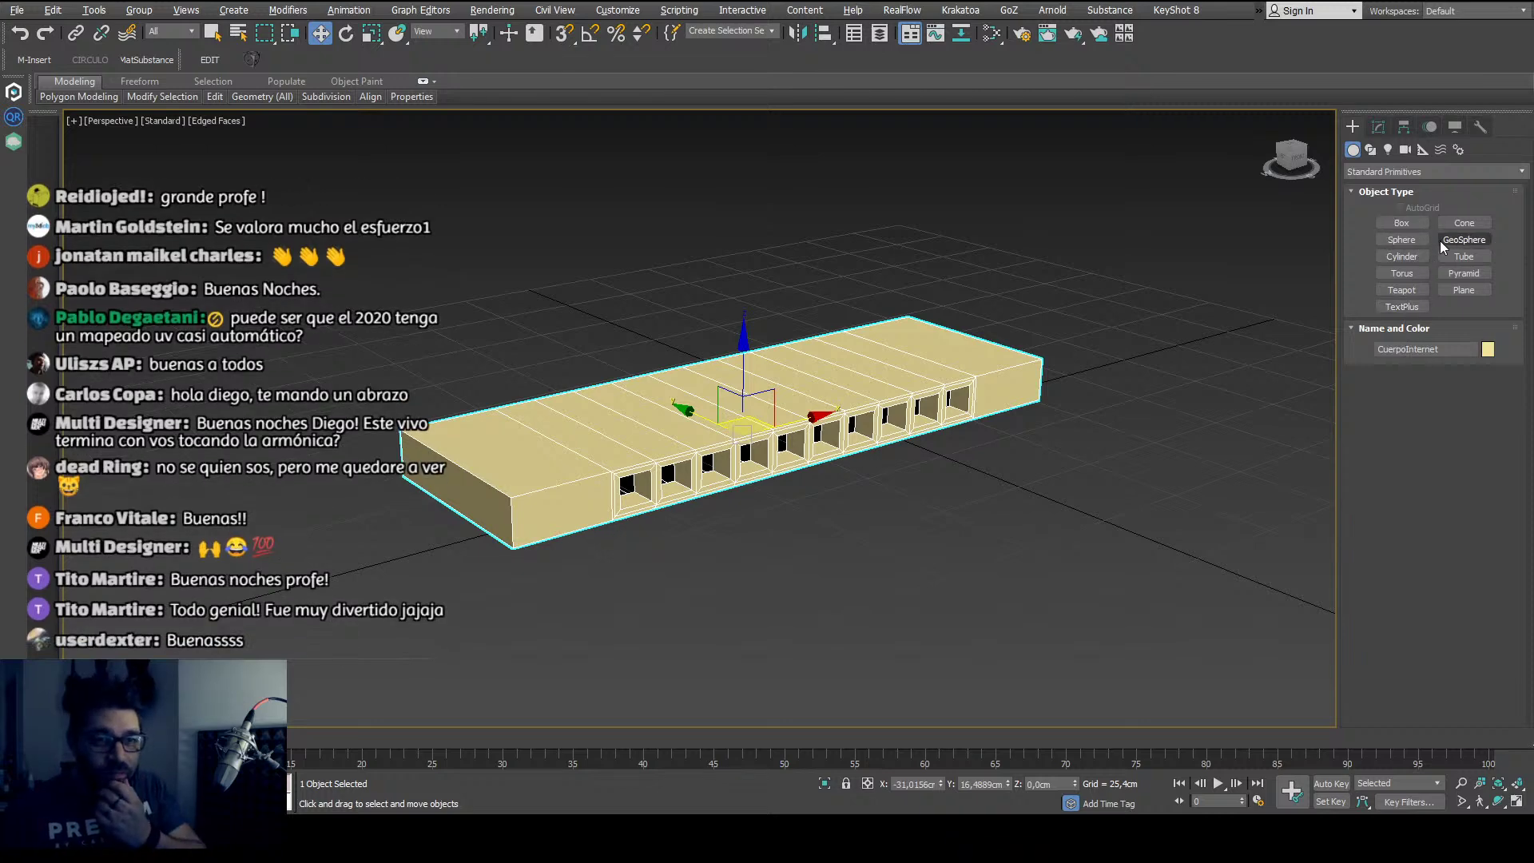
pyautogui.click(1478, 291)
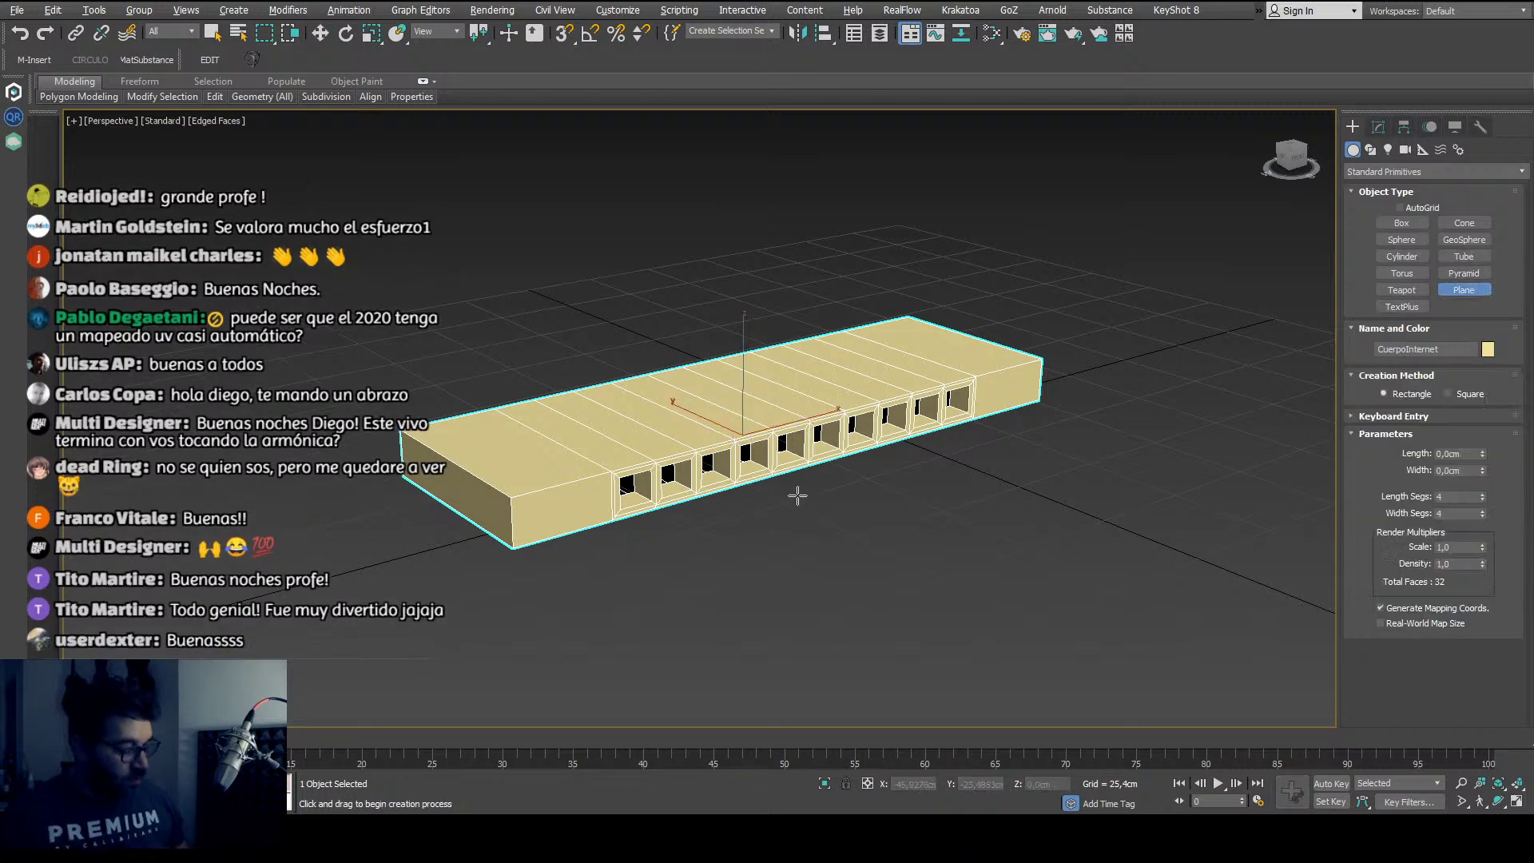
pyautogui.press('t')
pyautogui.scroll(5, 789, 495)
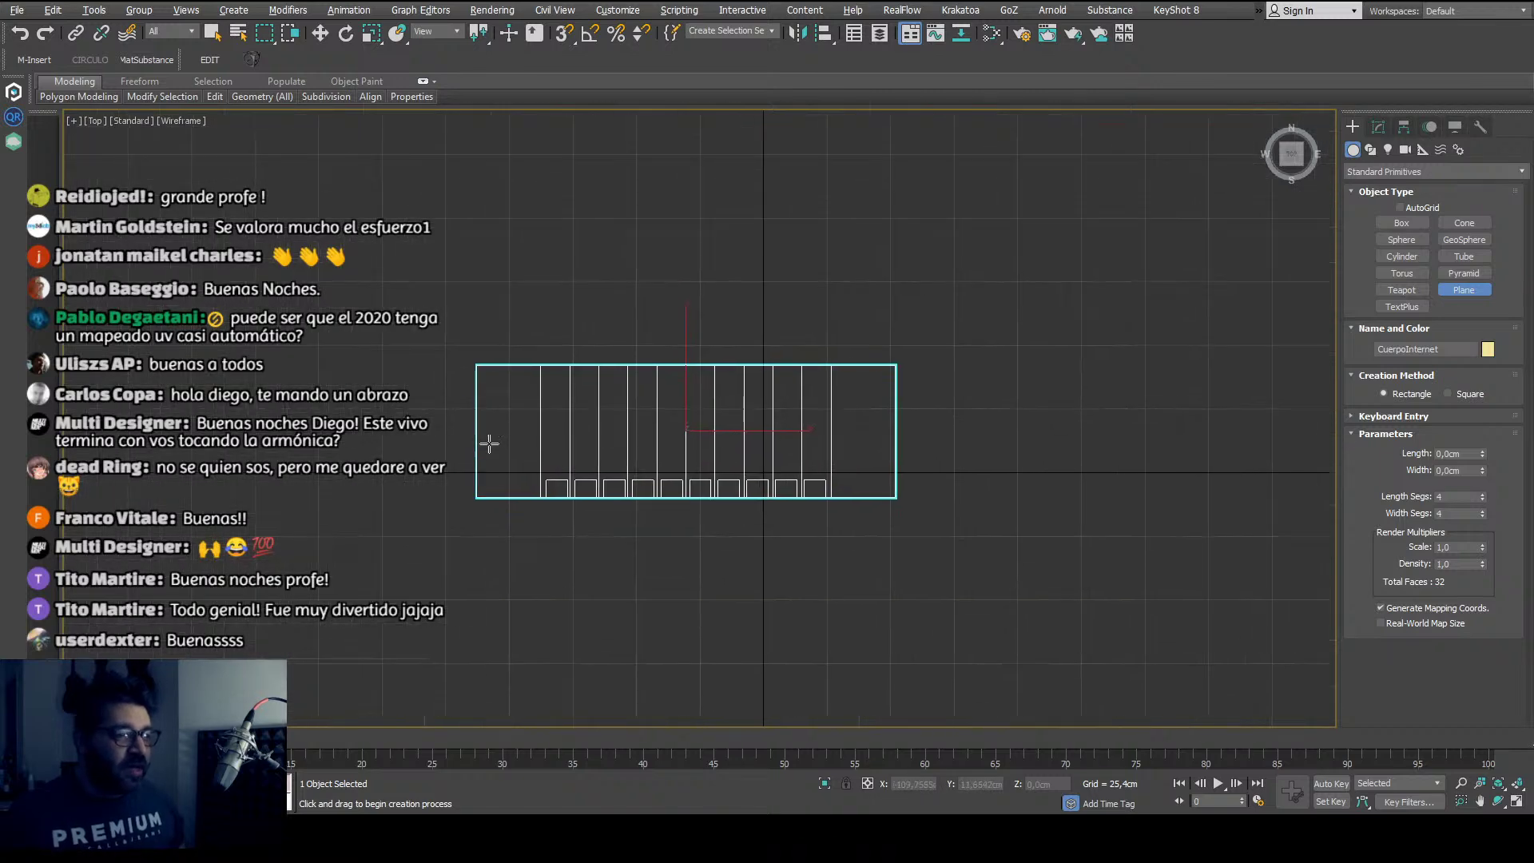
pyautogui.scroll(3, 515, 454)
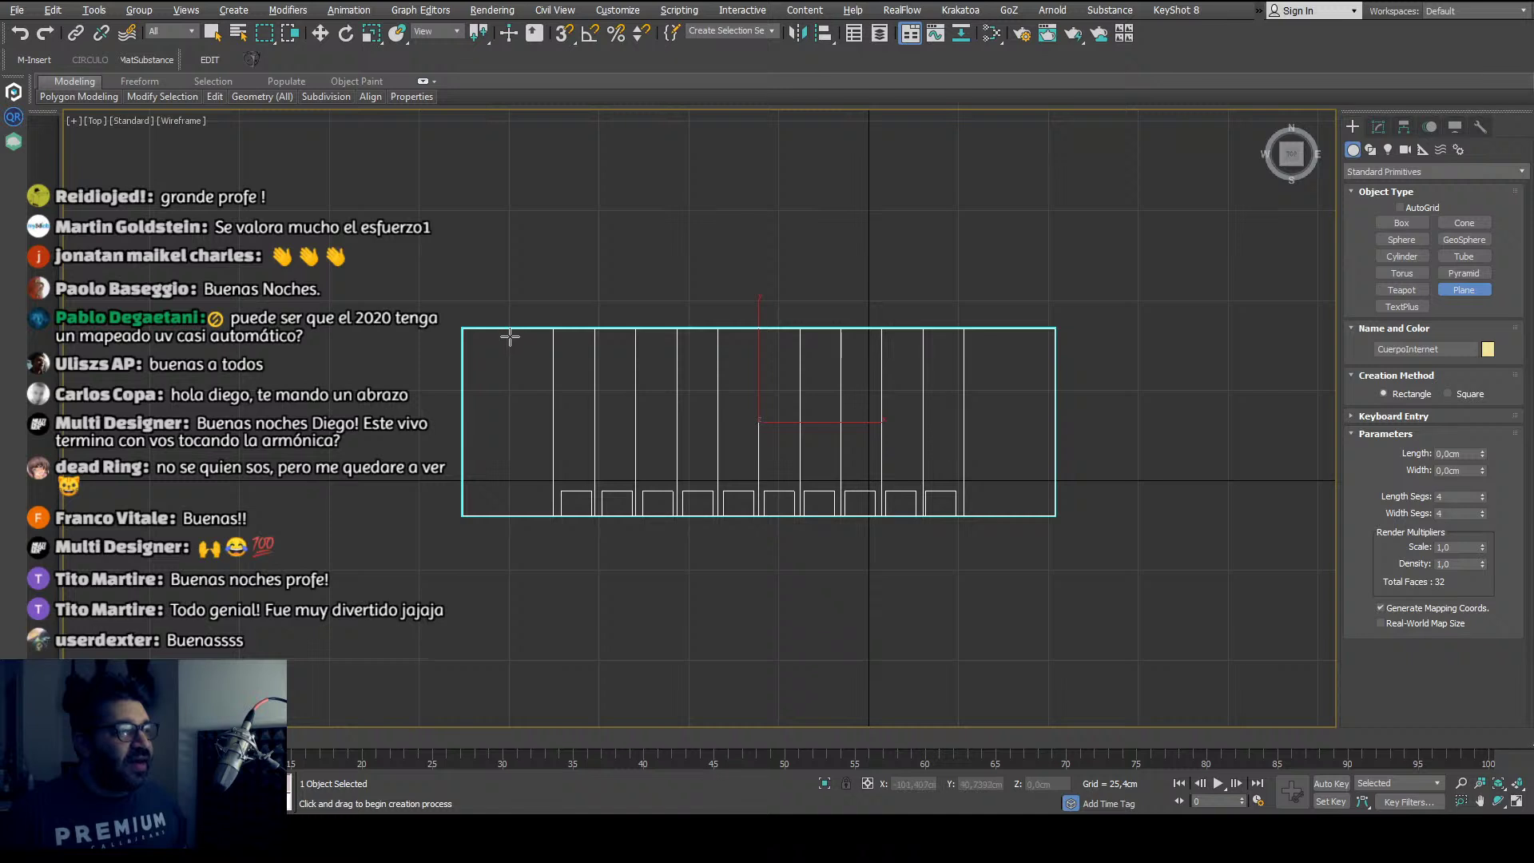
pyautogui.click(1402, 224)
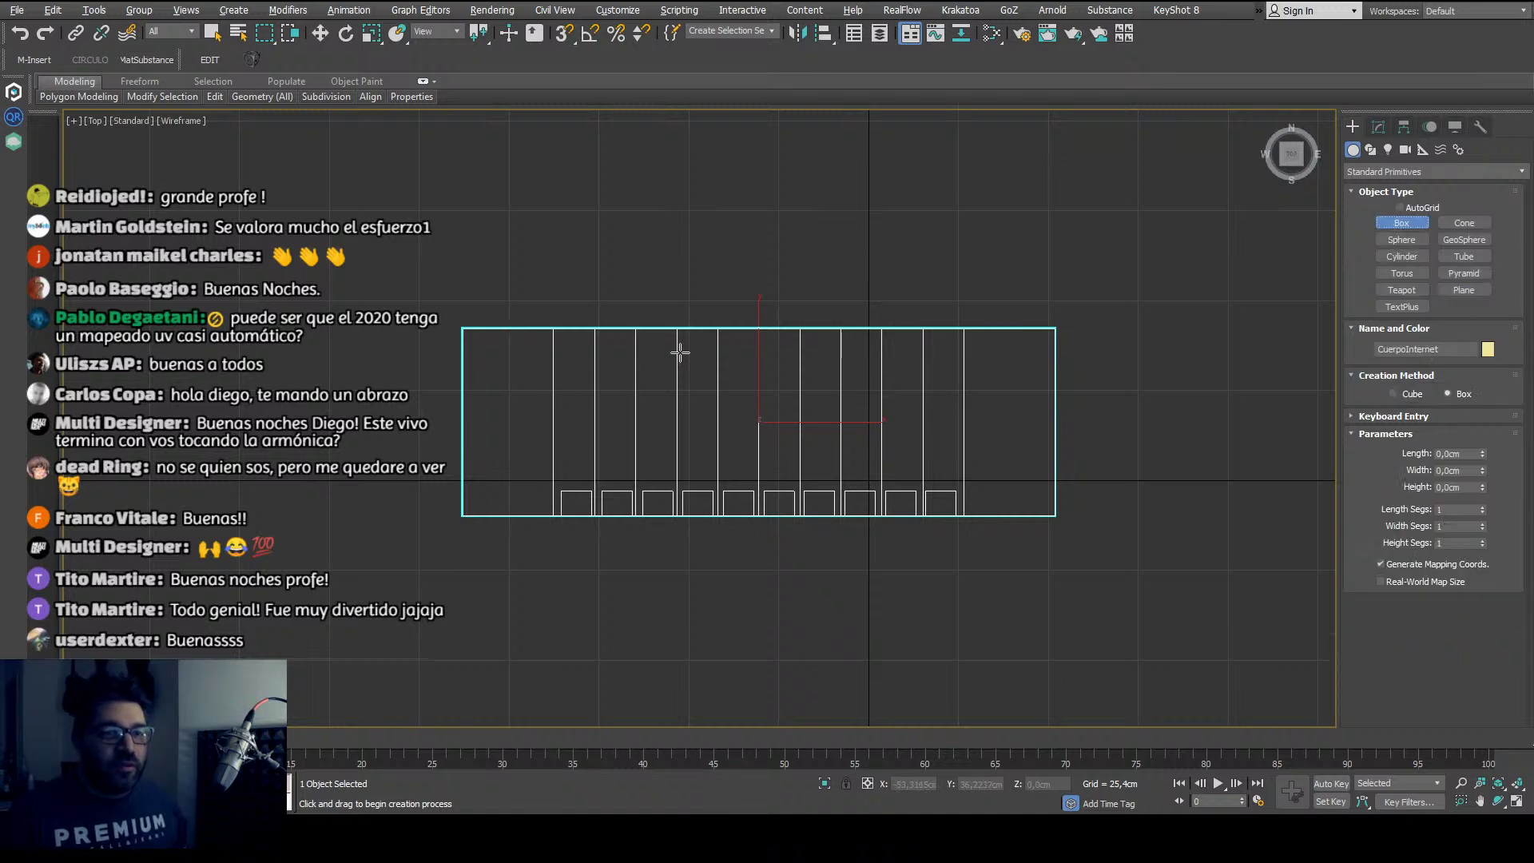
pyautogui.moveTo(516, 336)
pyautogui.mouseDown()
pyautogui.moveTo(950, 483)
pyautogui.moveTo(1029, 488)
pyautogui.moveTo(995, 473)
pyautogui.mouseUp()
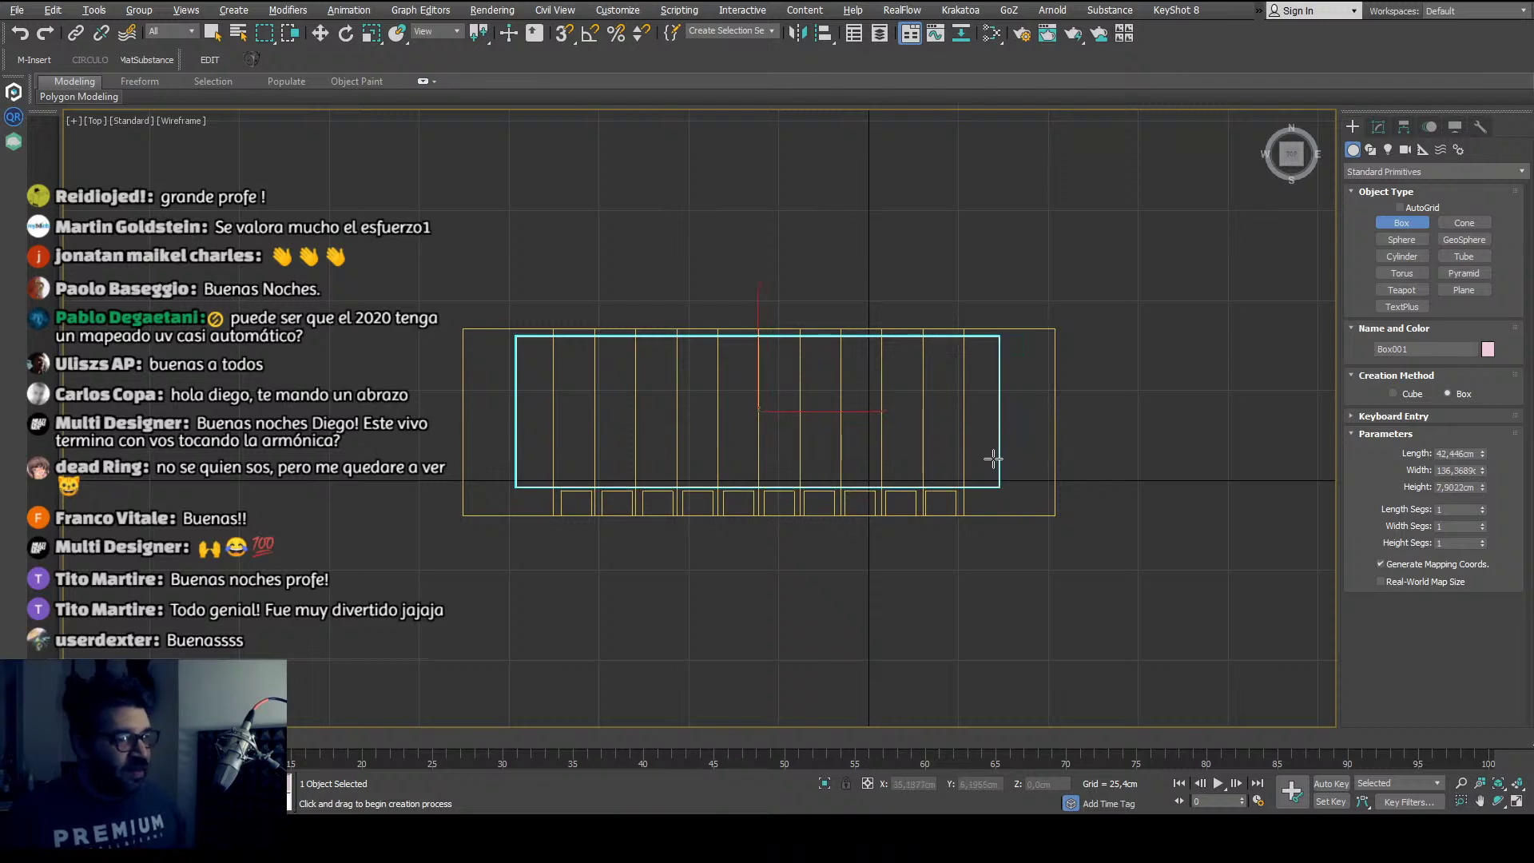
pyautogui.click(968, 470)
# Step: Raise the new box along Z to about 12.6 cm so it sits above the CuerpoInternet body
pyautogui.press('p')
pyautogui.scroll(2, 823, 502)
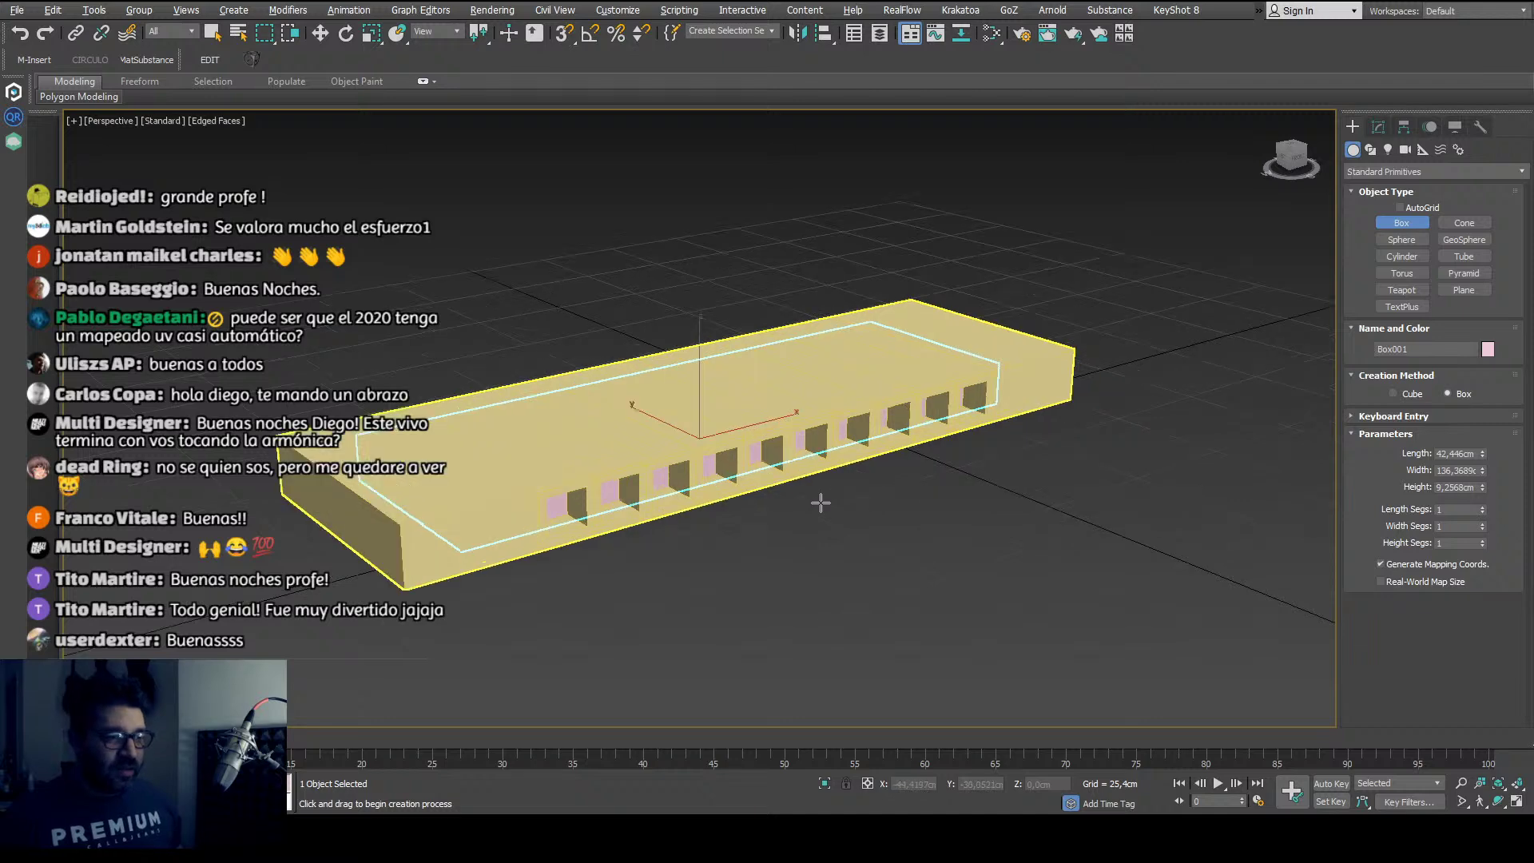
pyautogui.moveTo(820, 504); pyautogui.dragTo(860, 547, button='middle')
pyautogui.press('w')
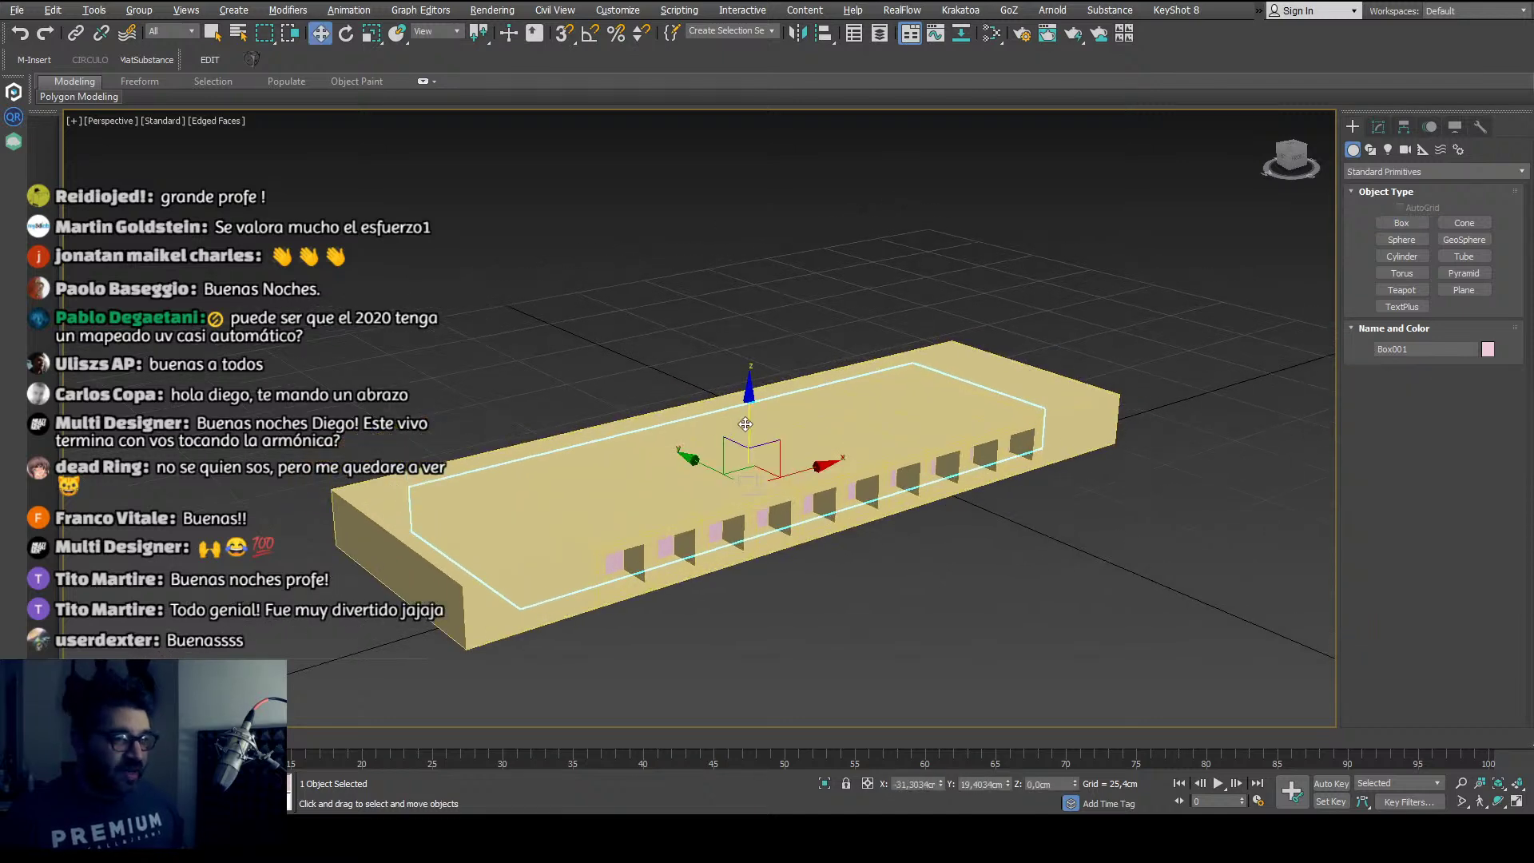
pyautogui.moveTo(750, 417); pyautogui.dragTo(751, 329)
pyautogui.moveTo(717, 424)
pyautogui.keyDown('alt'); pyautogui.mouseDown(button='middle')
pyautogui.moveTo(703, 436)
pyautogui.moveTo(721, 417)
pyautogui.mouseUp(button='middle'); pyautogui.keyUp('alt')
pyautogui.moveTo(756, 329); pyautogui.dragTo(751, 349)
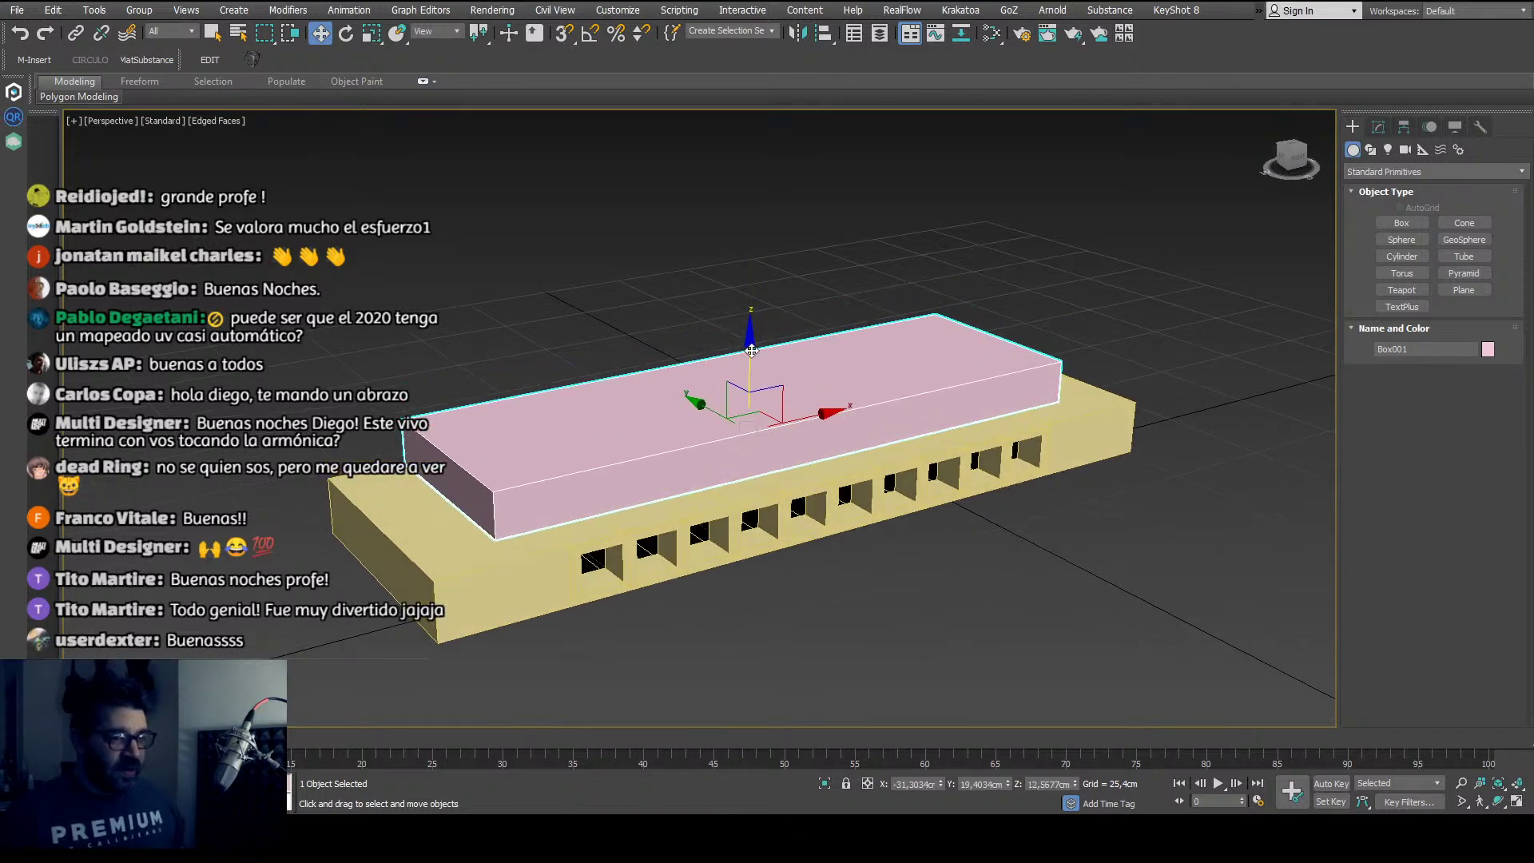
# Step: Shift the upper box along Y to about 17.7 cm, toward the side with the square openings
pyautogui.scroll(-5, 751, 351)
pyautogui.keyDown('alt'); pyautogui.moveTo(749, 360); pyautogui.dragTo(866, 389, button='middle'); pyautogui.keyUp('alt')
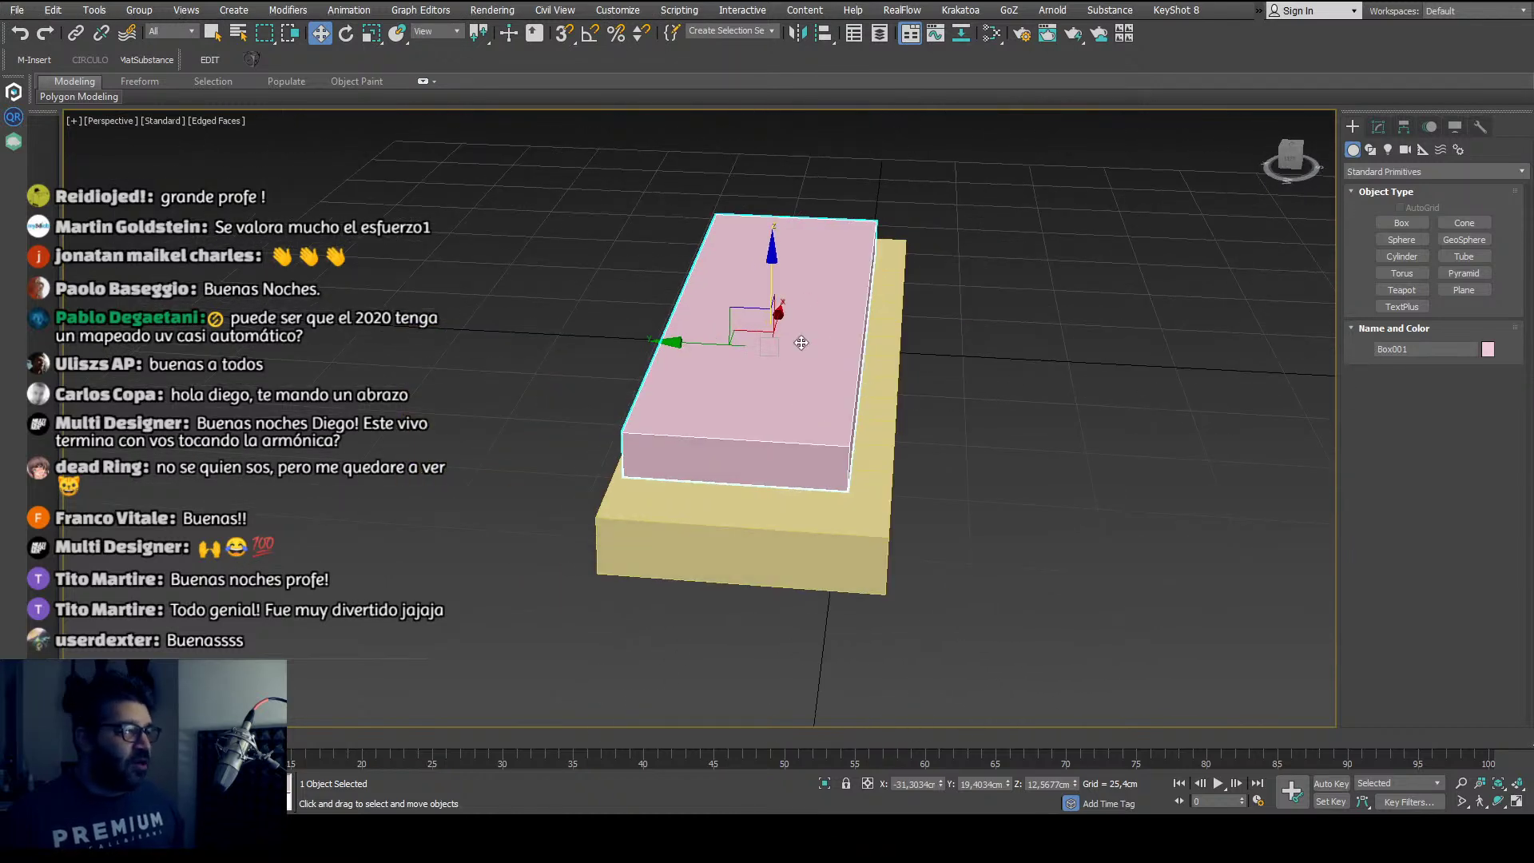
pyautogui.moveTo(712, 343); pyautogui.dragTo(718, 348)
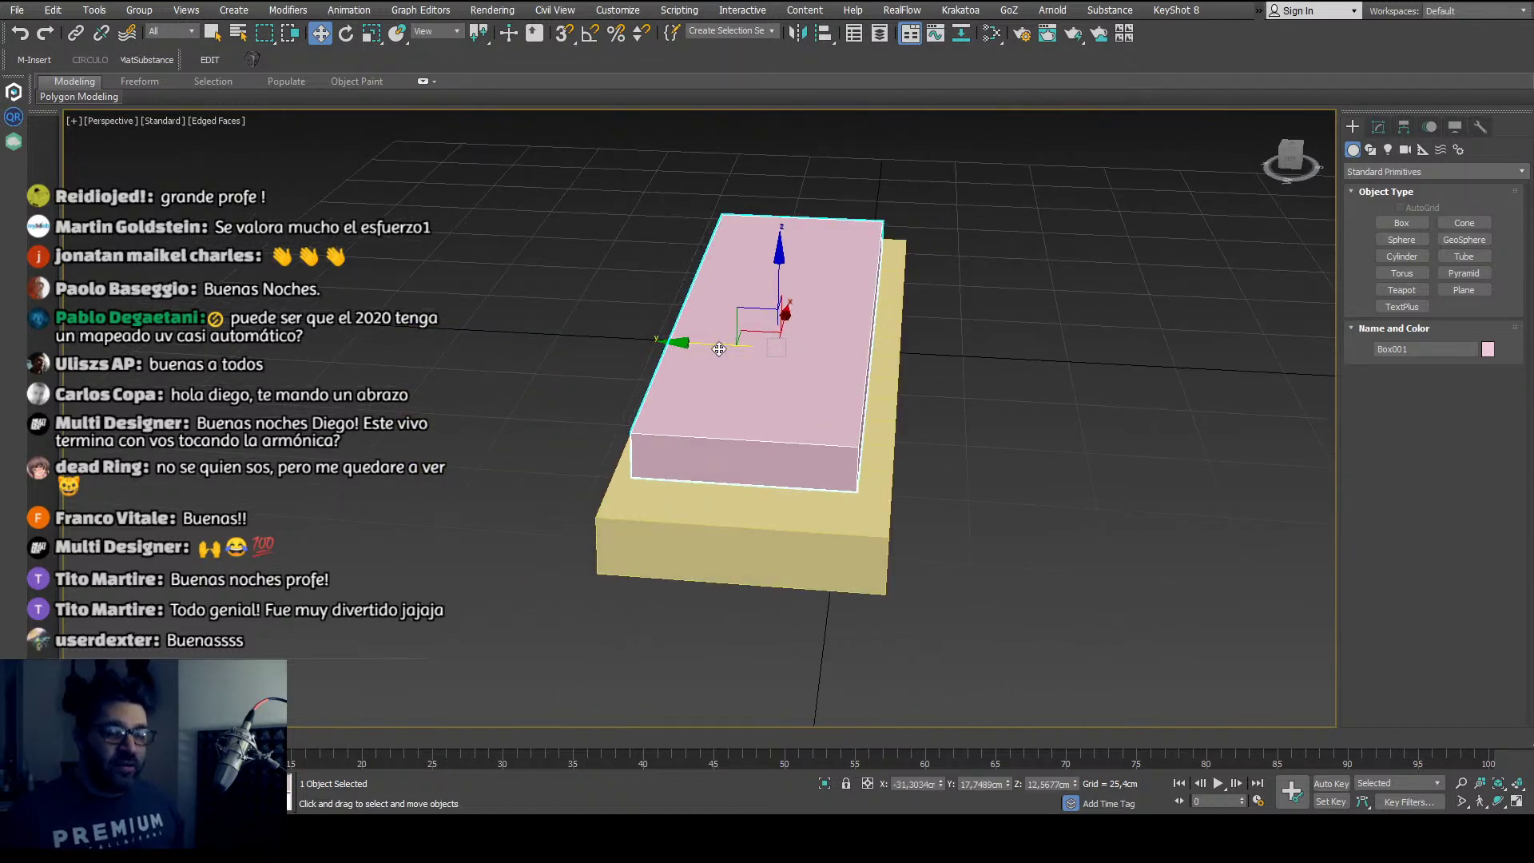
pyautogui.keyDown('alt'); pyautogui.moveTo(799, 415); pyautogui.dragTo(698, 495, button='middle'); pyautogui.keyUp('alt')
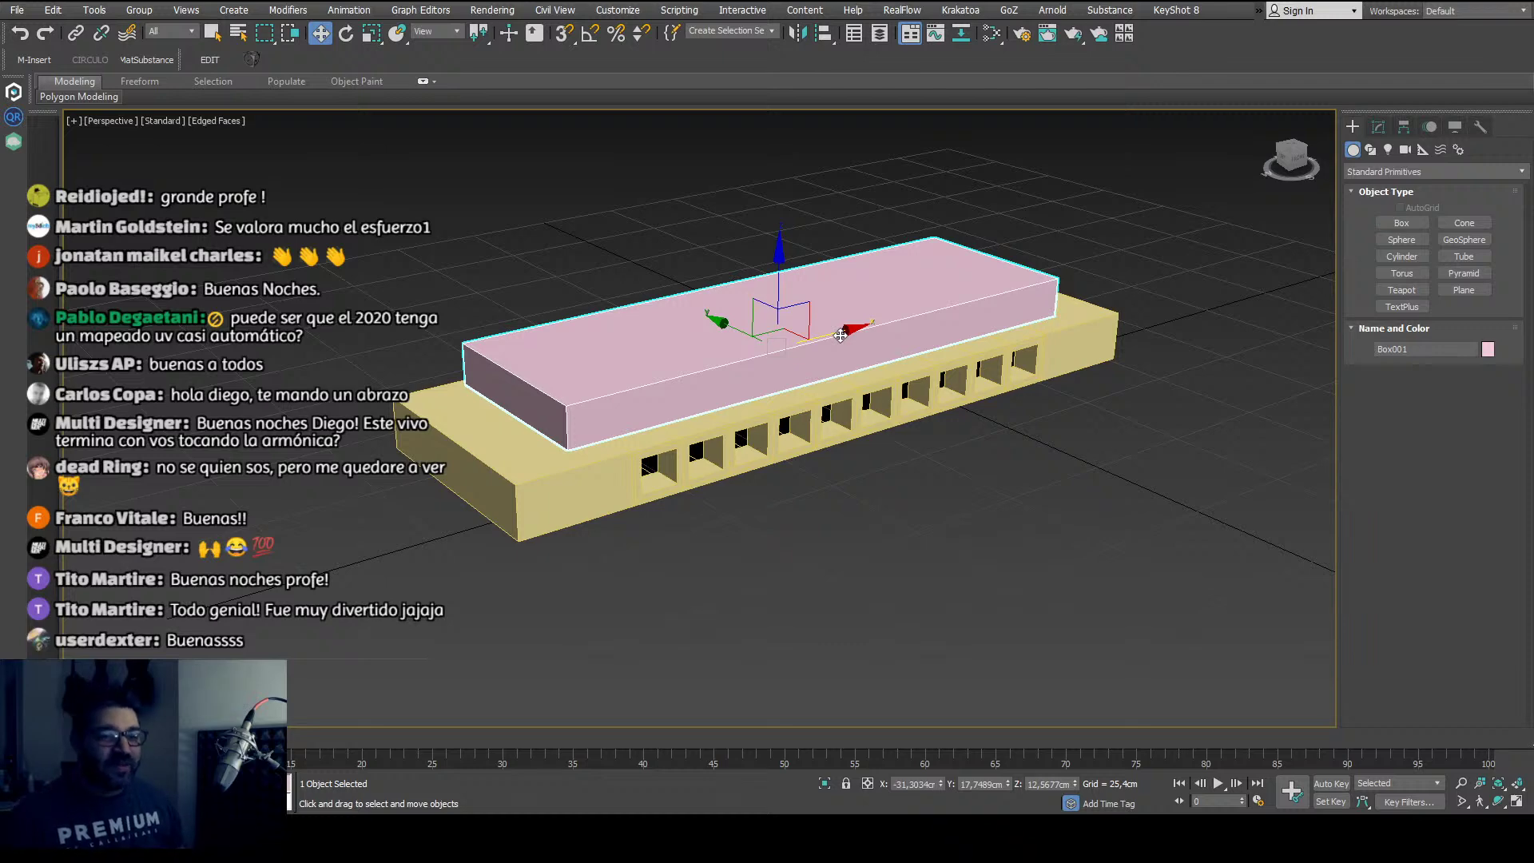
pyautogui.keyDown('alt'); pyautogui.moveTo(949, 529); pyautogui.dragTo(995, 521, button='middle'); pyautogui.keyUp('alt')
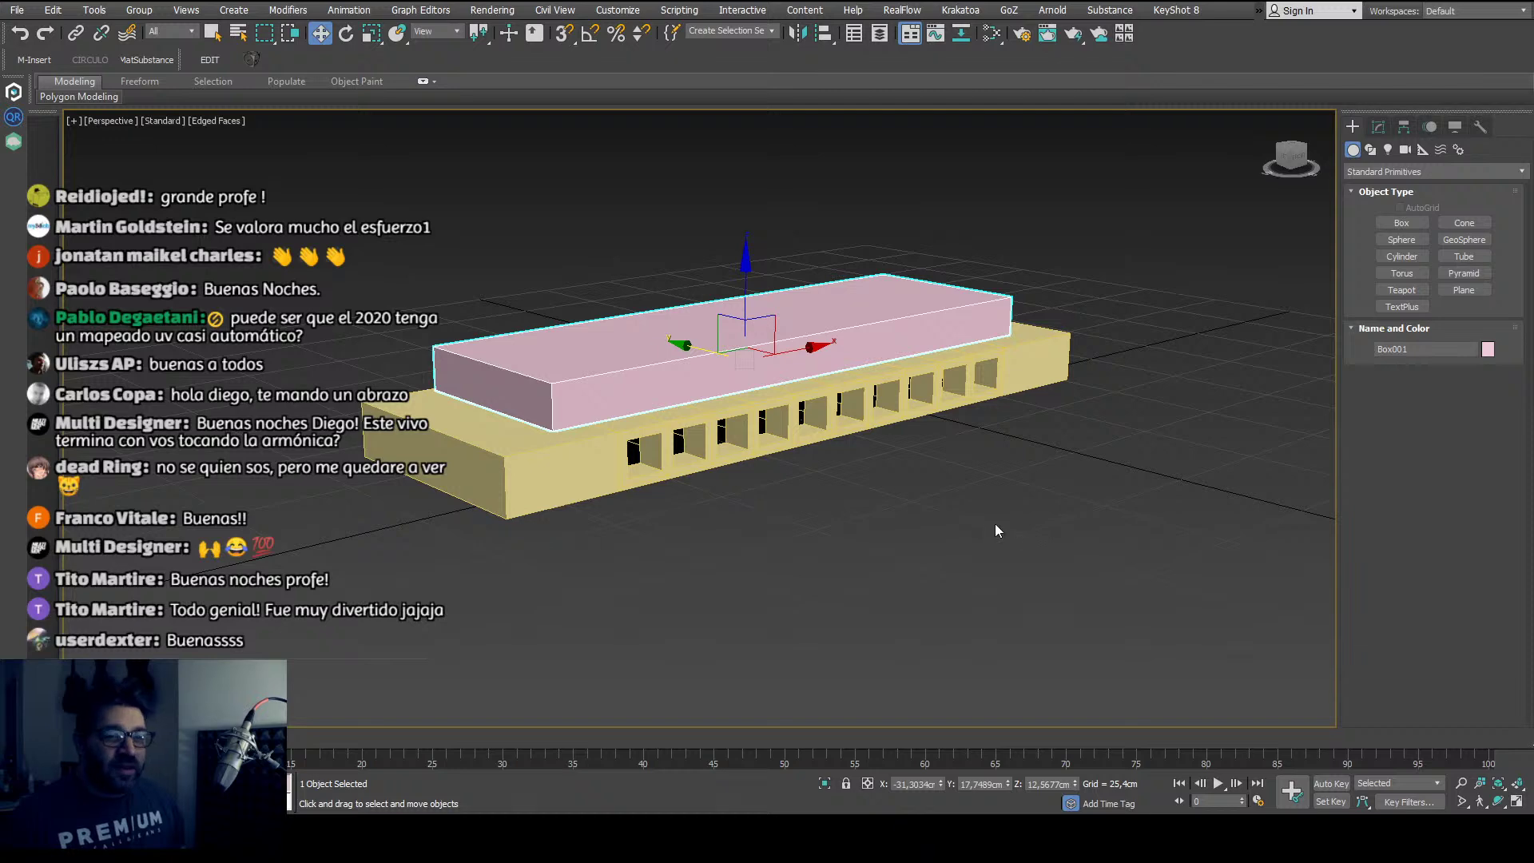
# Step: Isolate the upper box and convert it to an Editable Poly
pyautogui.hotkey('alt', 'q')
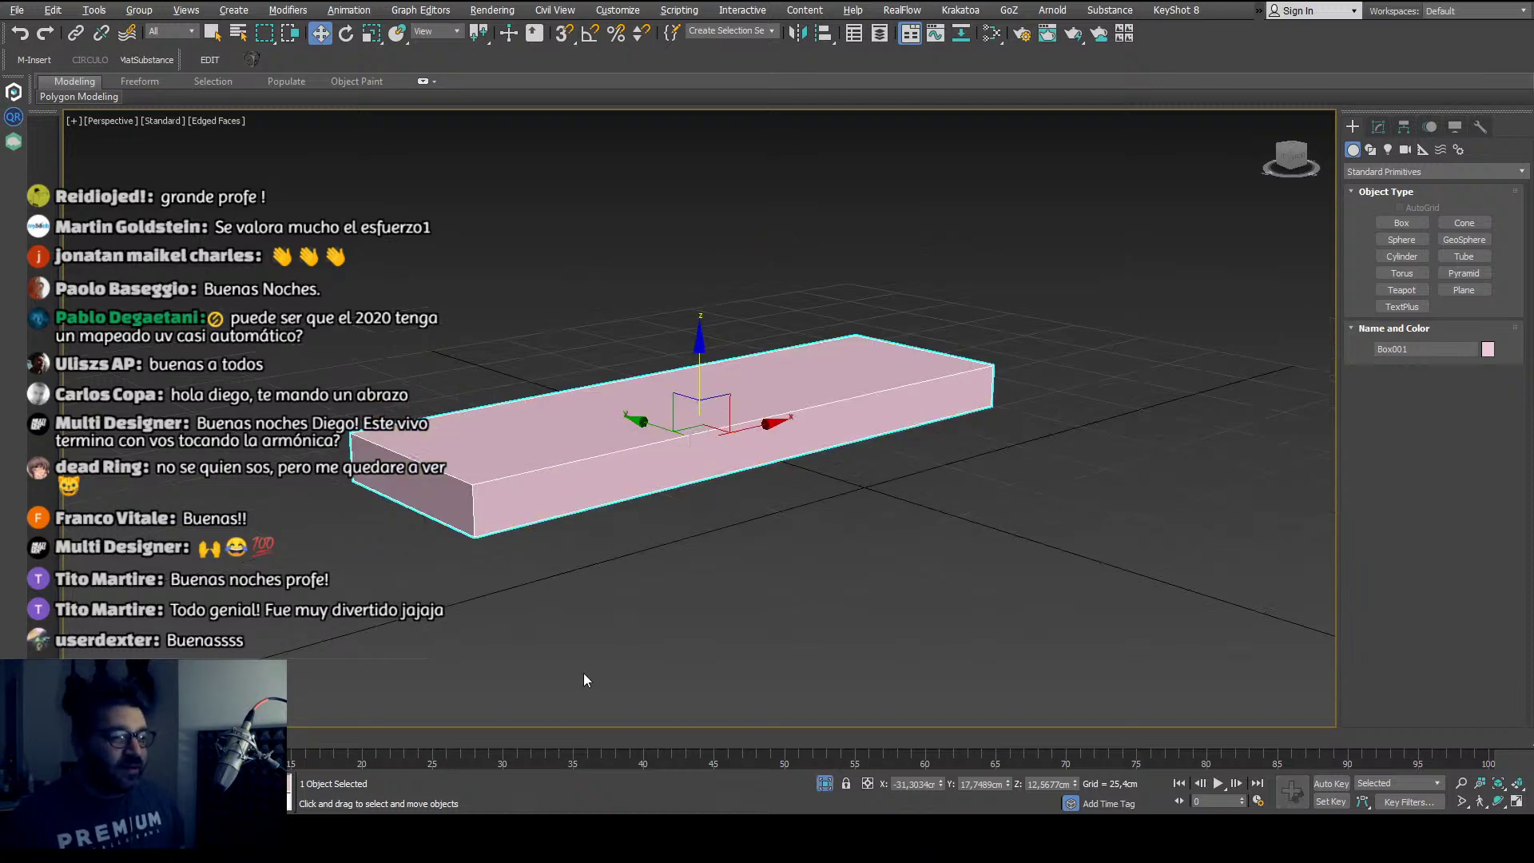
pyautogui.press('1')
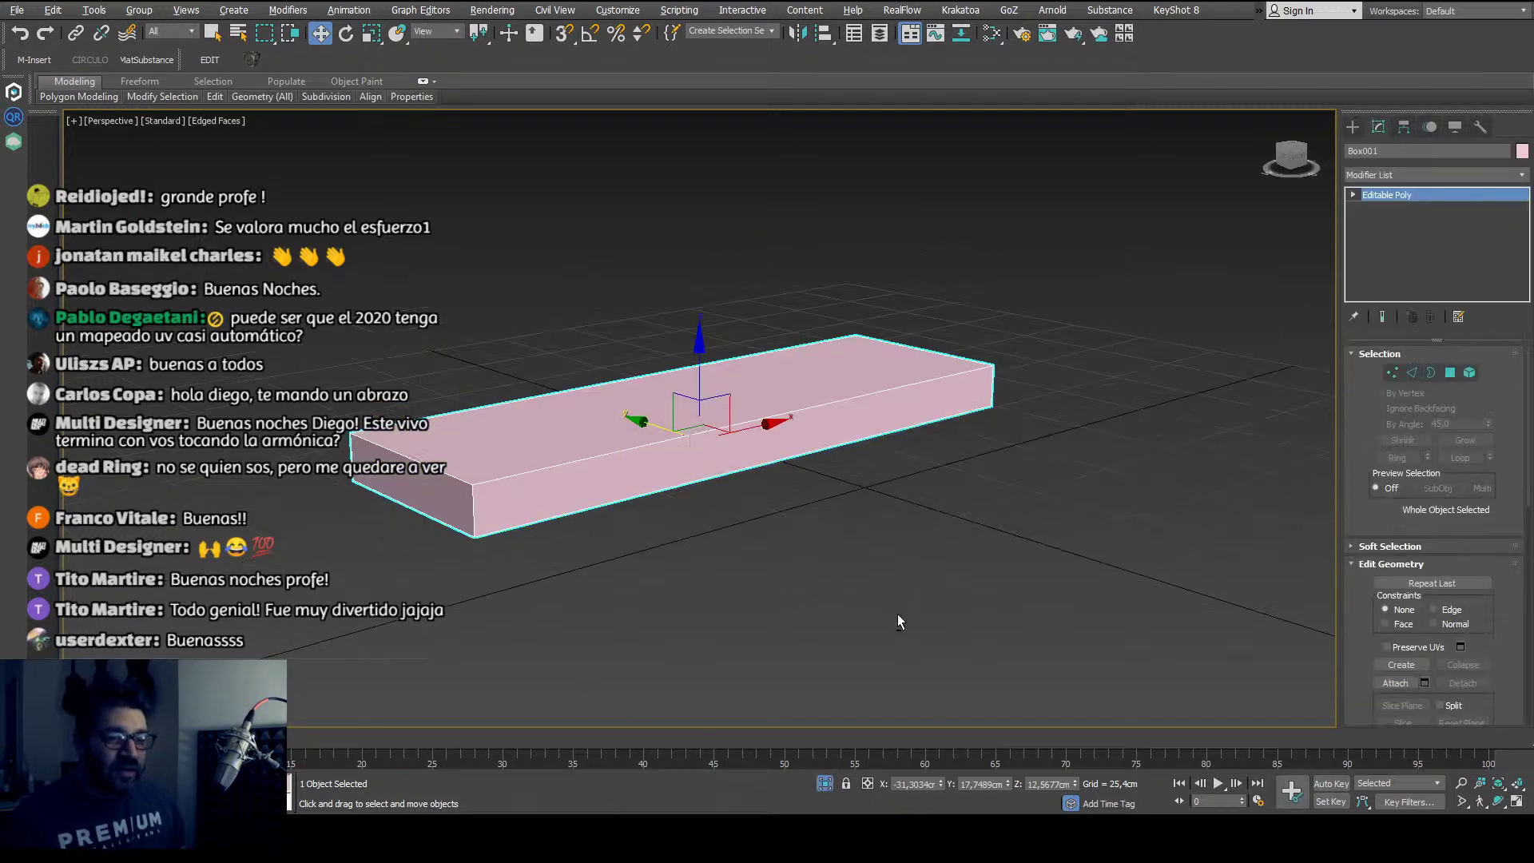
pyautogui.keyDown('alt'); pyautogui.moveTo(899, 616); pyautogui.dragTo(914, 549, button='middle'); pyautogui.keyUp('alt')
# Step: Delete the polygon on the underside of the isolated box
pyautogui.click(1456, 378)
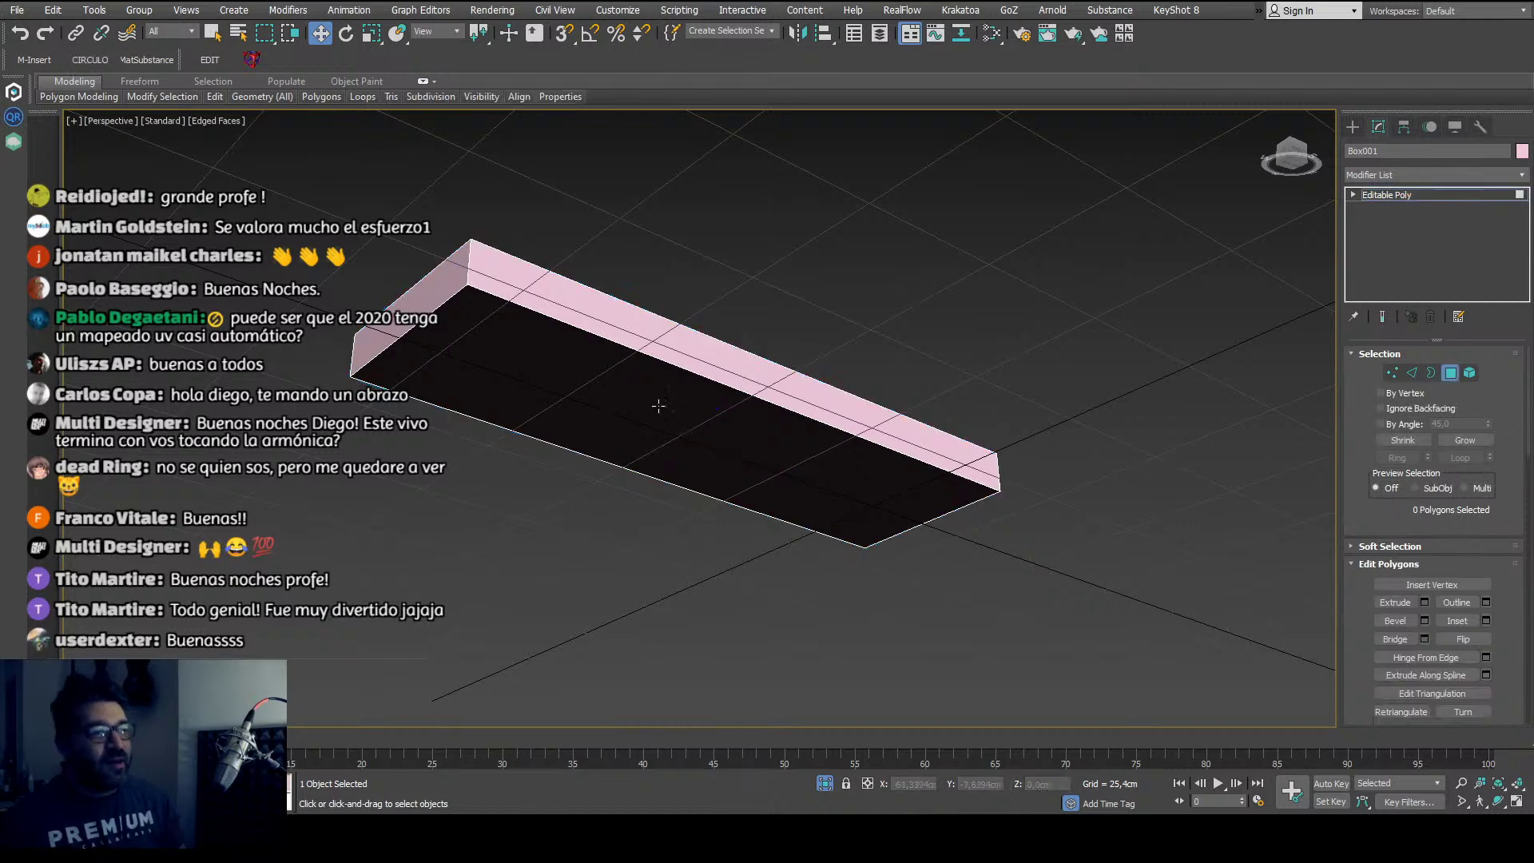
pyautogui.click(659, 406)
pyautogui.press('Delete')
pyautogui.moveTo(607, 456); pyautogui.dragTo(642, 464, button='middle')
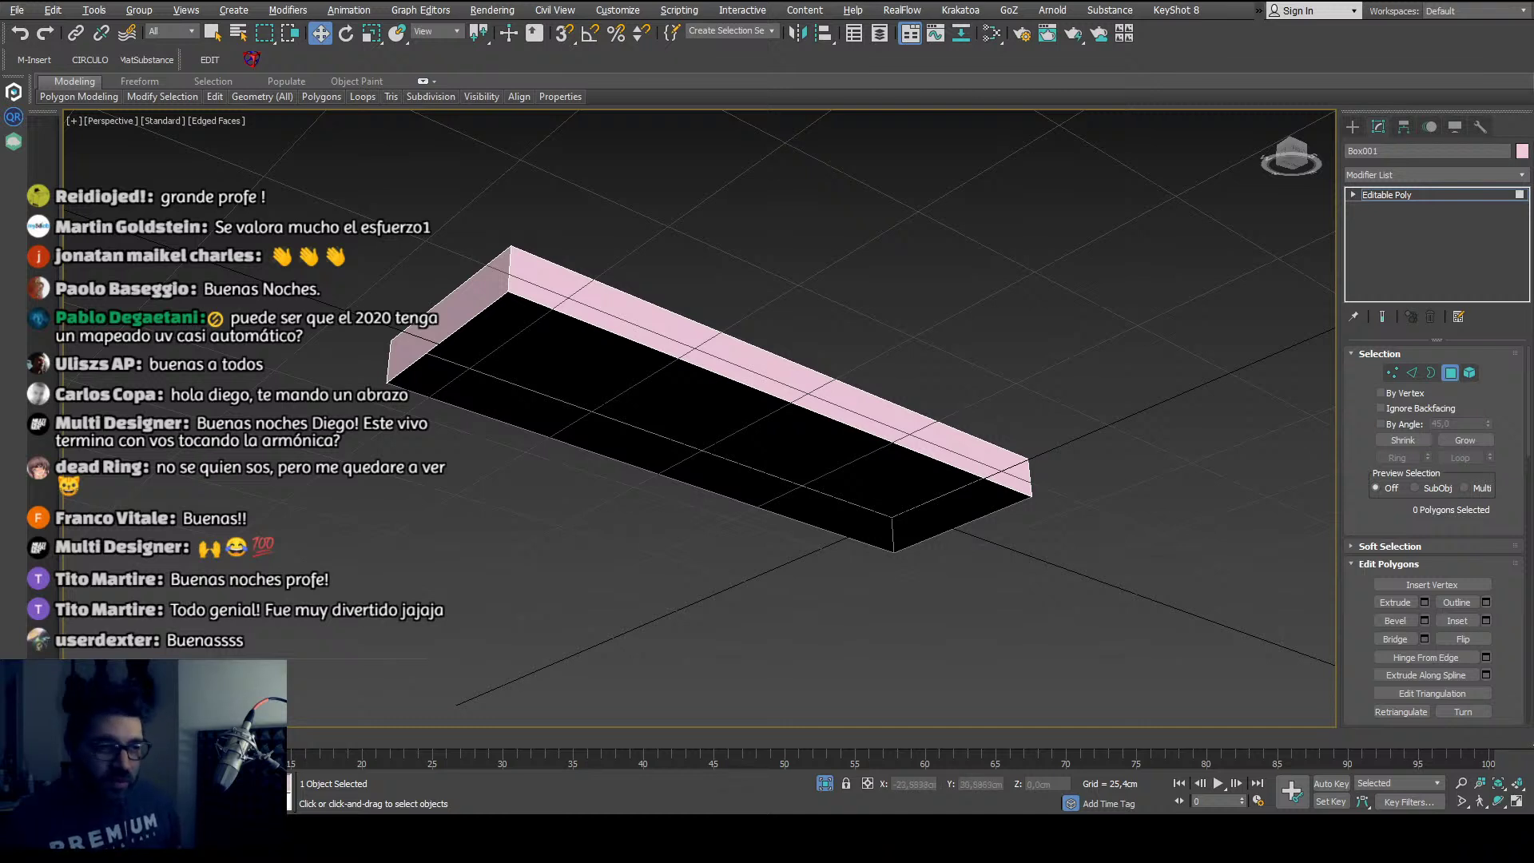
pyautogui.keyDown('alt'); pyautogui.moveTo(588, 447); pyautogui.dragTo(588, 537, button='middle'); pyautogui.keyUp('alt')
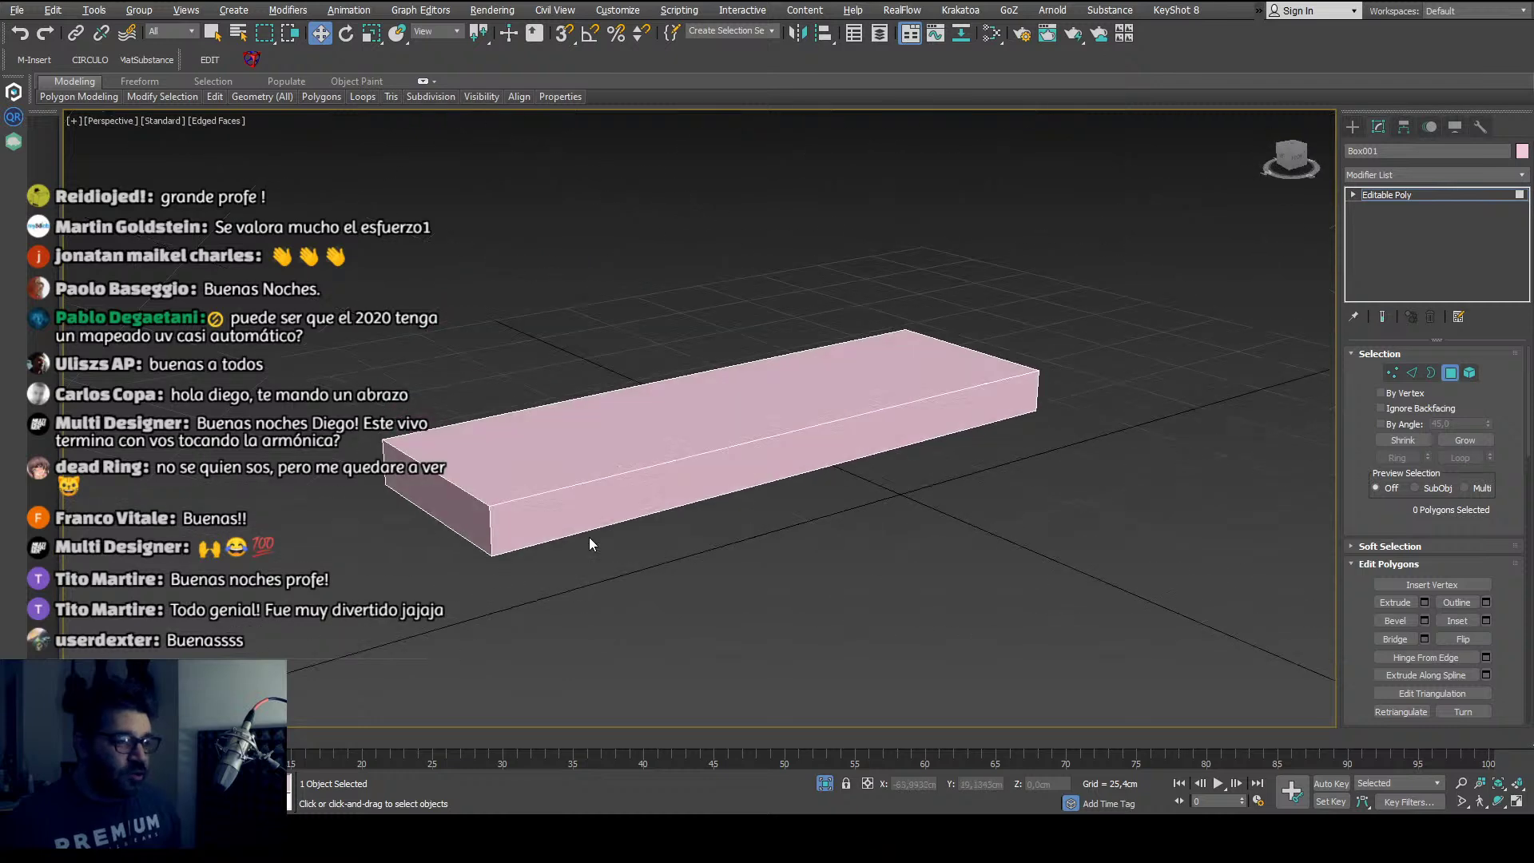
# Step: Examine the front long side of the open-bottomed box from near and far, with its polygon highlighted
pyautogui.click(515, 523)
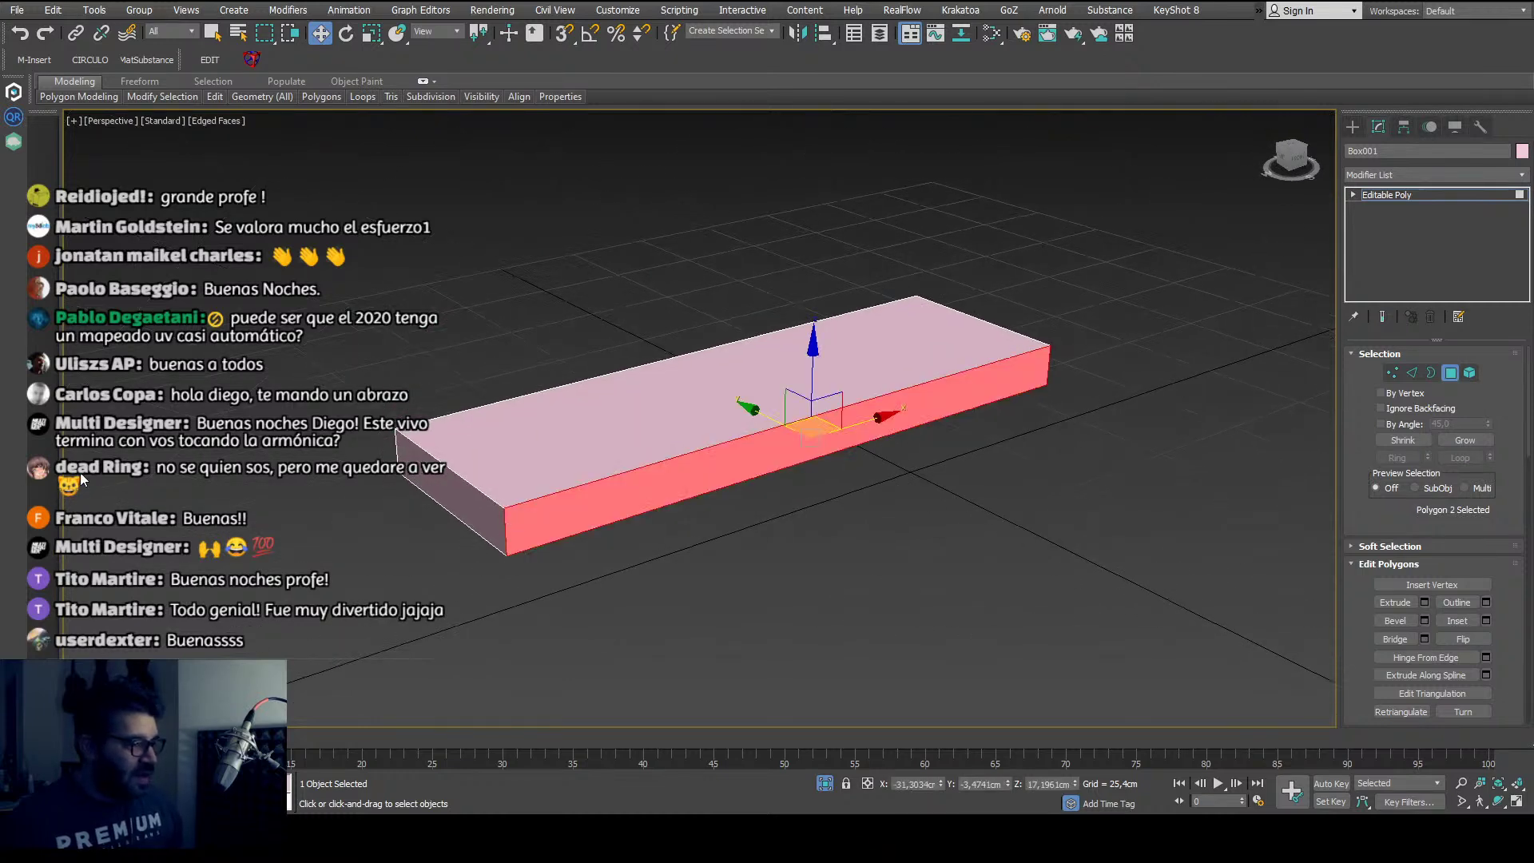
pyautogui.scroll(2, 502, 548)
pyautogui.moveTo(502, 547); pyautogui.dragTo(619, 502, button='middle')
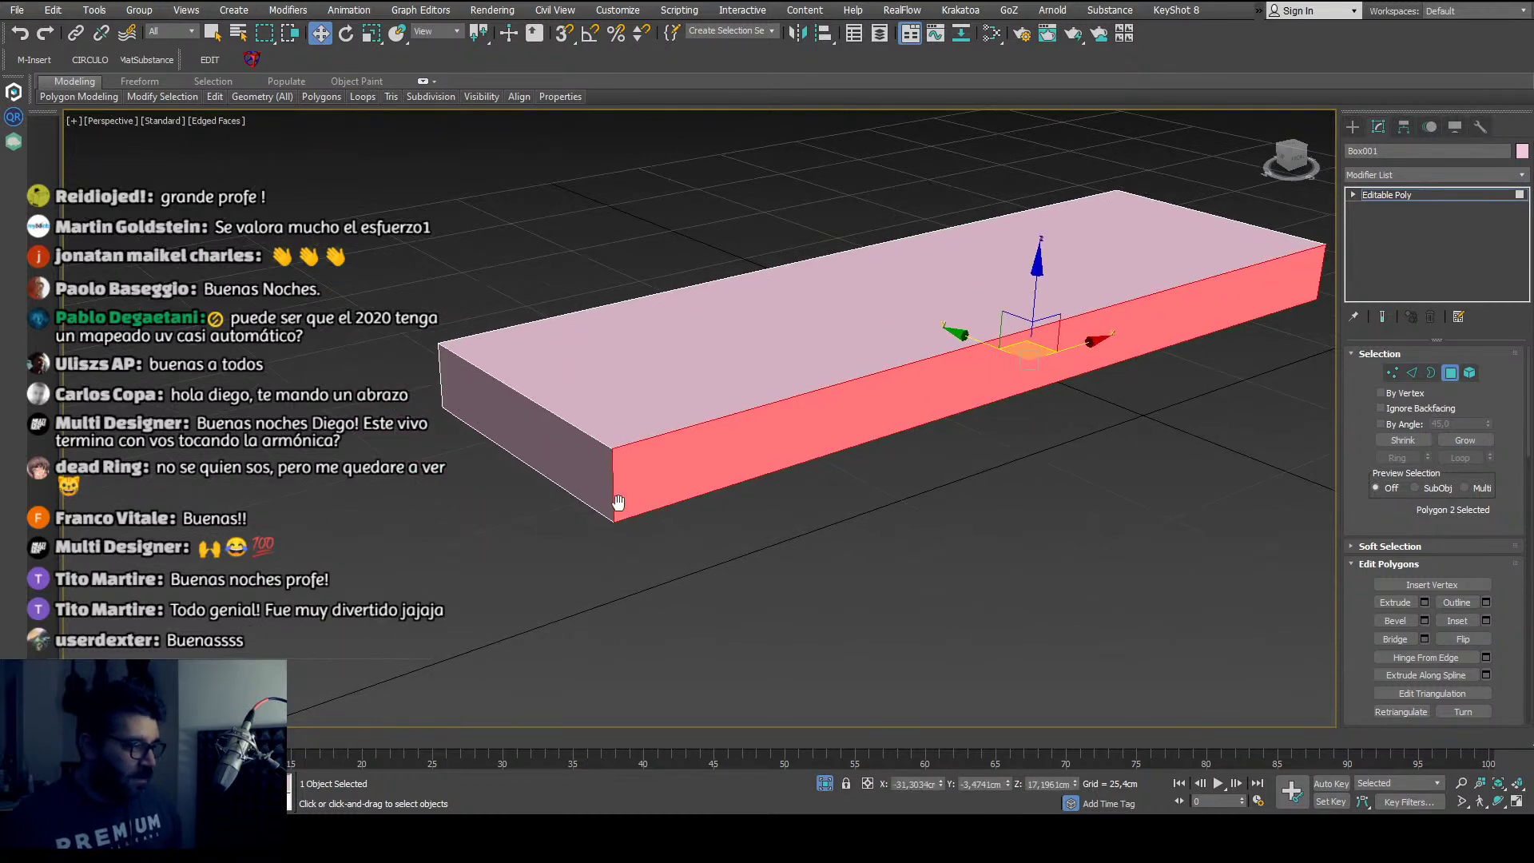
pyautogui.scroll(-3, 564, 530)
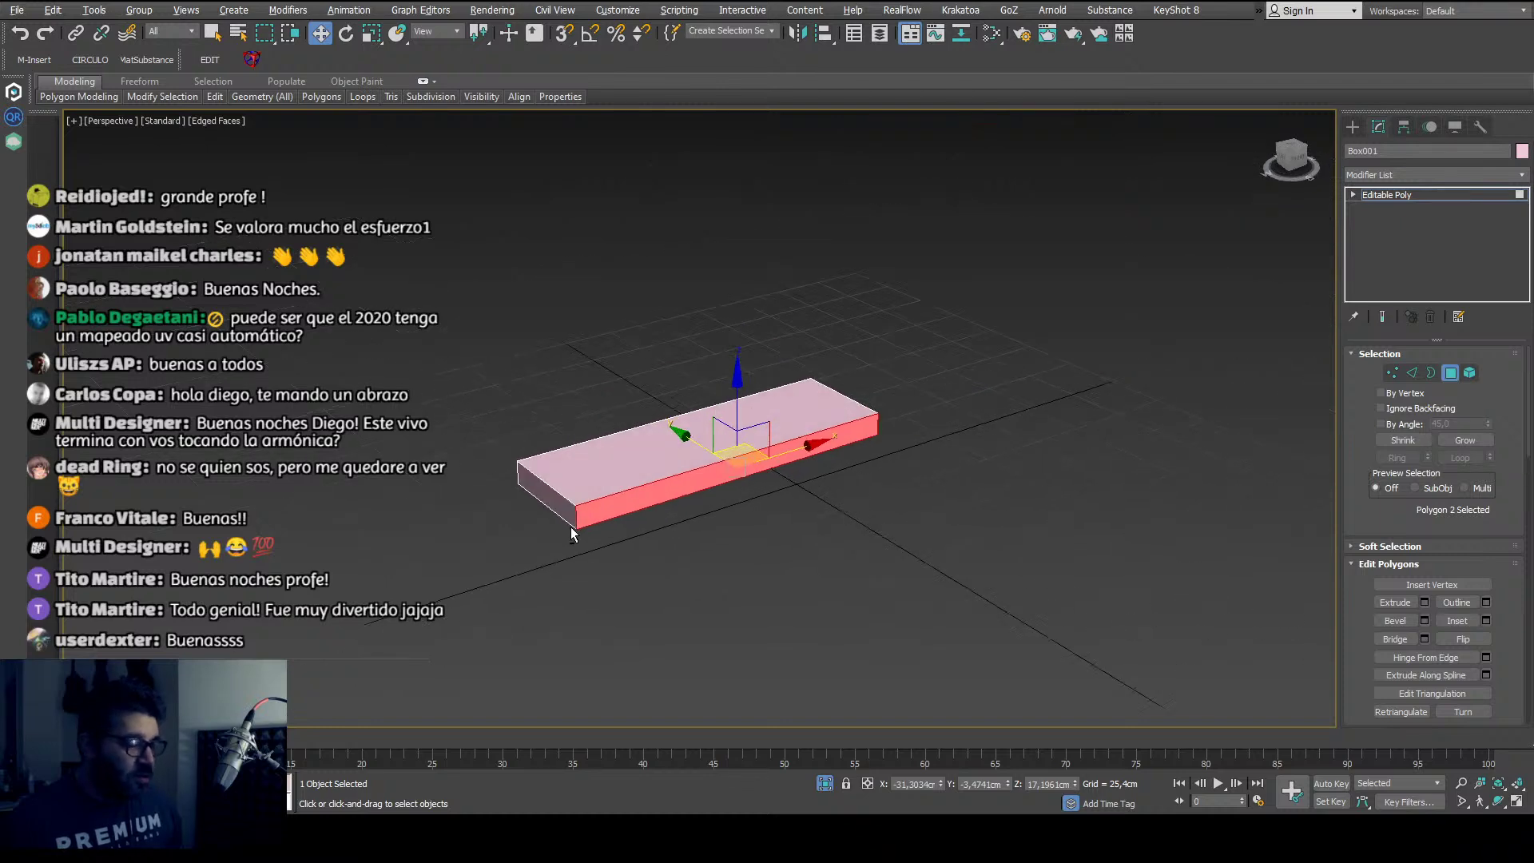
pyautogui.scroll(3, 582, 532)
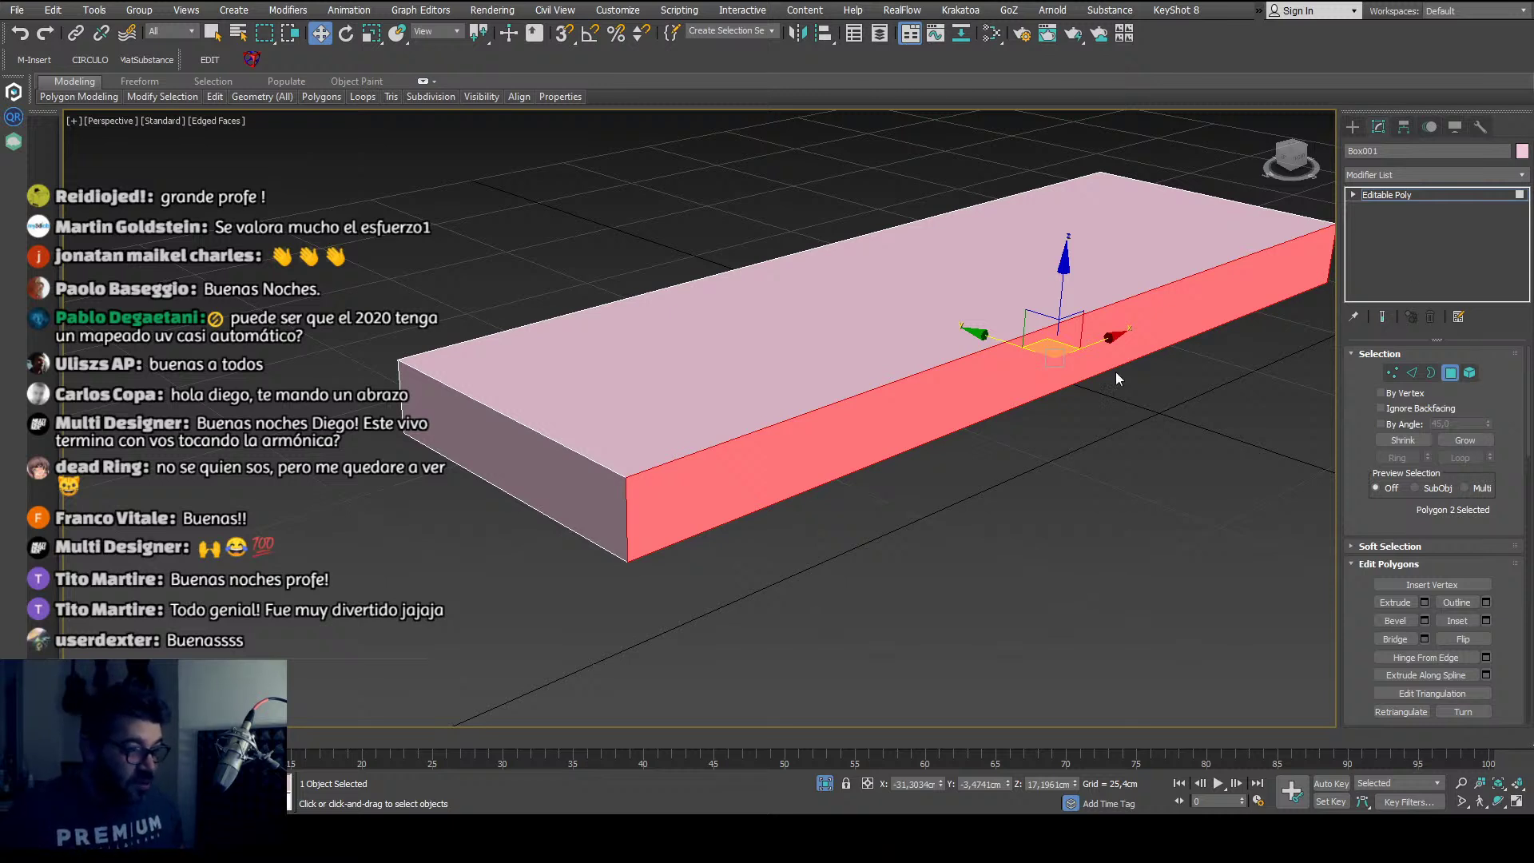
pyautogui.moveTo(716, 647)
pyautogui.keyDown('alt'); pyautogui.mouseDown(button='middle')
pyautogui.moveTo(727, 566)
pyautogui.moveTo(707, 619)
pyautogui.mouseUp(button='middle'); pyautogui.keyUp('alt')
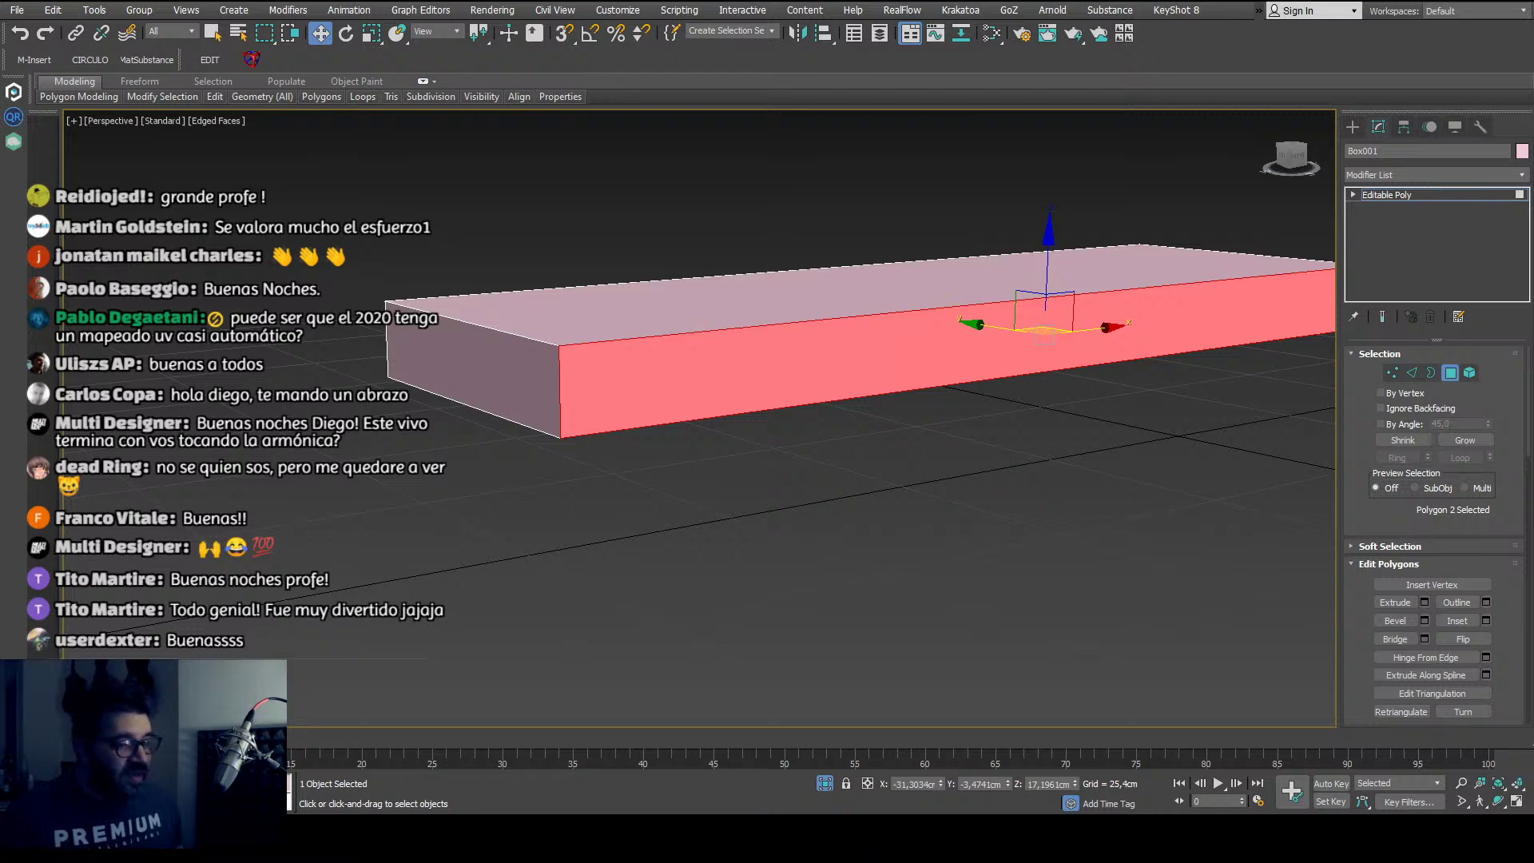
pyautogui.scroll(-5, 716, 439)
pyautogui.click(712, 442)
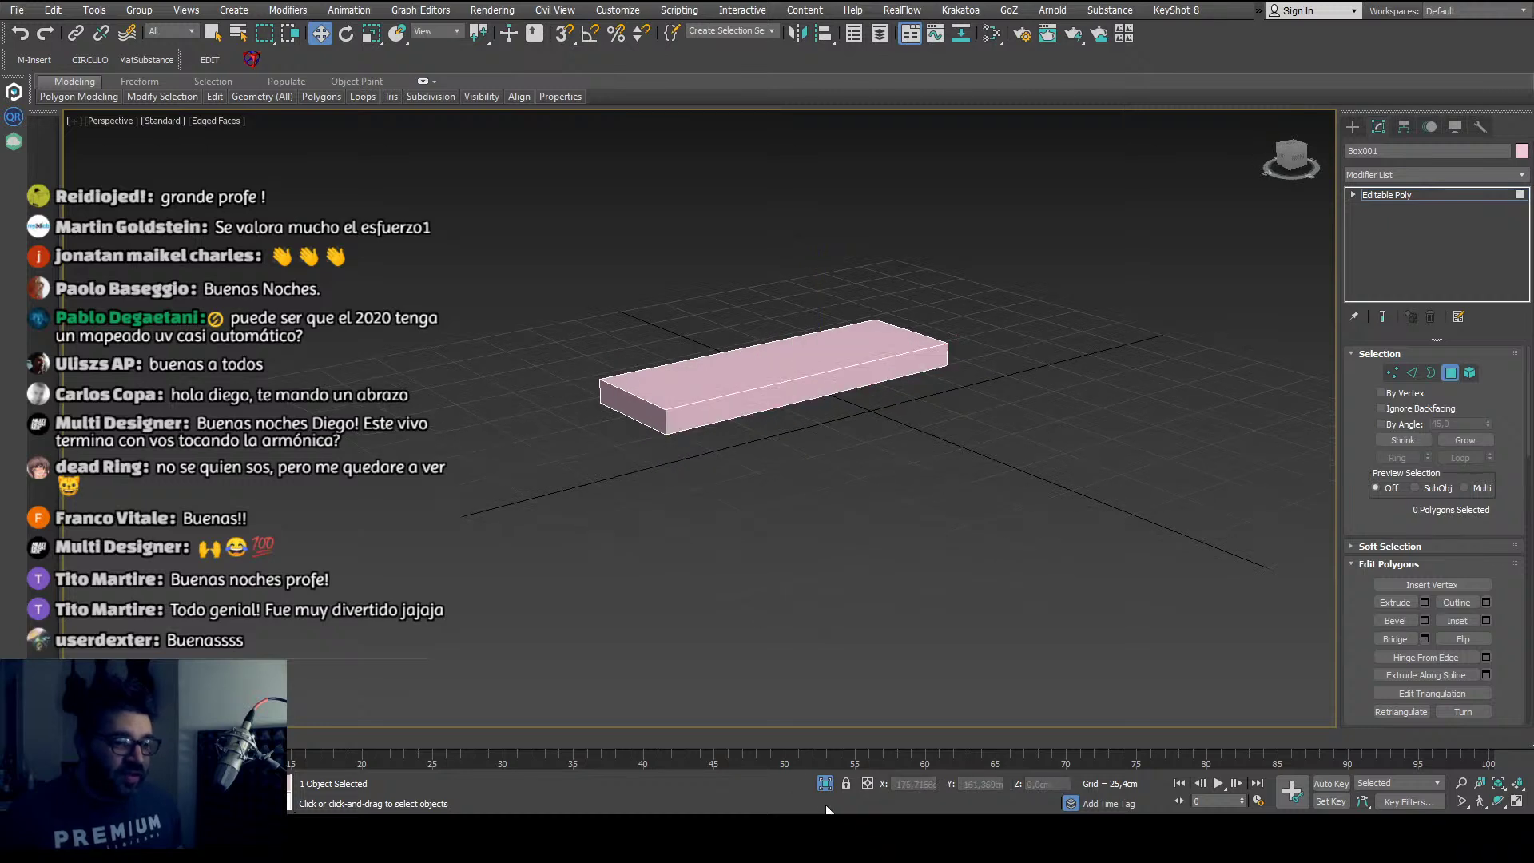
# Step: Exit isolation and select the polygon on the upper box's rear long side
pyautogui.click(824, 784)
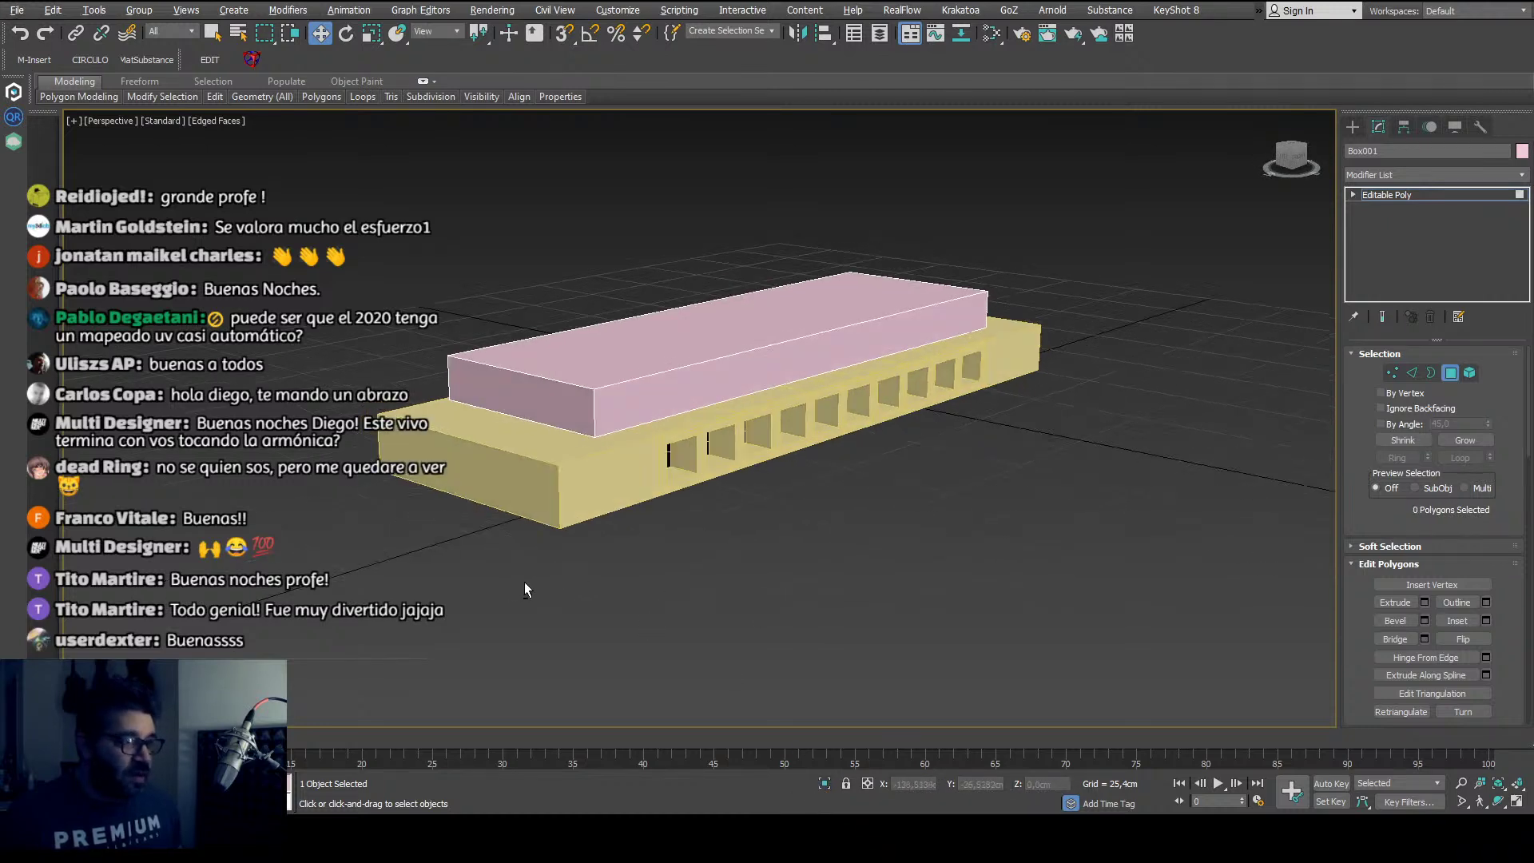
pyautogui.keyDown('alt'); pyautogui.moveTo(524, 589); pyautogui.dragTo(731, 492, button='middle'); pyautogui.keyUp('alt')
pyautogui.click(727, 363)
pyautogui.scroll(3, 727, 366)
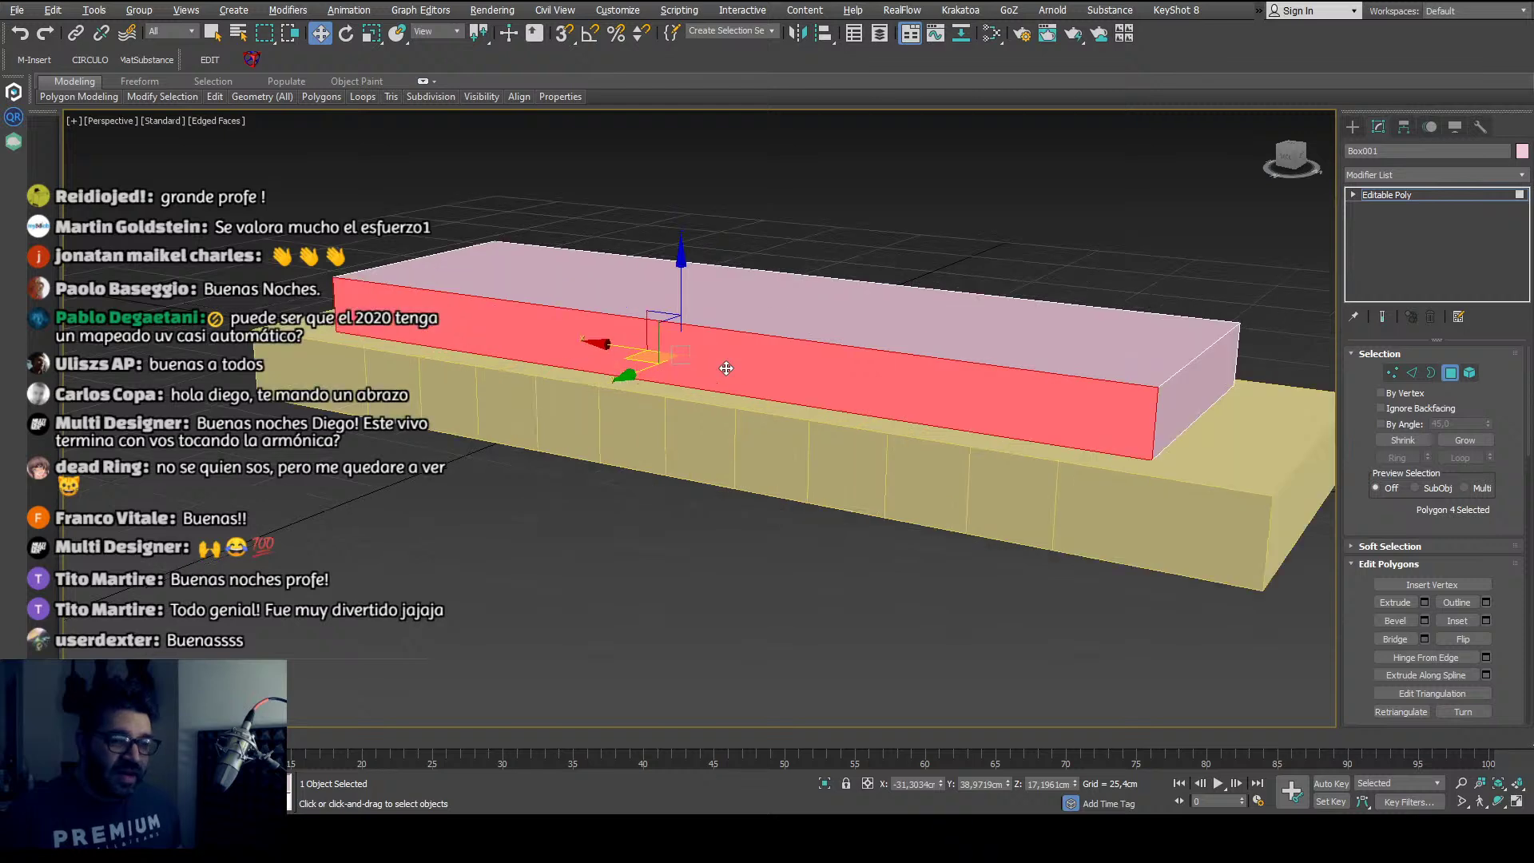
pyautogui.keyDown('alt'); pyautogui.moveTo(727, 368); pyautogui.dragTo(786, 387, button='middle'); pyautogui.keyUp('alt')
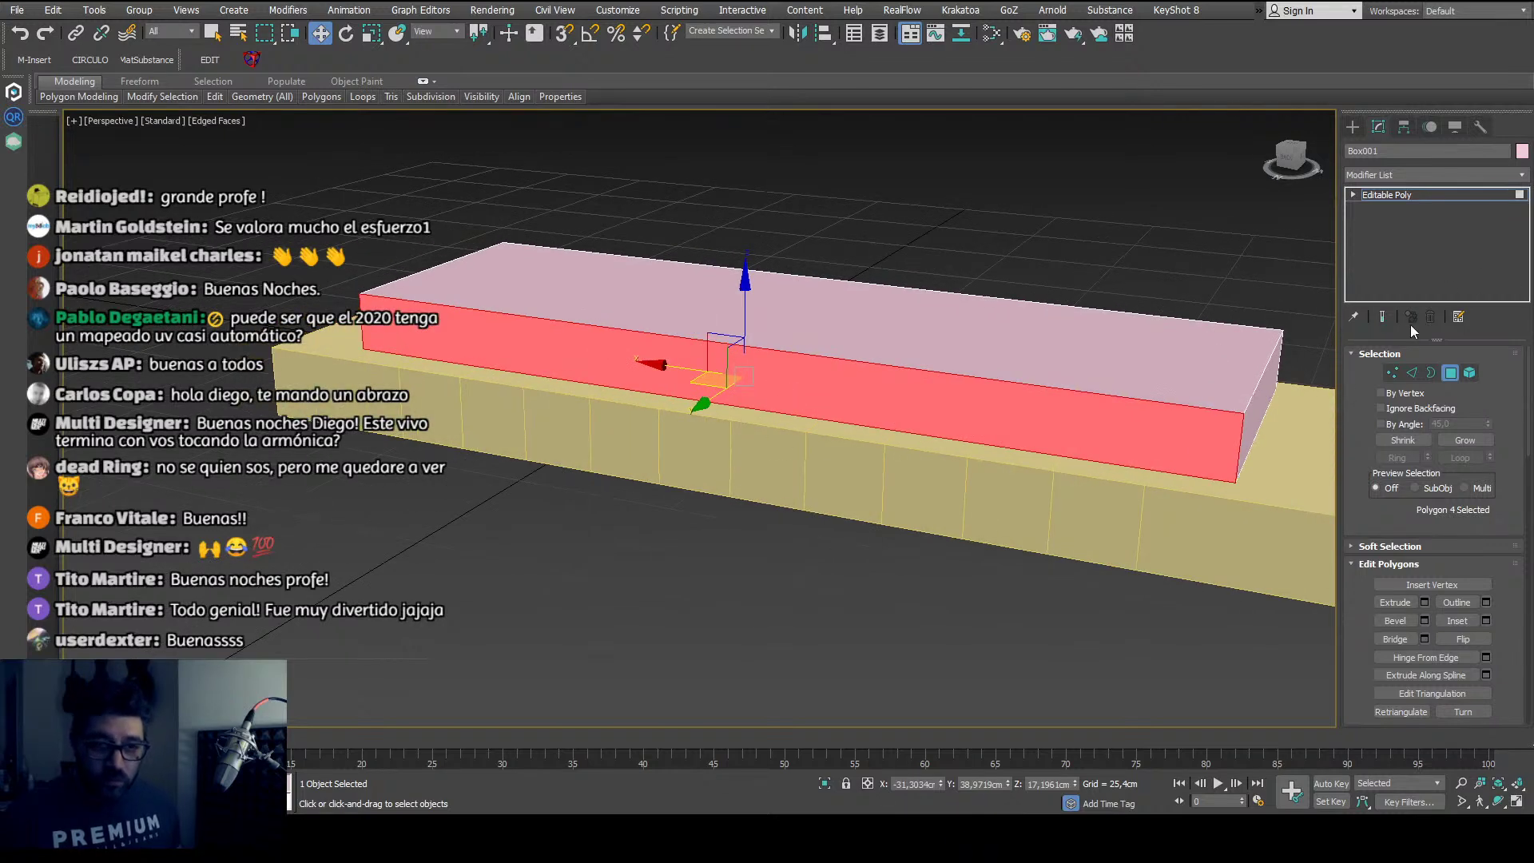
# Step: Select the ring of four lengthwise edges on the upper box and connect them with one loop across the middle
pyautogui.click(1411, 373)
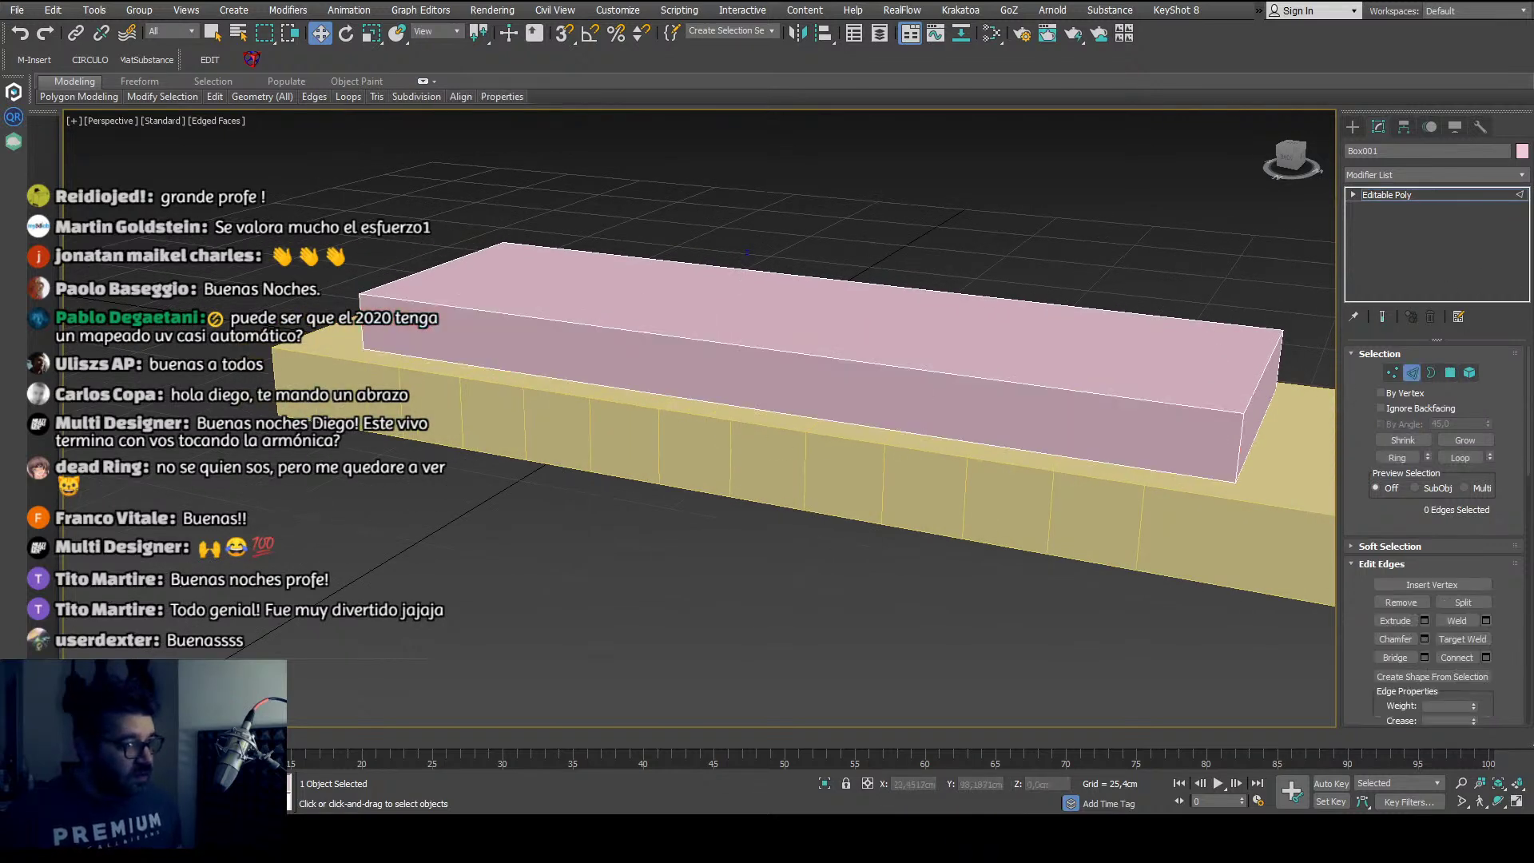
pyautogui.doubleClick(818, 283)
pyautogui.keyDown('alt'); pyautogui.moveTo(746, 637); pyautogui.dragTo(761, 603, button='middle'); pyautogui.keyUp('alt')
pyautogui.scroll(-3, 761, 606)
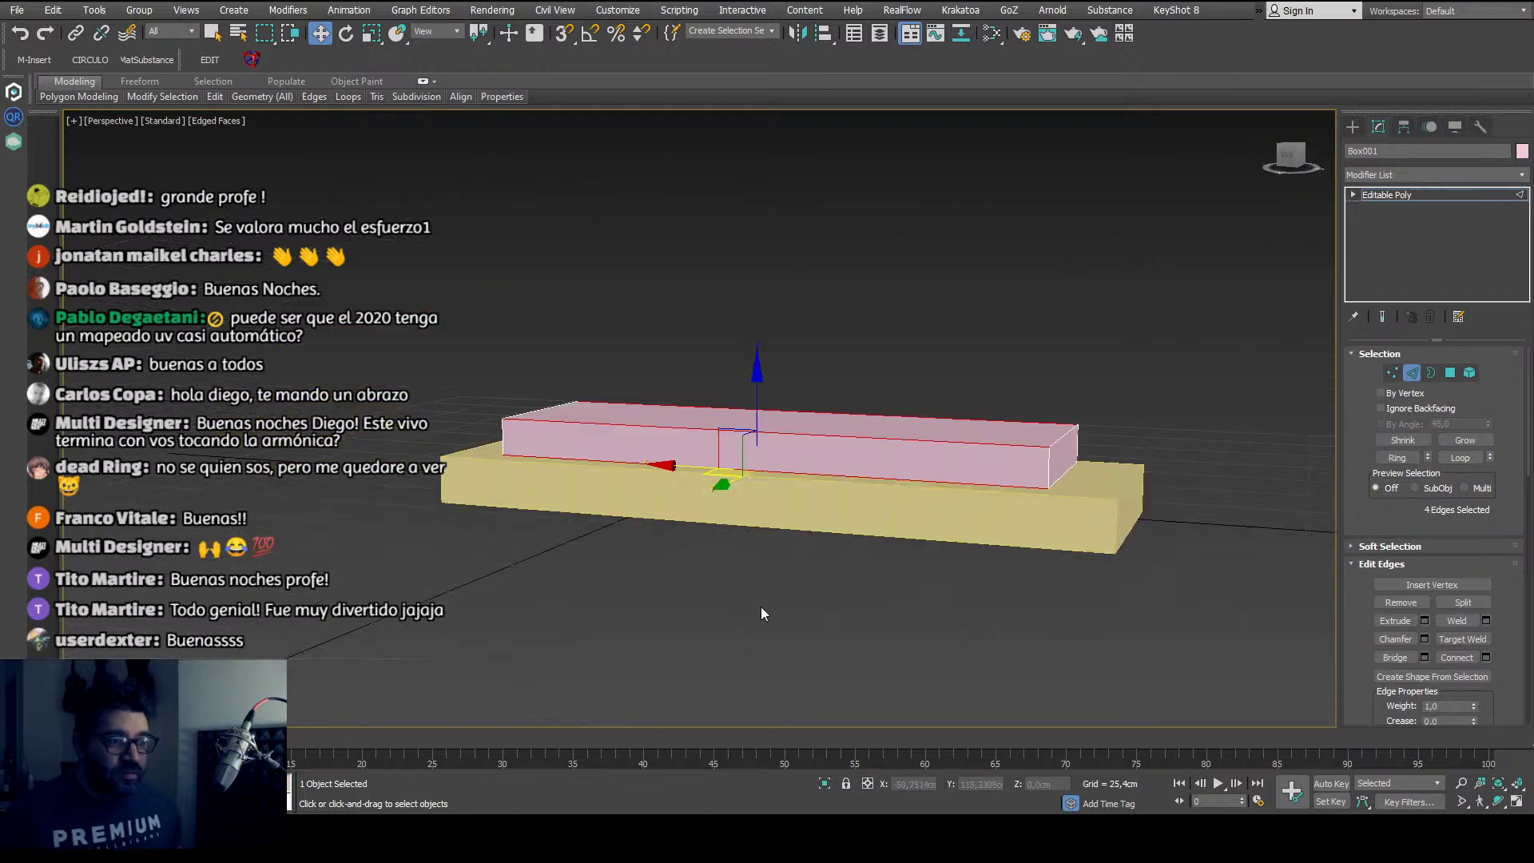
pyautogui.click(1453, 658)
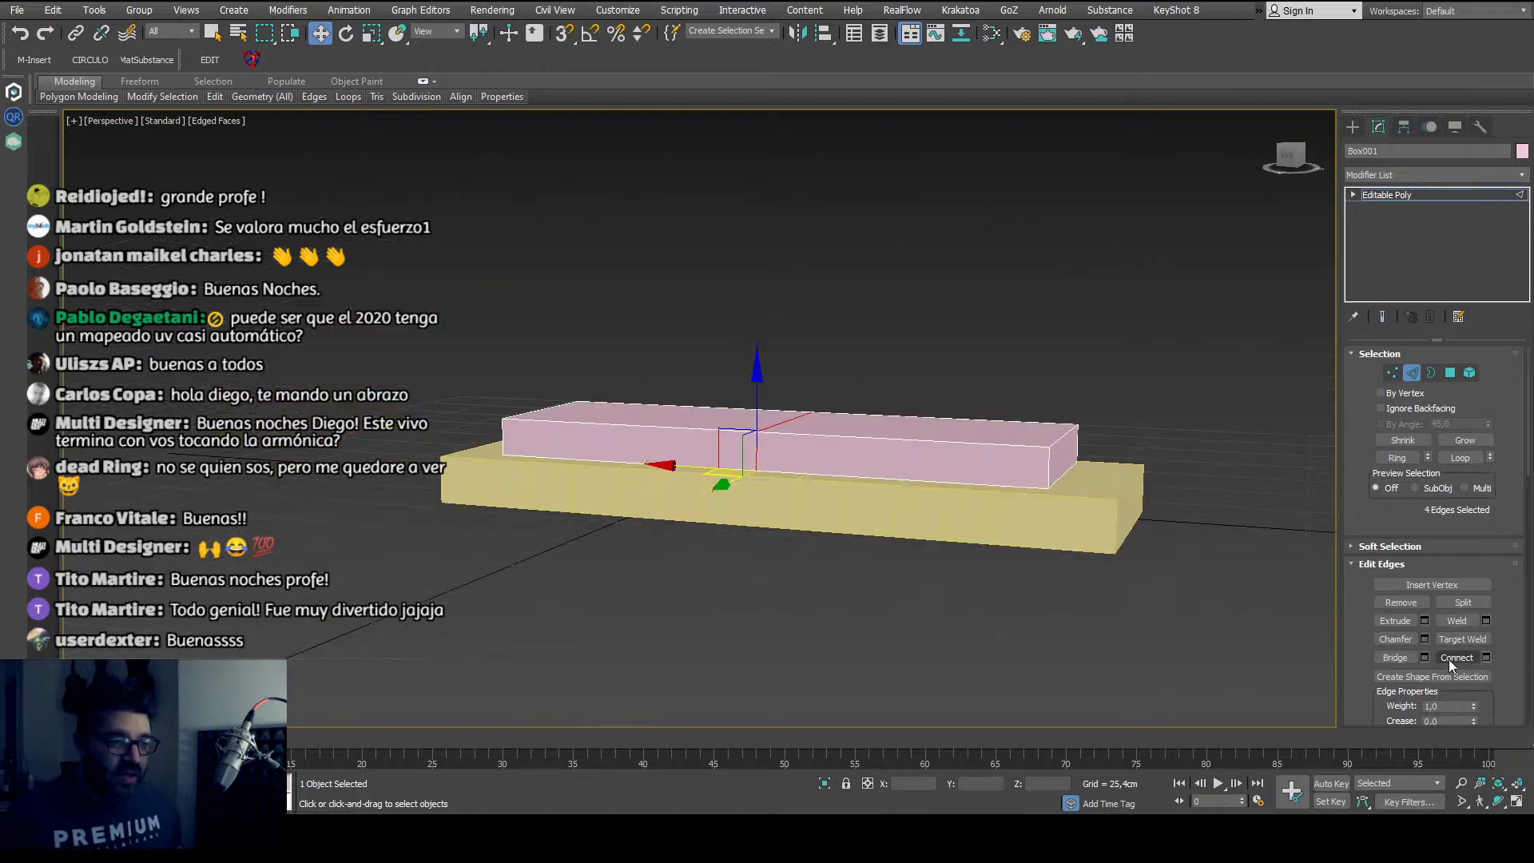
# Step: Try three cross loops on the upper box, and settle on two evenly spaced loops dividing its length into thirds
pyautogui.click(939, 517)
pyautogui.click(940, 517)
pyautogui.moveTo(813, 592)
pyautogui.keyDown('alt'); pyautogui.mouseDown(button='middle')
pyautogui.moveTo(799, 608)
pyautogui.moveTo(785, 579)
pyautogui.moveTo(798, 583)
pyautogui.mouseUp(button='middle'); pyautogui.keyUp('alt')
pyautogui.scroll(3, 785, 579)
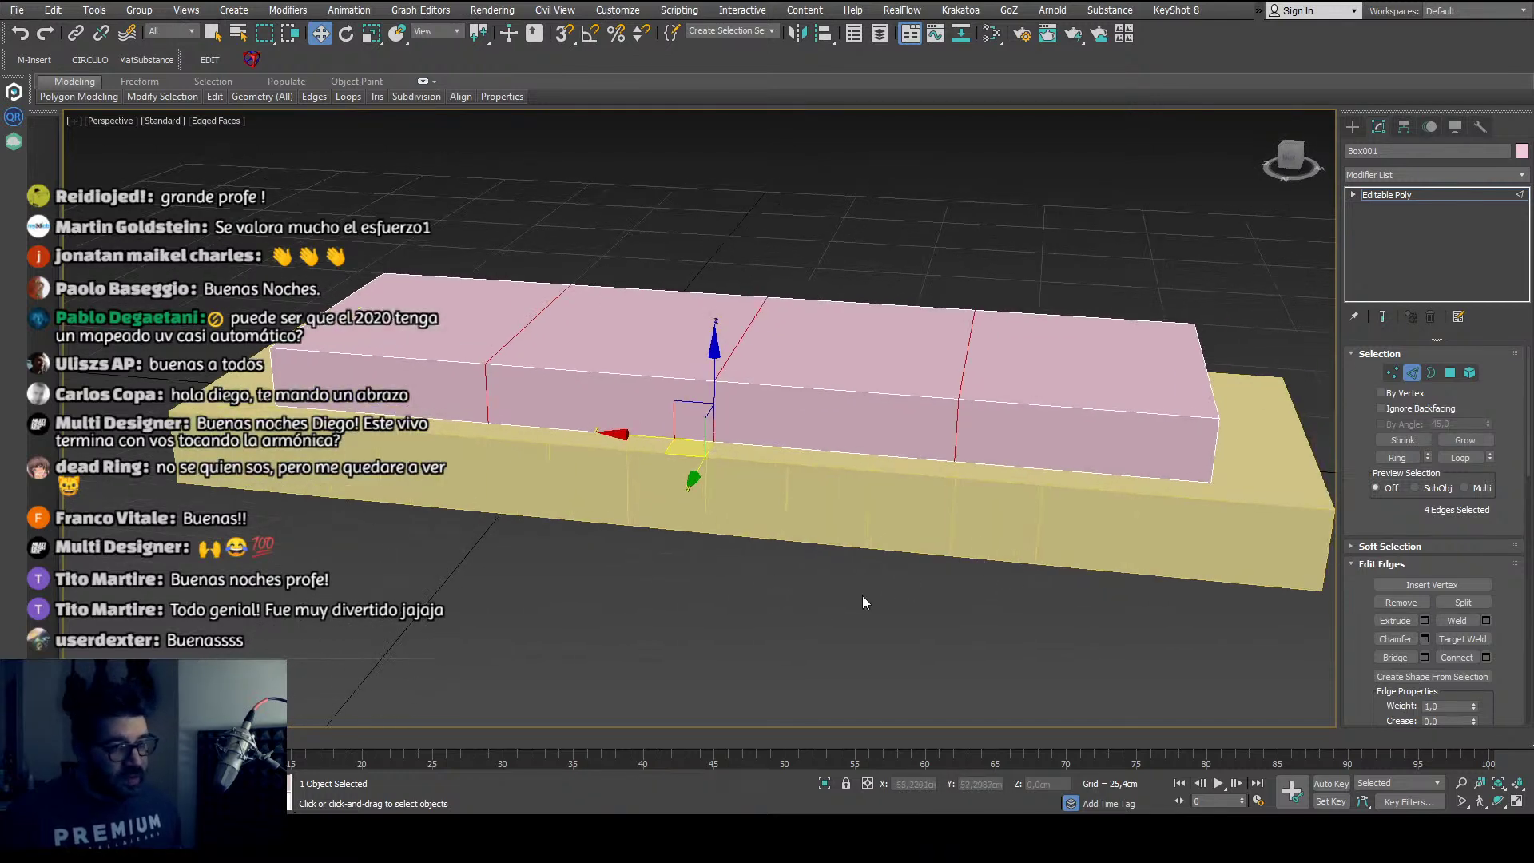
pyautogui.scroll(-3, 860, 597)
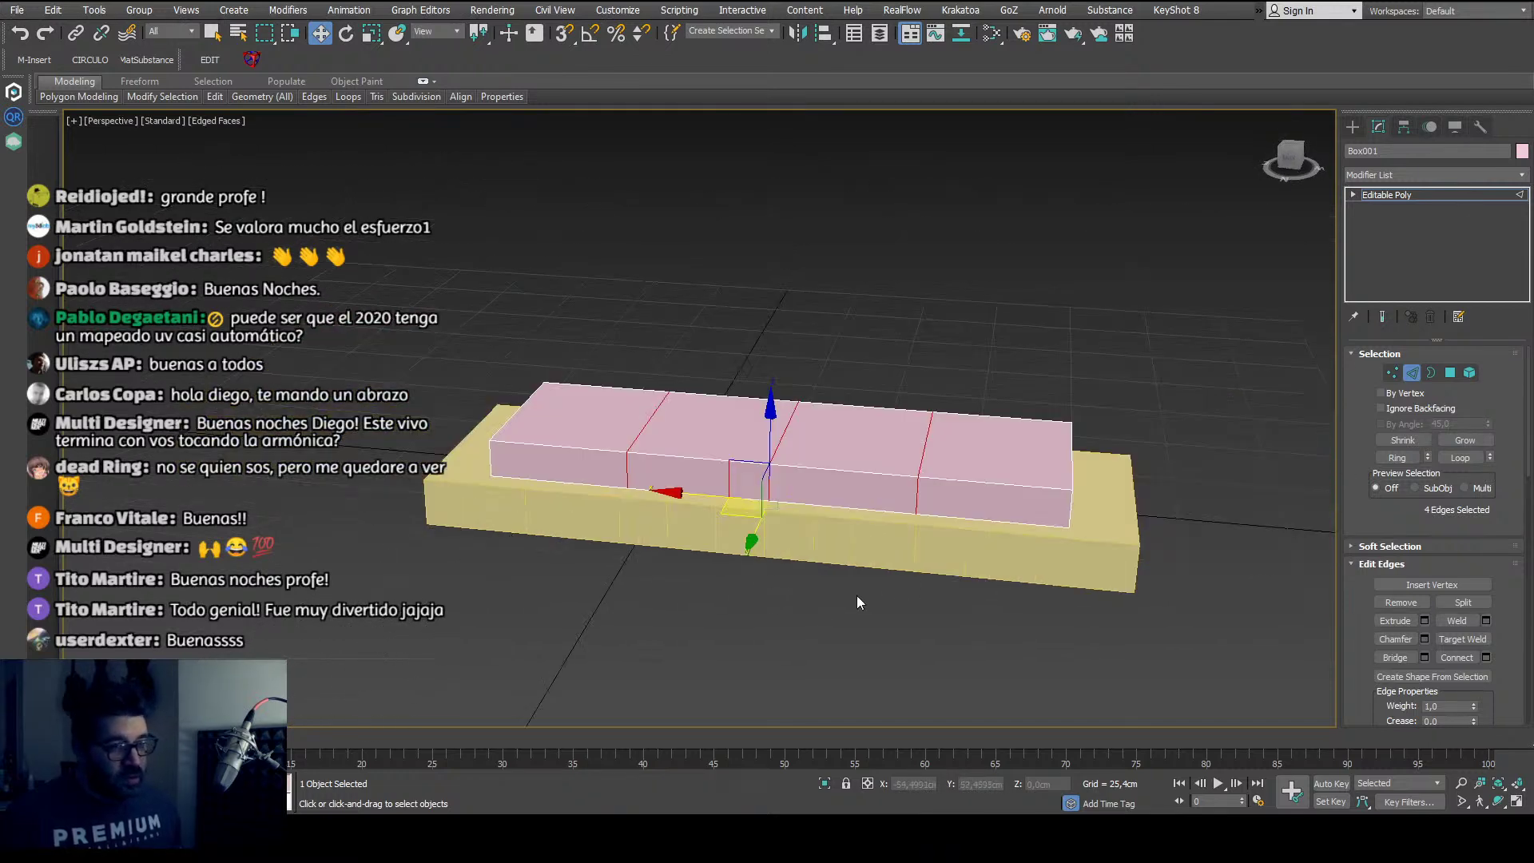
pyautogui.click(947, 525)
pyautogui.keyDown('alt'); pyautogui.moveTo(899, 554); pyautogui.dragTo(875, 555, button='middle'); pyautogui.keyUp('alt')
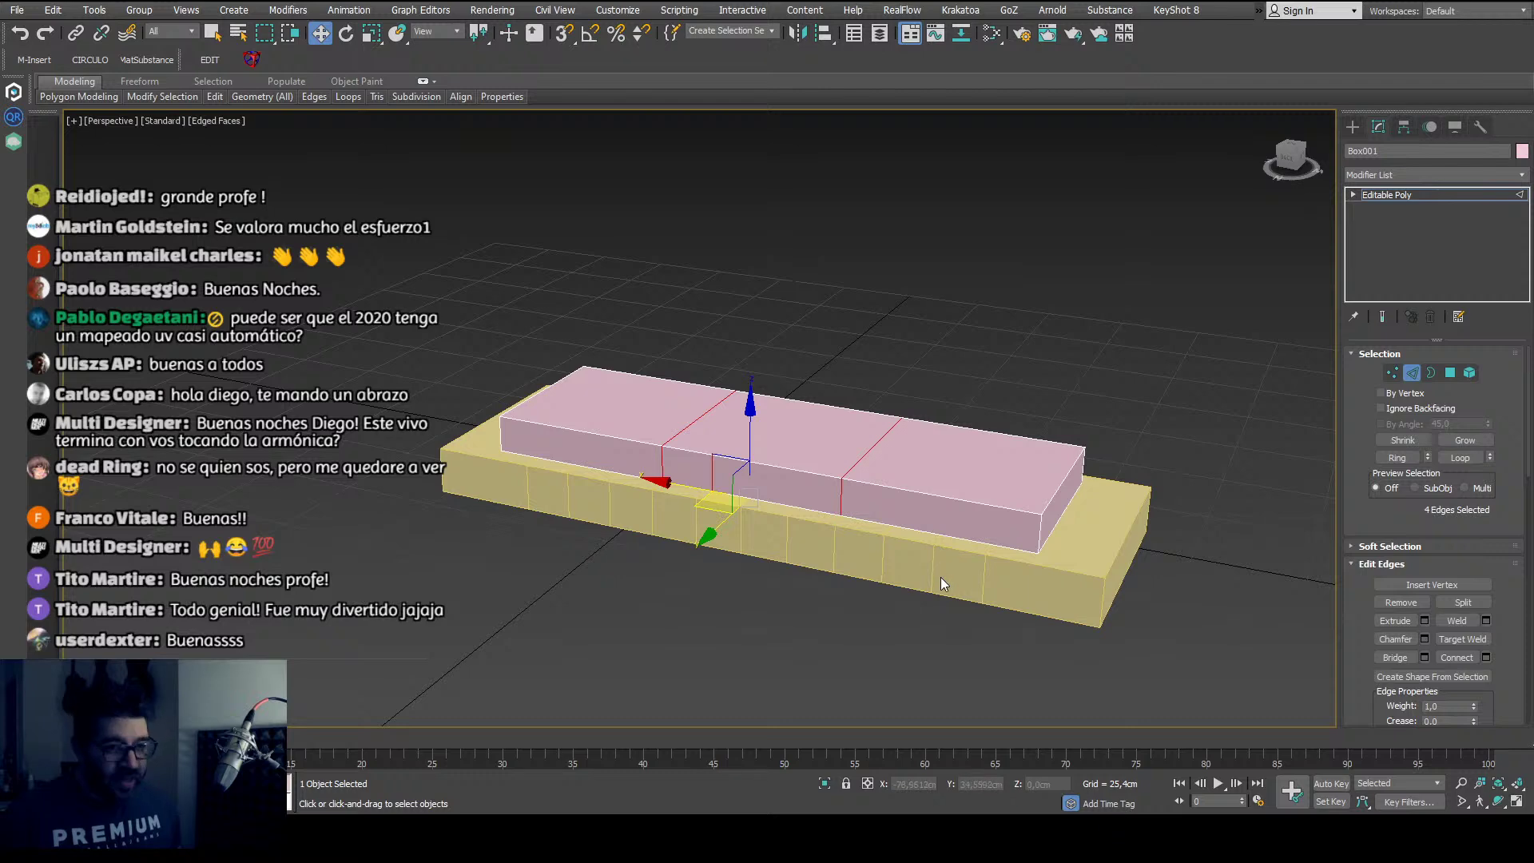
# Step: Select the four lengthwise edges in the upper box's positive-X end third and try connecting them with two loops
pyautogui.keyDown('alt'); pyautogui.moveTo(942, 587); pyautogui.dragTo(846, 613, button='middle'); pyautogui.keyUp('alt')
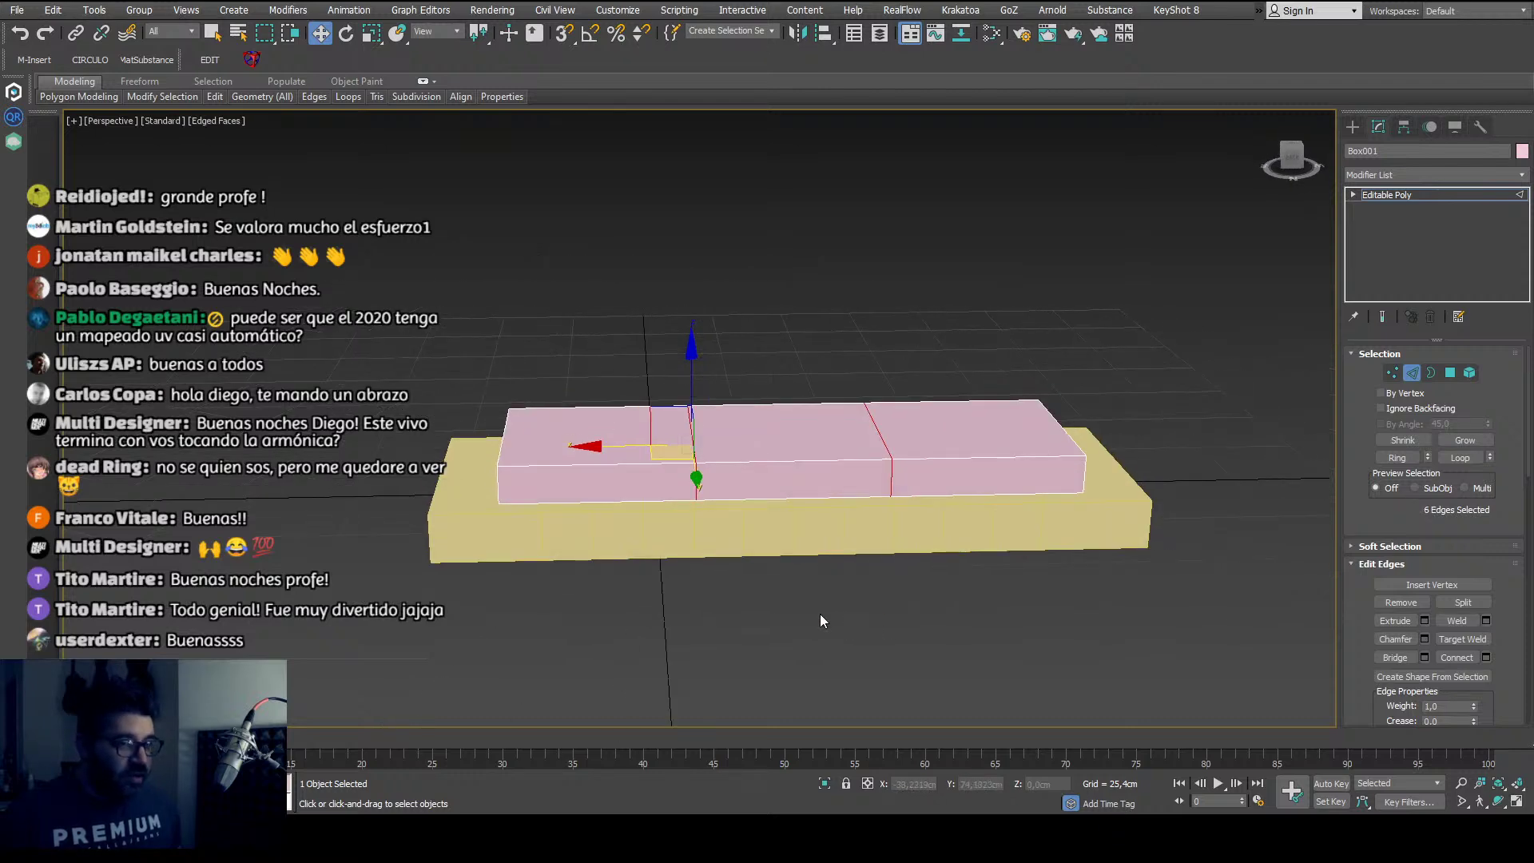
pyautogui.click(587, 355)
pyautogui.moveTo(587, 355); pyautogui.dragTo(645, 673)
pyautogui.keyDown('alt'); pyautogui.moveTo(644, 673); pyautogui.dragTo(645, 665, button='middle'); pyautogui.keyUp('alt')
pyautogui.scroll(5, 661, 486)
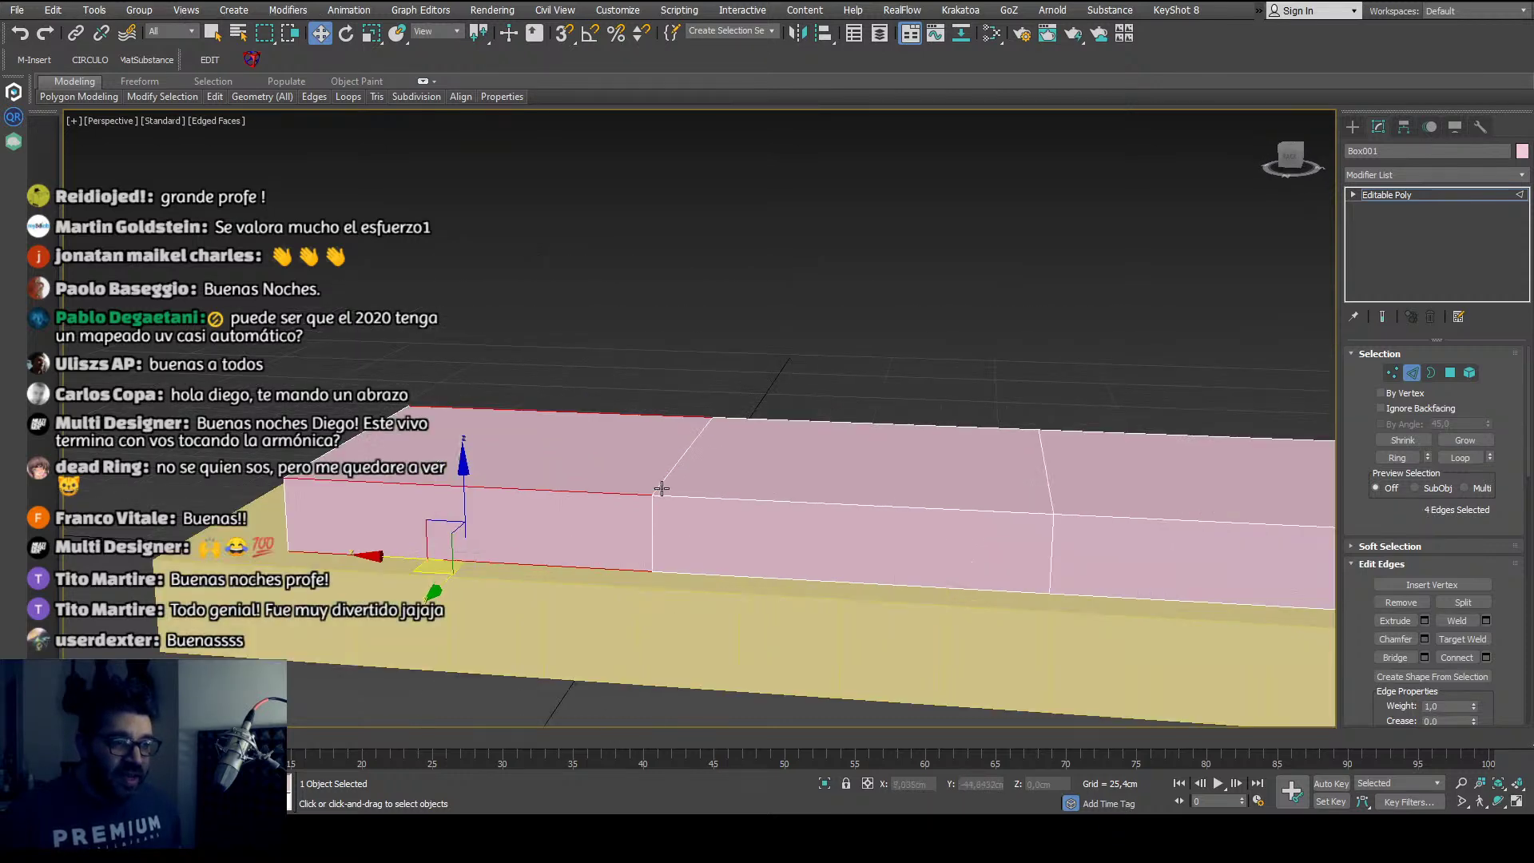
pyautogui.scroll(-5, 631, 595)
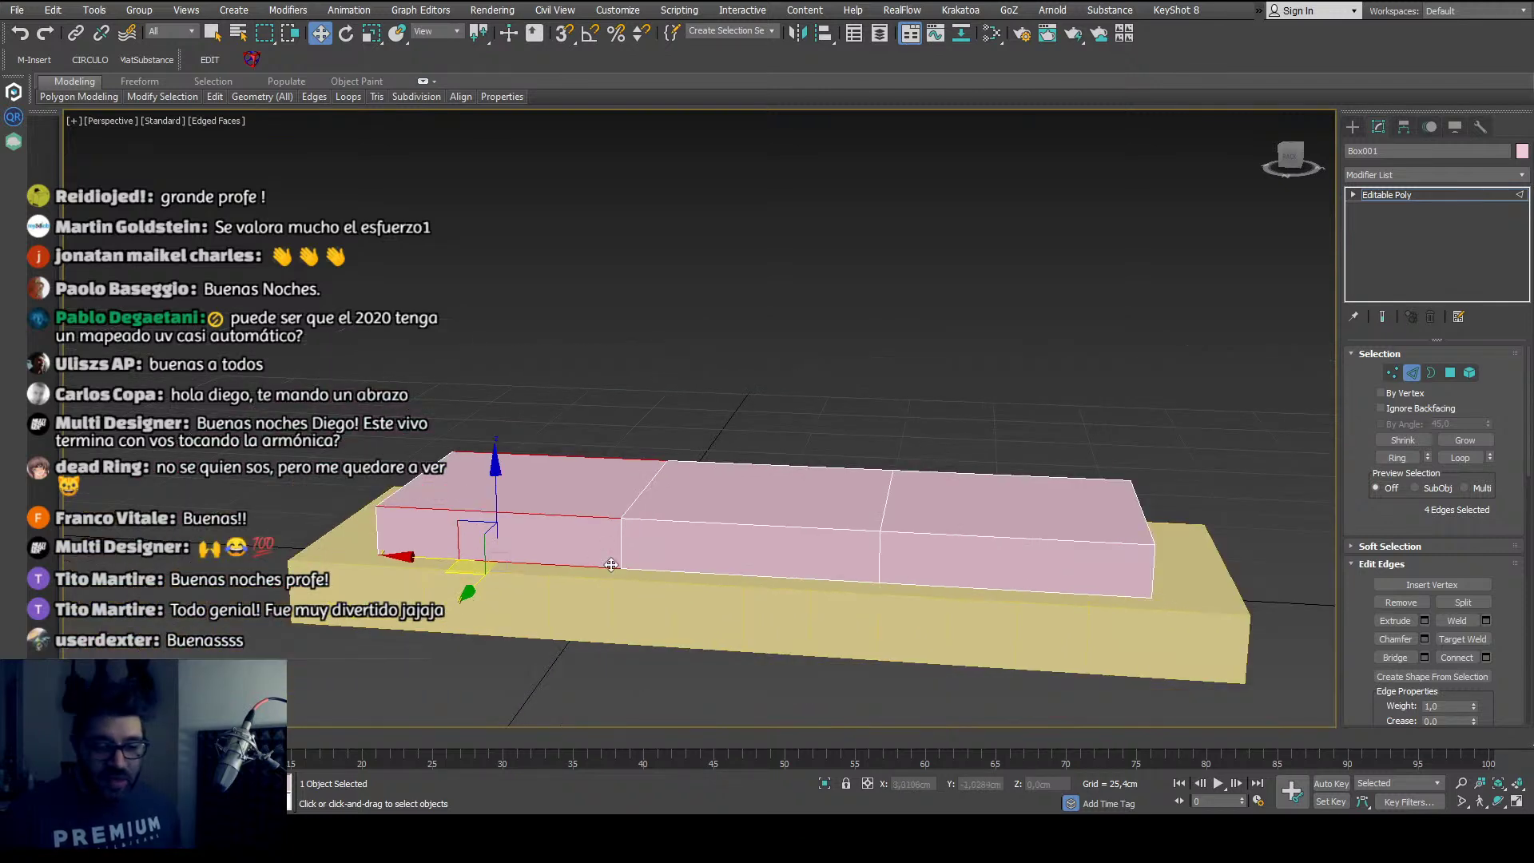
pyautogui.click(1462, 657)
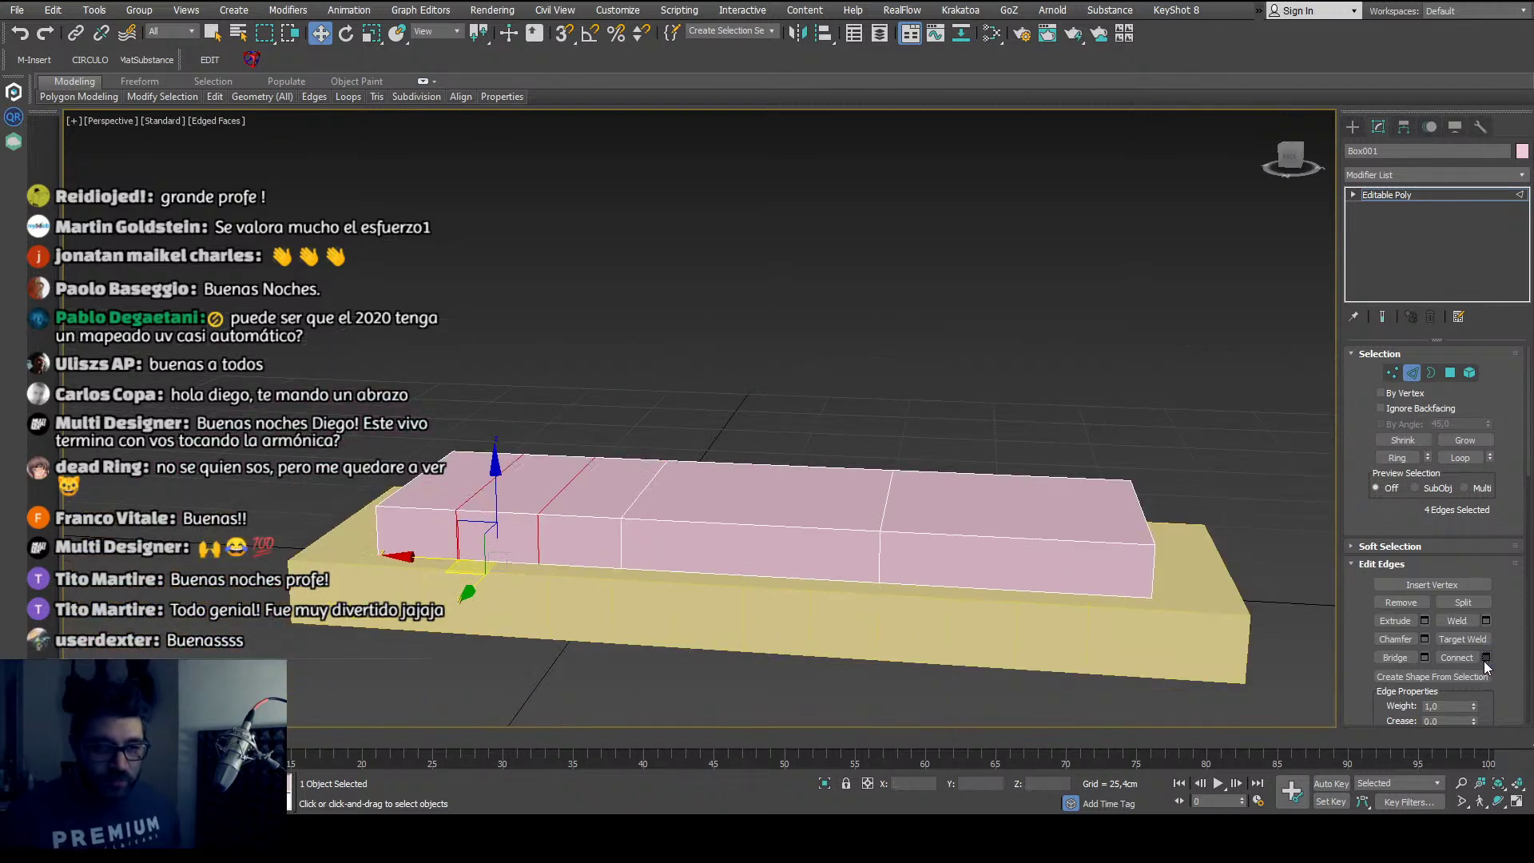
pyautogui.hotkey('ctrl', 'z')
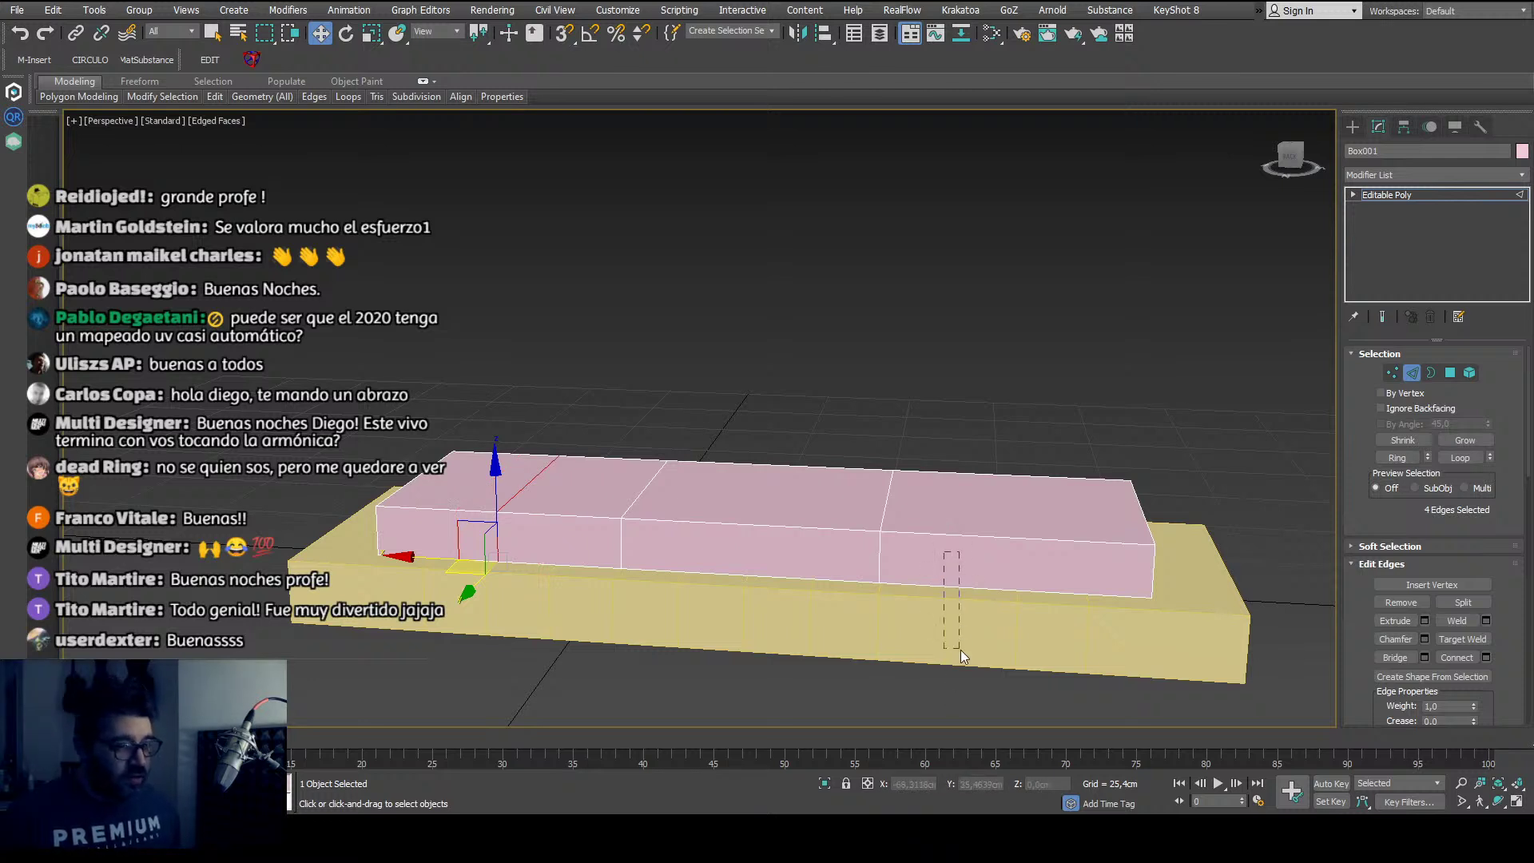
# Step: Connect the lengthwise edges of each end third of the upper box with one loop close beside the adjoining divider
pyautogui.click(949, 588)
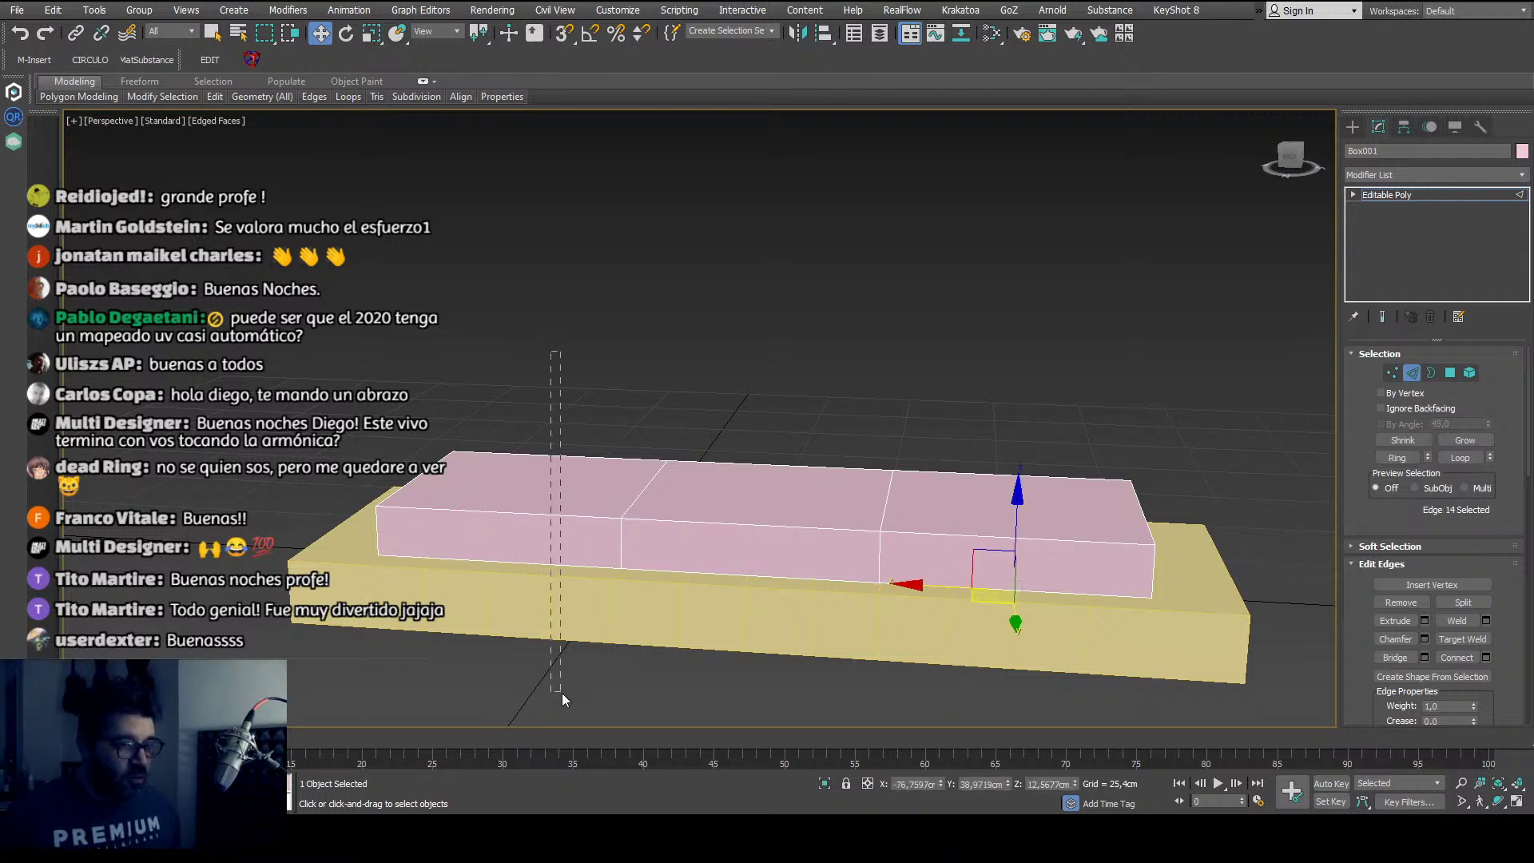
pyautogui.moveTo(562, 693); pyautogui.dragTo(563, 692)
pyautogui.hotkey('ctrl', 'shift', 'e')
pyautogui.moveTo(942, 565); pyautogui.dragTo(964, 228)
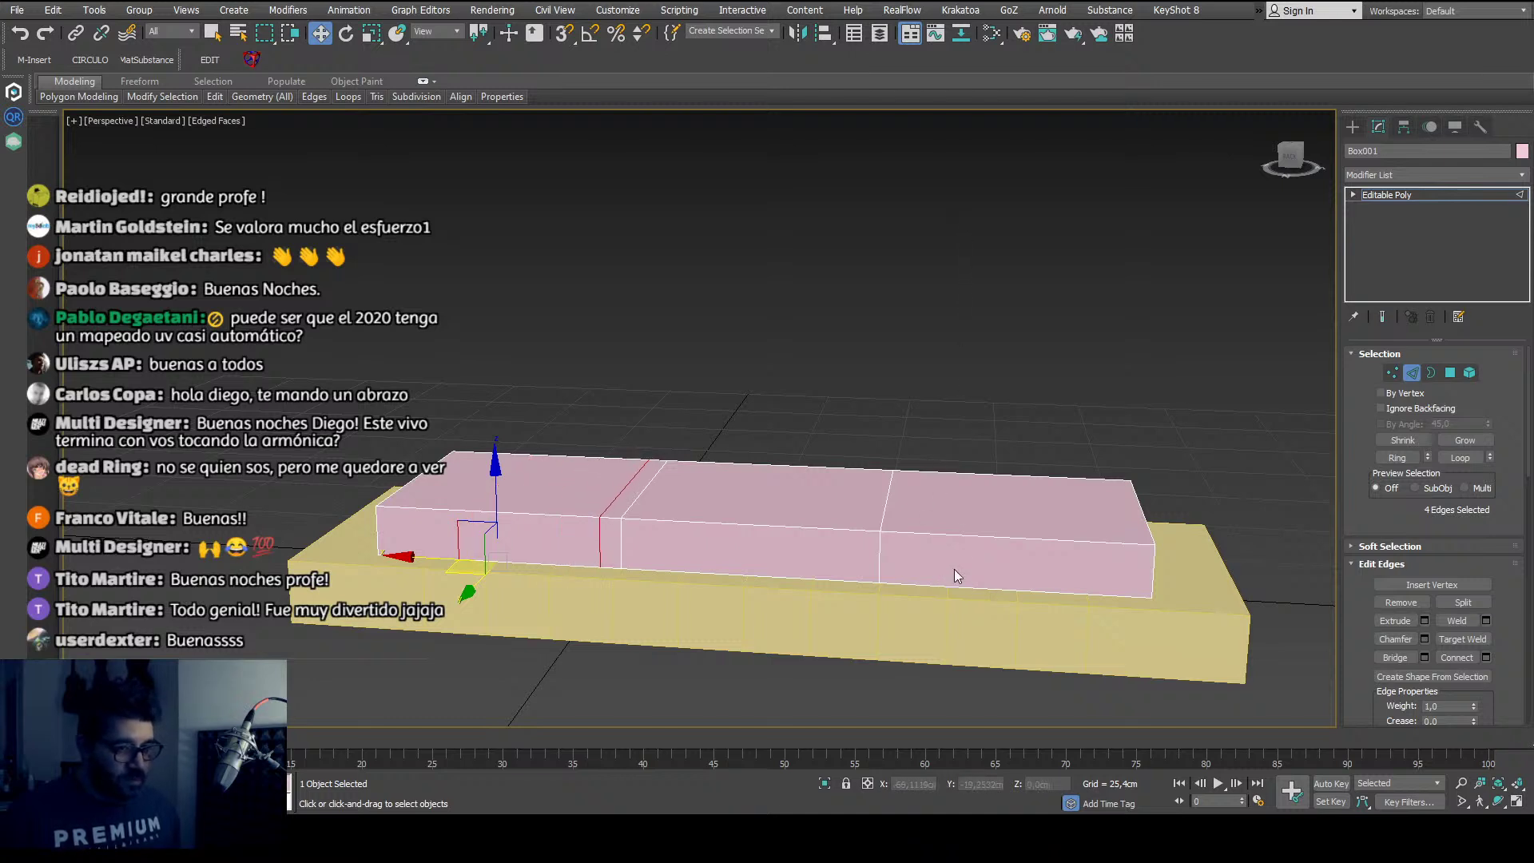
pyautogui.moveTo(911, 452); pyautogui.dragTo(842, 436, button='middle')
pyautogui.moveTo(919, 377); pyautogui.dragTo(925, 692)
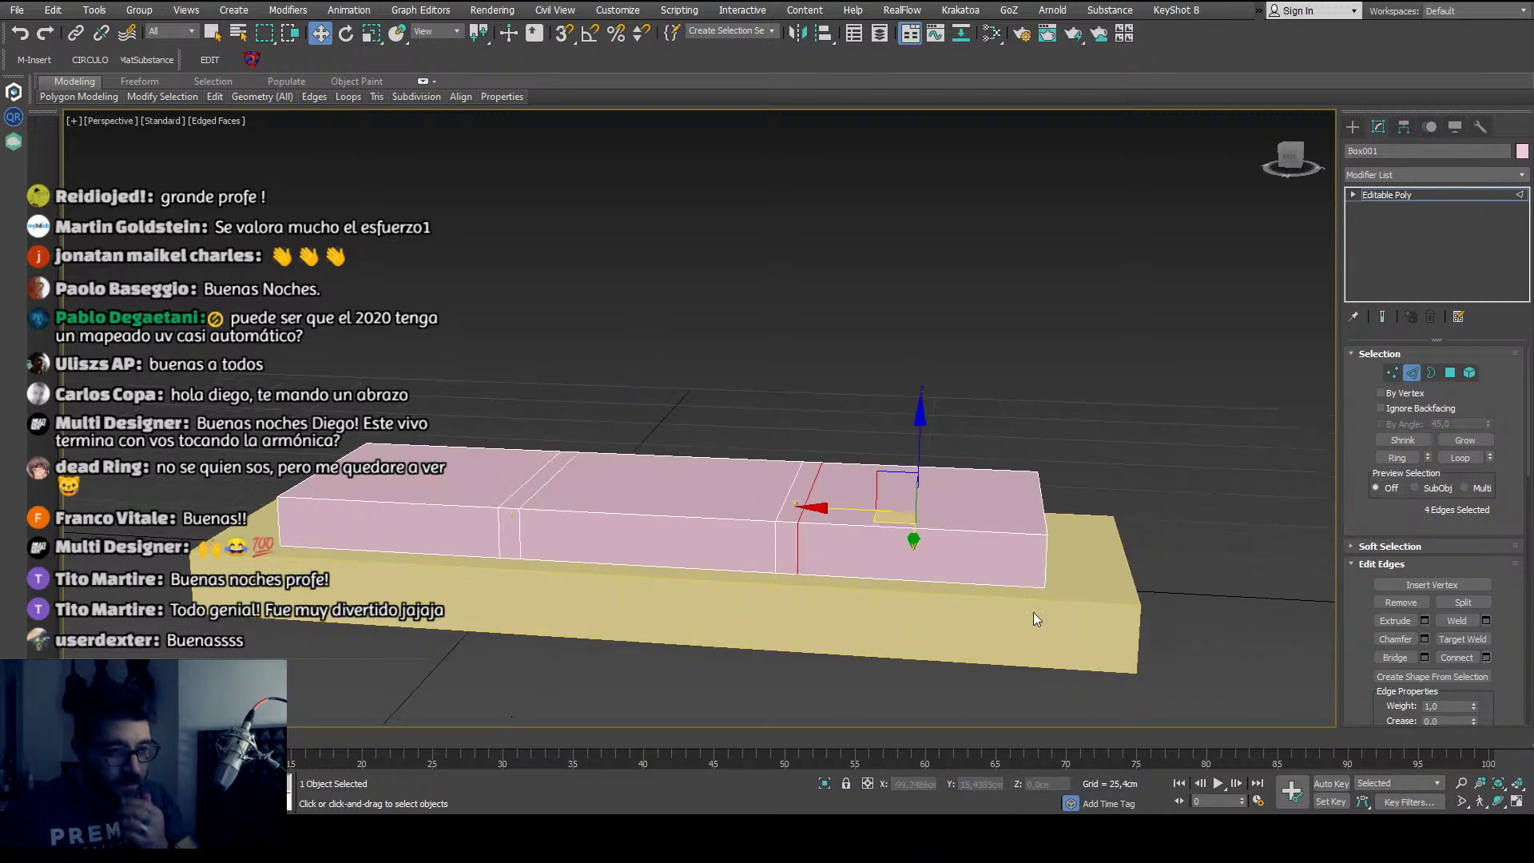
pyautogui.click(941, 587)
# Step: Select the upper box's ring of twelve vertical edges and connect them with one horizontal loop around its mid-height
pyautogui.scroll(-4, 877, 619)
pyautogui.keyDown('alt'); pyautogui.moveTo(878, 611); pyautogui.dragTo(665, 606, button='middle'); pyautogui.keyUp('alt')
pyautogui.scroll(4, 804, 613)
pyautogui.scroll(-2, 804, 613)
pyautogui.click(852, 664)
pyautogui.scroll(2, 665, 605)
pyautogui.click(643, 566)
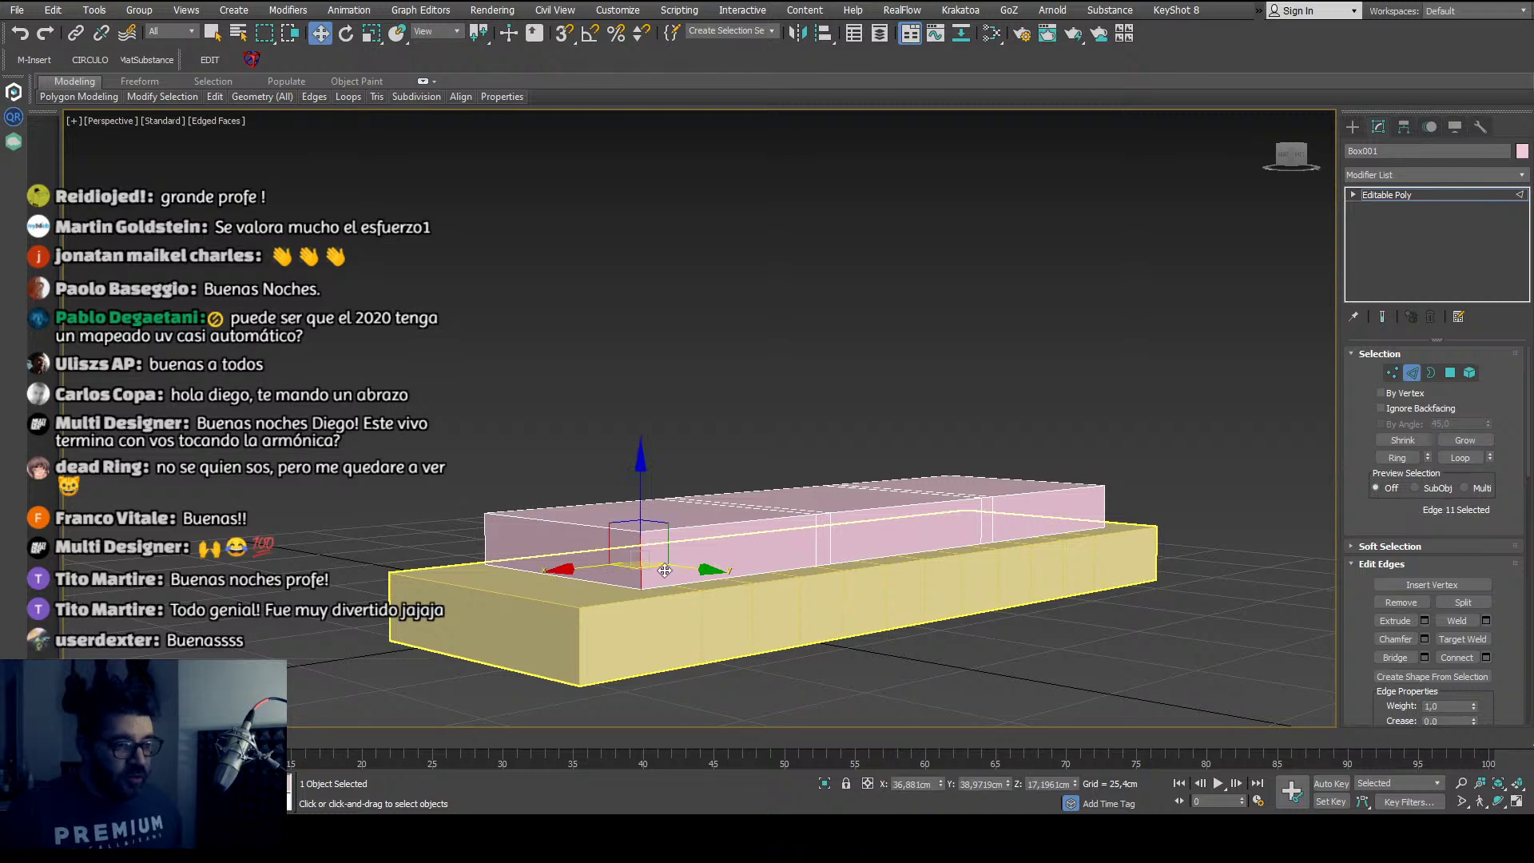
pyautogui.hotkey('alt', 'r')
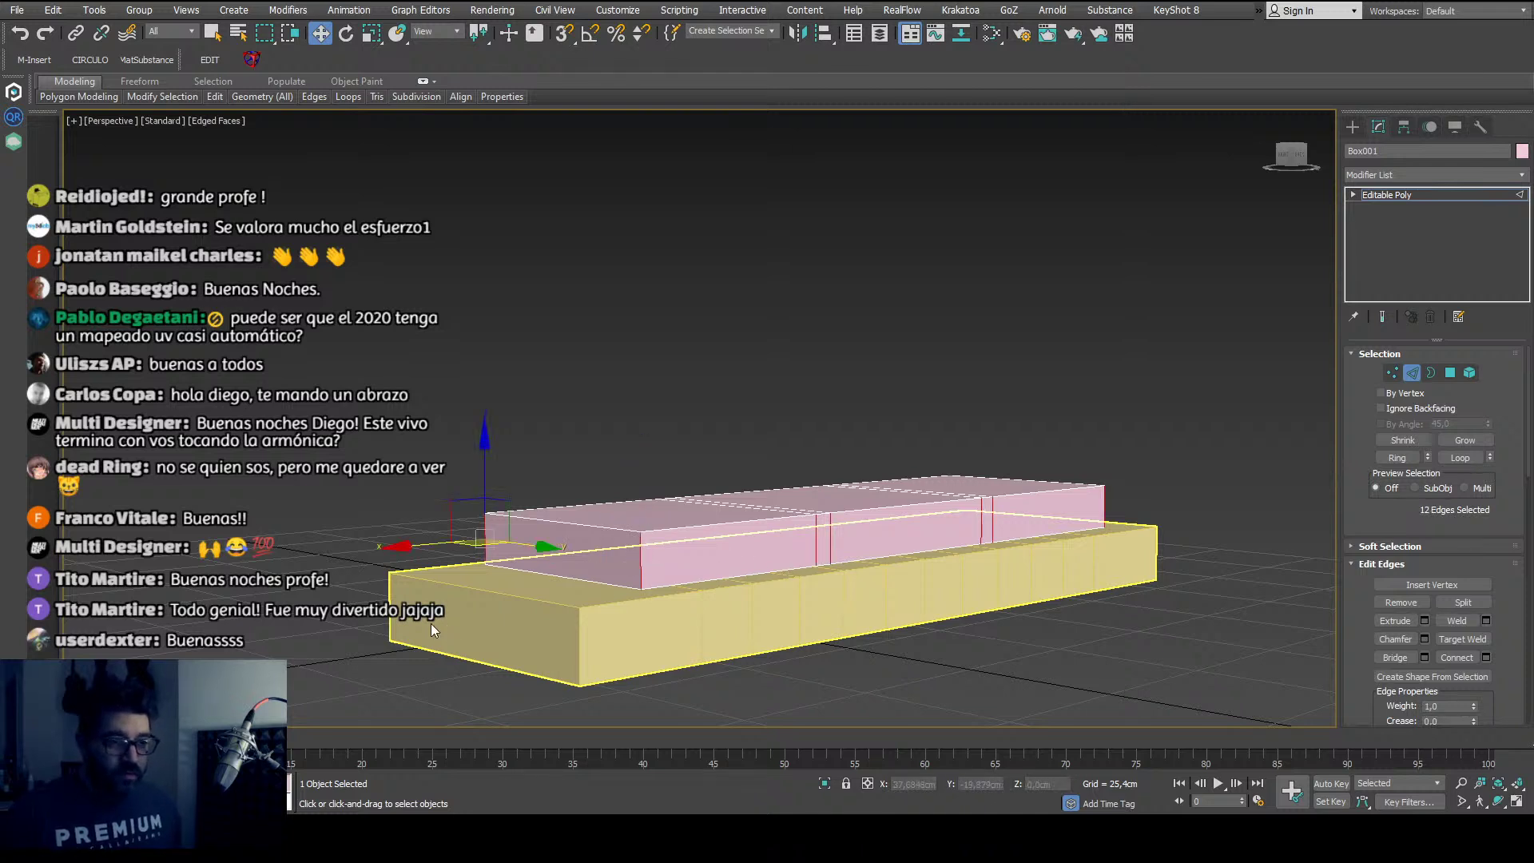
pyautogui.click(1487, 657)
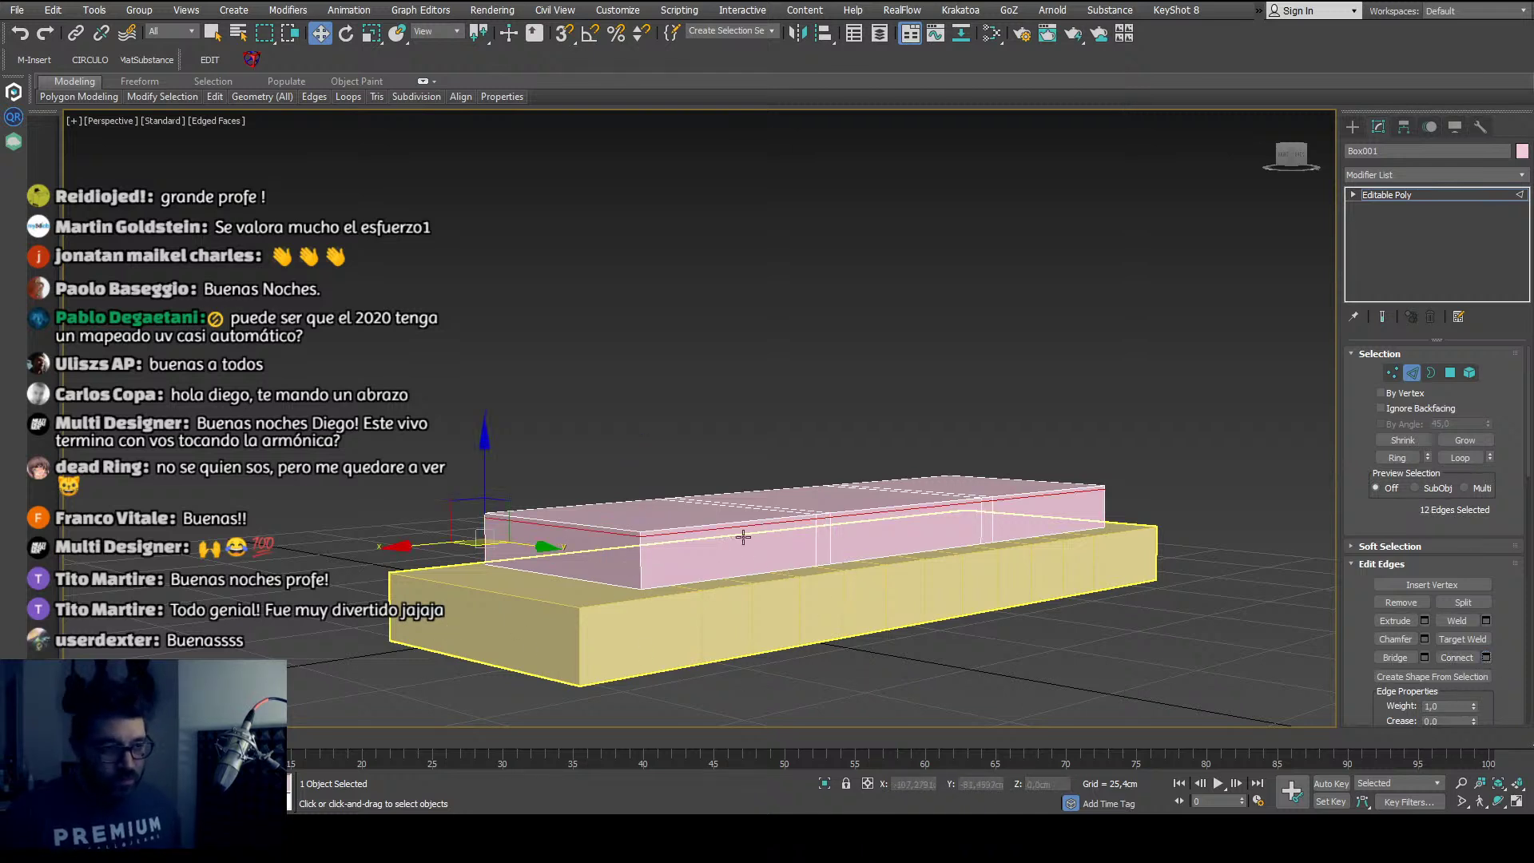
pyautogui.moveTo(941, 569); pyautogui.dragTo(930, 777)
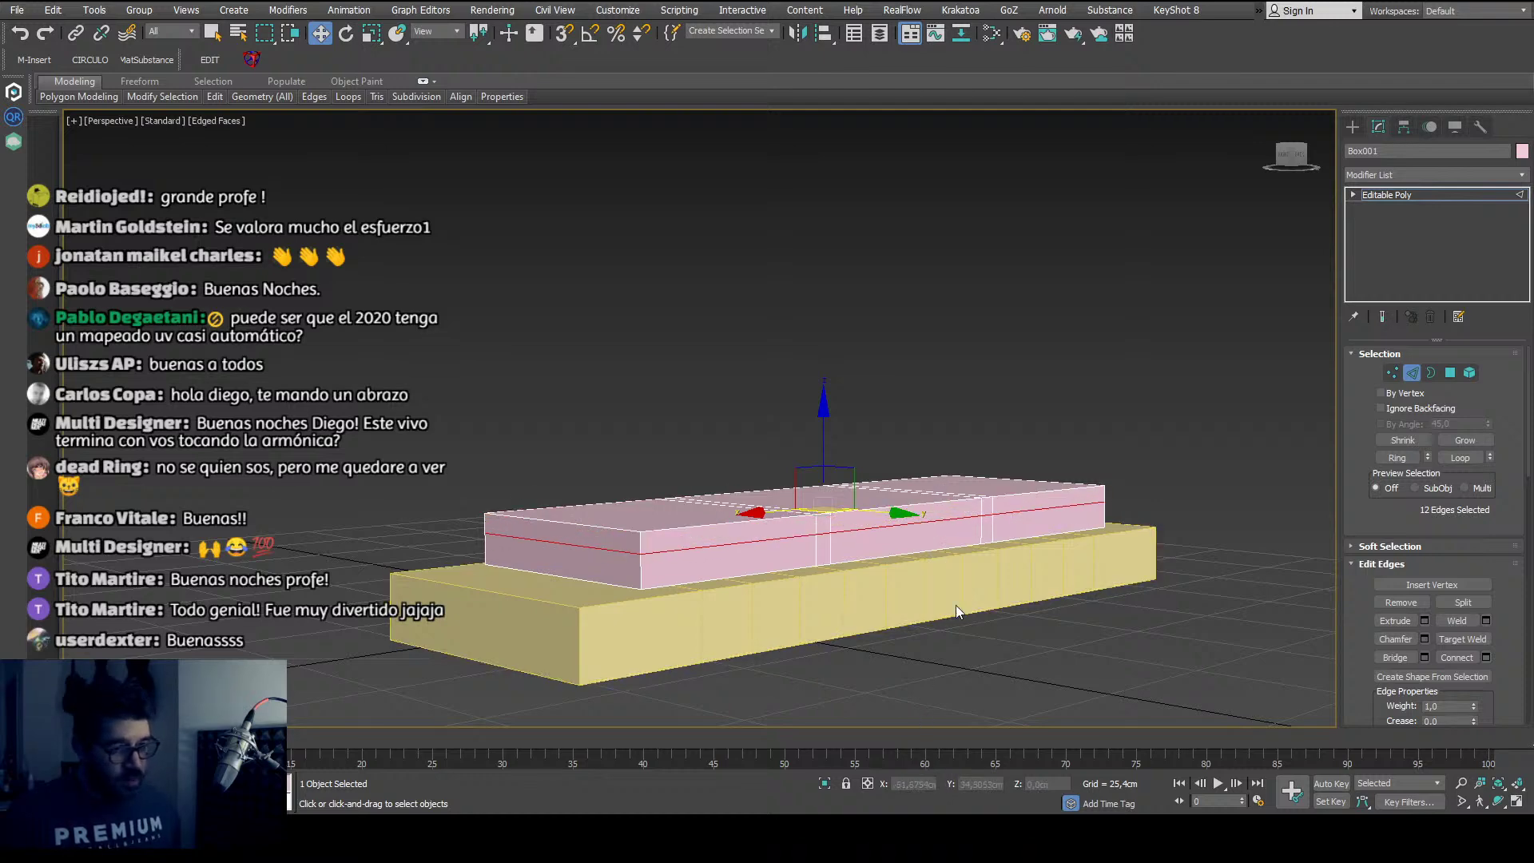
pyautogui.keyDown('alt'); pyautogui.moveTo(942, 587); pyautogui.dragTo(716, 673, button='middle'); pyautogui.keyUp('alt')
pyautogui.click(761, 702)
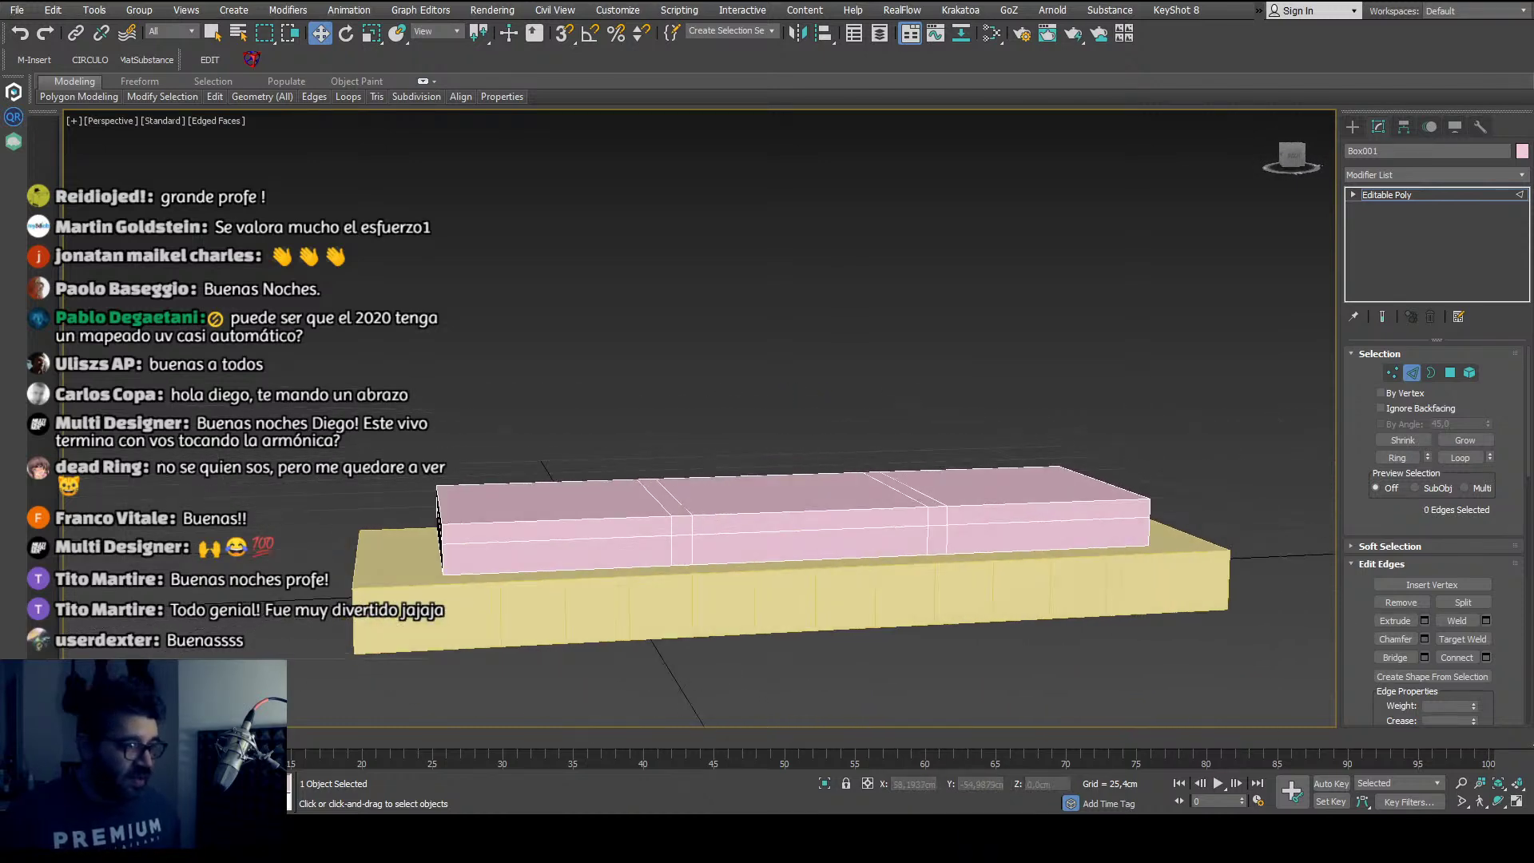
pyautogui.moveTo(482, 419); pyautogui.dragTo(607, 615)
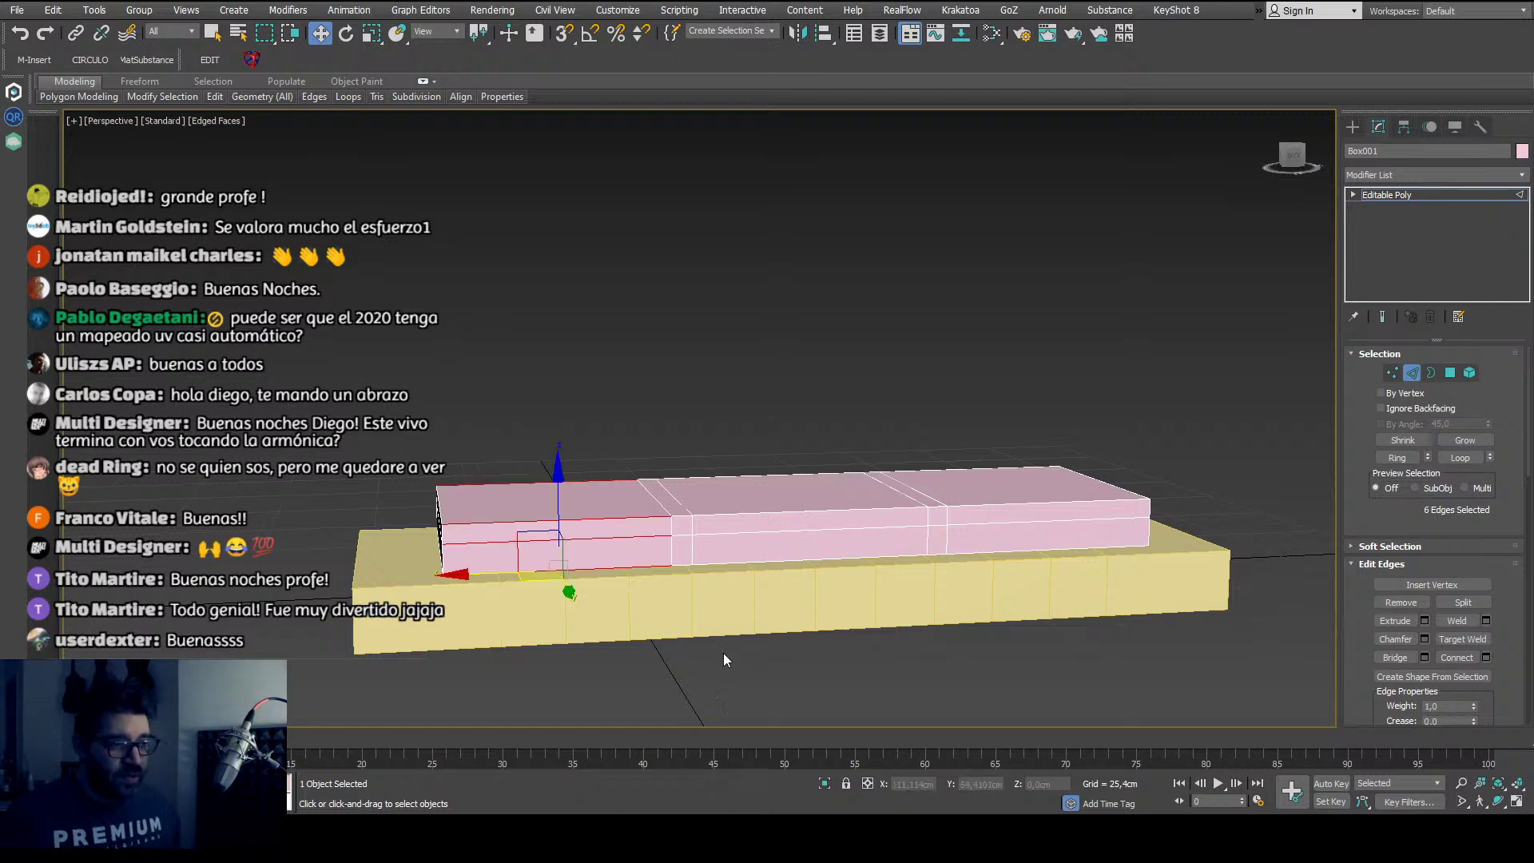
pyautogui.keyDown('alt'); pyautogui.moveTo(724, 659); pyautogui.dragTo(724, 458, button='middle'); pyautogui.keyUp('alt')
pyautogui.moveTo(725, 409); pyautogui.dragTo(737, 669)
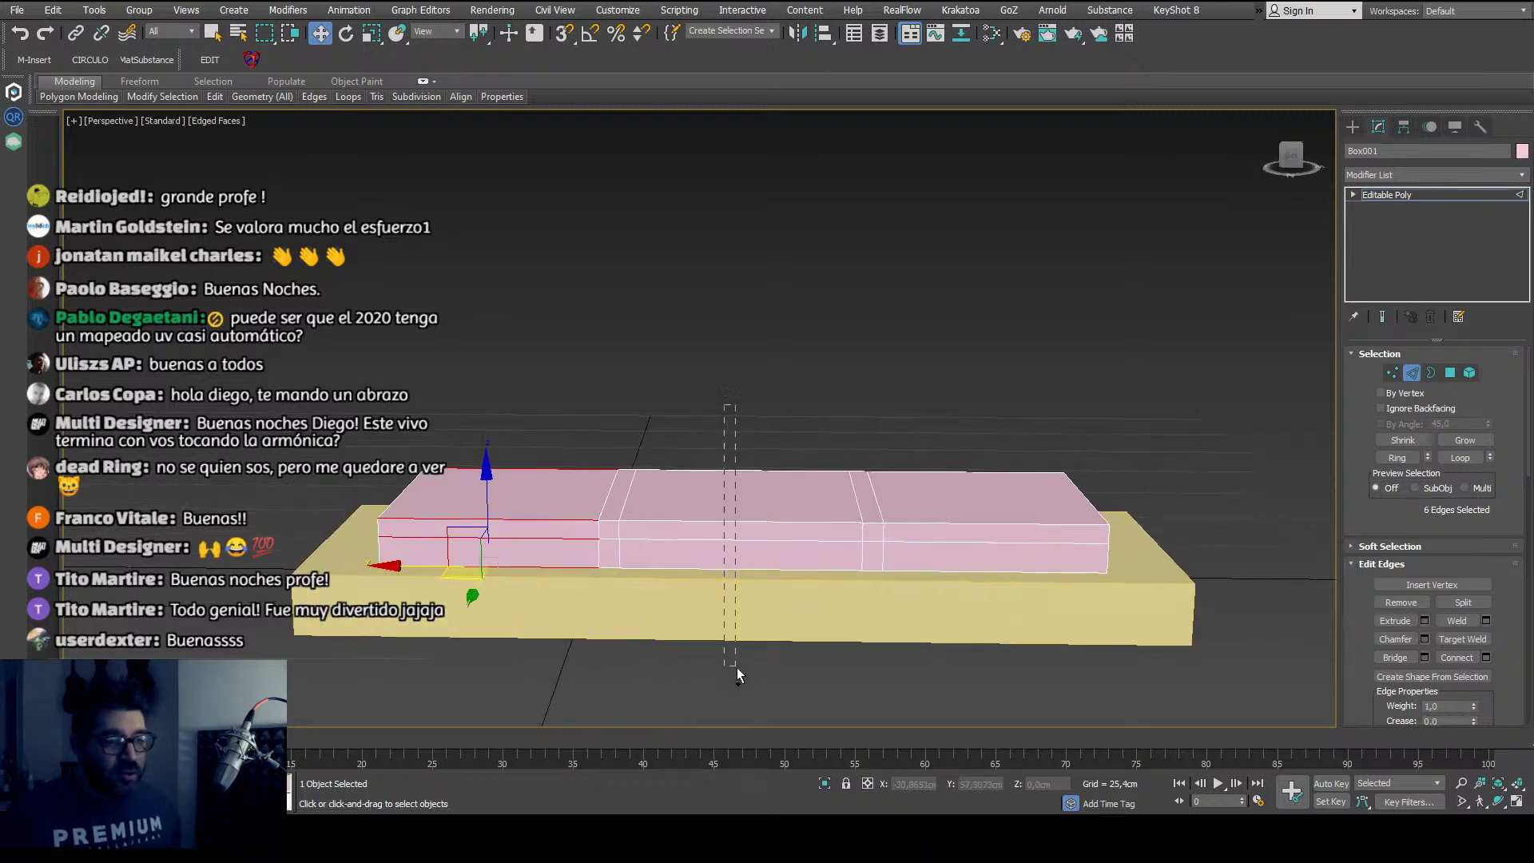
pyautogui.click(714, 426)
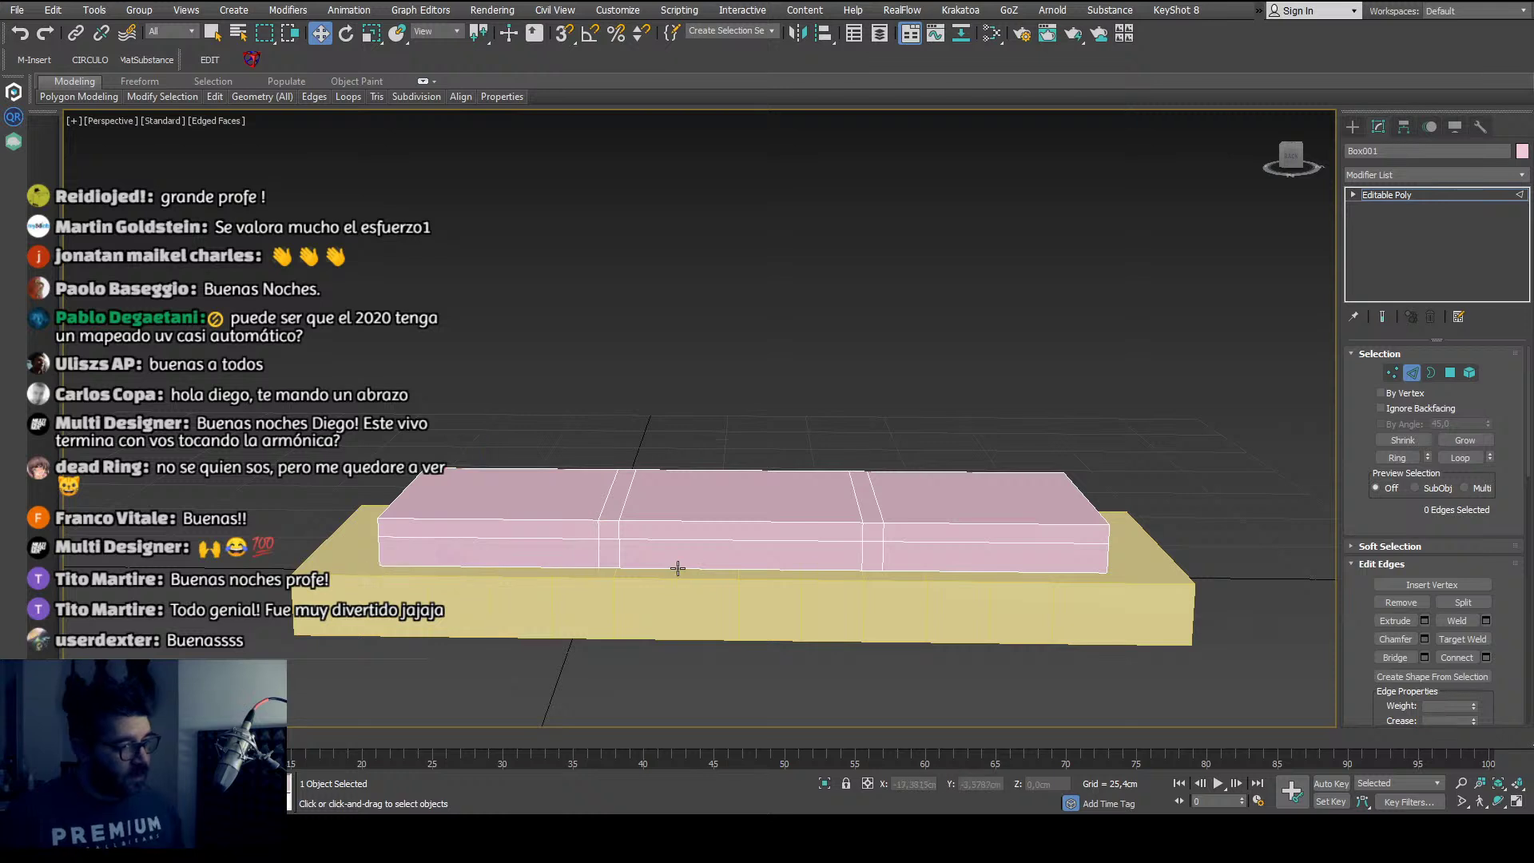
pyautogui.click(675, 567)
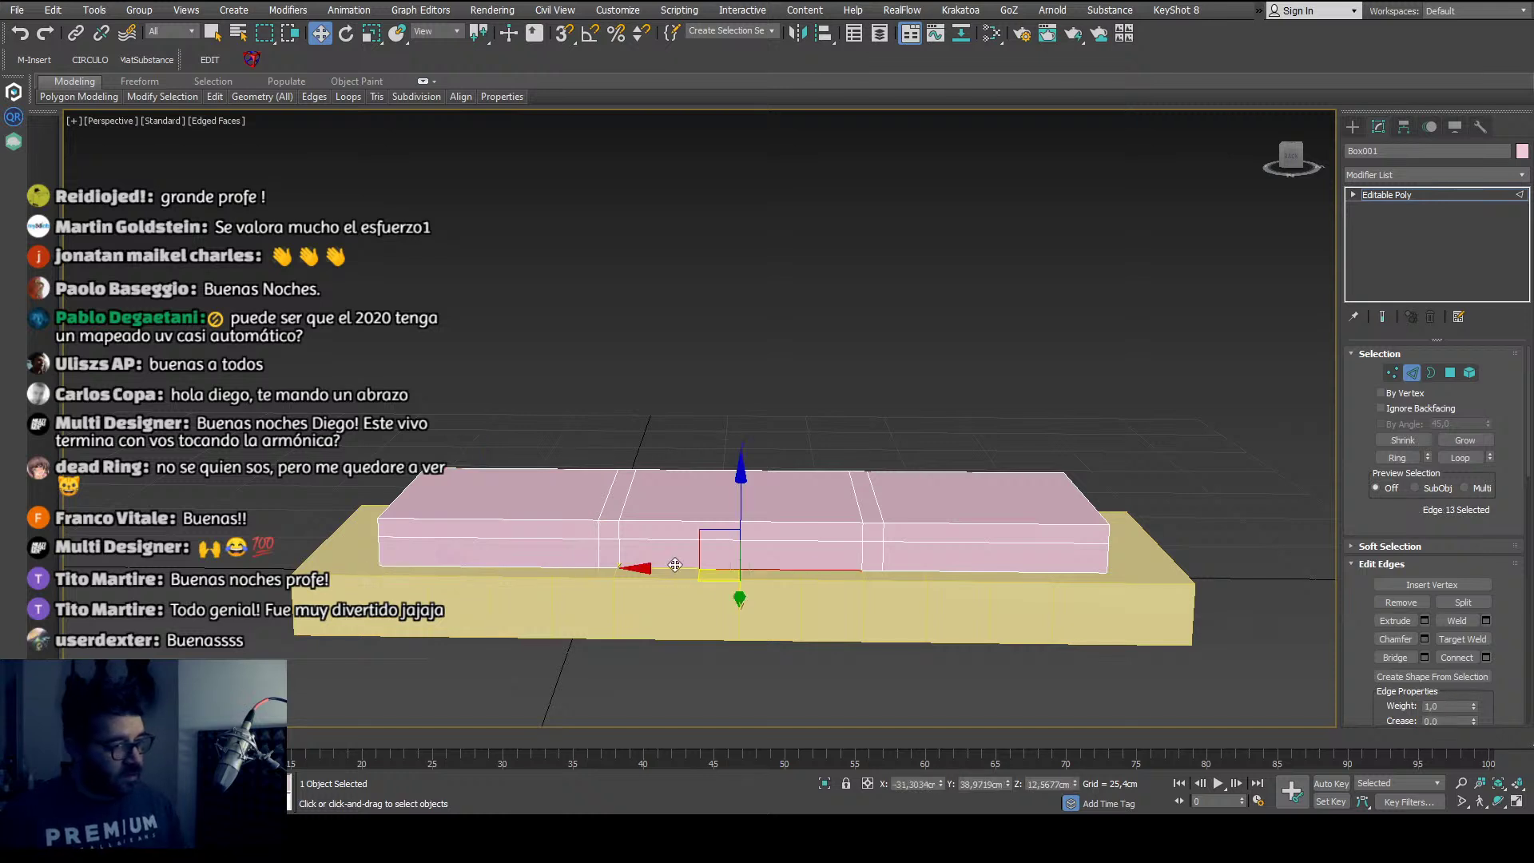
# Step: Delete the lower middle polygon on the upper box's rear long side to open a notch
pyautogui.click(1450, 373)
pyautogui.click(814, 553)
pyautogui.press('Delete')
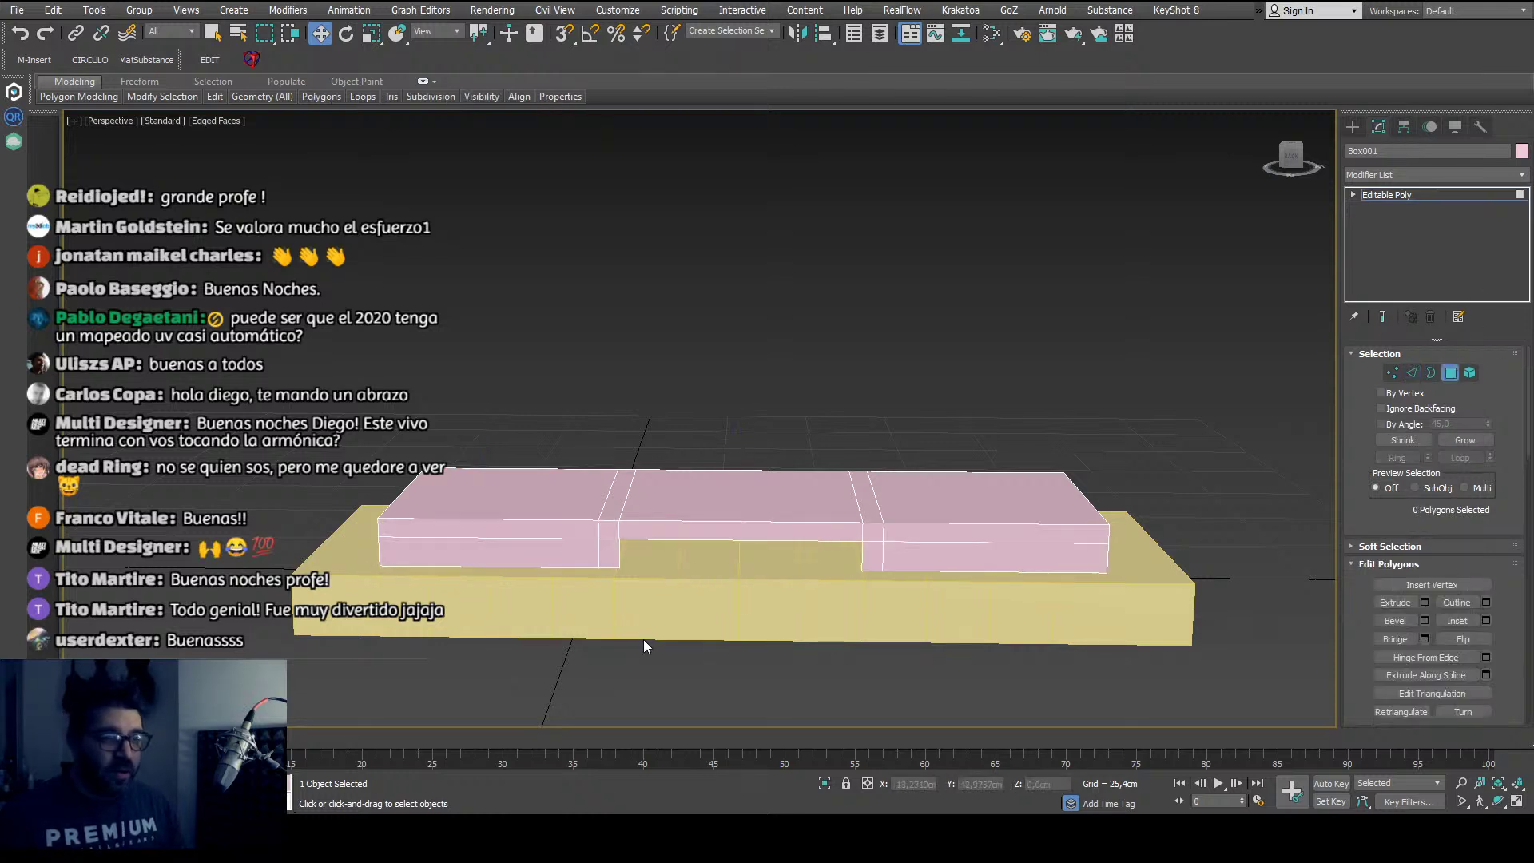
pyautogui.keyDown('alt'); pyautogui.moveTo(641, 630); pyautogui.dragTo(691, 585, button='middle'); pyautogui.keyUp('alt')
pyautogui.scroll(-2, 635, 597)
pyautogui.scroll(5, 586, 538)
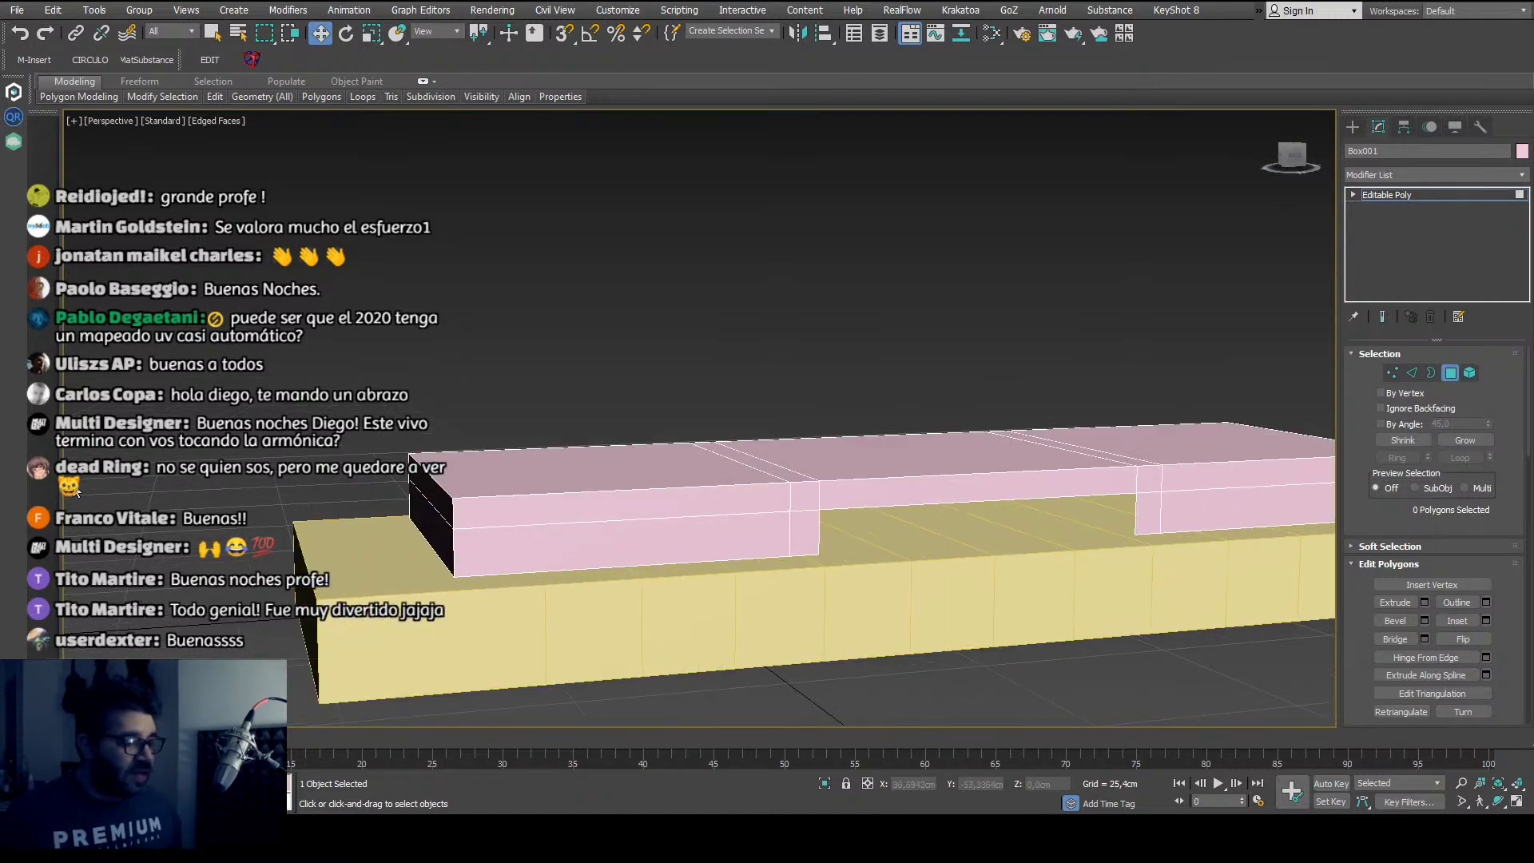
# Step: Select the lengthwise edges of both end sections of the upper box and connect them with one cross loop per section
pyautogui.click(1412, 372)
pyautogui.scroll(-3, 927, 557)
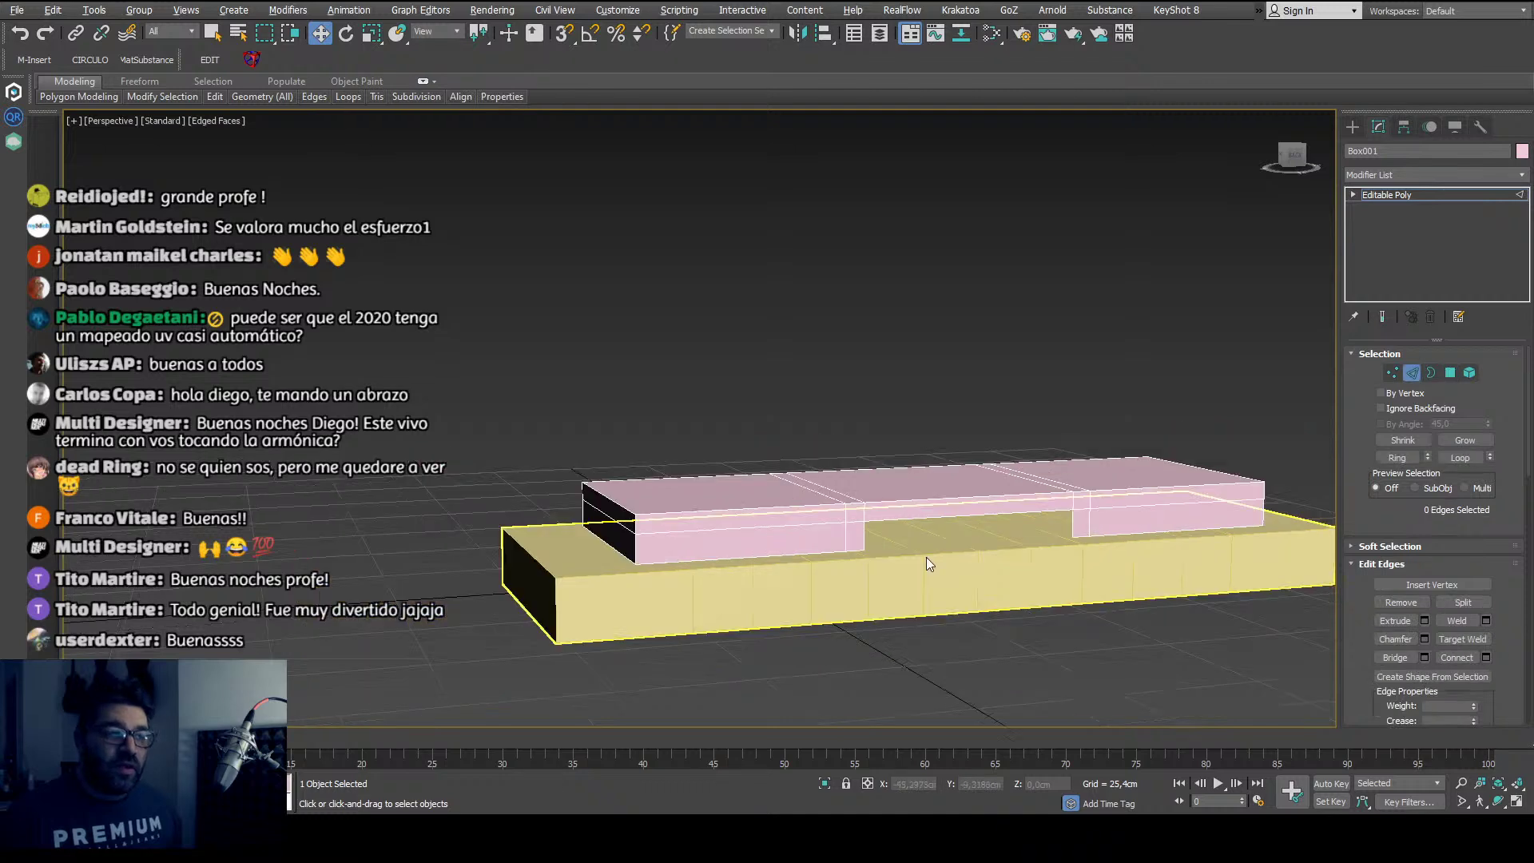
pyautogui.keyDown('alt'); pyautogui.moveTo(927, 558); pyautogui.dragTo(871, 575, button='middle'); pyautogui.keyUp('alt')
pyautogui.moveTo(716, 417); pyautogui.dragTo(767, 681)
pyautogui.moveTo(889, 688); pyautogui.dragTo(678, 692, button='middle')
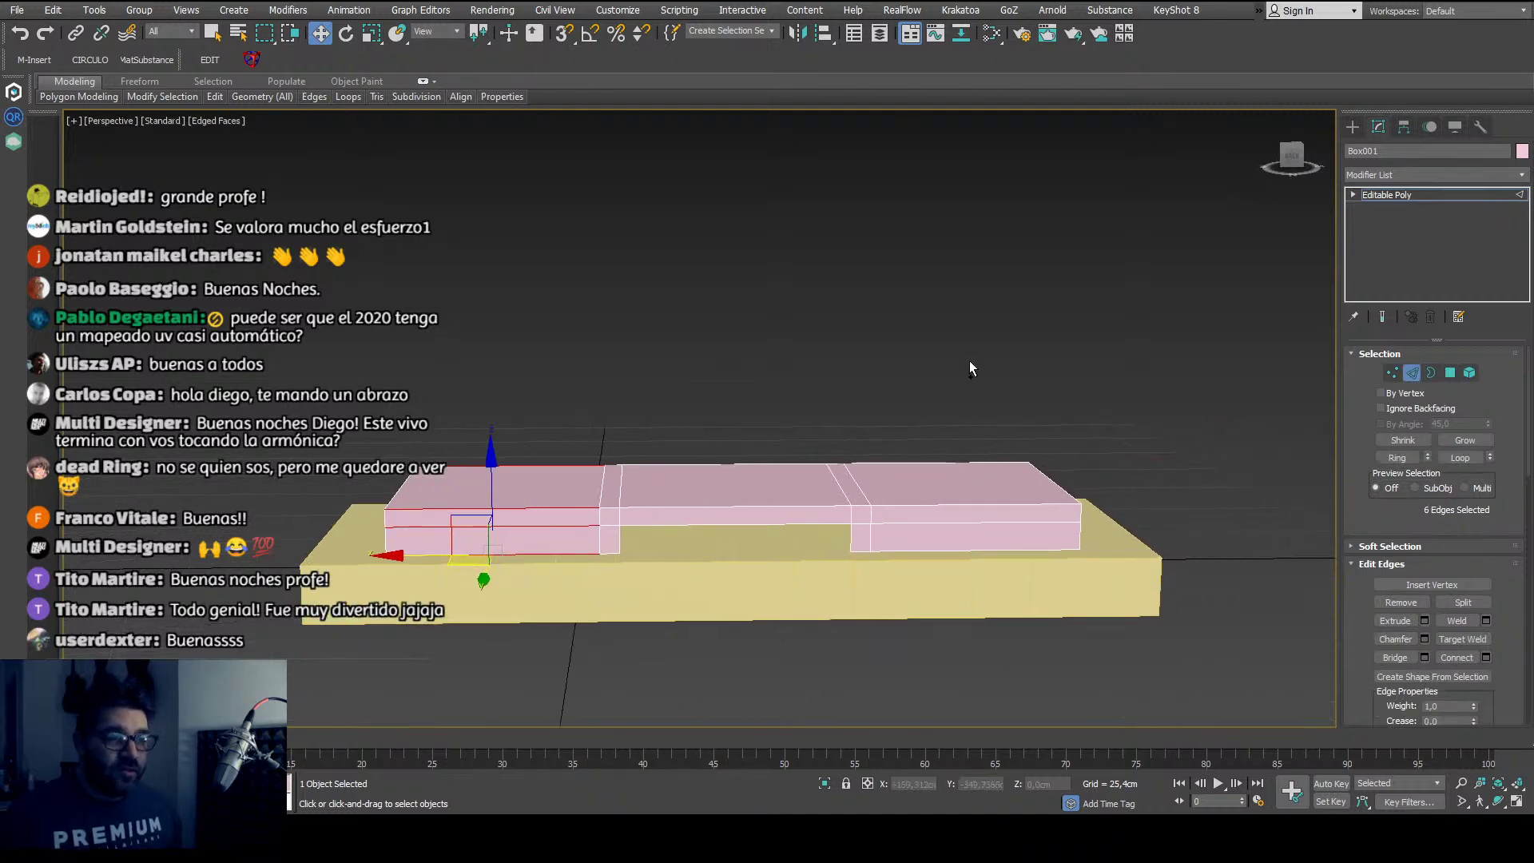
pyautogui.keyDown('ctrl'); pyautogui.moveTo(970, 363); pyautogui.dragTo(990, 728); pyautogui.keyUp('ctrl')
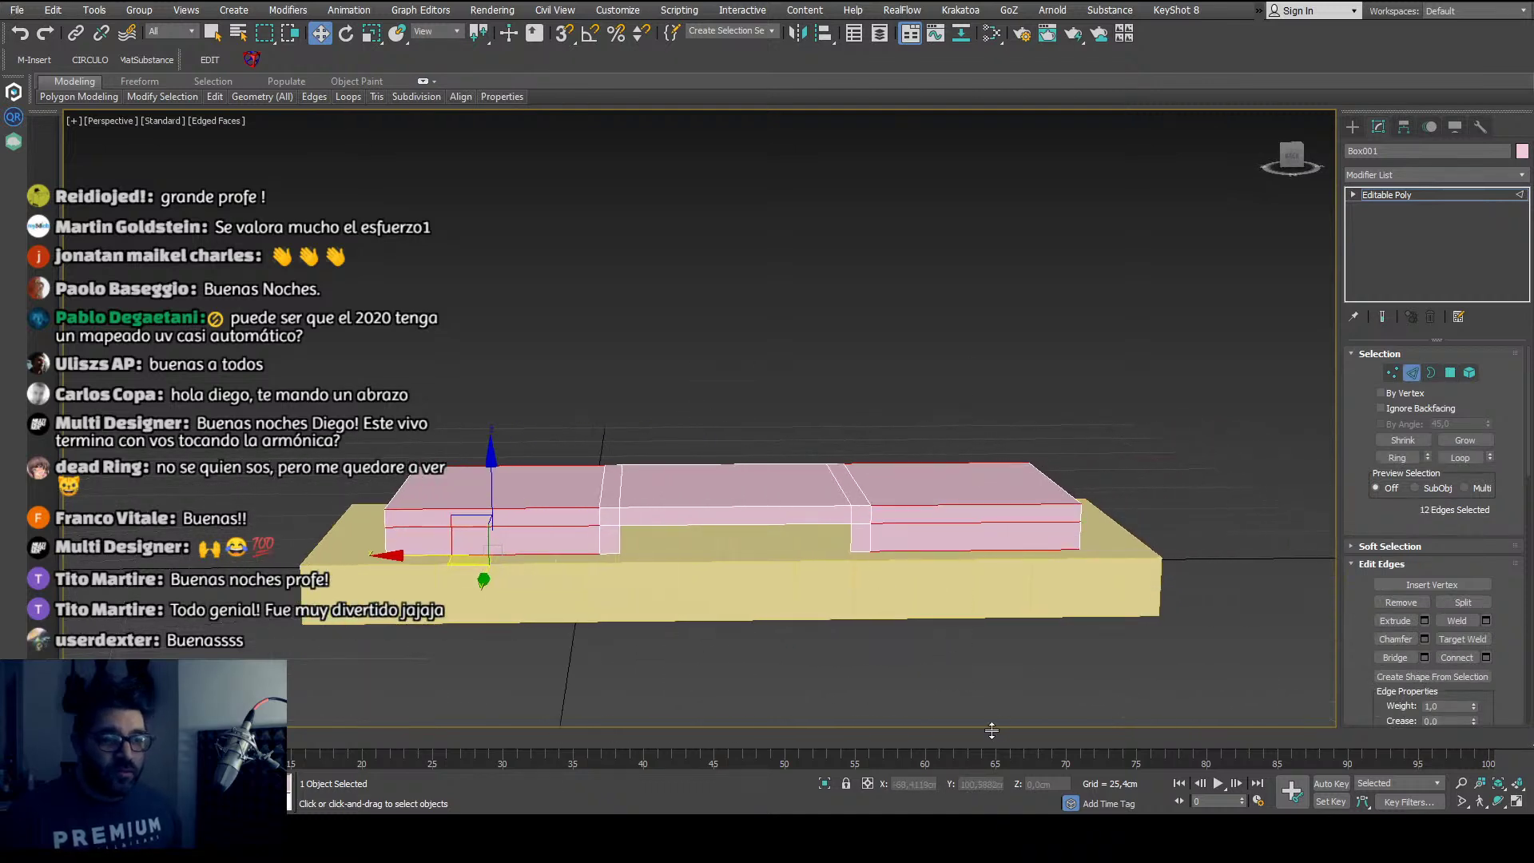
pyautogui.click(1485, 657)
pyautogui.moveTo(741, 633); pyautogui.dragTo(730, 637, button='middle')
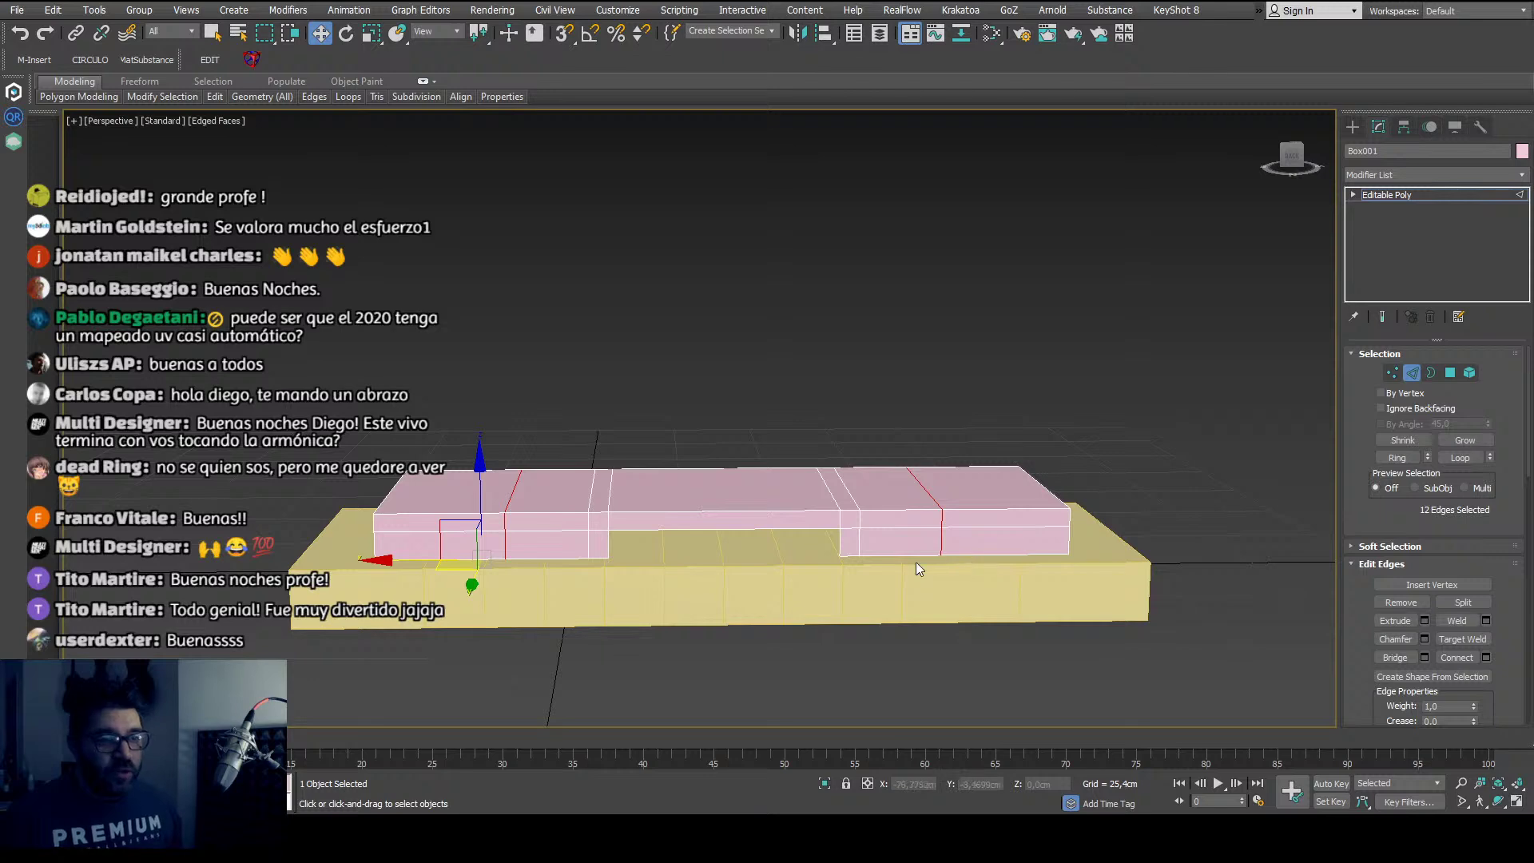
pyautogui.scroll(2, 601, 553)
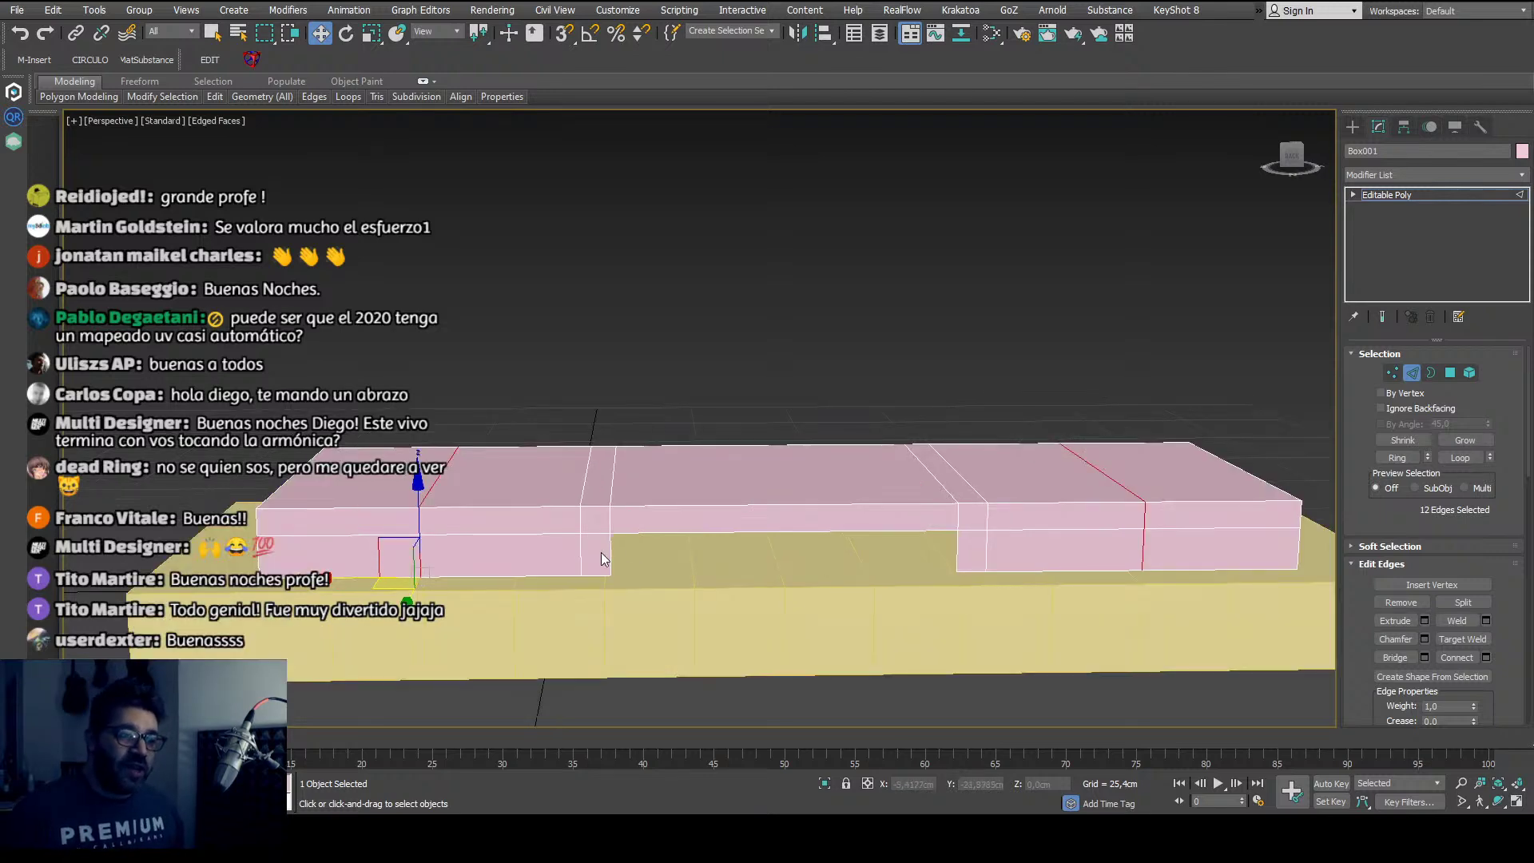
pyautogui.scroll(-3, 918, 578)
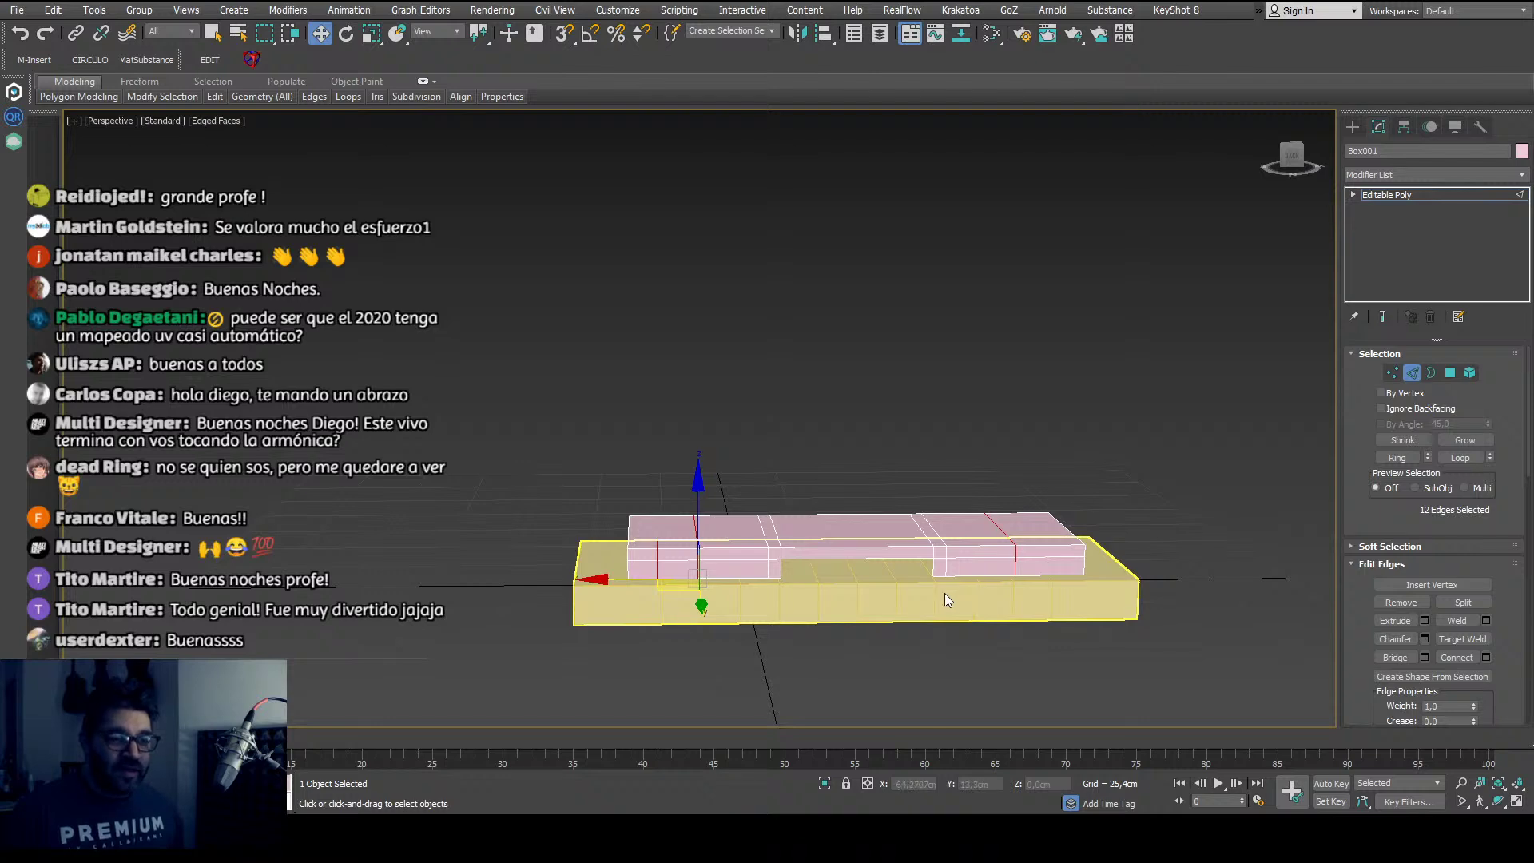
# Step: Make the upper box see-through and try selecting the edges of the new cross loop in its positive-X end section
pyautogui.hotkey('ctrl', 'z')
pyautogui.scroll(3, 721, 544)
pyautogui.scroll(3, 683, 537)
pyautogui.scroll(-3, 676, 530)
pyautogui.moveTo(667, 549); pyautogui.dragTo(623, 484, button='middle')
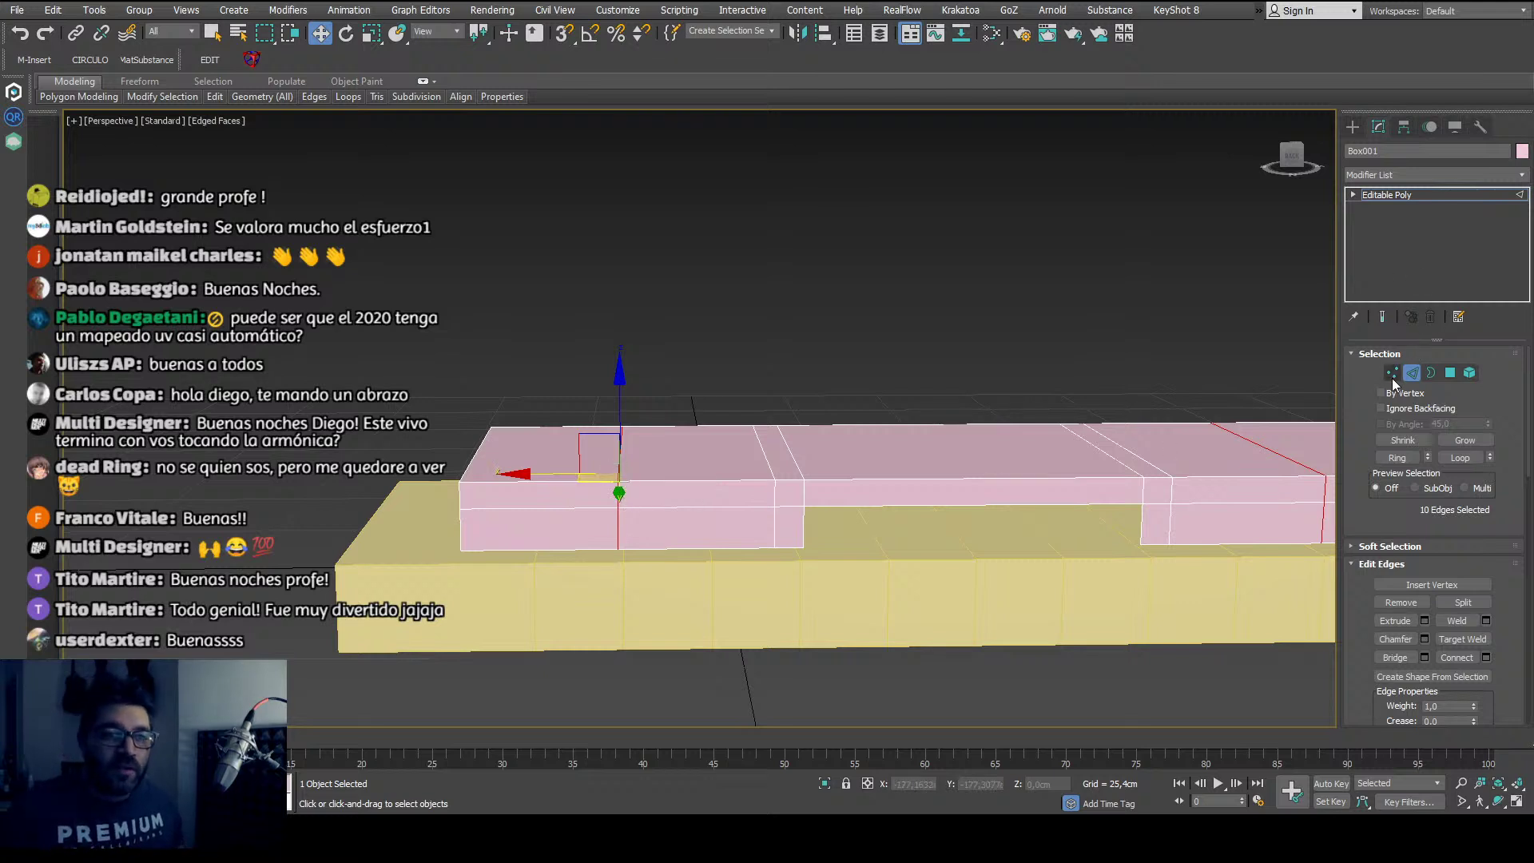
pyautogui.hotkey('alt', 'x')
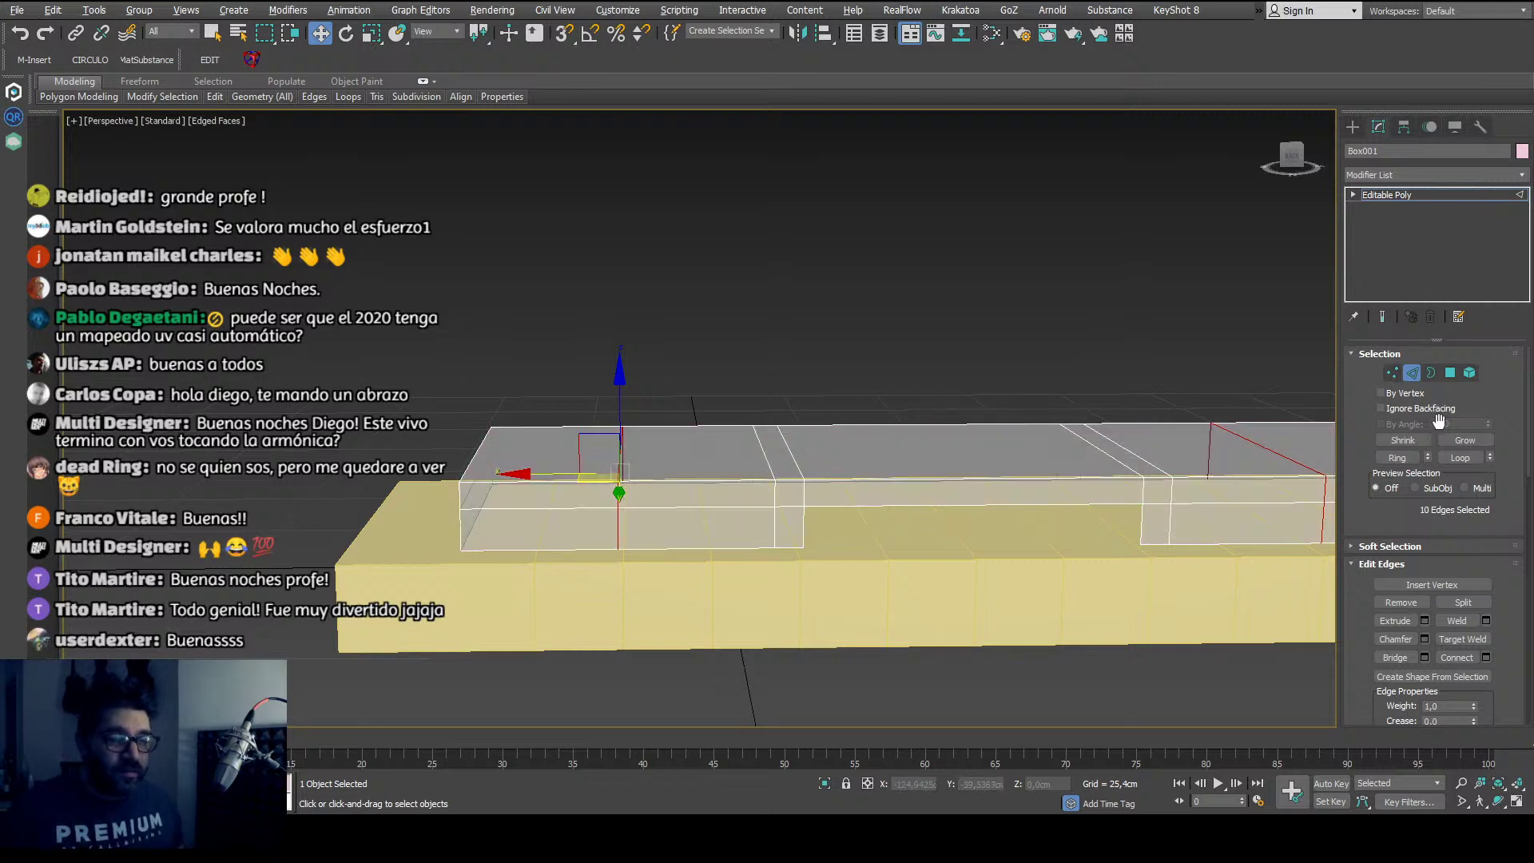
pyautogui.moveTo(641, 367); pyautogui.dragTo(576, 635)
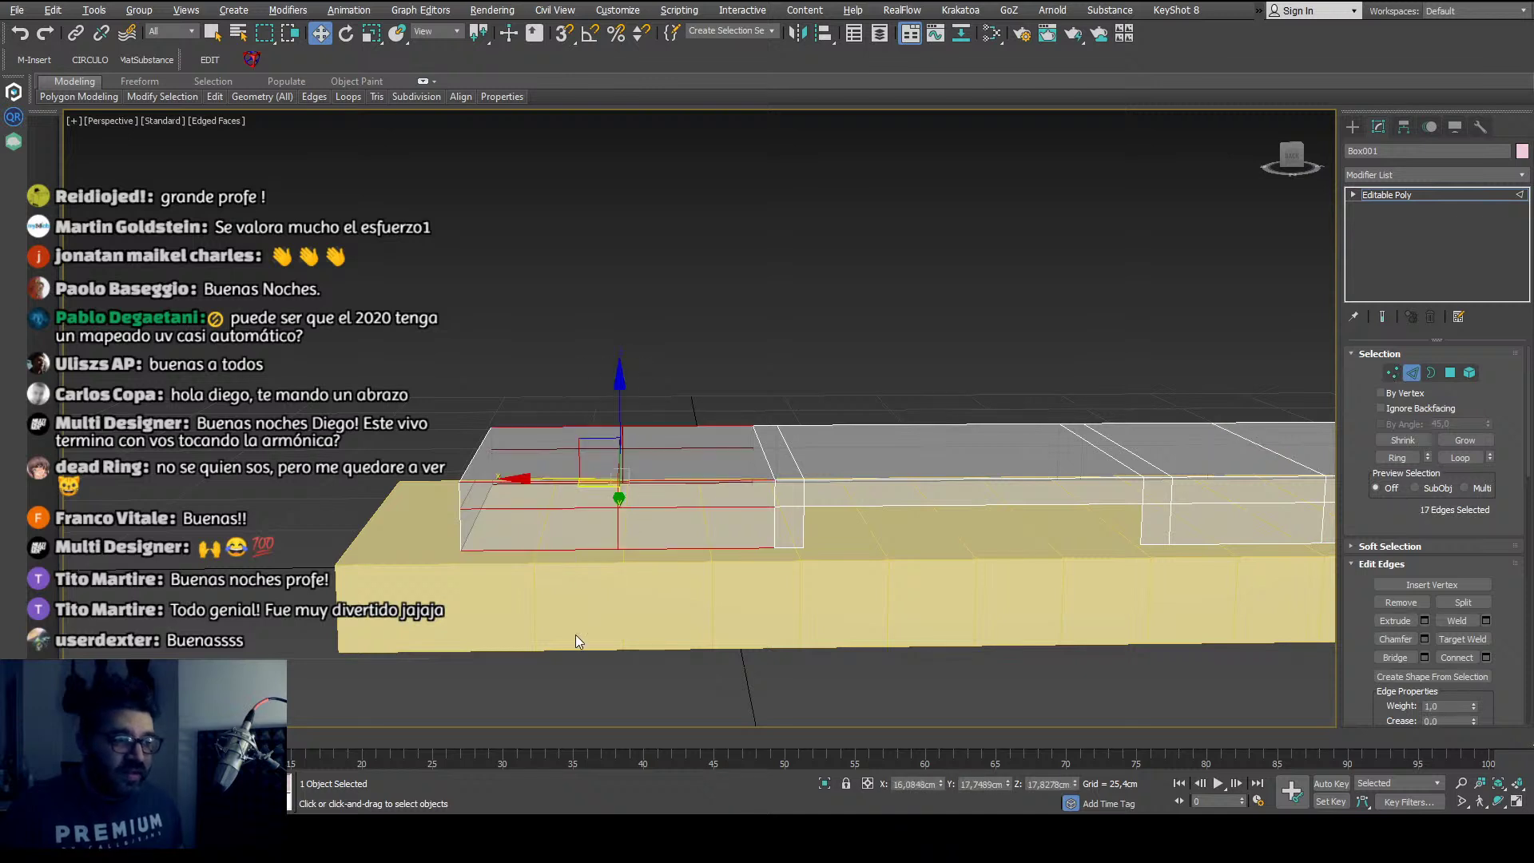
# Step: Select the twelve vertices of the two end-section cross loops and scale them apart along X until close to the box's ends
pyautogui.click(1392, 372)
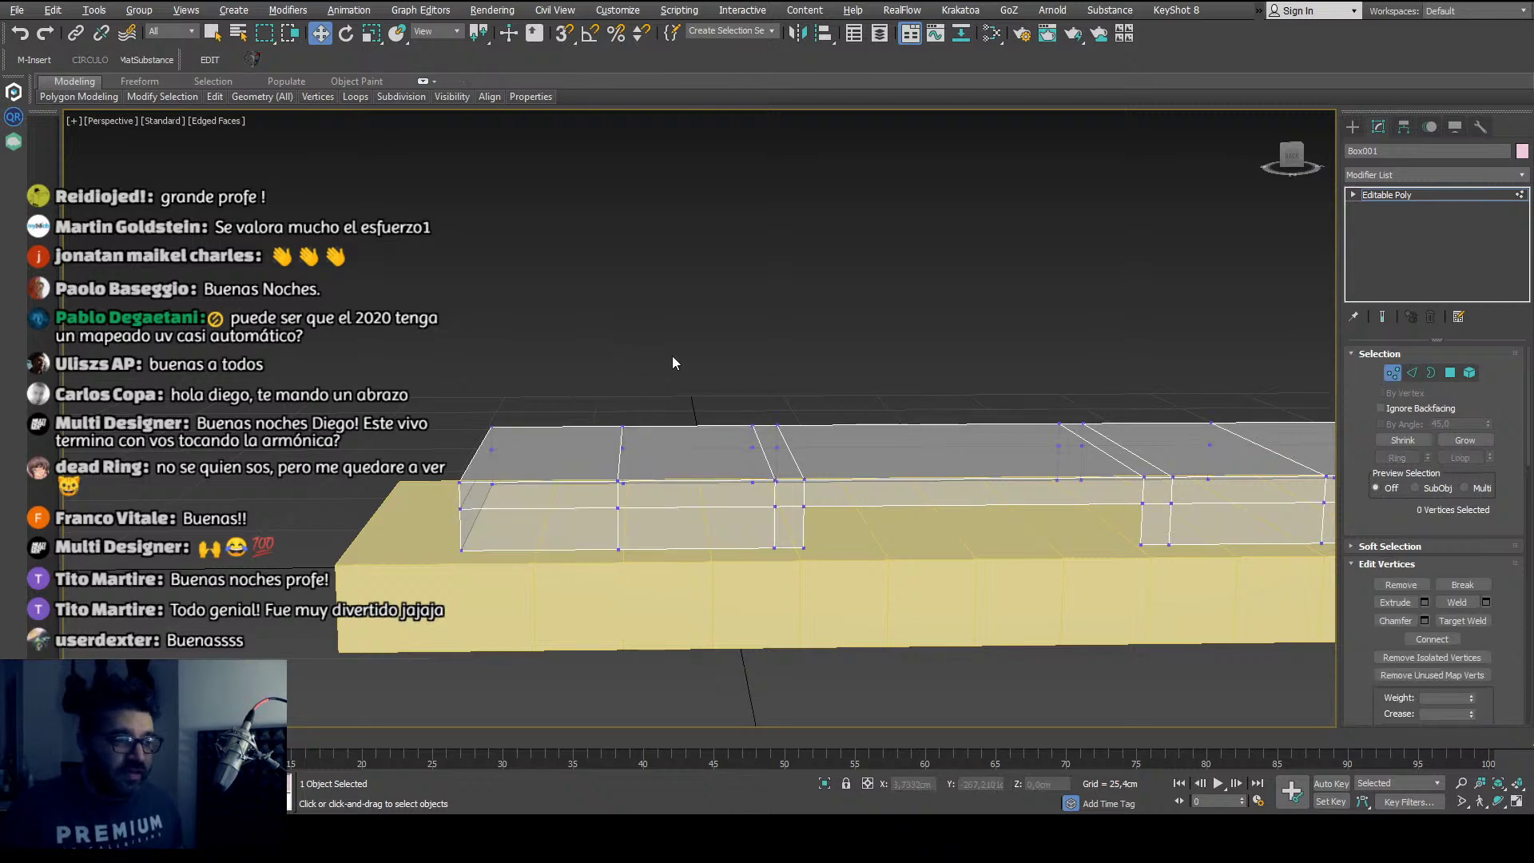
pyautogui.moveTo(673, 356); pyautogui.dragTo(620, 608)
pyautogui.scroll(-4, 621, 607)
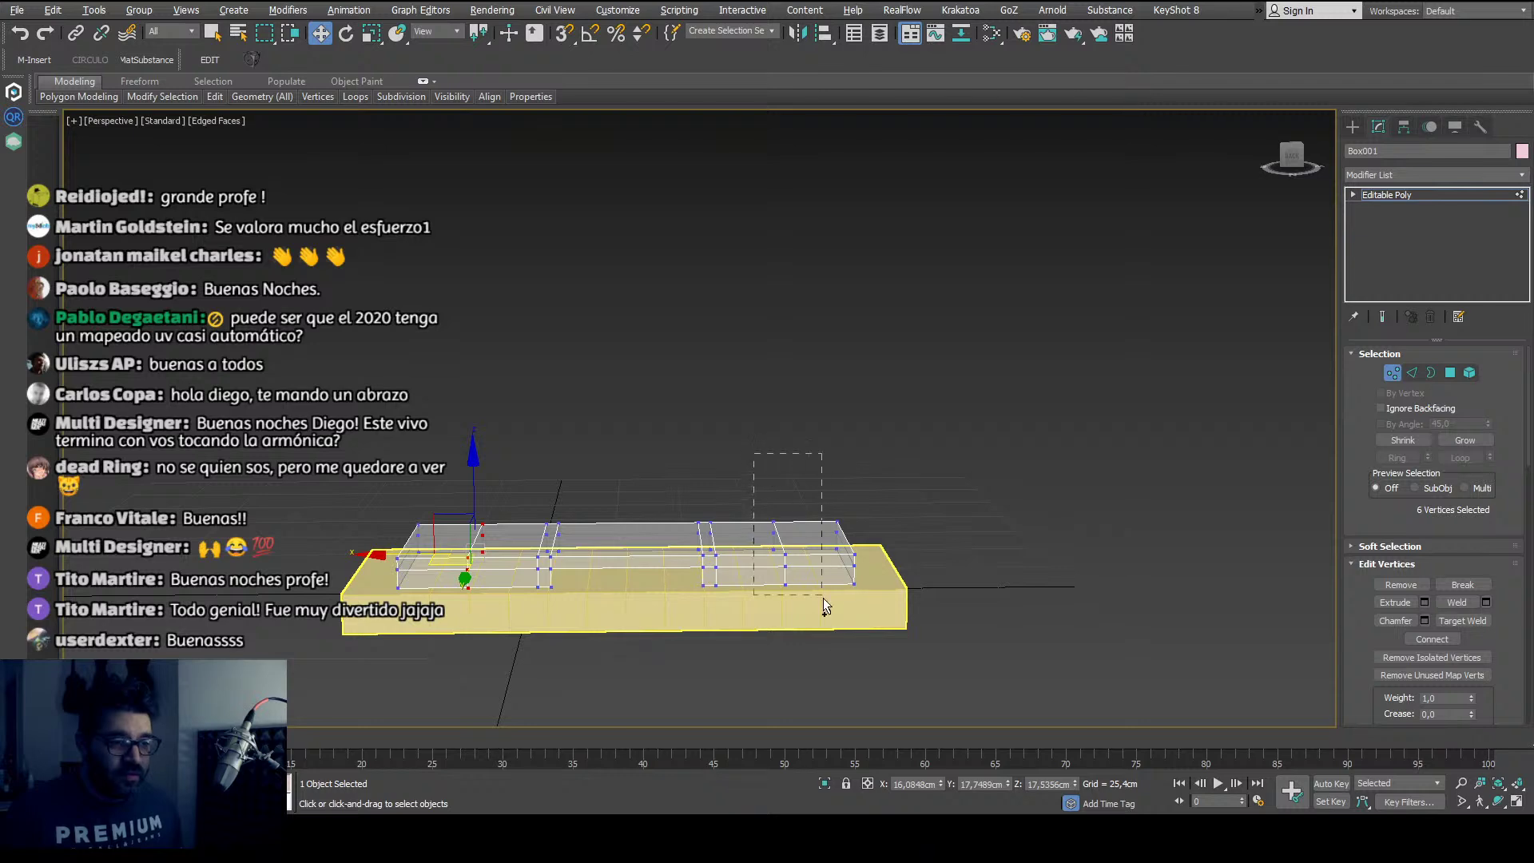
pyautogui.keyDown('ctrl'); pyautogui.moveTo(823, 598); pyautogui.dragTo(808, 668); pyautogui.keyUp('ctrl')
pyautogui.scroll(4, 802, 572)
pyautogui.moveTo(795, 564); pyautogui.dragTo(975, 484, button='middle')
pyautogui.press('r')
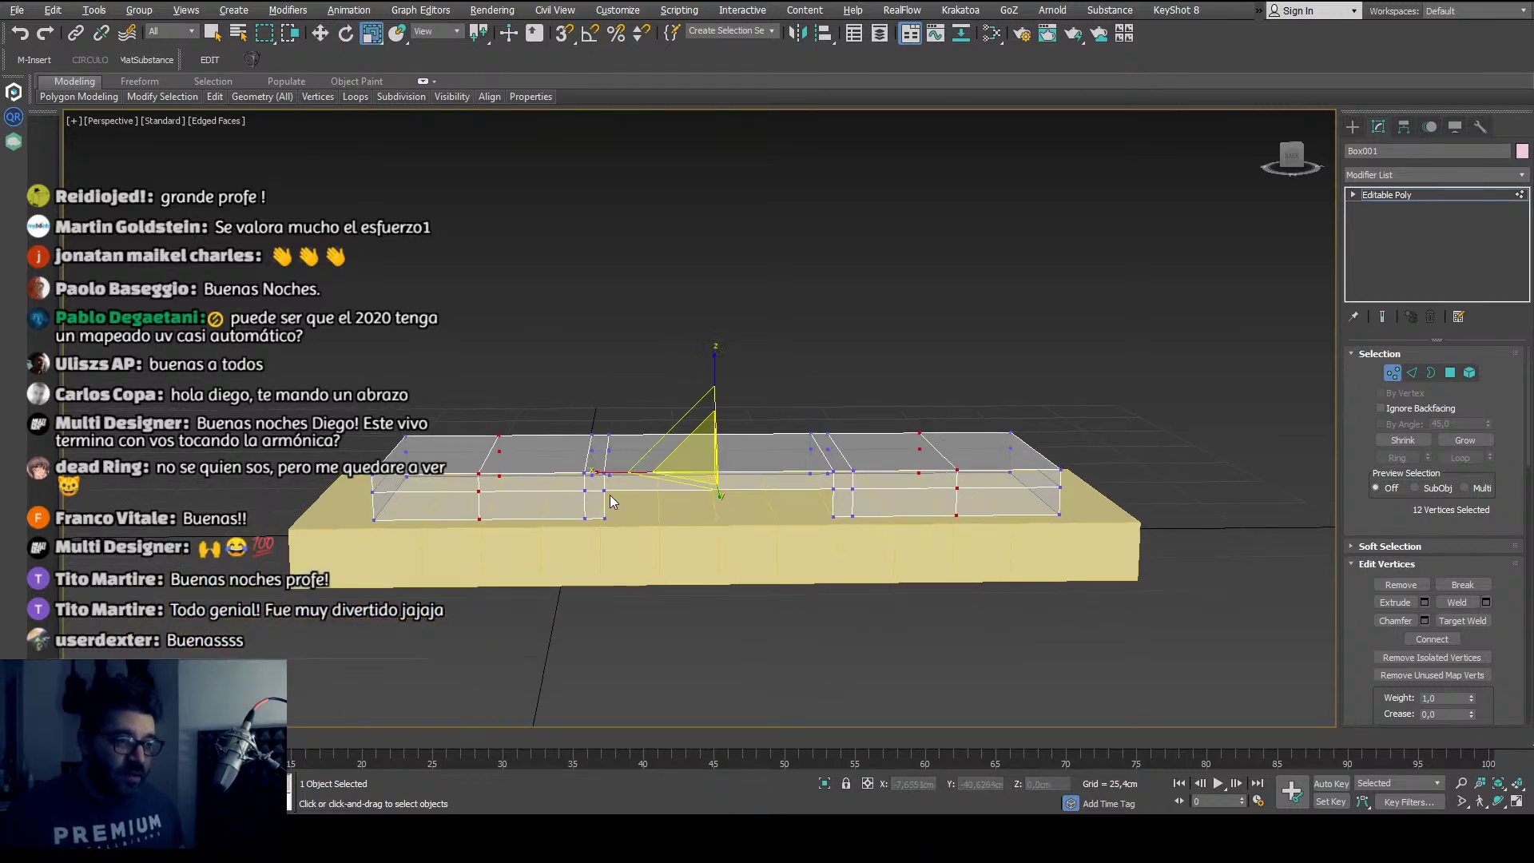
pyautogui.moveTo(609, 473); pyautogui.dragTo(585, 475)
pyautogui.moveTo(780, 579); pyautogui.dragTo(873, 586, button='middle')
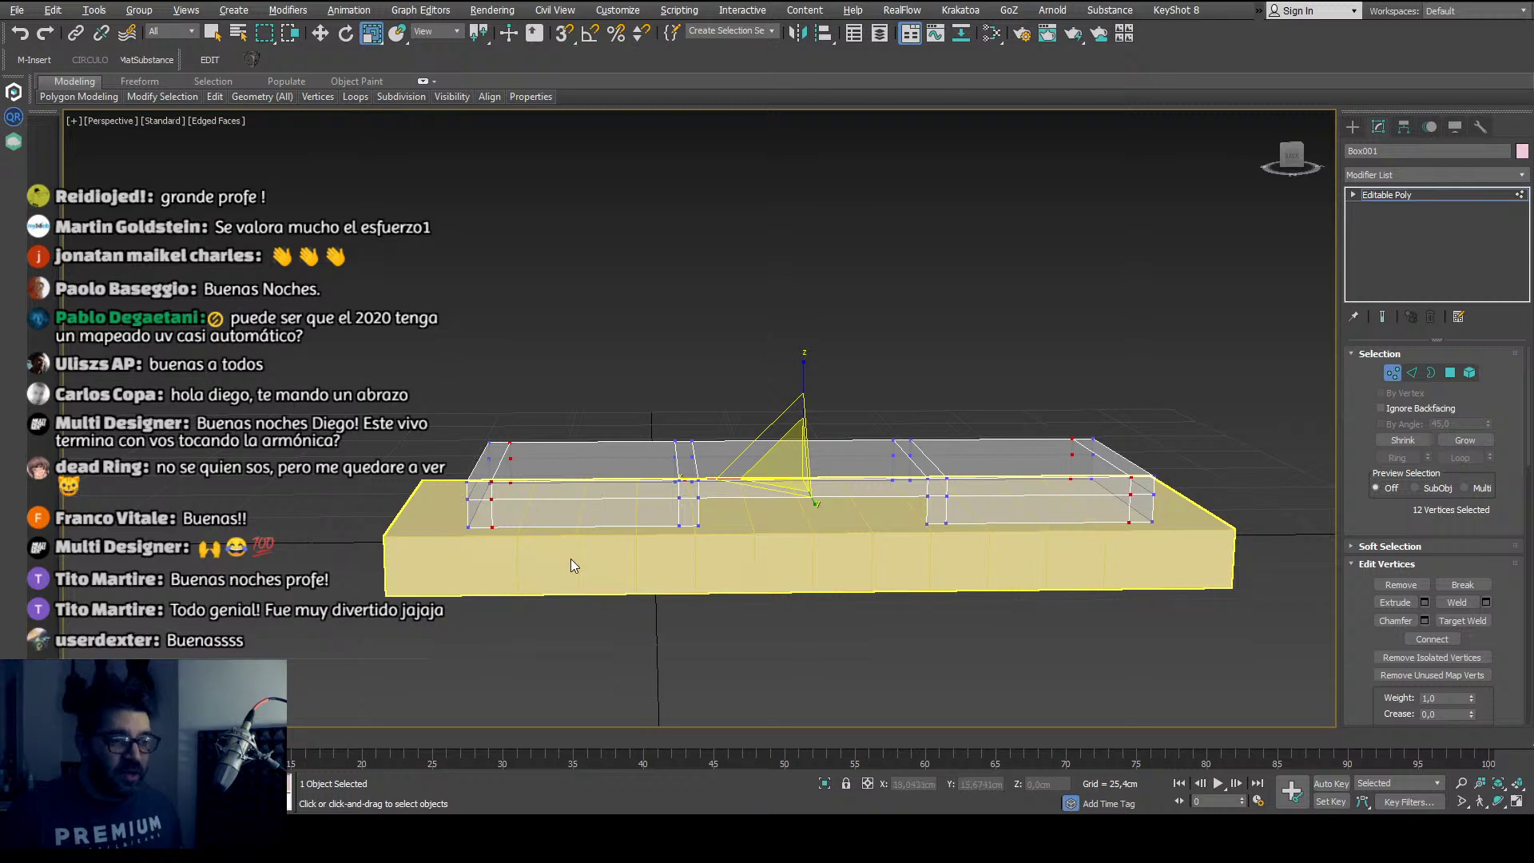
# Step: Delete the lower polygon in each end section of the upper box's rear long side, opening two more notches
pyautogui.click(1450, 374)
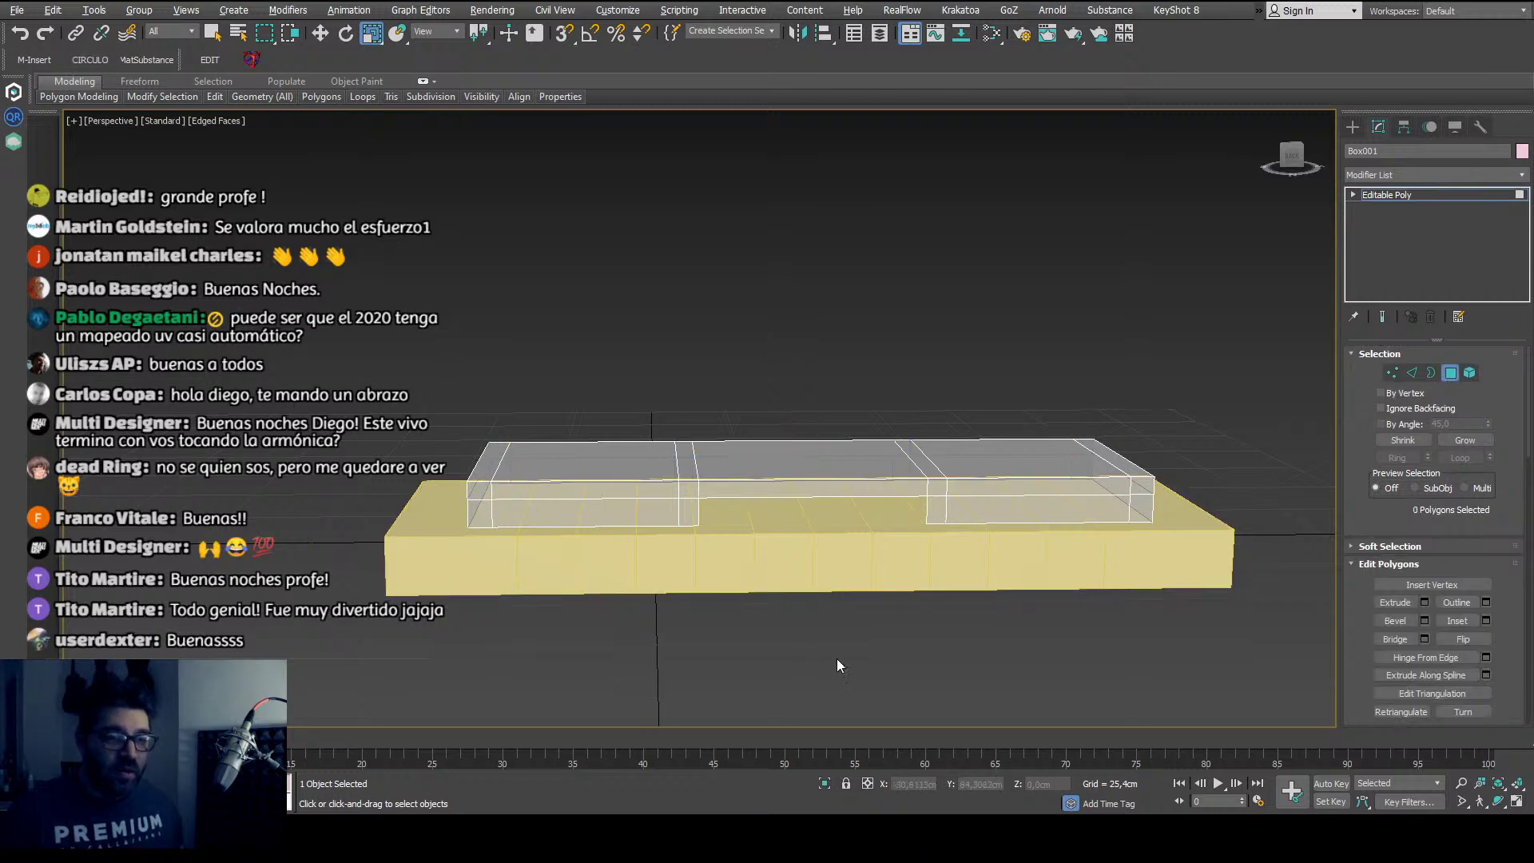
pyautogui.click(613, 521)
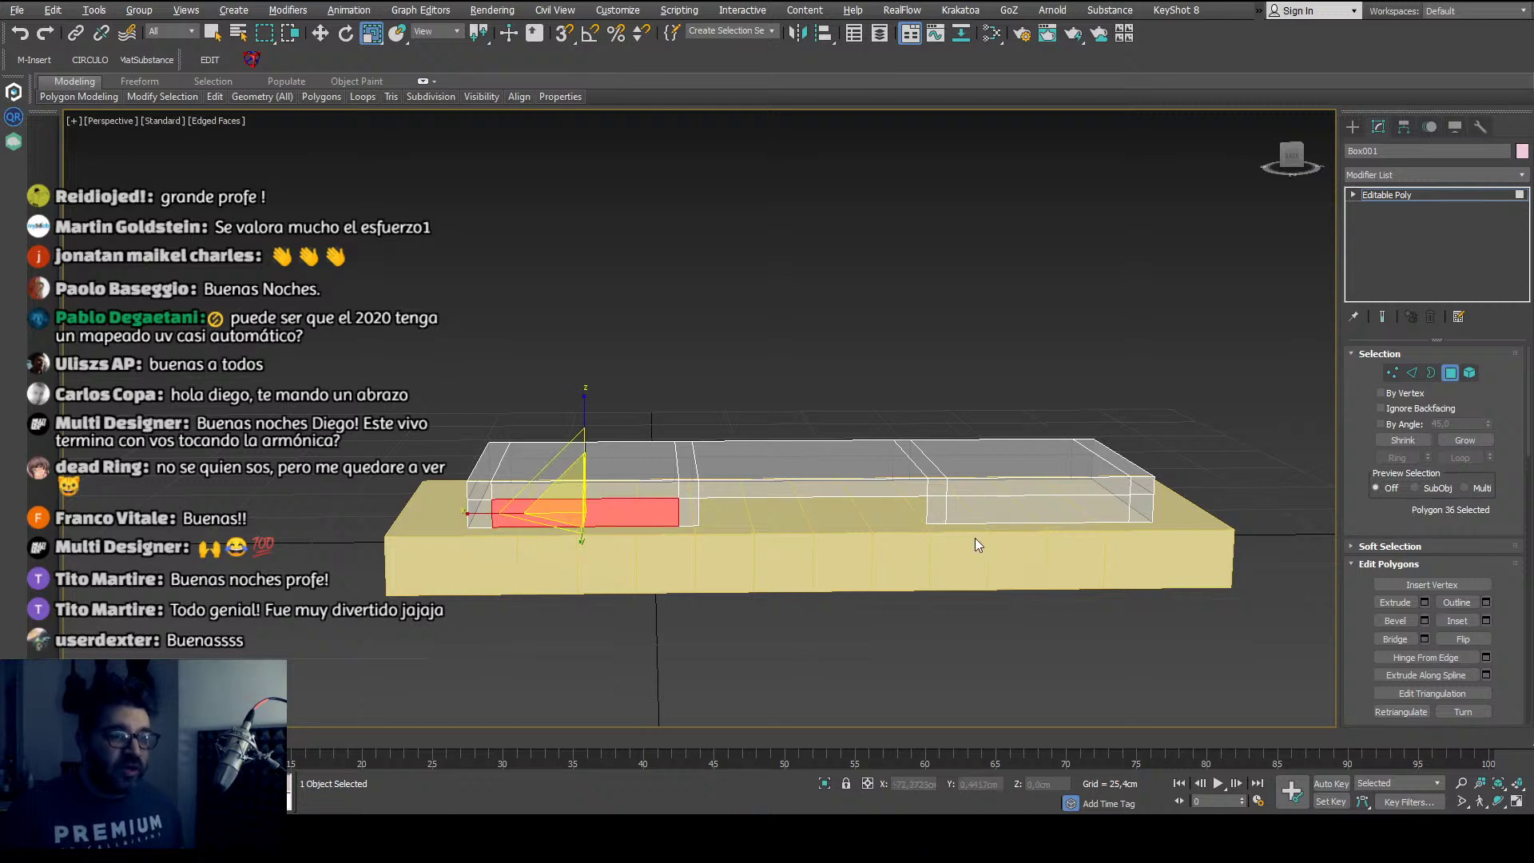
pyautogui.moveTo(973, 593); pyautogui.dragTo(871, 592, button='middle')
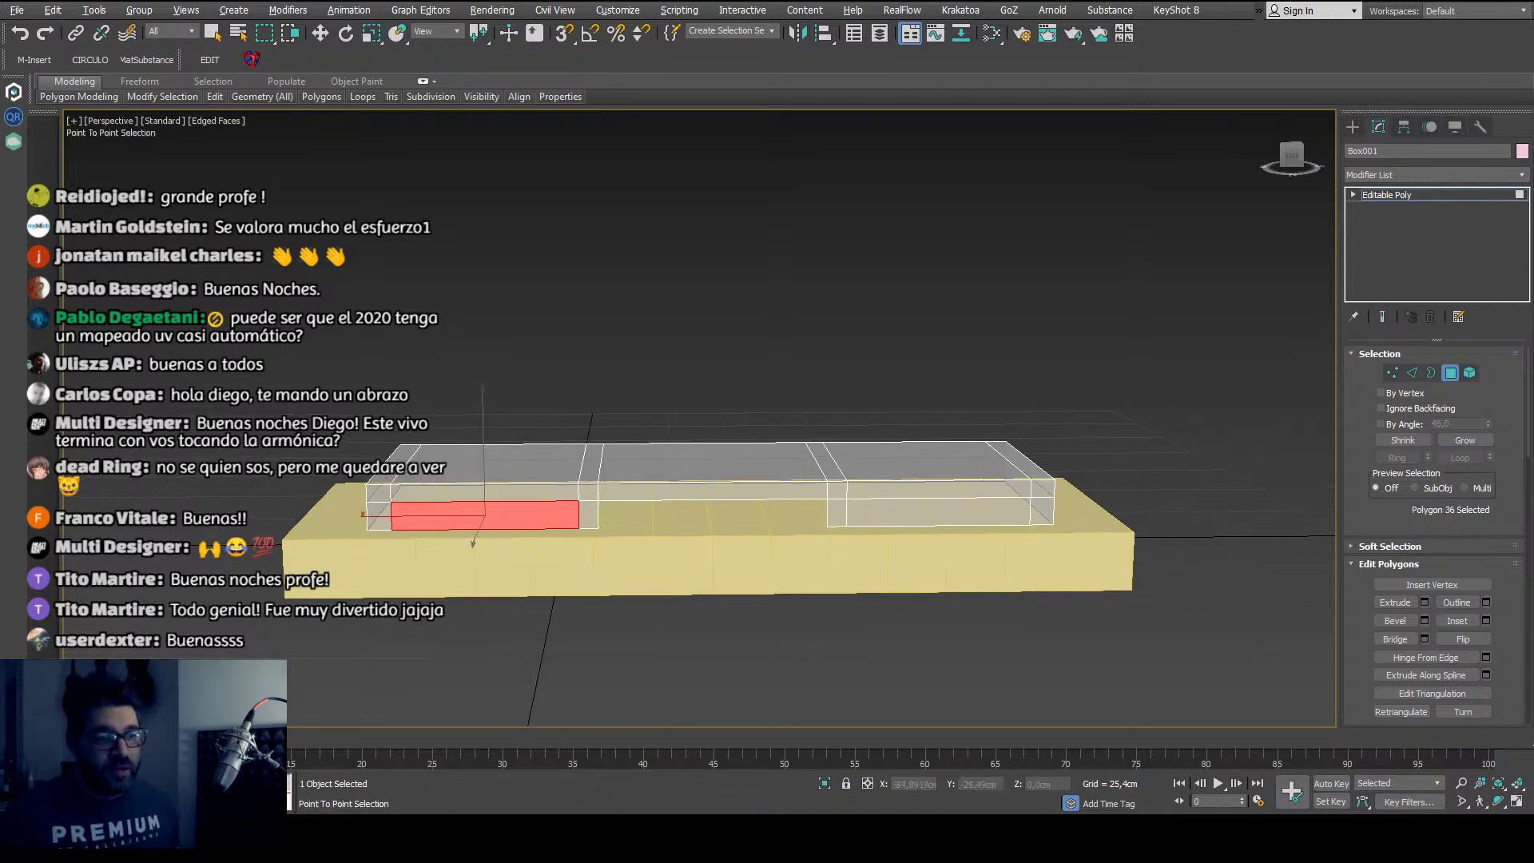
pyautogui.keyDown('ctrl'); pyautogui.click(926, 516); pyautogui.keyUp('ctrl')
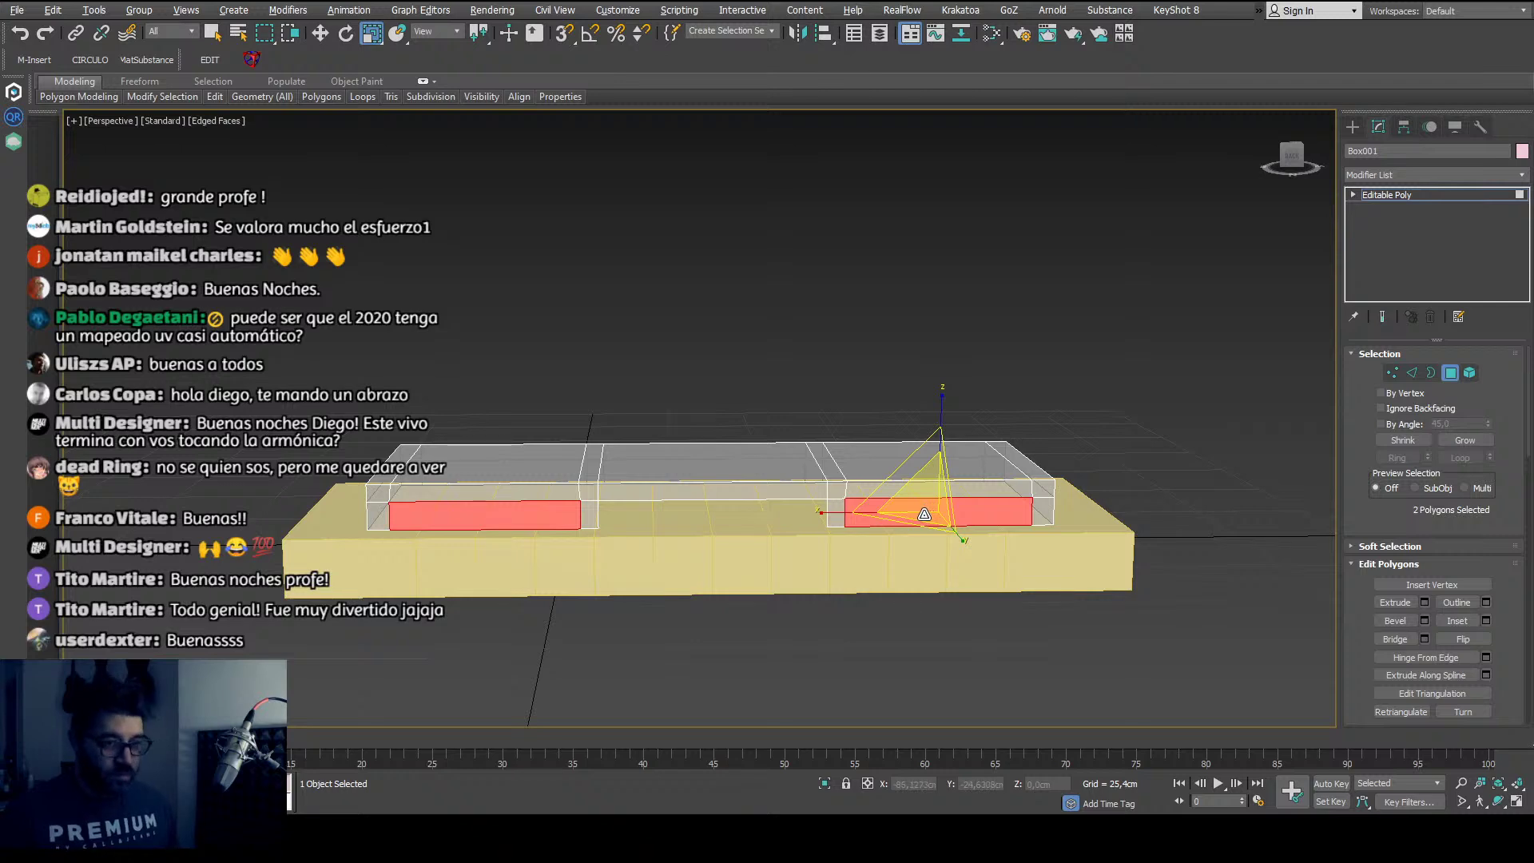
pyautogui.hotkey('ctrl', 'z')
pyautogui.hotkey('ctrl', 'z')
pyautogui.hotkey('ctrl', 'z')
pyautogui.hotkey('ctrl', 'z')
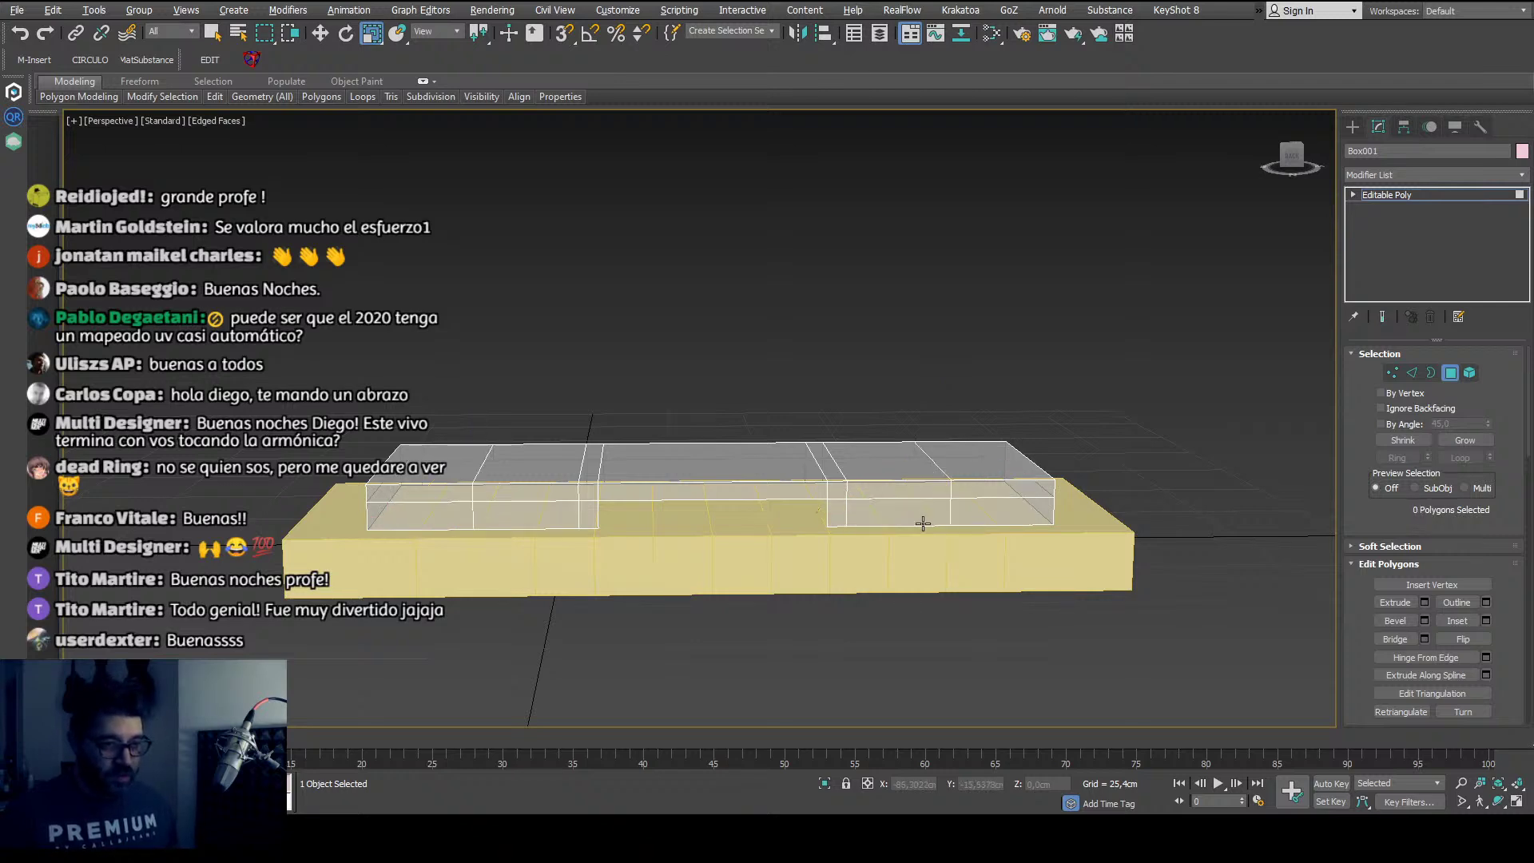
pyautogui.keyDown('alt'); pyautogui.moveTo(918, 531); pyautogui.dragTo(756, 415, button='middle'); pyautogui.keyUp('alt')
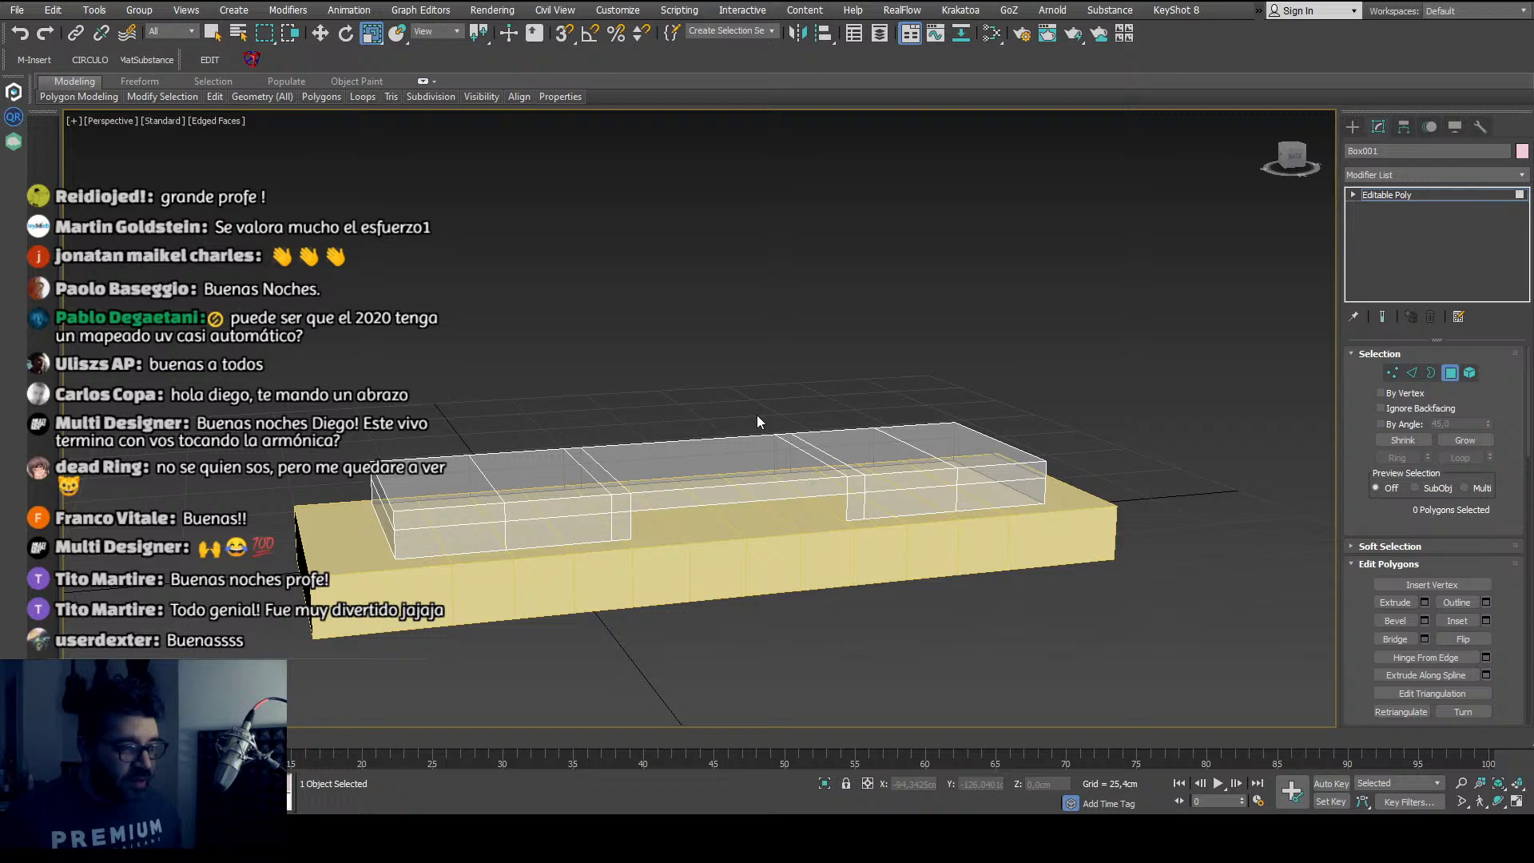
pyautogui.click(44, 34)
pyautogui.click(44, 34)
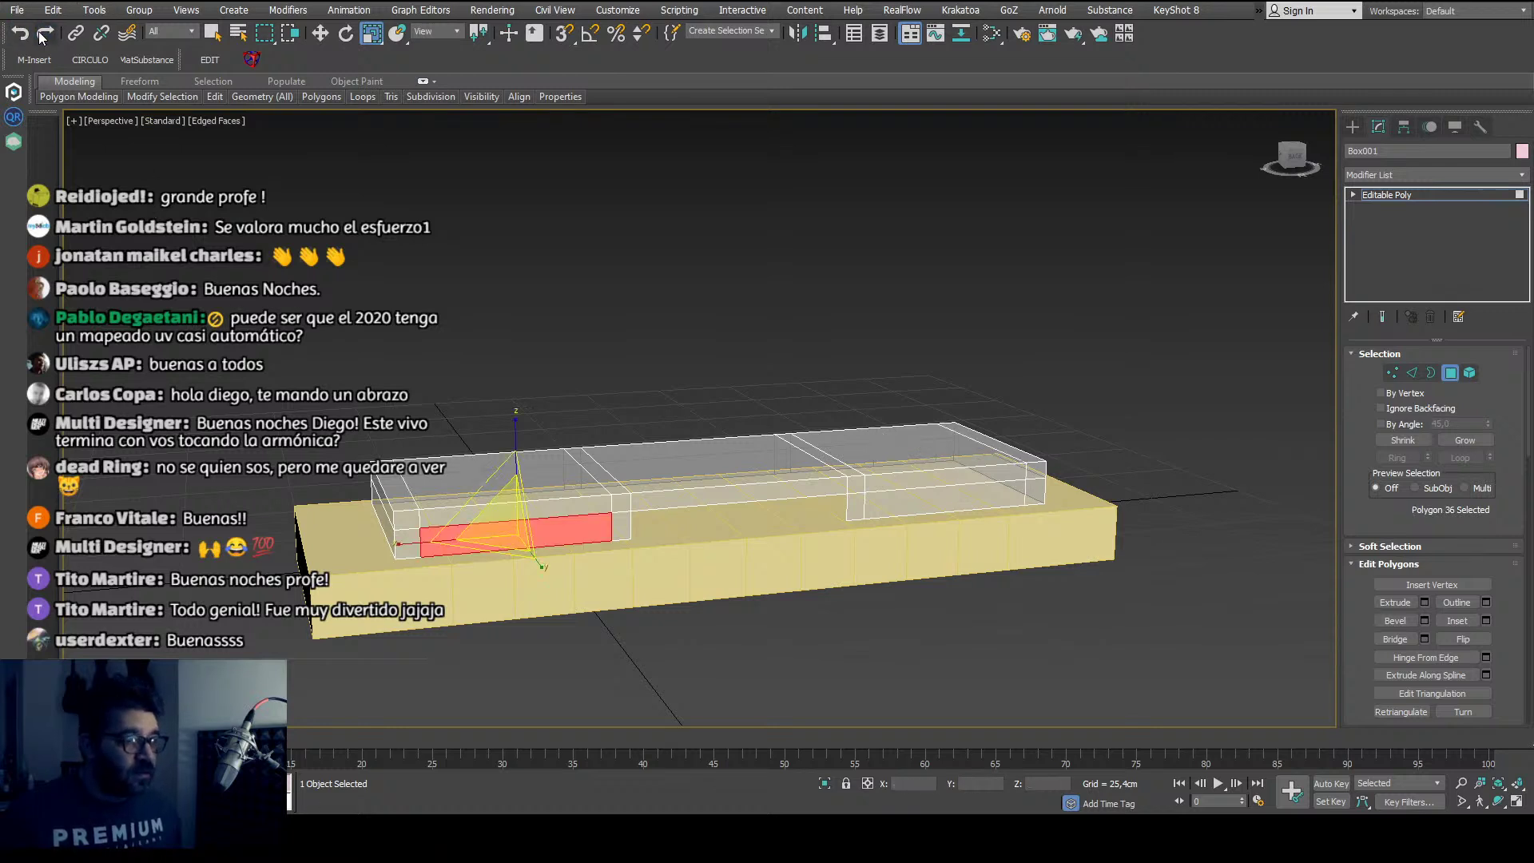
pyautogui.press('q')
pyautogui.keyDown('ctrl'); pyautogui.click(891, 507); pyautogui.keyUp('ctrl')
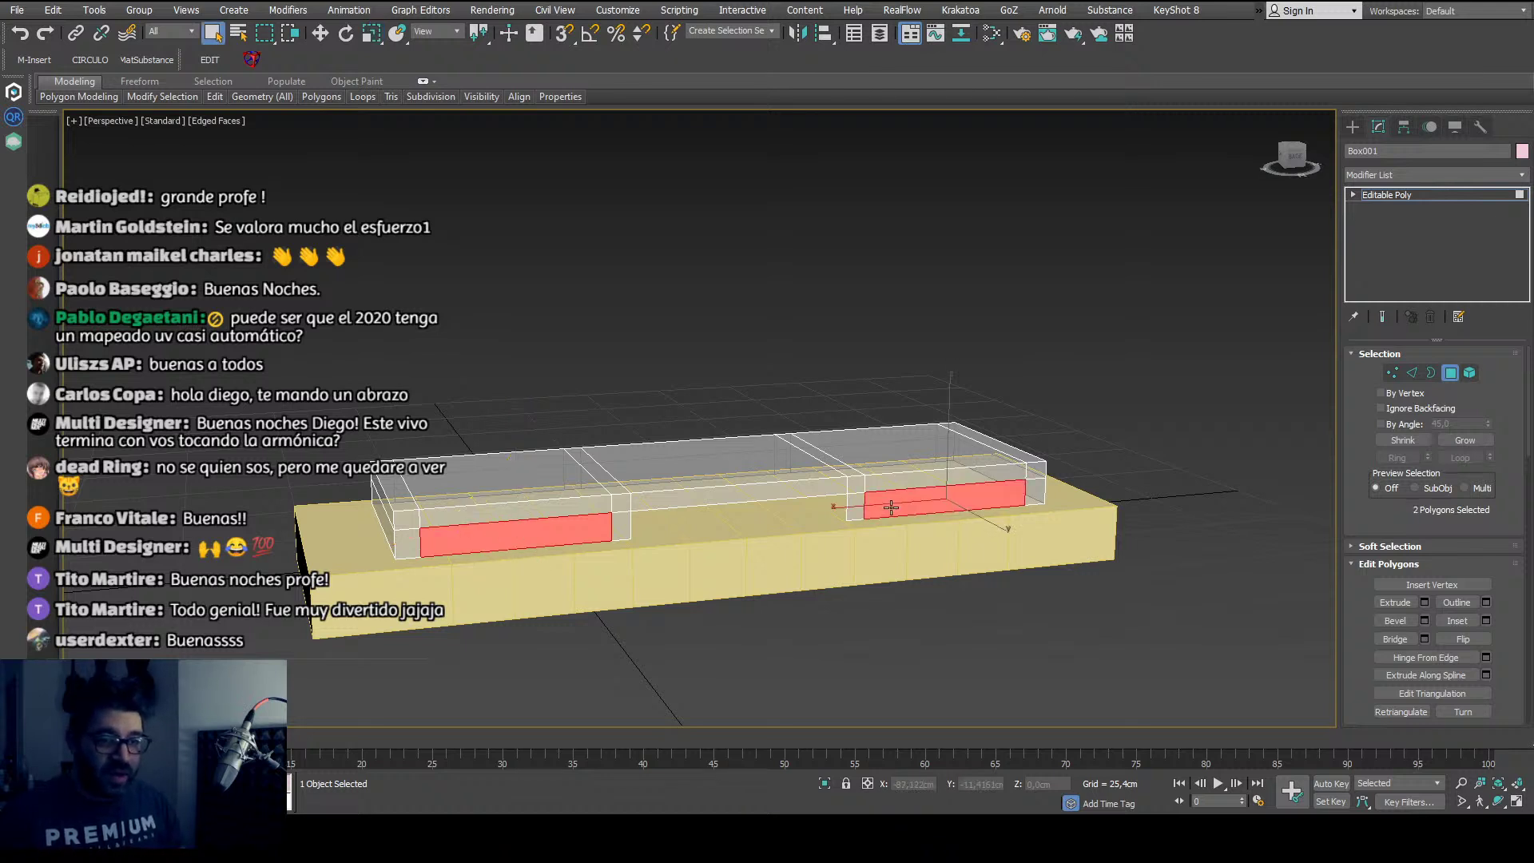
pyautogui.press('Delete')
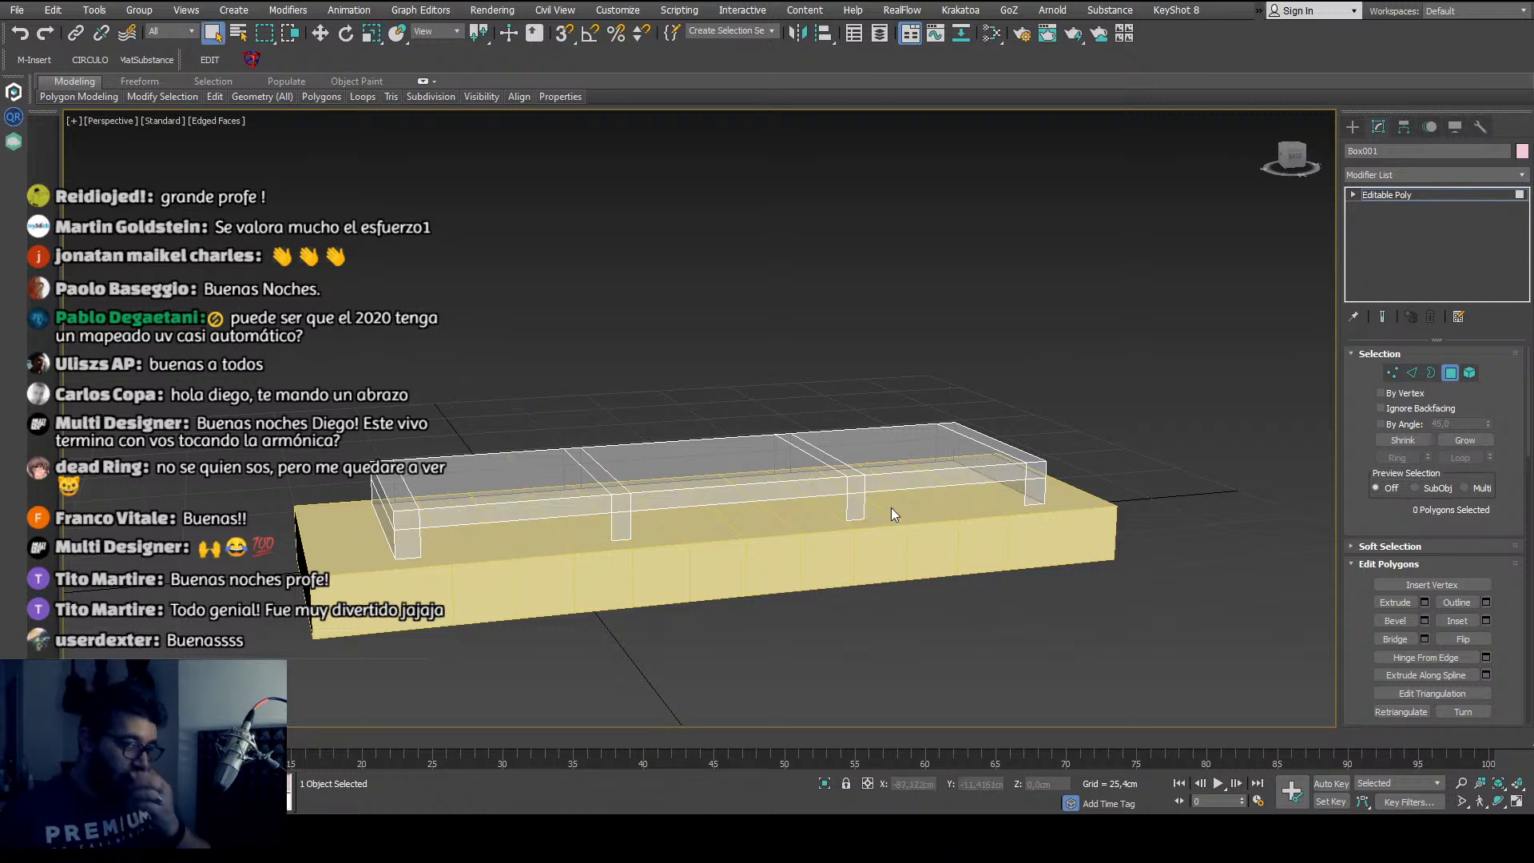
# Step: Leave polygon editing on the upper box and switch off its see-through display
pyautogui.moveTo(746, 636); pyautogui.dragTo(793, 588, button='middle')
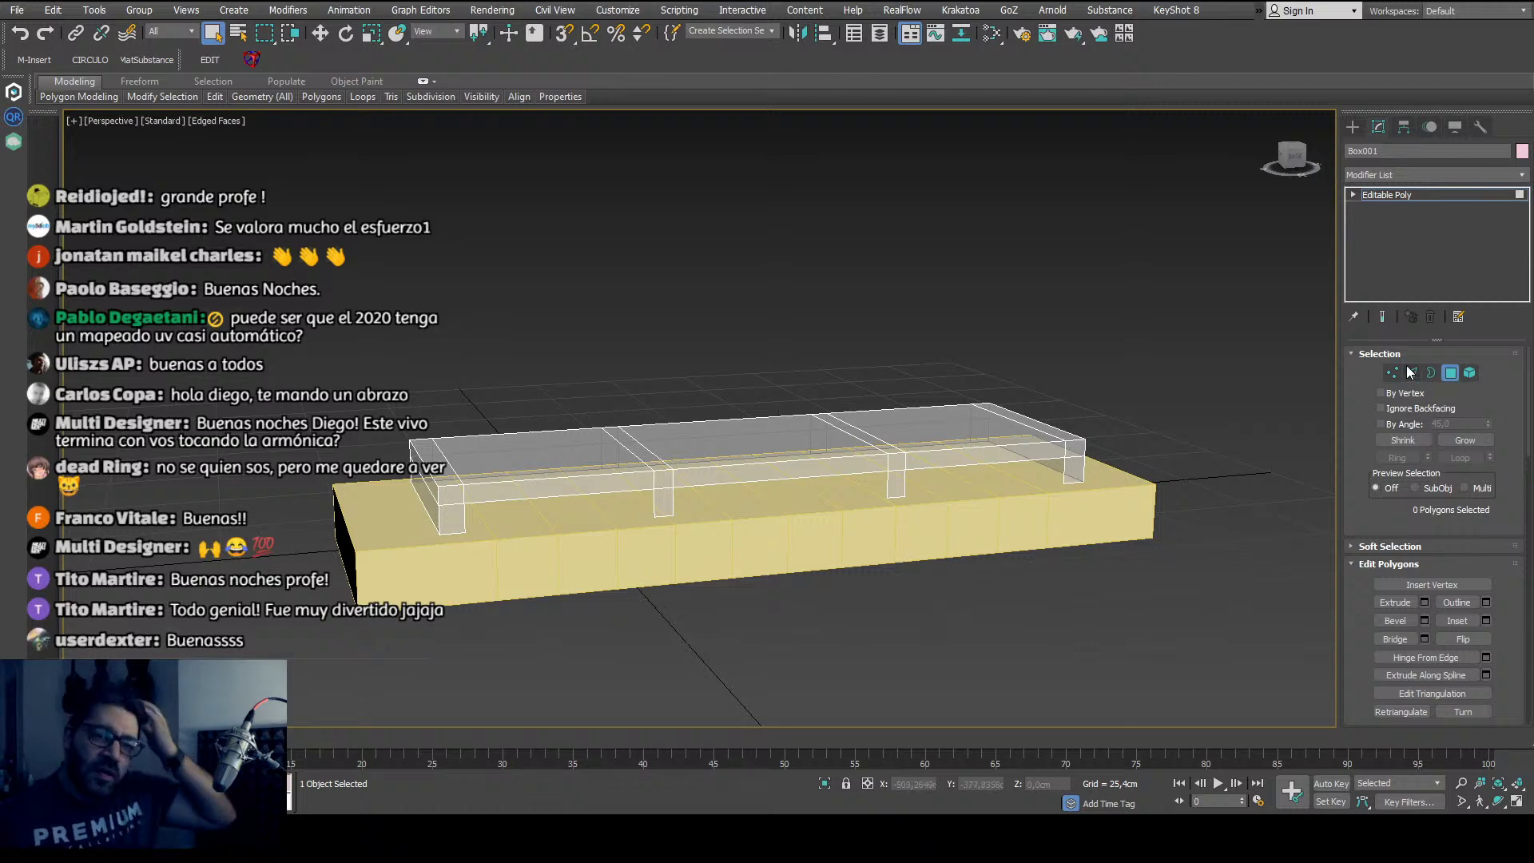
pyautogui.click(1451, 376)
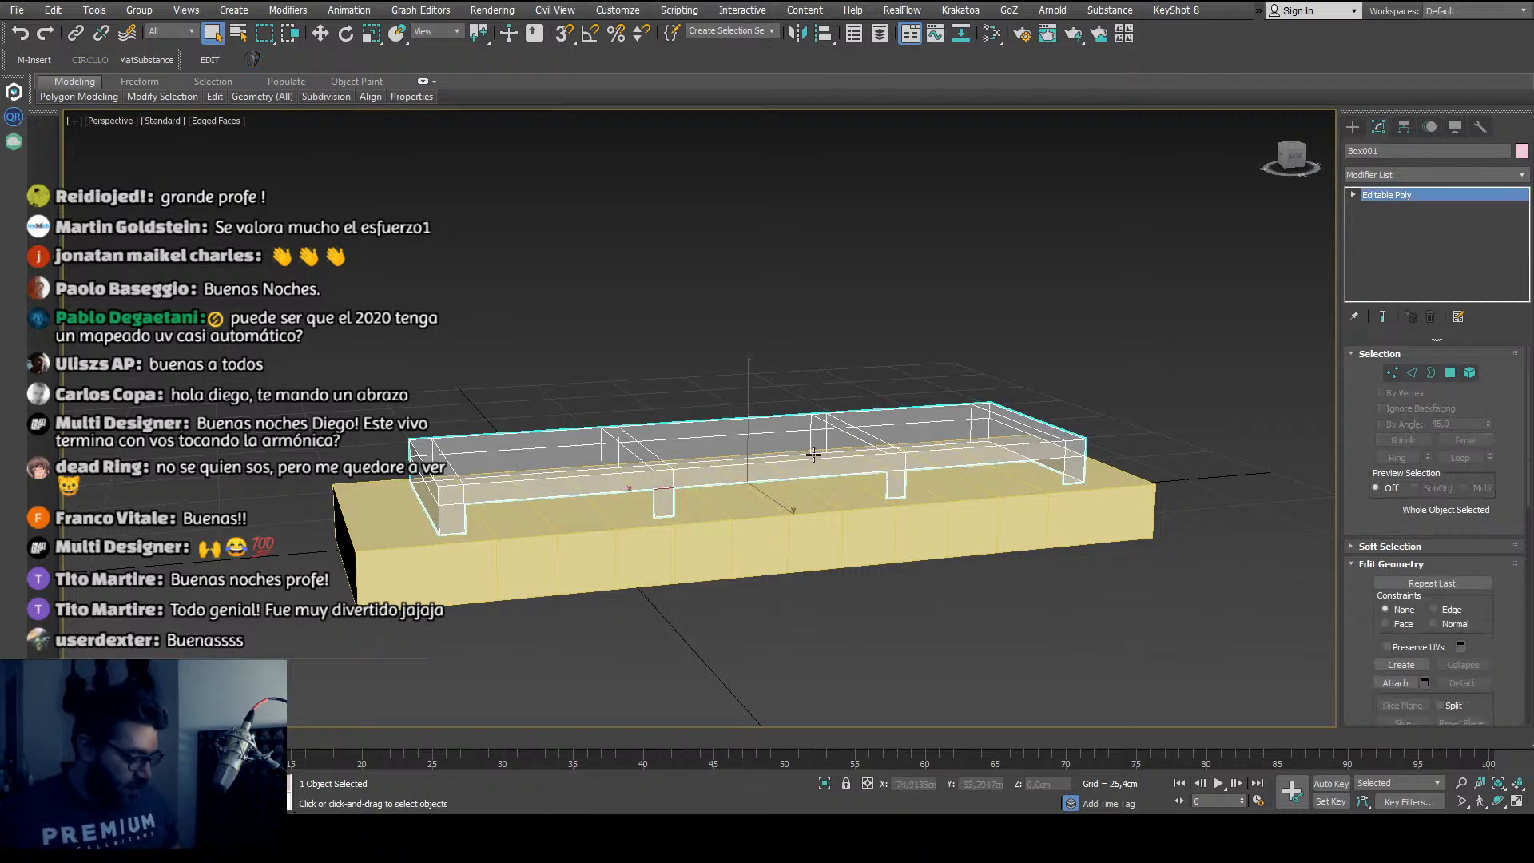
pyautogui.hotkey('alt', 'x')
pyautogui.keyDown('alt'); pyautogui.moveTo(689, 523); pyautogui.dragTo(672, 592, button='middle'); pyautogui.keyUp('alt')
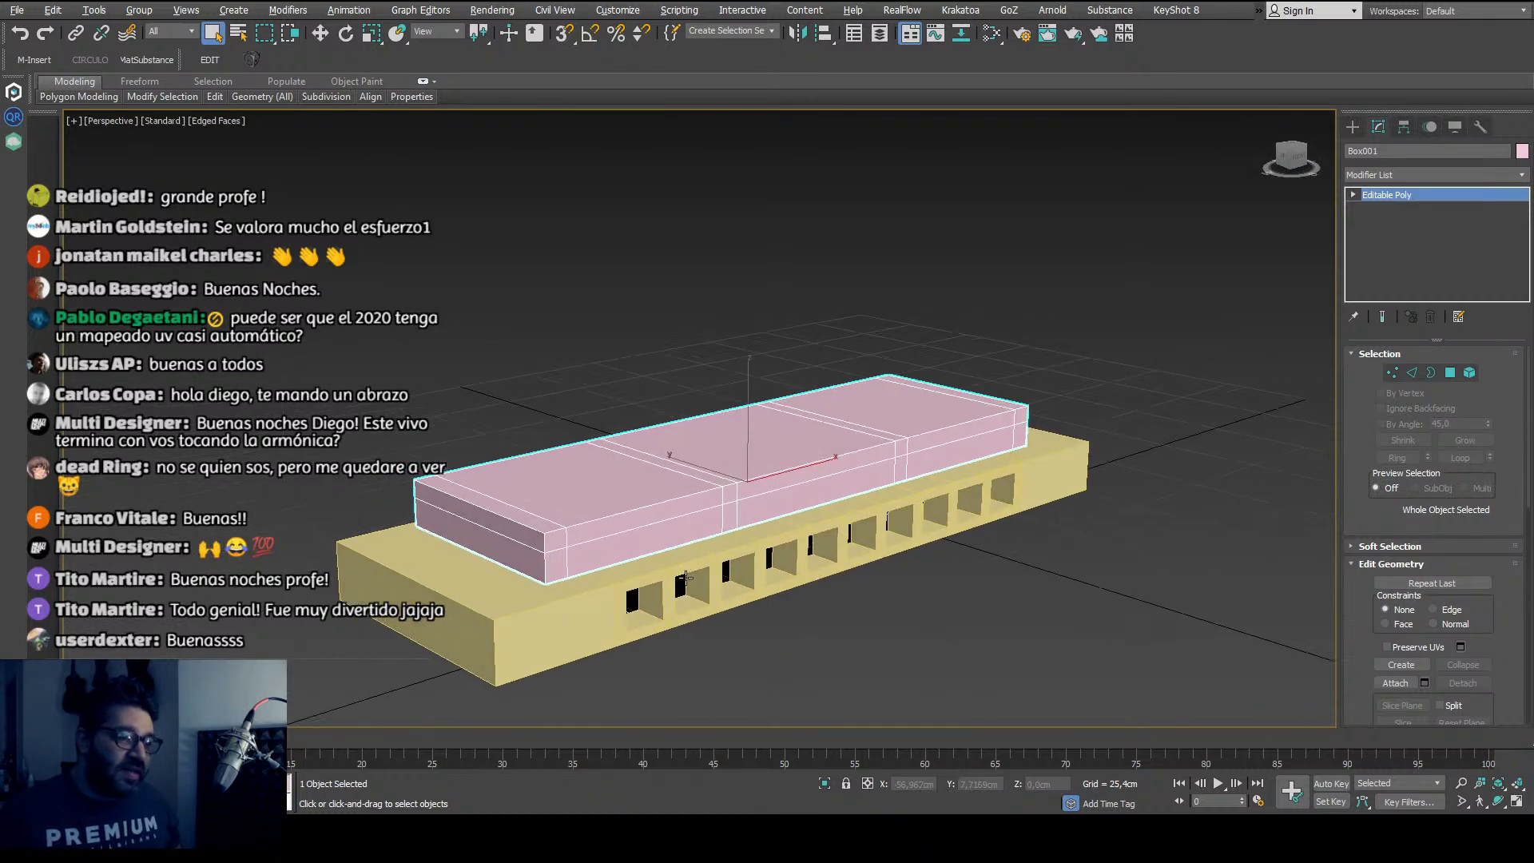
pyautogui.click(618, 626)
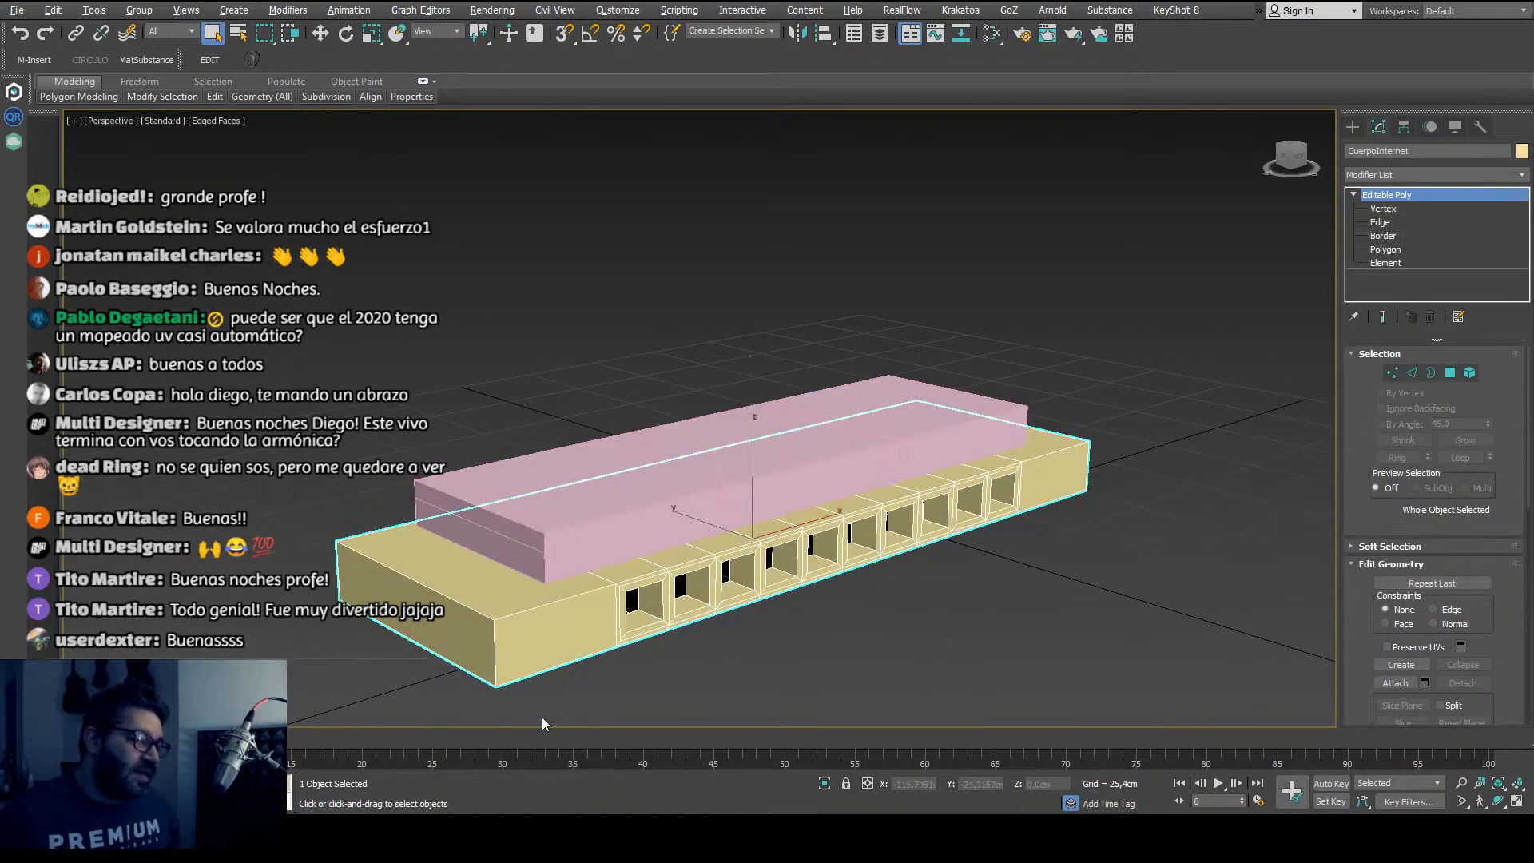
pyautogui.click(559, 507)
pyautogui.keyDown('alt'); pyautogui.moveTo(560, 506); pyautogui.dragTo(582, 567, button='middle'); pyautogui.keyUp('alt')
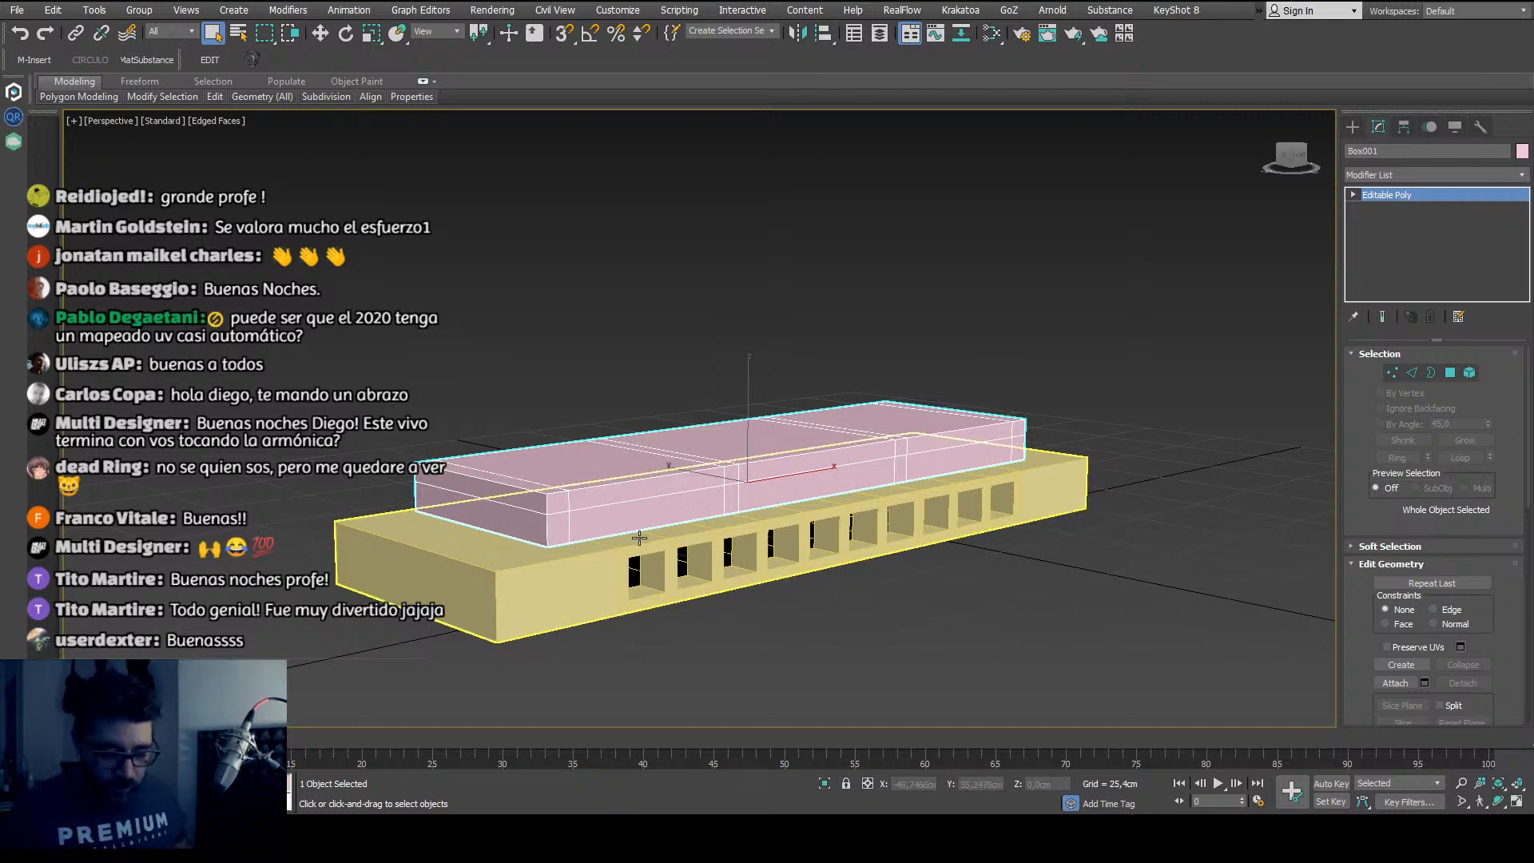
pyautogui.keyDown('alt'); pyautogui.moveTo(640, 538); pyautogui.dragTo(602, 538, button='middle'); pyautogui.keyUp('alt')
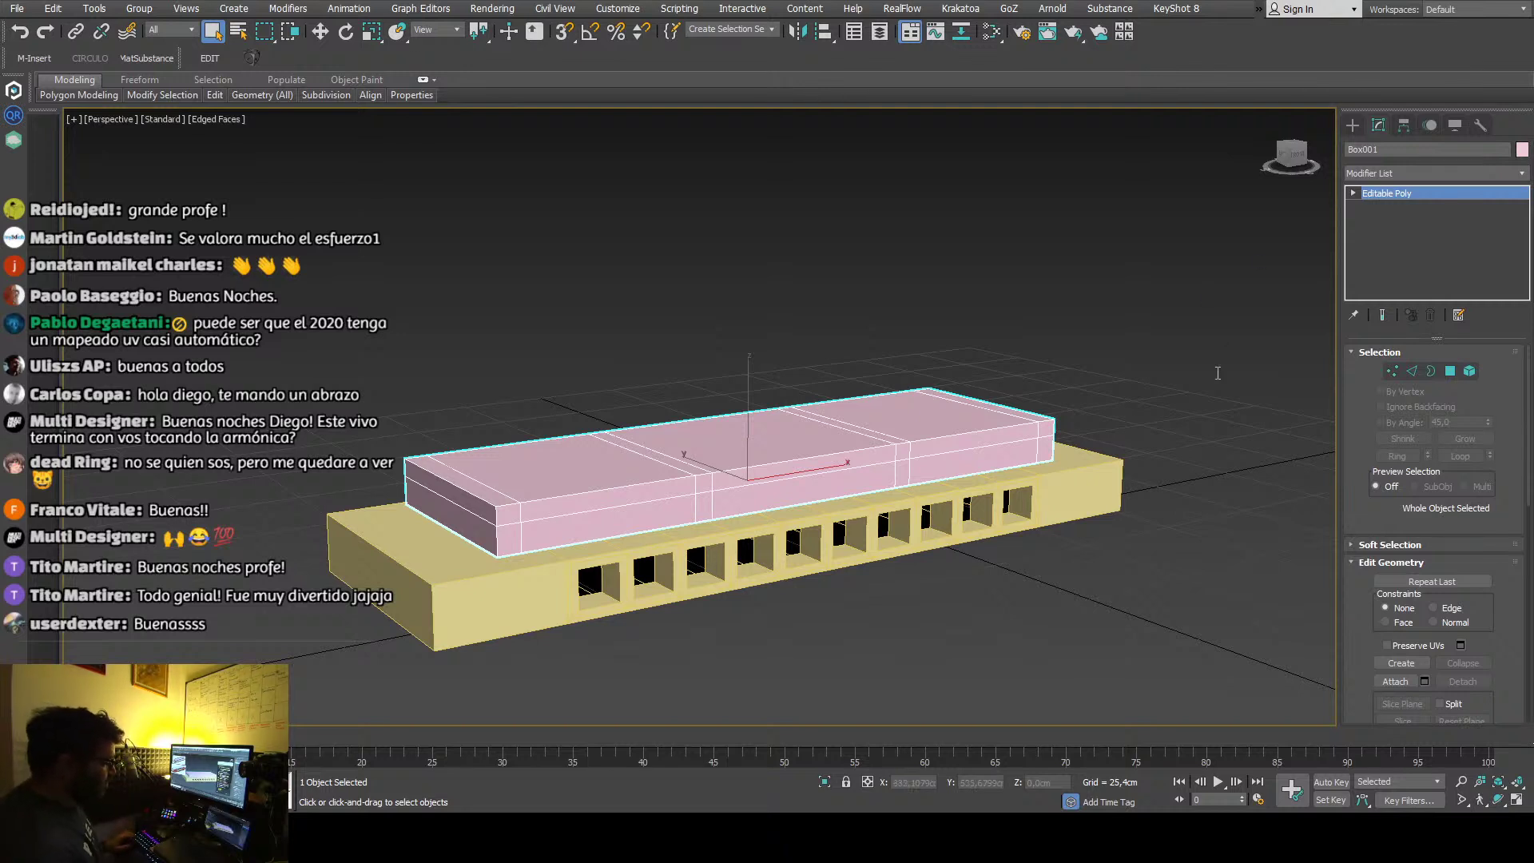
pyautogui.keyDown('alt'); pyautogui.moveTo(894, 549); pyautogui.dragTo(788, 642, button='middle'); pyautogui.keyUp('alt')
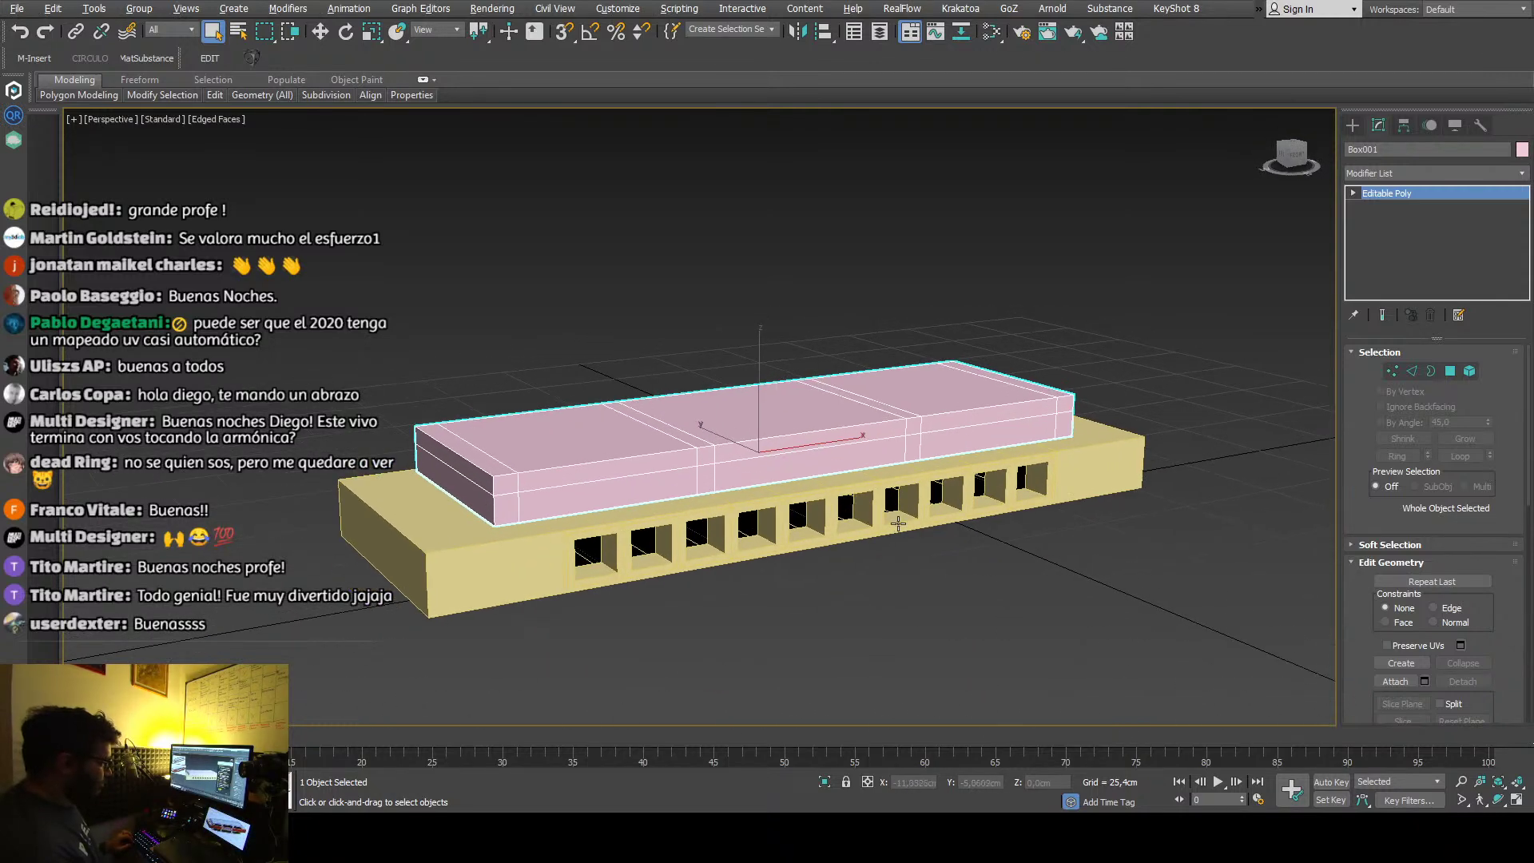
pyautogui.click(788, 636)
pyautogui.click(698, 463)
pyautogui.keyDown('alt'); pyautogui.moveTo(554, 597); pyautogui.dragTo(601, 598, button='middle'); pyautogui.keyUp('alt')
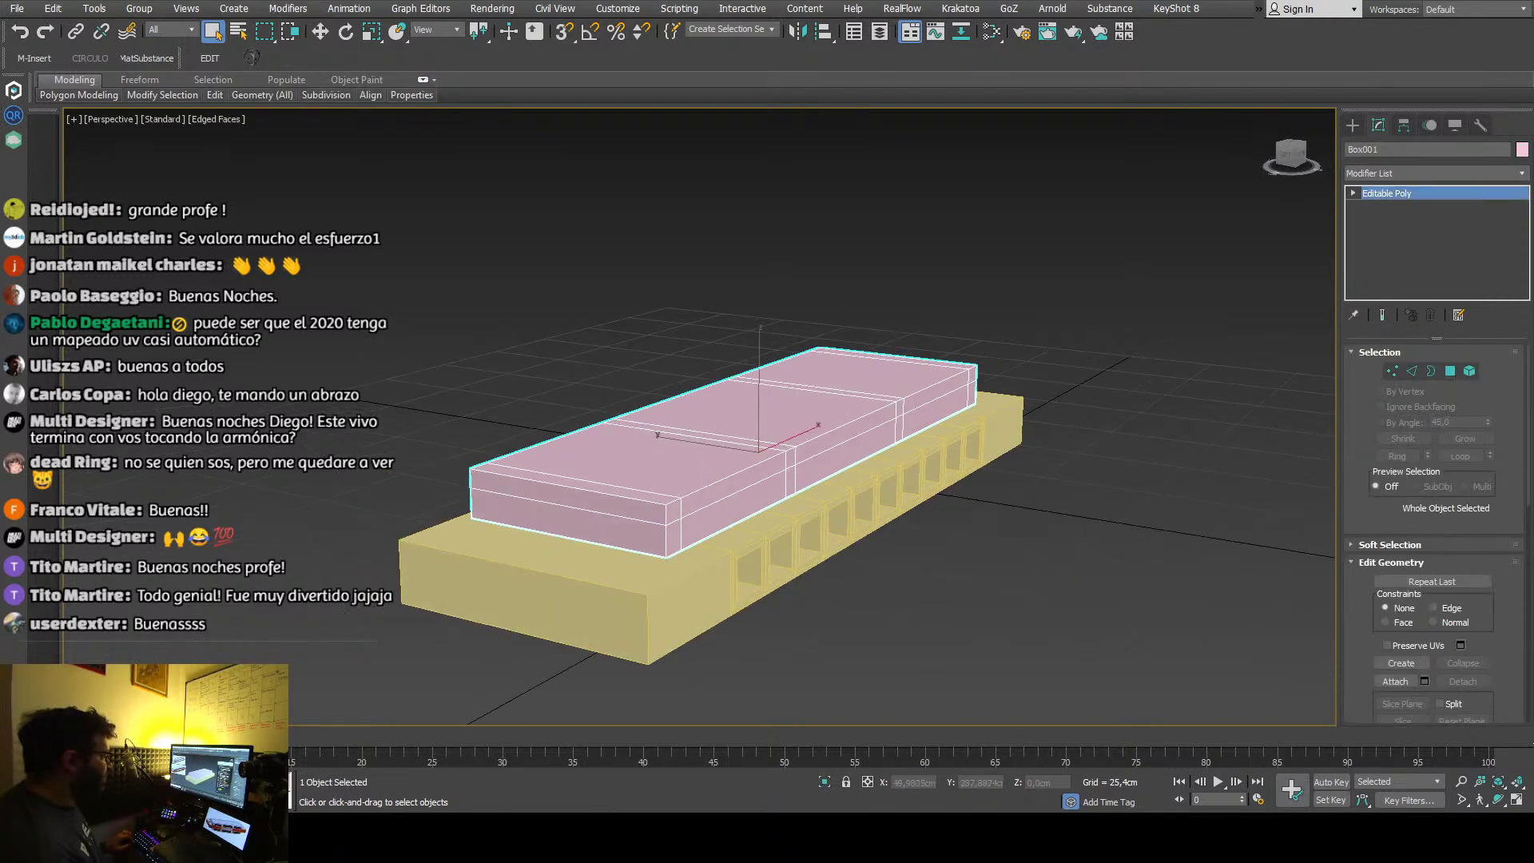
# Step: Connect the upper box's twelve crosswise edges with two lengthwise loops spread apart close to the long sides
pyautogui.keyDown('alt'); pyautogui.moveTo(472, 431); pyautogui.dragTo(434, 468, button='middle'); pyautogui.keyUp('alt')
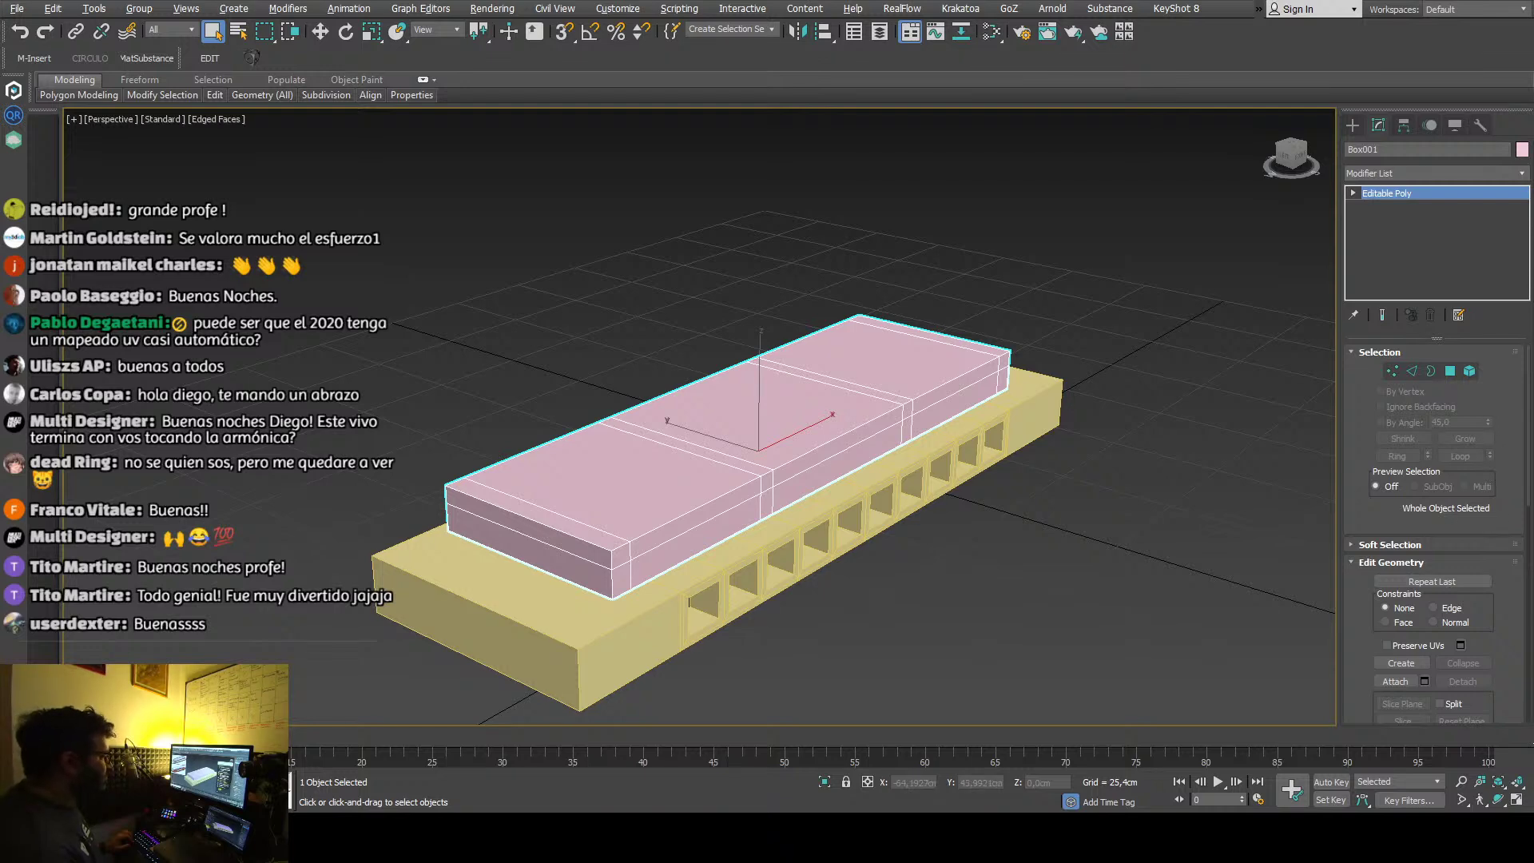
pyautogui.press('2')
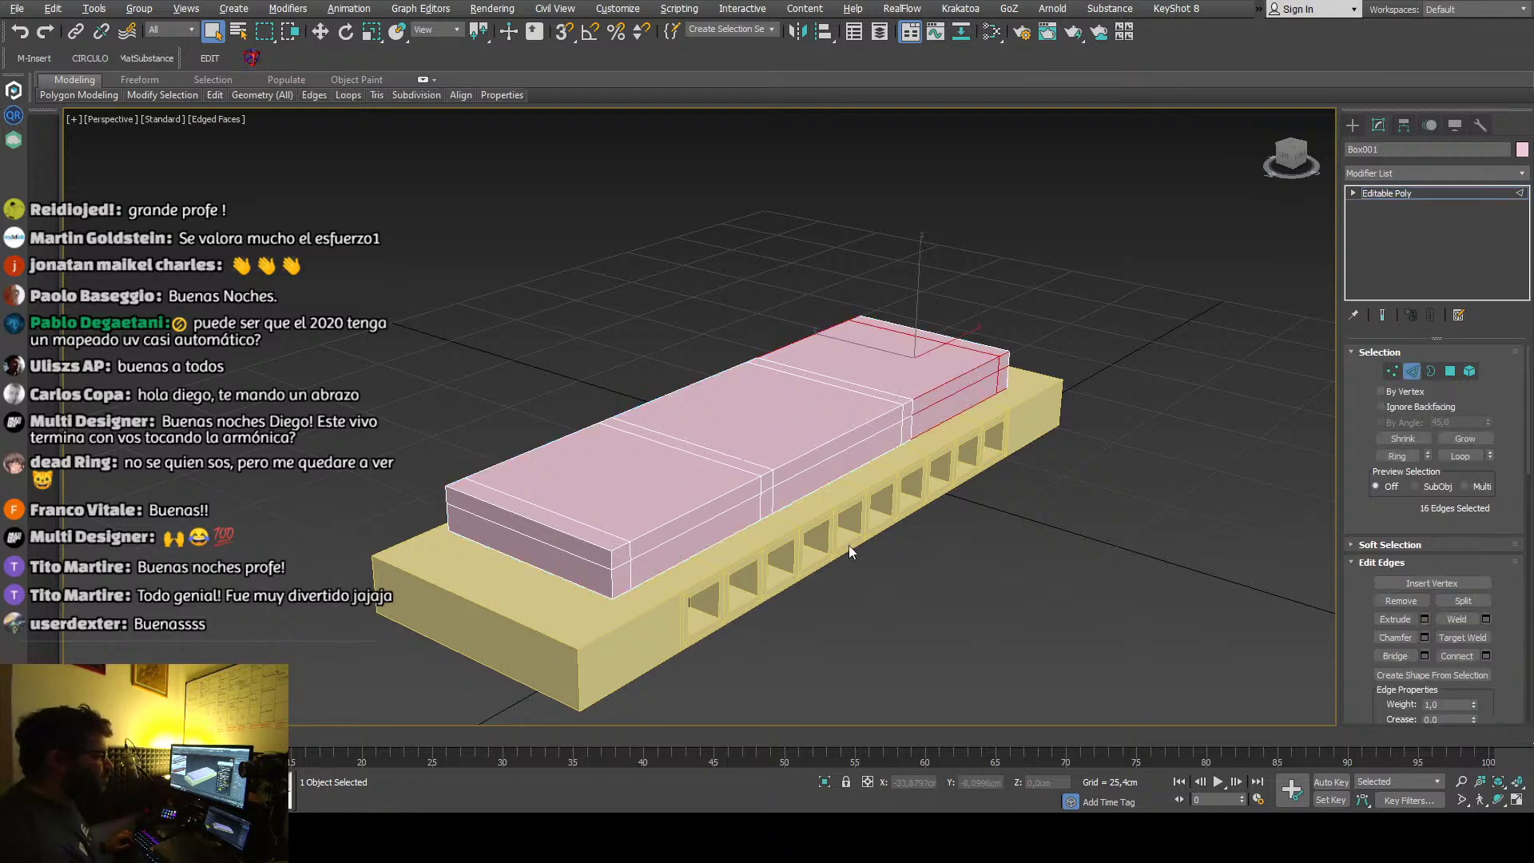
pyautogui.click(560, 525)
pyautogui.keyDown('shift'); pyautogui.click(578, 559); pyautogui.keyUp('shift')
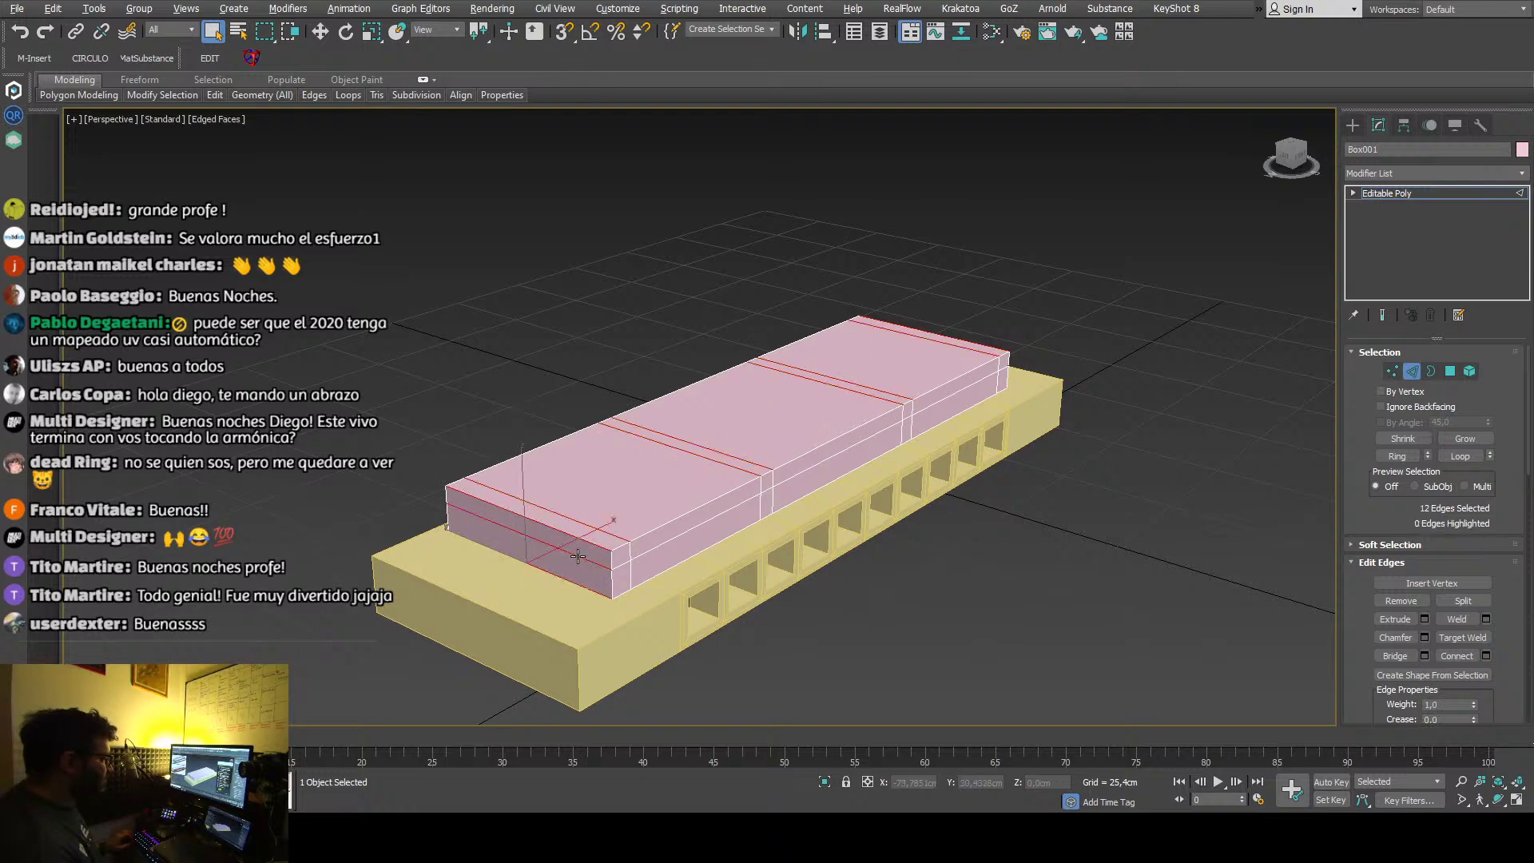
pyautogui.click(1486, 657)
pyautogui.click(943, 512)
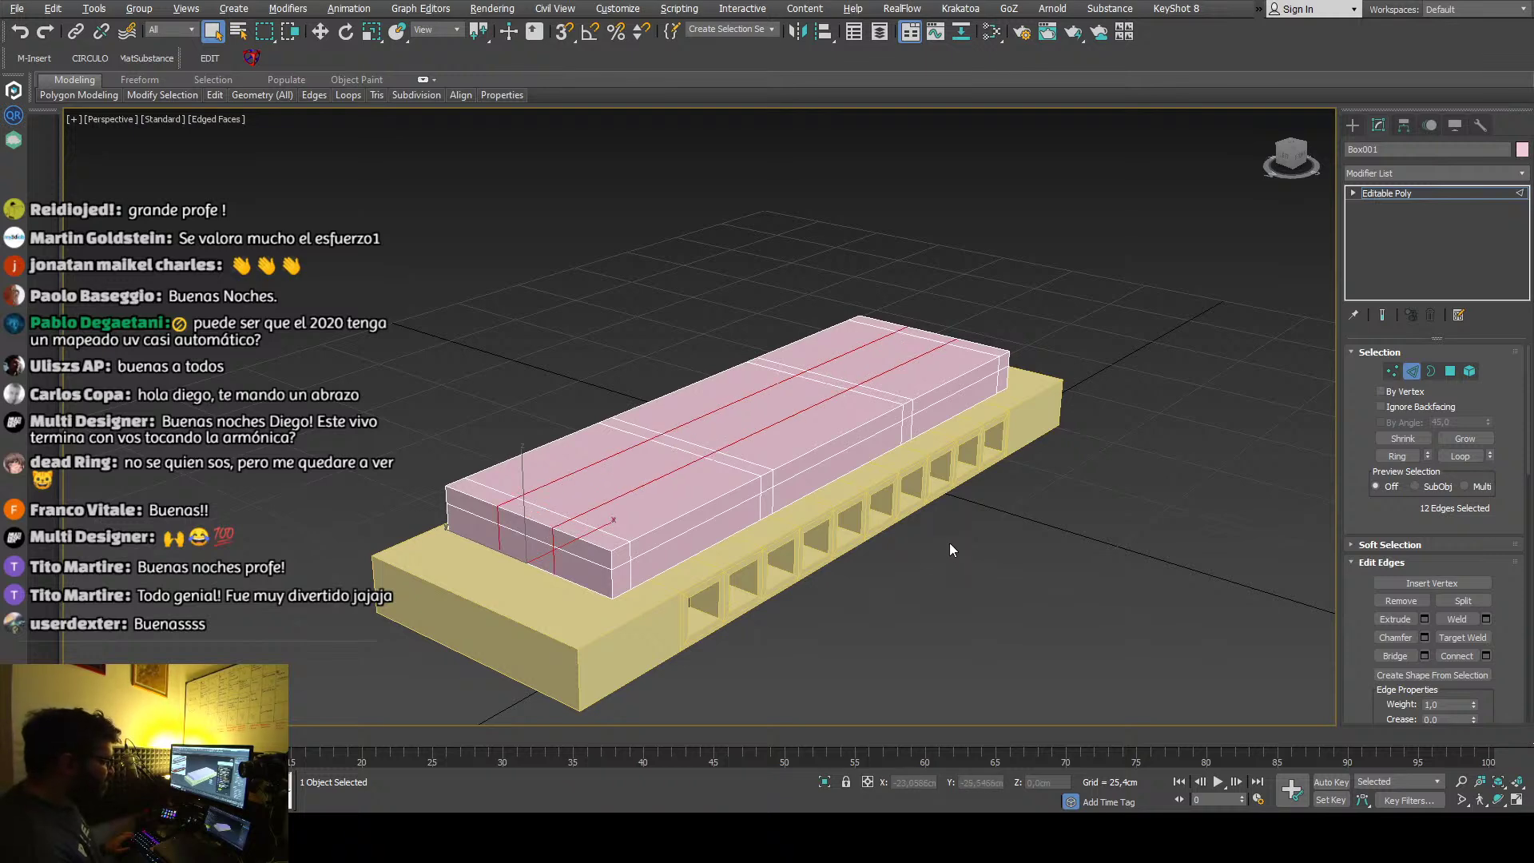
pyautogui.moveTo(943, 540); pyautogui.dragTo(909, 344)
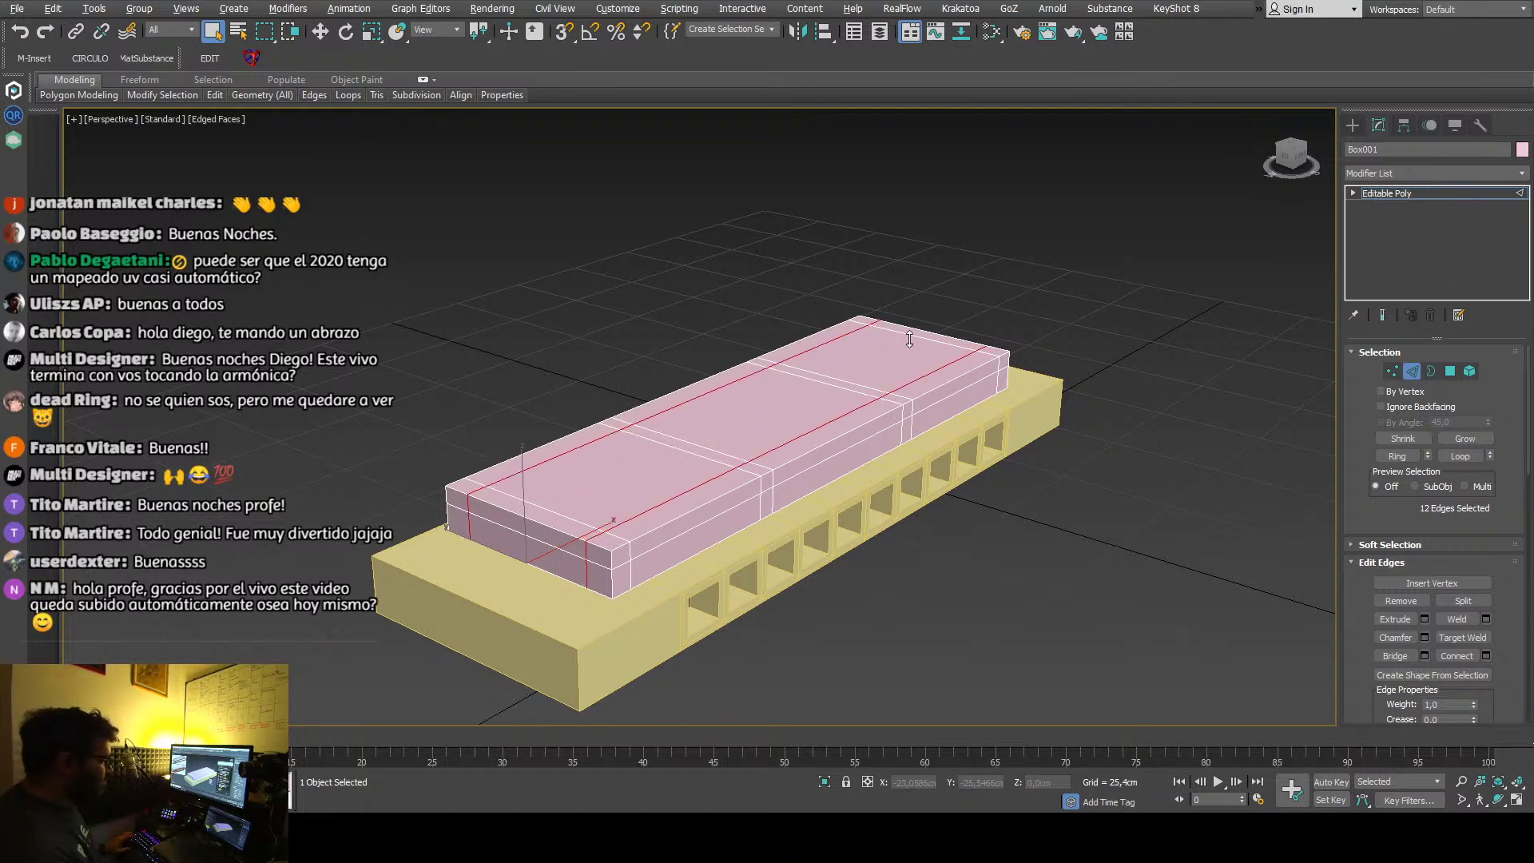
pyautogui.click(945, 590)
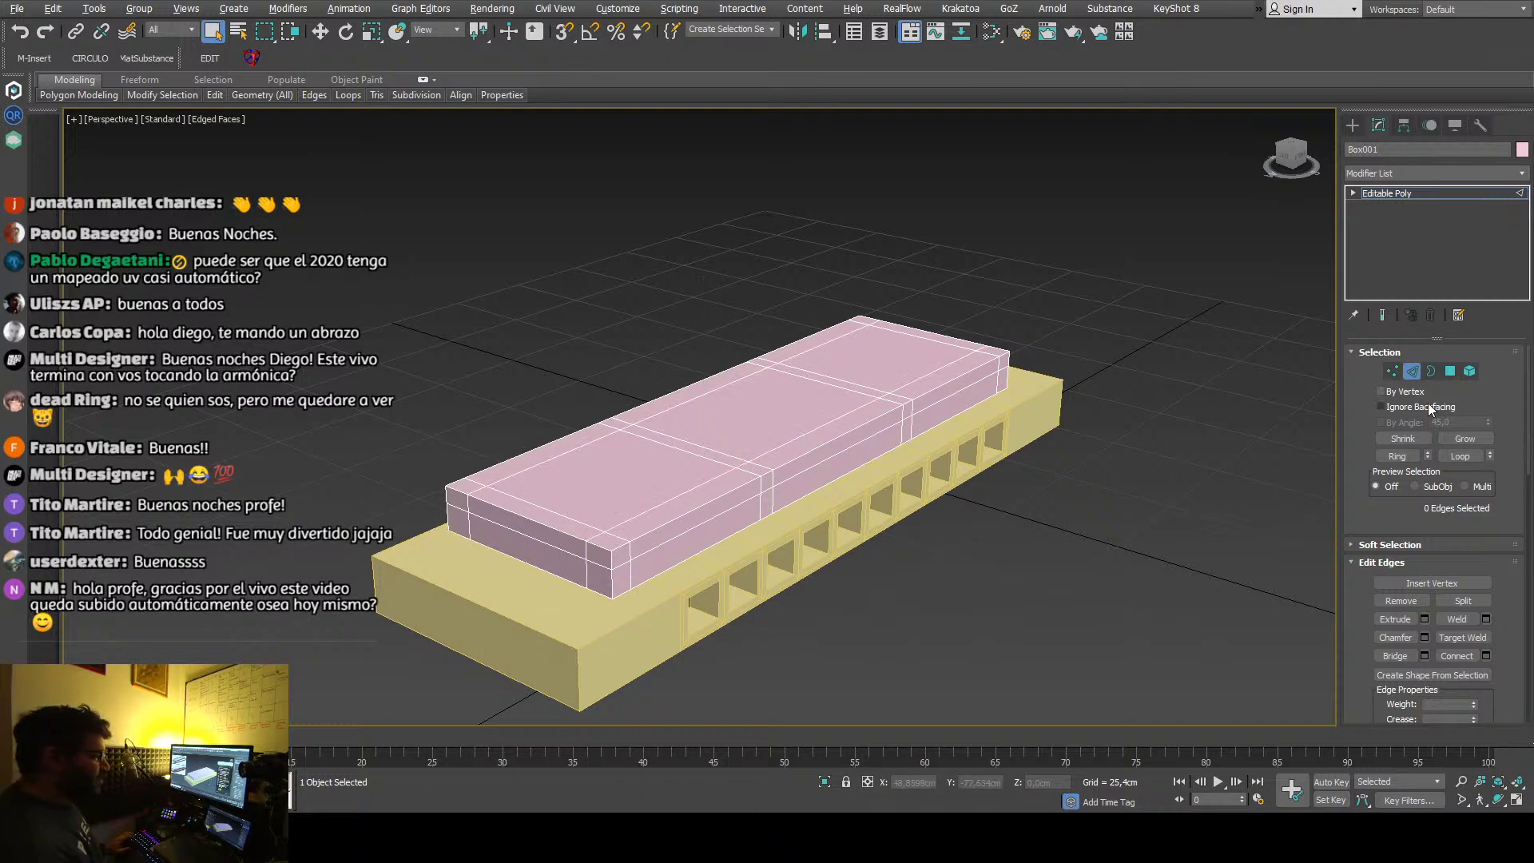
# Step: Select the lower middle edge of the upper box's negative-X end and activate Move
pyautogui.click(526, 569)
pyautogui.keyDown('alt'); pyautogui.moveTo(526, 572); pyautogui.dragTo(566, 592, button='middle'); pyautogui.keyUp('alt')
pyautogui.press('w')
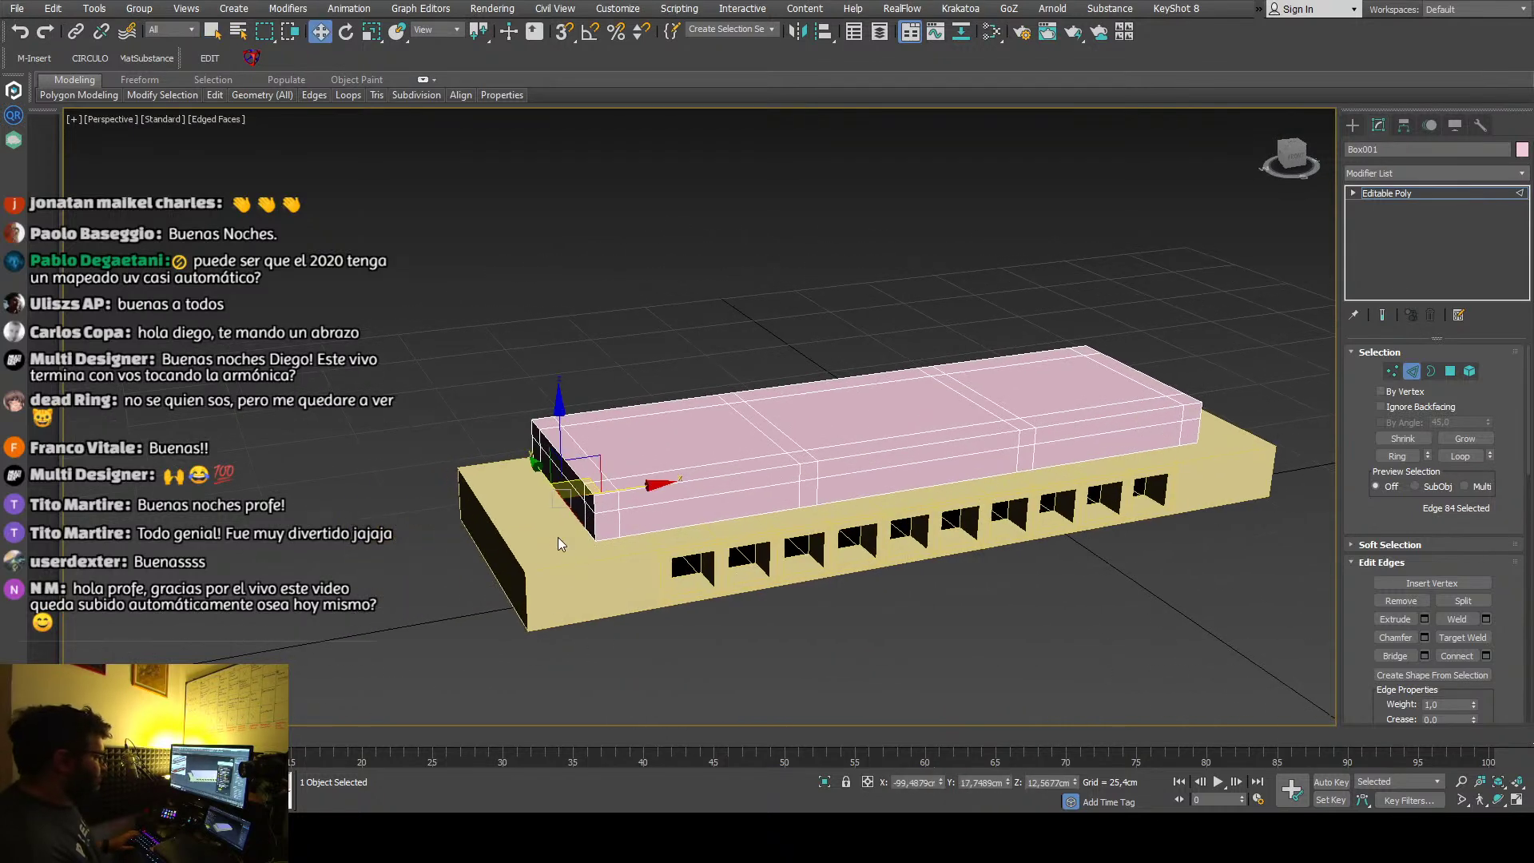
# Step: Try to extend the selected edge outward about 13.81 cm along negative X as a new polygon, and undo it
pyautogui.scroll(2, 560, 489)
pyautogui.keyDown('shift'); pyautogui.moveTo(643, 501); pyautogui.dragTo(539, 515); pyautogui.keyUp('shift')
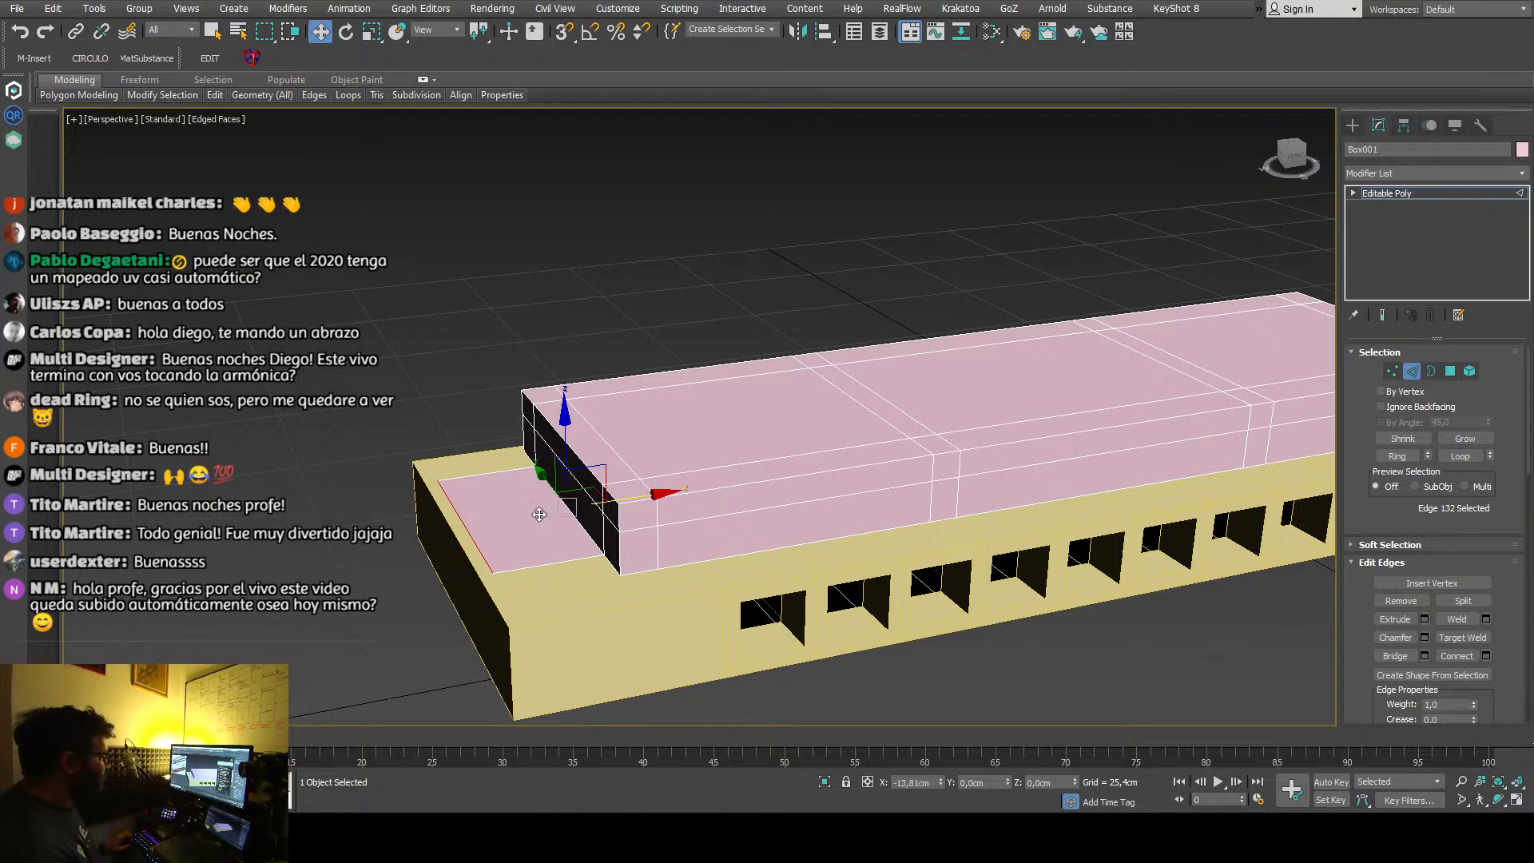
pyautogui.scroll(-6, 540, 515)
pyautogui.keyDown('alt'); pyautogui.moveTo(720, 560); pyautogui.dragTo(527, 552, button='middle'); pyautogui.keyUp('alt')
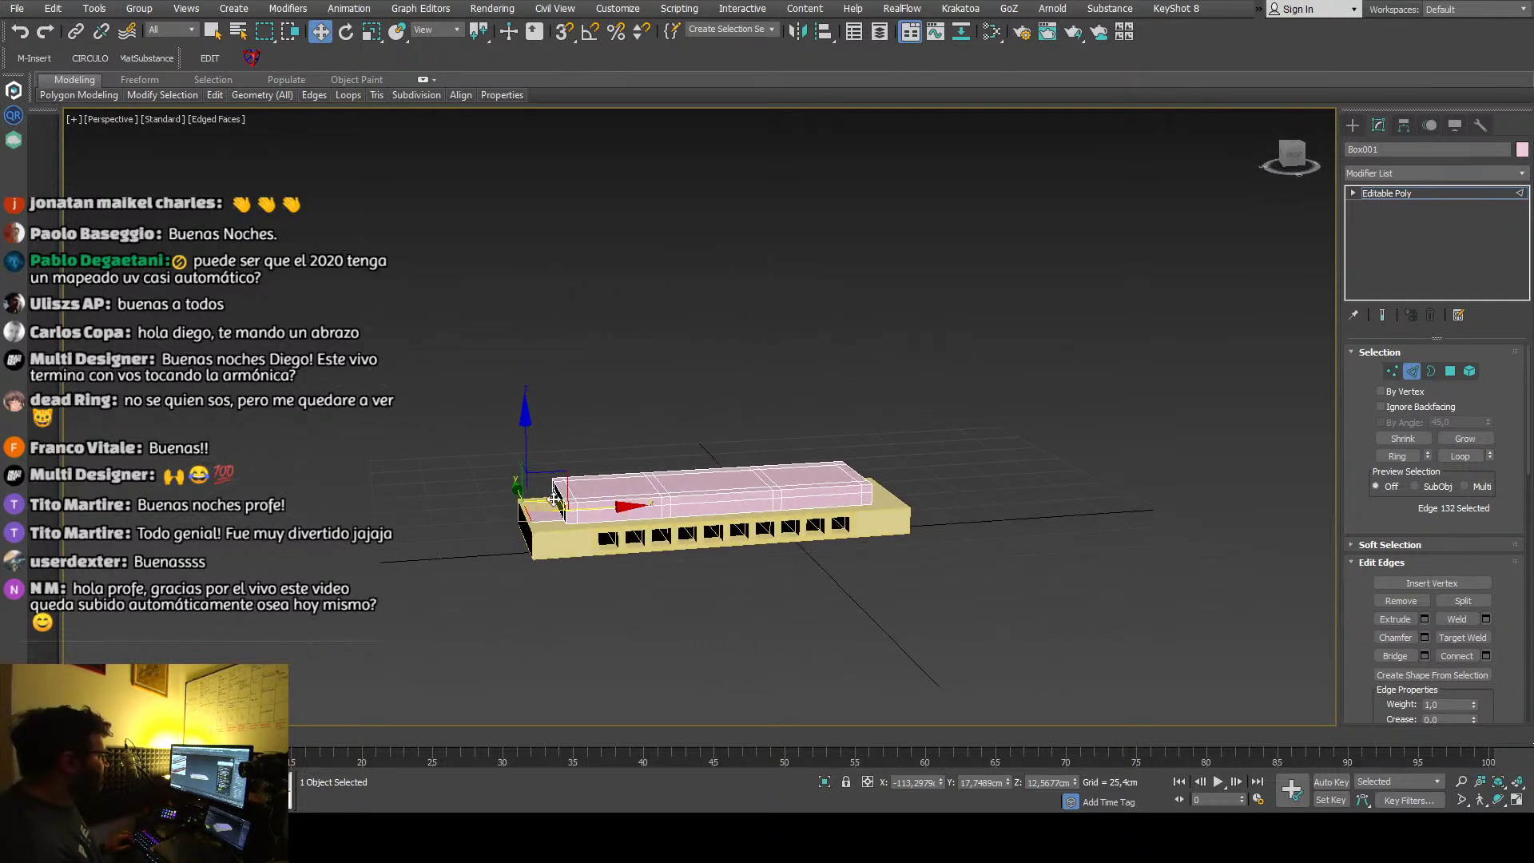
pyautogui.scroll(2, 554, 499)
pyautogui.hotkey('ctrl', 'z')
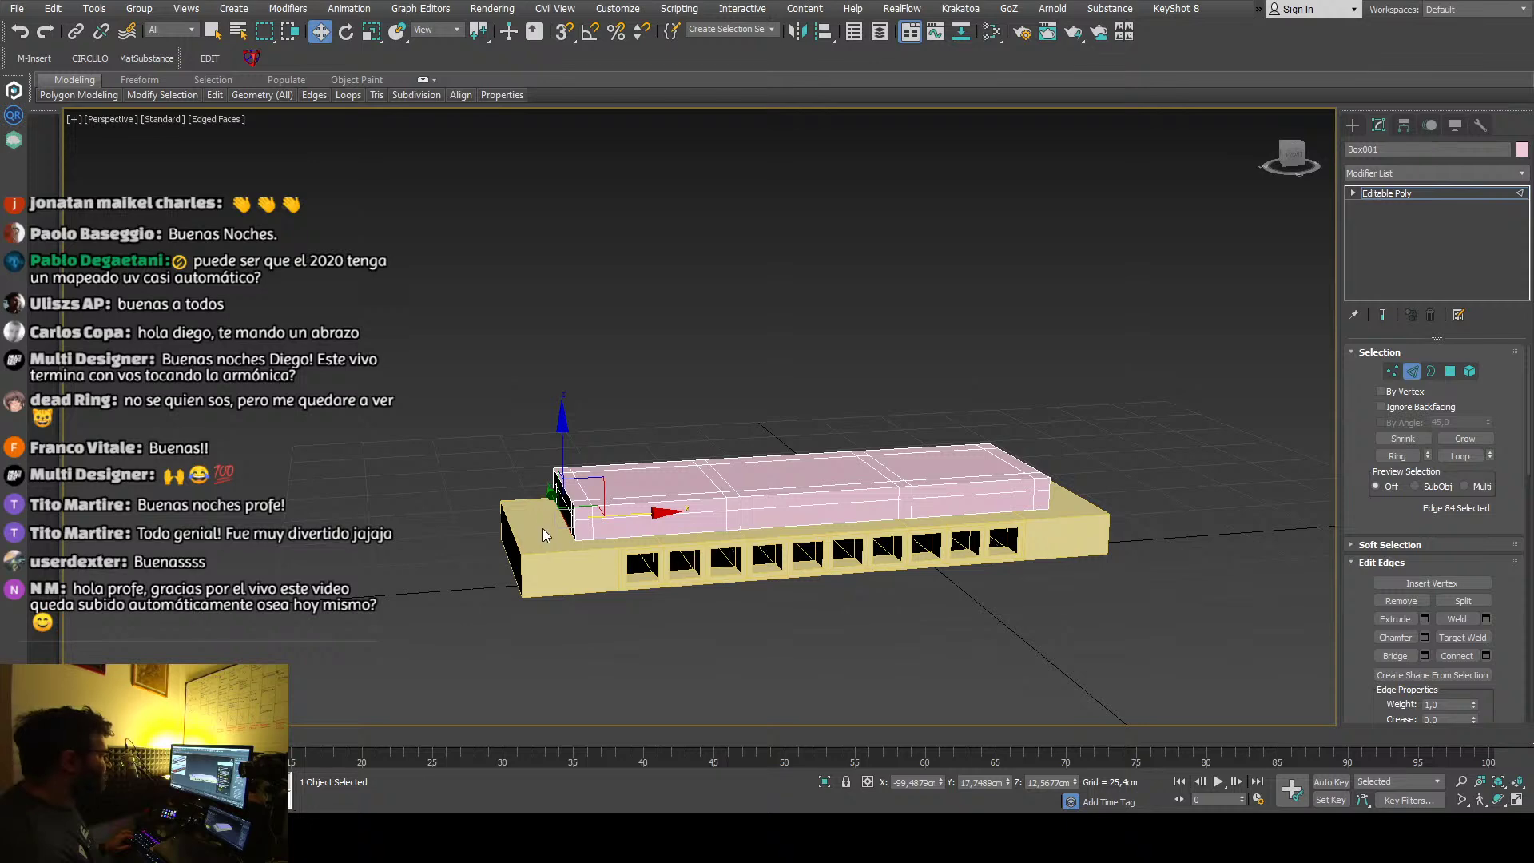
# Step: Extend the selected end edge outward to about X = -109.2 cm as a flat tab and leave edge editing
pyautogui.scroll(3, 574, 524)
pyautogui.keyDown('shift'); pyautogui.moveTo(623, 512); pyautogui.dragTo(572, 522); pyautogui.keyUp('shift')
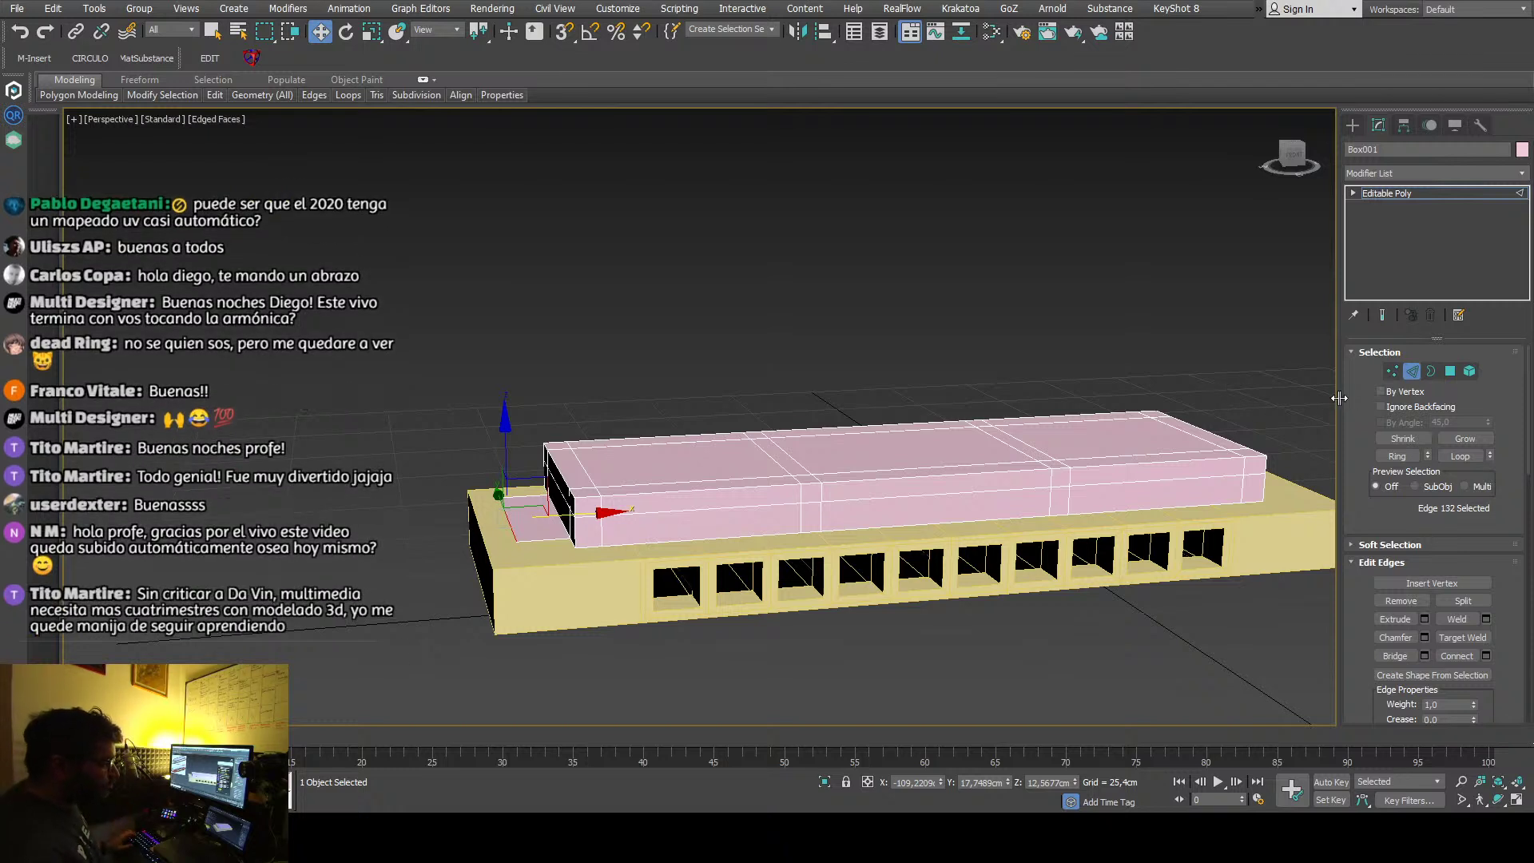
pyautogui.click(1362, 194)
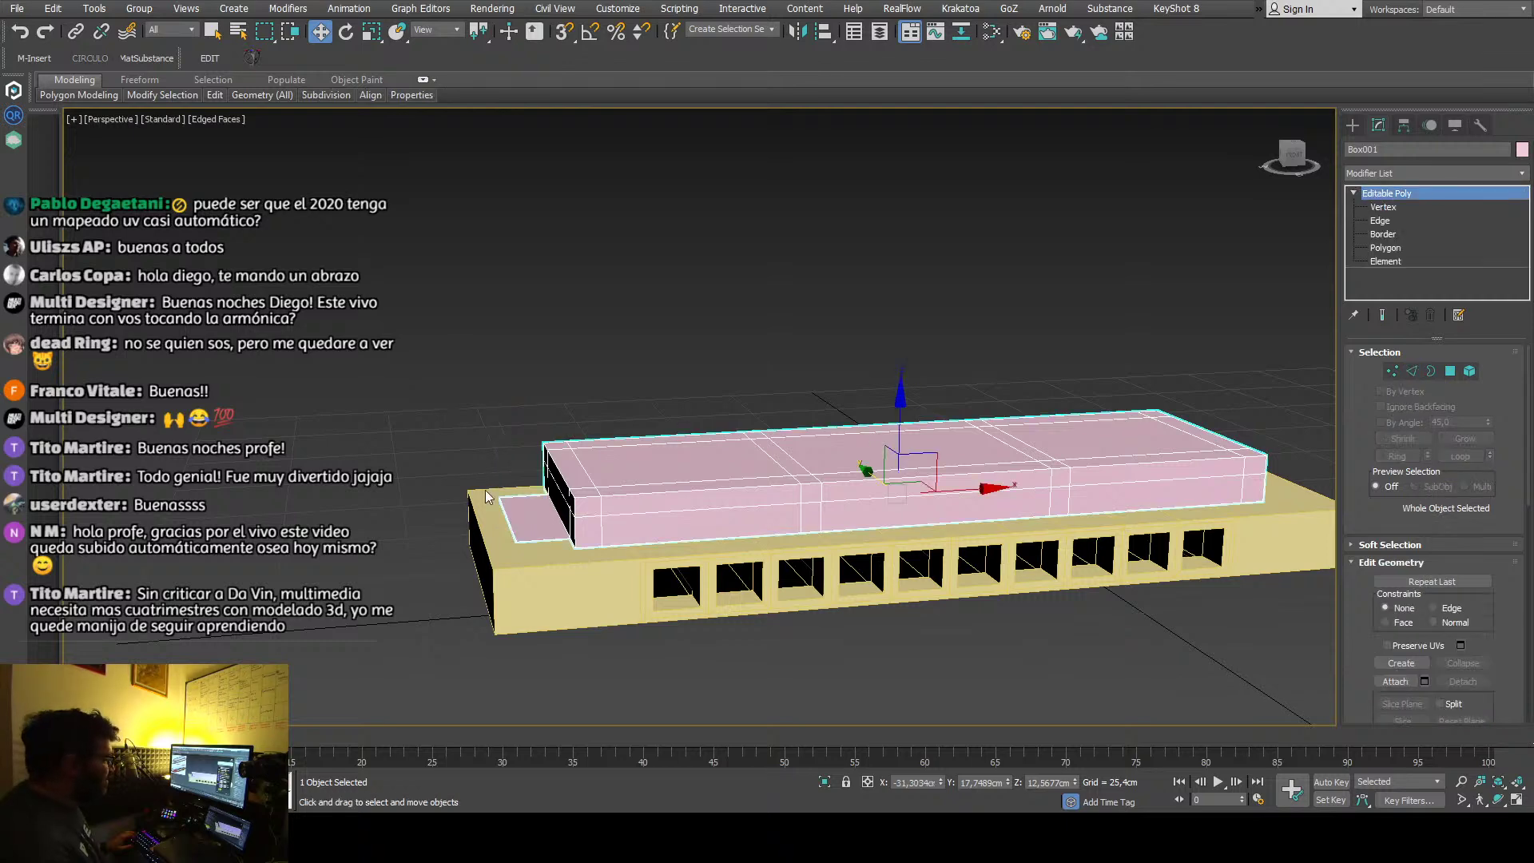
# Step: Move the CuerpoInternet body's negative-X end face inward to about X = -110 cm and leave sub-object editing
pyautogui.click(481, 541)
pyautogui.click(1455, 372)
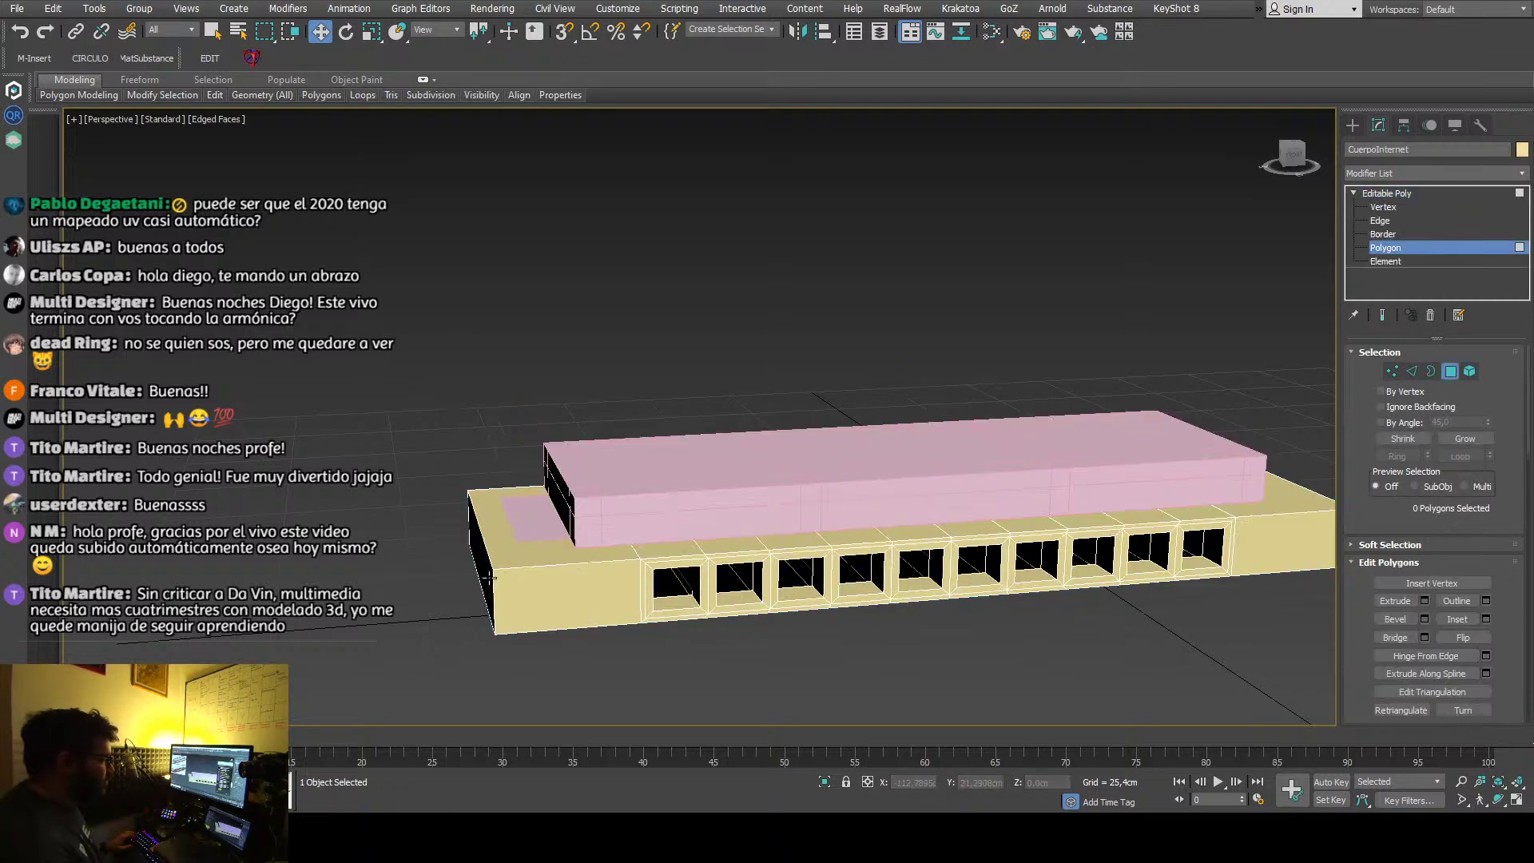
pyautogui.click(482, 560)
pyautogui.keyDown('alt'); pyautogui.moveTo(482, 560); pyautogui.dragTo(532, 622, button='middle'); pyautogui.keyUp('alt')
pyautogui.scroll(-4, 558, 613)
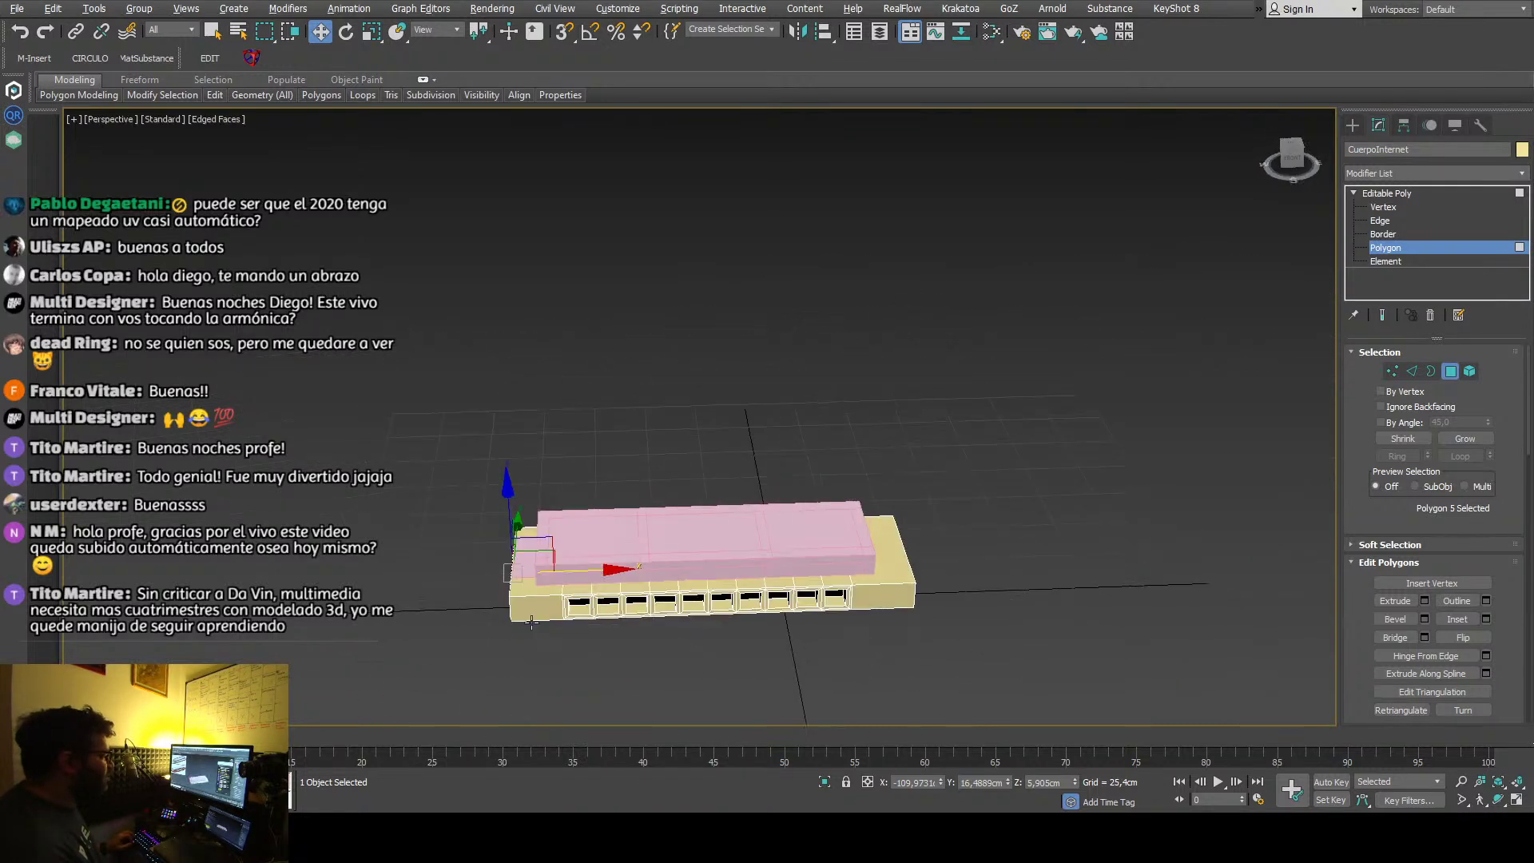
pyautogui.click(1397, 219)
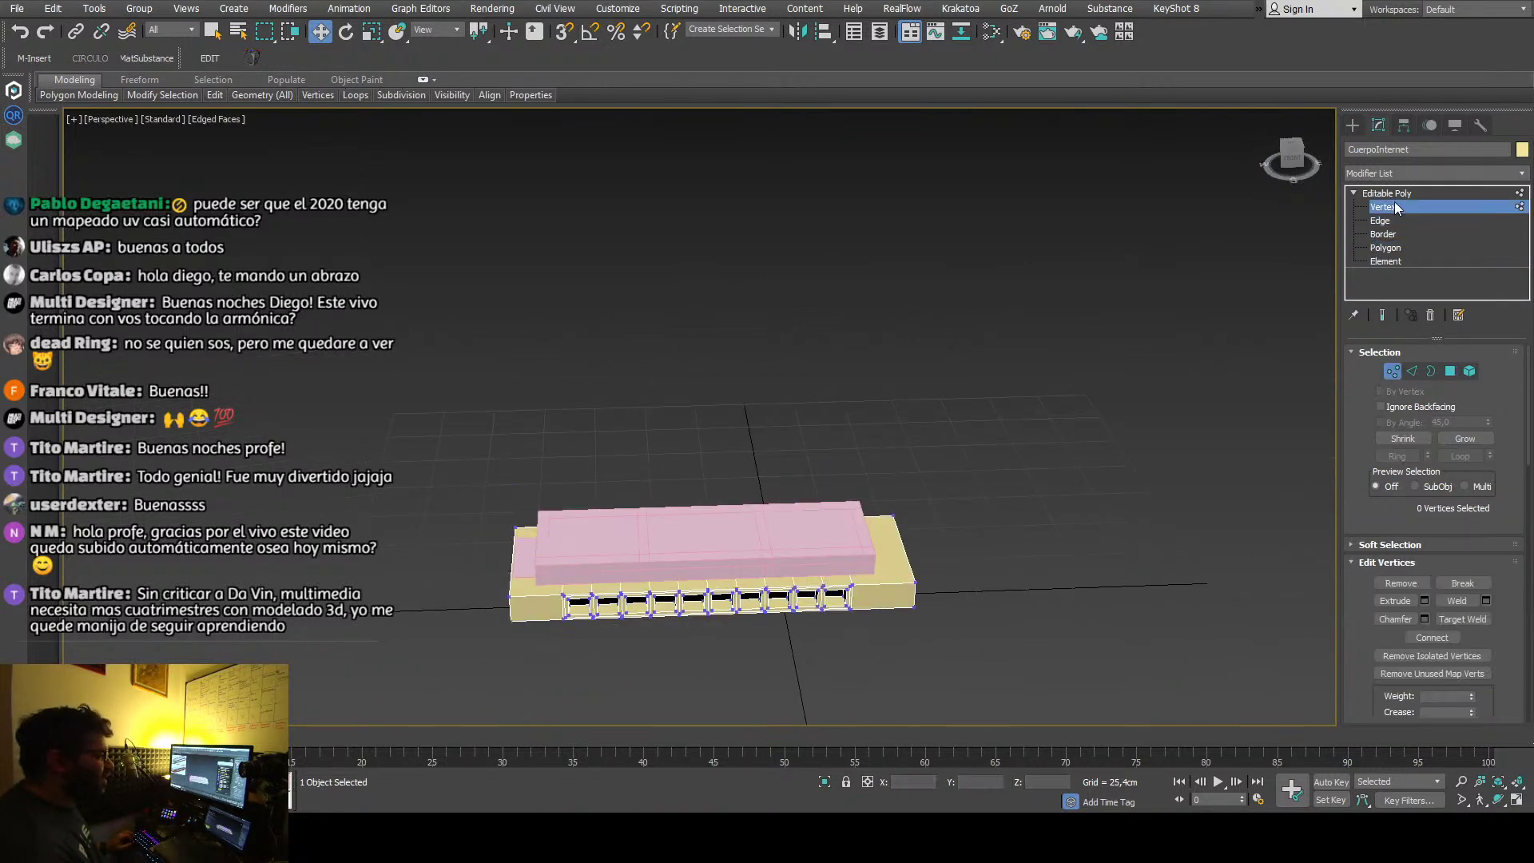
pyautogui.click(1393, 195)
# Step: Select the body's positive-X end polygon, then leave polygon editing and clear the object selection
pyautogui.scroll(3, 687, 602)
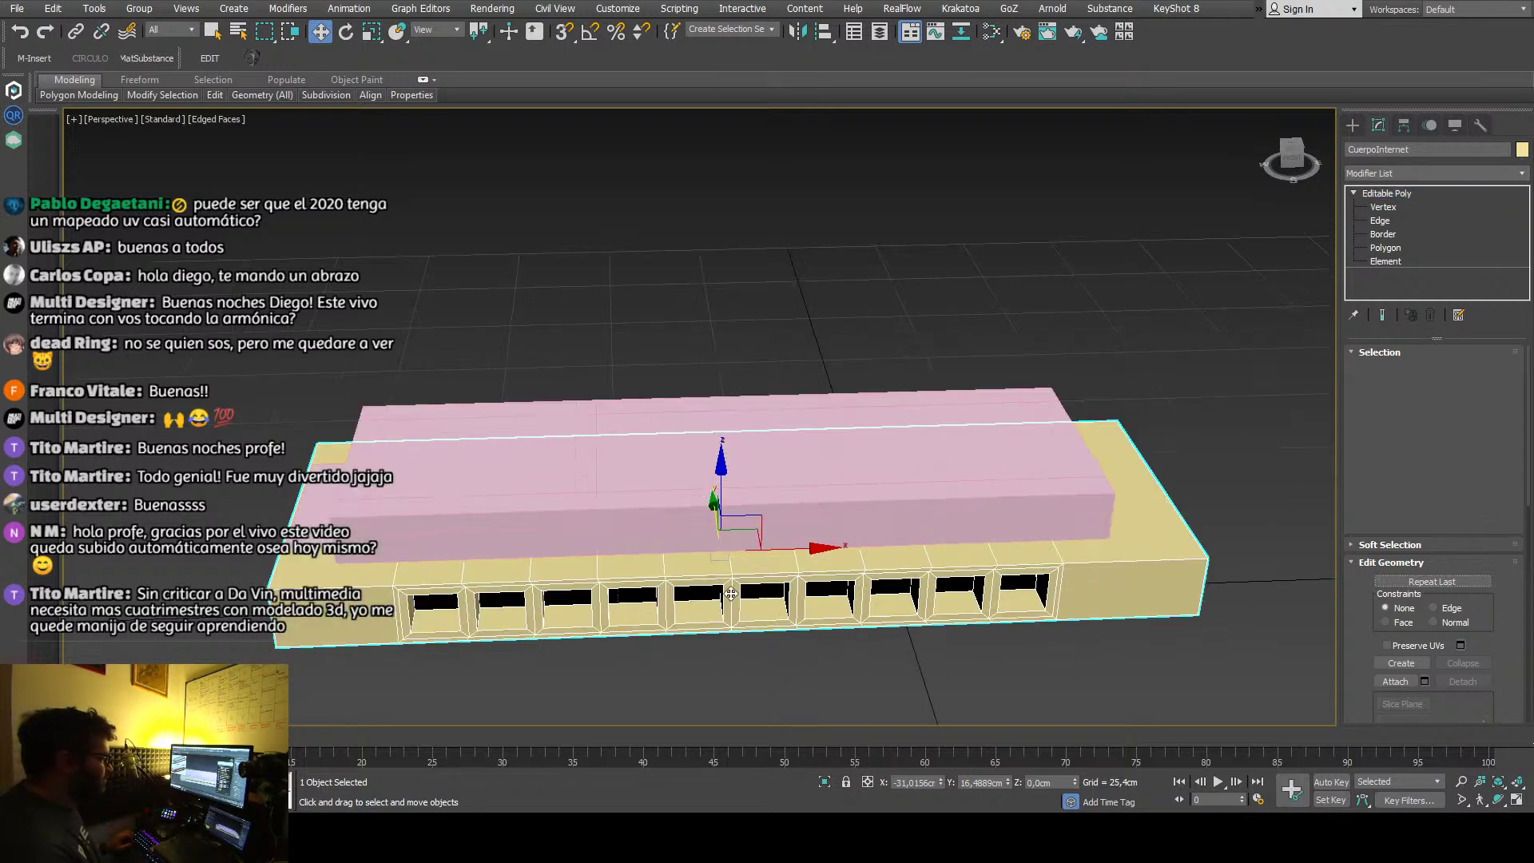
pyautogui.scroll(-4, 691, 602)
pyautogui.click(1388, 247)
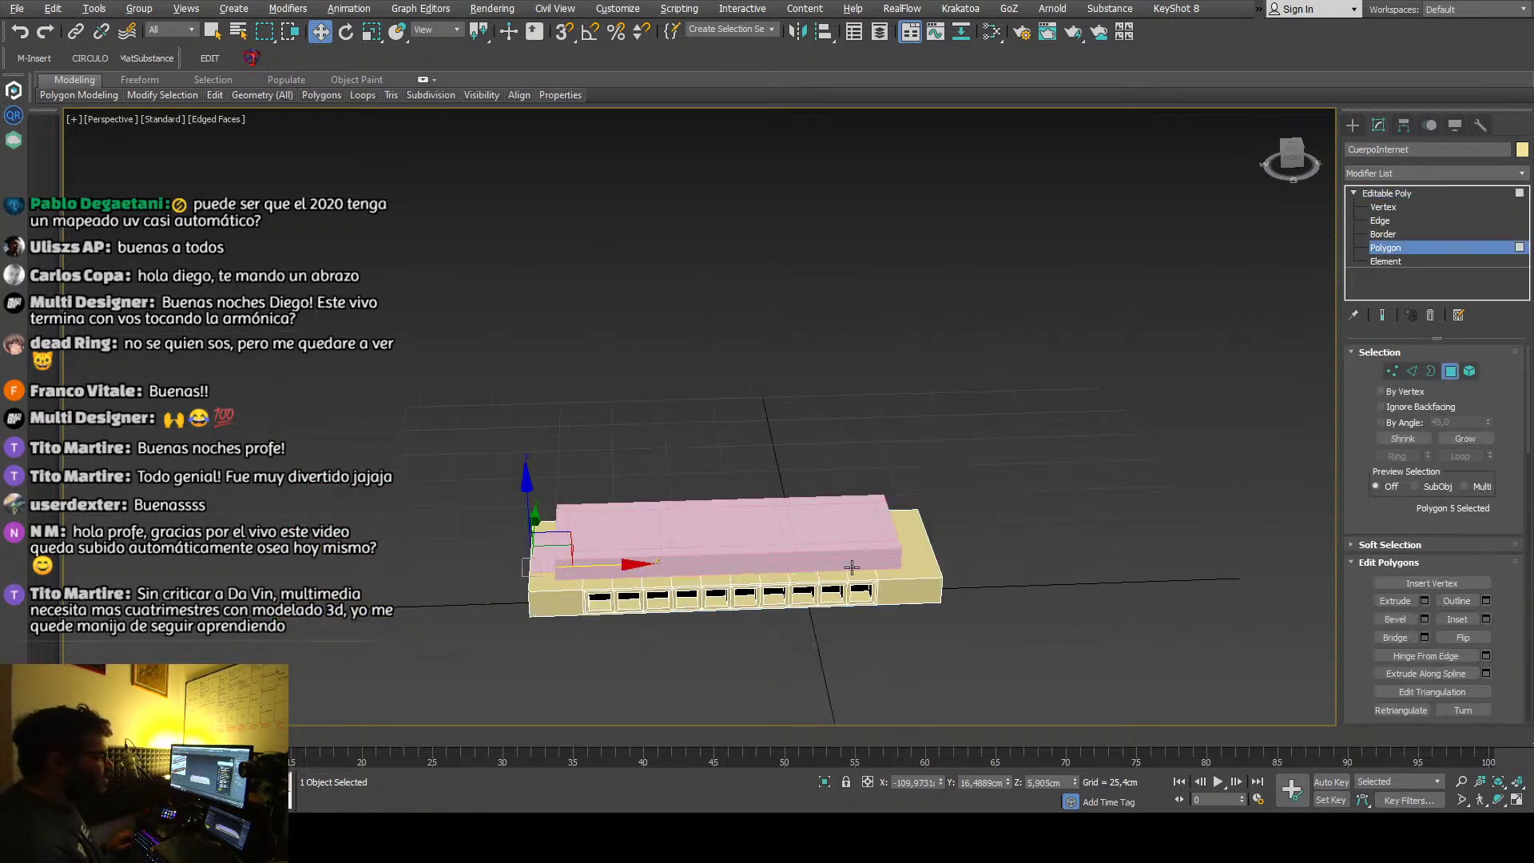
pyautogui.keyDown('alt'); pyautogui.moveTo(879, 615); pyautogui.dragTo(994, 607, button='middle'); pyautogui.keyUp('alt')
pyautogui.click(921, 618)
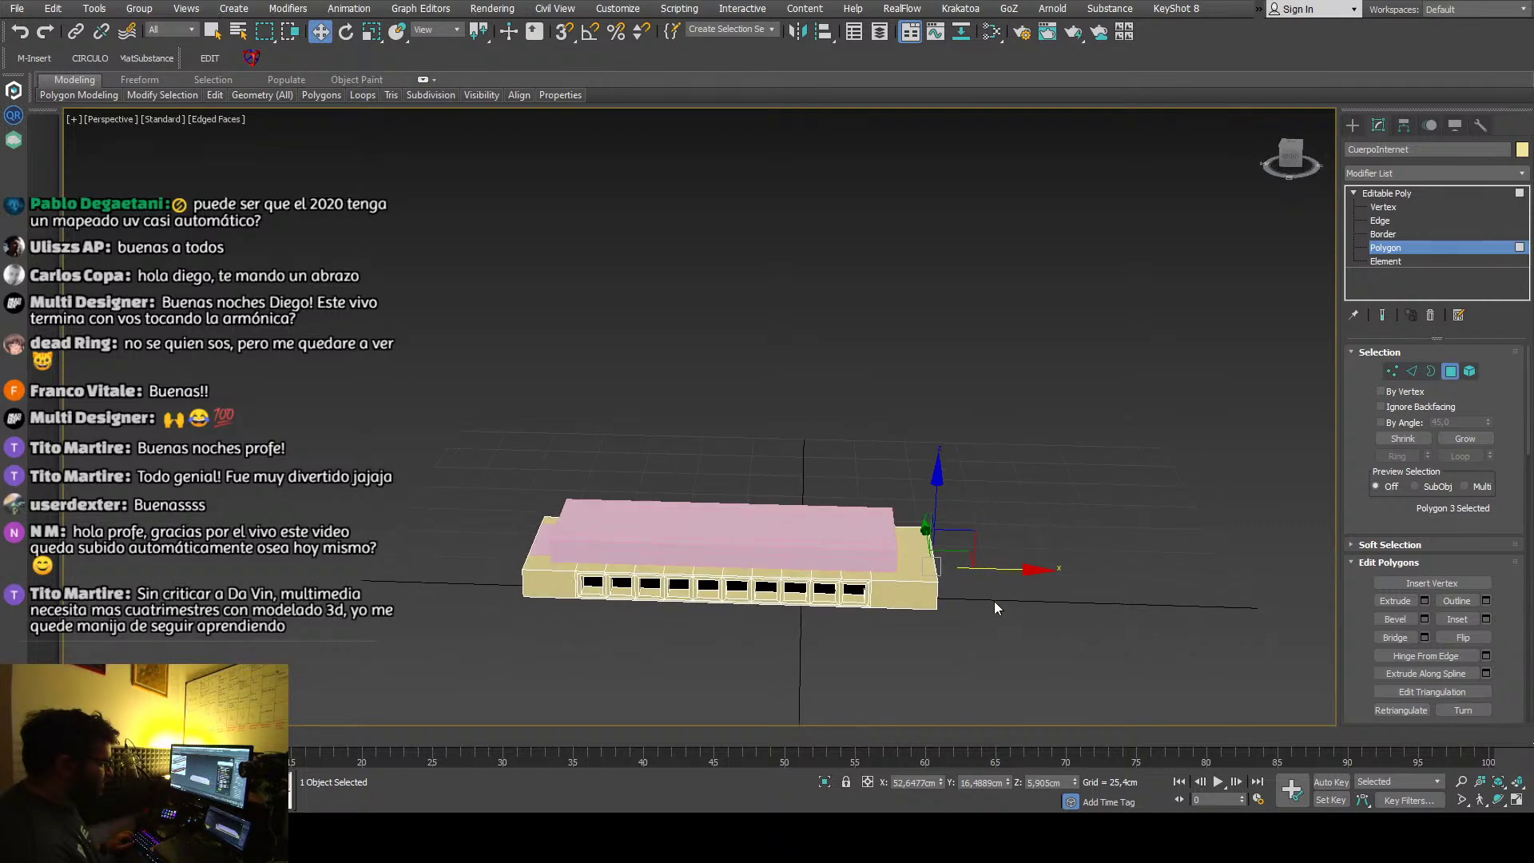
pyautogui.click(1388, 194)
pyautogui.keyDown('alt'); pyautogui.moveTo(767, 551); pyautogui.dragTo(846, 544, button='middle'); pyautogui.keyUp('alt')
pyautogui.hotkey('ctrl', 'd')
pyautogui.scroll(3, 689, 526)
# Step: Mirror the upper cover's end tab to the positive-X end with a flipped X-axis Symmetry modifier and collapse it to Editable Poly
pyautogui.click(678, 530)
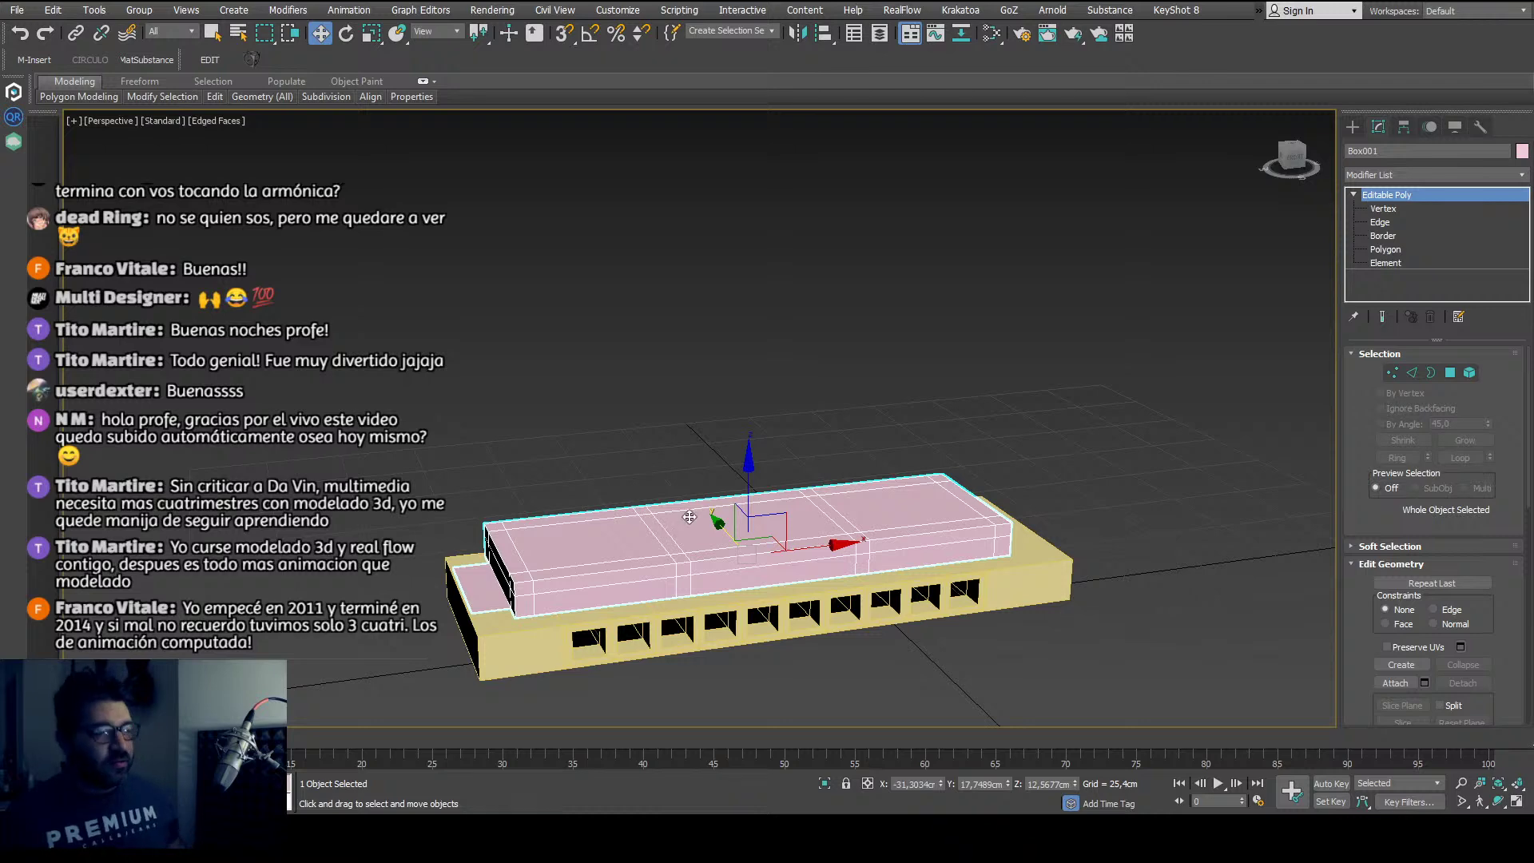
pyautogui.keyDown('alt'); pyautogui.moveTo(629, 556); pyautogui.dragTo(637, 499, button='middle'); pyautogui.keyUp('alt')
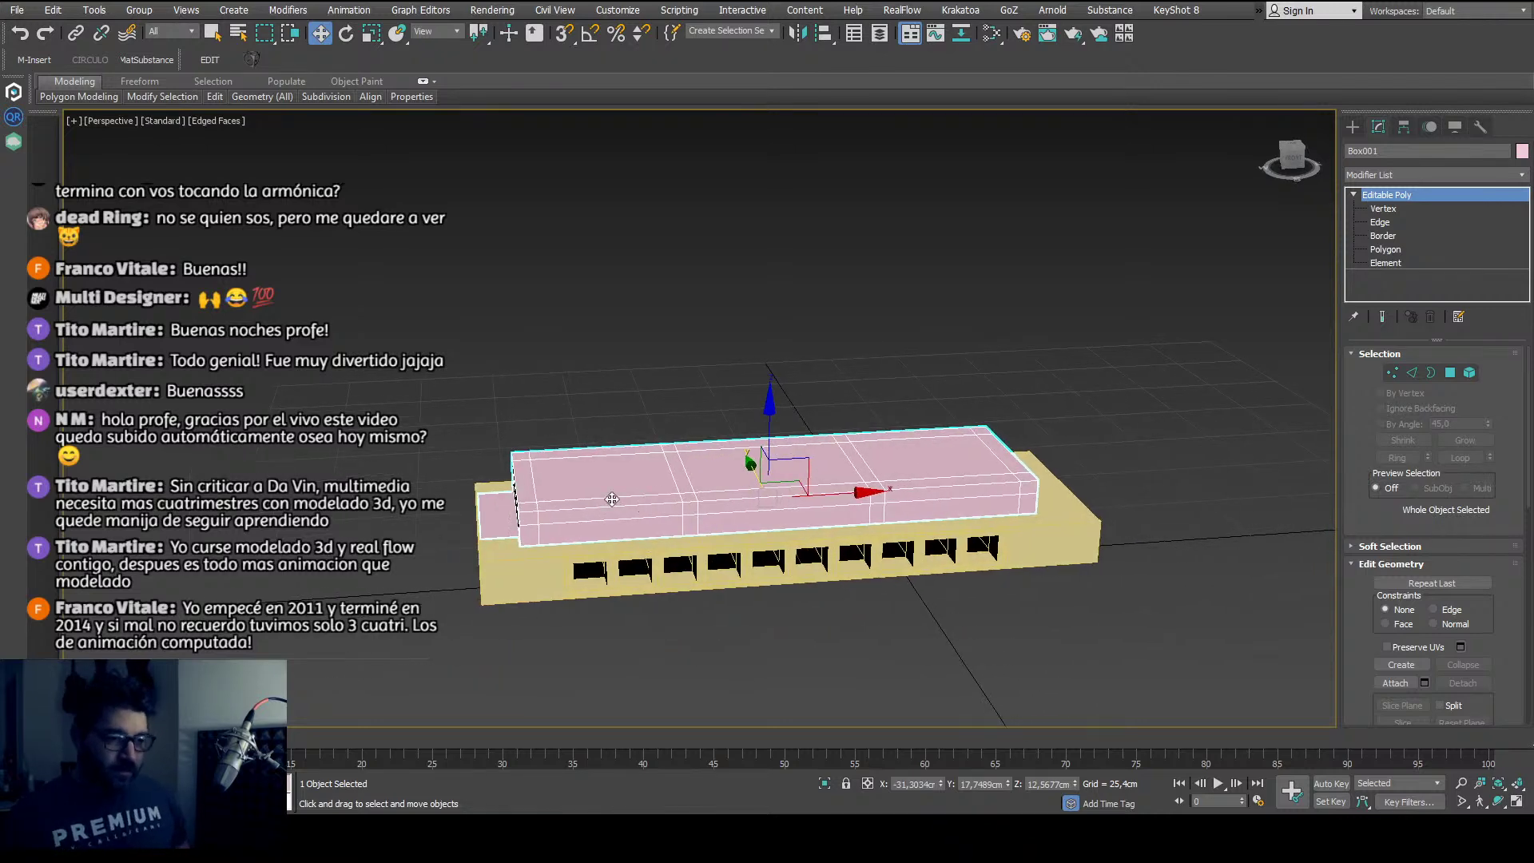
pyautogui.hotkey('alt', 's')
pyautogui.keyDown('alt'); pyautogui.moveTo(724, 584); pyautogui.dragTo(1325, 432, button='middle'); pyautogui.keyUp('alt')
pyautogui.click(1404, 402)
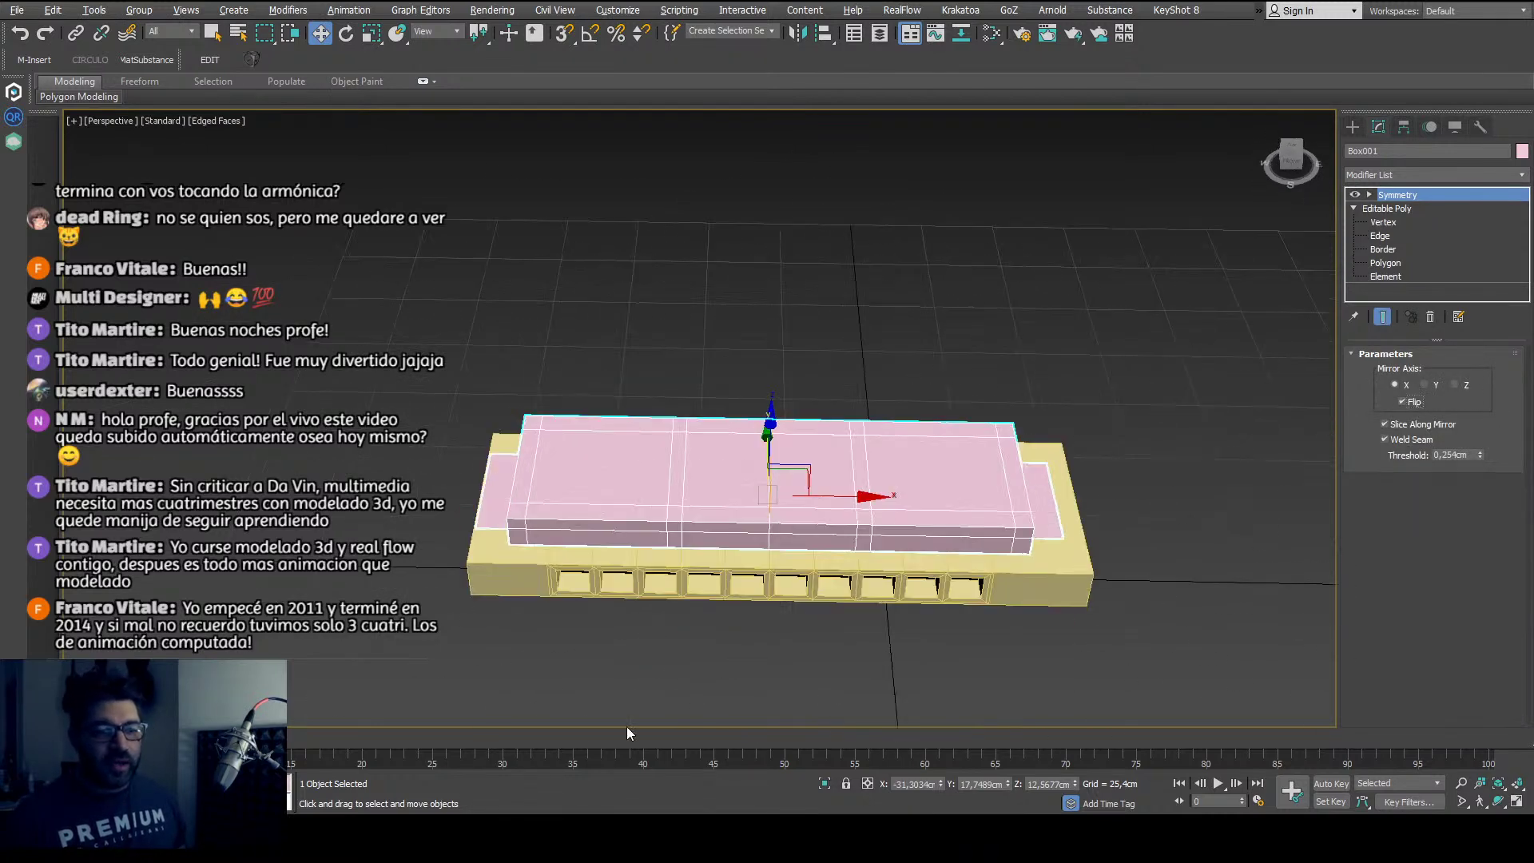
pyautogui.keyDown('alt'); pyautogui.moveTo(626, 727); pyautogui.dragTo(641, 688, button='middle'); pyautogui.keyUp('alt')
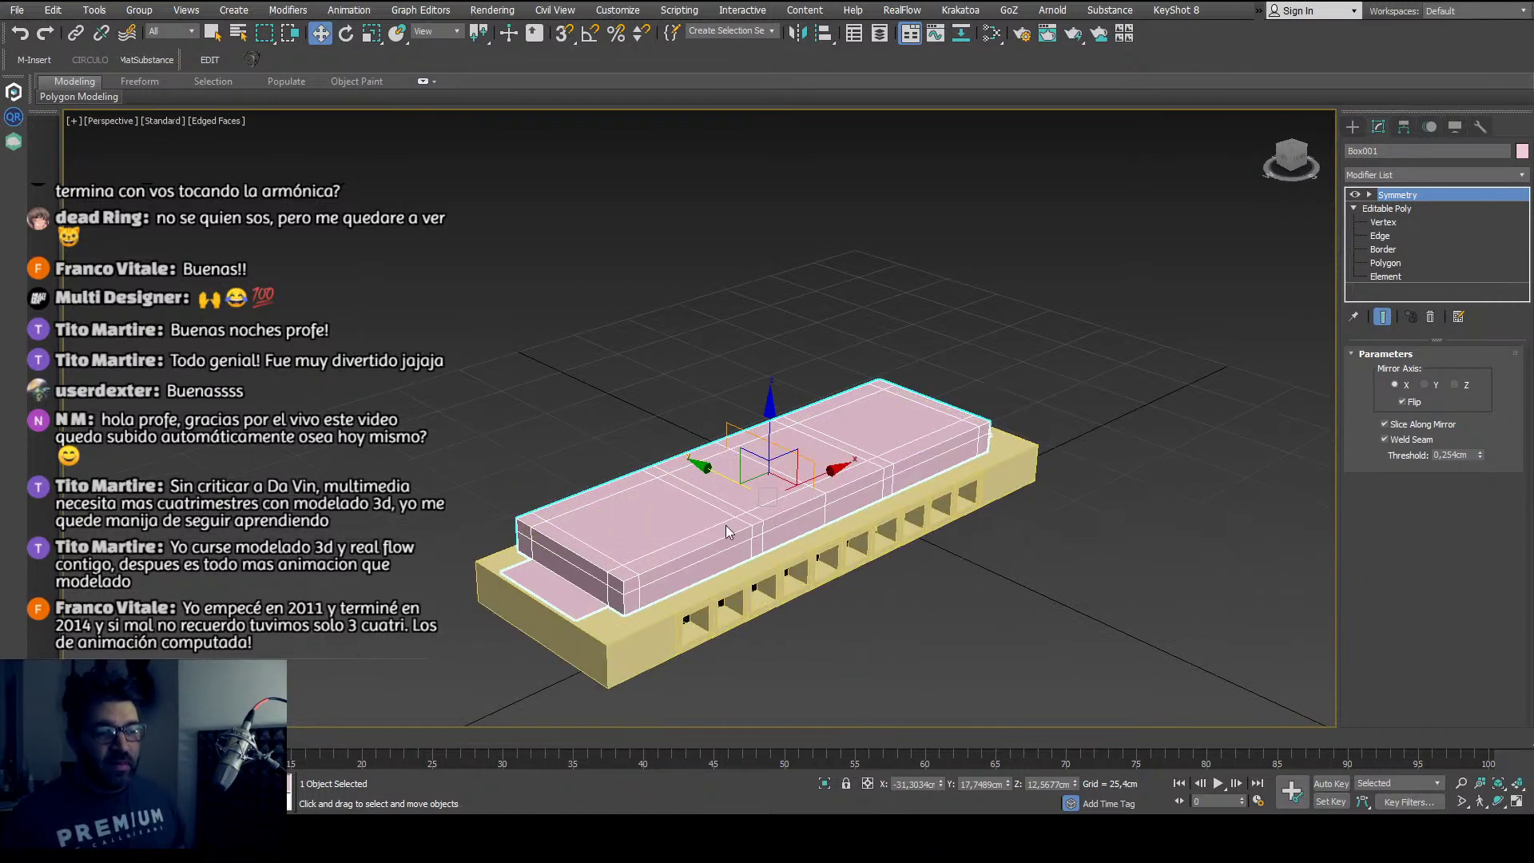
pyautogui.hotkey('ctrl', 'e')
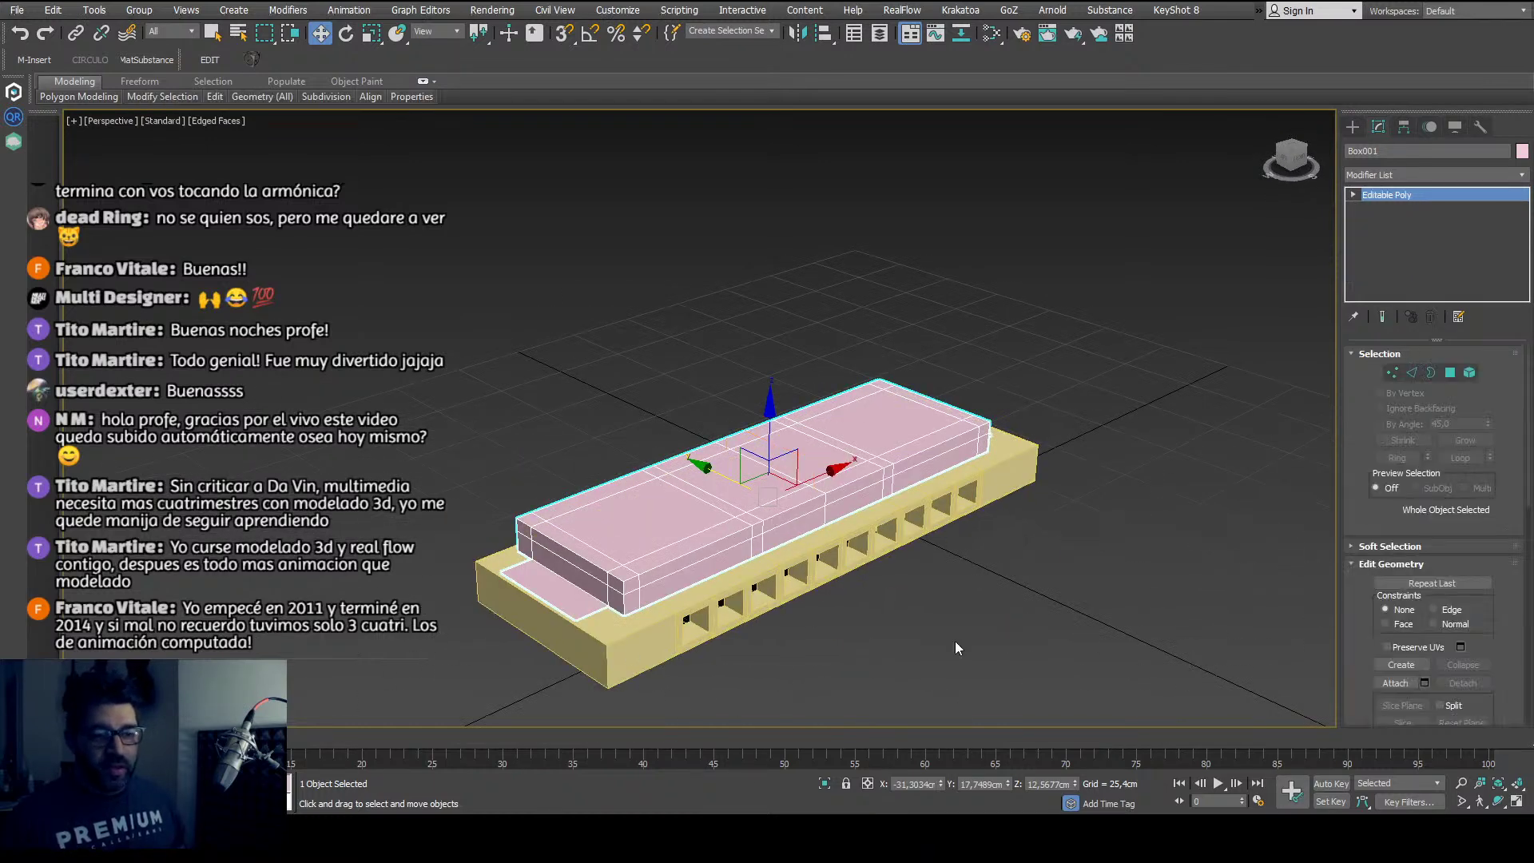
# Step: Move the CuerpoInternet body's positive-X end face inward about 5.64 cm along X and leave polygon editing
pyautogui.keyDown('alt'); pyautogui.moveTo(956, 641); pyautogui.dragTo(1113, 489, button='middle'); pyautogui.keyUp('alt')
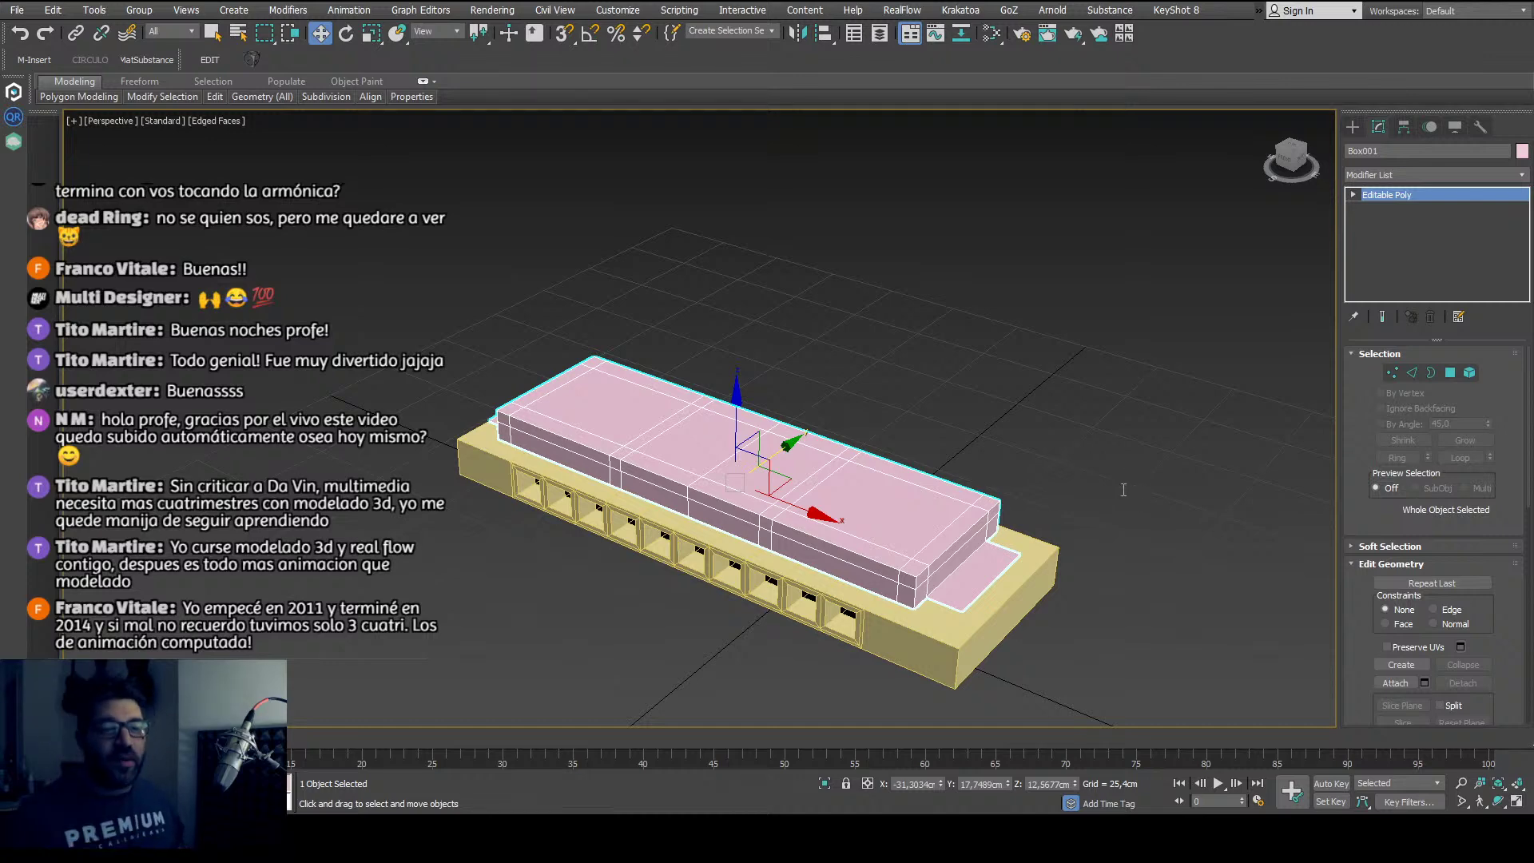
pyautogui.keyDown('alt'); pyautogui.moveTo(753, 400); pyautogui.dragTo(860, 373, button='middle'); pyautogui.keyUp('alt')
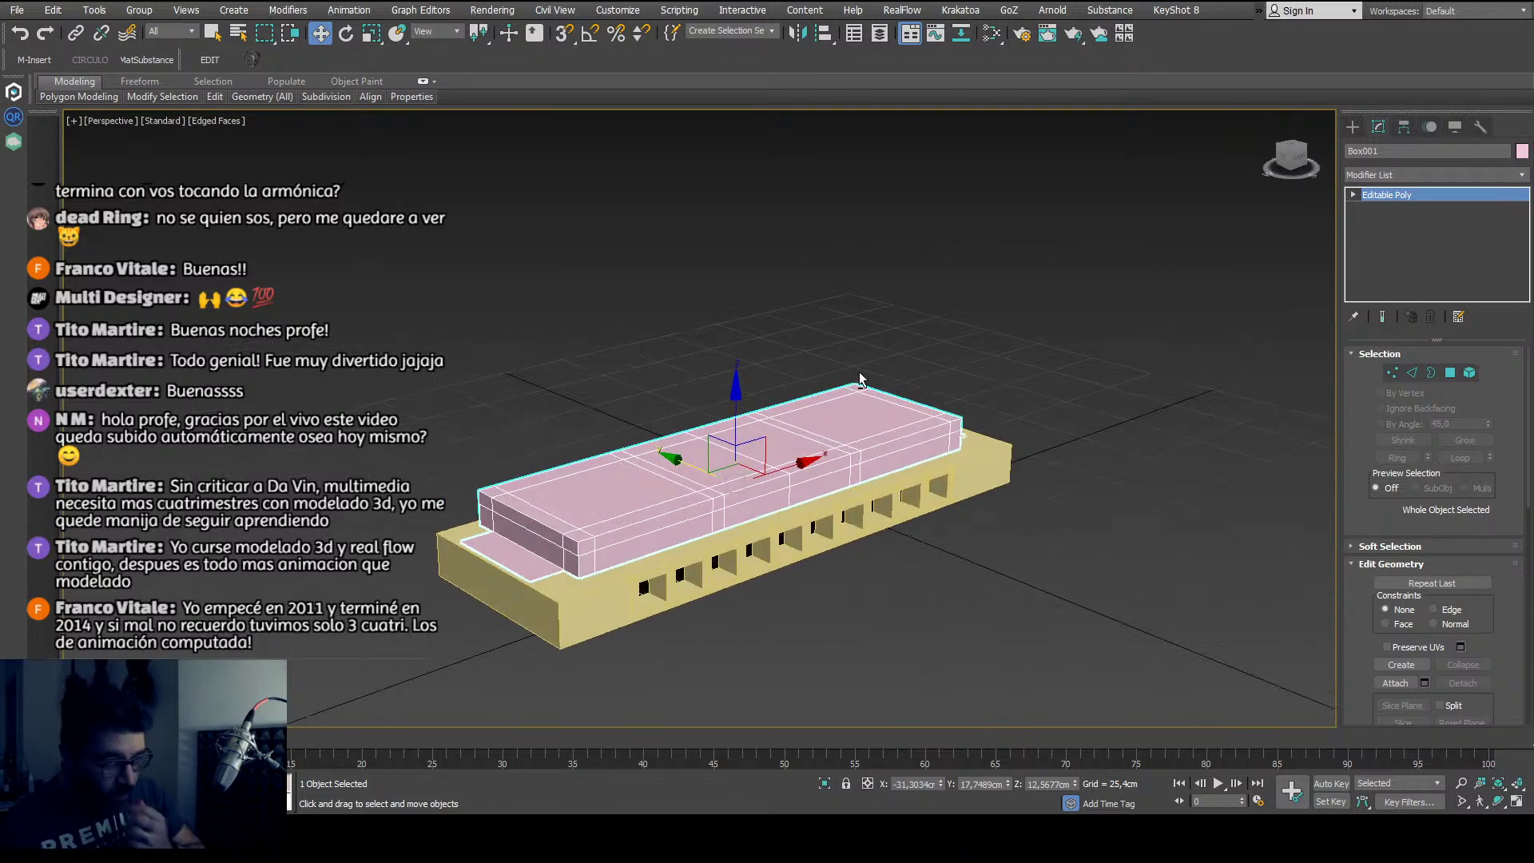
pyautogui.click(904, 601)
pyautogui.click(970, 479)
pyautogui.keyDown('alt'); pyautogui.moveTo(969, 479); pyautogui.dragTo(854, 550, button='middle'); pyautogui.keyUp('alt')
pyautogui.click(1399, 249)
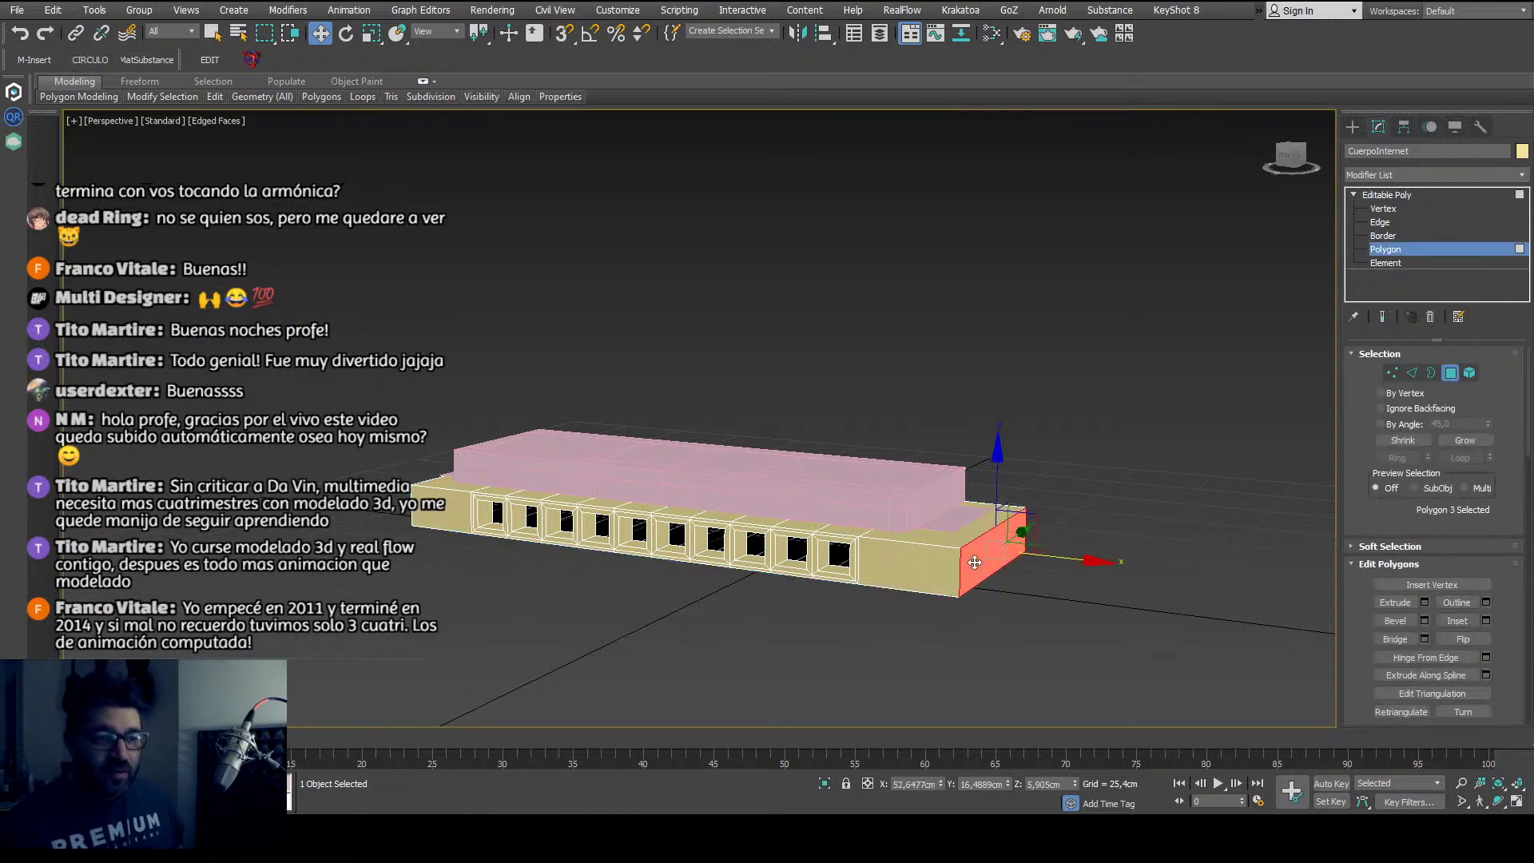
pyautogui.moveTo(1023, 563); pyautogui.dragTo(1021, 556)
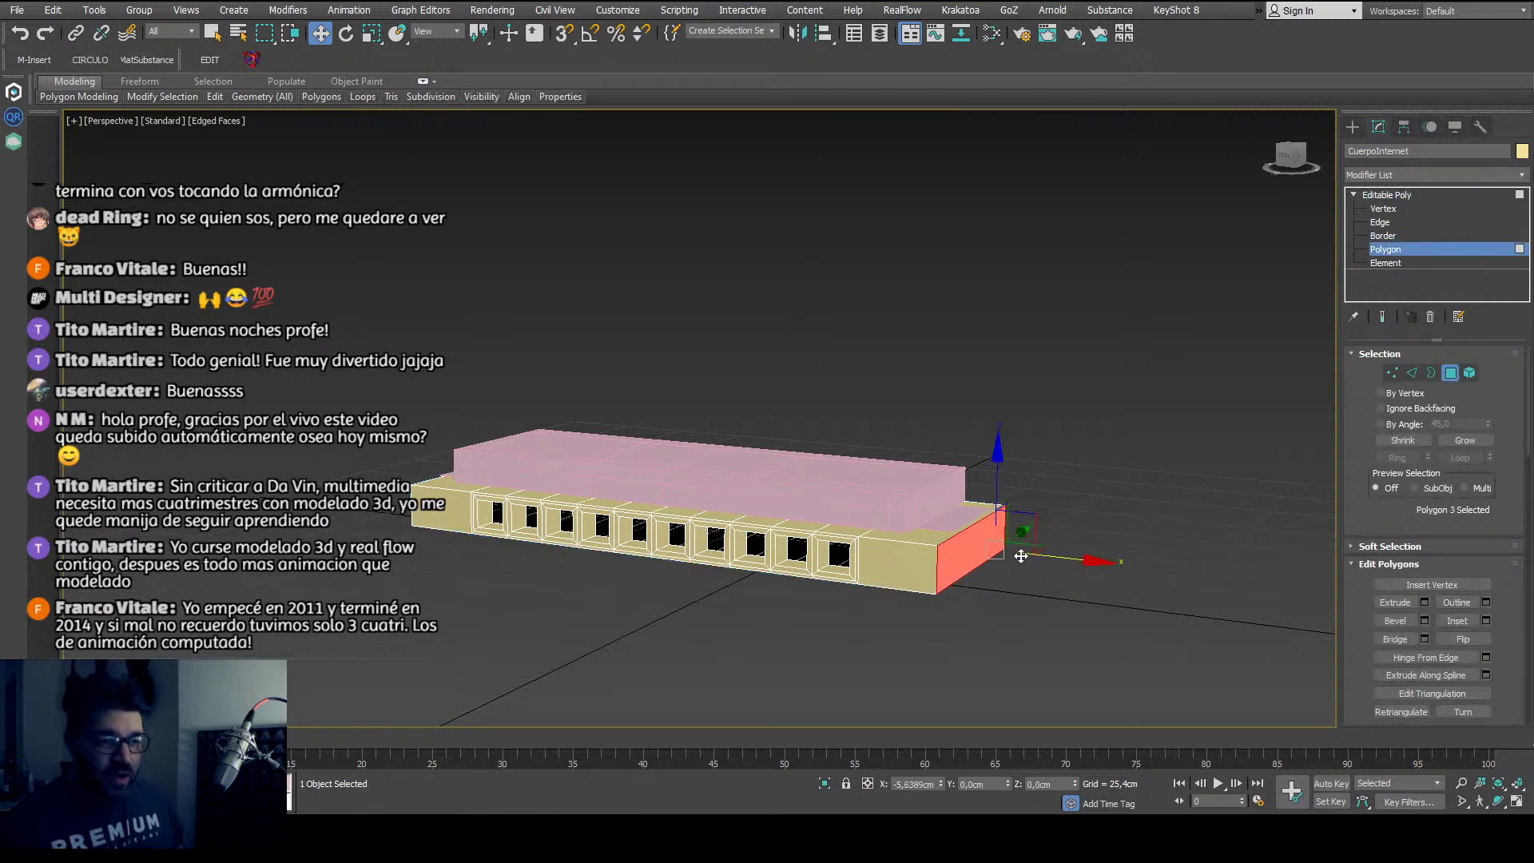
pyautogui.click(1405, 197)
# Step: Change the upper cover's object colour to blue and deselect it
pyautogui.keyDown('alt'); pyautogui.moveTo(719, 489); pyautogui.dragTo(839, 469, button='middle'); pyautogui.keyUp('alt')
pyautogui.click(824, 383)
pyautogui.click(772, 432)
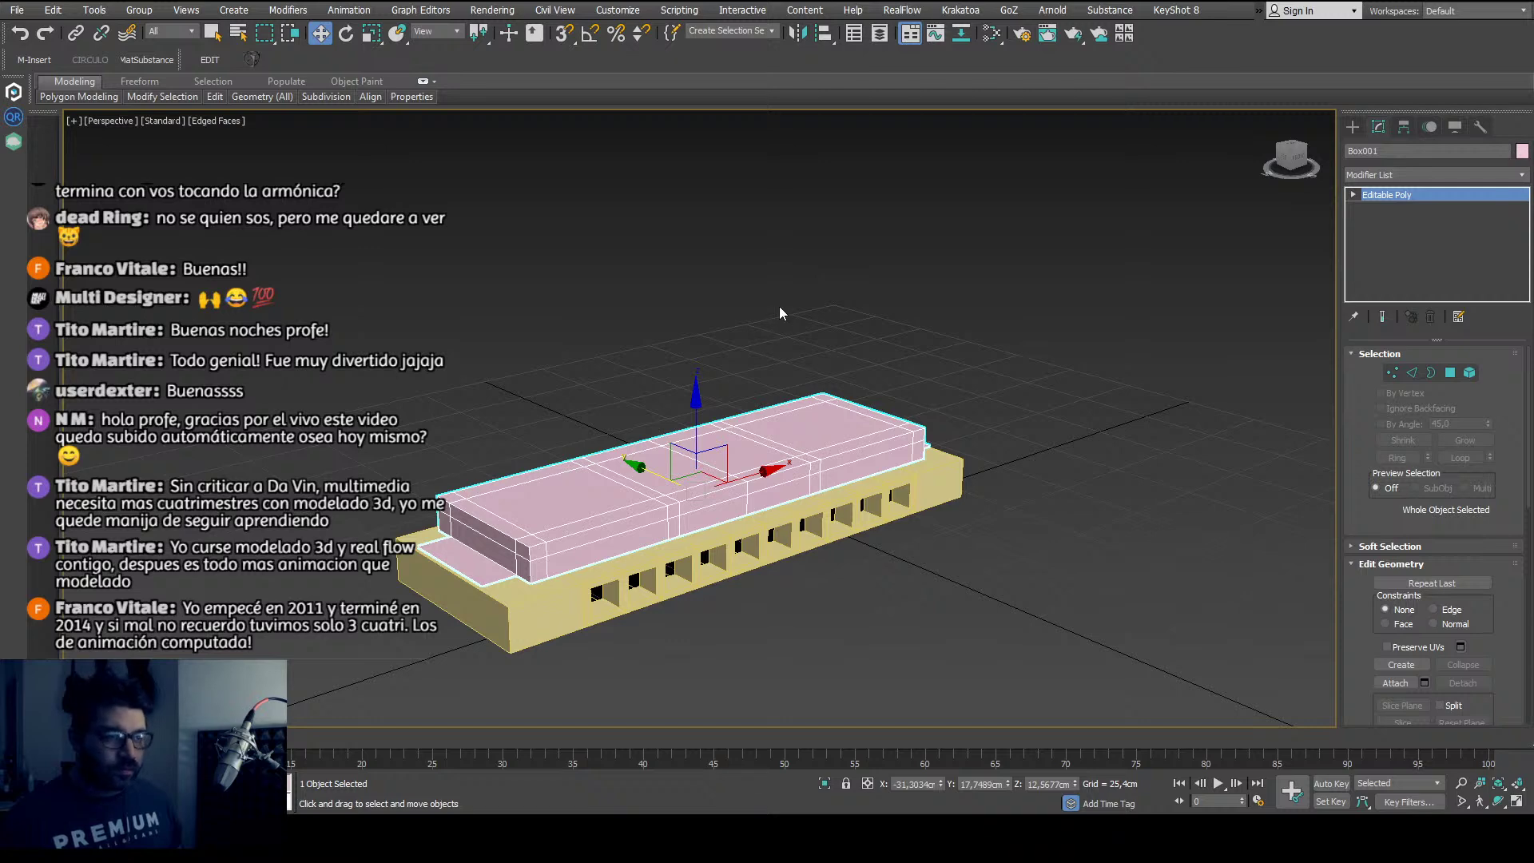
pyautogui.press('Delete')
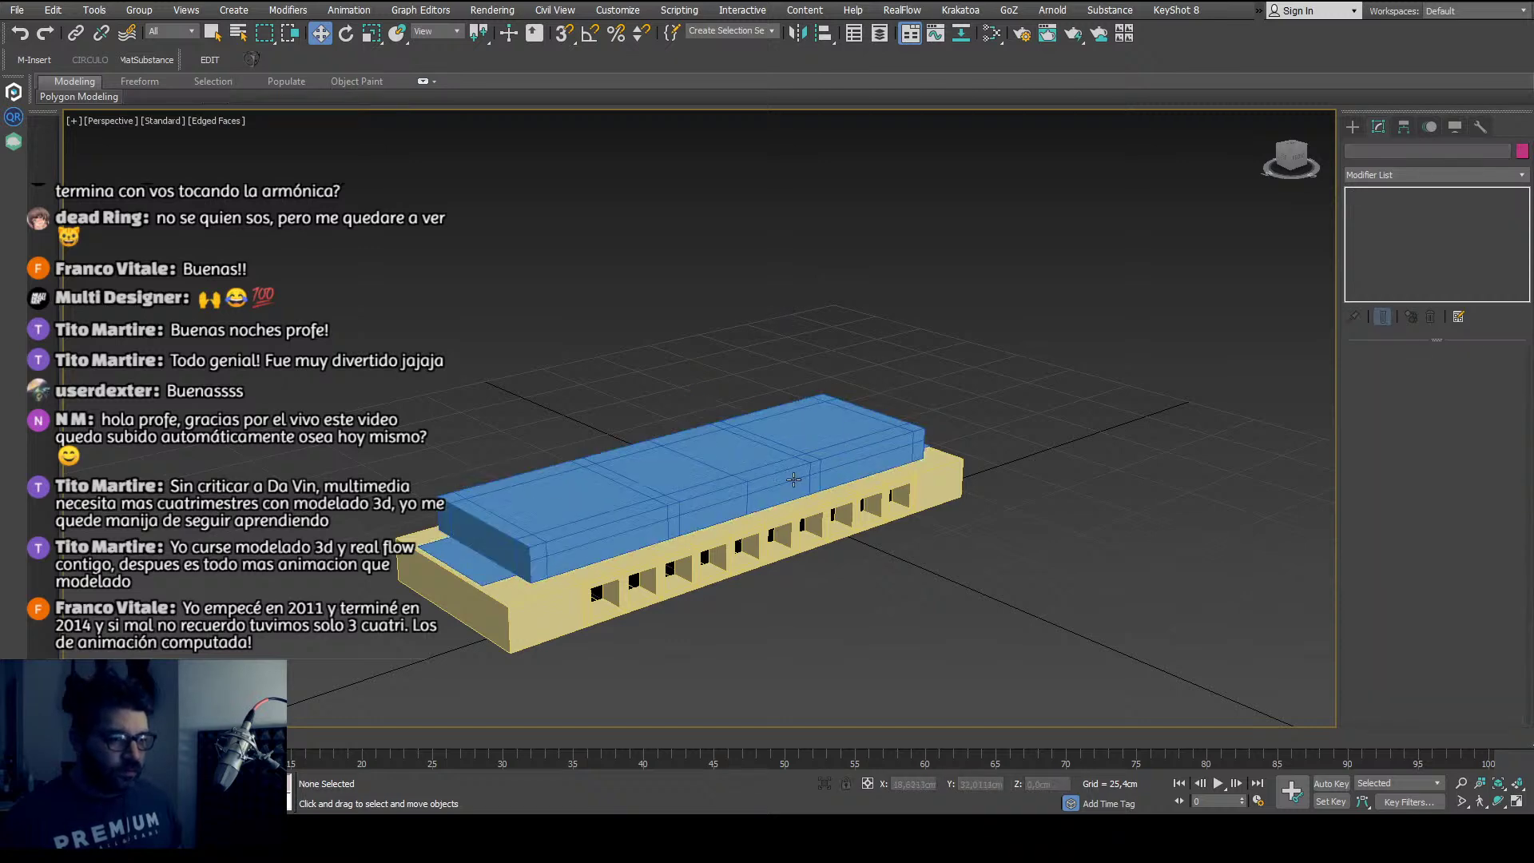
# Step: Select the upper cover and examine its long side above the openings and its negative-X end from several angles
pyautogui.keyDown('alt'); pyautogui.moveTo(798, 480); pyautogui.dragTo(536, 532, button='middle'); pyautogui.keyUp('alt')
pyautogui.scroll(3, 535, 532)
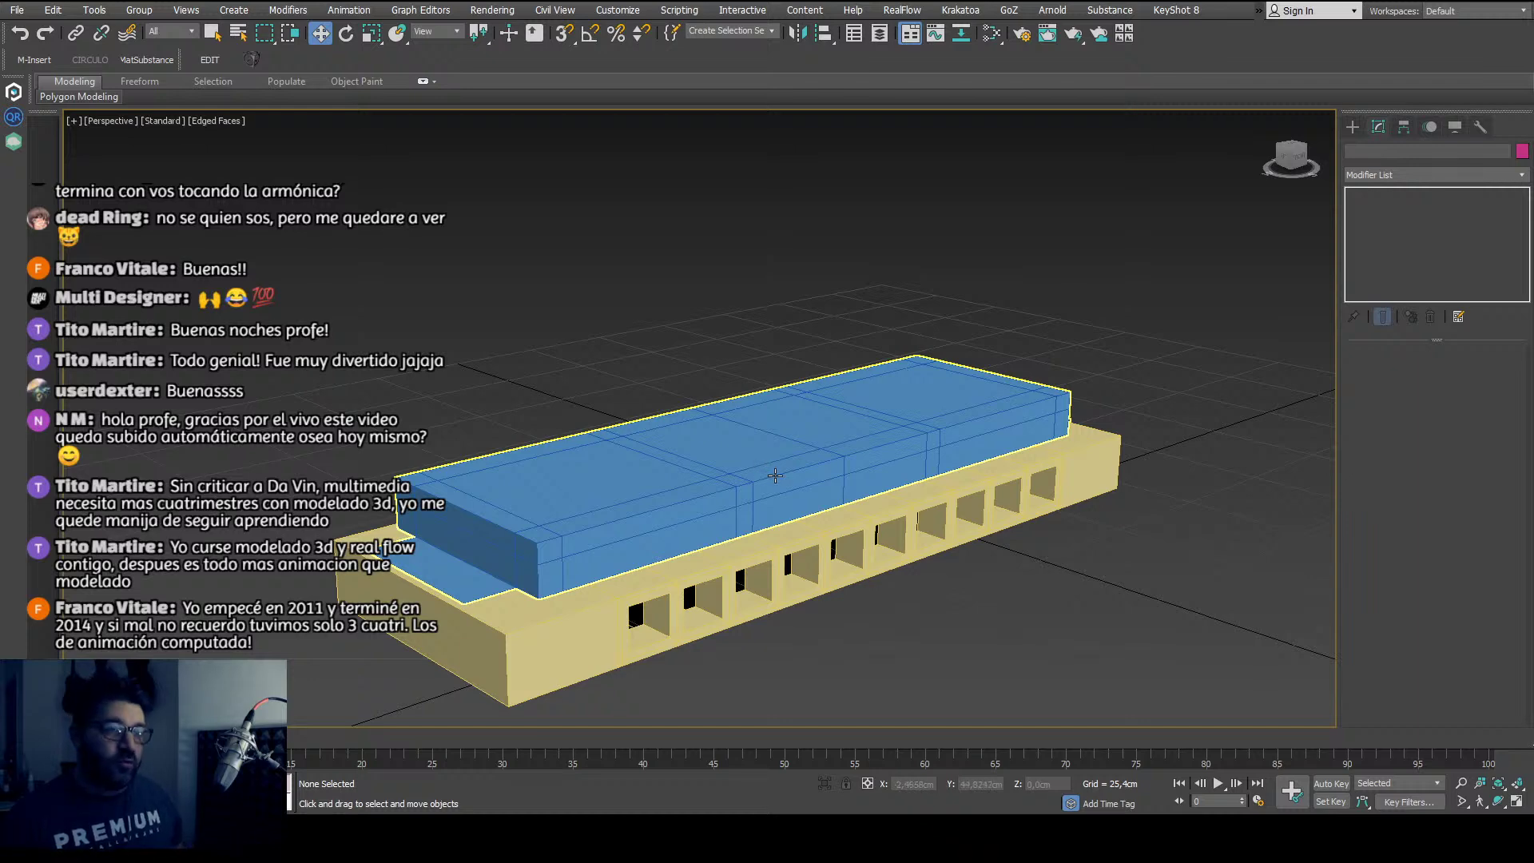
pyautogui.moveTo(771, 472)
pyautogui.keyDown('alt'); pyautogui.mouseDown(button='middle')
pyautogui.moveTo(788, 490)
pyautogui.moveTo(739, 494)
pyautogui.moveTo(1020, 483)
pyautogui.moveTo(755, 495)
pyautogui.moveTo(750, 456)
pyautogui.mouseUp(button='middle'); pyautogui.keyUp('alt')
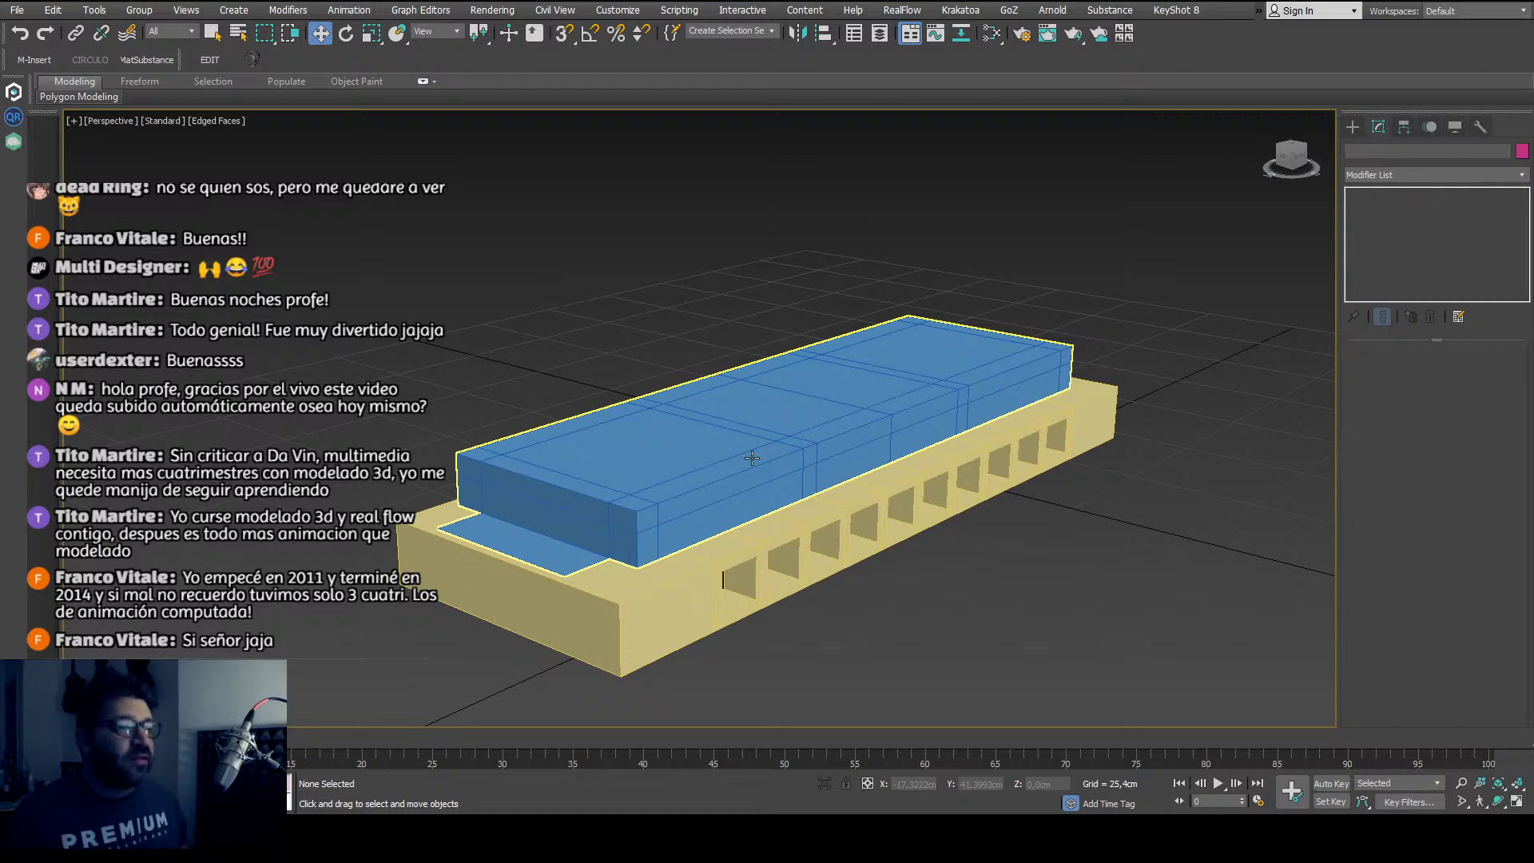
pyautogui.click(752, 457)
pyautogui.moveTo(752, 457)
pyautogui.keyDown('alt'); pyautogui.mouseDown(button='middle')
pyautogui.moveTo(809, 498)
pyautogui.moveTo(656, 504)
pyautogui.moveTo(742, 480)
pyautogui.mouseUp(button='middle'); pyautogui.keyUp('alt')
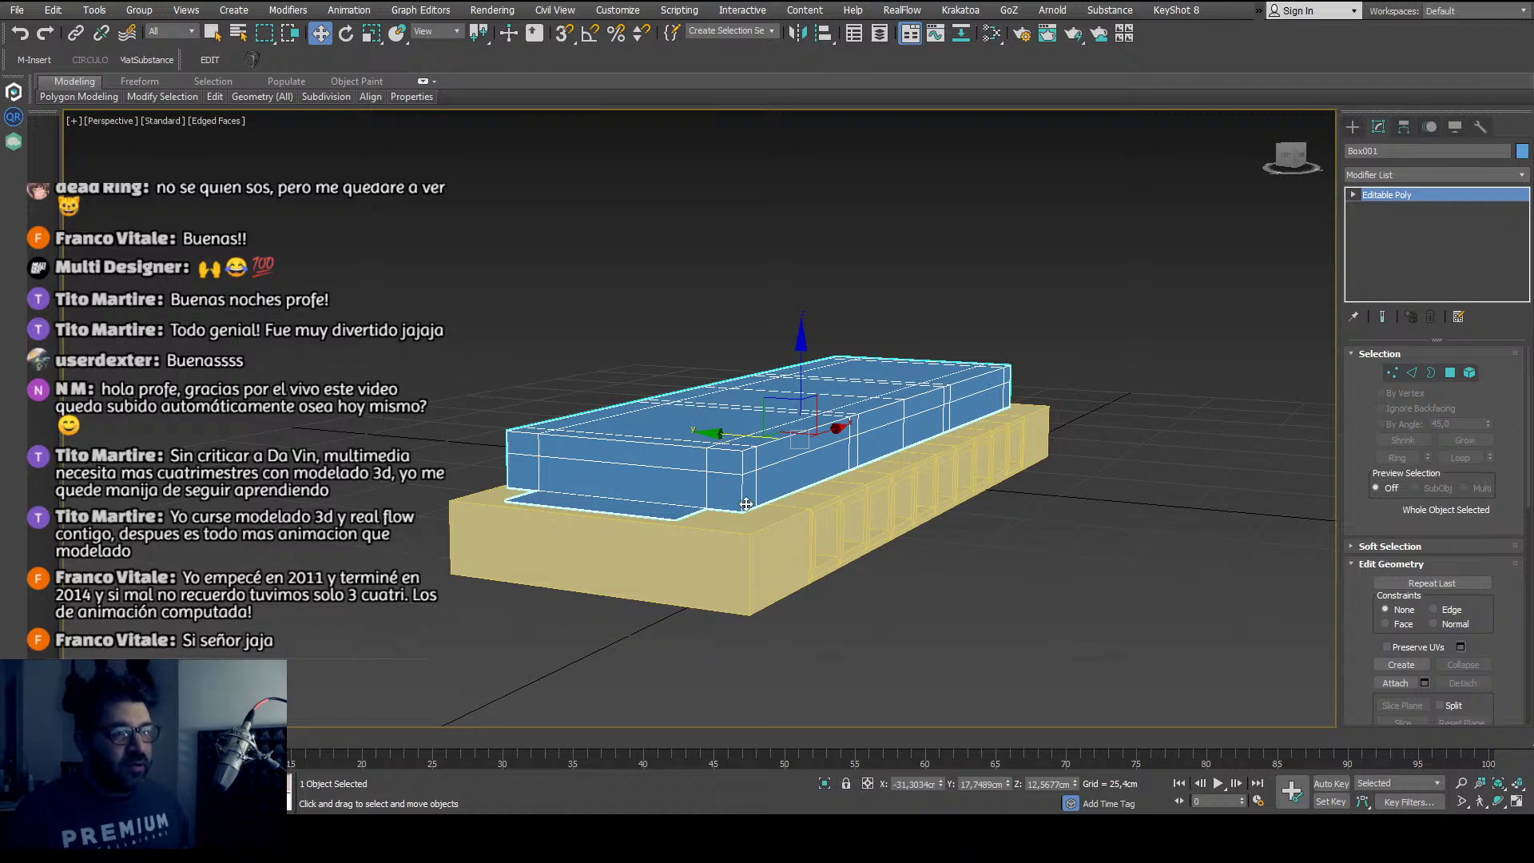
pyautogui.keyDown('alt'); pyautogui.moveTo(745, 504); pyautogui.dragTo(652, 500, button='middle'); pyautogui.keyUp('alt')
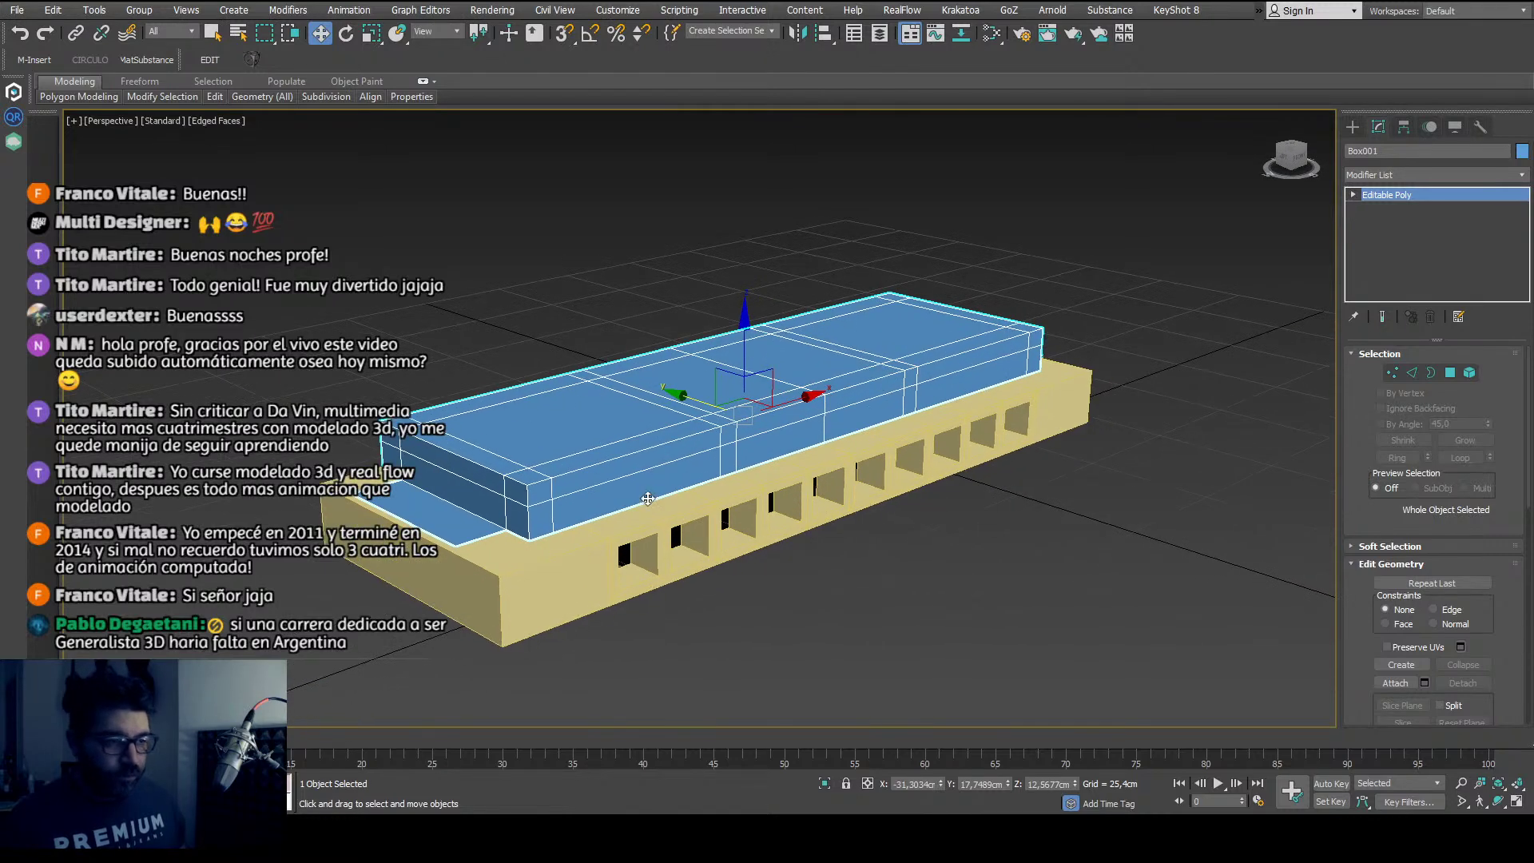
pyautogui.moveTo(847, 623)
pyautogui.keyDown('alt'); pyautogui.mouseDown(button='middle')
pyautogui.moveTo(860, 619)
pyautogui.moveTo(841, 608)
pyautogui.mouseUp(button='middle'); pyautogui.keyUp('alt')
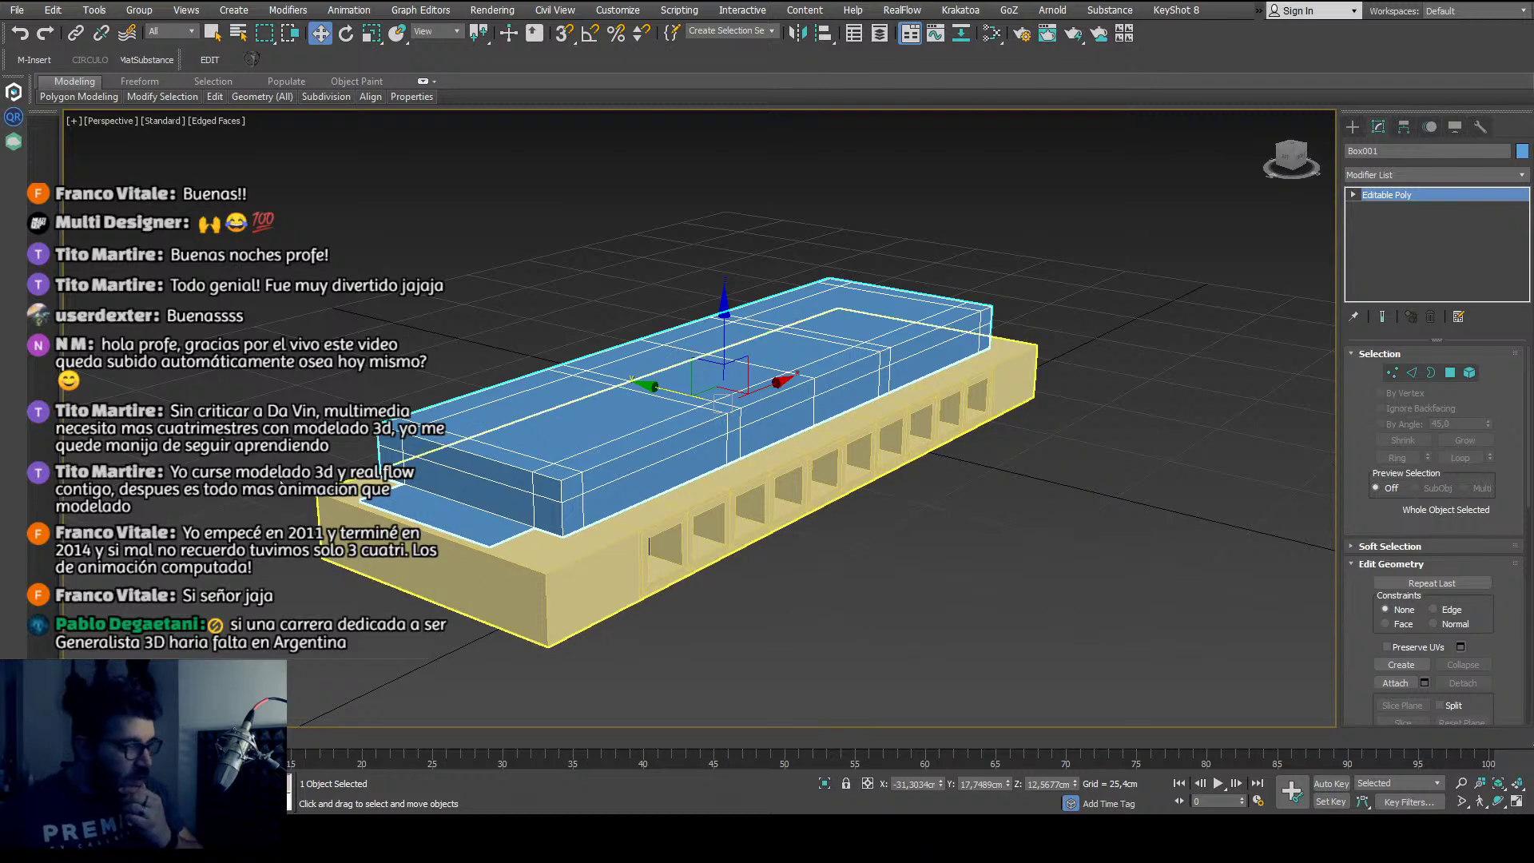
pyautogui.keyDown('alt'); pyautogui.moveTo(761, 606); pyautogui.dragTo(804, 596, button='middle'); pyautogui.keyUp('alt')
pyautogui.scroll(2, 761, 472)
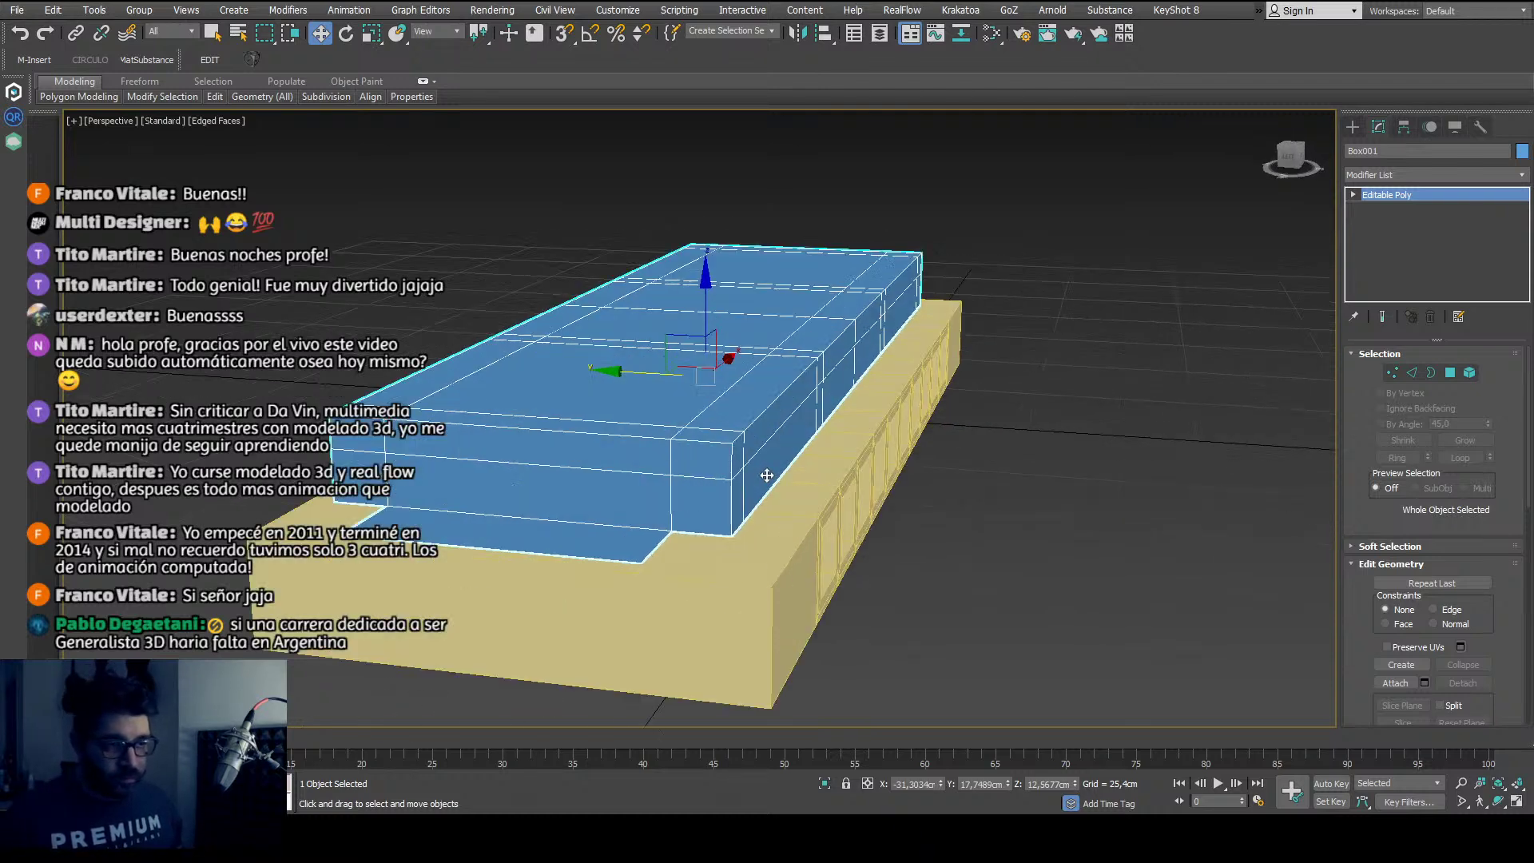
# Step: Split the cover's two lower vertical corner edges at both ends of the side above the openings, and clear the edge selection
pyautogui.click(1412, 372)
pyautogui.keyDown('alt'); pyautogui.moveTo(1018, 629); pyautogui.dragTo(756, 686, button='middle'); pyautogui.keyUp('alt')
pyautogui.click(635, 526)
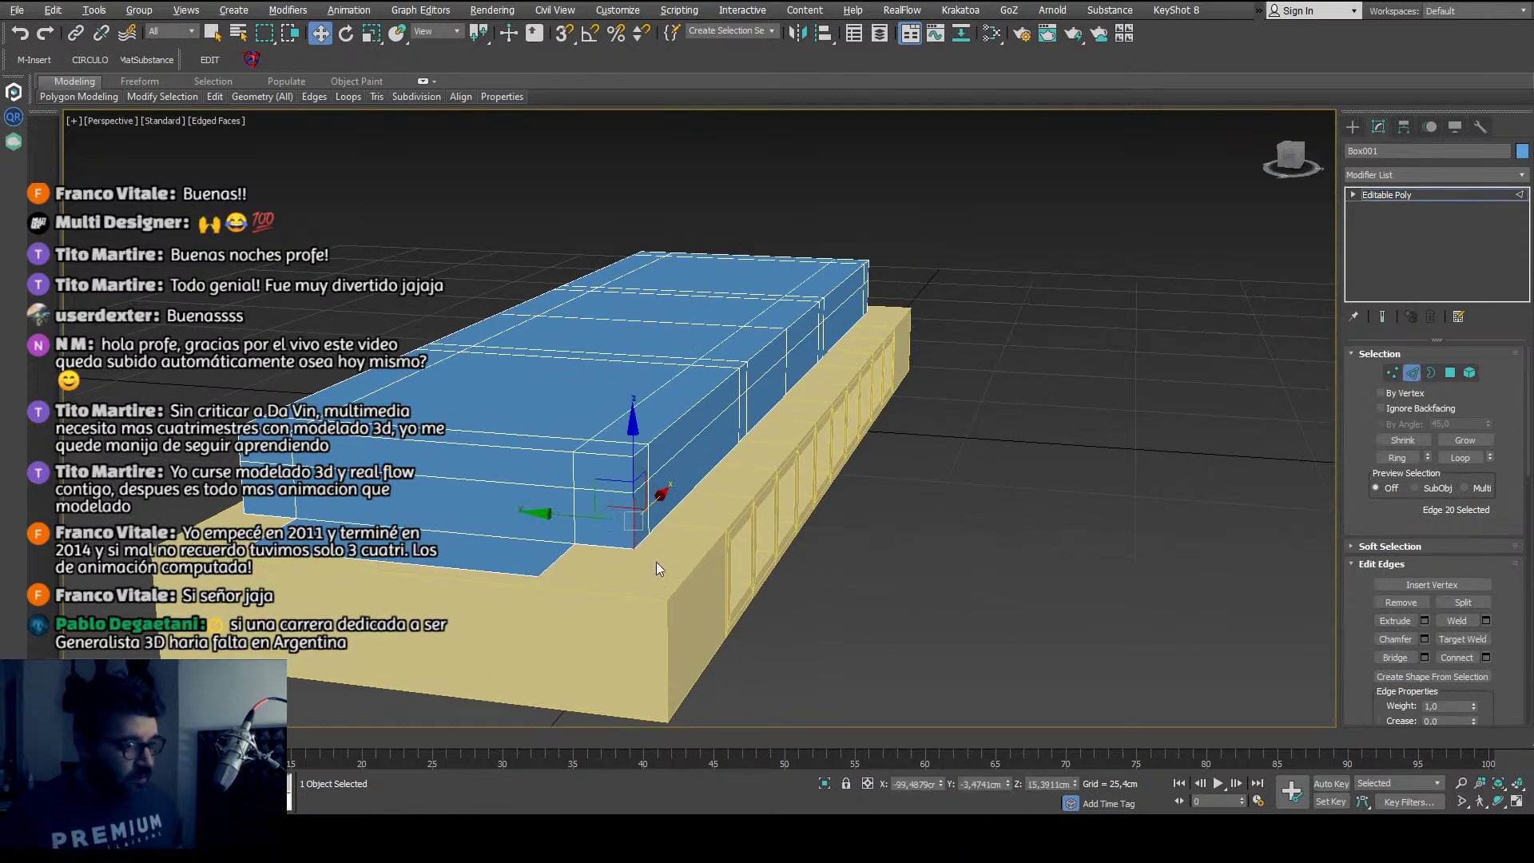
pyautogui.moveTo(655, 563)
pyautogui.keyDown('alt'); pyautogui.mouseDown(button='middle')
pyautogui.moveTo(616, 564)
pyautogui.moveTo(646, 564)
pyautogui.mouseUp(button='middle'); pyautogui.keyUp('alt')
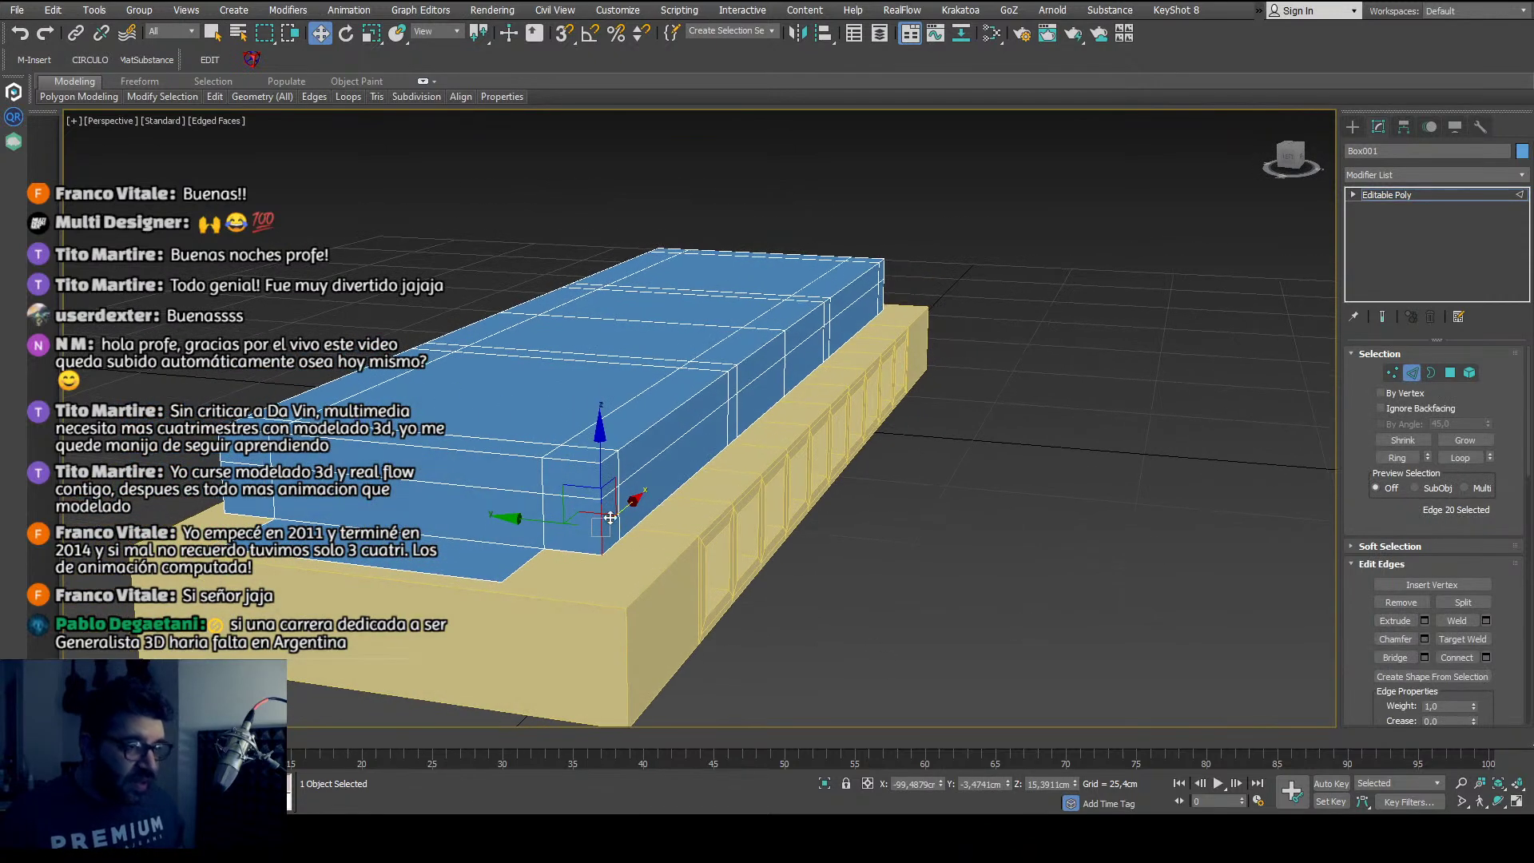
pyautogui.keyDown('alt'); pyautogui.moveTo(932, 317); pyautogui.dragTo(701, 630, button='middle'); pyautogui.keyUp('alt')
pyautogui.keyDown('ctrl'); pyautogui.click(732, 487); pyautogui.keyUp('ctrl')
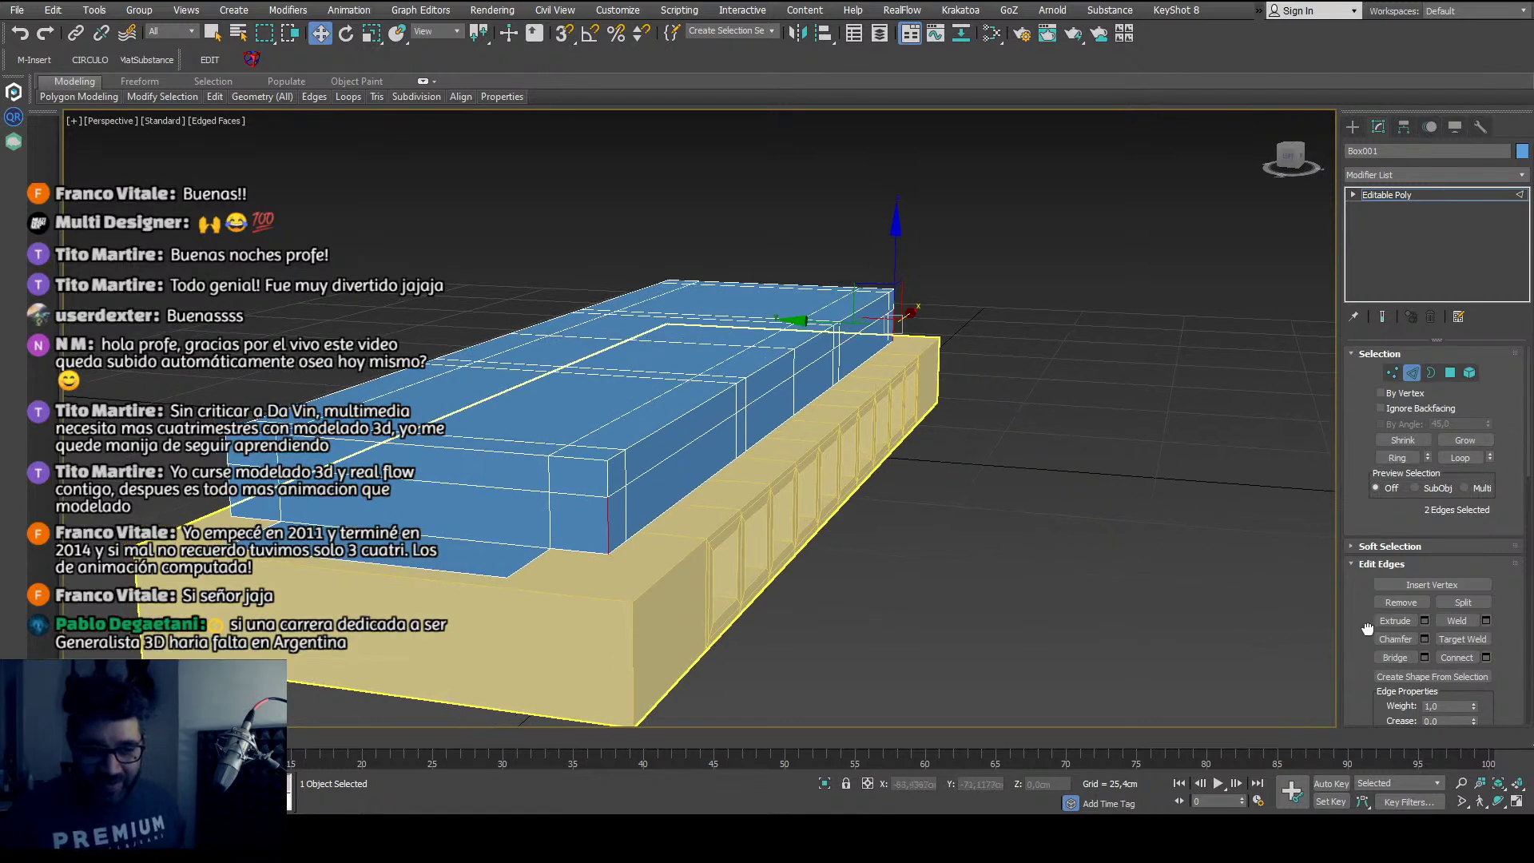
pyautogui.scroll(-1, 1407, 599)
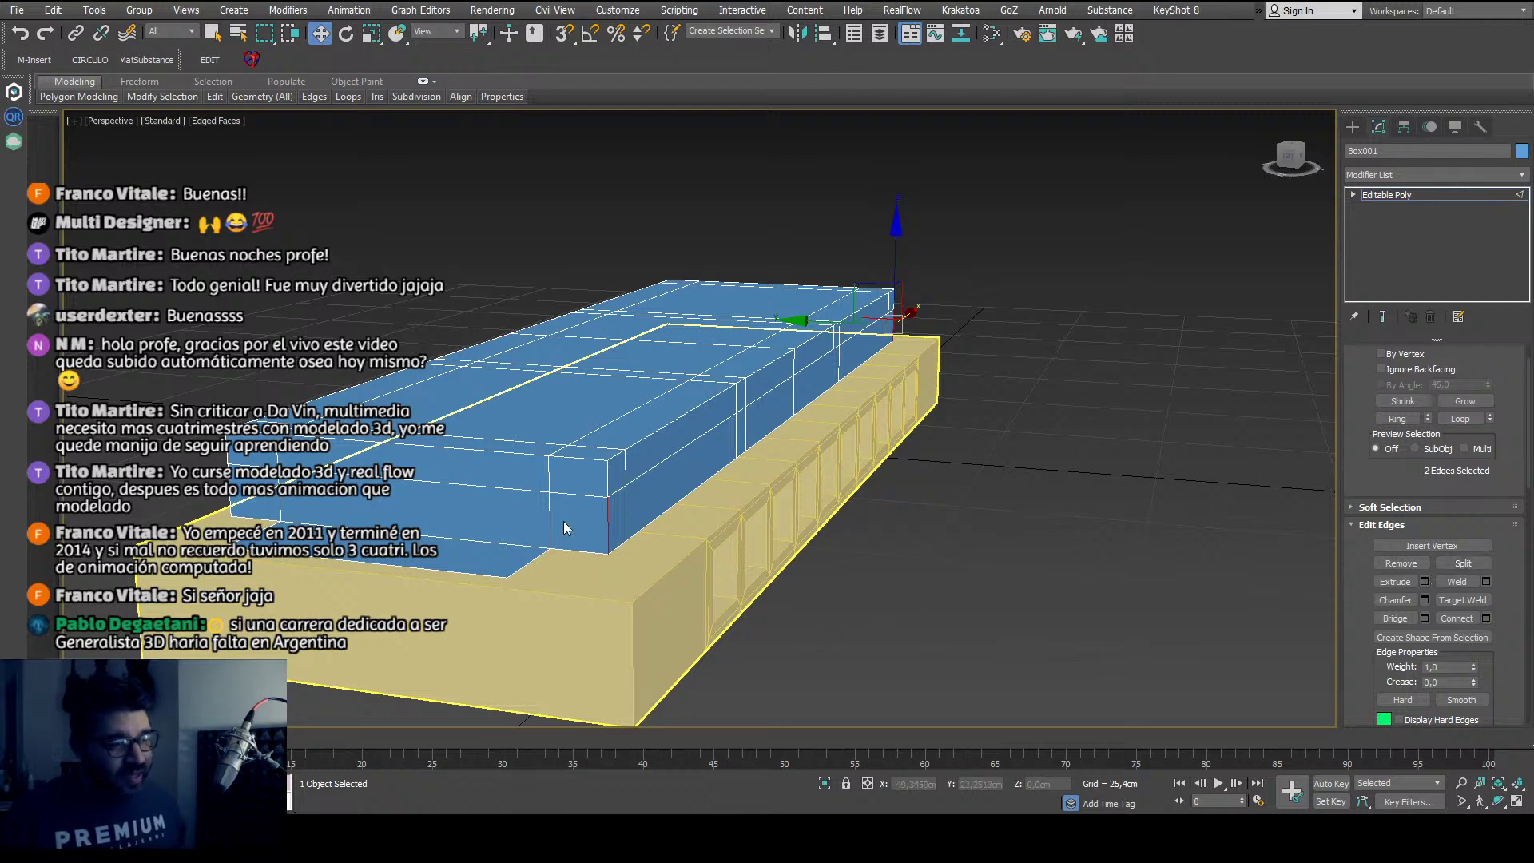
pyautogui.click(1465, 564)
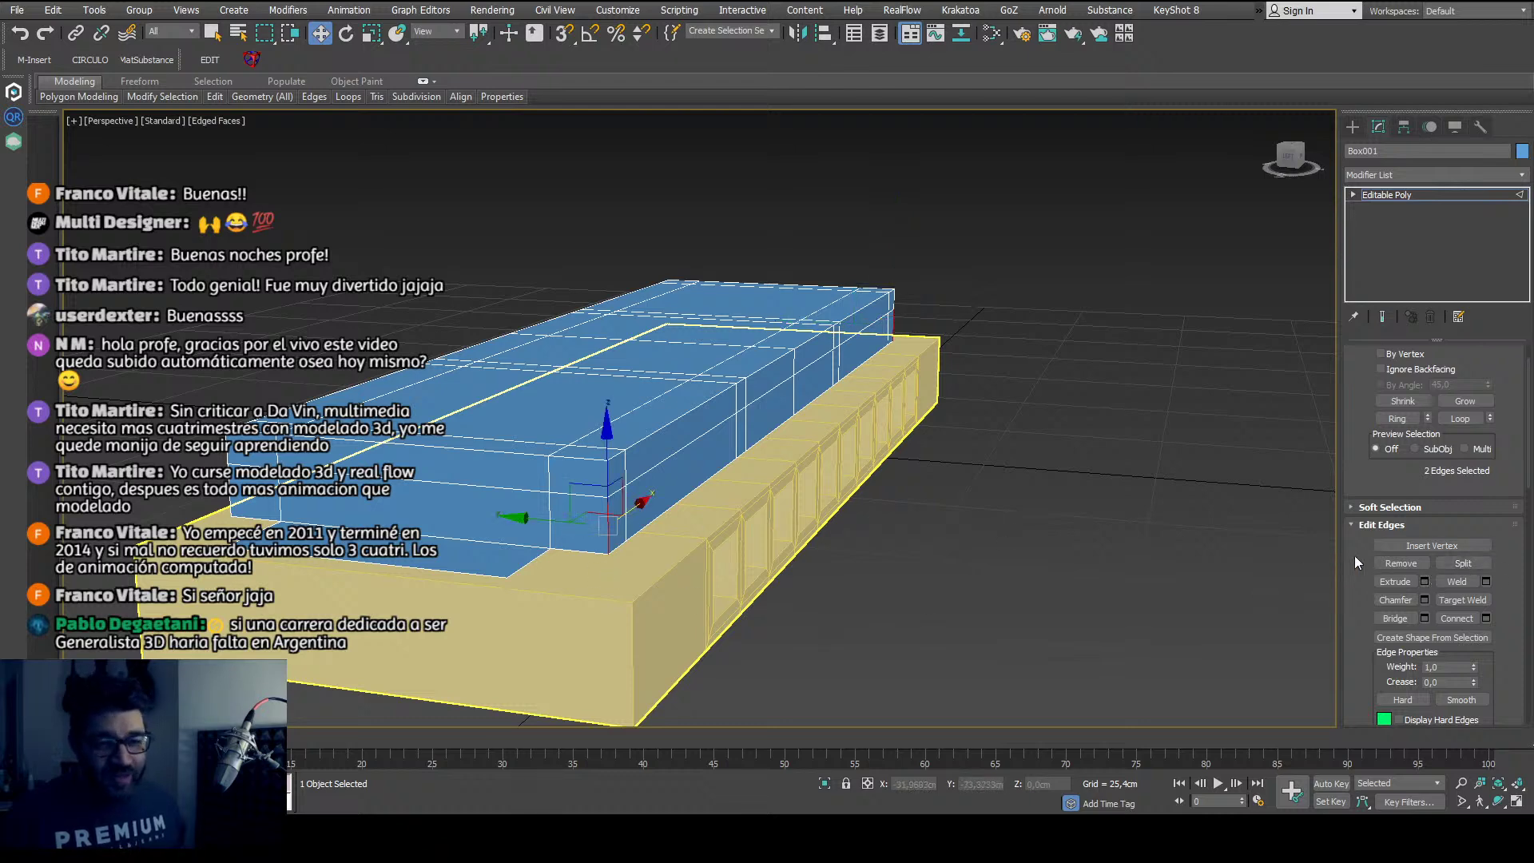
pyautogui.click(917, 529)
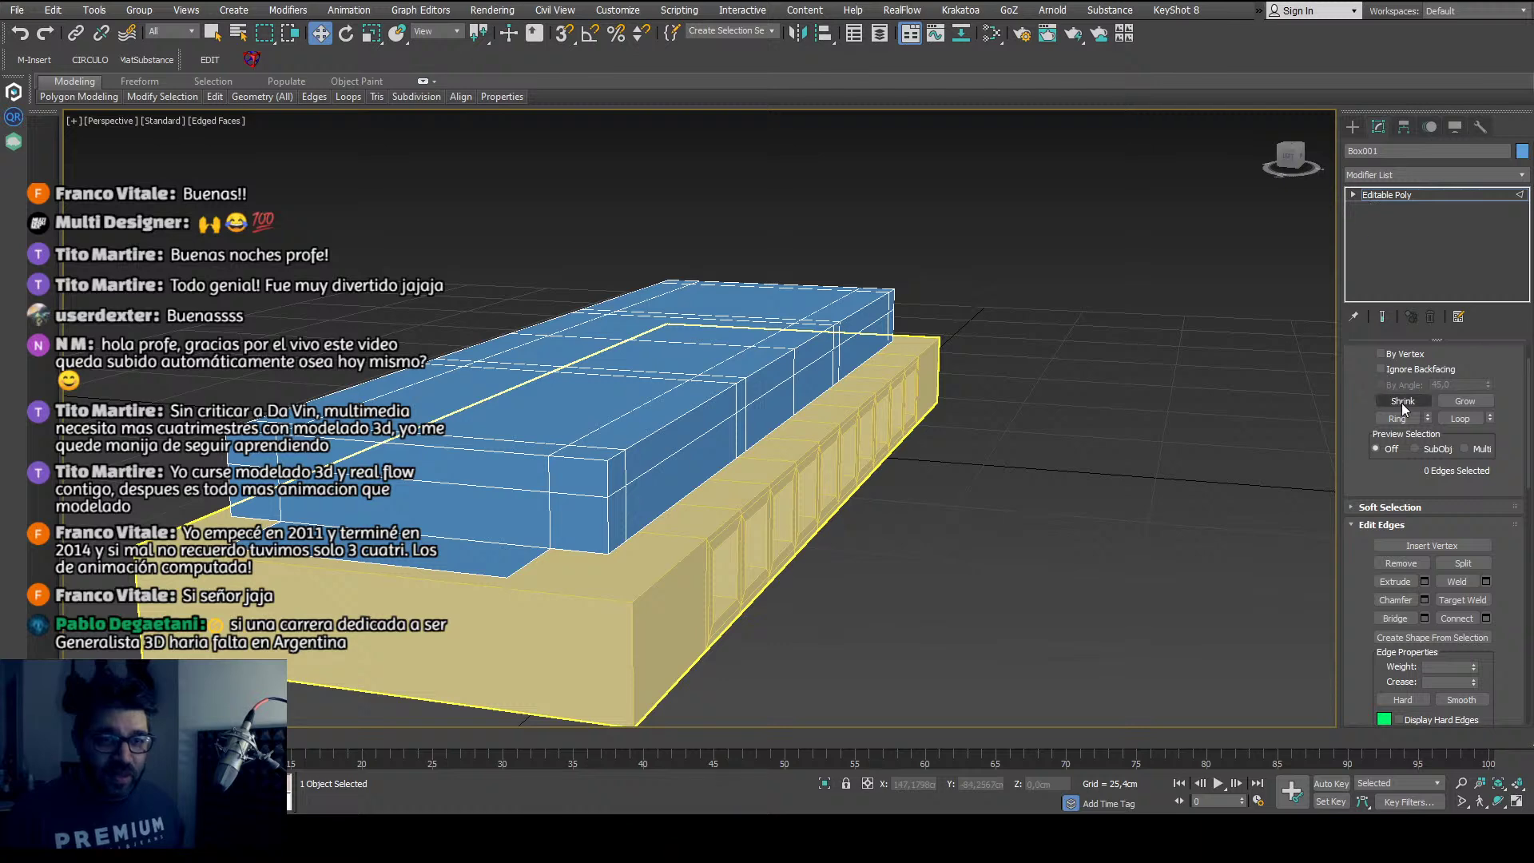
# Step: Pull the cover's lower long edge loop above the openings outward to about Y = -10.7 cm as a sloping flap
pyautogui.click(1354, 194)
pyautogui.keyDown('alt'); pyautogui.moveTo(720, 416); pyautogui.dragTo(755, 442, button='middle'); pyautogui.keyUp('alt')
pyautogui.doubleClick(724, 415)
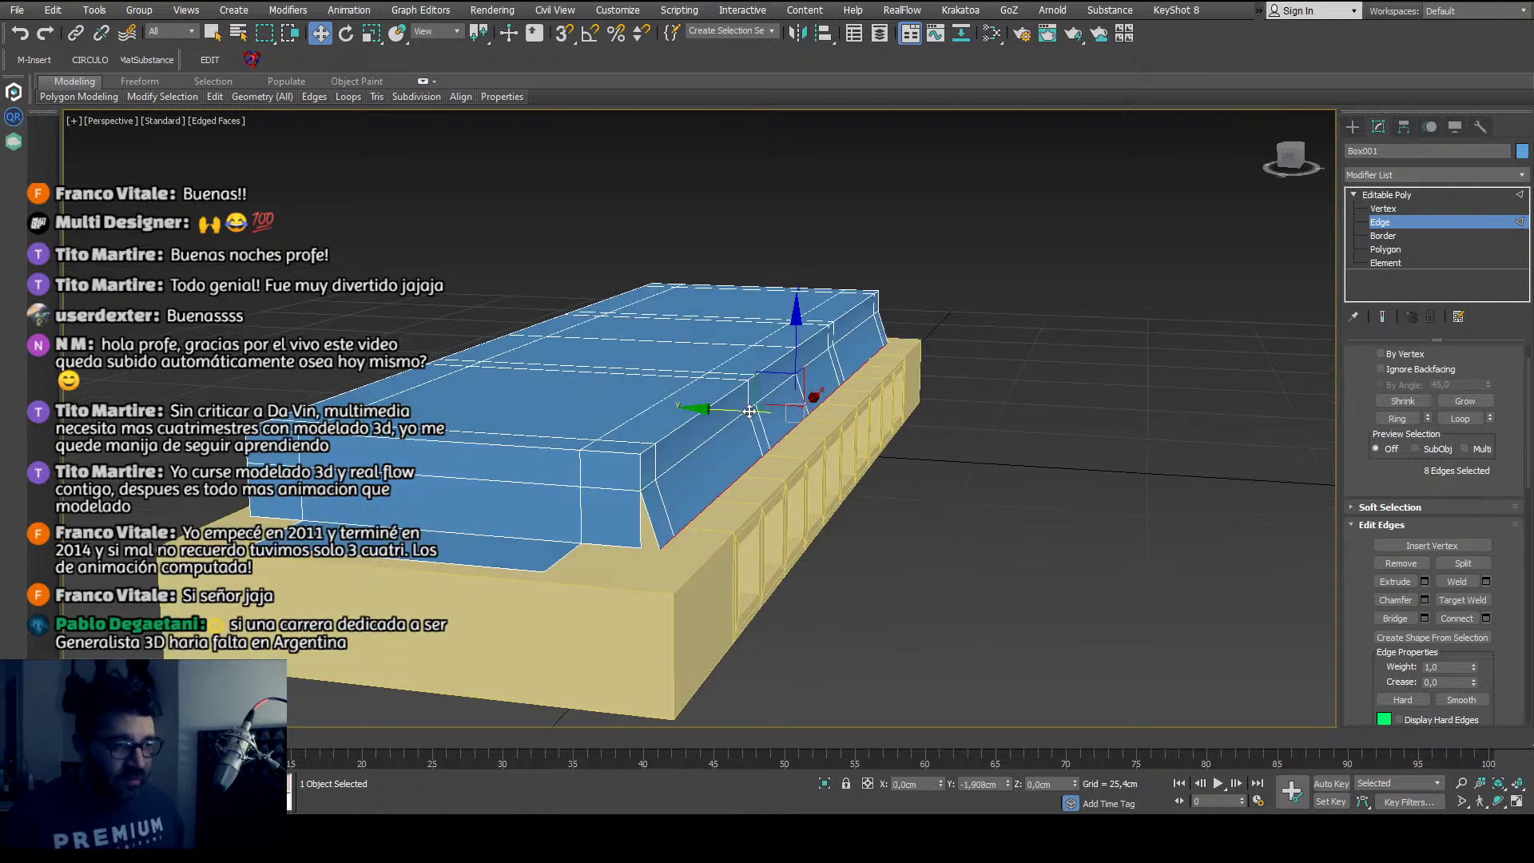
pyautogui.moveTo(742, 408); pyautogui.dragTo(793, 413)
pyautogui.scroll(2, 735, 418)
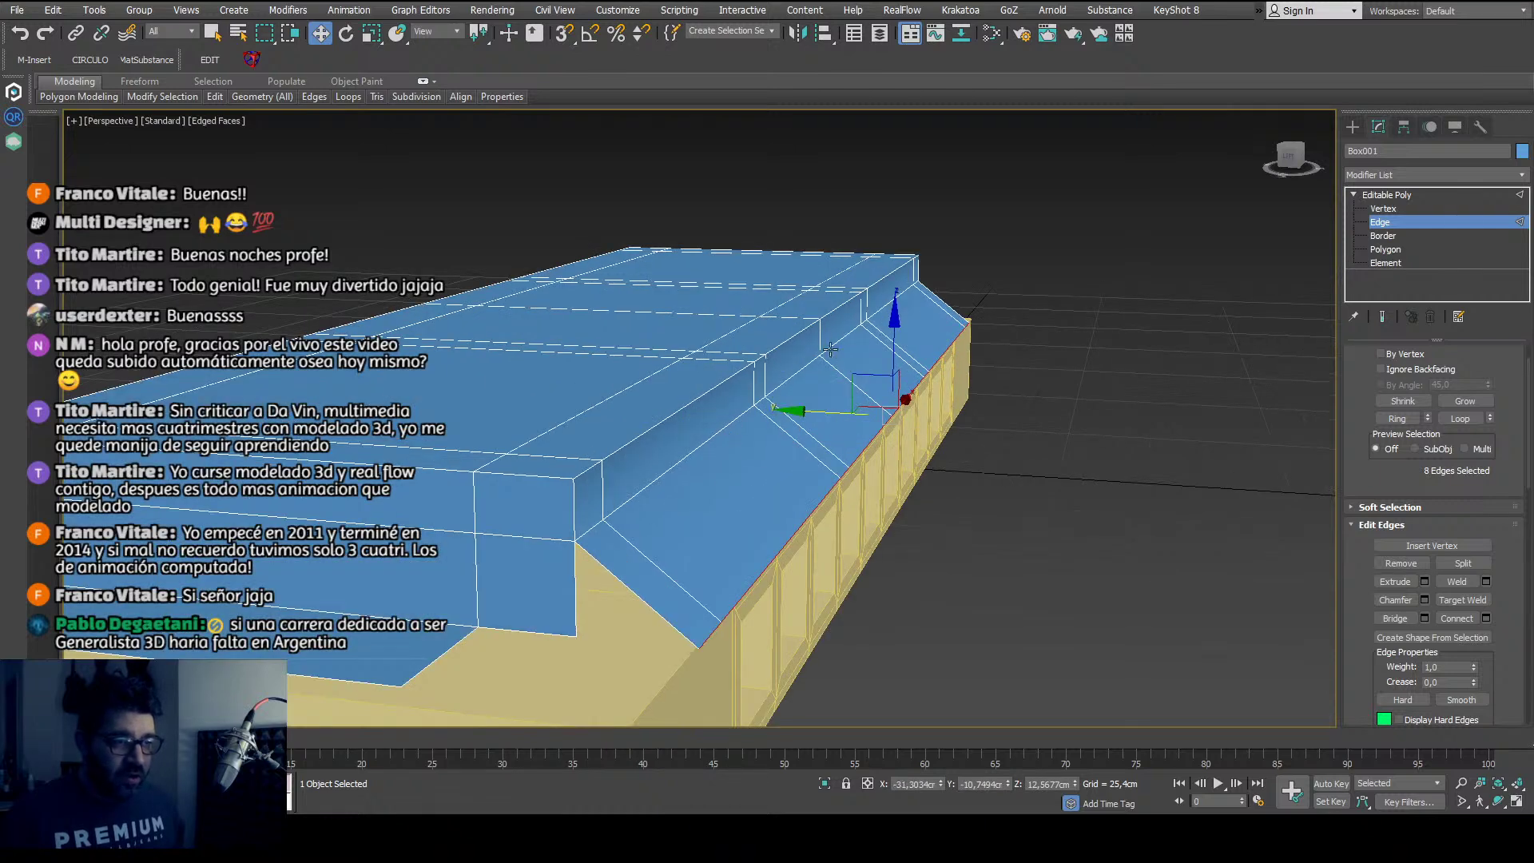
# Step: Examine the cover's sloping flap from the negative-X end and frame its profile in the Left view
pyautogui.scroll(-3, 678, 497)
pyautogui.moveTo(678, 497)
pyautogui.keyDown('alt'); pyautogui.mouseDown(button='middle')
pyautogui.moveTo(626, 498)
pyautogui.moveTo(708, 496)
pyautogui.mouseUp(button='middle'); pyautogui.keyUp('alt')
pyautogui.scroll(2, 722, 429)
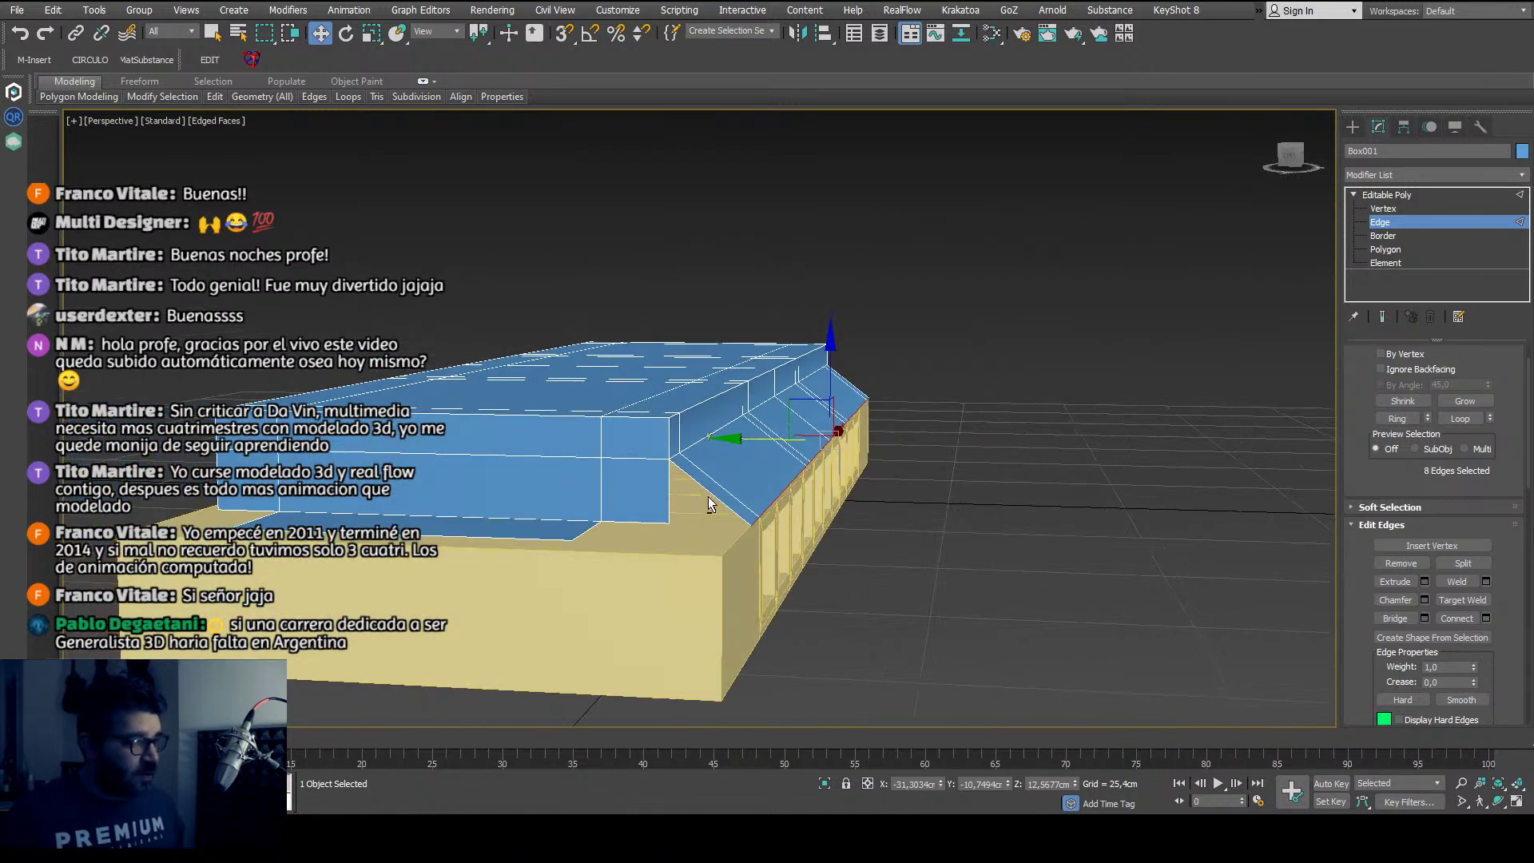
pyautogui.keyDown('alt'); pyautogui.moveTo(700, 514); pyautogui.dragTo(698, 516, button='middle'); pyautogui.keyUp('alt')
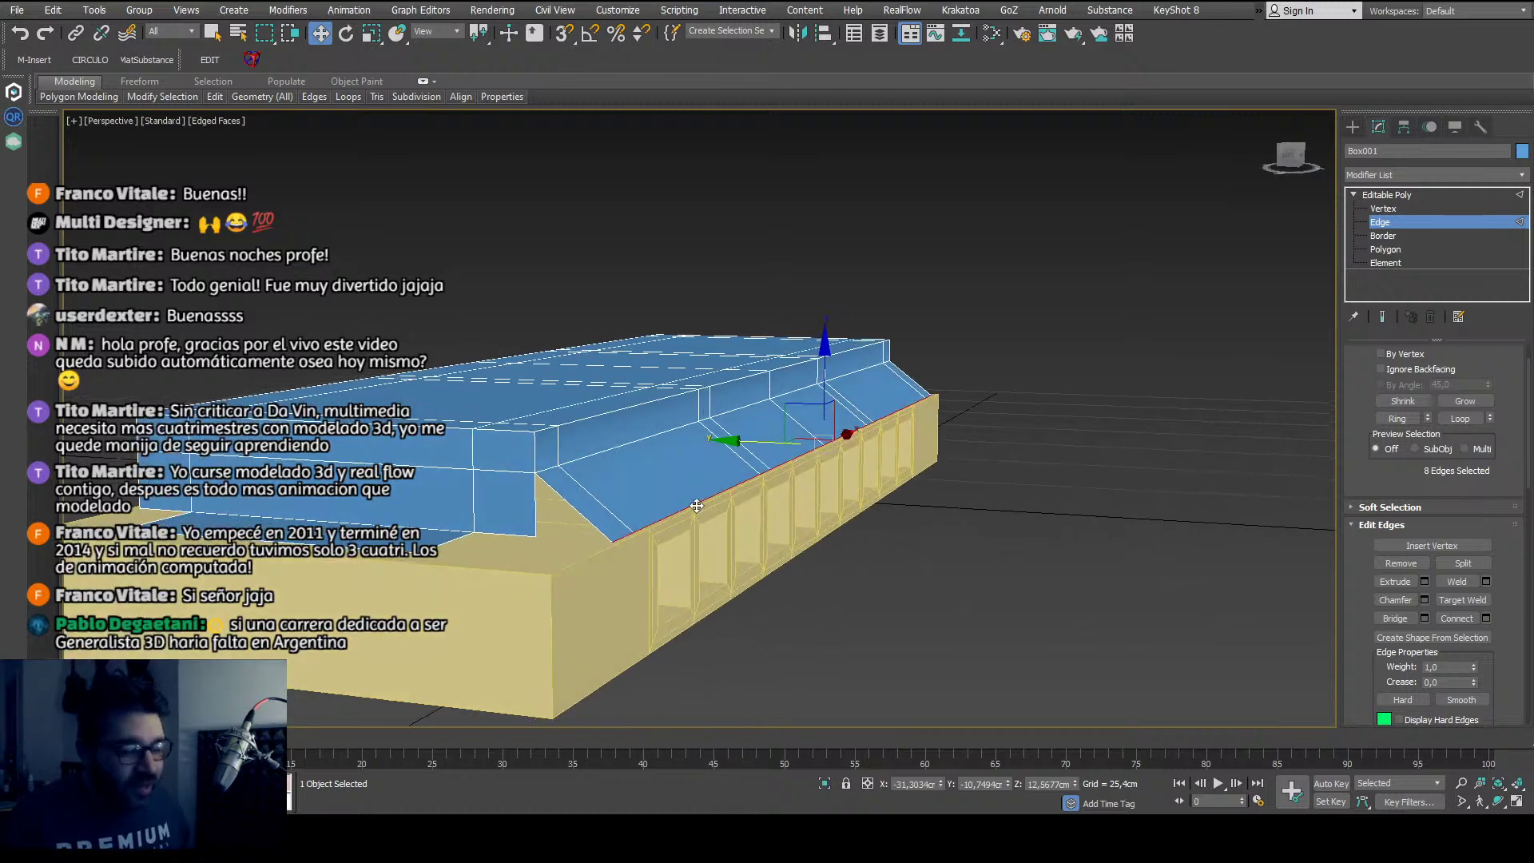
pyautogui.keyDown('alt'); pyautogui.moveTo(684, 513); pyautogui.dragTo(799, 511, button='middle'); pyautogui.keyUp('alt')
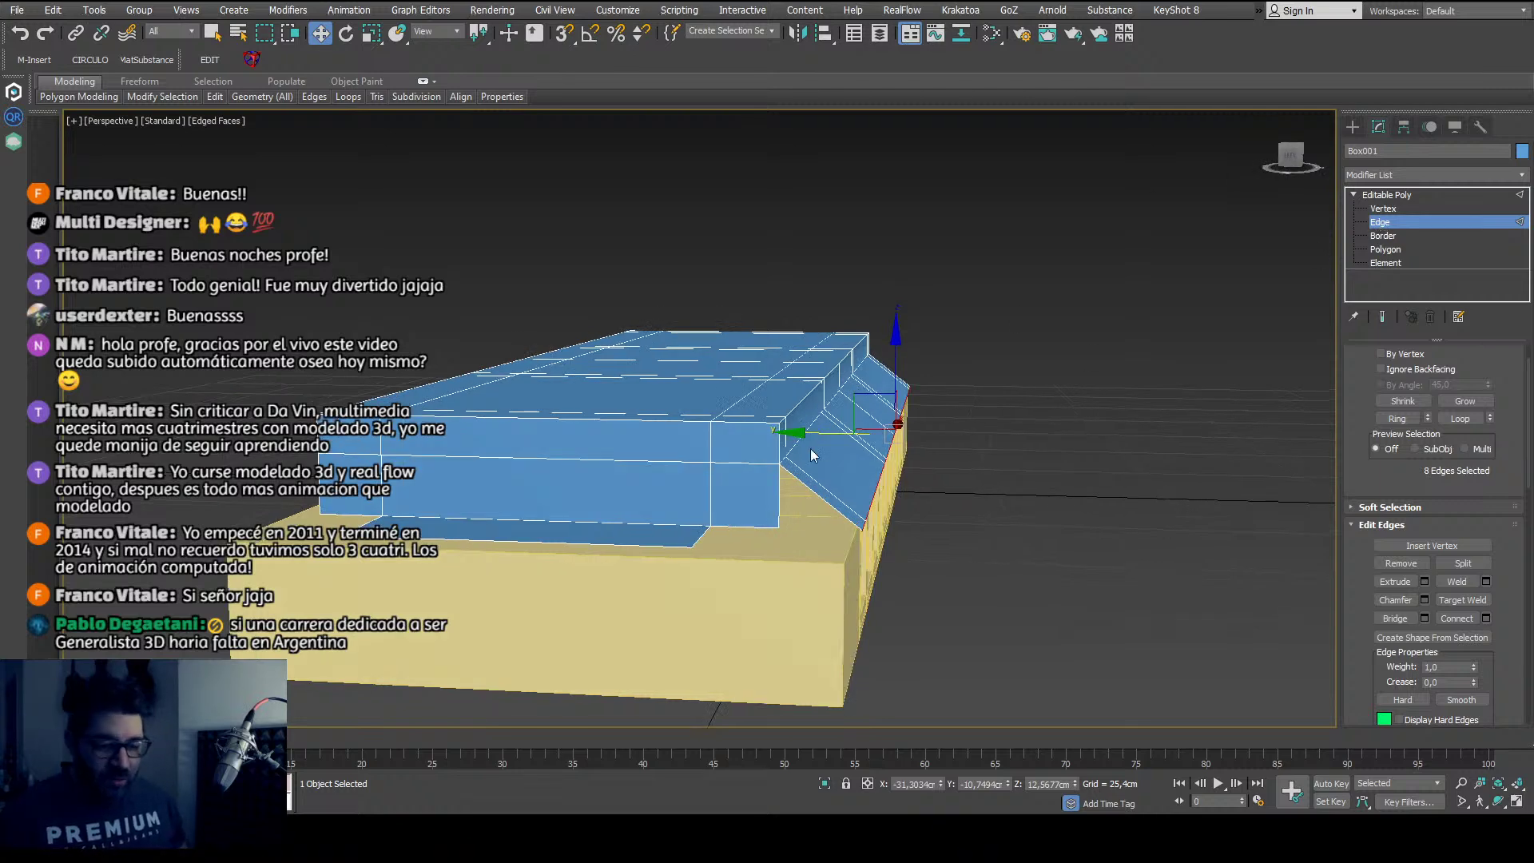
pyautogui.press('l')
pyautogui.scroll(3, 679, 464)
pyautogui.moveTo(679, 463); pyautogui.dragTo(746, 592, button='middle')
pyautogui.scroll(3, 726, 474)
pyautogui.scroll(-2, 743, 514)
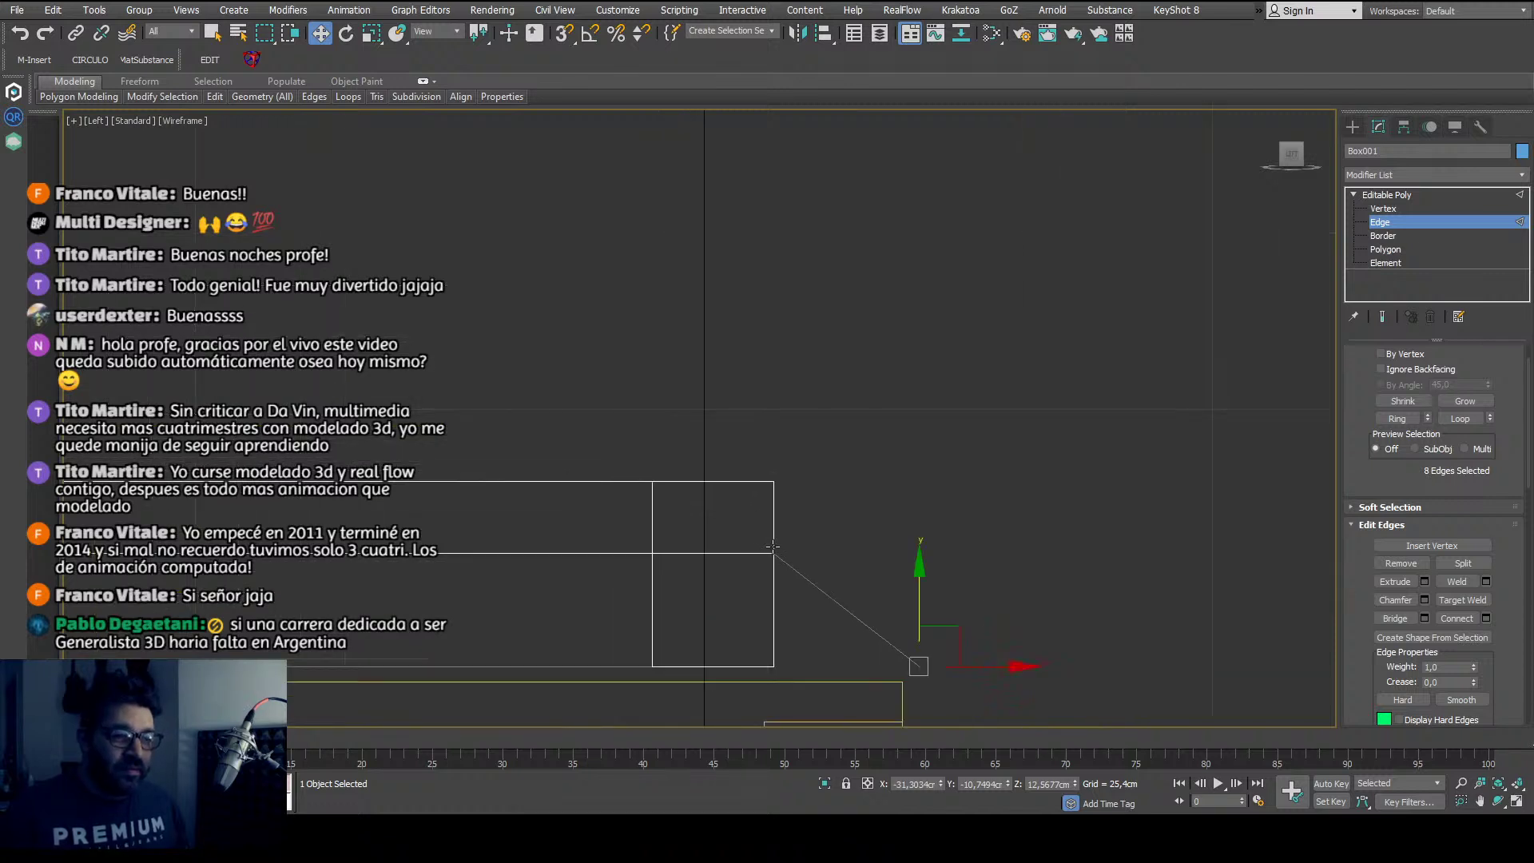
# Step: Move the vertices along the cover's upper edge above the flap inward and down to round the side profile
pyautogui.moveTo(748, 568); pyautogui.dragTo(744, 581, button='middle')
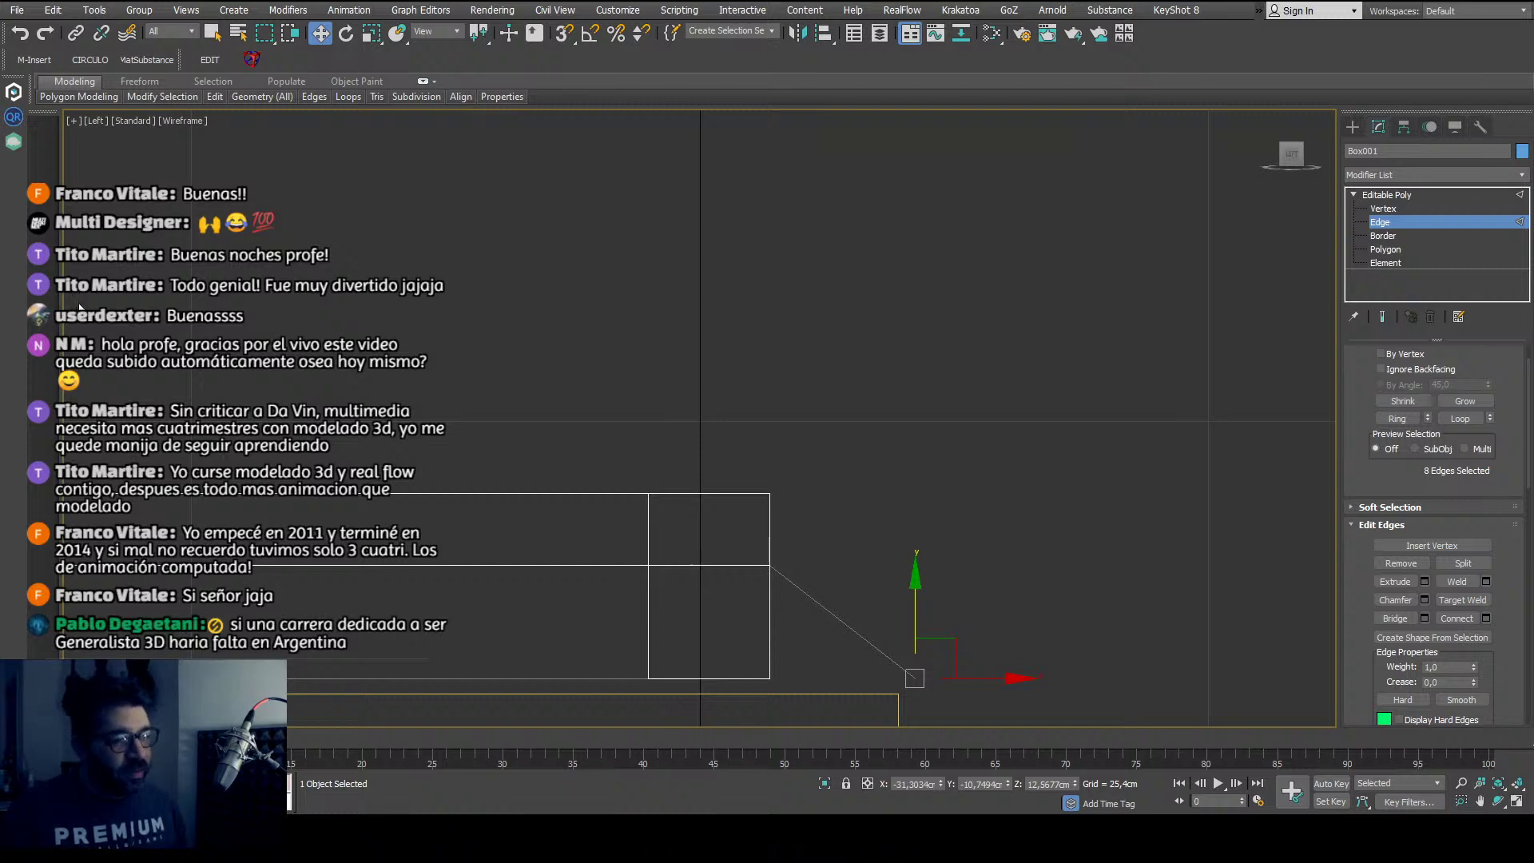
pyautogui.click(1393, 209)
pyautogui.moveTo(848, 441); pyautogui.dragTo(718, 528)
pyautogui.scroll(5, 766, 494)
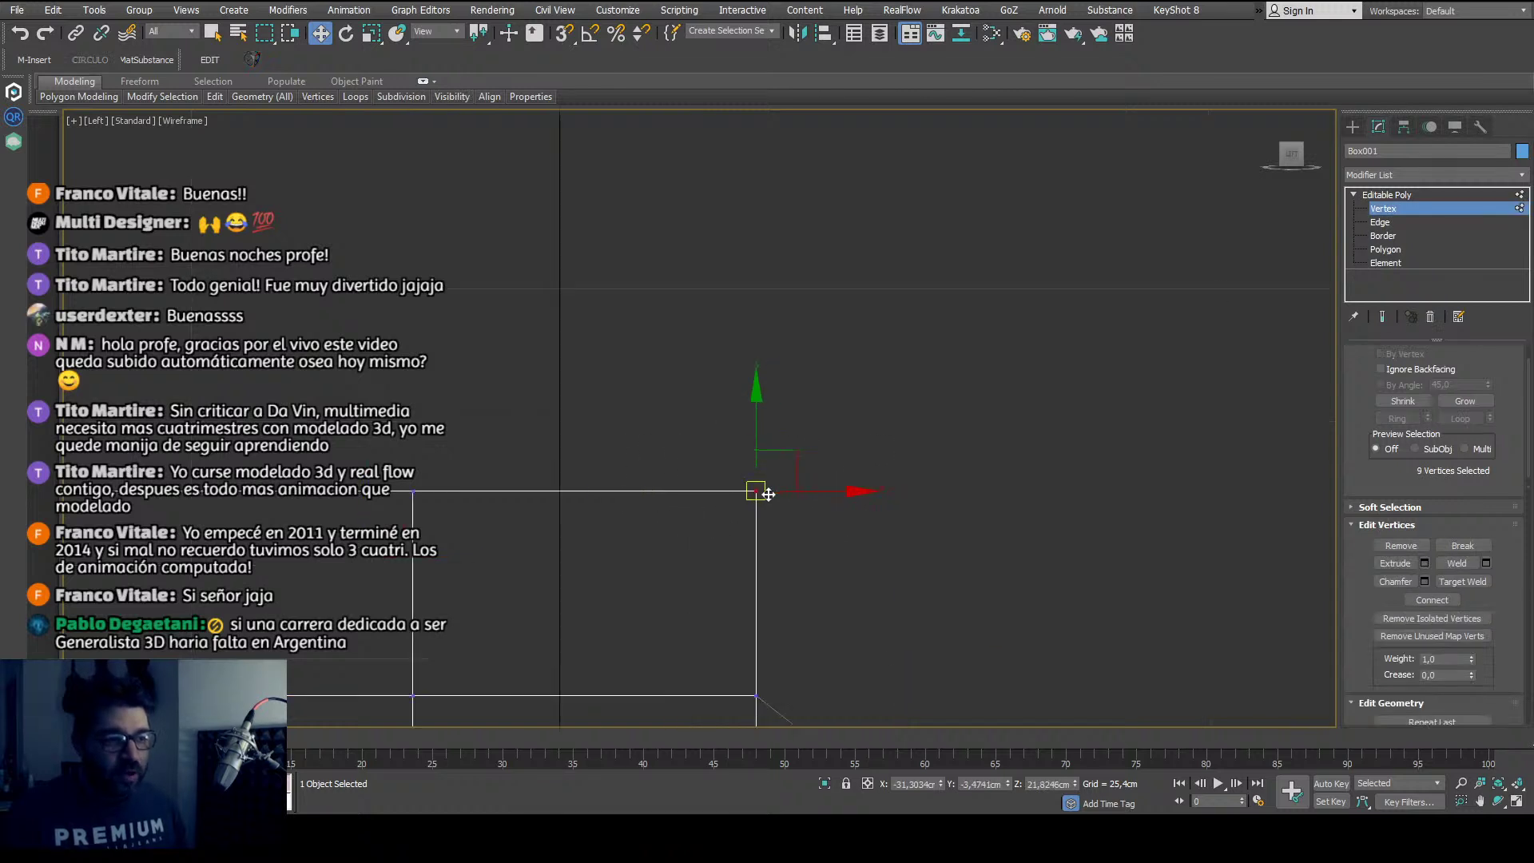
pyautogui.scroll(-3, 751, 495)
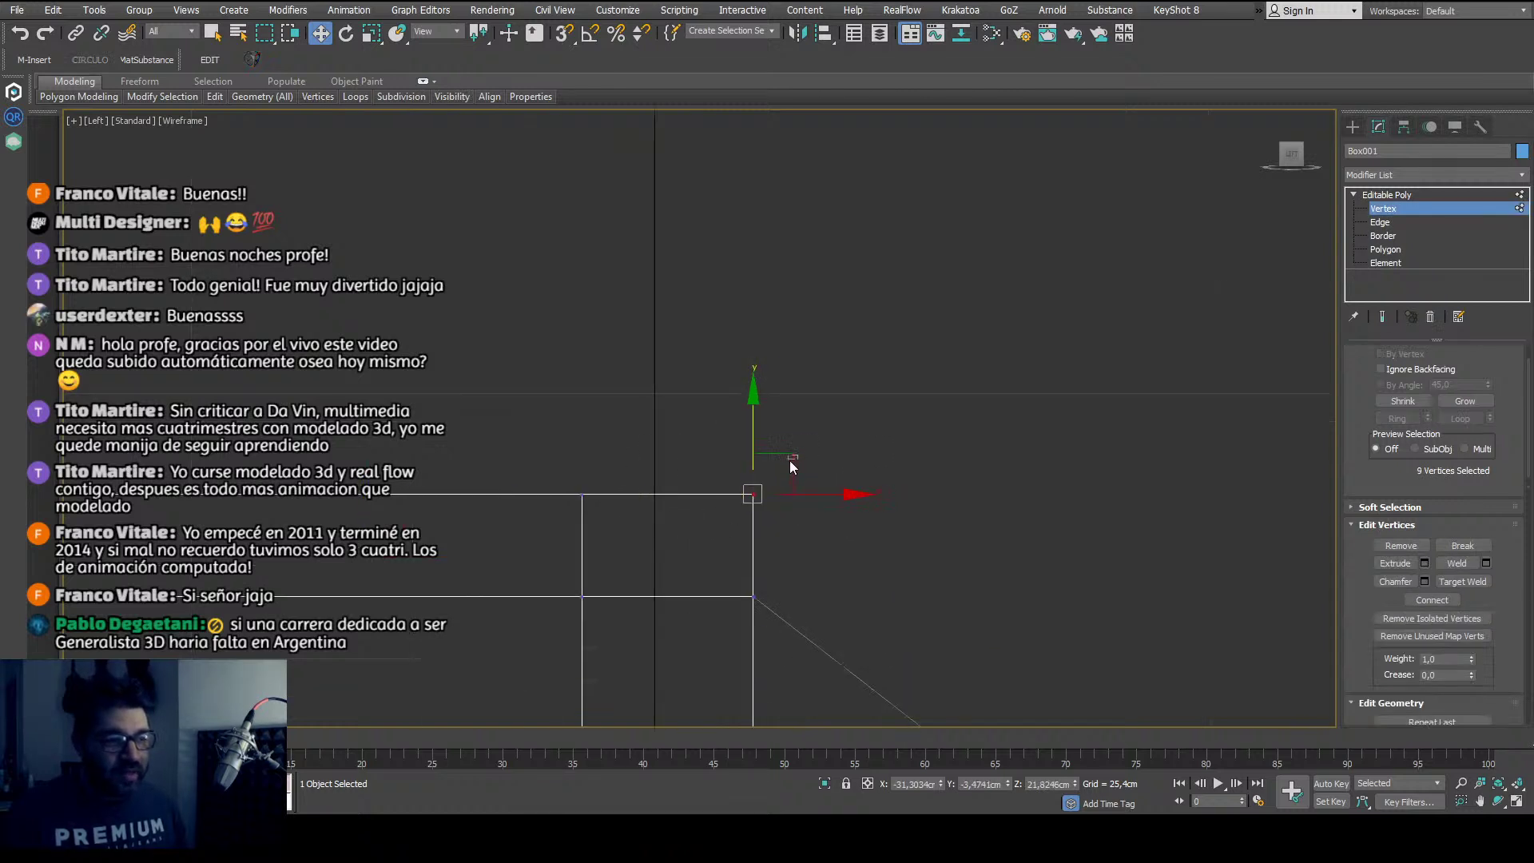
pyautogui.moveTo(781, 476); pyautogui.dragTo(733, 509)
# Step: Move the vertices at the flap's hinge line and the end-wall corners below it outward to about Y = -4.7 cm
pyautogui.moveTo(751, 616); pyautogui.dragTo(707, 527, button='middle')
pyautogui.scroll(-2, 671, 523)
pyautogui.scroll(1, 701, 526)
pyautogui.moveTo(692, 530); pyautogui.dragTo(631, 651)
pyautogui.moveTo(725, 534); pyautogui.dragTo(748, 540)
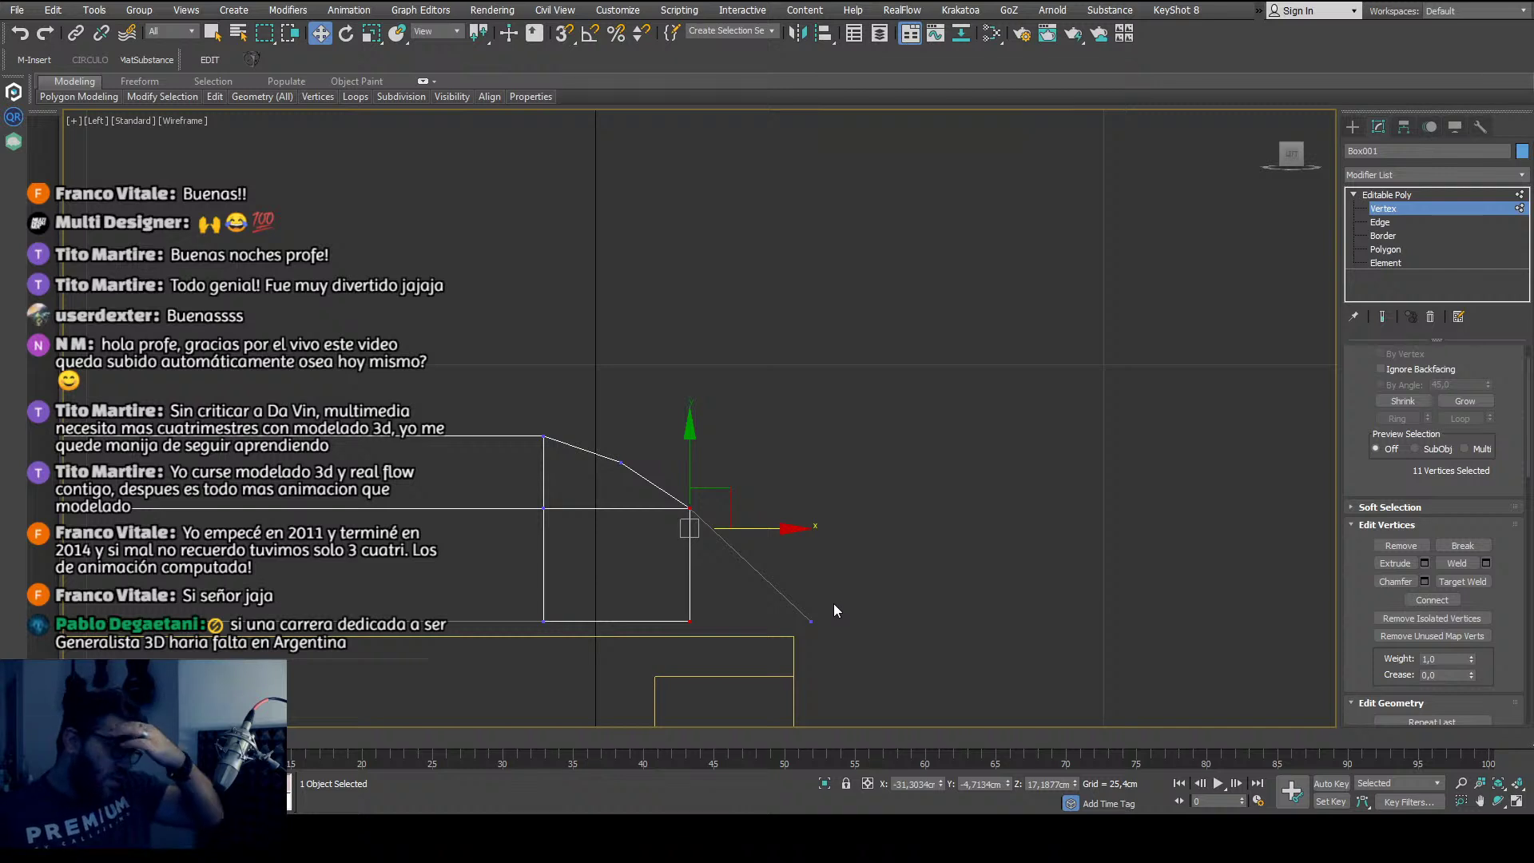
# Step: Move the flap's lower-edge vertices inward to about Y = -9.8 cm, in line with the body's front face
pyautogui.moveTo(842, 598); pyautogui.dragTo(836, 668)
pyautogui.scroll(-3, 840, 656)
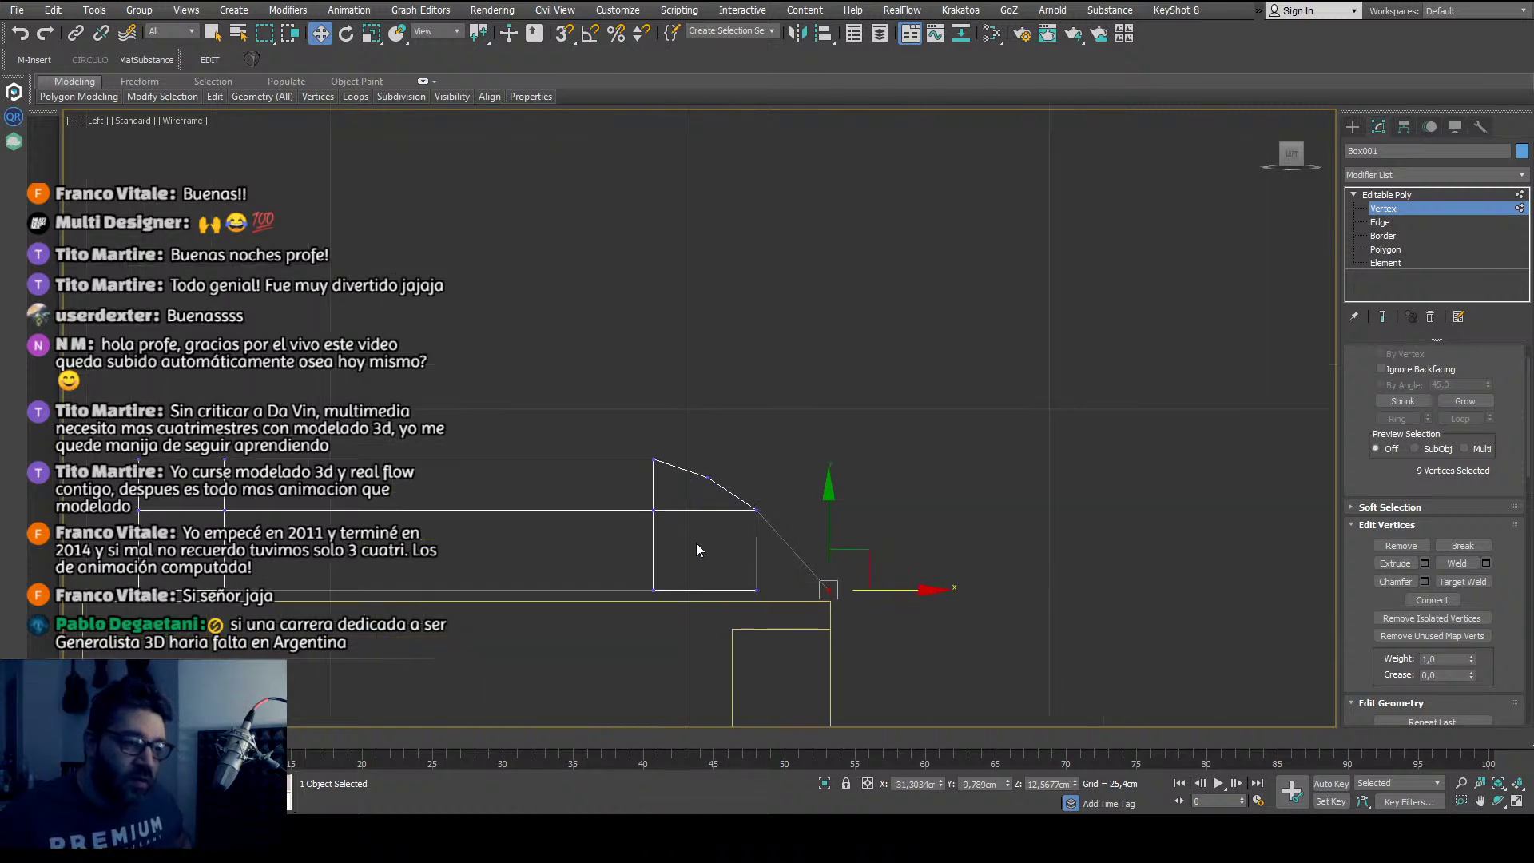
pyautogui.moveTo(697, 543); pyautogui.dragTo(822, 573, button='middle')
pyautogui.scroll(2, 672, 534)
pyautogui.scroll(-2, 818, 575)
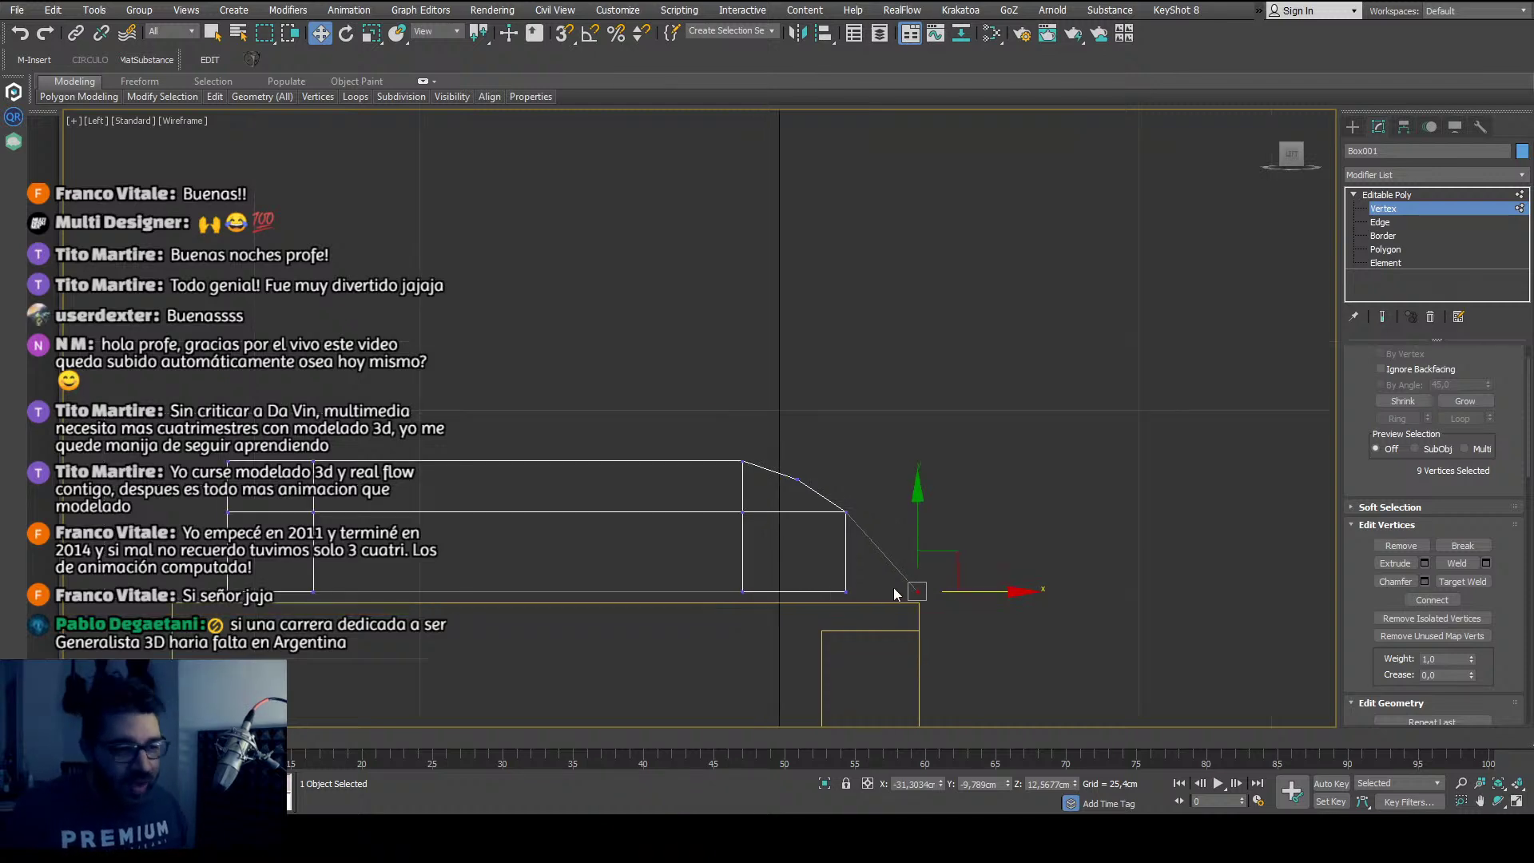
# Step: Examine the triangular gap between the flap and the end wall in perspective, selecting the wall's lower corner vertex
pyautogui.press('p')
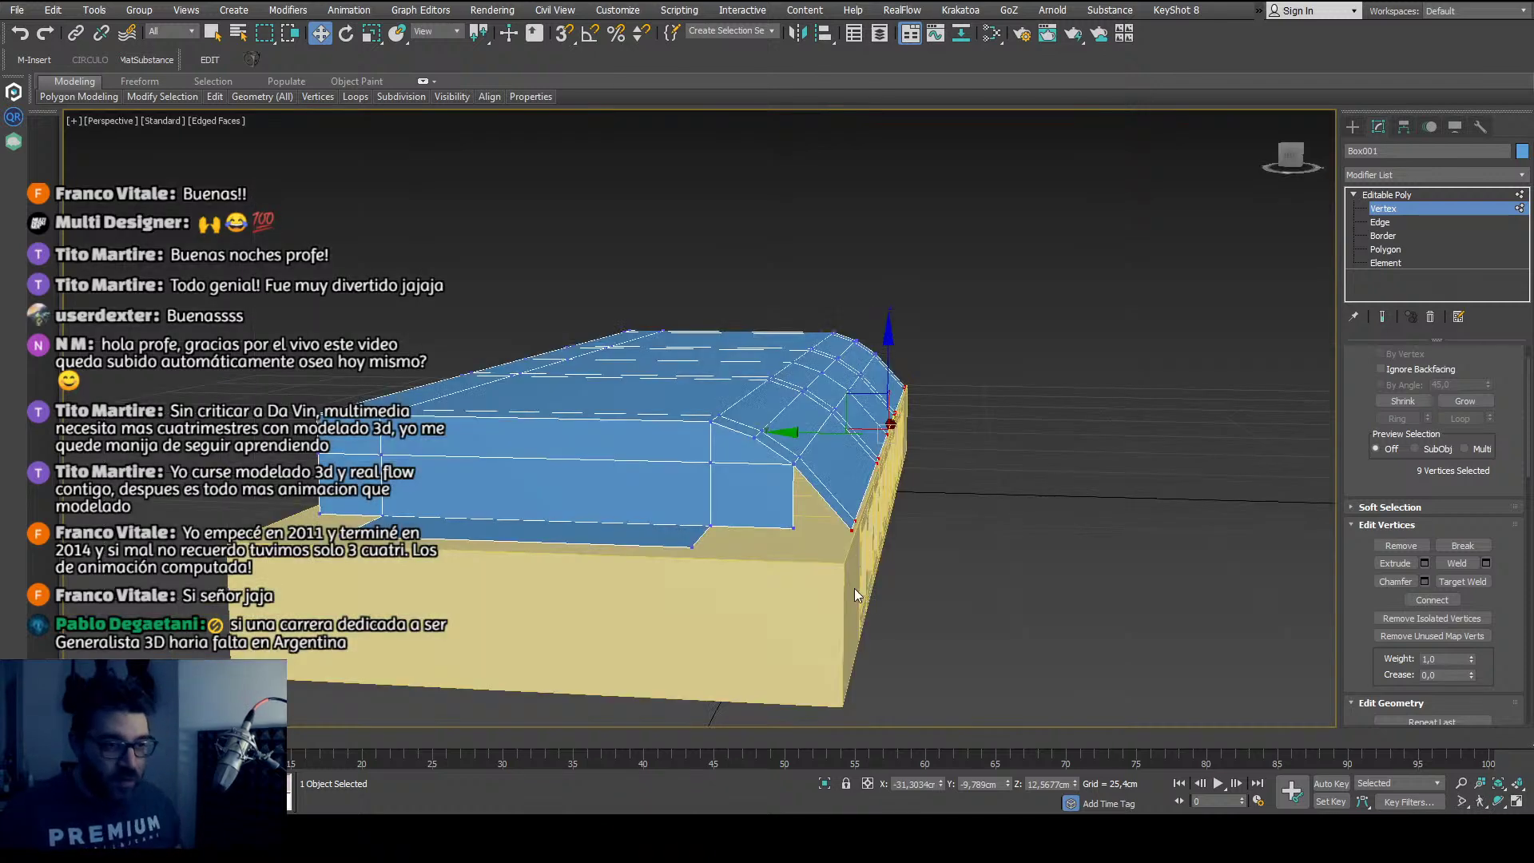
pyautogui.moveTo(856, 588)
pyautogui.keyDown('alt'); pyautogui.mouseDown(button='middle')
pyautogui.moveTo(818, 576)
pyautogui.moveTo(839, 577)
pyautogui.mouseUp(button='middle'); pyautogui.keyUp('alt')
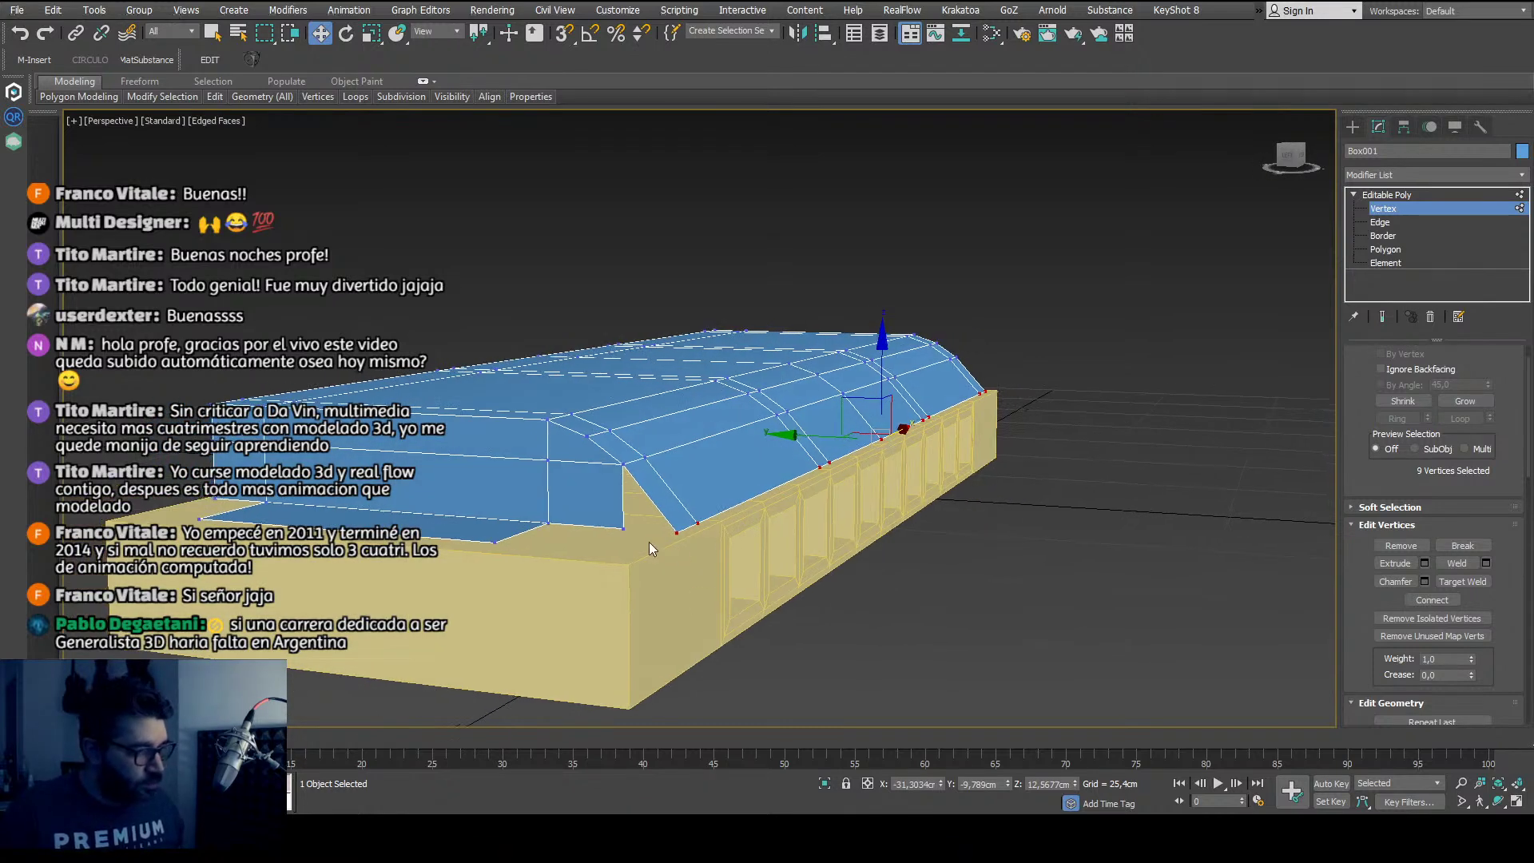
pyautogui.keyDown('alt'); pyautogui.moveTo(649, 548); pyautogui.dragTo(791, 555, button='middle'); pyautogui.keyUp('alt')
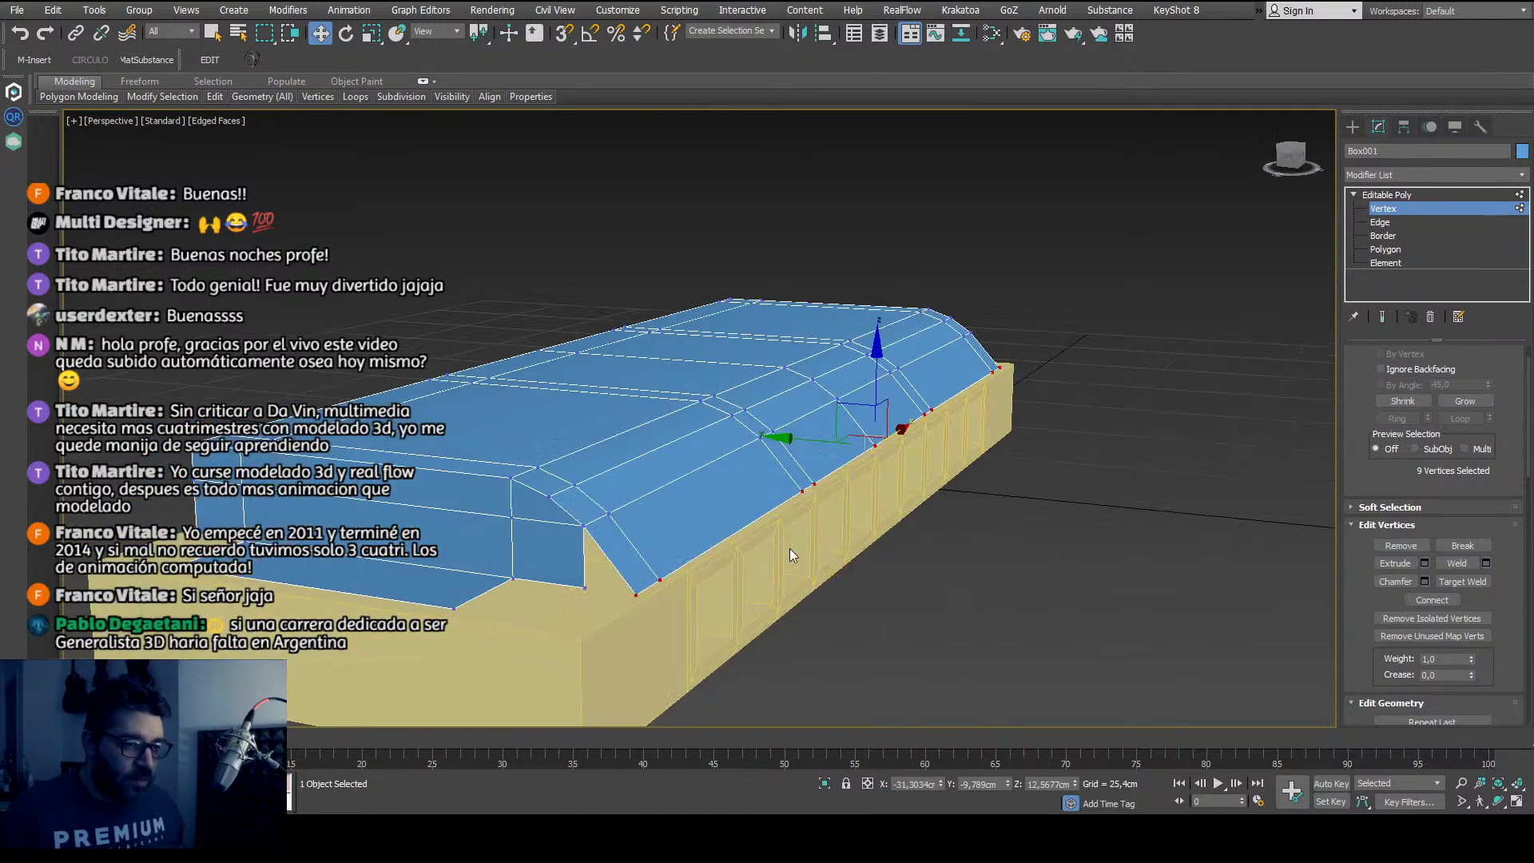
pyautogui.scroll(2, 595, 588)
pyautogui.click(591, 590)
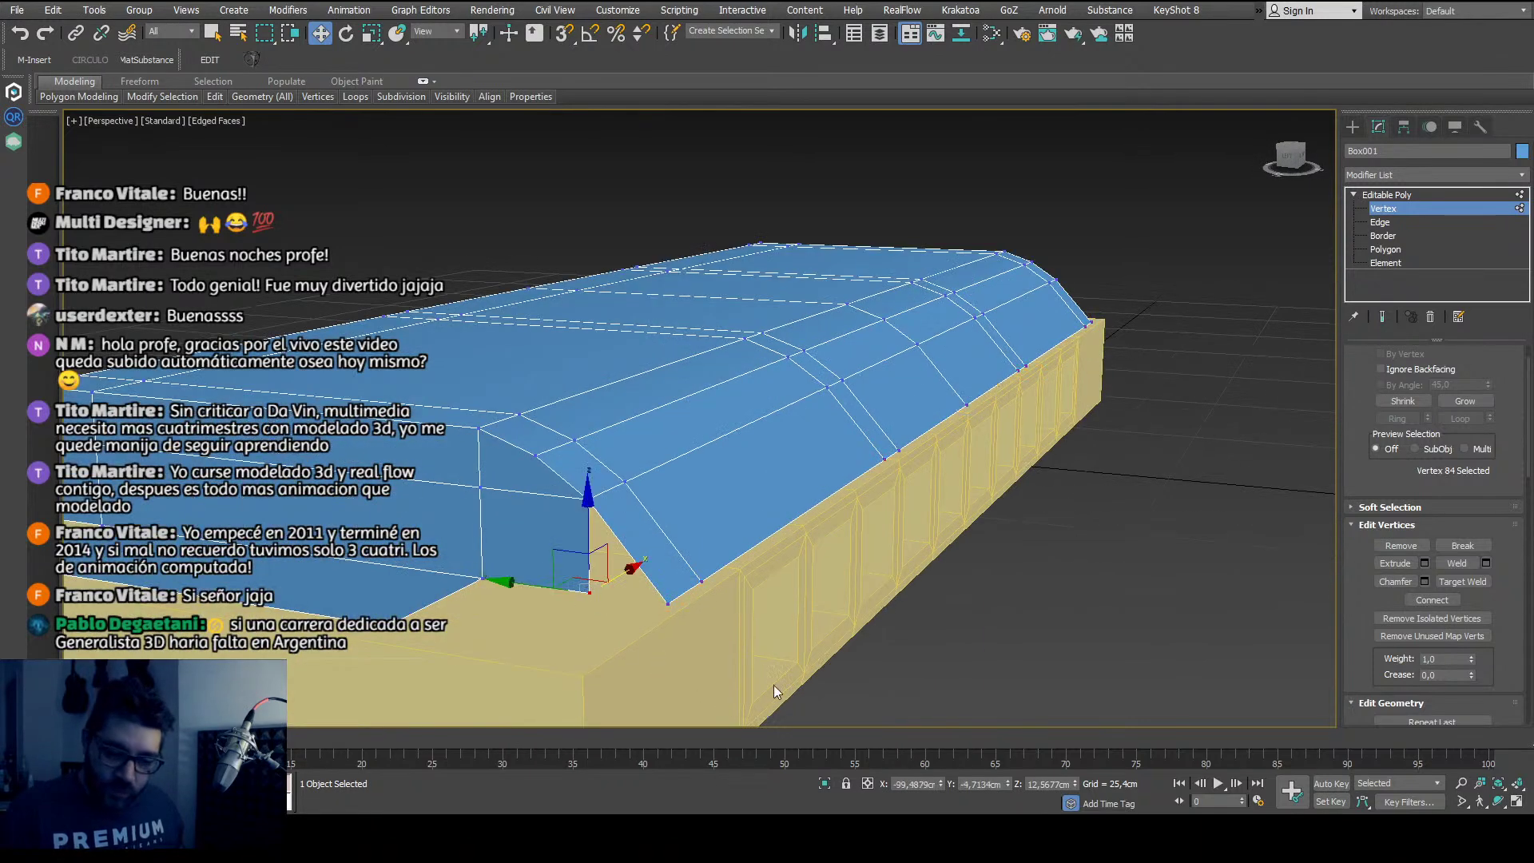
pyautogui.moveTo(773, 684)
pyautogui.keyDown('alt'); pyautogui.mouseDown(button='middle')
pyautogui.moveTo(746, 674)
pyautogui.moveTo(790, 665)
pyautogui.mouseUp(button='middle'); pyautogui.keyUp('alt')
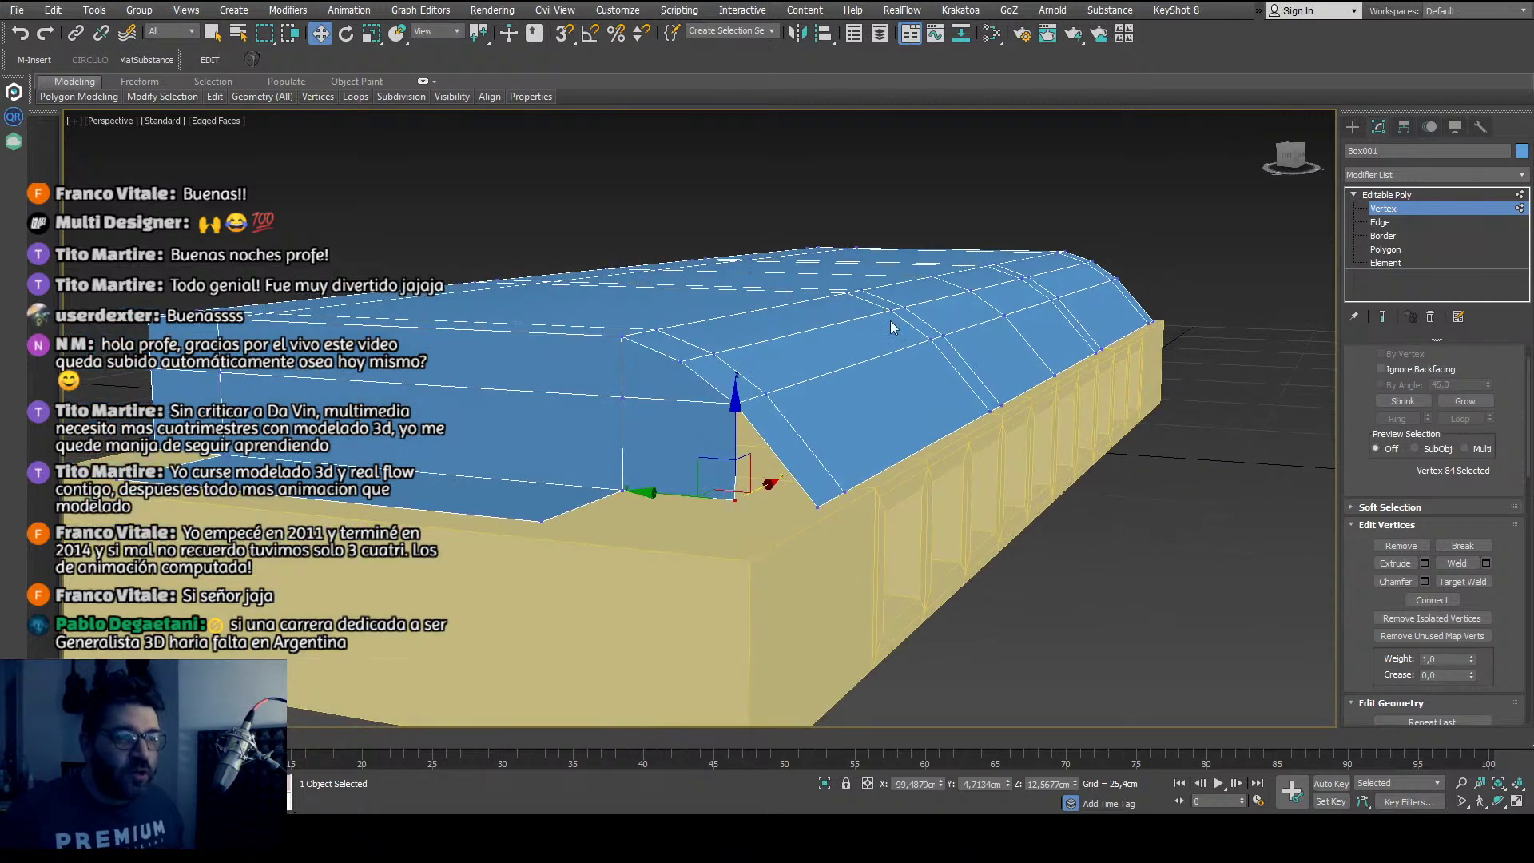
# Step: Try to bridge the flap's sloping end edge to the end wall's vertical corner edge, and clear the edge selection
pyautogui.click(1381, 222)
pyautogui.click(786, 473)
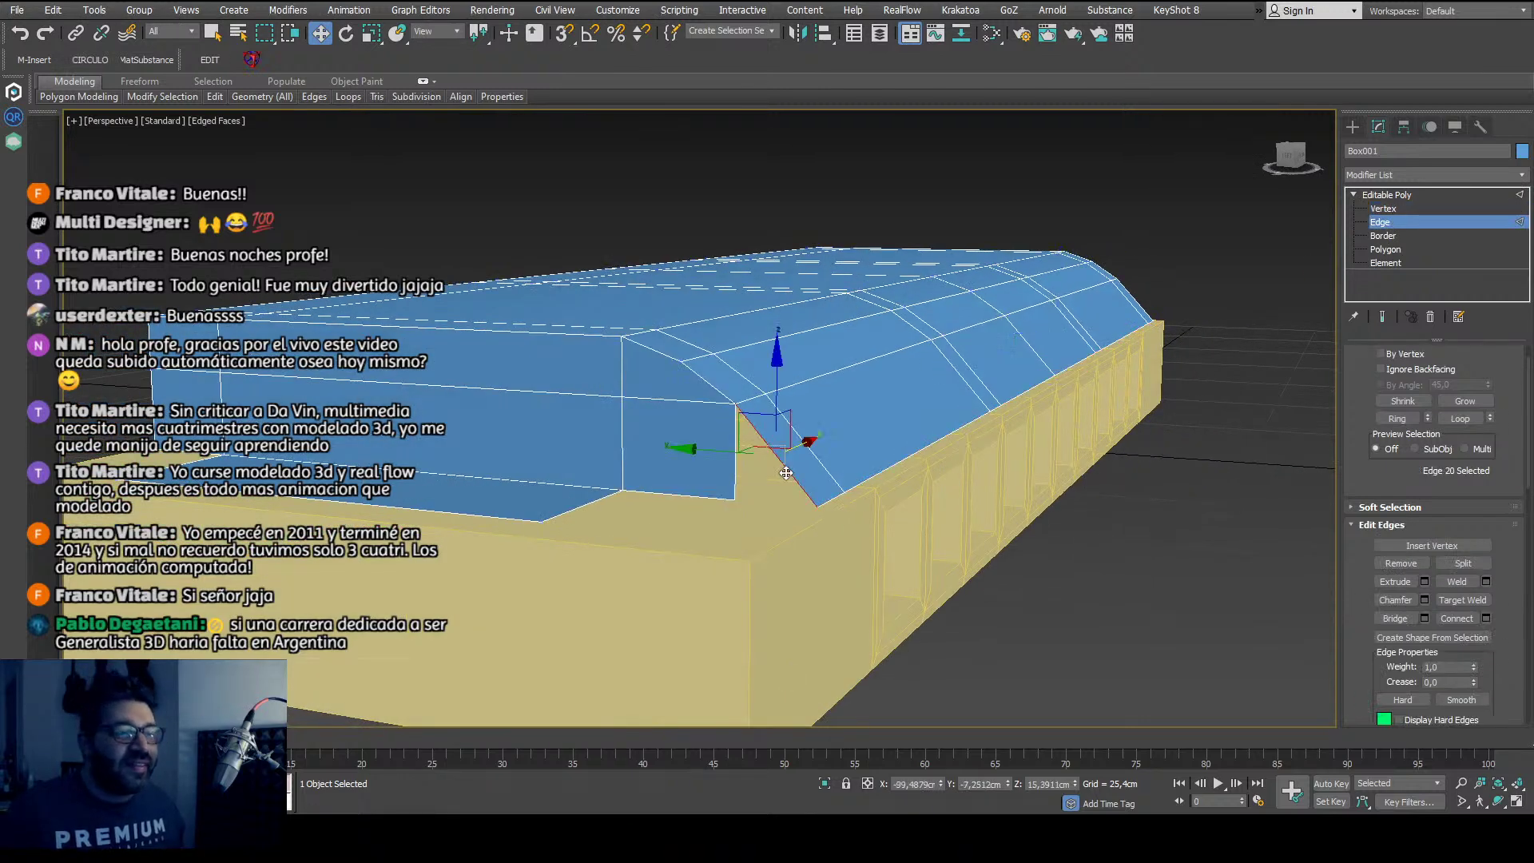
pyautogui.keyDown('ctrl'); pyautogui.click(736, 460); pyautogui.keyUp('ctrl')
pyautogui.click(1394, 617)
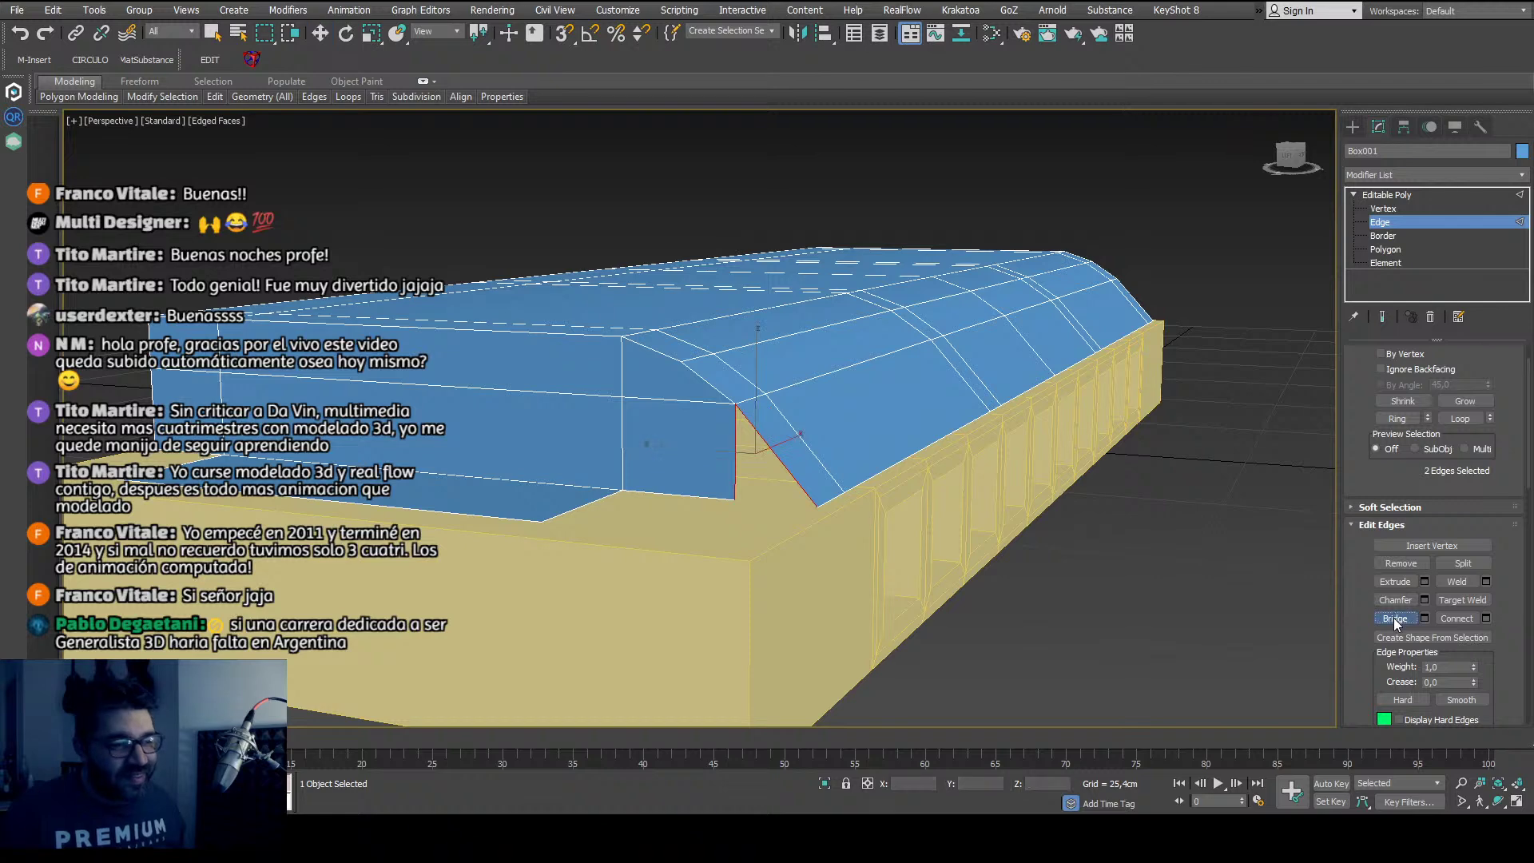
pyautogui.click(1391, 616)
pyautogui.keyDown('alt'); pyautogui.moveTo(906, 657); pyautogui.dragTo(870, 635, button='middle'); pyautogui.keyUp('alt')
pyautogui.click(870, 634)
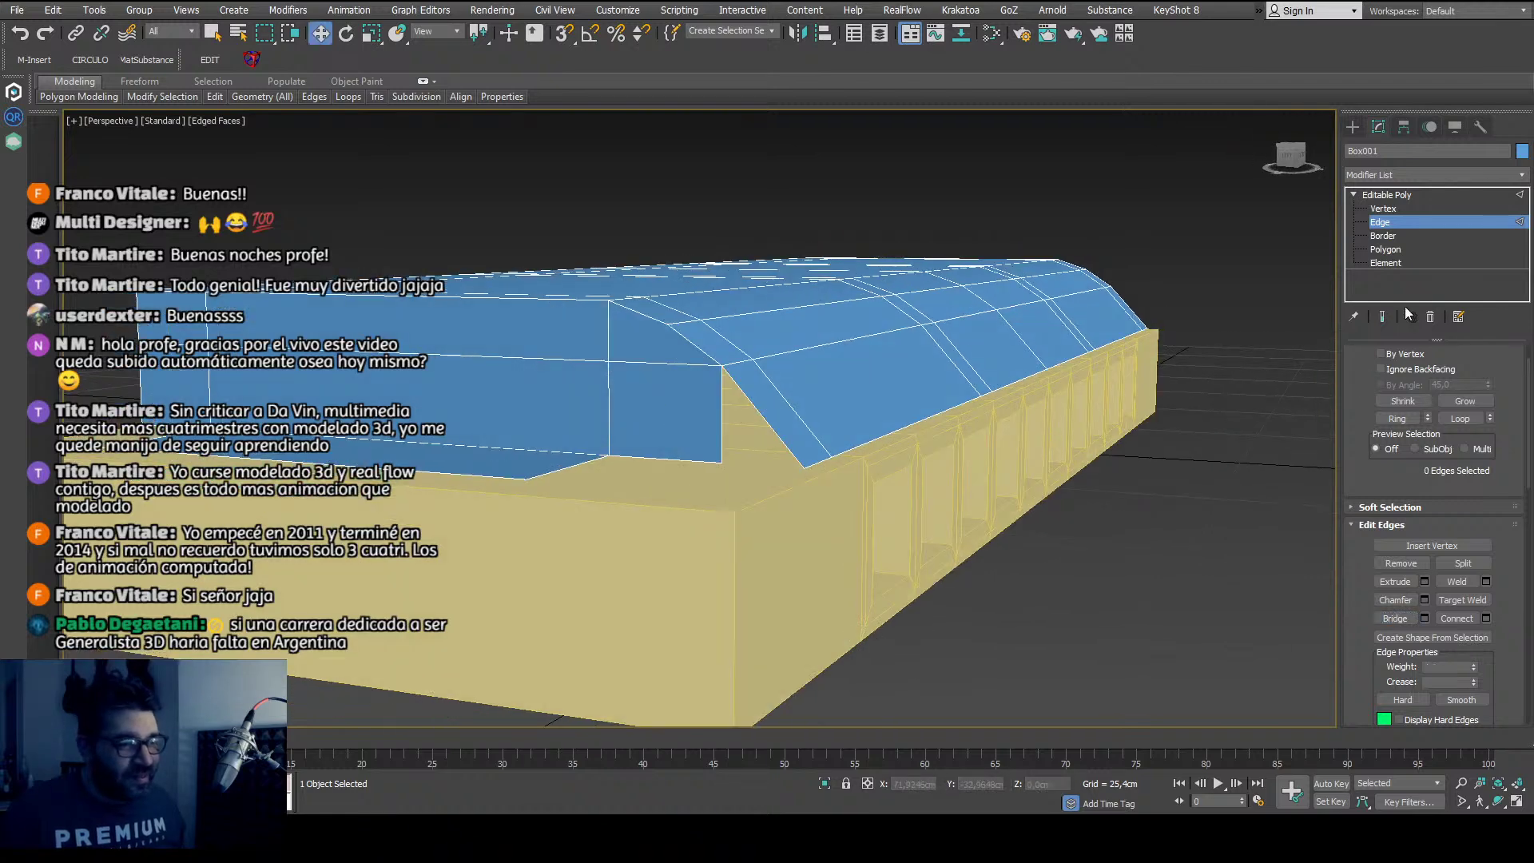
# Step: Select the end wall's lower corner vertex beside the open triangular gap under the flap
pyautogui.click(1384, 209)
pyautogui.click(802, 462)
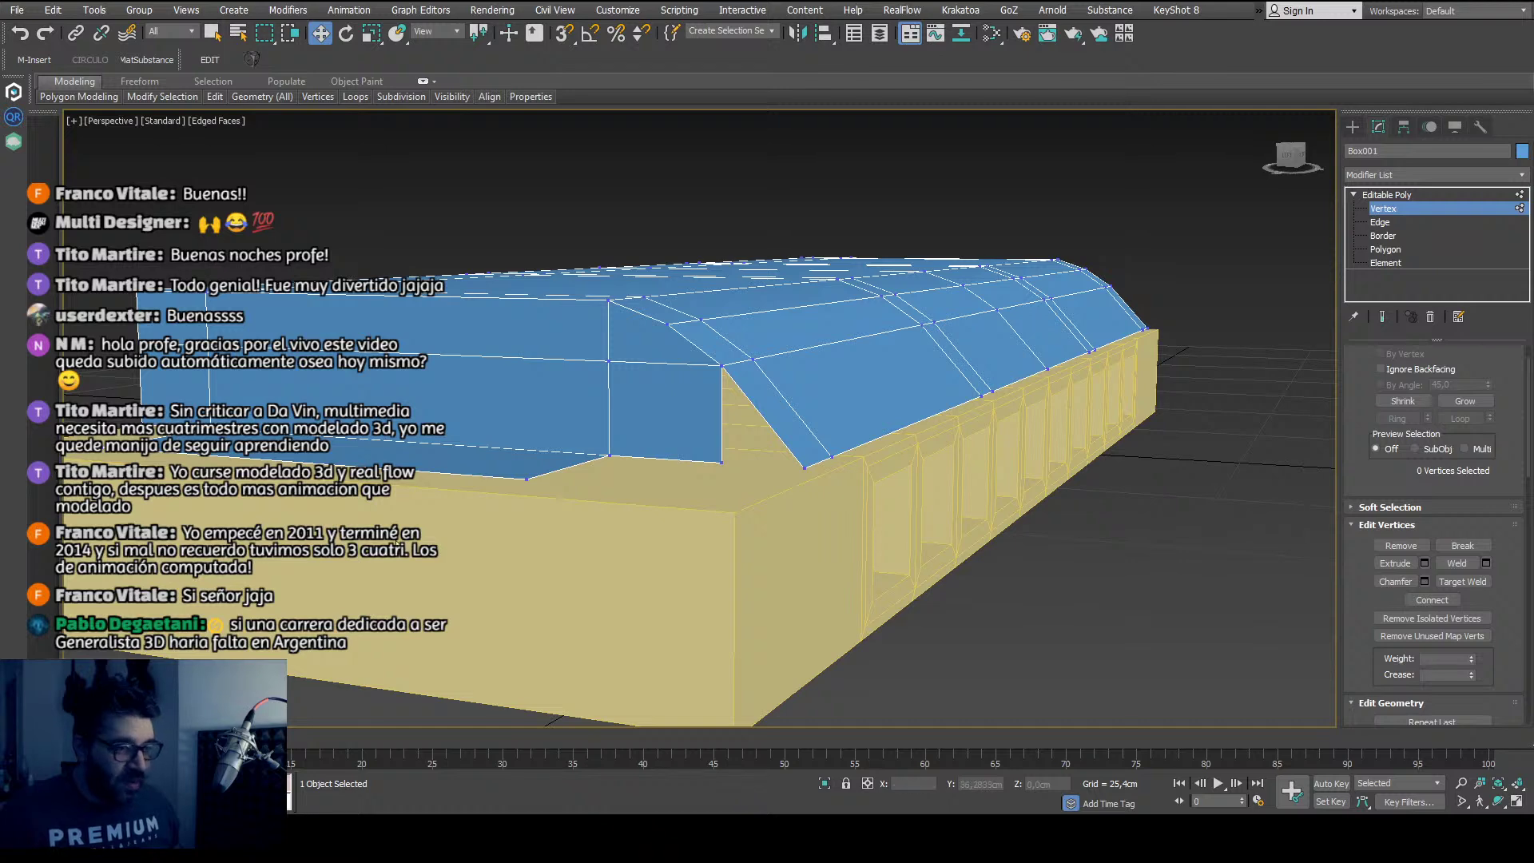
pyautogui.click(721, 462)
pyautogui.keyDown('alt'); pyautogui.moveTo(723, 464); pyautogui.dragTo(645, 483, button='middle'); pyautogui.keyUp('alt')
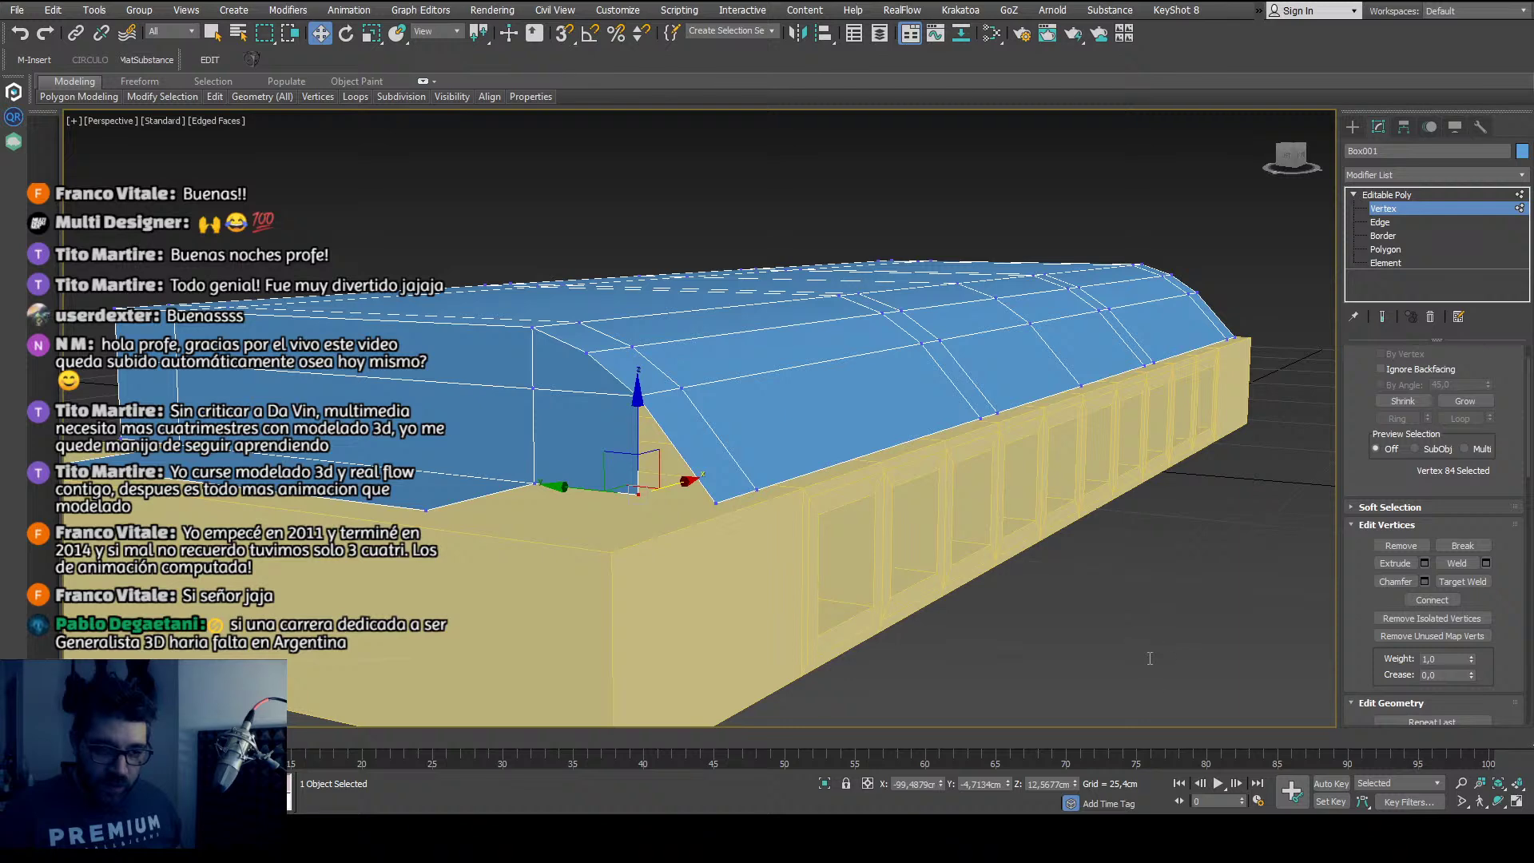
pyautogui.moveTo(743, 514); pyautogui.dragTo(756, 512, button='middle')
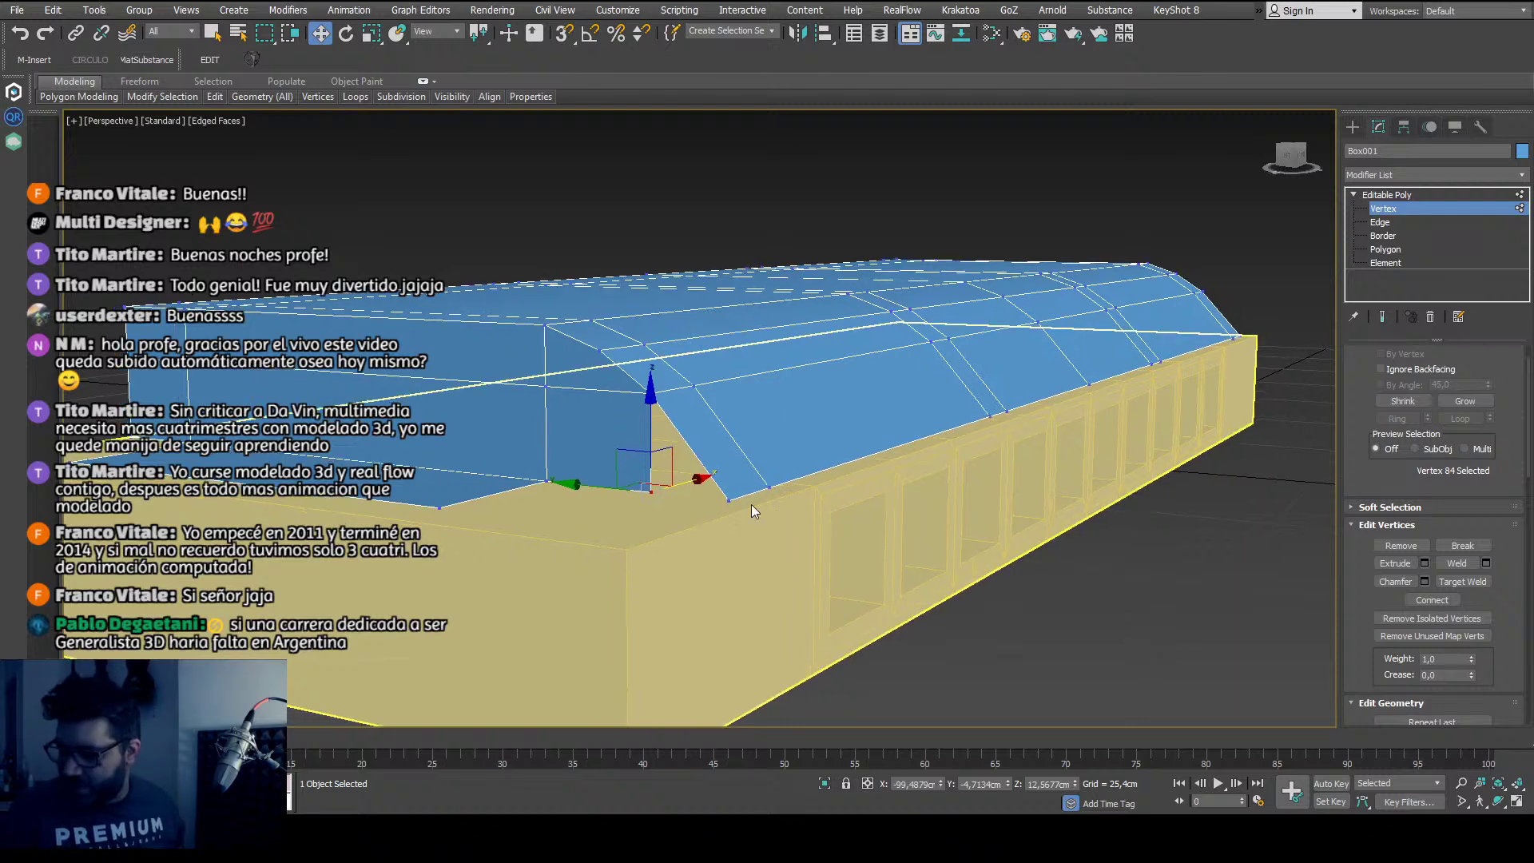
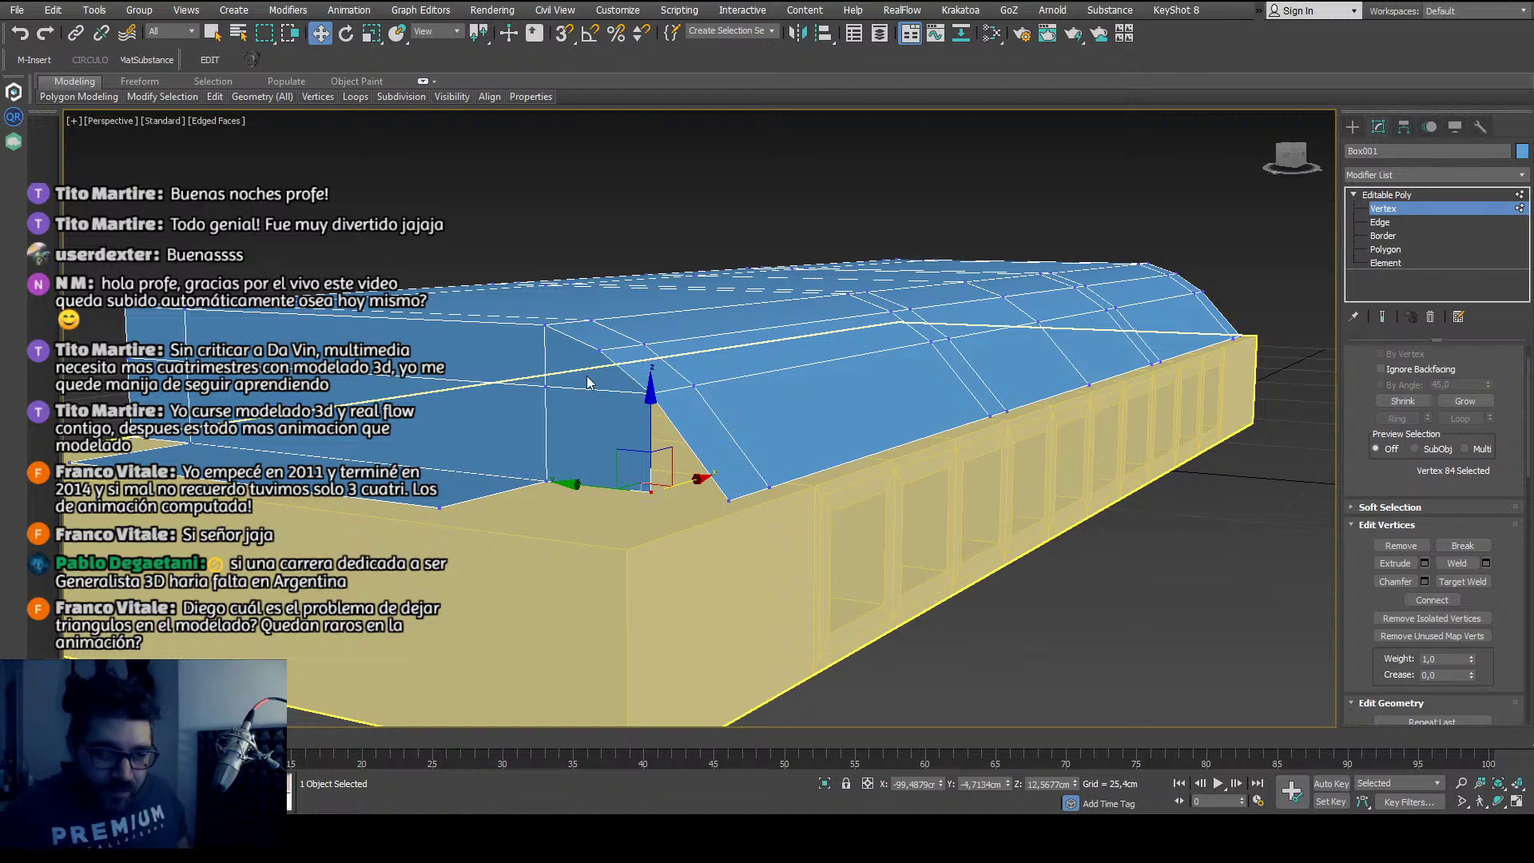
# Step: Examine the triangular gap between the flap and the end wall at both ends of the cover, checking the wall's upper vertices
pyautogui.click(612, 535)
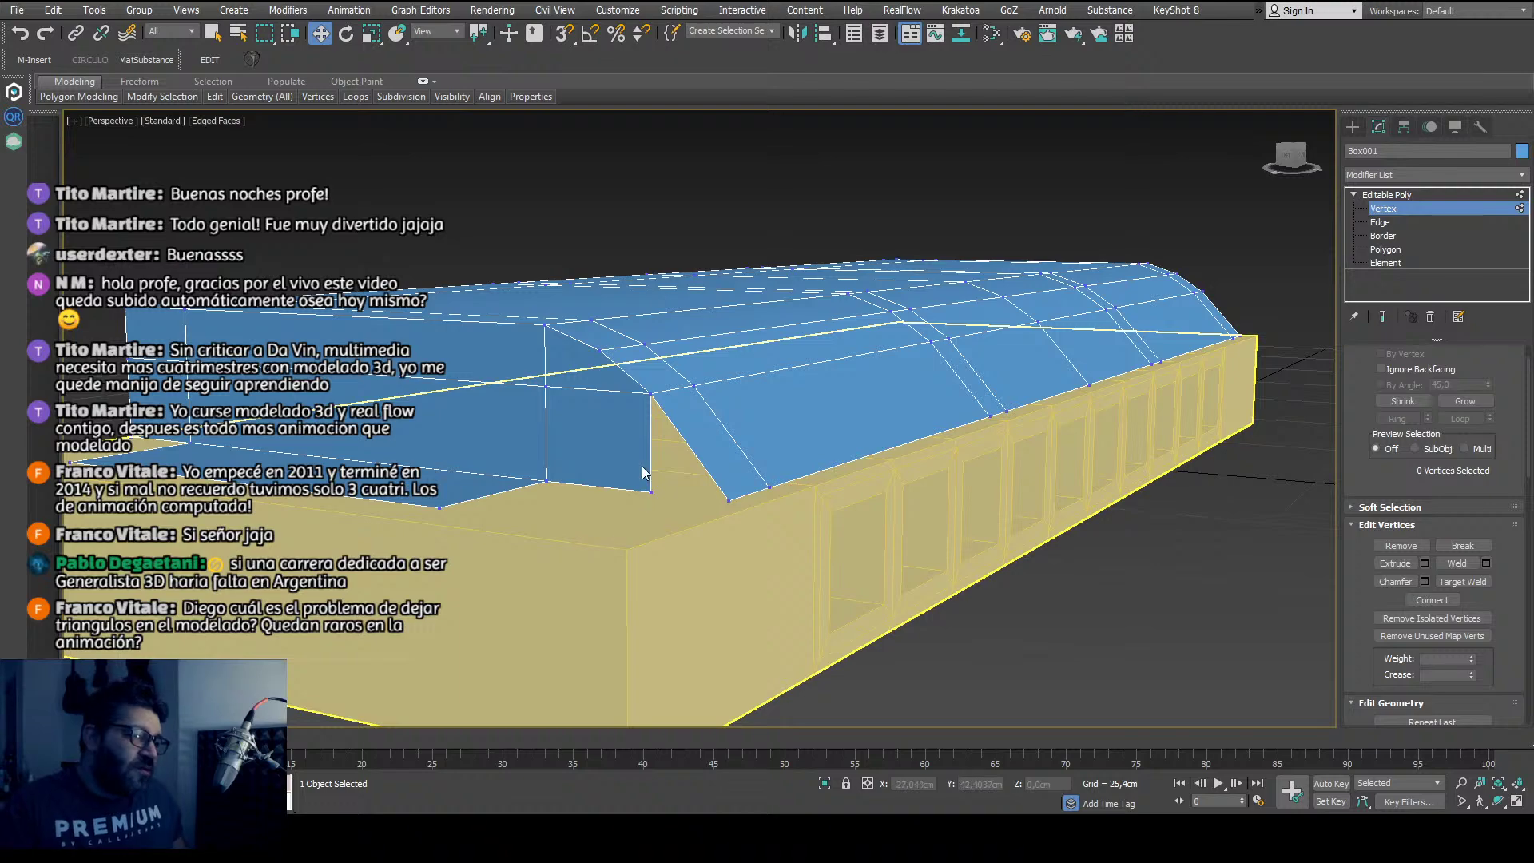
pyautogui.scroll(-5, 641, 467)
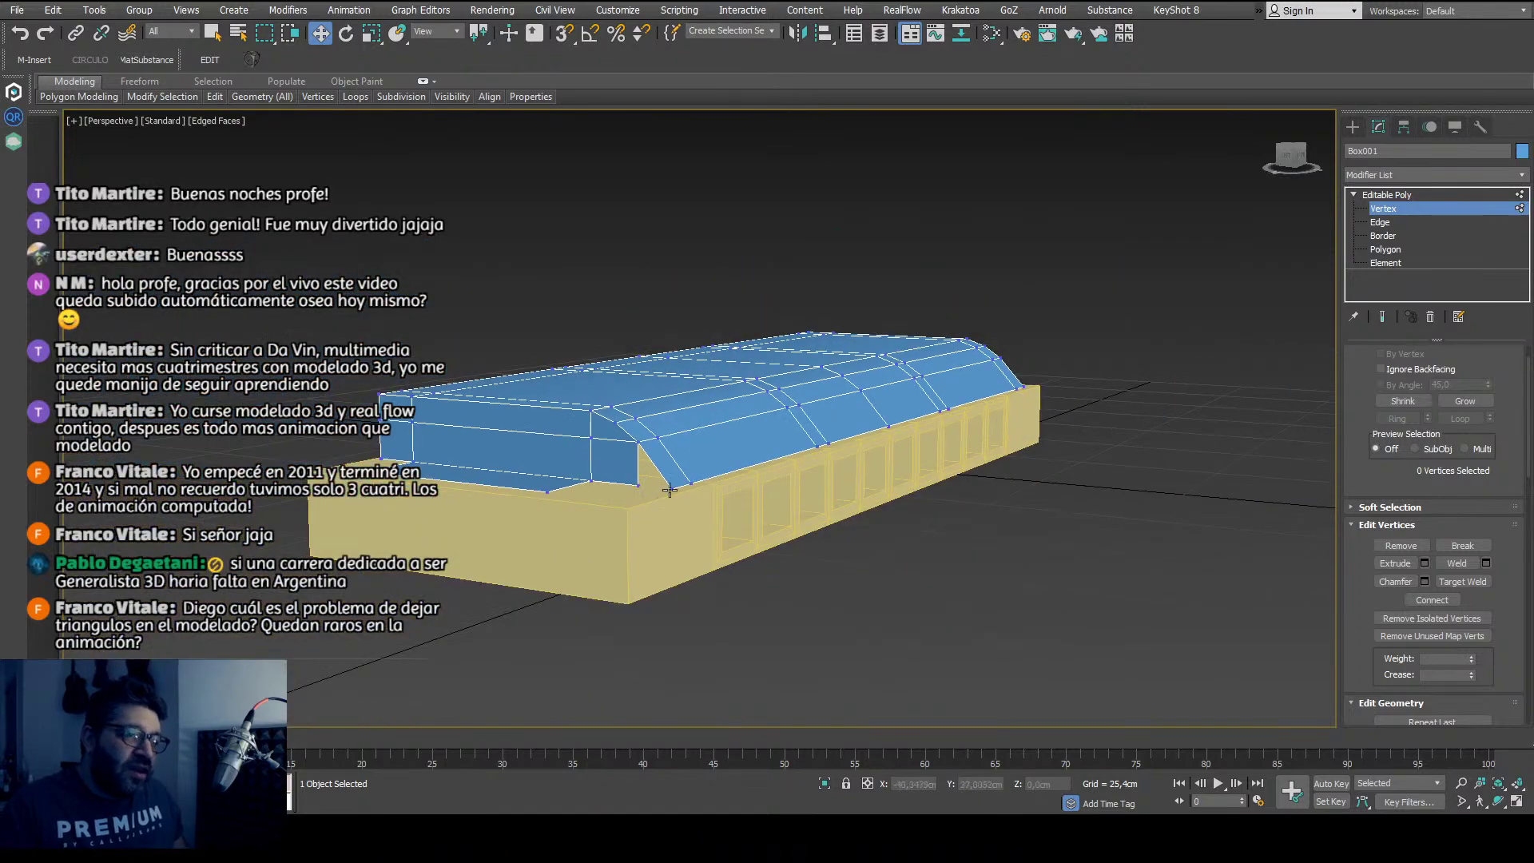
pyautogui.keyDown('alt'); pyautogui.moveTo(669, 489); pyautogui.dragTo(707, 515, button='middle'); pyautogui.keyUp('alt')
pyautogui.scroll(4, 709, 515)
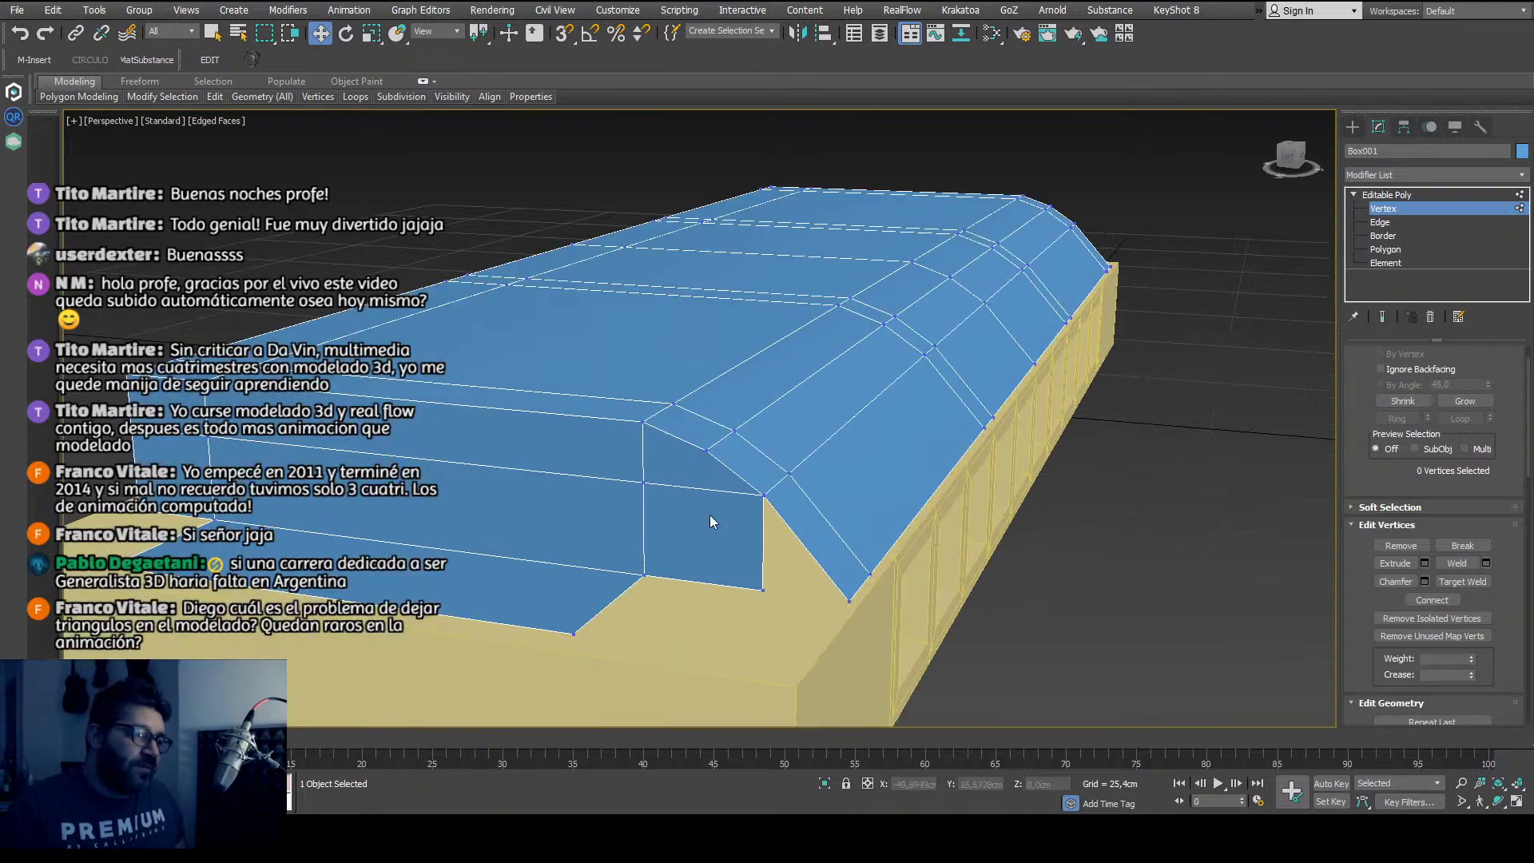
pyautogui.click(706, 452)
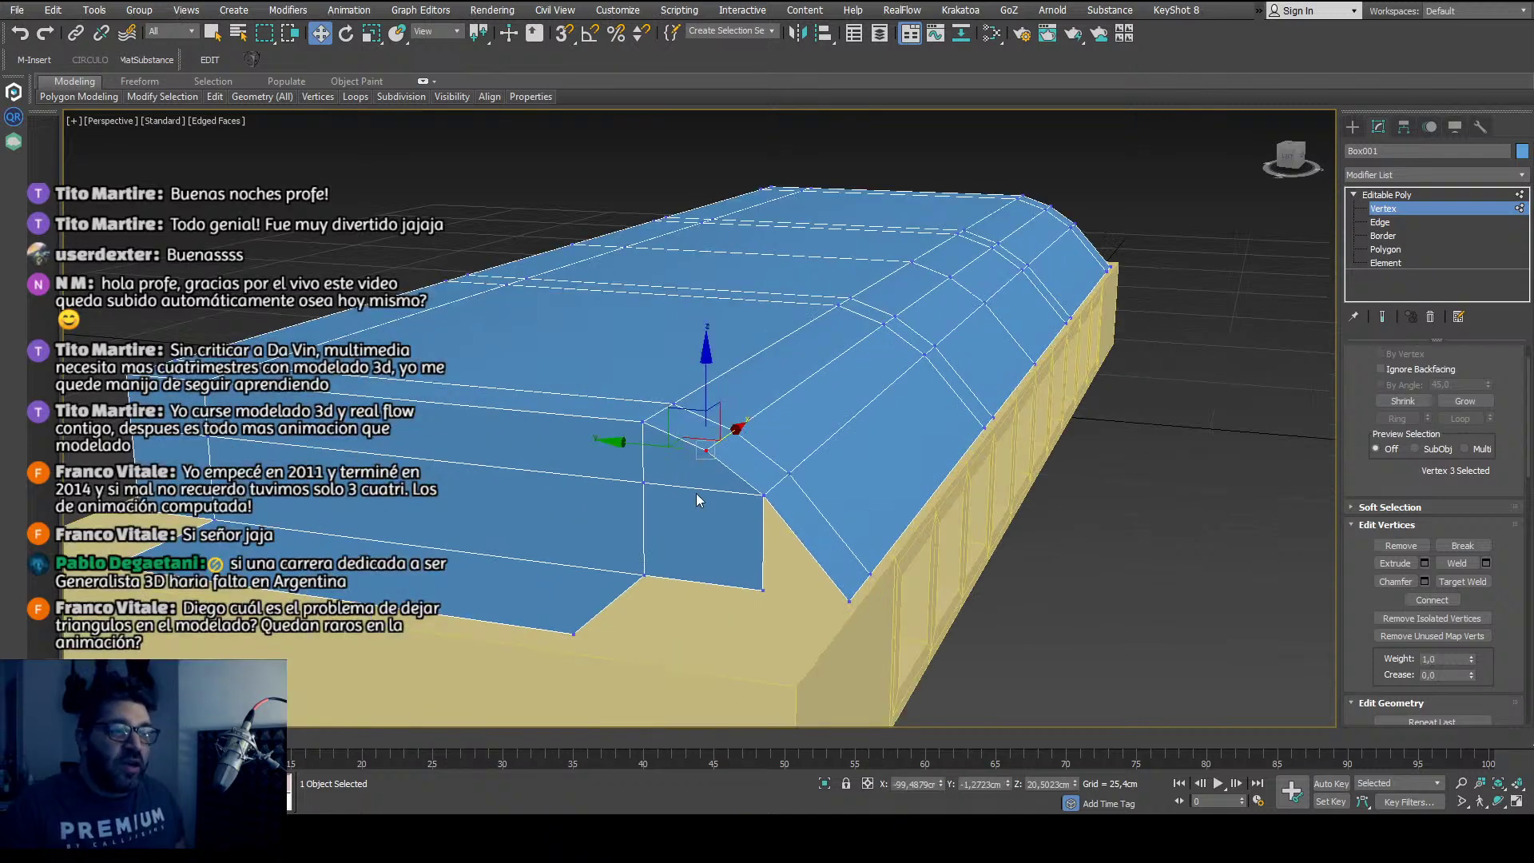
pyautogui.keyDown('ctrl'); pyautogui.click(645, 483); pyautogui.keyUp('ctrl')
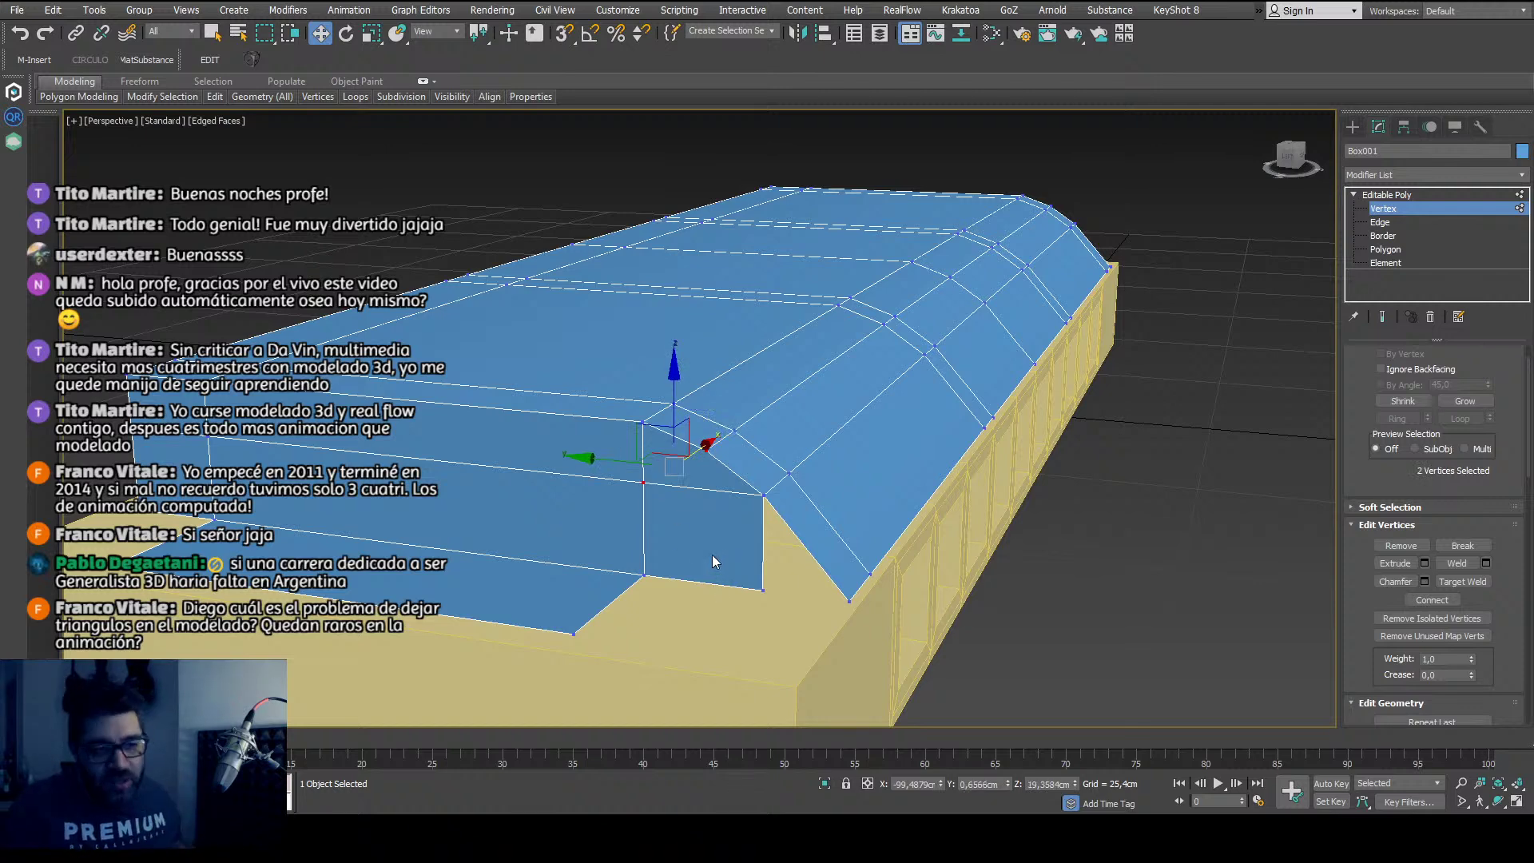
pyautogui.click(1001, 607)
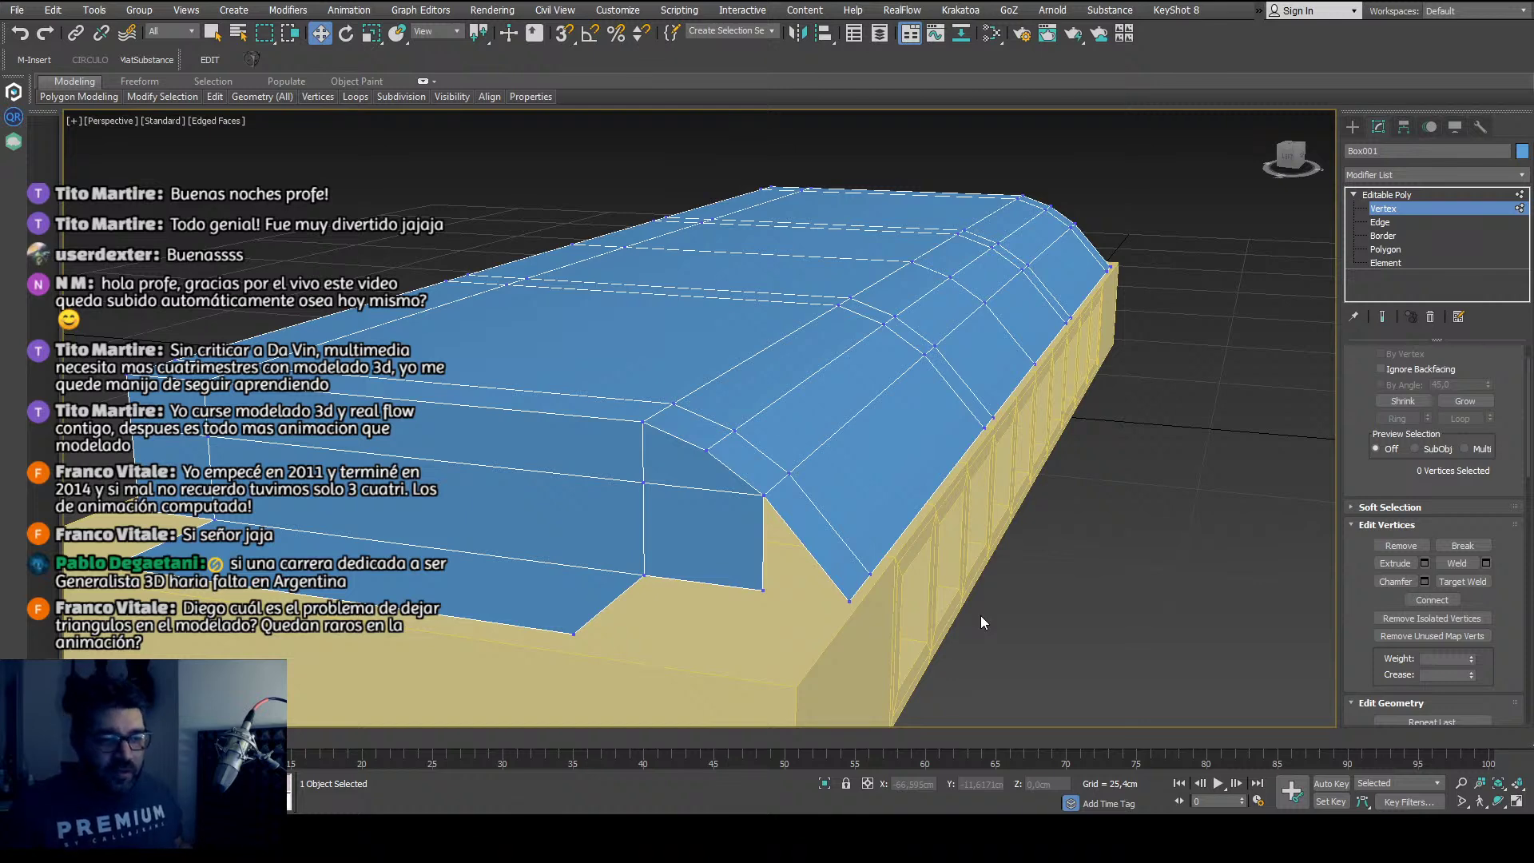
pyautogui.keyDown('alt'); pyautogui.moveTo(574, 472); pyautogui.dragTo(579, 560, button='middle'); pyautogui.keyUp('alt')
pyautogui.scroll(2, 853, 573)
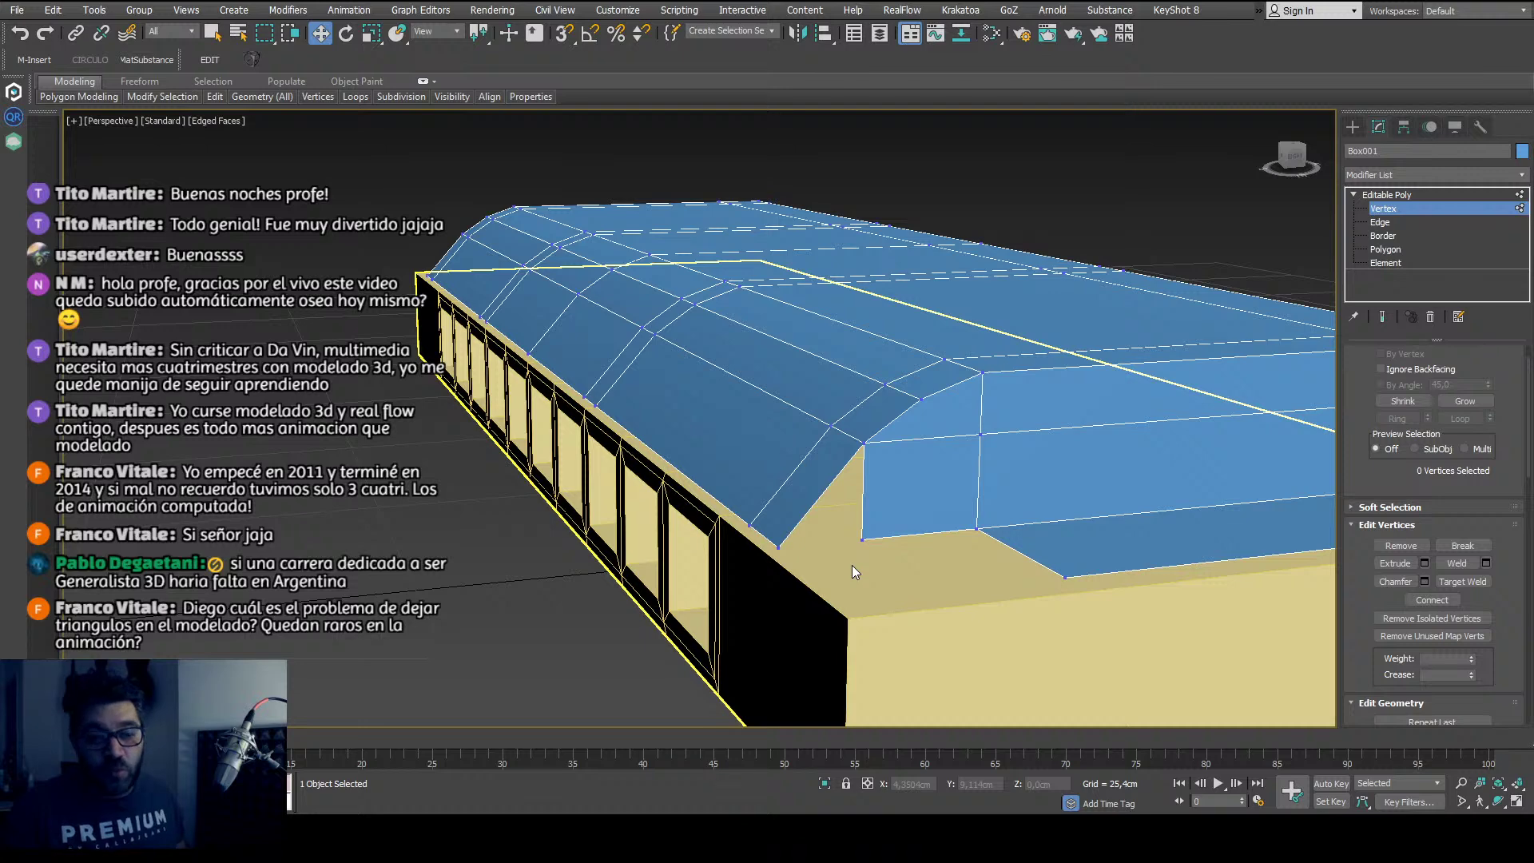
pyautogui.scroll(-4, 852, 565)
pyautogui.scroll(3, 852, 562)
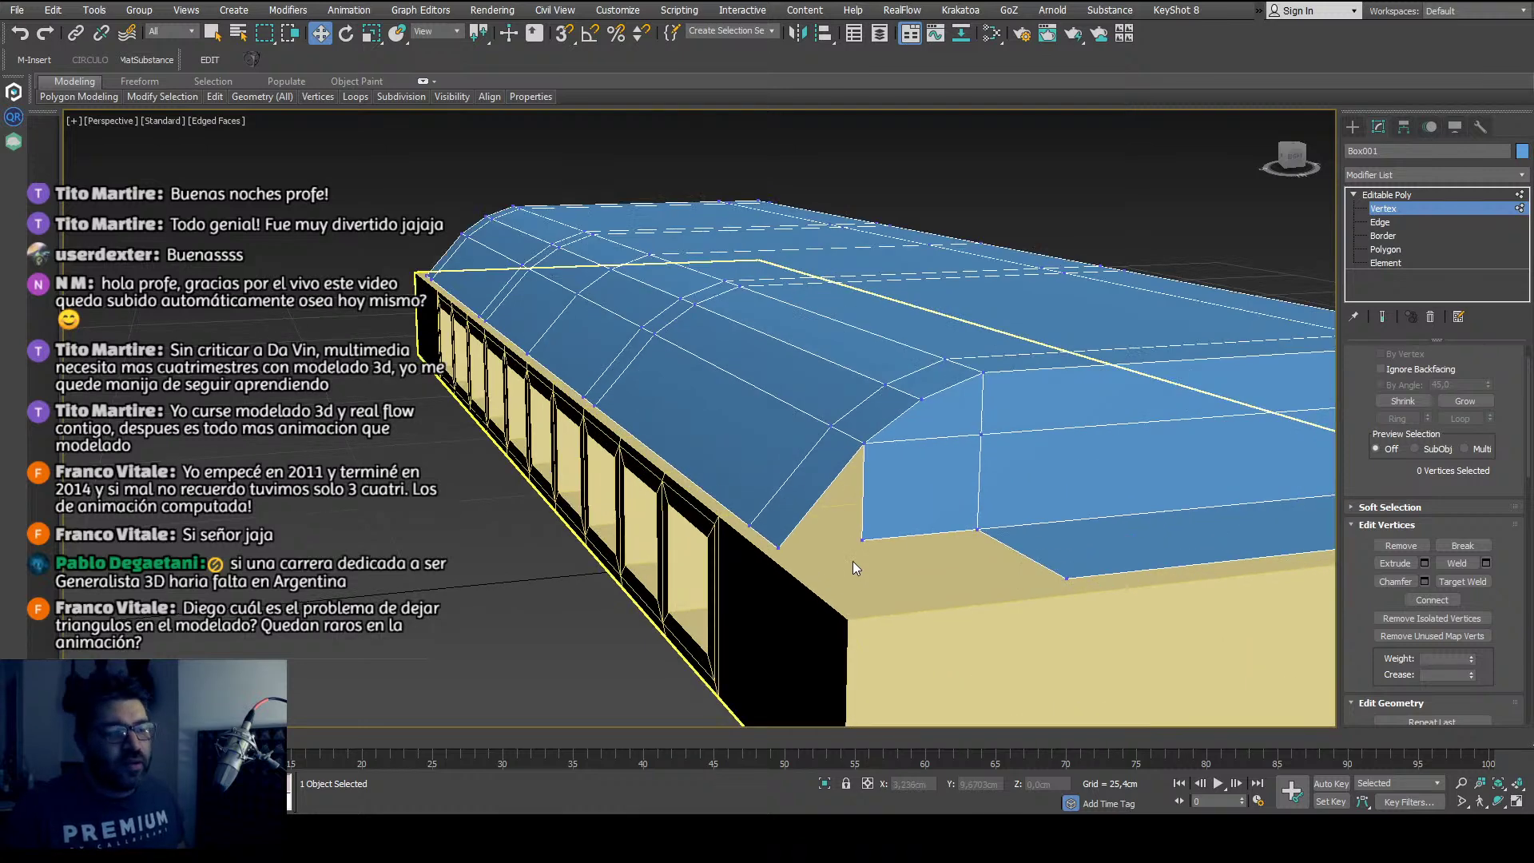
# Step: Move the lower corner vertices of both end walls outward to about Y = -9.84 cm to meet the flap's lower corners
pyautogui.click(776, 517)
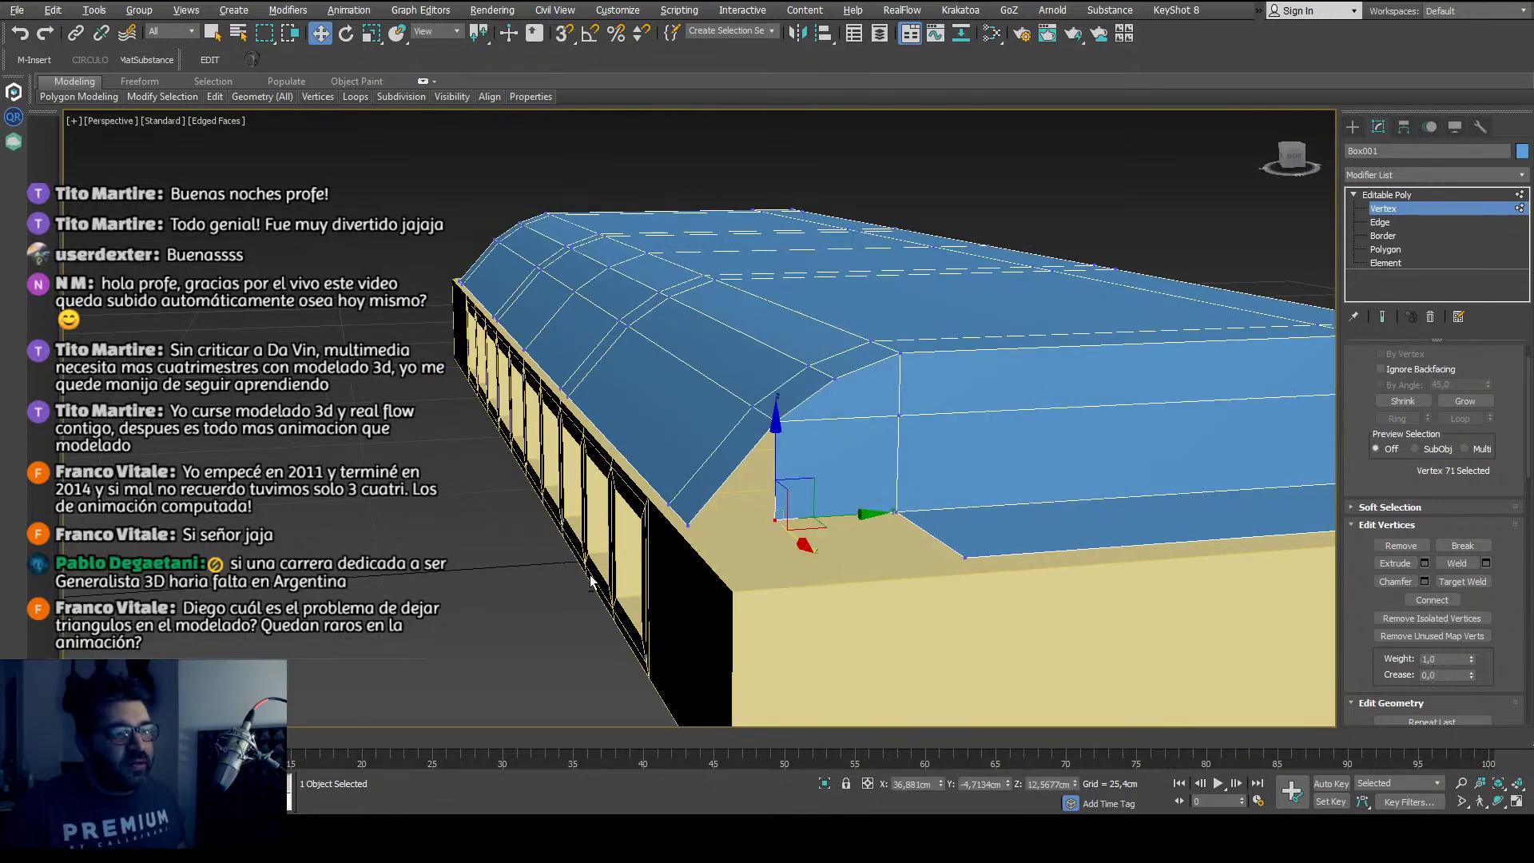
pyautogui.keyDown('alt'); pyautogui.moveTo(779, 519); pyautogui.dragTo(827, 574, button='middle'); pyautogui.keyUp('alt')
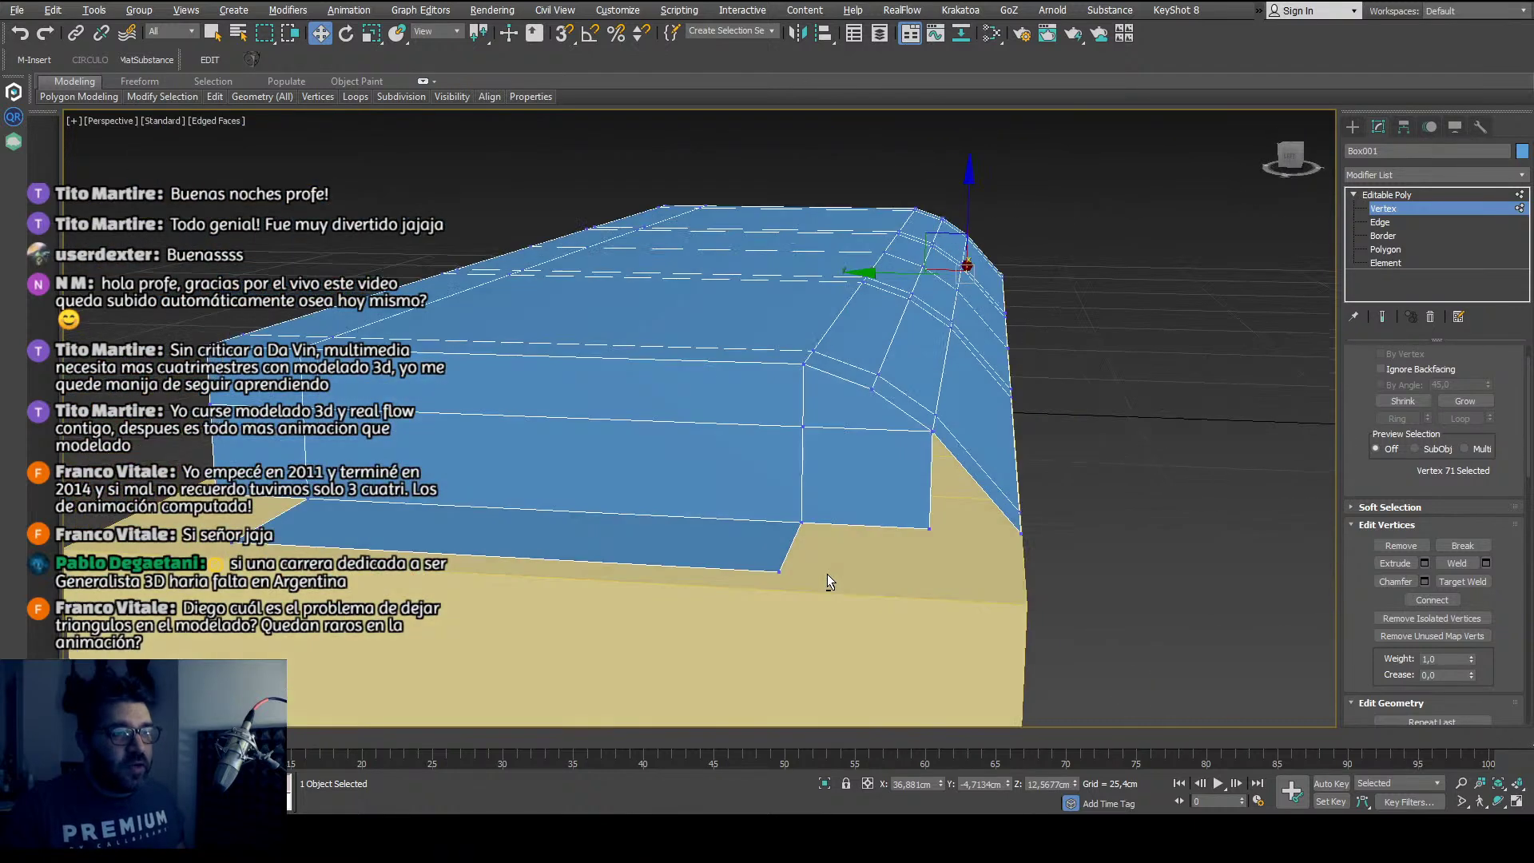
pyautogui.keyDown('ctrl'); pyautogui.click(931, 528); pyautogui.keyUp('ctrl')
pyautogui.moveTo(883, 341); pyautogui.dragTo(917, 348)
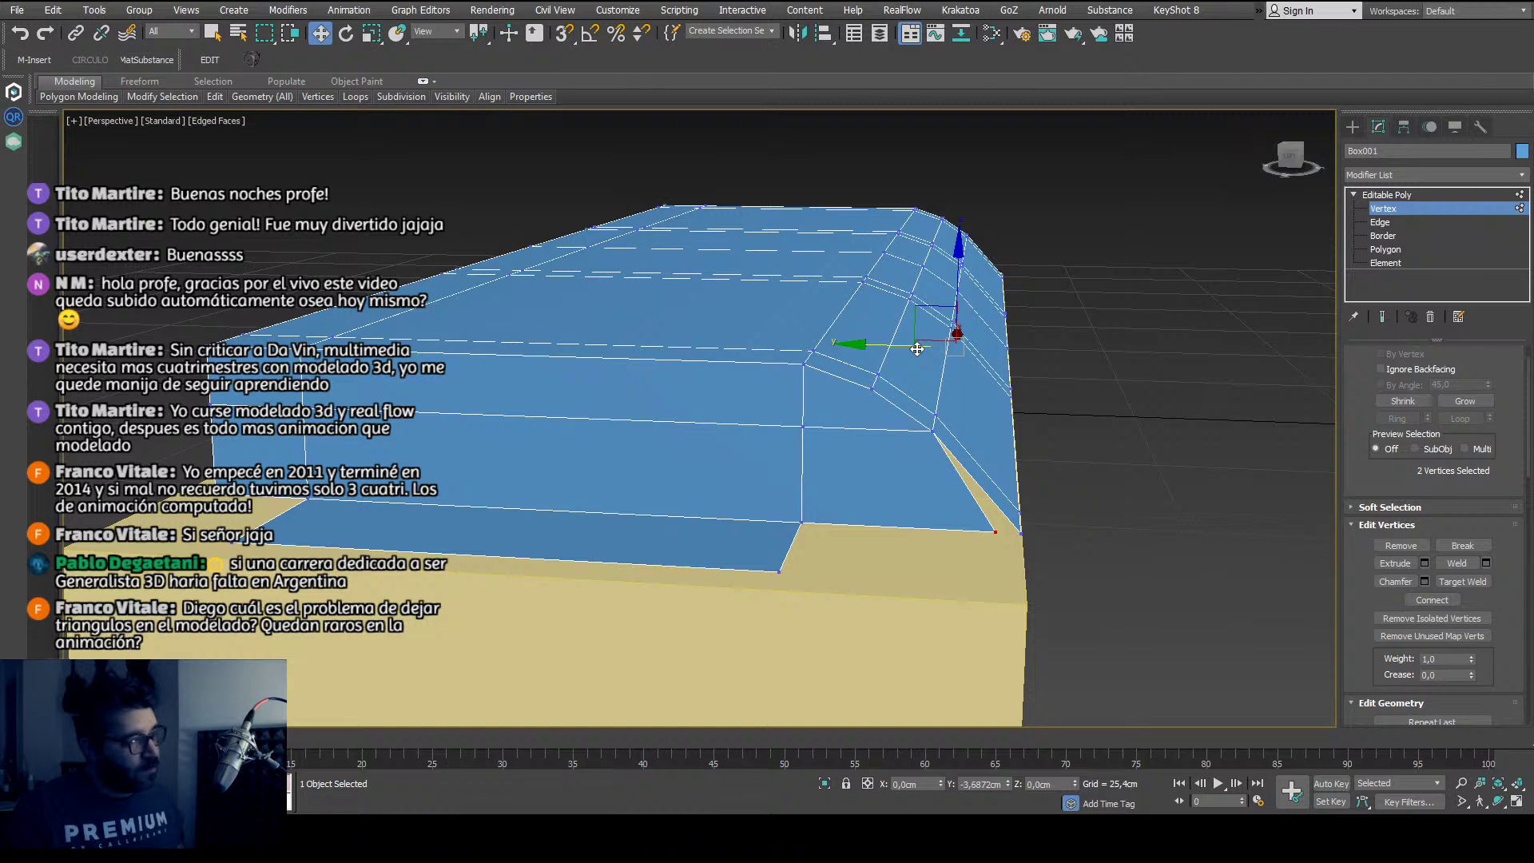
pyautogui.moveTo(917, 349)
pyautogui.mouseDown()
pyautogui.moveTo(832, 331)
pyautogui.moveTo(927, 356)
pyautogui.mouseUp()
pyautogui.scroll(-3, 918, 465)
pyautogui.keyDown('alt'); pyautogui.moveTo(893, 458); pyautogui.dragTo(828, 458, button='middle'); pyautogui.keyUp('alt')
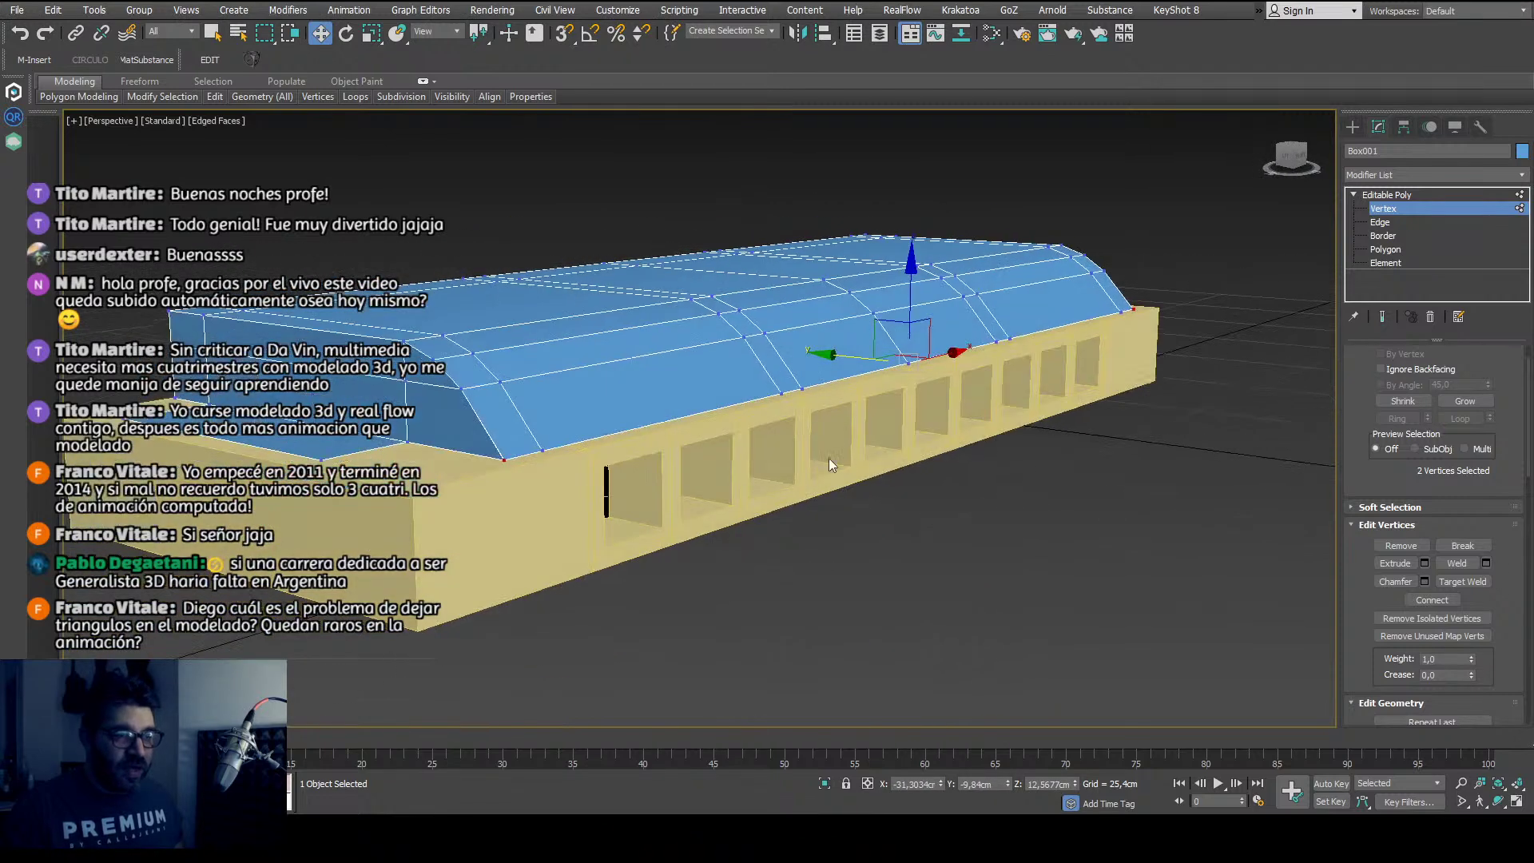
# Step: Collapse the end wall's lower corner vertex and the adjacent flap corner vertex into one at the near end of the cover
pyautogui.click(510, 479)
pyautogui.moveTo(525, 472); pyautogui.dragTo(487, 444)
pyautogui.moveTo(691, 478); pyautogui.dragTo(799, 480, button='middle')
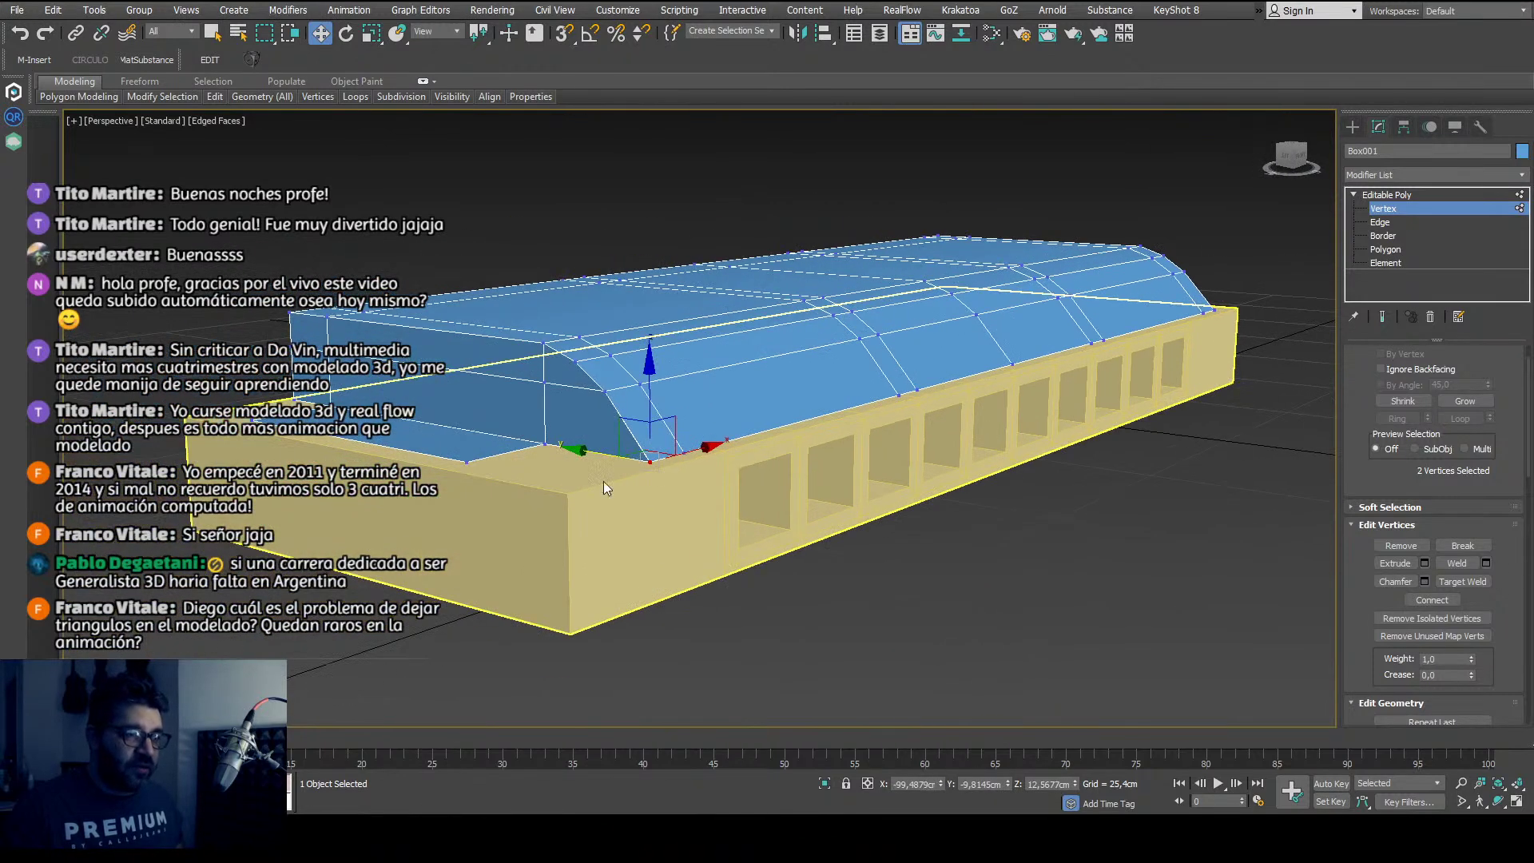
pyautogui.scroll(4, 603, 481)
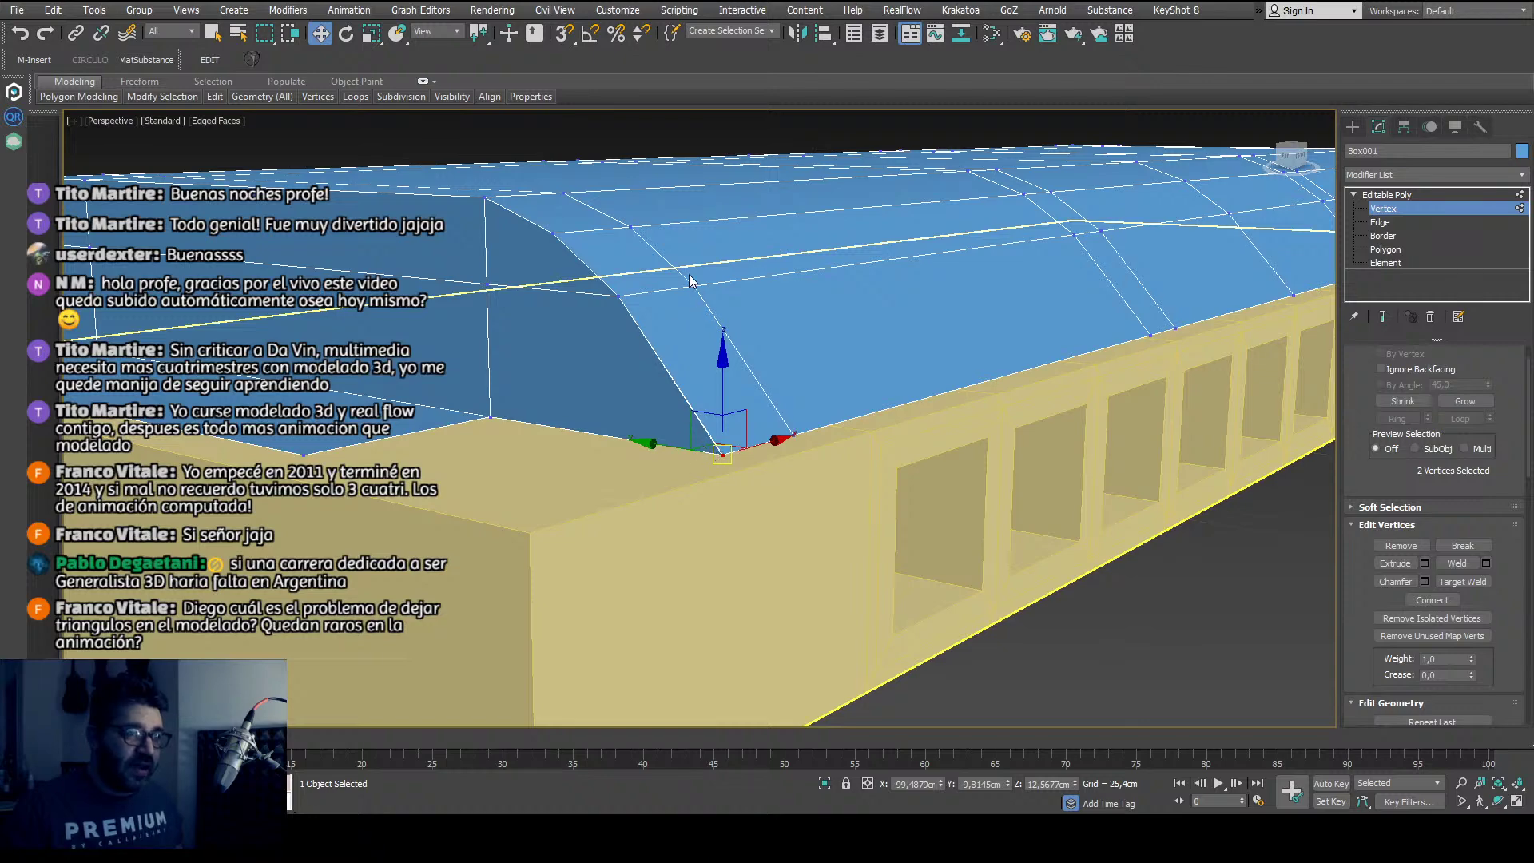
pyautogui.hotkey('ctrl', 'alt', 'c')
# Step: Collapse the matching pair of wall and flap corner vertices at the cover's opposite end, and leave vertex editing
pyautogui.scroll(-4, 802, 487)
pyautogui.keyDown('alt'); pyautogui.moveTo(802, 488); pyautogui.dragTo(545, 418, button='middle'); pyautogui.keyUp('alt')
pyautogui.scroll(4, 812, 328)
pyautogui.moveTo(733, 426); pyautogui.dragTo(807, 358)
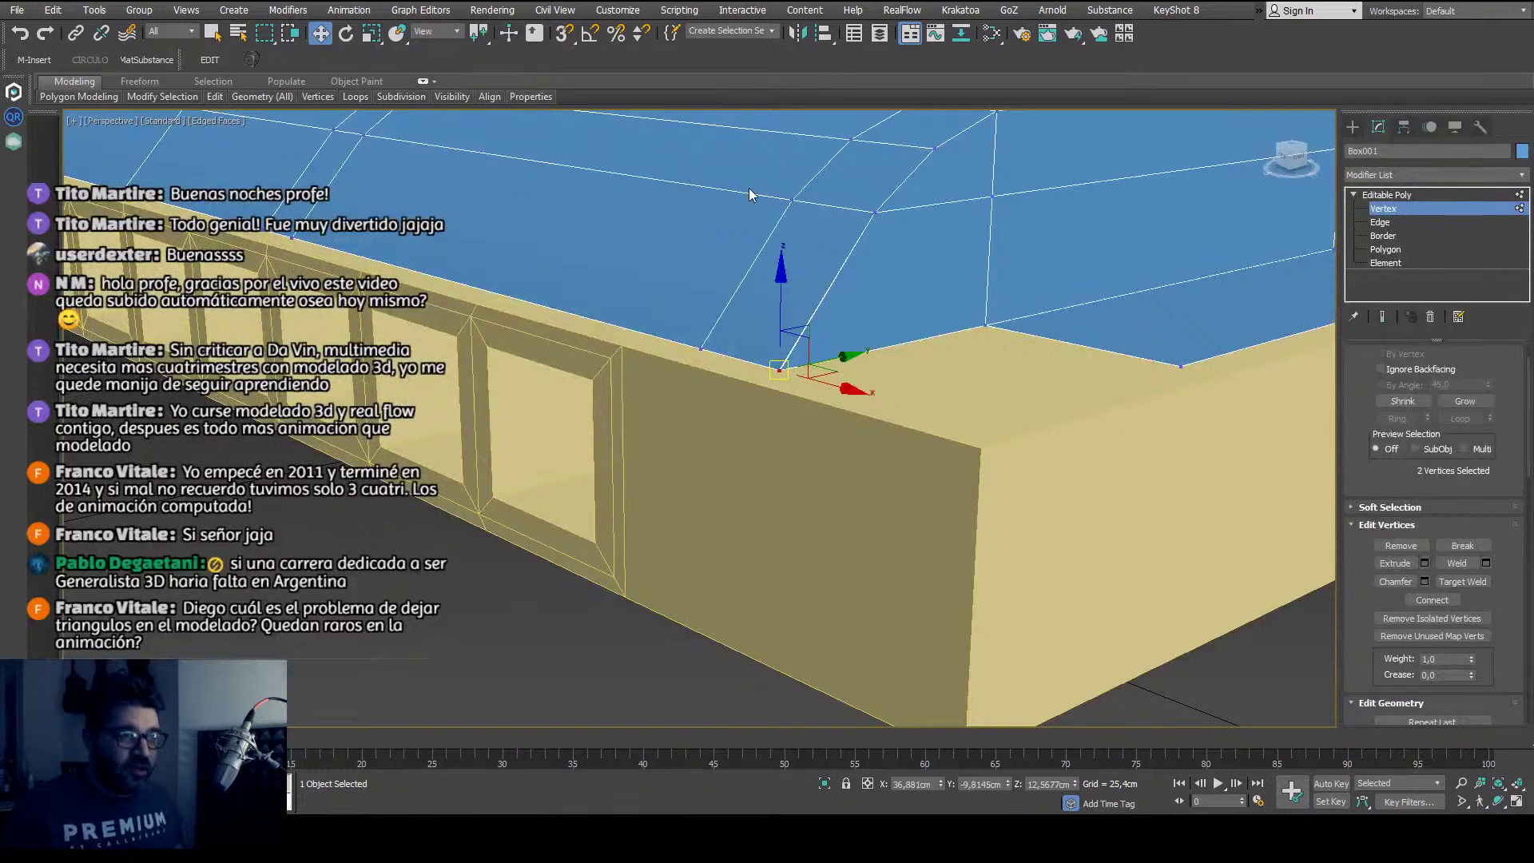
pyautogui.hotkey('ctrl', 'alt', 'c')
pyautogui.scroll(-5, 763, 453)
pyautogui.keyDown('alt'); pyautogui.moveTo(763, 453); pyautogui.dragTo(902, 595, button='middle'); pyautogui.keyUp('alt')
pyautogui.click(1387, 195)
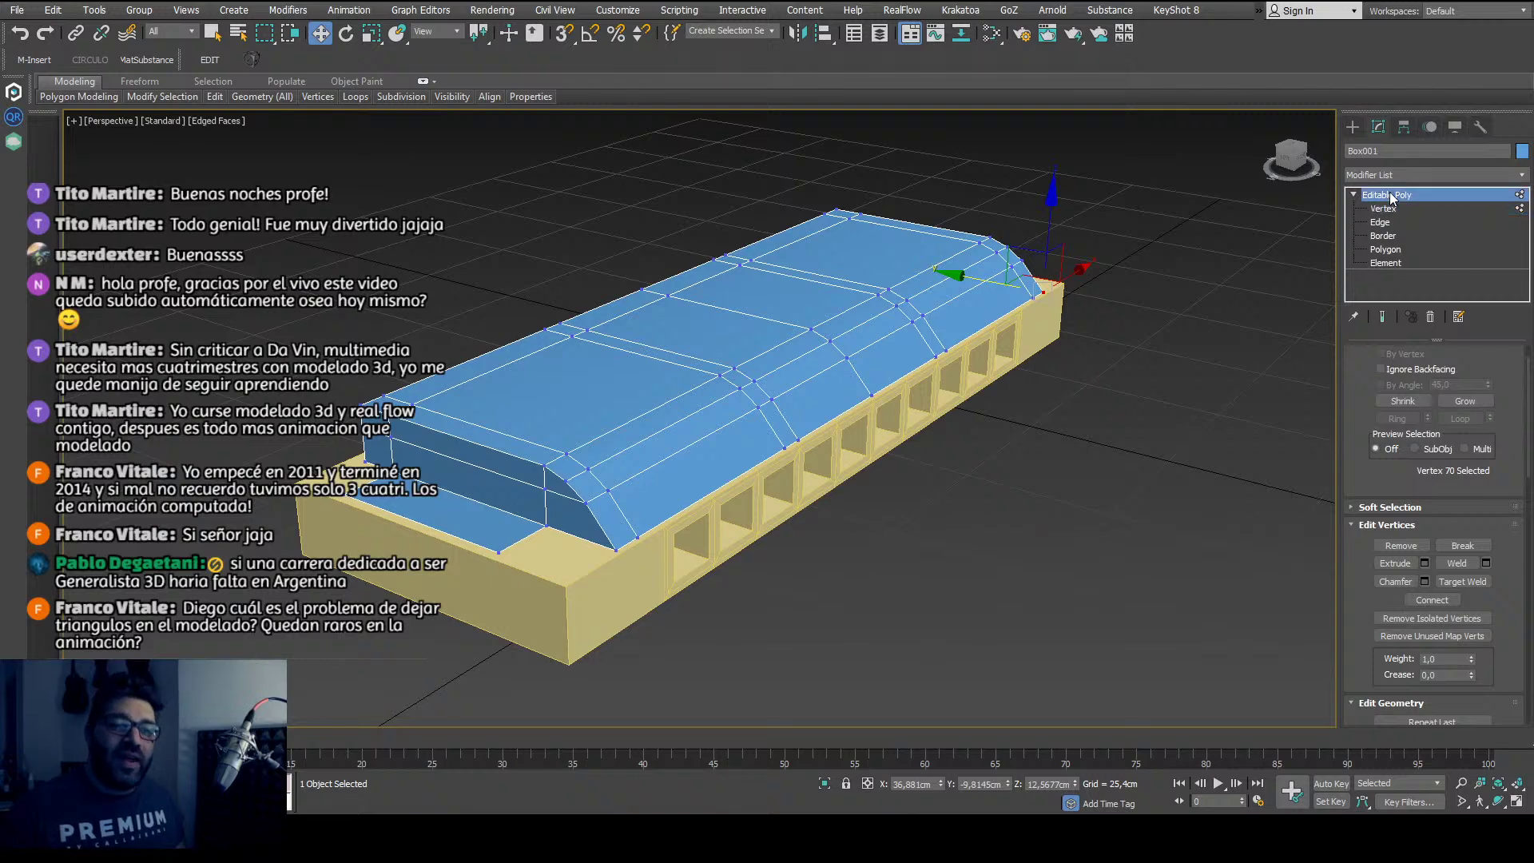
# Step: Select the cover's rear top-edge vertices at the centre and at the inner corners of the two middle supports, and try raising them
pyautogui.scroll(-4, 802, 498)
pyautogui.scroll(3, 784, 492)
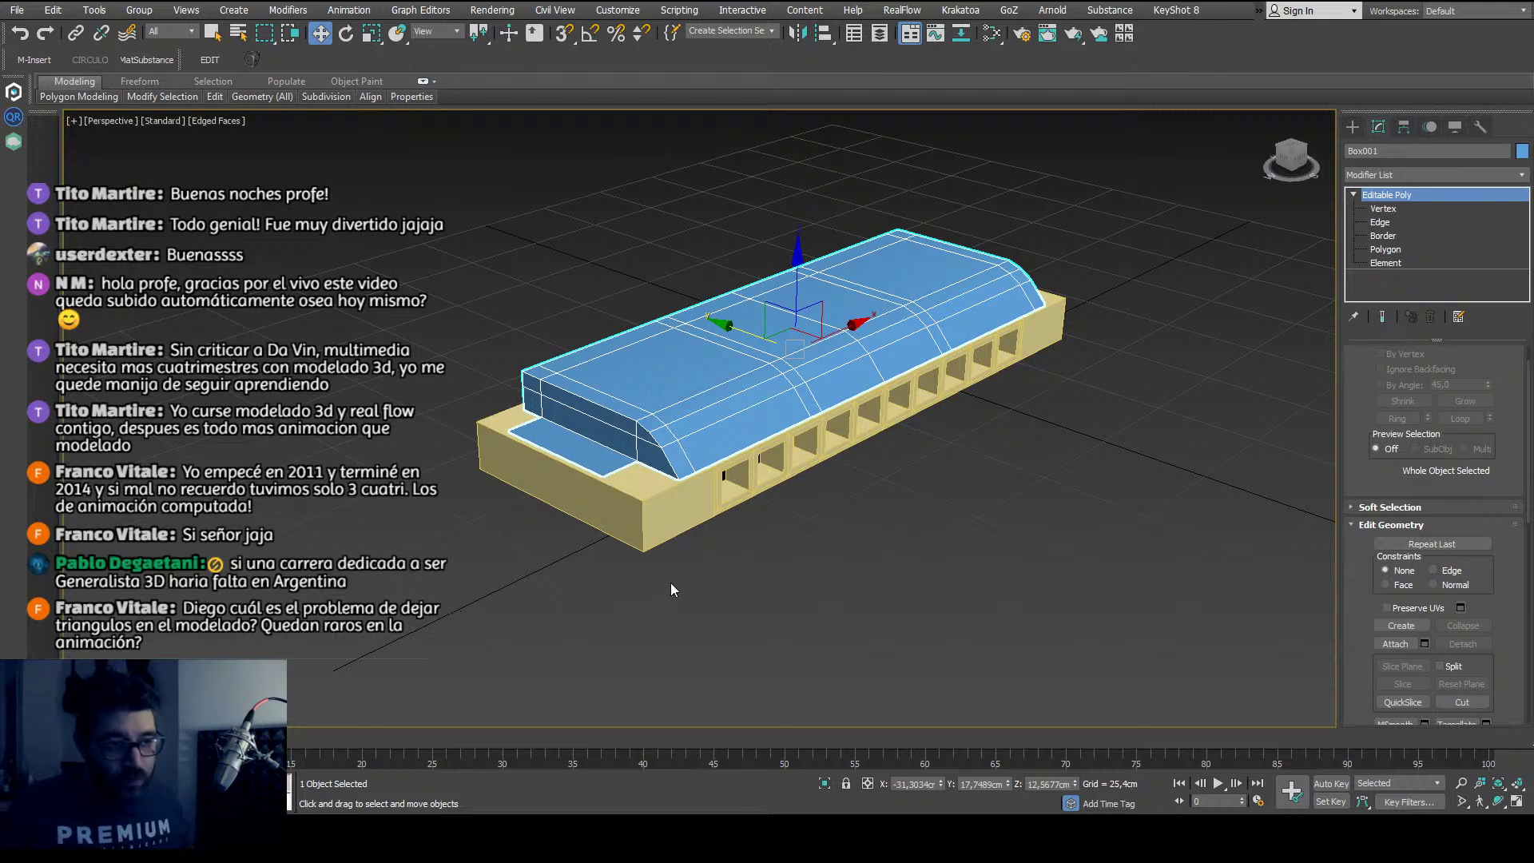
pyautogui.keyDown('alt'); pyautogui.moveTo(795, 601); pyautogui.dragTo(943, 596, button='middle'); pyautogui.keyUp('alt')
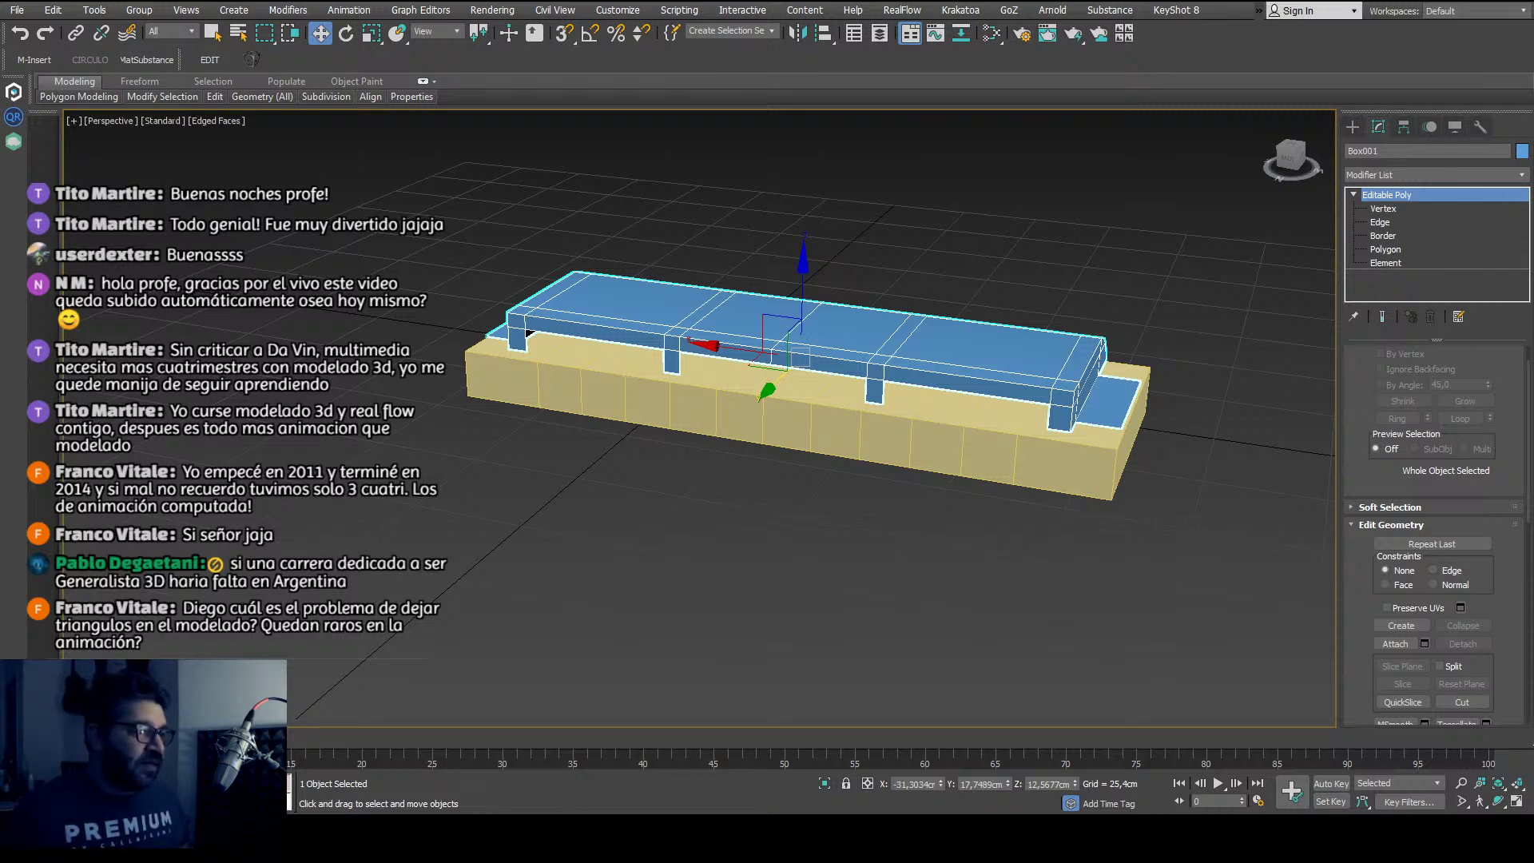
pyautogui.keyDown('alt'); pyautogui.moveTo(703, 428); pyautogui.dragTo(670, 426, button='middle'); pyautogui.keyUp('alt')
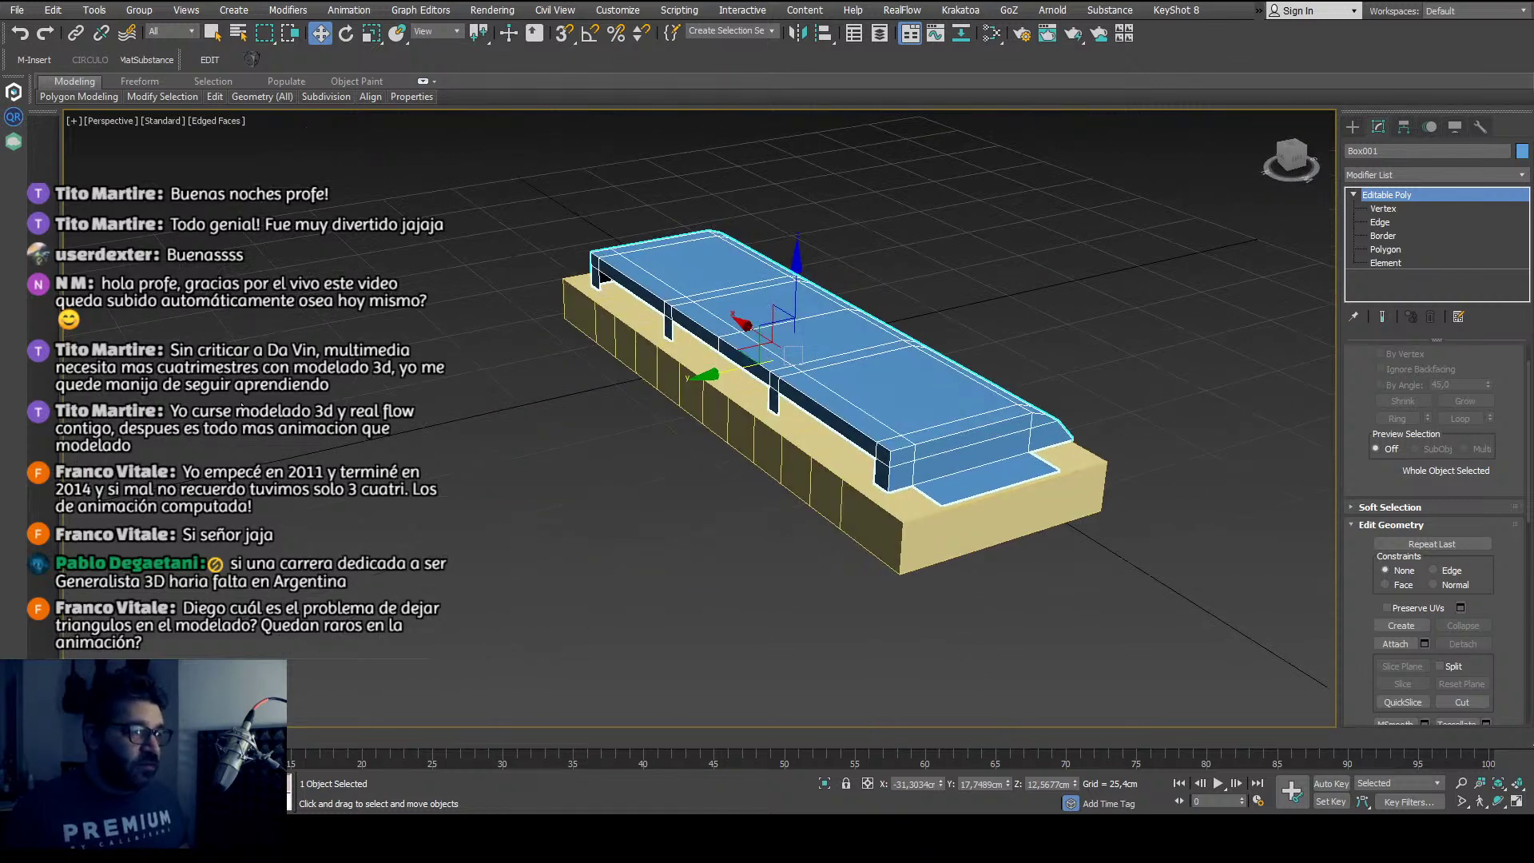
pyautogui.keyDown('alt'); pyautogui.moveTo(378, 400); pyautogui.dragTo(772, 392, button='middle'); pyautogui.keyUp('alt')
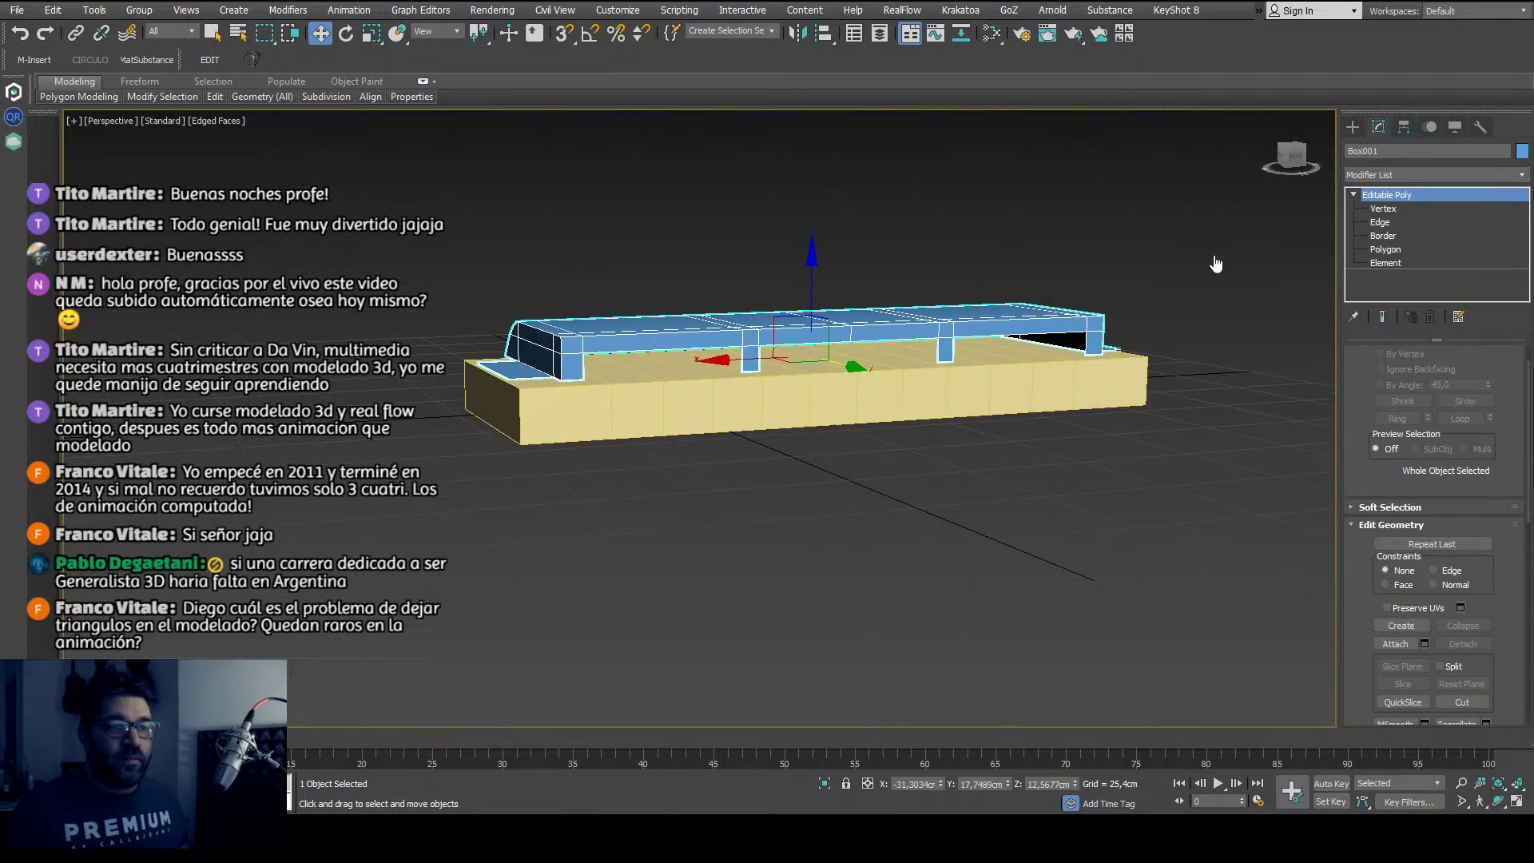
pyautogui.click(1383, 208)
pyautogui.scroll(6, 800, 399)
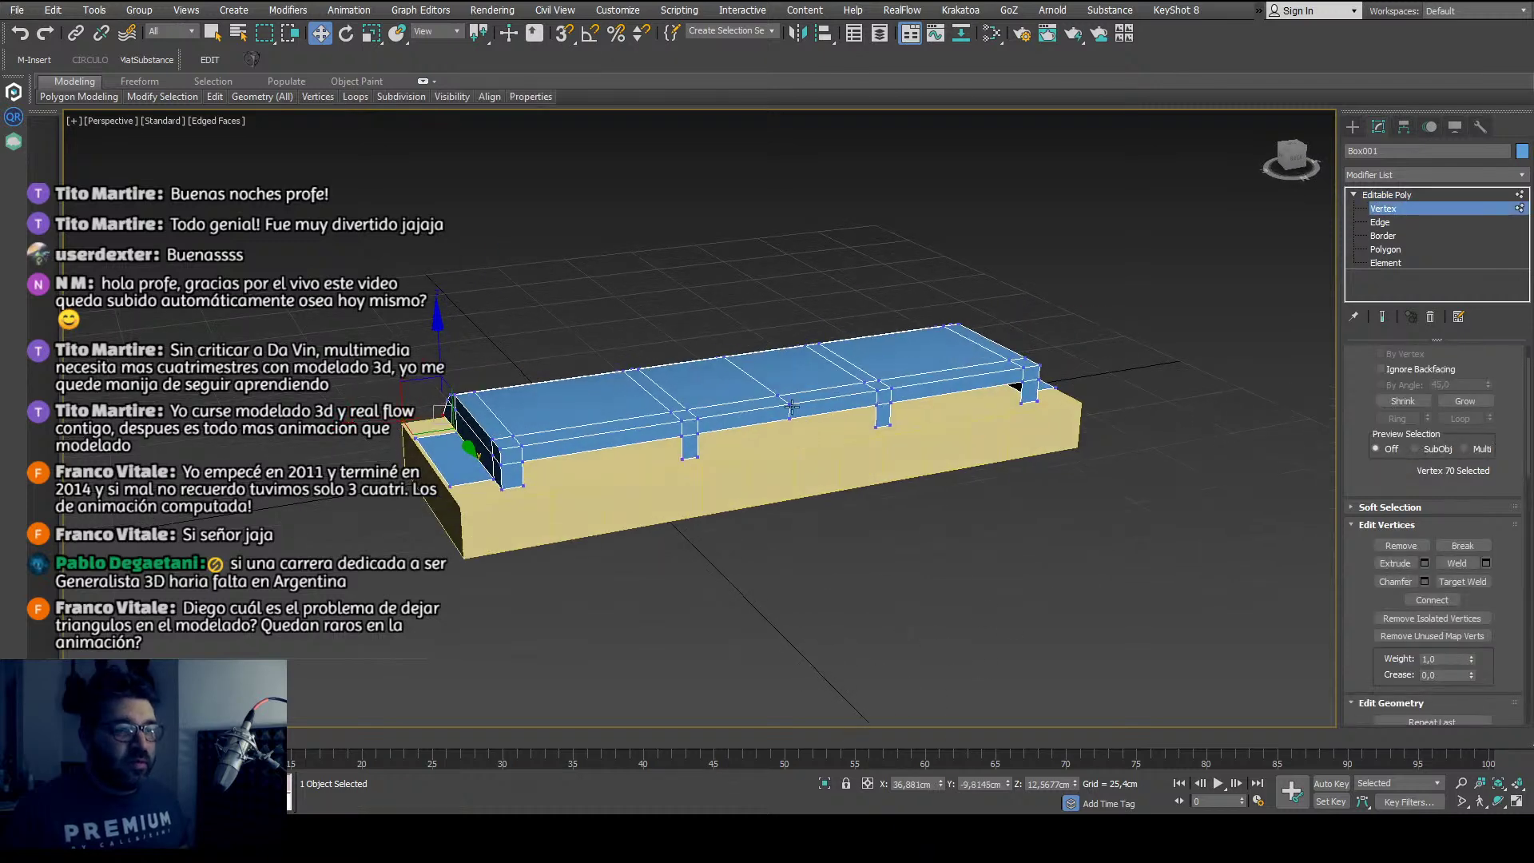
pyautogui.click(788, 406)
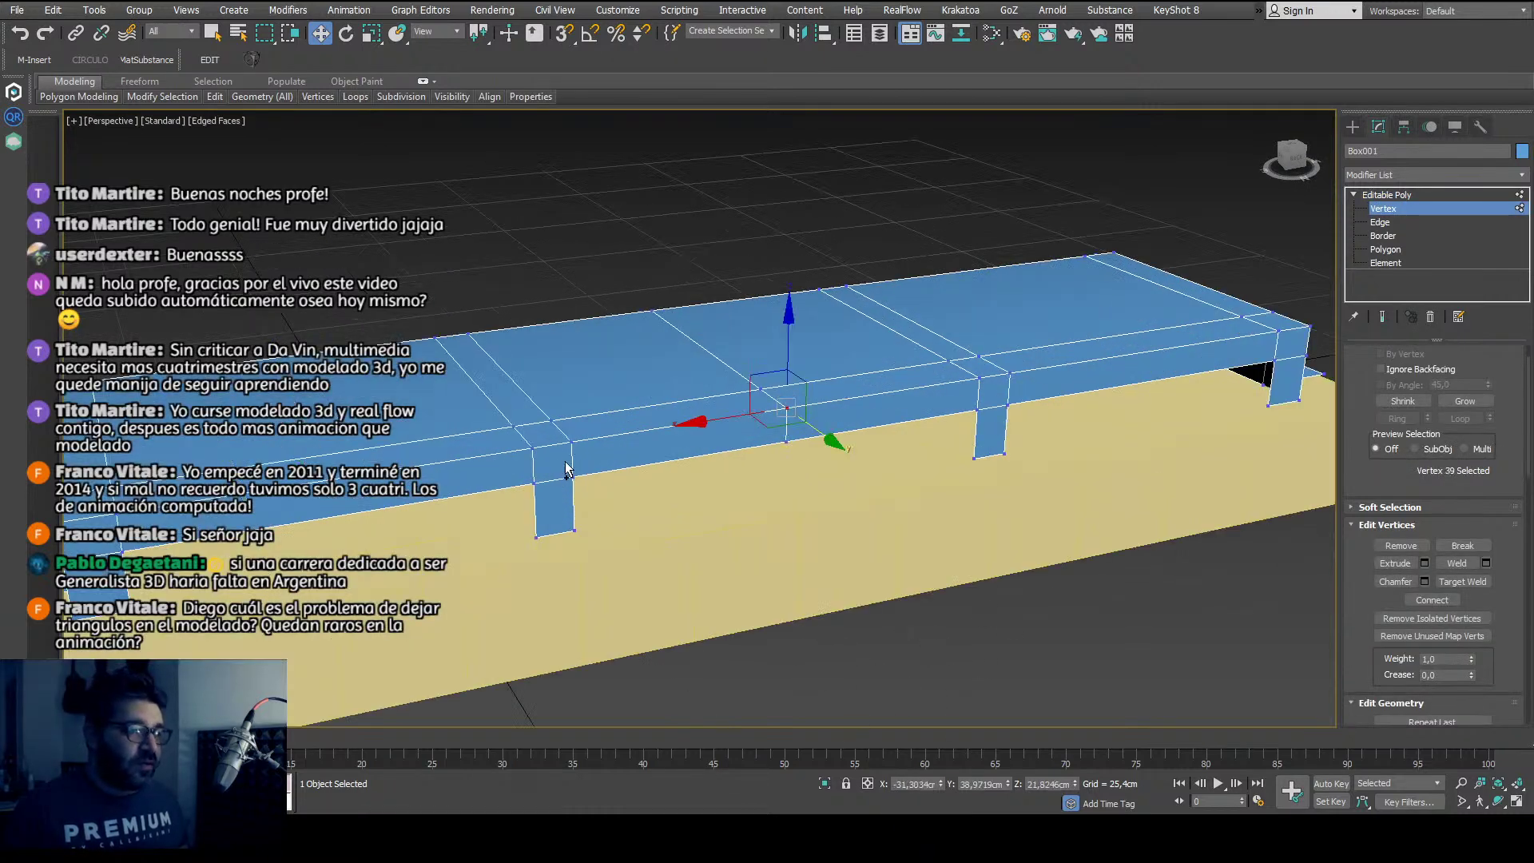
pyautogui.keyDown('ctrl'); pyautogui.click(572, 442); pyautogui.keyUp('ctrl')
pyautogui.keyDown('ctrl'); pyautogui.click(979, 378); pyautogui.keyUp('ctrl')
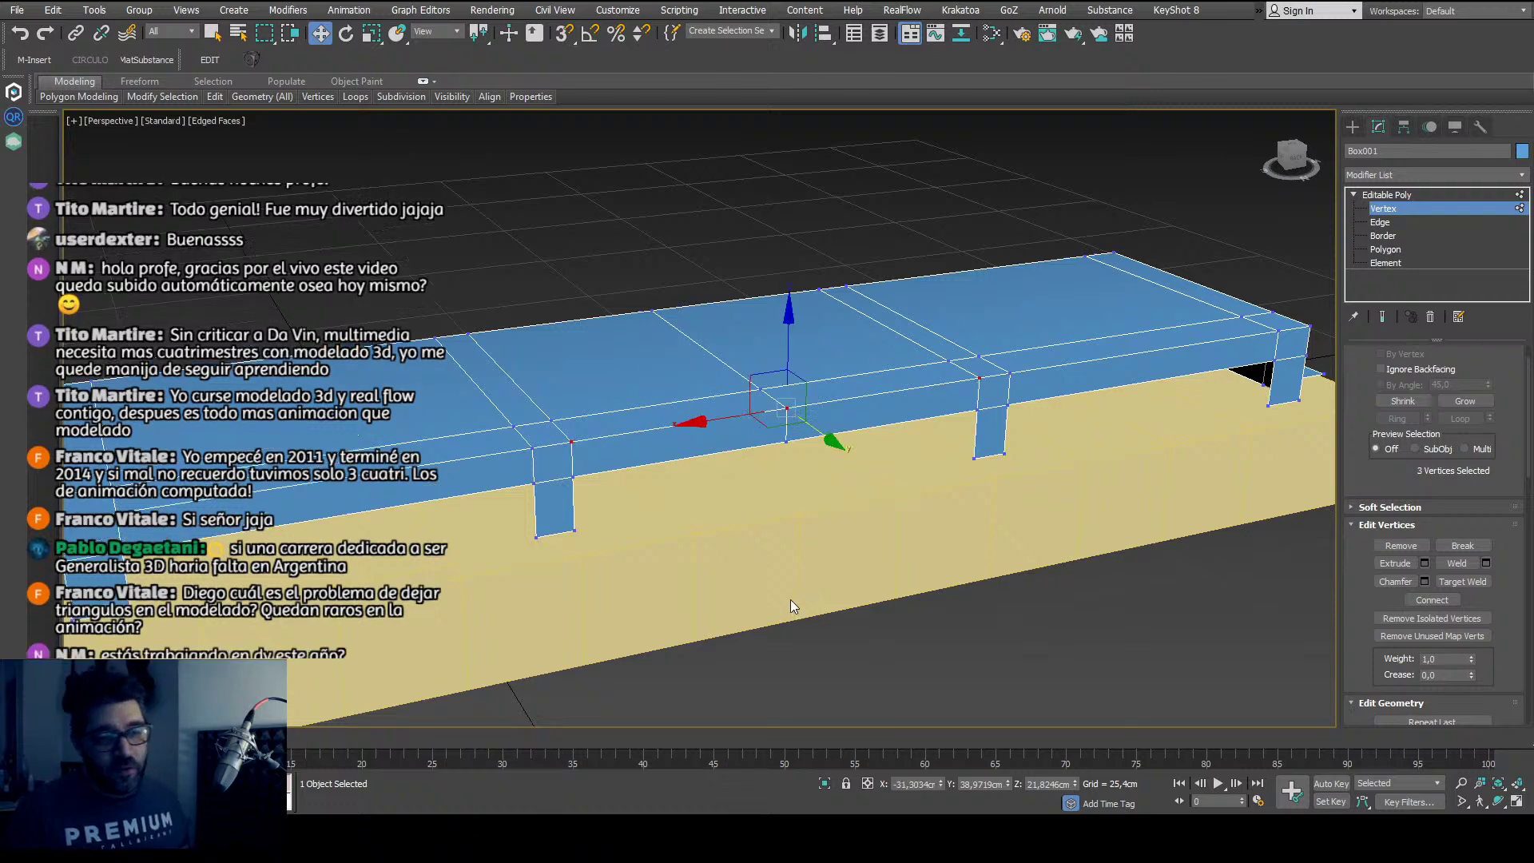
pyautogui.moveTo(817, 584); pyautogui.dragTo(850, 599, button='middle')
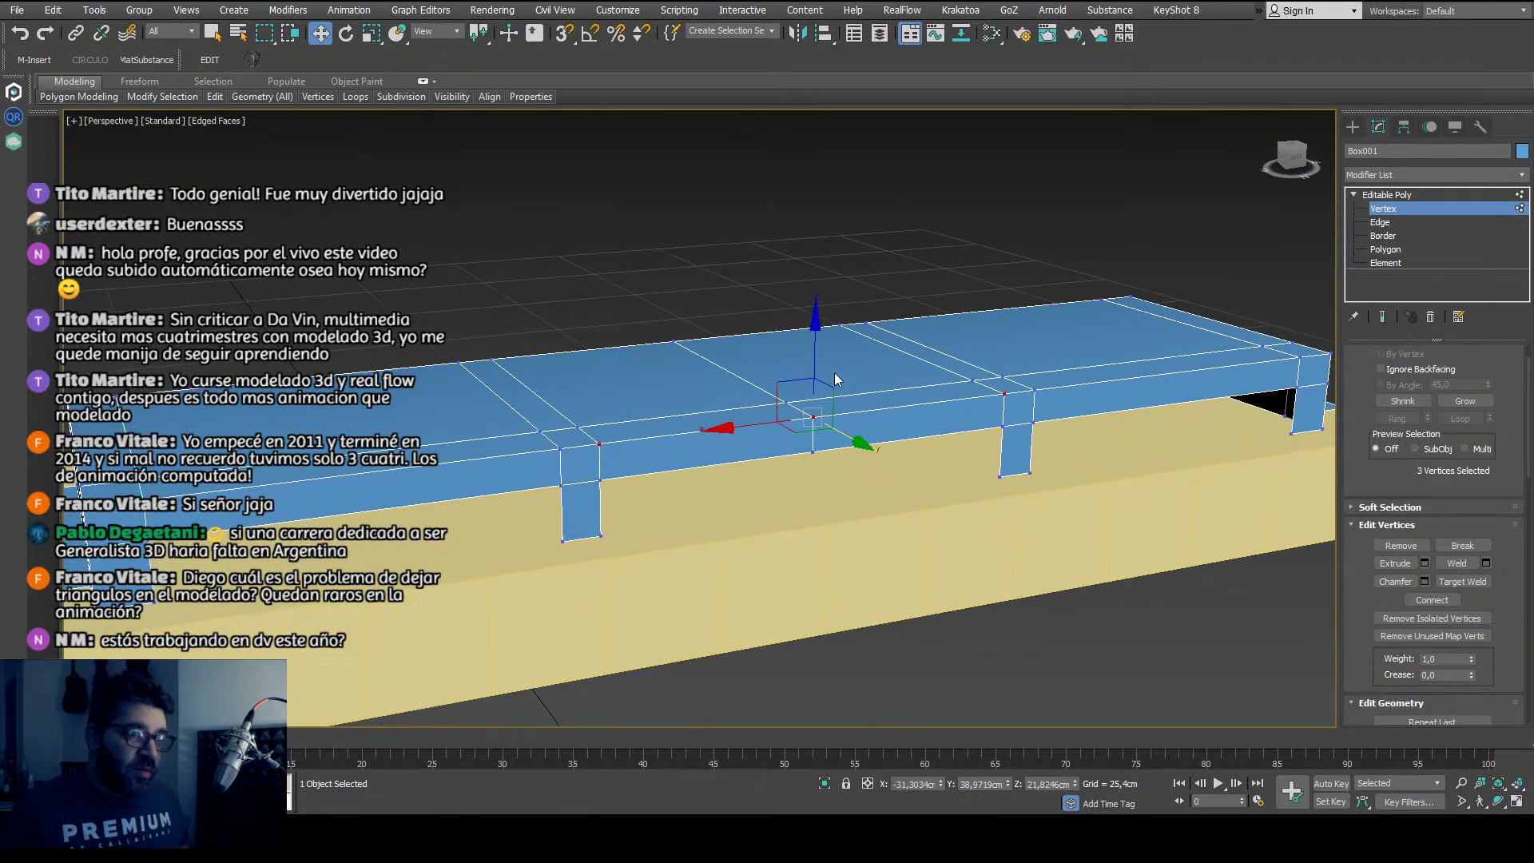
pyautogui.moveTo(817, 351); pyautogui.dragTo(821, 346)
pyautogui.keyDown('alt'); pyautogui.moveTo(790, 478); pyautogui.dragTo(711, 520, button='middle'); pyautogui.keyUp('alt')
# Step: Add the outer corner vertices of the middle supports and the inner corner vertices of the end supports to the rear top-edge selection
pyautogui.keyDown('ctrl'); pyautogui.click(616, 485); pyautogui.keyUp('ctrl')
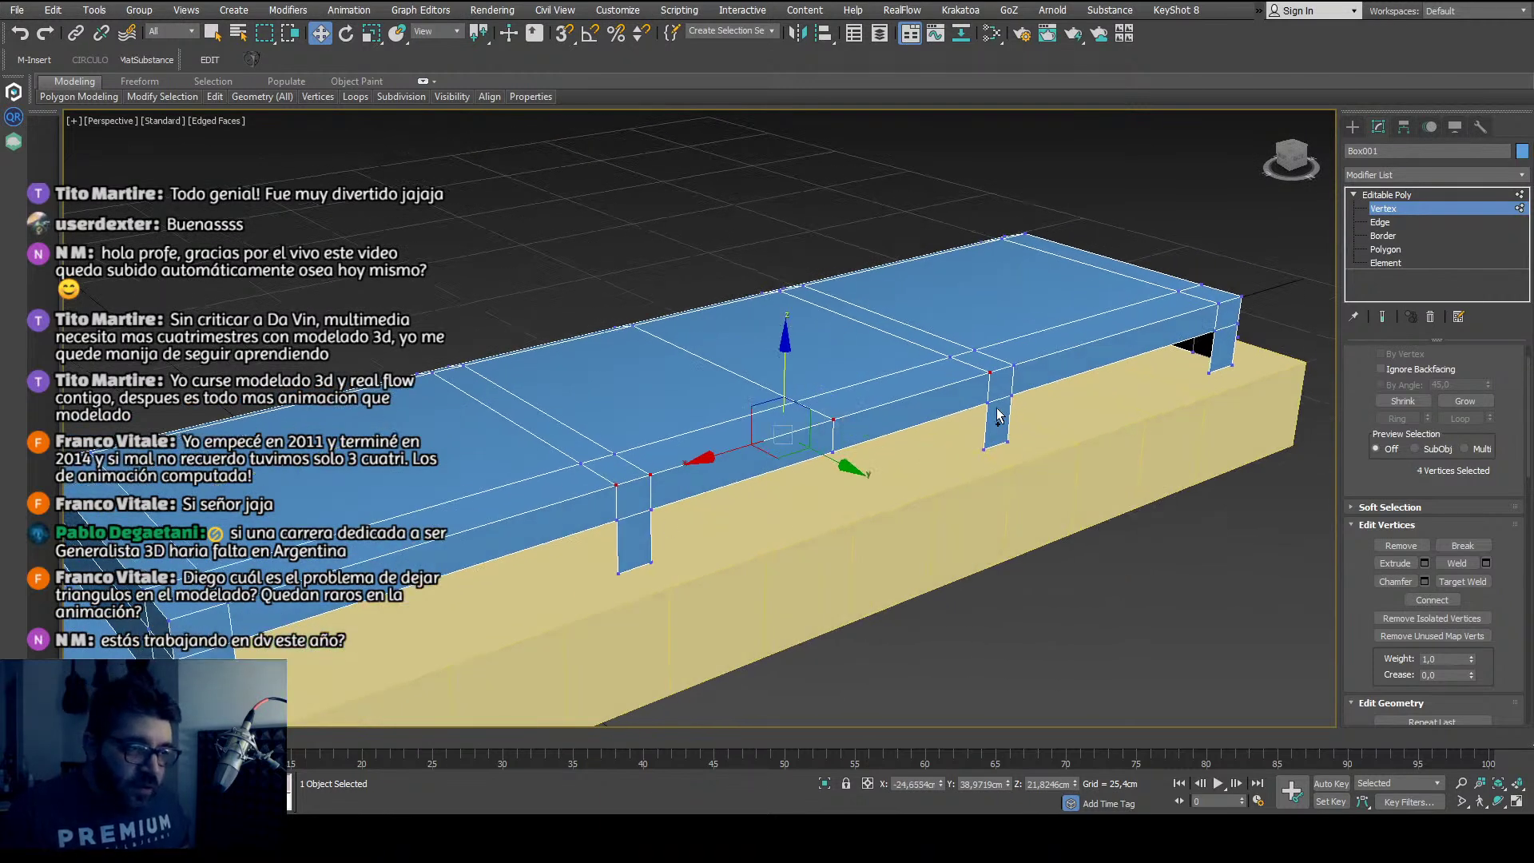
pyautogui.keyDown('ctrl'); pyautogui.click(1013, 366); pyautogui.keyUp('ctrl')
pyautogui.keyDown('alt'); pyautogui.moveTo(1002, 409); pyautogui.dragTo(919, 416, button='middle'); pyautogui.keyUp('alt')
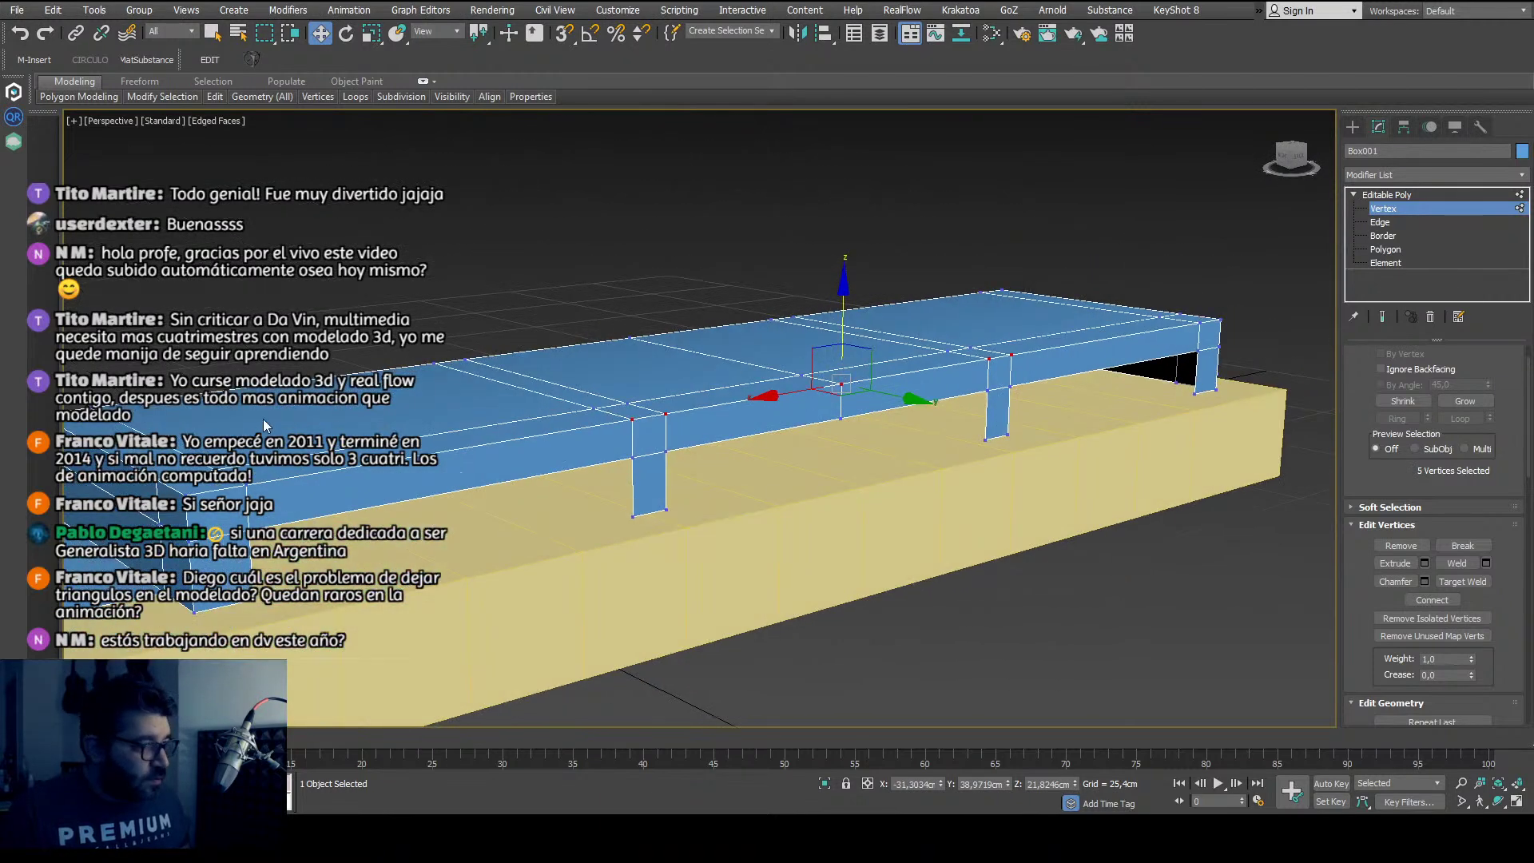
pyautogui.keyDown('alt'); pyautogui.moveTo(589, 458); pyautogui.dragTo(559, 558, button='middle'); pyautogui.keyUp('alt')
pyautogui.keyDown('ctrl'); pyautogui.click(452, 503); pyautogui.keyUp('ctrl')
pyautogui.moveTo(982, 495); pyautogui.dragTo(822, 537, button='middle')
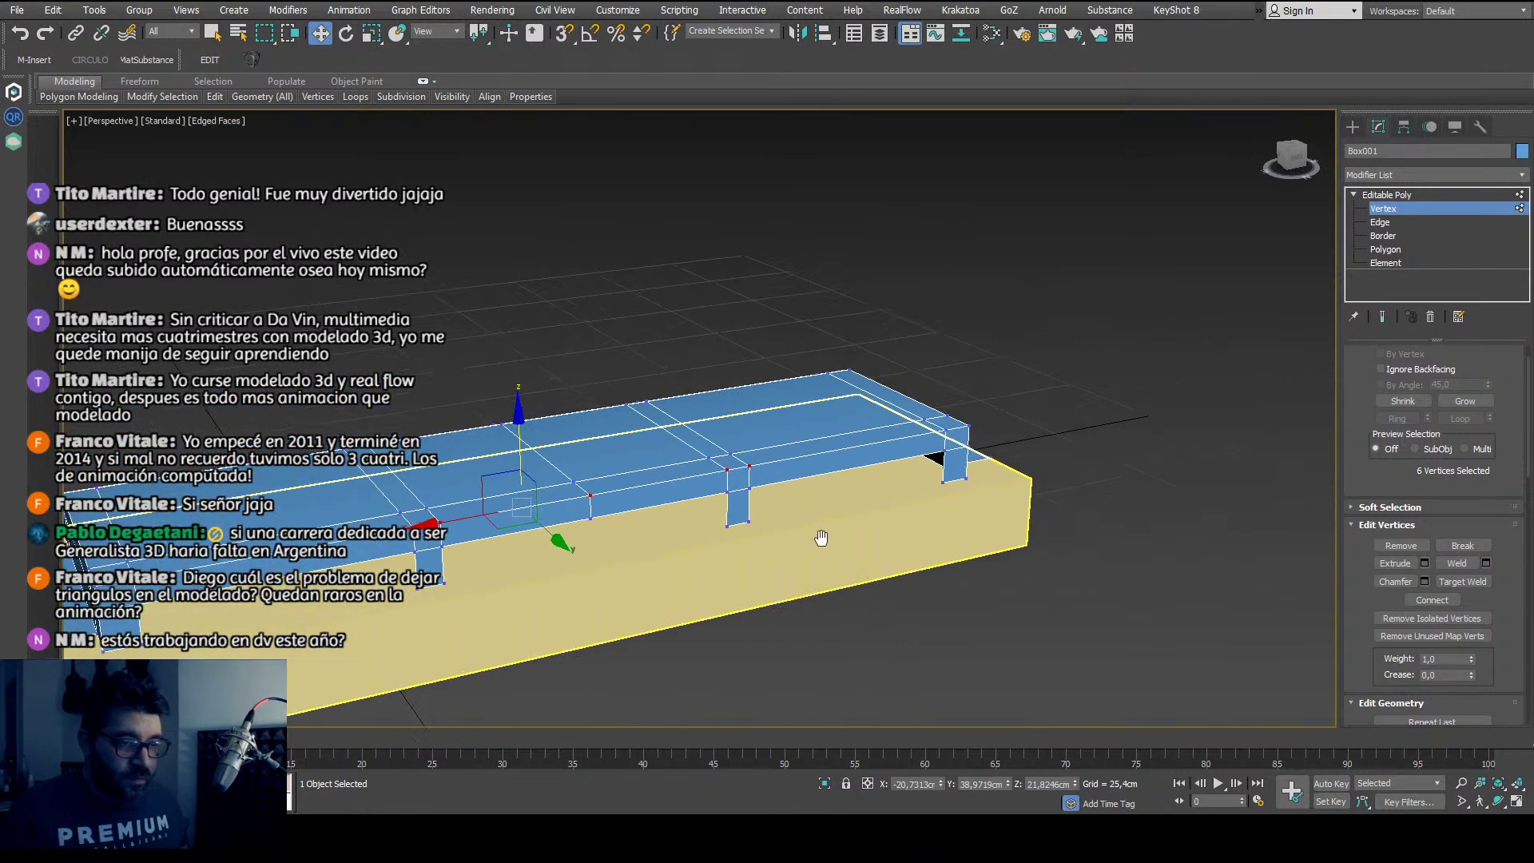
pyautogui.keyDown('ctrl'); pyautogui.click(948, 436); pyautogui.keyUp('ctrl')
pyautogui.keyDown('alt'); pyautogui.moveTo(948, 436); pyautogui.dragTo(875, 542, button='middle'); pyautogui.keyUp('alt')
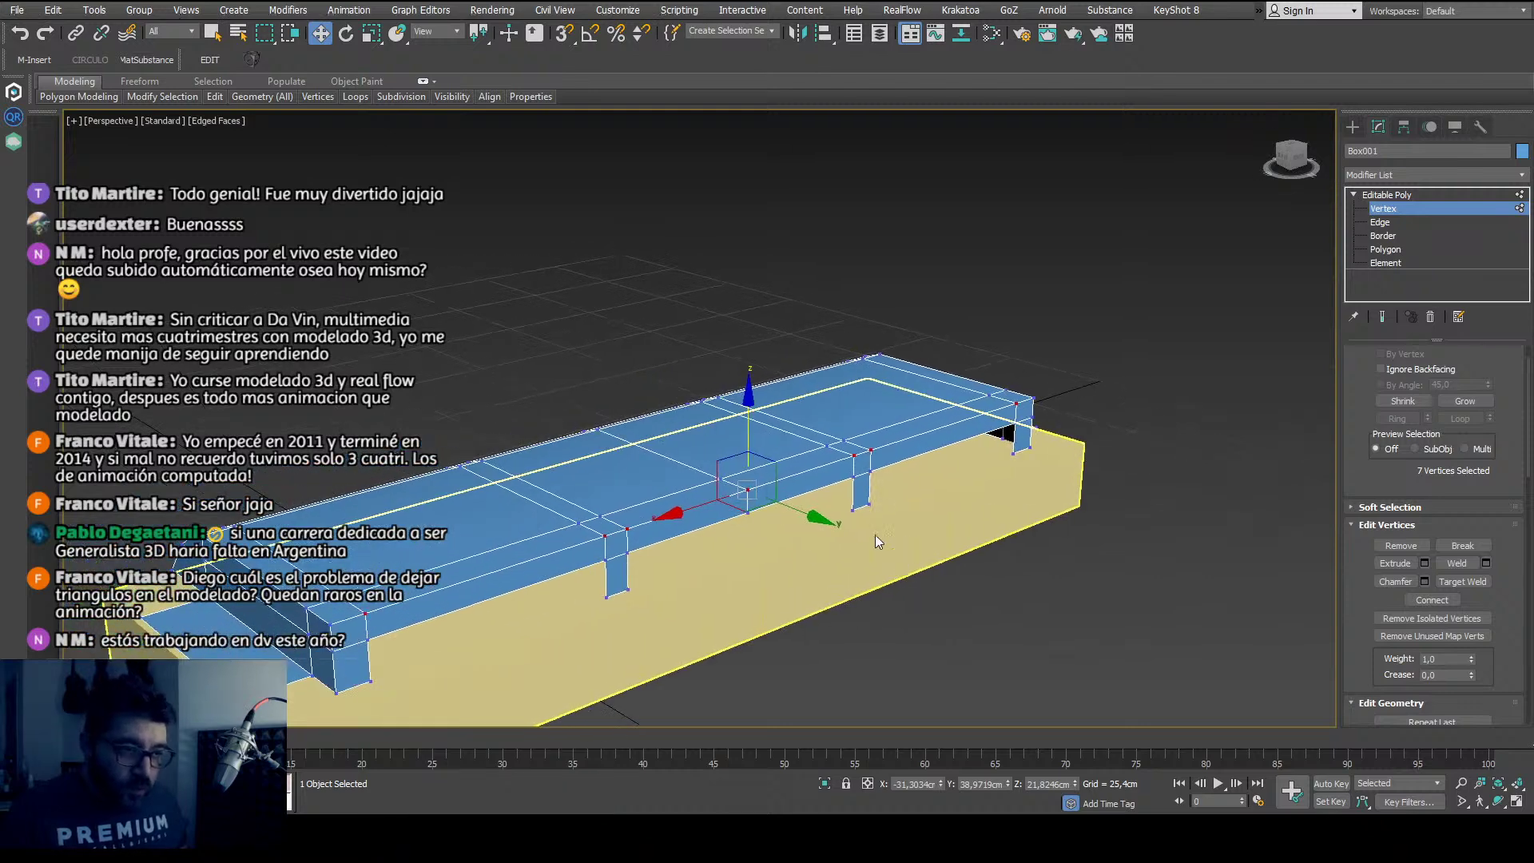
# Step: Raise the seven selected rear top-edge vertices to about Z = 24 cm
pyautogui.scroll(3, 757, 468)
pyautogui.moveTo(750, 448); pyautogui.dragTo(753, 428)
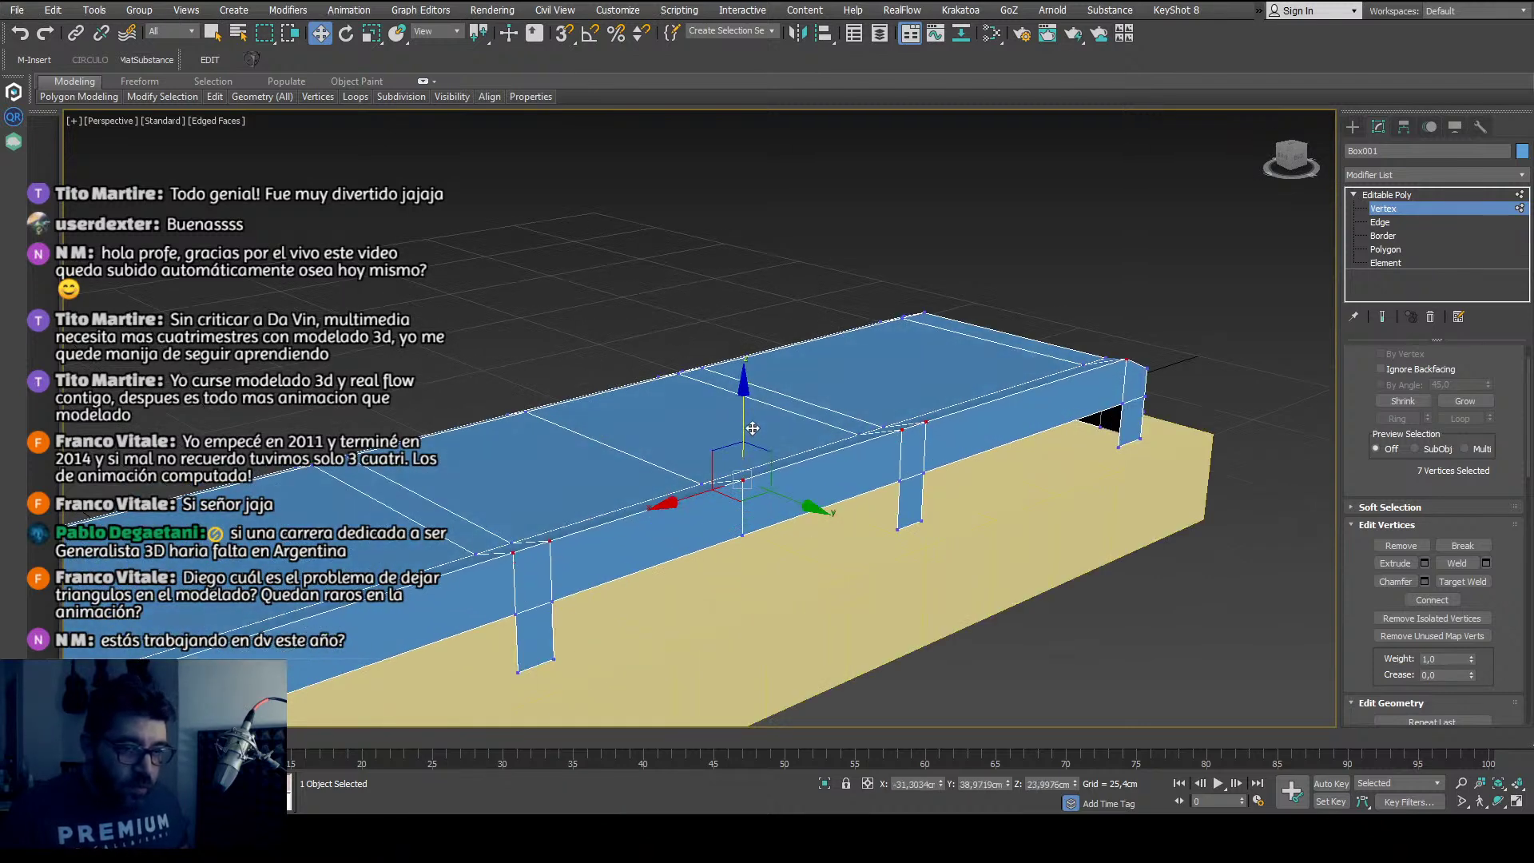
pyautogui.keyDown('alt'); pyautogui.moveTo(753, 429); pyautogui.dragTo(812, 521, button='middle'); pyautogui.keyUp('alt')
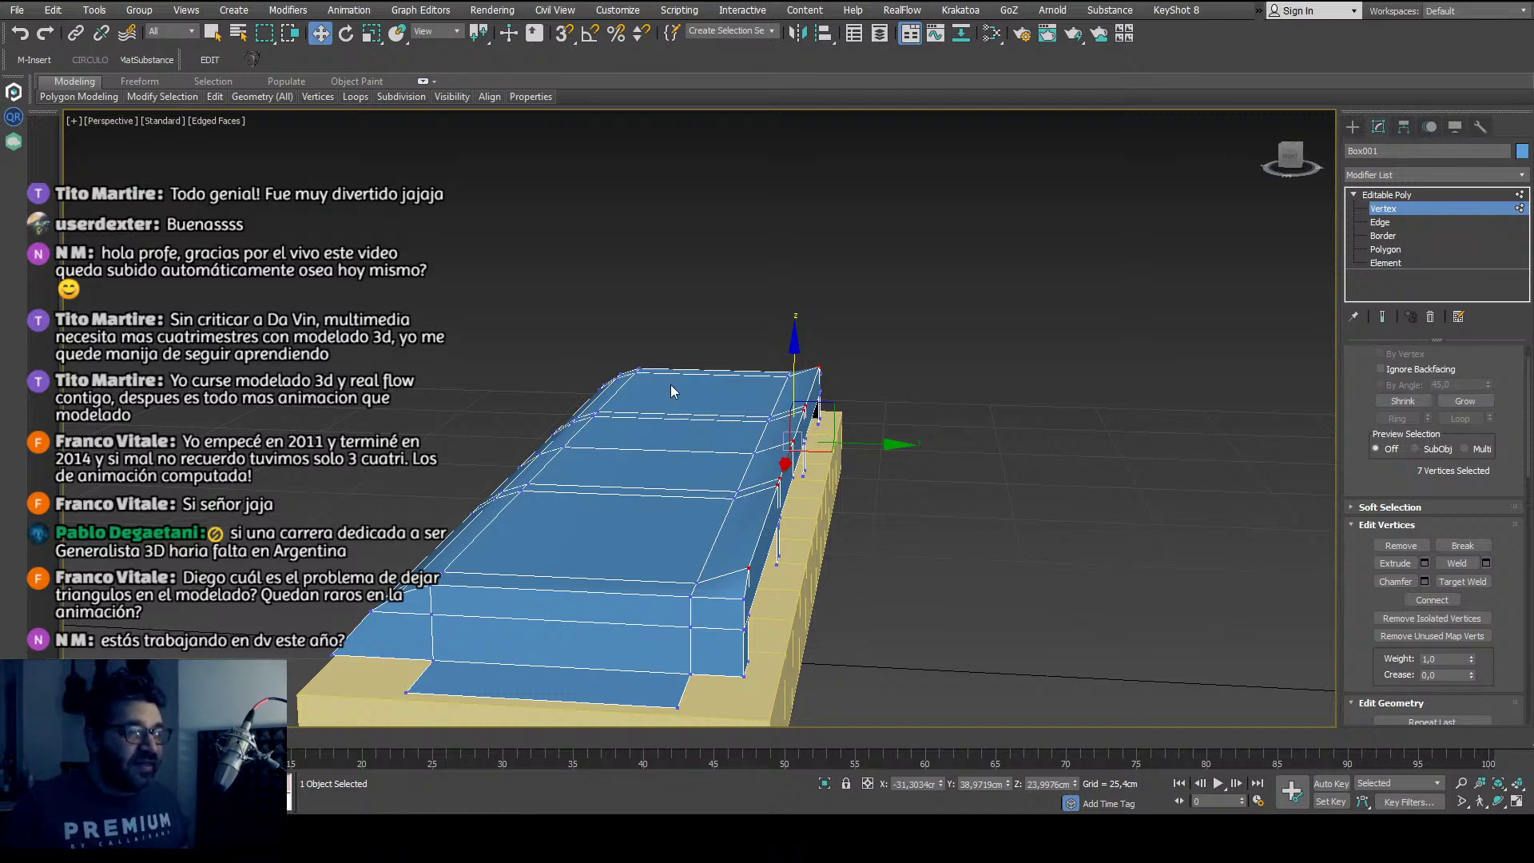
pyautogui.scroll(2, 672, 388)
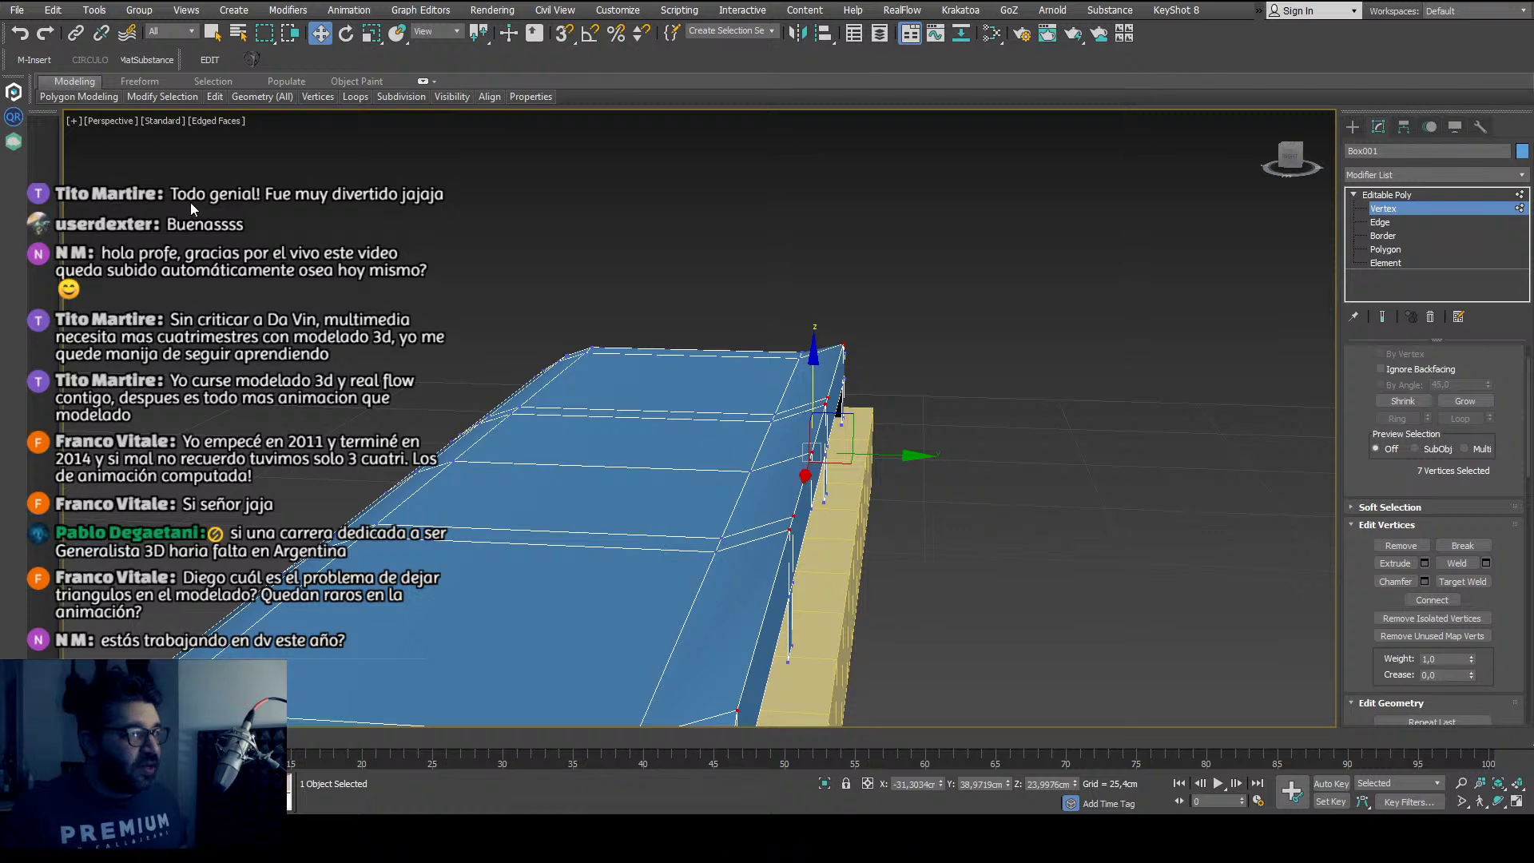
pyautogui.keyDown('alt'); pyautogui.moveTo(781, 434); pyautogui.dragTo(813, 378, button='middle'); pyautogui.keyUp('alt')
pyautogui.moveTo(813, 378); pyautogui.dragTo(812, 377)
# Step: Lower the two rear top-edge vertices at the inner corners of the end supports to about Z = 22.36 cm
pyautogui.keyDown('alt'); pyautogui.moveTo(891, 516); pyautogui.dragTo(849, 509, button='middle'); pyautogui.keyUp('alt')
pyautogui.click(535, 506)
pyautogui.scroll(4, 858, 510)
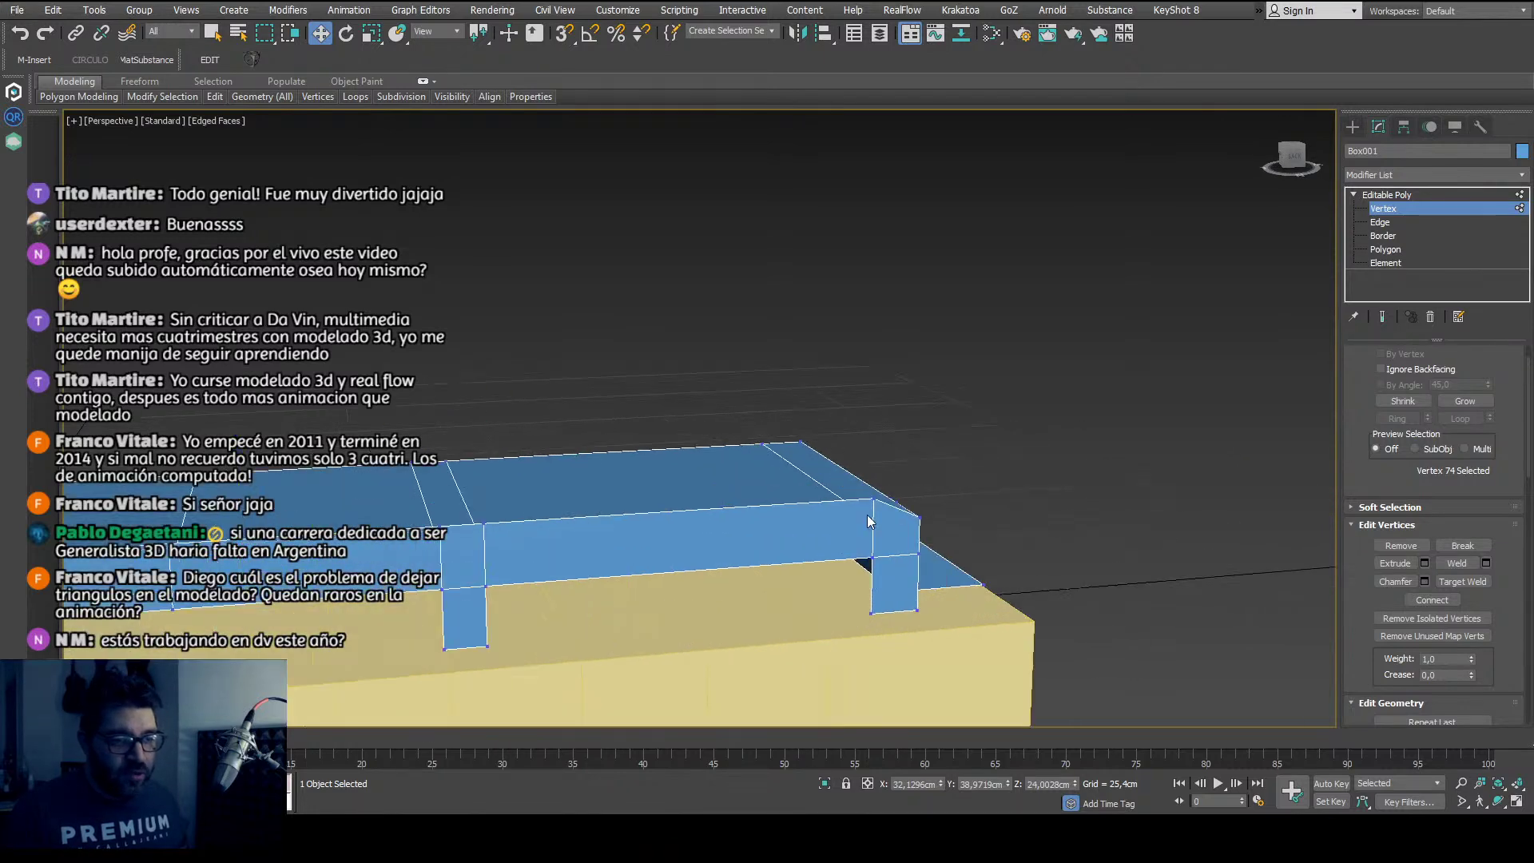
pyautogui.keyDown('ctrl'); pyautogui.click(876, 501); pyautogui.keyUp('ctrl')
pyautogui.scroll(-4, 839, 542)
pyautogui.moveTo(661, 617); pyautogui.dragTo(983, 529, button='middle')
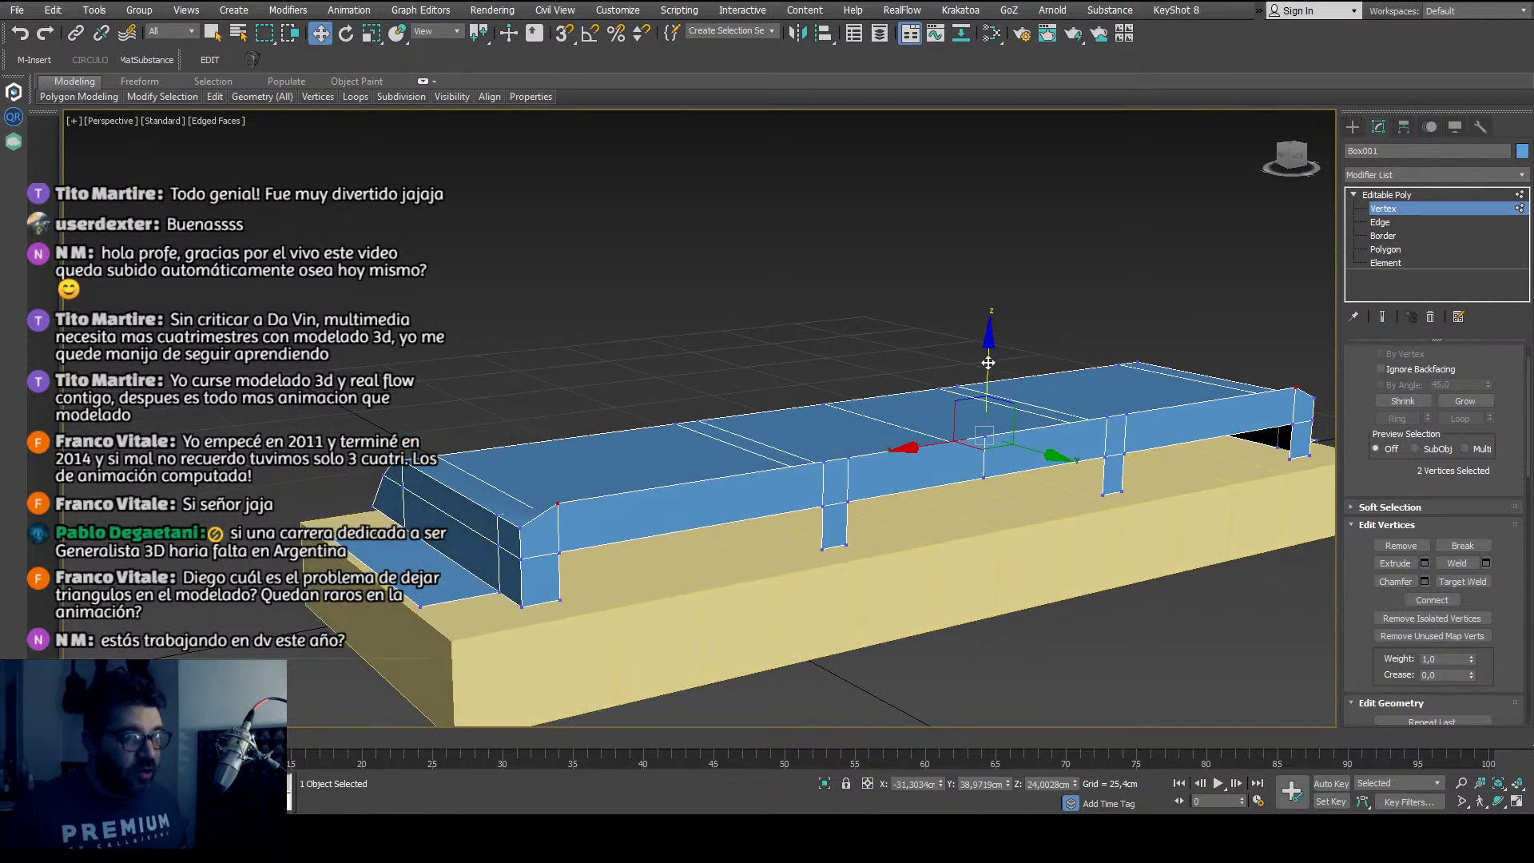
pyautogui.moveTo(989, 363); pyautogui.dragTo(992, 374)
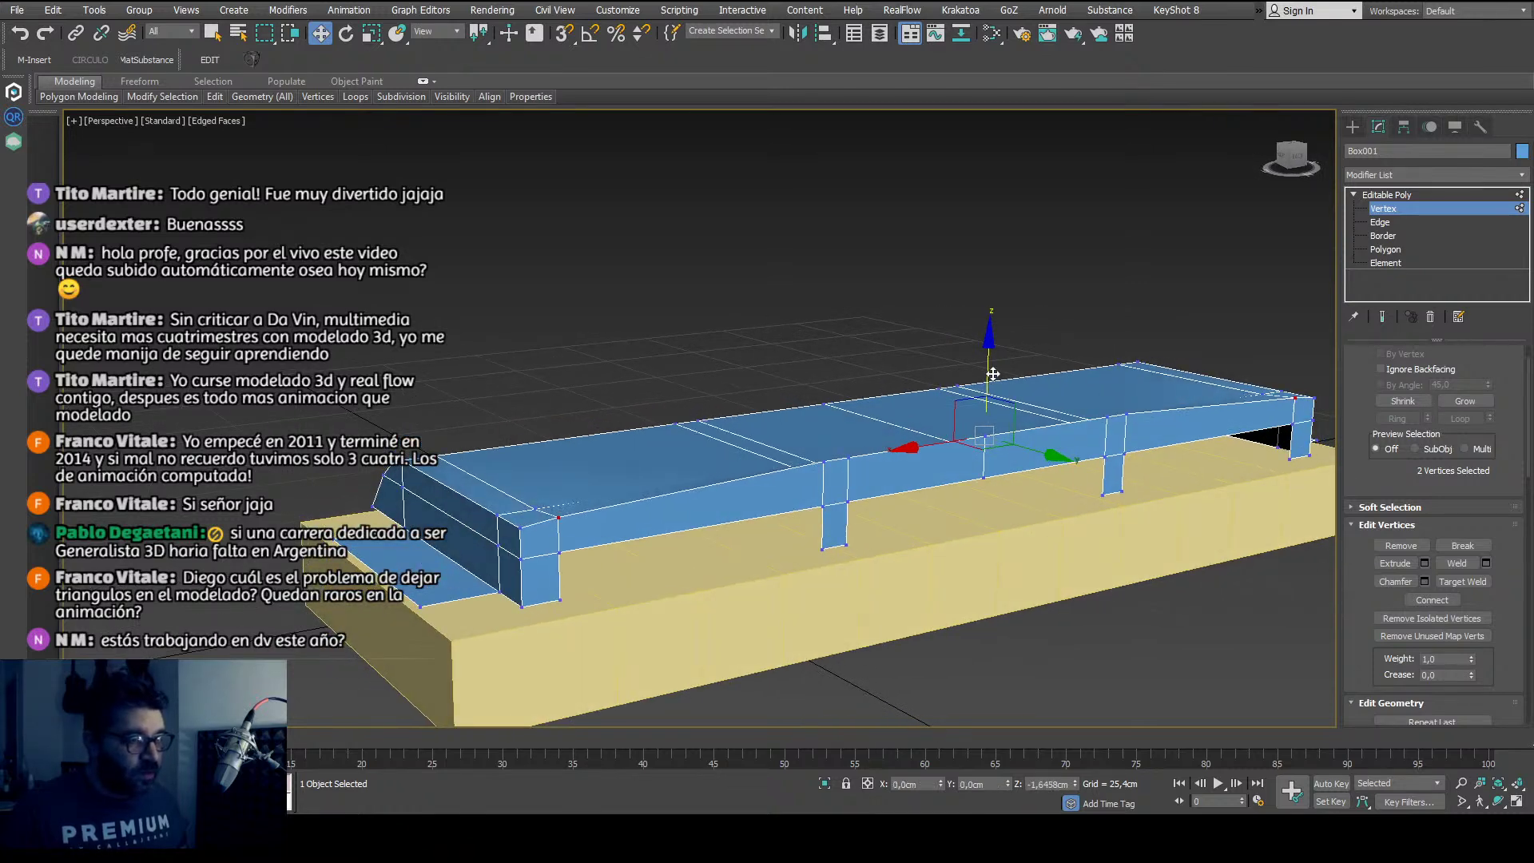
pyautogui.keyDown('alt'); pyautogui.moveTo(992, 374); pyautogui.dragTo(799, 515, button='middle'); pyautogui.keyUp('alt')
pyautogui.scroll(6, 799, 512)
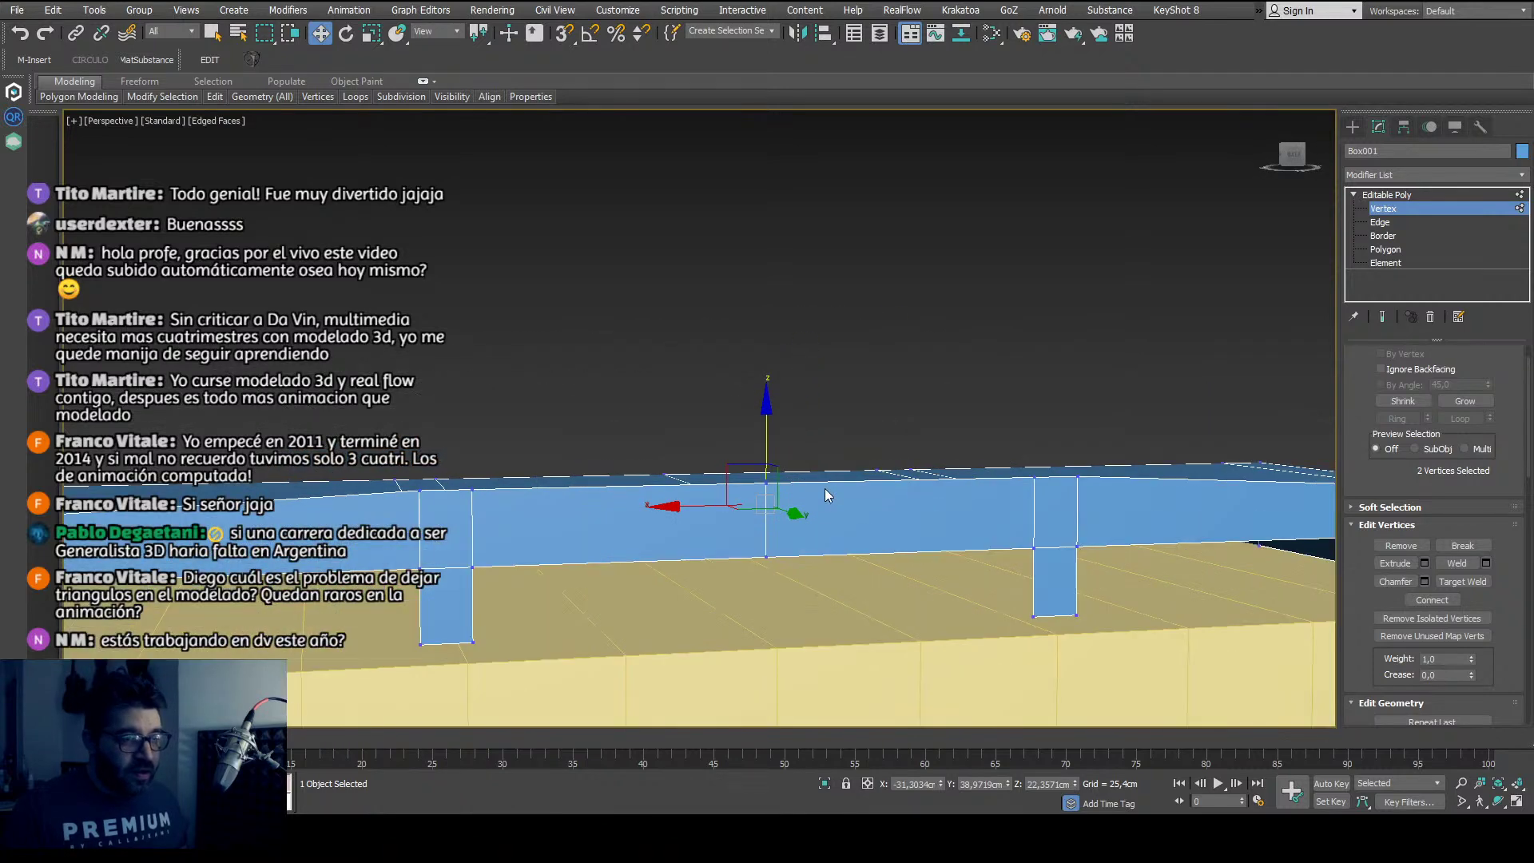
# Step: Raise the centre vertex of the cover's rear top edge to about Z = 26.89 cm
pyautogui.click(767, 483)
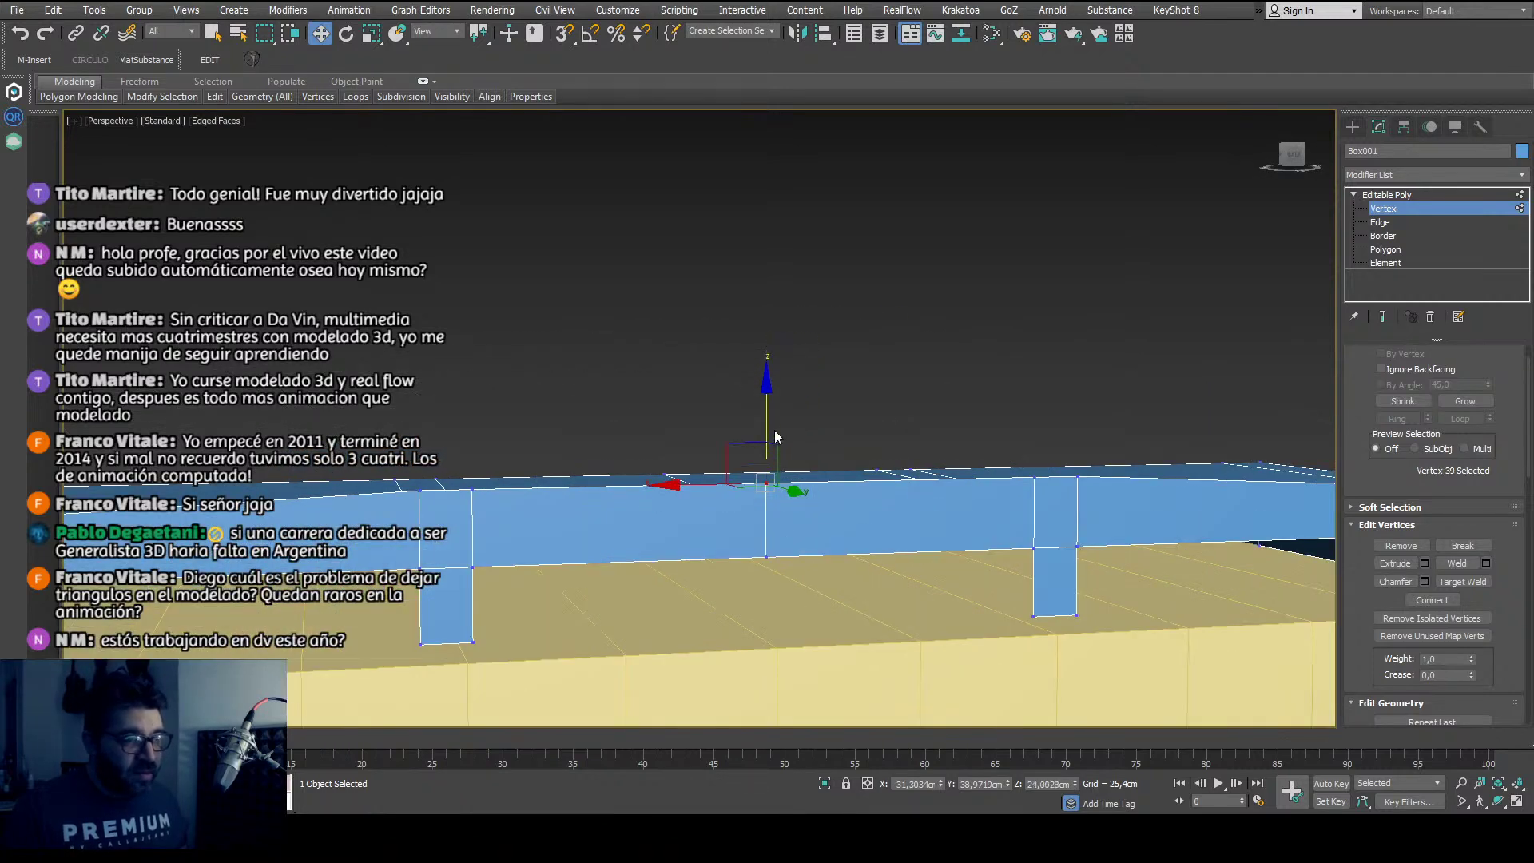
pyautogui.moveTo(769, 425); pyautogui.dragTo(769, 403)
pyautogui.scroll(-5, 770, 462)
pyautogui.scroll(4, 544, 511)
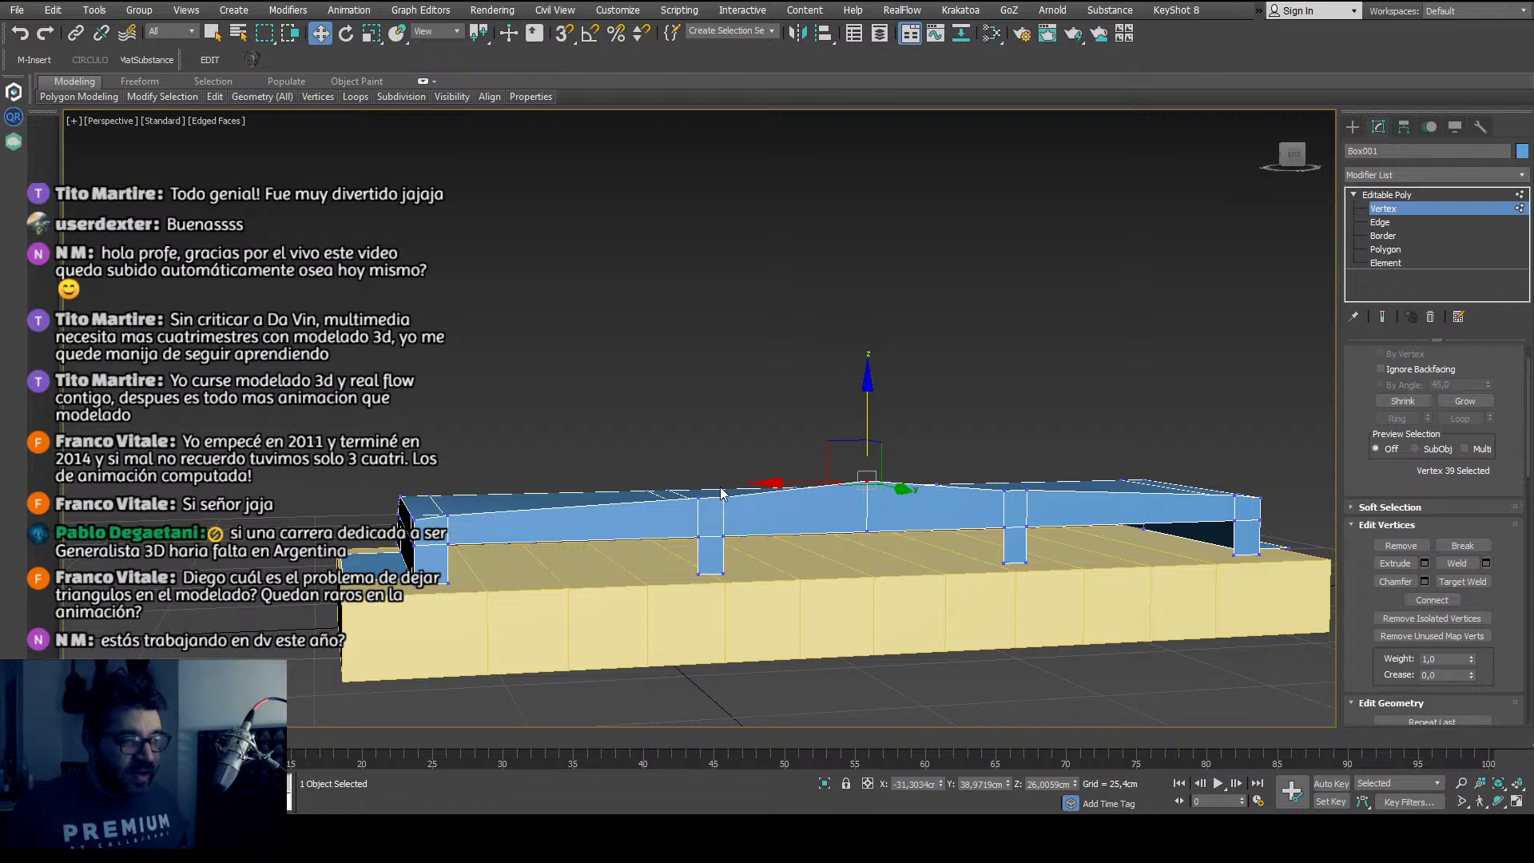
pyautogui.moveTo(870, 398); pyautogui.dragTo(866, 382)
pyautogui.scroll(4, 763, 505)
# Step: Raise the two rear top-edge vertices at the inner corners of the middle supports to form an arch with the centre
pyautogui.click(589, 484)
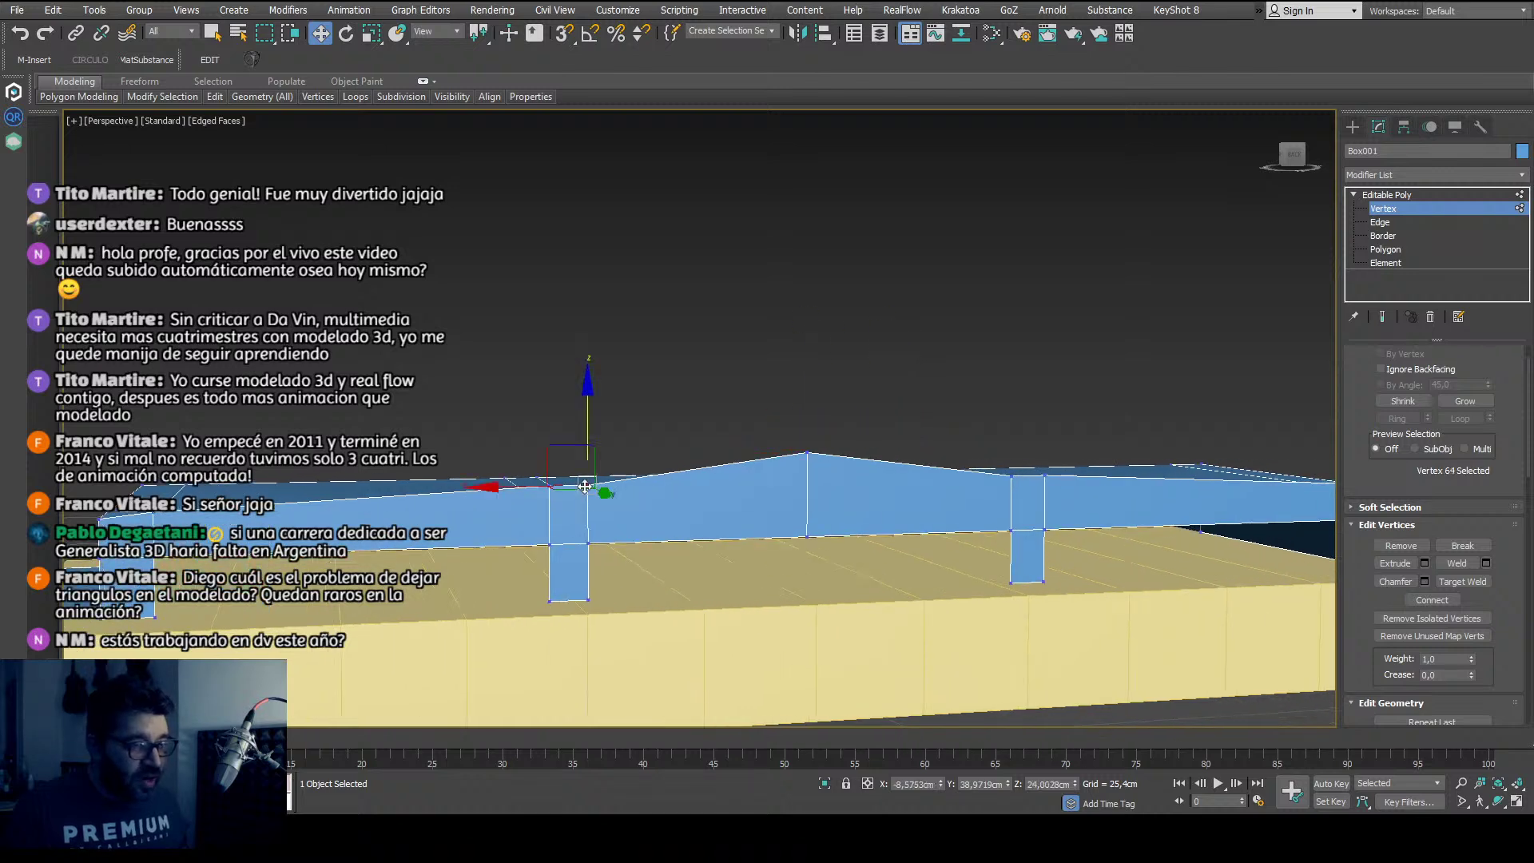
pyautogui.keyDown('ctrl'); pyautogui.click(1011, 476); pyautogui.keyUp('ctrl')
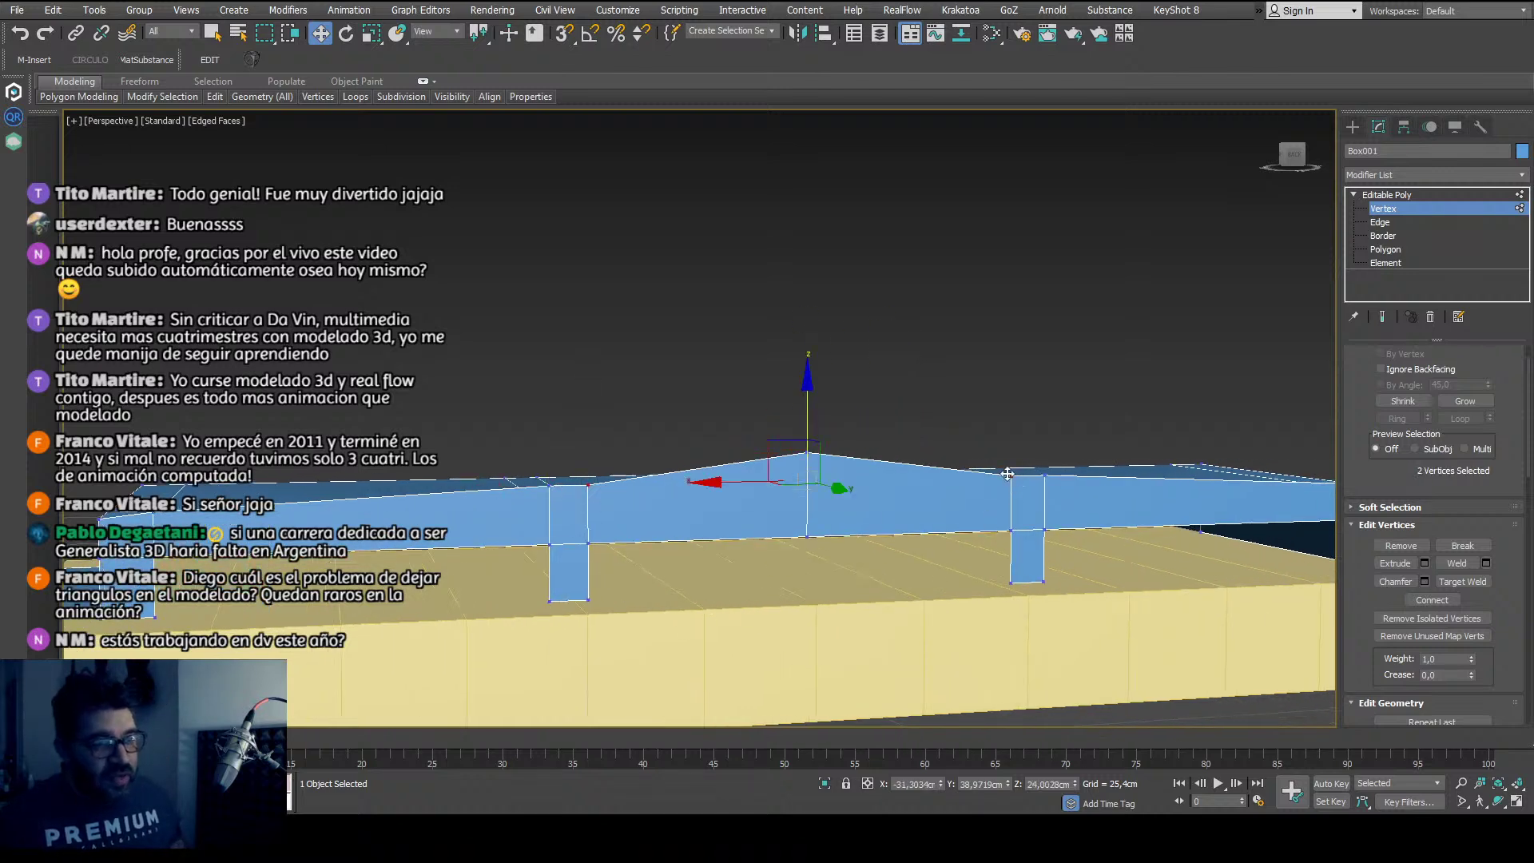
pyautogui.moveTo(812, 424); pyautogui.dragTo(812, 410)
# Step: Raise the two rear top-edge vertices at the outer corners of the middle supports to continue the arch's slope
pyautogui.click(550, 483)
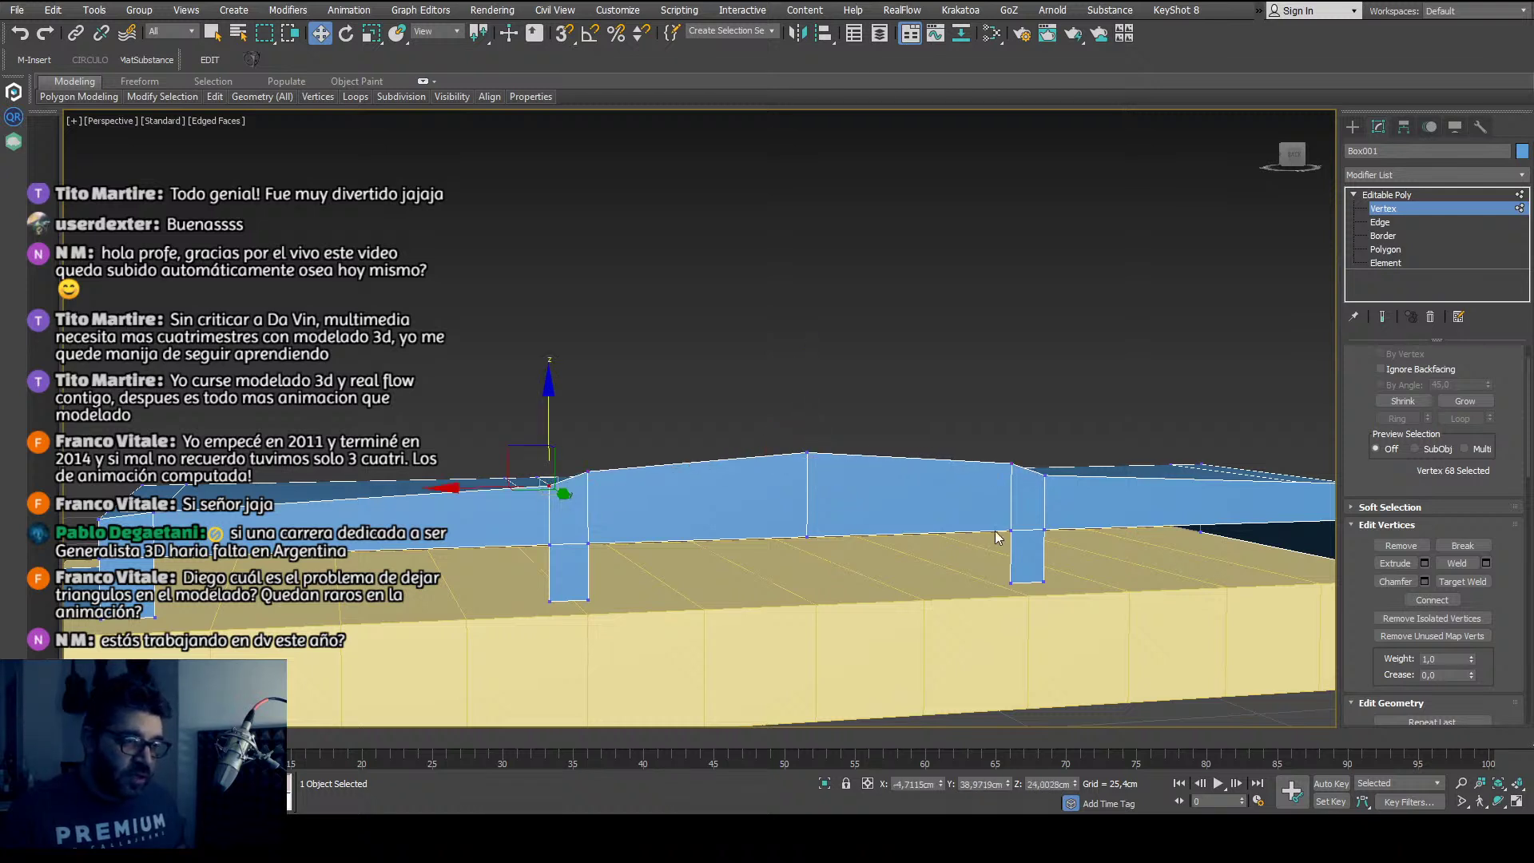
pyautogui.keyDown('ctrl'); pyautogui.click(1046, 473); pyautogui.keyUp('ctrl')
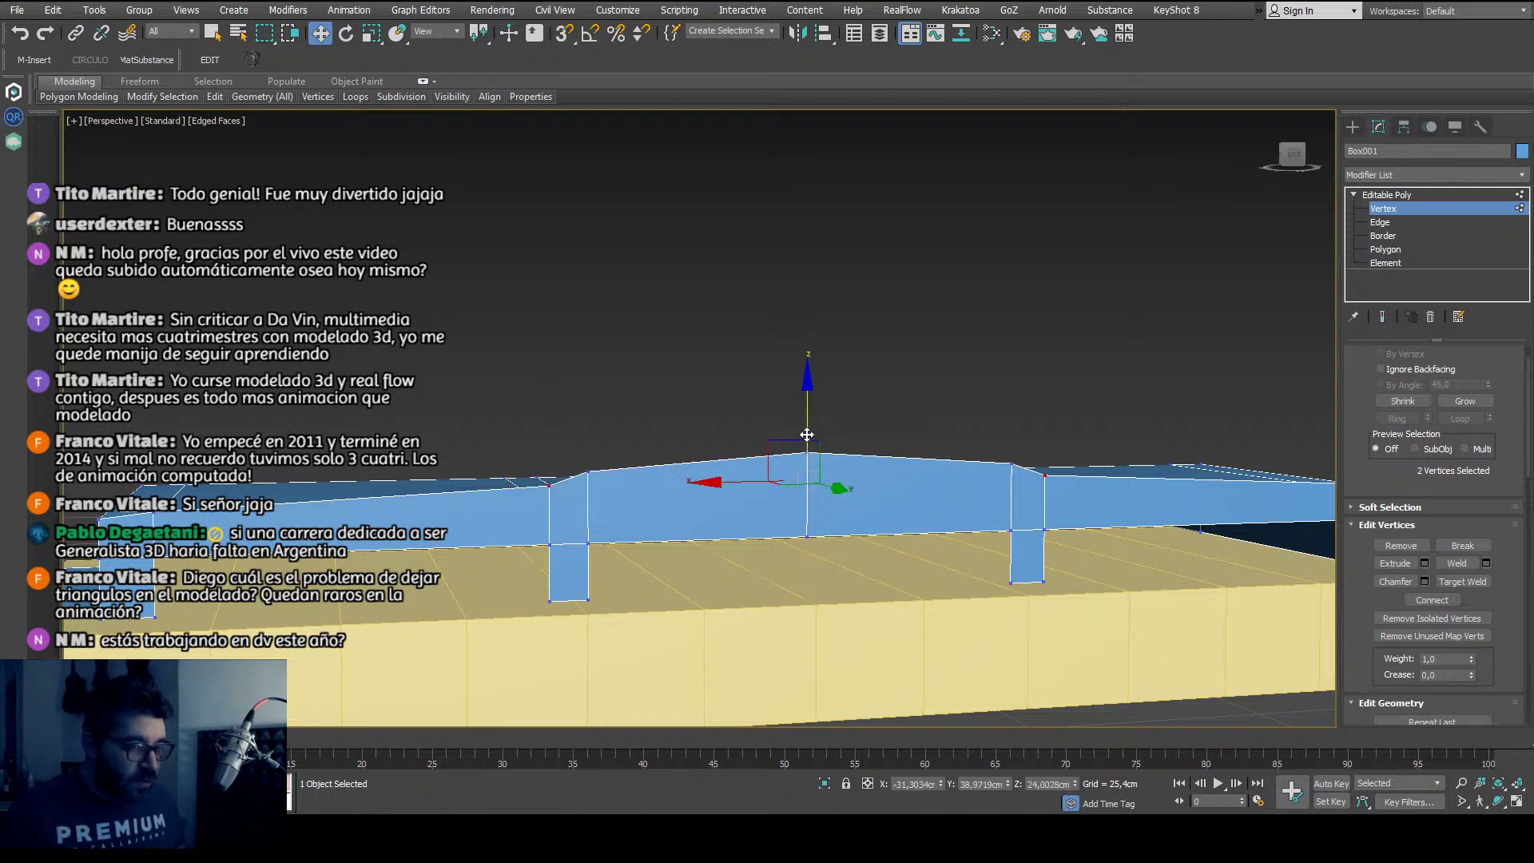
pyautogui.moveTo(808, 436); pyautogui.dragTo(803, 424)
pyautogui.click(808, 454)
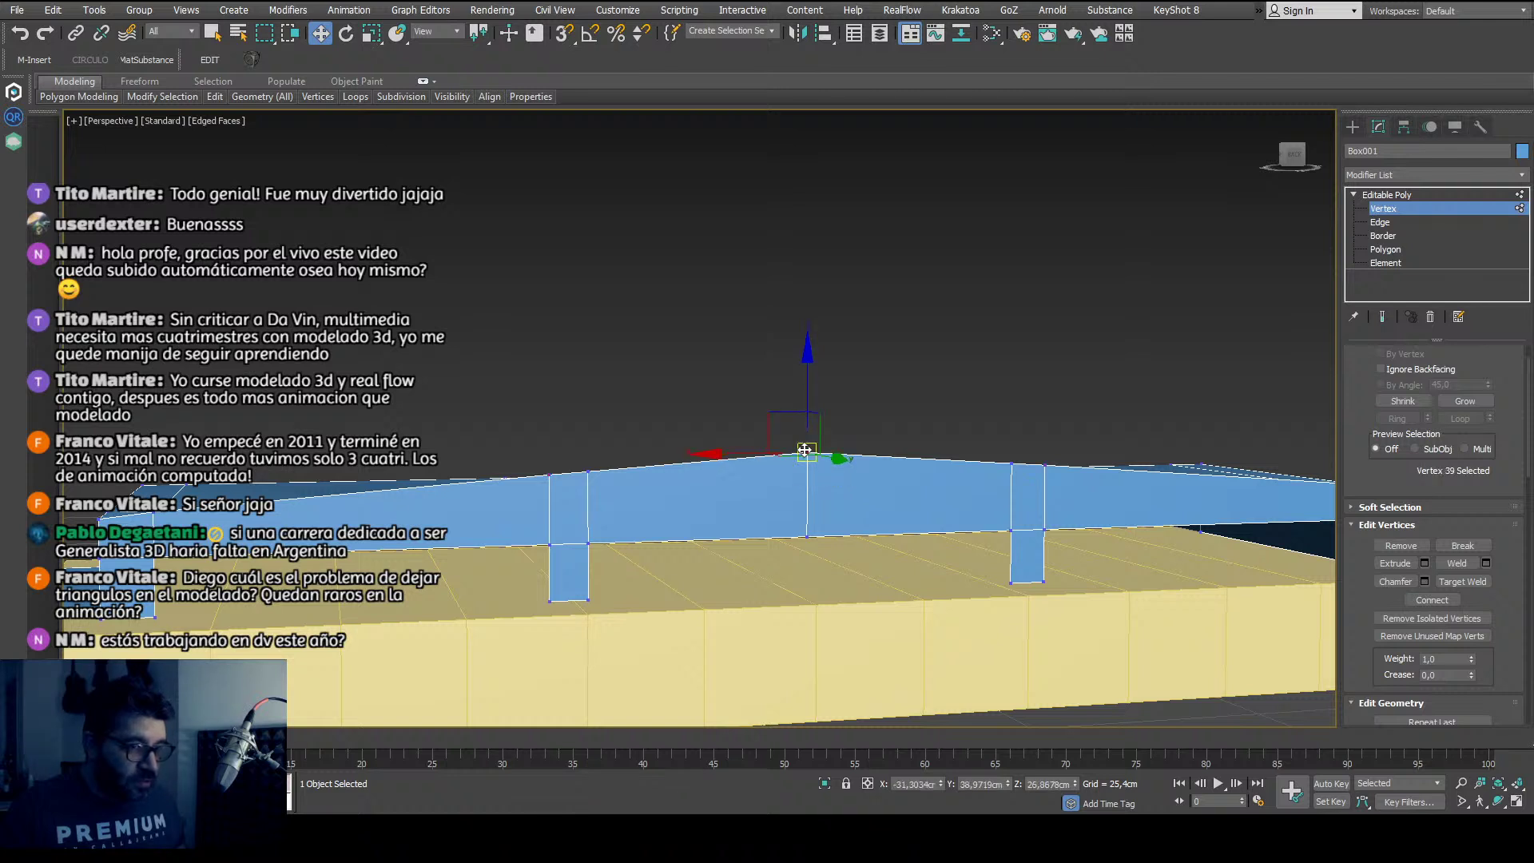
pyautogui.moveTo(816, 424); pyautogui.dragTo(852, 424)
pyautogui.click(852, 418)
# Step: Examine the arched rear edge and its supports from the back and from the end of the cover
pyautogui.scroll(-5, 841, 450)
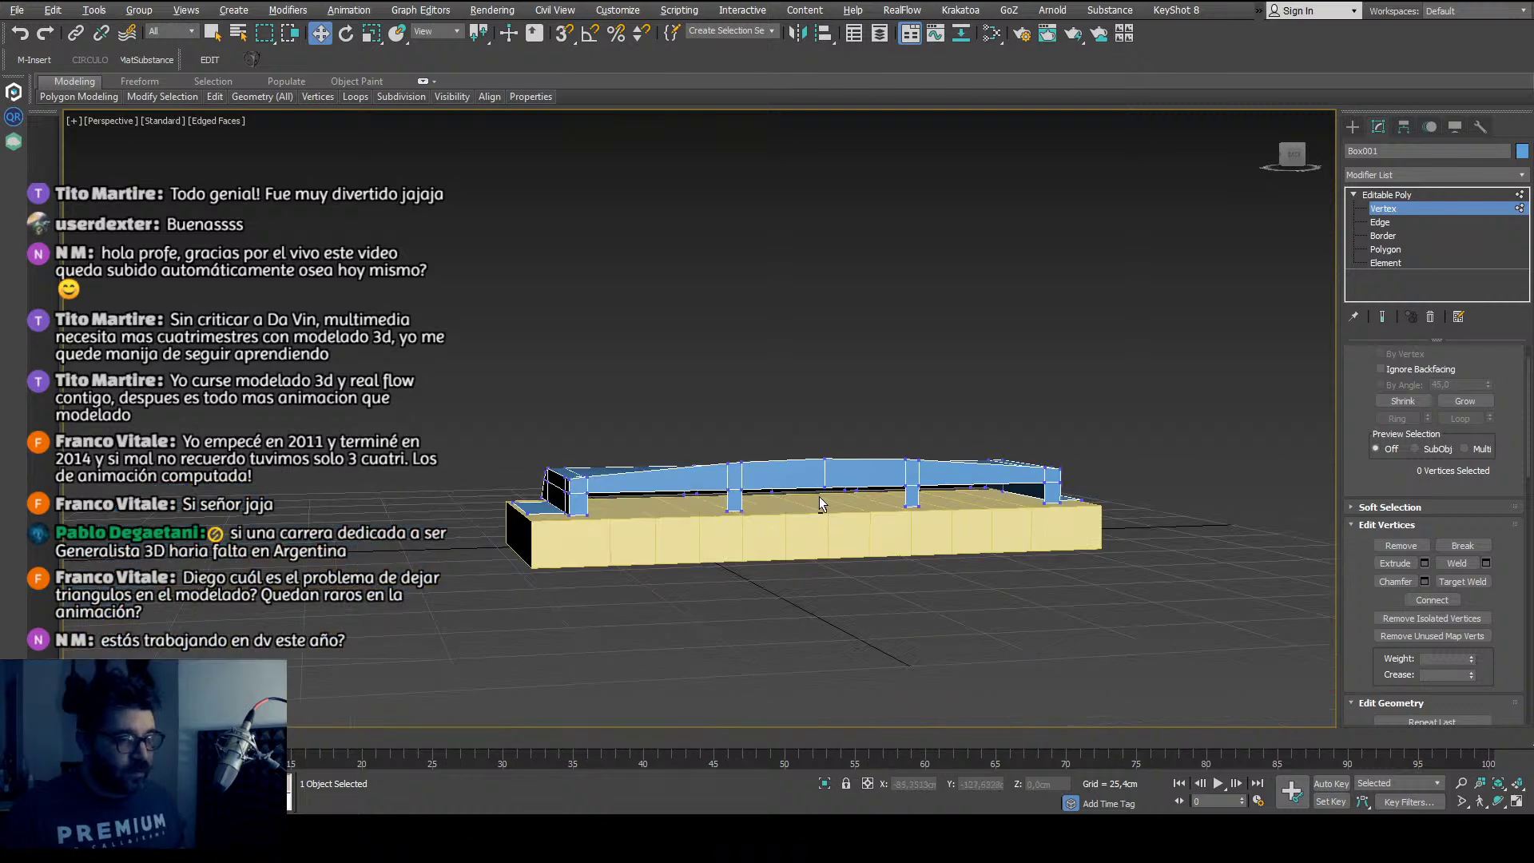
pyautogui.keyDown('alt'); pyautogui.moveTo(819, 497); pyautogui.dragTo(860, 476, button='middle'); pyautogui.keyUp('alt')
pyautogui.scroll(5, 923, 498)
pyautogui.scroll(-2, 804, 480)
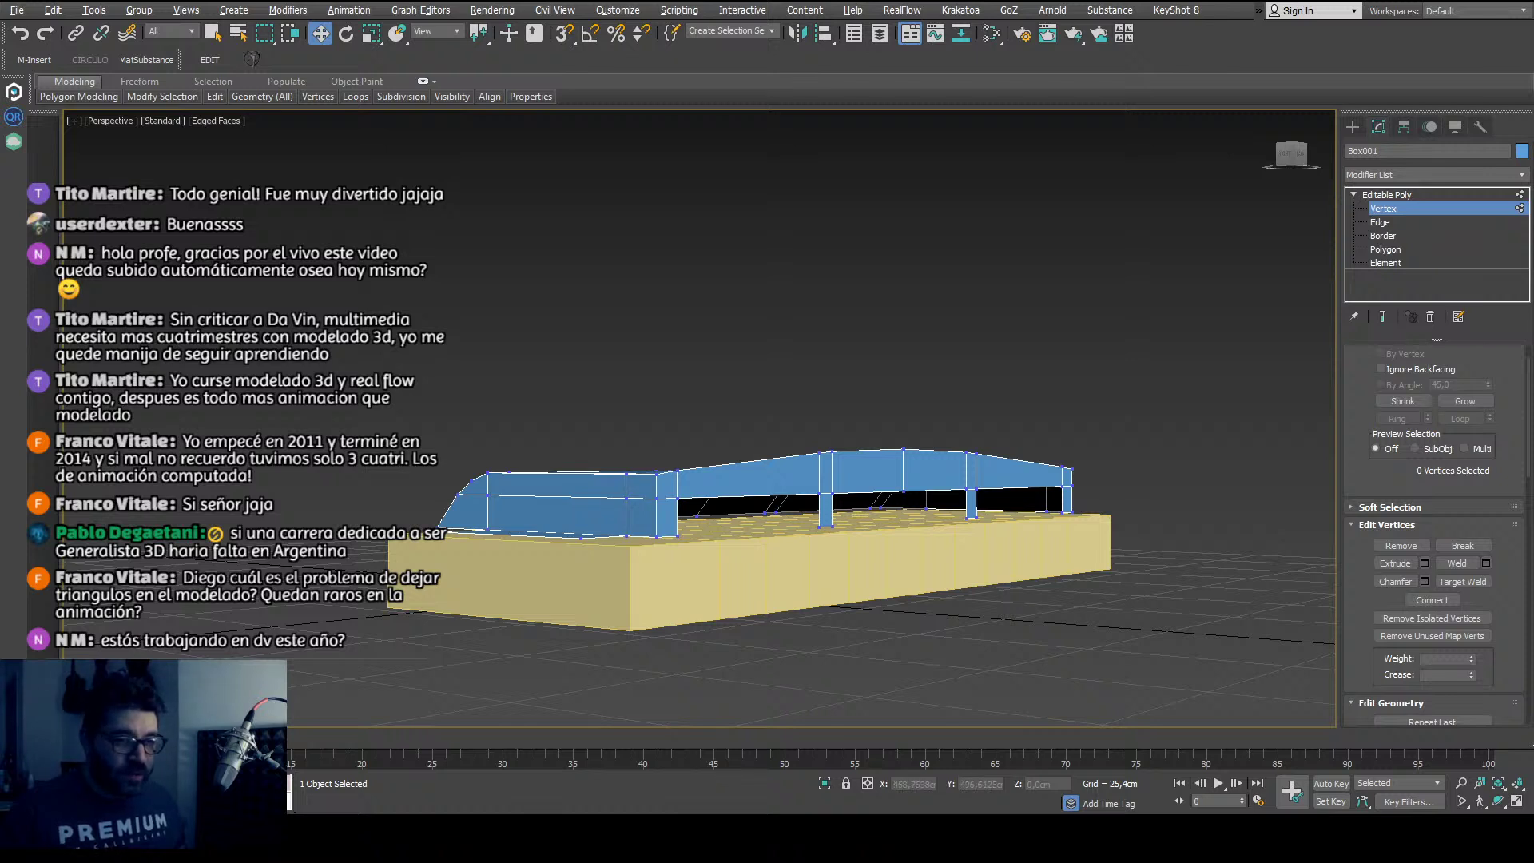
pyautogui.scroll(3, 681, 499)
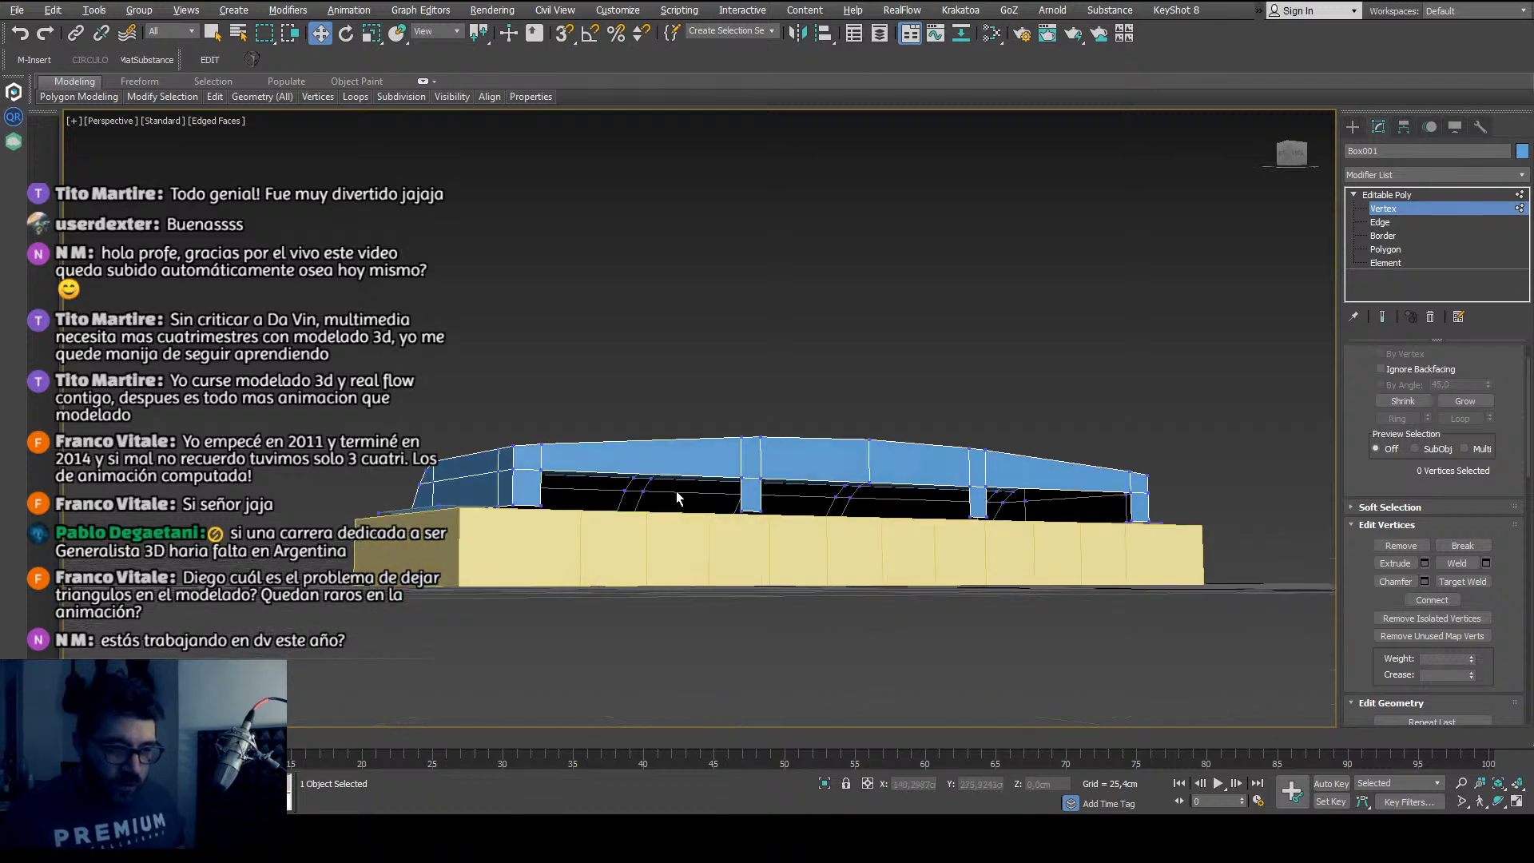
pyautogui.scroll(3, 740, 478)
pyautogui.scroll(-2, 740, 478)
pyautogui.scroll(-3, 740, 479)
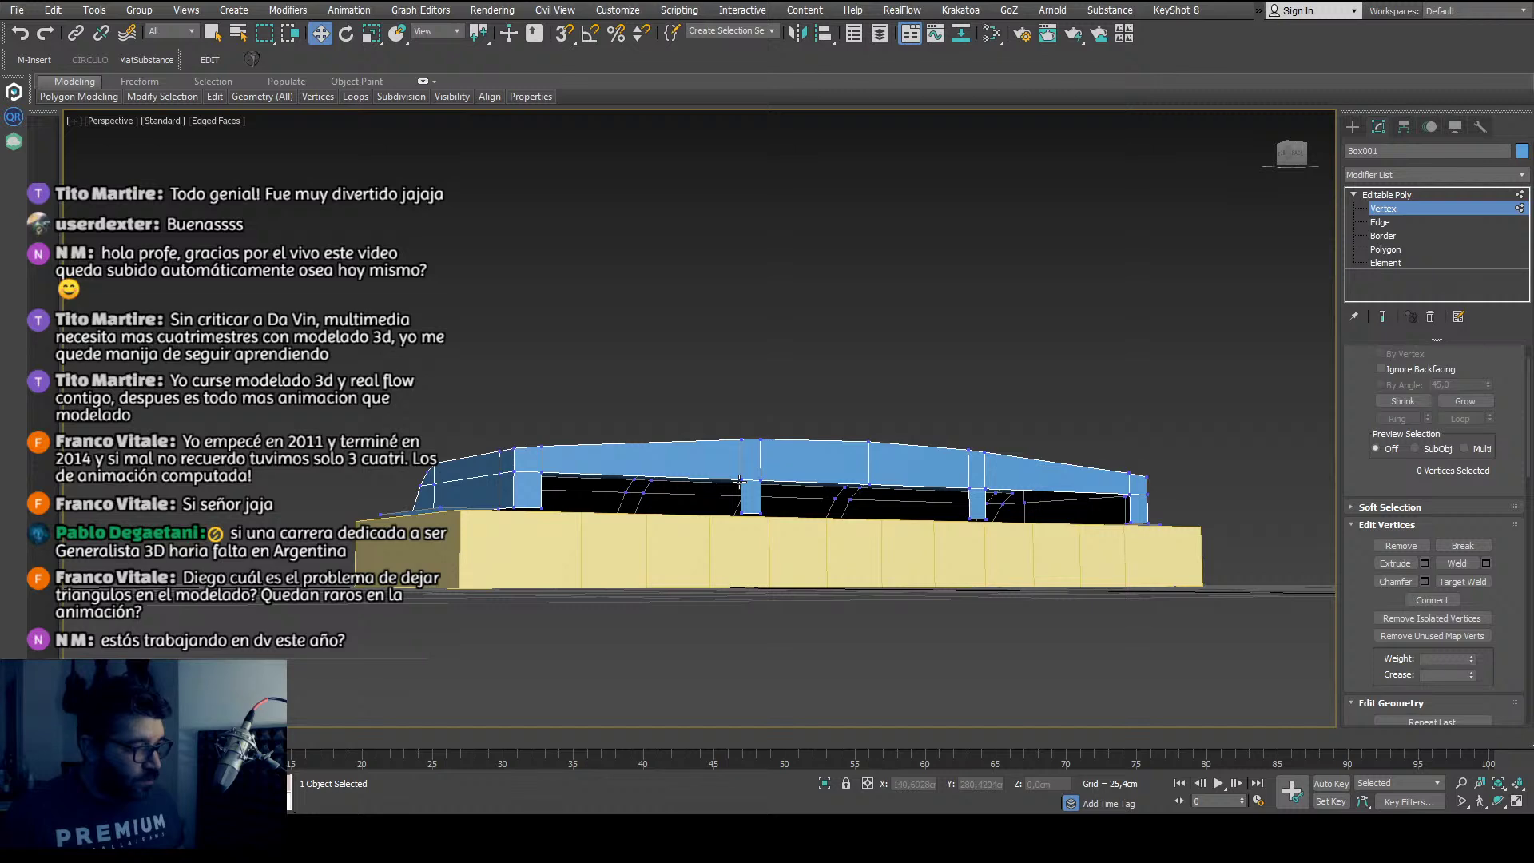
# Step: Raise the rear lower-edge vertex at the outer corner of one middle support to about Z = 21.31 cm
pyautogui.click(740, 480)
pyautogui.scroll(2, 740, 480)
pyautogui.scroll(2, 743, 471)
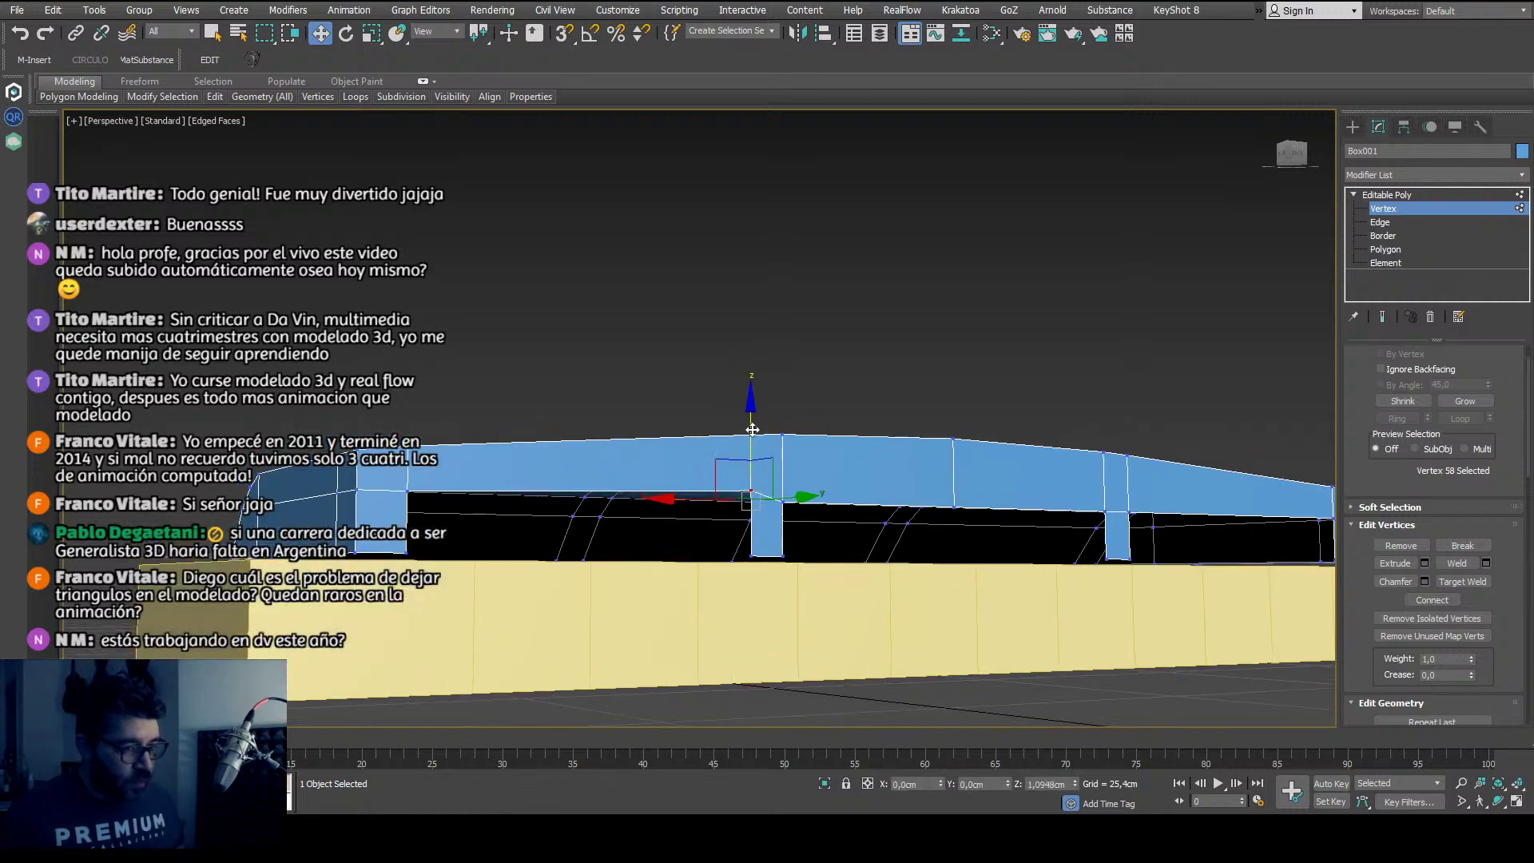
pyautogui.moveTo(753, 430); pyautogui.dragTo(760, 425)
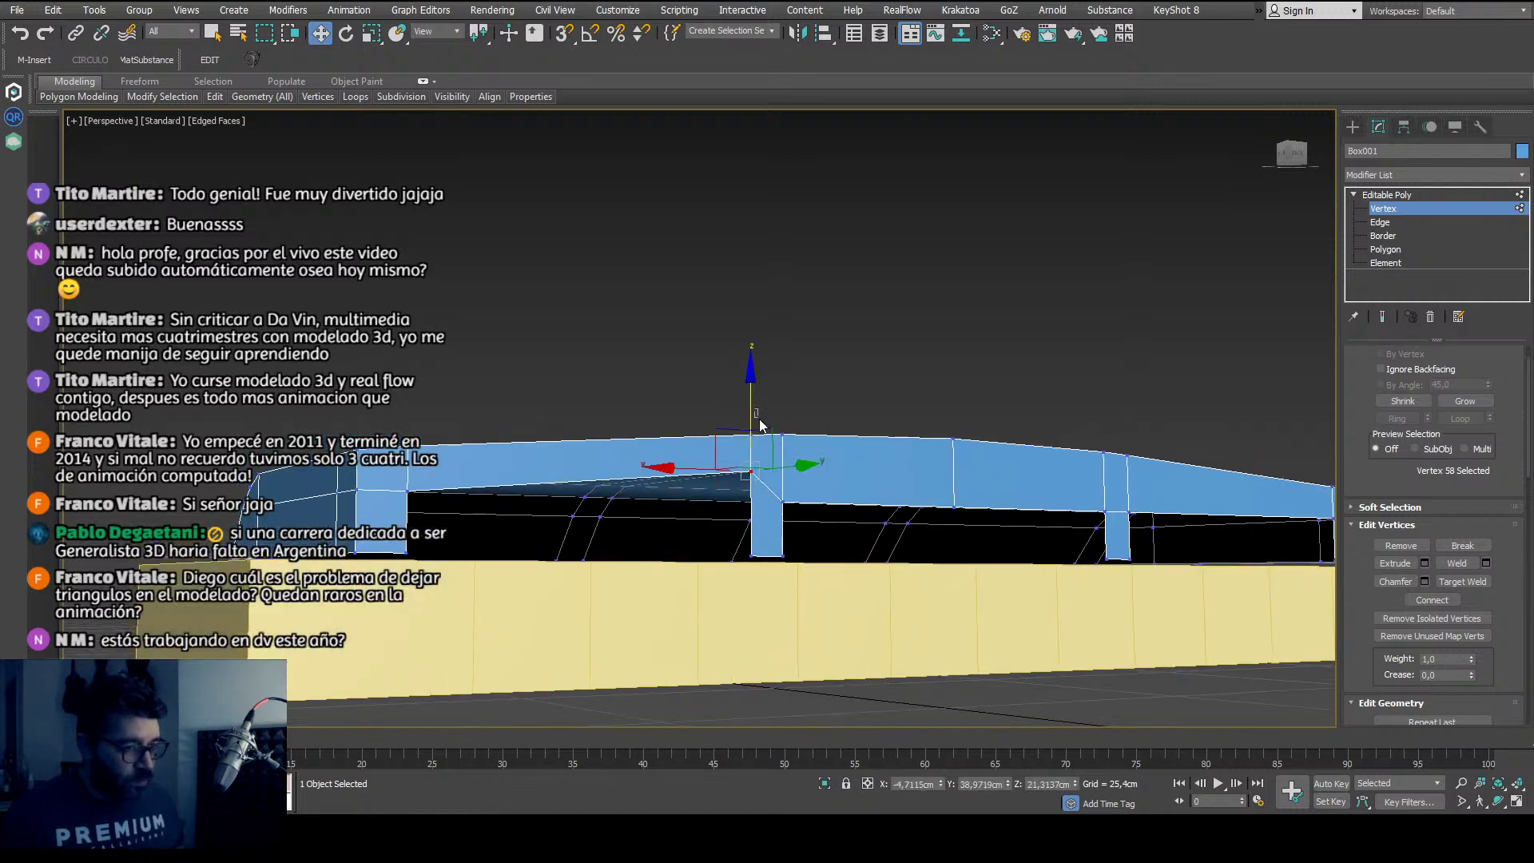
pyautogui.click(760, 425)
# Step: Raise the rear lower-edge vertices at the centre and at the inner corners of the middle supports to about Z = 21.66 cm
pyautogui.scroll(-2, 731, 508)
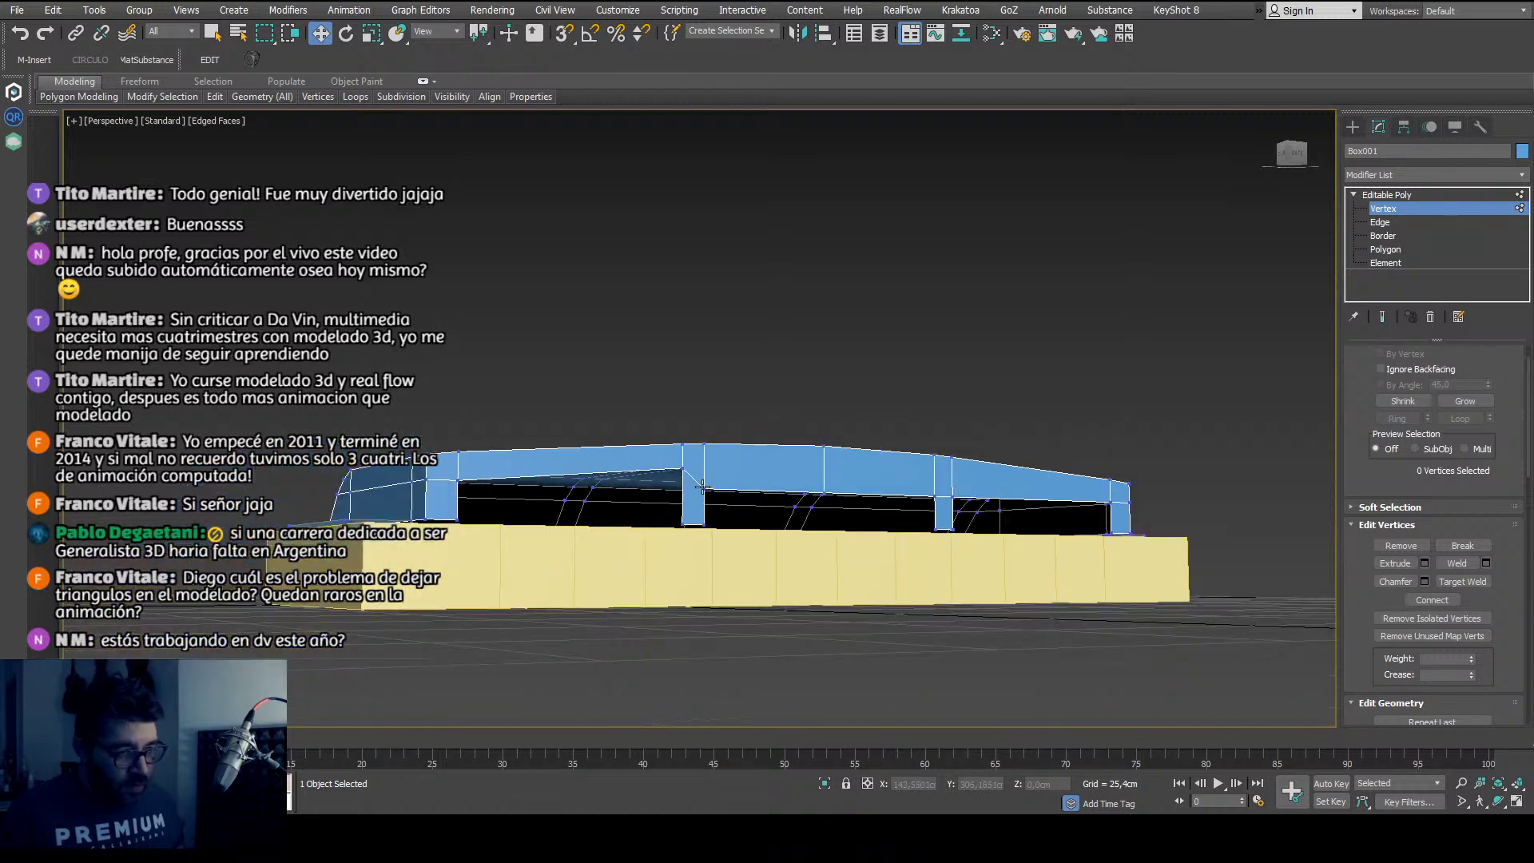
pyautogui.click(702, 486)
pyautogui.keyDown('ctrl'); pyautogui.click(818, 489); pyautogui.keyUp('ctrl')
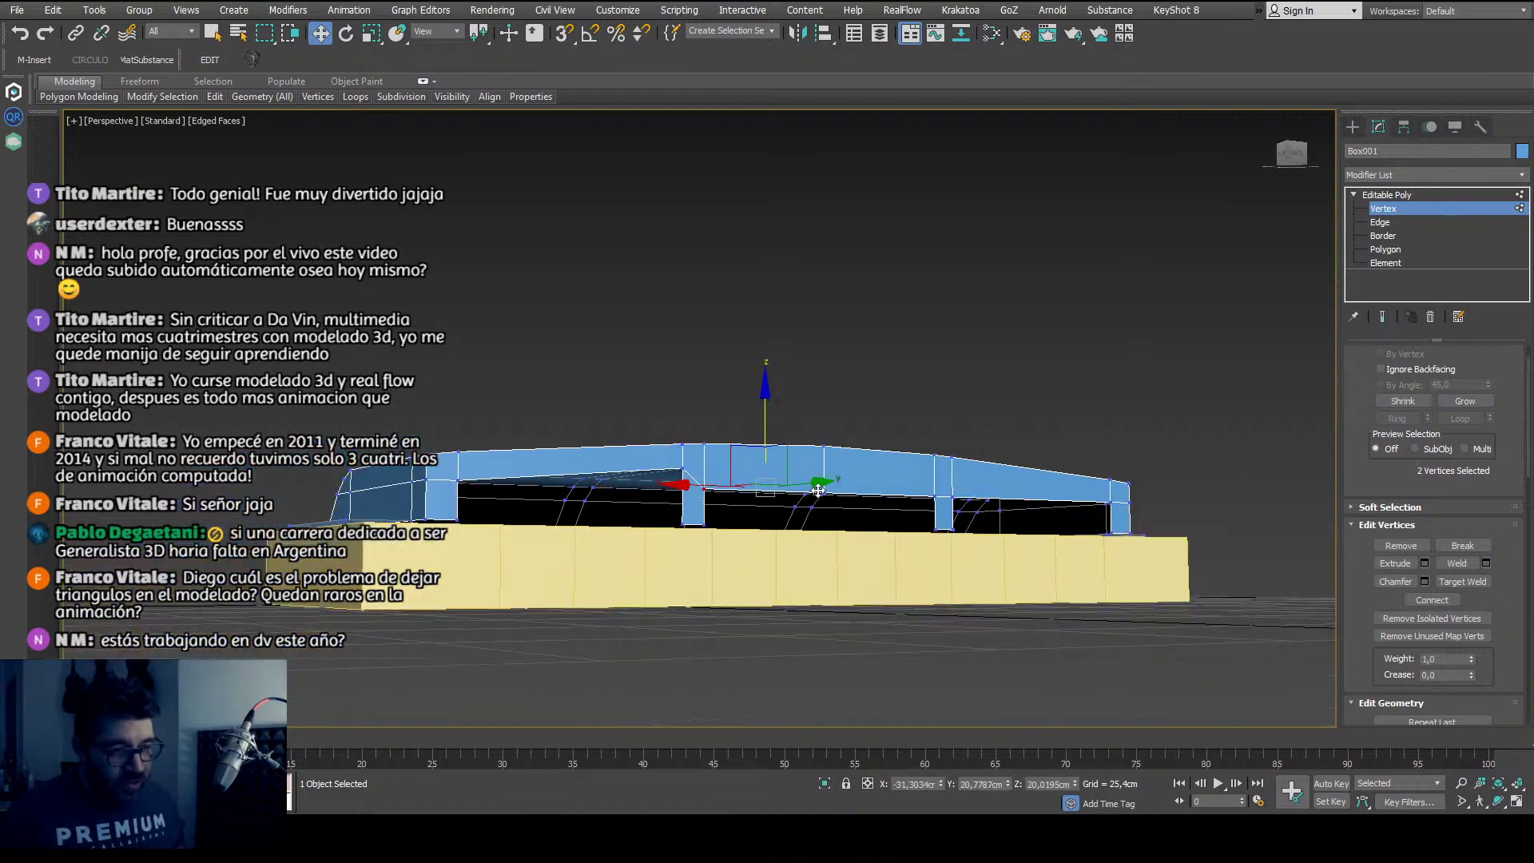
pyautogui.hotkey('ctrl', 'z')
pyautogui.keyDown('ctrl'); pyautogui.click(824, 493); pyautogui.keyUp('ctrl')
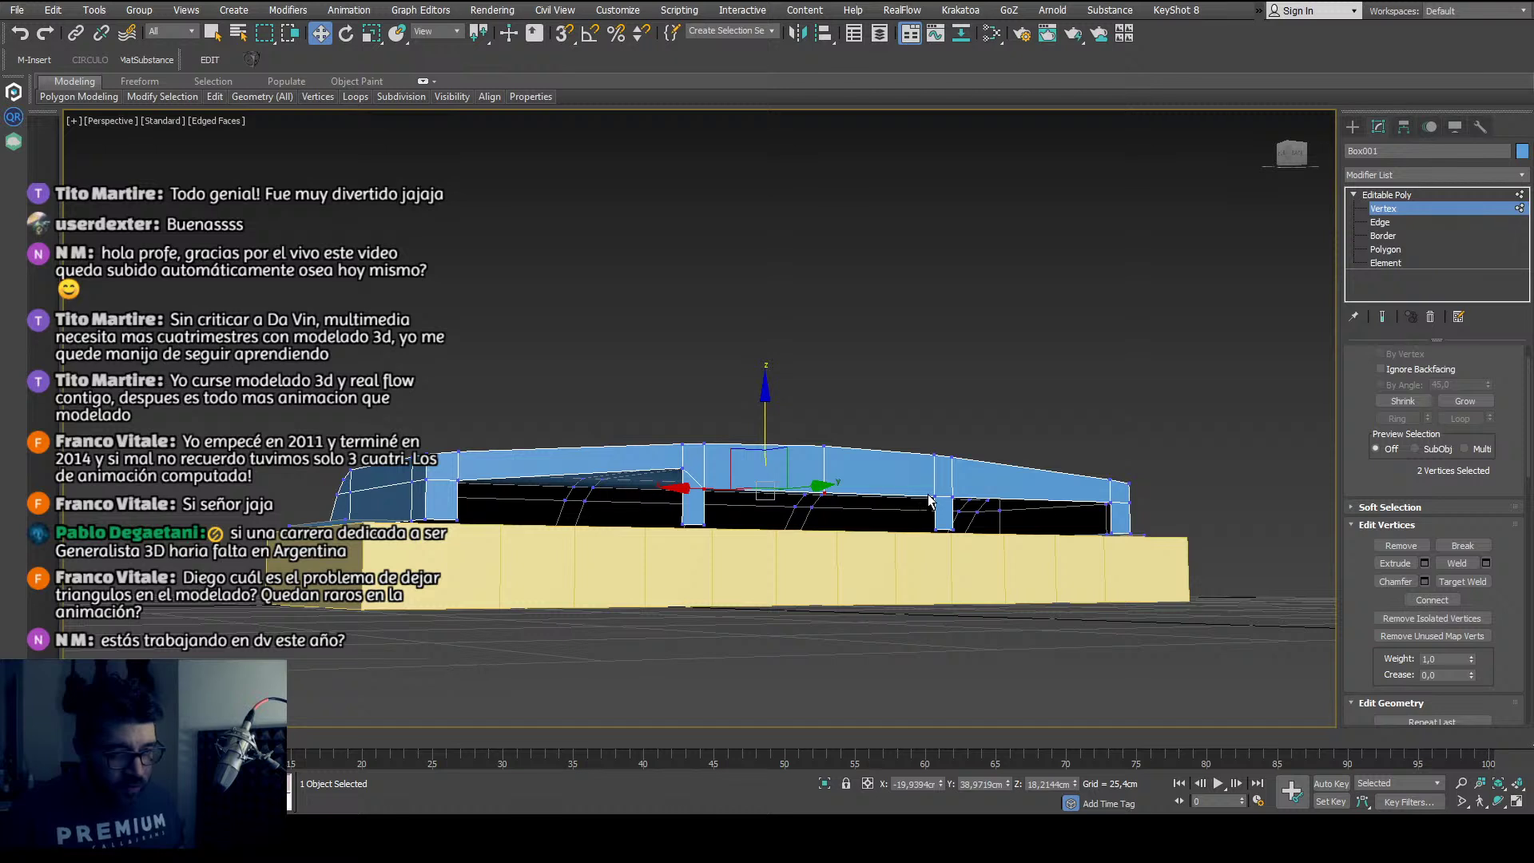
pyautogui.keyDown('ctrl'); pyautogui.click(932, 498); pyautogui.keyUp('ctrl')
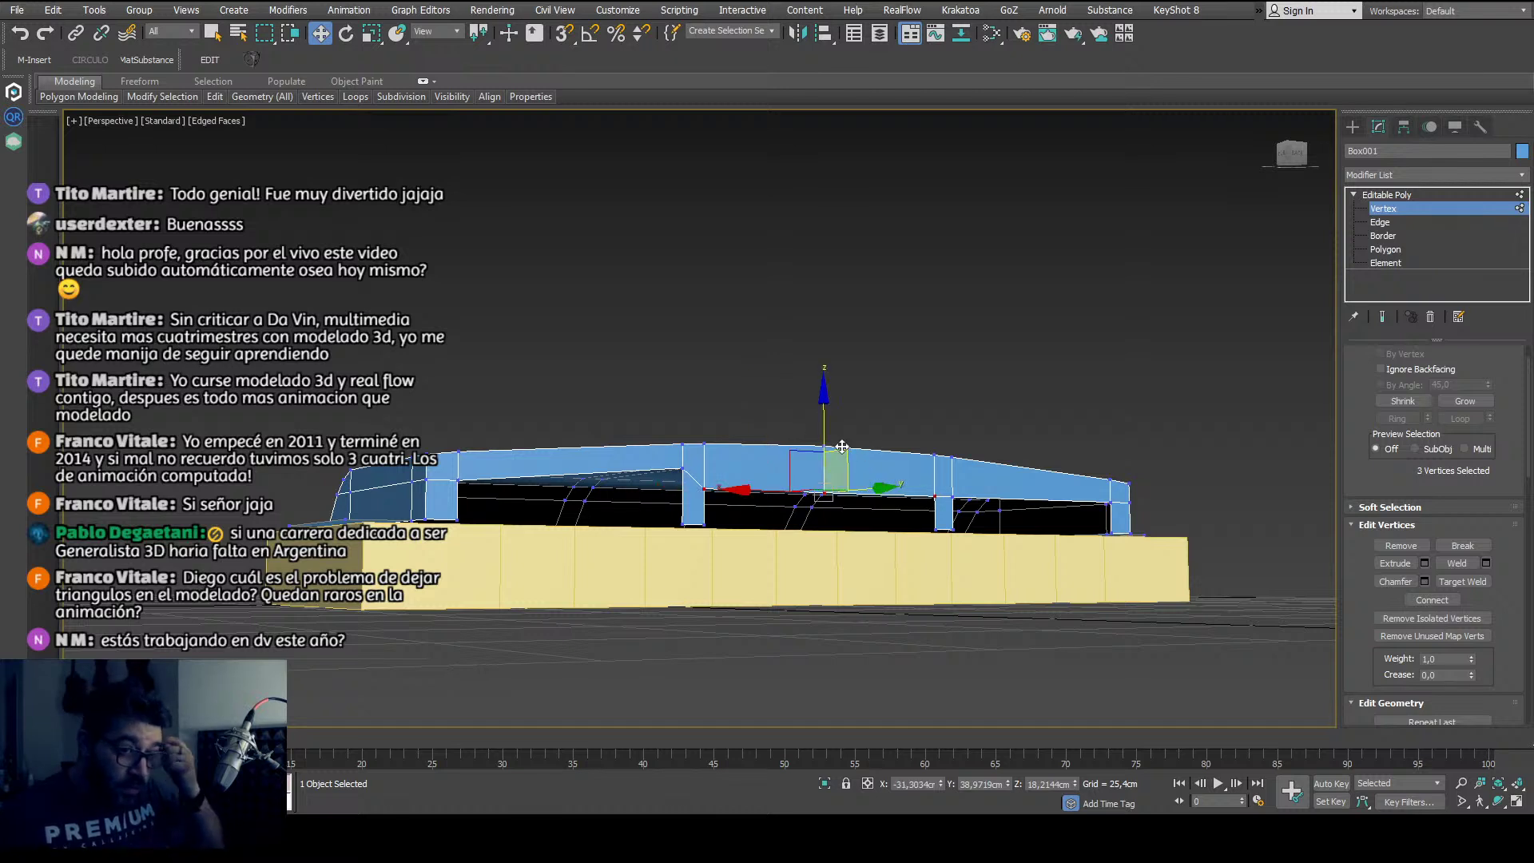
pyautogui.scroll(3, 832, 472)
pyautogui.moveTo(821, 446); pyautogui.dragTo(830, 416)
pyautogui.scroll(-4, 736, 458)
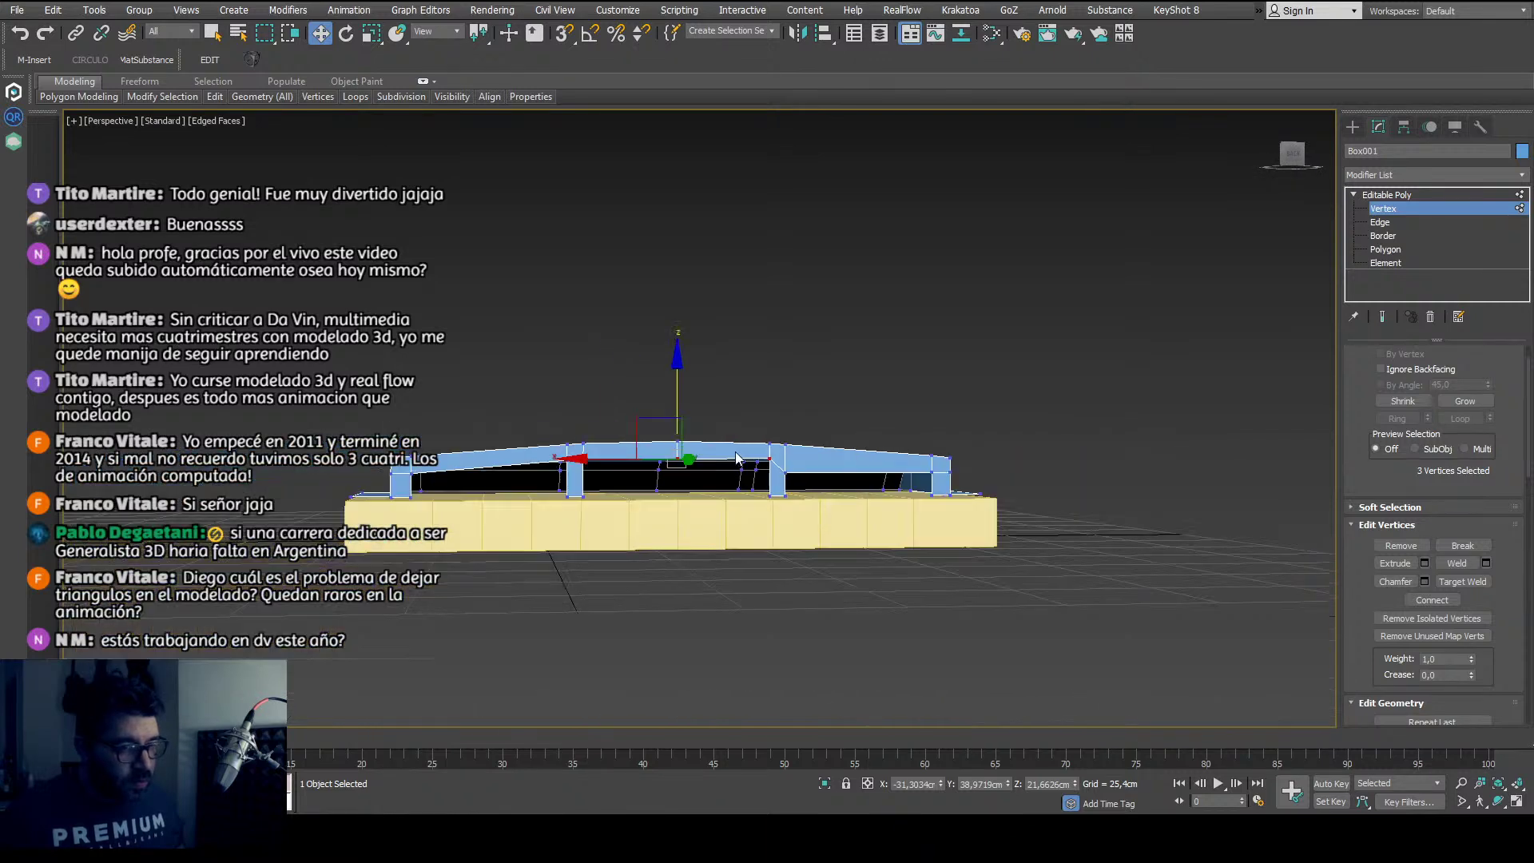
# Step: Select the already raised lower-edge vertex at the middle support's outer corner and copy its Z coordinate
pyautogui.moveTo(802, 488); pyautogui.dragTo(893, 511, button='middle')
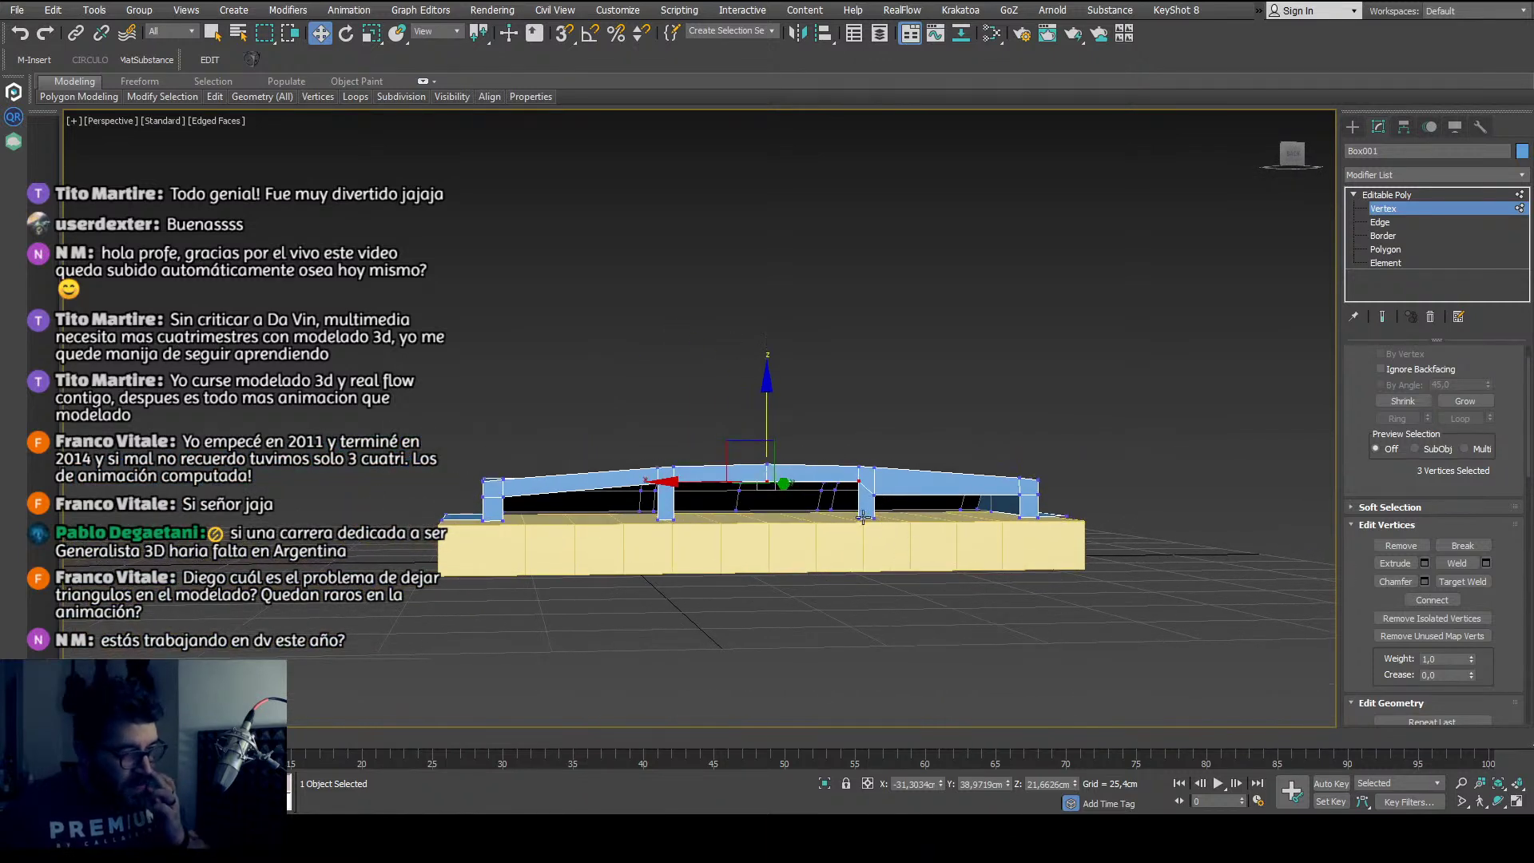
pyautogui.scroll(2, 668, 497)
pyautogui.scroll(-2, 668, 497)
pyautogui.scroll(2, 676, 497)
pyautogui.moveTo(676, 497); pyautogui.dragTo(705, 537, button='middle')
pyautogui.click(705, 537)
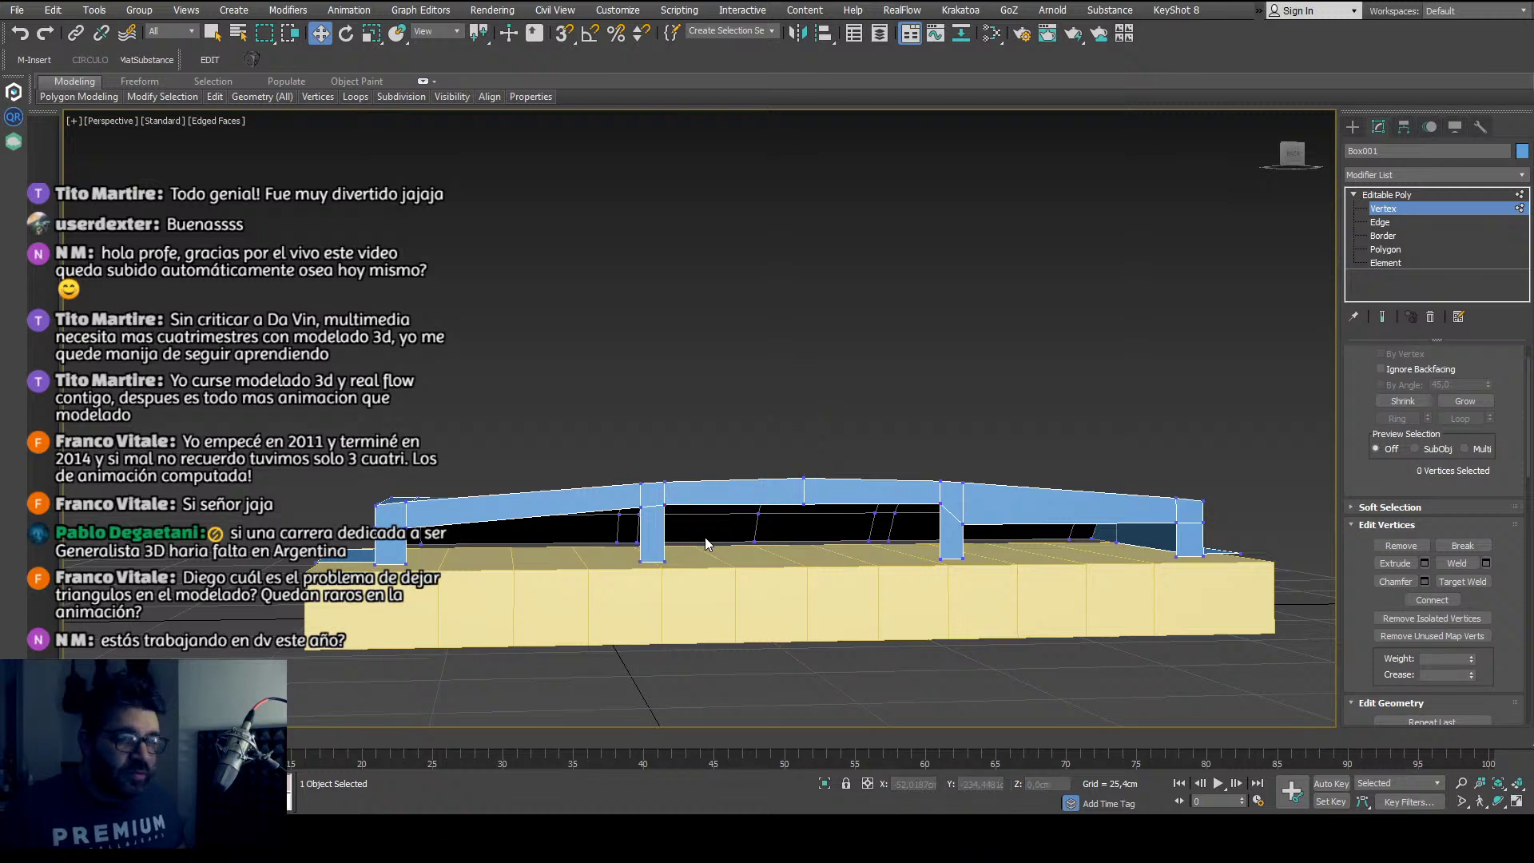
pyautogui.click(642, 511)
pyautogui.moveTo(641, 512)
pyautogui.keyDown('alt'); pyautogui.mouseDown(button='middle')
pyautogui.moveTo(815, 548)
pyautogui.moveTo(645, 540)
pyautogui.mouseUp(button='middle'); pyautogui.keyUp('alt')
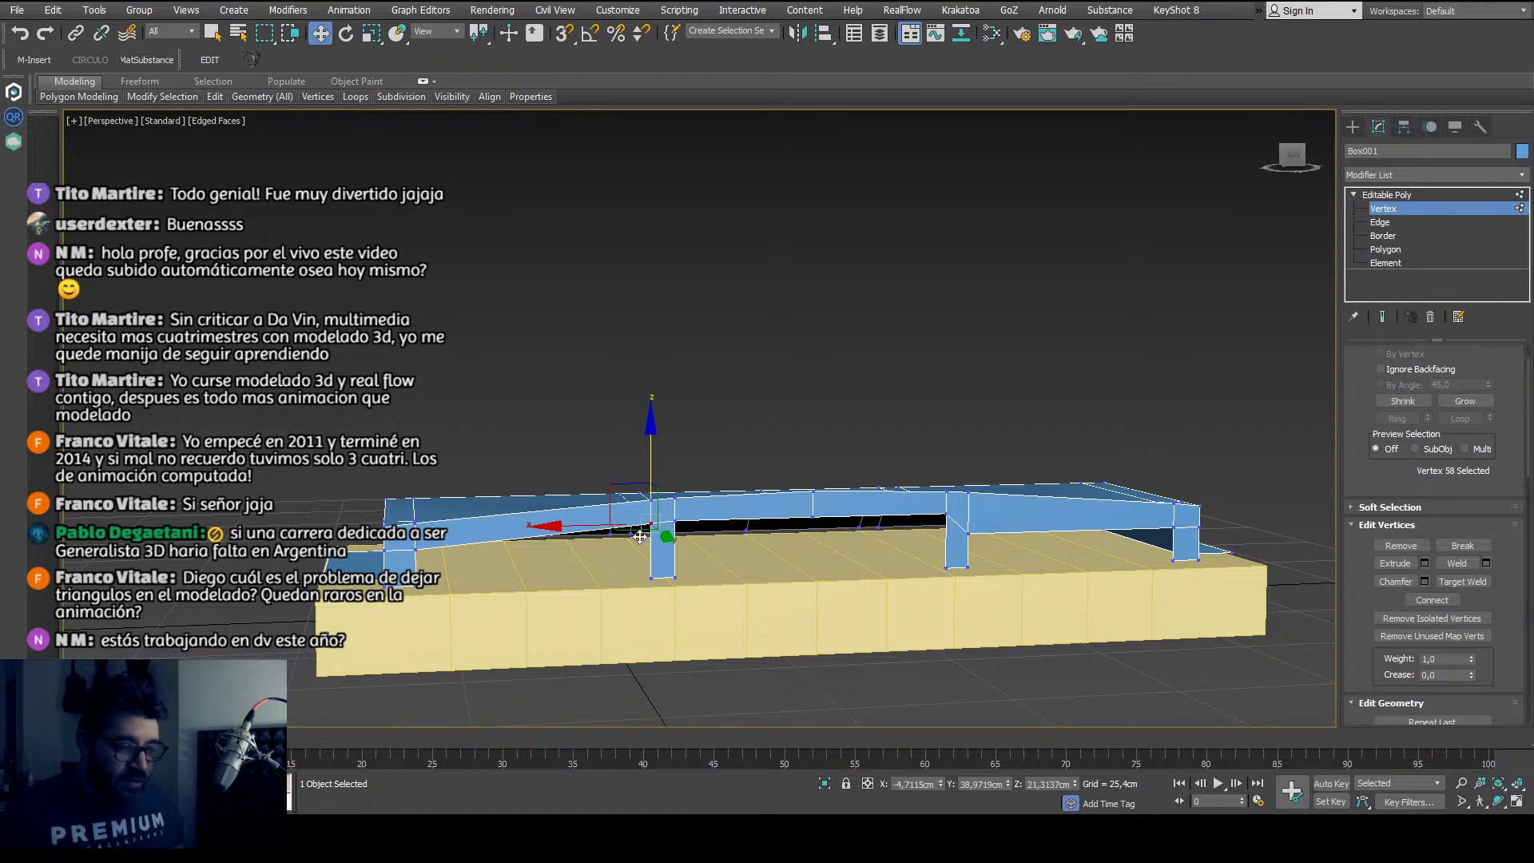
pyautogui.moveTo(651, 461); pyautogui.dragTo(652, 478)
pyautogui.hotkey('ctrl', 'z')
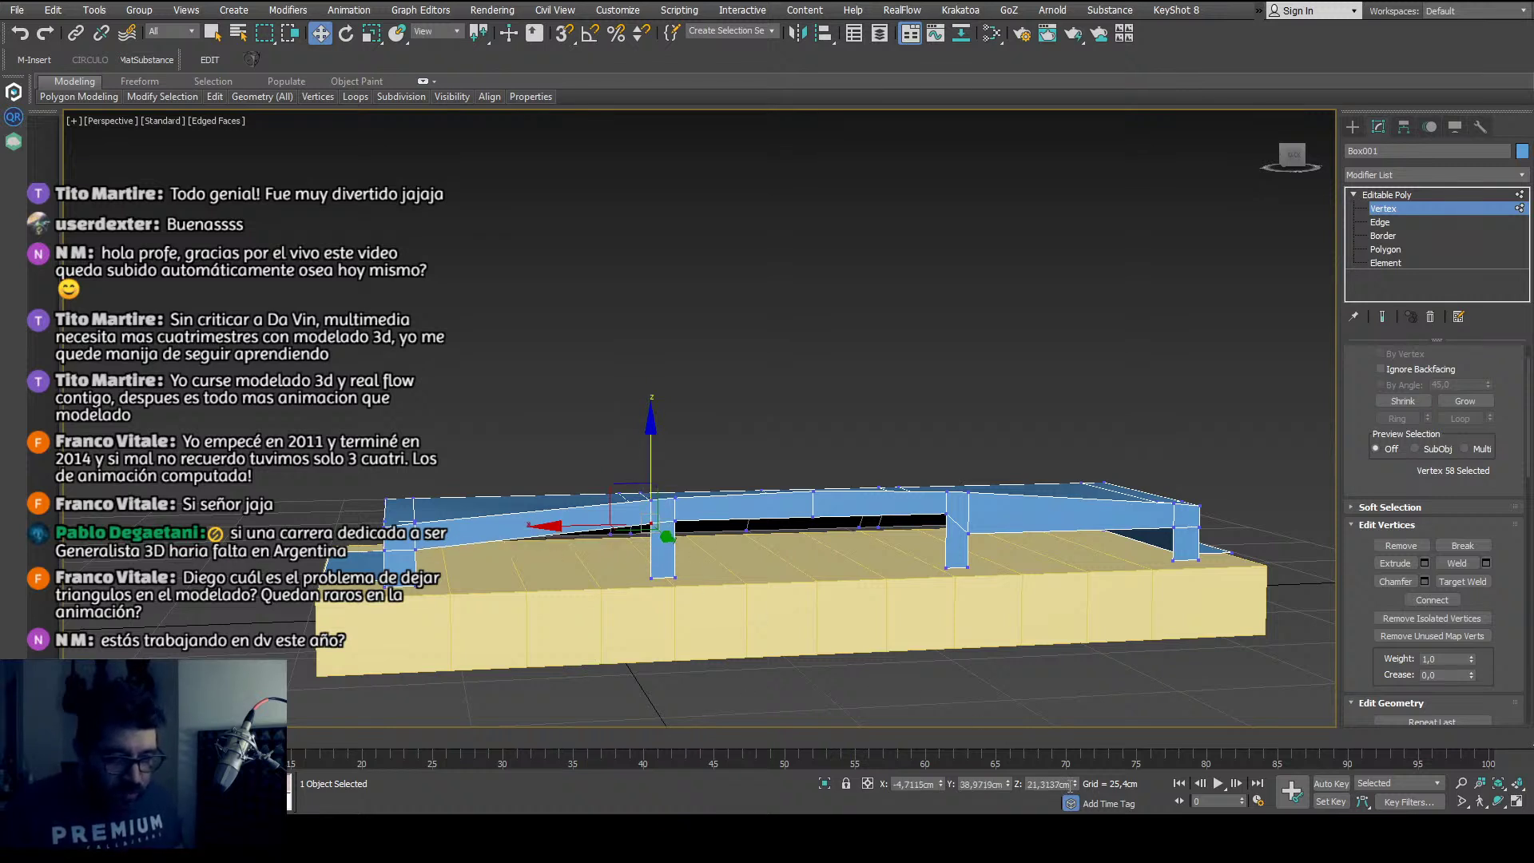
pyautogui.moveTo(1071, 784); pyautogui.dragTo(892, 779)
pyautogui.hotkey('ctrl', 'c')
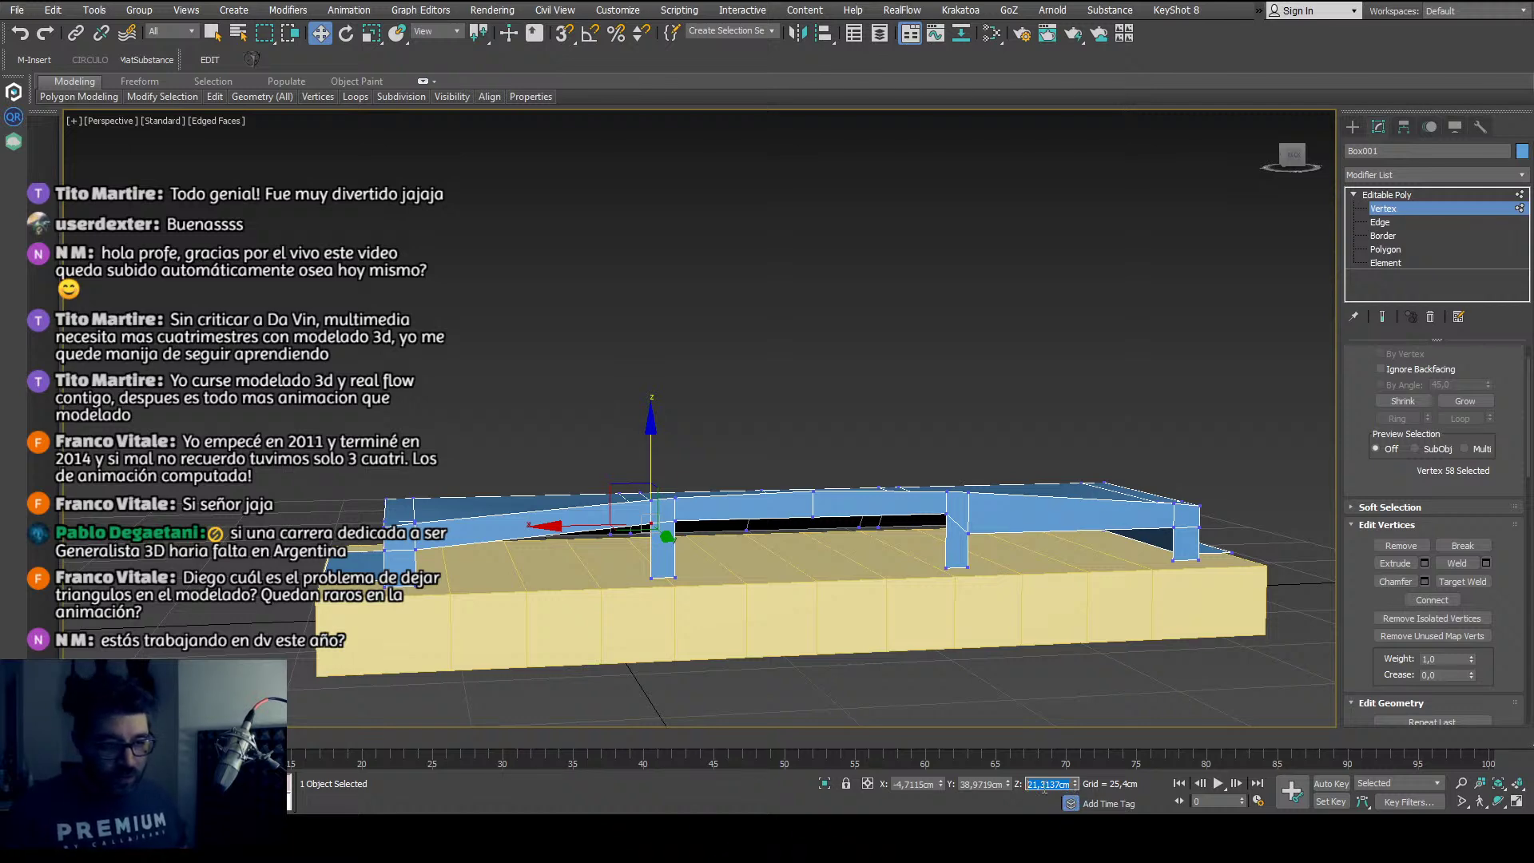
# Step: Set the Z of the lower-edge vertex at the other middle support's outer corner to the copied 21.3137 cm
pyautogui.keyDown('alt'); pyautogui.moveTo(868, 644); pyautogui.dragTo(772, 586, button='middle'); pyautogui.keyUp('alt')
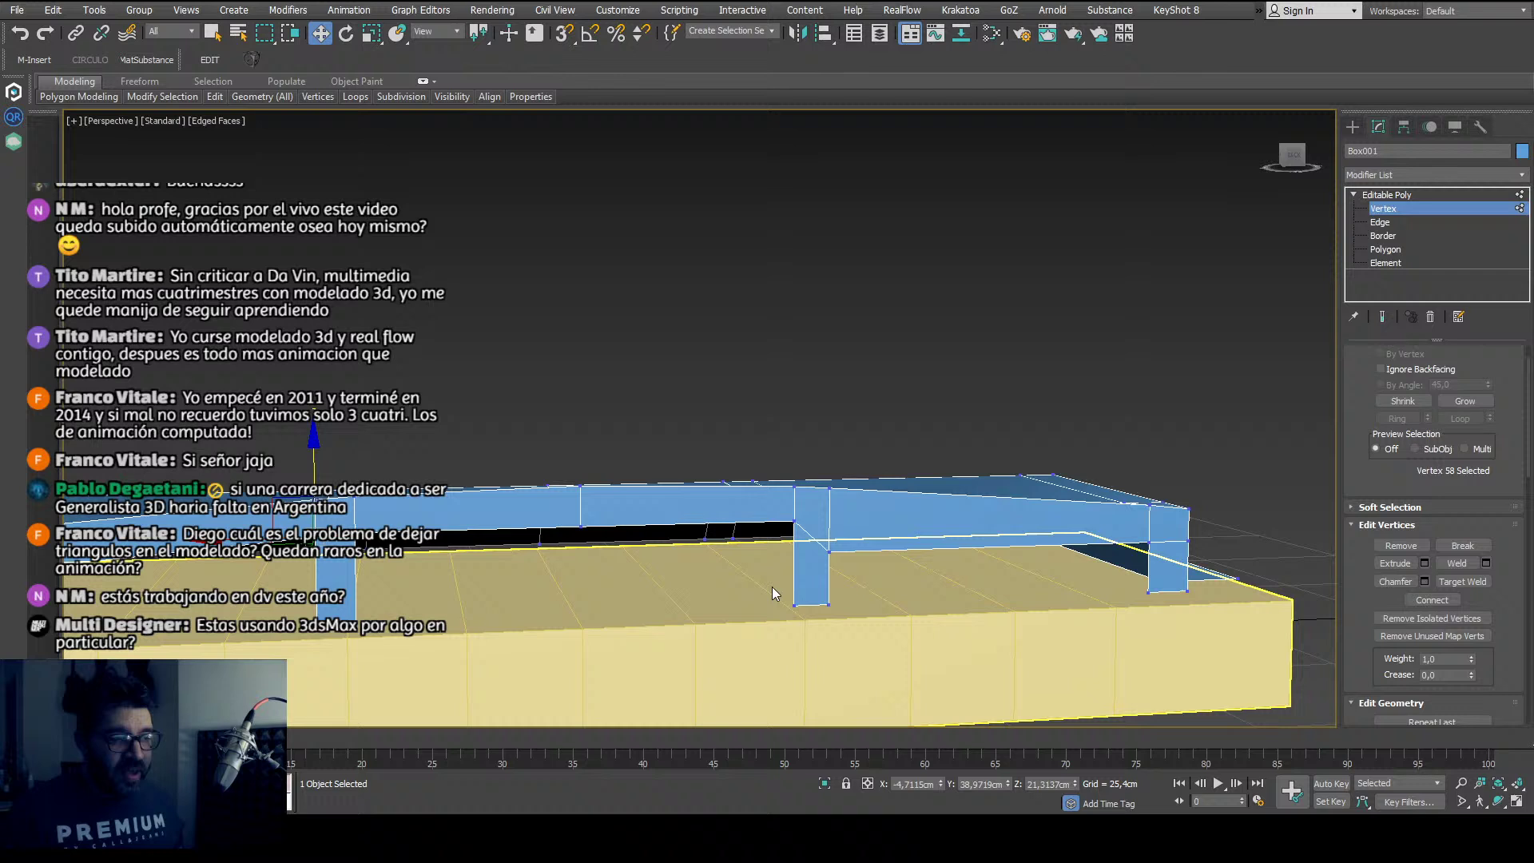
pyautogui.click(832, 552)
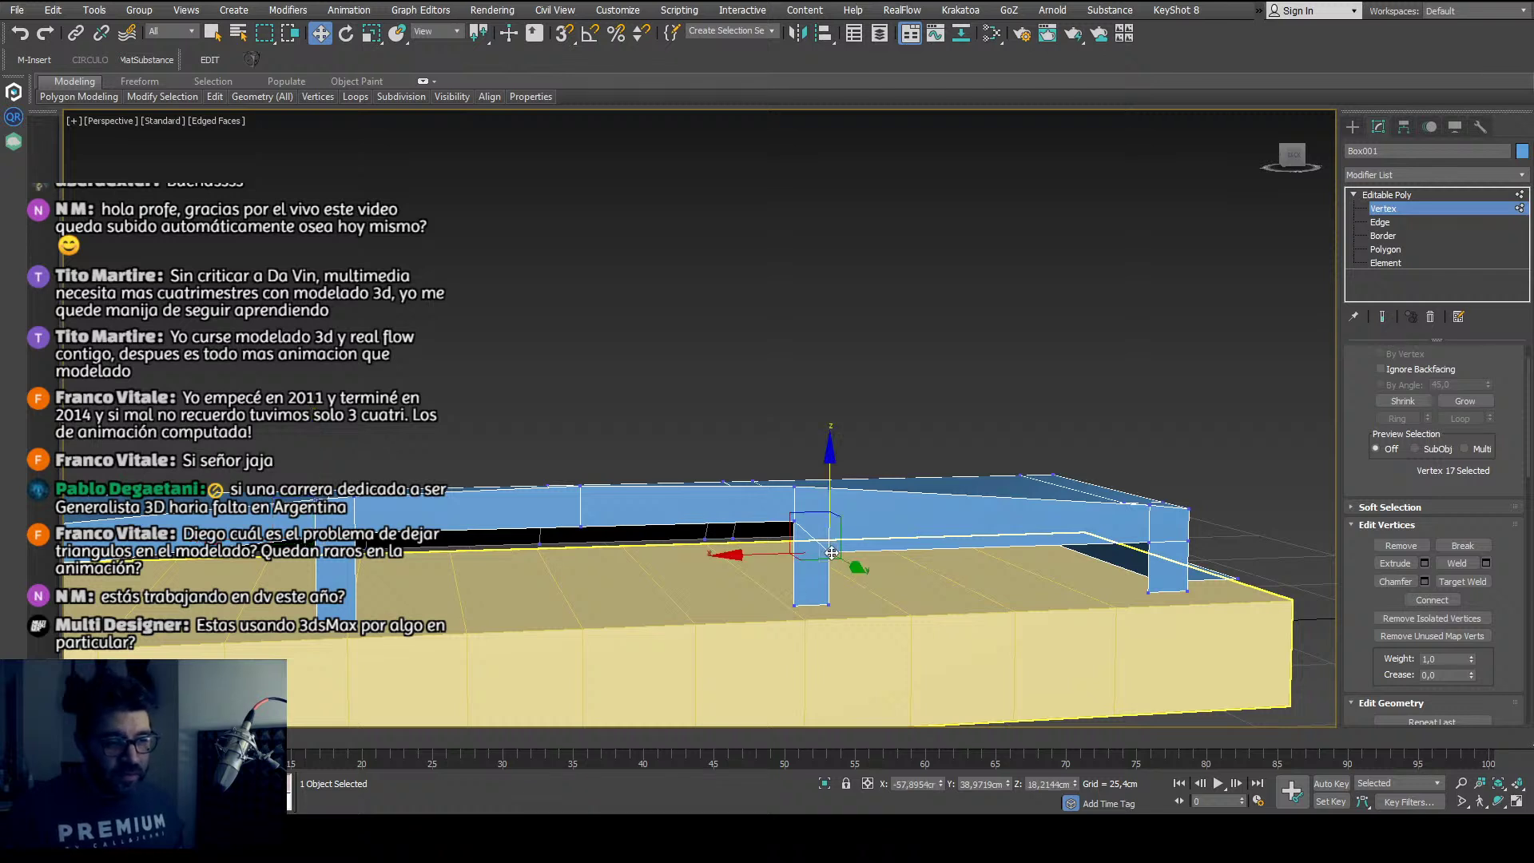
pyautogui.click(1069, 786)
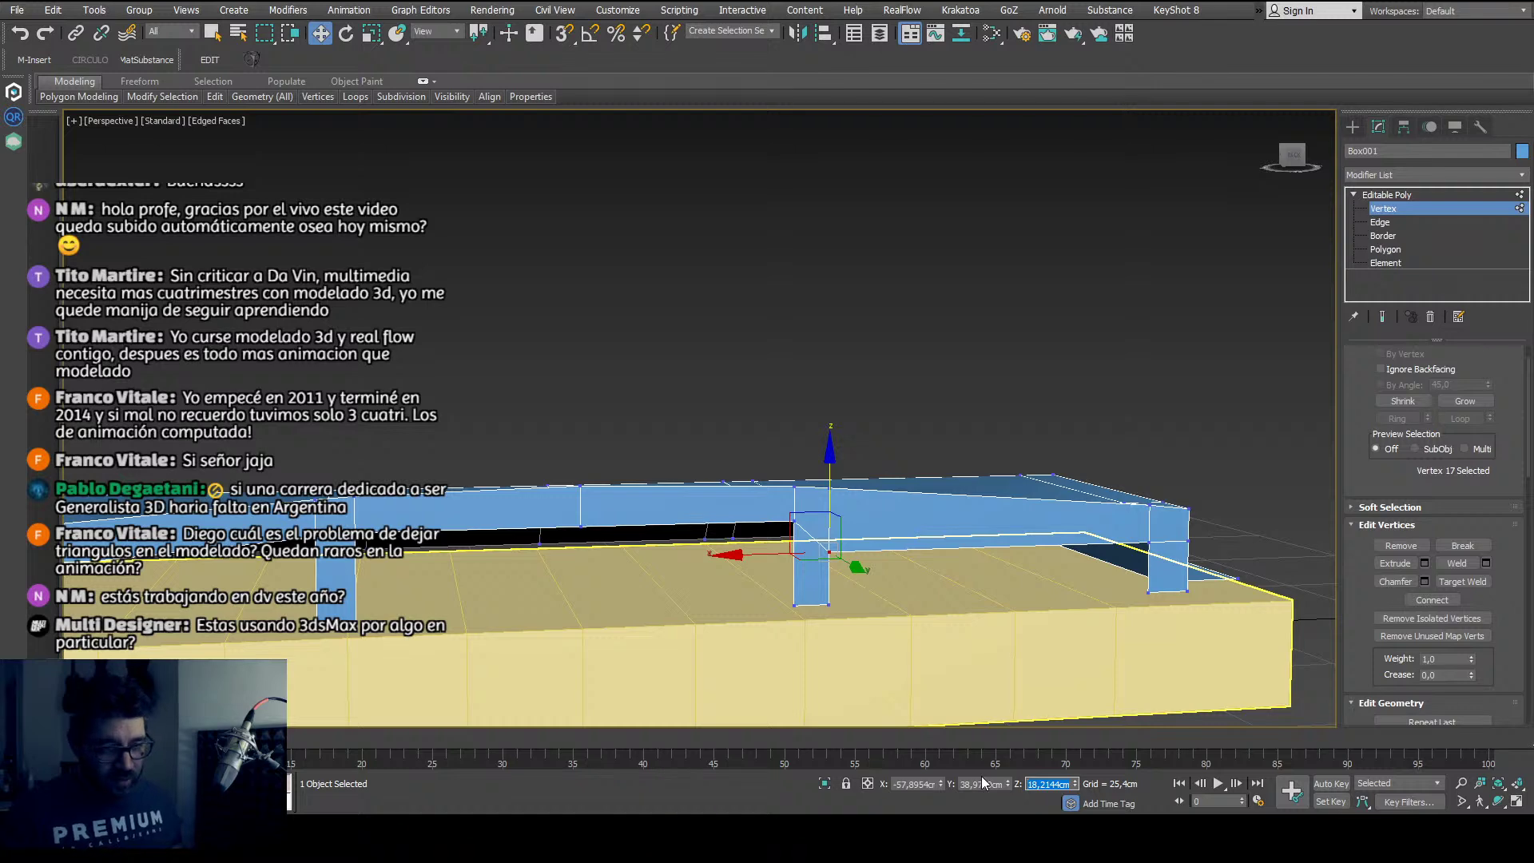
pyautogui.hotkey('ctrl', 'v')
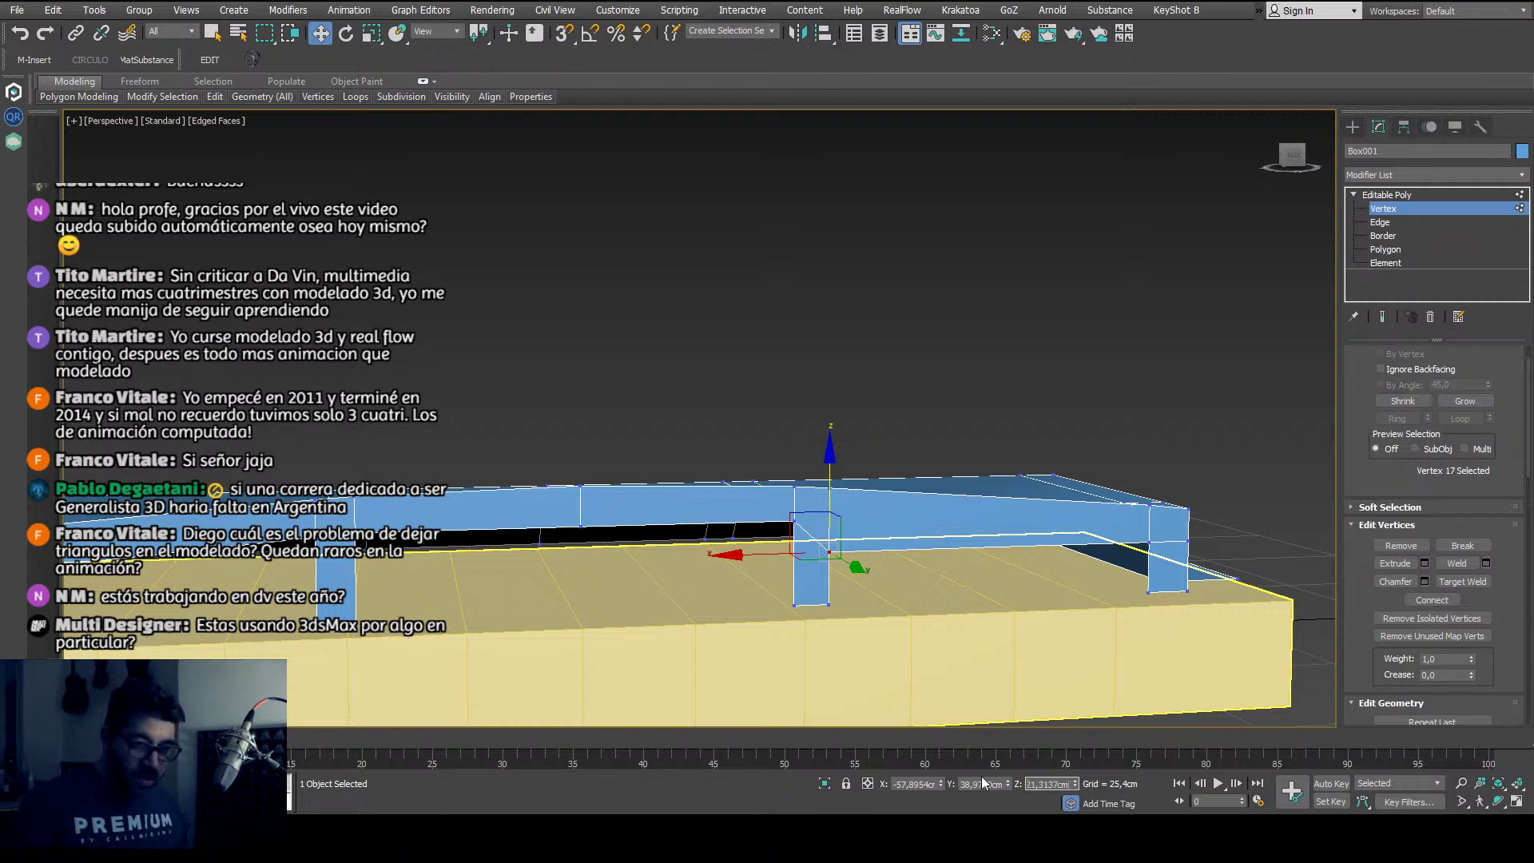
pyautogui.press('Return')
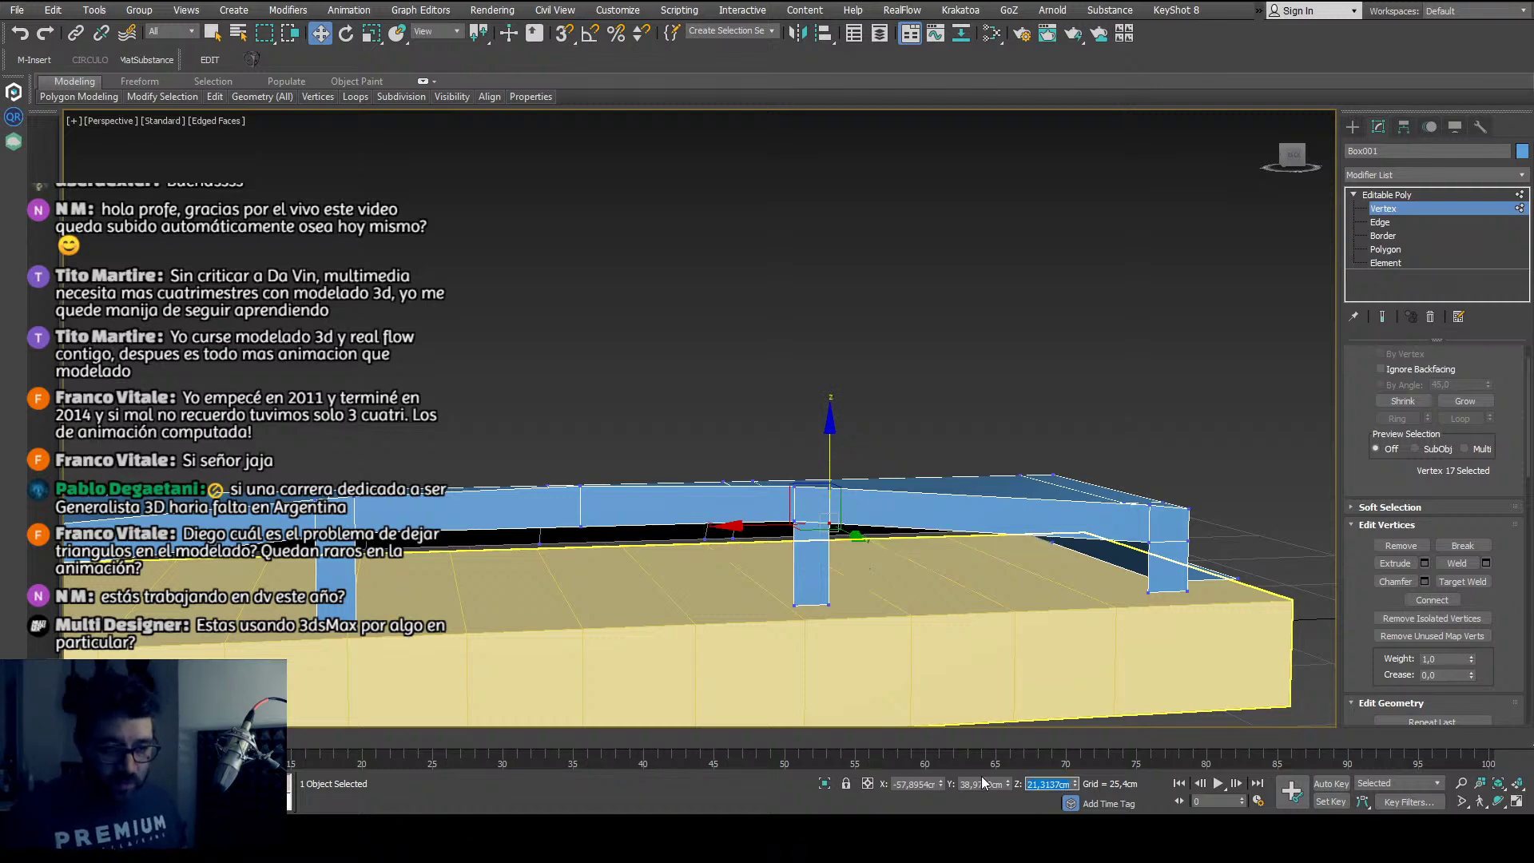
pyautogui.click(951, 385)
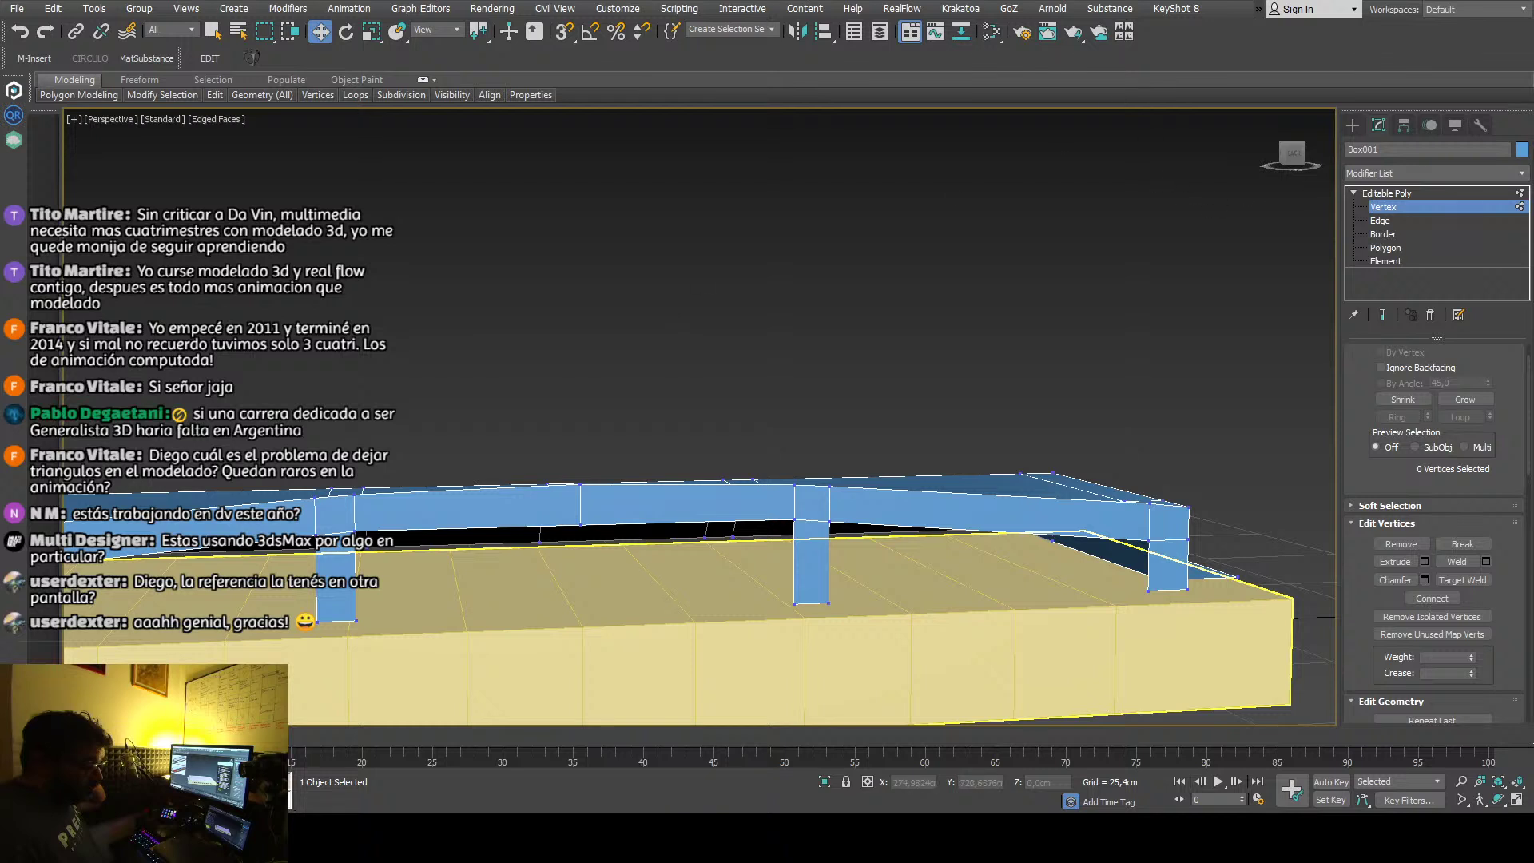
# Step: Leave vertex editing with nothing selected and turn off the edged-faces display in the perspective view
pyautogui.scroll(-4, 867, 298)
pyautogui.scroll(2, 770, 407)
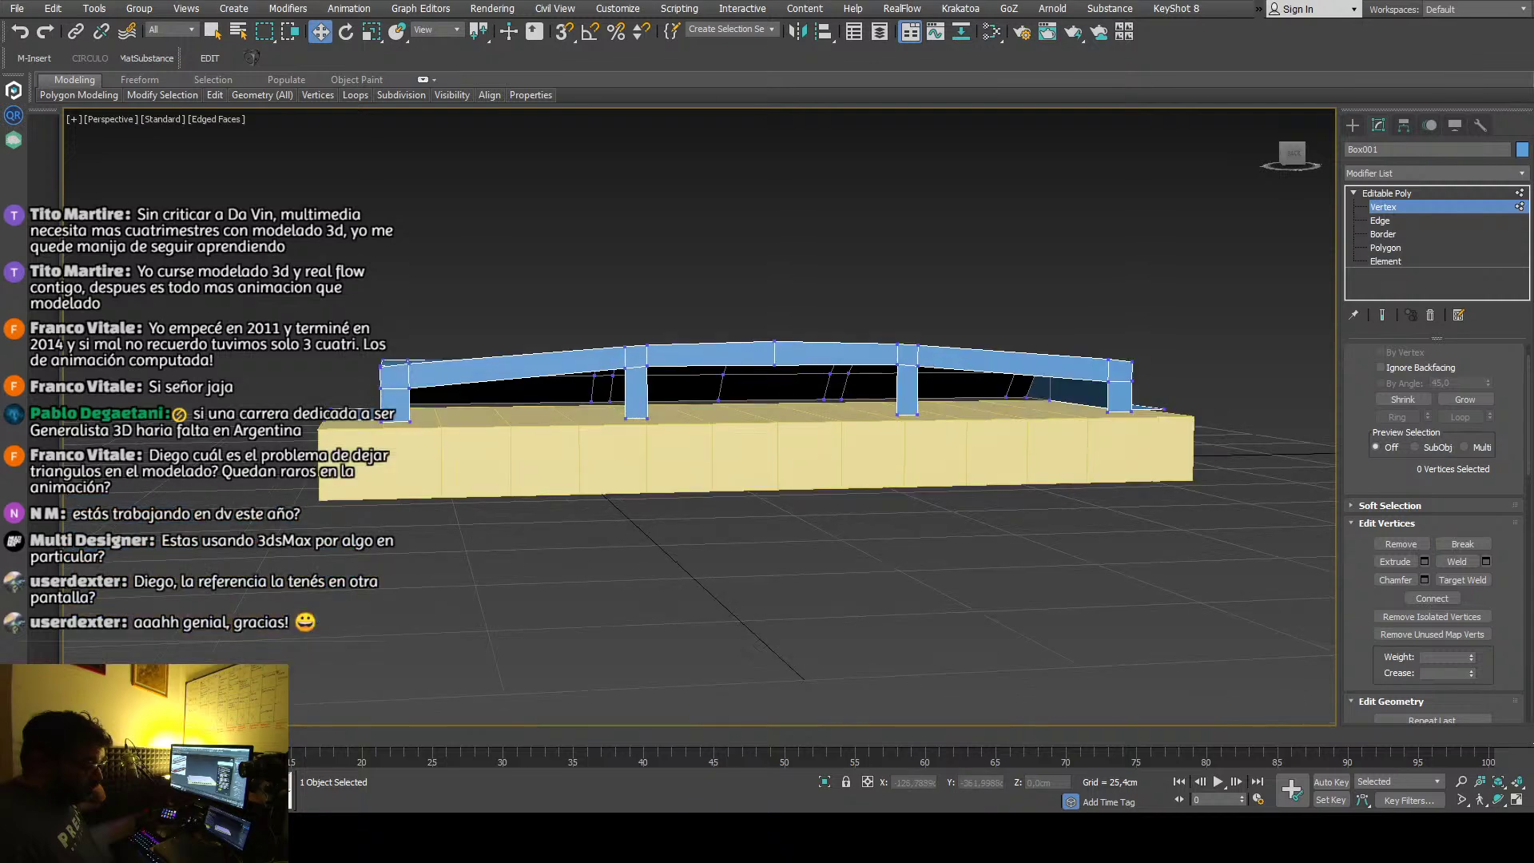
pyautogui.moveTo(773, 384); pyautogui.dragTo(808, 434, button='middle')
pyautogui.keyDown('alt'); pyautogui.moveTo(633, 489); pyautogui.dragTo(823, 499, button='middle'); pyautogui.keyUp('alt')
pyautogui.scroll(3, 823, 483)
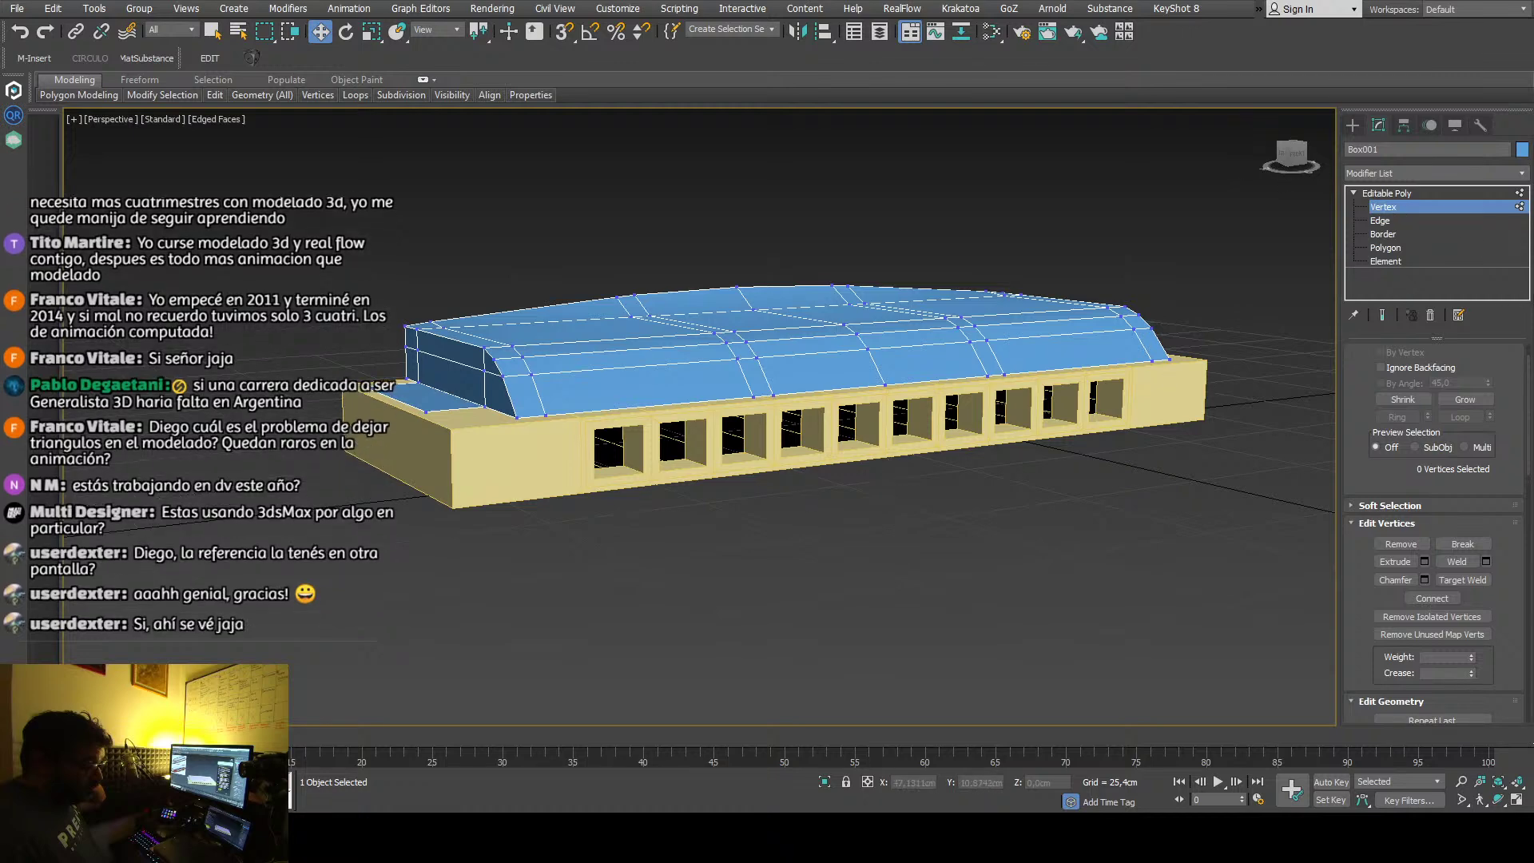
pyautogui.press('1')
pyautogui.click(888, 237)
pyautogui.scroll(-4, 890, 238)
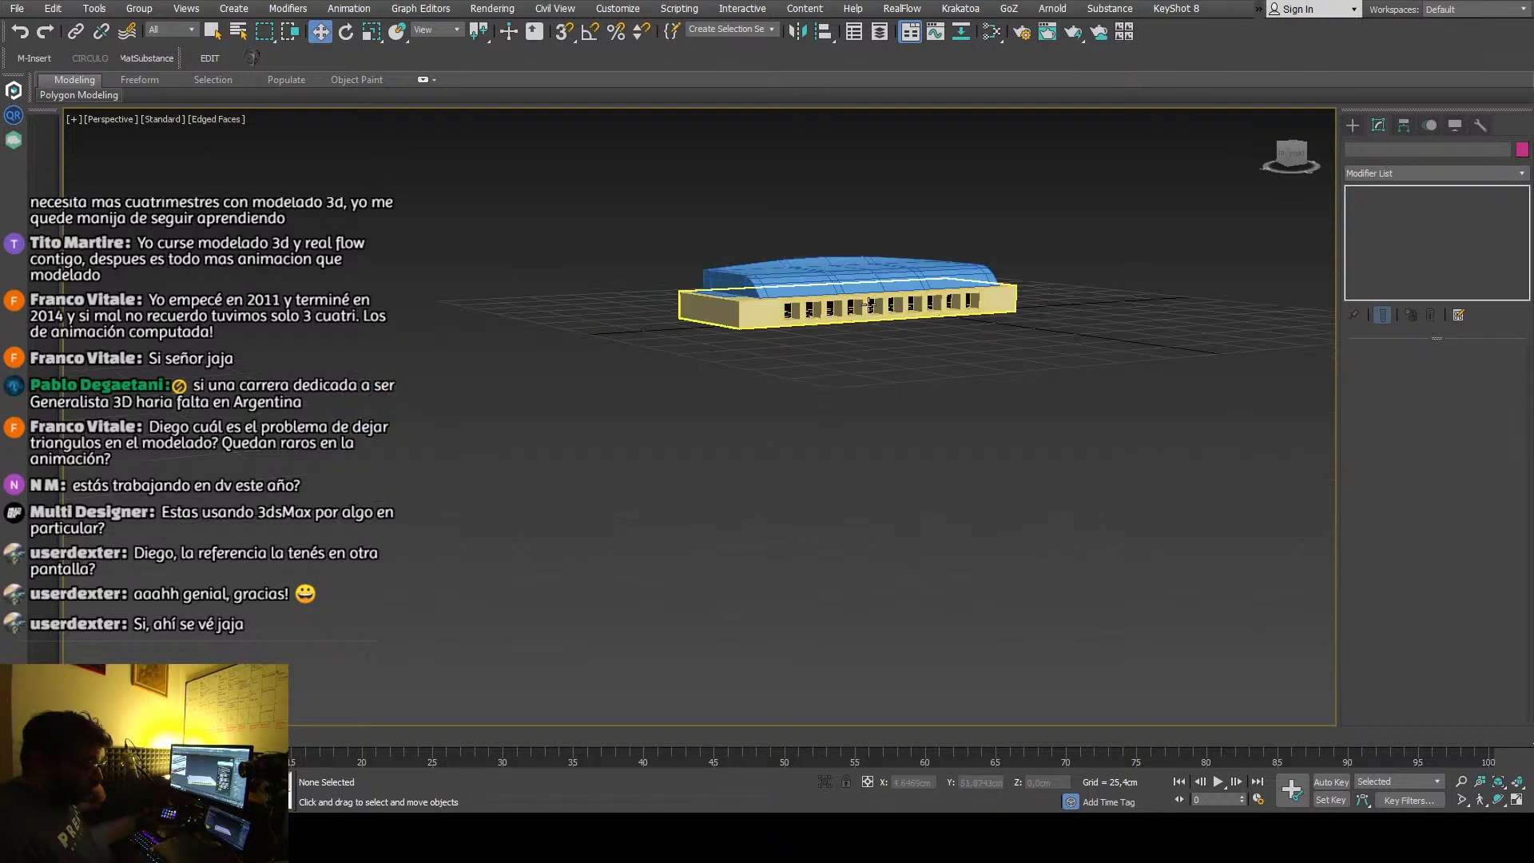
pyautogui.press('F4')
# Step: Inspect the shaded harmonica from the front and select the whole upper cover
pyautogui.moveTo(850, 346); pyautogui.dragTo(545, 478, button='middle')
pyautogui.scroll(3, 816, 425)
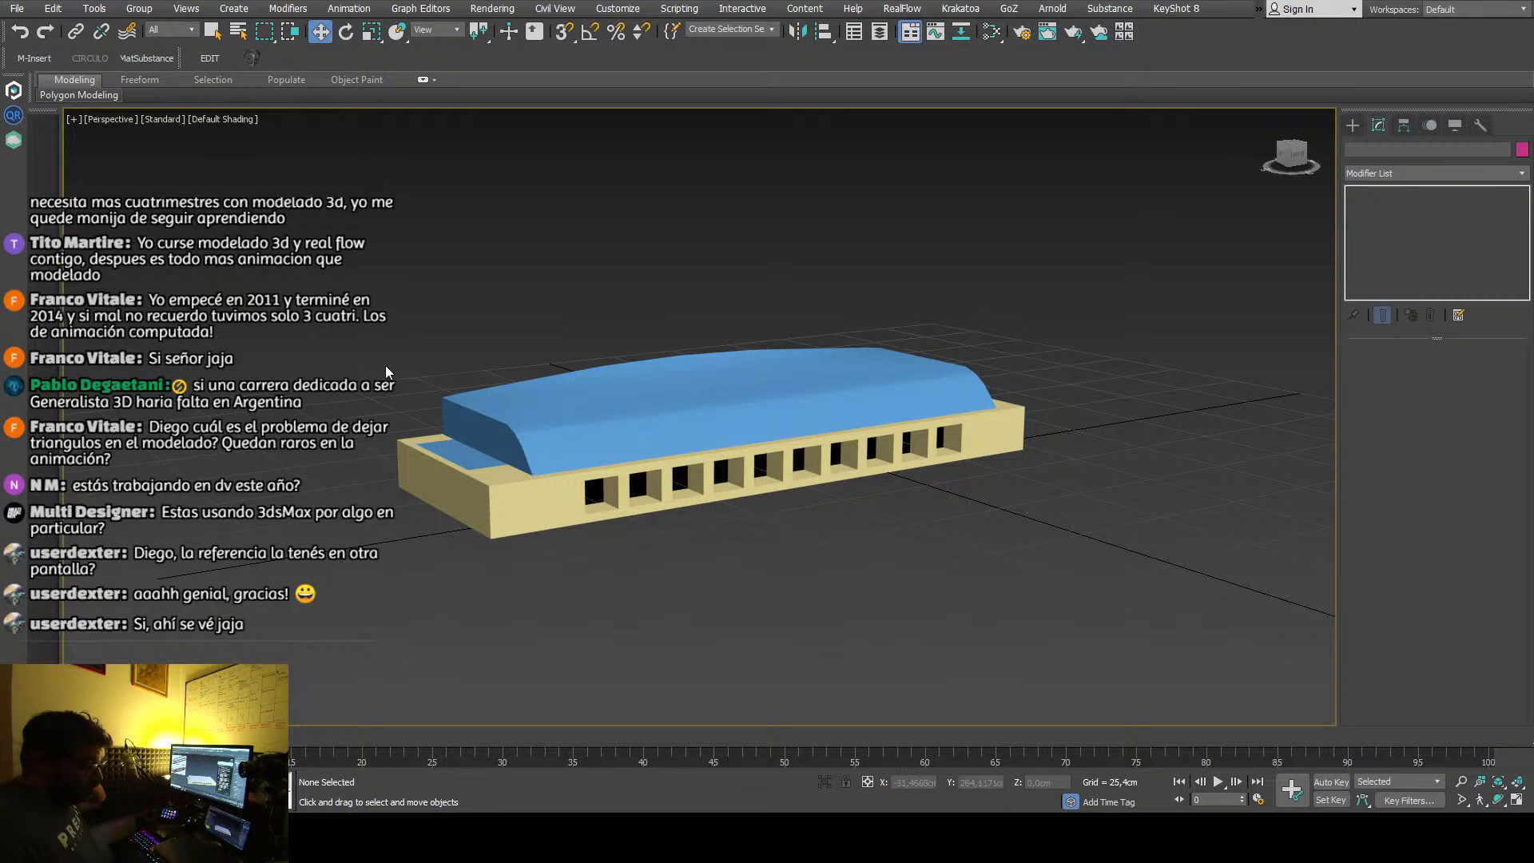
pyautogui.keyDown('alt'); pyautogui.moveTo(555, 643); pyautogui.dragTo(605, 652, button='middle'); pyautogui.keyUp('alt')
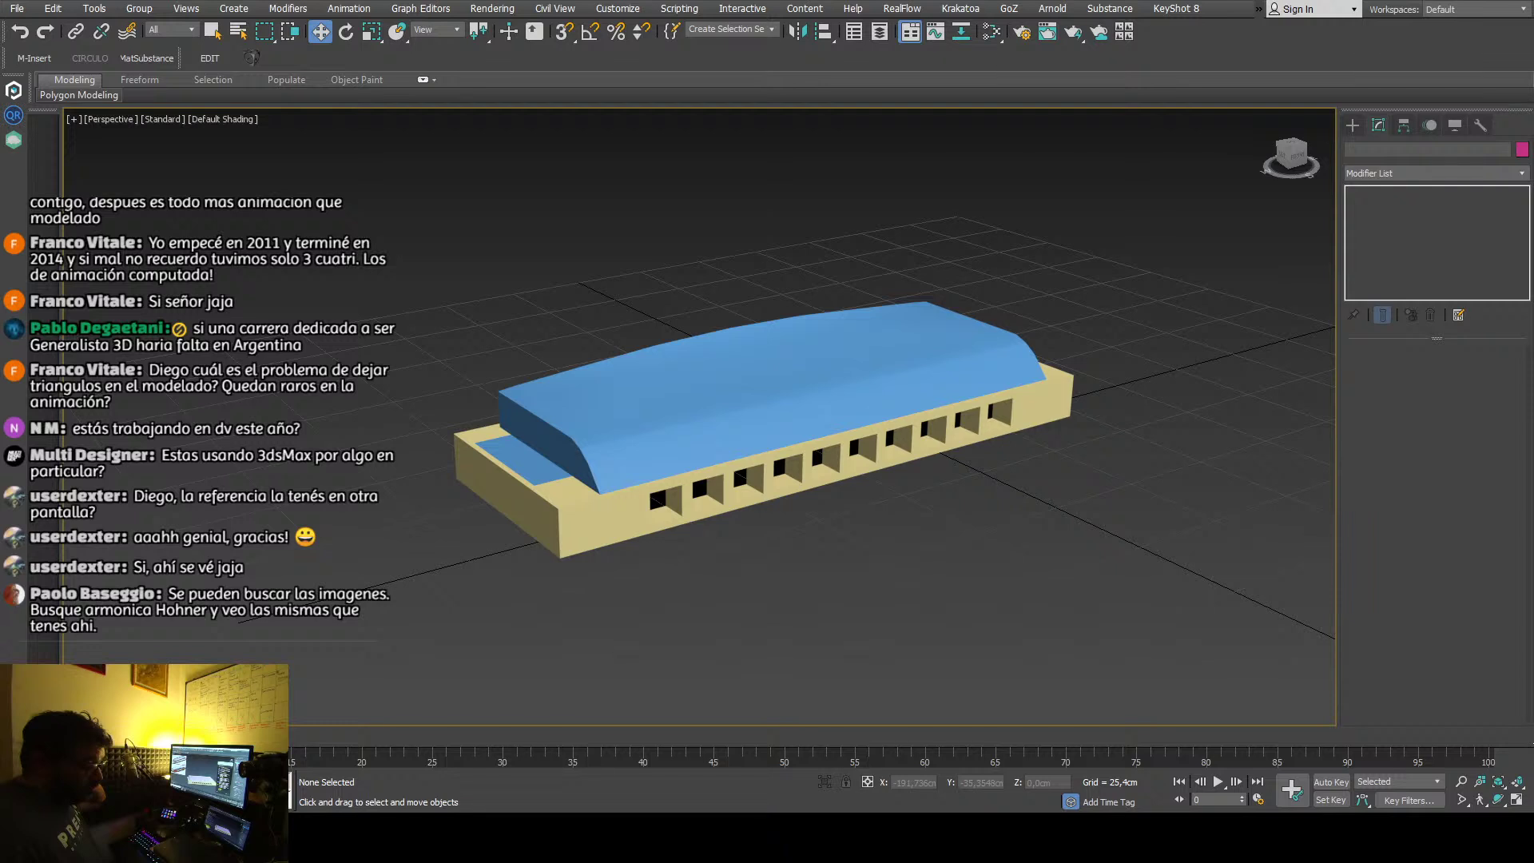
pyautogui.click(686, 391)
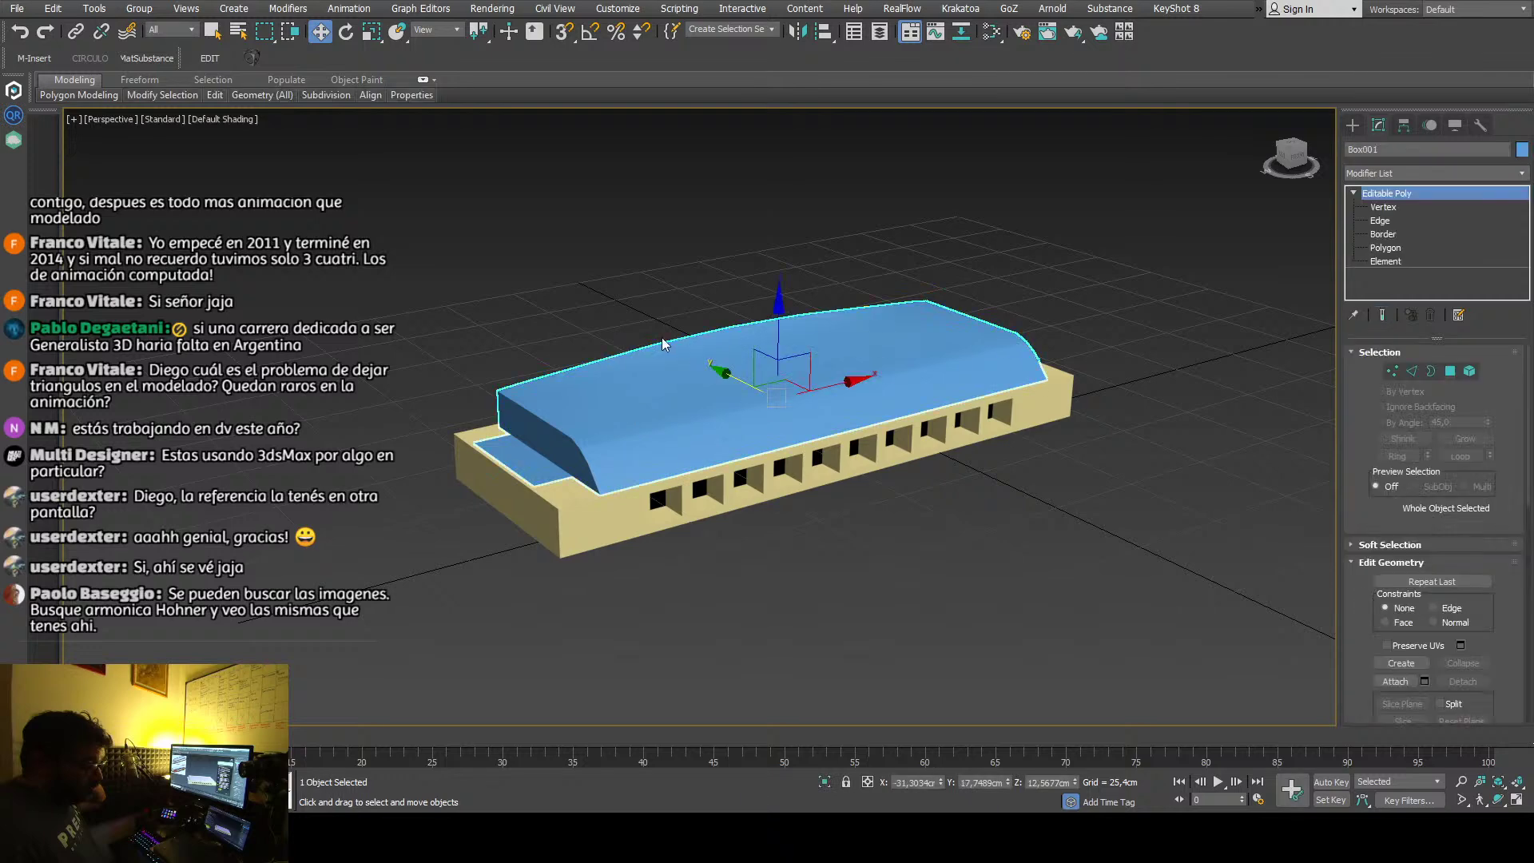
# Step: Inspect the shaded upper cover from several sides and turn the edged-faces display back on
pyautogui.keyDown('alt'); pyautogui.moveTo(666, 345); pyautogui.dragTo(692, 432, button='middle'); pyautogui.keyUp('alt')
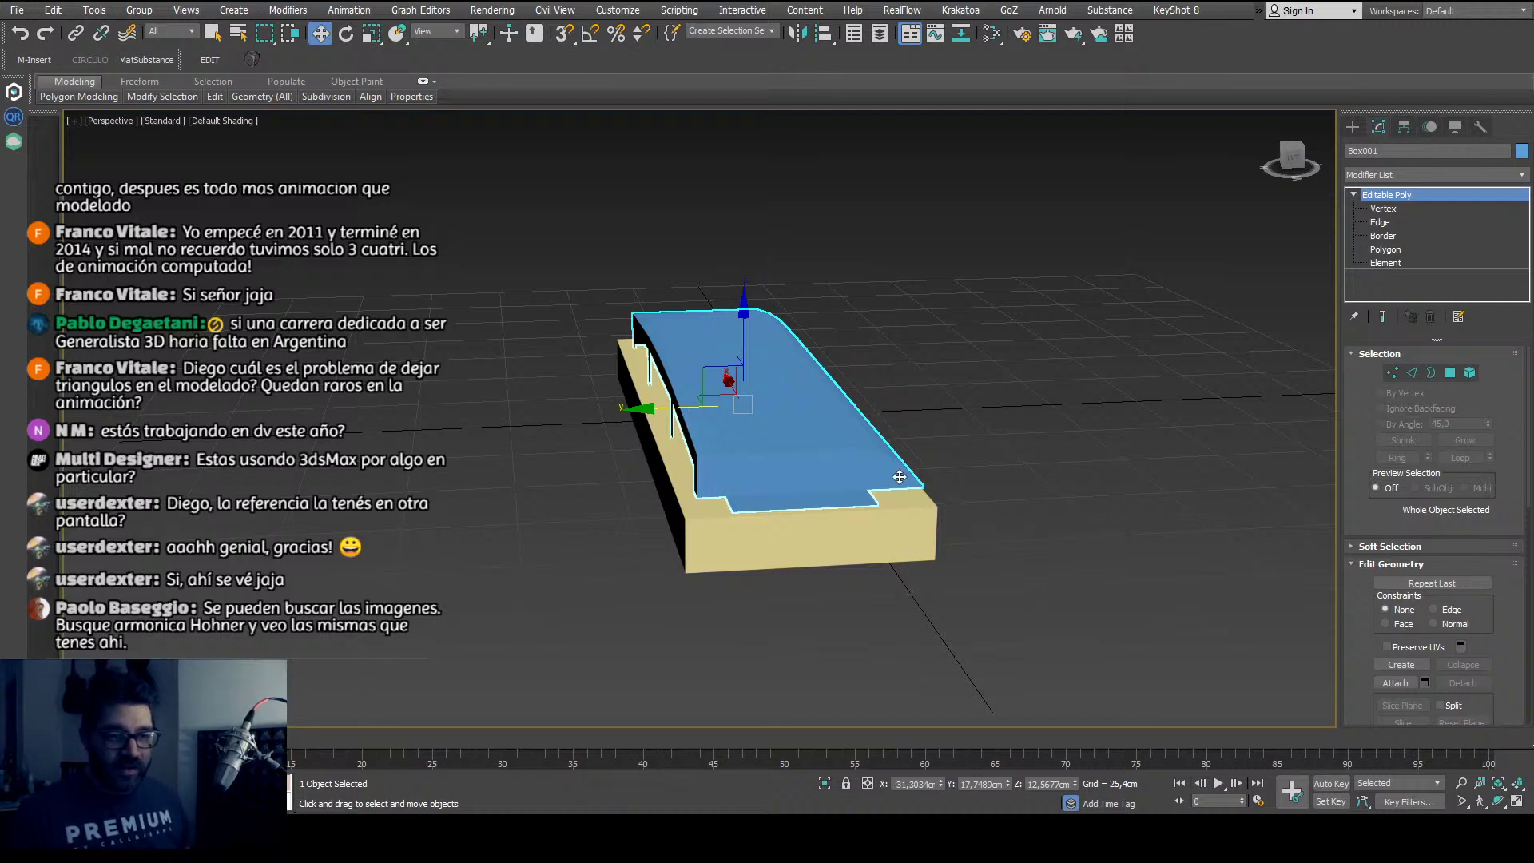
pyautogui.keyDown('alt'); pyautogui.moveTo(900, 477); pyautogui.dragTo(775, 507, button='middle'); pyautogui.keyUp('alt')
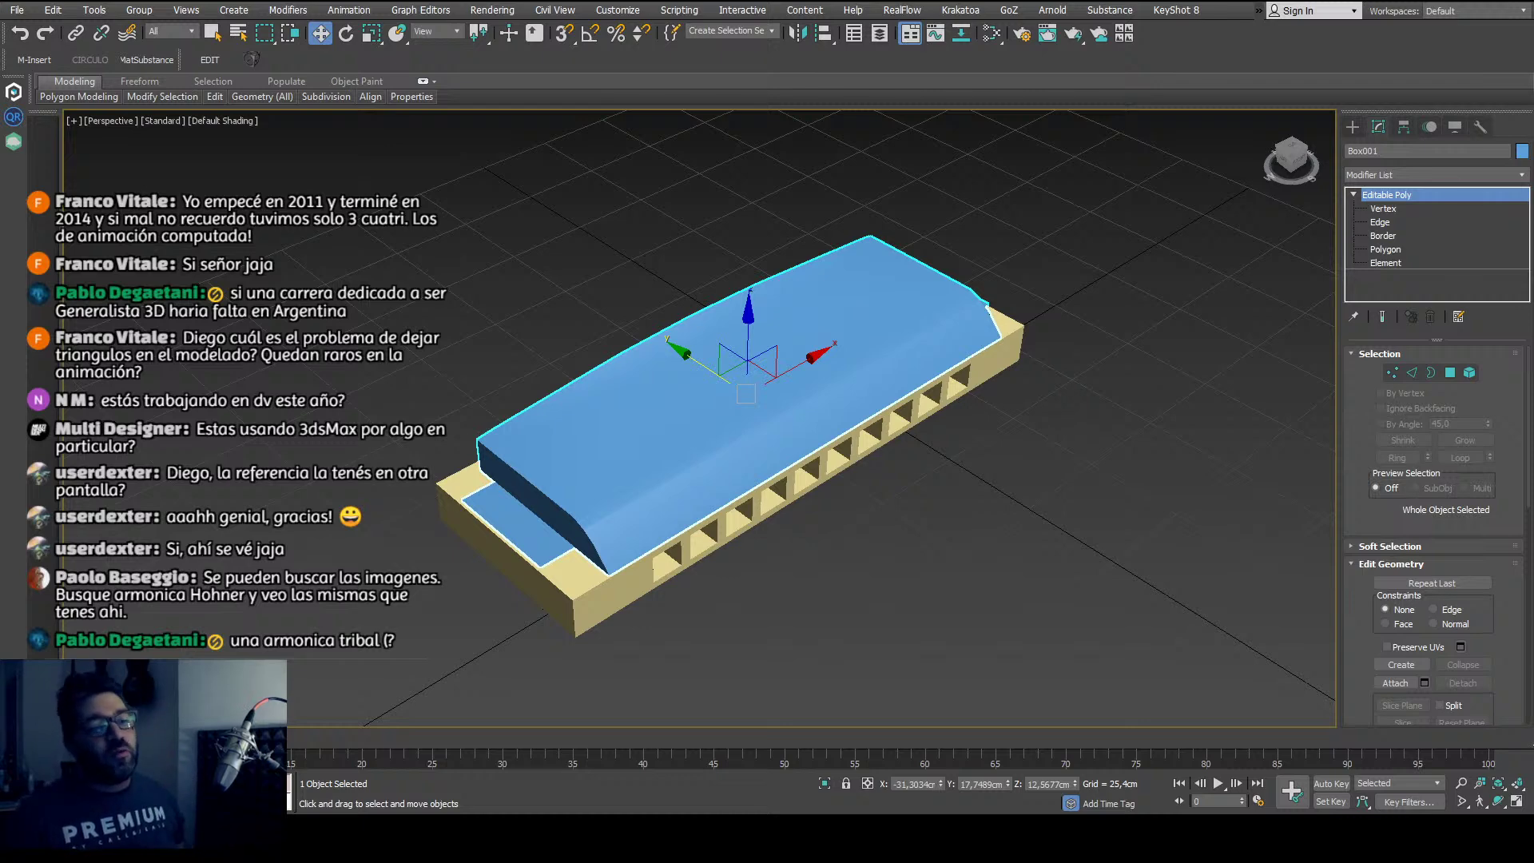
pyautogui.moveTo(548, 484)
pyautogui.keyDown('alt'); pyautogui.mouseDown(button='middle')
pyautogui.moveTo(565, 491)
pyautogui.moveTo(530, 469)
pyautogui.mouseUp(button='middle'); pyautogui.keyUp('alt')
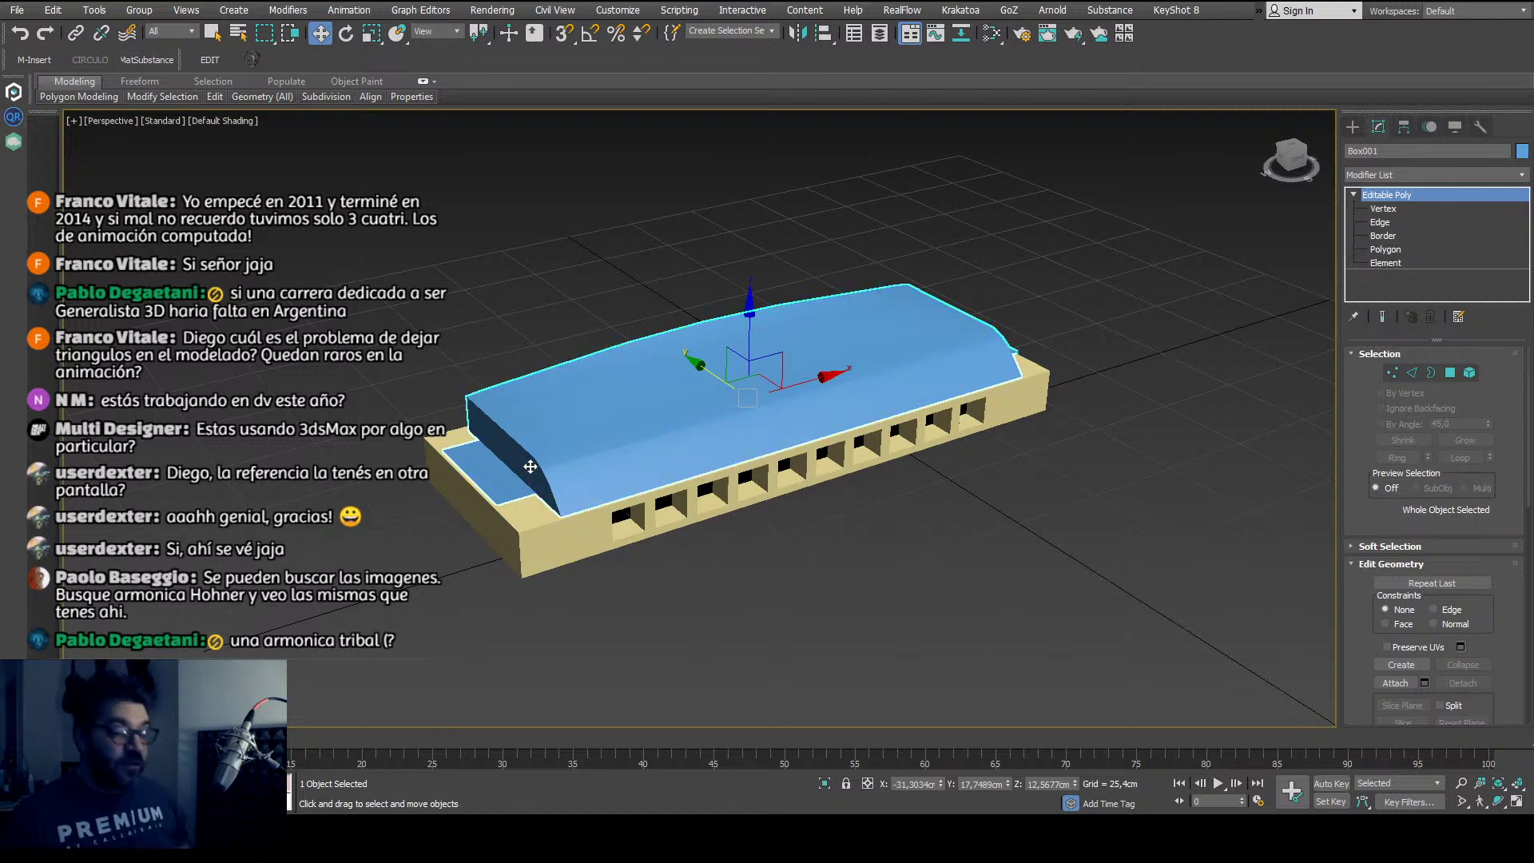
pyautogui.press('F4')
pyautogui.scroll(5, 528, 462)
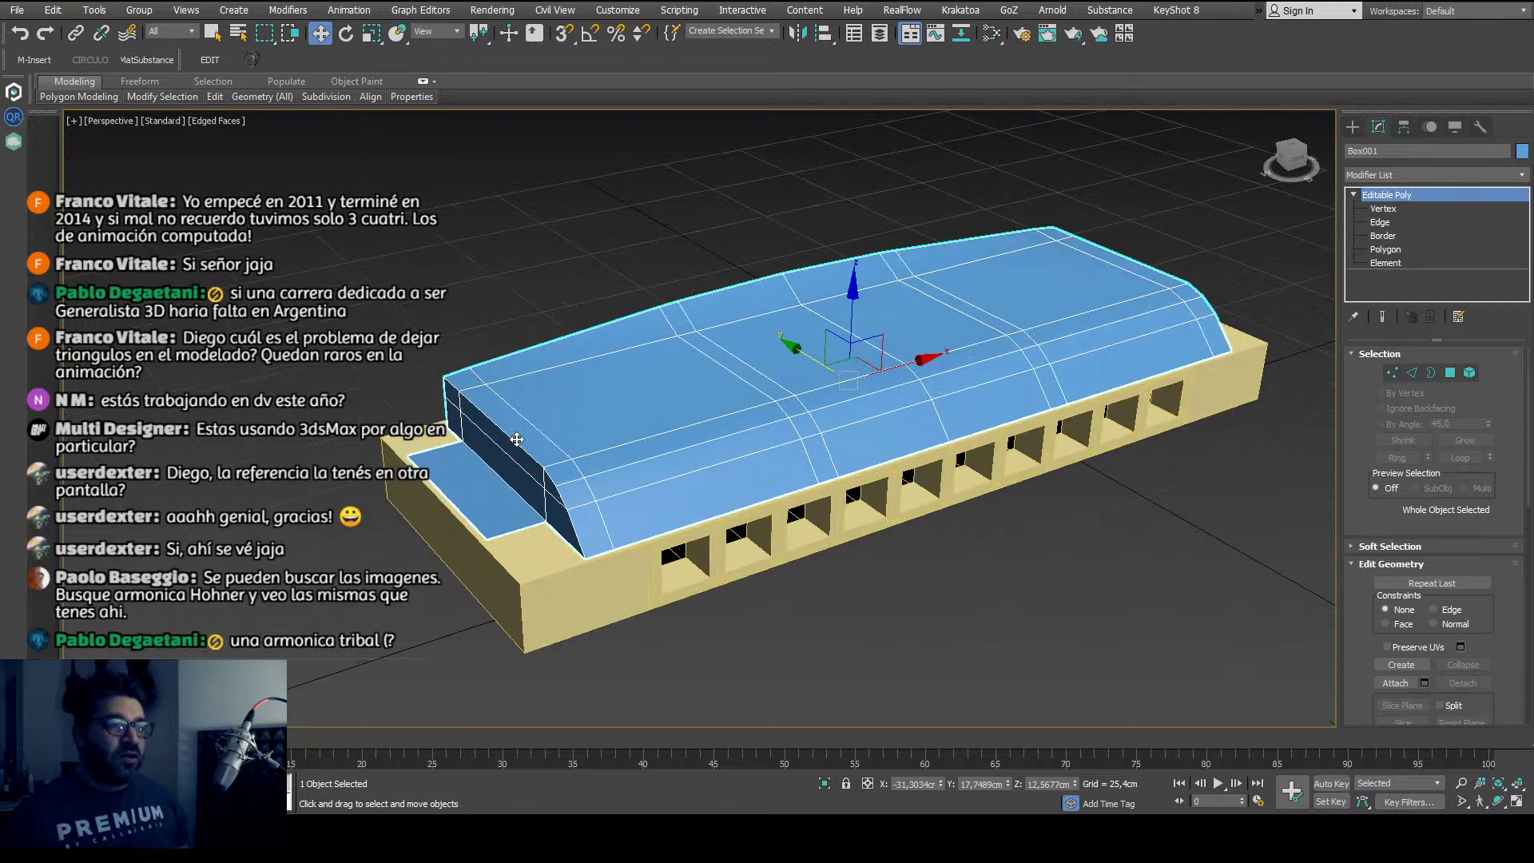
pyautogui.scroll(-5, 517, 440)
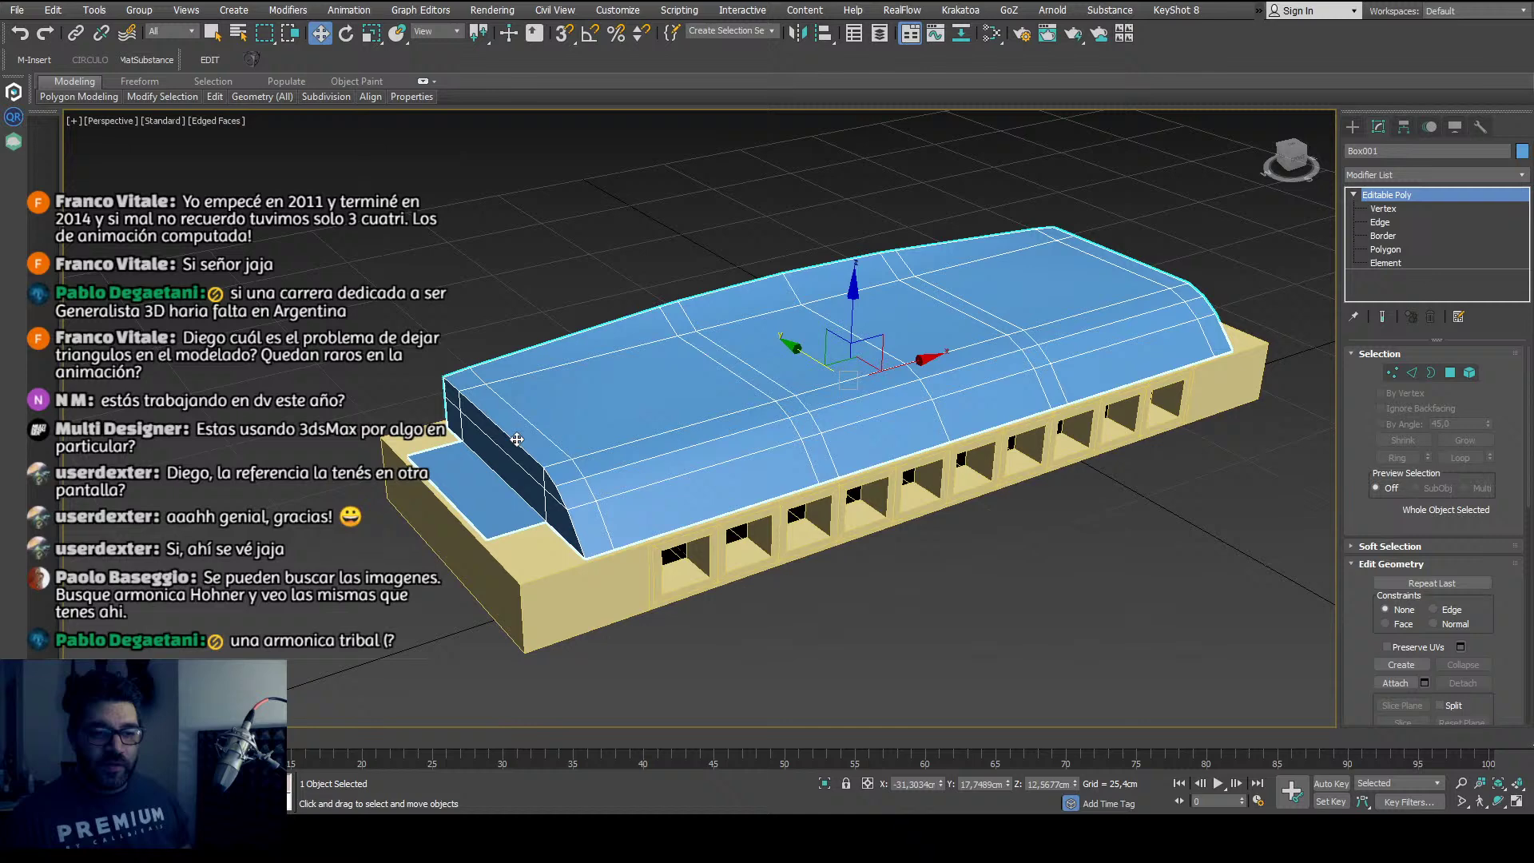
pyautogui.click(1412, 373)
pyautogui.scroll(3, 494, 434)
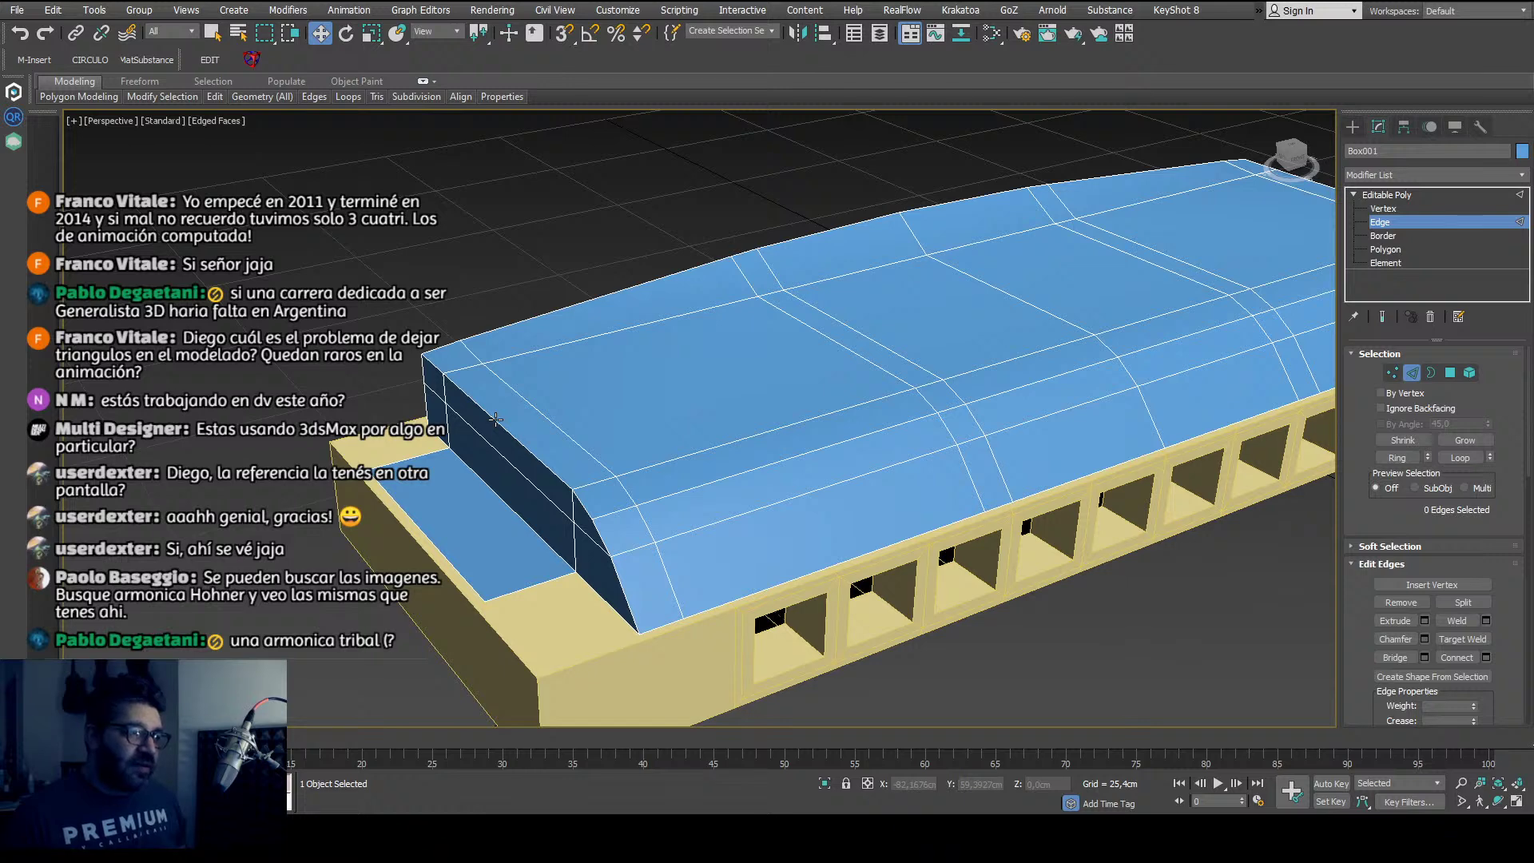
pyautogui.doubleClick(496, 418)
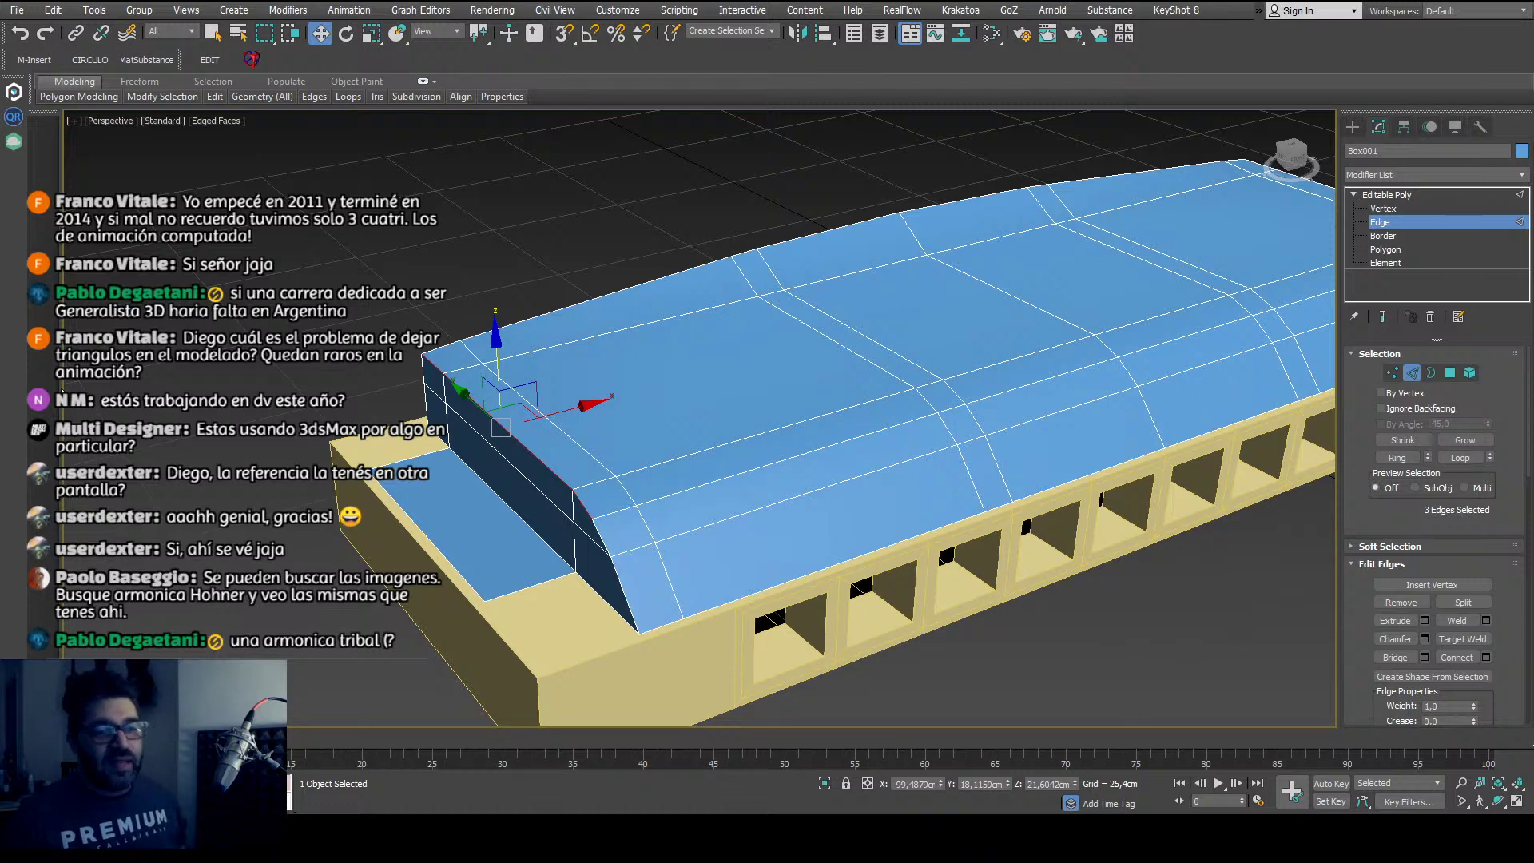
pyautogui.scroll(-2, 615, 423)
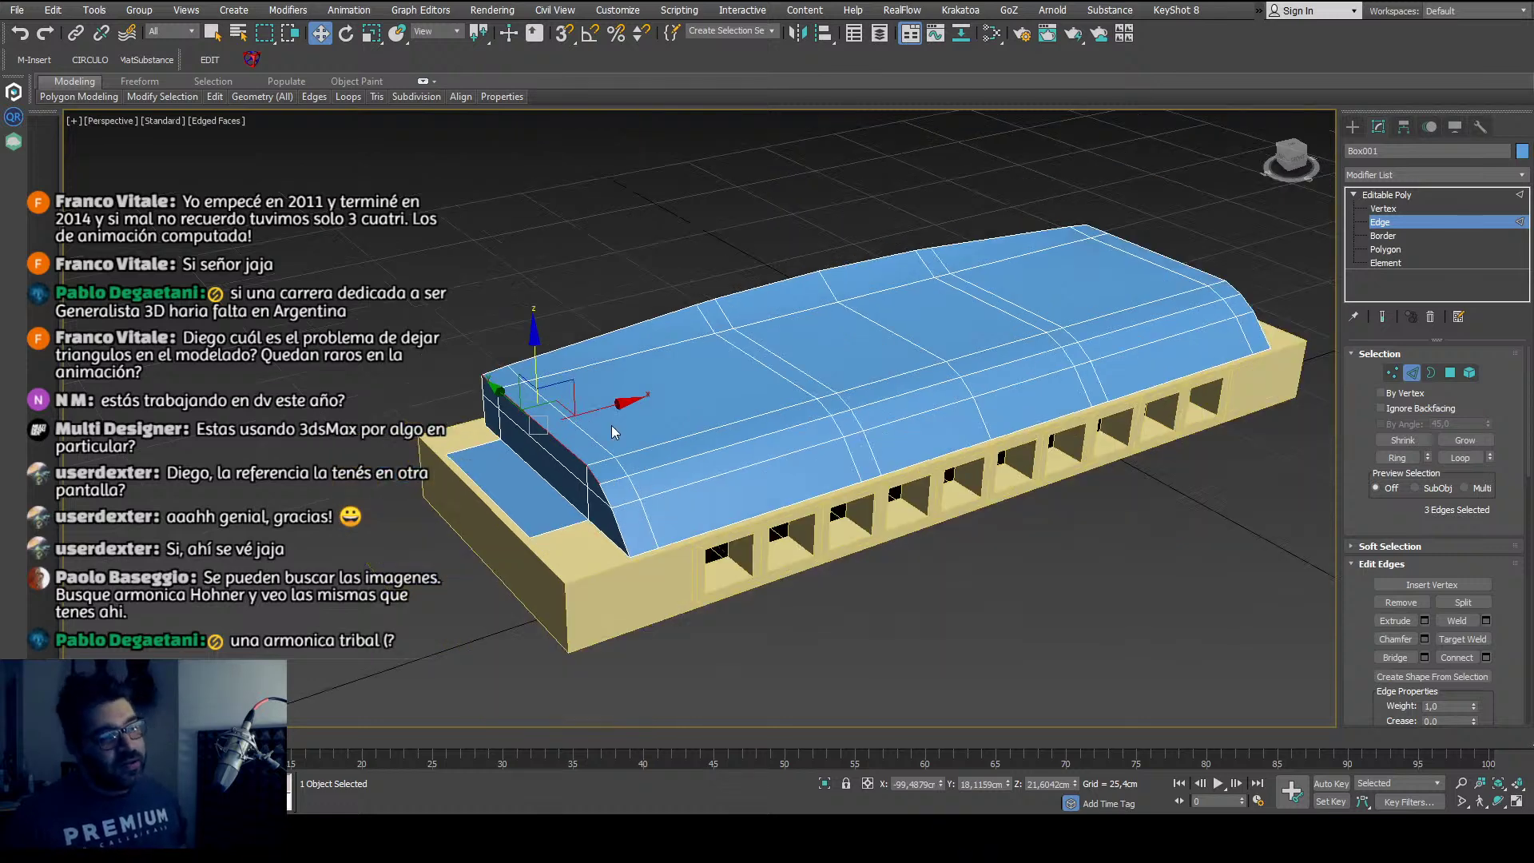
pyautogui.scroll(2, 596, 499)
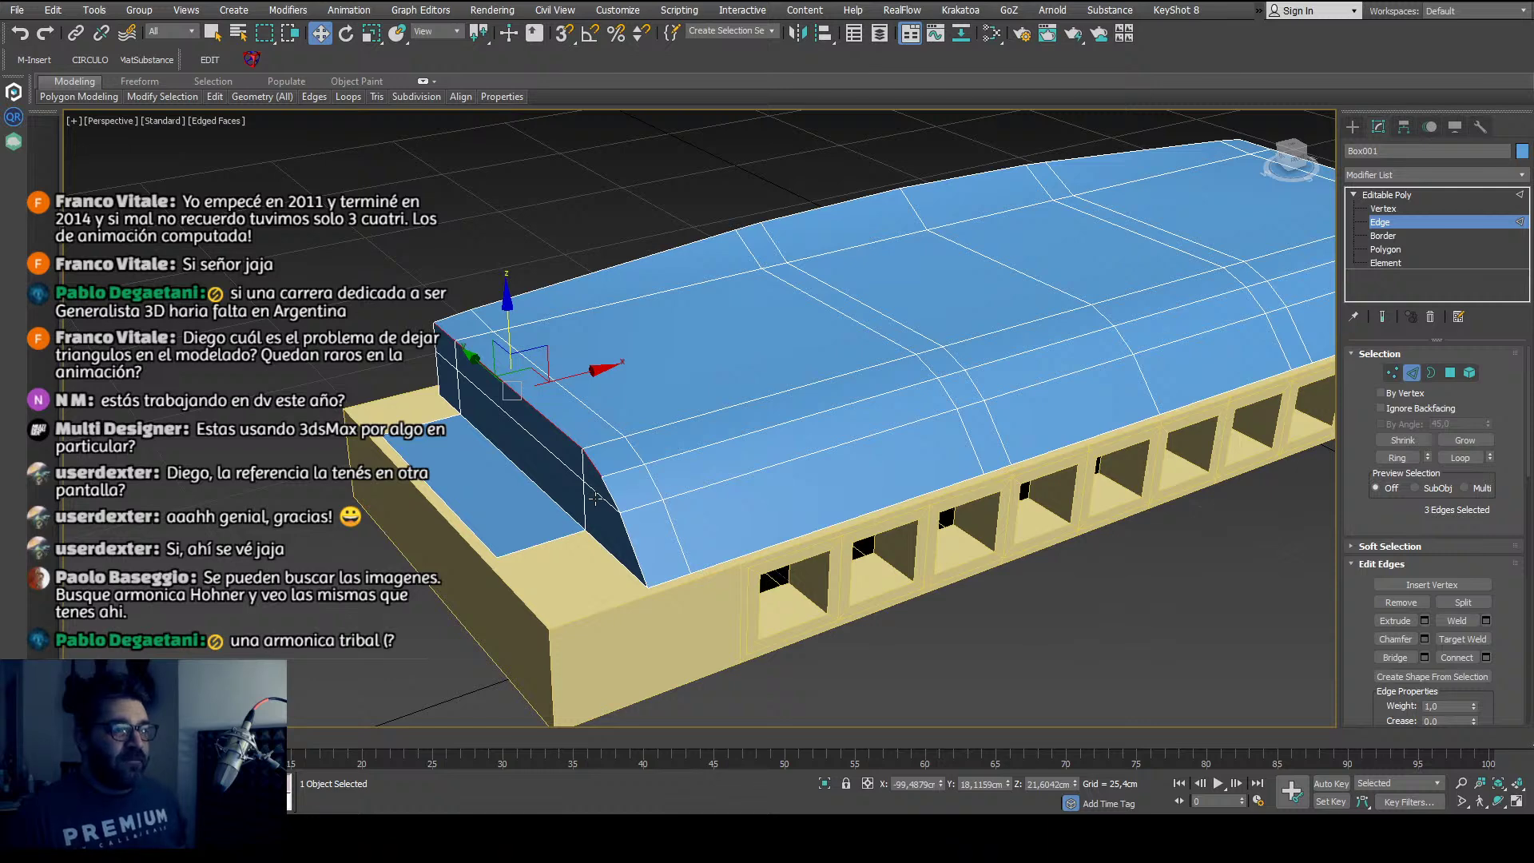
pyautogui.scroll(-5, 595, 498)
pyautogui.moveTo(595, 498)
pyautogui.keyDown('alt'); pyautogui.mouseDown(button='middle')
pyautogui.moveTo(775, 531)
pyautogui.moveTo(610, 510)
pyautogui.mouseUp(button='middle'); pyautogui.keyUp('alt')
pyautogui.scroll(3, 610, 509)
pyautogui.keyDown('alt'); pyautogui.click(605, 441); pyautogui.keyUp('alt')
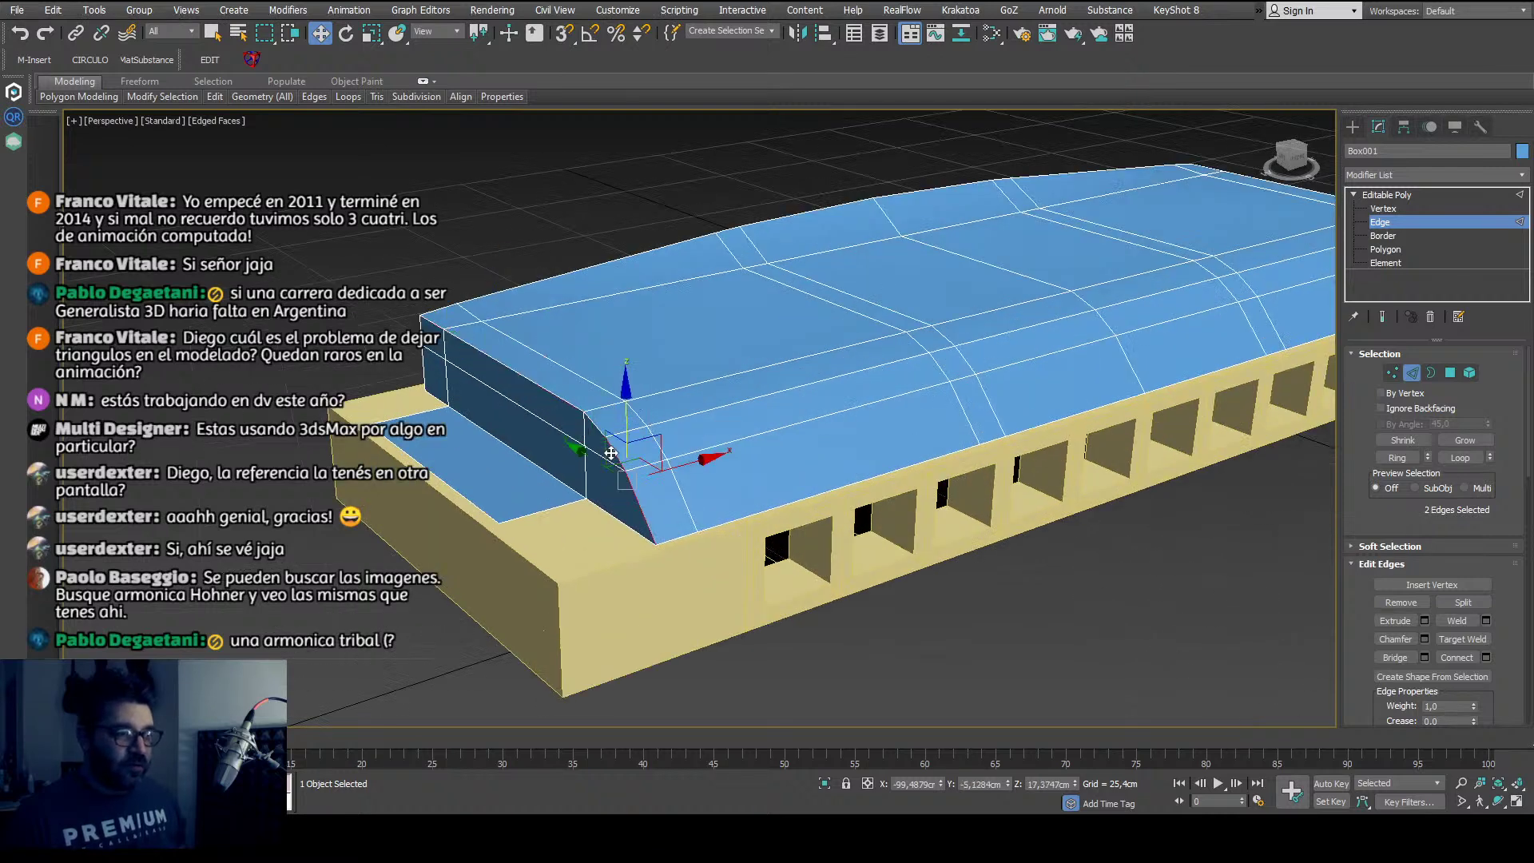
pyautogui.keyDown('ctrl'); pyautogui.click(592, 435); pyautogui.keyUp('ctrl')
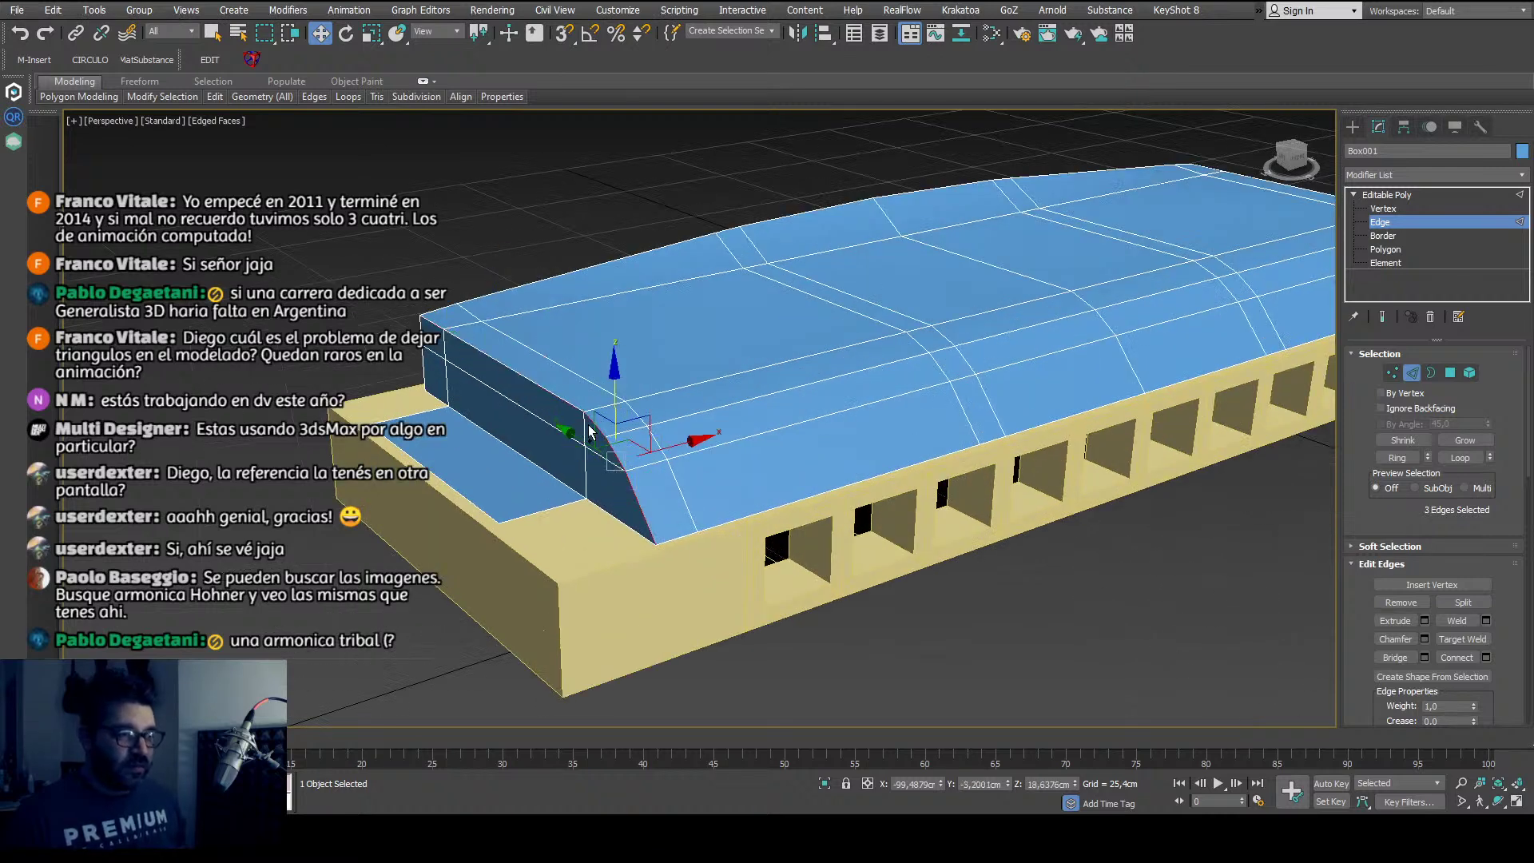
pyautogui.keyDown('ctrl'); pyautogui.click(556, 393); pyautogui.keyUp('ctrl')
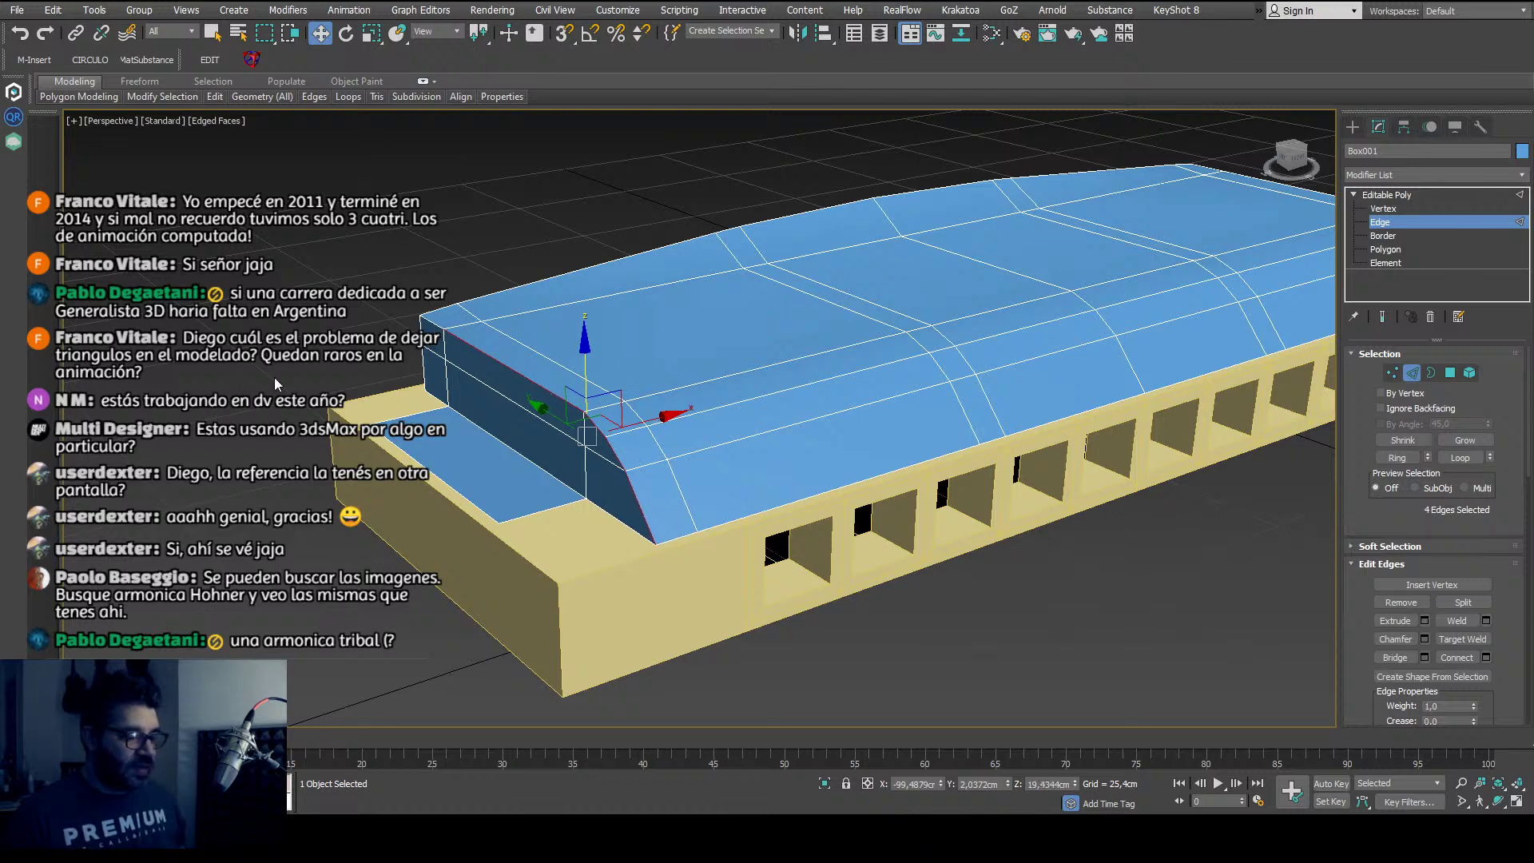
pyautogui.click(507, 236)
pyautogui.click(1382, 207)
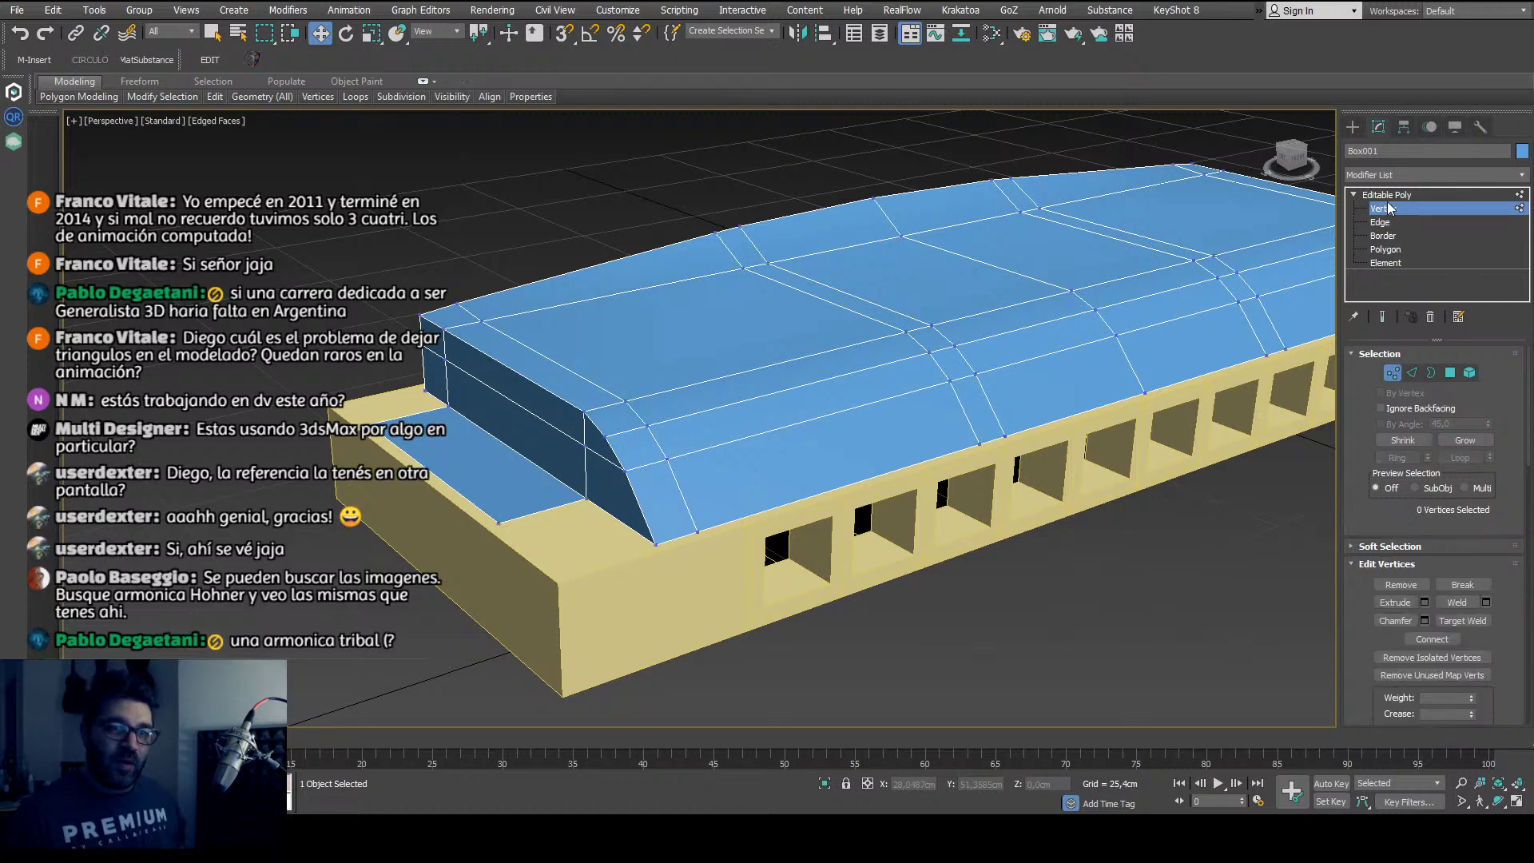
pyautogui.click(1388, 197)
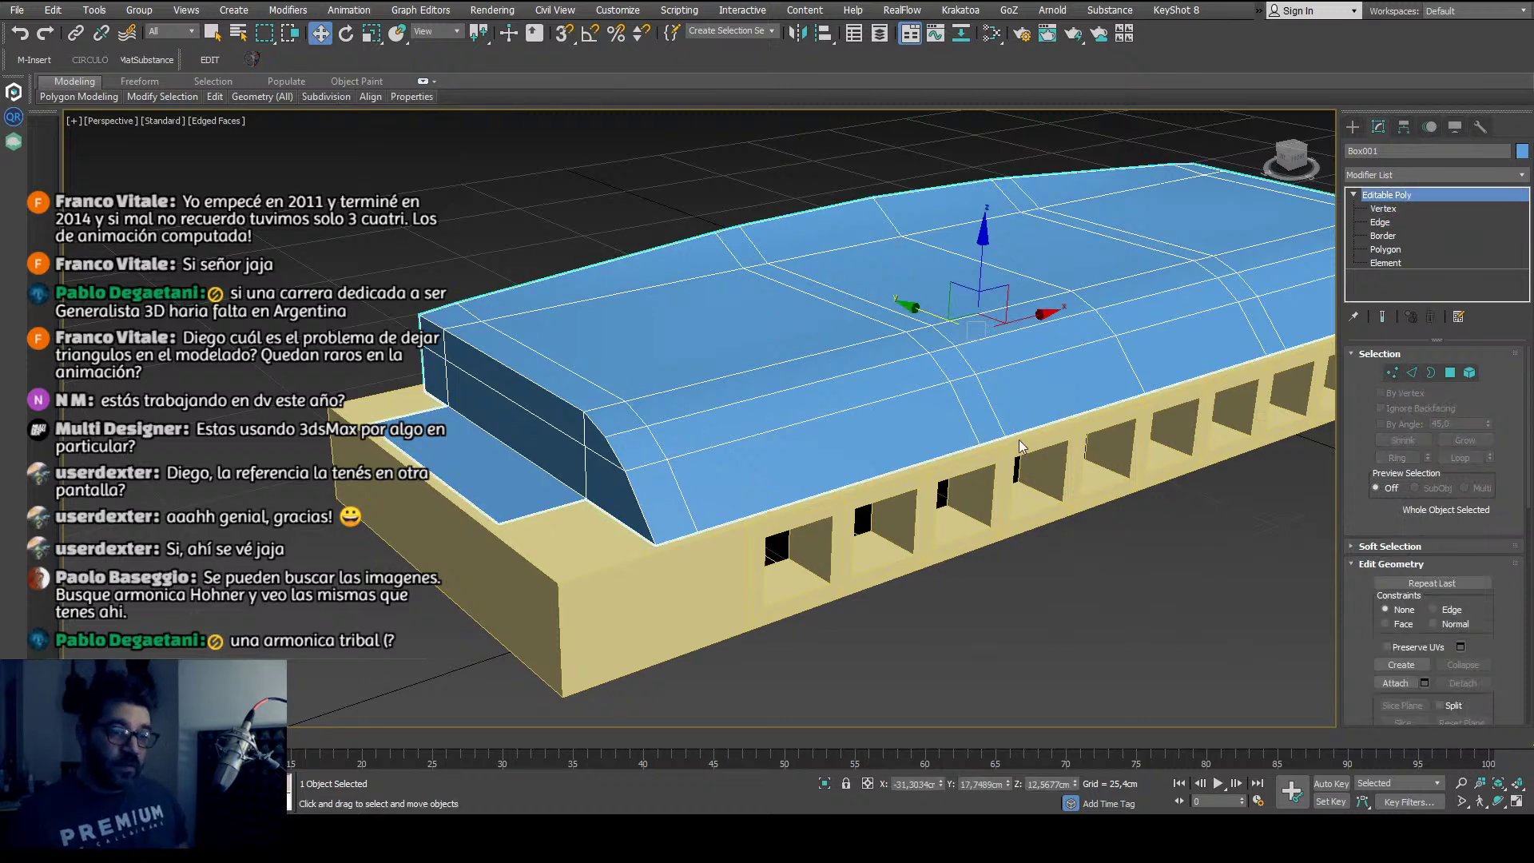
# Step: Add a Chamfer modifier to the whole upper cover and set its segments to 2
pyautogui.hotkey('ctrl', 'shift', 'c')
pyautogui.scroll(-2, 831, 556)
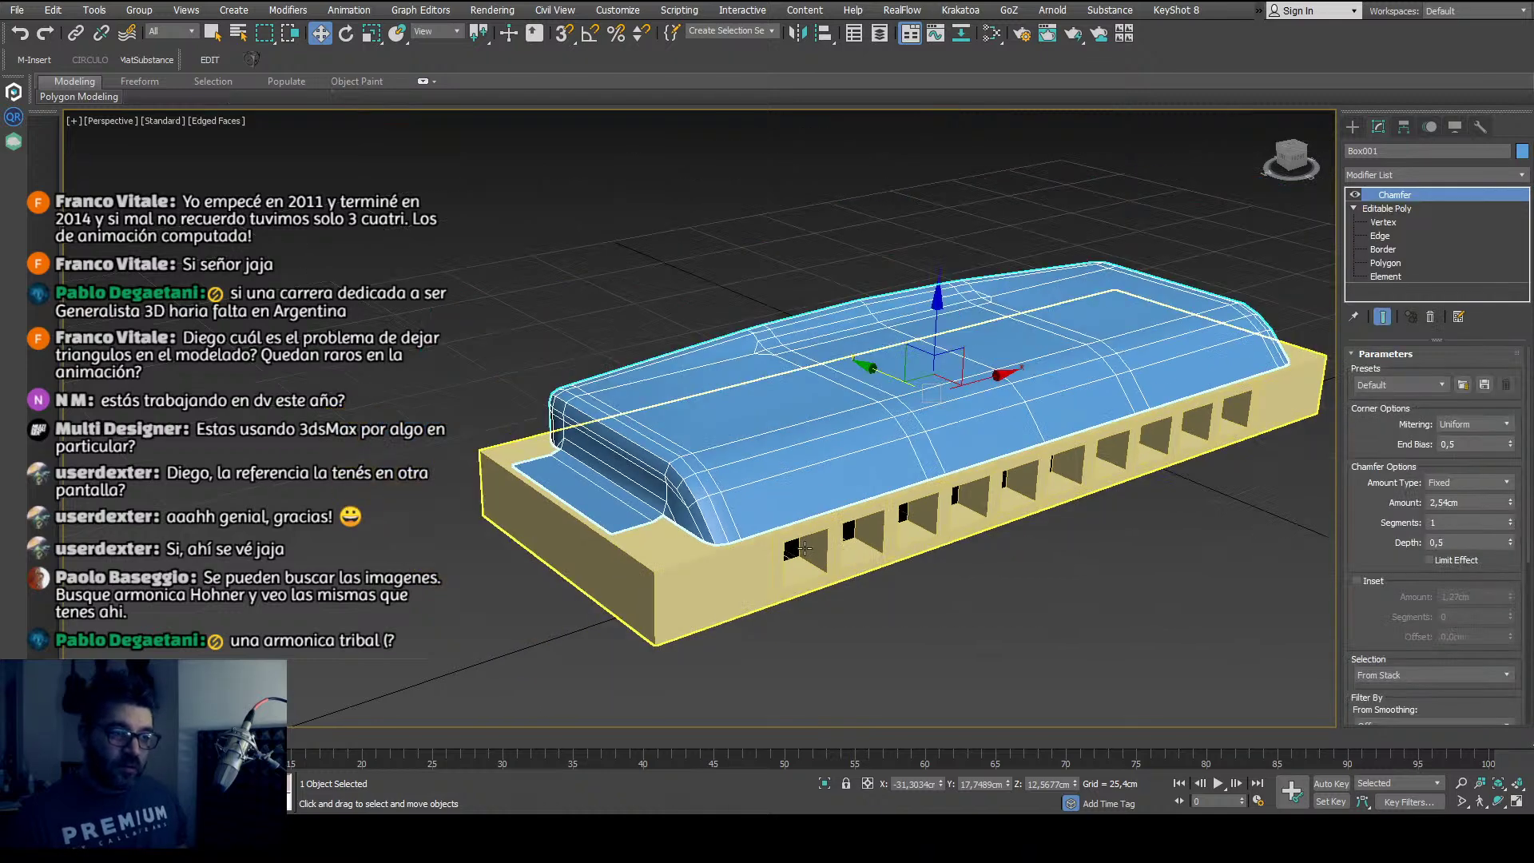
pyautogui.keyDown('alt'); pyautogui.moveTo(832, 556); pyautogui.dragTo(1086, 522, button='middle'); pyautogui.keyUp('alt')
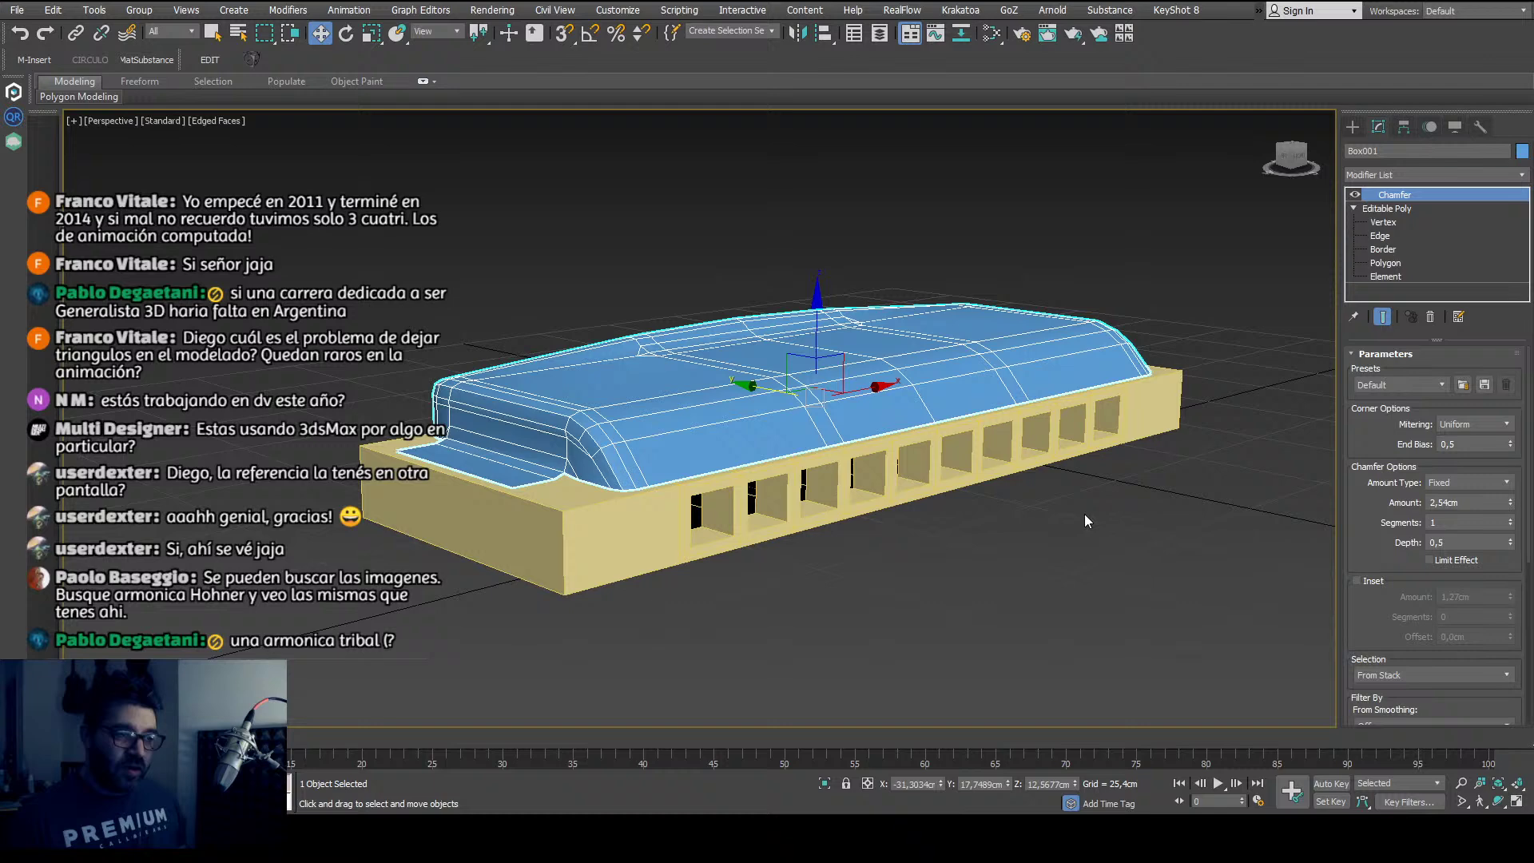
pyautogui.click(1510, 520)
# Step: Examine the chamfered cover's shading and wireframe along the rear edge and the end, comparing with and without edged faces
pyautogui.keyDown('alt'); pyautogui.moveTo(505, 479); pyautogui.dragTo(713, 528, button='middle'); pyautogui.keyUp('alt')
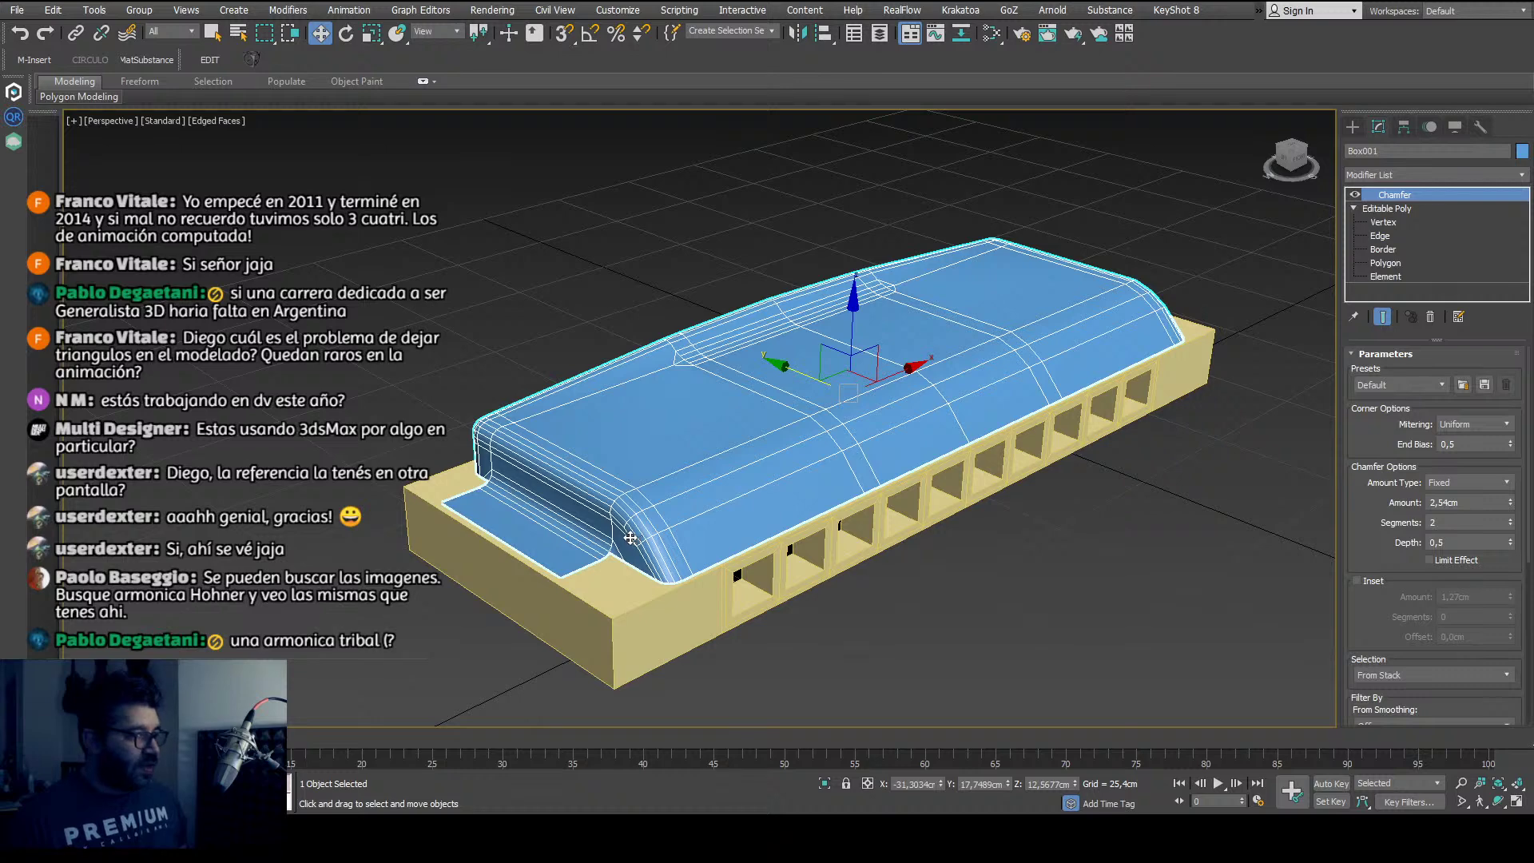
pyautogui.scroll(2, 631, 538)
pyautogui.scroll(-2, 629, 538)
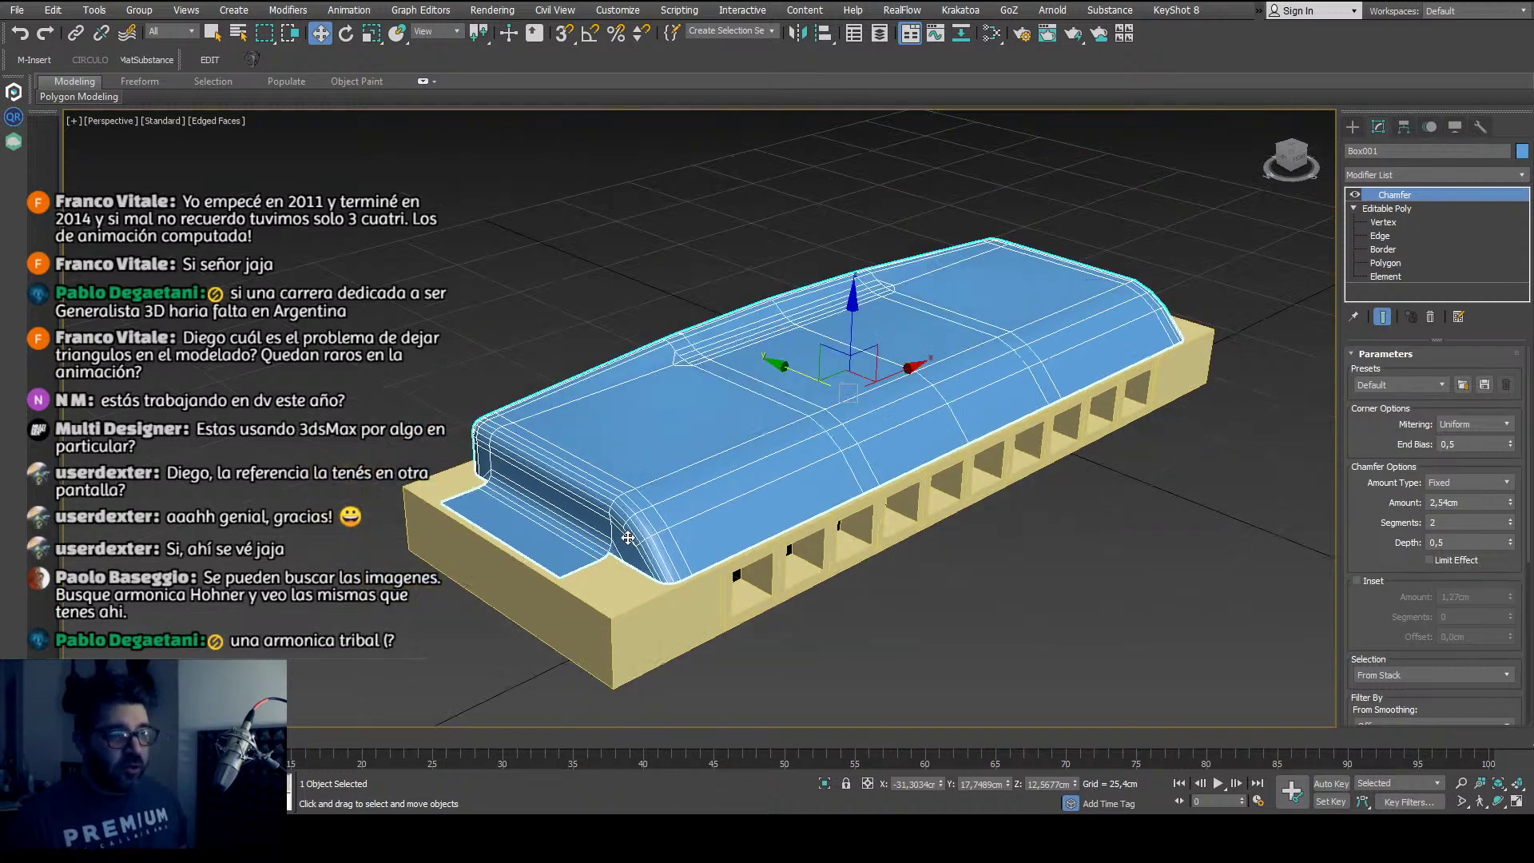
pyautogui.press('F4')
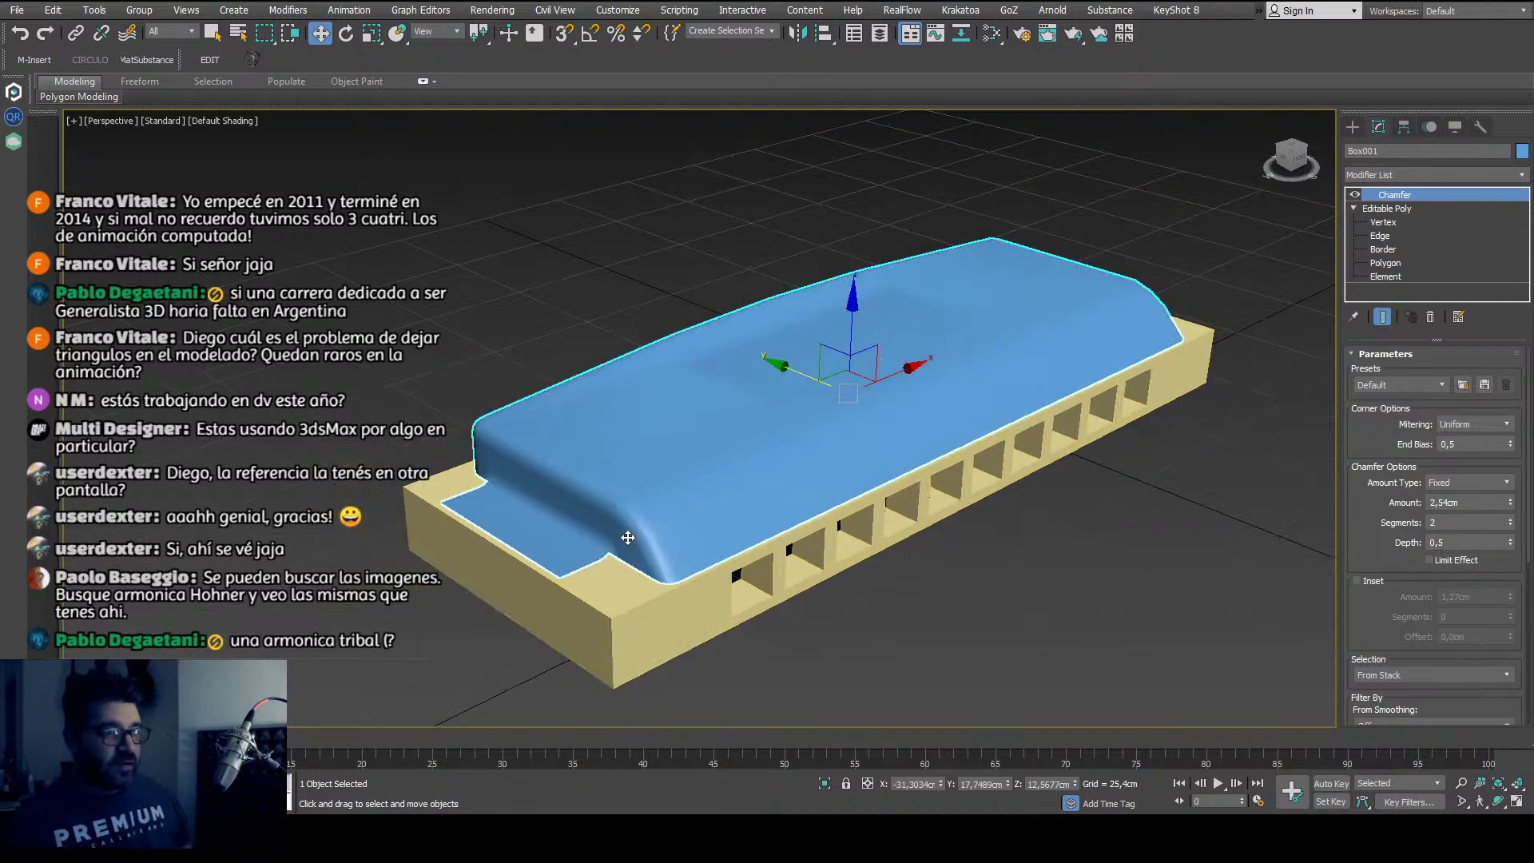
pyautogui.scroll(-2, 629, 537)
pyautogui.keyDown('alt'); pyautogui.moveTo(628, 538); pyautogui.dragTo(653, 564, button='middle'); pyautogui.keyUp('alt')
pyautogui.scroll(5, 698, 464)
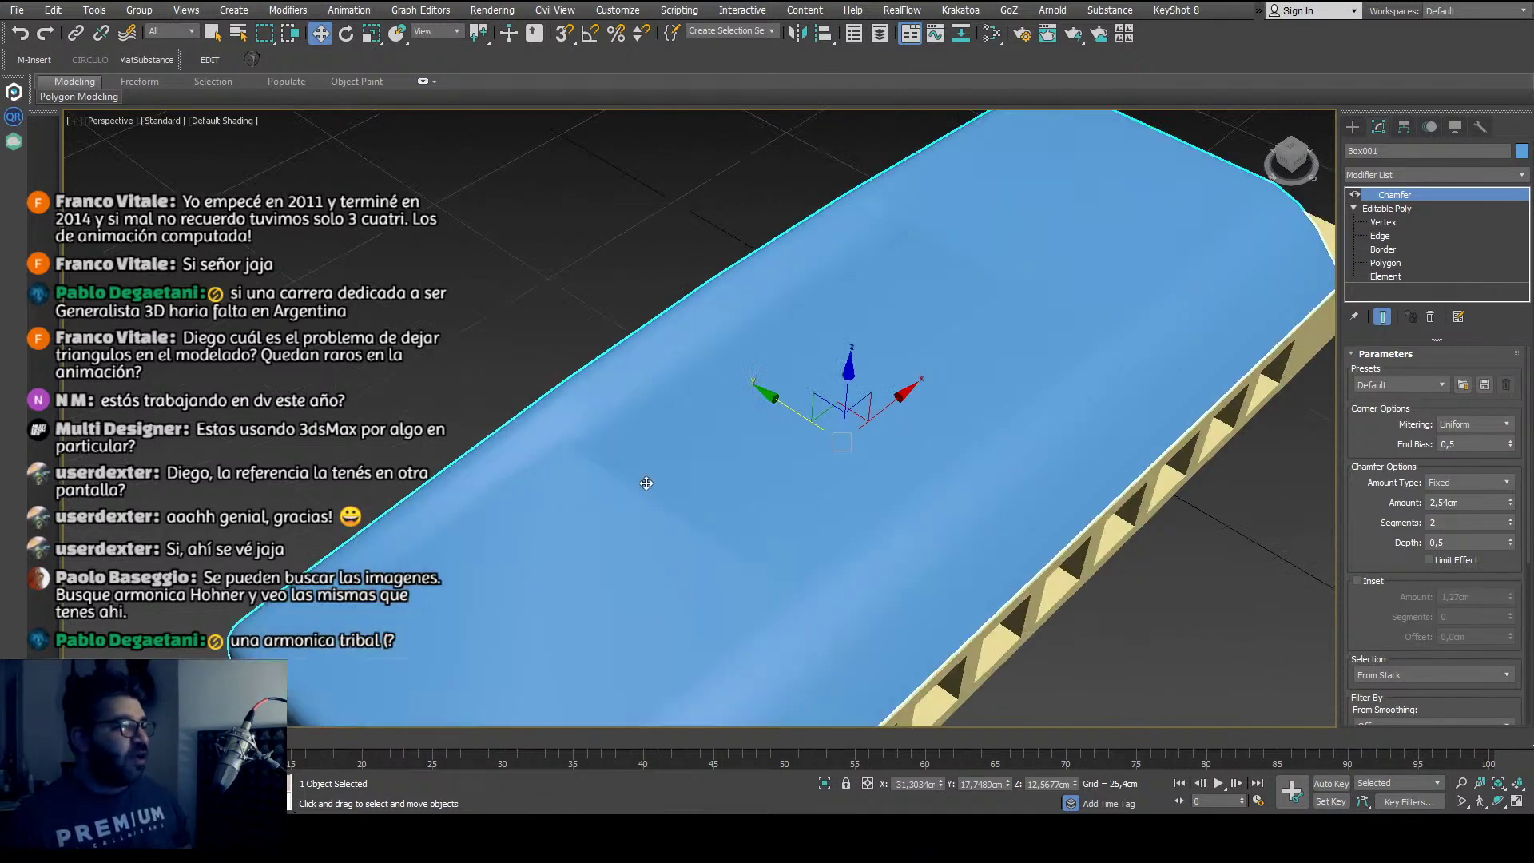
pyautogui.press('F4')
pyautogui.press('F4')
pyautogui.press('F4')
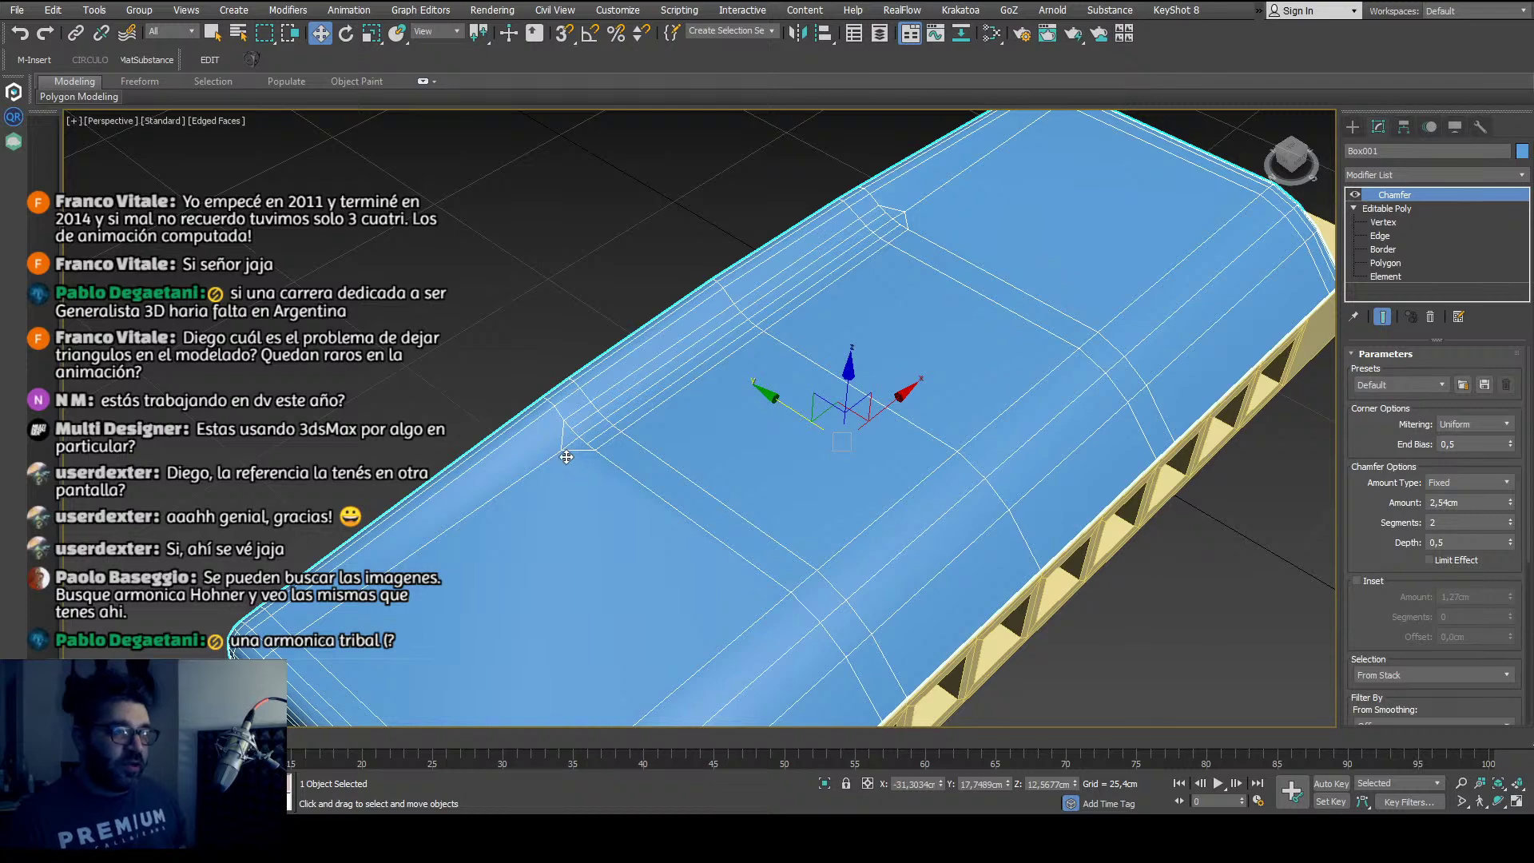
pyautogui.scroll(-6, 567, 457)
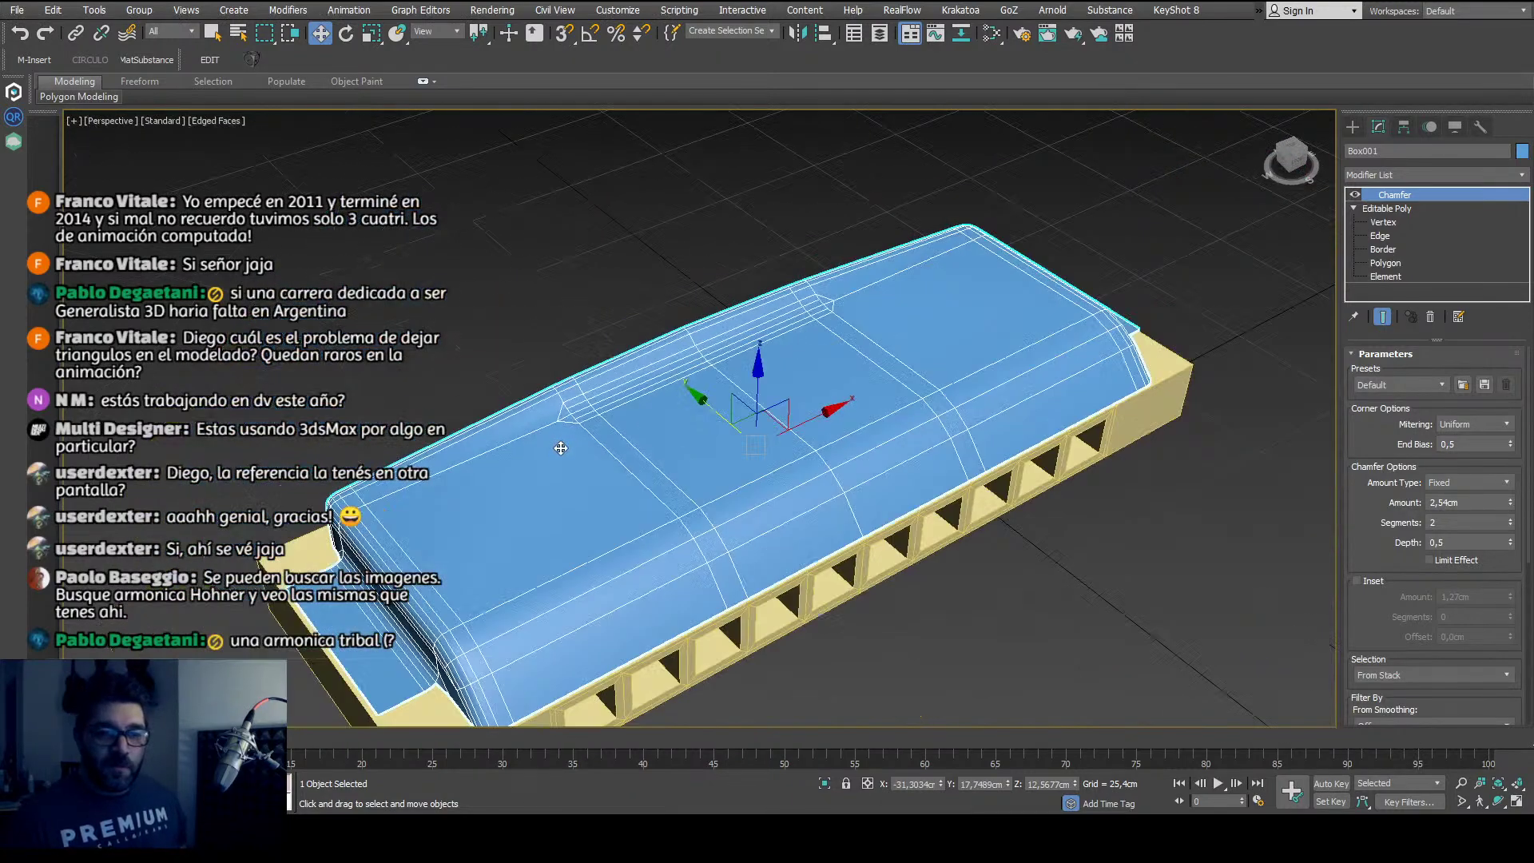
pyautogui.keyDown('alt'); pyautogui.moveTo(563, 458); pyautogui.dragTo(577, 431, button='middle'); pyautogui.keyUp('alt')
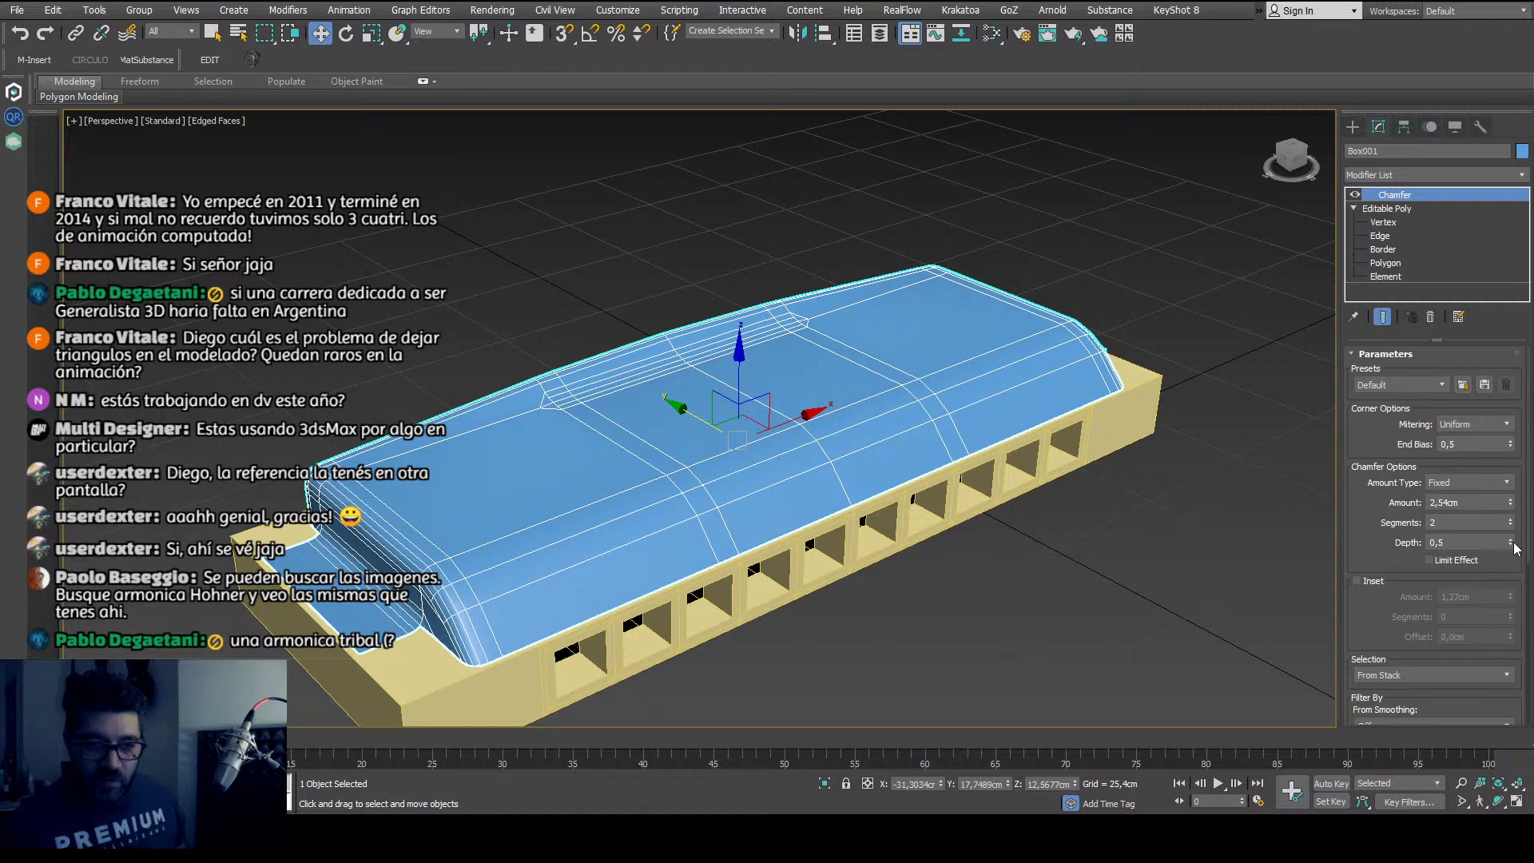
# Step: Try a Chamfer minimum angle of 16.4647 and check the cover's rear end corner up close
pyautogui.moveTo(1516, 547); pyautogui.dragTo(1516, 546)
pyautogui.moveTo(1376, 599); pyautogui.dragTo(1376, 382)
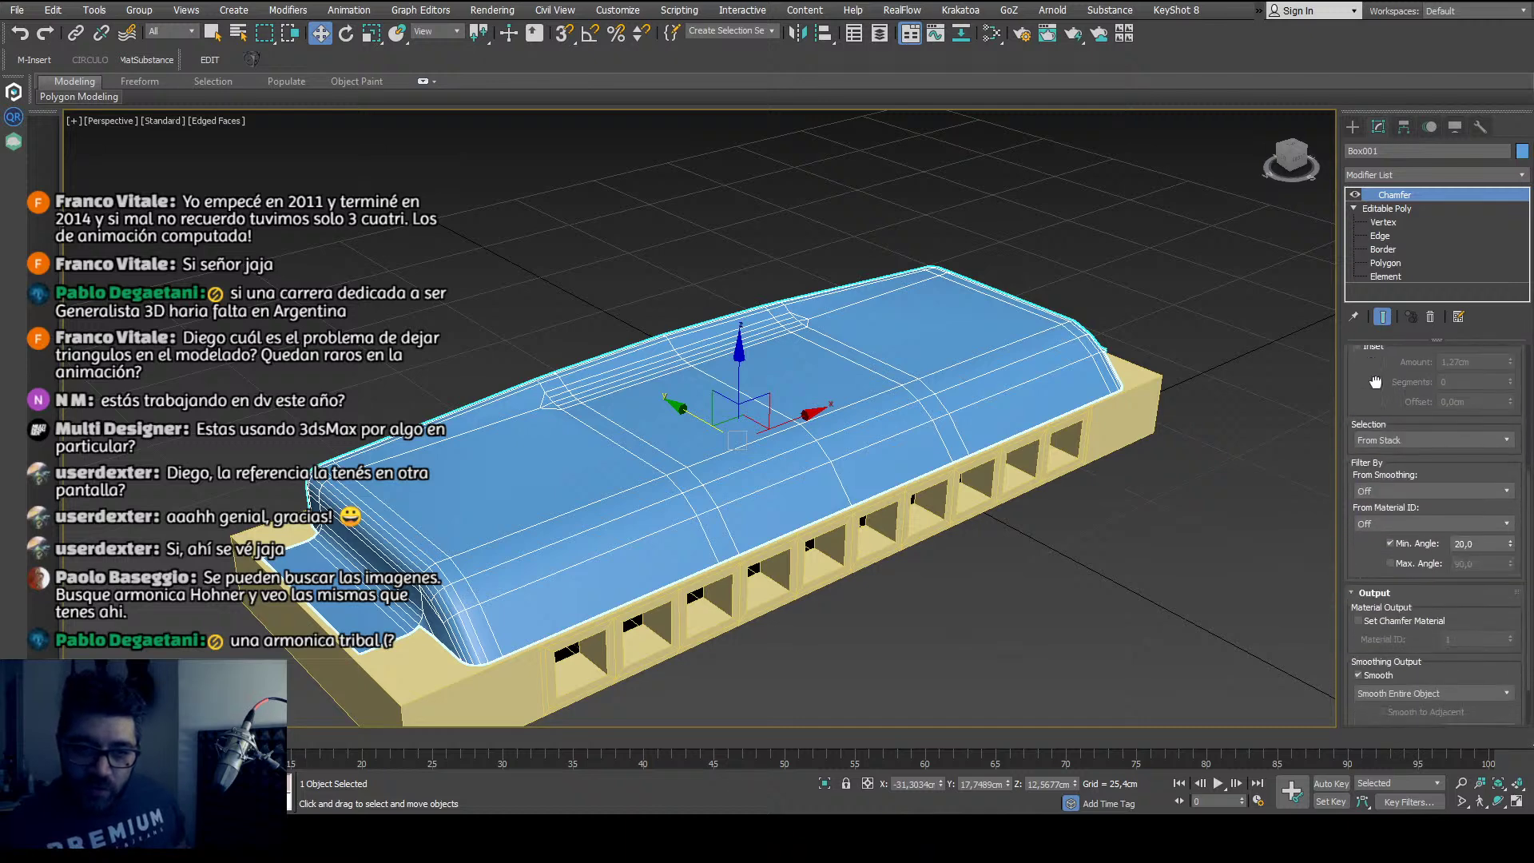
pyautogui.moveTo(1511, 544); pyautogui.dragTo(1522, 566)
pyautogui.moveTo(619, 481); pyautogui.dragTo(767, 496, button='middle')
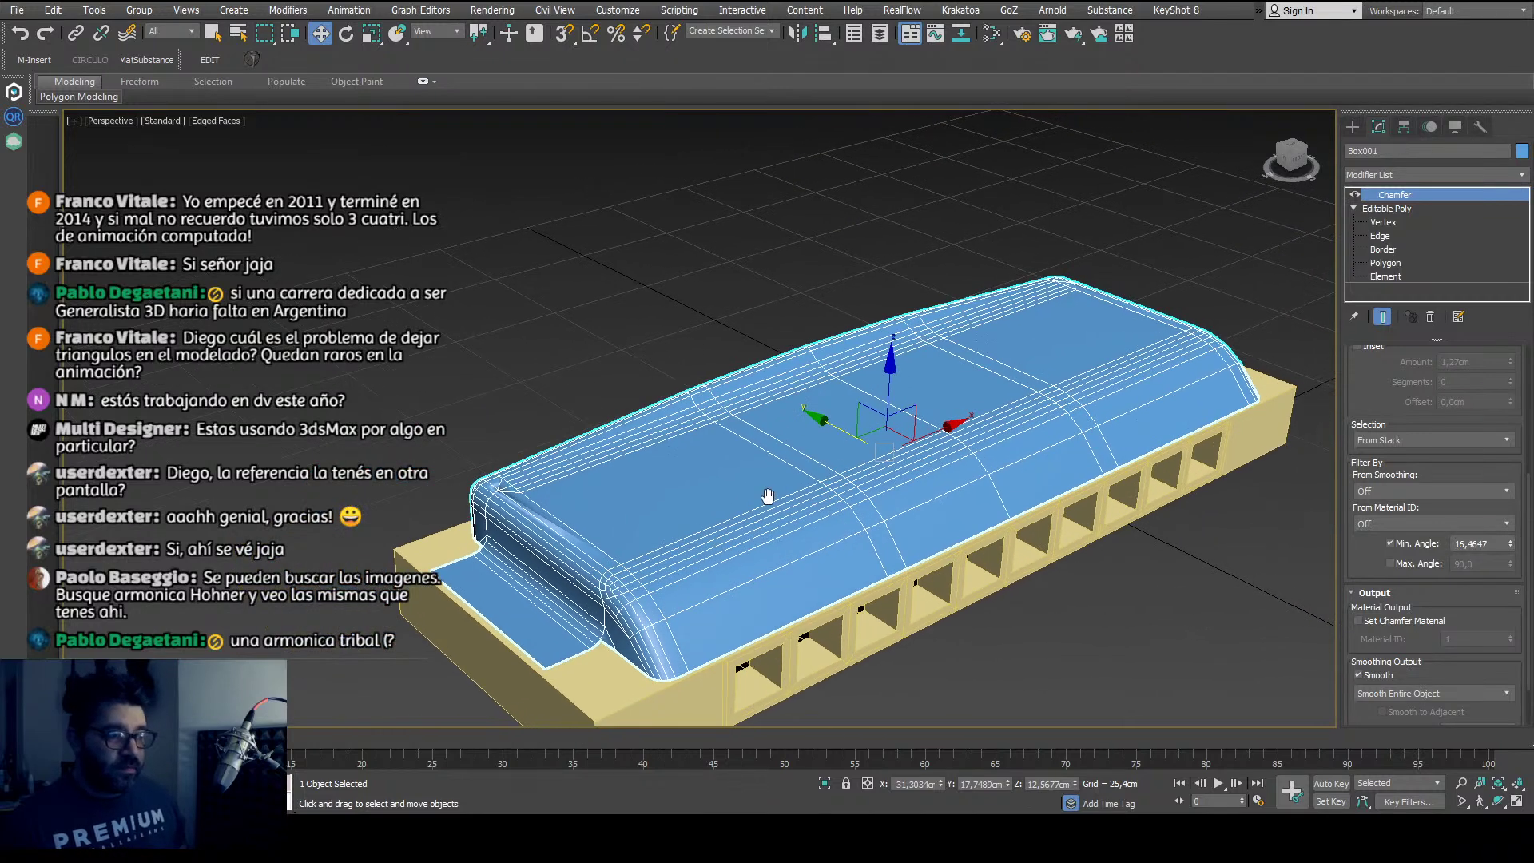
pyautogui.scroll(1, 735, 473)
pyautogui.scroll(3, 674, 487)
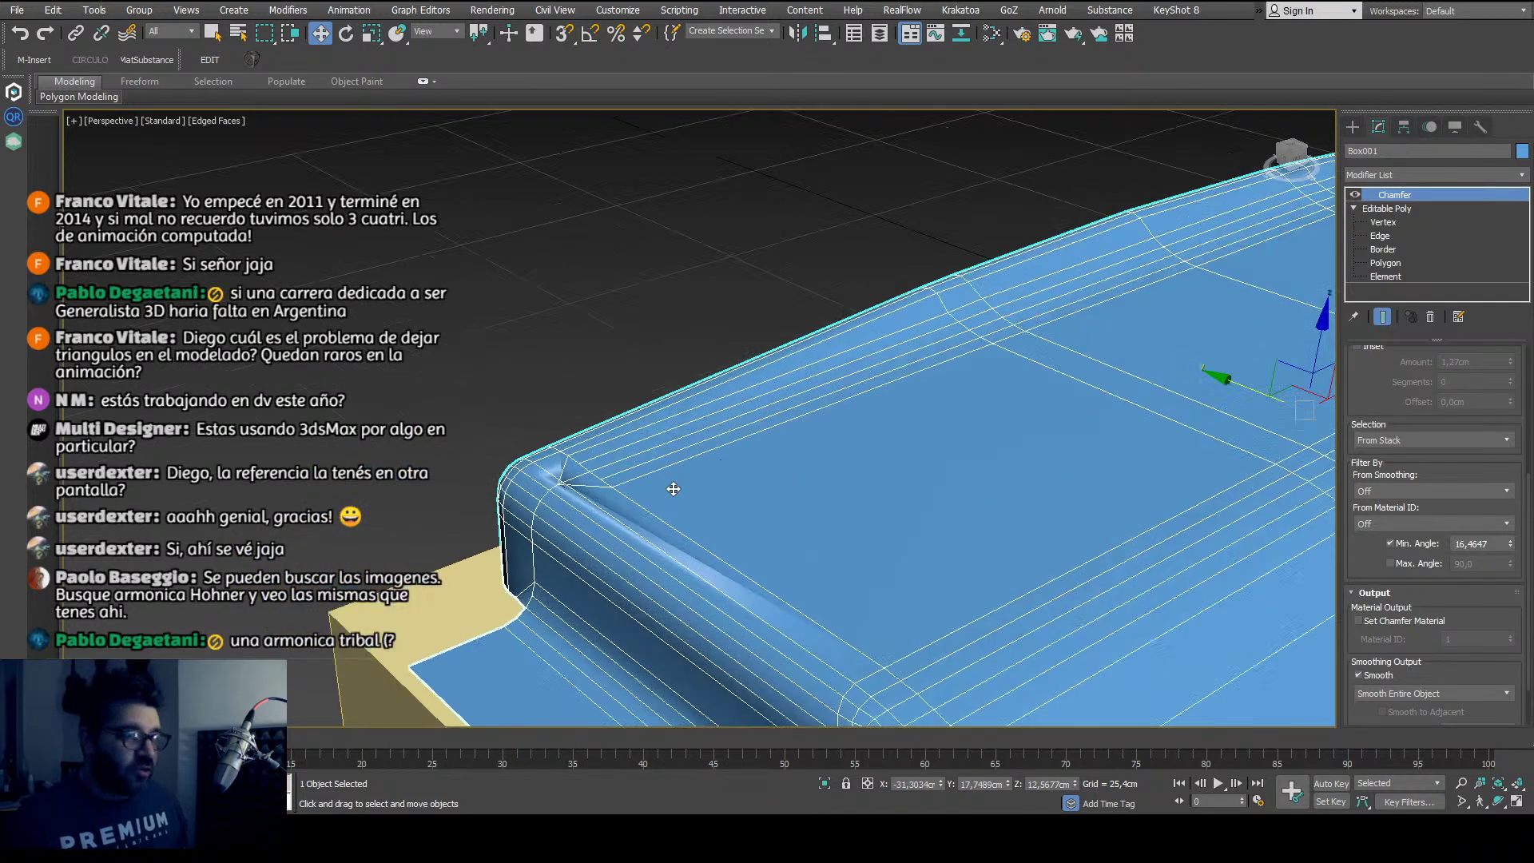
pyautogui.scroll(2, 680, 486)
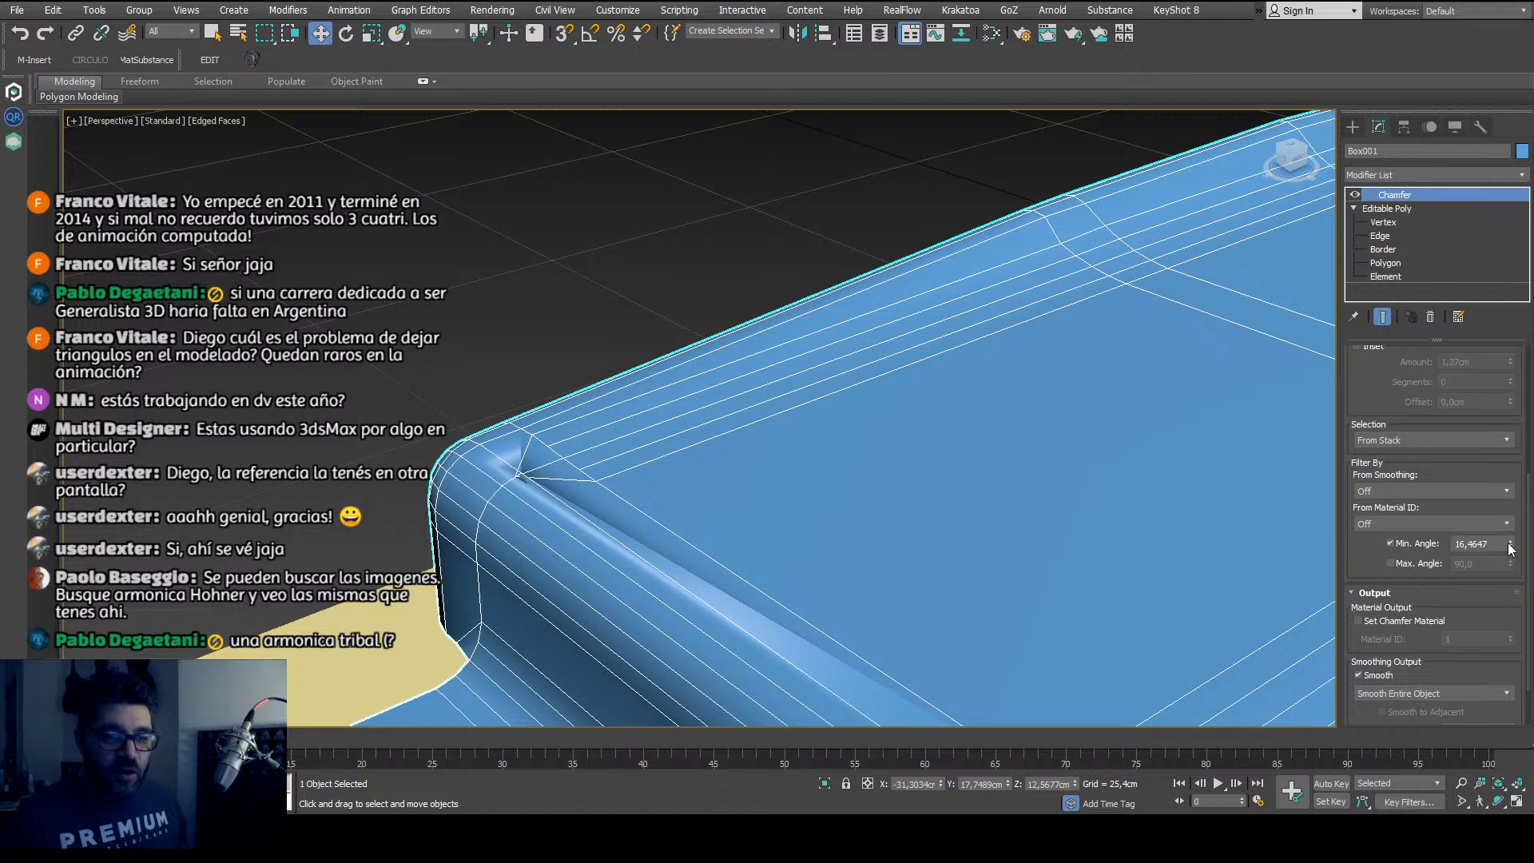
# Step: Set the Chamfer's minimum angle to 42.7172 and view the whole harmonica
pyautogui.moveTo(1512, 548); pyautogui.dragTo(1503, 471)
pyautogui.scroll(-5, 716, 445)
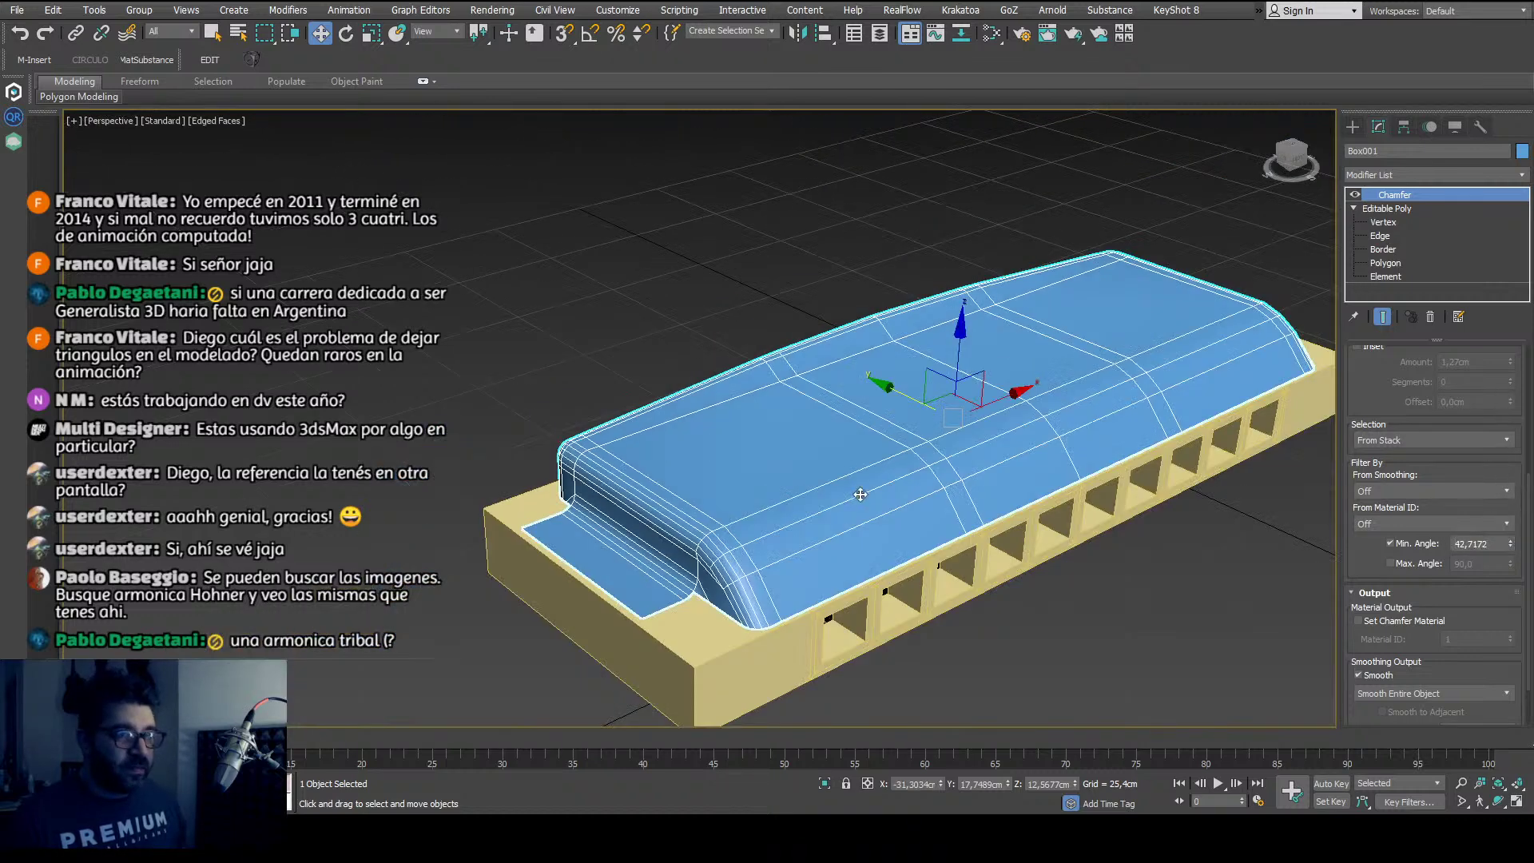
pyautogui.keyDown('alt'); pyautogui.moveTo(860, 495); pyautogui.dragTo(716, 494, button='middle'); pyautogui.keyUp('alt')
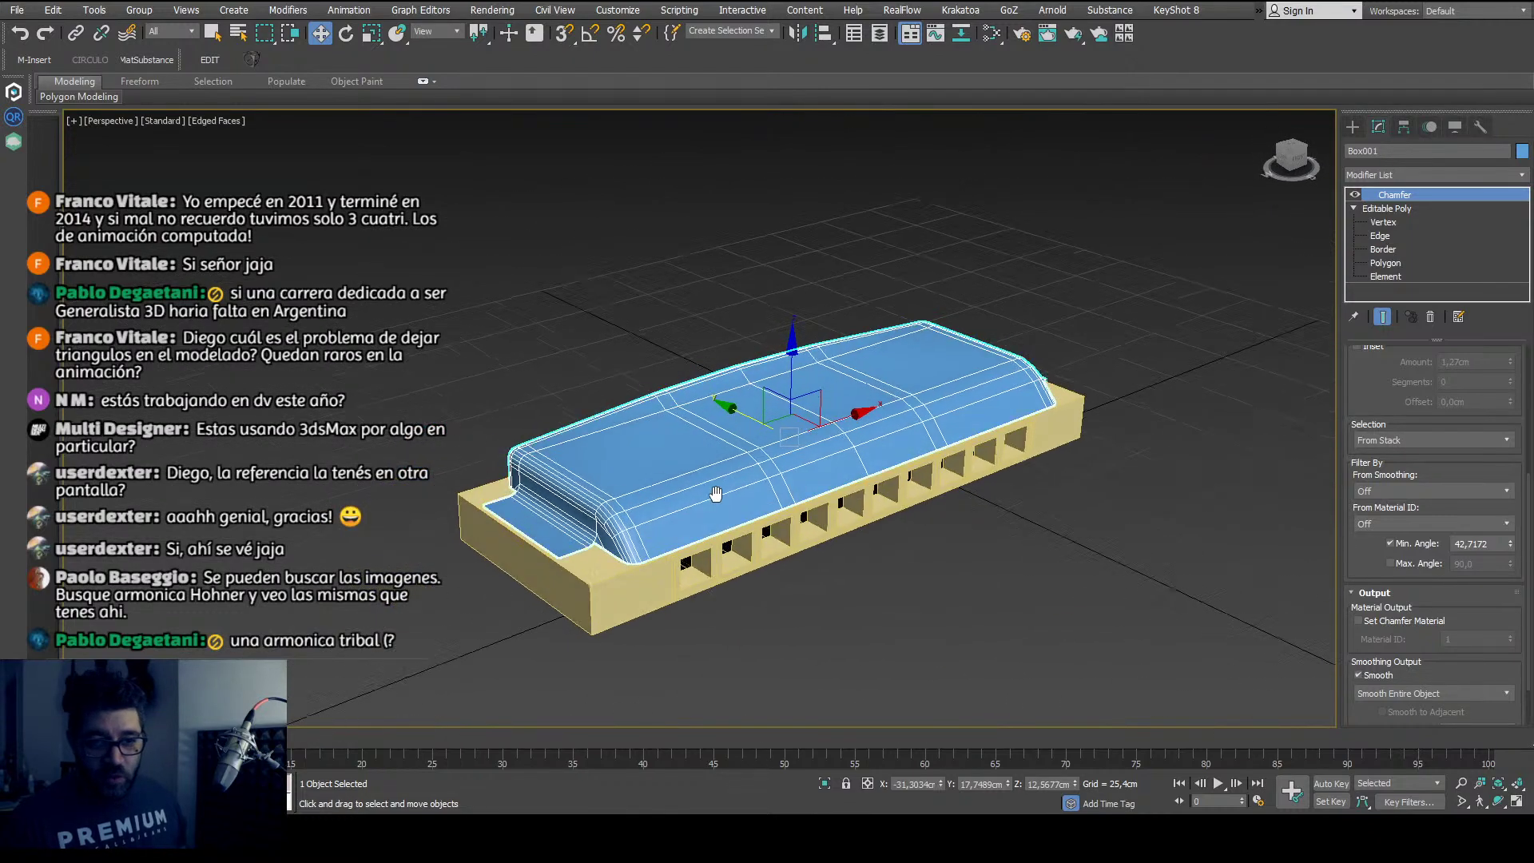
# Step: Frame the chamfered cover's end and render the perspective view
pyautogui.scroll(2, 618, 542)
pyautogui.scroll(2, 639, 550)
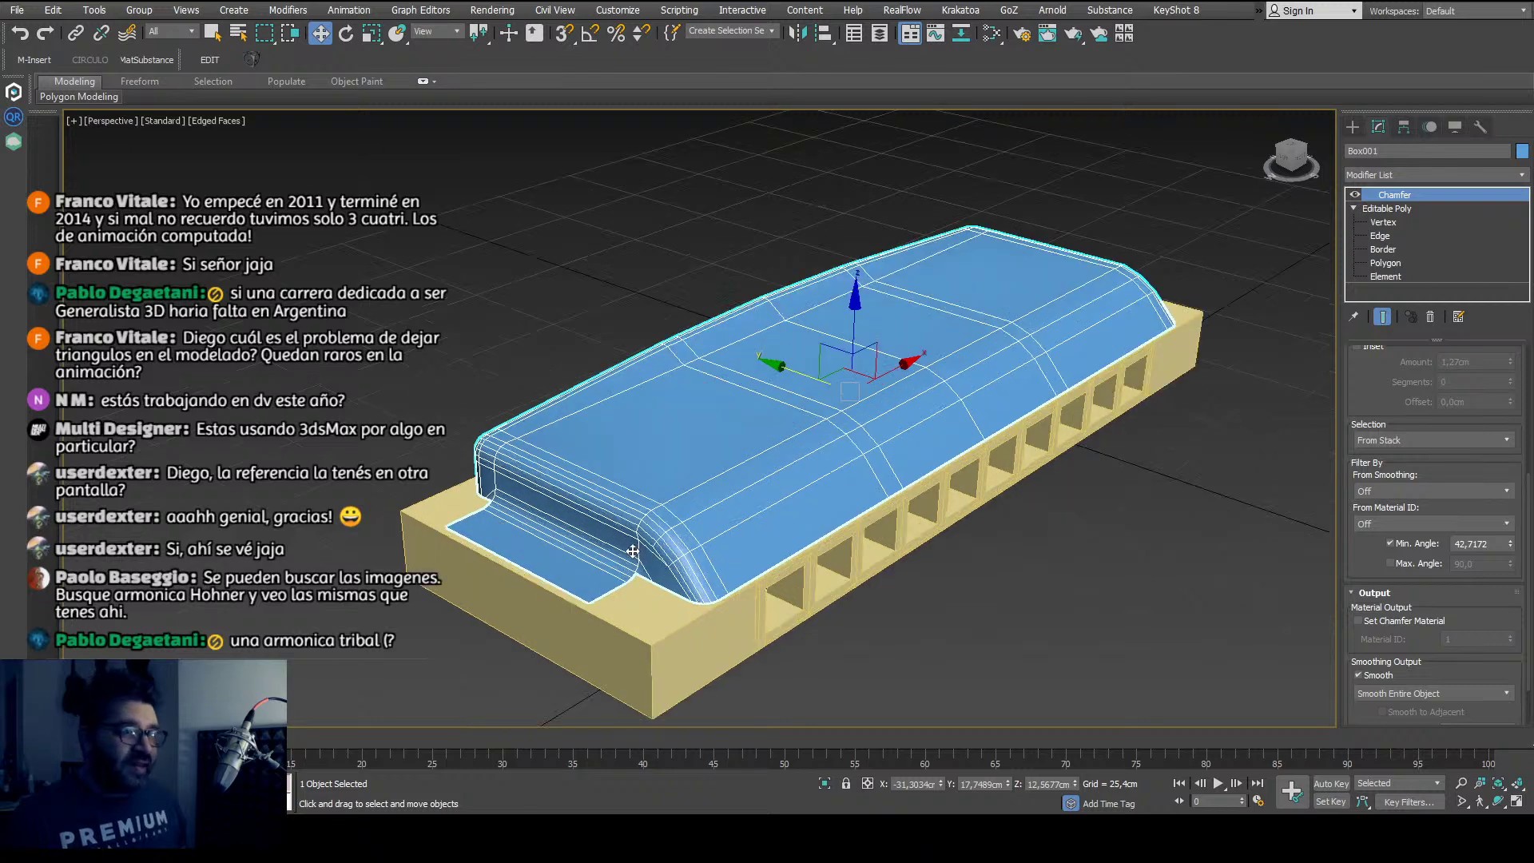
pyautogui.scroll(2, 632, 552)
pyautogui.scroll(-2, 706, 564)
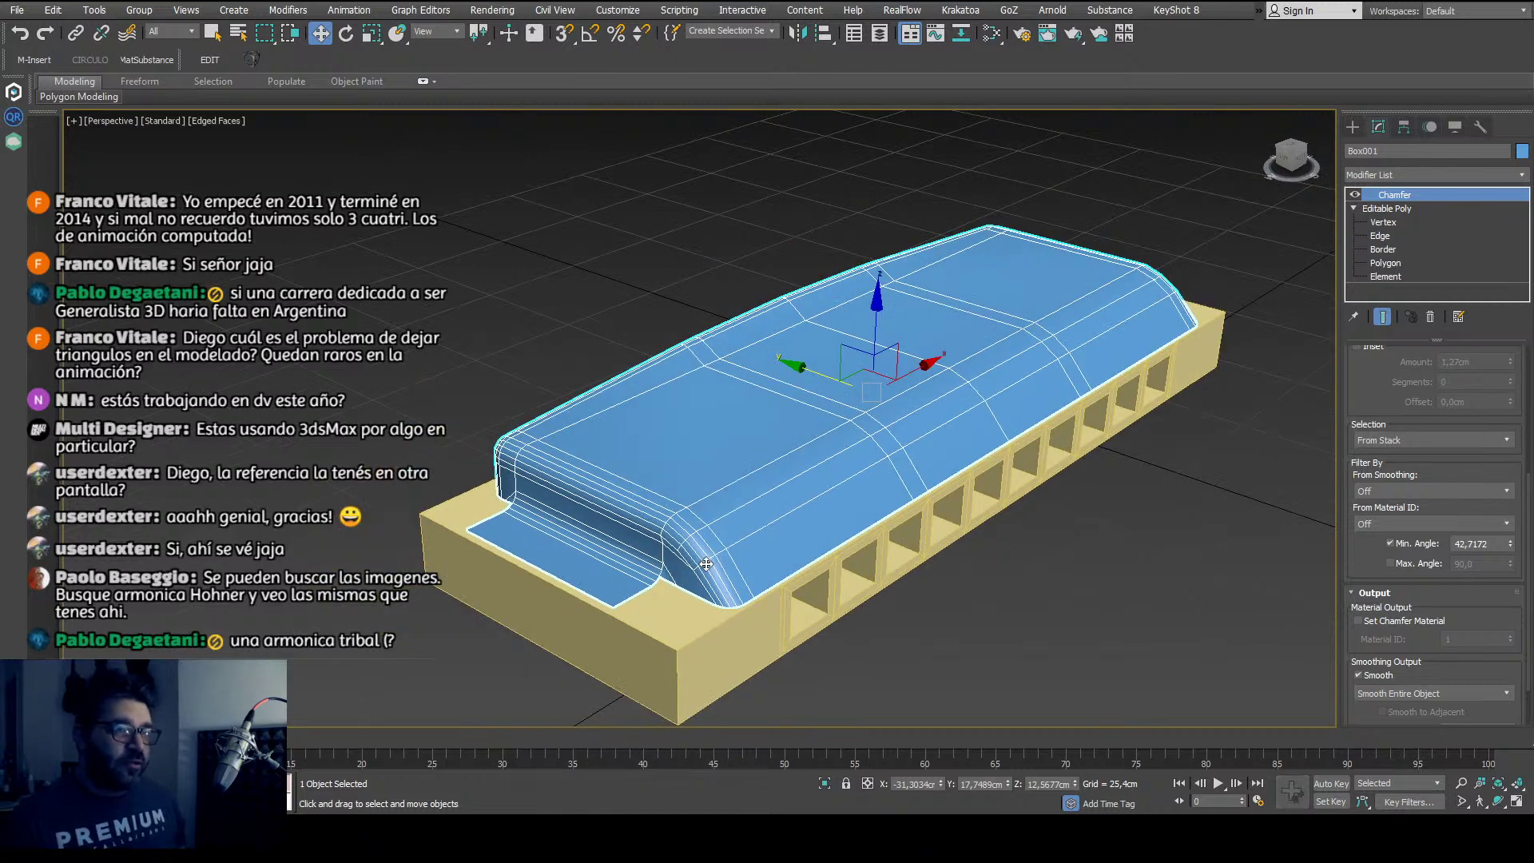
pyautogui.hotkey('shift', 'q')
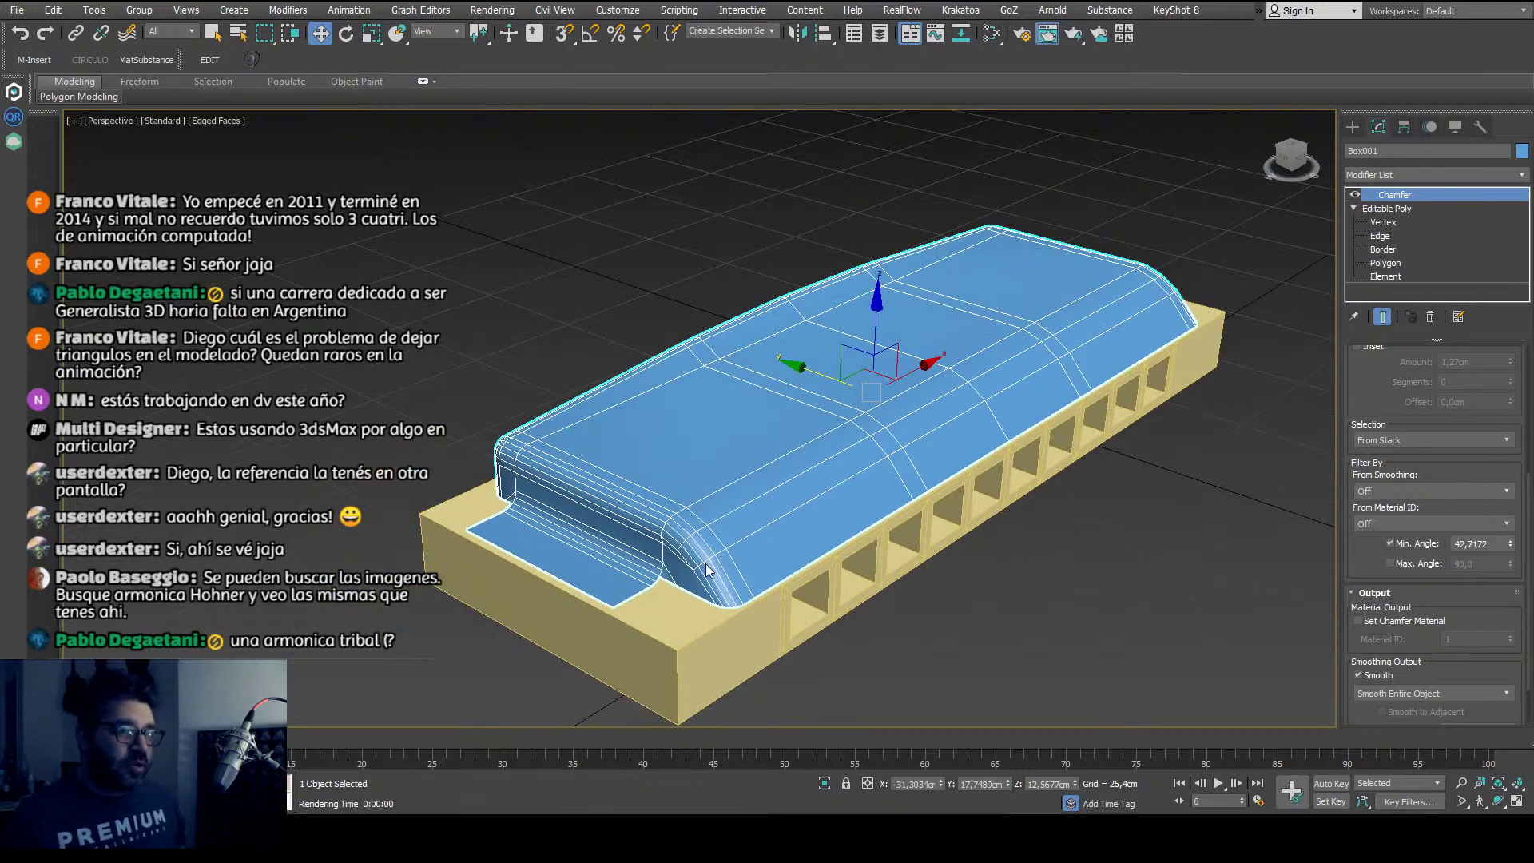
pyautogui.click(858, 237)
# Step: Examine the chamfered rear corner of the upper cover and its junction with the end tab
pyautogui.scroll(-4, 853, 303)
pyautogui.keyDown('alt'); pyautogui.moveTo(849, 401); pyautogui.dragTo(448, 389, button='middle'); pyautogui.keyUp('alt')
pyautogui.scroll(5, 559, 392)
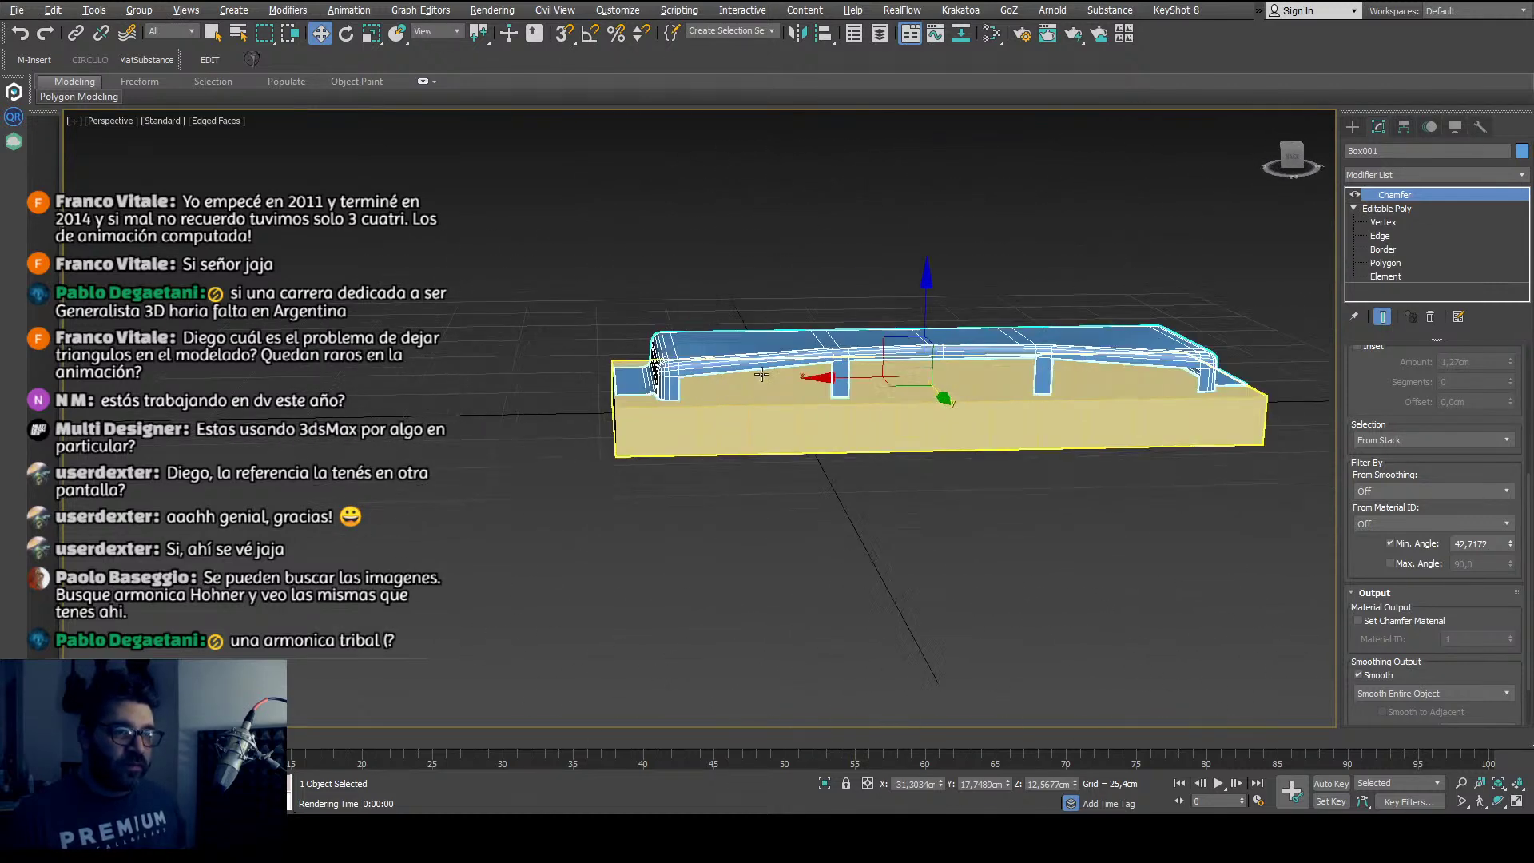
pyautogui.scroll(1, 743, 426)
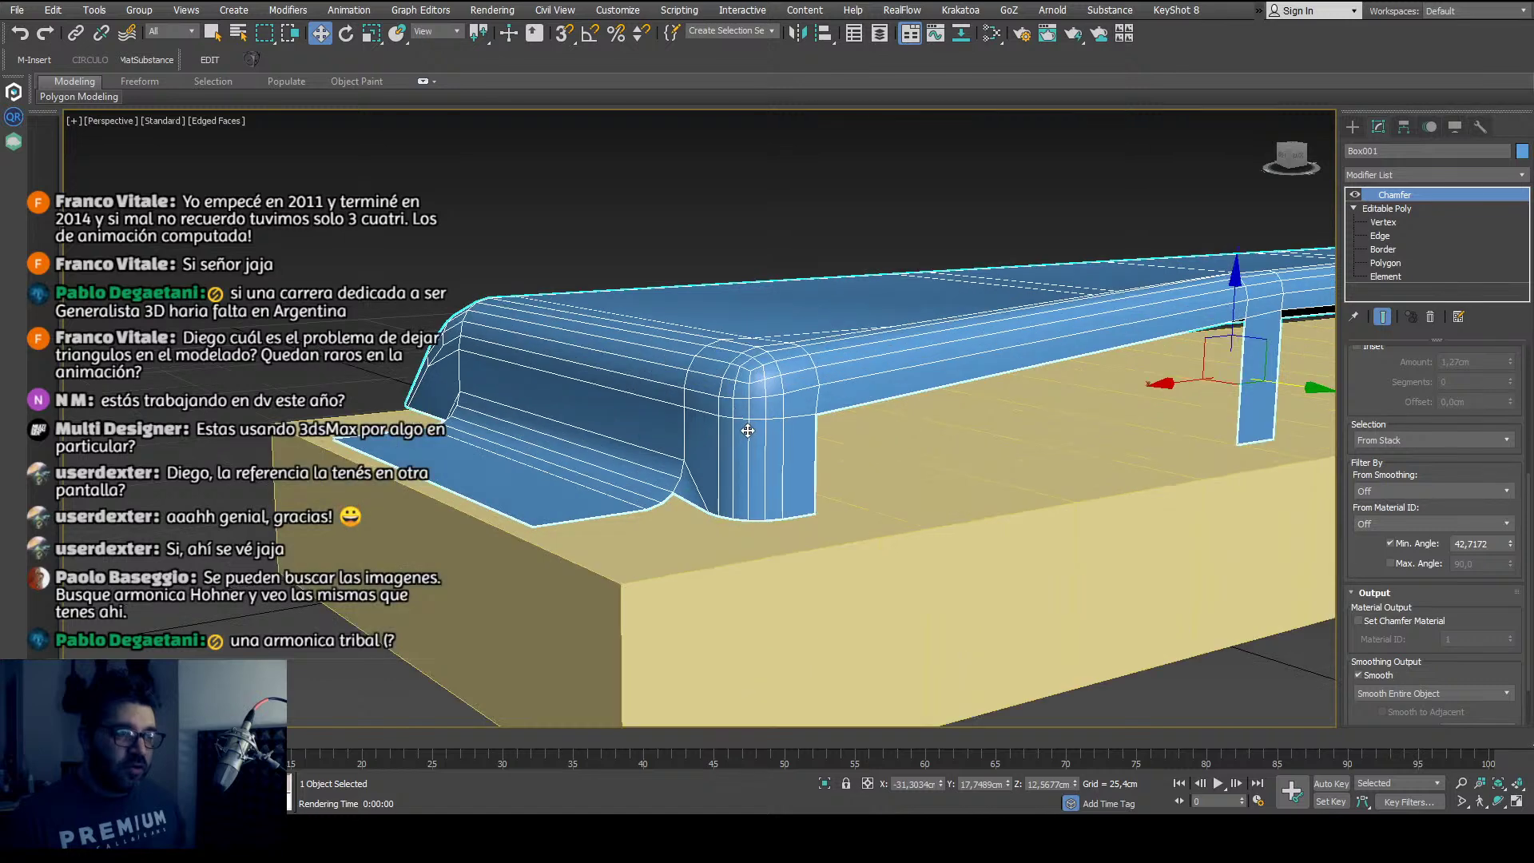
pyautogui.scroll(-1, 740, 431)
pyautogui.keyDown('alt'); pyautogui.moveTo(736, 436); pyautogui.dragTo(815, 458, button='middle'); pyautogui.keyUp('alt')
pyautogui.scroll(2, 815, 459)
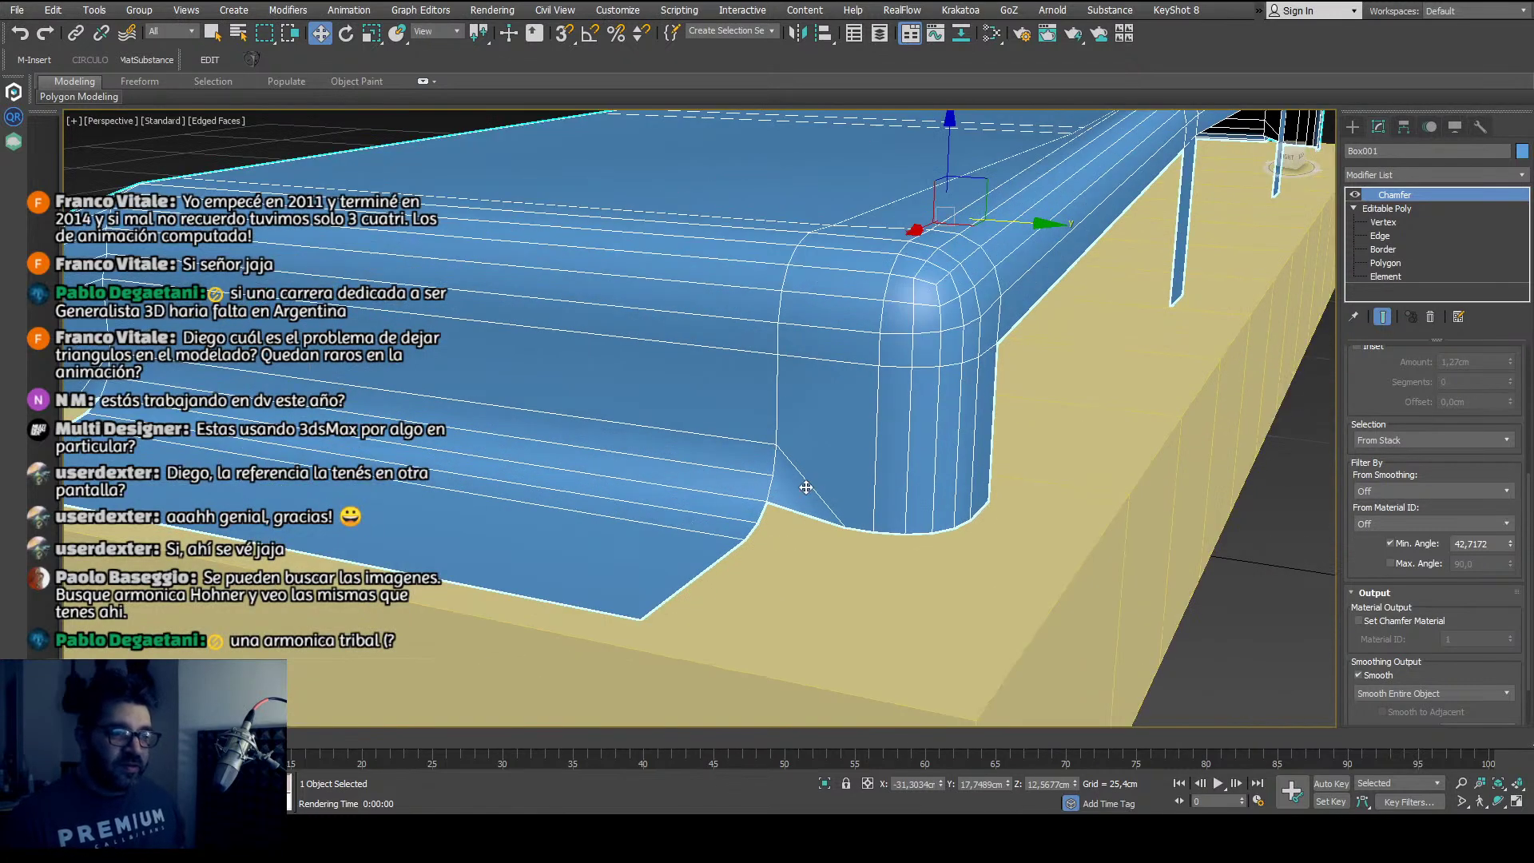
# Step: Examine the cover's tab junction up close and the whole chamfered harmonica from the rear, the front and both ends
pyautogui.scroll(5, 786, 455)
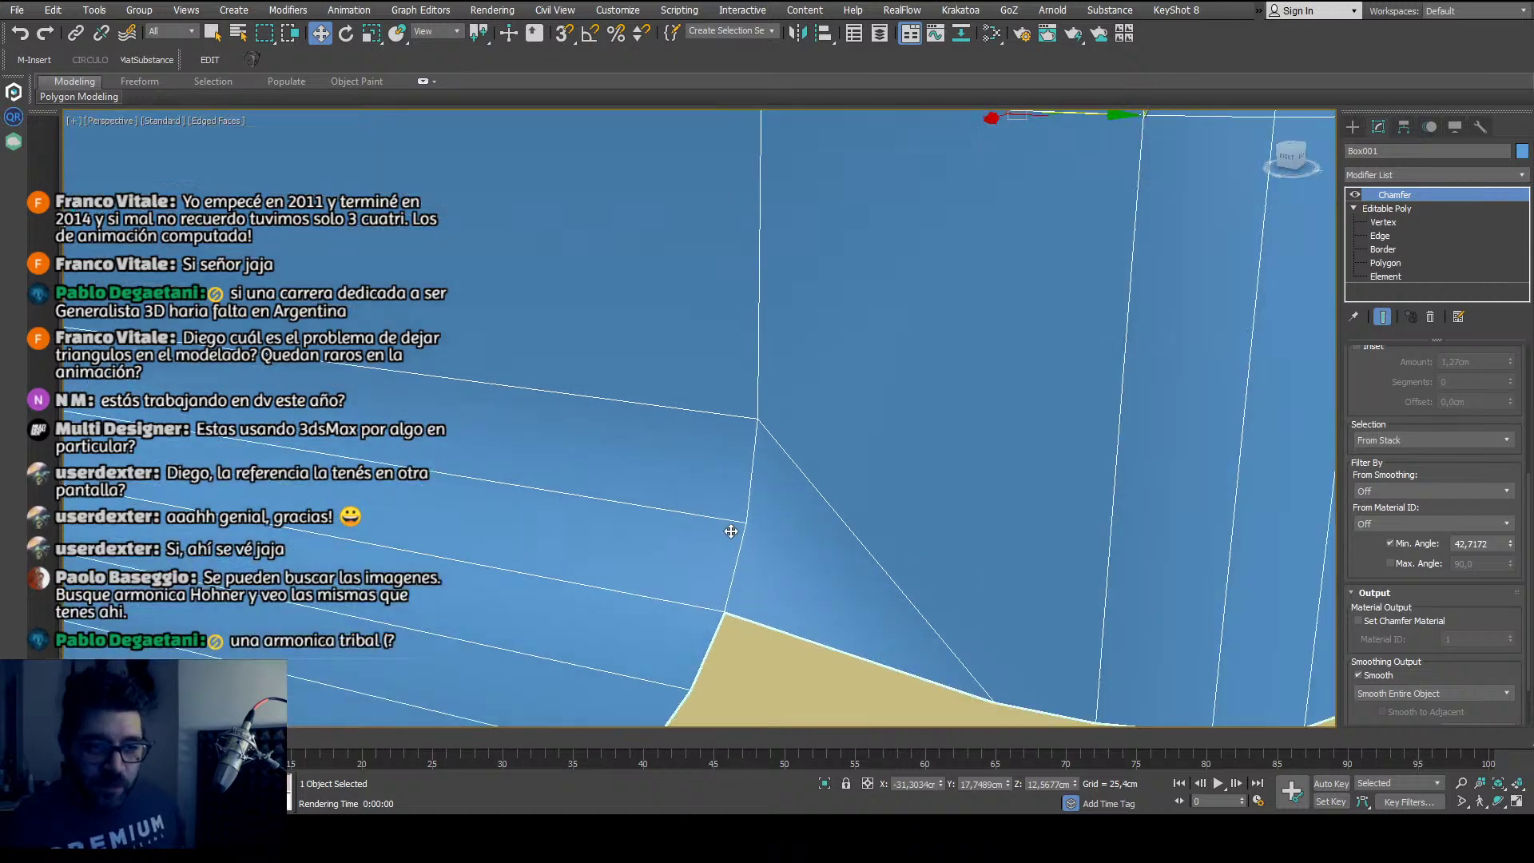
pyautogui.press('z')
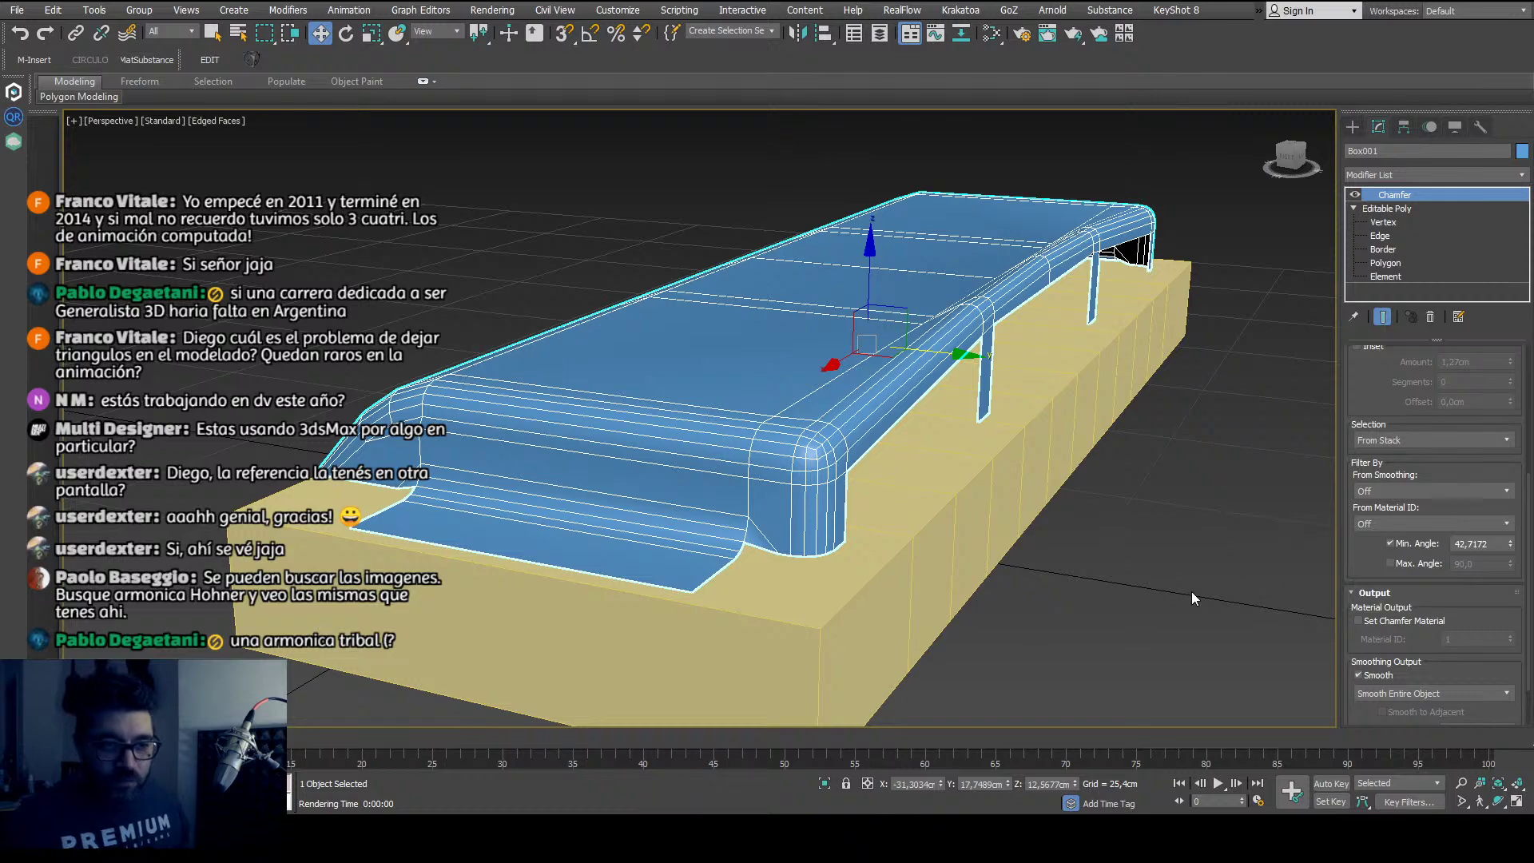
pyautogui.keyDown('alt'); pyautogui.moveTo(1192, 592); pyautogui.dragTo(666, 576, button='middle'); pyautogui.keyUp('alt')
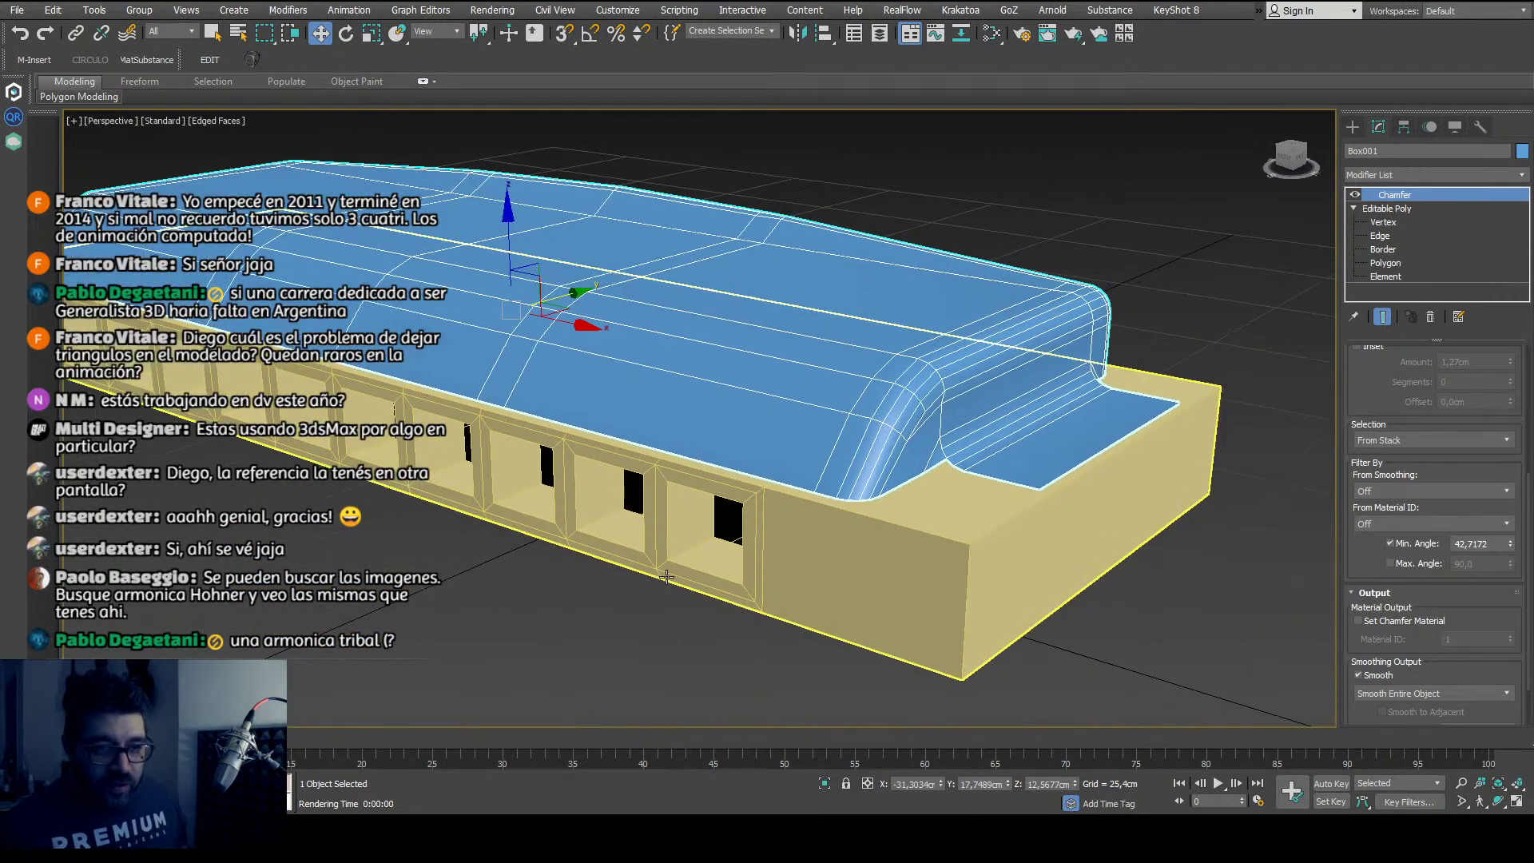
pyautogui.scroll(-2, 666, 576)
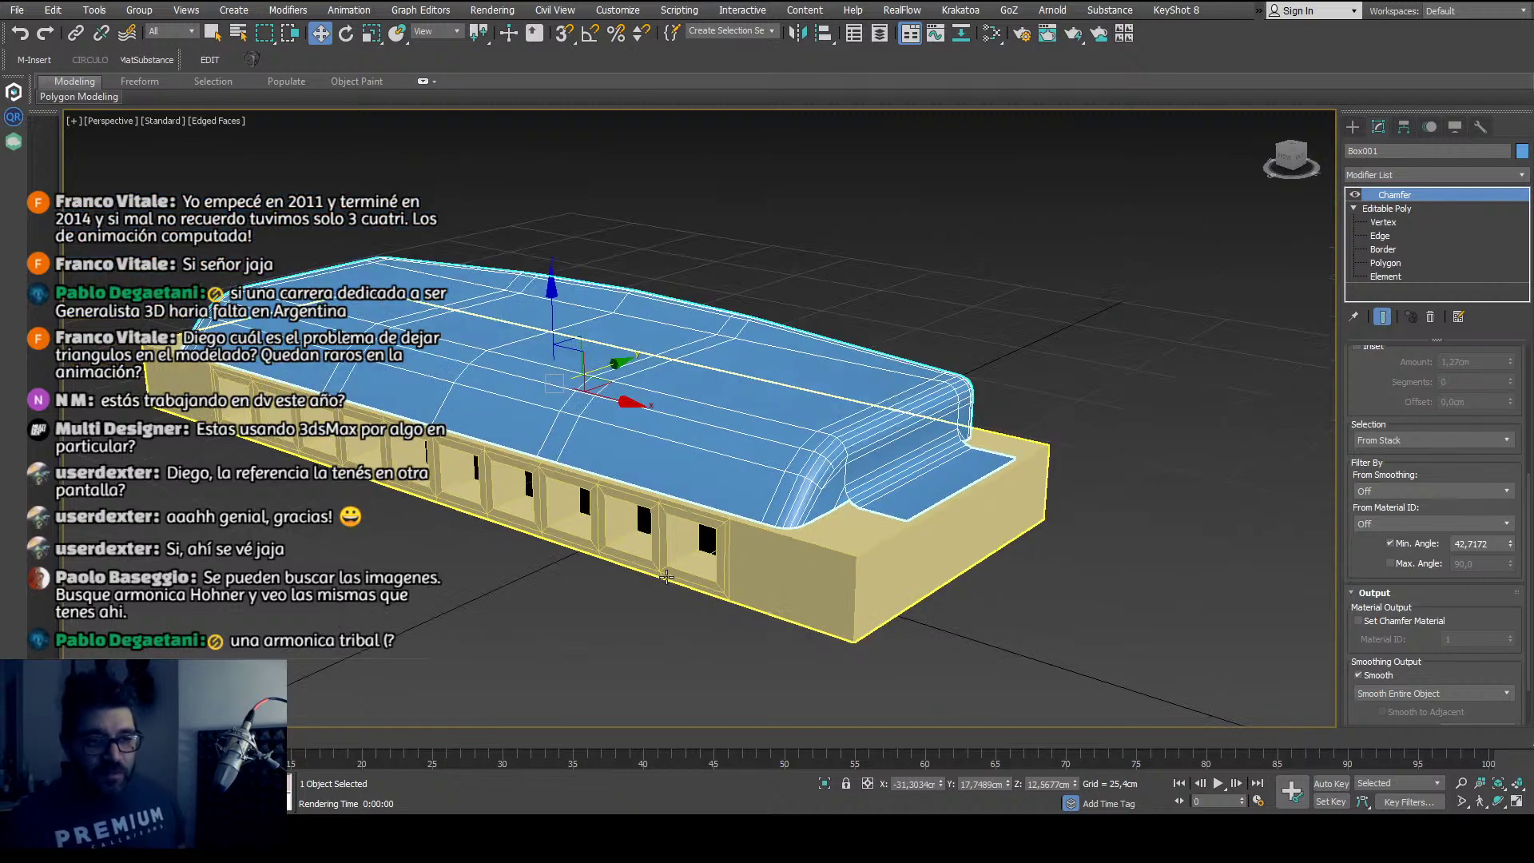
pyautogui.keyDown('alt'); pyautogui.moveTo(666, 576); pyautogui.dragTo(855, 562, button='middle'); pyautogui.keyUp('alt')
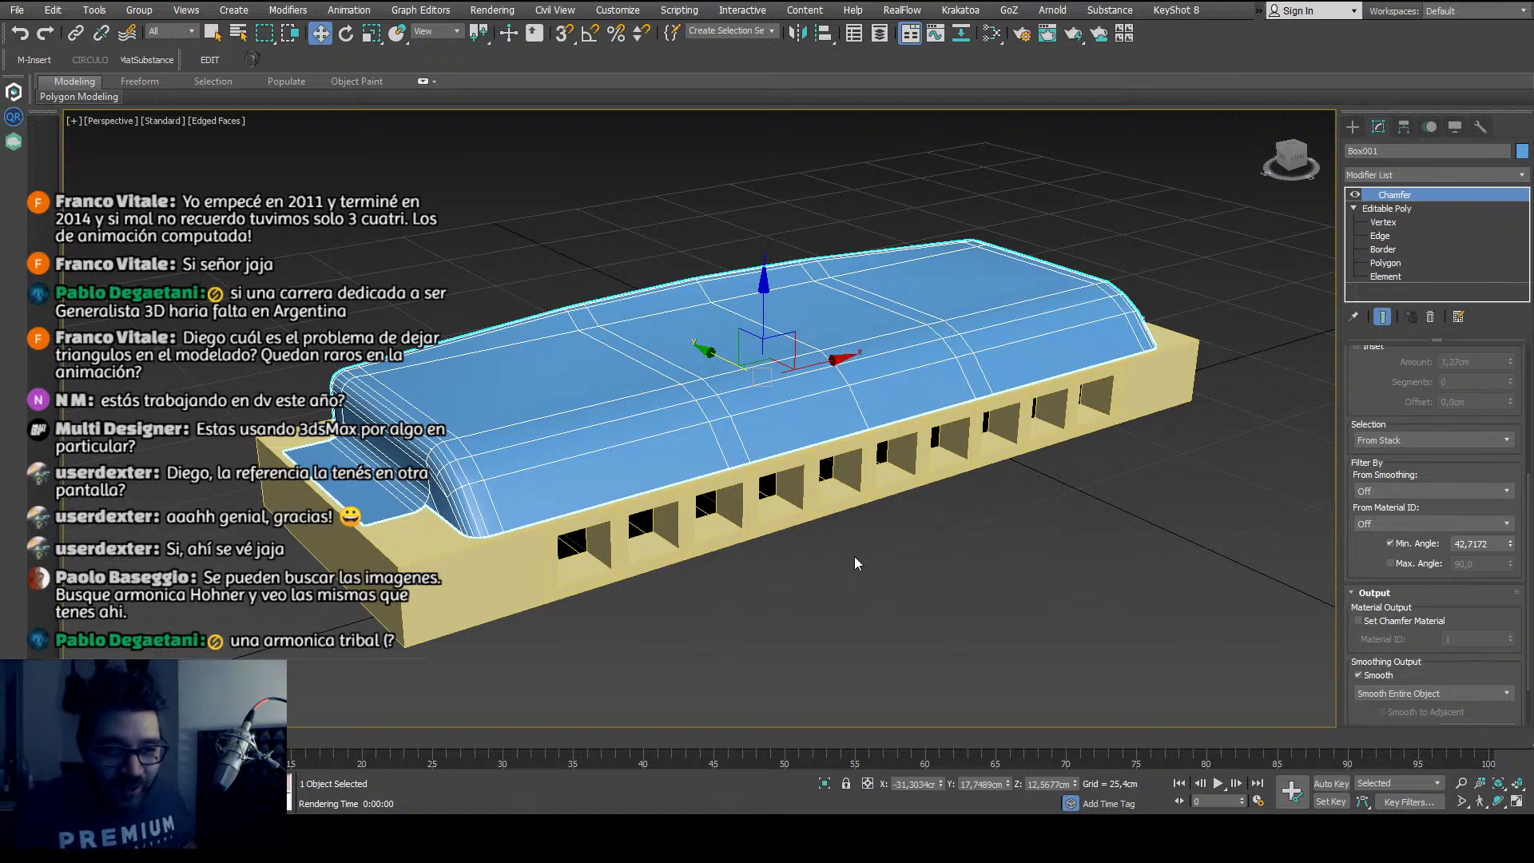
pyautogui.moveTo(855, 557)
pyautogui.keyDown('alt'); pyautogui.mouseDown(button='middle')
pyautogui.moveTo(881, 534)
pyautogui.moveTo(855, 529)
pyautogui.mouseUp(button='middle'); pyautogui.keyUp('alt')
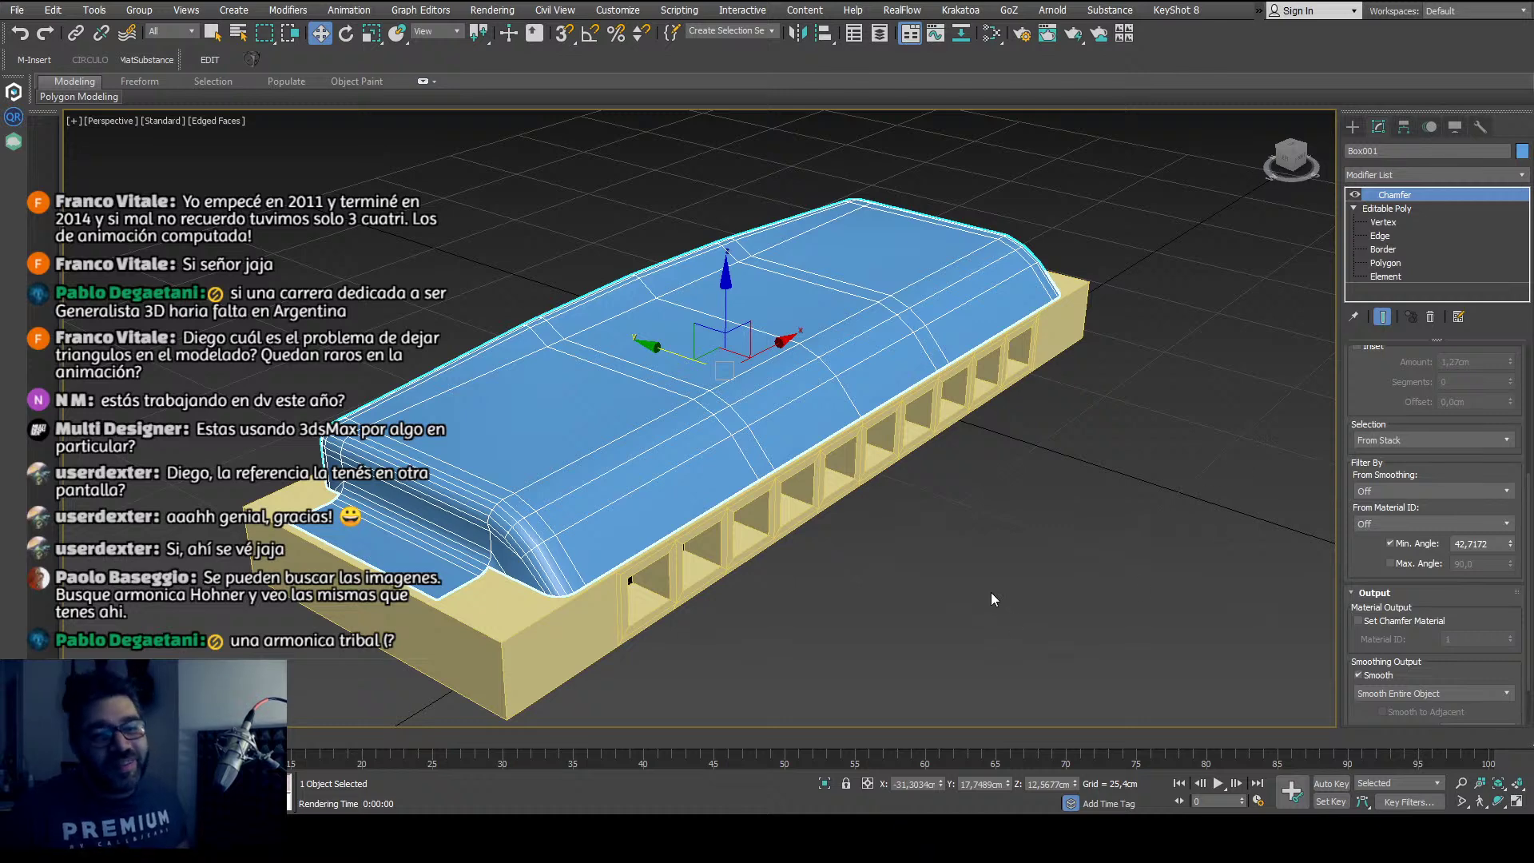
pyautogui.moveTo(942, 580)
pyautogui.keyDown('alt'); pyautogui.mouseDown(button='middle')
pyautogui.moveTo(920, 572)
pyautogui.moveTo(975, 592)
pyautogui.moveTo(901, 575)
pyautogui.moveTo(919, 567)
pyautogui.mouseUp(button='middle'); pyautogui.keyUp('alt')
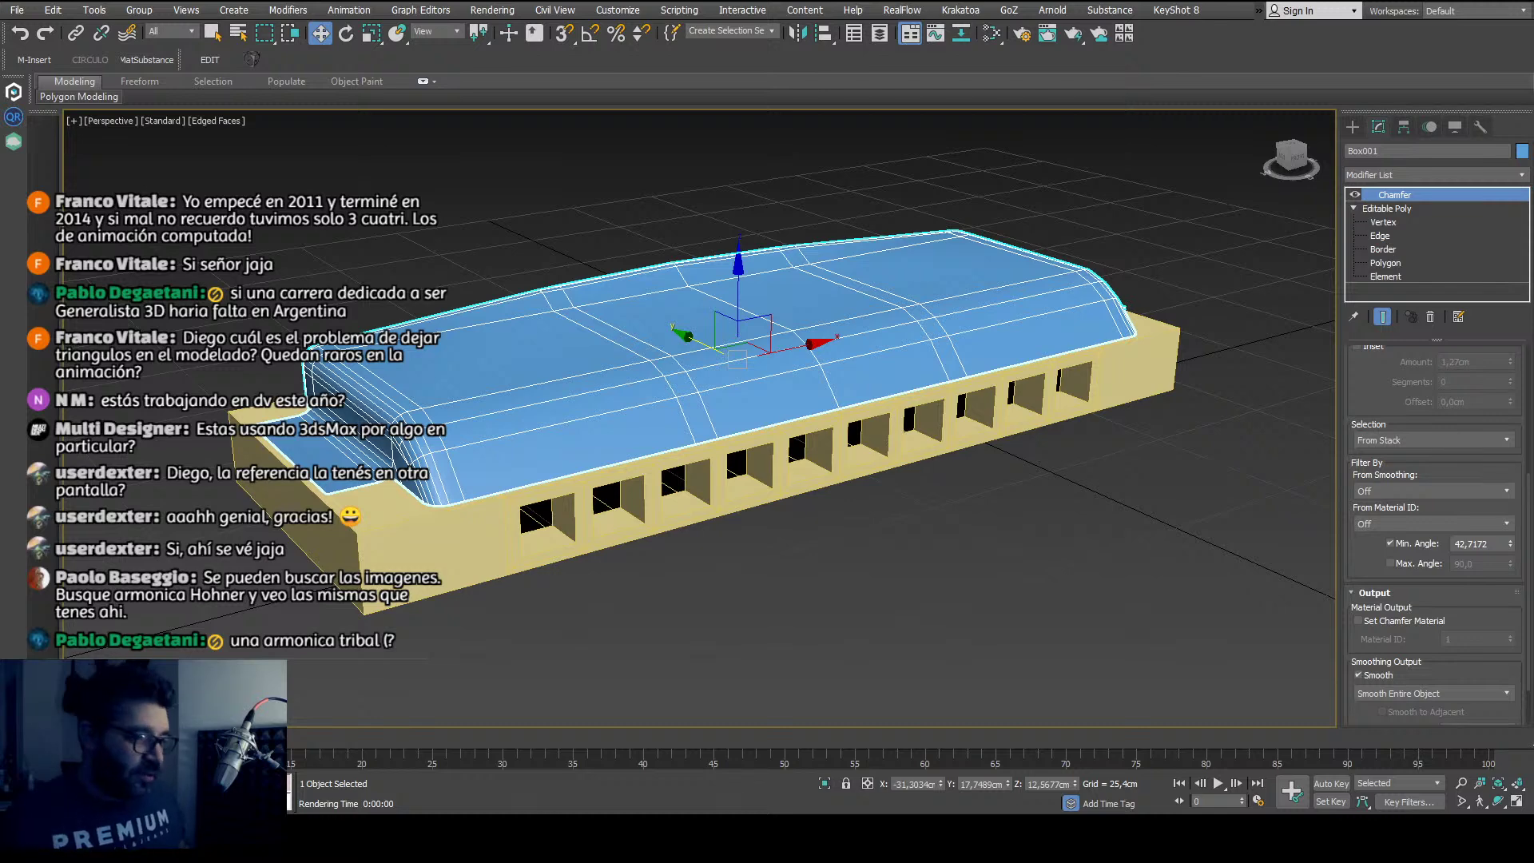
pyautogui.moveTo(827, 601); pyautogui.dragTo(910, 574, button='middle')
pyautogui.moveTo(719, 556); pyautogui.dragTo(918, 567, button='middle')
pyautogui.scroll(1, 641, 511)
pyautogui.keyDown('alt'); pyautogui.moveTo(795, 565); pyautogui.dragTo(695, 548, button='middle'); pyautogui.keyUp('alt')
pyautogui.scroll(-2, 695, 548)
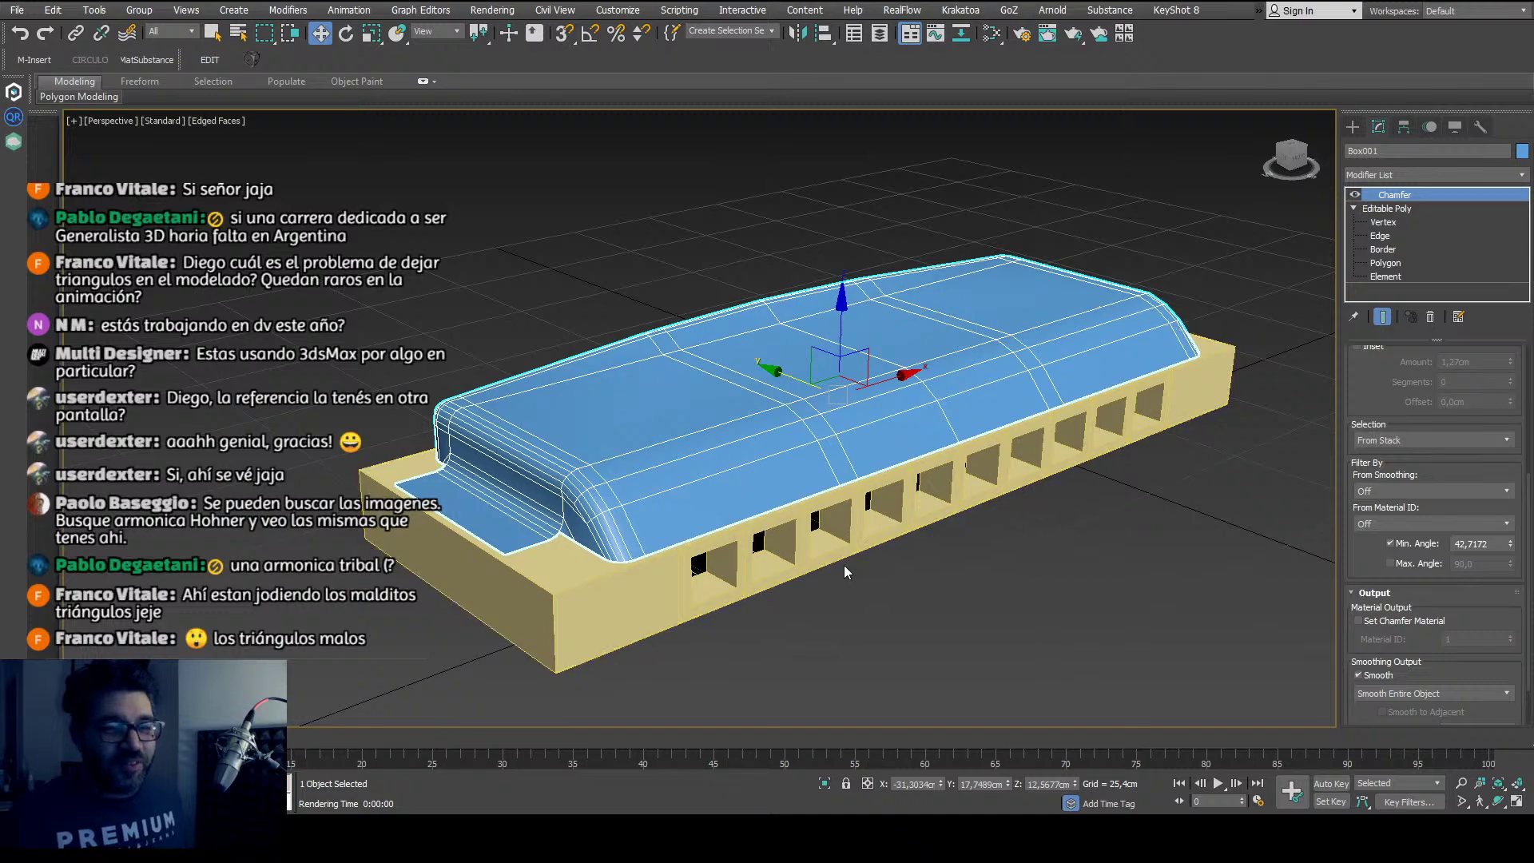
pyautogui.moveTo(844, 565); pyautogui.dragTo(839, 529, button='middle')
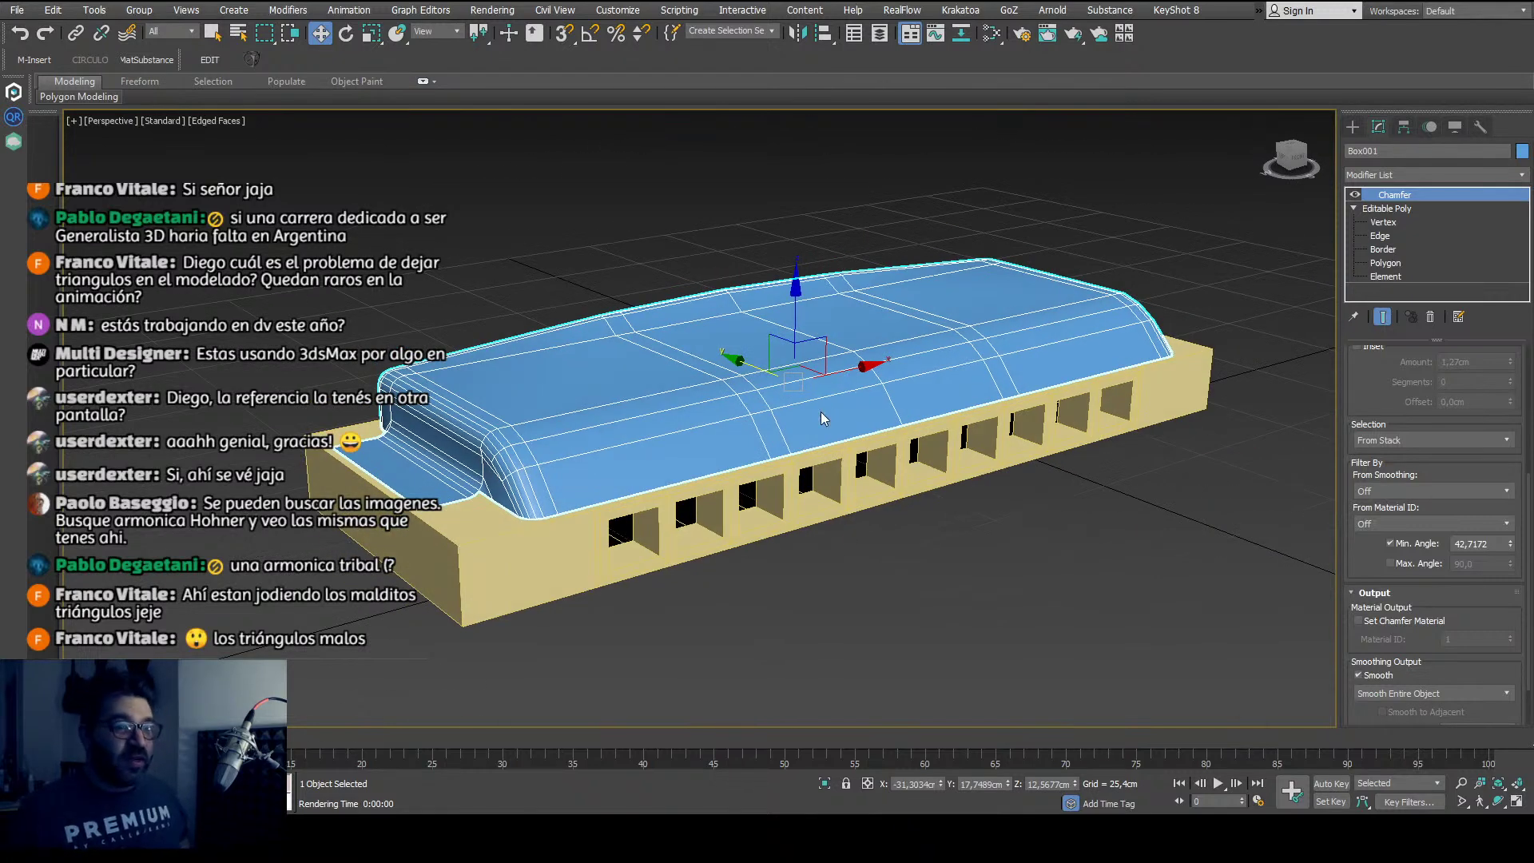
# Step: Add a Symmetry modifier above the cover's Chamfer and set its mirror axis to Z
pyautogui.hotkey('alt', 's')
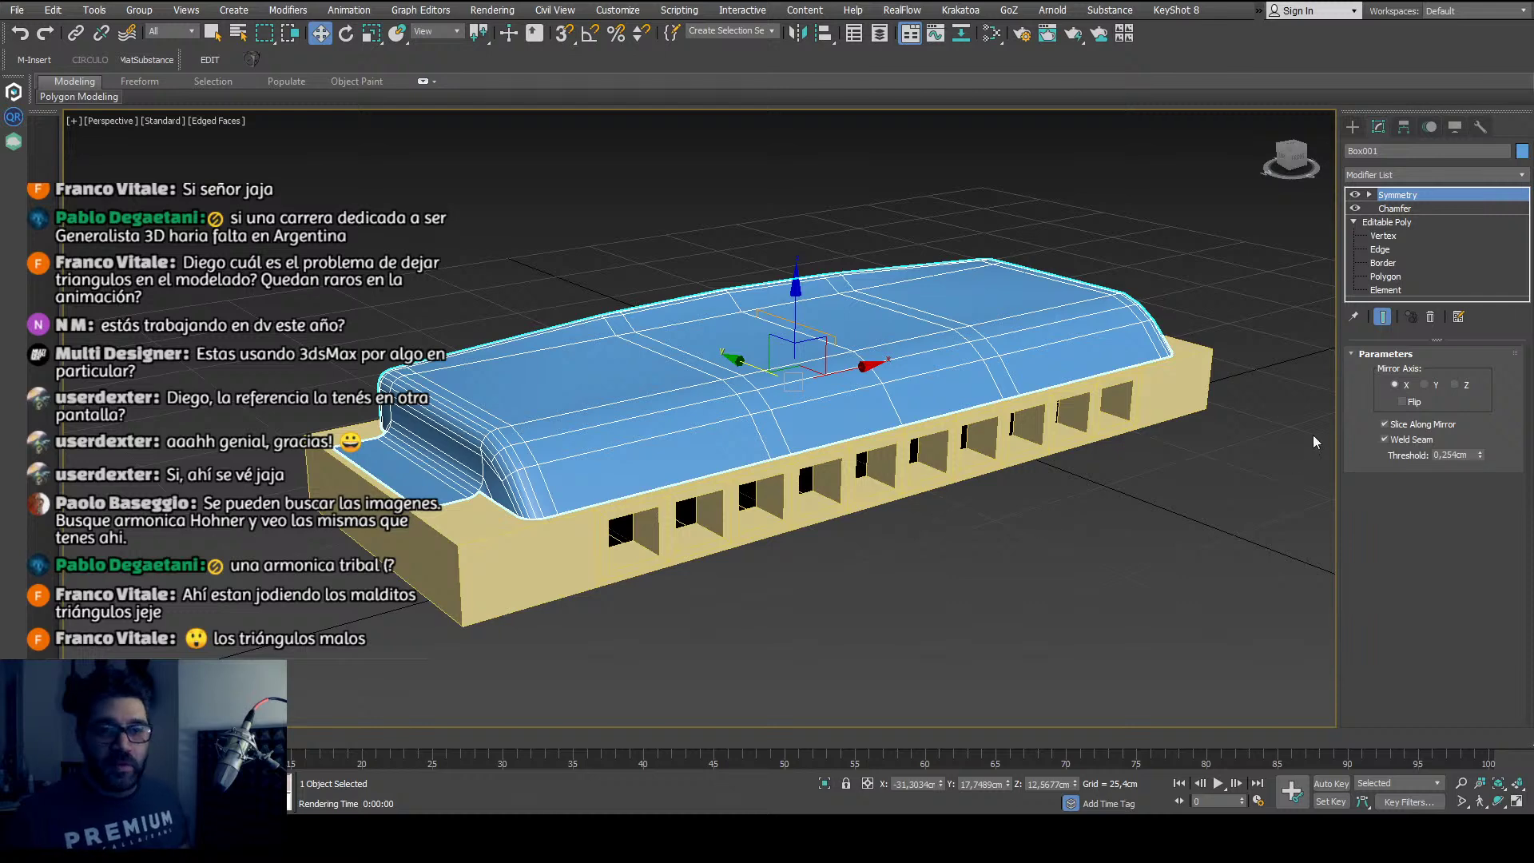
pyautogui.click(1434, 383)
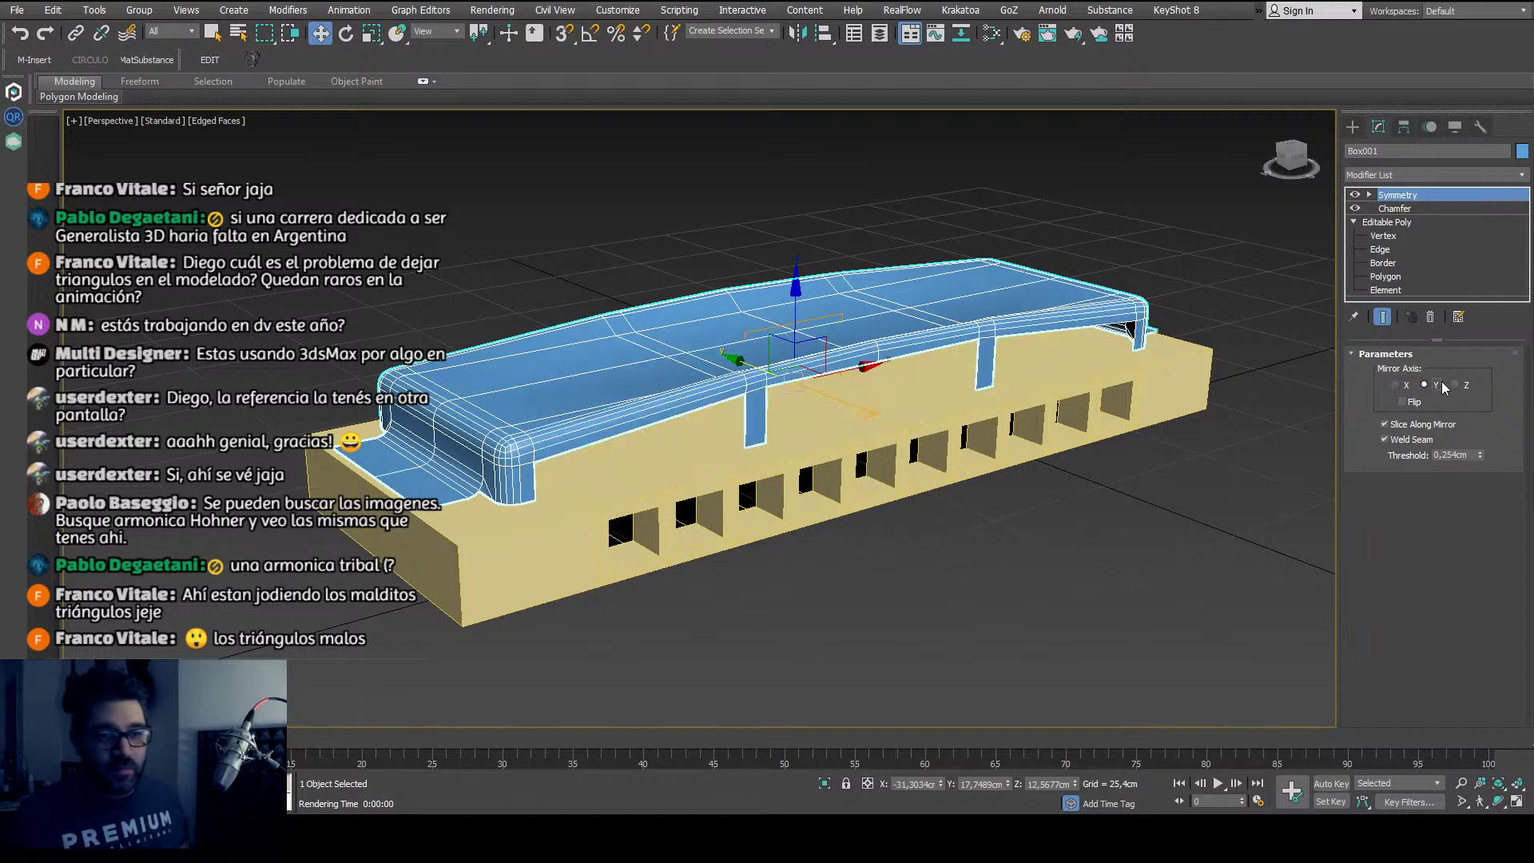
pyautogui.click(1467, 385)
pyautogui.keyDown('alt'); pyautogui.moveTo(730, 501); pyautogui.dragTo(967, 407, button='middle'); pyautogui.keyUp('alt')
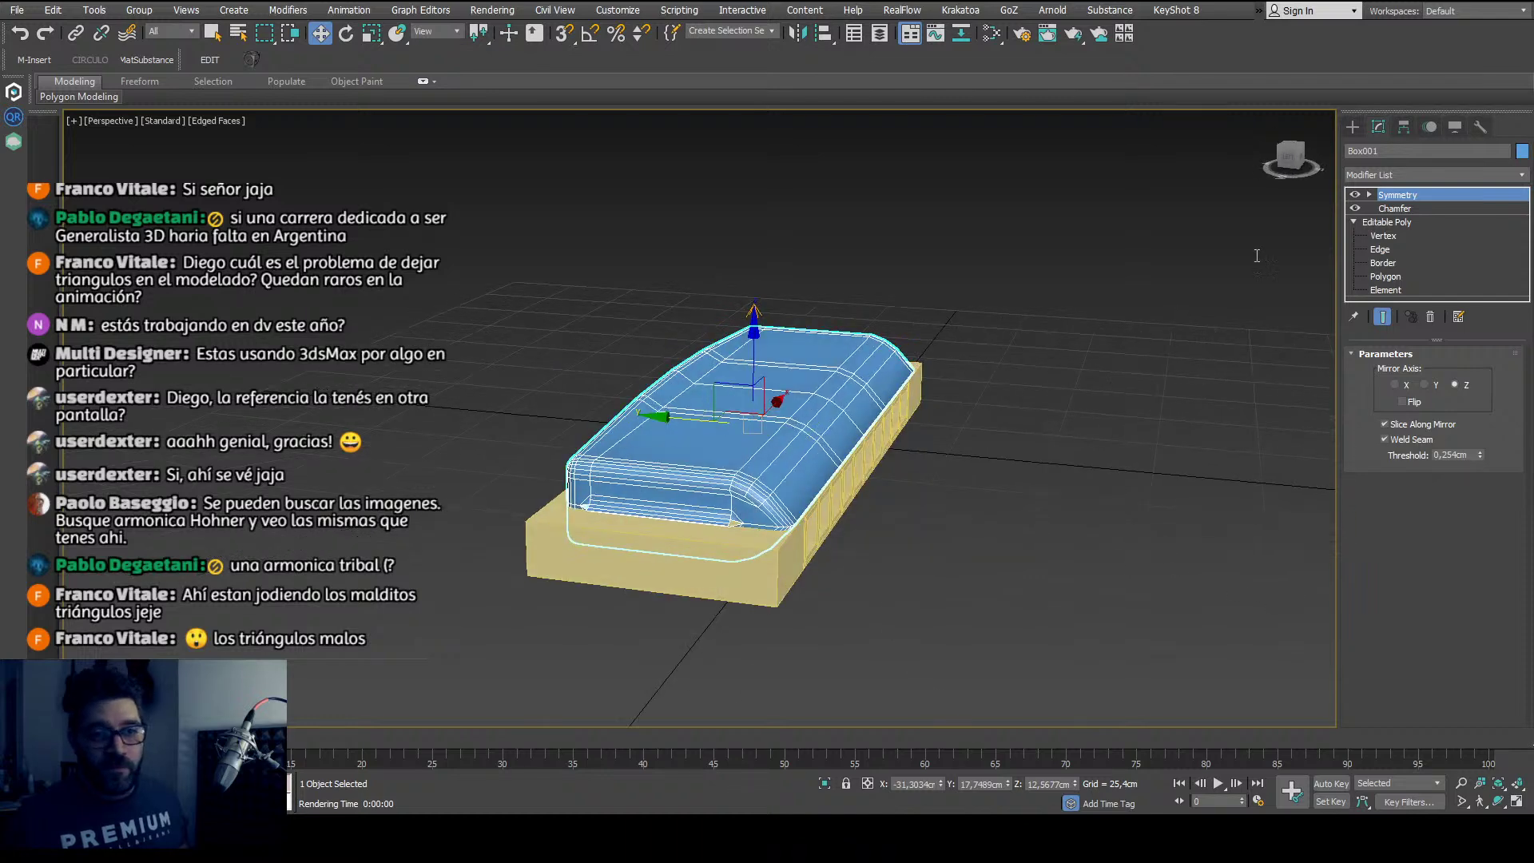
# Step: Move the Symmetry's mirror plane vertically to Z 6.4261 cm so the cover is mirrored below the body
pyautogui.click(1369, 194)
pyautogui.click(1407, 209)
pyautogui.keyDown('alt'); pyautogui.moveTo(1031, 520); pyautogui.dragTo(866, 466, button='middle'); pyautogui.keyUp('alt')
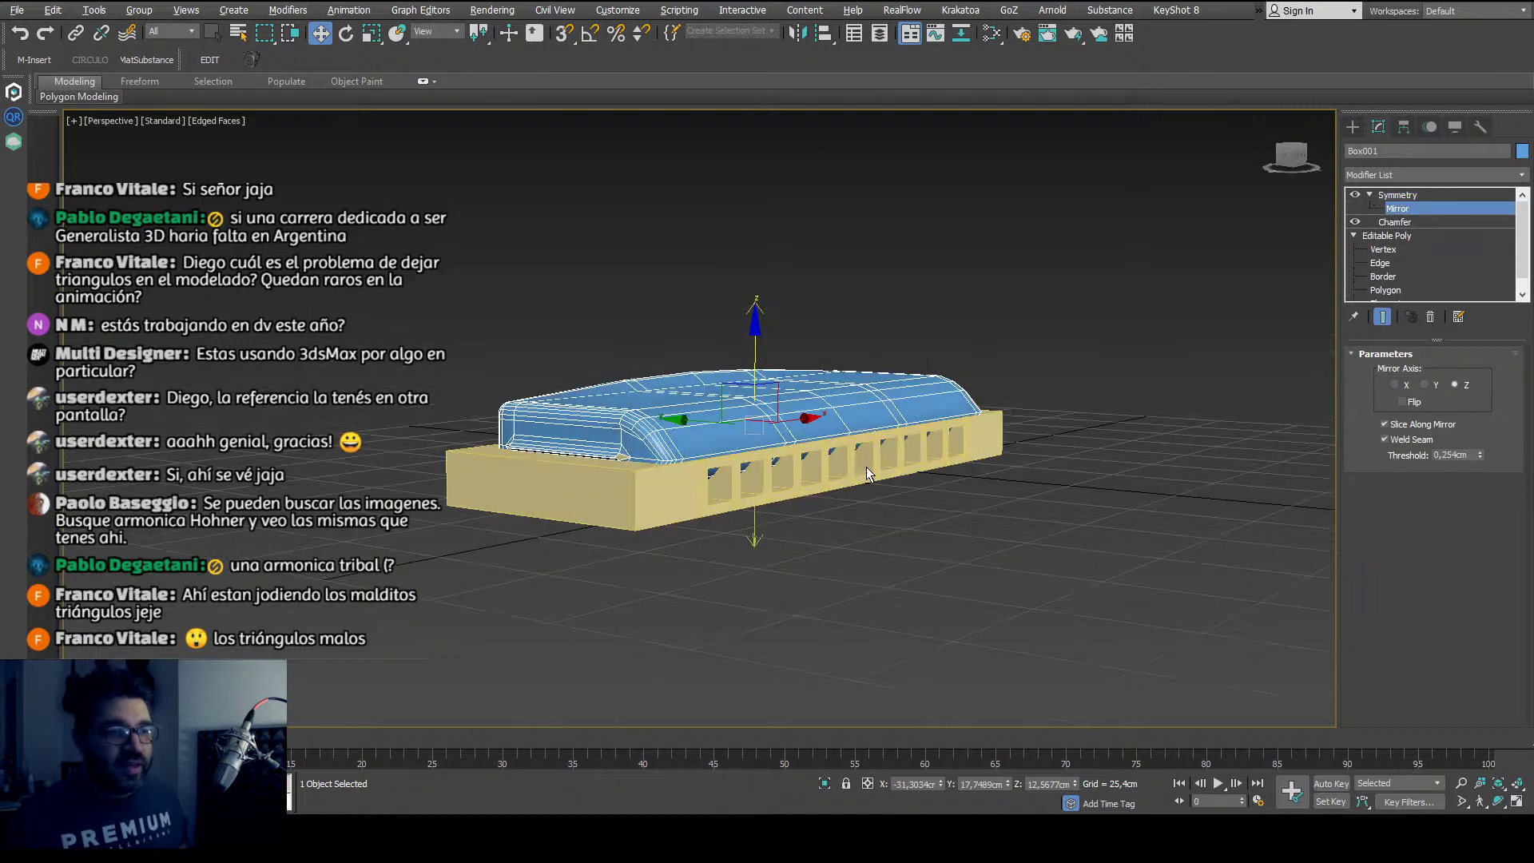
pyautogui.moveTo(763, 352); pyautogui.dragTo(763, 381)
pyautogui.keyDown('alt'); pyautogui.moveTo(763, 381); pyautogui.dragTo(760, 364, button='middle'); pyautogui.keyUp('alt')
pyautogui.scroll(4, 758, 431)
pyautogui.moveTo(755, 426); pyautogui.dragTo(756, 414)
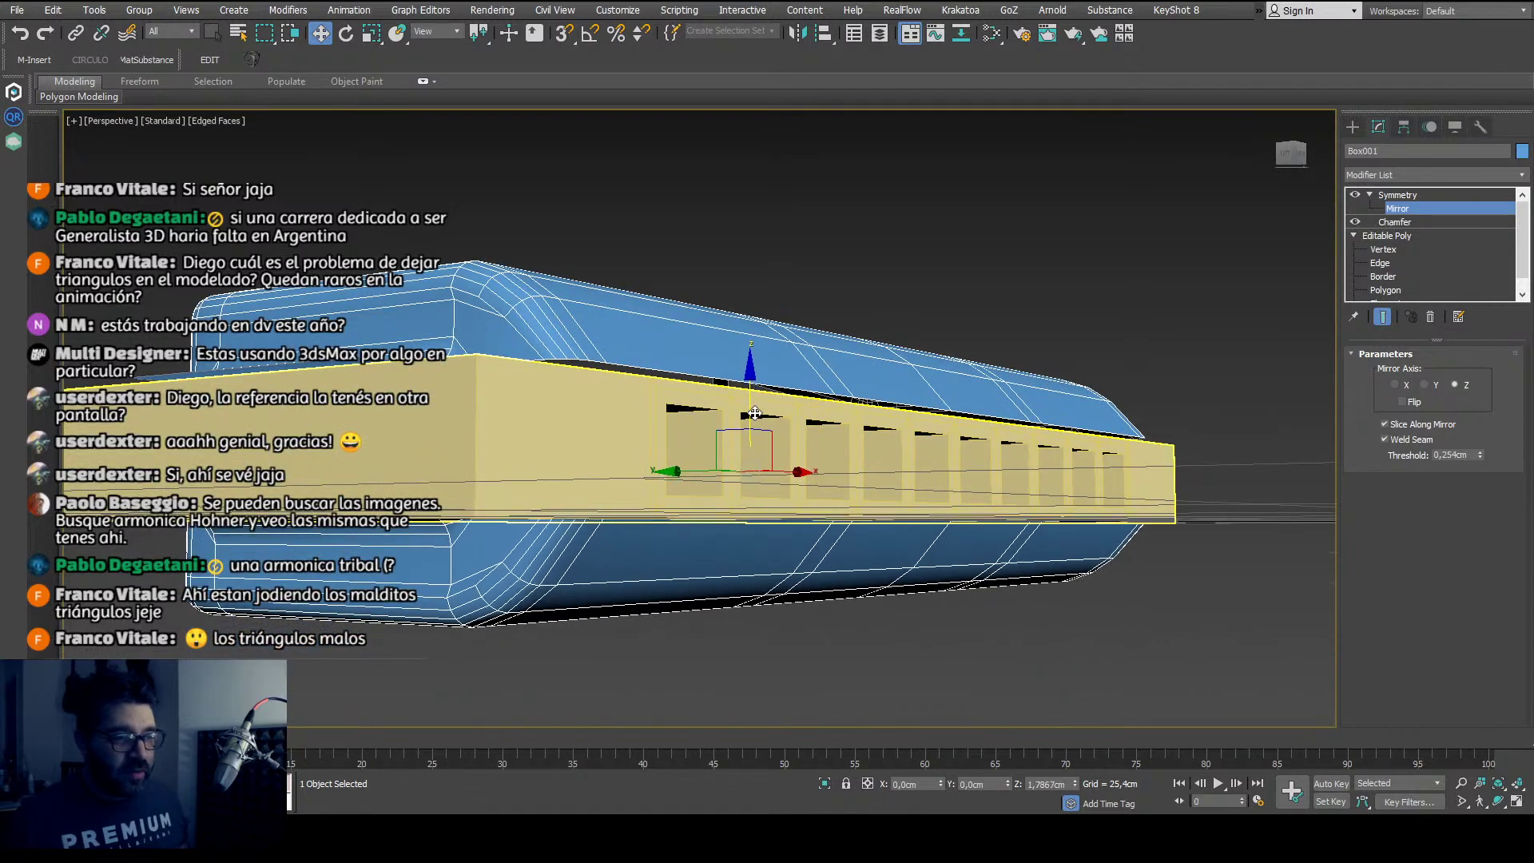
pyautogui.keyDown('alt'); pyautogui.moveTo(756, 414); pyautogui.dragTo(791, 463, button='middle'); pyautogui.keyUp('alt')
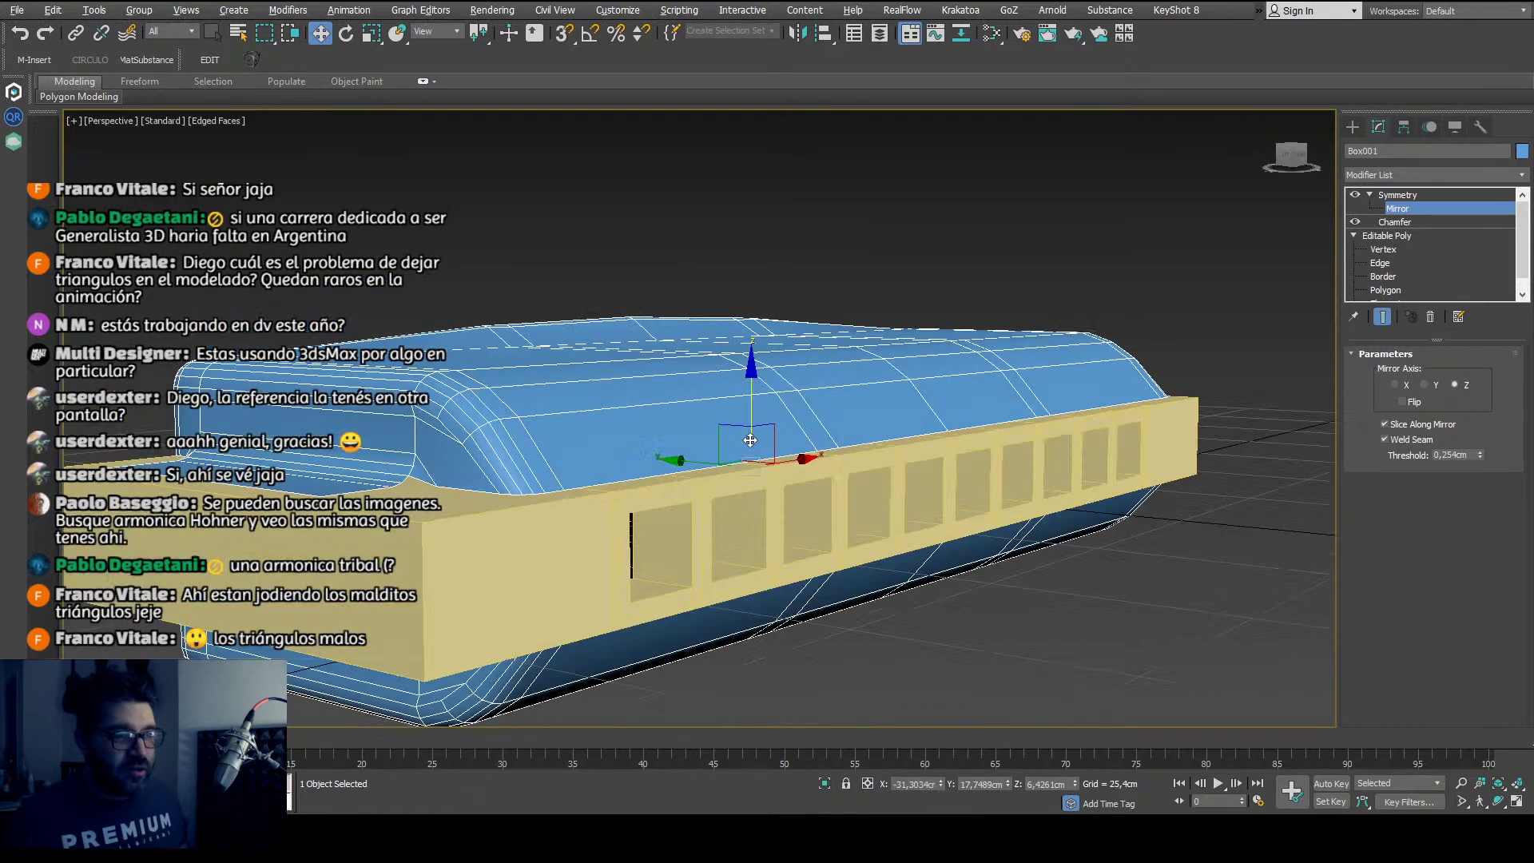
# Step: Return to the whole cover object and lower it slightly to Z 12.0993 cm, checking the mirrored half from below
pyautogui.click(1398, 195)
pyautogui.moveTo(749, 361); pyautogui.dragTo(750, 365)
pyautogui.keyDown('alt'); pyautogui.moveTo(729, 437); pyautogui.dragTo(666, 614, button='middle'); pyautogui.keyUp('alt')
pyautogui.scroll(-3, 666, 614)
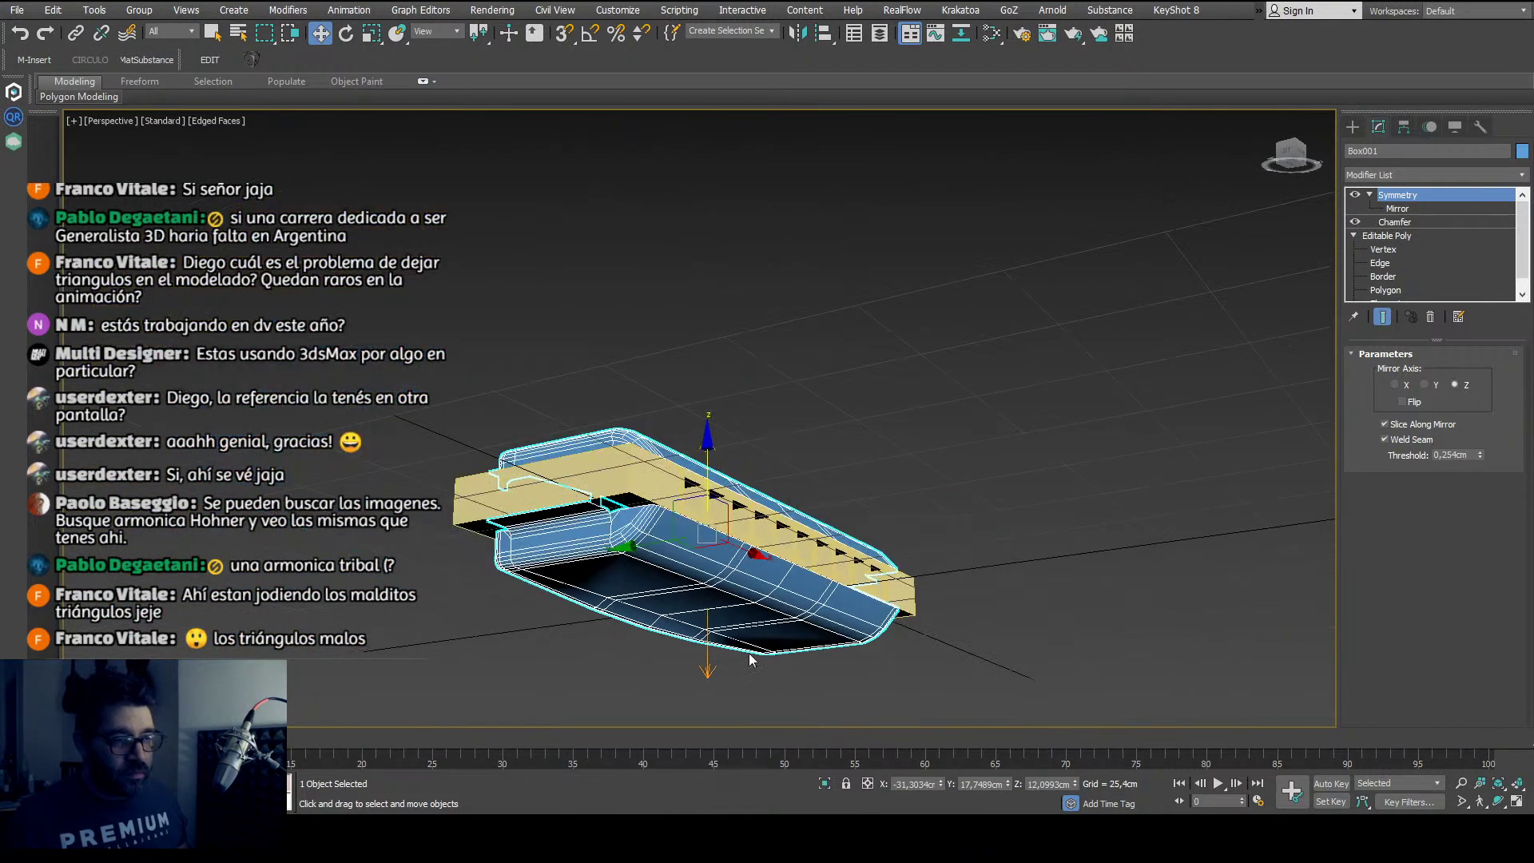
# Step: Deselect the cover, hide the edged faces and examine the shaded harmonica with its upper and lower covers
pyautogui.click(928, 650)
pyautogui.moveTo(928, 651)
pyautogui.keyDown('alt'); pyautogui.mouseDown(button='middle')
pyautogui.moveTo(911, 717)
pyautogui.moveTo(900, 639)
pyautogui.mouseUp(button='middle'); pyautogui.keyUp('alt')
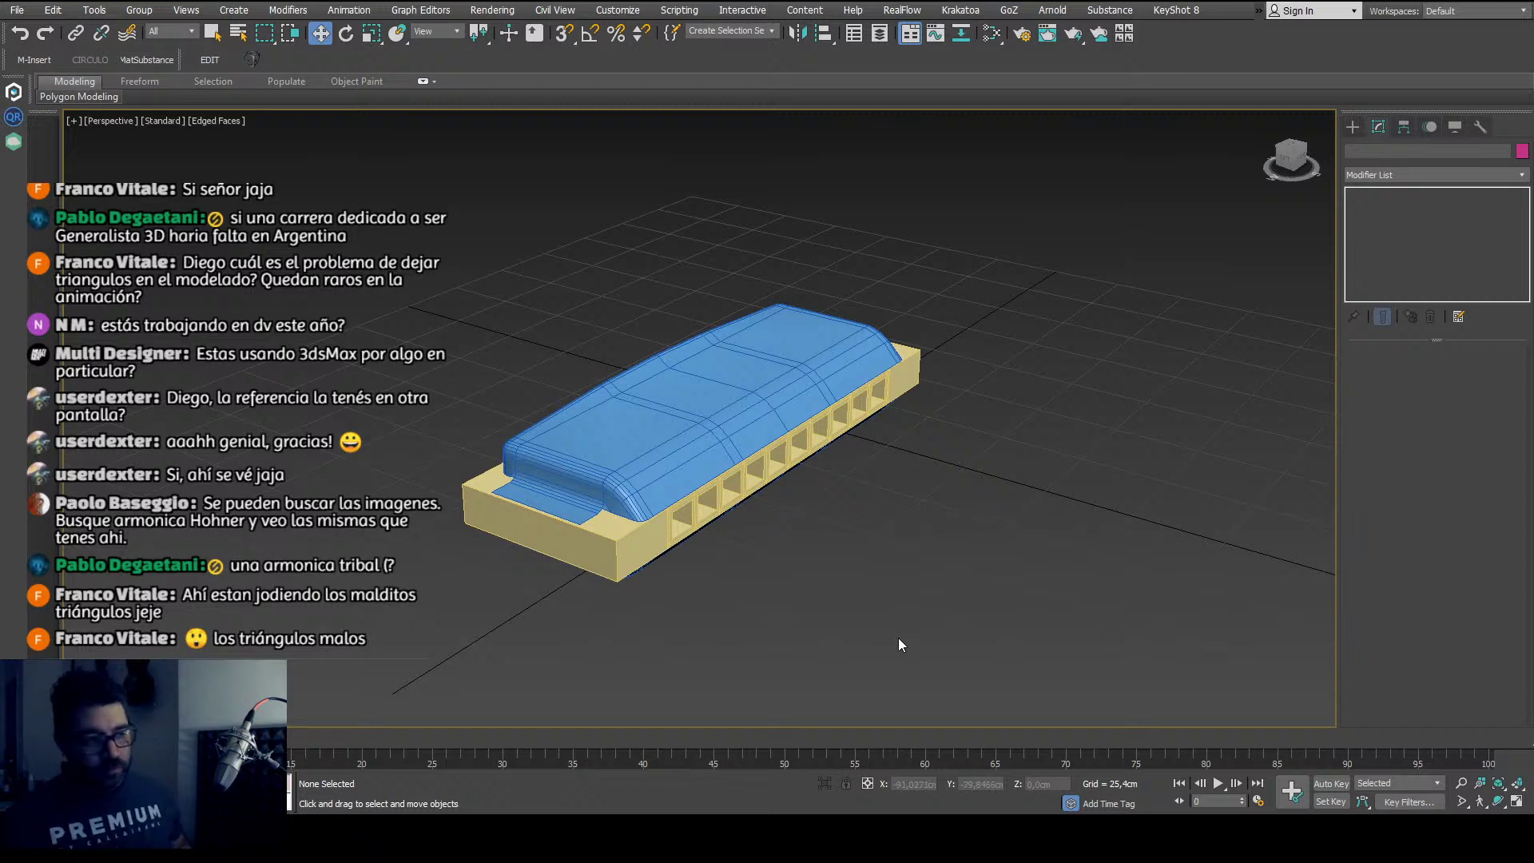
pyautogui.moveTo(922, 581); pyautogui.dragTo(906, 580, button='middle')
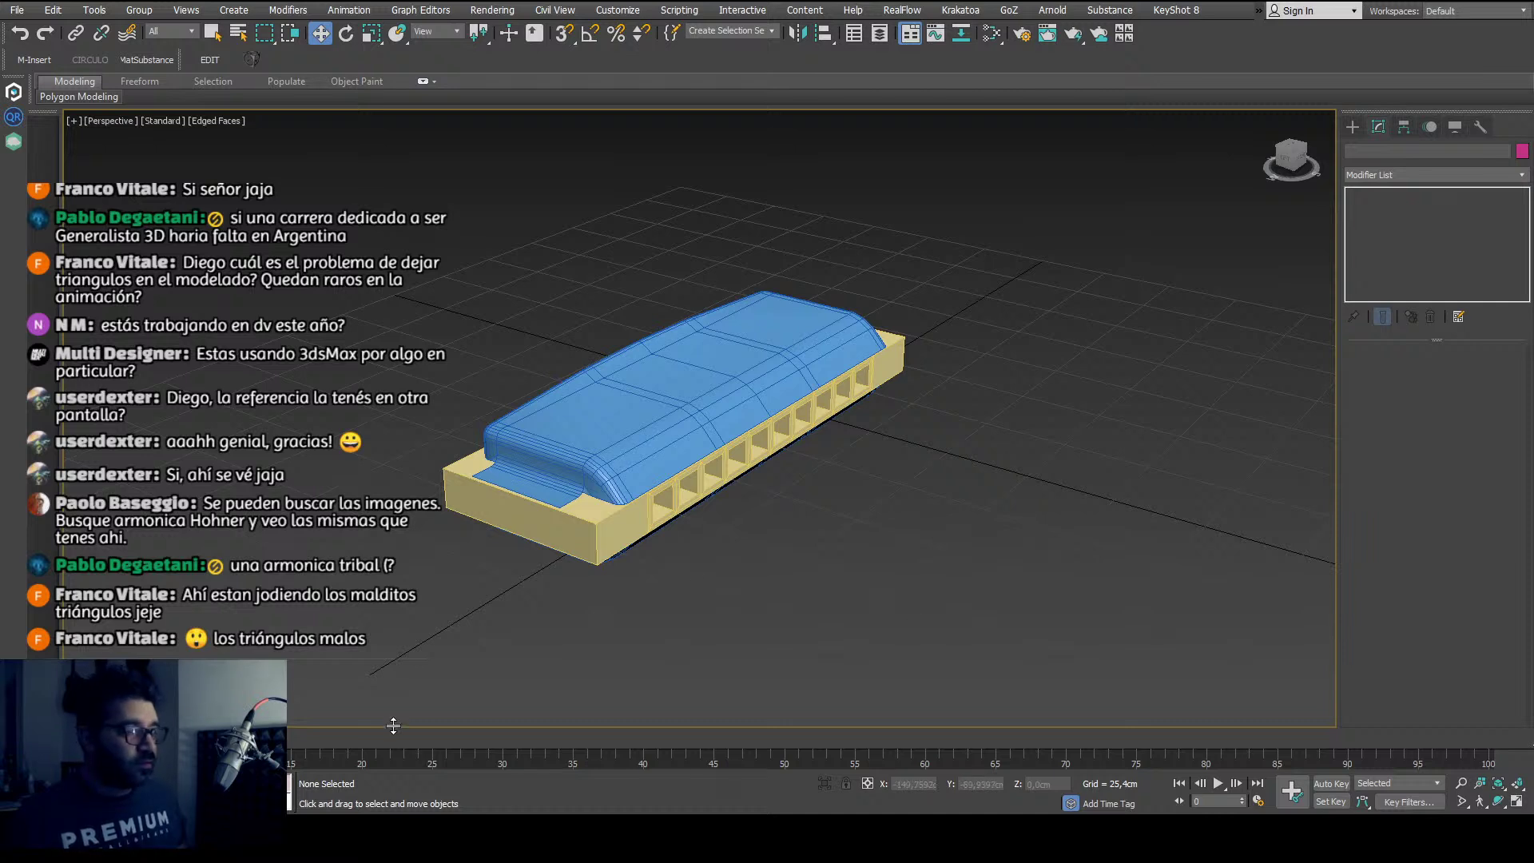
pyautogui.press('F4')
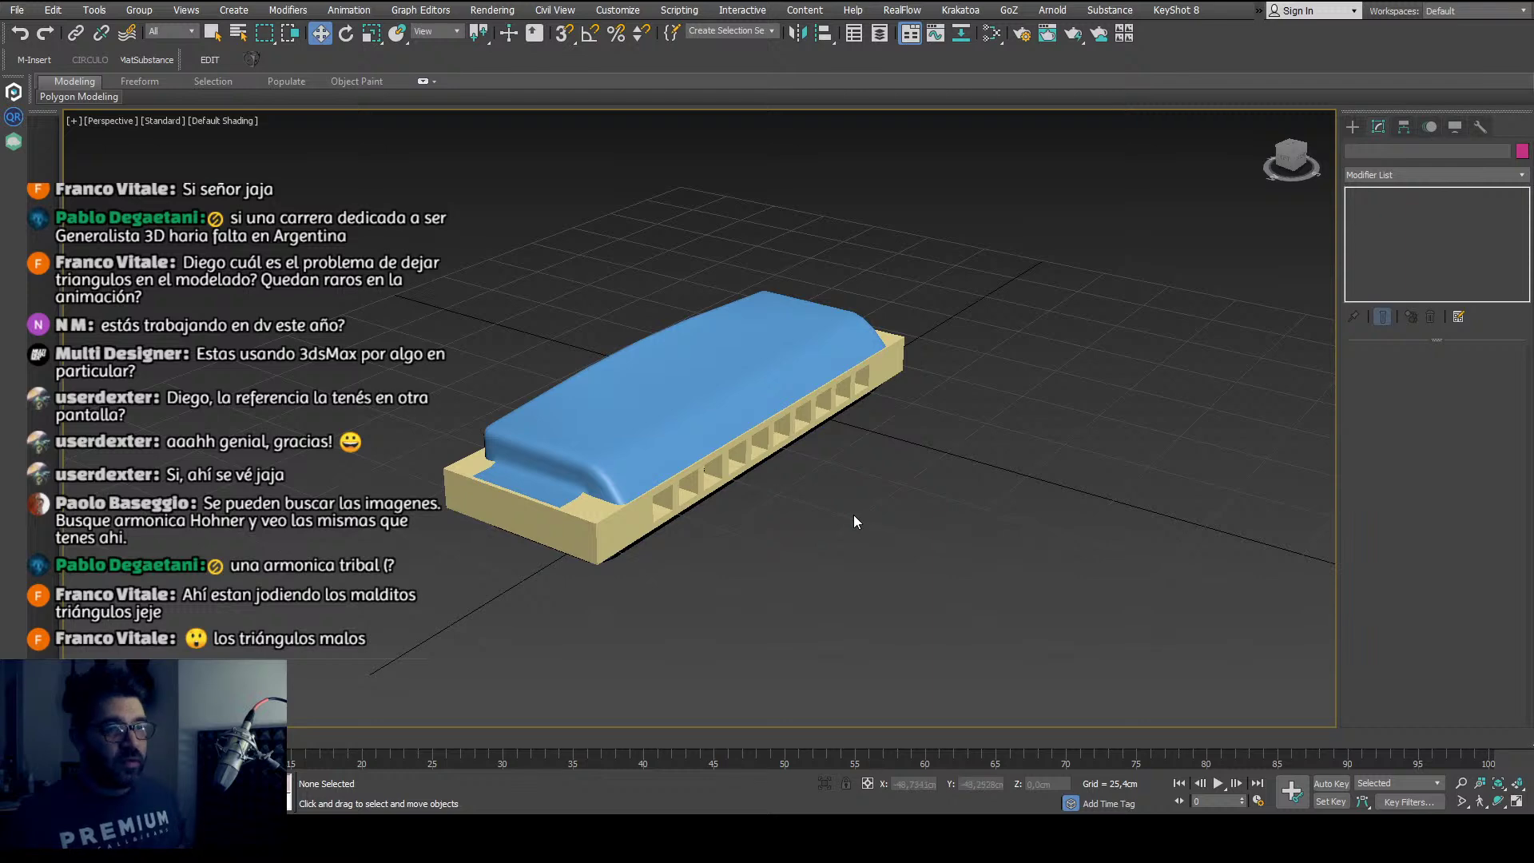
pyautogui.moveTo(853, 515)
pyautogui.keyDown('alt'); pyautogui.mouseDown(button='middle')
pyautogui.moveTo(634, 519)
pyautogui.moveTo(558, 480)
pyautogui.moveTo(552, 434)
pyautogui.moveTo(692, 371)
pyautogui.moveTo(844, 478)
pyautogui.moveTo(816, 438)
pyautogui.moveTo(837, 505)
pyautogui.mouseUp(button='middle'); pyautogui.keyUp('alt')
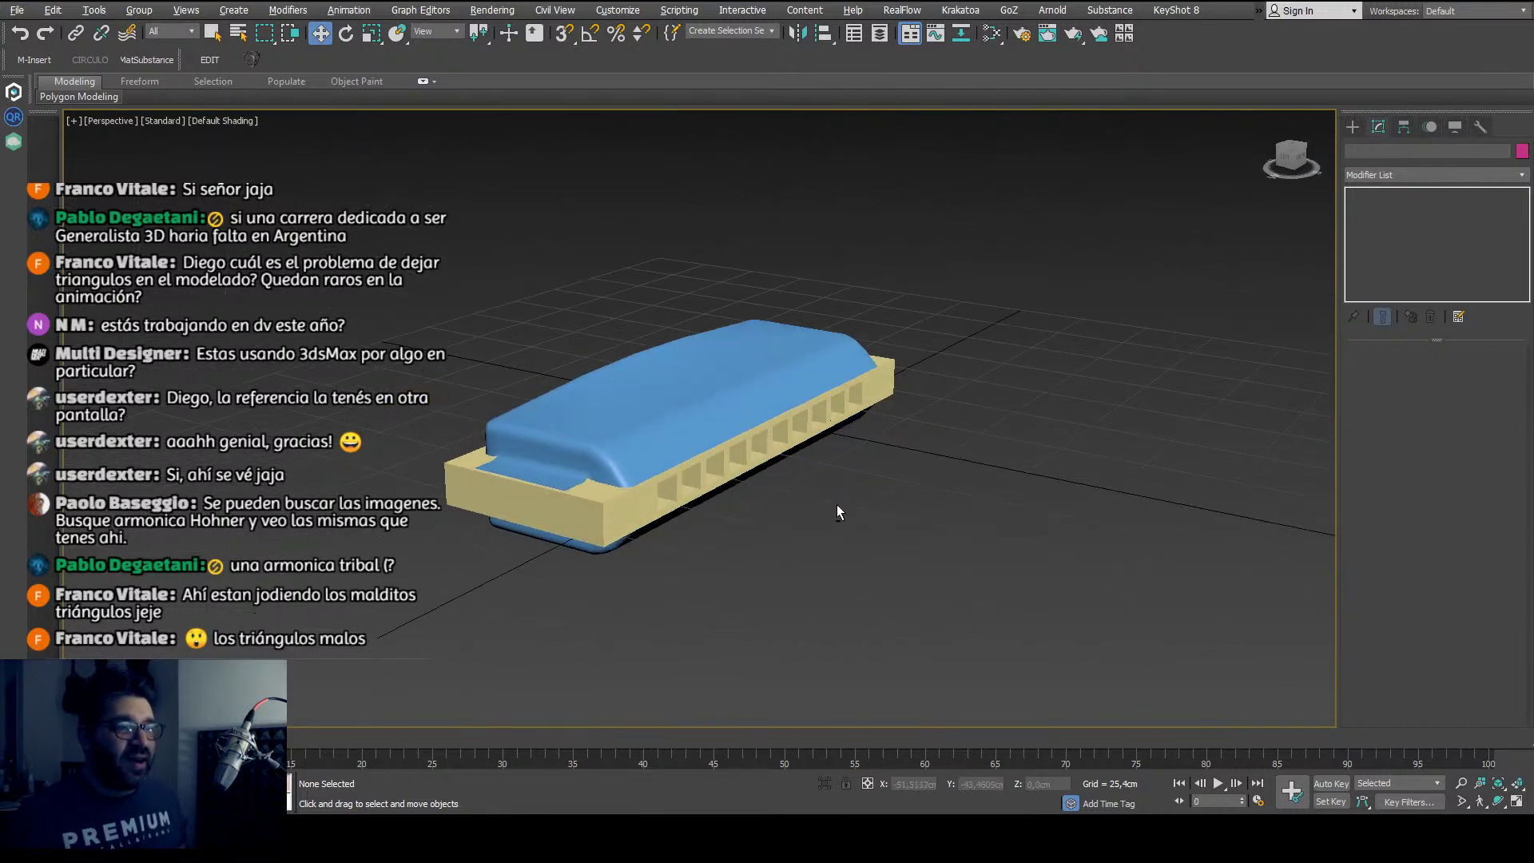
pyautogui.scroll(3, 561, 468)
pyautogui.scroll(-2, 561, 468)
pyautogui.scroll(-3, 561, 469)
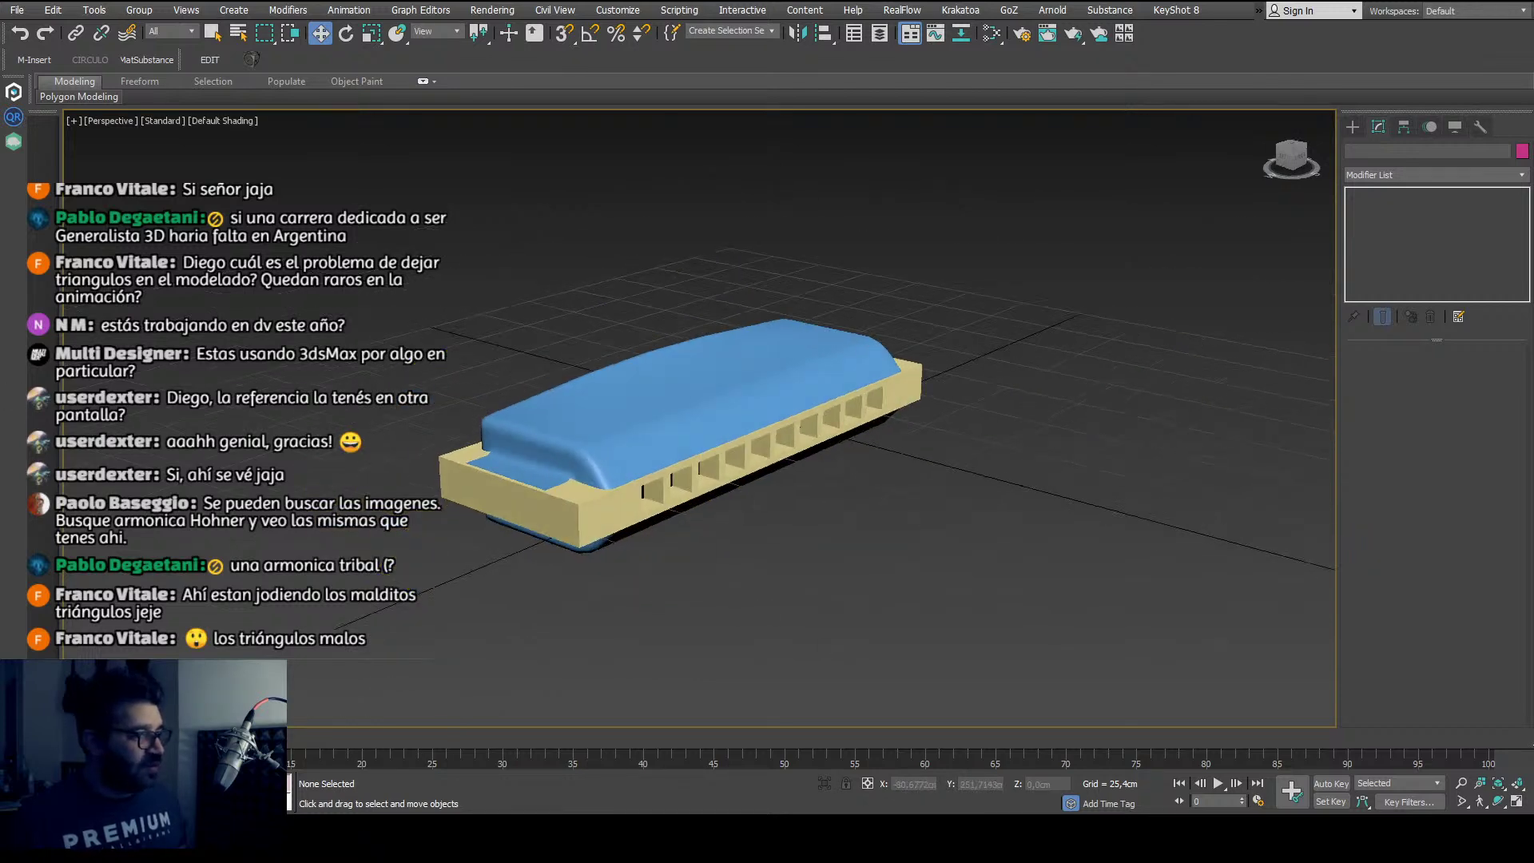
# Step: Select the harmonica body, show edged faces again and switch to edge-level editing
pyautogui.click(545, 524)
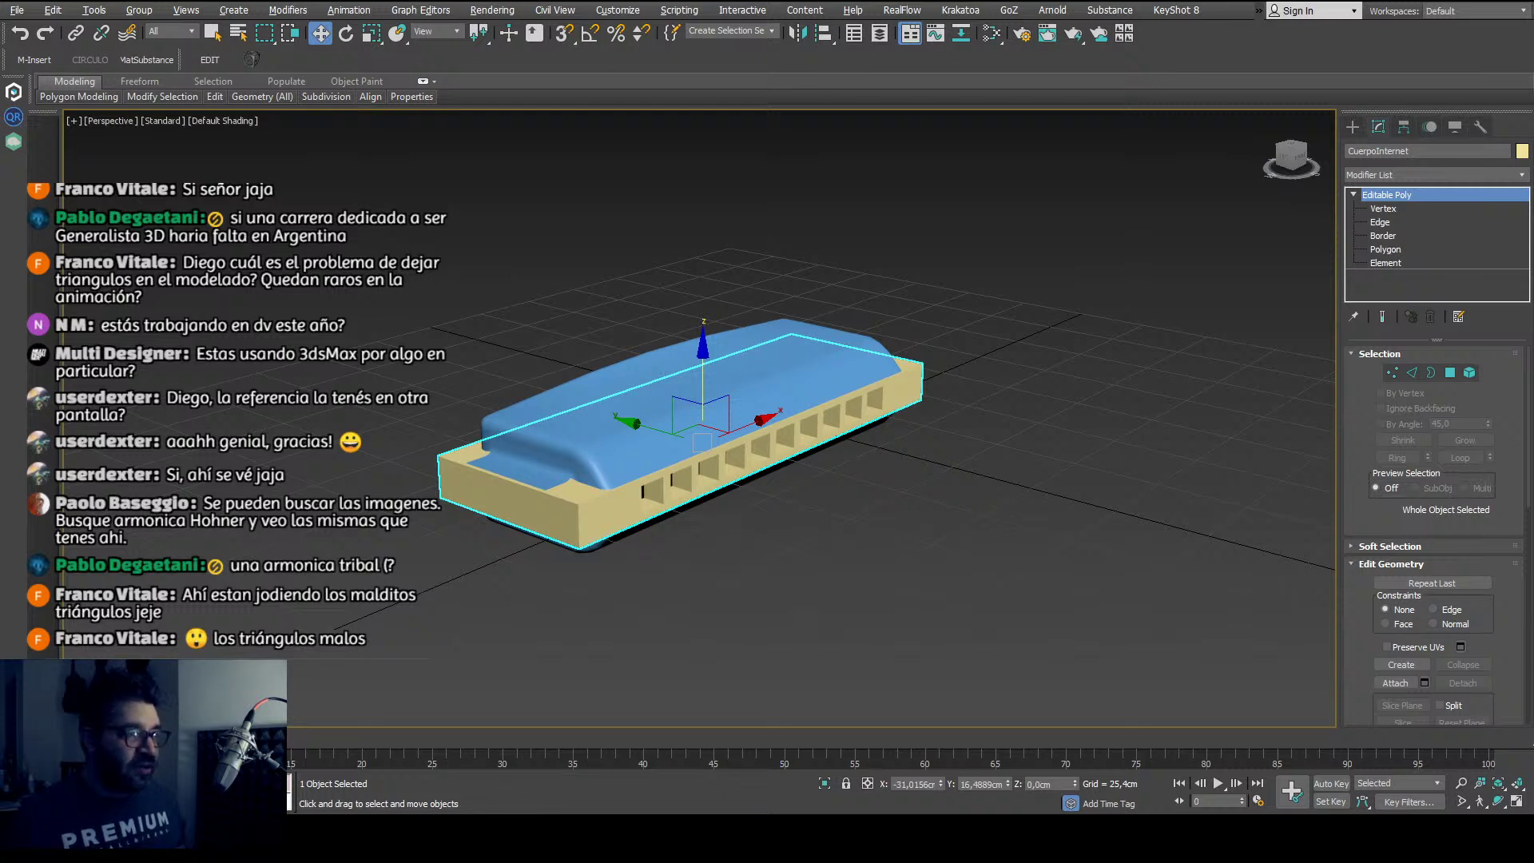
pyautogui.scroll(4, 561, 507)
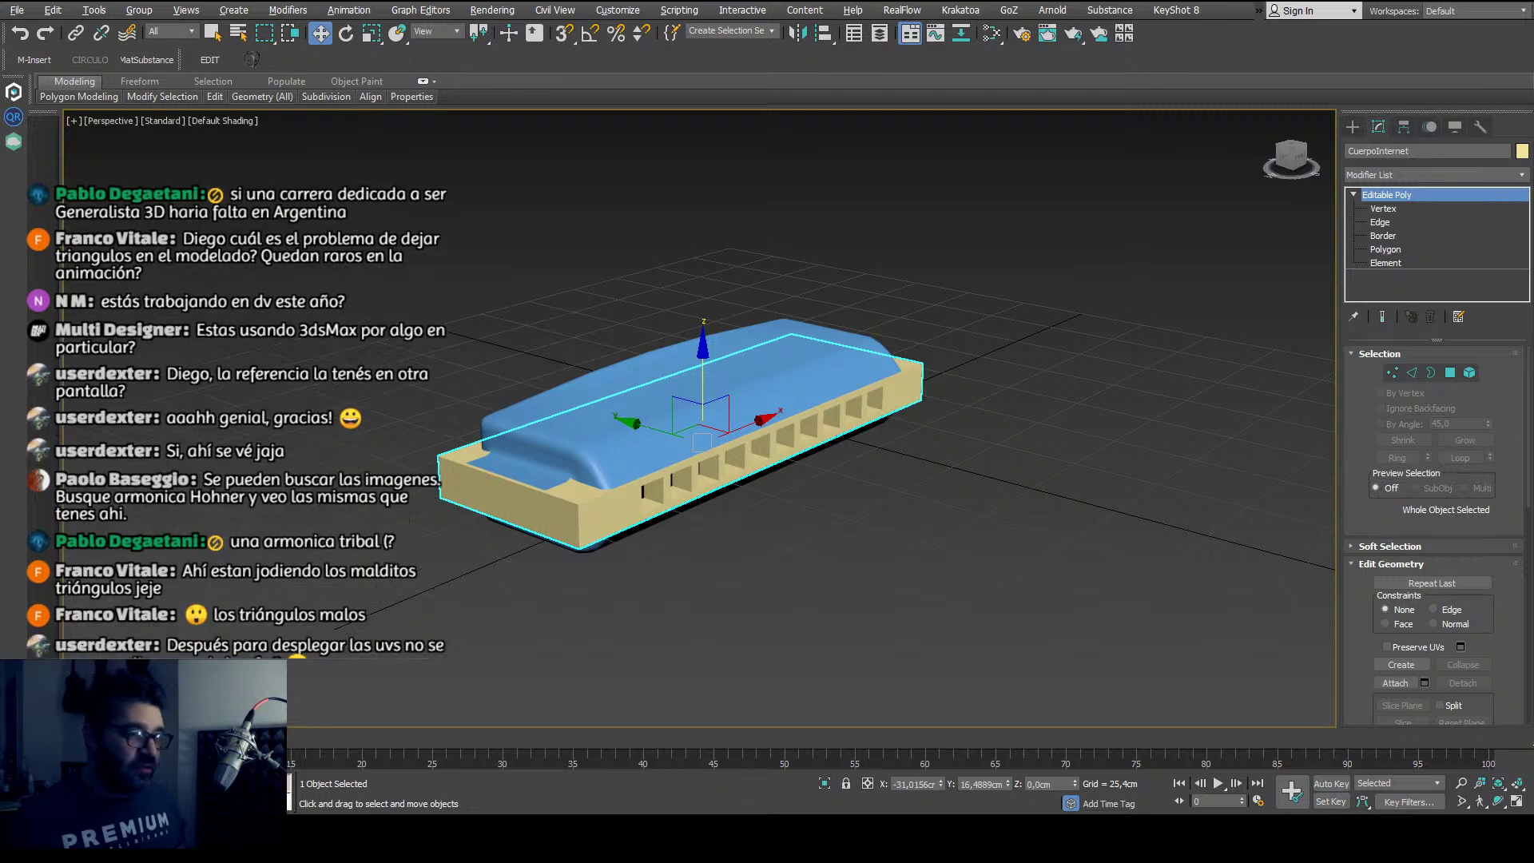
pyautogui.press('F4')
pyautogui.scroll(2, 563, 511)
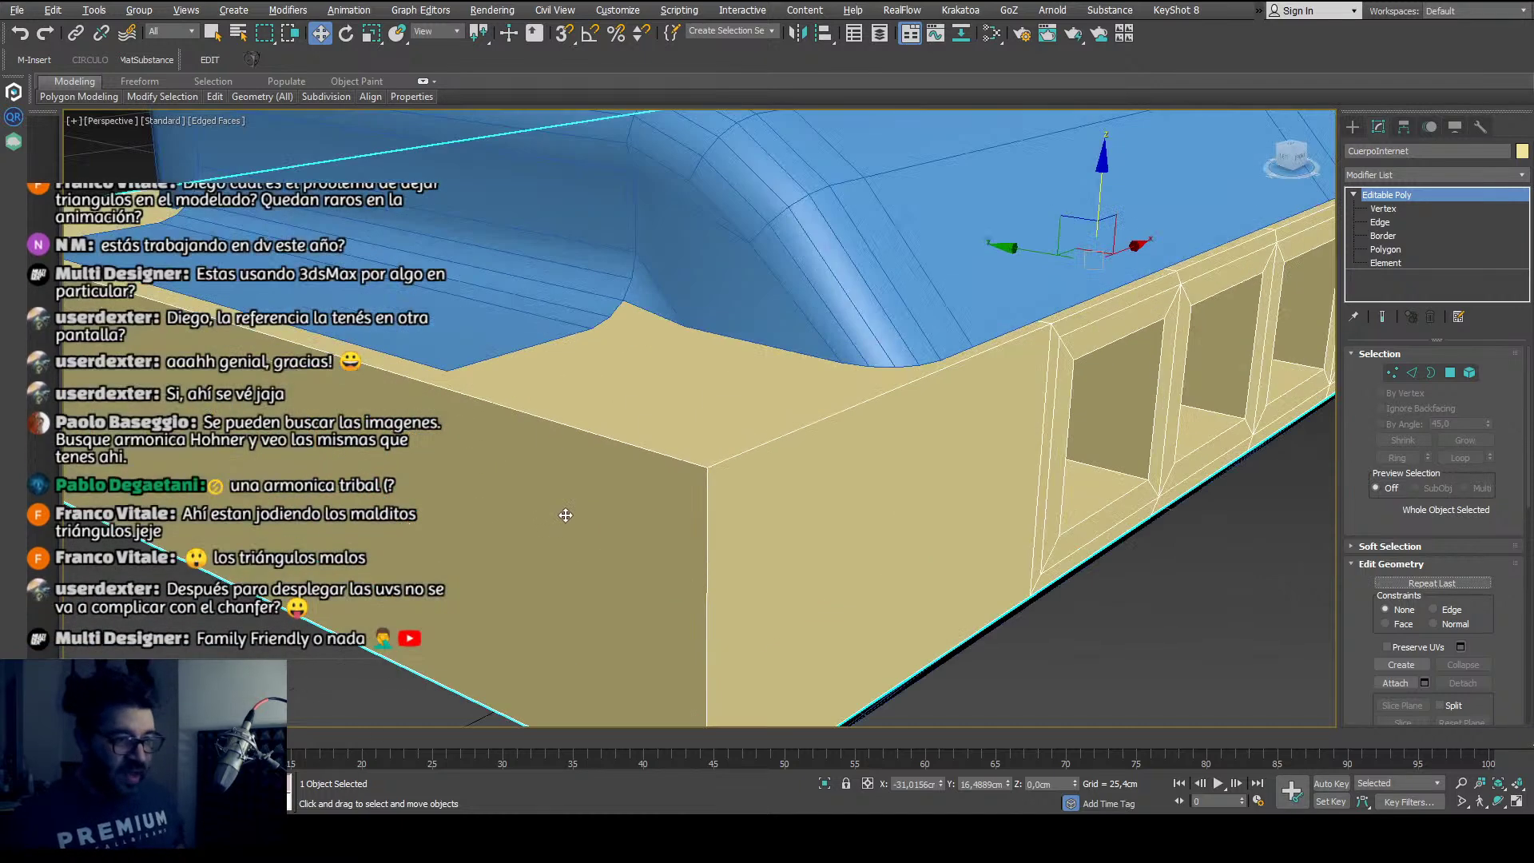
pyautogui.scroll(-1, 565, 515)
pyautogui.click(1397, 223)
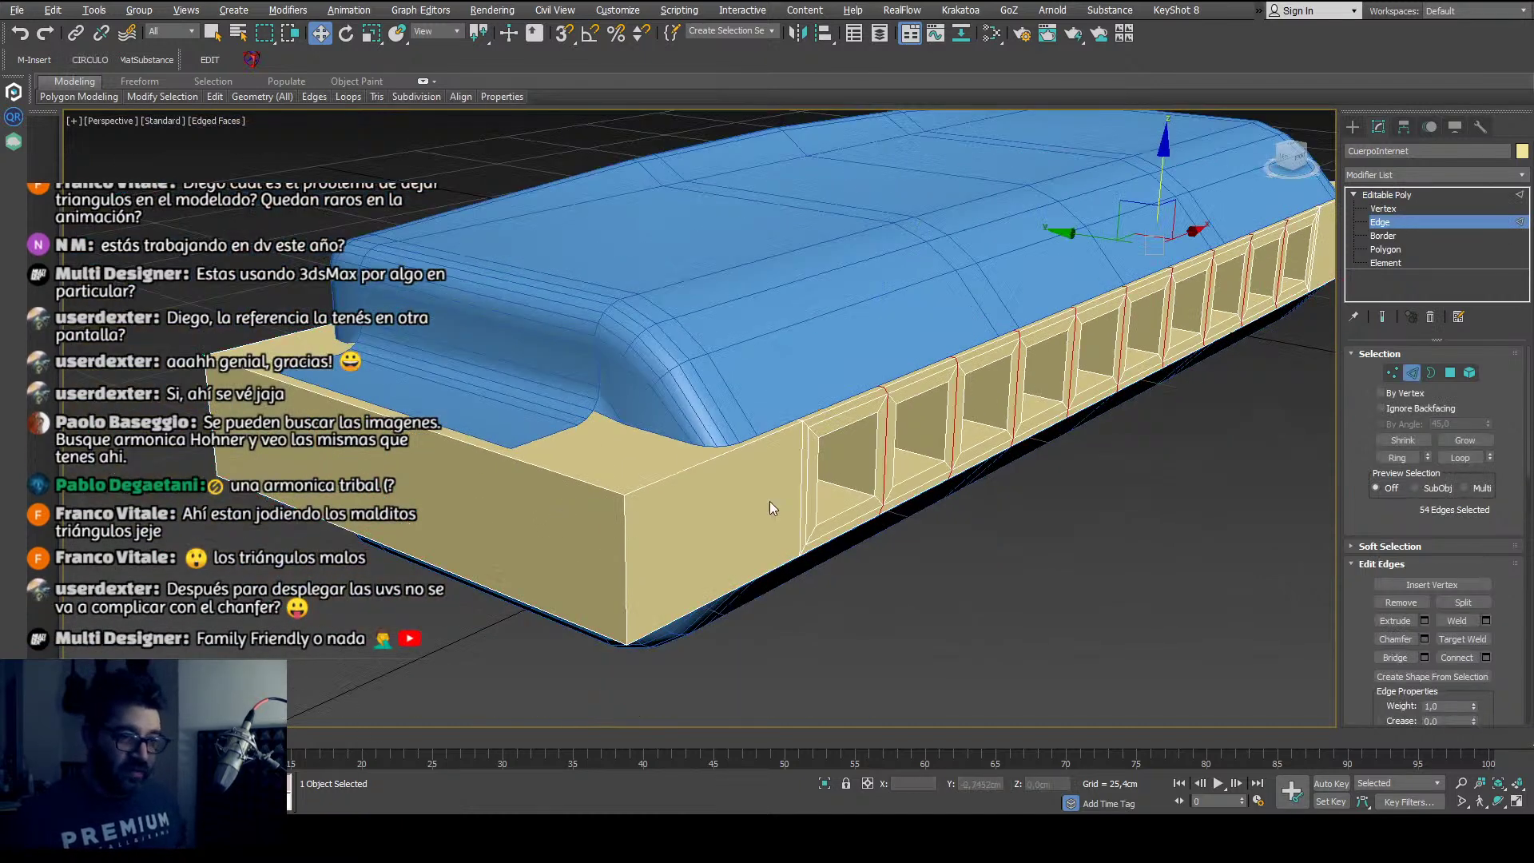
pyautogui.click(629, 536)
pyautogui.click(628, 535)
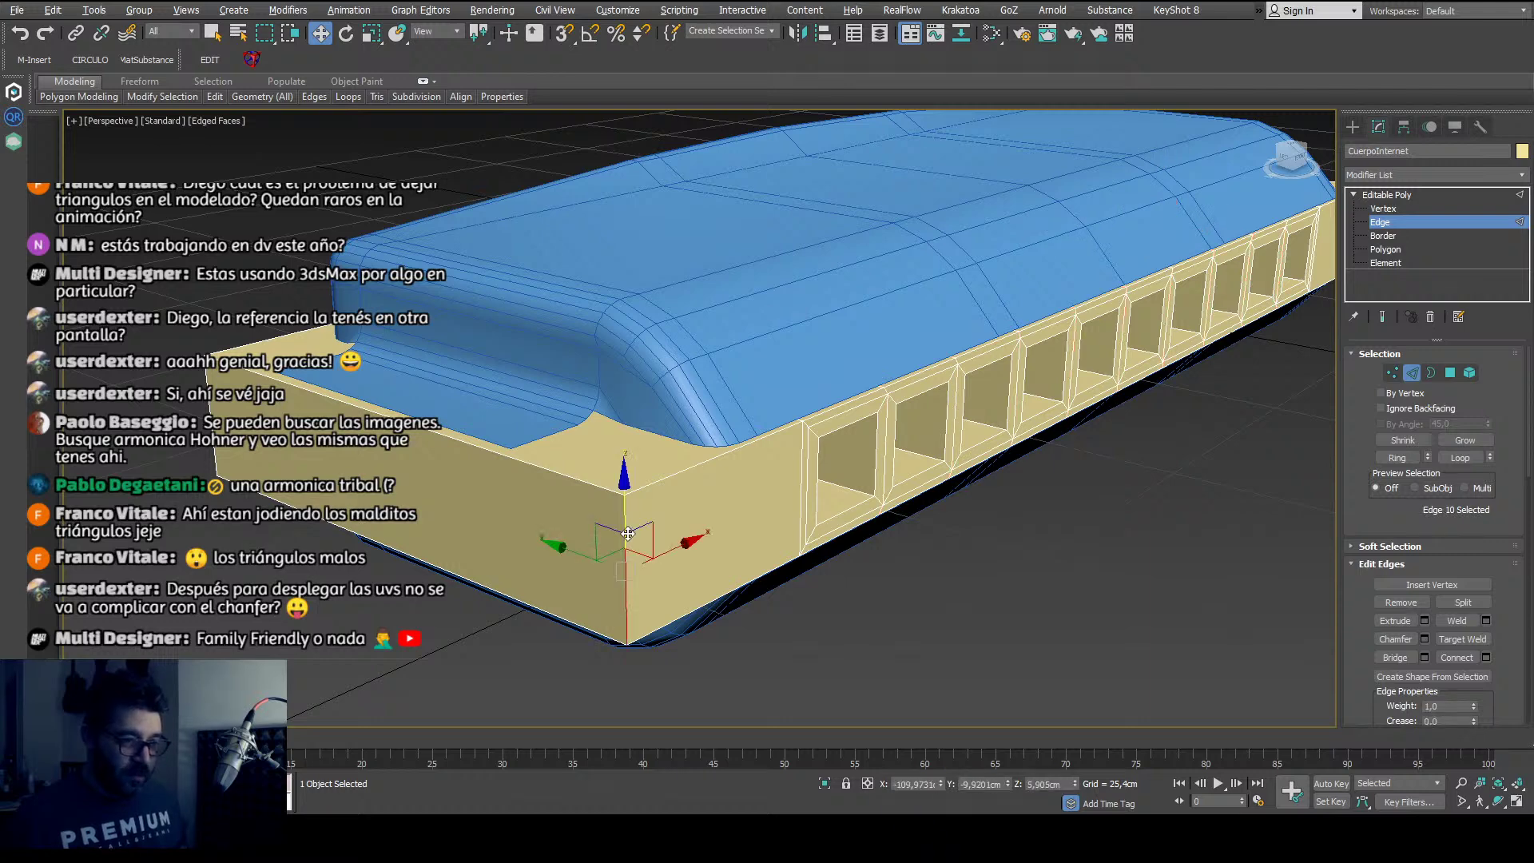
pyautogui.scroll(-3, 628, 535)
pyautogui.scroll(1, 628, 536)
pyautogui.click(727, 635)
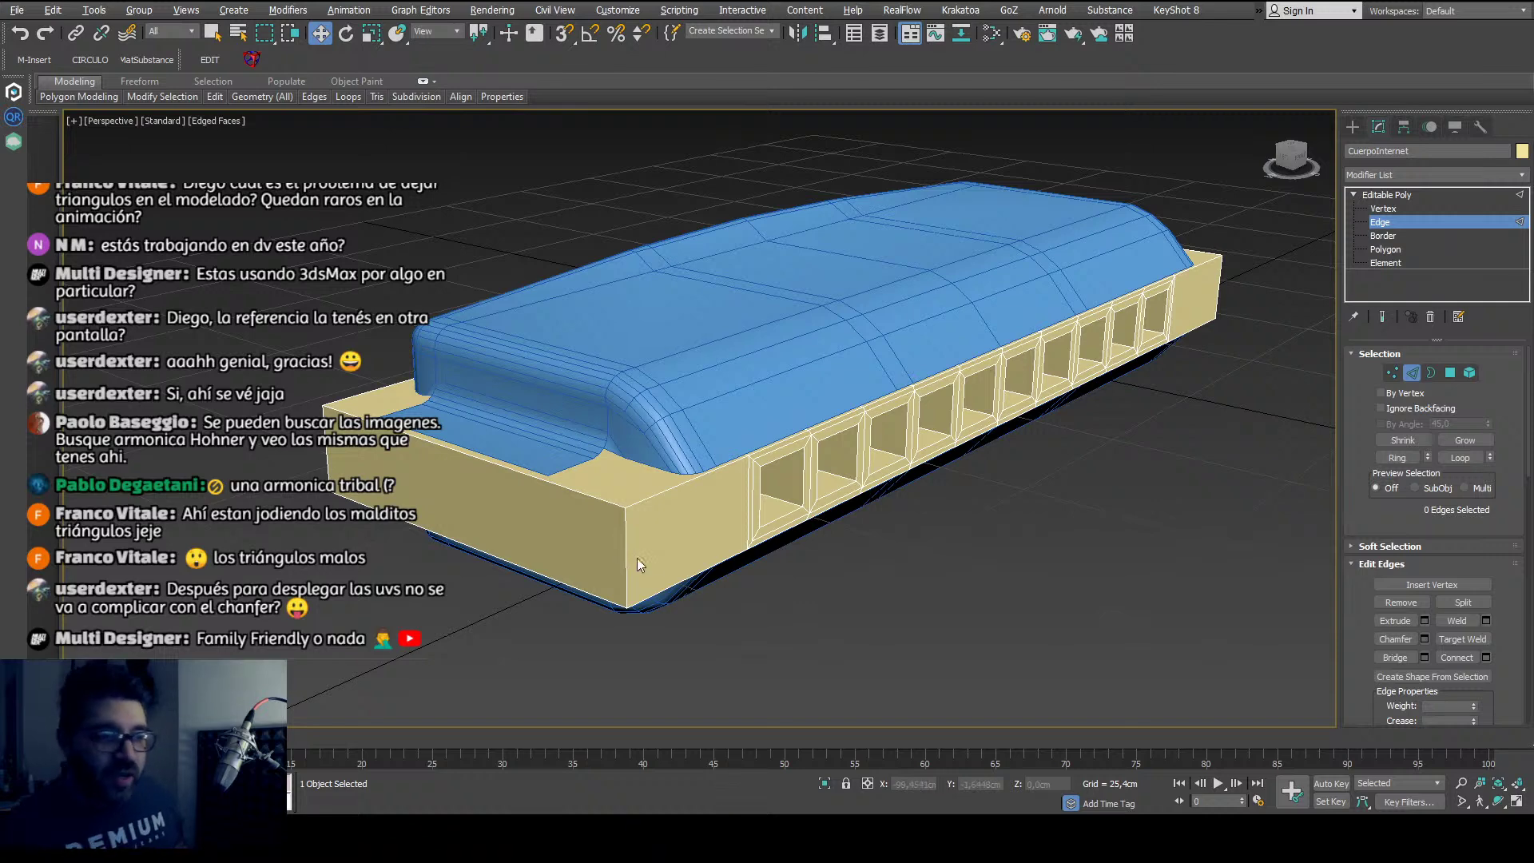
# Step: Select the four vertical corner edges of the harmonica body and return to object level
pyautogui.click(626, 559)
pyautogui.keyDown('alt'); pyautogui.moveTo(626, 560); pyautogui.dragTo(974, 549, button='middle'); pyautogui.keyUp('alt')
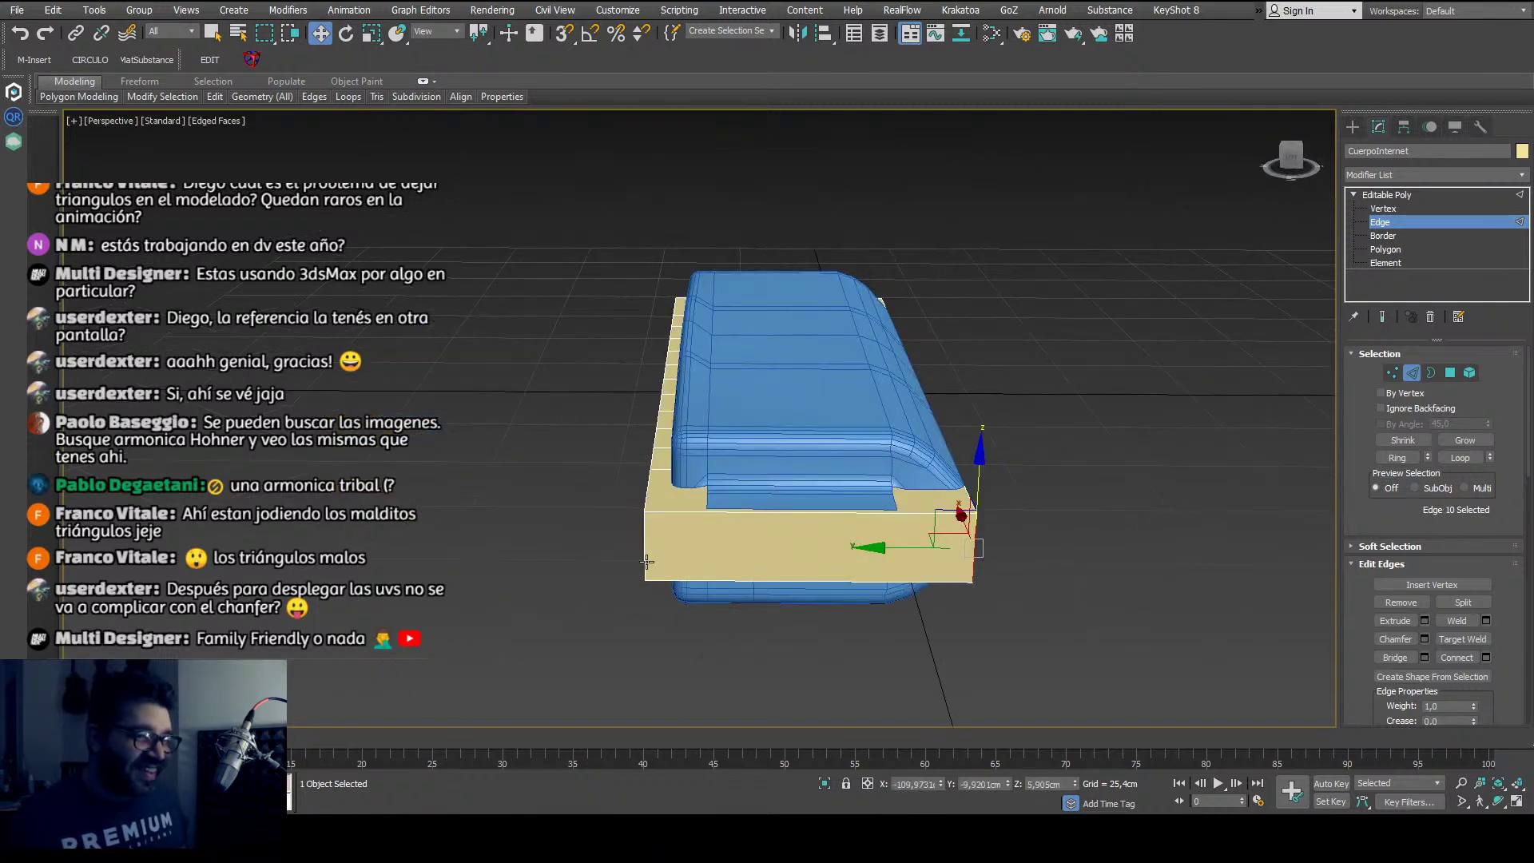
pyautogui.keyDown('ctrl'); pyautogui.click(646, 553); pyautogui.keyUp('ctrl')
pyautogui.keyDown('alt'); pyautogui.moveTo(646, 551); pyautogui.dragTo(812, 521, button='middle'); pyautogui.keyUp('alt')
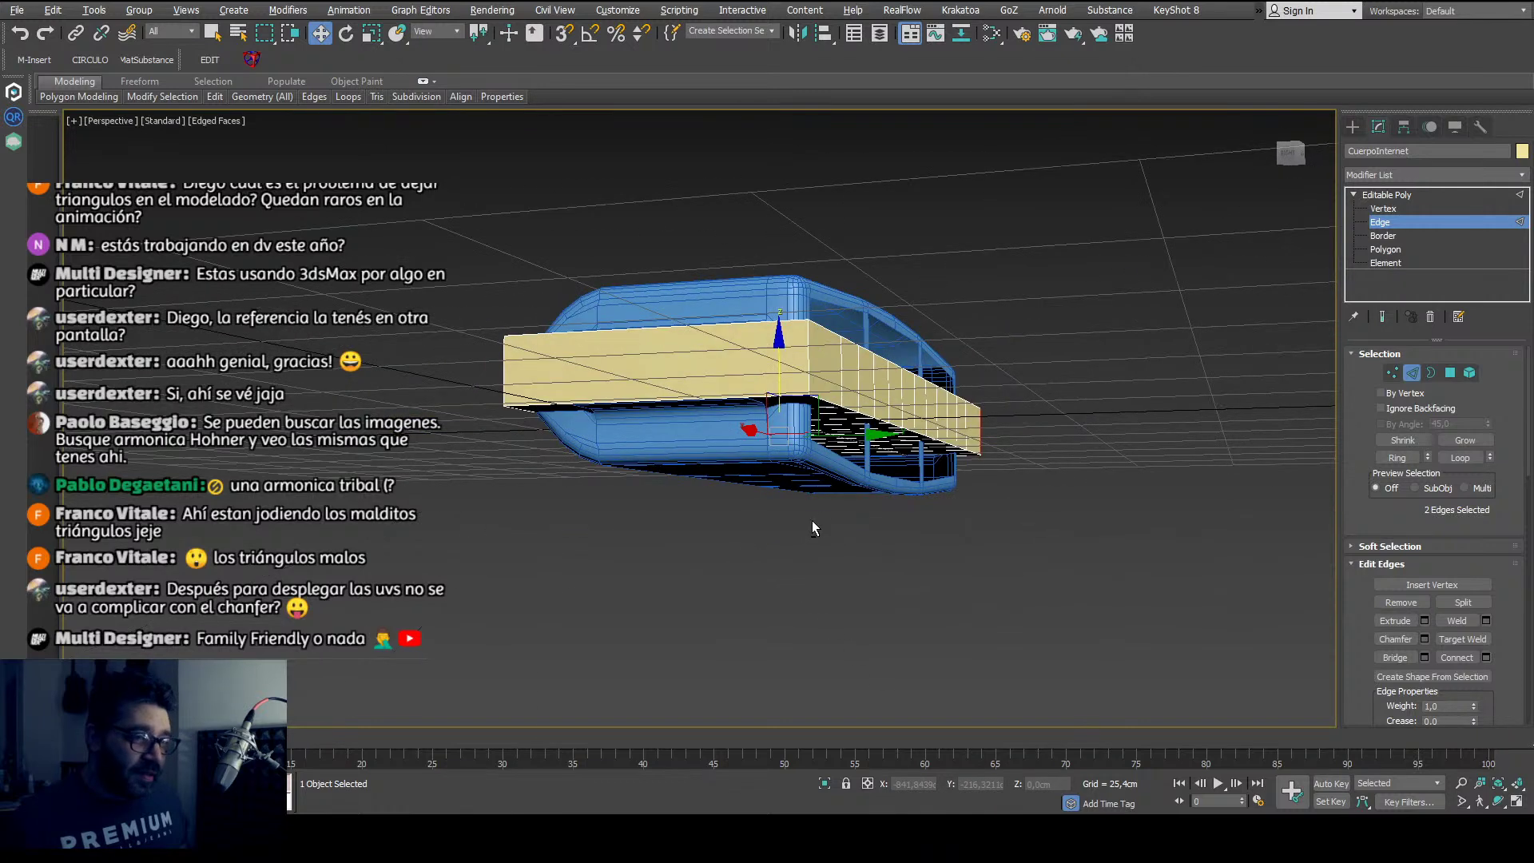
pyautogui.keyDown('ctrl'); pyautogui.click(809, 367); pyautogui.keyUp('ctrl')
pyautogui.keyDown('alt'); pyautogui.moveTo(652, 447); pyautogui.dragTo(740, 487, button='middle'); pyautogui.keyUp('alt')
pyautogui.keyDown('alt'); pyautogui.moveTo(831, 478); pyautogui.dragTo(709, 509, button='middle'); pyautogui.keyUp('alt')
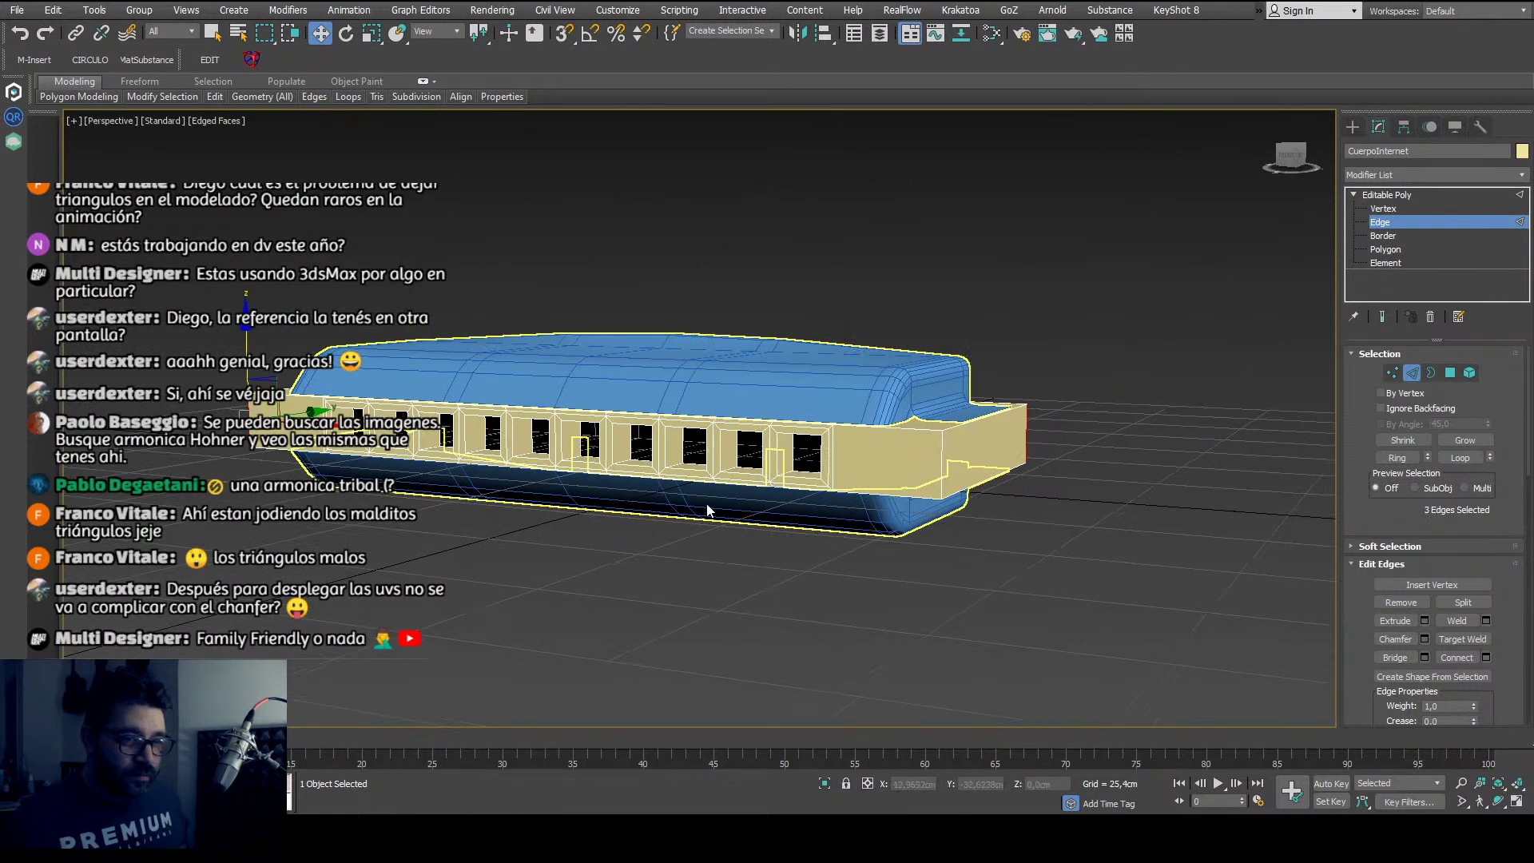
pyautogui.keyDown('ctrl'); pyautogui.click(942, 450); pyautogui.keyUp('ctrl')
pyautogui.keyDown('alt'); pyautogui.moveTo(930, 490); pyautogui.dragTo(971, 512, button='middle'); pyautogui.keyUp('alt')
pyautogui.scroll(5, 978, 483)
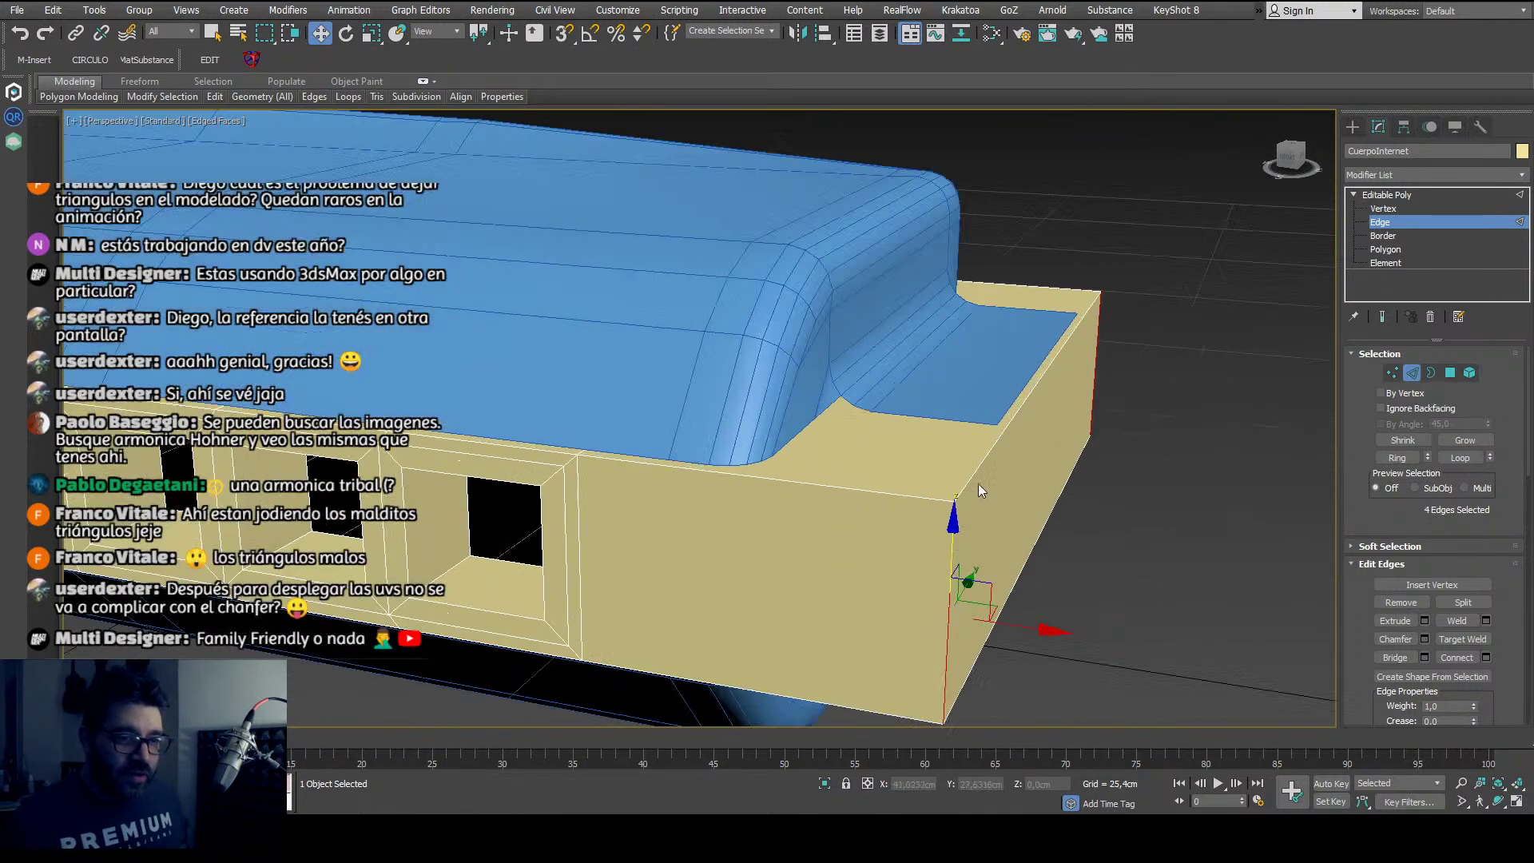
pyautogui.click(1382, 221)
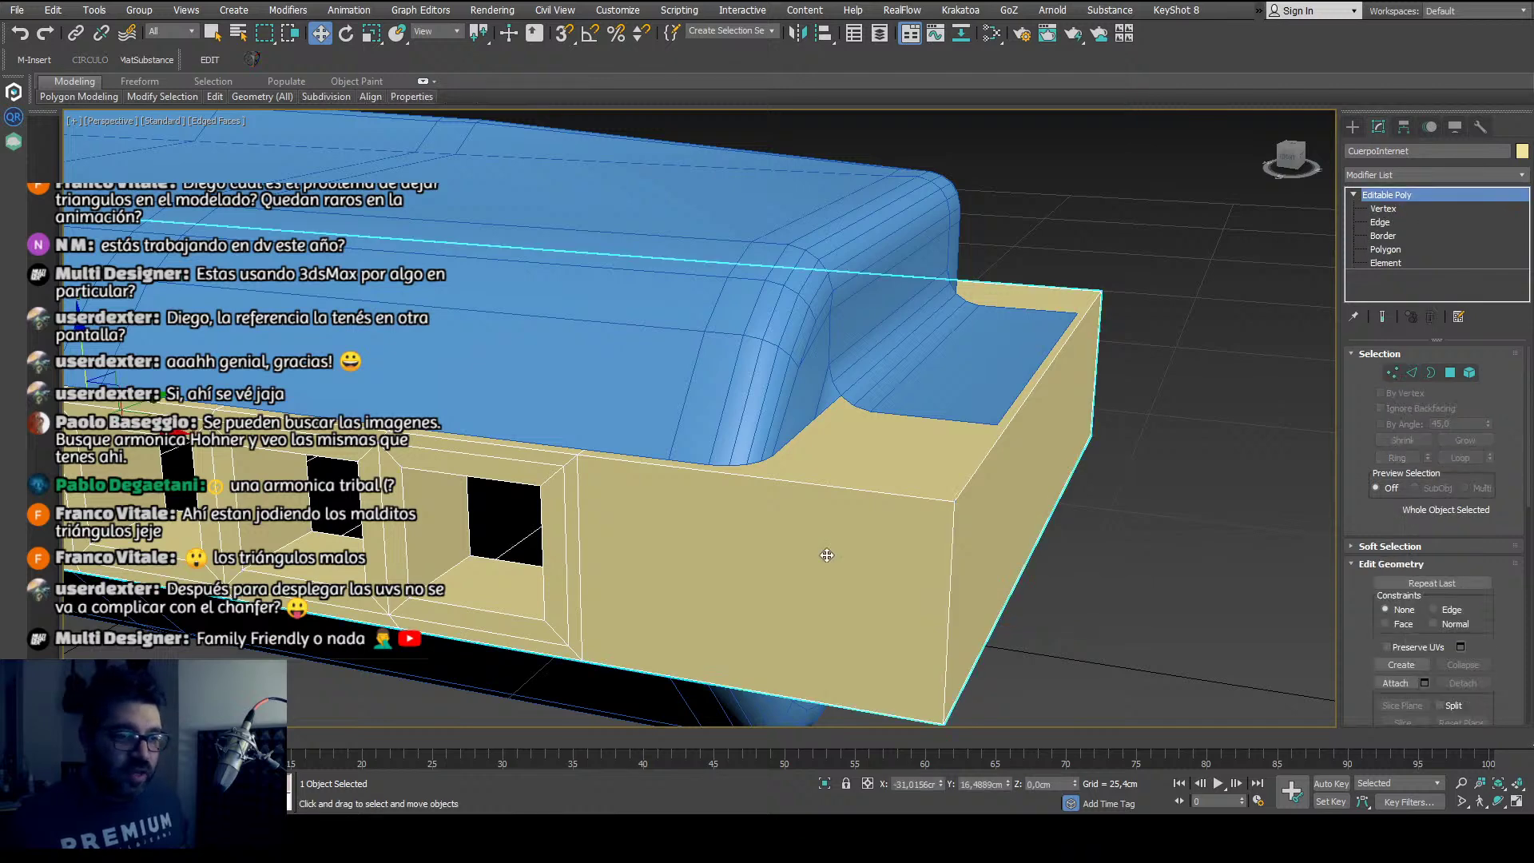
# Step: Isolate the harmonica body so both covers are hidden from the viewport
pyautogui.scroll(-5, 827, 554)
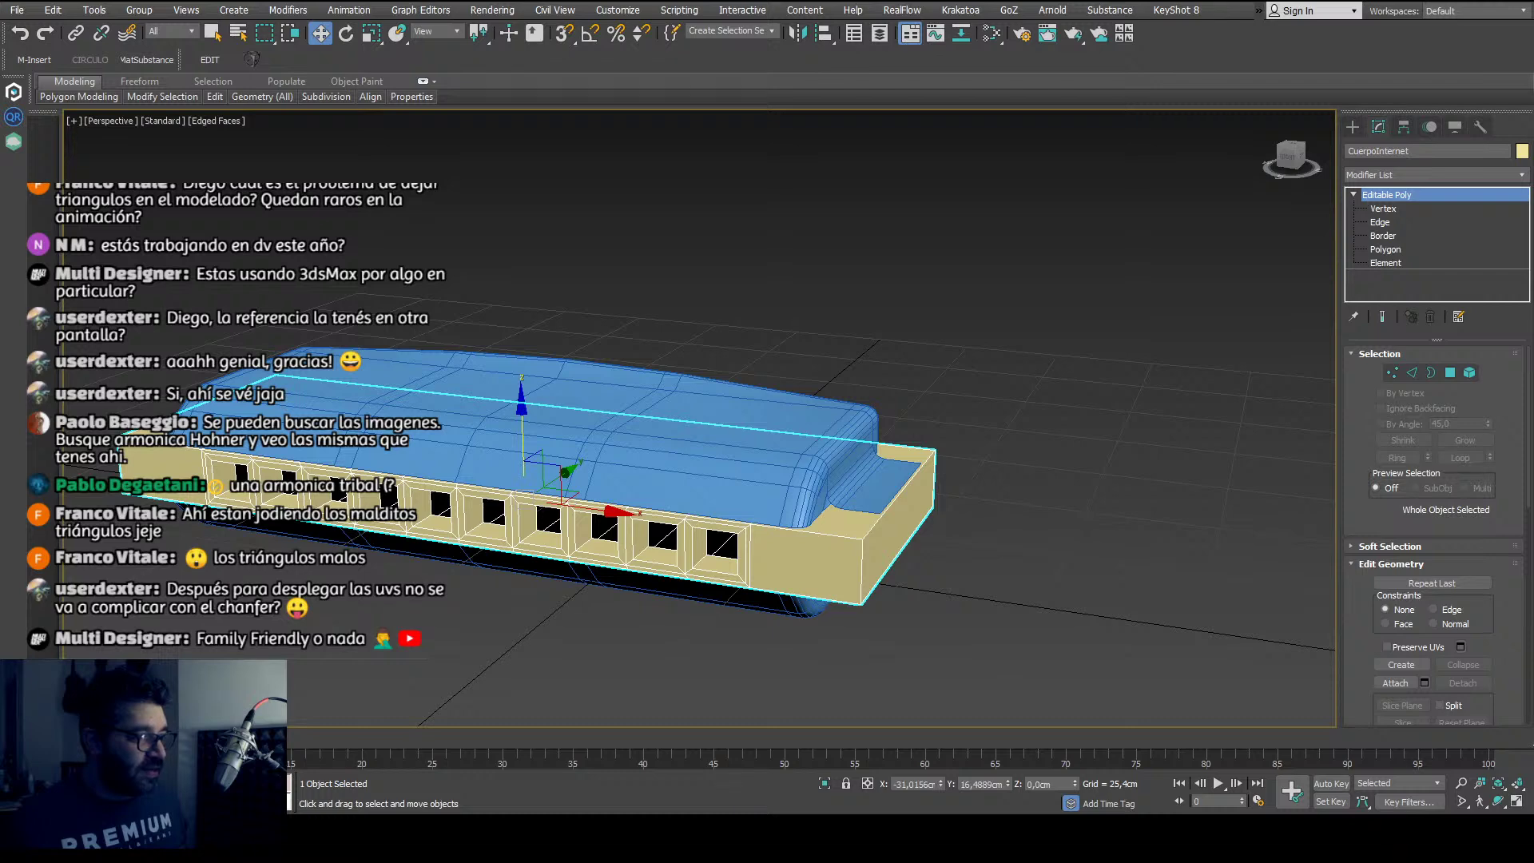
pyautogui.moveTo(524, 492); pyautogui.dragTo(961, 504, button='middle')
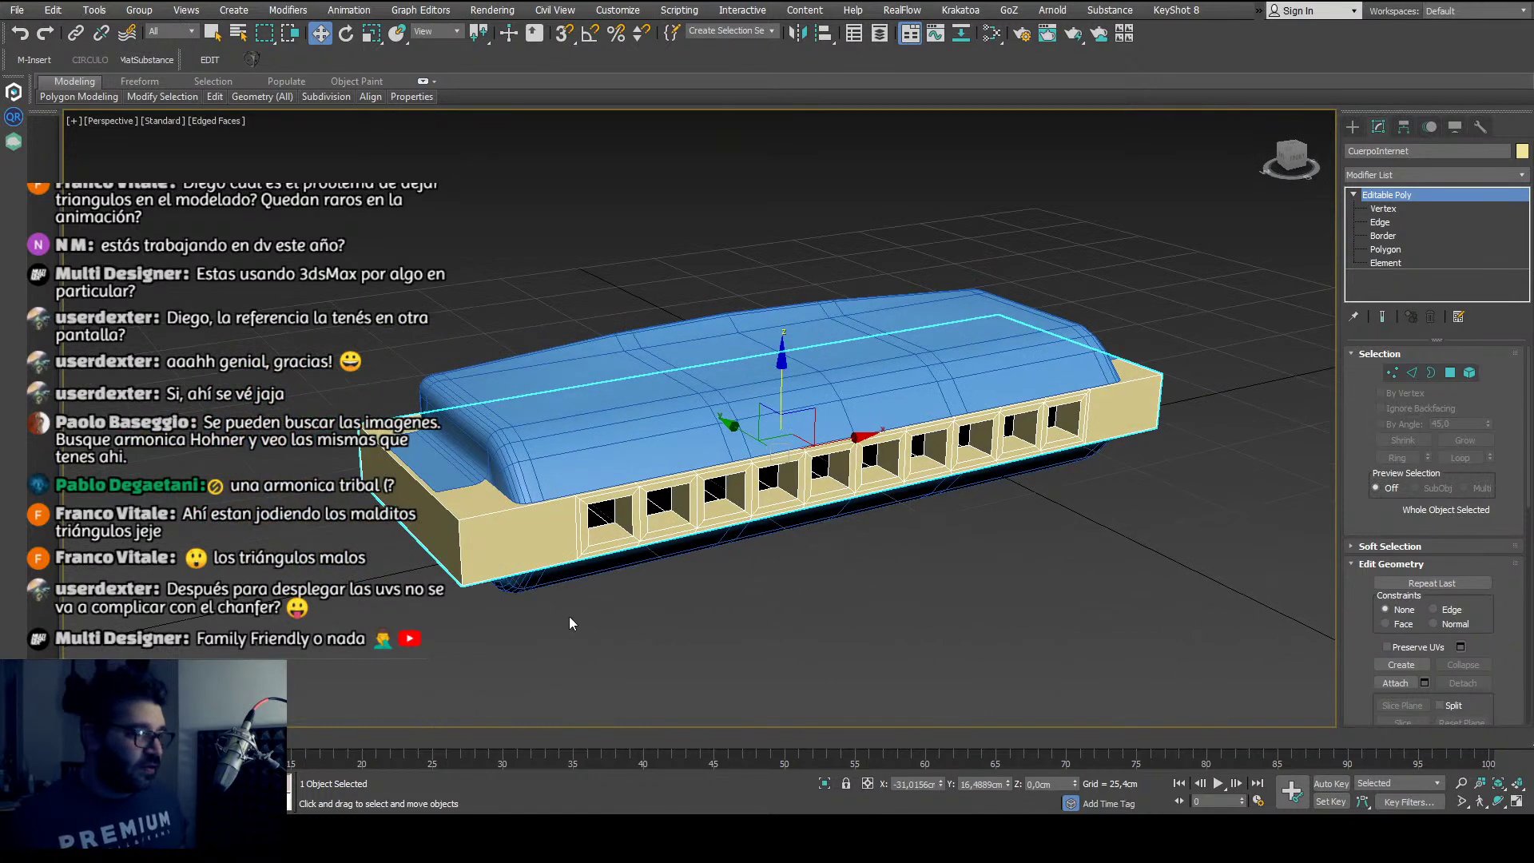
pyautogui.hotkey('alt', 'q')
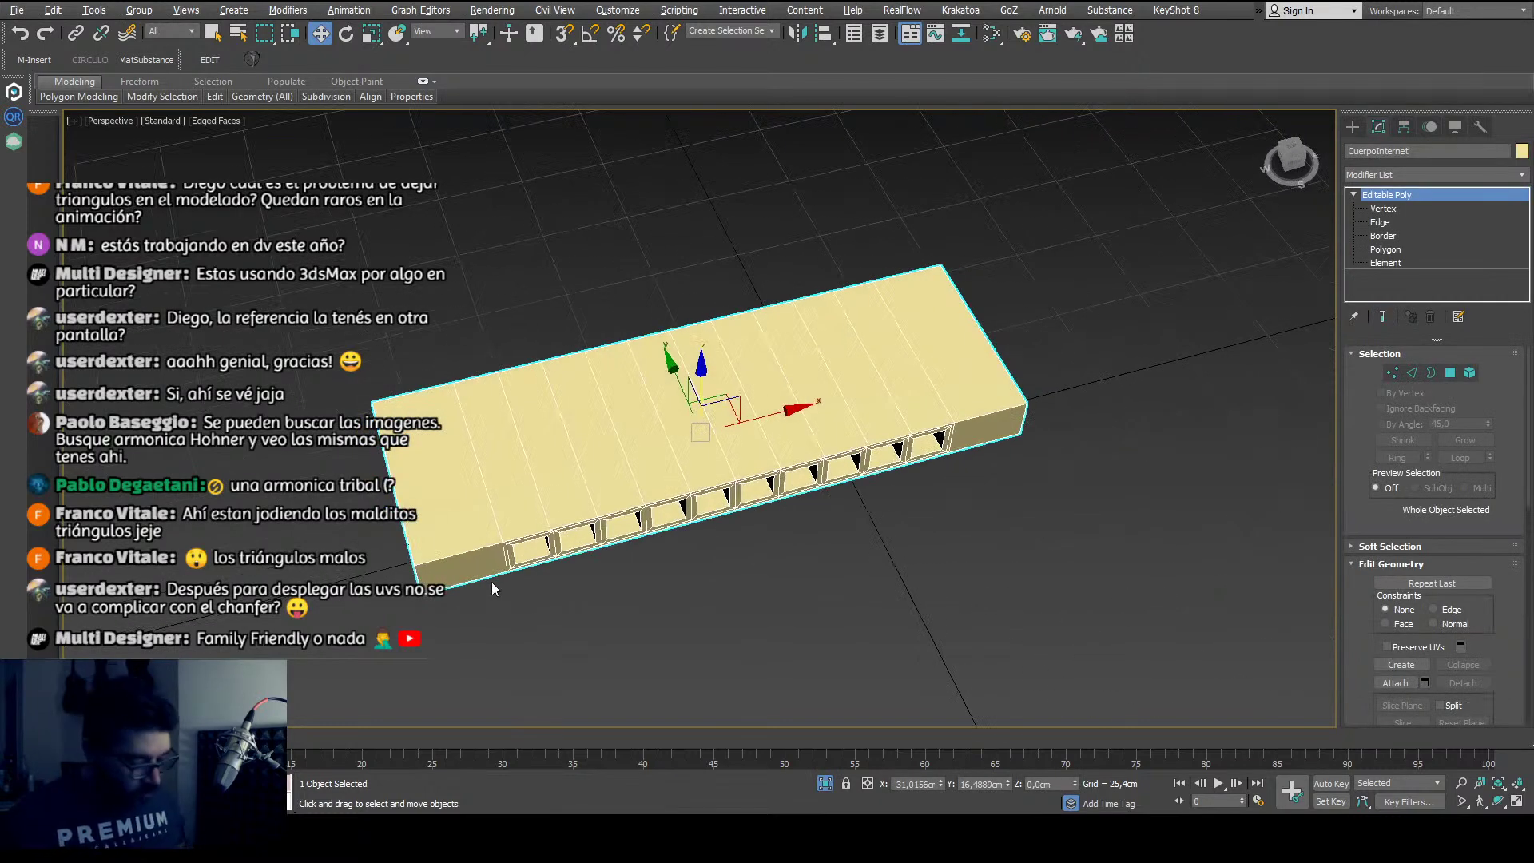
# Step: Create a box about 153.3 cm wide, 50.6 cm long and 2.3 cm high within the harmonica body's outline in the top view
pyautogui.press('t')
pyautogui.moveTo(807, 582); pyautogui.dragTo(883, 574, button='middle')
pyautogui.scroll(-2, 884, 579)
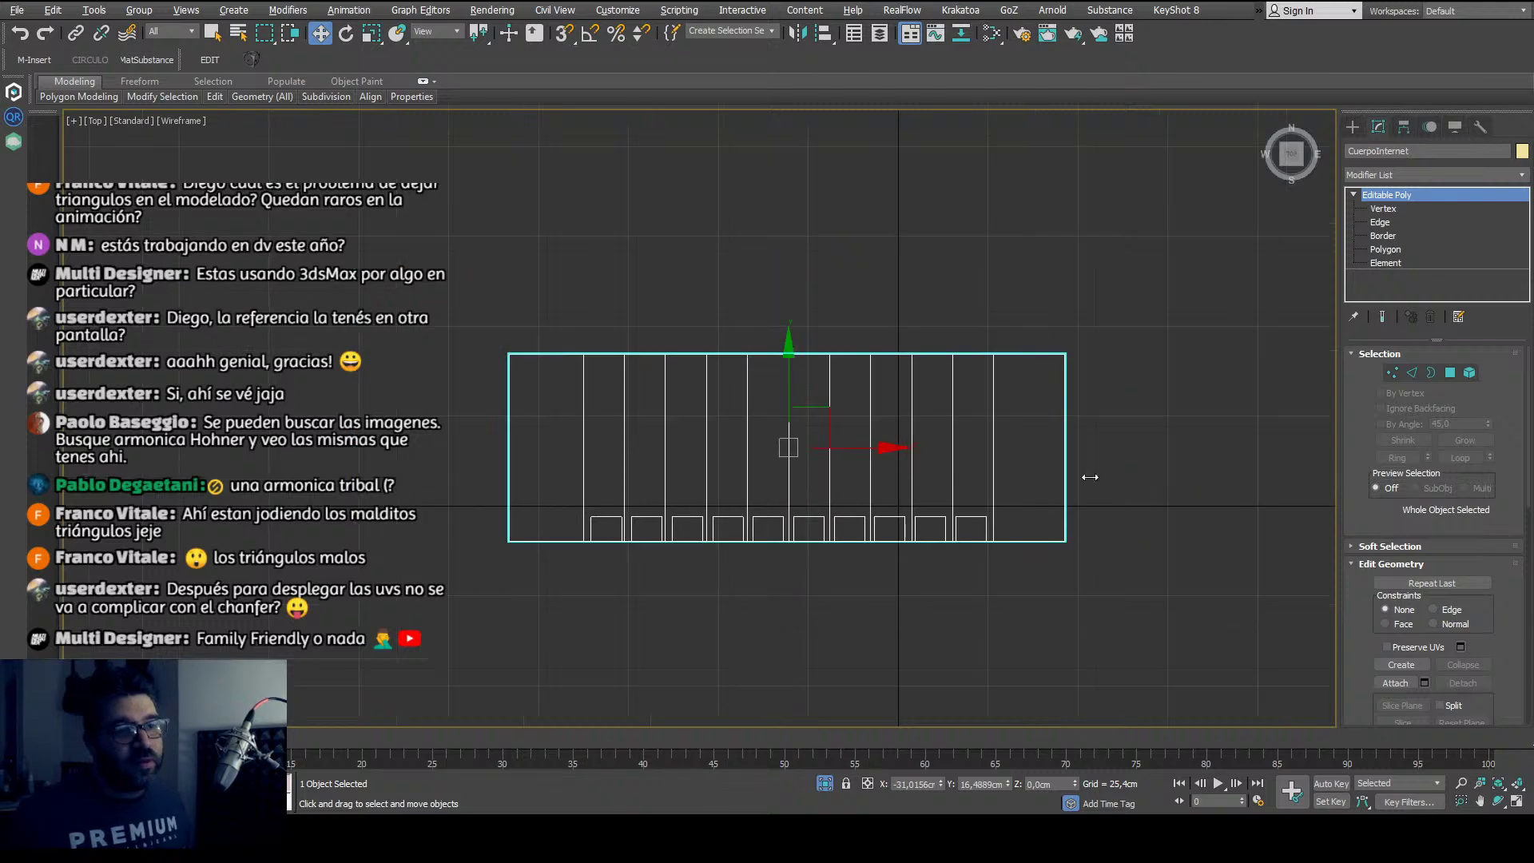
pyautogui.click(1354, 128)
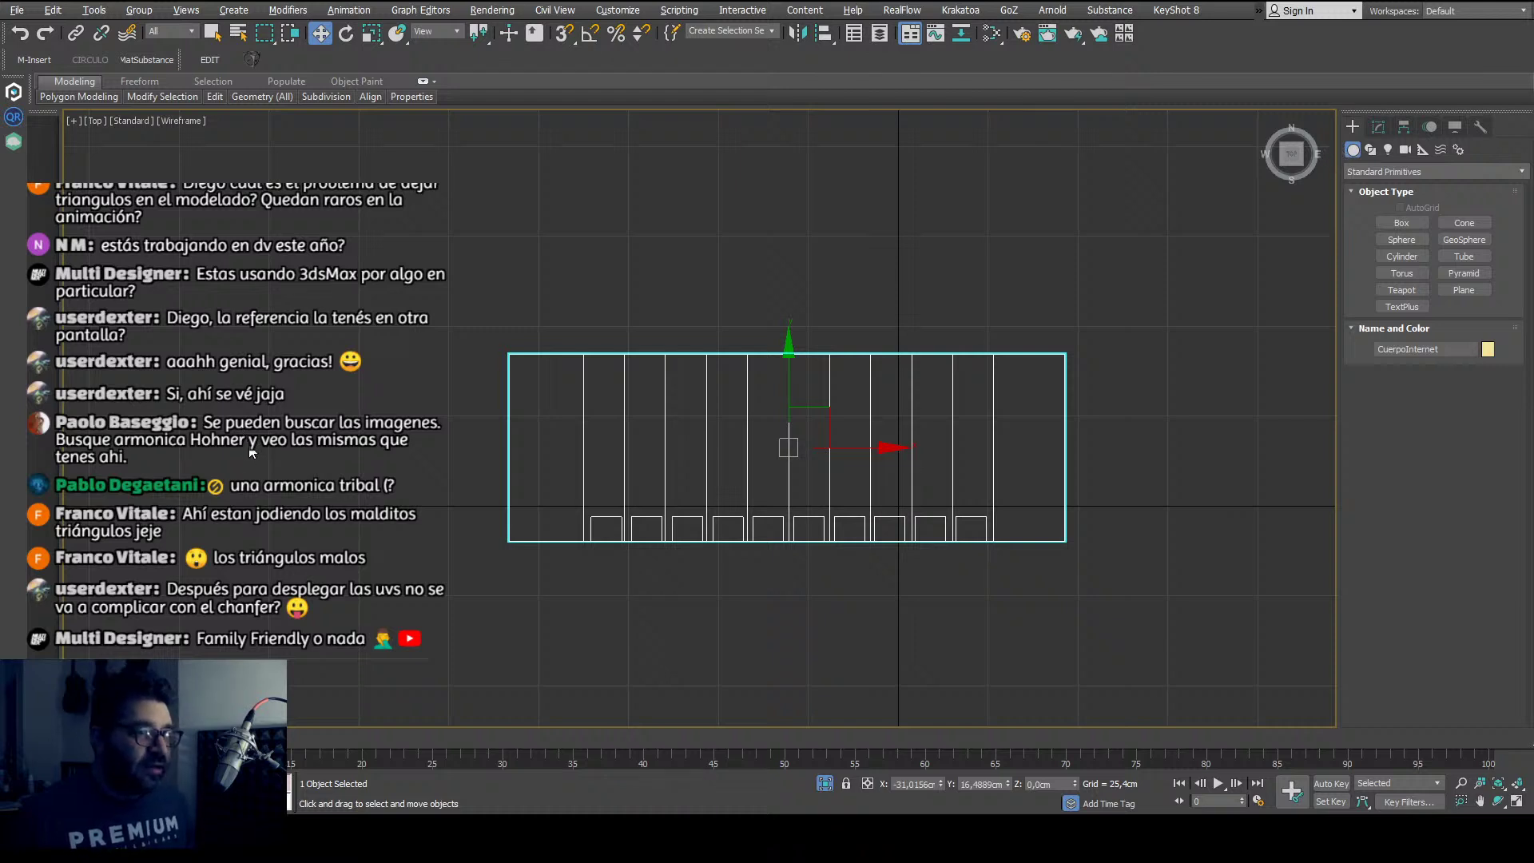
pyautogui.click(1413, 223)
pyautogui.scroll(2, 644, 449)
pyautogui.moveTo(644, 449); pyautogui.dragTo(571, 462, button='middle')
pyautogui.scroll(-2, 570, 462)
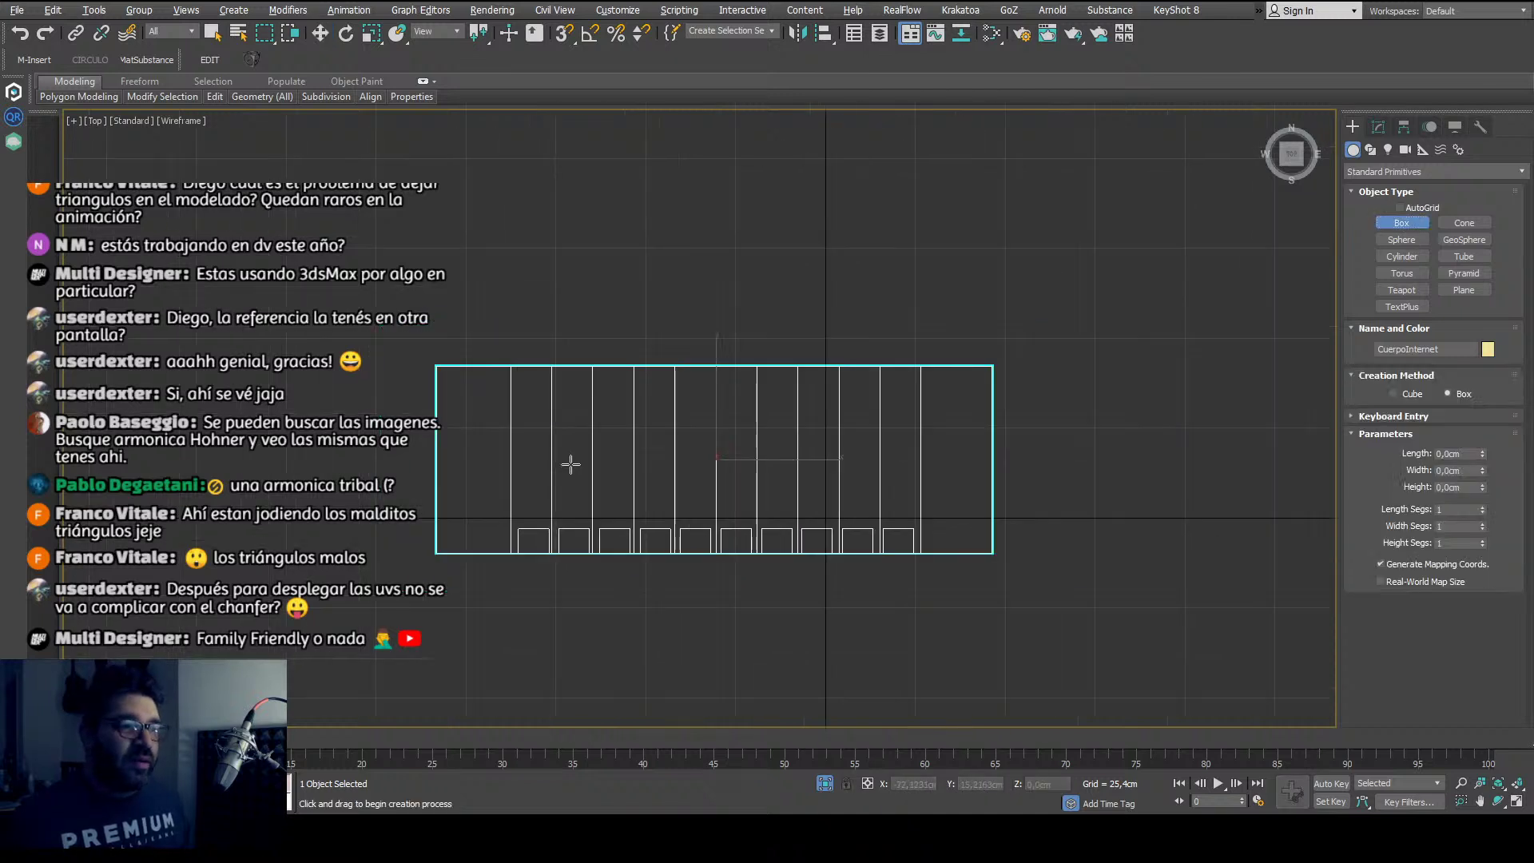
pyautogui.moveTo(442, 368); pyautogui.dragTo(988, 548)
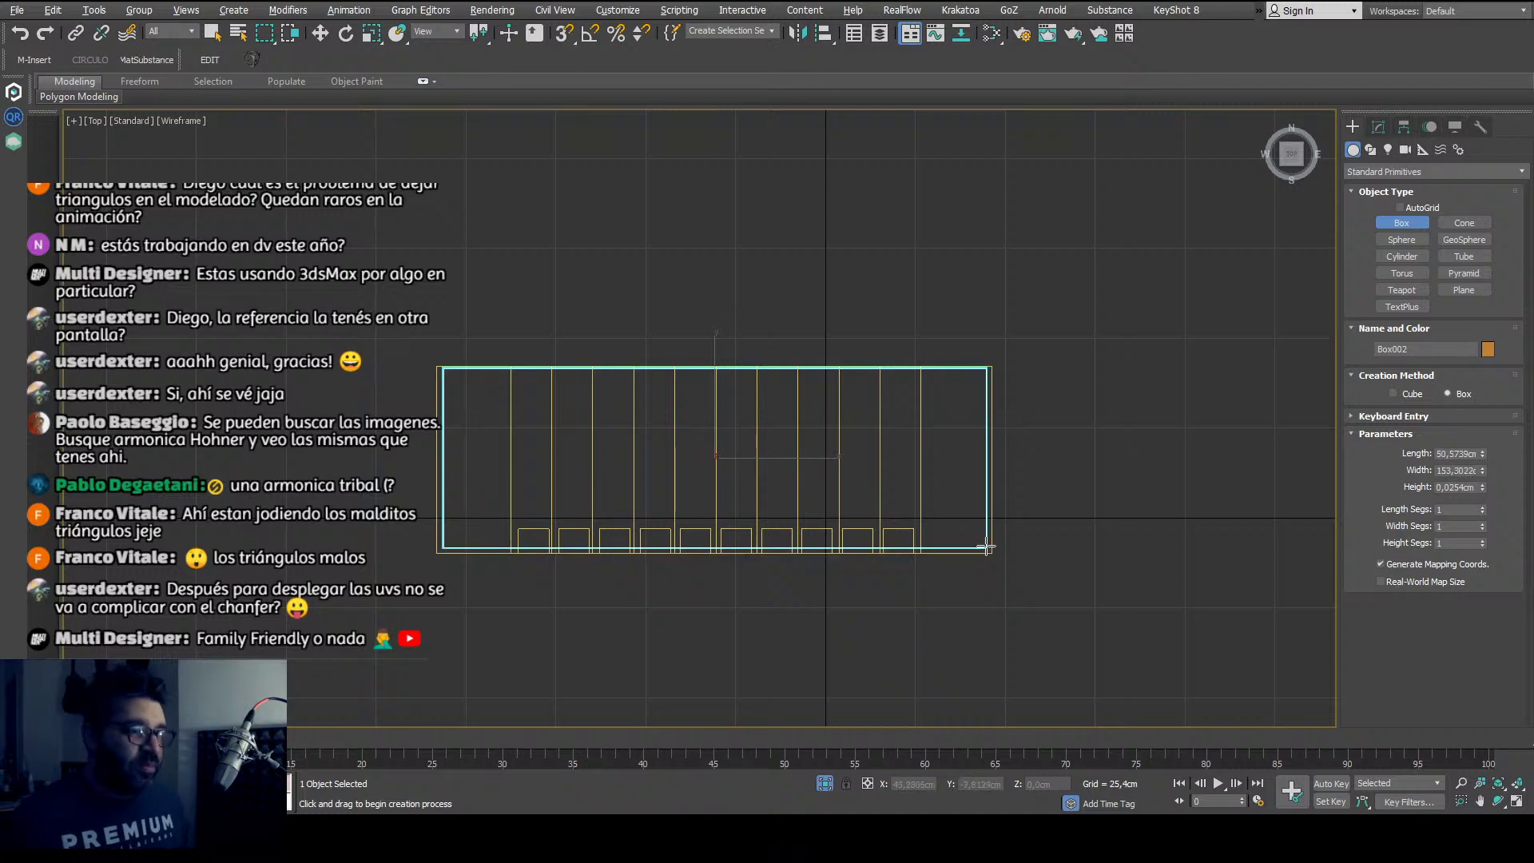
pyautogui.click(984, 542)
# Step: Raise the new box in the perspective view so it rests on the harmonica body's upper face
pyautogui.press('p')
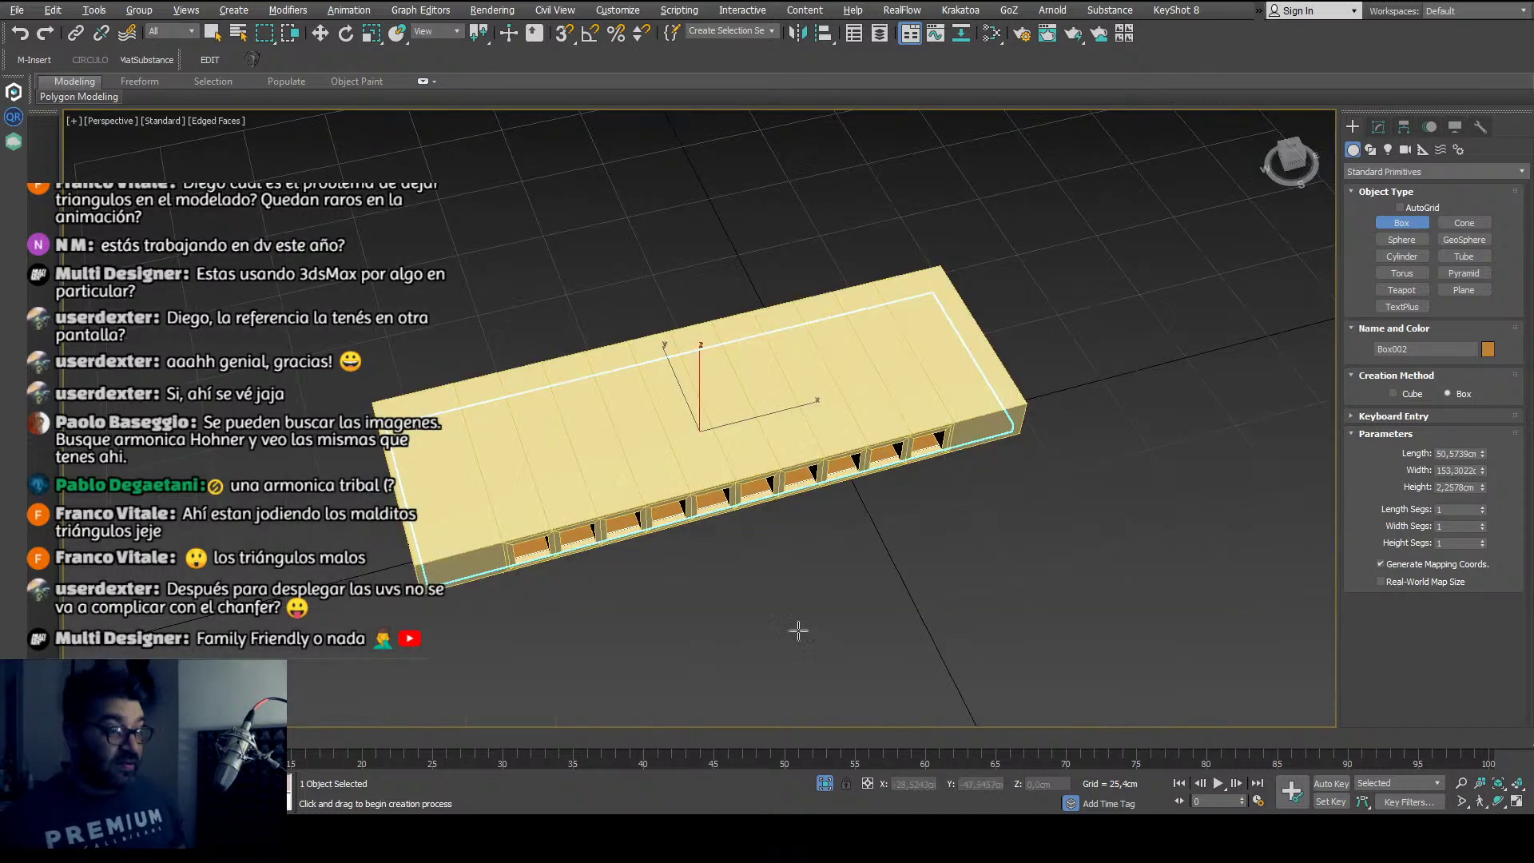
pyautogui.moveTo(700, 374); pyautogui.dragTo(700, 334)
pyautogui.keyDown('alt'); pyautogui.moveTo(747, 471); pyautogui.dragTo(823, 470, button='middle'); pyautogui.keyUp('alt')
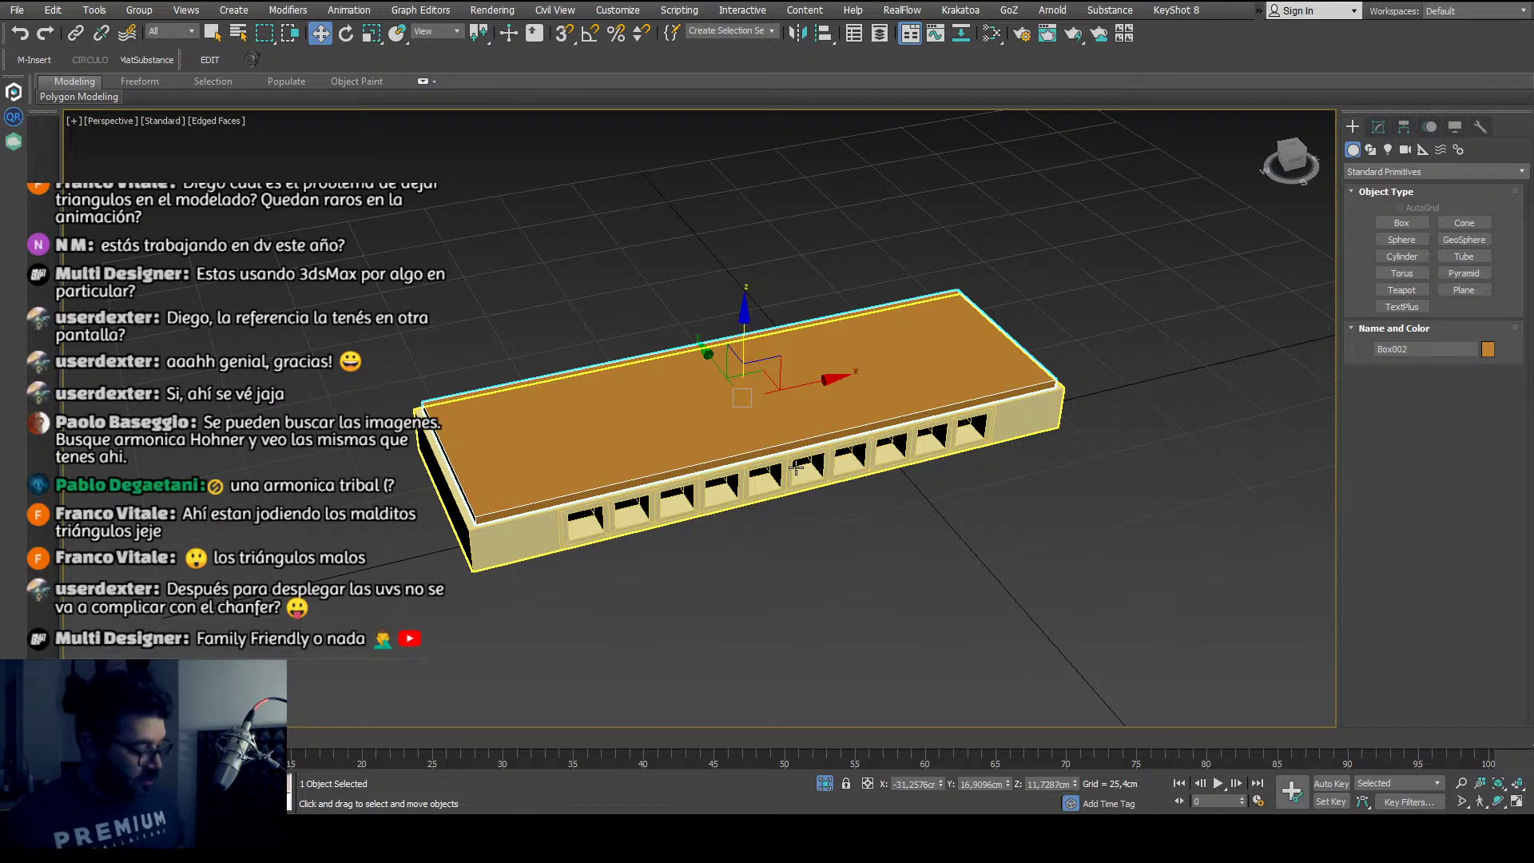
# Step: Convert the new box to an Editable Poly and switch to vertex-level editing in the top view
pyautogui.press('t')
pyautogui.moveTo(601, 473); pyautogui.dragTo(772, 462, button='middle')
pyautogui.scroll(4, 671, 398)
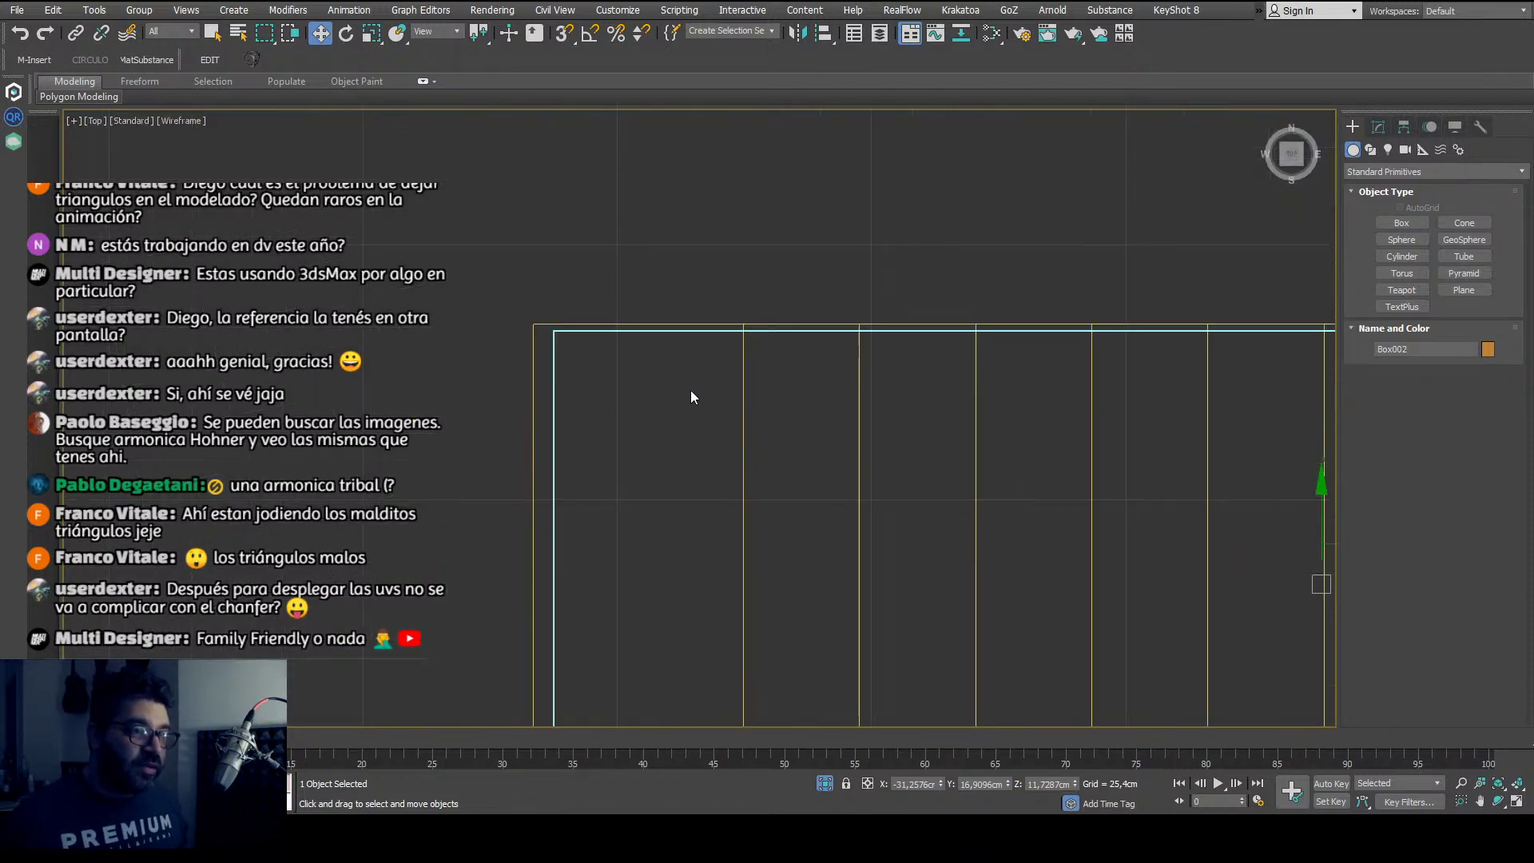
pyautogui.scroll(-3, 702, 419)
pyautogui.moveTo(704, 425); pyautogui.dragTo(593, 423, button='middle')
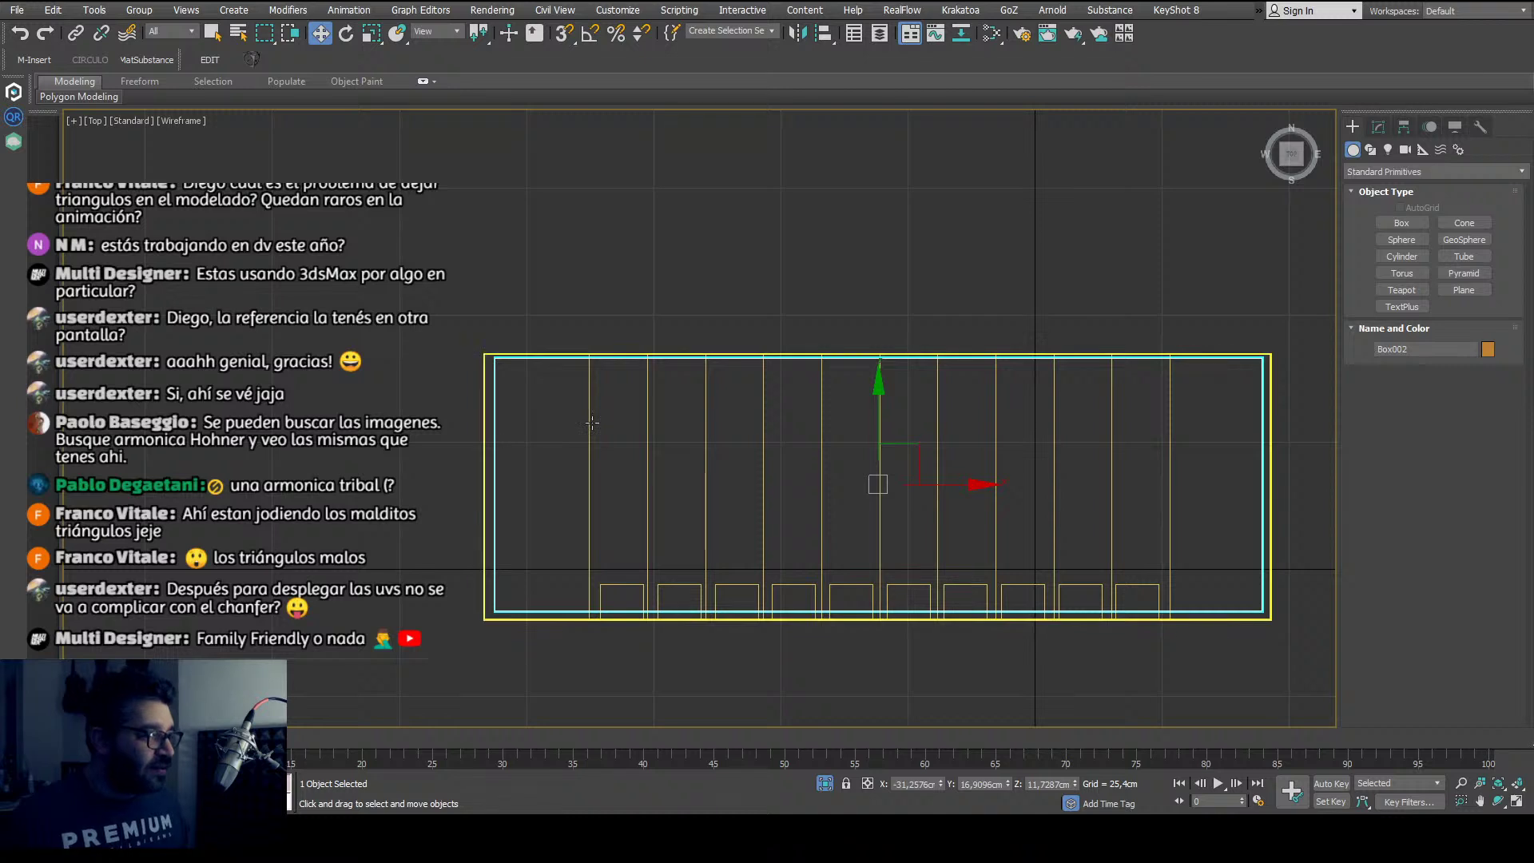
pyautogui.scroll(6, 471, 388)
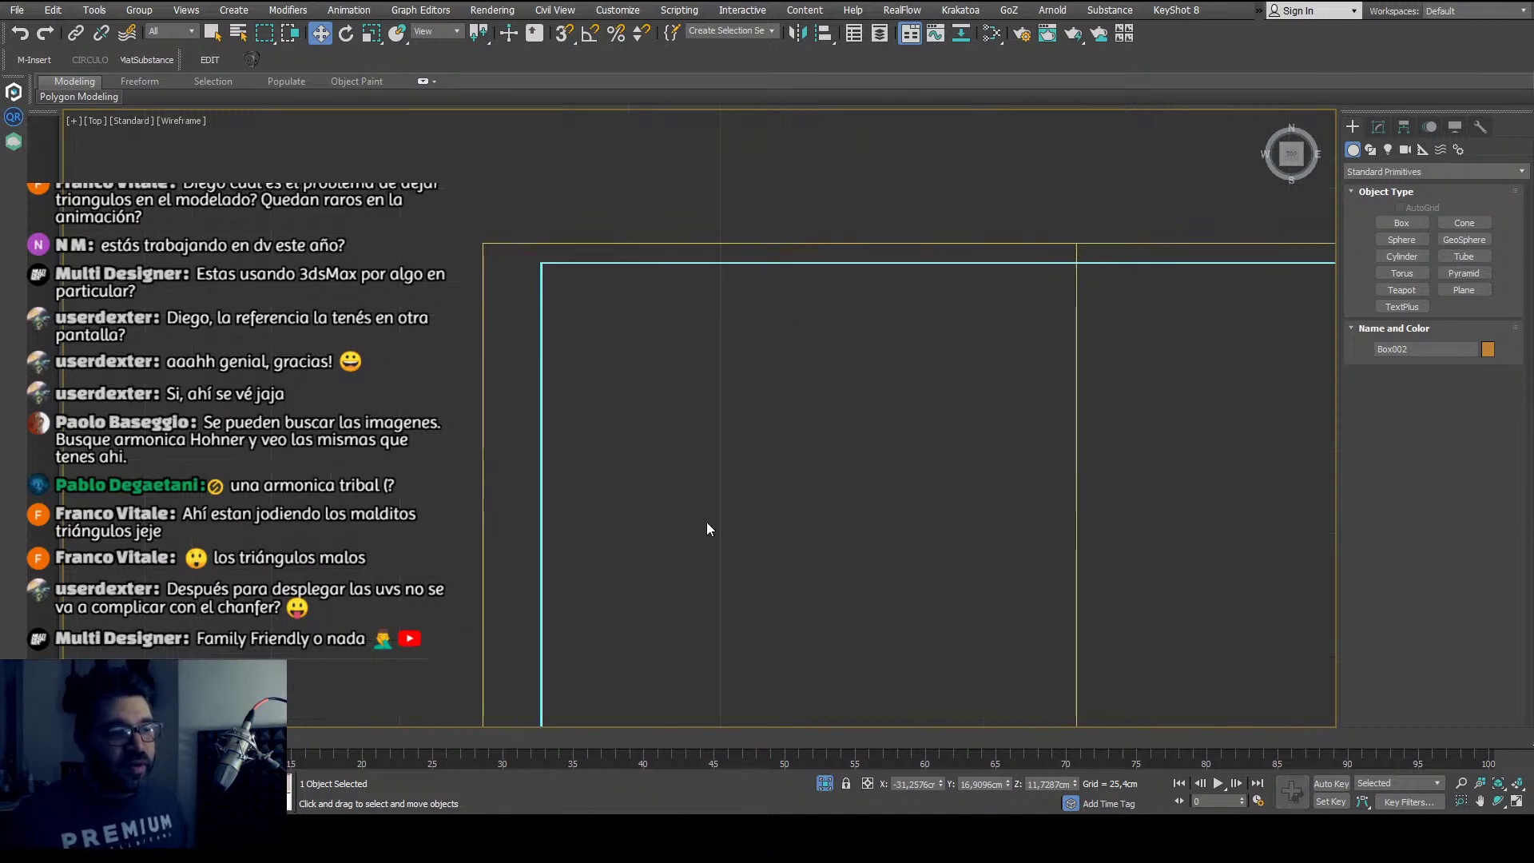
pyautogui.press('1')
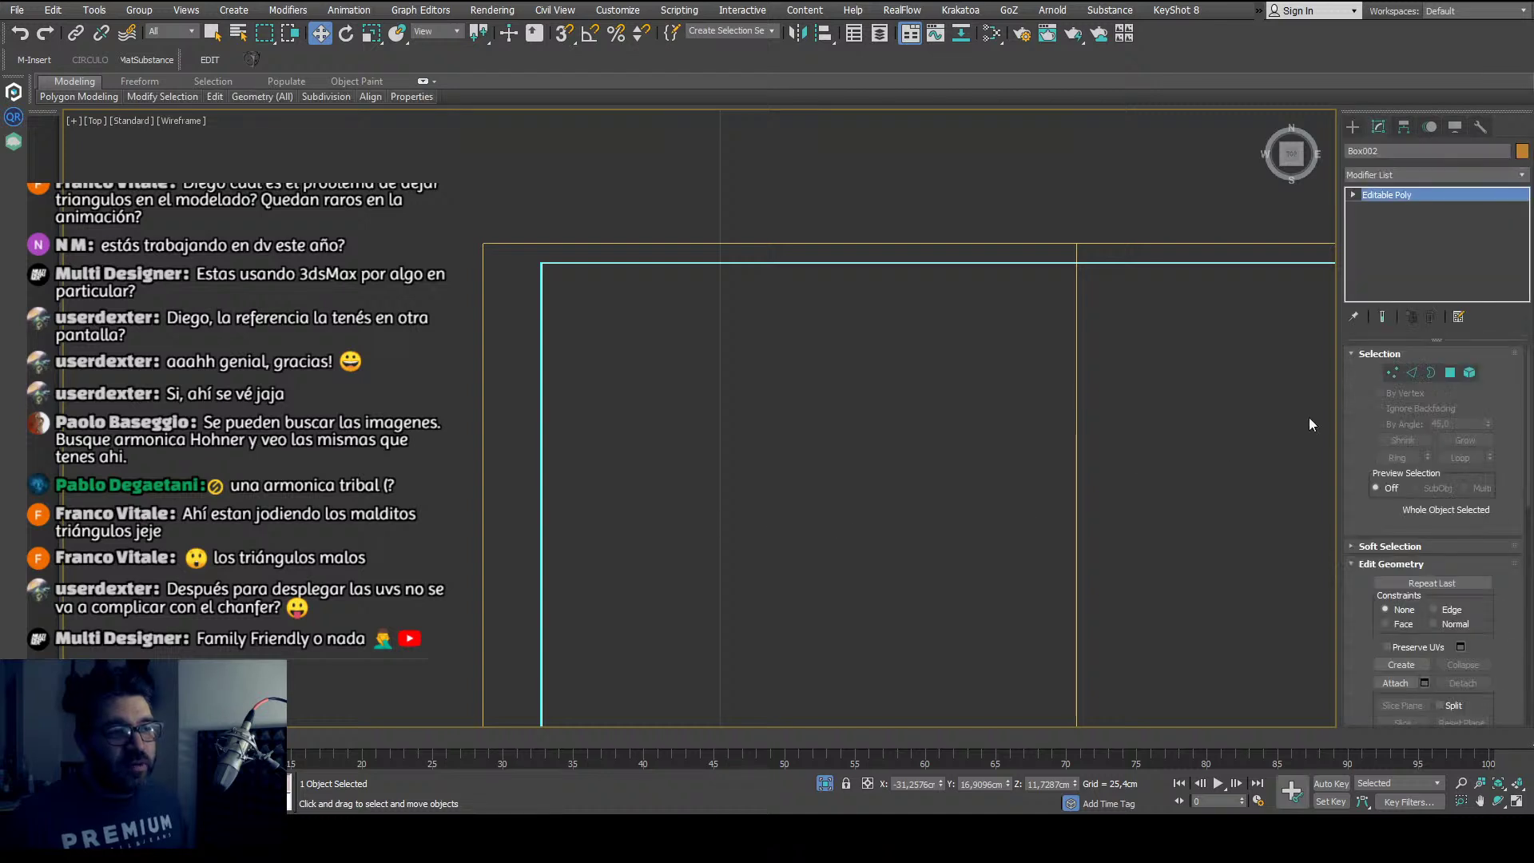
pyautogui.click(1391, 374)
# Step: Move the four vertices at the box's left end outward to the body's left edge, at X about -109.9 cm
pyautogui.moveTo(665, 329); pyautogui.dragTo(663, 329)
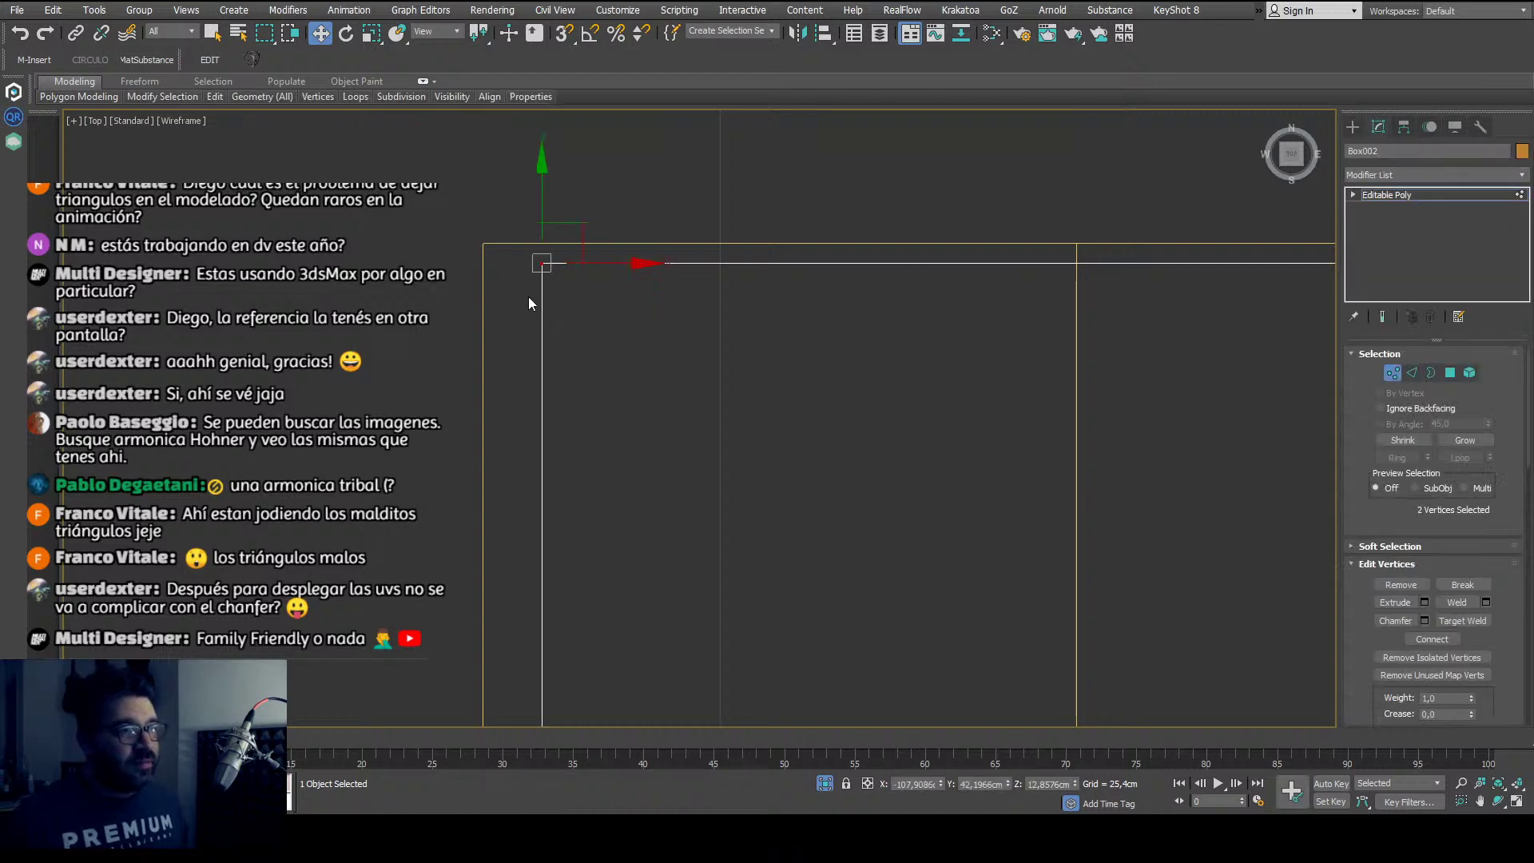
pyautogui.scroll(3, 529, 296)
pyautogui.scroll(2, 625, 329)
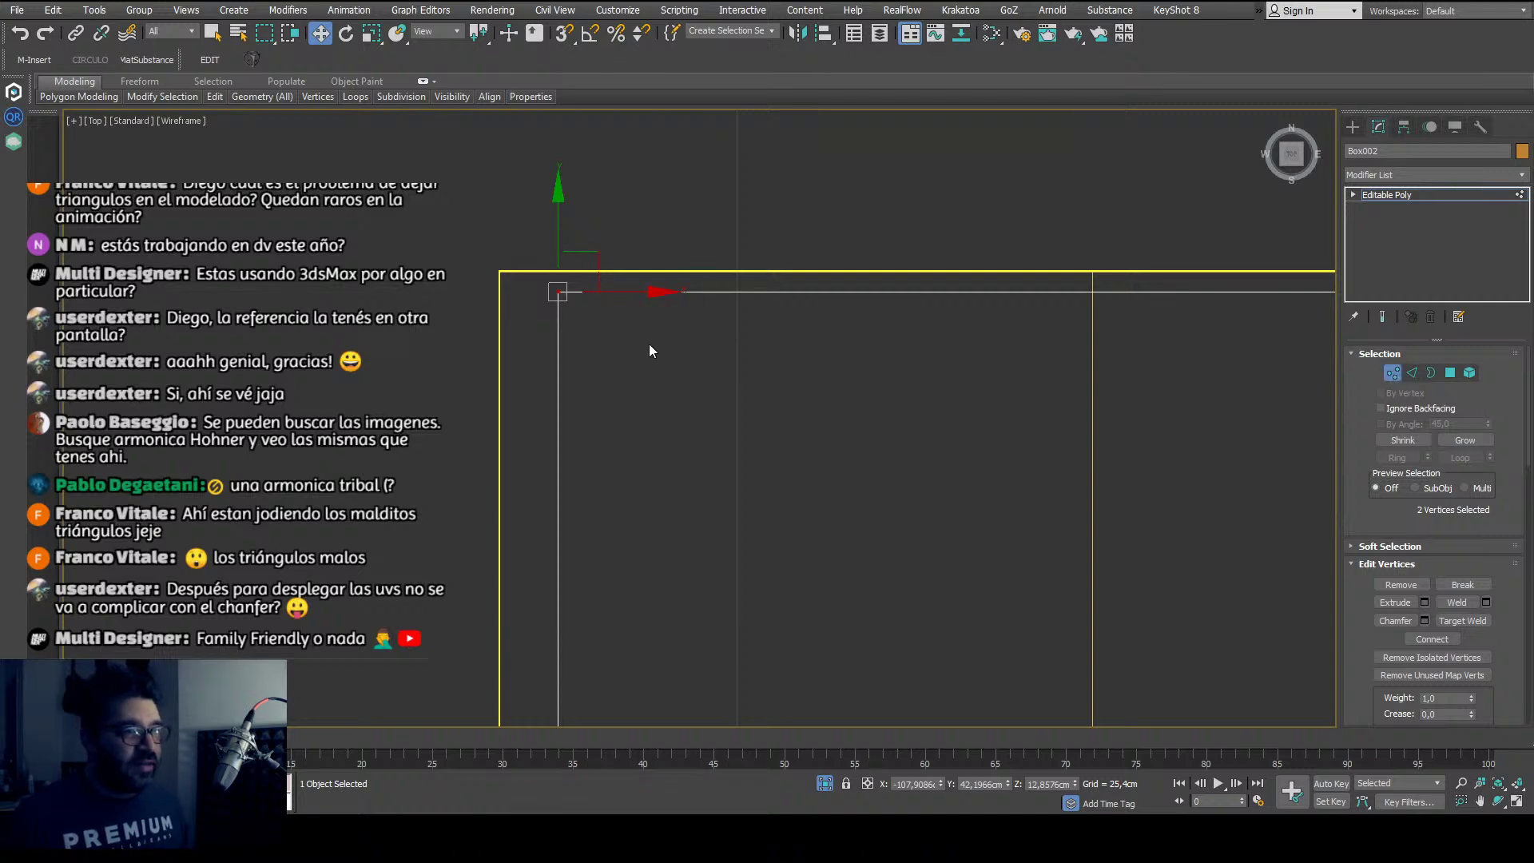
pyautogui.scroll(-5, 649, 351)
pyautogui.moveTo(649, 351); pyautogui.dragTo(547, 430, button='middle')
pyautogui.keyDown('ctrl'); pyautogui.moveTo(501, 506); pyautogui.dragTo(553, 548); pyautogui.keyUp('ctrl')
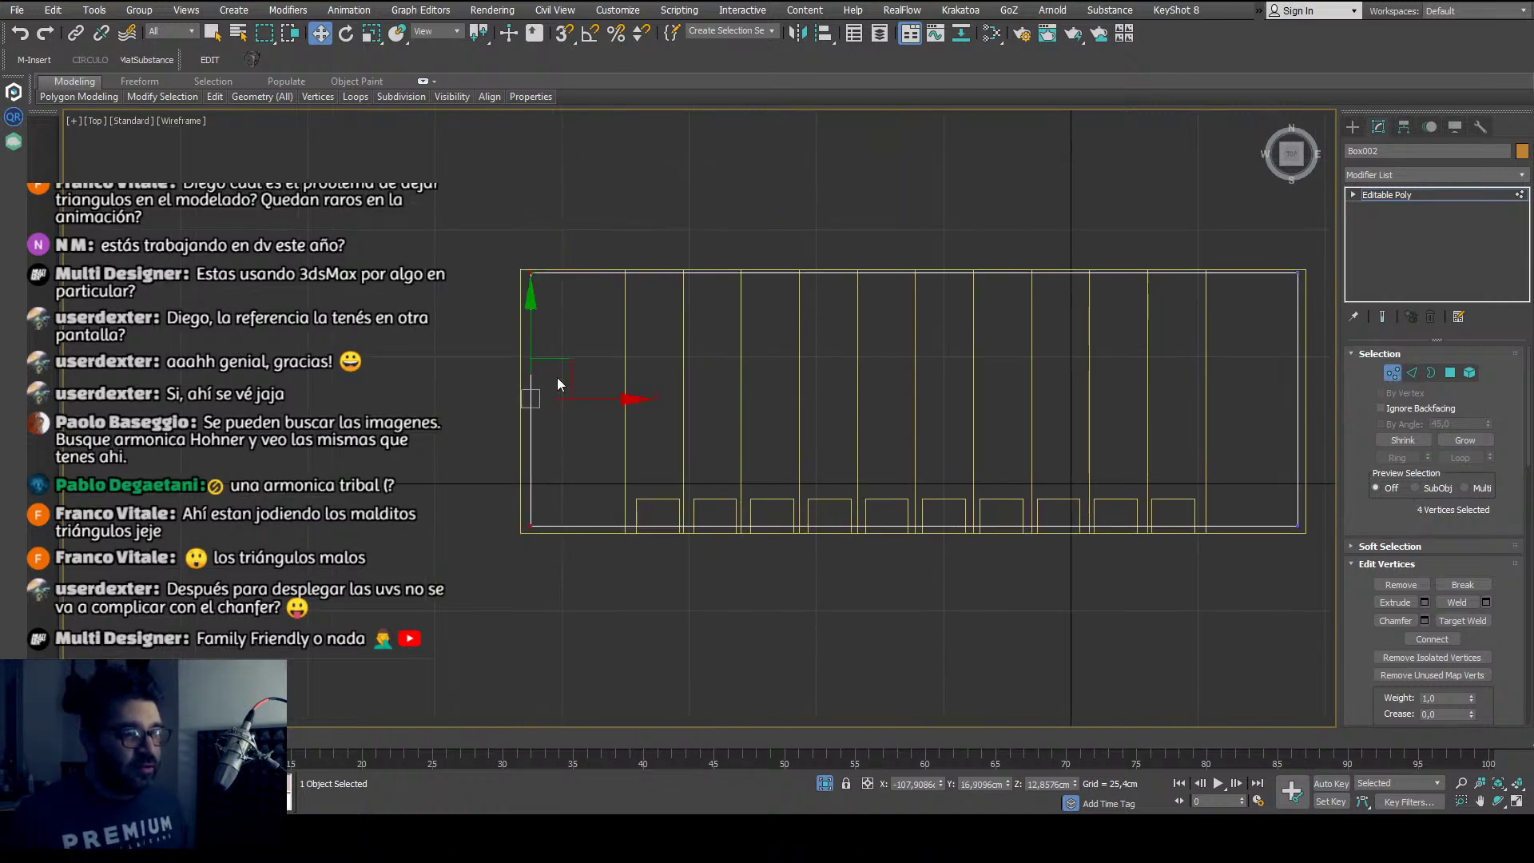
pyautogui.scroll(4, 568, 380)
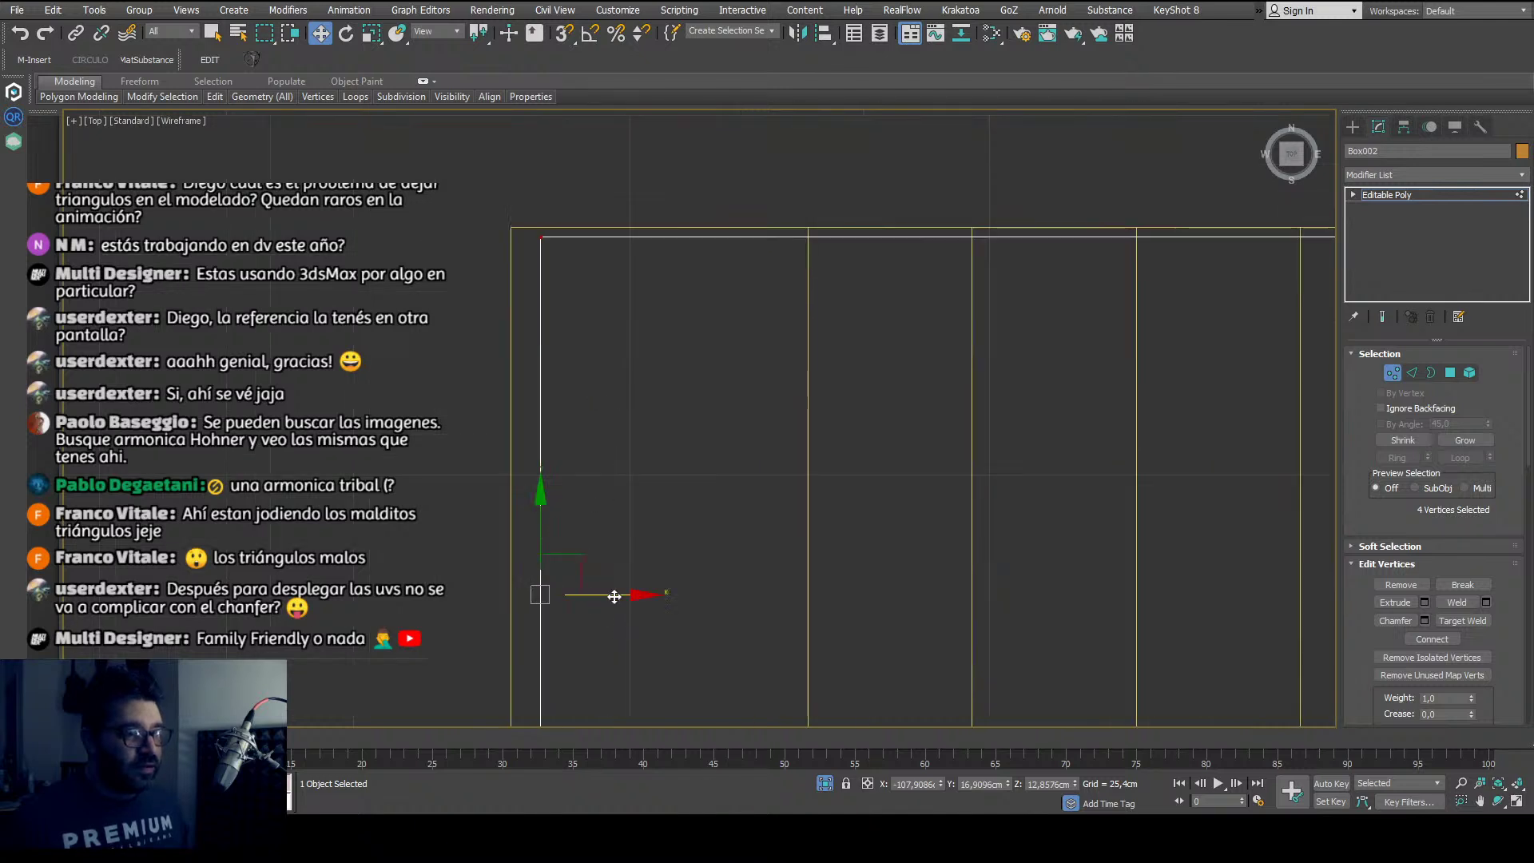
pyautogui.moveTo(613, 596); pyautogui.dragTo(586, 584)
pyautogui.scroll(2, 586, 584)
pyautogui.scroll(-5, 586, 584)
pyautogui.scroll(6, 514, 531)
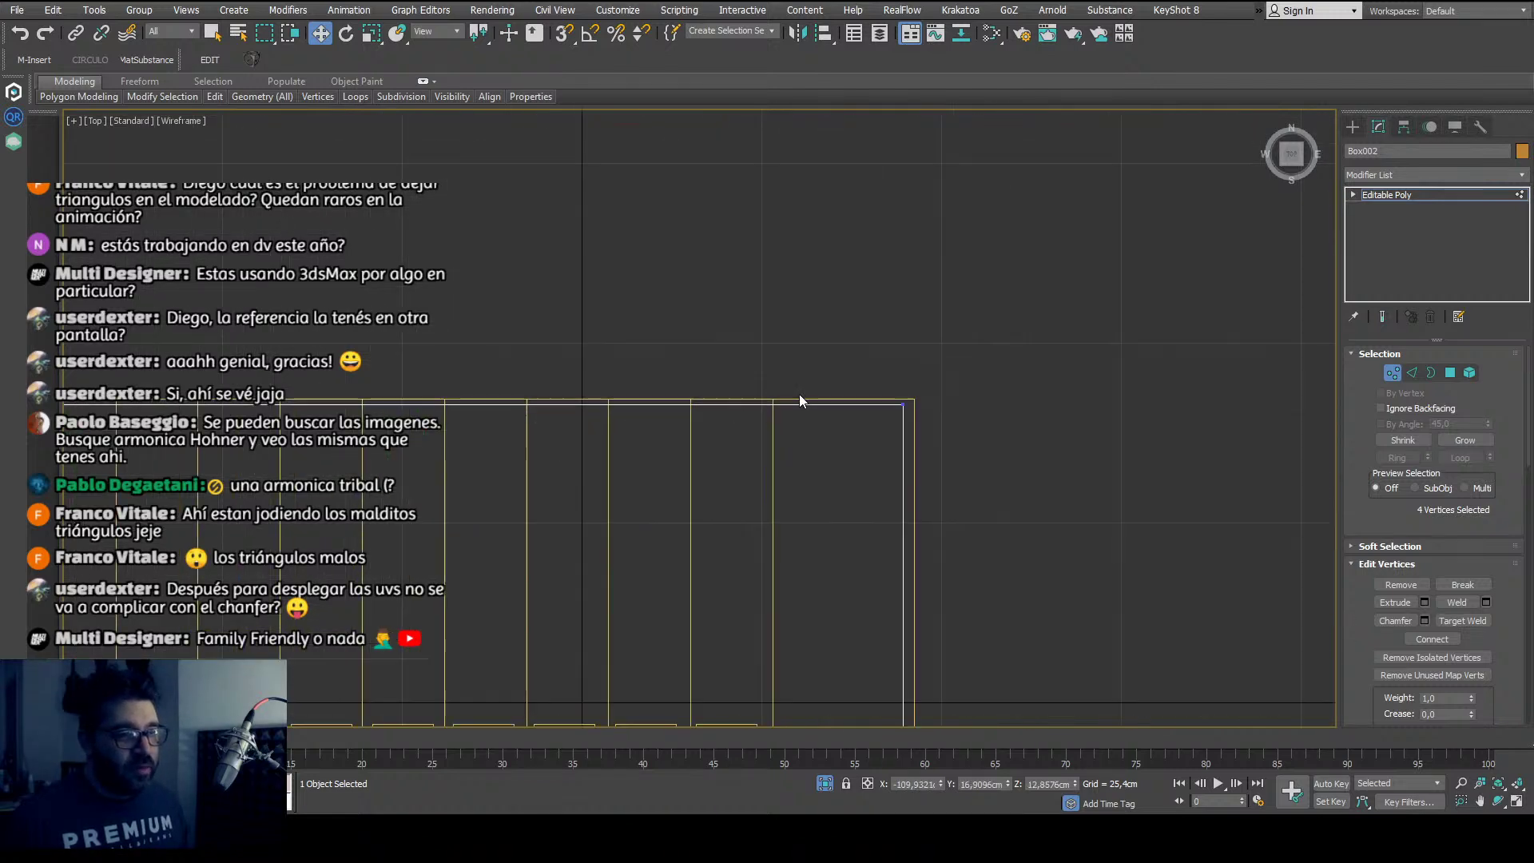
# Step: Move the four vertices at the box's right end outward to the body's right edge, at X about 47 cm
pyautogui.moveTo(658, 290); pyautogui.dragTo(739, 270, button='middle')
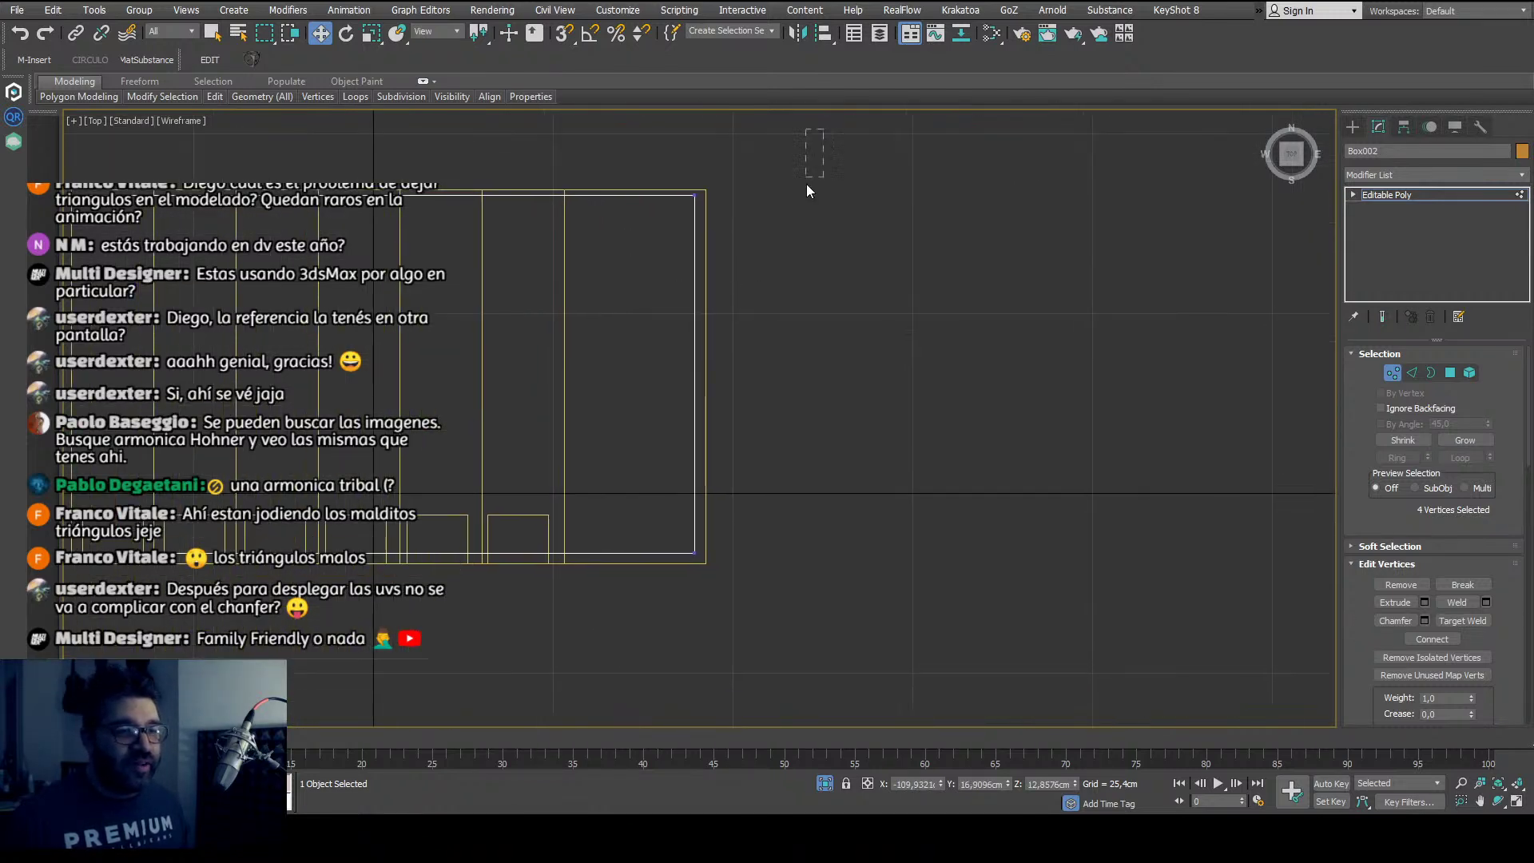
pyautogui.moveTo(807, 185); pyautogui.dragTo(660, 641)
pyautogui.scroll(2, 752, 390)
pyautogui.moveTo(752, 390); pyautogui.dragTo(766, 446, button='middle')
pyautogui.moveTo(749, 425); pyautogui.dragTo(766, 428)
pyautogui.scroll(-6, 766, 428)
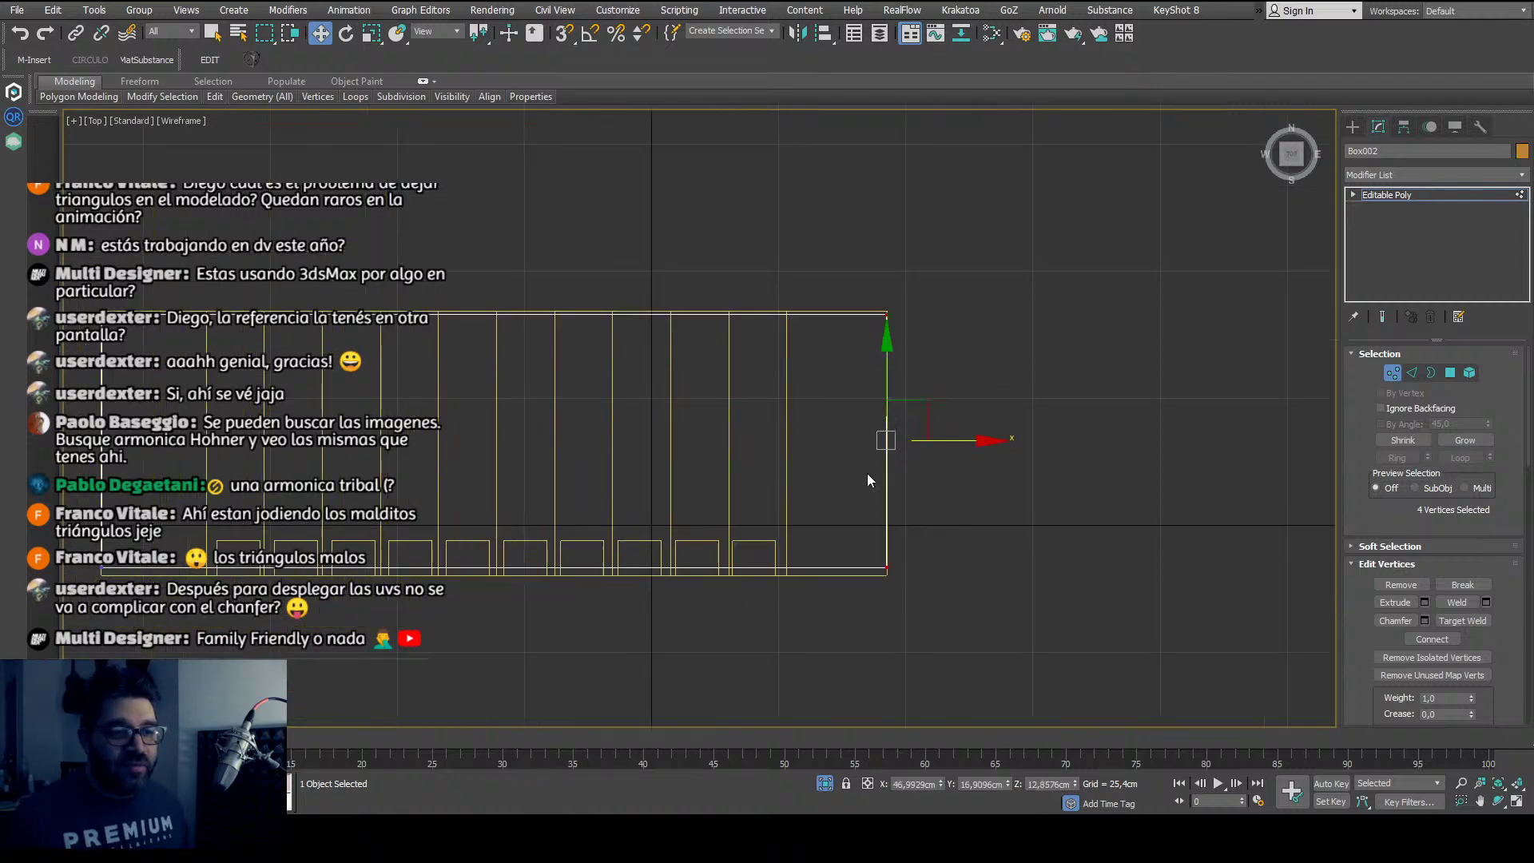
pyautogui.moveTo(681, 497); pyautogui.dragTo(870, 523, button='middle')
pyautogui.scroll(-2, 871, 531)
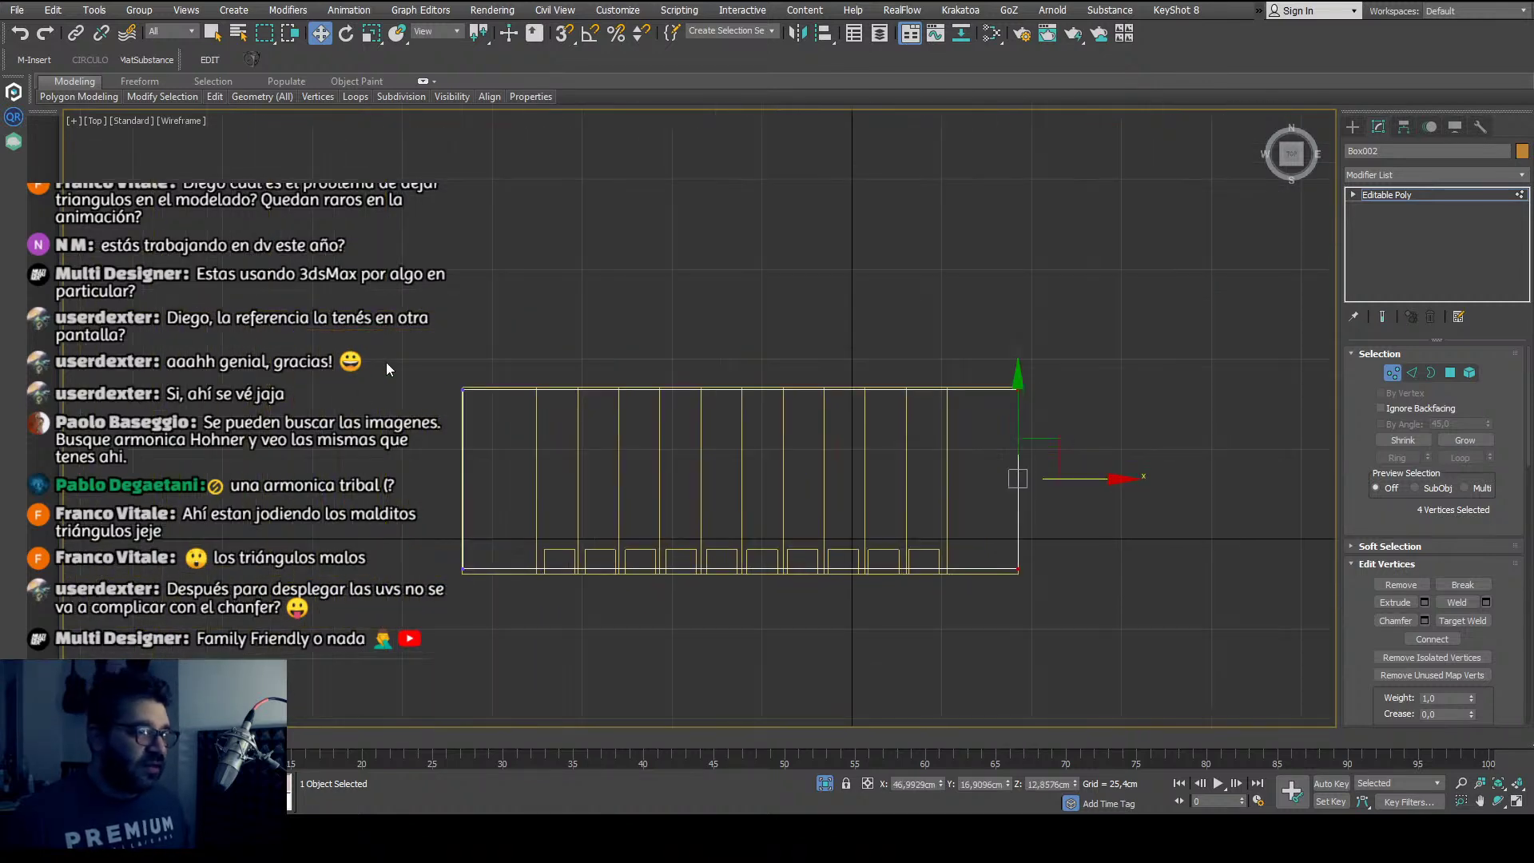
# Step: Move the four rear vertices of the box out to the body's back edge, at Y about 42.9 cm
pyautogui.click(426, 363)
pyautogui.moveTo(1133, 402); pyautogui.dragTo(1081, 409)
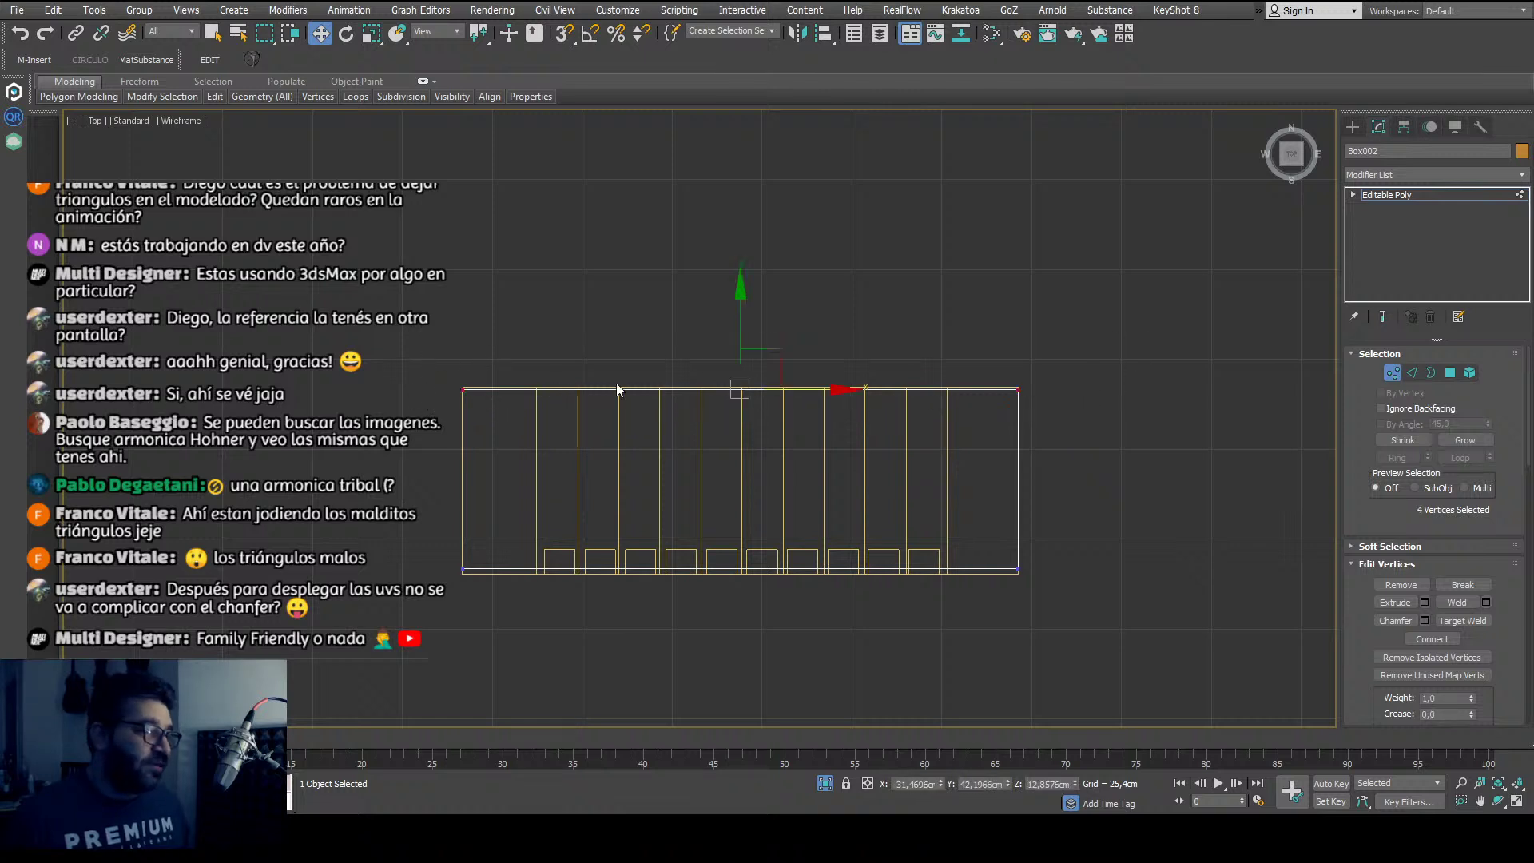
pyautogui.scroll(4, 617, 390)
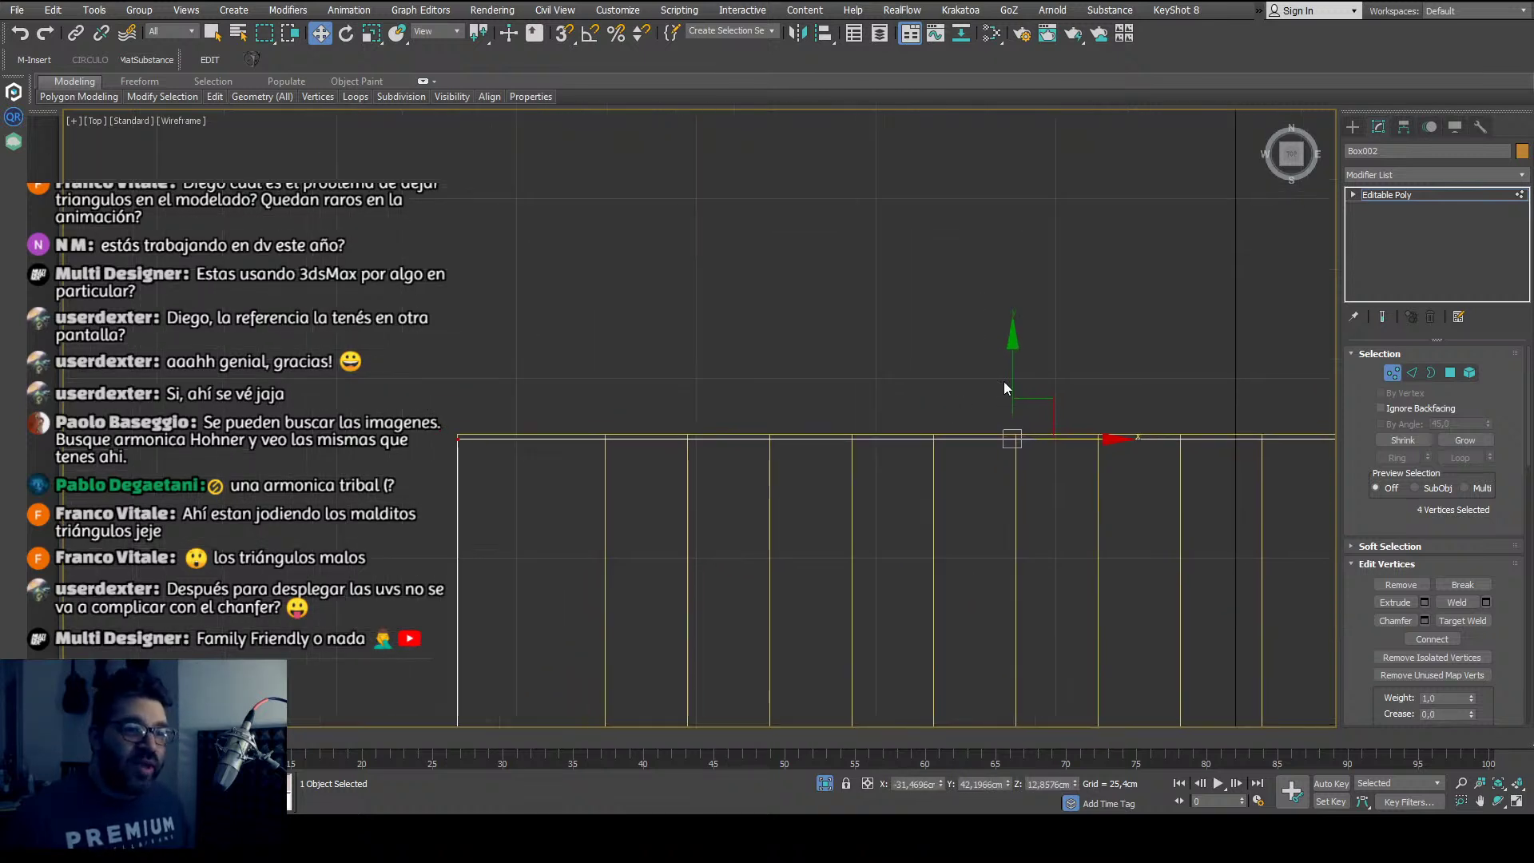
pyautogui.moveTo(1011, 380); pyautogui.dragTo(1013, 375)
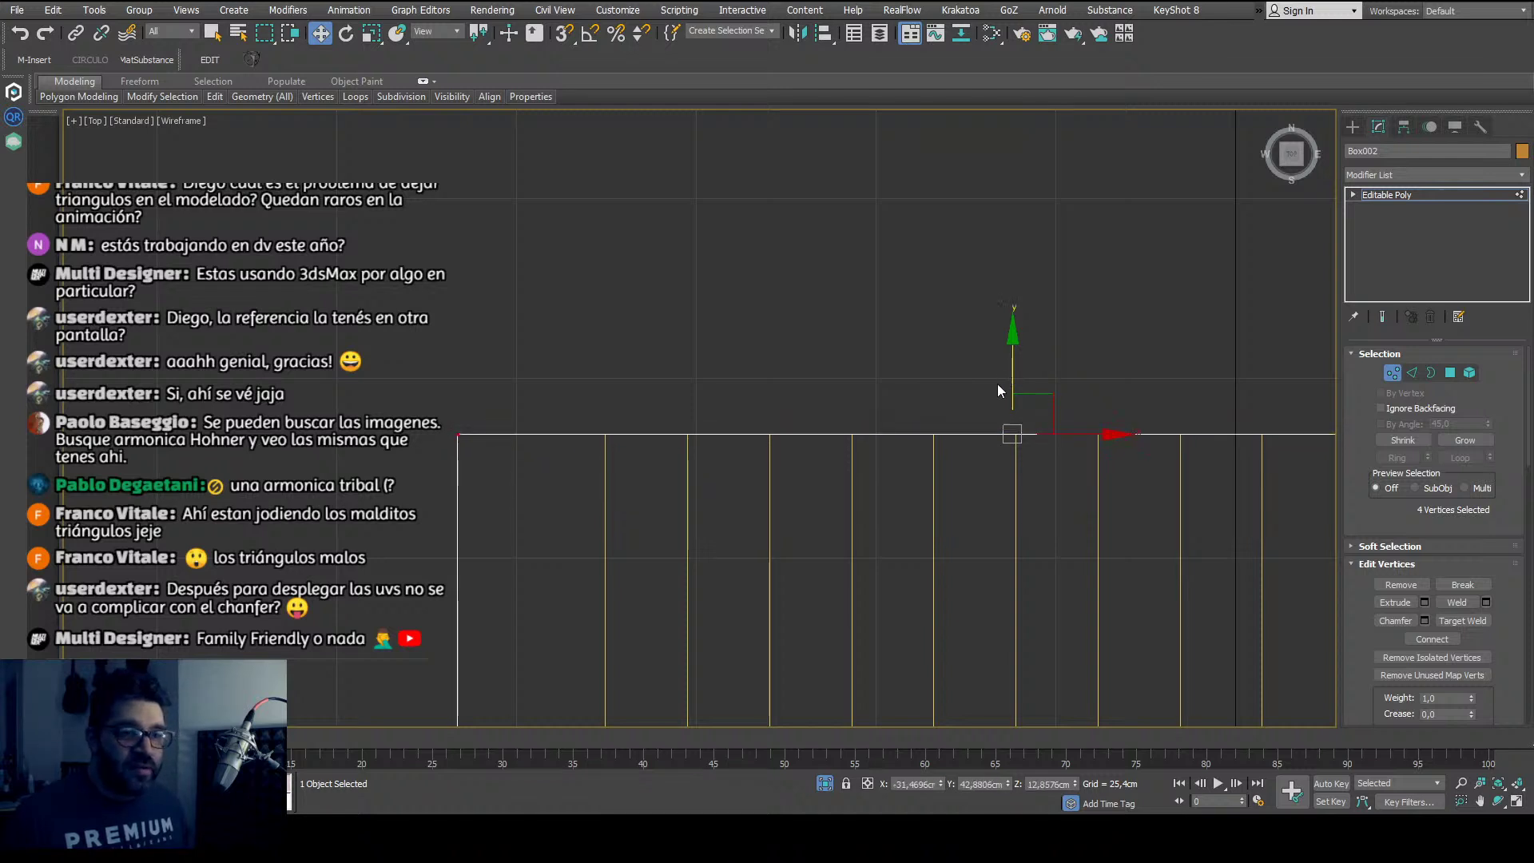
pyautogui.scroll(-3, 987, 397)
# Step: Move the four front vertices of the box out to the body's front edge, at Y about -9.7 cm
pyautogui.moveTo(945, 512); pyautogui.dragTo(624, 397, button='middle')
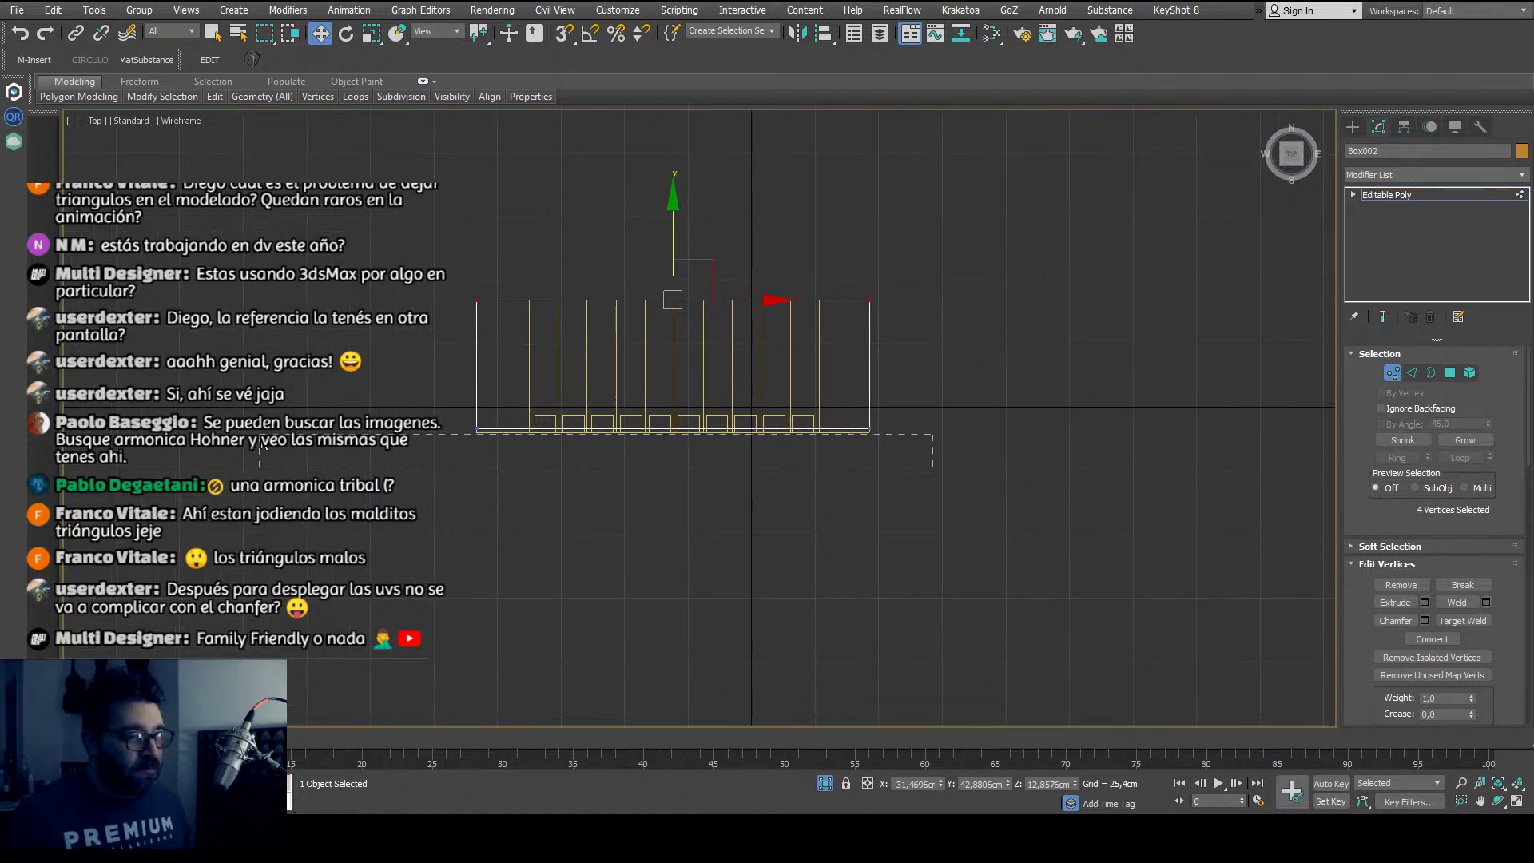
pyautogui.moveTo(293, 415); pyautogui.dragTo(292, 413)
pyautogui.scroll(2, 672, 439)
pyautogui.moveTo(712, 416); pyautogui.dragTo(499, 420, button='middle')
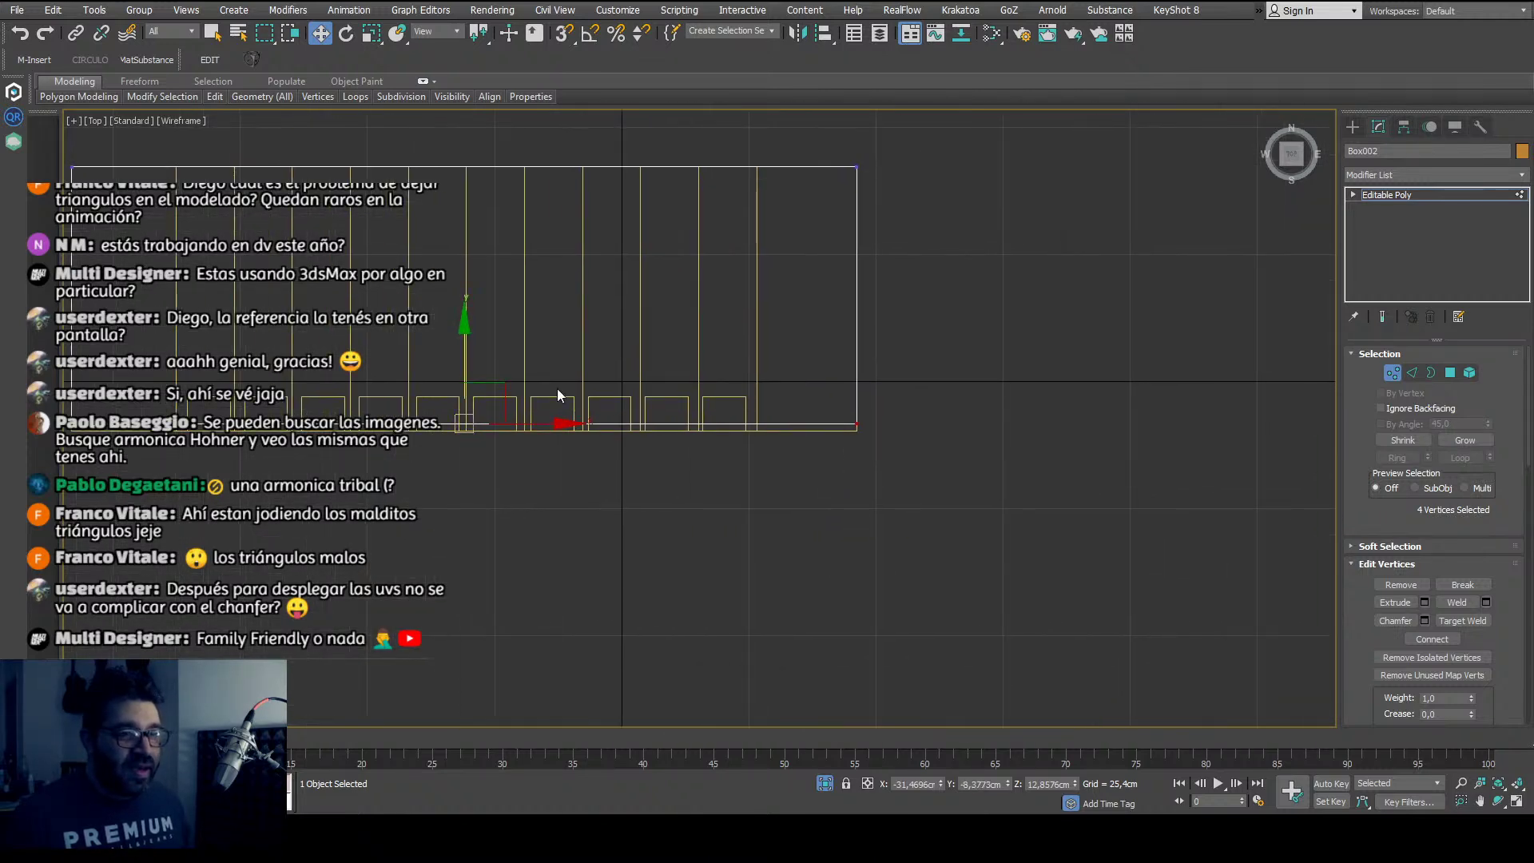
pyautogui.scroll(1, 561, 397)
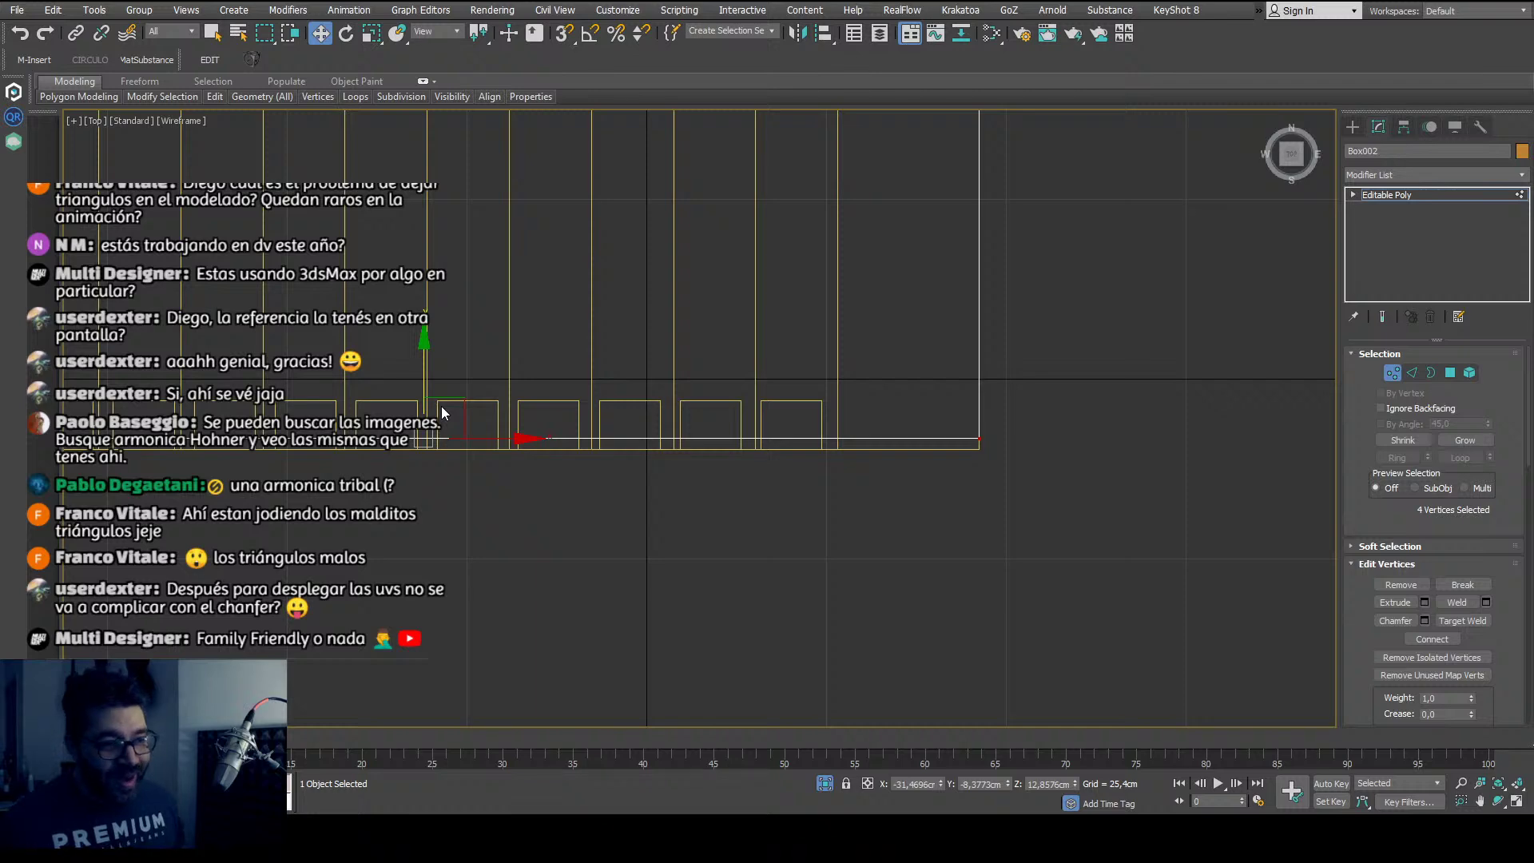
pyautogui.moveTo(587, 412); pyautogui.dragTo(657, 409, button='middle')
pyautogui.scroll(2, 523, 402)
pyautogui.moveTo(526, 407); pyautogui.dragTo(413, 403, button='middle')
pyautogui.scroll(-3, 412, 404)
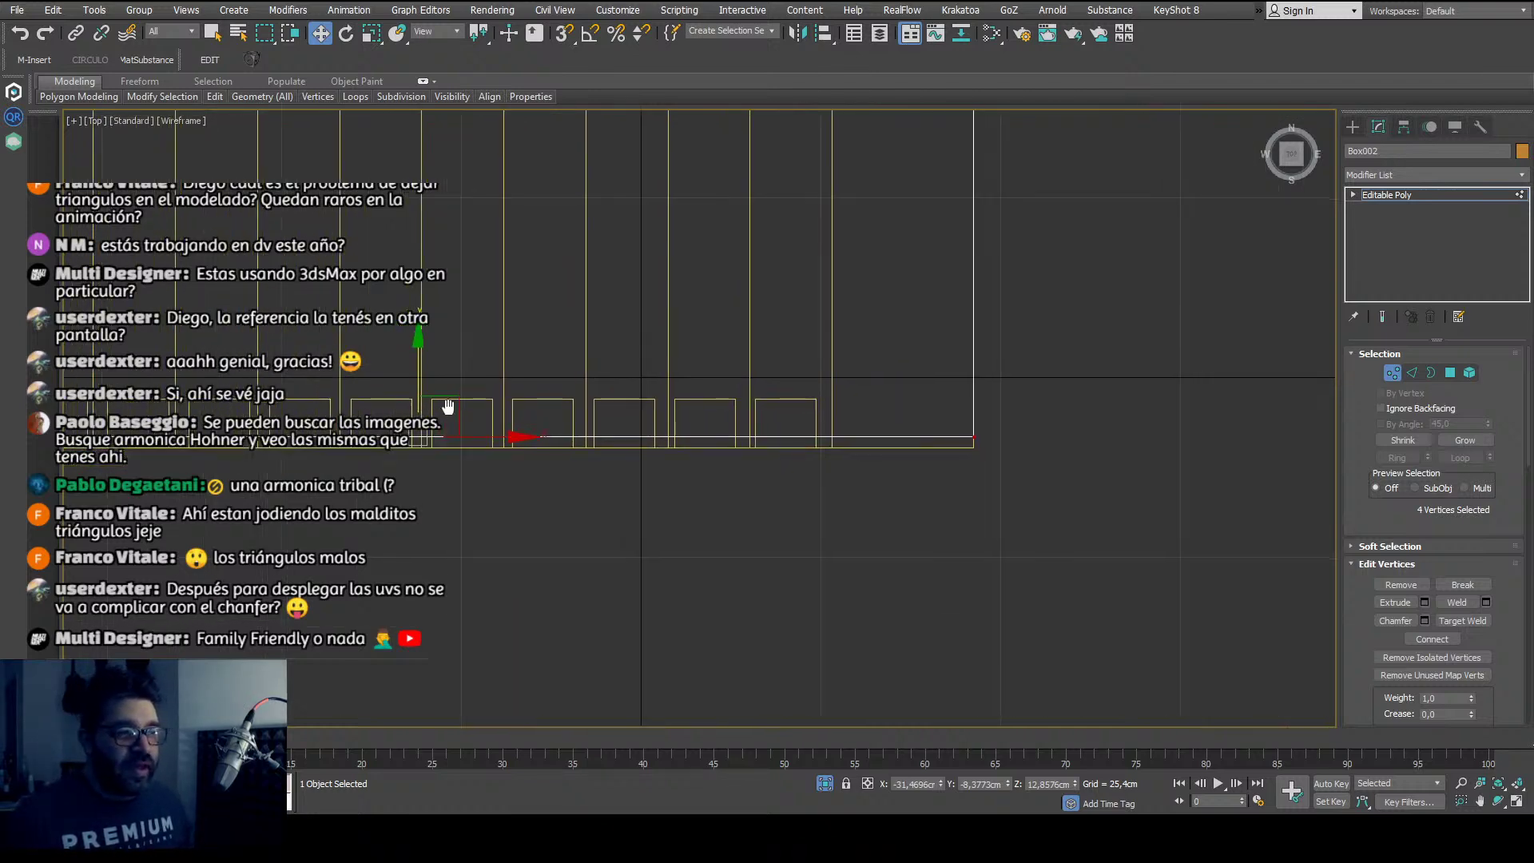
pyautogui.moveTo(423, 365); pyautogui.dragTo(425, 376)
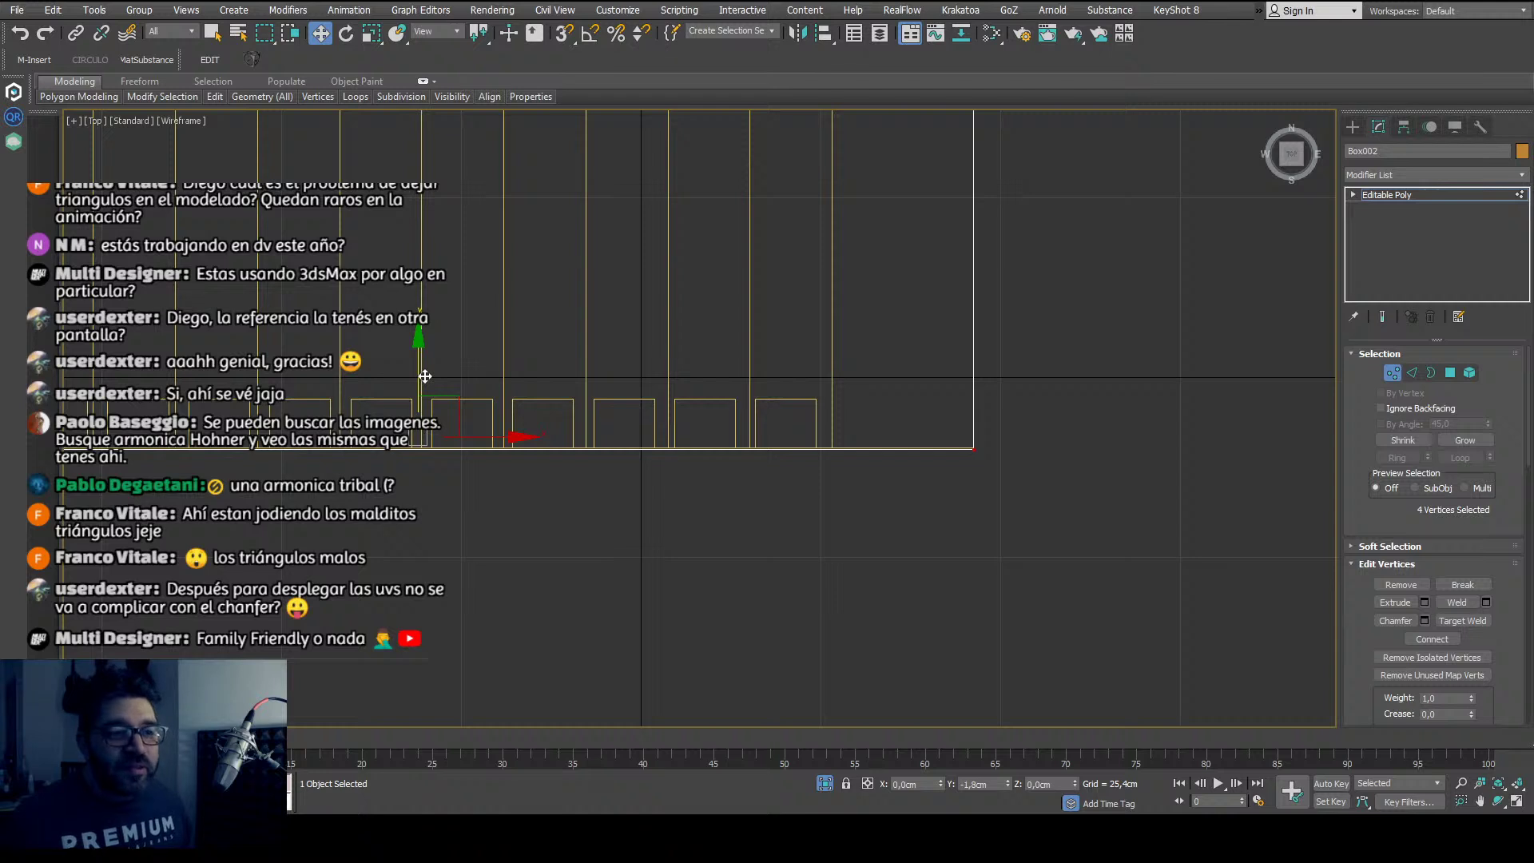
pyautogui.scroll(-3, 425, 377)
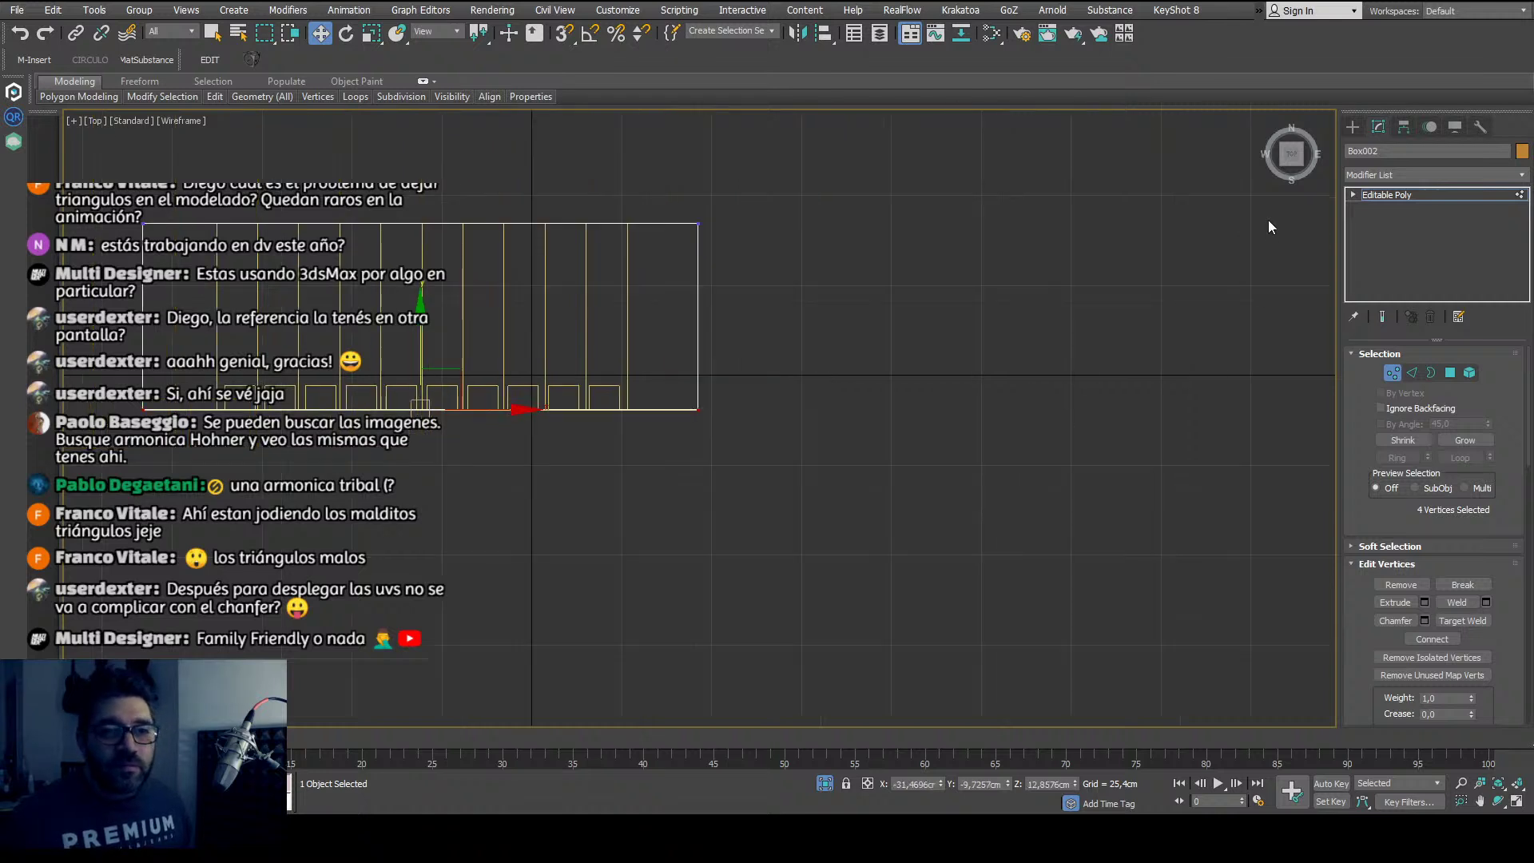
# Step: Return the box to object level, show it in the perspective view and save the scene
pyautogui.click(1353, 194)
pyautogui.click(1389, 194)
pyautogui.moveTo(846, 430)
pyautogui.mouseDown(button='middle')
pyautogui.moveTo(905, 454)
pyautogui.moveTo(868, 497)
pyautogui.mouseUp(button='middle')
pyautogui.press('p')
pyautogui.keyDown('alt'); pyautogui.moveTo(780, 612); pyautogui.dragTo(815, 578, button='middle'); pyautogui.keyUp('alt')
pyautogui.hotkey('ctrl', 's')
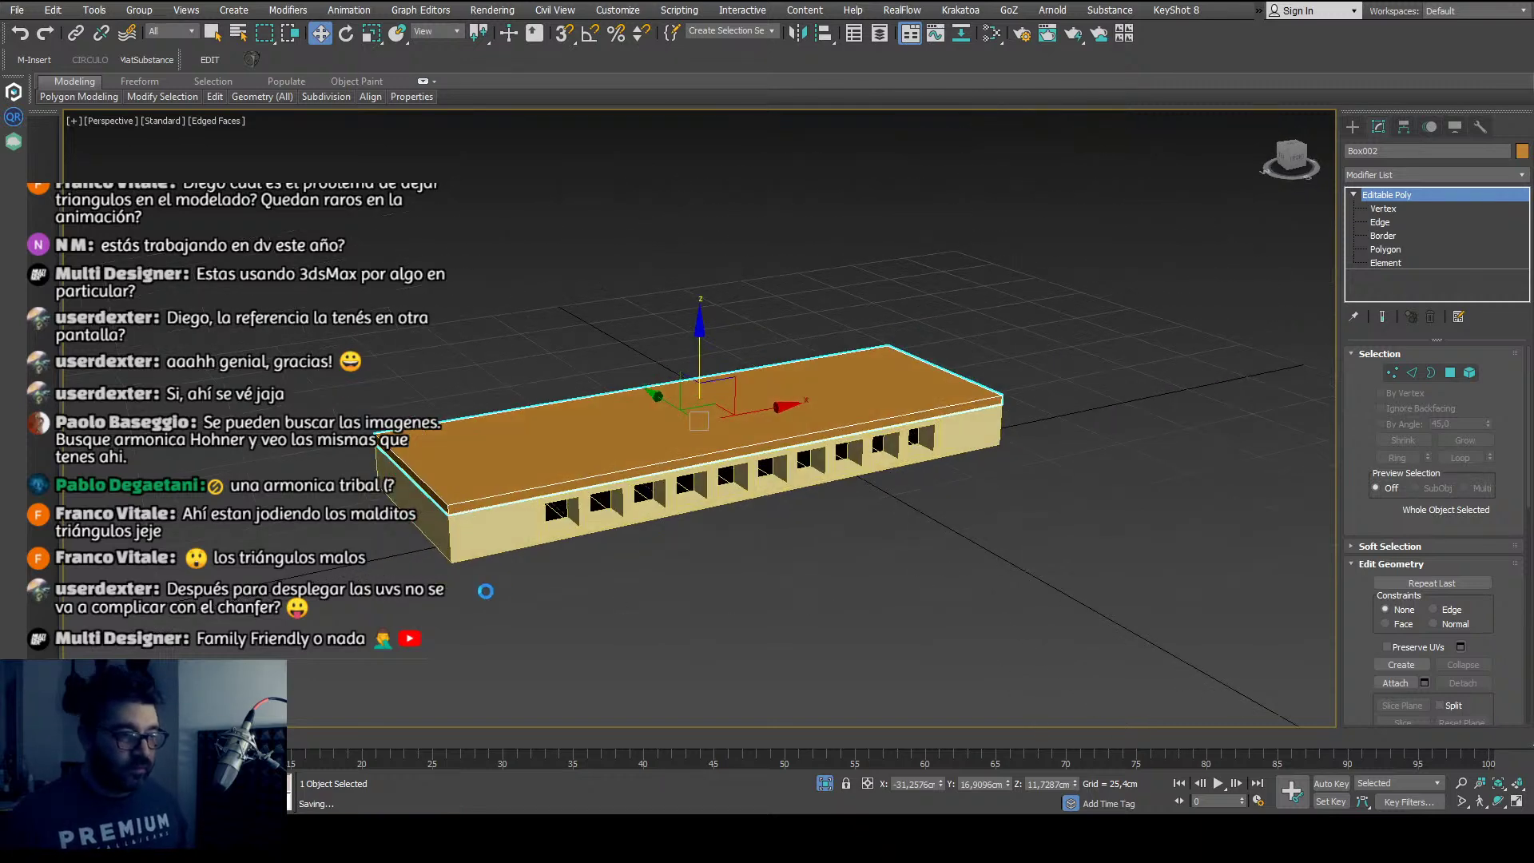
# Step: Lower the box's top polygon to make it a thin plate on the harmonica body and return to object level
pyautogui.moveTo(499, 568); pyautogui.dragTo(576, 559, button='middle')
pyautogui.scroll(3, 576, 559)
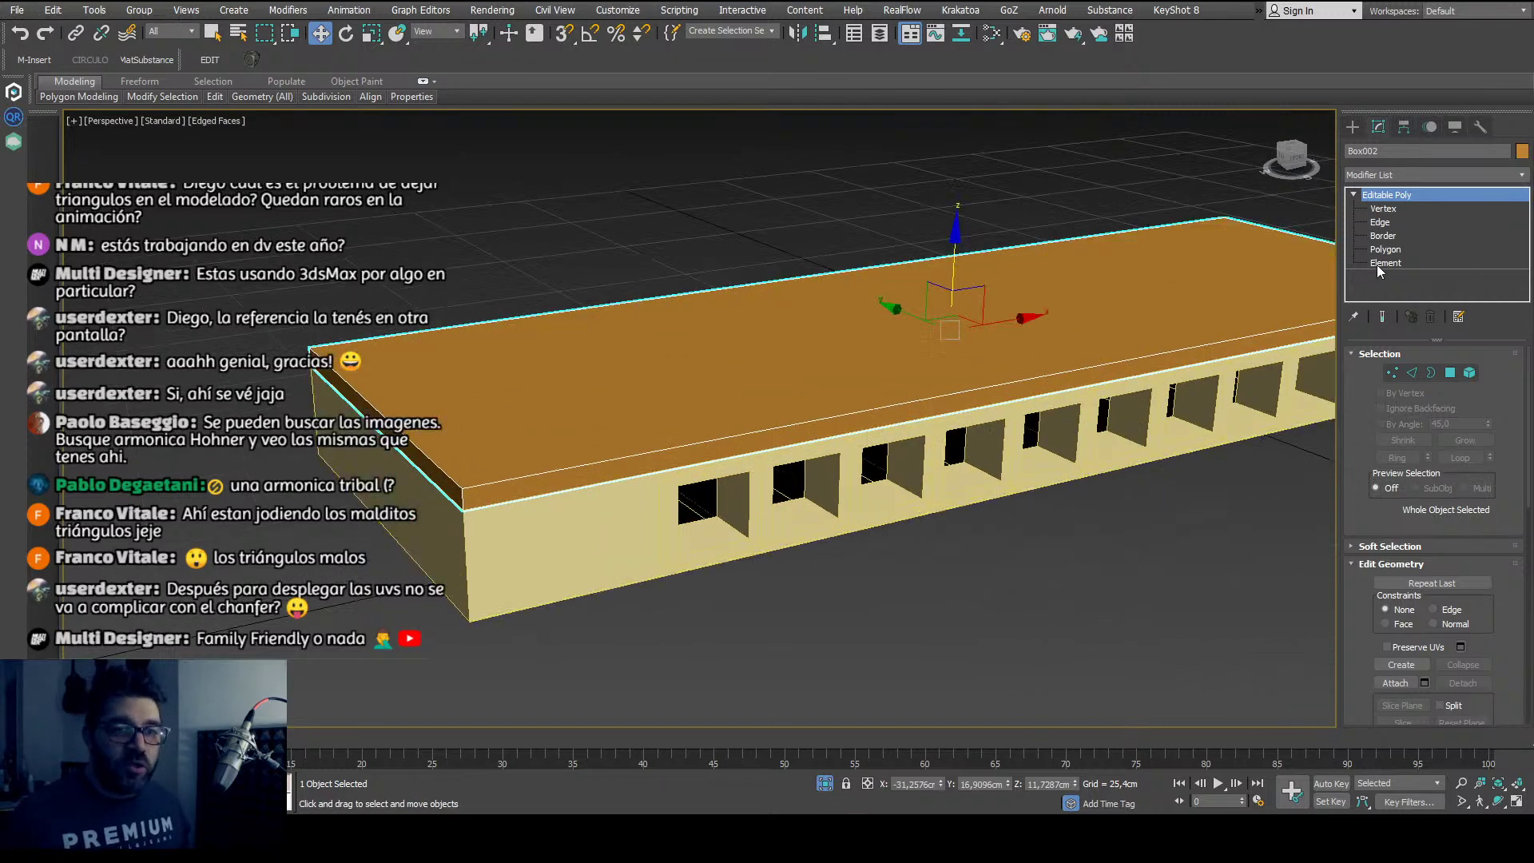
pyautogui.click(1385, 249)
pyautogui.click(1028, 320)
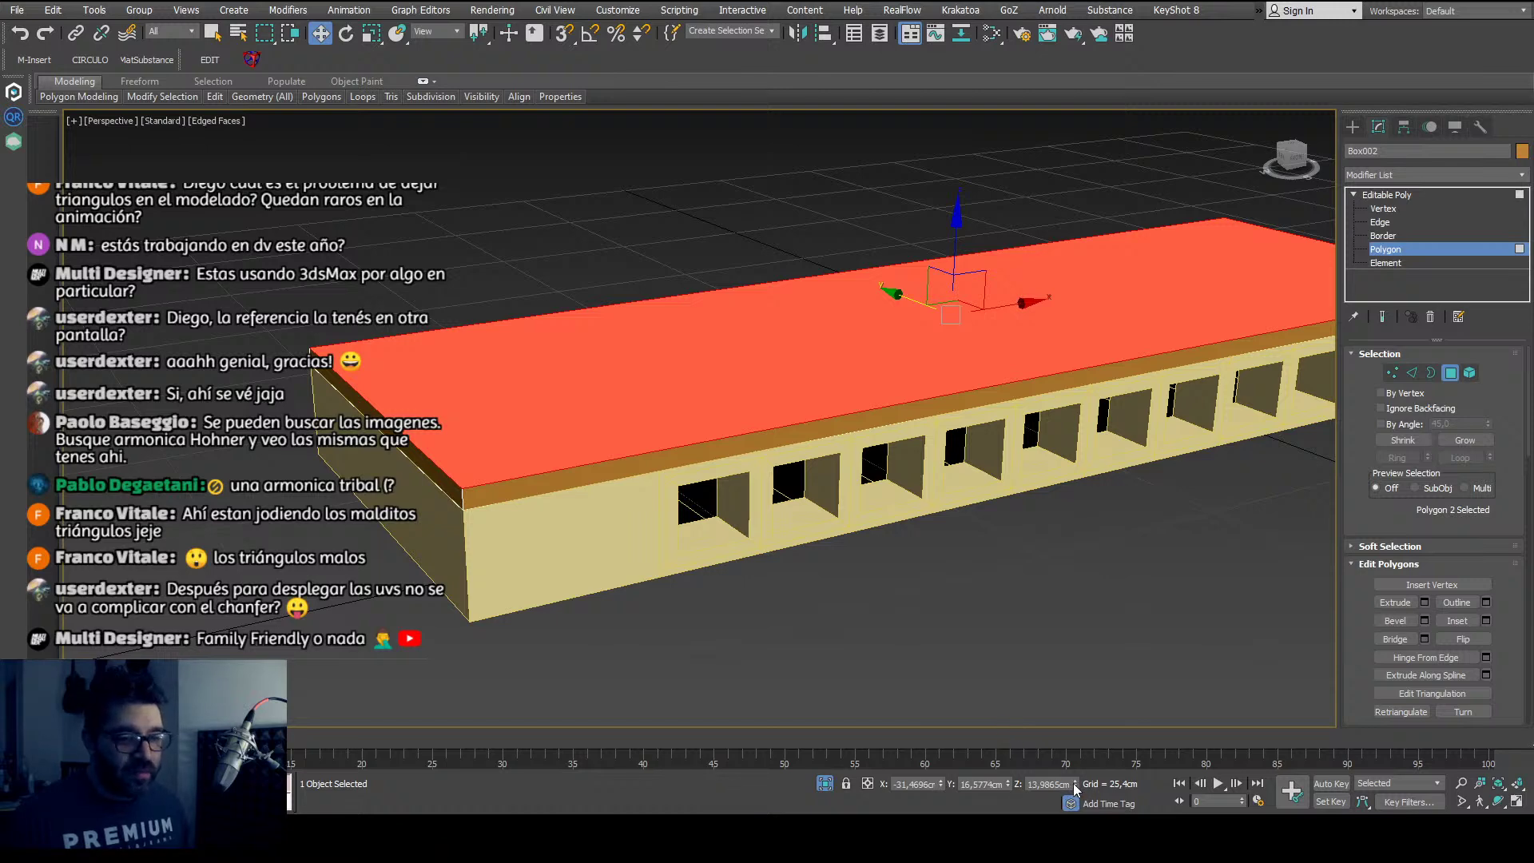
pyautogui.moveTo(1075, 789); pyautogui.dragTo(1080, 797)
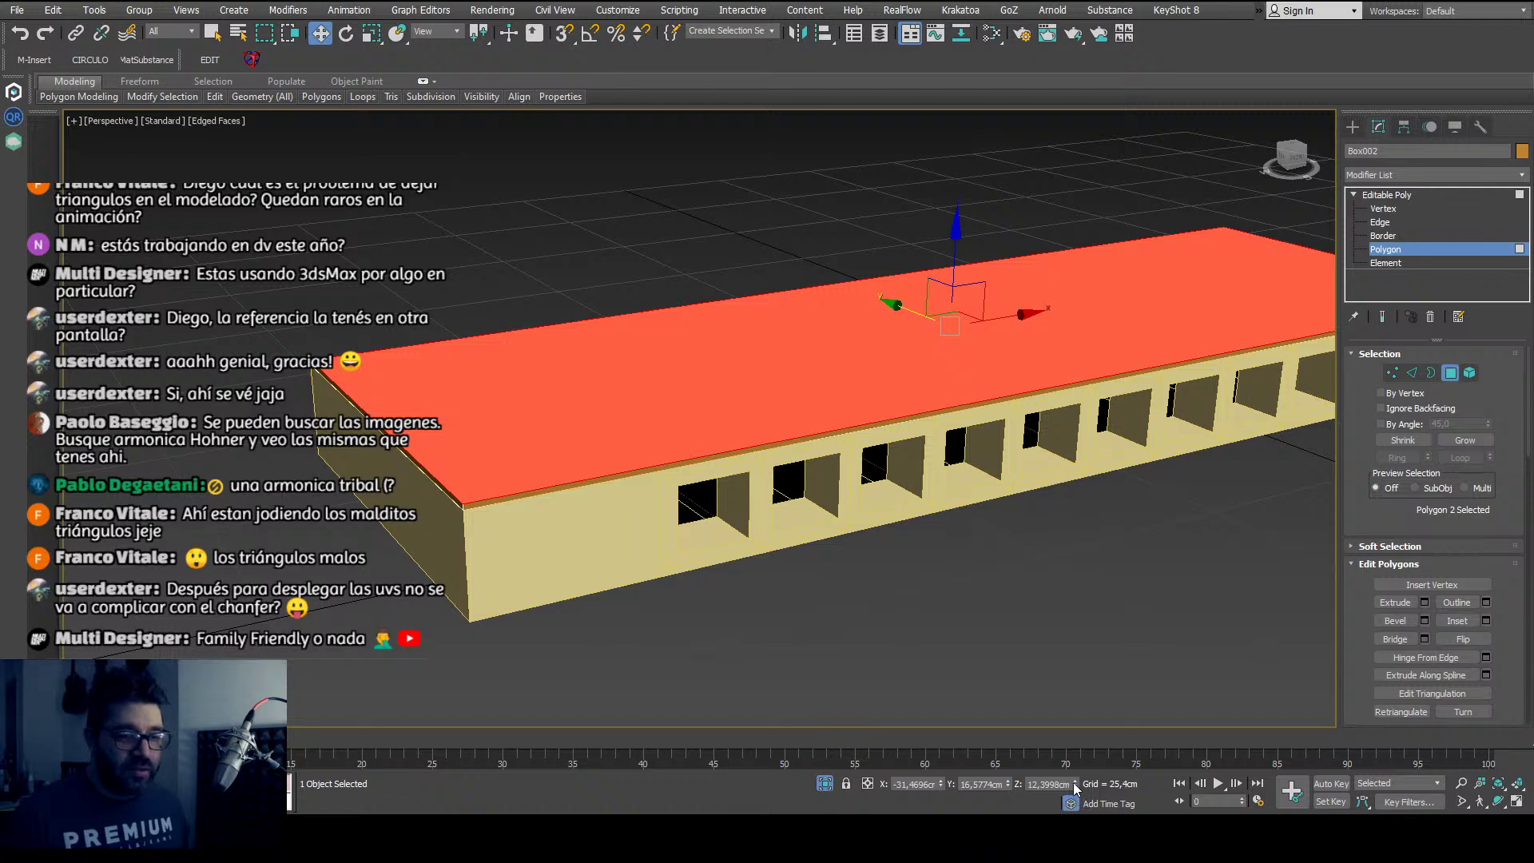
pyautogui.moveTo(1076, 788); pyautogui.dragTo(1078, 790)
pyautogui.click(1425, 199)
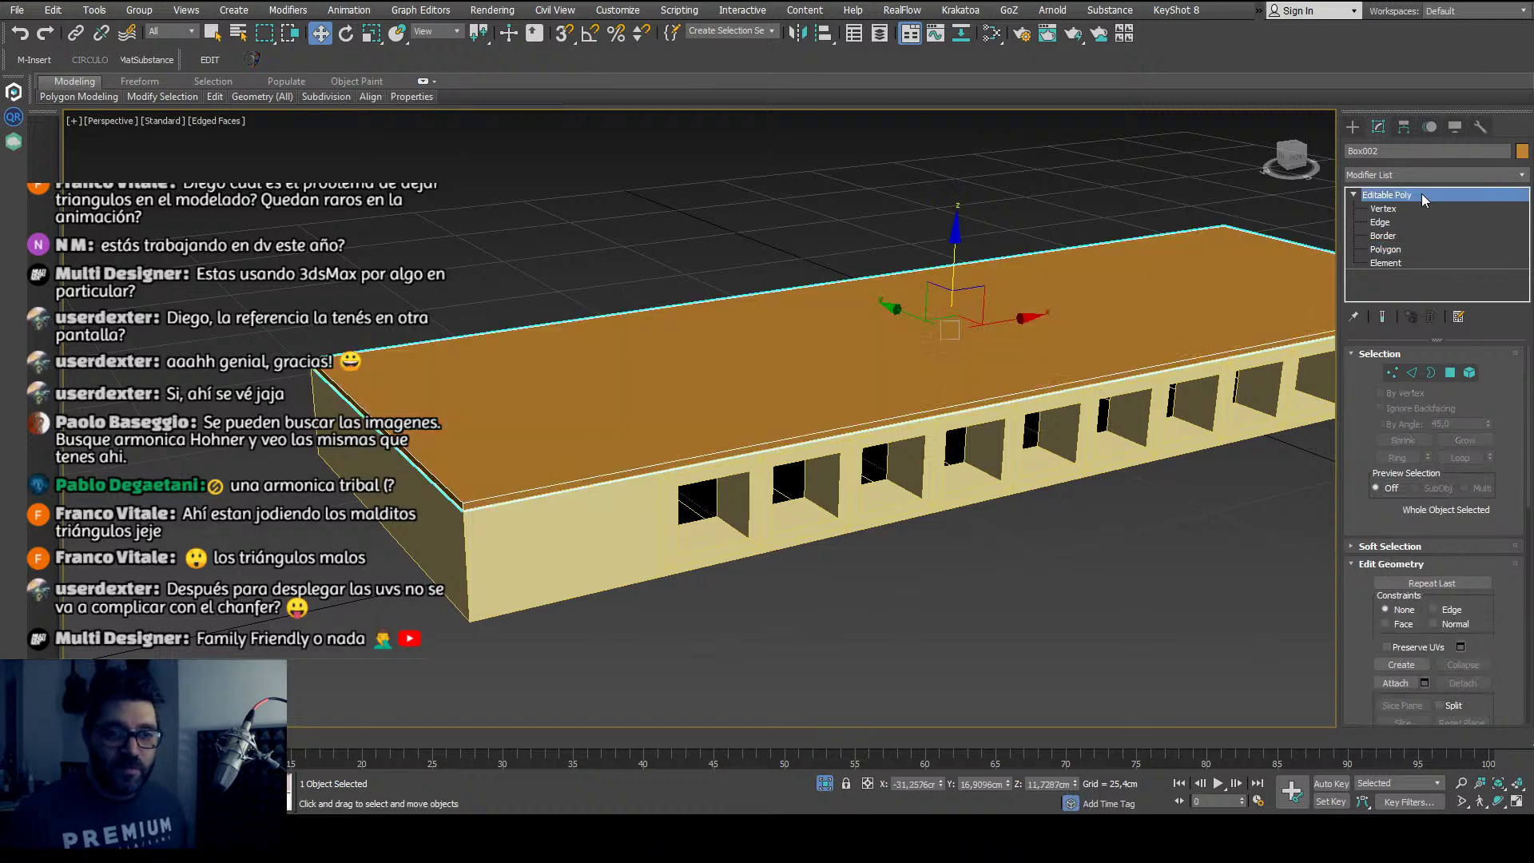
# Step: Select the plate's two short vertical corner edges, front and rear, at its negative-X end
pyautogui.scroll(-4, 779, 367)
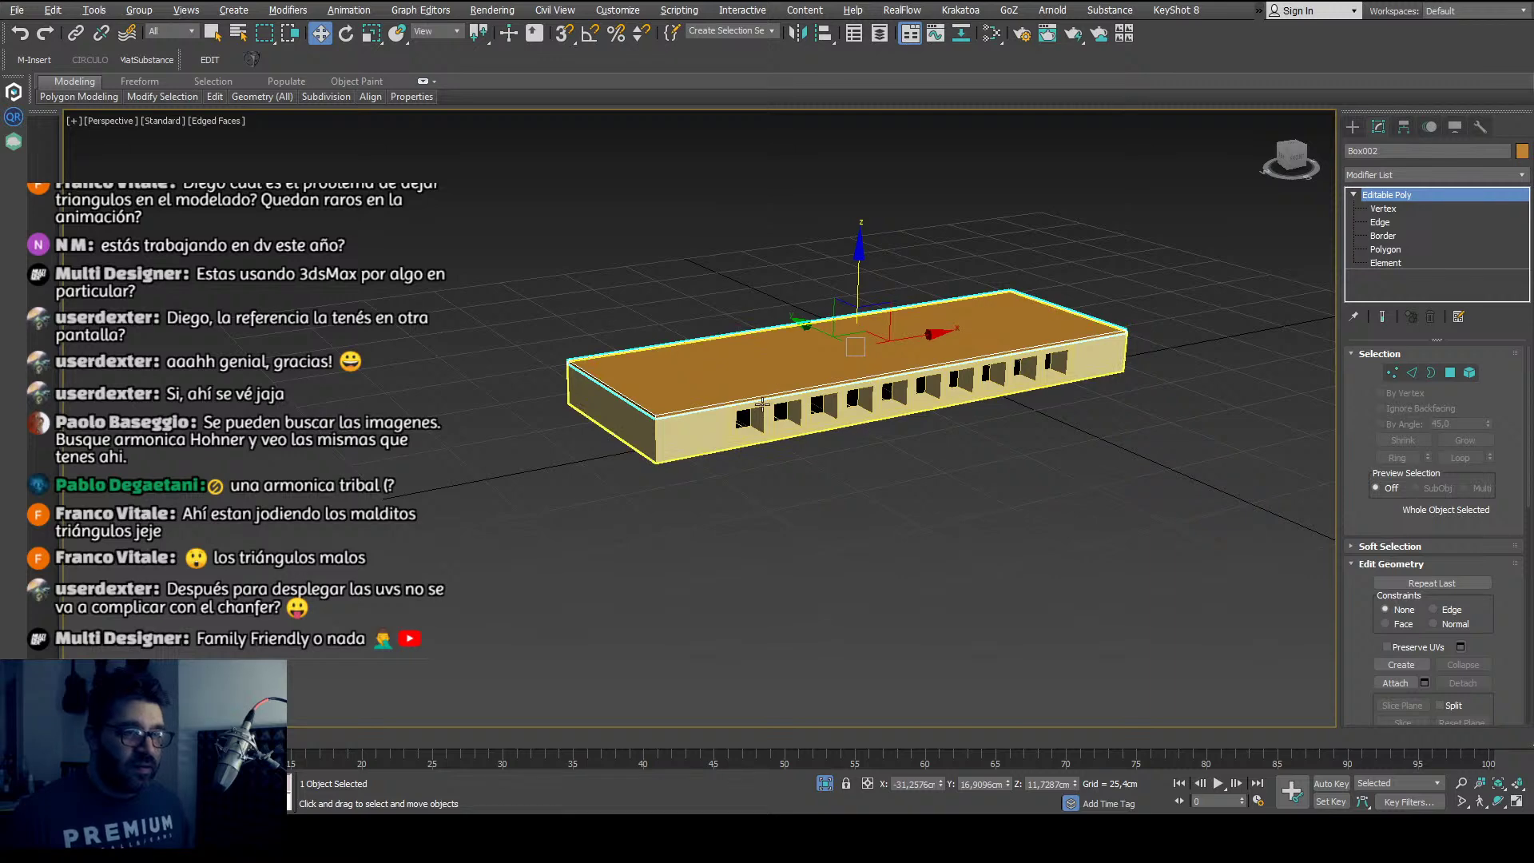
pyautogui.keyDown('alt'); pyautogui.moveTo(765, 404); pyautogui.dragTo(782, 409, button='middle'); pyautogui.keyUp('alt')
pyautogui.scroll(5, 703, 424)
pyautogui.scroll(3, 733, 443)
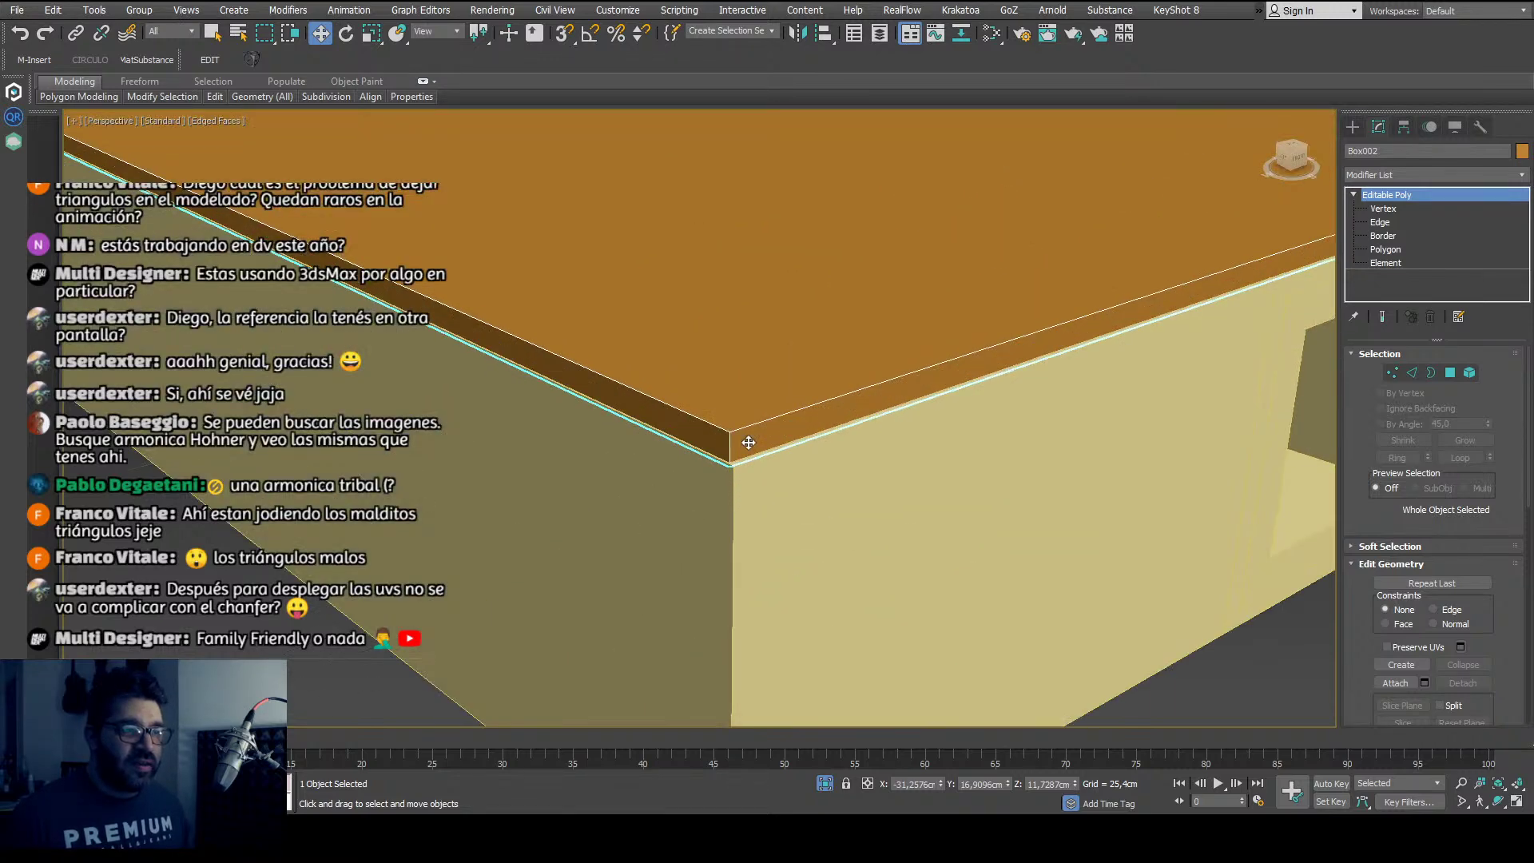
pyautogui.click(1380, 224)
pyautogui.click(727, 449)
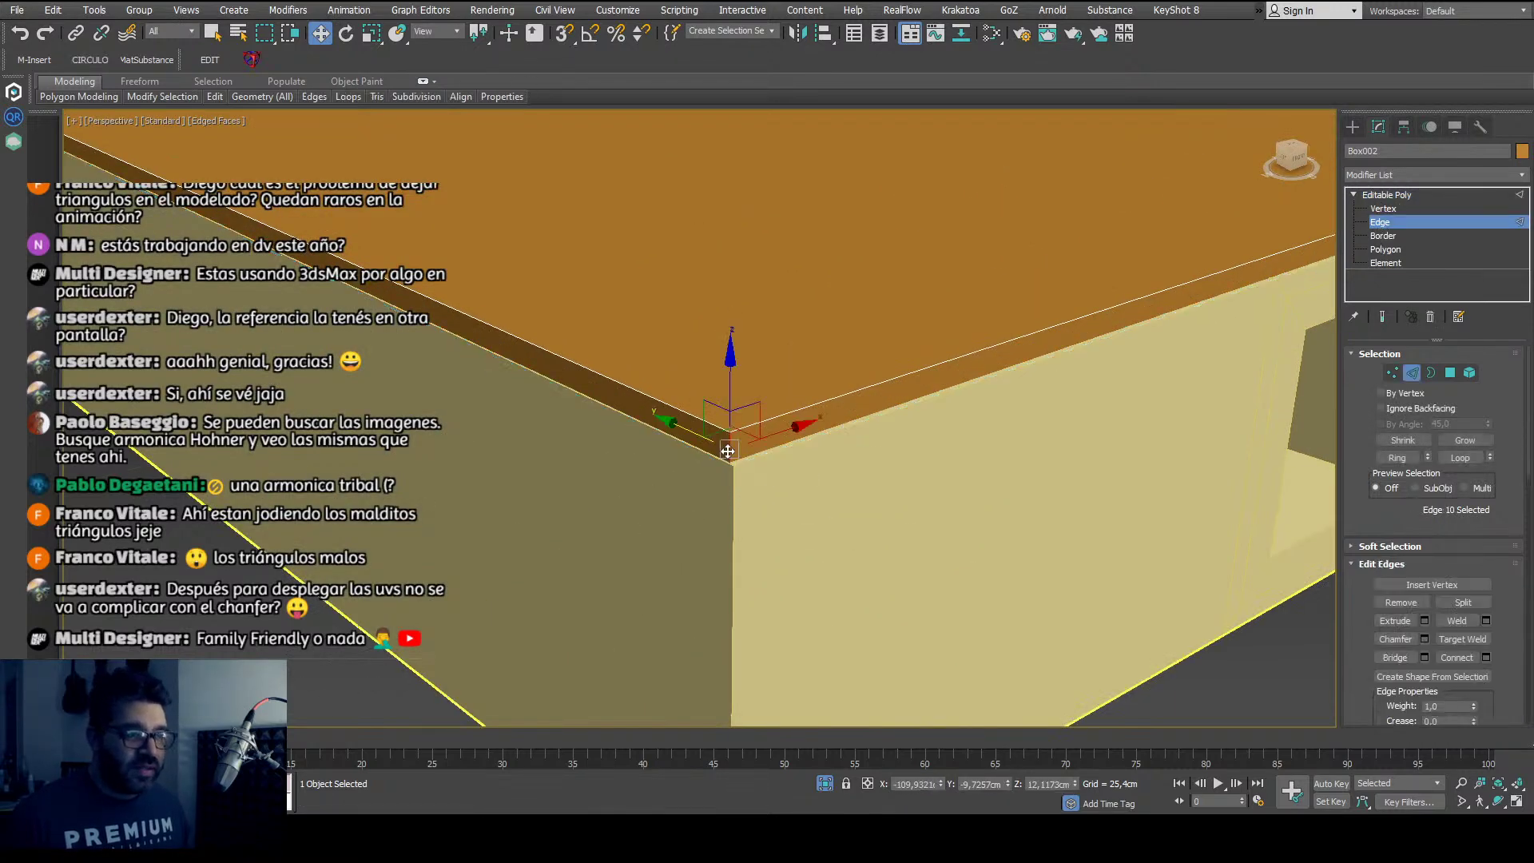
pyautogui.scroll(-4, 724, 451)
pyautogui.keyDown('alt'); pyautogui.moveTo(698, 502); pyautogui.dragTo(497, 566, button='middle'); pyautogui.keyUp('alt')
pyautogui.scroll(4, 809, 453)
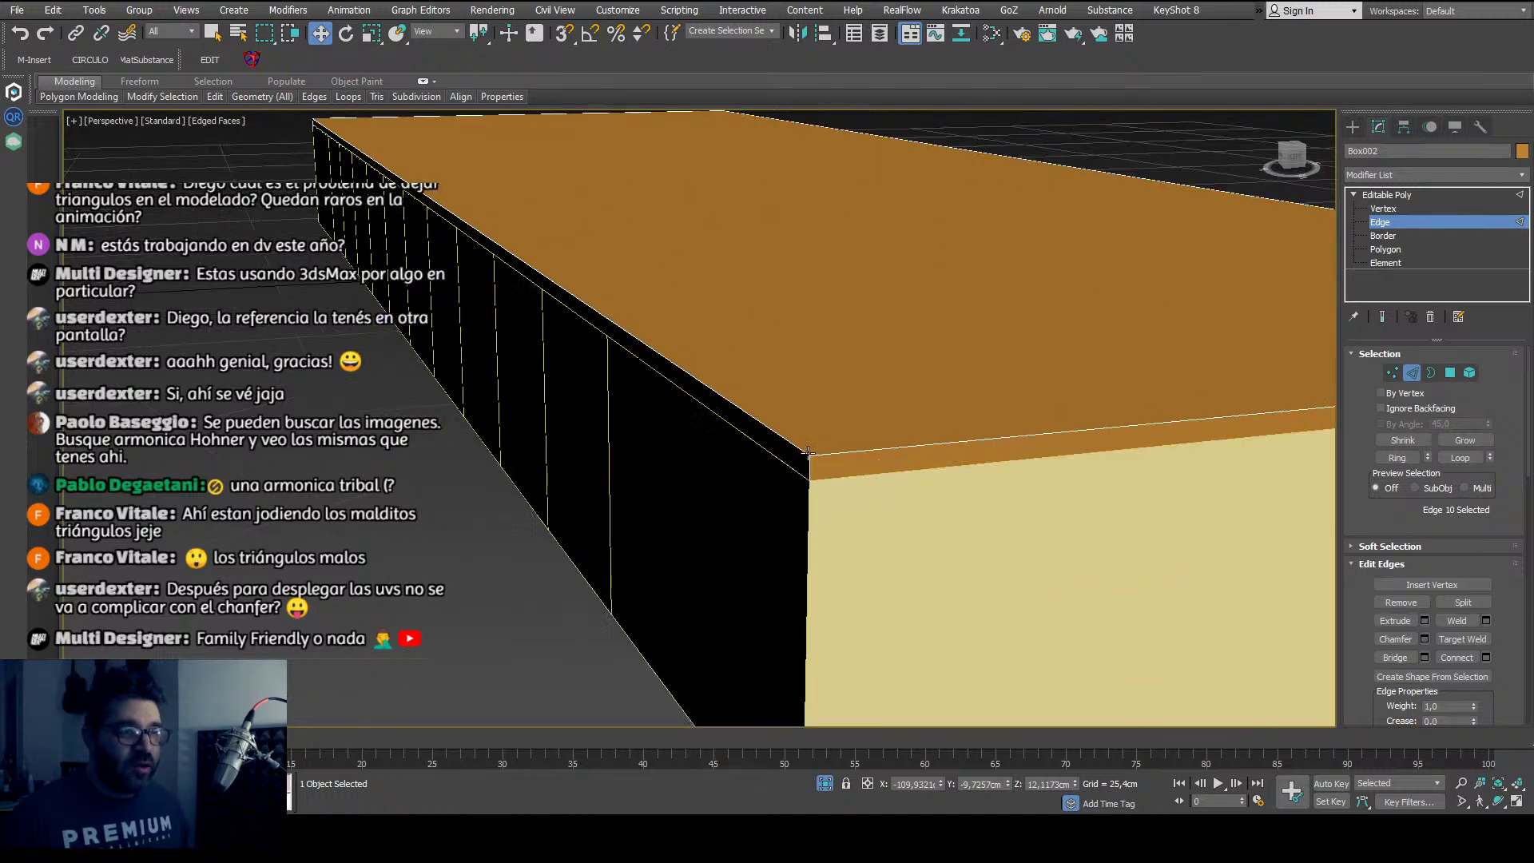
pyautogui.keyDown('ctrl'); pyautogui.click(809, 467); pyautogui.keyUp('ctrl')
# Step: Add the two short vertical corner edges at the plate's positive-X end to the selection
pyautogui.scroll(-4, 809, 467)
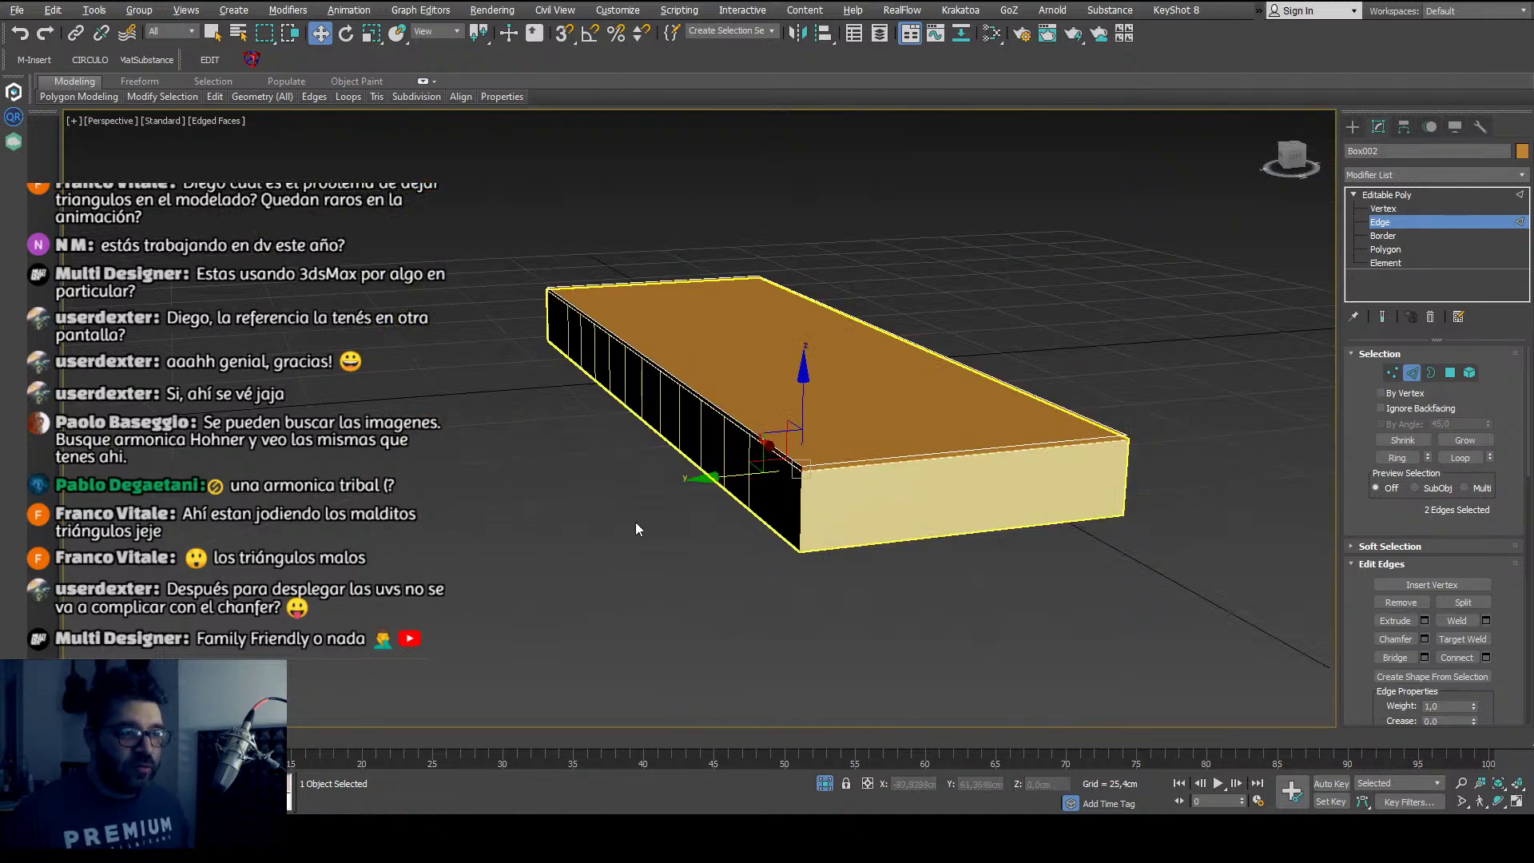
pyautogui.keyDown('alt'); pyautogui.moveTo(635, 521); pyautogui.dragTo(870, 512, button='middle'); pyautogui.keyUp('alt')
pyautogui.scroll(3, 849, 368)
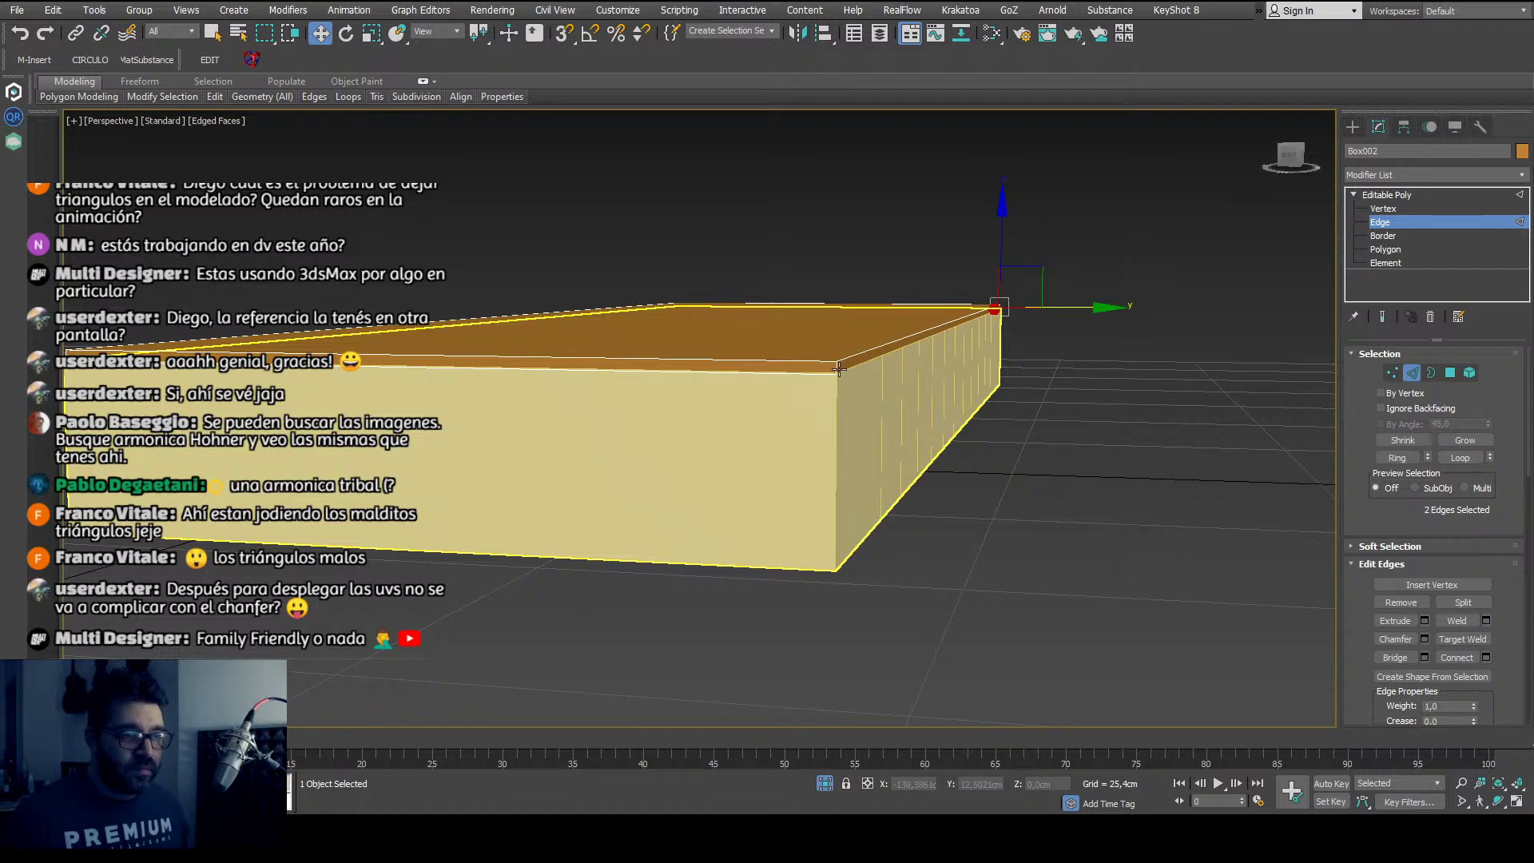
pyautogui.keyDown('ctrl'); pyautogui.click(838, 368); pyautogui.keyUp('ctrl')
pyautogui.scroll(-4, 862, 503)
pyautogui.keyDown('alt'); pyautogui.moveTo(861, 504); pyautogui.dragTo(780, 577, button='middle'); pyautogui.keyUp('alt')
pyautogui.scroll(4, 1026, 398)
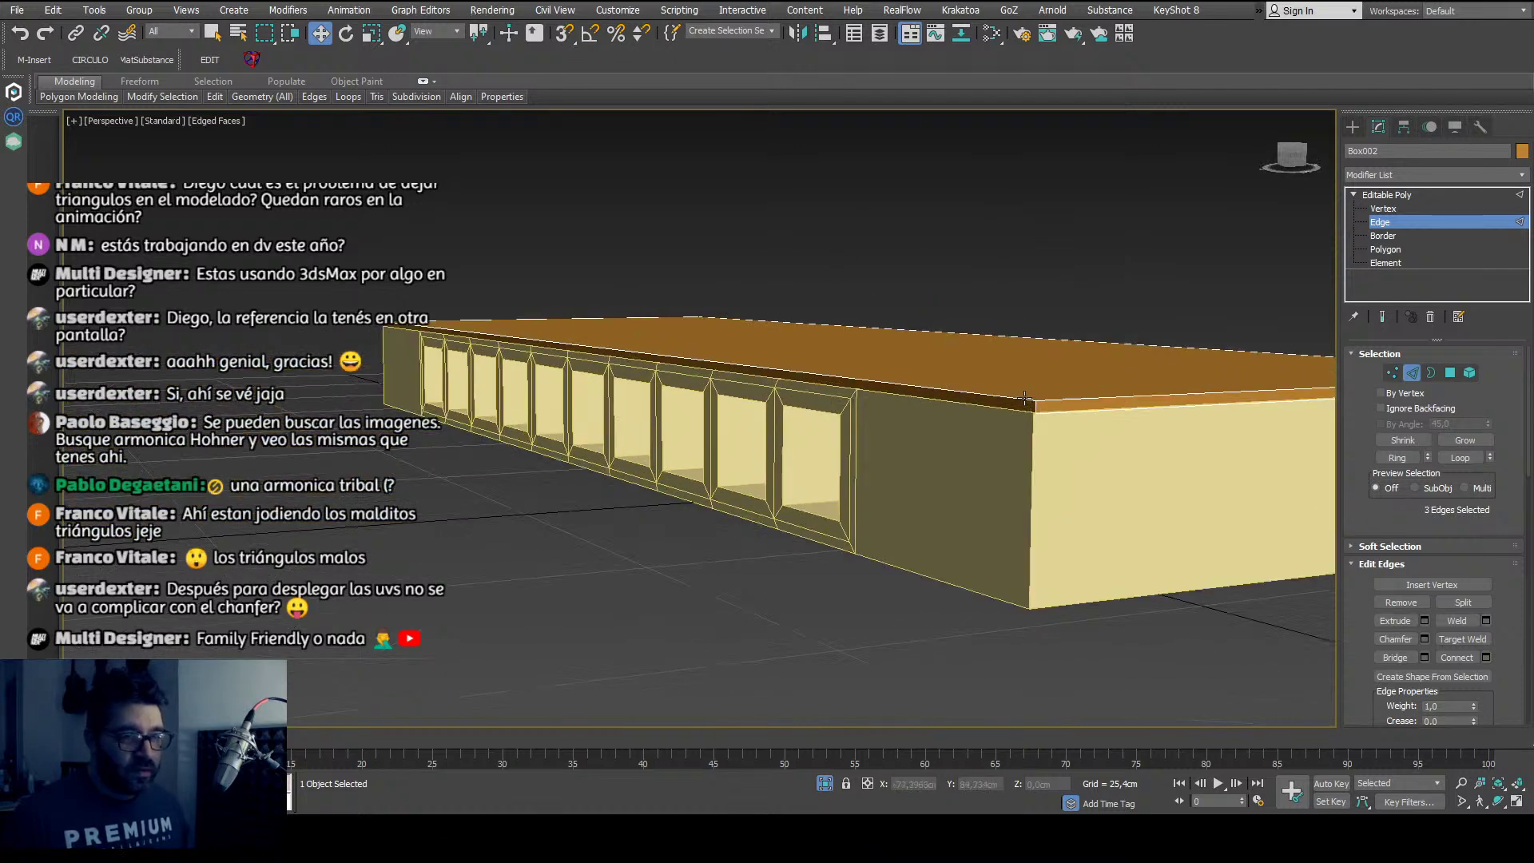
pyautogui.keyDown('ctrl'); pyautogui.click(1026, 397); pyautogui.keyUp('ctrl')
# Step: Chamfer the plate's four selected corner edges by a small amount
pyautogui.scroll(3, 1107, 485)
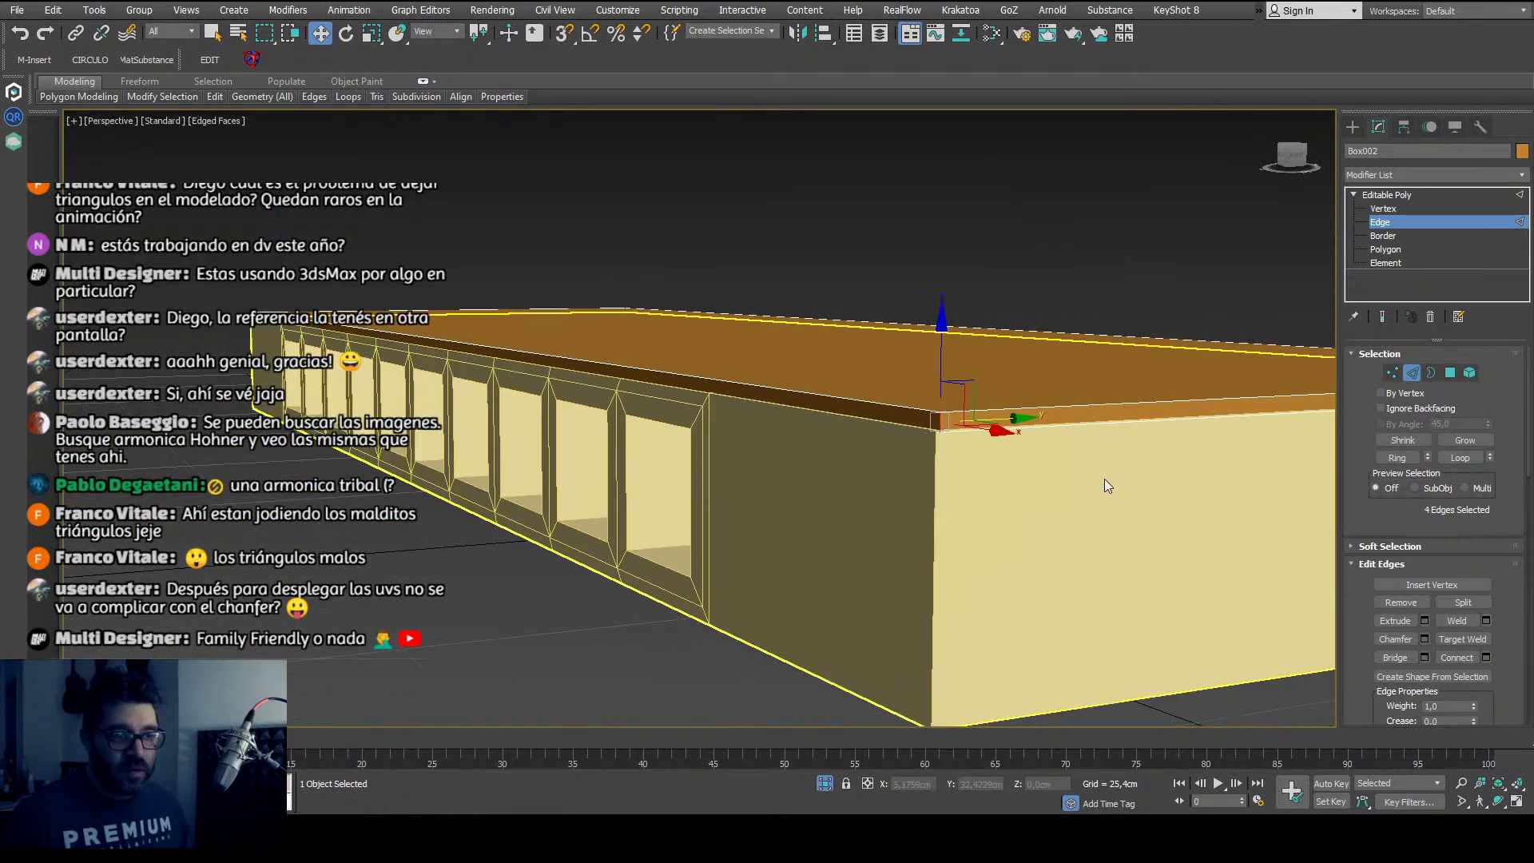
pyautogui.scroll(4, 975, 433)
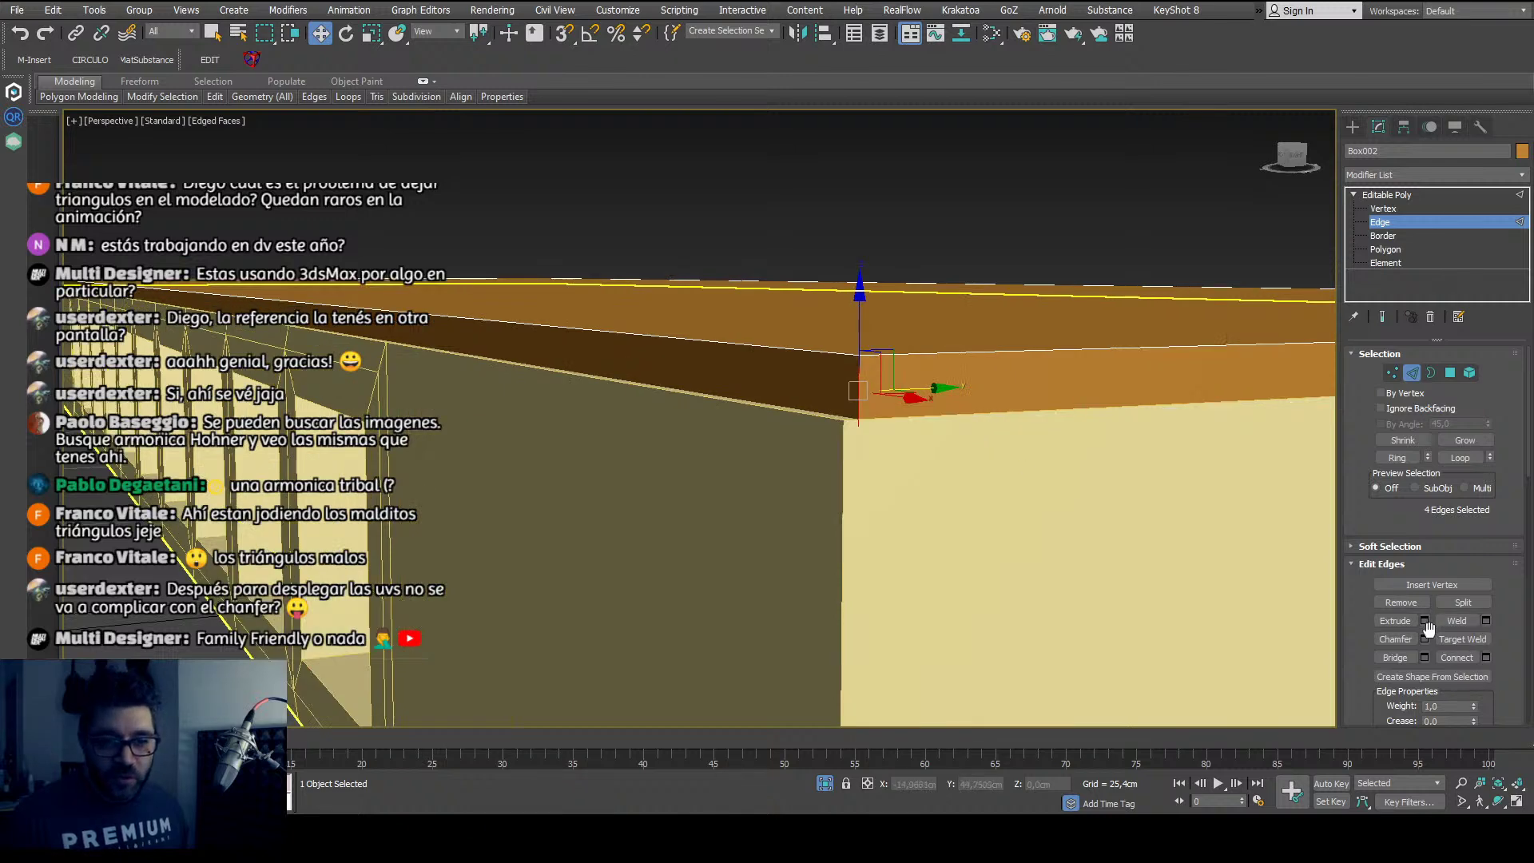
pyautogui.click(1425, 638)
pyautogui.rightClick(943, 559)
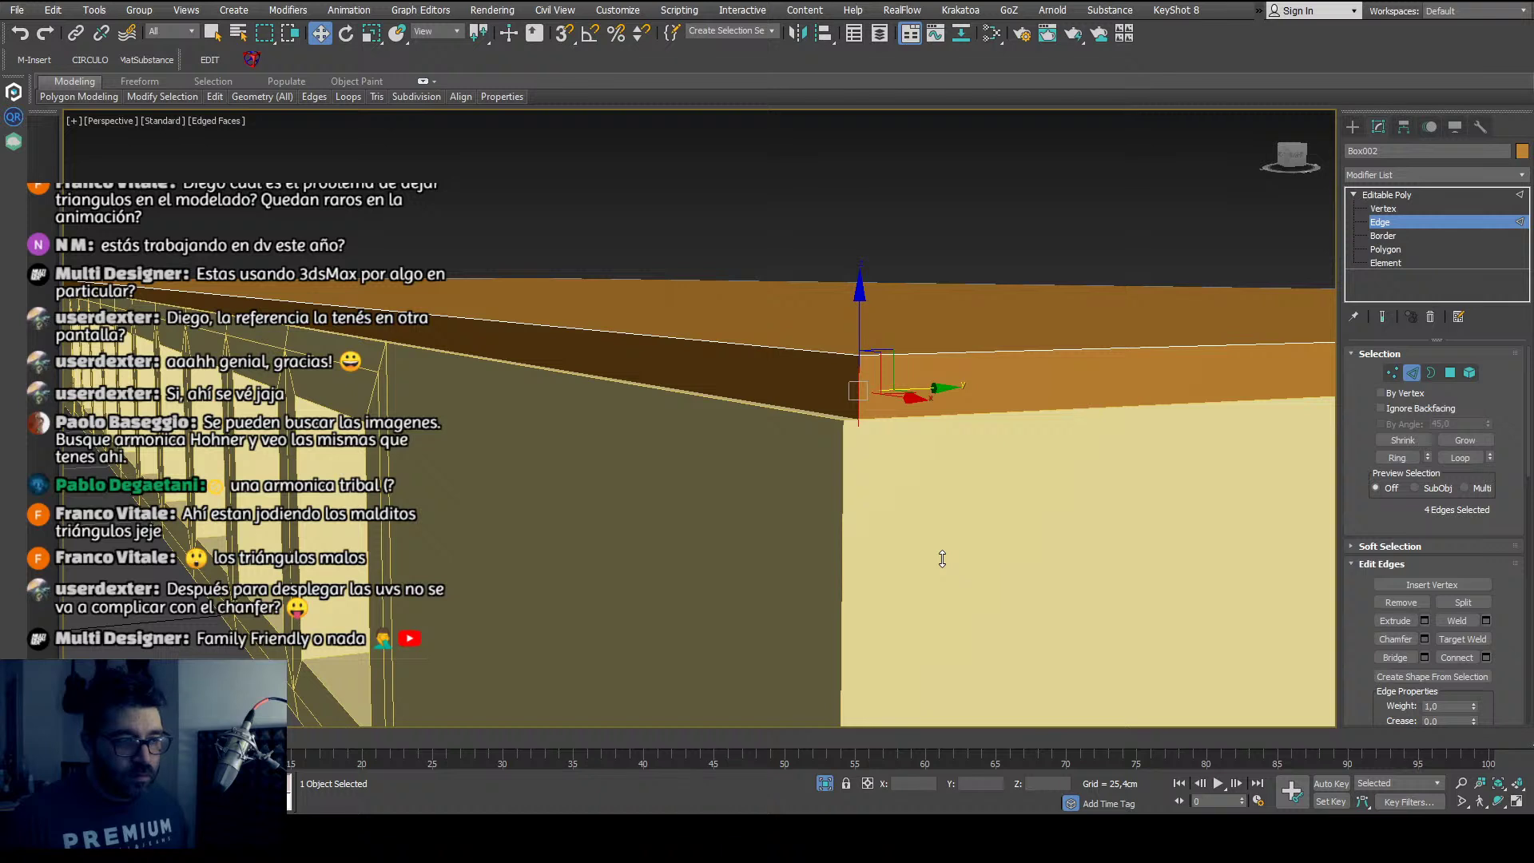
pyautogui.moveTo(944, 536)
pyautogui.mouseDown()
pyautogui.moveTo(939, 573)
pyautogui.moveTo(947, 537)
pyautogui.mouseUp()
pyautogui.click(947, 538)
pyautogui.click(947, 538)
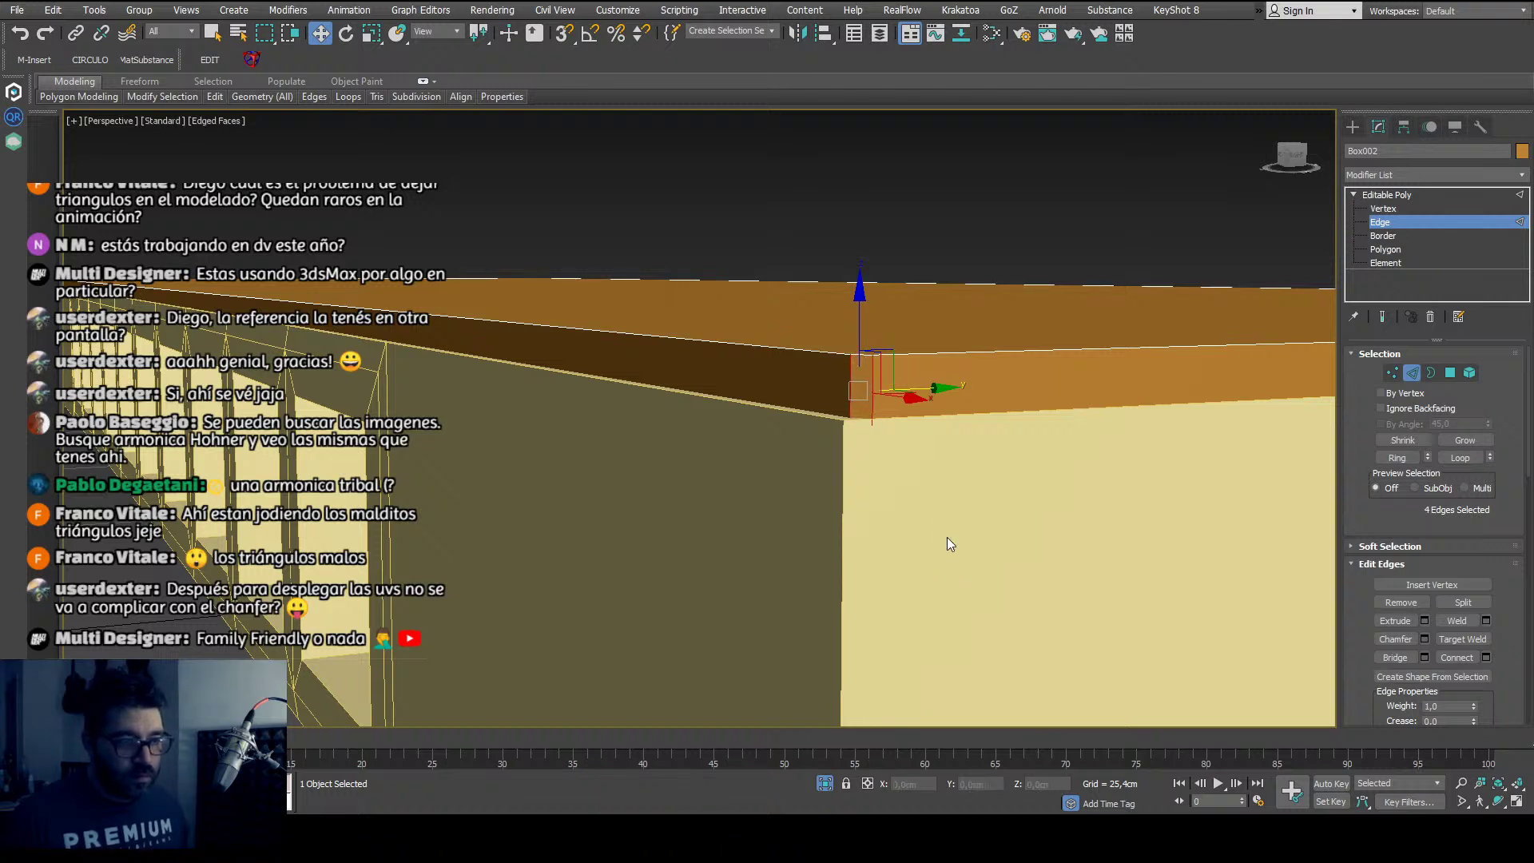
pyautogui.click(947, 538)
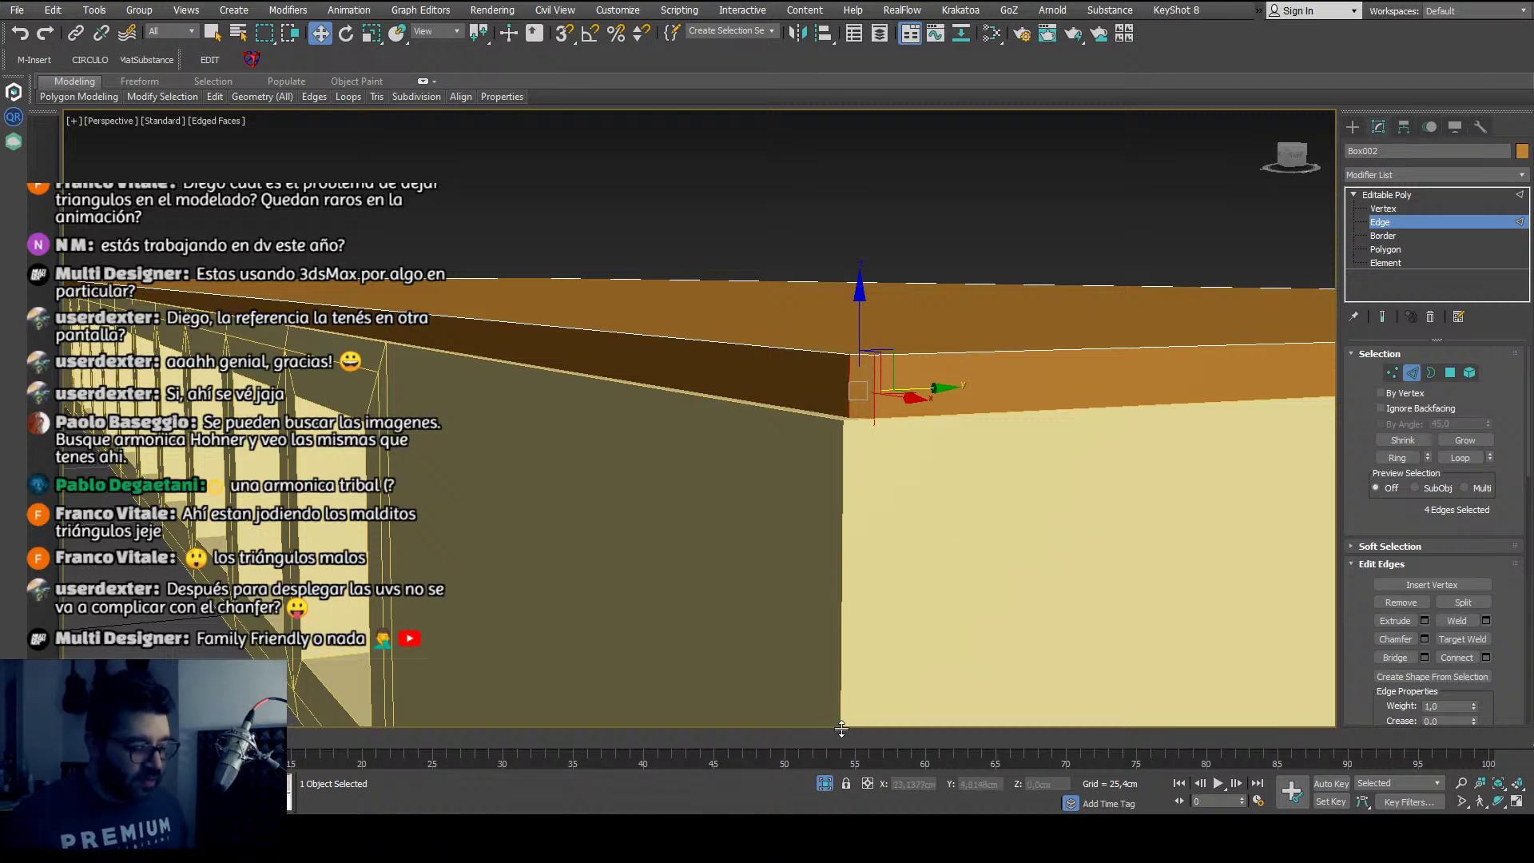
pyautogui.click(935, 659)
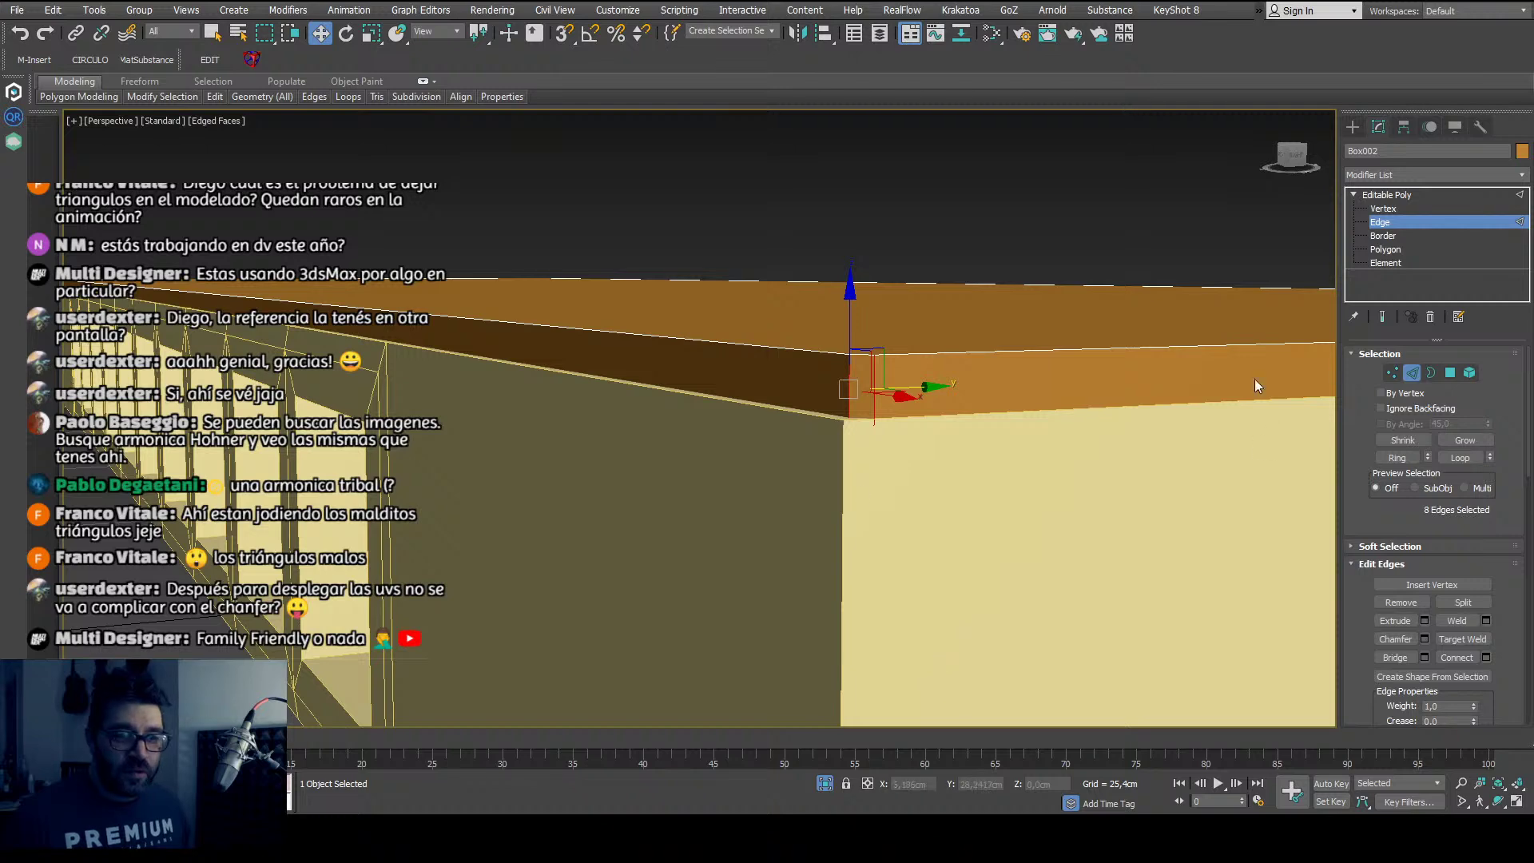
# Step: Return the plate to object level and clear the selection
pyautogui.scroll(-3, 820, 550)
pyautogui.keyDown('alt'); pyautogui.moveTo(820, 549); pyautogui.dragTo(761, 576, button='middle'); pyautogui.keyUp('alt')
pyautogui.scroll(-3, 761, 575)
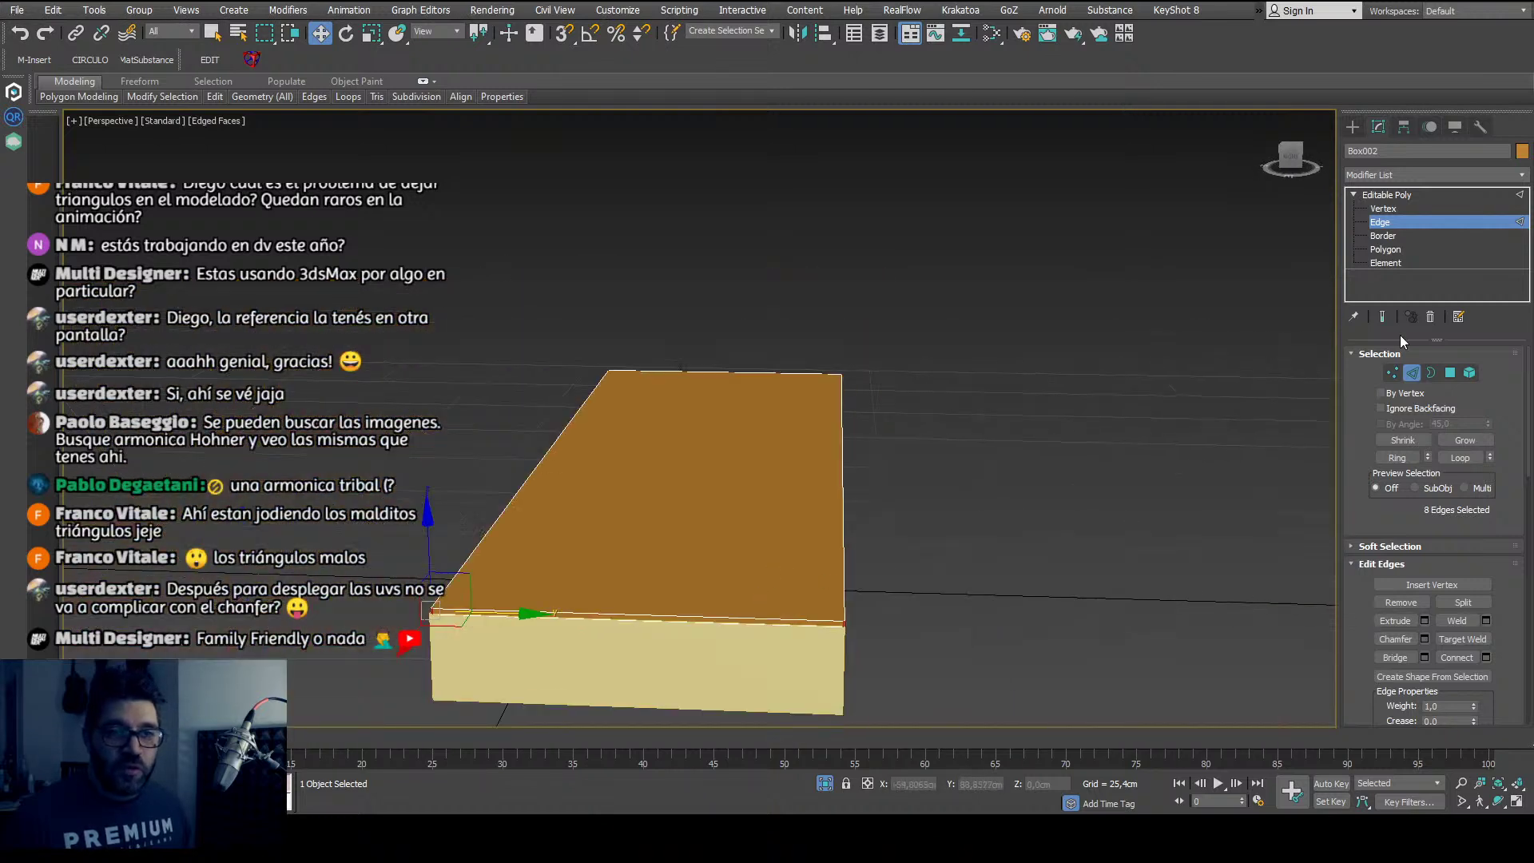
pyautogui.click(1405, 198)
pyautogui.click(927, 397)
pyautogui.keyDown('alt'); pyautogui.moveTo(927, 398); pyautogui.dragTo(836, 483, button='middle'); pyautogui.keyUp('alt')
pyautogui.scroll(-5, 838, 490)
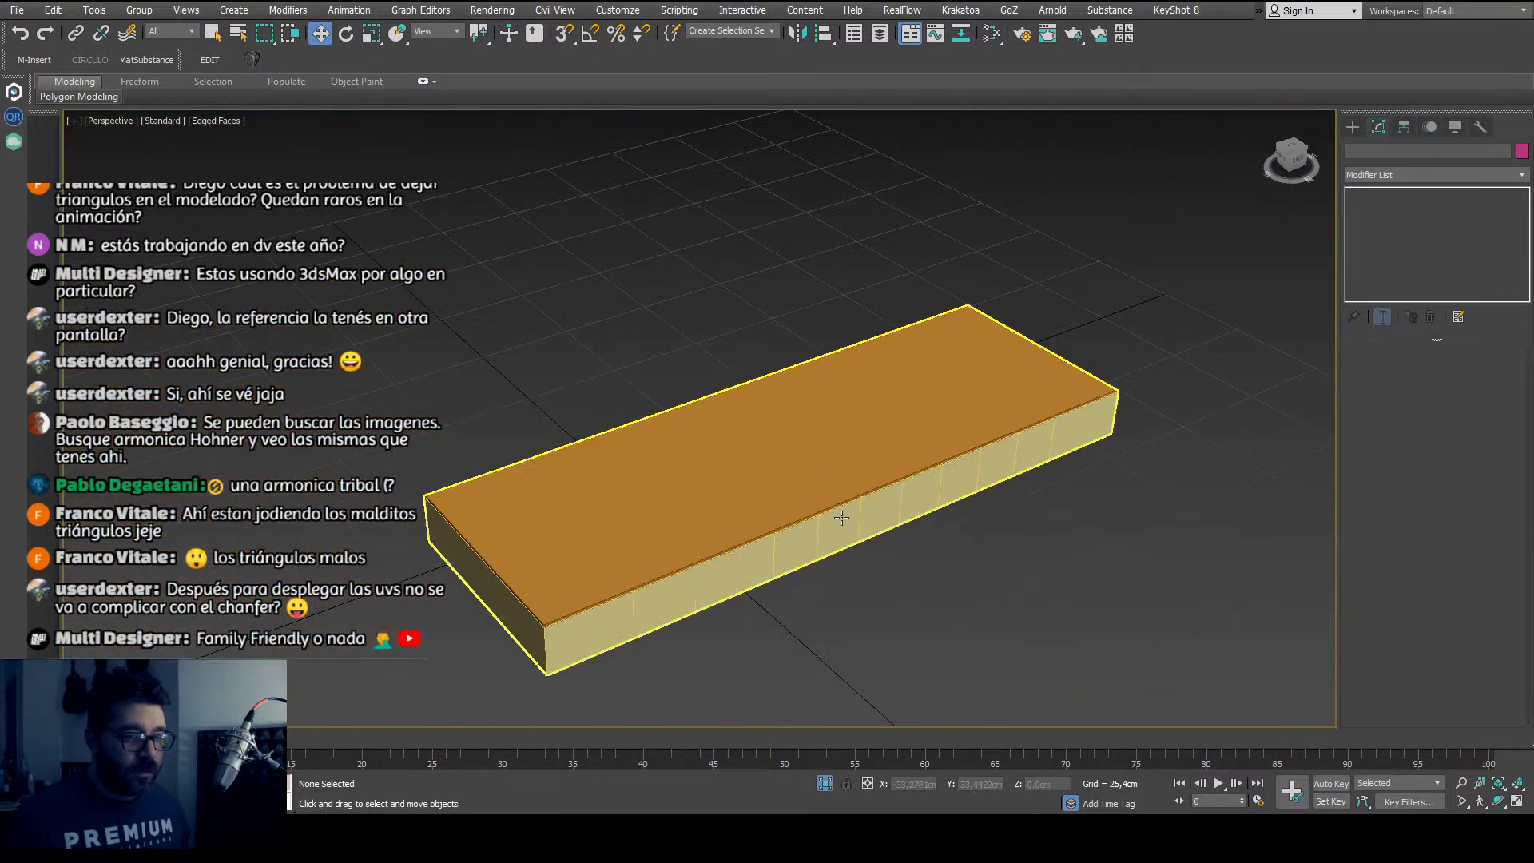
pyautogui.keyDown('alt'); pyautogui.moveTo(799, 692); pyautogui.dragTo(1143, 628, button='middle'); pyautogui.keyUp('alt')
# Step: Copy the plate straight down to beneath the harmonica body, at Z about -1.4 cm
pyautogui.click(760, 483)
pyautogui.scroll(3, 760, 481)
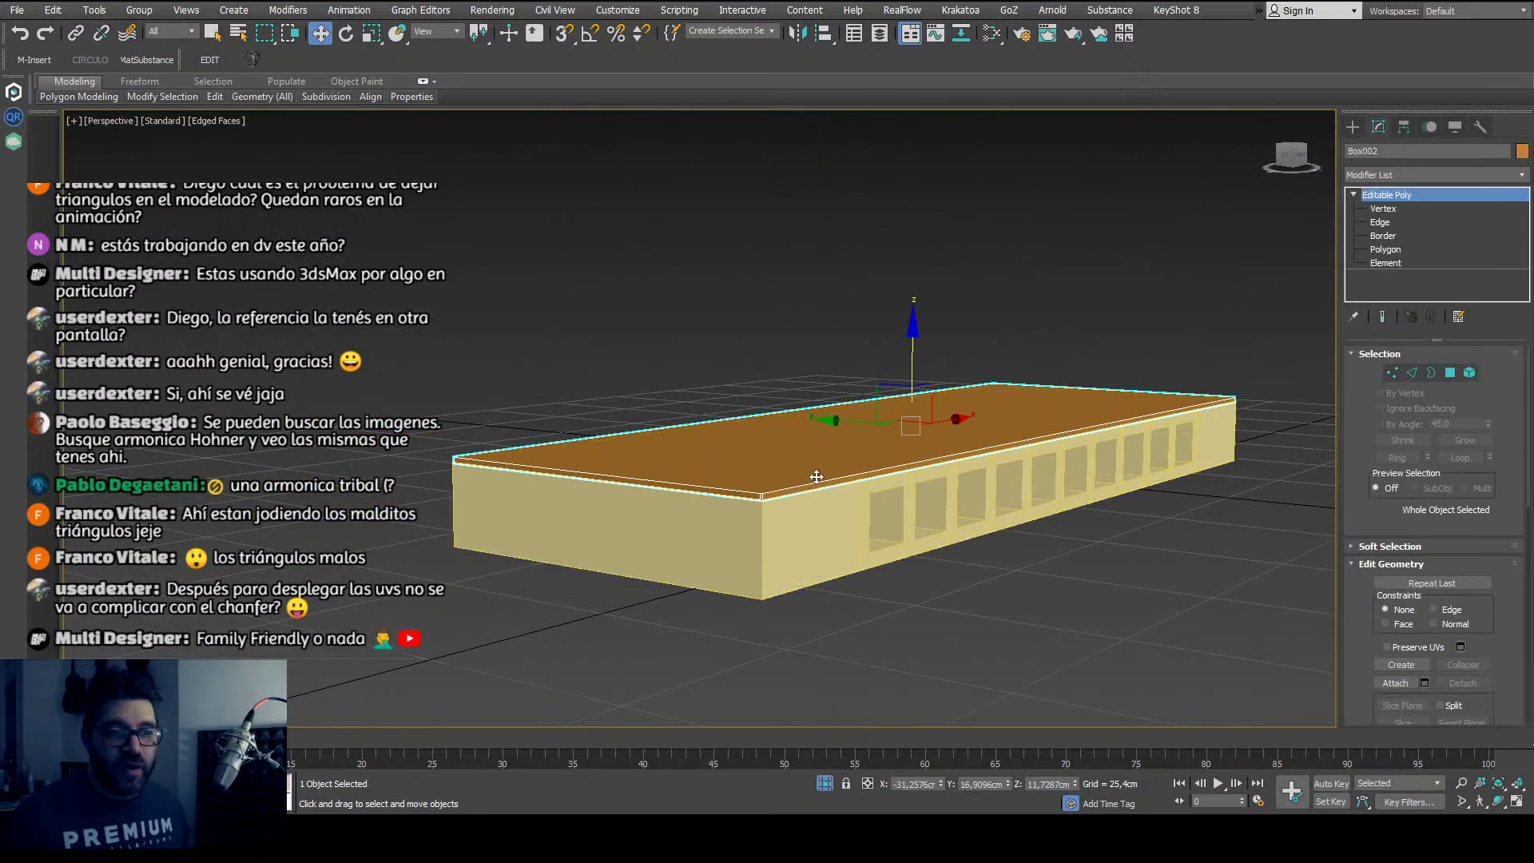
pyautogui.keyDown('alt'); pyautogui.moveTo(816, 477); pyautogui.dragTo(907, 307, button='middle'); pyautogui.keyUp('alt')
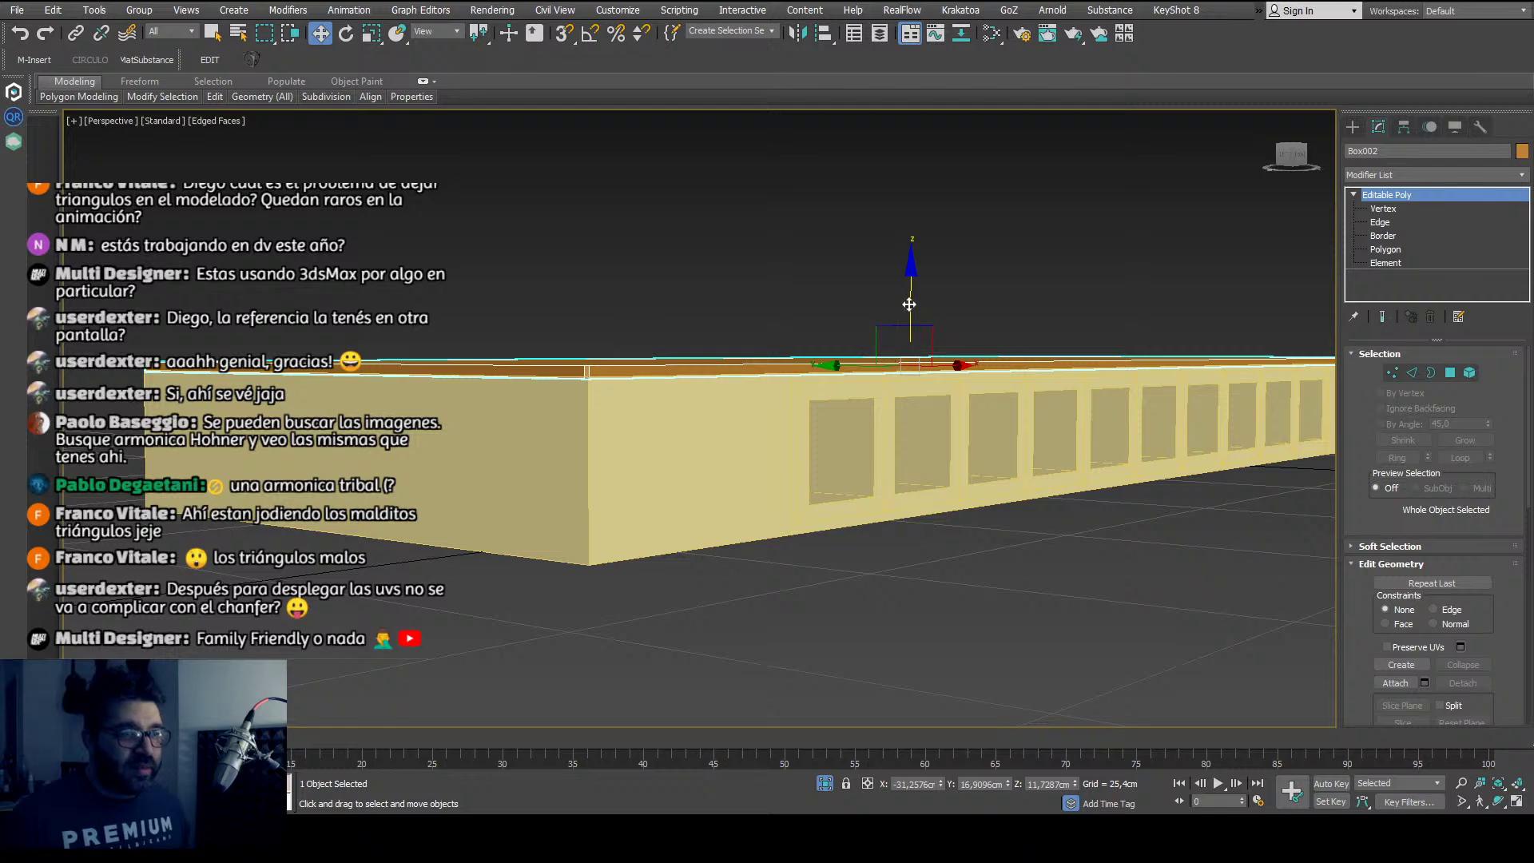
pyautogui.keyDown('shift'); pyautogui.moveTo(910, 305); pyautogui.dragTo(917, 420); pyautogui.keyUp('shift')
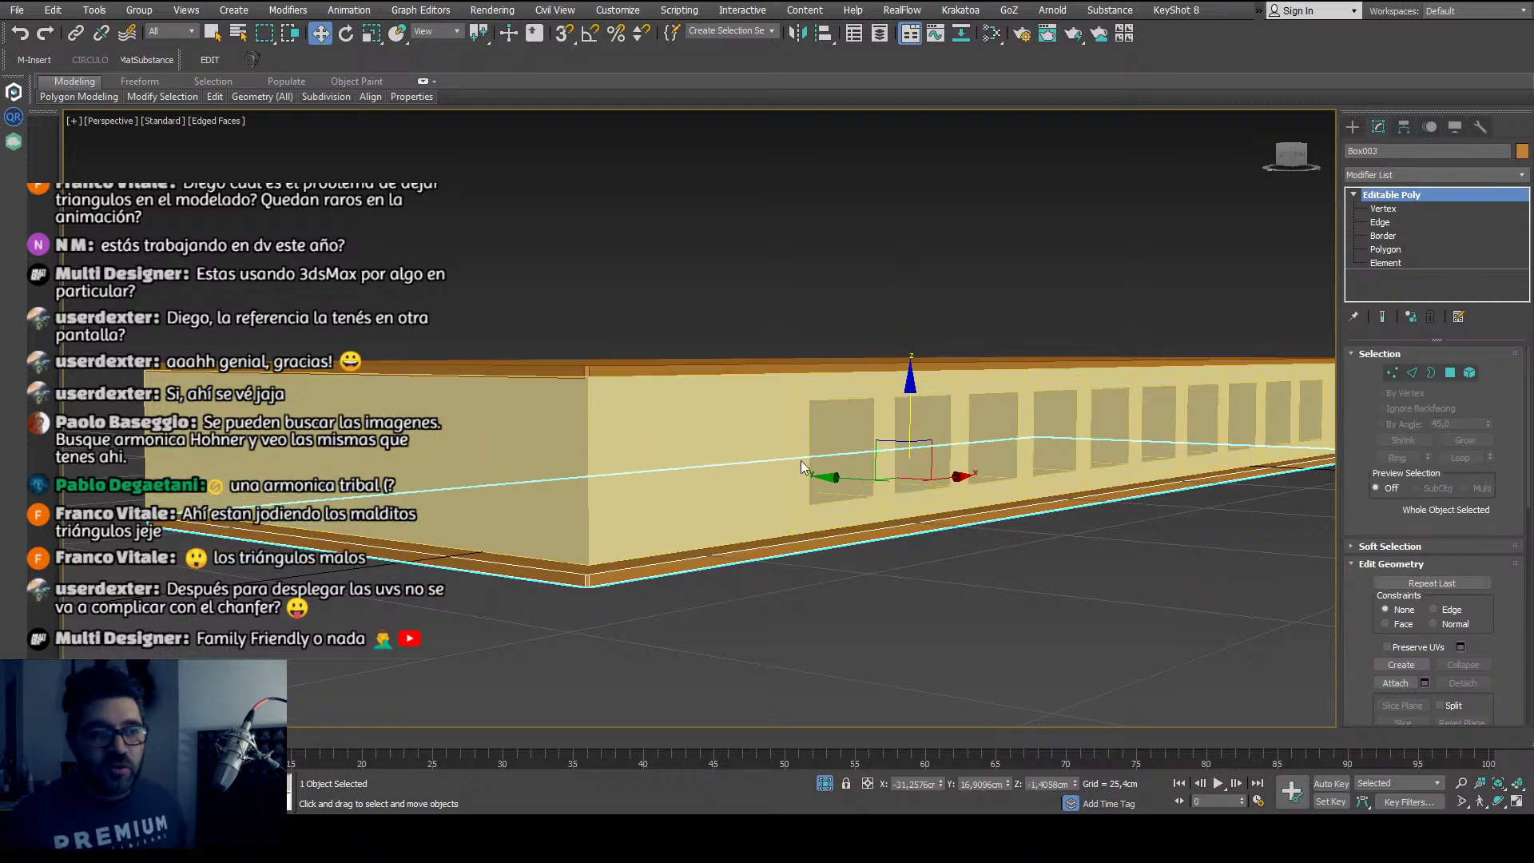
pyautogui.moveTo(707, 566); pyautogui.dragTo(704, 567, button='middle')
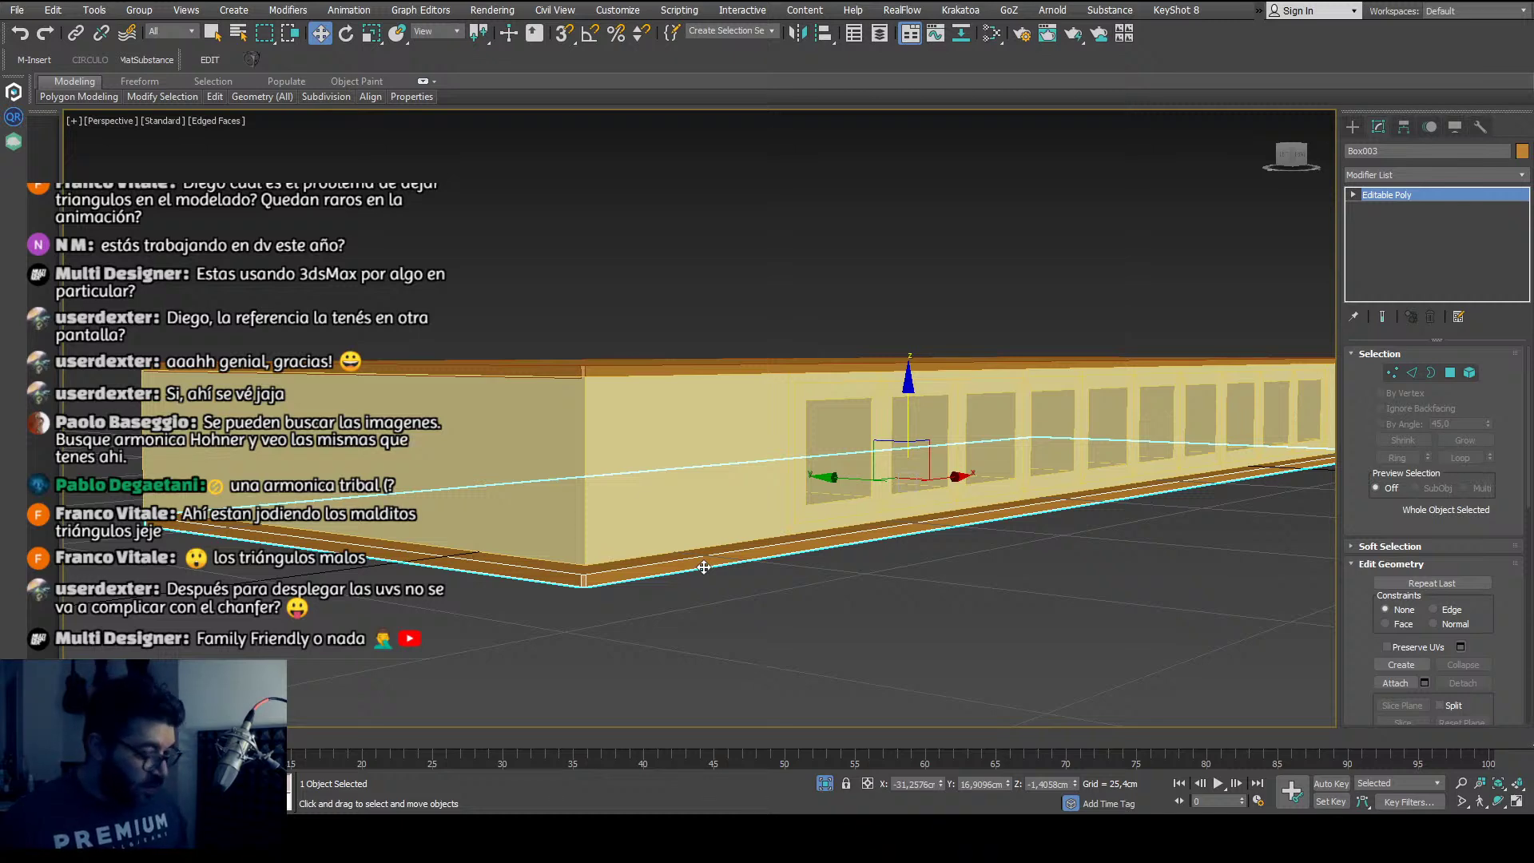
# Step: In the front view, raise the copied plate against the body's underside at Z about -0.84 cm, deselect it and return to perspective
pyautogui.press('f')
pyautogui.scroll(10, 693, 457)
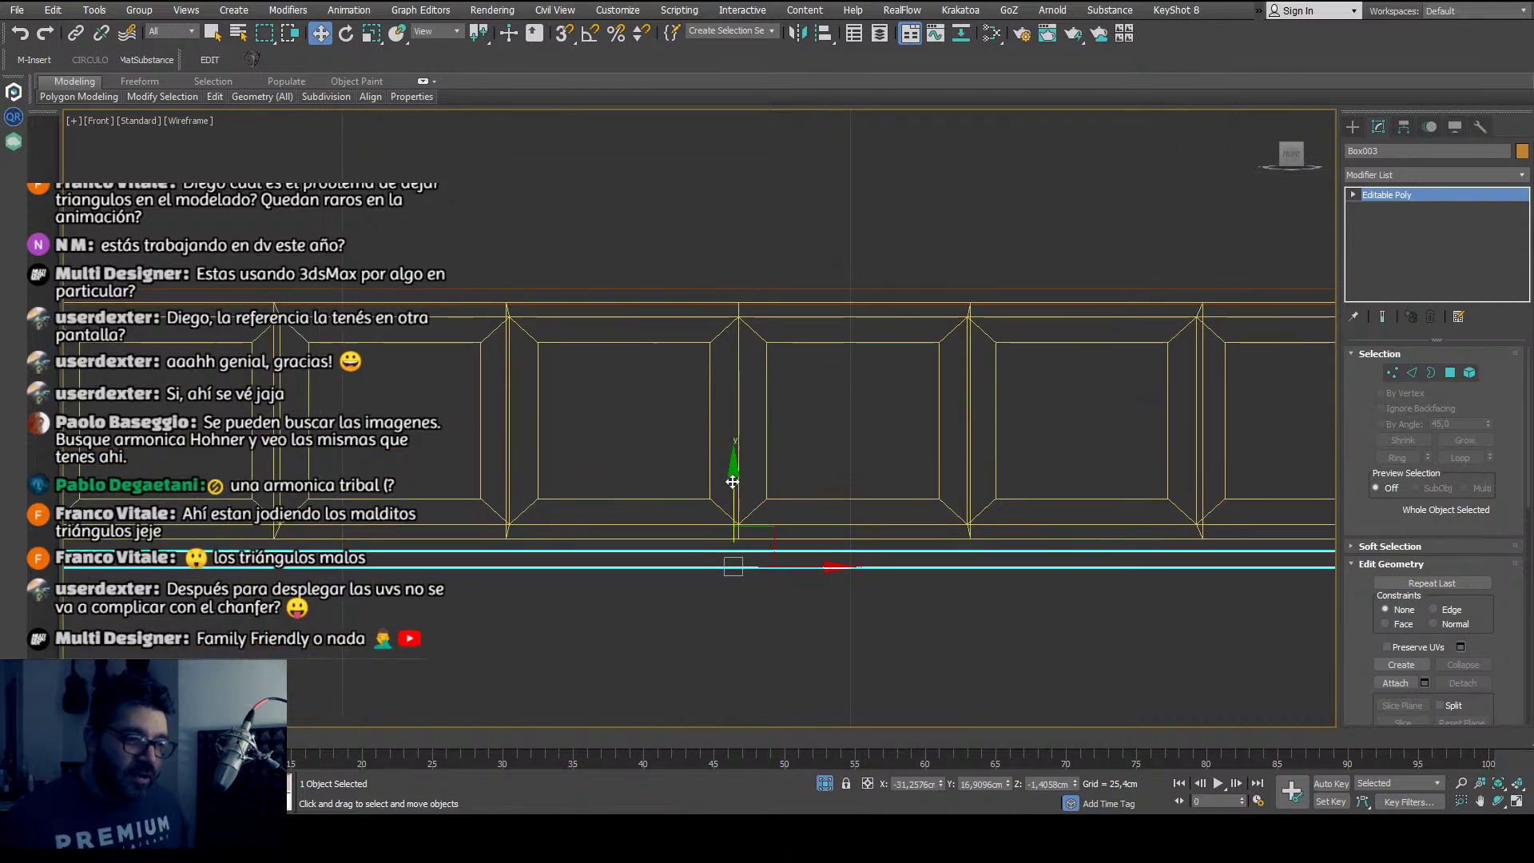
pyautogui.scroll(3, 733, 482)
pyautogui.moveTo(740, 585); pyautogui.dragTo(736, 572)
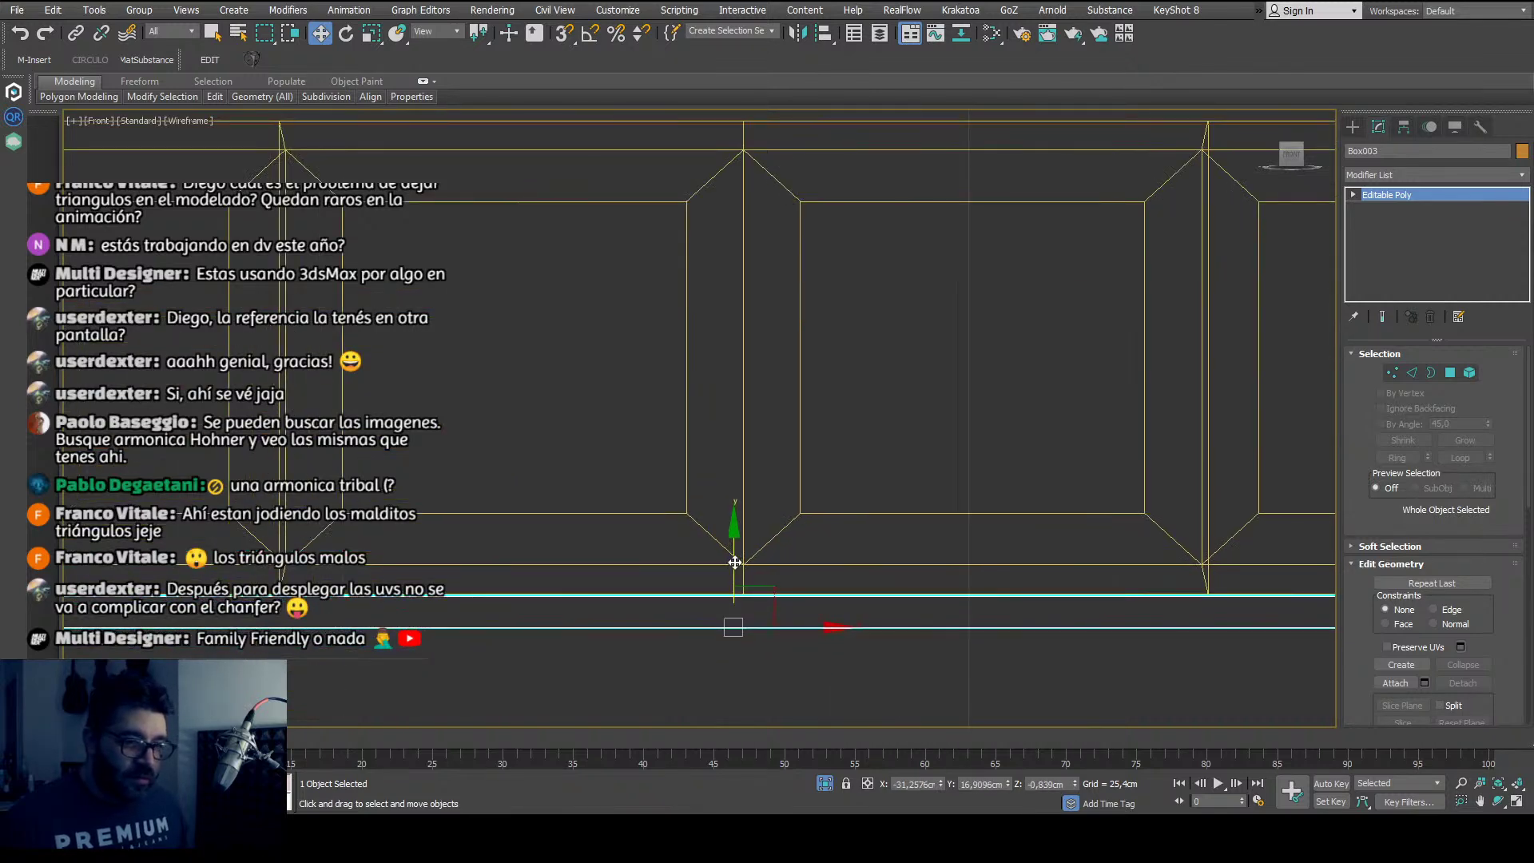
pyautogui.scroll(-4, 732, 603)
pyautogui.click(754, 651)
pyautogui.press('p')
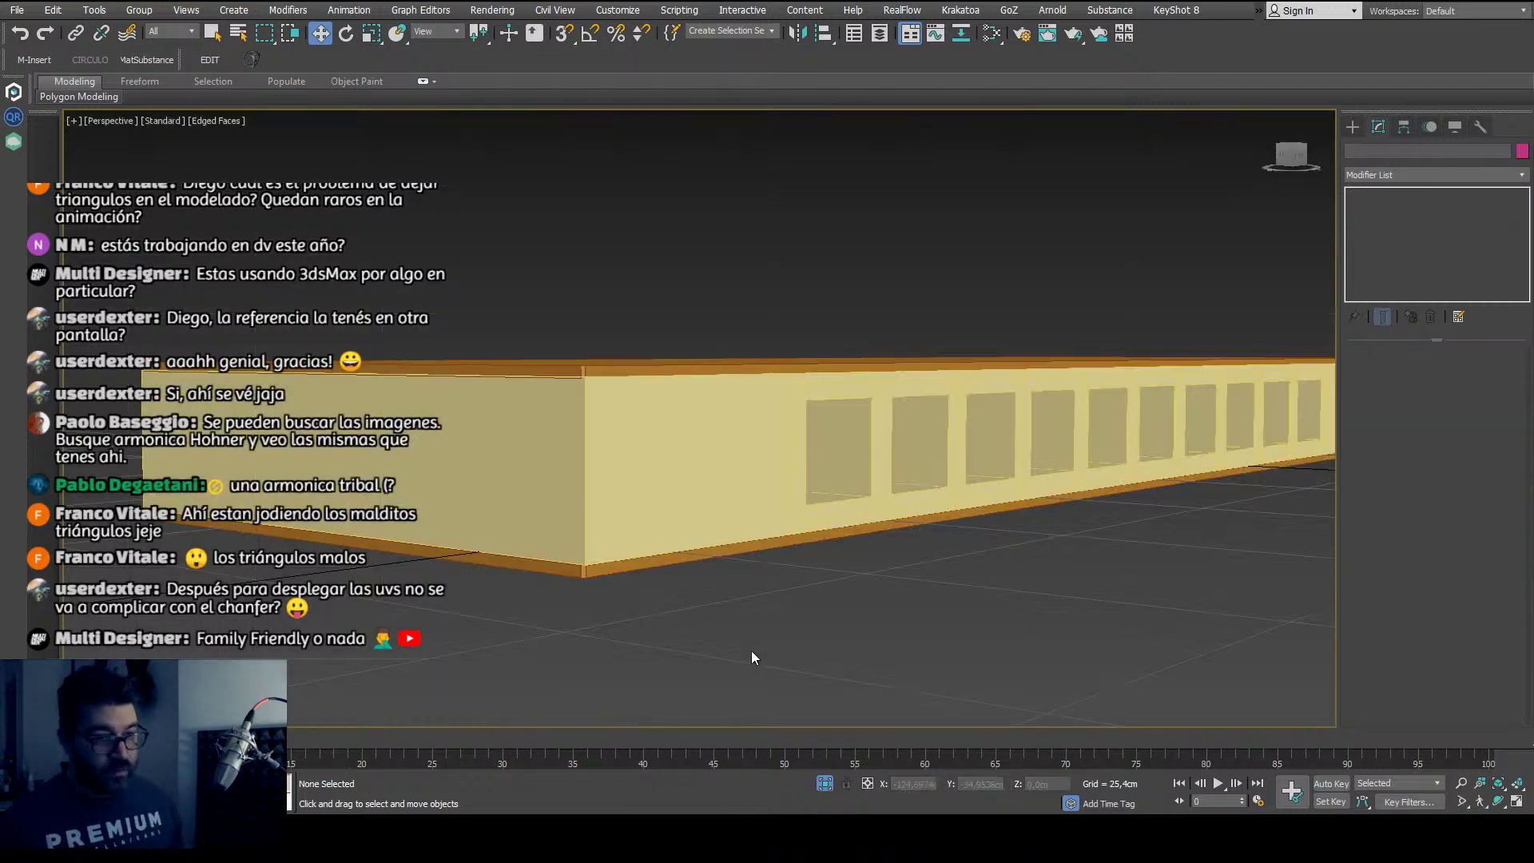
# Step: End isolation to show the covers and raise the upper cover onto the top plate, at Z about 12.8 cm
pyautogui.scroll(-5, 751, 650)
pyautogui.keyDown('alt'); pyautogui.moveTo(722, 649); pyautogui.dragTo(897, 733, button='middle'); pyautogui.keyUp('alt')
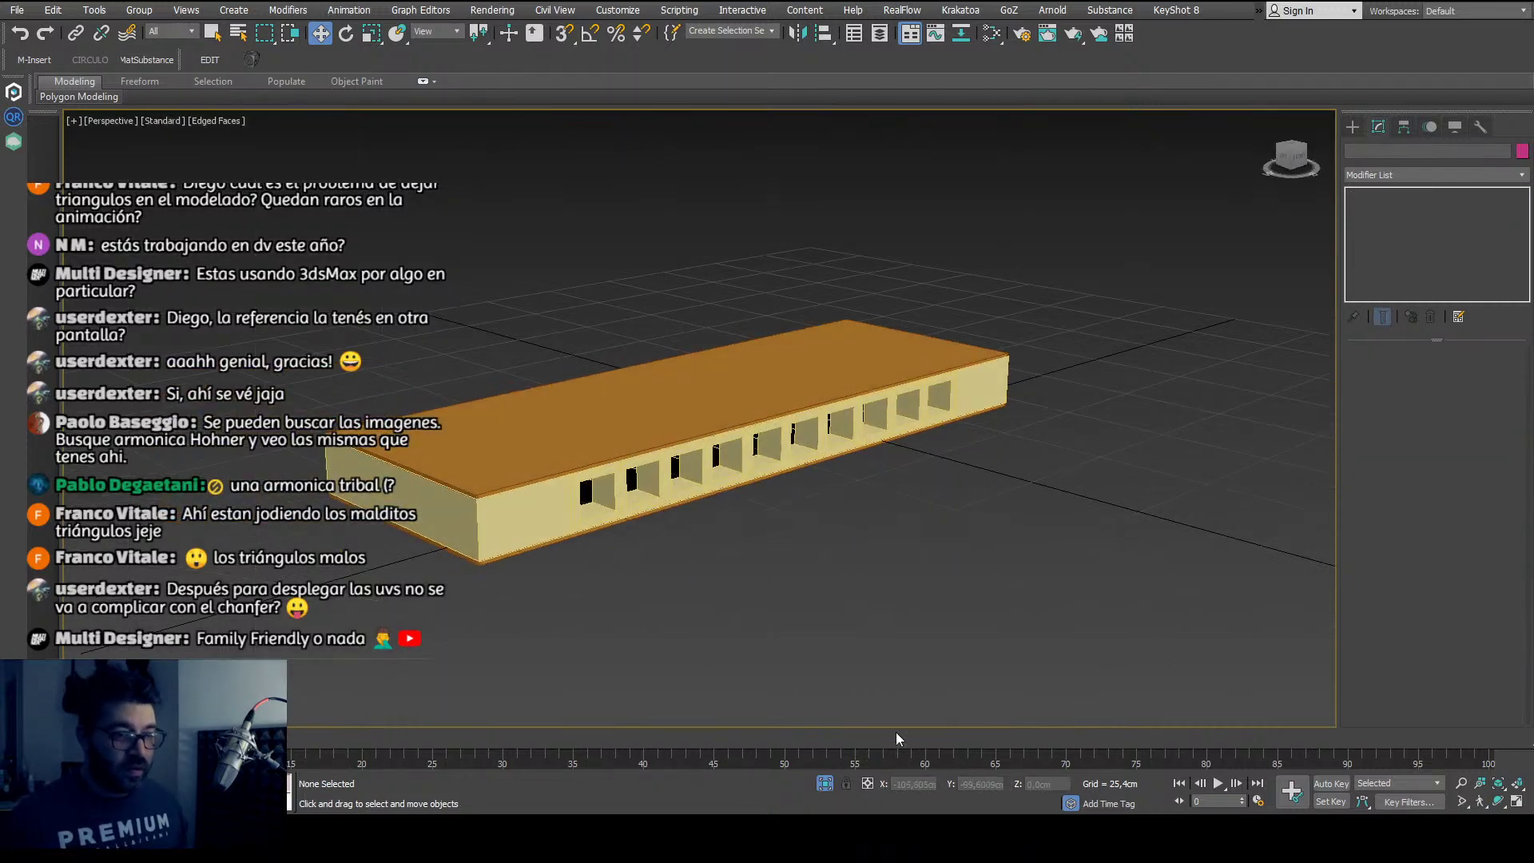
pyautogui.click(824, 785)
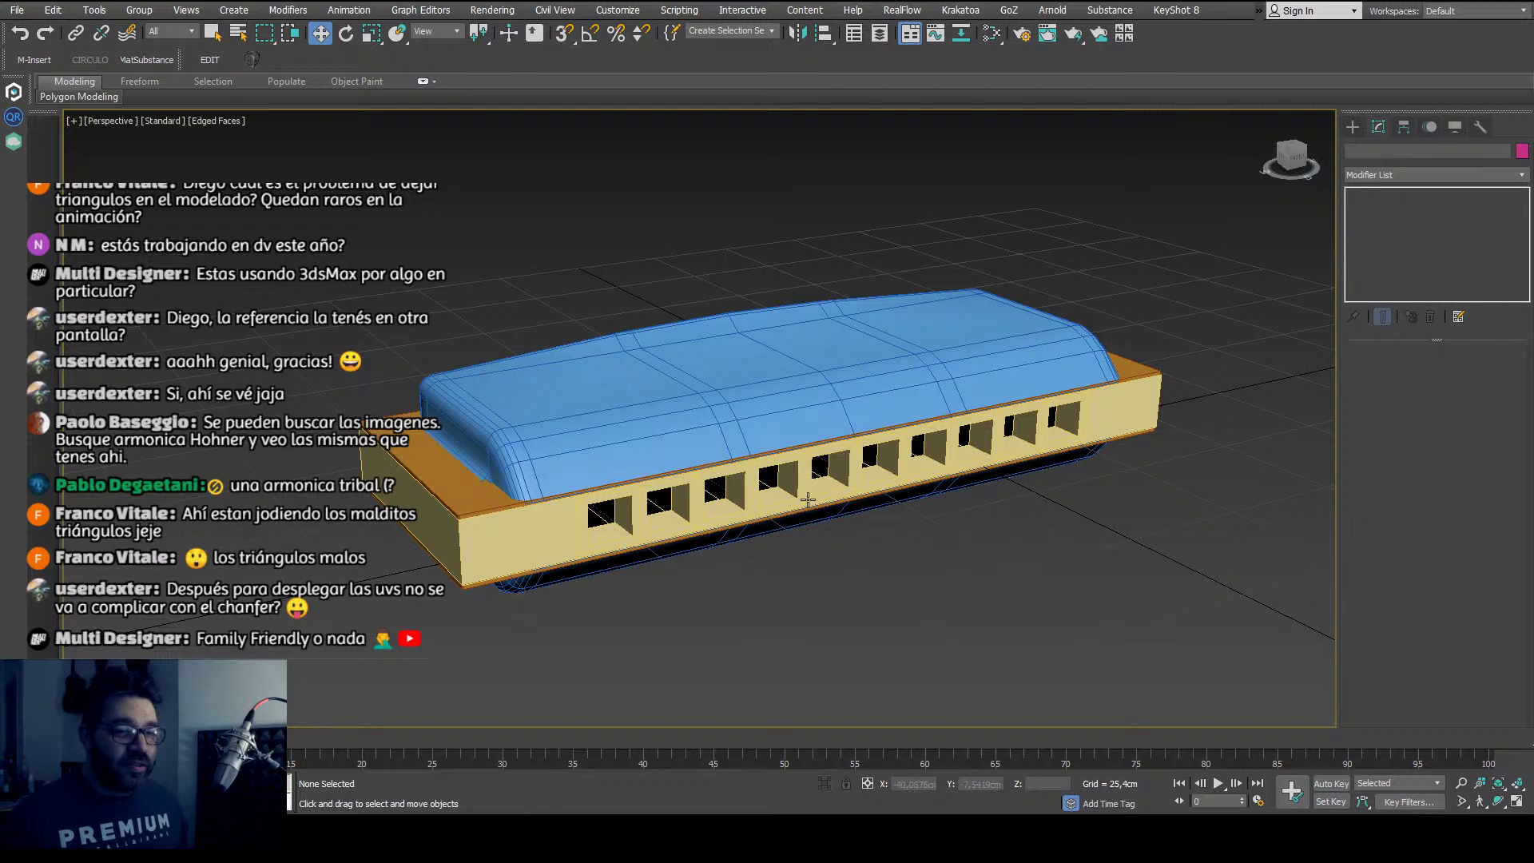
pyautogui.click(814, 351)
pyautogui.scroll(5, 823, 383)
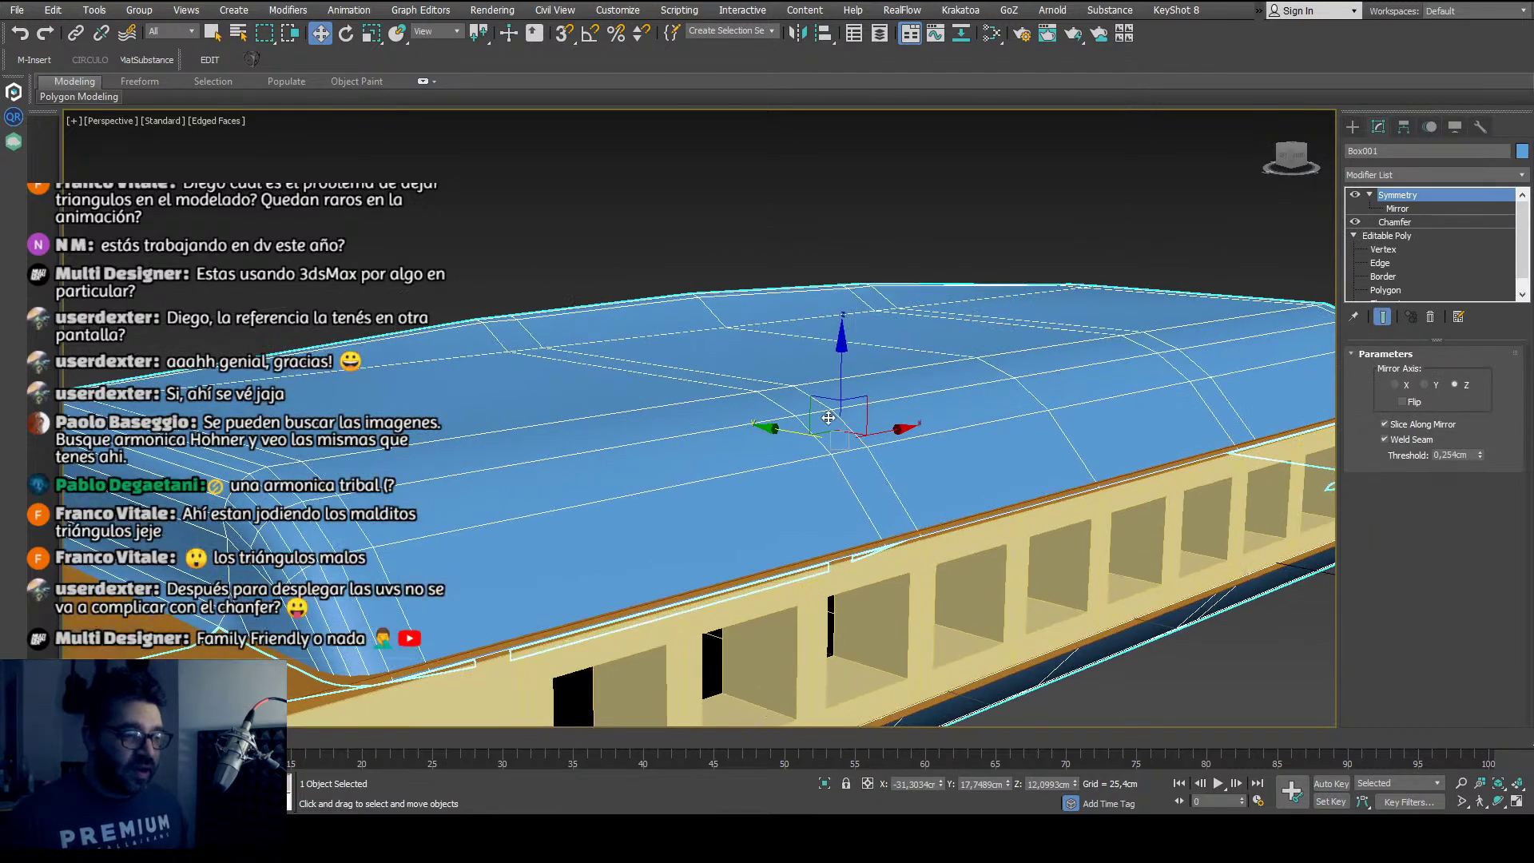
pyautogui.moveTo(838, 386); pyautogui.dragTo(837, 374)
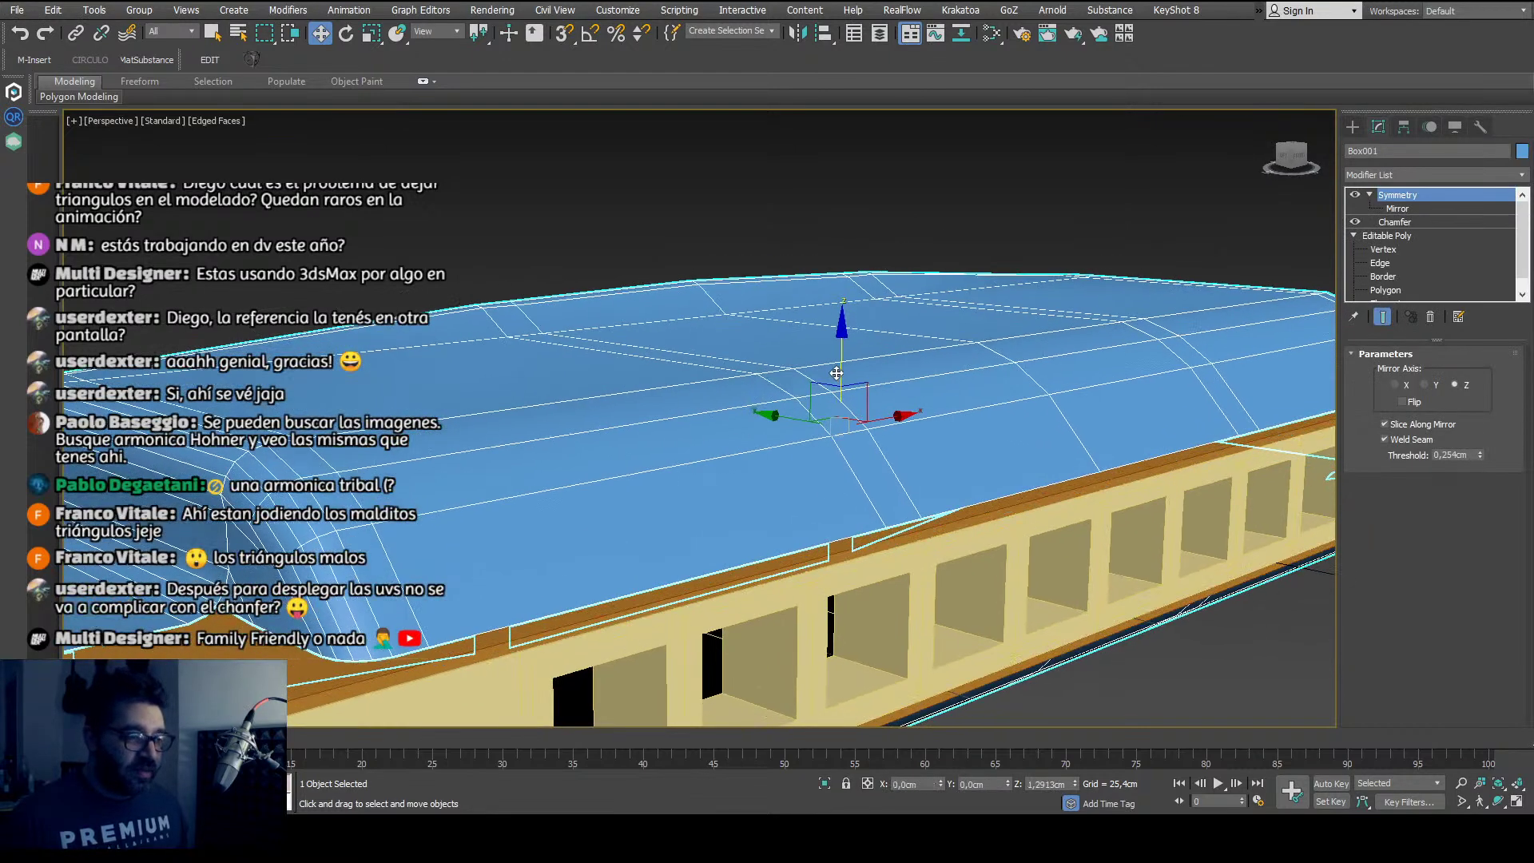
pyautogui.scroll(-3, 836, 375)
pyautogui.scroll(-4, 844, 480)
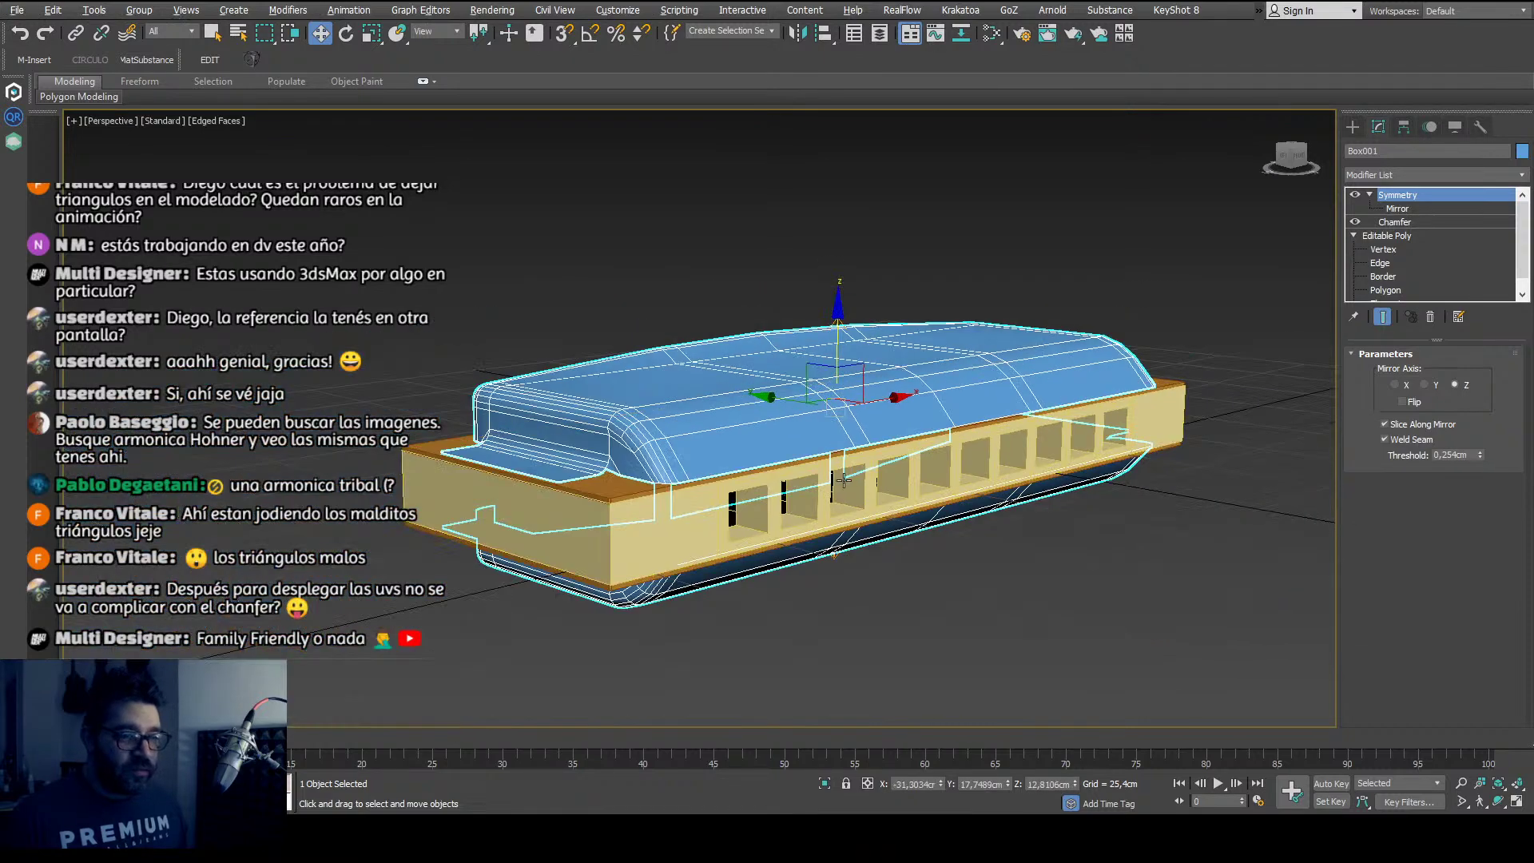
# Step: Lower the mirror plane of the cover's Symmetry modifier to Z about 5.94 cm and return to the modifier's main level
pyautogui.scroll(6, 844, 479)
pyautogui.keyDown('alt'); pyautogui.moveTo(848, 529); pyautogui.dragTo(1209, 380, button='middle'); pyautogui.keyUp('alt')
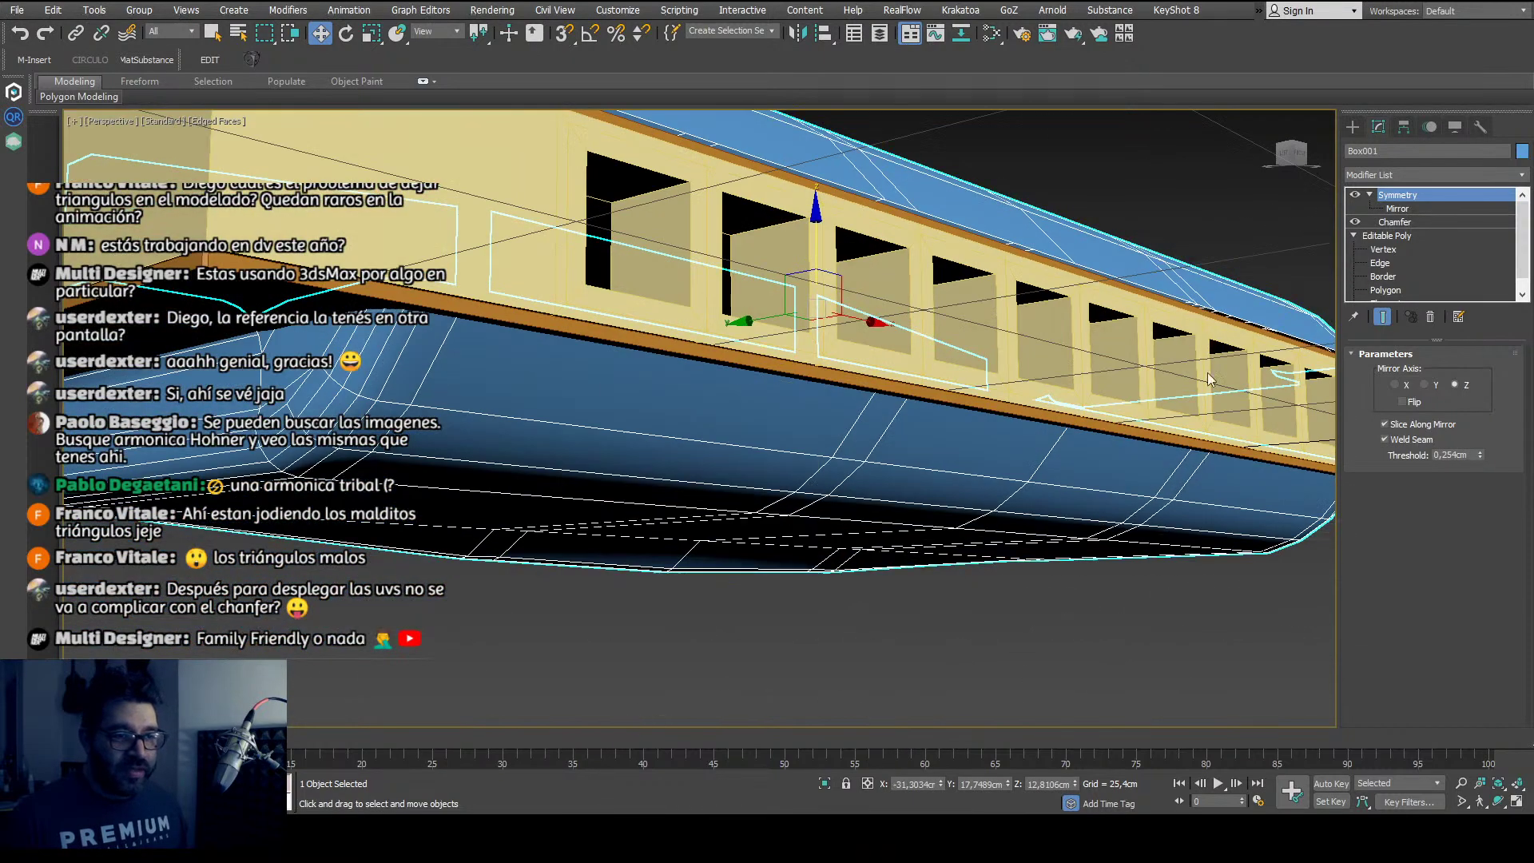
pyautogui.click(1406, 210)
pyautogui.moveTo(812, 294); pyautogui.dragTo(810, 302)
pyautogui.scroll(-5, 798, 336)
pyautogui.keyDown('alt'); pyautogui.moveTo(795, 335); pyautogui.dragTo(770, 459, button='middle'); pyautogui.keyUp('alt')
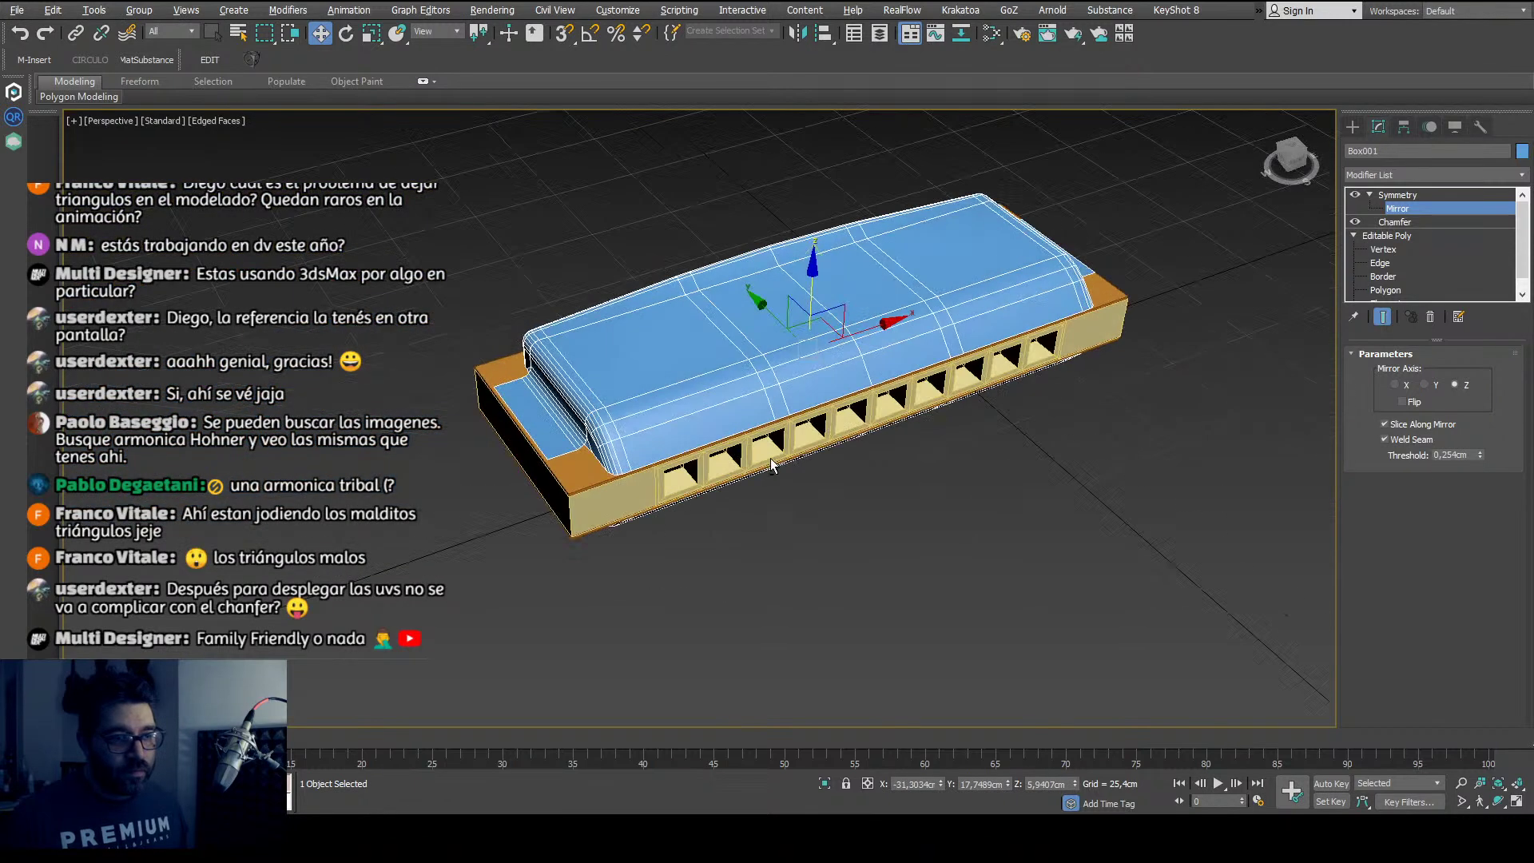
pyautogui.click(1393, 196)
# Step: Deselect the cover and turn off the edged-faces display in the perspective view
pyautogui.click(895, 588)
pyautogui.moveTo(895, 587)
pyautogui.mouseDown(button='middle')
pyautogui.moveTo(832, 620)
pyautogui.moveTo(846, 634)
pyautogui.moveTo(864, 558)
pyautogui.moveTo(941, 582)
pyautogui.moveTo(736, 580)
pyautogui.moveTo(577, 607)
pyautogui.moveTo(727, 627)
pyautogui.moveTo(975, 568)
pyautogui.moveTo(1081, 567)
pyautogui.moveTo(795, 574)
pyautogui.moveTo(868, 592)
pyautogui.moveTo(849, 612)
pyautogui.moveTo(795, 572)
pyautogui.mouseUp(button='middle')
pyautogui.press('F4')
# Step: Select all four harmonica objects, raise them together above the grid and clear the selection
pyautogui.moveTo(555, 372); pyautogui.dragTo(1036, 589)
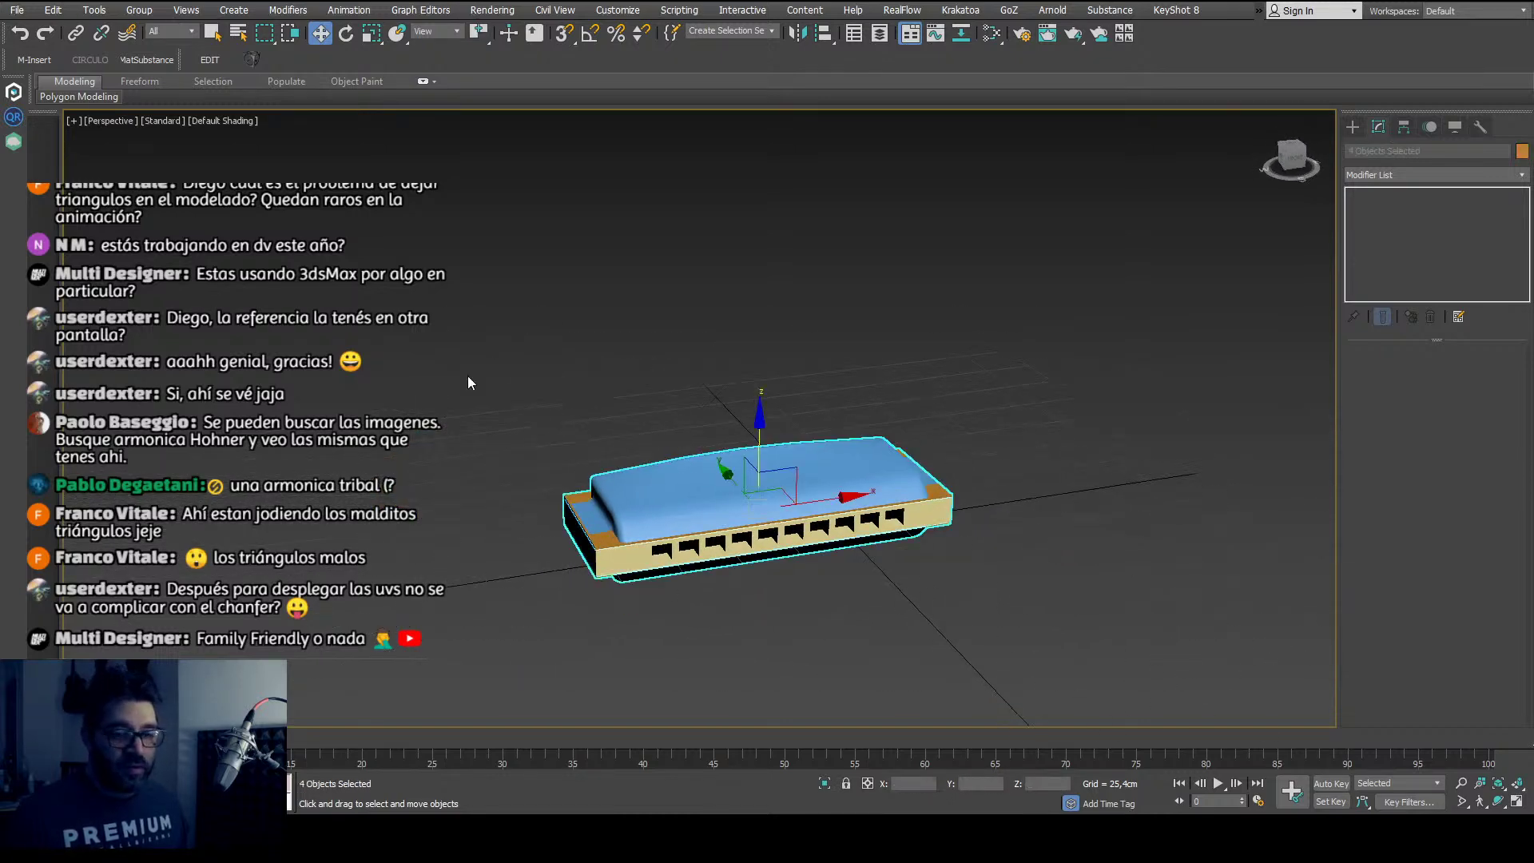
pyautogui.moveTo(760, 444); pyautogui.dragTo(759, 419)
pyautogui.moveTo(759, 420)
pyautogui.keyDown('alt'); pyautogui.mouseDown(button='middle')
pyautogui.moveTo(801, 419)
pyautogui.moveTo(772, 424)
pyautogui.mouseUp(button='middle'); pyautogui.keyUp('alt')
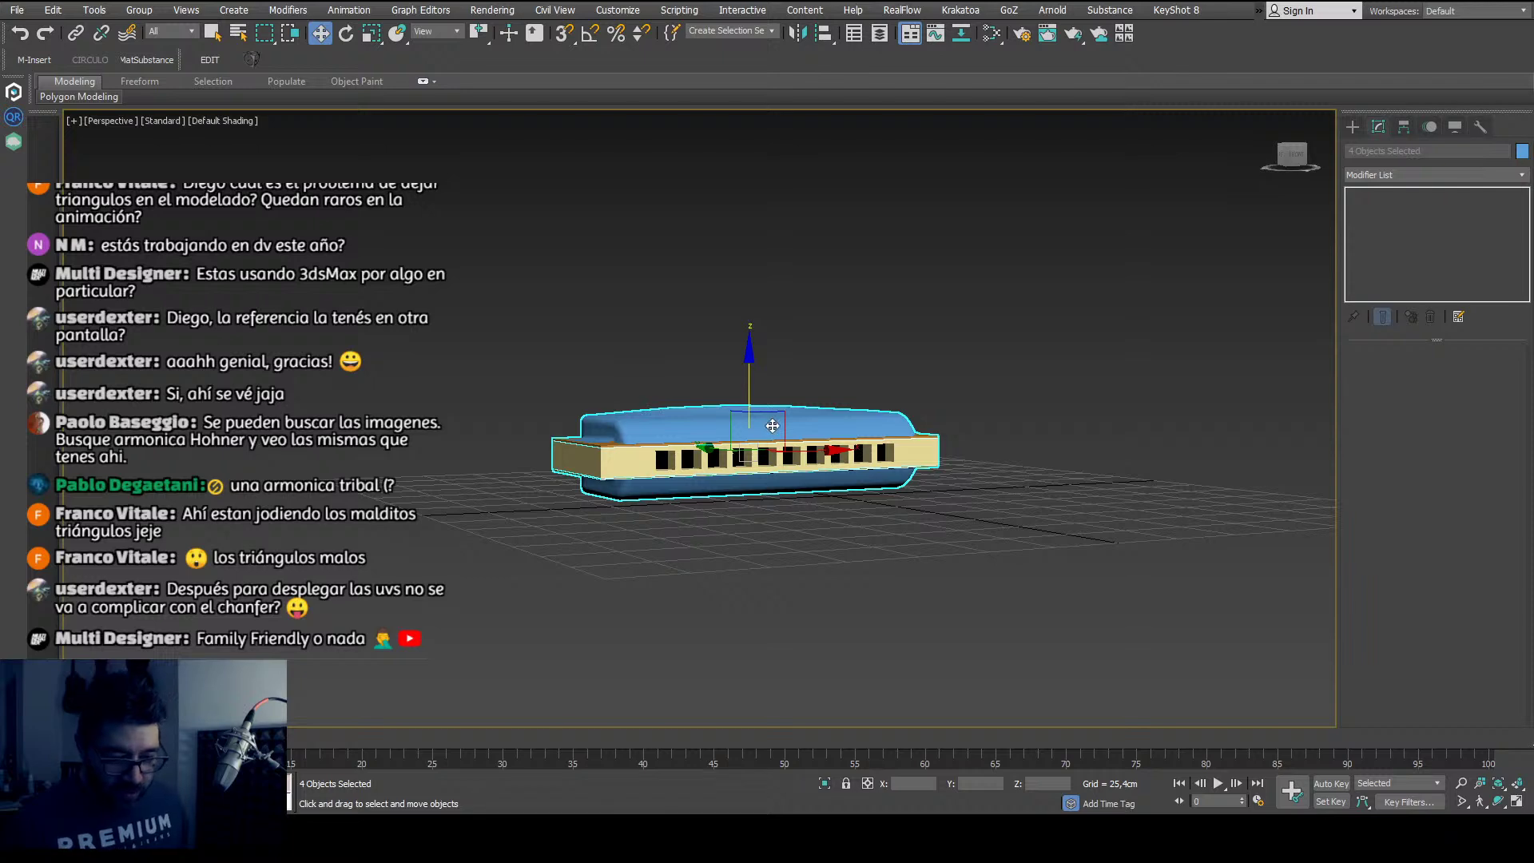
pyautogui.scroll(3, 772, 429)
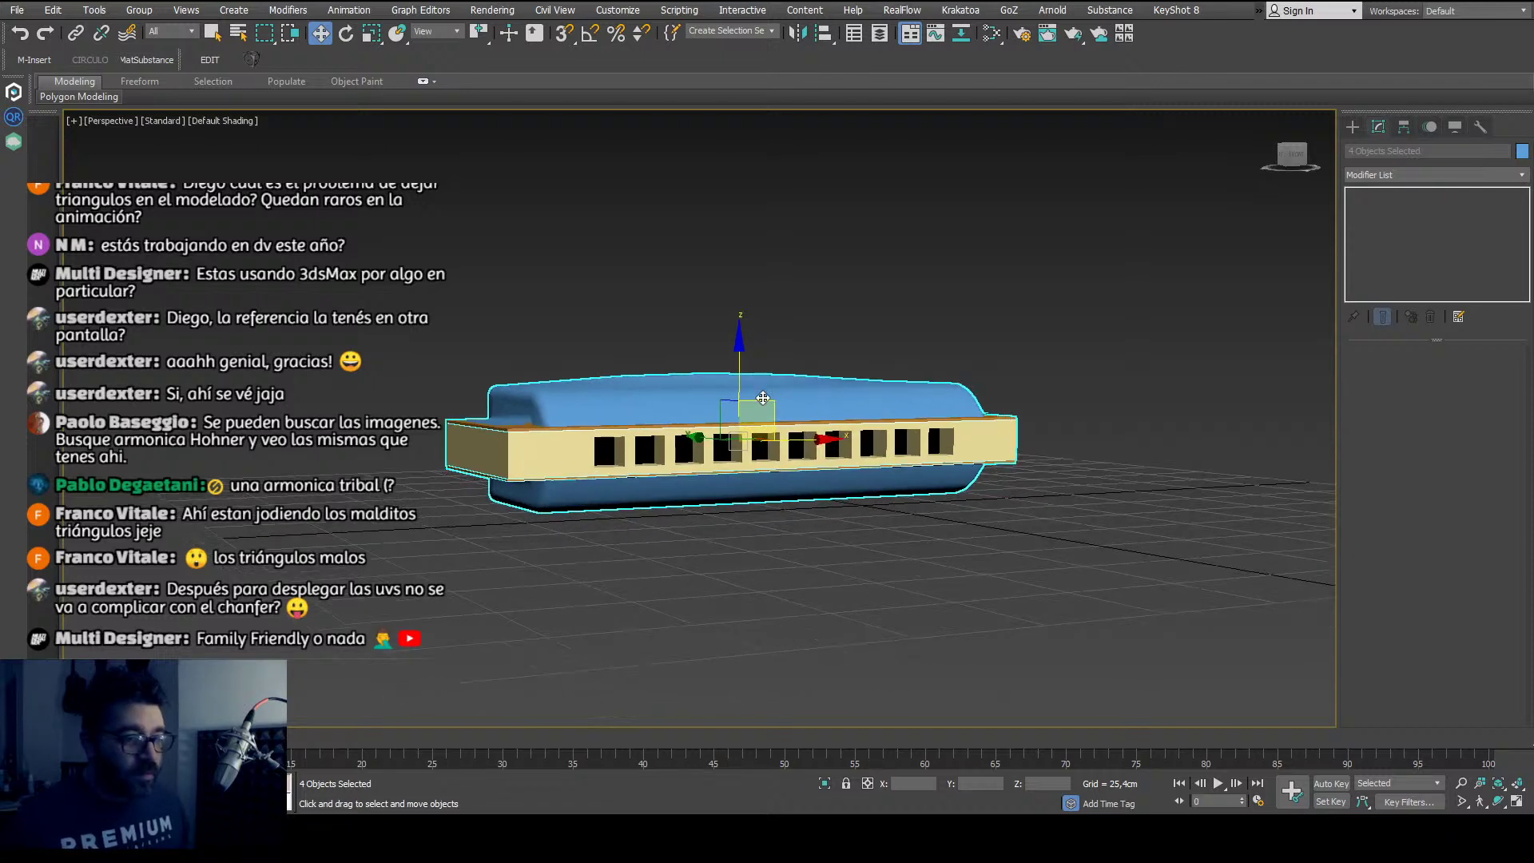
pyautogui.click(817, 546)
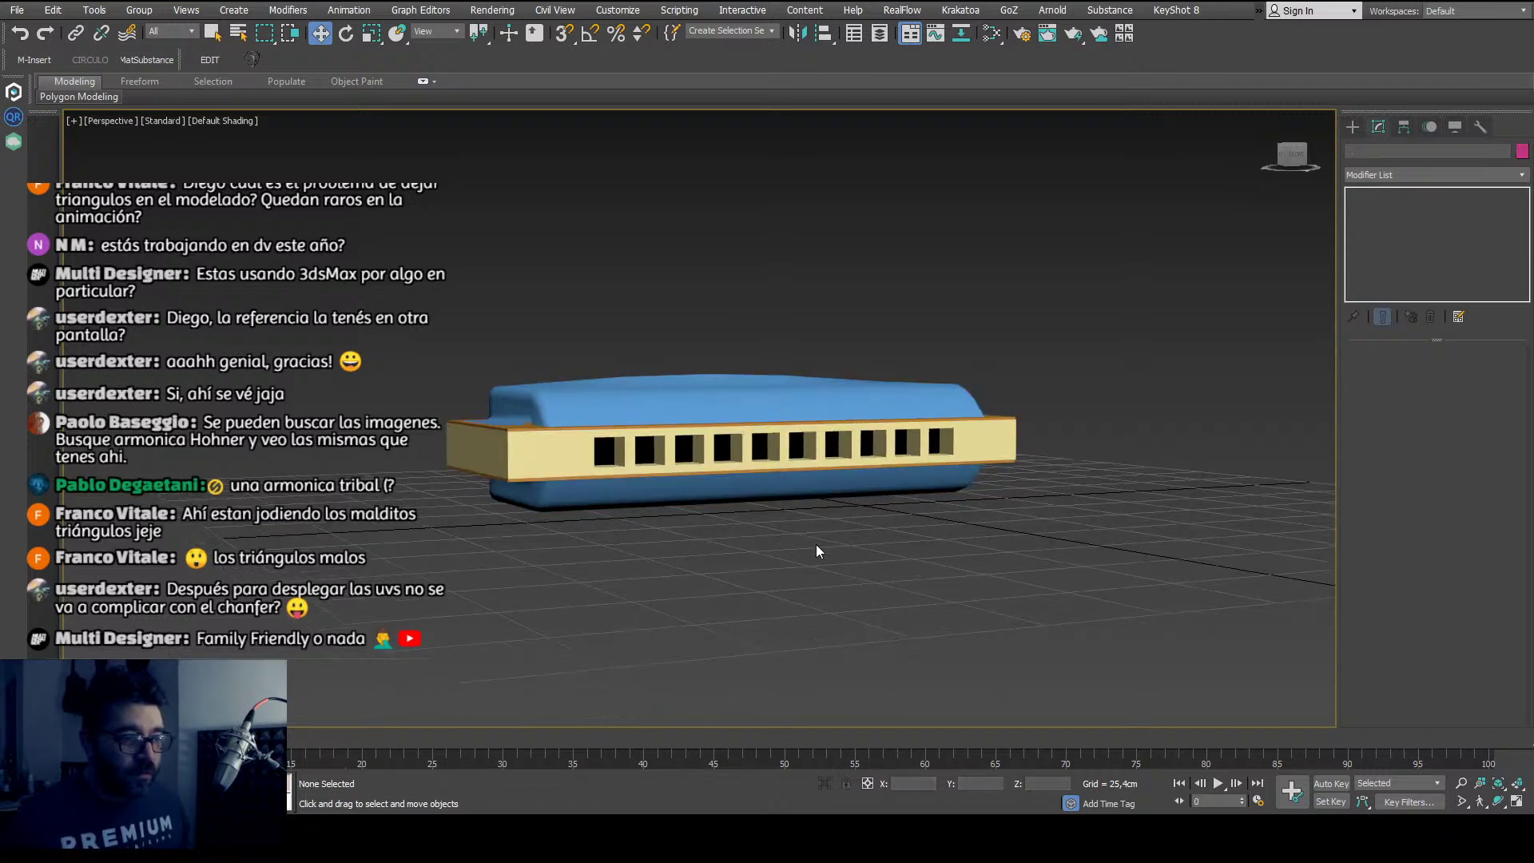
pyautogui.moveTo(817, 545); pyautogui.dragTo(811, 546, button='middle')
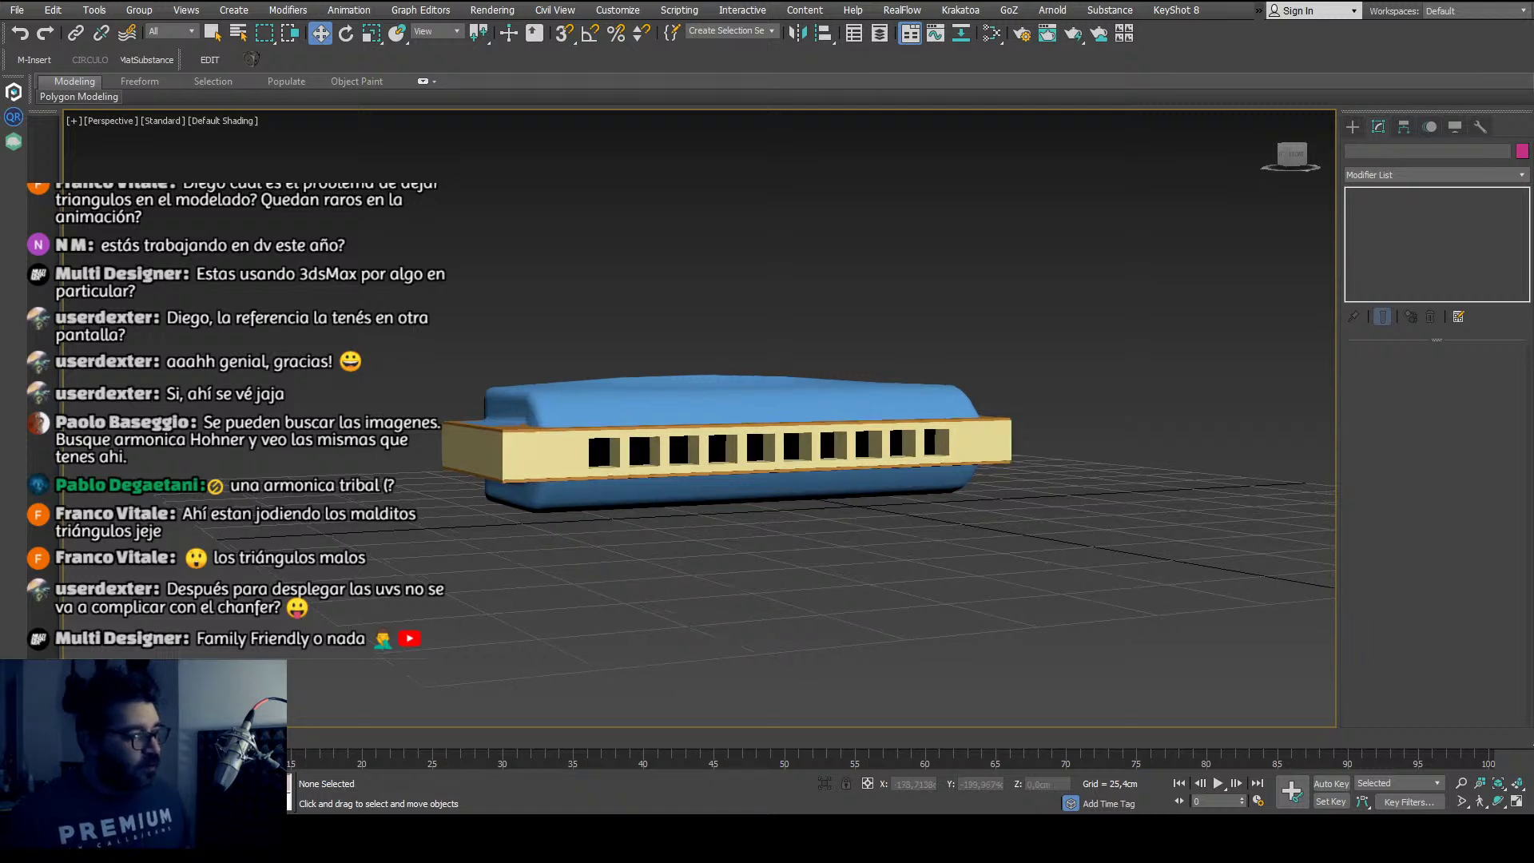
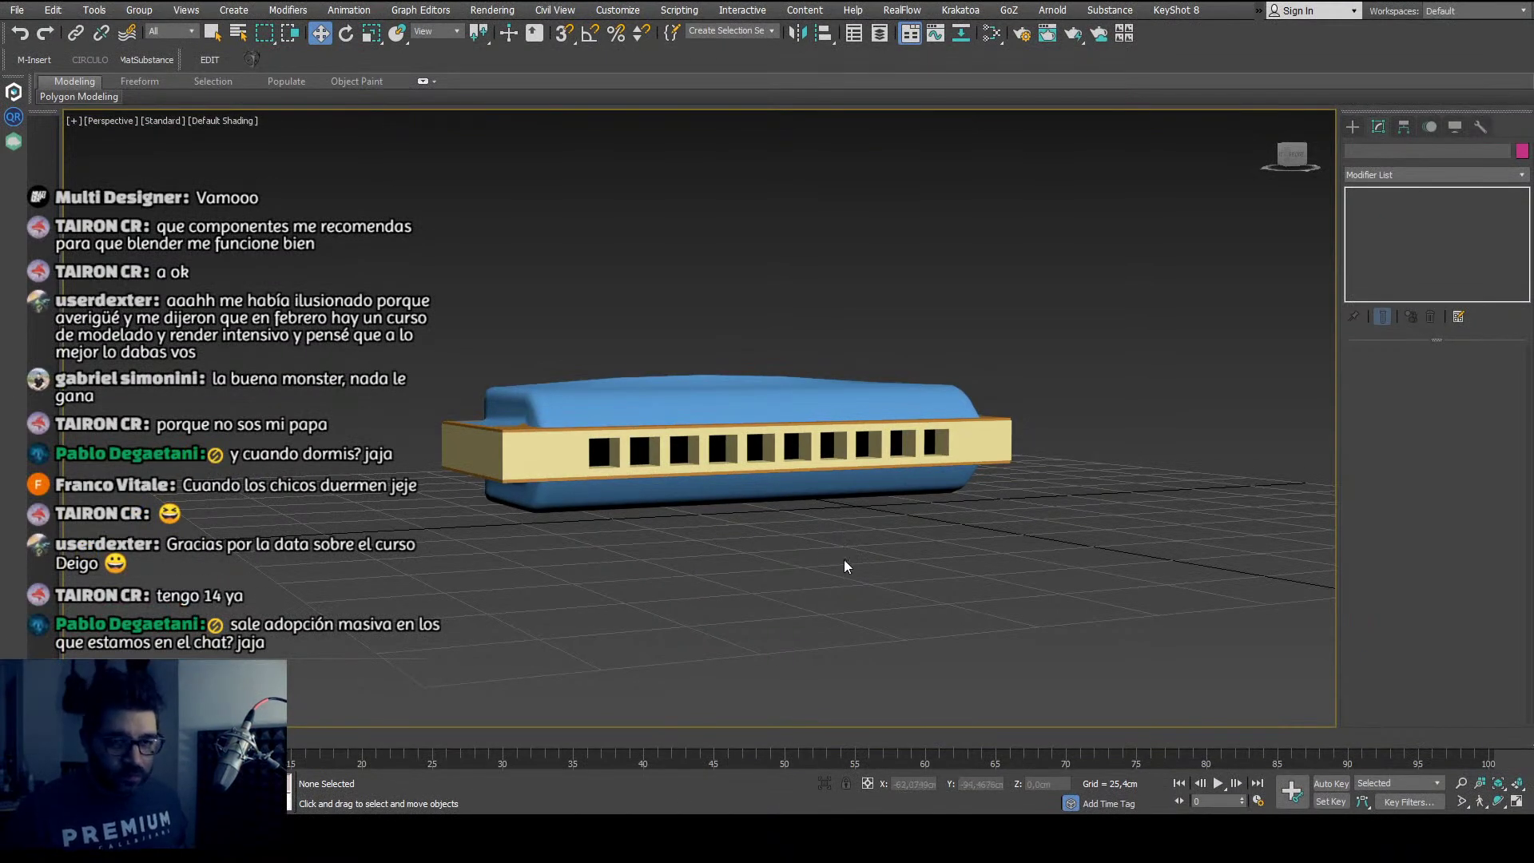
# Step: Turn on edged-faces display in the perspective view and check the modifier stack of the harmonica cover
pyautogui.moveTo(851, 576)
pyautogui.keyDown('alt'); pyautogui.mouseDown(button='middle')
pyautogui.moveTo(813, 638)
pyautogui.moveTo(833, 644)
pyautogui.moveTo(612, 527)
pyautogui.moveTo(959, 542)
pyautogui.moveTo(585, 542)
pyautogui.moveTo(894, 548)
pyautogui.moveTo(897, 525)
pyautogui.moveTo(855, 569)
pyautogui.mouseUp(button='middle'); pyautogui.keyUp('alt')
pyautogui.press('F4')
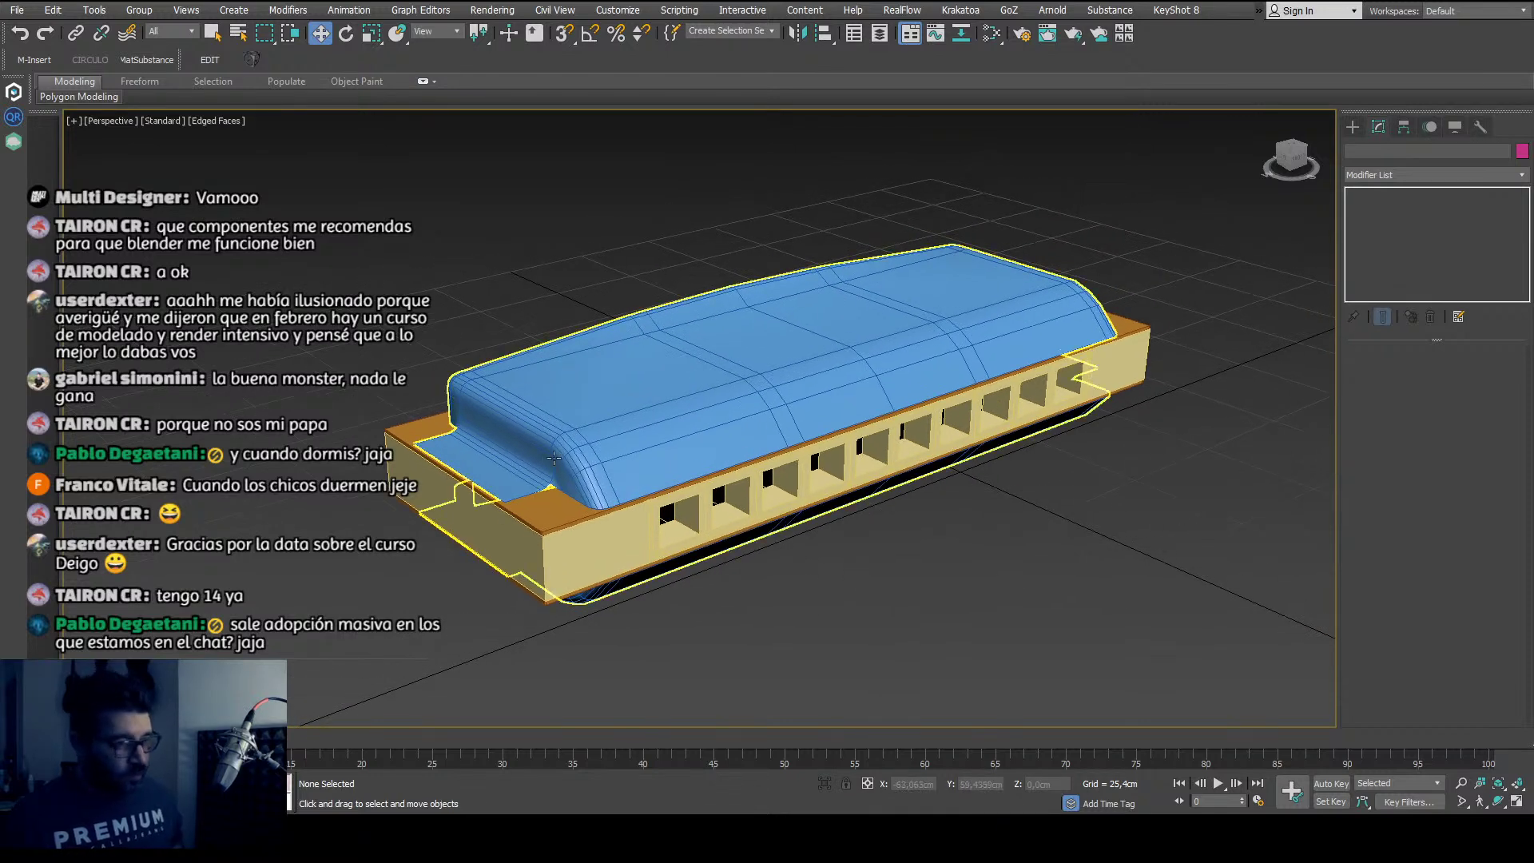
pyautogui.scroll(2, 556, 458)
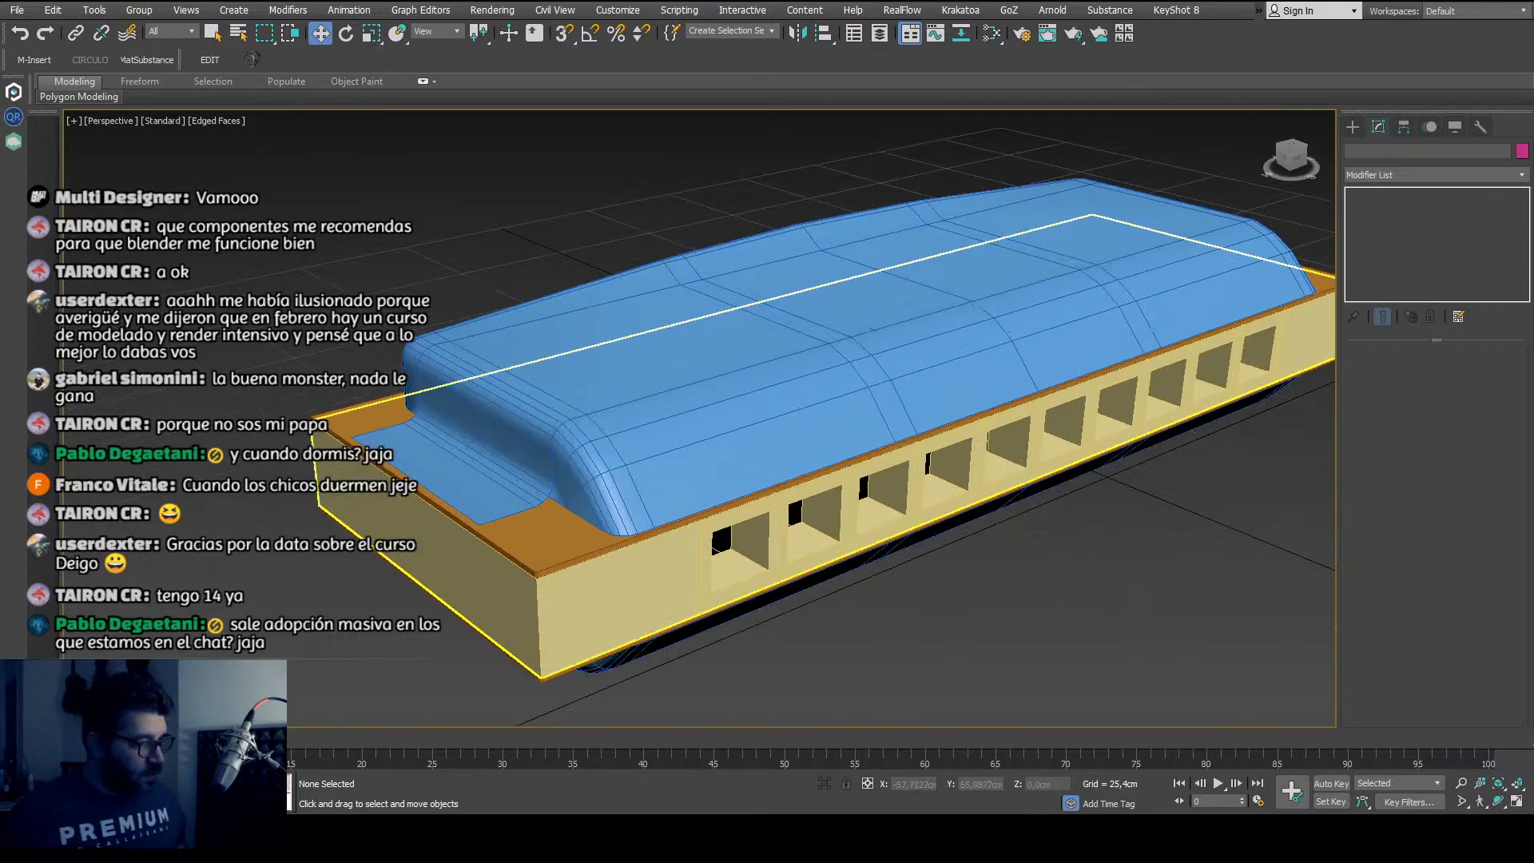
pyautogui.click(660, 441)
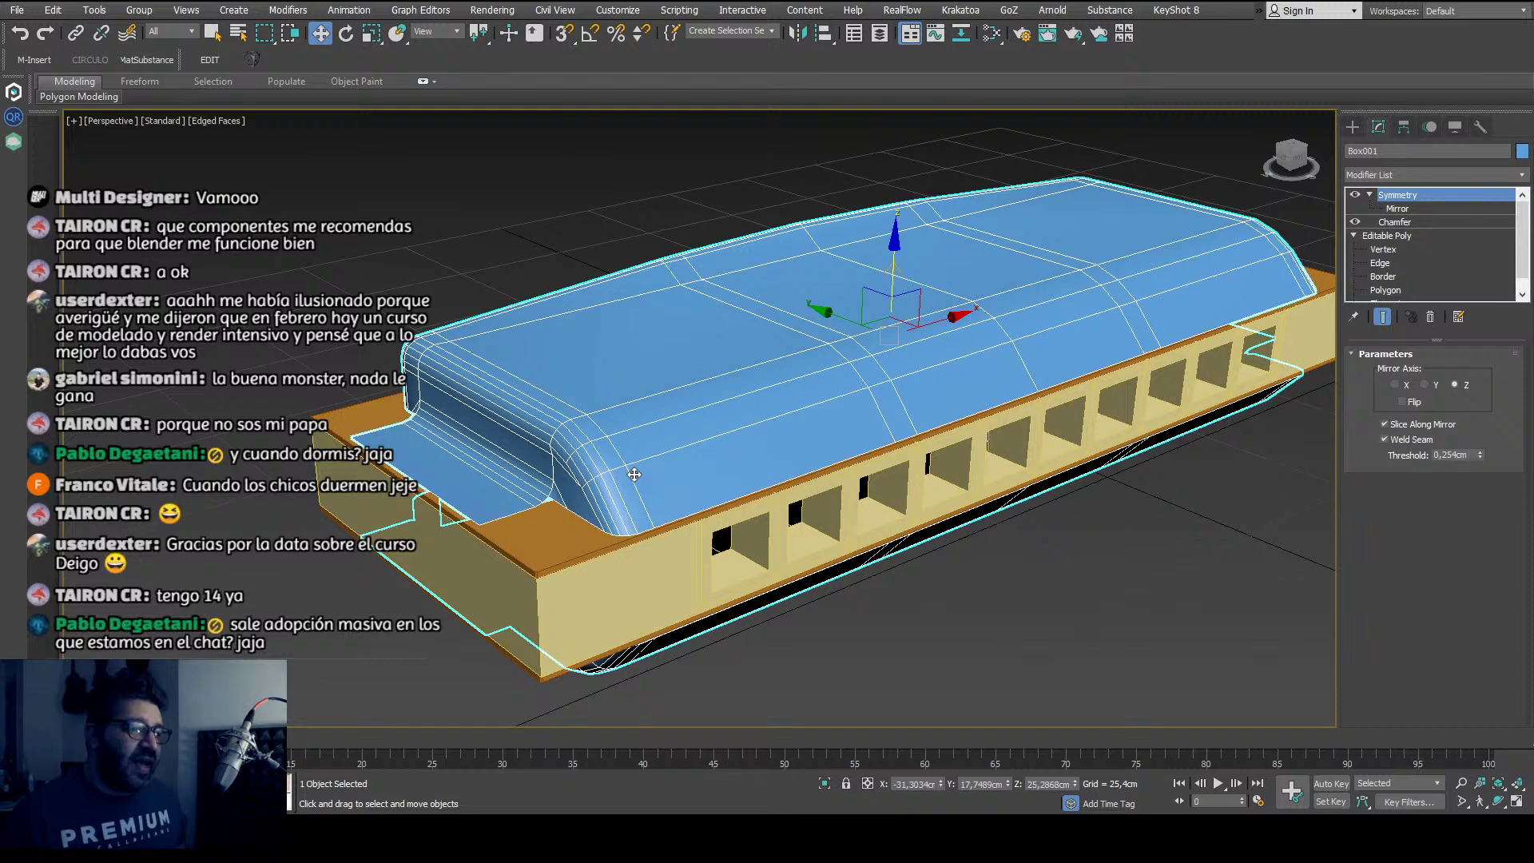
pyautogui.scroll(-4, 635, 474)
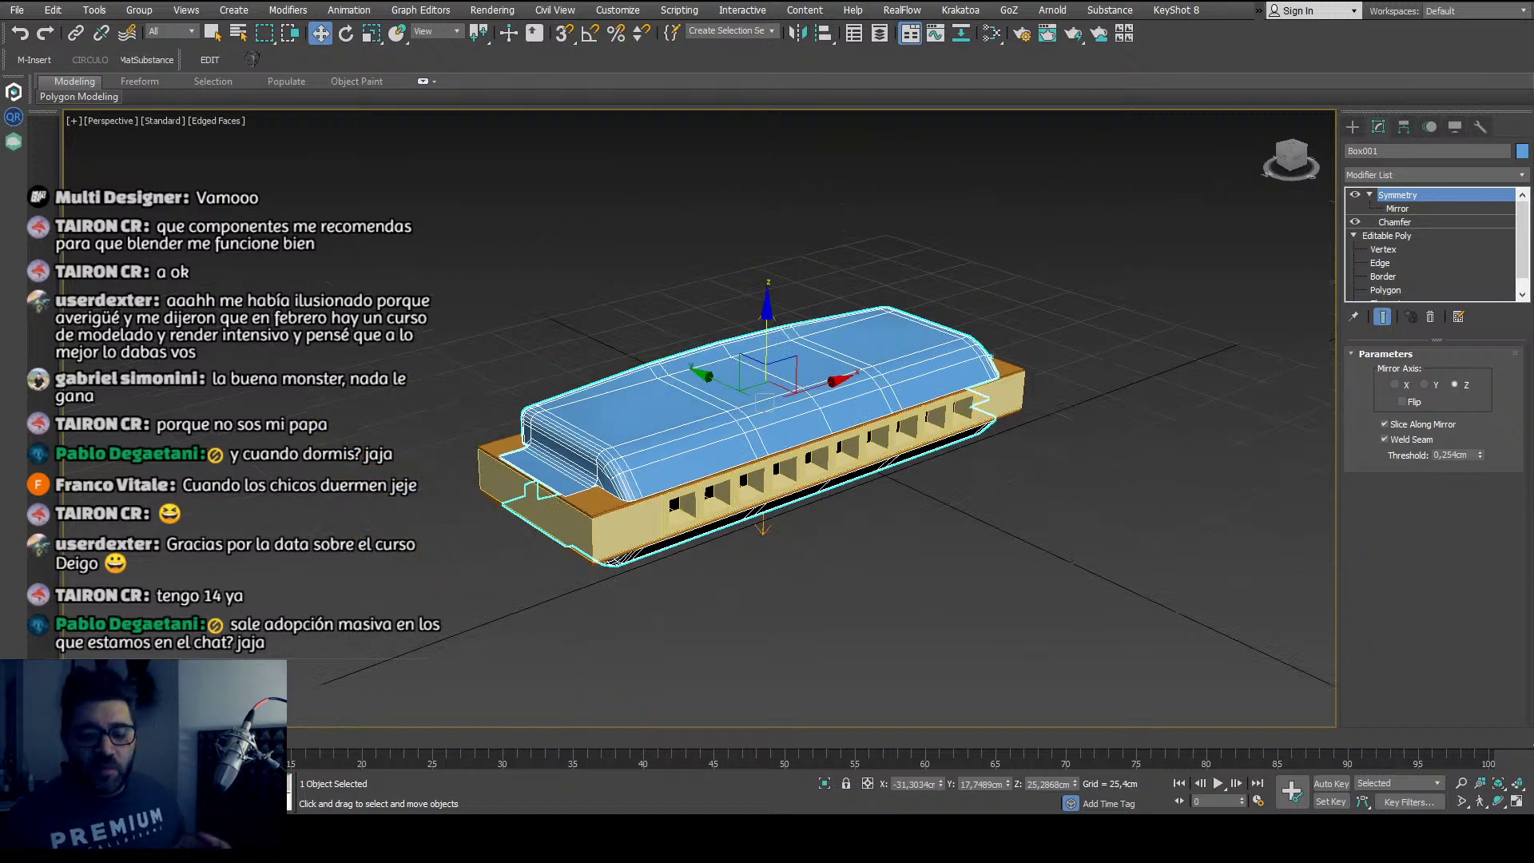
pyautogui.click(484, 352)
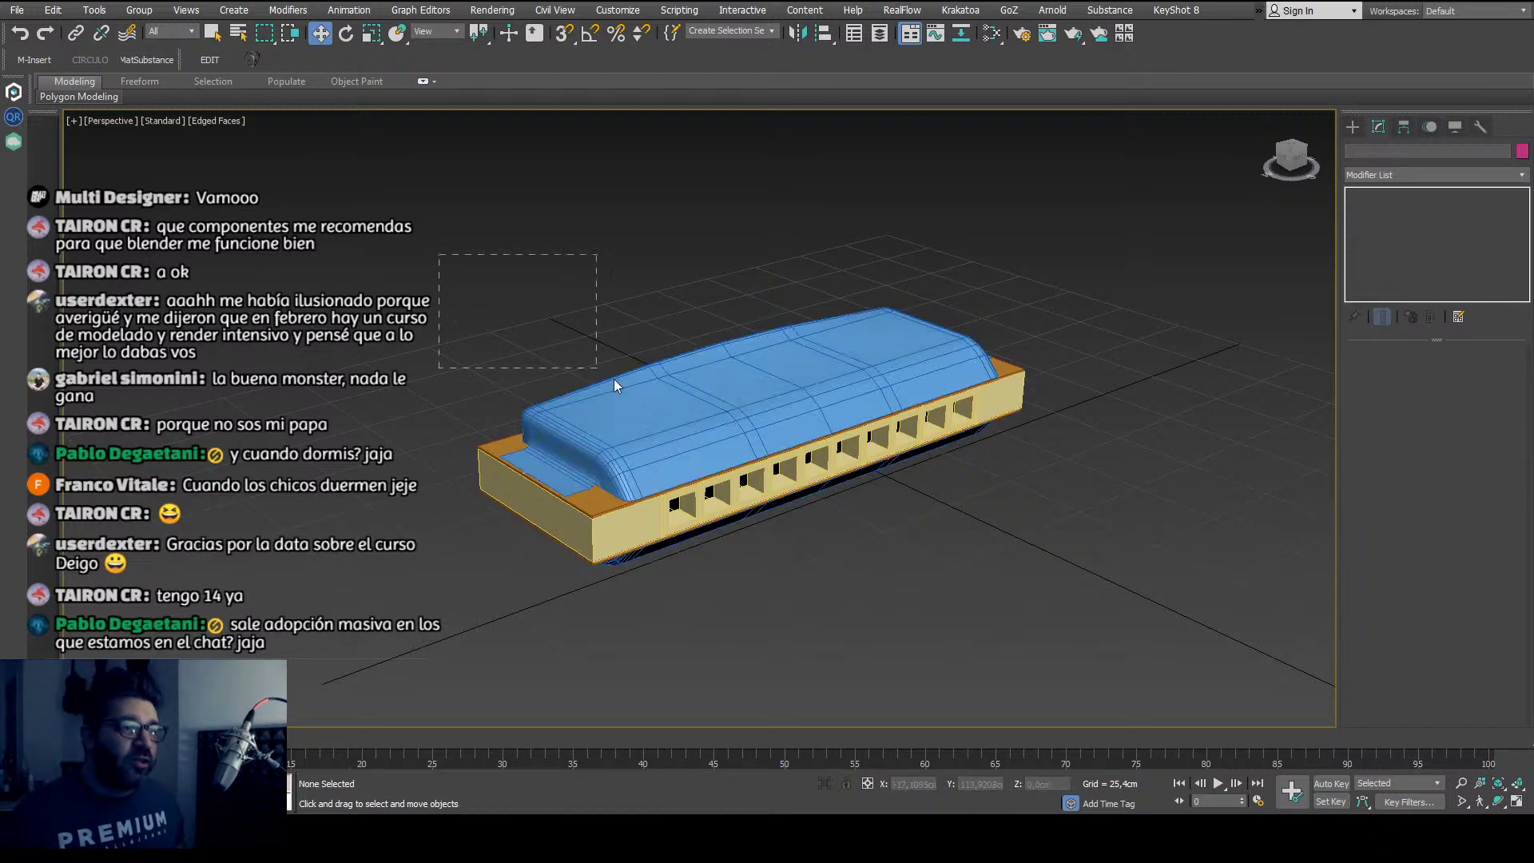
# Step: Select all four harmonica objects, collapse them to Editable Poly and select the covers object
pyautogui.moveTo(615, 381); pyautogui.dragTo(1282, 718)
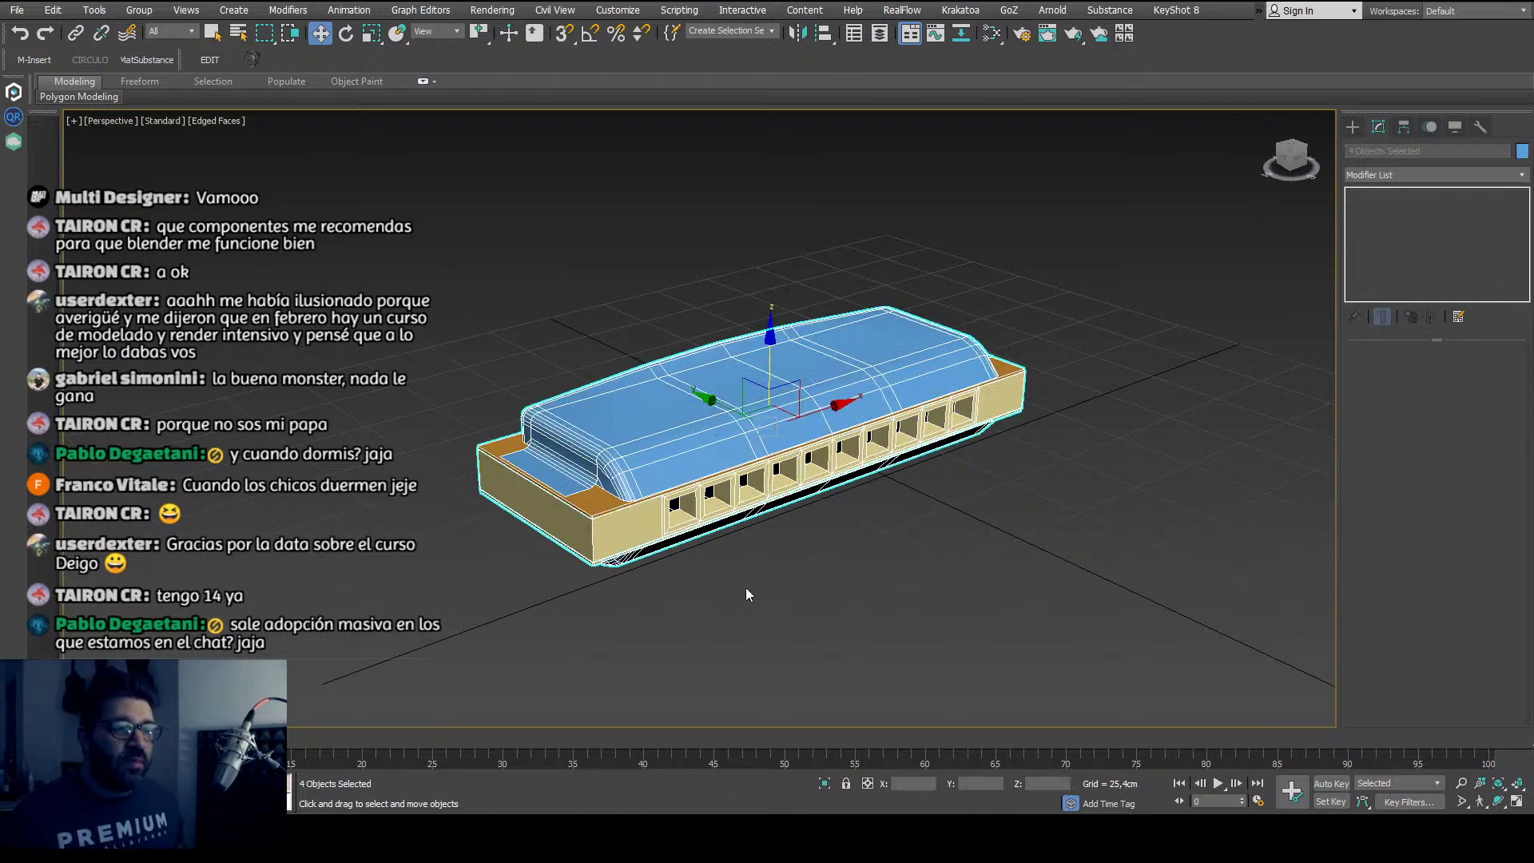
pyautogui.click(901, 604)
pyautogui.click(903, 376)
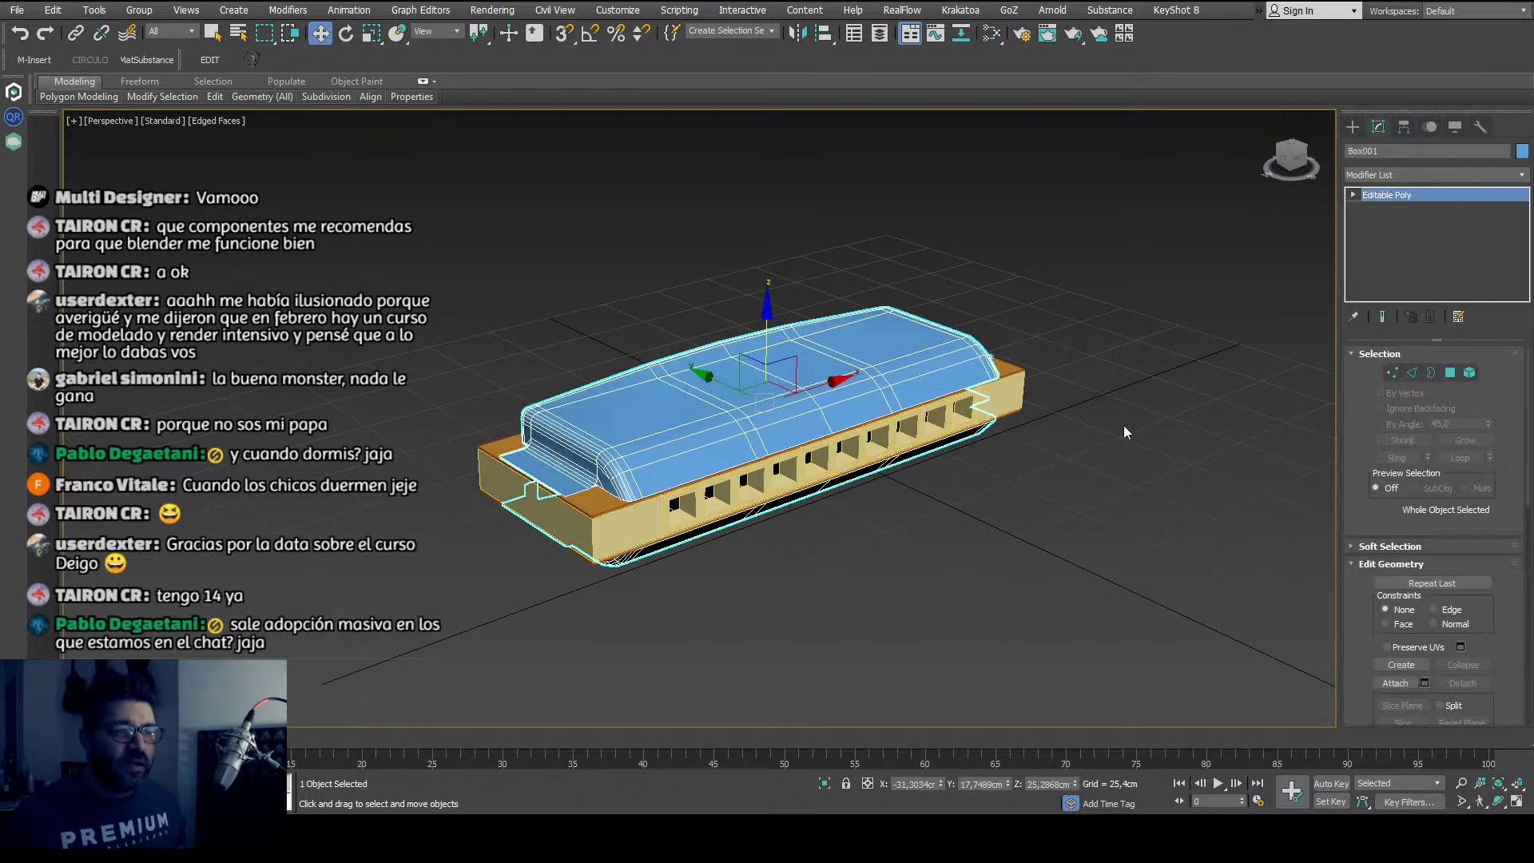
# Step: Rename the covers object as TapaSUP
pyautogui.click(1413, 154)
pyautogui.write('TapaSUP')
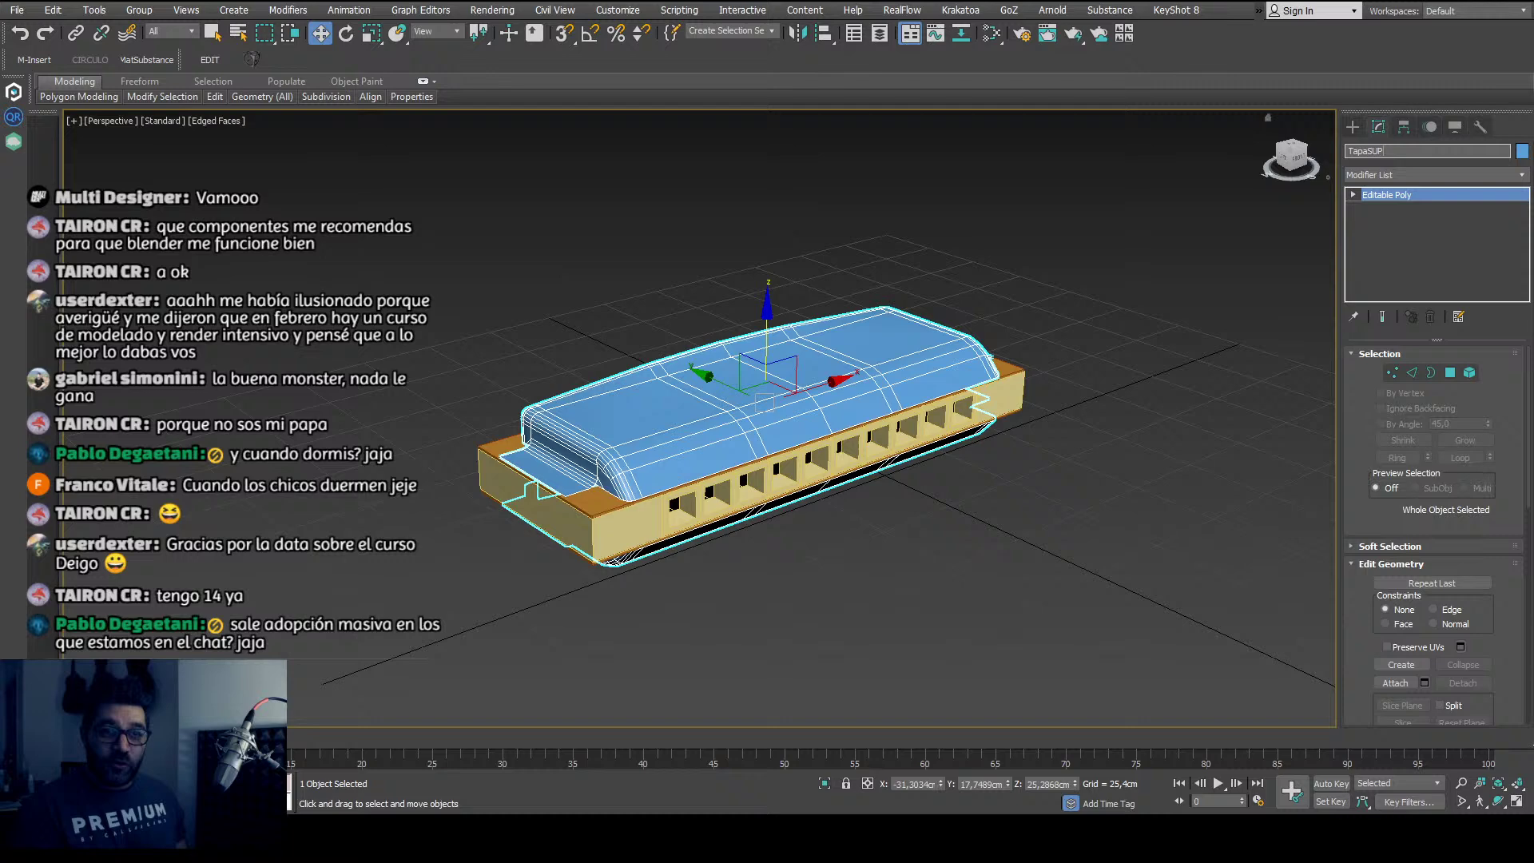
pyautogui.press('Return')
# Step: Rename the object containing both the upper and lower covers as TAPAS
pyautogui.keyDown('alt'); pyautogui.moveTo(824, 425); pyautogui.dragTo(809, 386, button='middle'); pyautogui.keyUp('alt')
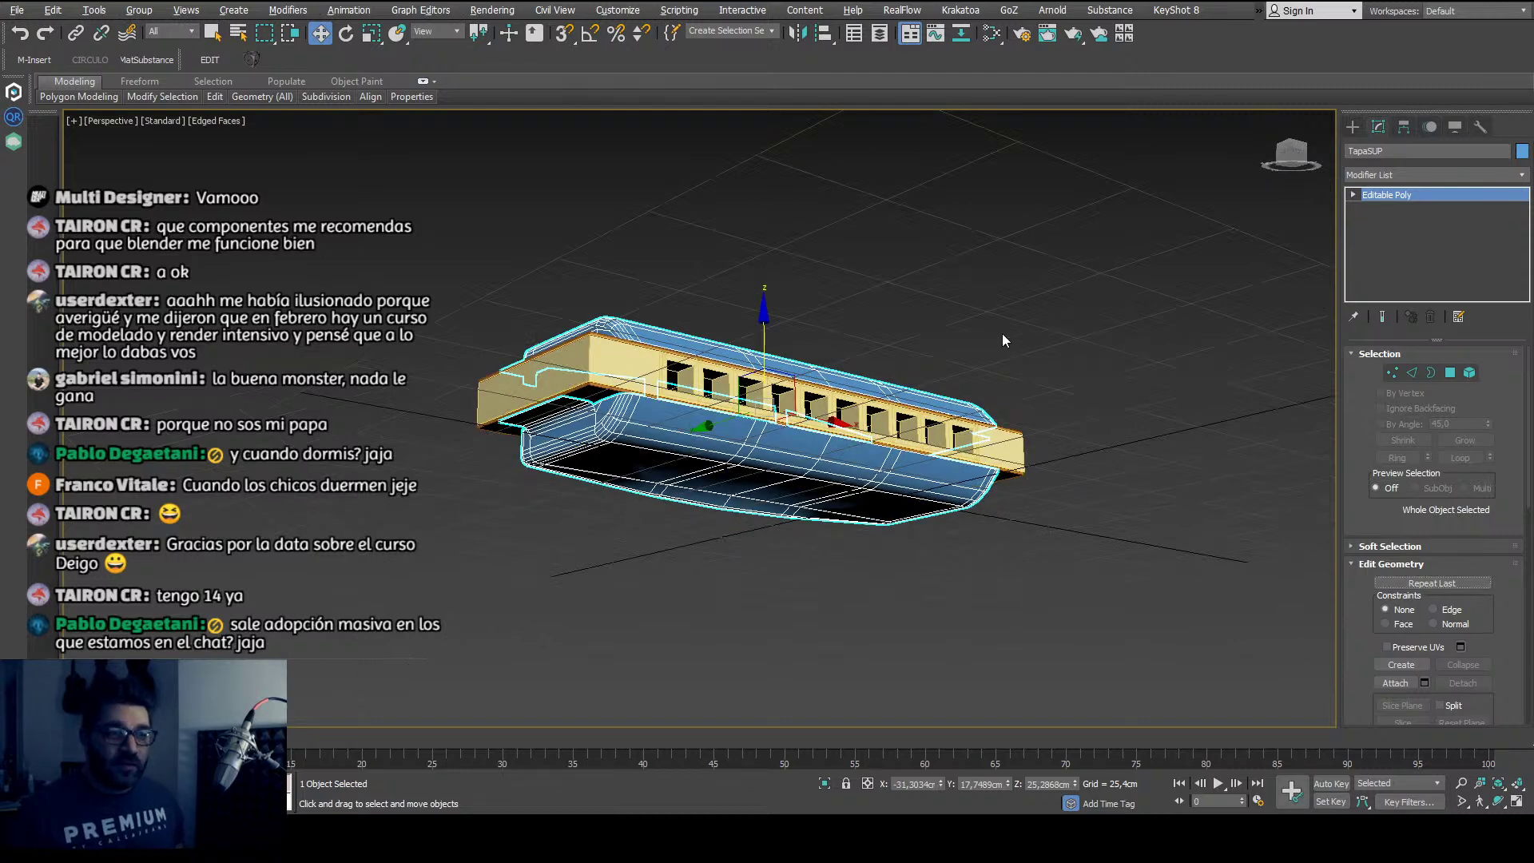
pyautogui.click(894, 326)
pyautogui.click(766, 497)
pyautogui.keyDown('alt'); pyautogui.moveTo(766, 497); pyautogui.dragTo(765, 460, button='middle'); pyautogui.keyUp('alt')
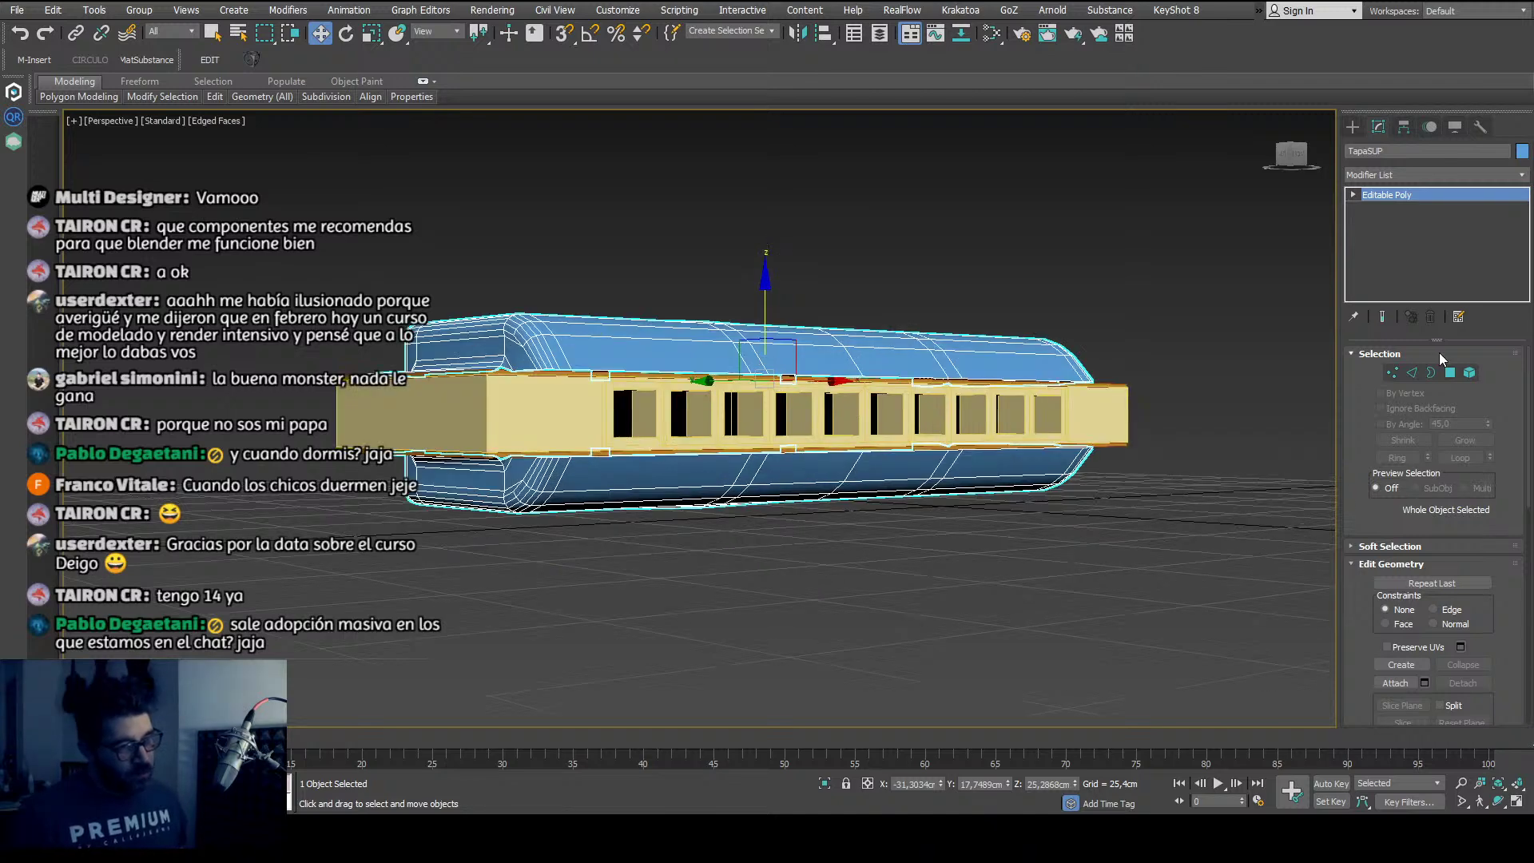
pyautogui.click(1409, 151)
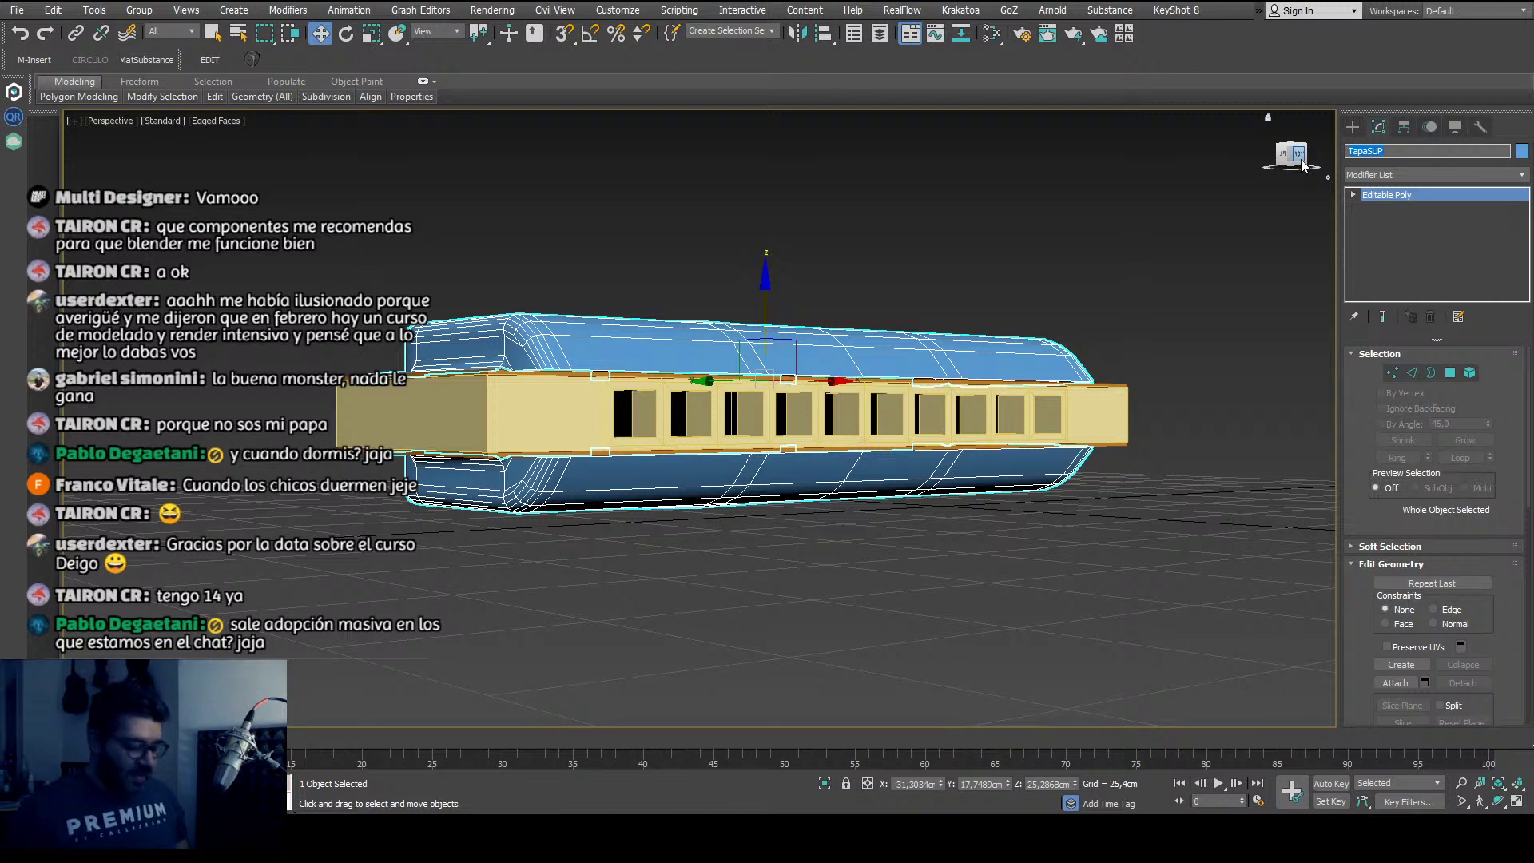
pyautogui.write('TAPAS')
pyautogui.press('Return')
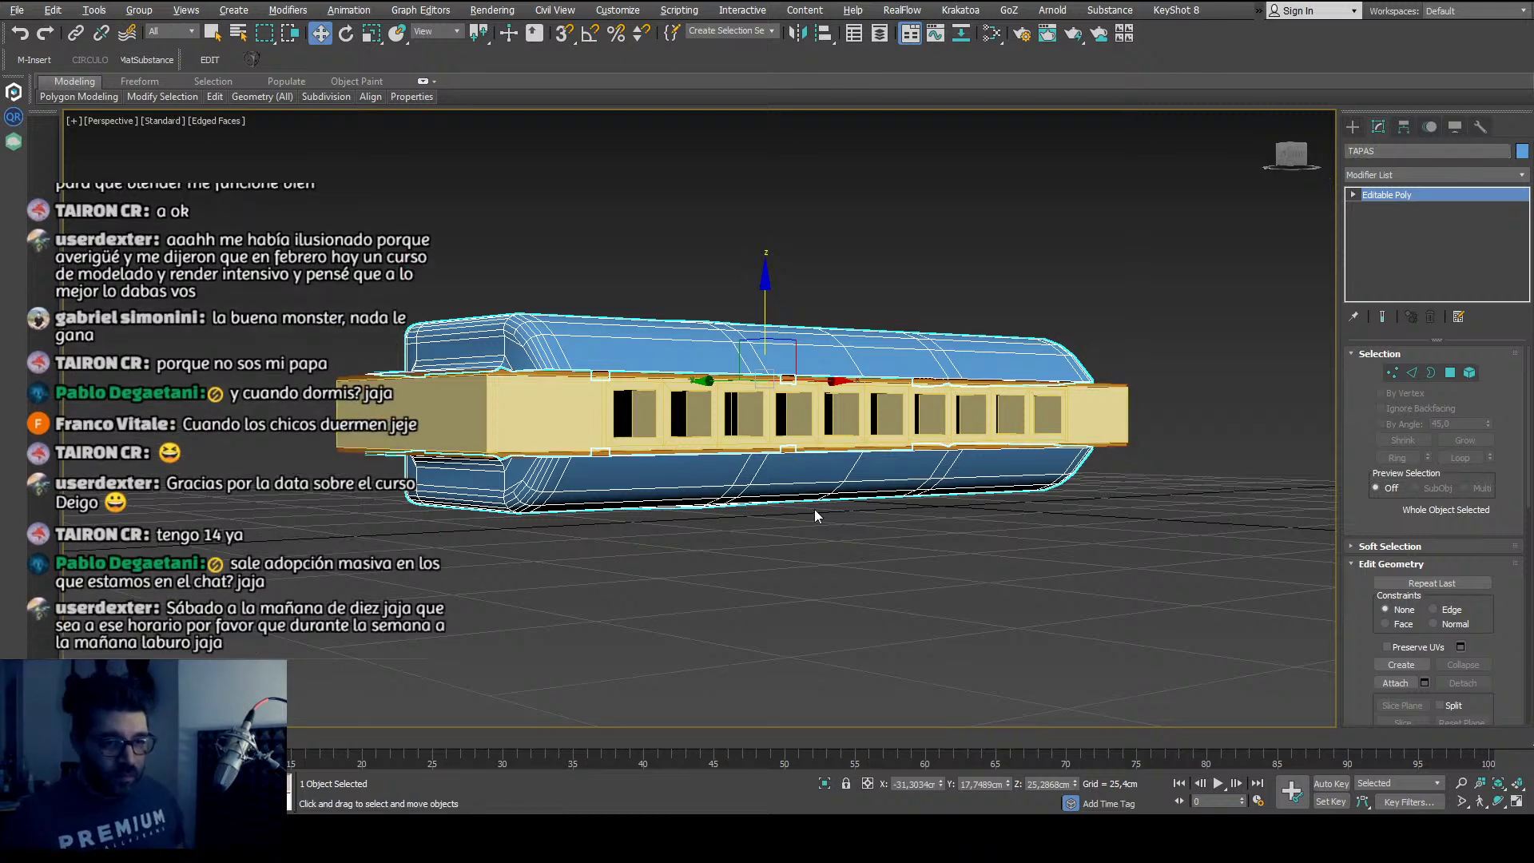
# Step: Attach the lower orange plate to the upper one so that both plates form a single object
pyautogui.moveTo(814, 510)
pyautogui.keyDown('alt'); pyautogui.mouseDown(button='middle')
pyautogui.moveTo(818, 539)
pyautogui.moveTo(808, 480)
pyautogui.moveTo(804, 565)
pyautogui.moveTo(787, 489)
pyautogui.moveTo(782, 525)
pyautogui.moveTo(730, 531)
pyautogui.moveTo(759, 489)
pyautogui.moveTo(758, 515)
pyautogui.moveTo(734, 520)
pyautogui.moveTo(789, 519)
pyautogui.mouseUp(button='middle'); pyautogui.keyUp('alt')
pyautogui.keyDown('alt'); pyautogui.moveTo(880, 423); pyautogui.dragTo(730, 516, button='middle'); pyautogui.keyUp('alt')
pyautogui.click(755, 483)
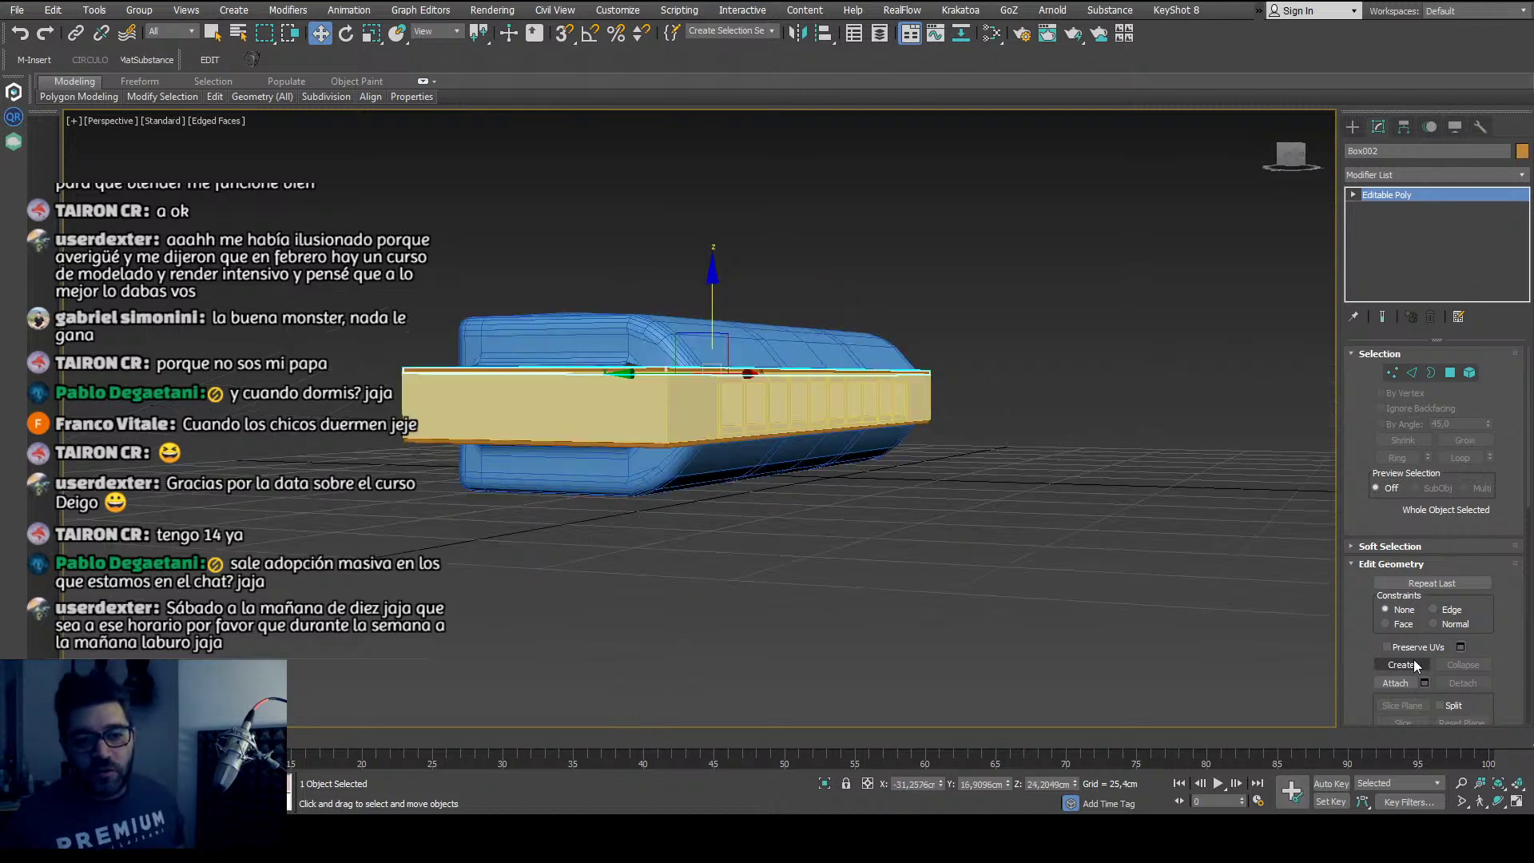
pyautogui.click(1413, 682)
pyautogui.scroll(5, 611, 424)
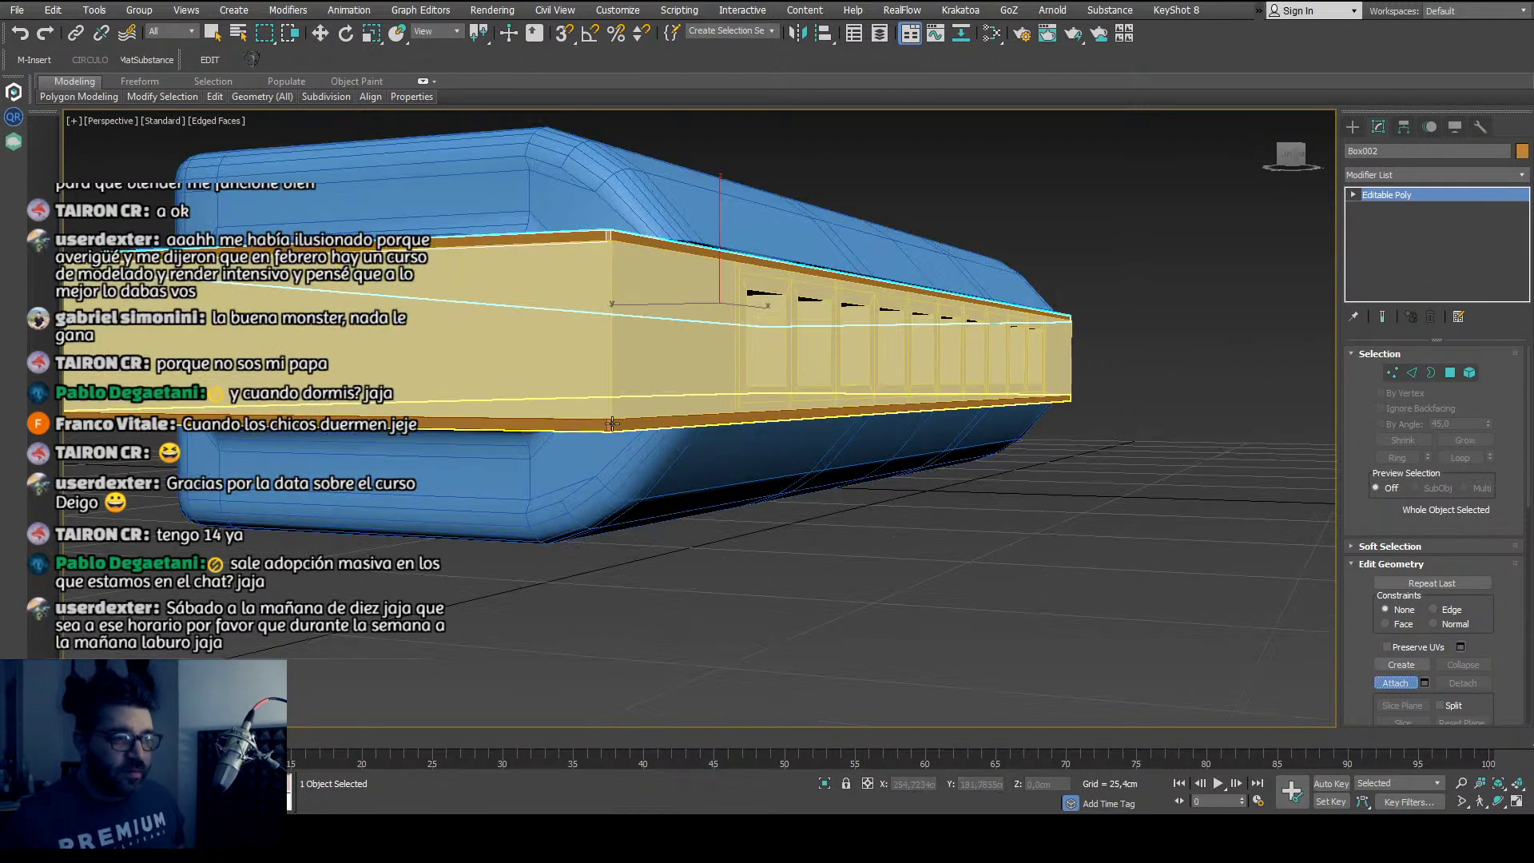
pyautogui.click(1403, 685)
pyautogui.keyDown('alt'); pyautogui.moveTo(704, 440); pyautogui.dragTo(692, 459, button='middle'); pyautogui.keyUp('alt')
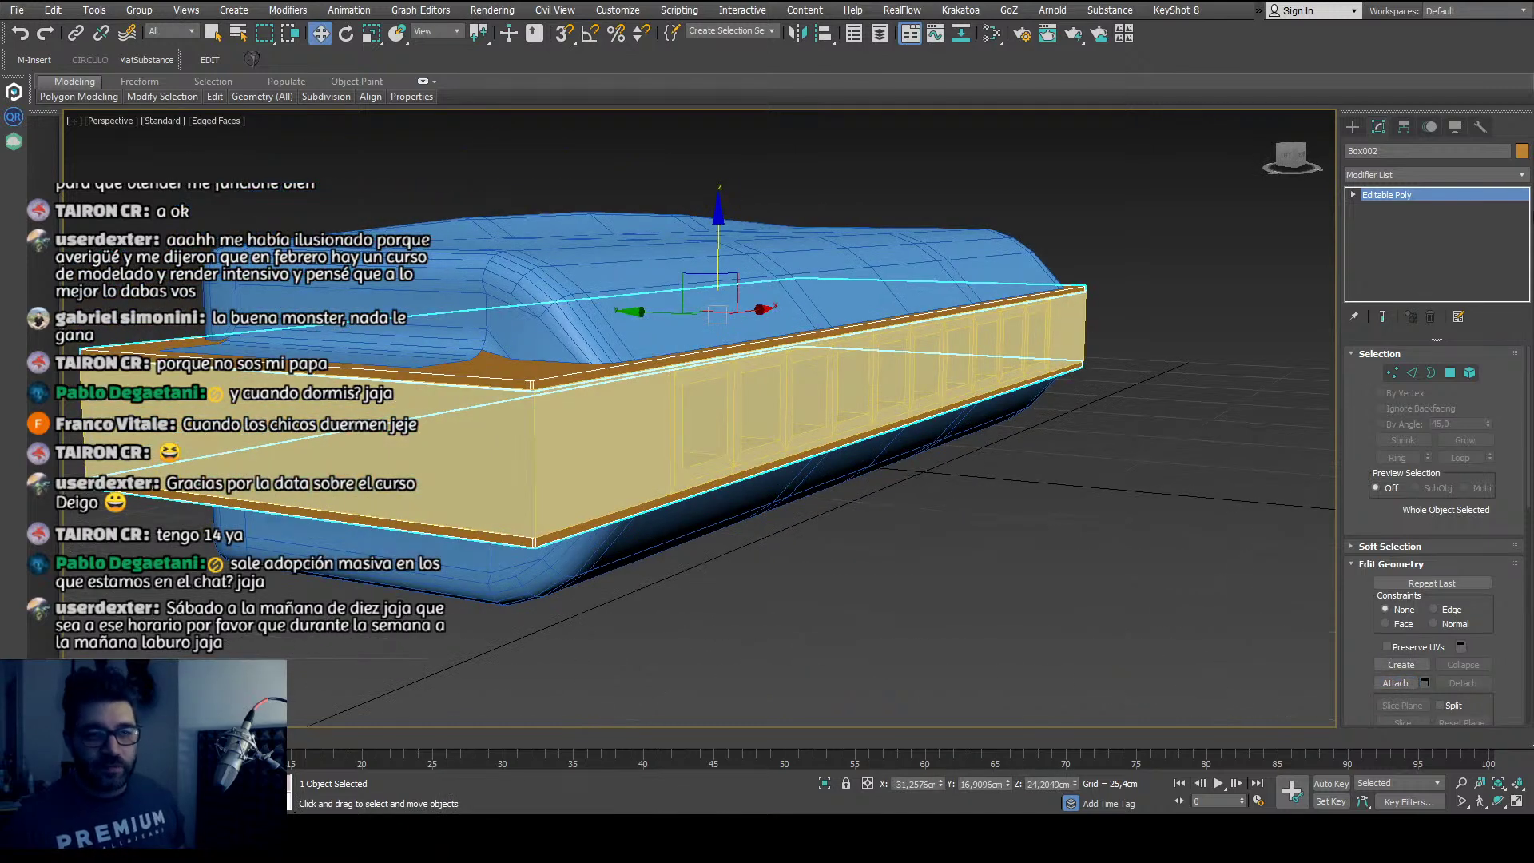
# Step: Rename the combined plates object as Chambuche
pyautogui.click(1419, 150)
pyautogui.write('an')
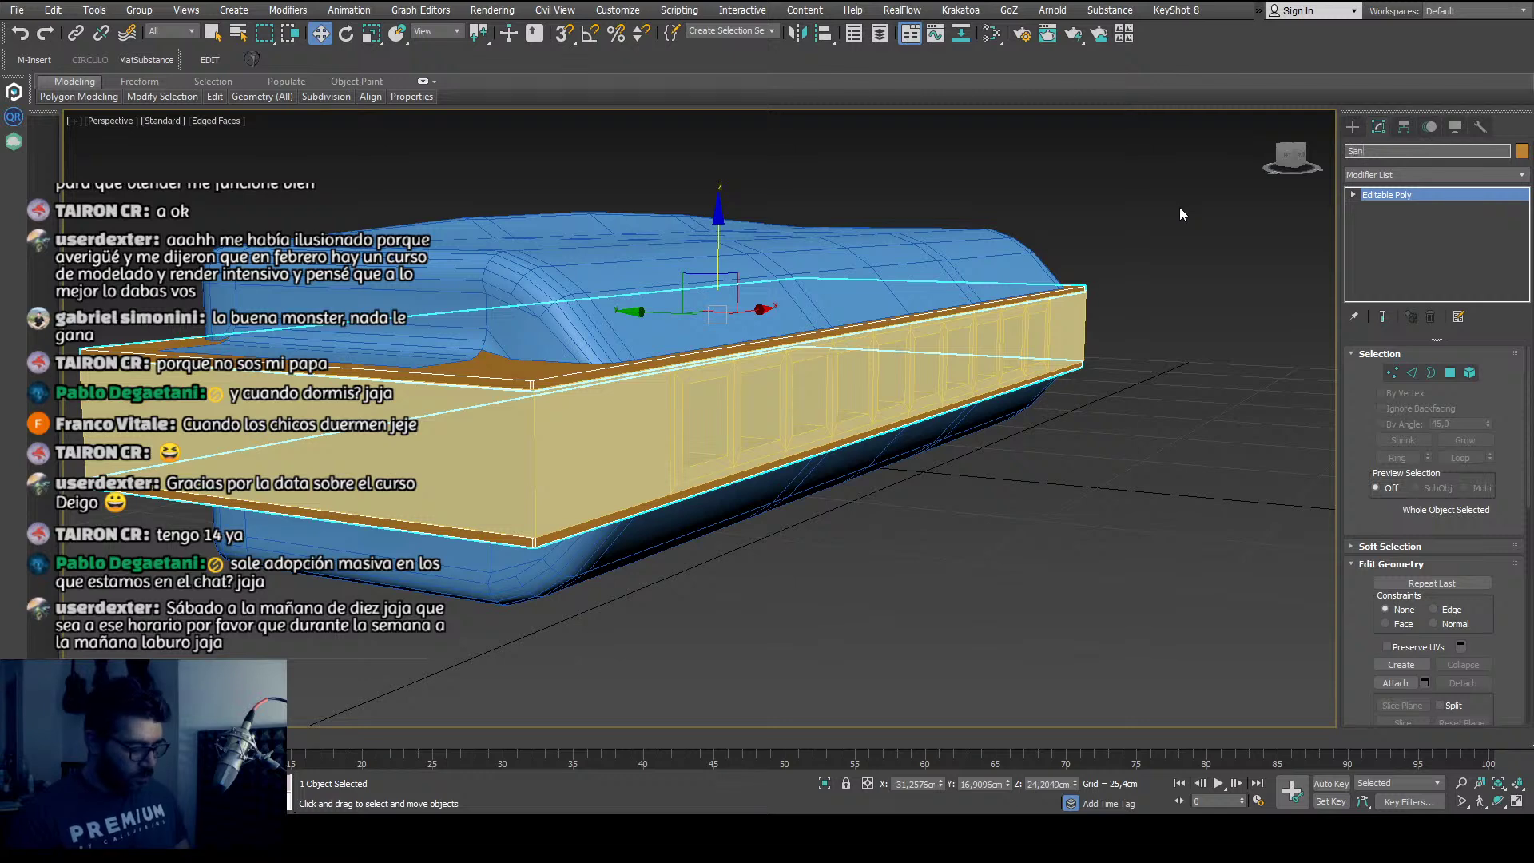
pyautogui.press('BackSpace')
pyautogui.press('BackSpace')
pyautogui.press('BackSpace')
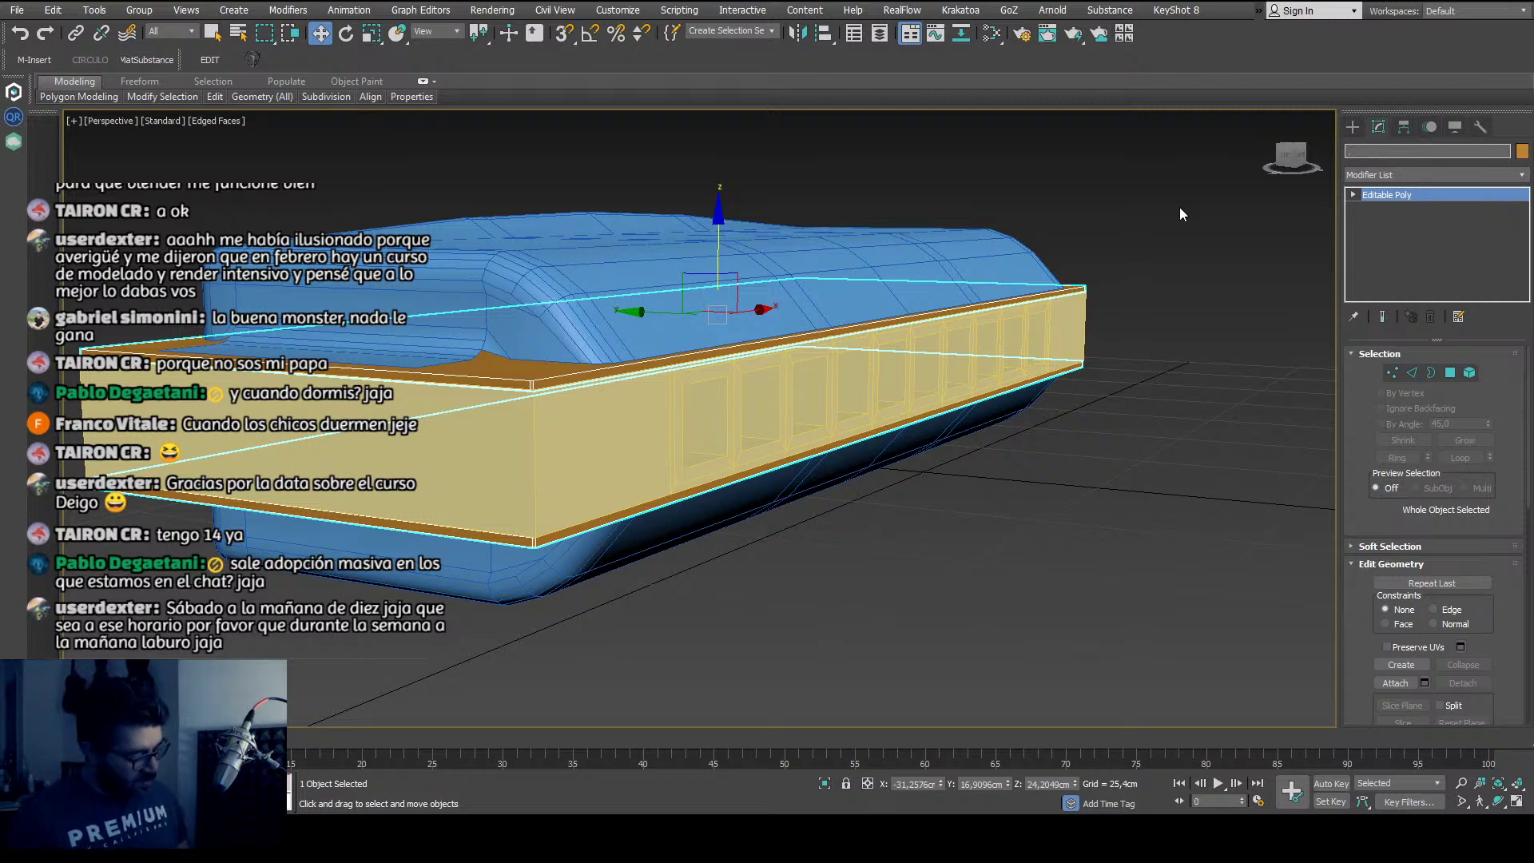
pyautogui.write('Chambuche')
pyautogui.press('Return')
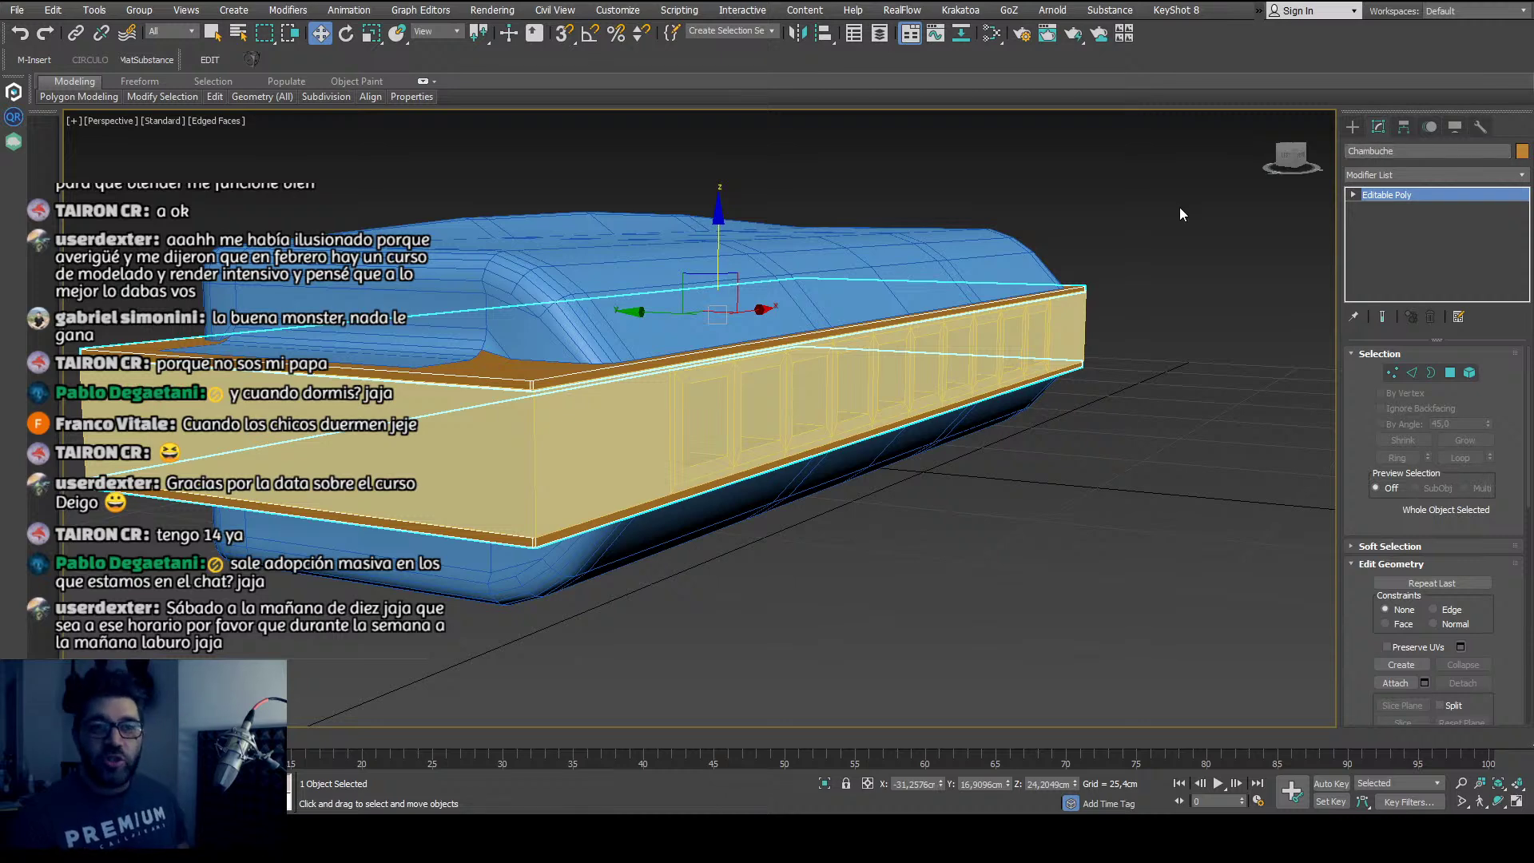
# Step: Select the body with the ten openings, shorten its name to Cuerpo and clear the selection
pyautogui.scroll(-2, 871, 440)
pyautogui.keyDown('alt'); pyautogui.moveTo(872, 440); pyautogui.dragTo(842, 507, button='middle'); pyautogui.keyUp('alt')
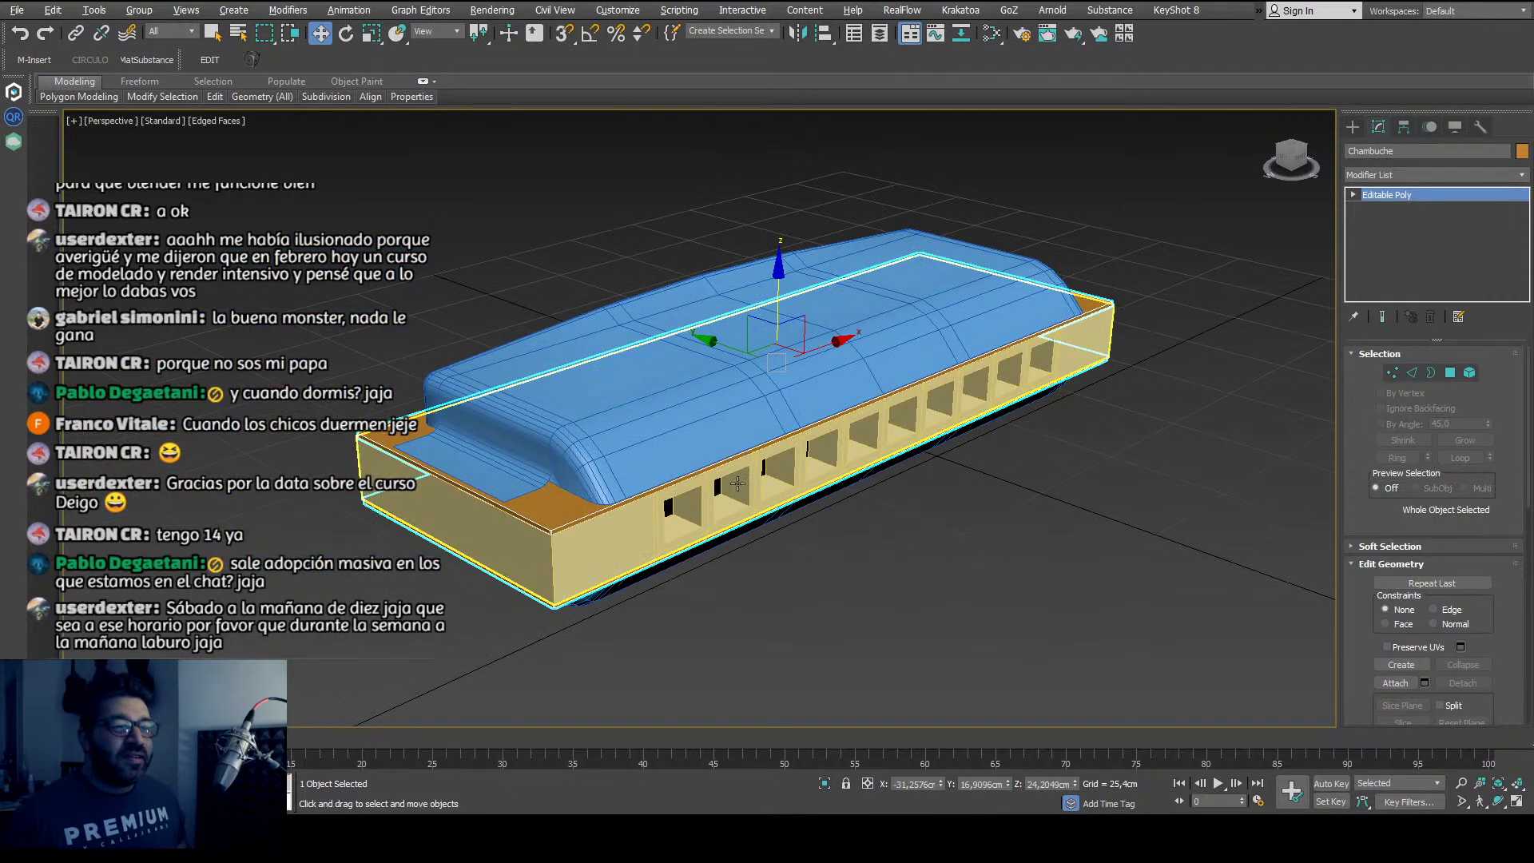
pyautogui.click(580, 536)
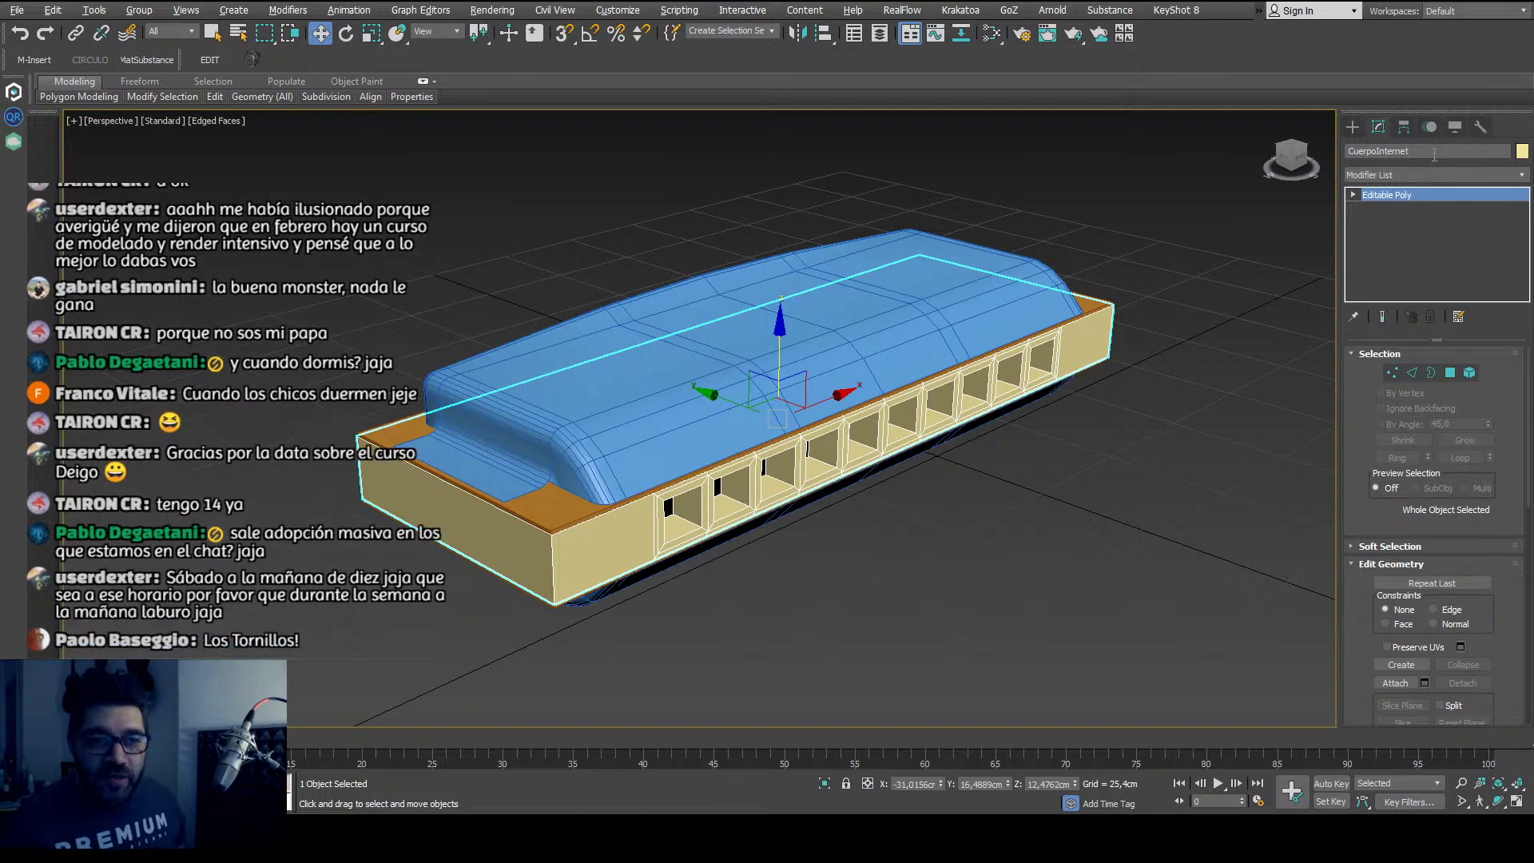
pyautogui.moveTo(1379, 152); pyautogui.dragTo(1409, 152)
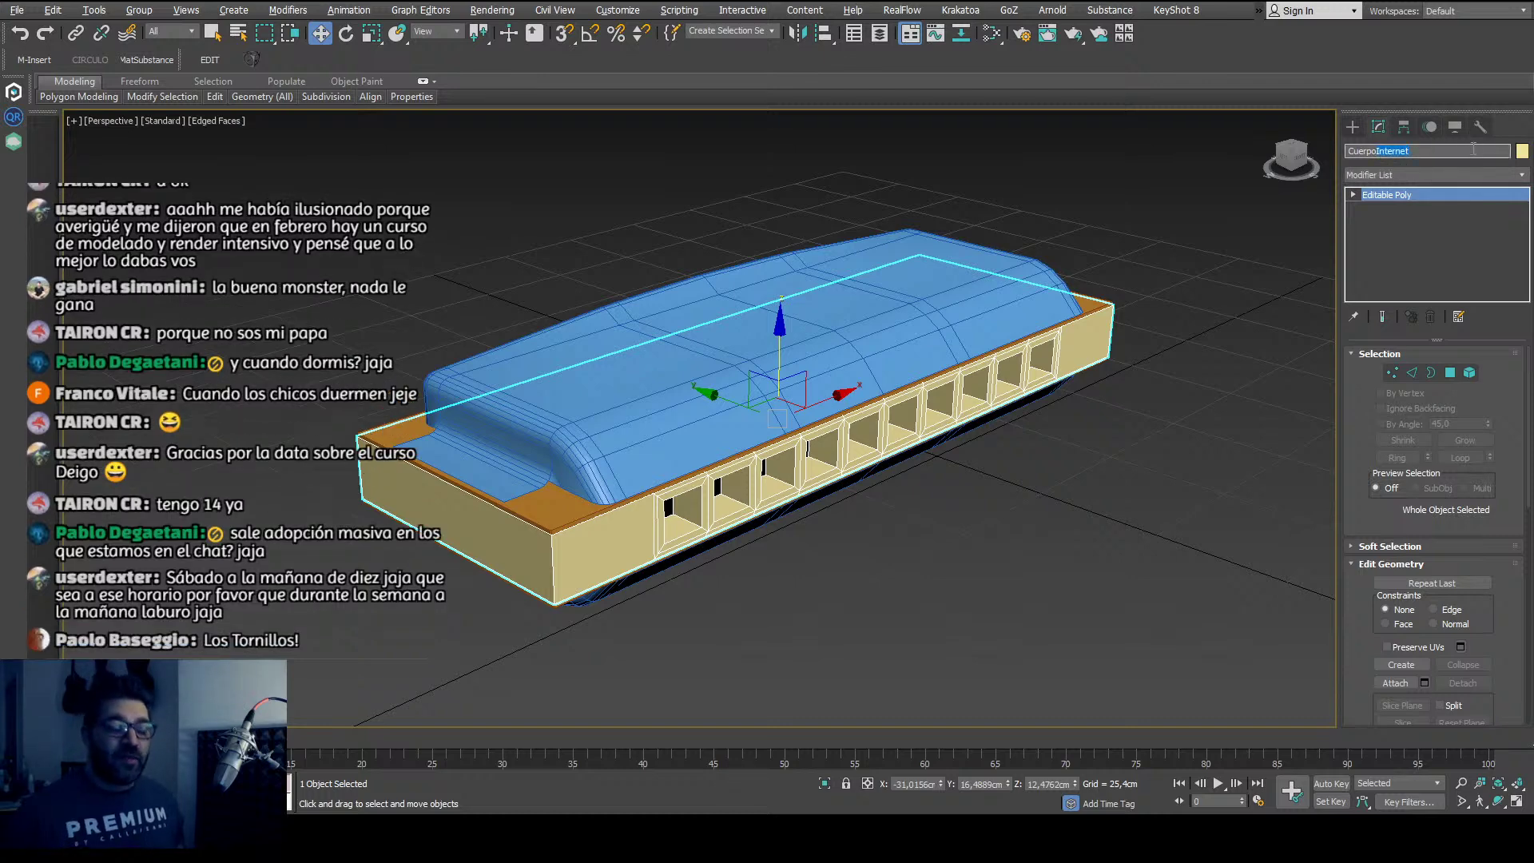
pyautogui.press('BackSpace')
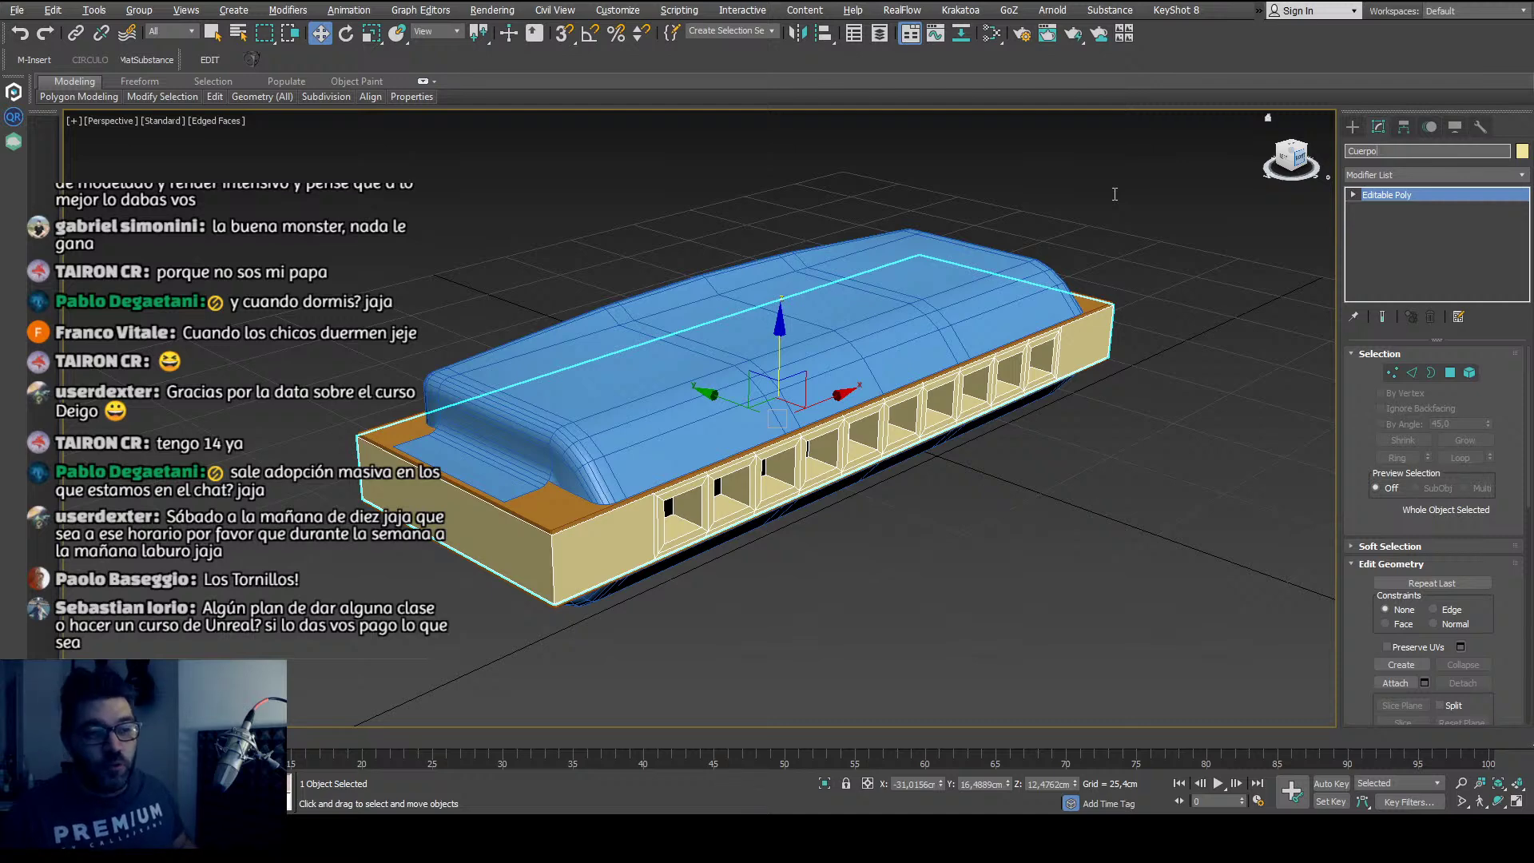
pyautogui.click(813, 579)
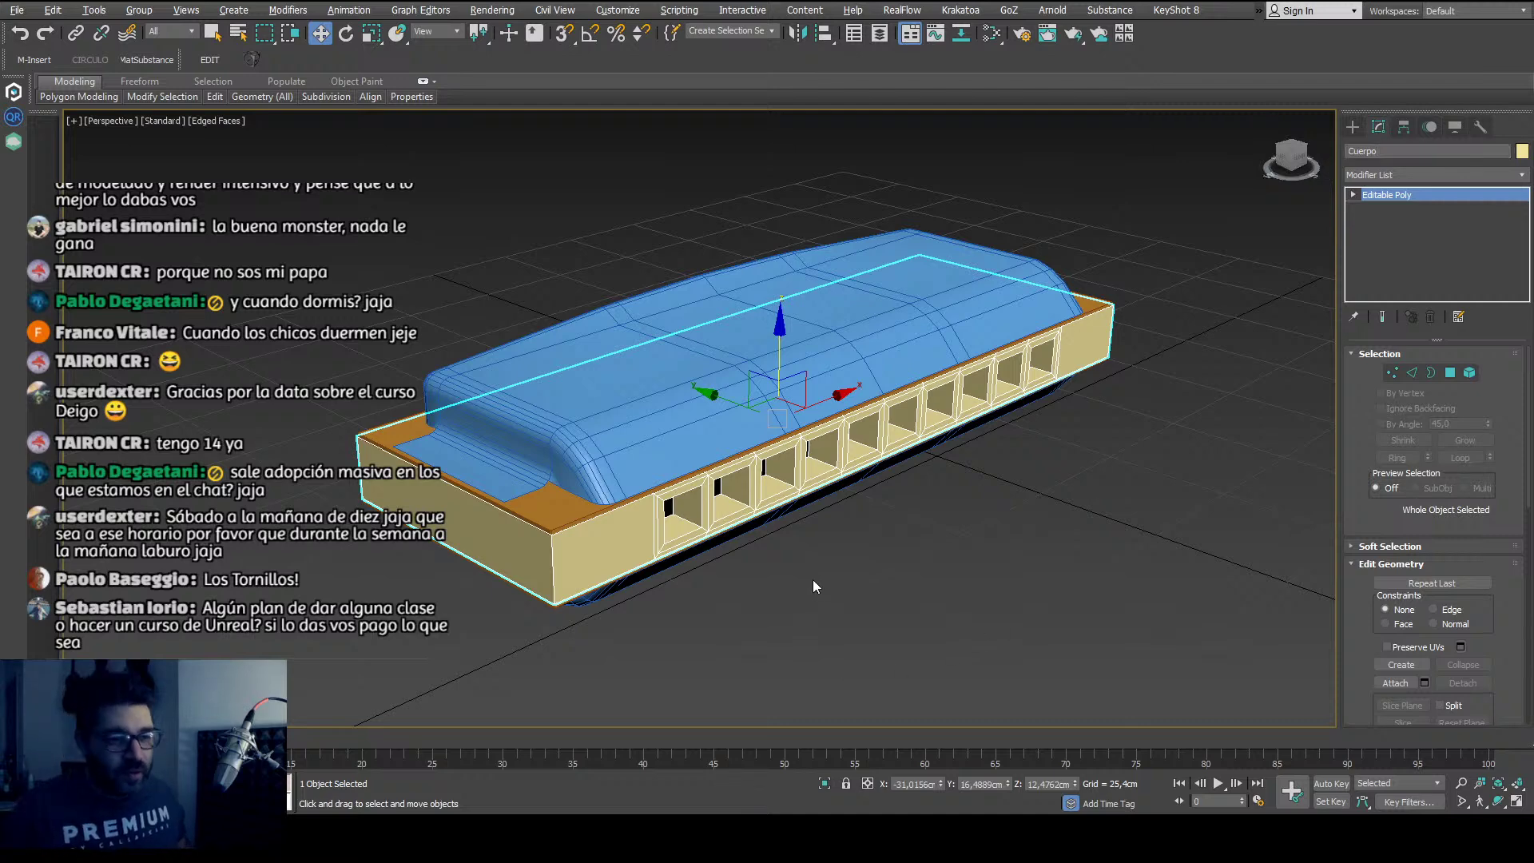
# Step: Check the object names of the covers, the plates and the body one after another
pyautogui.click(568, 408)
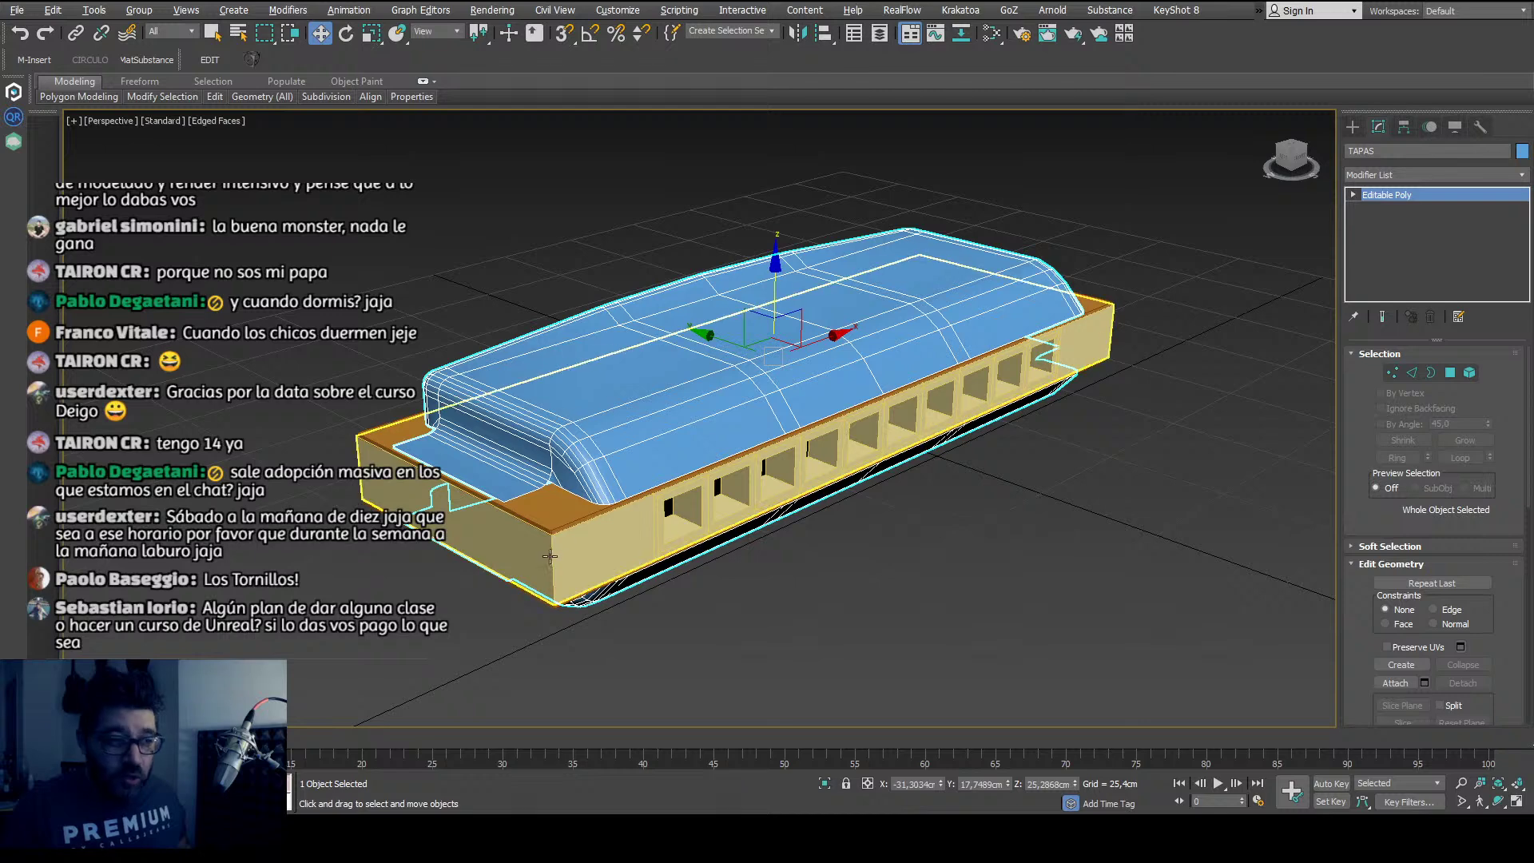
pyautogui.click(564, 520)
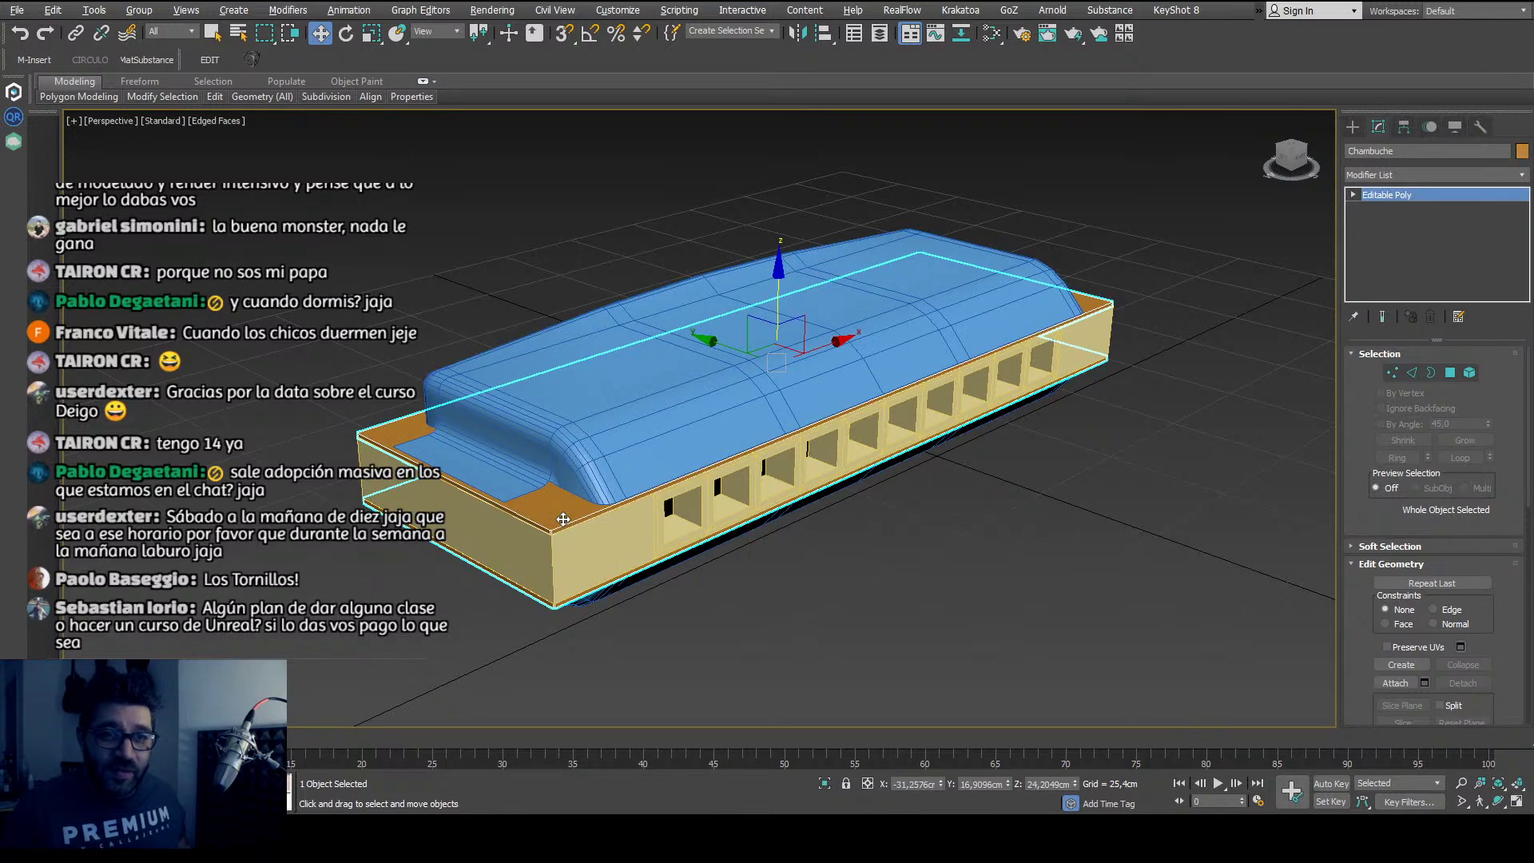
pyautogui.click(565, 561)
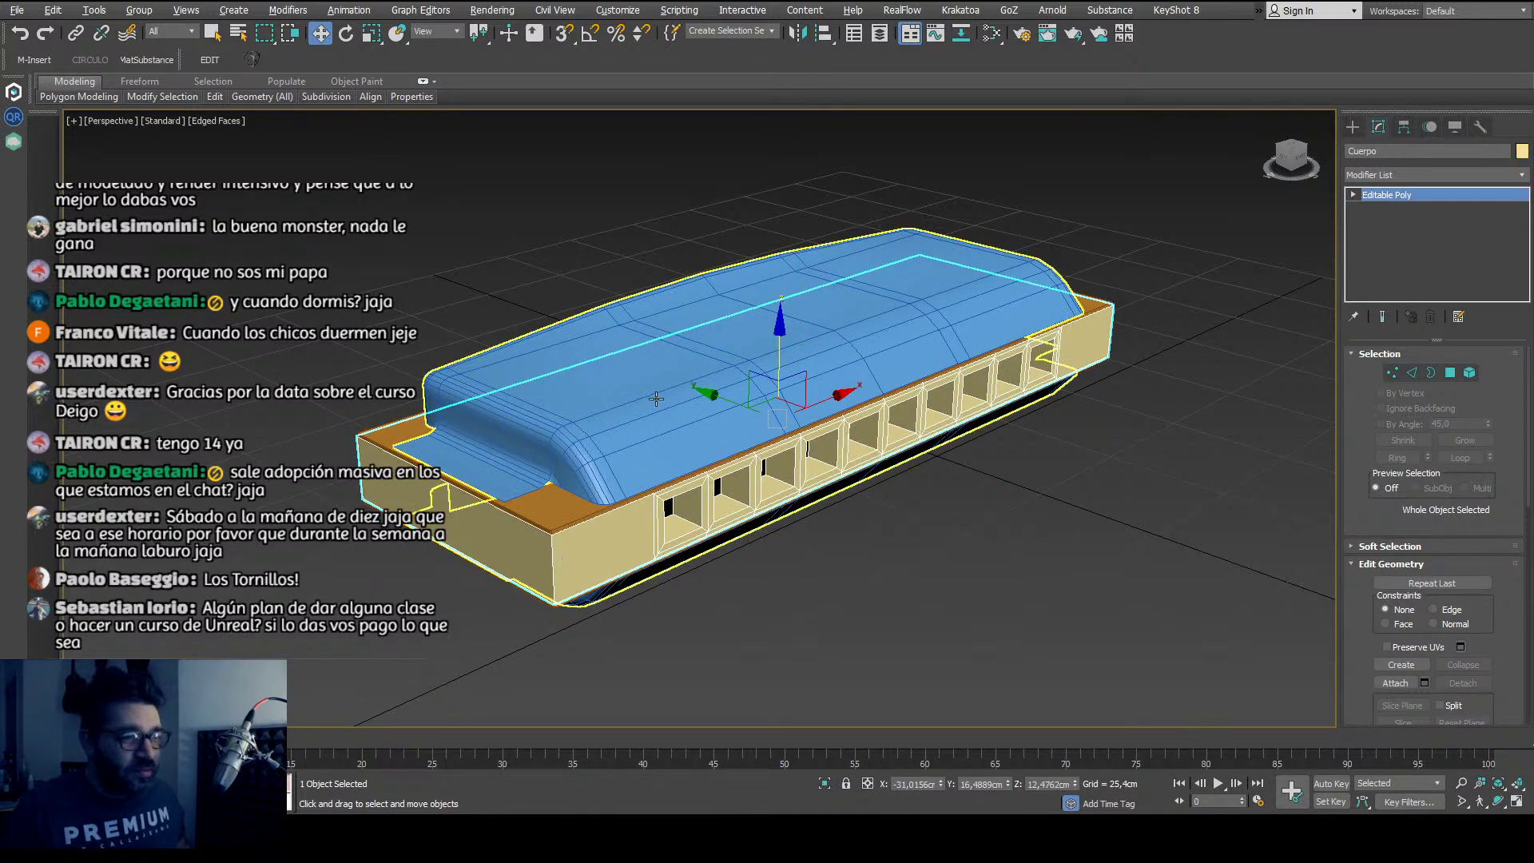
pyautogui.moveTo(565, 561); pyautogui.dragTo(589, 538, button='middle')
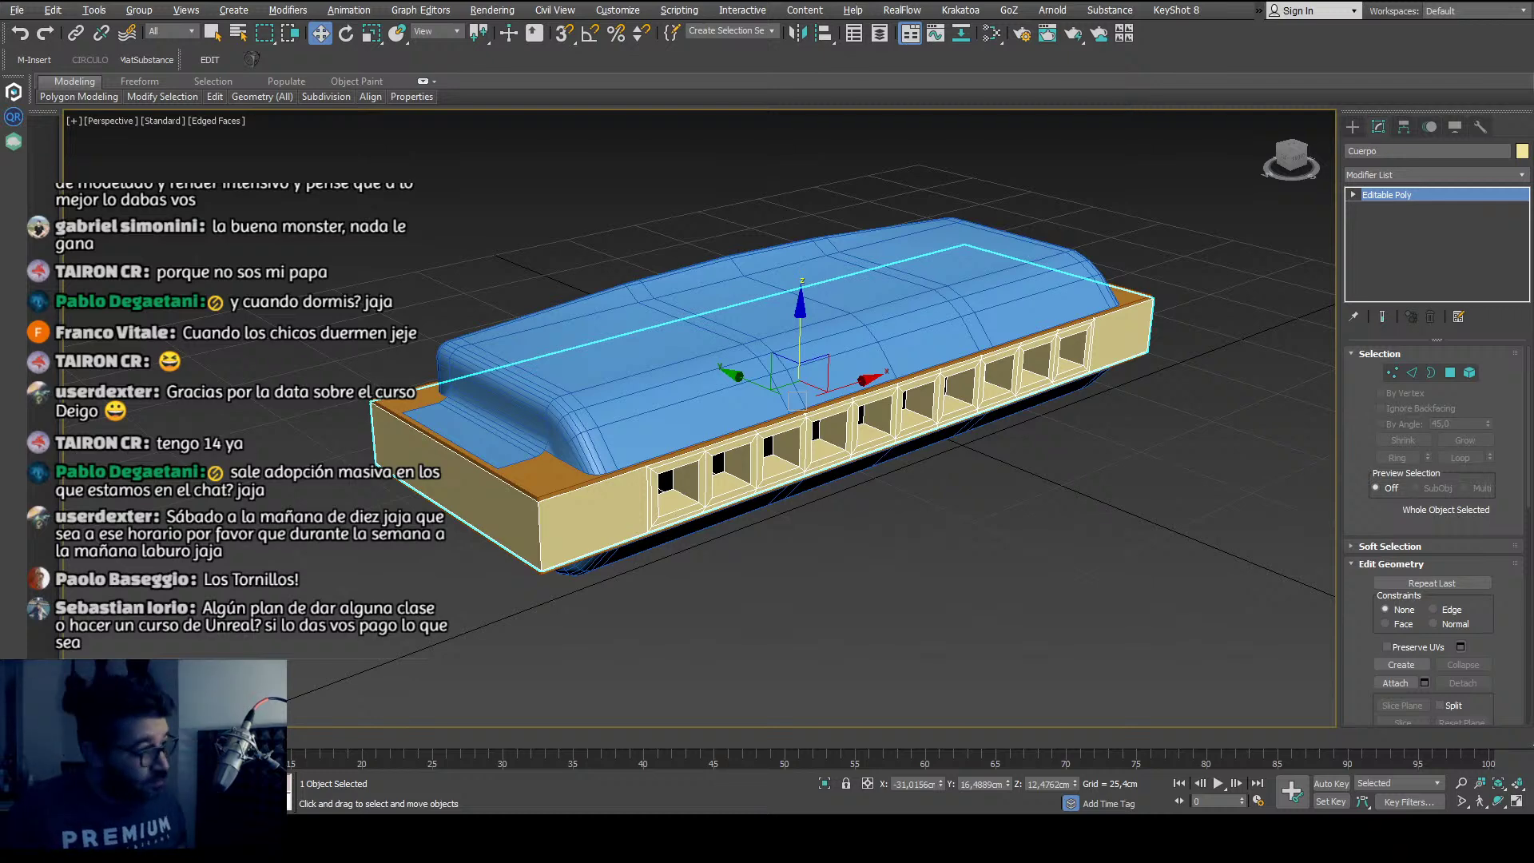
pyautogui.click(375, 552)
pyautogui.keyDown('alt'); pyautogui.moveTo(375, 551); pyautogui.dragTo(450, 582, button='middle'); pyautogui.keyUp('alt')
pyautogui.scroll(3, 395, 584)
pyautogui.scroll(-3, 450, 582)
pyautogui.moveTo(633, 605); pyautogui.dragTo(446, 603, button='middle')
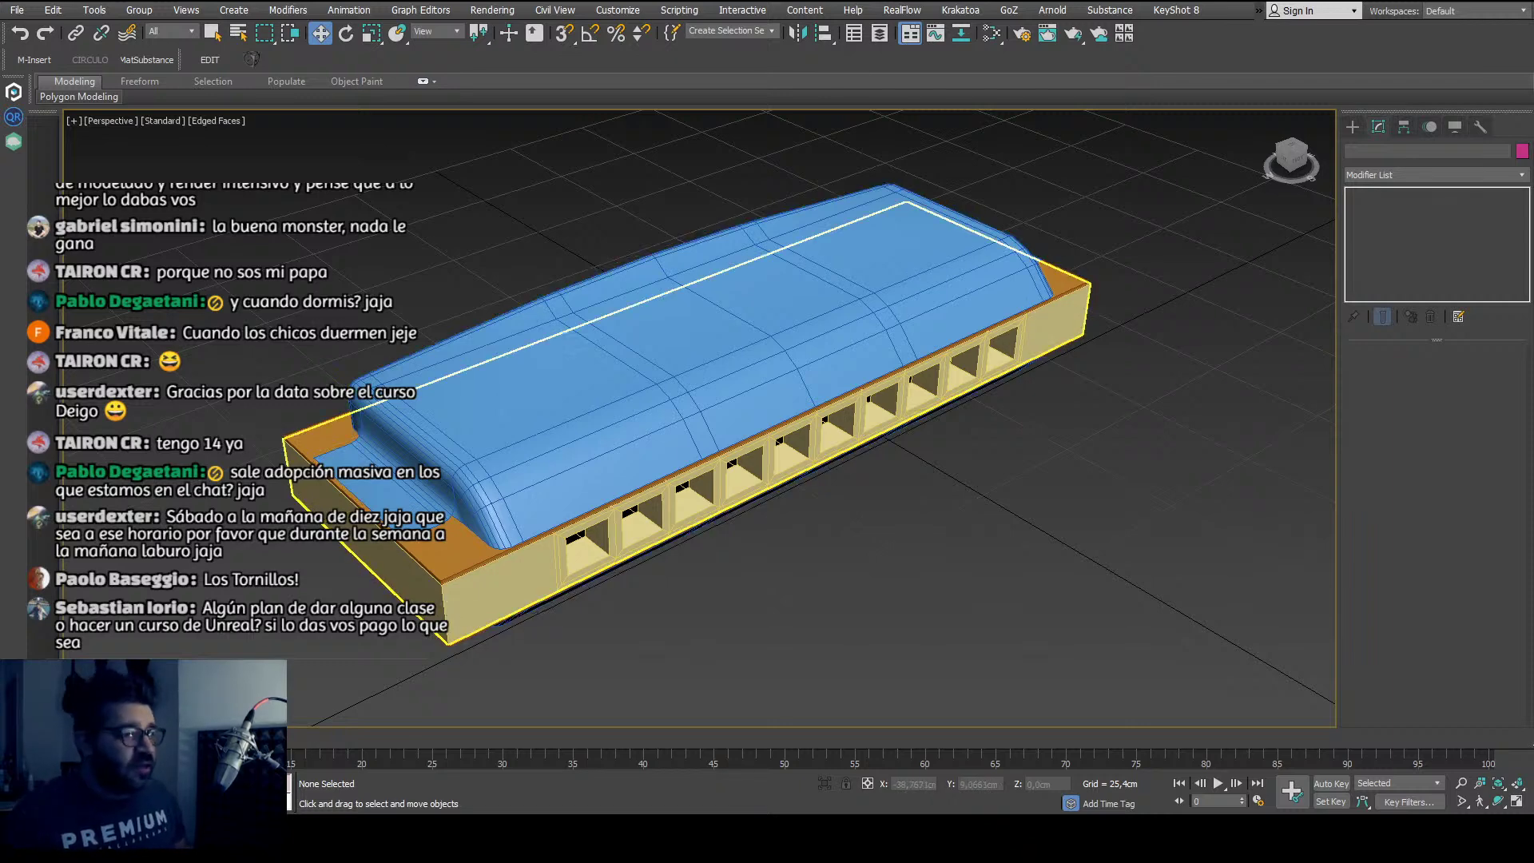
pyautogui.click(613, 395)
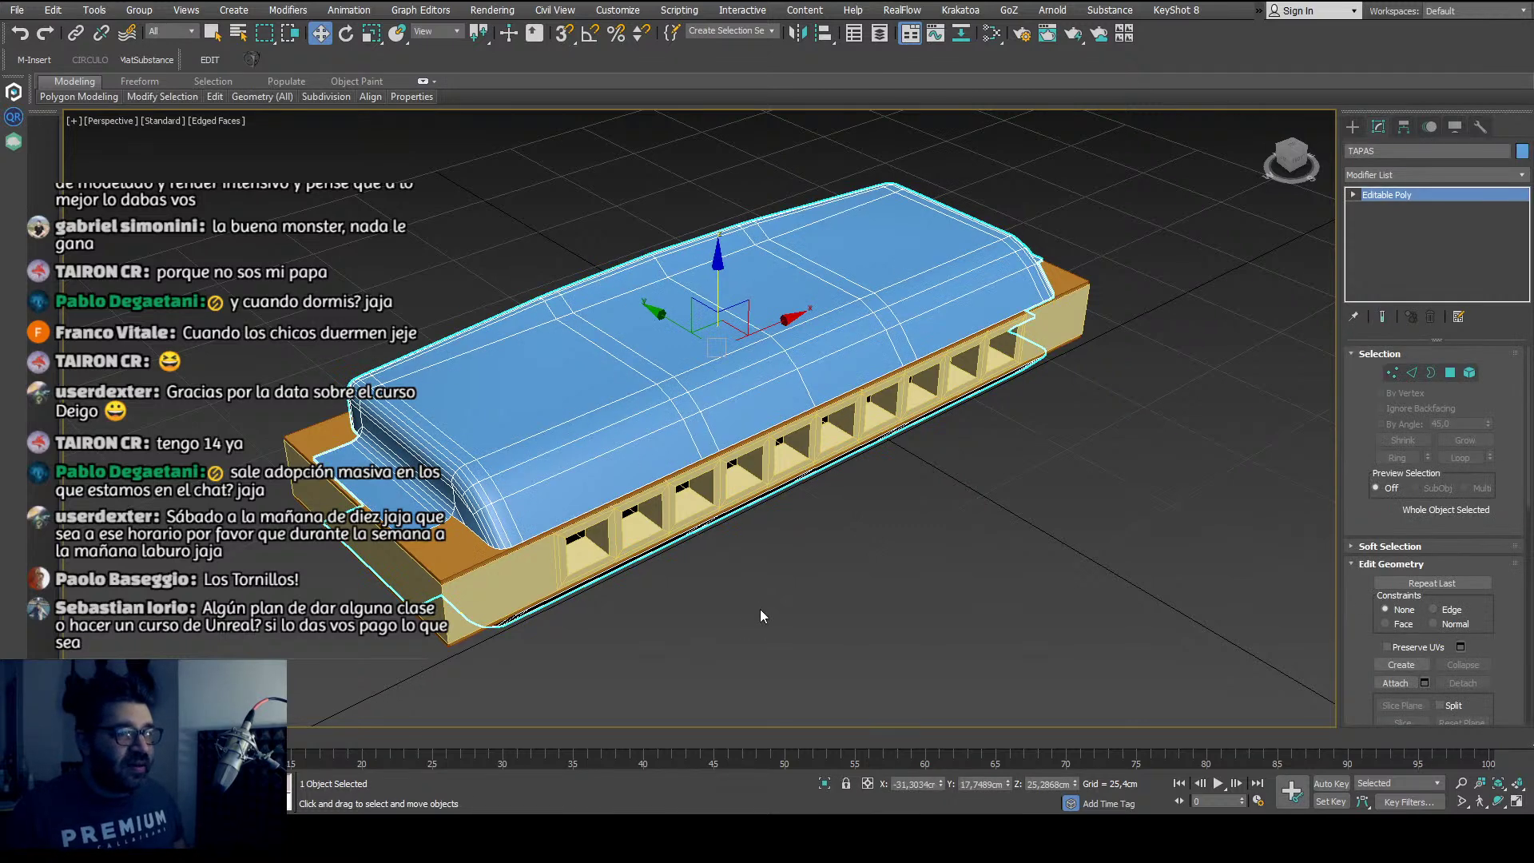
pyautogui.keyDown('alt'); pyautogui.moveTo(761, 609); pyautogui.dragTo(722, 610, button='middle'); pyautogui.keyUp('alt')
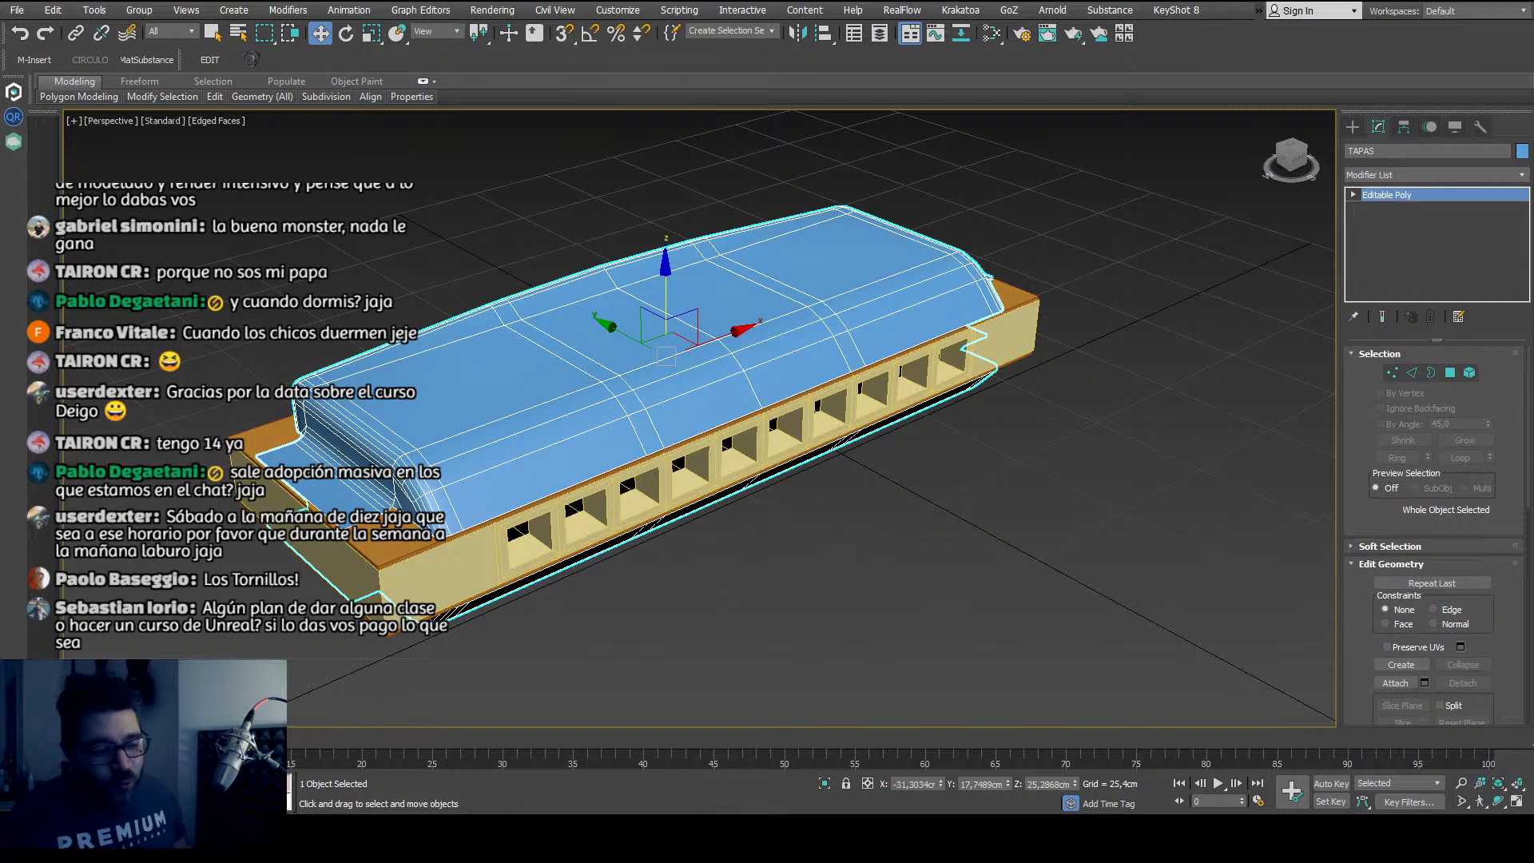
pyautogui.click(683, 636)
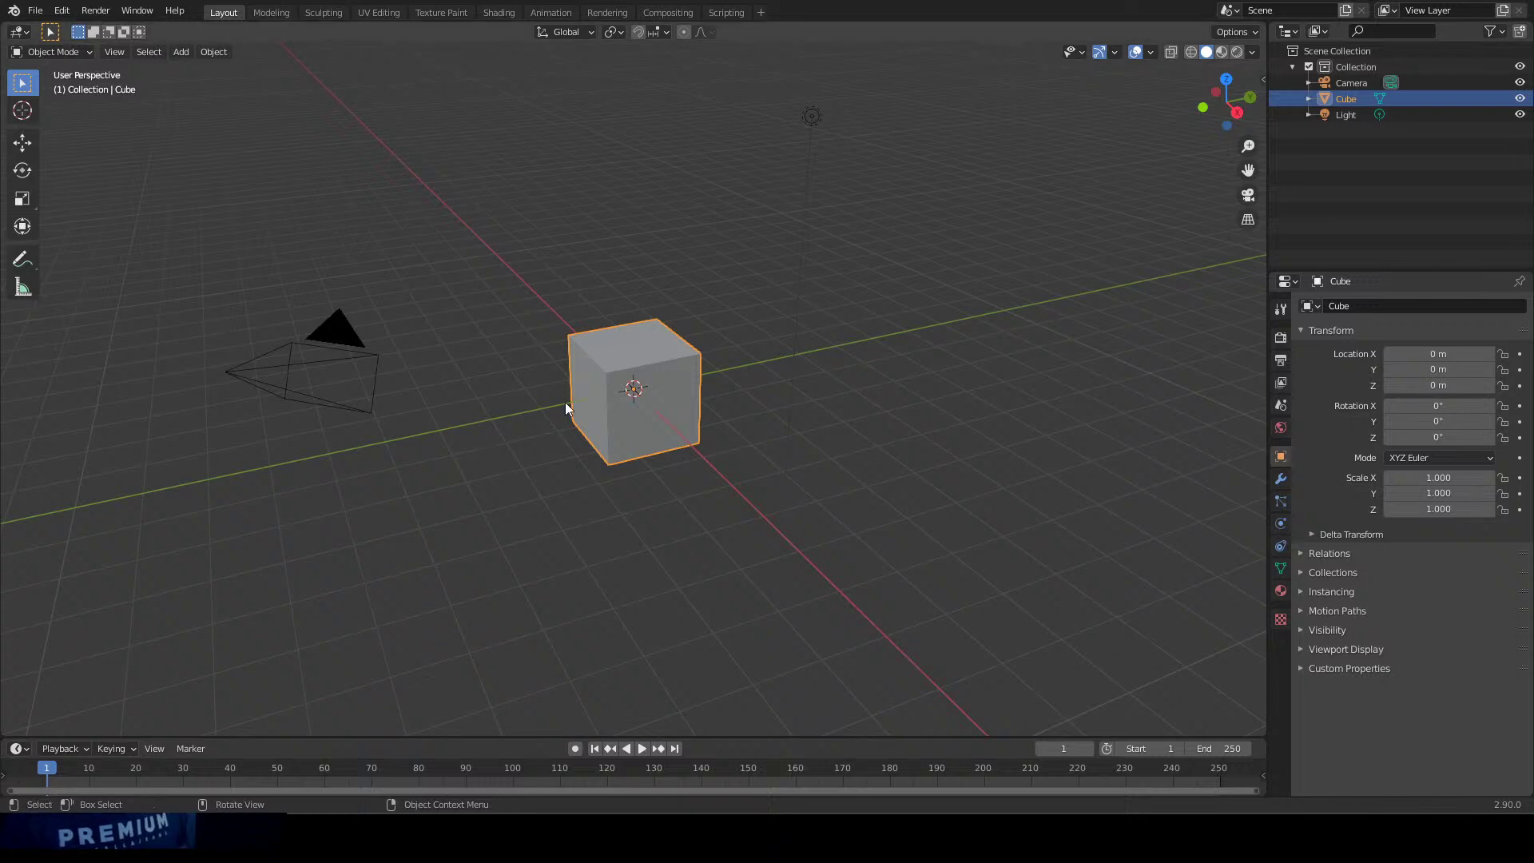
# Step: Switch to Blender, delete the default cube and add a Bolt mesh at the origin of the empty scene
pyautogui.press('Delete')
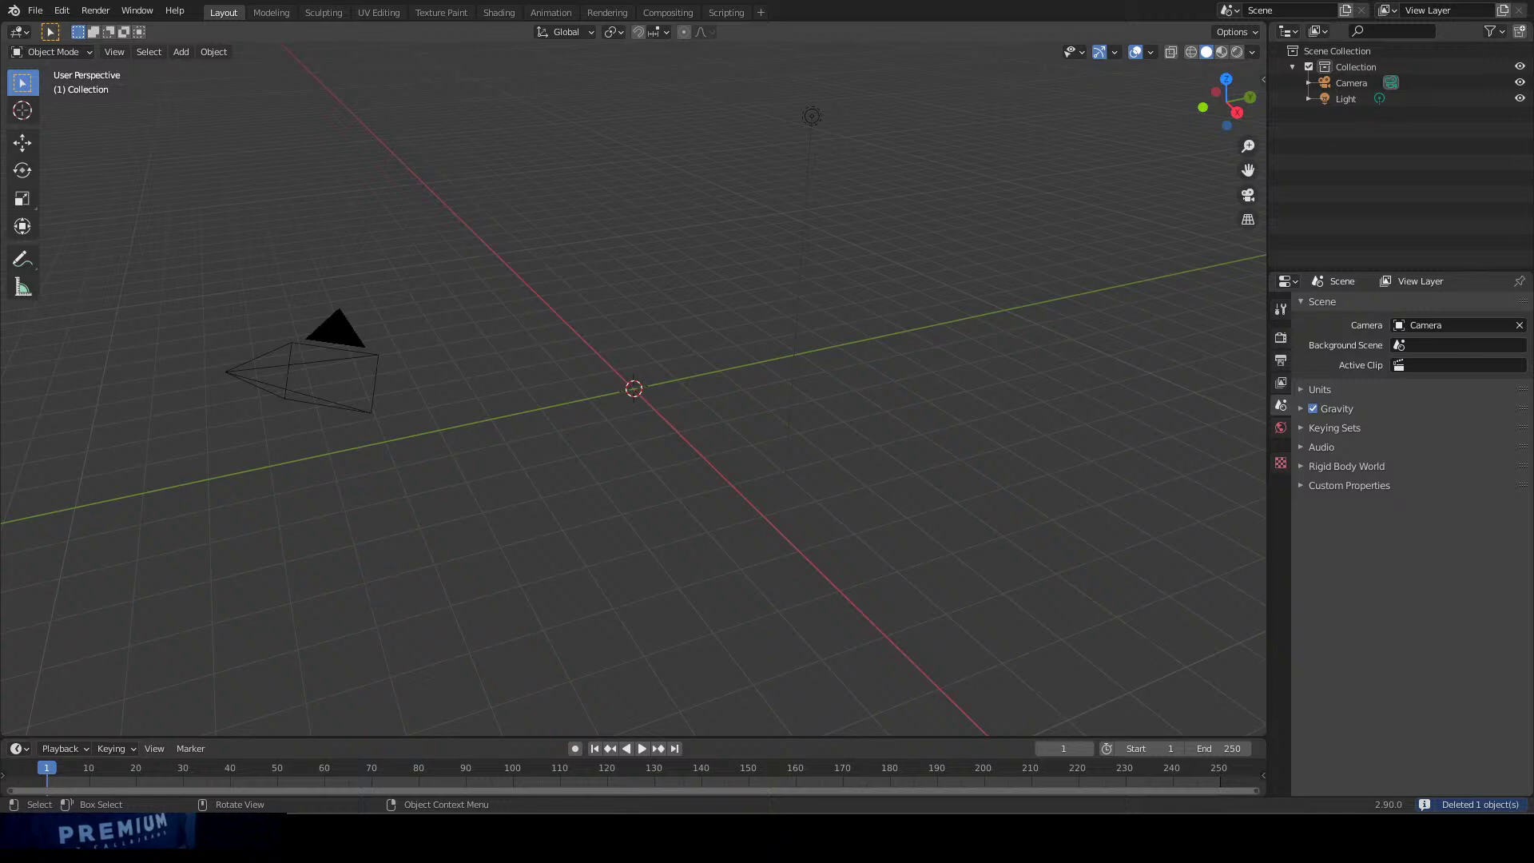
pyautogui.click(180, 51)
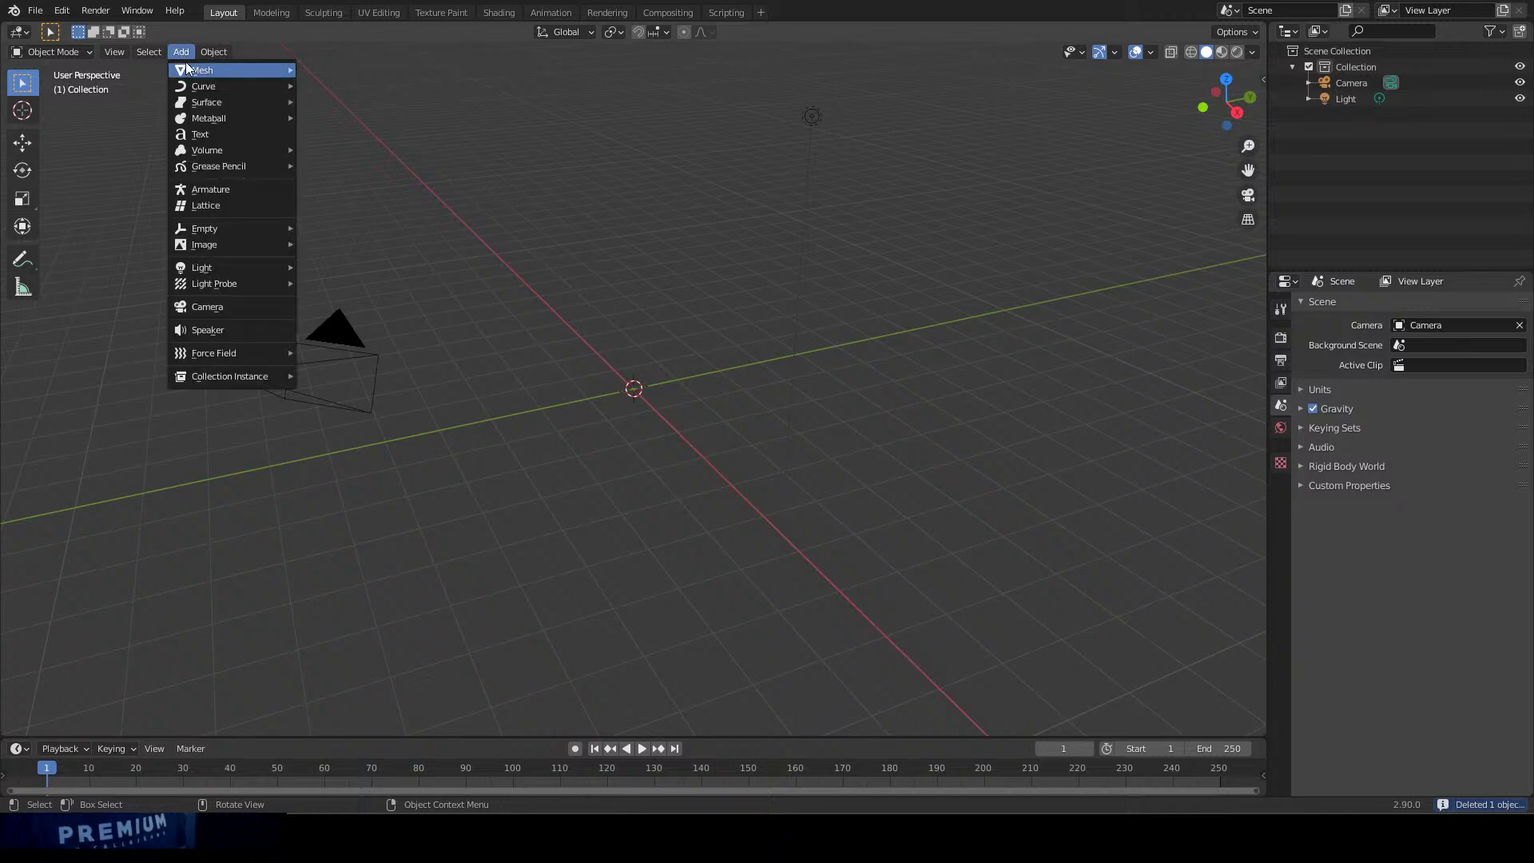
pyautogui.moveTo(191, 73)
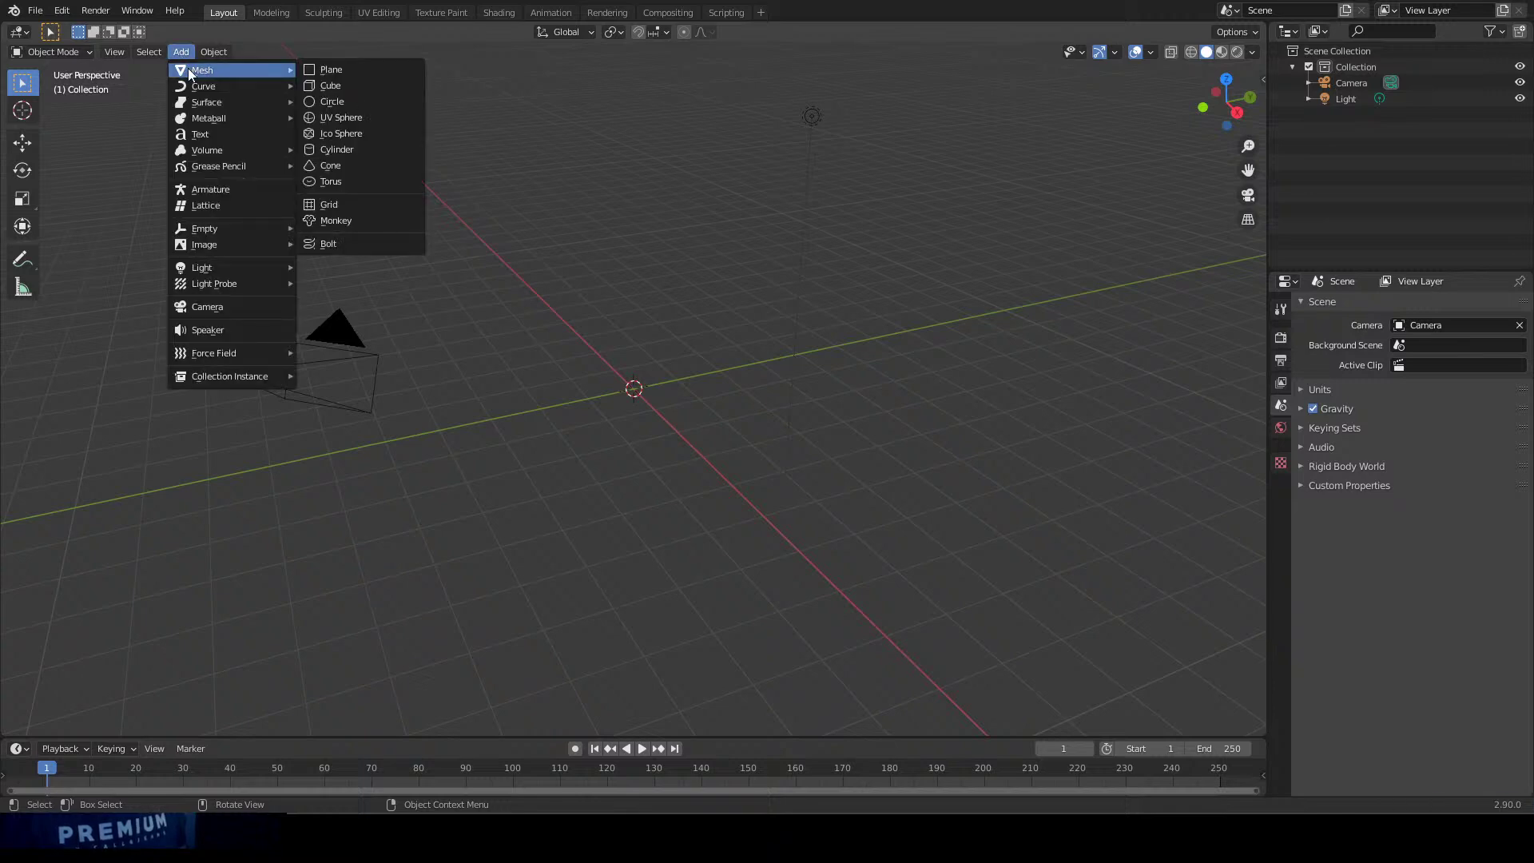
pyautogui.click(366, 244)
pyautogui.keyDown('alt'); pyautogui.moveTo(366, 250); pyautogui.dragTo(706, 314, button='middle'); pyautogui.keyUp('alt')
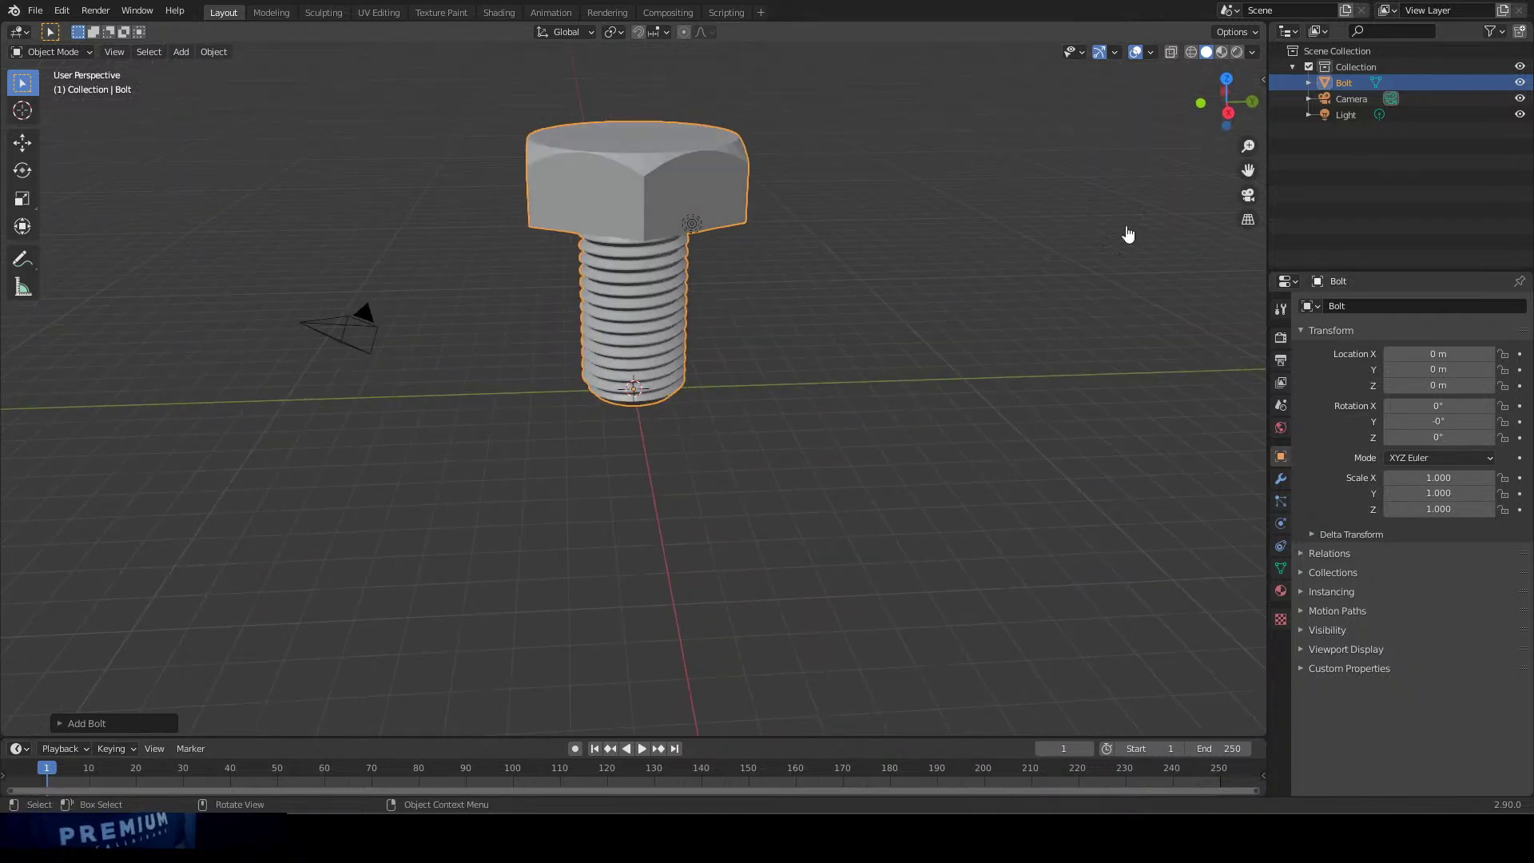
# Step: Look through the viewport sidebar for bolt settings and examine the bolt's head and thread from different angles
pyautogui.press('n')
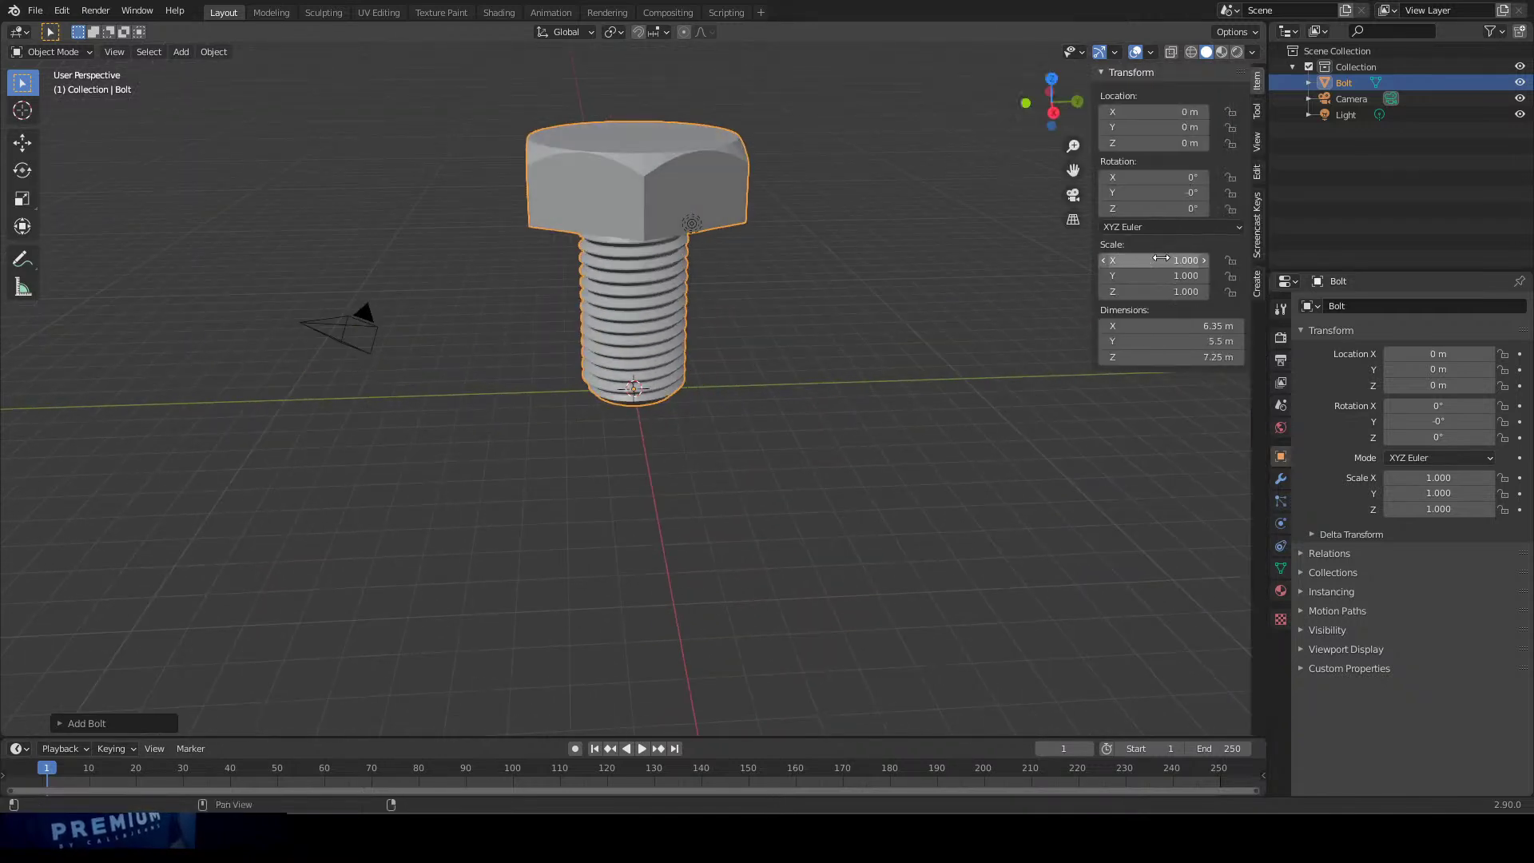
pyautogui.click(1257, 116)
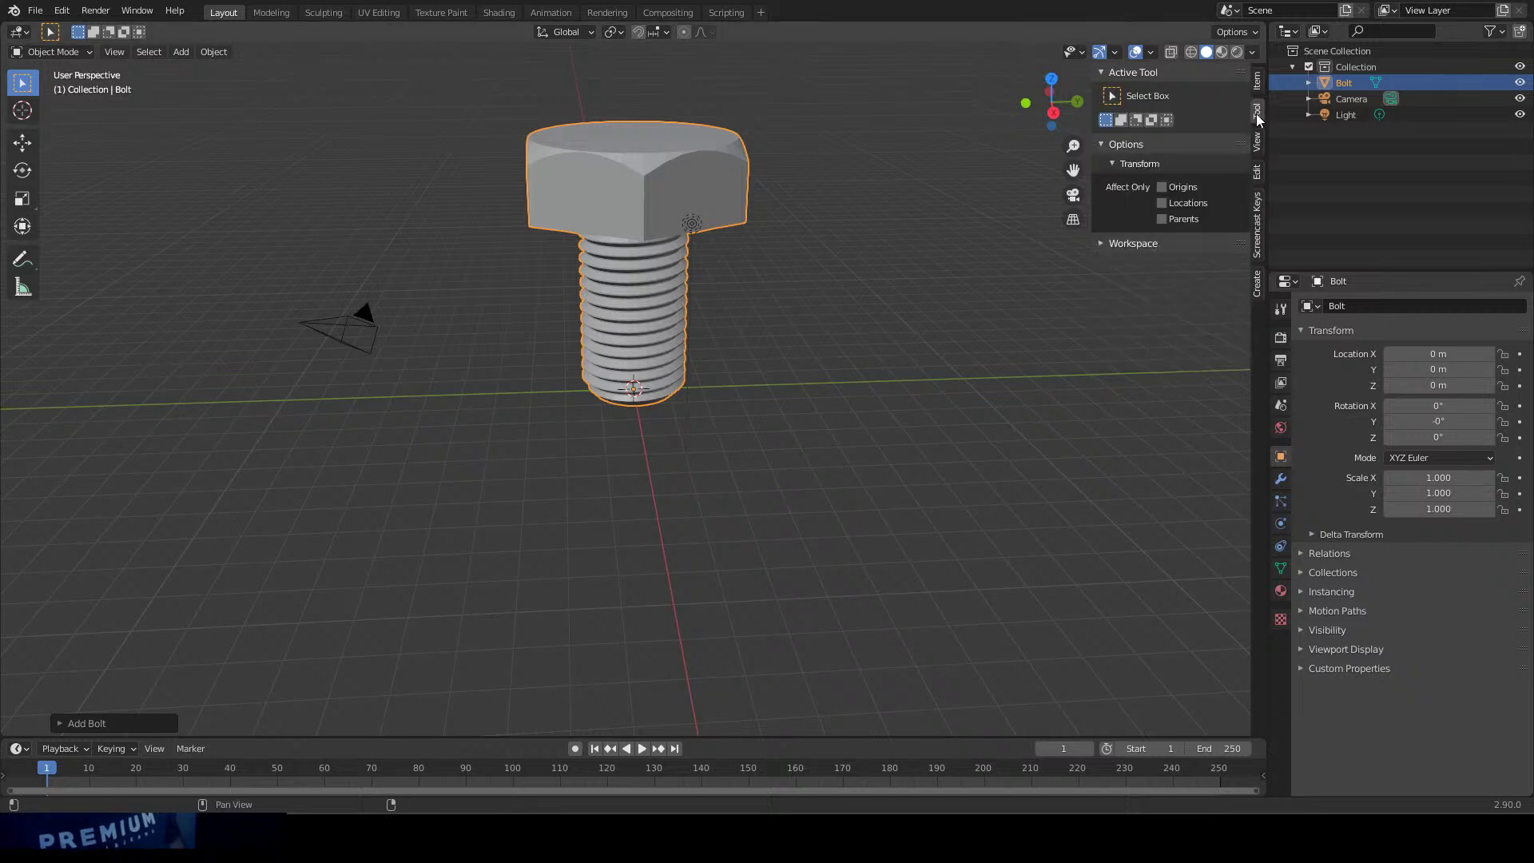
pyautogui.click(1259, 173)
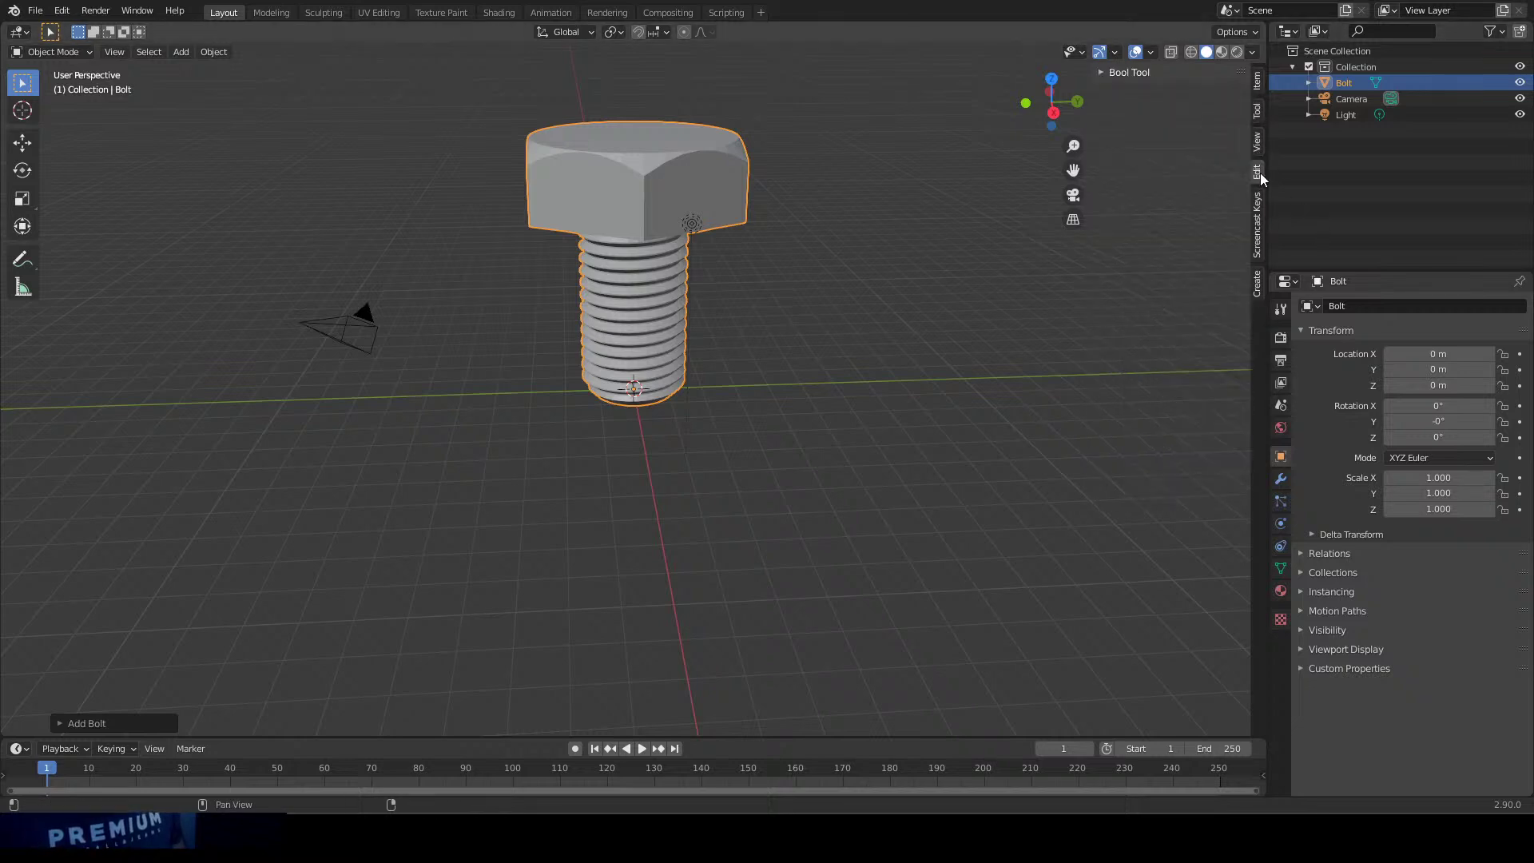
pyautogui.click(1258, 216)
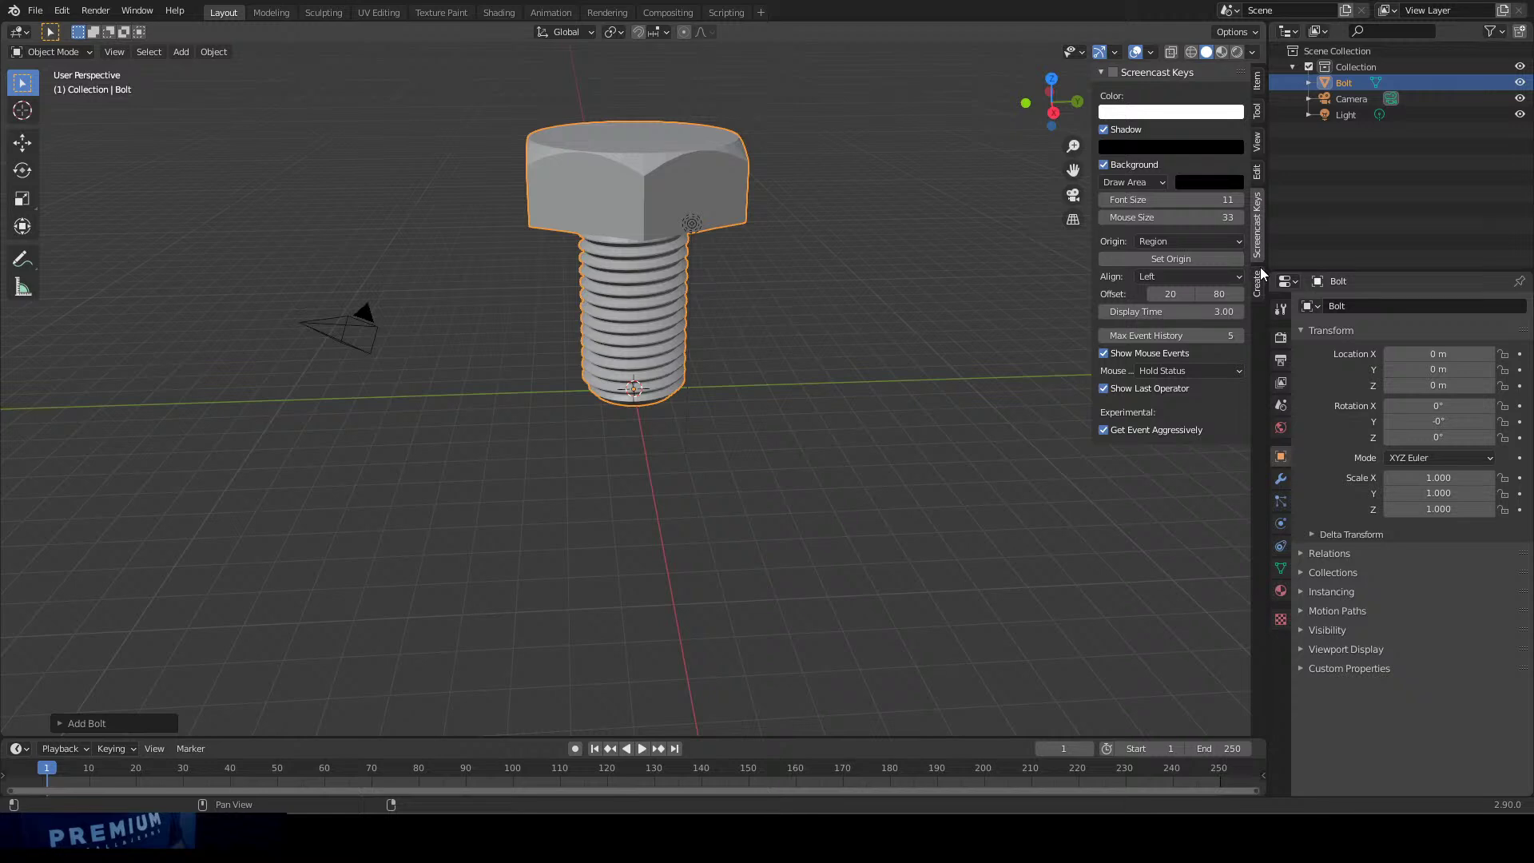
pyautogui.click(1259, 273)
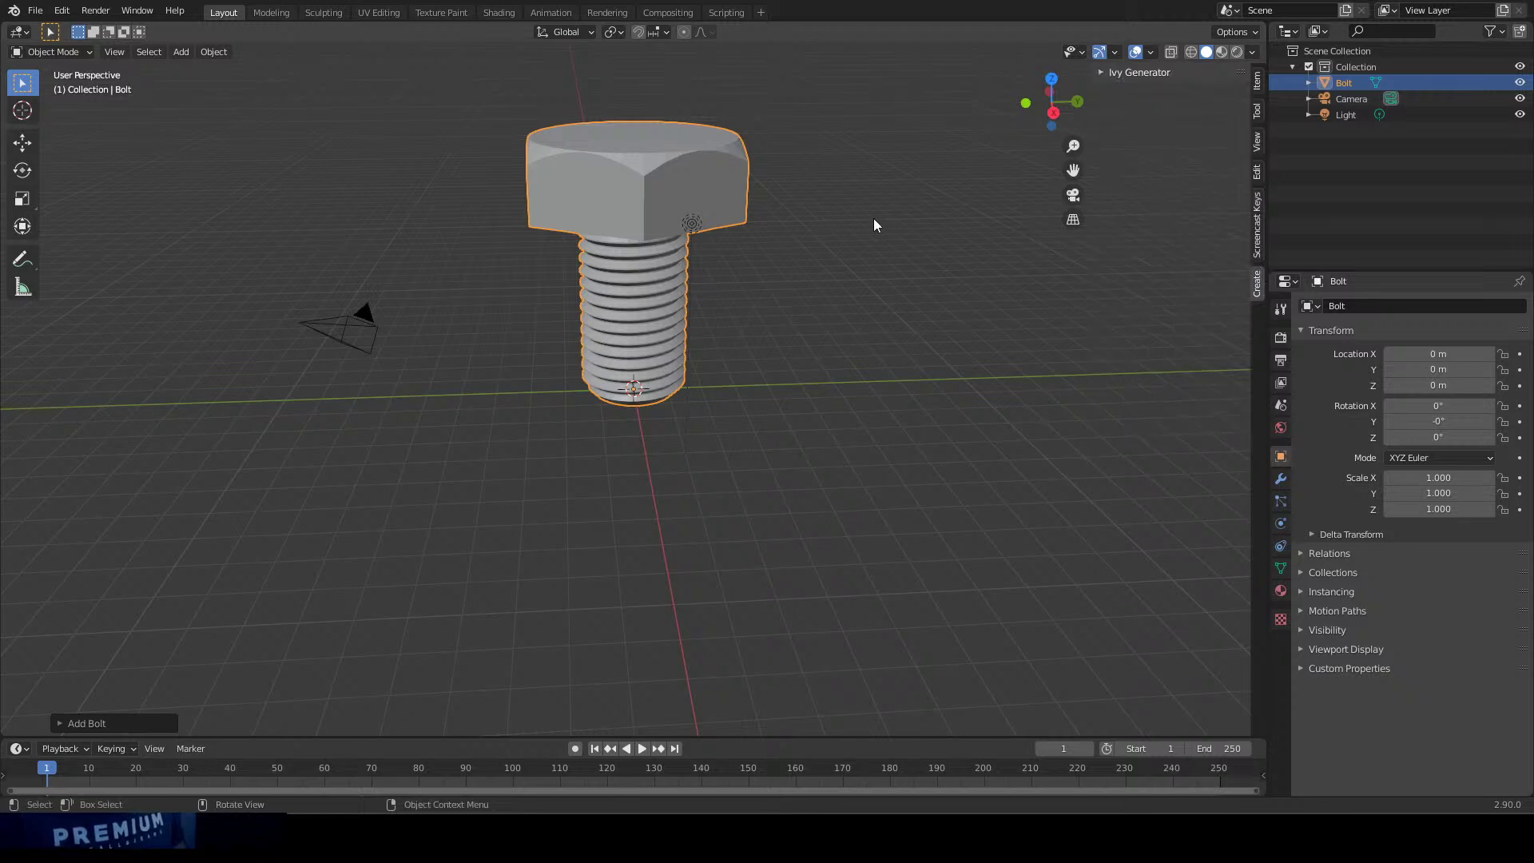
pyautogui.moveTo(648, 343); pyautogui.dragTo(649, 424, button='middle')
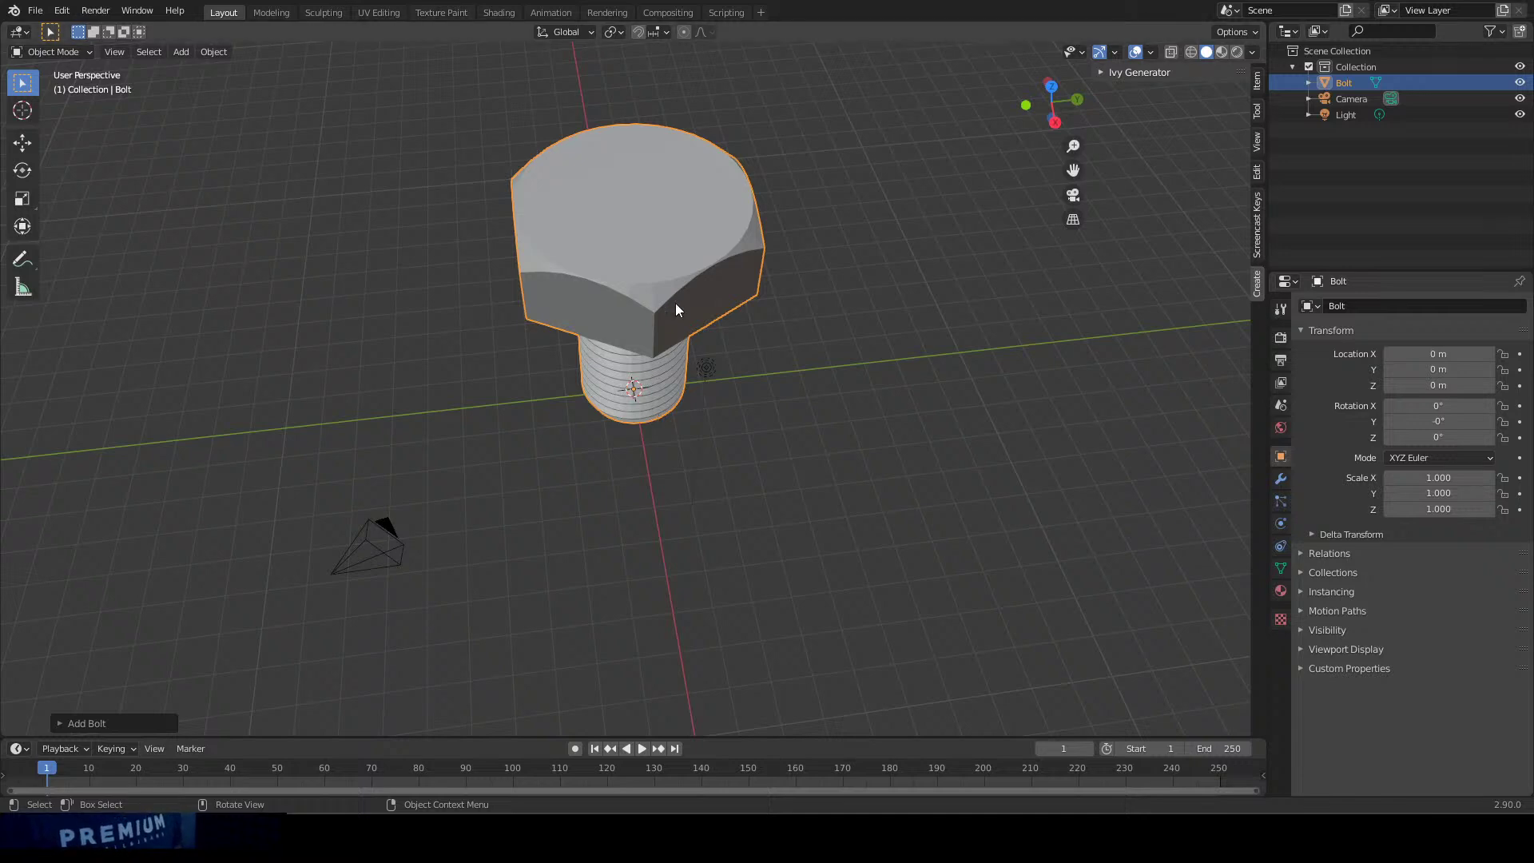
pyautogui.moveTo(698, 250)
pyautogui.mouseDown(button='middle')
pyautogui.moveTo(697, 299)
pyautogui.moveTo(708, 267)
pyautogui.mouseUp(button='middle')
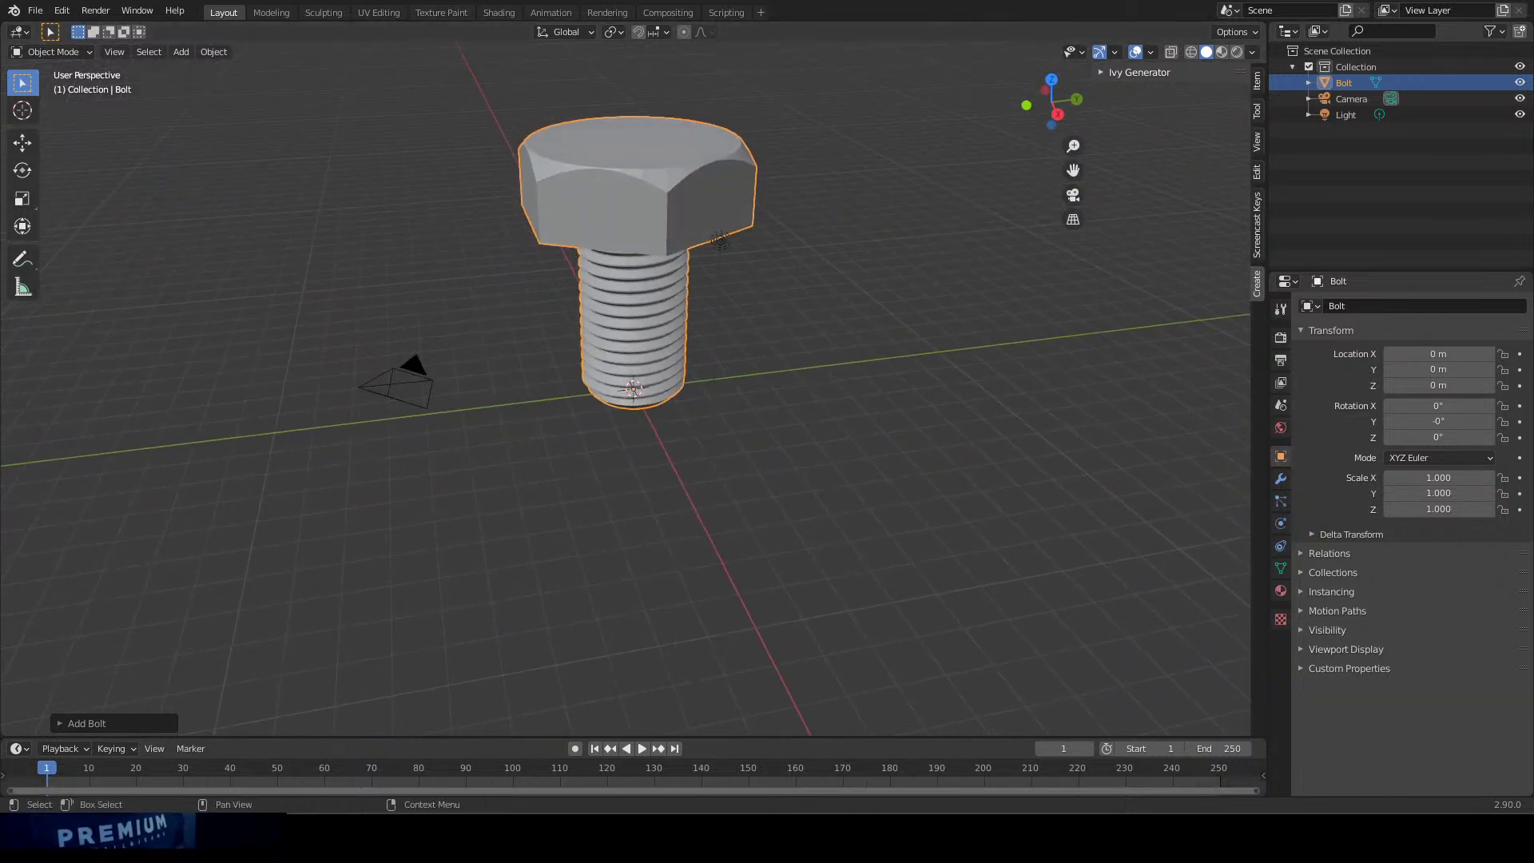
# Step: Close Blender without saving the bolt scene and return to the harmonica in 3ds Max
pyautogui.click(1516, 0)
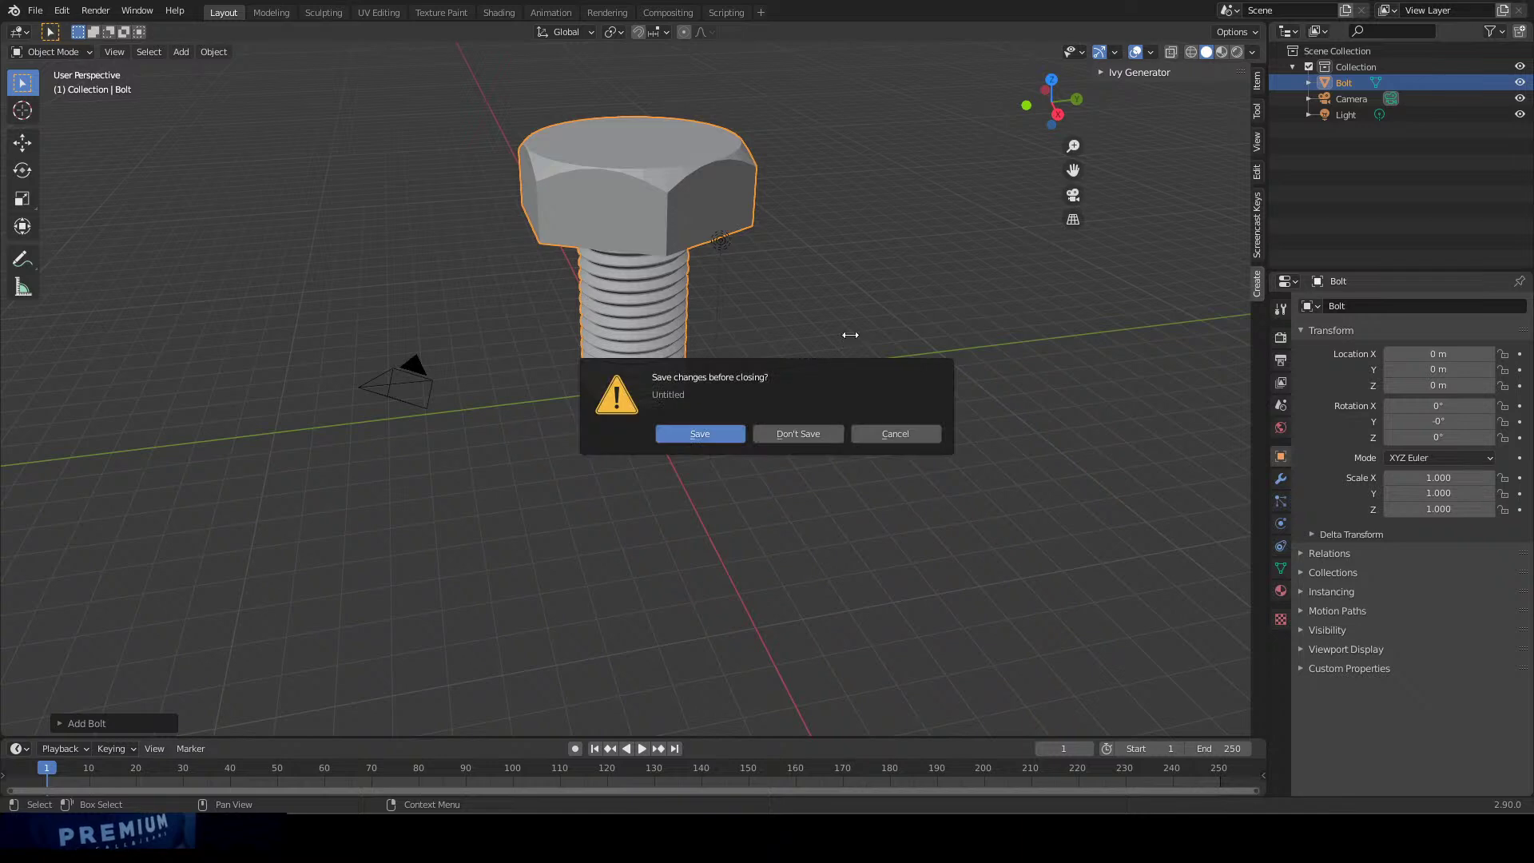
pyautogui.click(668, 502)
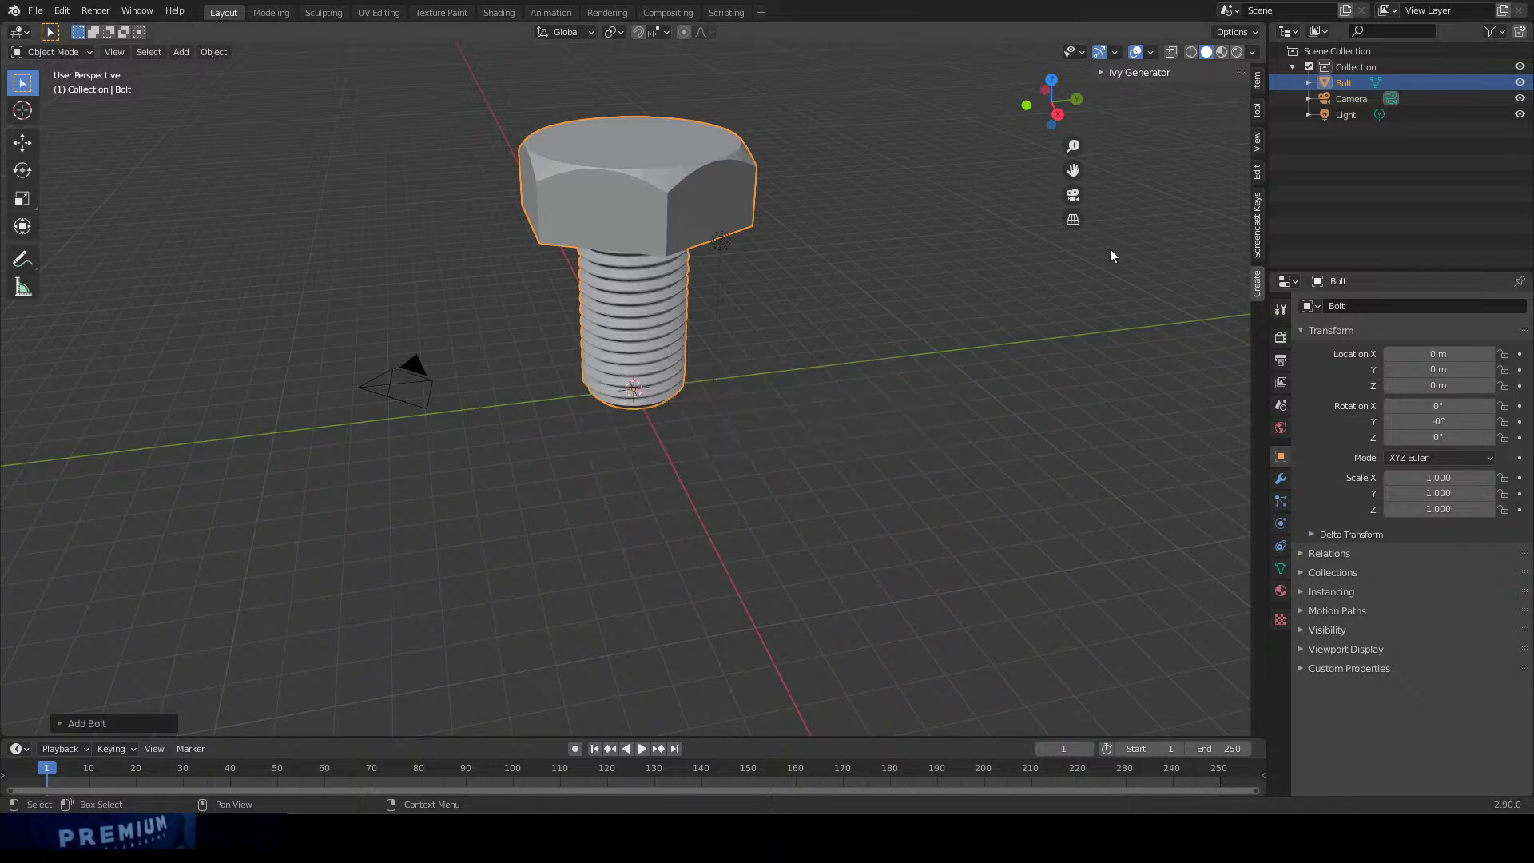
pyautogui.click(1517, 0)
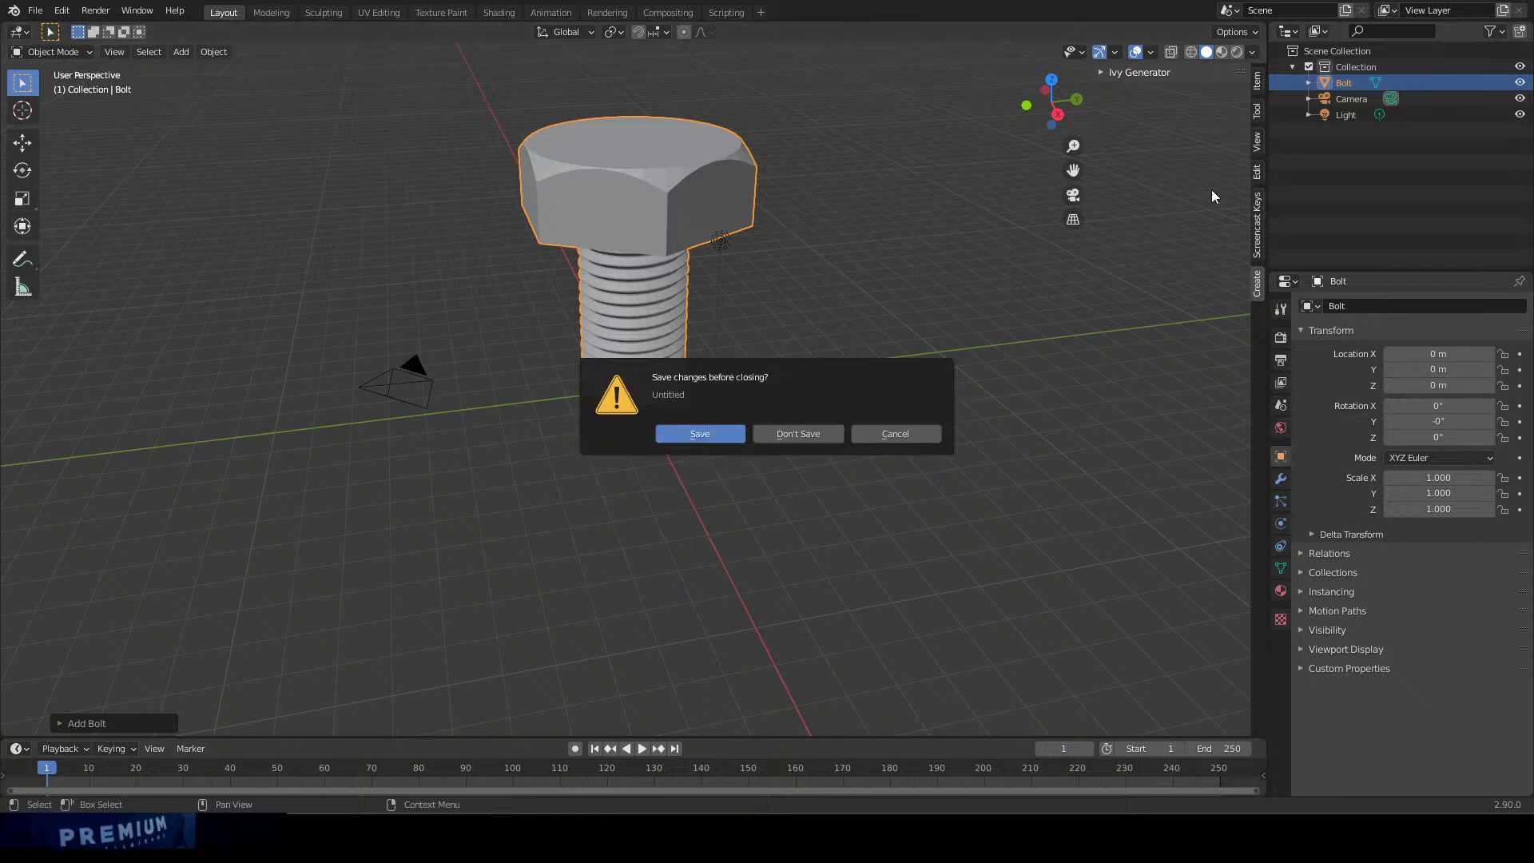
pyautogui.click(795, 431)
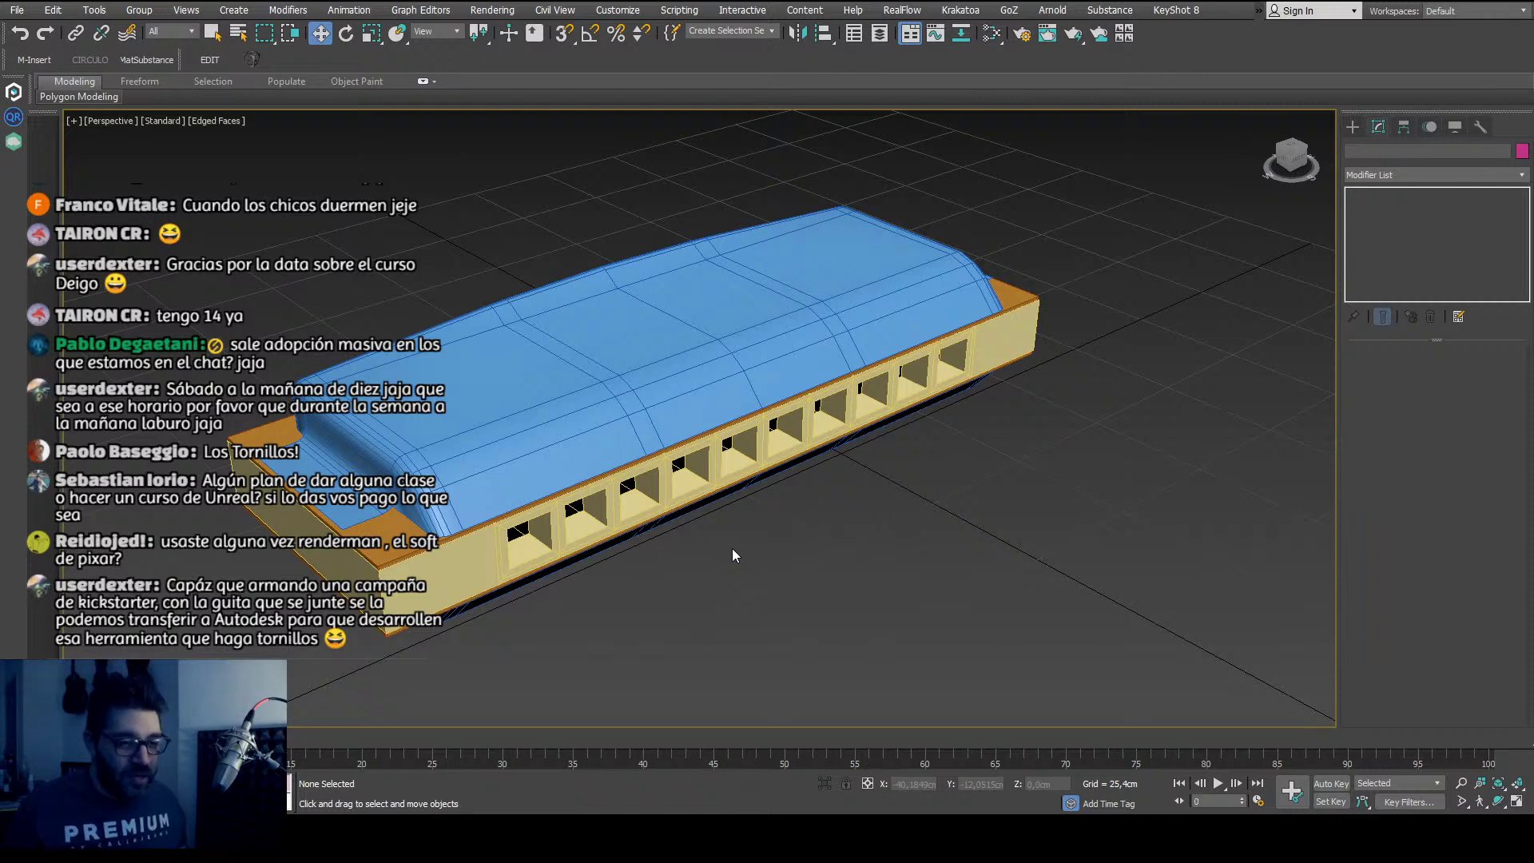
# Step: Examine the assembled harmonica's covers, plates and body from several angles and distances, leaving nothing selected
pyautogui.moveTo(717, 539); pyautogui.dragTo(762, 552, button='middle')
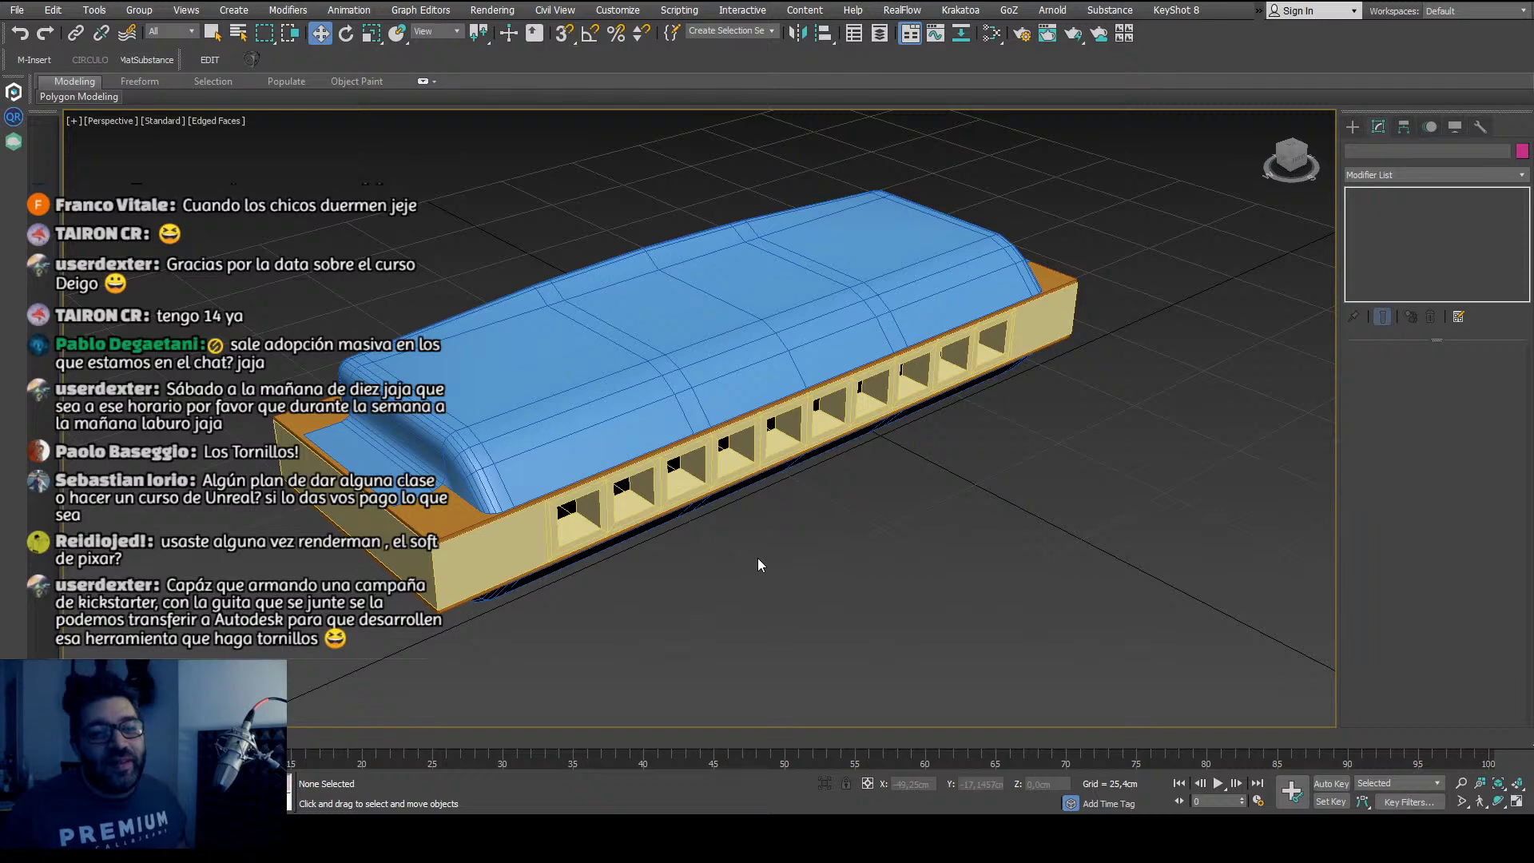
pyautogui.click(711, 376)
pyautogui.keyDown('alt'); pyautogui.moveTo(807, 657); pyautogui.dragTo(772, 649, button='middle'); pyautogui.keyUp('alt')
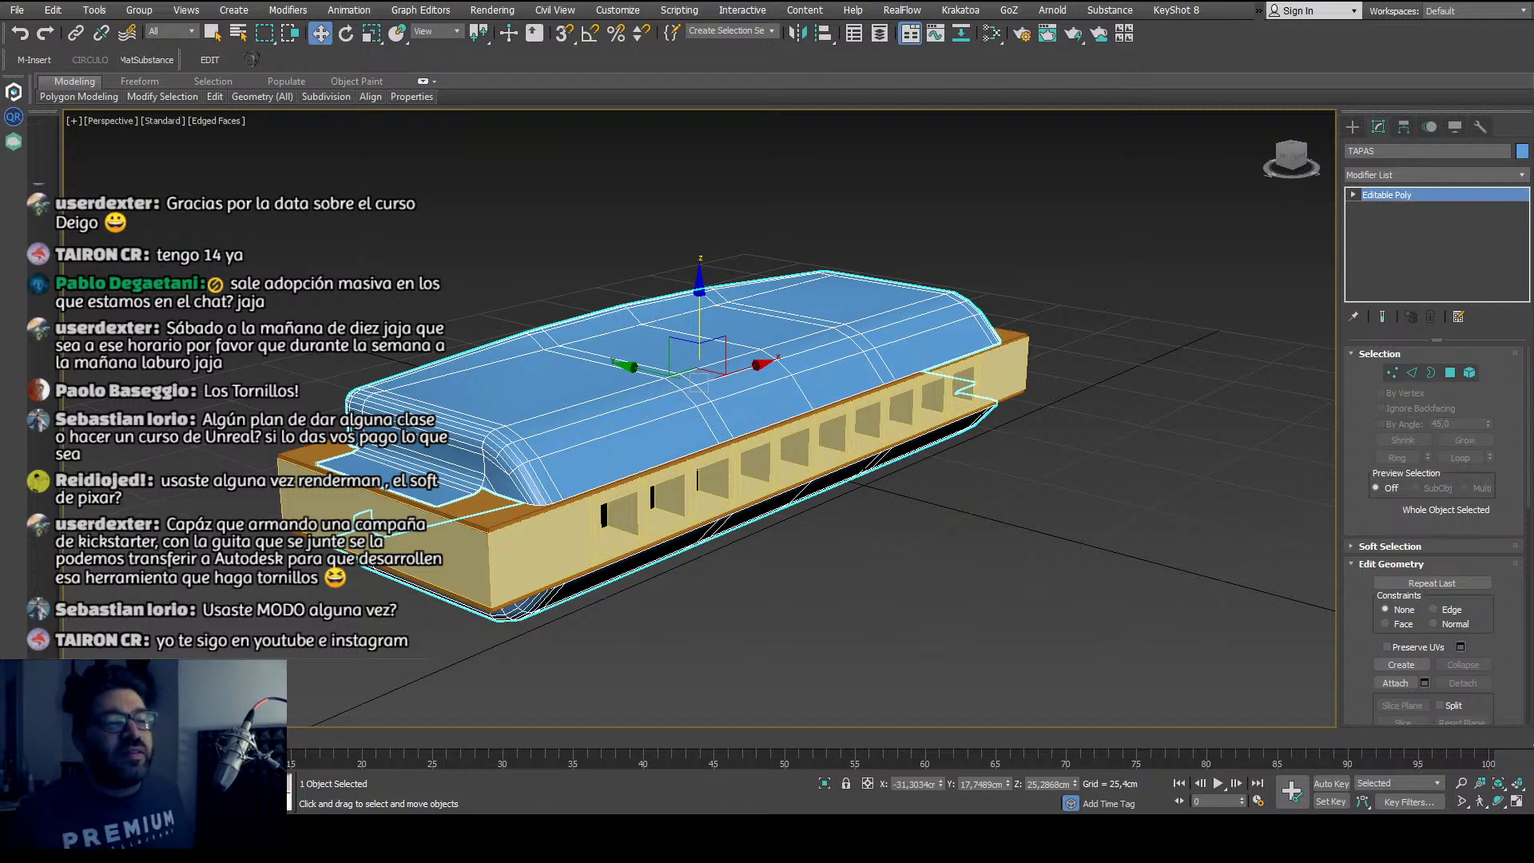
pyautogui.moveTo(815, 294); pyautogui.dragTo(809, 254, button='middle')
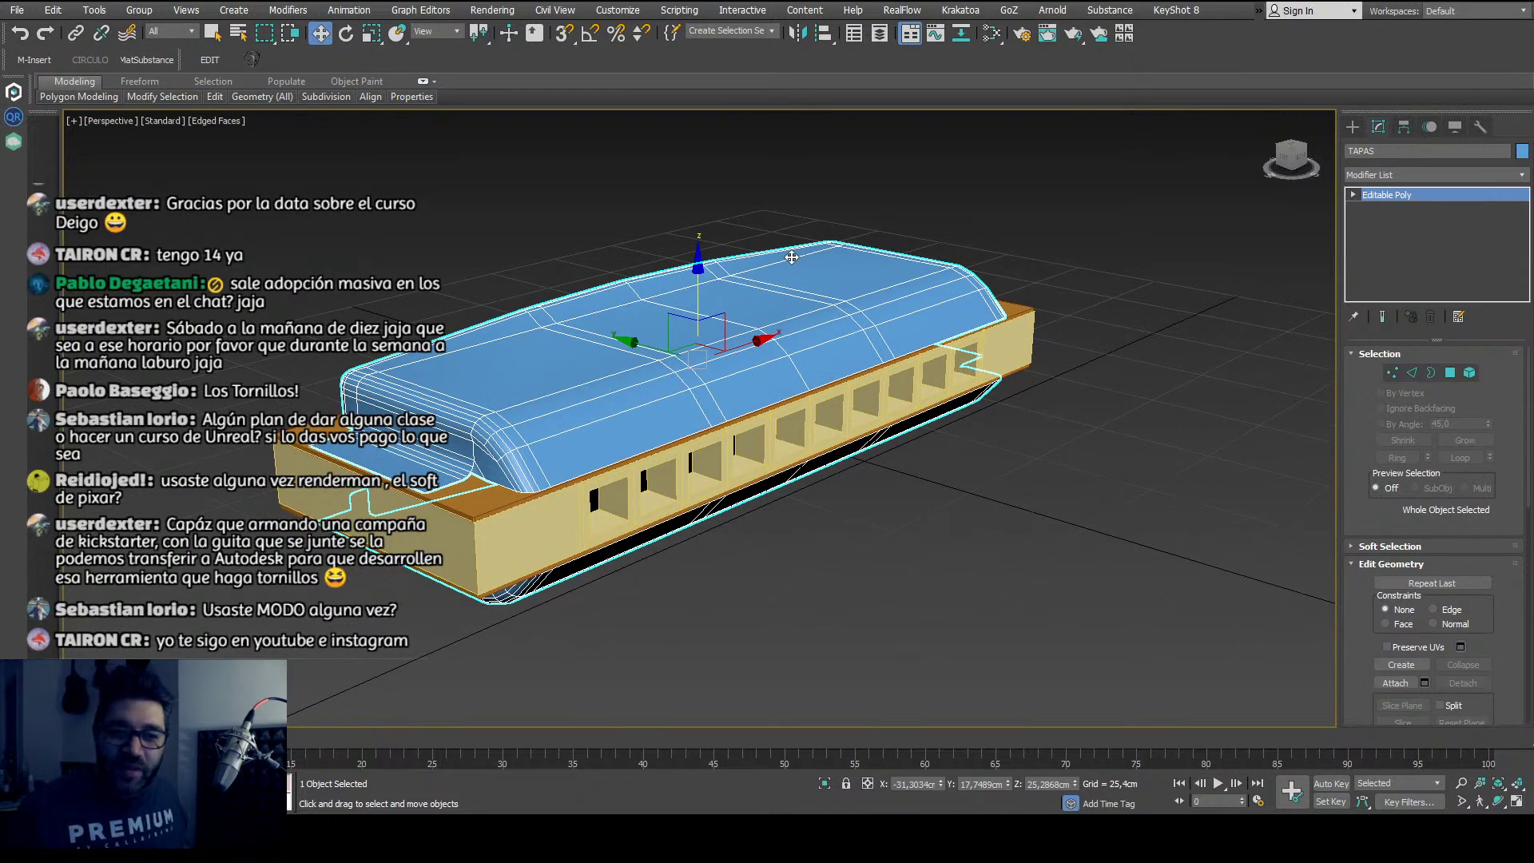
pyautogui.scroll(3, 813, 251)
pyautogui.scroll(-6, 846, 350)
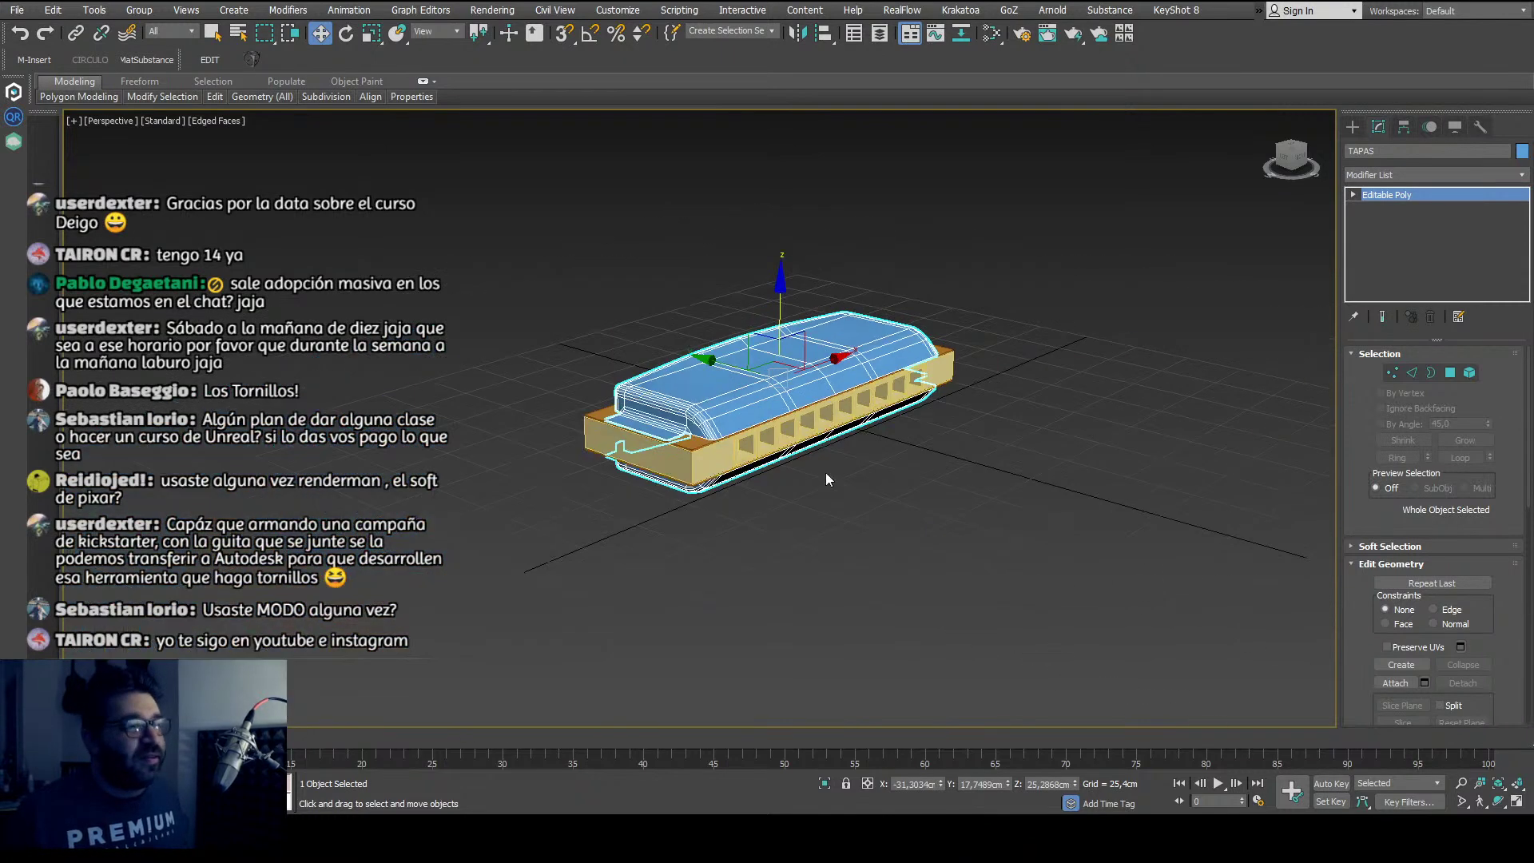
pyautogui.scroll(2, 769, 437)
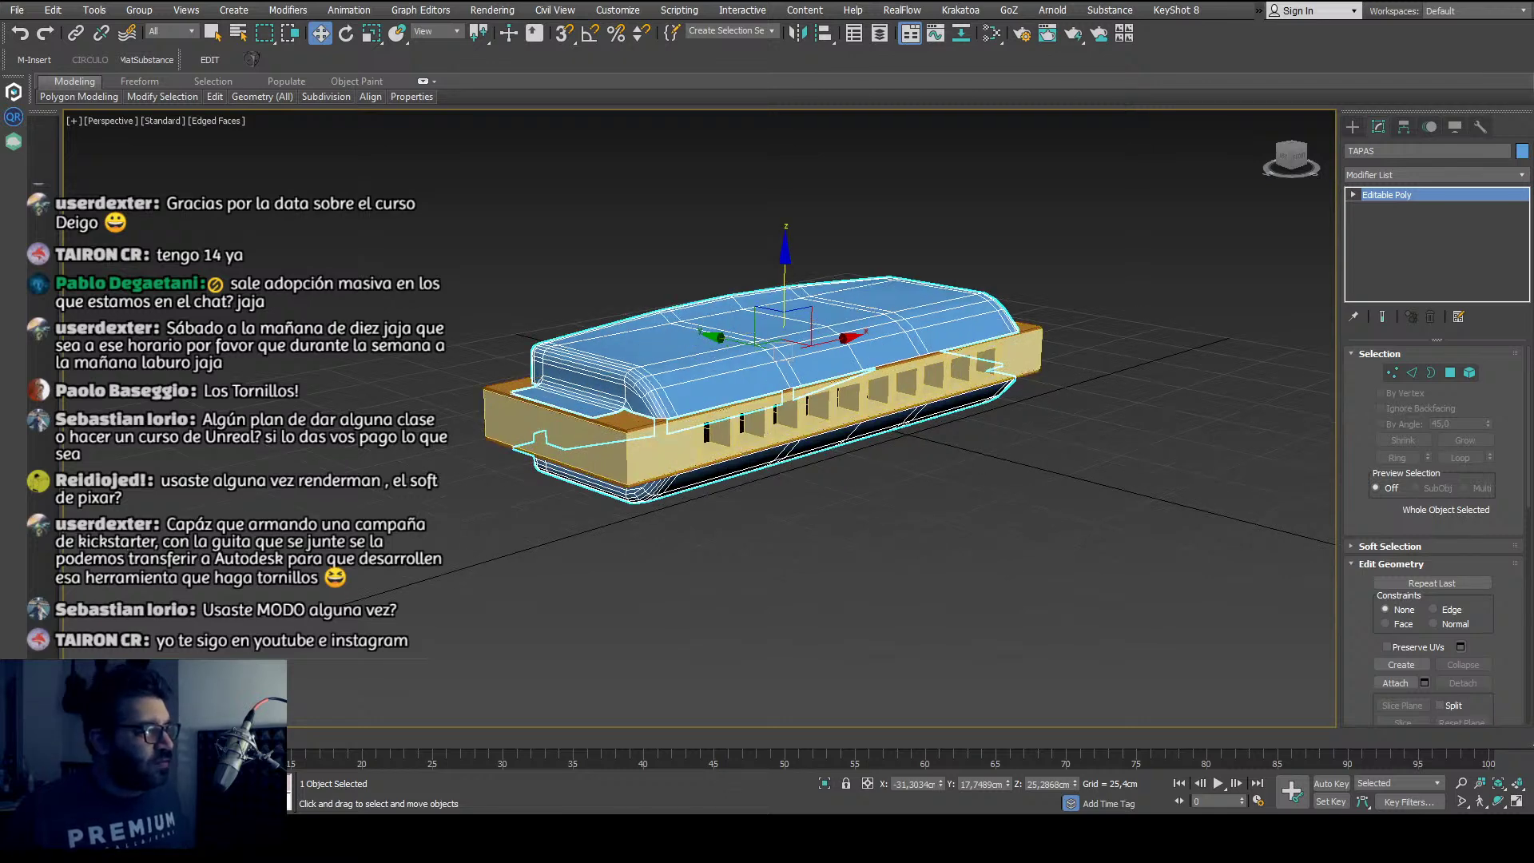
pyautogui.click(564, 510)
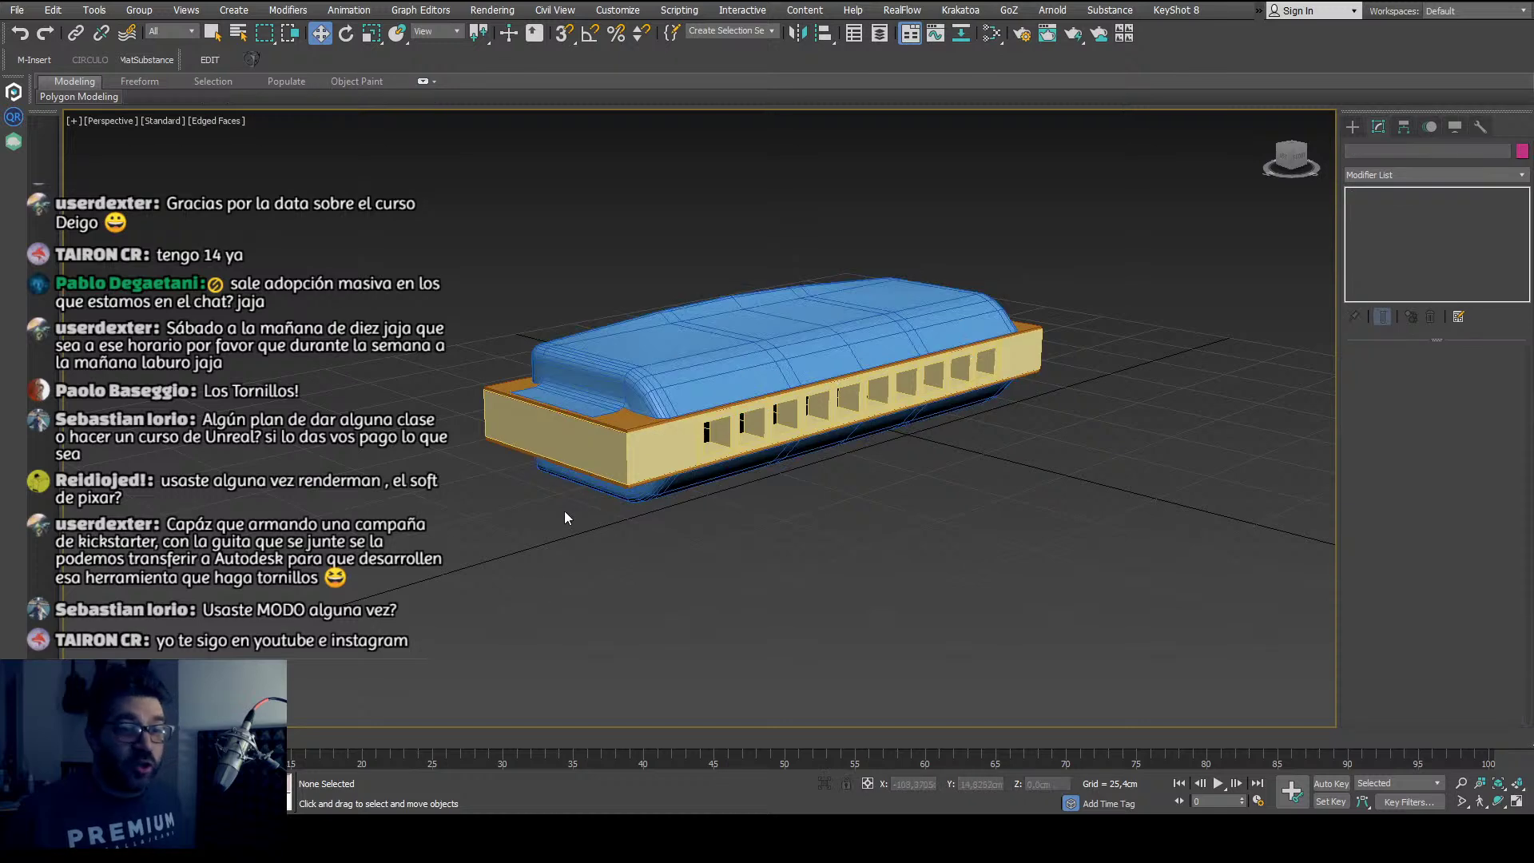
pyautogui.scroll(3, 563, 507)
pyautogui.moveTo(563, 507); pyautogui.dragTo(565, 541, button='middle')
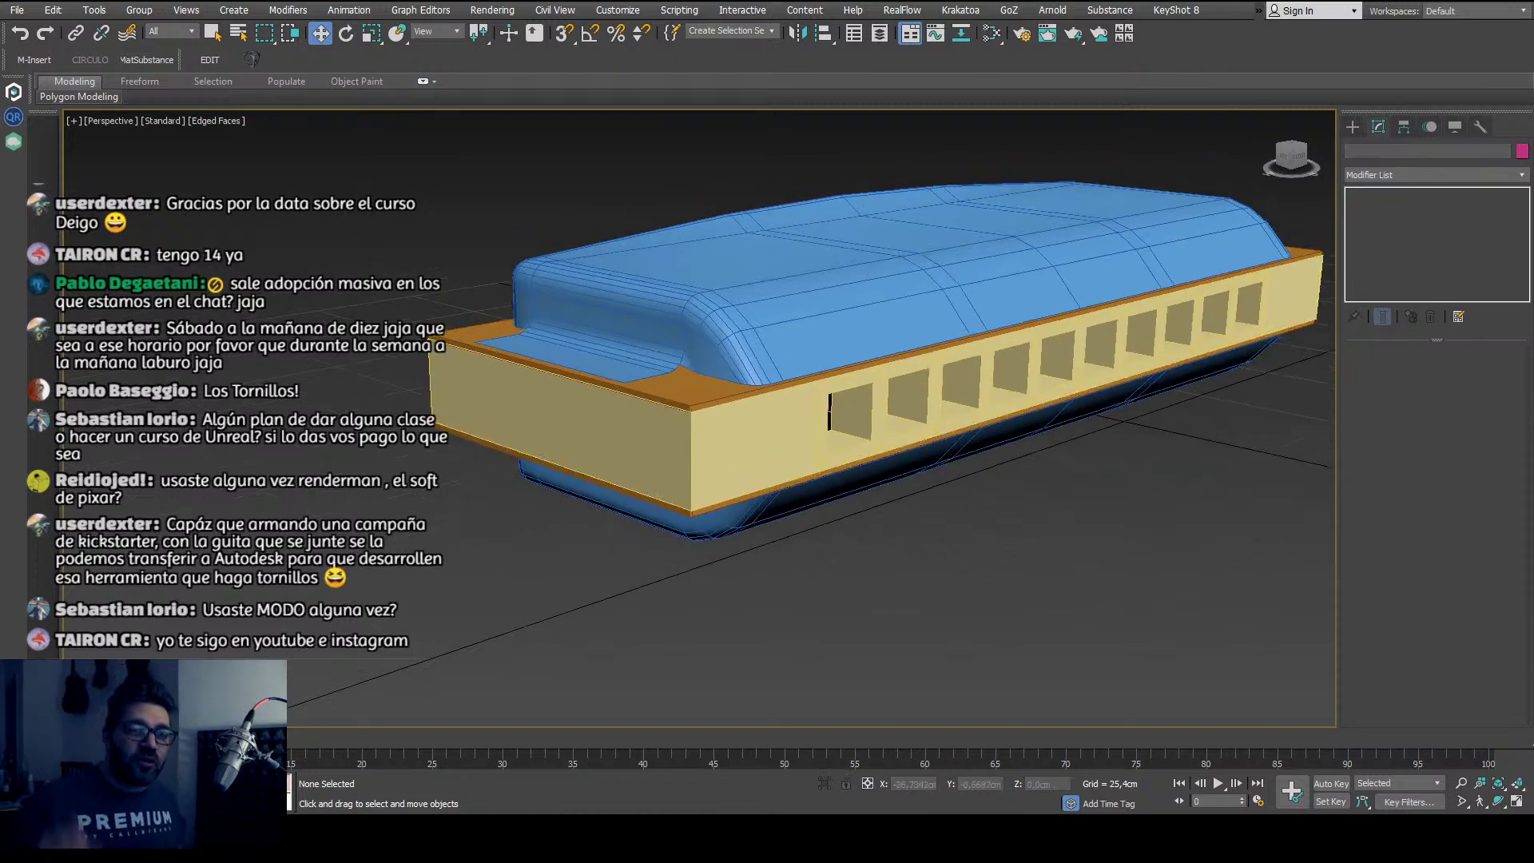
pyautogui.keyDown('alt'); pyautogui.moveTo(1028, 492); pyautogui.dragTo(971, 559, button='middle'); pyautogui.keyUp('alt')
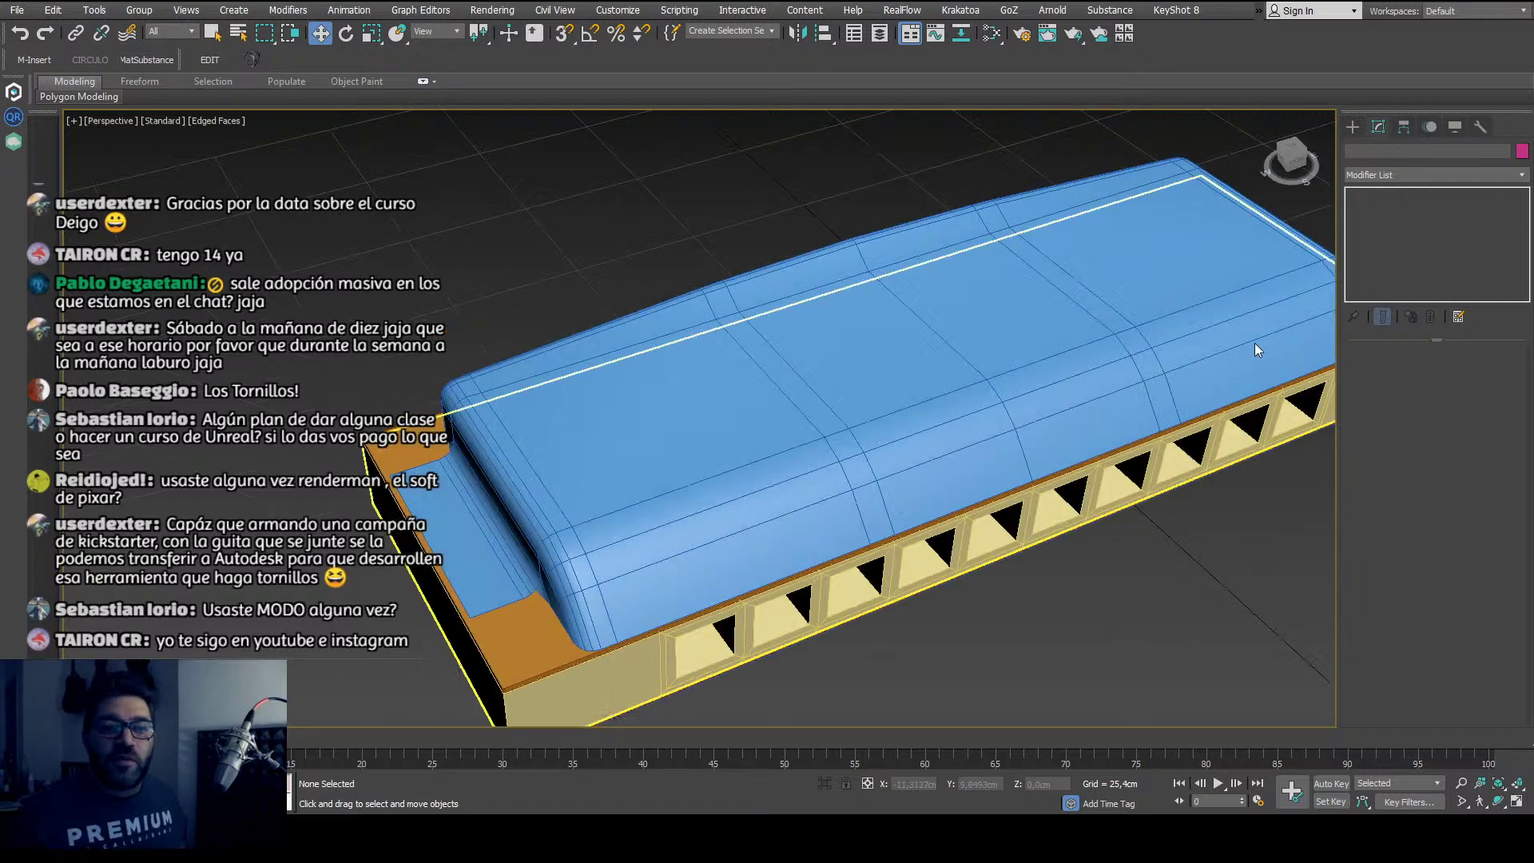
# Step: Create a chamfered cylinder beside the harmonica, about 6.57 cm in radius and 9.17 cm high with a fillet of about 0.59 cm
pyautogui.click(1353, 127)
pyautogui.scroll(-5, 702, 463)
pyautogui.keyDown('alt'); pyautogui.moveTo(675, 488); pyautogui.dragTo(693, 478, button='middle'); pyautogui.keyUp('alt')
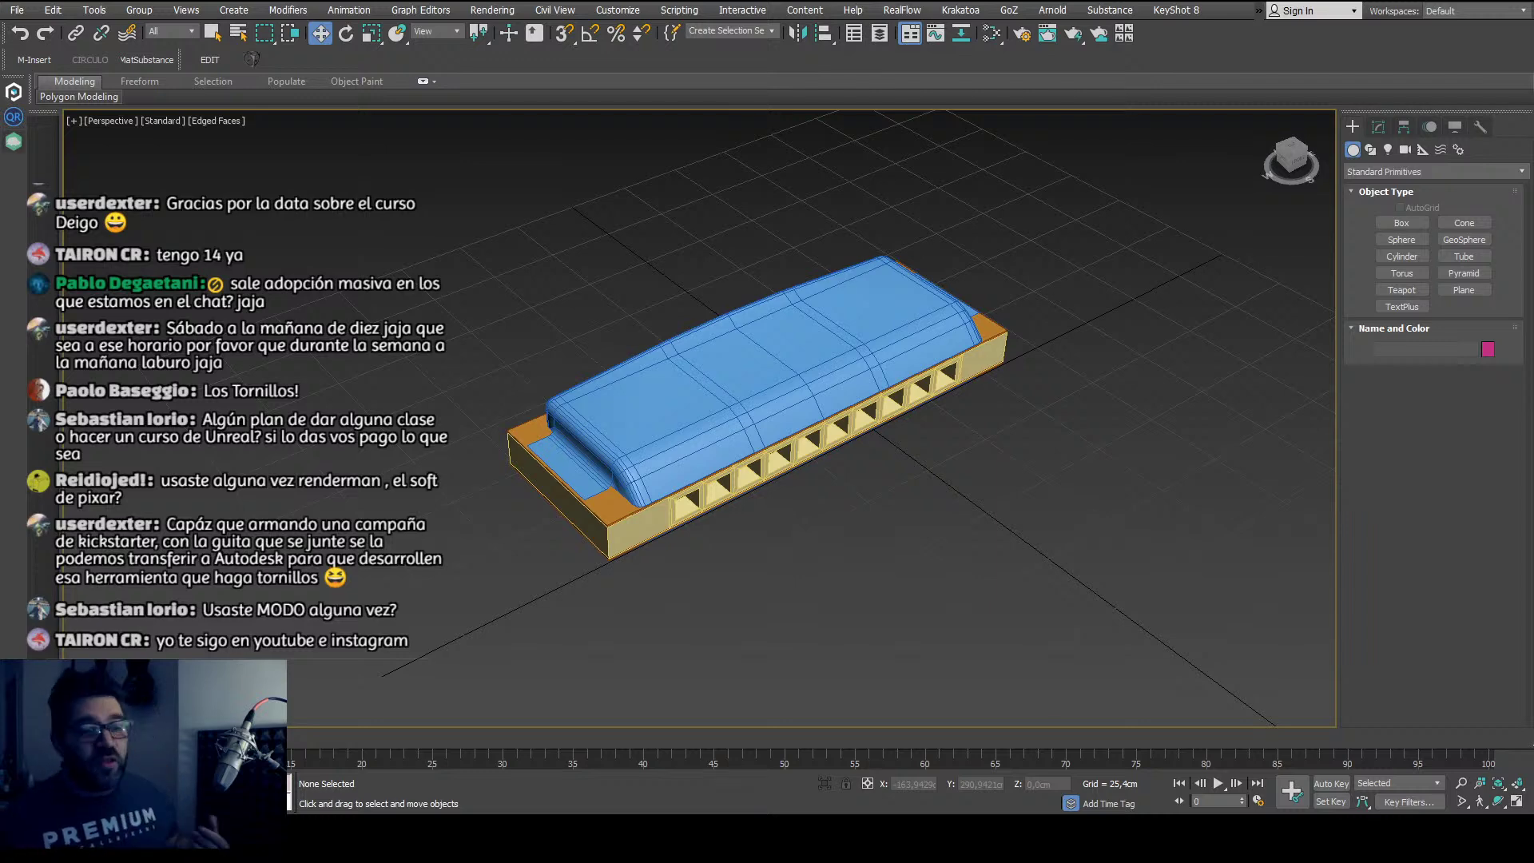
pyautogui.moveTo(699, 480); pyautogui.dragTo(667, 484, button='middle')
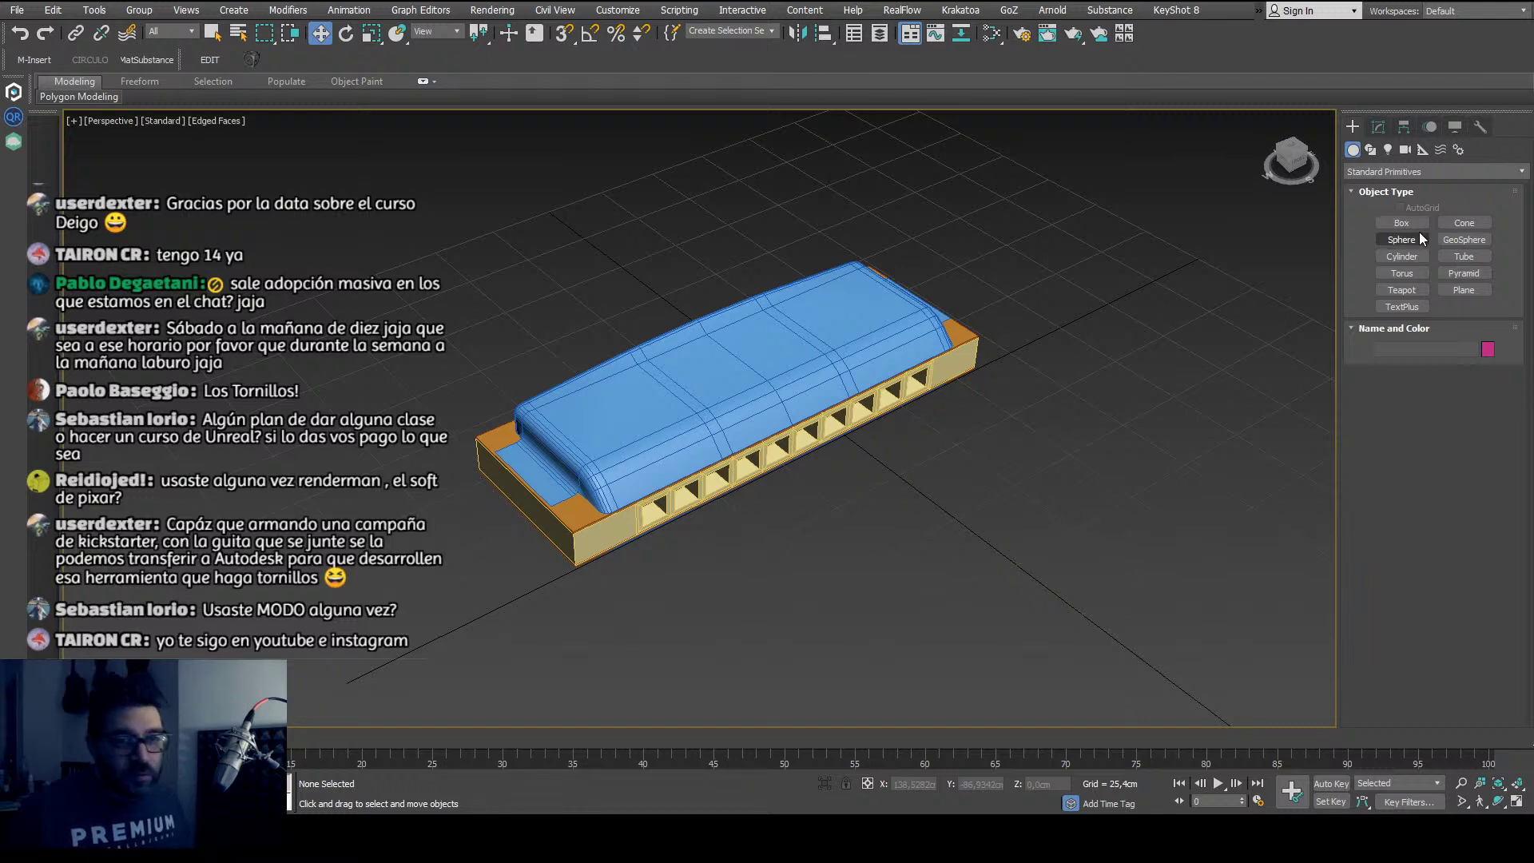
pyautogui.click(1375, 206)
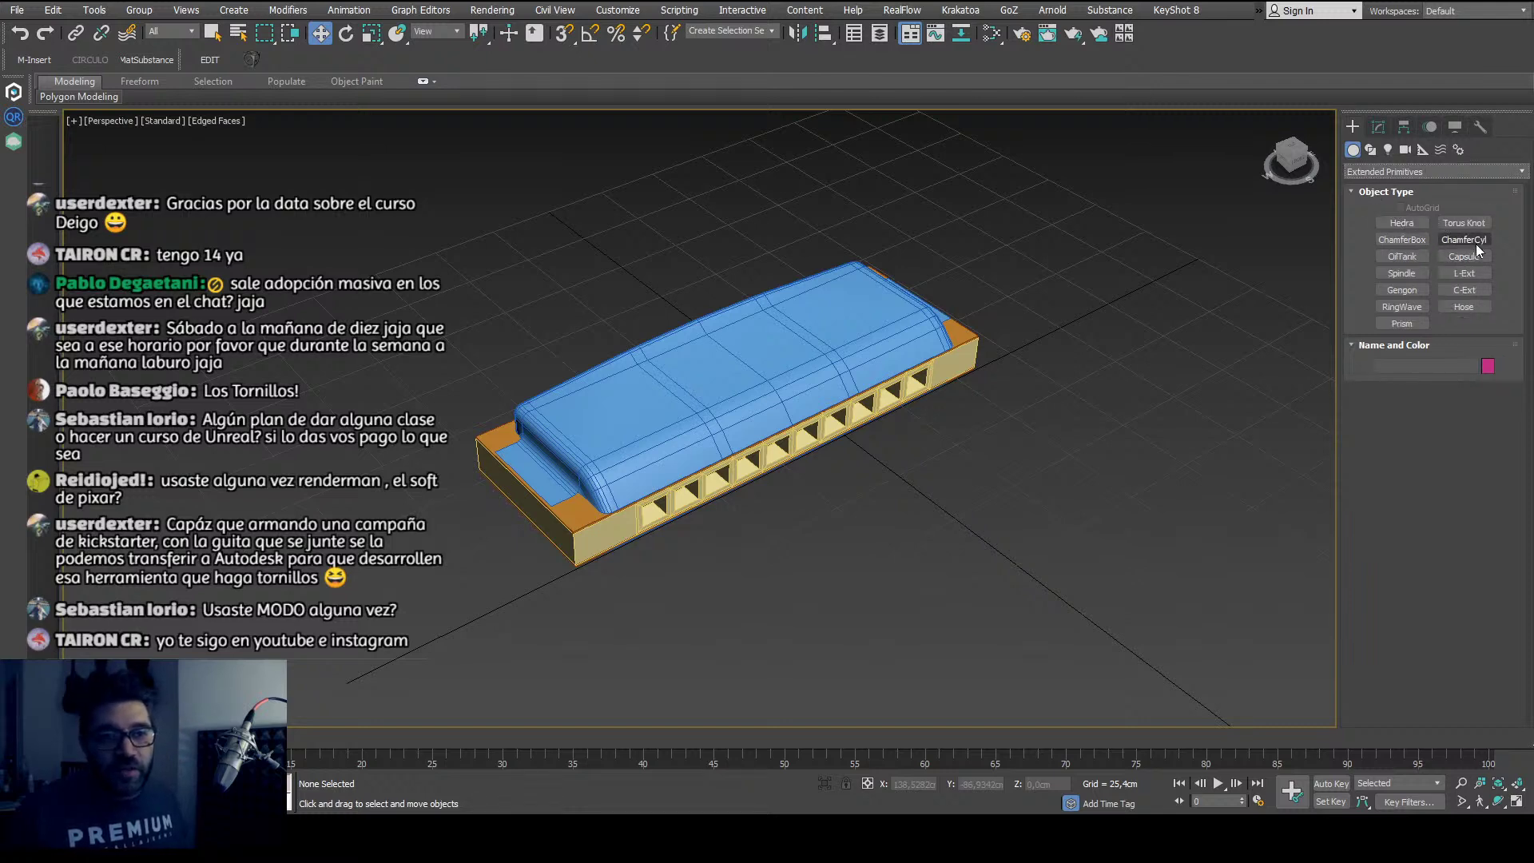
pyautogui.click(1476, 240)
pyautogui.moveTo(843, 477); pyautogui.dragTo(1085, 410, button='middle')
pyautogui.moveTo(689, 550); pyautogui.dragTo(715, 550)
pyautogui.click(698, 524)
pyautogui.scroll(5, 696, 526)
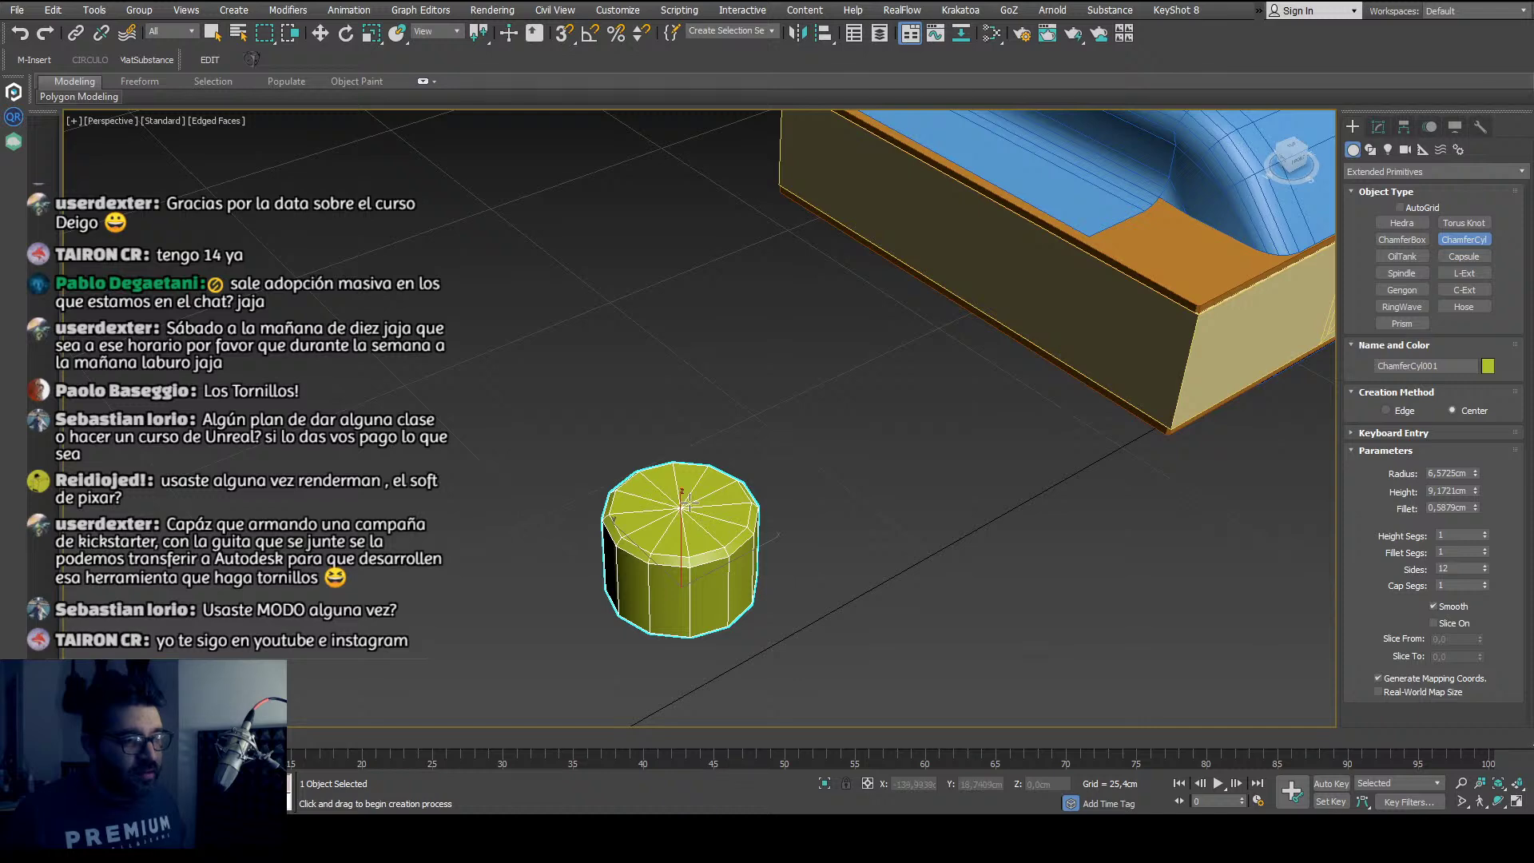
# Step: Convert the chamfered cylinder to an Editable Poly and switch to polygon editing
pyautogui.scroll(5, 695, 508)
pyautogui.keyDown('alt'); pyautogui.moveTo(690, 517); pyautogui.dragTo(651, 399, button='middle'); pyautogui.keyUp('alt')
pyautogui.press('w')
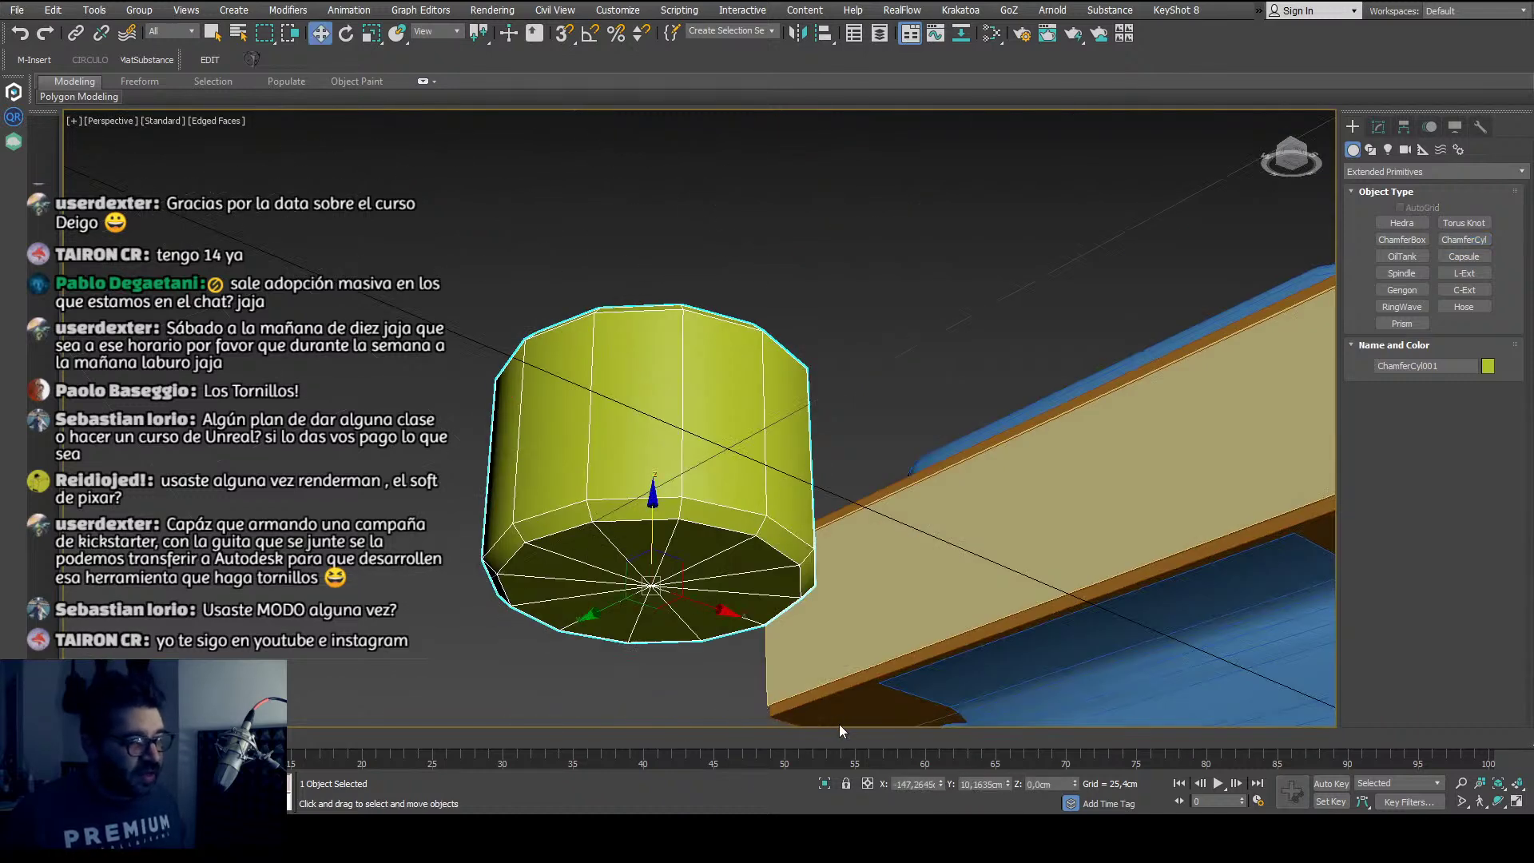
pyautogui.hotkey('alt', 'e')
pyautogui.click(1451, 373)
pyautogui.moveTo(803, 508); pyautogui.dragTo(861, 472, button='middle')
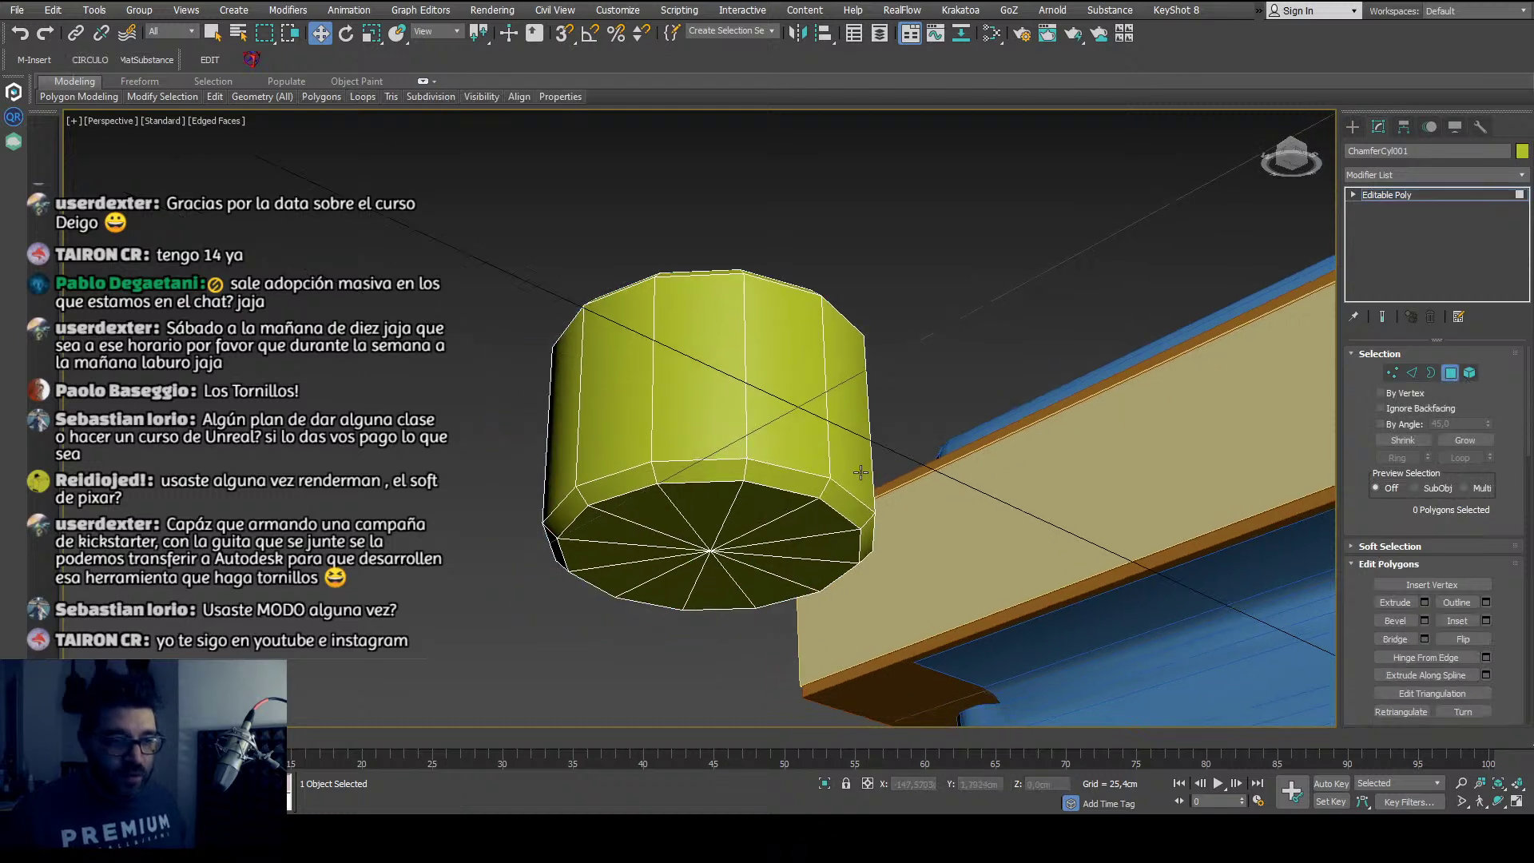
# Step: In the front view, select the cylinder's bottom cap and lower bevel polygons and delete them
pyautogui.press('f')
pyautogui.scroll(-4, 719, 468)
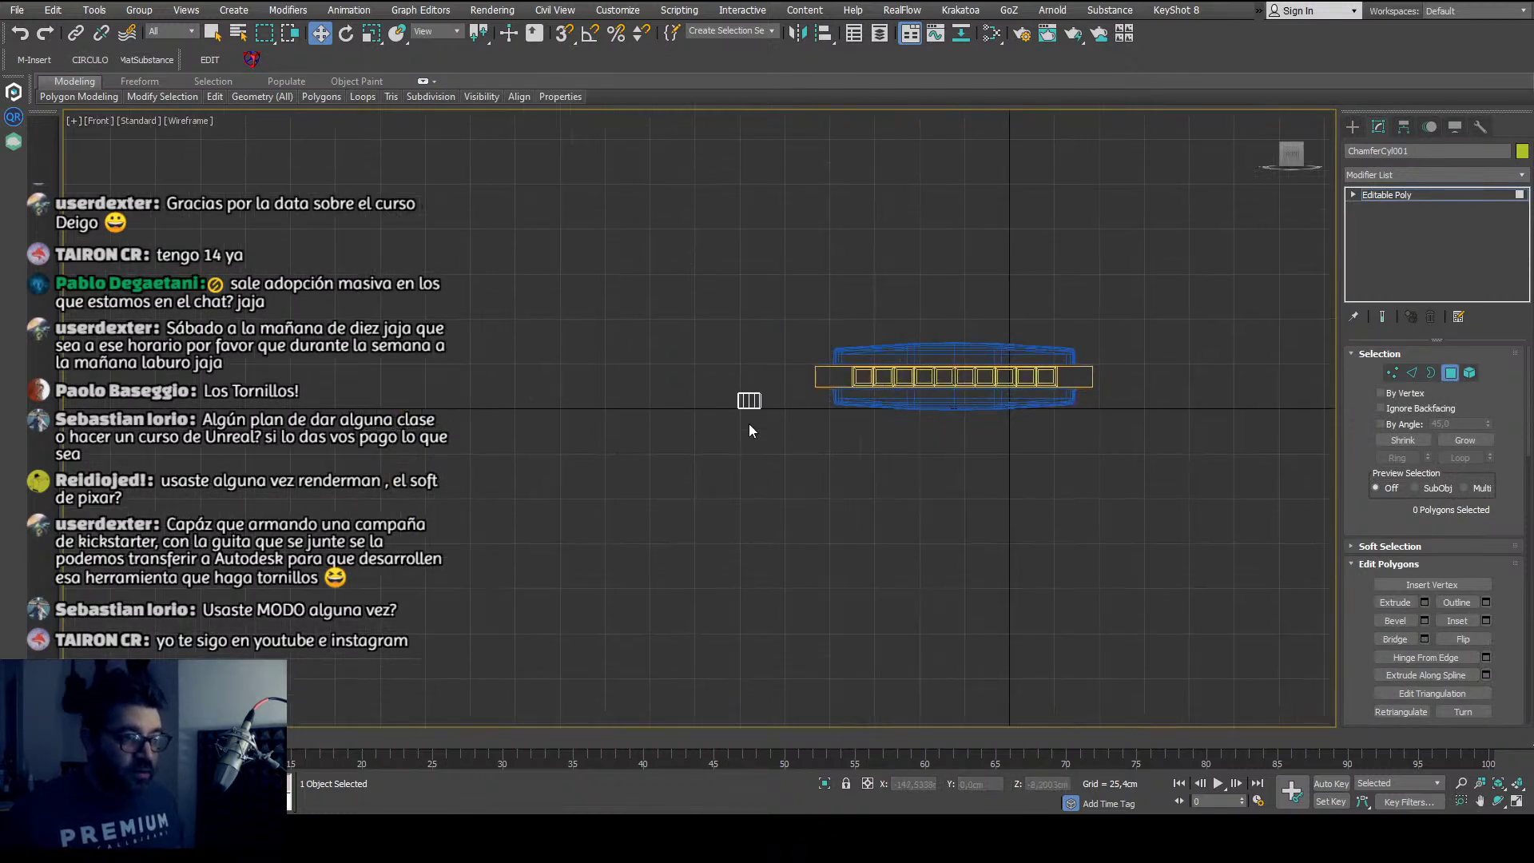
pyautogui.scroll(6, 767, 438)
pyautogui.moveTo(764, 411); pyautogui.dragTo(561, 366)
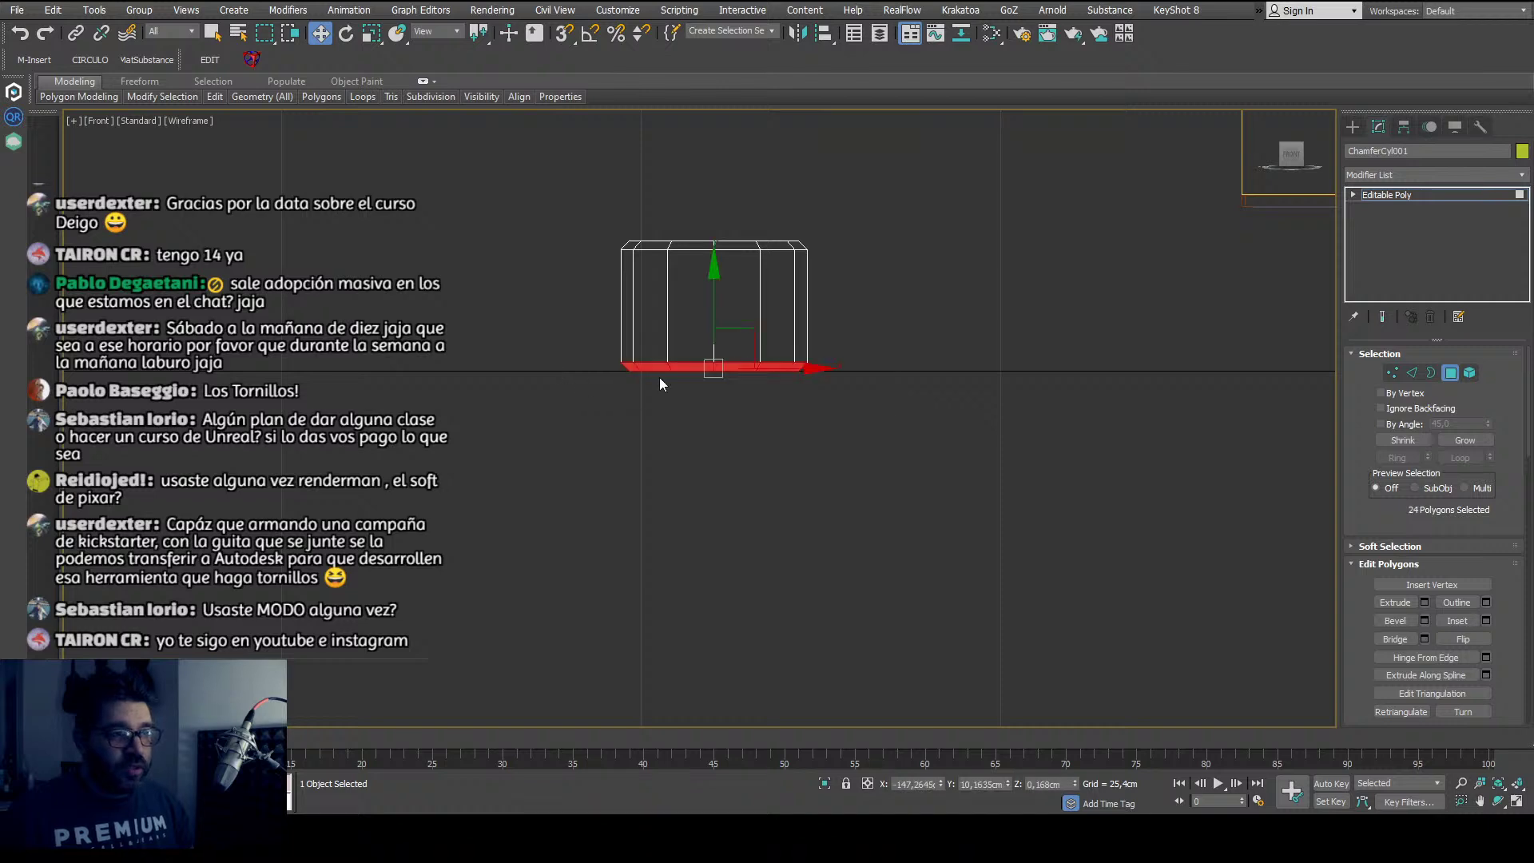
pyautogui.scroll(6, 660, 376)
pyautogui.press('Delete')
# Step: Examine the open-bottomed cylinder in perspective, close up and next to the harmonica
pyautogui.scroll(-6, 570, 560)
pyautogui.moveTo(661, 376)
pyautogui.mouseDown(button='middle')
pyautogui.moveTo(569, 560)
pyautogui.moveTo(649, 628)
pyautogui.mouseUp(button='middle')
pyautogui.press('p')
pyautogui.scroll(4, 576, 545)
pyautogui.scroll(-2, 651, 628)
pyautogui.hotkey('alt', 'z')
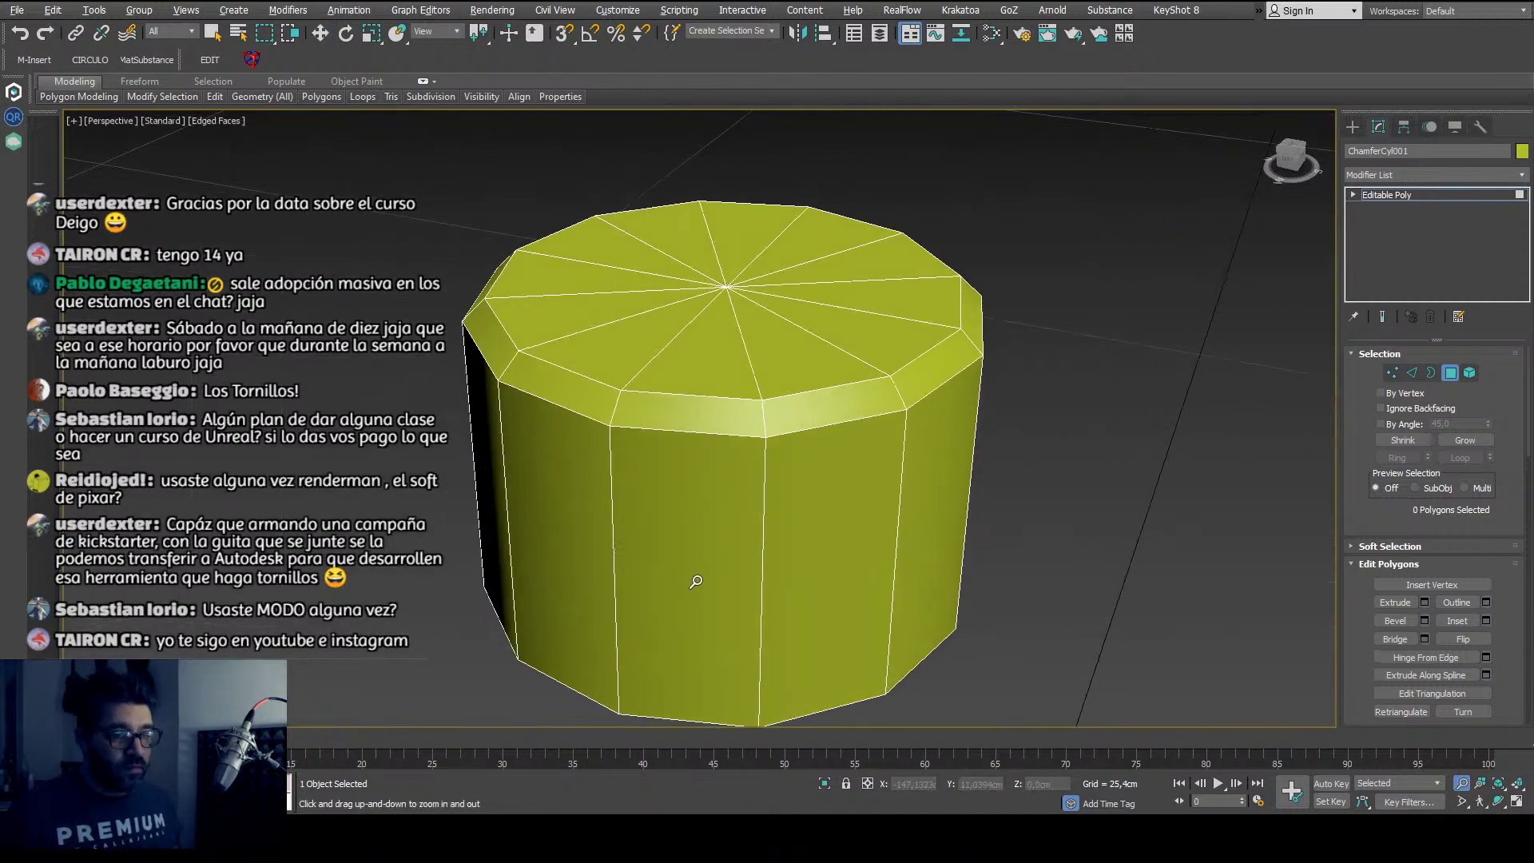
pyautogui.moveTo(730, 451); pyautogui.dragTo(747, 692)
pyautogui.moveTo(785, 551); pyautogui.dragTo(651, 668, button='middle')
pyautogui.scroll(-4, 651, 669)
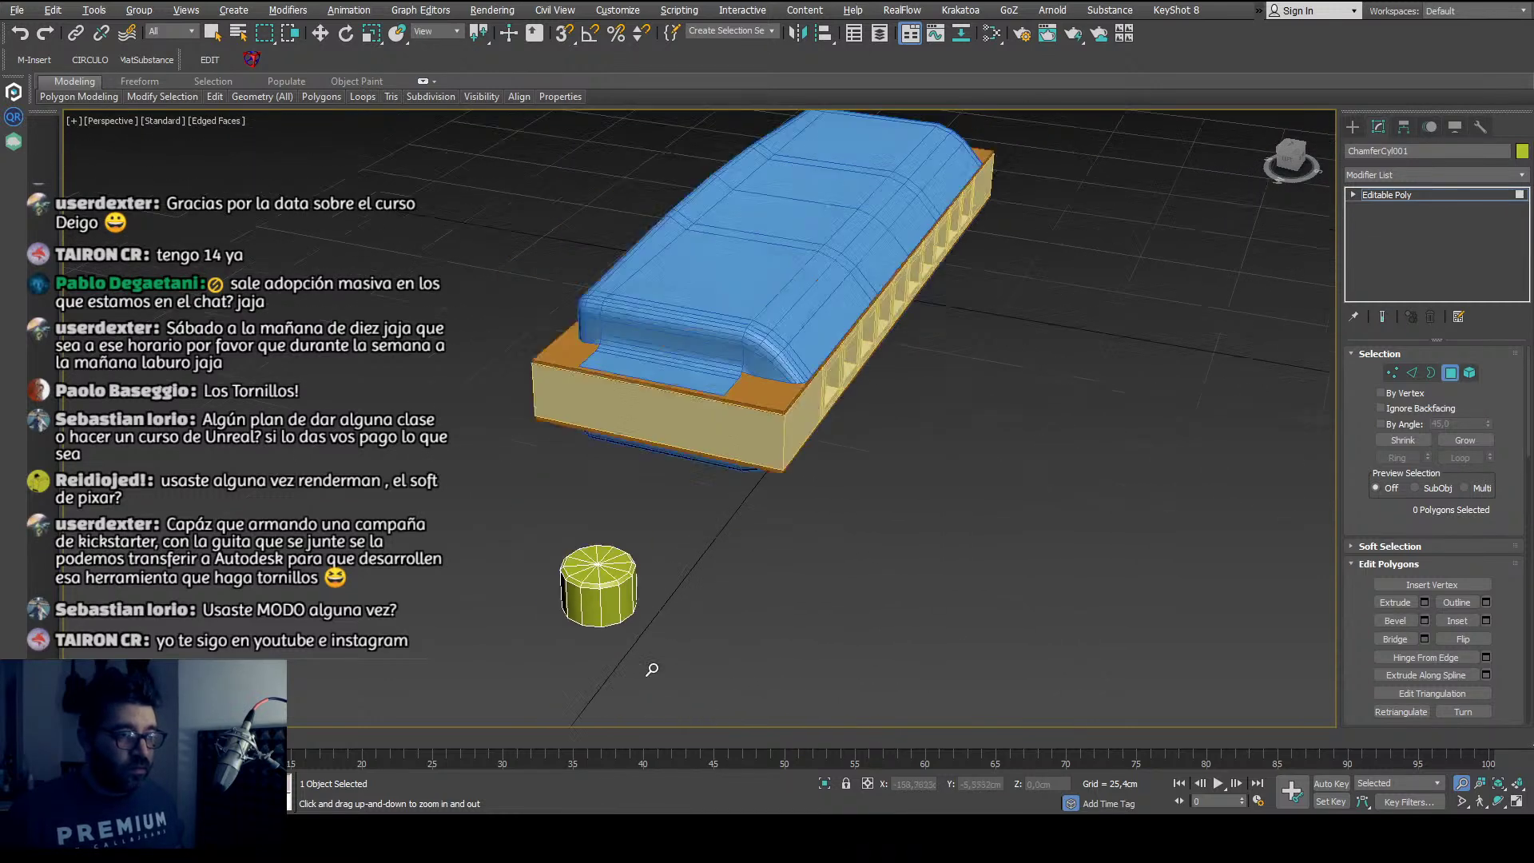
pyautogui.moveTo(647, 614); pyautogui.dragTo(682, 565, button='middle')
pyautogui.scroll(4, 651, 572)
pyautogui.scroll(4, 651, 572)
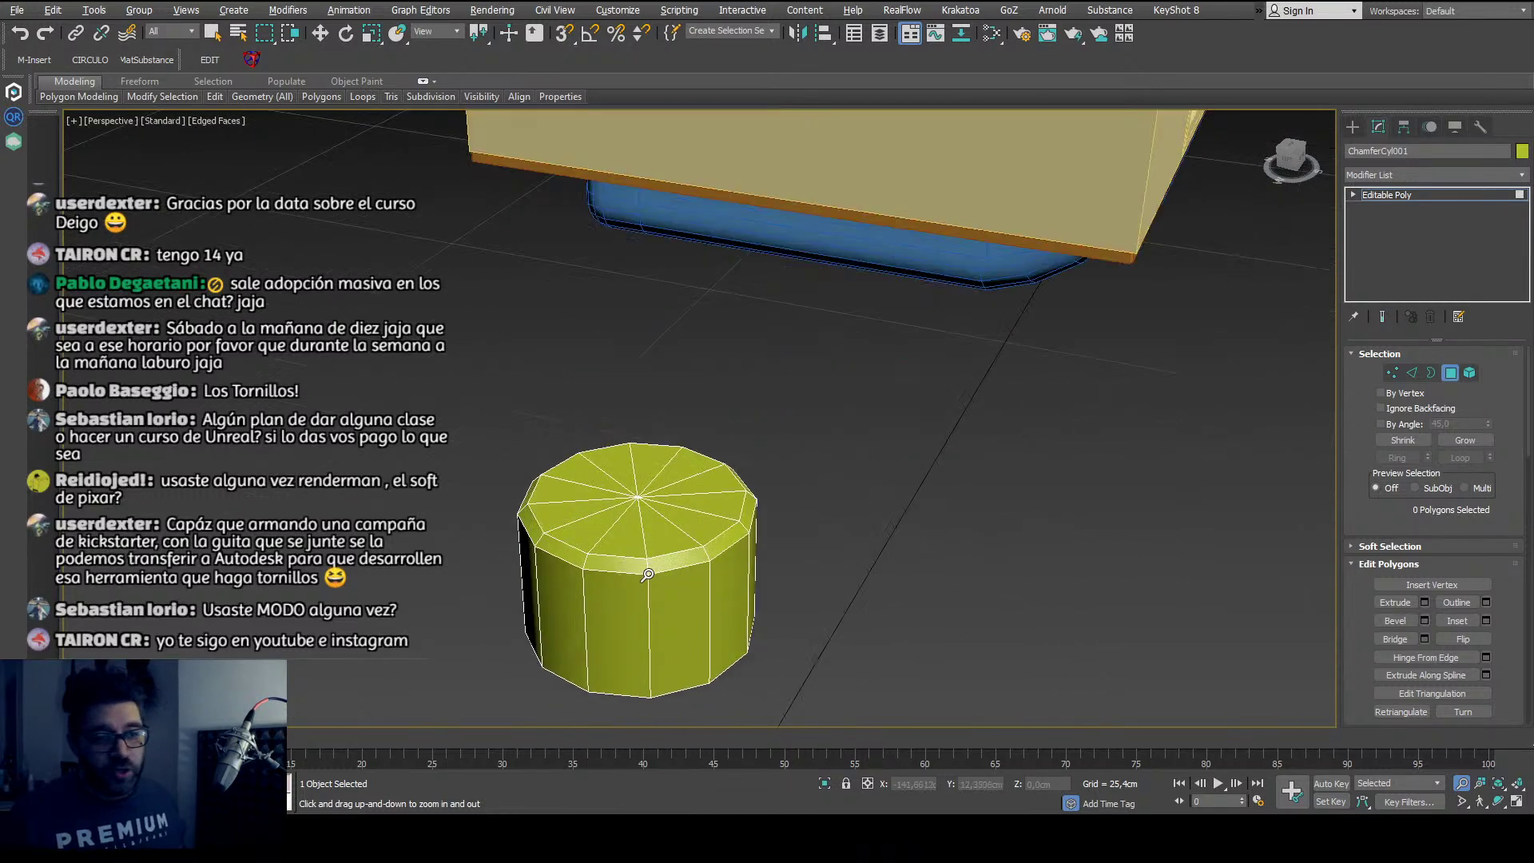
pyautogui.press('w')
pyautogui.scroll(3, 668, 467)
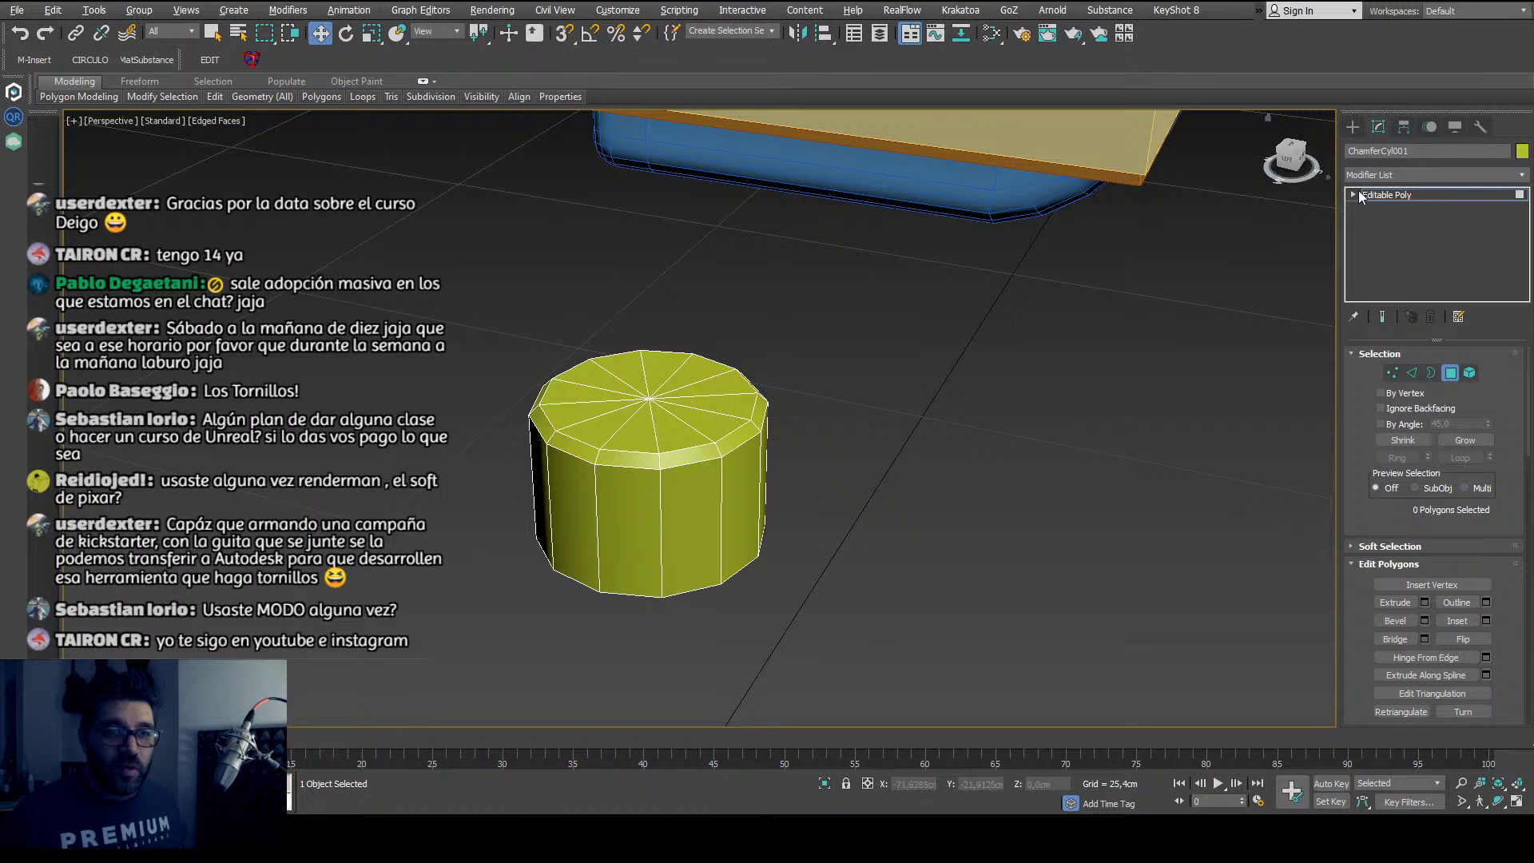
# Step: Add a TurboSmooth modifier to the cylinder and return to polygon editing of its base mesh
pyautogui.click(1353, 195)
pyautogui.click(1391, 195)
pyautogui.click(1418, 170)
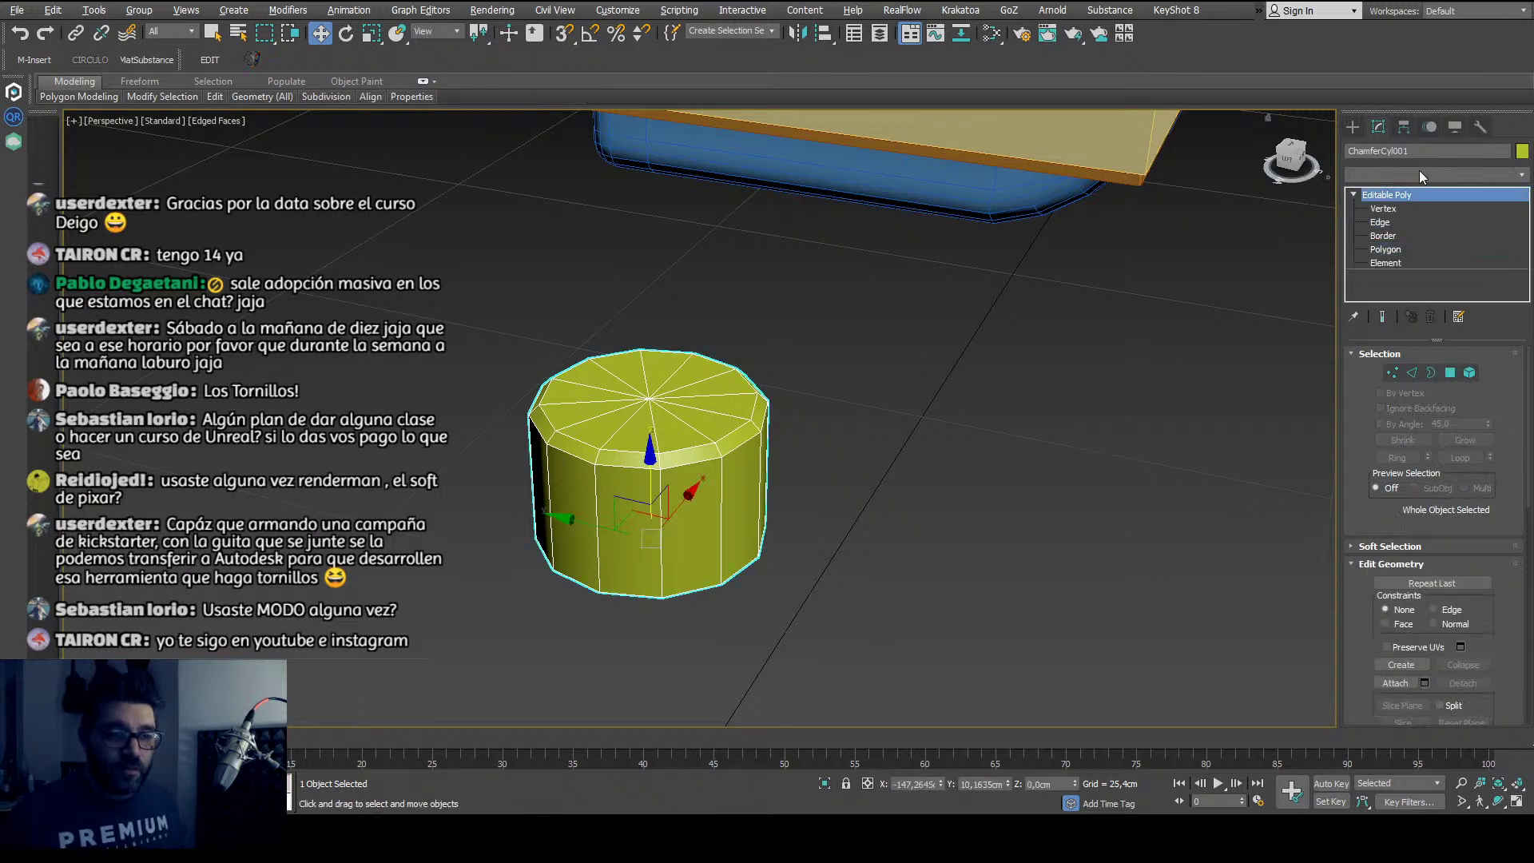
pyautogui.press('t')
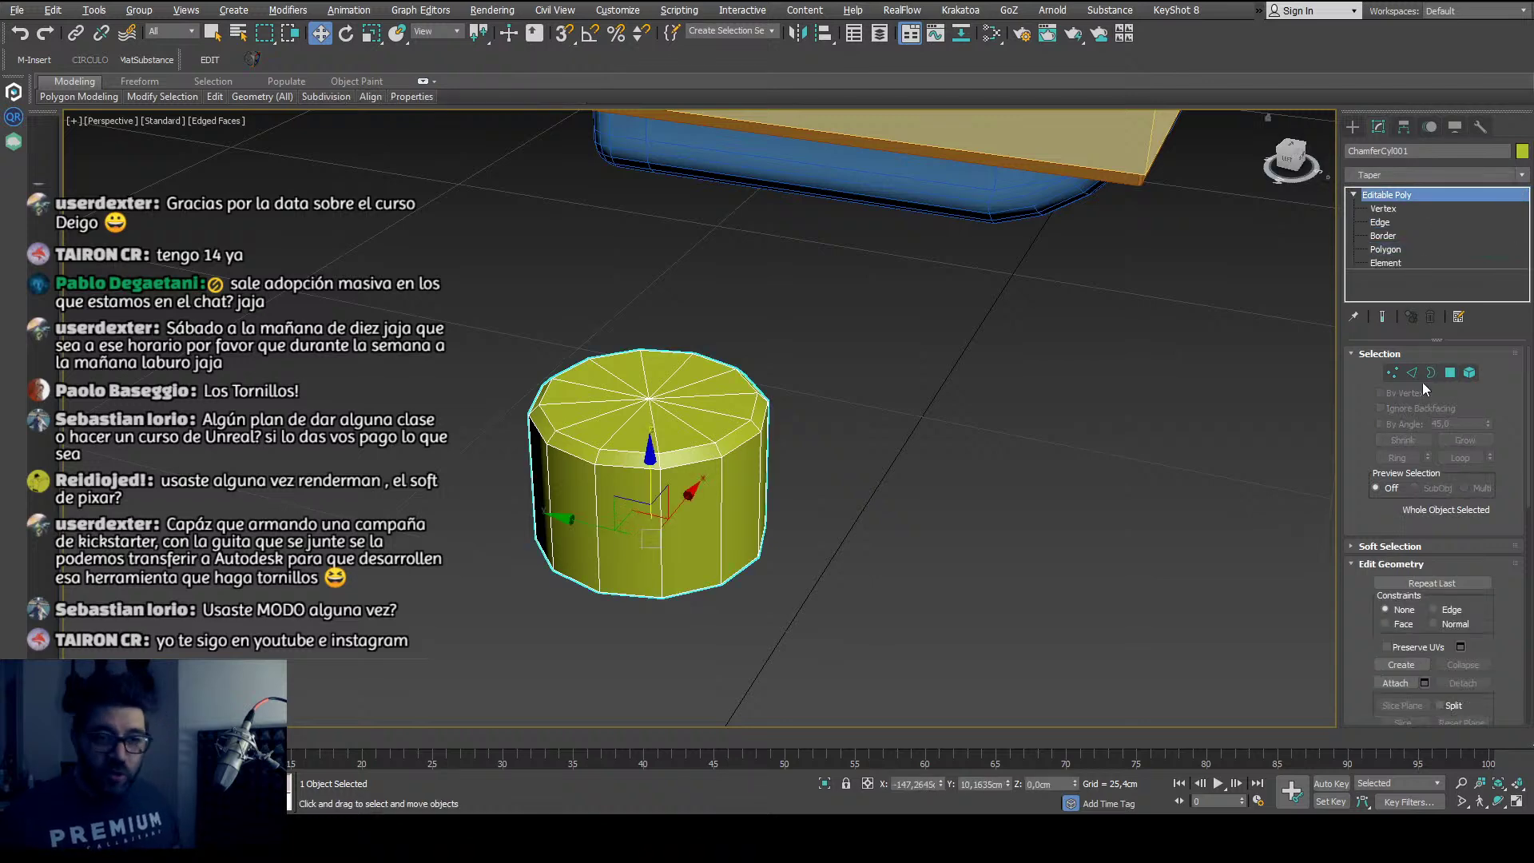
pyautogui.click(1447, 508)
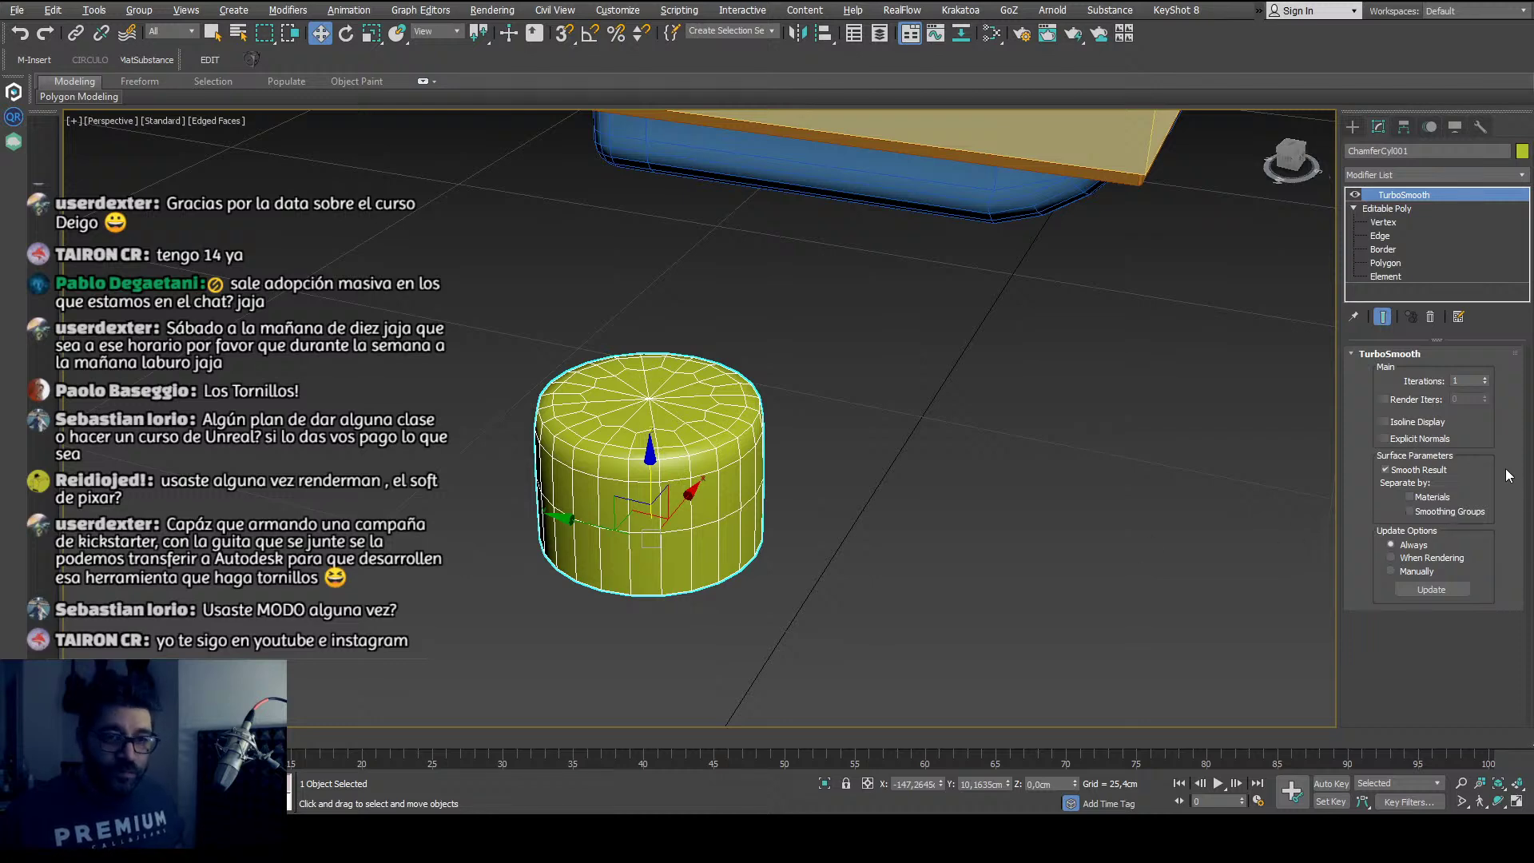
pyautogui.click(1413, 262)
pyautogui.keyDown('alt'); pyautogui.moveTo(747, 418); pyautogui.dragTo(665, 439, button='middle'); pyautogui.keyUp('alt')
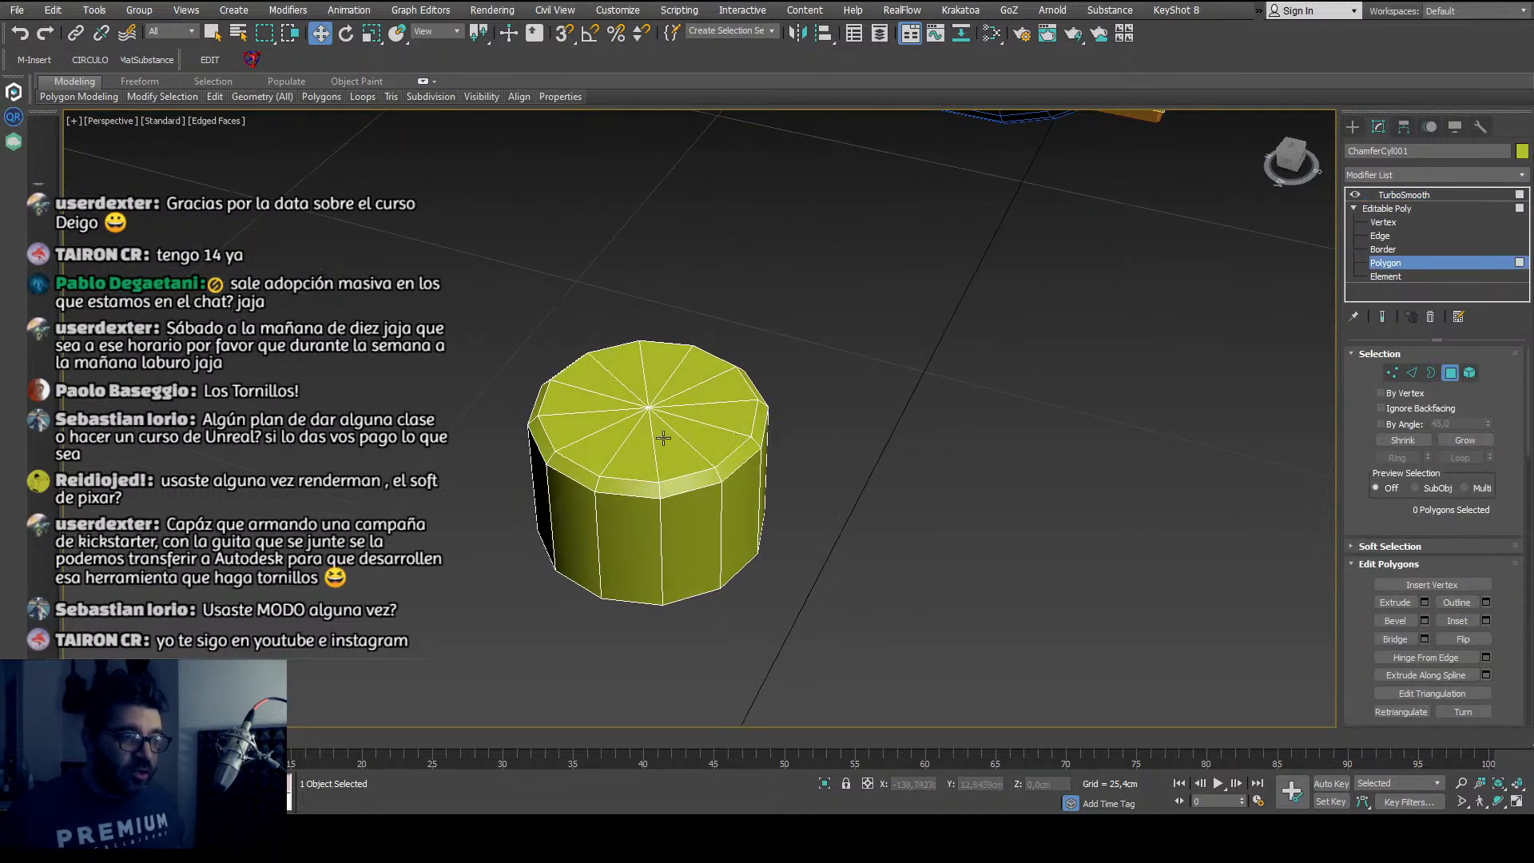
# Step: Select all twelve triangular polygons of the cylinder's top cap and delete them, keeping the bevel ring
pyautogui.scroll(3, 666, 444)
pyautogui.click(668, 448)
pyautogui.keyDown('ctrl'); pyautogui.click(606, 500); pyautogui.keyUp('ctrl')
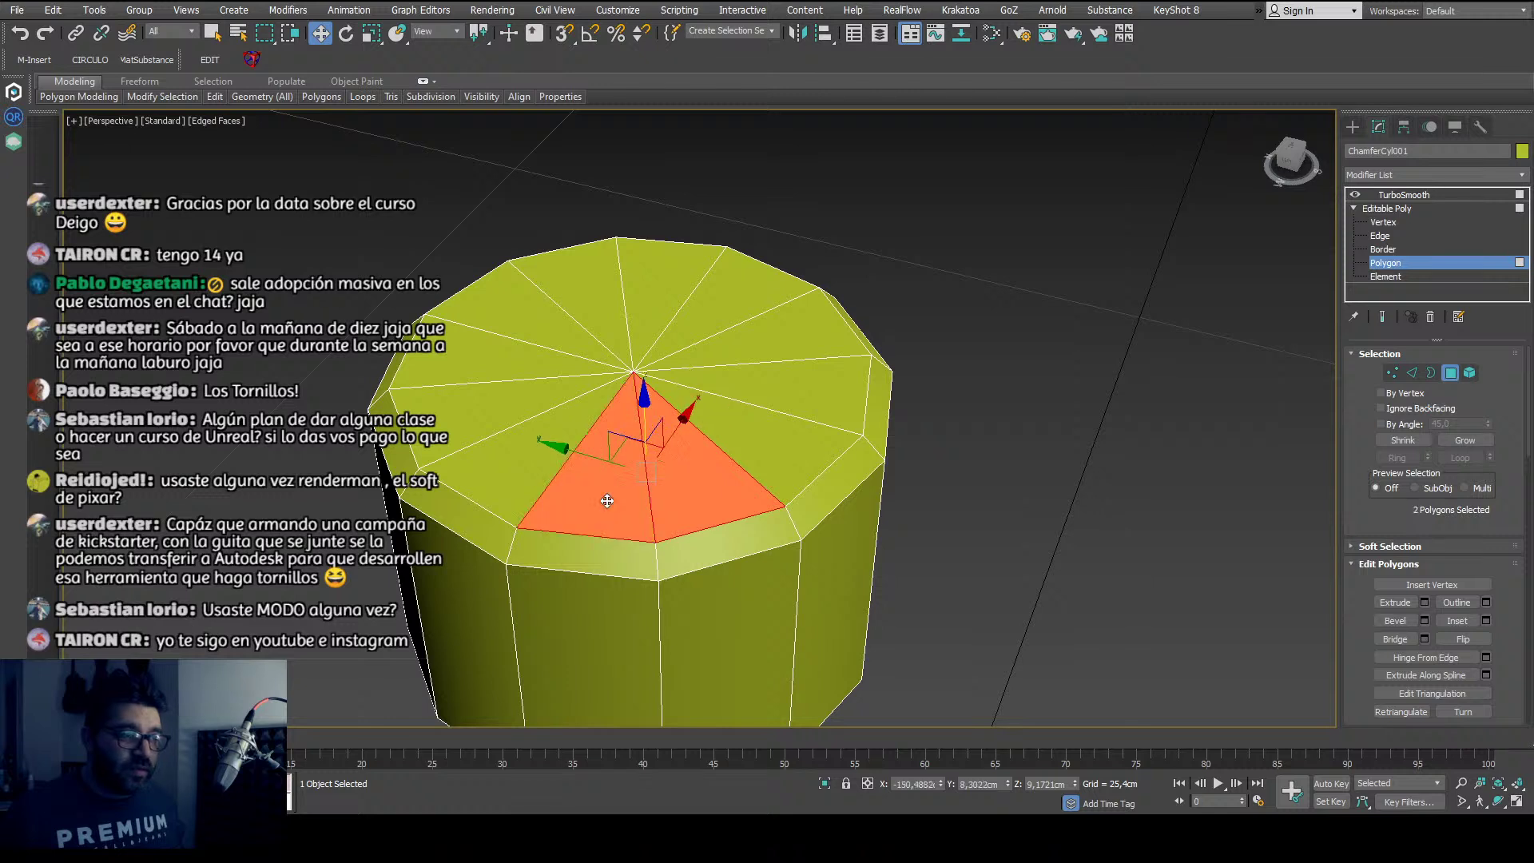
pyautogui.keyDown('ctrl'); pyautogui.click(529, 473); pyautogui.keyUp('ctrl')
pyautogui.keyDown('ctrl'); pyautogui.click(496, 423); pyautogui.keyUp('ctrl')
pyautogui.keyDown('ctrl'); pyautogui.click(468, 361); pyautogui.keyUp('ctrl')
pyautogui.keyDown('ctrl'); pyautogui.click(489, 316); pyautogui.keyUp('ctrl')
pyautogui.keyDown('ctrl'); pyautogui.click(588, 295); pyautogui.keyUp('ctrl')
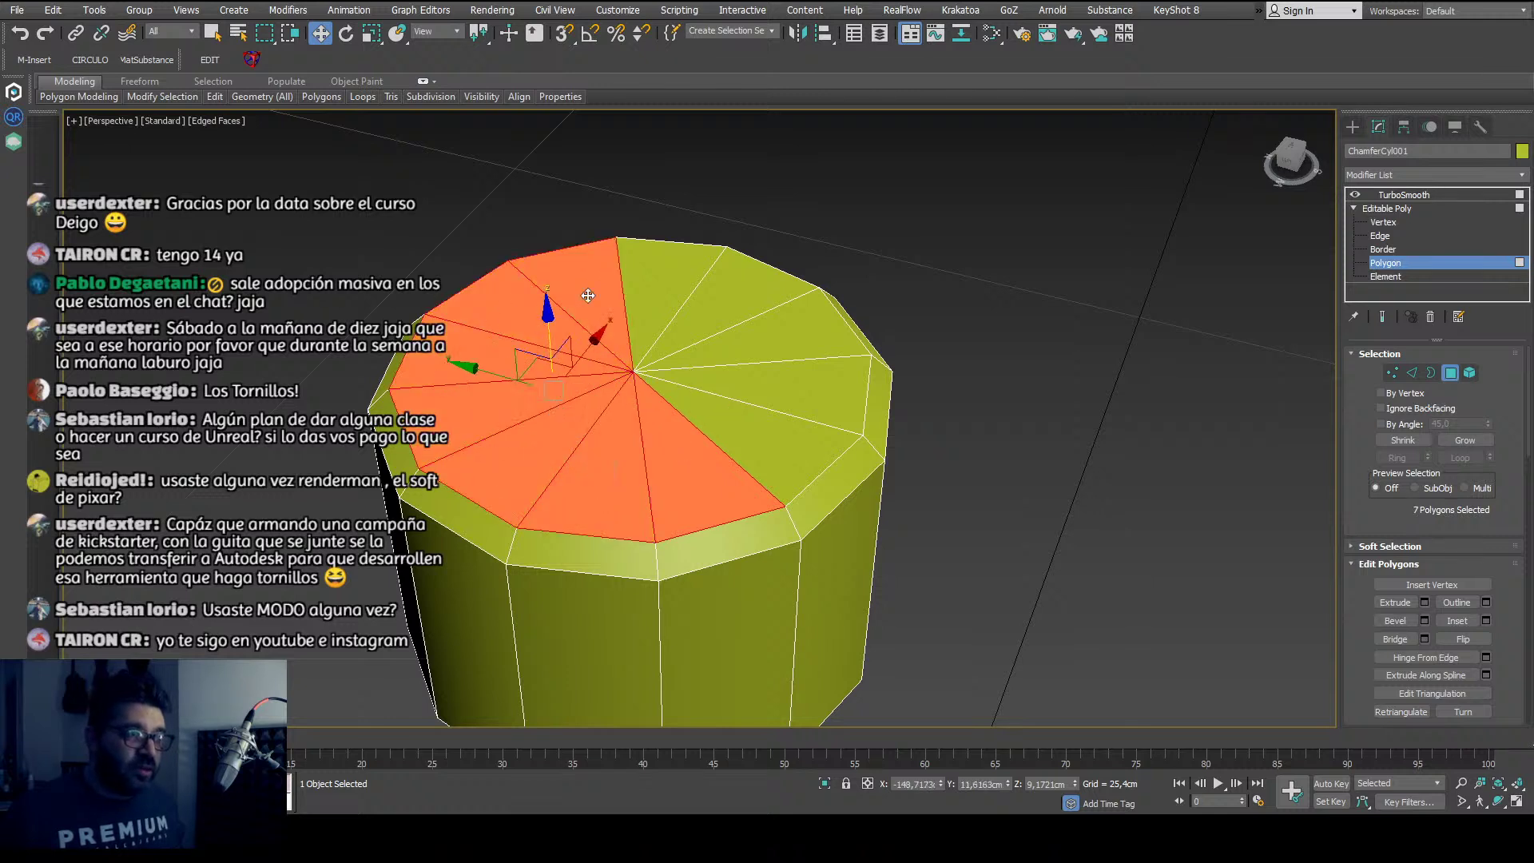
pyautogui.keyDown('ctrl'); pyautogui.click(670, 286); pyautogui.keyUp('ctrl')
pyautogui.keyDown('ctrl'); pyautogui.click(718, 315); pyautogui.keyUp('ctrl')
pyautogui.keyDown('ctrl'); pyautogui.click(763, 348); pyautogui.keyUp('ctrl')
pyautogui.keyDown('ctrl'); pyautogui.click(799, 394); pyautogui.keyUp('ctrl')
pyautogui.keyDown('ctrl'); pyautogui.click(793, 432); pyautogui.keyUp('ctrl')
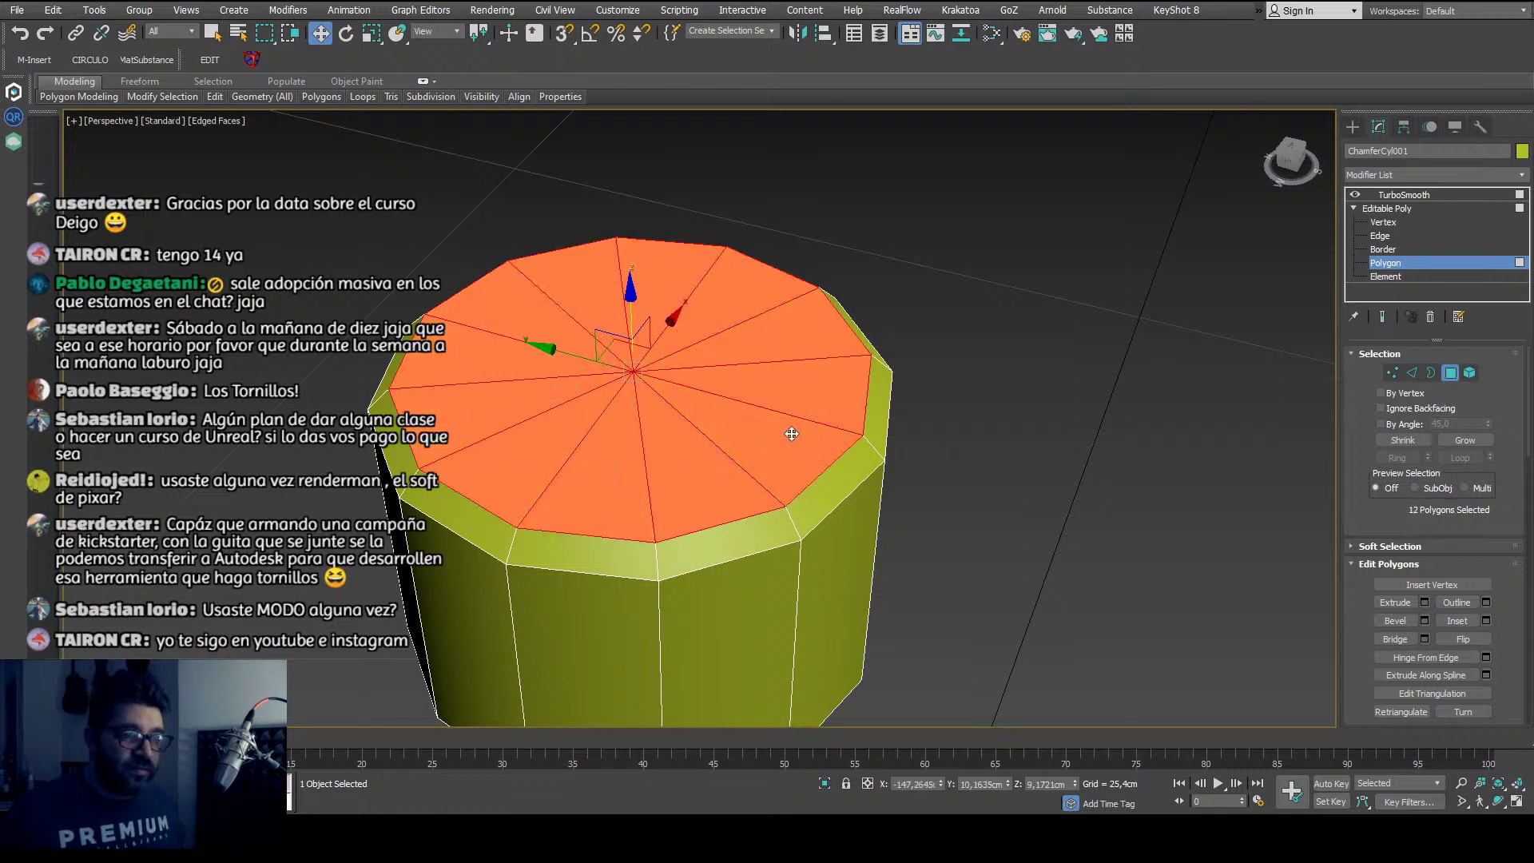
pyautogui.moveTo(778, 488); pyautogui.dragTo(813, 462, button='middle')
pyautogui.press('Delete')
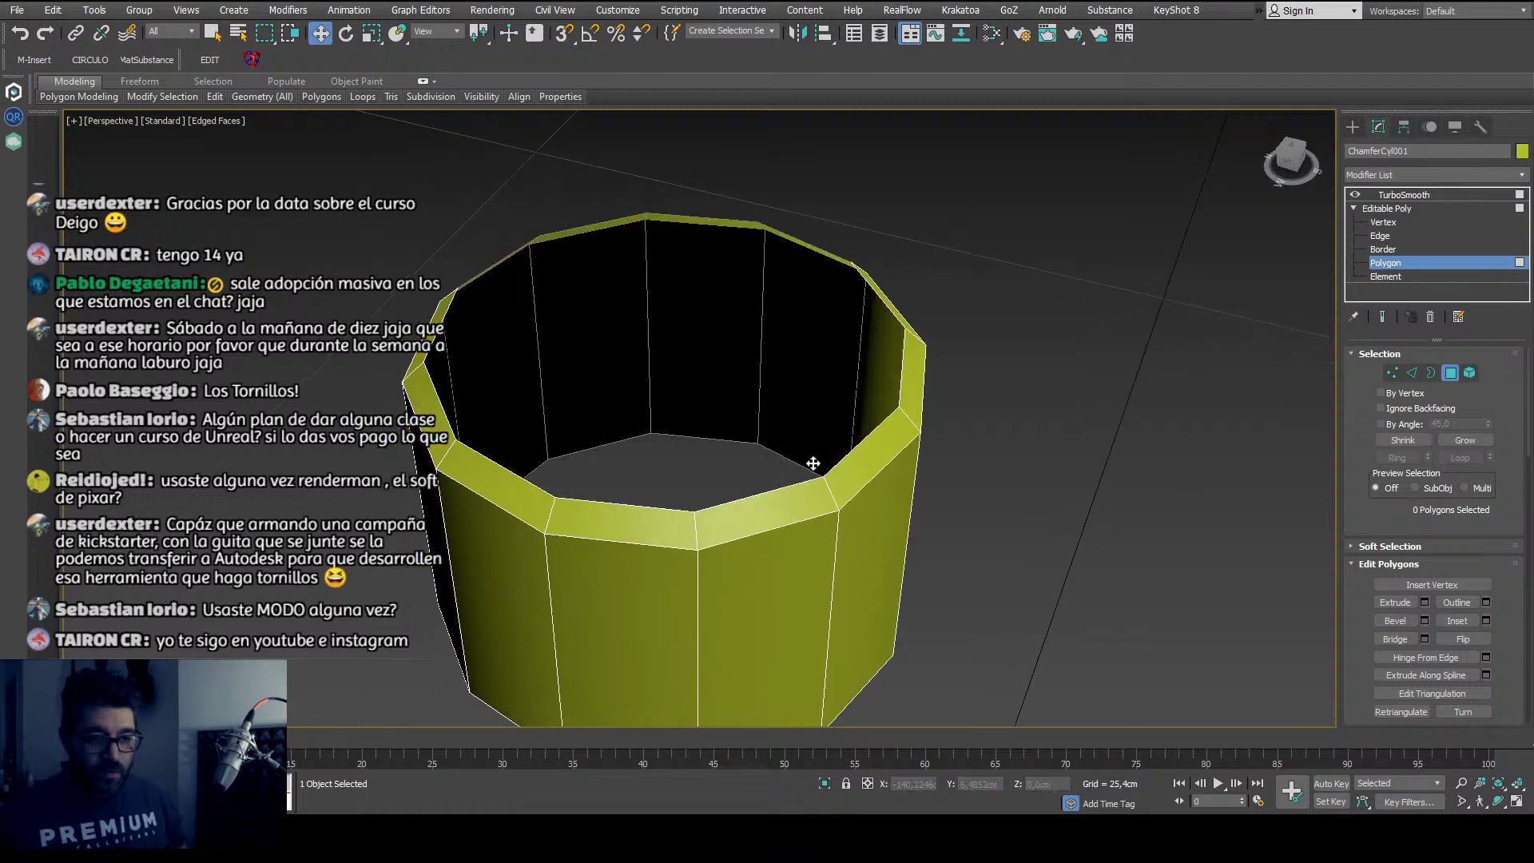
# Step: Switch to border editing and select the open border at the cylinder's top
pyautogui.moveTo(818, 502); pyautogui.dragTo(819, 422, button='middle')
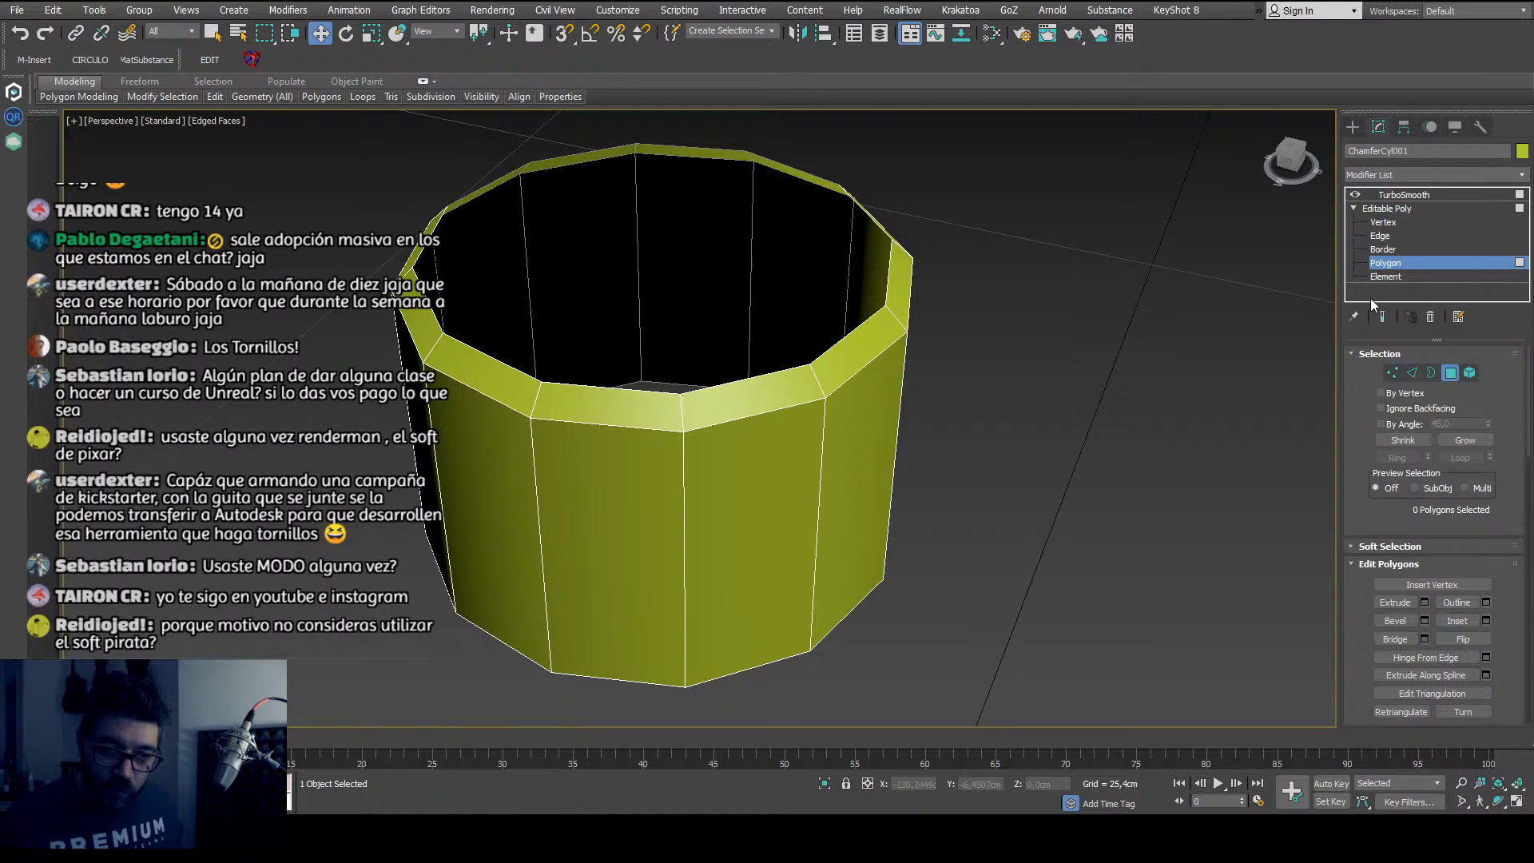
pyautogui.click(1384, 250)
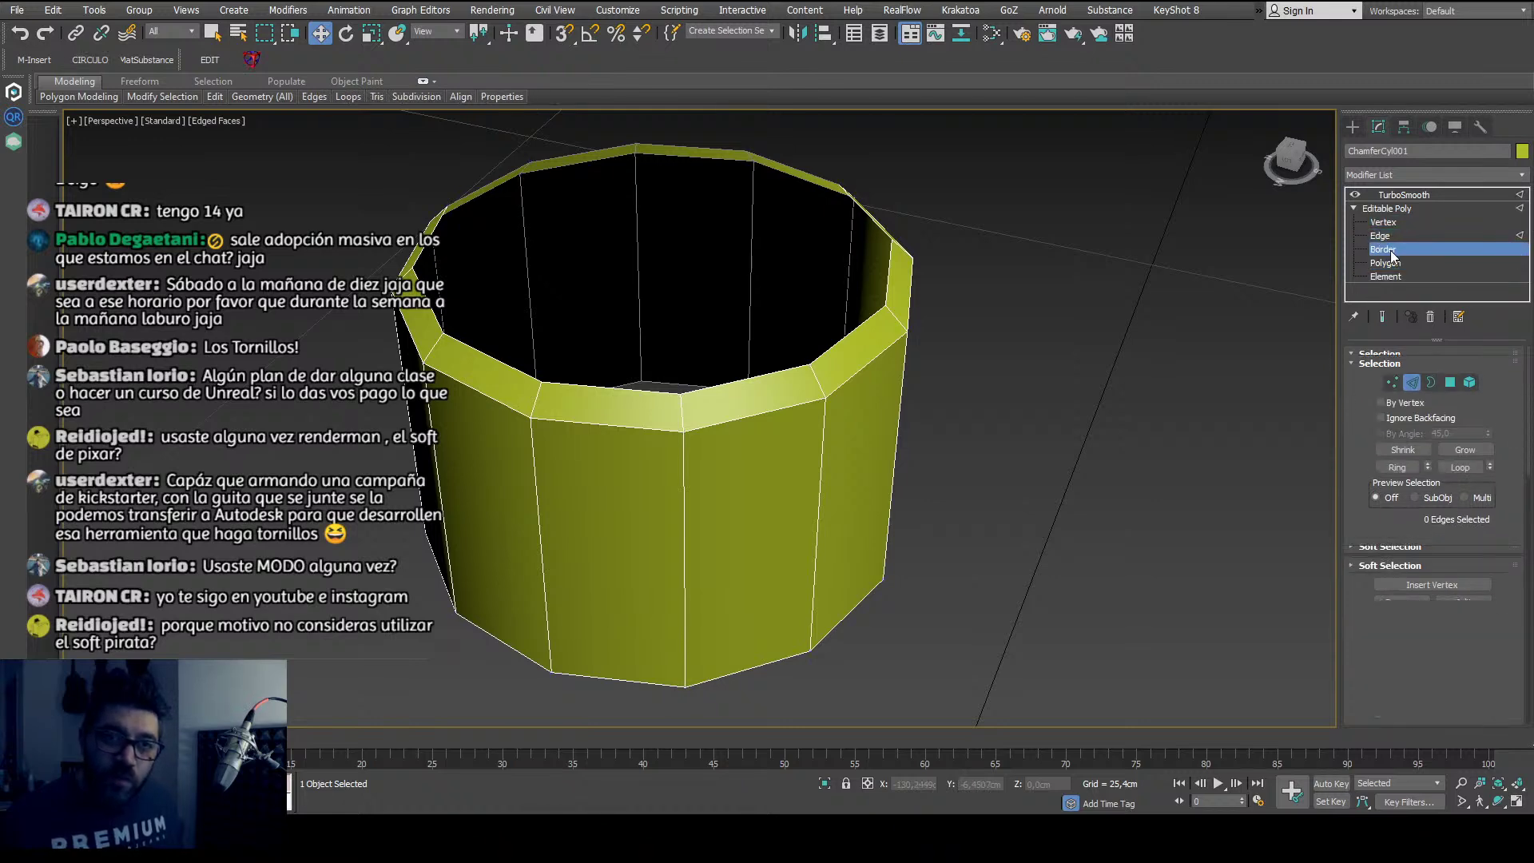
pyautogui.click(845, 340)
pyautogui.scroll(-4, 888, 424)
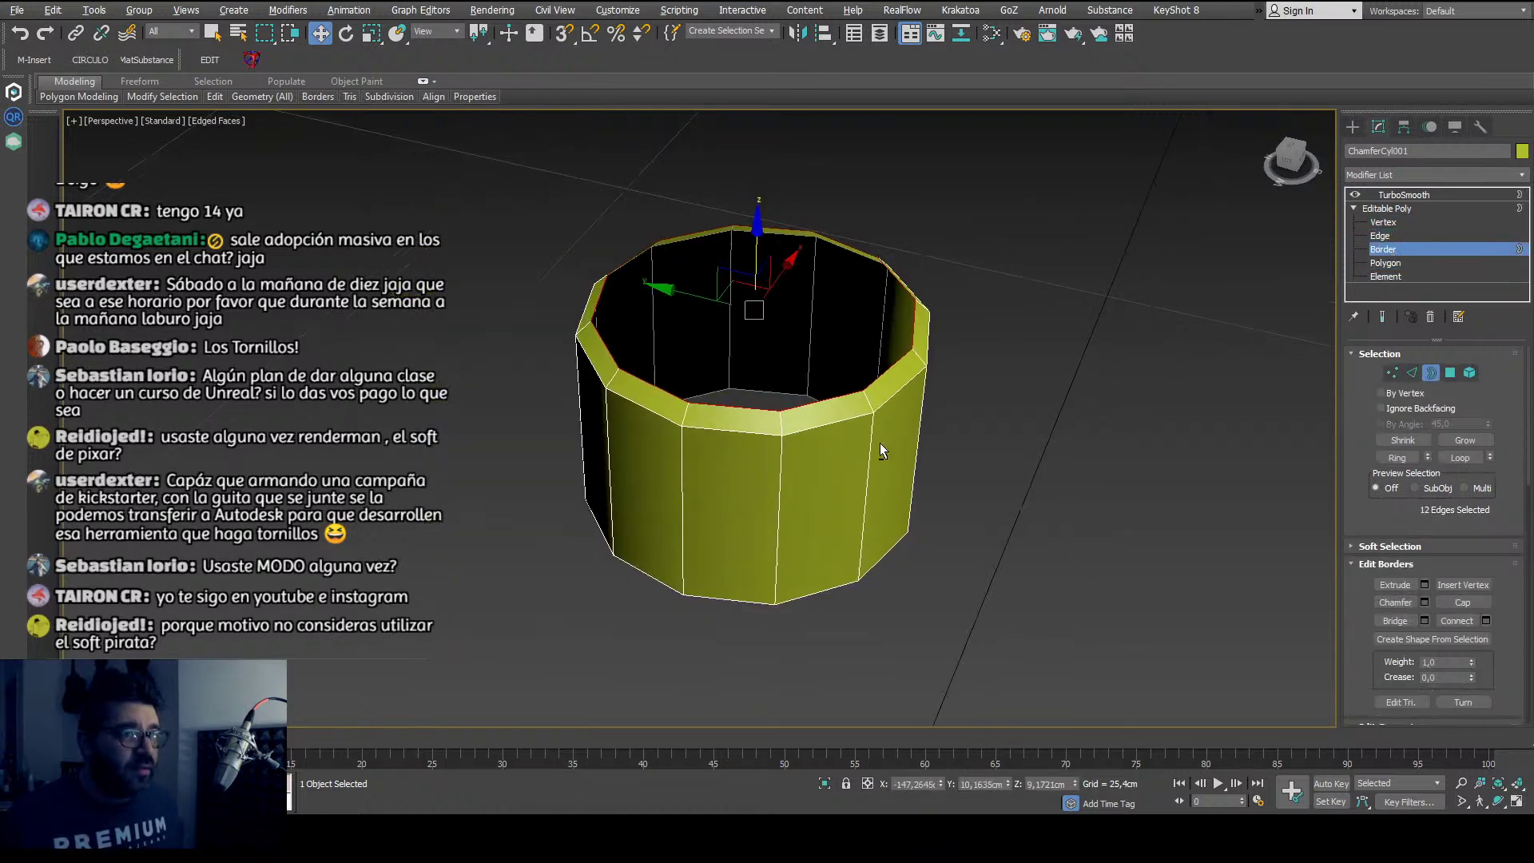
pyautogui.moveTo(880, 444); pyautogui.dragTo(750, 439, button='middle')
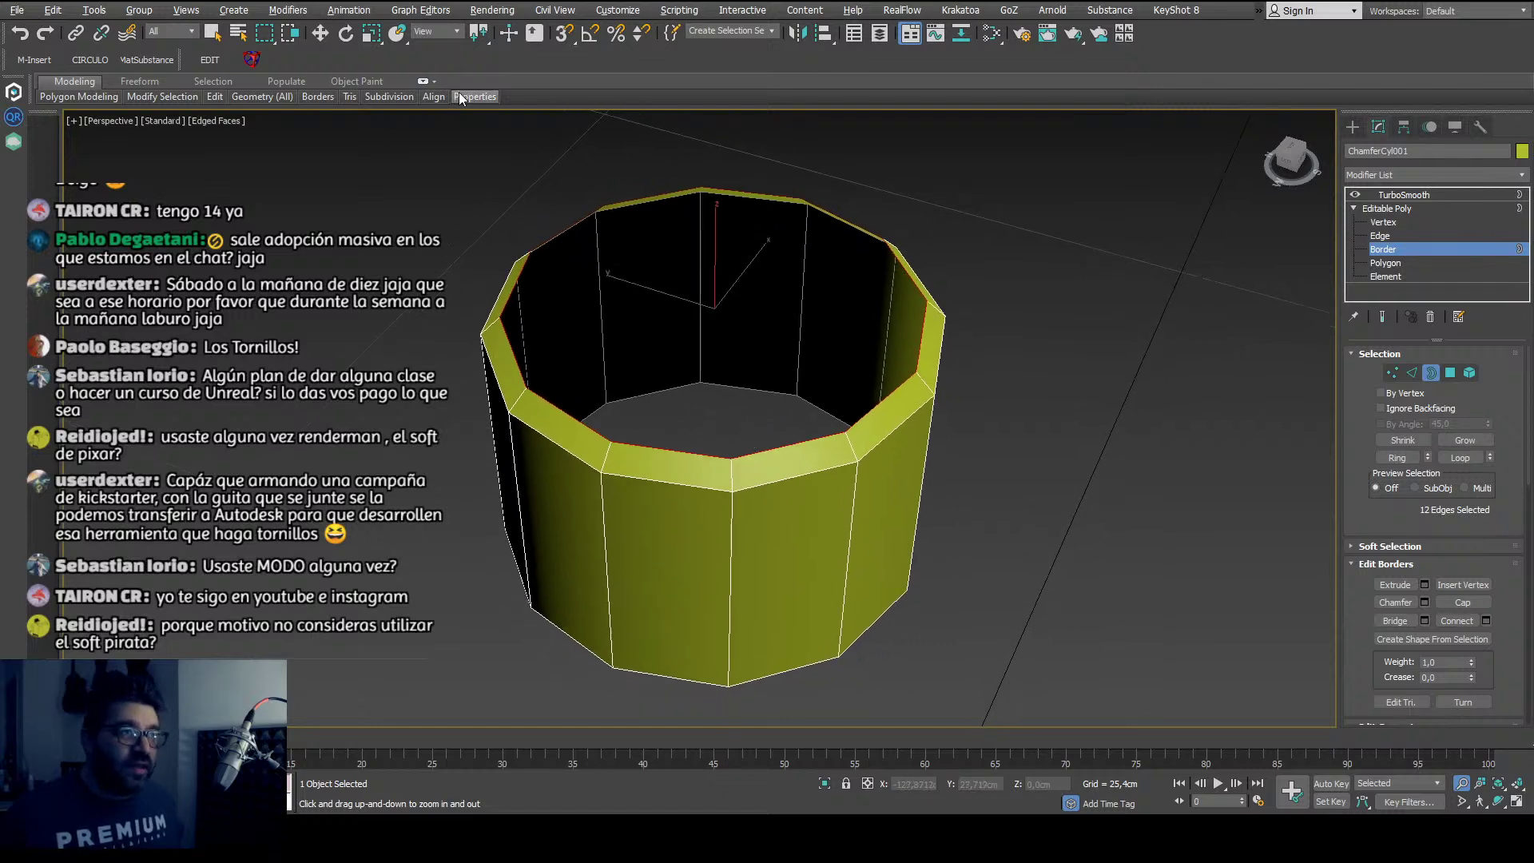
pyautogui.click(320, 33)
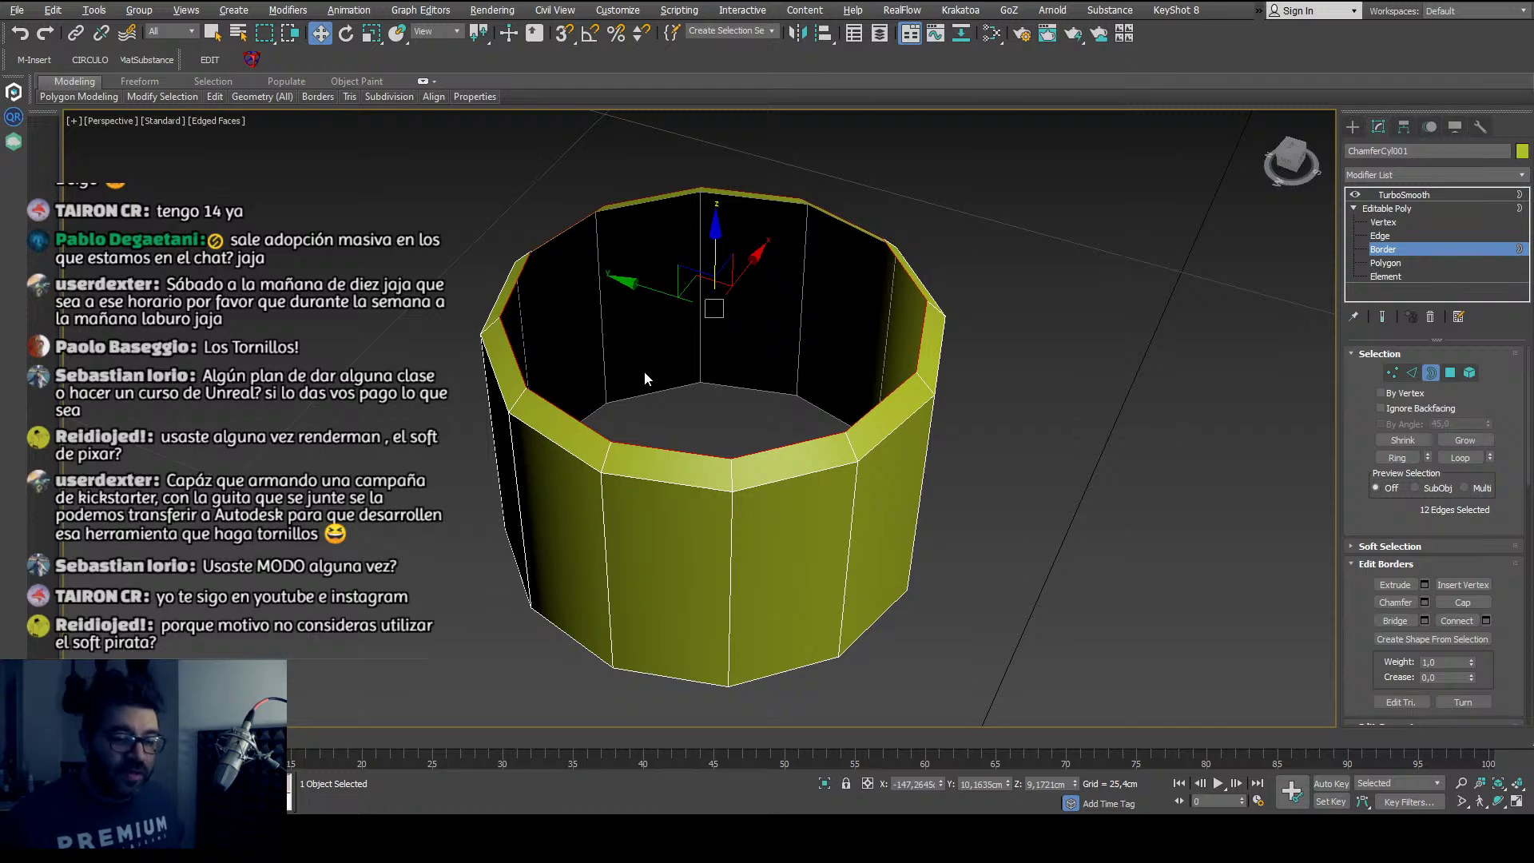
pyautogui.moveTo(761, 377)
pyautogui.keyDown('alt'); pyautogui.mouseDown(button='middle')
pyautogui.moveTo(736, 401)
pyautogui.moveTo(712, 391)
pyautogui.moveTo(743, 387)
pyautogui.mouseUp(button='middle'); pyautogui.keyUp('alt')
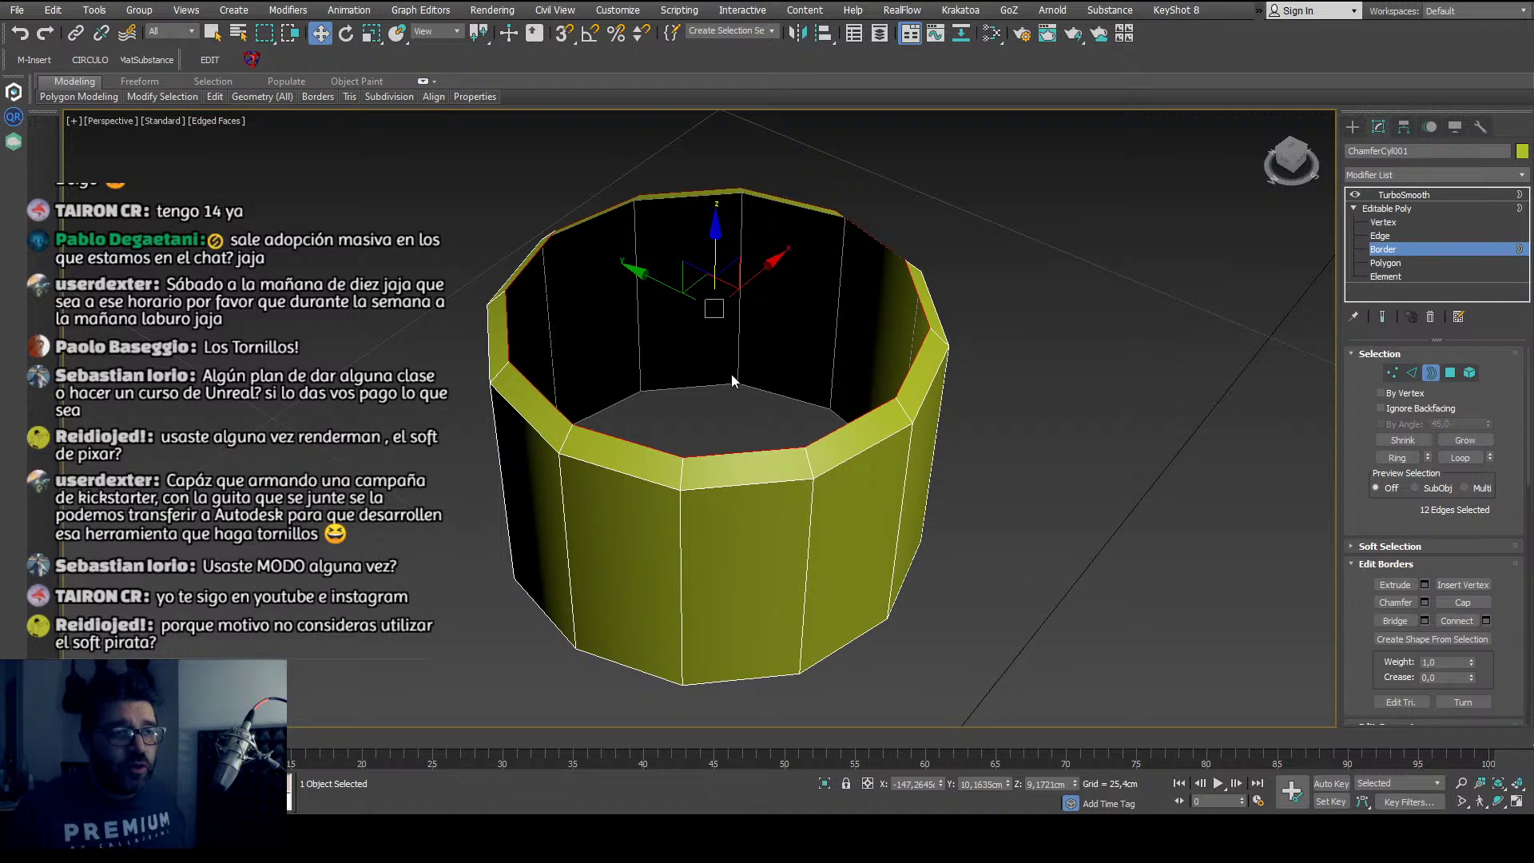
pyautogui.moveTo(733, 380); pyautogui.dragTo(744, 384, button='middle')
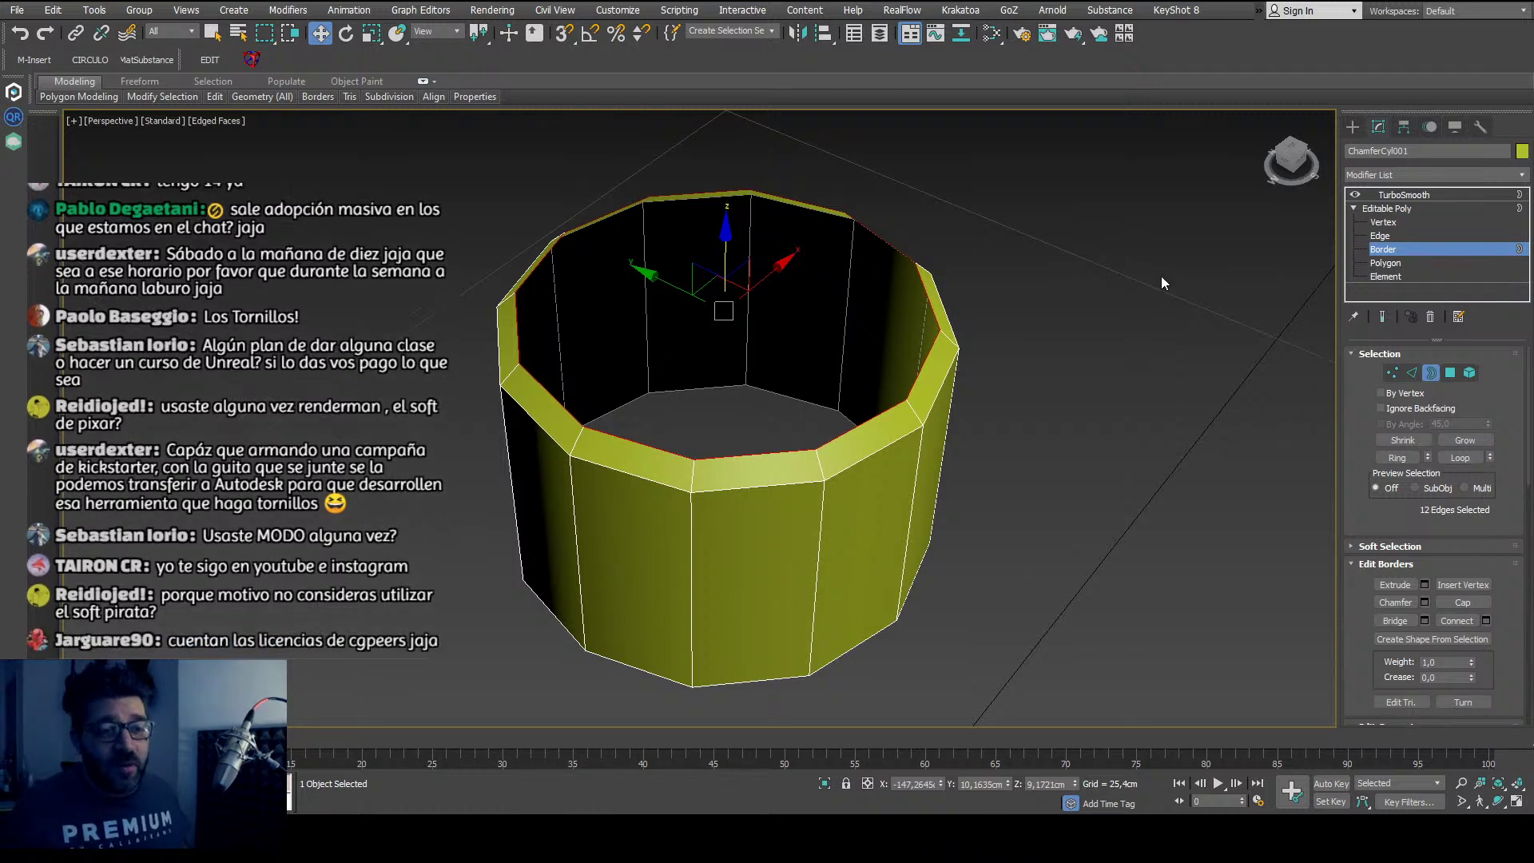
pyautogui.moveTo(926, 373); pyautogui.dragTo(913, 364, button='middle')
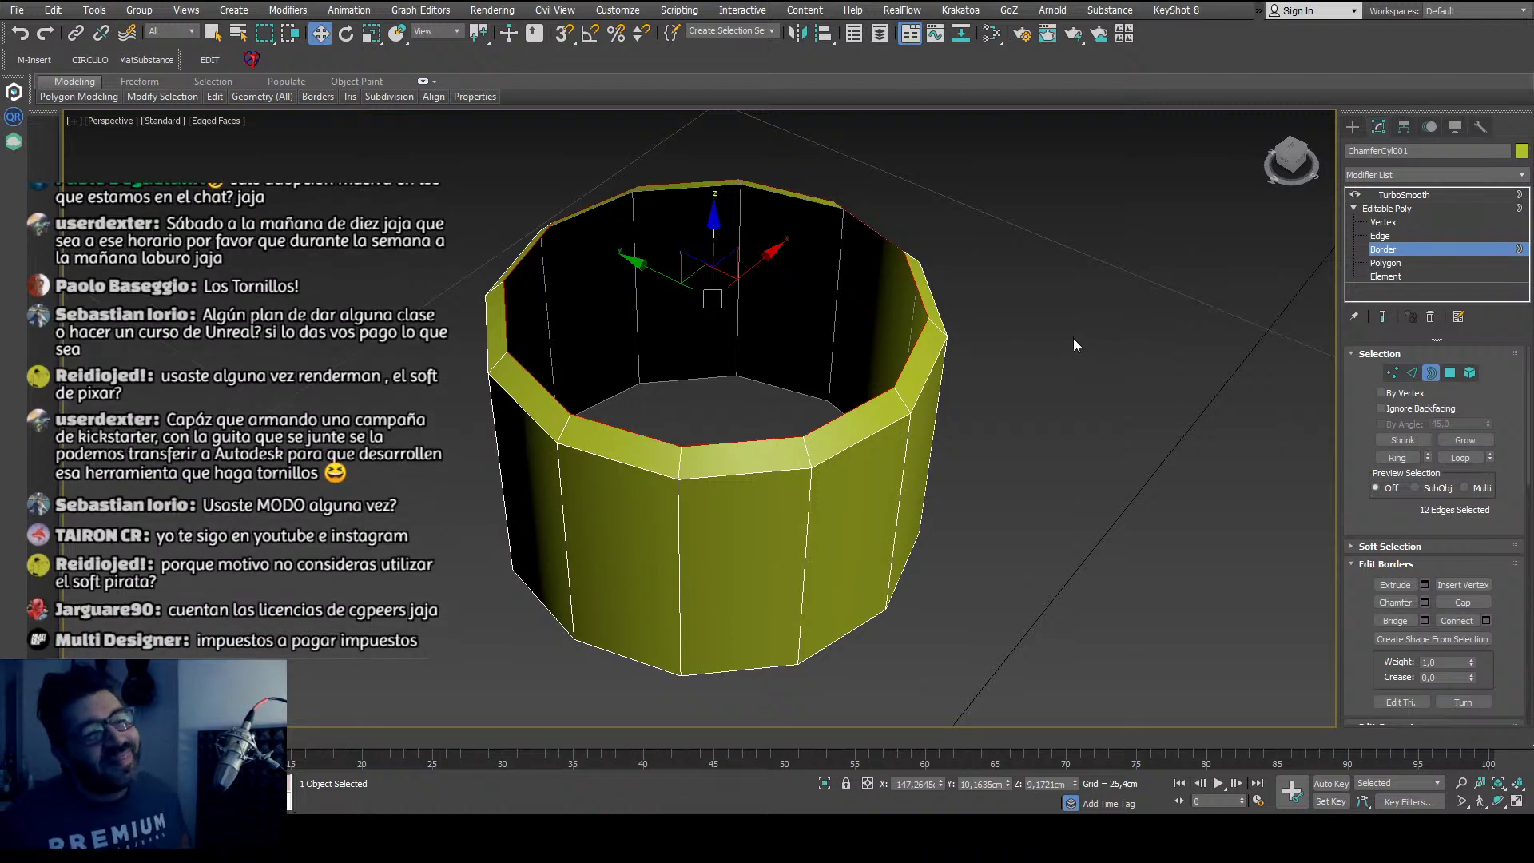
# Step: Reselect the top border and extend it inward with scaled copies, forming concentric polygon rings around a small central hole
pyautogui.moveTo(1073, 494); pyautogui.dragTo(1008, 493, button='middle')
pyautogui.click(1008, 493)
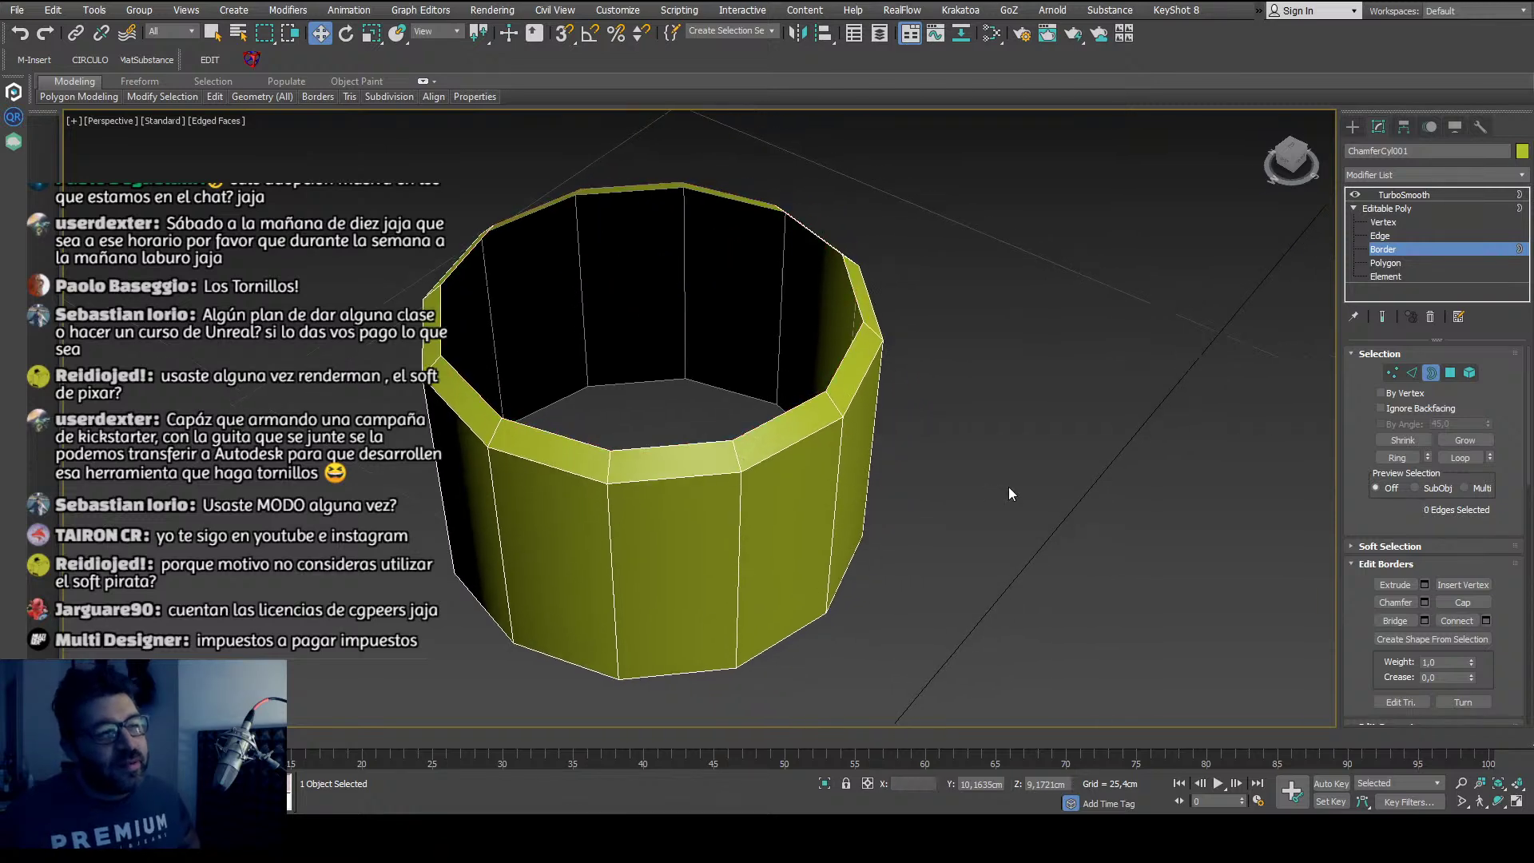
pyautogui.click(837, 382)
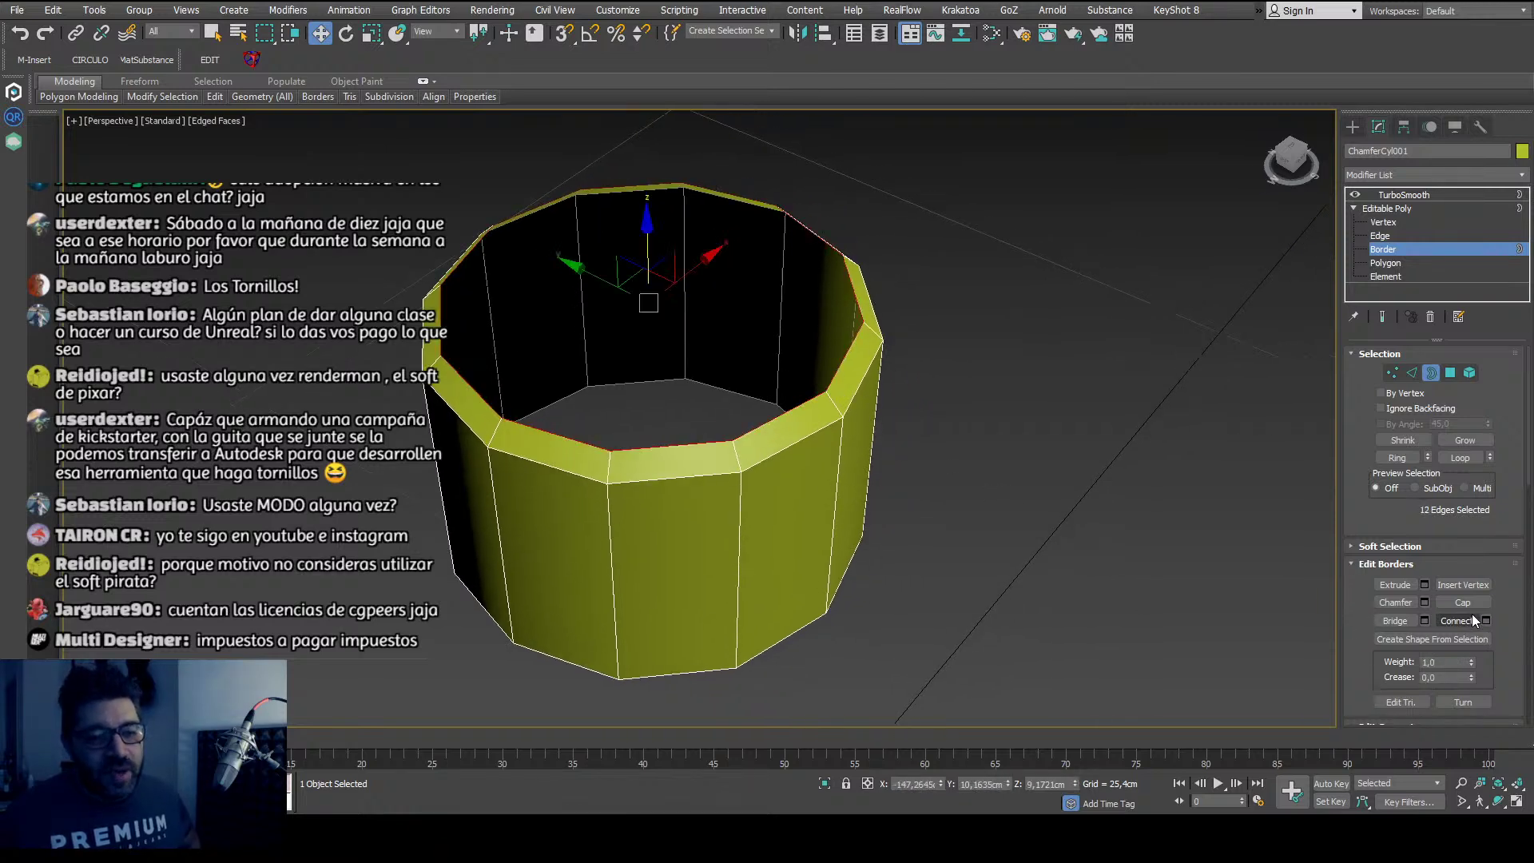
pyautogui.moveTo(752, 460); pyautogui.dragTo(784, 460, button='middle')
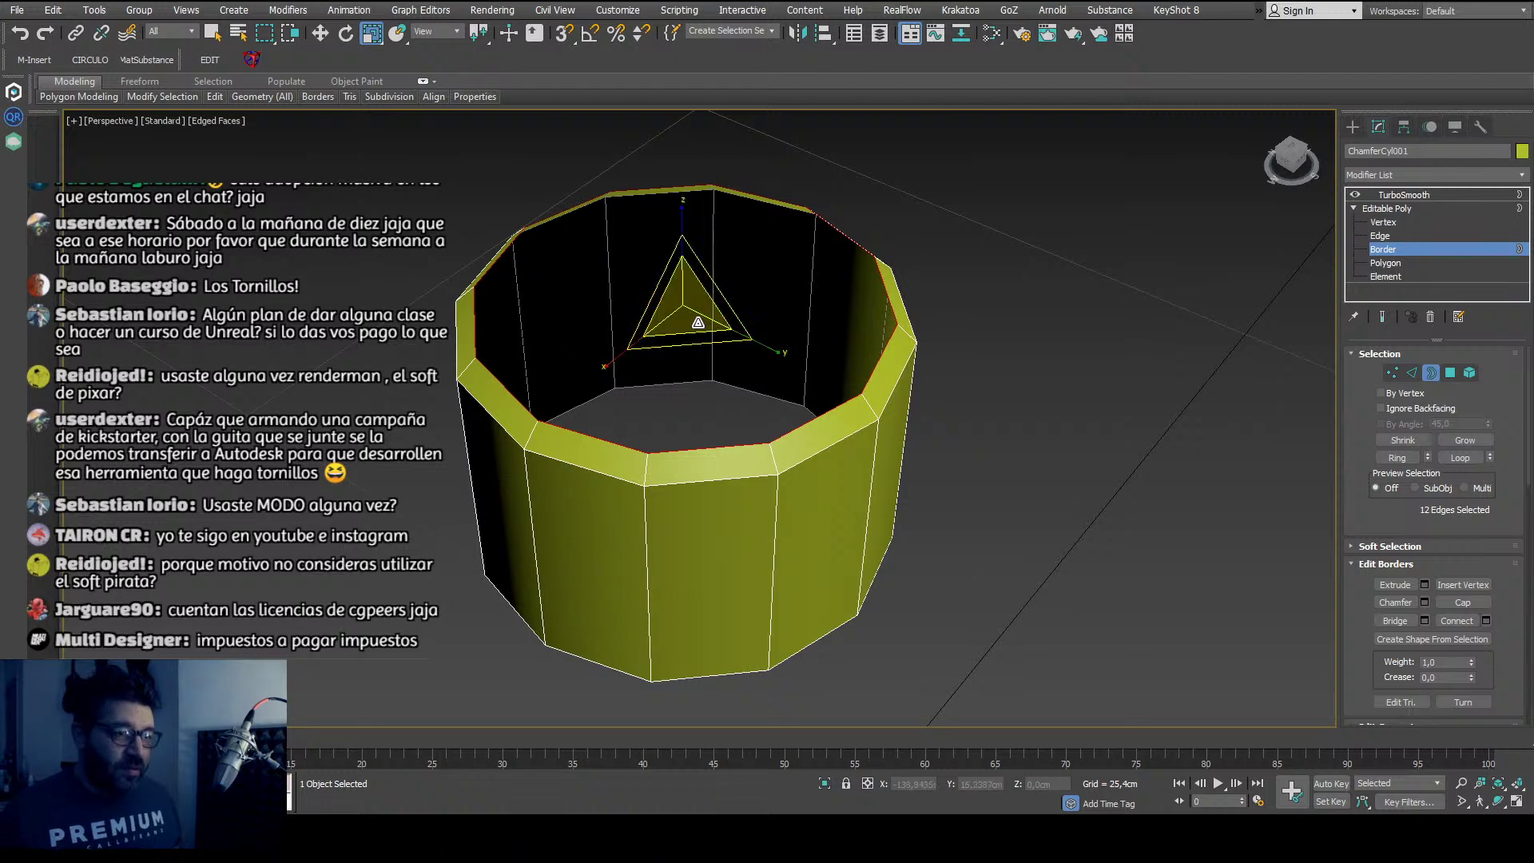
pyautogui.keyDown('shift'); pyautogui.moveTo(692, 321); pyautogui.dragTo(680, 454); pyautogui.keyUp('shift')
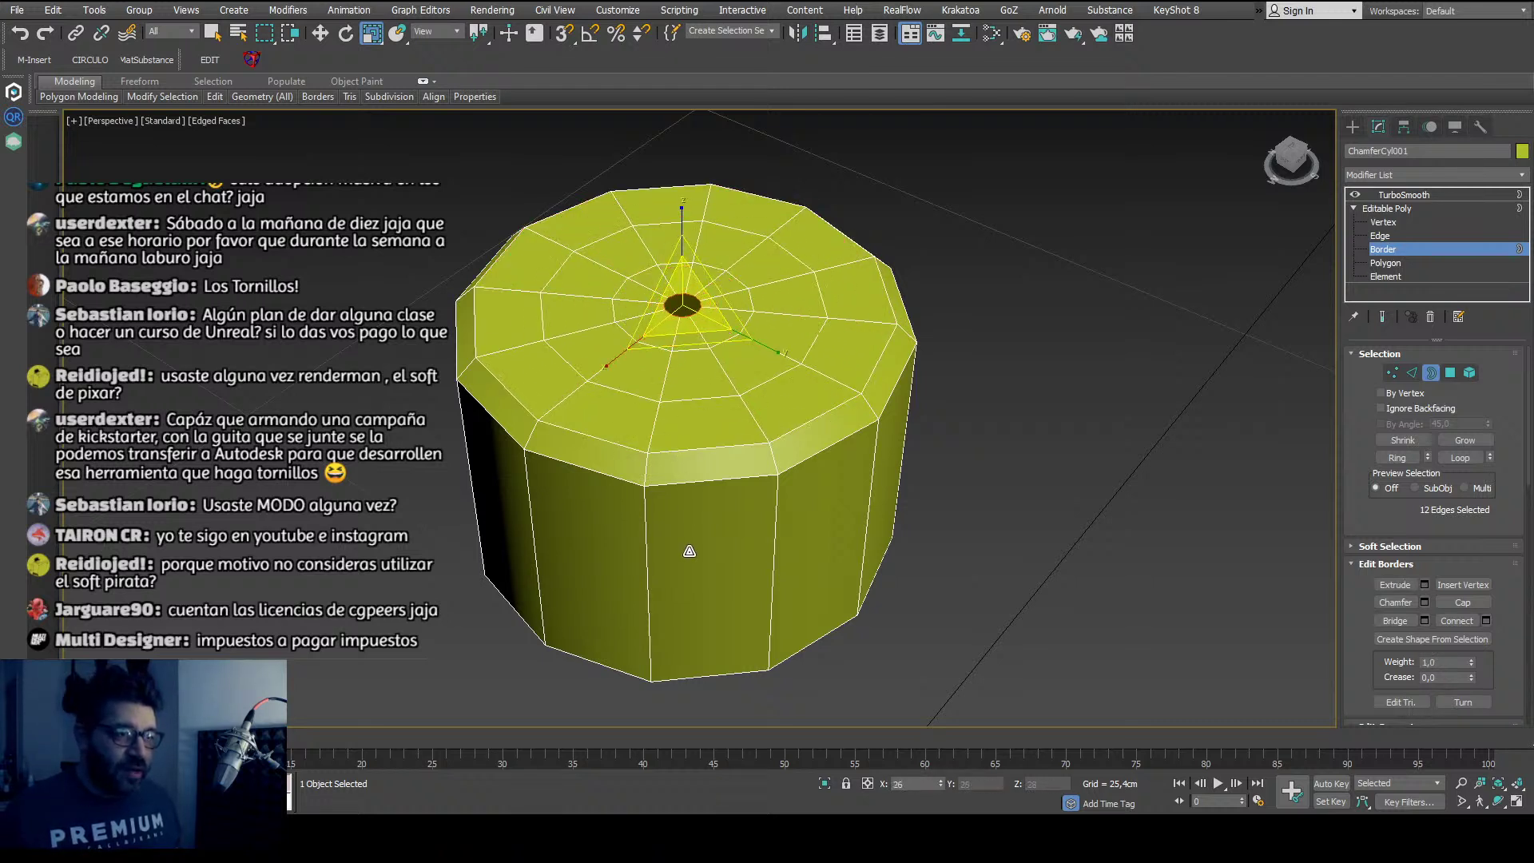
# Step: Cap the small hole at the center of the cylinder's top
pyautogui.scroll(6, 686, 302)
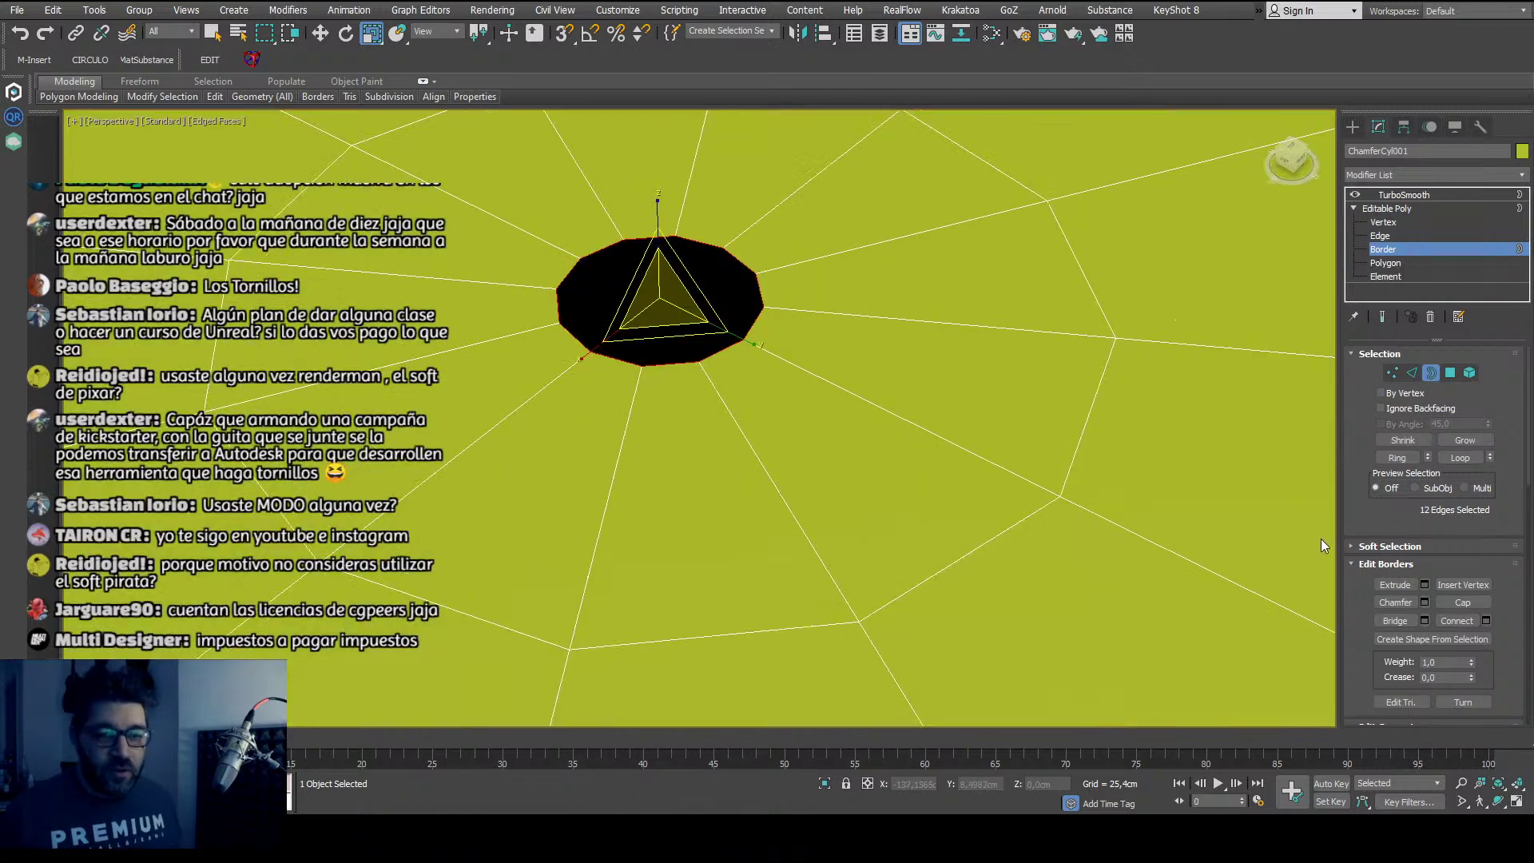
pyautogui.click(1463, 603)
pyautogui.scroll(-5, 808, 569)
pyautogui.scroll(-2, 807, 569)
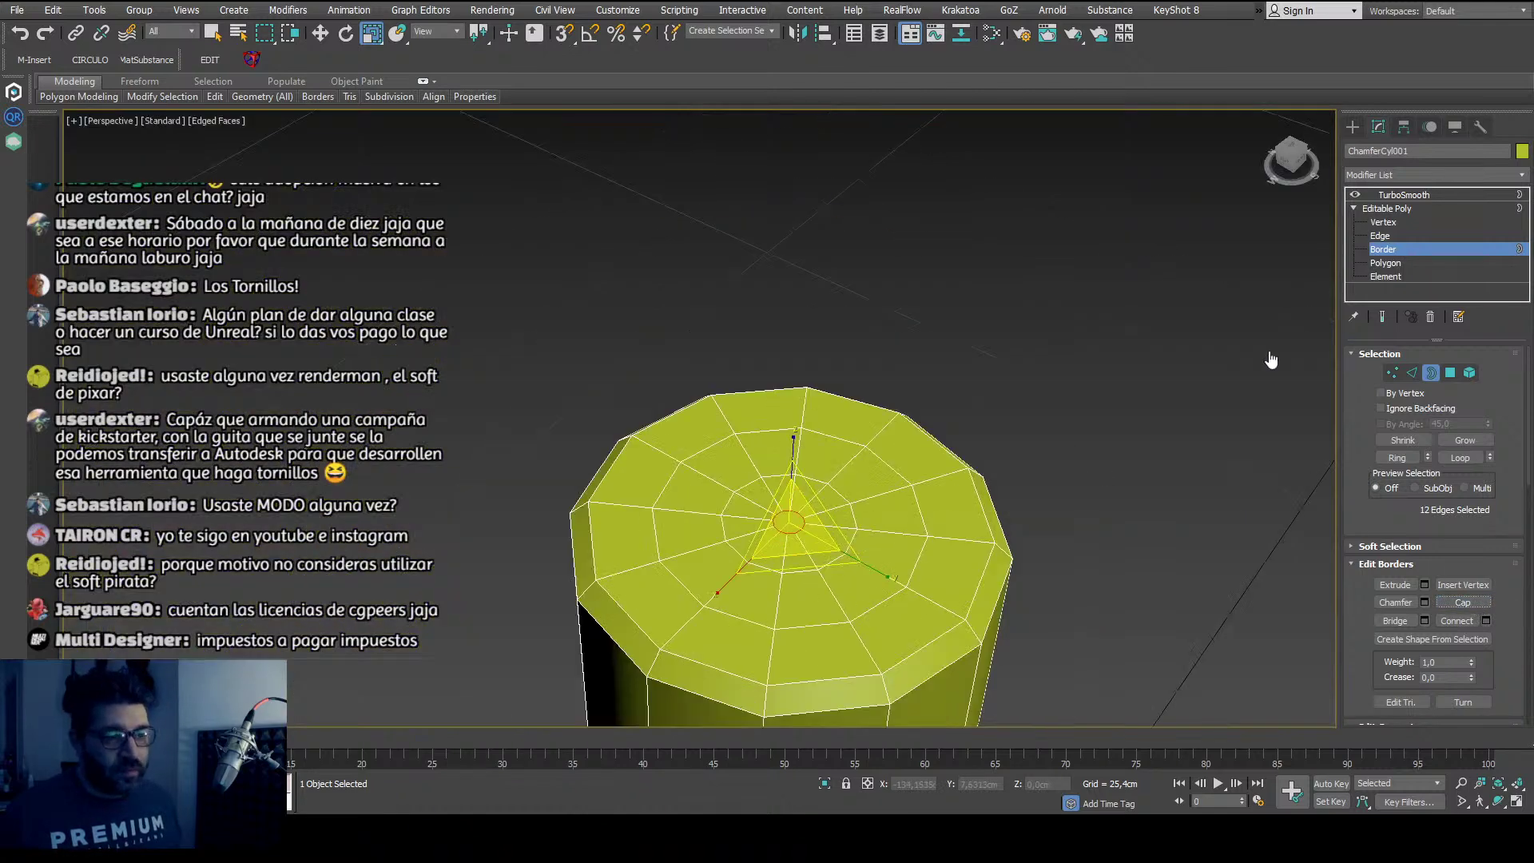
# Step: Set the cylinder's TurboSmooth to separate the surface by Smoothing Groups, comparing the result with the option off and on
pyautogui.click(1413, 210)
pyautogui.click(1414, 195)
pyautogui.moveTo(763, 513); pyautogui.dragTo(699, 357, button='middle')
pyautogui.click(1449, 511)
pyautogui.click(1445, 512)
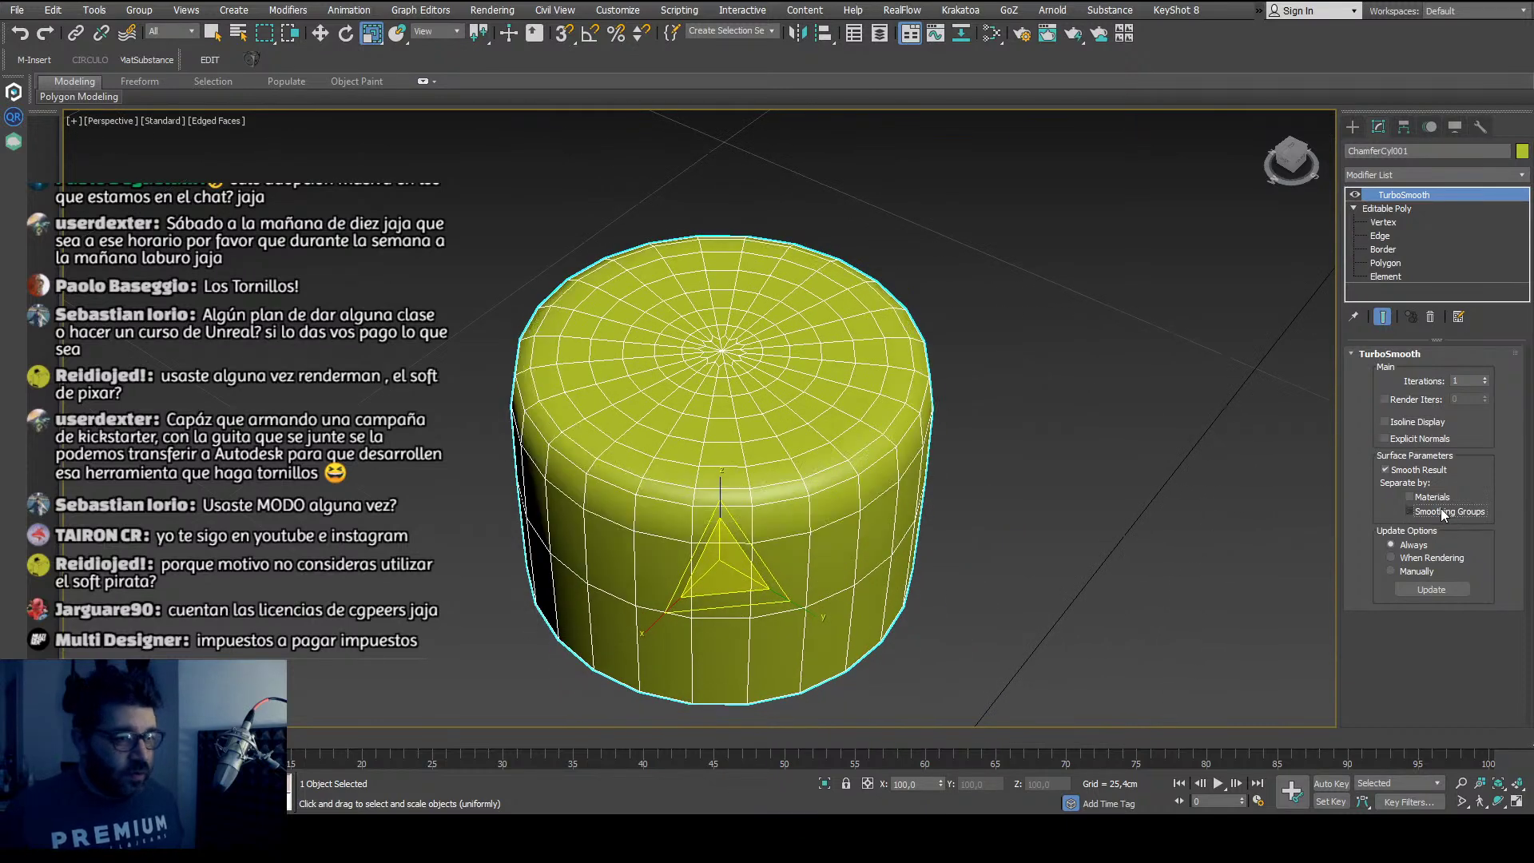
pyautogui.click(1439, 512)
pyautogui.keyDown('alt'); pyautogui.moveTo(1000, 602); pyautogui.dragTo(806, 452, button='middle'); pyautogui.keyUp('alt')
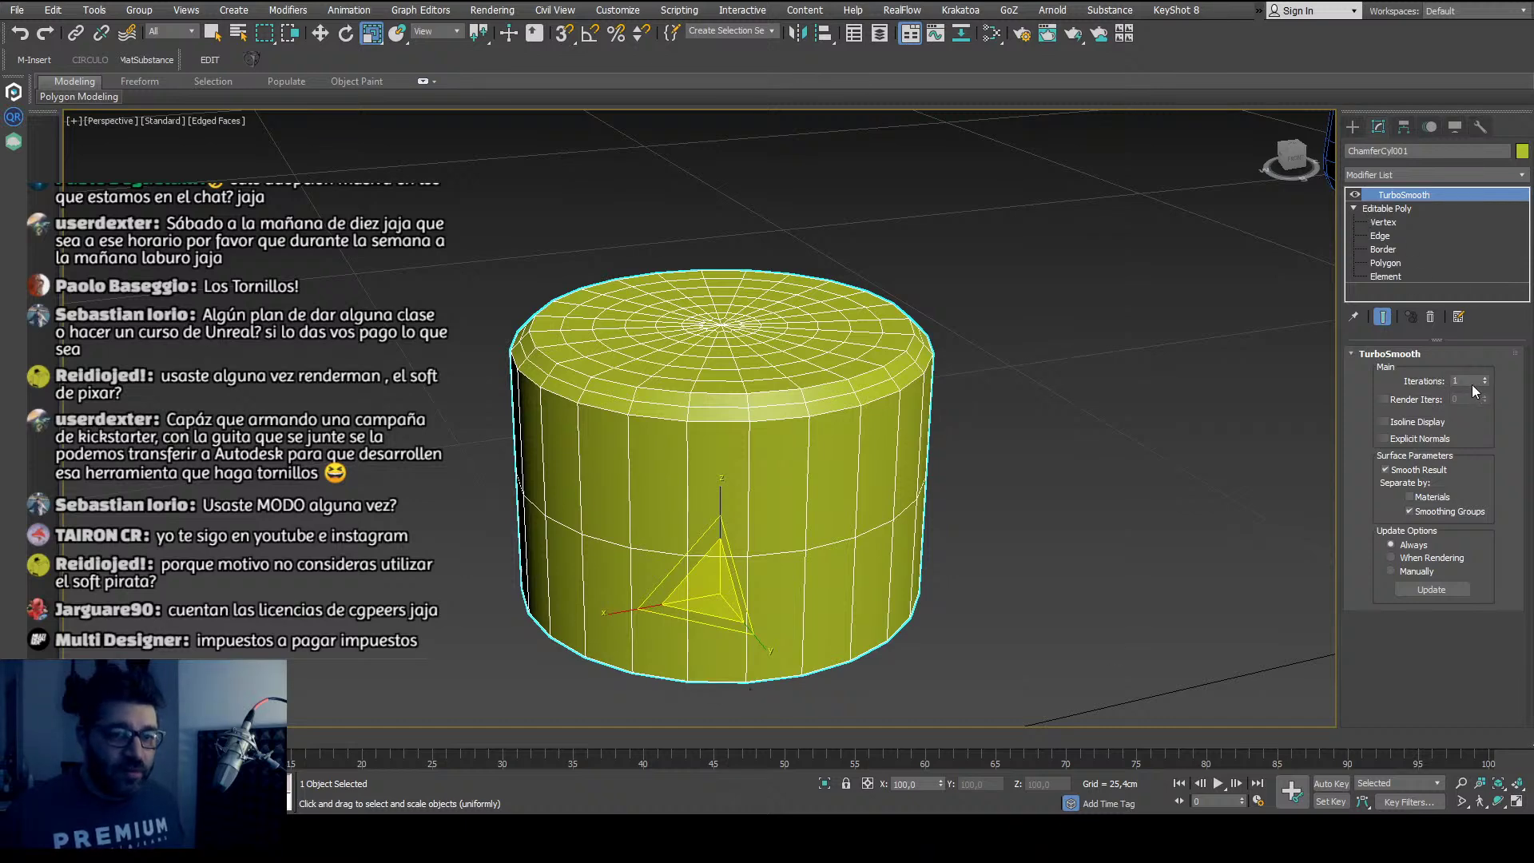
pyautogui.click(1429, 512)
pyautogui.click(1429, 513)
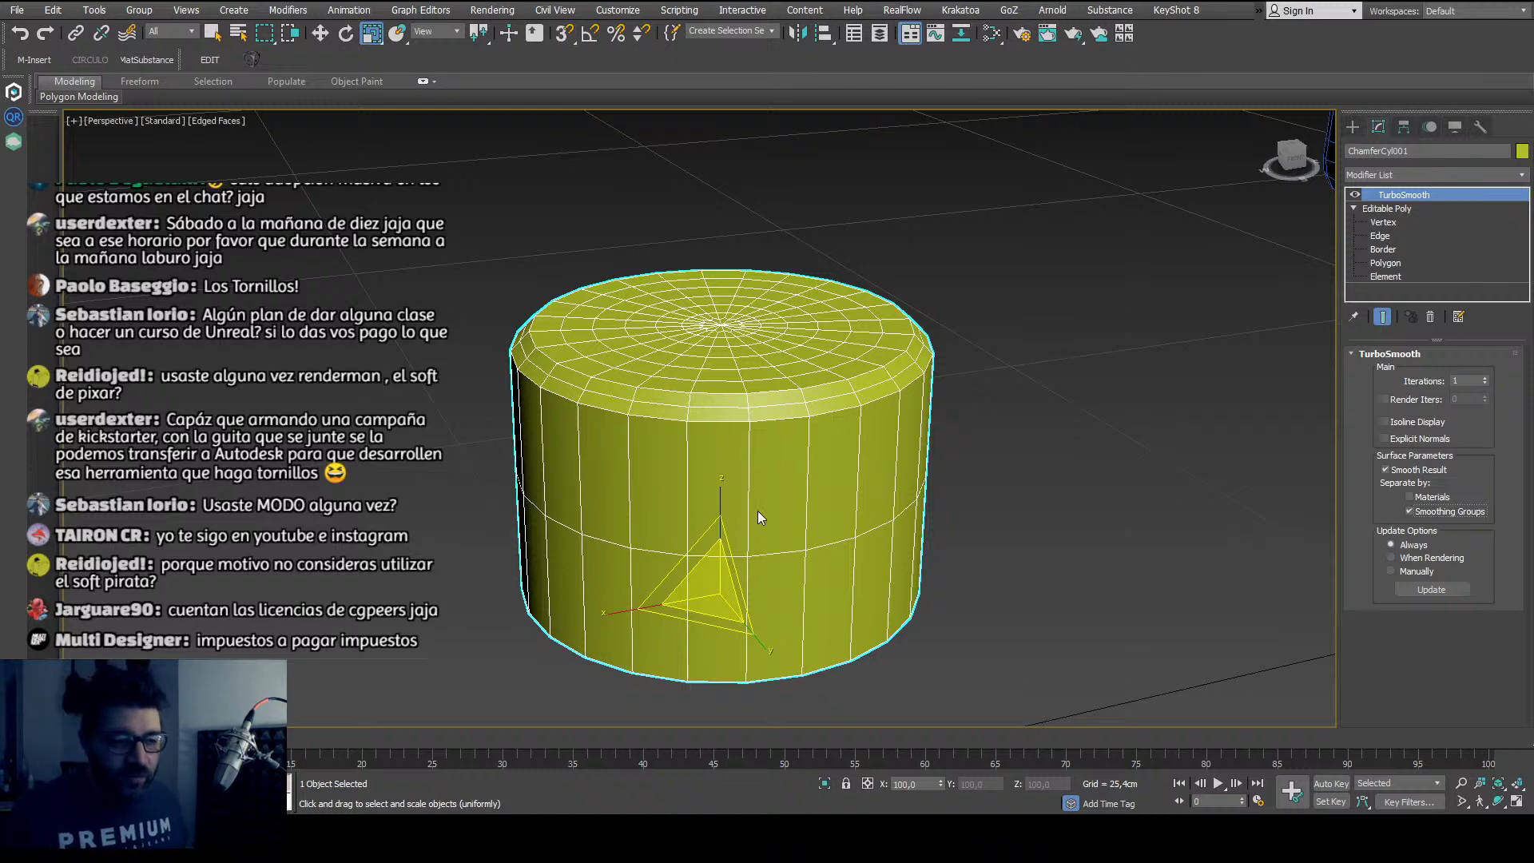
# Step: Collapse the cylinder's TurboSmooth modifier into a single Editable Poly
pyautogui.hotkey('ctrl', 'e')
pyautogui.moveTo(905, 609); pyautogui.dragTo(857, 599, button='middle')
pyautogui.scroll(-2, 853, 551)
pyautogui.moveTo(857, 599); pyautogui.dragTo(784, 593, button='middle')
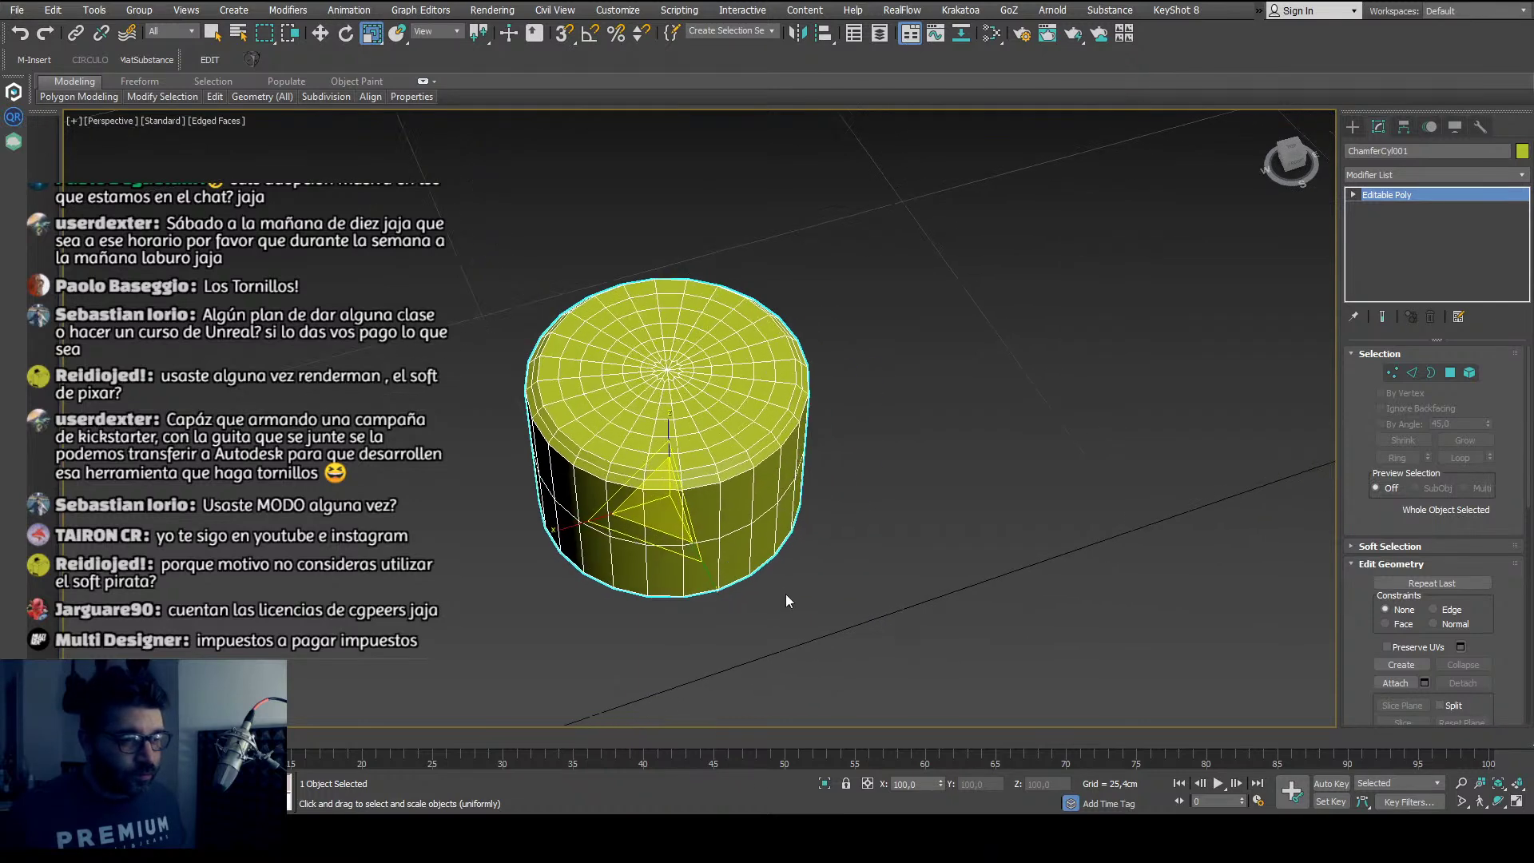
# Step: Examine the collapsed cylinder's top rings, beveled rim and side wall from several angles and distances
pyautogui.scroll(2, 666, 521)
pyautogui.keyDown('alt'); pyautogui.moveTo(662, 546); pyautogui.dragTo(674, 515, button='middle'); pyautogui.keyUp('alt')
pyautogui.moveTo(674, 516); pyautogui.dragTo(717, 533, button='middle')
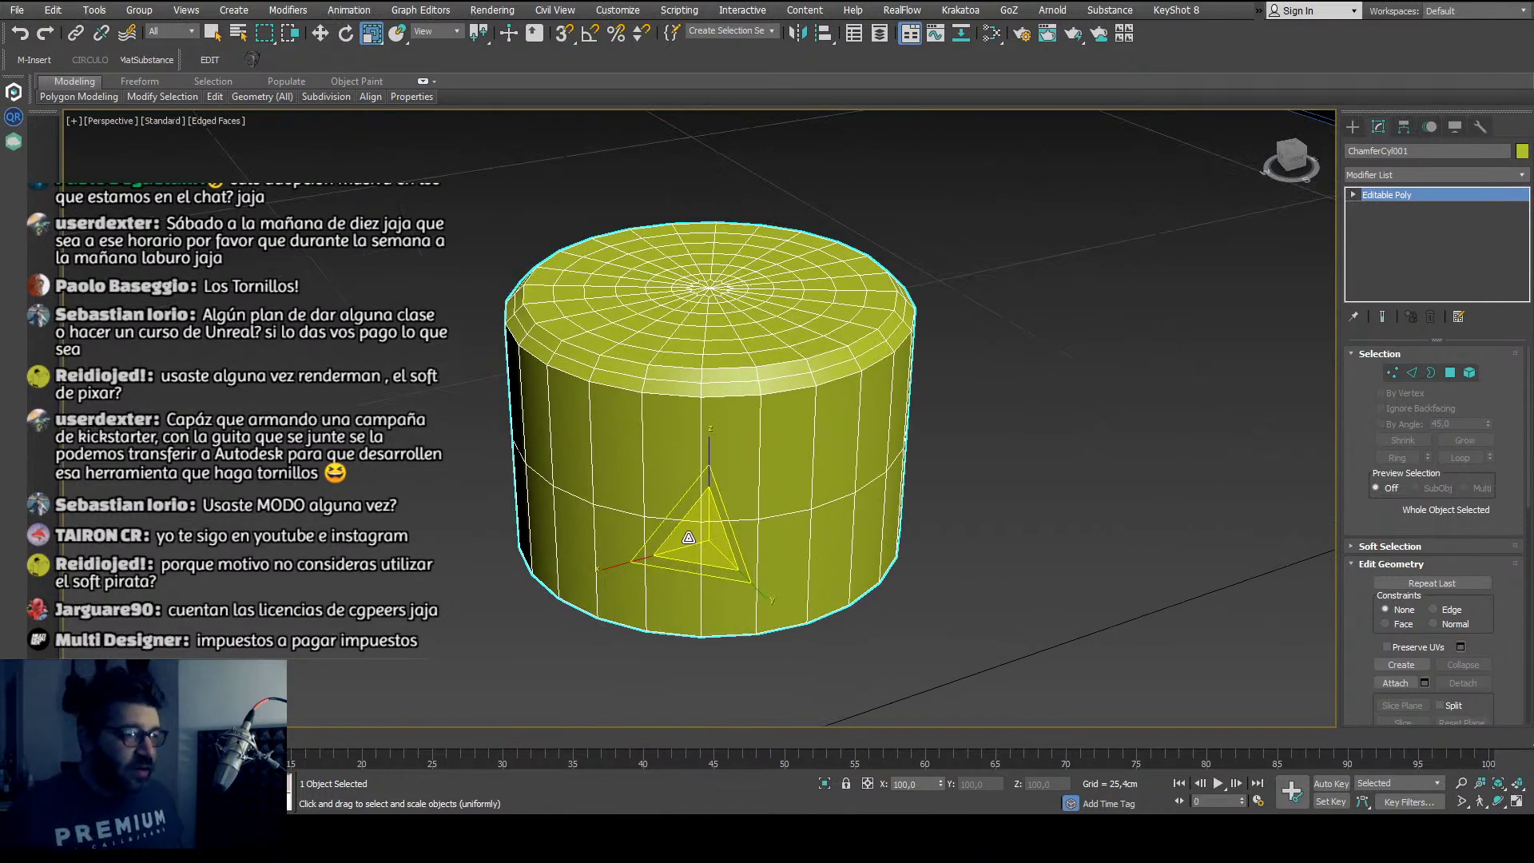
pyautogui.keyDown('alt'); pyautogui.moveTo(688, 538); pyautogui.dragTo(610, 549, button='middle'); pyautogui.keyUp('alt')
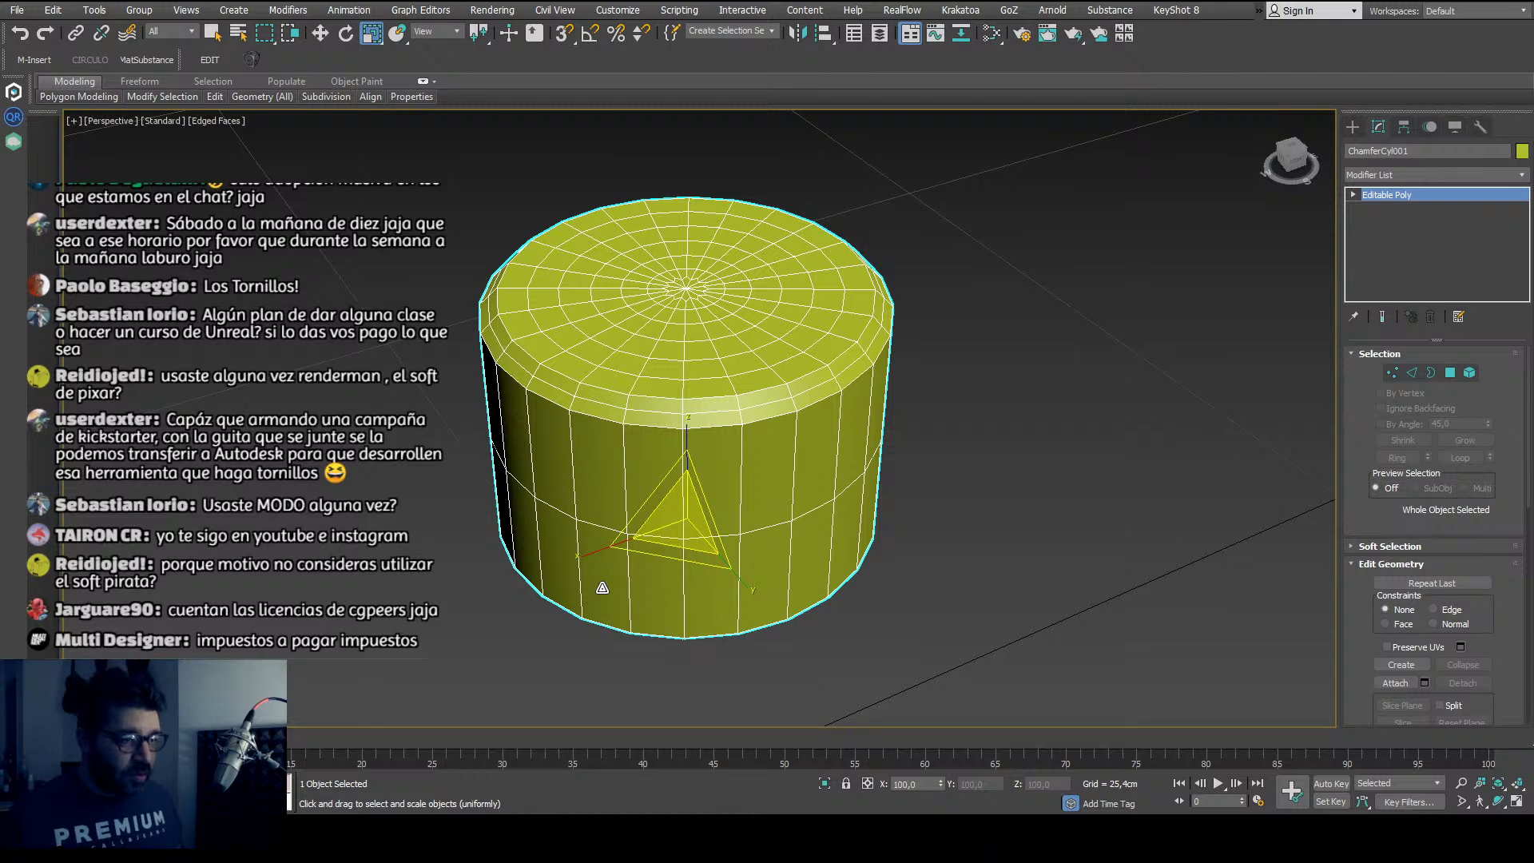
pyautogui.moveTo(603, 588); pyautogui.dragTo(628, 581, button='middle')
pyautogui.moveTo(676, 279); pyautogui.dragTo(673, 302, button='middle')
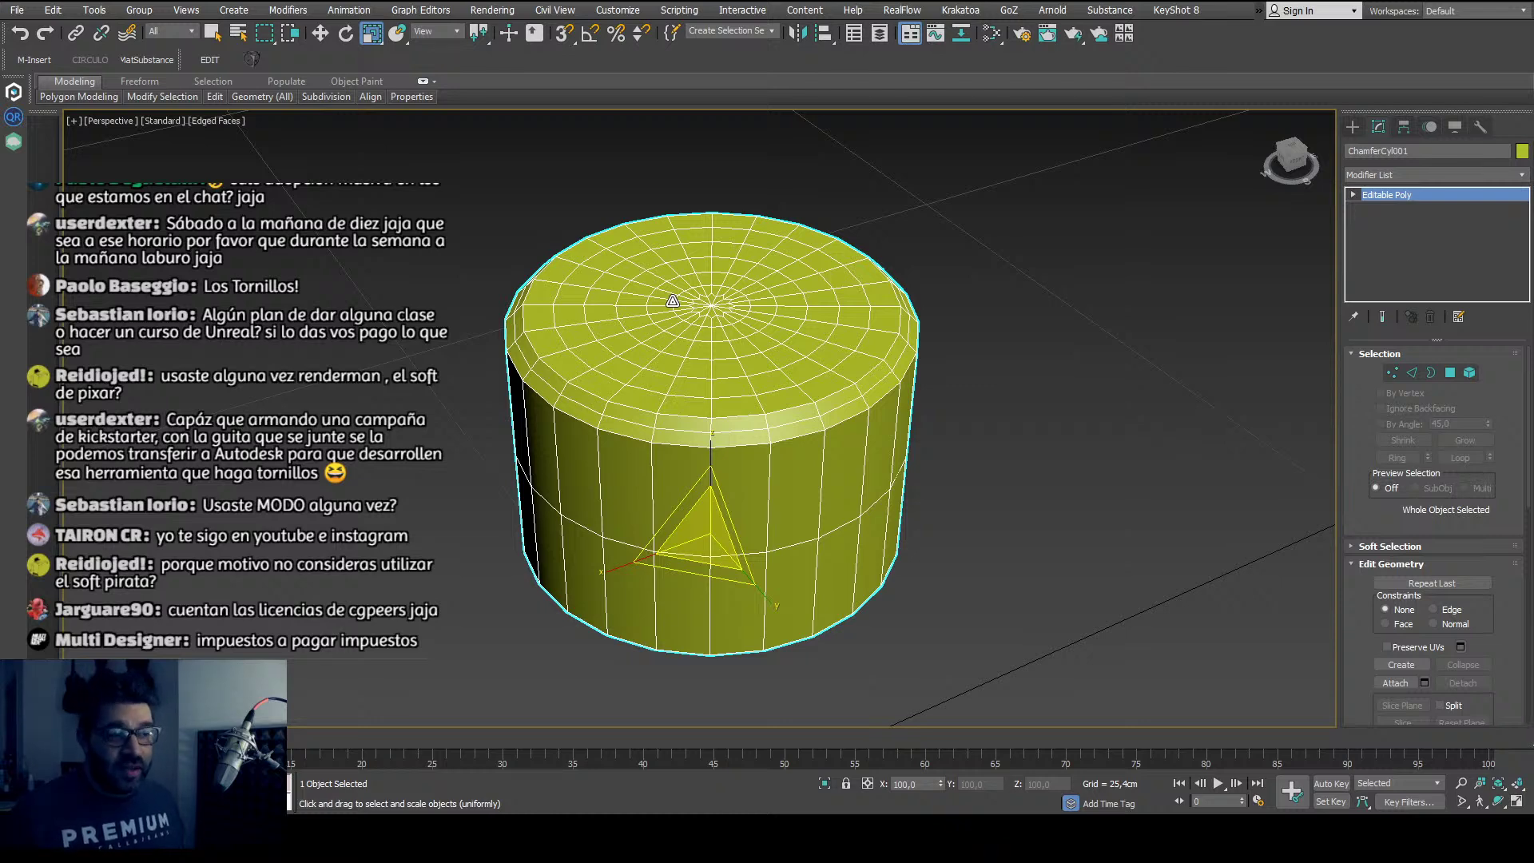
pyautogui.scroll(2, 691, 296)
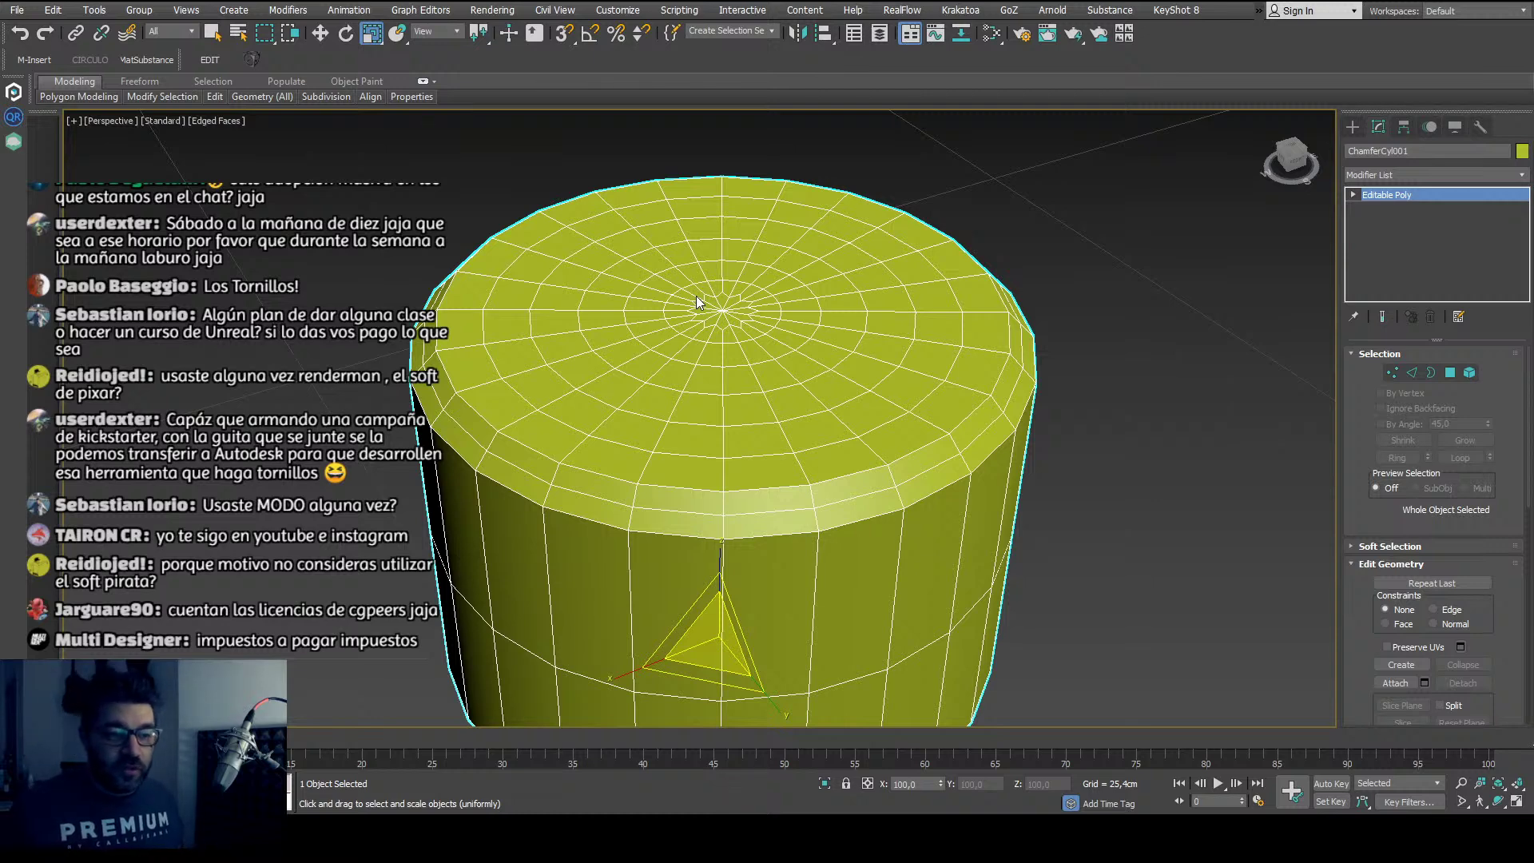
pyautogui.scroll(-4, 879, 415)
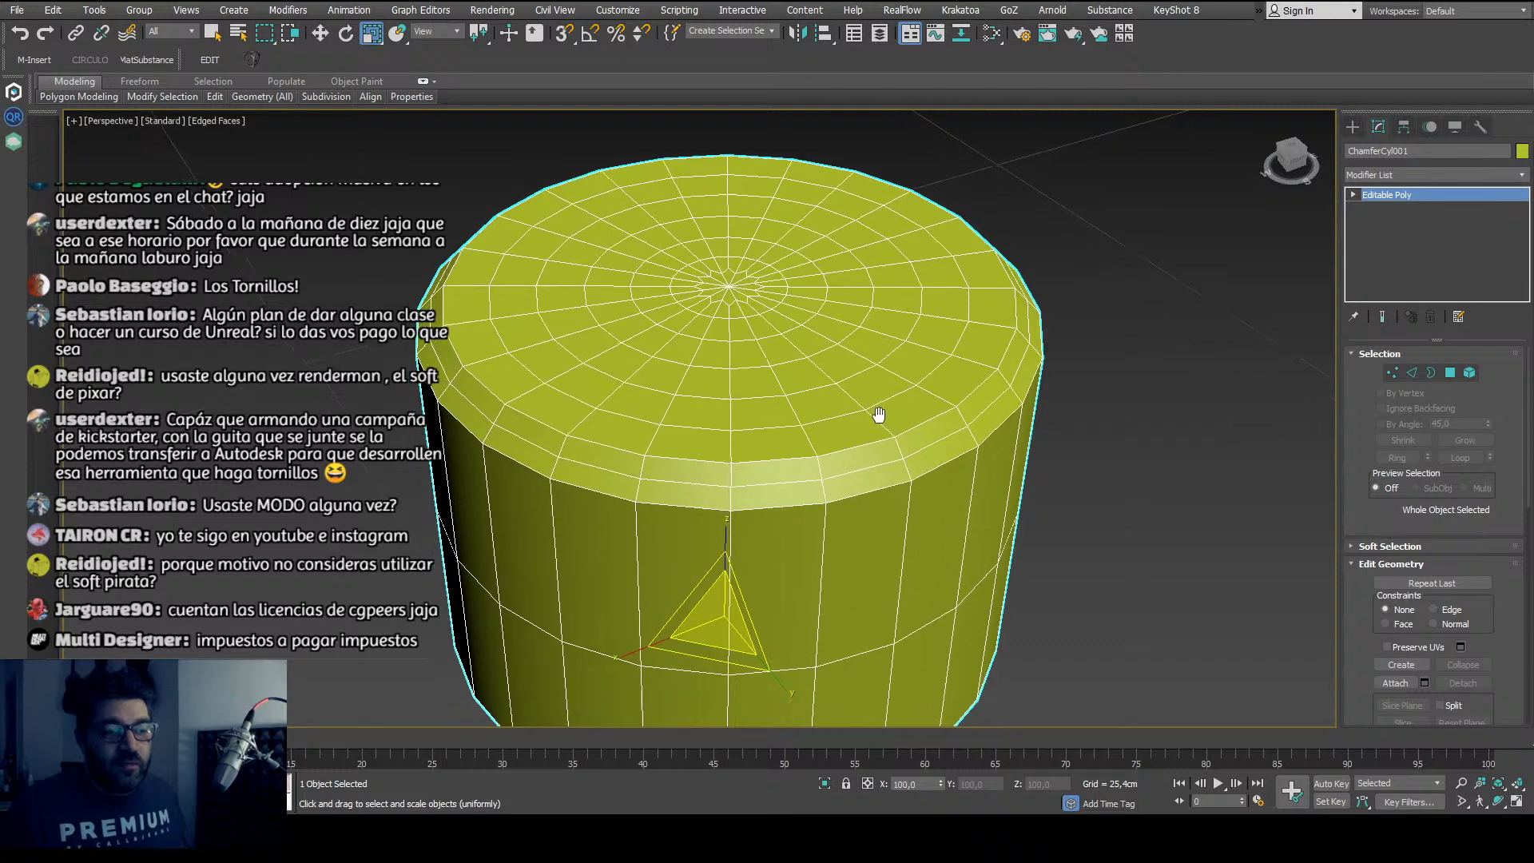
pyautogui.moveTo(880, 414)
pyautogui.mouseDown(button='middle')
pyautogui.moveTo(842, 378)
pyautogui.moveTo(870, 441)
pyautogui.mouseUp(button='middle')
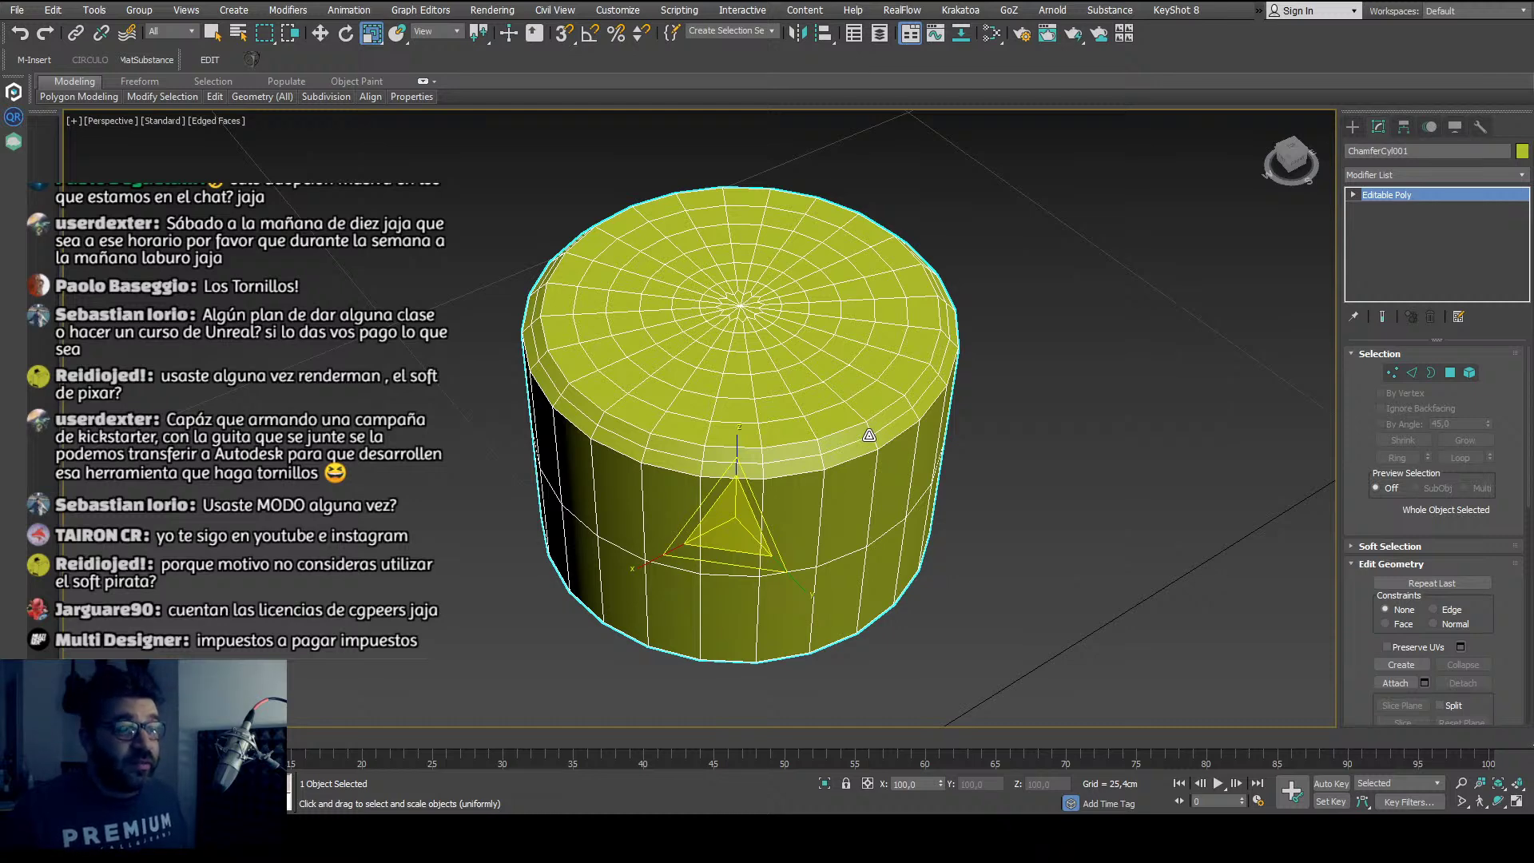
pyautogui.press('w')
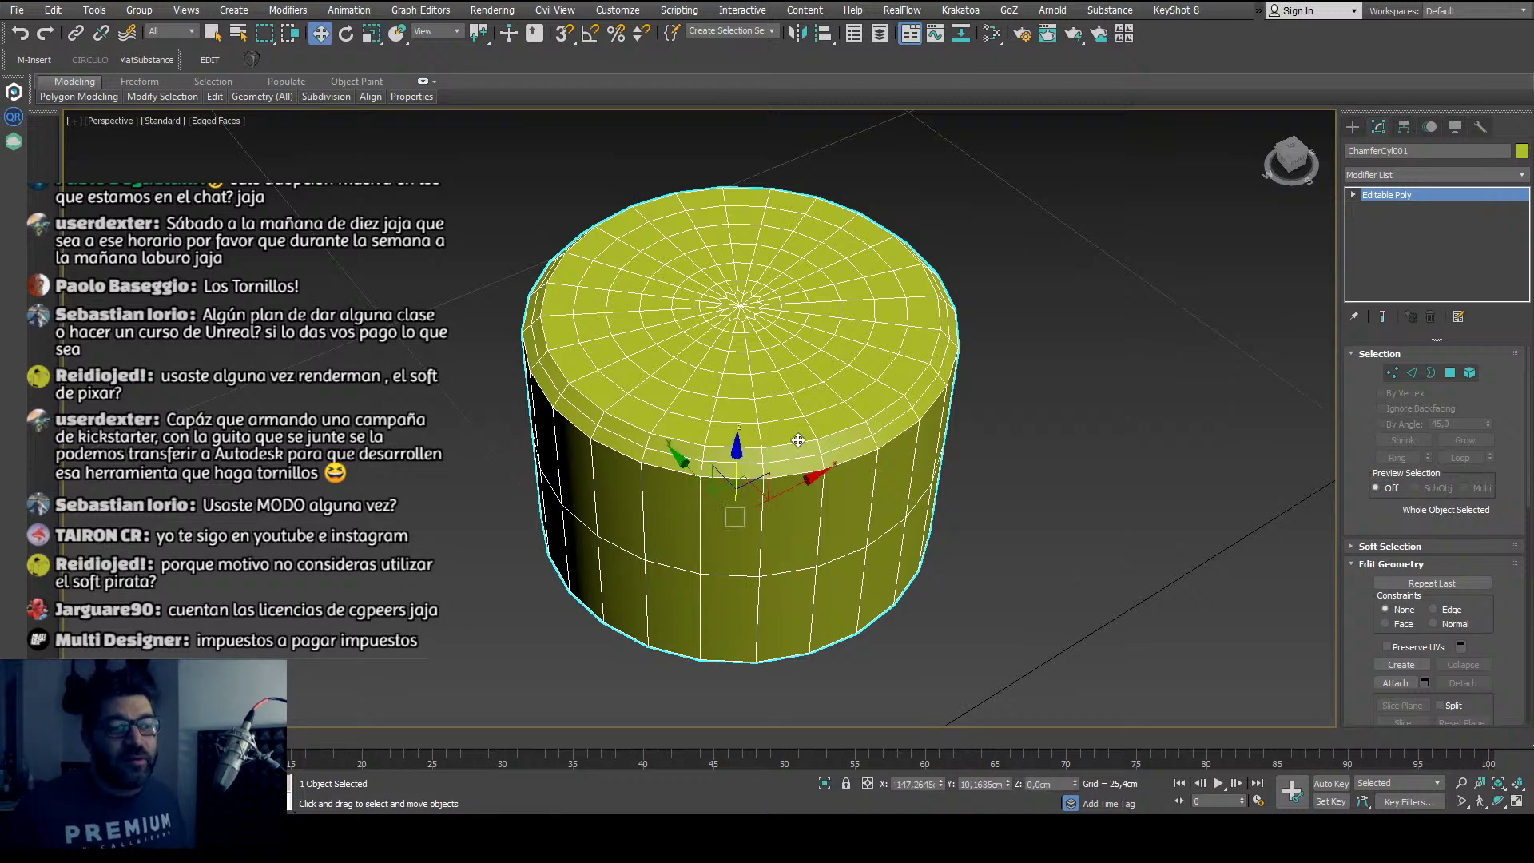
pyautogui.press('q')
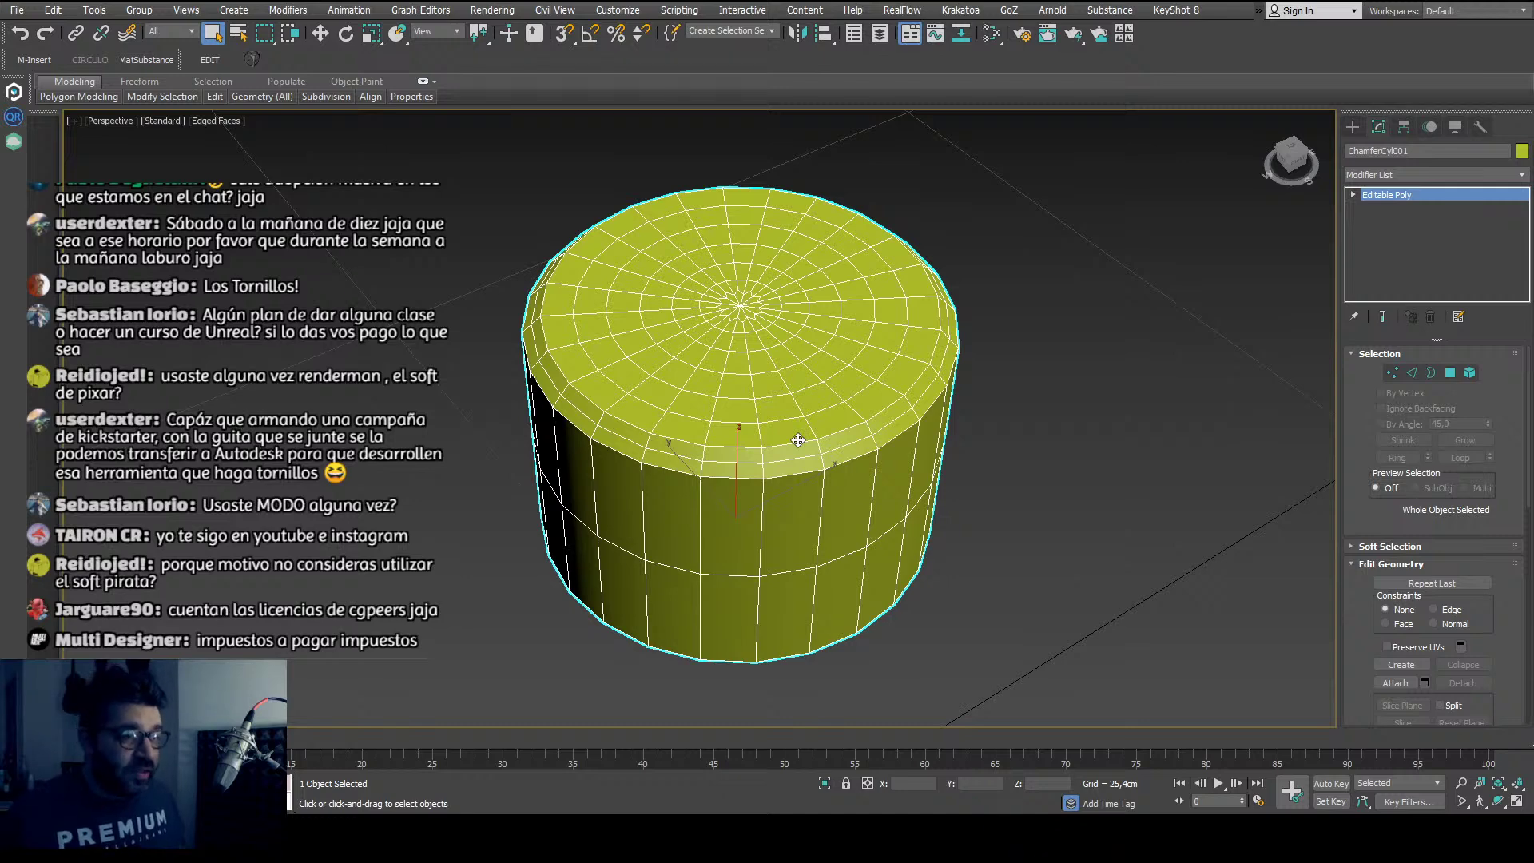
pyautogui.press('w')
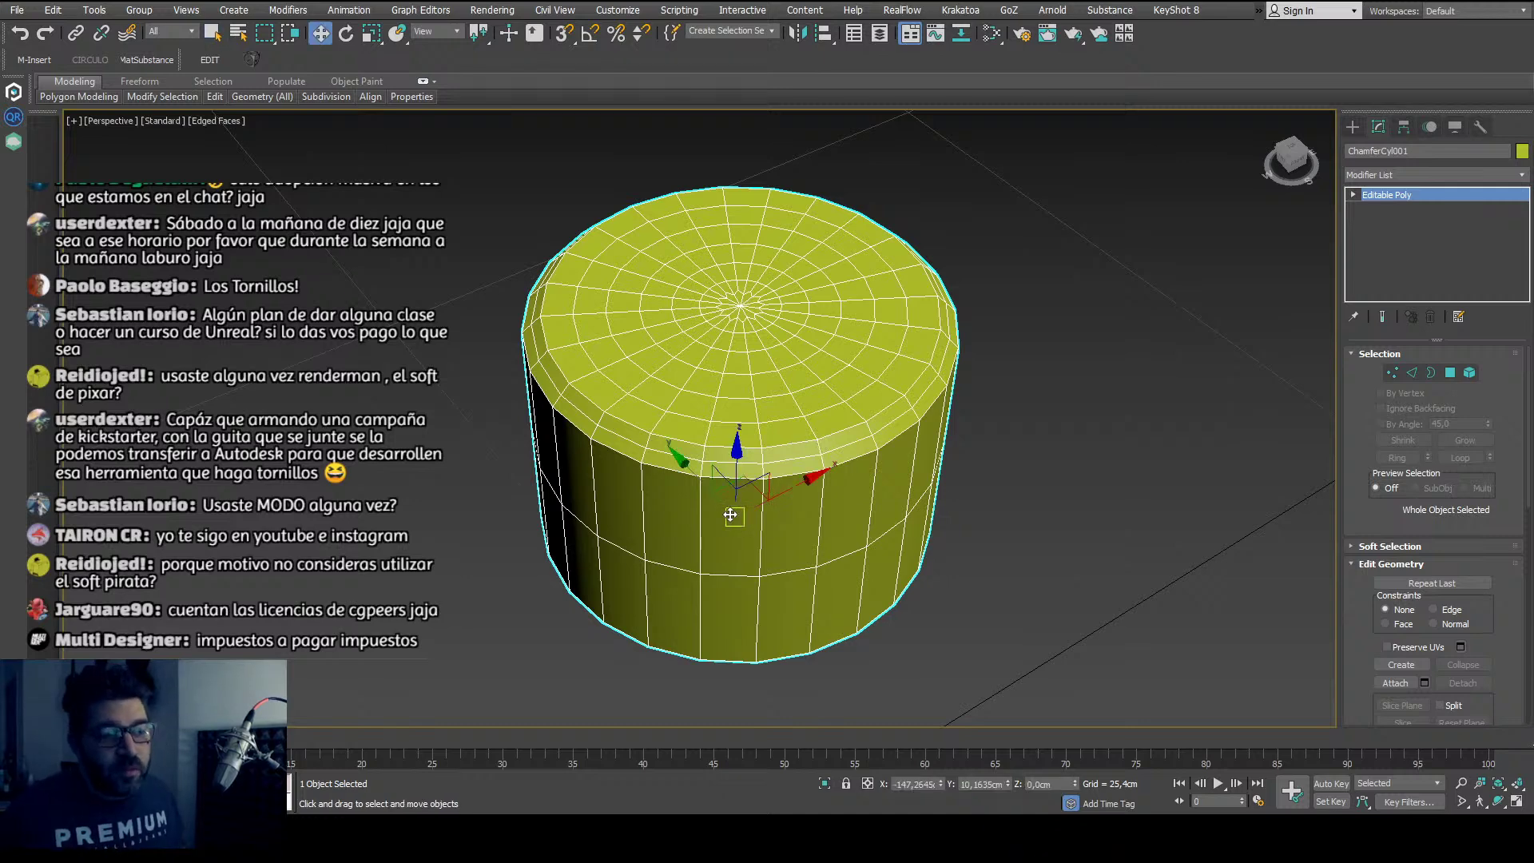
pyautogui.keyDown('alt'); pyautogui.moveTo(824, 445); pyautogui.dragTo(733, 490, button='middle'); pyautogui.keyUp('alt')
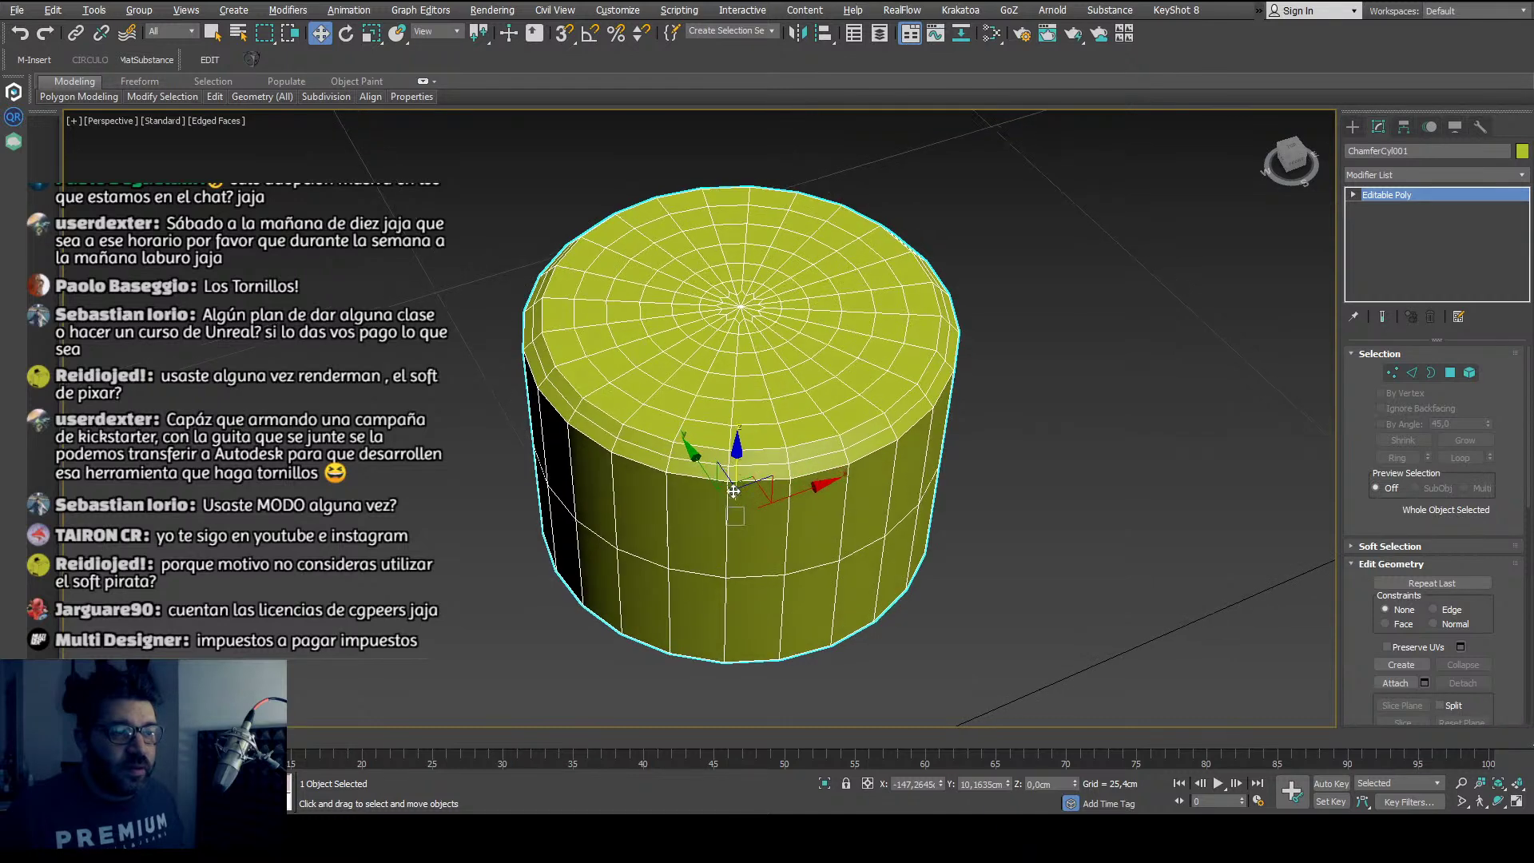
pyautogui.click(1353, 126)
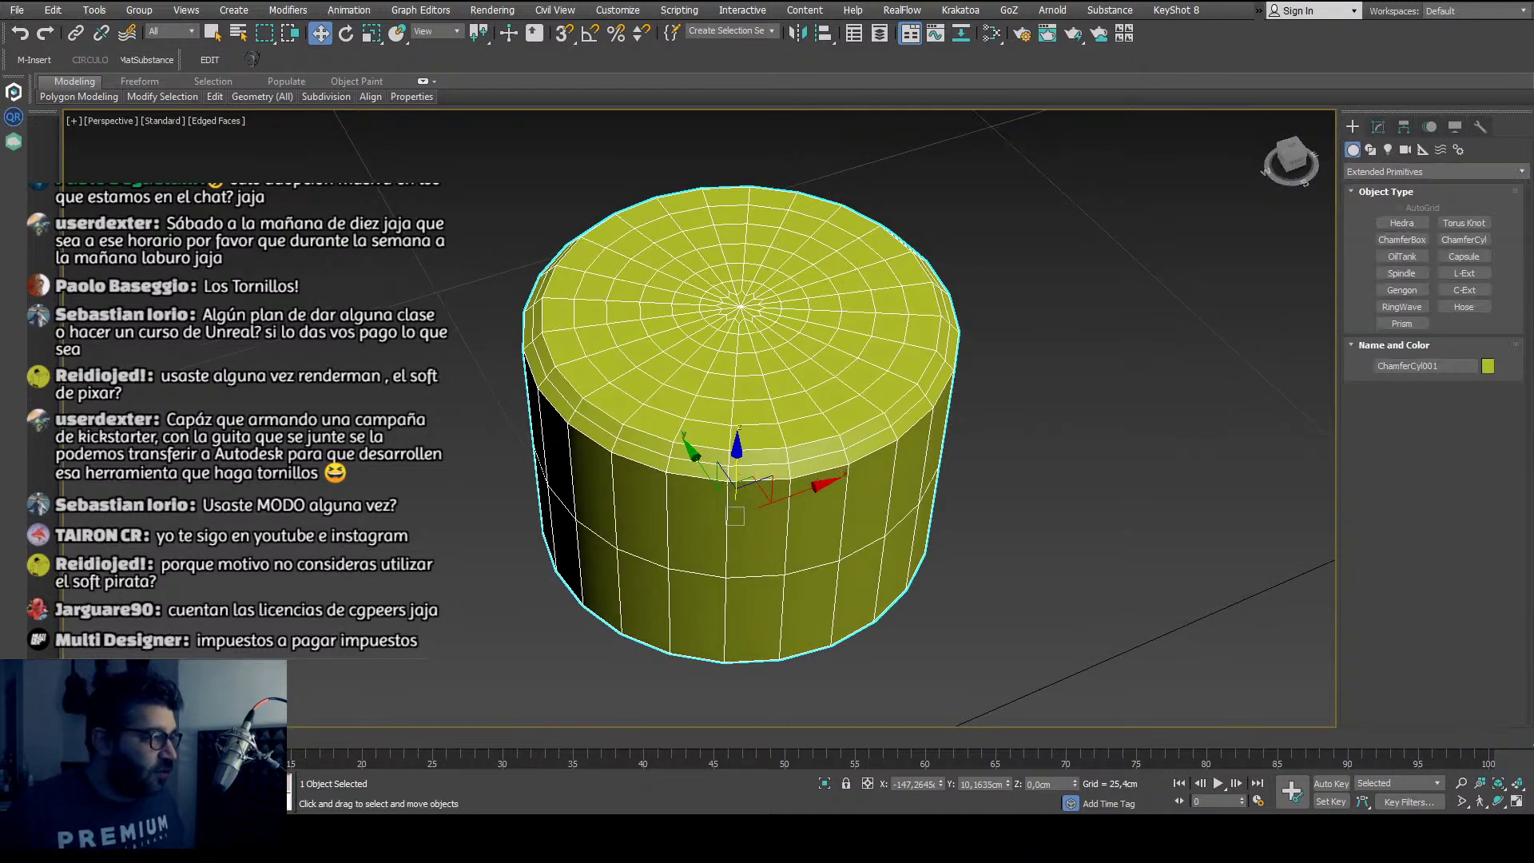
pyautogui.scroll(-3, 811, 416)
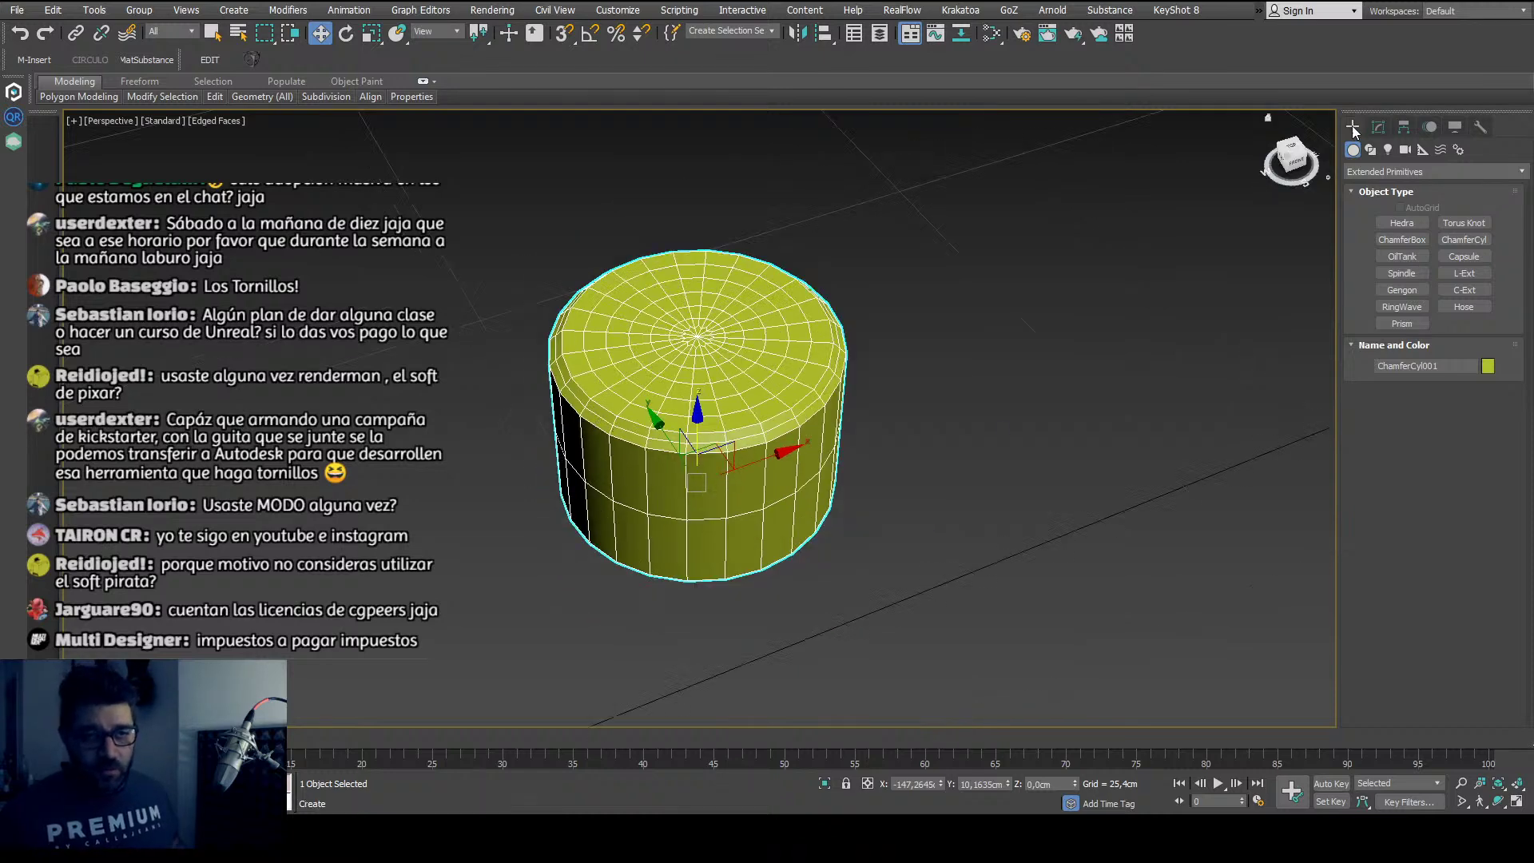
pyautogui.scroll(1, 1382, 178)
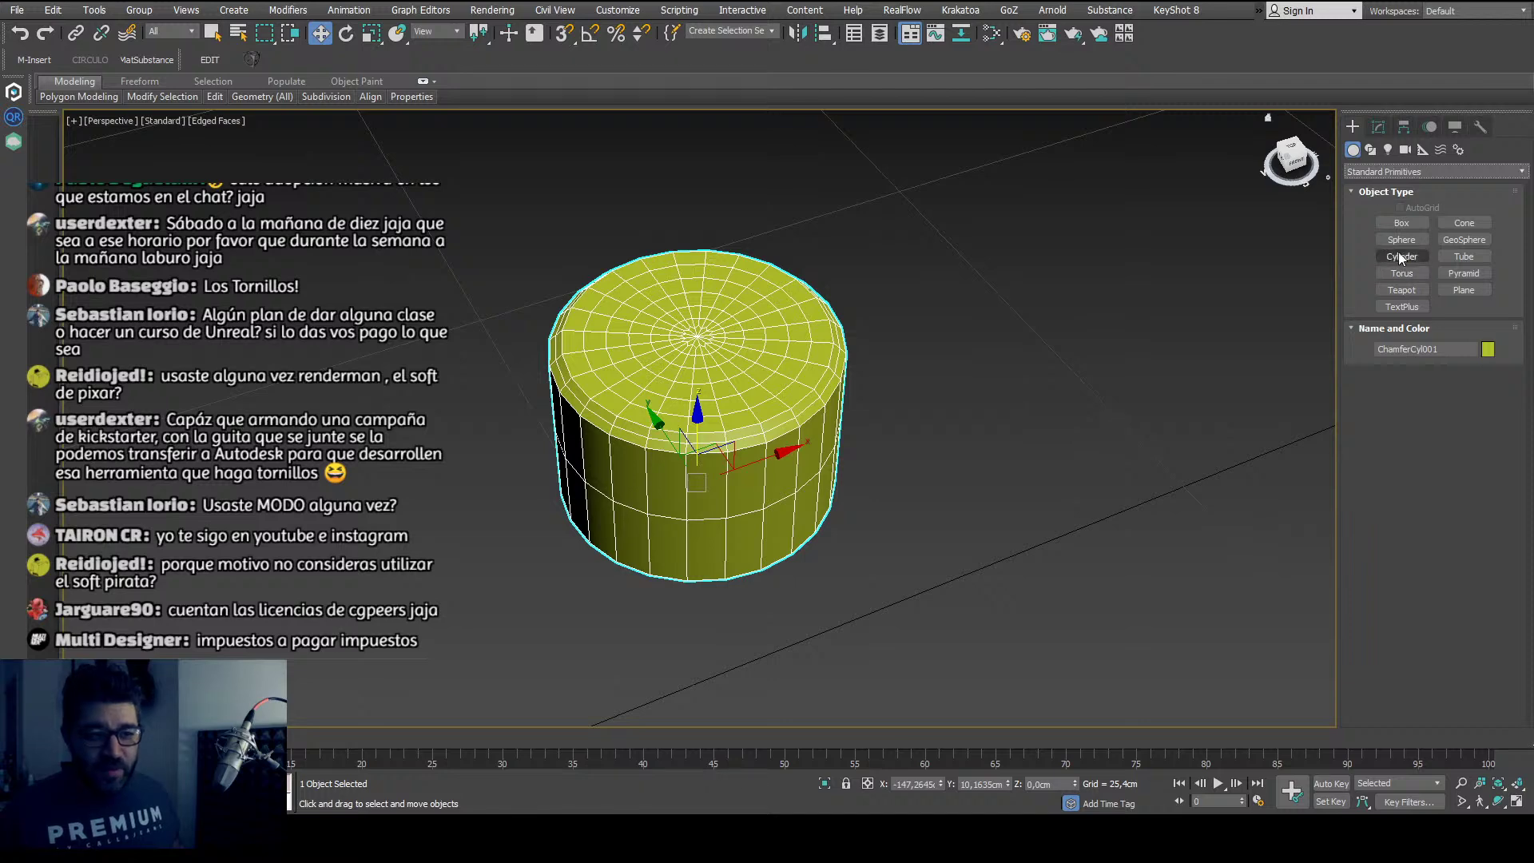
pyautogui.click(1401, 223)
pyautogui.scroll(-3, 811, 507)
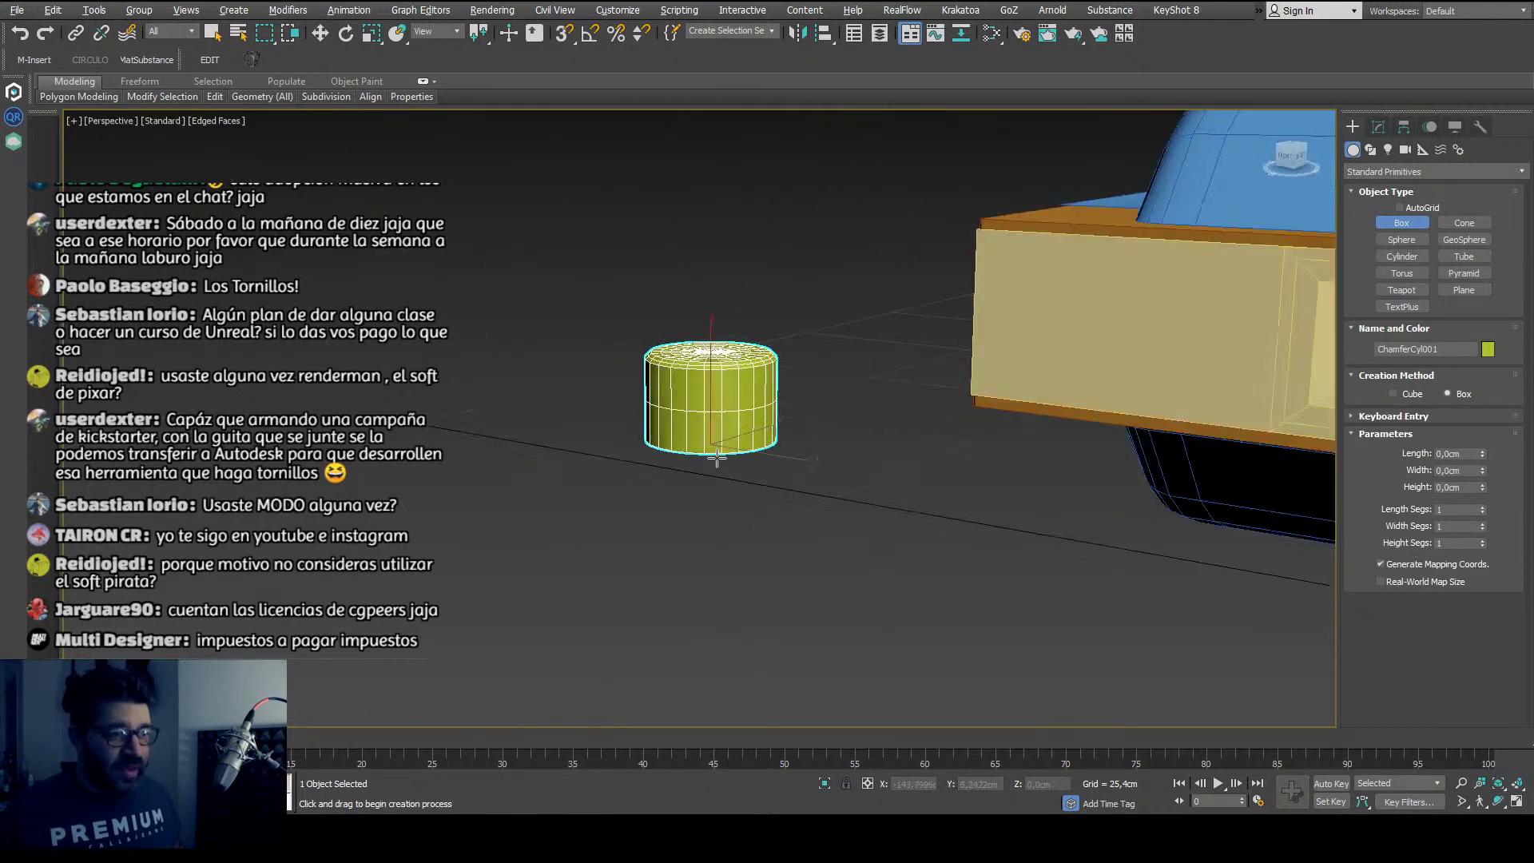
pyautogui.scroll(4, 932, 429)
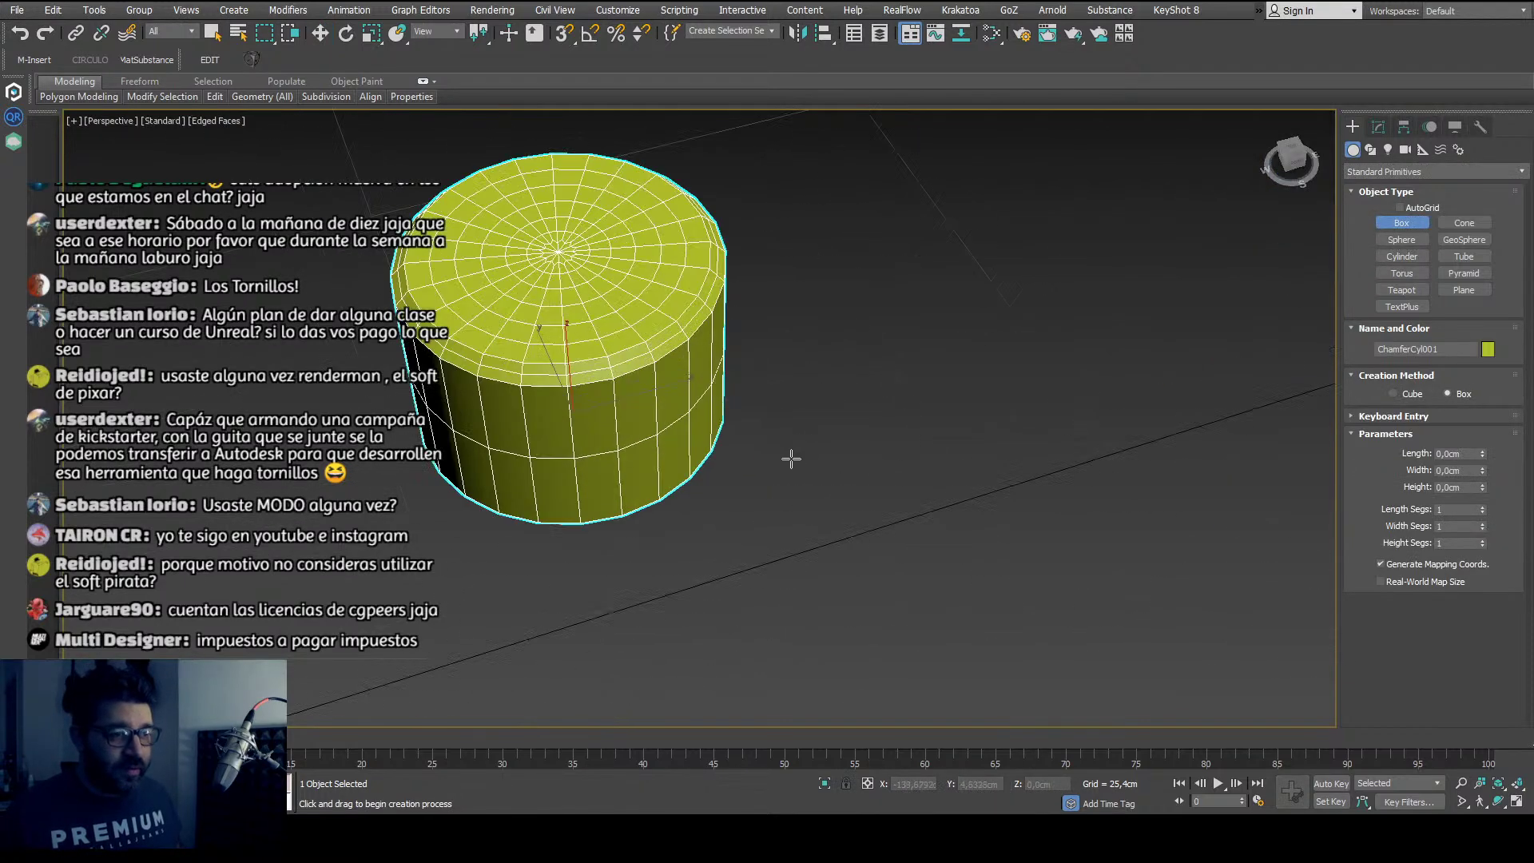
pyautogui.click(323, 34)
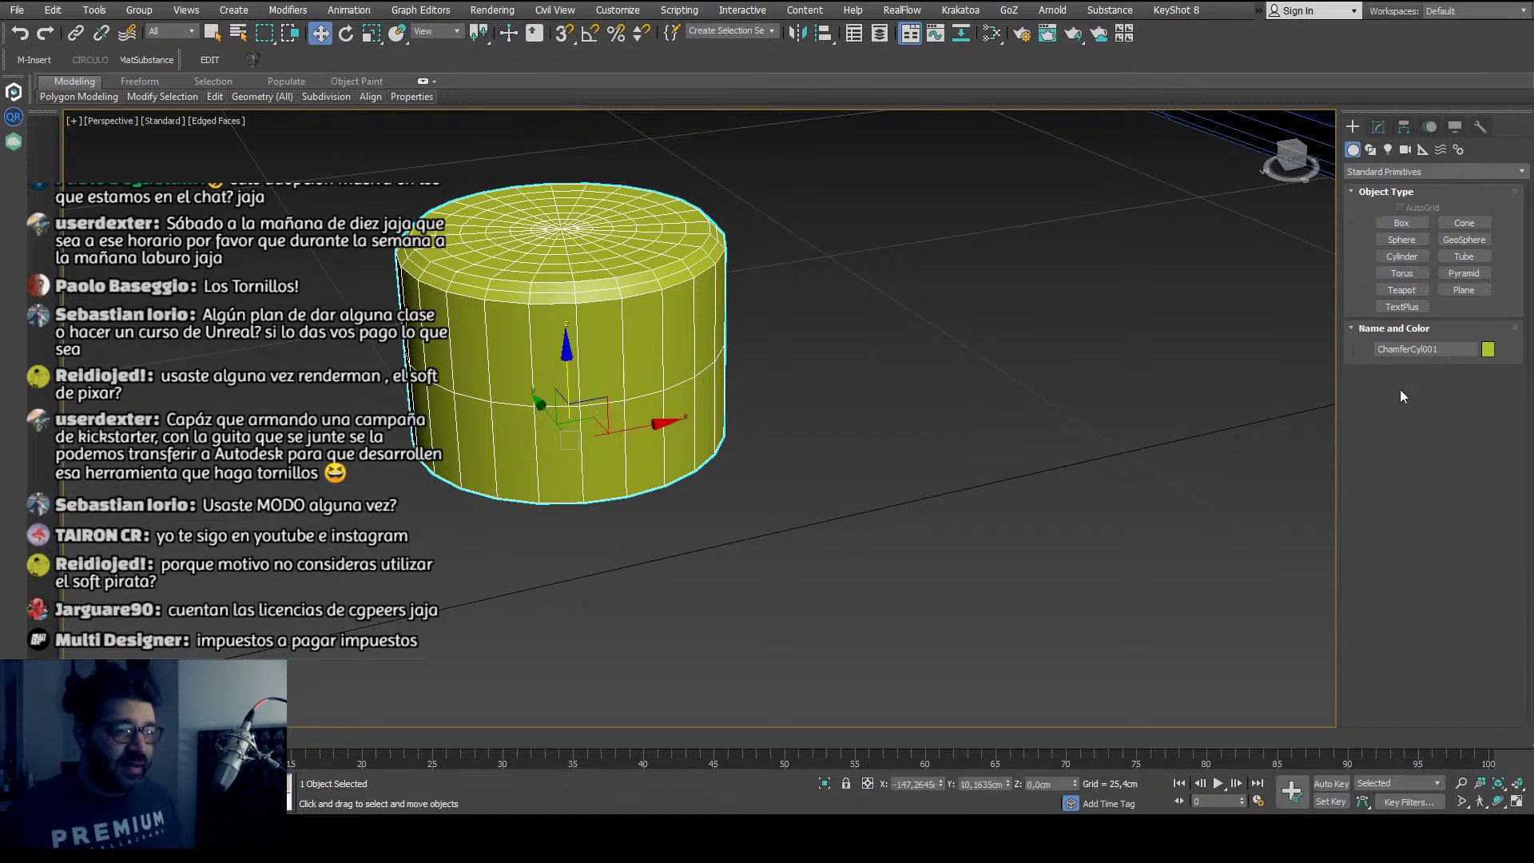
# Step: Delete the lower ring of side polygons from the cylinder to shorten it
pyautogui.click(1380, 128)
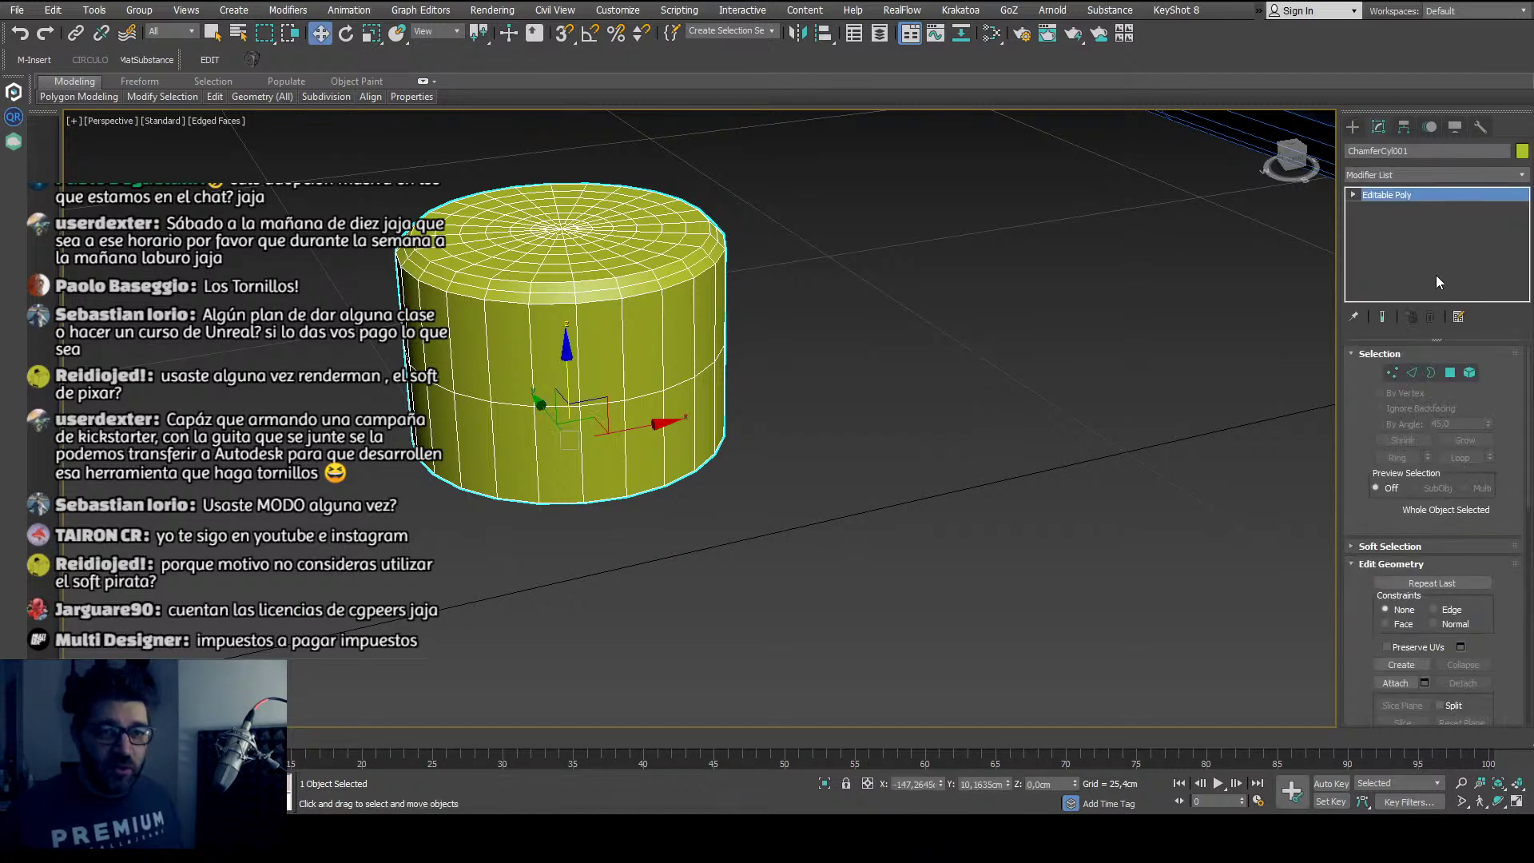
pyautogui.click(1450, 373)
pyautogui.click(660, 482)
pyautogui.keyDown('shift'); pyautogui.click(609, 472); pyautogui.keyUp('shift')
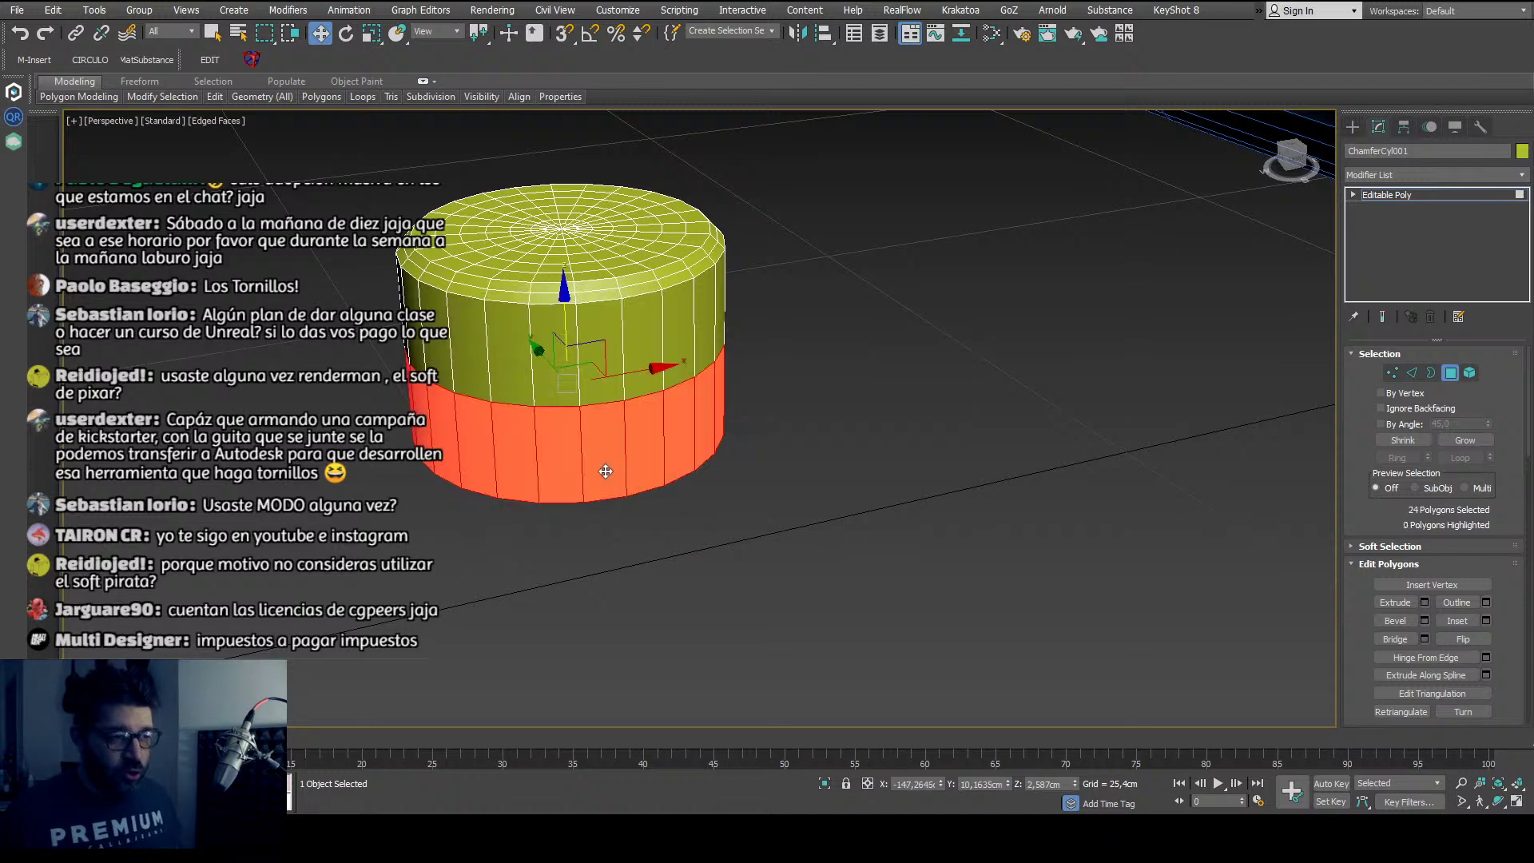
pyautogui.press('Delete')
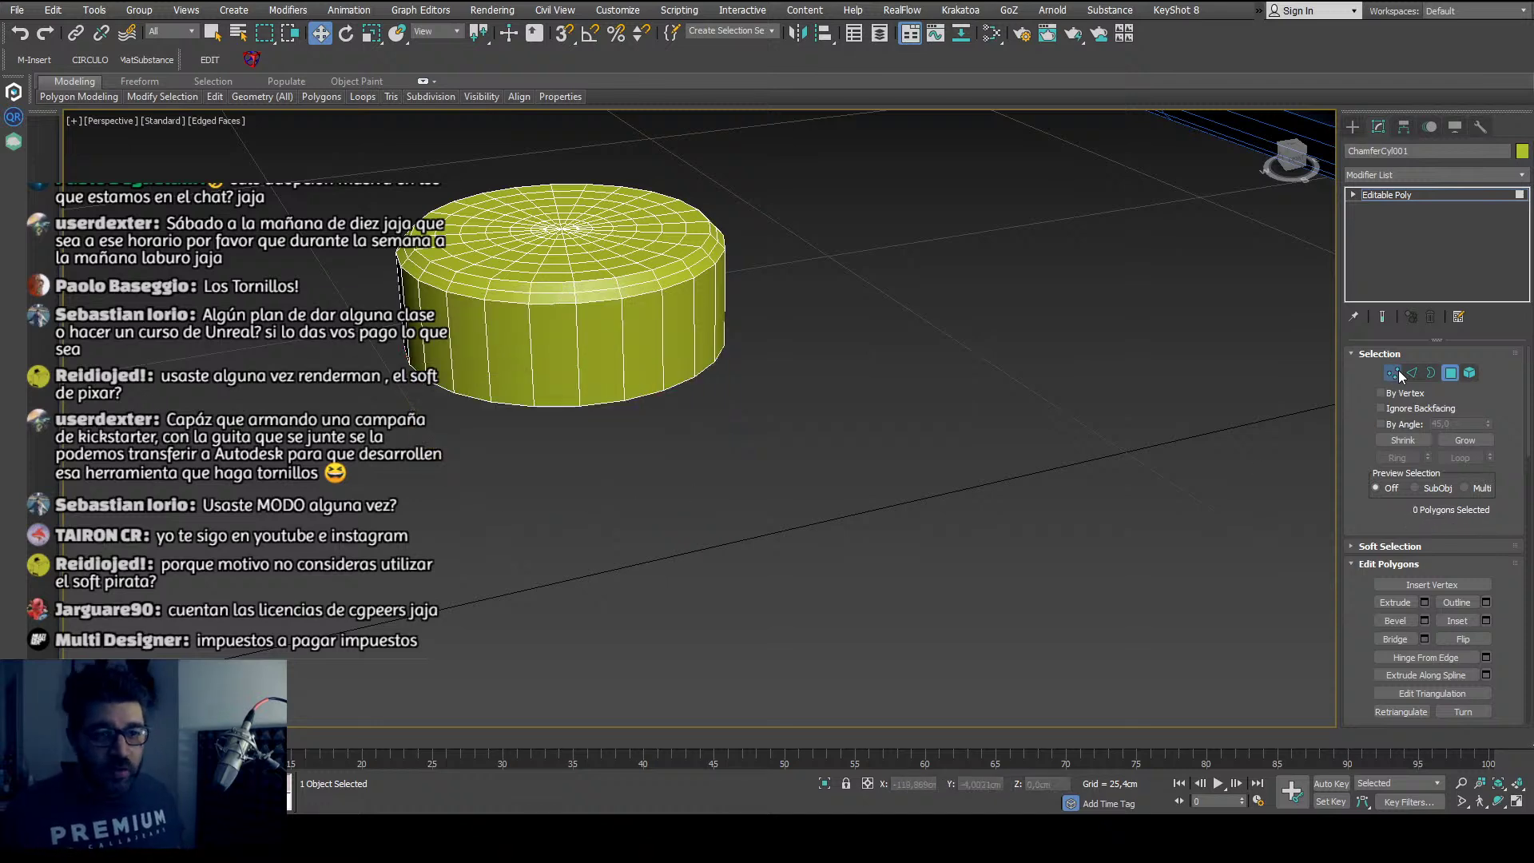
pyautogui.click(1451, 372)
# Step: Create a thin upright box beside the cylinder, about 7.3 cm long, 1.8 cm wide and 16.8 cm high
pyautogui.click(1353, 127)
pyautogui.click(1398, 224)
pyautogui.scroll(-3, 792, 391)
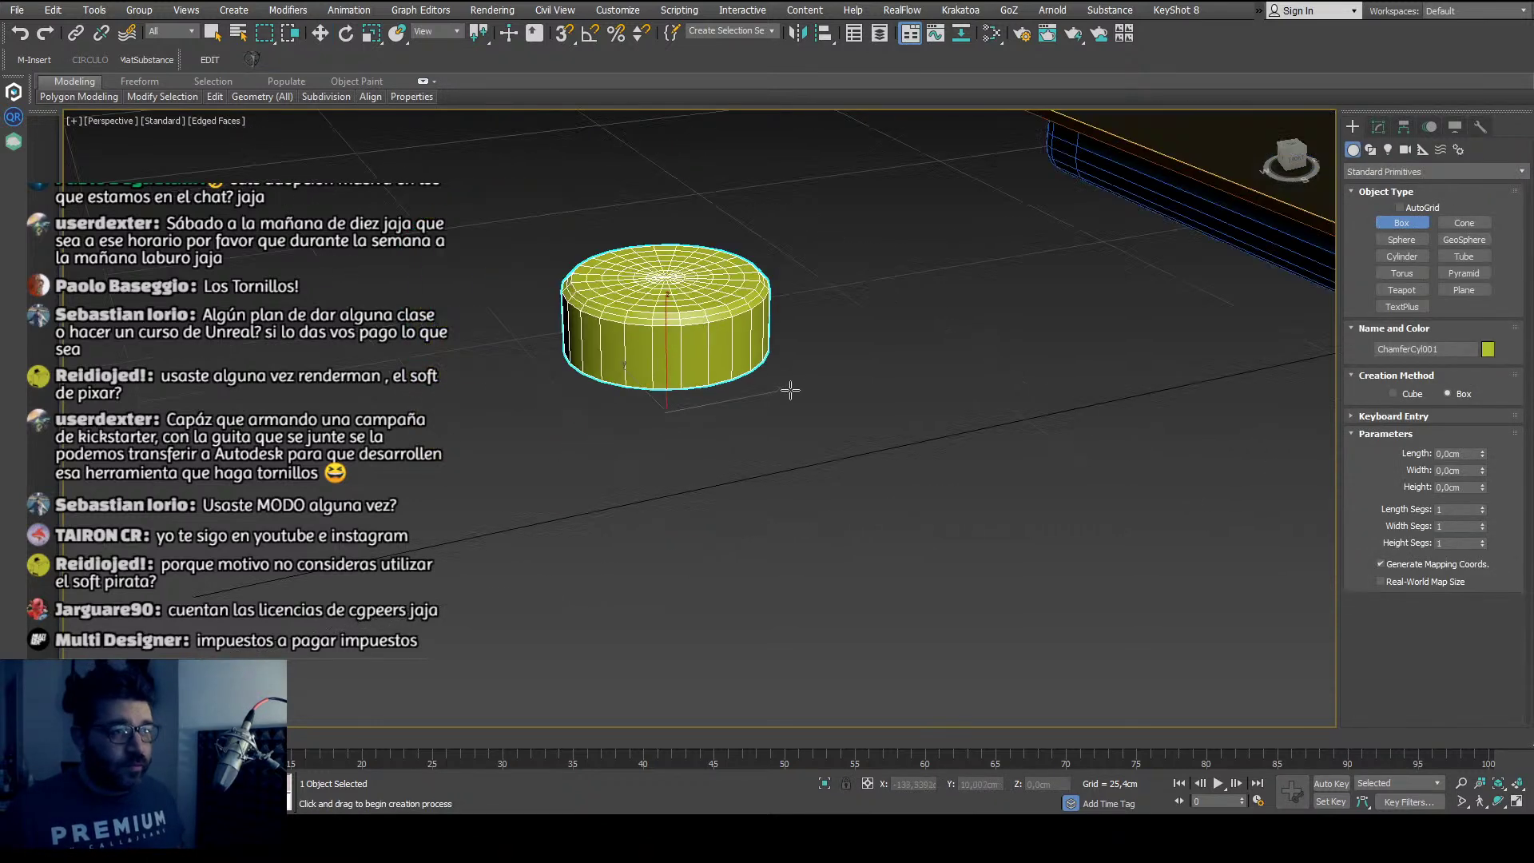
pyautogui.moveTo(791, 391)
pyautogui.keyDown('alt'); pyautogui.mouseDown(button='middle')
pyautogui.moveTo(787, 425)
pyautogui.moveTo(772, 419)
pyautogui.mouseUp(button='middle'); pyautogui.keyUp('alt')
pyautogui.moveTo(772, 420)
pyautogui.mouseDown()
pyautogui.moveTo(754, 509)
pyautogui.moveTo(798, 529)
pyautogui.mouseUp()
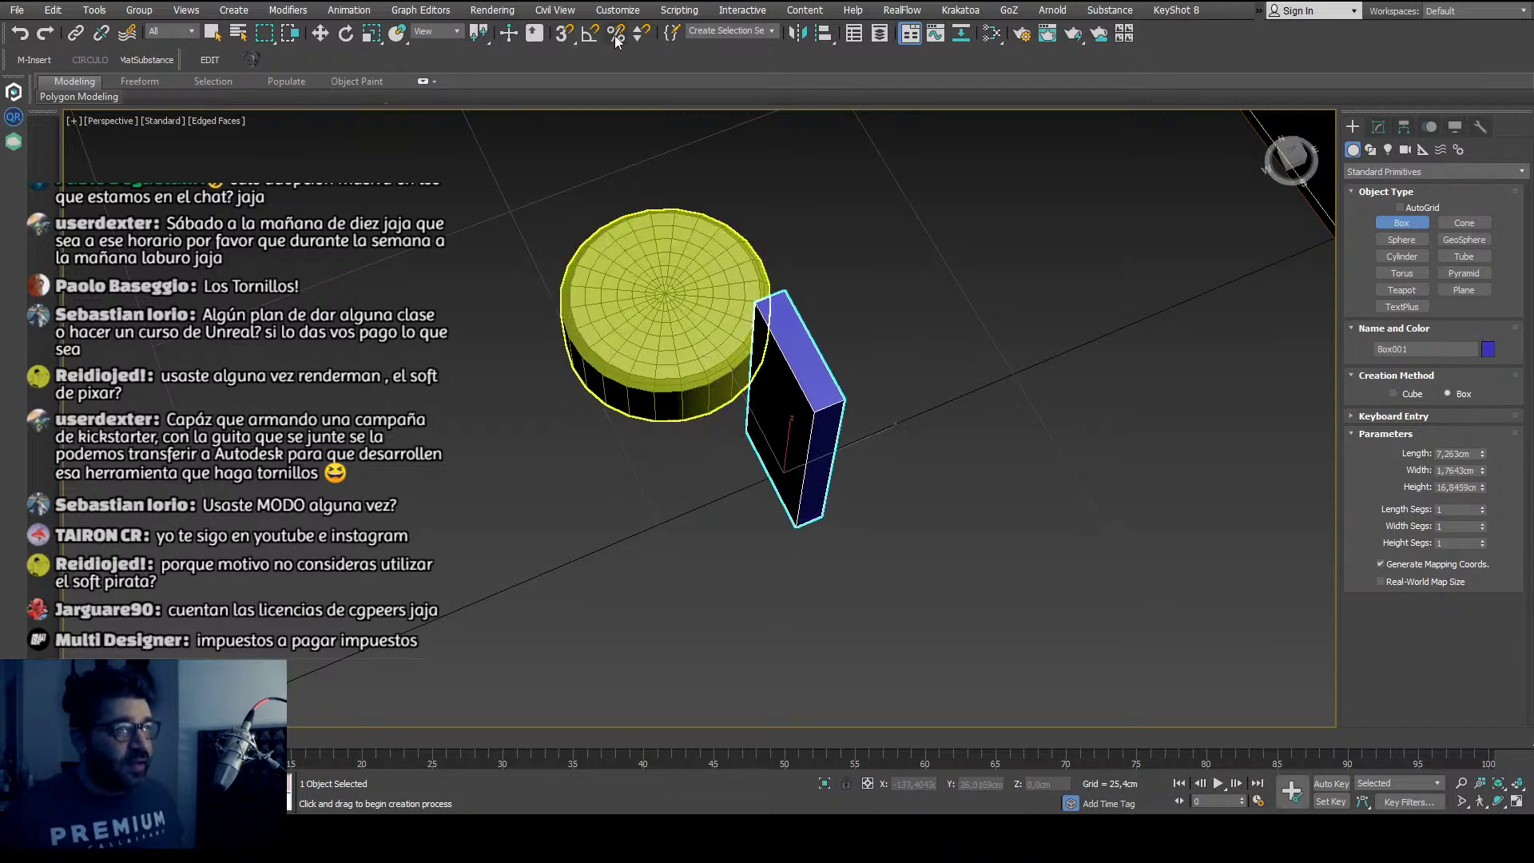
# Step: Align the box to the cylinder's center and raise it above the top to about 12.8 cm in Z
pyautogui.hotkey('alt', 'a')
pyautogui.click(661, 315)
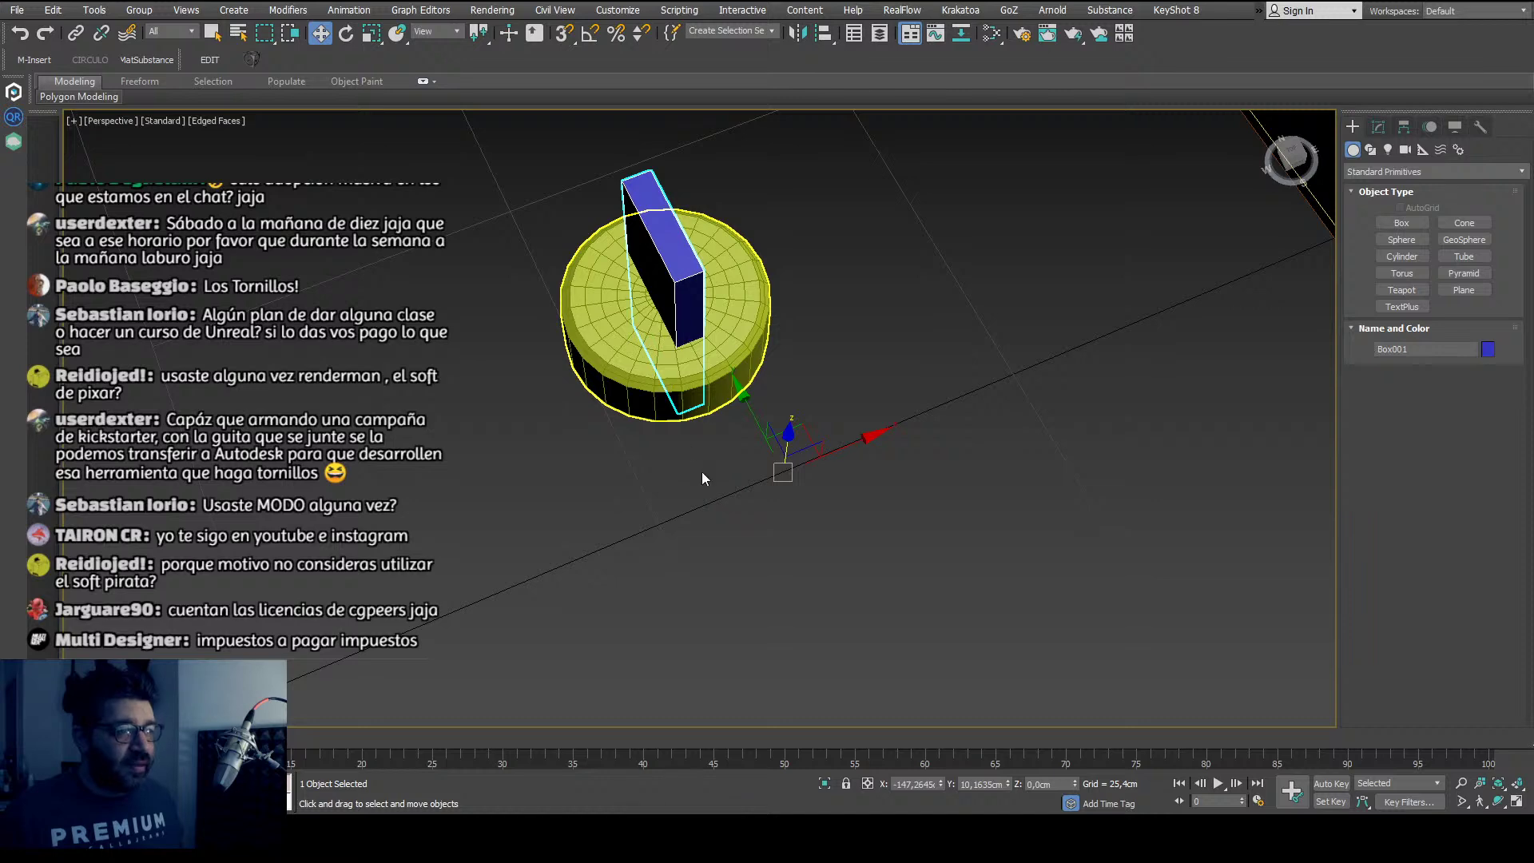
pyautogui.click(722, 367)
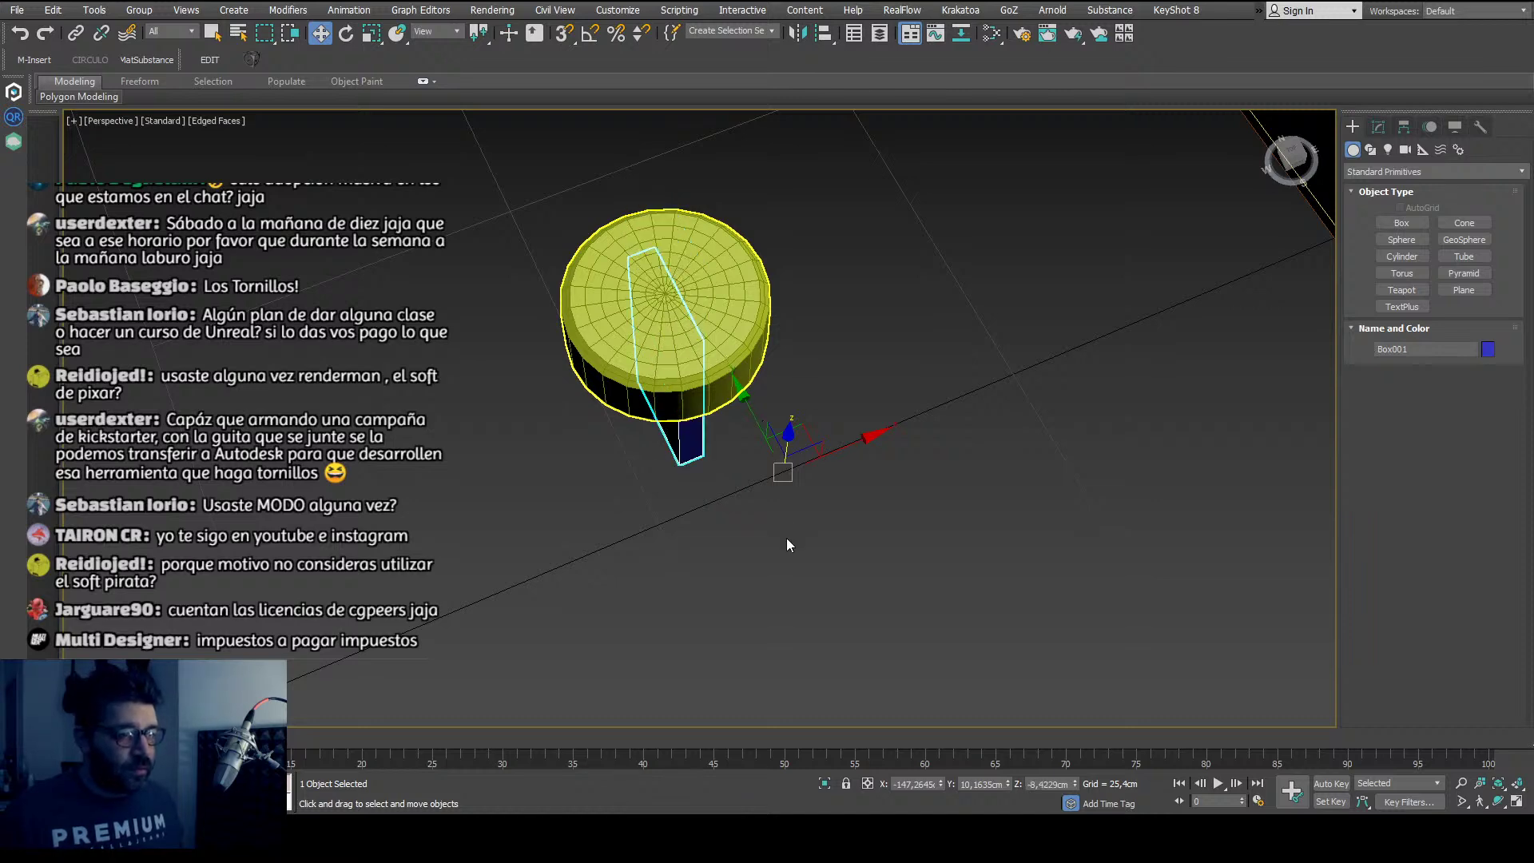
pyautogui.keyDown('alt'); pyautogui.moveTo(787, 539); pyautogui.dragTo(809, 511, button='middle'); pyautogui.keyUp('alt')
pyautogui.moveTo(677, 391); pyautogui.dragTo(670, 145)
pyautogui.keyDown('alt'); pyautogui.moveTo(679, 292); pyautogui.dragTo(674, 263, button='middle'); pyautogui.keyUp('alt')
pyautogui.moveTo(675, 263); pyautogui.dragTo(586, 254, button='middle')
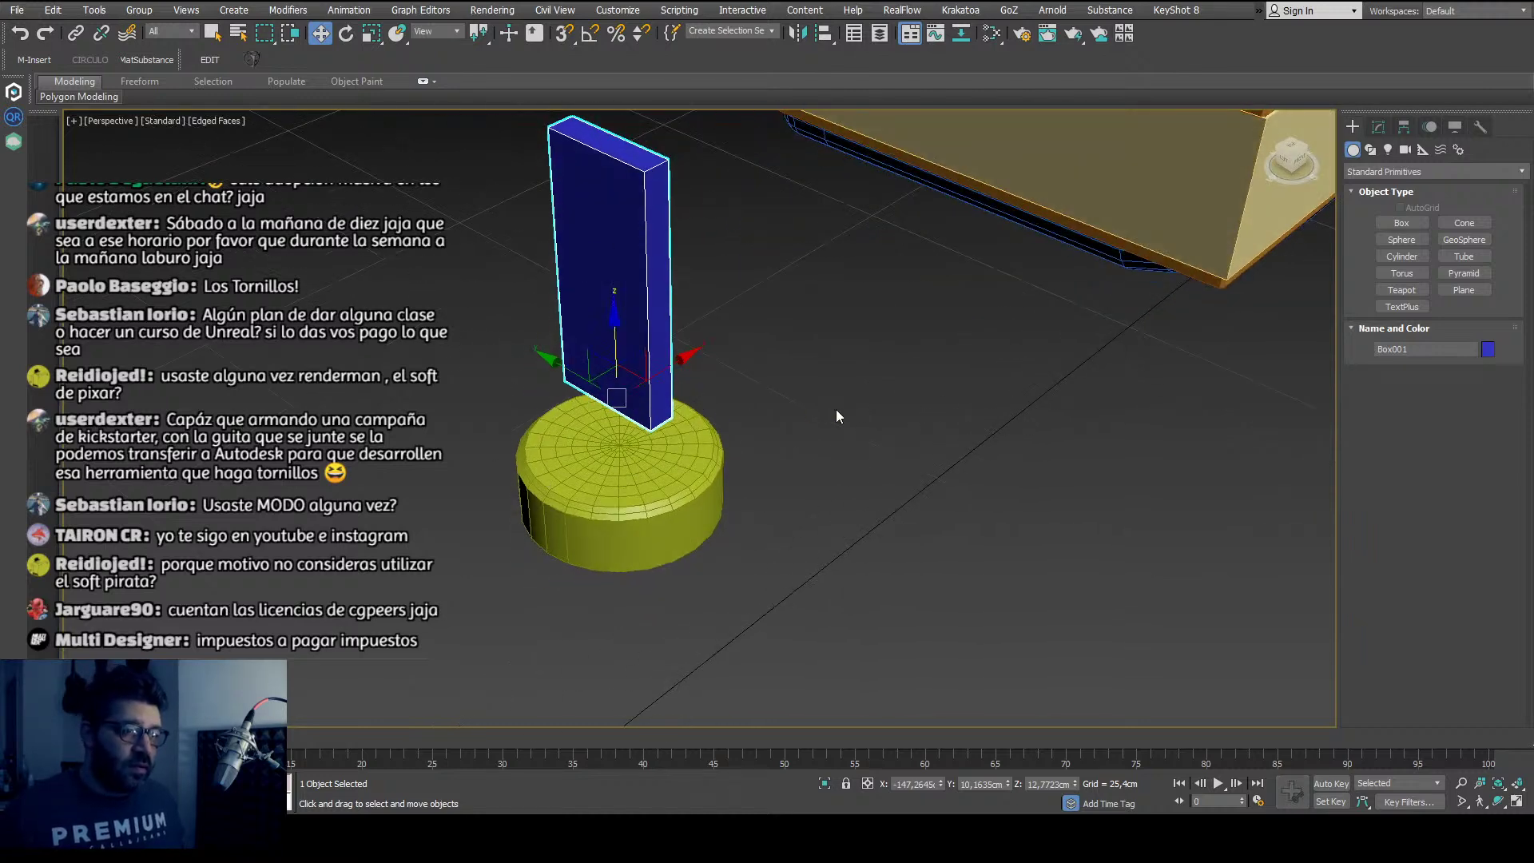
# Step: Convert the box to an Editable Poly and connect its long horizontal edges with two vertical edge loops
pyautogui.hotkey('ctrl', 'e')
pyautogui.click(1414, 372)
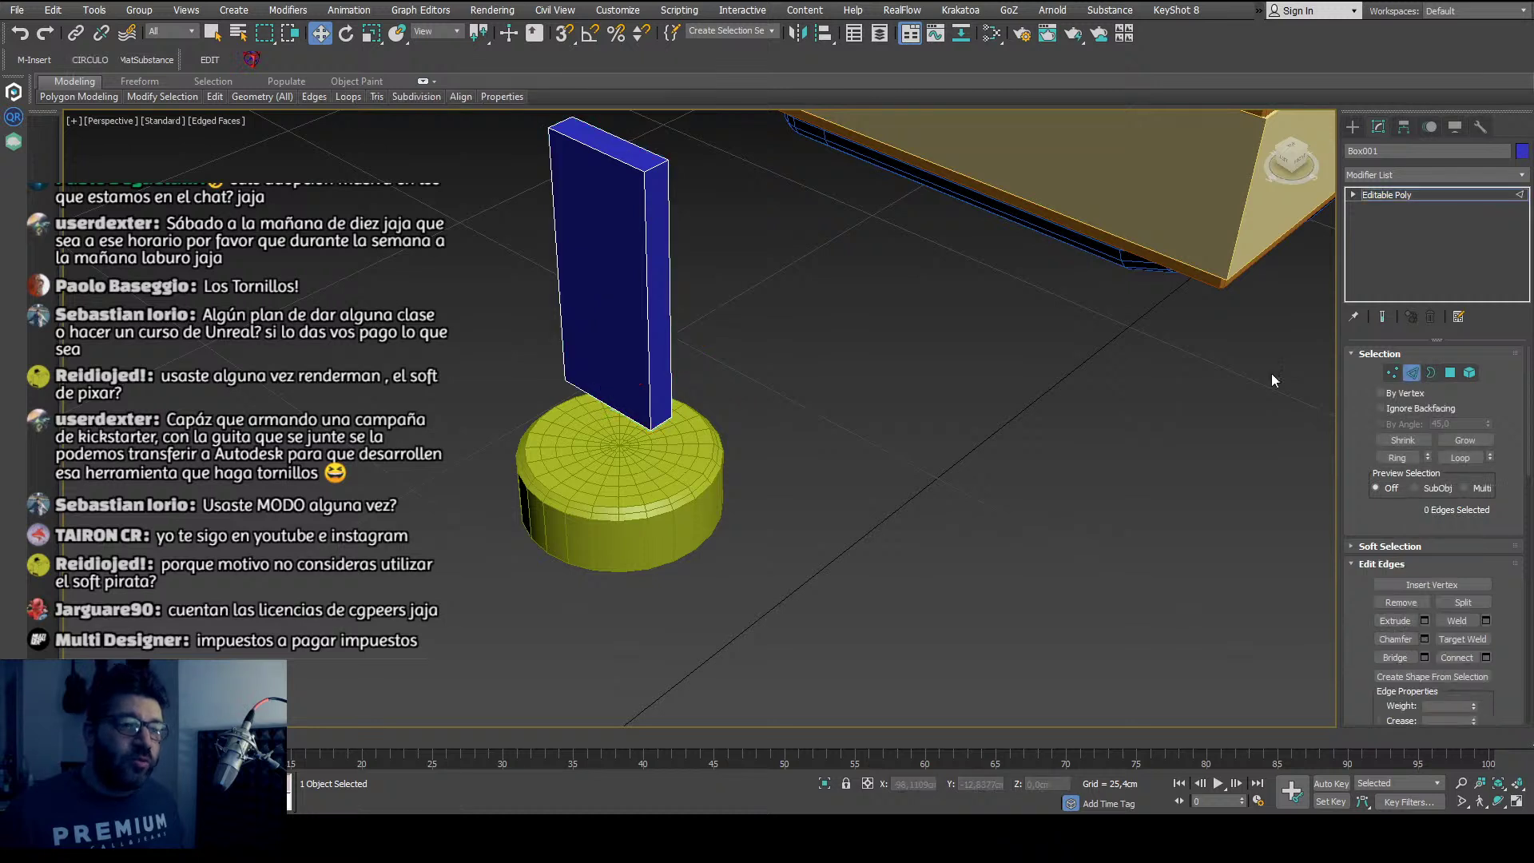
pyautogui.click(620, 169)
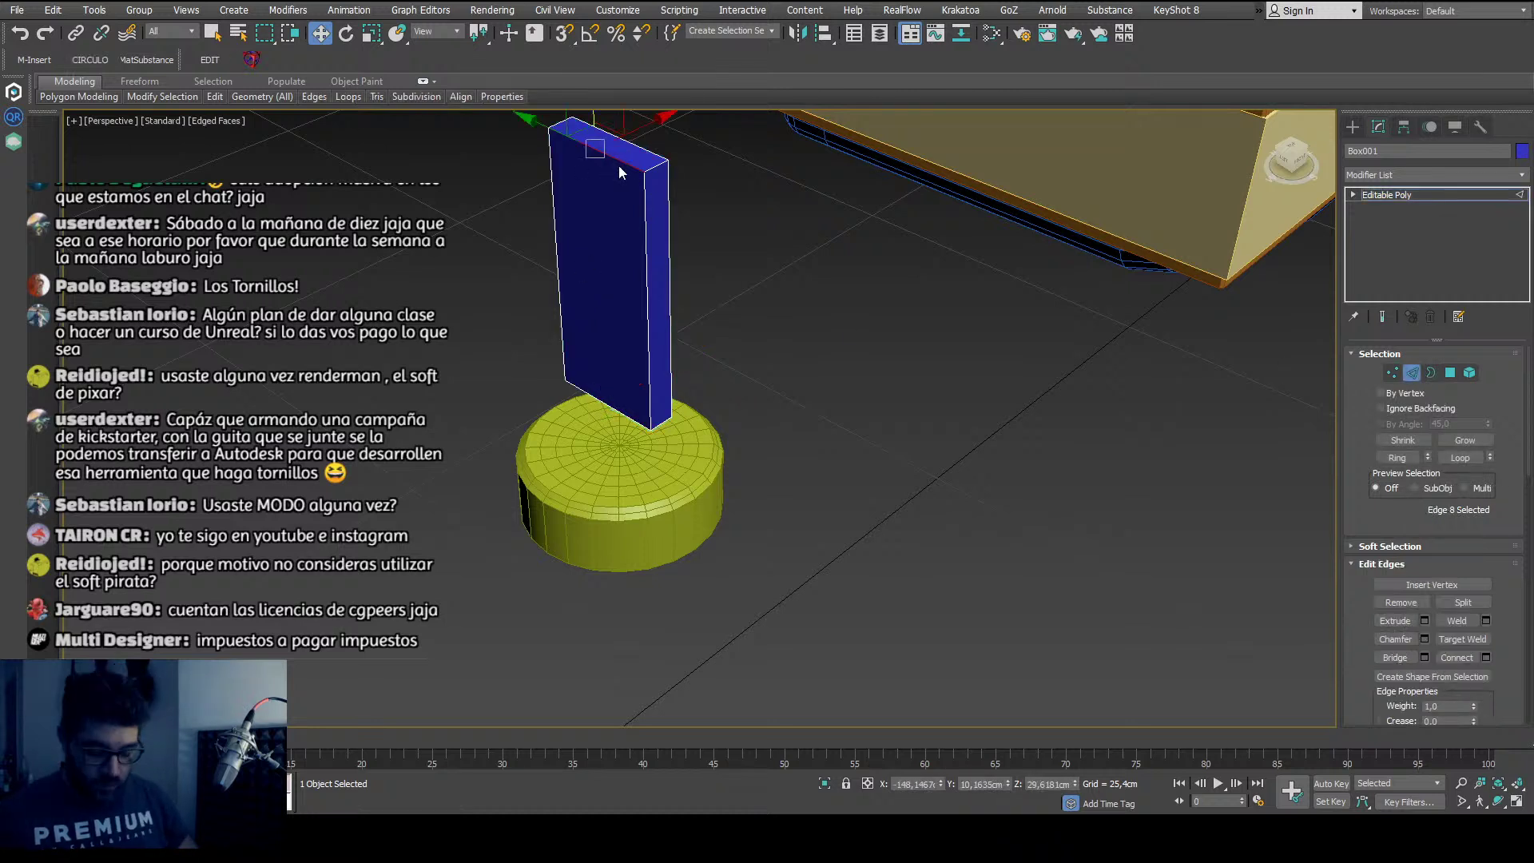
pyautogui.click(1397, 458)
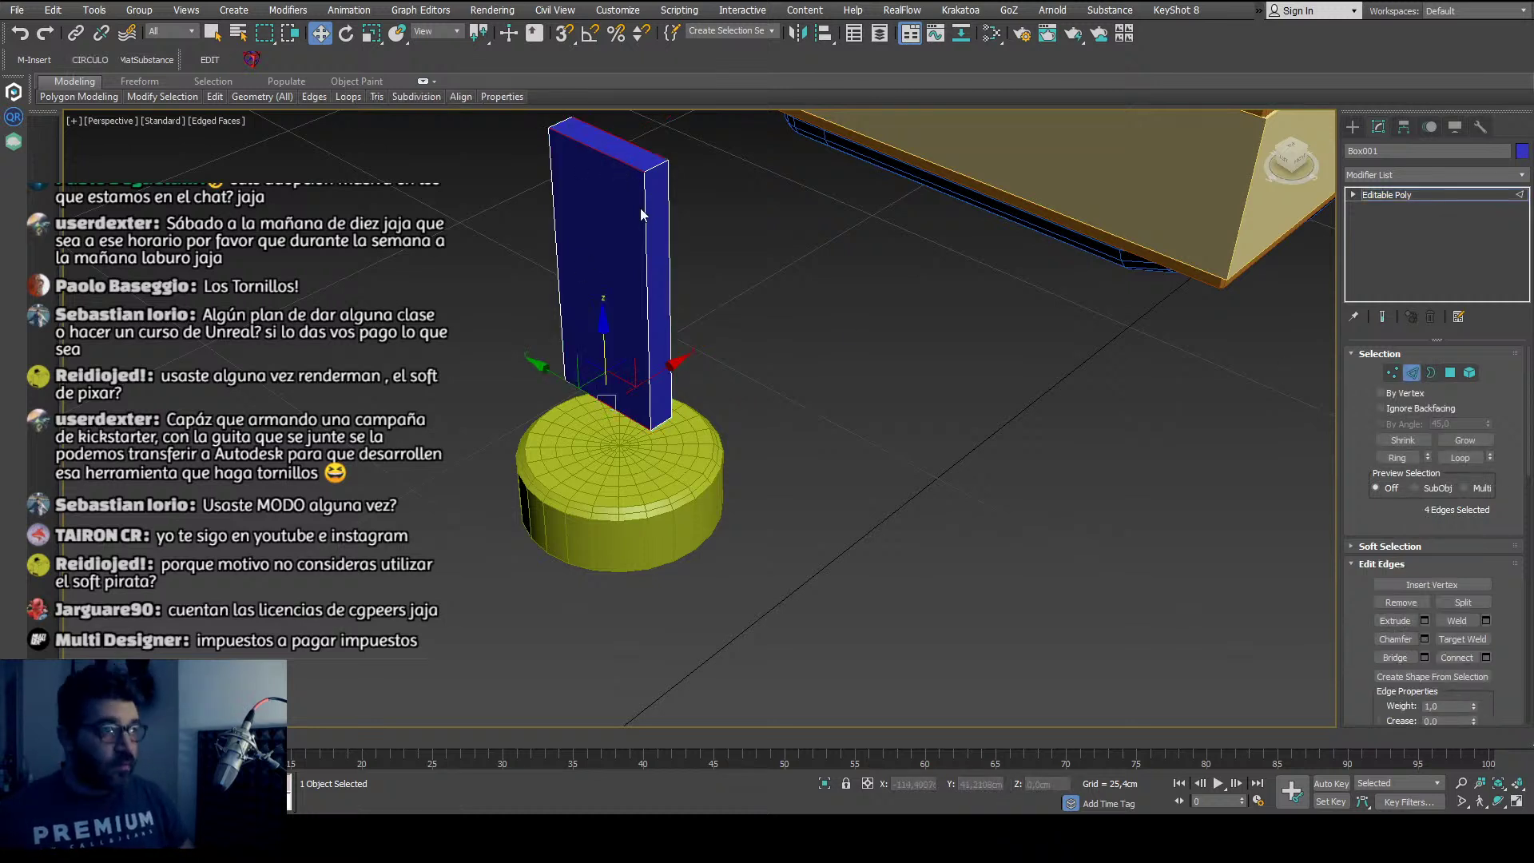
pyautogui.click(1485, 656)
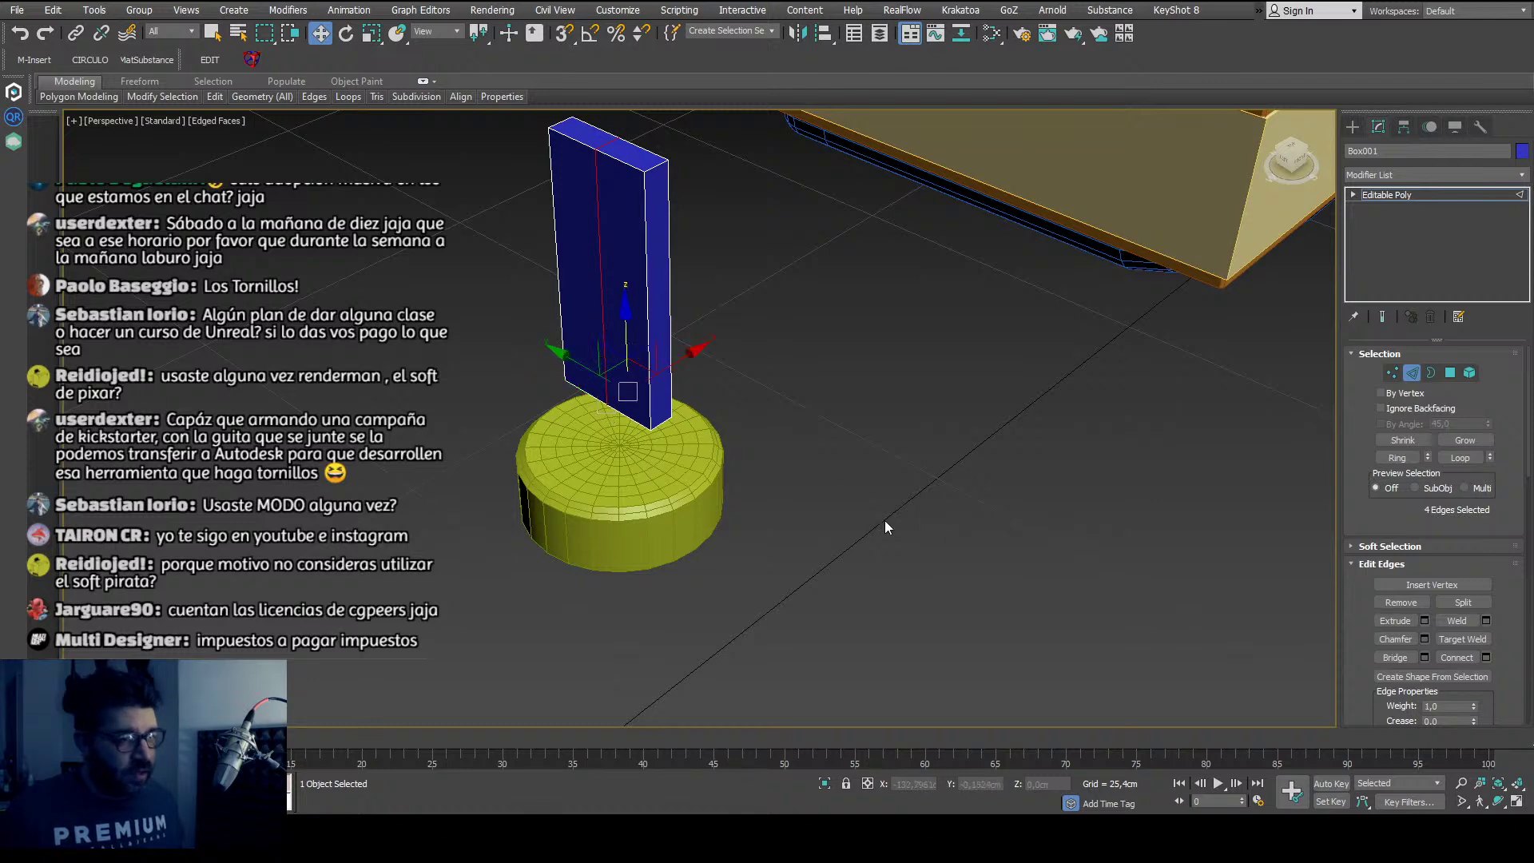
pyautogui.keyDown('alt'); pyautogui.moveTo(885, 520); pyautogui.dragTo(818, 507, button='middle'); pyautogui.keyUp('alt')
pyautogui.moveTo(938, 518); pyautogui.dragTo(943, 612)
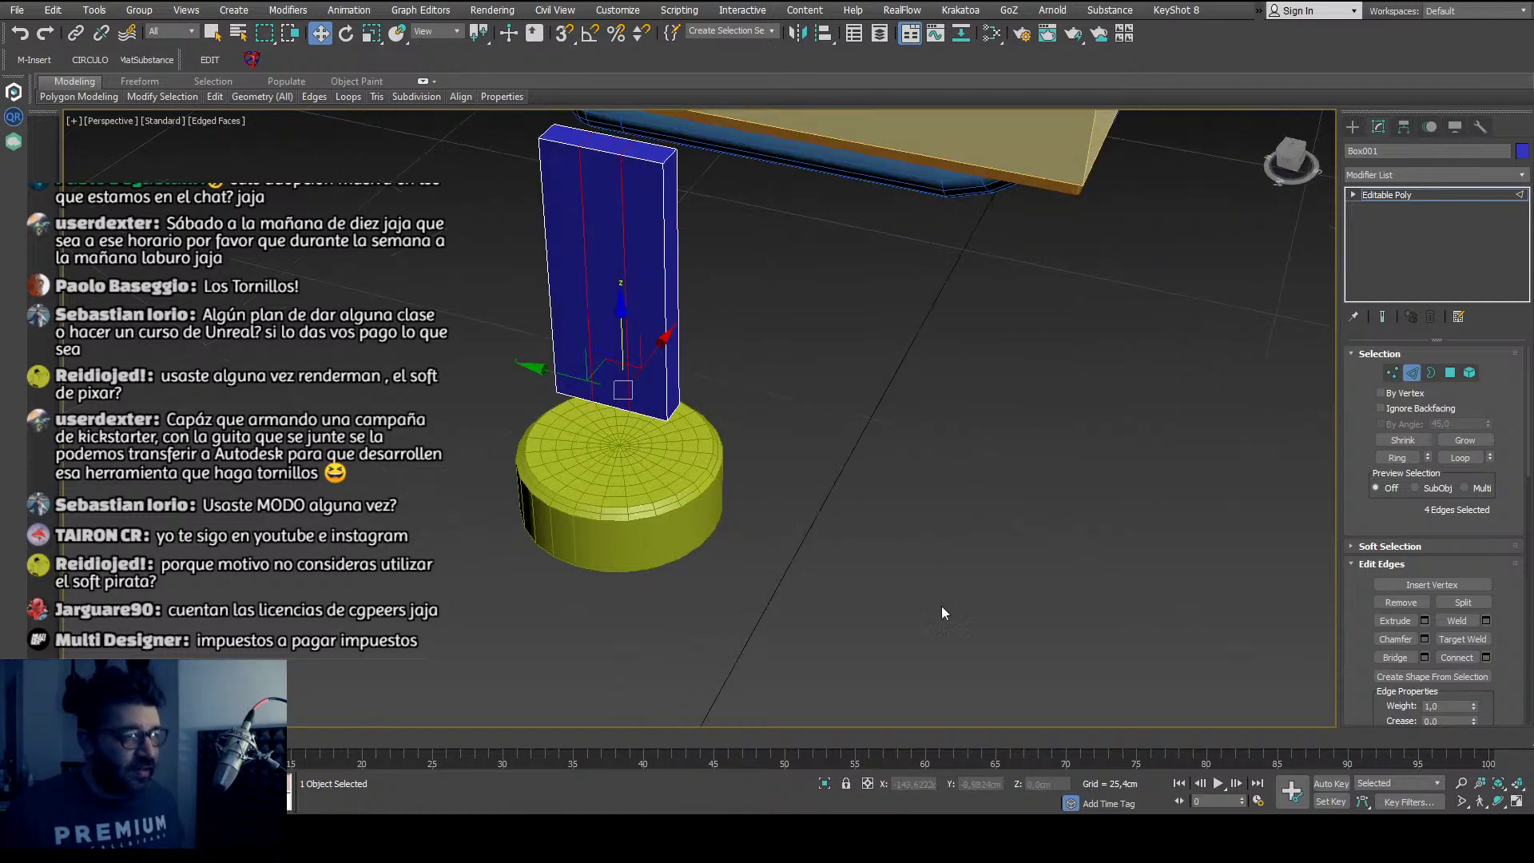
# Step: Extrude the middle strips on both wide faces of the box outward to form a cross-shaped profile
pyautogui.click(1451, 373)
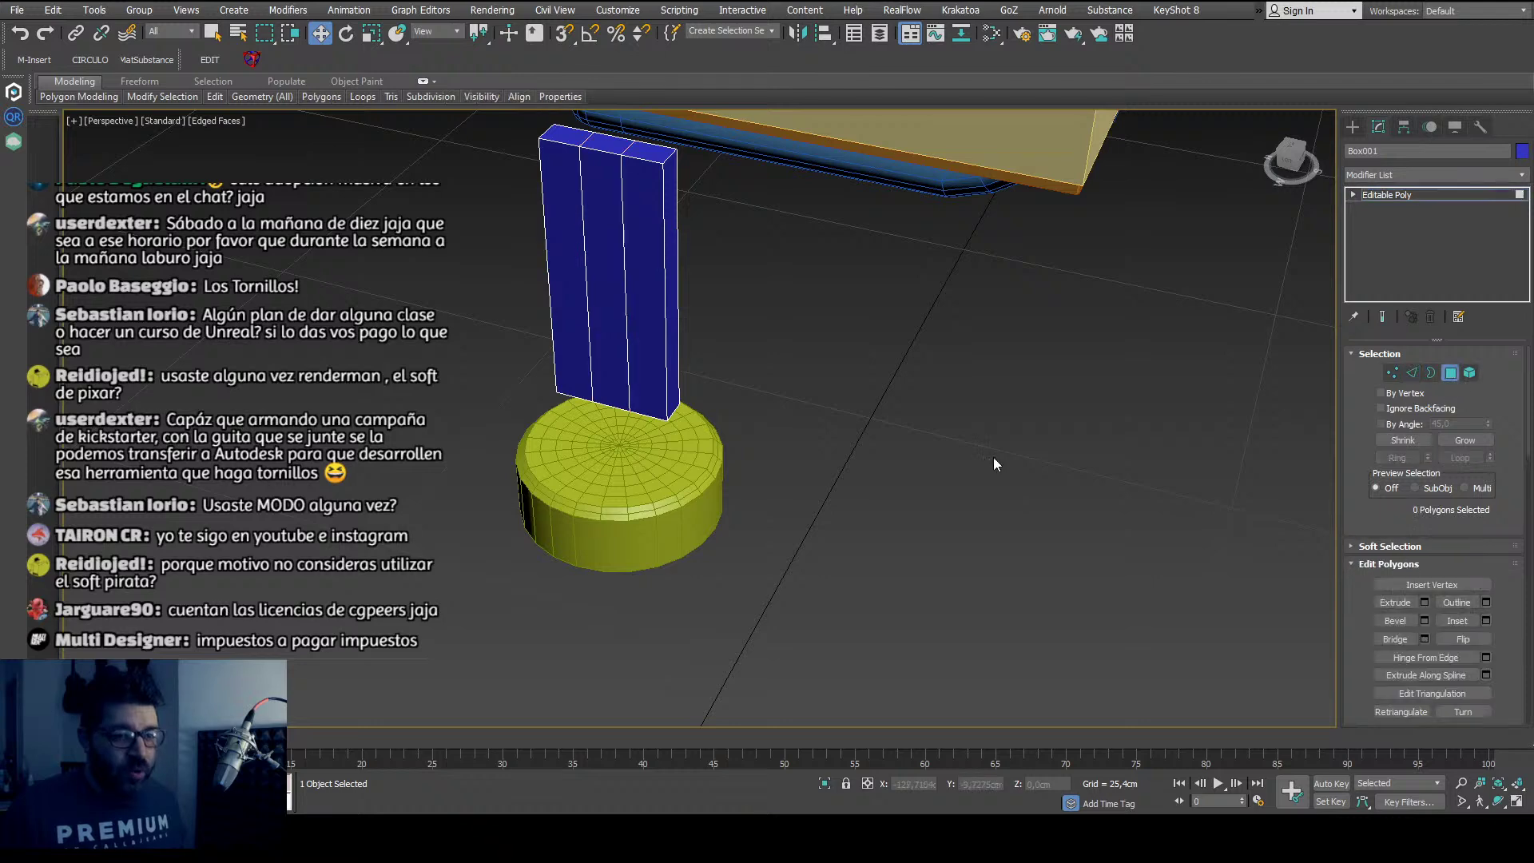
pyautogui.click(635, 362)
pyautogui.keyDown('alt'); pyautogui.moveTo(636, 362); pyautogui.dragTo(741, 442, button='middle'); pyautogui.keyUp('alt')
pyautogui.scroll(3, 755, 441)
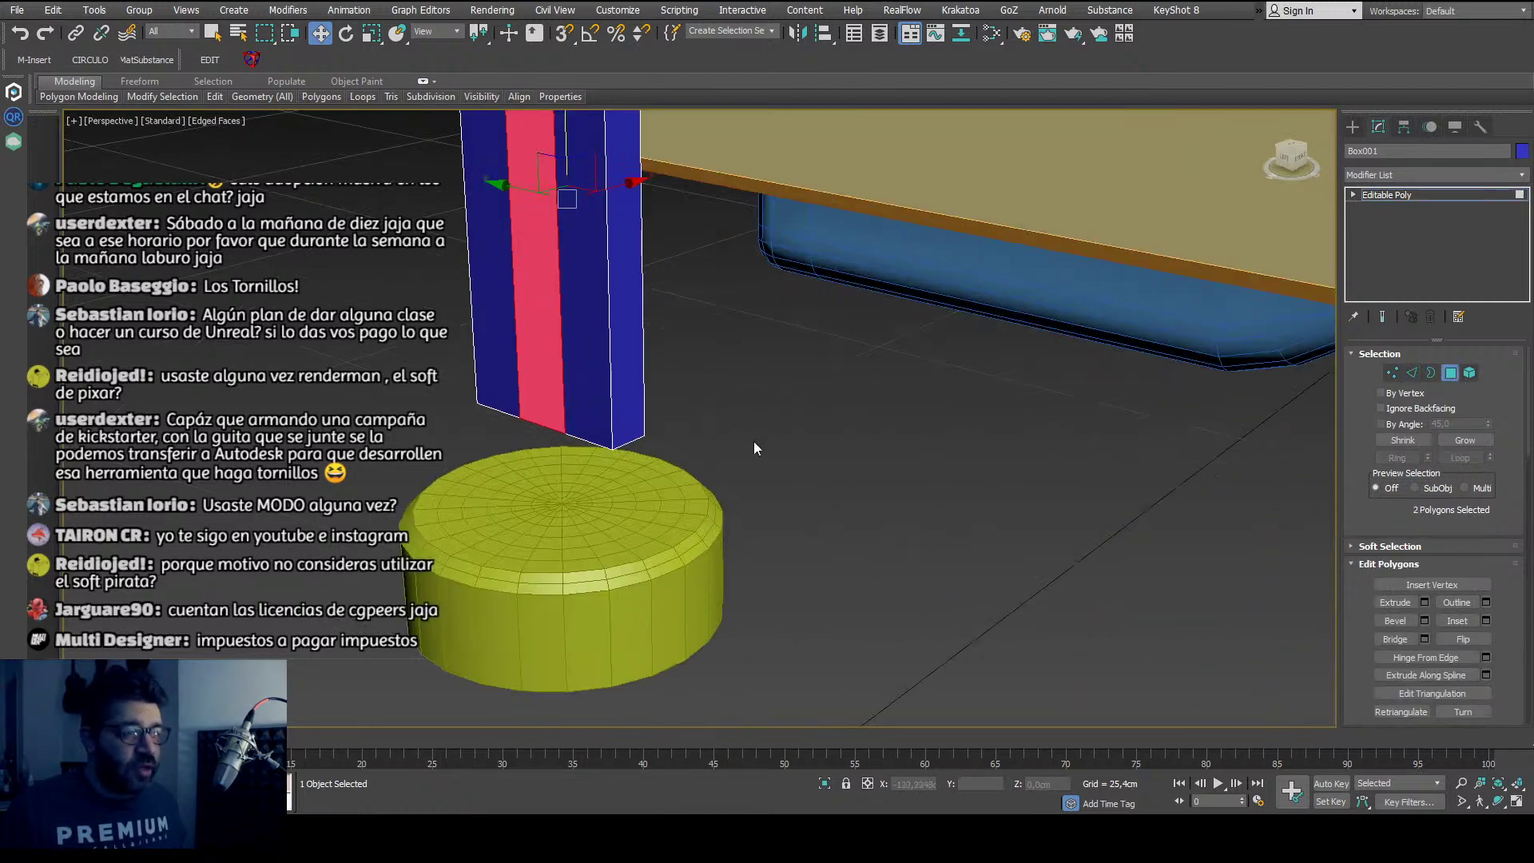
pyautogui.click(1425, 602)
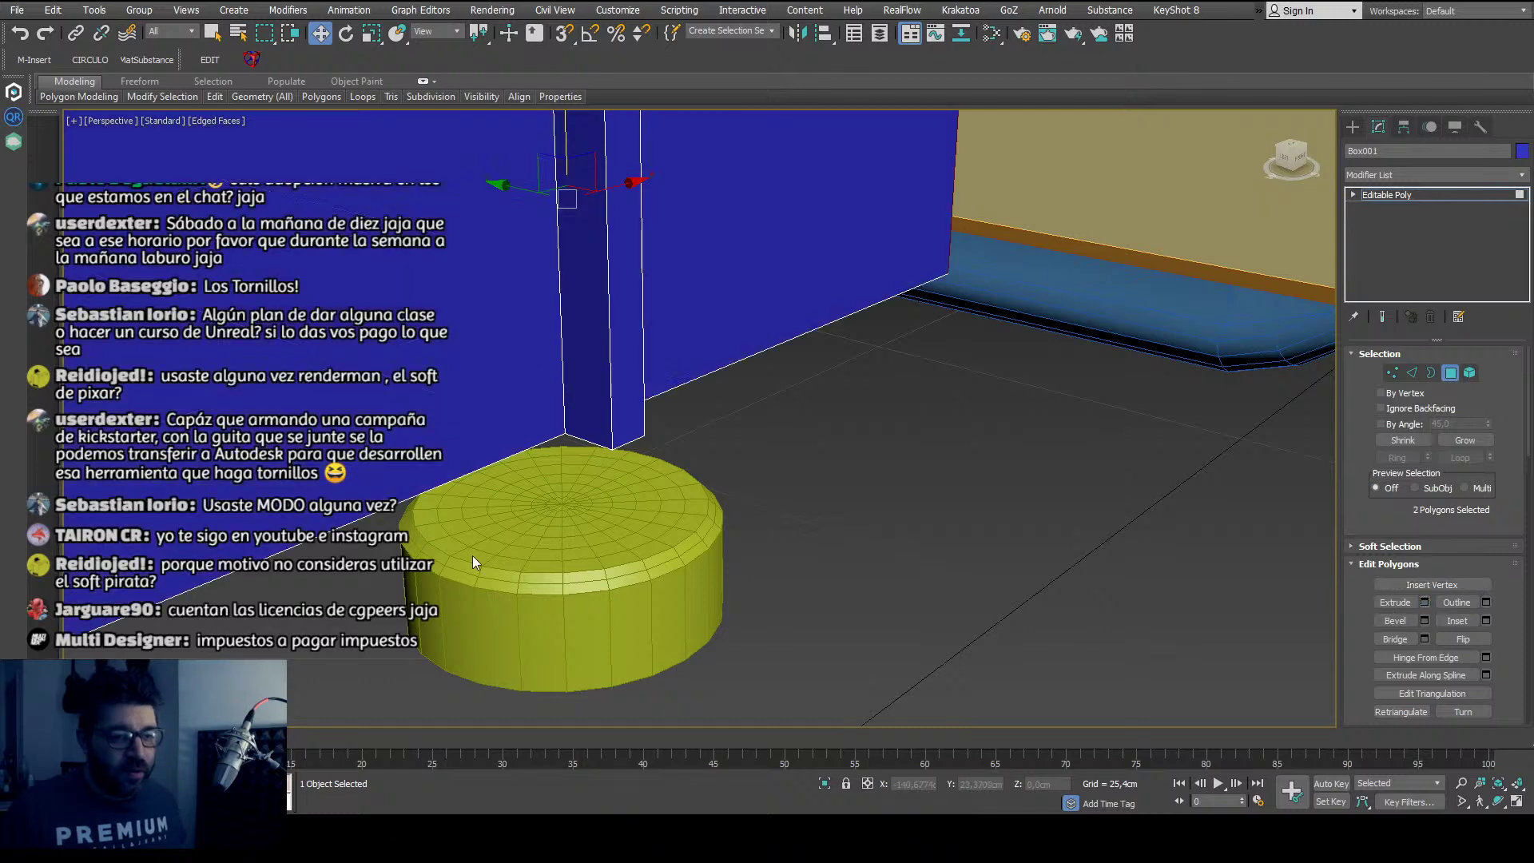
pyautogui.scroll(-3, 687, 568)
pyautogui.keyDown('alt'); pyautogui.moveTo(683, 565); pyautogui.dragTo(773, 597, button='middle'); pyautogui.keyUp('alt')
pyautogui.keyDown('alt'); pyautogui.moveTo(949, 549); pyautogui.dragTo(953, 618, button='middle'); pyautogui.keyUp('alt')
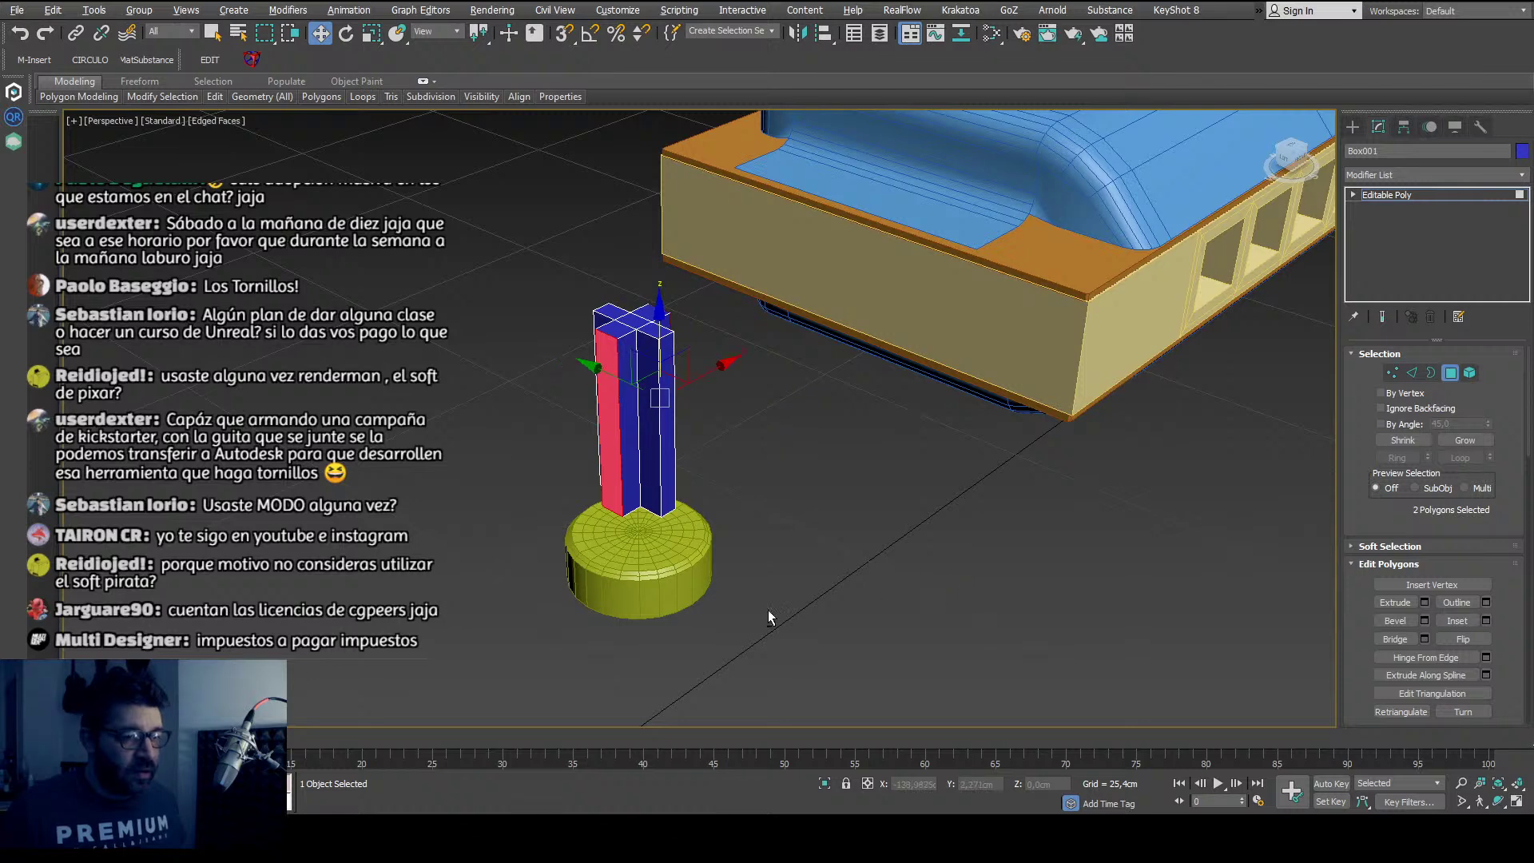
# Step: Lower the cross's bottom center polygon to about 10 cm in Z to form a tapered tip
pyautogui.keyDown('alt'); pyautogui.moveTo(769, 611); pyautogui.dragTo(751, 524, button='middle'); pyautogui.keyUp('alt')
pyautogui.scroll(7, 642, 509)
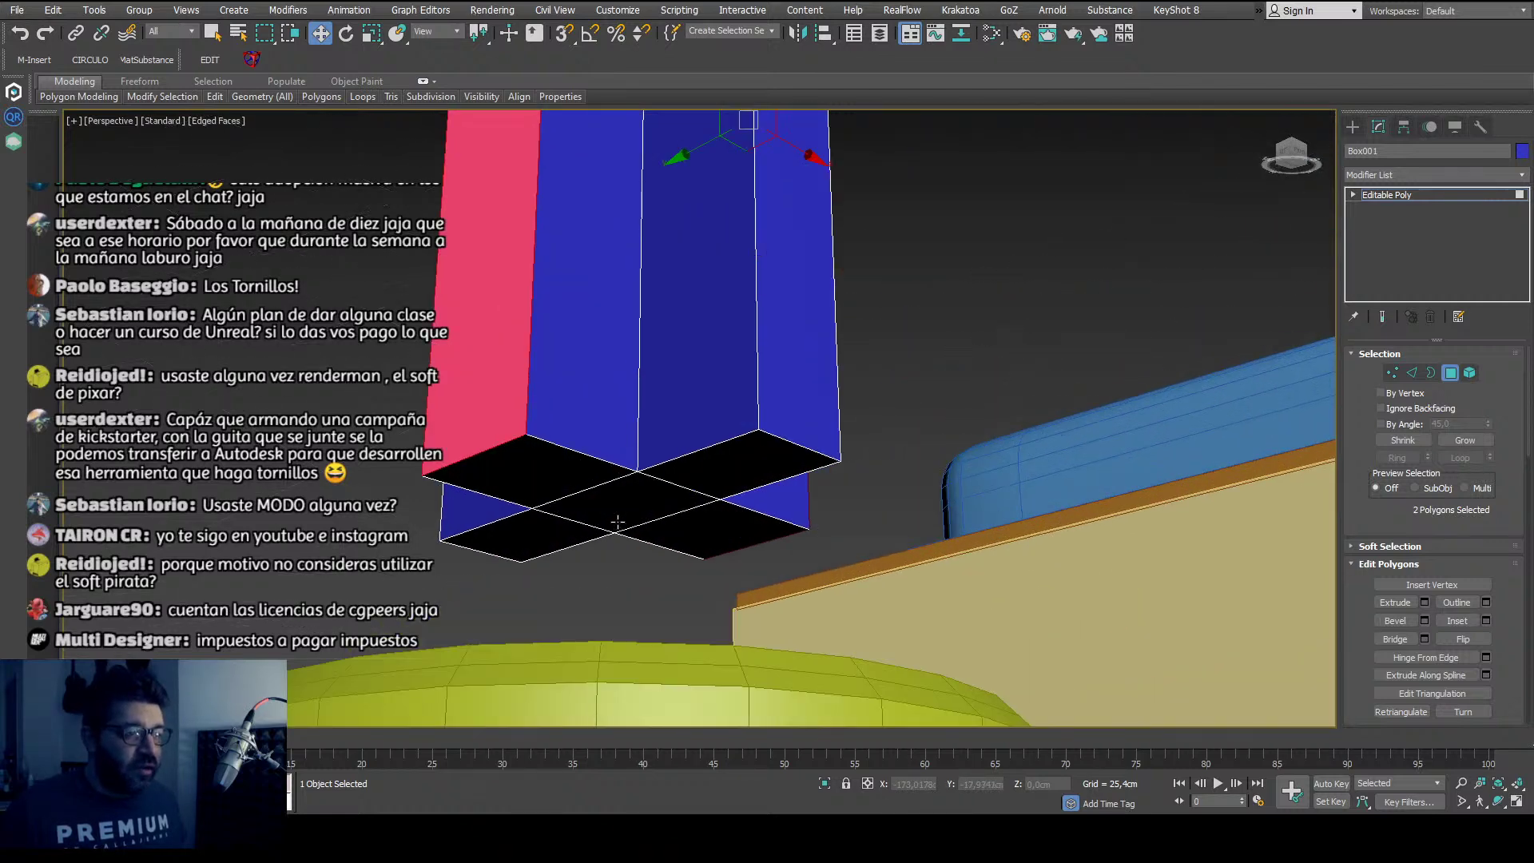
pyautogui.click(618, 522)
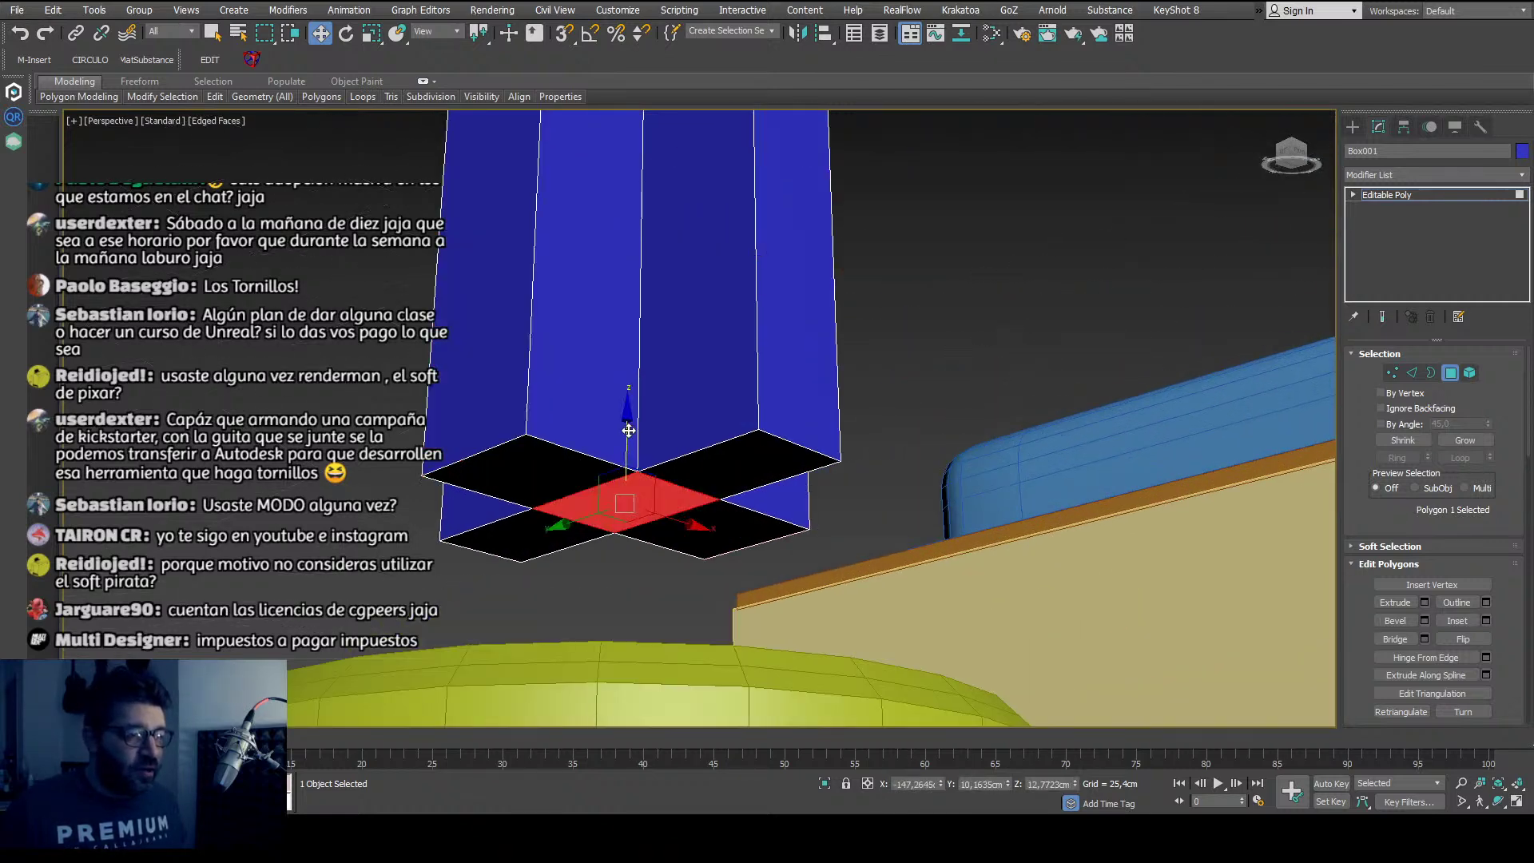
pyautogui.moveTo(627, 429); pyautogui.dragTo(616, 606)
pyautogui.scroll(-2, 616, 607)
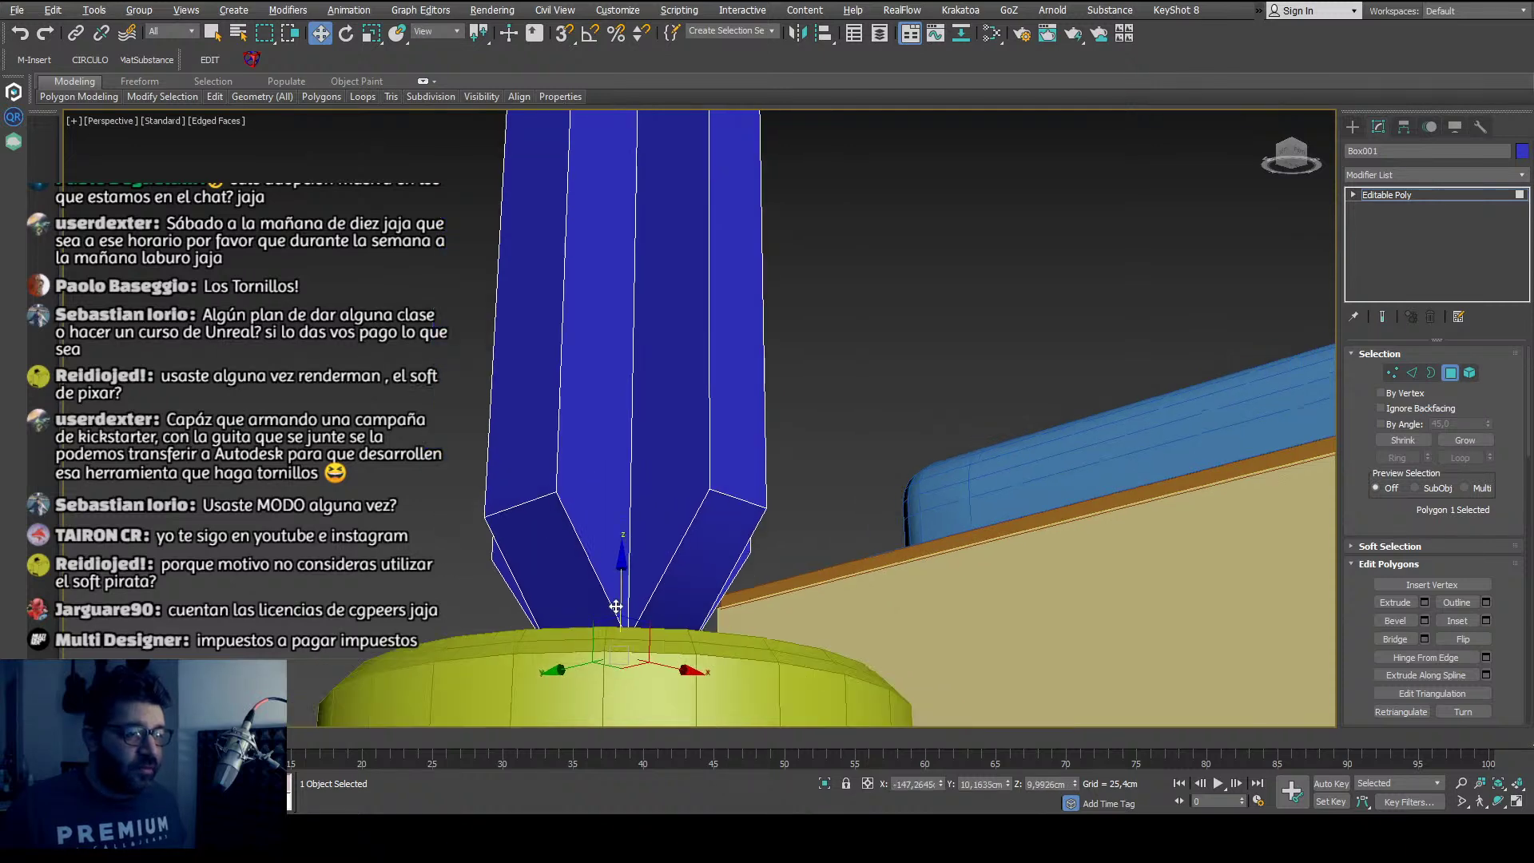
pyautogui.keyDown('alt'); pyautogui.moveTo(616, 607); pyautogui.dragTo(1175, 562, button='middle'); pyautogui.keyUp('alt')
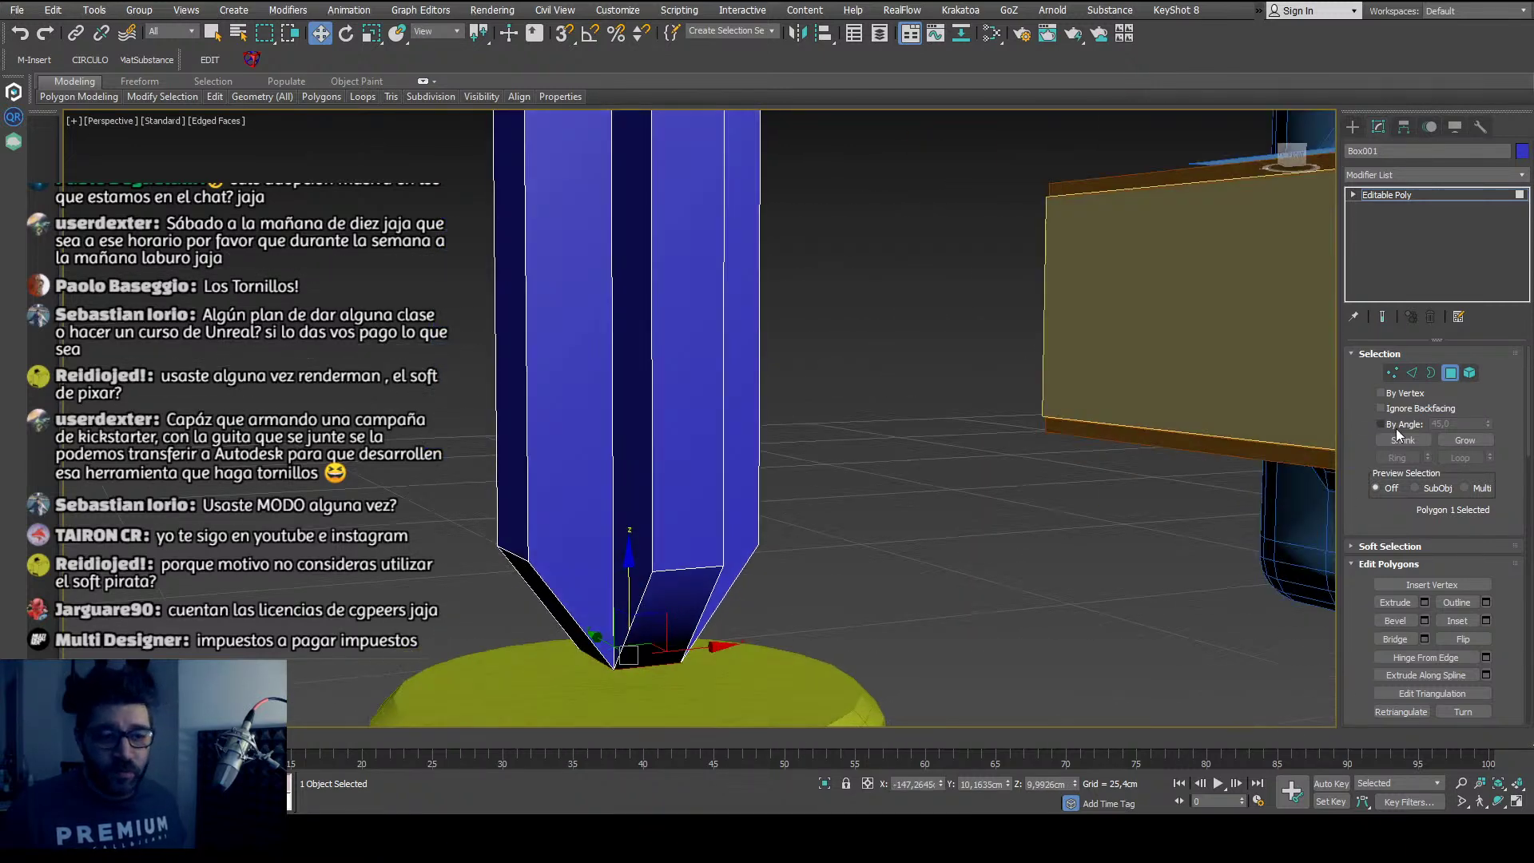
pyautogui.click(1452, 373)
# Step: Scale the cross-shaped bit up uniformly to about 118% over the cylinder's top
pyautogui.scroll(-4, 761, 464)
pyautogui.keyDown('alt'); pyautogui.moveTo(761, 463); pyautogui.dragTo(760, 601, button='middle'); pyautogui.keyUp('alt')
pyautogui.press('e')
pyautogui.press('r')
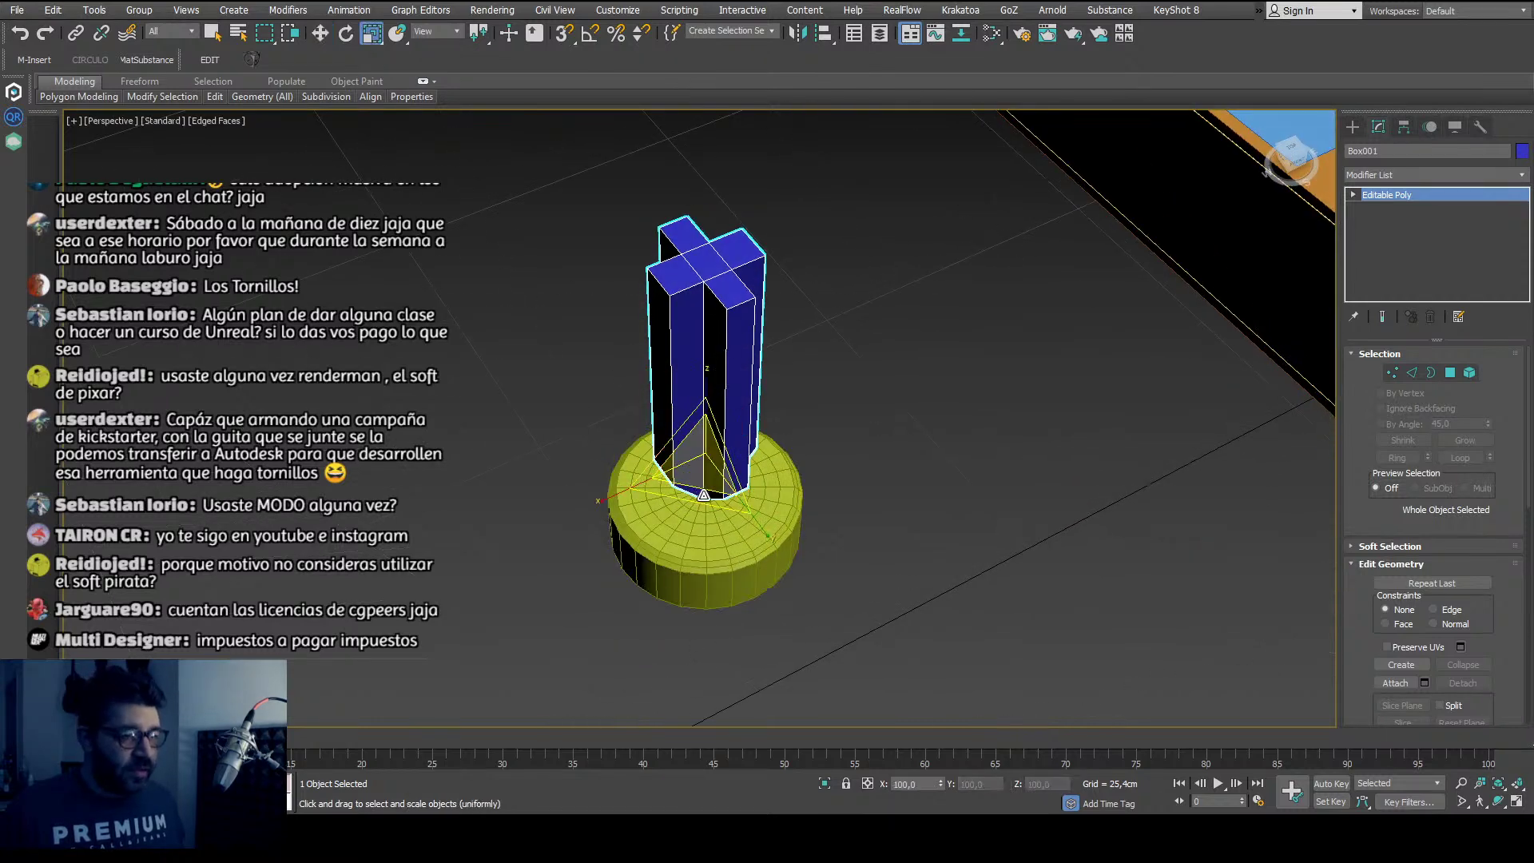
pyautogui.moveTo(704, 495); pyautogui.dragTo(706, 470)
pyautogui.keyDown('alt'); pyautogui.moveTo(703, 520); pyautogui.dragTo(712, 411, button='middle'); pyautogui.keyUp('alt')
pyautogui.scroll(5, 721, 565)
pyautogui.moveTo(721, 565); pyautogui.dragTo(702, 374, button='middle')
pyautogui.scroll(-4, 726, 431)
pyautogui.moveTo(690, 332); pyautogui.dragTo(685, 328)
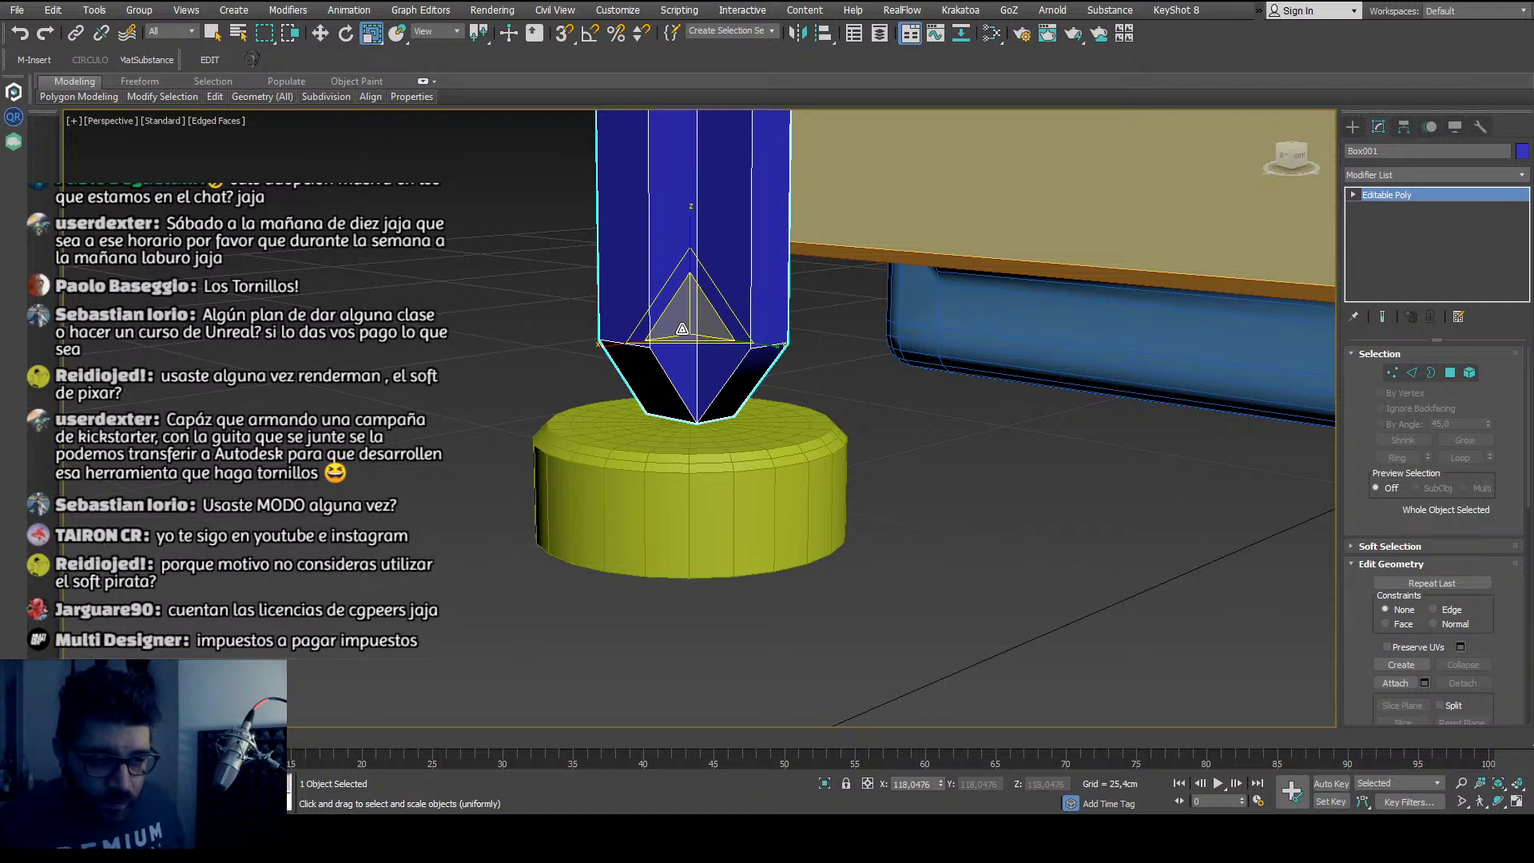
# Step: Turn the chamfered cylinder under the cross-shaped bit into a Boolean compound object
pyautogui.click(751, 470)
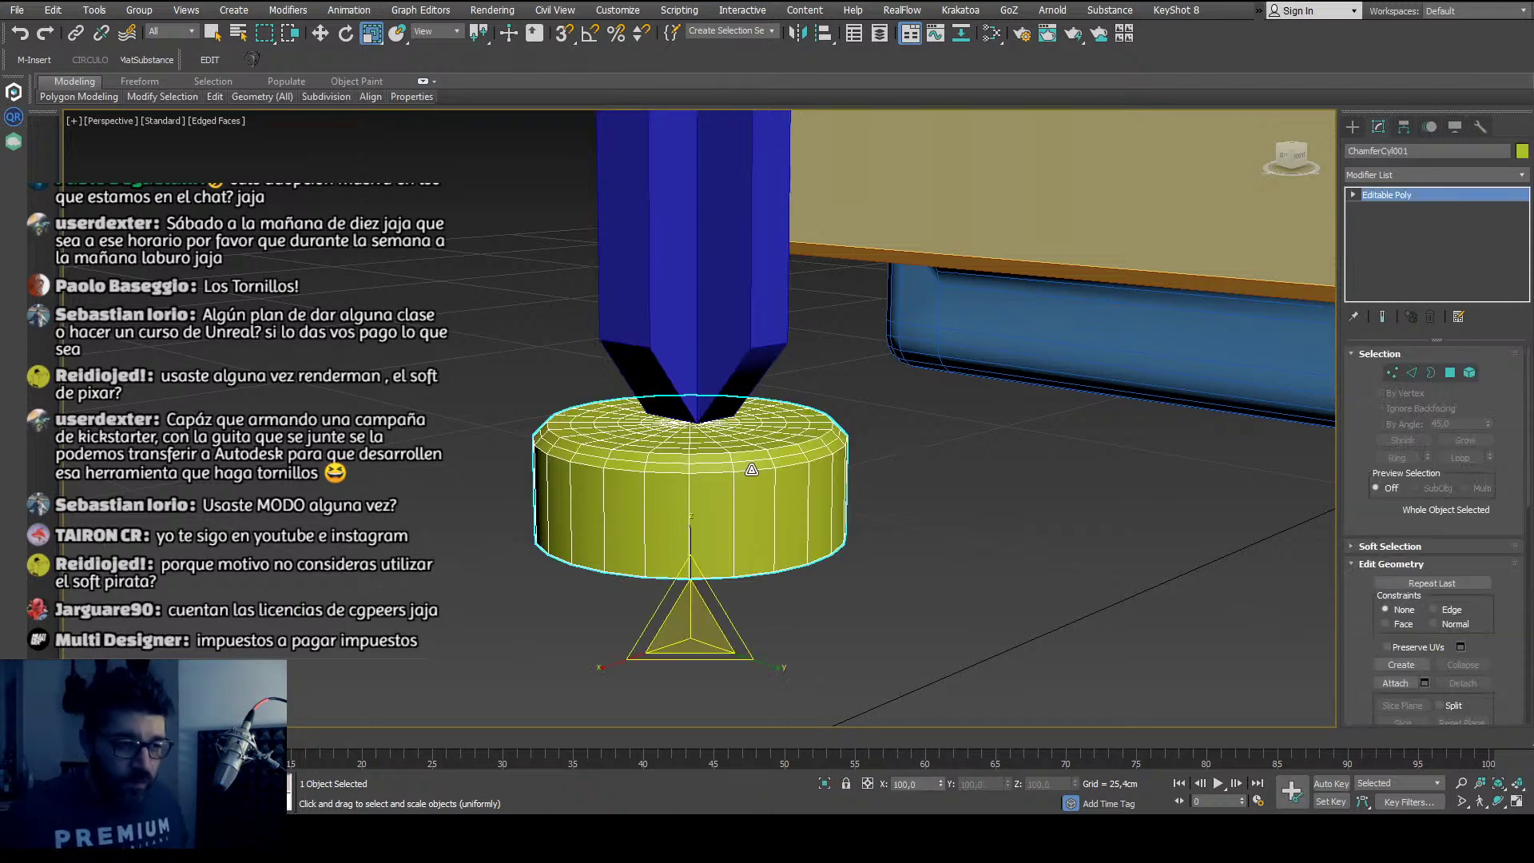
pyautogui.click(1355, 128)
pyautogui.moveTo(811, 459); pyautogui.dragTo(835, 480, button='middle')
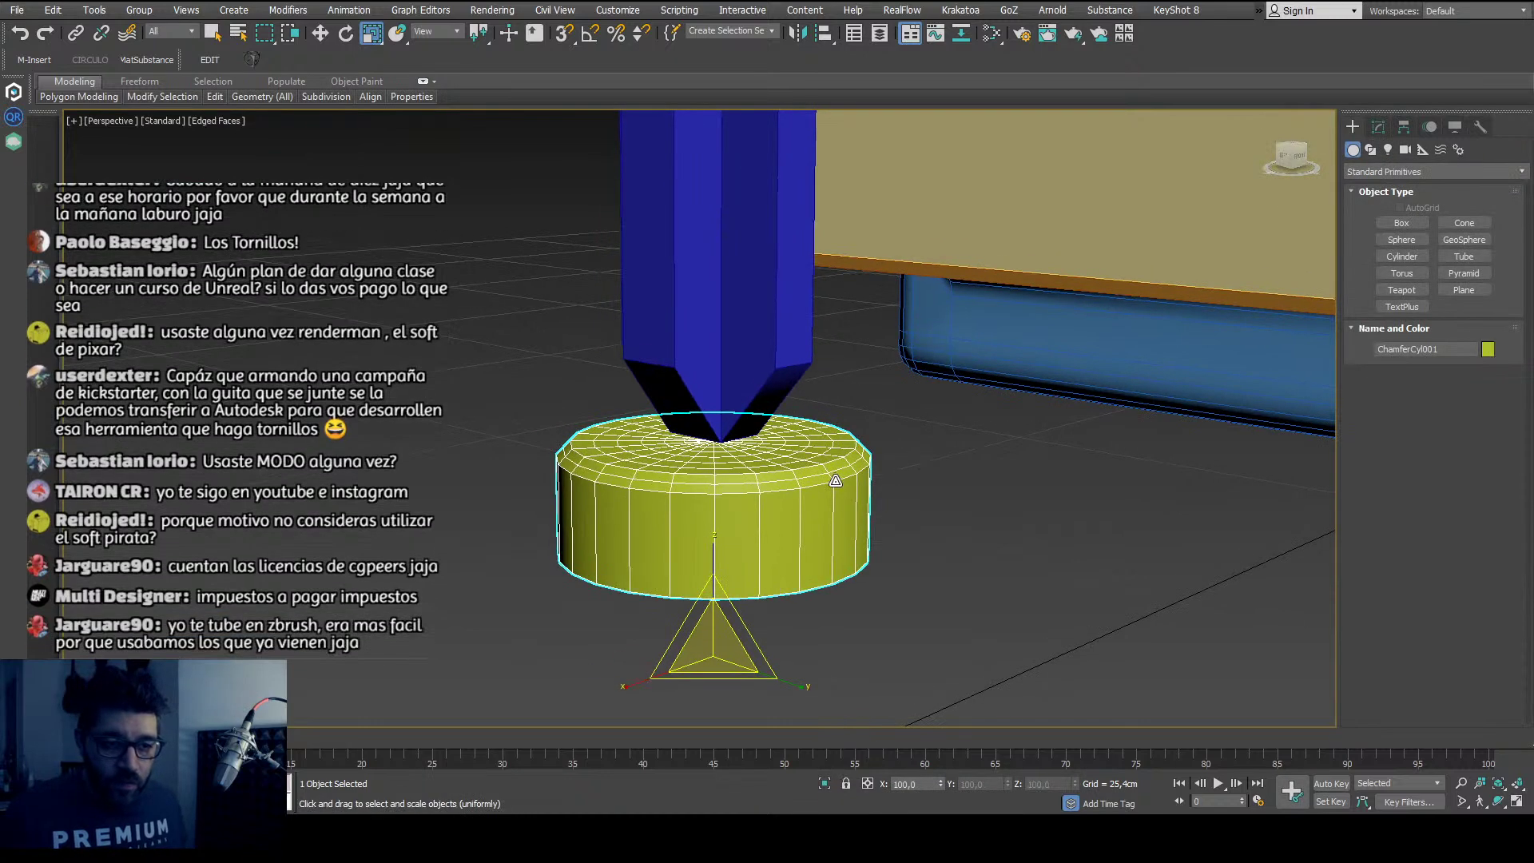
pyautogui.moveTo(835, 534); pyautogui.dragTo(811, 534, button='middle')
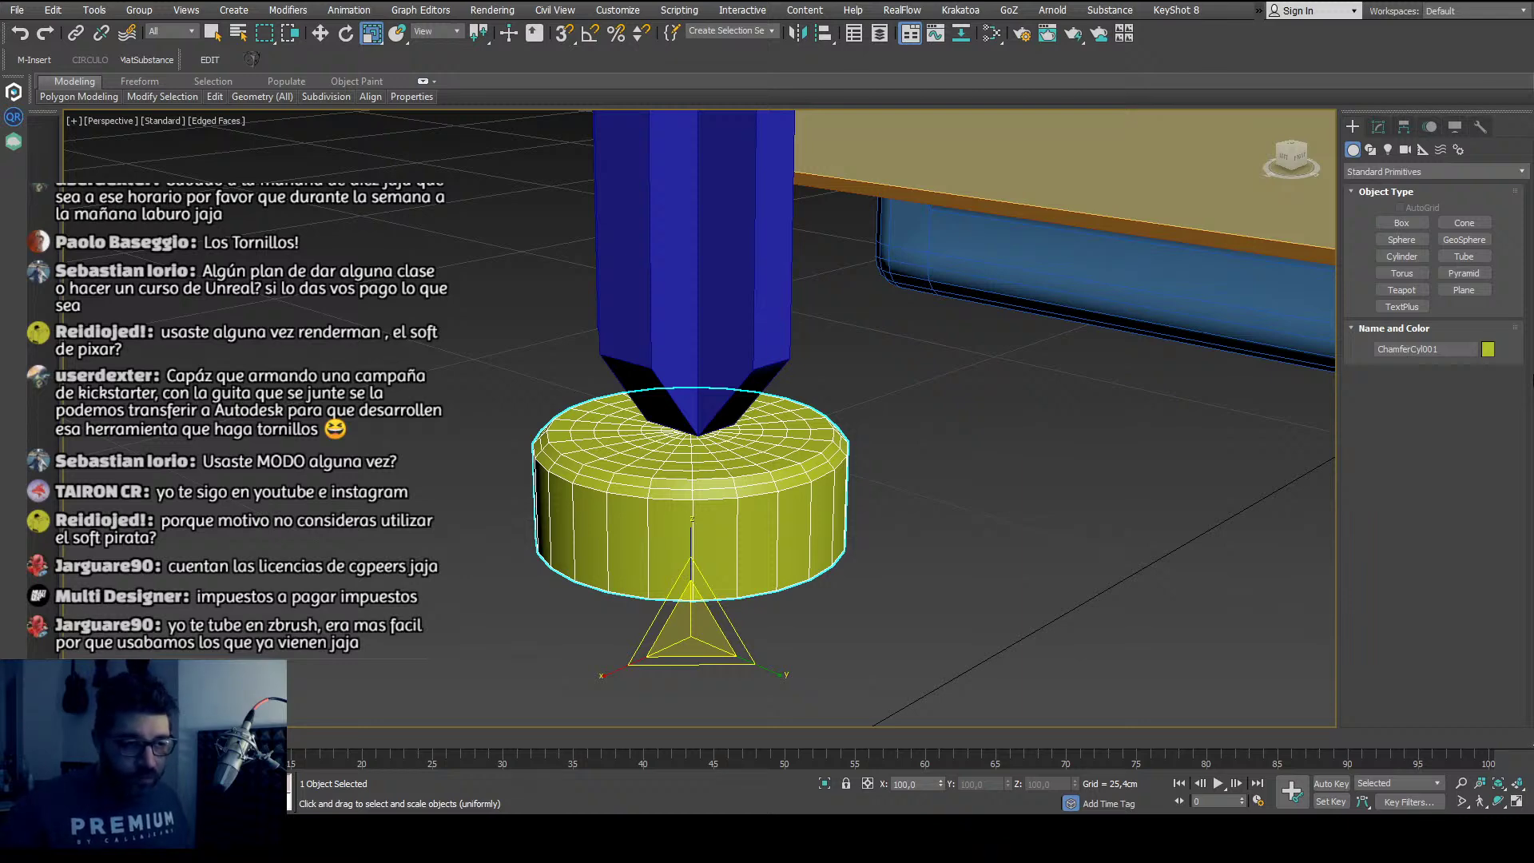
pyautogui.click(1378, 128)
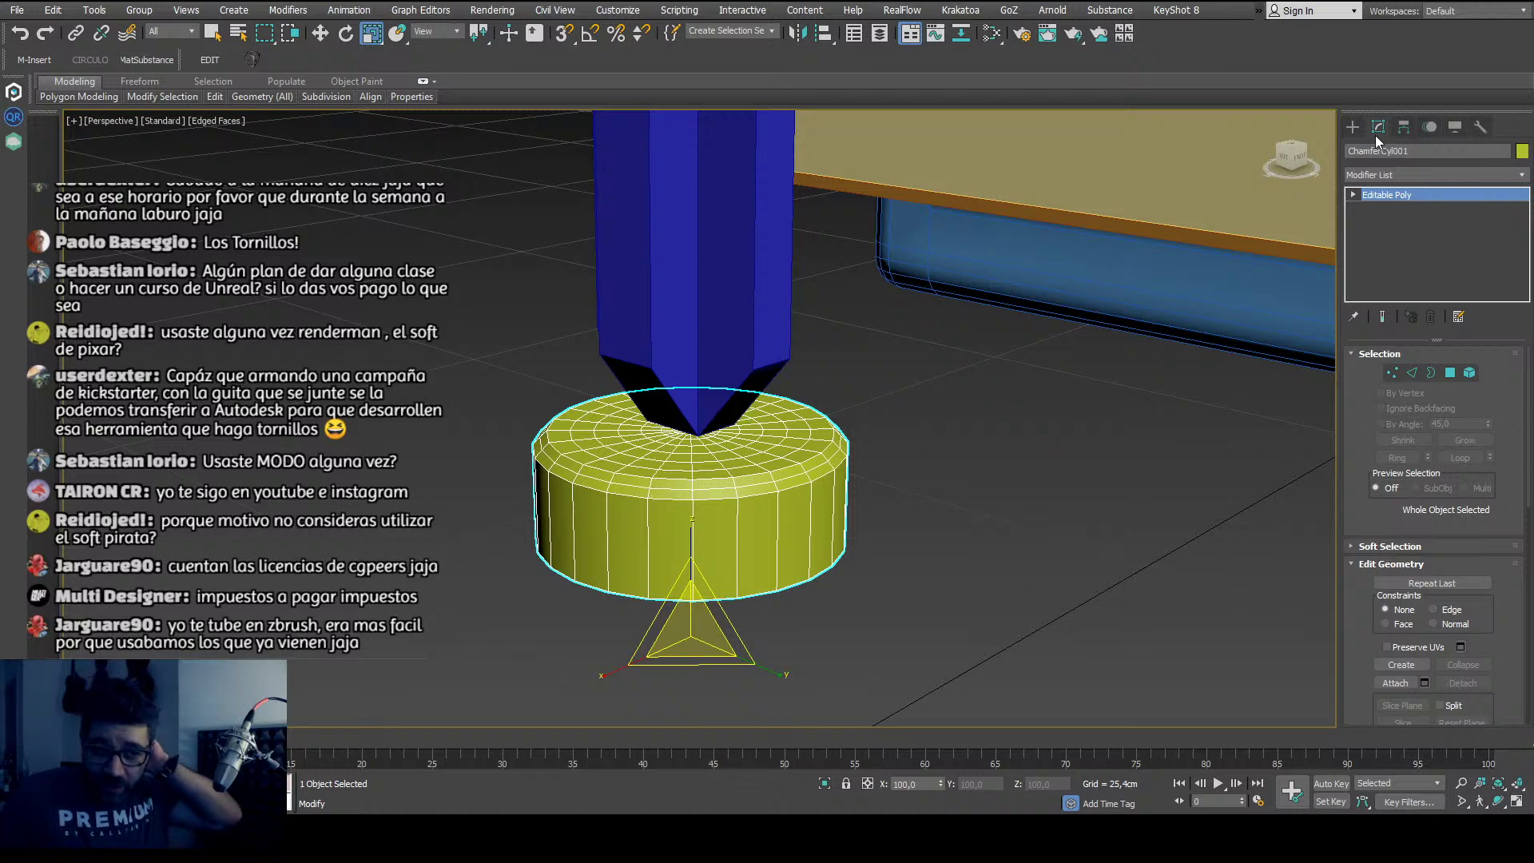
pyautogui.scroll(-3, 1380, 544)
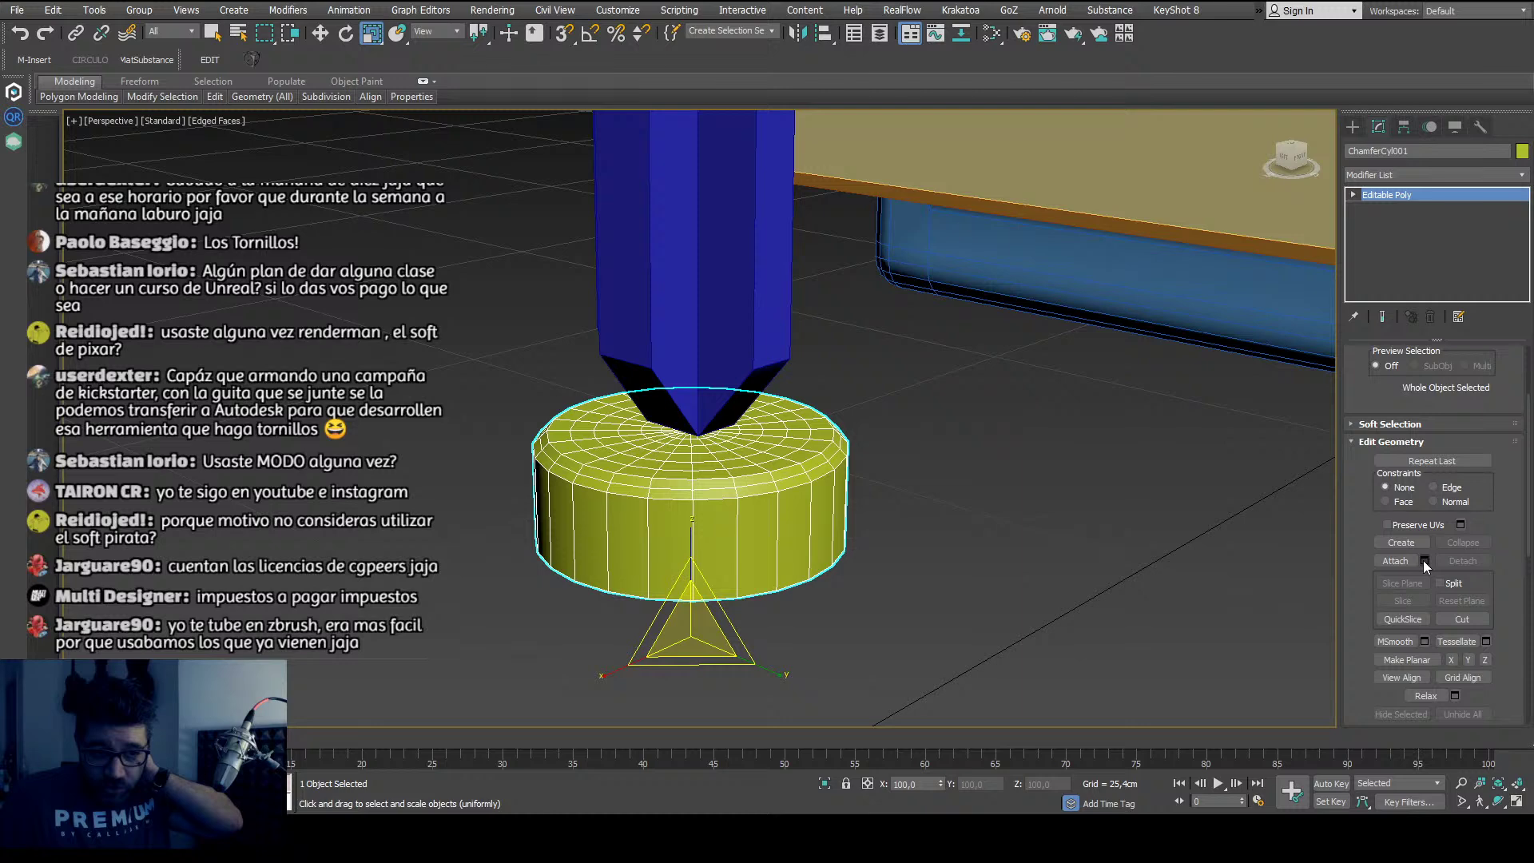
pyautogui.click(1355, 127)
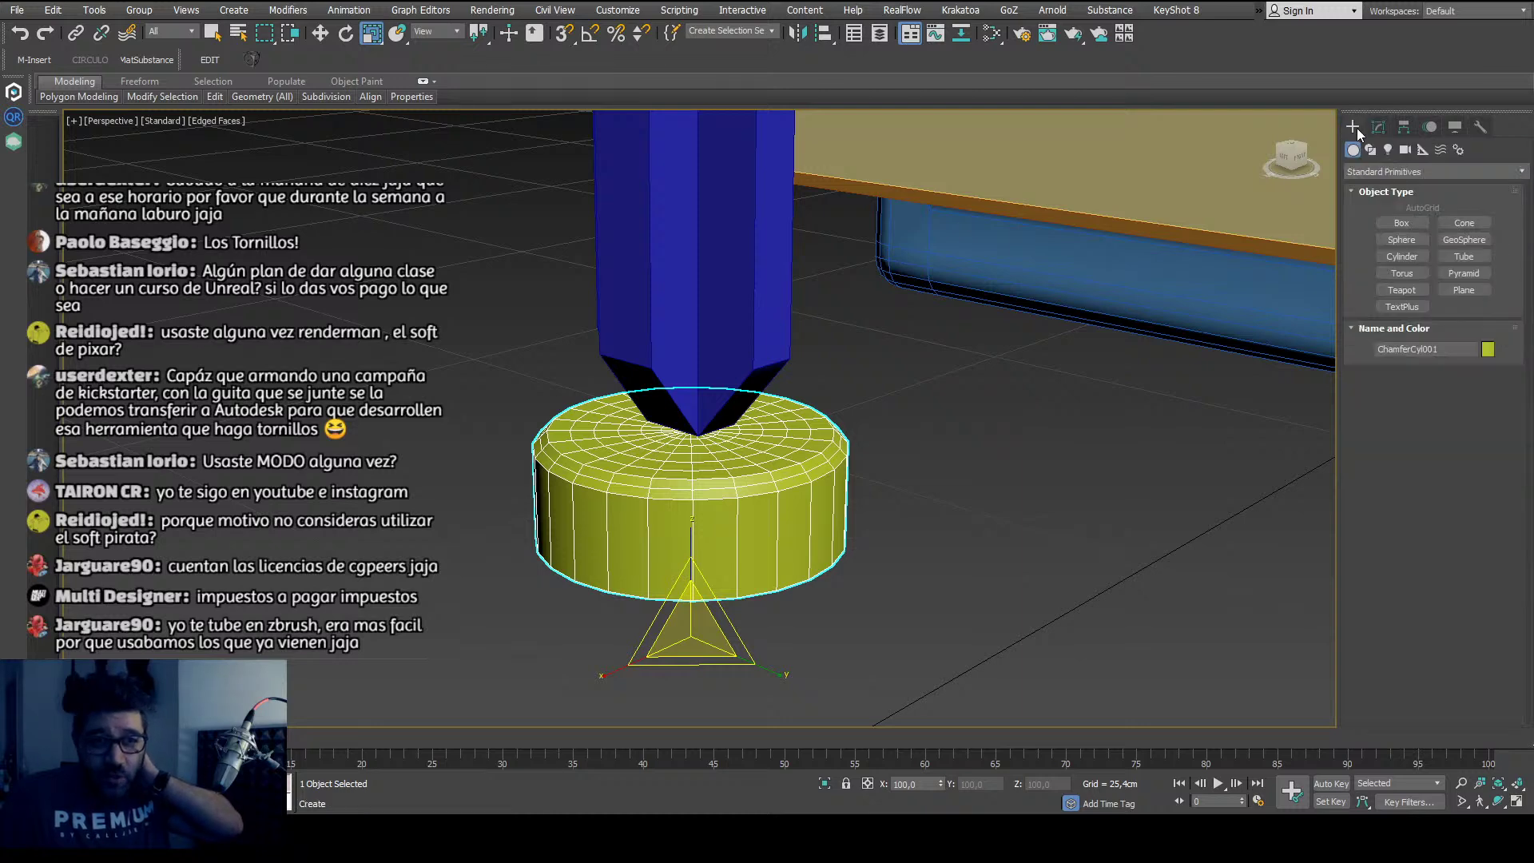
pyautogui.click(1376, 170)
pyautogui.click(1378, 212)
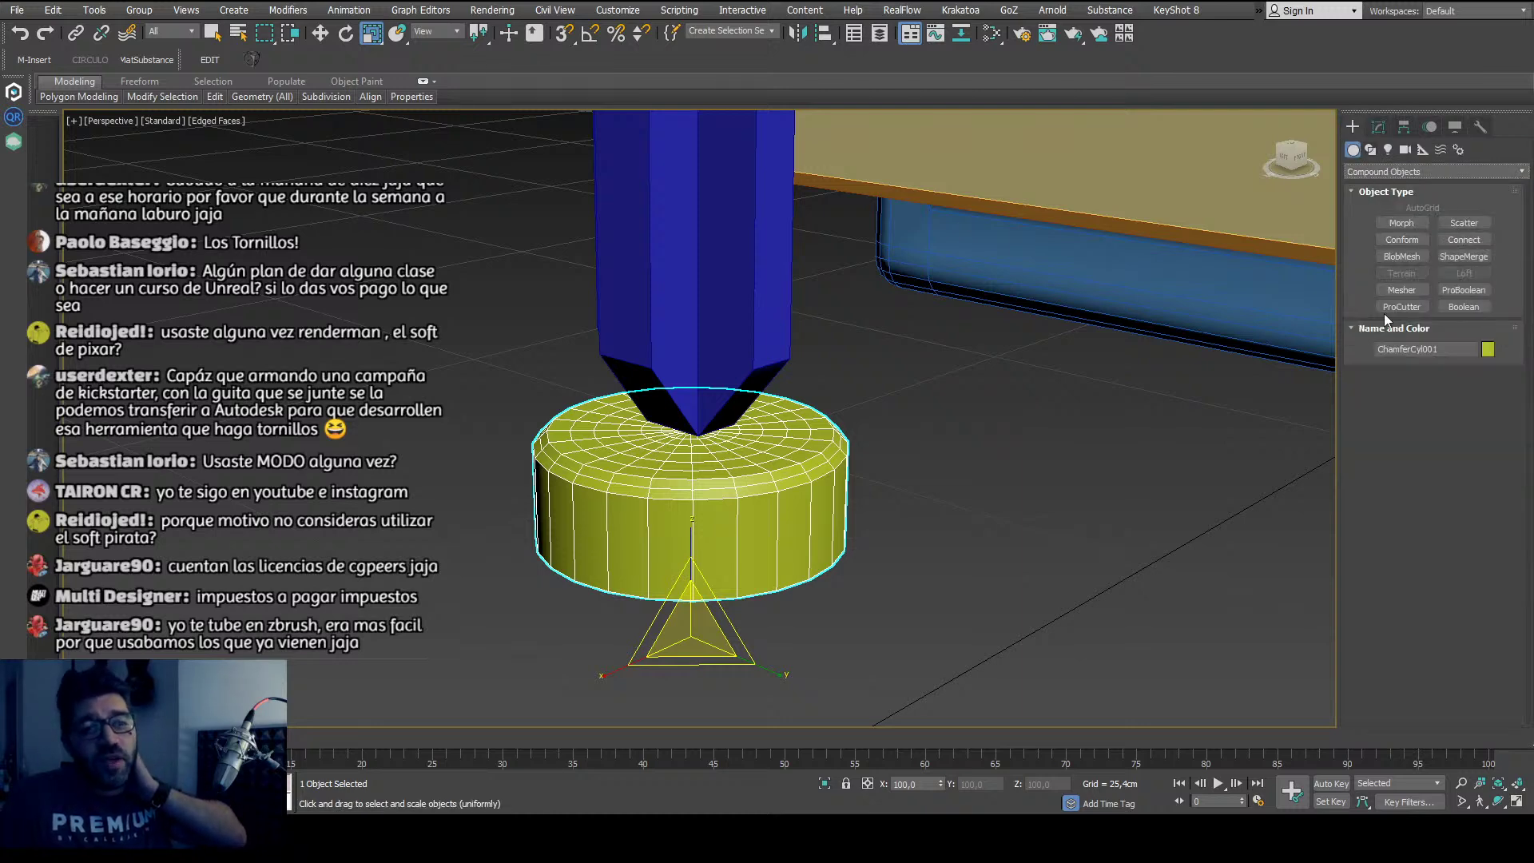
pyautogui.click(1460, 307)
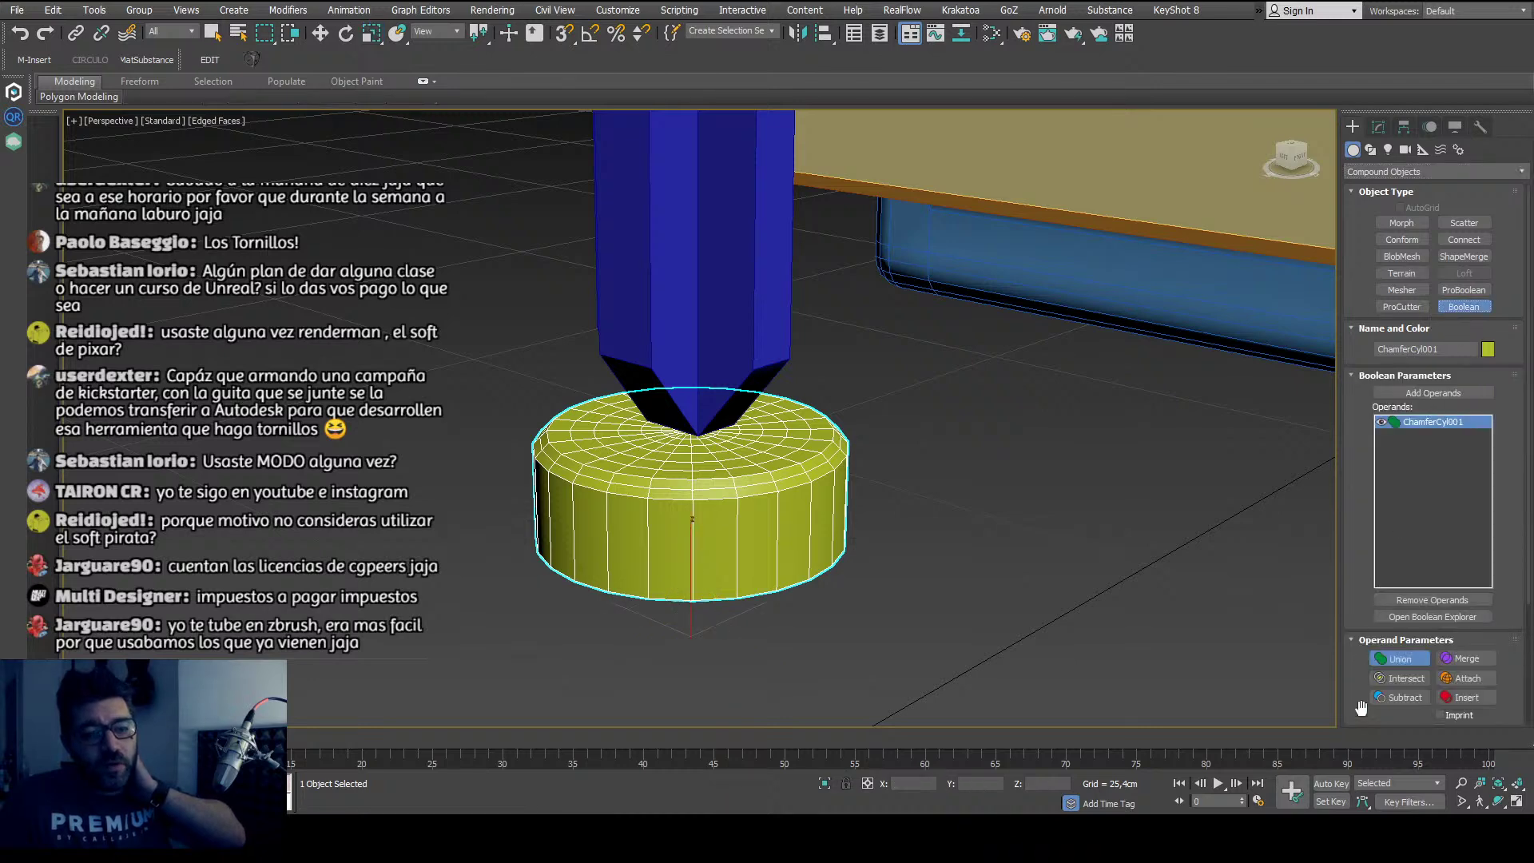
# Step: Try to subtract the cross-shaped bit from the cylinder with the Boolean's Subtract operation, and undo the cut
pyautogui.click(1447, 392)
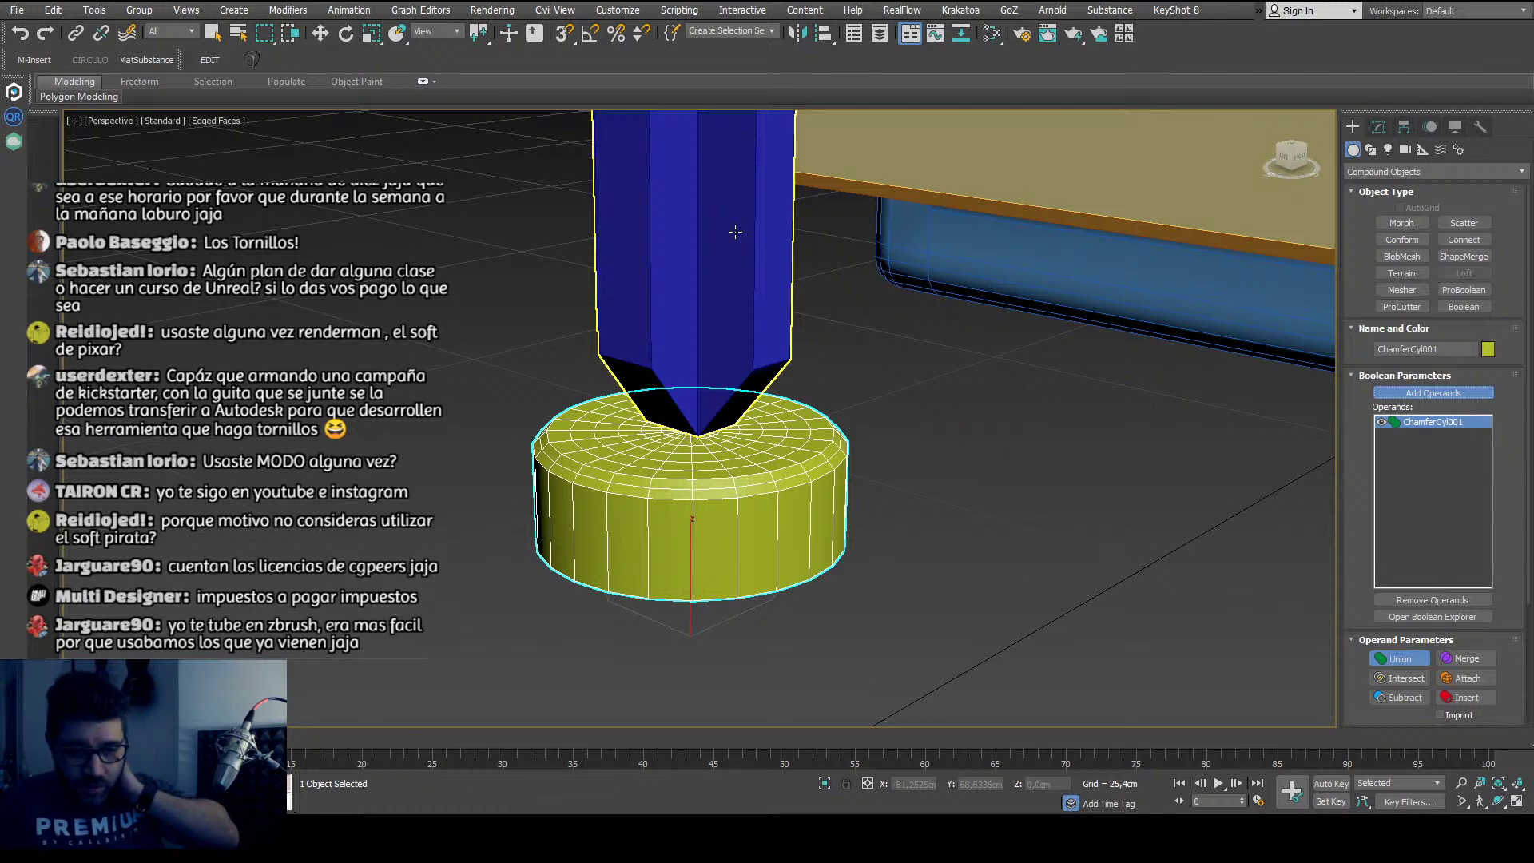
pyautogui.click(1406, 700)
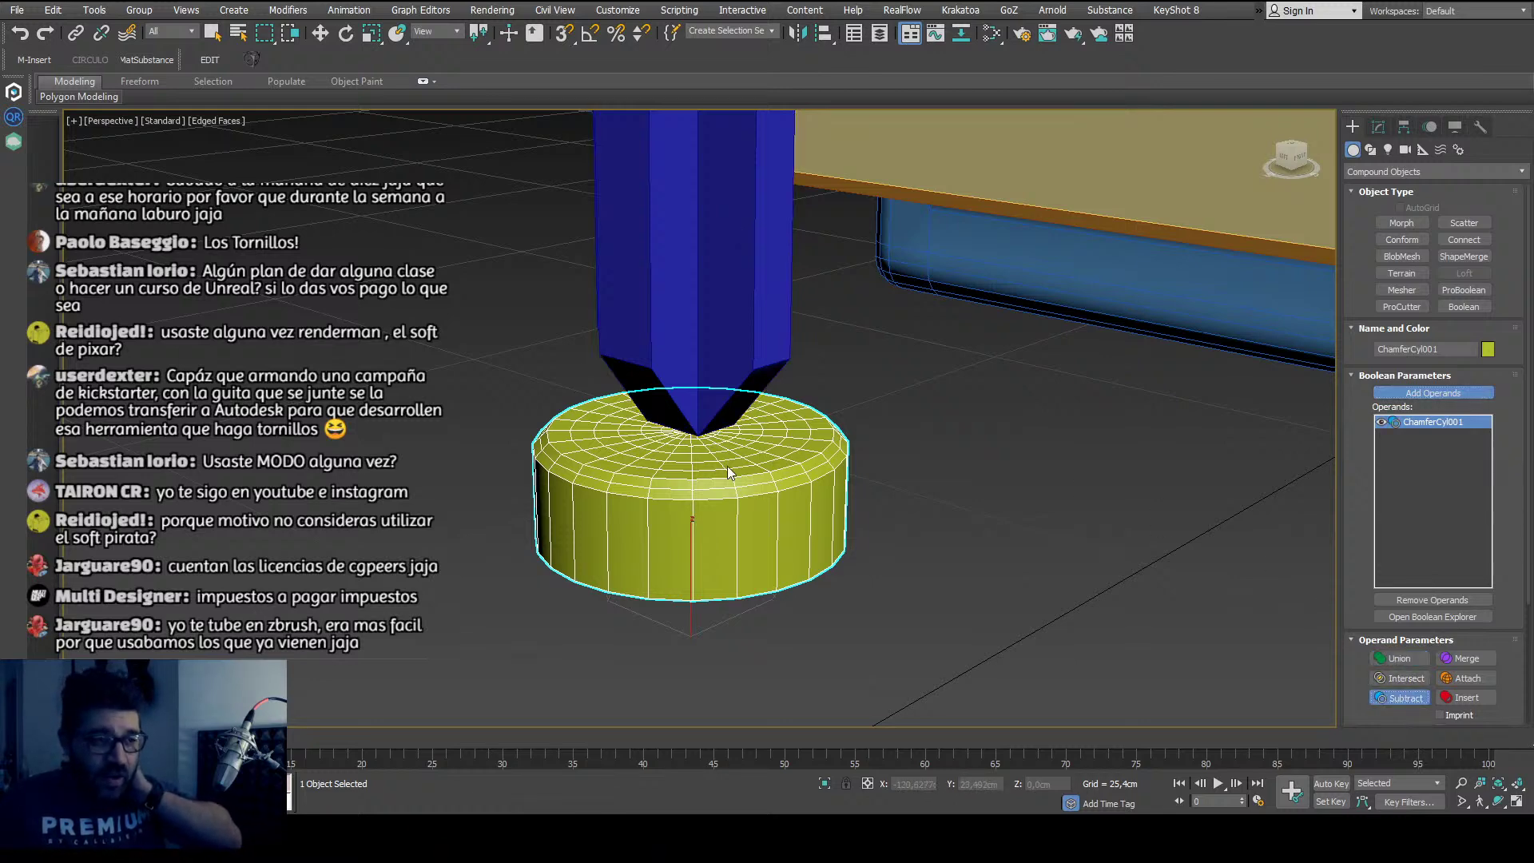
pyautogui.click(682, 328)
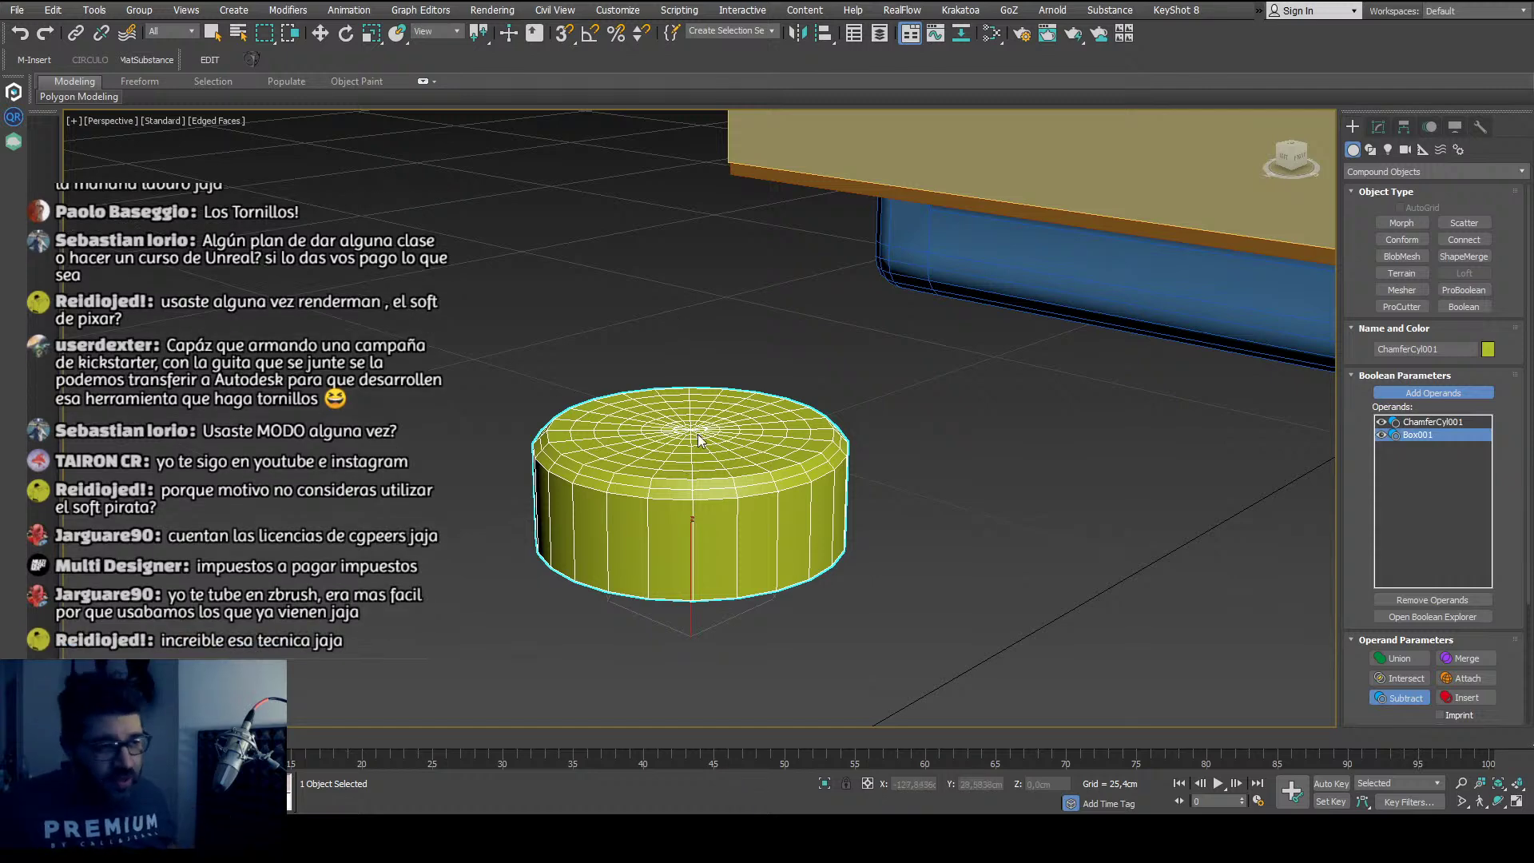
pyautogui.hotkey('ctrl', 'z')
# Step: Lower the cross-shaped bit in Z so that its tapered tip sinks through the cylinder's top
pyautogui.scroll(-2, 698, 437)
pyautogui.moveTo(698, 438)
pyautogui.keyDown('alt'); pyautogui.mouseDown(button='middle')
pyautogui.moveTo(720, 335)
pyautogui.moveTo(708, 411)
pyautogui.mouseUp(button='middle'); pyautogui.keyUp('alt')
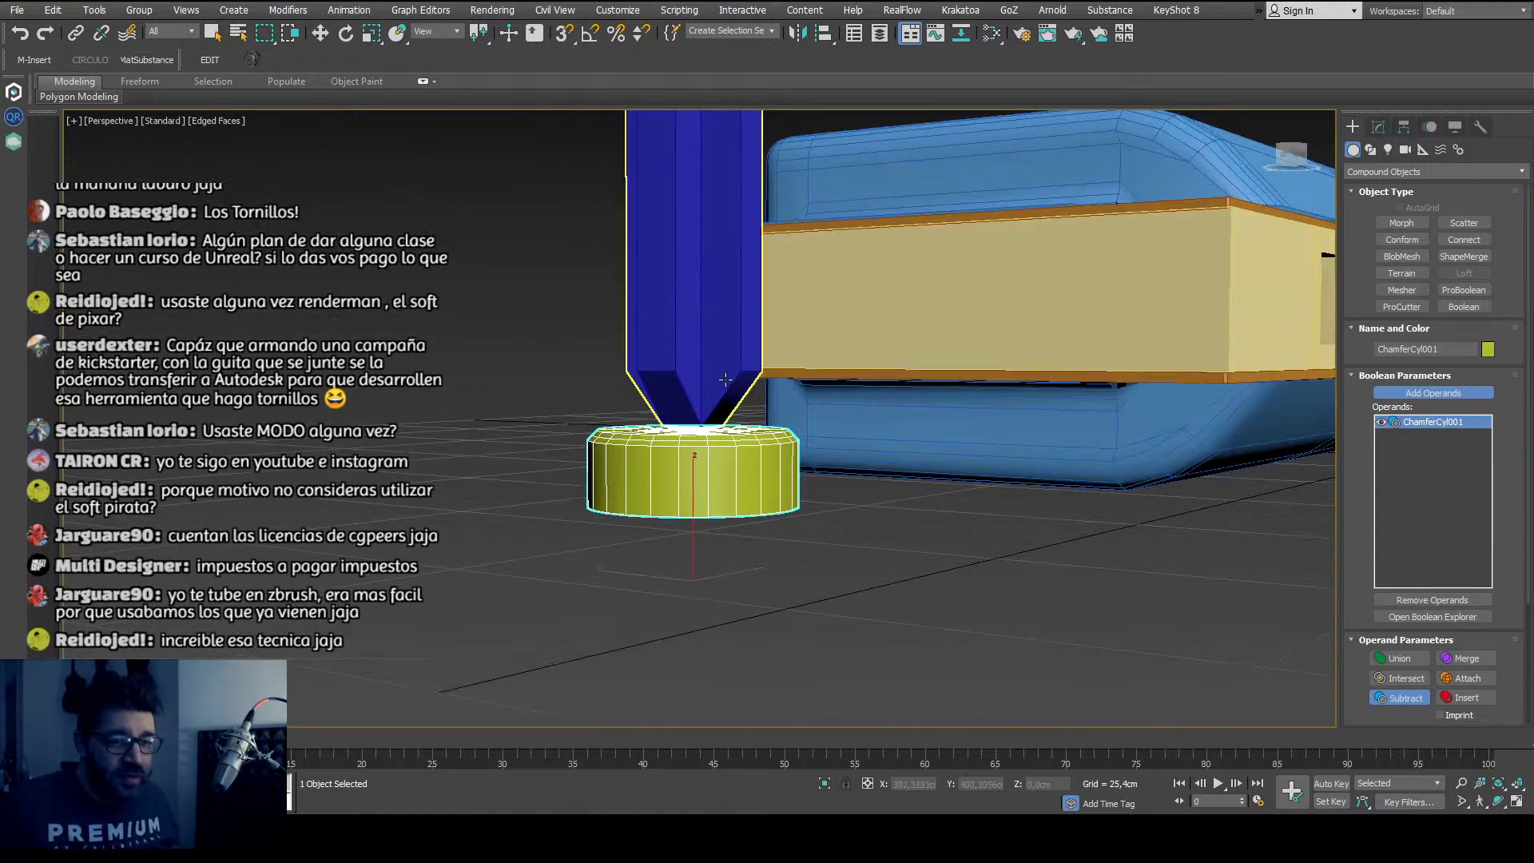
pyautogui.click(319, 32)
pyautogui.click(674, 223)
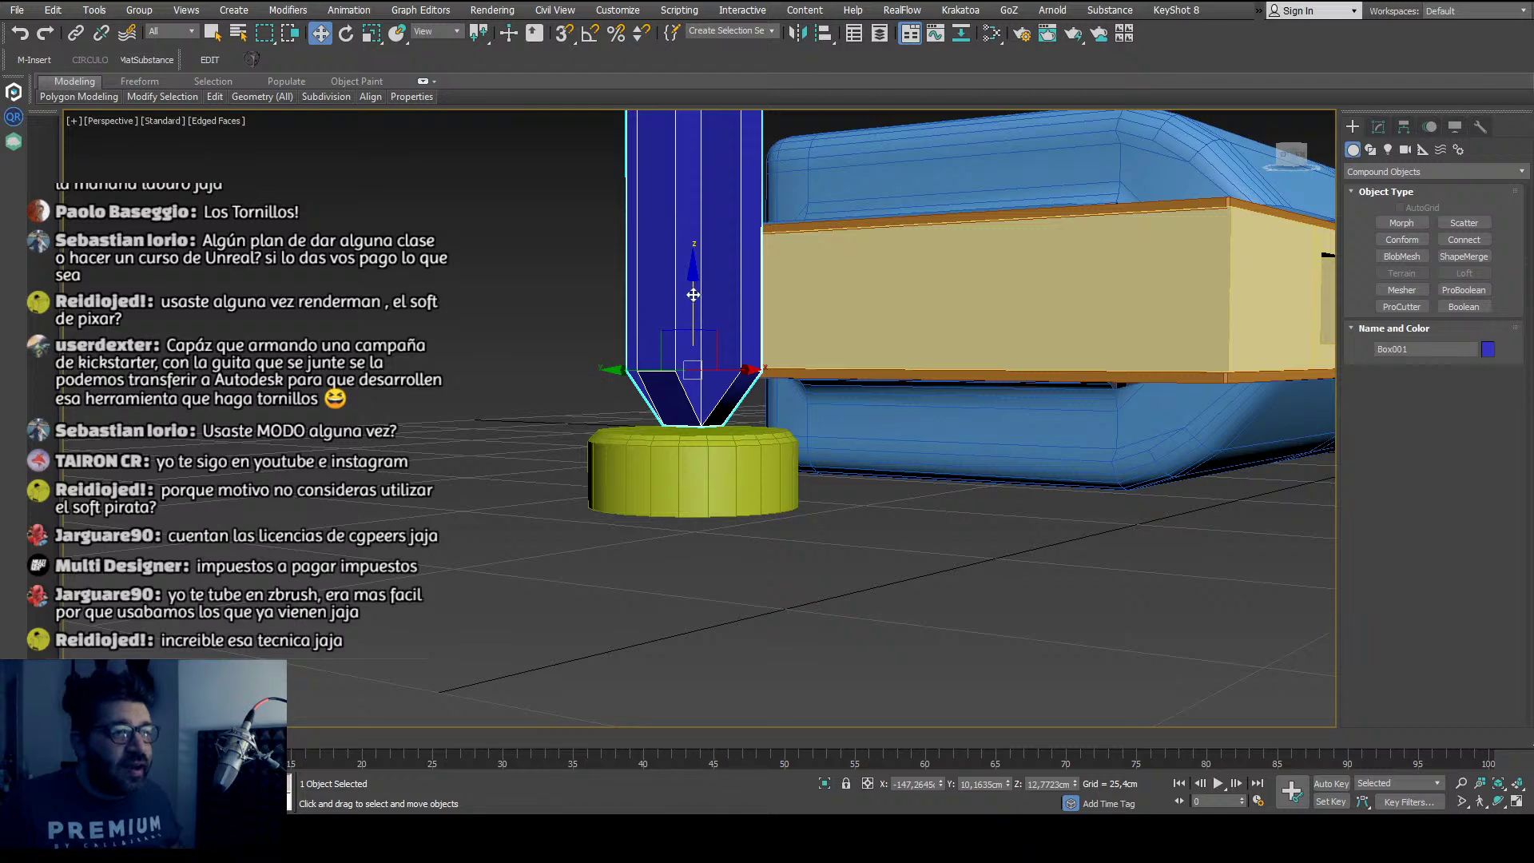
pyautogui.moveTo(692, 295); pyautogui.dragTo(692, 335)
# Step: Try subtracting the lowered cross-shaped bit from the cylinder as a Boolean operand, and undo the cut
pyautogui.click(737, 470)
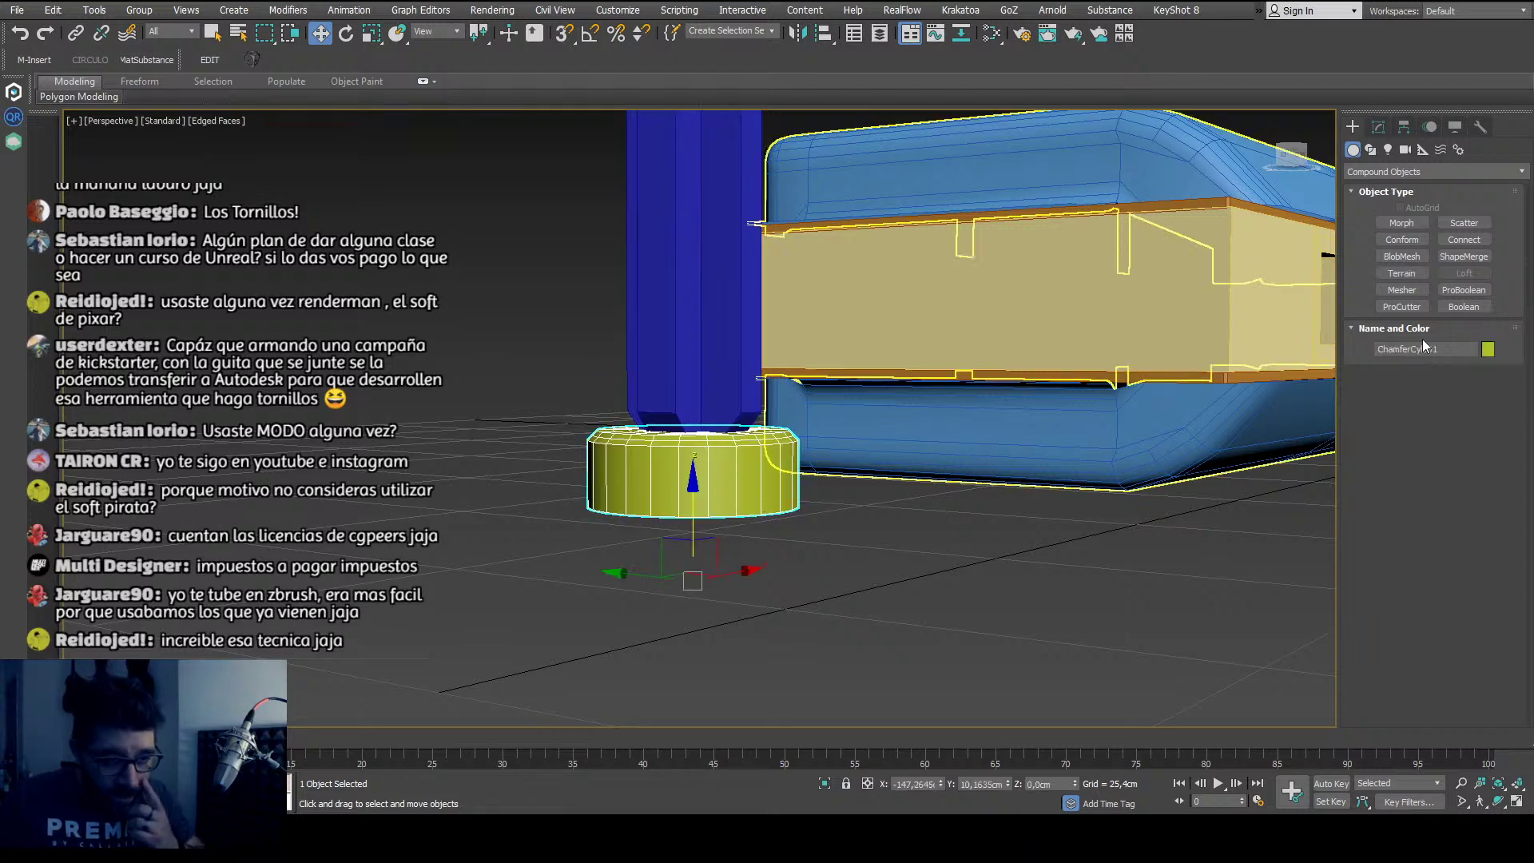
pyautogui.click(1381, 126)
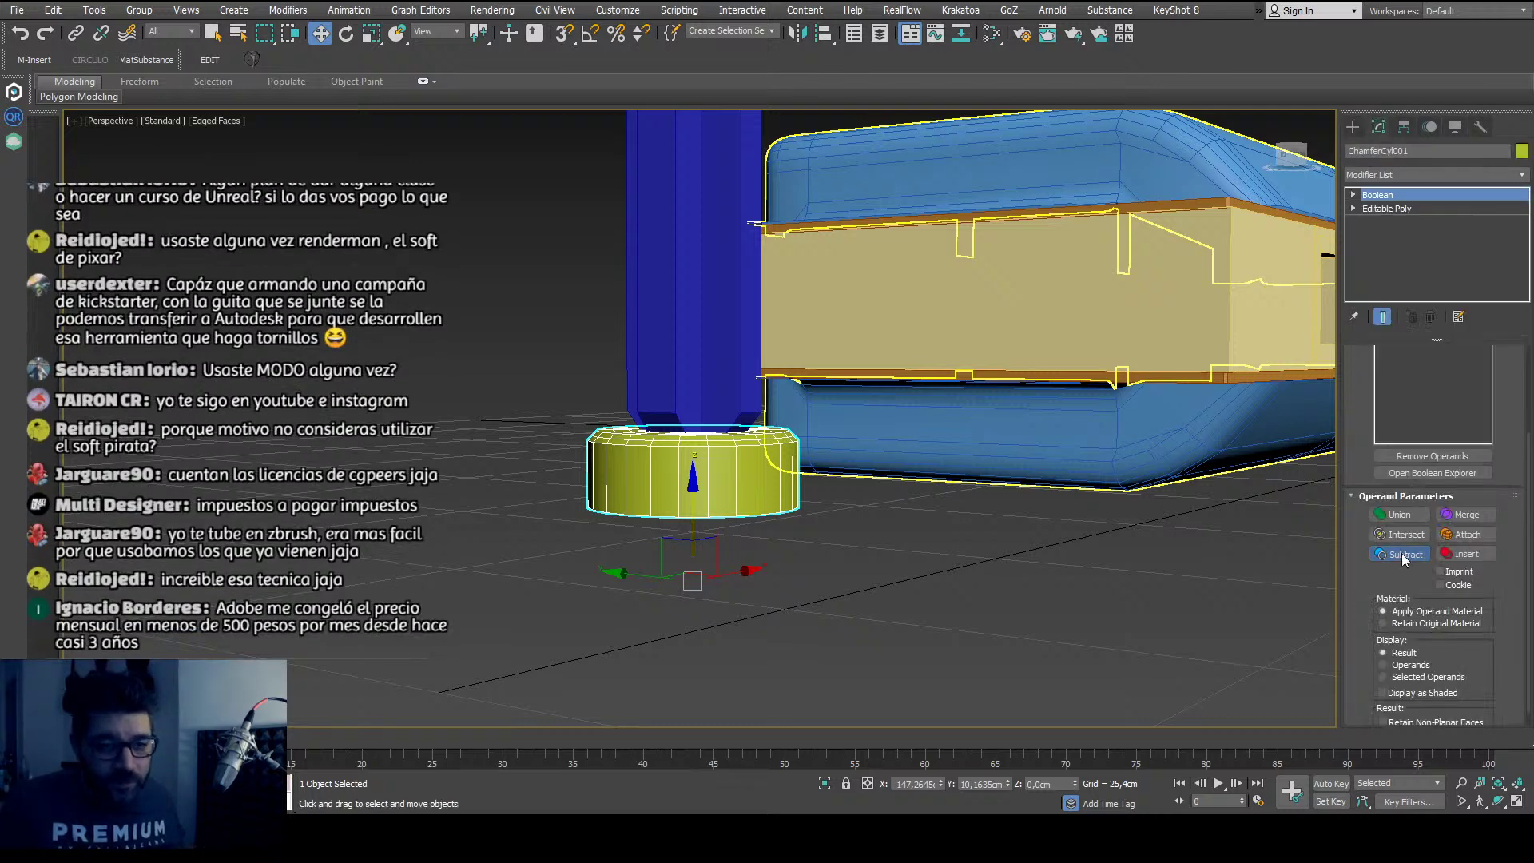
pyautogui.click(1402, 554)
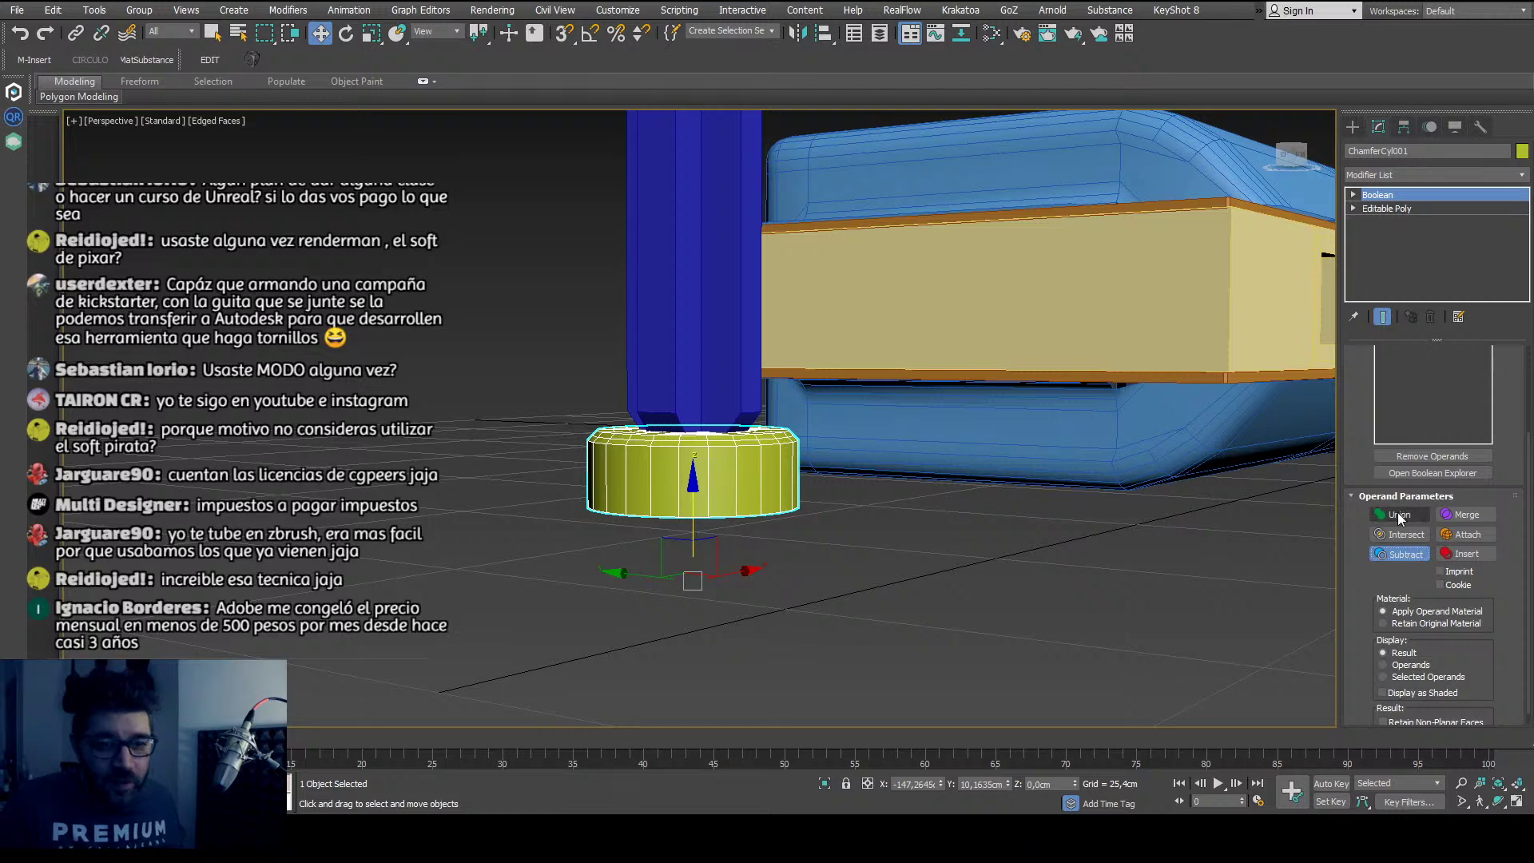
pyautogui.click(668, 337)
pyautogui.click(760, 447)
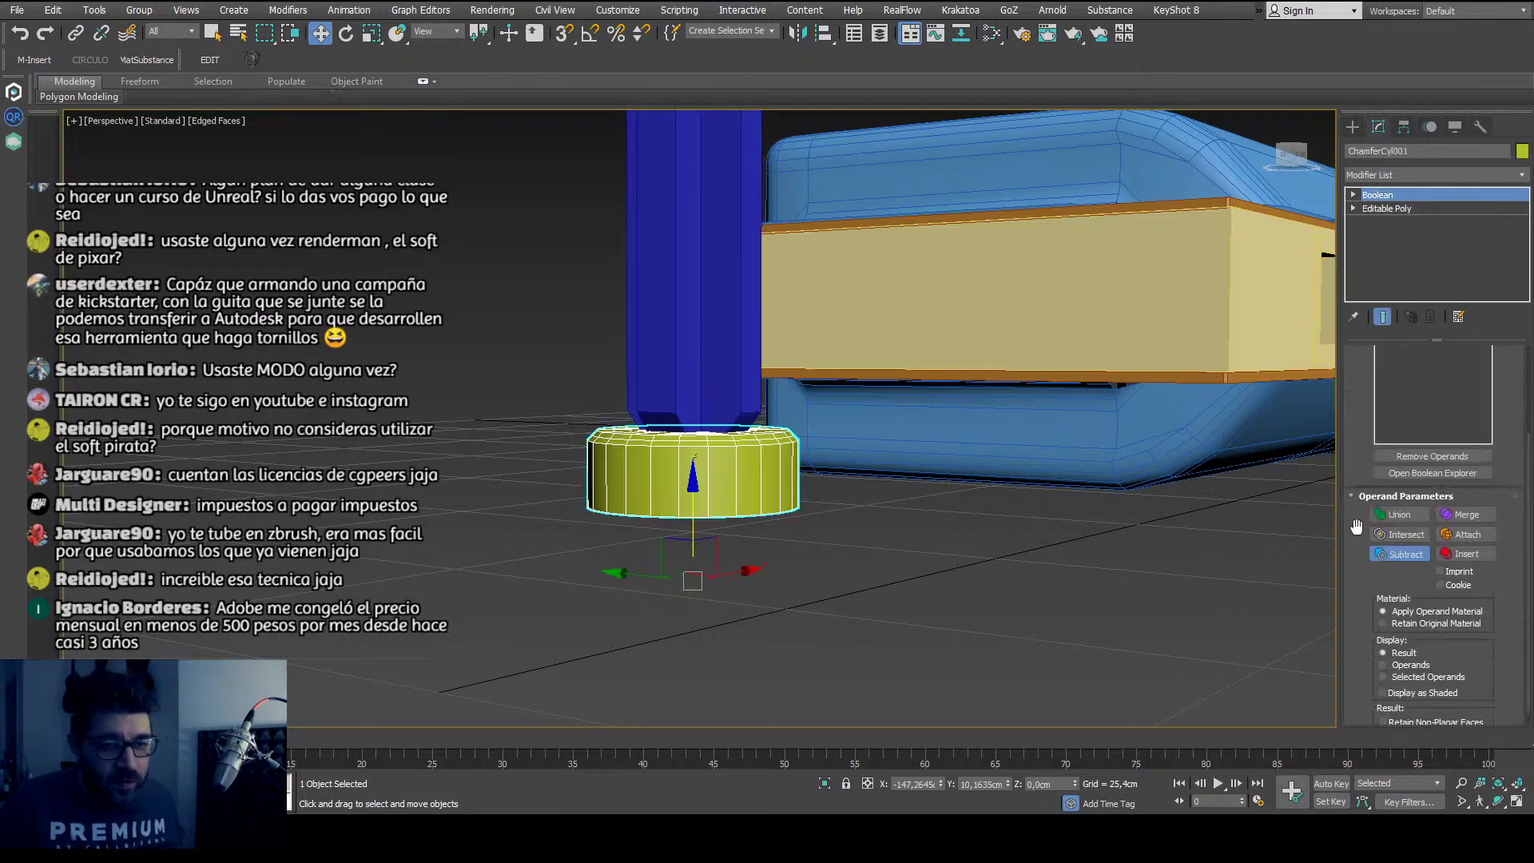
pyautogui.scroll(5, 1354, 399)
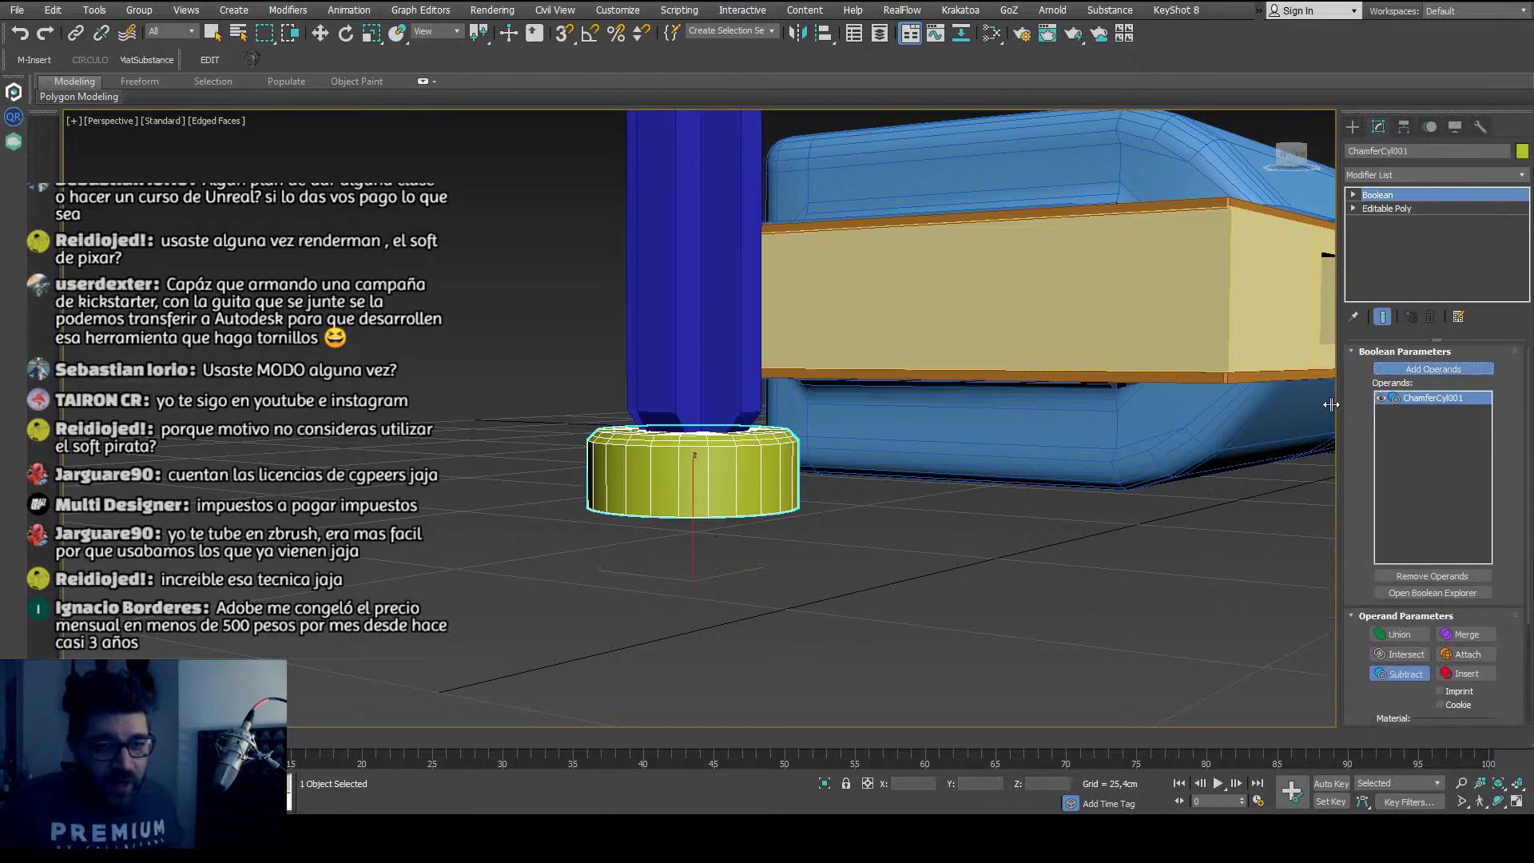
pyautogui.click(686, 281)
pyautogui.keyDown('alt'); pyautogui.moveTo(686, 281); pyautogui.dragTo(678, 454, button='middle'); pyautogui.keyUp('alt')
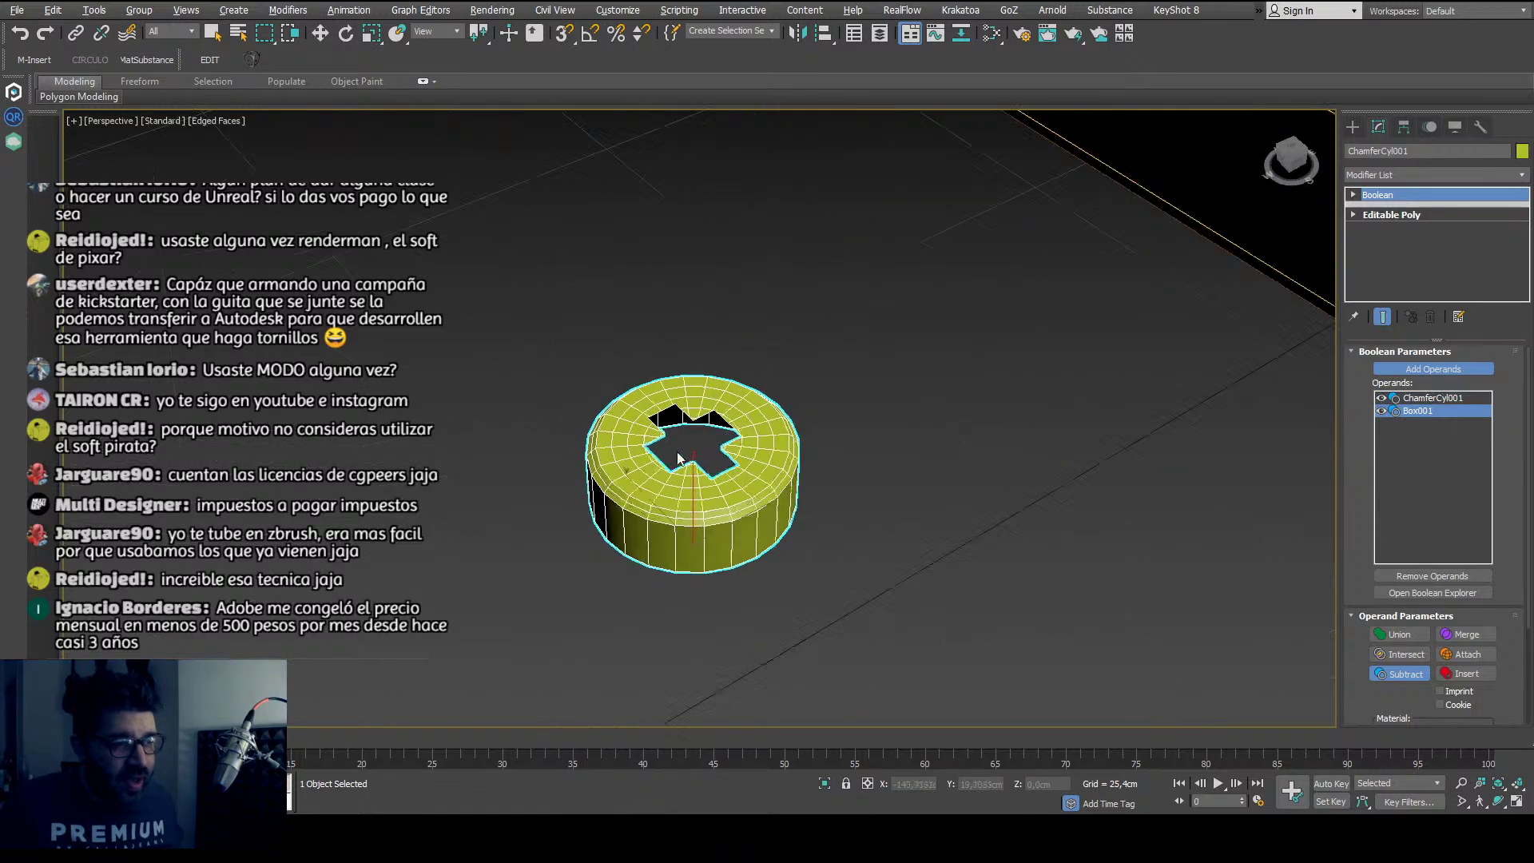
pyautogui.hotkey('ctrl', 'z')
# Step: Revert the cylinder from a Boolean object to an Editable Mesh
pyautogui.keyDown('alt'); pyautogui.moveTo(725, 502); pyautogui.dragTo(954, 352, button='middle'); pyautogui.keyUp('alt')
pyautogui.scroll(3, 772, 468)
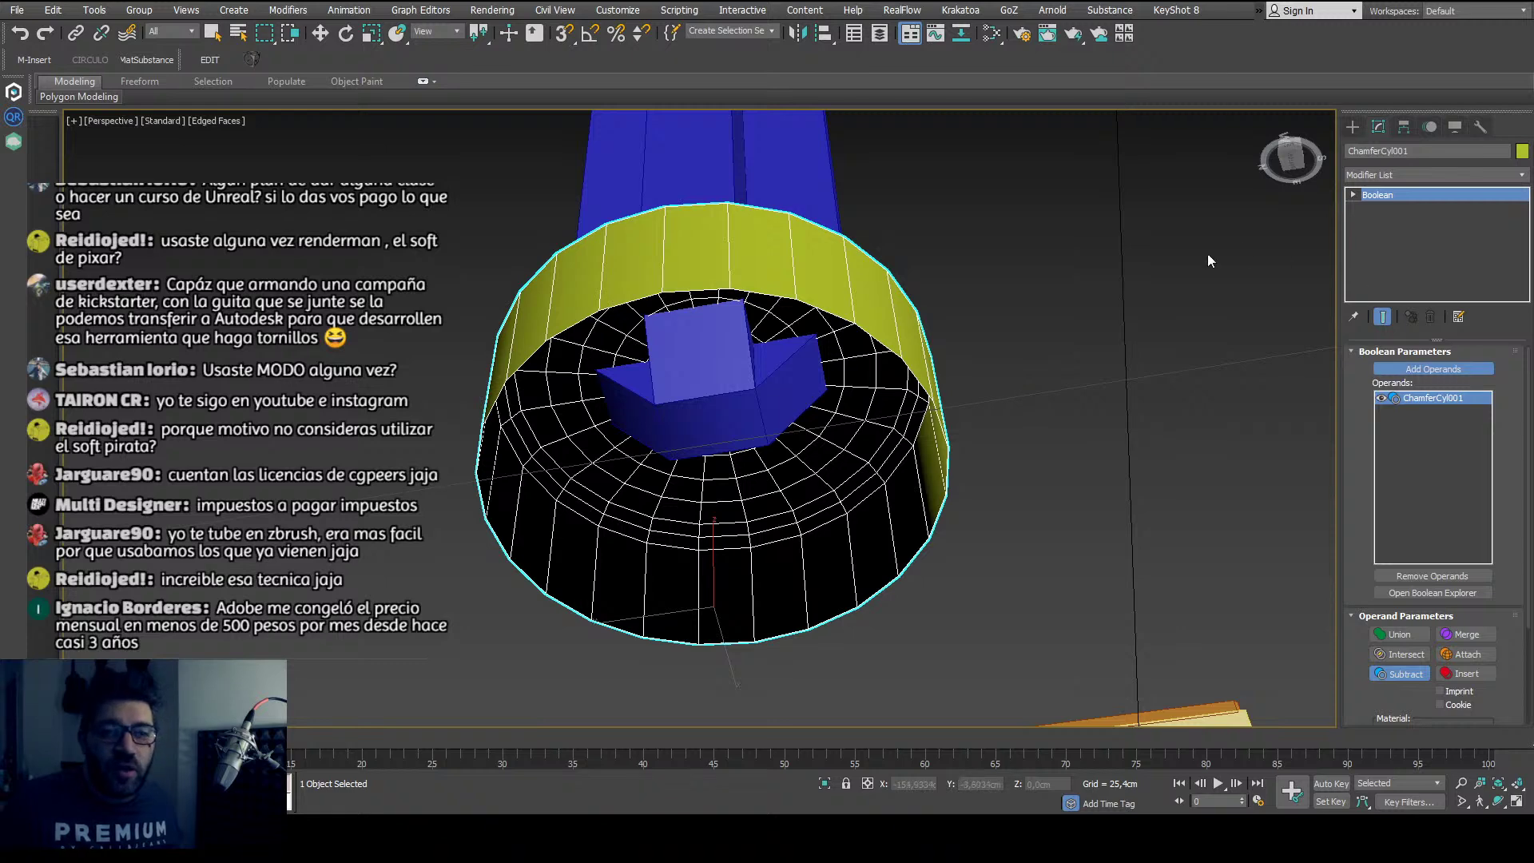
pyautogui.click(320, 33)
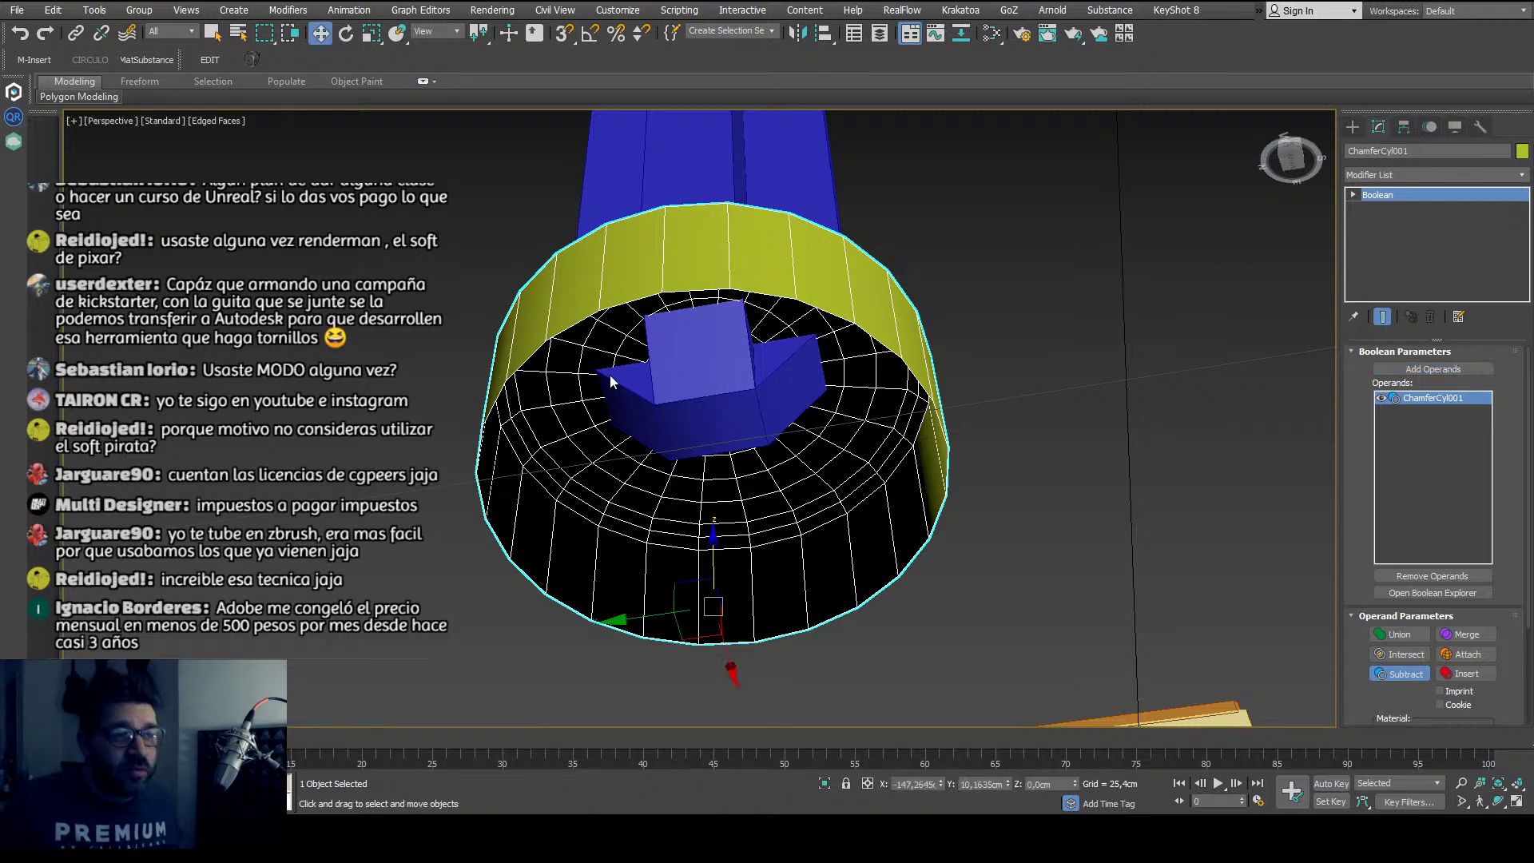
pyautogui.hotkey('ctrl', 'z')
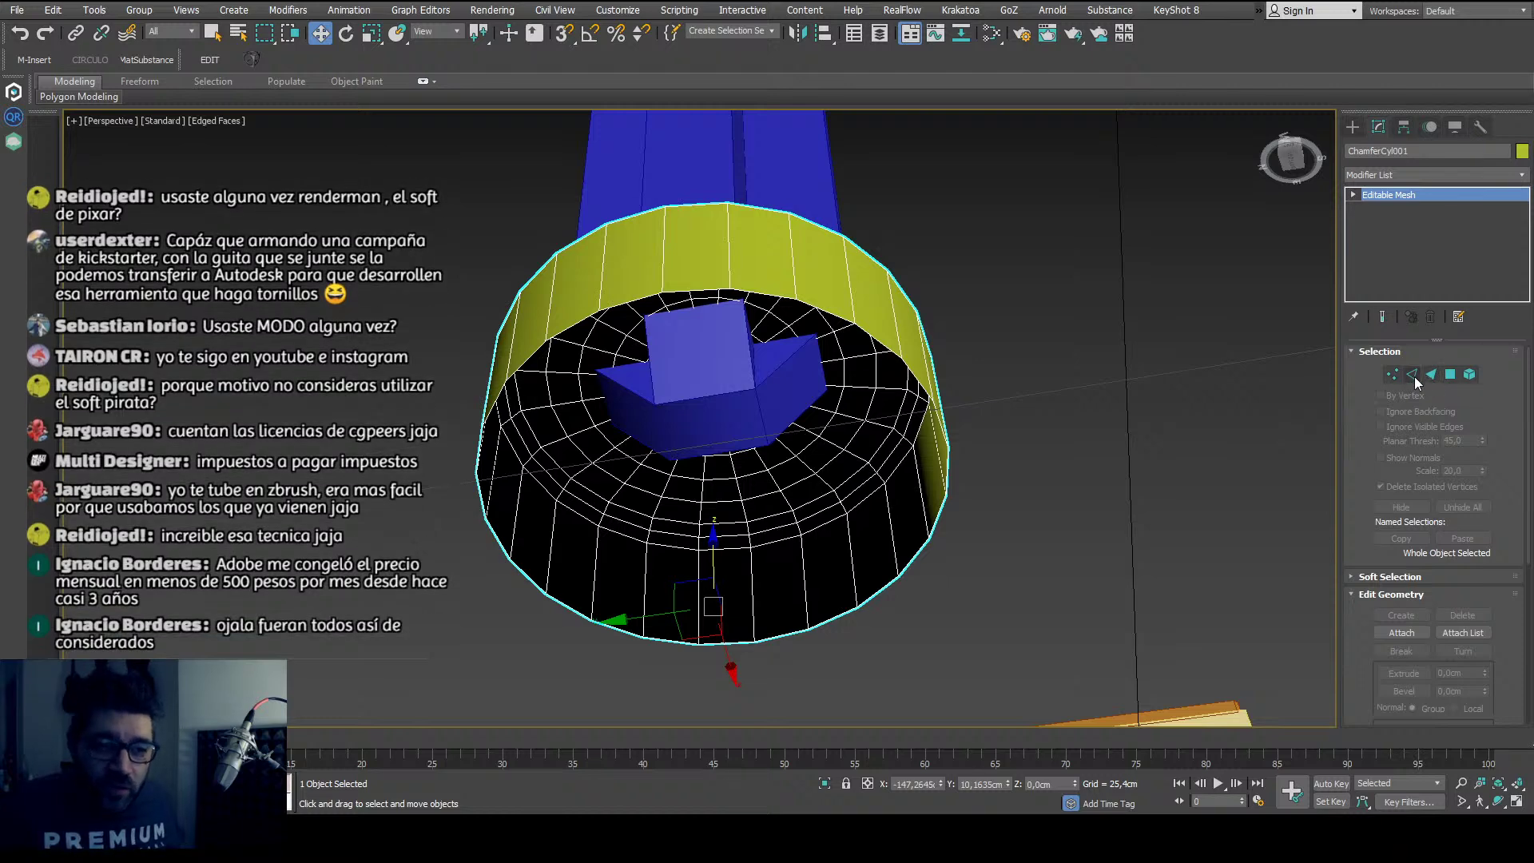
# Step: Examine the mesh's Edge, Face and Polygon levels by selecting a bottom rim edge and a side polygon of the cylinder
pyautogui.click(1412, 374)
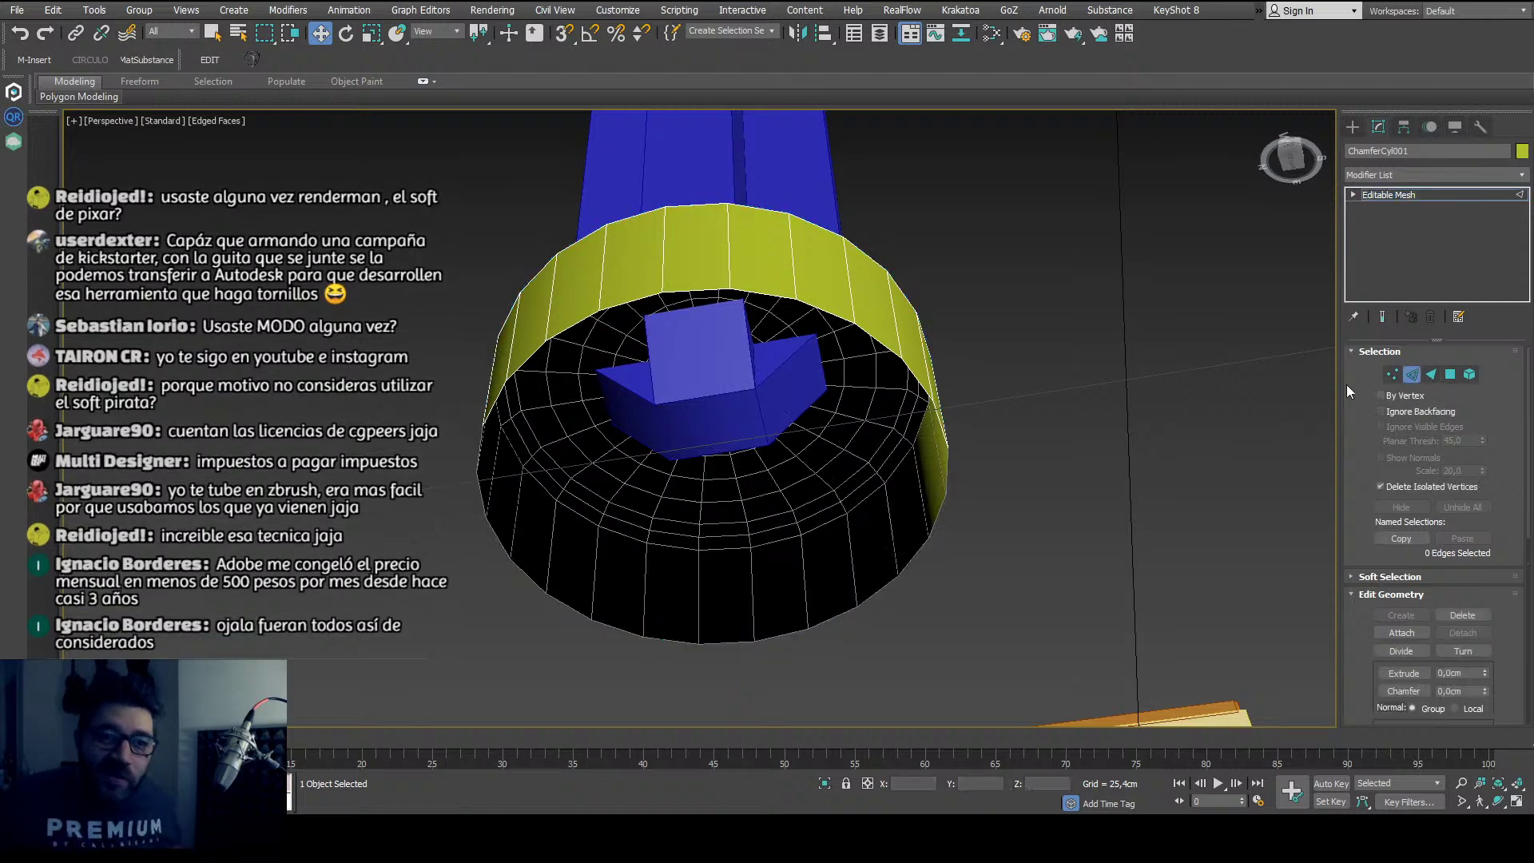
pyautogui.click(803, 300)
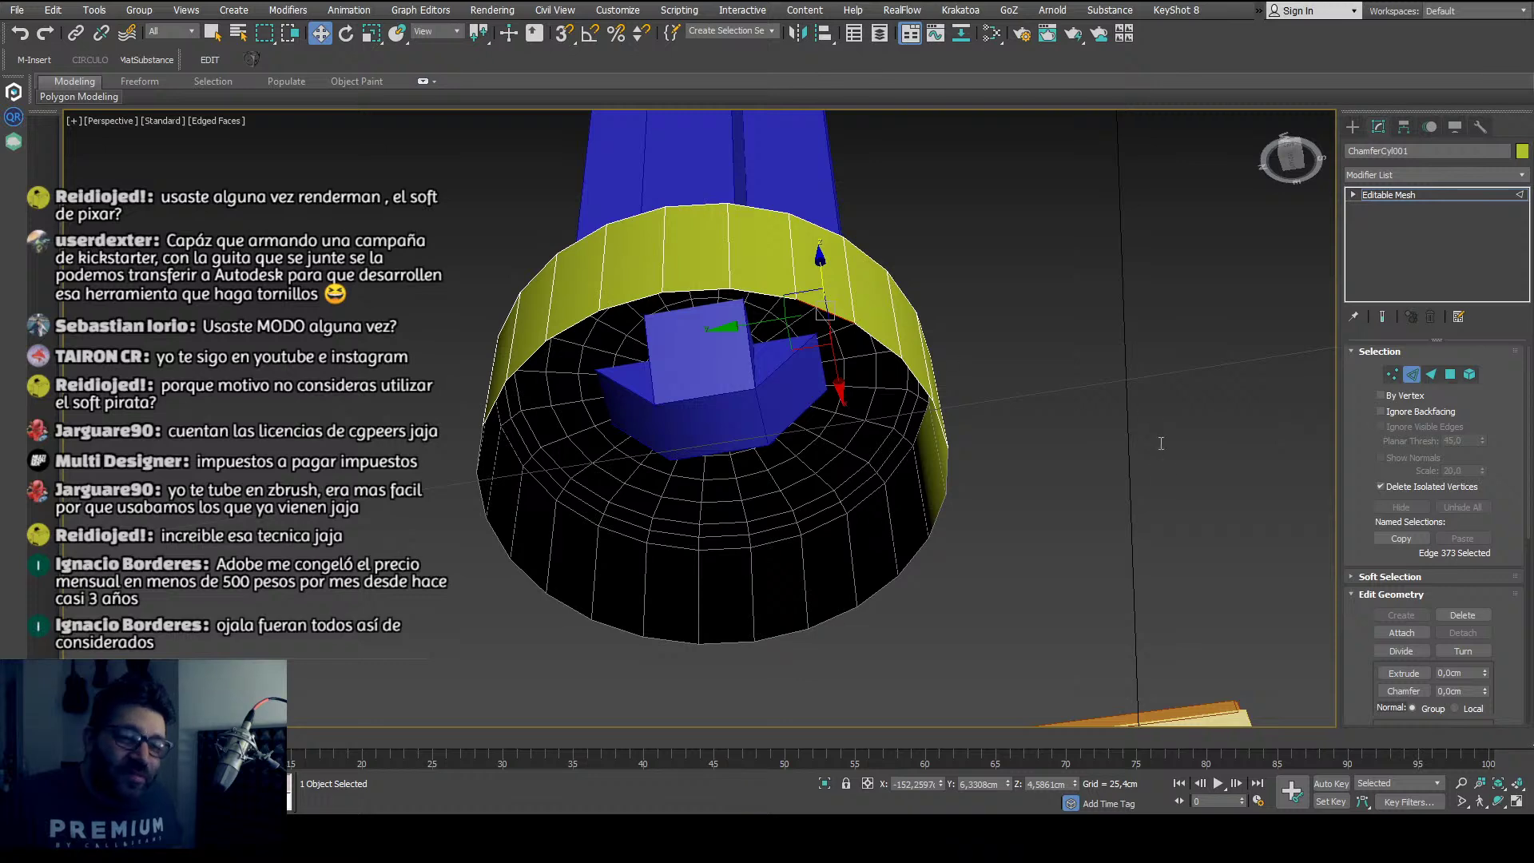
pyautogui.click(1431, 374)
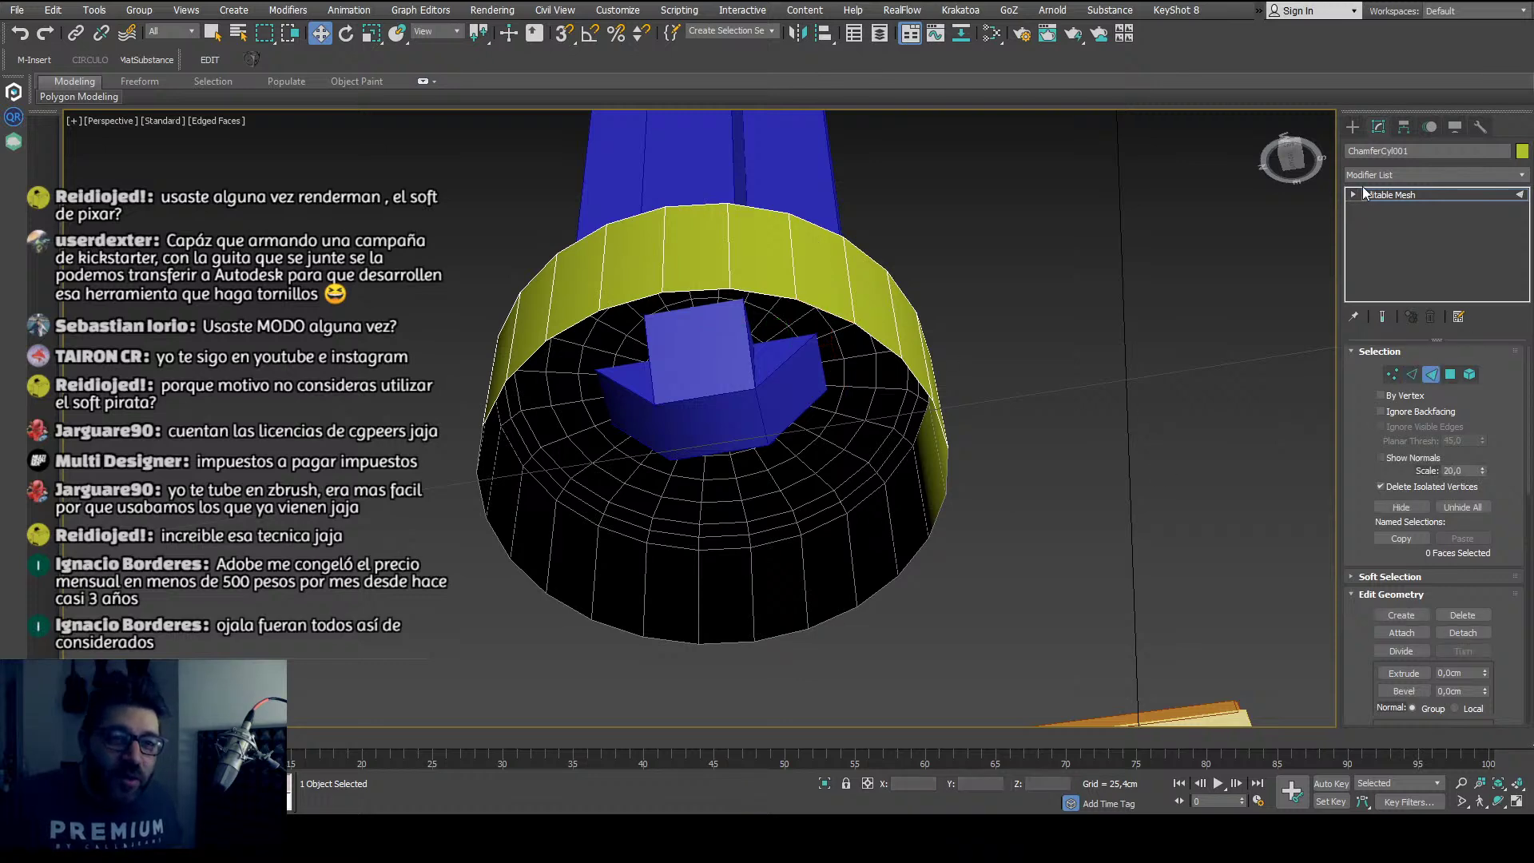
pyautogui.click(1355, 194)
pyautogui.click(1381, 224)
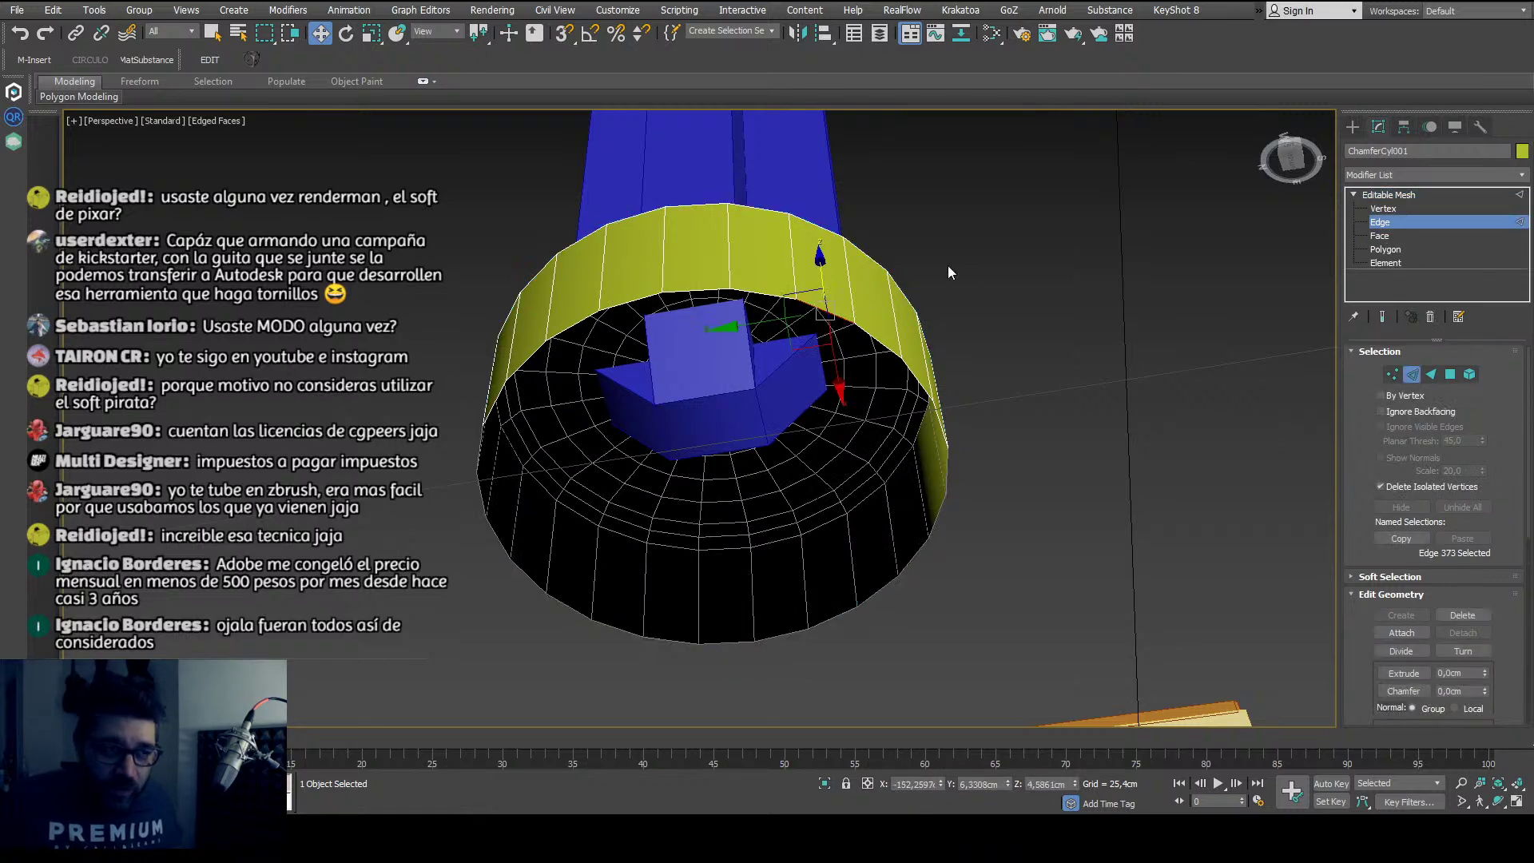
pyautogui.click(899, 382)
pyautogui.click(1385, 249)
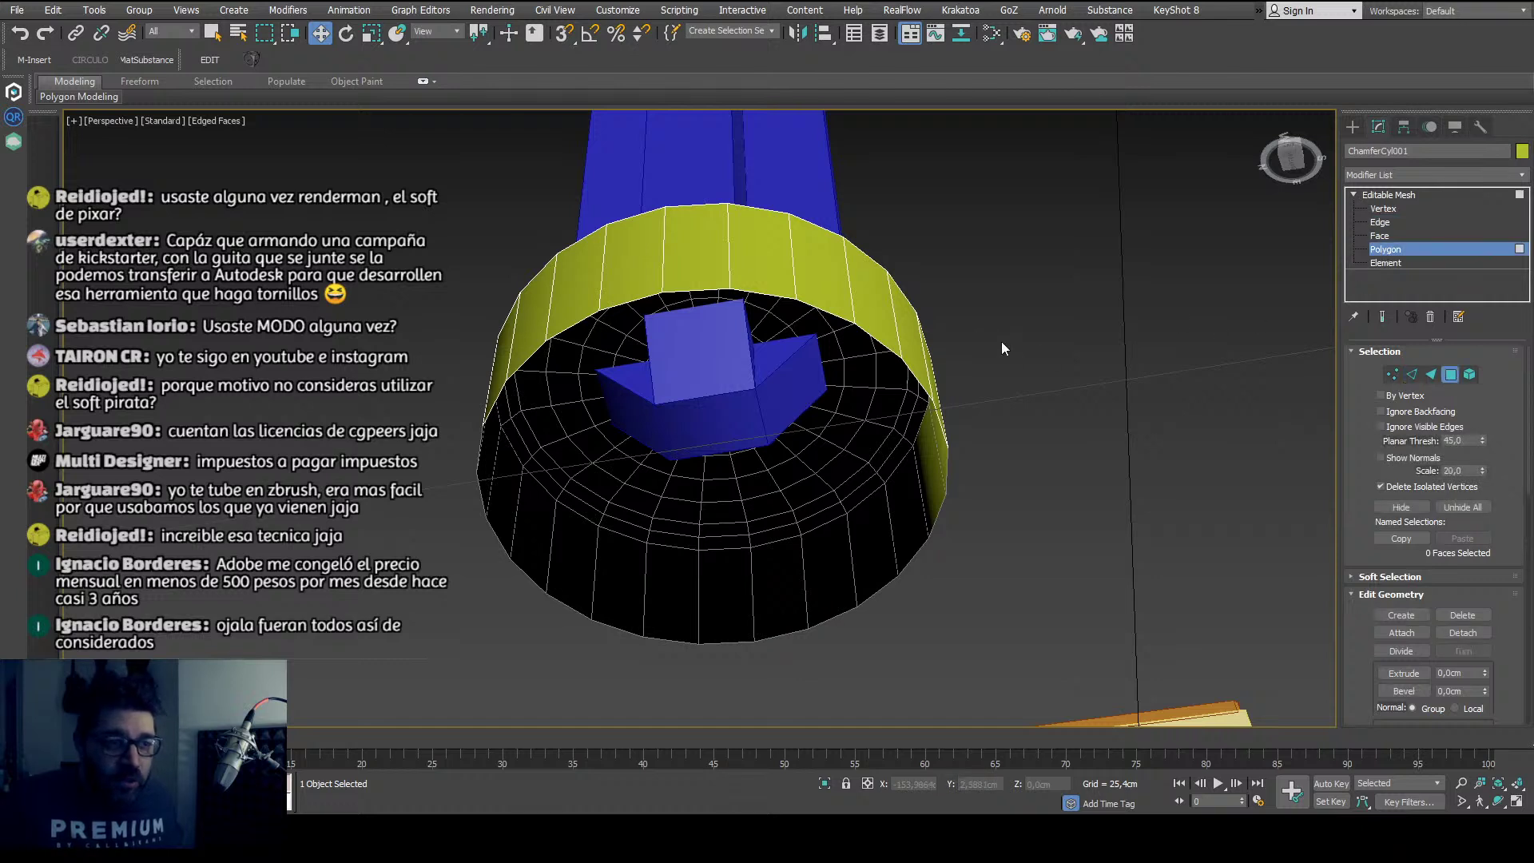
pyautogui.click(895, 350)
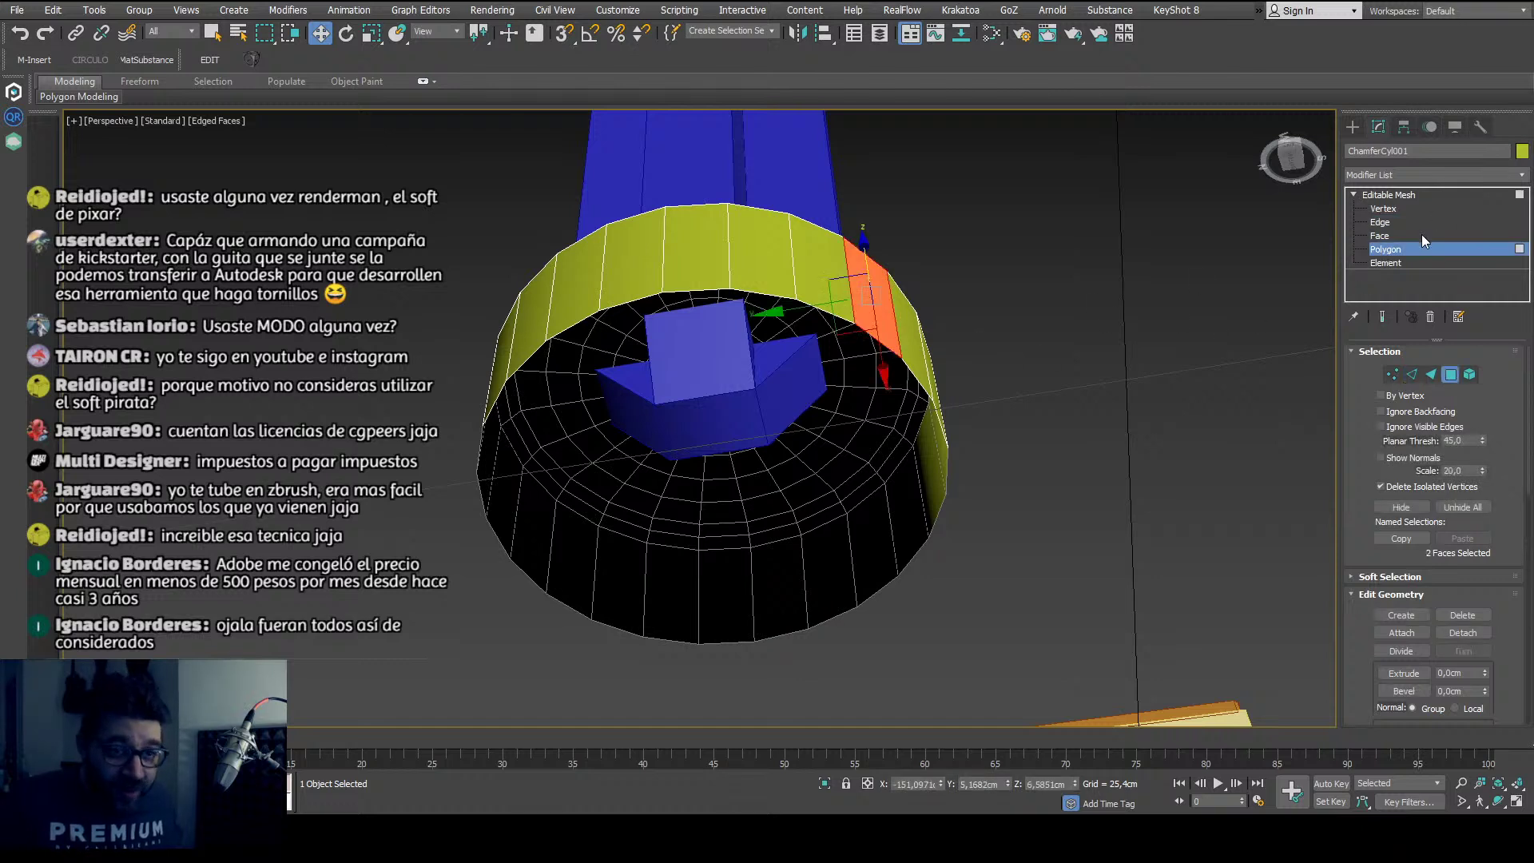
# Step: Compare selecting single triangular faces with selecting edges along the cylinder's bottom rim
pyautogui.click(1380, 235)
pyautogui.click(835, 317)
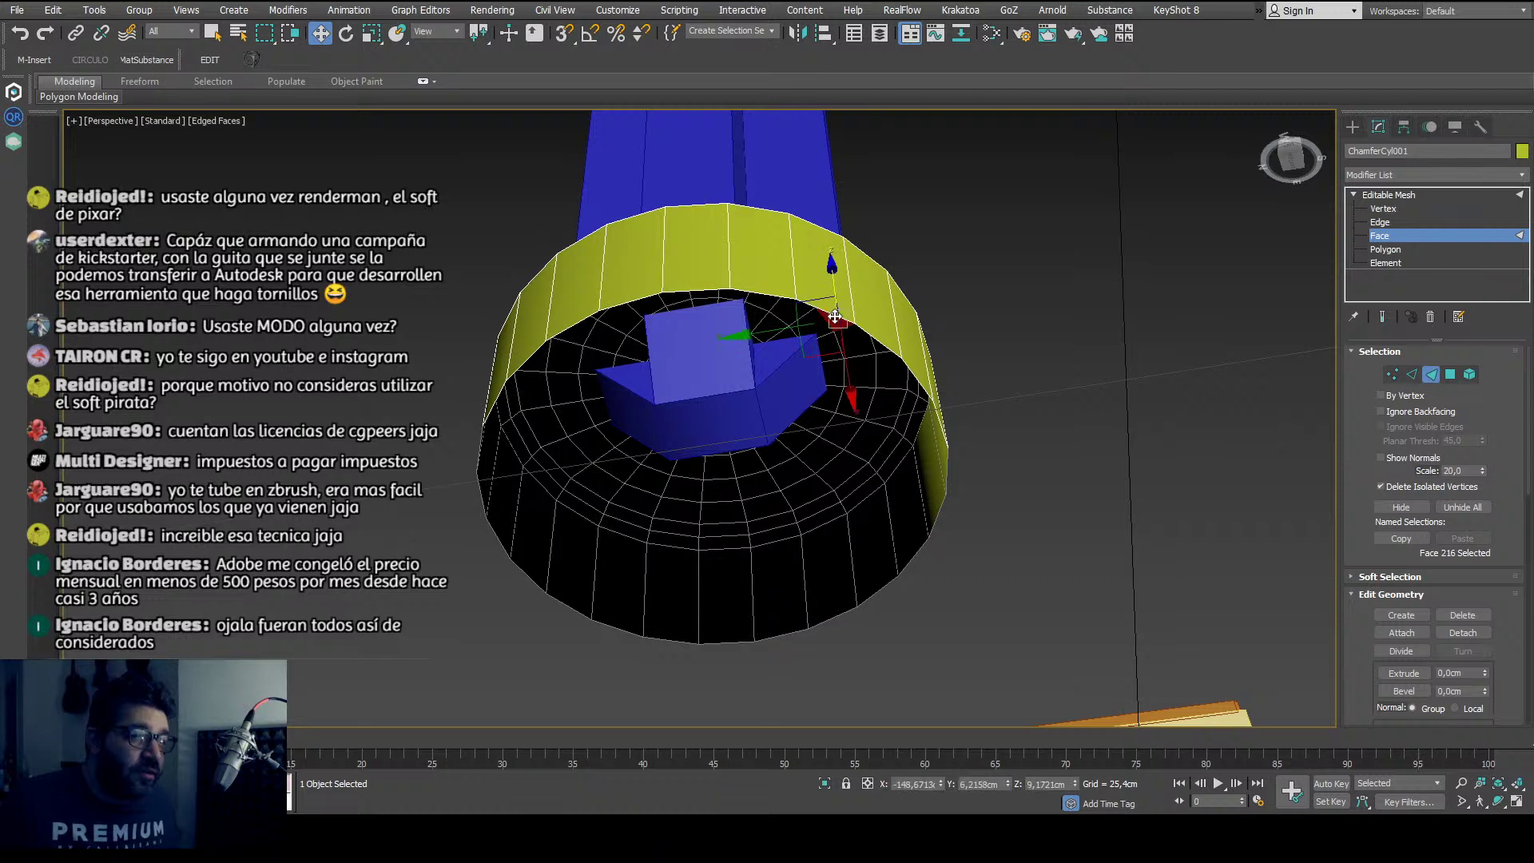
pyautogui.click(943, 294)
pyautogui.click(1381, 222)
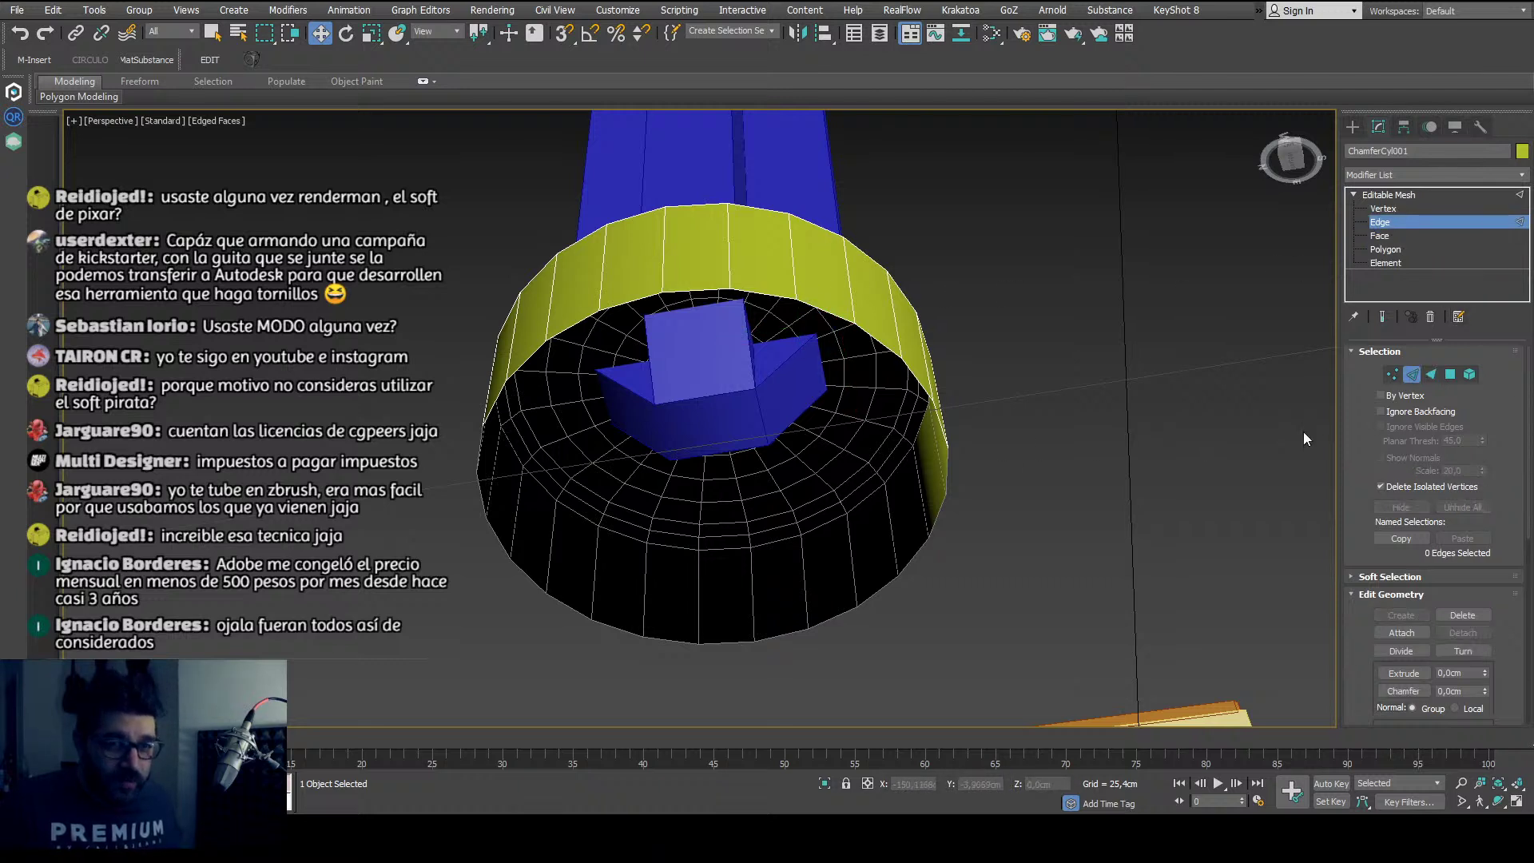
pyautogui.click(876, 342)
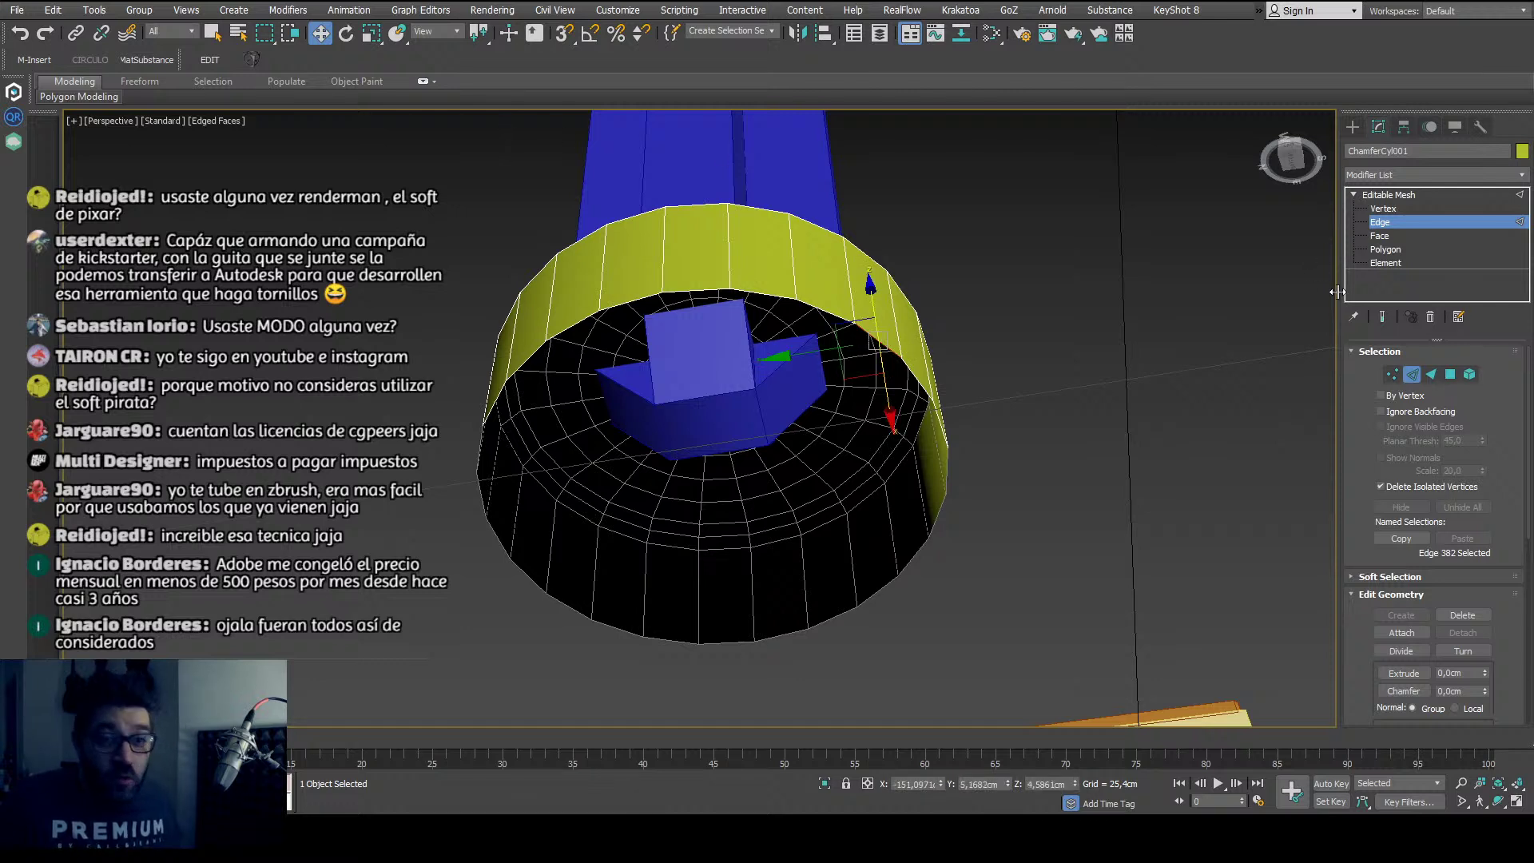
pyautogui.click(1386, 248)
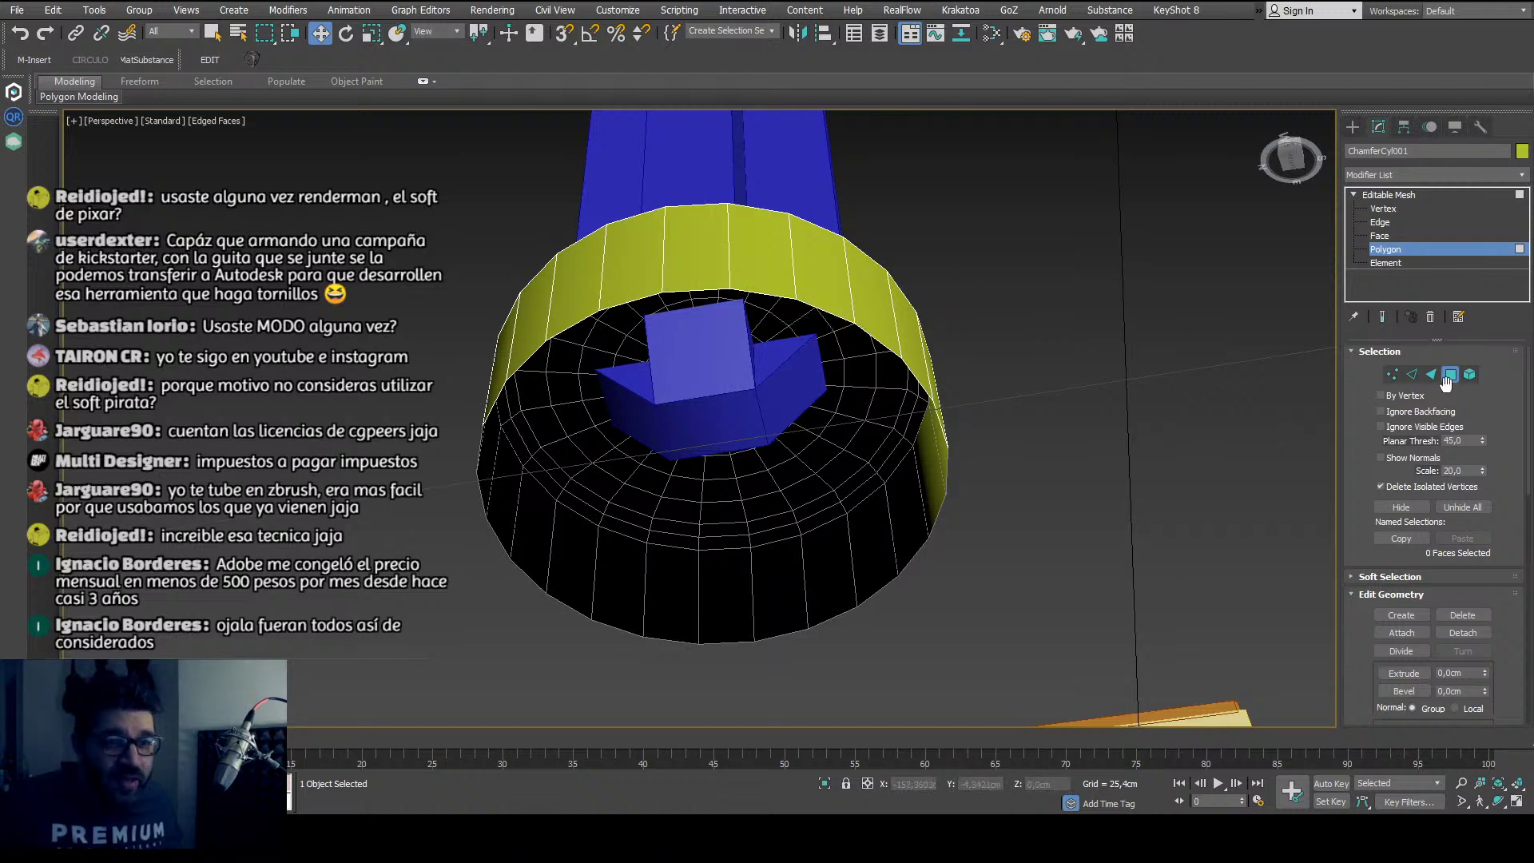
pyautogui.click(1412, 374)
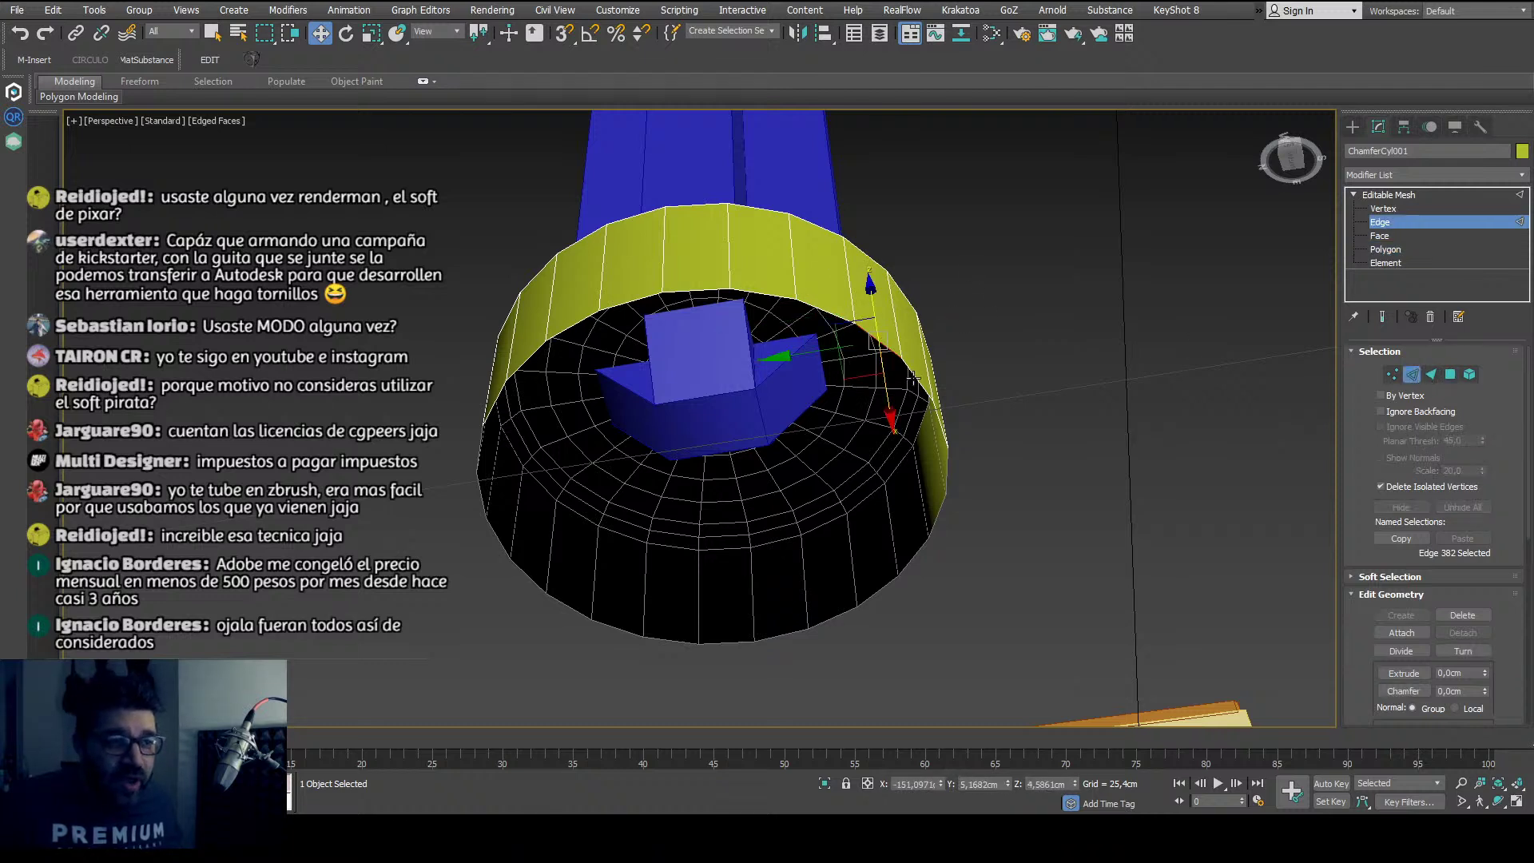
pyautogui.click(1382, 238)
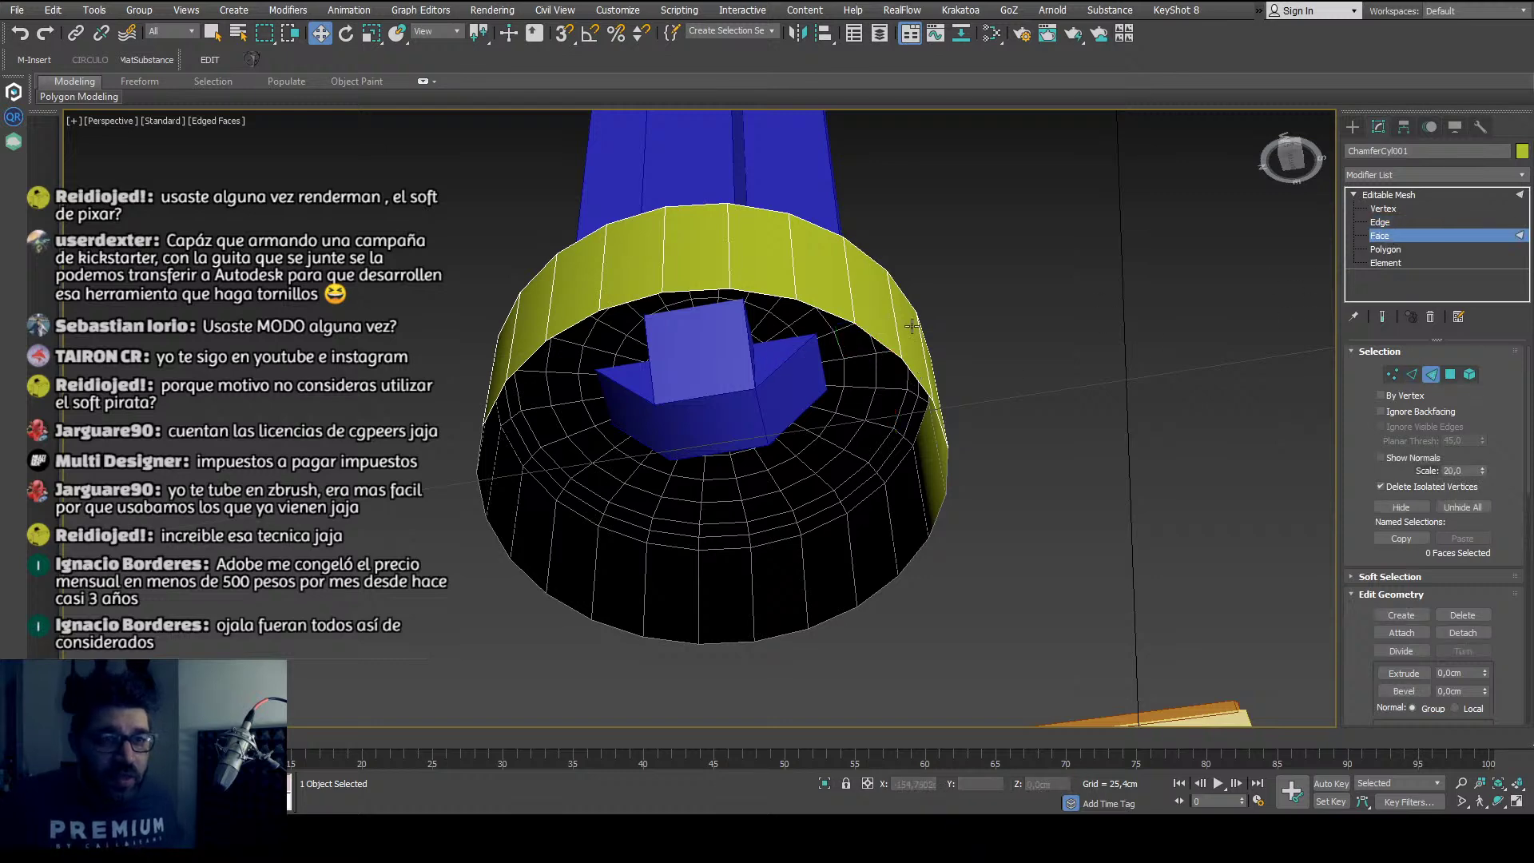
pyautogui.click(889, 342)
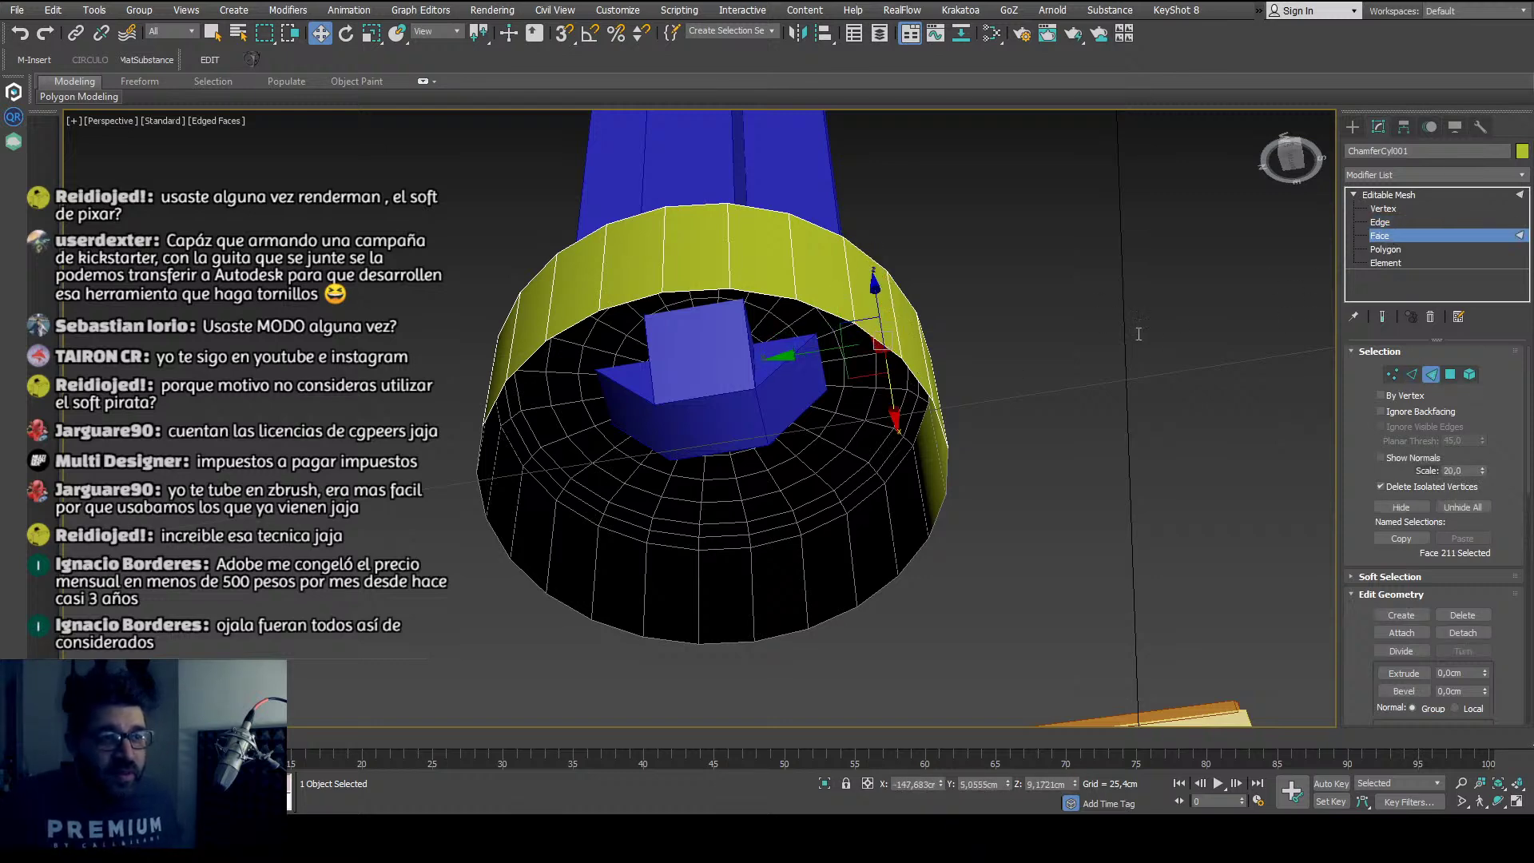
# Step: Convert the cylinder to Editable Poly and select the open border around its bottom rim
pyautogui.click(1397, 194)
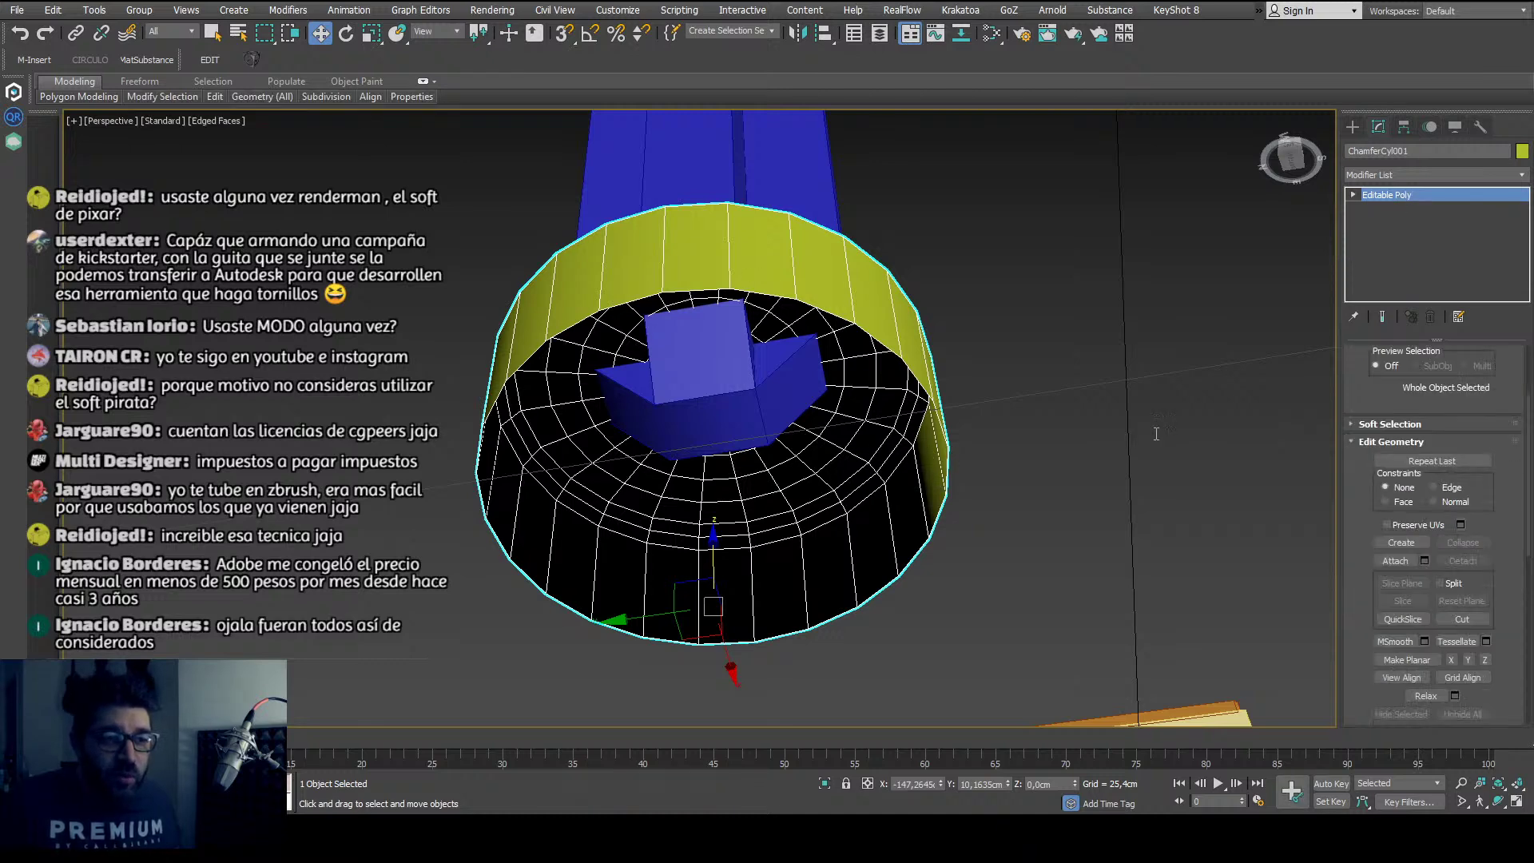
pyautogui.click(1354, 196)
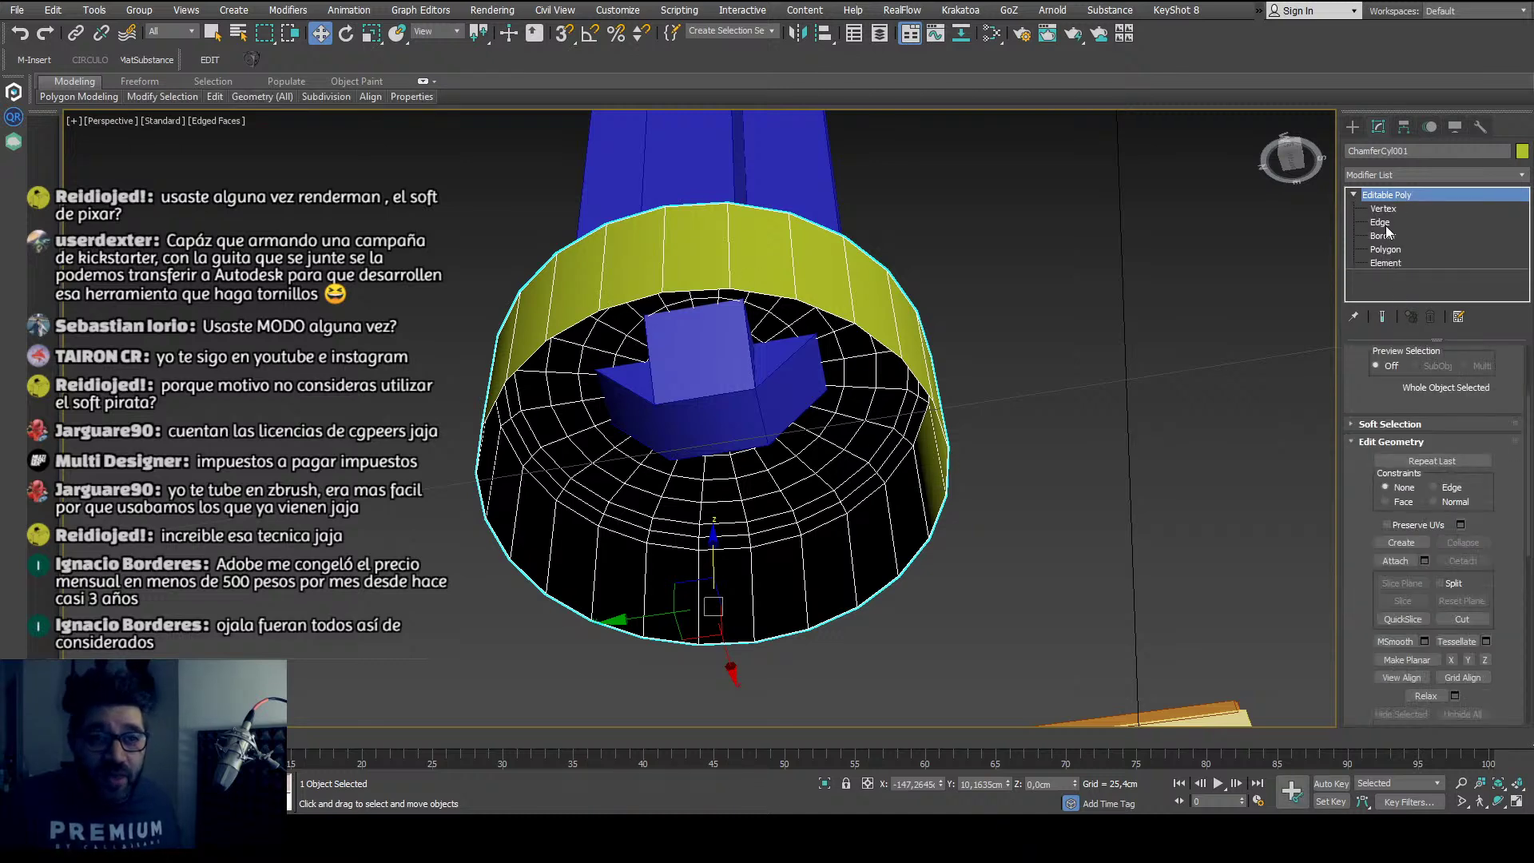
pyautogui.click(1380, 223)
pyautogui.click(1400, 237)
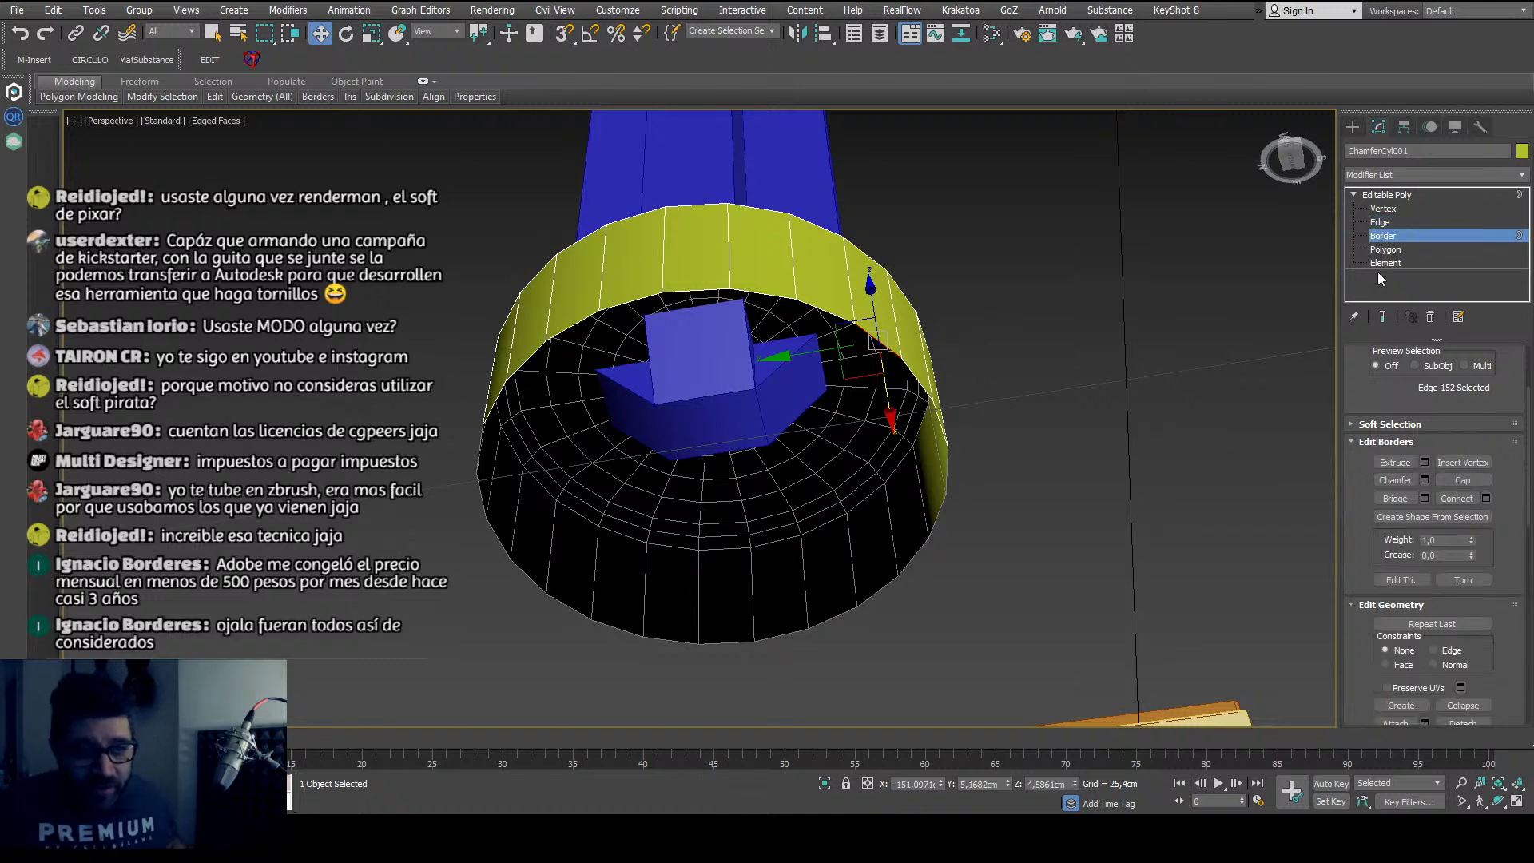
pyautogui.click(891, 366)
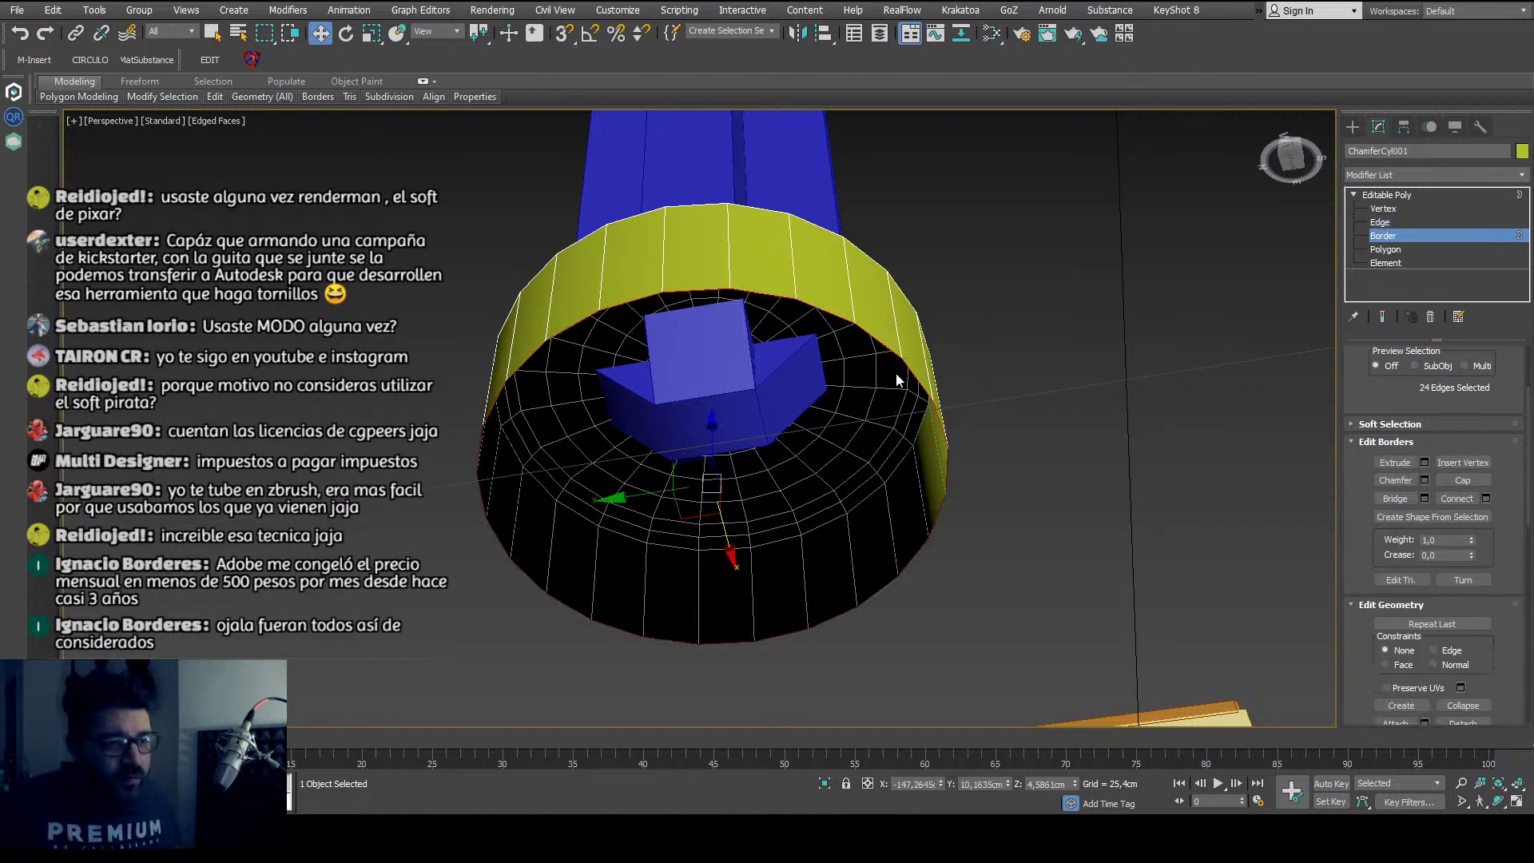
# Step: Extend the bottom border inward by scaling it into new face rings until only a small central hole remains
pyautogui.press('r')
pyautogui.keyDown('shift'); pyautogui.moveTo(729, 482); pyautogui.dragTo(715, 540); pyautogui.keyUp('shift')
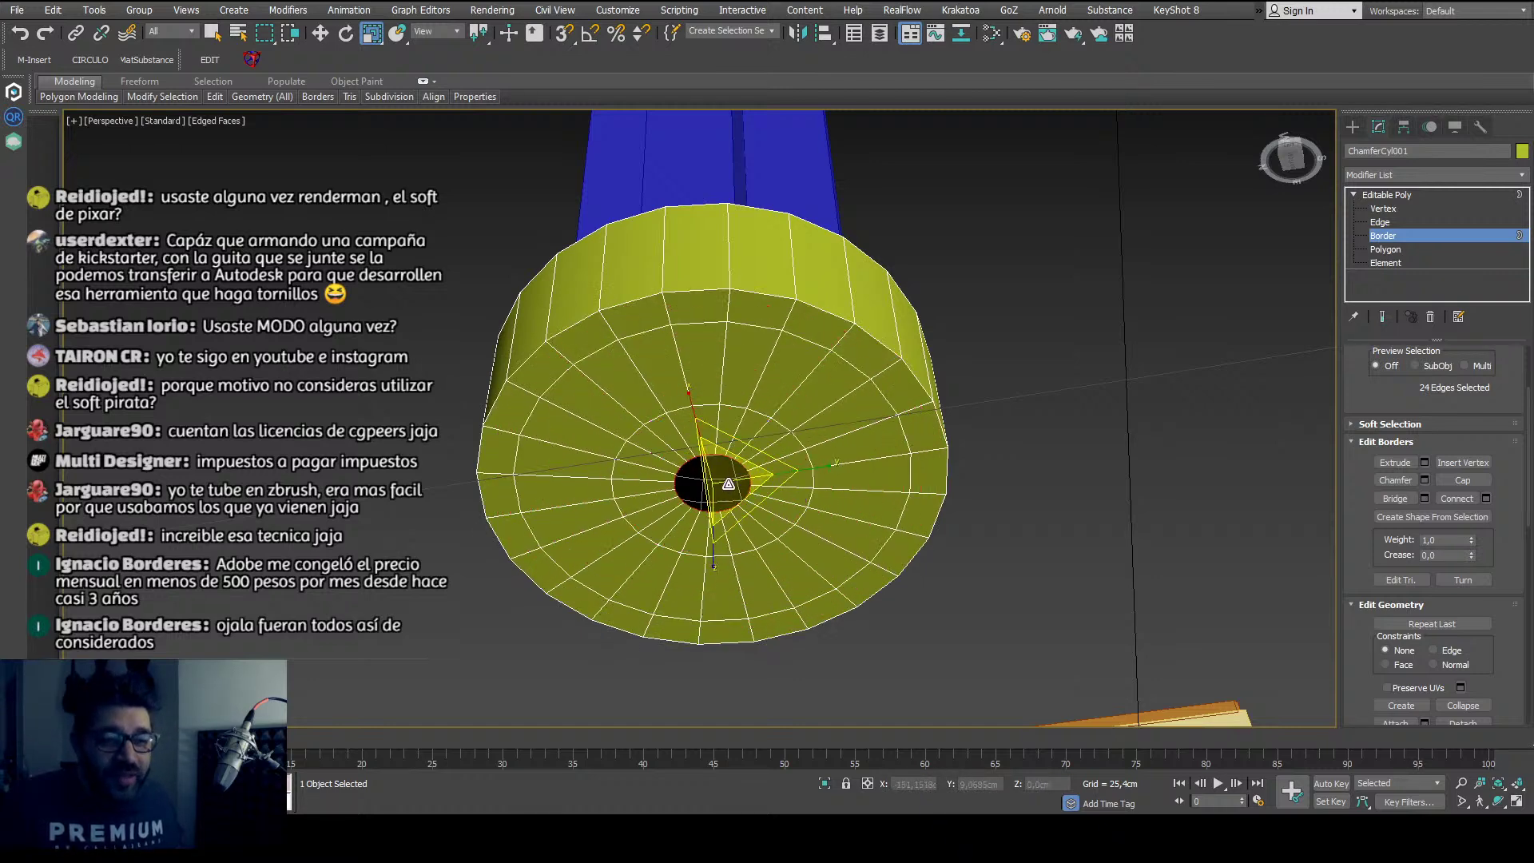
pyautogui.scroll(3, 729, 484)
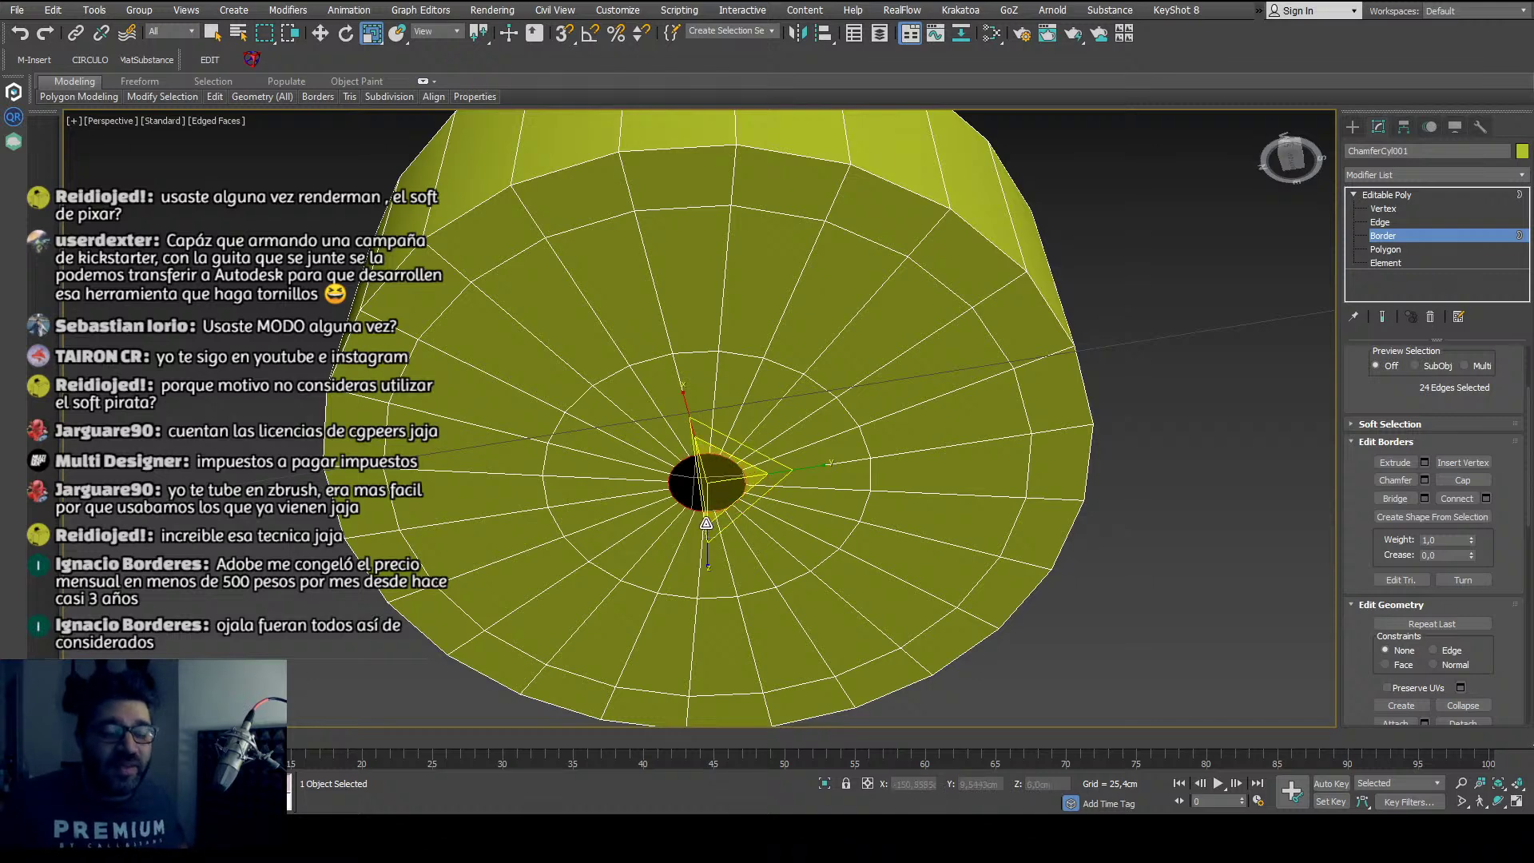
pyautogui.moveTo(685, 574); pyautogui.dragTo(754, 529, button='middle')
pyautogui.moveTo(798, 439); pyautogui.dragTo(777, 523)
pyautogui.scroll(4, 832, 462)
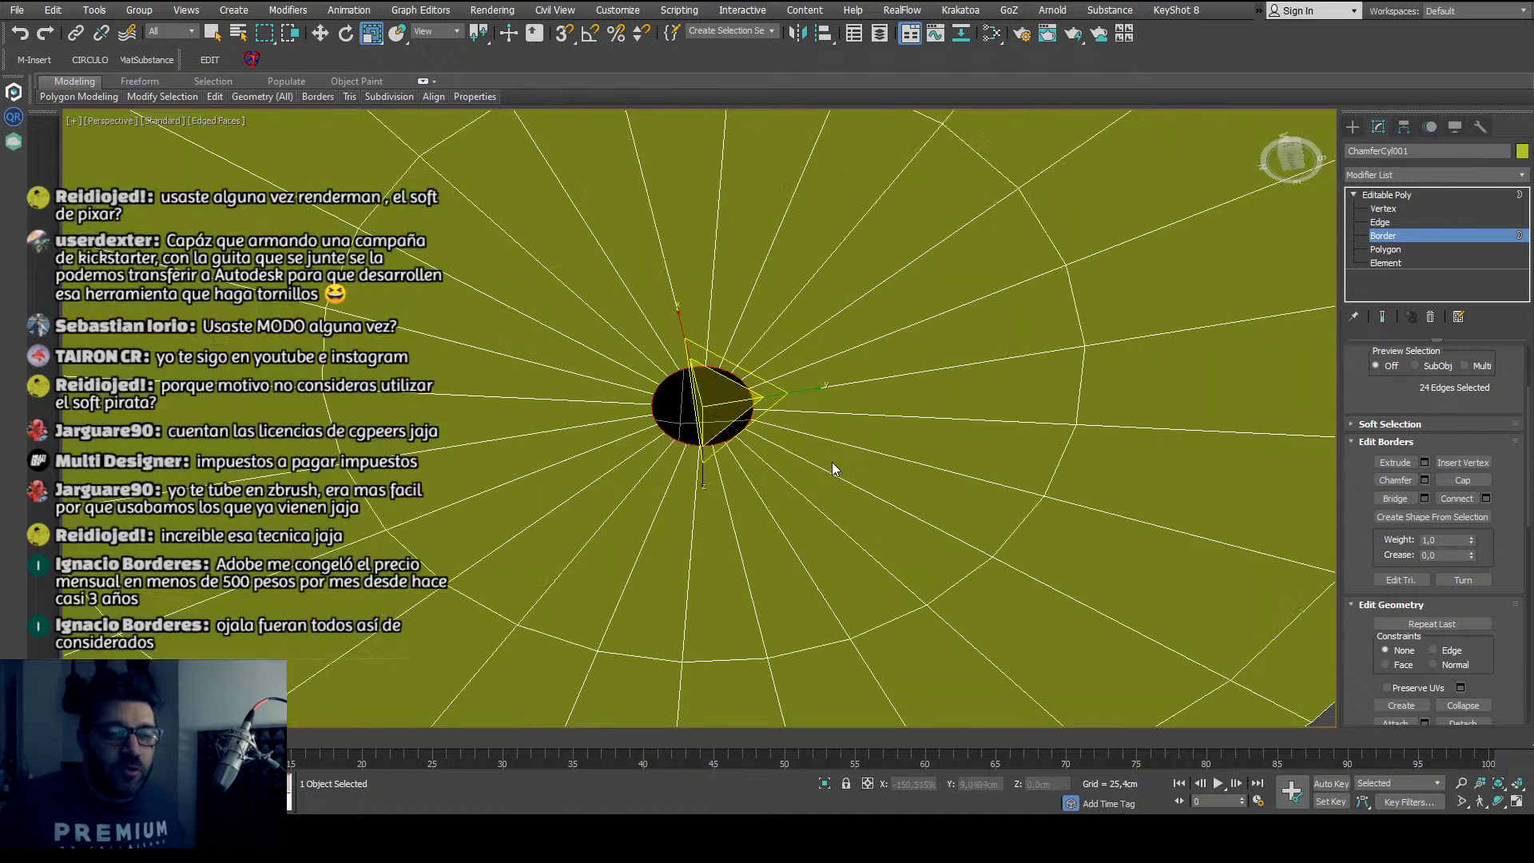
pyautogui.scroll(-5, 832, 462)
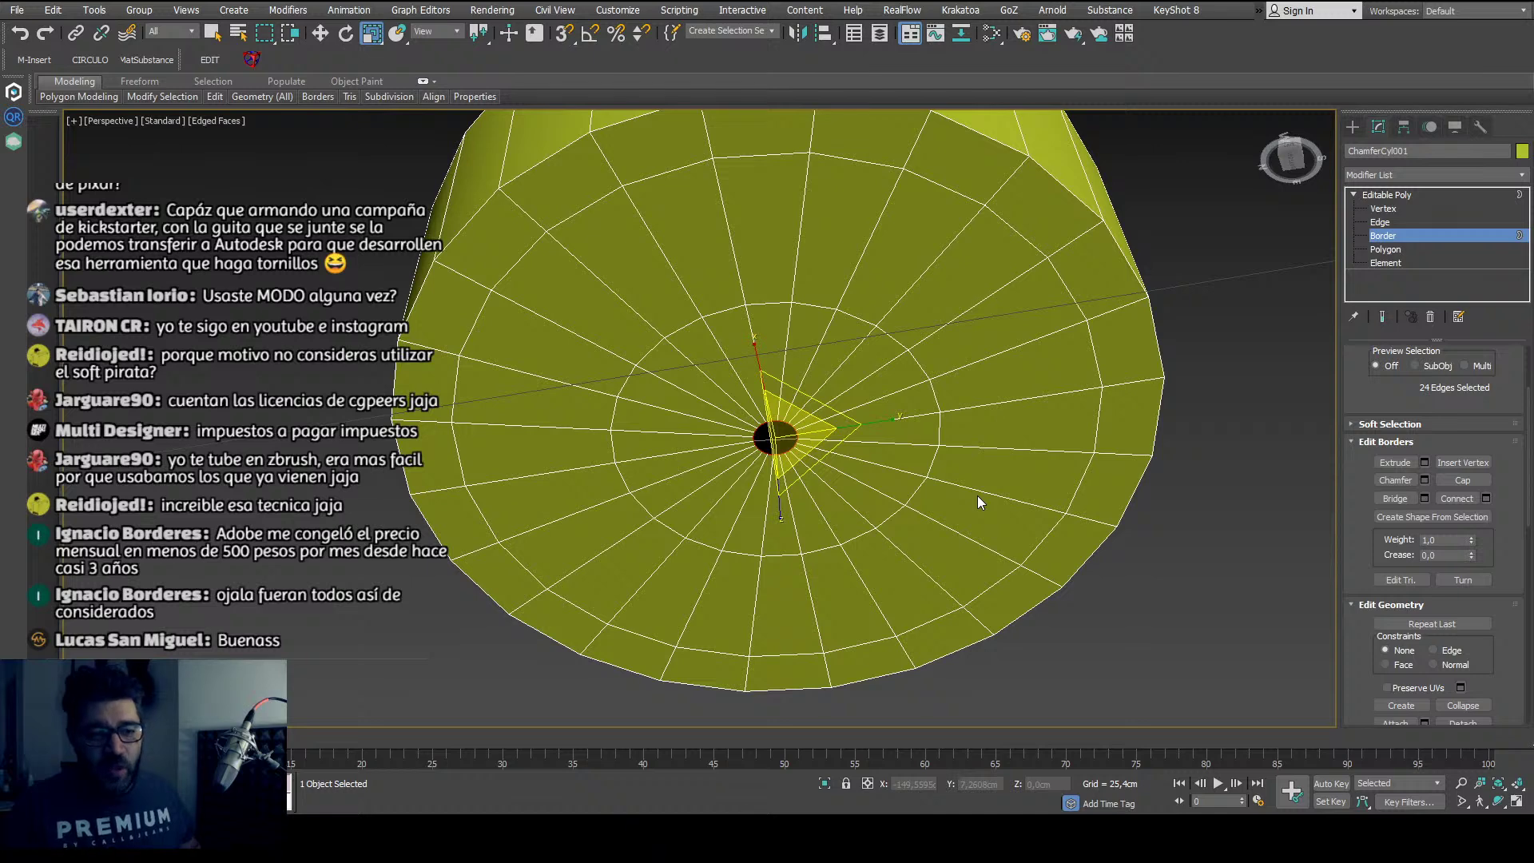
# Step: Cap the small central hole on the cylinder's underside and return to object level
pyautogui.click(1466, 484)
pyautogui.moveTo(783, 533); pyautogui.dragTo(771, 541, button='middle')
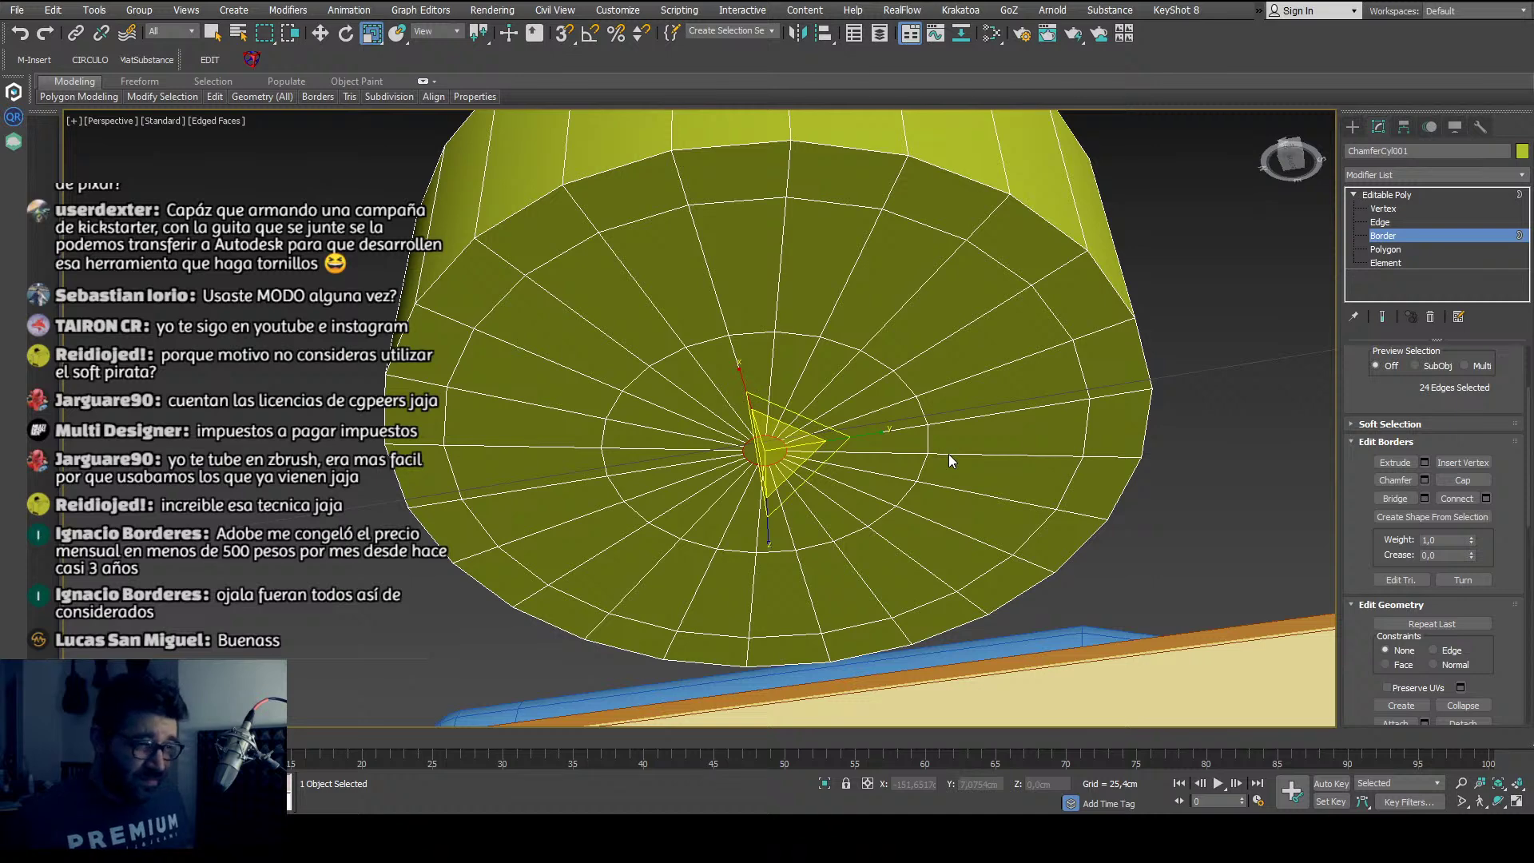
pyautogui.click(1386, 195)
pyautogui.scroll(-2, 669, 409)
pyautogui.scroll(-1, 668, 410)
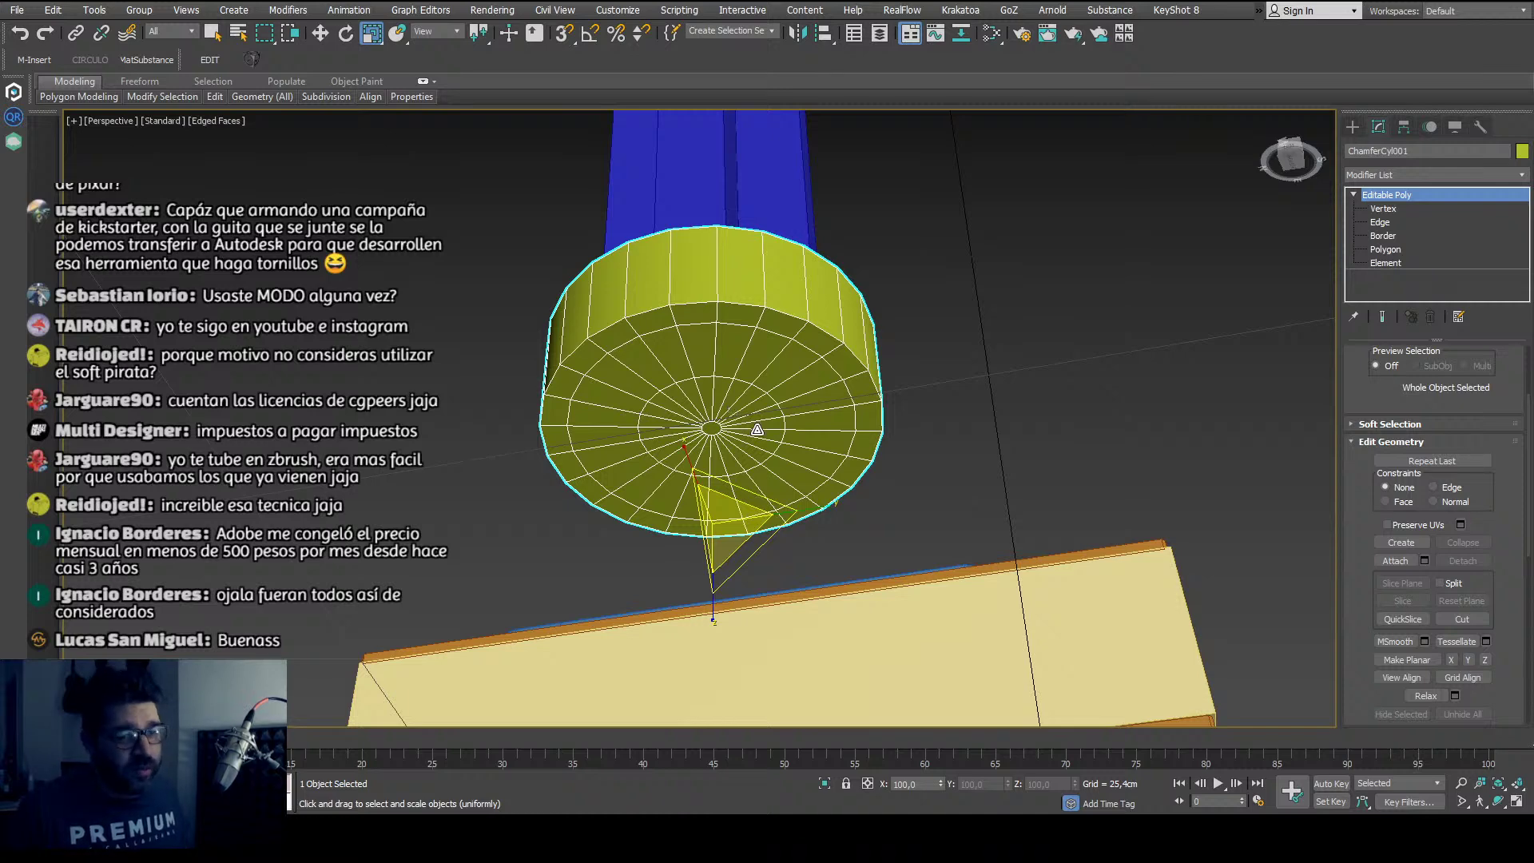
pyautogui.keyDown('alt'); pyautogui.moveTo(757, 429); pyautogui.dragTo(764, 562, button='middle'); pyautogui.keyUp('alt')
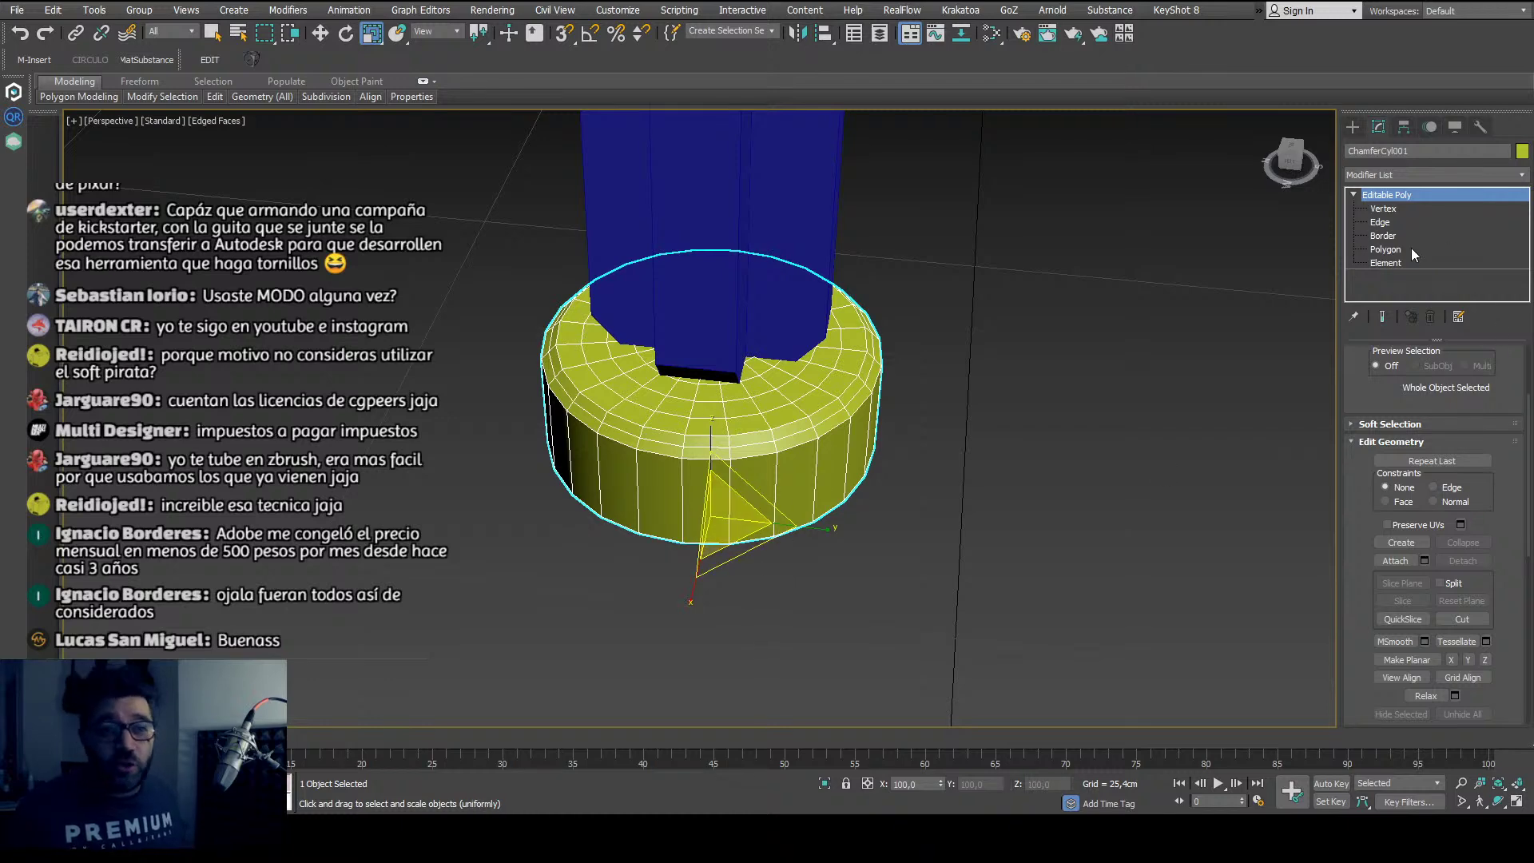
# Step: Subtract the cross-shaped bit from the closed cylinder with a ProBoolean Subtraction
pyautogui.click(1353, 128)
pyautogui.click(1379, 127)
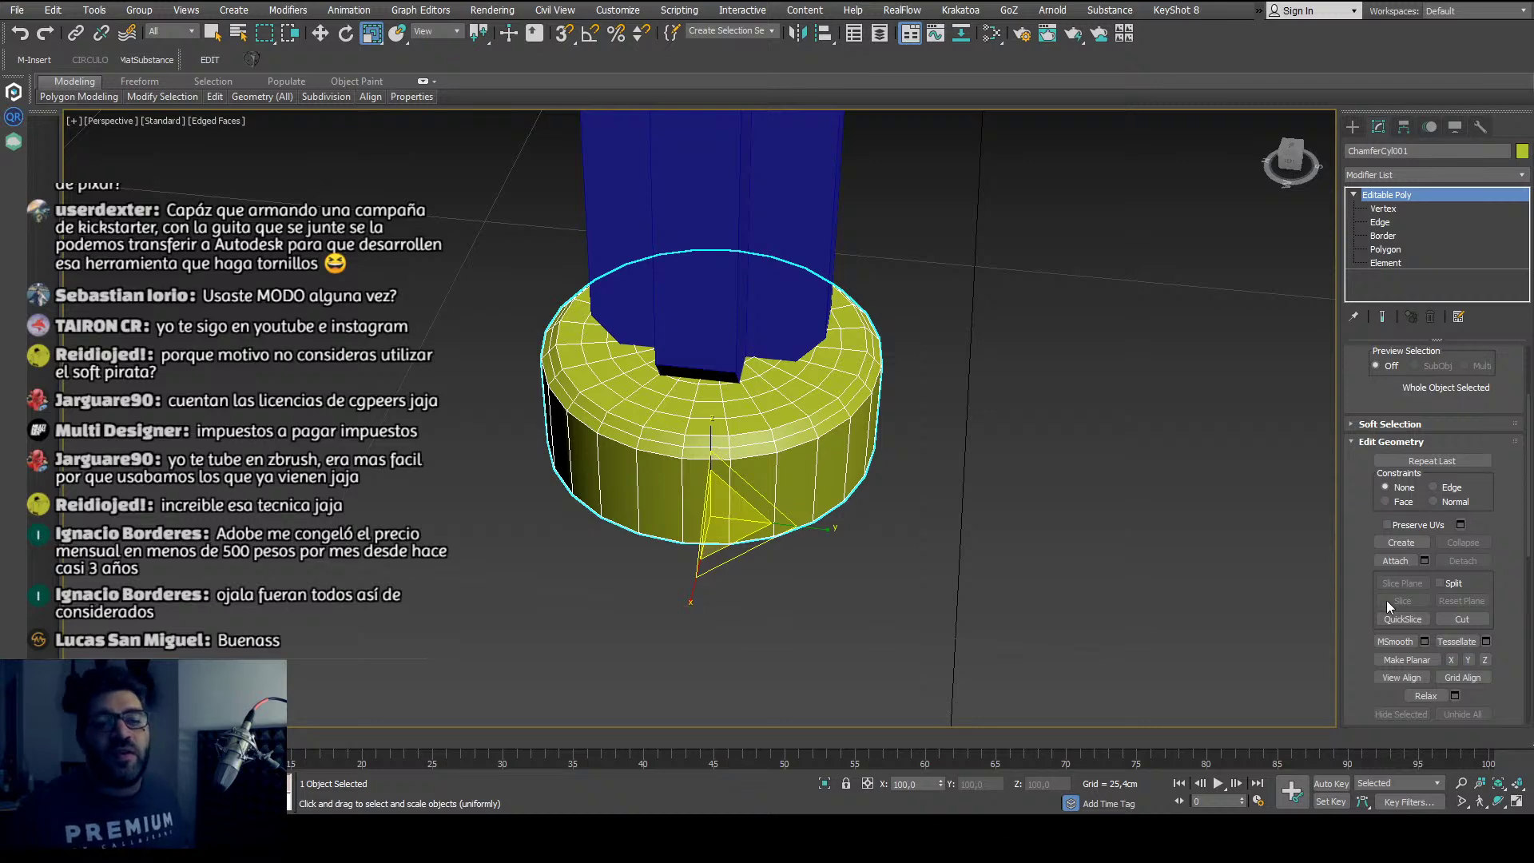
pyautogui.scroll(-5, 1507, 650)
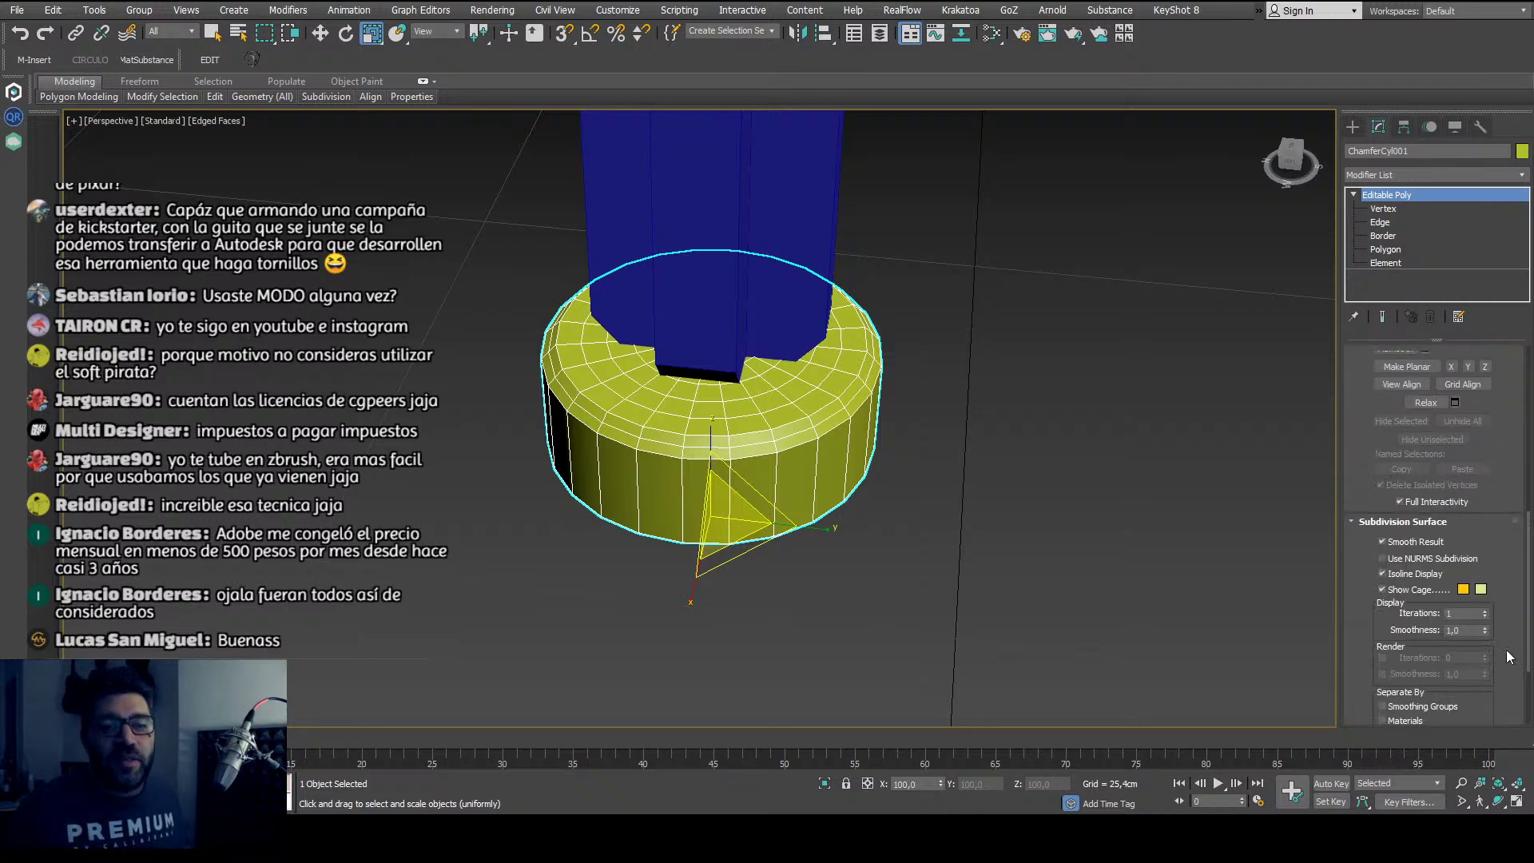
pyautogui.scroll(8, 1508, 650)
pyautogui.click(1353, 127)
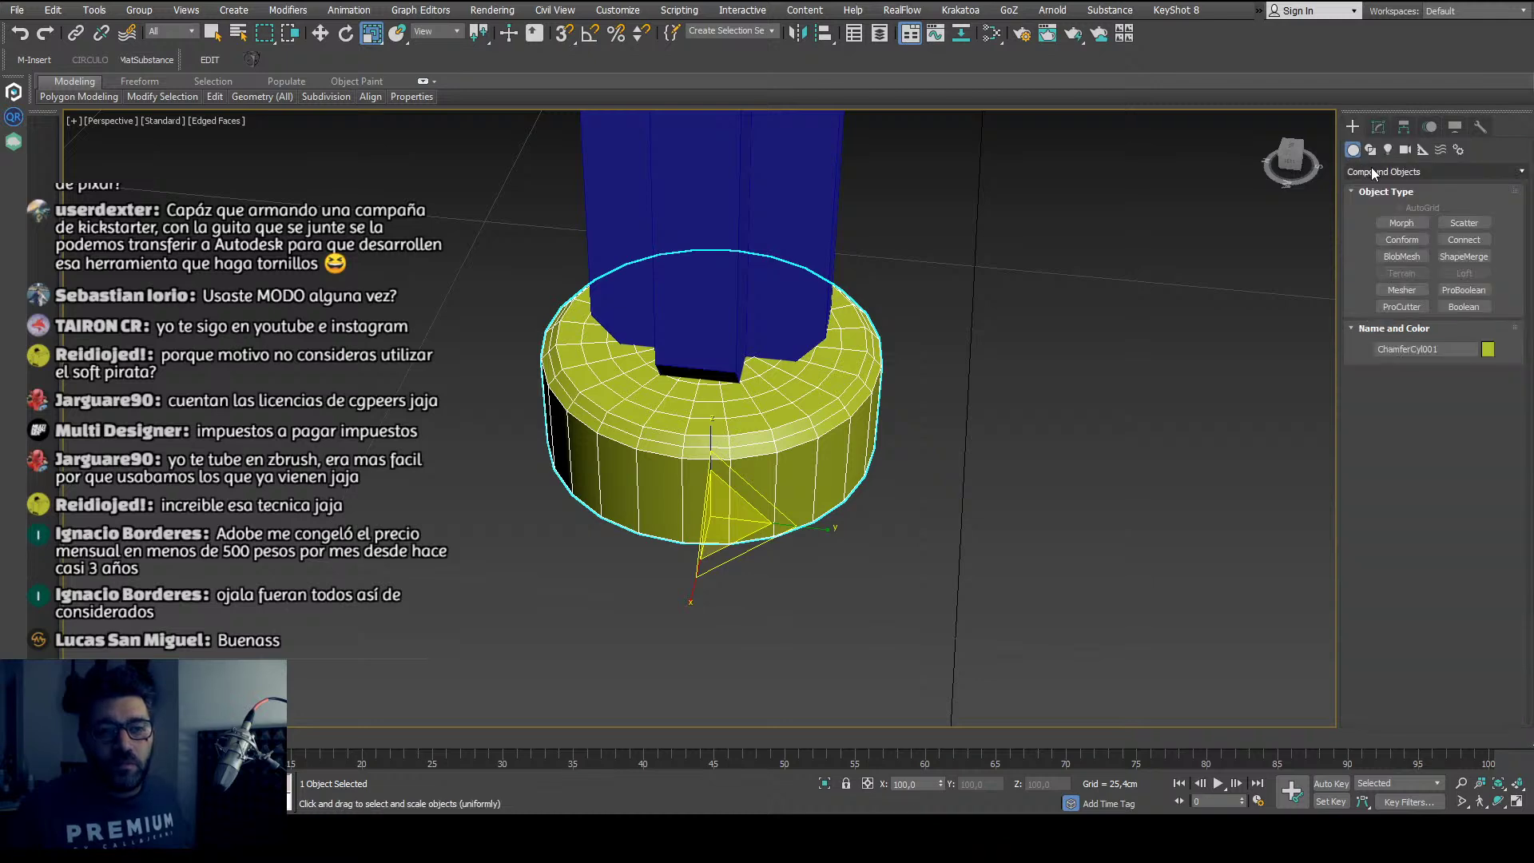
pyautogui.click(1464, 290)
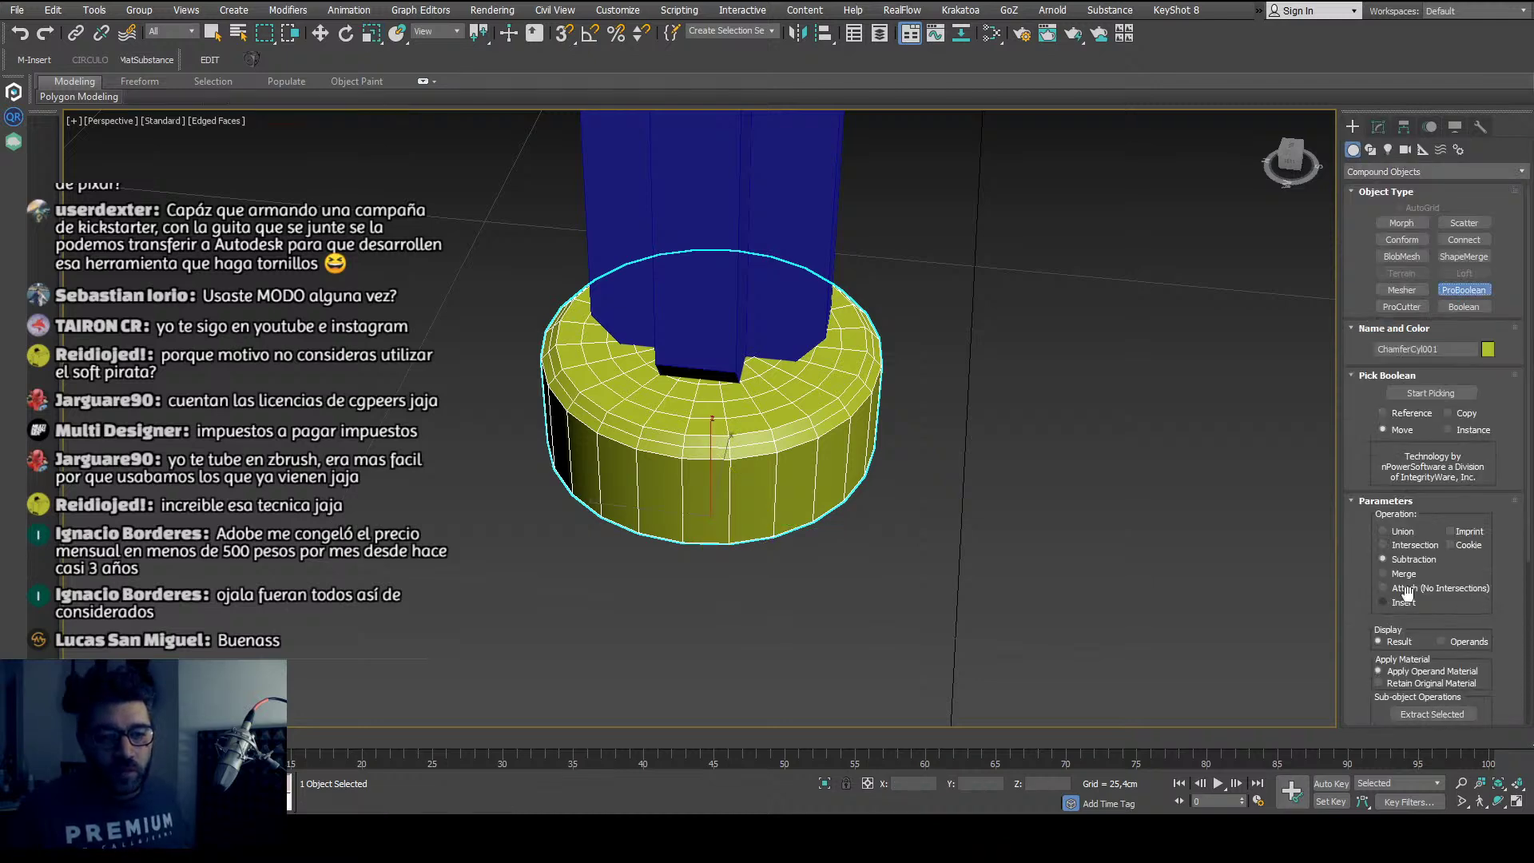
pyautogui.click(1412, 395)
pyautogui.click(656, 209)
pyautogui.keyDown('alt'); pyautogui.moveTo(655, 209); pyautogui.dragTo(756, 448, button='middle'); pyautogui.keyUp('alt')
pyautogui.scroll(5, 669, 415)
pyautogui.scroll(-4, 669, 398)
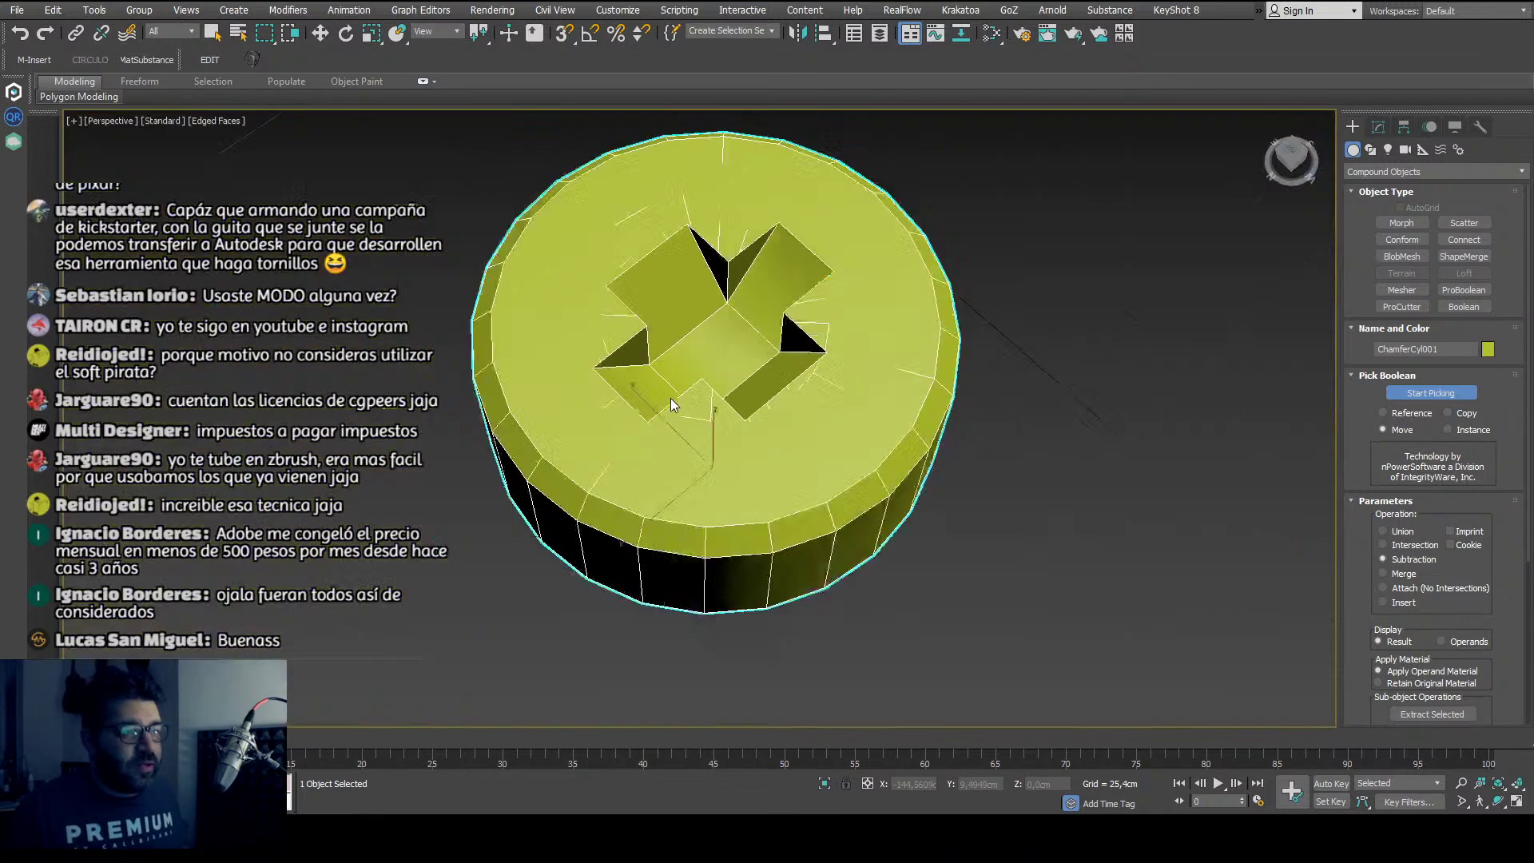
# Step: Convert the ProBoolean result with the cross-shaped slot to Editable Poly
pyautogui.keyDown('alt'); pyautogui.moveTo(670, 398); pyautogui.dragTo(729, 286, button='middle'); pyautogui.keyUp('alt')
pyautogui.scroll(5, 729, 286)
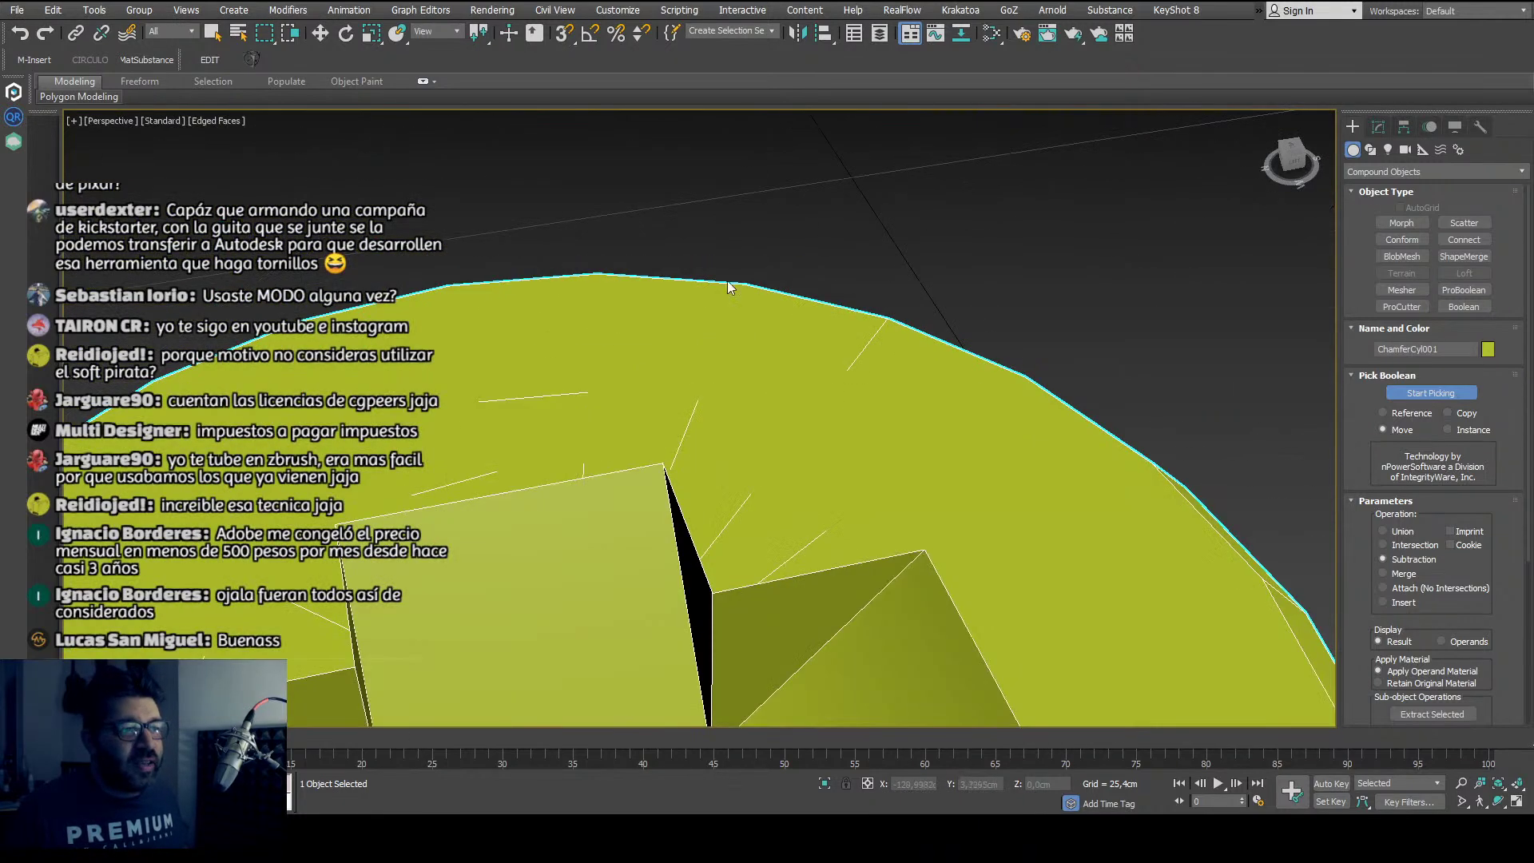
pyautogui.moveTo(709, 519); pyautogui.dragTo(708, 405, button='middle')
pyautogui.press('w')
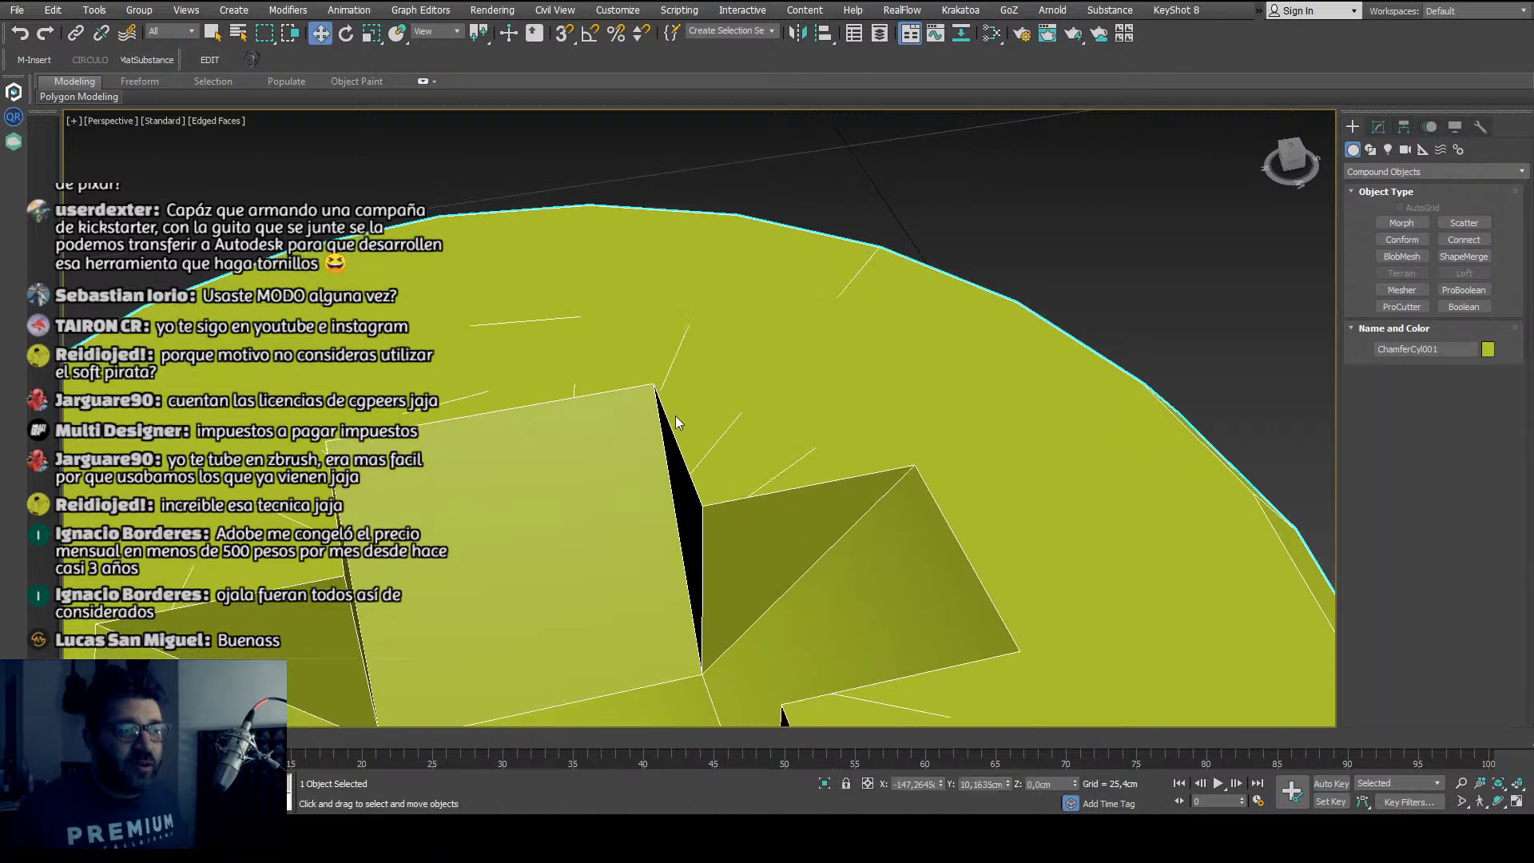
pyautogui.hotkey('ctrl', 'e')
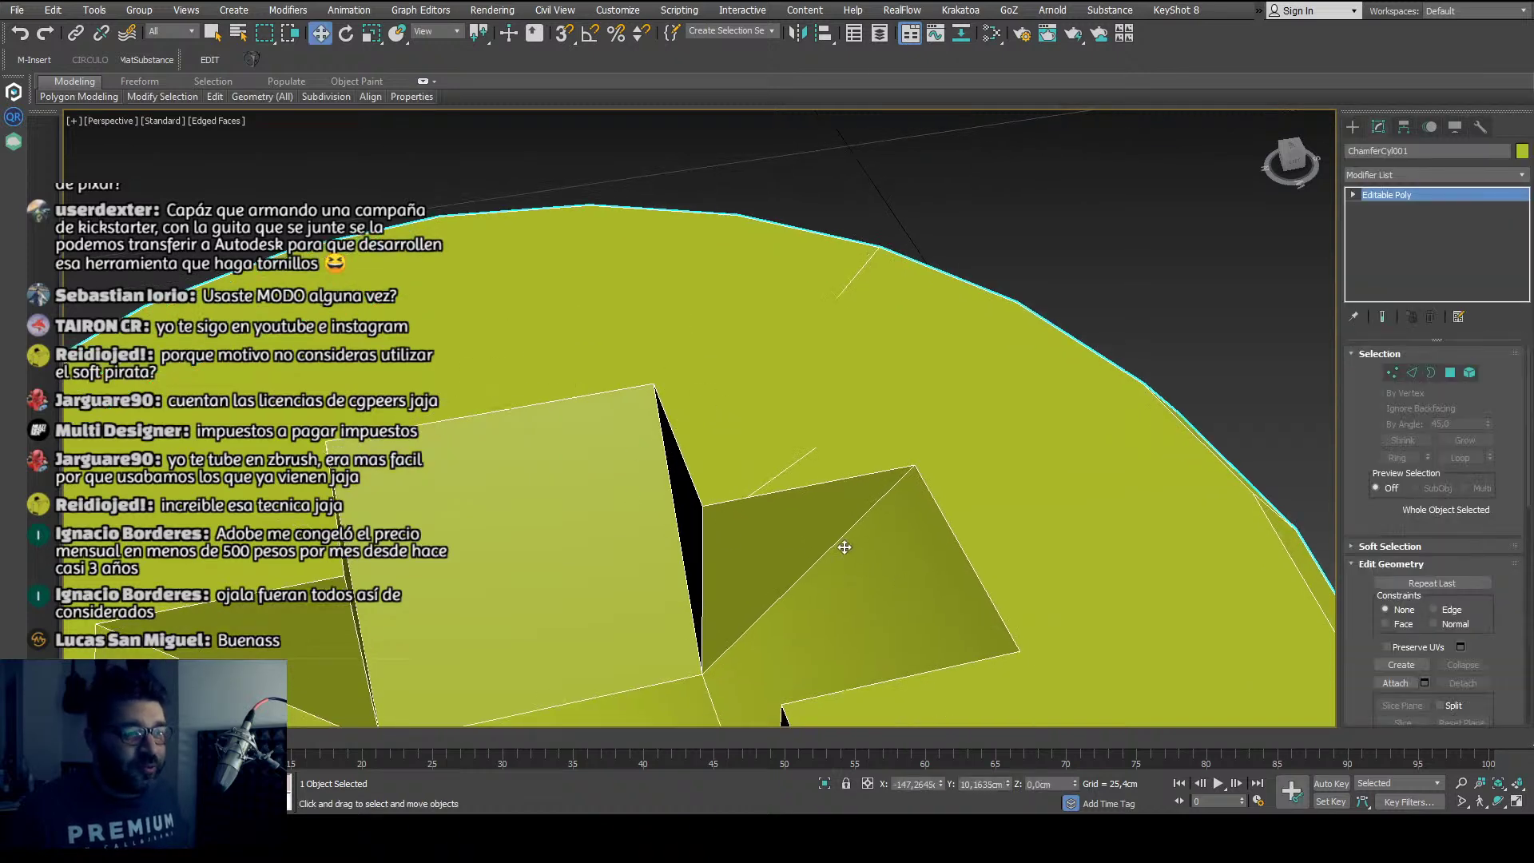
# Step: Delete the large polygon on the screw head's underside and return to object level
pyautogui.scroll(-3, 842, 546)
pyautogui.keyDown('alt'); pyautogui.moveTo(819, 568); pyautogui.dragTo(829, 477, button='middle'); pyautogui.keyUp('alt')
pyautogui.scroll(-2, 794, 515)
pyautogui.keyDown('alt'); pyautogui.moveTo(794, 582); pyautogui.dragTo(829, 414, button='middle'); pyautogui.keyUp('alt')
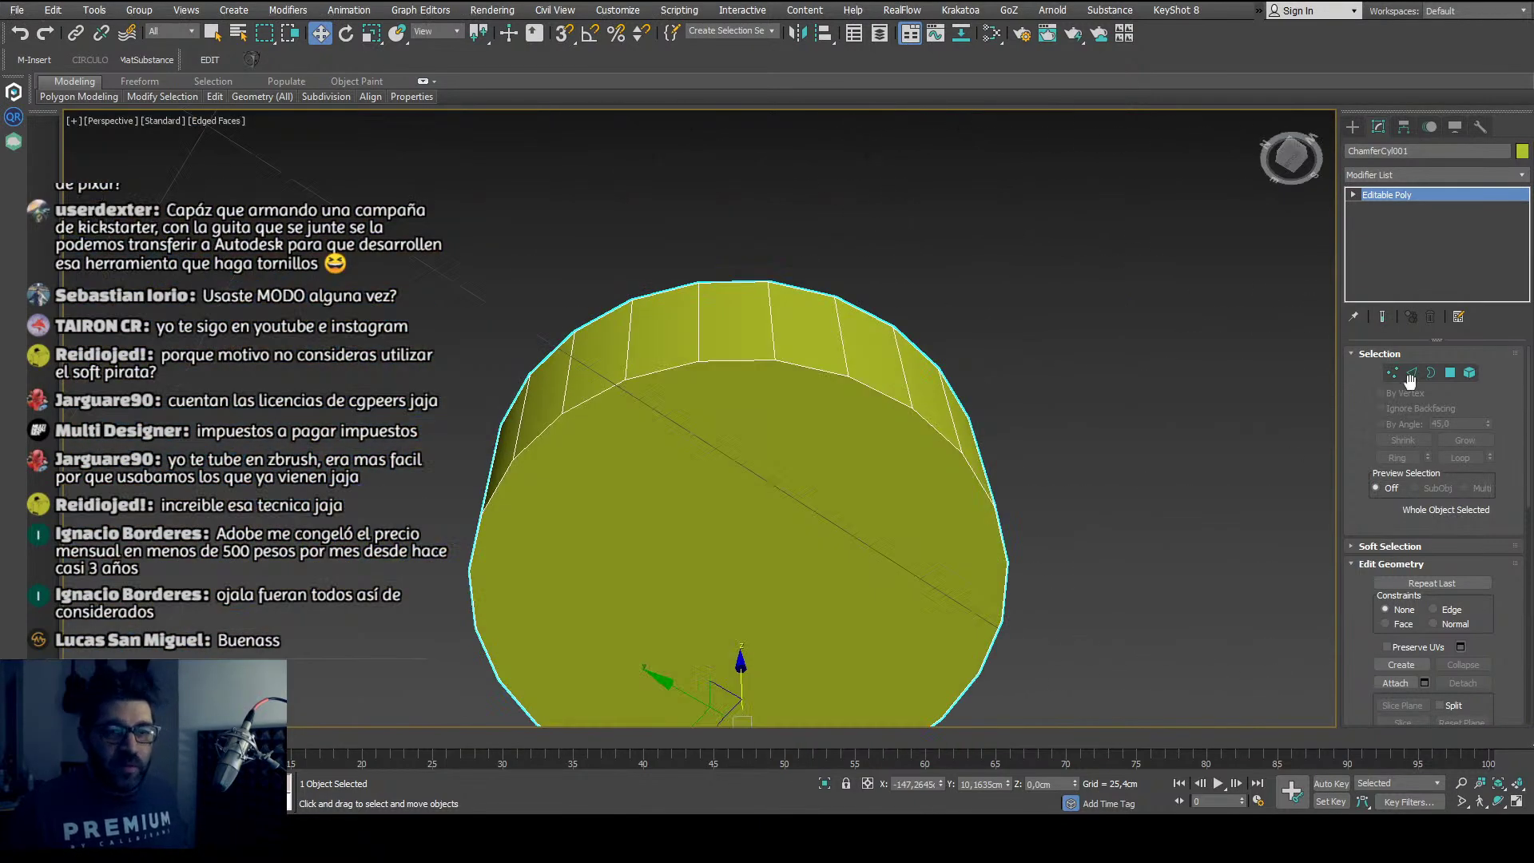
pyautogui.click(1451, 372)
pyautogui.click(856, 530)
pyautogui.press('Delete')
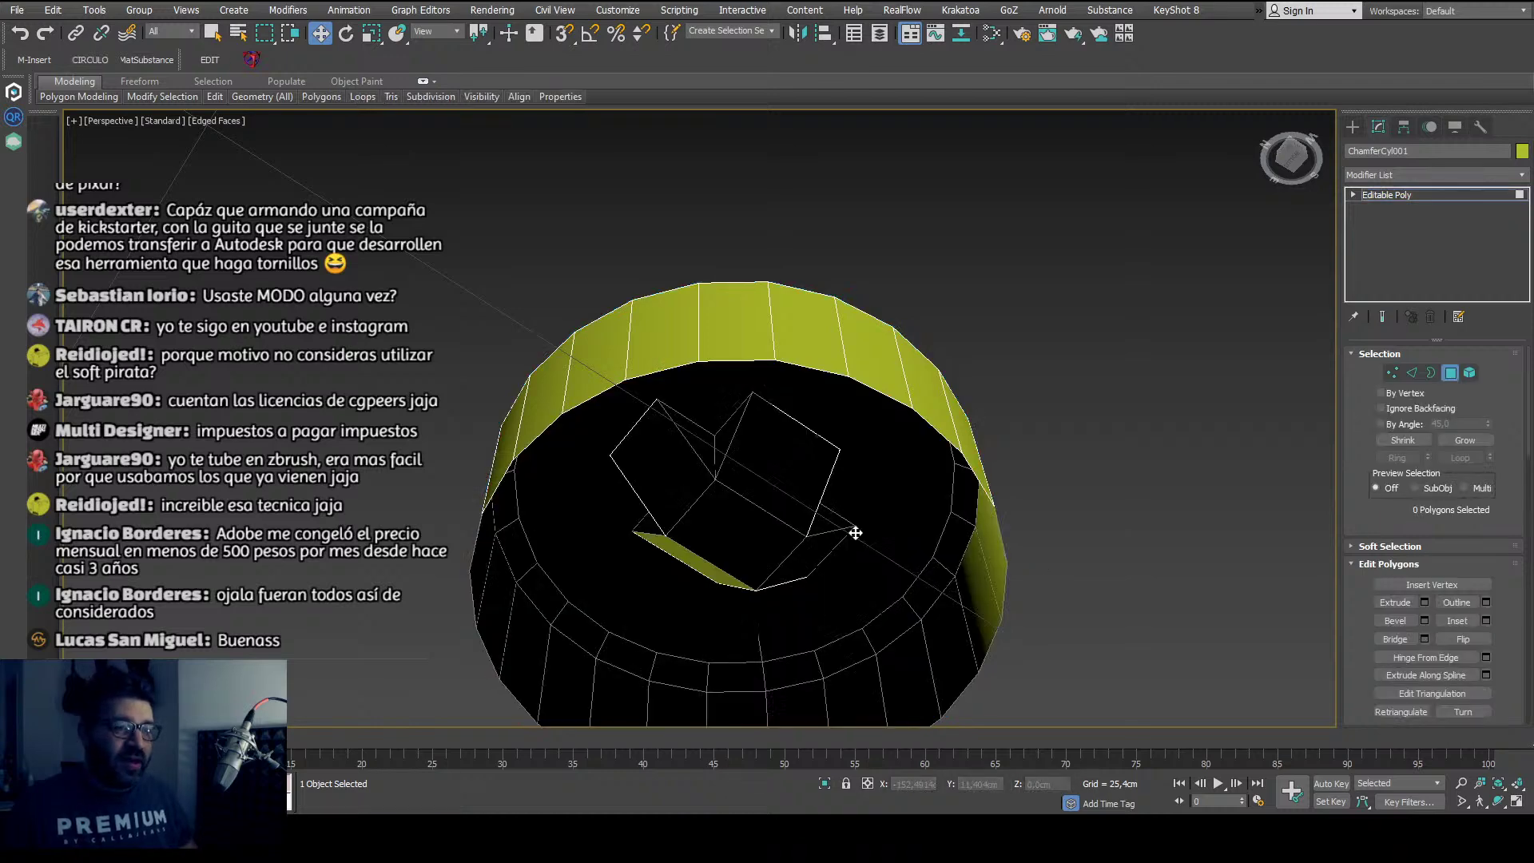
pyautogui.scroll(-5, 835, 497)
pyautogui.keyDown('alt'); pyautogui.moveTo(836, 499); pyautogui.dragTo(820, 646, button='middle'); pyautogui.keyUp('alt')
pyautogui.scroll(5, 860, 508)
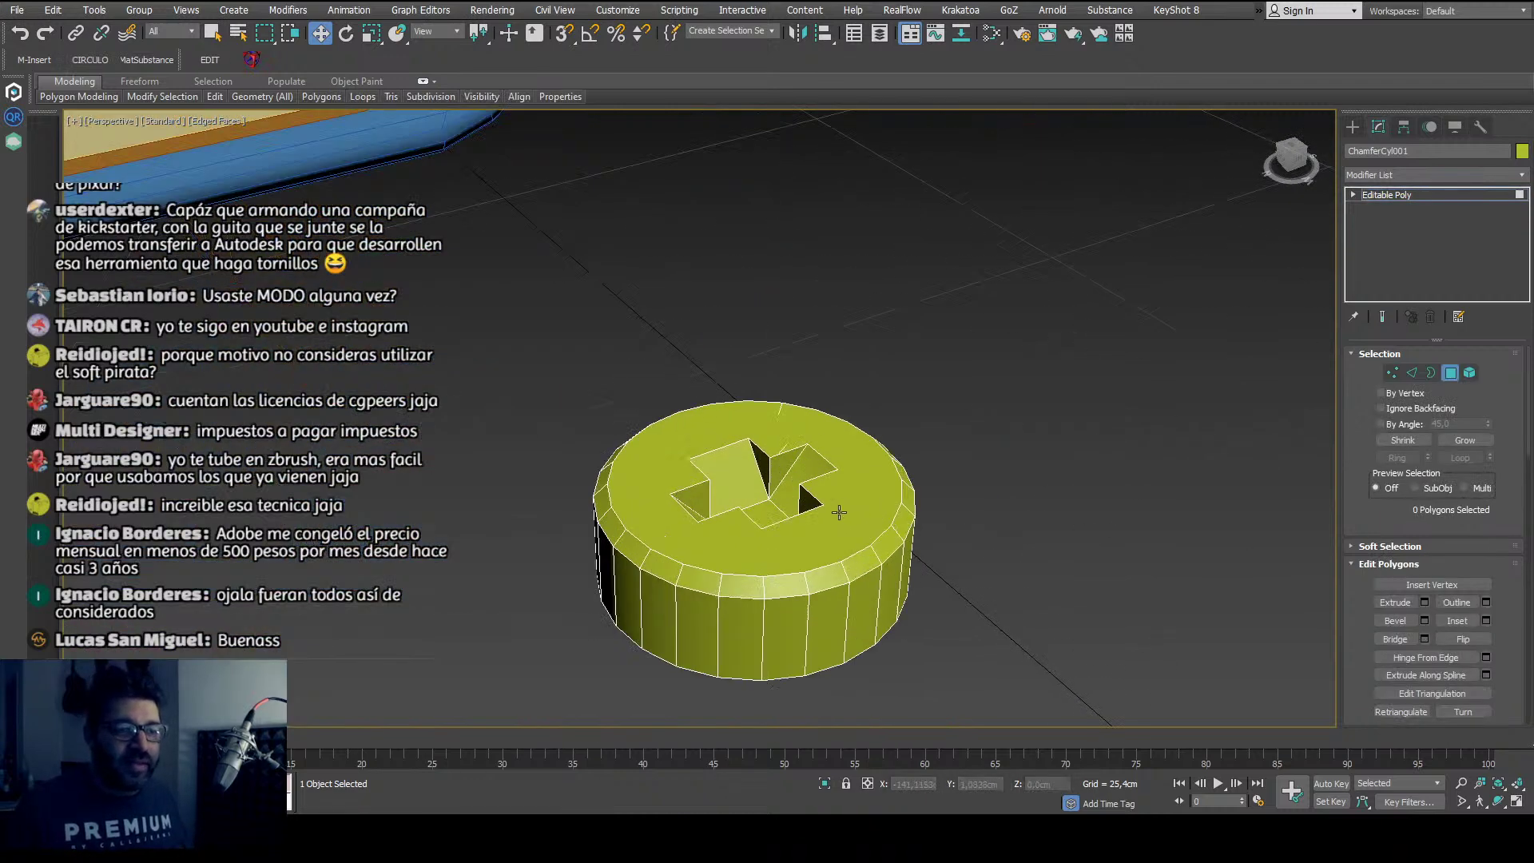
pyautogui.keyDown('alt'); pyautogui.moveTo(840, 512); pyautogui.dragTo(837, 559, button='middle'); pyautogui.keyUp('alt')
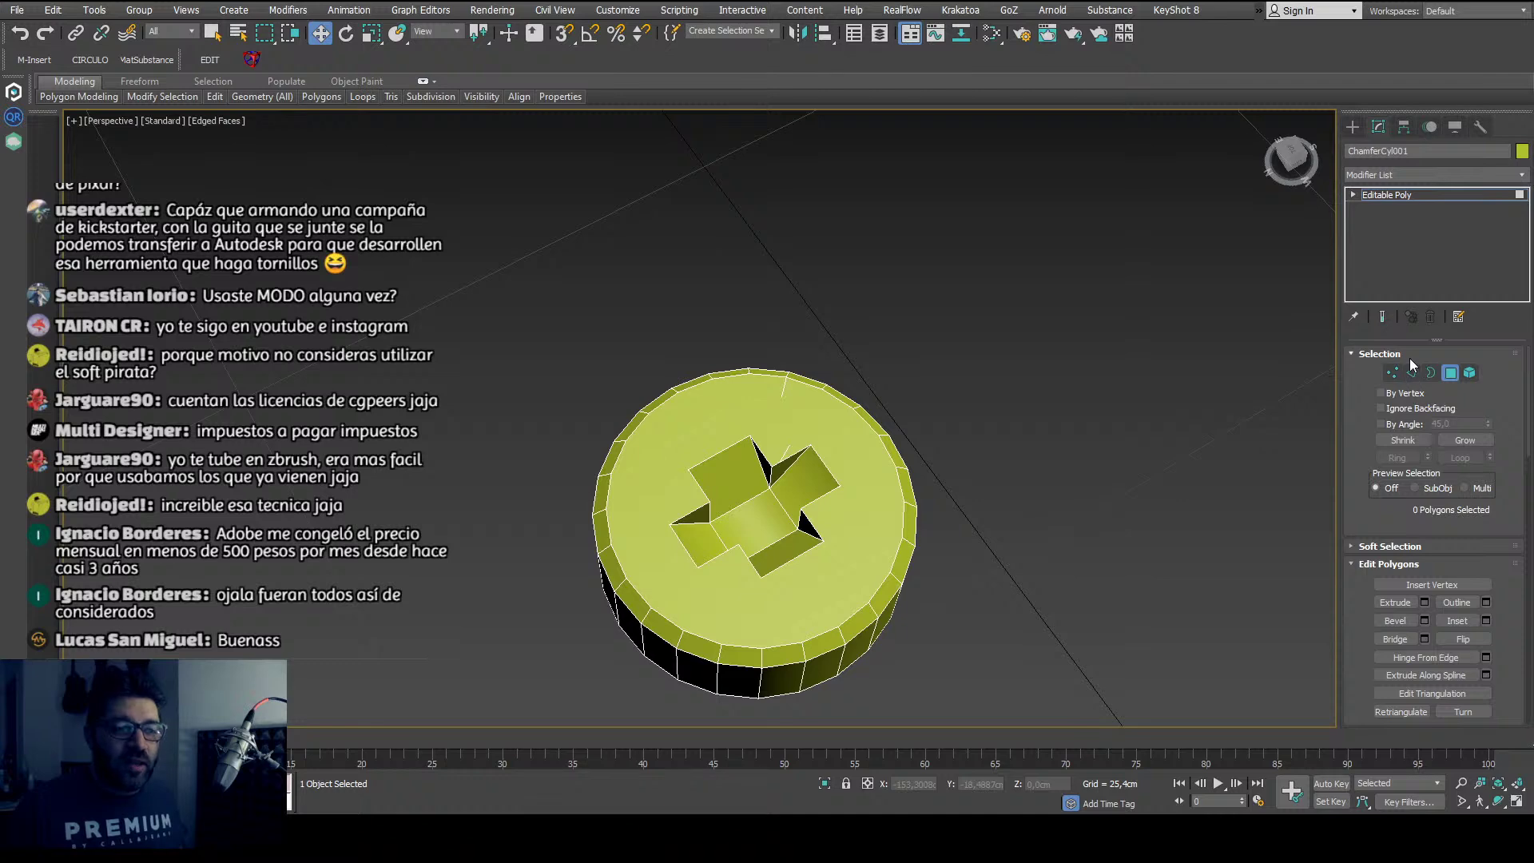
pyautogui.click(1355, 195)
pyautogui.click(1374, 198)
# Step: Move the original yellow screw head aside and select the white retopologized version
pyautogui.moveTo(631, 386); pyautogui.dragTo(550, 226, button='middle')
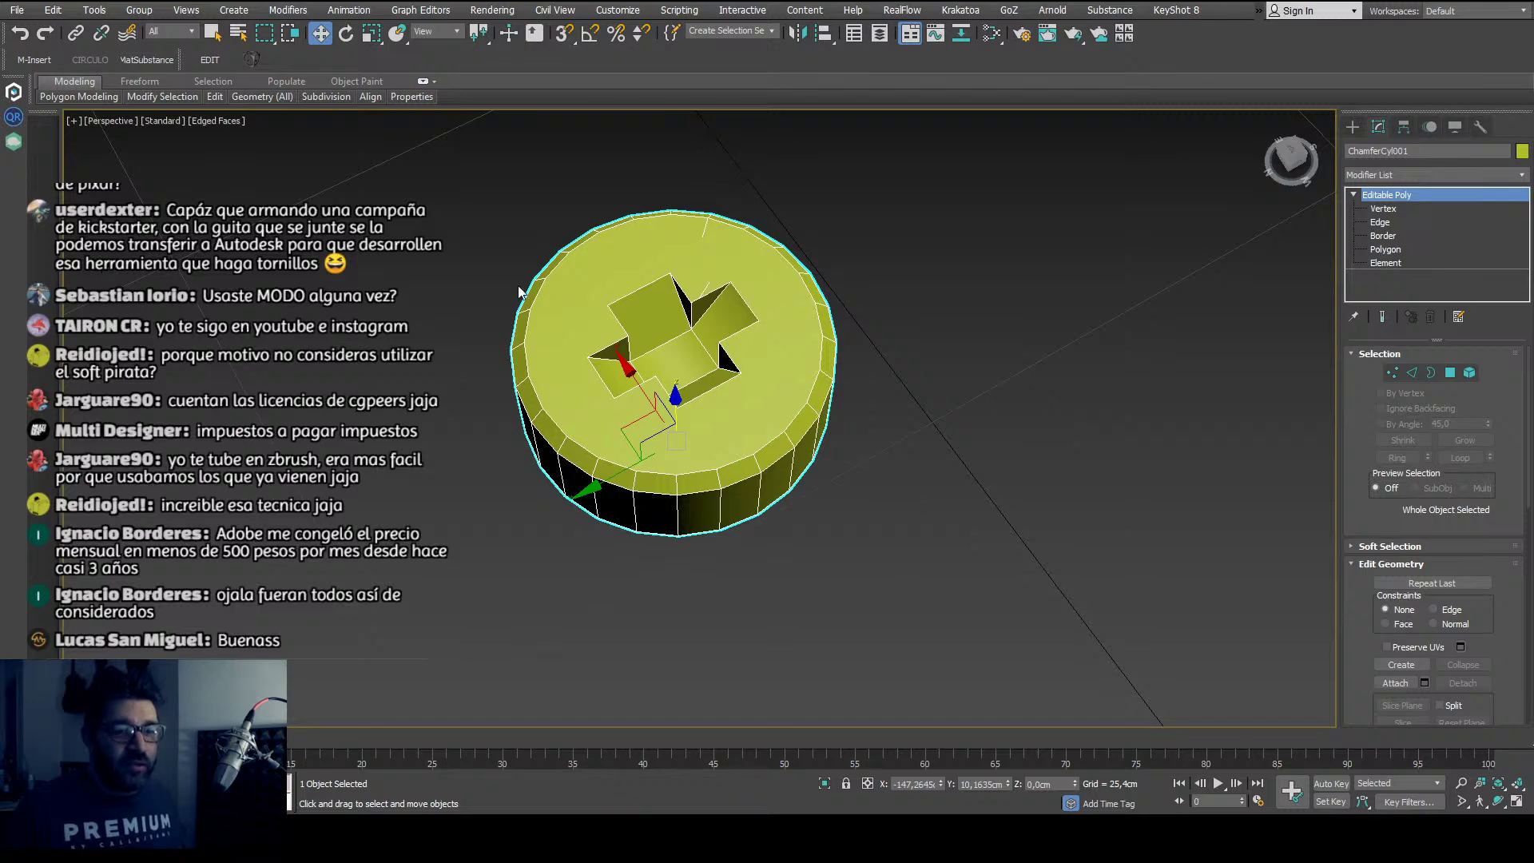
pyautogui.keyDown('alt'); pyautogui.moveTo(740, 417); pyautogui.dragTo(713, 481, button='middle'); pyautogui.keyUp('alt')
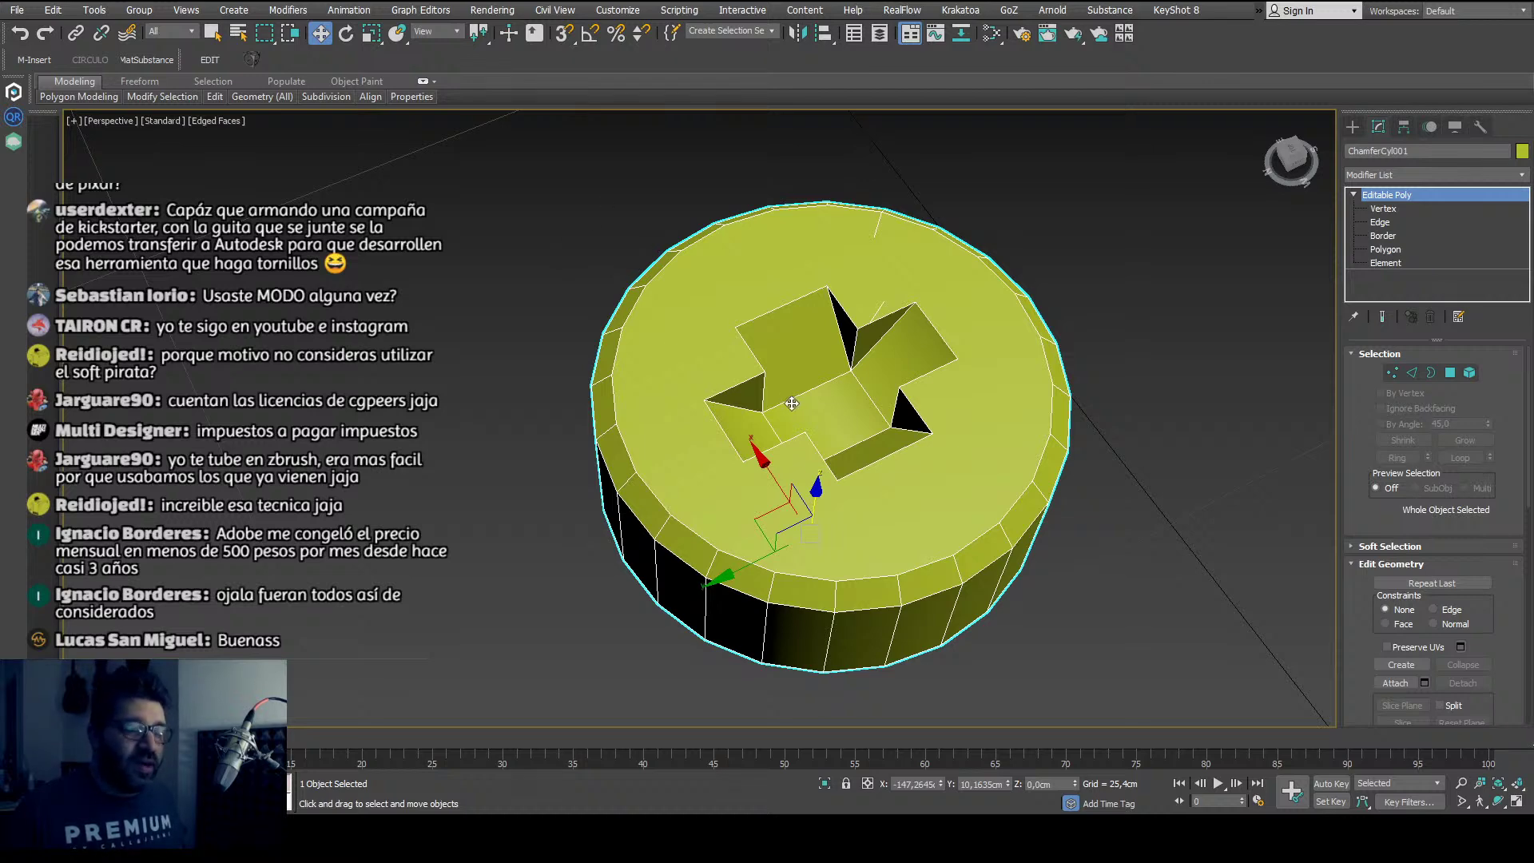
pyautogui.scroll(3, 791, 403)
pyautogui.scroll(-2, 883, 358)
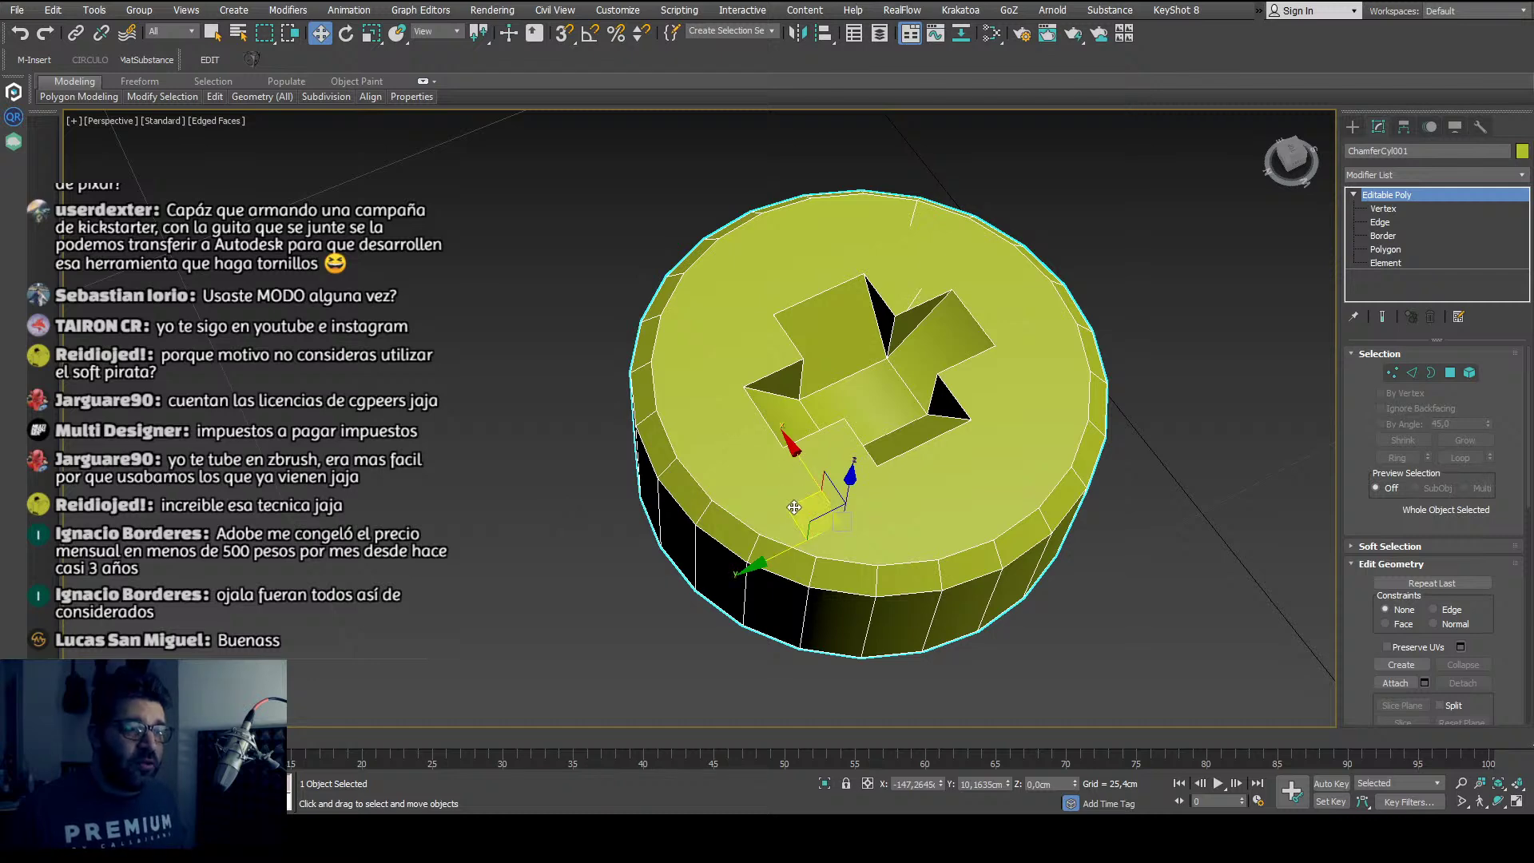
pyautogui.keyDown('shift'); pyautogui.moveTo(793, 509); pyautogui.dragTo(244, 631); pyautogui.keyUp('shift')
pyautogui.click(758, 481)
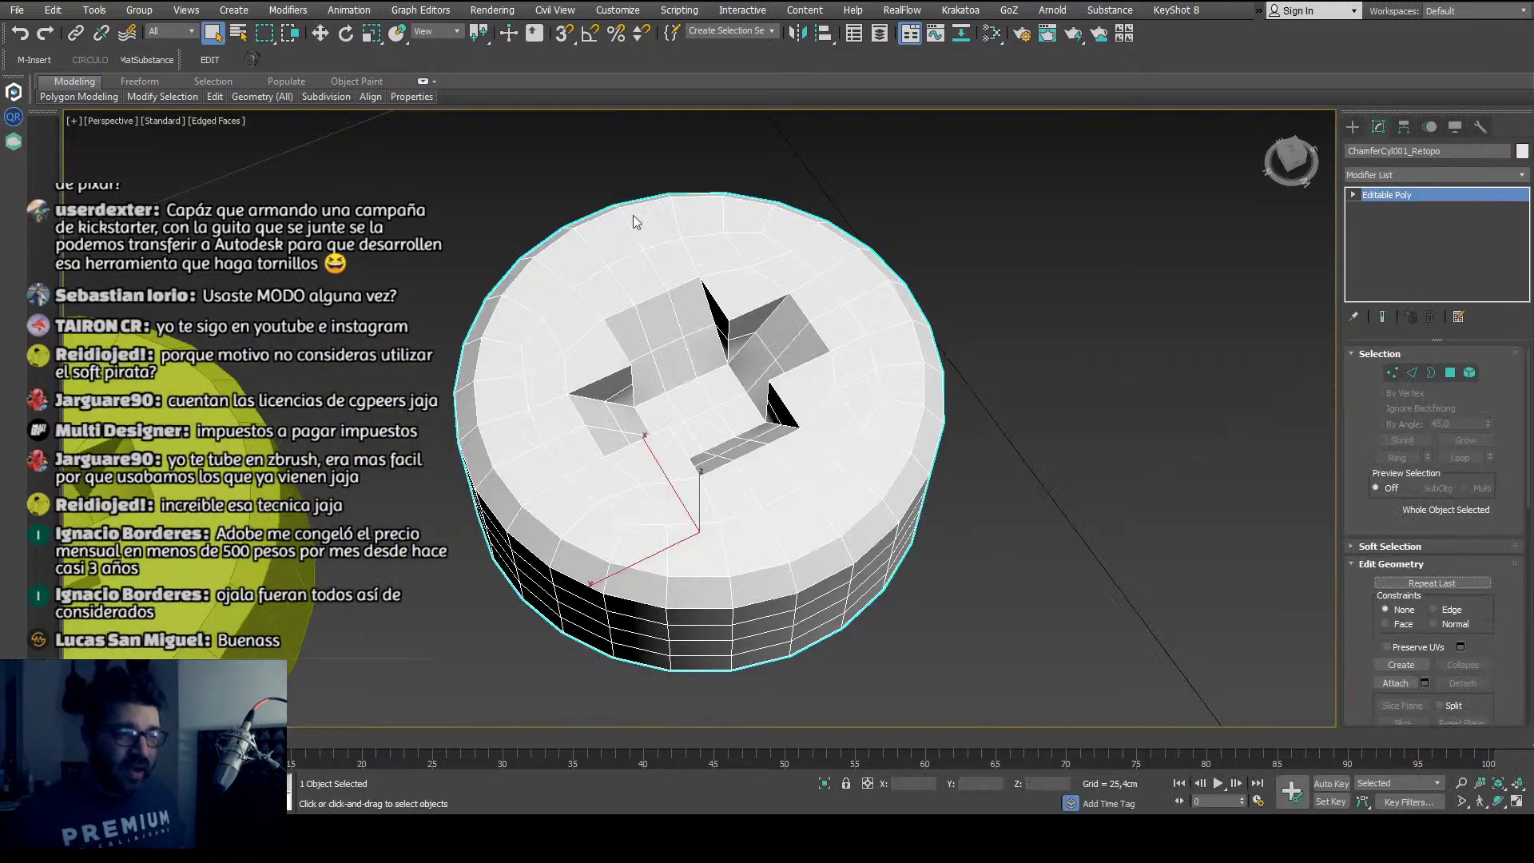
# Step: Examine the retopologized screw head's edge flow and shading around the inner corners of the cross-shaped slot
pyautogui.moveTo(320, 172)
pyautogui.keyDown('alt'); pyautogui.mouseDown(button='middle')
pyautogui.moveTo(826, 514)
pyautogui.moveTo(808, 490)
pyautogui.moveTo(723, 459)
pyautogui.moveTo(756, 477)
pyautogui.moveTo(725, 498)
pyautogui.moveTo(770, 521)
pyautogui.moveTo(752, 499)
pyautogui.moveTo(912, 510)
pyautogui.moveTo(626, 442)
pyautogui.moveTo(702, 480)
pyautogui.moveTo(895, 519)
pyautogui.mouseUp(button='middle'); pyautogui.keyUp('alt')
pyautogui.press('F4')
pyautogui.press('F4')
pyautogui.scroll(8, 866, 318)
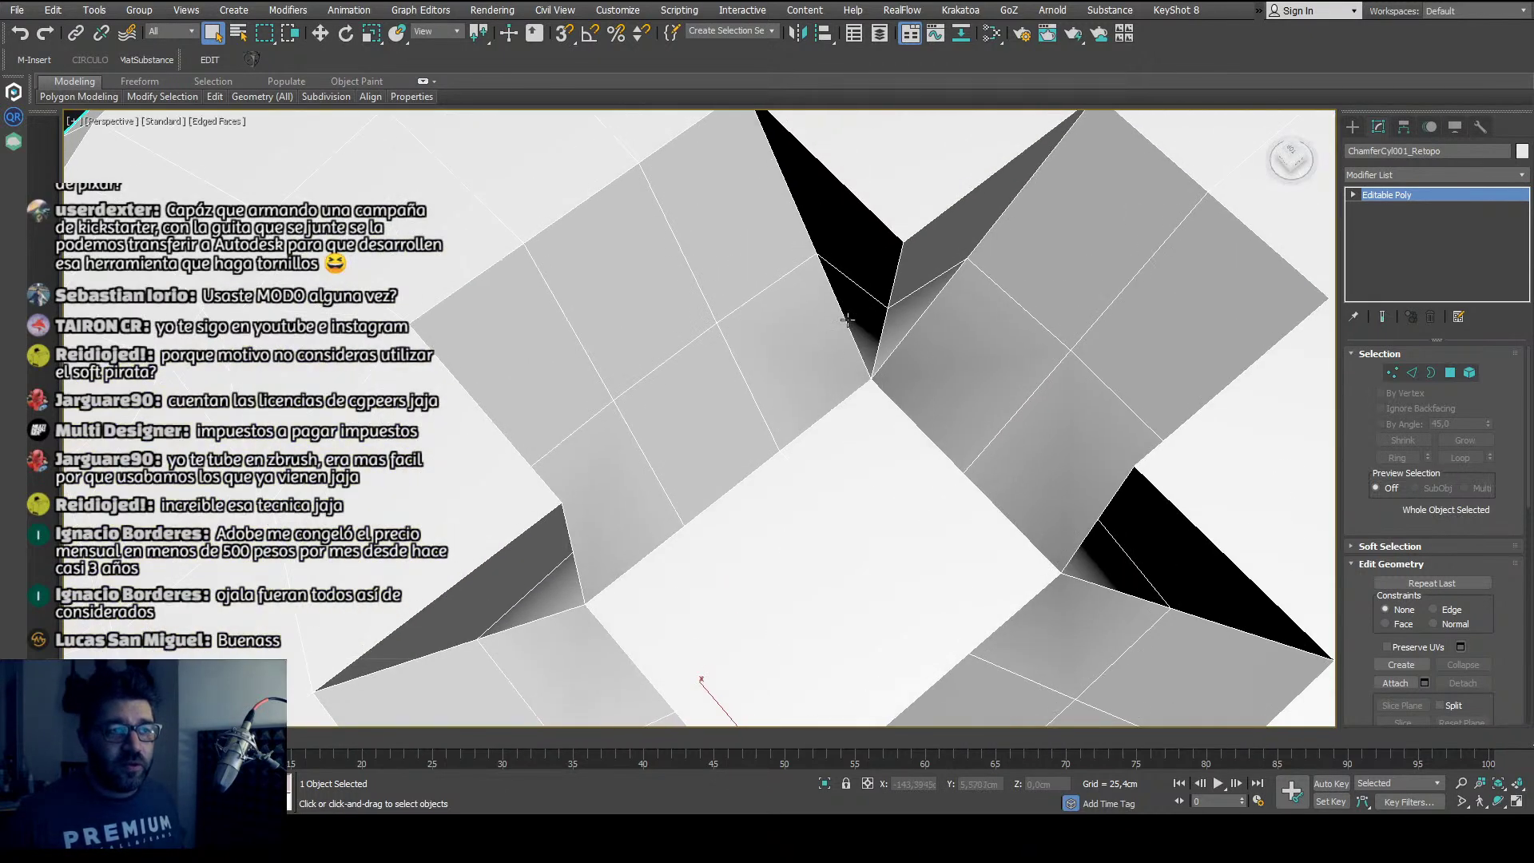
pyautogui.scroll(2, 847, 320)
pyautogui.scroll(-5, 872, 371)
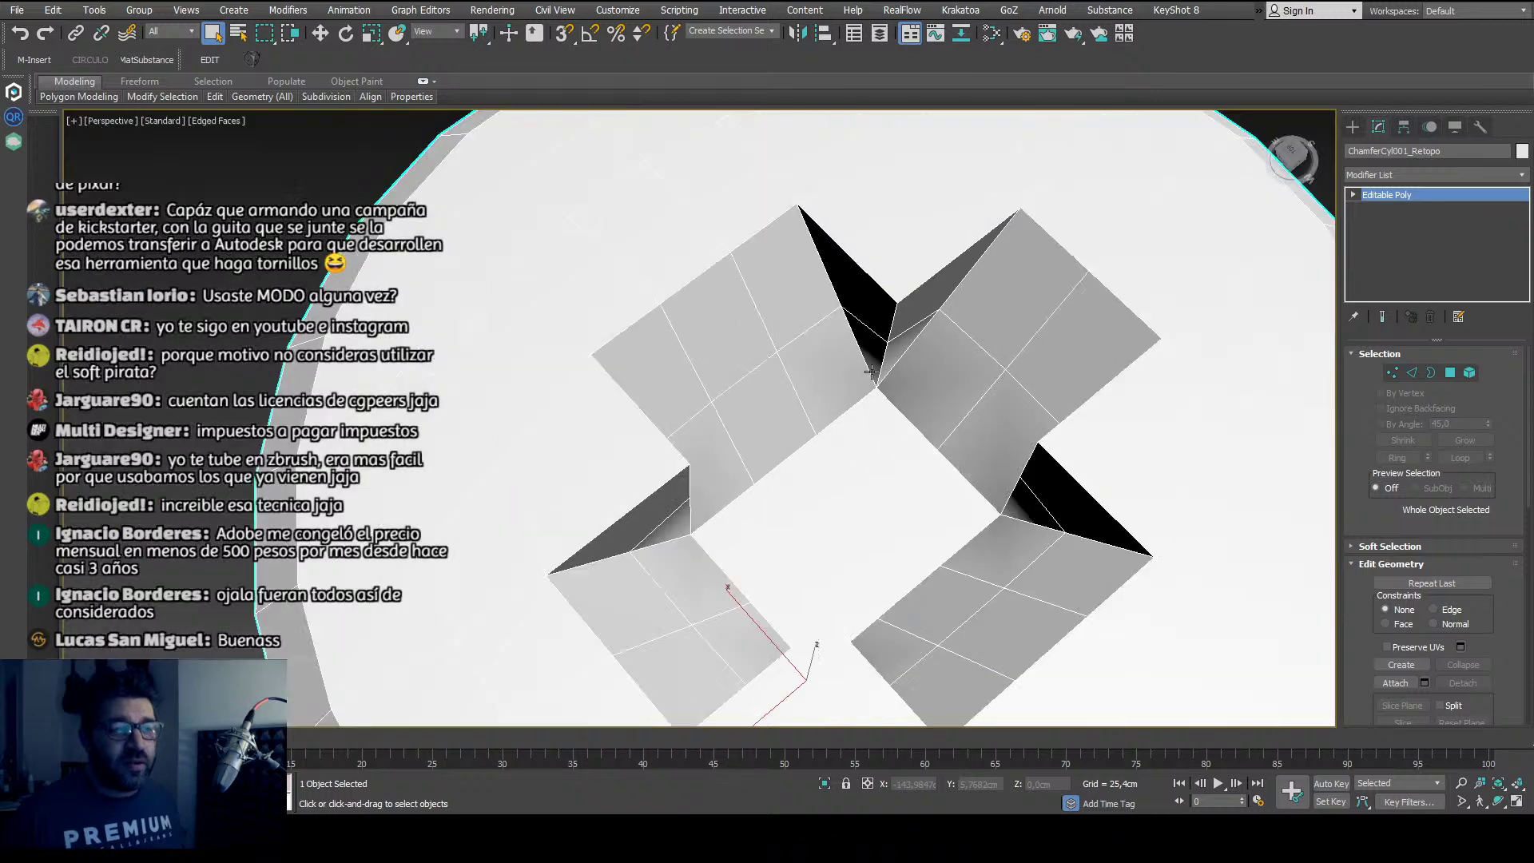
pyautogui.scroll(5, 863, 329)
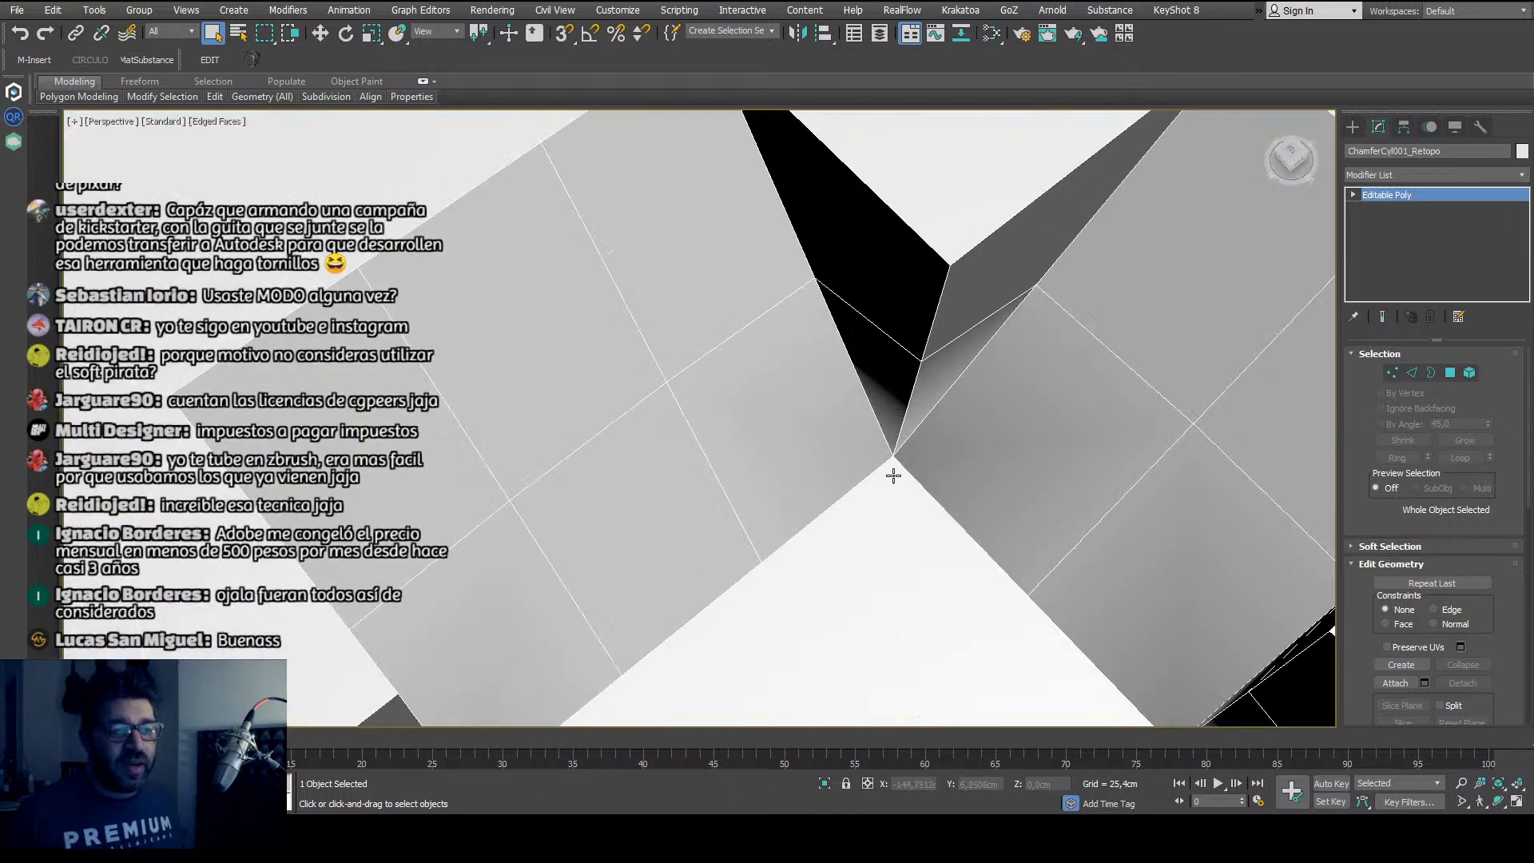
pyautogui.scroll(-10, 891, 471)
# Step: Delete the original yellow screw head, keeping only the retopologized version
pyautogui.click(613, 582)
pyautogui.moveTo(629, 632); pyautogui.dragTo(700, 442, button='middle')
pyautogui.press('Delete')
pyautogui.keyDown('alt'); pyautogui.moveTo(669, 601); pyautogui.dragTo(867, 482, button='middle'); pyautogui.keyUp('alt')
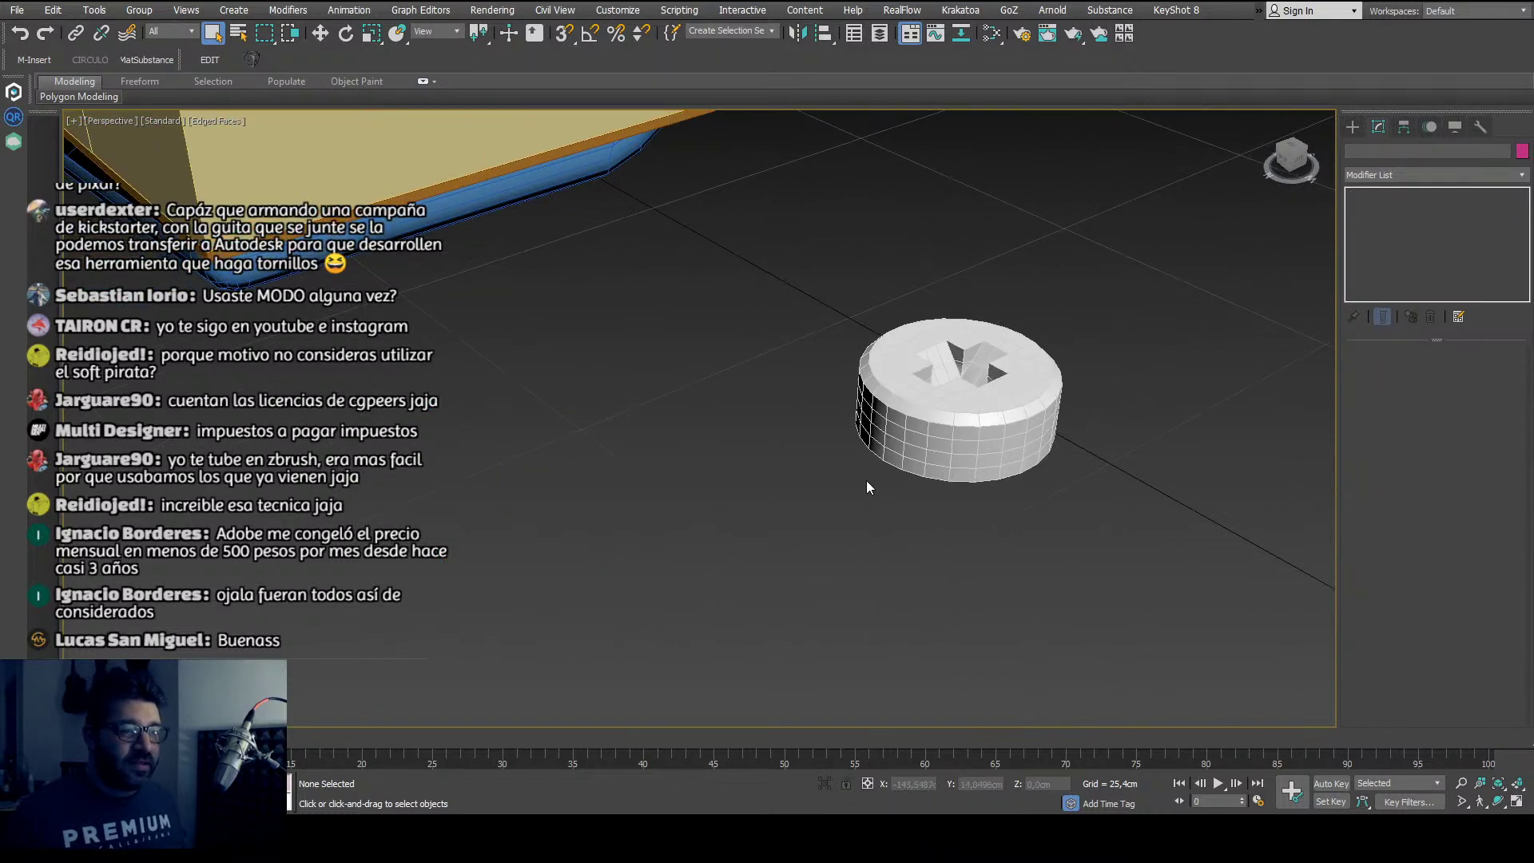
pyautogui.scroll(4, 959, 448)
# Step: Remove the three horizontal edge loops around the side wall of the retopologized screw head
pyautogui.click(986, 466)
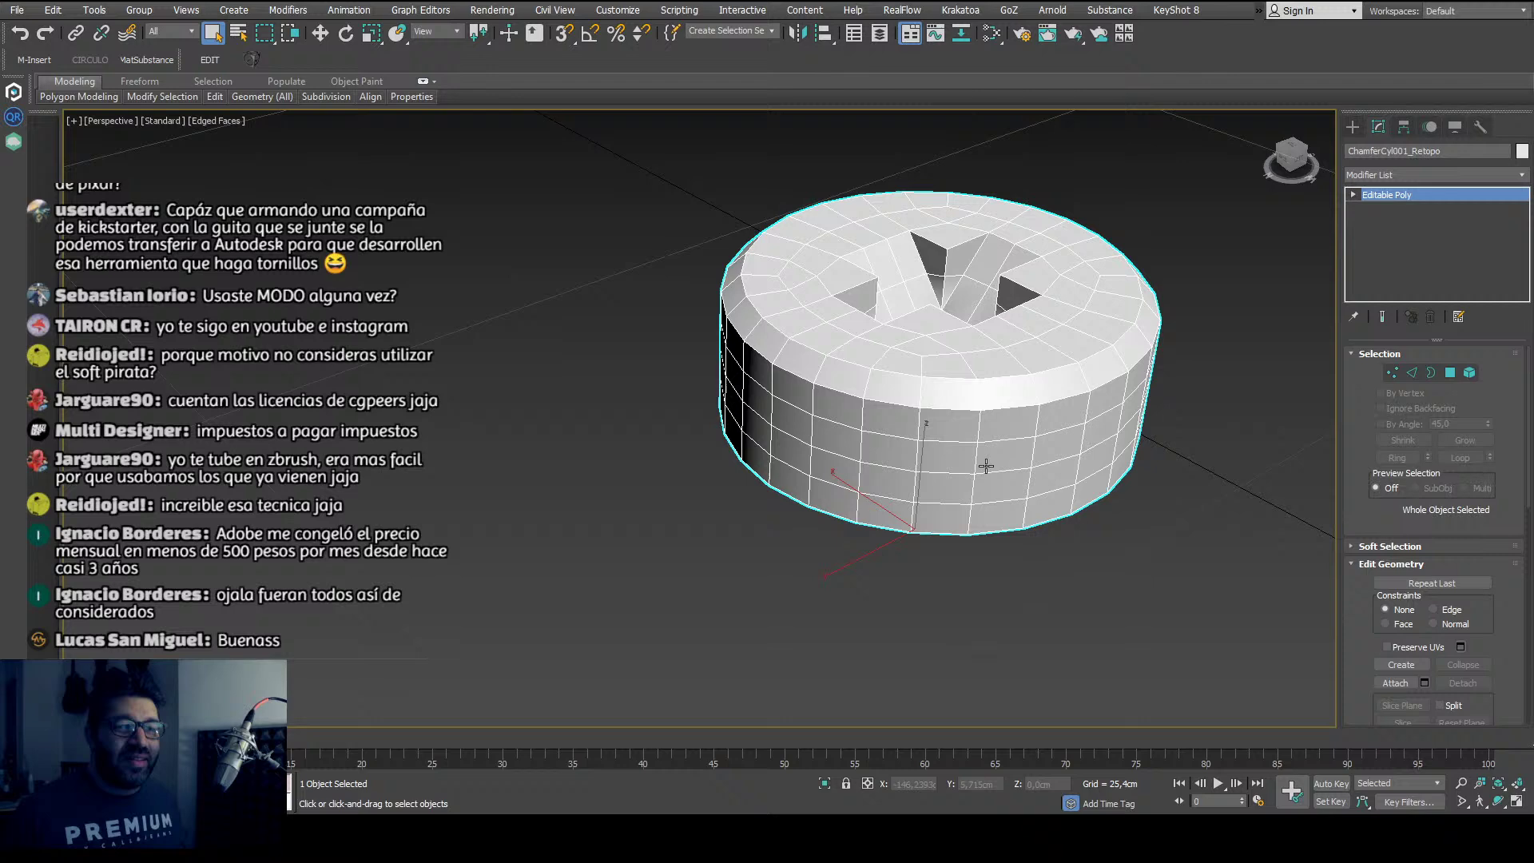
pyautogui.click(1412, 373)
pyautogui.moveTo(855, 532); pyautogui.dragTo(713, 519, button='middle')
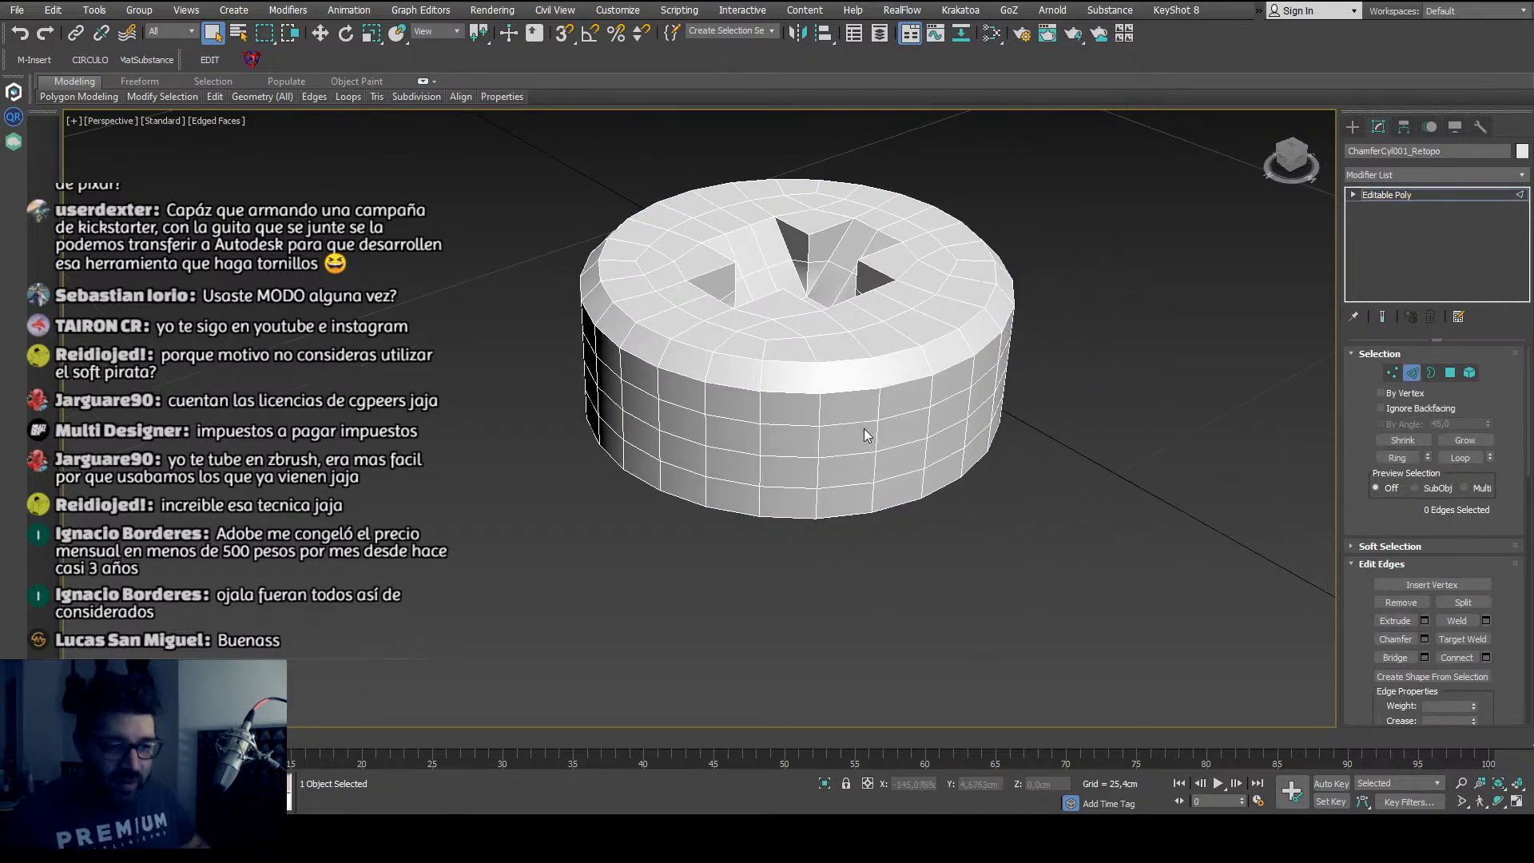
pyautogui.scroll(3, 865, 430)
pyautogui.moveTo(865, 429); pyautogui.dragTo(834, 442, button='middle')
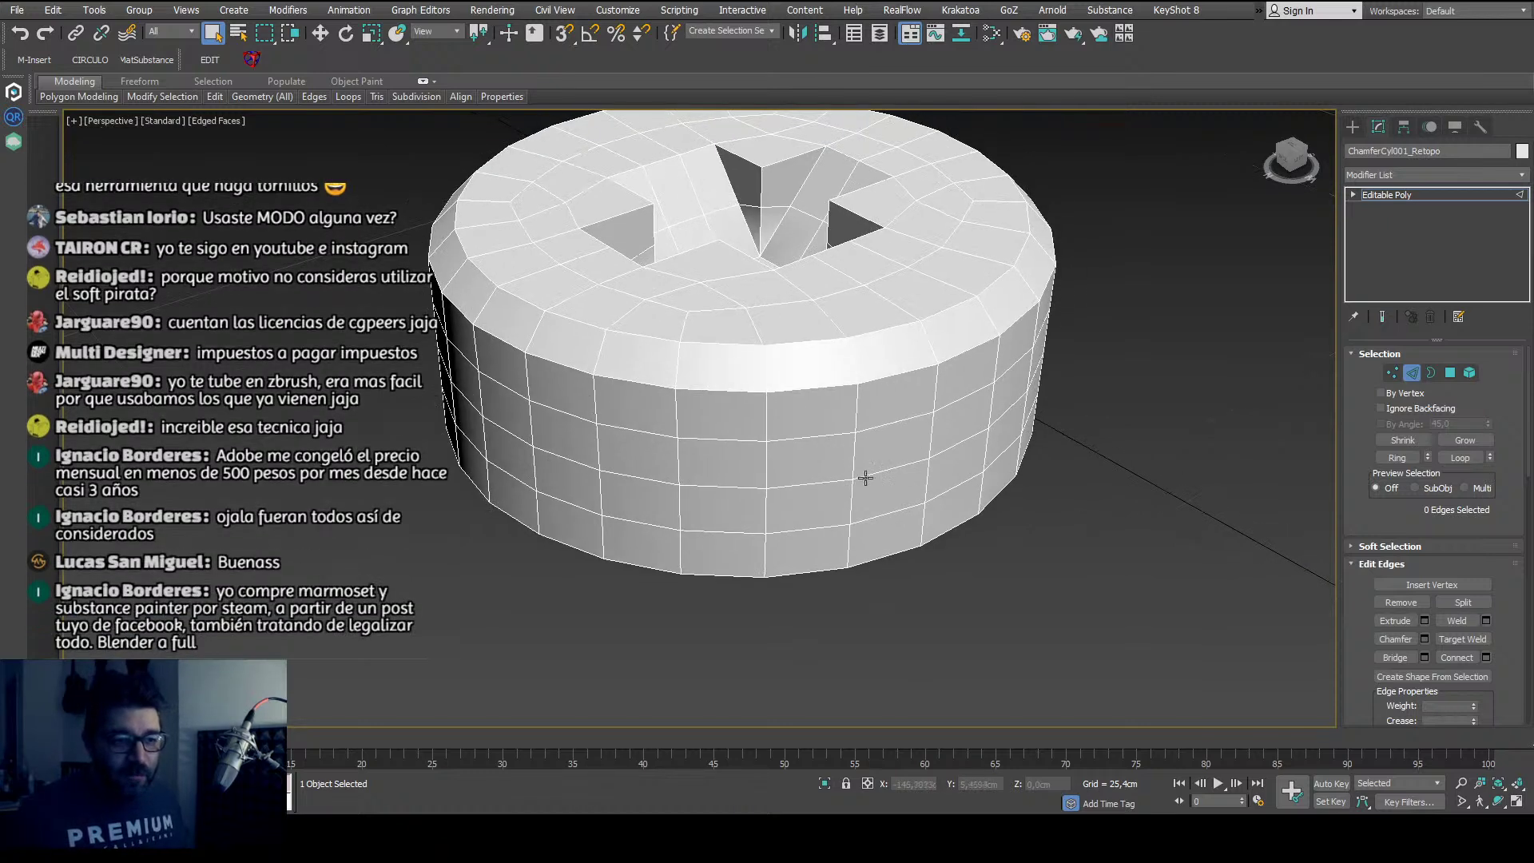
pyautogui.doubleClick(849, 435)
pyautogui.keyDown('ctrl'); pyautogui.doubleClick(826, 482); pyautogui.keyUp('ctrl')
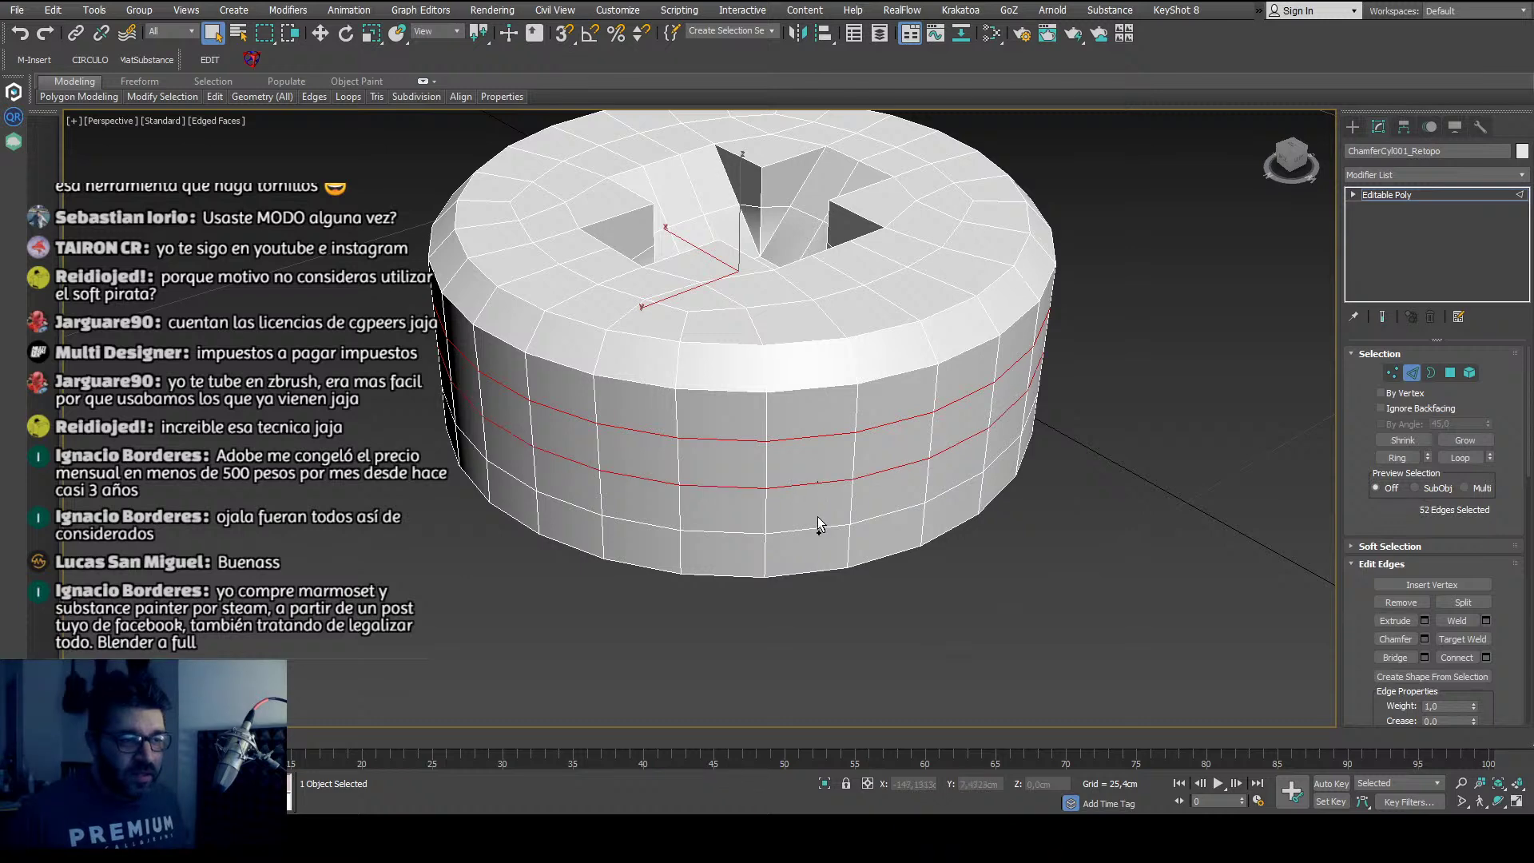
pyautogui.keyDown('ctrl'); pyautogui.doubleClick(815, 521); pyautogui.keyUp('ctrl')
pyautogui.moveTo(827, 560); pyautogui.dragTo(836, 573, button='middle')
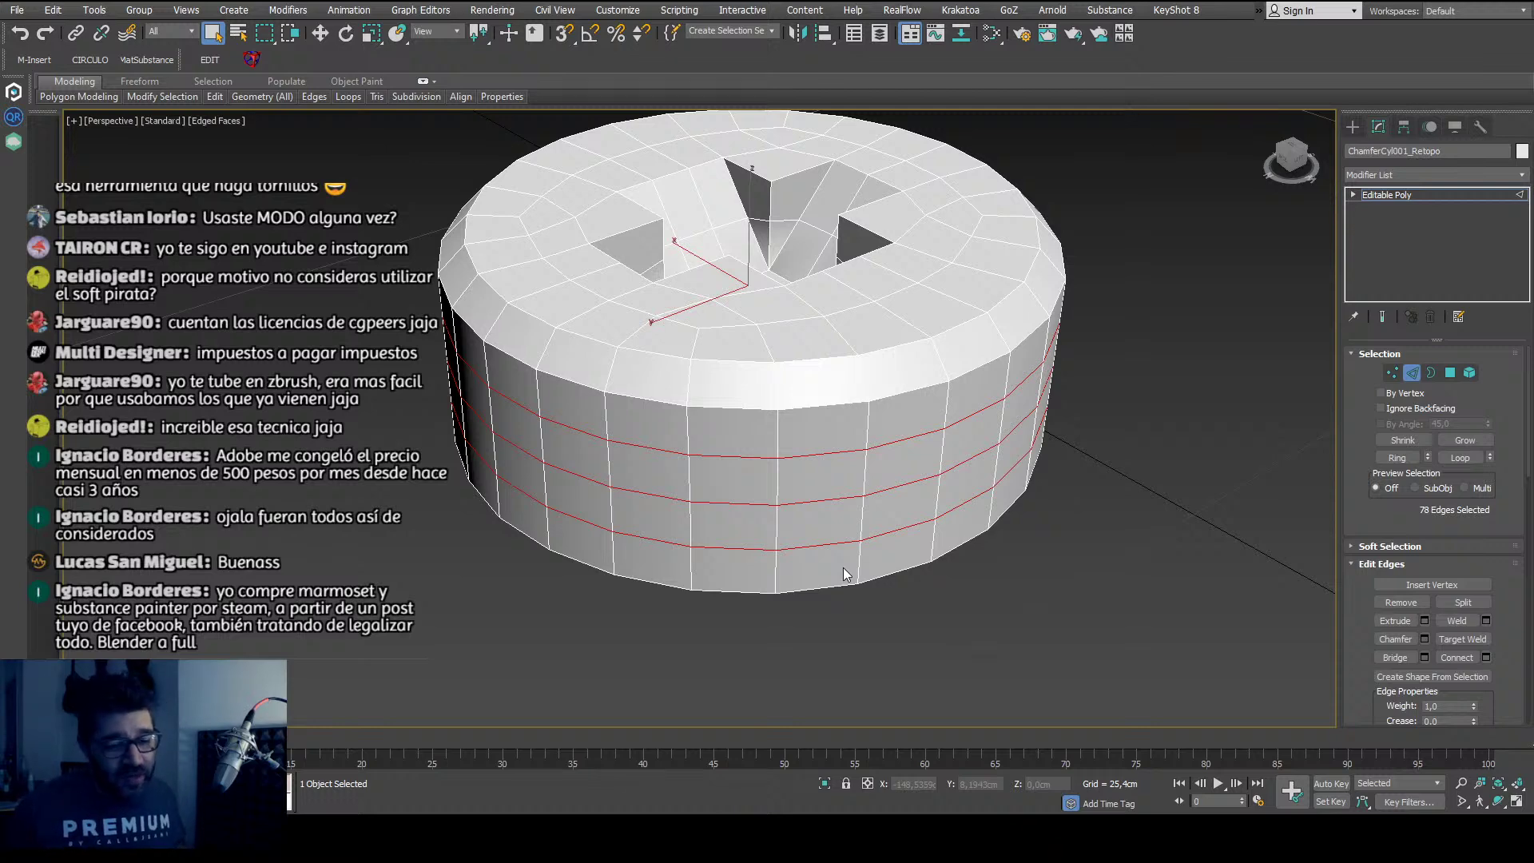
pyautogui.moveTo(766, 558); pyautogui.dragTo(676, 601, button='middle')
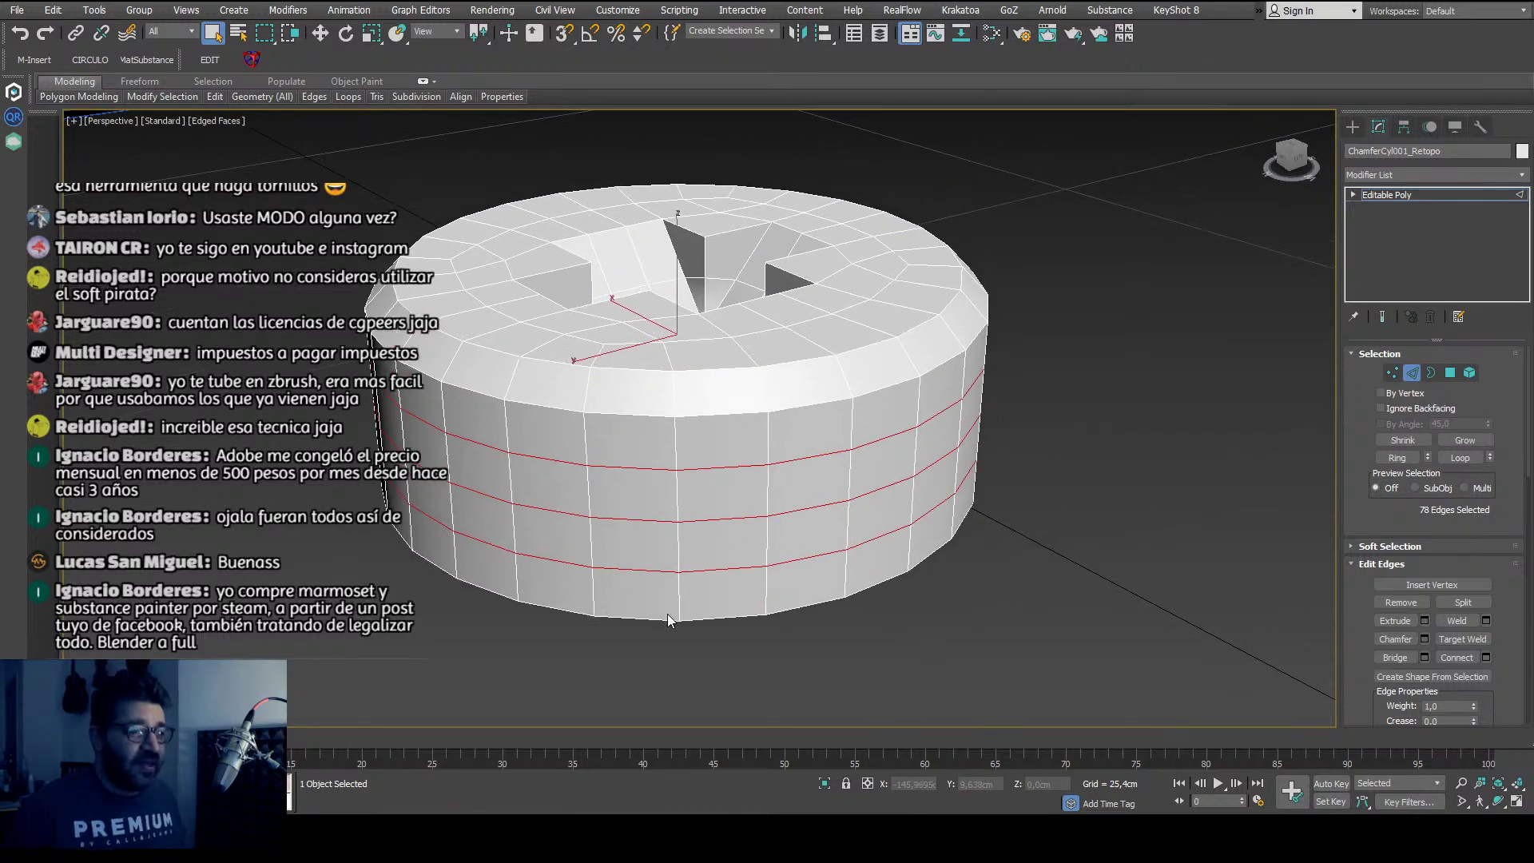
pyautogui.click(668, 615)
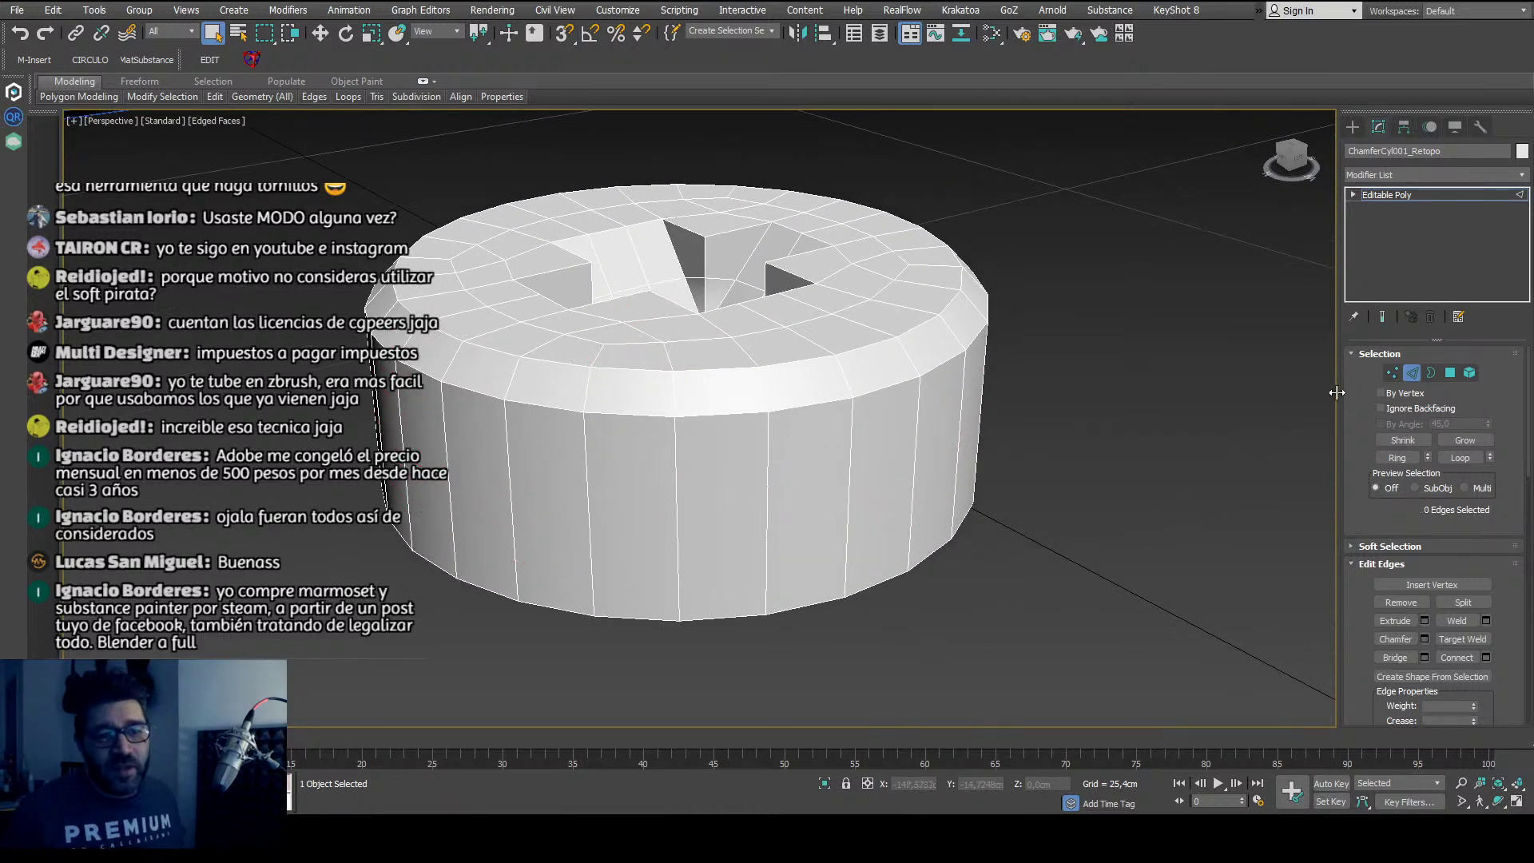
# Step: Check the screw head's remaining vertices, return to object level and rename the object Allen
pyautogui.click(1392, 372)
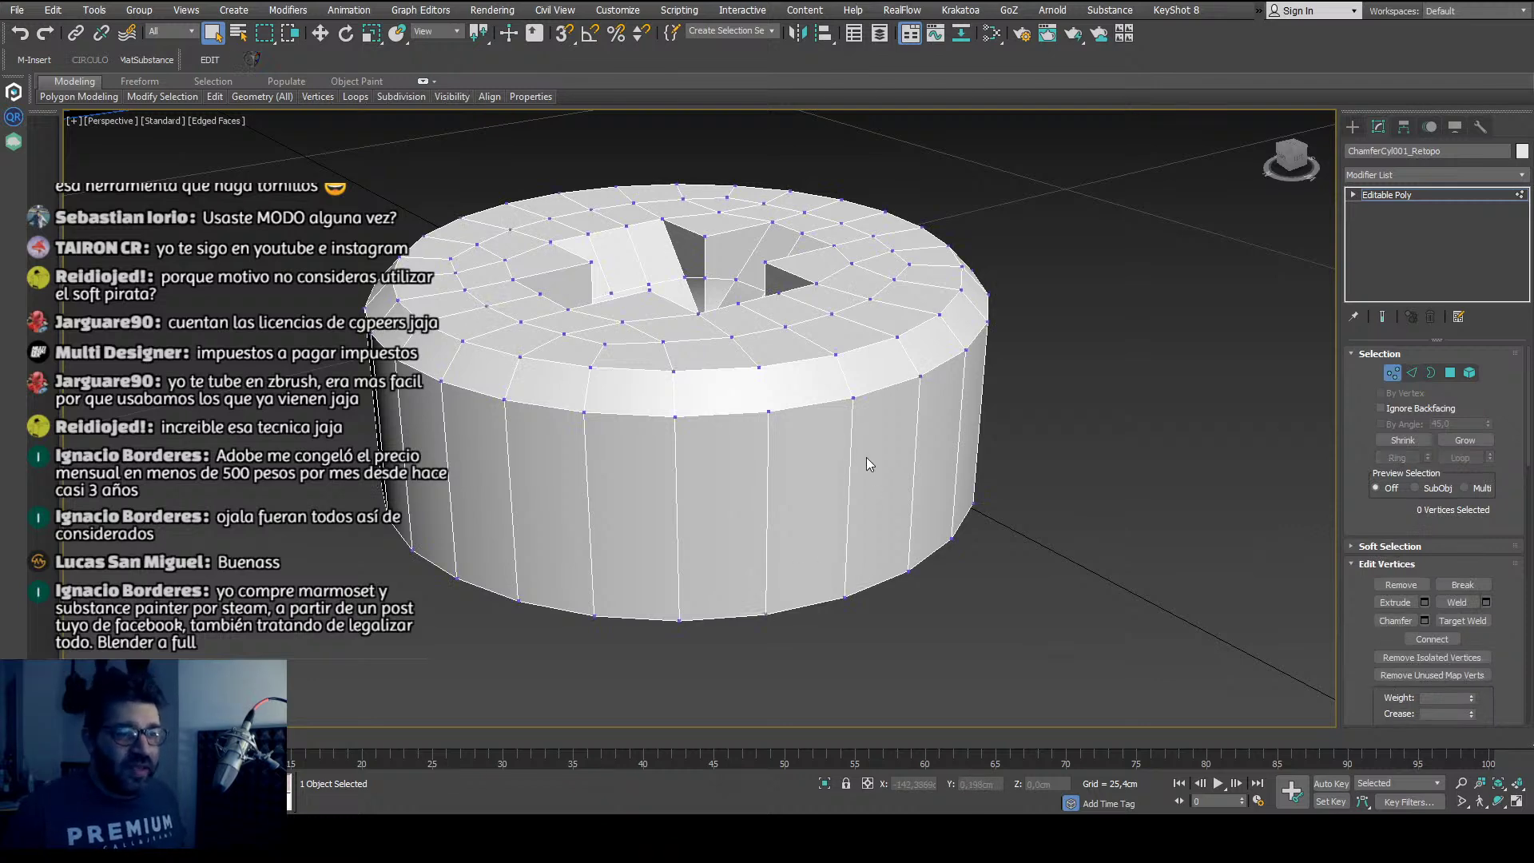
pyautogui.keyDown('alt'); pyautogui.moveTo(867, 453); pyautogui.dragTo(896, 512, button='middle'); pyautogui.keyUp('alt')
pyautogui.click(1391, 374)
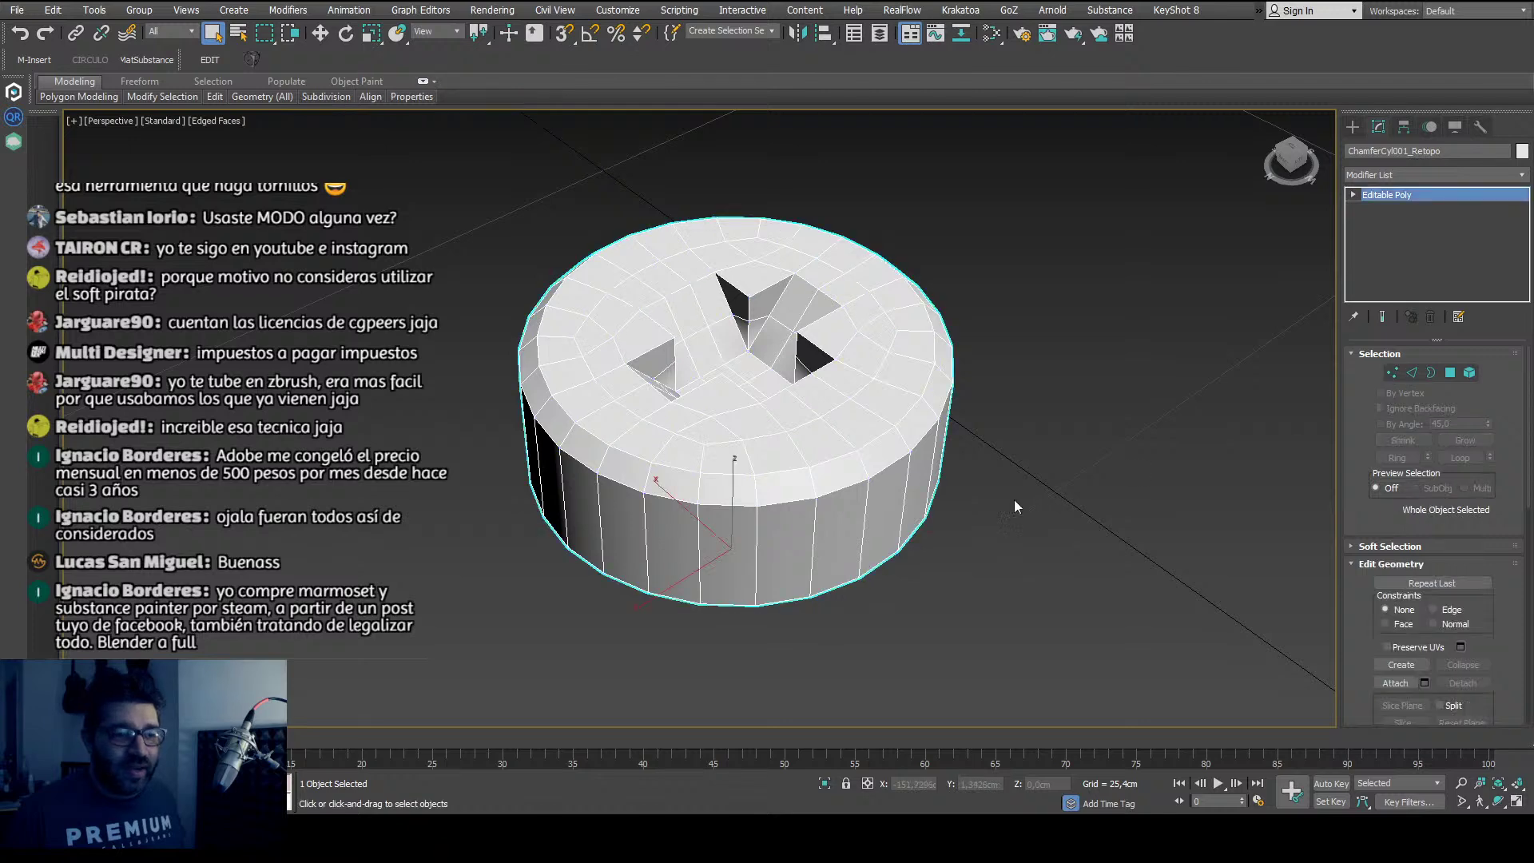
pyautogui.scroll(-5, 931, 507)
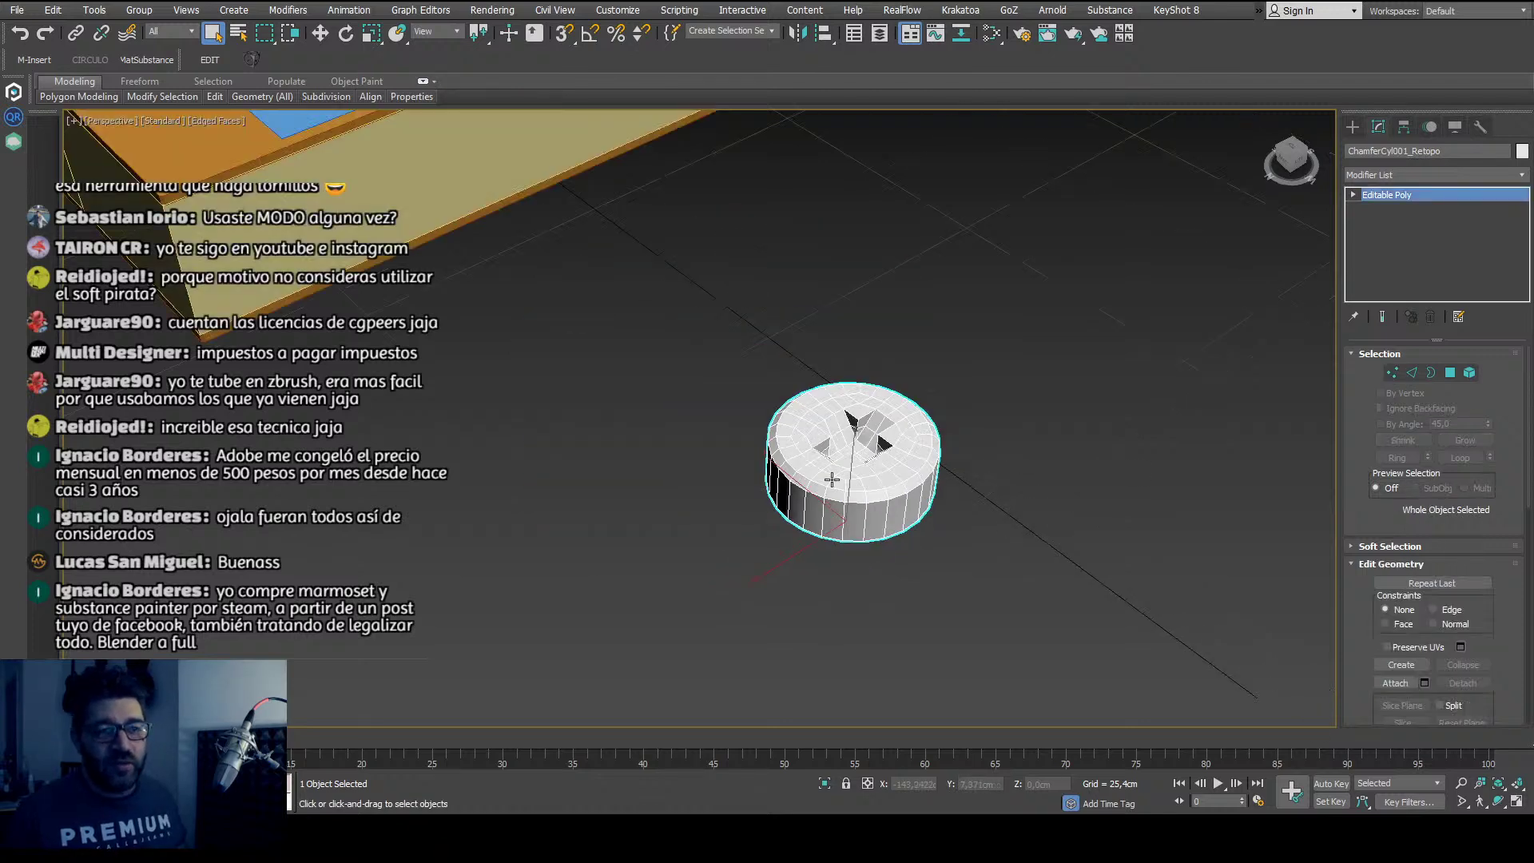
pyautogui.click(1461, 150)
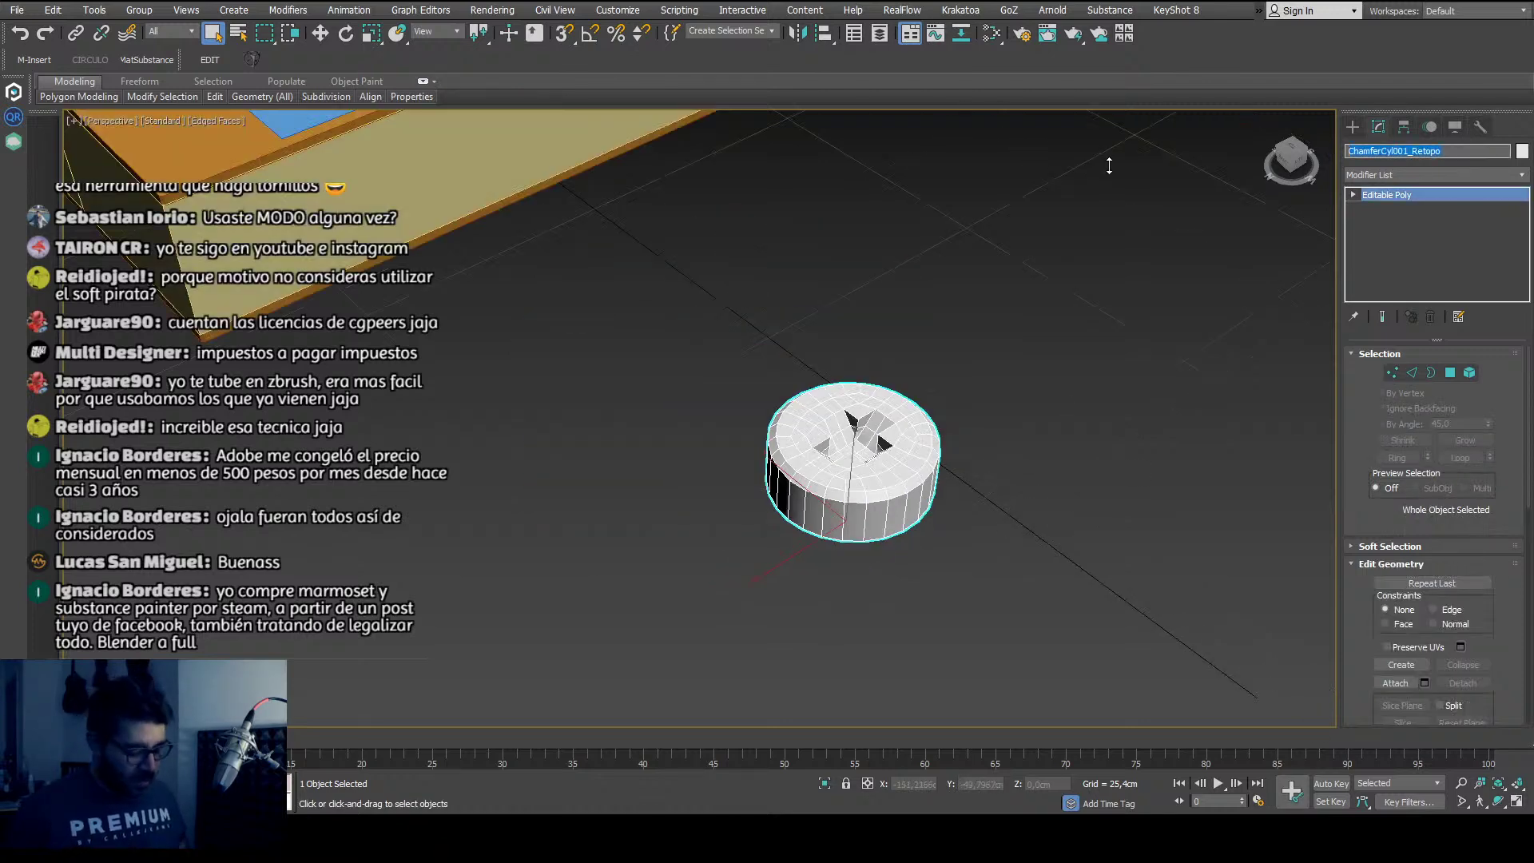
pyautogui.write('Allen')
pyautogui.press('Return')
# Step: Place the Allen screw head onto the flat end tab of the harmonica's blue cover with Select and Place
pyautogui.scroll(-6, 799, 401)
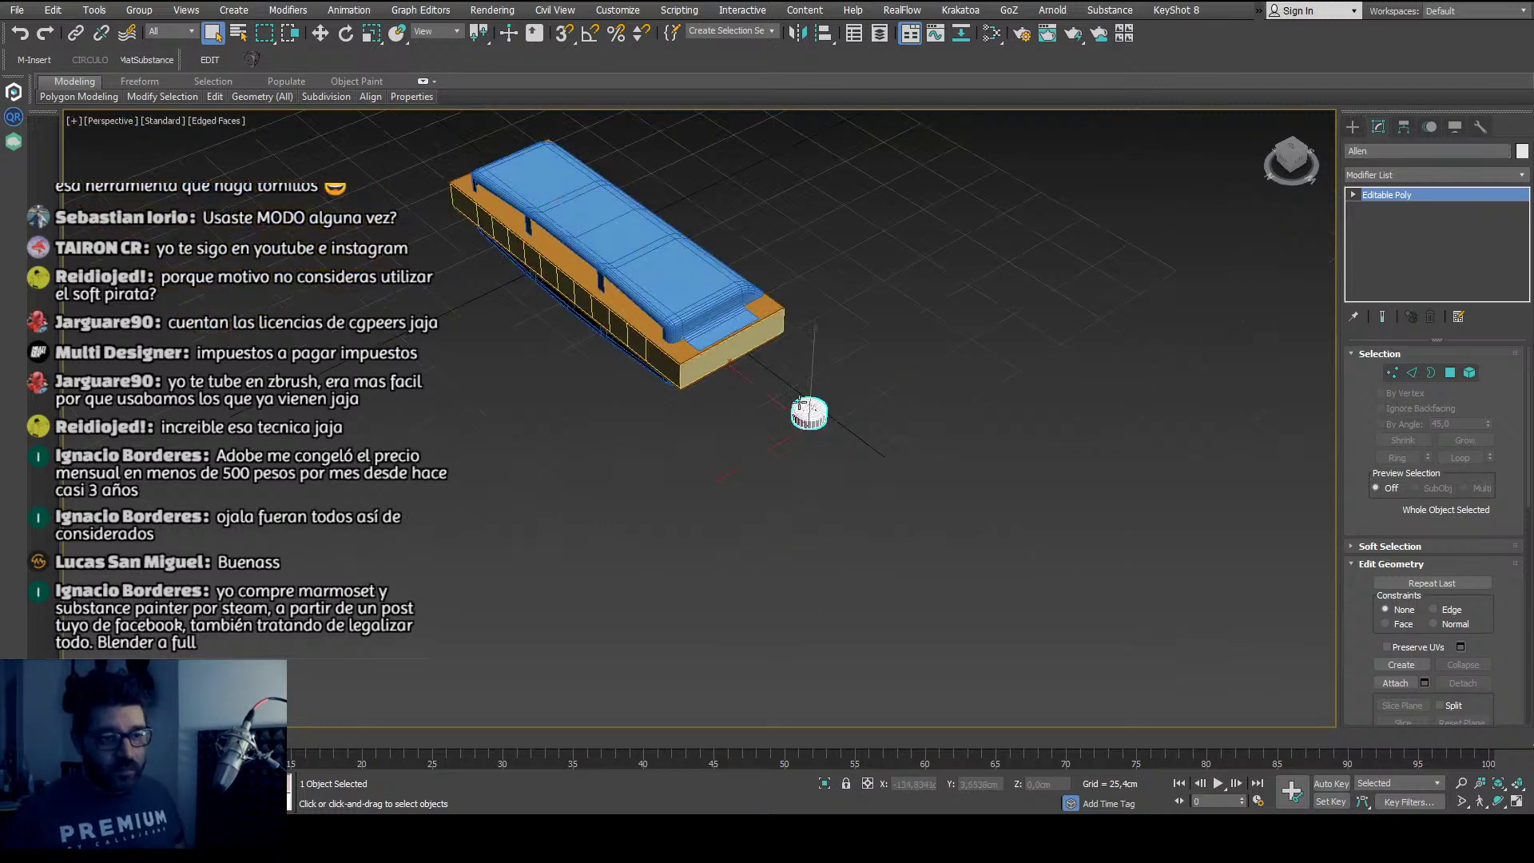
pyautogui.moveTo(799, 401); pyautogui.dragTo(878, 421, button='middle')
pyautogui.scroll(4, 879, 421)
pyautogui.press('w')
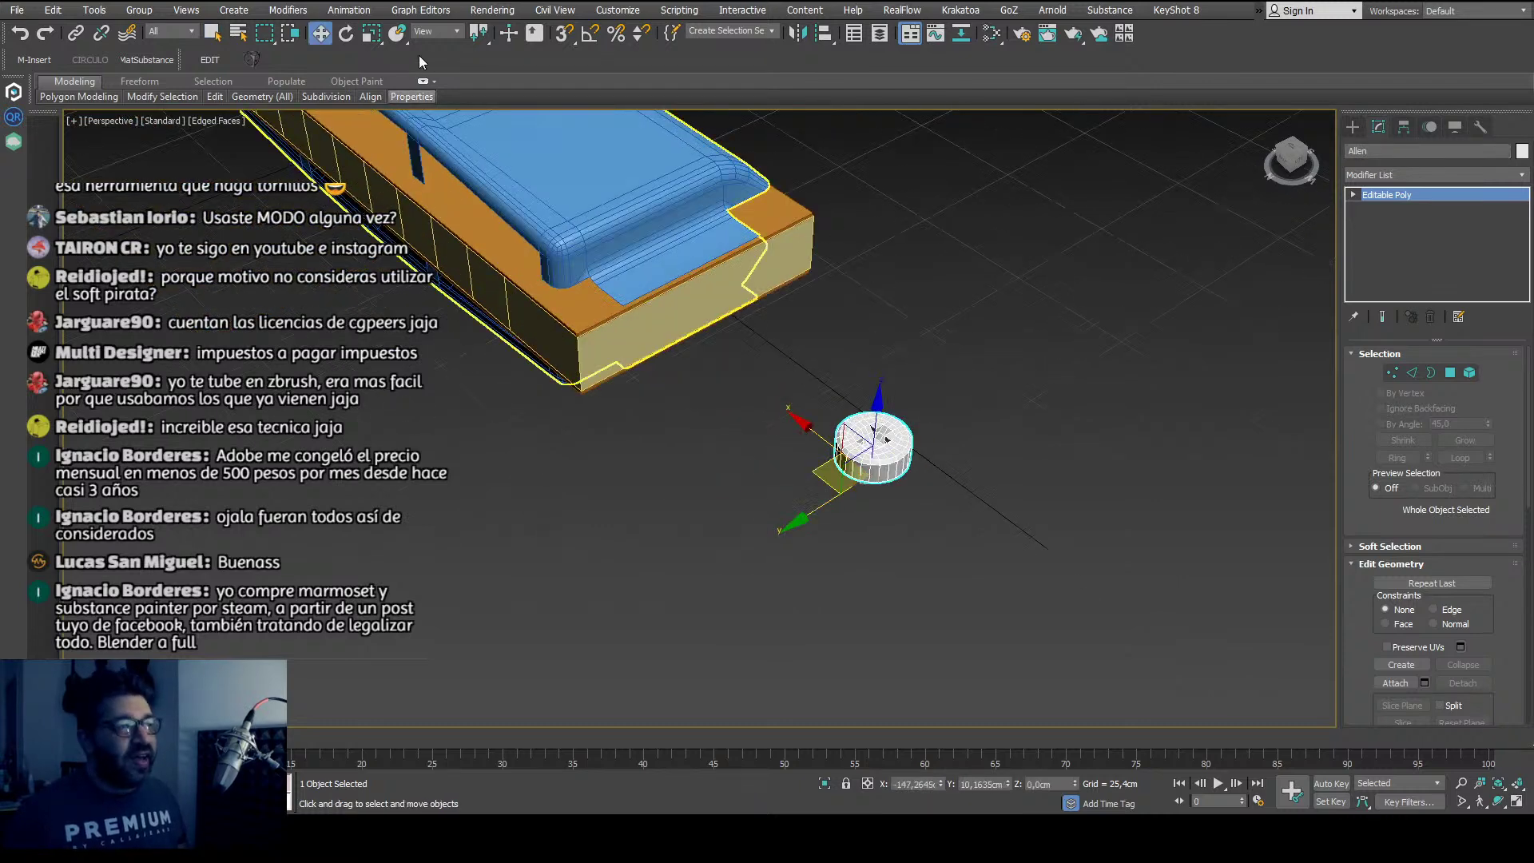
pyautogui.click(397, 33)
pyautogui.moveTo(888, 446); pyautogui.dragTo(686, 477)
# Step: Scale the Allen screw head down uniformly so it fits the cover's end tab
pyautogui.press('w')
pyautogui.scroll(2, 663, 260)
pyautogui.press('r')
pyautogui.scroll(2, 645, 272)
pyautogui.scroll(2, 645, 271)
pyautogui.moveTo(645, 272); pyautogui.dragTo(652, 385, button='middle')
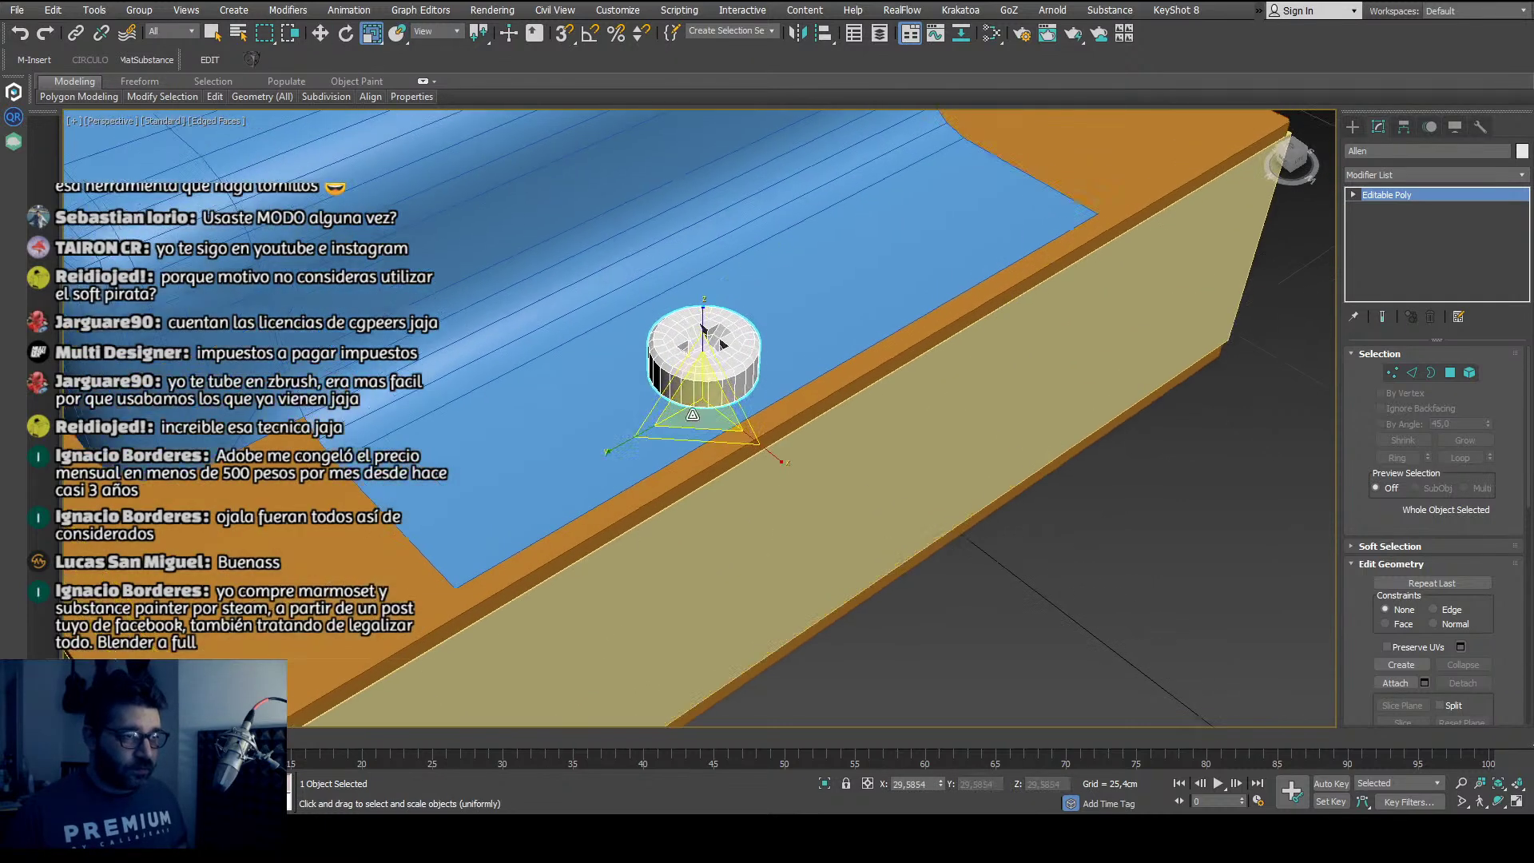
pyautogui.moveTo(694, 401); pyautogui.dragTo(729, 378)
# Step: In the top view, position the Allen screw head at the middle of the cover's left end tab
pyautogui.click(398, 34)
pyautogui.press('t')
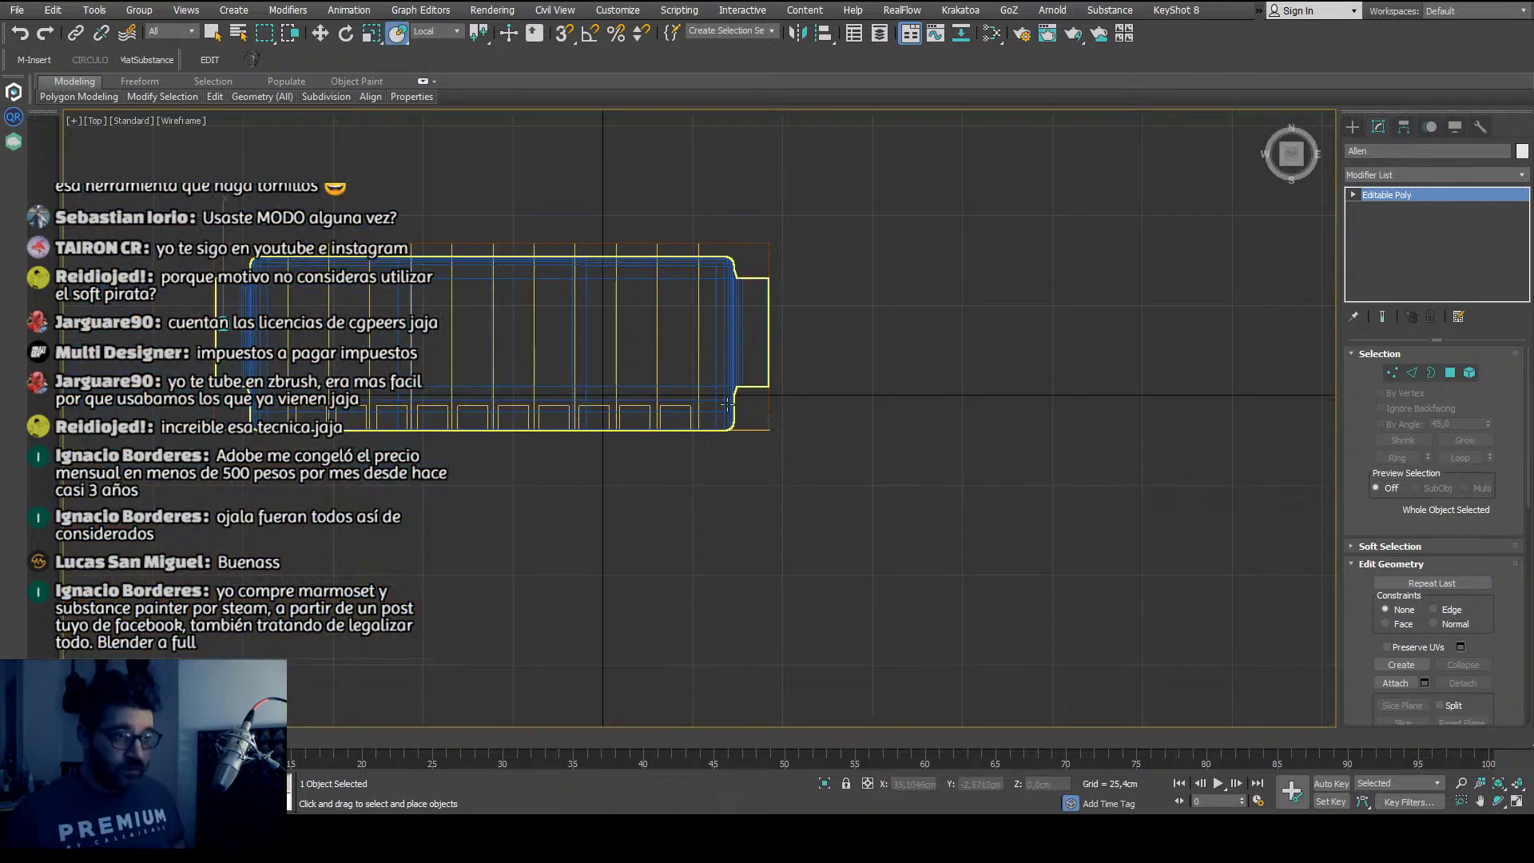
pyautogui.scroll(-6, 772, 408)
pyautogui.scroll(8, 694, 388)
pyautogui.scroll(4, 613, 407)
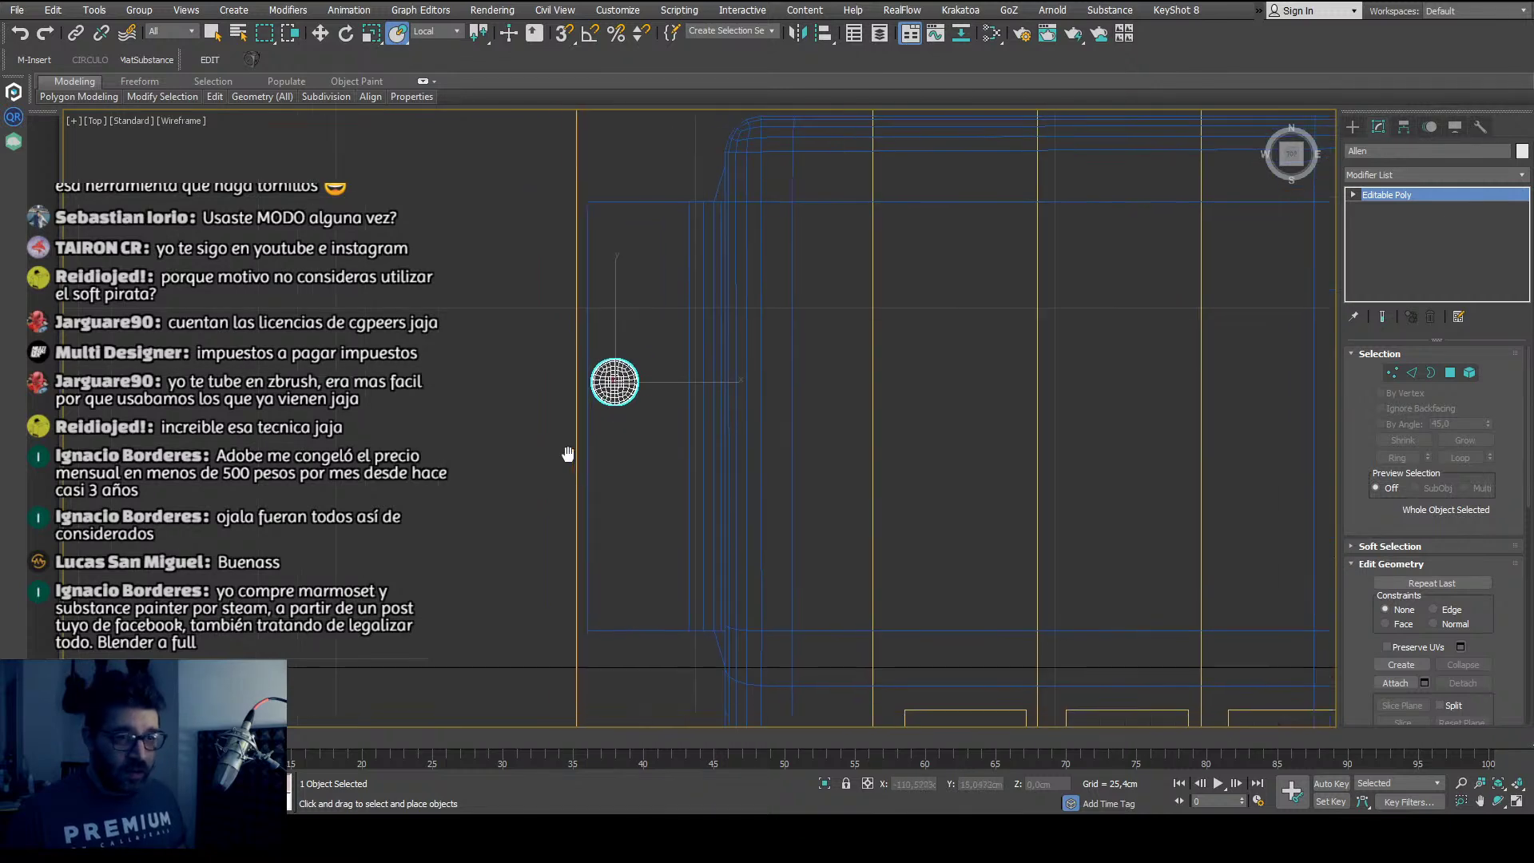
pyautogui.press('w')
pyautogui.moveTo(634, 398); pyautogui.dragTo(654, 434)
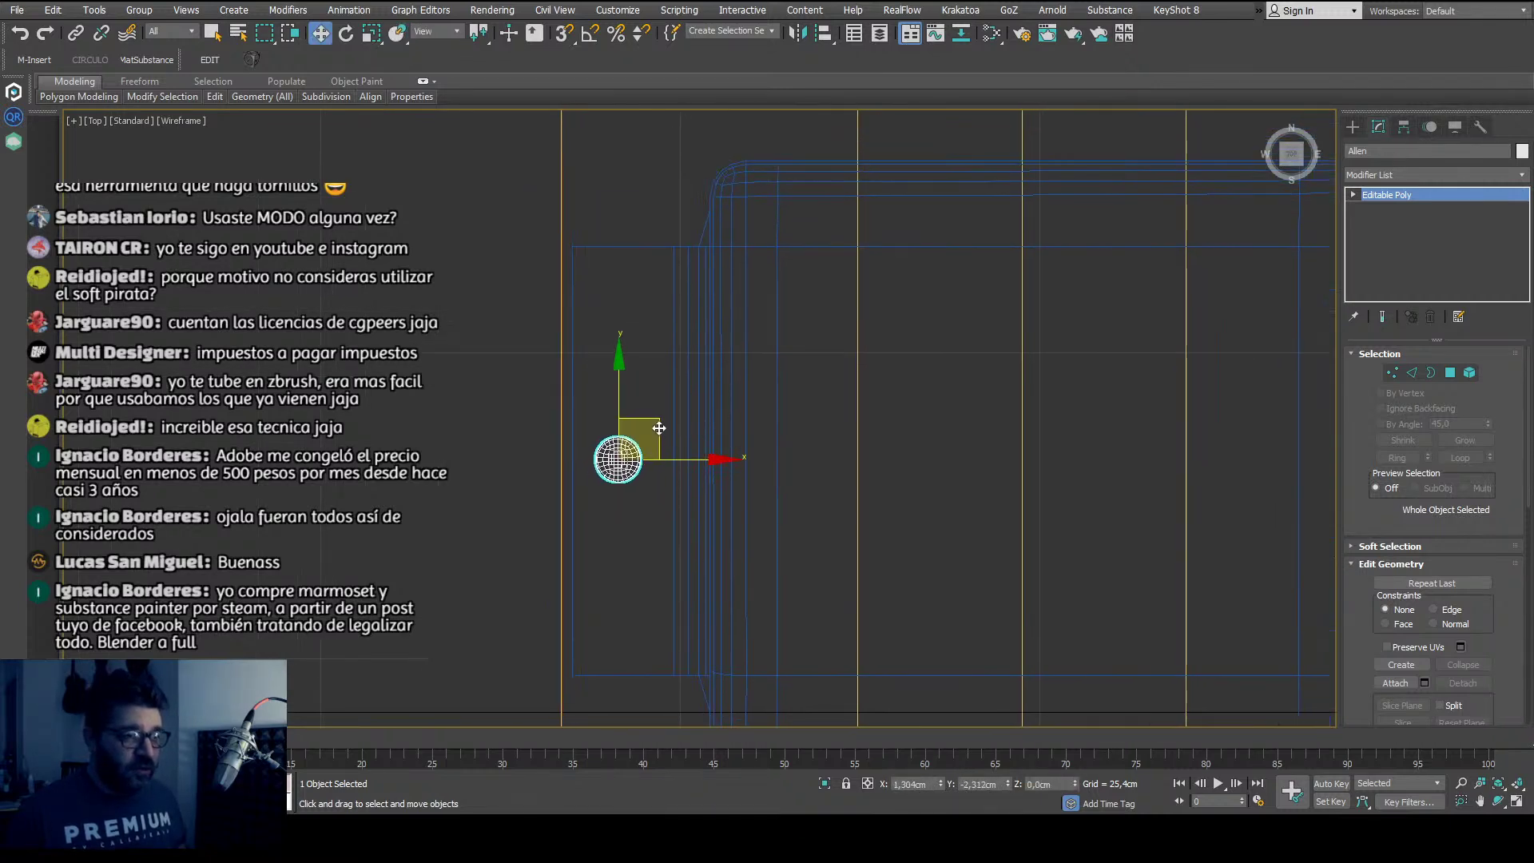
pyautogui.scroll(-5, 660, 438)
pyautogui.scroll(5, 609, 486)
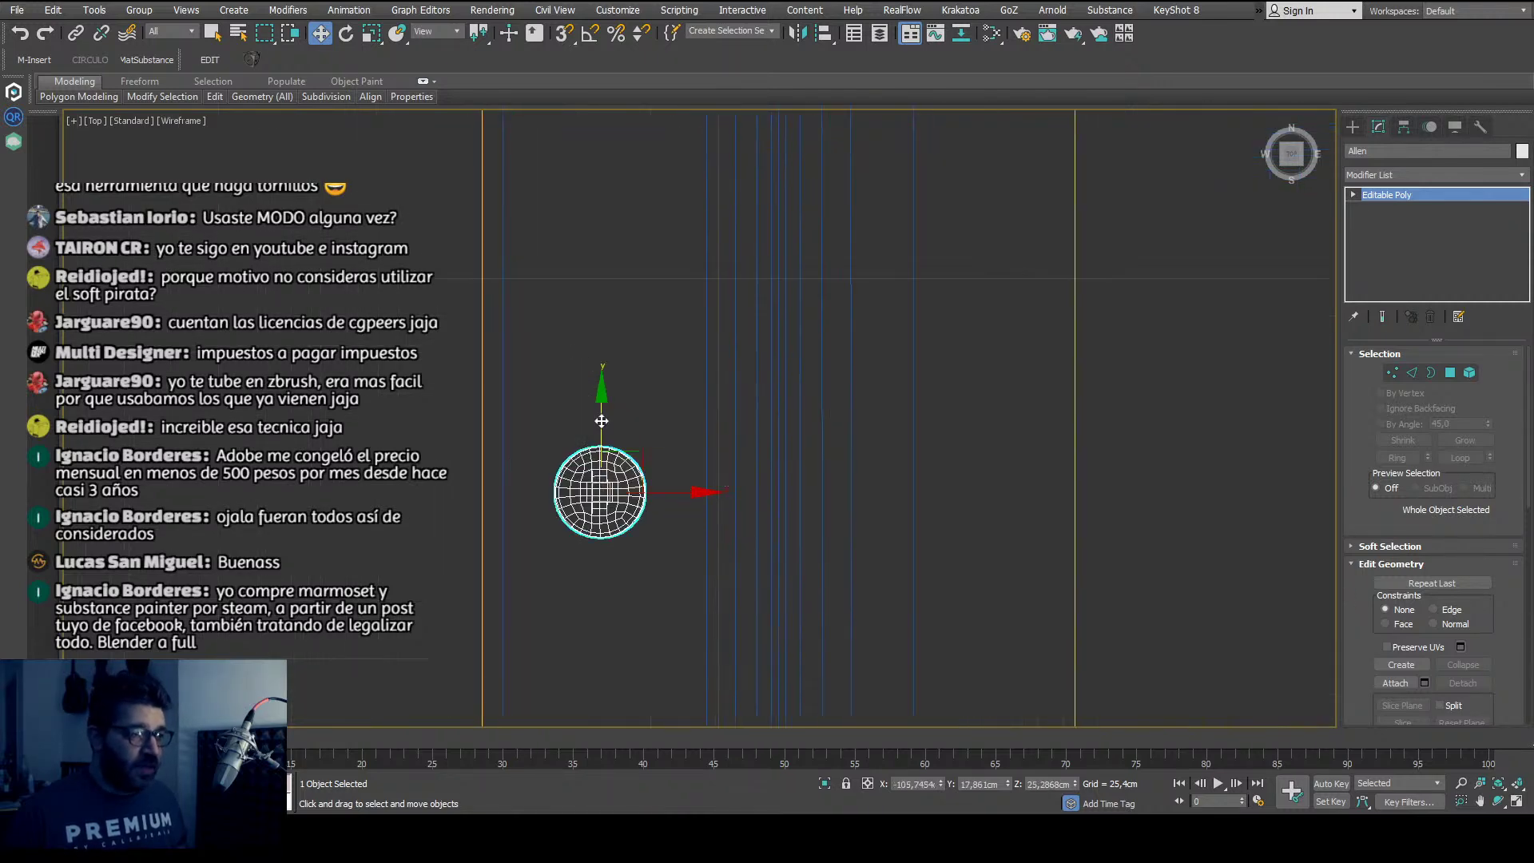
pyautogui.scroll(-4, 600, 431)
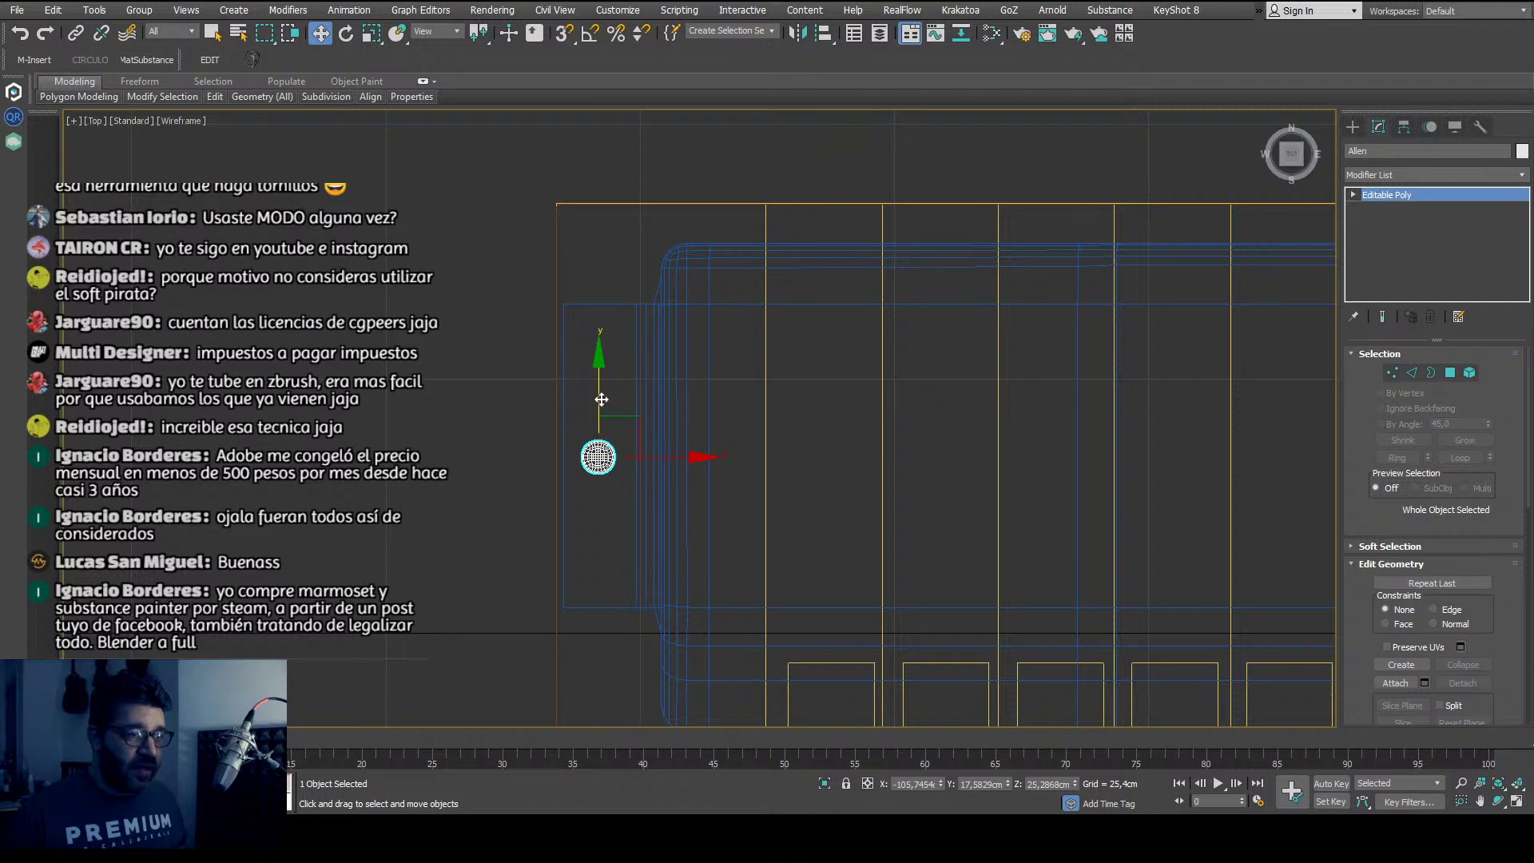
pyautogui.moveTo(599, 399); pyautogui.dragTo(599, 394)
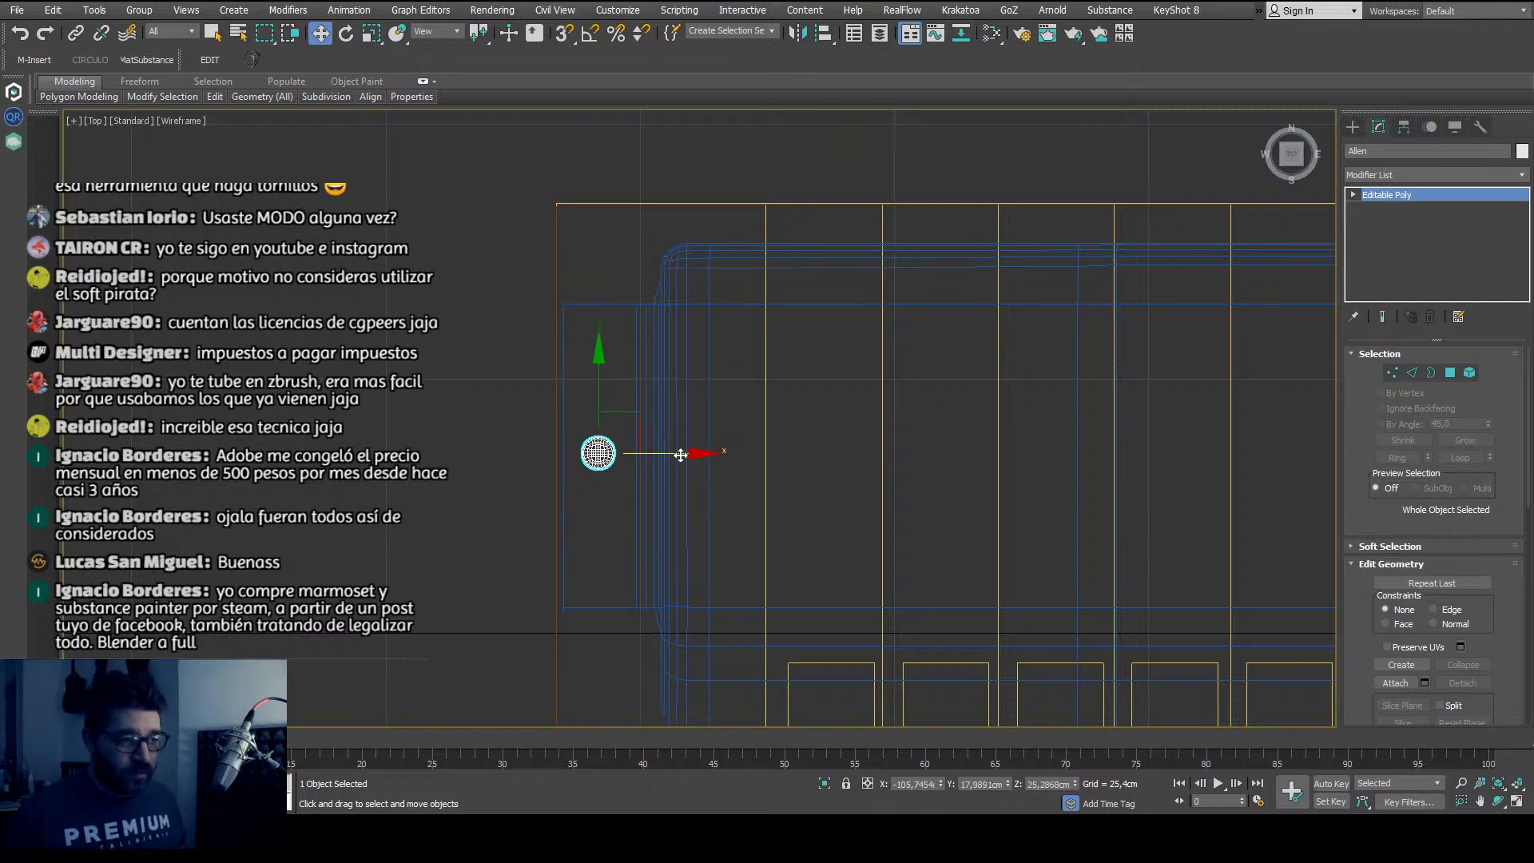
# Step: Copy the Allen screw head along X to the matching spot on the cover's opposite end tab and deselect it
pyautogui.scroll(-4, 684, 462)
pyautogui.moveTo(732, 510); pyautogui.dragTo(569, 492, button='middle')
pyautogui.scroll(-2, 547, 499)
pyautogui.scroll(2, 525, 418)
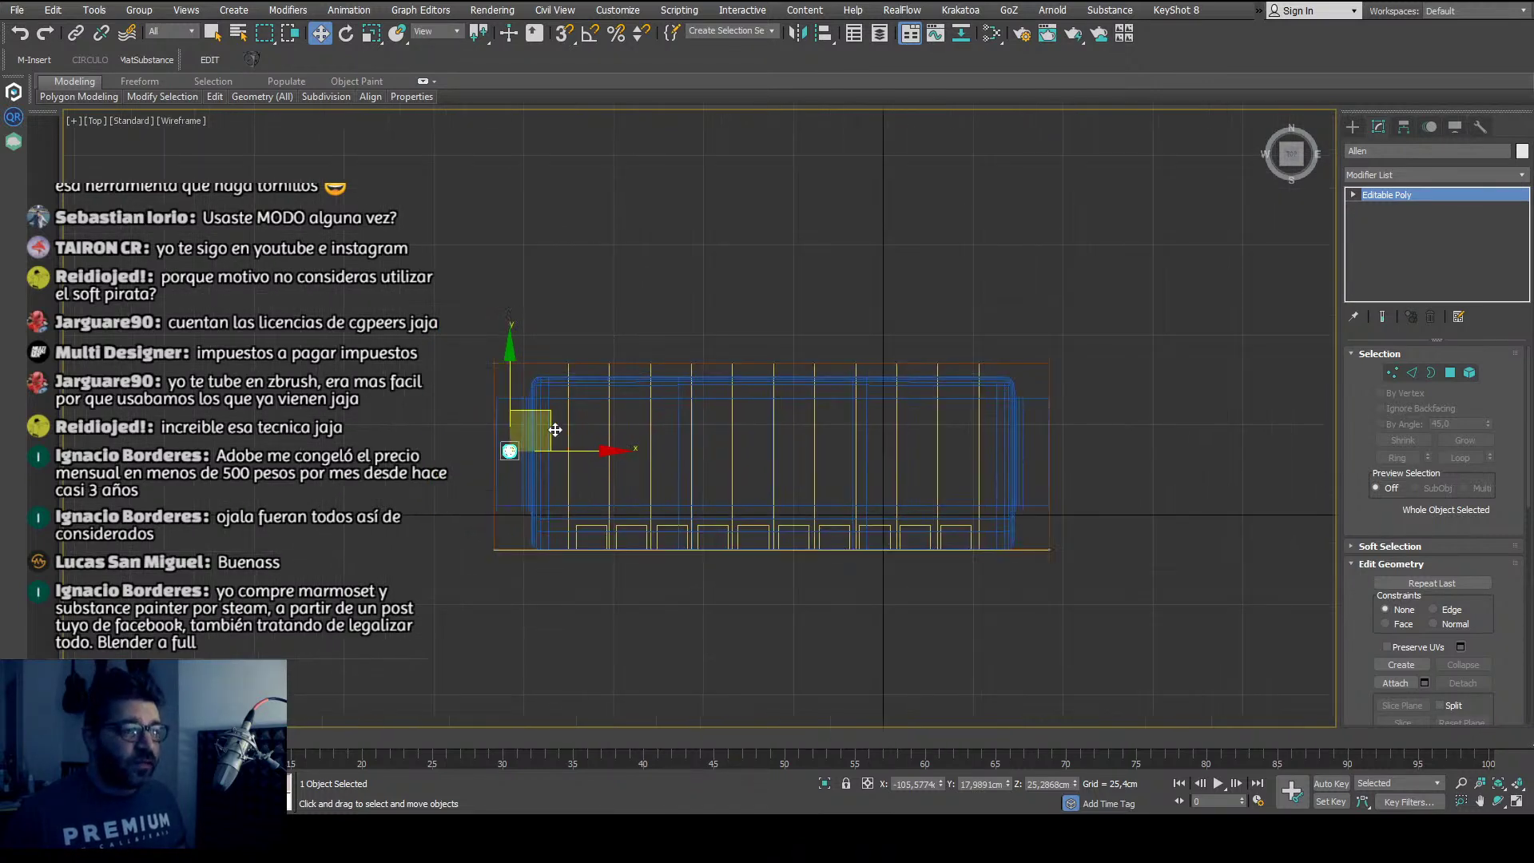
pyautogui.moveTo(580, 452)
pyautogui.keyDown('shift'); pyautogui.mouseDown()
pyautogui.moveTo(890, 452)
pyautogui.moveTo(1086, 480)
pyautogui.moveTo(1109, 497)
pyautogui.mouseUp(); pyautogui.keyUp('shift')
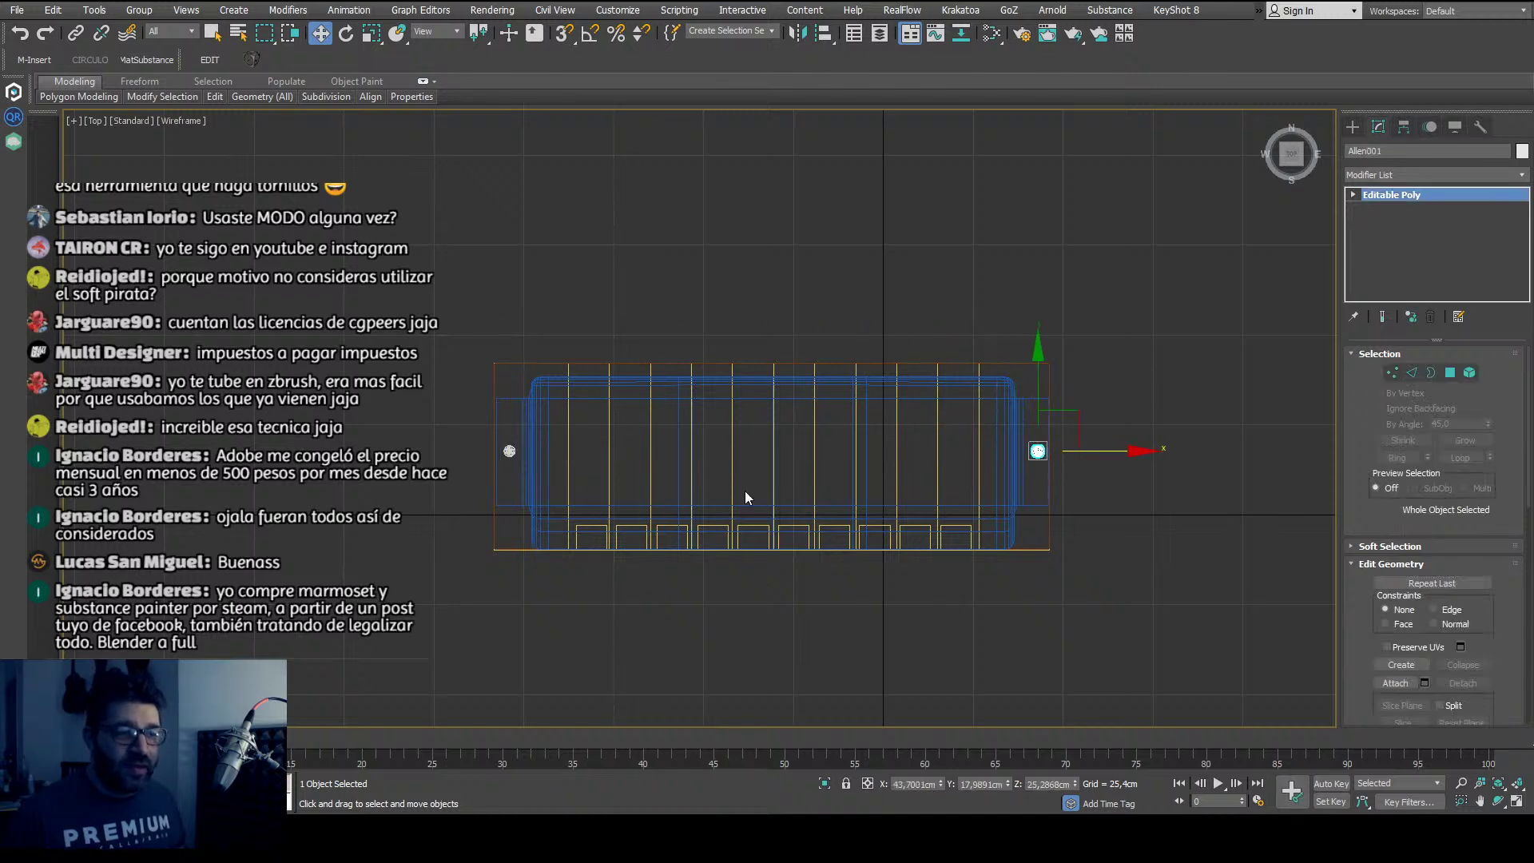
pyautogui.scroll(10, 1038, 452)
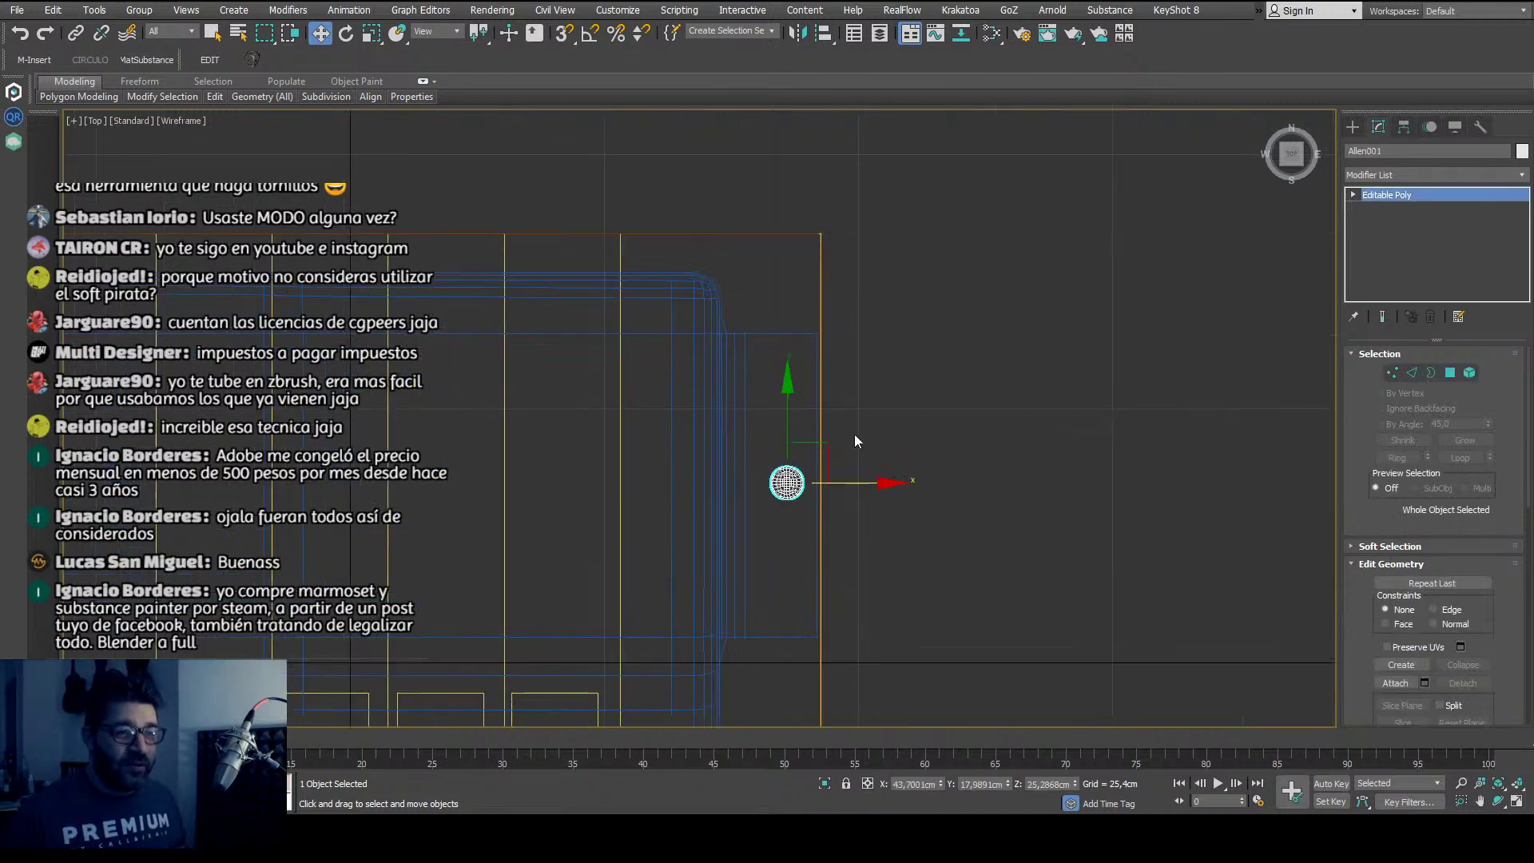
pyautogui.moveTo(835, 506); pyautogui.dragTo(812, 504)
pyautogui.scroll(-8, 812, 504)
pyautogui.click(847, 551)
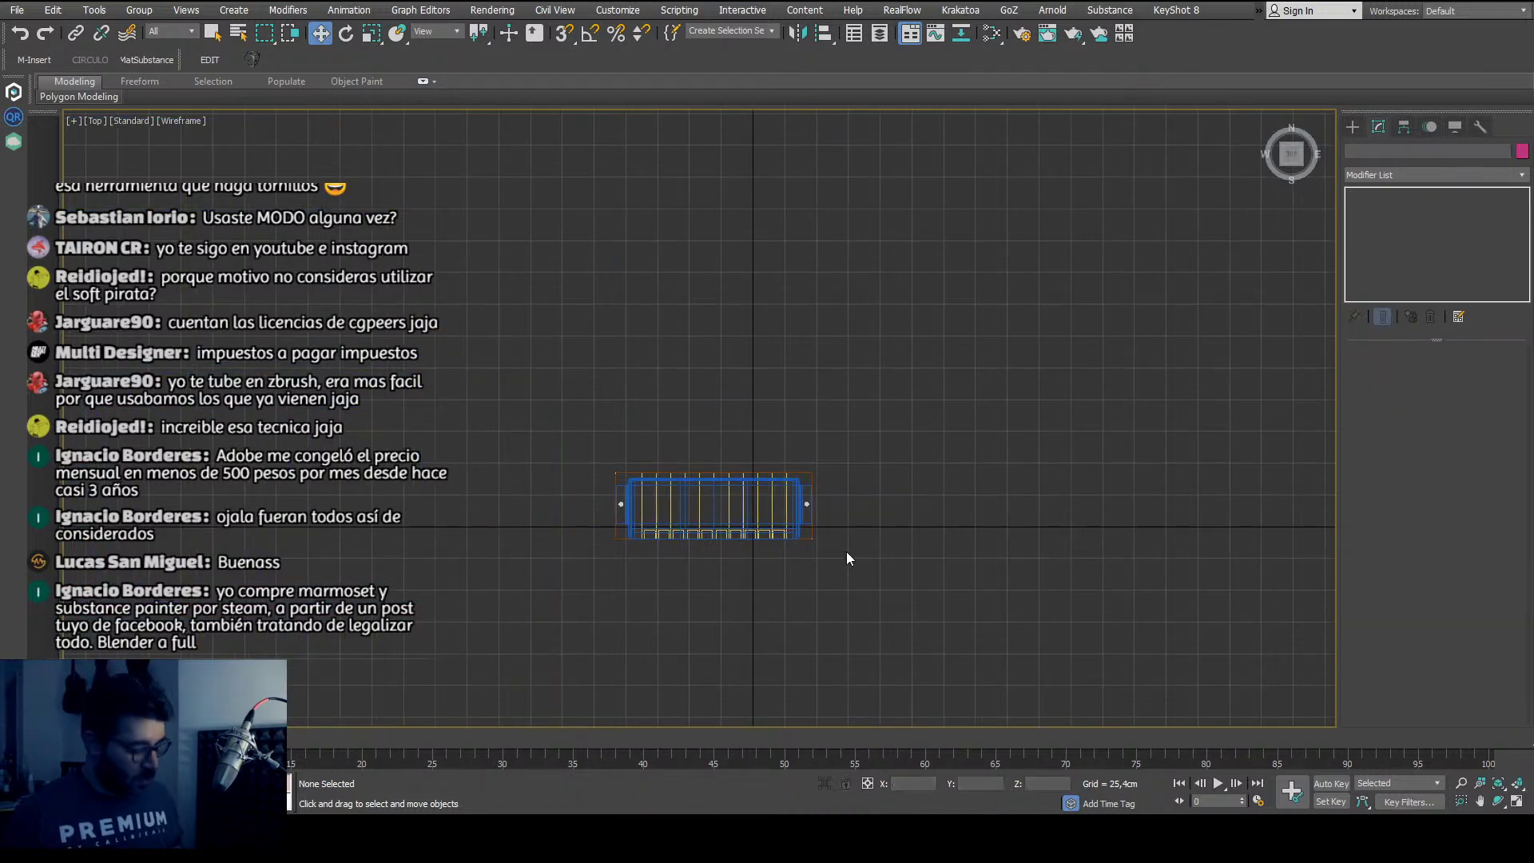
# Step: Examine the whole harmonica in perspective, checking the placed screw heads and the shape of the blue covers
pyautogui.press('p')
pyautogui.press('z')
pyautogui.press('a')
pyautogui.scroll(-2, 847, 551)
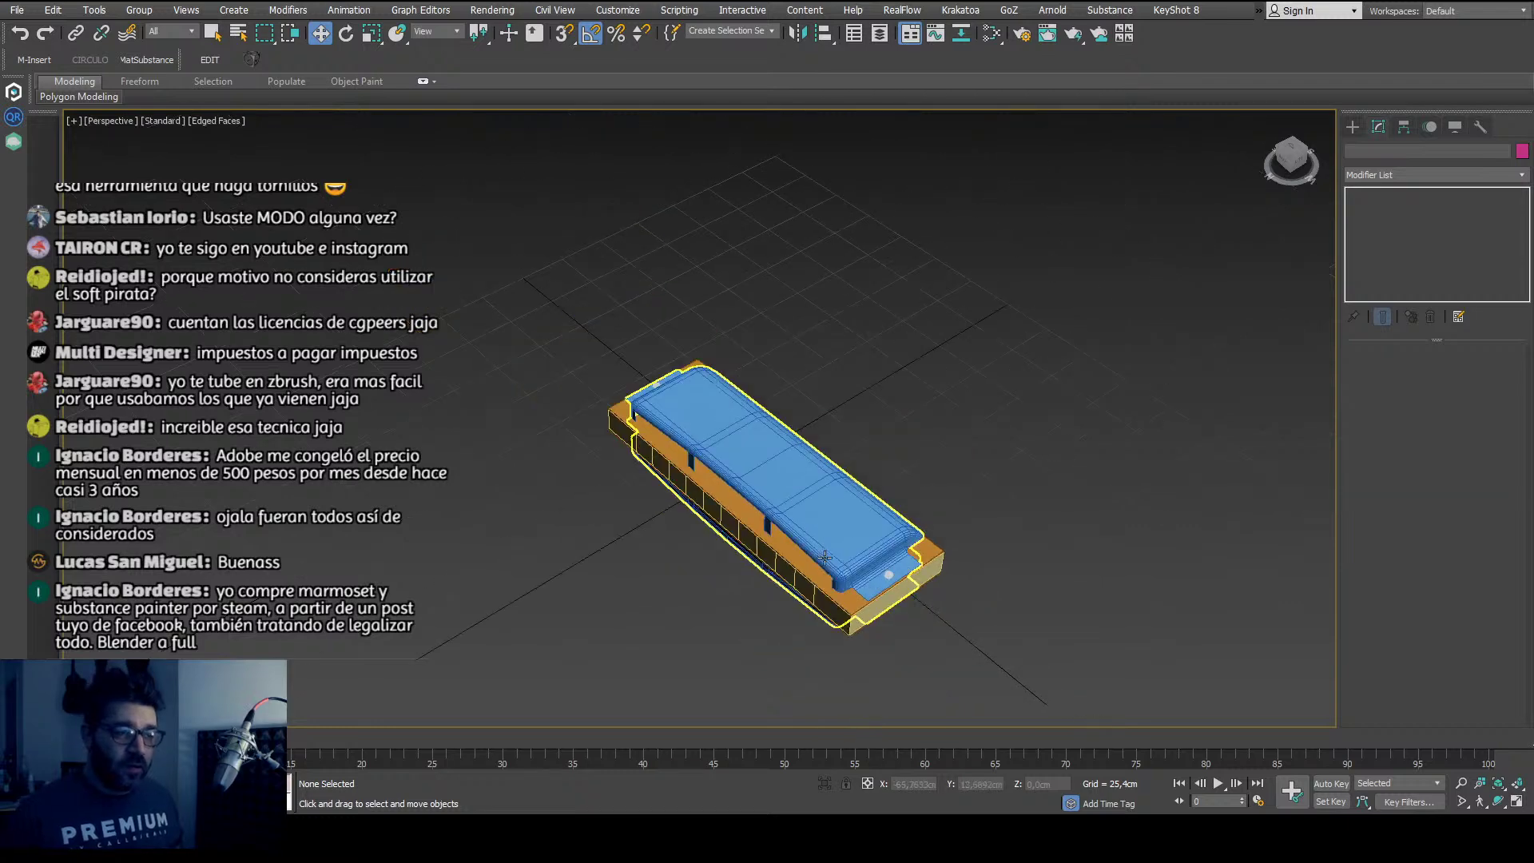
pyautogui.scroll(2, 847, 551)
pyautogui.moveTo(846, 552); pyautogui.dragTo(723, 473, button='middle')
pyautogui.scroll(6, 500, 483)
pyautogui.scroll(-7, 502, 487)
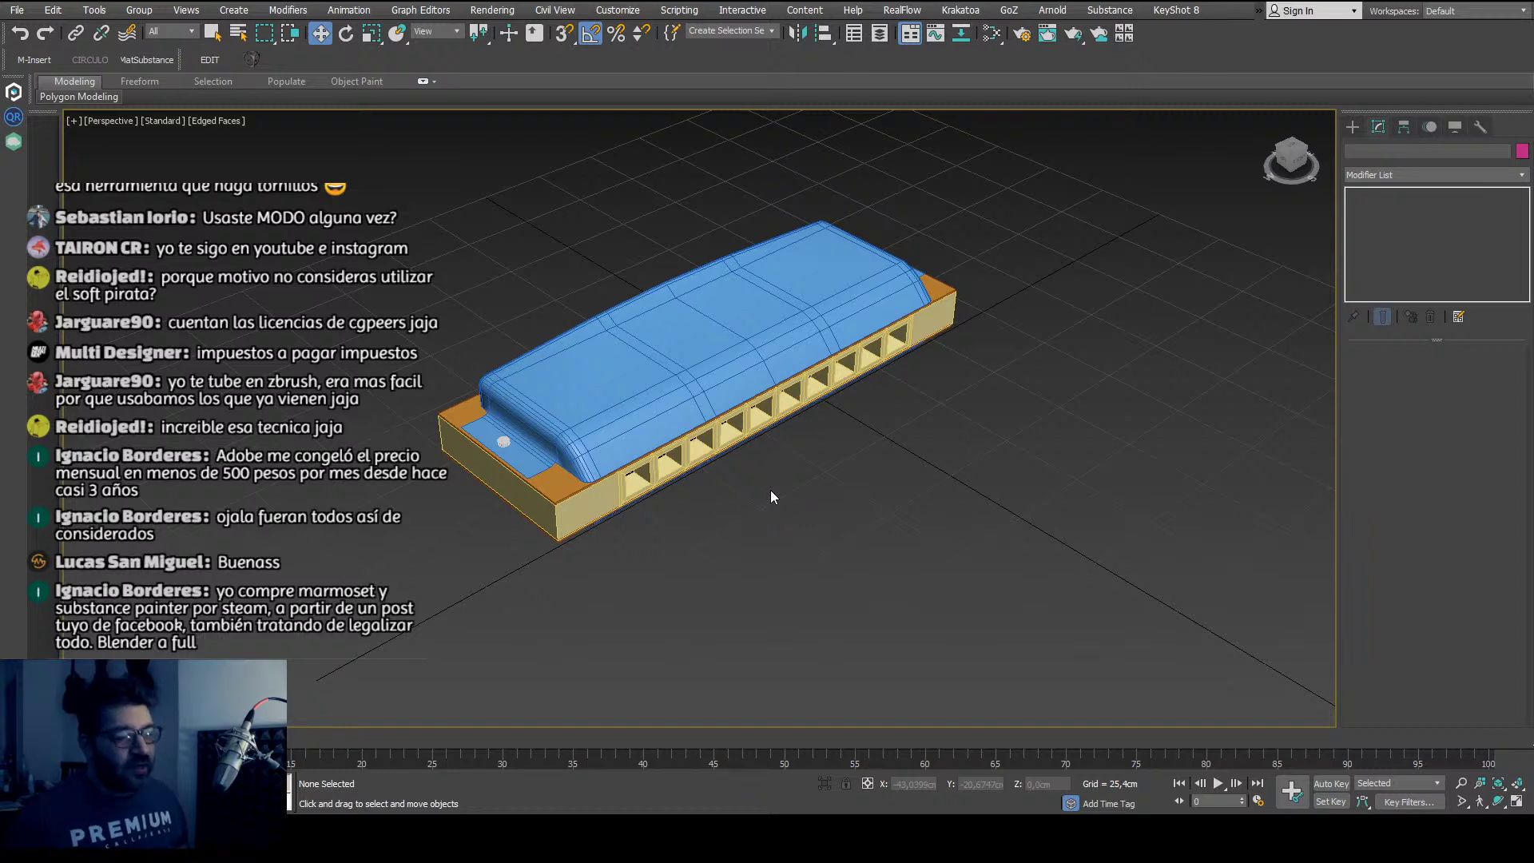
pyautogui.scroll(3, 668, 359)
pyautogui.click(665, 349)
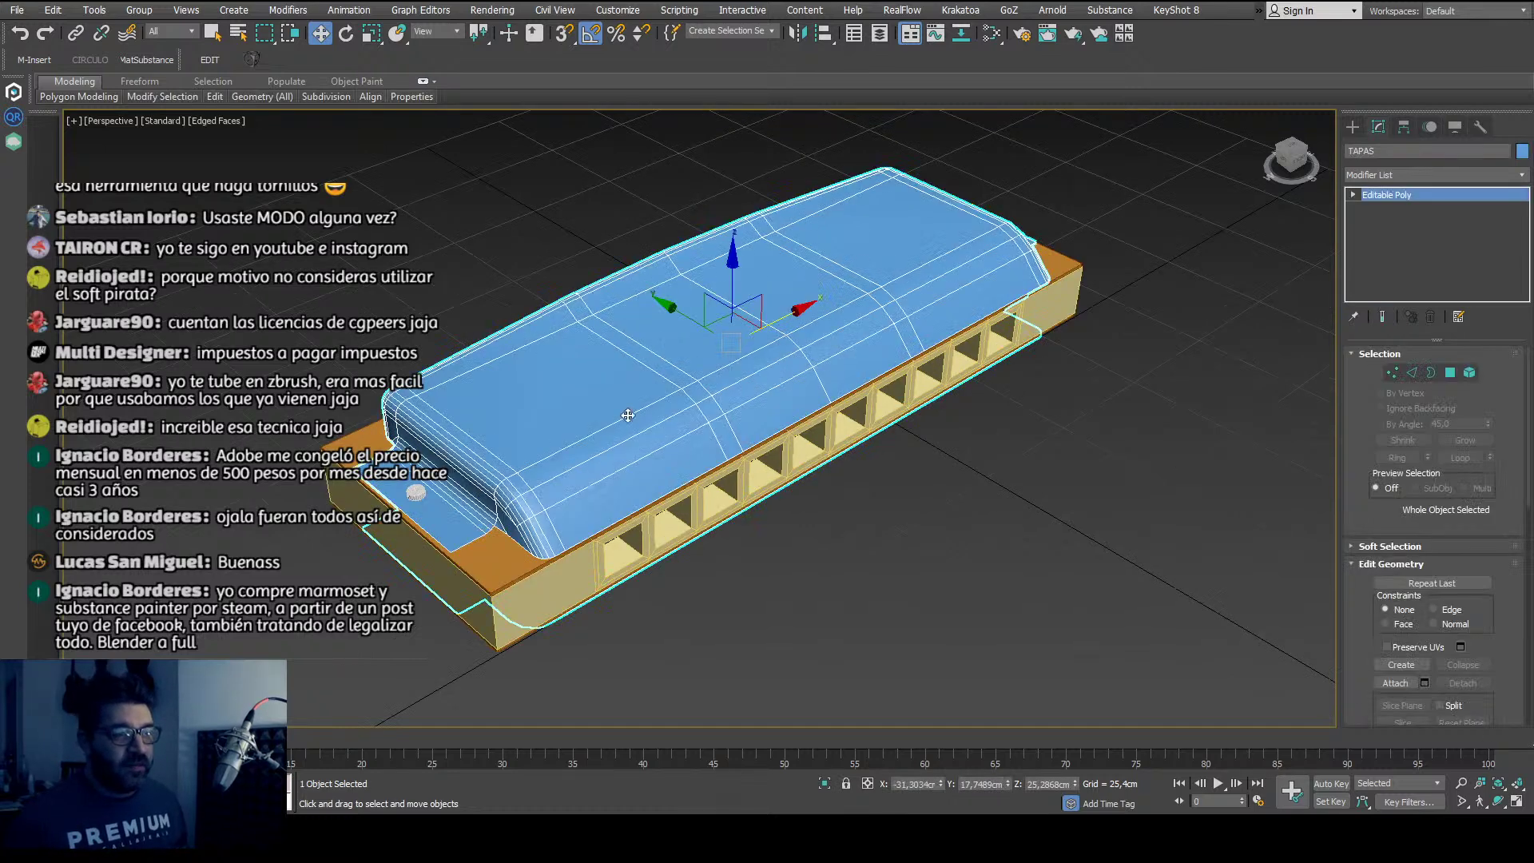
pyautogui.moveTo(649, 413); pyautogui.dragTo(699, 401, button='middle')
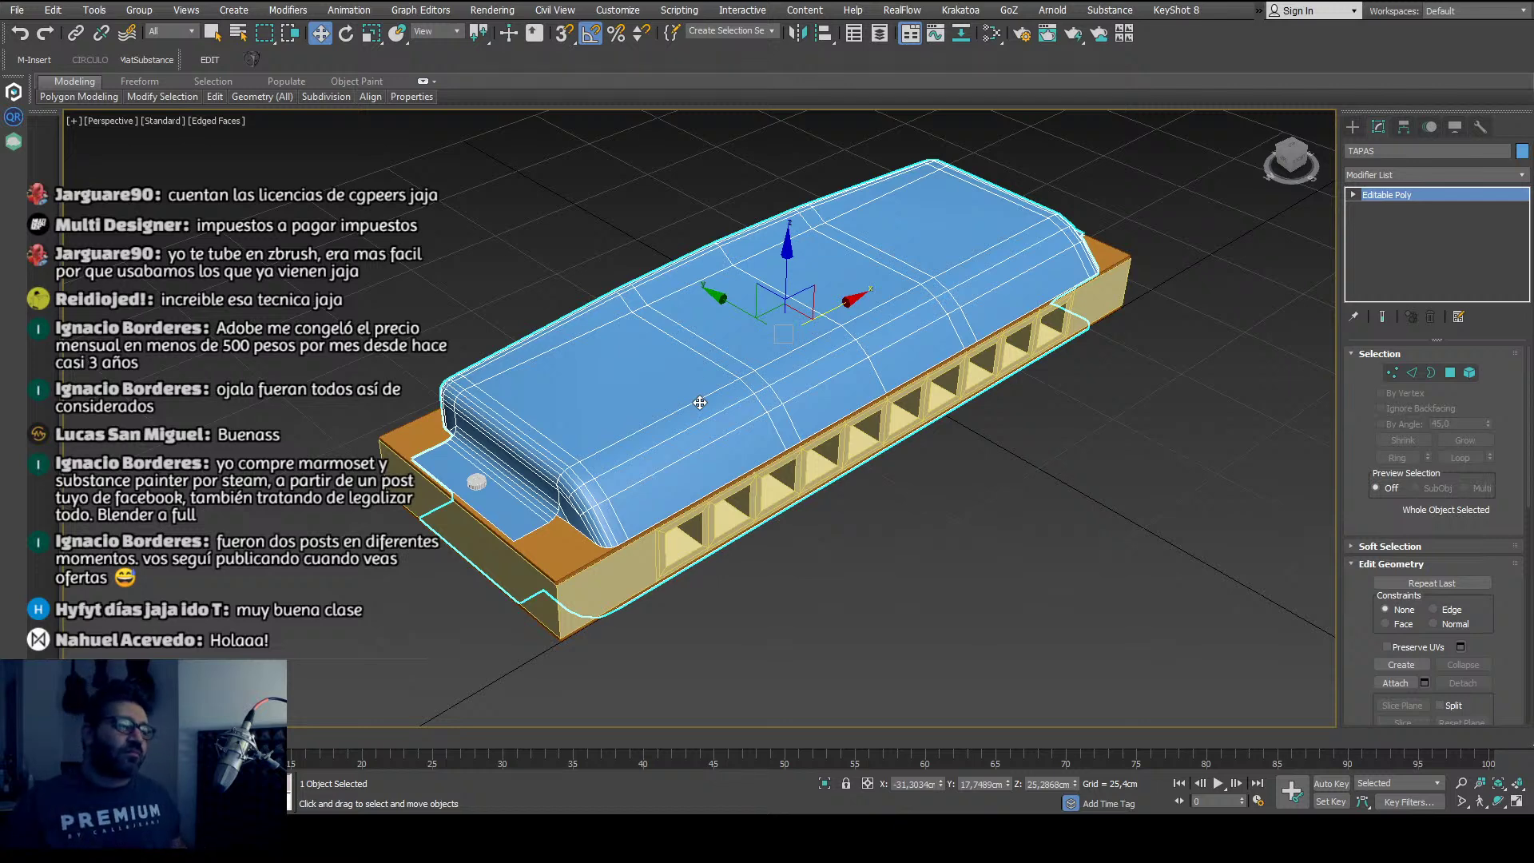
pyautogui.click(826, 596)
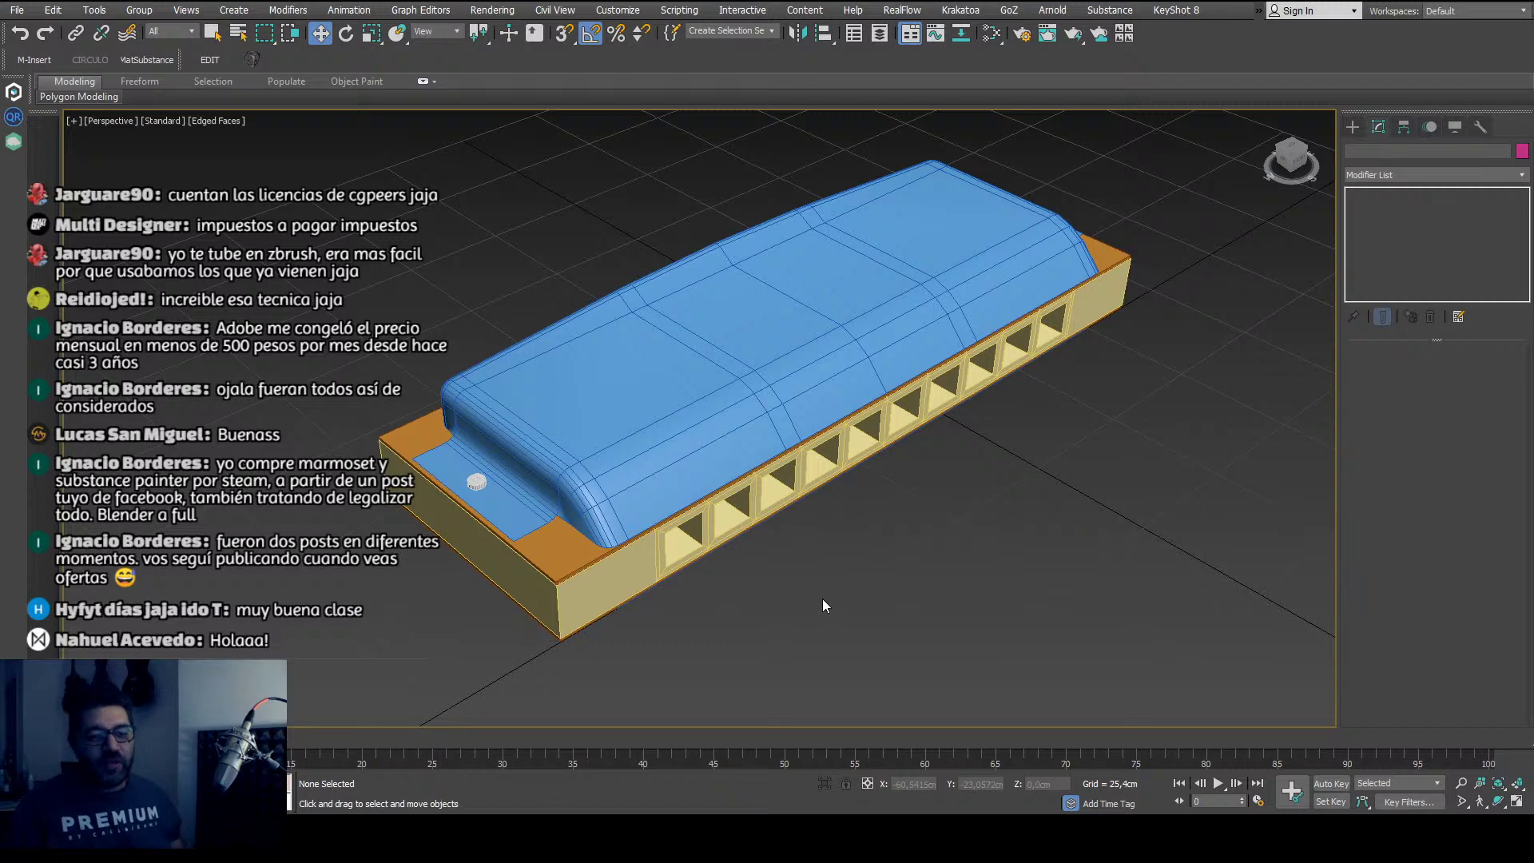
# Step: Select the upper cover element of TAPAS and lower it slightly so its support legs meet the orange plate
pyautogui.keyDown('alt'); pyautogui.moveTo(825, 606); pyautogui.dragTo(1009, 503, button='middle'); pyautogui.keyUp('alt')
pyautogui.scroll(6, 703, 421)
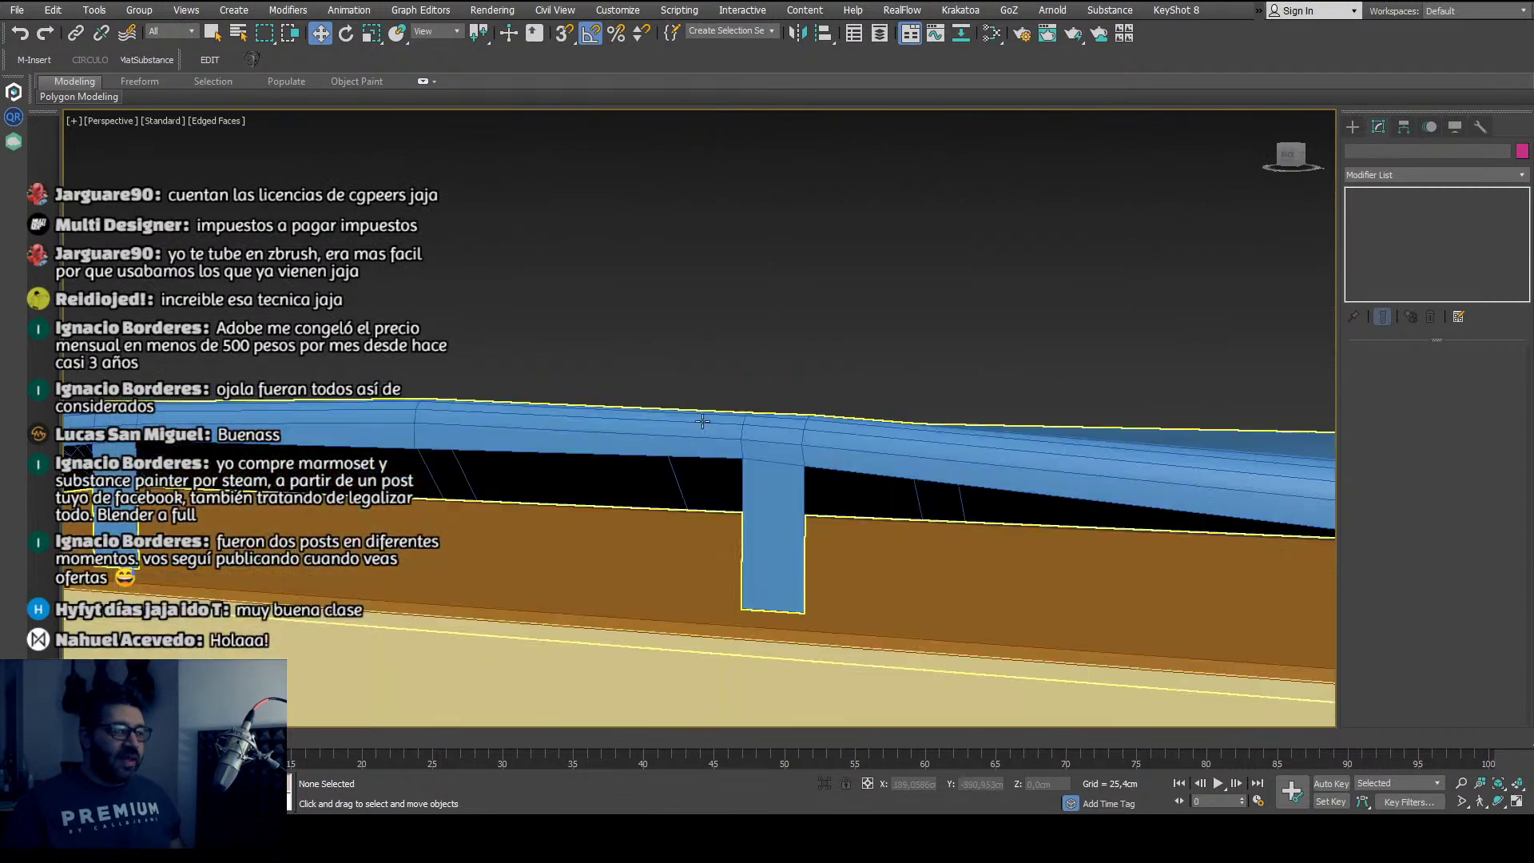
pyautogui.click(703, 422)
pyautogui.press('z')
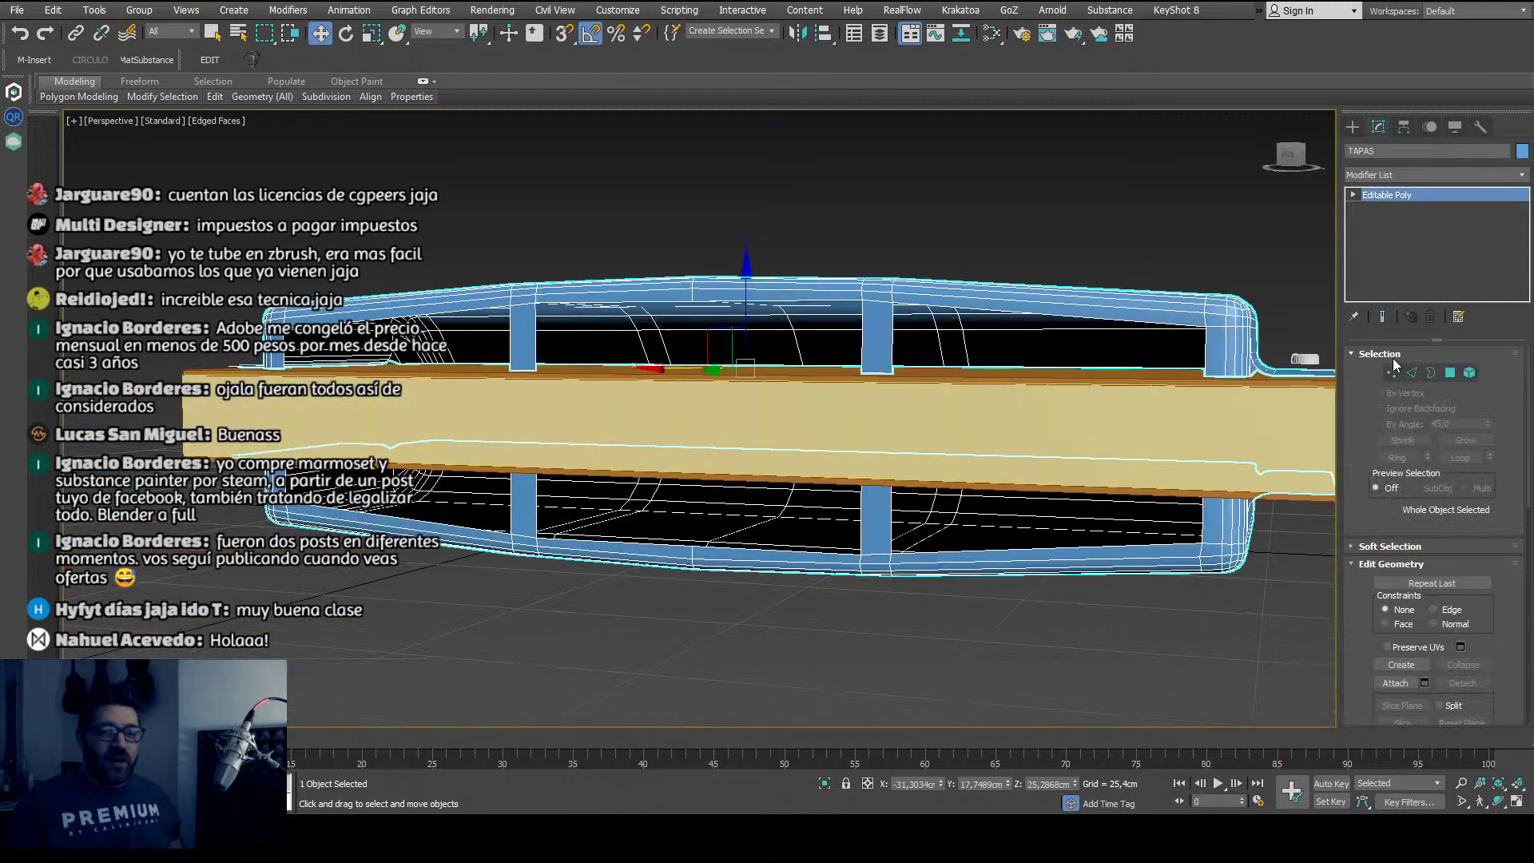
pyautogui.click(1469, 372)
pyautogui.click(888, 294)
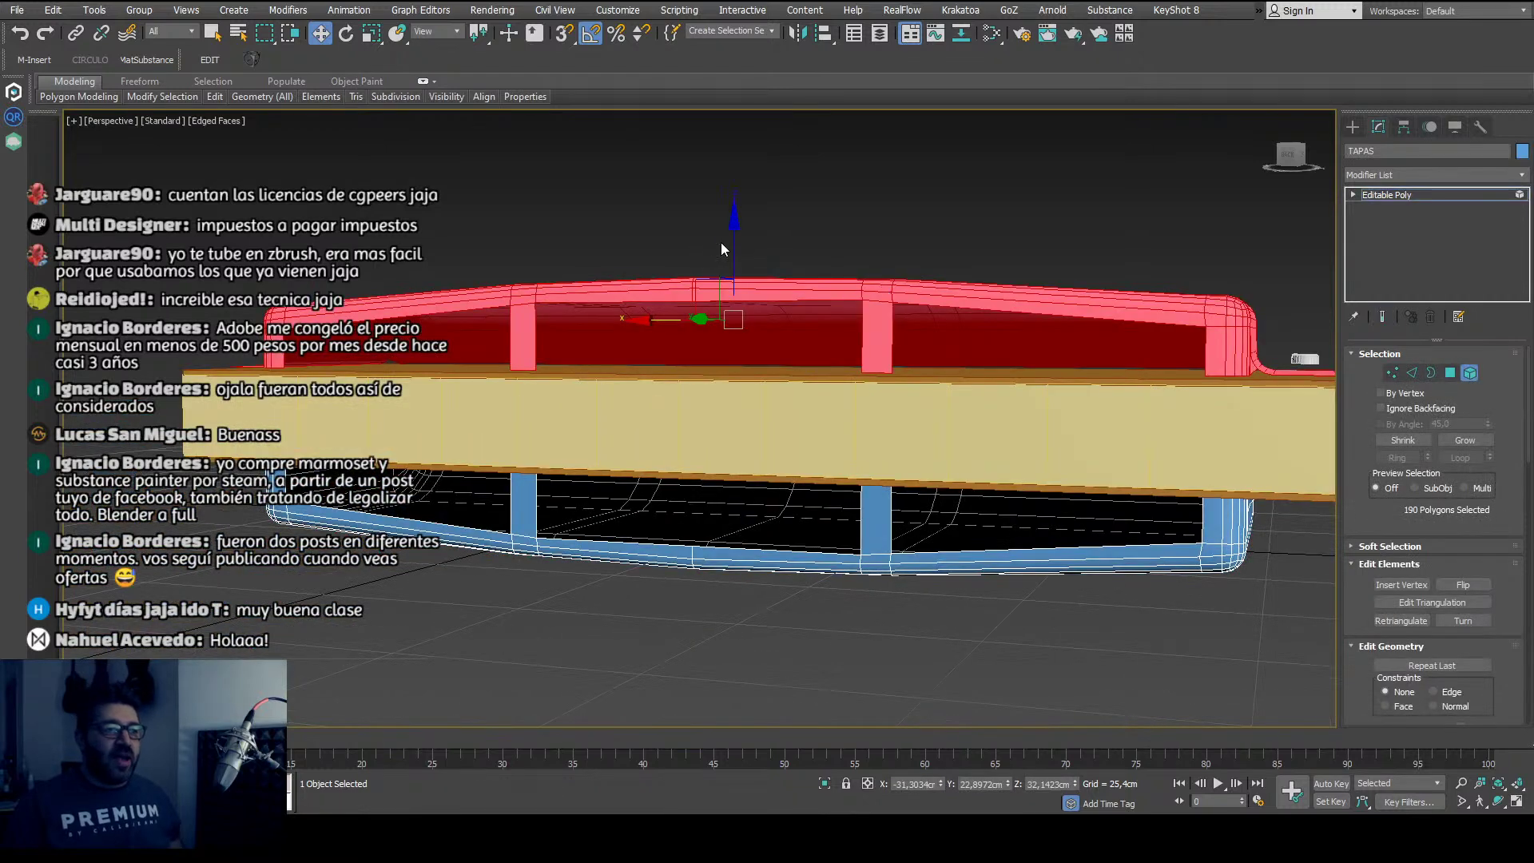
pyautogui.scroll(6, 732, 254)
pyautogui.scroll(-6, 740, 318)
pyautogui.moveTo(740, 320); pyautogui.dragTo(663, 278, button='middle')
pyautogui.scroll(2, 708, 290)
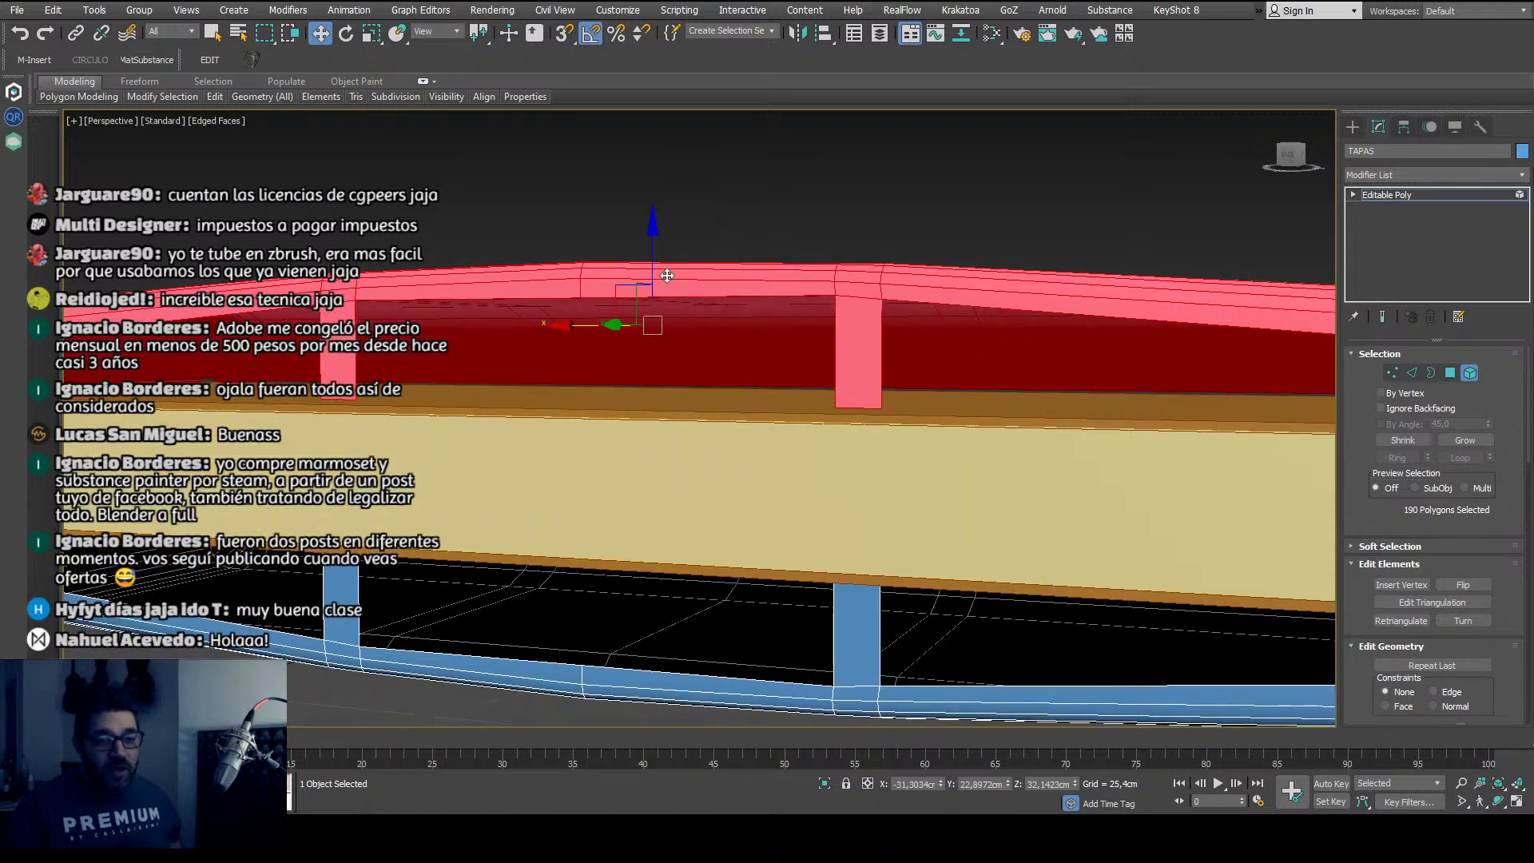
pyautogui.moveTo(657, 261); pyautogui.dragTo(661, 269)
# Step: Select the lower cover element and raise it to about Z 5.09 cm, against the plate's underside
pyautogui.moveTo(683, 486); pyautogui.dragTo(679, 412, button='middle')
pyautogui.click(844, 510)
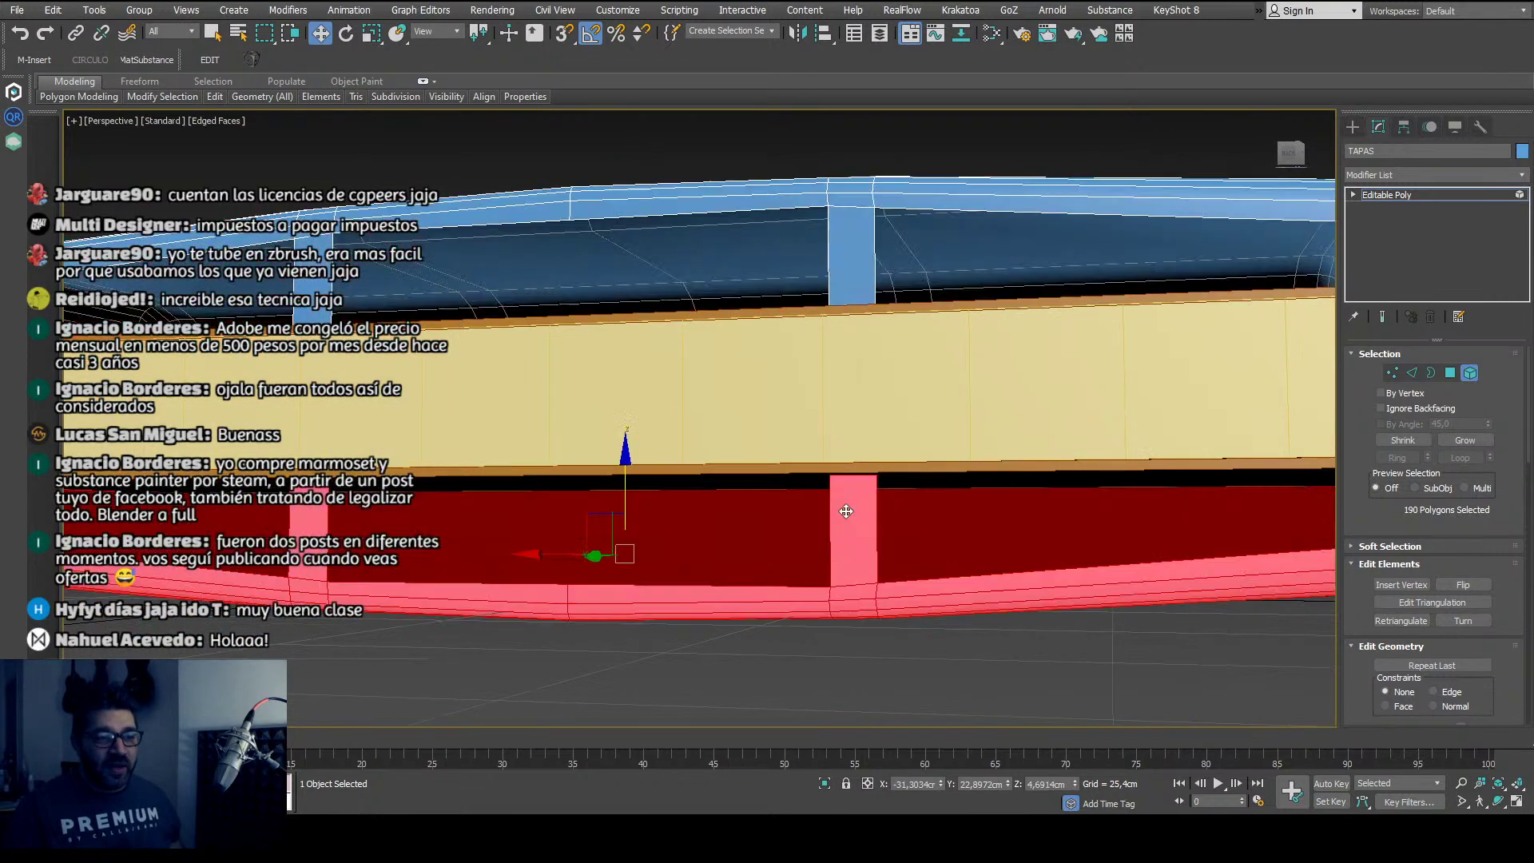
pyautogui.moveTo(626, 487); pyautogui.dragTo(626, 481)
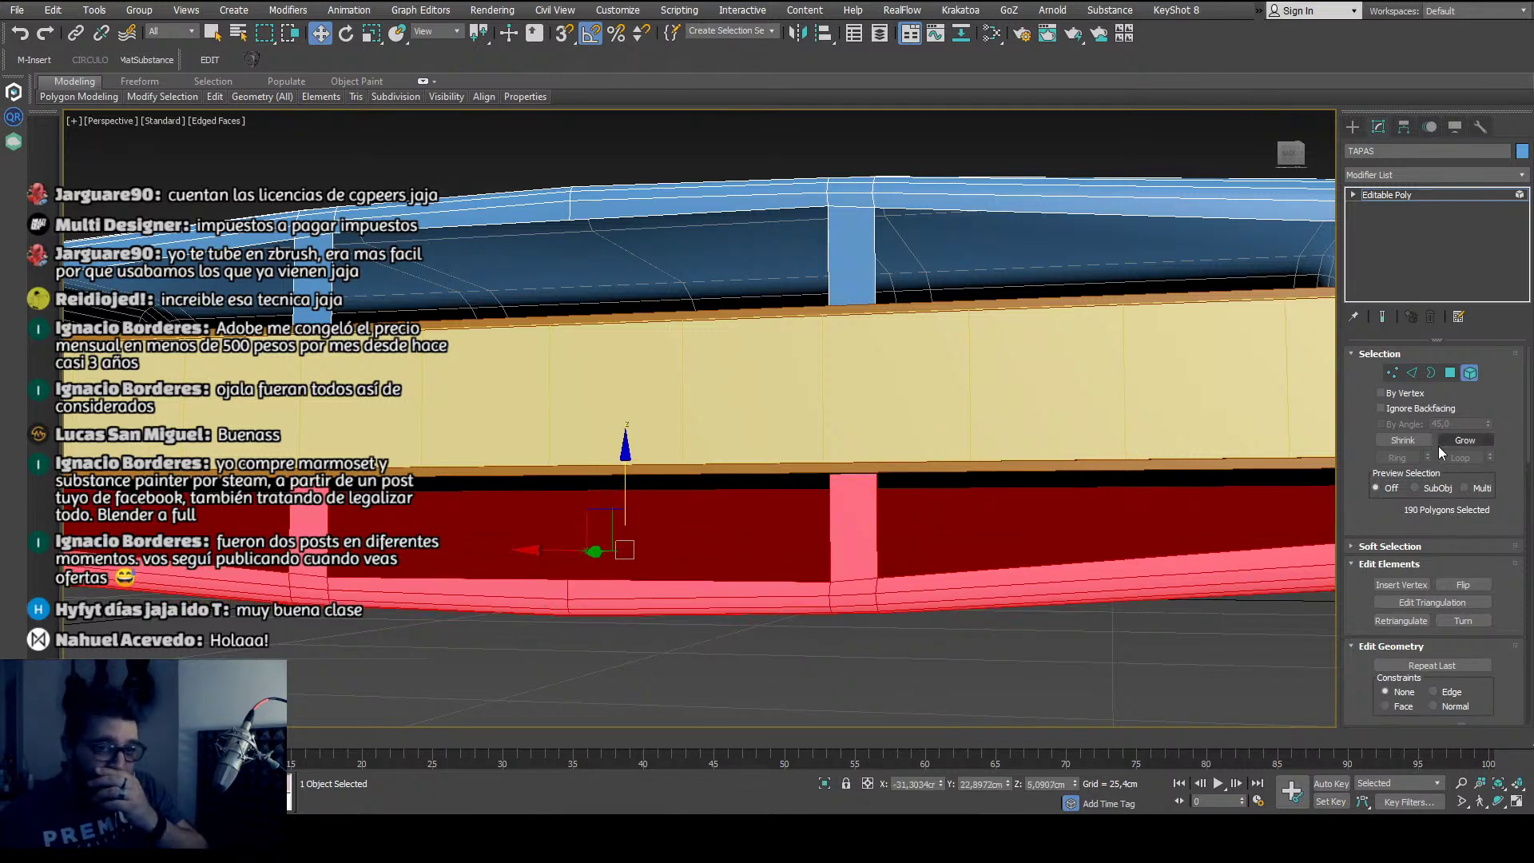
# Step: Select the upper cover element of TAPAS and raise it slightly so its end tabs sit on top of the orange plate
pyautogui.click(1354, 194)
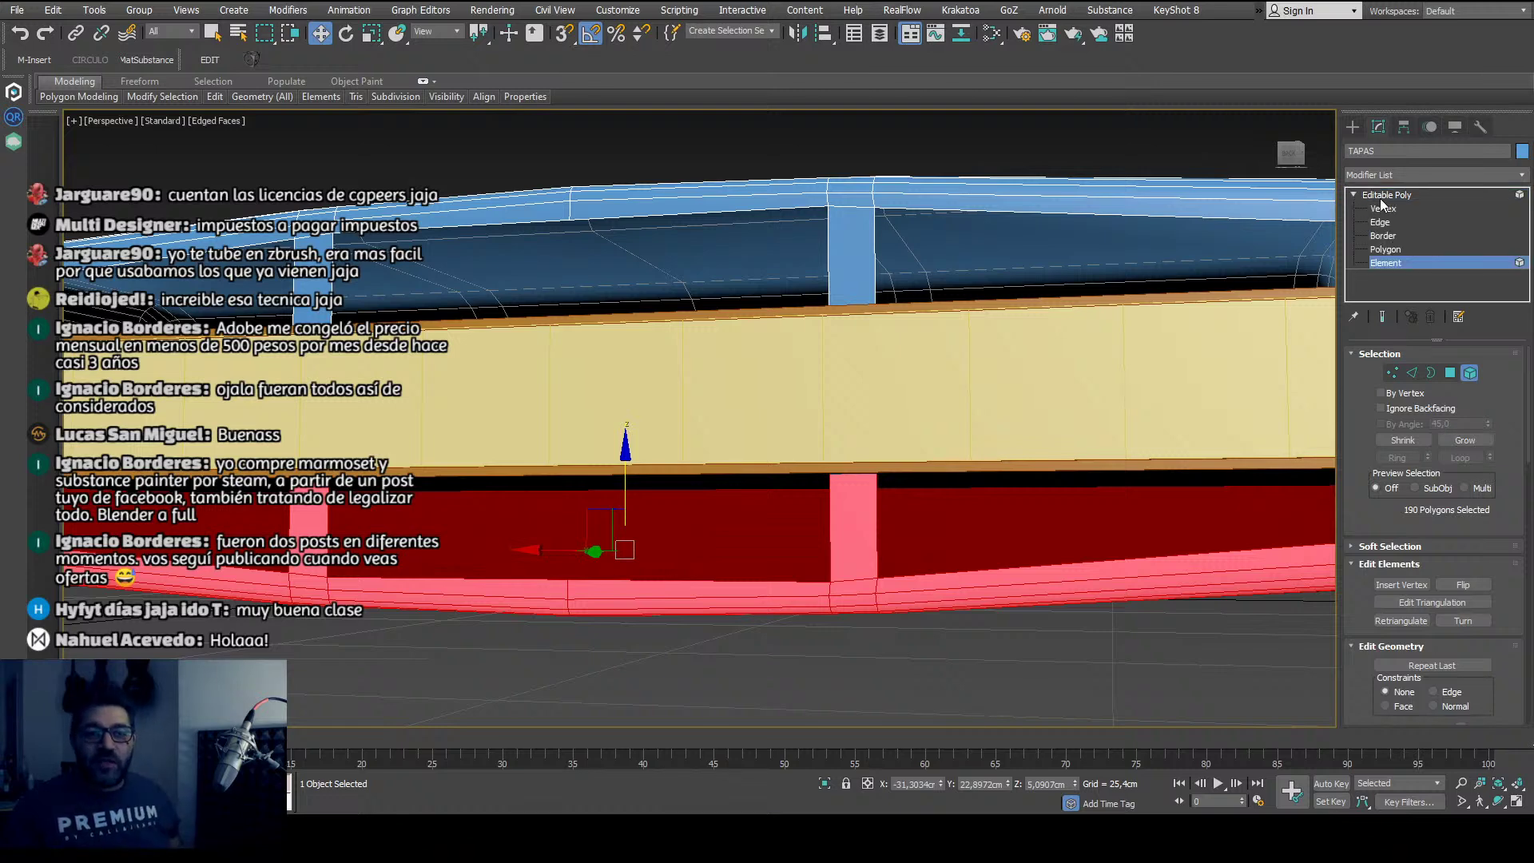
pyautogui.click(1387, 194)
pyautogui.scroll(-5, 836, 411)
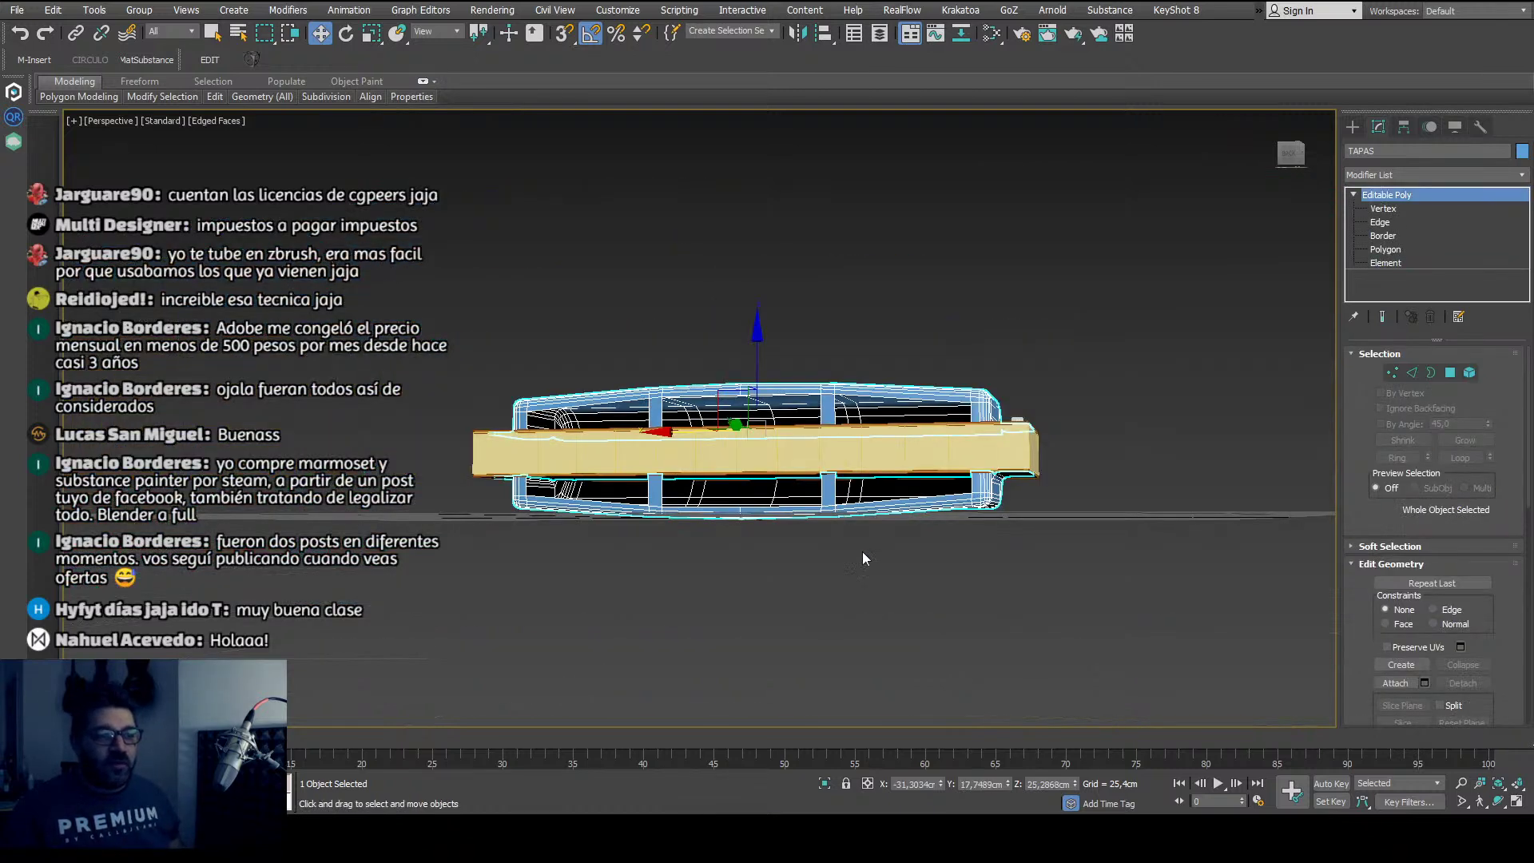
pyautogui.keyDown('alt'); pyautogui.moveTo(861, 553); pyautogui.dragTo(657, 614, button='middle'); pyautogui.keyUp('alt')
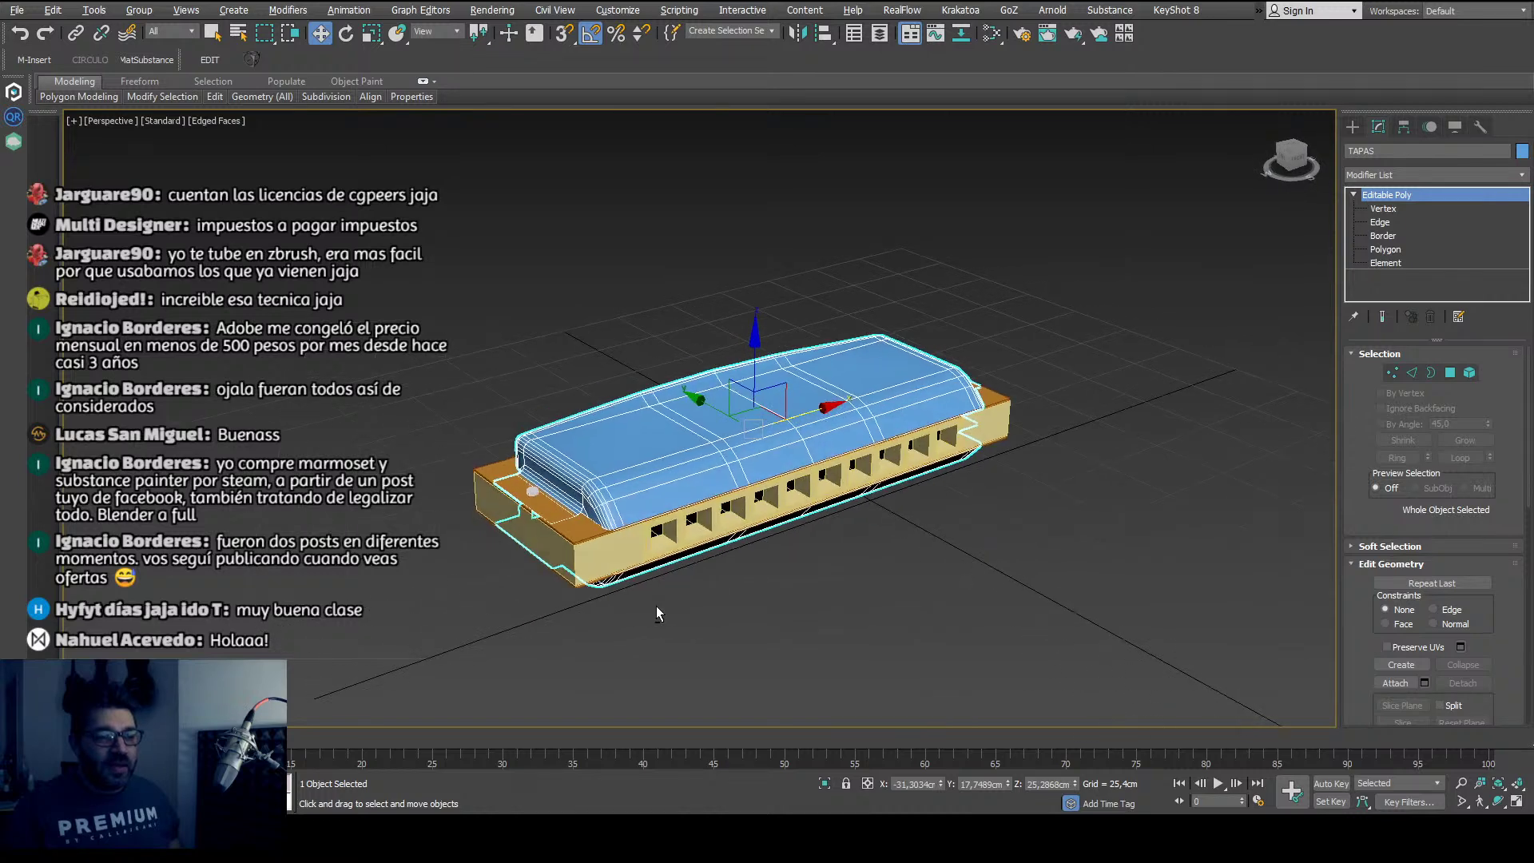
pyautogui.scroll(2, 688, 559)
pyautogui.scroll(4, 612, 399)
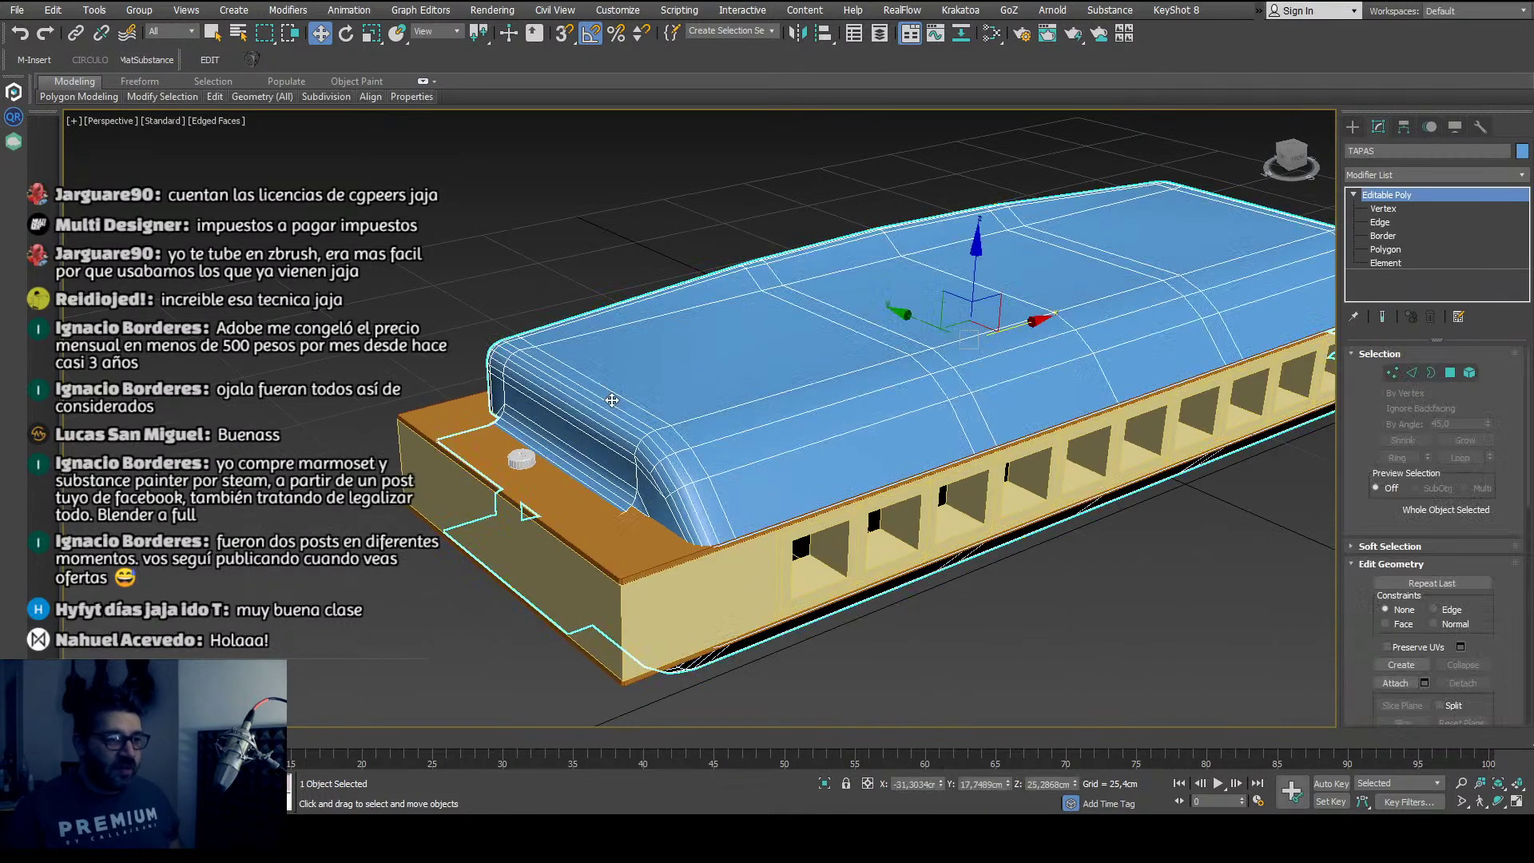
pyautogui.scroll(-3, 613, 399)
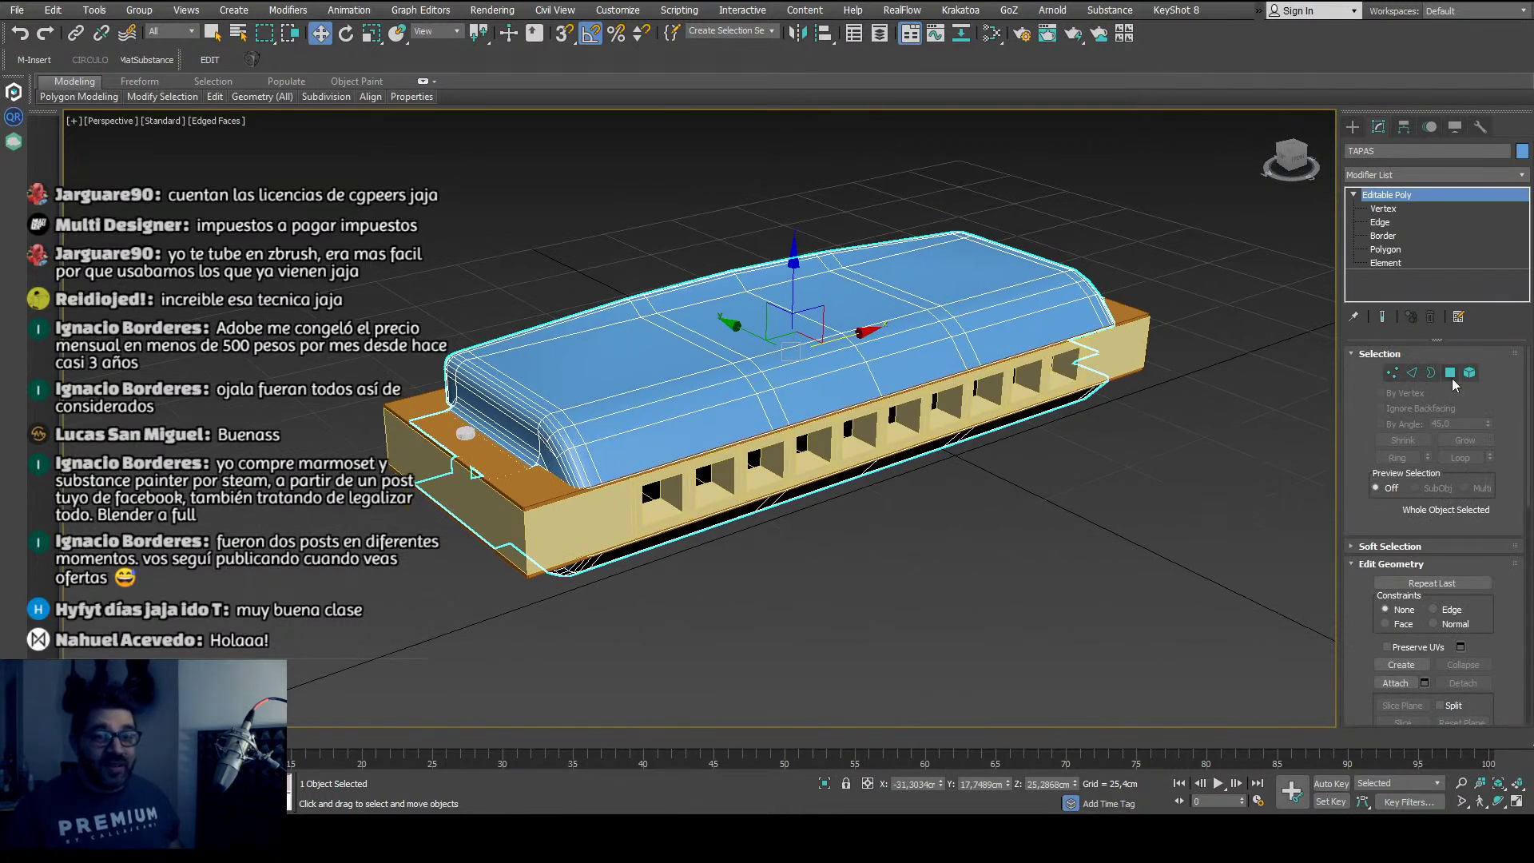
pyautogui.click(1470, 372)
pyautogui.click(843, 345)
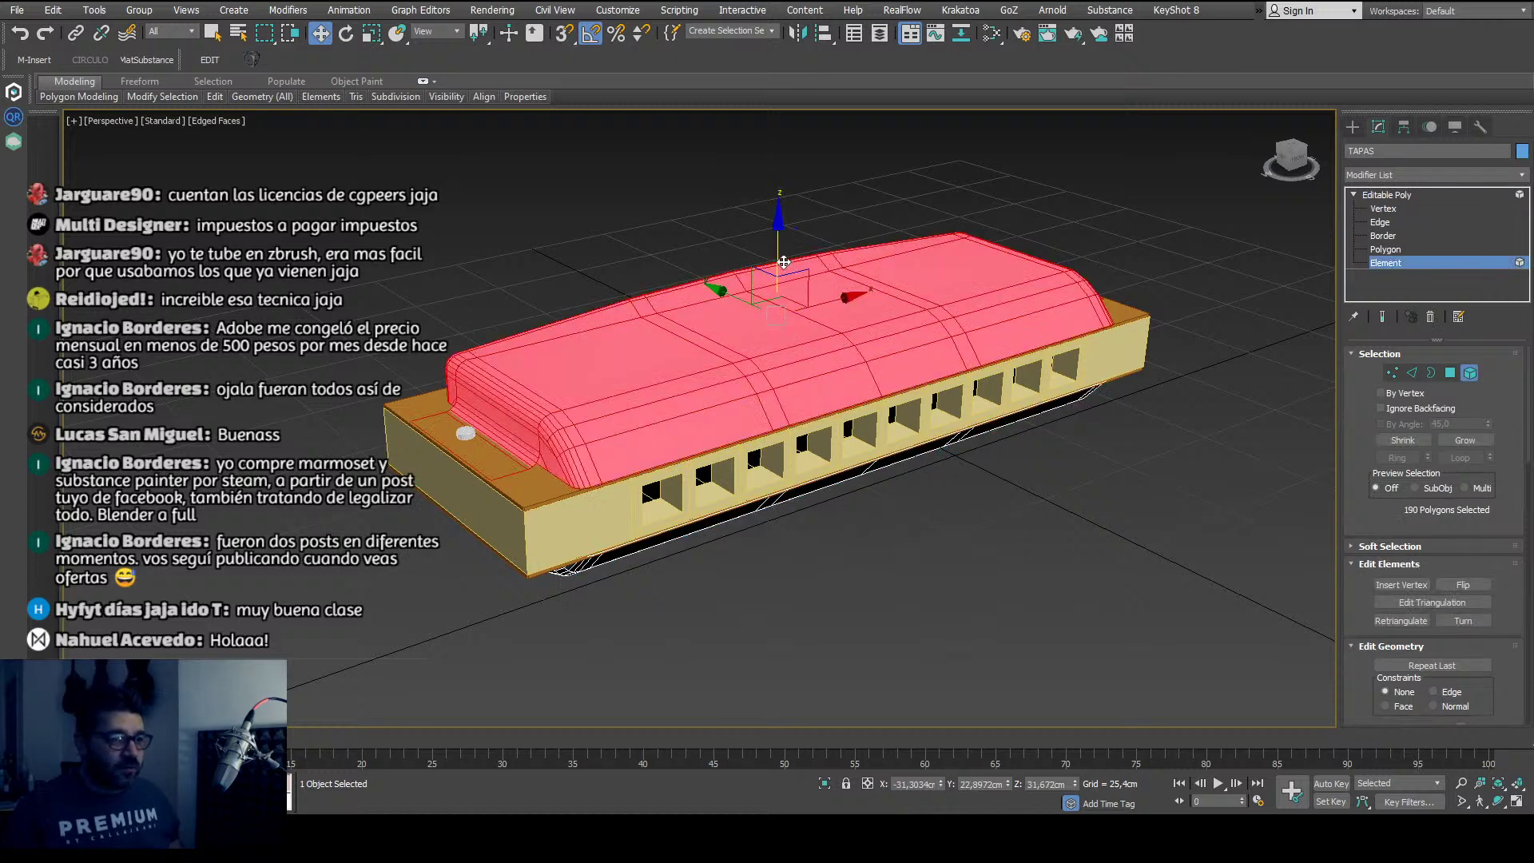
pyautogui.moveTo(784, 262); pyautogui.dragTo(780, 264)
# Step: Select the lower cover element, lower it to about Z 4.52 cm, and return to whole-object level
pyautogui.keyDown('alt'); pyautogui.moveTo(769, 426); pyautogui.dragTo(718, 436, button='middle'); pyautogui.keyUp('alt')
pyautogui.click(718, 436)
pyautogui.moveTo(795, 391); pyautogui.dragTo(796, 396)
pyautogui.keyDown('alt'); pyautogui.moveTo(788, 393); pyautogui.dragTo(740, 456, button='middle'); pyautogui.keyUp('alt')
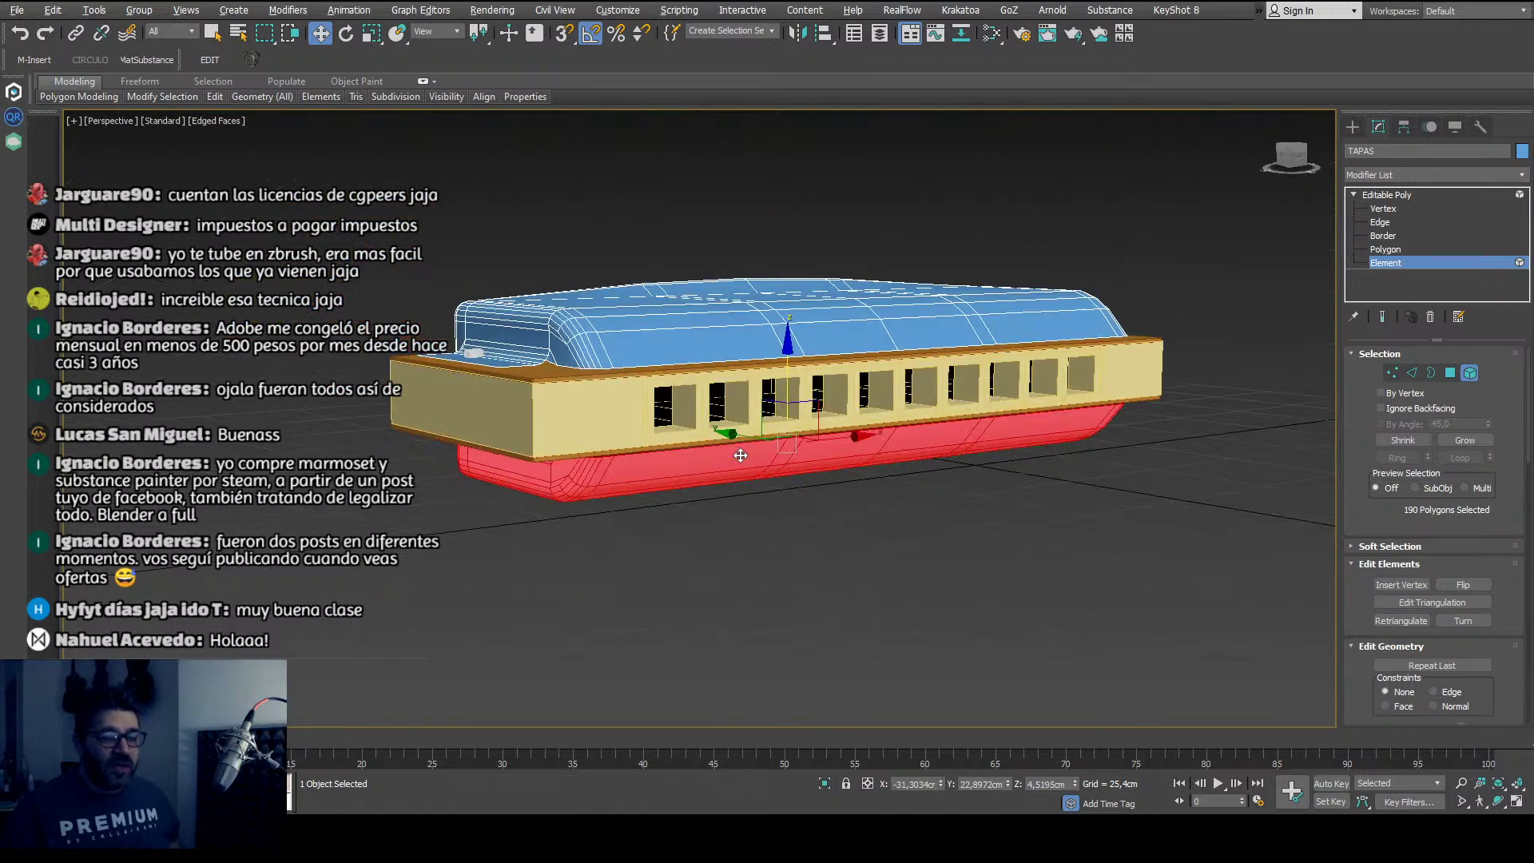
pyautogui.click(1412, 193)
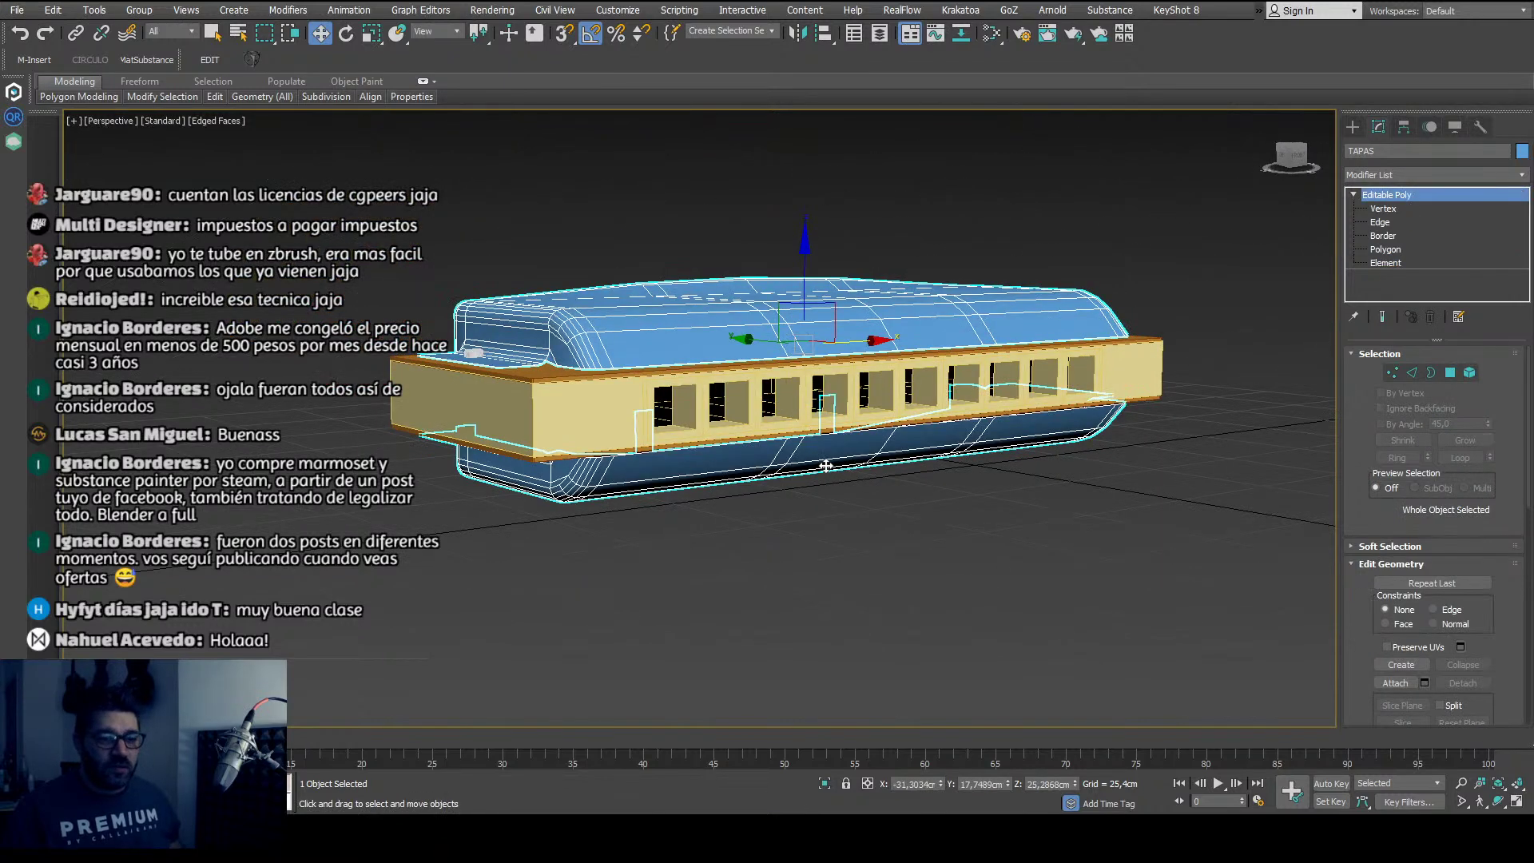
pyautogui.moveTo(815, 495); pyautogui.dragTo(787, 588, button='middle')
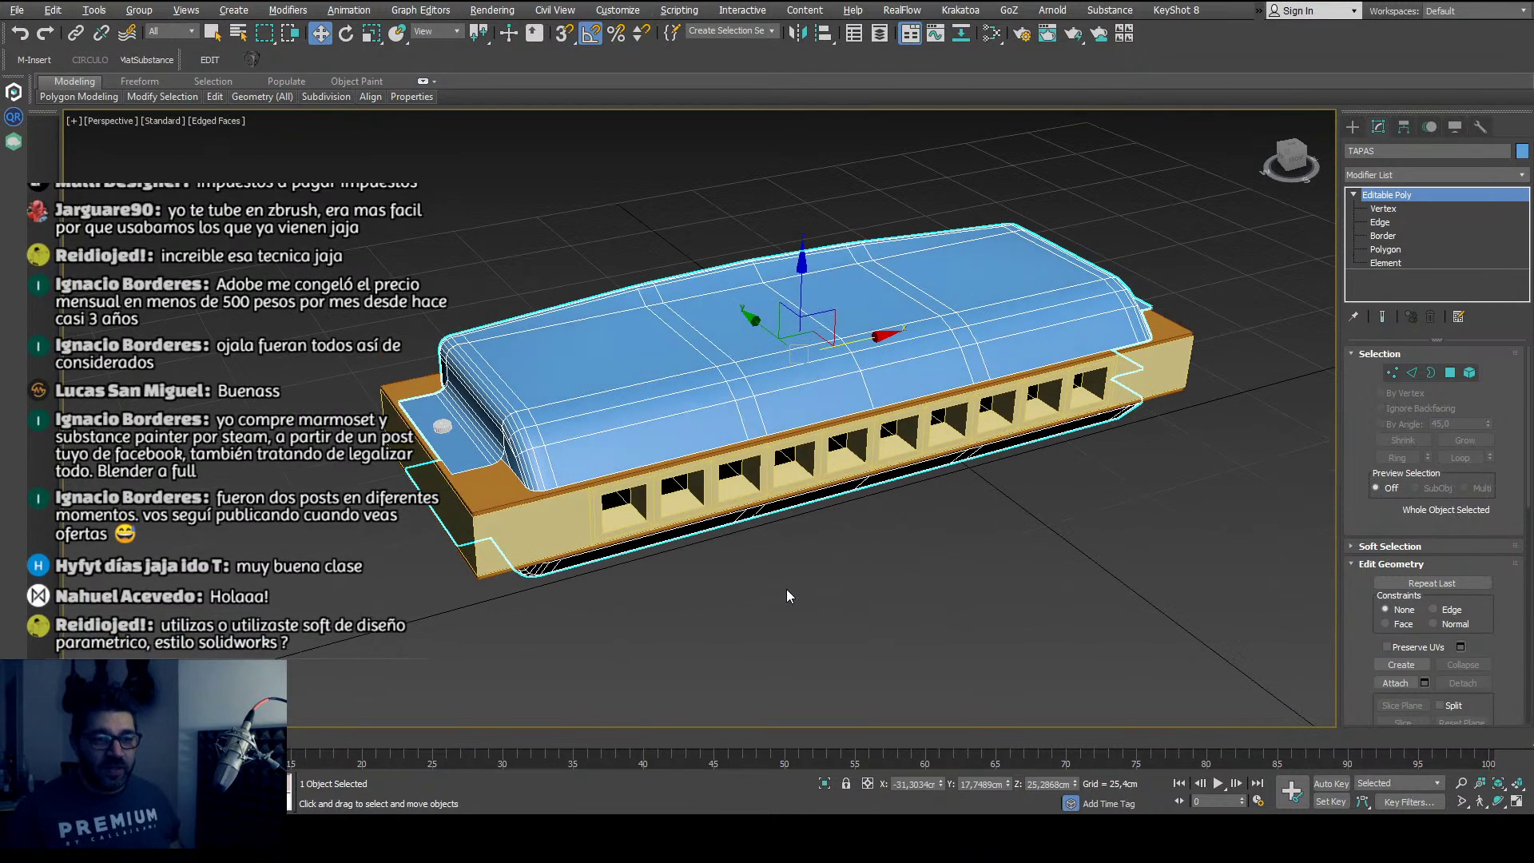
pyautogui.click(784, 569)
pyautogui.click(703, 384)
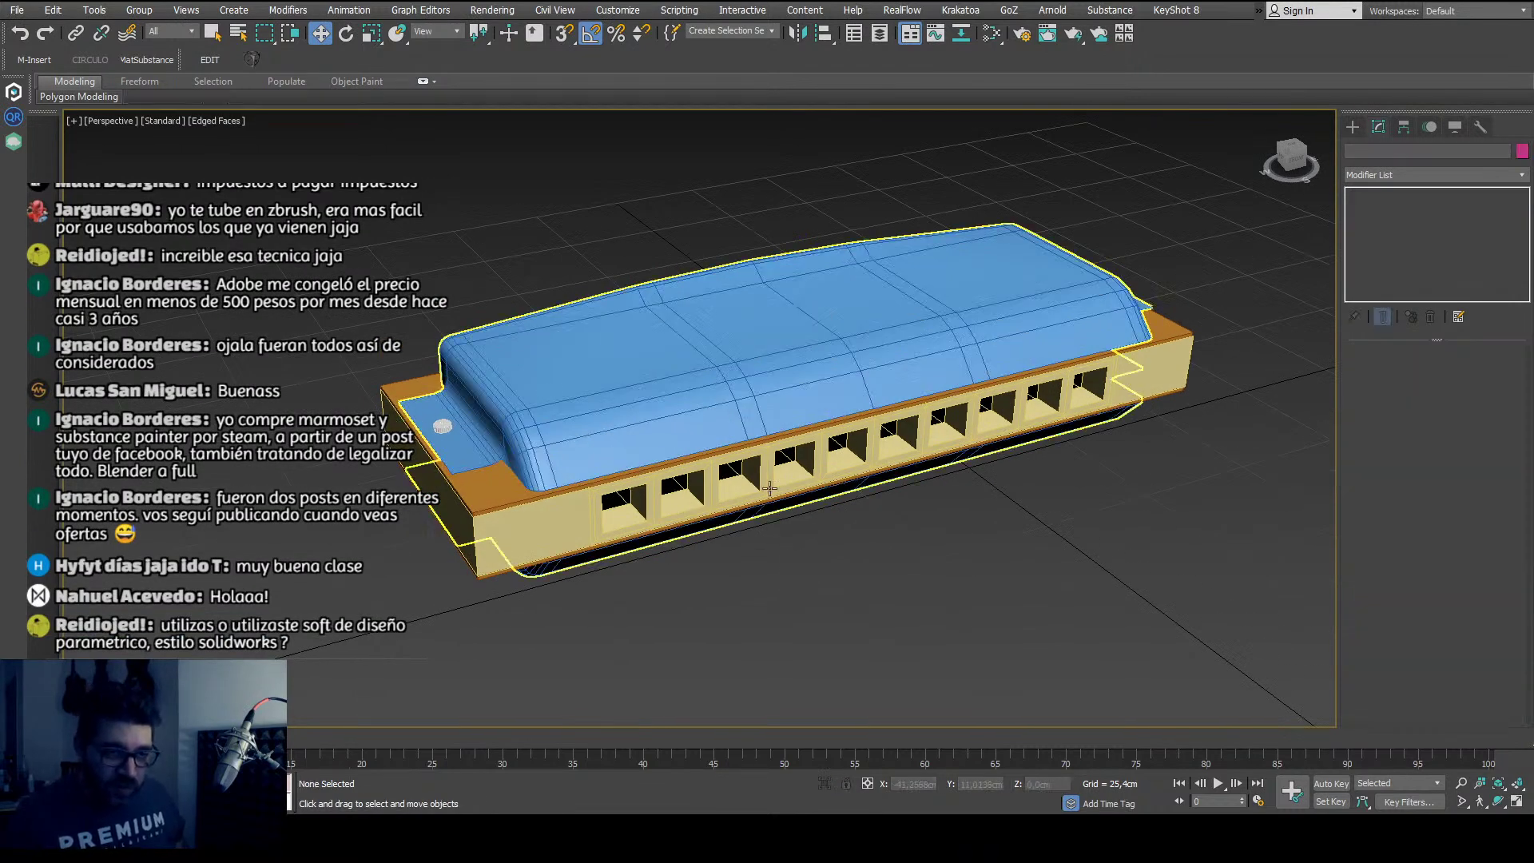
pyautogui.scroll(3, 704, 383)
pyautogui.scroll(-4, 703, 384)
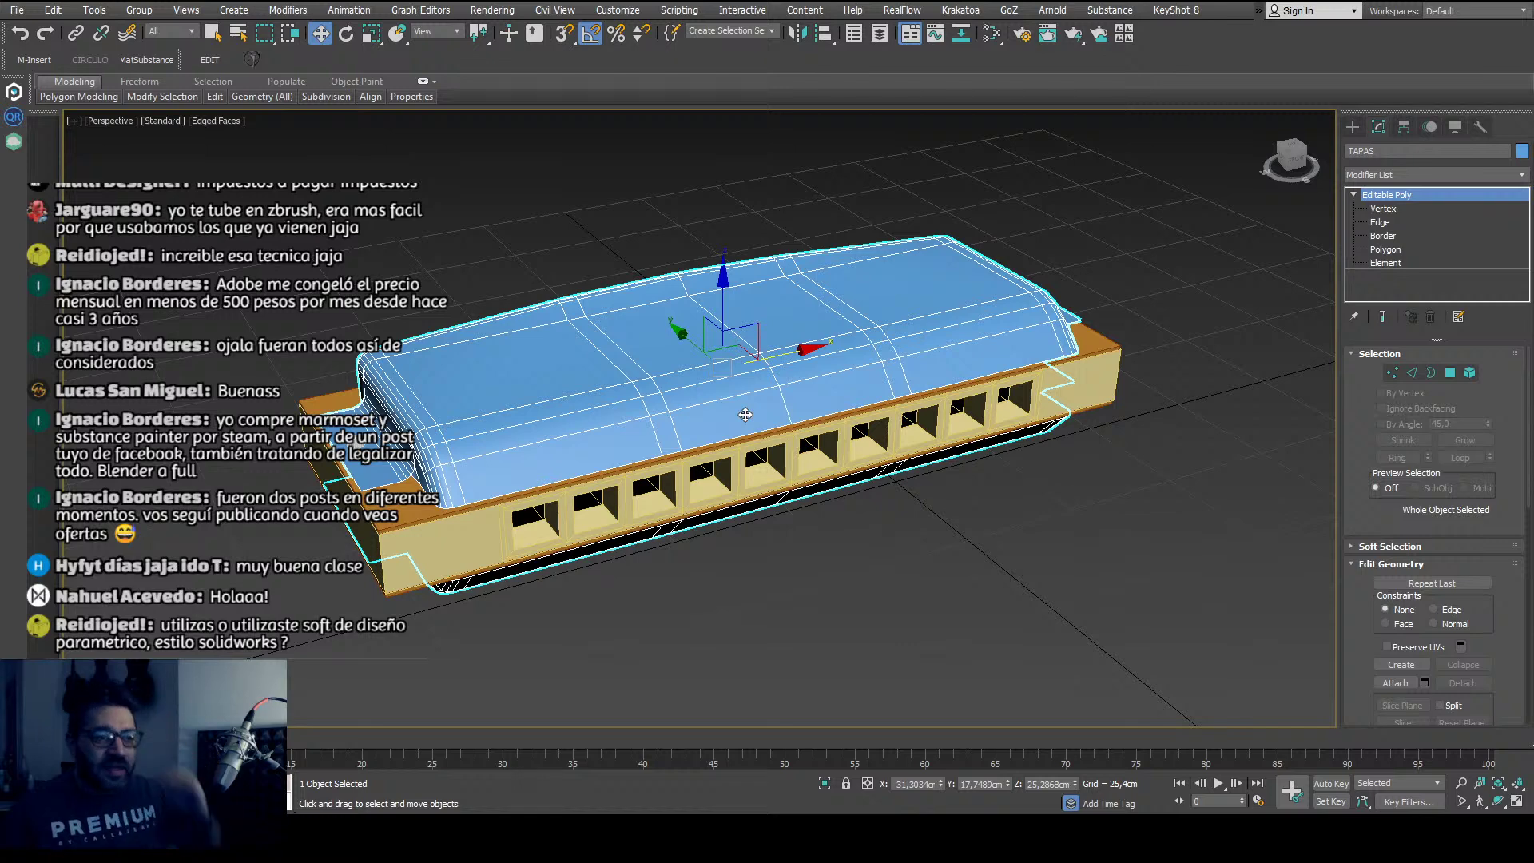
pyautogui.keyDown('alt'); pyautogui.moveTo(745, 415); pyautogui.dragTo(758, 406, button='middle'); pyautogui.keyUp('alt')
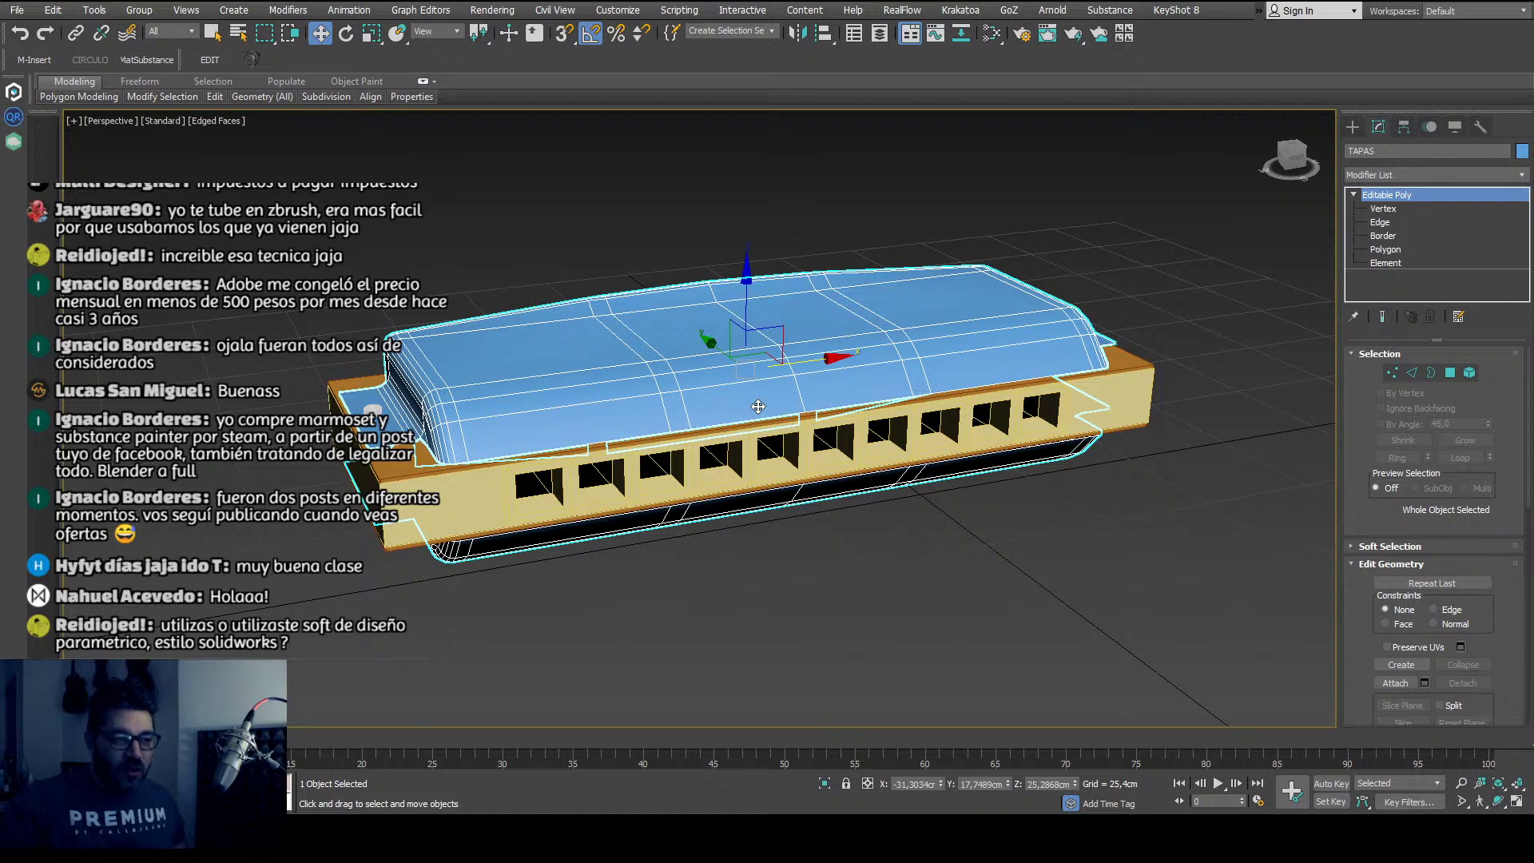
pyautogui.click(731, 631)
pyautogui.click(599, 318)
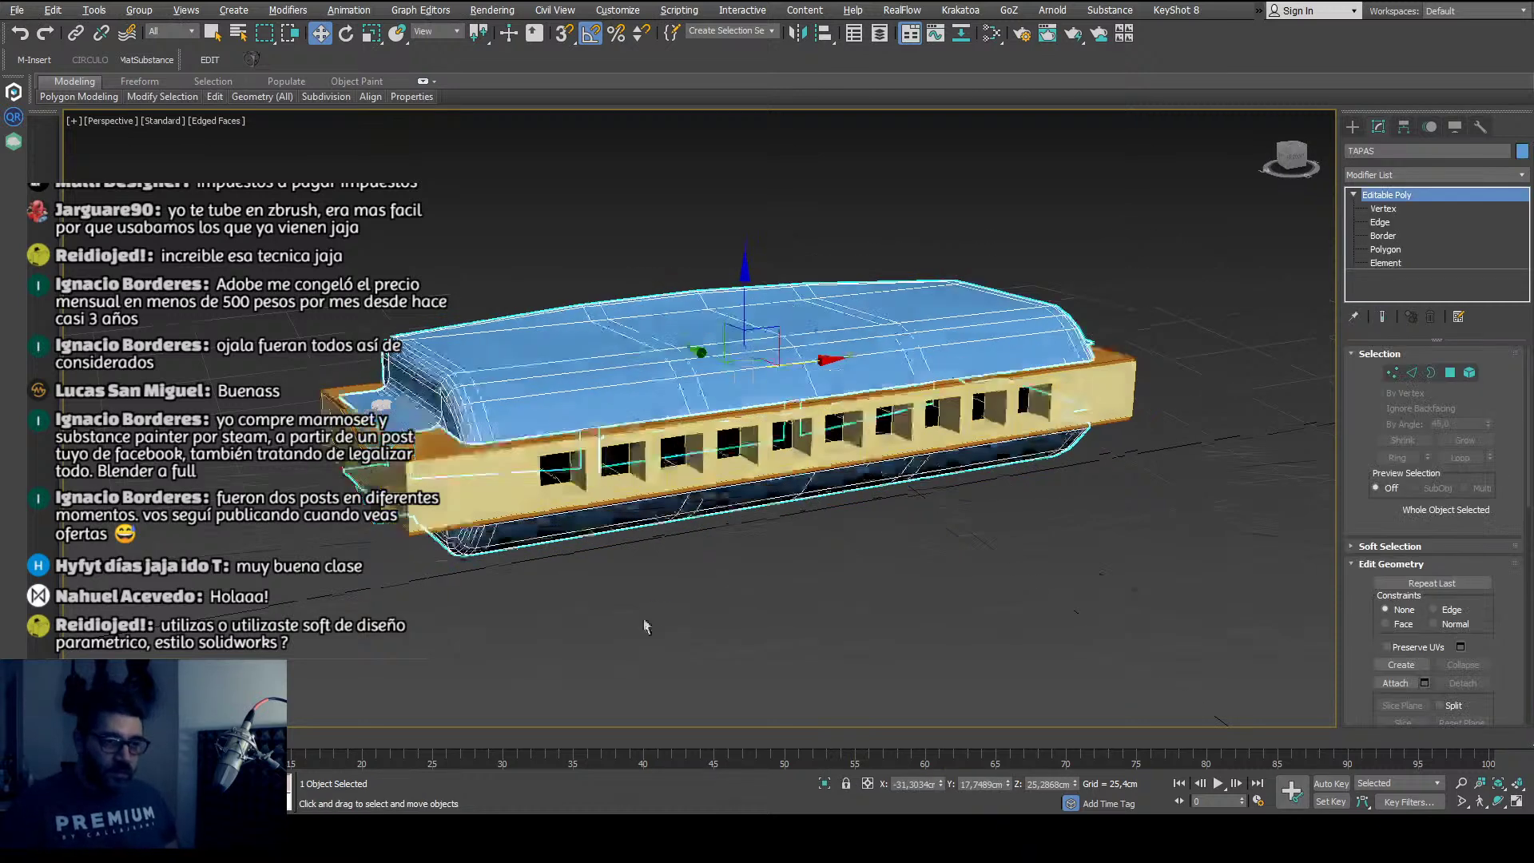
pyautogui.keyDown('alt'); pyautogui.moveTo(600, 319); pyautogui.dragTo(707, 558, button='middle'); pyautogui.keyUp('alt')
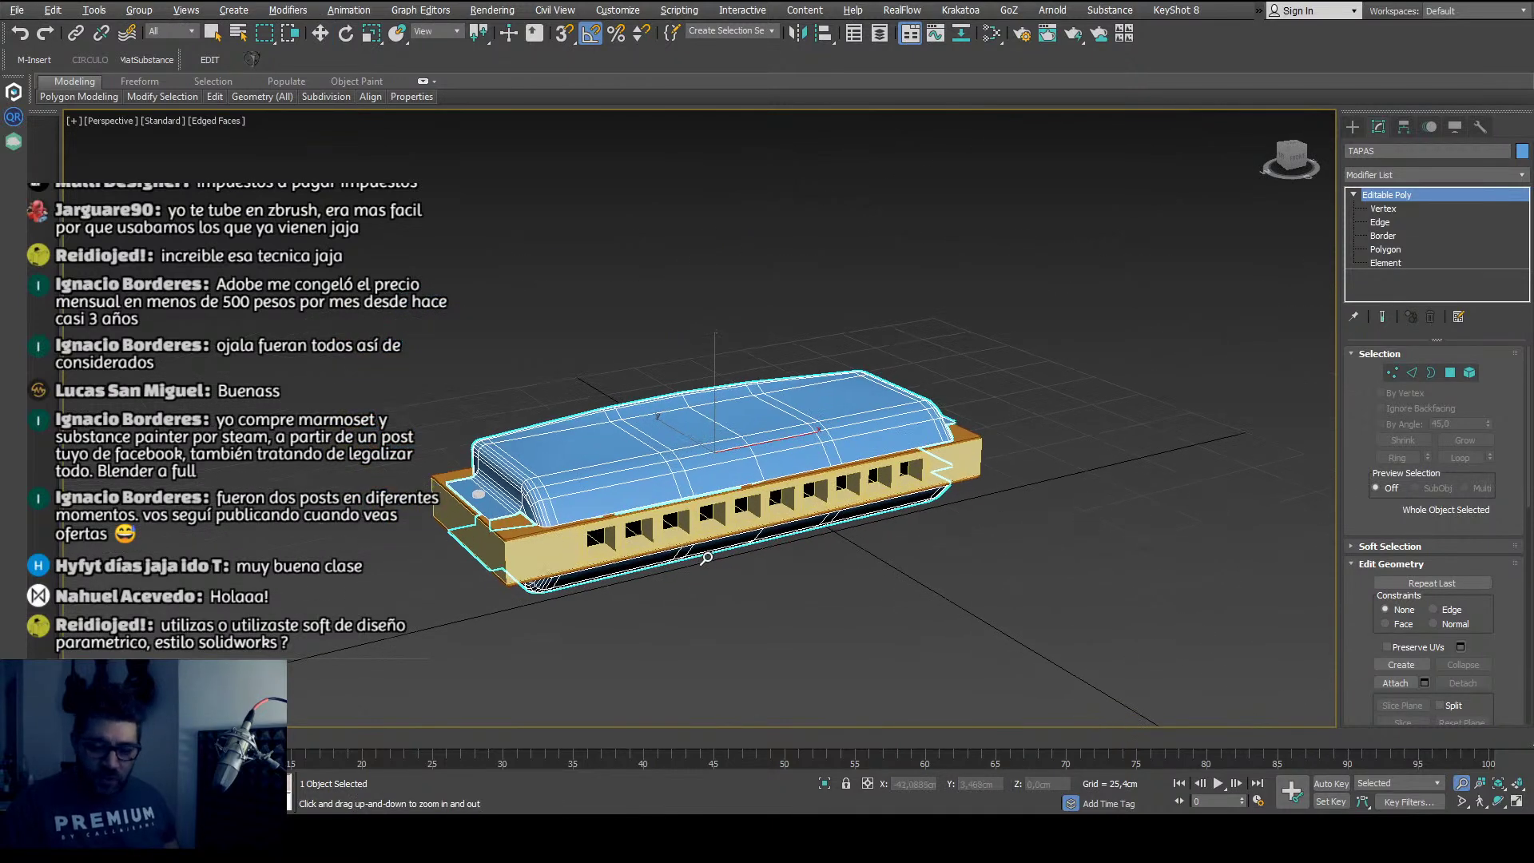
pyautogui.press('w')
pyautogui.click(706, 593)
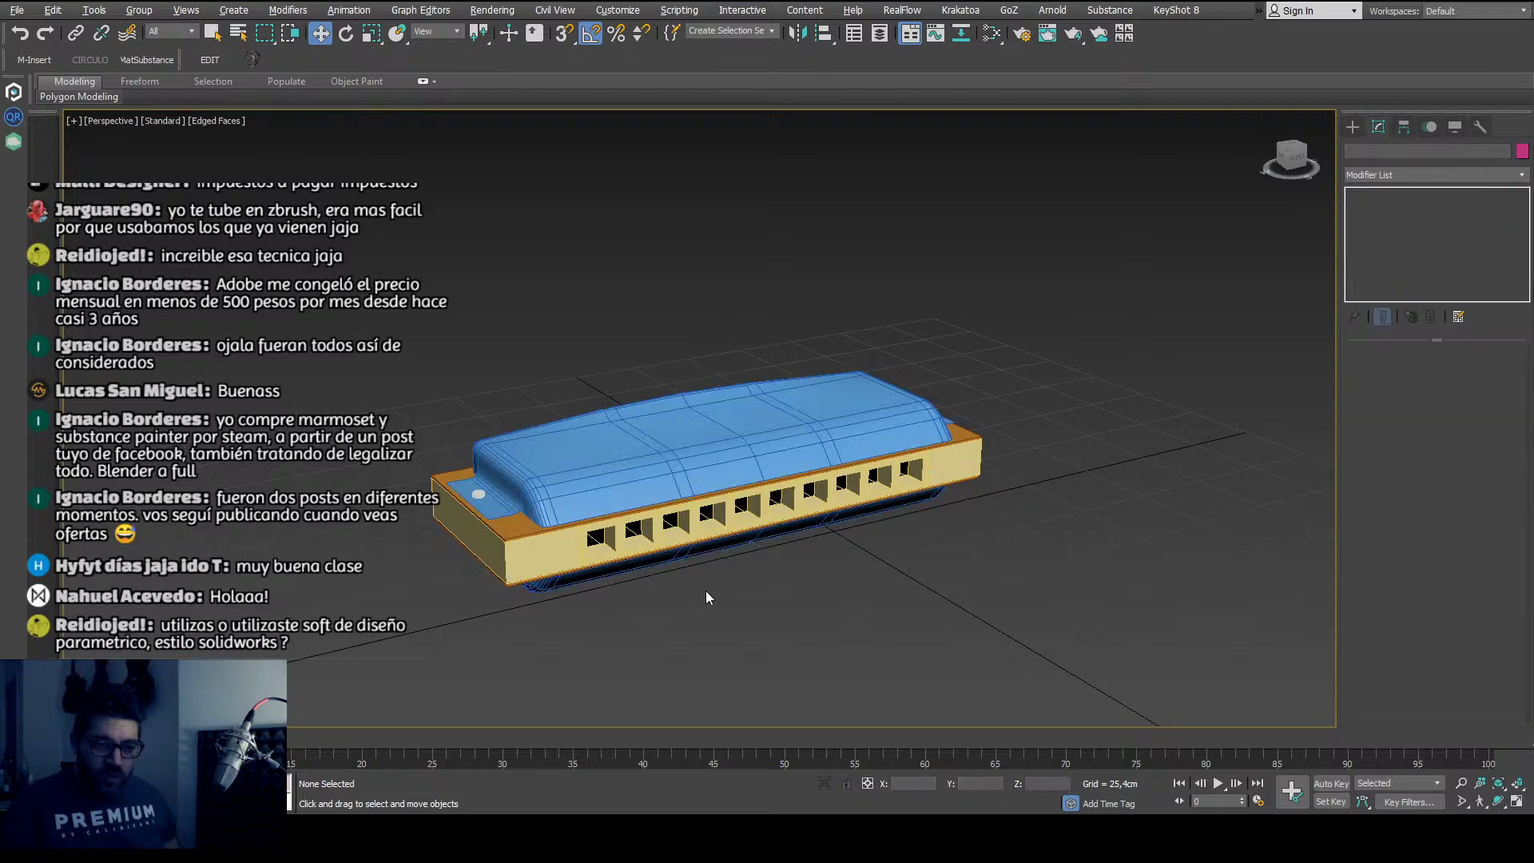
pyautogui.moveTo(679, 609); pyautogui.dragTo(668, 563, button='middle')
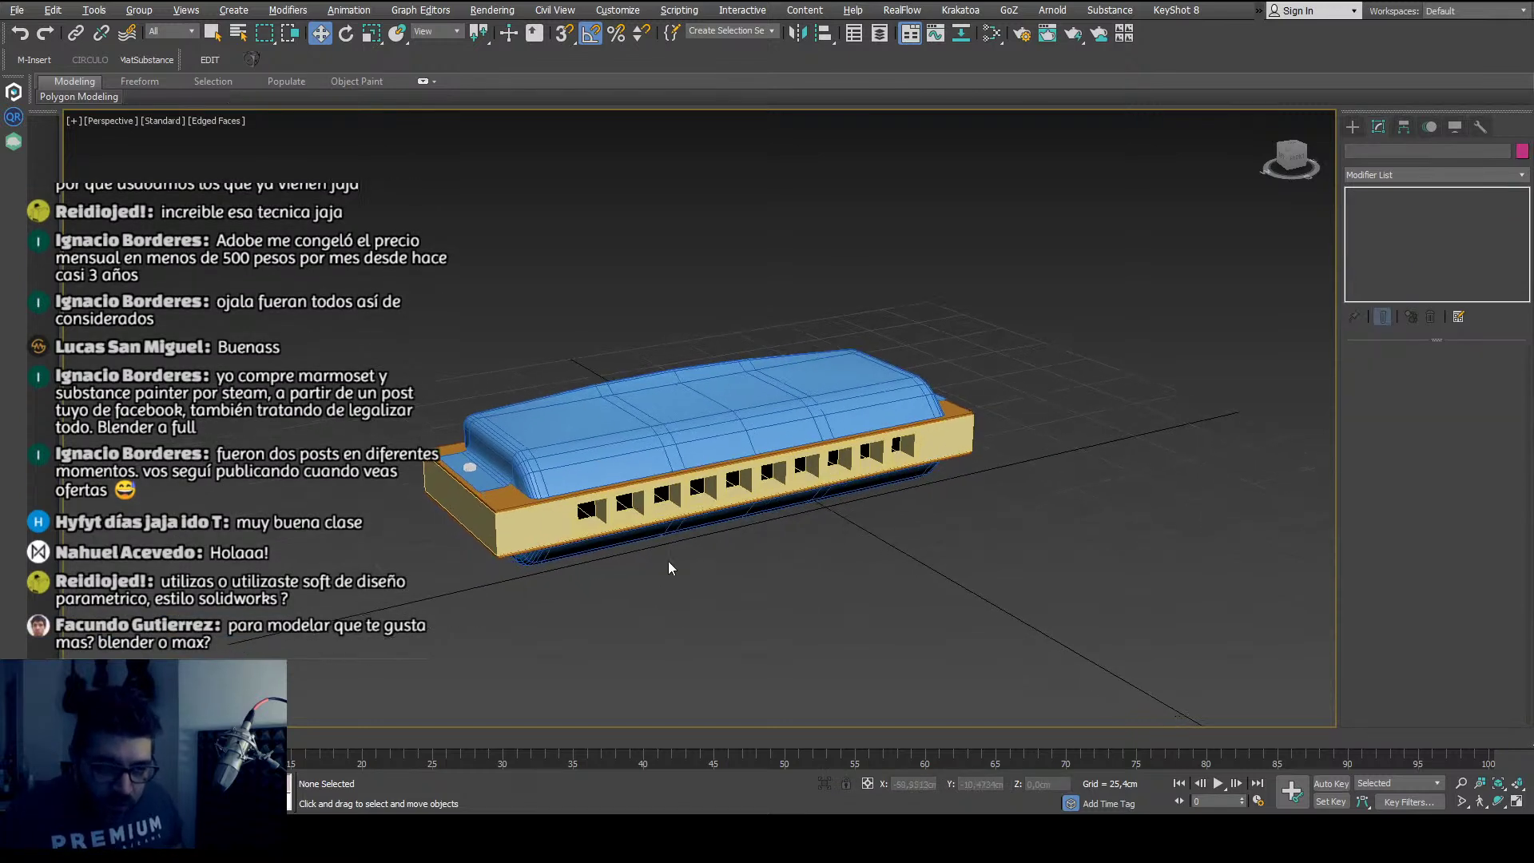
pyautogui.scroll(2, 651, 480)
pyautogui.click(642, 441)
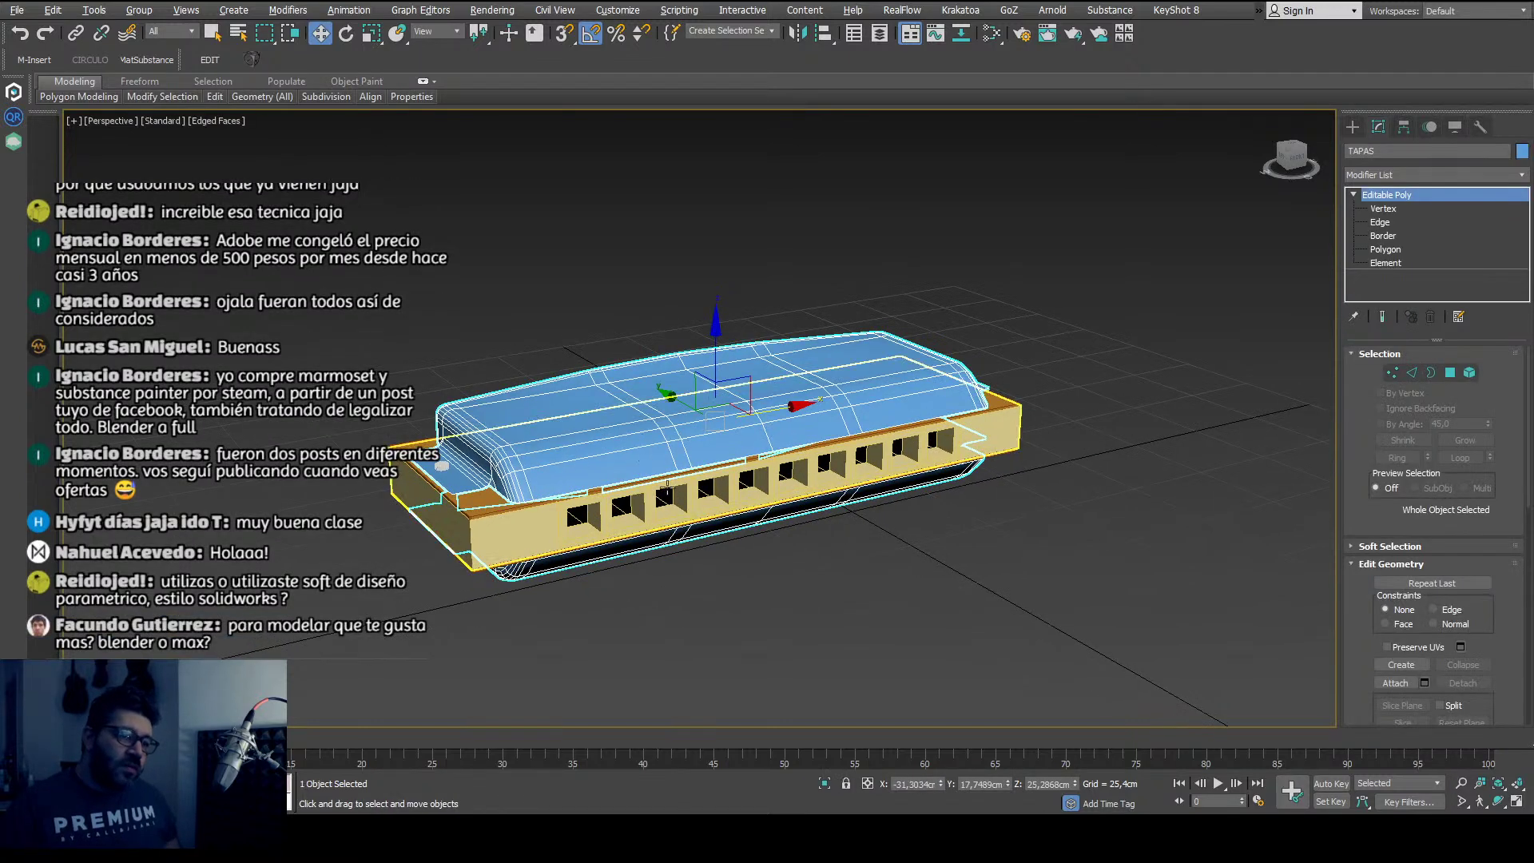
pyautogui.moveTo(641, 441); pyautogui.dragTo(686, 463, button='middle')
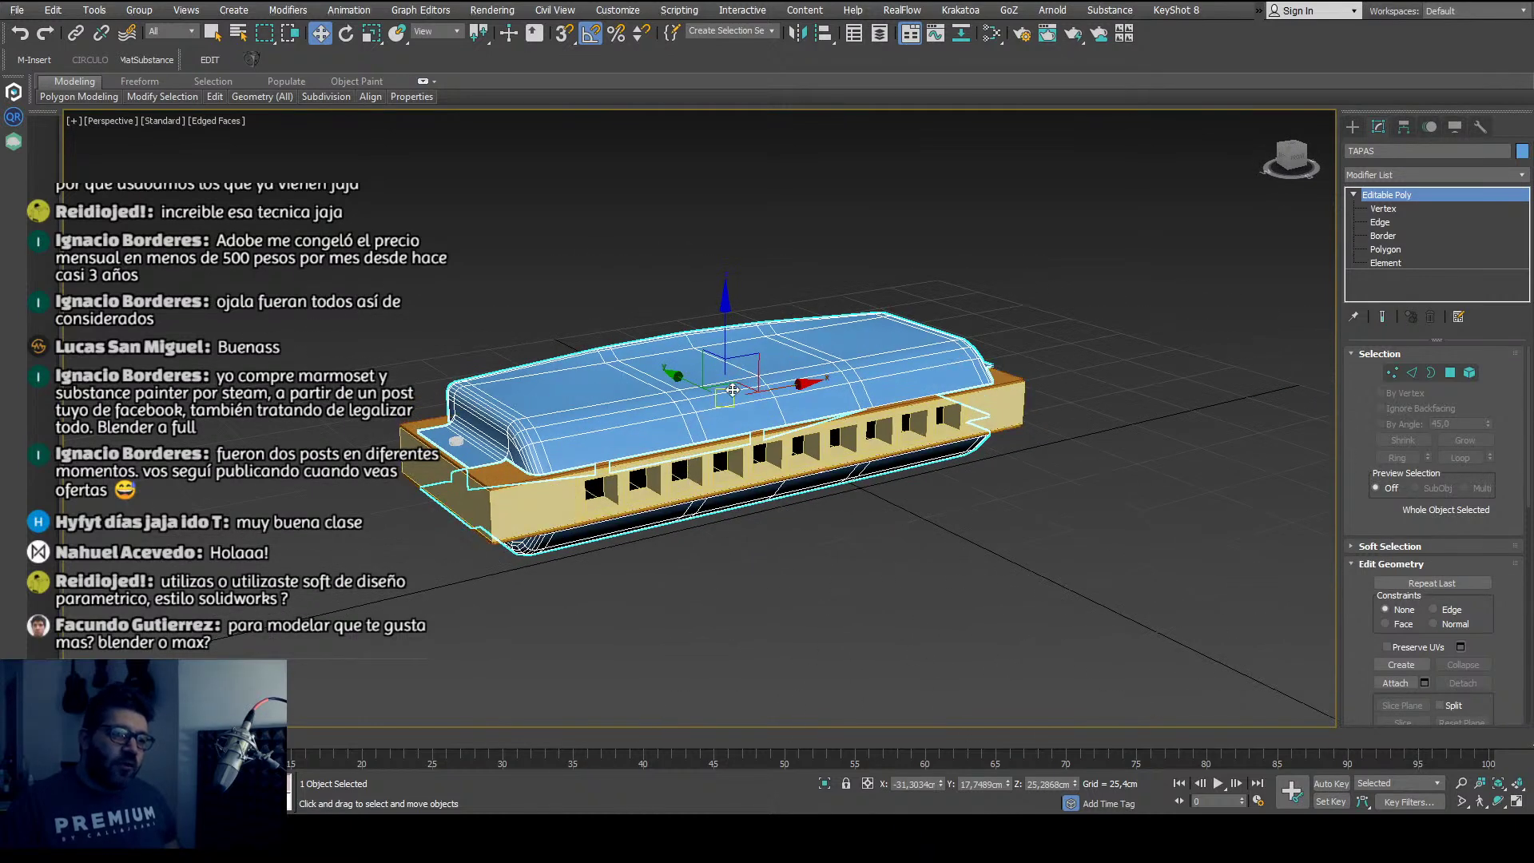
pyautogui.keyDown('alt'); pyautogui.moveTo(732, 390); pyautogui.dragTo(771, 409, button='middle'); pyautogui.keyUp('alt')
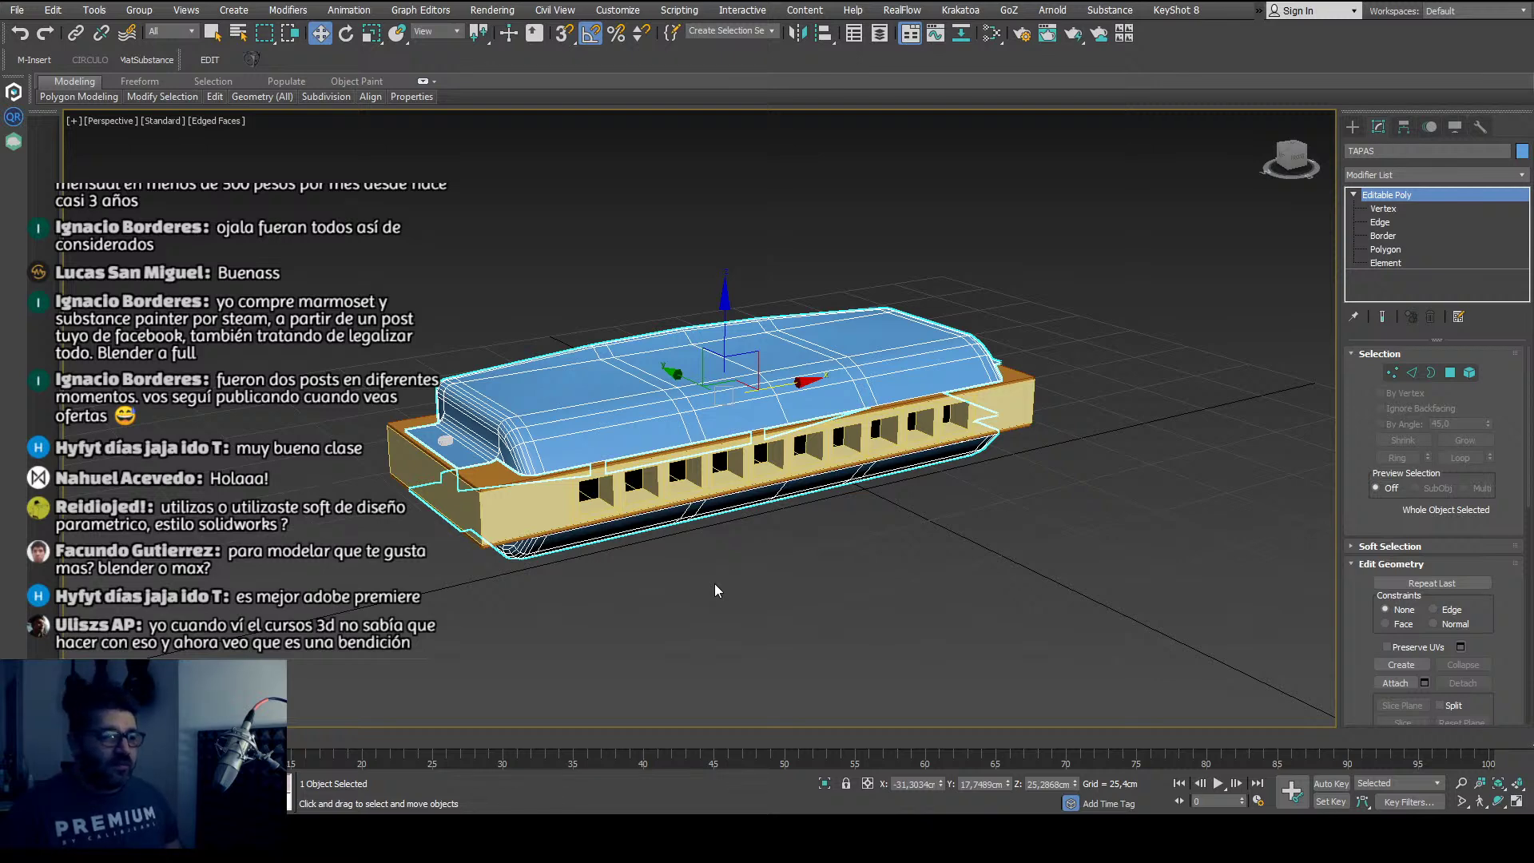
pyautogui.moveTo(715, 583); pyautogui.dragTo(742, 586, button='middle')
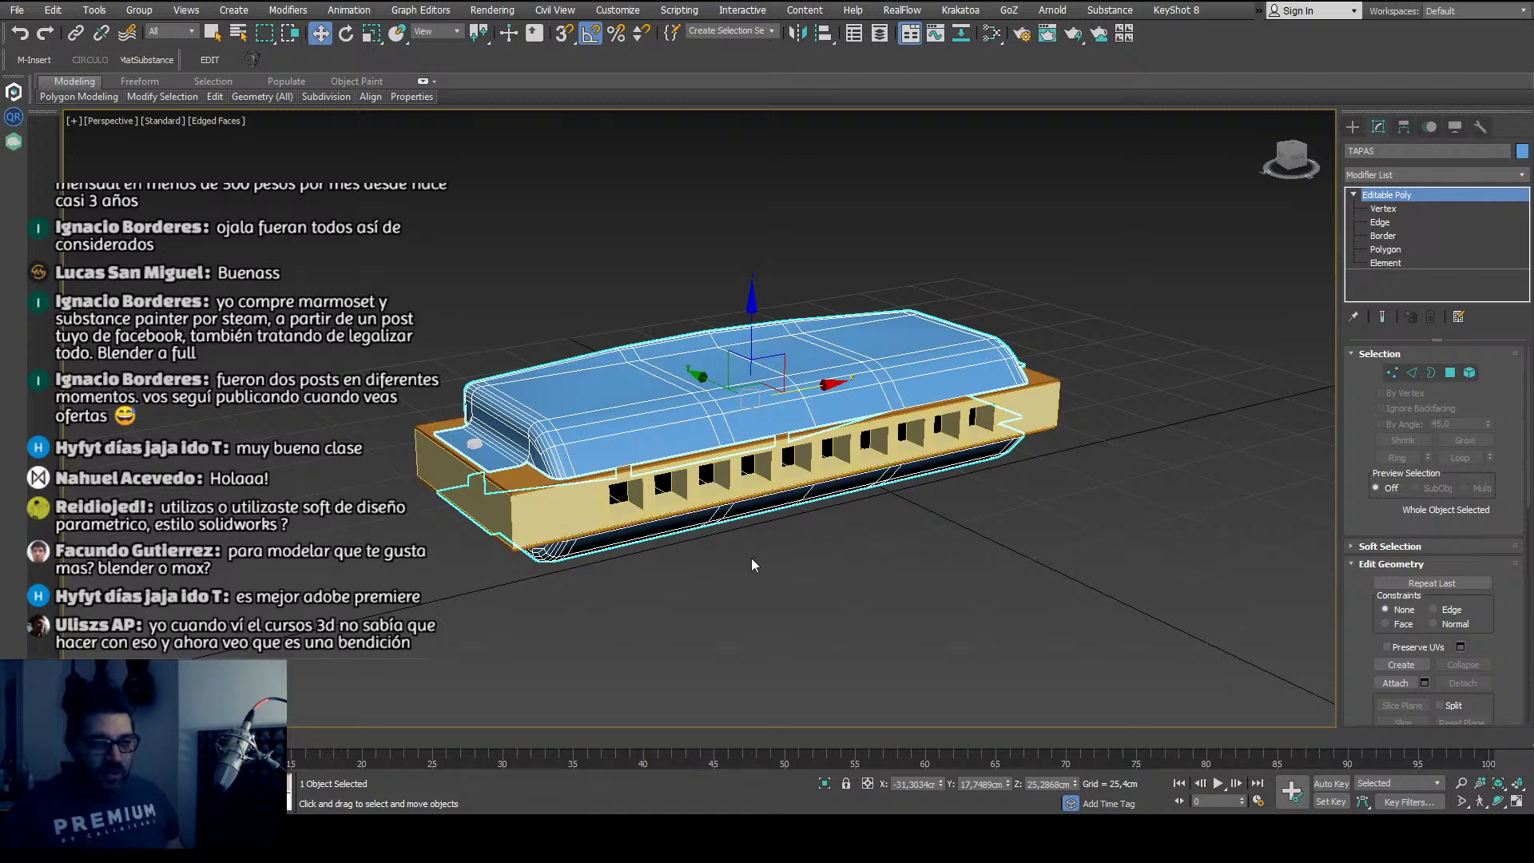
pyautogui.click(774, 611)
pyautogui.keyDown('alt'); pyautogui.moveTo(779, 612); pyautogui.dragTo(812, 575, button='middle'); pyautogui.keyUp('alt')
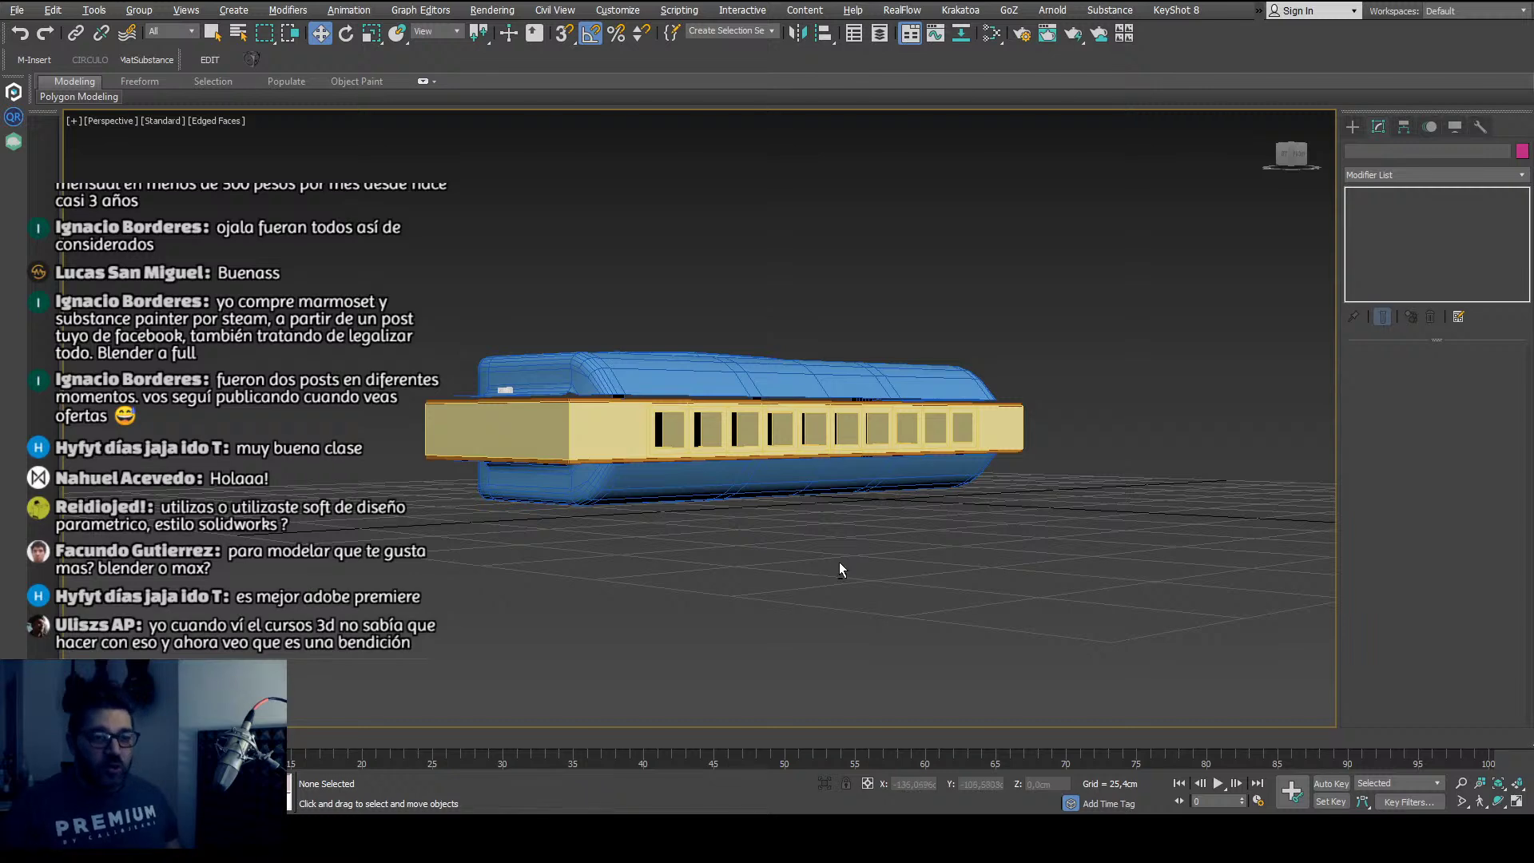
pyautogui.keyDown('alt'); pyautogui.moveTo(839, 562); pyautogui.dragTo(816, 638, button='middle'); pyautogui.keyUp('alt')
pyautogui.scroll(5, 602, 512)
pyautogui.click(593, 470)
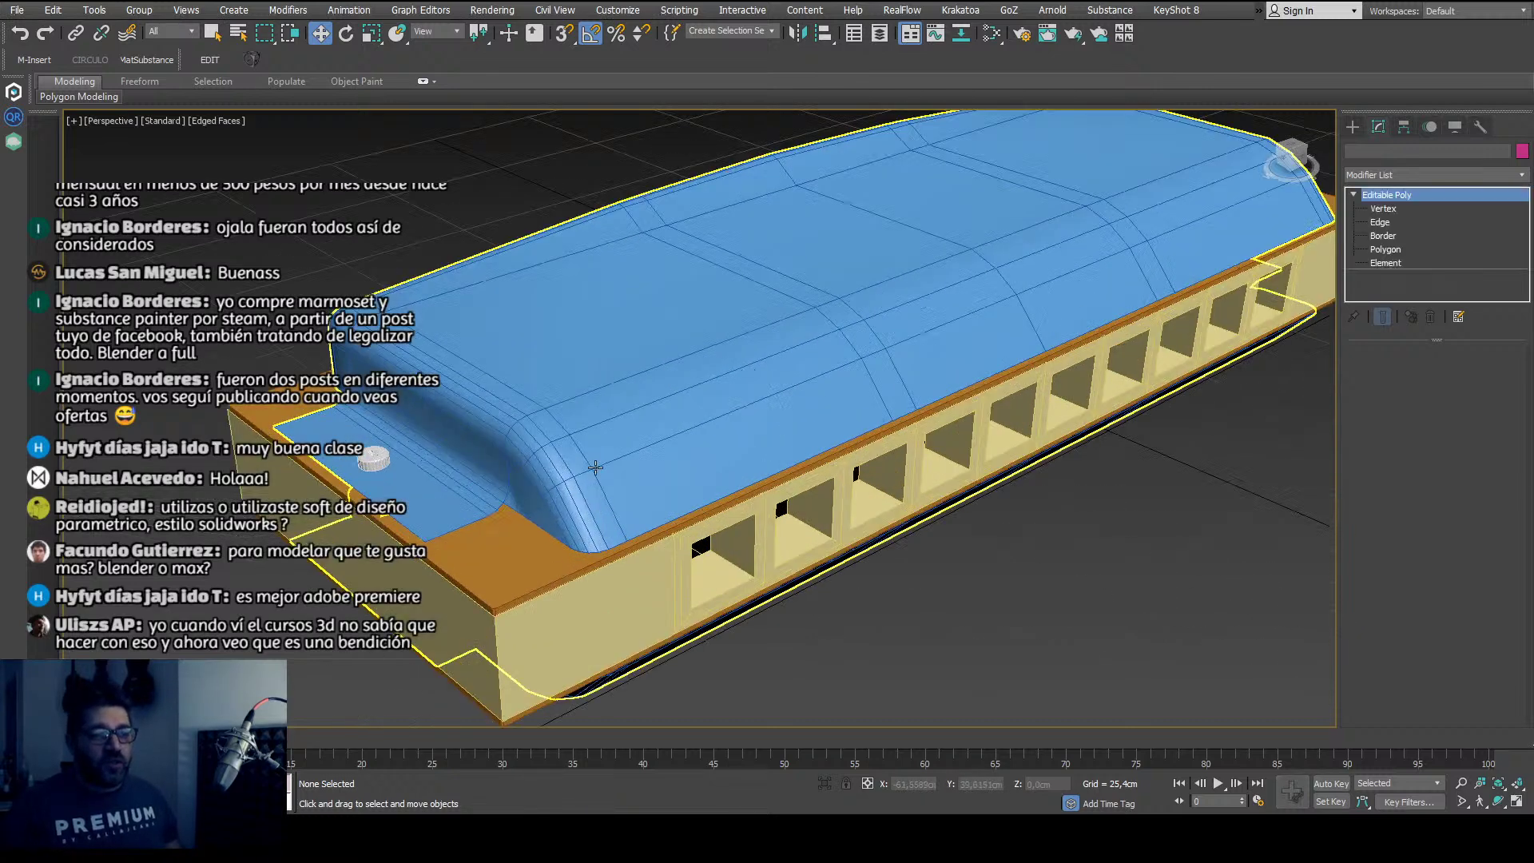
pyautogui.scroll(-5, 679, 481)
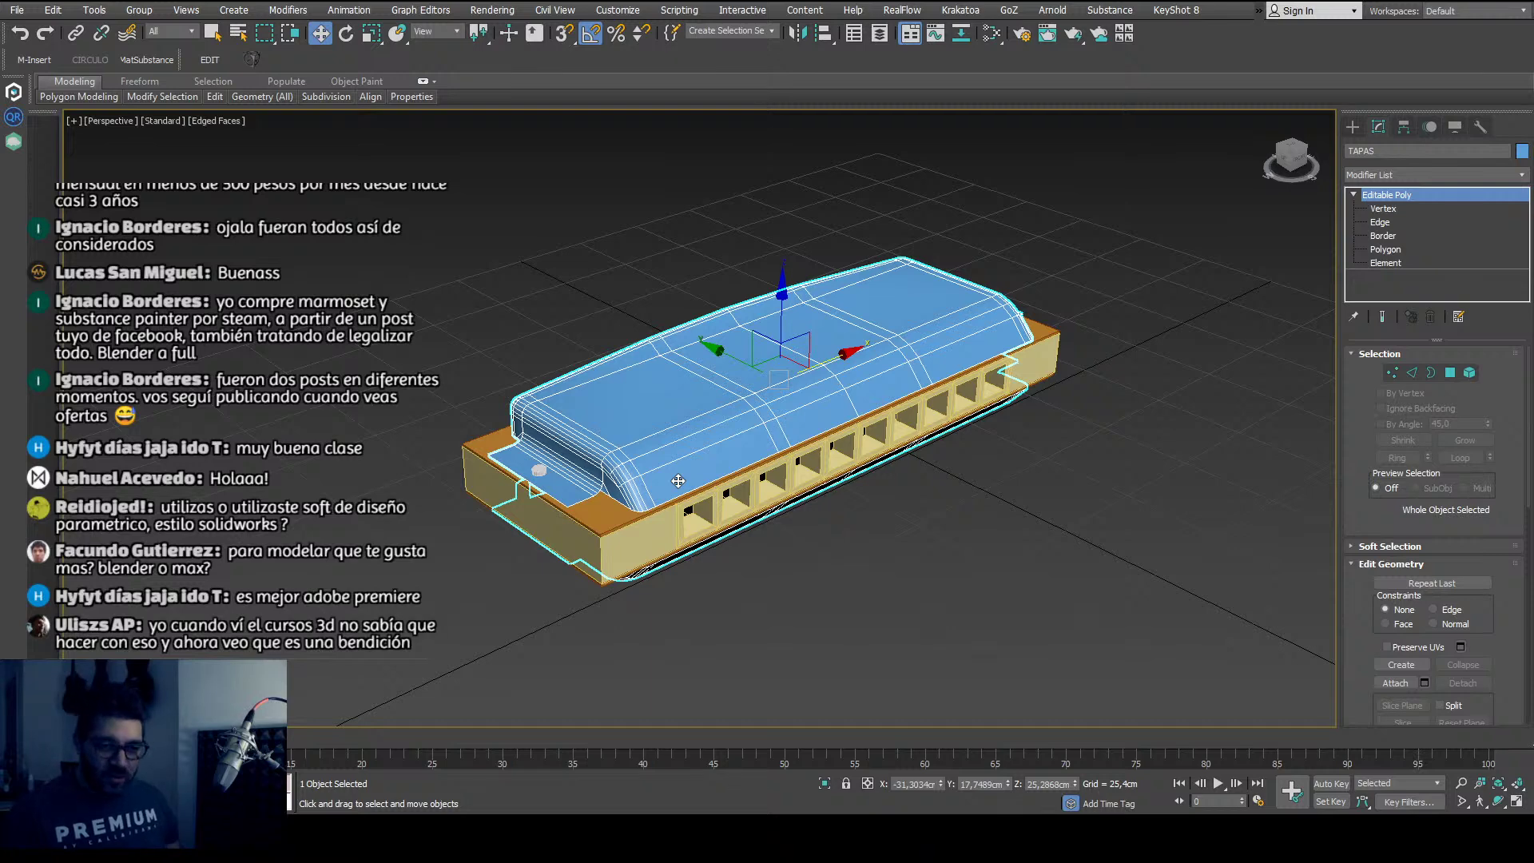
pyautogui.keyDown('alt'); pyautogui.moveTo(678, 480); pyautogui.dragTo(609, 459, button='middle'); pyautogui.keyUp('alt')
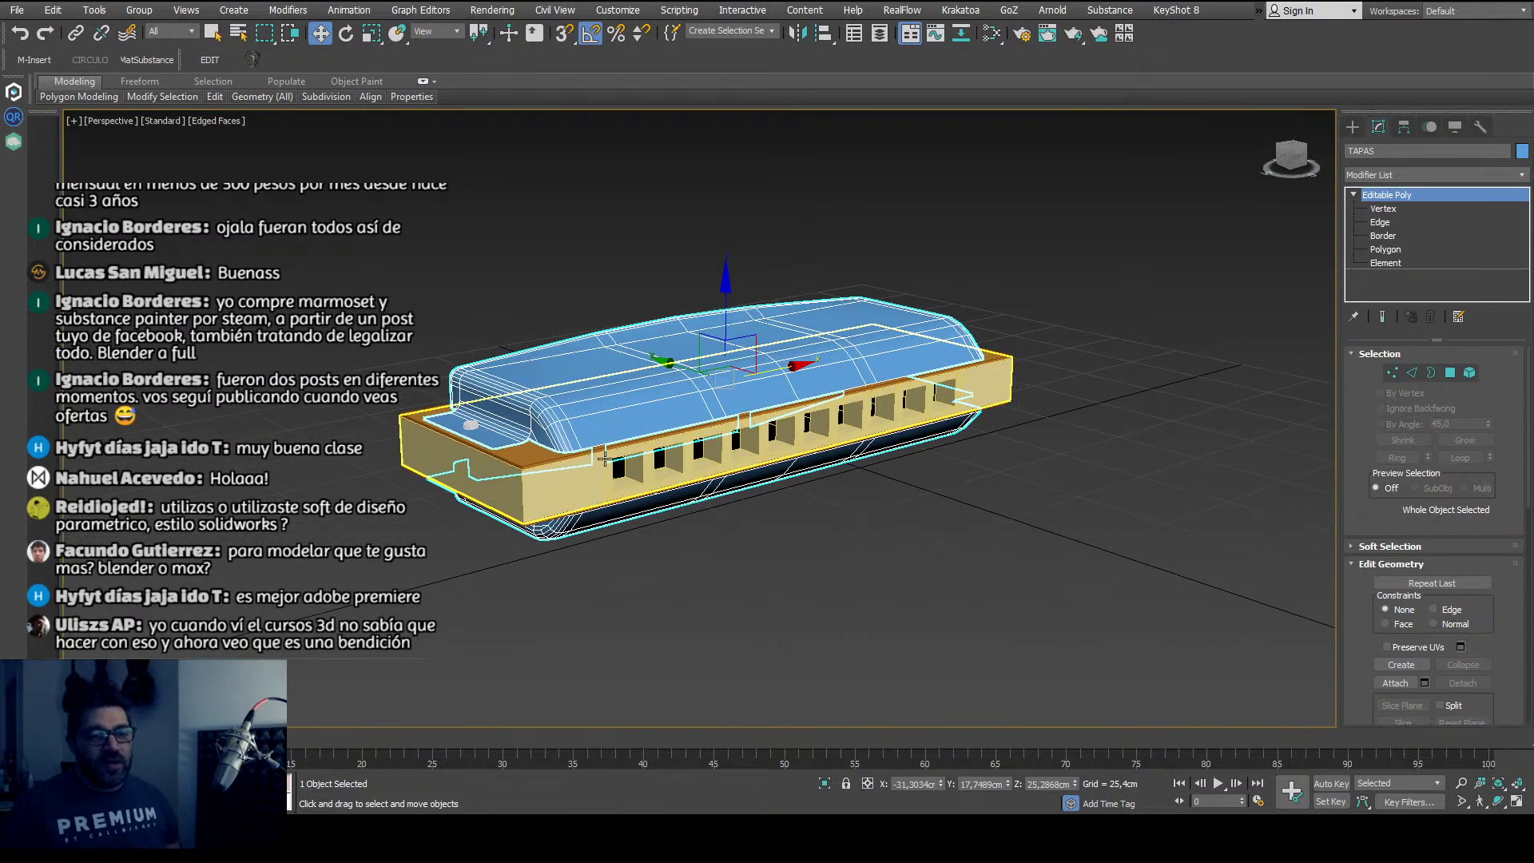
pyautogui.click(774, 622)
pyautogui.click(725, 354)
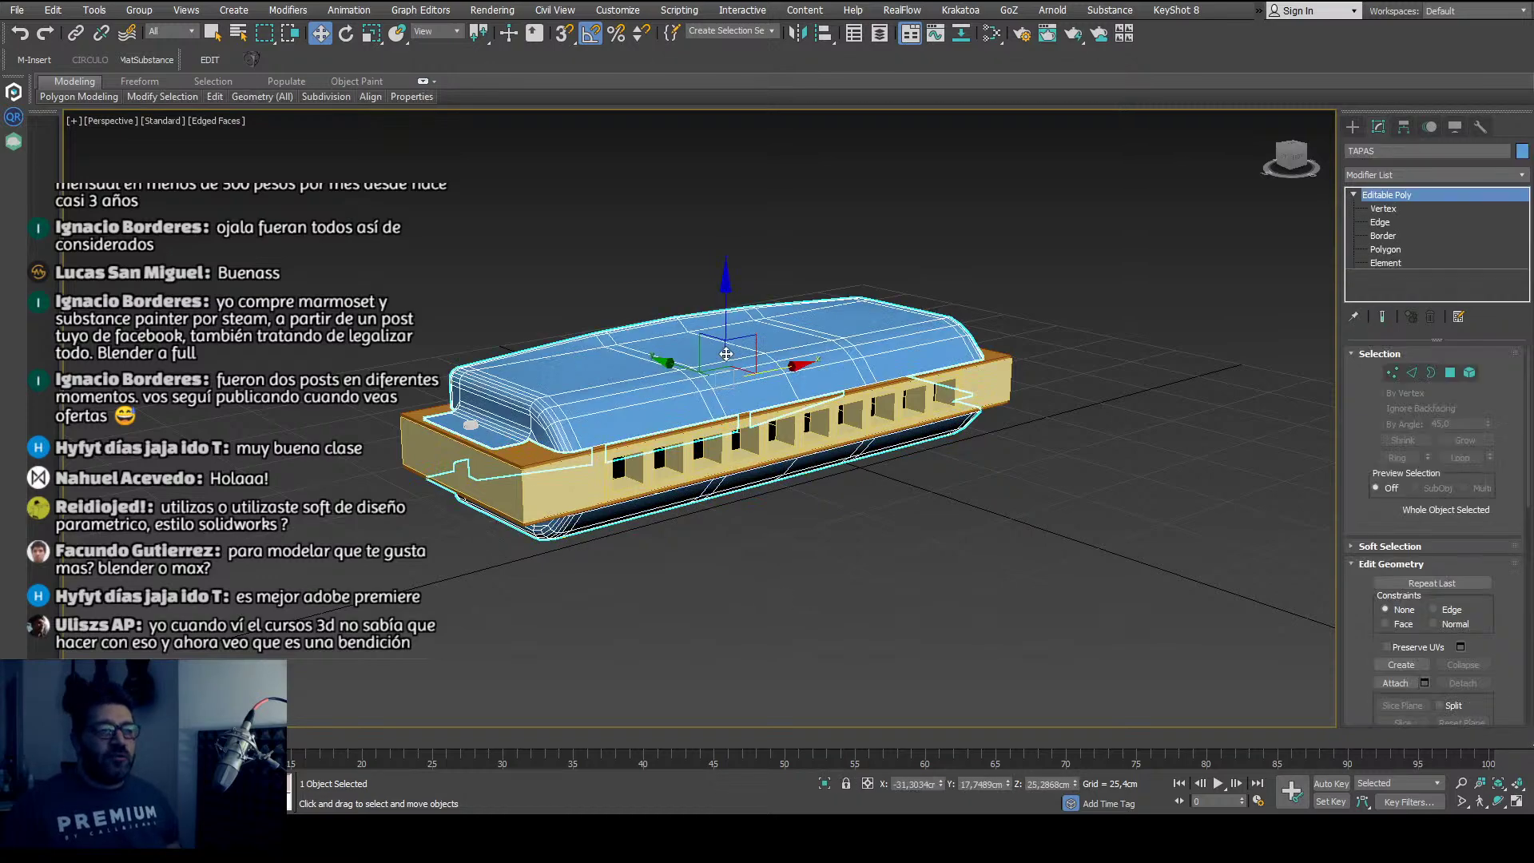
pyautogui.keyDown('alt'); pyautogui.moveTo(736, 502); pyautogui.dragTo(713, 568, button='middle'); pyautogui.keyUp('alt')
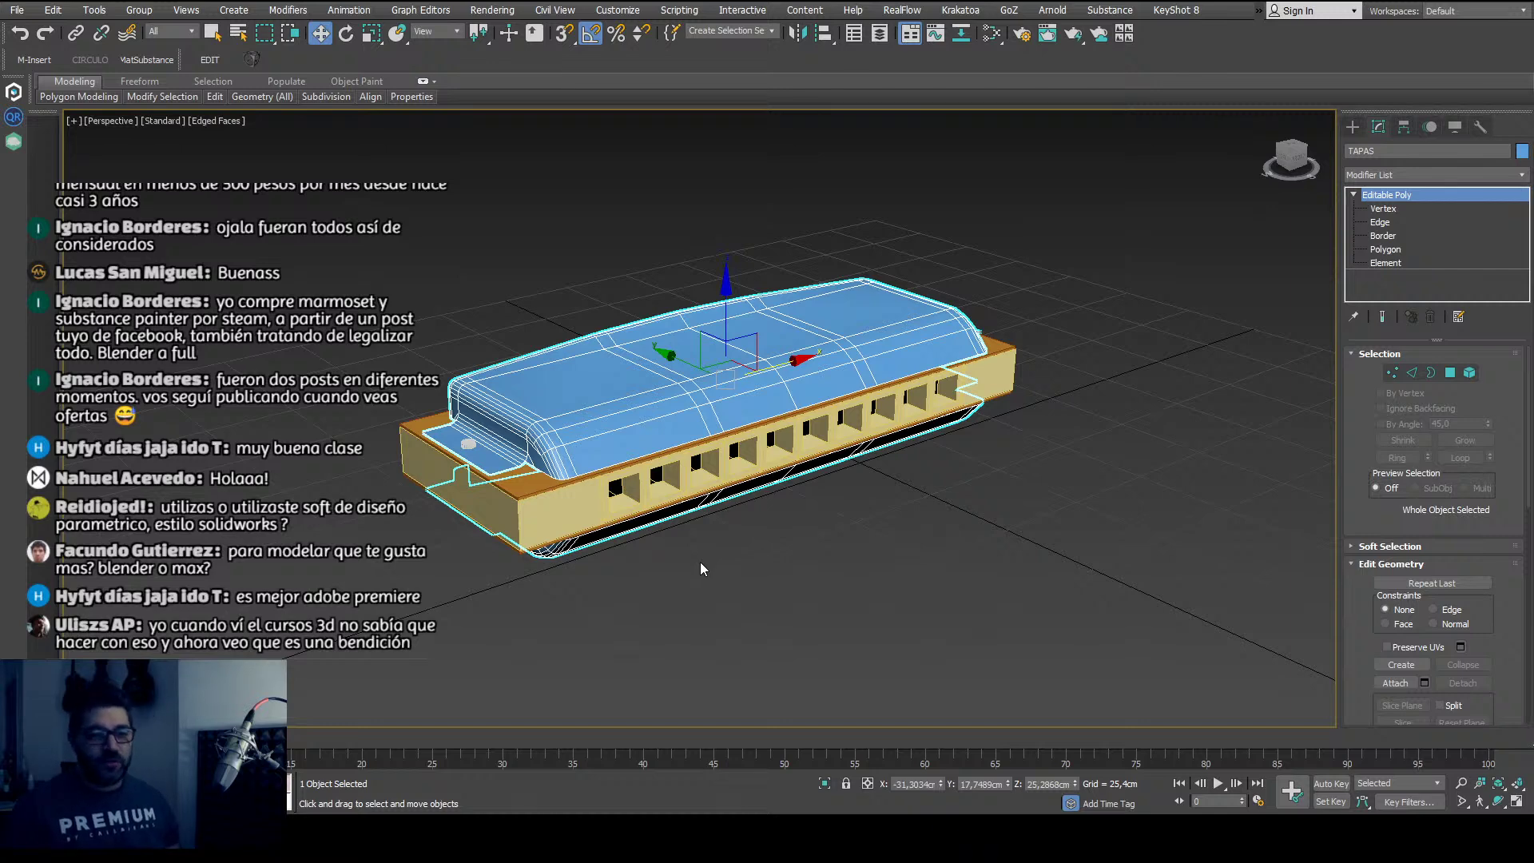
pyautogui.moveTo(701, 564); pyautogui.dragTo(704, 552, button='middle')
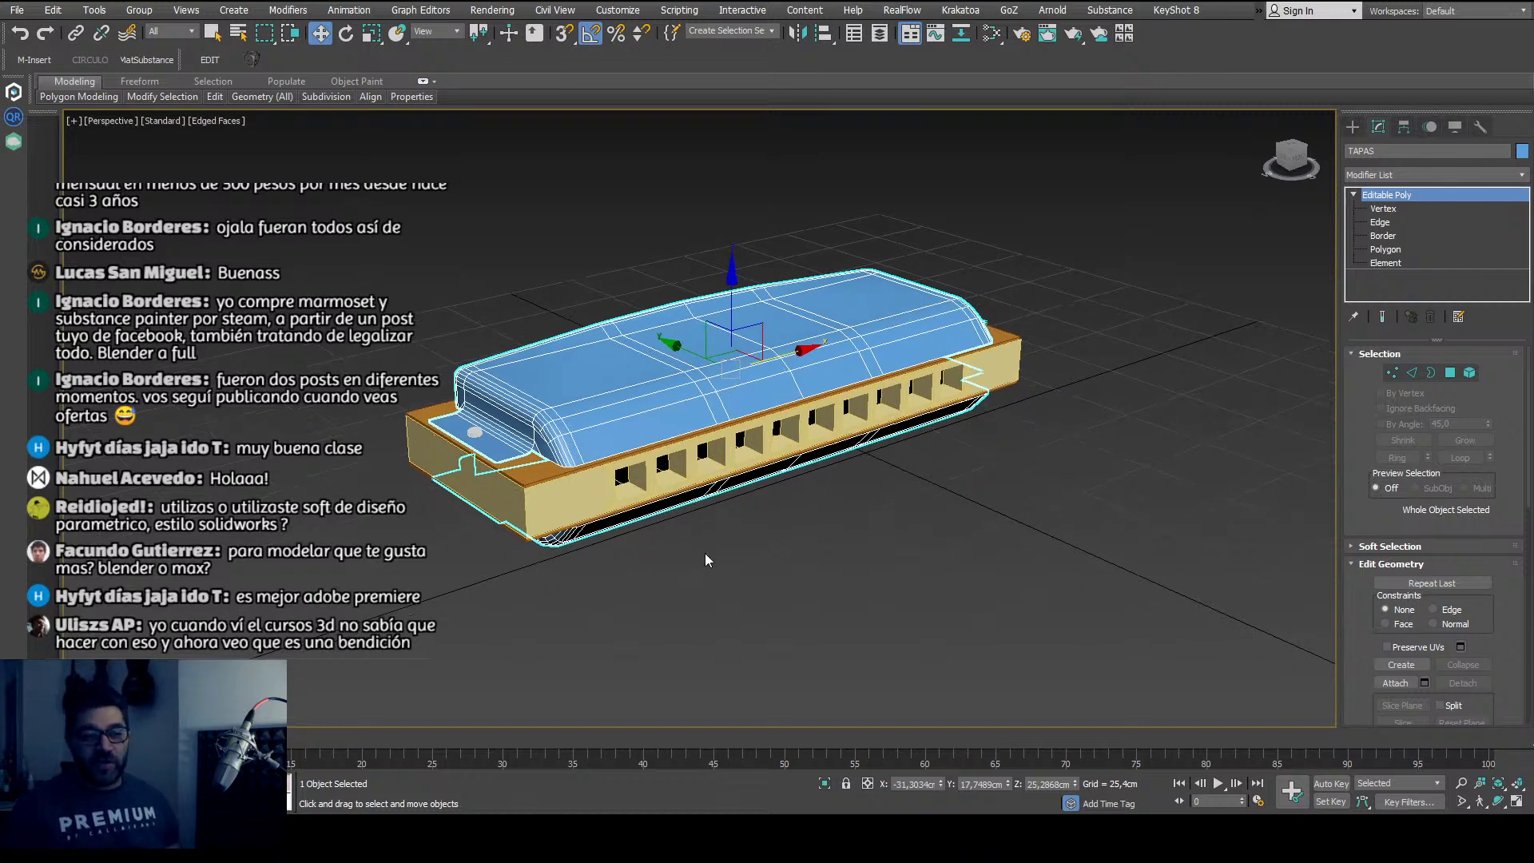
pyautogui.keyDown('alt'); pyautogui.moveTo(736, 614); pyautogui.dragTo(743, 621, button='middle'); pyautogui.keyUp('alt')
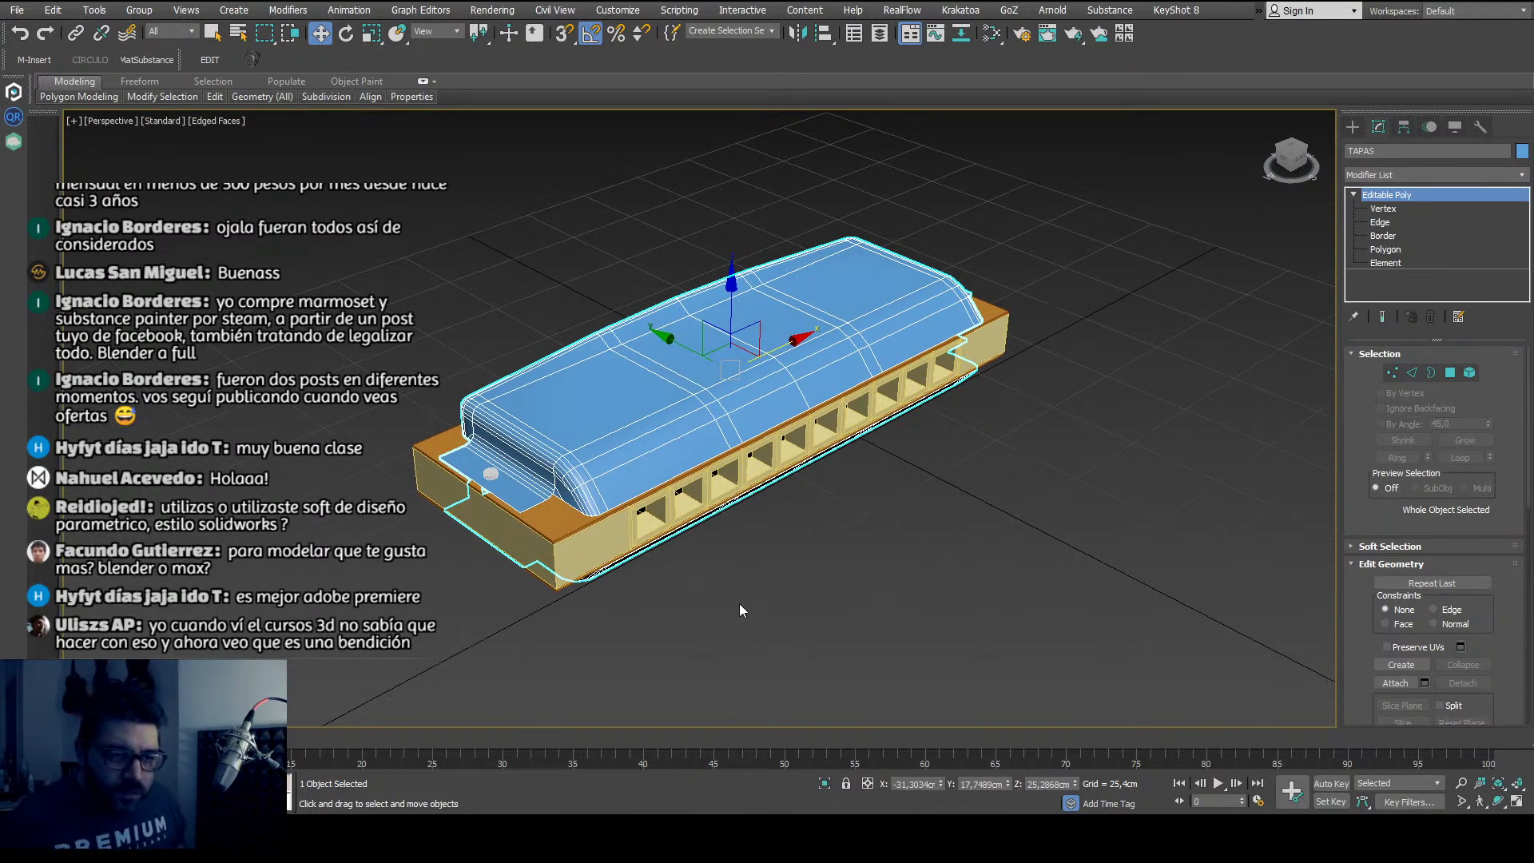
# Step: Deselect the covers and examine the harmonica's underside, checking the lower cover's end and tab against the plate
pyautogui.click(766, 578)
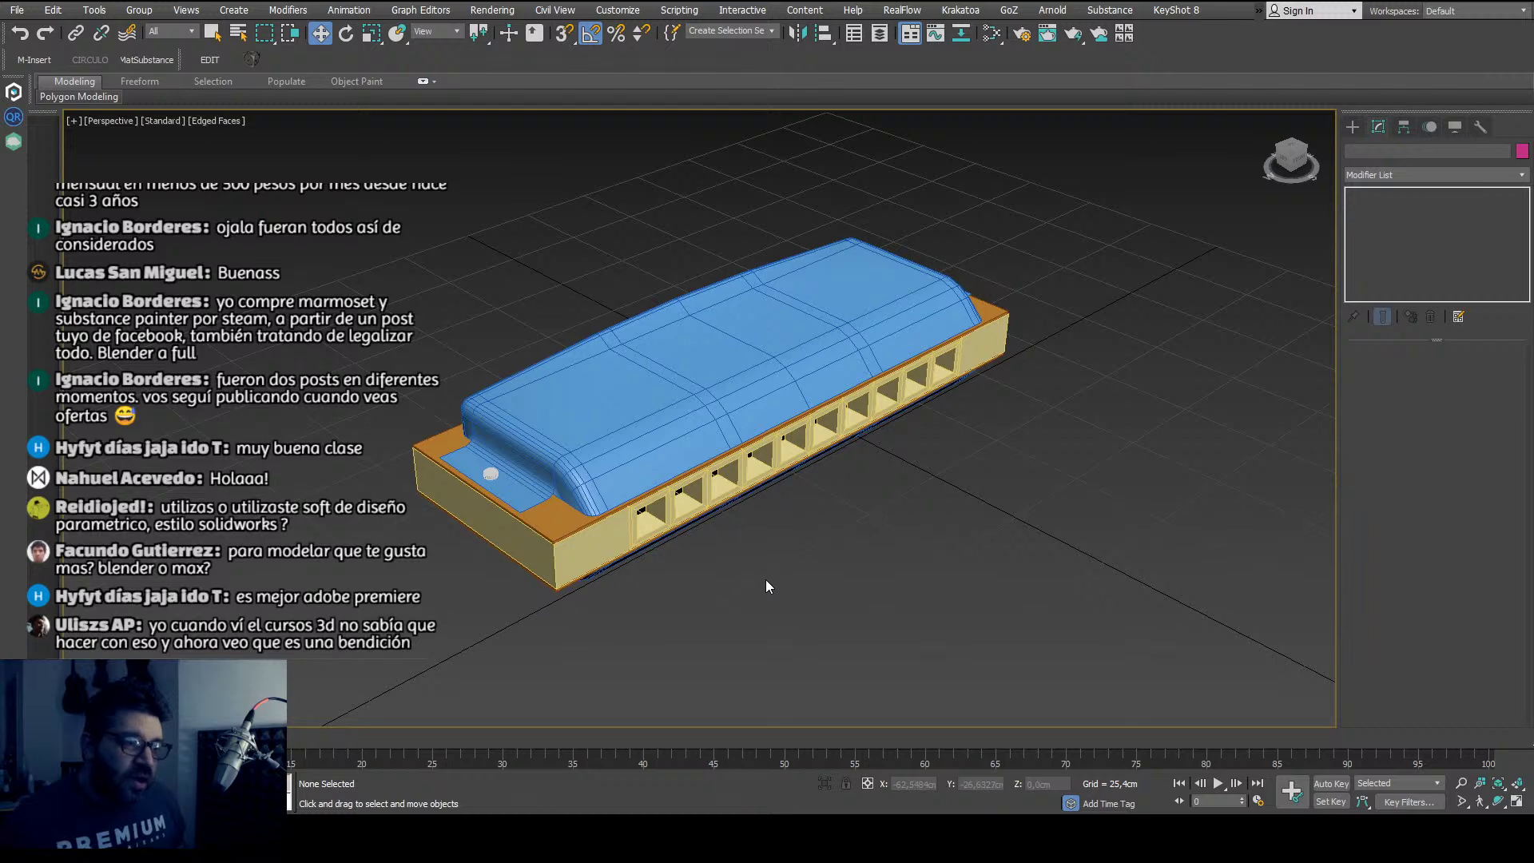
pyautogui.scroll(3, 587, 454)
pyautogui.scroll(-5, 587, 453)
pyautogui.keyDown('alt'); pyautogui.moveTo(587, 454); pyautogui.dragTo(541, 443, button='middle'); pyautogui.keyUp('alt')
pyautogui.scroll(5, 541, 443)
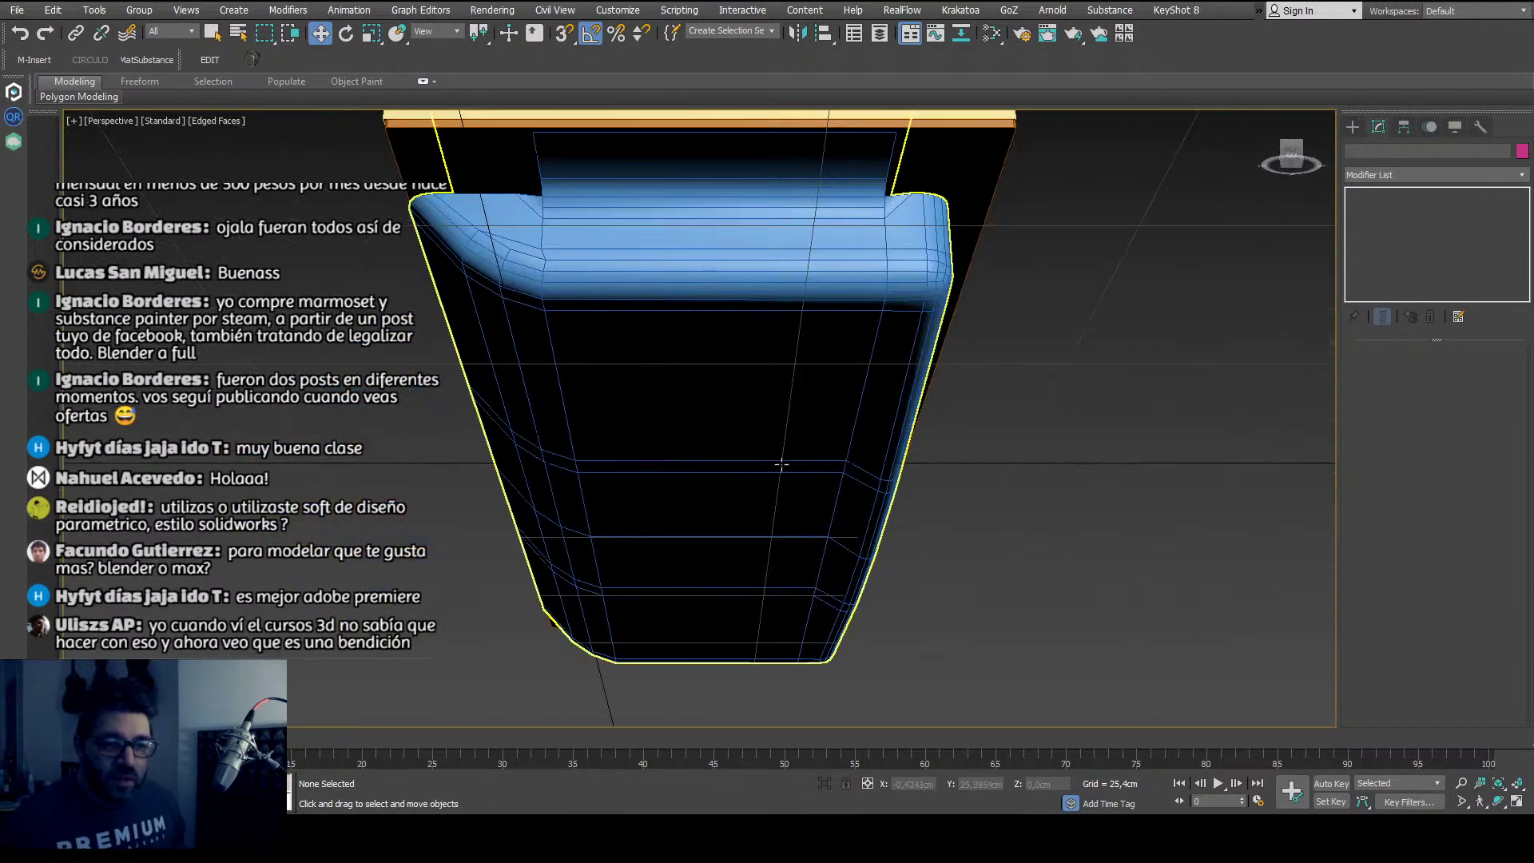
pyautogui.scroll(-3, 780, 463)
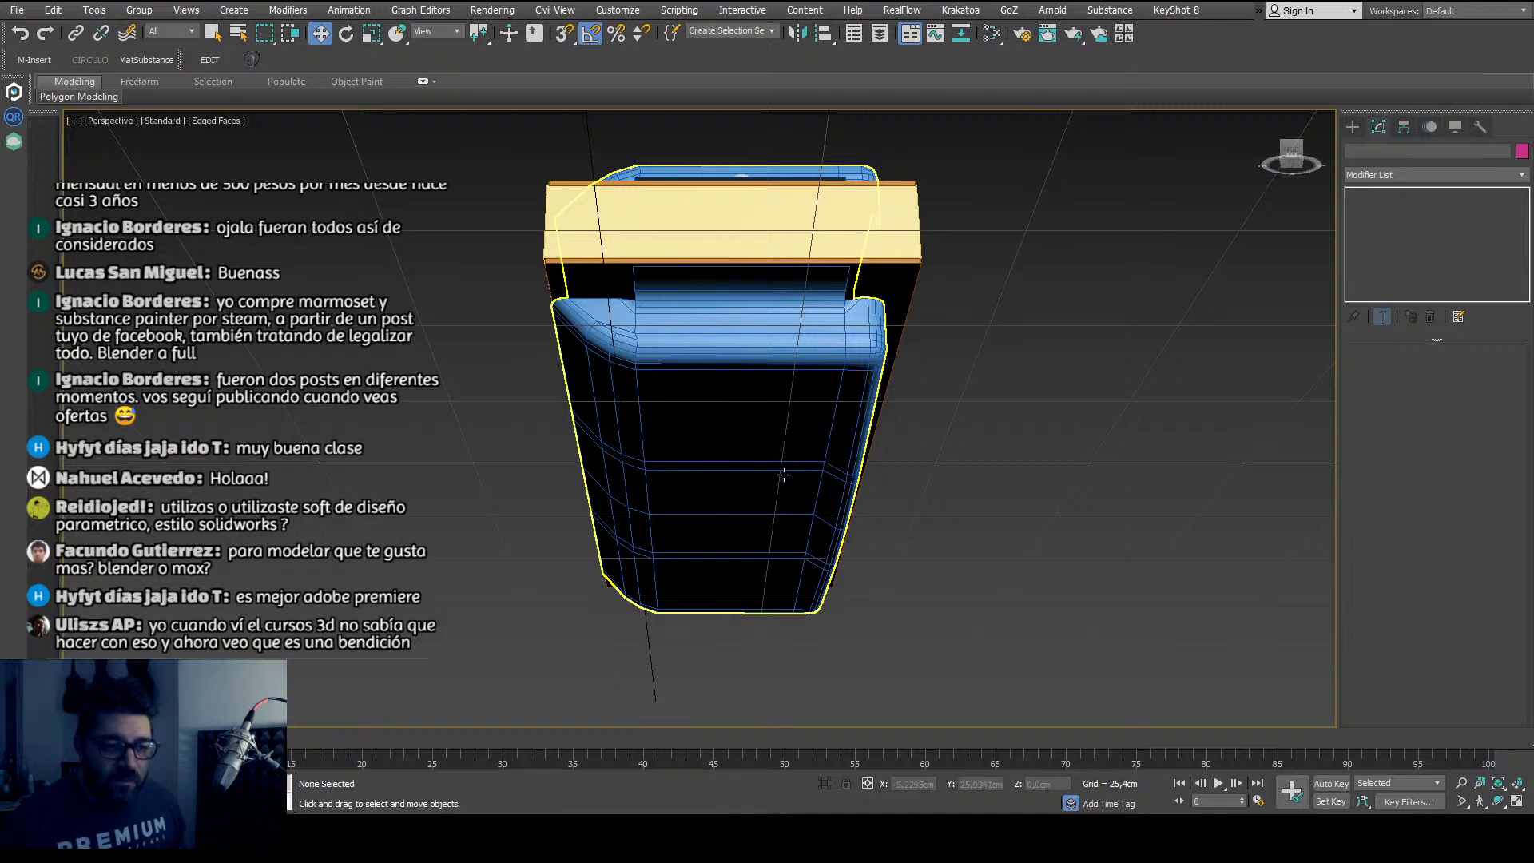
pyautogui.click(784, 475)
pyautogui.click(828, 630)
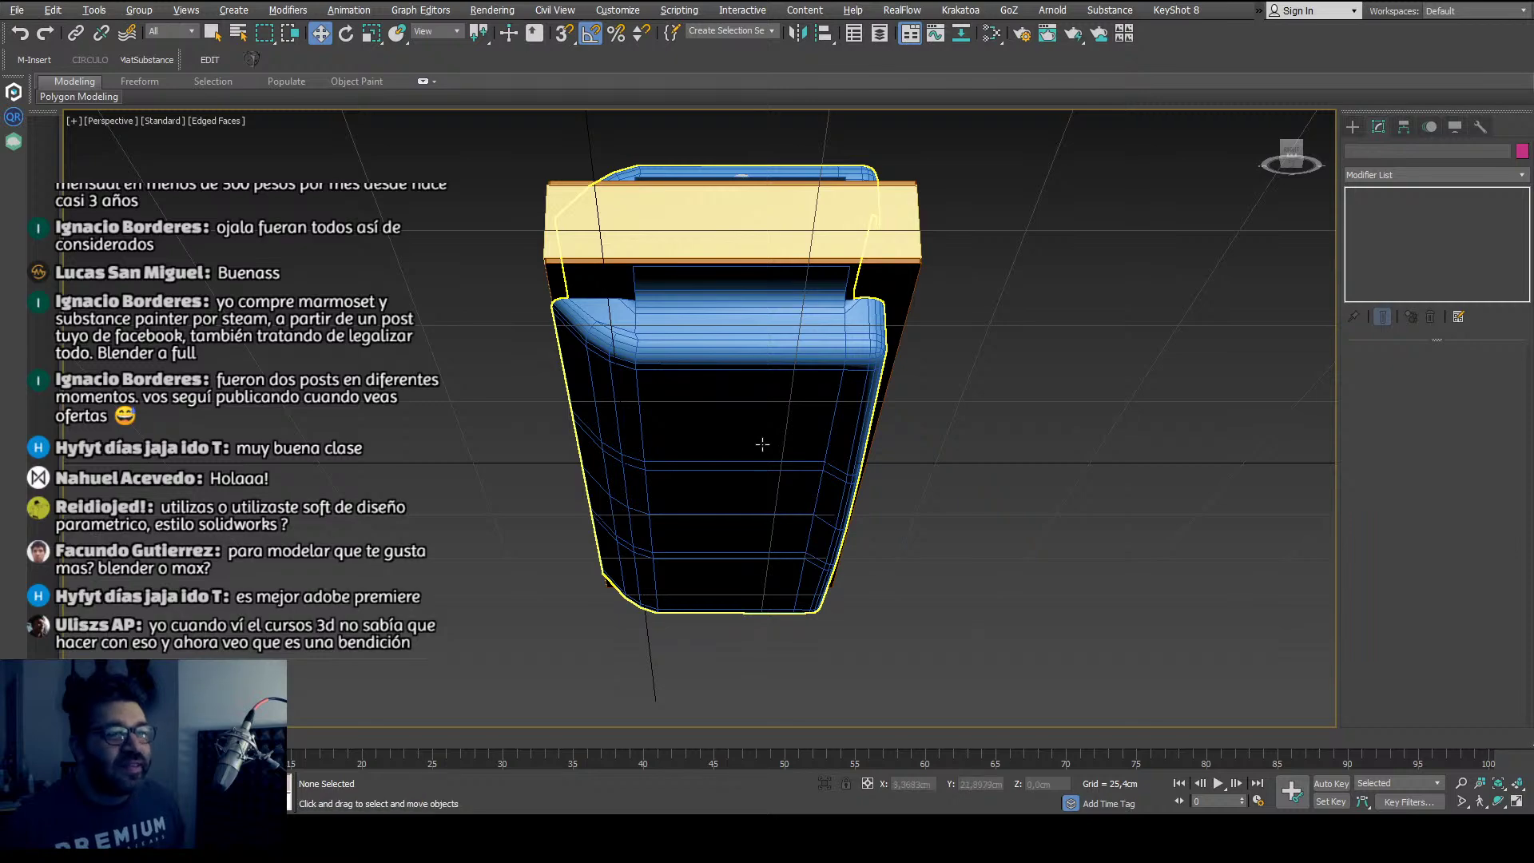
pyautogui.keyDown('alt'); pyautogui.moveTo(762, 445); pyautogui.dragTo(871, 497, button='middle'); pyautogui.keyUp('alt')
pyautogui.scroll(-2, 850, 497)
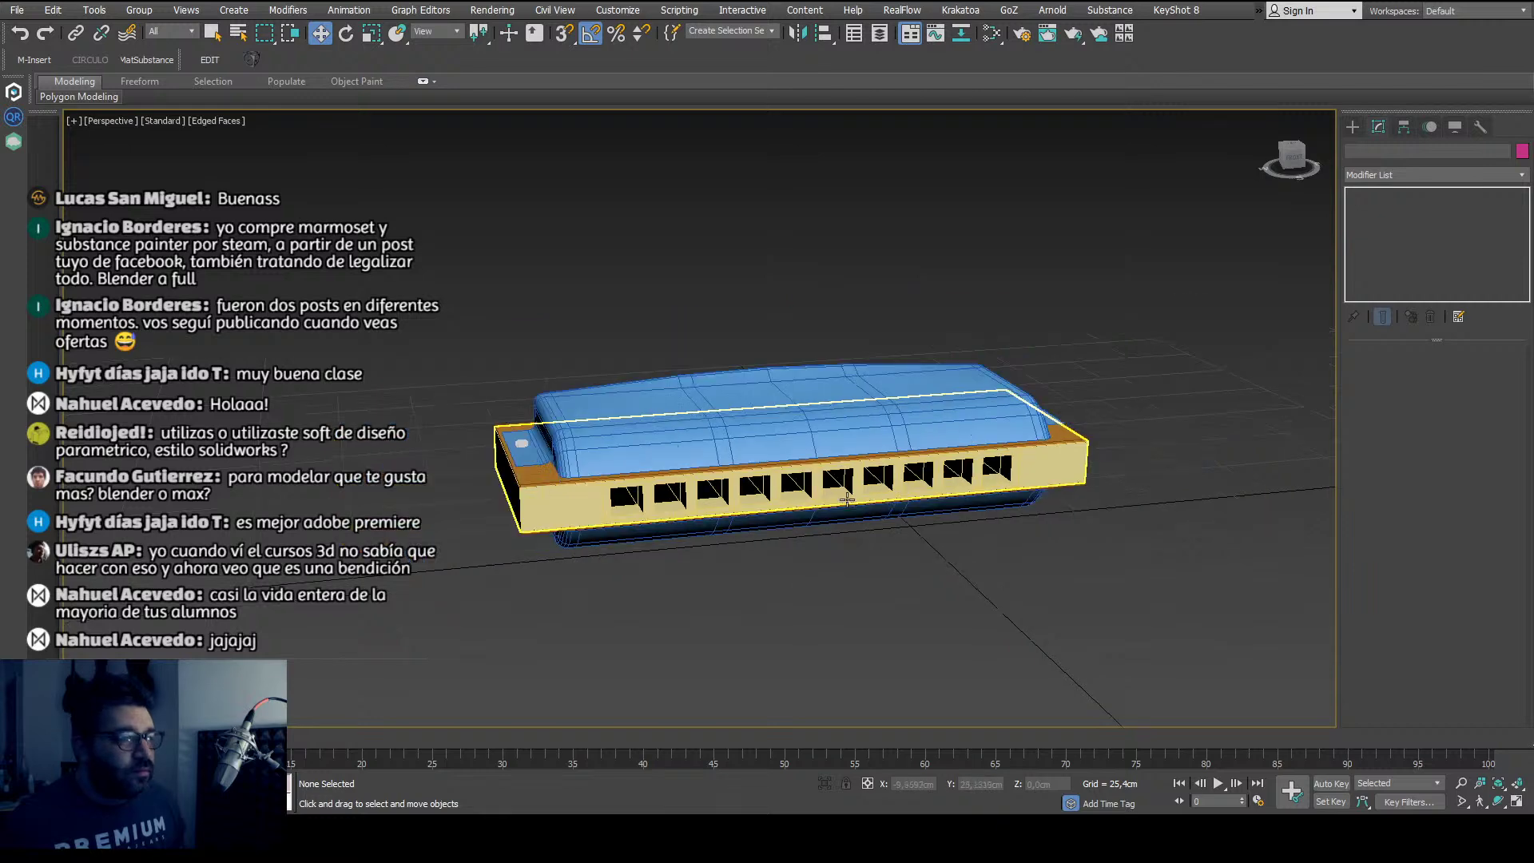
# Step: Examine the assembled harmonica's front and both ends, checking how the upper cover and Allen screws sit on the orange plate
pyautogui.click(769, 425)
pyautogui.click(877, 472)
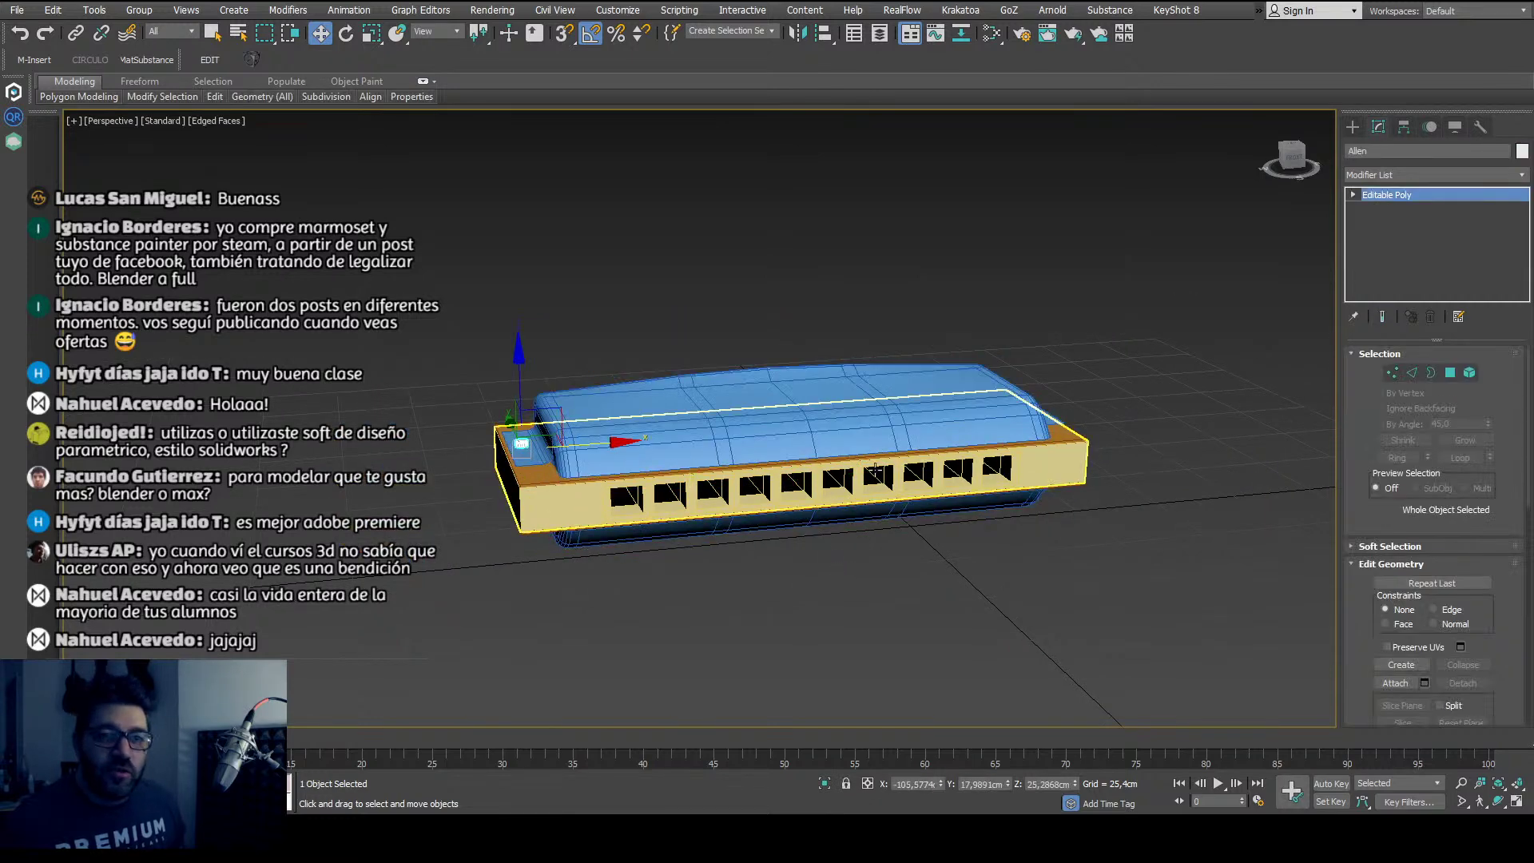
pyautogui.moveTo(877, 471); pyautogui.dragTo(501, 509, button='middle')
pyautogui.scroll(3, 665, 448)
pyautogui.click(690, 444)
pyautogui.click(747, 417)
pyautogui.moveTo(746, 417); pyautogui.dragTo(846, 375, button='middle')
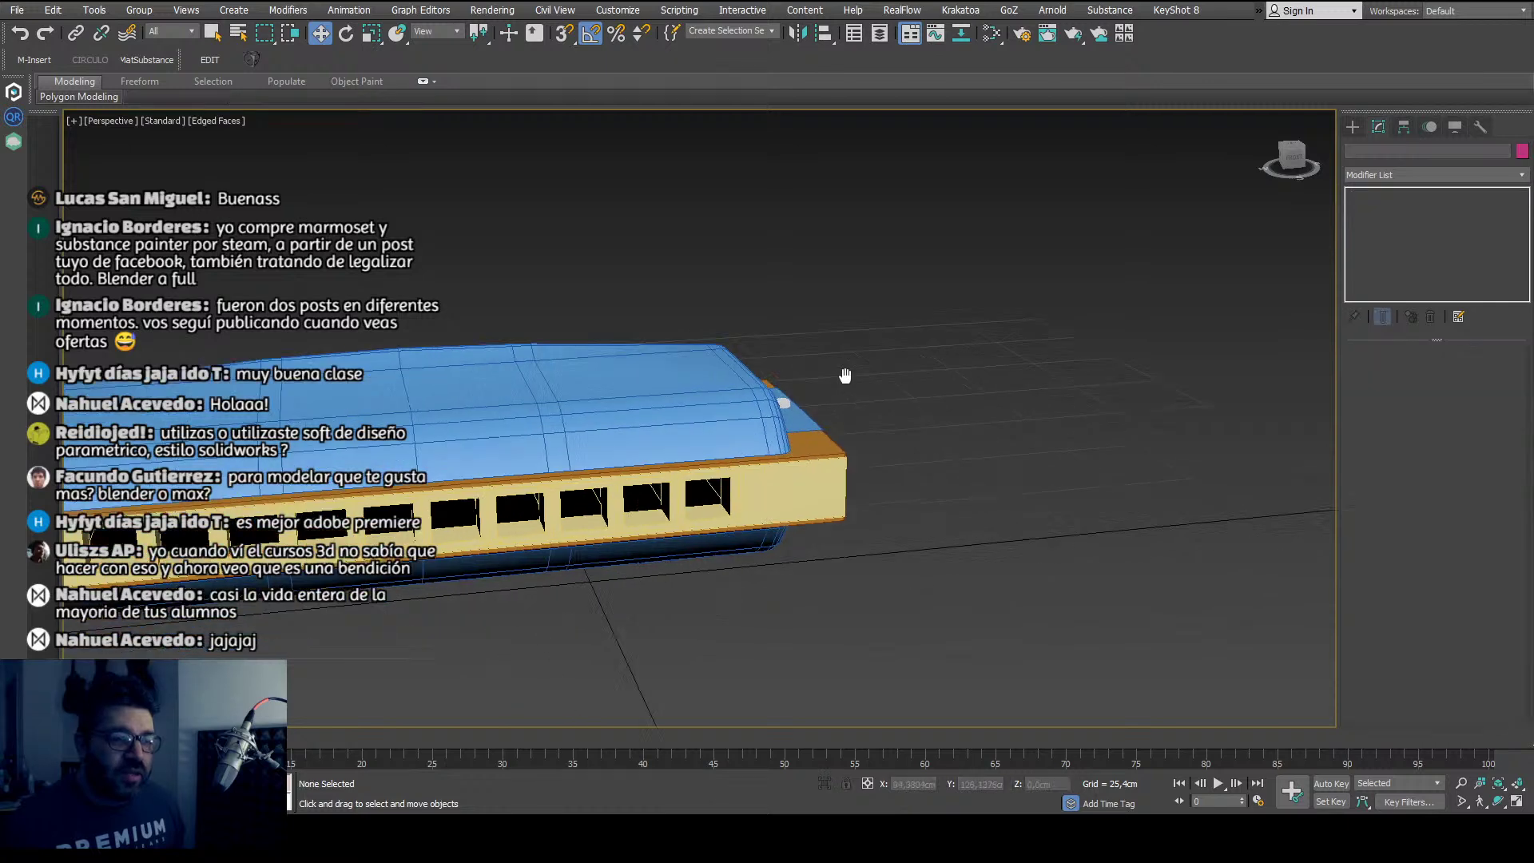
pyautogui.scroll(-3, 845, 375)
pyautogui.keyDown('alt'); pyautogui.moveTo(577, 510); pyautogui.dragTo(638, 563, button='middle'); pyautogui.keyUp('alt')
pyautogui.scroll(2, 622, 376)
pyautogui.scroll(-2, 662, 523)
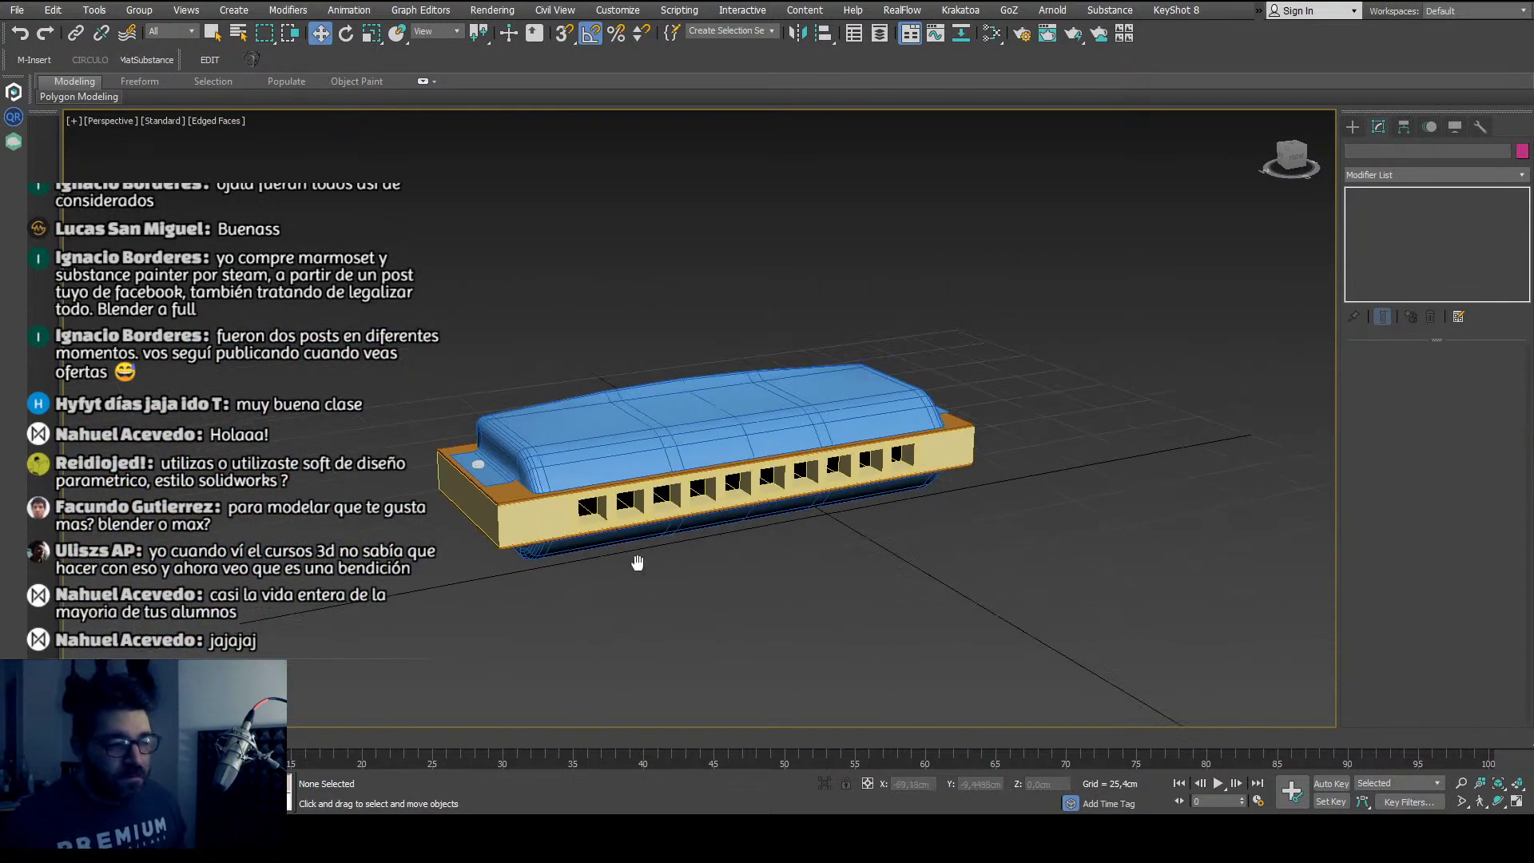
# Step: Select the TAPAS covers, the orange plates and the Allen screws in turn to check each object's parts, leaving nothing selected
pyautogui.click(692, 429)
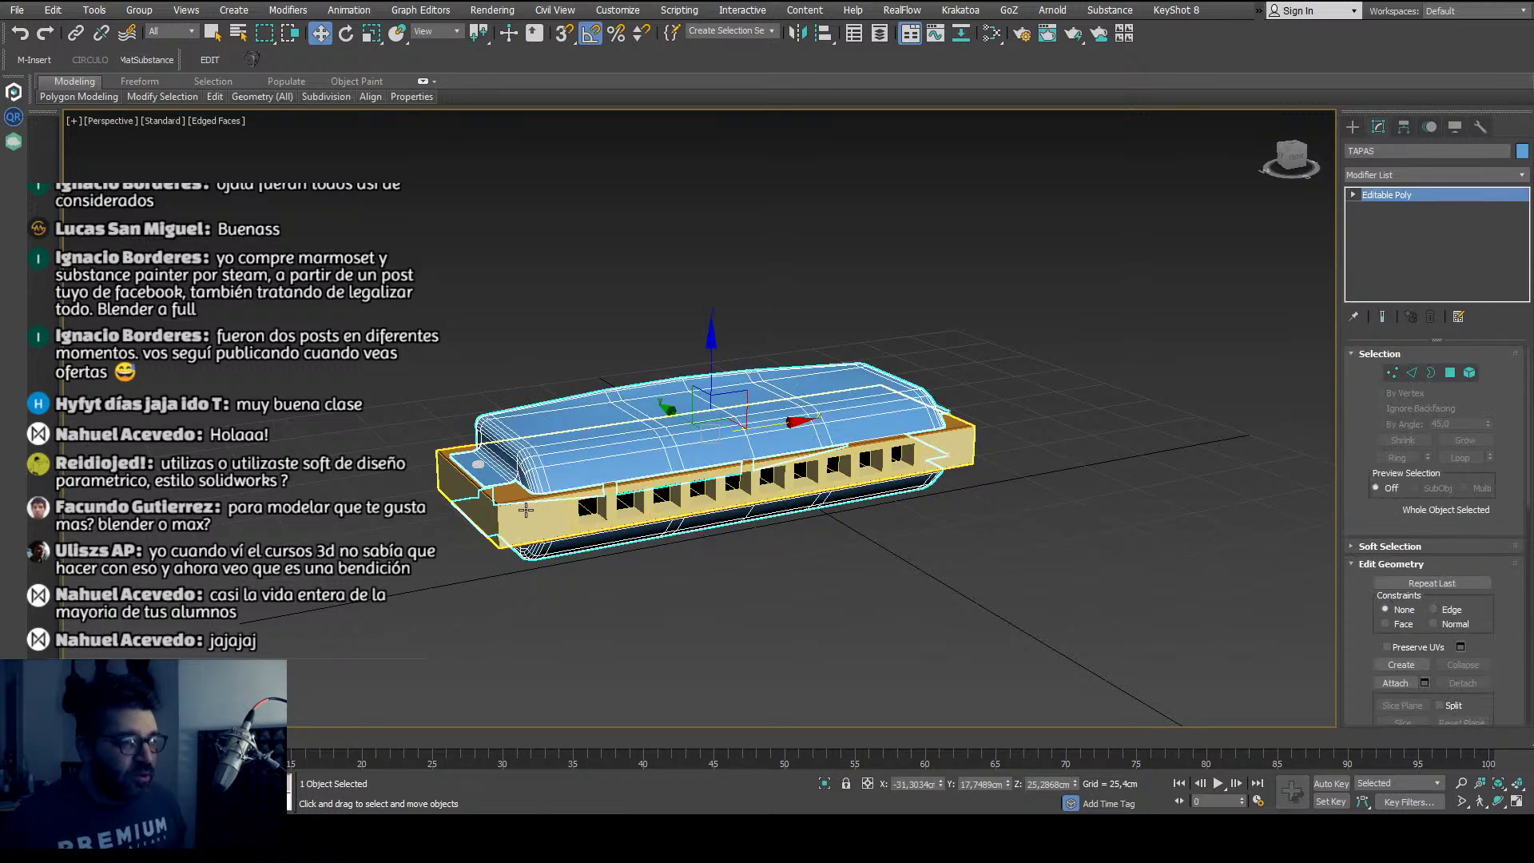
pyautogui.keyDown('alt'); pyautogui.moveTo(505, 595); pyautogui.dragTo(545, 592, button='middle'); pyautogui.keyUp('alt')
pyautogui.scroll(2, 545, 502)
pyautogui.click(545, 502)
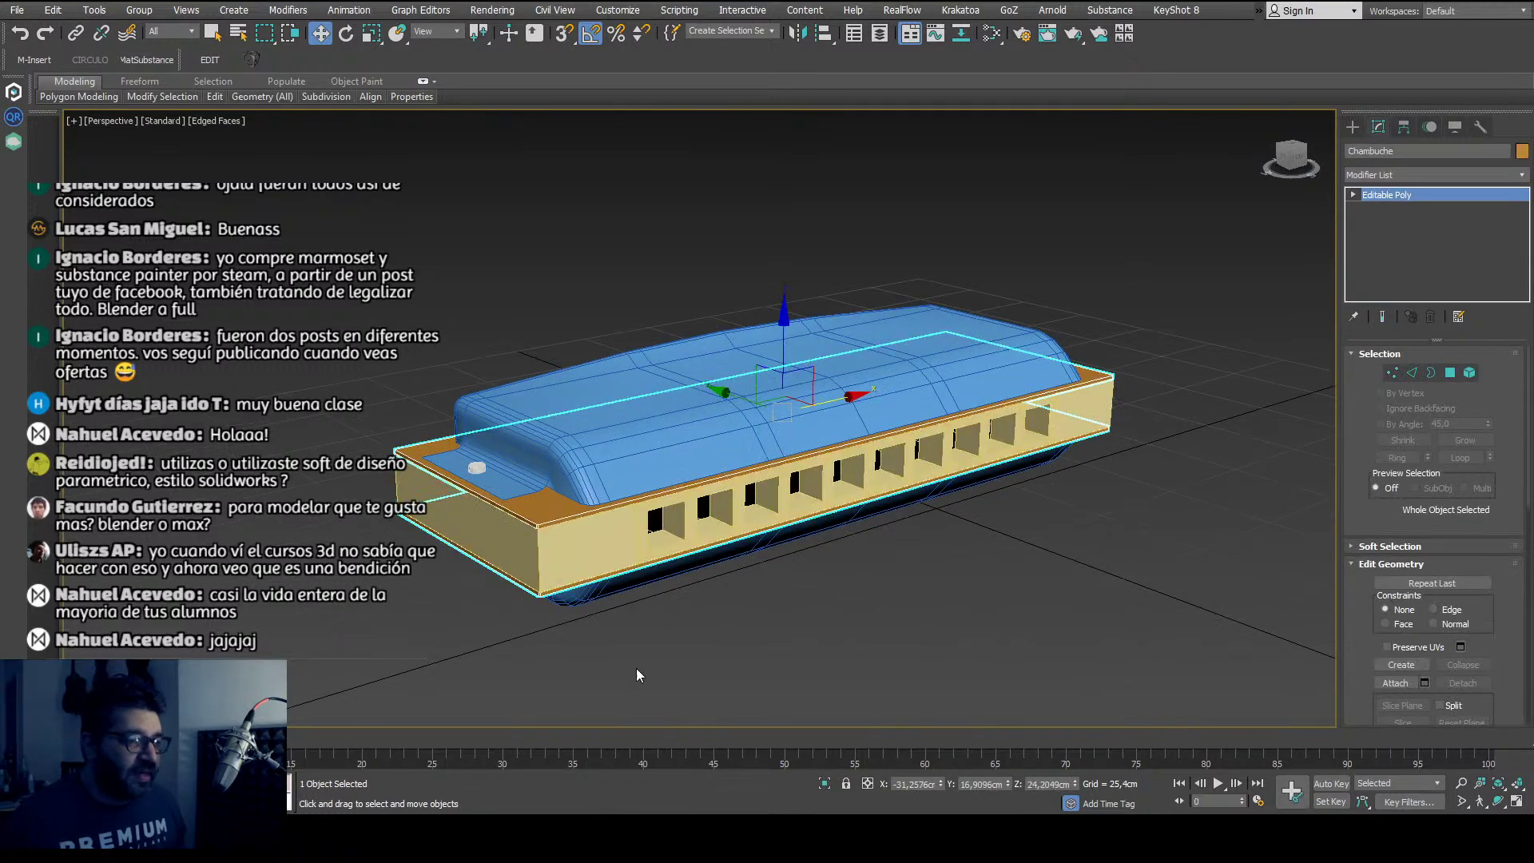
pyautogui.click(637, 676)
pyautogui.moveTo(717, 641)
pyautogui.keyDown('alt'); pyautogui.mouseDown(button='middle')
pyautogui.moveTo(668, 626)
pyautogui.moveTo(719, 667)
pyautogui.mouseUp(button='middle'); pyautogui.keyUp('alt')
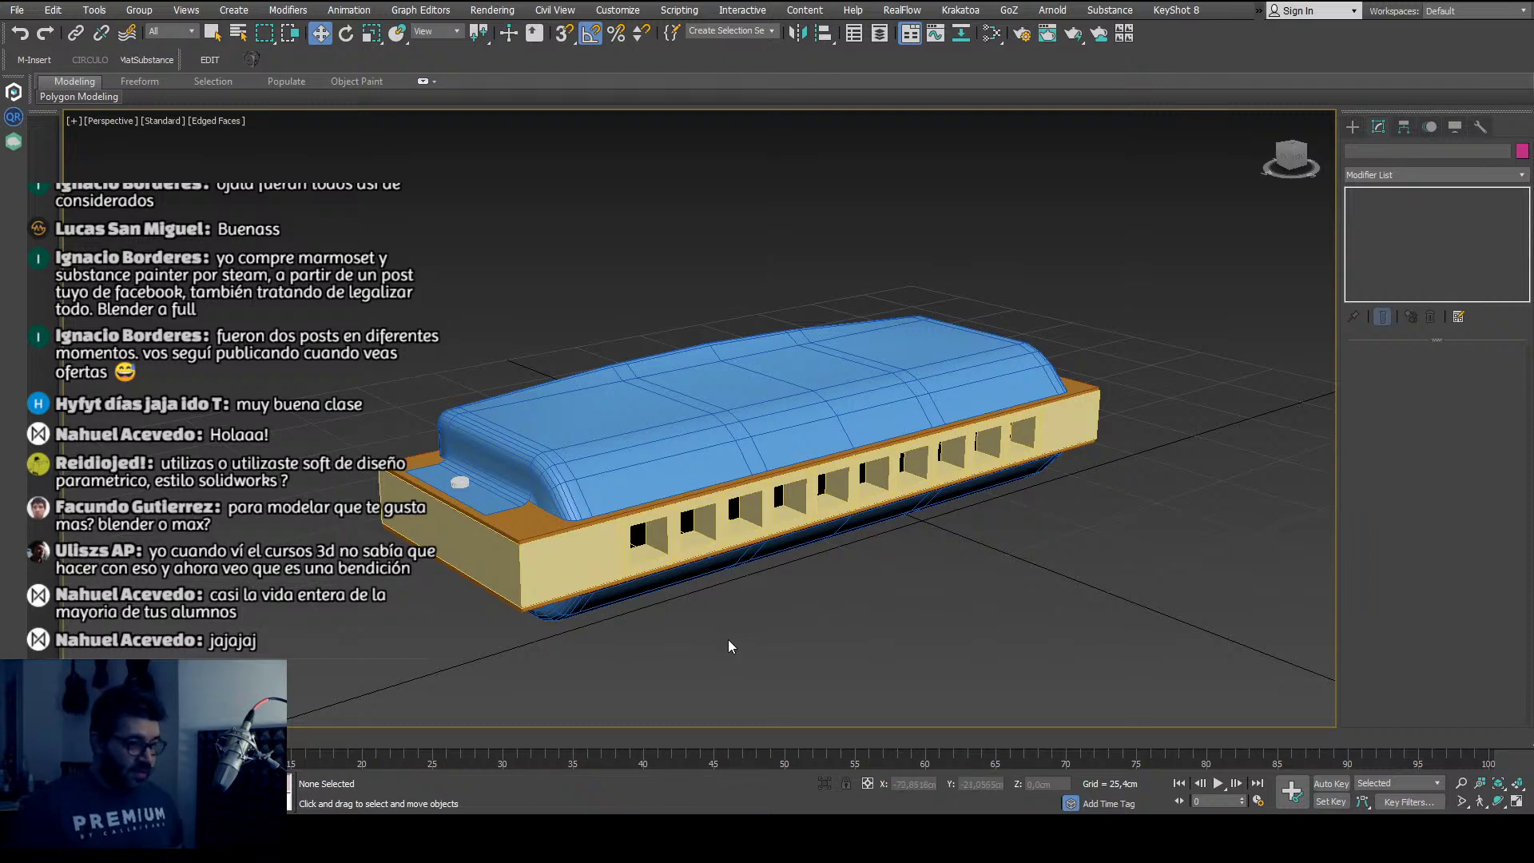
pyautogui.click(492, 497)
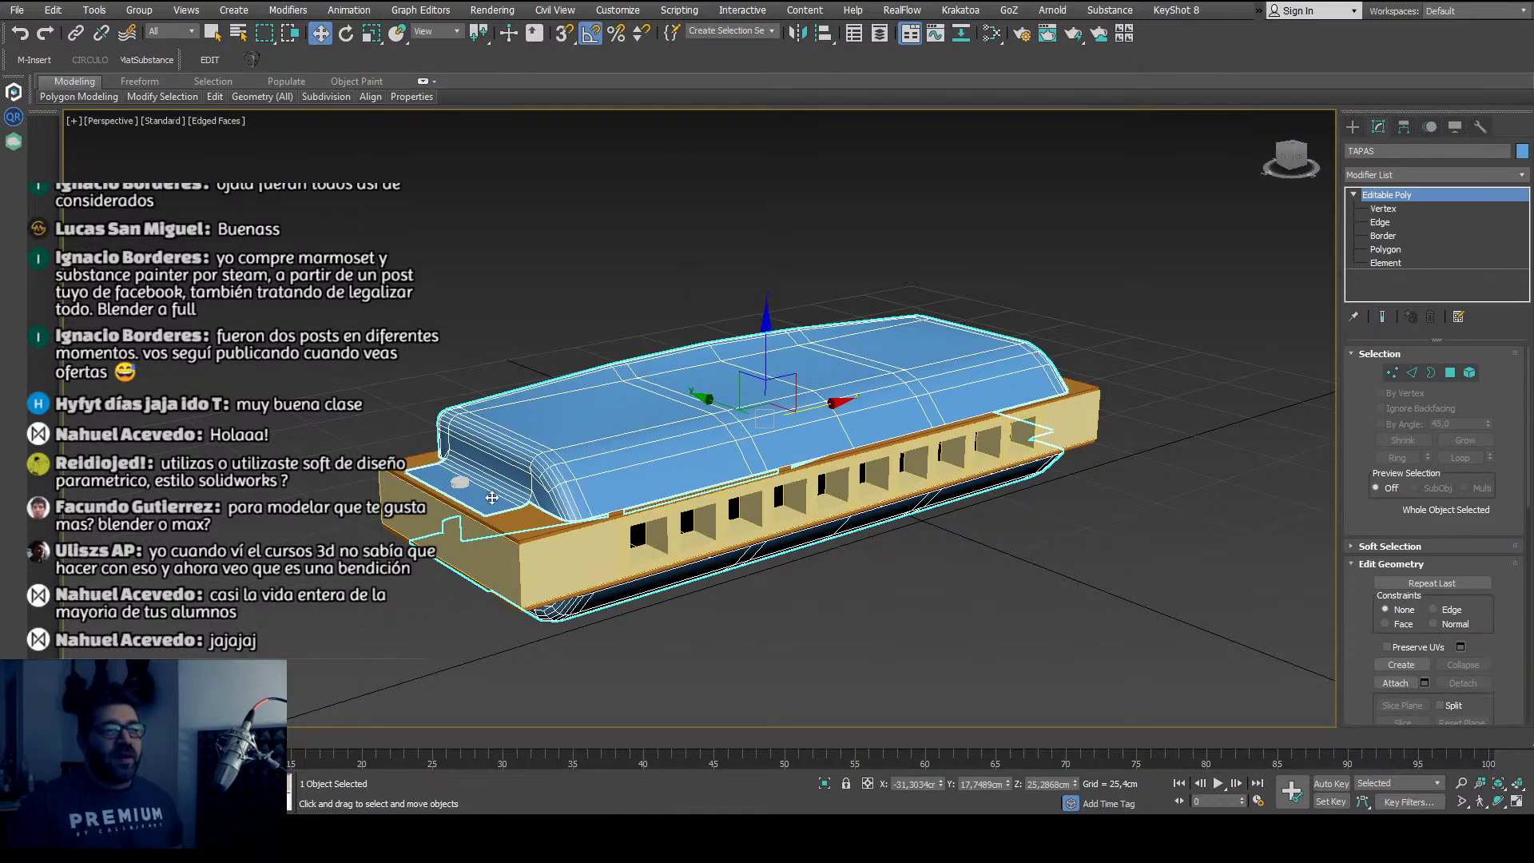
pyautogui.click(461, 484)
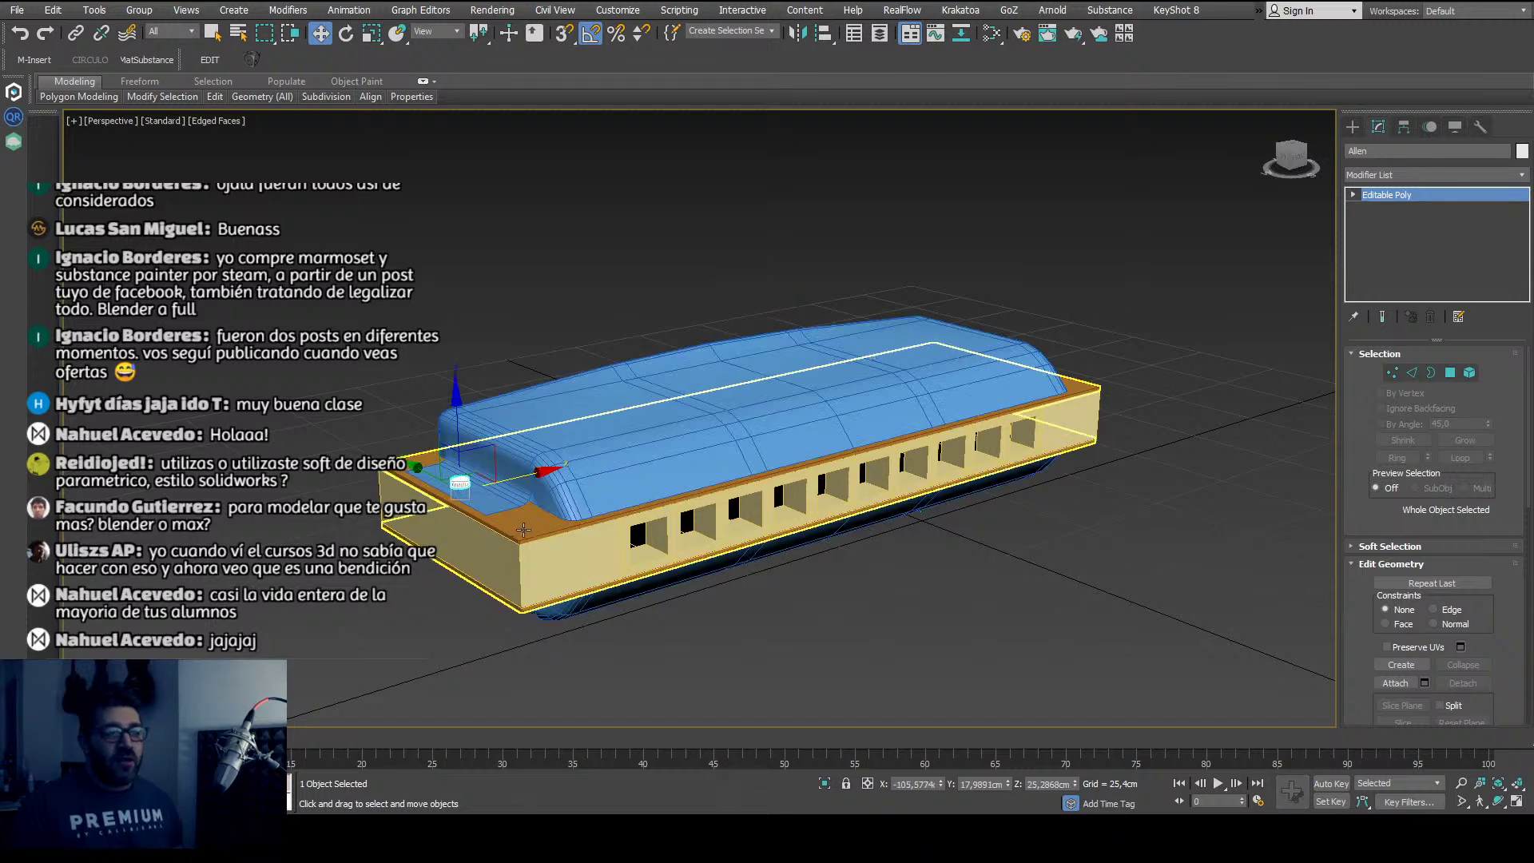
pyautogui.click(524, 529)
pyautogui.keyDown('alt'); pyautogui.moveTo(523, 567); pyautogui.dragTo(583, 616, button='middle'); pyautogui.keyUp('alt')
pyautogui.click(582, 593)
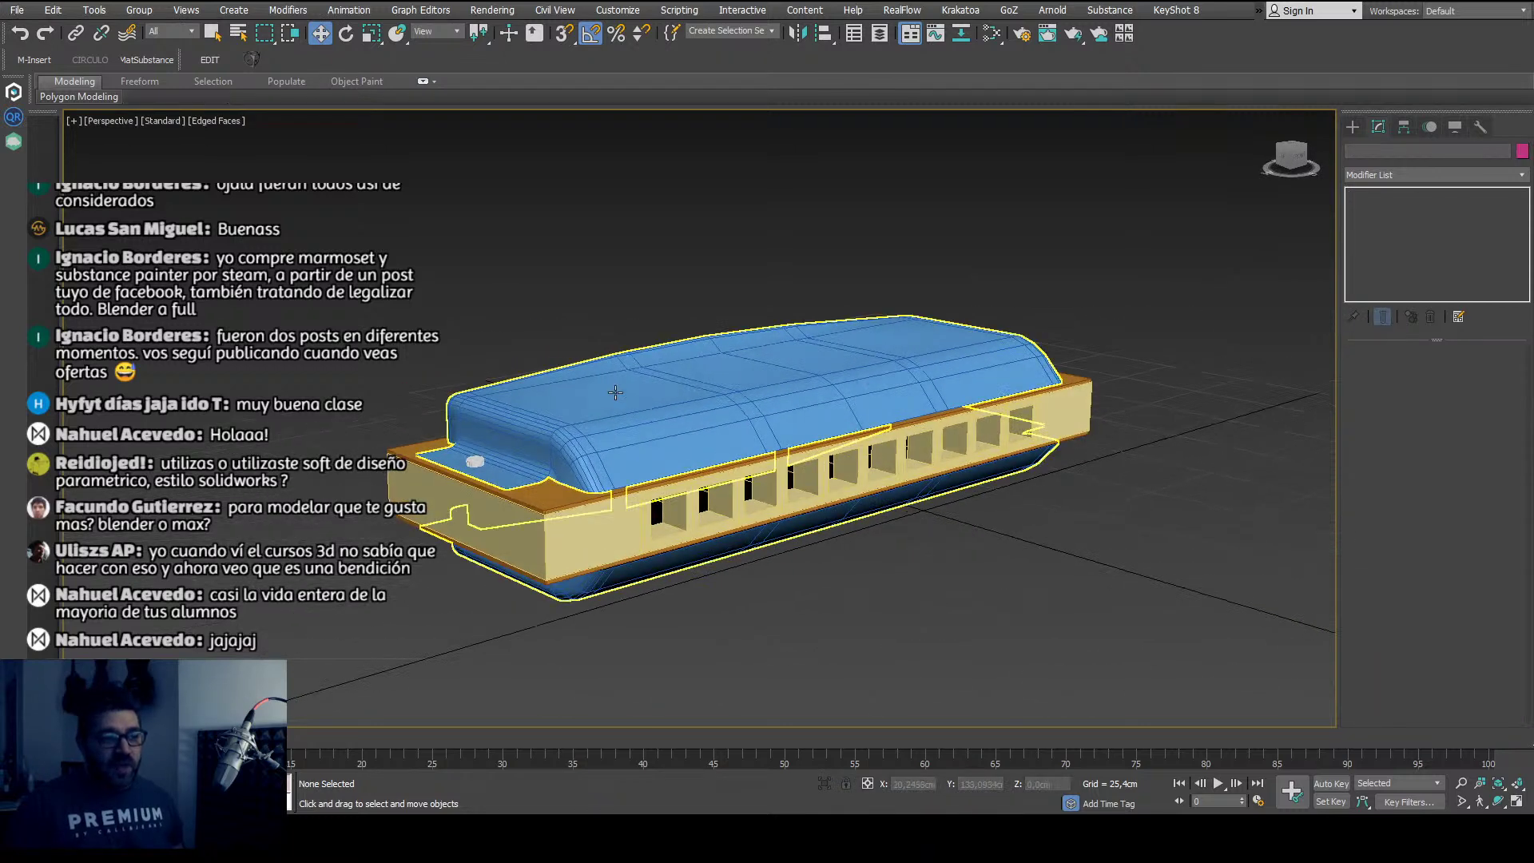
pyautogui.click(615, 393)
pyautogui.click(562, 493)
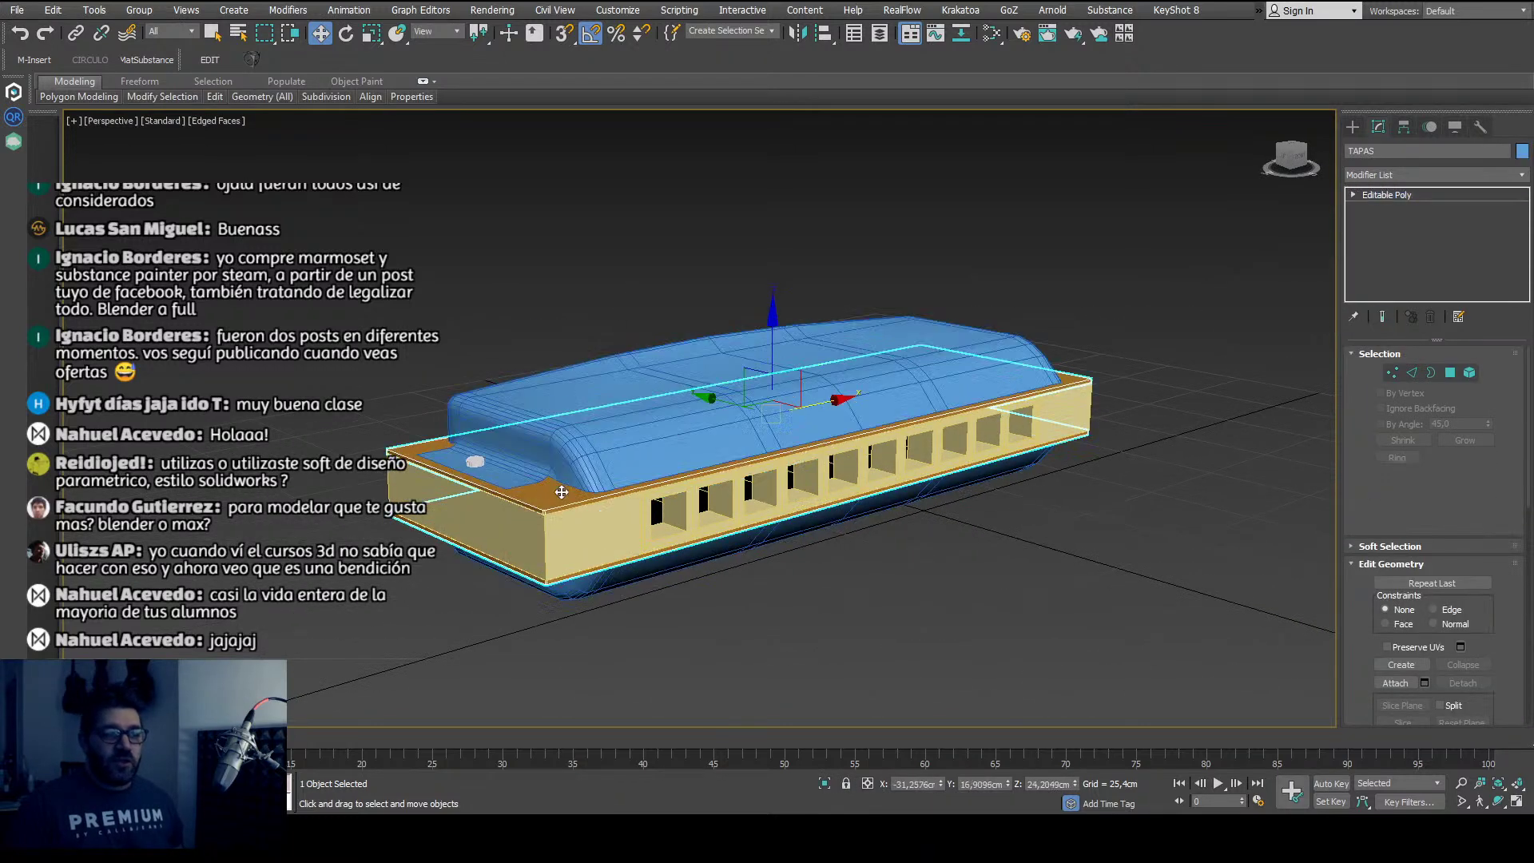
pyautogui.click(819, 631)
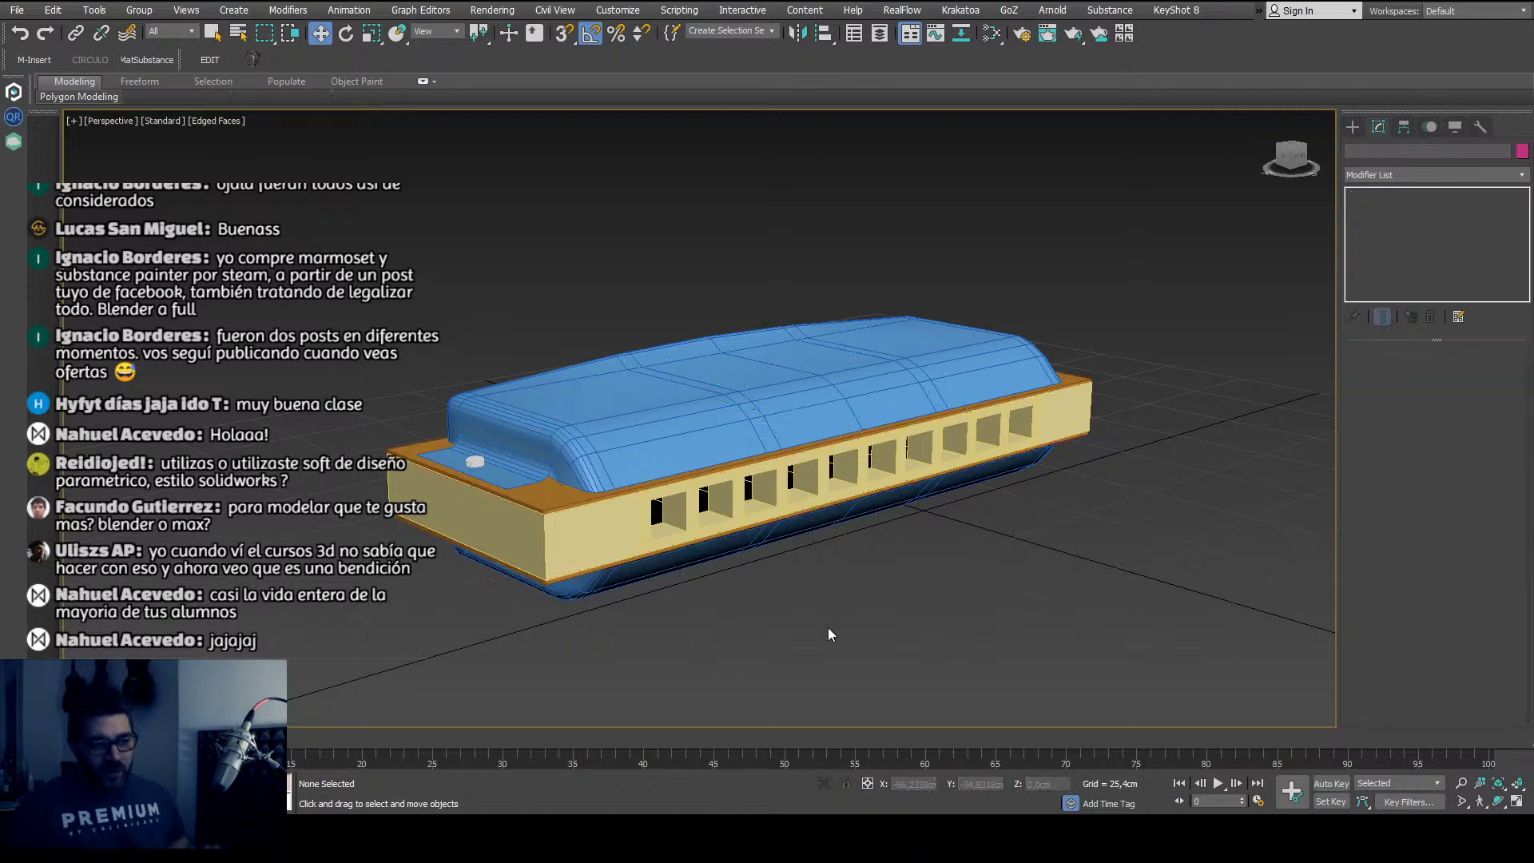
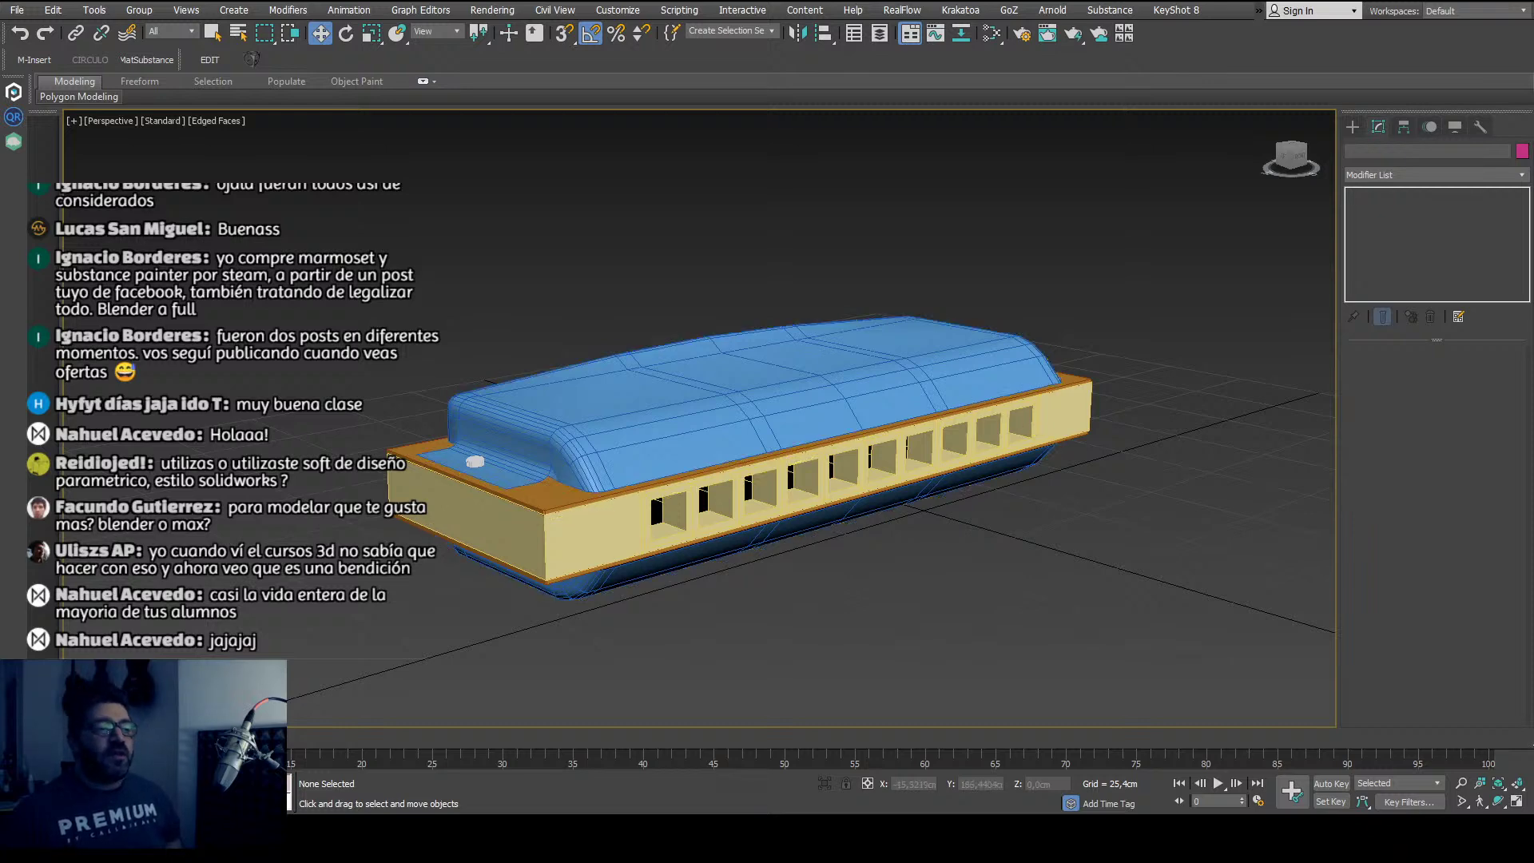
# Step: Select all five harmonica objects, give them one shared grey material, and clear the selection
pyautogui.scroll(-1, 527, 358)
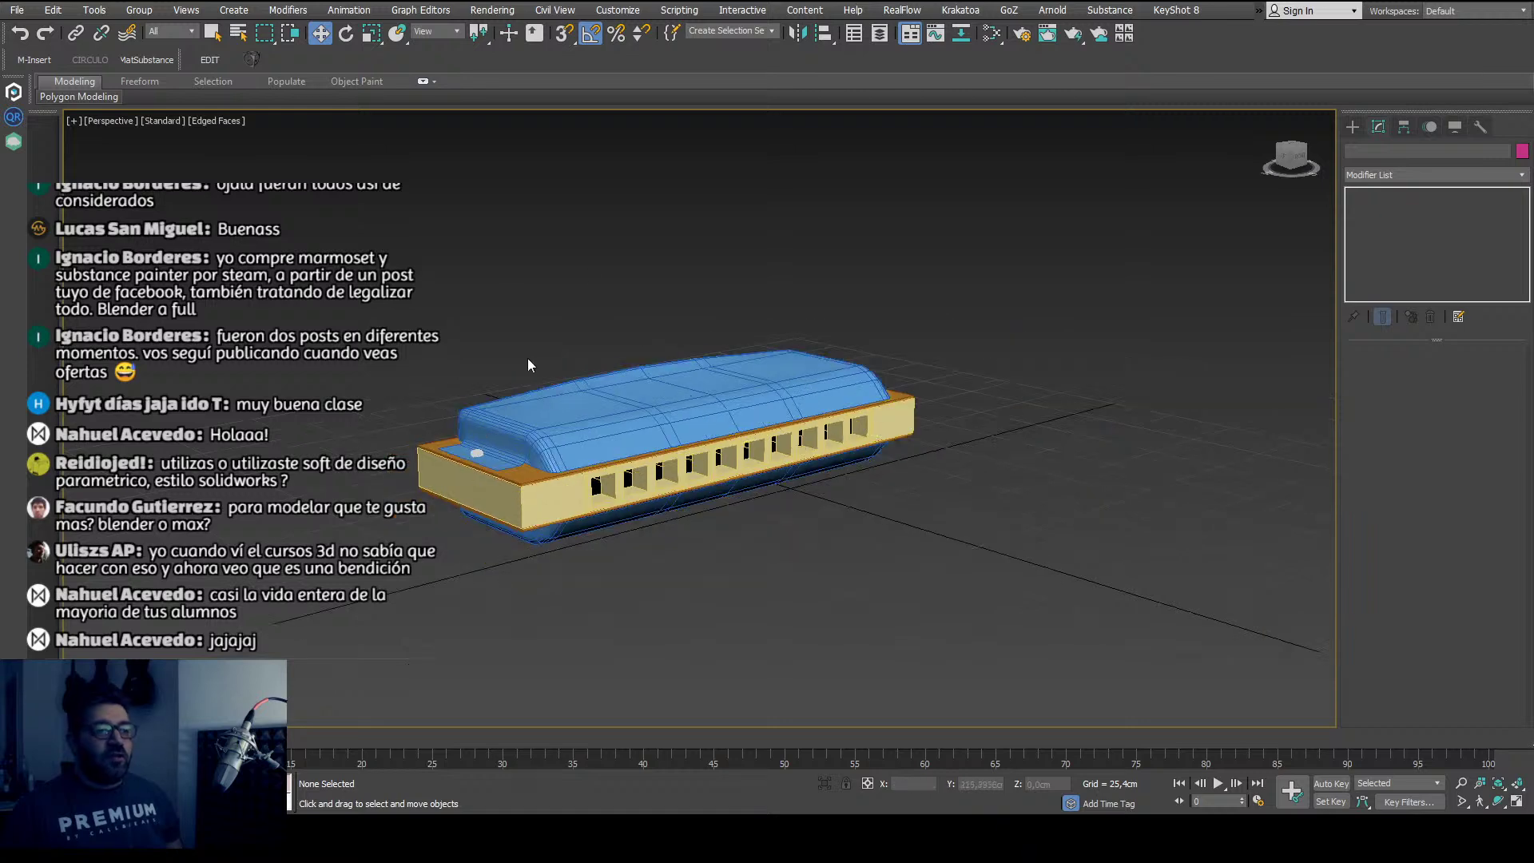
pyautogui.scroll(-2, 590, 262)
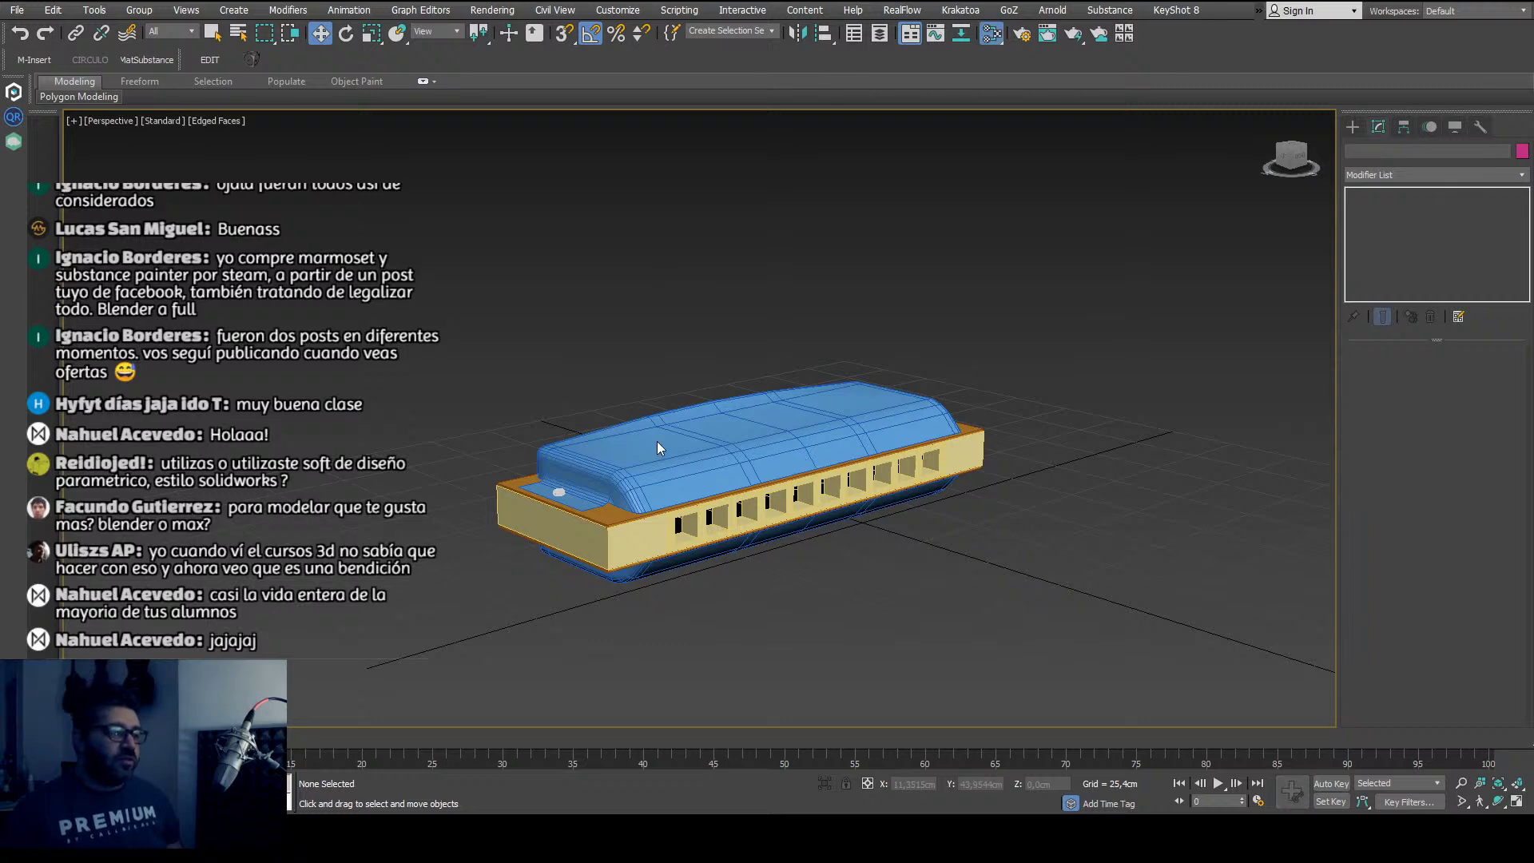
pyautogui.hotkey('ctrl', 'a')
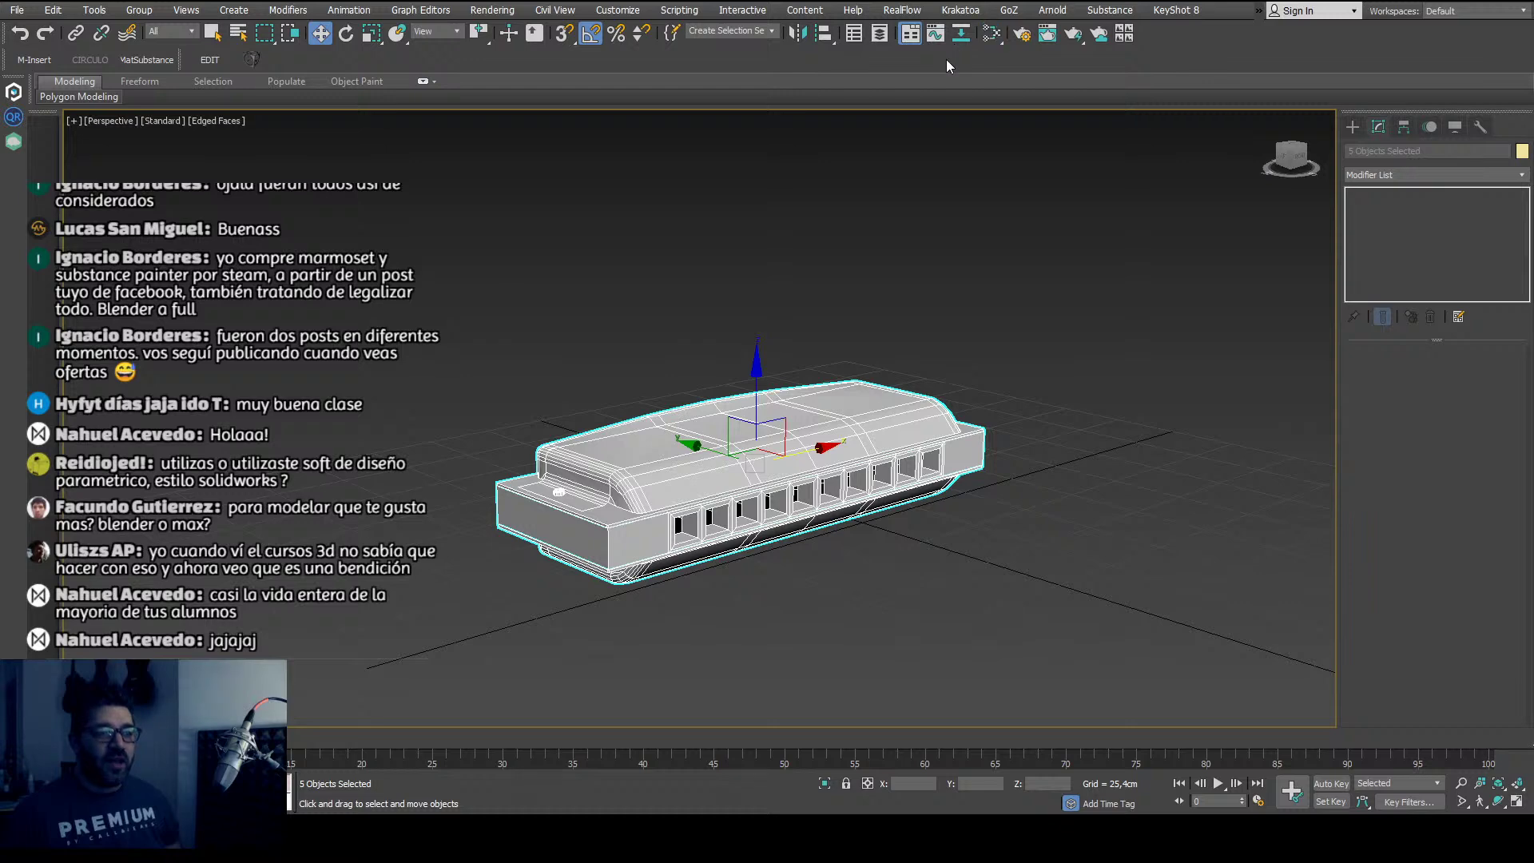
pyautogui.click(949, 363)
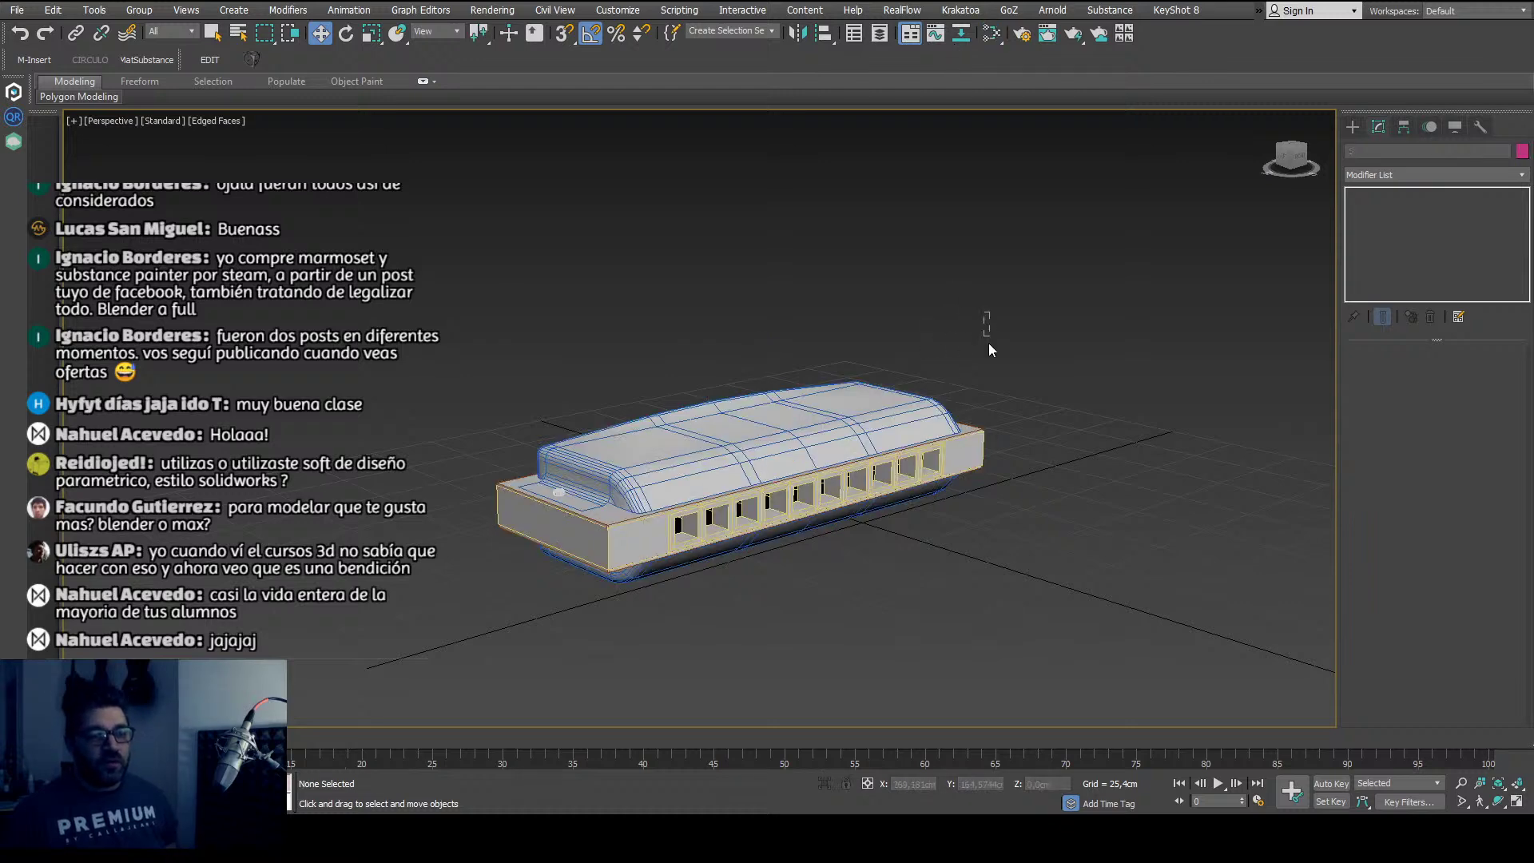
# Step: Select the whole harmonica and the TAPAS covers in turn to check the grey material on them, leaving nothing selected
pyautogui.moveTo(989, 345); pyautogui.dragTo(474, 687)
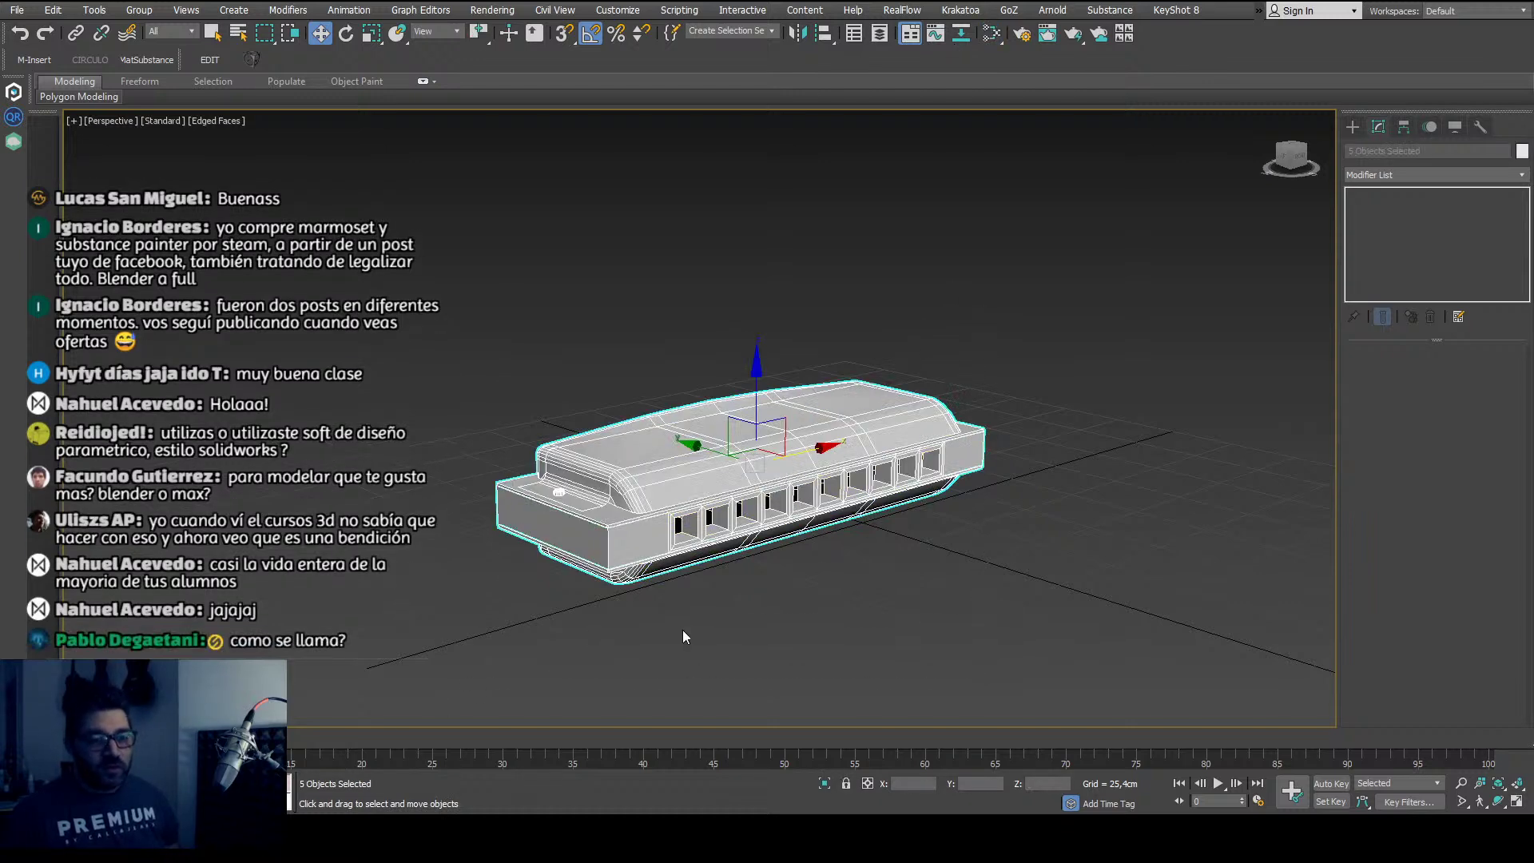
pyautogui.click(680, 571)
pyautogui.scroll(3, 684, 563)
pyautogui.scroll(-3, 686, 561)
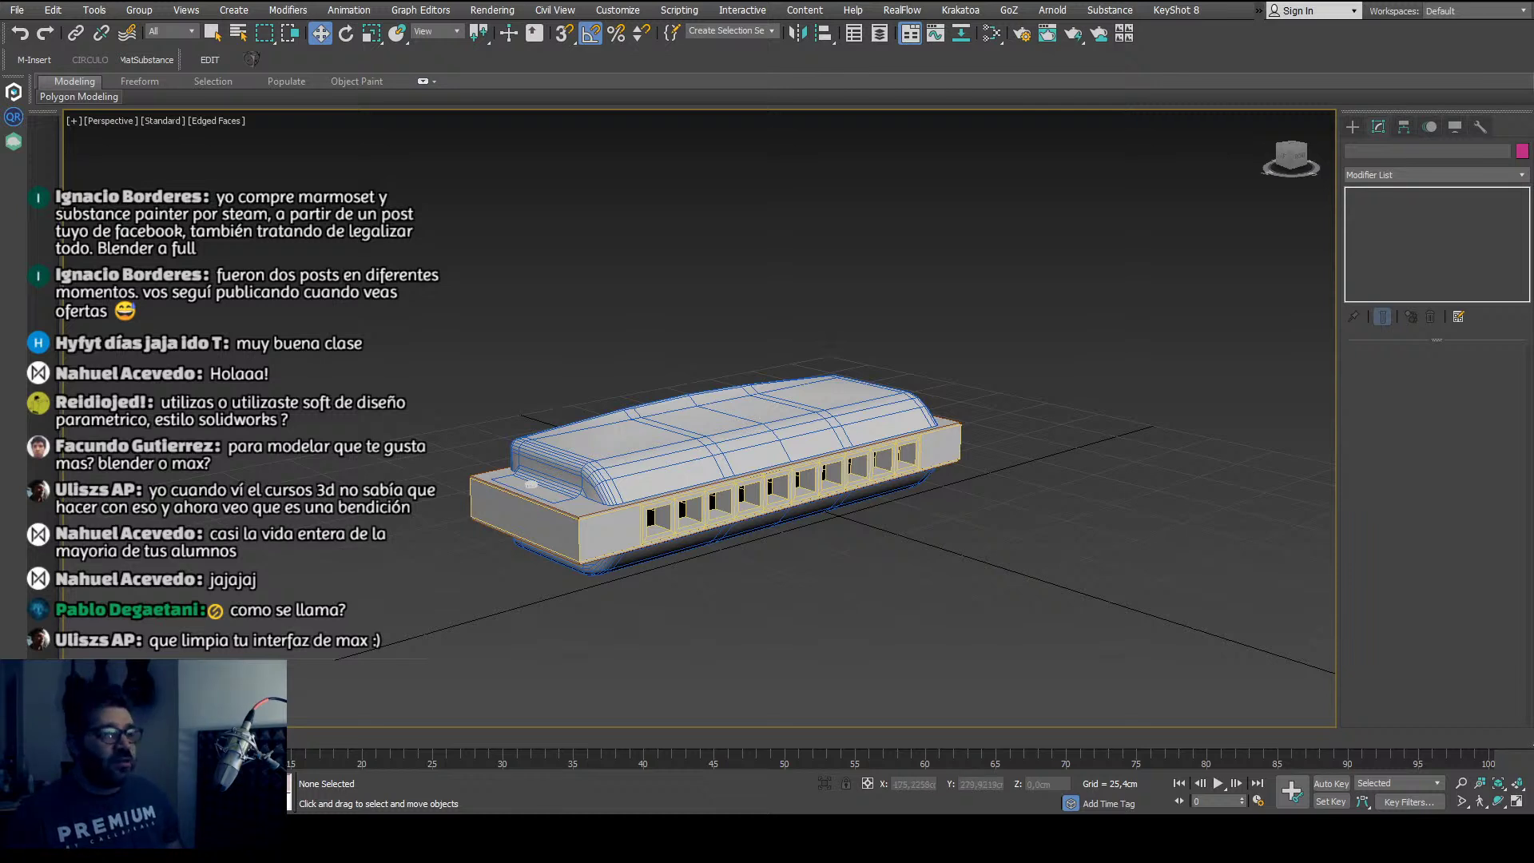
pyautogui.moveTo(705, 384); pyautogui.dragTo(716, 295, button='middle')
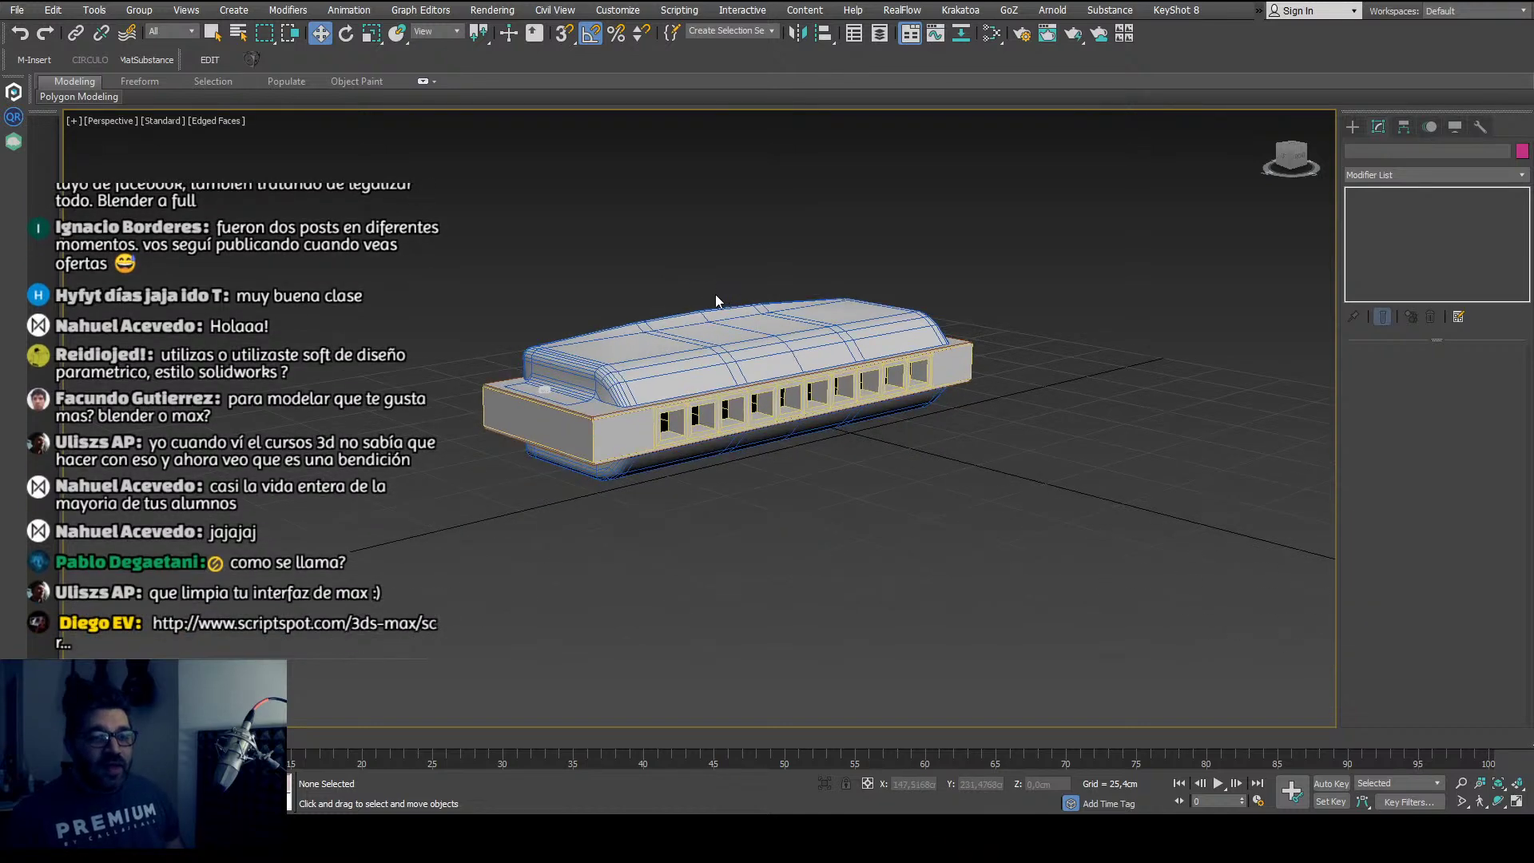
pyautogui.click(718, 308)
pyautogui.scroll(2, 727, 346)
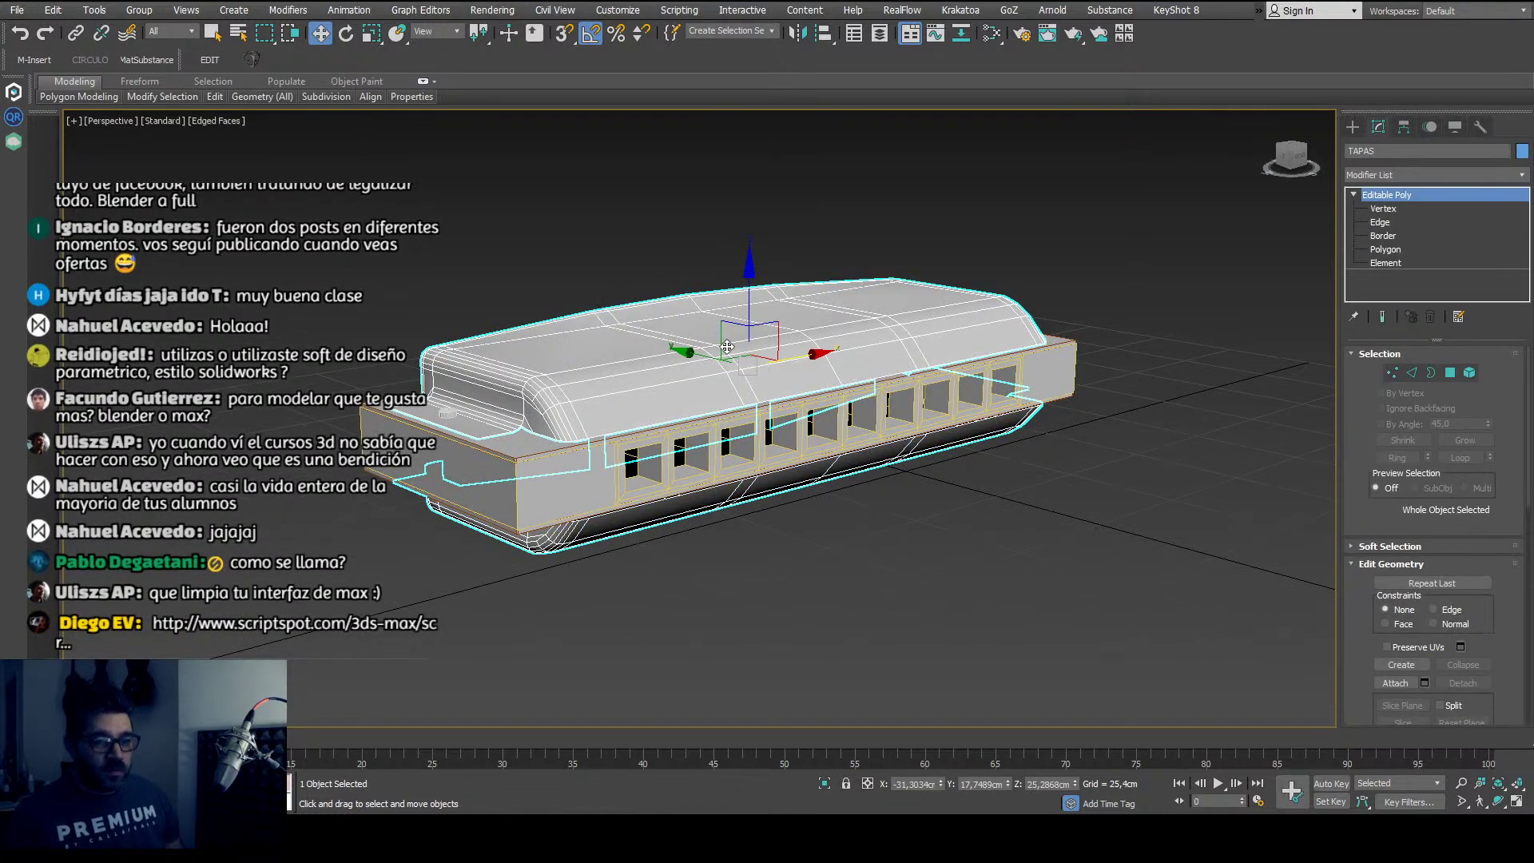
pyautogui.click(717, 234)
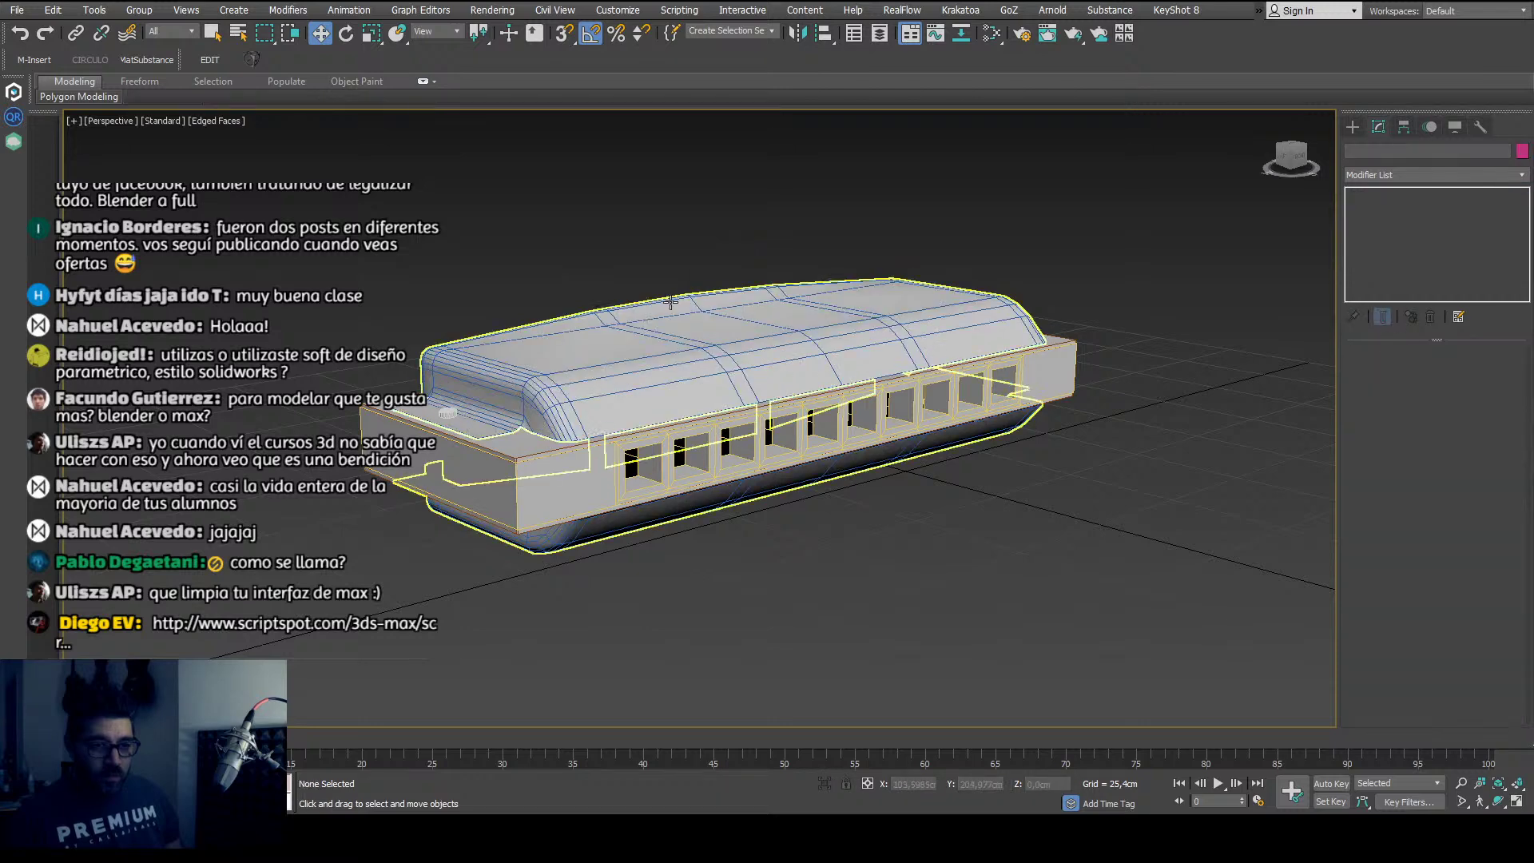
pyautogui.moveTo(668, 301); pyautogui.dragTo(725, 286, button='middle')
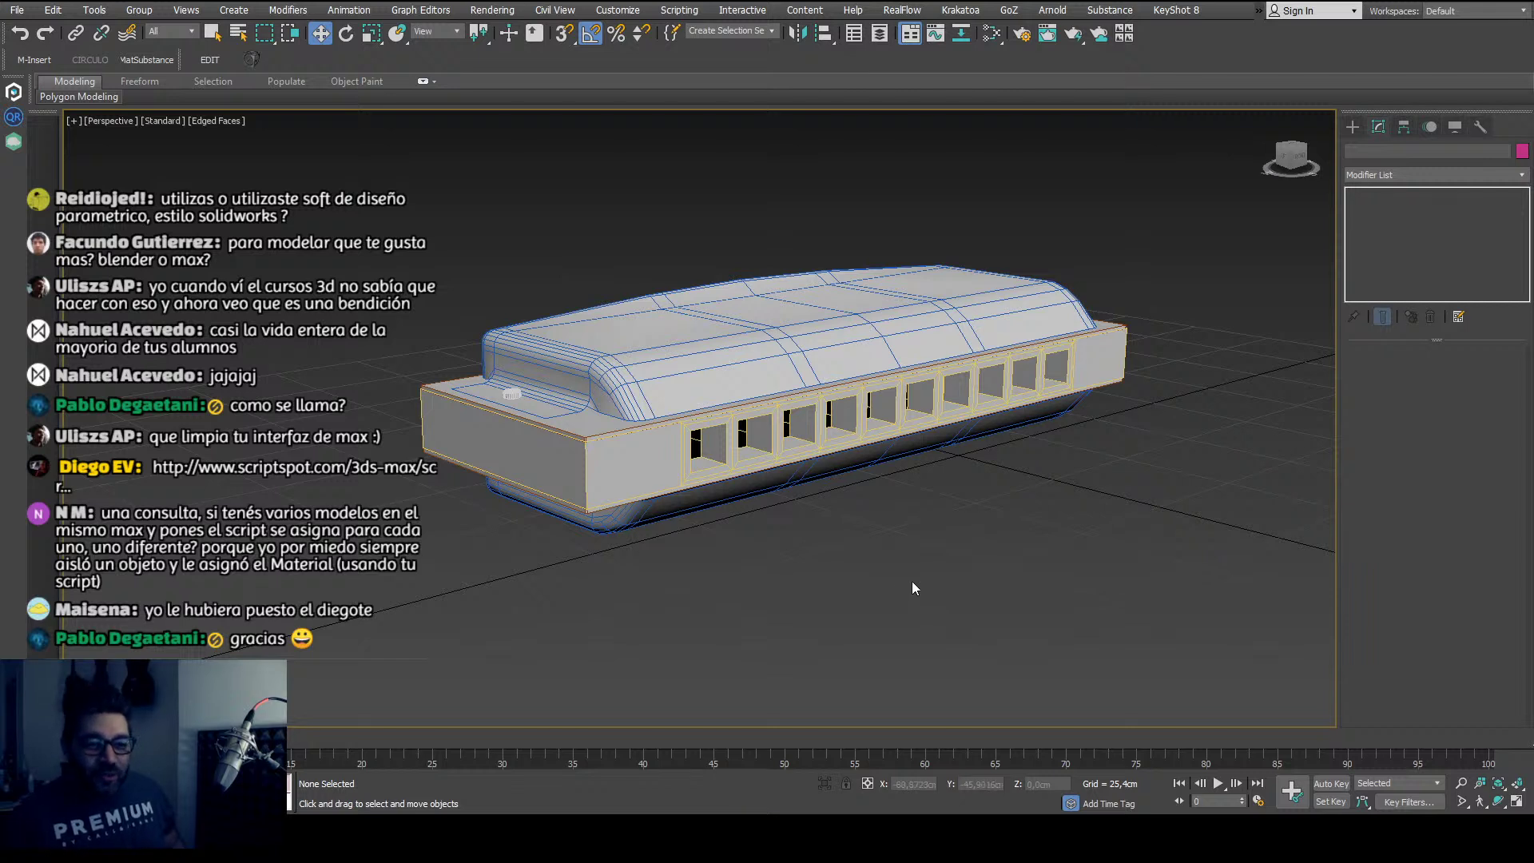
# Step: Examine the harmonica's underside and end, checking whether the lower cover's tab has its screws
pyautogui.keyDown('alt'); pyautogui.moveTo(914, 589); pyautogui.dragTo(690, 348, button='middle'); pyautogui.keyUp('alt')
pyautogui.scroll(4, 691, 348)
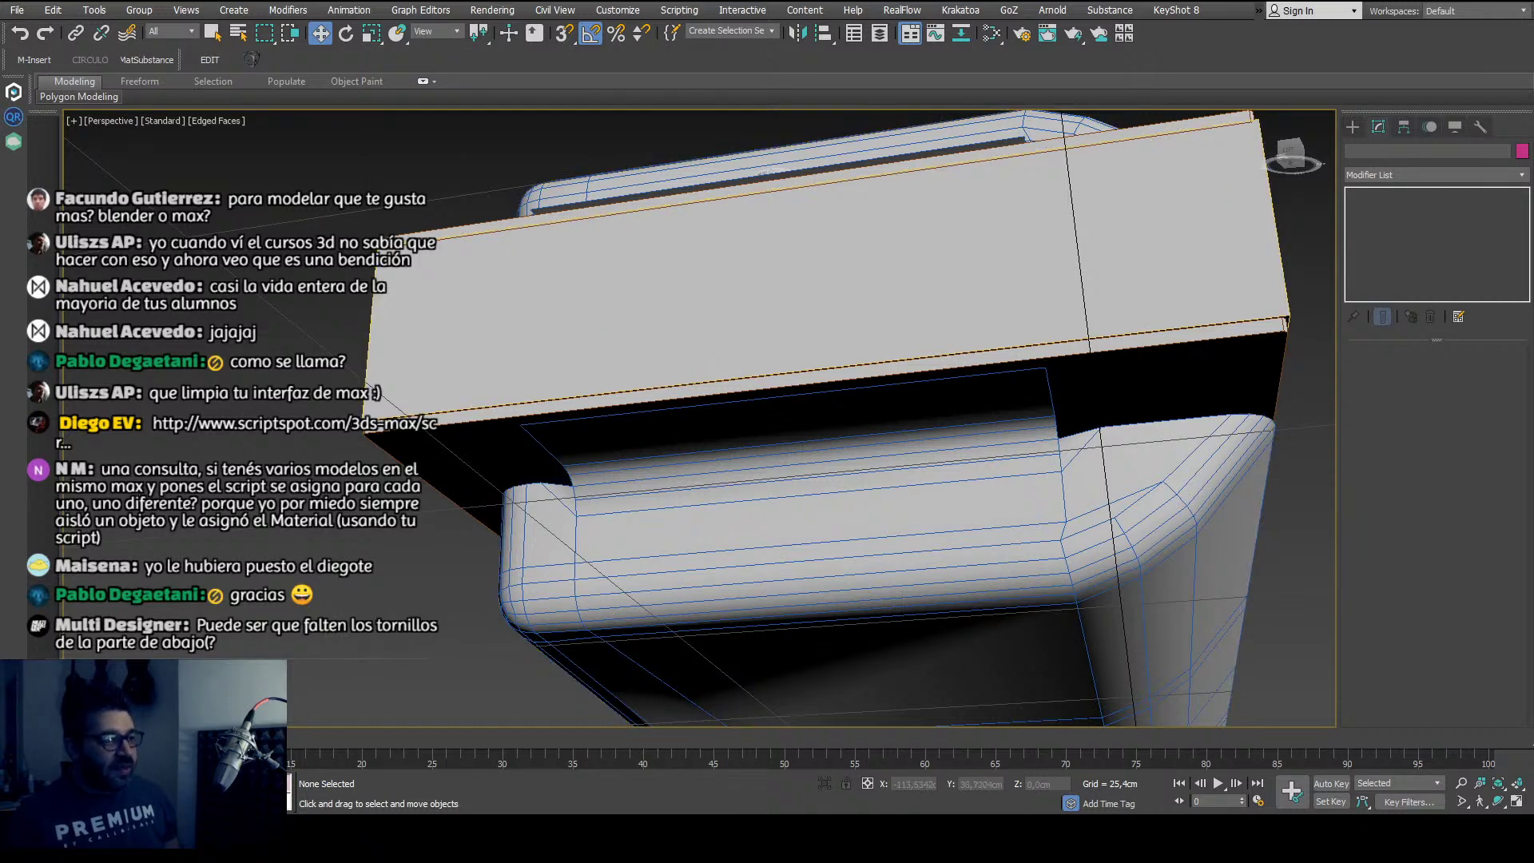
pyautogui.keyDown('alt'); pyautogui.moveTo(724, 519); pyautogui.dragTo(415, 586, button='middle'); pyautogui.keyUp('alt')
pyautogui.scroll(-4, 415, 586)
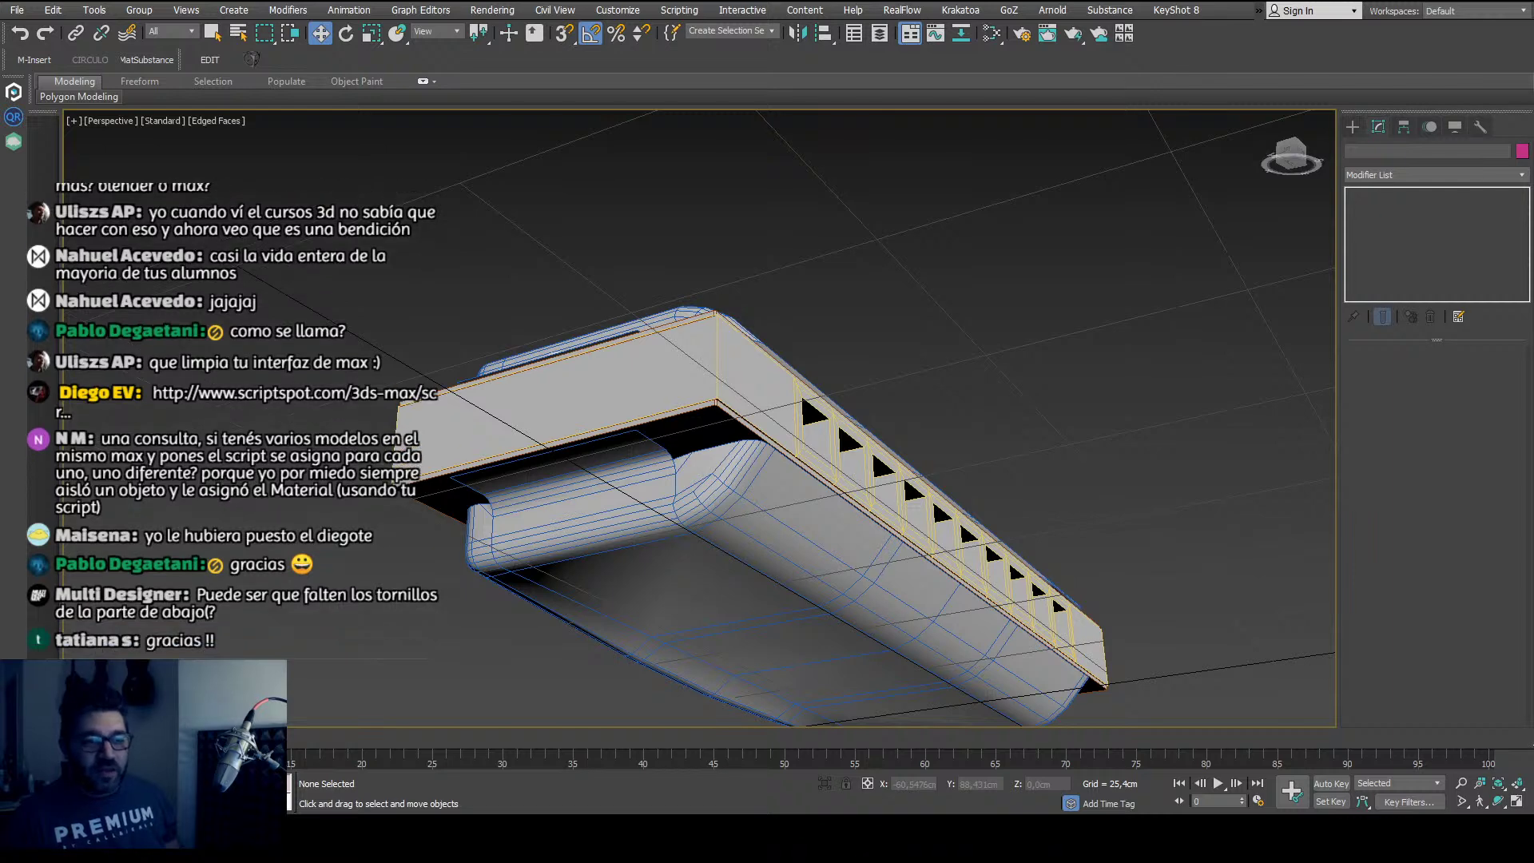
pyautogui.keyDown('alt'); pyautogui.moveTo(836, 251); pyautogui.dragTo(818, 312, button='middle'); pyautogui.keyUp('alt')
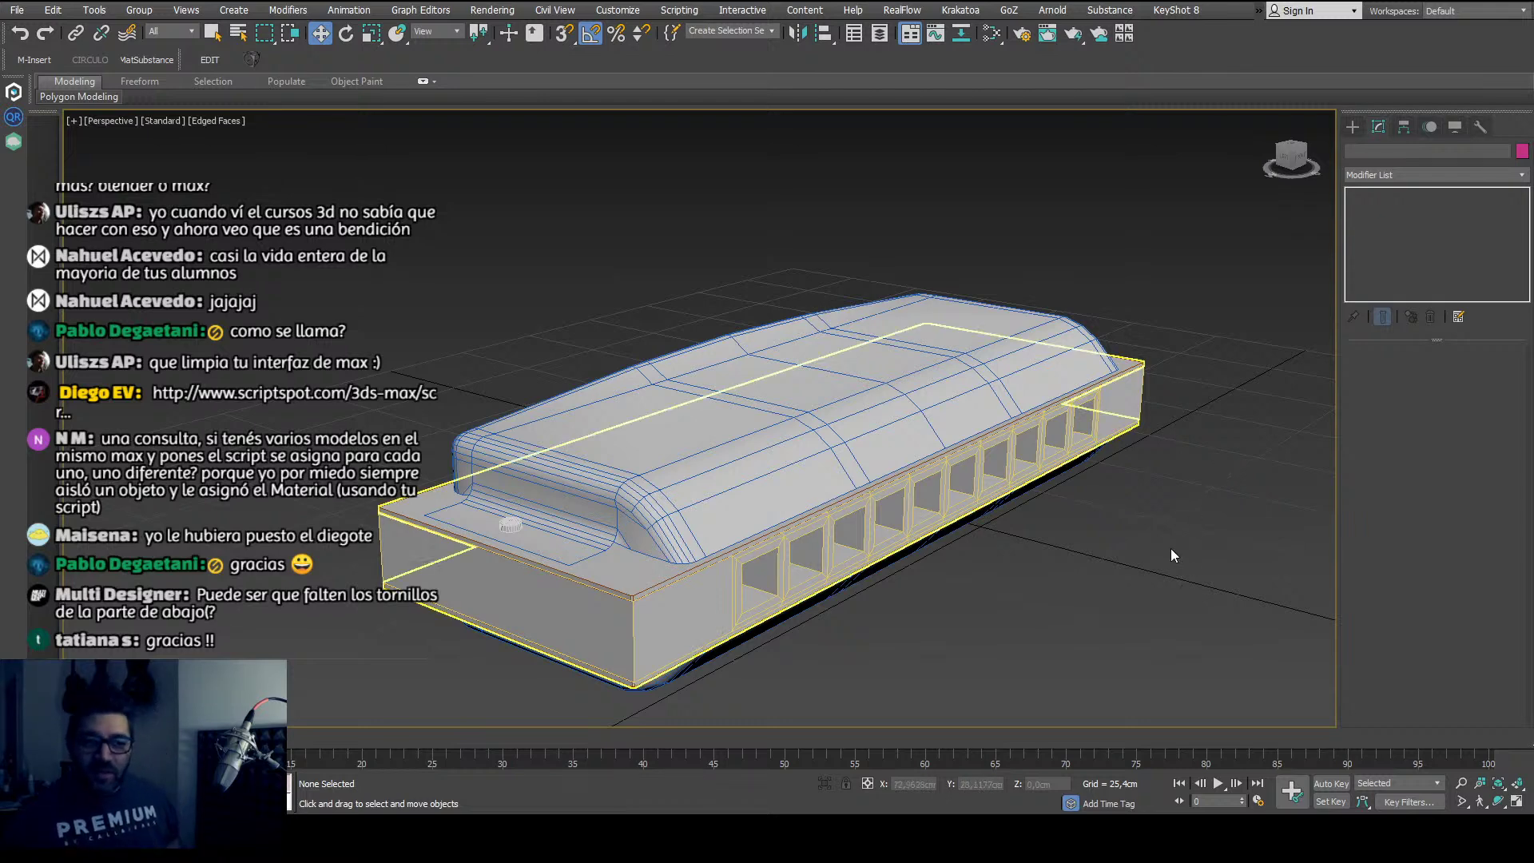
pyautogui.moveTo(751, 661); pyautogui.dragTo(751, 629, button='middle')
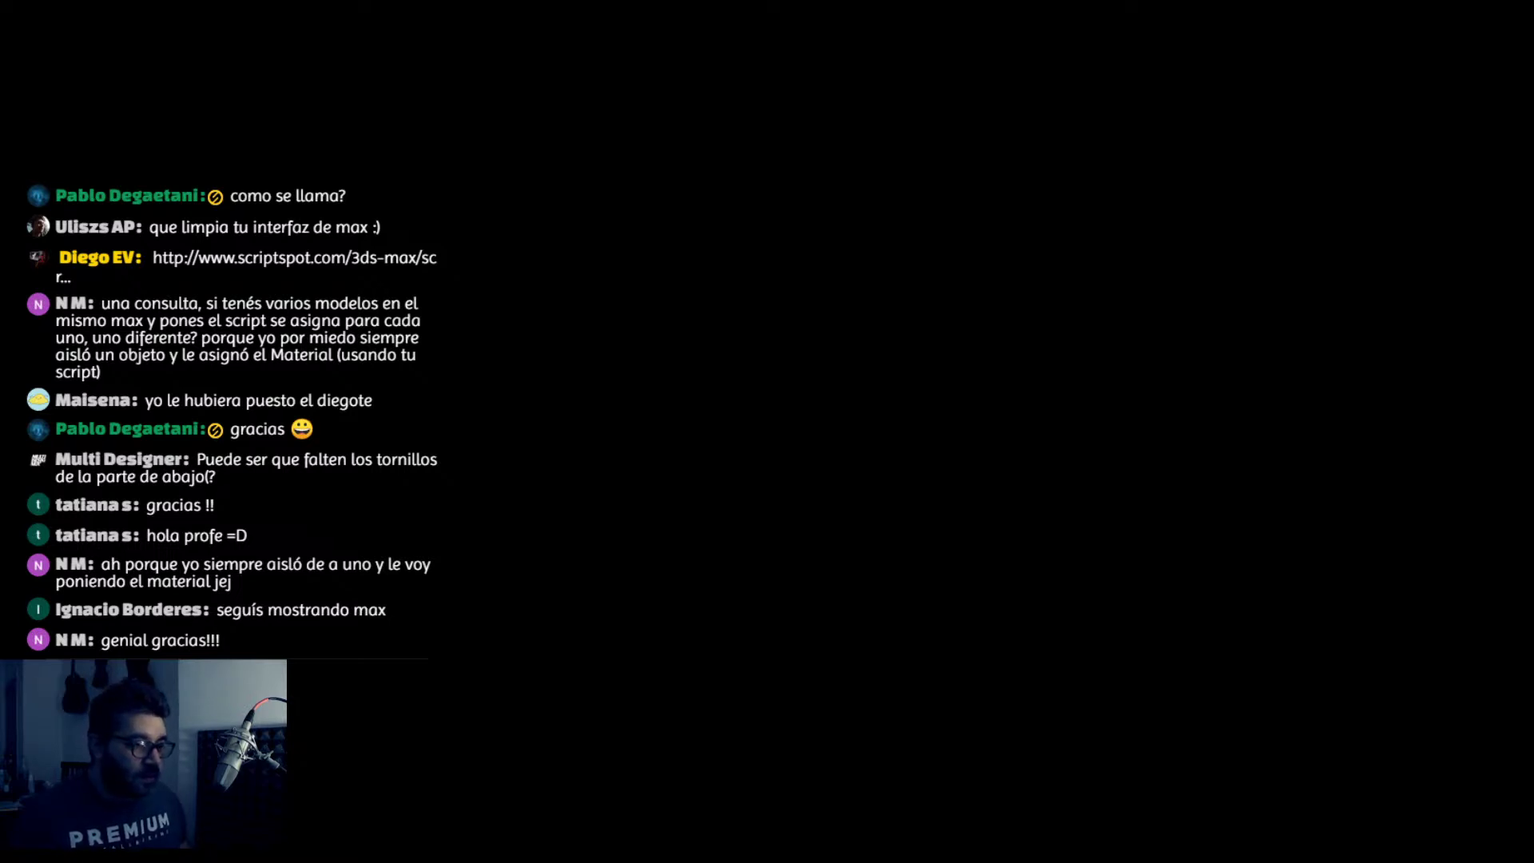
# Step: Switch to RizomUV and bring in the harmonica model for UV unwrapping
pyautogui.hotkey('alt', 'Tab')
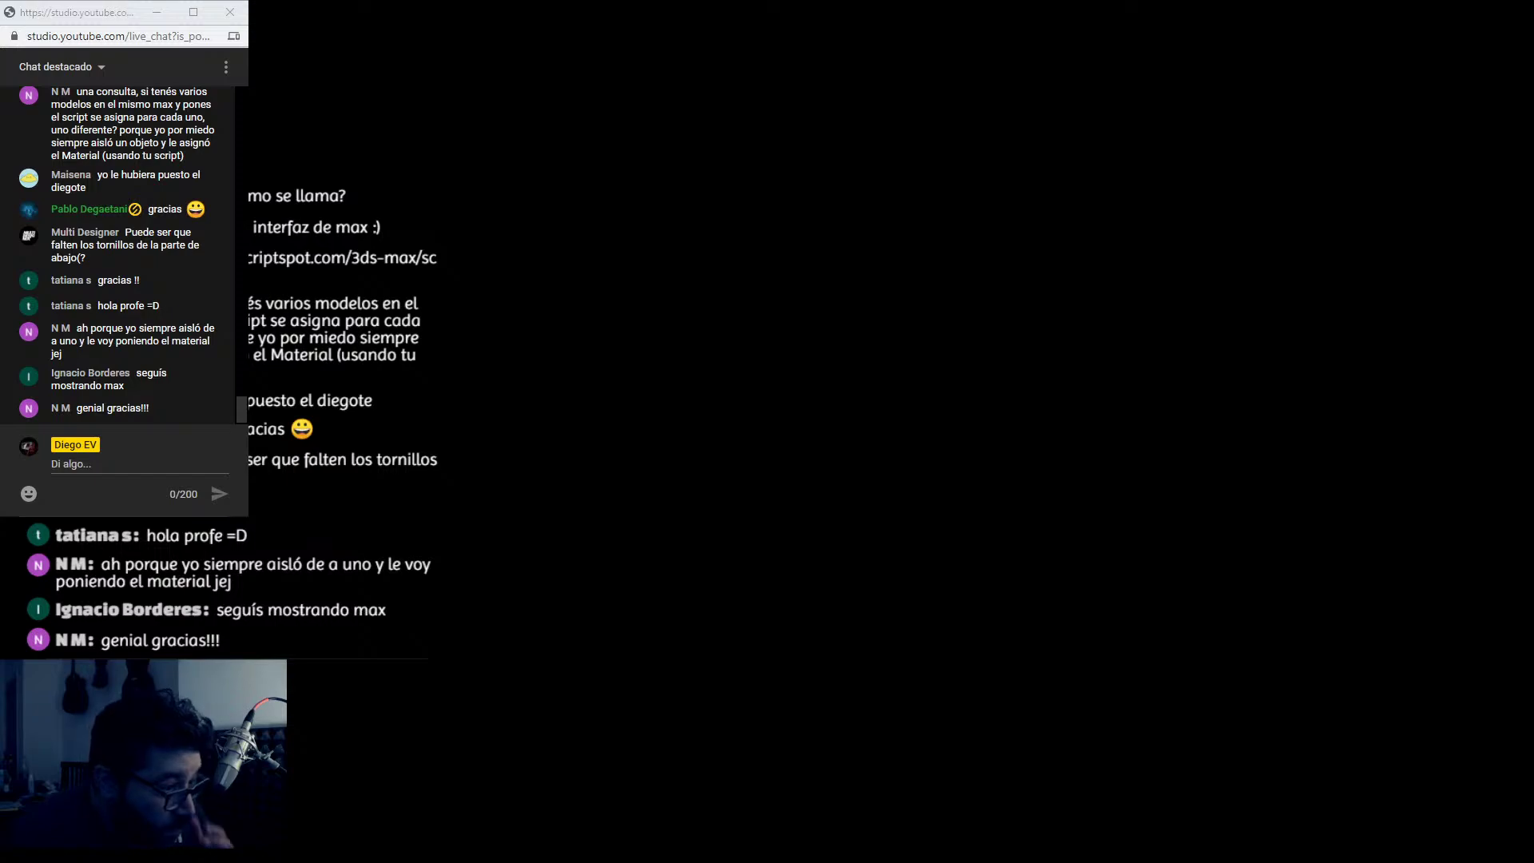
pyautogui.hotkey('alt', 'Tab')
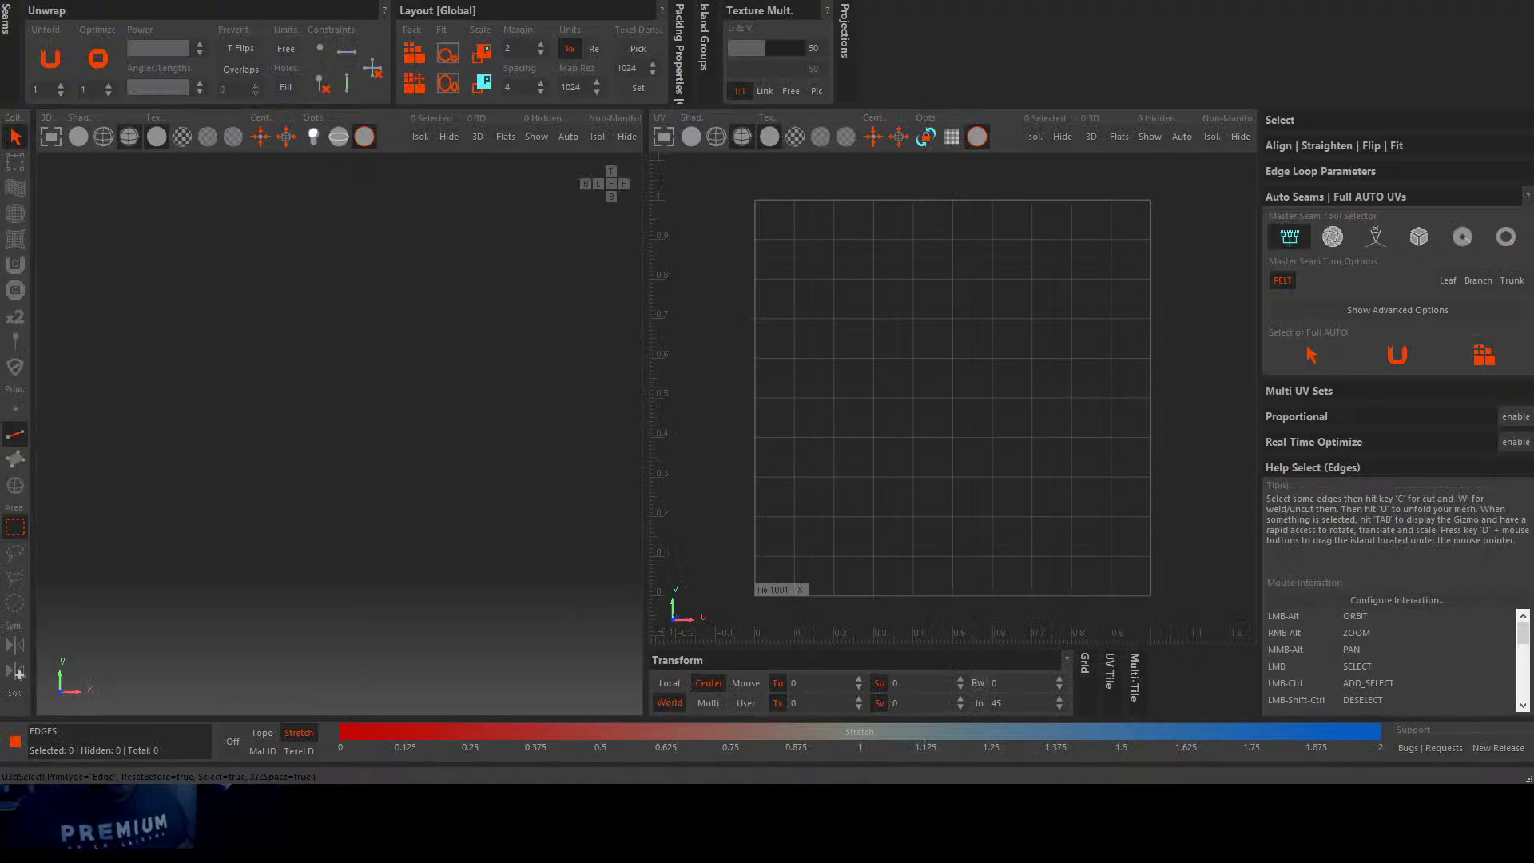
pyautogui.hotkey('alt', 'Tab')
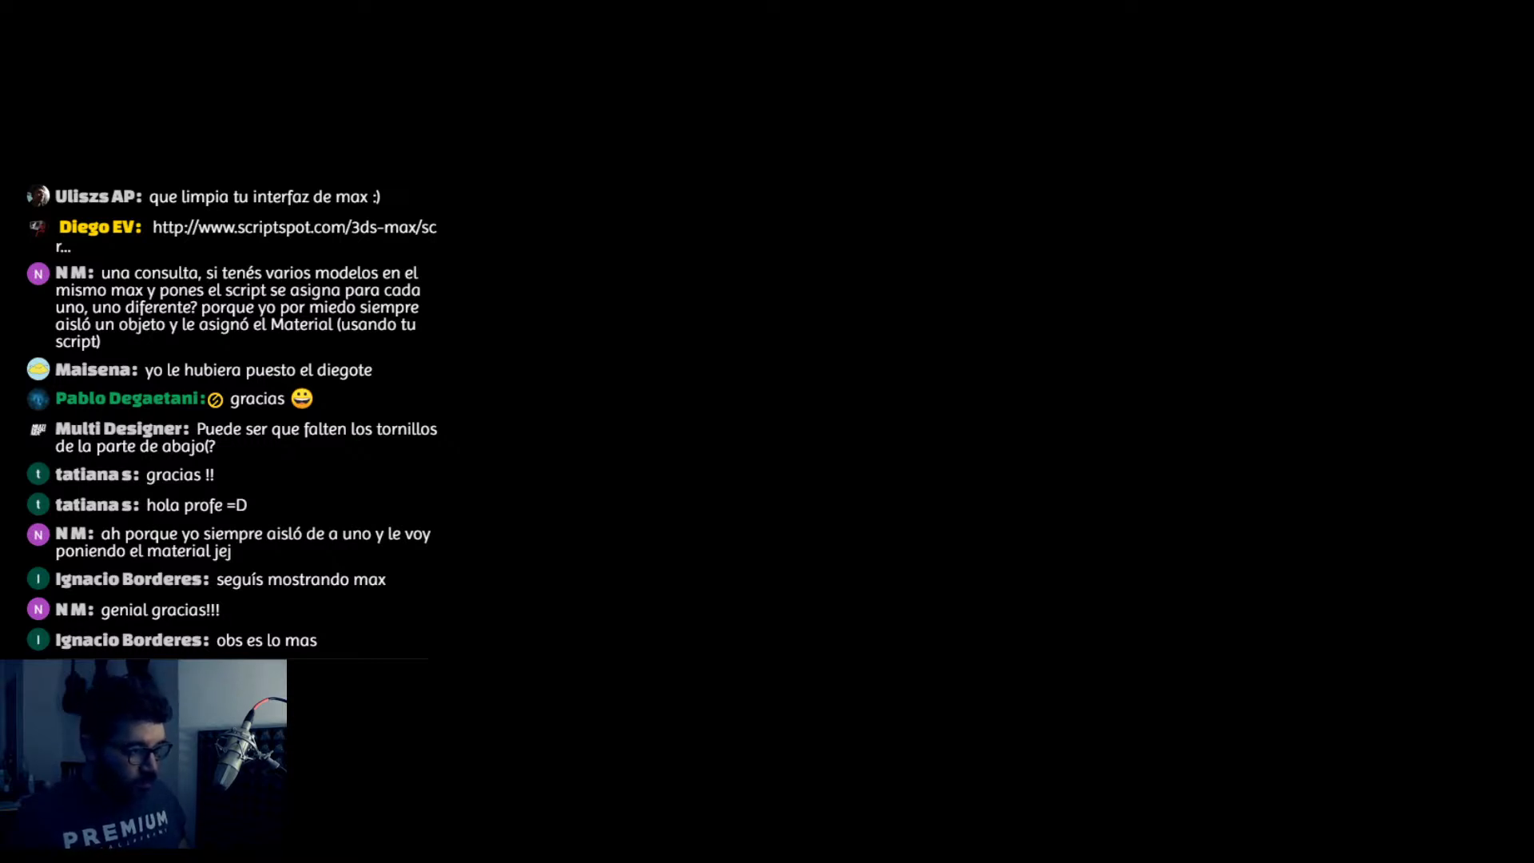
pyautogui.hotkey('alt', 'Tab')
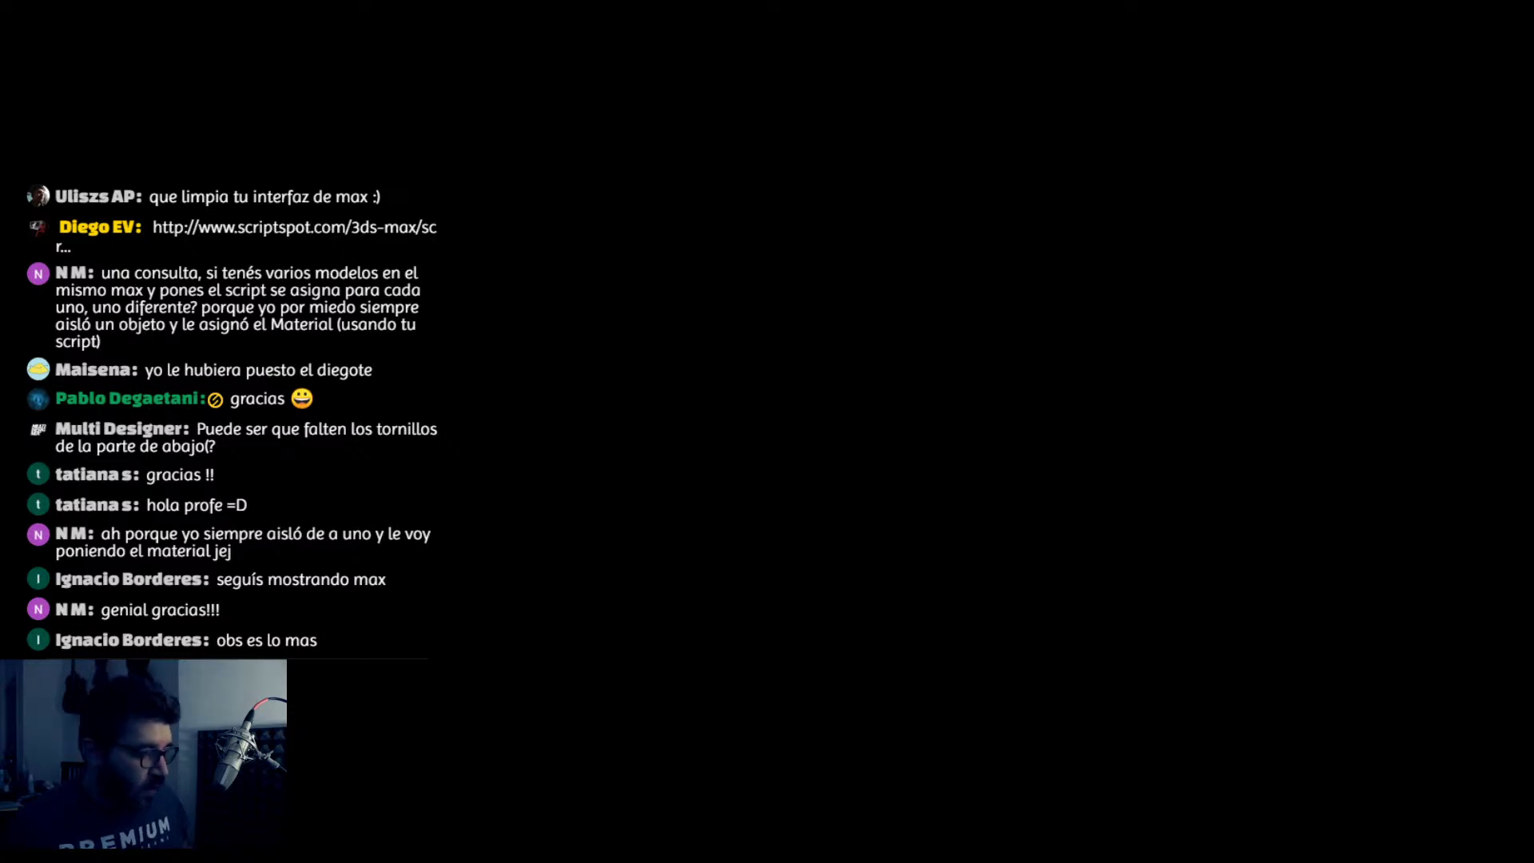
pyautogui.hotkey('alt', 'Tab')
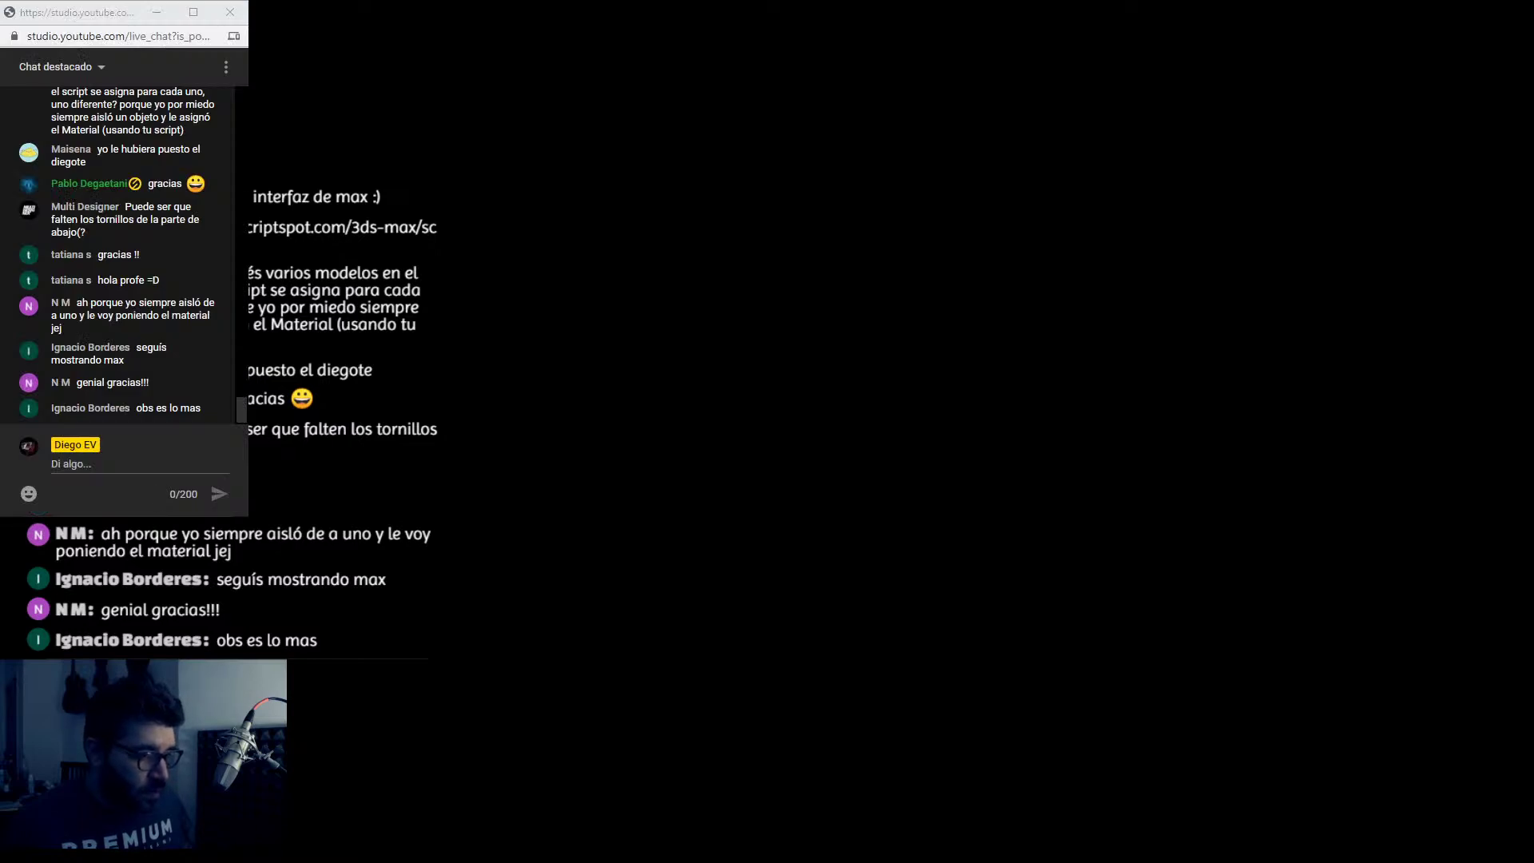
pyautogui.hotkey('alt', 'Tab')
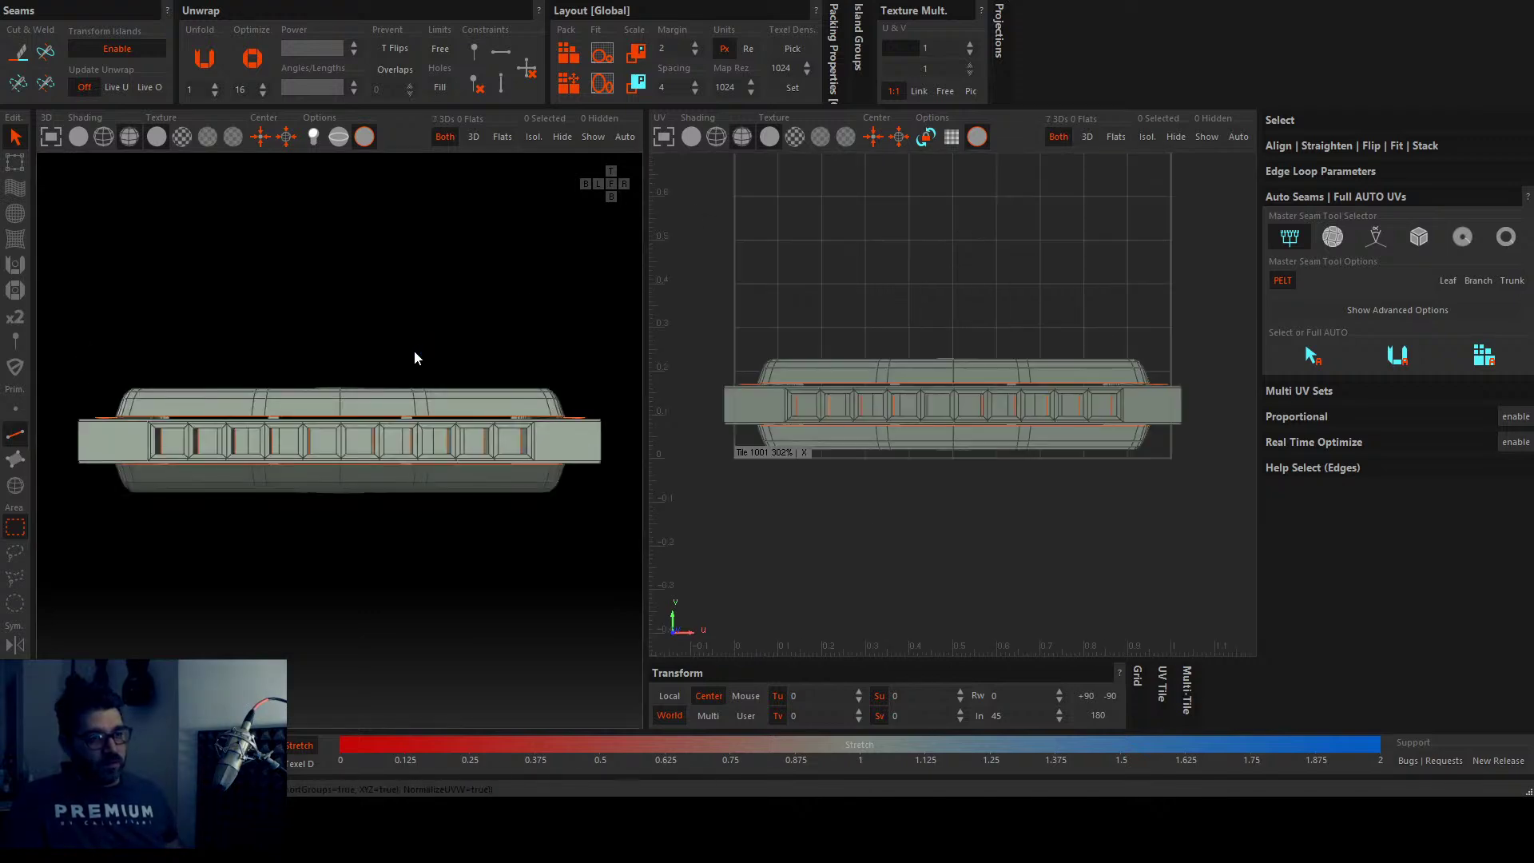
# Step: Isolate the harmonica's upper cover, hiding all the other islands
pyautogui.moveTo(412, 356); pyautogui.dragTo(452, 498, button='middle')
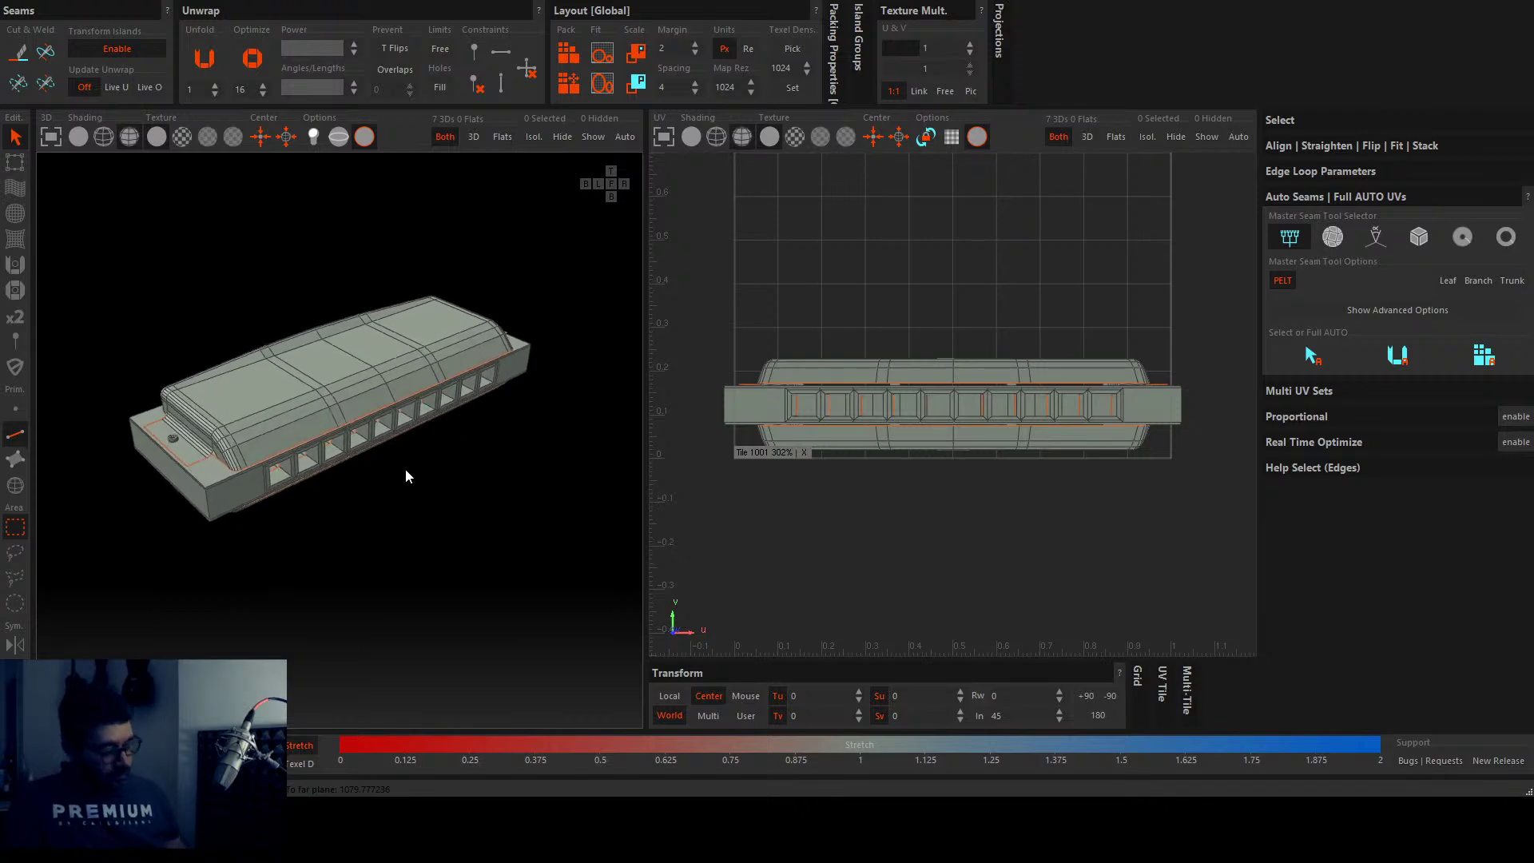
pyautogui.click(382, 502)
pyautogui.keyDown('alt'); pyautogui.moveTo(382, 502); pyautogui.dragTo(311, 528); pyautogui.keyUp('alt')
pyautogui.press('i')
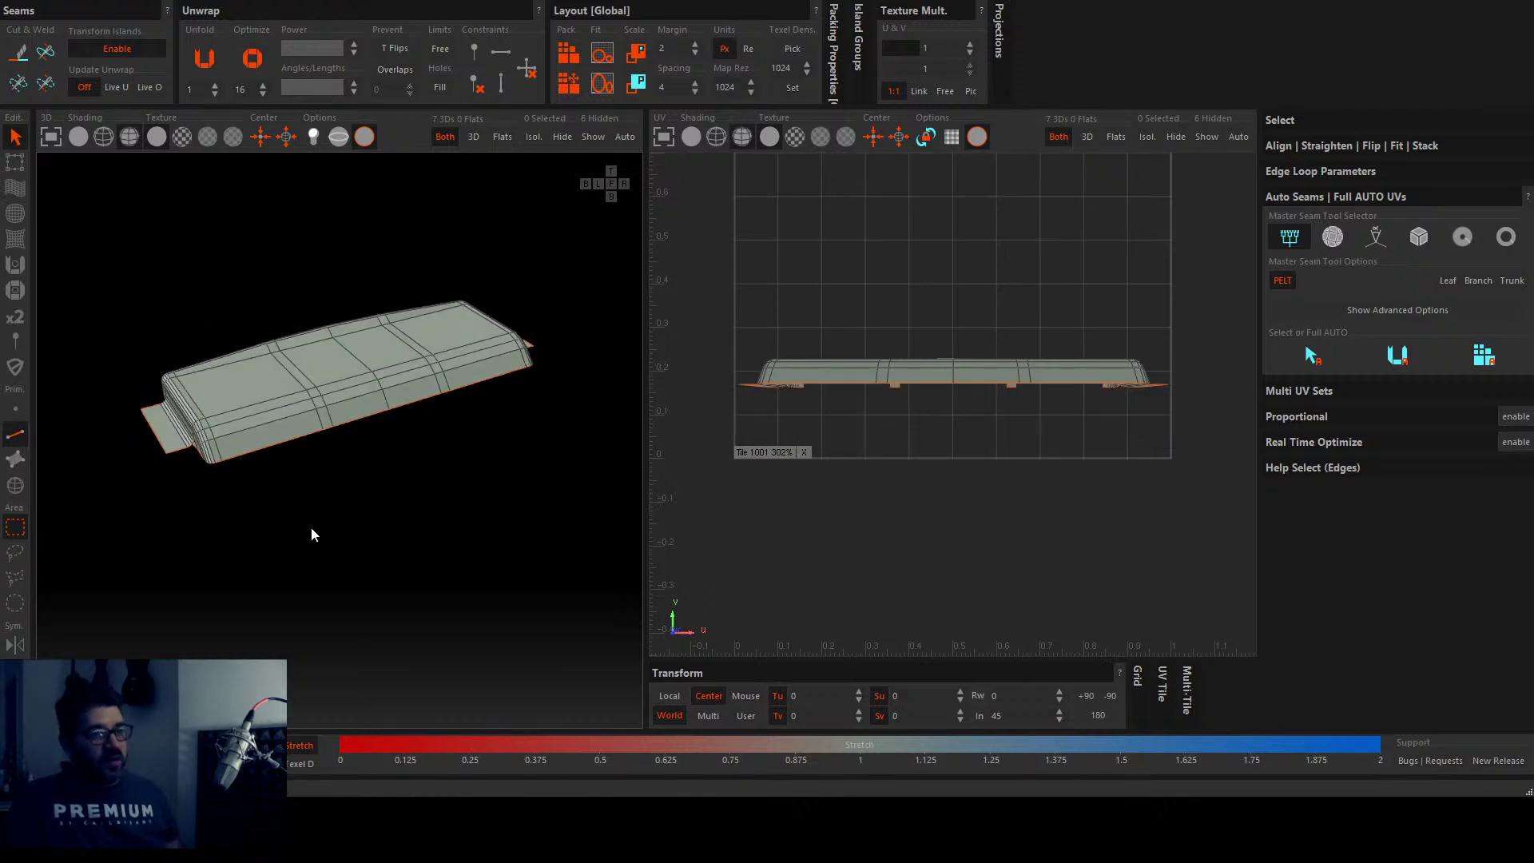
# Step: Try selecting the edge chain that borders the rounded corner at the upper cover's end
pyautogui.moveTo(312, 533); pyautogui.dragTo(538, 517, button='middle')
pyautogui.scroll(5, 406, 448)
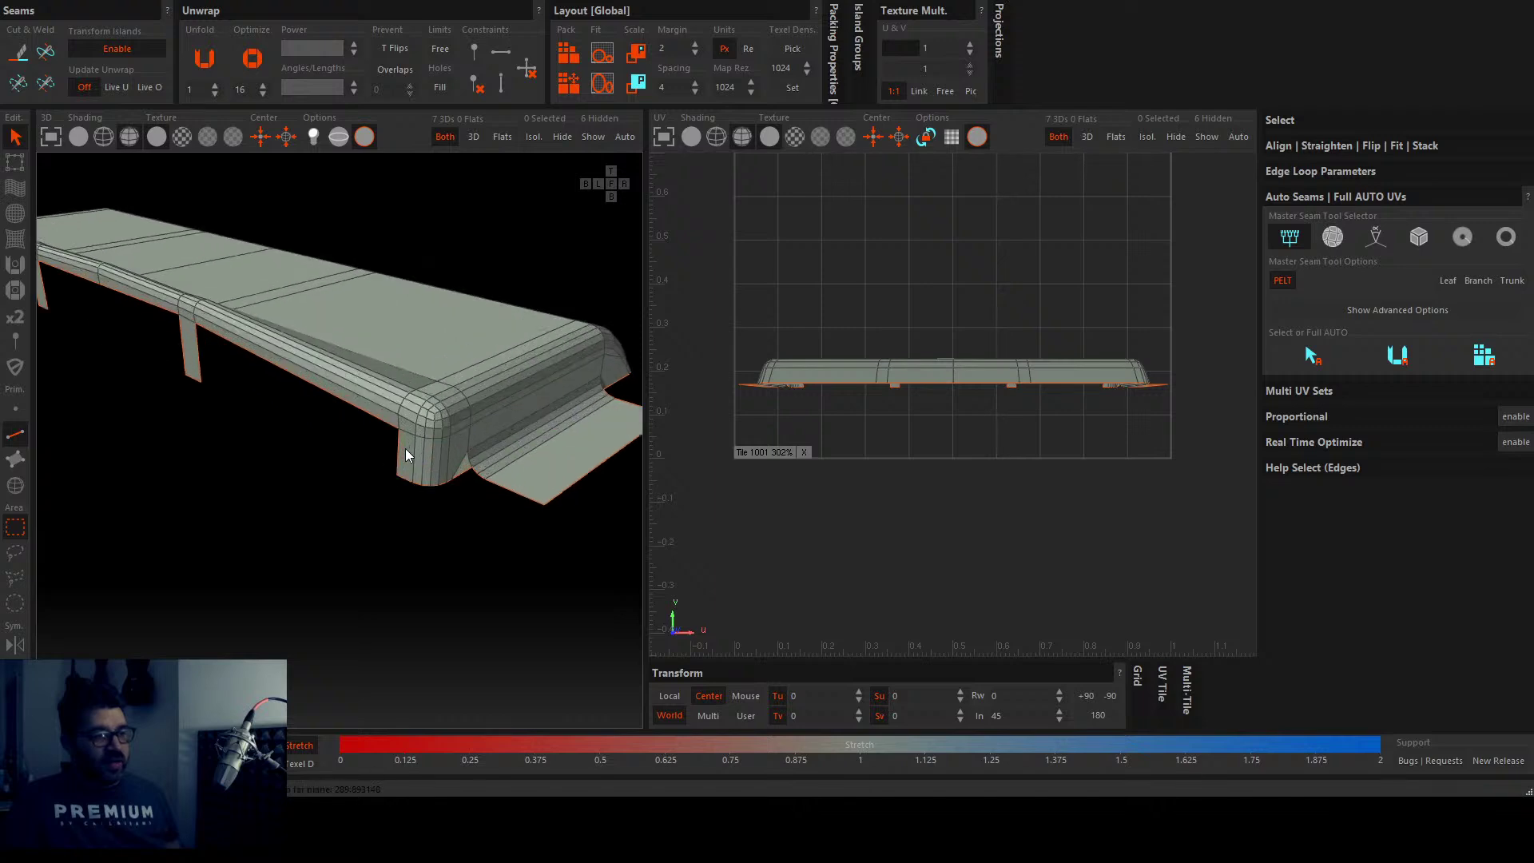
pyautogui.scroll(2, 405, 448)
pyautogui.scroll(-2, 406, 449)
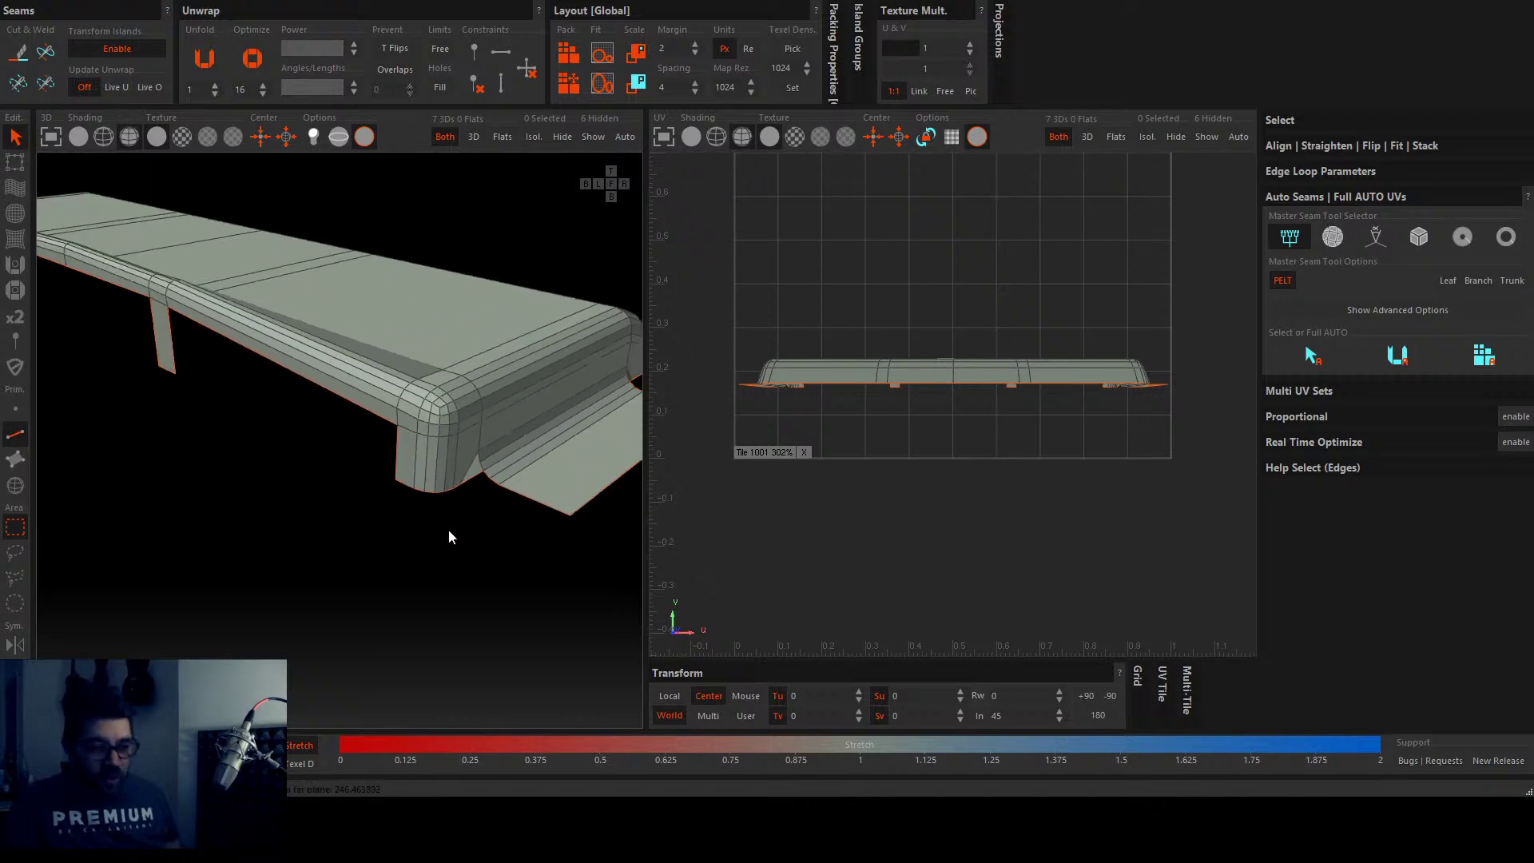
pyautogui.keyDown('alt'); pyautogui.moveTo(457, 531); pyautogui.dragTo(353, 537); pyautogui.keyUp('alt')
pyautogui.scroll(-5, 225, 503)
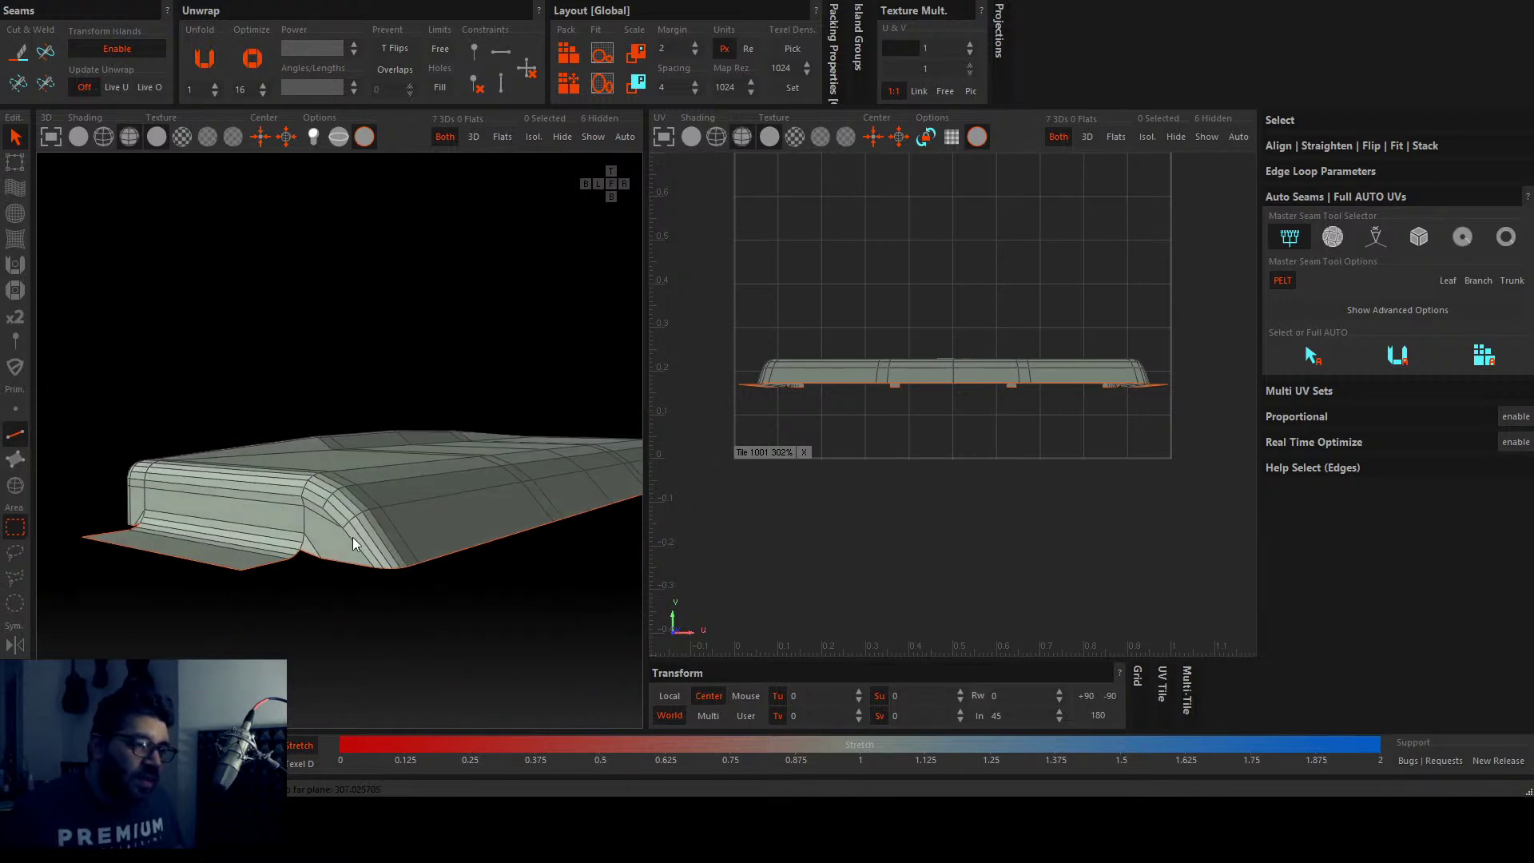
pyautogui.scroll(2, 360, 547)
pyautogui.click(371, 567)
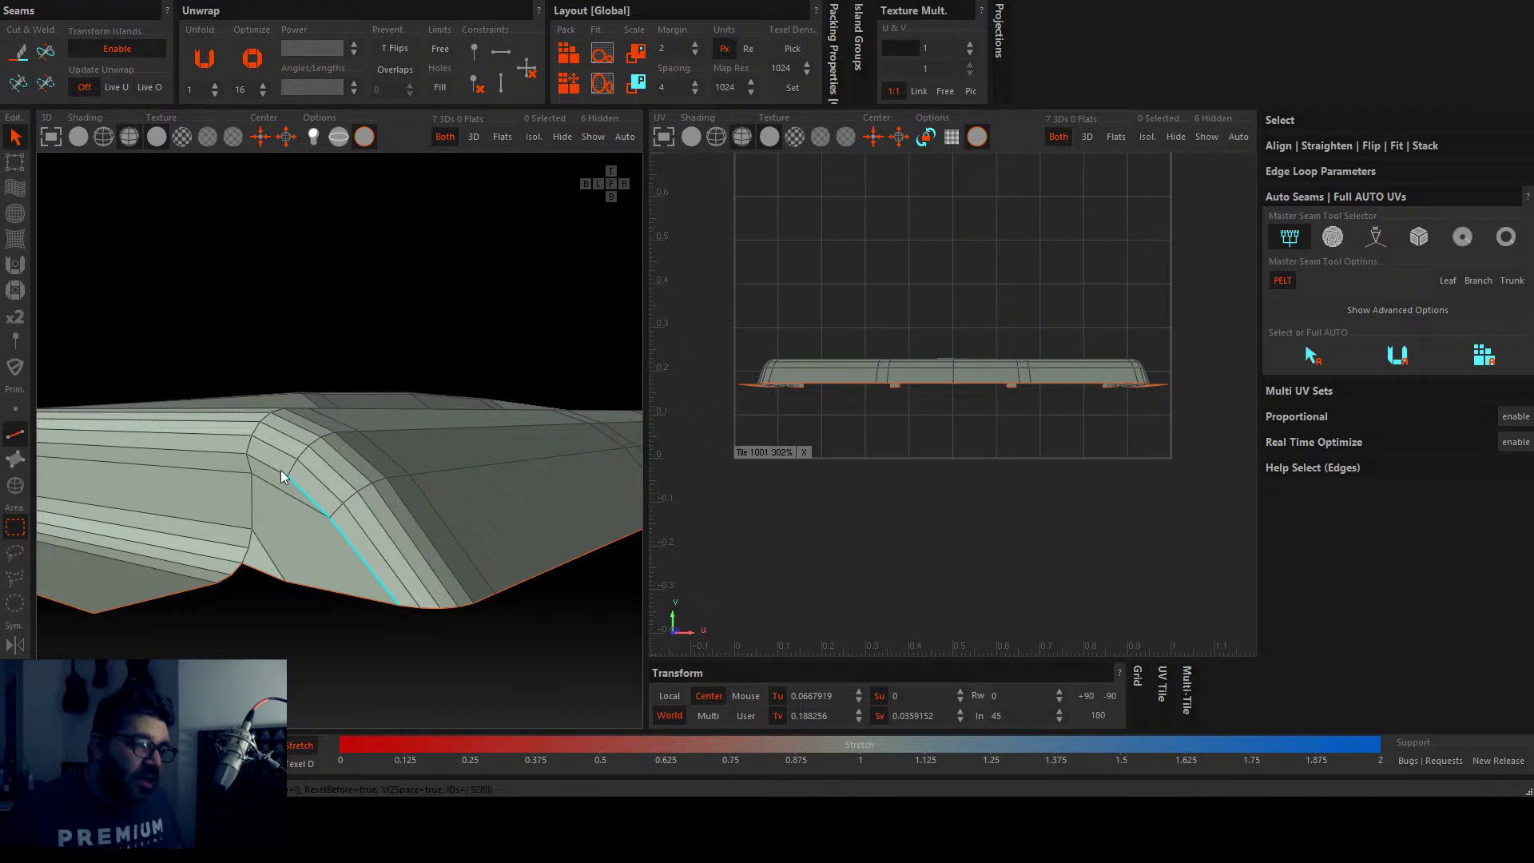
pyautogui.scroll(-3, 280, 476)
pyautogui.moveTo(421, 582); pyautogui.dragTo(293, 584, button='middle')
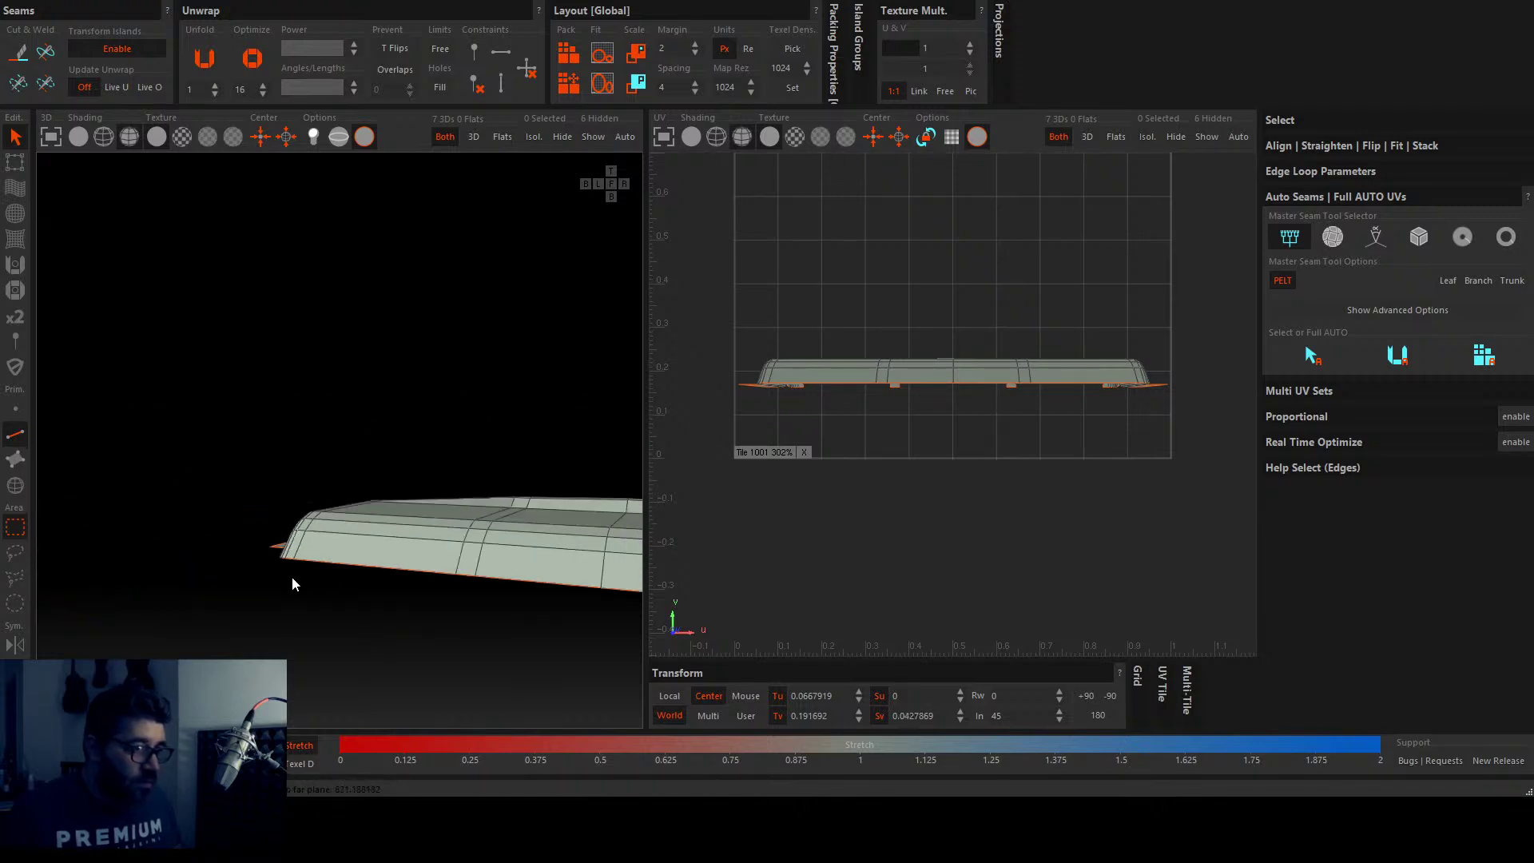
# Step: Try symmetry on the isolated cover and switch it off again
pyautogui.scroll(-4, 360, 583)
pyautogui.keyDown('alt'); pyautogui.moveTo(361, 584); pyautogui.dragTo(449, 633); pyautogui.keyUp('alt')
pyautogui.scroll(2, 446, 548)
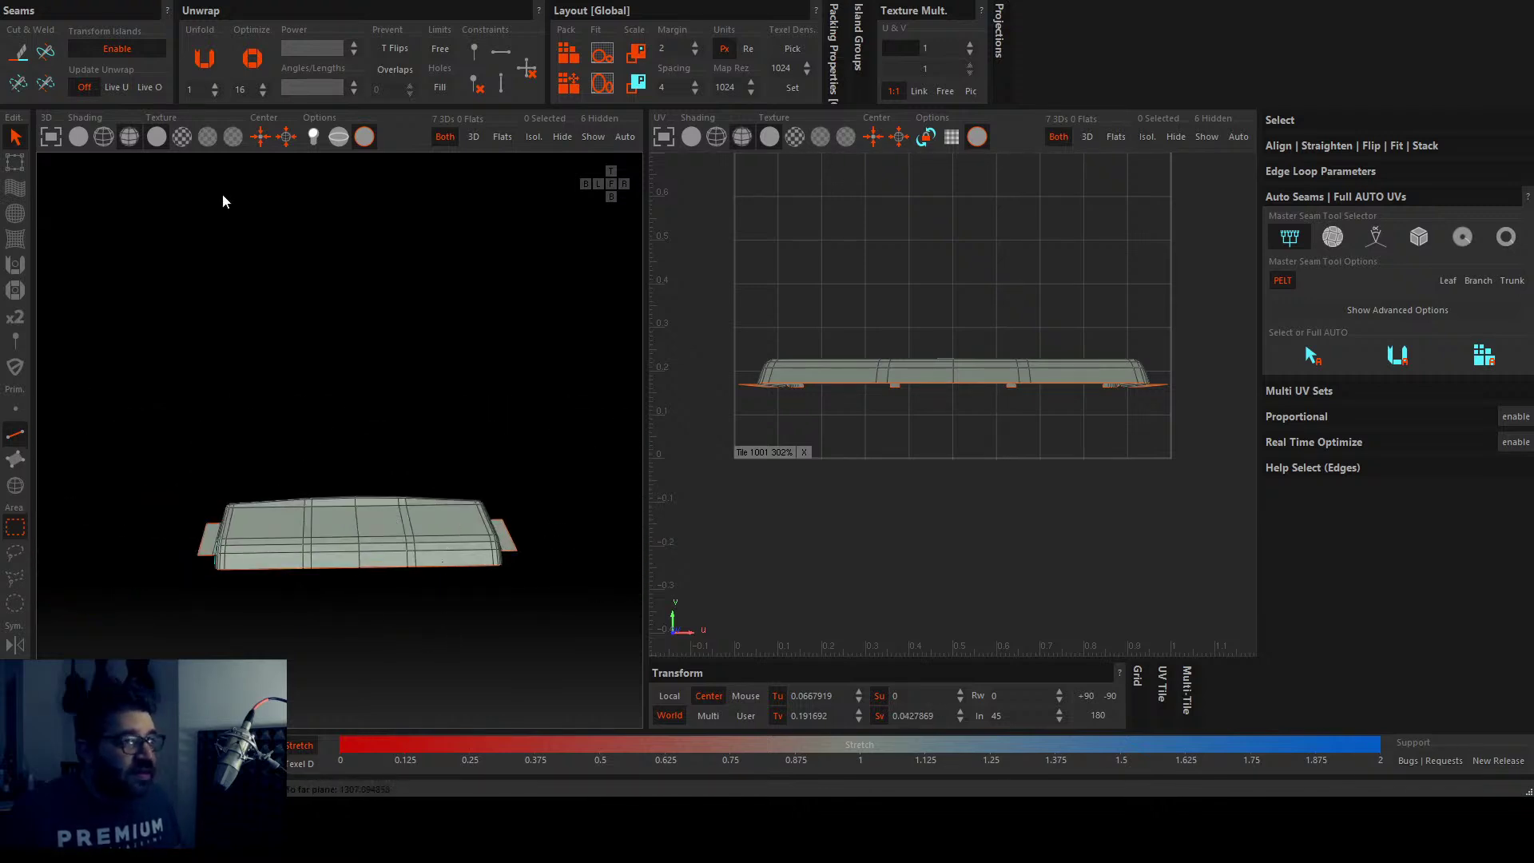
pyautogui.click(15, 645)
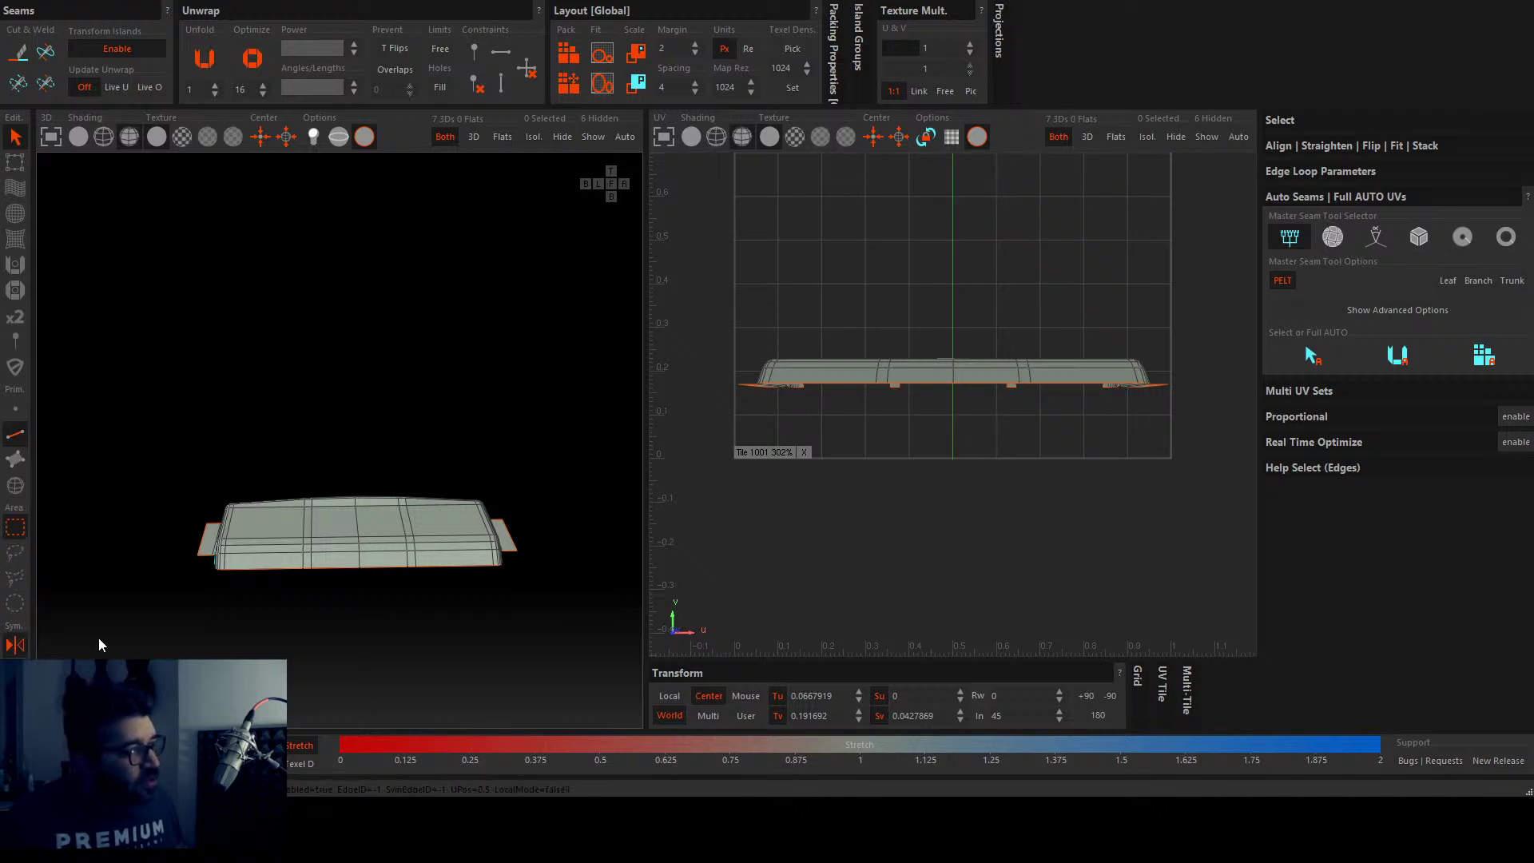
pyautogui.moveTo(98, 645); pyautogui.dragTo(366, 619, button='middle')
pyautogui.click(15, 645)
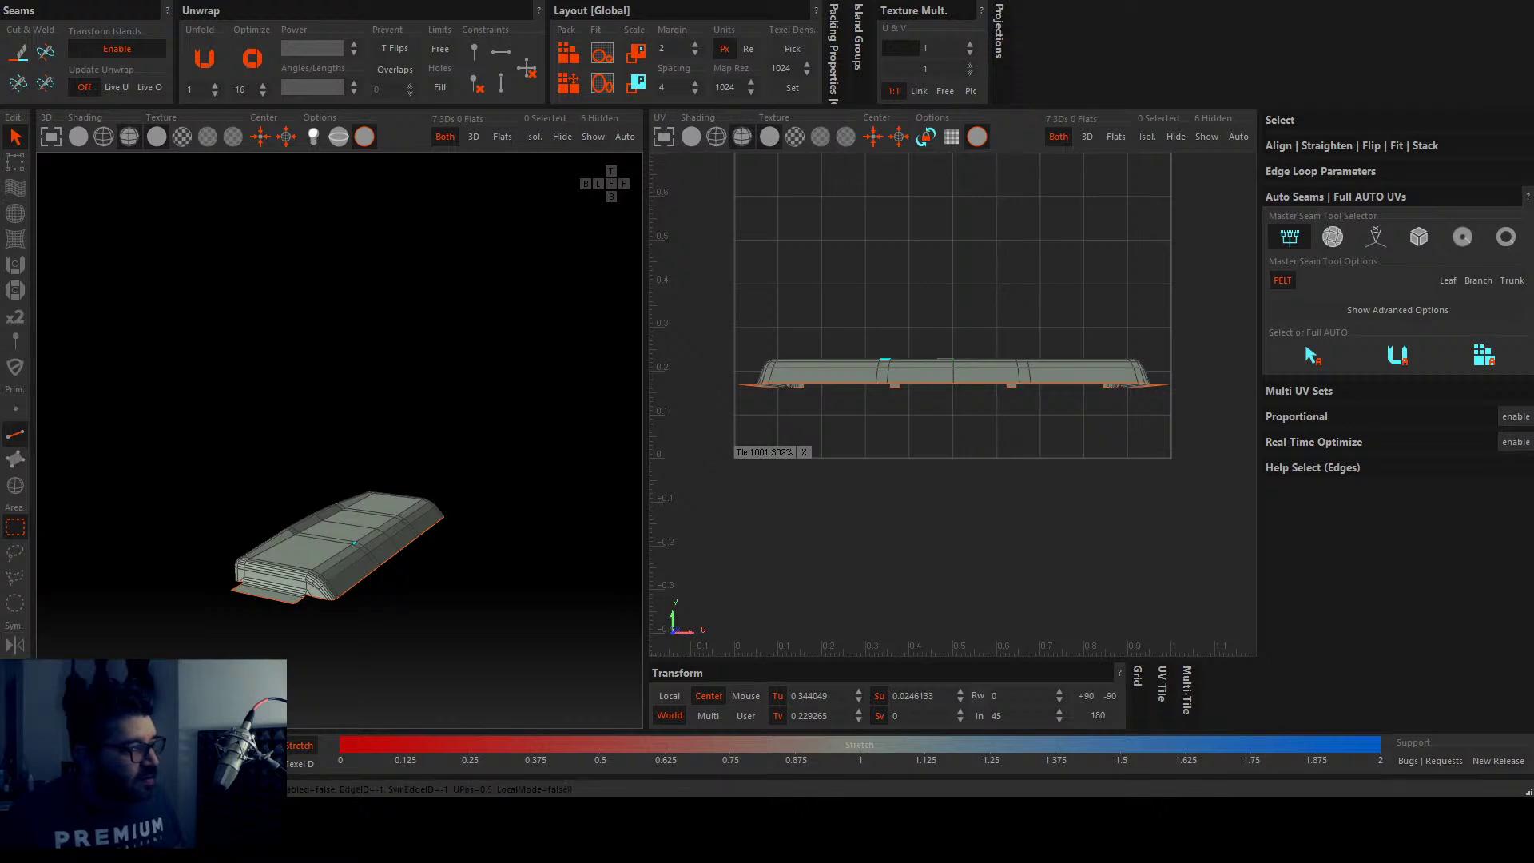
# Step: Select the edge chain bordering the rounded corner at the upper cover's end and cut it as a seam
pyautogui.scroll(10, 276, 626)
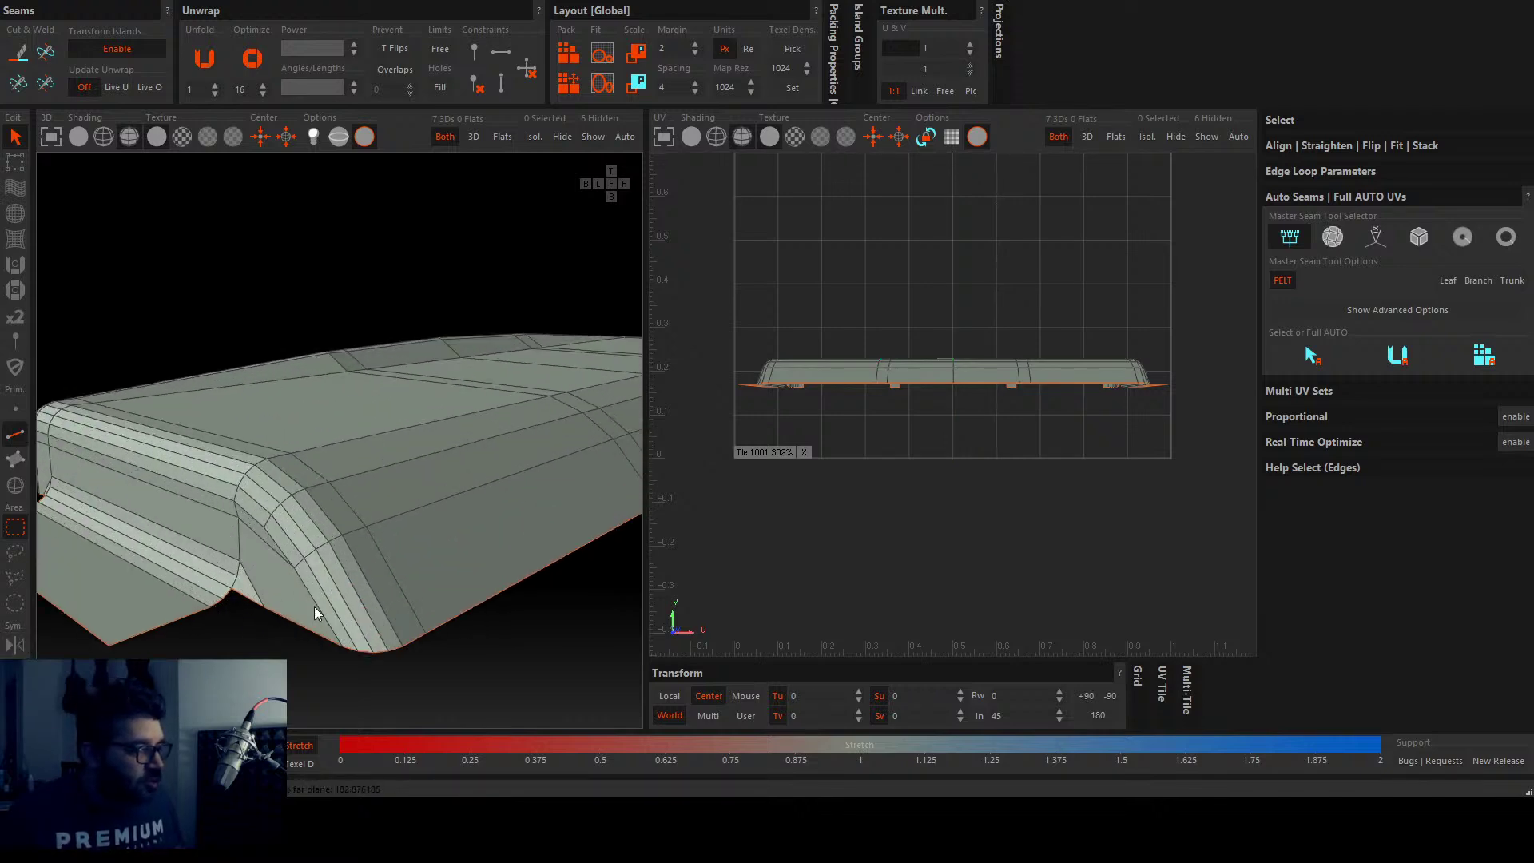
pyautogui.click(314, 608)
pyautogui.doubleClick(314, 606)
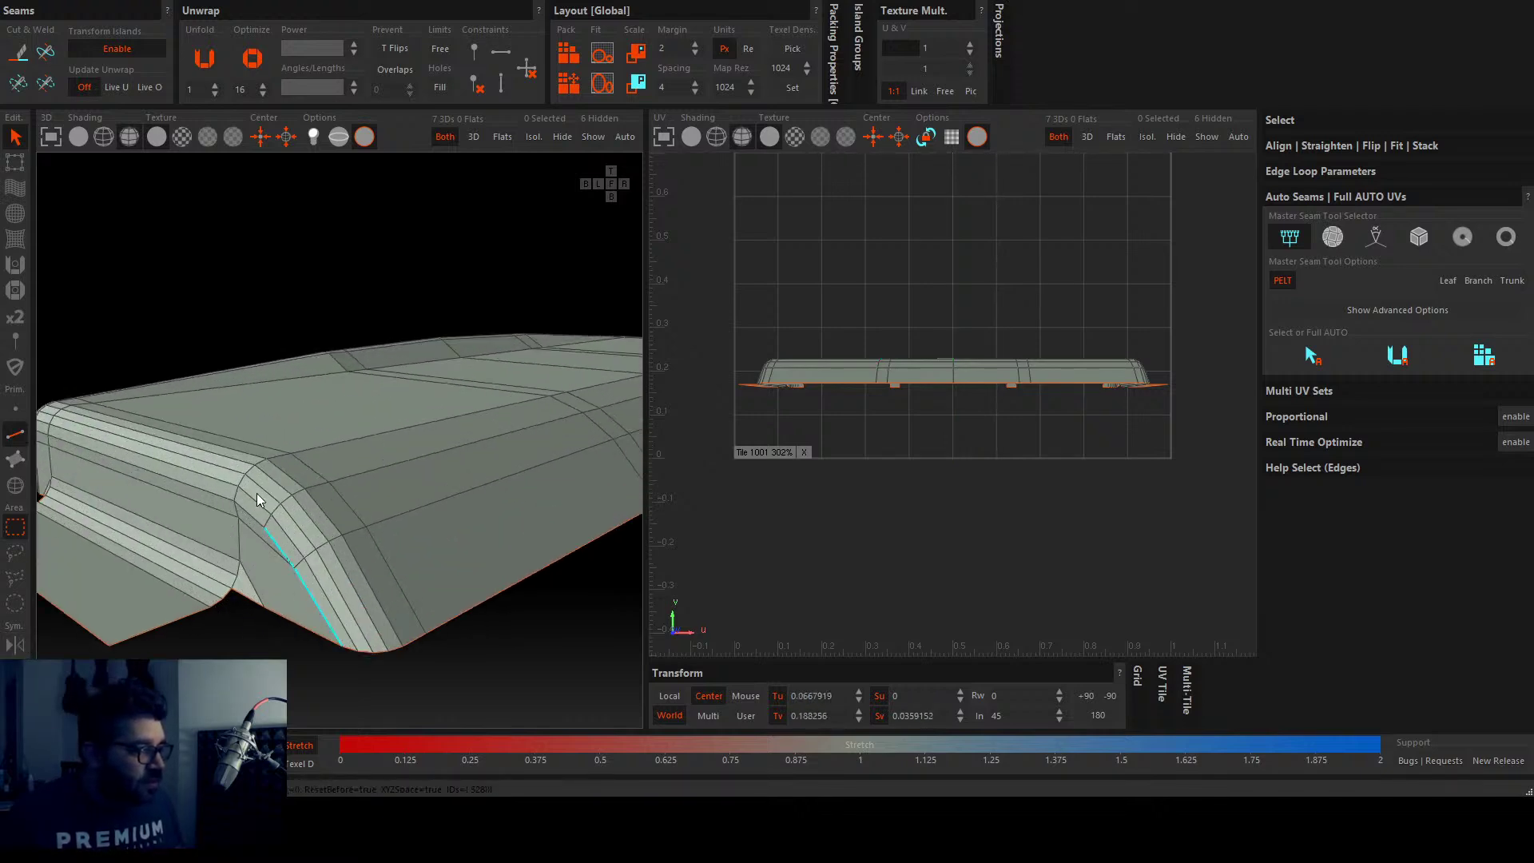
pyautogui.keyDown('ctrl'); pyautogui.click(252, 518); pyautogui.keyUp('ctrl')
pyautogui.scroll(-6, 263, 545)
pyautogui.scroll(10, 205, 558)
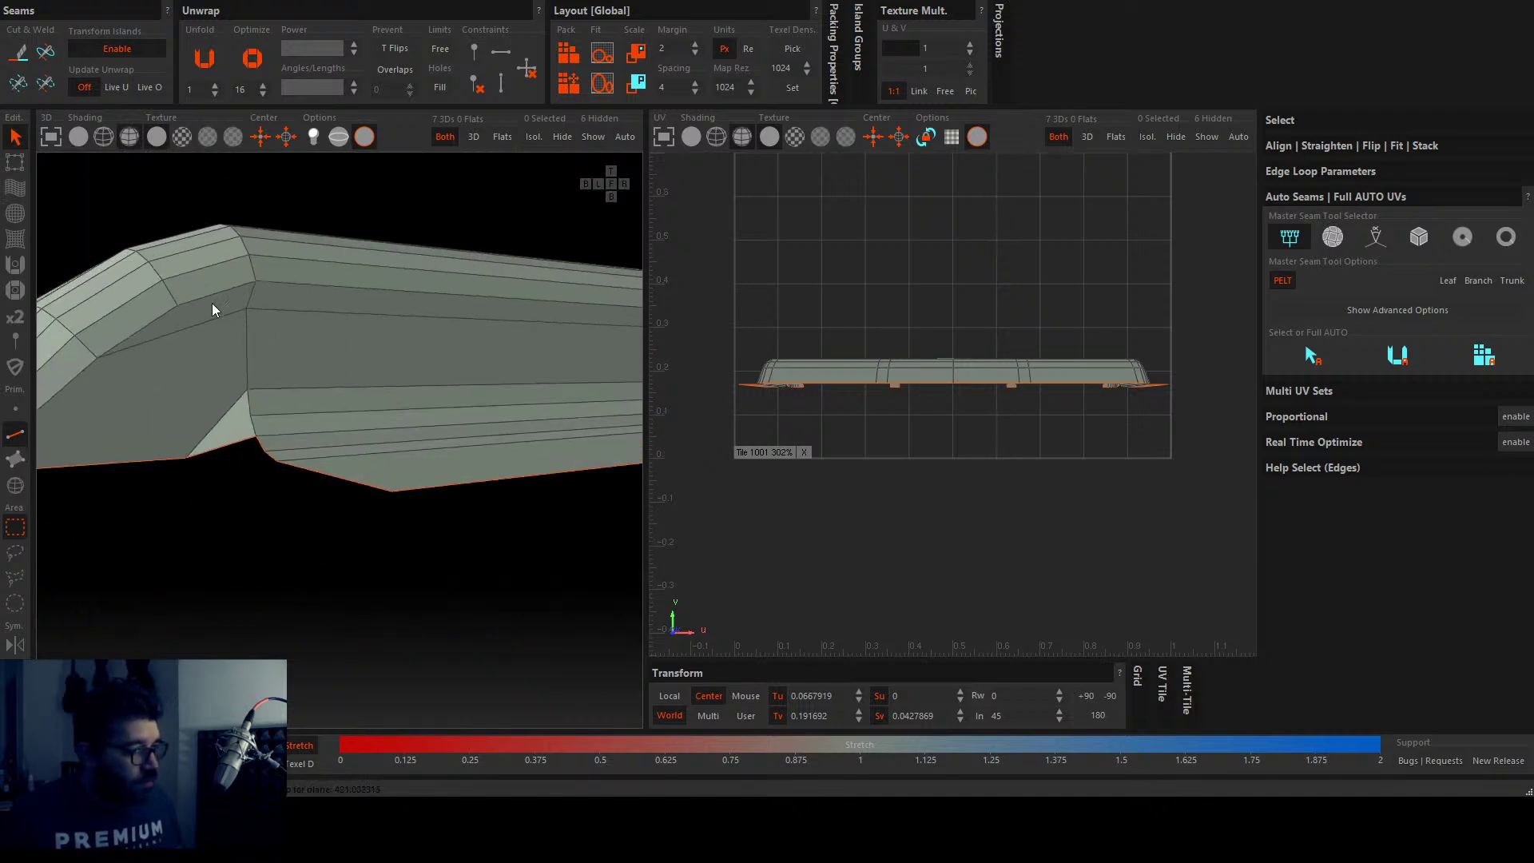
pyautogui.click(205, 302)
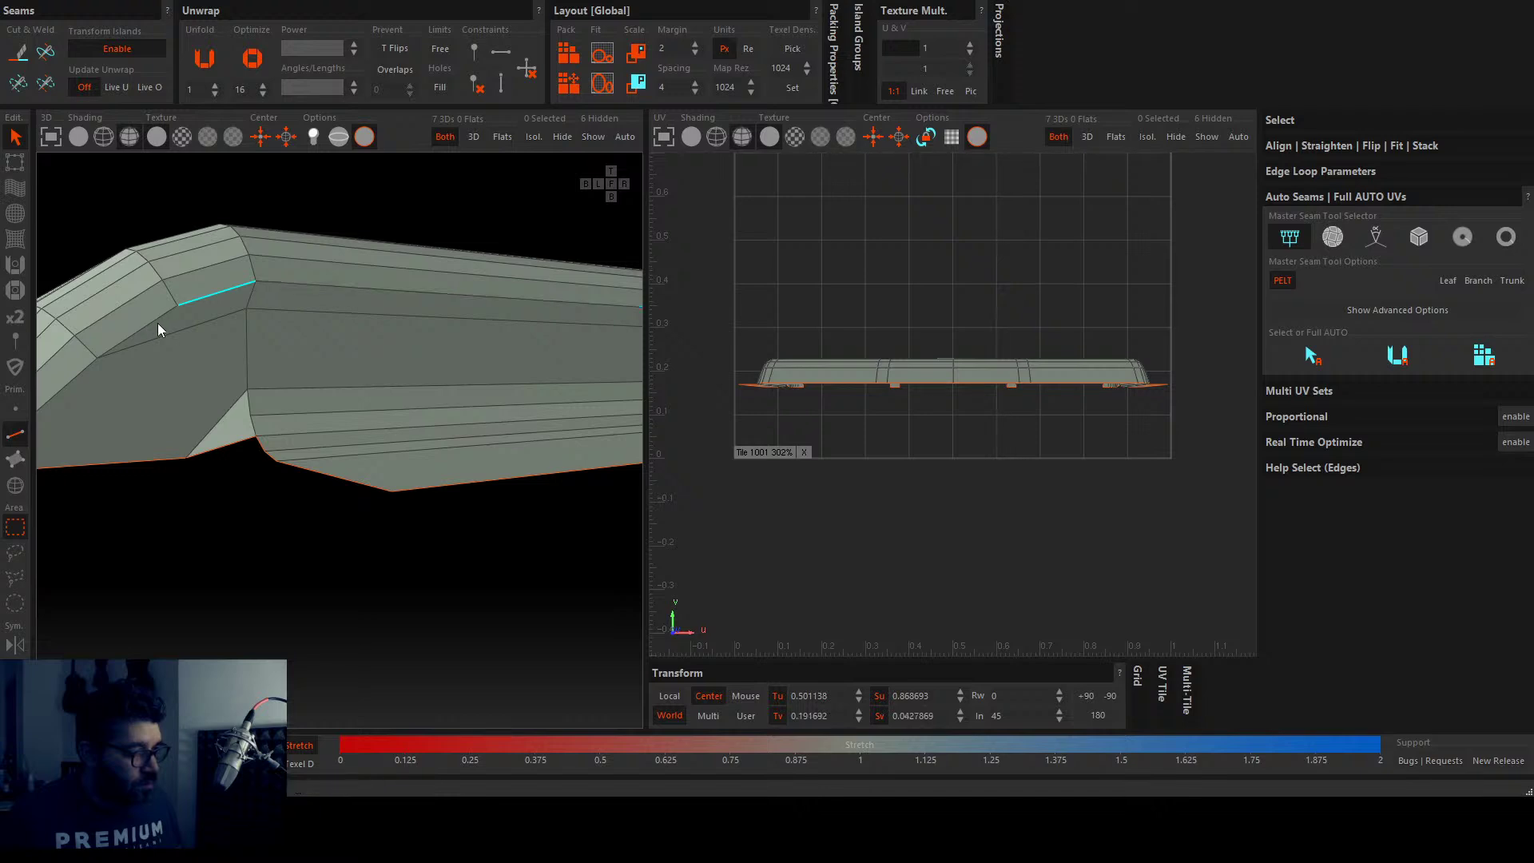
pyautogui.scroll(-8, 157, 323)
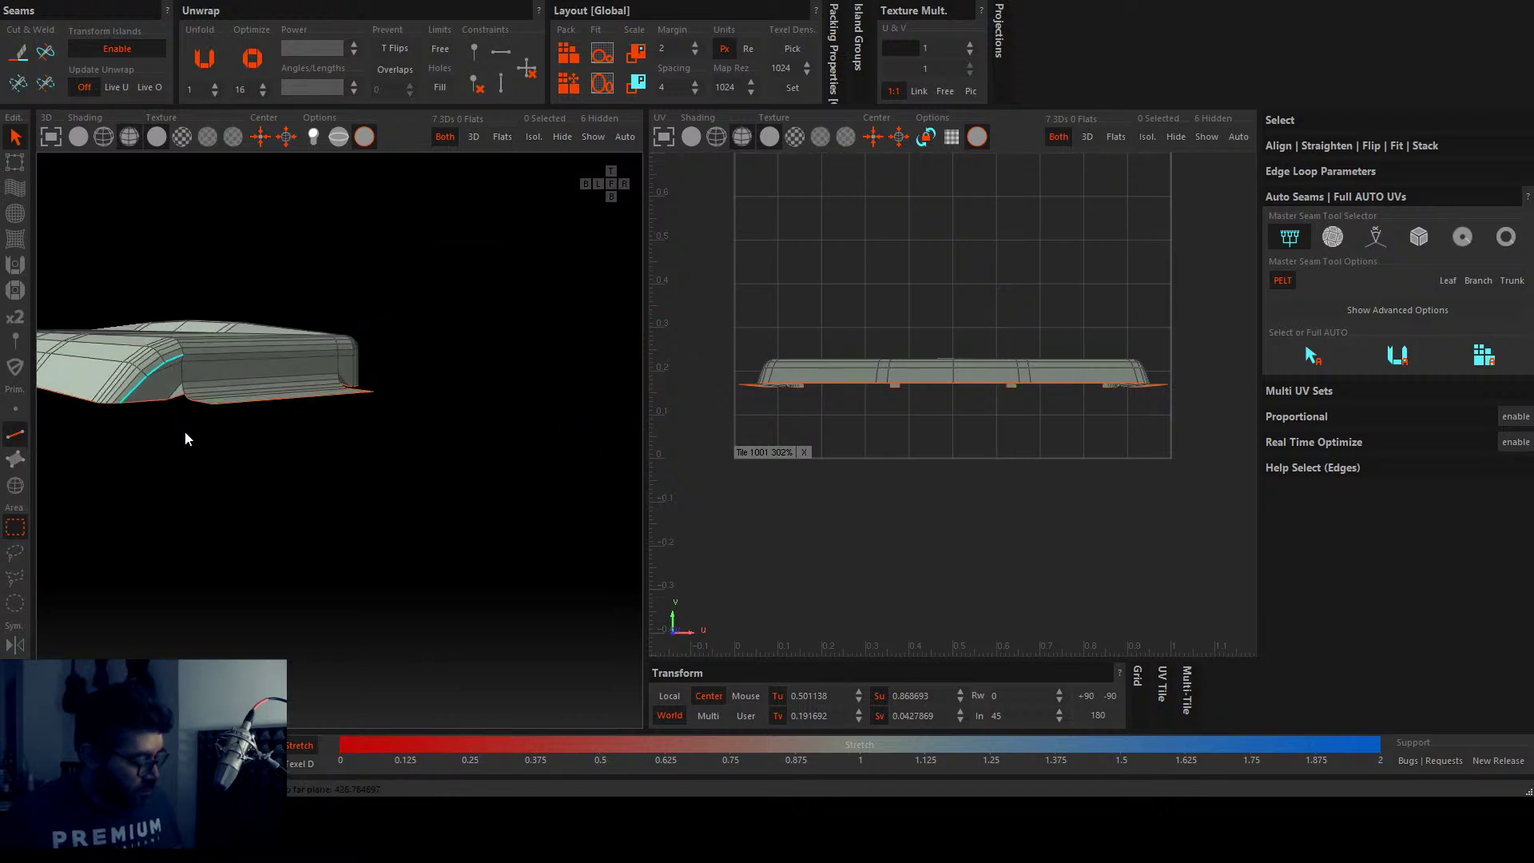
pyautogui.press('c')
pyautogui.scroll(-6, 185, 429)
pyautogui.keyDown('alt'); pyautogui.moveTo(185, 430); pyautogui.dragTo(123, 519); pyautogui.keyUp('alt')
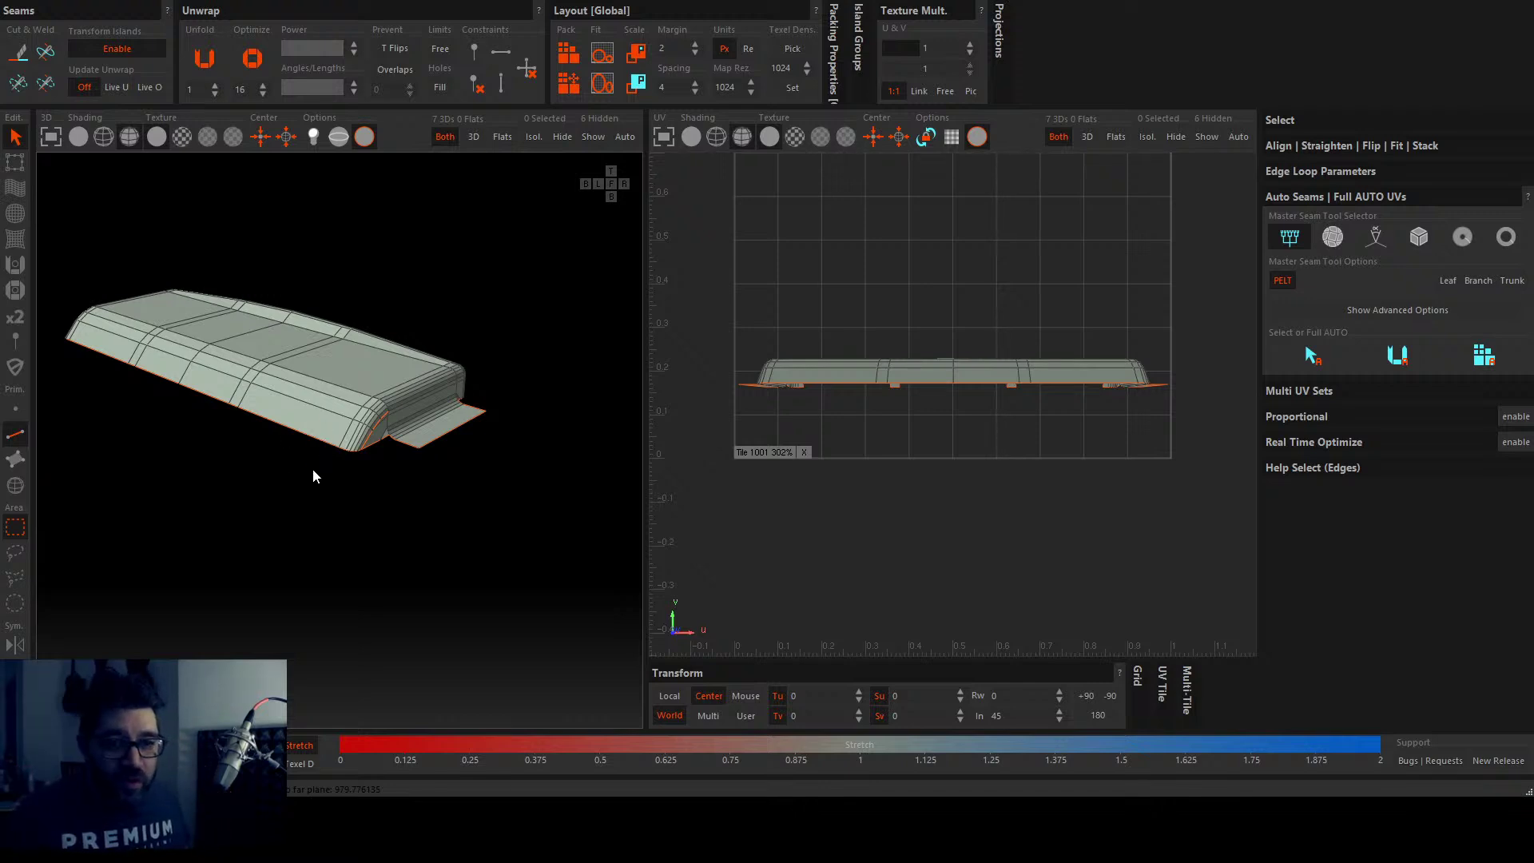
# Step: Examine the cut seam and the opposite rounded corner of the upper cover for further places to cut
pyautogui.keyDown('alt'); pyautogui.moveTo(313, 469); pyautogui.dragTo(355, 492, button='middle'); pyautogui.keyUp('alt')
pyautogui.keyDown('alt'); pyautogui.moveTo(191, 524); pyautogui.dragTo(444, 515); pyautogui.keyUp('alt')
pyautogui.scroll(3, 314, 472)
pyautogui.scroll(2, 314, 477)
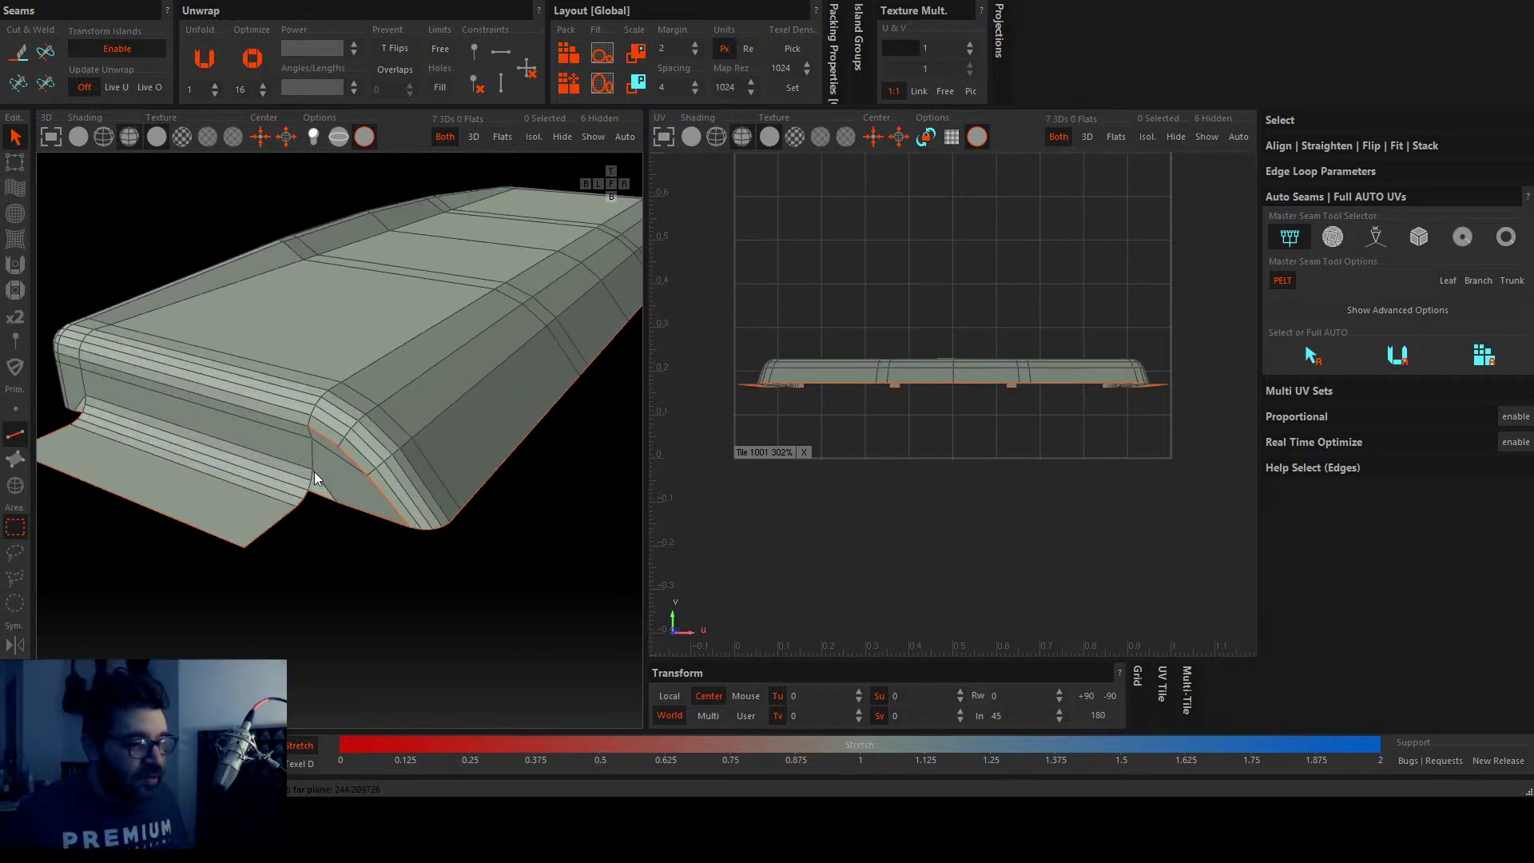
pyautogui.scroll(-3, 314, 471)
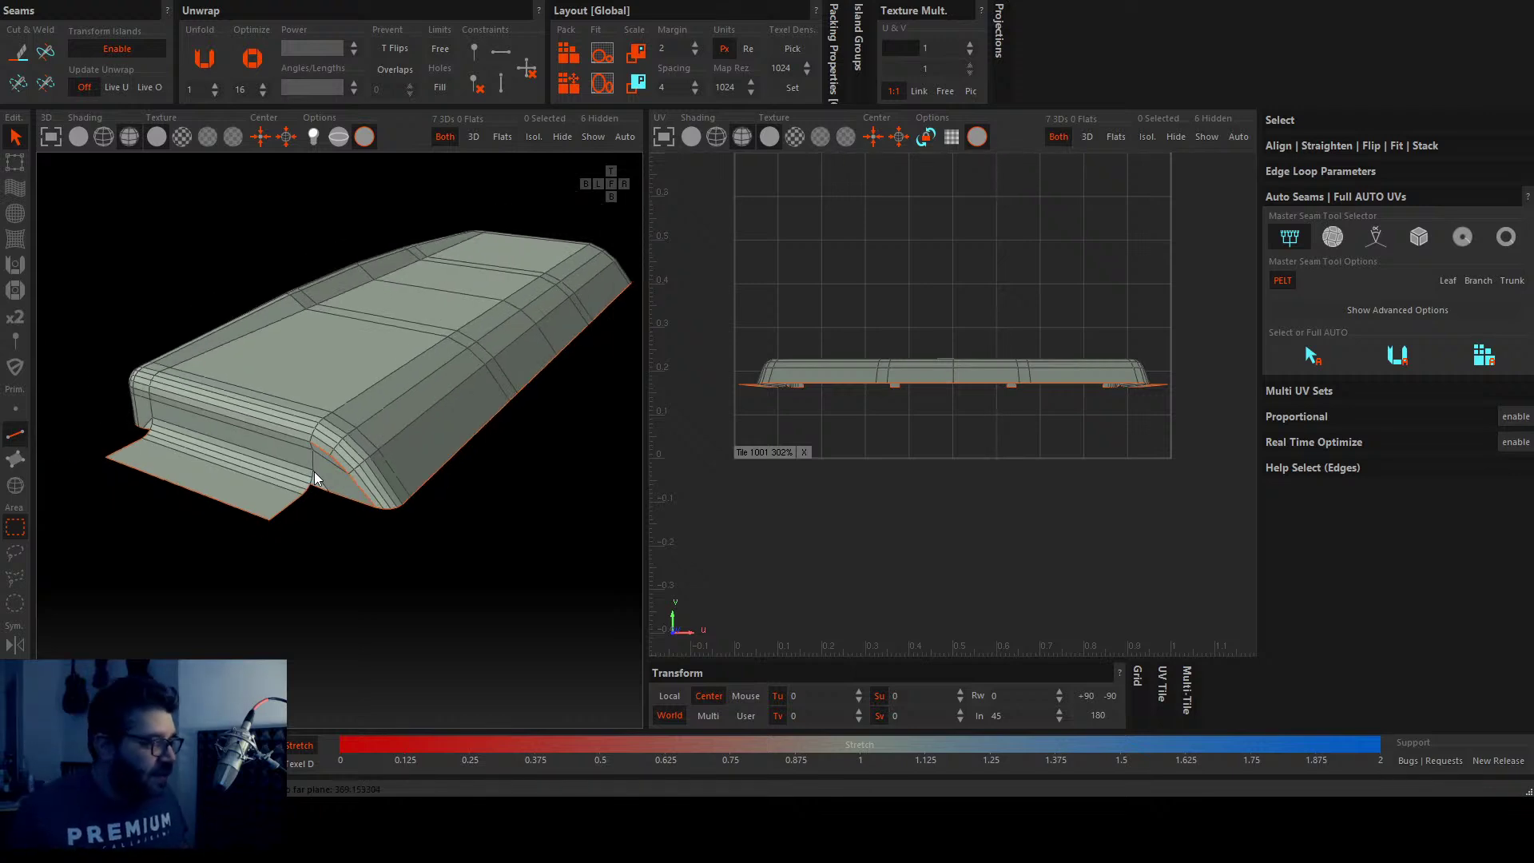
pyautogui.keyDown('alt'); pyautogui.moveTo(65, 449); pyautogui.dragTo(310, 531); pyautogui.keyUp('alt')
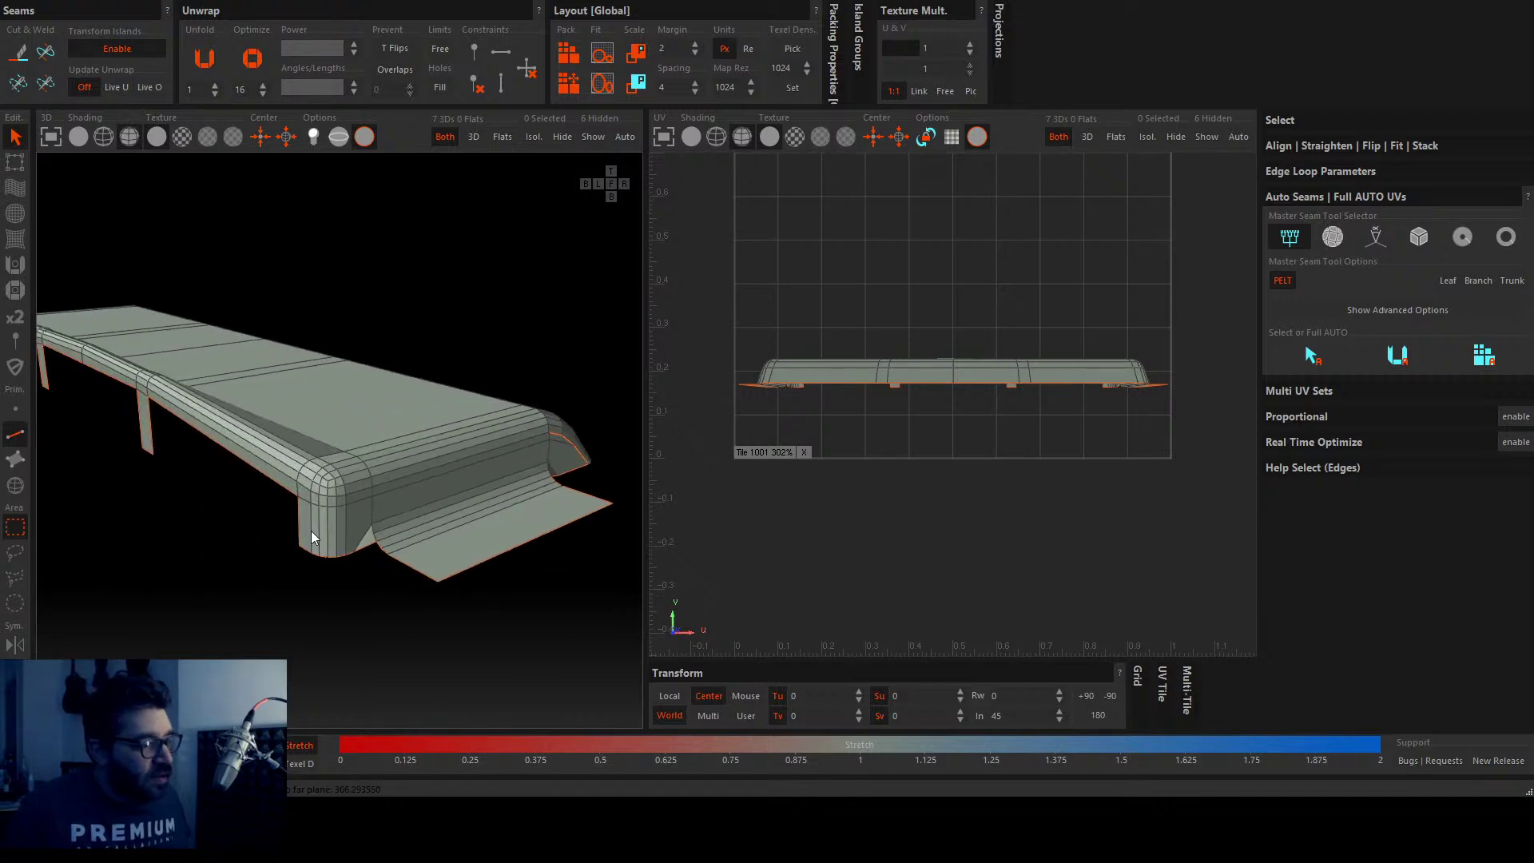
pyautogui.scroll(3, 290, 488)
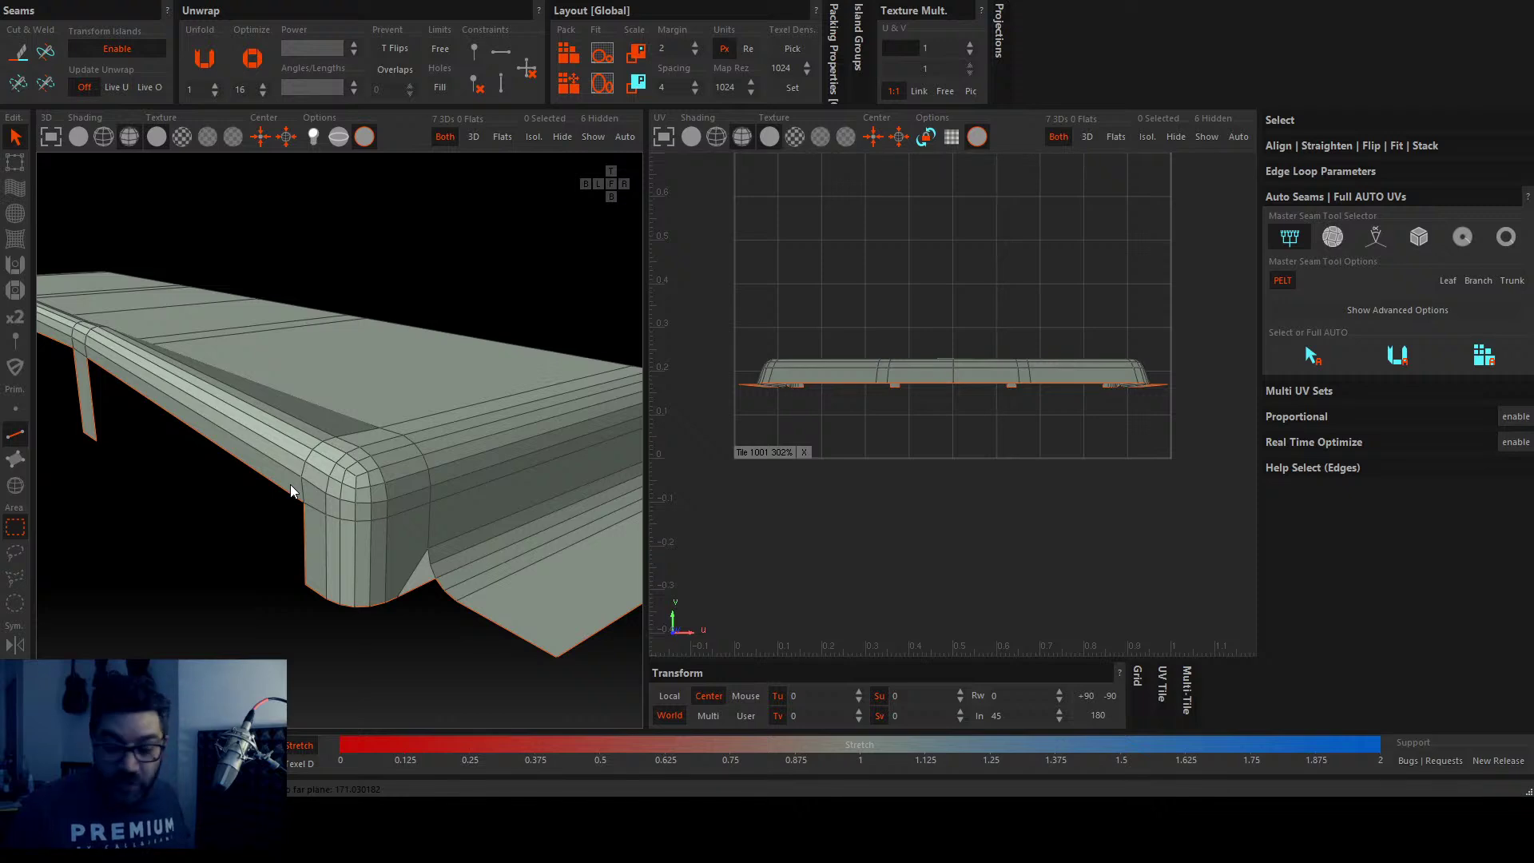
pyautogui.scroll(-2, 290, 485)
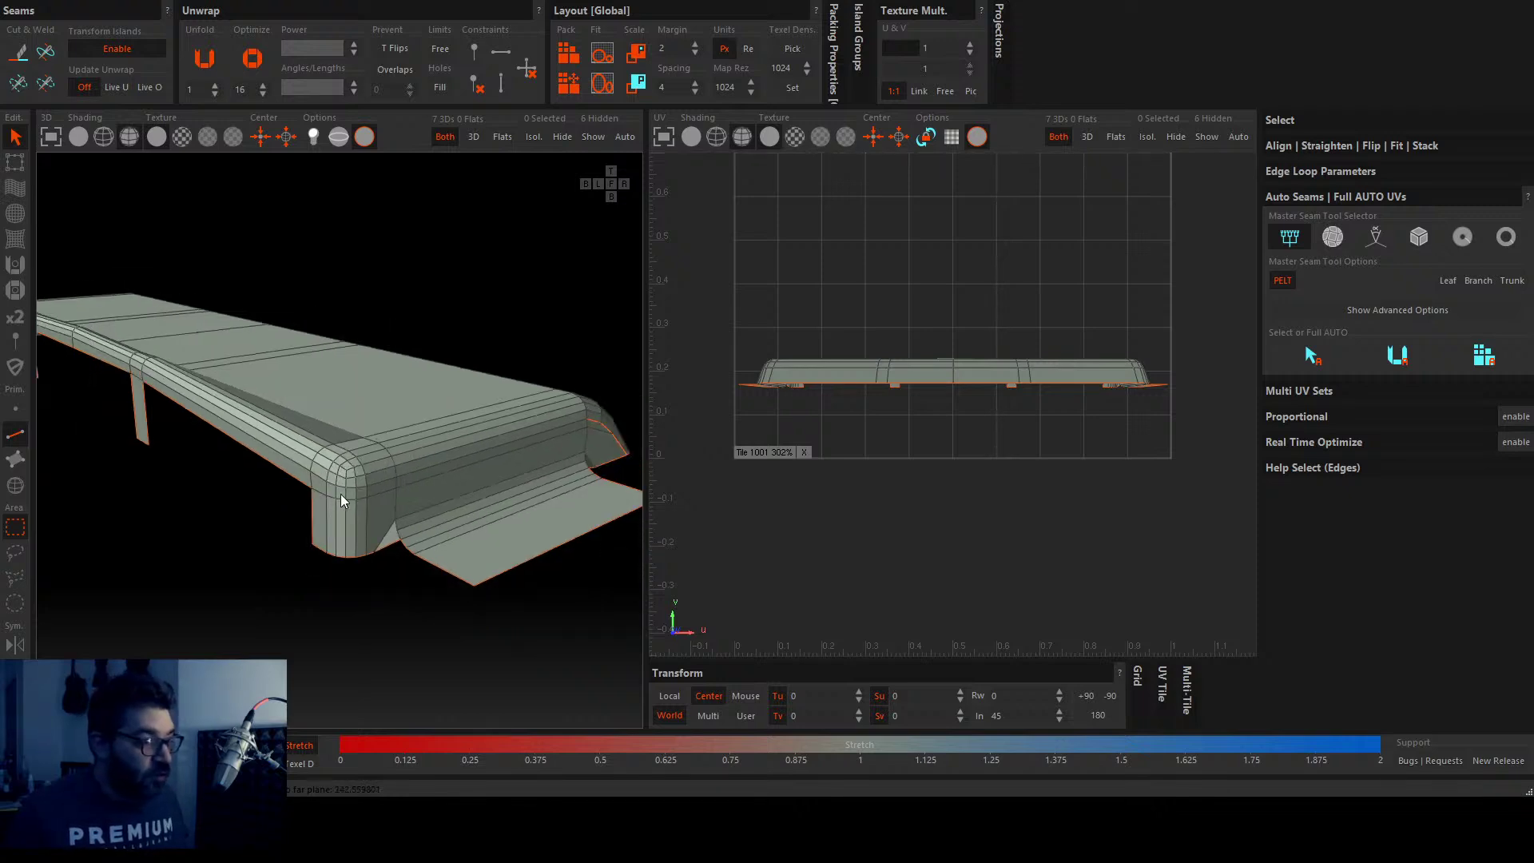
pyautogui.scroll(3, 340, 491)
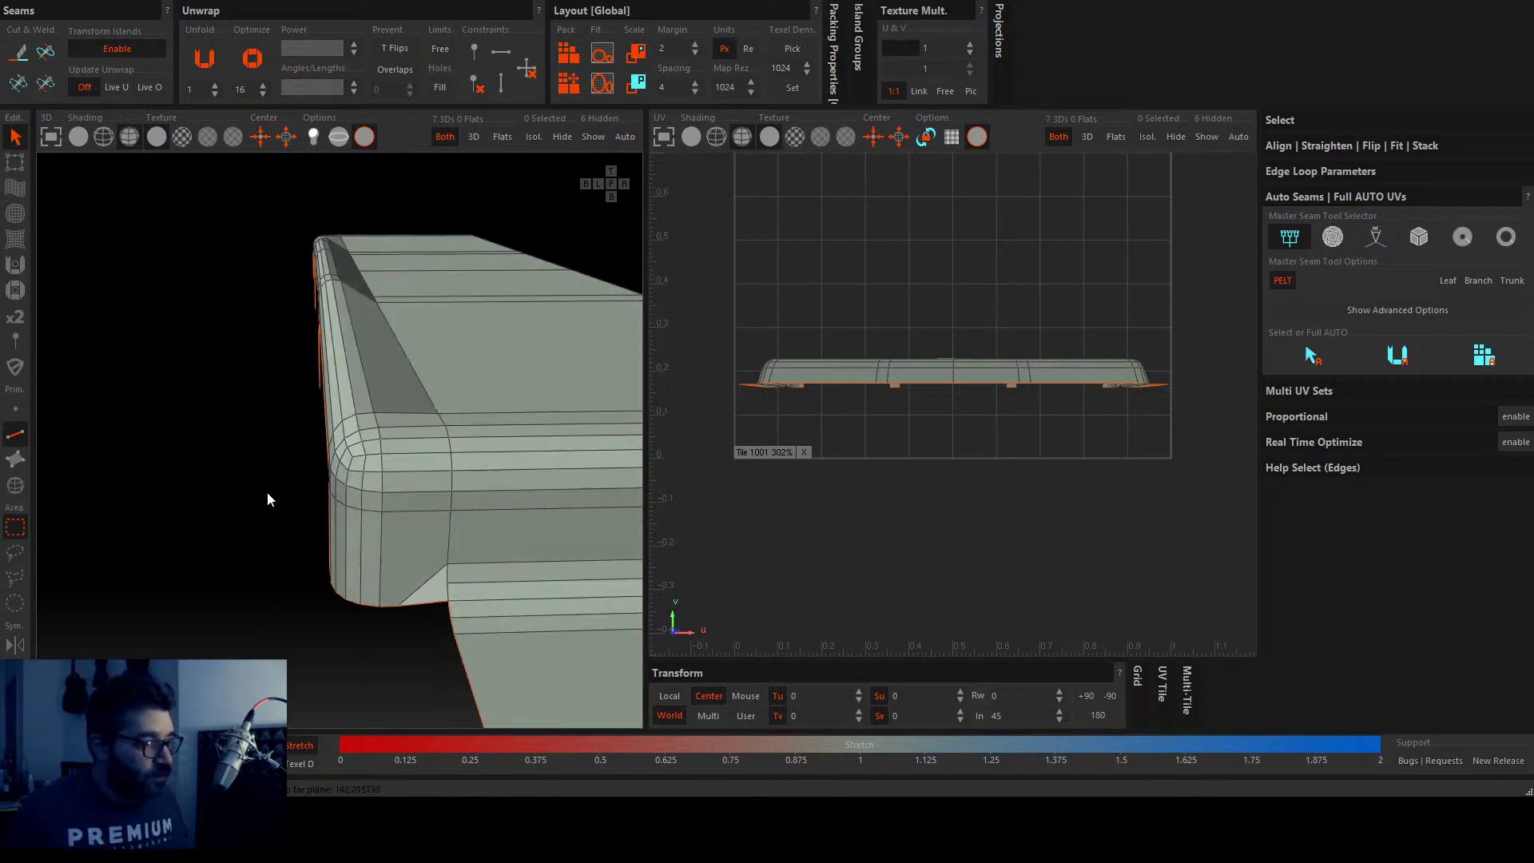
pyautogui.moveTo(267, 500); pyautogui.dragTo(301, 490, button='middle')
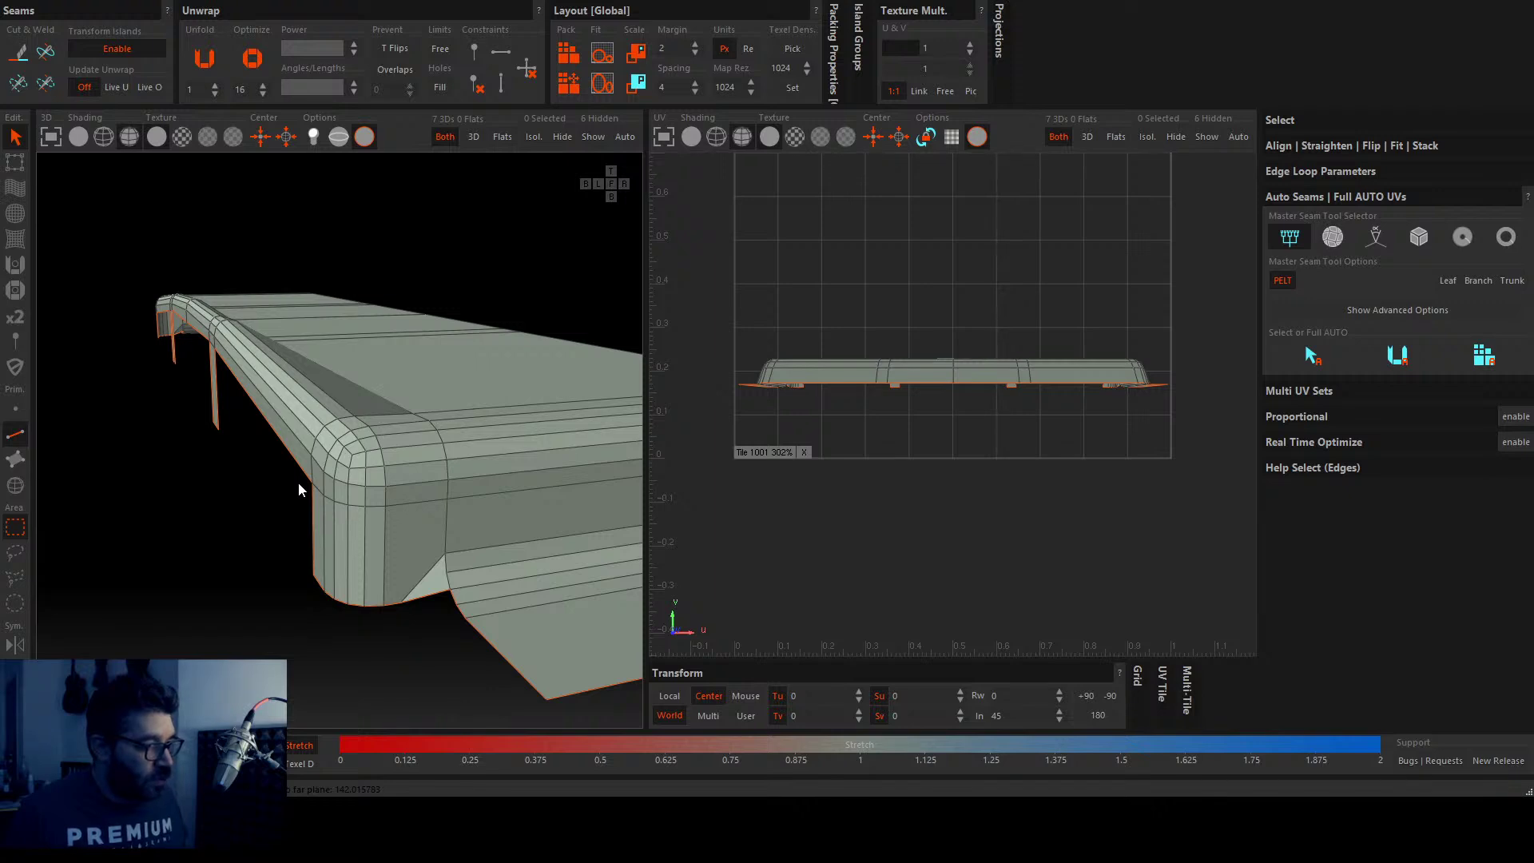
pyautogui.moveTo(299, 482)
pyautogui.keyDown('alt'); pyautogui.mouseDown()
pyautogui.moveTo(299, 460)
pyautogui.moveTo(313, 489)
pyautogui.moveTo(256, 482)
pyautogui.moveTo(297, 481)
pyautogui.mouseUp(); pyautogui.keyUp('alt')
pyautogui.scroll(-5, 313, 489)
# Step: Unfold the upper cover's UVs and check the stretch around the rounded corner
pyautogui.keyDown('alt'); pyautogui.moveTo(836, 424); pyautogui.dragTo(825, 507, button='middle'); pyautogui.keyUp('alt')
pyautogui.press('u')
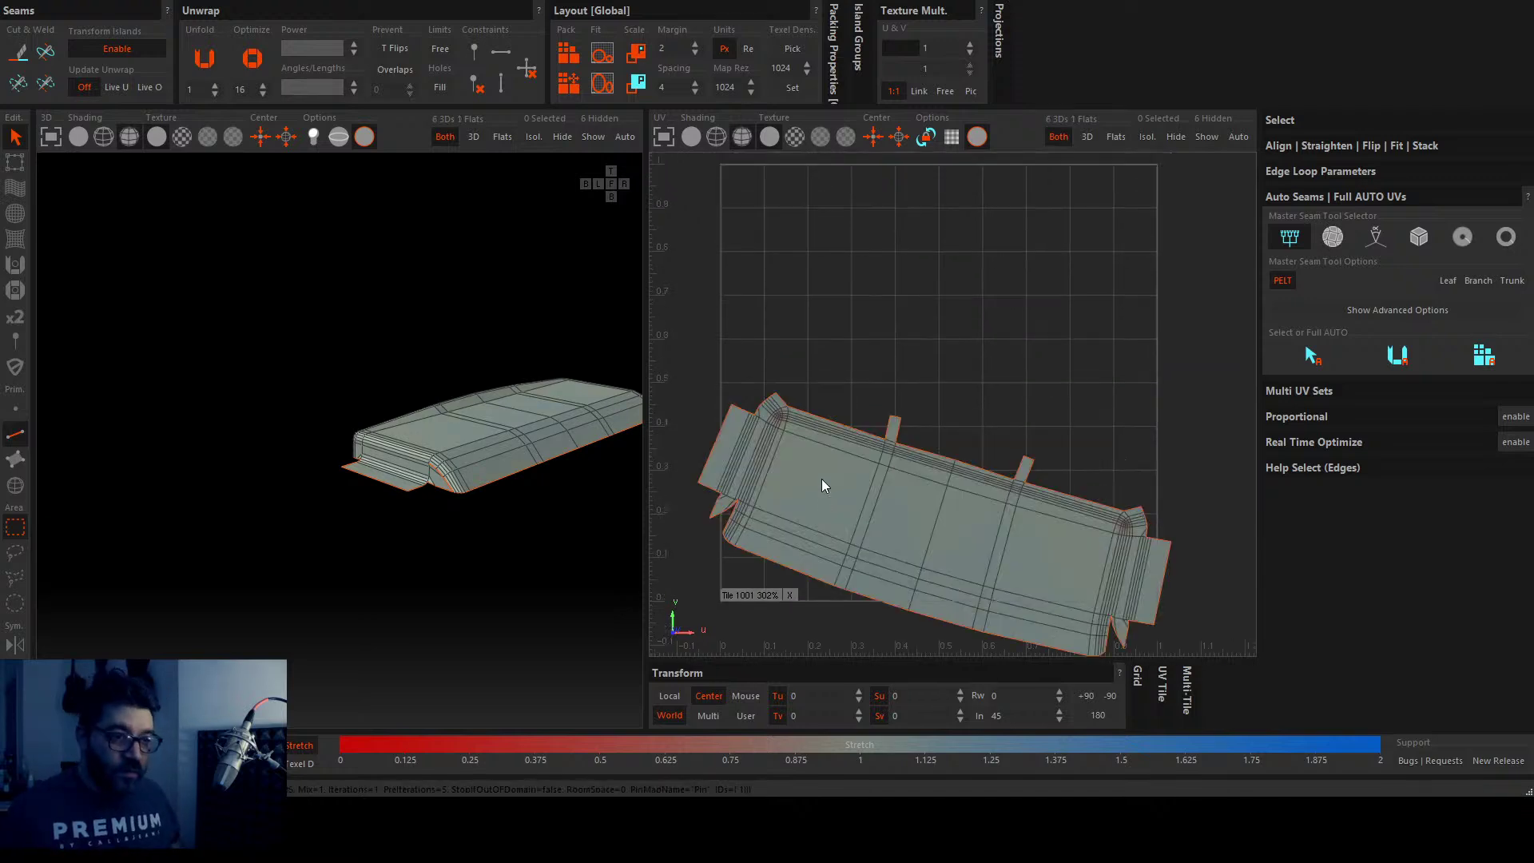
pyautogui.scroll(5, 788, 385)
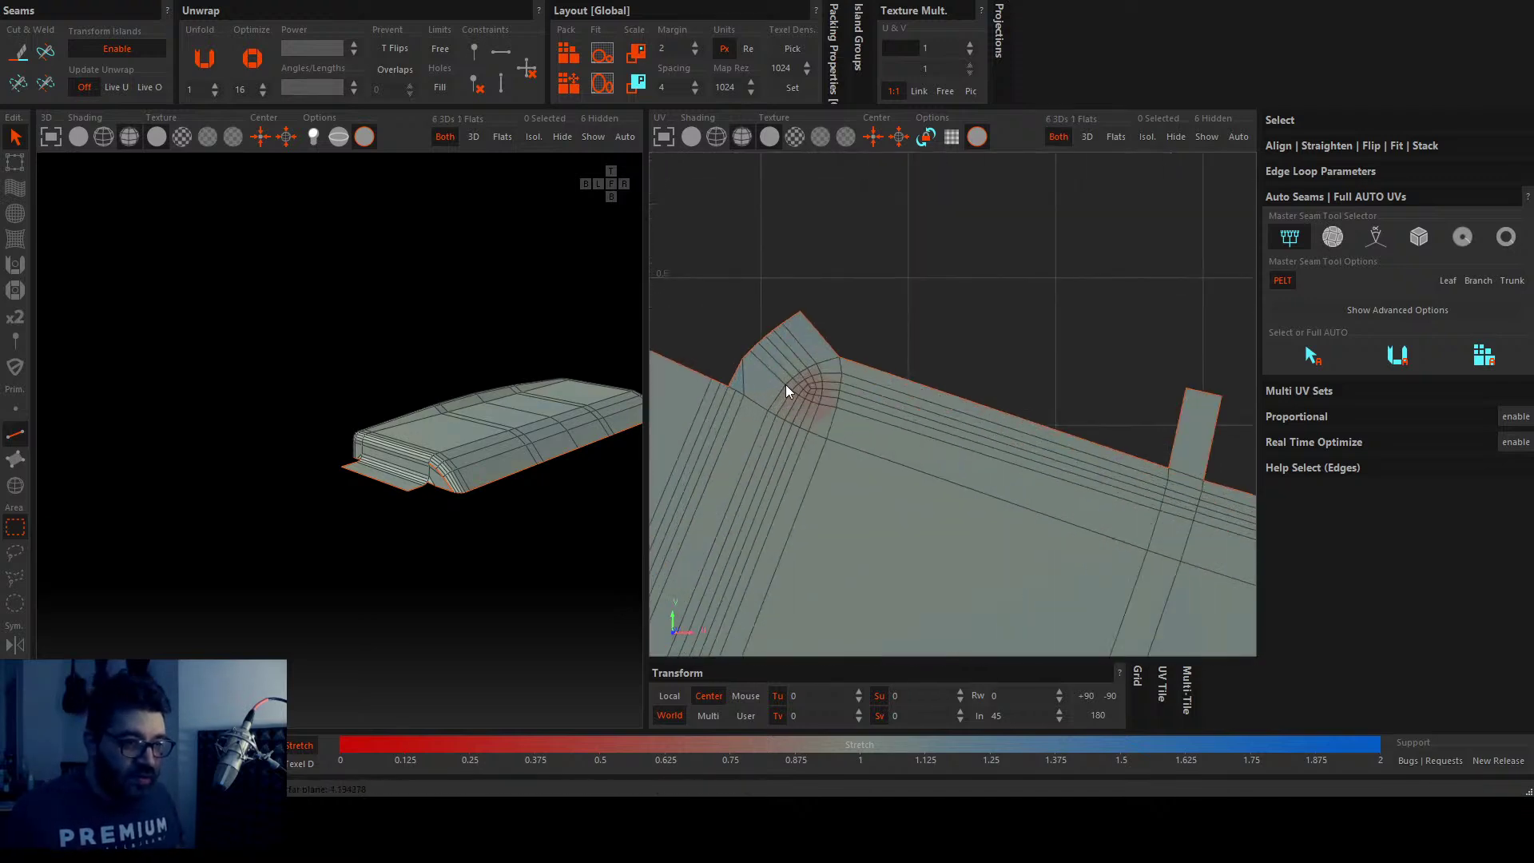
pyautogui.scroll(-4, 788, 385)
pyautogui.keyDown('alt'); pyautogui.moveTo(577, 445); pyautogui.dragTo(674, 483); pyautogui.keyUp('alt')
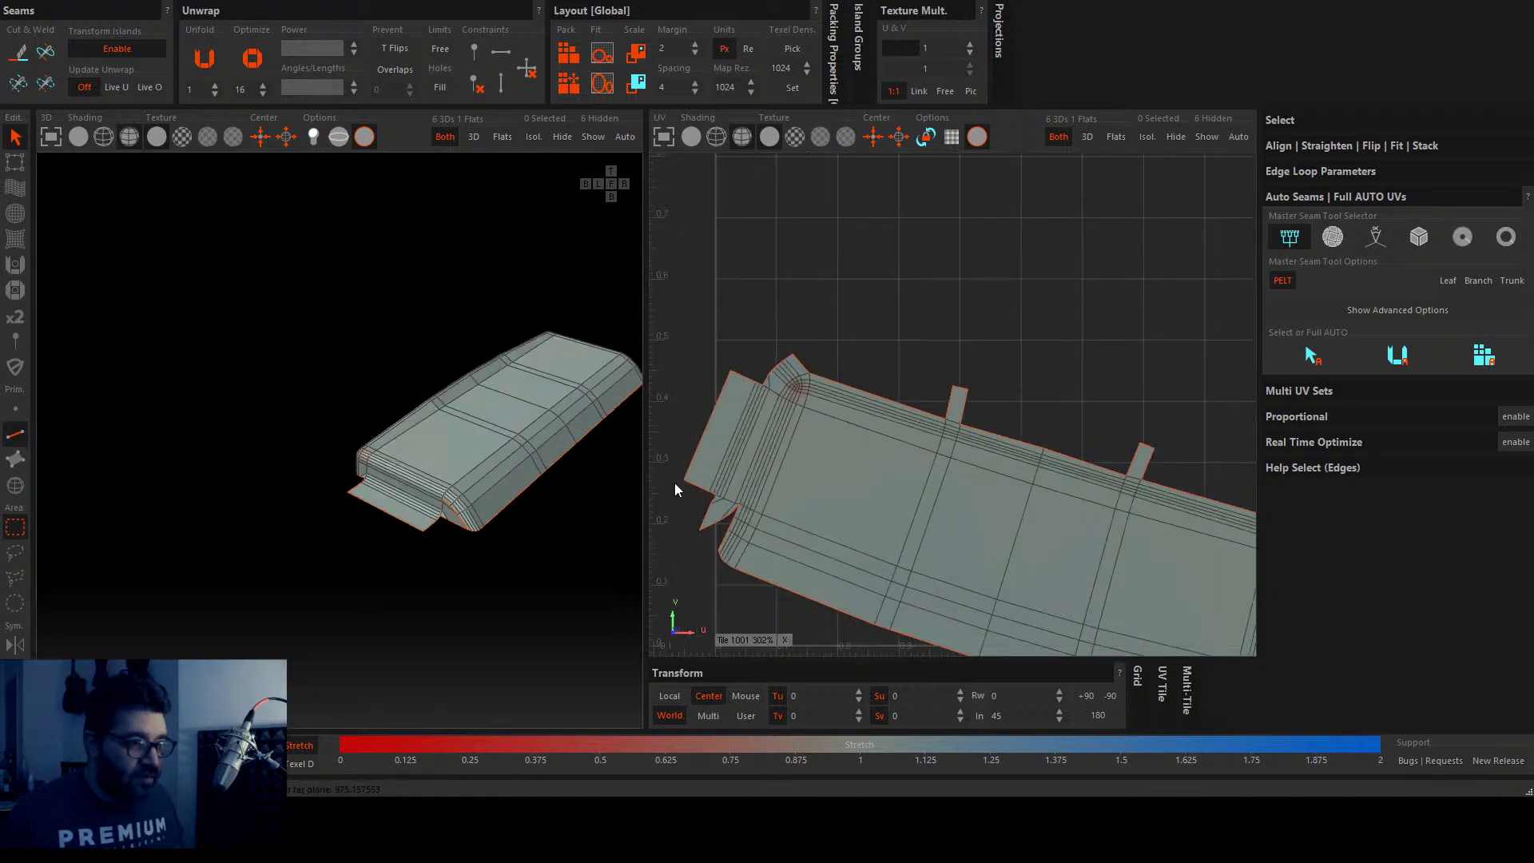
# Step: Locate the stretched rounded corner on the cover by selecting its edges in the UV layout and inspecting them on the model
pyautogui.click(799, 386)
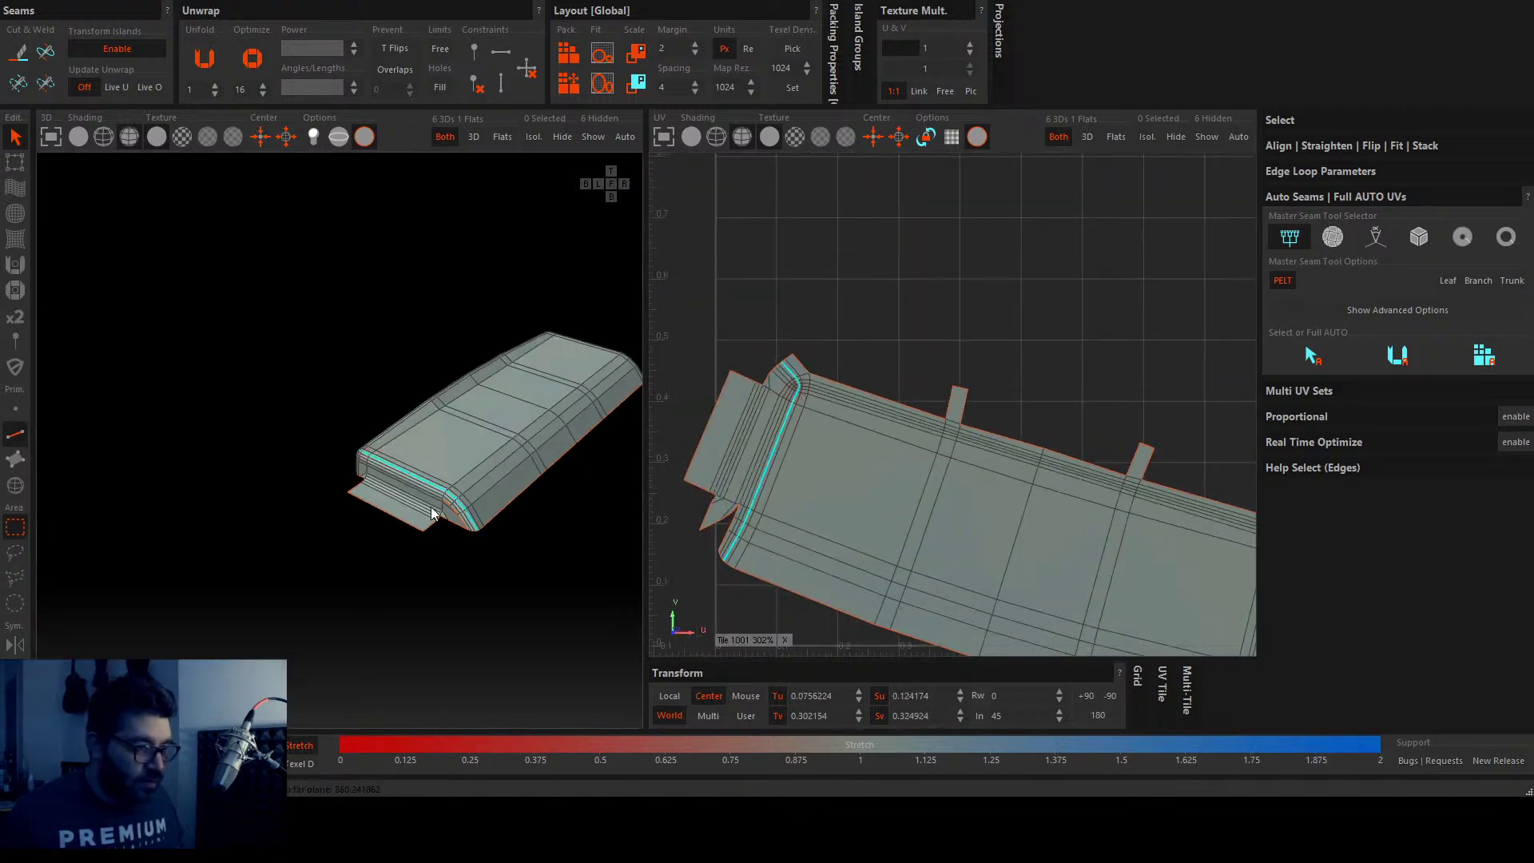
pyautogui.click(798, 390)
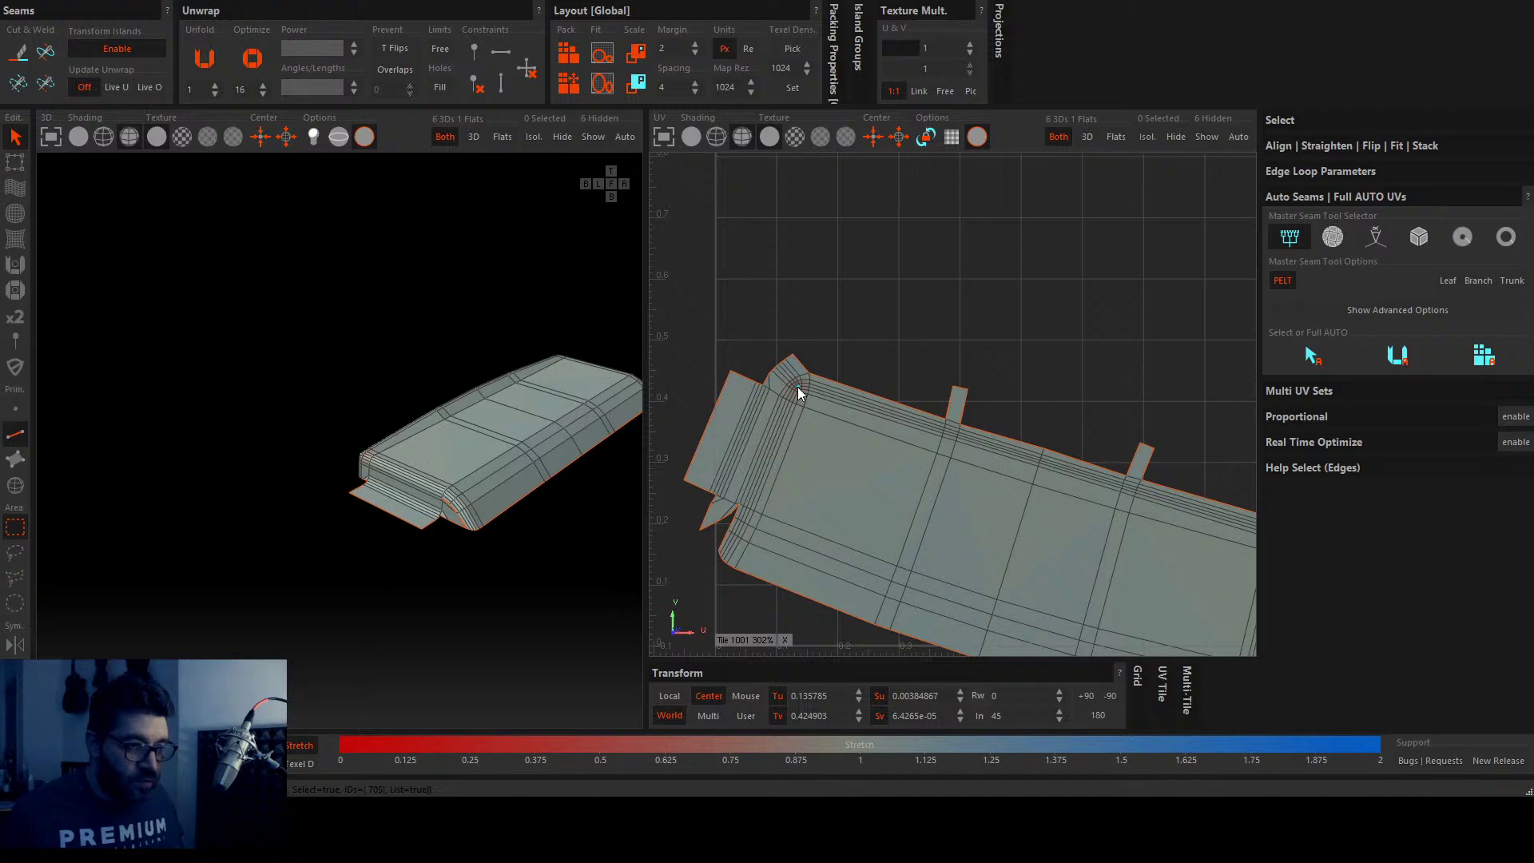
pyautogui.scroll(4, 798, 389)
pyautogui.keyDown('alt'); pyautogui.moveTo(408, 467); pyautogui.dragTo(559, 456); pyautogui.keyUp('alt')
pyautogui.scroll(5, 379, 486)
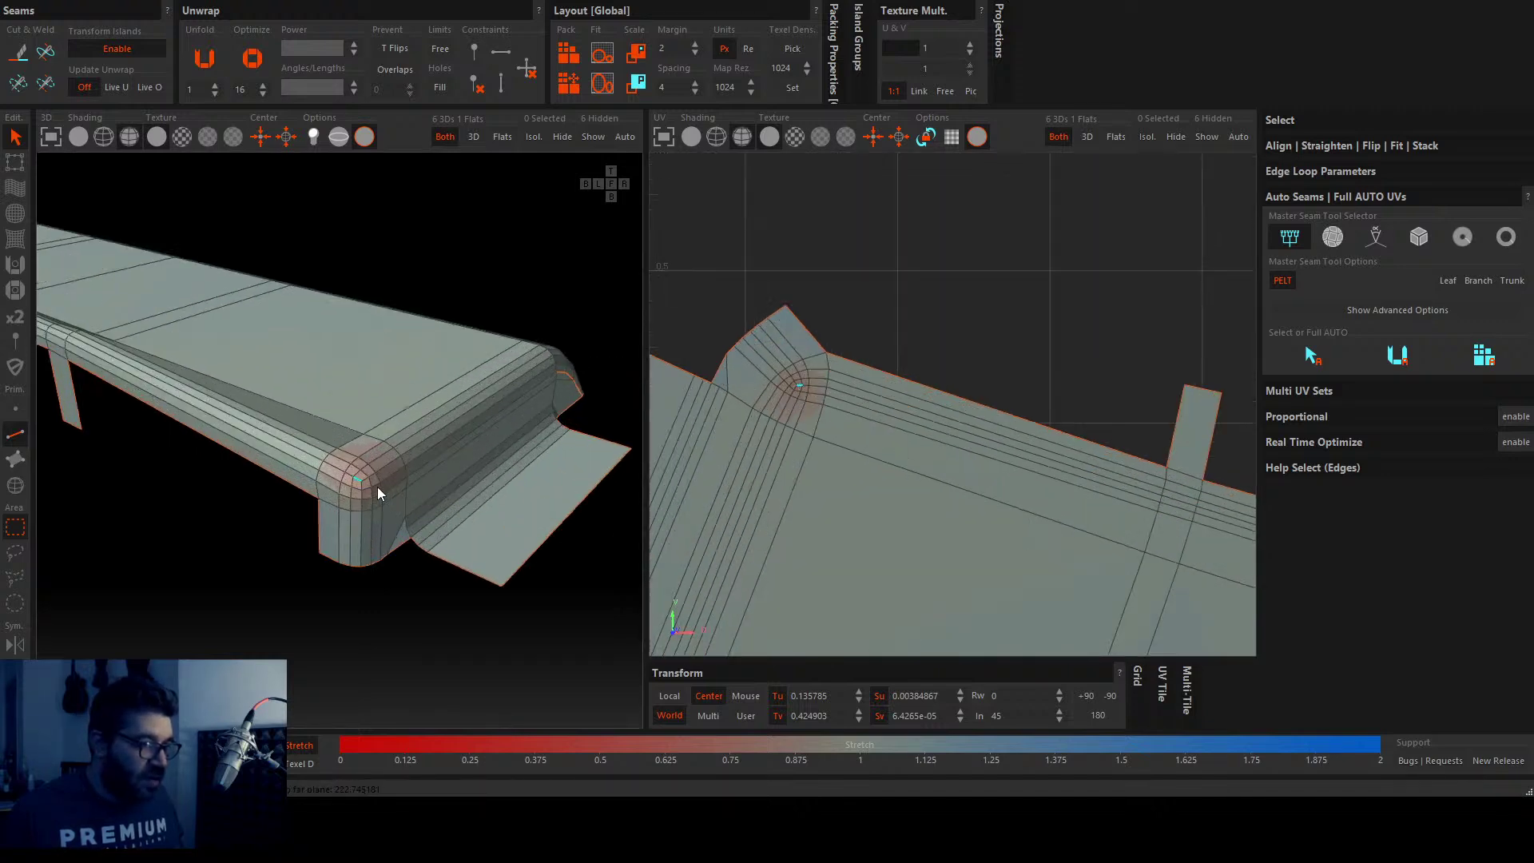
pyautogui.scroll(5, 371, 479)
pyautogui.scroll(-3, 366, 472)
pyautogui.keyDown('alt'); pyautogui.moveTo(362, 483); pyautogui.dragTo(454, 468, button='middle'); pyautogui.keyUp('alt')
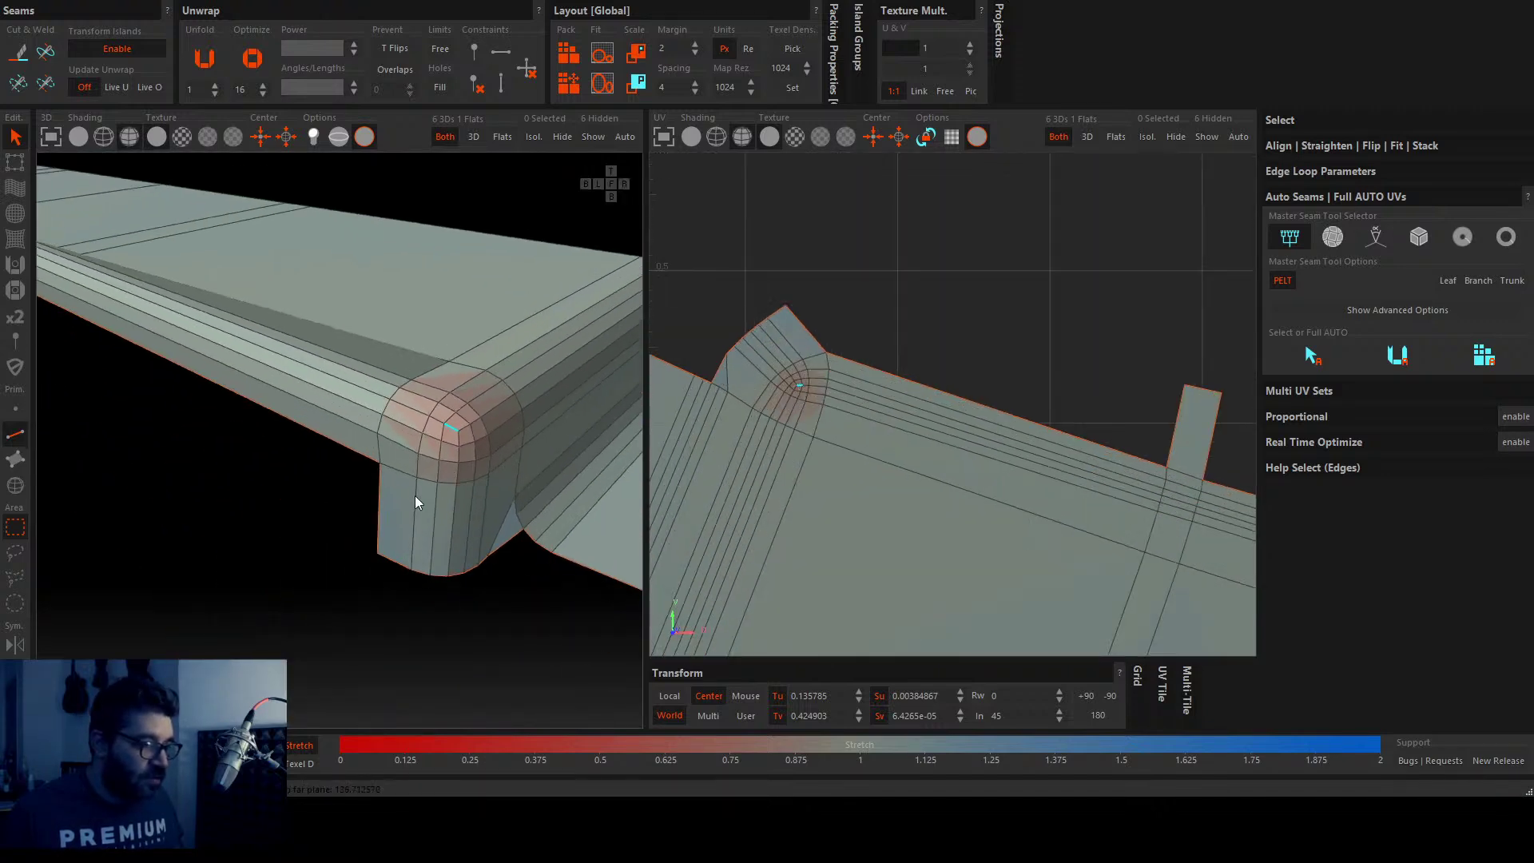
pyautogui.scroll(-5, 392, 486)
pyautogui.scroll(-5, 839, 419)
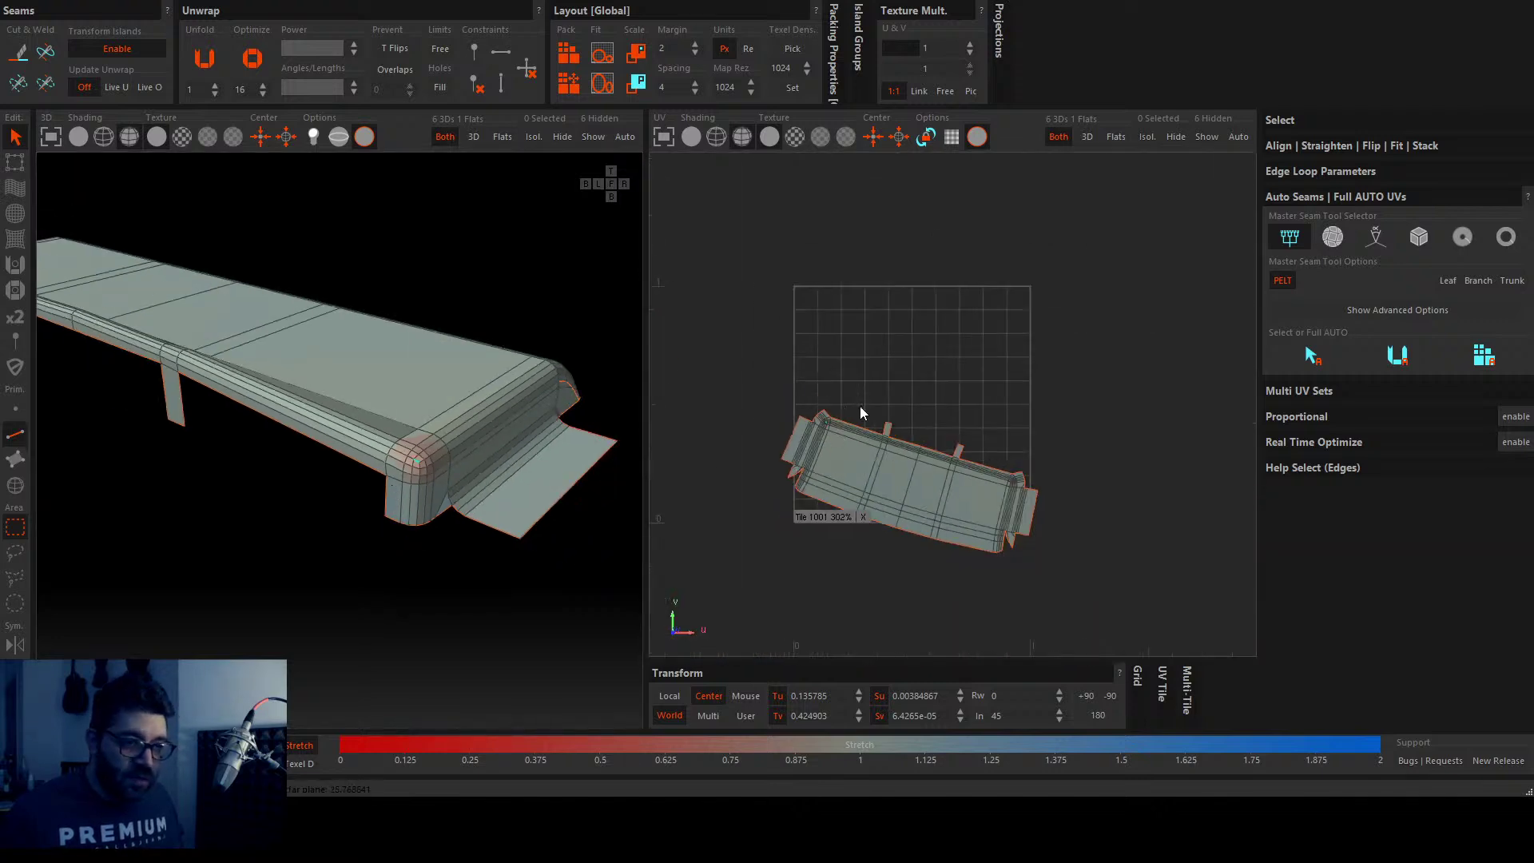
# Step: Clear the edge selection, optimize the upper cover's unwrap and pack it into the UV tile
pyautogui.click(926, 456)
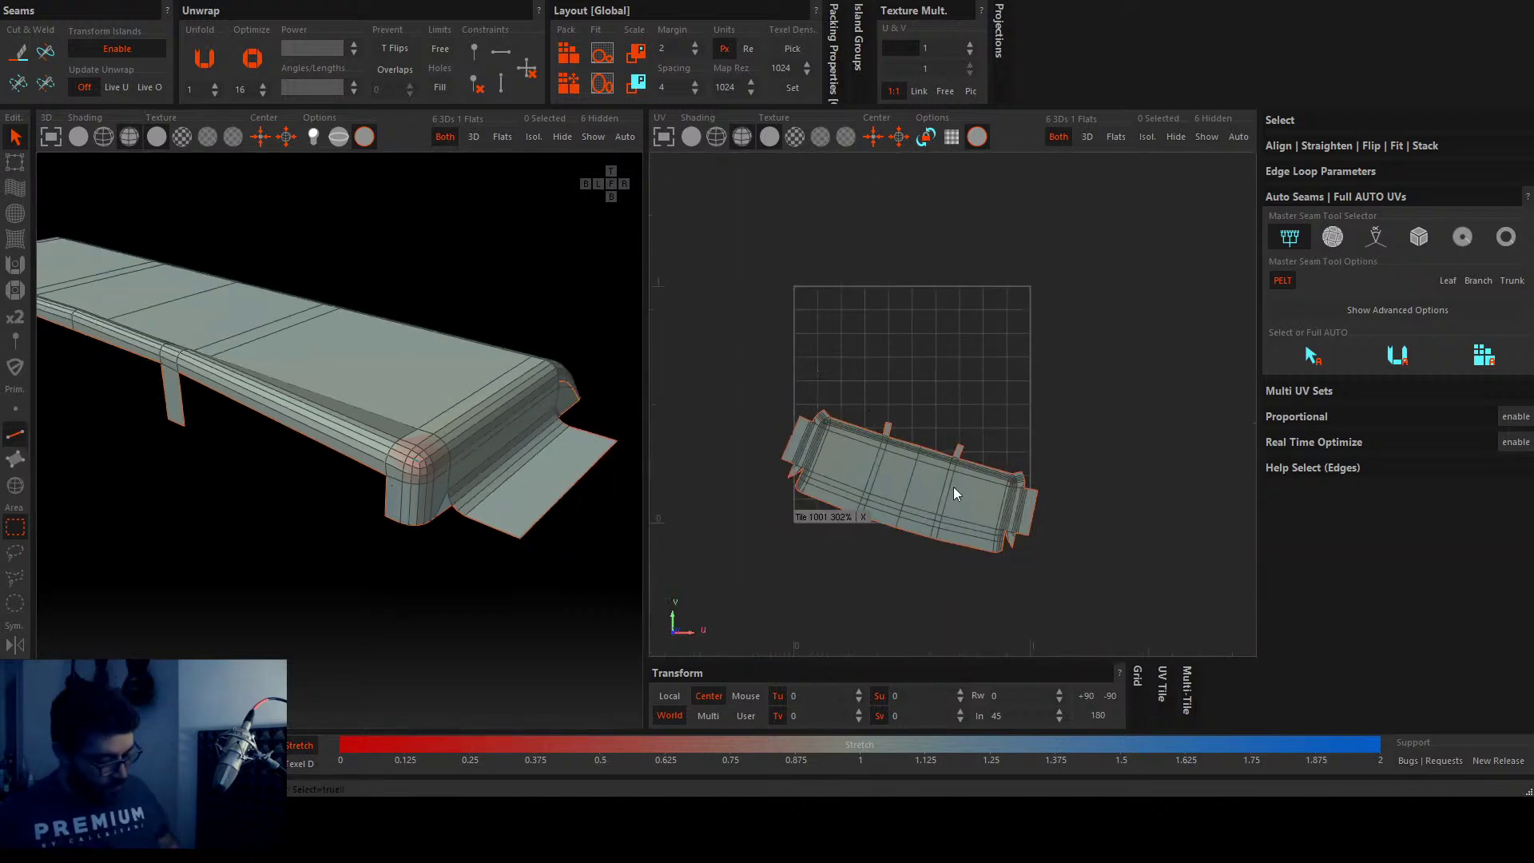
pyautogui.press('u')
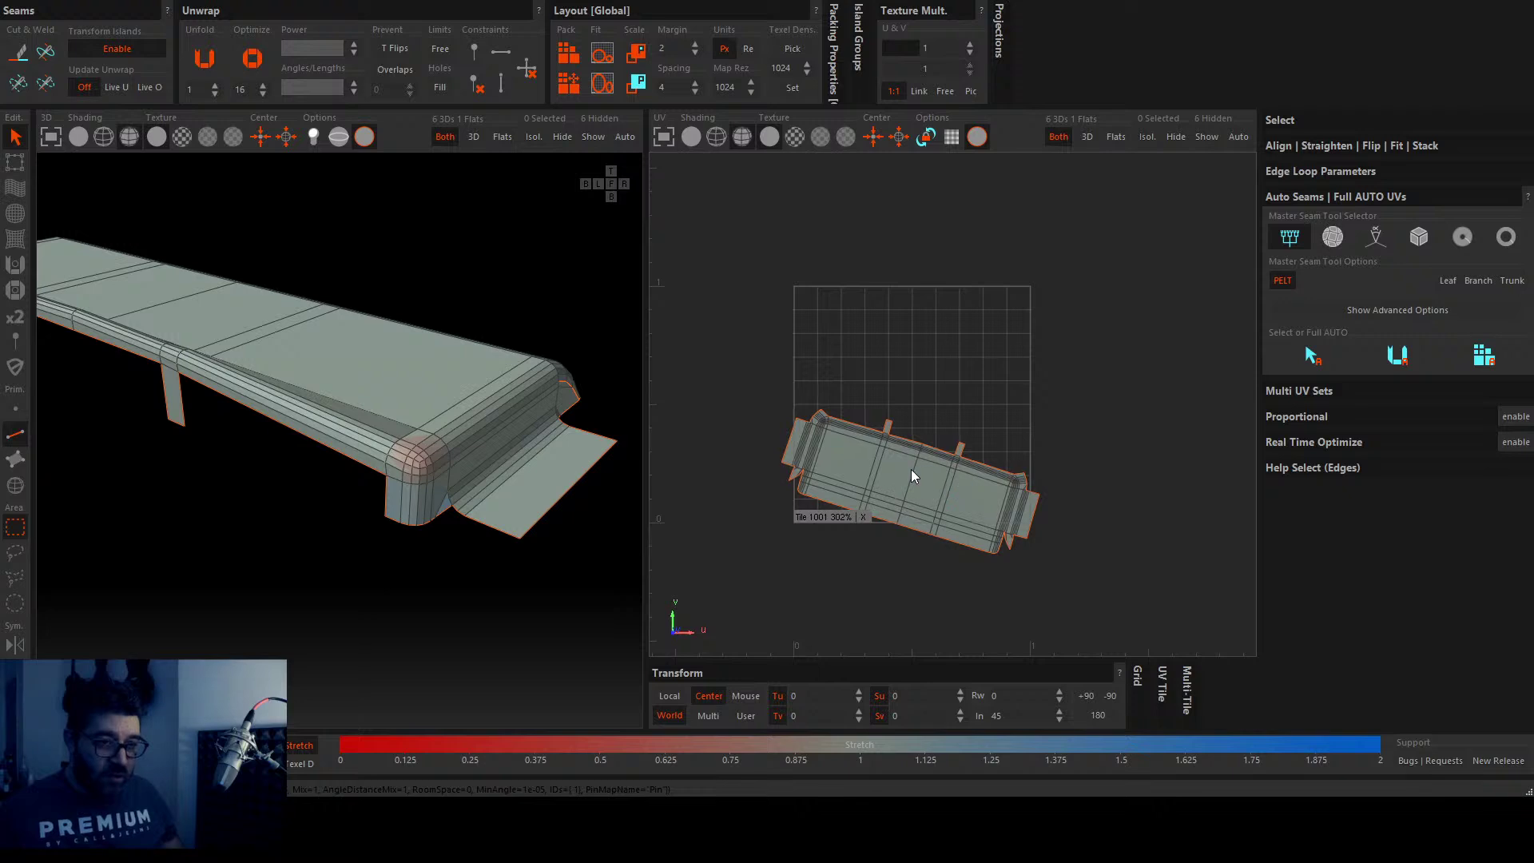
pyautogui.scroll(2, 911, 469)
pyautogui.press('p')
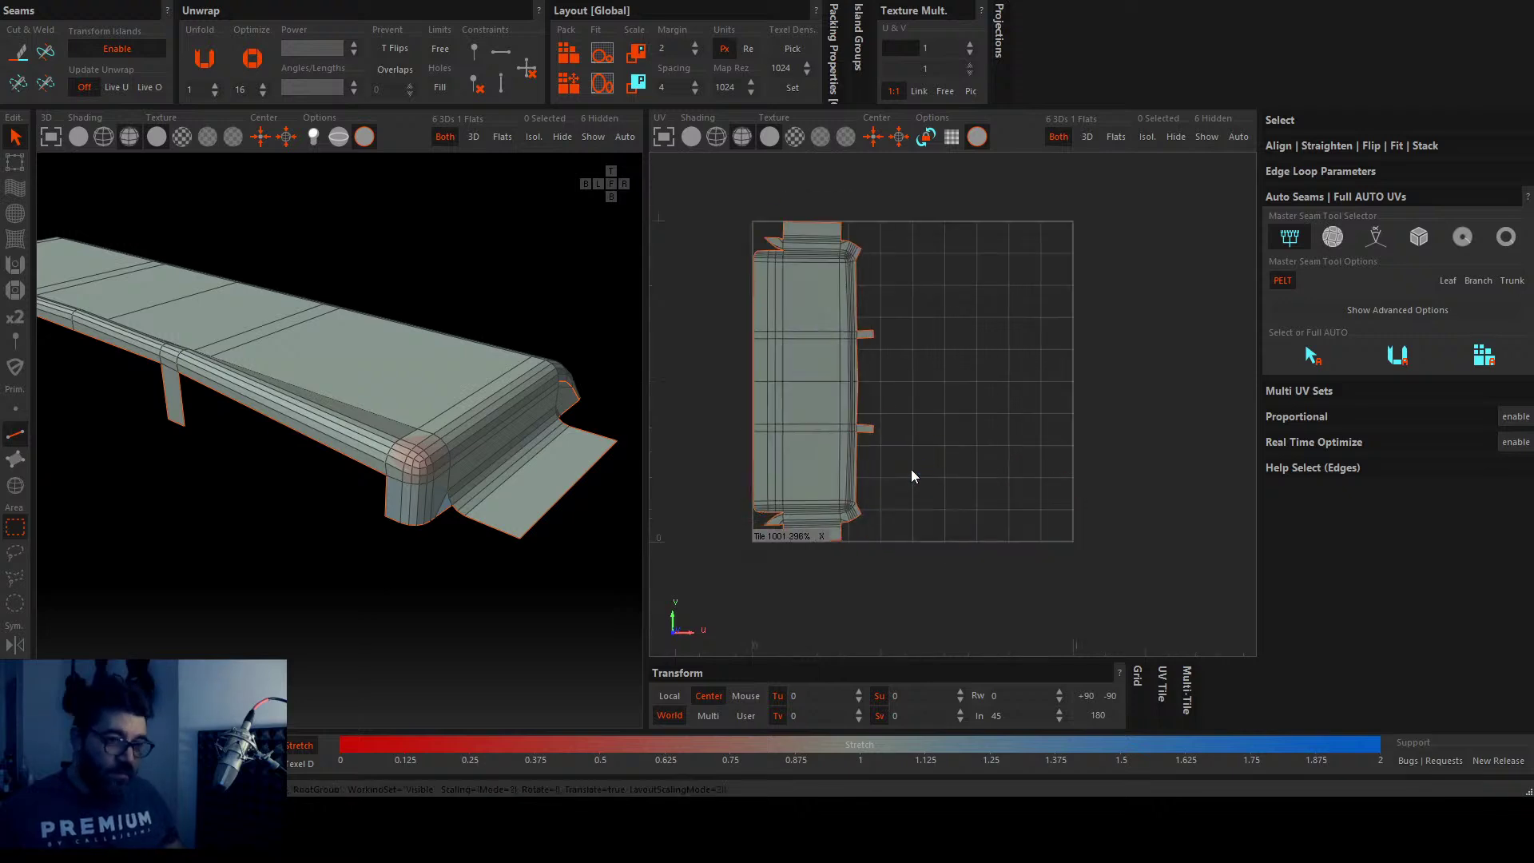
pyautogui.scroll(3, 812, 249)
pyautogui.scroll(-5, 811, 264)
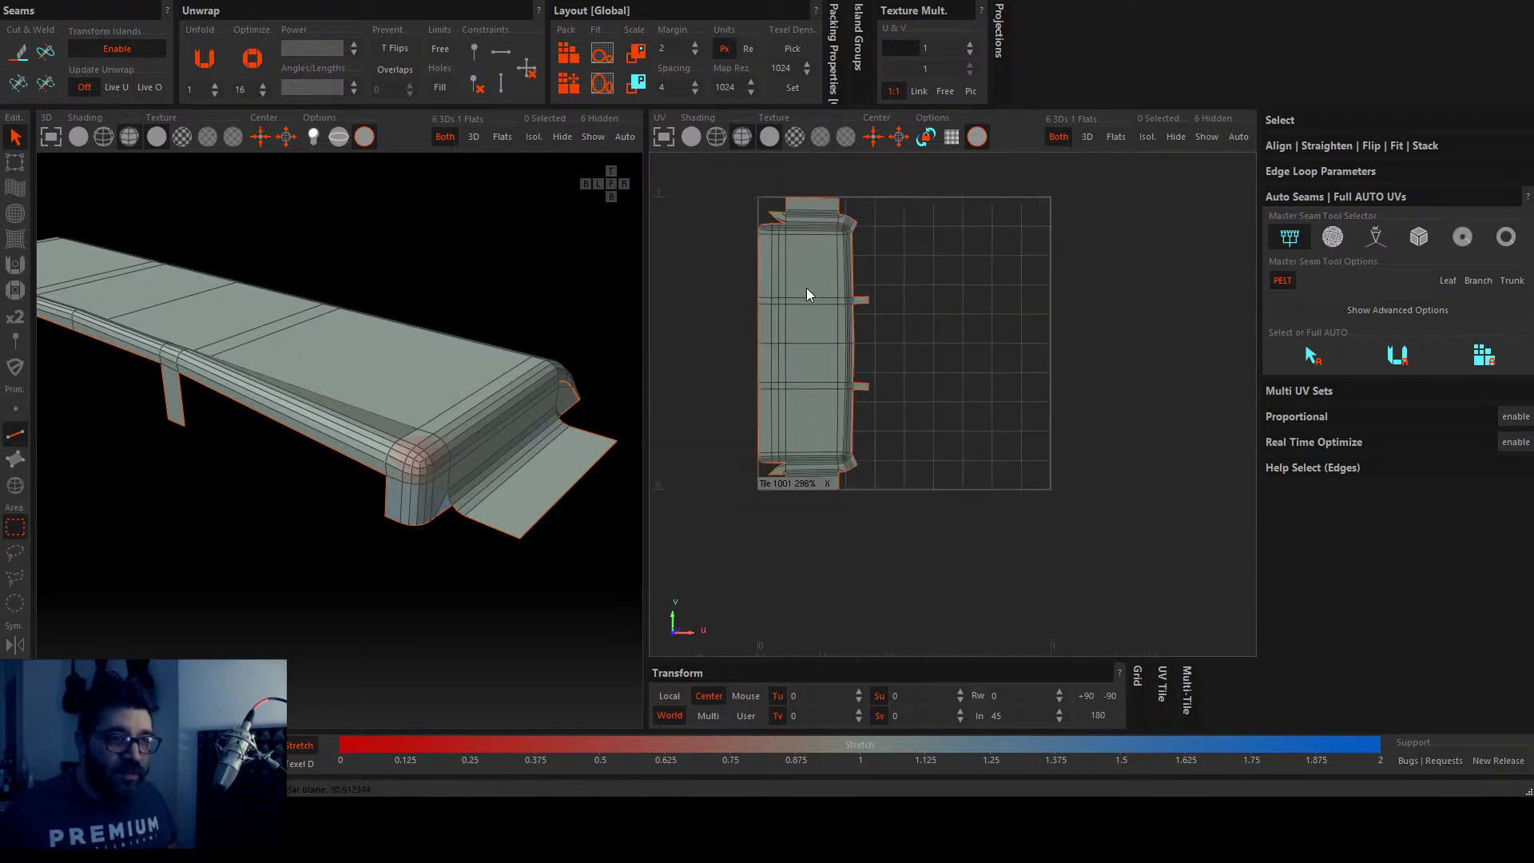
pyautogui.scroll(6, 800, 264)
pyautogui.moveTo(799, 260); pyautogui.dragTo(783, 301, button='middle')
pyautogui.scroll(-5, 773, 333)
pyautogui.moveTo(534, 330); pyautogui.dragTo(402, 561, button='middle')
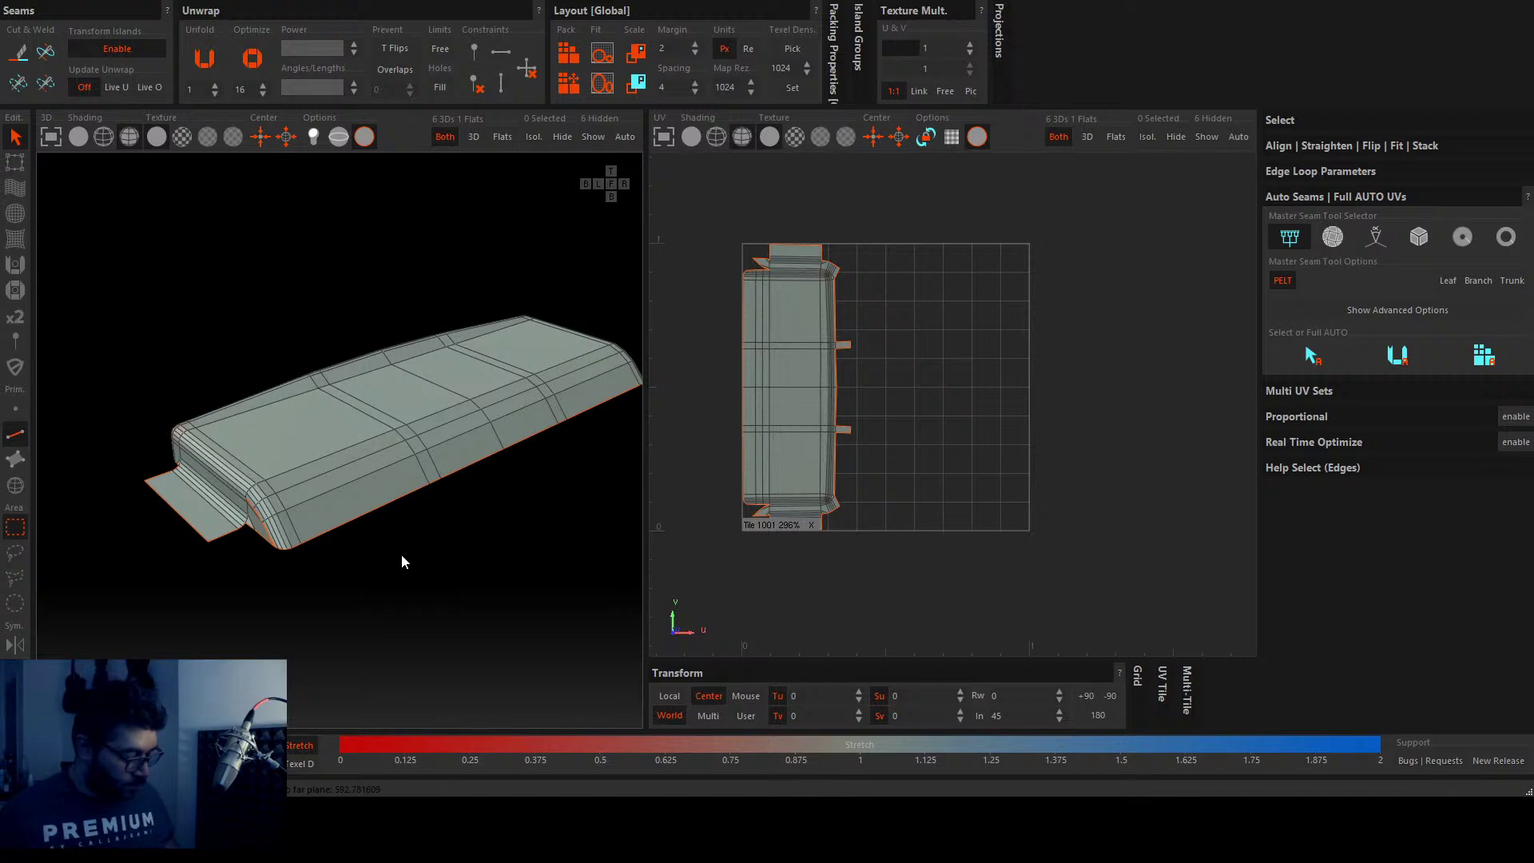
# Step: Show all hidden islands again and isolate the harmonica's comb body
pyautogui.press('y')
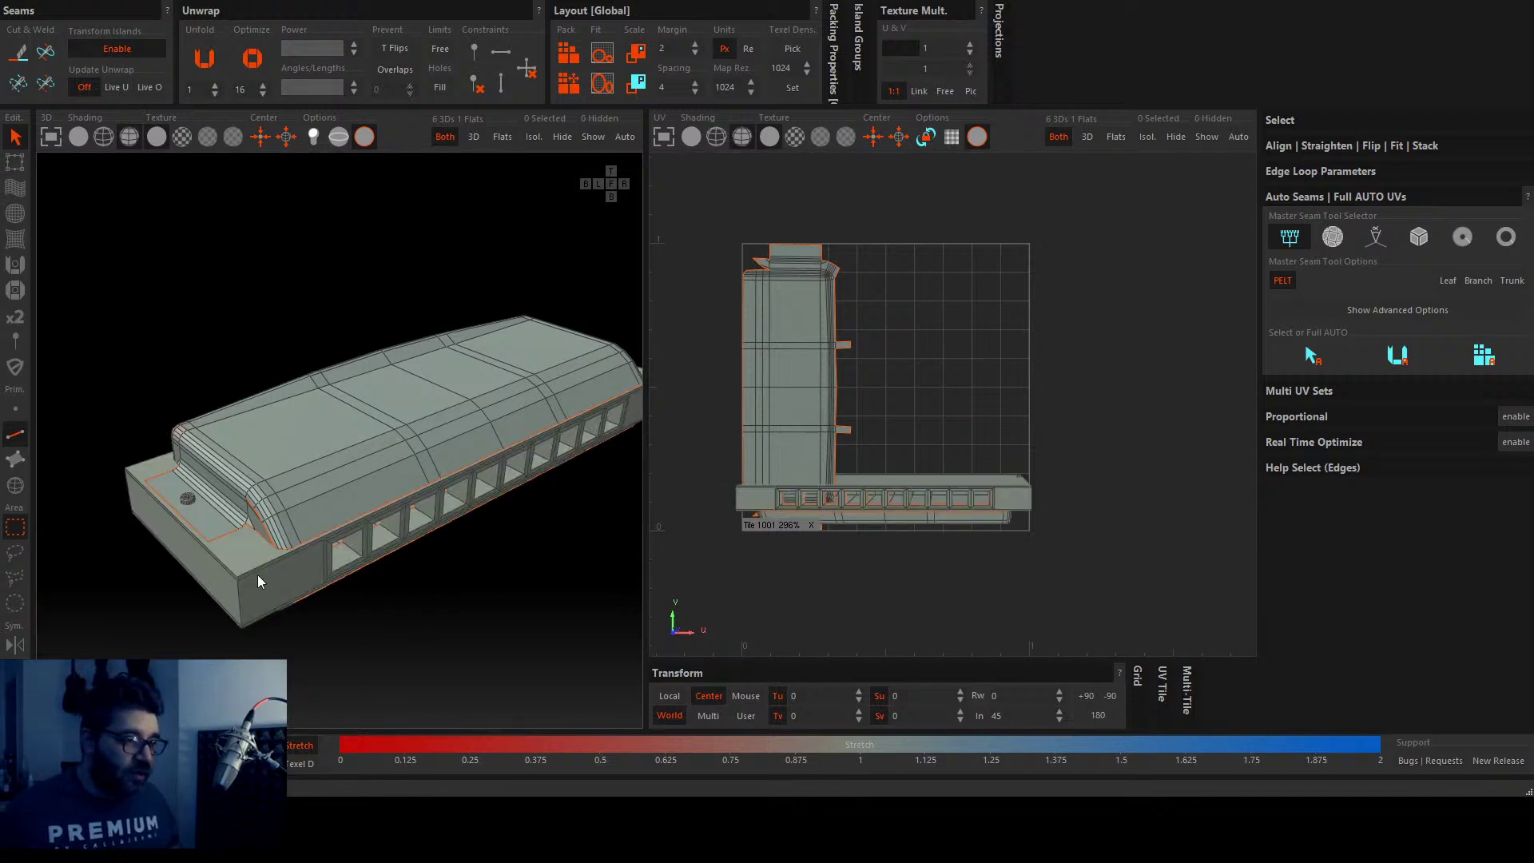
pyautogui.hotkey('ctrl', 'z')
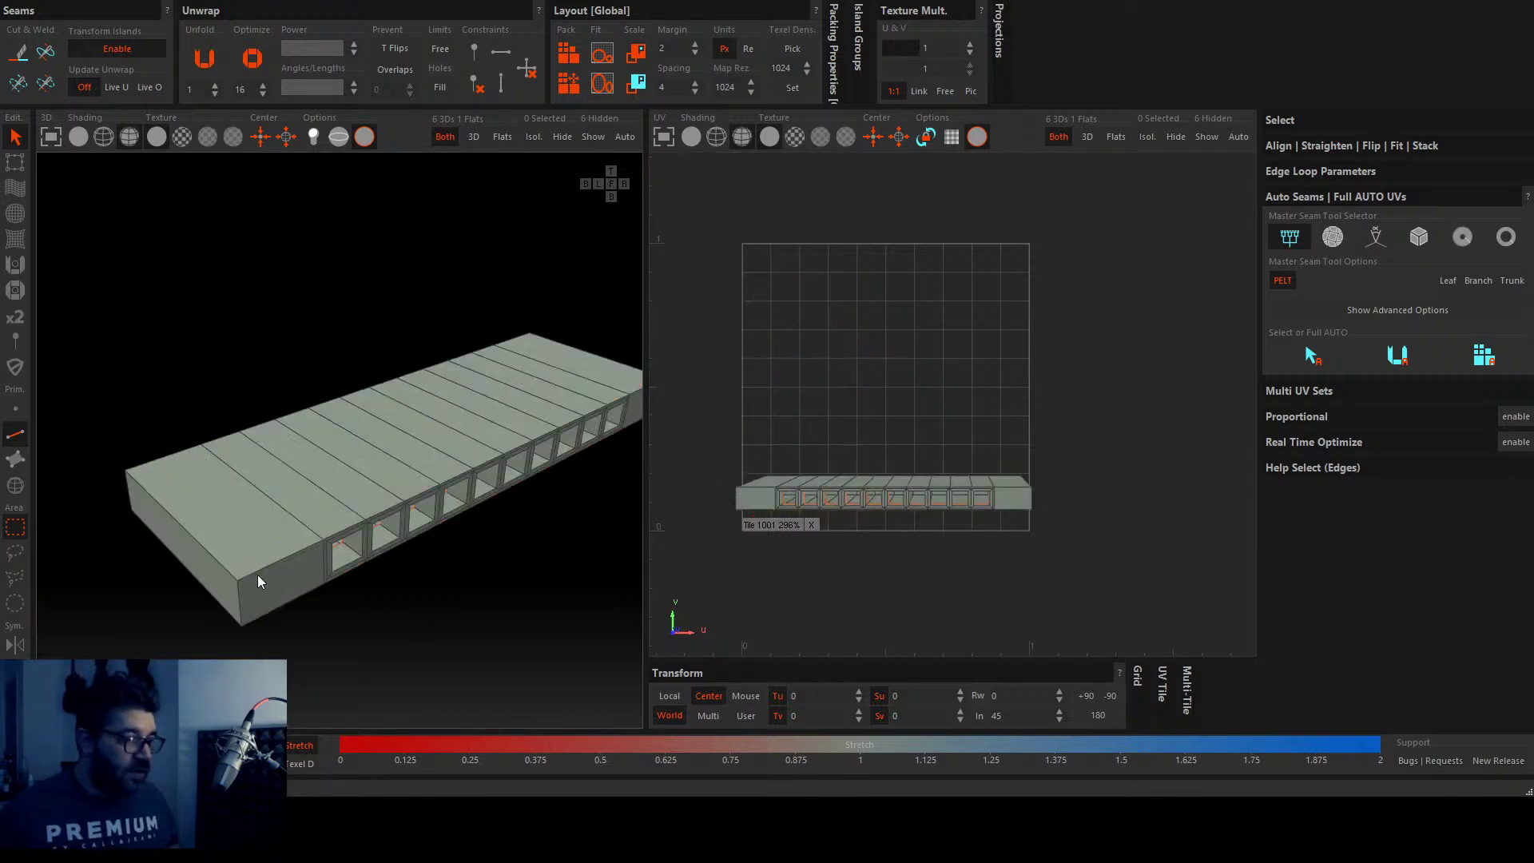
pyautogui.moveTo(258, 576); pyautogui.dragTo(362, 572, button='middle')
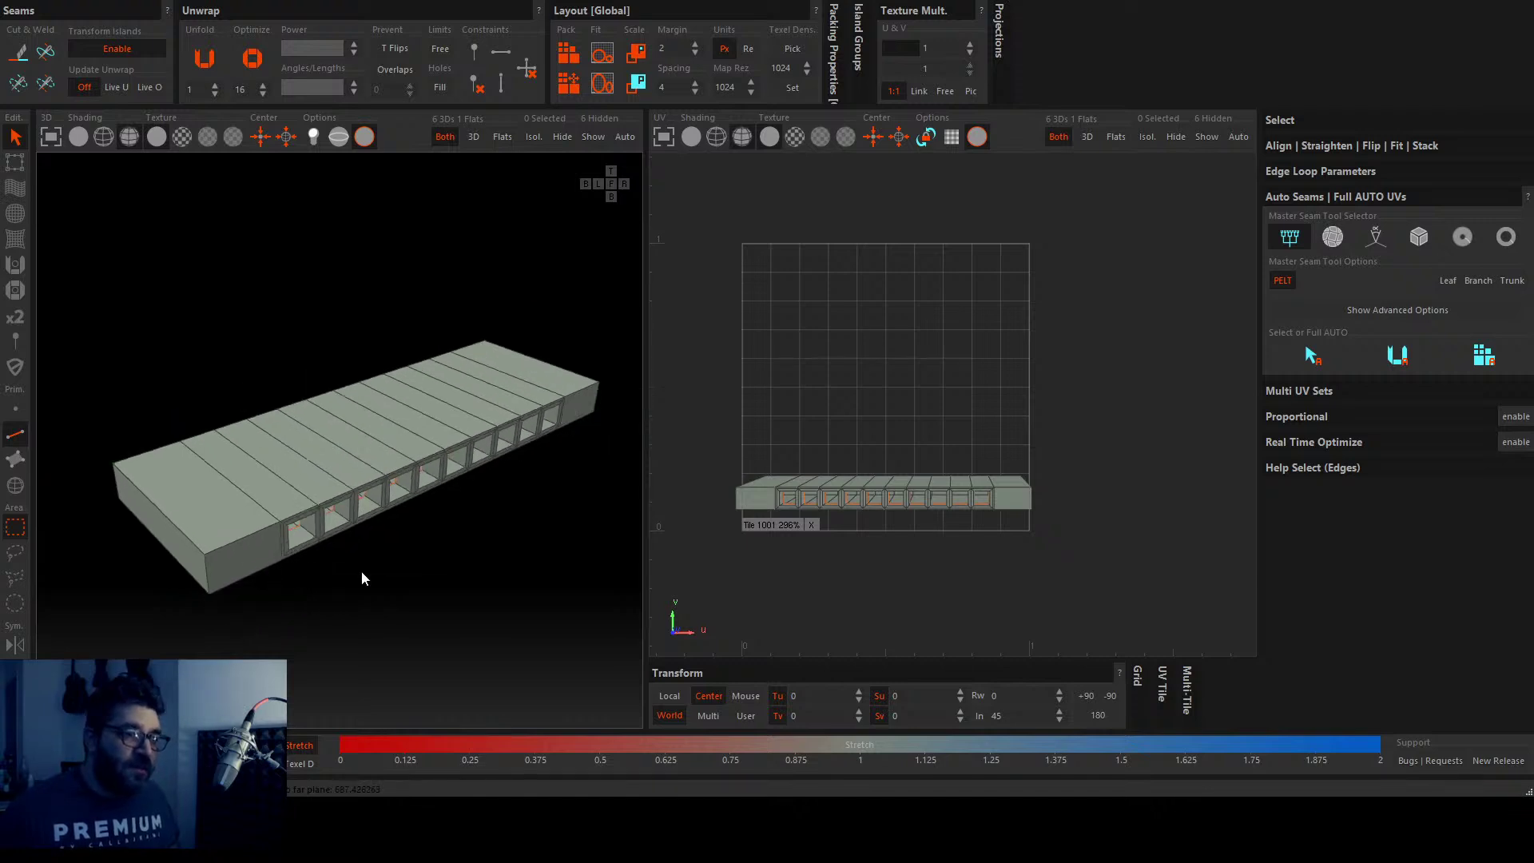
# Step: Try selecting the edge loop around the opening of the comb's first air hole
pyautogui.scroll(5, 299, 541)
pyautogui.scroll(4, 254, 496)
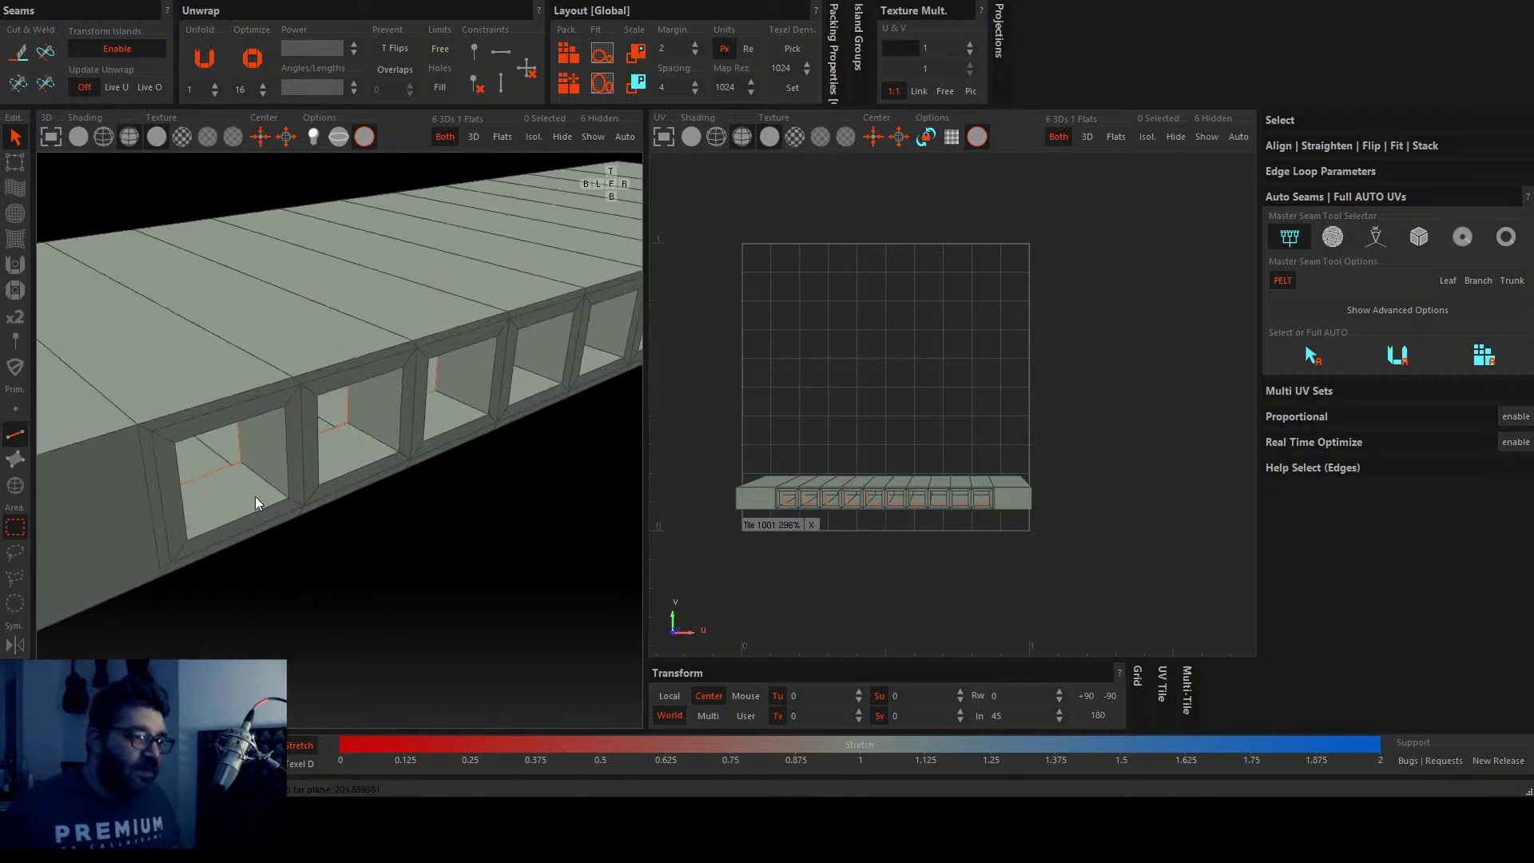
pyautogui.doubleClick(276, 510)
pyautogui.scroll(-3, 277, 510)
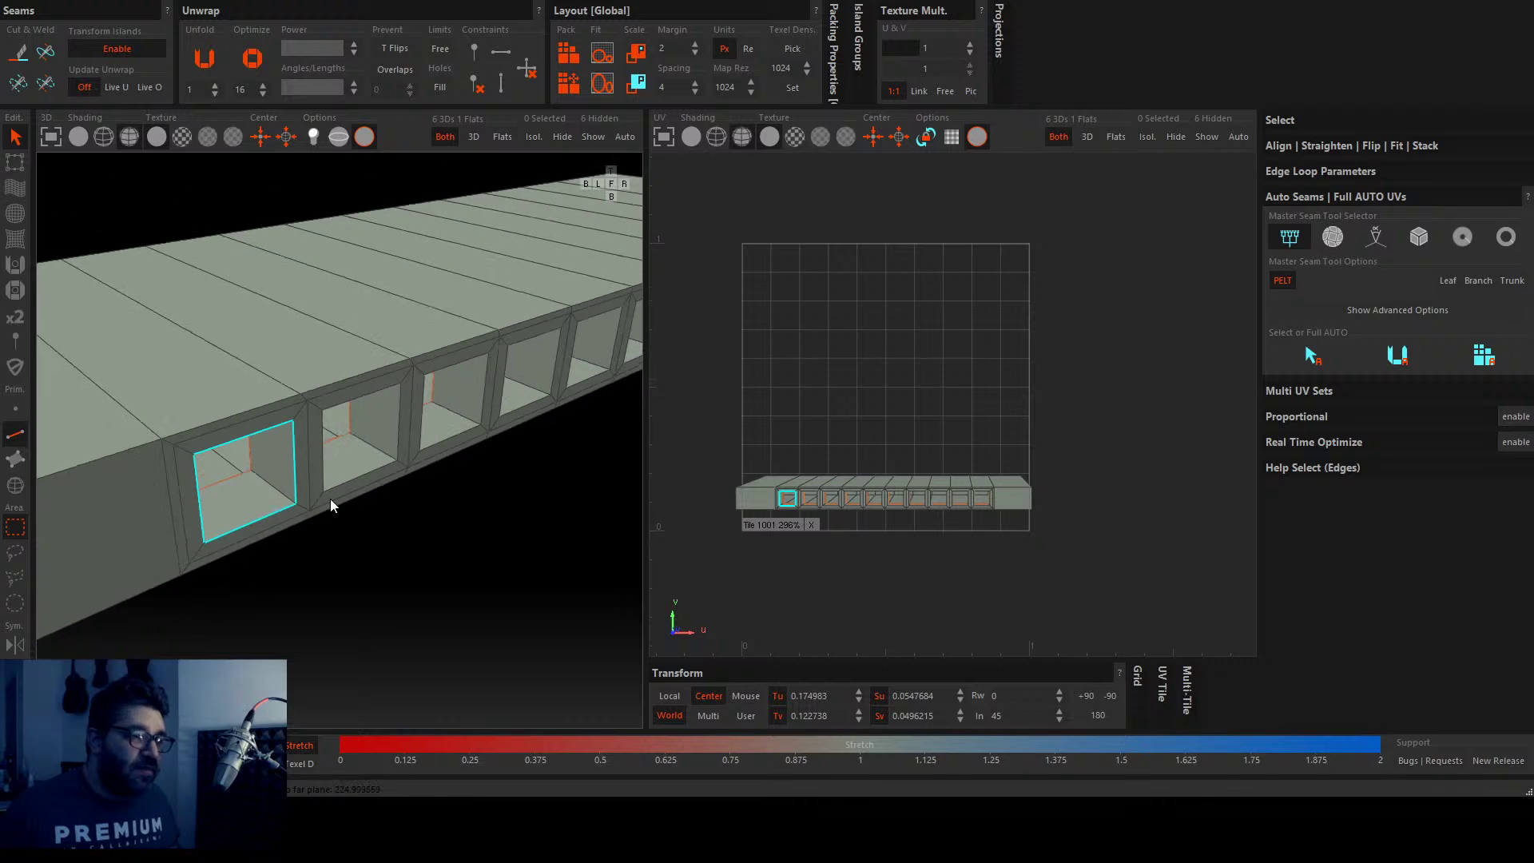
pyautogui.click(357, 518)
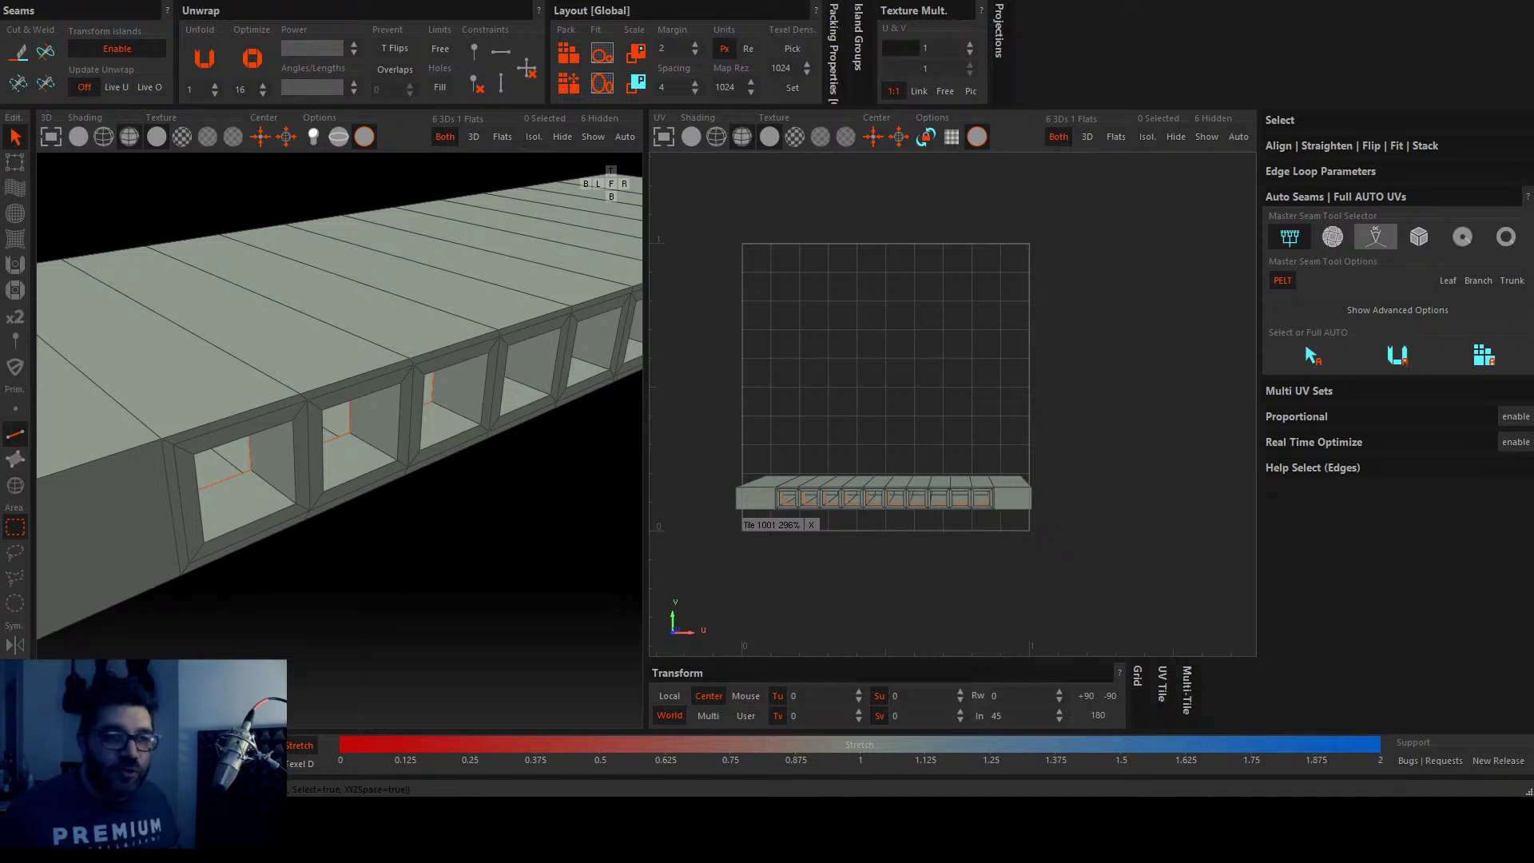
# Step: Auto-select the comb's sharp edges with the angle-based seam method at 70 and cut them as seams
pyautogui.click(1381, 244)
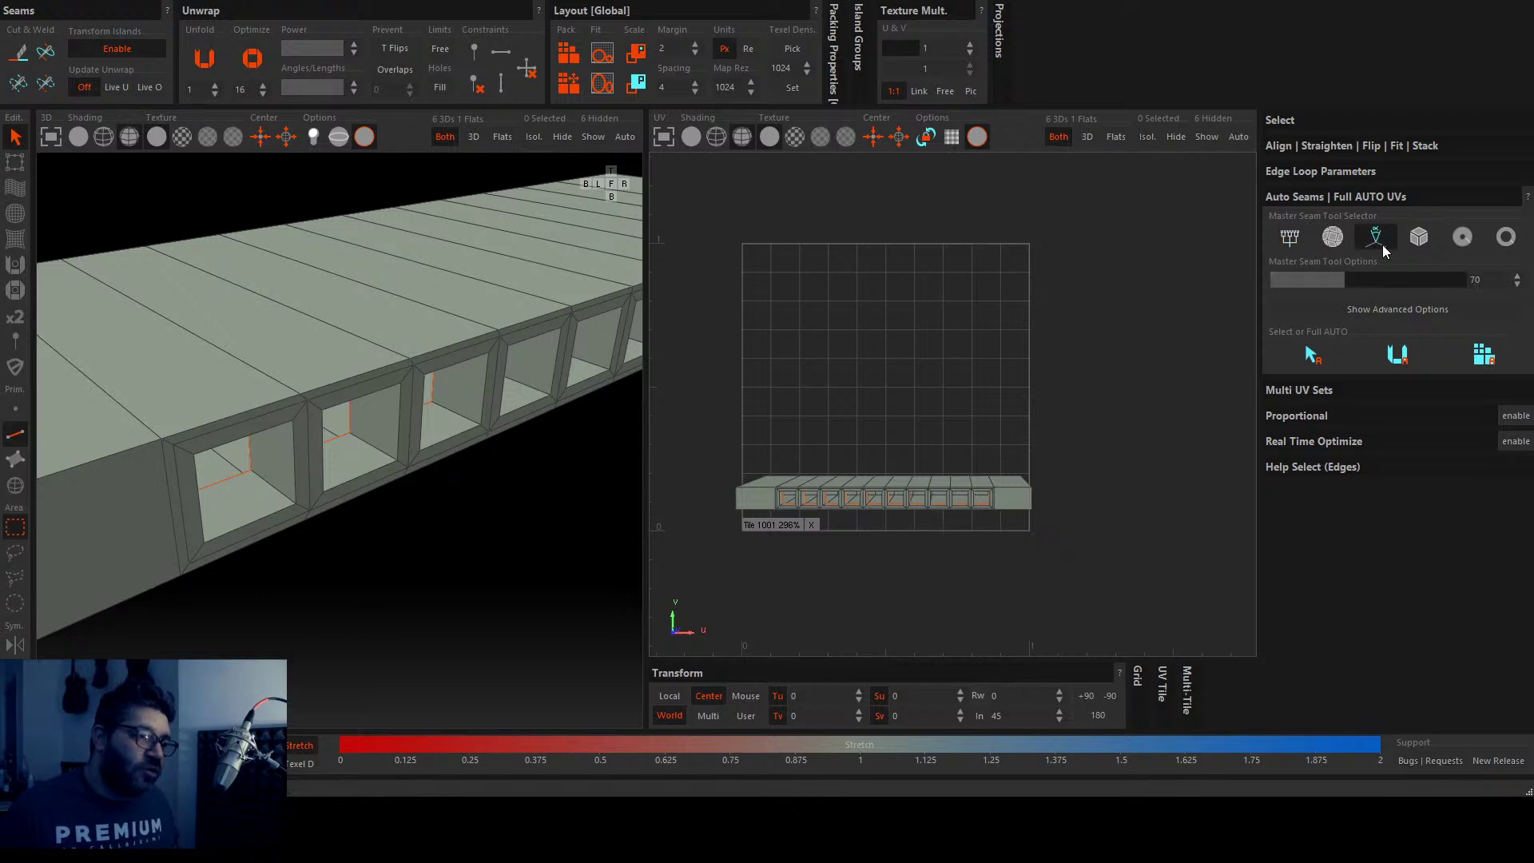
pyautogui.scroll(-5, 538, 459)
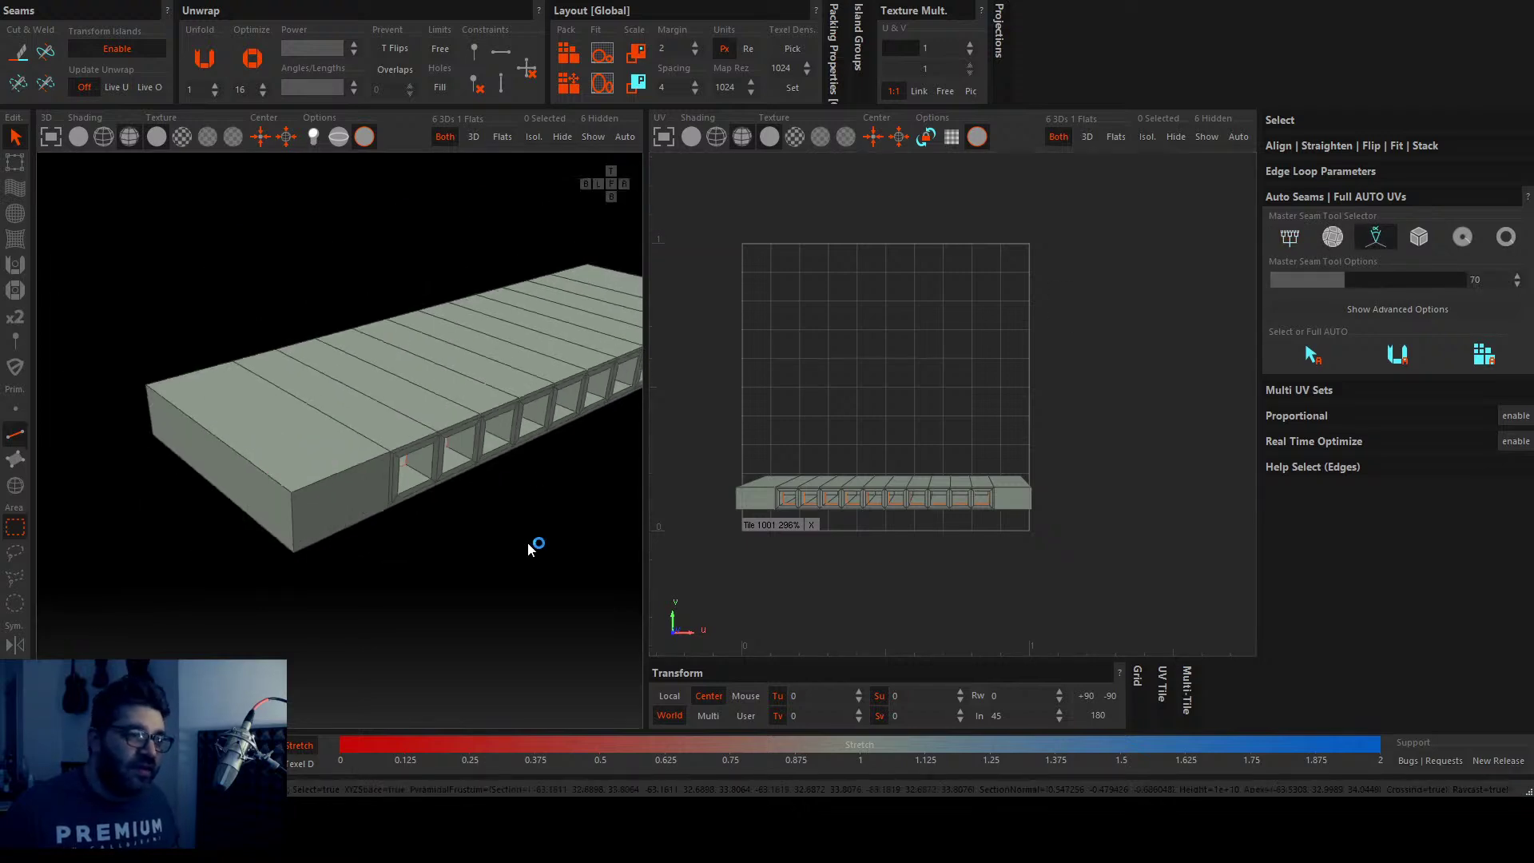
pyautogui.moveTo(438, 482); pyautogui.dragTo(427, 543, button='middle')
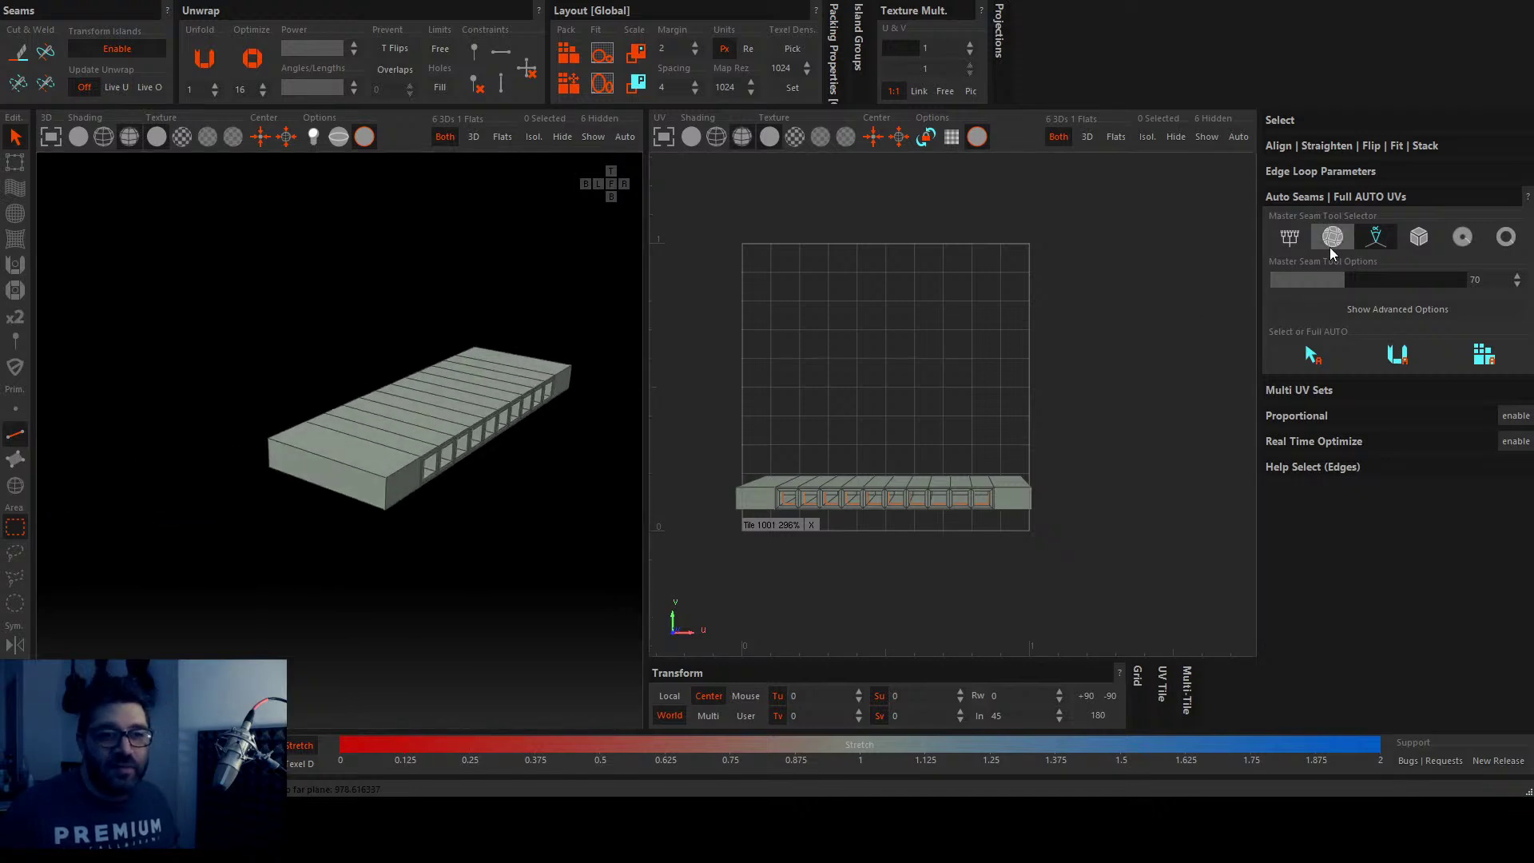
pyautogui.click(1314, 354)
pyautogui.scroll(5, 502, 464)
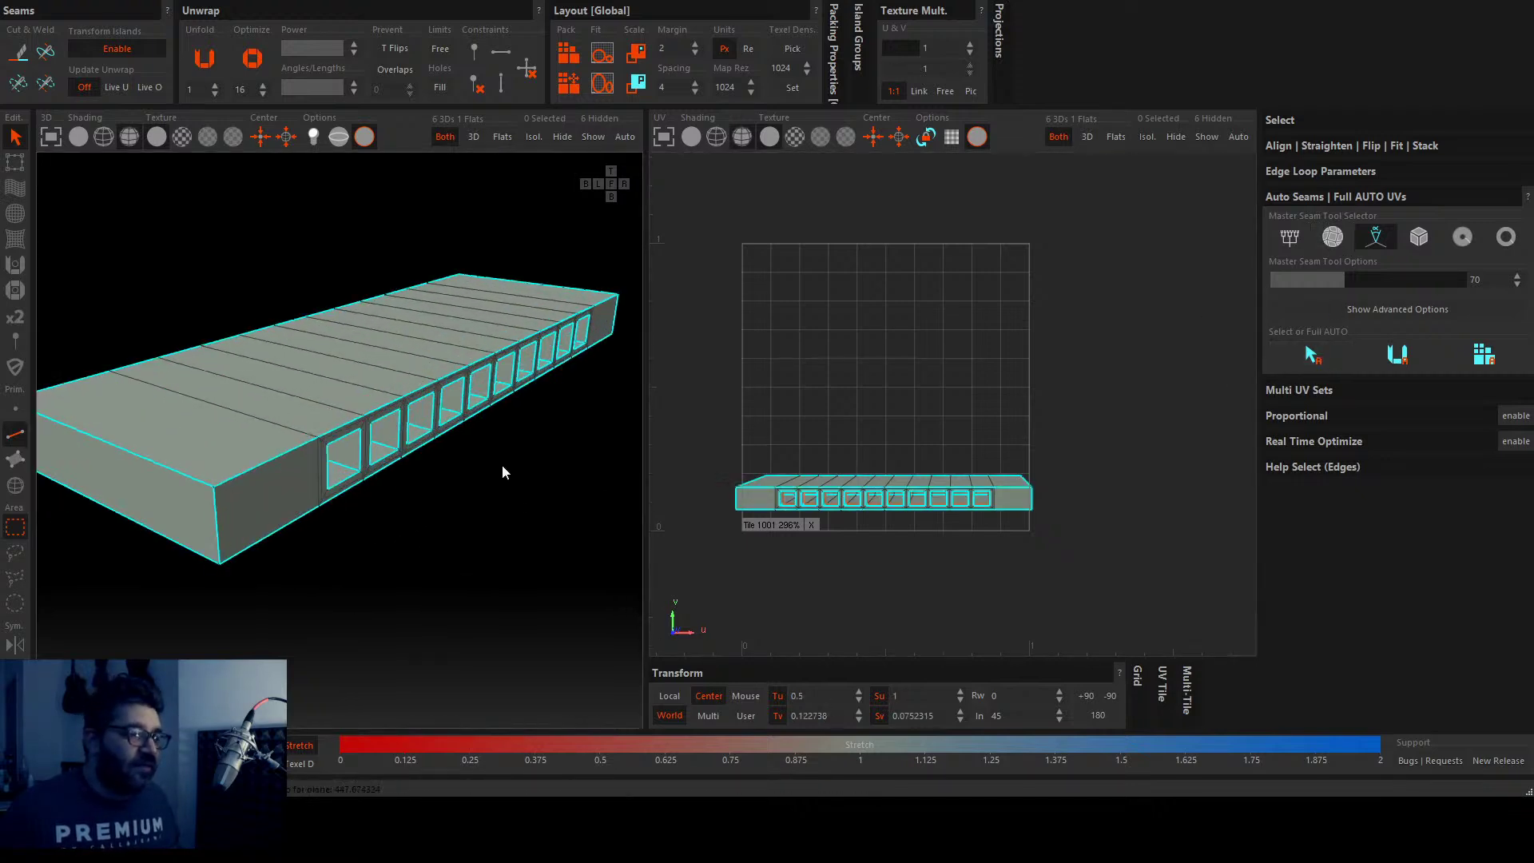
pyautogui.moveTo(483, 474); pyautogui.dragTo(429, 520, button='middle')
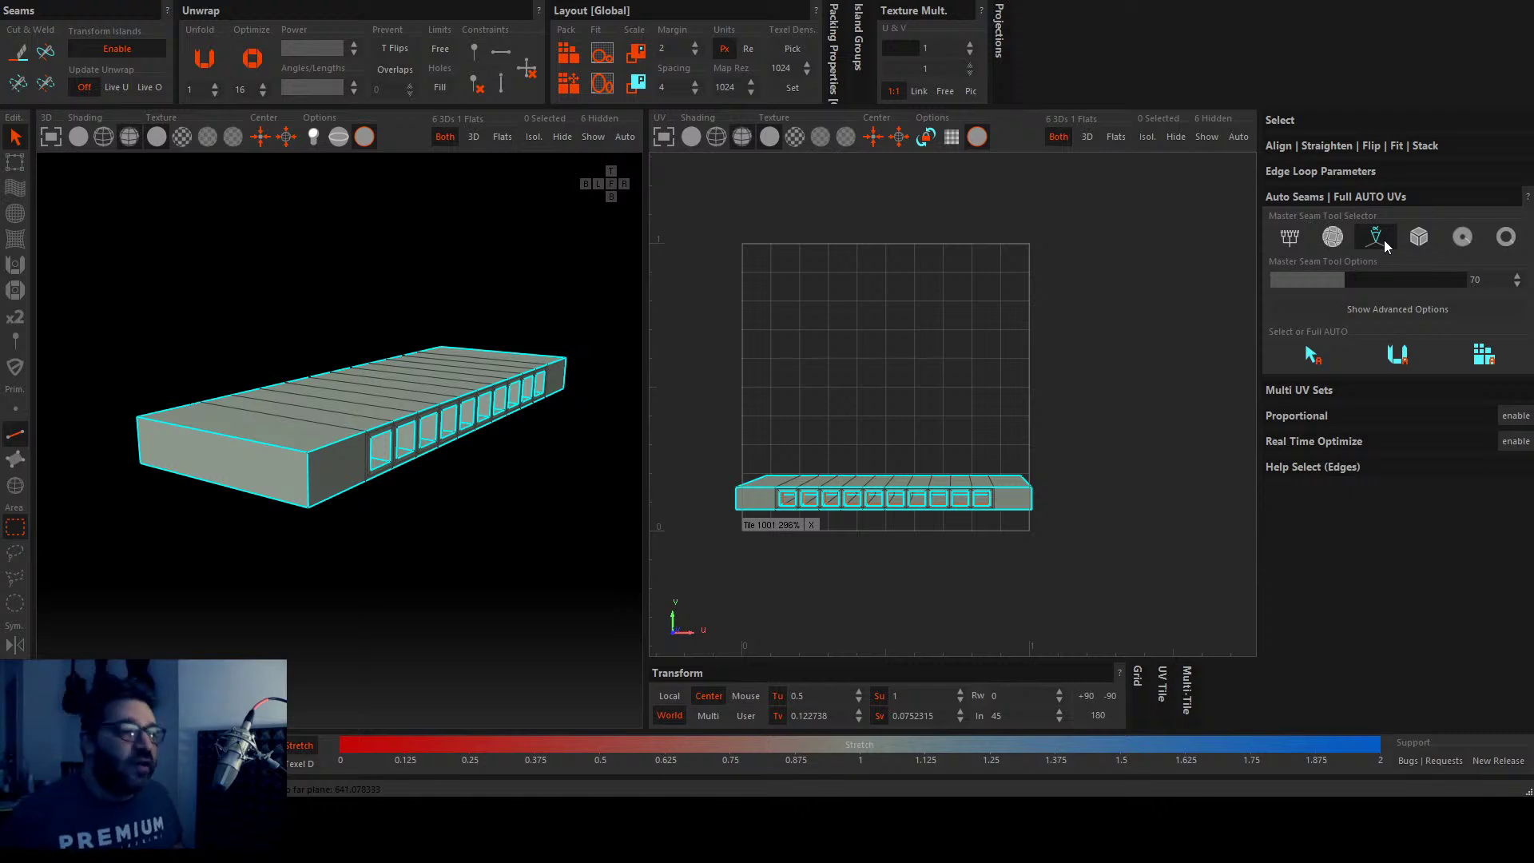
pyautogui.scroll(2, 310, 438)
pyautogui.scroll(-1, 310, 438)
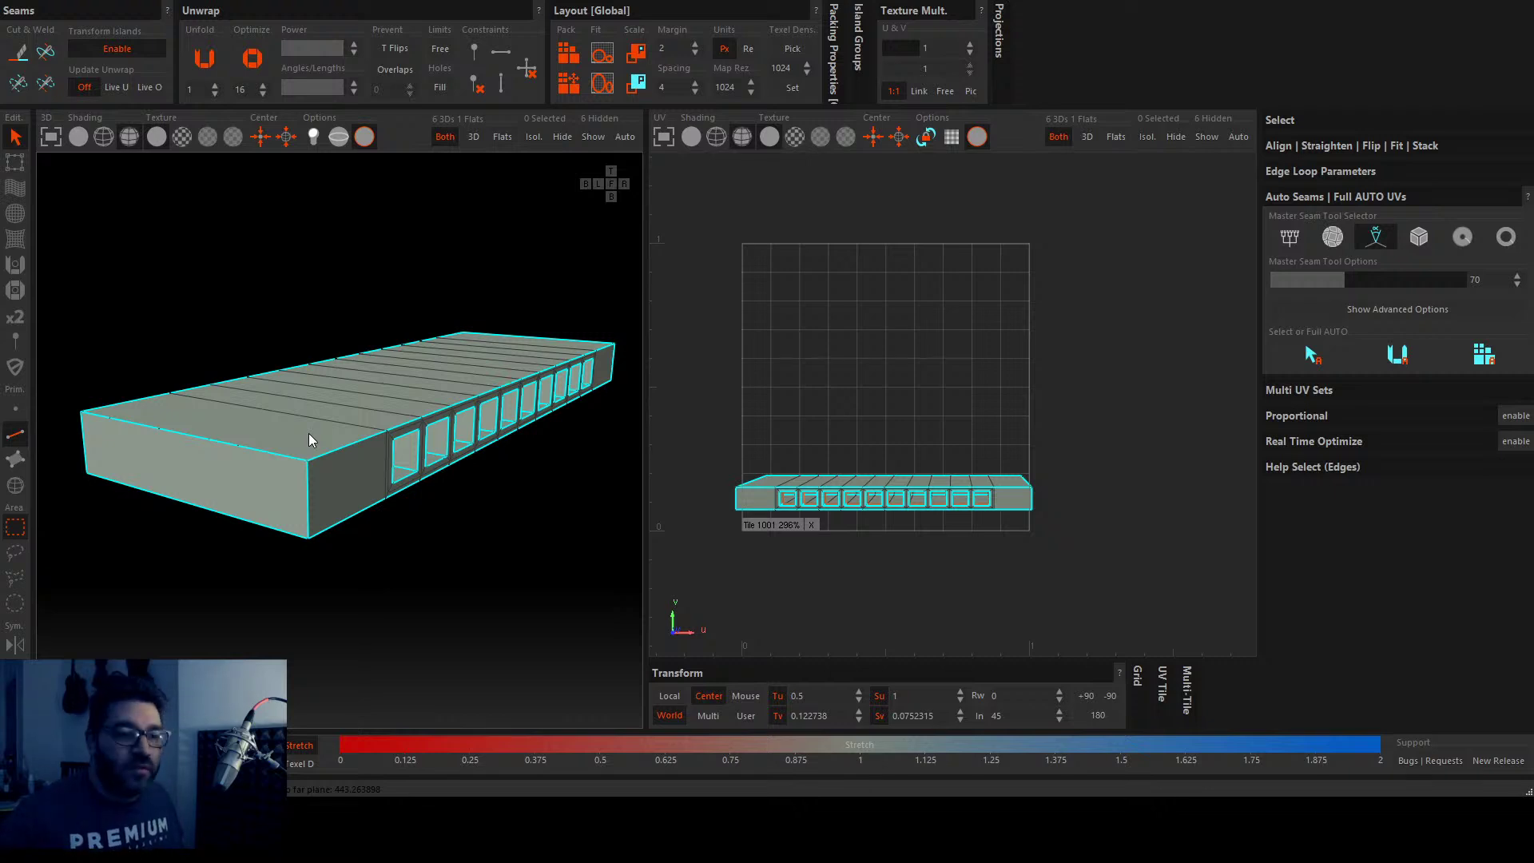
pyautogui.keyDown('alt'); pyautogui.moveTo(516, 421); pyautogui.dragTo(470, 452); pyautogui.keyUp('alt')
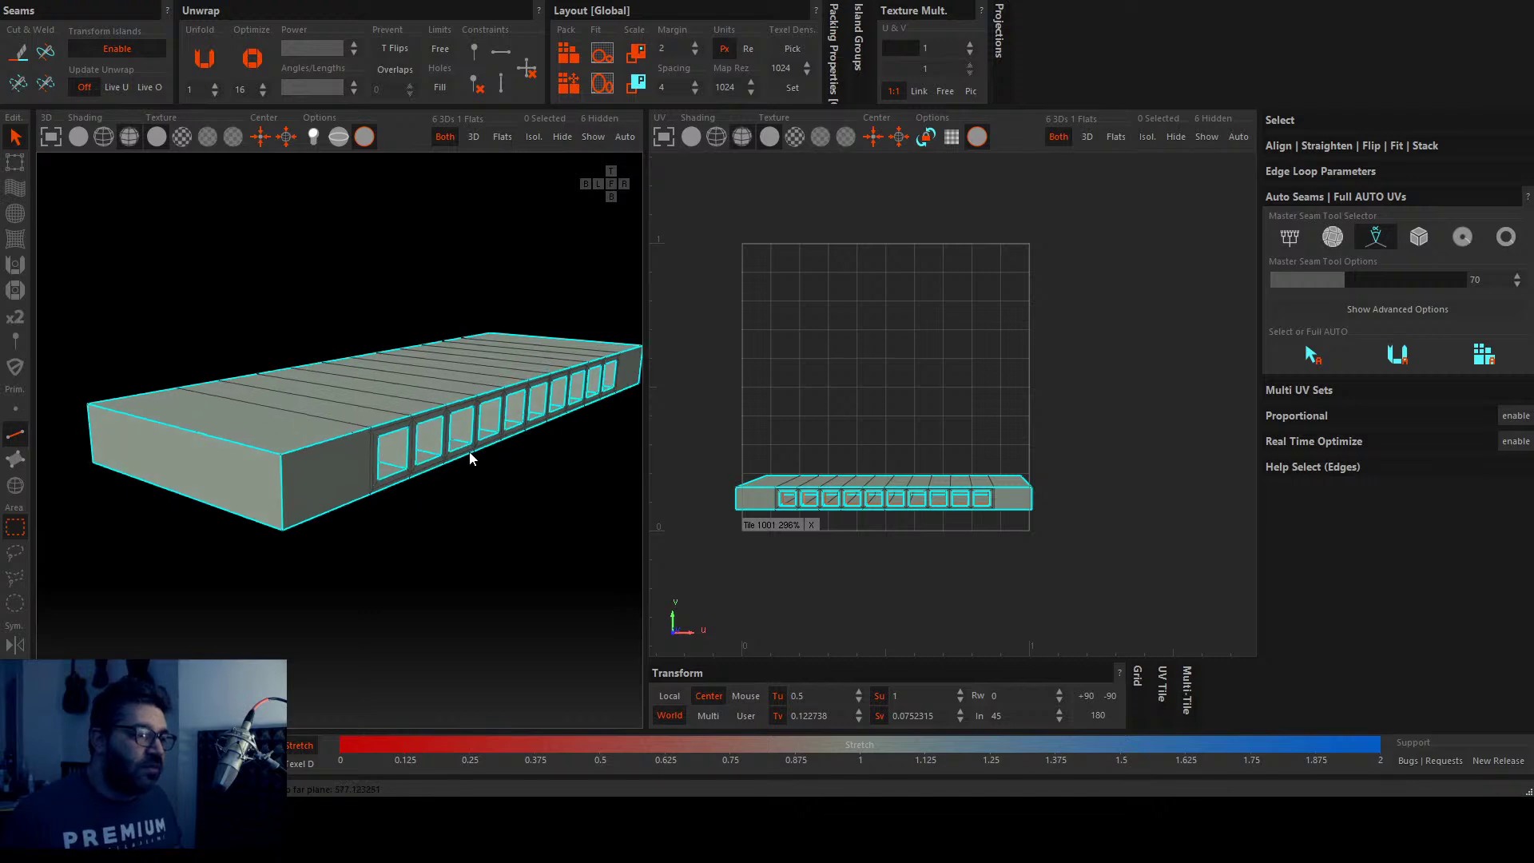
pyautogui.press('c')
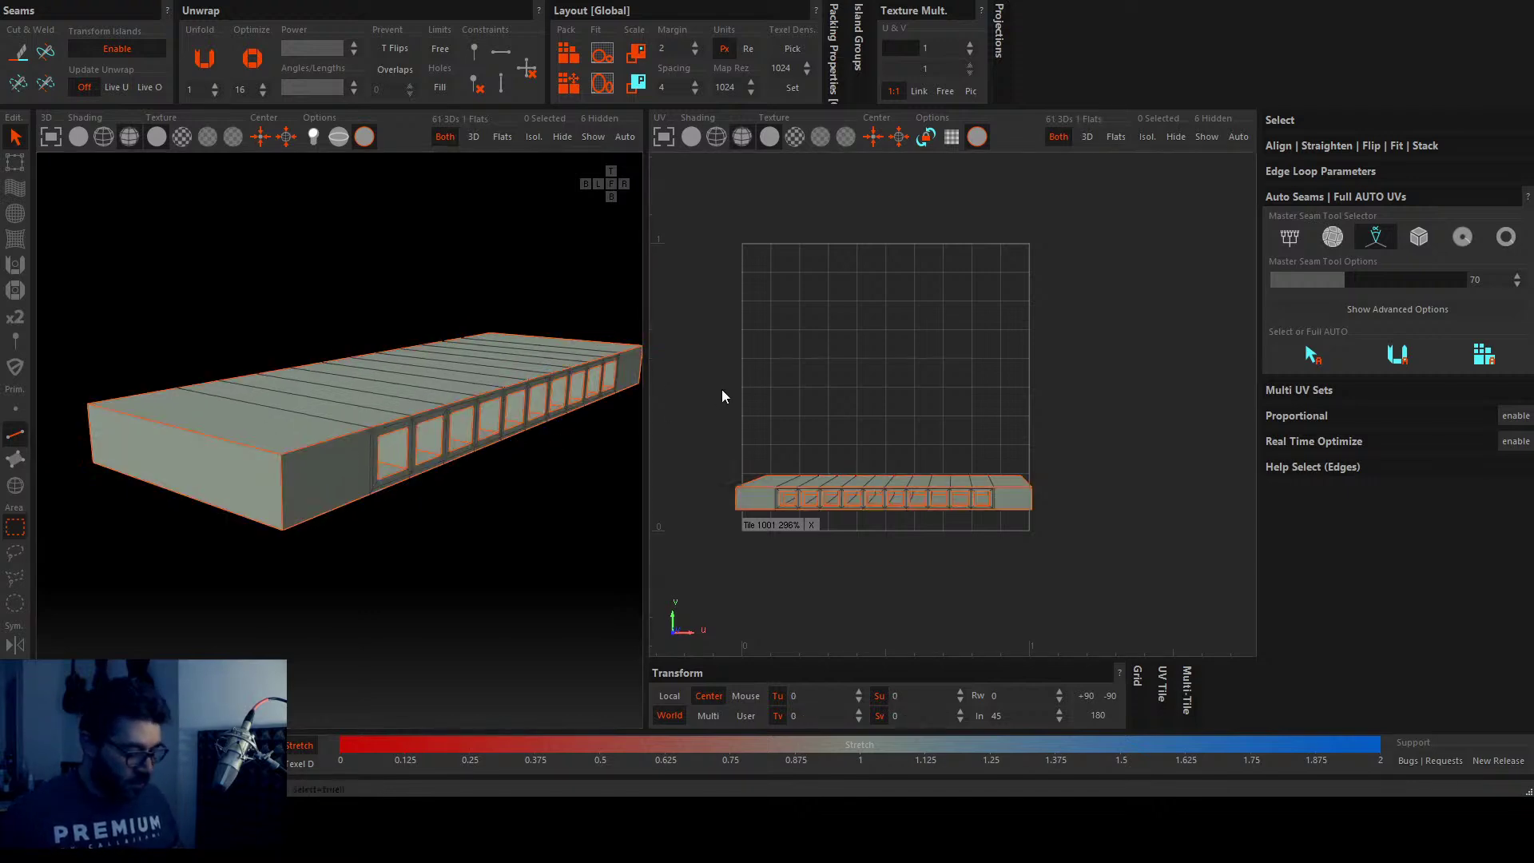
# Step: Unfold the cut comb and pack its islands into the UV tile, checking the layout up close
pyautogui.press('u')
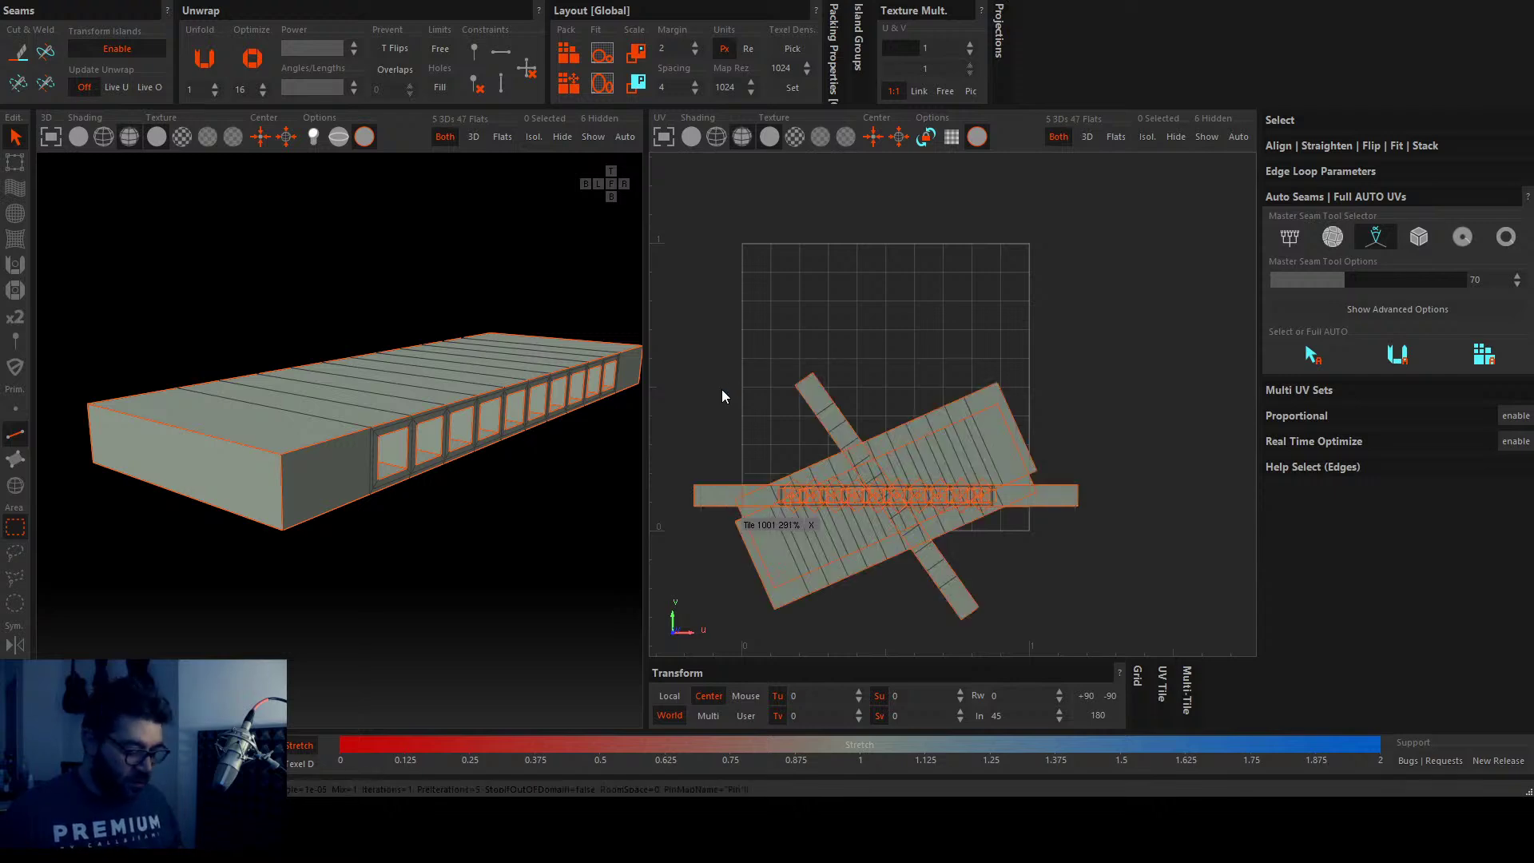
pyautogui.press('p')
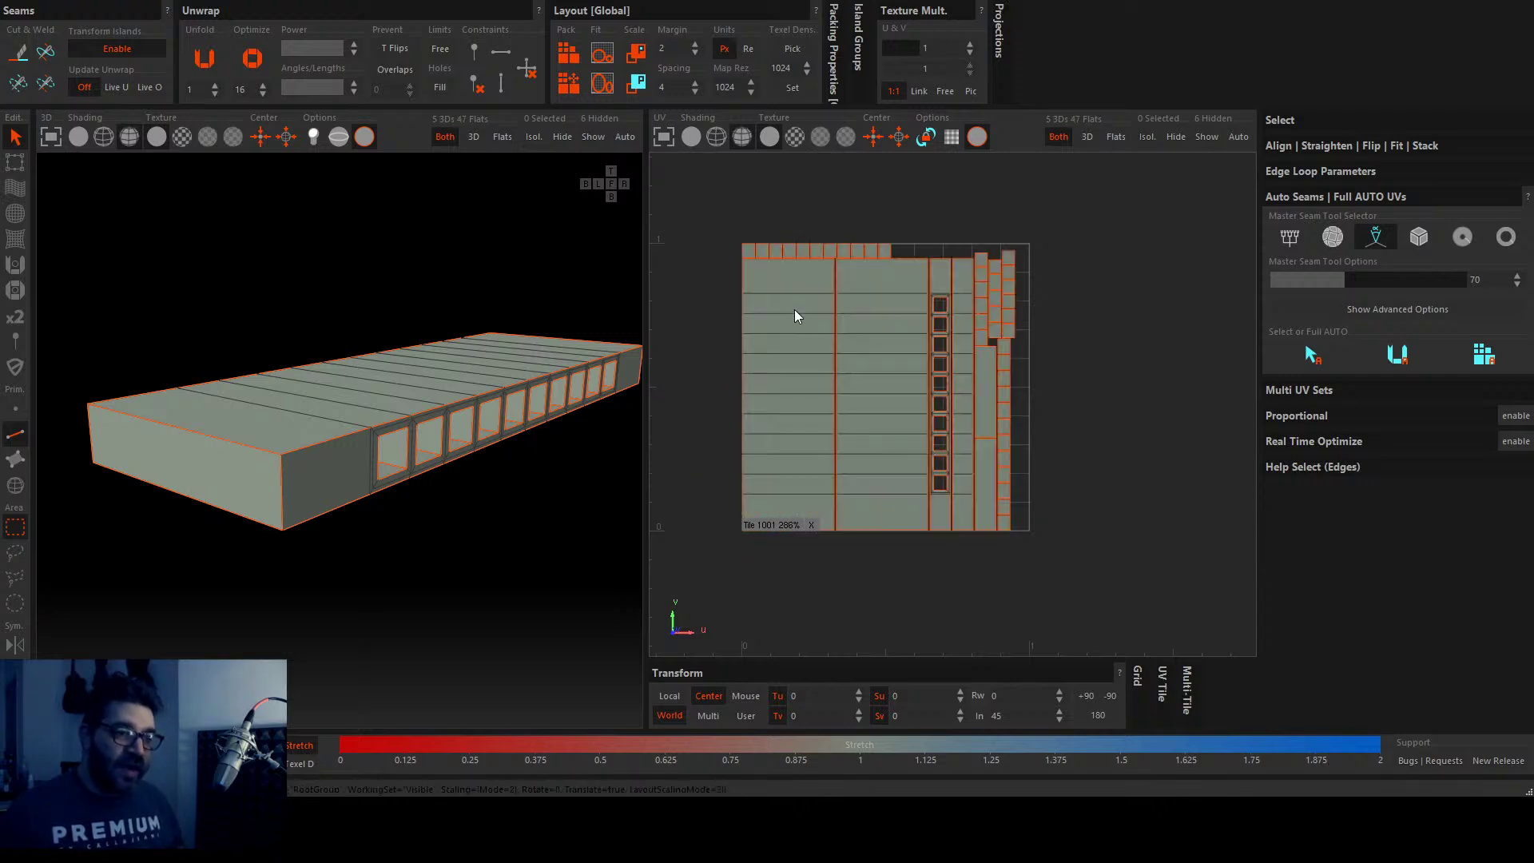
pyautogui.scroll(5, 912, 306)
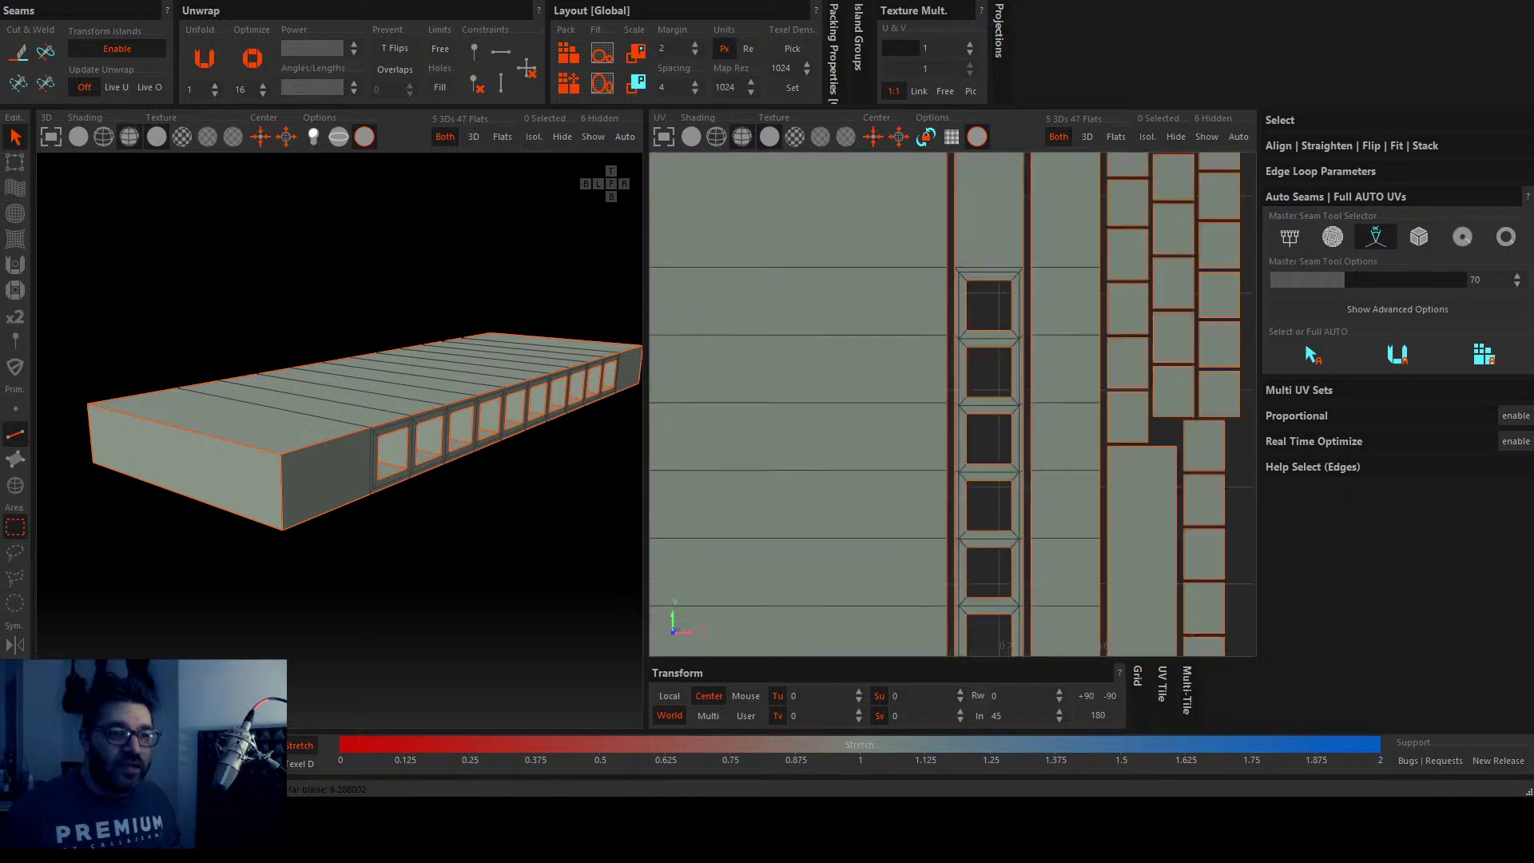
pyautogui.scroll(-4, 912, 305)
pyautogui.scroll(3, 937, 285)
pyautogui.scroll(-2, 937, 286)
pyautogui.scroll(3, 937, 285)
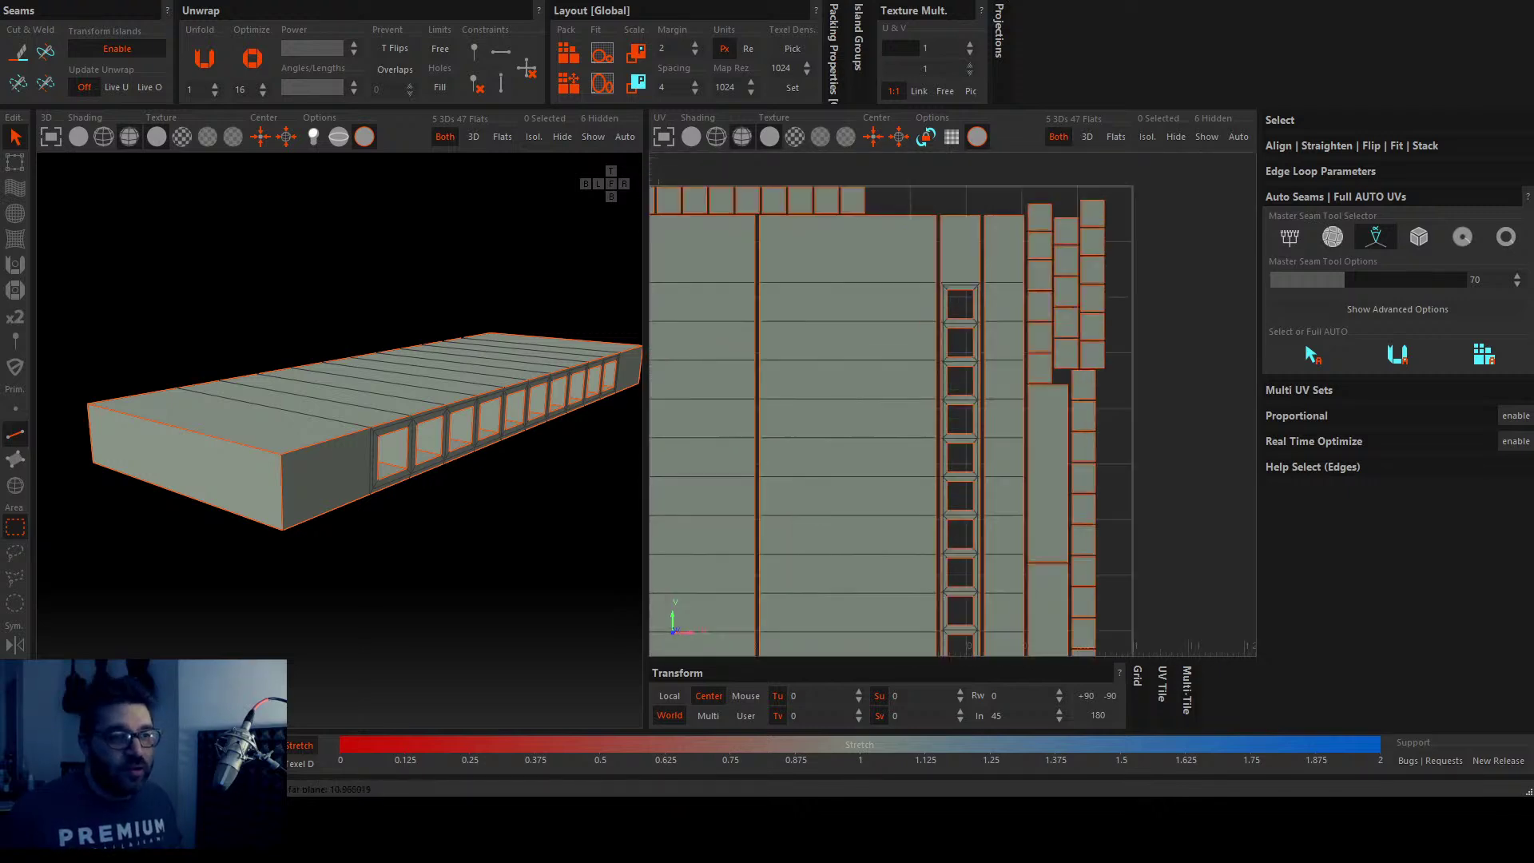
pyautogui.moveTo(906, 298); pyautogui.dragTo(980, 310, button='middle')
pyautogui.scroll(-3, 983, 317)
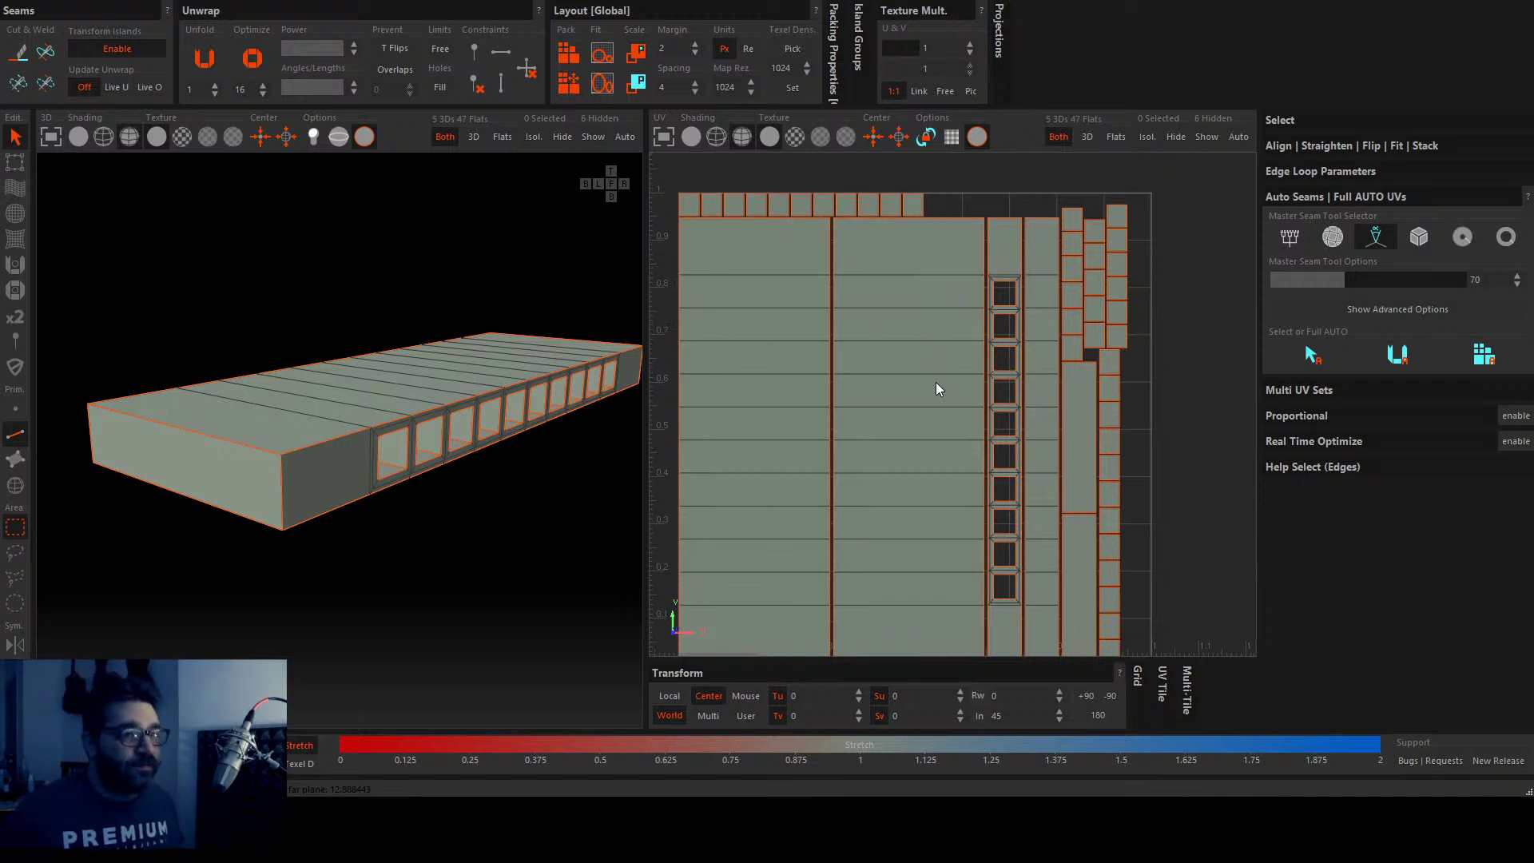
pyautogui.scroll(-1, 937, 382)
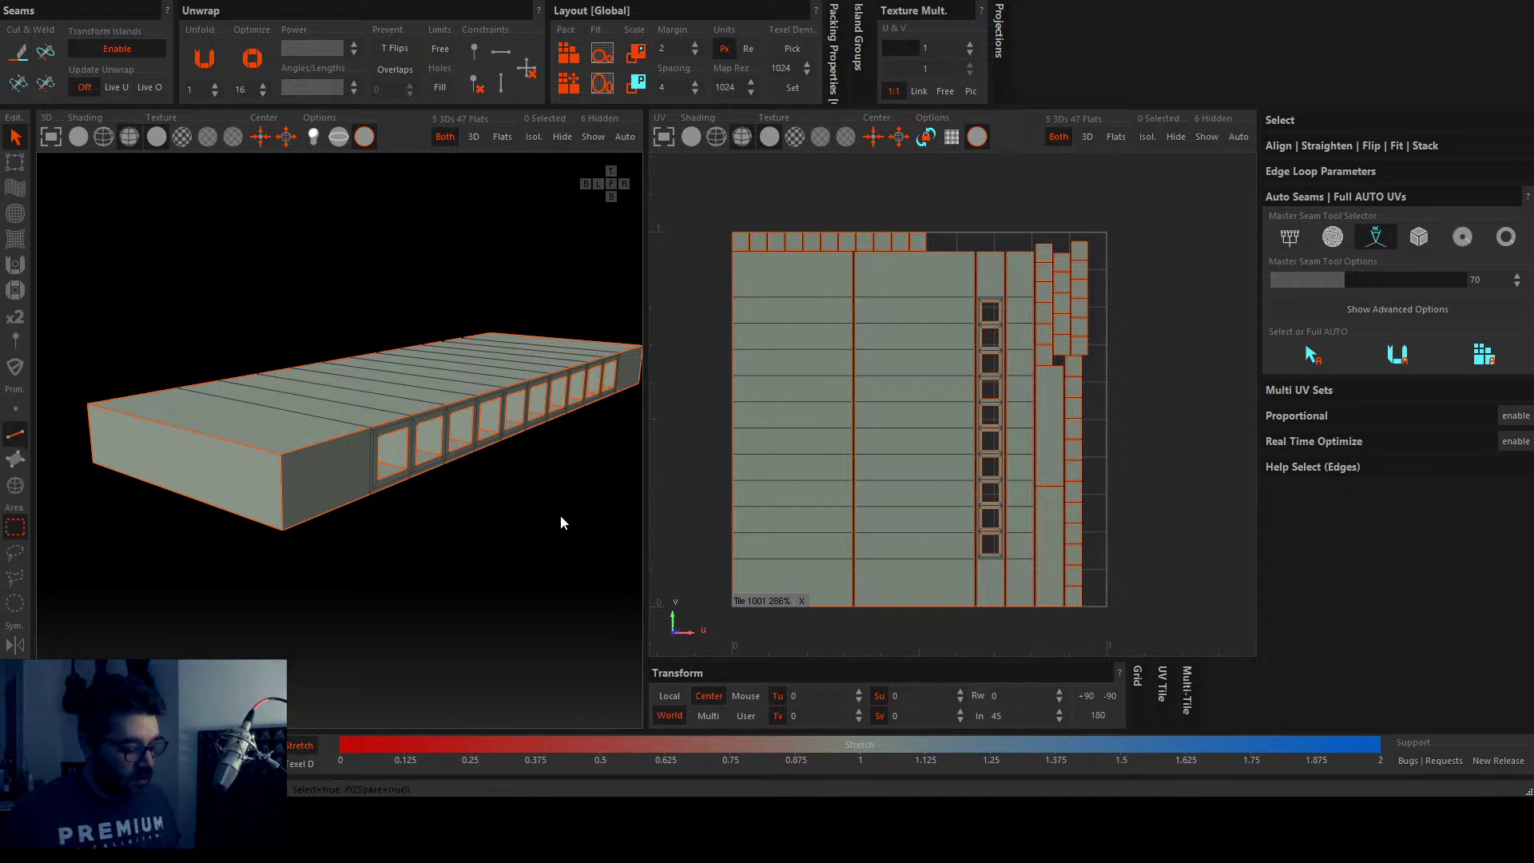
# Step: Show all hidden islands again and isolate the harmonica's lower cover
pyautogui.press('y')
pyautogui.keyDown('alt'); pyautogui.moveTo(562, 523); pyautogui.dragTo(405, 489); pyautogui.keyUp('alt')
pyautogui.press('i')
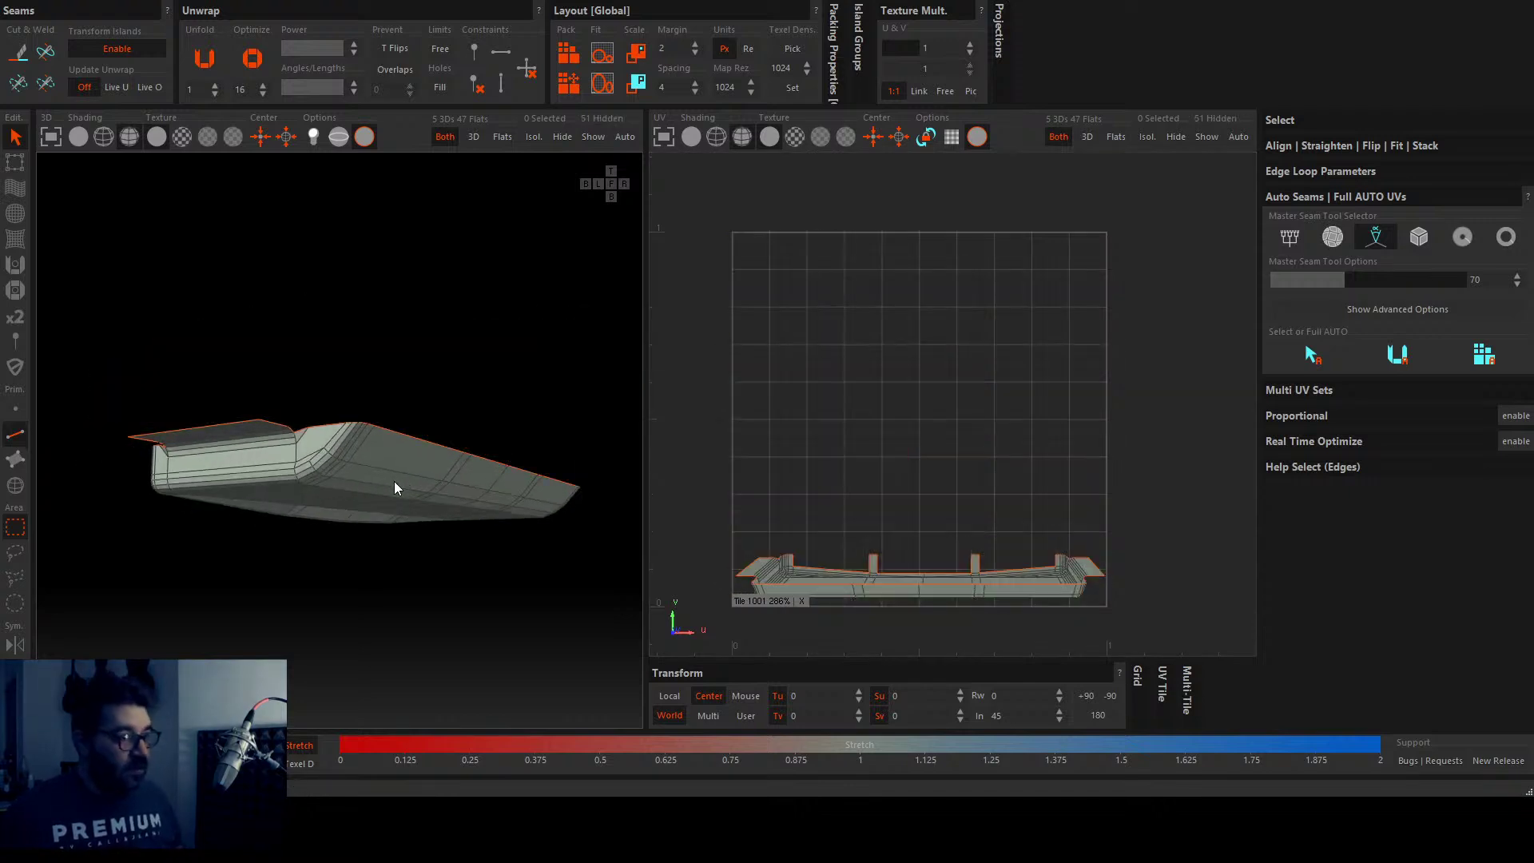
# Step: Select the edges along the lower cover's rounded end corners and cut them as seams
pyautogui.scroll(5, 353, 450)
pyautogui.click(278, 459)
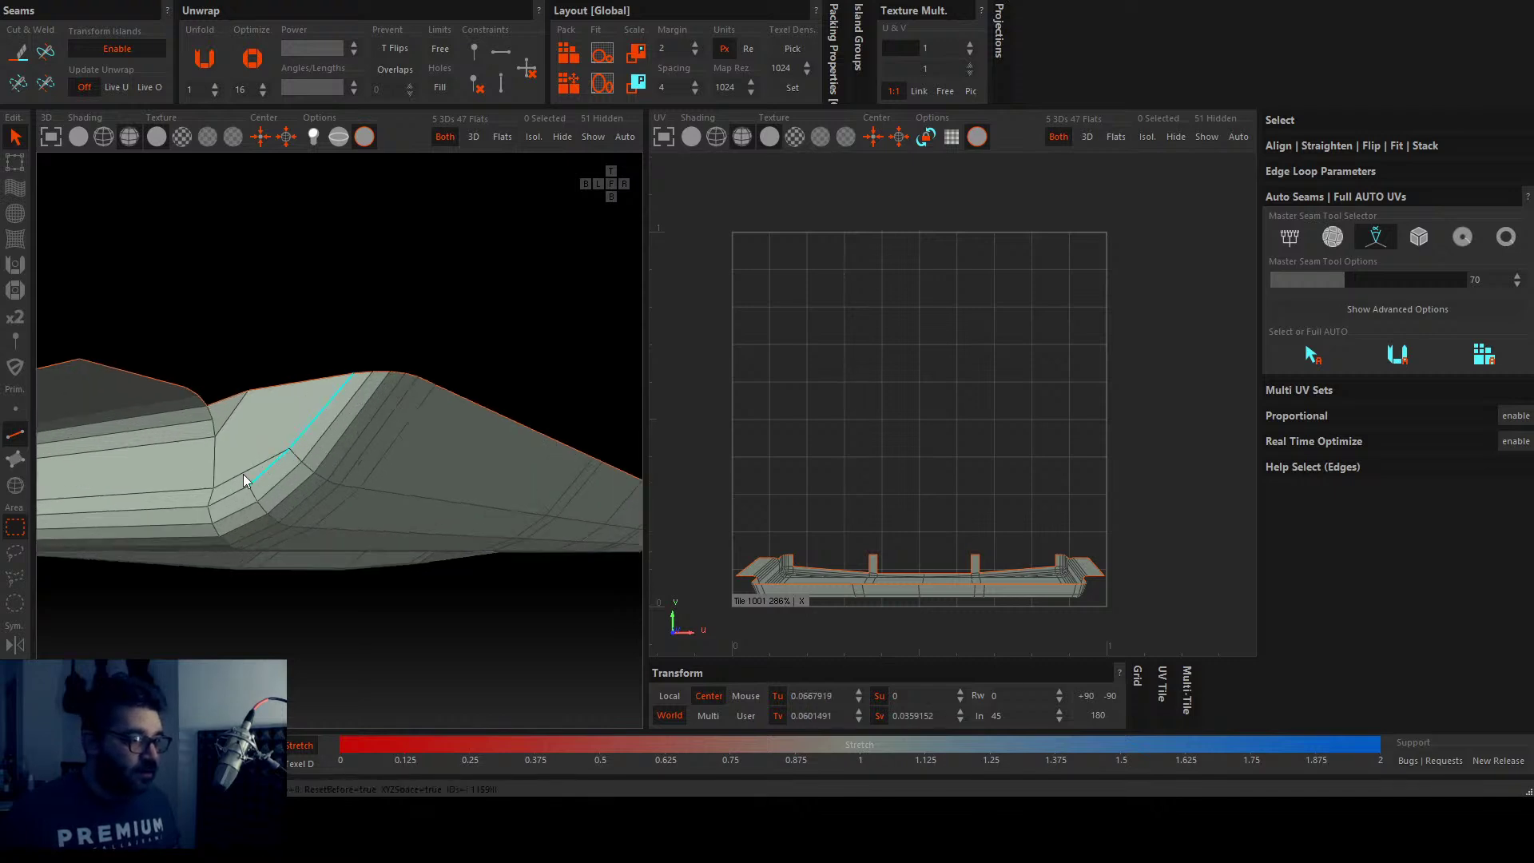
pyautogui.keyDown('alt'); pyautogui.moveTo(219, 497); pyautogui.dragTo(610, 460); pyautogui.keyUp('alt')
pyautogui.click(605, 462)
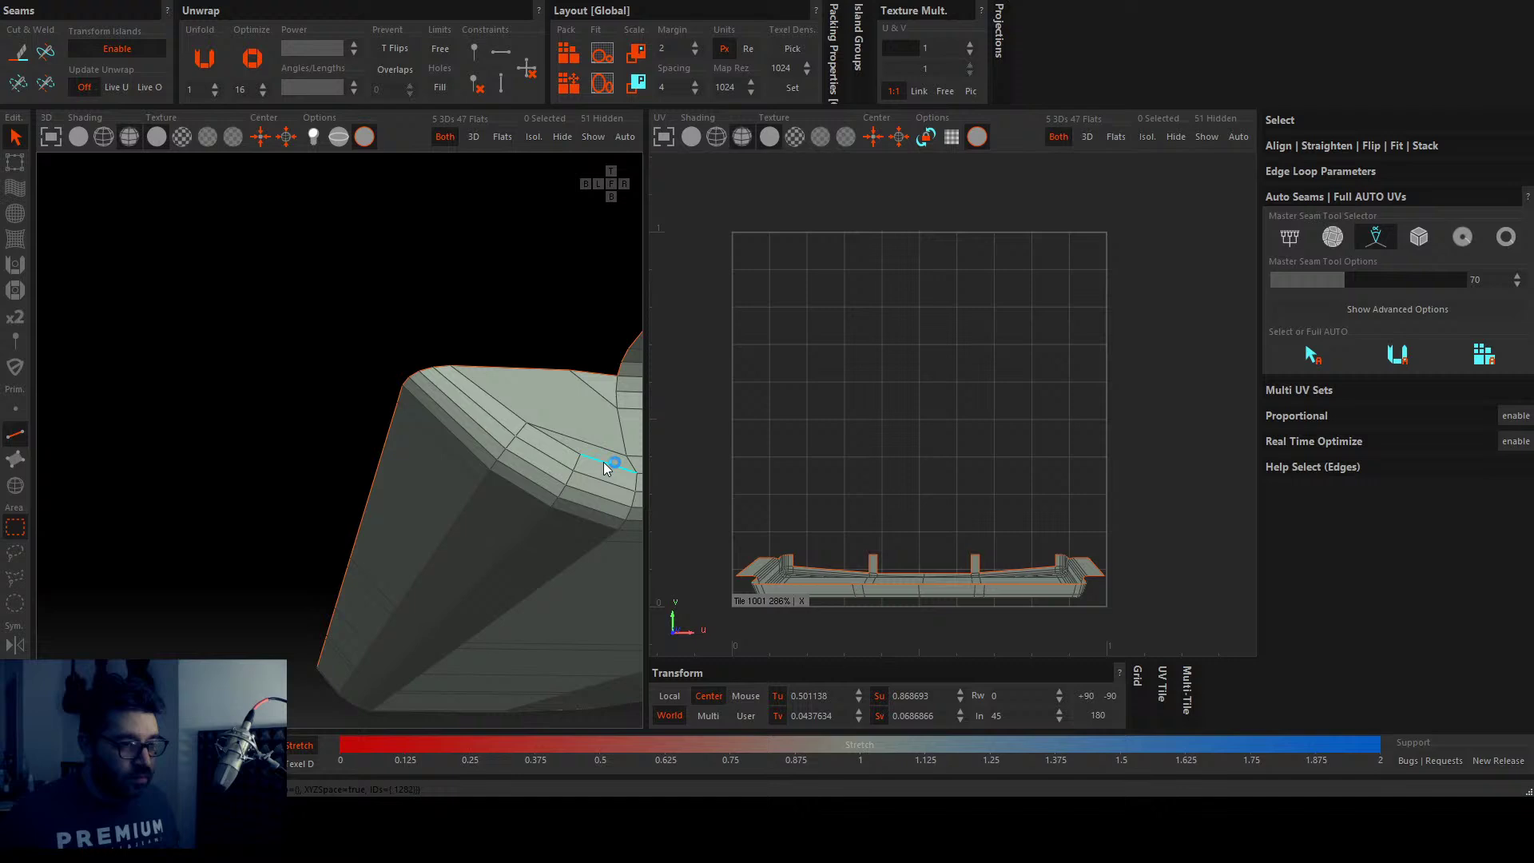
pyautogui.keyDown('ctrl'); pyautogui.doubleClick(565, 444); pyautogui.keyUp('ctrl')
pyautogui.scroll(-3, 548, 443)
pyautogui.press('c')
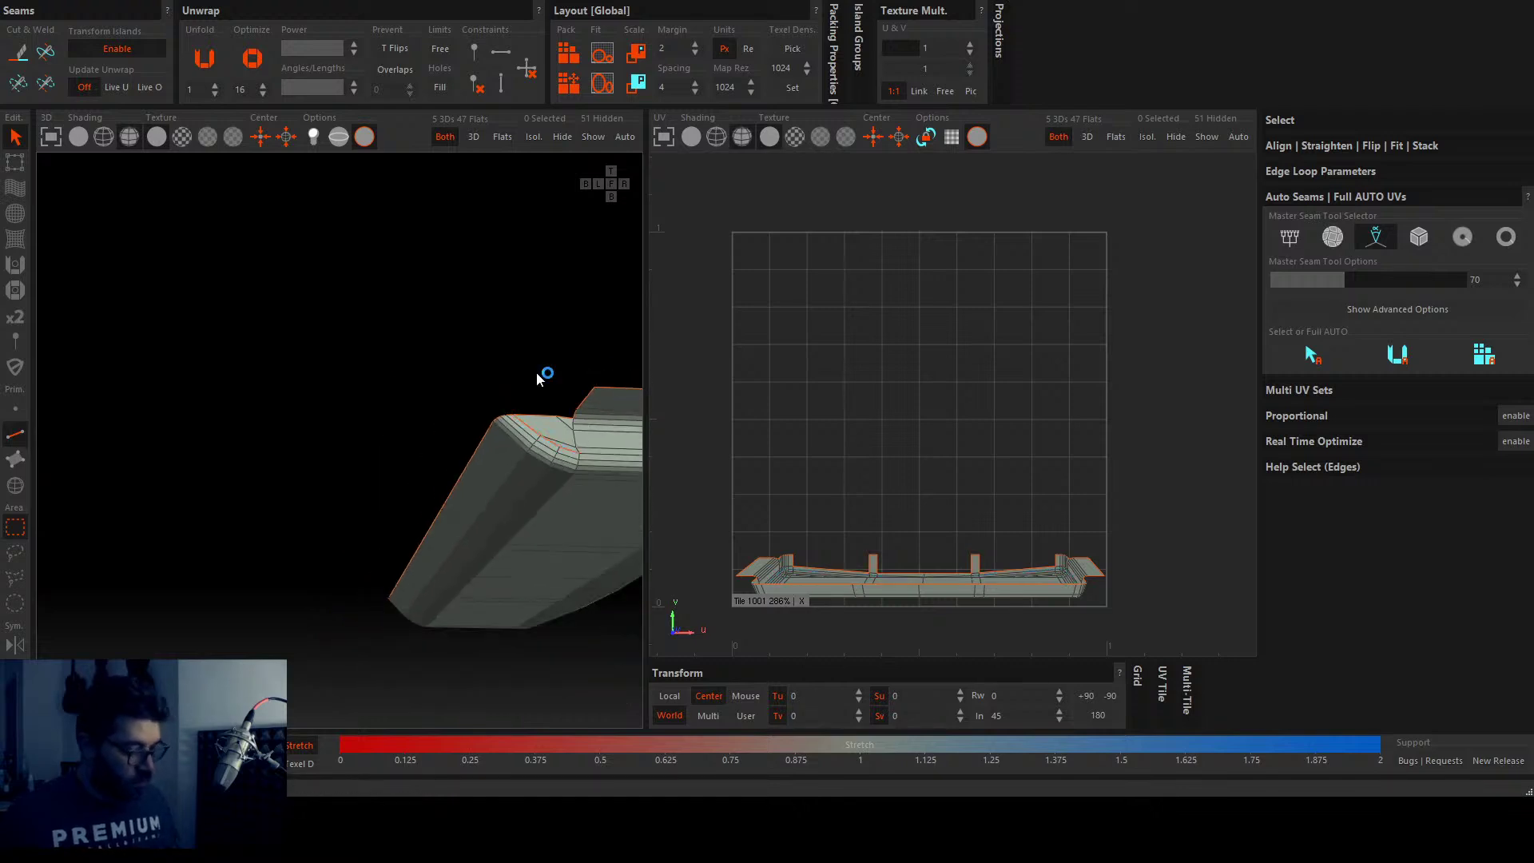
# Step: Unfold and optimize the lower cover and pack it into the UV tile
pyautogui.scroll(-1, 525, 352)
pyautogui.keyDown('alt'); pyautogui.moveTo(524, 358); pyautogui.dragTo(462, 528); pyautogui.keyUp('alt')
pyautogui.press('u')
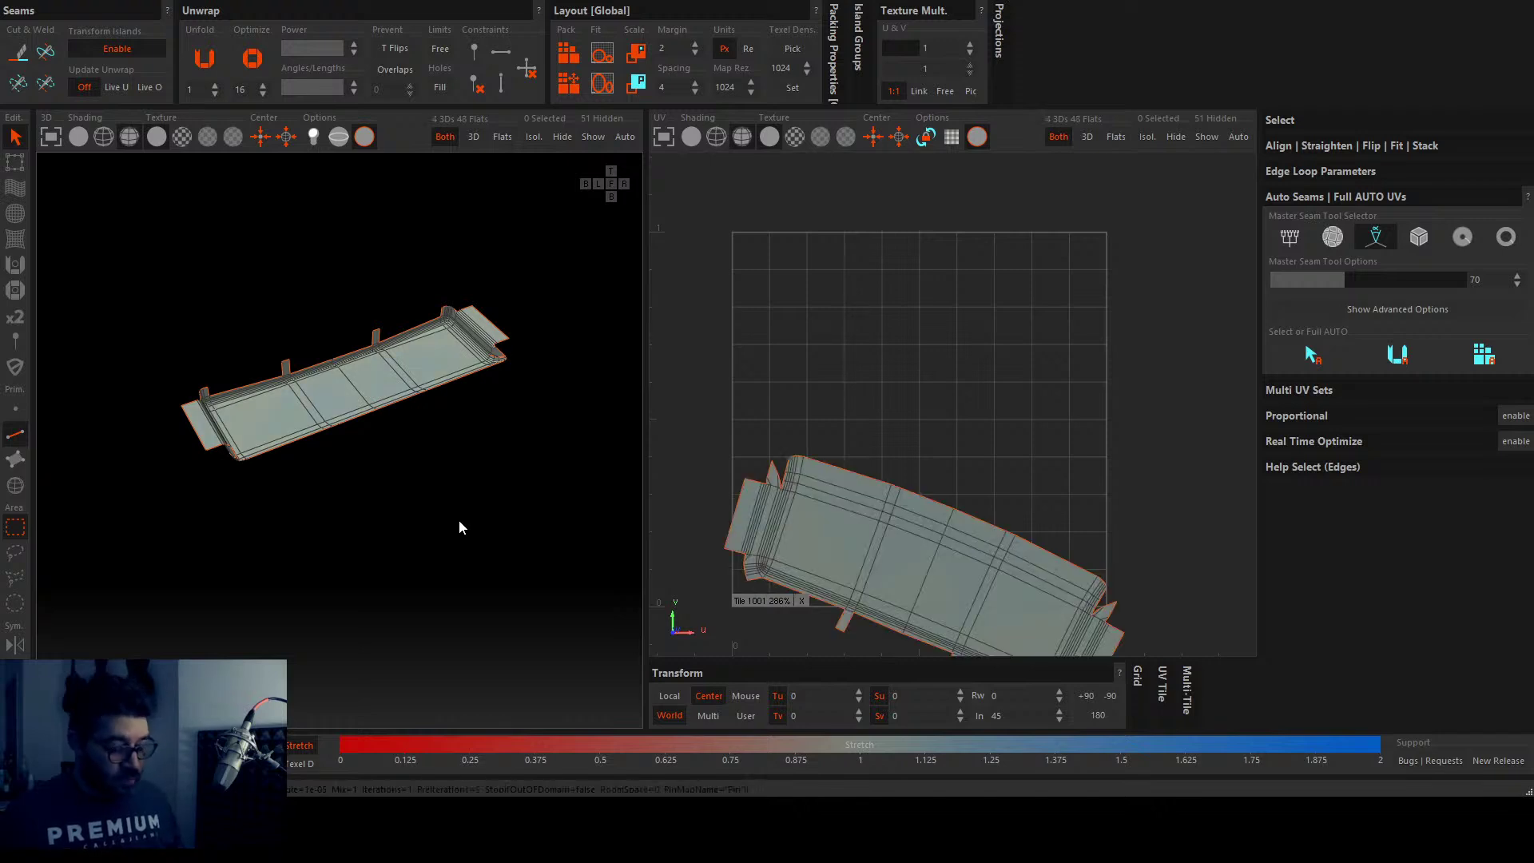
pyautogui.press('p')
pyautogui.press('o')
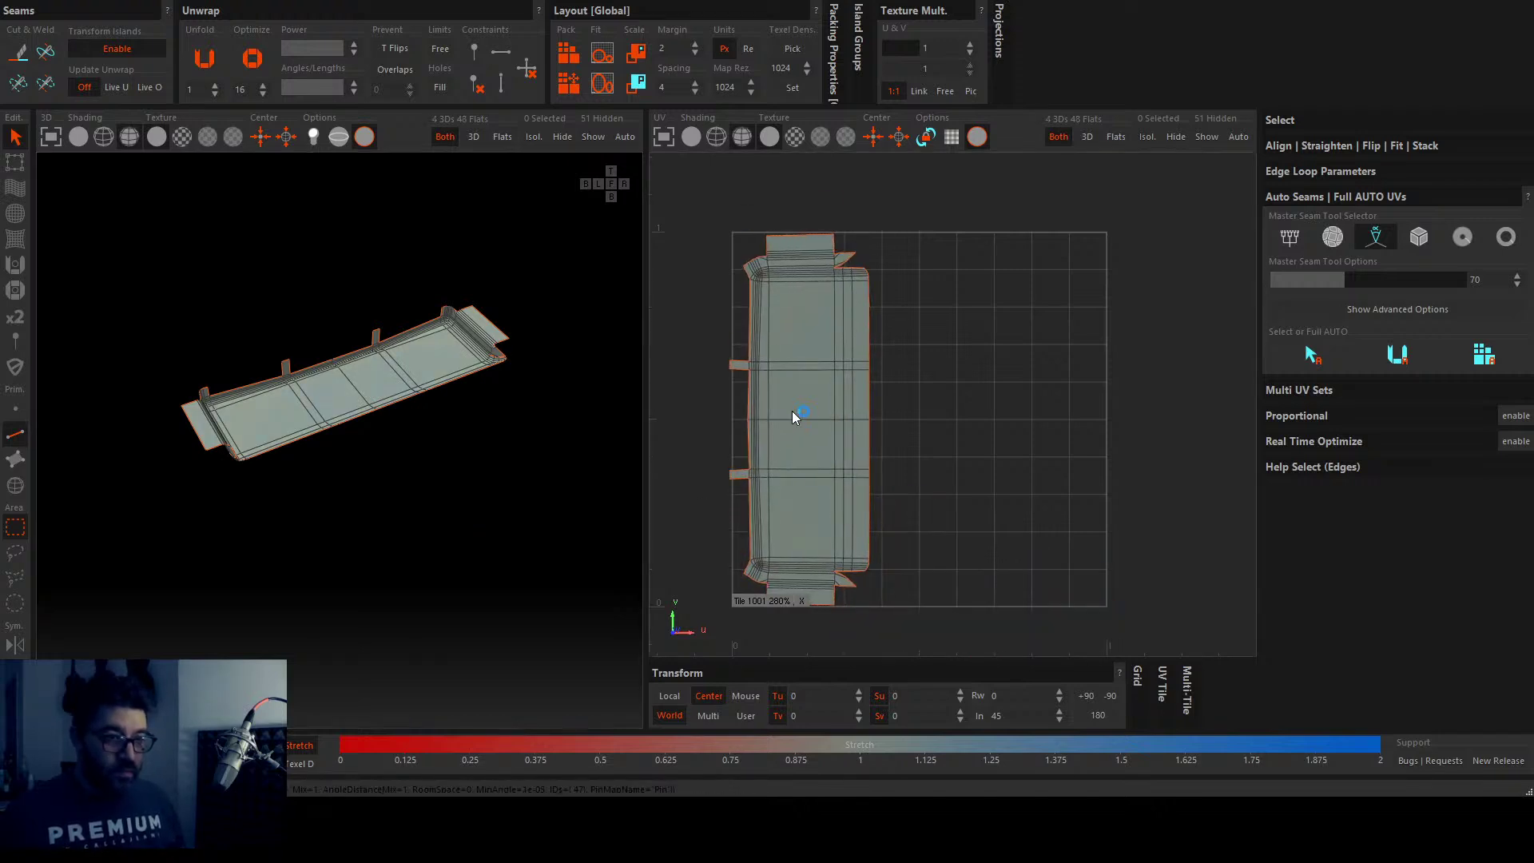
# Step: Show all hidden islands and pack the whole harmonica's UVs together into the tile
pyautogui.press('y')
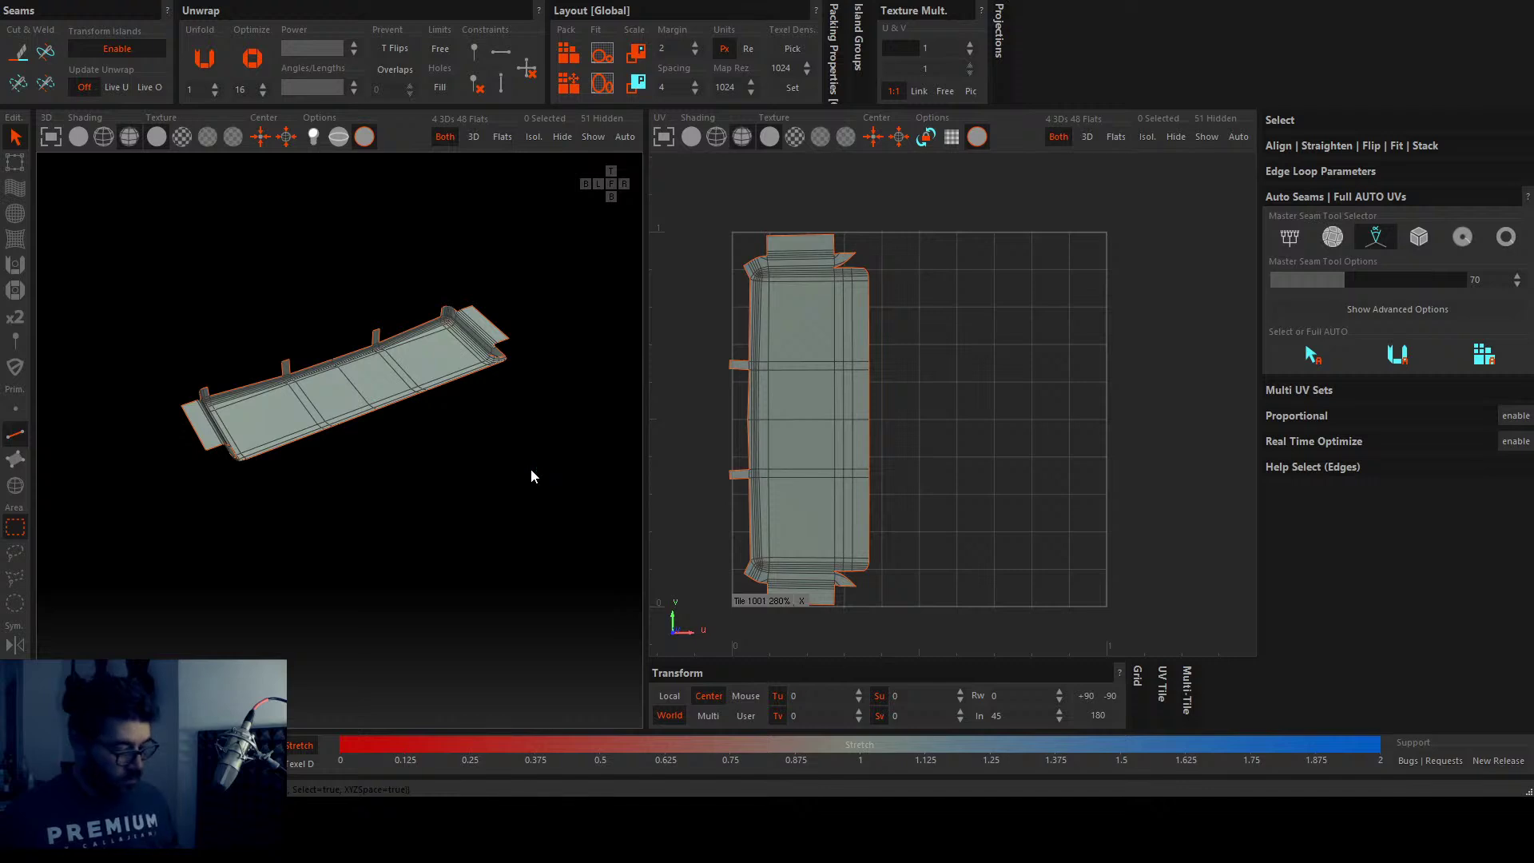
pyautogui.hotkey('ctrl', 'p')
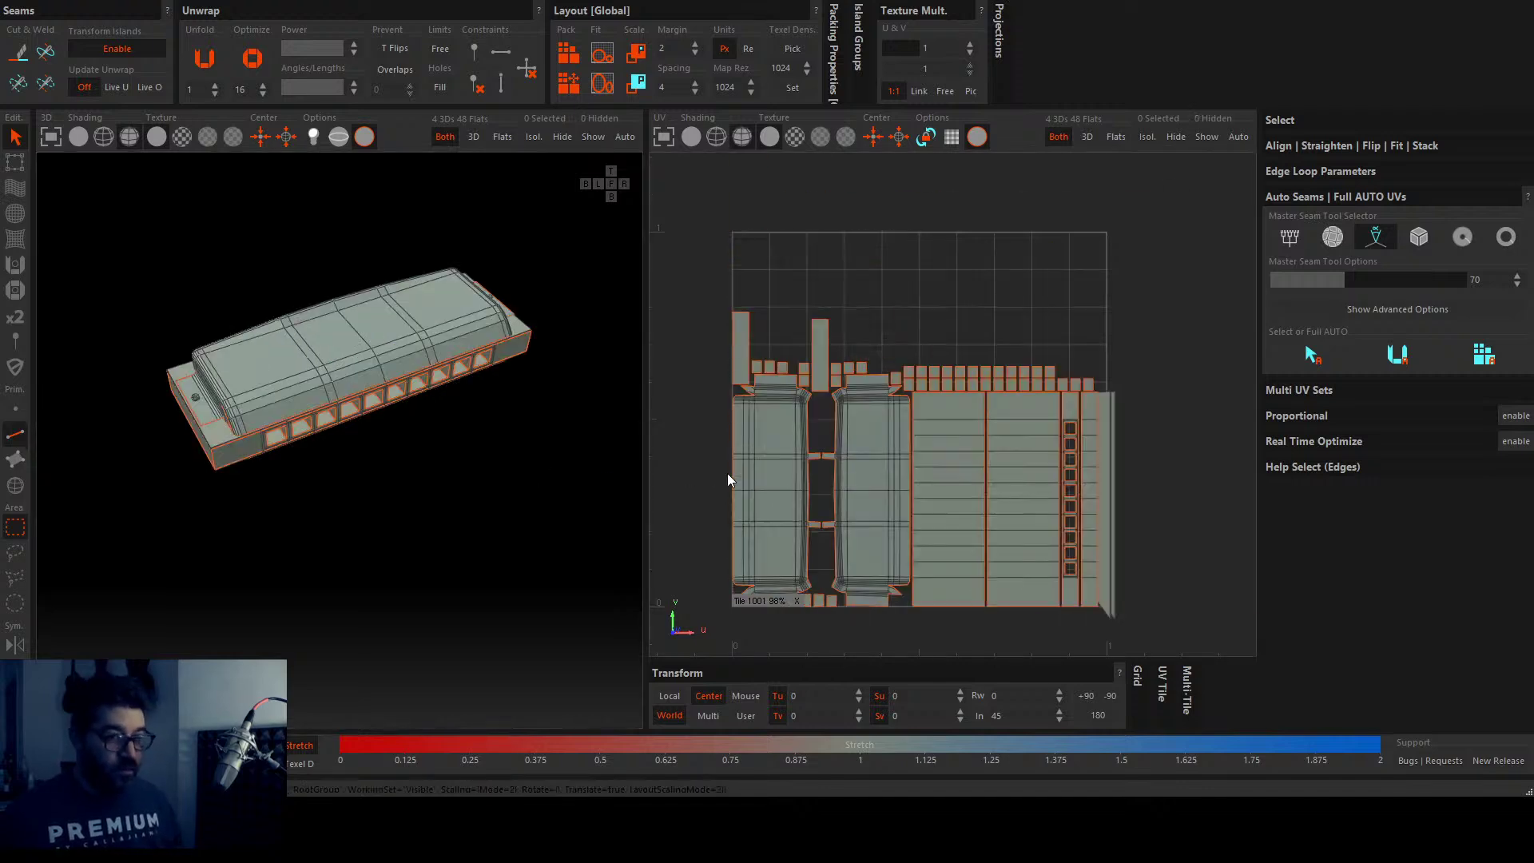
pyautogui.scroll(3, 1082, 473)
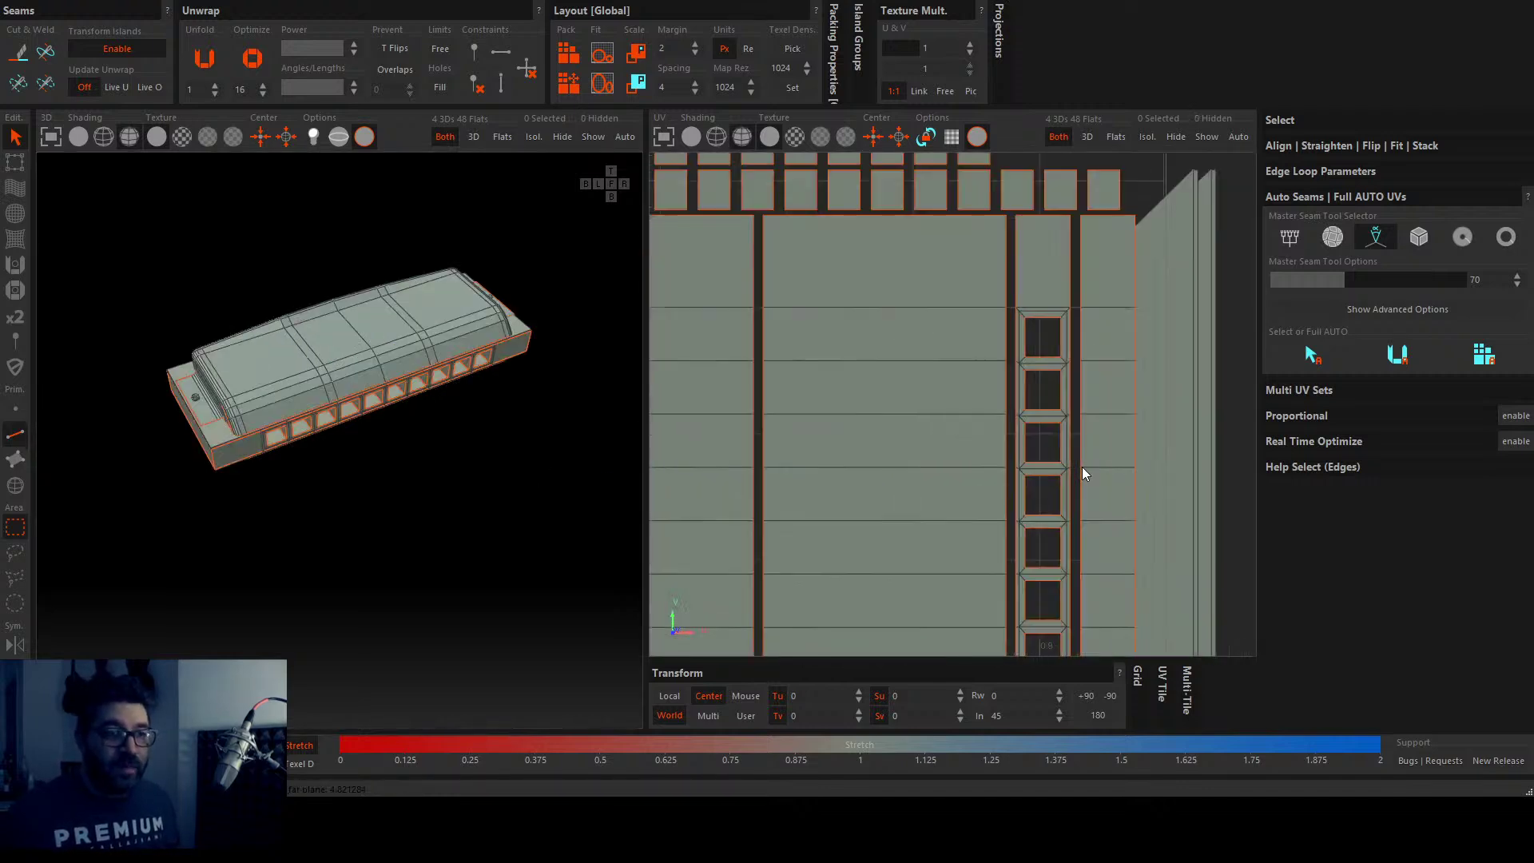
pyautogui.scroll(-1, 1085, 474)
pyautogui.scroll(-2, 867, 420)
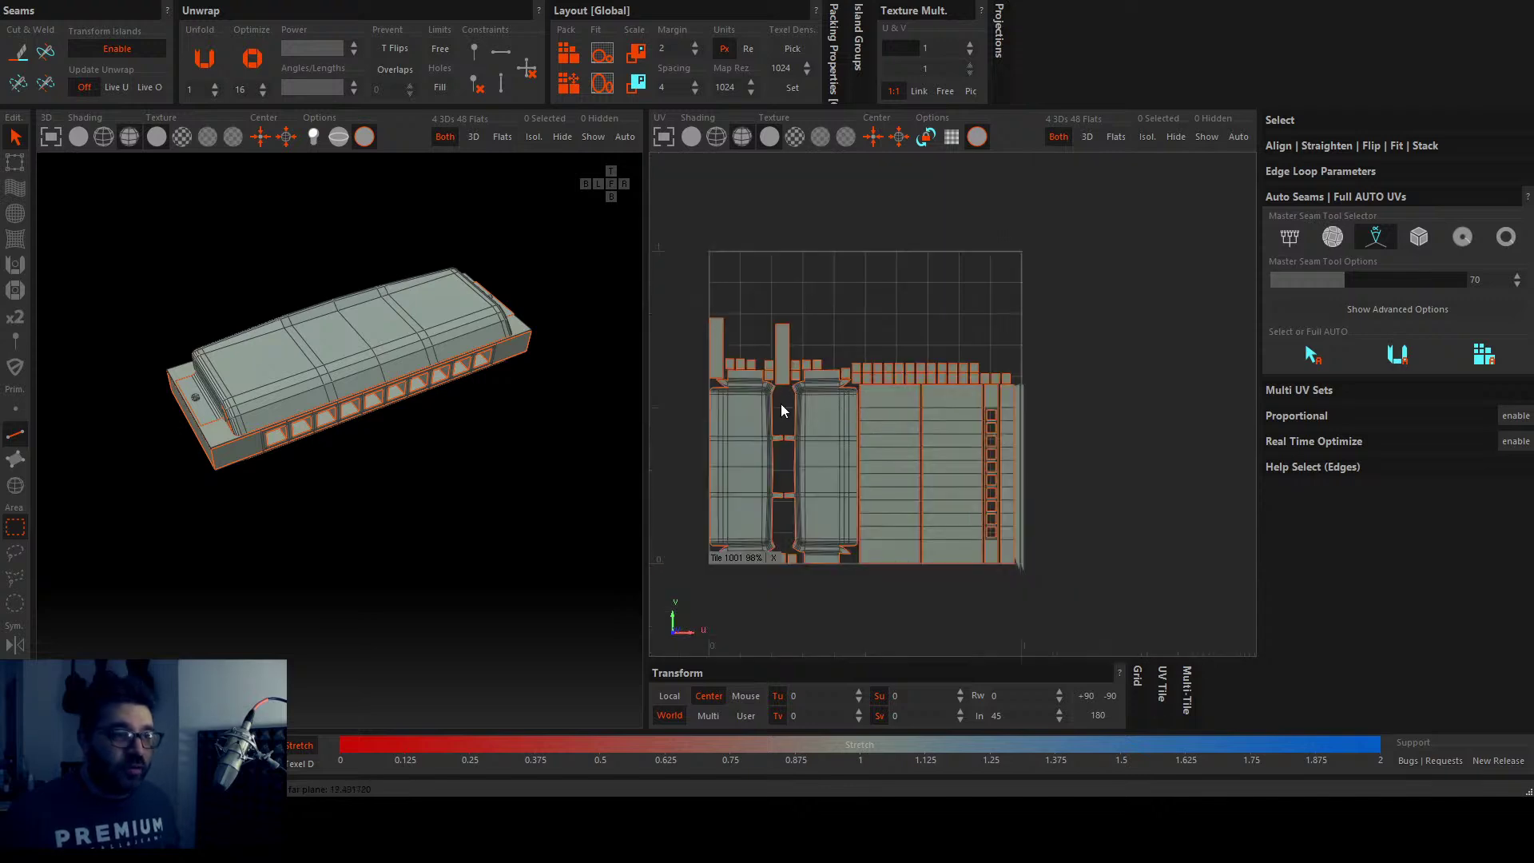
# Step: Isolate the thin upper plate between the comb and the top cover and inspect its beveled corner
pyautogui.keyDown('alt'); pyautogui.moveTo(351, 456); pyautogui.dragTo(480, 512); pyautogui.keyUp('alt')
pyautogui.scroll(3, 459, 493)
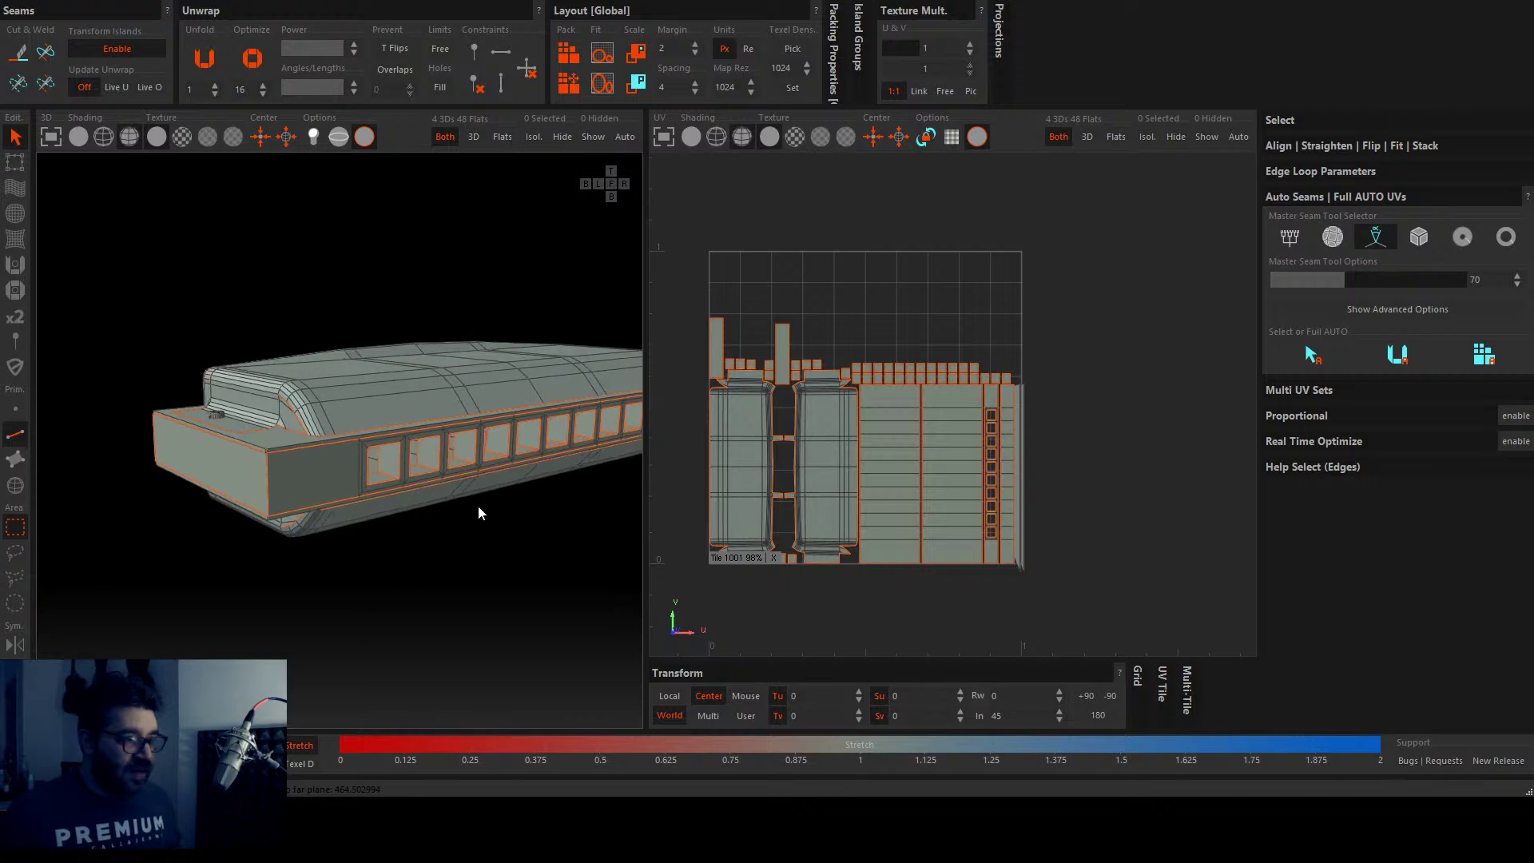
pyautogui.scroll(3, 280, 464)
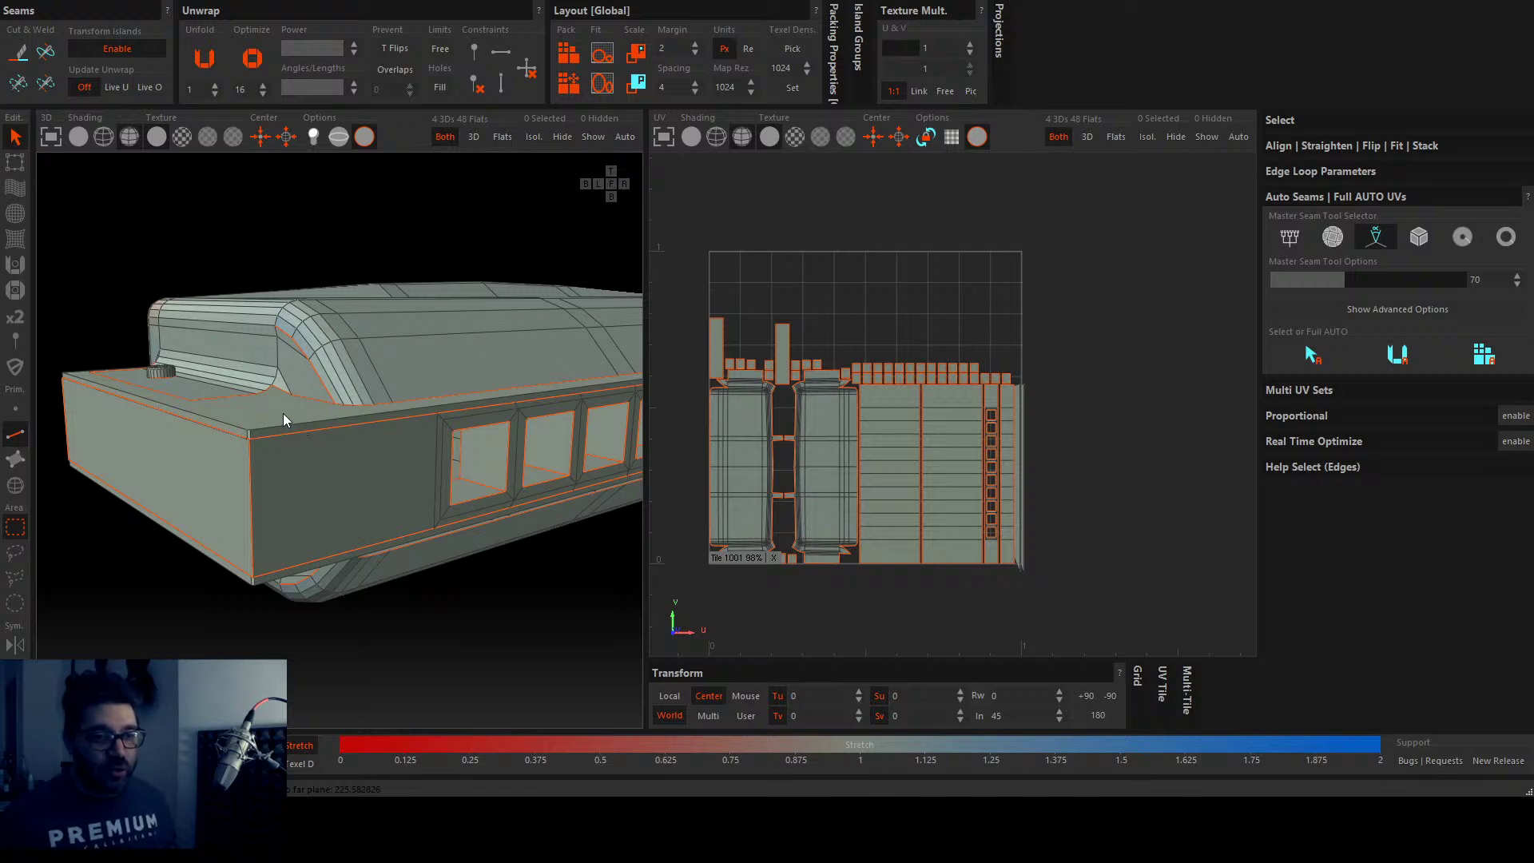
pyautogui.press('i')
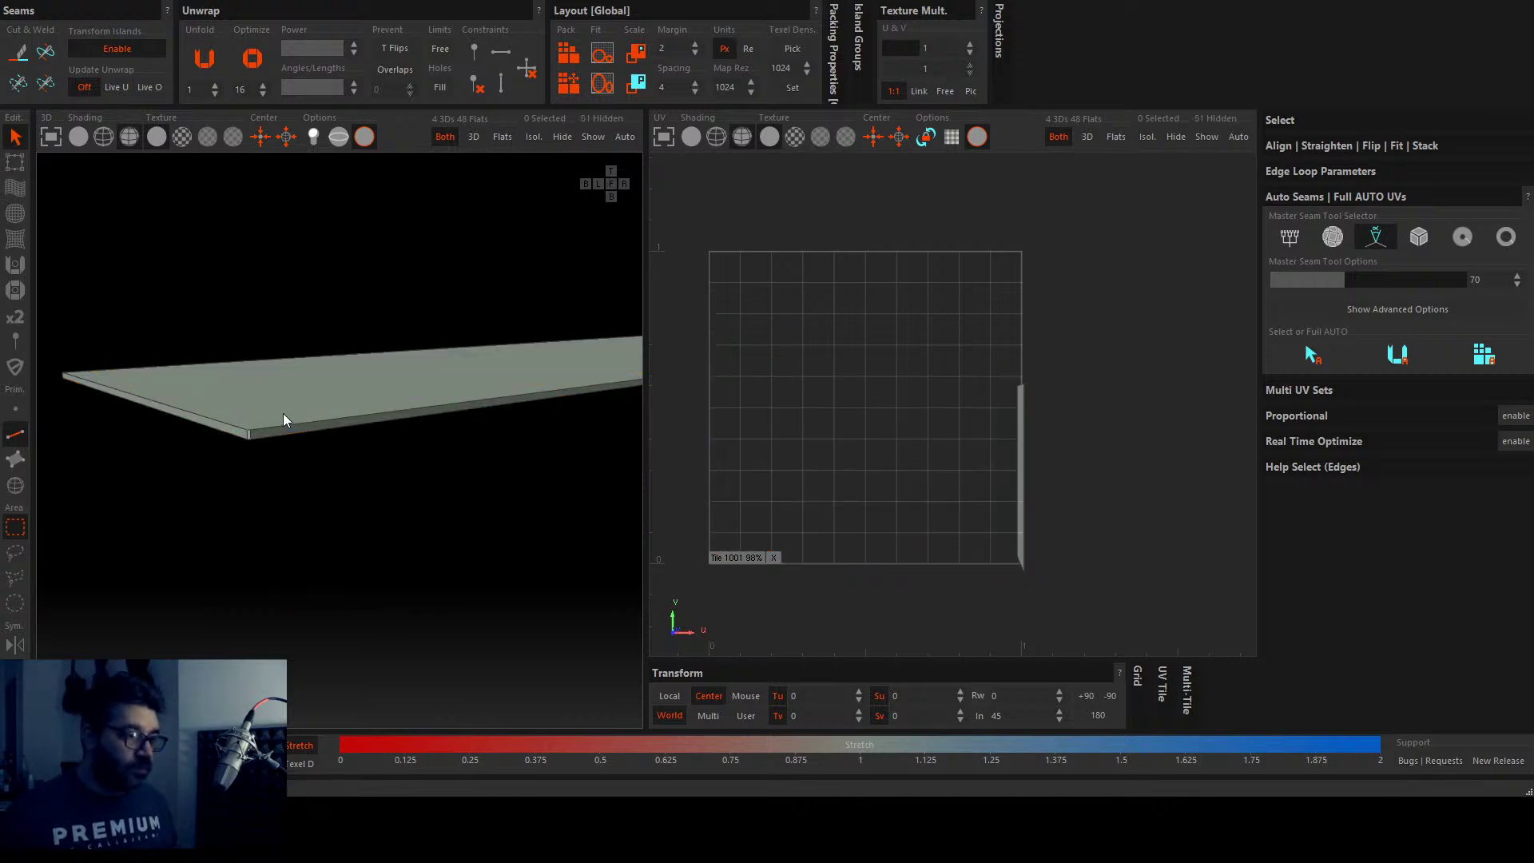
pyautogui.keyDown('alt'); pyautogui.moveTo(283, 414); pyautogui.dragTo(287, 434); pyautogui.keyUp('alt')
pyautogui.scroll(4, 263, 429)
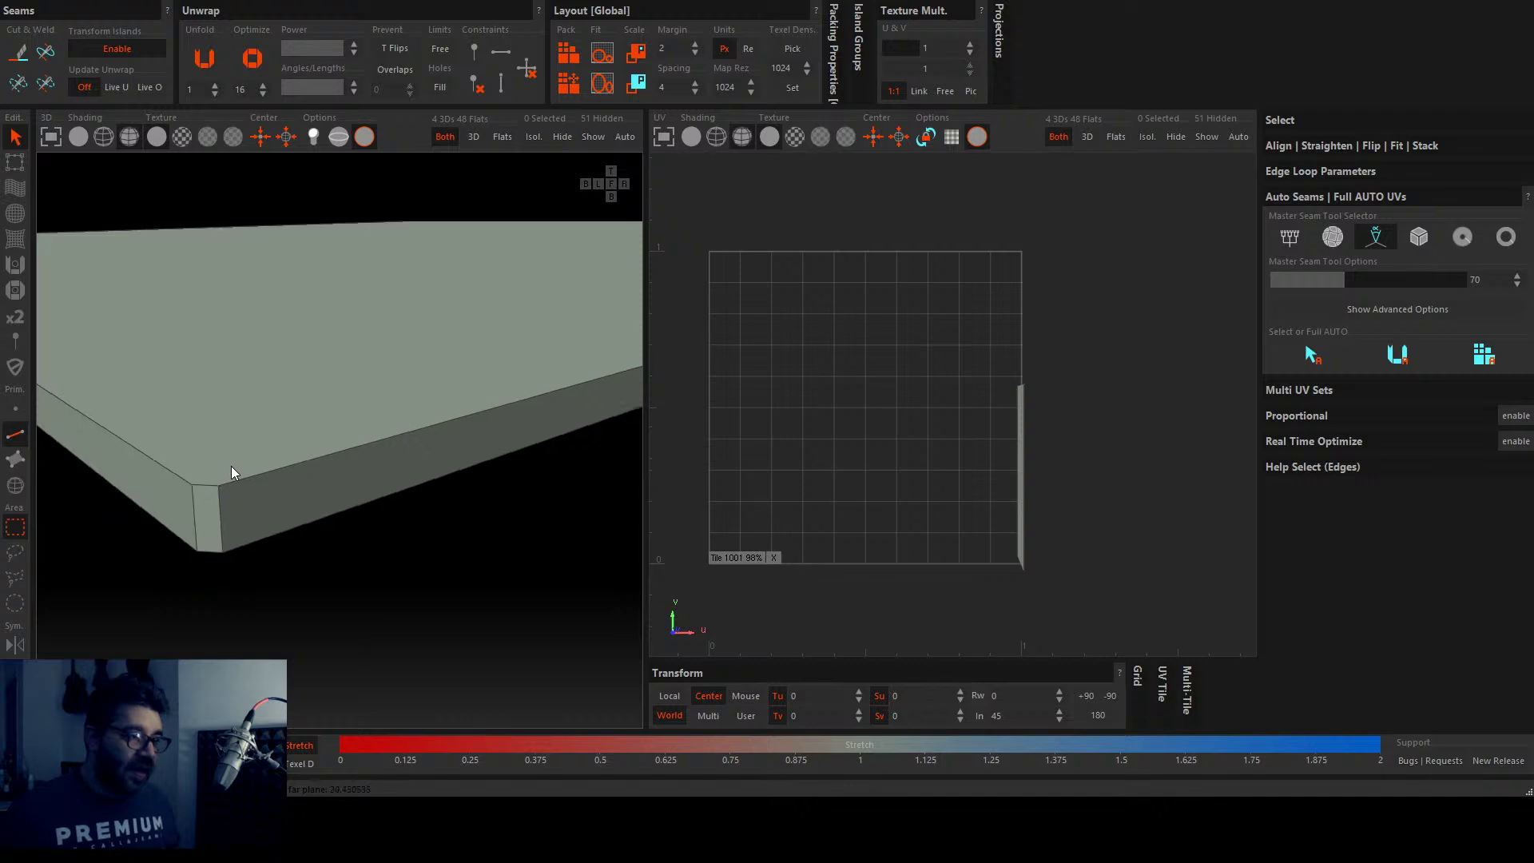
pyautogui.scroll(-5, 232, 467)
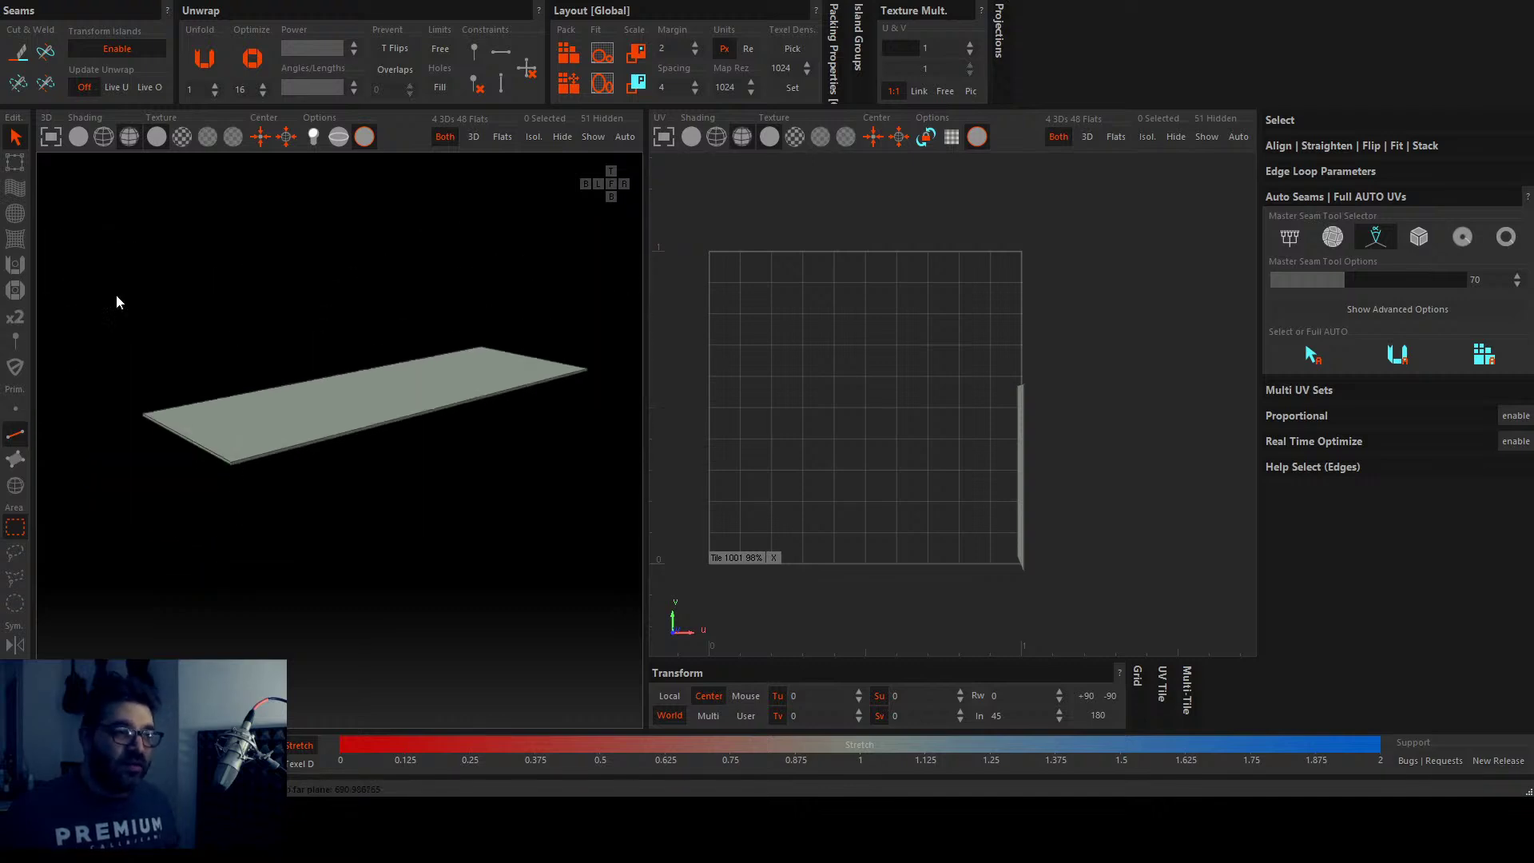
# Step: Unfold and pack the upper plate with seams cut along all of its edges
pyautogui.moveTo(64, 256); pyautogui.dragTo(601, 590)
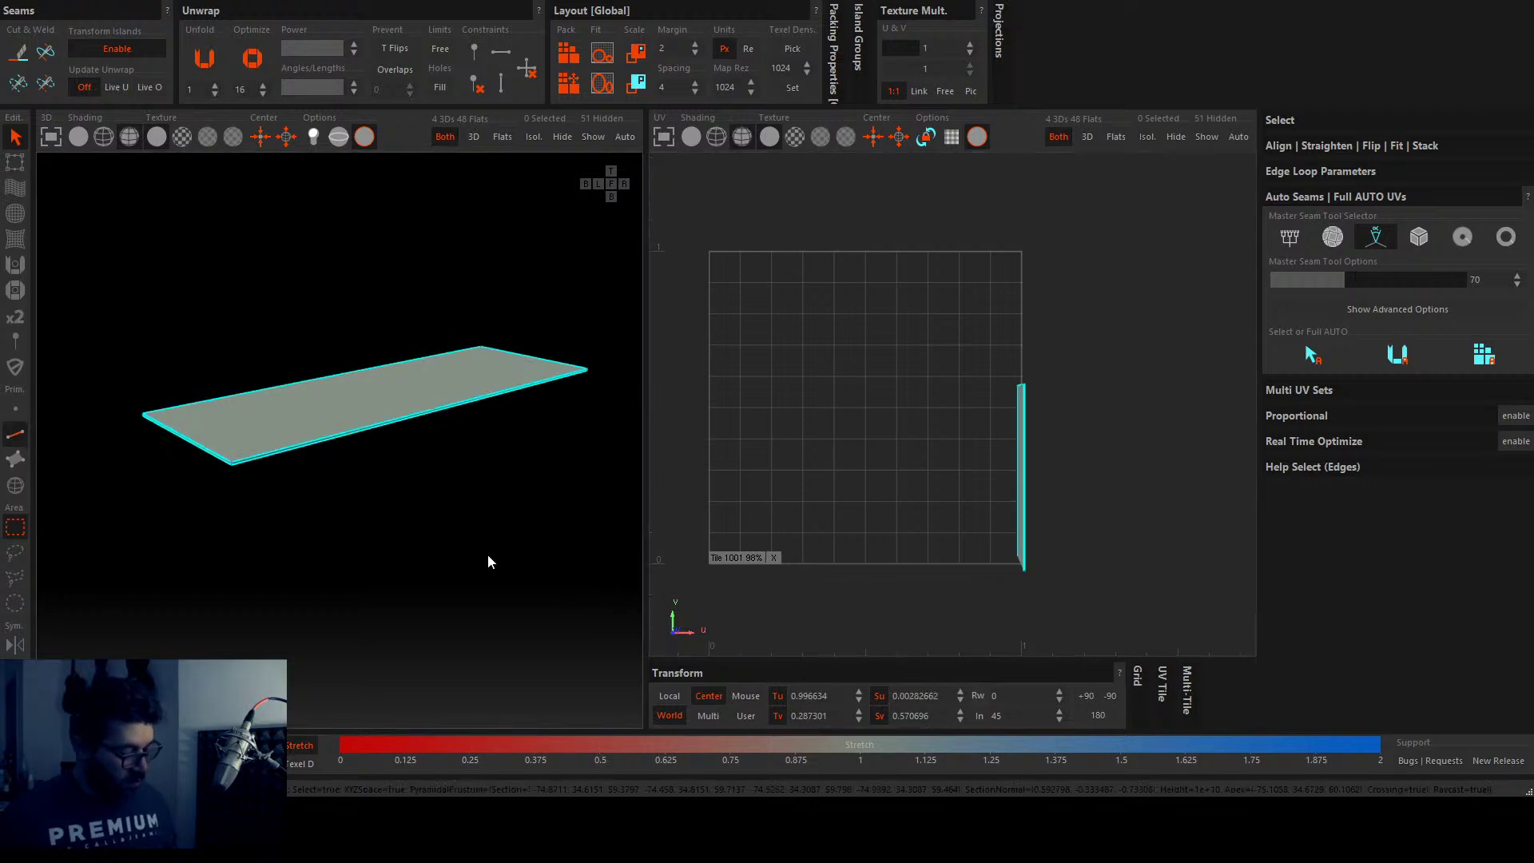
pyautogui.scroll(2, 235, 479)
pyautogui.press('u')
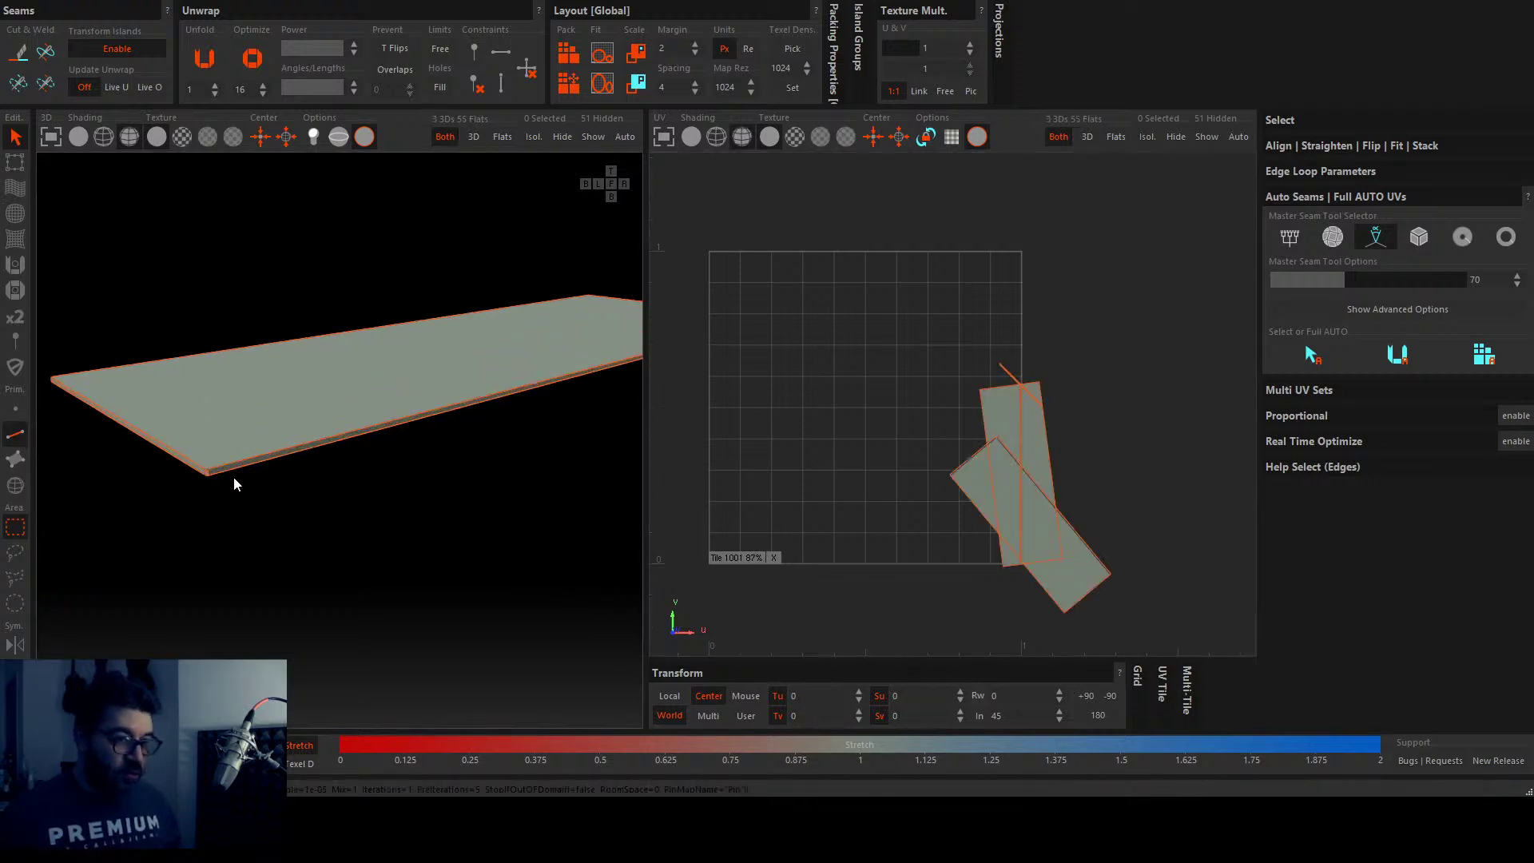
pyautogui.press('p')
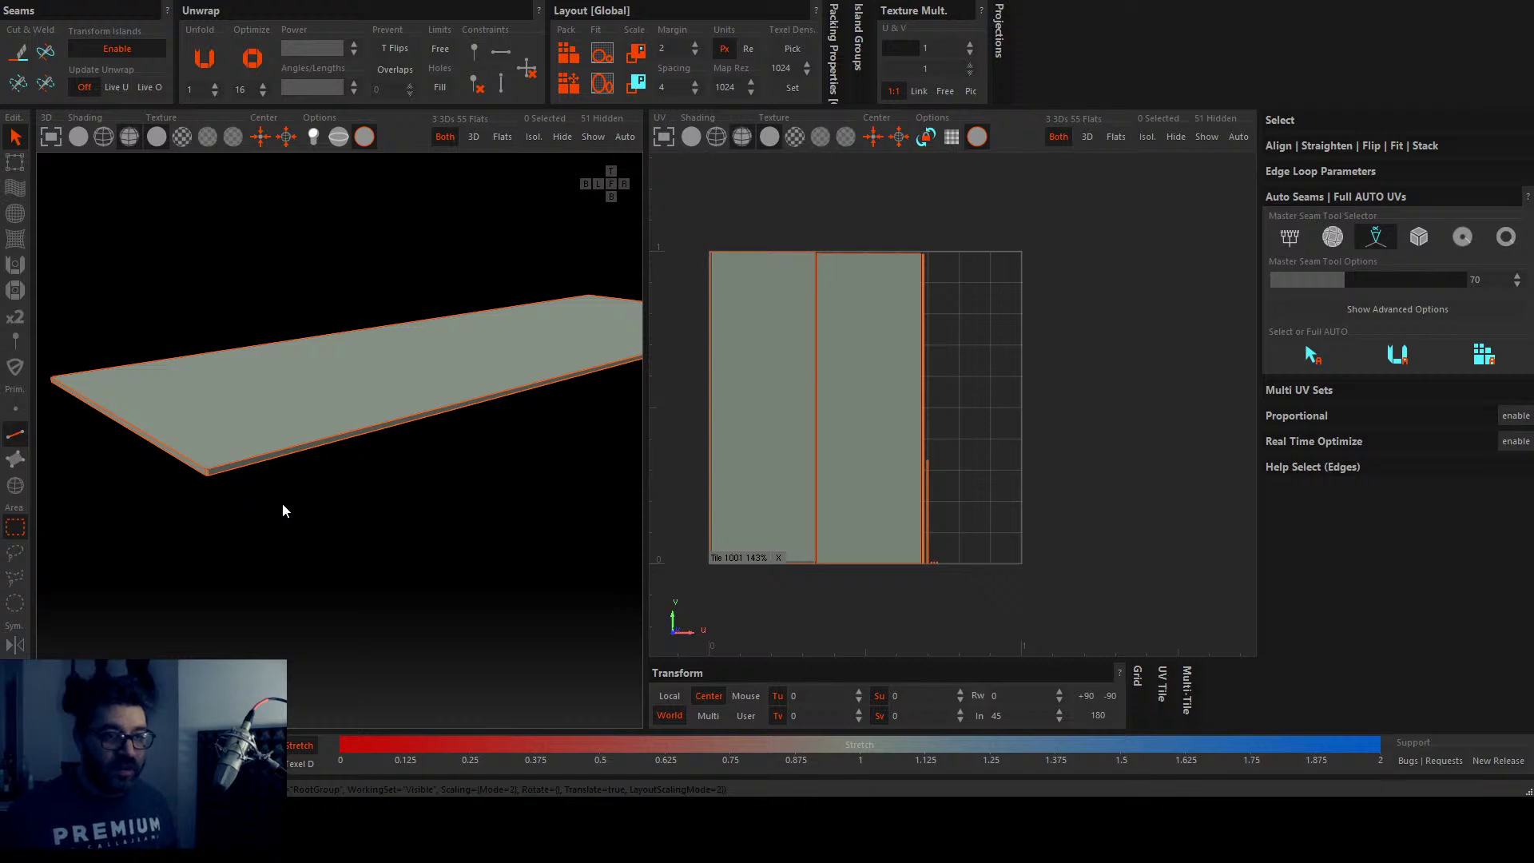
# Step: Show all hidden islands and isolate the thin lower plate between the comb and the bottom cover
pyautogui.scroll(-2, 319, 522)
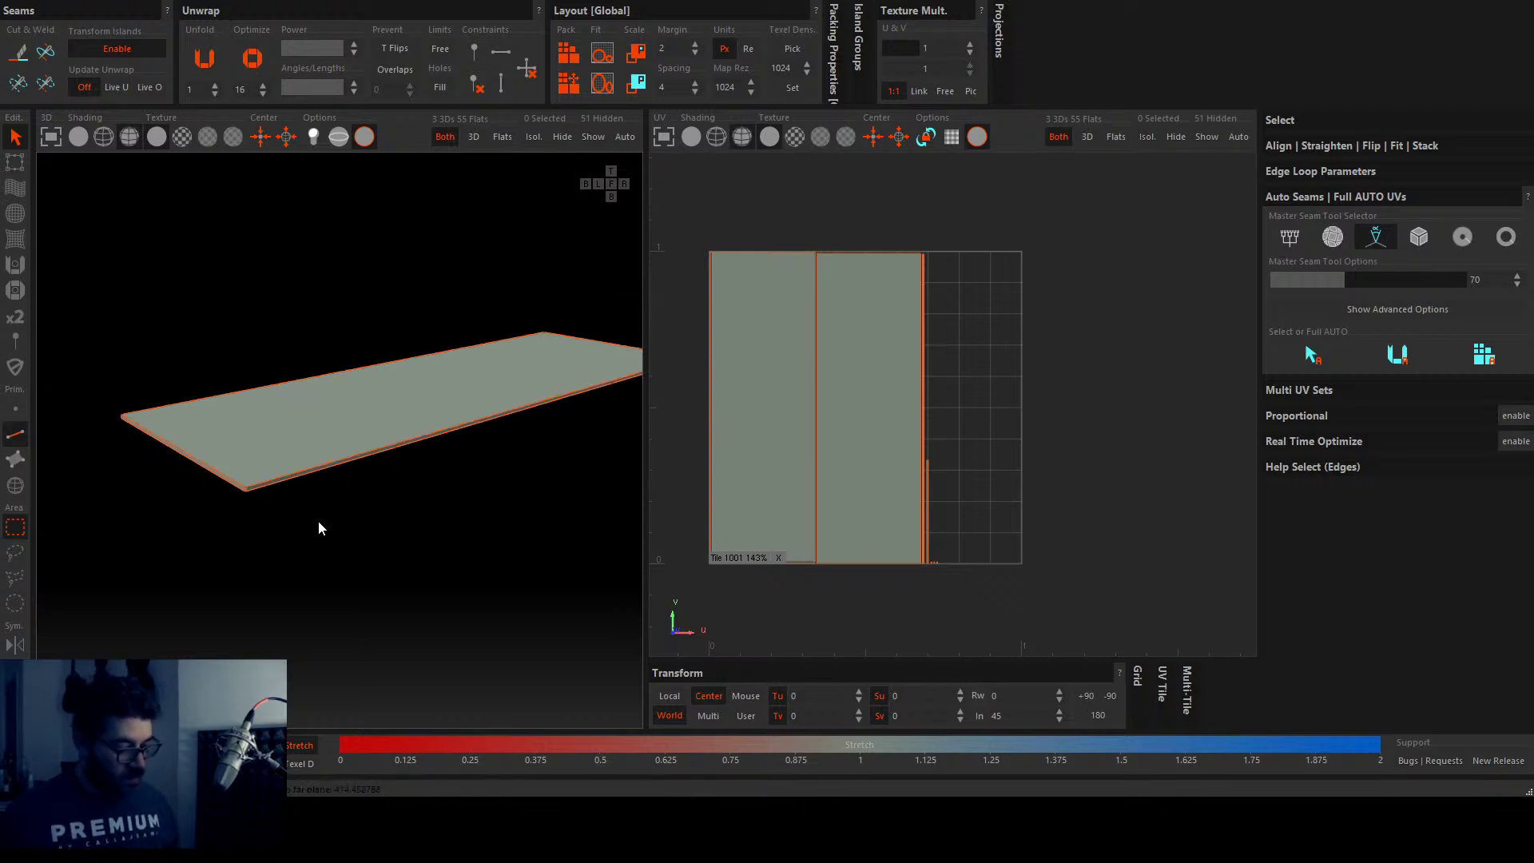
pyautogui.press('y')
pyautogui.keyDown('alt'); pyautogui.moveTo(318, 521); pyautogui.dragTo(334, 467); pyautogui.keyUp('alt')
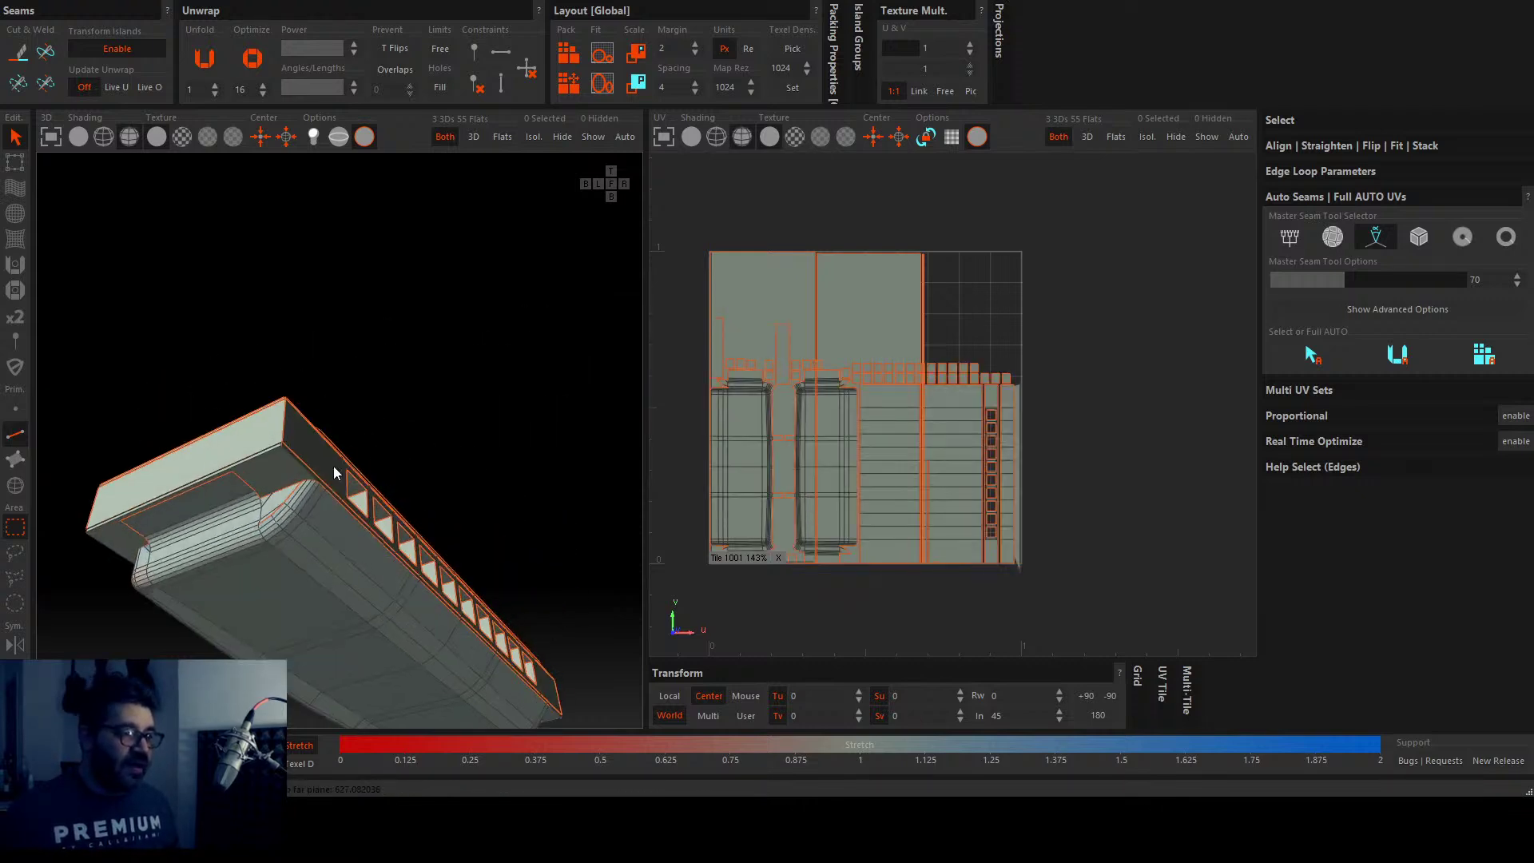
pyautogui.scroll(5, 333, 467)
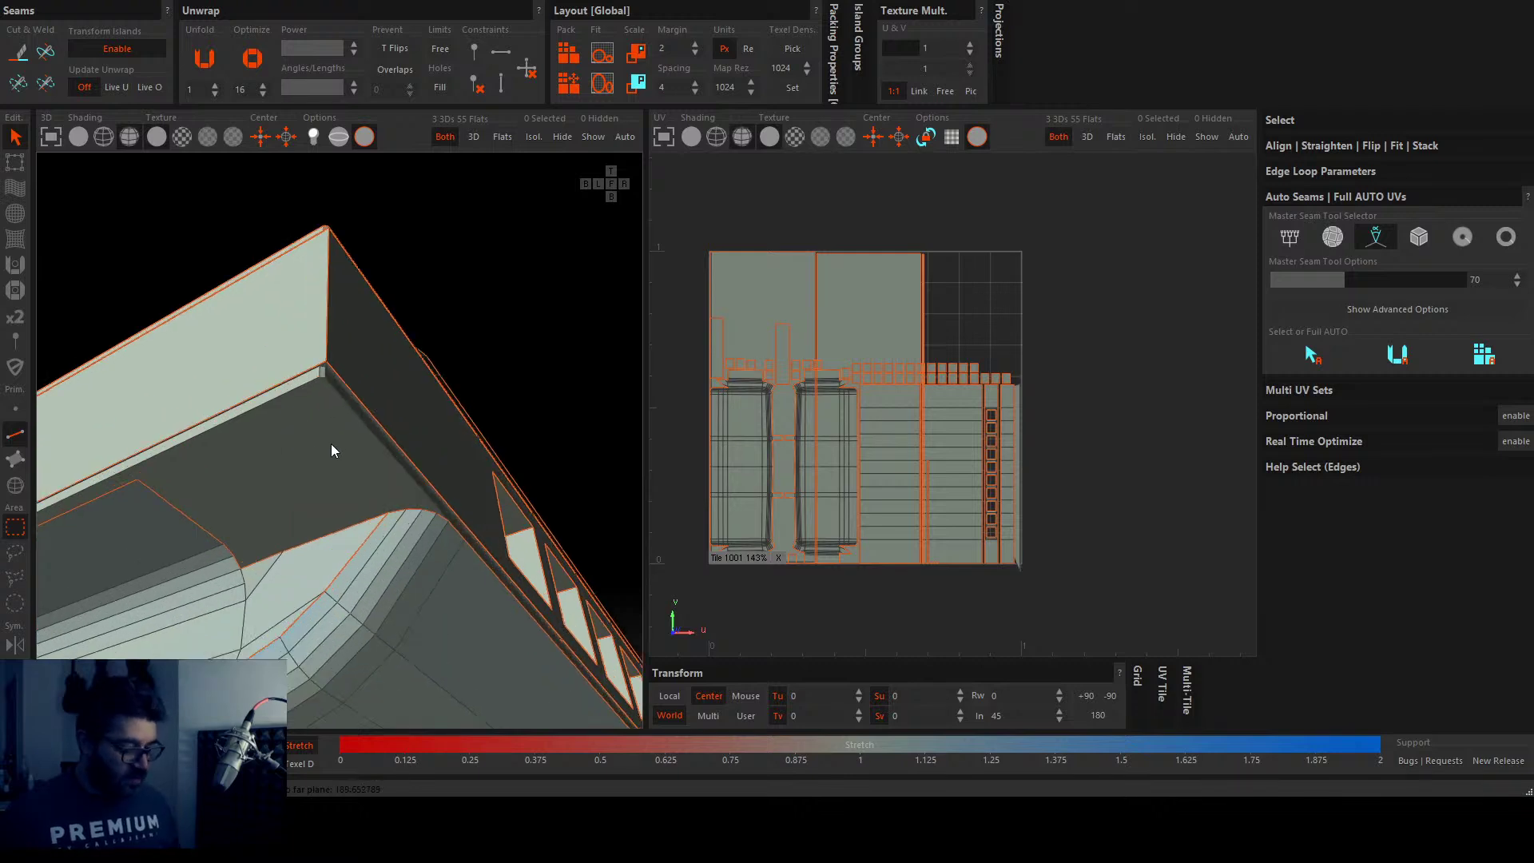
pyautogui.press('i')
pyautogui.scroll(-10, 304, 417)
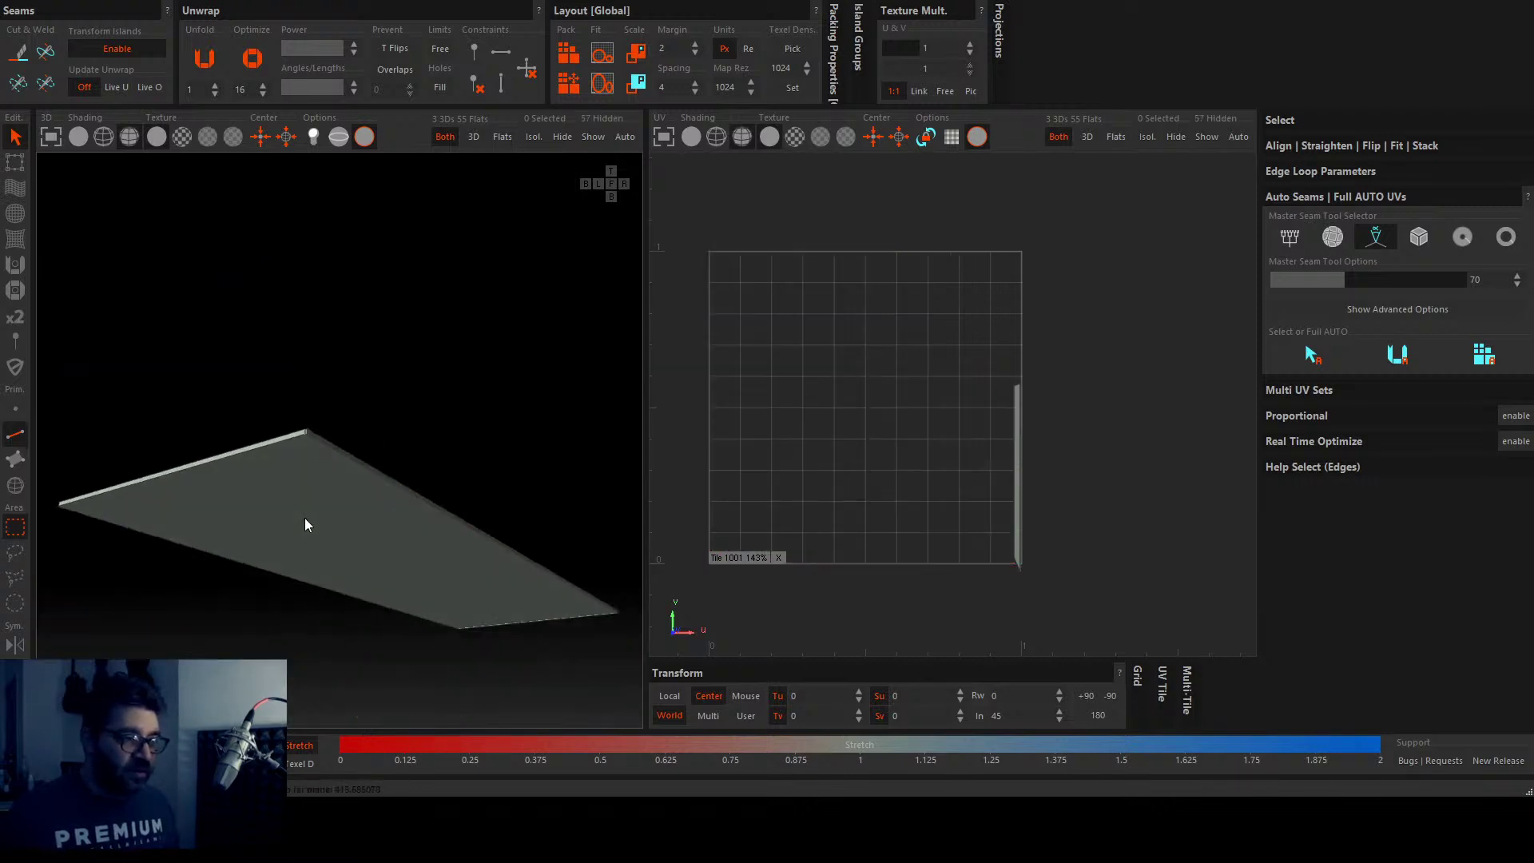
# Step: Cut seams along the selected edges of the lower plate, then unfold and pack it into the UV tile
pyautogui.moveTo(345, 566); pyautogui.dragTo(626, 713)
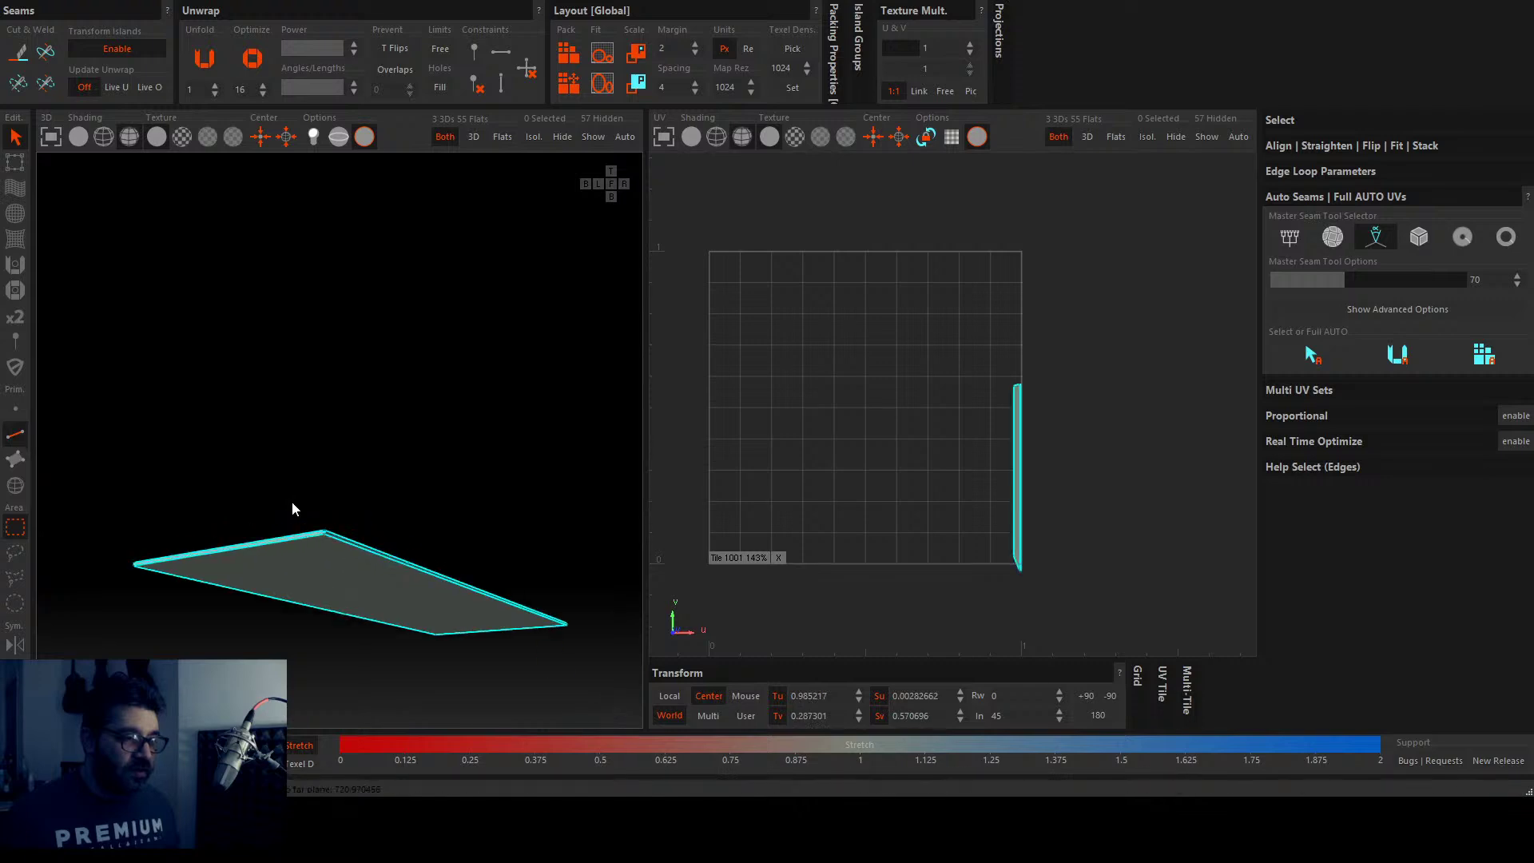
pyautogui.scroll(5, 358, 575)
pyautogui.keyDown('alt'); pyautogui.moveTo(452, 630); pyautogui.dragTo(423, 593, button='middle'); pyautogui.keyUp('alt')
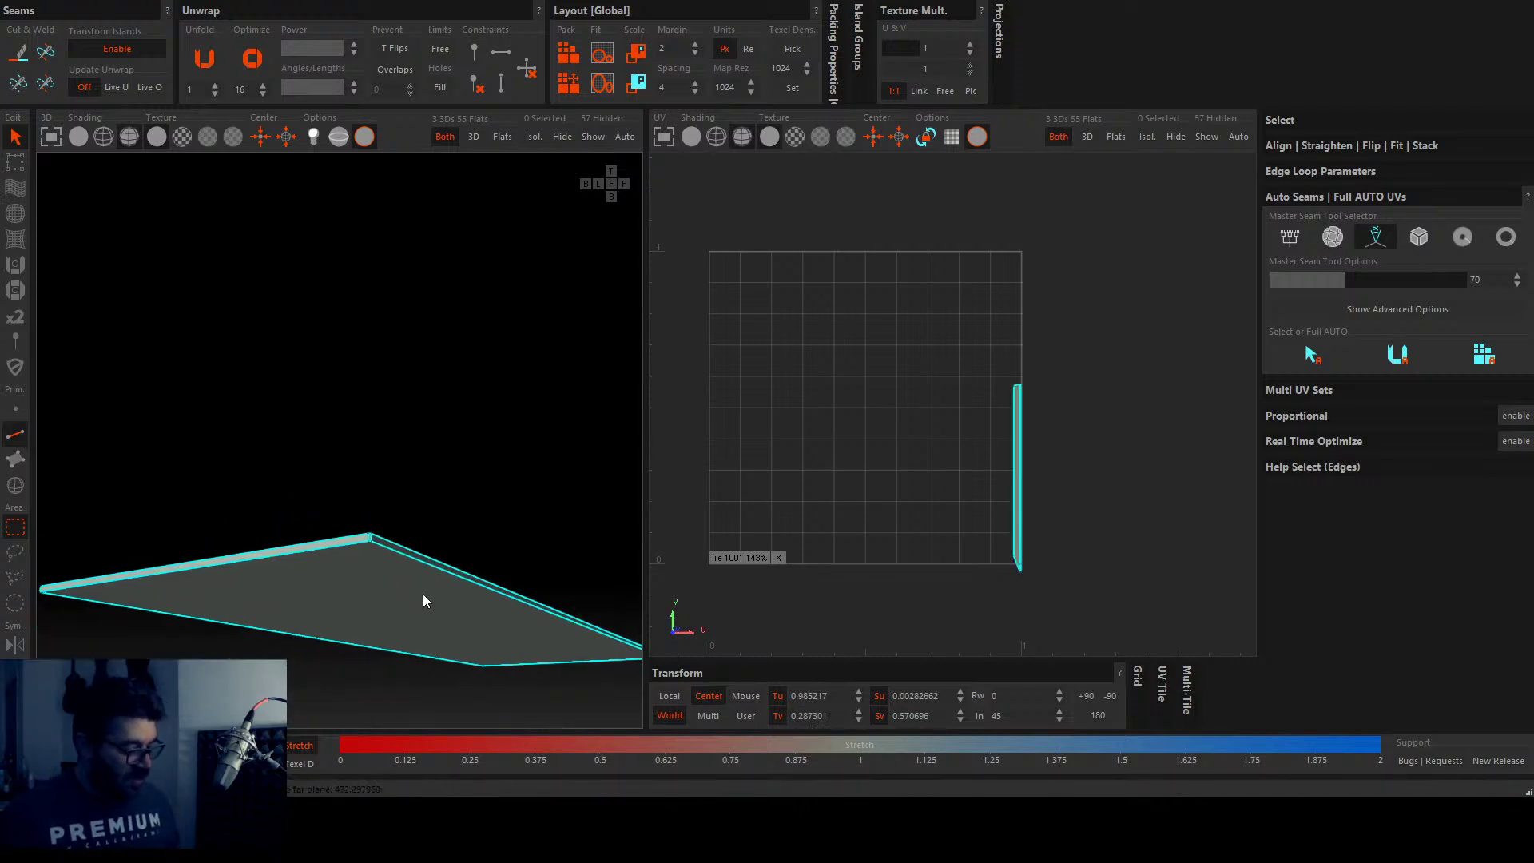
pyautogui.press('c')
pyautogui.press('u')
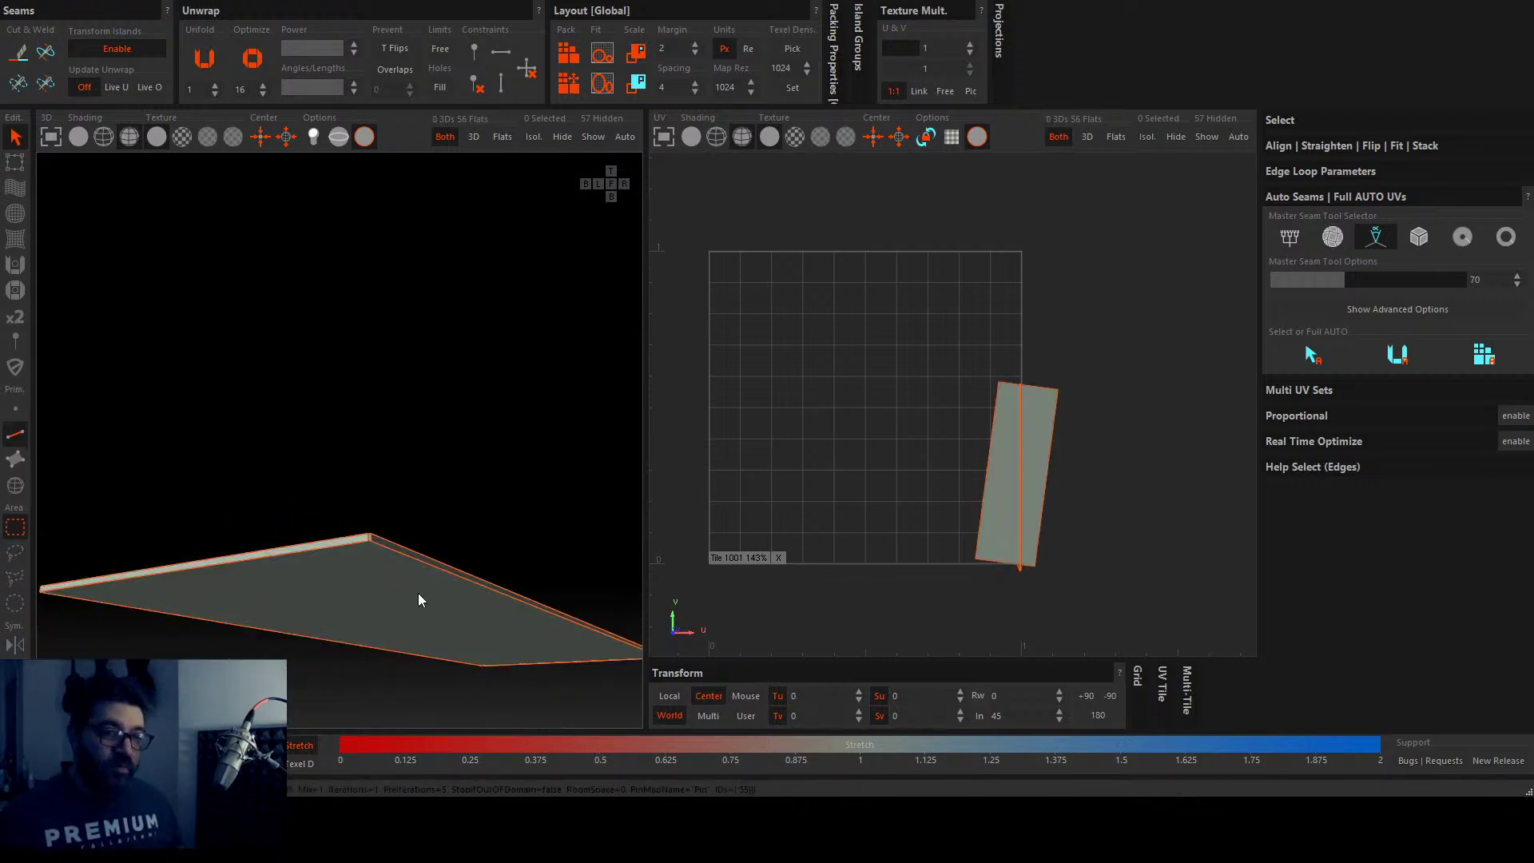
pyautogui.press('p')
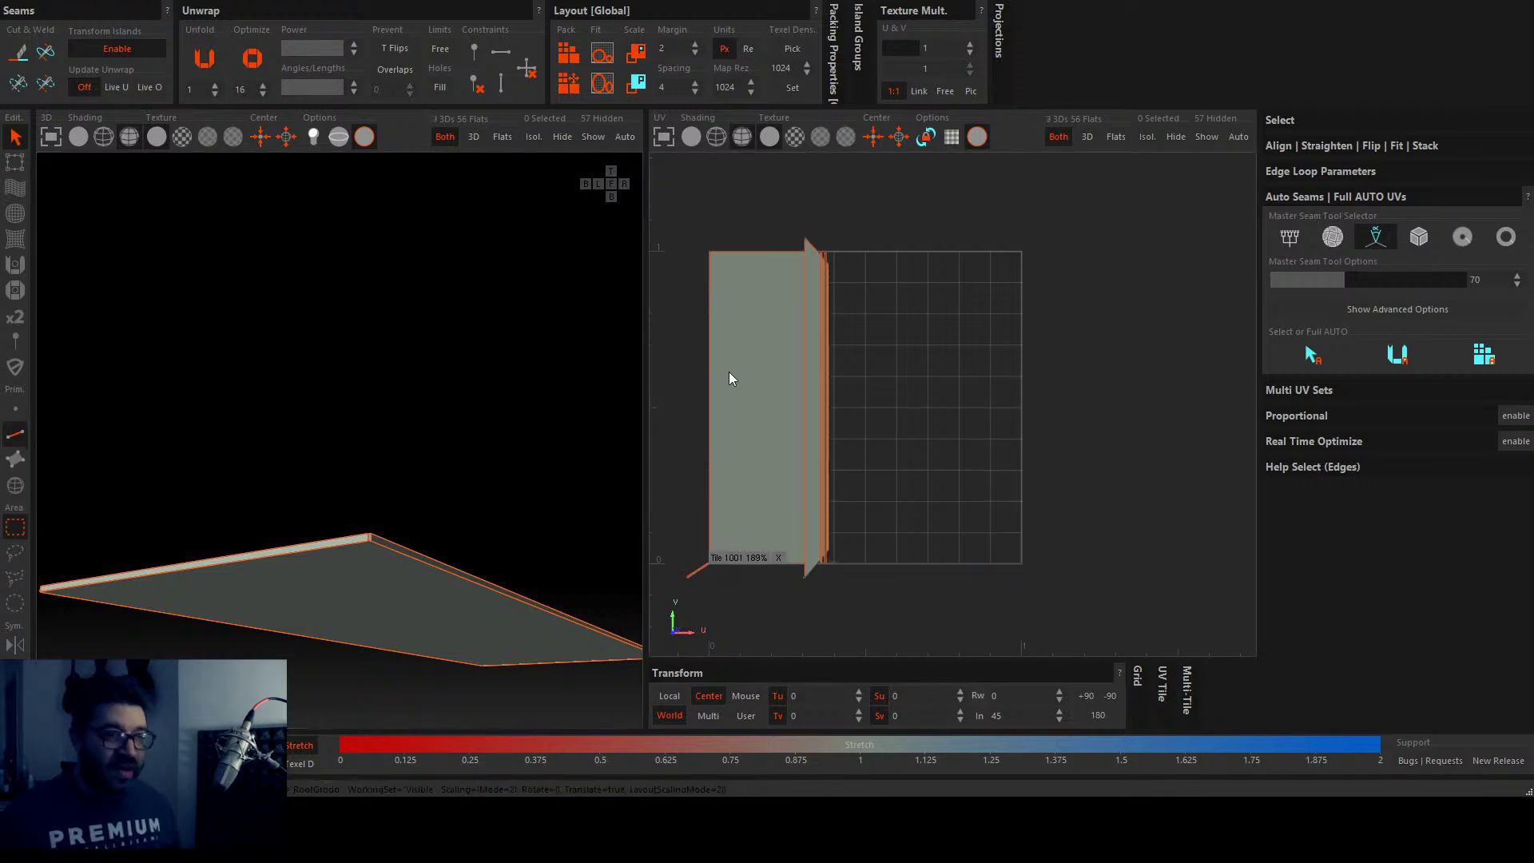
# Step: Inspect the slanted side island of the lower plate in the UV layout and optimize the plate's islands
pyautogui.click(480, 388)
pyautogui.scroll(5, 822, 230)
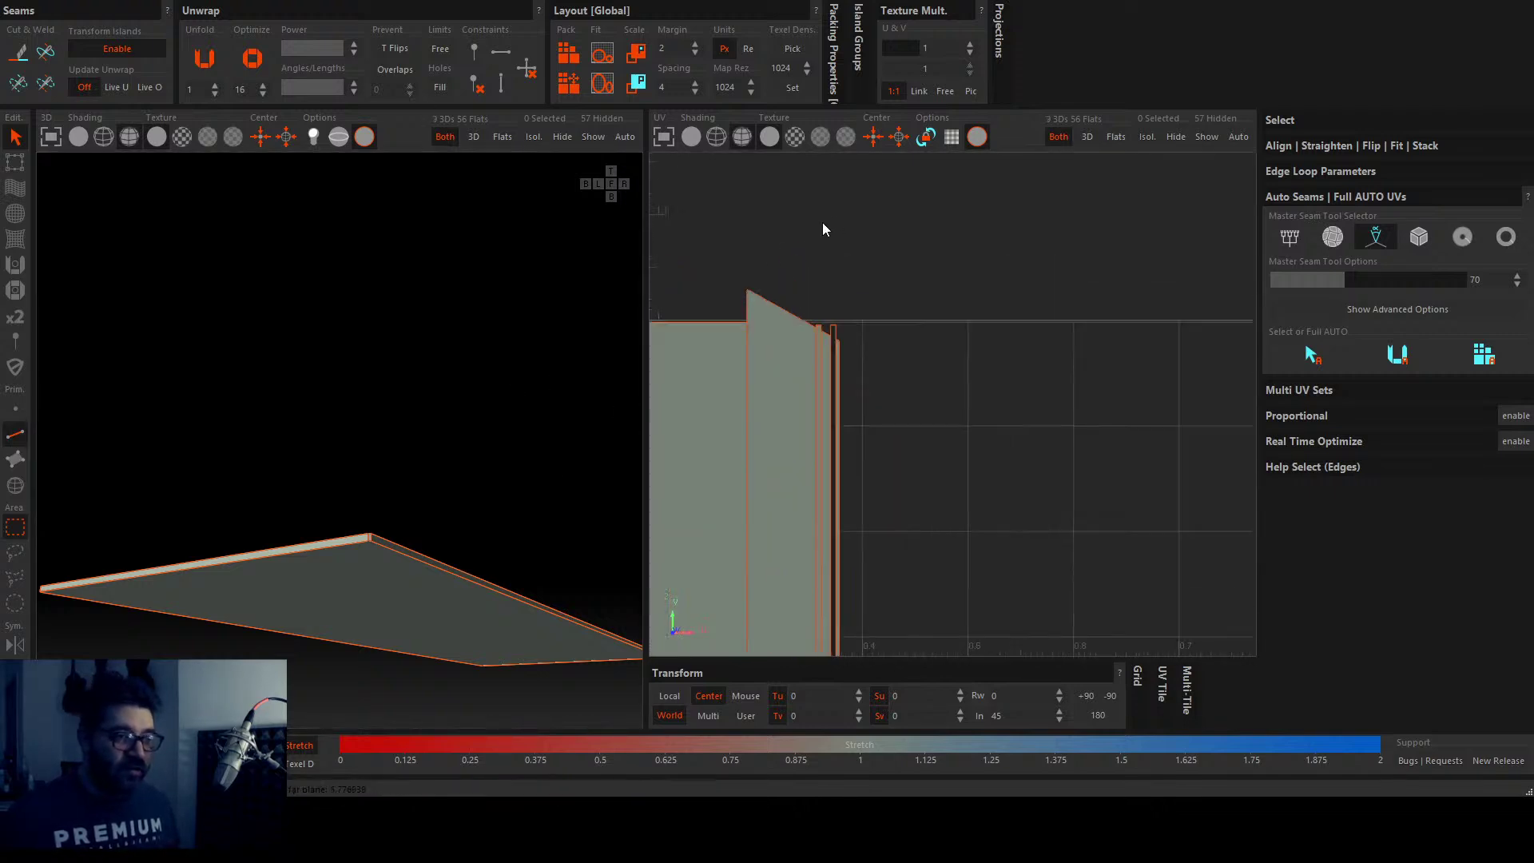
pyautogui.scroll(-1, 812, 328)
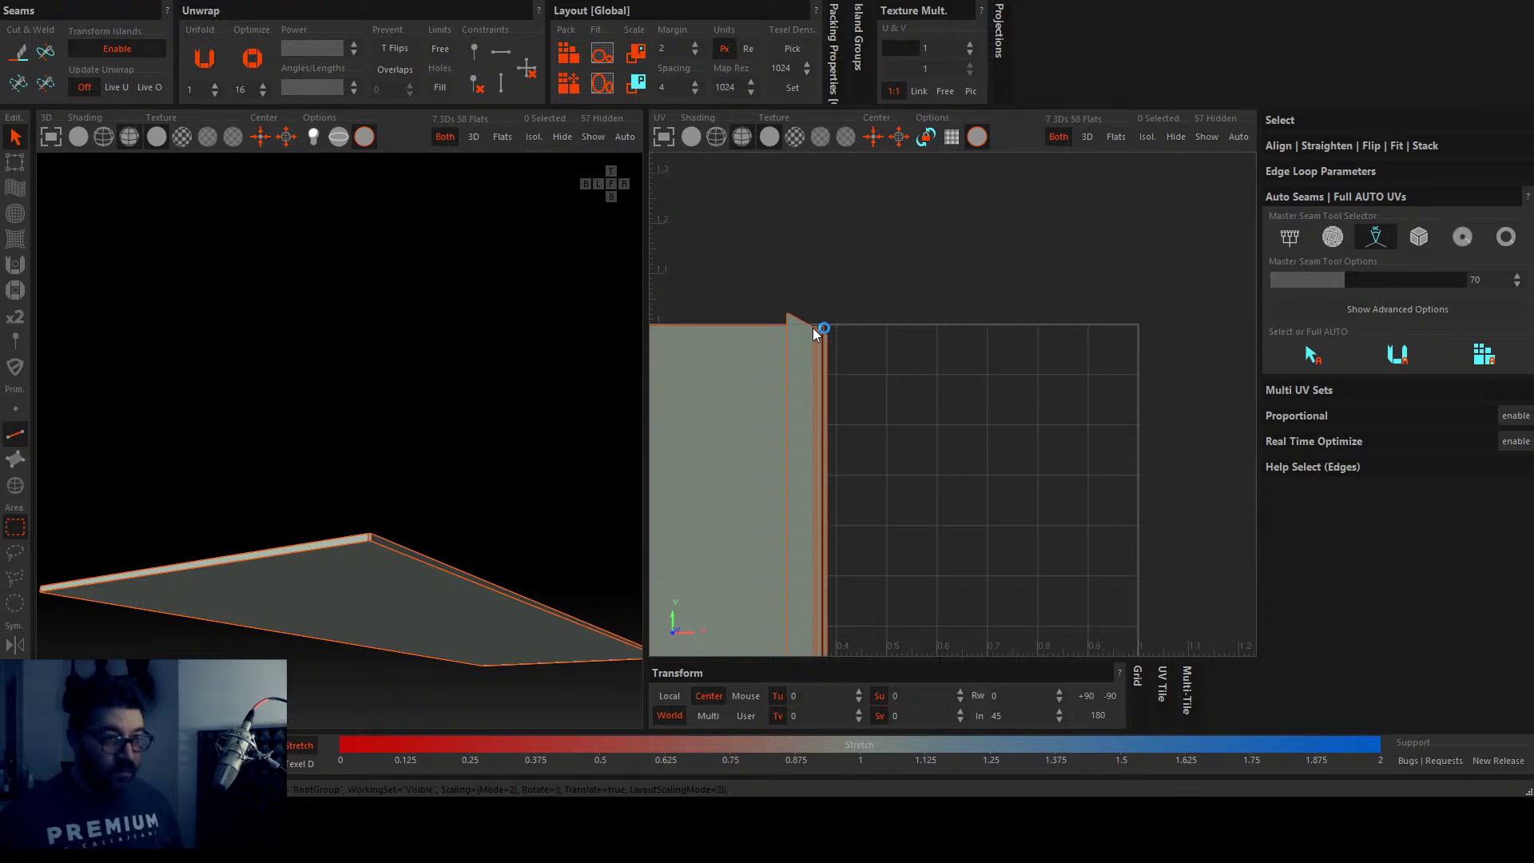
pyautogui.press('o')
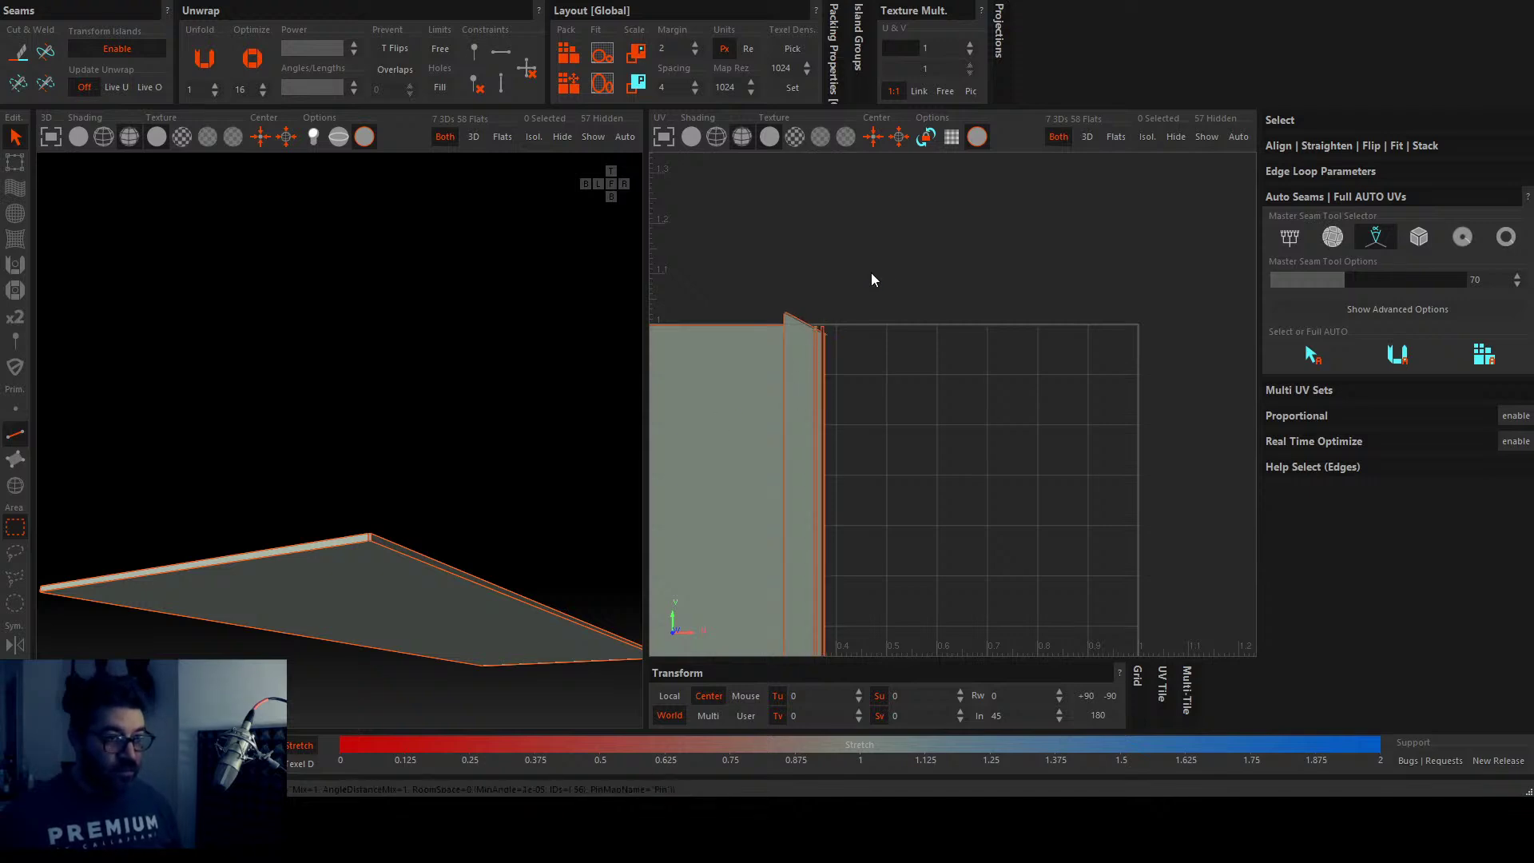
# Step: Select every edge of the lower plate, cut them all as seams, and unfold and repack the separated faces
pyautogui.scroll(-5, 489, 490)
pyautogui.moveTo(242, 453); pyautogui.dragTo(683, 737)
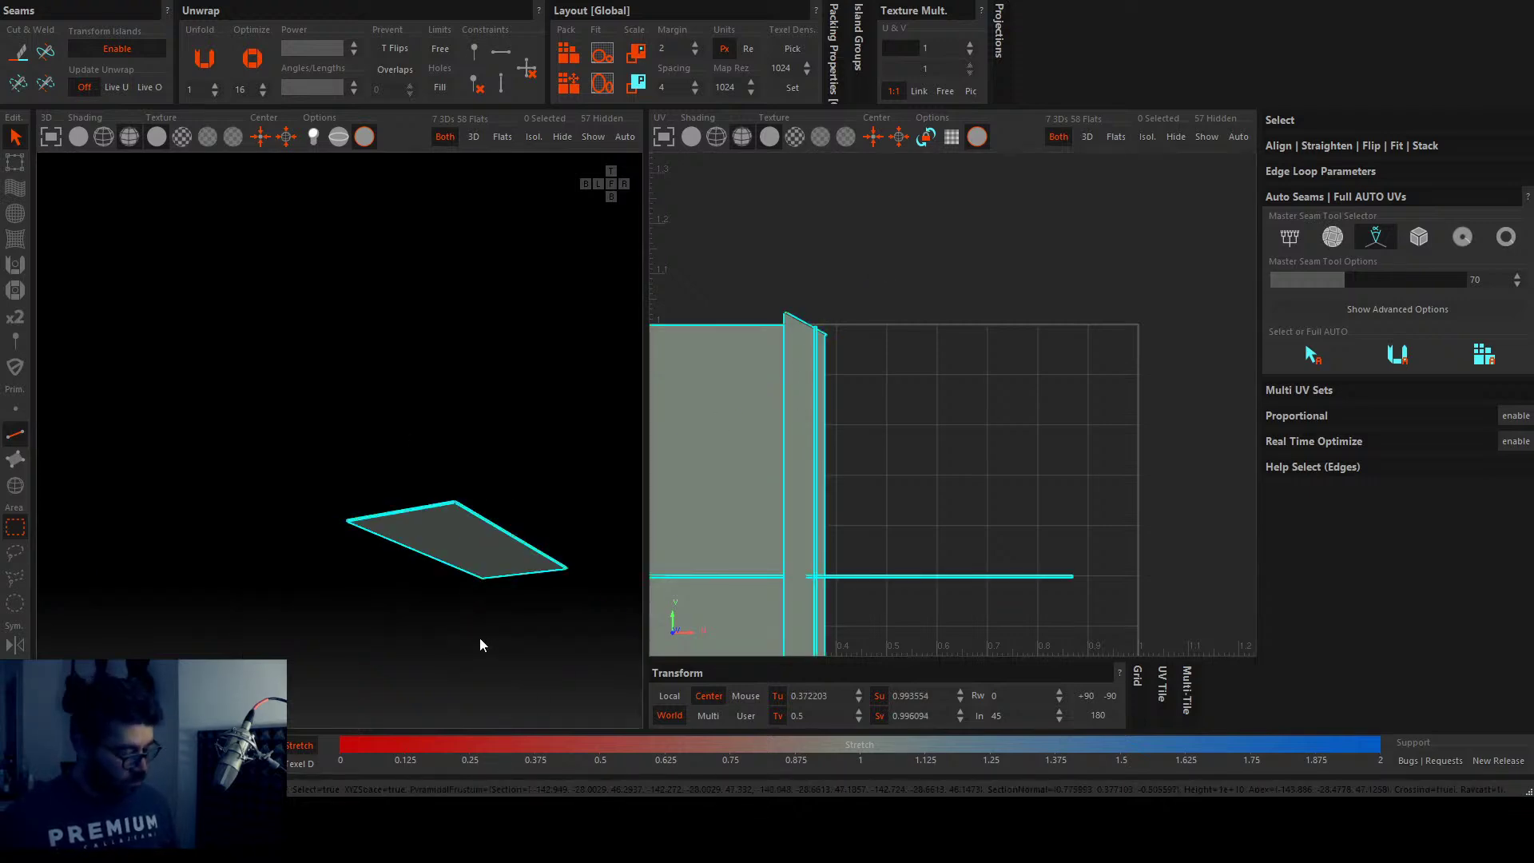
pyautogui.press('c')
pyautogui.press('u')
pyautogui.scroll(-6, 784, 446)
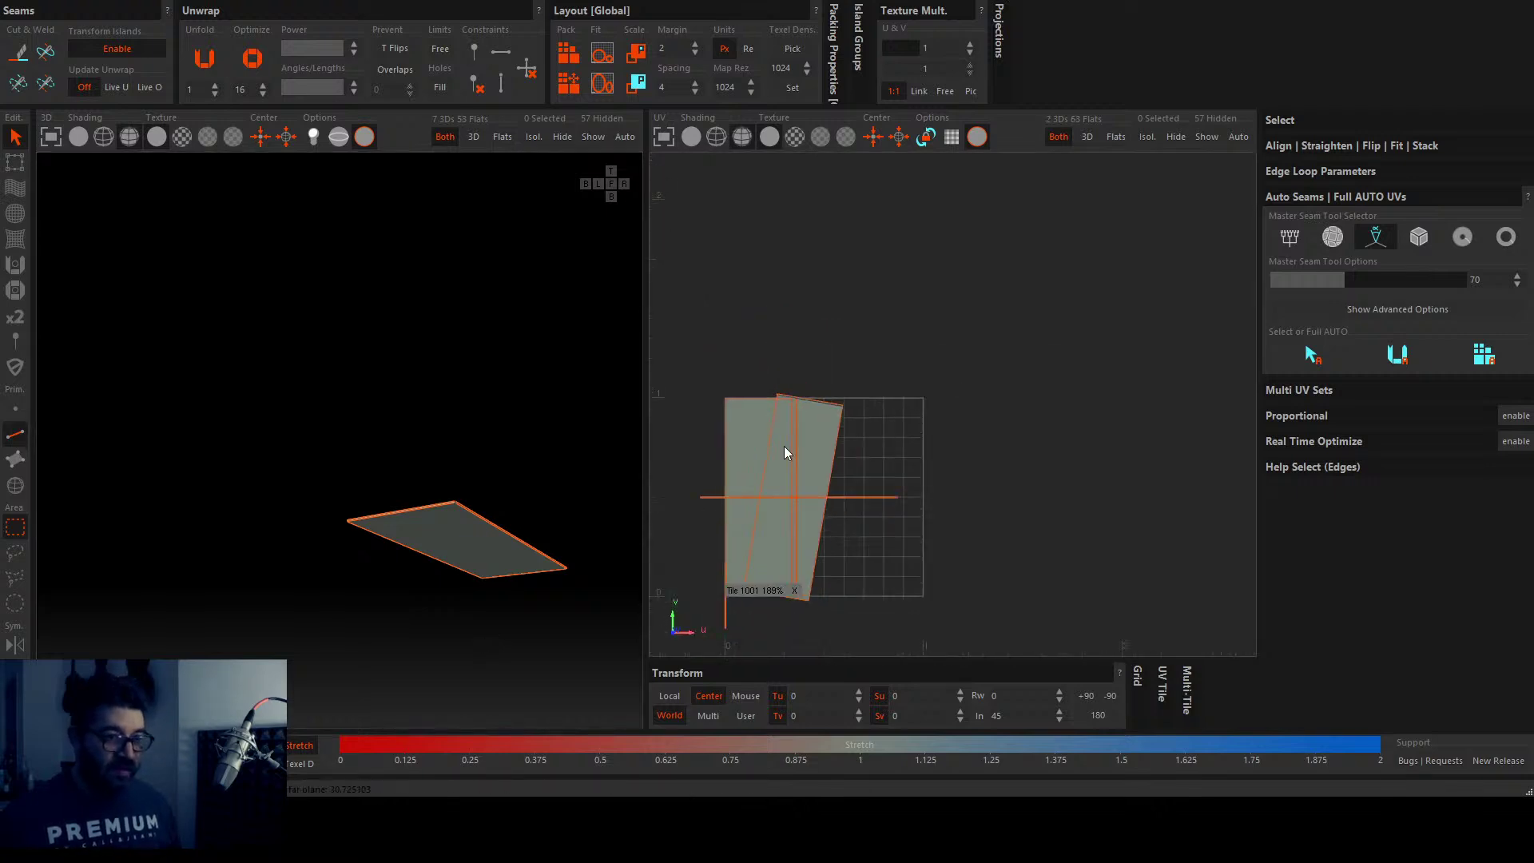
pyautogui.scroll(3, 784, 453)
pyautogui.press('p')
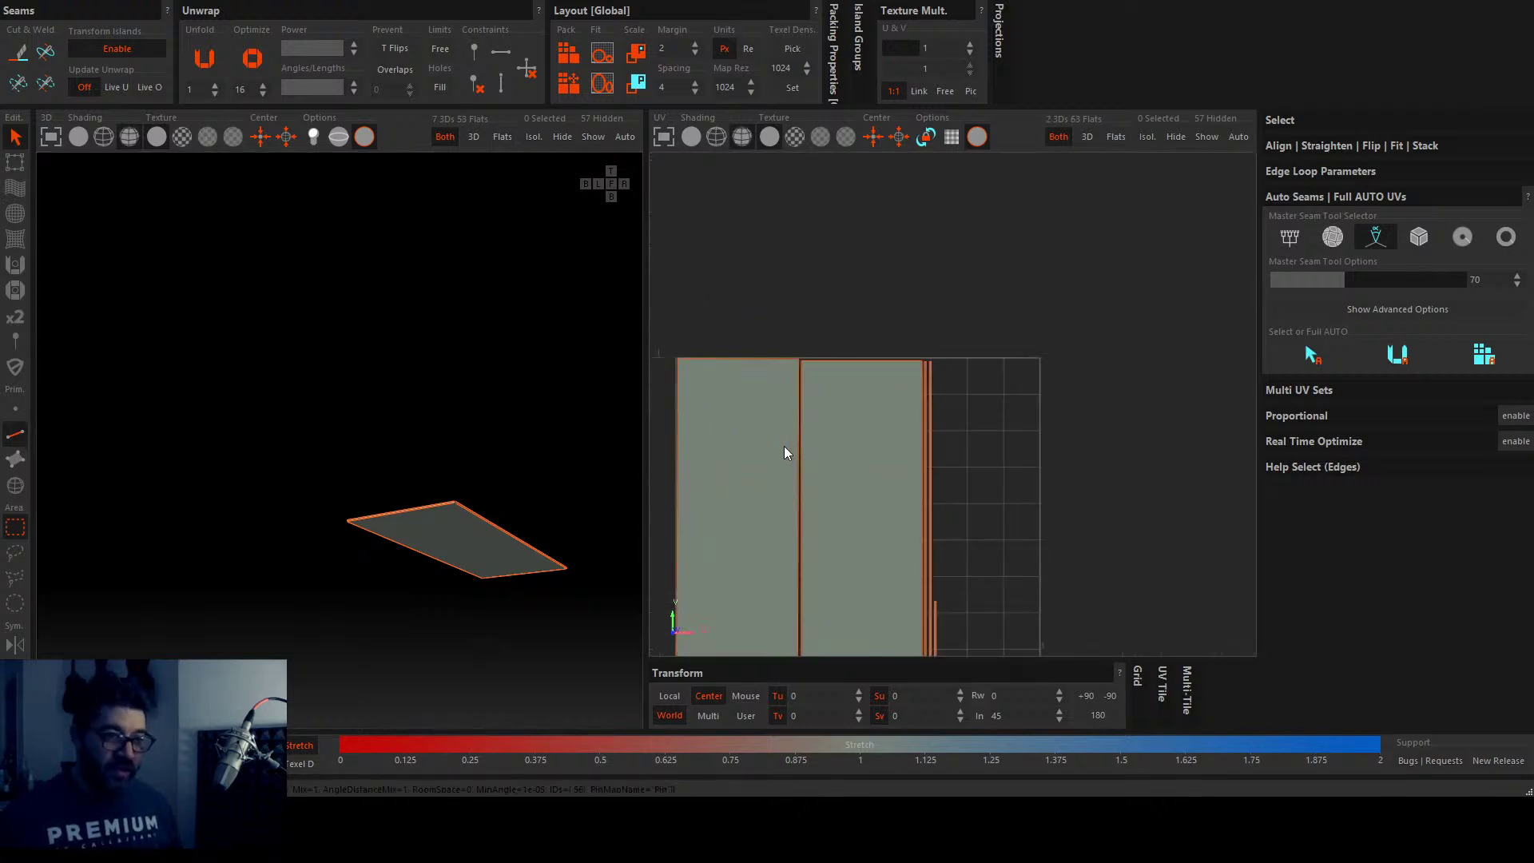
# Step: Bring back all hidden harmonica parts and pack their UVs together with the lower plate into the tile
pyautogui.press('y')
pyautogui.scroll(-1, 406, 407)
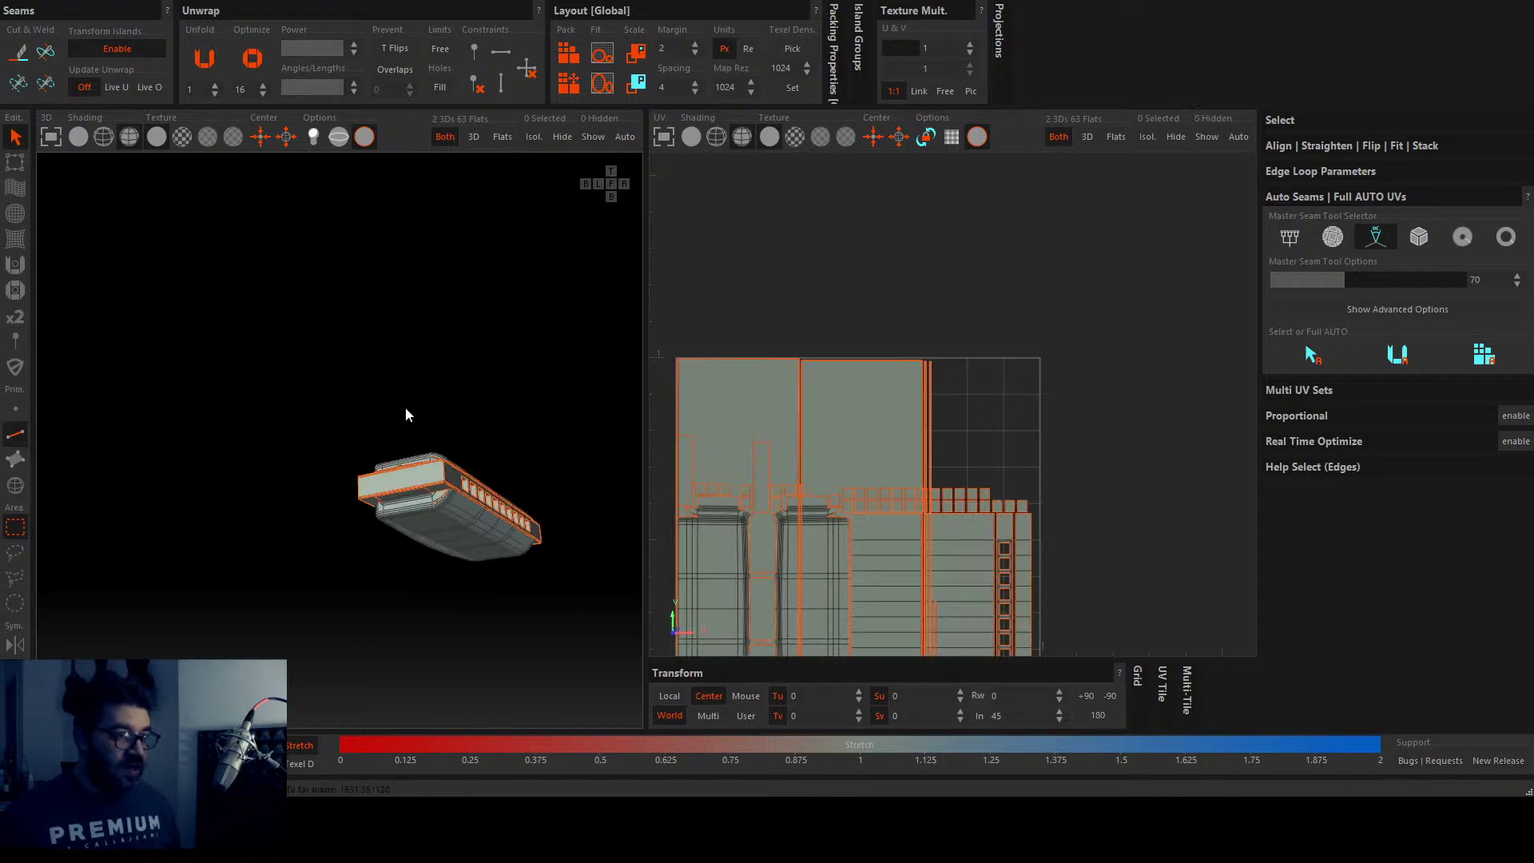
pyautogui.keyDown('alt'); pyautogui.moveTo(406, 406); pyautogui.dragTo(424, 559); pyautogui.keyUp('alt')
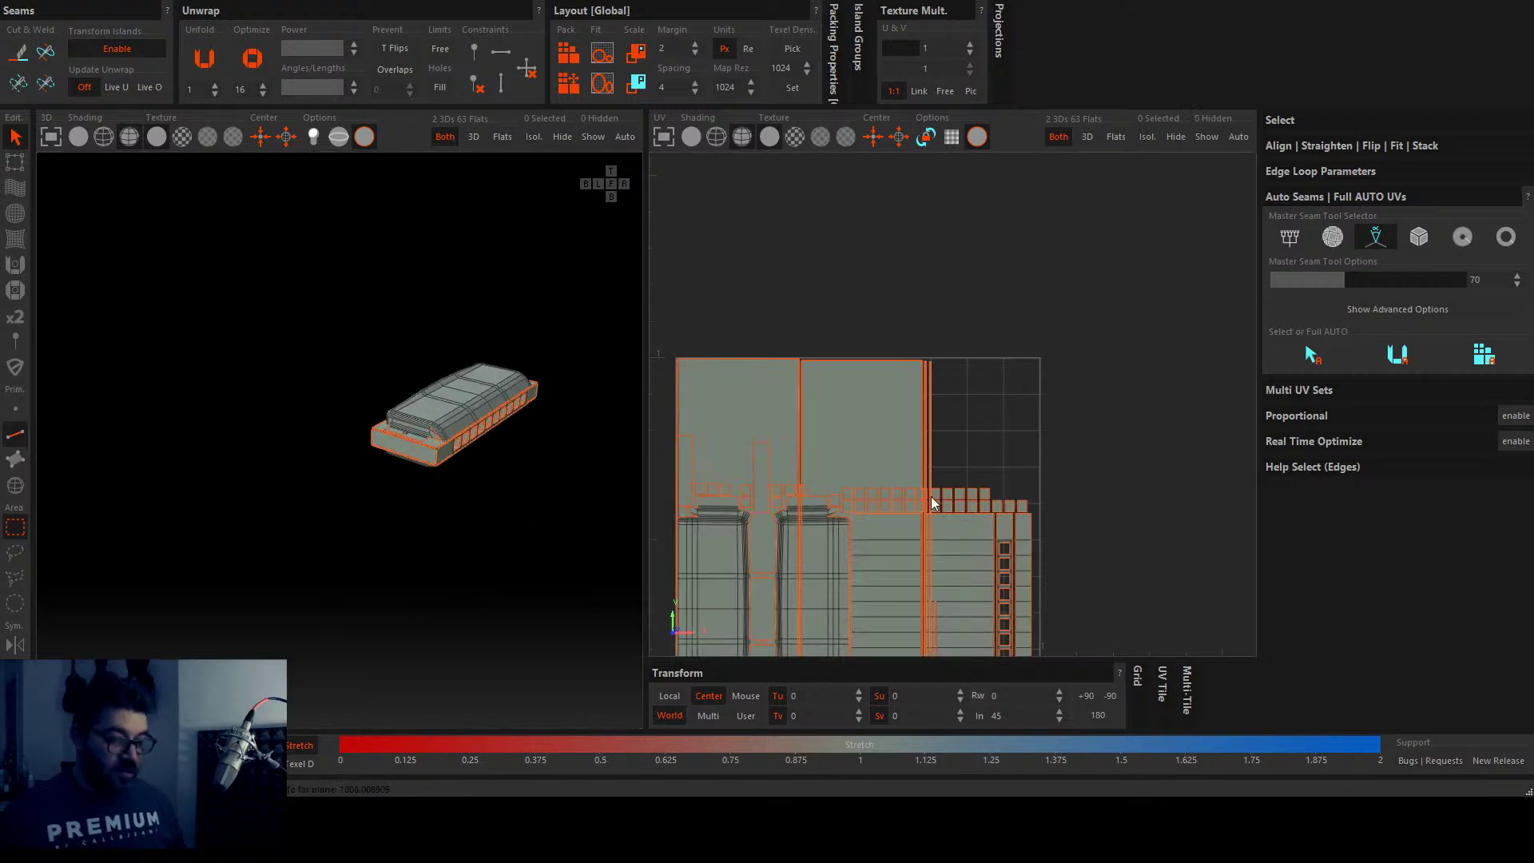
pyautogui.scroll(-1, 932, 501)
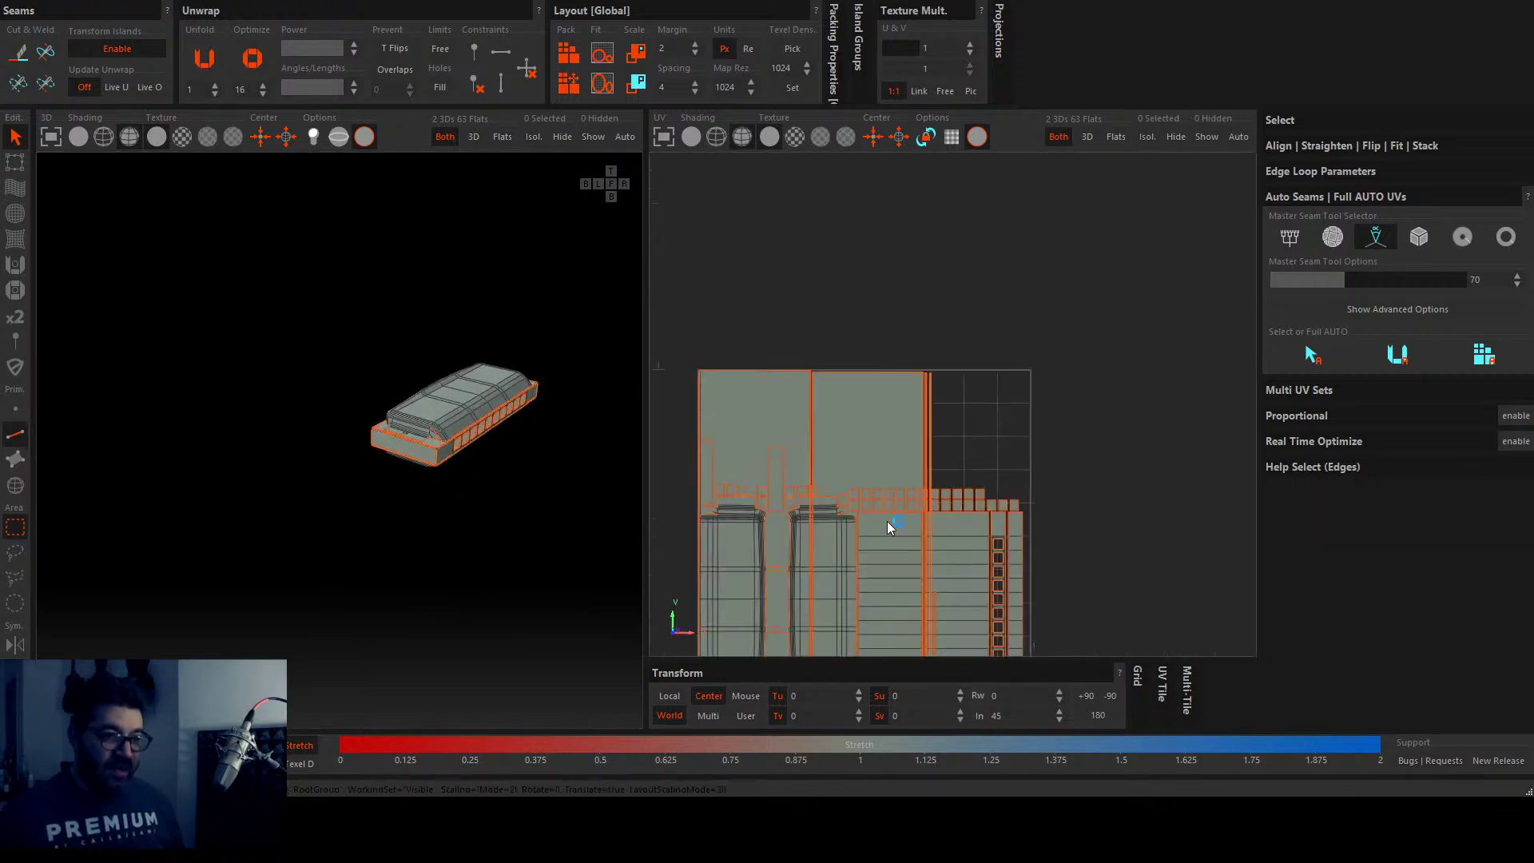
pyautogui.press('p')
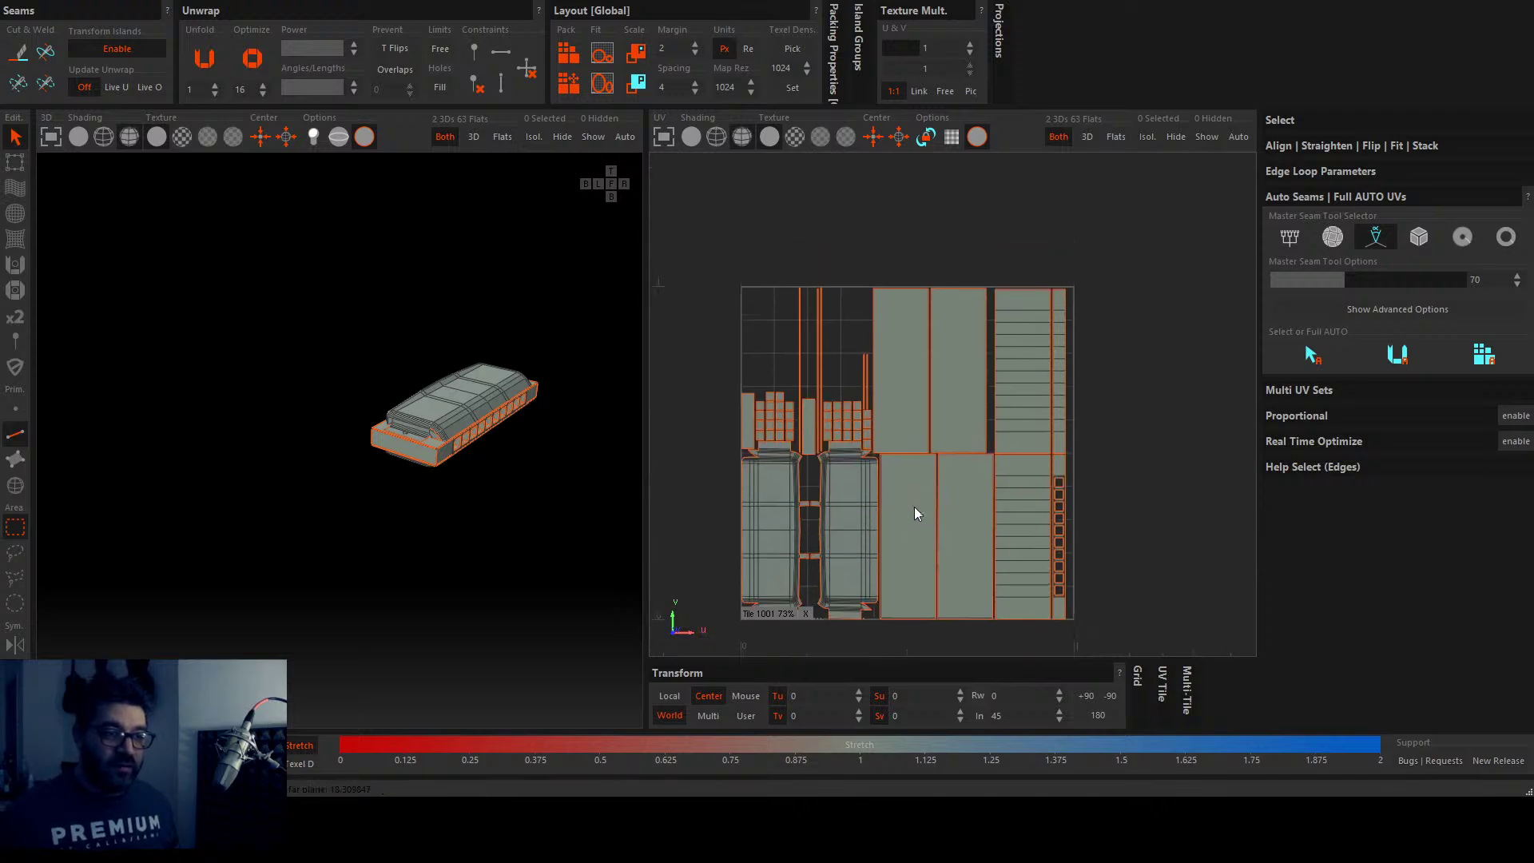
# Step: Examine the thin strip islands in the packed layout and highlight one strip's edge to locate it on the model
pyautogui.scroll(4, 786, 330)
pyautogui.scroll(4, 792, 337)
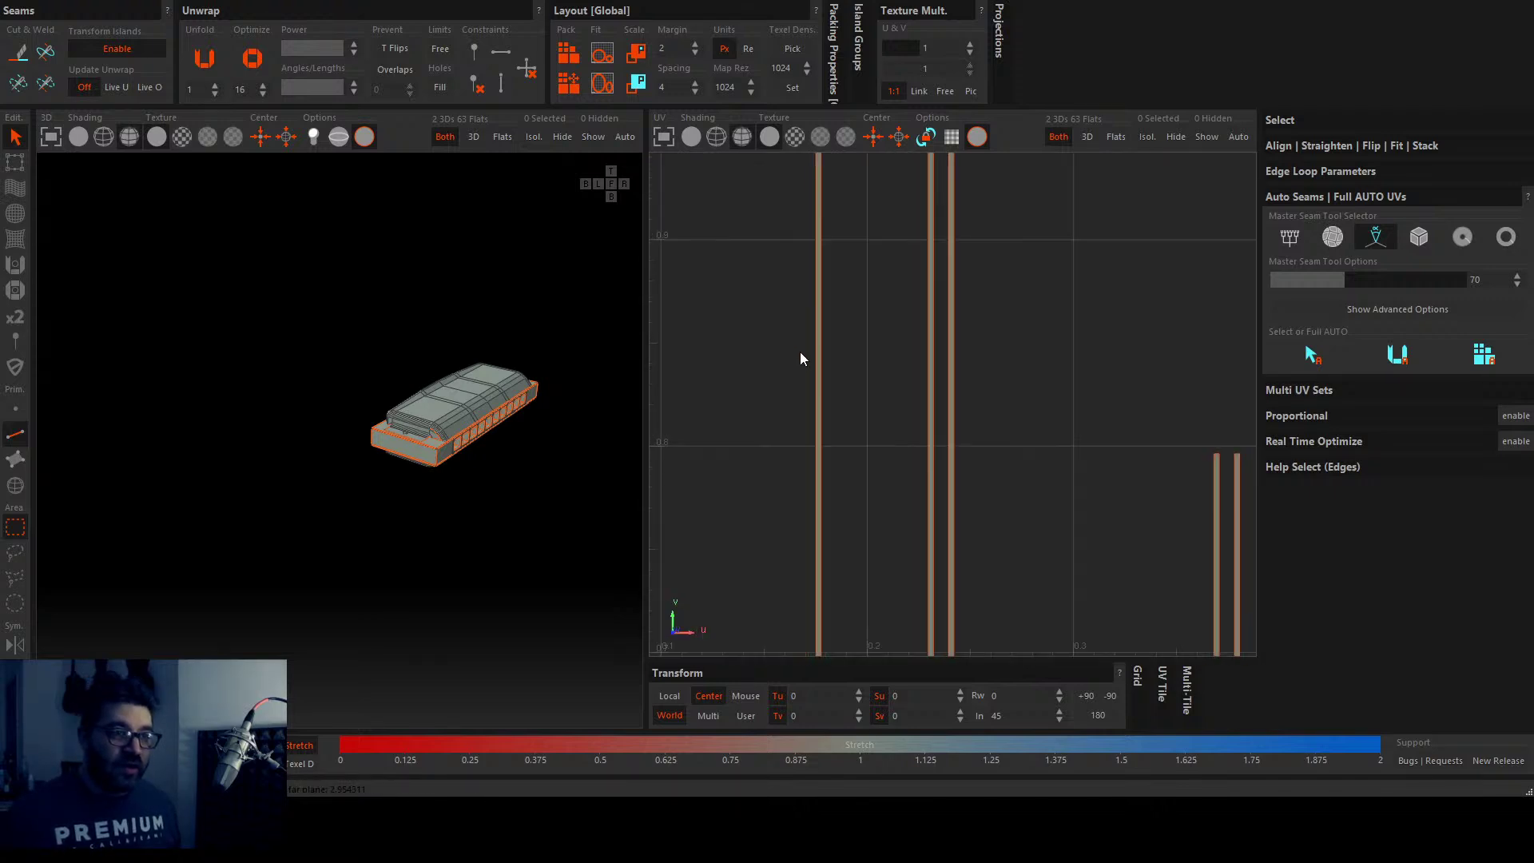
pyautogui.scroll(-2, 800, 352)
pyautogui.scroll(1, 817, 518)
pyautogui.scroll(3, 817, 496)
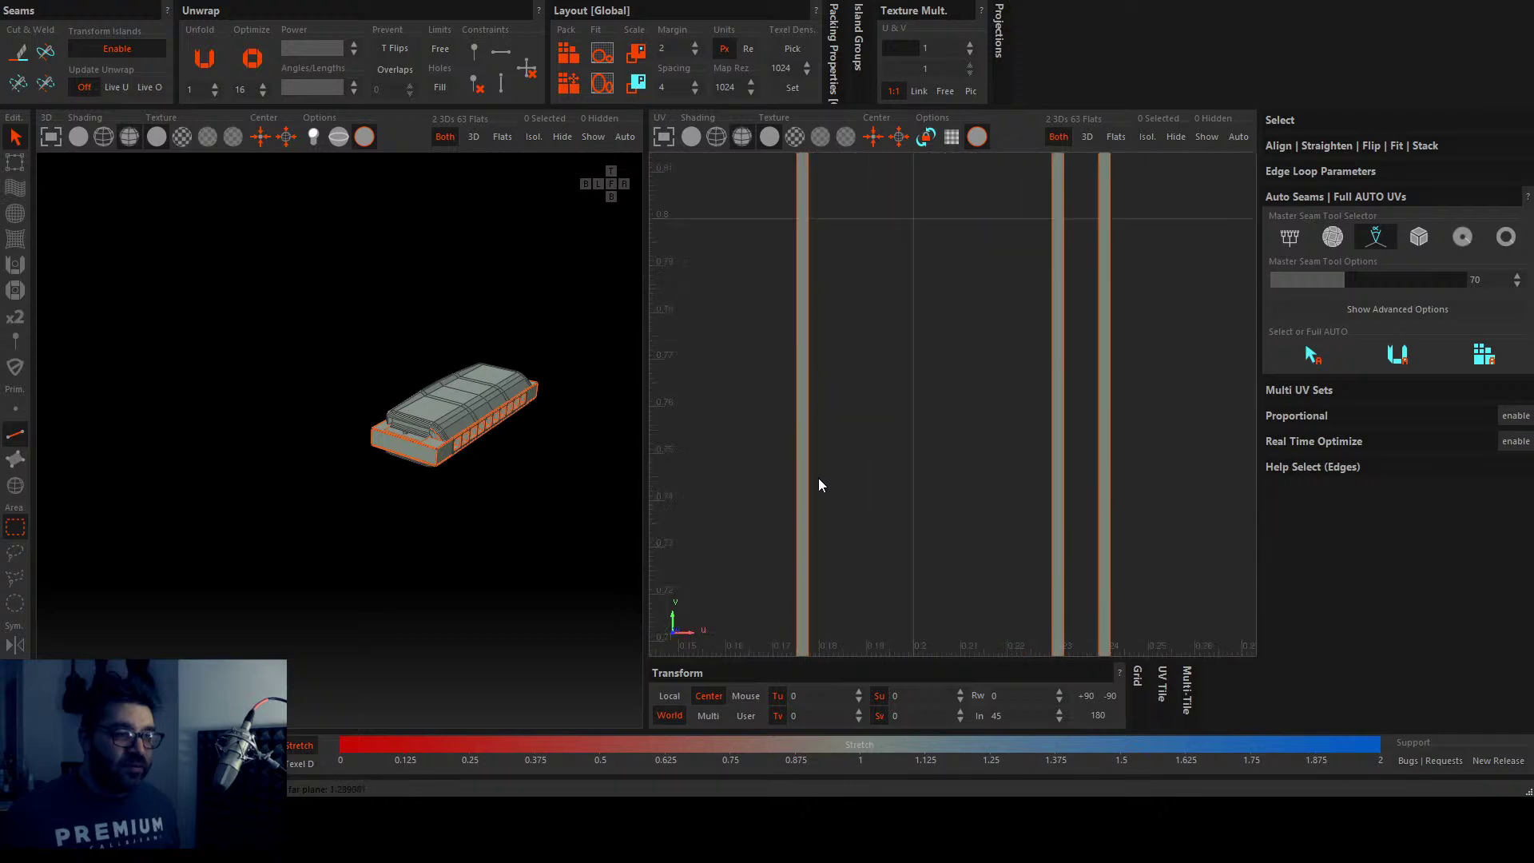
pyautogui.scroll(5, 491, 424)
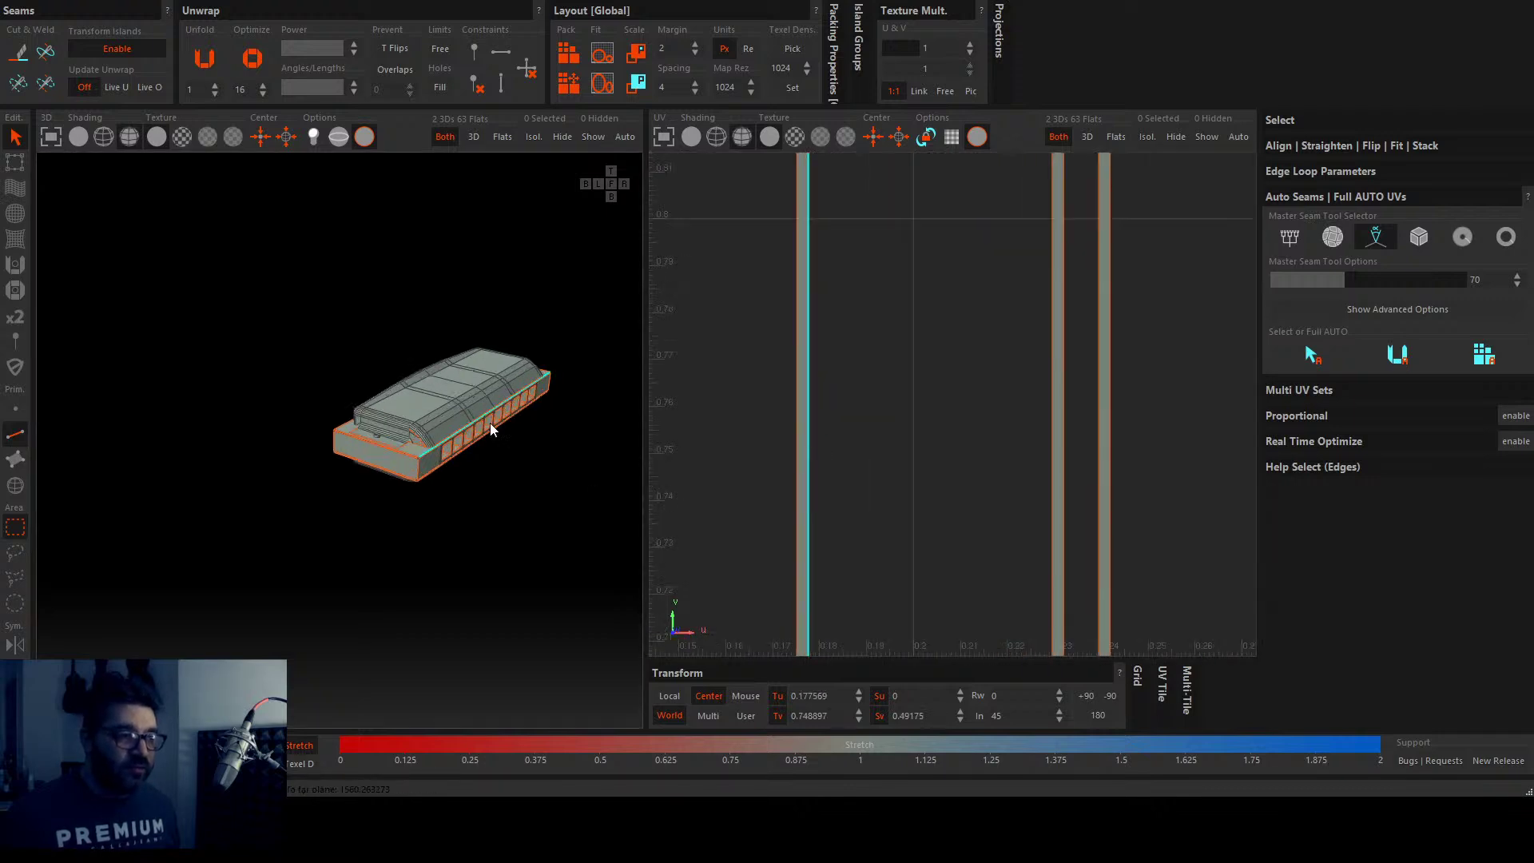
pyautogui.scroll(2, 470, 437)
pyautogui.scroll(-7, 455, 435)
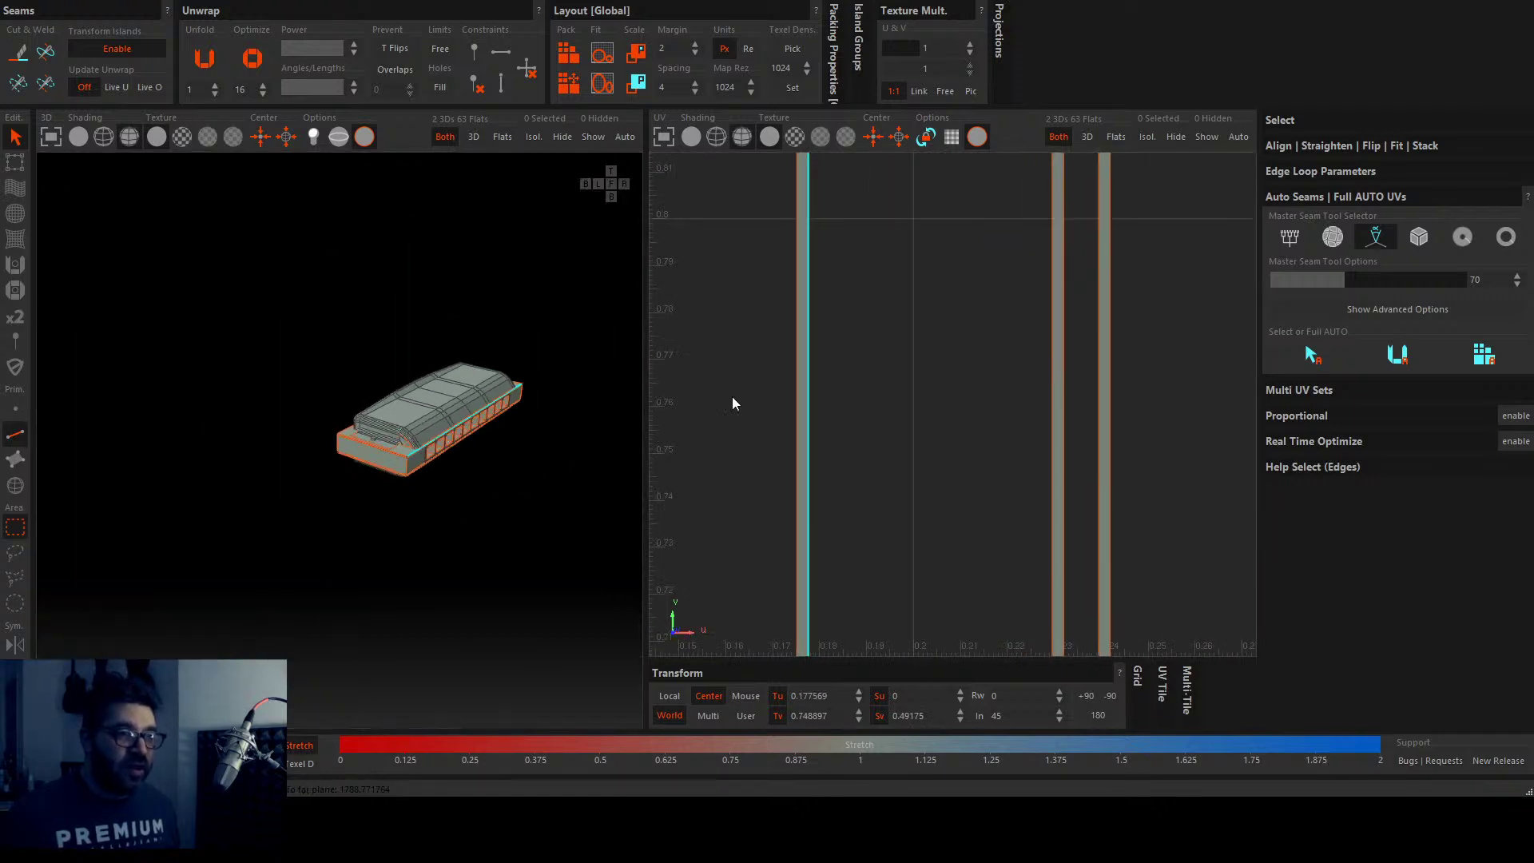
pyautogui.scroll(-5, 767, 403)
pyautogui.scroll(-4, 783, 409)
pyautogui.scroll(3, 783, 409)
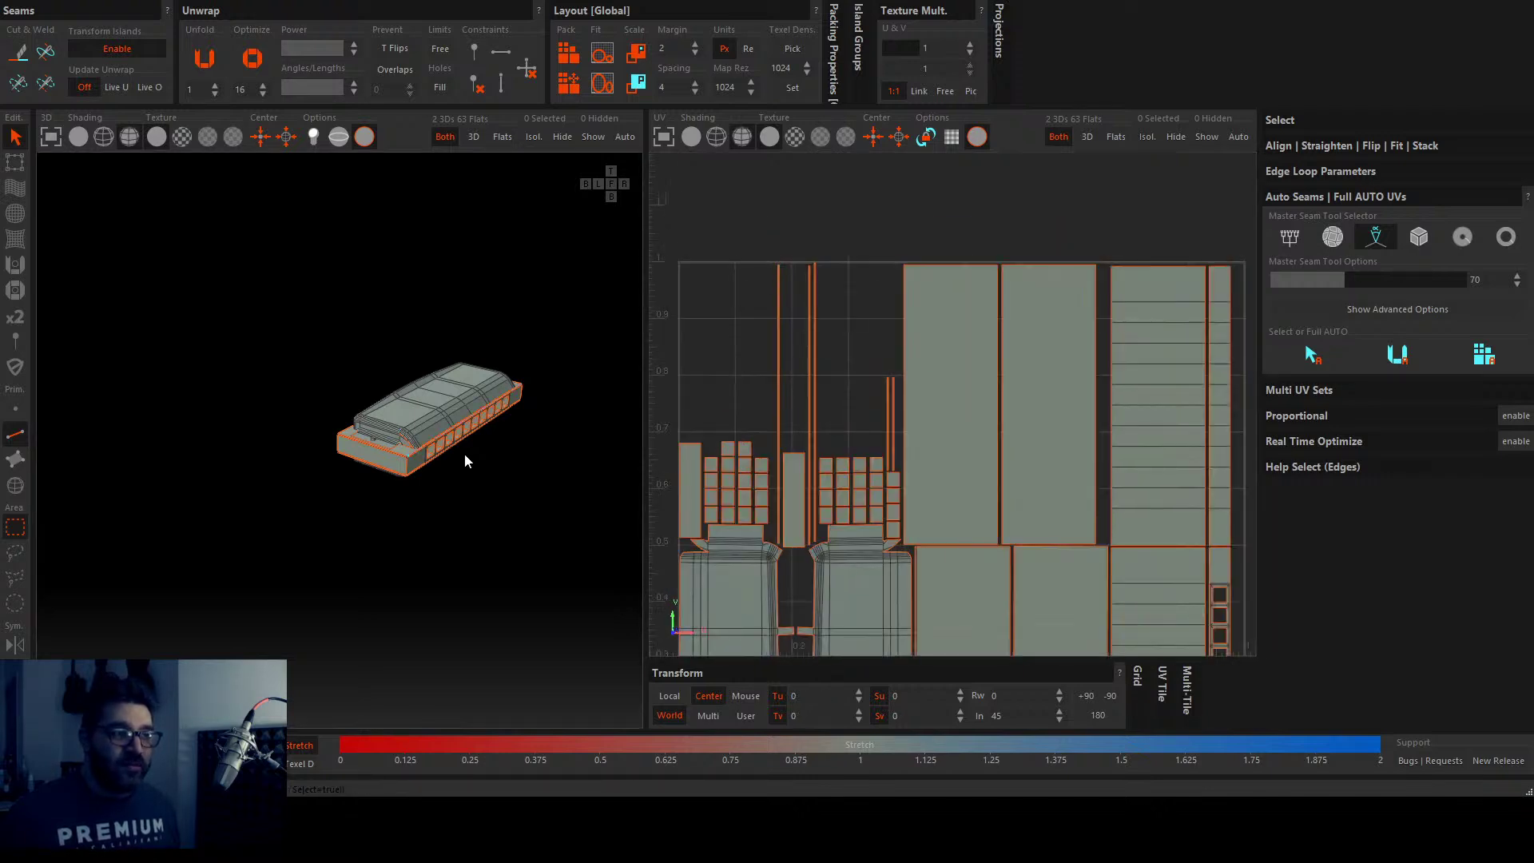
# Step: Compare the harmonica's plates and front side with the size and spacing of their islands in the packed UV tile
pyautogui.scroll(10, 455, 448)
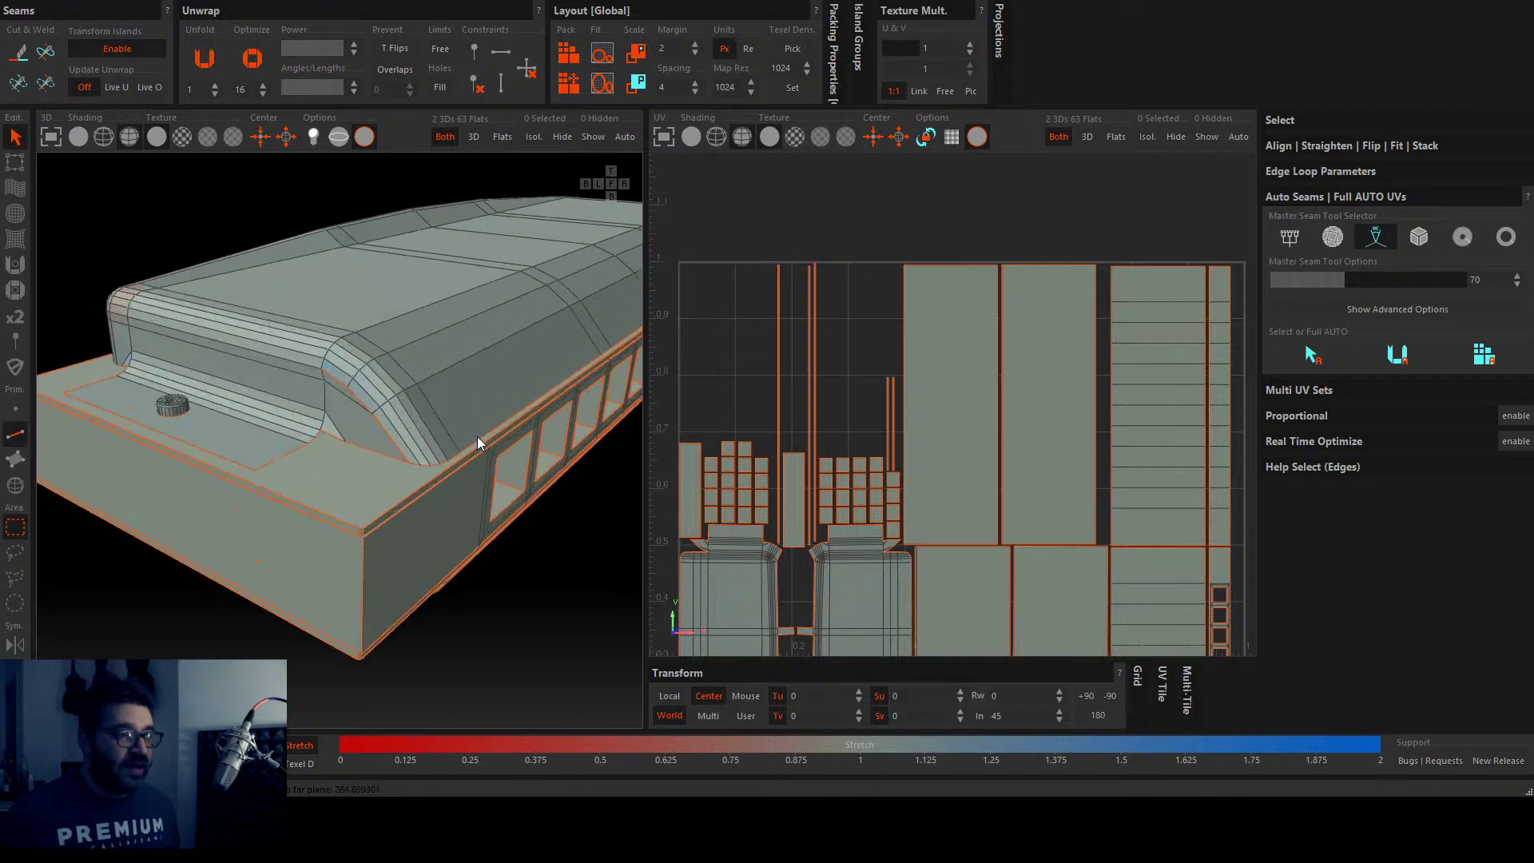
pyautogui.scroll(-10, 458, 468)
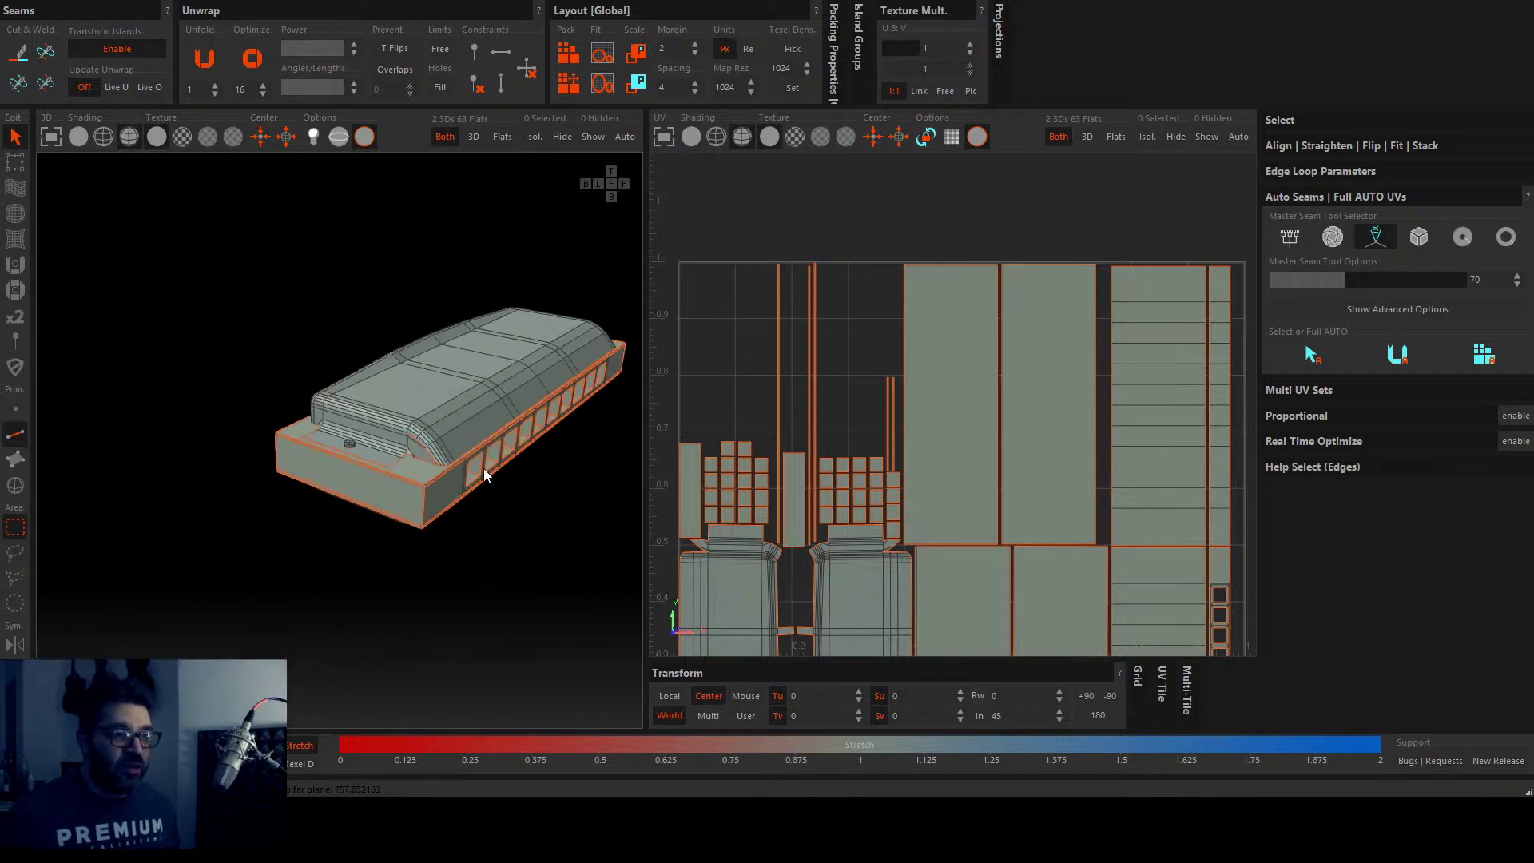
pyautogui.scroll(-3, 717, 527)
pyautogui.scroll(5, 775, 436)
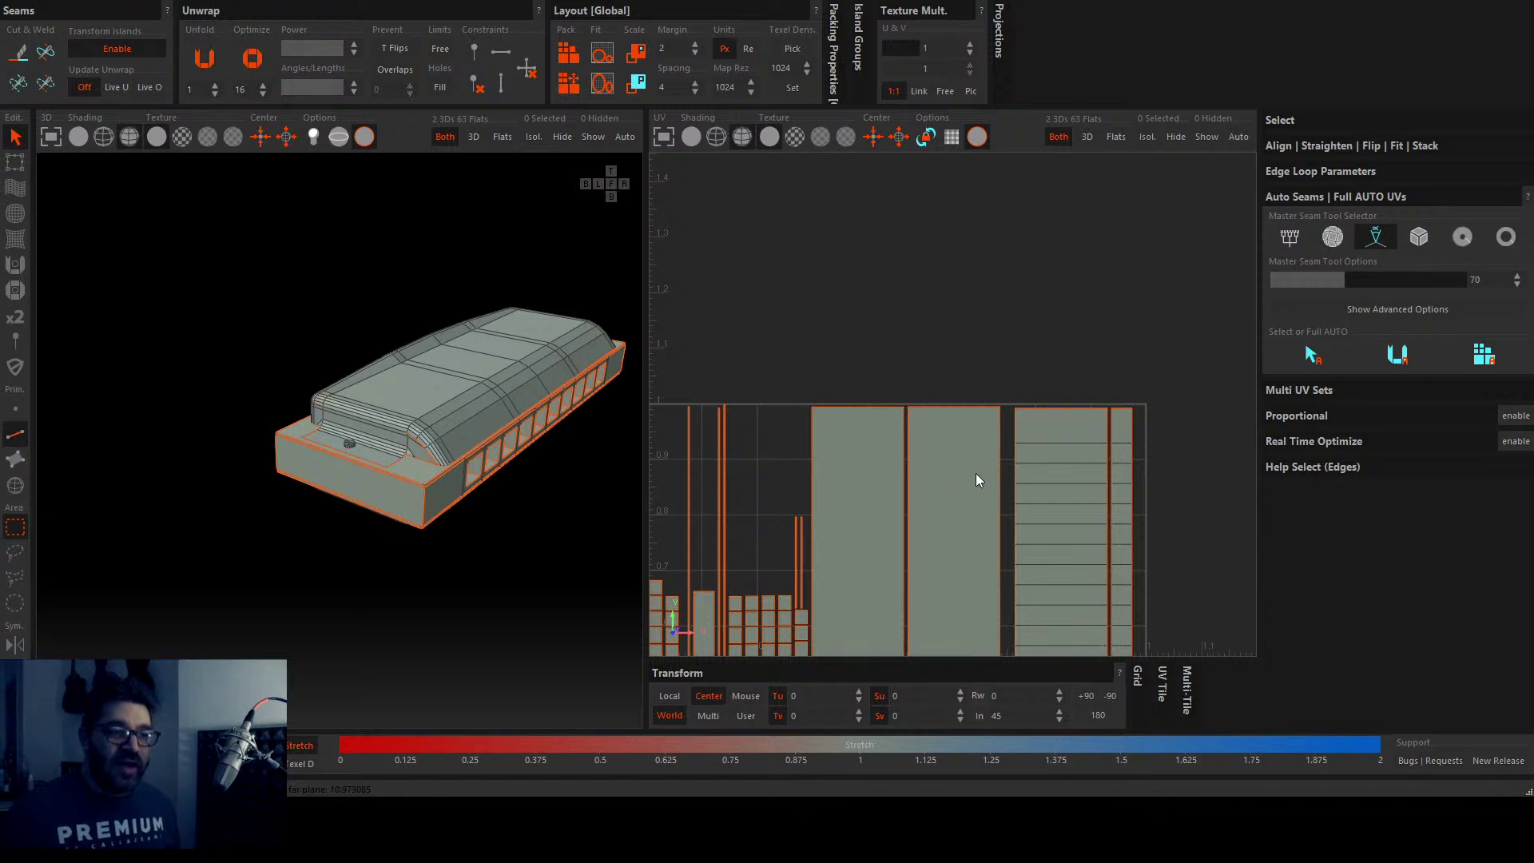
pyautogui.scroll(-3, 1104, 486)
pyautogui.scroll(5, 798, 466)
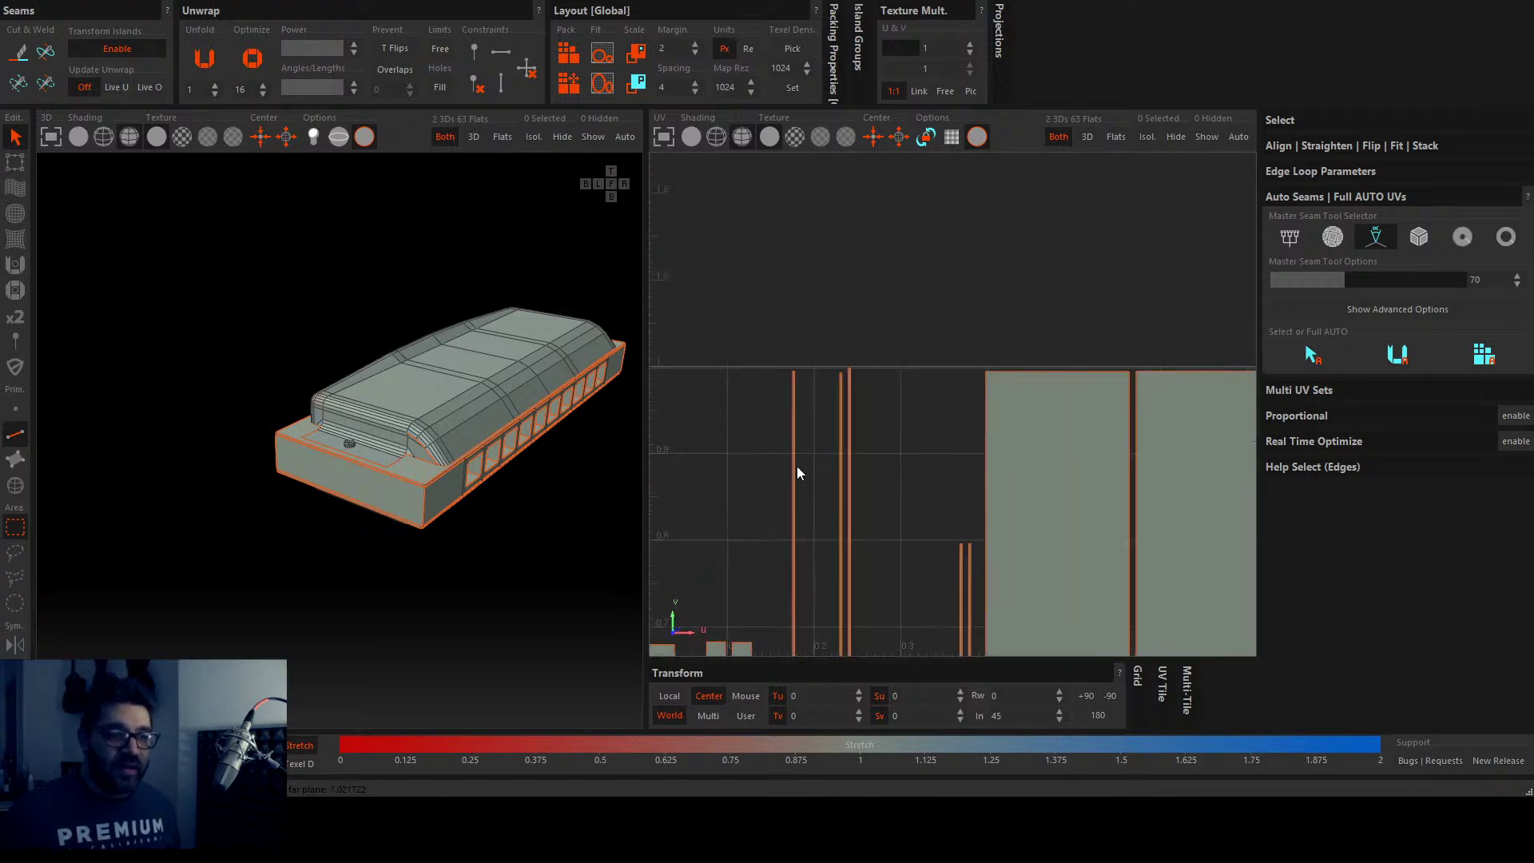
pyautogui.scroll(-3, 941, 377)
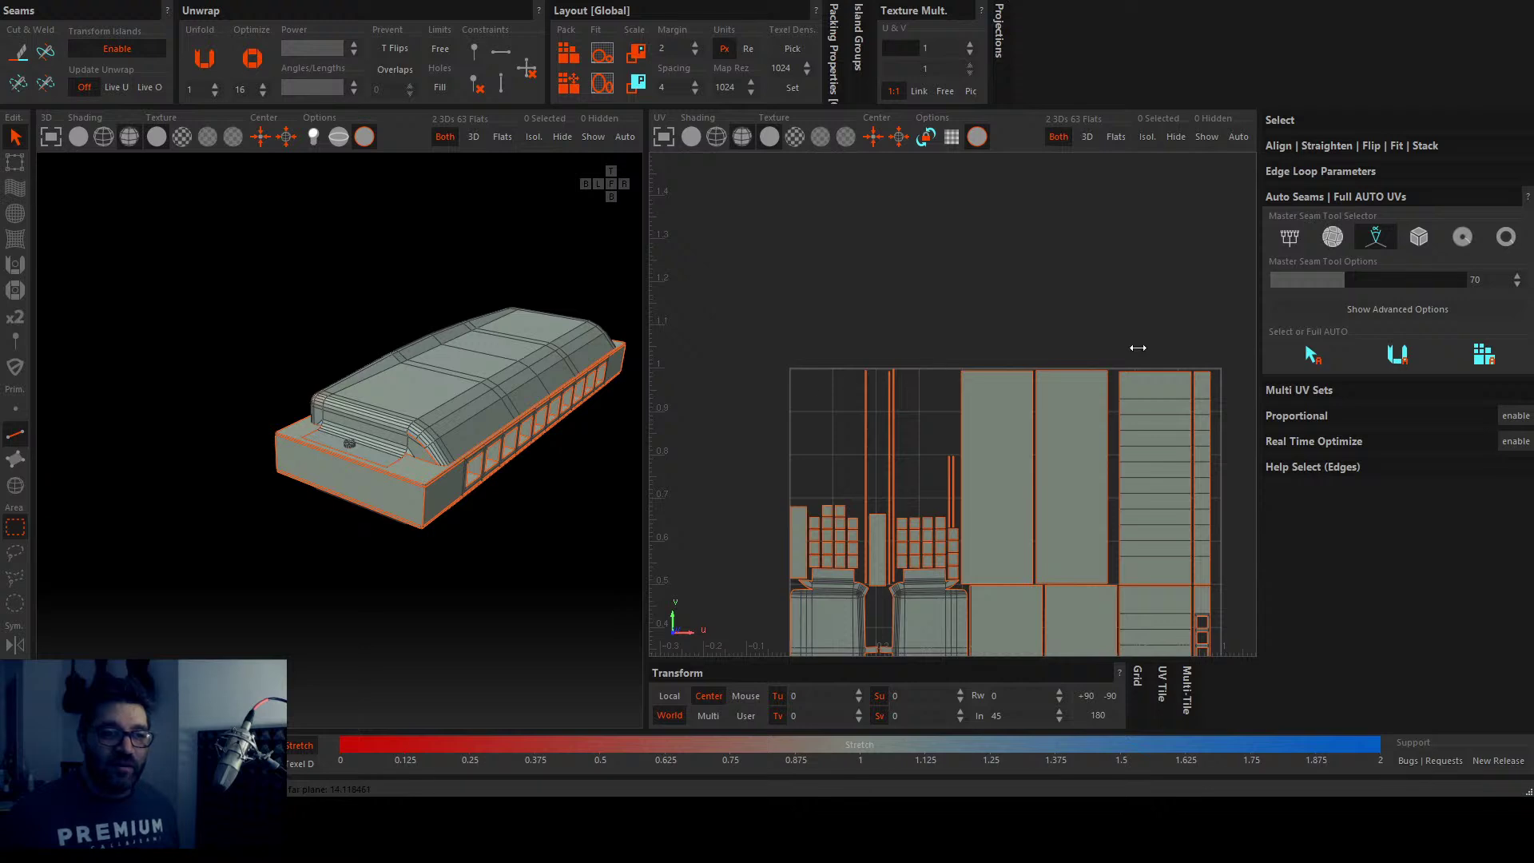
pyautogui.scroll(-2, 907, 366)
# Step: Examine the top cover's end flange around the Allen screw and the seams where it rests on the upper plate
pyautogui.scroll(6, 386, 475)
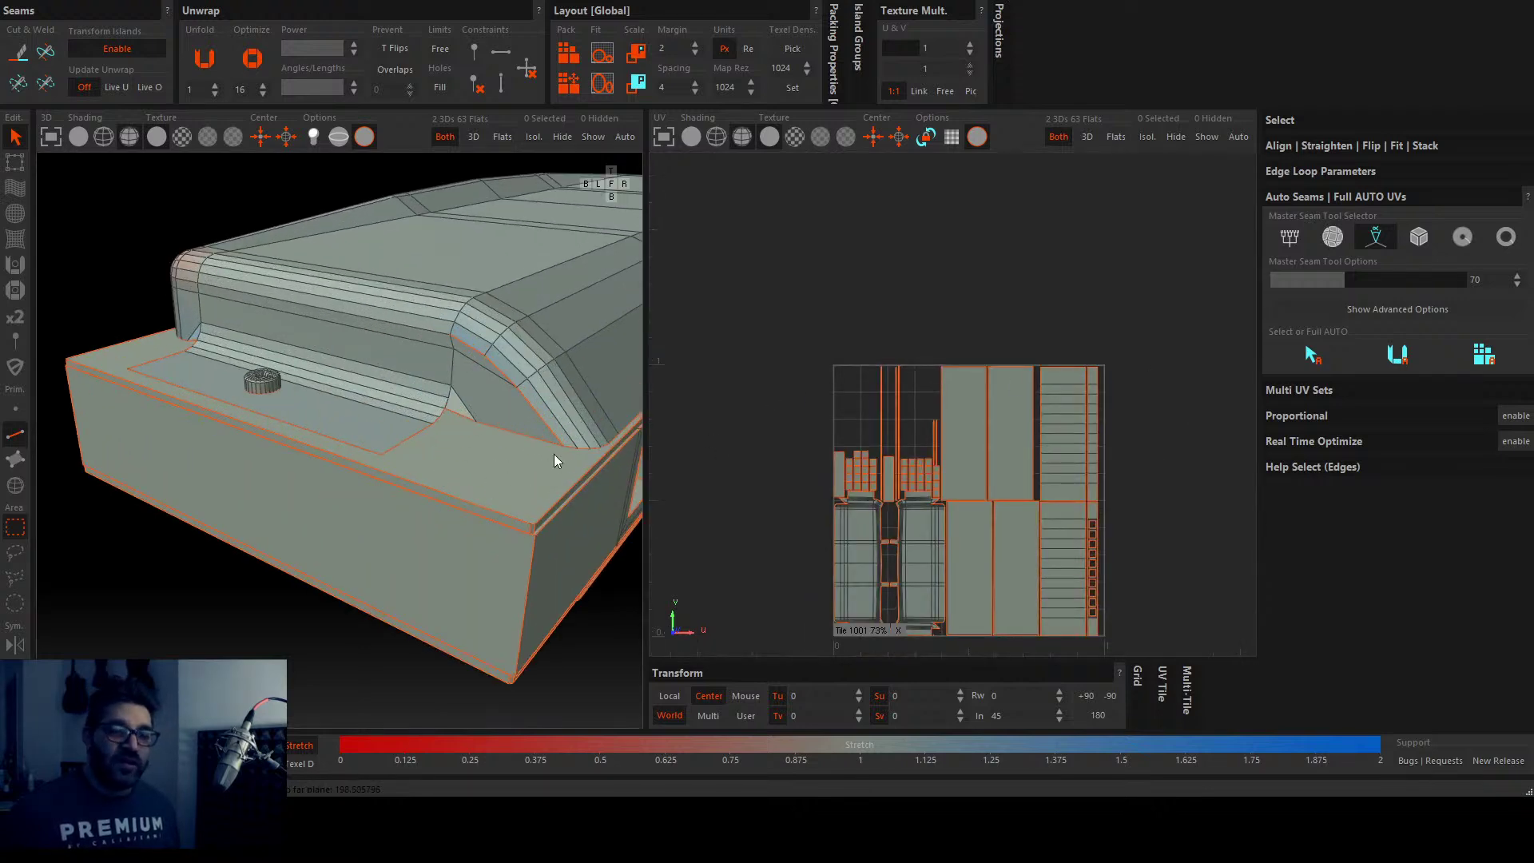
pyautogui.scroll(-3, 503, 464)
pyautogui.scroll(8, 417, 479)
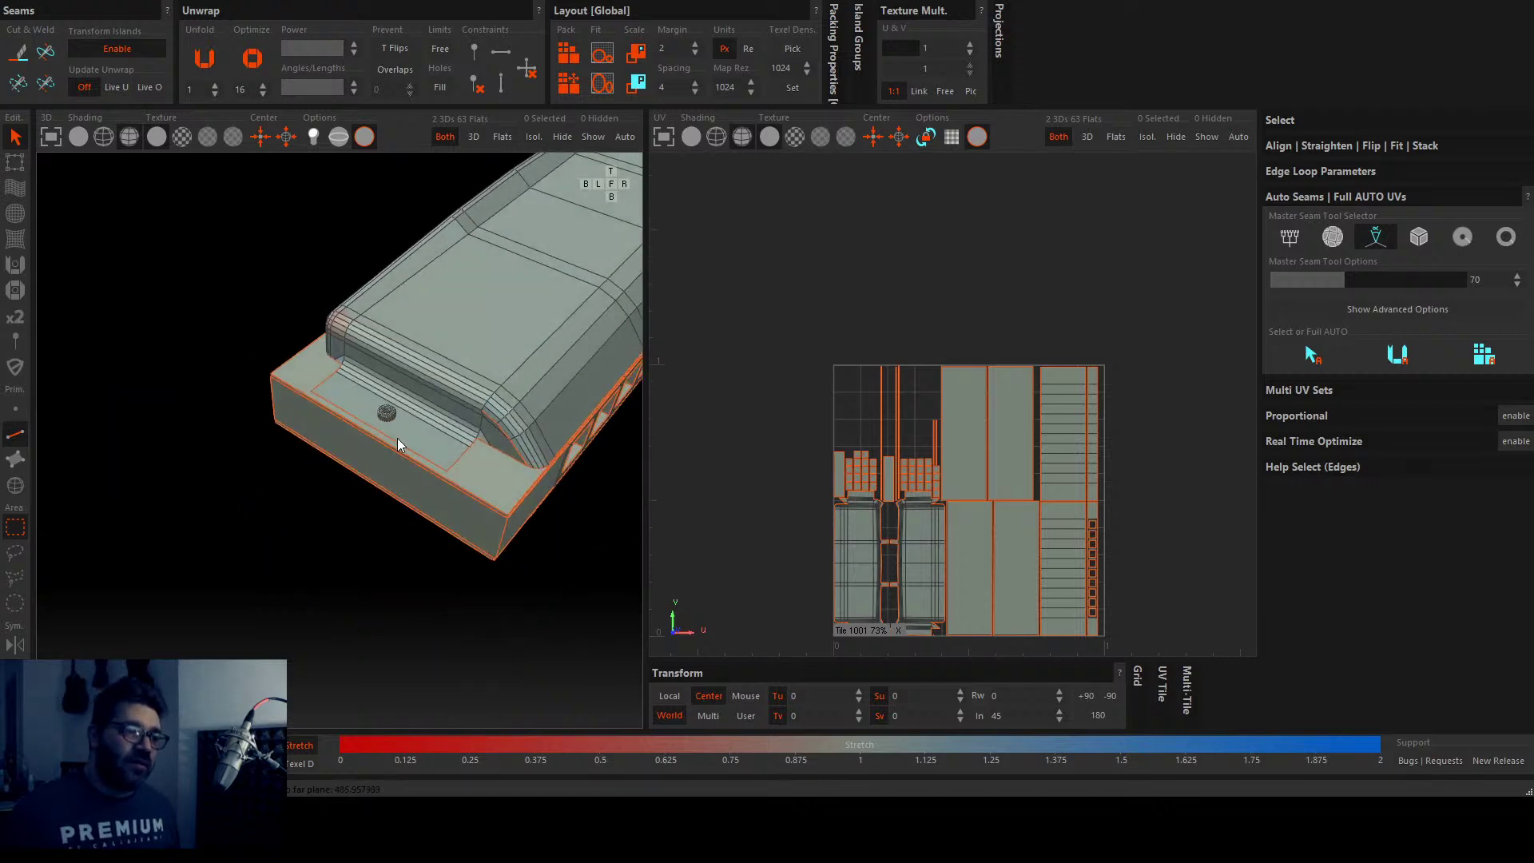
pyautogui.keyDown('alt'); pyautogui.moveTo(308, 435); pyautogui.dragTo(486, 451); pyautogui.keyUp('alt')
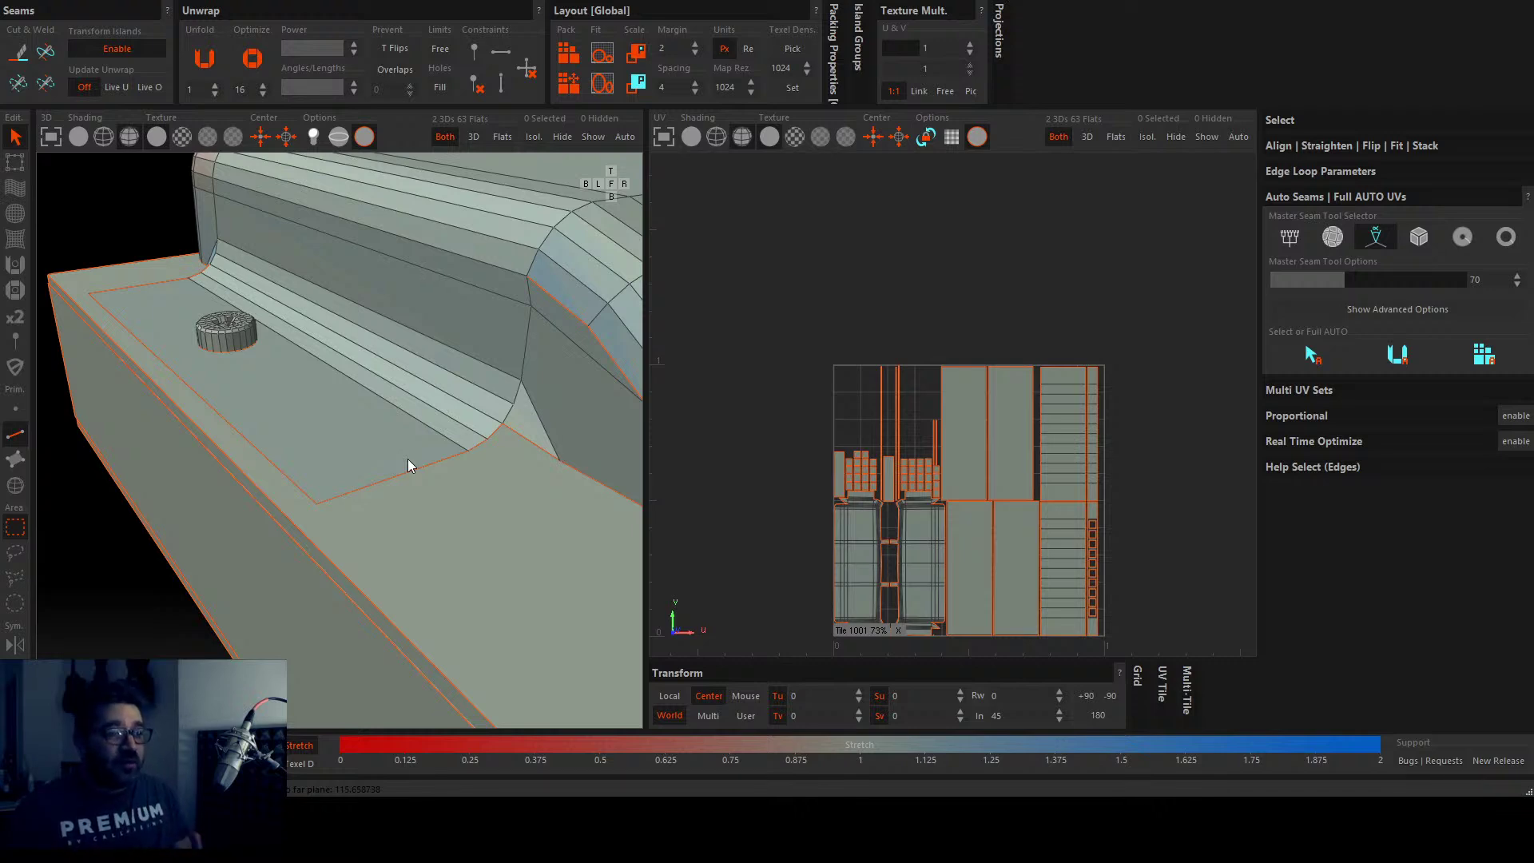
pyautogui.scroll(-6, 444, 314)
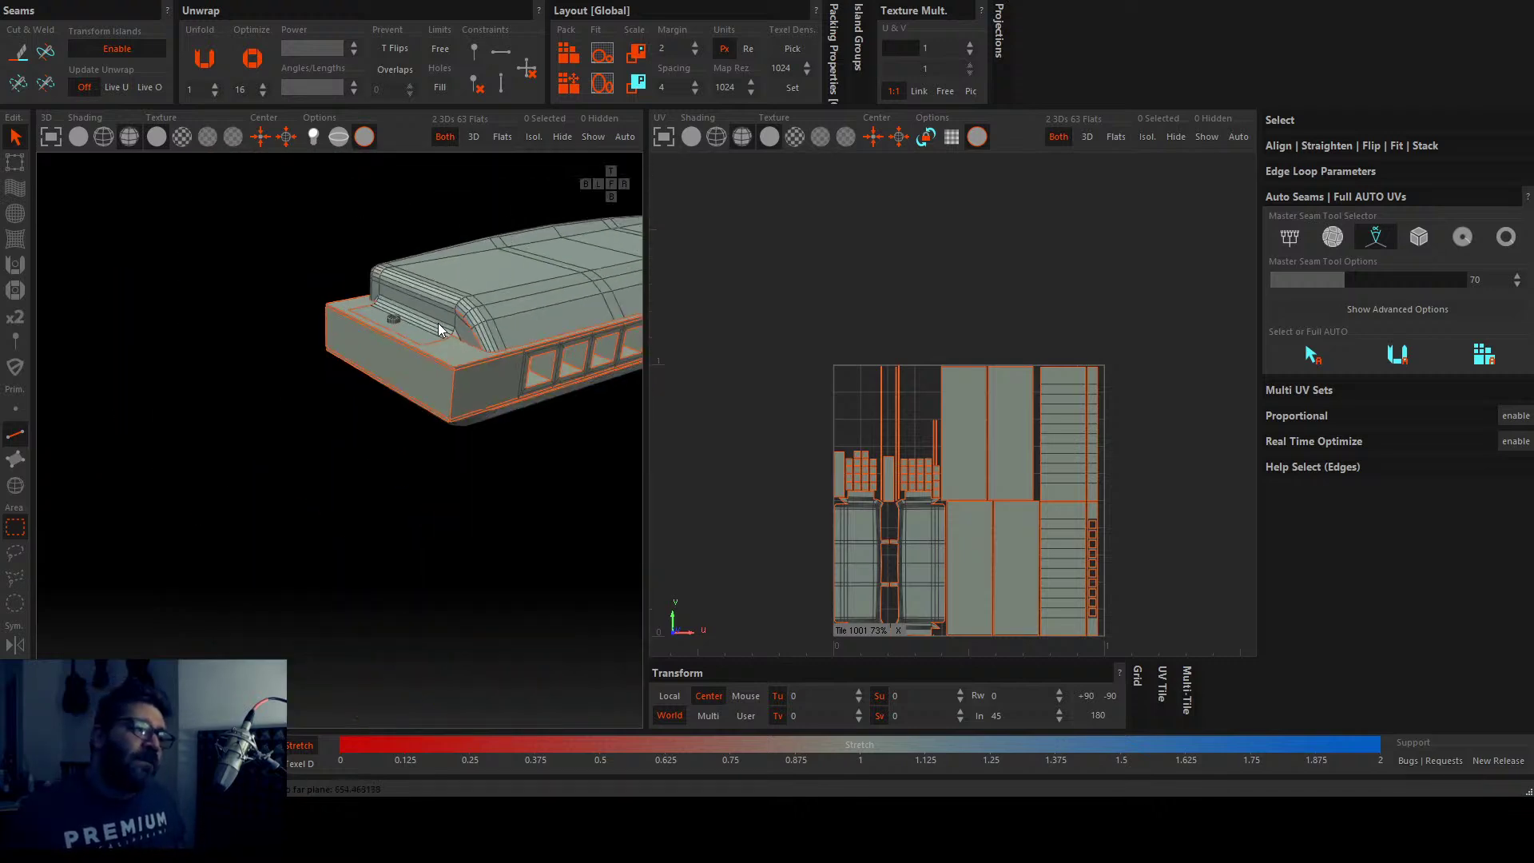
pyautogui.scroll(6, 438, 325)
pyautogui.scroll(-4, 438, 325)
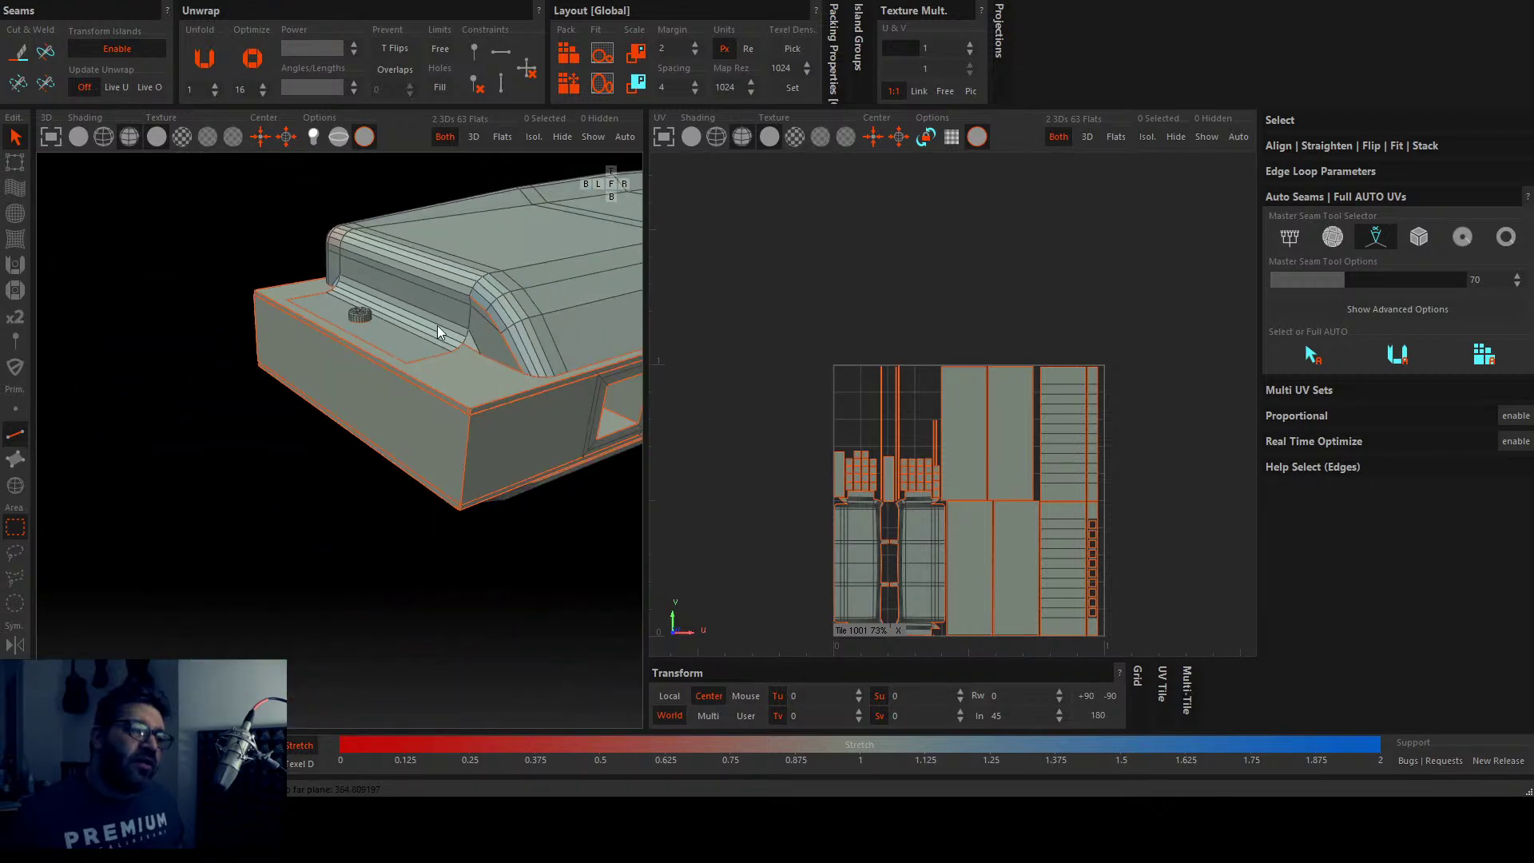
pyautogui.moveTo(438, 326); pyautogui.dragTo(439, 359, button='middle')
pyautogui.scroll(3, 395, 339)
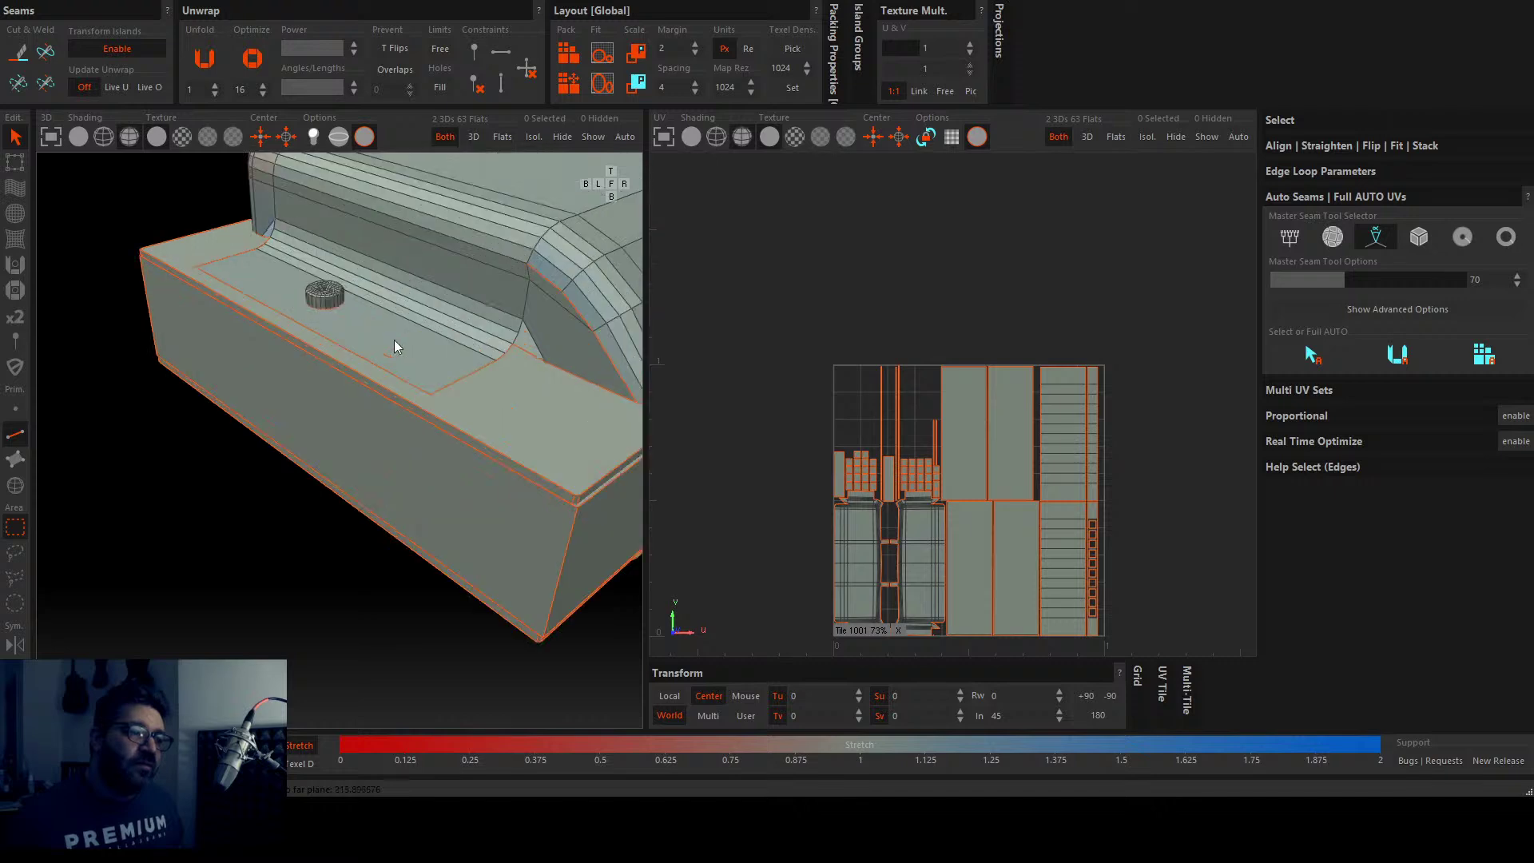
pyautogui.scroll(4, 395, 339)
pyautogui.scroll(-3, 550, 345)
pyautogui.moveTo(539, 358); pyautogui.dragTo(461, 334, button='middle')
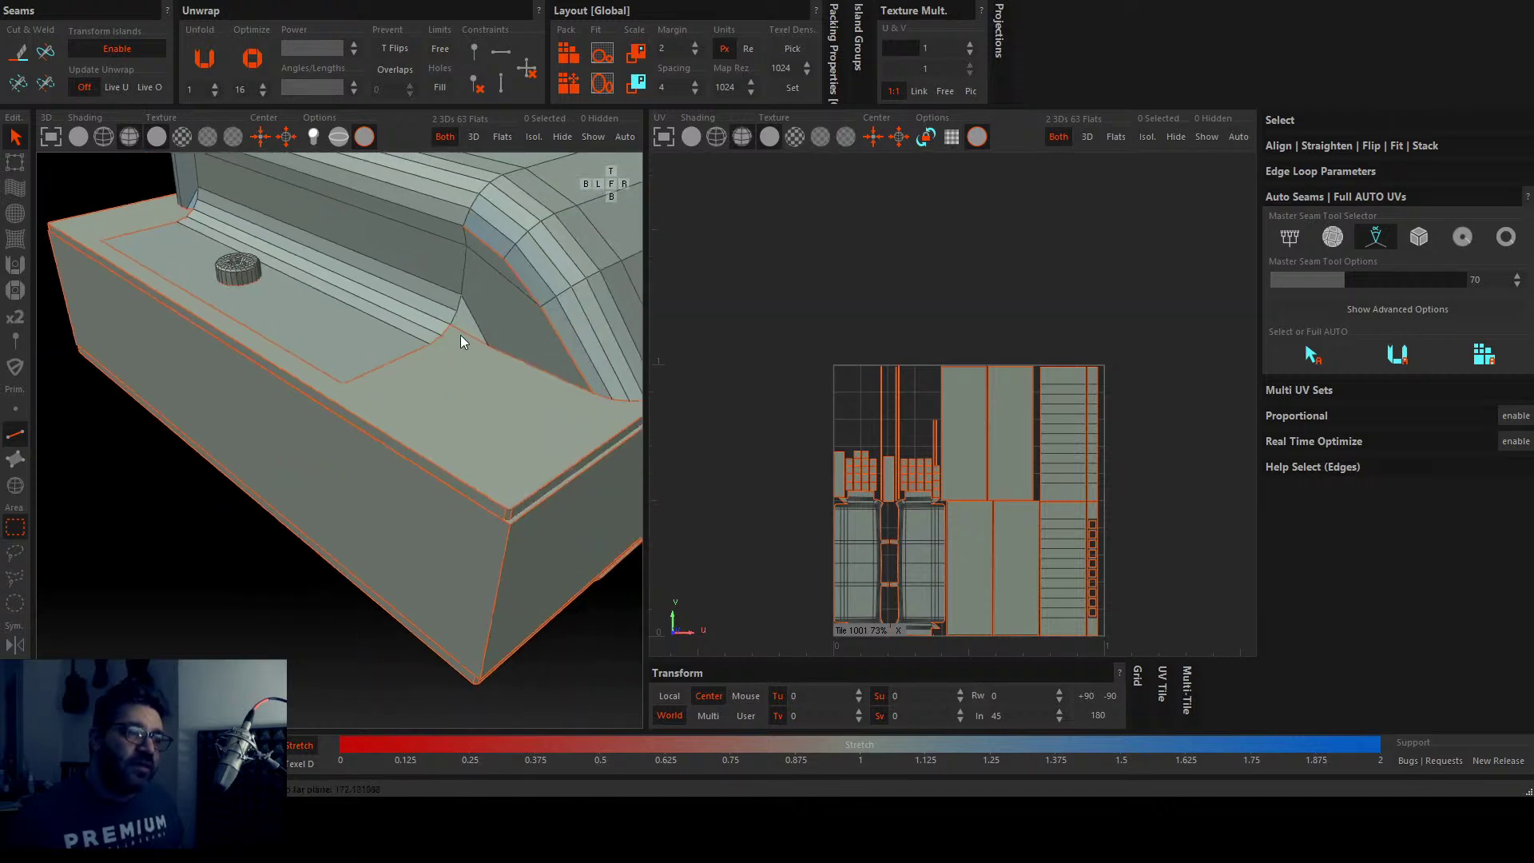
# Step: Isolate the Allen screw head on the top cover's end flange
pyautogui.scroll(4, 461, 336)
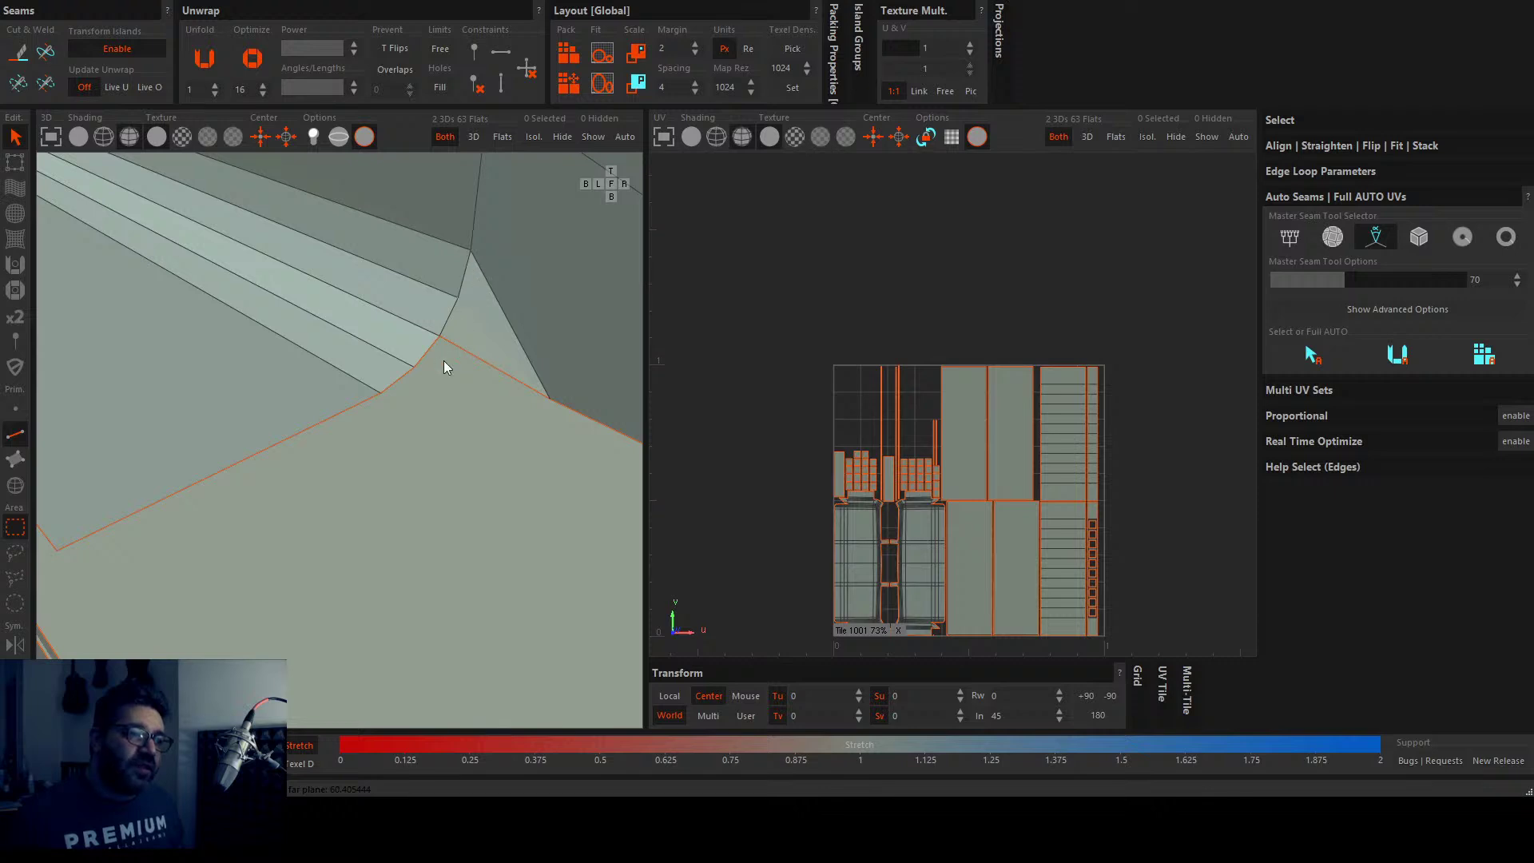
pyautogui.moveTo(47, 582); pyautogui.dragTo(376, 426, button='middle')
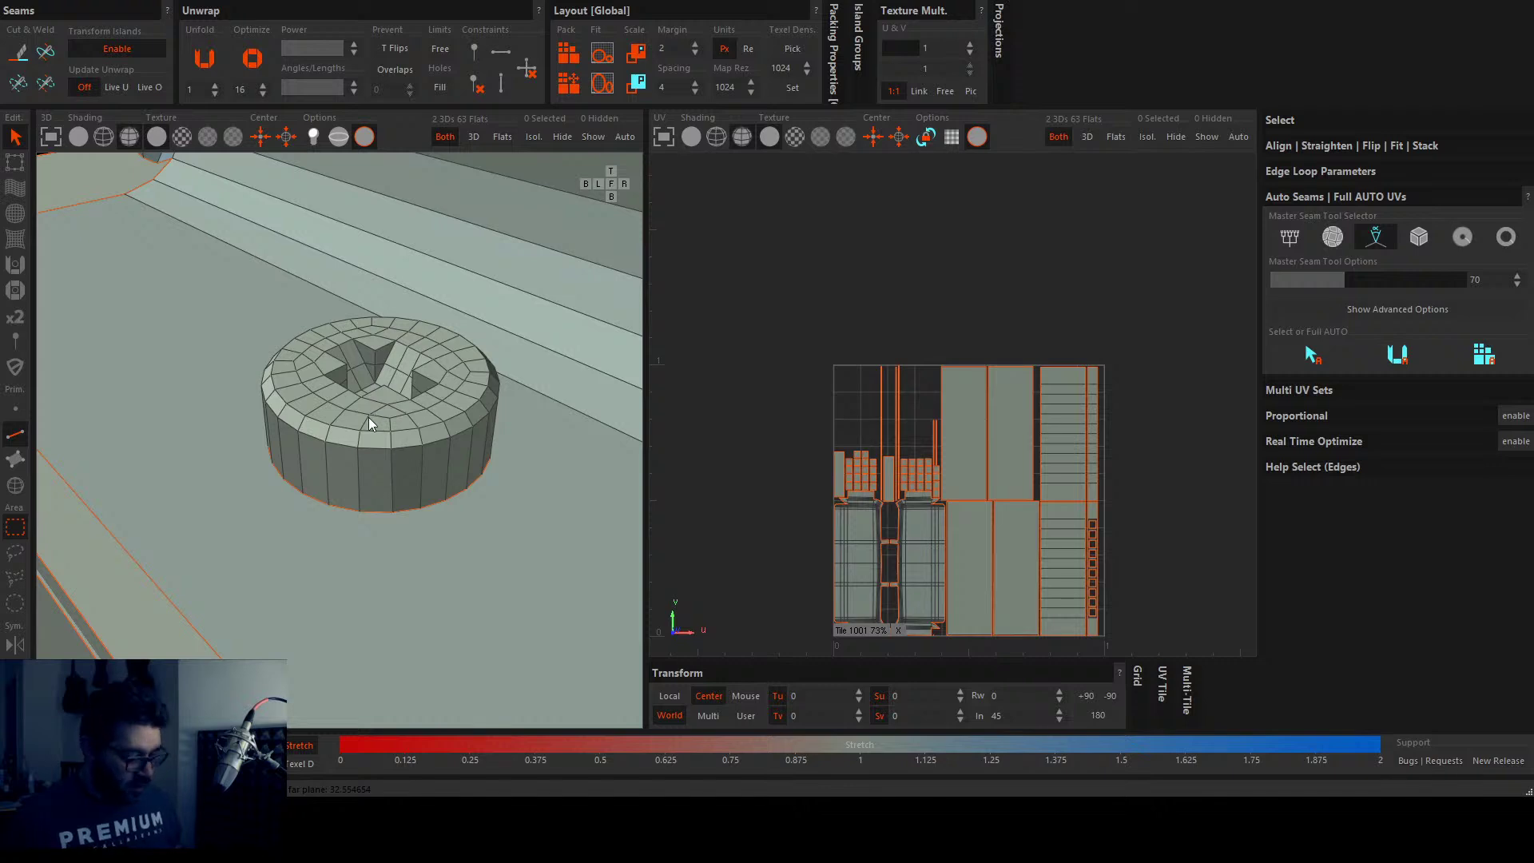
pyautogui.press('i')
pyautogui.scroll(3, 365, 420)
pyautogui.scroll(-2, 364, 420)
pyautogui.moveTo(350, 486); pyautogui.dragTo(376, 495, button='middle')
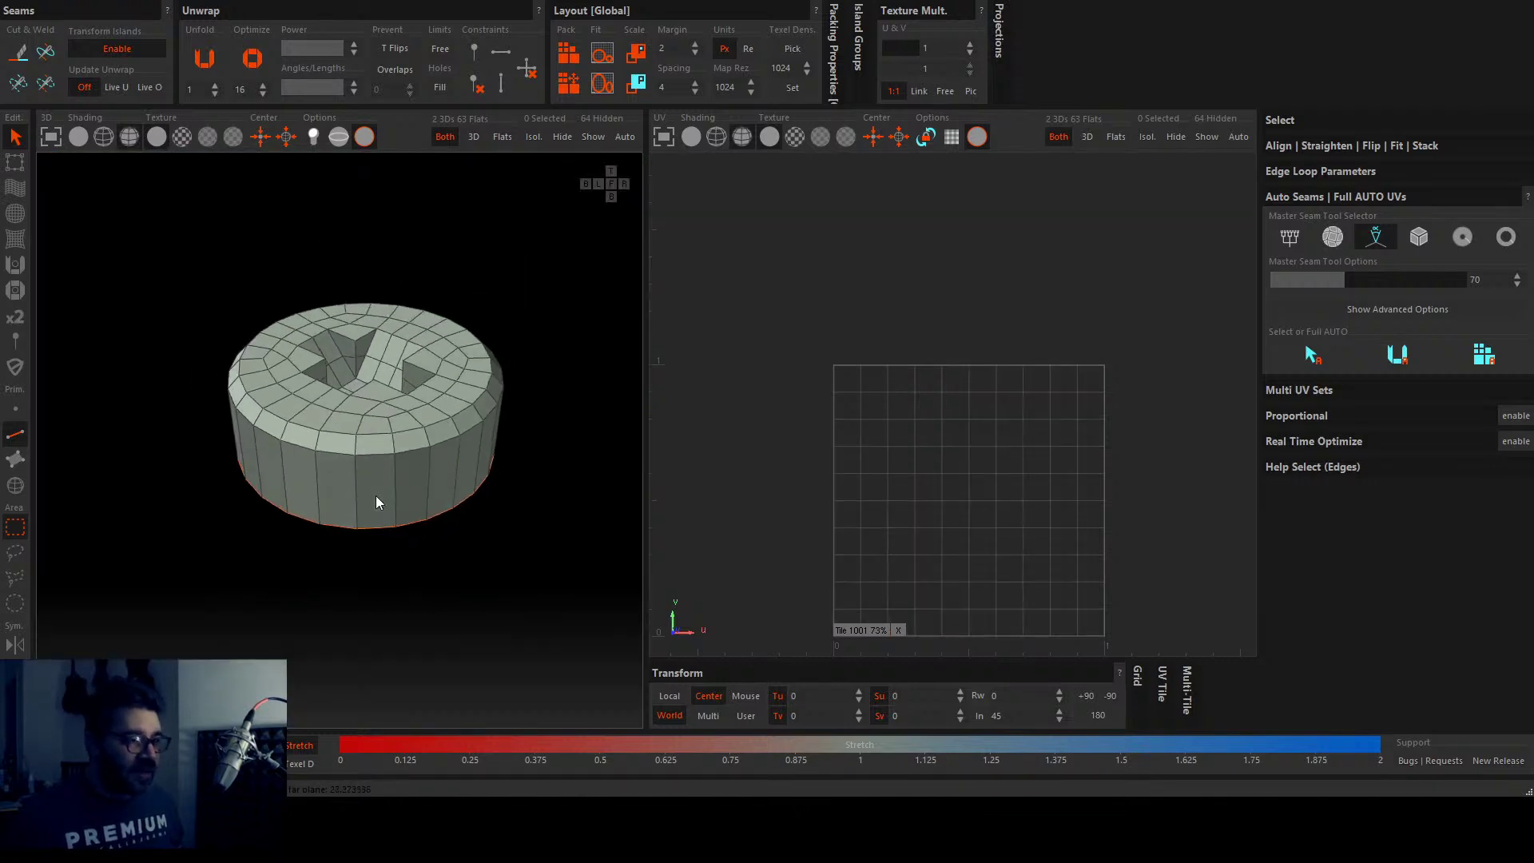
# Step: Cut seams along the edge loop below the screw head's bevel and one vertical side edge, and unfold the head
pyautogui.click(372, 453)
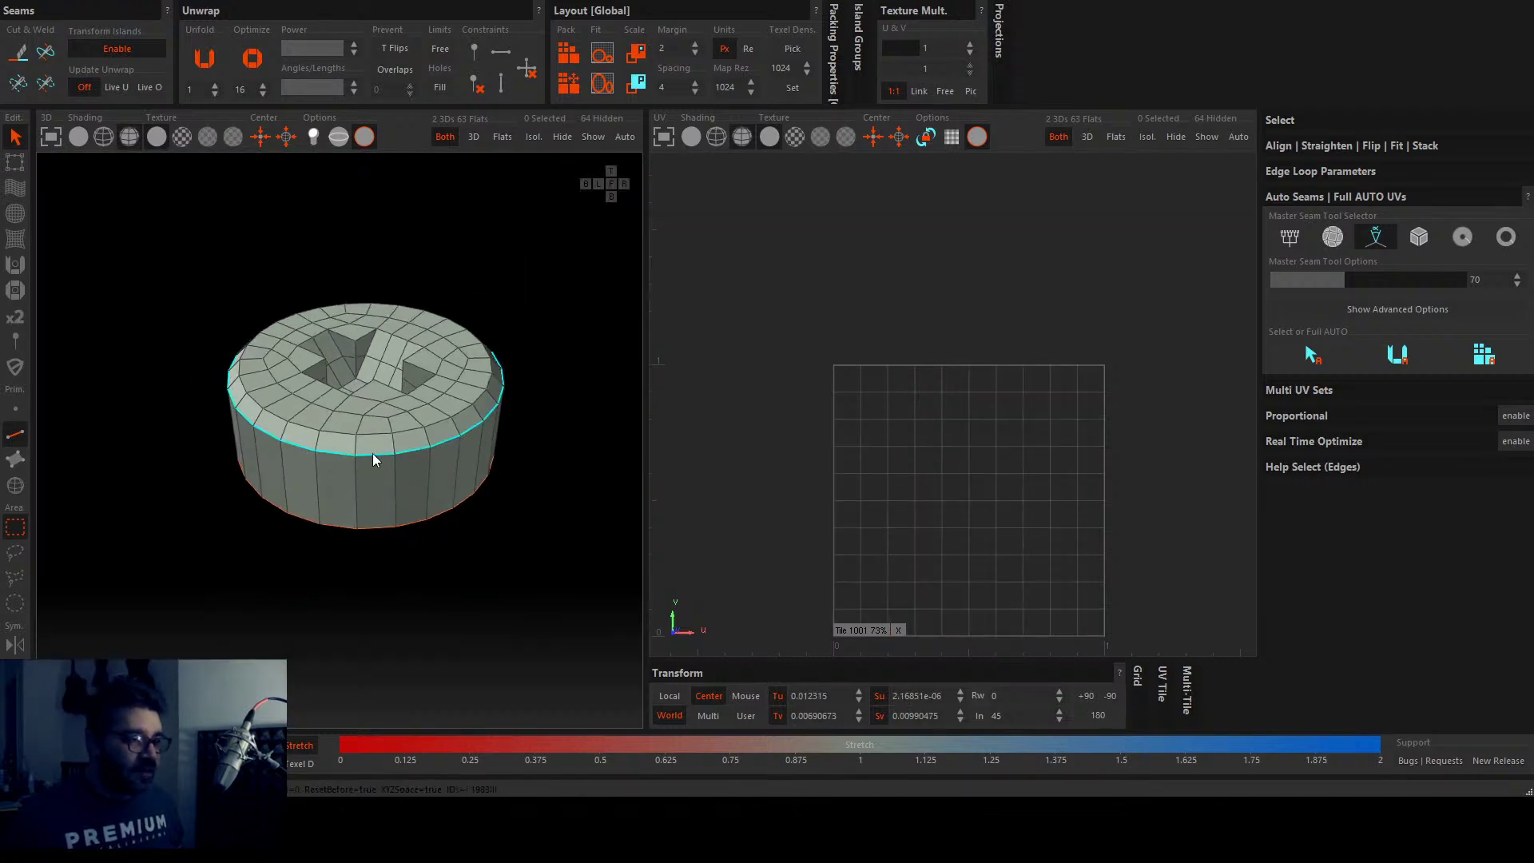
pyautogui.moveTo(421, 477); pyautogui.dragTo(414, 523, button='middle')
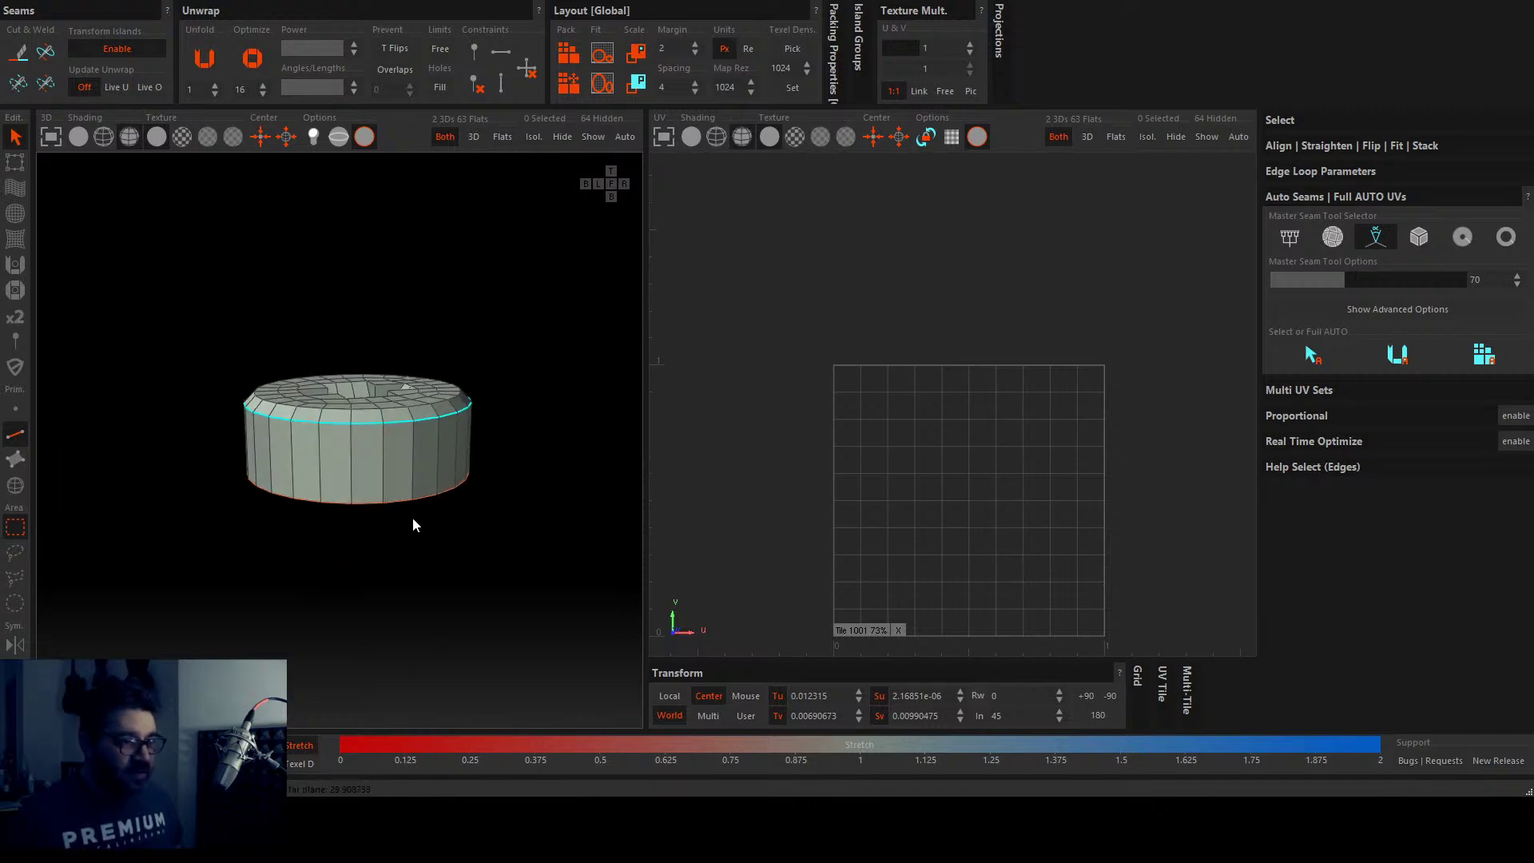
pyautogui.keyDown('shift'); pyautogui.click(438, 470); pyautogui.keyUp('shift')
pyautogui.scroll(3, 433, 464)
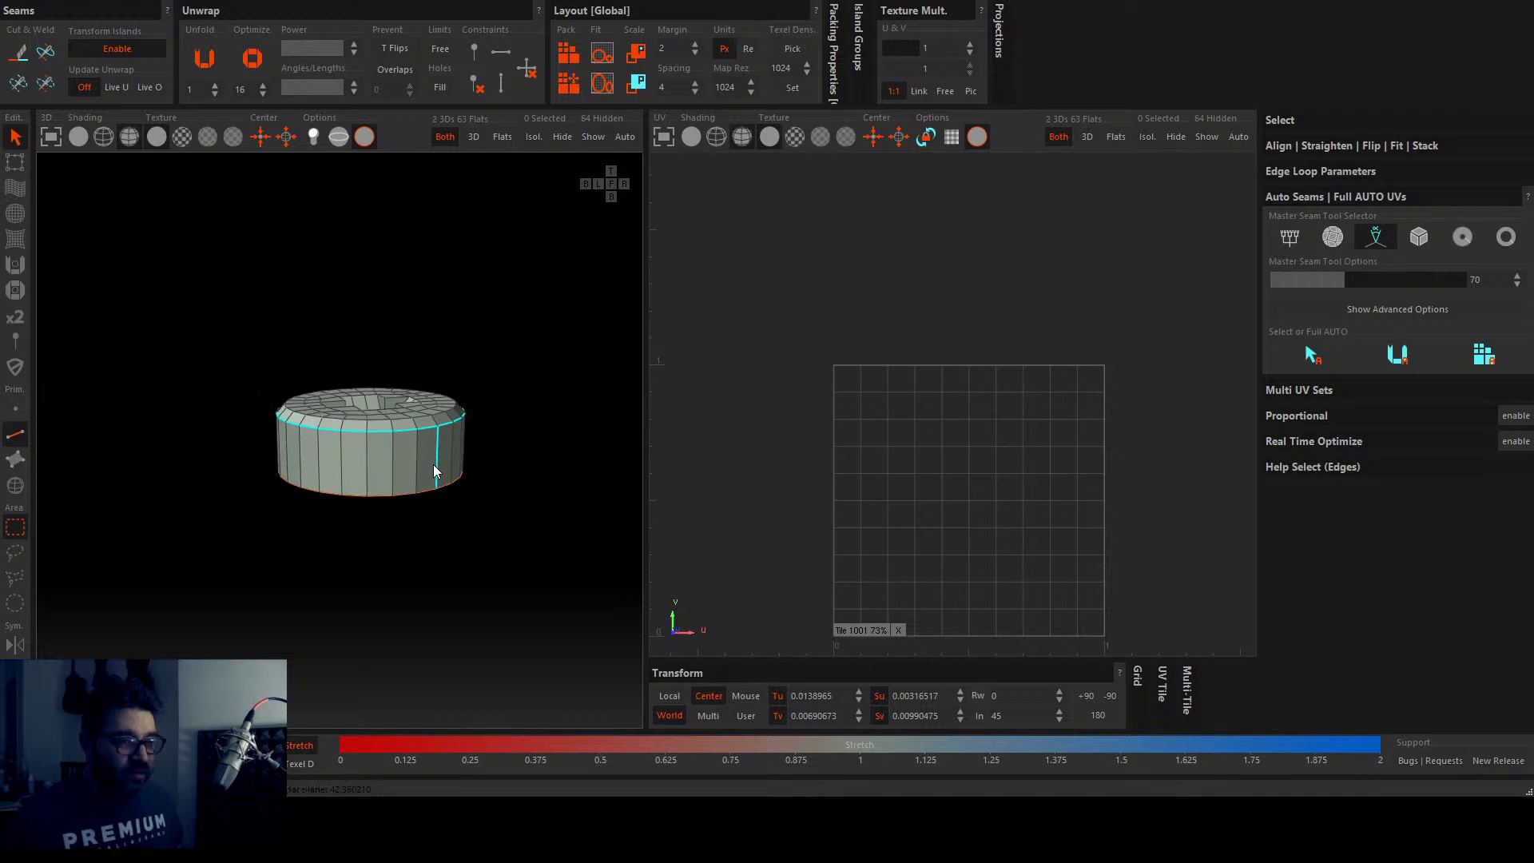
pyautogui.moveTo(424, 455); pyautogui.dragTo(424, 484, button='middle')
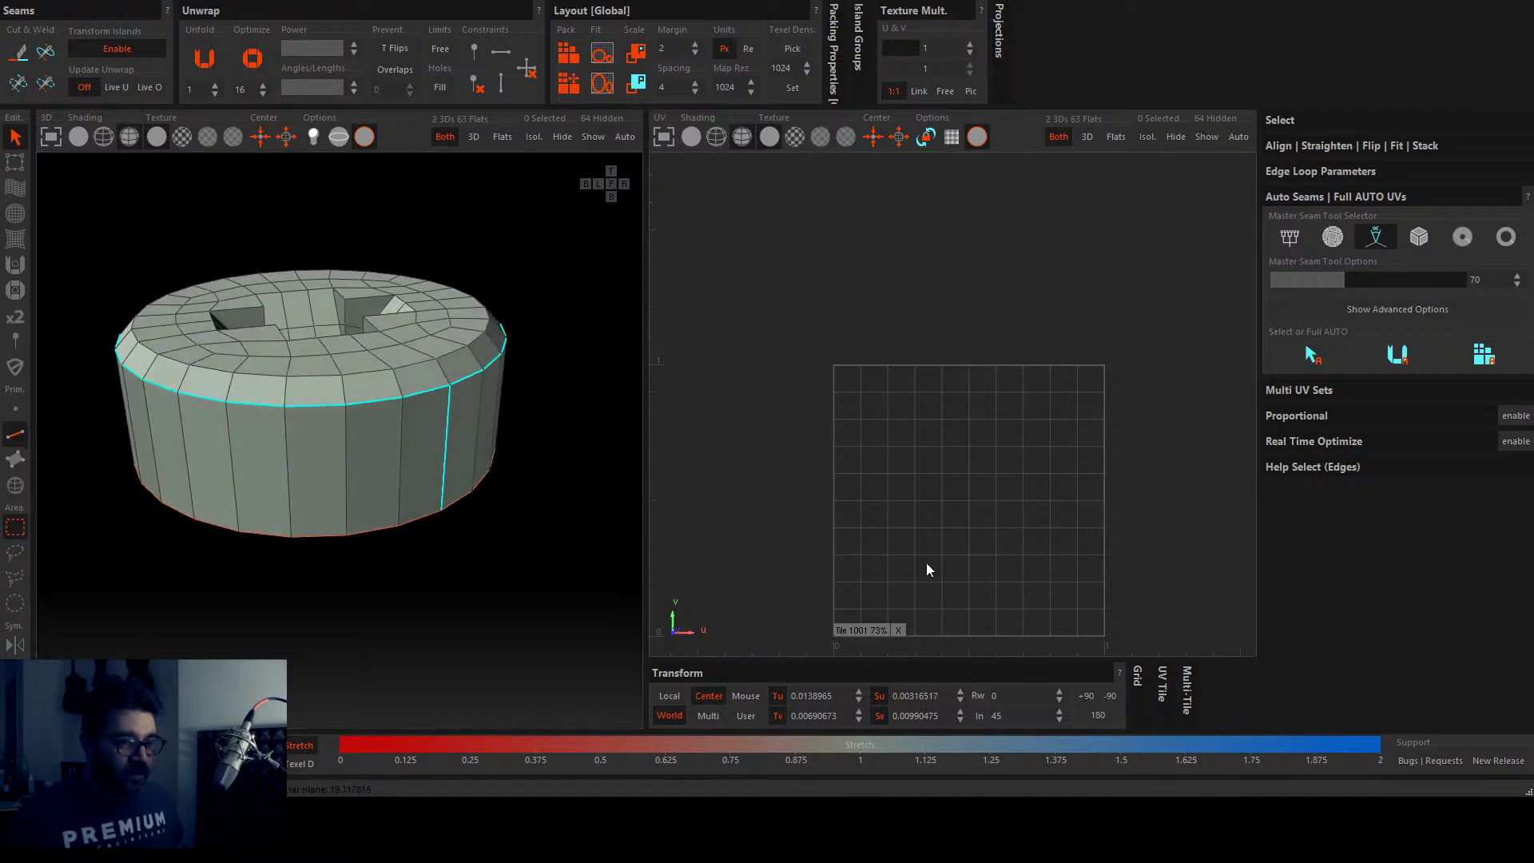
pyautogui.scroll(-2, 438, 447)
pyautogui.press('c')
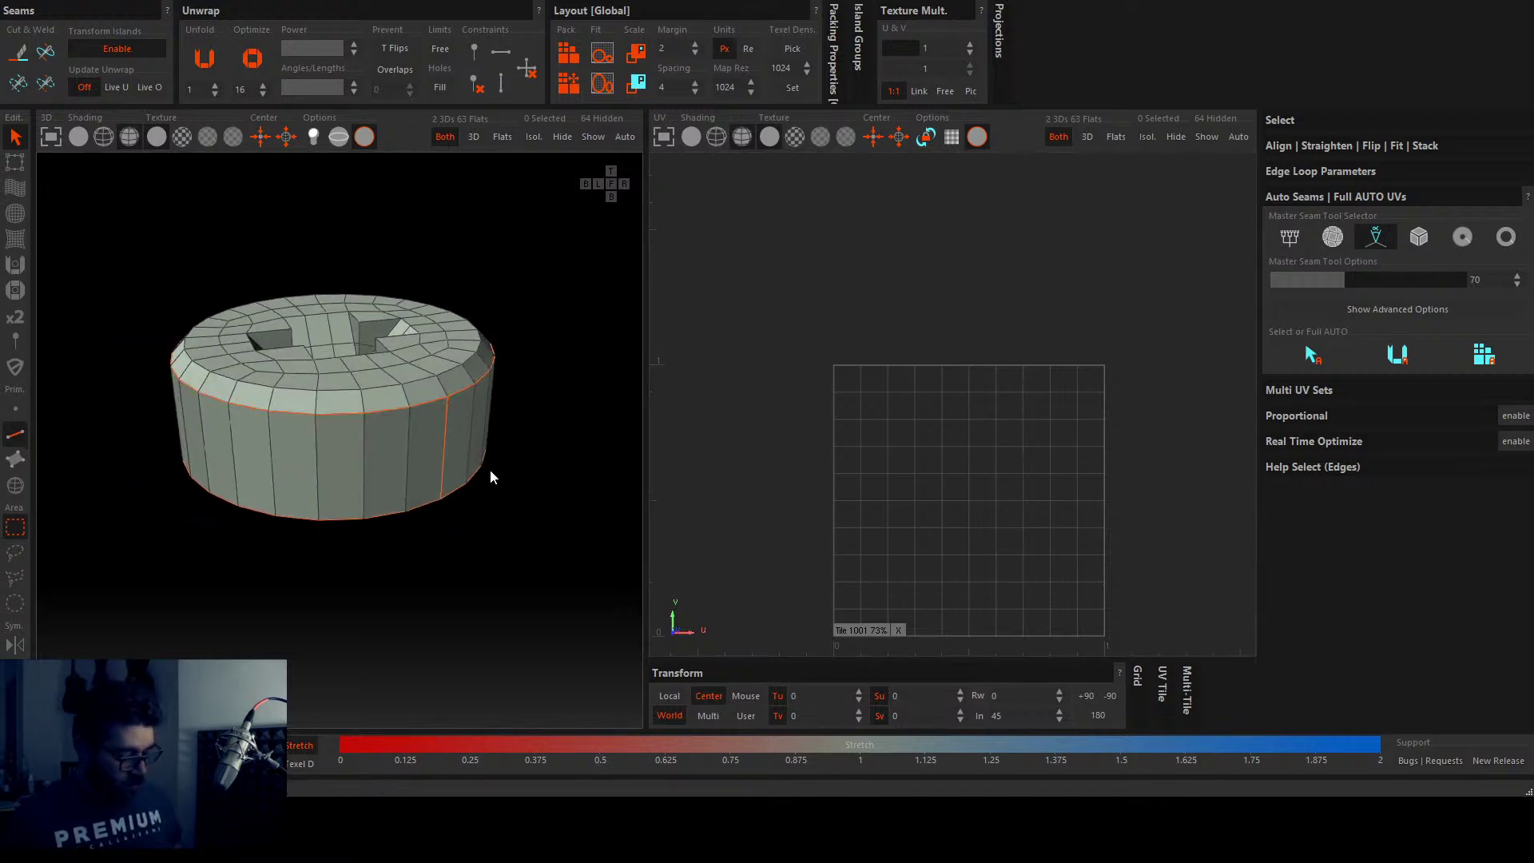
pyautogui.press('u')
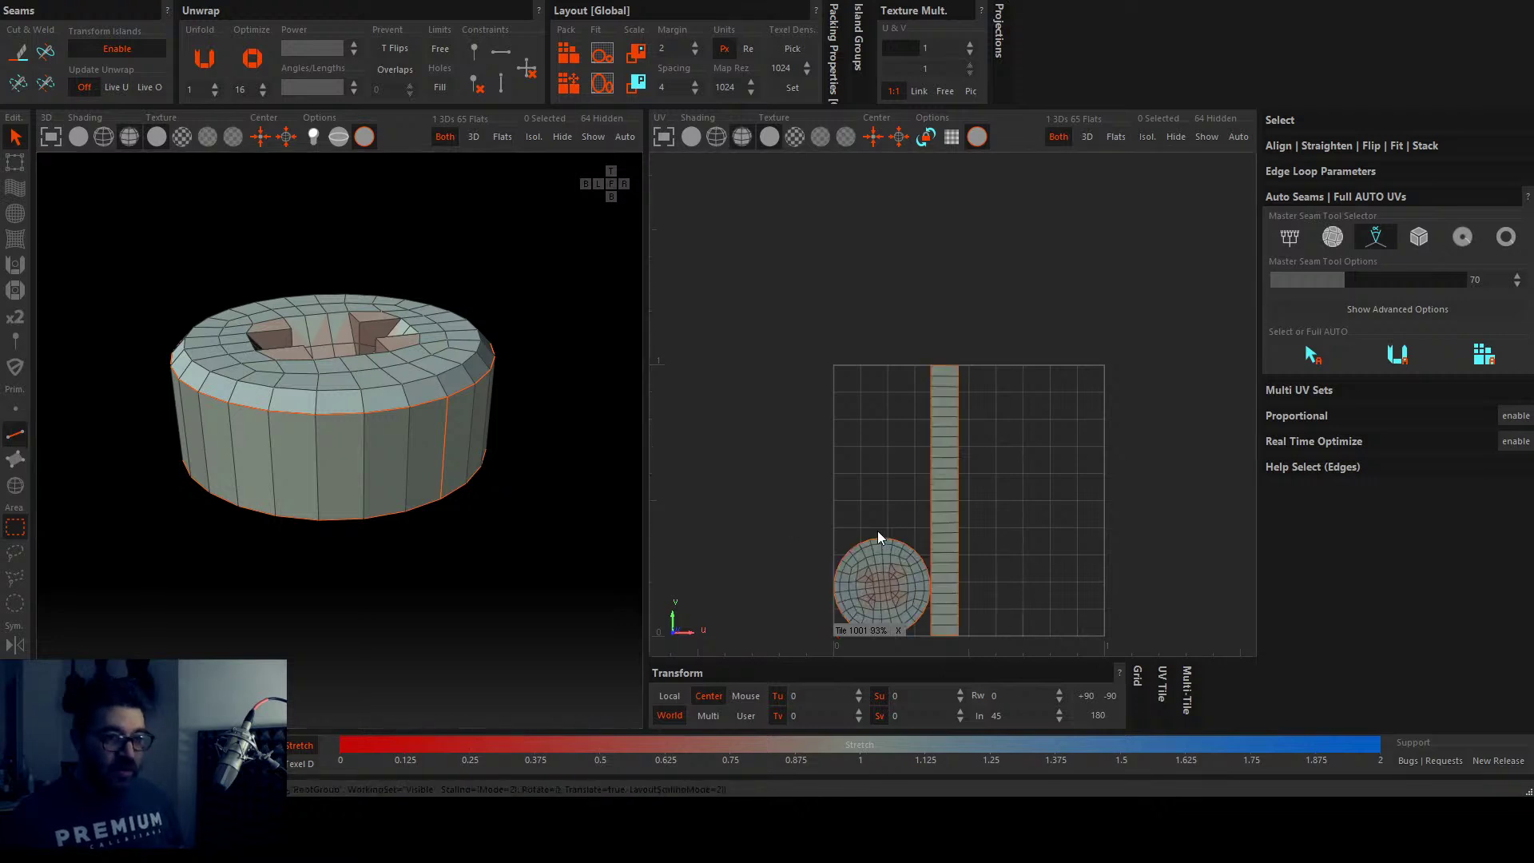
# Step: Select the vertical inward-pointing corner edges at two of the four corners inside the screw head's cross-shaped socket
pyautogui.scroll(5, 882, 554)
pyautogui.keyDown('alt'); pyautogui.moveTo(357, 406); pyautogui.dragTo(310, 418); pyautogui.keyUp('alt')
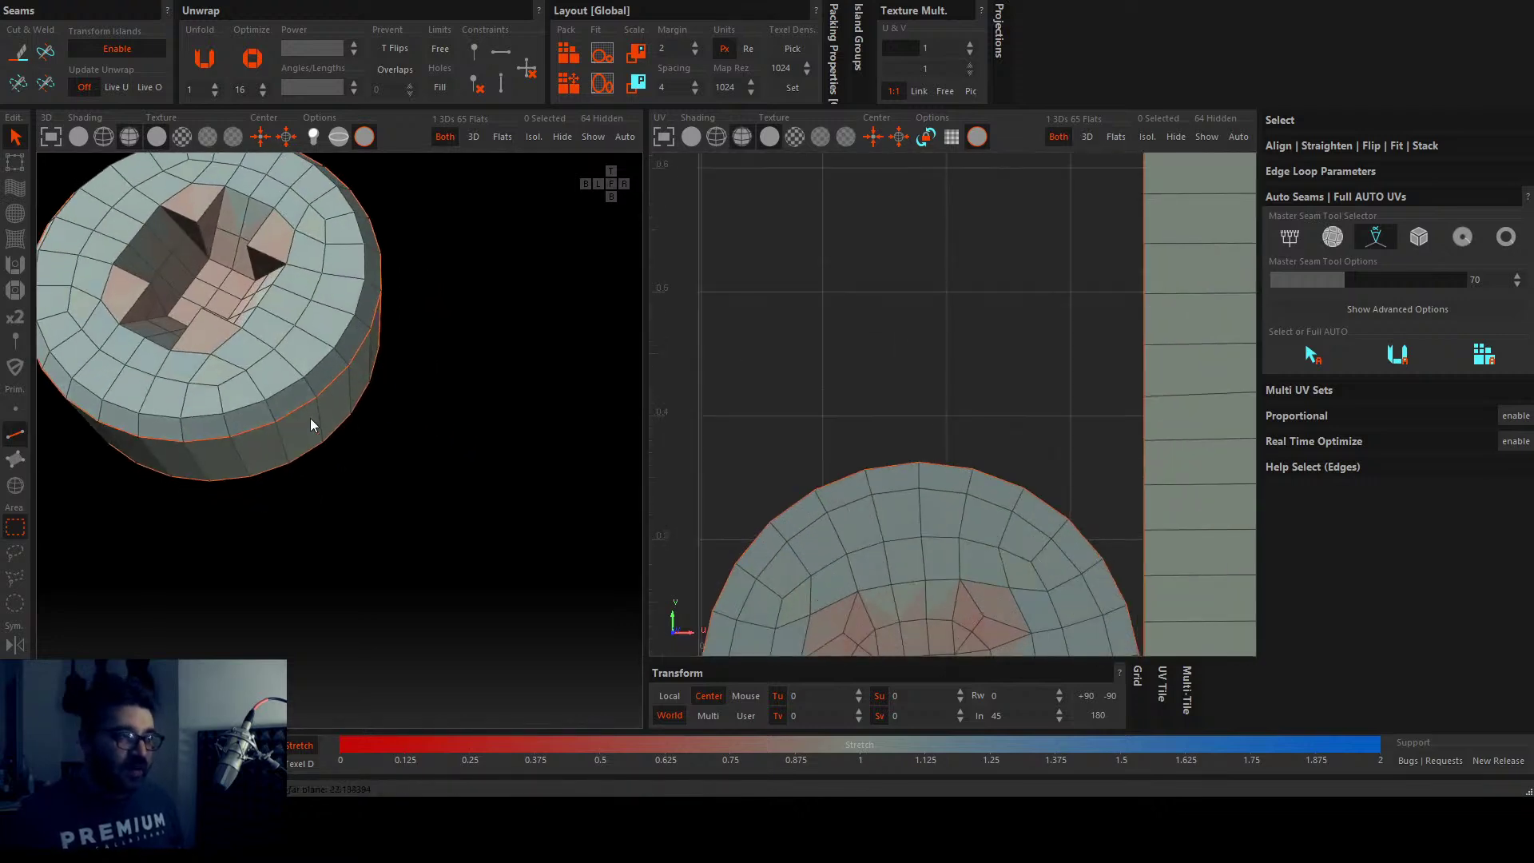
pyautogui.keyDown('alt'); pyautogui.moveTo(310, 419); pyautogui.dragTo(346, 446, button='middle'); pyautogui.keyUp('alt')
pyautogui.scroll(4, 309, 381)
pyautogui.scroll(-4, 815, 476)
pyautogui.keyDown('alt'); pyautogui.moveTo(770, 537); pyautogui.dragTo(764, 428, button='middle'); pyautogui.keyUp('alt')
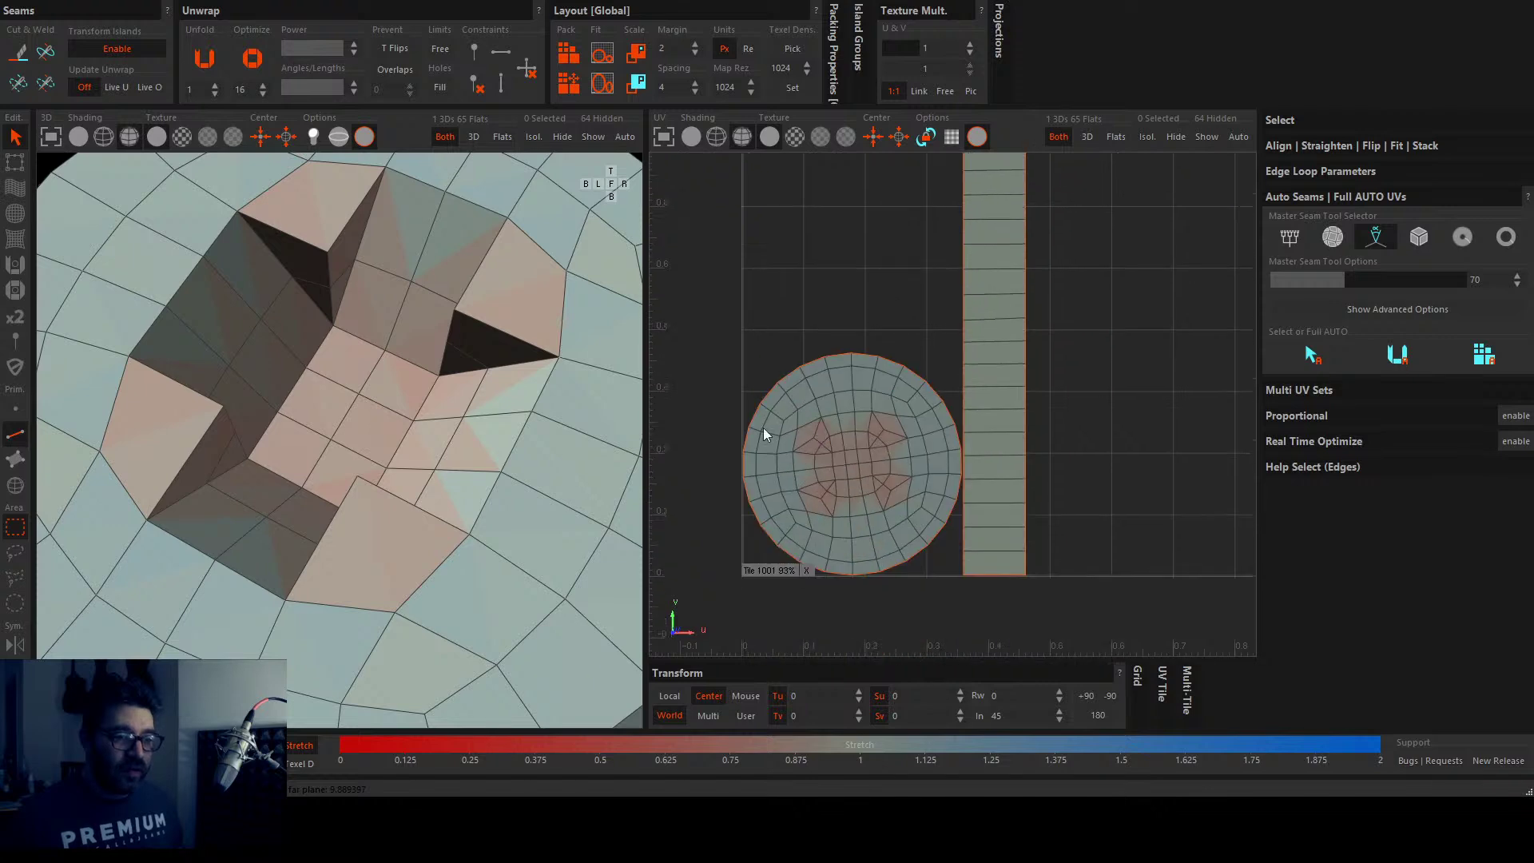
pyautogui.click(330, 267)
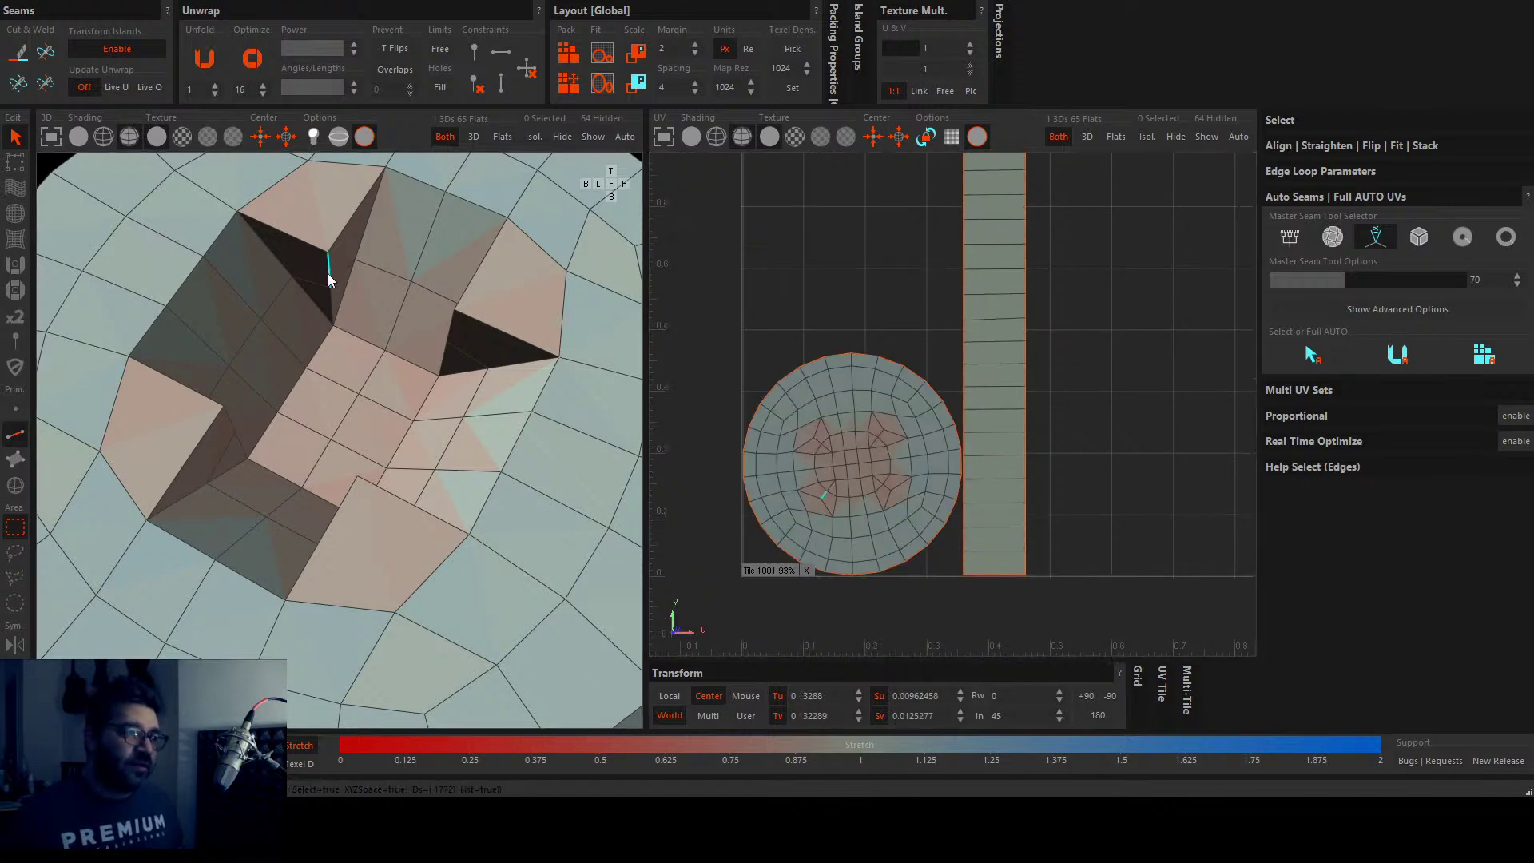
pyautogui.moveTo(286, 429); pyautogui.dragTo(236, 427, button='middle')
pyautogui.click(244, 370)
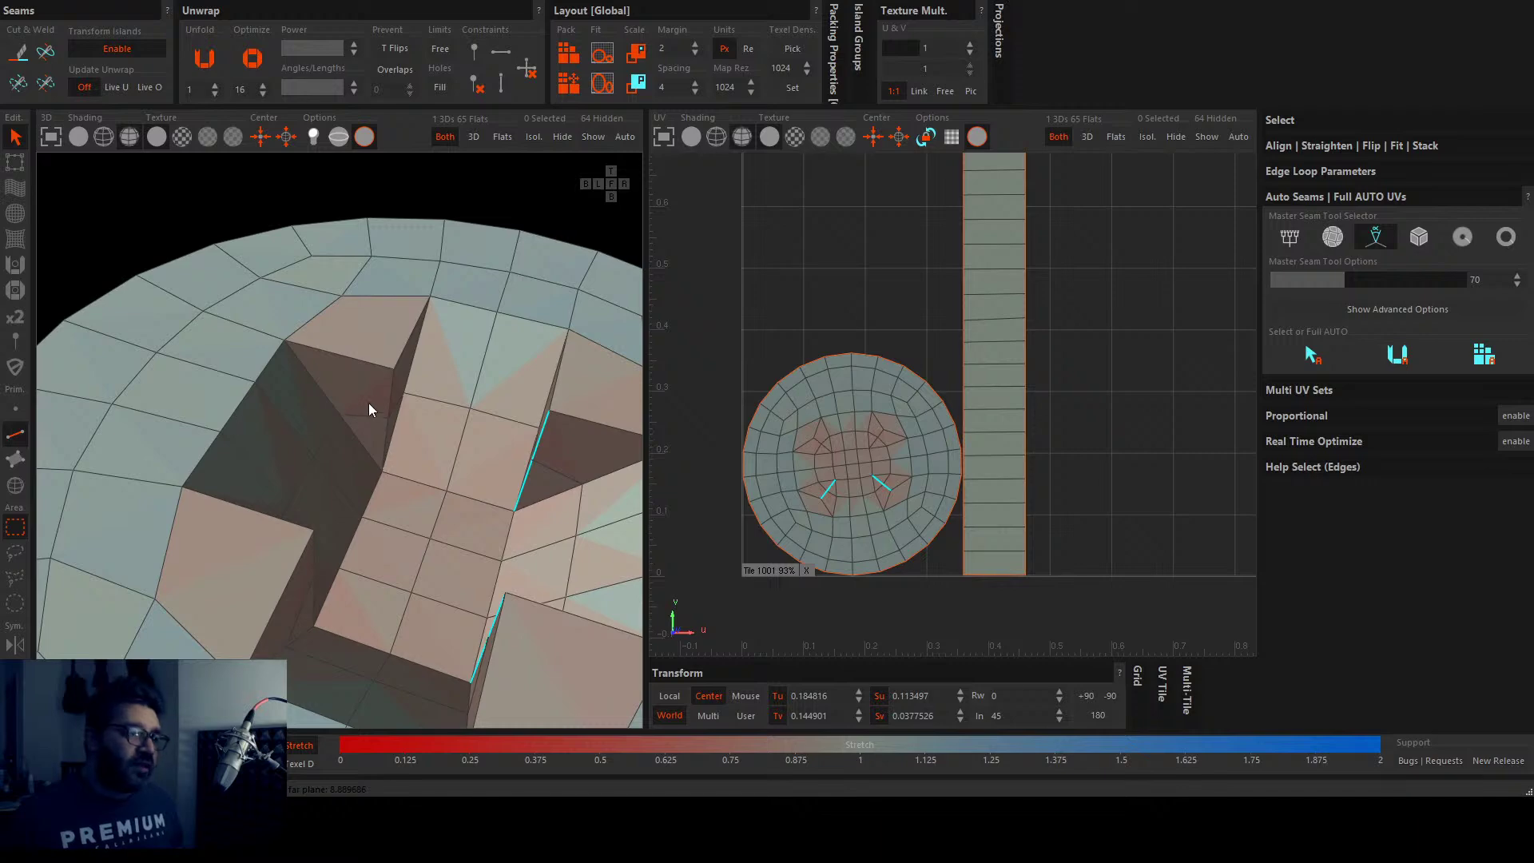
# Step: Add the vertical corner edges of the socket's remaining two corners to the edge selection
pyautogui.click(386, 430)
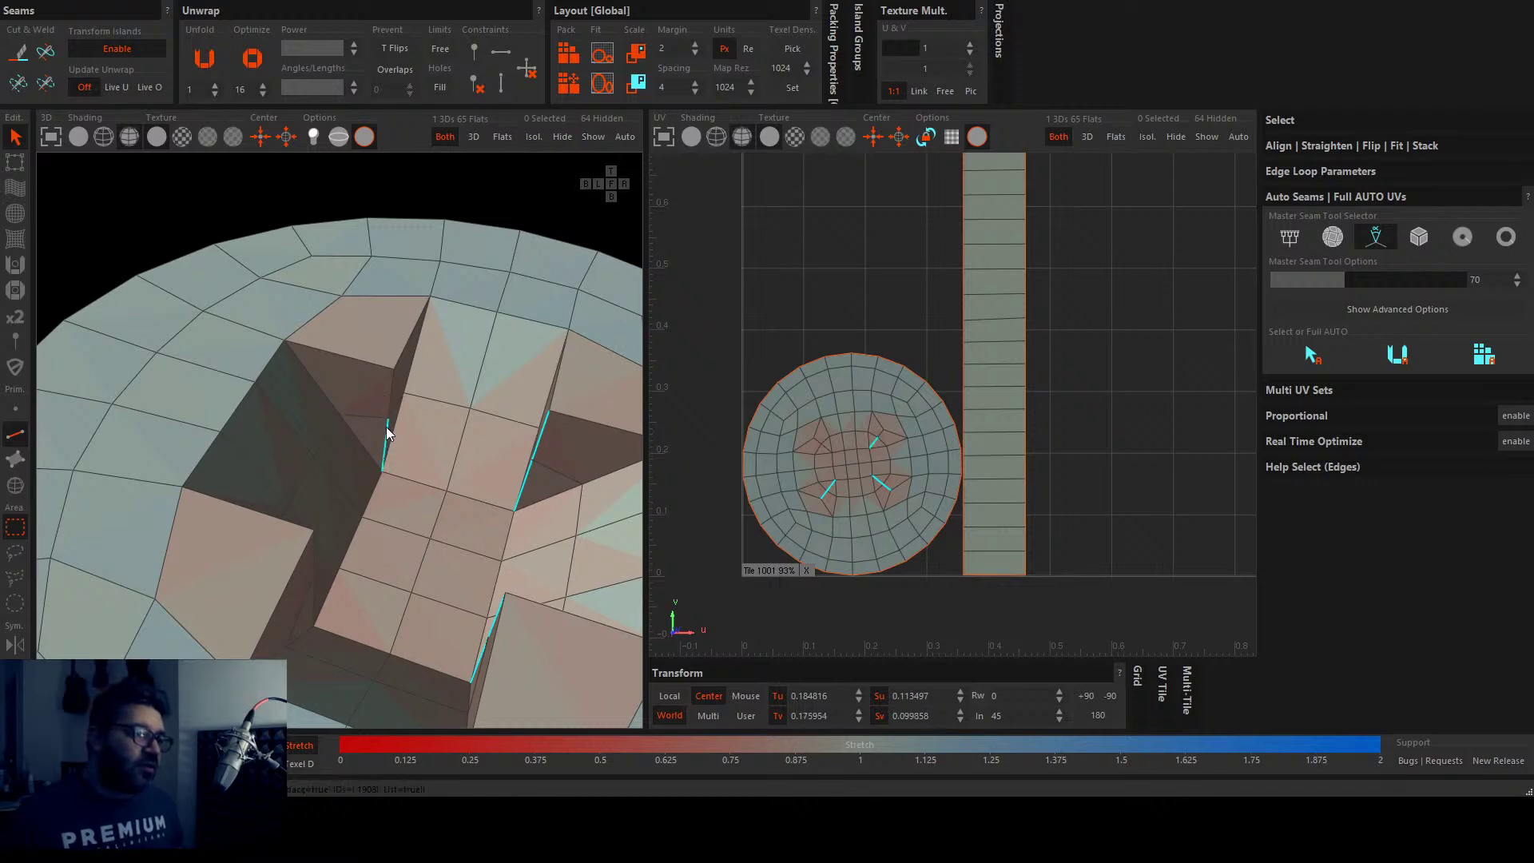
pyautogui.keyDown('ctrl'); pyautogui.click(386, 402); pyautogui.keyUp('ctrl')
pyautogui.scroll(-3, 386, 403)
pyautogui.keyDown('alt'); pyautogui.moveTo(314, 443); pyautogui.dragTo(327, 373); pyautogui.keyUp('alt')
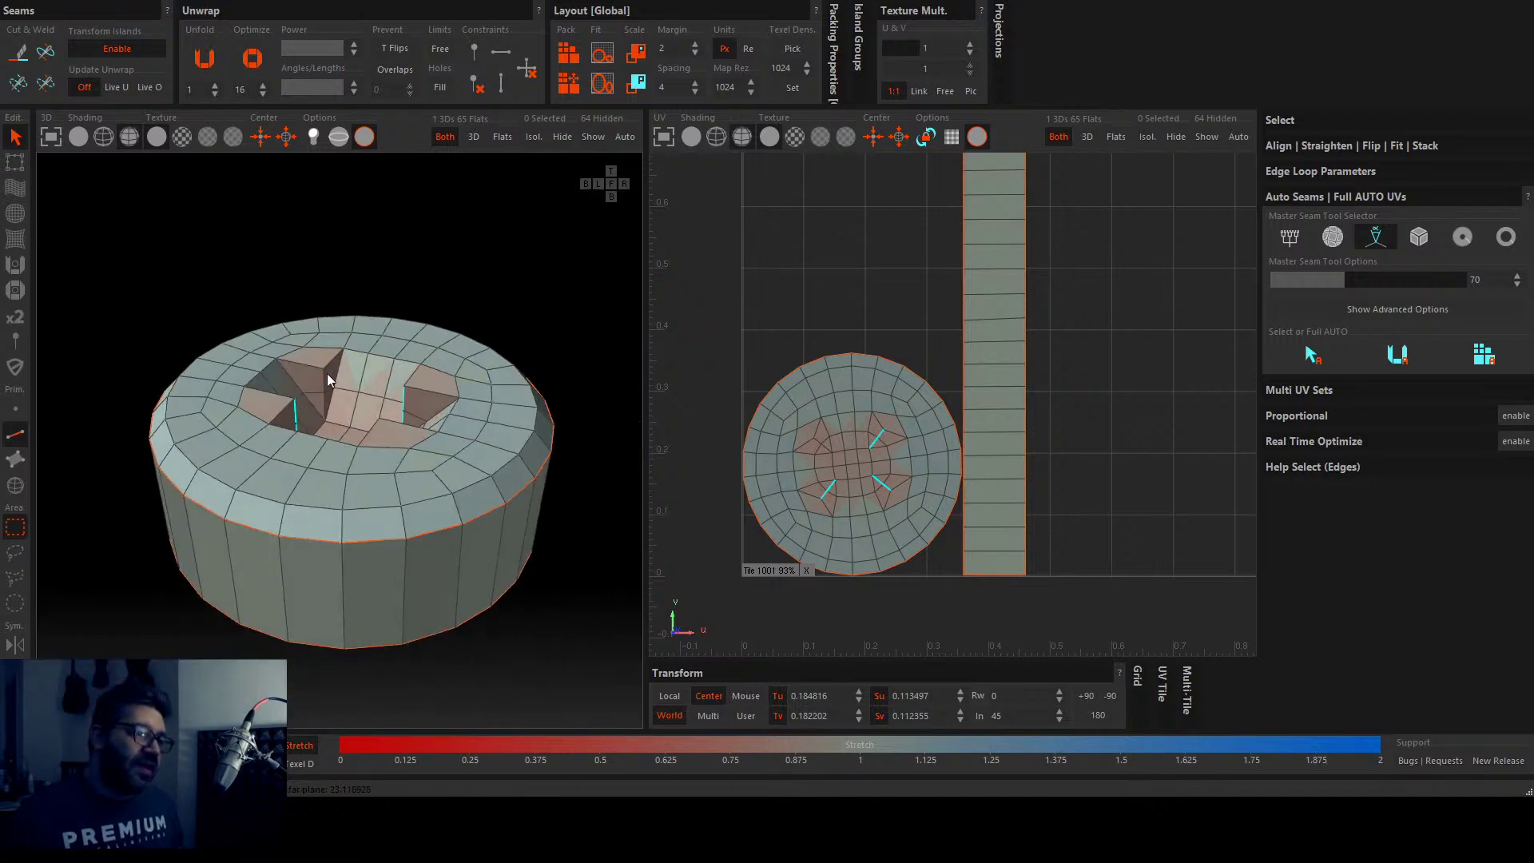
pyautogui.scroll(3, 327, 372)
pyautogui.click(317, 398)
pyautogui.scroll(-5, 320, 446)
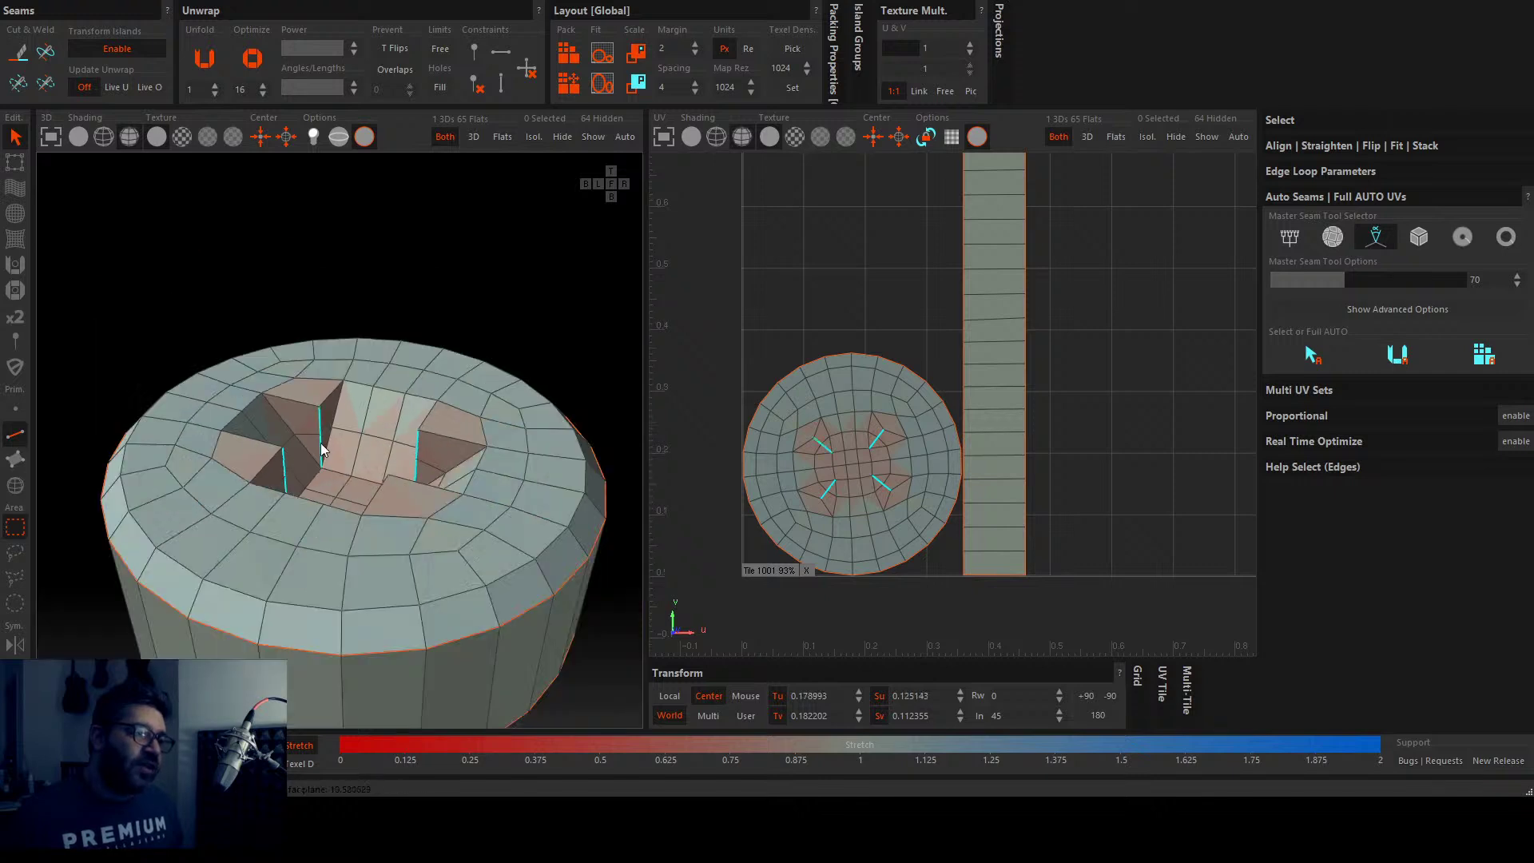
pyautogui.scroll(5, 352, 486)
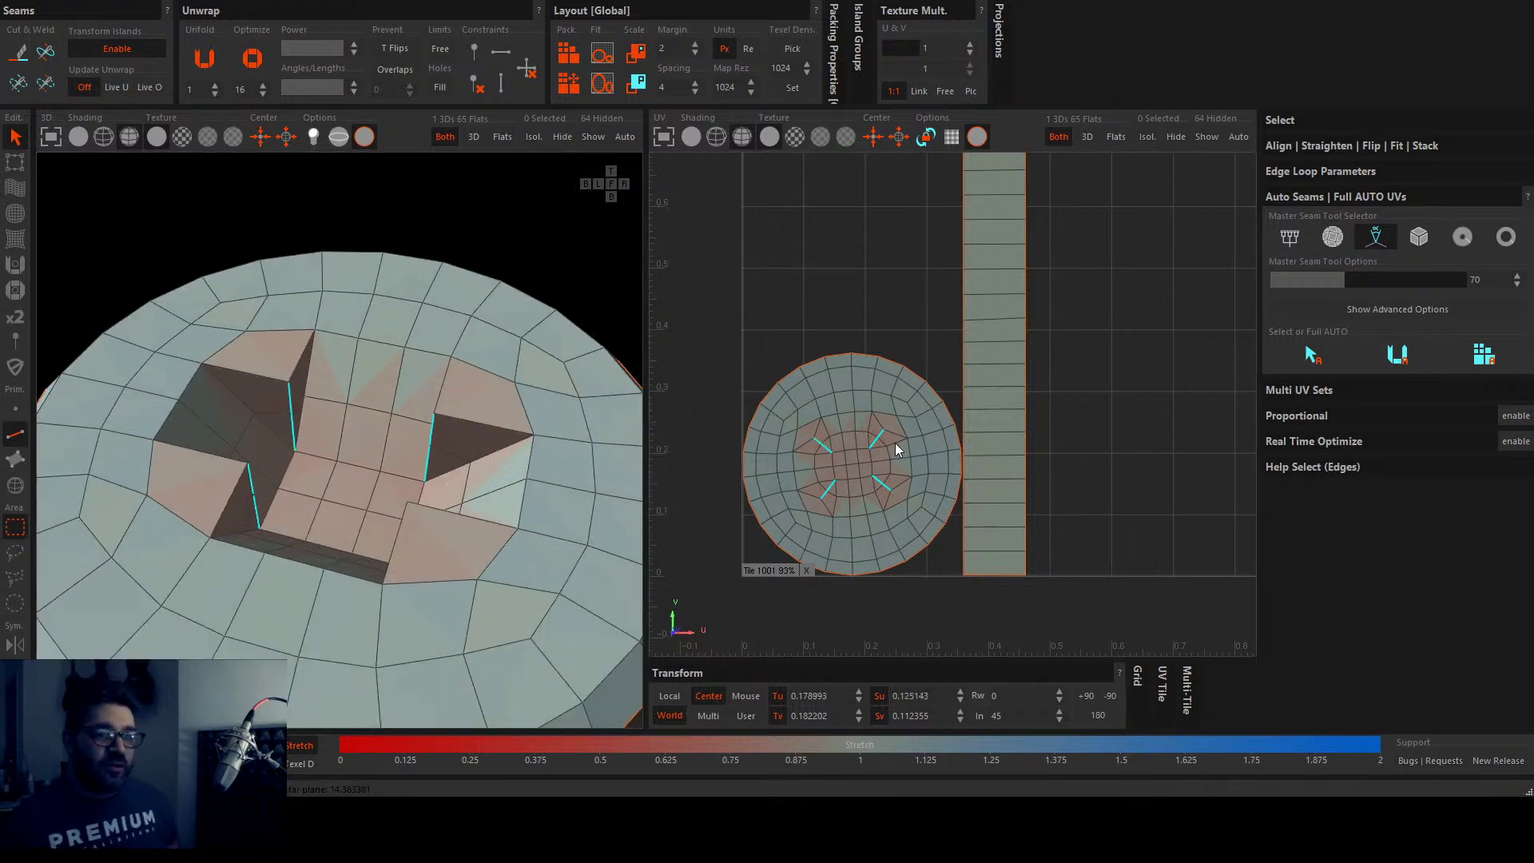
# Step: Try to cut only the socket's four vertical corner edges and unfold the screw head again
pyautogui.scroll(2, 886, 448)
pyautogui.press('p')
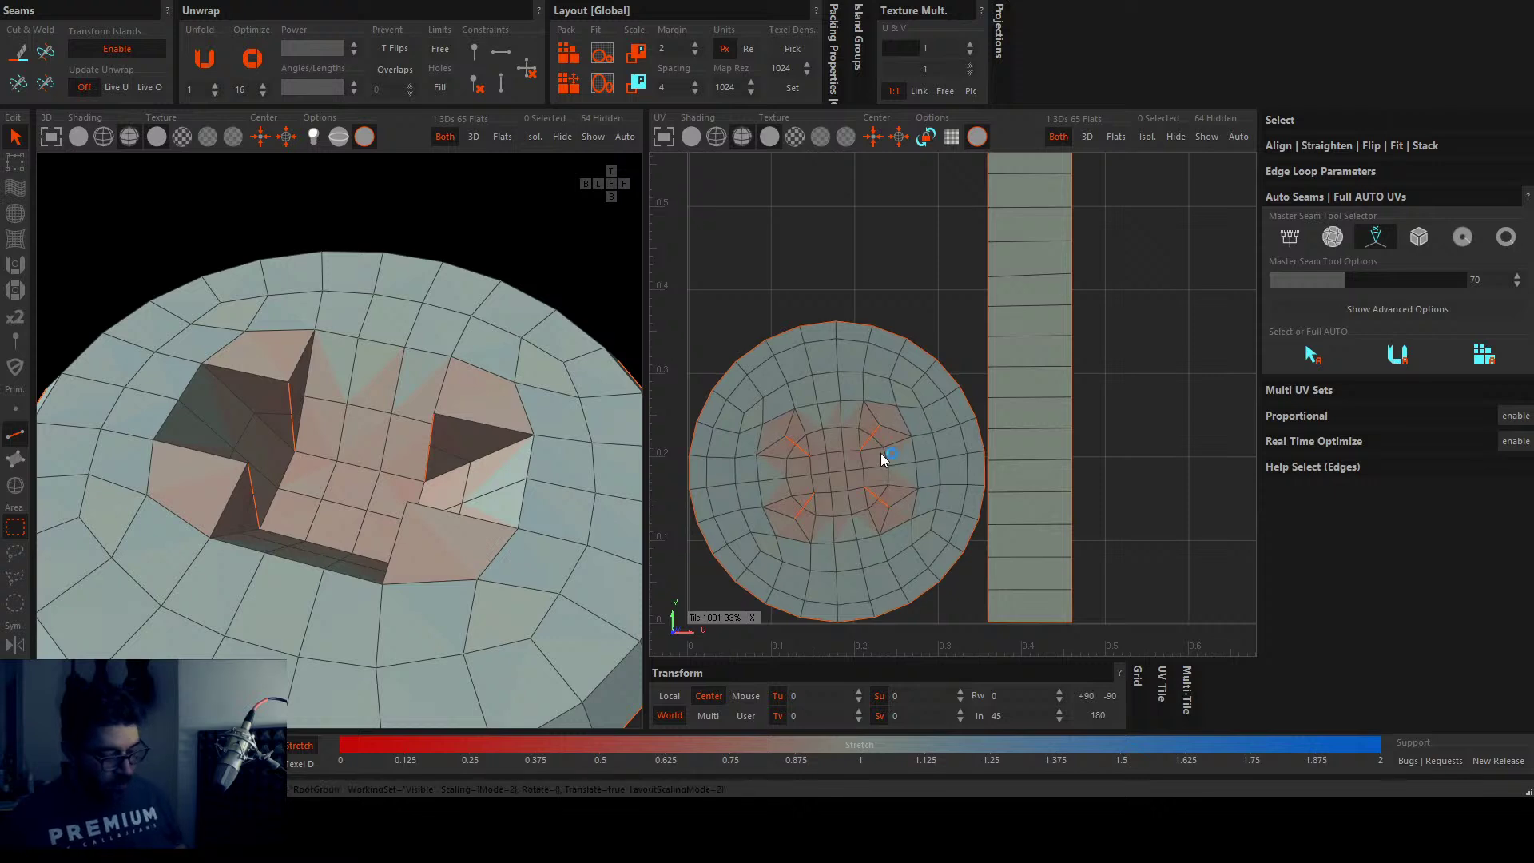
pyautogui.scroll(5, 875, 453)
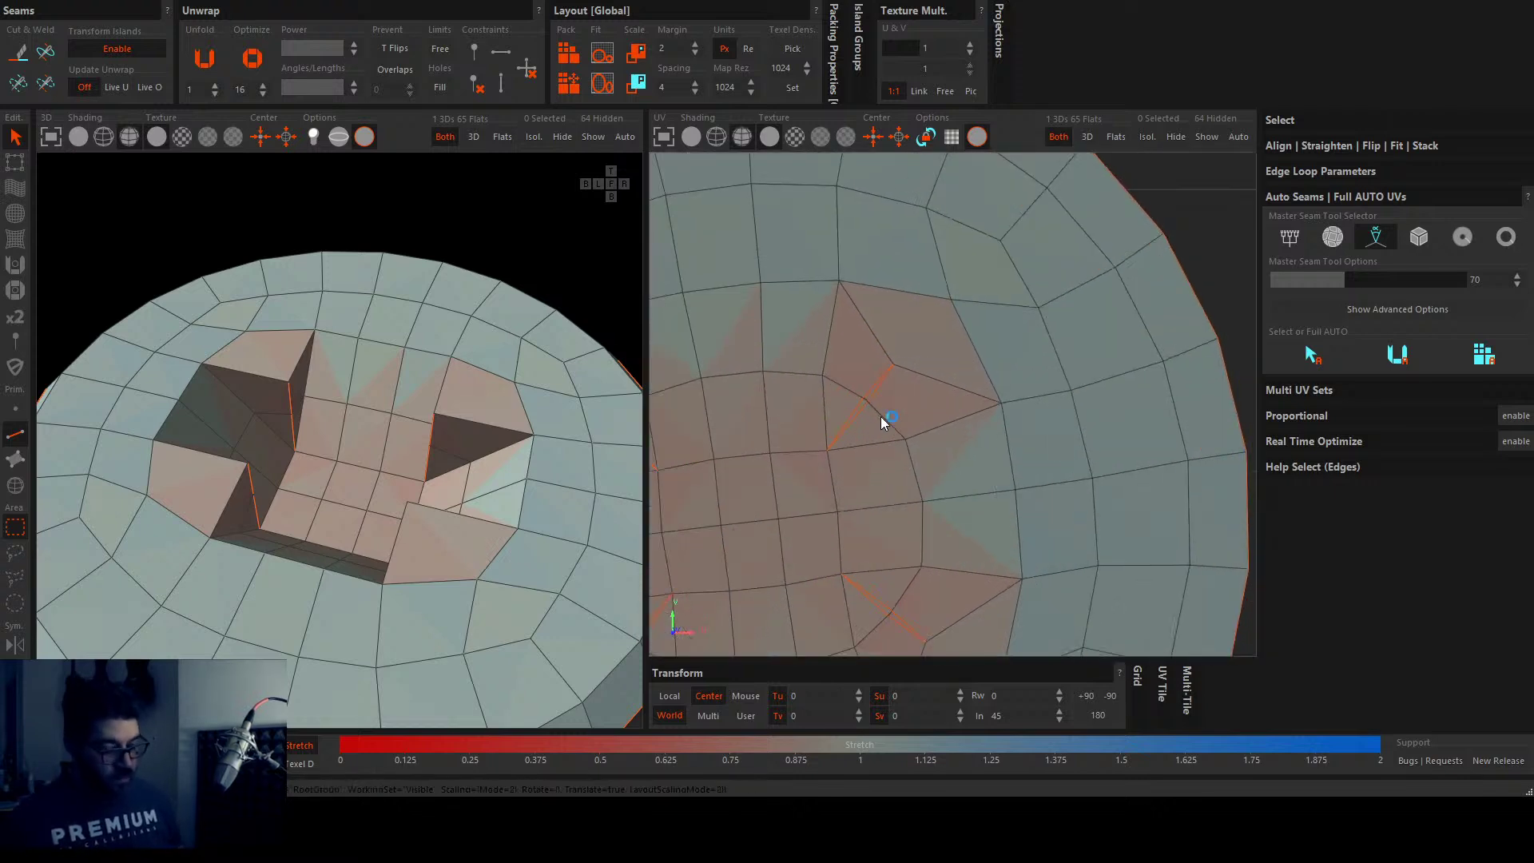
pyautogui.press('u')
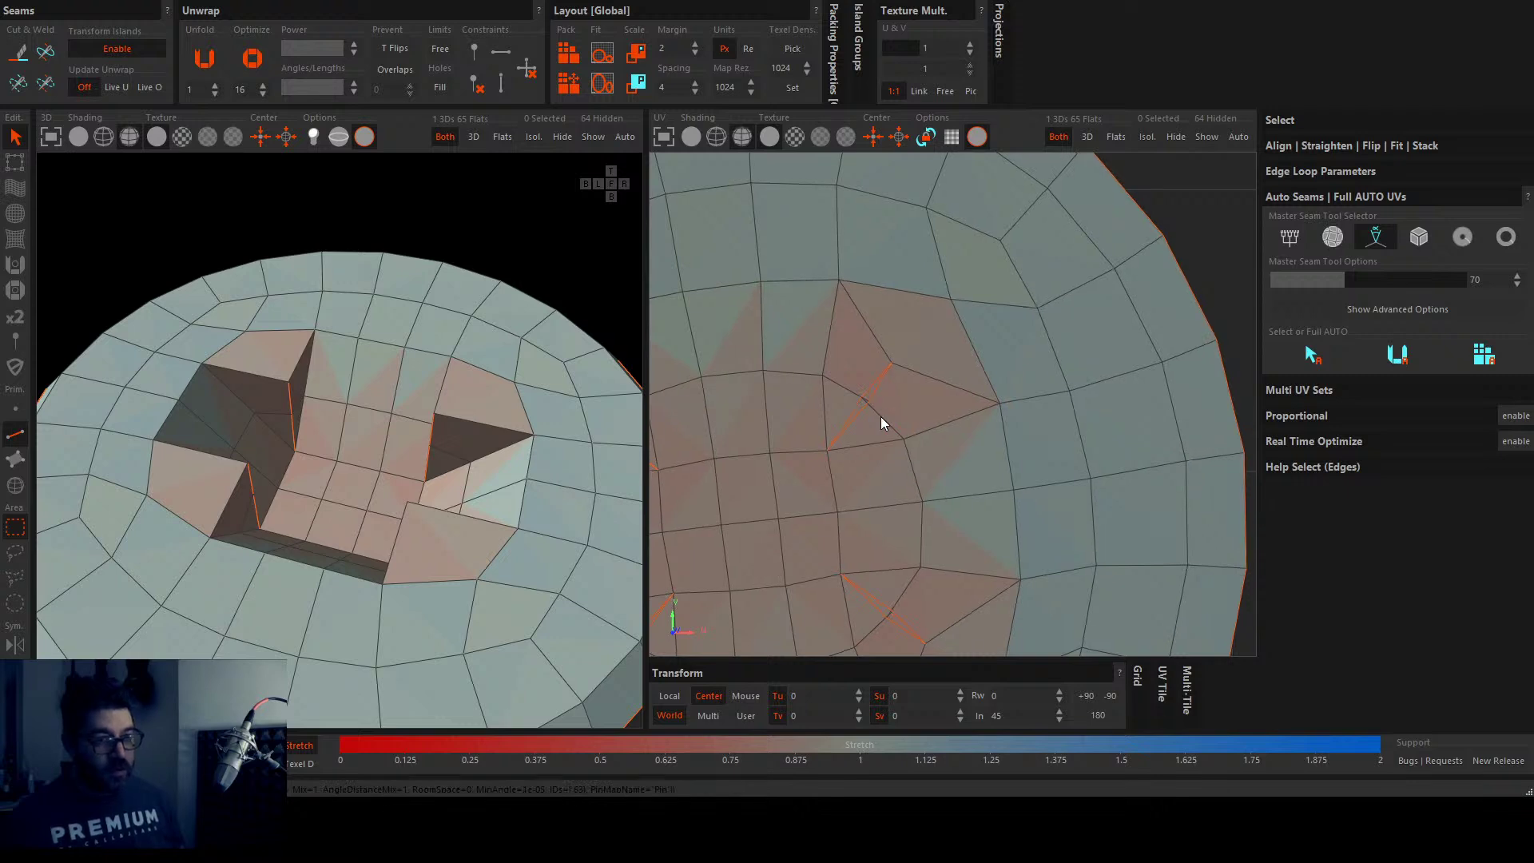
pyautogui.scroll(-3, 880, 416)
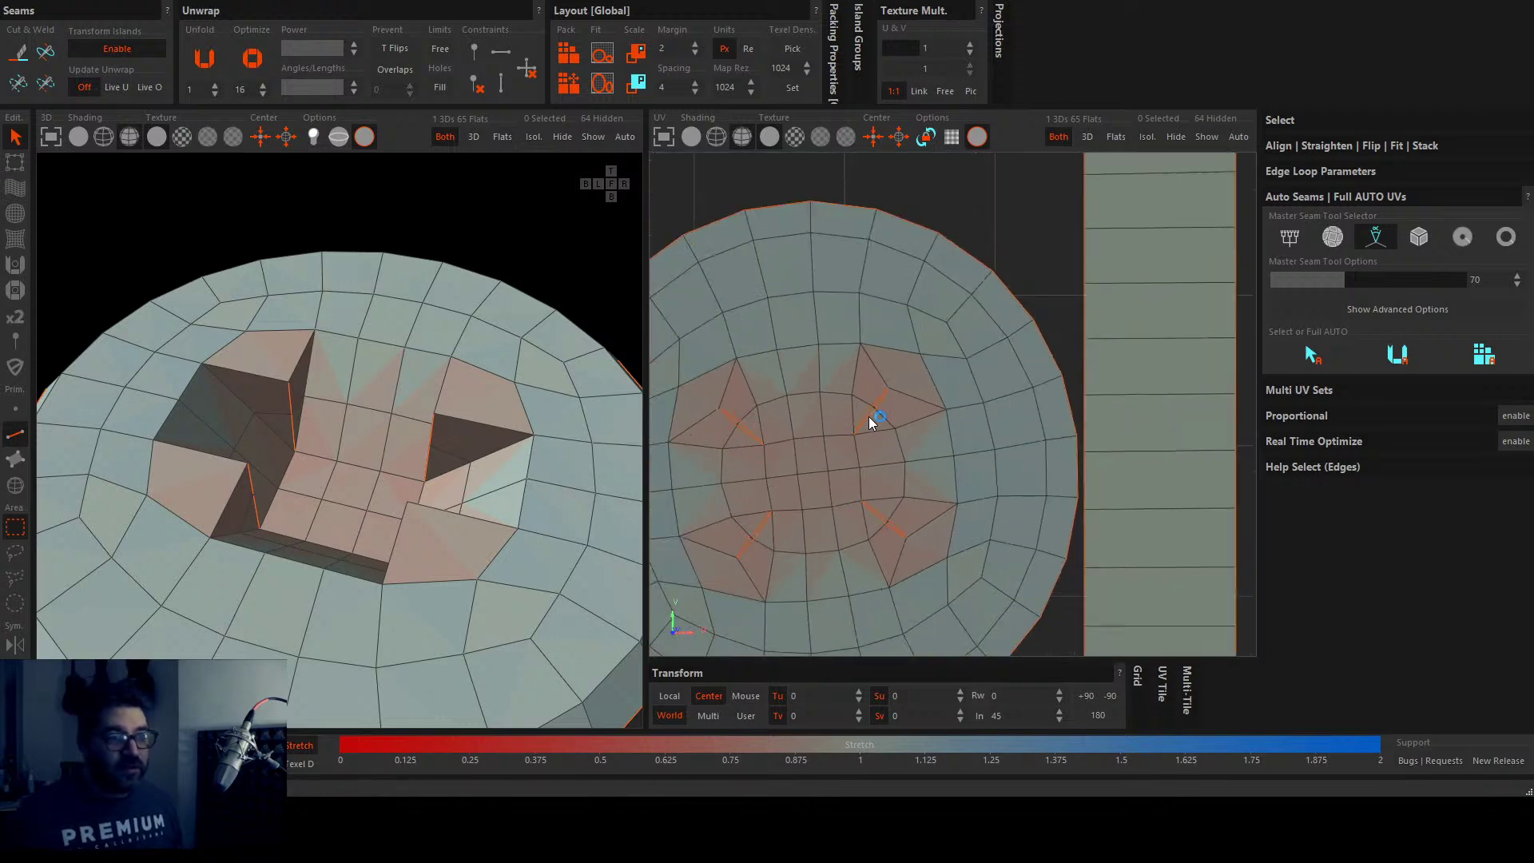
pyautogui.click(870, 415)
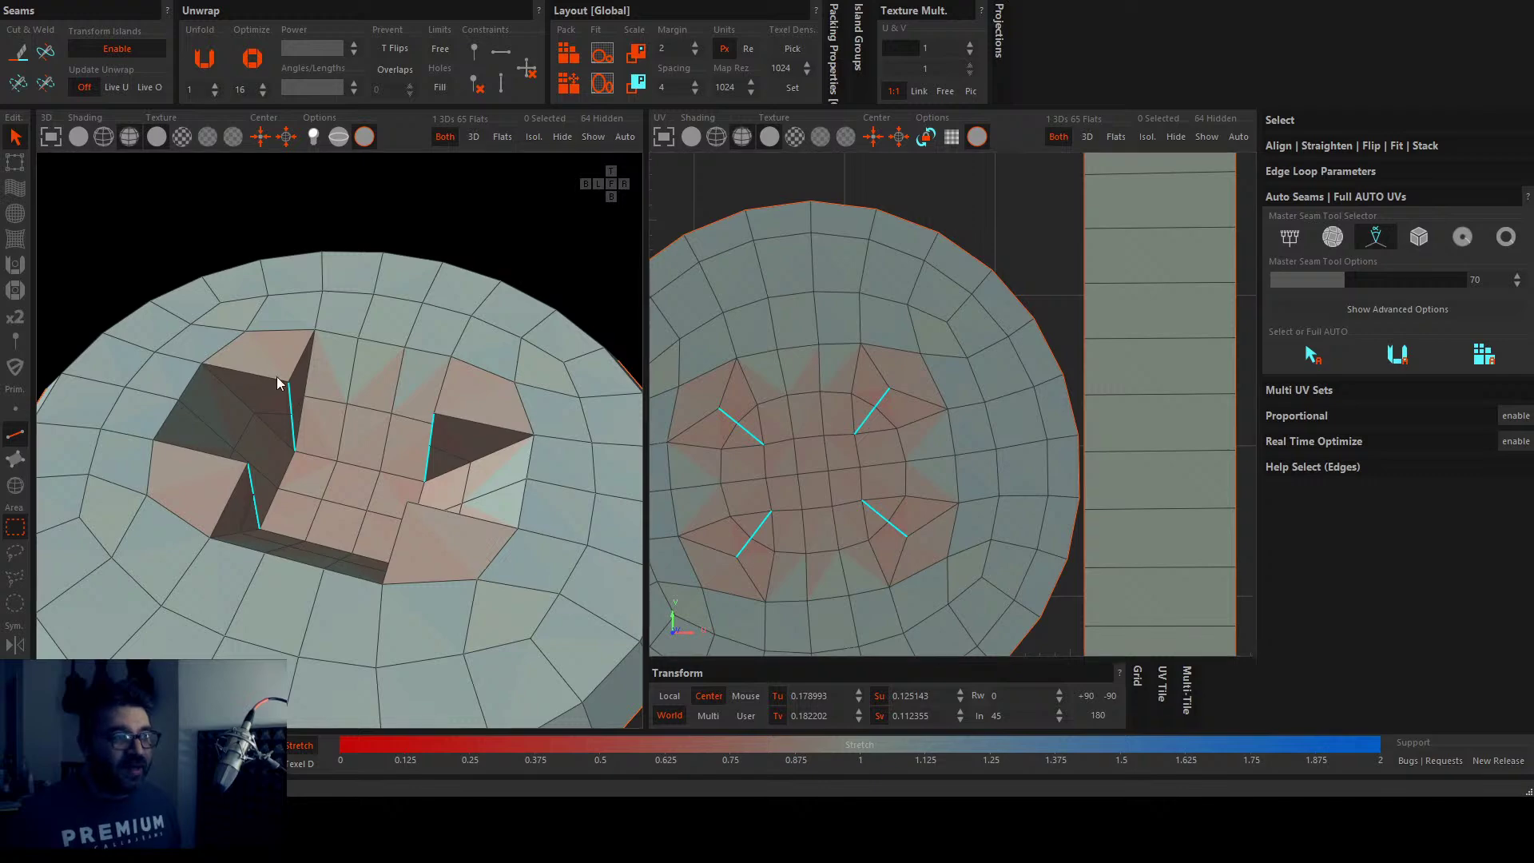
# Step: Add the rim and outer edges around the wall faces at two of the socket's corners to the edge selection
pyautogui.keyDown('shift'); pyautogui.click(235, 372); pyautogui.keyUp('shift')
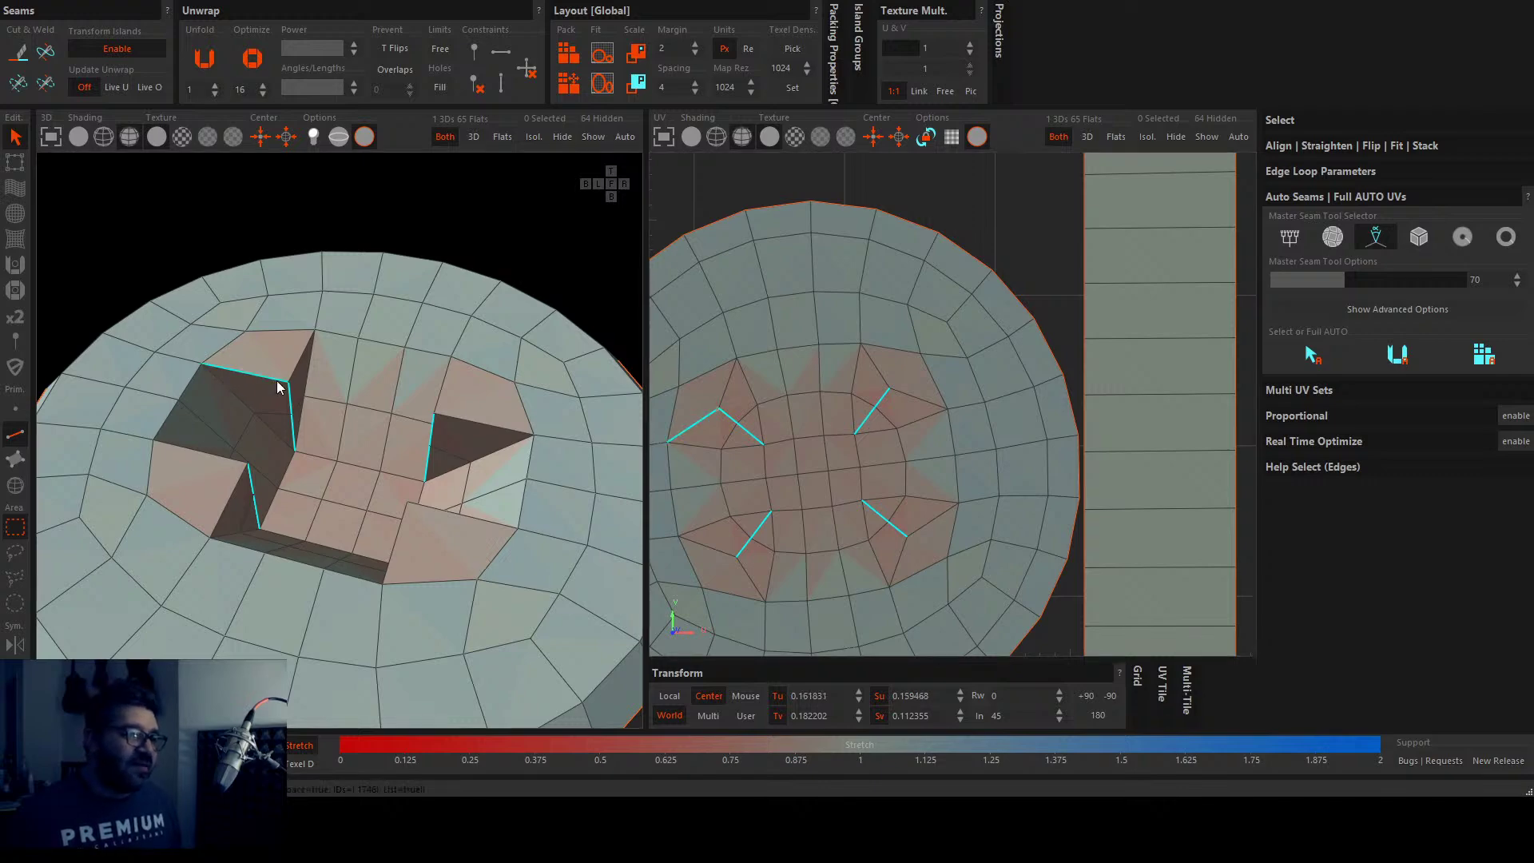
pyautogui.keyDown('shift'); pyautogui.click(293, 370); pyautogui.keyUp('shift')
pyautogui.keyDown('shift'); pyautogui.click(484, 420); pyautogui.keyUp('shift')
pyautogui.moveTo(485, 420)
pyautogui.keyDown('alt'); pyautogui.mouseDown()
pyautogui.moveTo(478, 443)
pyautogui.moveTo(478, 416)
pyautogui.mouseUp(); pyautogui.keyUp('alt')
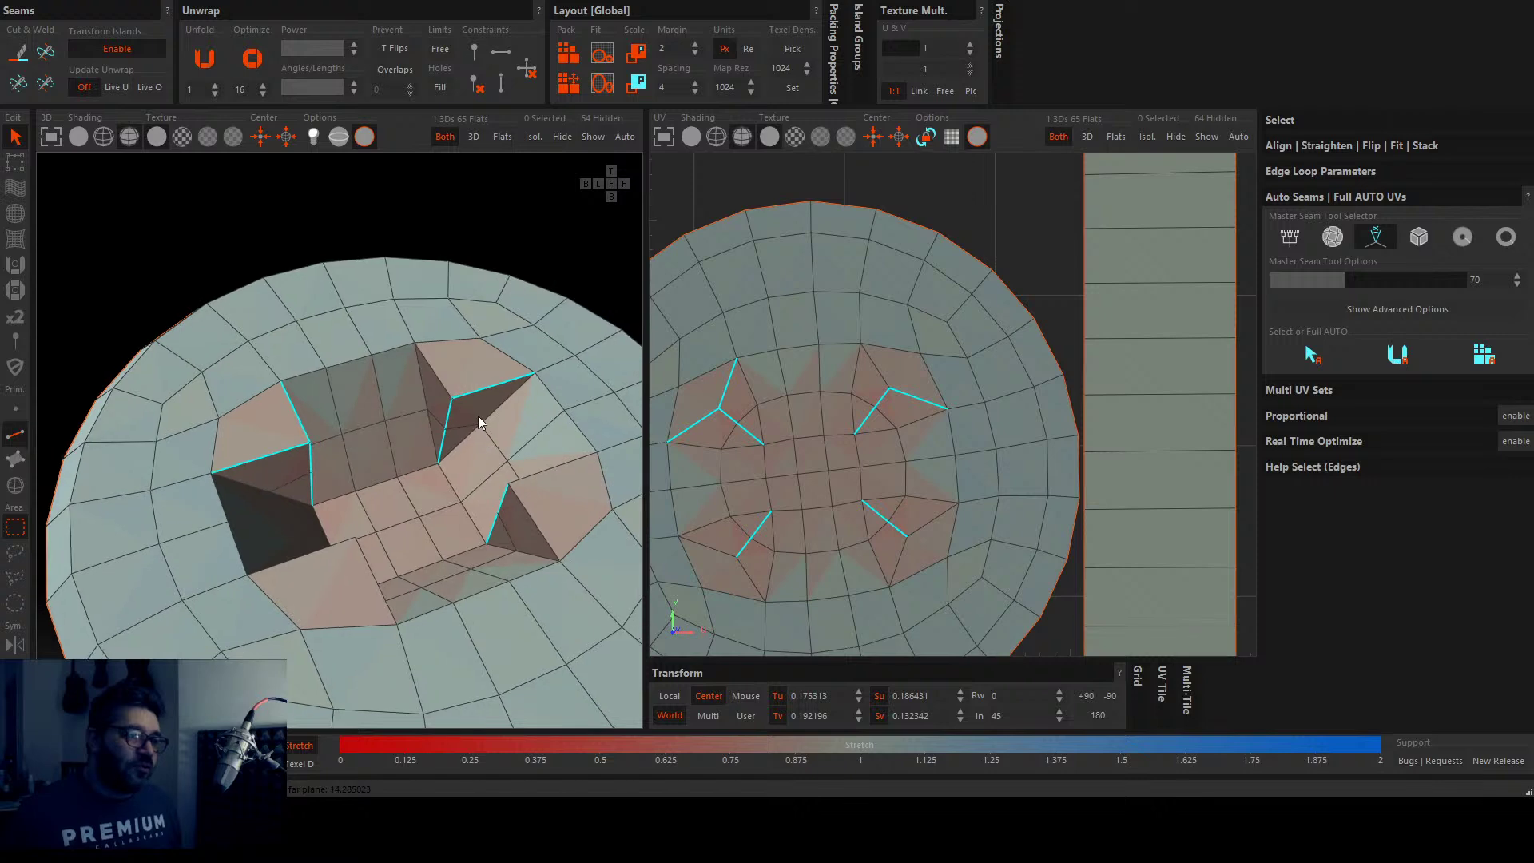
pyautogui.keyDown('shift'); pyautogui.click(446, 388); pyautogui.keyUp('shift')
pyautogui.keyDown('shift'); pyautogui.click(509, 357); pyautogui.keyUp('shift')
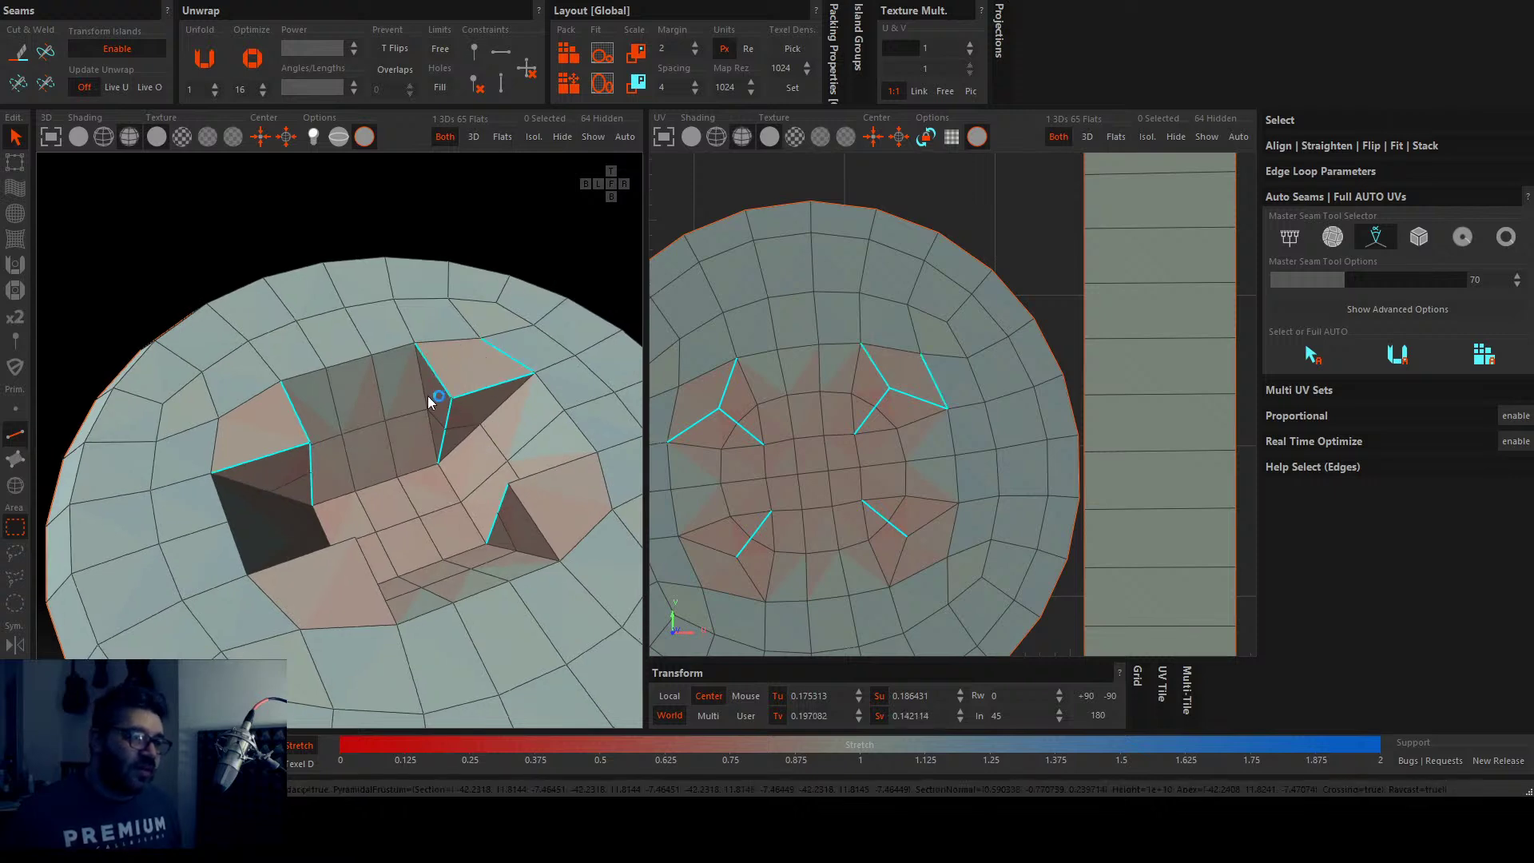
pyautogui.keyDown('shift'); pyautogui.click(492, 414); pyautogui.keyUp('shift')
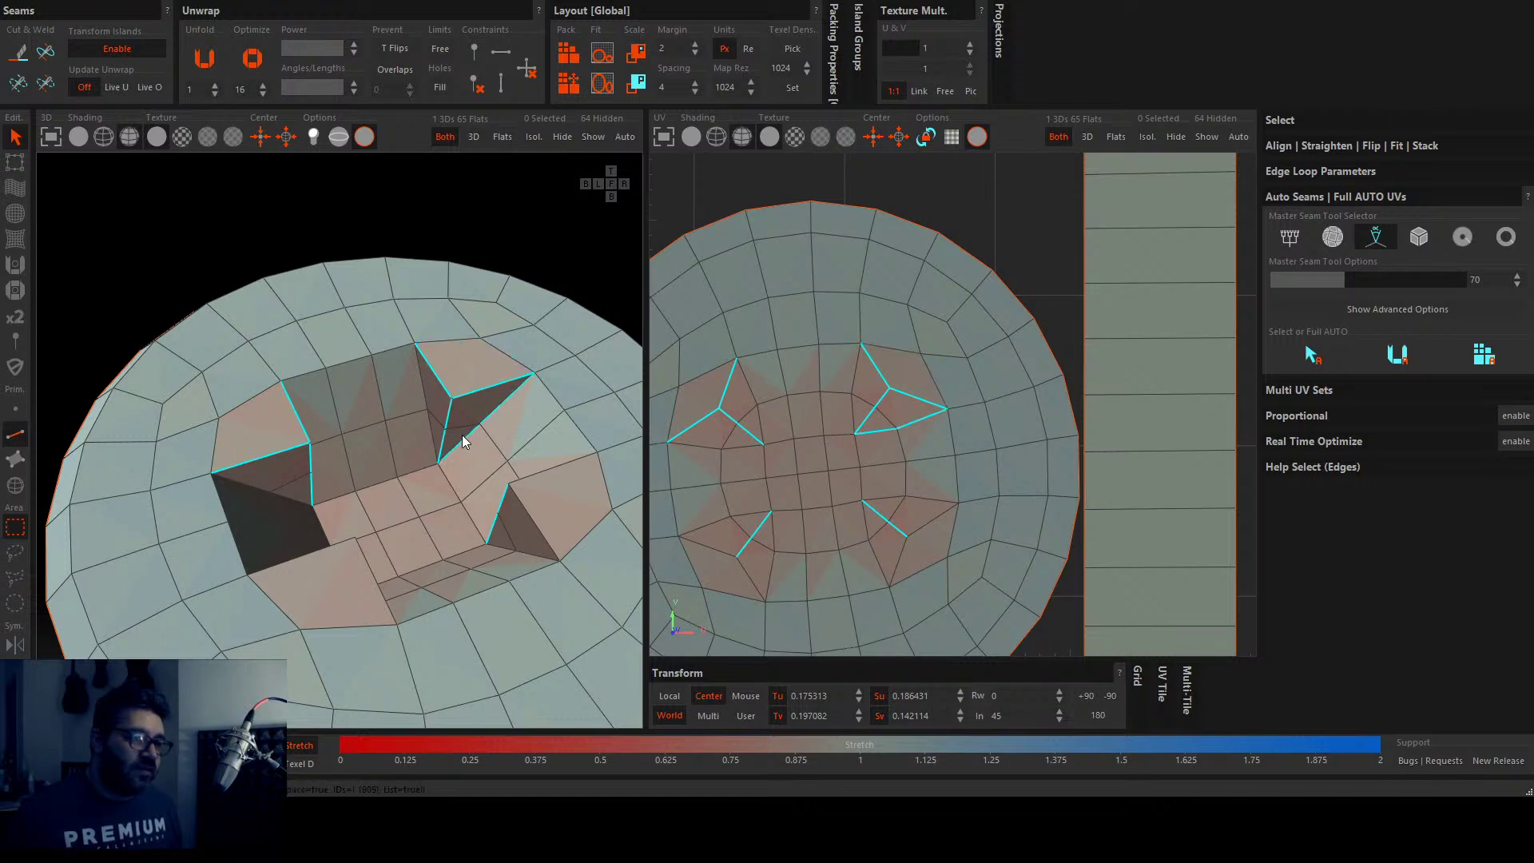
pyautogui.keyDown('ctrl'); pyautogui.click(424, 383); pyautogui.keyUp('ctrl')
pyautogui.keyDown('alt'); pyautogui.moveTo(425, 384); pyautogui.dragTo(271, 414); pyautogui.keyUp('alt')
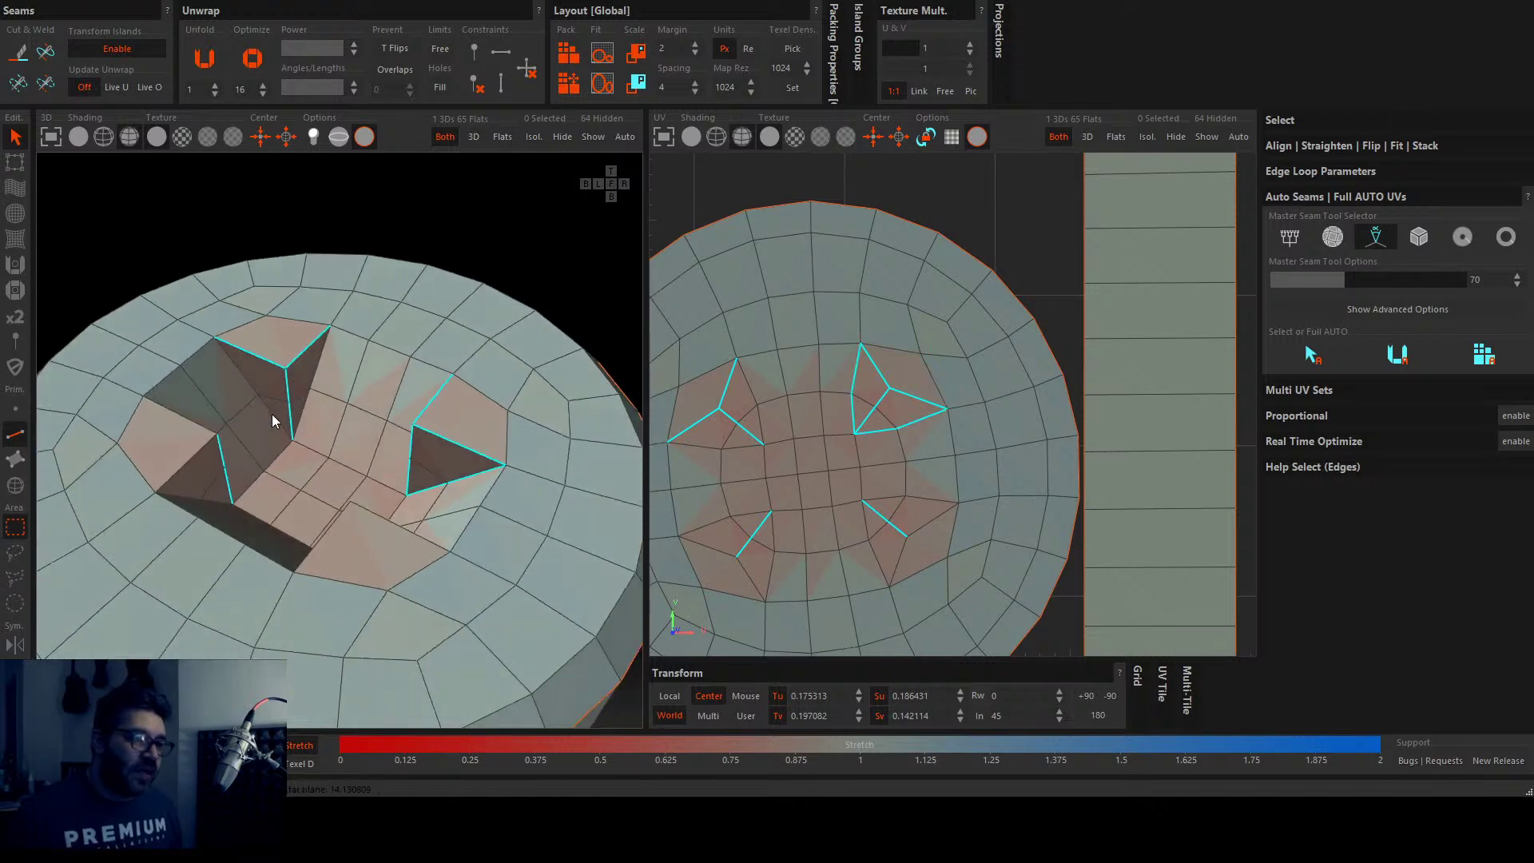
pyautogui.keyDown('ctrl'); pyautogui.click(307, 405); pyautogui.keyUp('ctrl')
pyautogui.keyDown('shift'); pyautogui.click(270, 414); pyautogui.keyUp('shift')
pyautogui.keyDown('alt'); pyautogui.moveTo(274, 423); pyautogui.dragTo(260, 462); pyautogui.keyUp('alt')
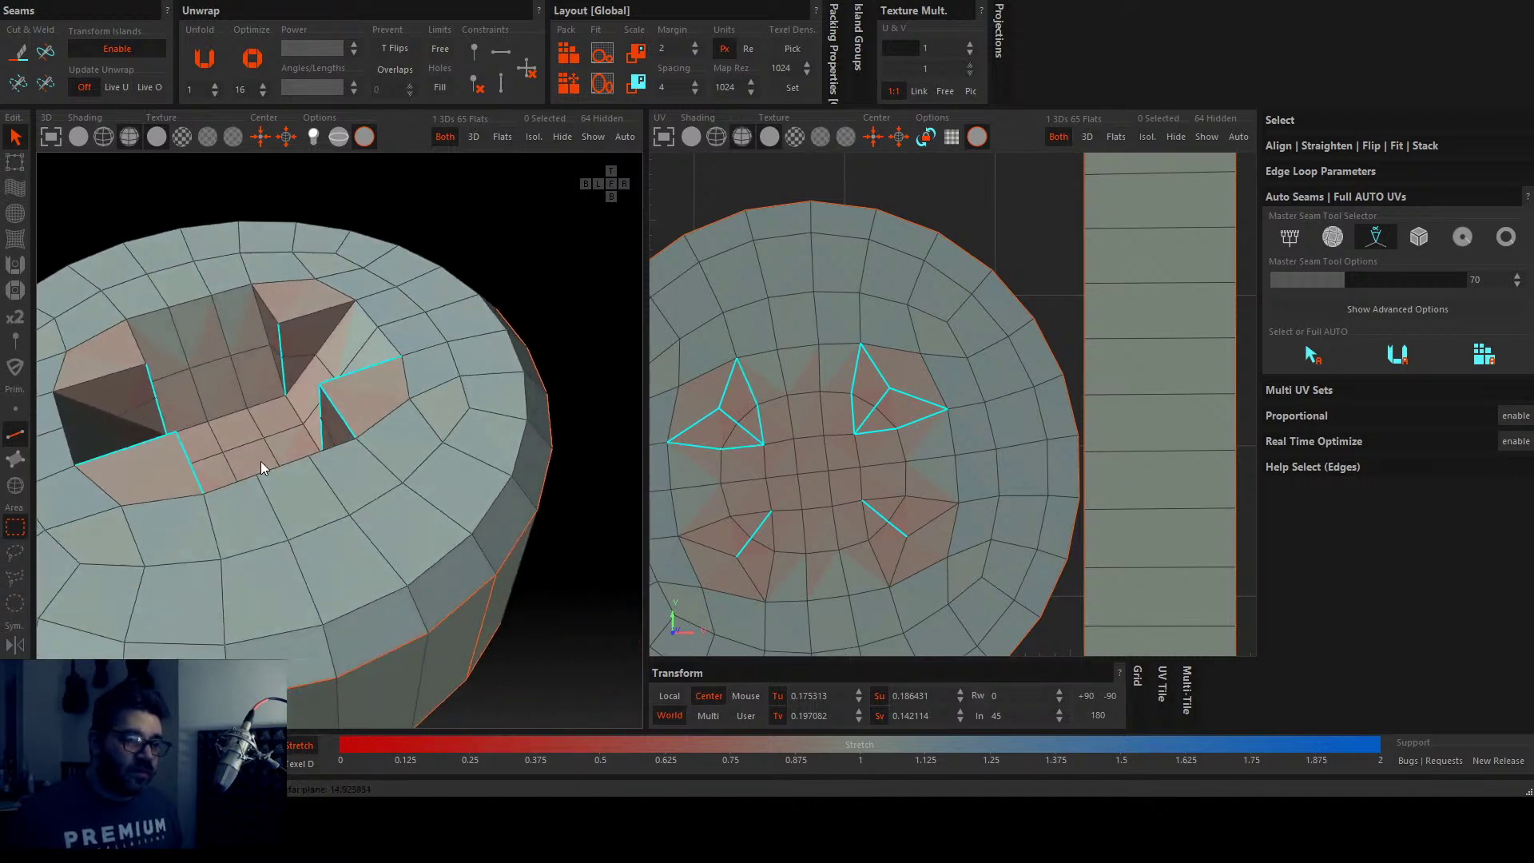
# Step: Add the edges outlining the wall faces at the socket's third corner to the selection
pyautogui.scroll(5, 291, 395)
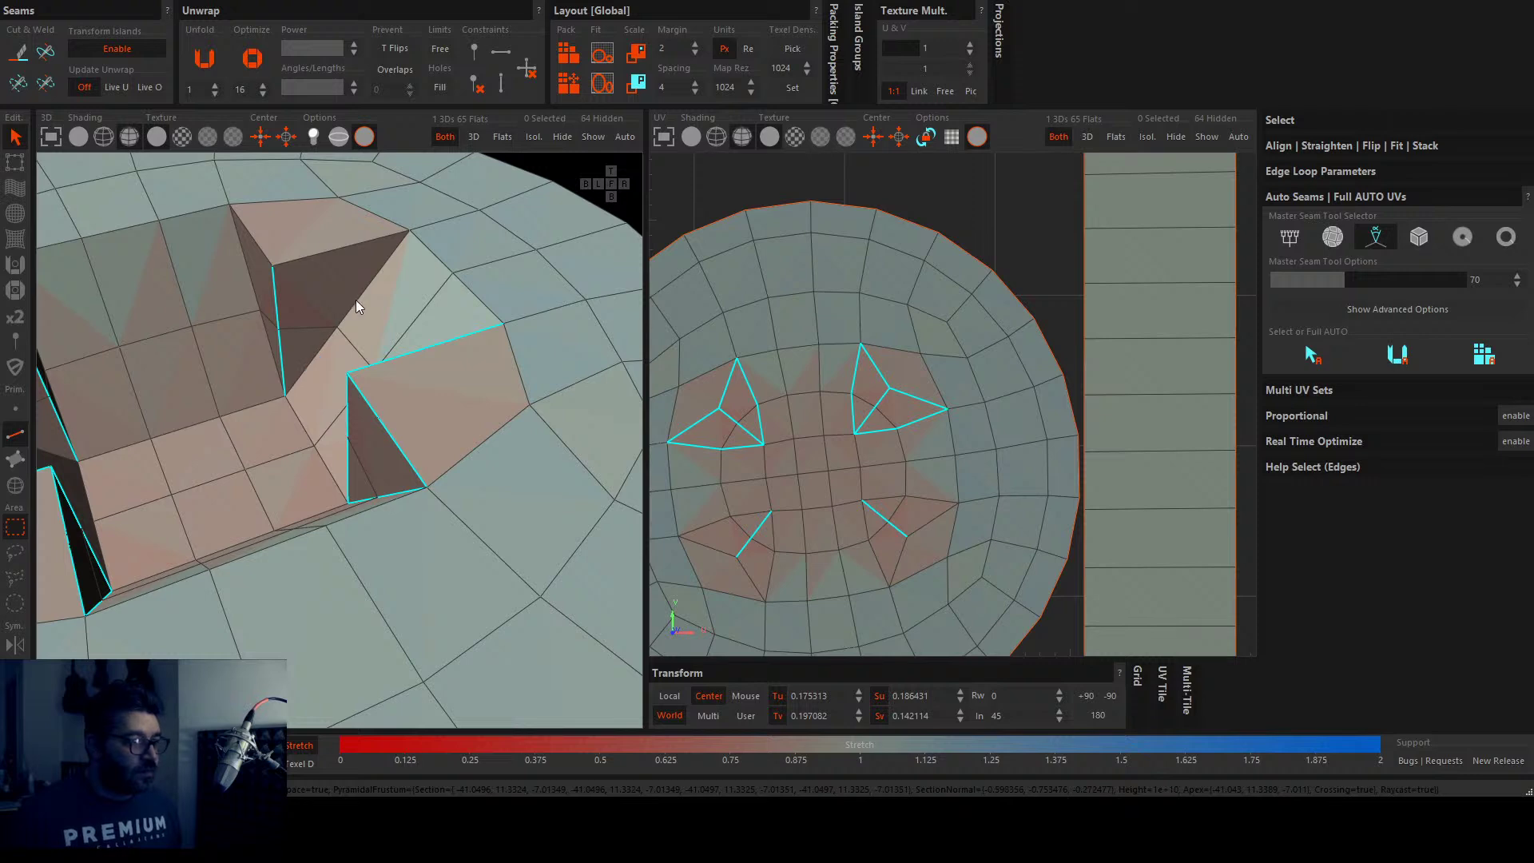
pyautogui.keyDown('shift'); pyautogui.click(332, 251); pyautogui.keyUp('shift')
pyautogui.keyDown('shift'); pyautogui.click(315, 356); pyautogui.keyUp('shift')
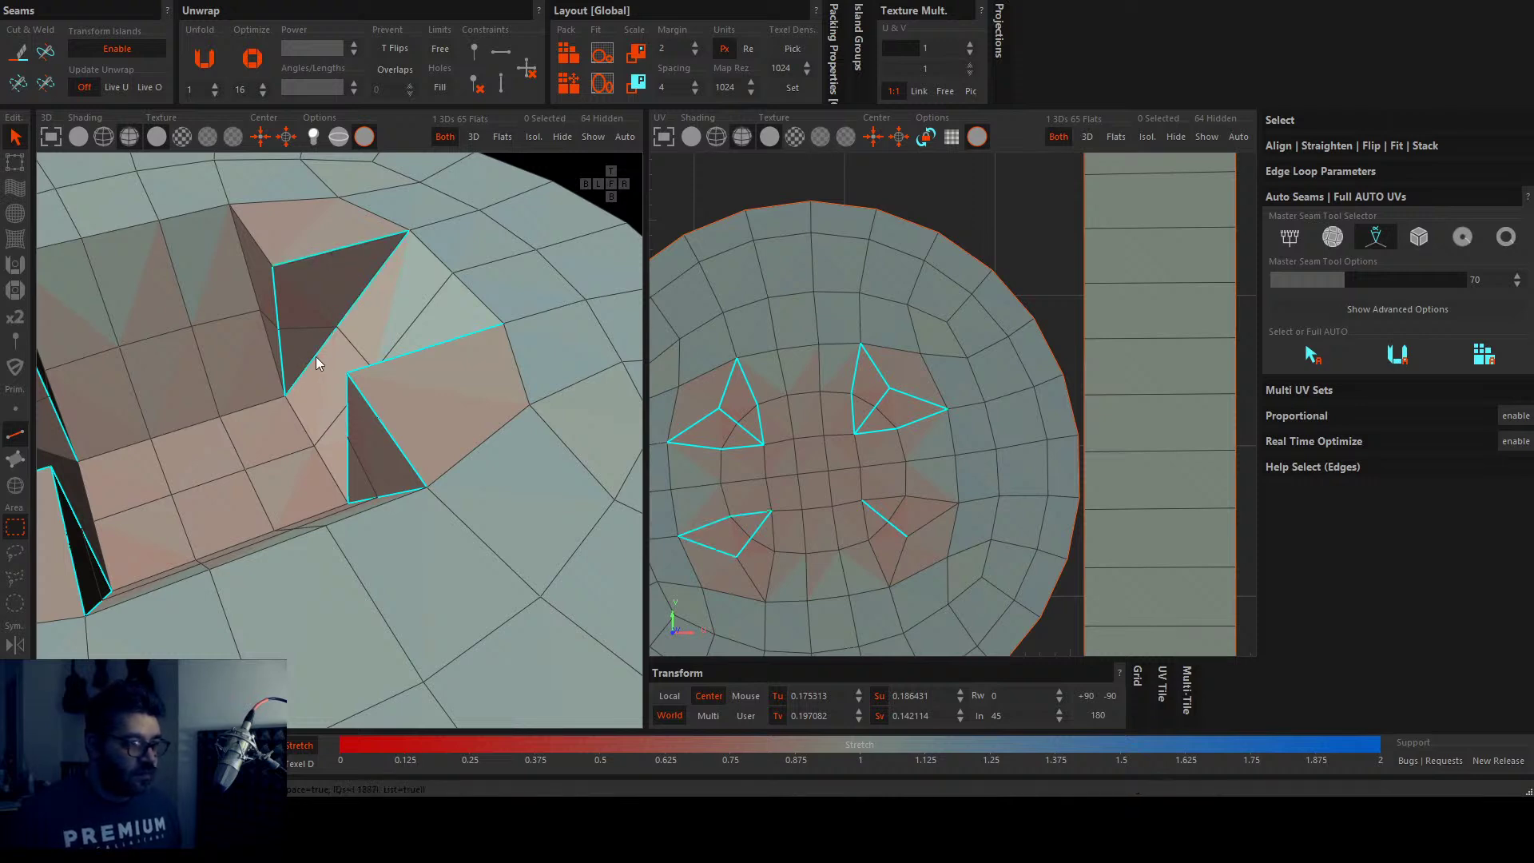
pyautogui.keyDown('alt'); pyautogui.moveTo(315, 356); pyautogui.dragTo(358, 334); pyautogui.keyUp('alt')
pyautogui.keyDown('shift'); pyautogui.click(374, 304); pyautogui.keyUp('shift')
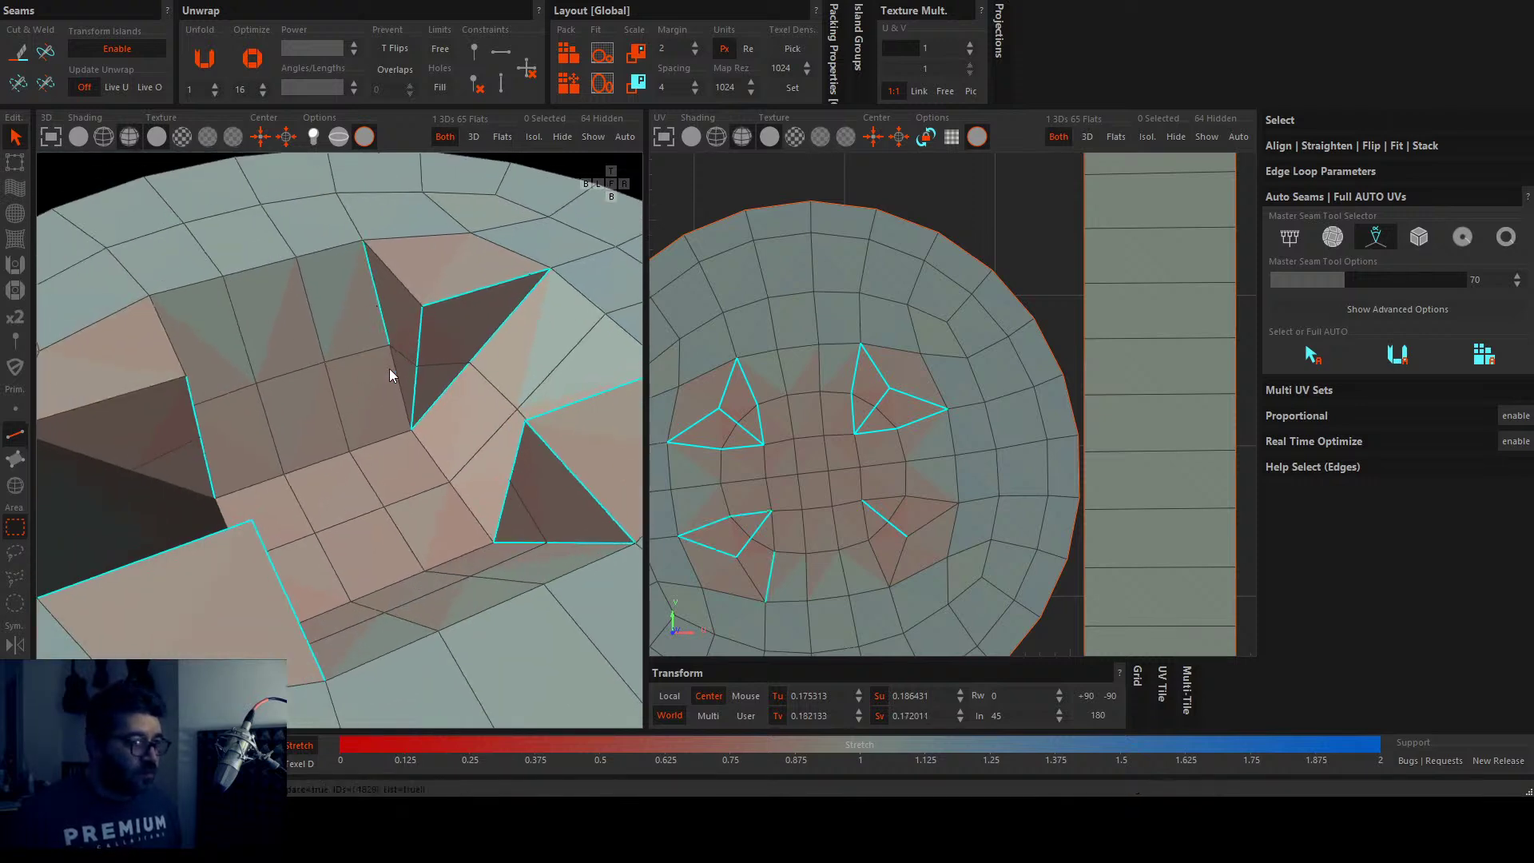
pyautogui.keyDown('shift'); pyautogui.click(400, 288); pyautogui.keyUp('shift')
# Step: Complete the selection around the fourth socket corner's wall faces, and cut and unfold the screw head along all selected edges
pyautogui.keyDown('alt'); pyautogui.moveTo(395, 299); pyautogui.dragTo(277, 385); pyautogui.keyUp('alt')
pyautogui.keyDown('shift'); pyautogui.click(347, 289); pyautogui.keyUp('shift')
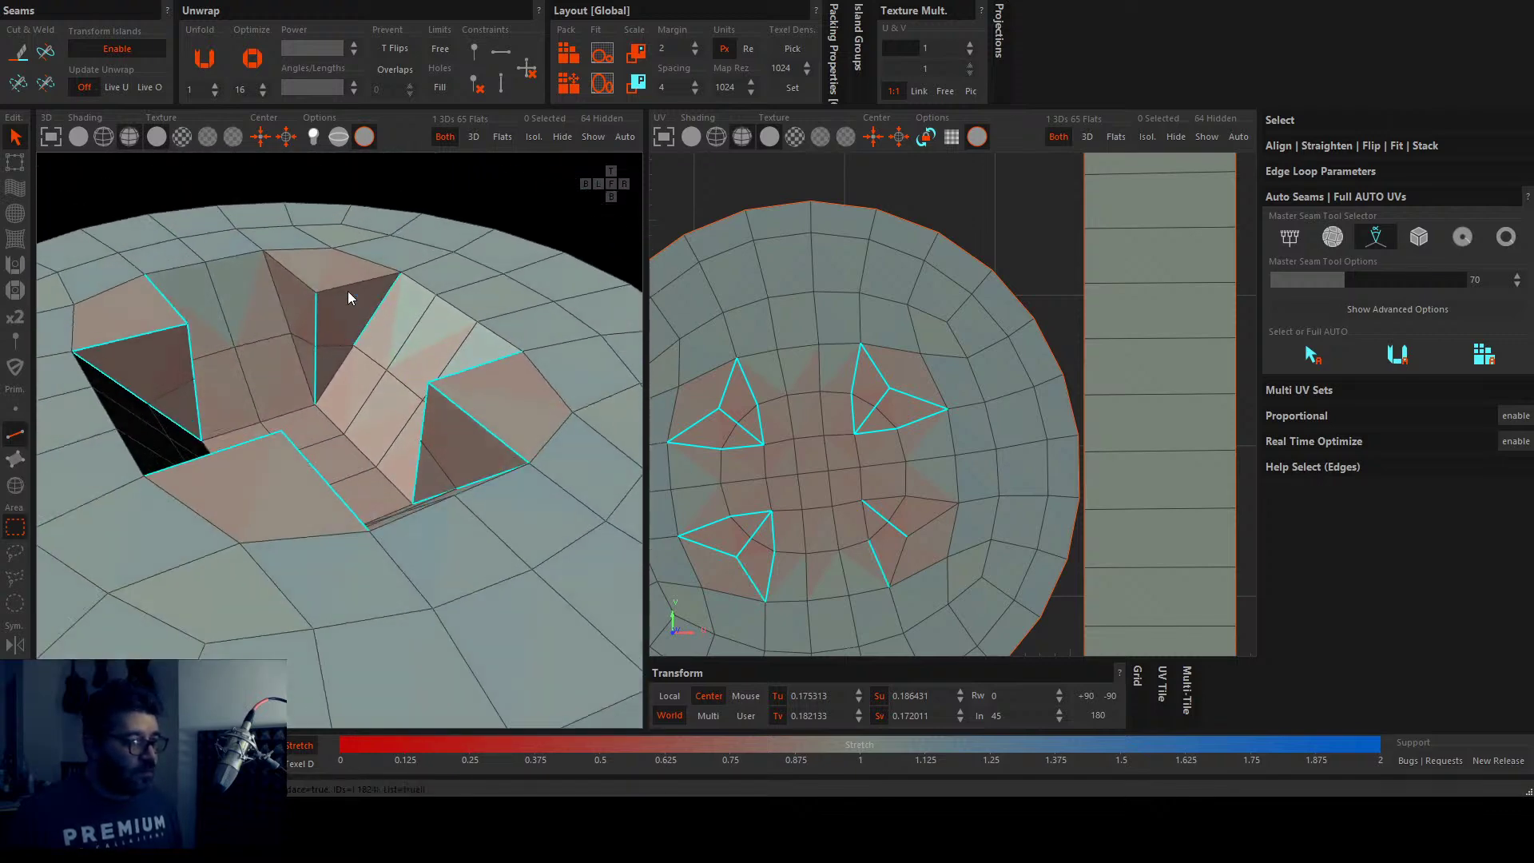
pyautogui.keyDown('shift'); pyautogui.click(350, 347); pyautogui.keyUp('shift')
pyautogui.keyDown('shift'); pyautogui.click(340, 366); pyautogui.keyUp('shift')
pyautogui.keyDown('ctrl'); pyautogui.click(300, 364); pyautogui.keyUp('ctrl')
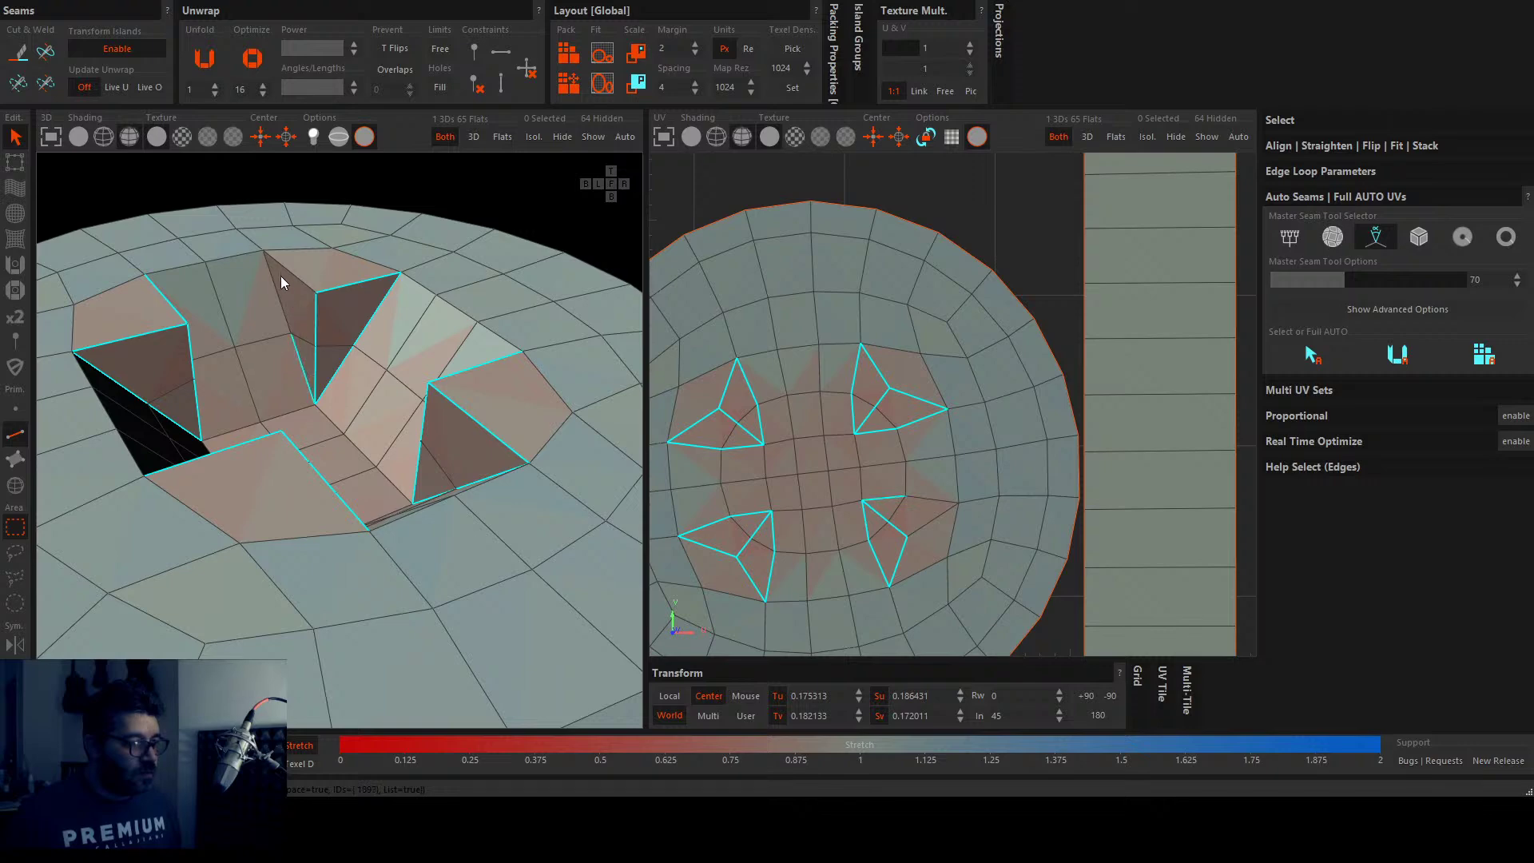
pyautogui.keyDown('ctrl'); pyautogui.click(281, 276); pyautogui.keyUp('ctrl')
pyautogui.keyDown('ctrl'); pyautogui.click(284, 269); pyautogui.keyUp('ctrl')
pyautogui.keyDown('alt'); pyautogui.moveTo(287, 285); pyautogui.dragTo(301, 339); pyautogui.keyUp('alt')
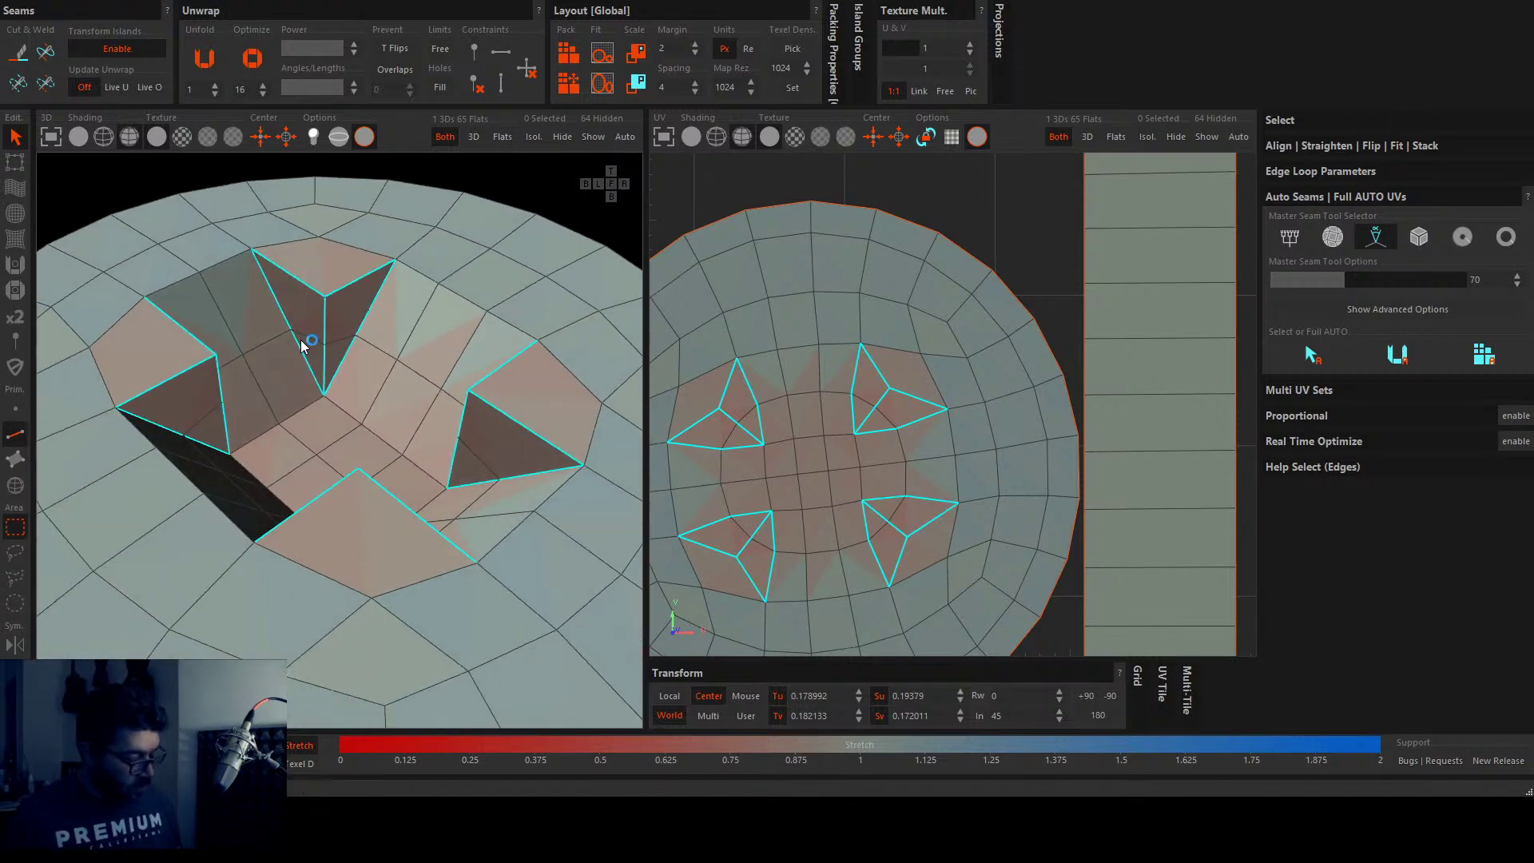
pyautogui.press('c')
pyautogui.press('u')
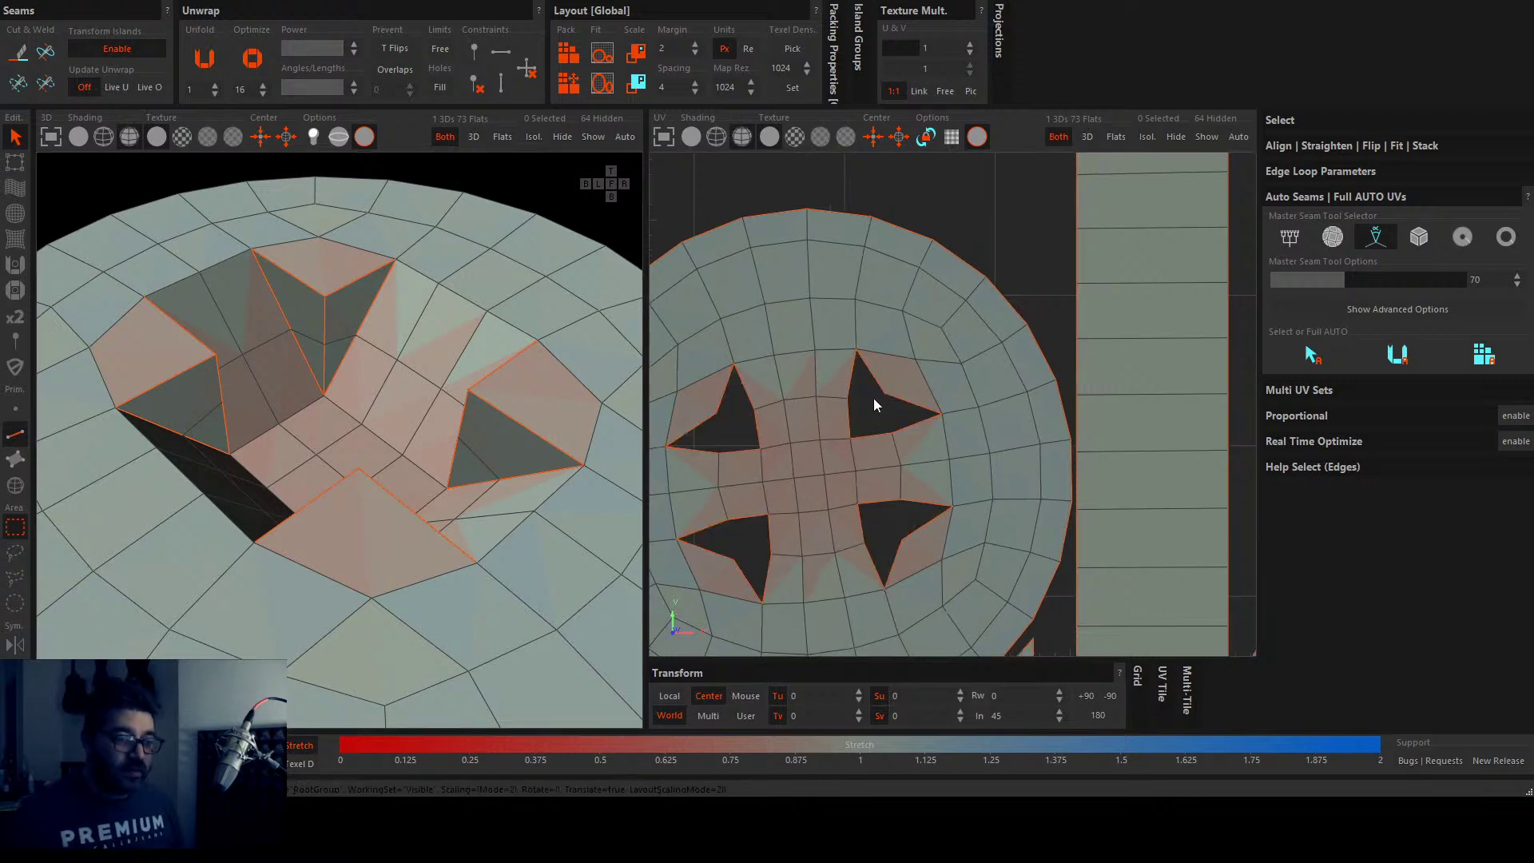
# Step: Optimize the unfolded screw head's UVs and check the cross-shaped socket against the 3D model
pyautogui.press('o')
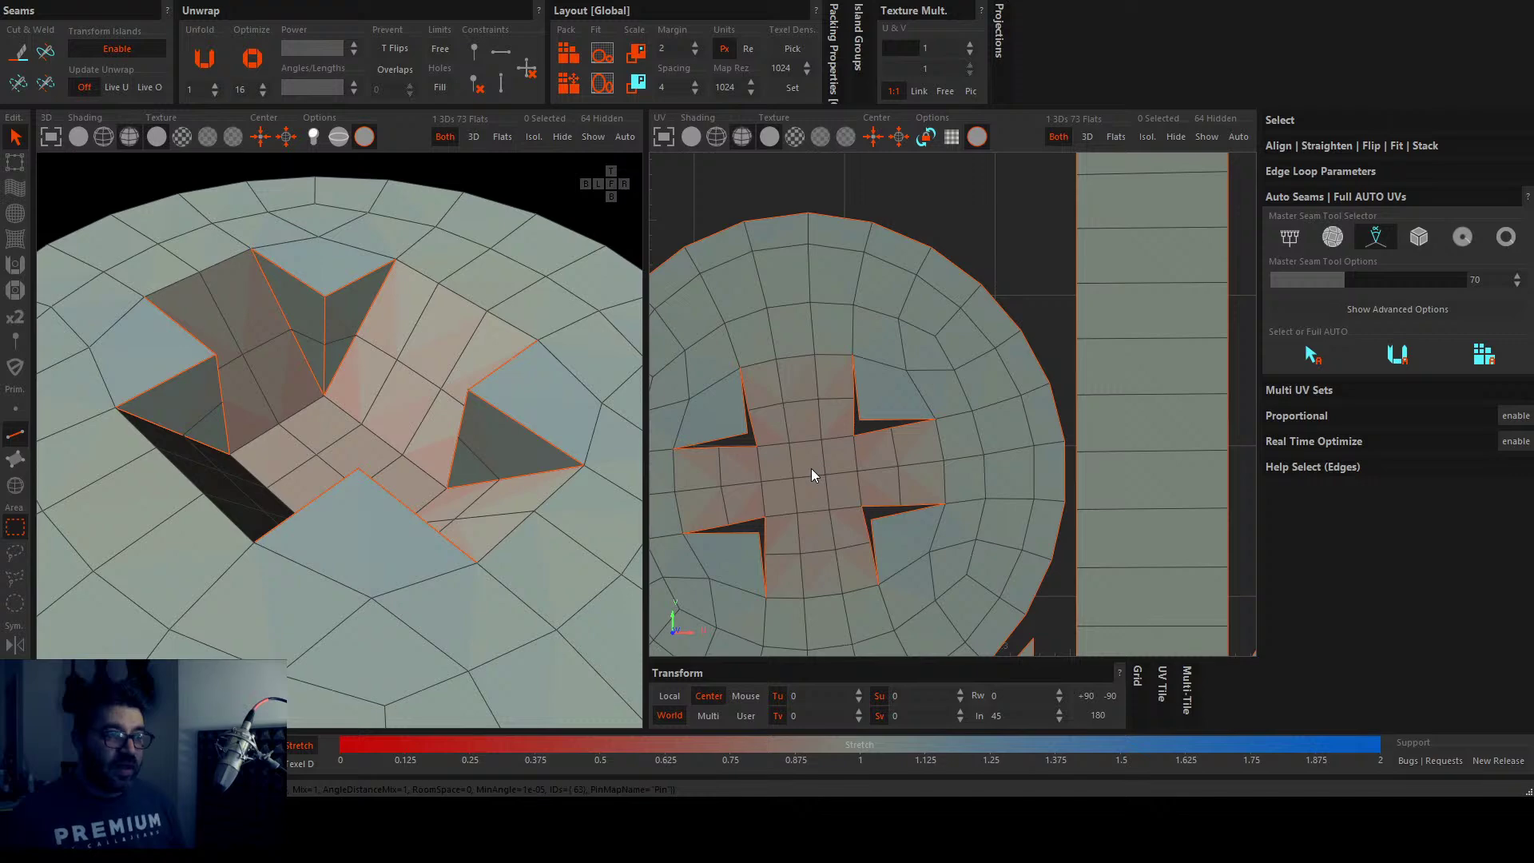
pyautogui.scroll(2, 812, 468)
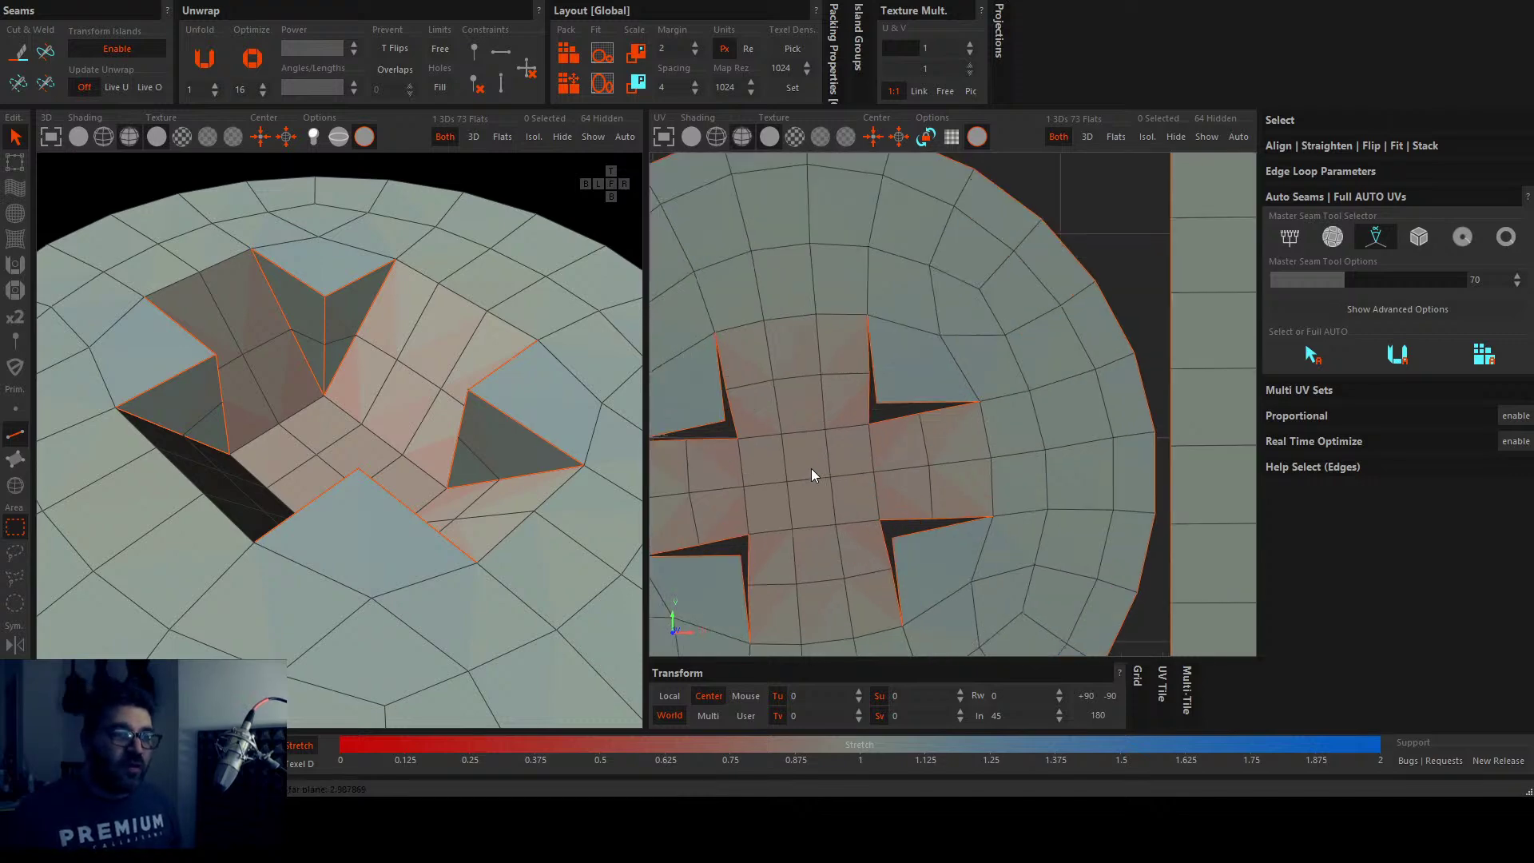
pyautogui.scroll(3, 336, 439)
pyautogui.scroll(-3, 334, 449)
pyautogui.moveTo(334, 449); pyautogui.dragTo(410, 416, button='middle')
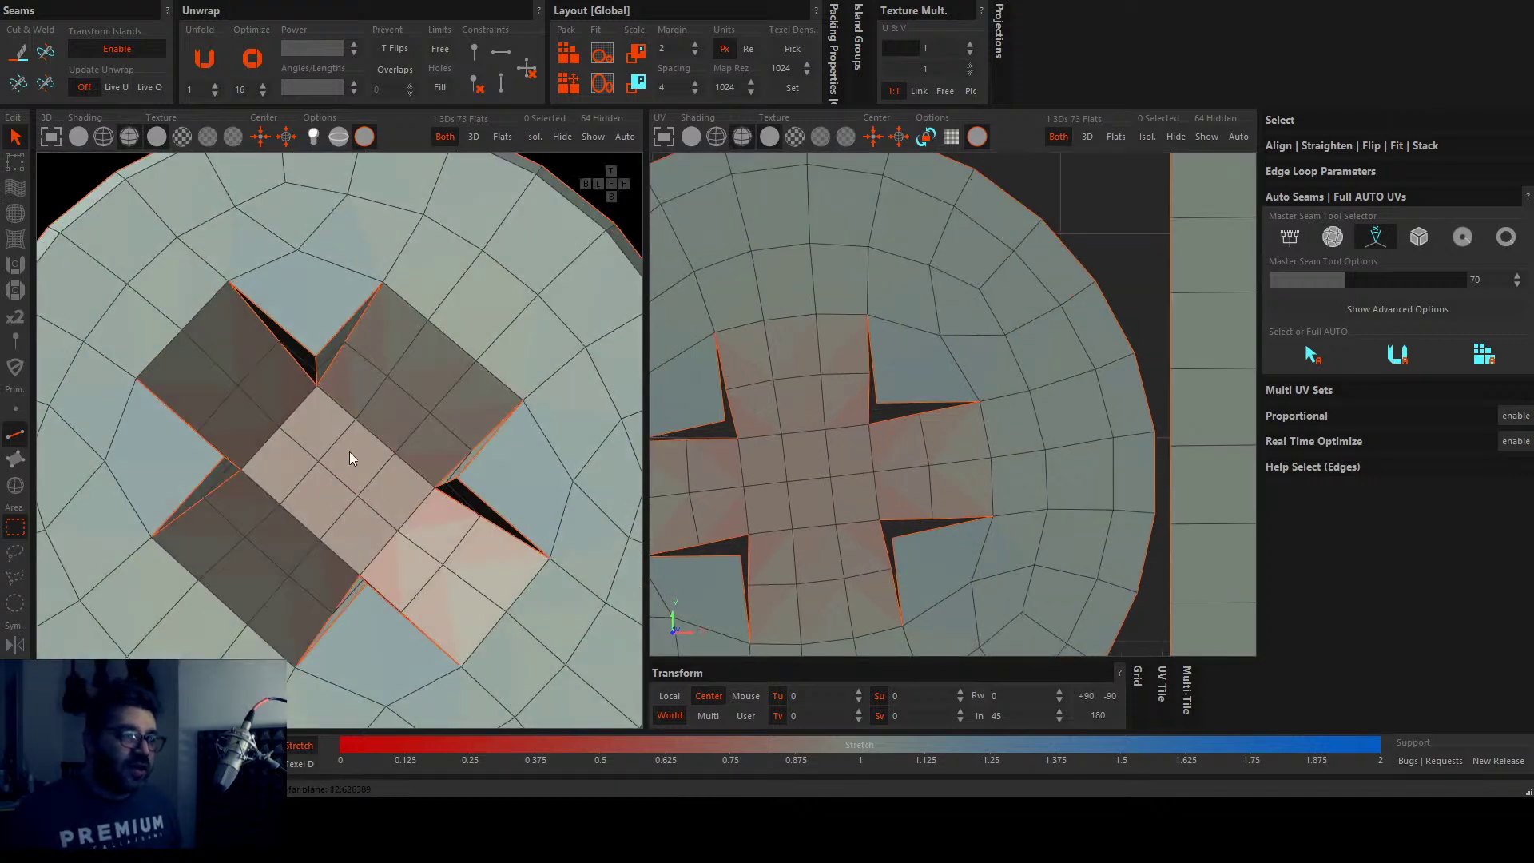
pyautogui.moveTo(349, 457); pyautogui.dragTo(199, 310, button='middle')
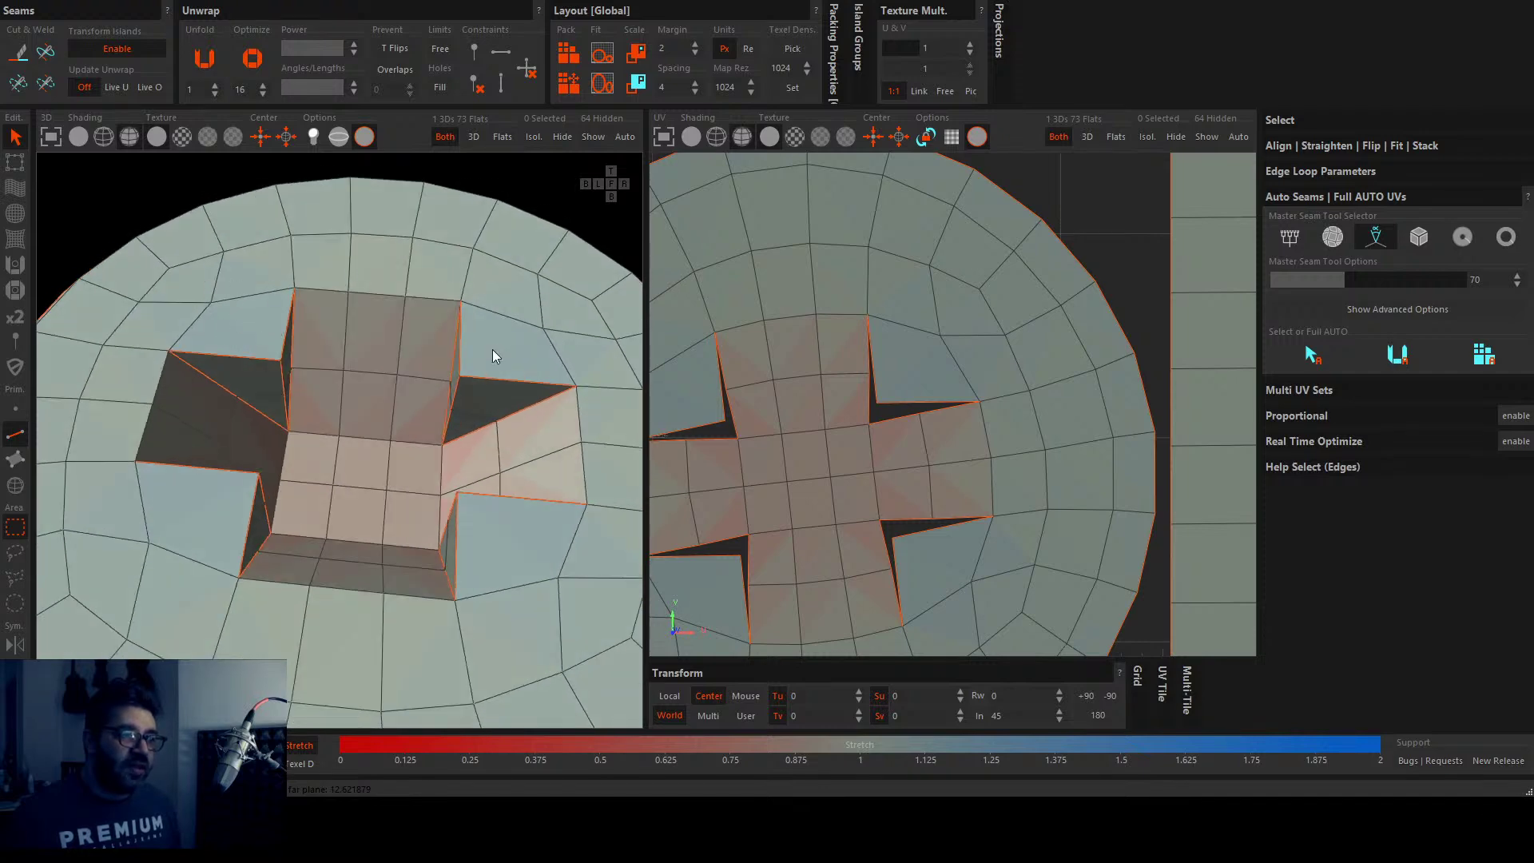
pyautogui.scroll(-4, 462, 631)
pyautogui.scroll(-5, 804, 491)
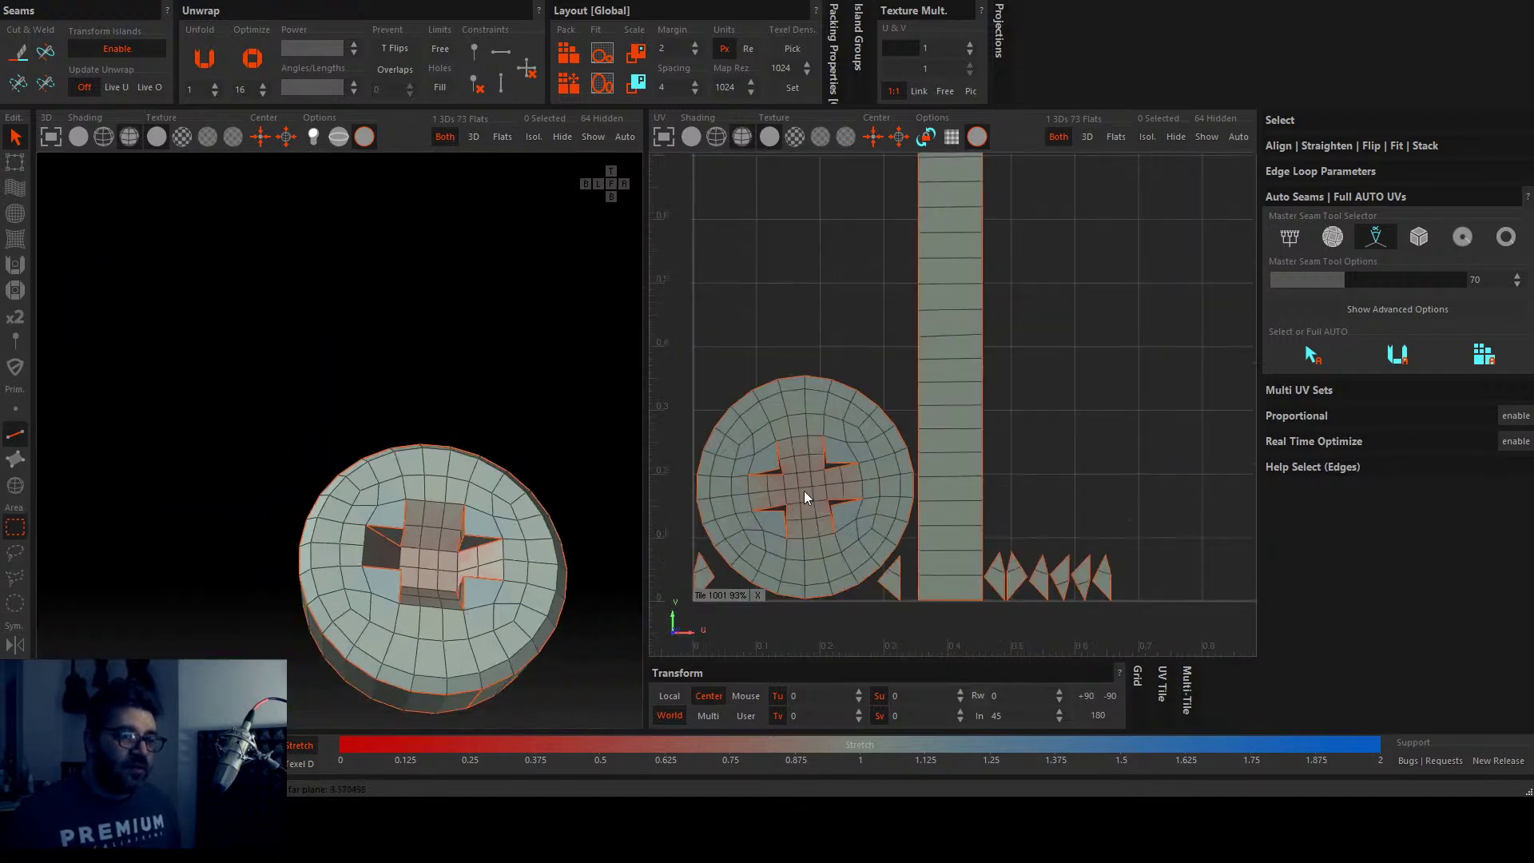
# Step: Examine the screw head's UV islands, including the small socket wall pieces beside the side strip
pyautogui.scroll(3, 879, 487)
pyautogui.scroll(2, 999, 524)
pyautogui.scroll(-6, 985, 530)
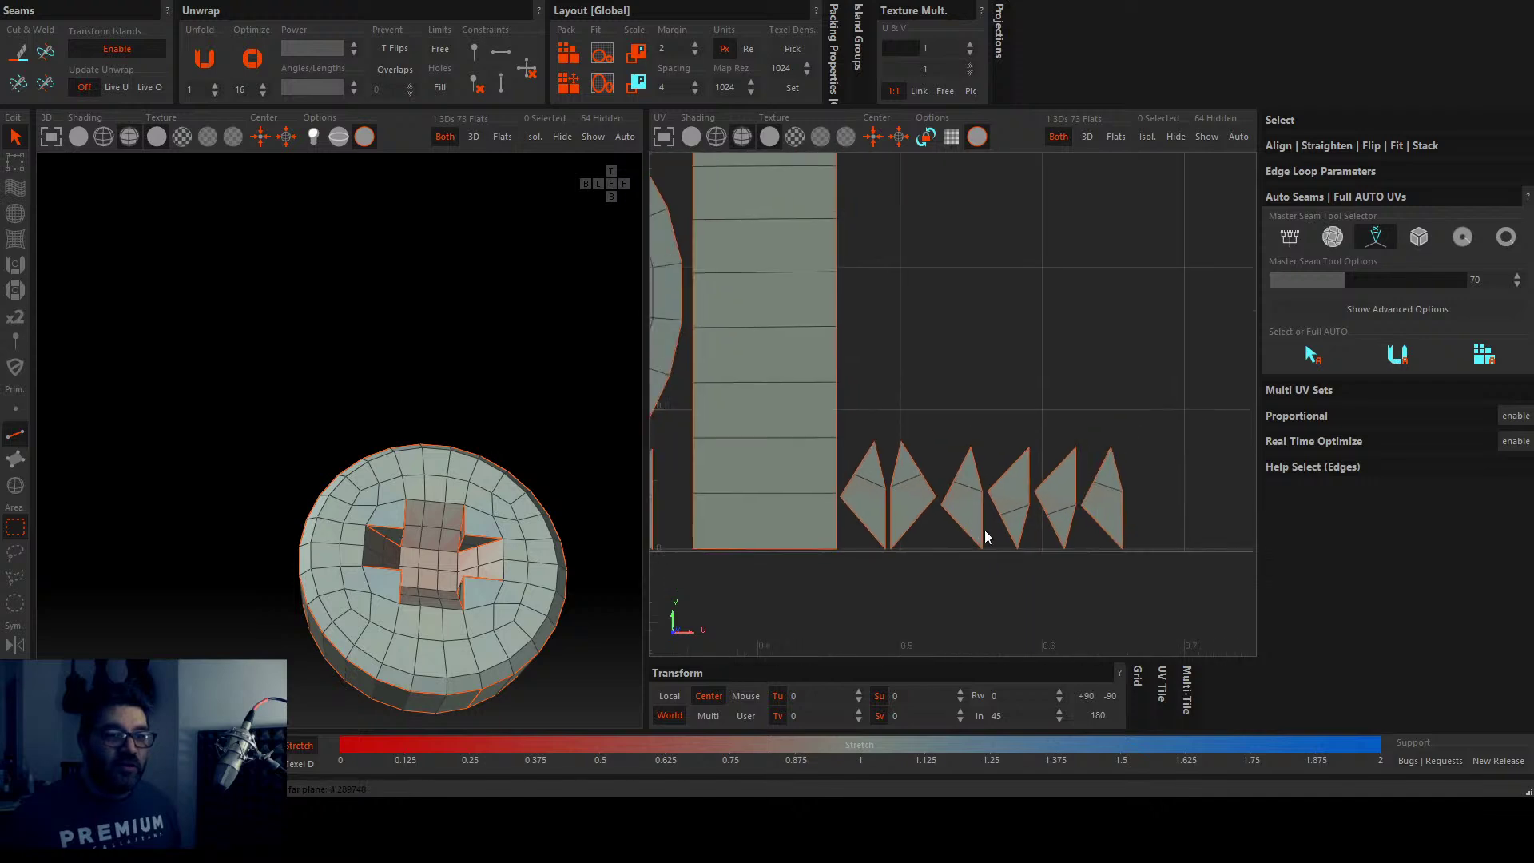
pyautogui.scroll(-2, 931, 524)
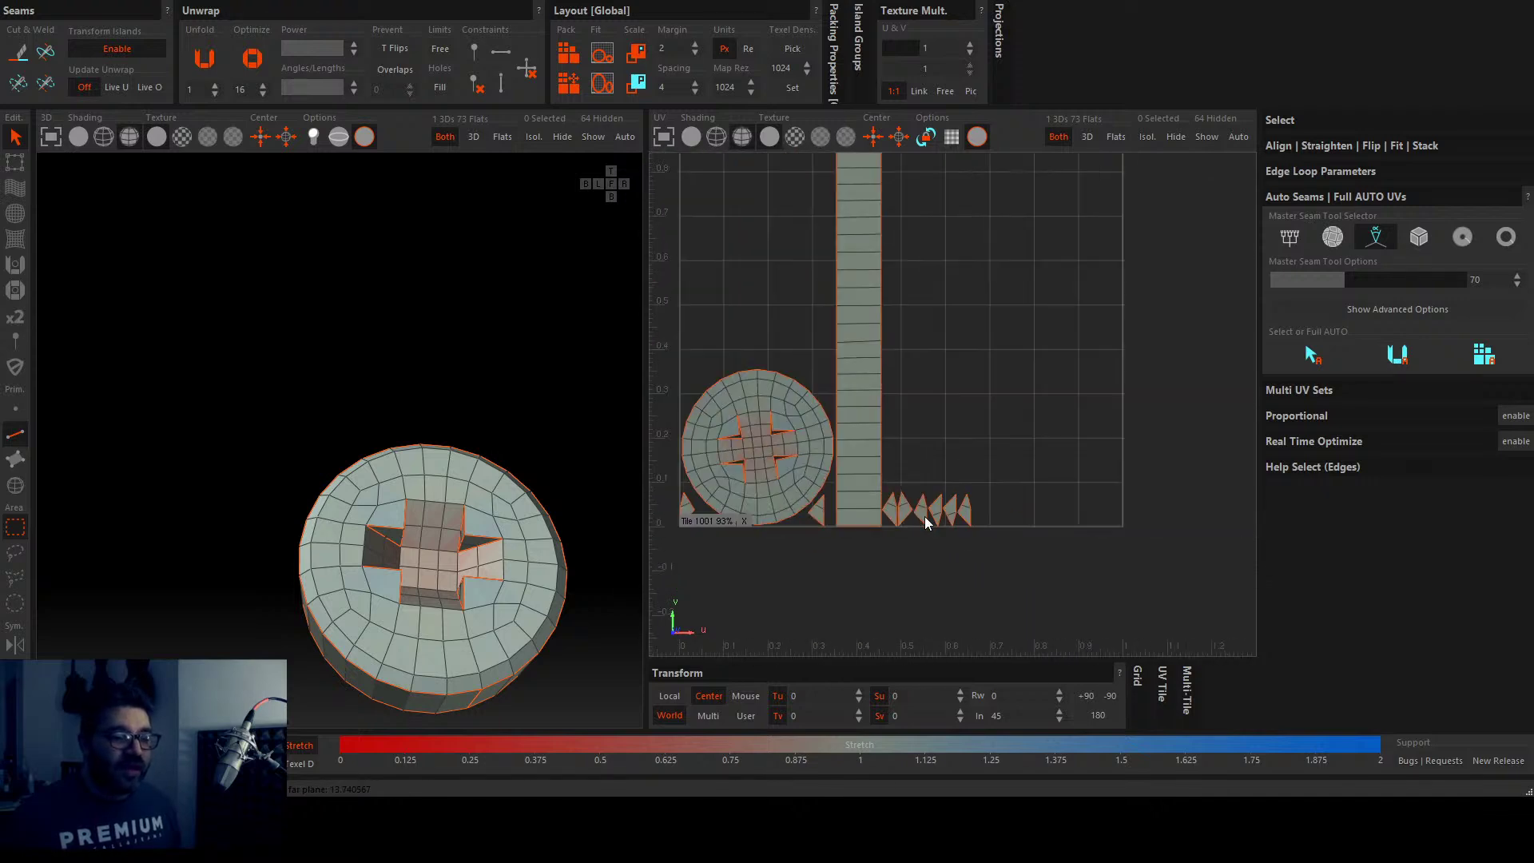
pyautogui.scroll(-3, 491, 498)
pyautogui.scroll(-2, 491, 497)
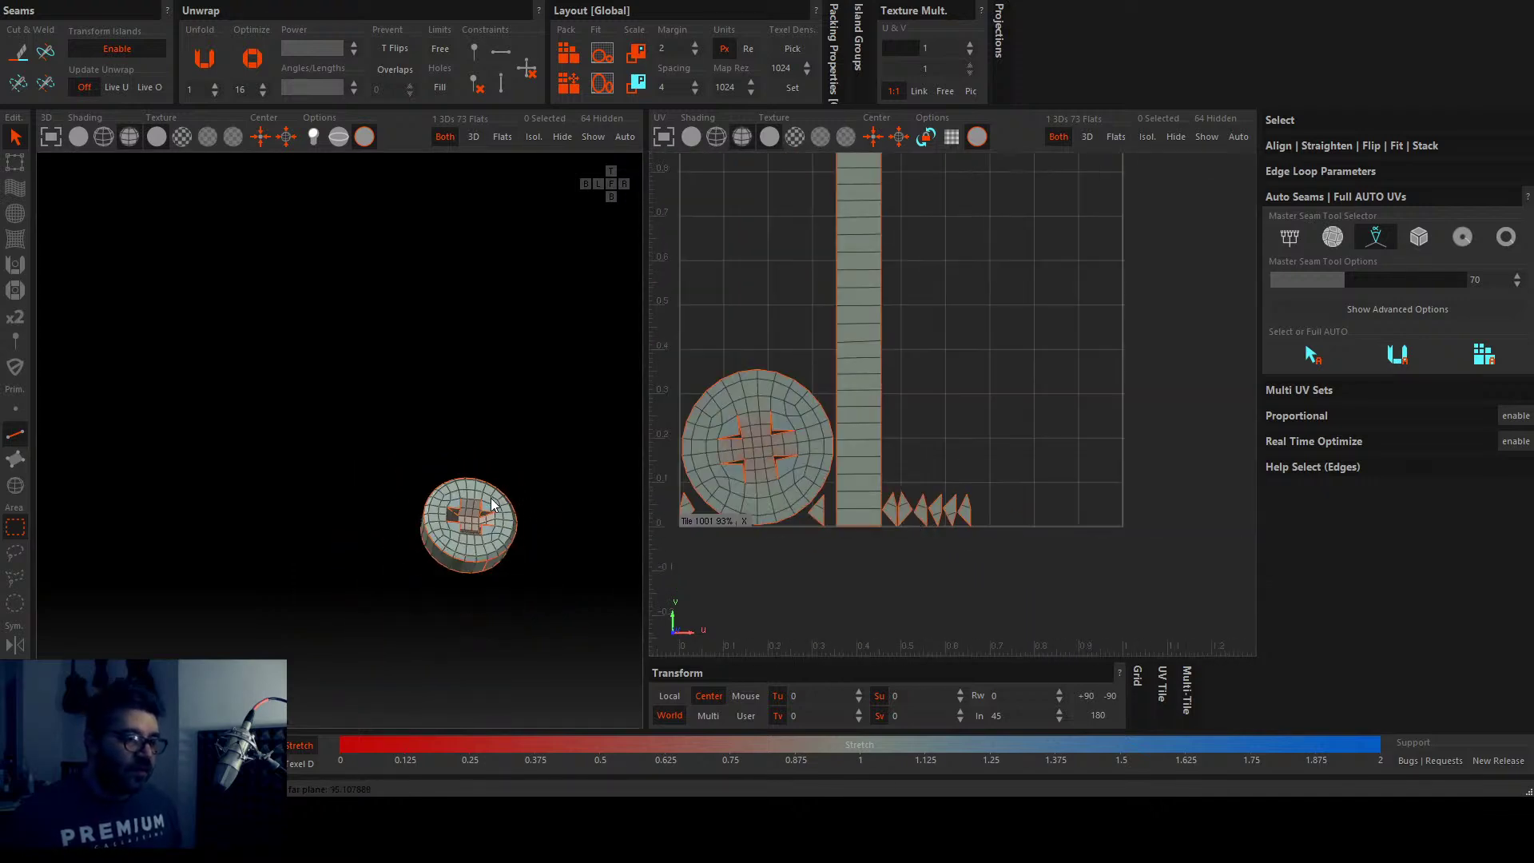
pyautogui.scroll(4, 489, 512)
pyautogui.scroll(-3, 431, 575)
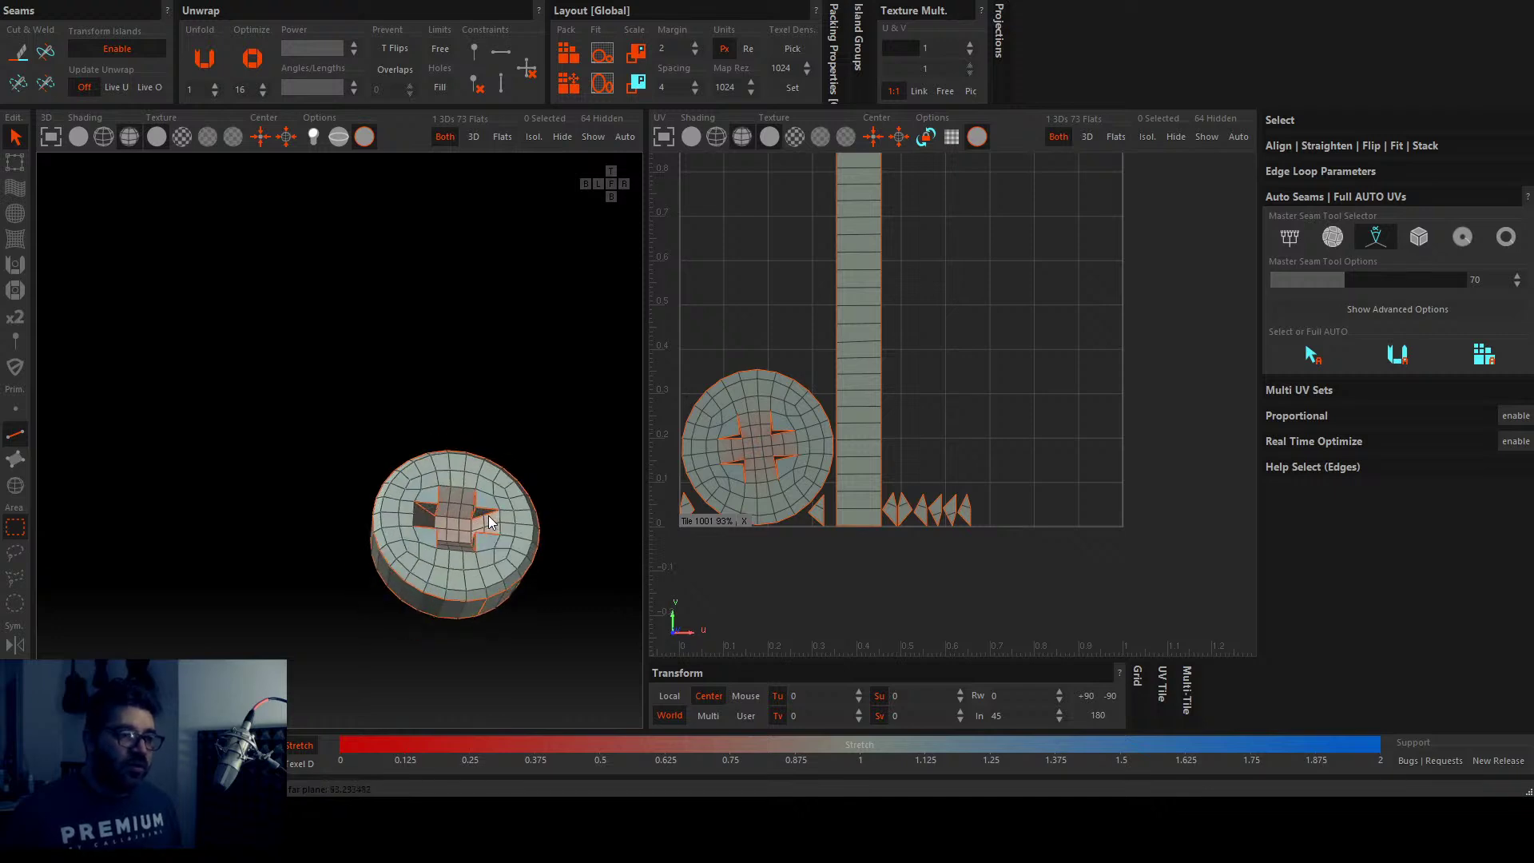
# Step: Unhide all hidden islands and frame the other screw head on the harmonica cover
pyautogui.press('y')
pyautogui.scroll(-3, 416, 601)
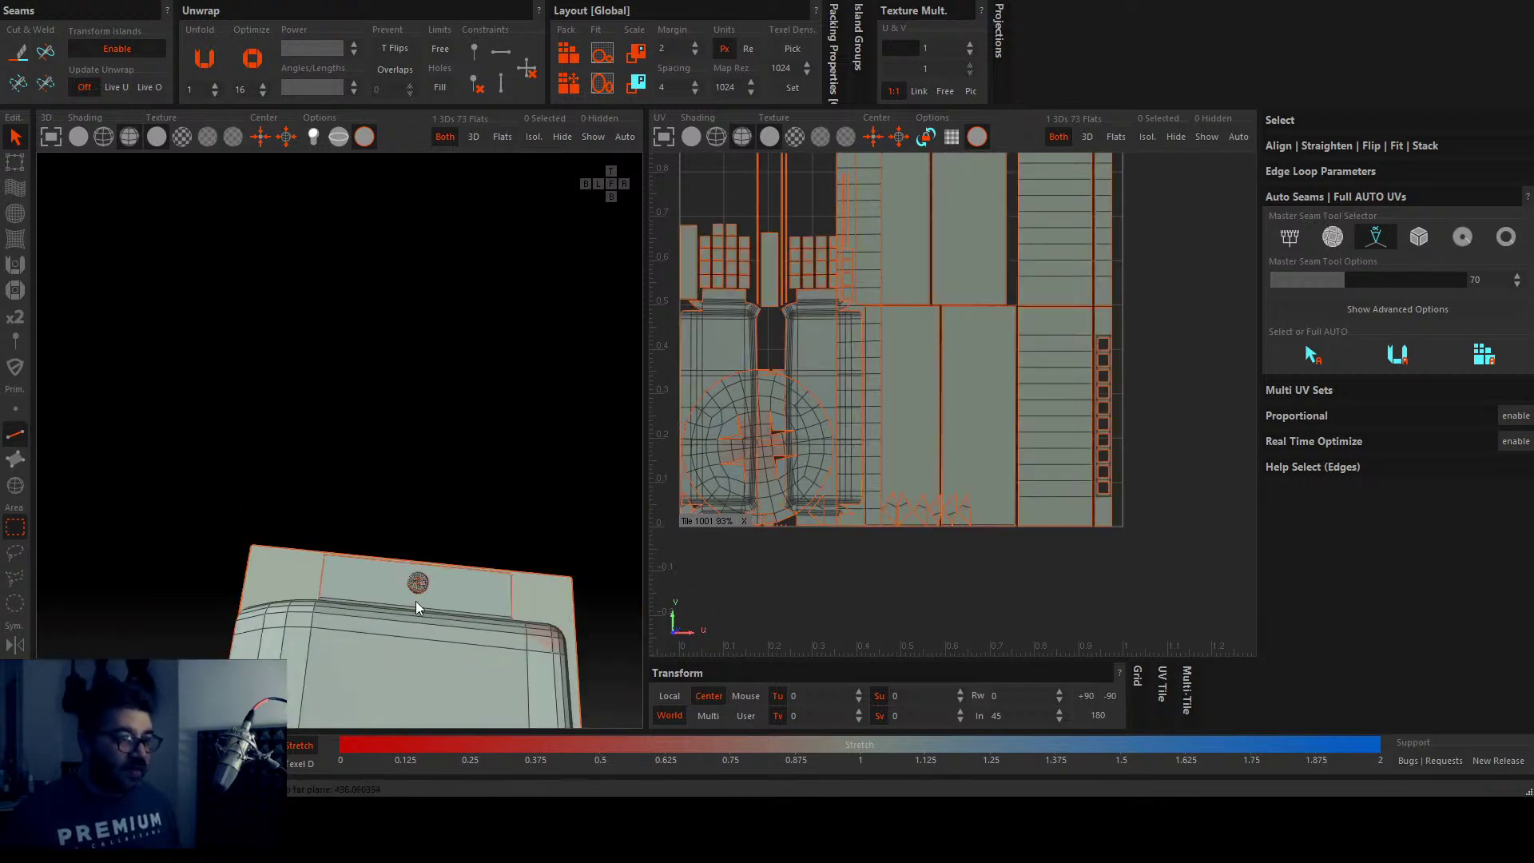
pyautogui.keyDown('alt'); pyautogui.moveTo(415, 601); pyautogui.dragTo(449, 309, button='middle'); pyautogui.keyUp('alt')
pyautogui.scroll(-5, 433, 427)
pyautogui.scroll(5, 427, 540)
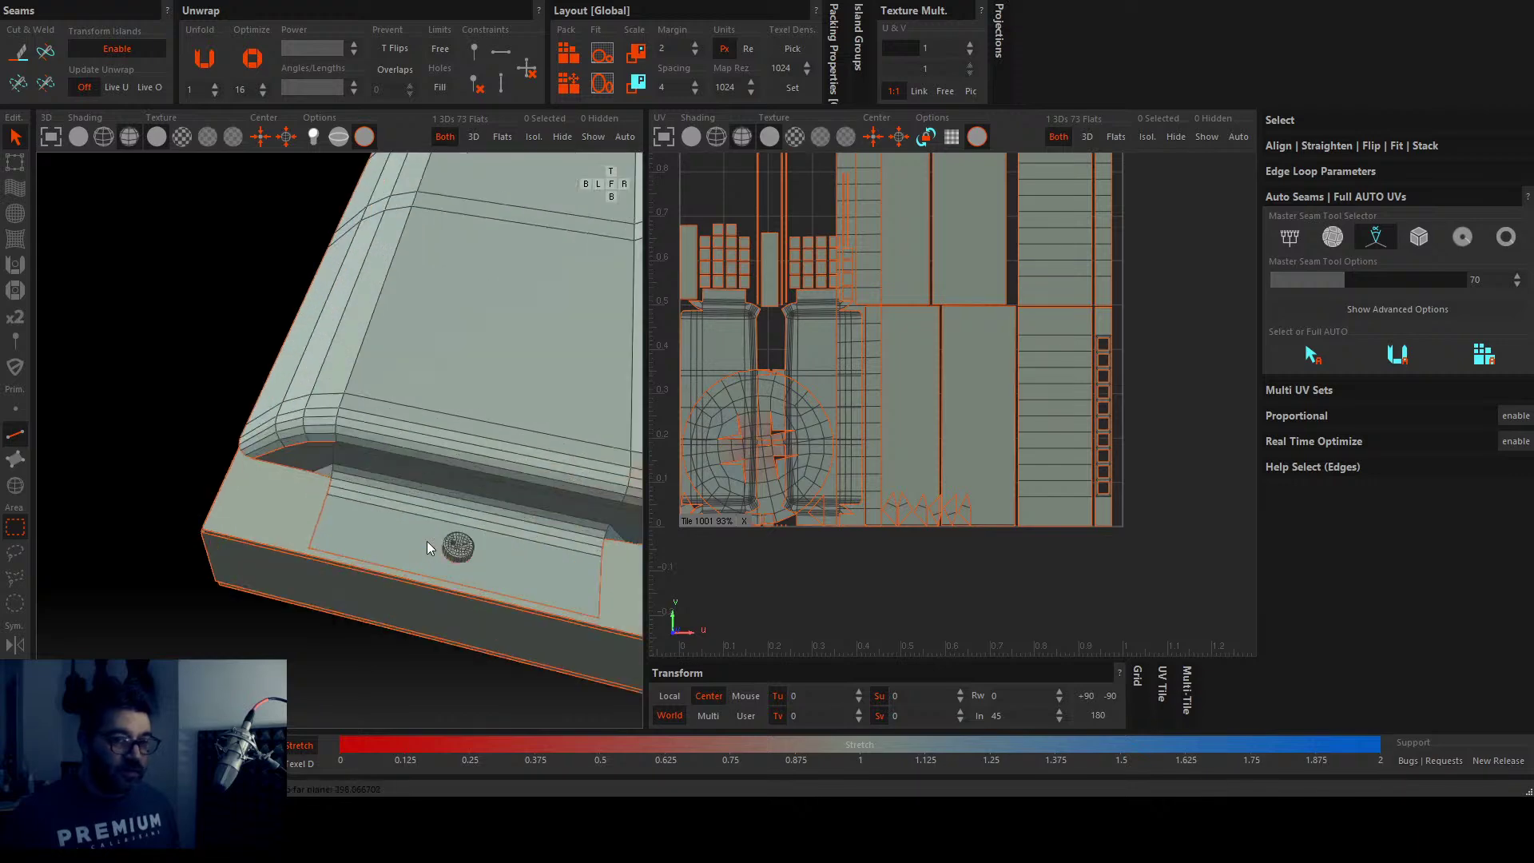
pyautogui.scroll(5, 445, 563)
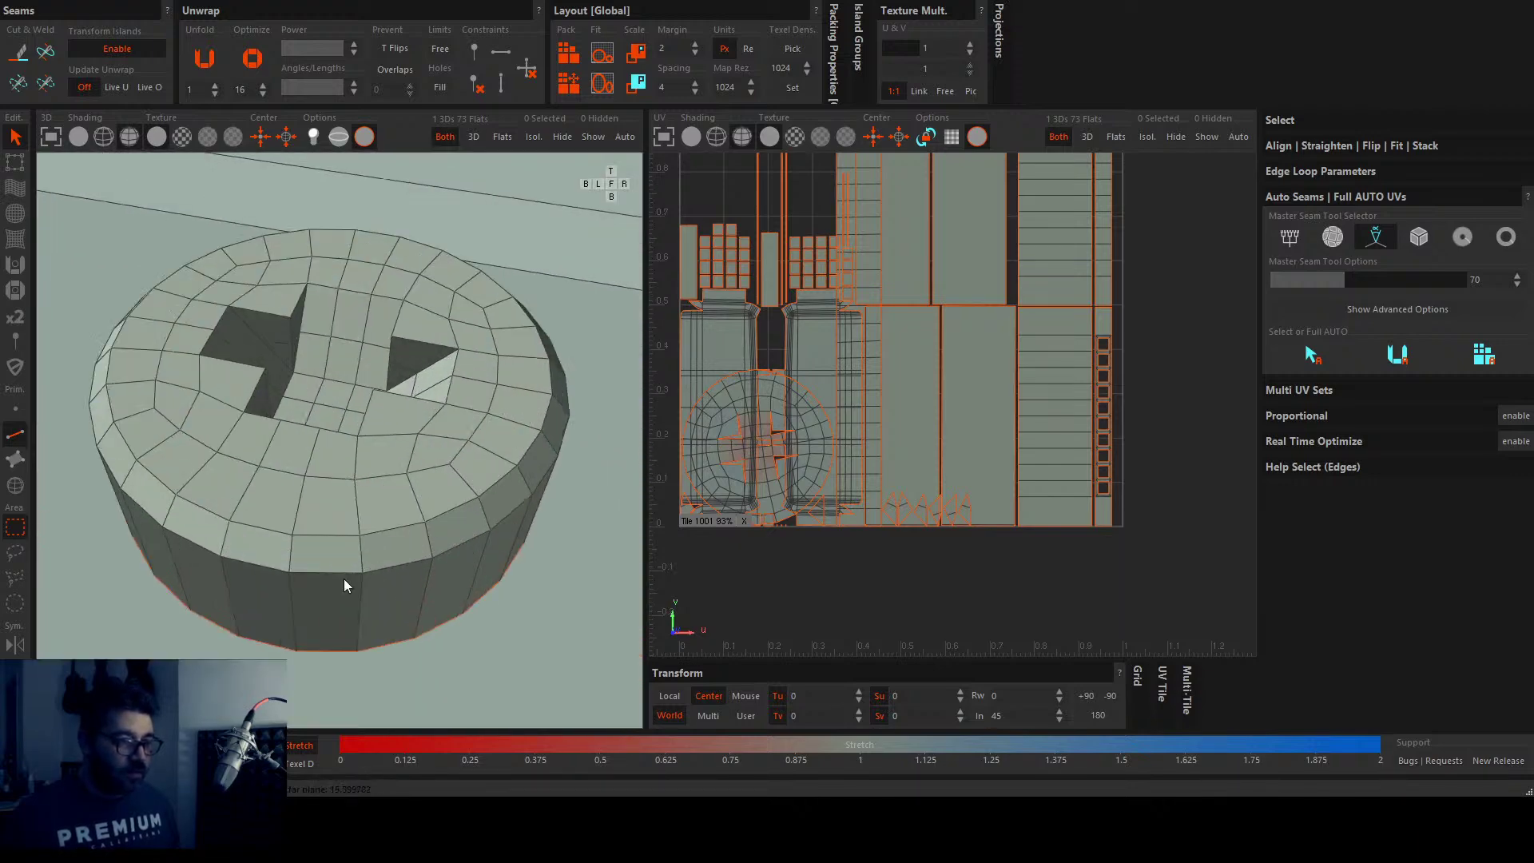
# Step: Cut this screw head along the upper edge loop of its side wall and one vertical side edge
pyautogui.click(326, 572)
pyautogui.scroll(-5, 327, 572)
pyautogui.scroll(4, 526, 555)
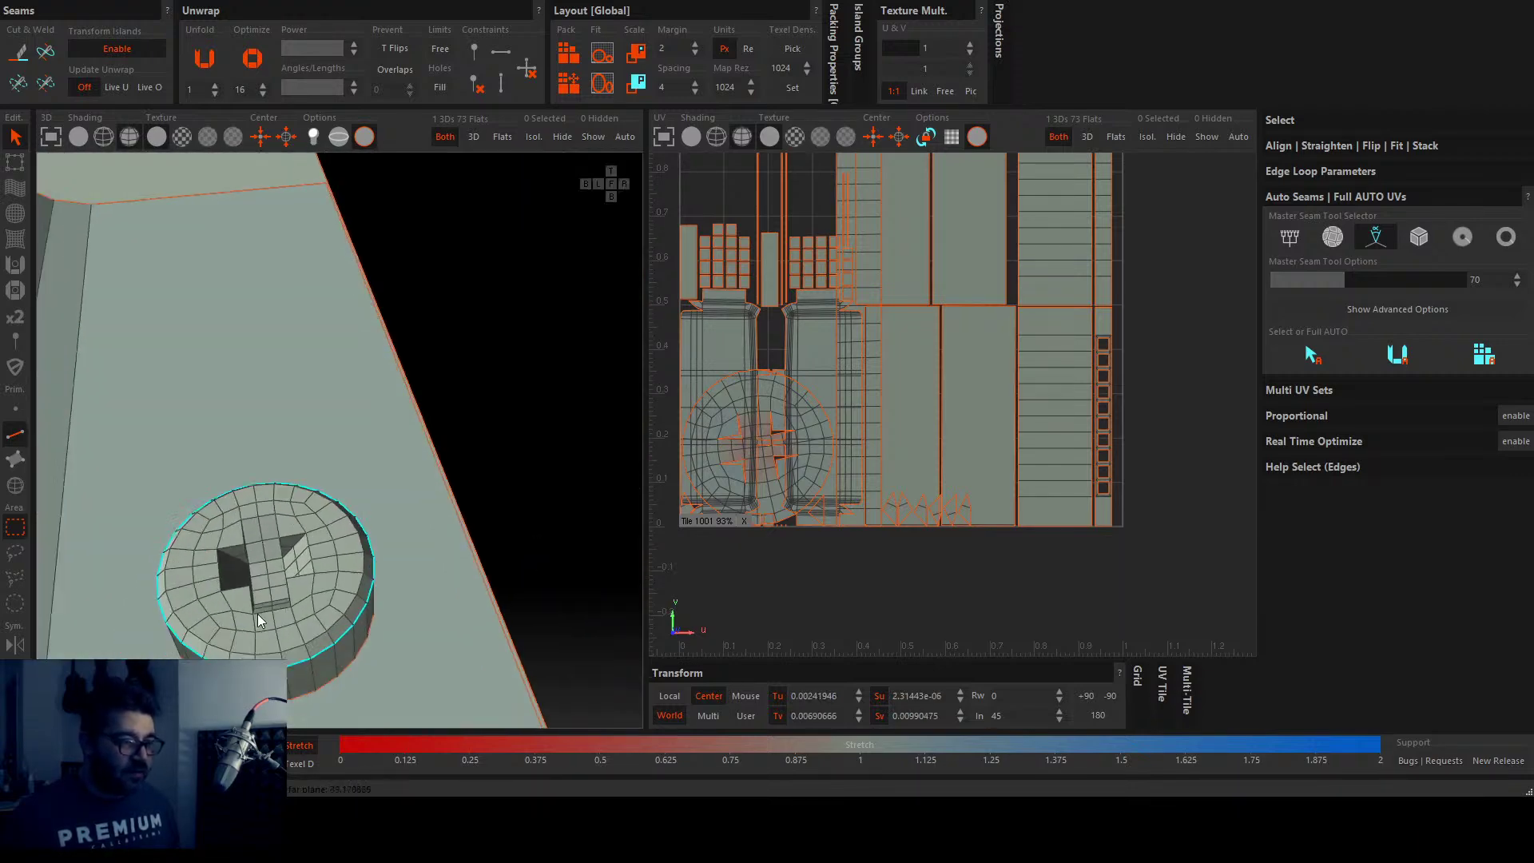
pyautogui.keyDown('alt'); pyautogui.moveTo(257, 613); pyautogui.dragTo(443, 433); pyautogui.keyUp('alt')
pyautogui.keyDown('shift'); pyautogui.click(454, 400); pyautogui.keyUp('shift')
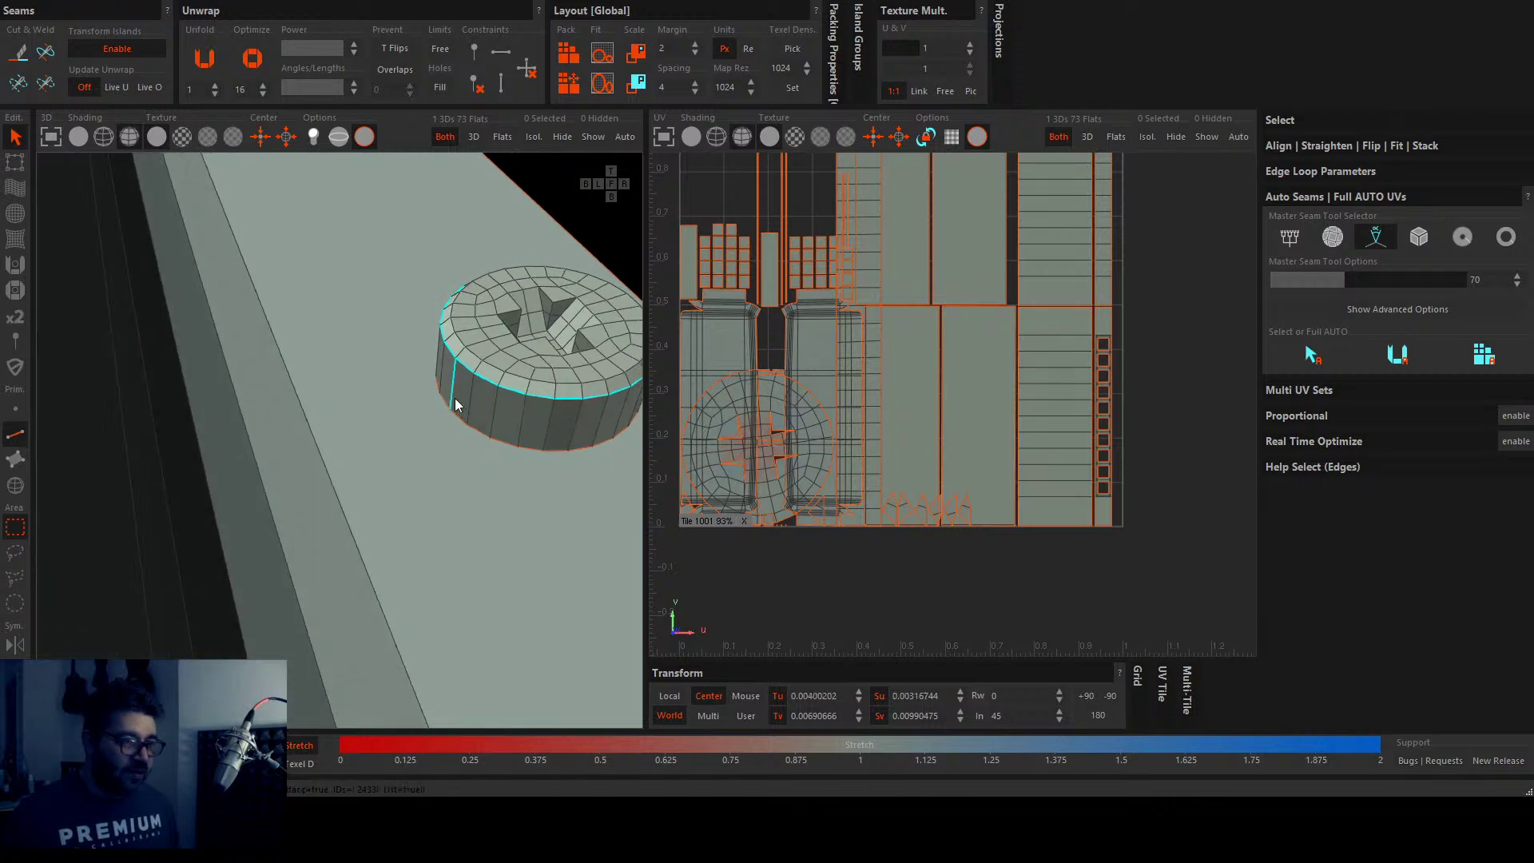
pyautogui.press('c')
# Step: Select the edges outlining the wall faces at one corner of this screw's cross-shaped socket
pyautogui.scroll(5, 519, 380)
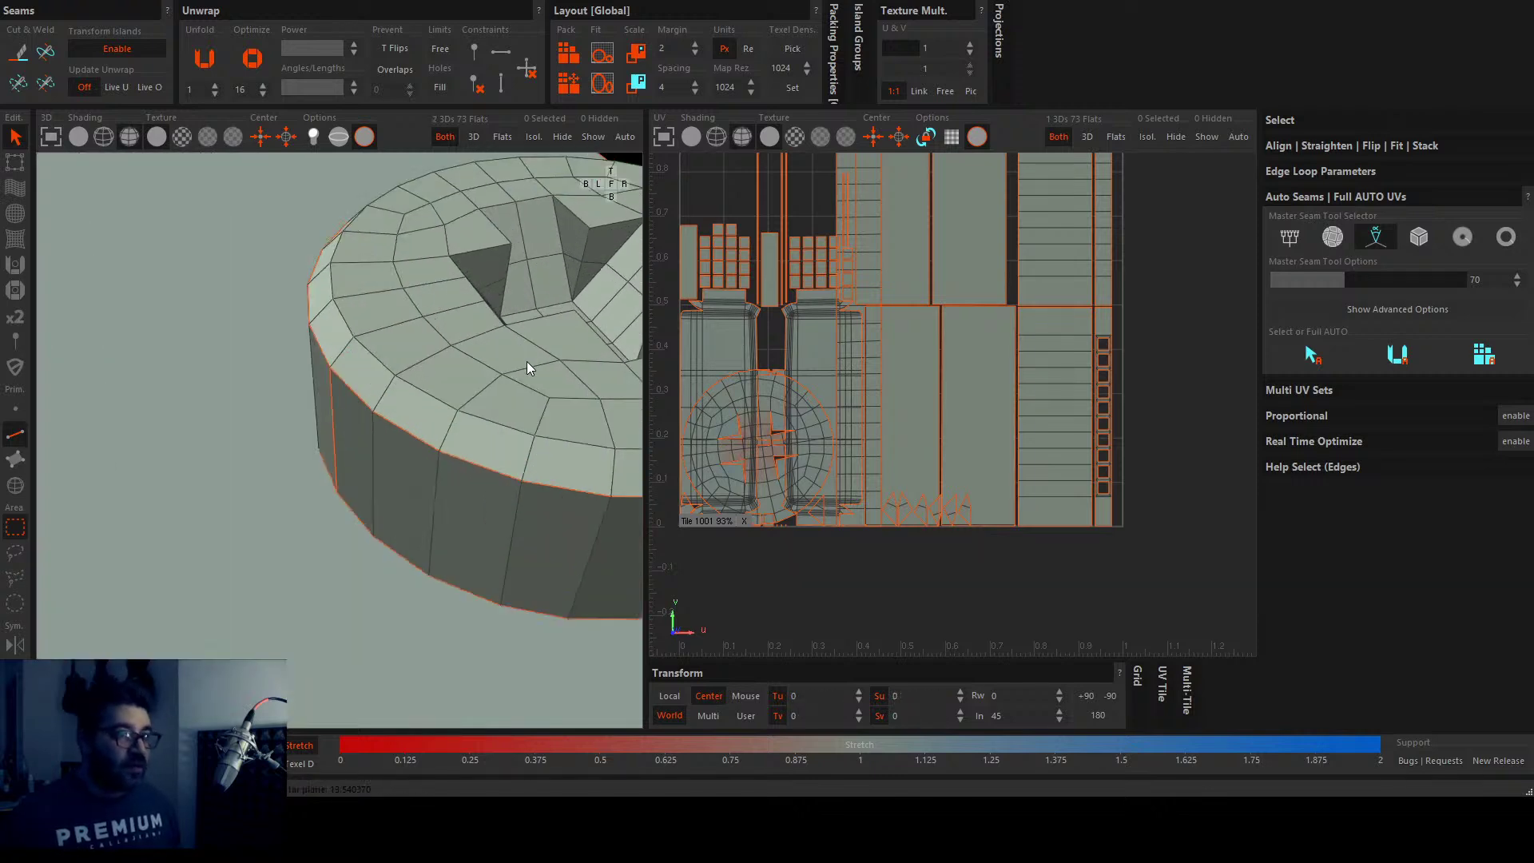
pyautogui.scroll(3, 468, 276)
pyautogui.click(453, 293)
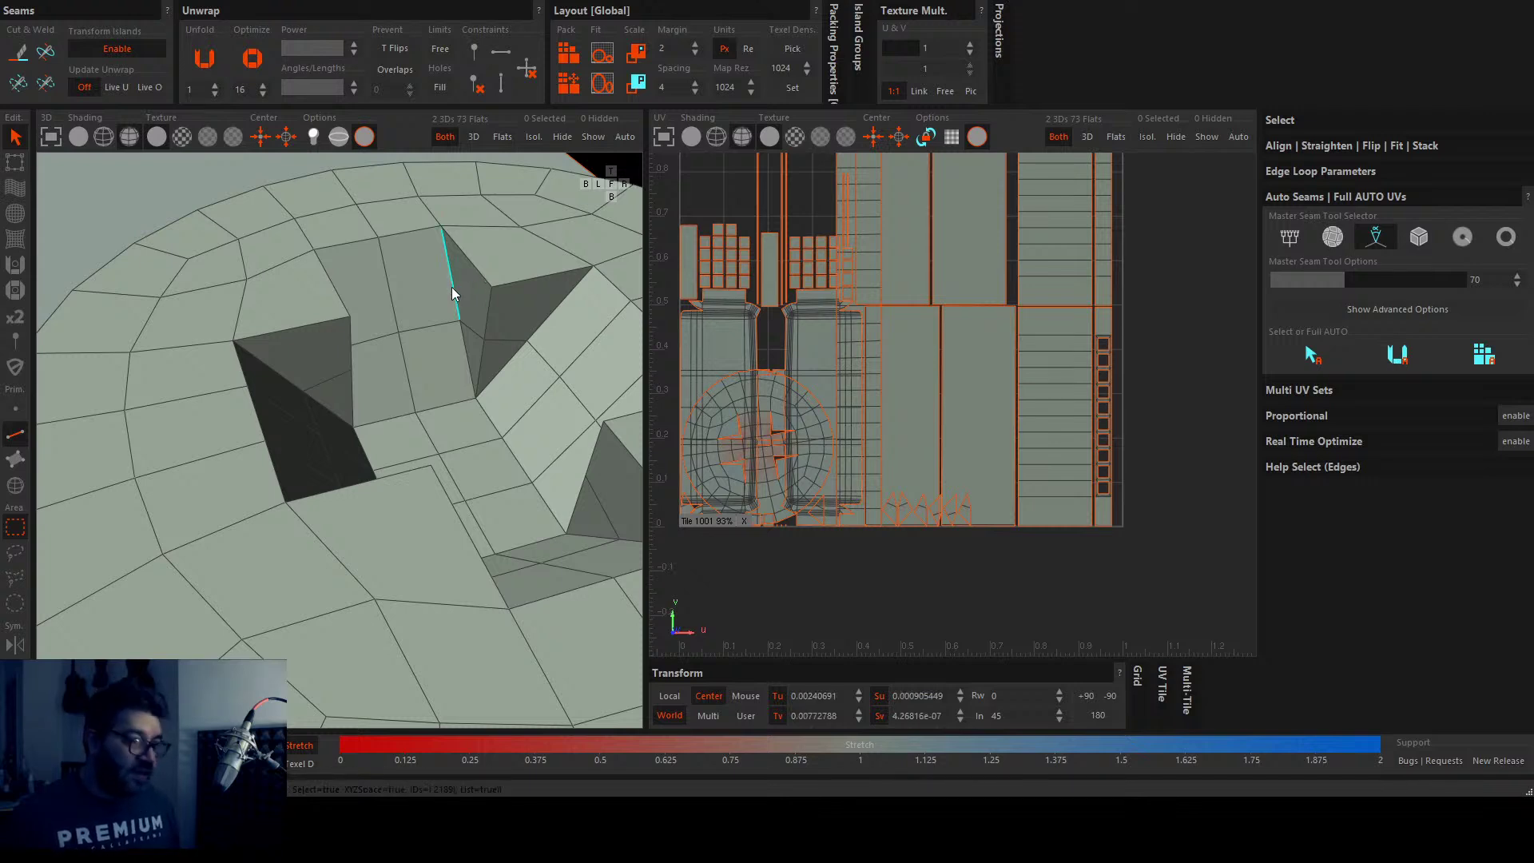
pyautogui.keyDown('shift'); pyautogui.click(511, 357); pyautogui.keyUp('shift')
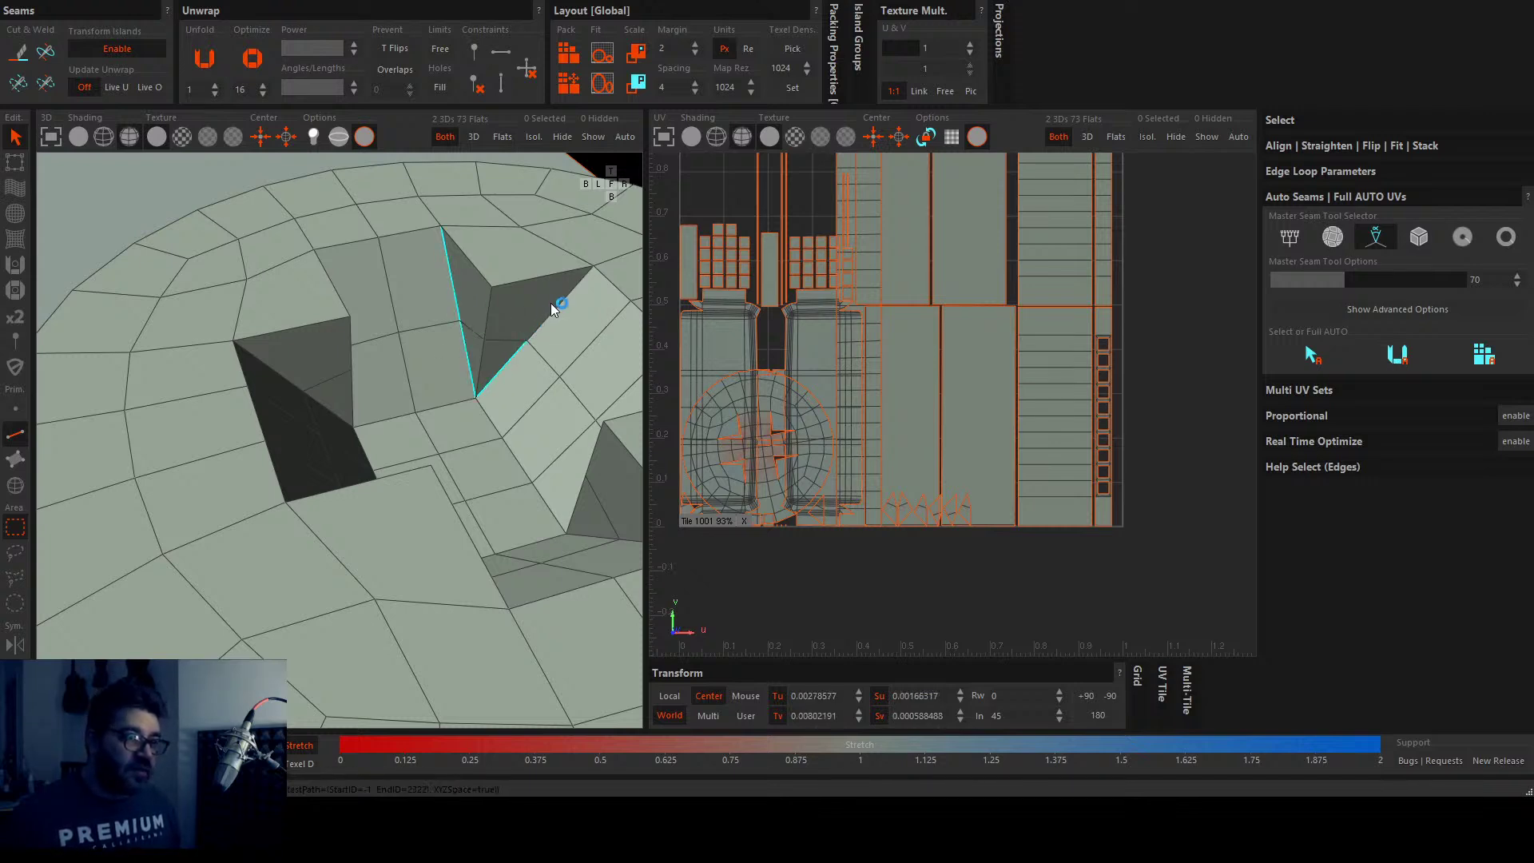
pyautogui.click(506, 228)
# Step: Try to extend the selection to the edges around the neighbouring socket corner, and undo those picks
pyautogui.scroll(-4, 482, 263)
pyautogui.keyDown('alt'); pyautogui.moveTo(449, 363); pyautogui.dragTo(345, 355); pyautogui.keyUp('alt')
pyautogui.scroll(4, 470, 324)
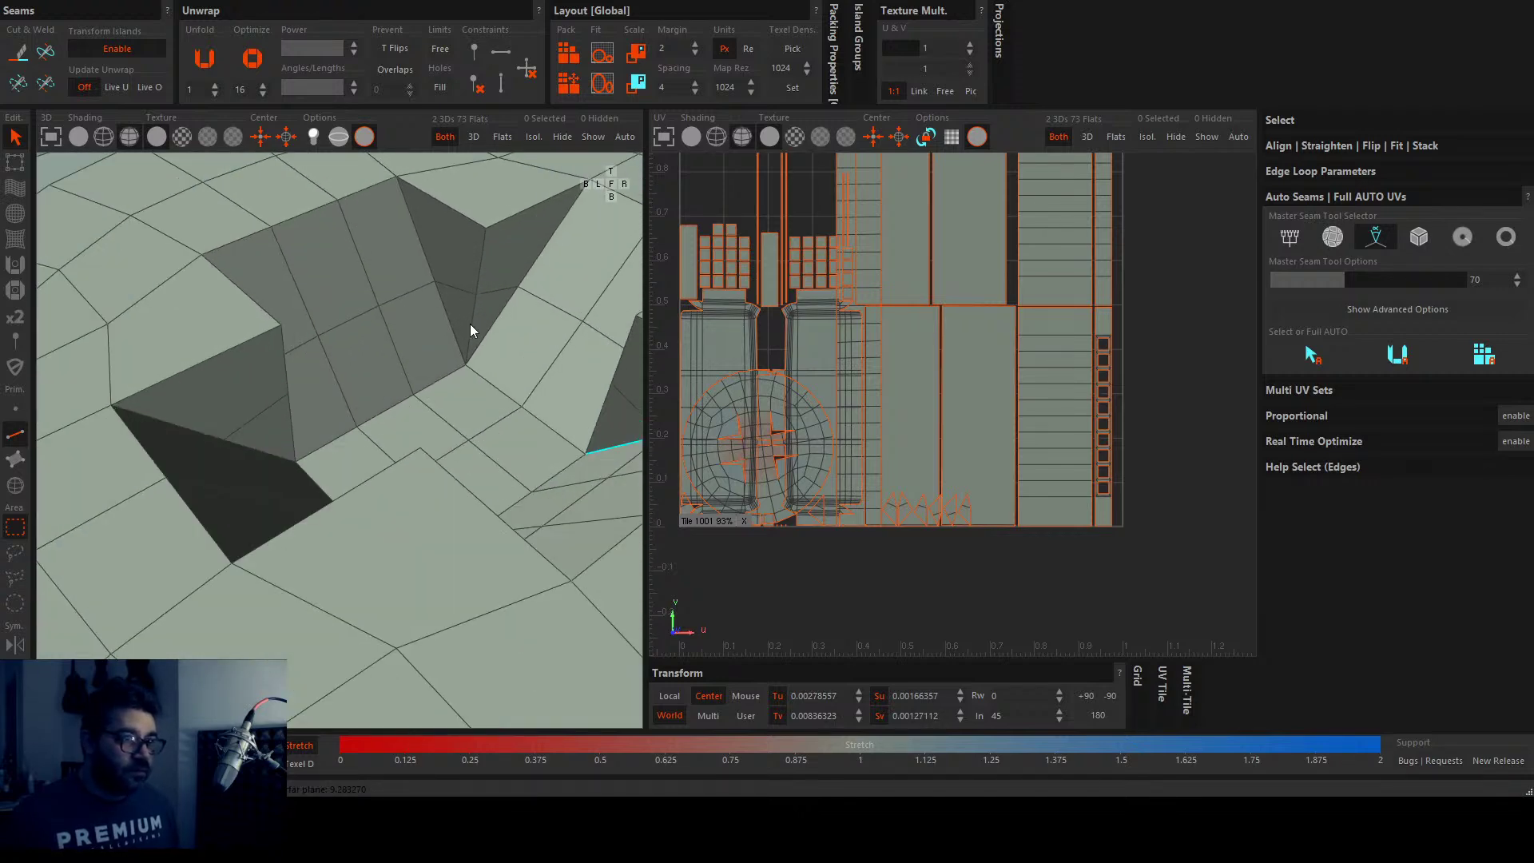
pyautogui.scroll(-3, 489, 340)
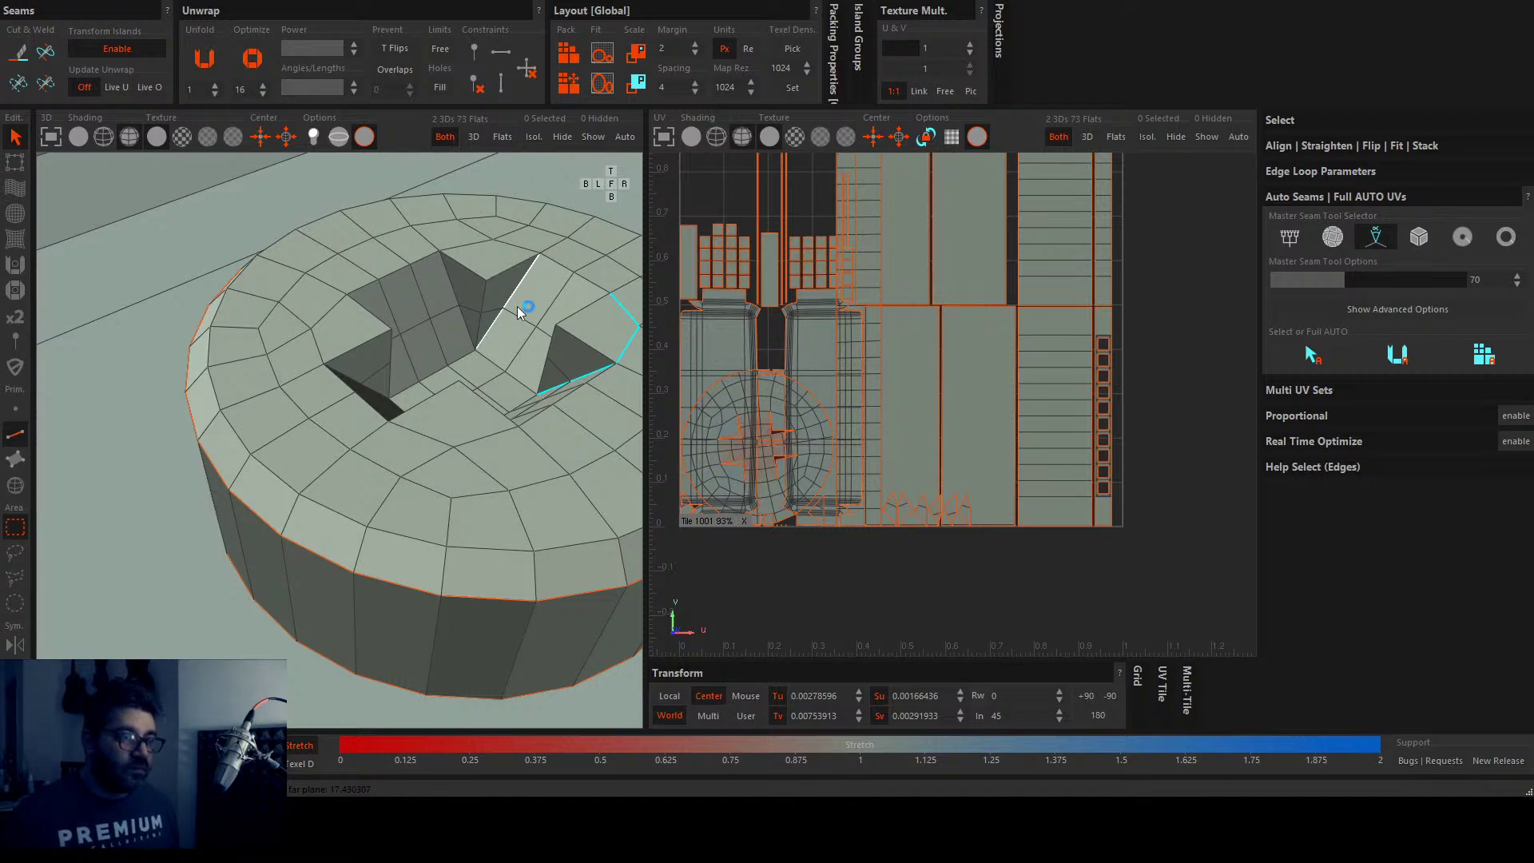
pyautogui.keyDown('alt'); pyautogui.moveTo(516, 305); pyautogui.dragTo(569, 412); pyautogui.keyUp('alt')
pyautogui.moveTo(610, 261); pyautogui.dragTo(460, 334)
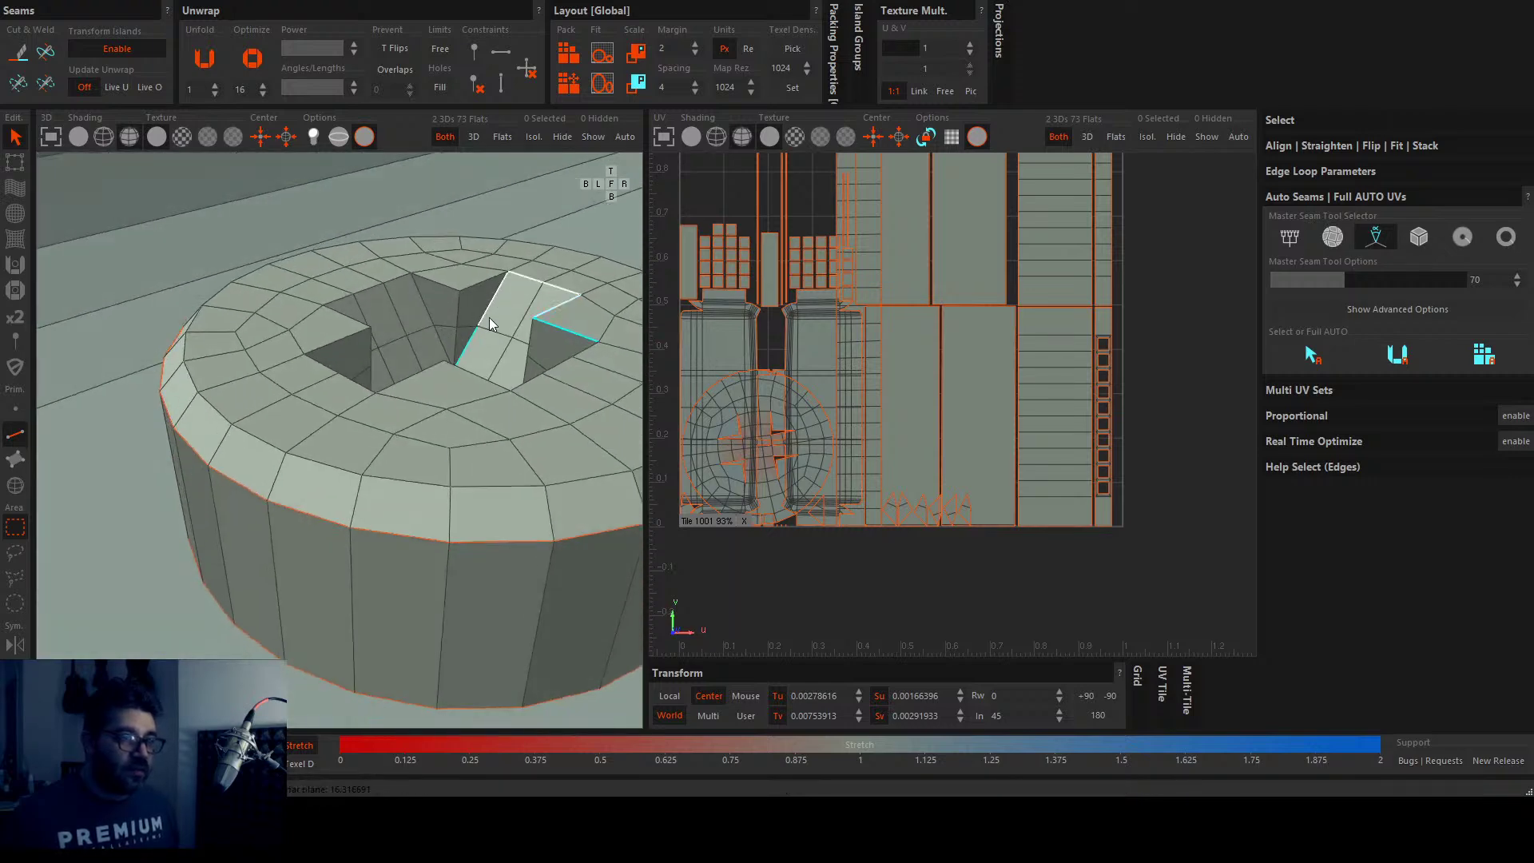
pyautogui.hotkey('ctrl', 'z')
pyautogui.hotkey('ctrl', 'z')
pyautogui.hotkey('ctrl', 'z')
# Step: Complete the first socket corner's outline with its rim edges and cut along the selection
pyautogui.keyDown('alt'); pyautogui.moveTo(489, 318); pyautogui.dragTo(617, 334); pyautogui.keyUp('alt')
pyautogui.click(429, 321)
pyautogui.moveTo(429, 322)
pyautogui.keyDown('alt'); pyautogui.mouseDown()
pyautogui.moveTo(414, 343)
pyautogui.moveTo(427, 325)
pyautogui.mouseUp(); pyautogui.keyUp('alt')
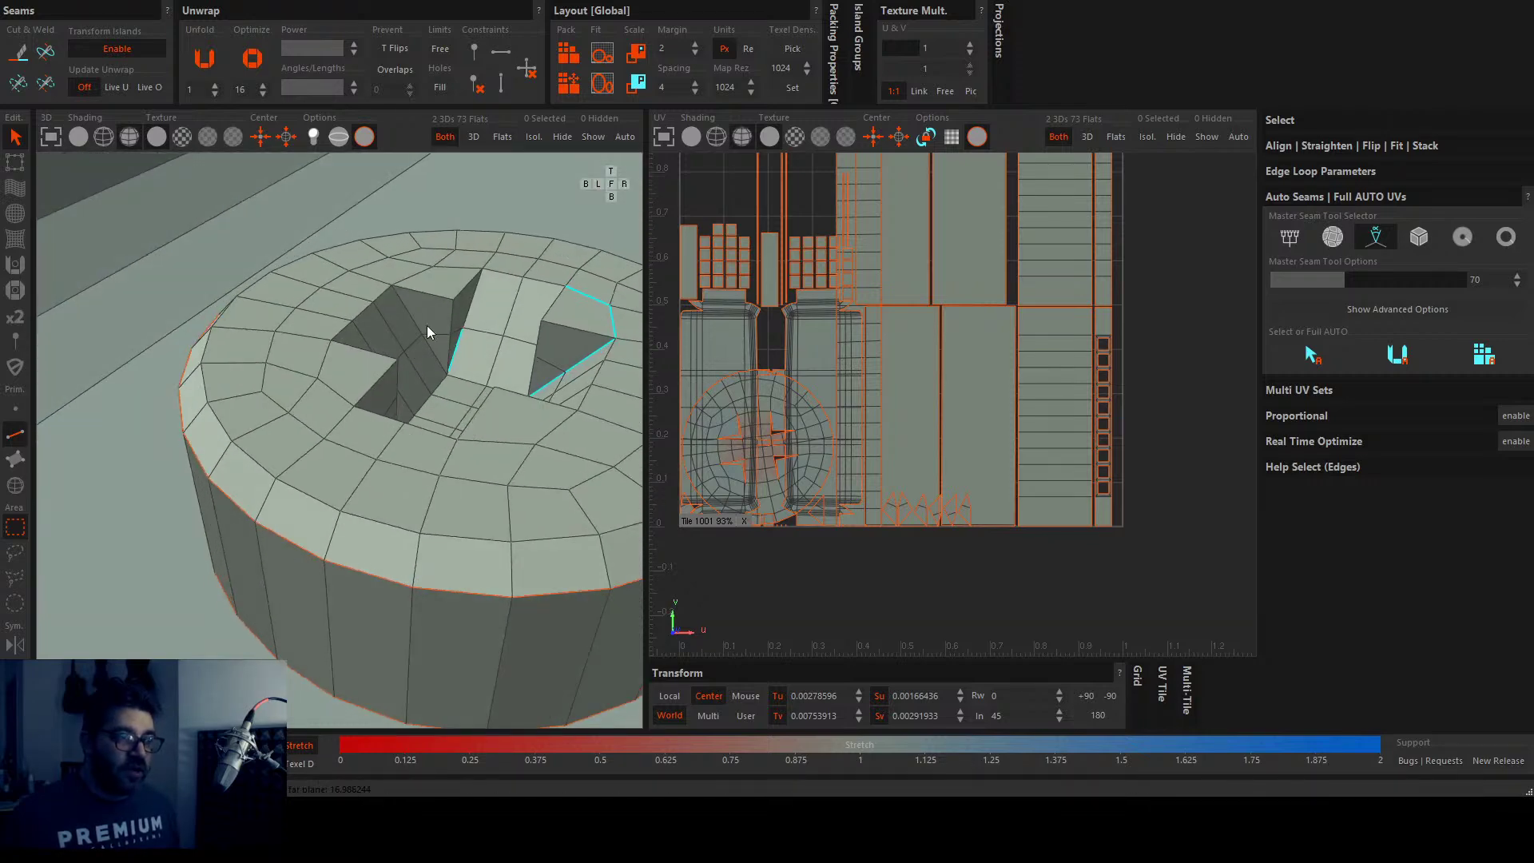
pyautogui.keyDown('alt'); pyautogui.moveTo(484, 374); pyautogui.dragTo(404, 375); pyautogui.keyUp('alt')
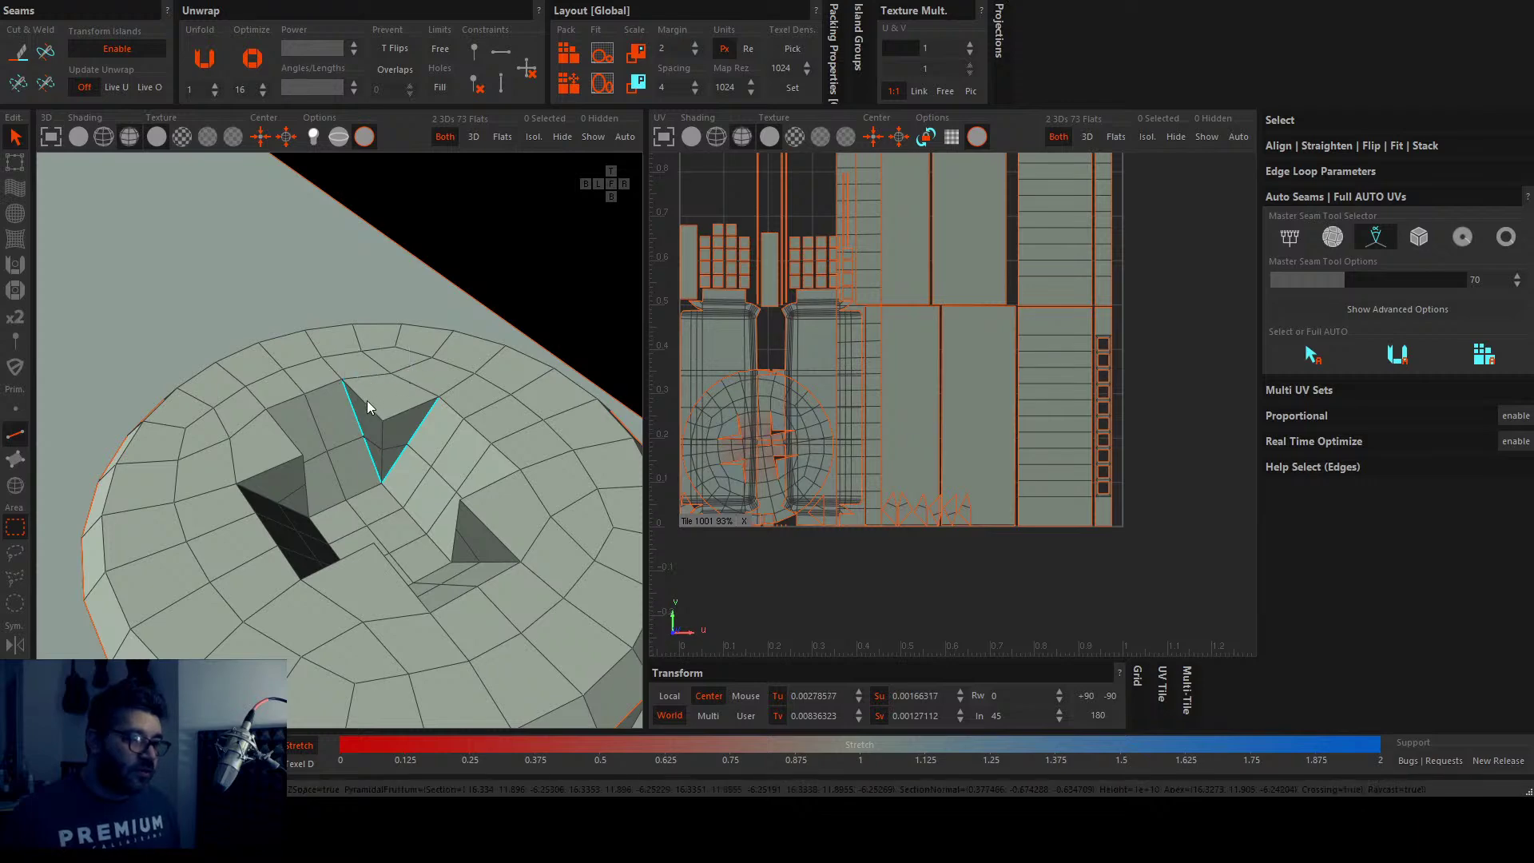
pyautogui.keyDown('shift'); pyautogui.click(367, 400); pyautogui.keyUp('shift')
pyautogui.press('c')
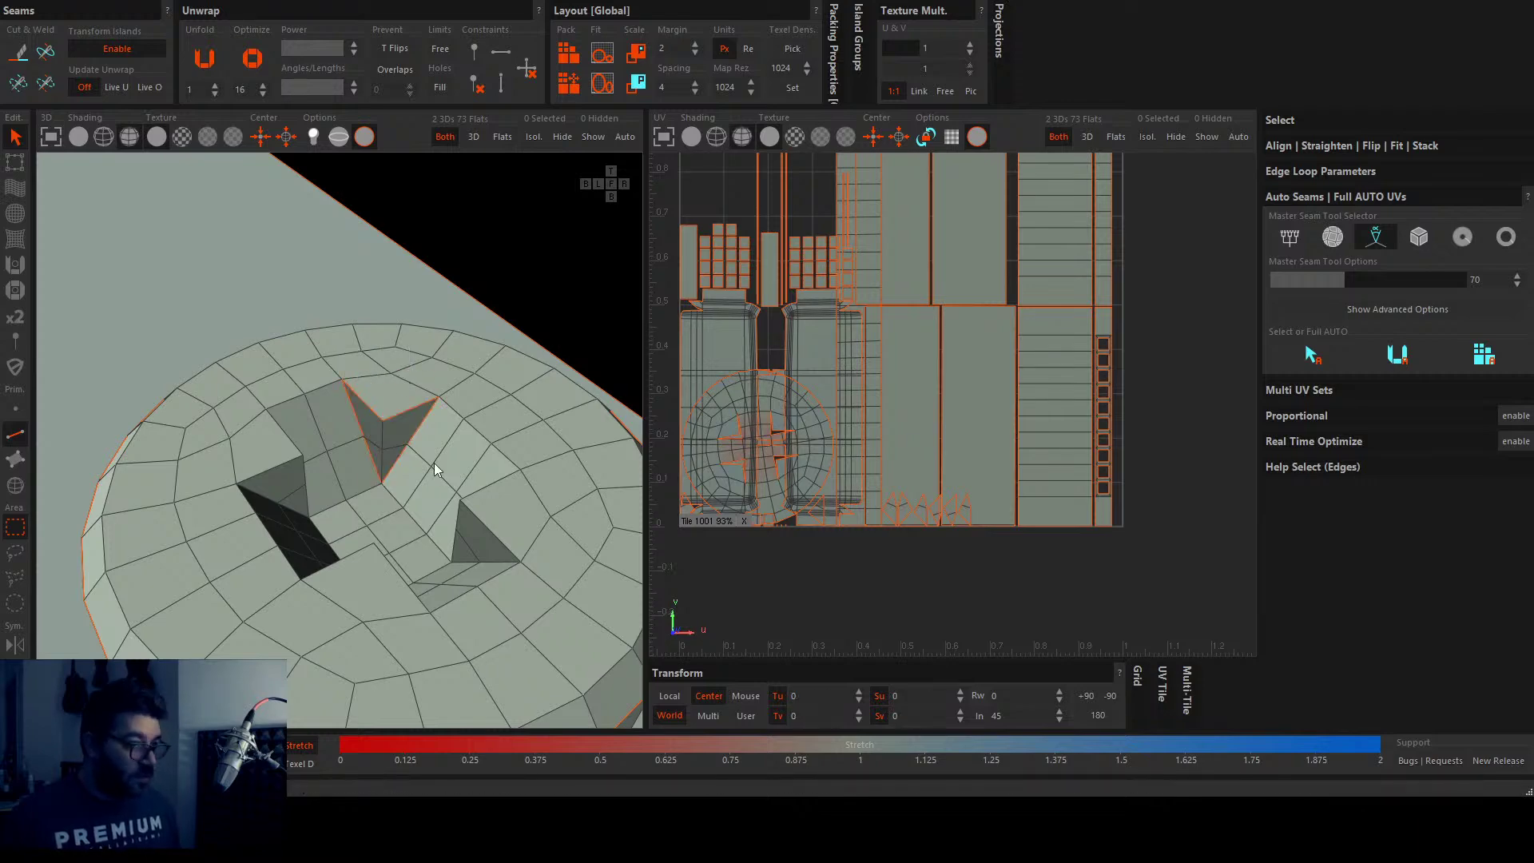
# Step: Select the floor-to-rim and rim edges around the second socket corner's wall faces and cut them
pyautogui.keyDown('alt'); pyautogui.moveTo(415, 486); pyautogui.dragTo(284, 467); pyautogui.keyUp('alt')
pyautogui.scroll(3, 496, 385)
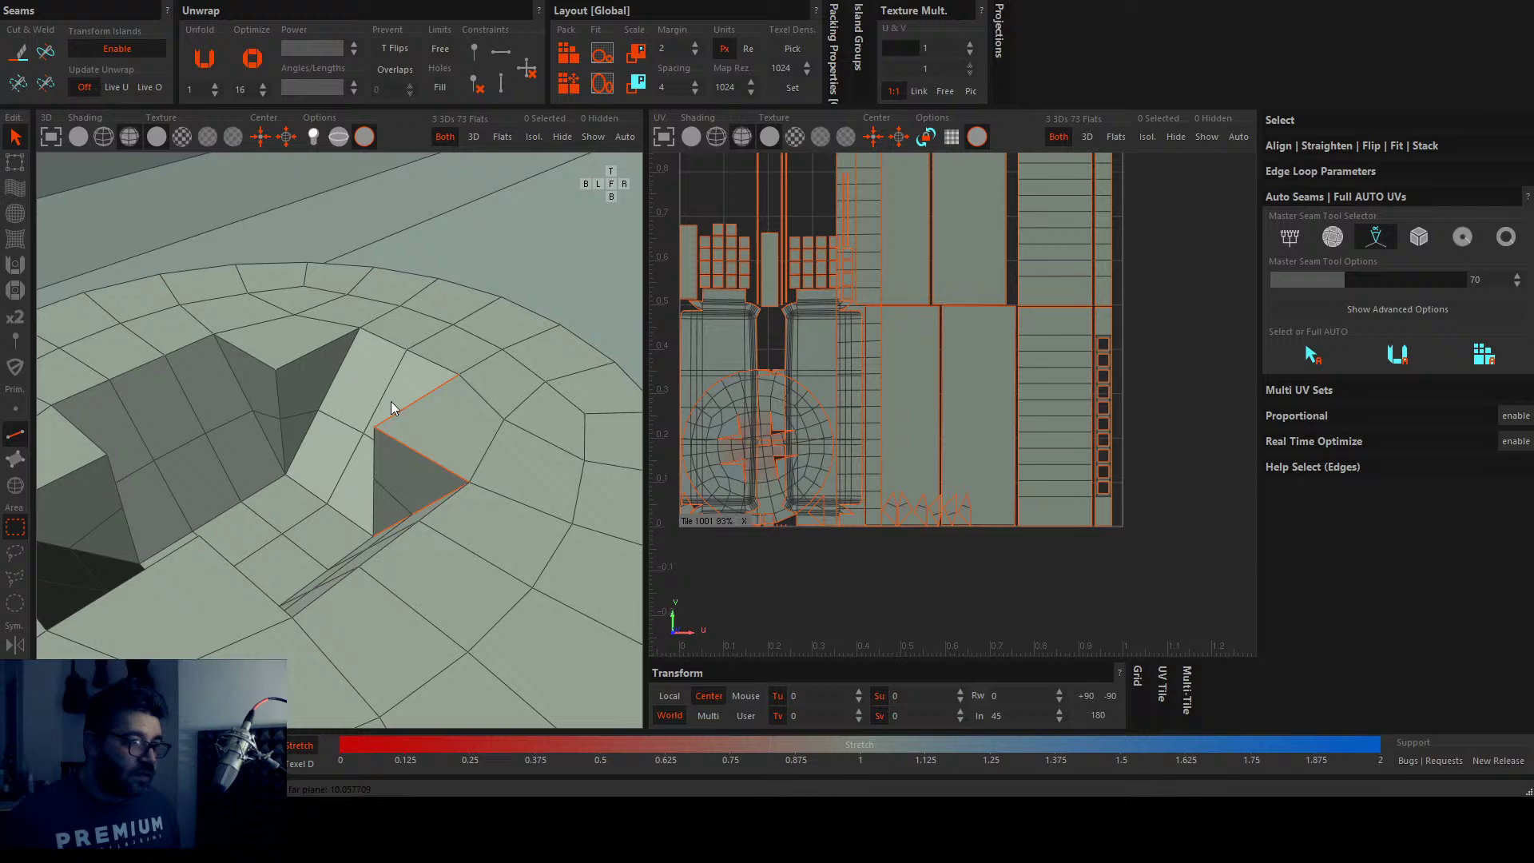
pyautogui.click(338, 374)
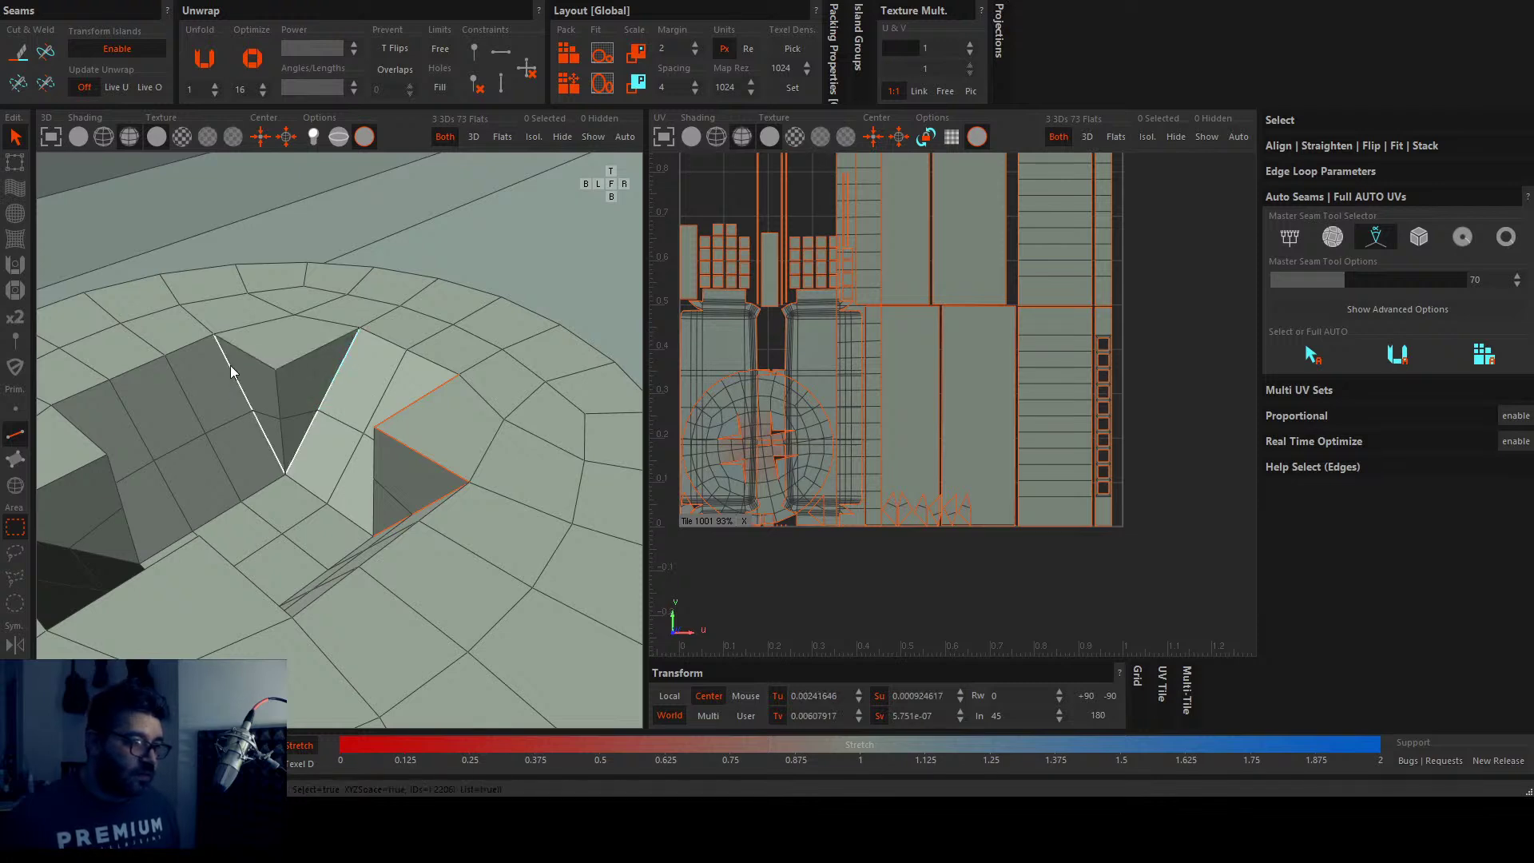
pyautogui.click(238, 351)
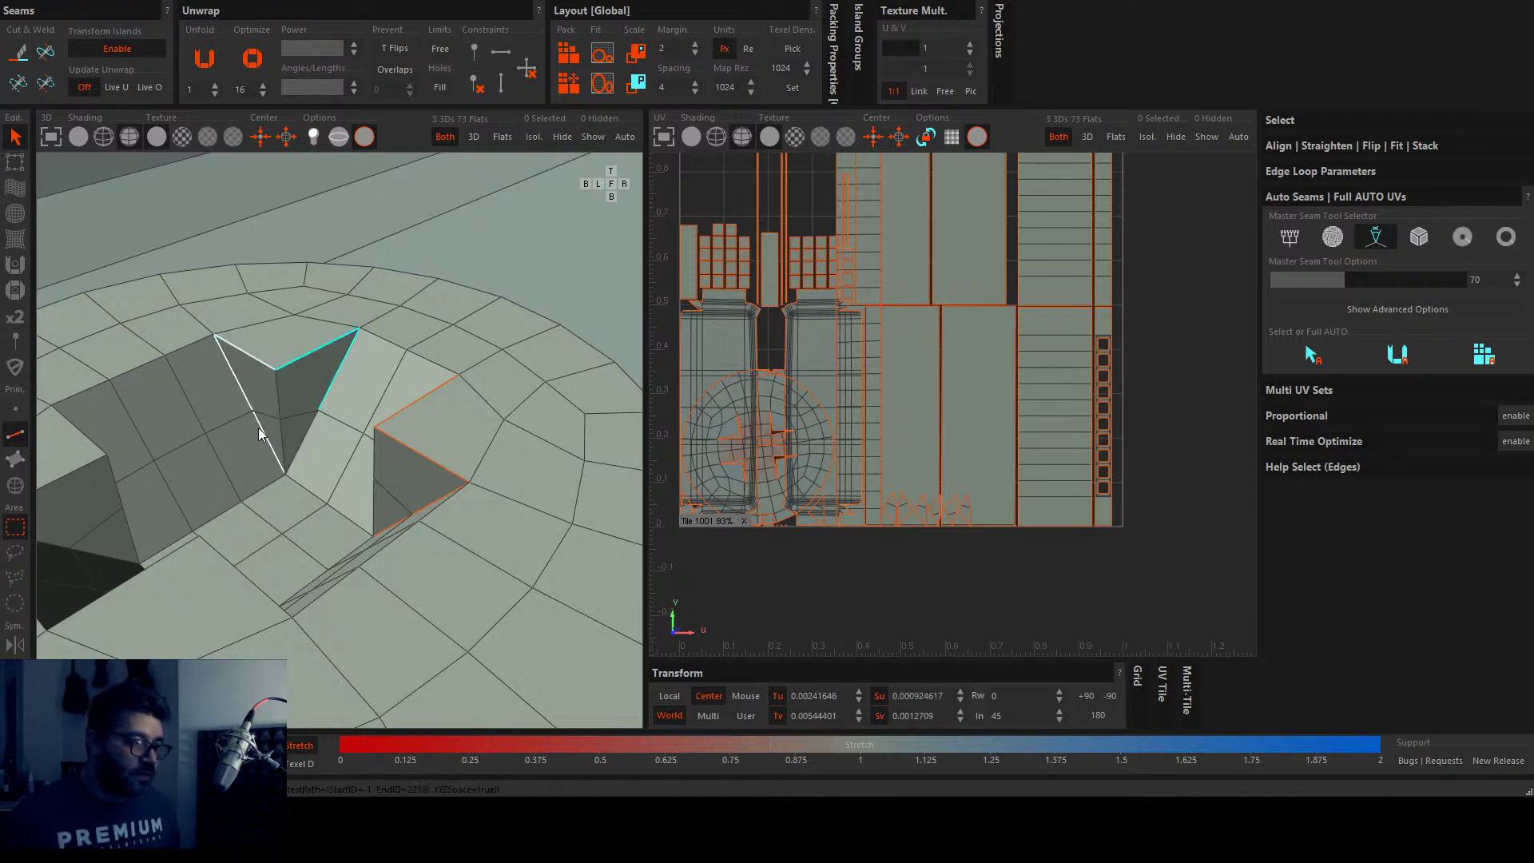
pyautogui.click(297, 454)
pyautogui.scroll(-3, 238, 462)
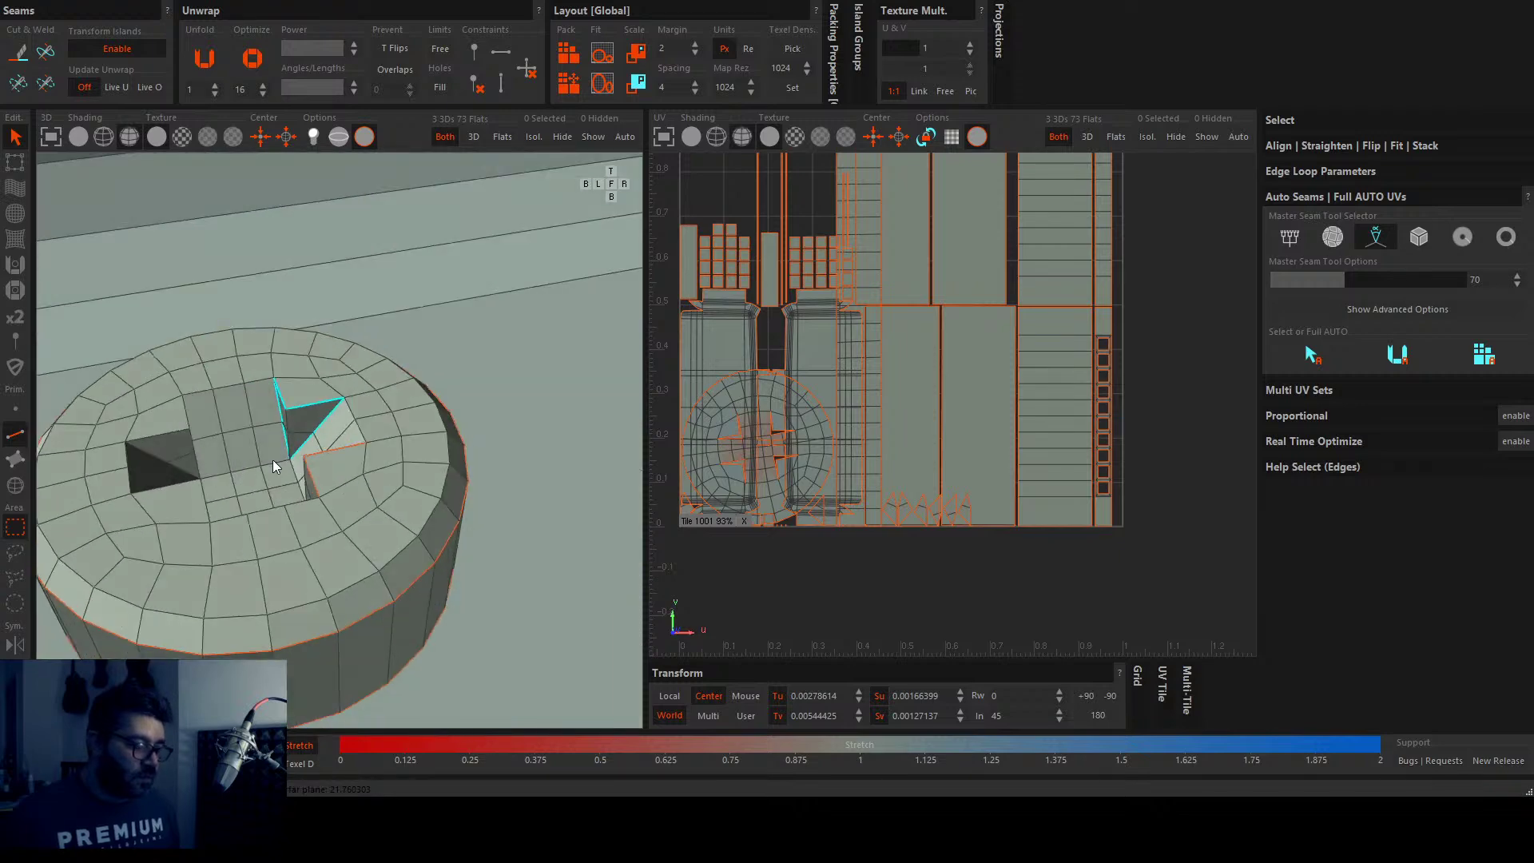
pyautogui.press('w')
# Step: Outline the wall faces at the third socket corner with selected edges and cut along them
pyautogui.keyDown('alt'); pyautogui.moveTo(305, 449); pyautogui.dragTo(176, 441); pyautogui.keyUp('alt')
pyautogui.scroll(3, 338, 414)
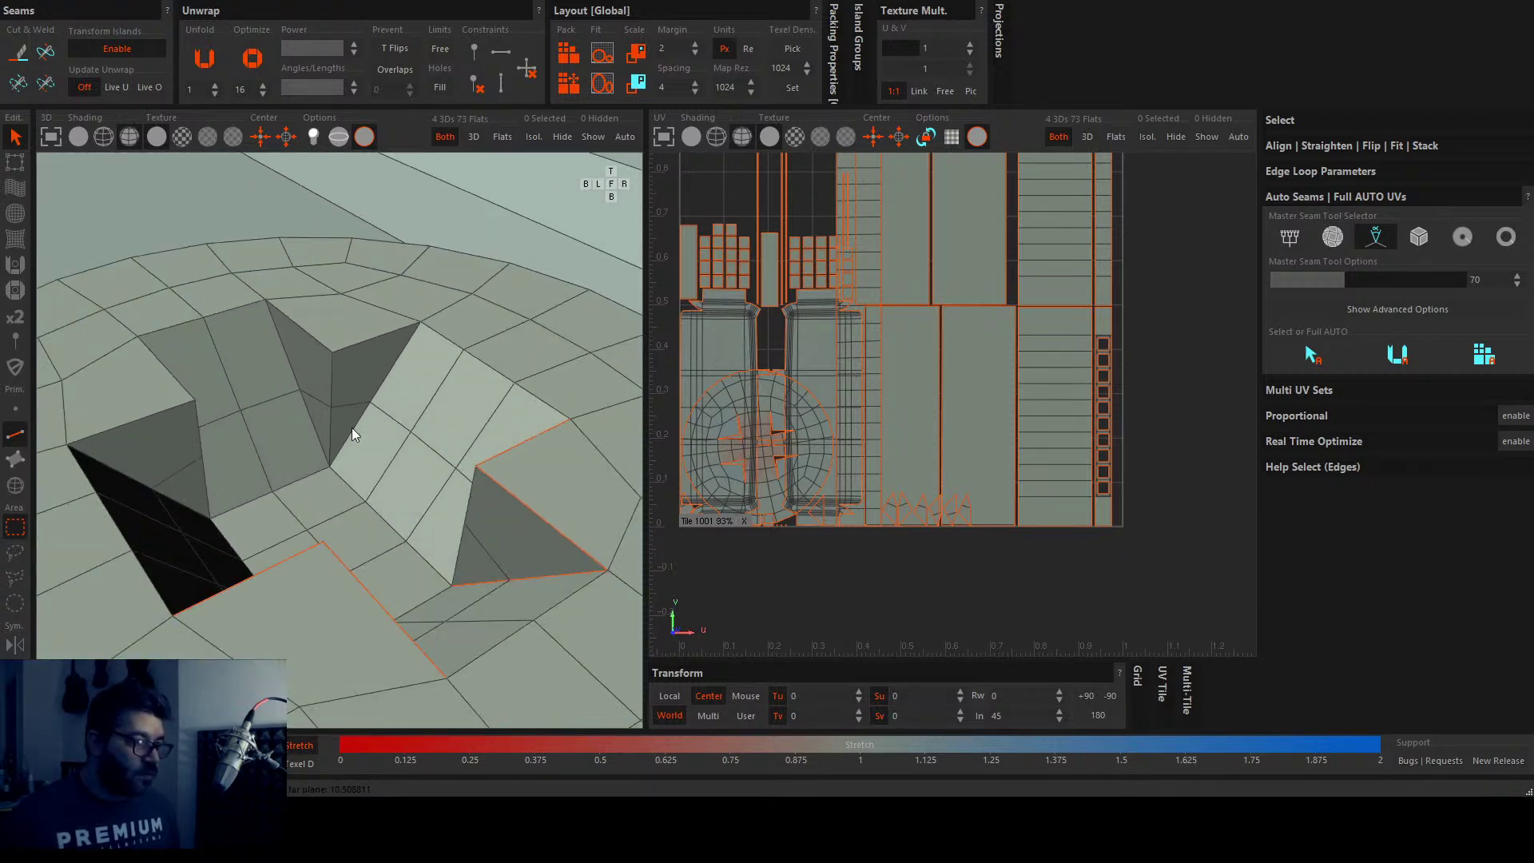
pyautogui.click(374, 336)
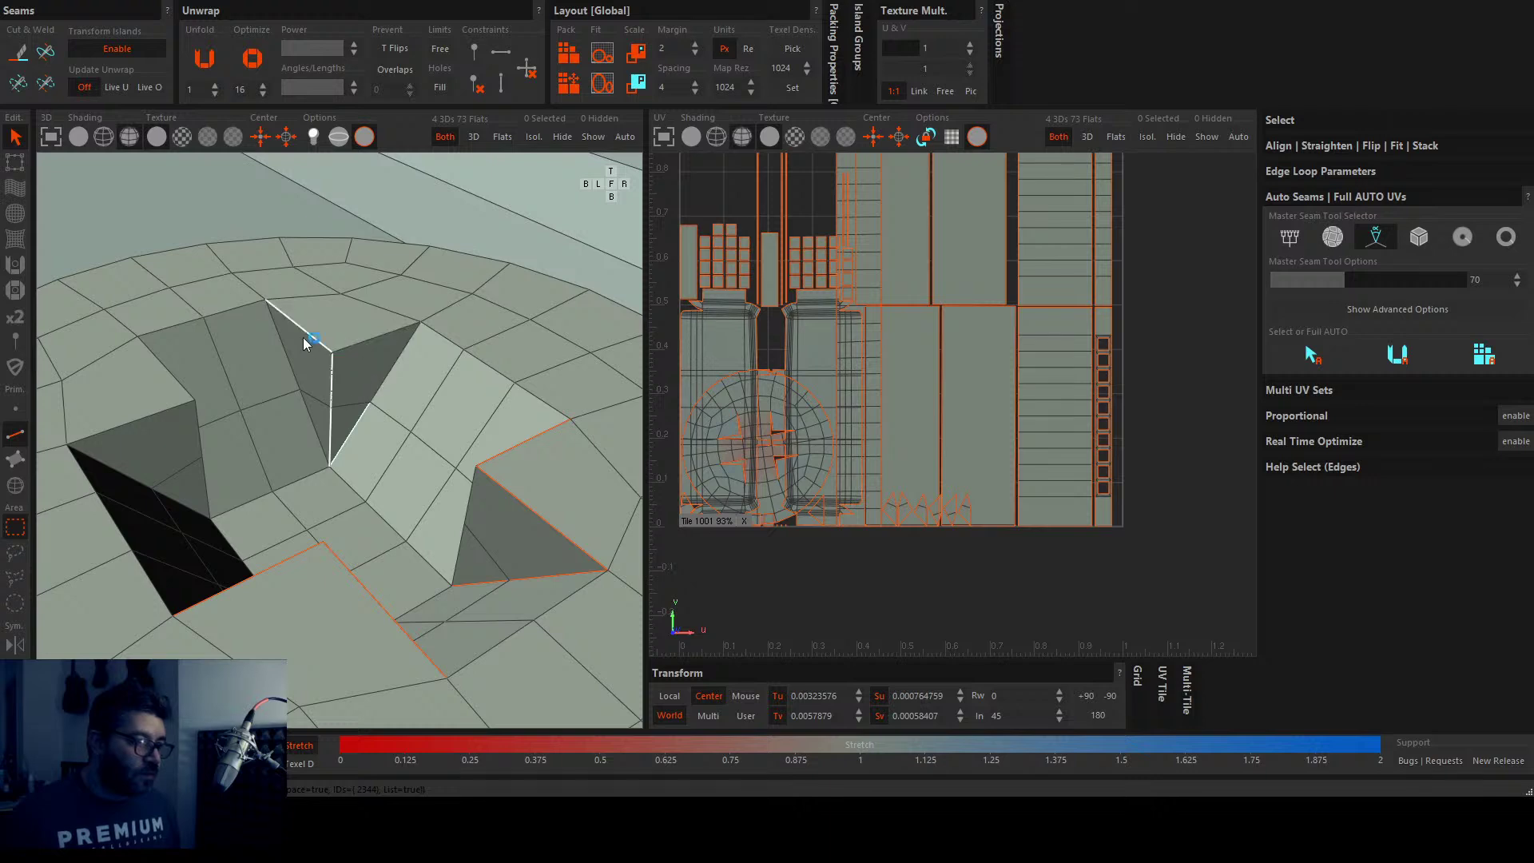
pyautogui.keyDown('shift'); pyautogui.click(336, 352); pyautogui.keyUp('shift')
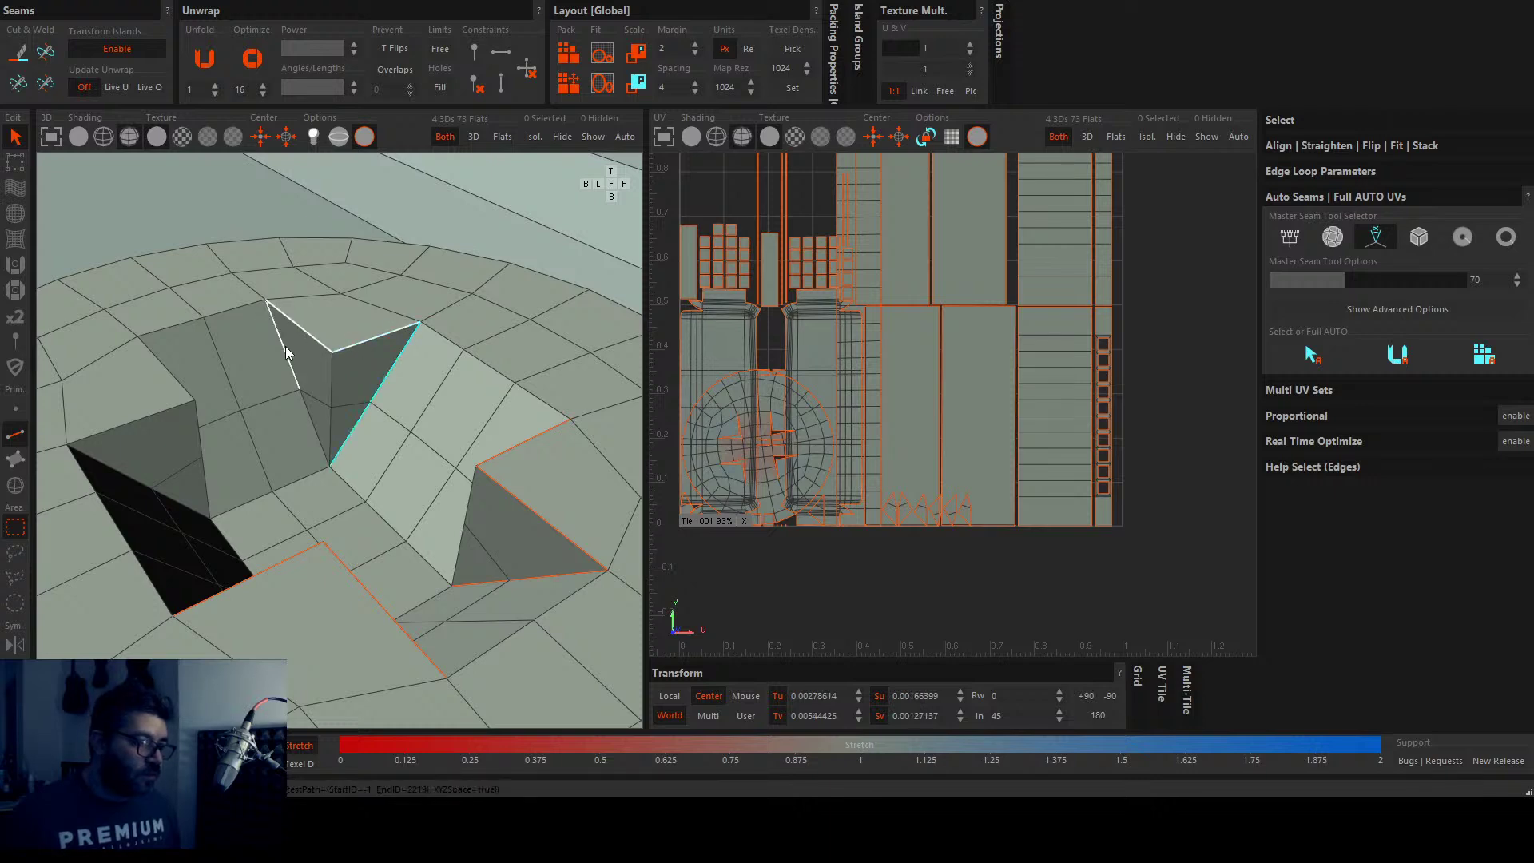
pyautogui.keyDown('shift'); pyautogui.click(285, 352); pyautogui.keyUp('shift')
pyautogui.keyDown('shift'); pyautogui.click(315, 439); pyautogui.keyUp('shift')
pyautogui.press('c')
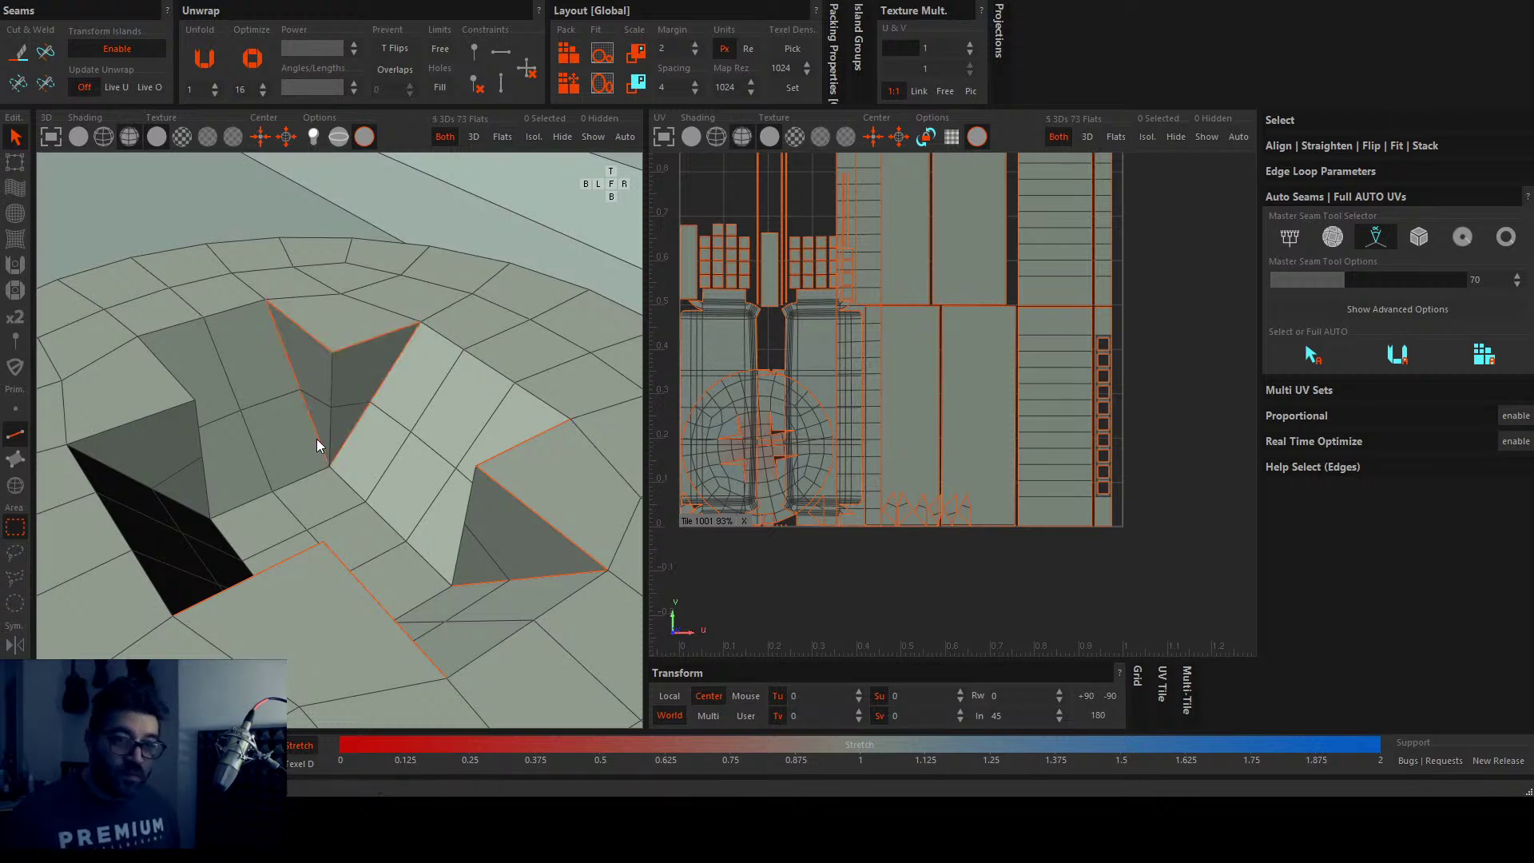
# Step: Select the floor-to-rim and rim edges around the fourth socket corner's wall faces and cut along them
pyautogui.scroll(-3, 359, 472)
pyautogui.keyDown('alt'); pyautogui.moveTo(372, 489); pyautogui.dragTo(207, 502); pyautogui.keyUp('alt')
pyautogui.scroll(3, 392, 444)
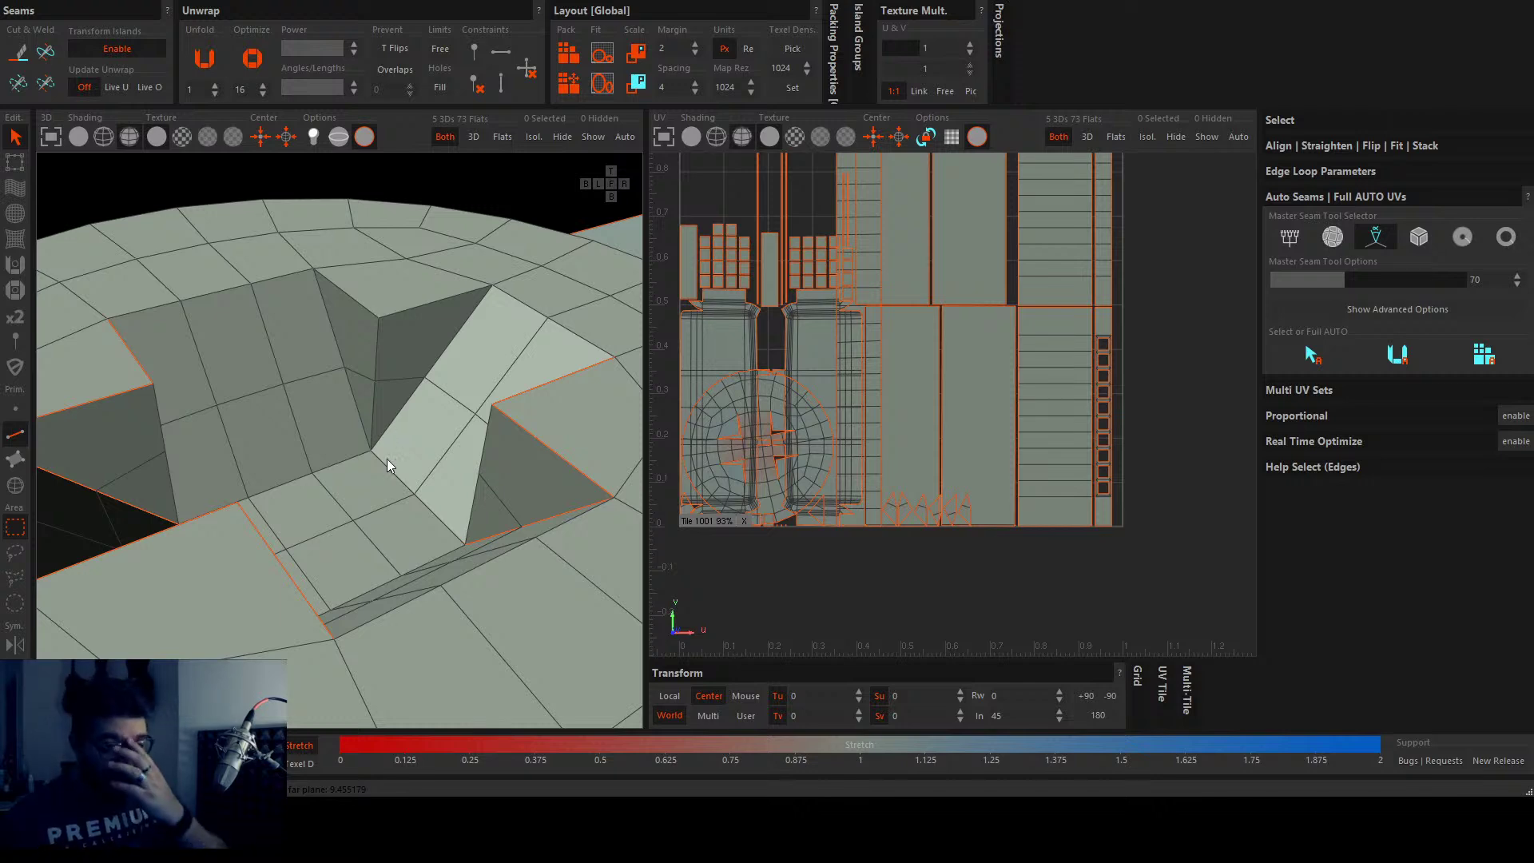
pyautogui.click(396, 411)
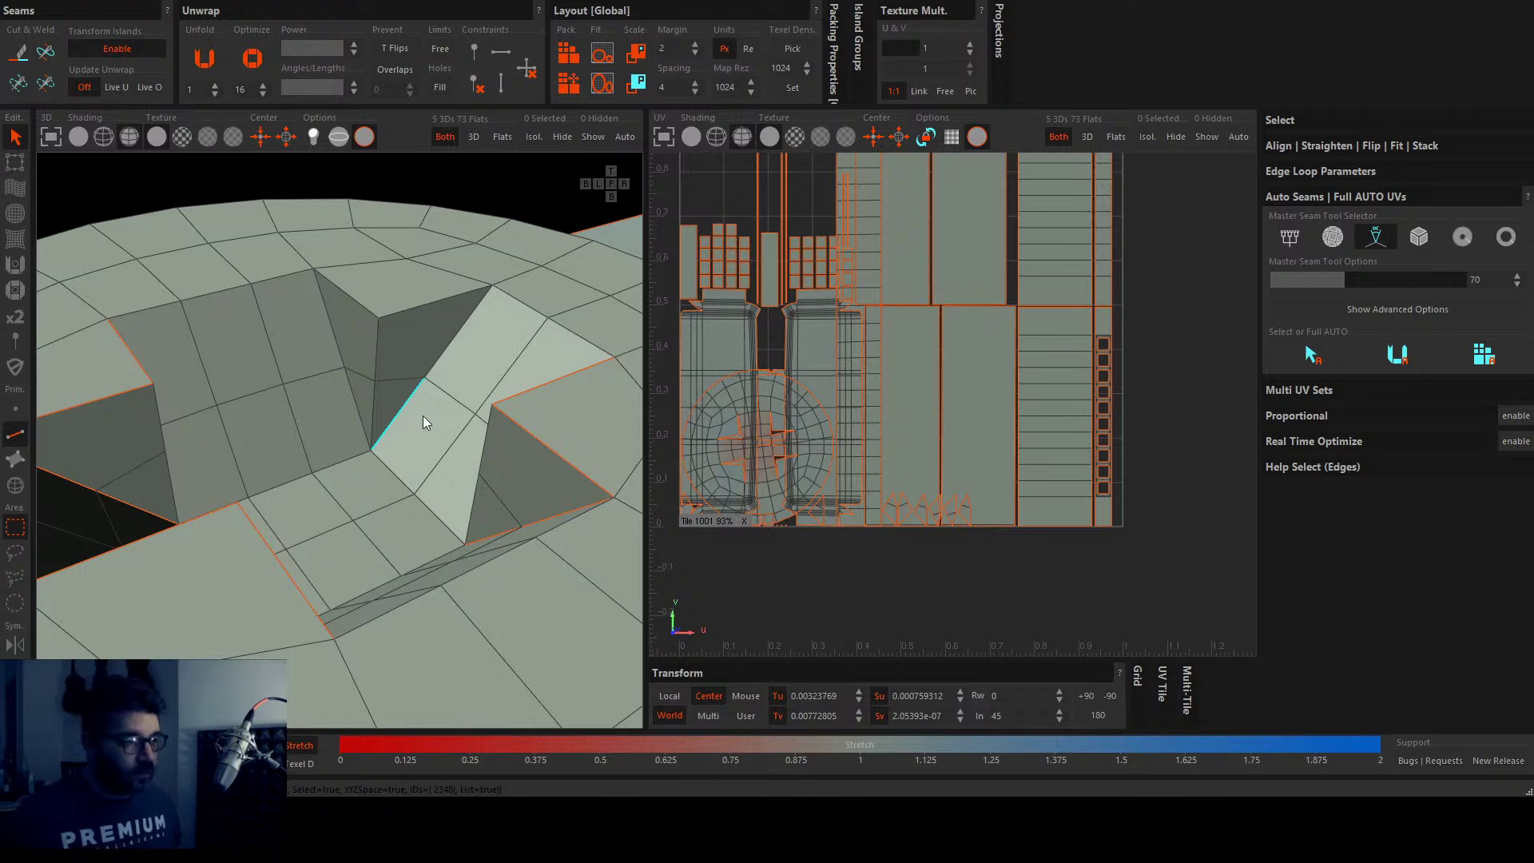
pyautogui.click(365, 322)
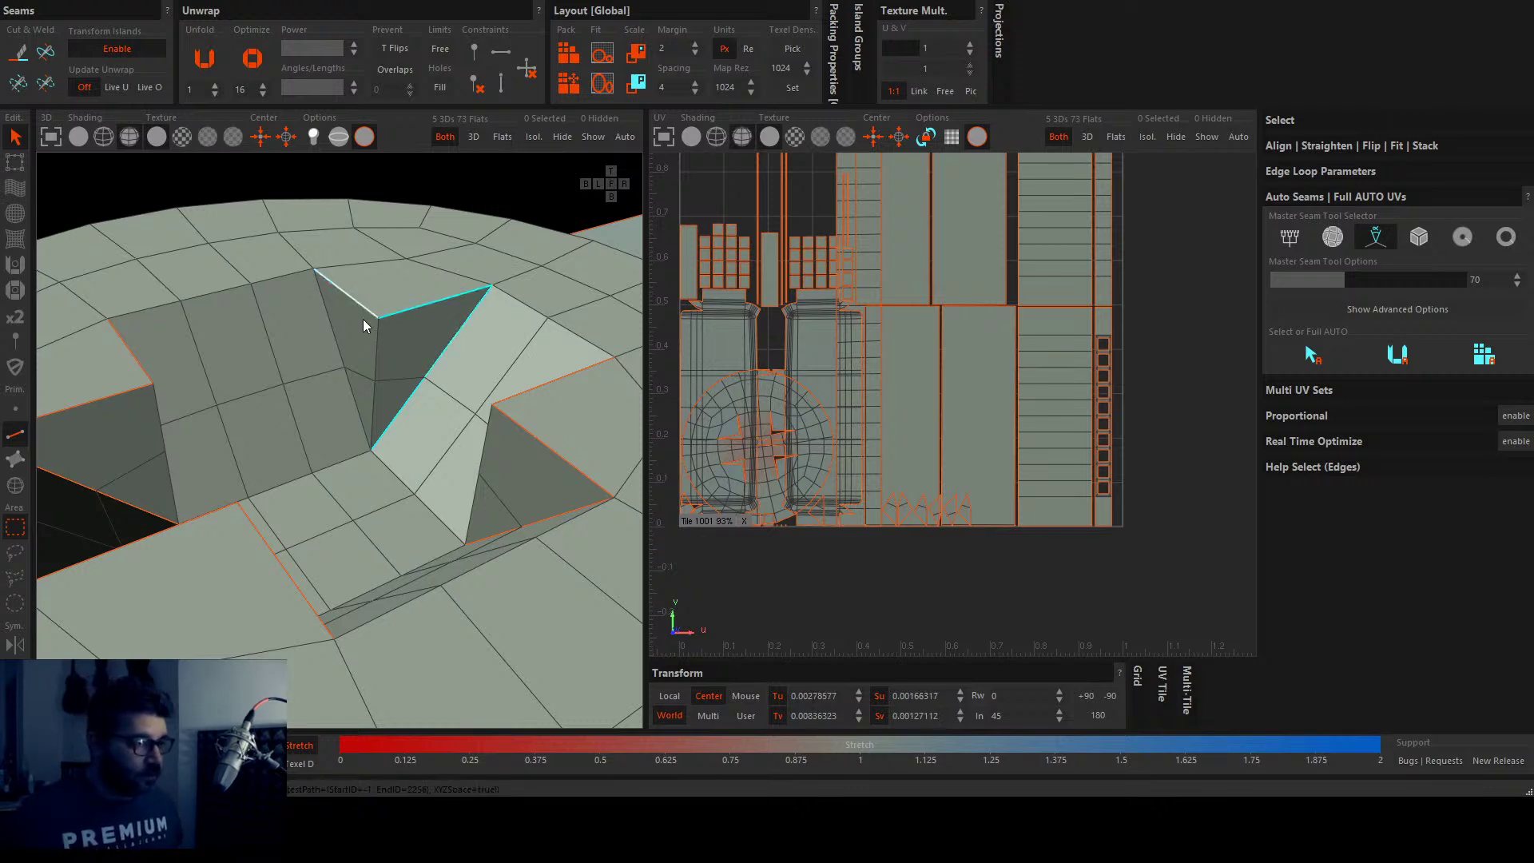
pyautogui.click(350, 391)
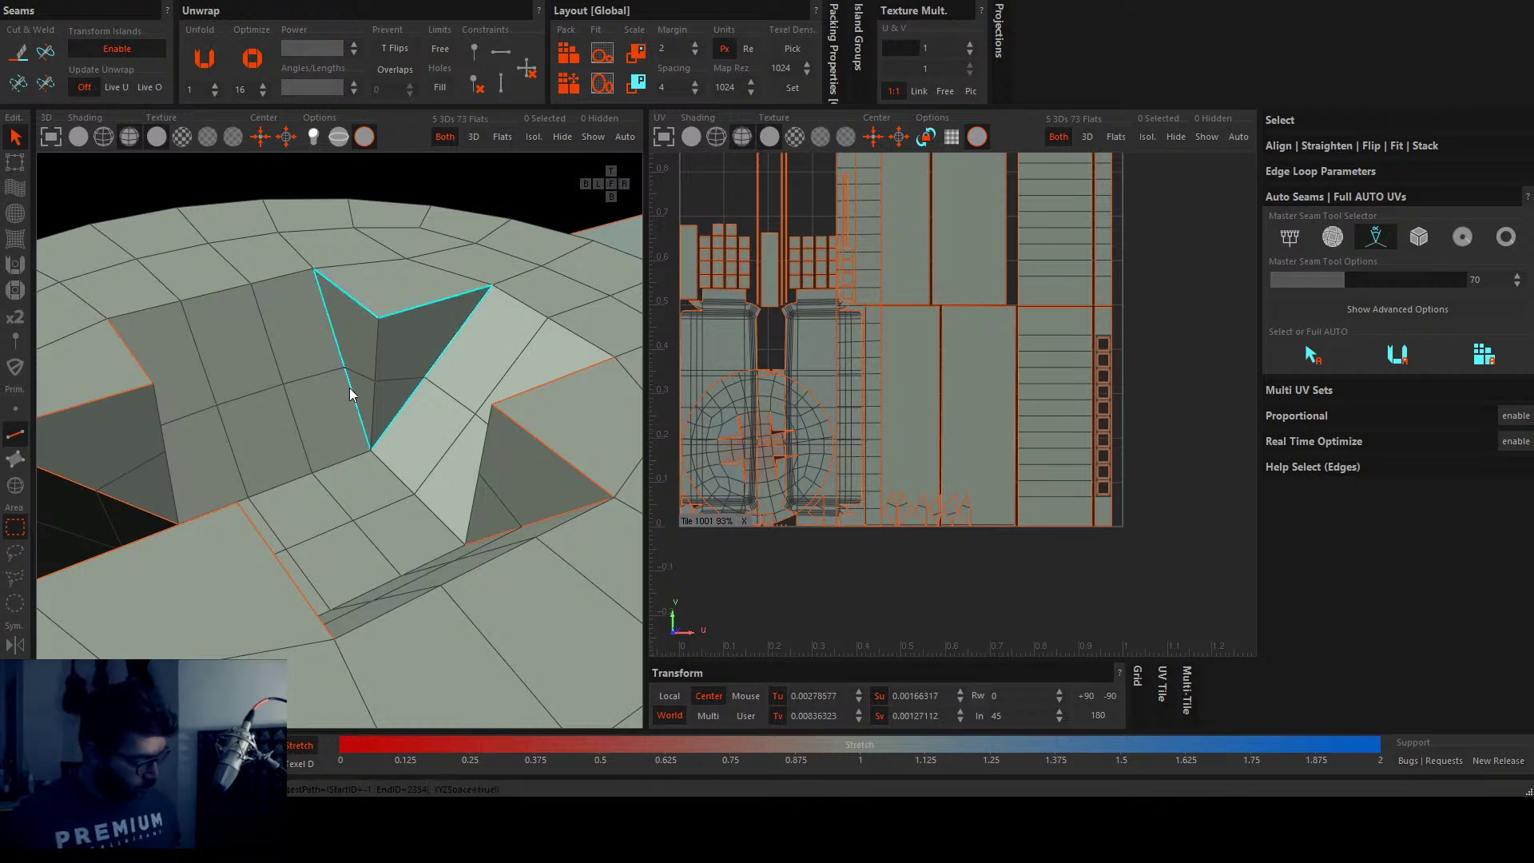
pyautogui.press('c')
pyautogui.keyDown('alt'); pyautogui.moveTo(349, 389); pyautogui.dragTo(420, 444); pyautogui.keyUp('alt')
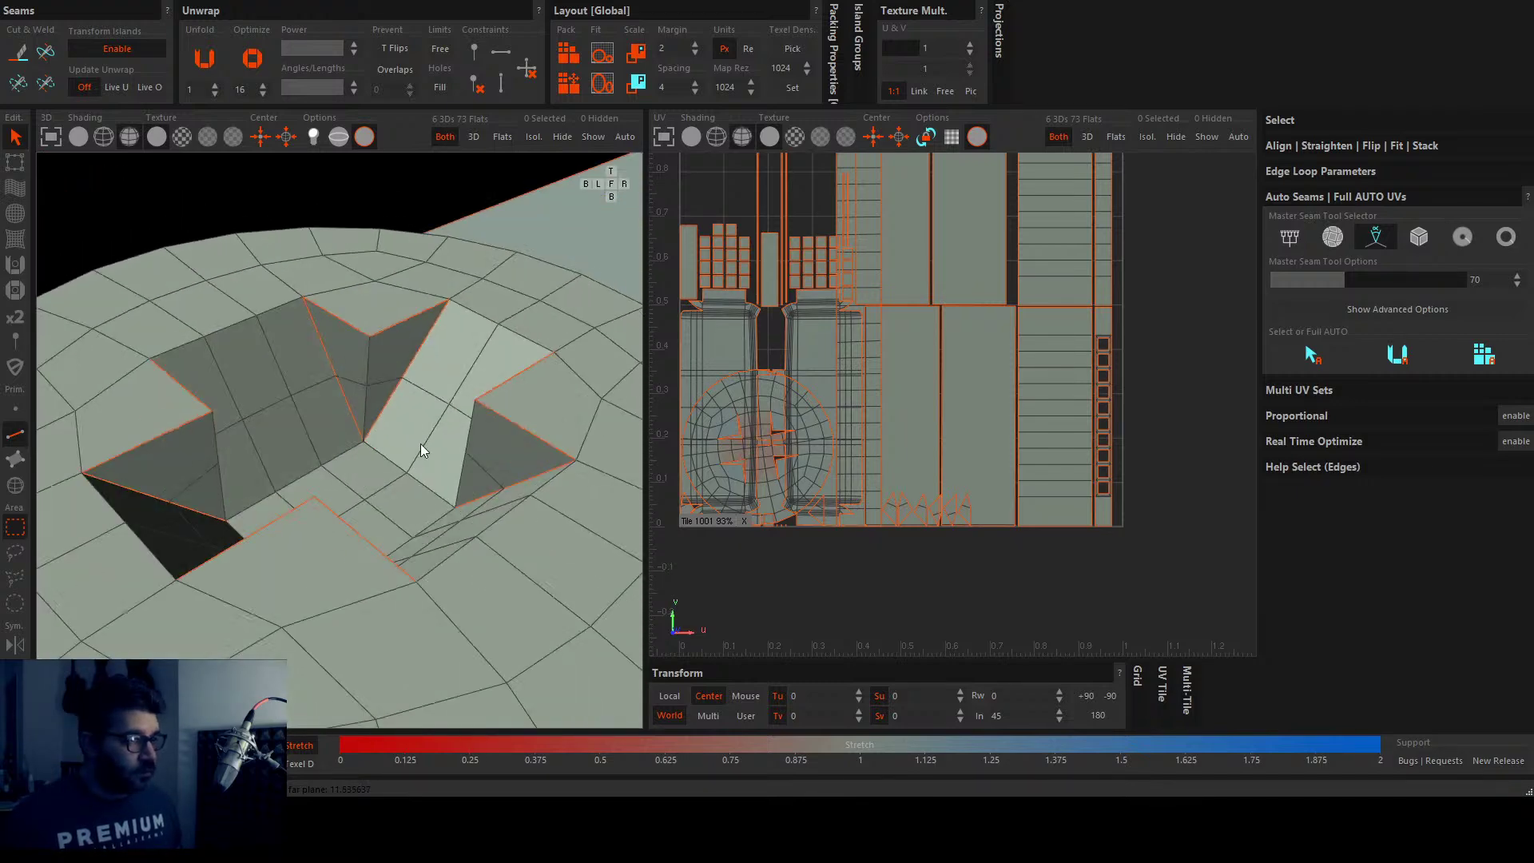
# Step: Unfold the newly cut screw head islands and repack the UV layout
pyautogui.scroll(-3, 765, 318)
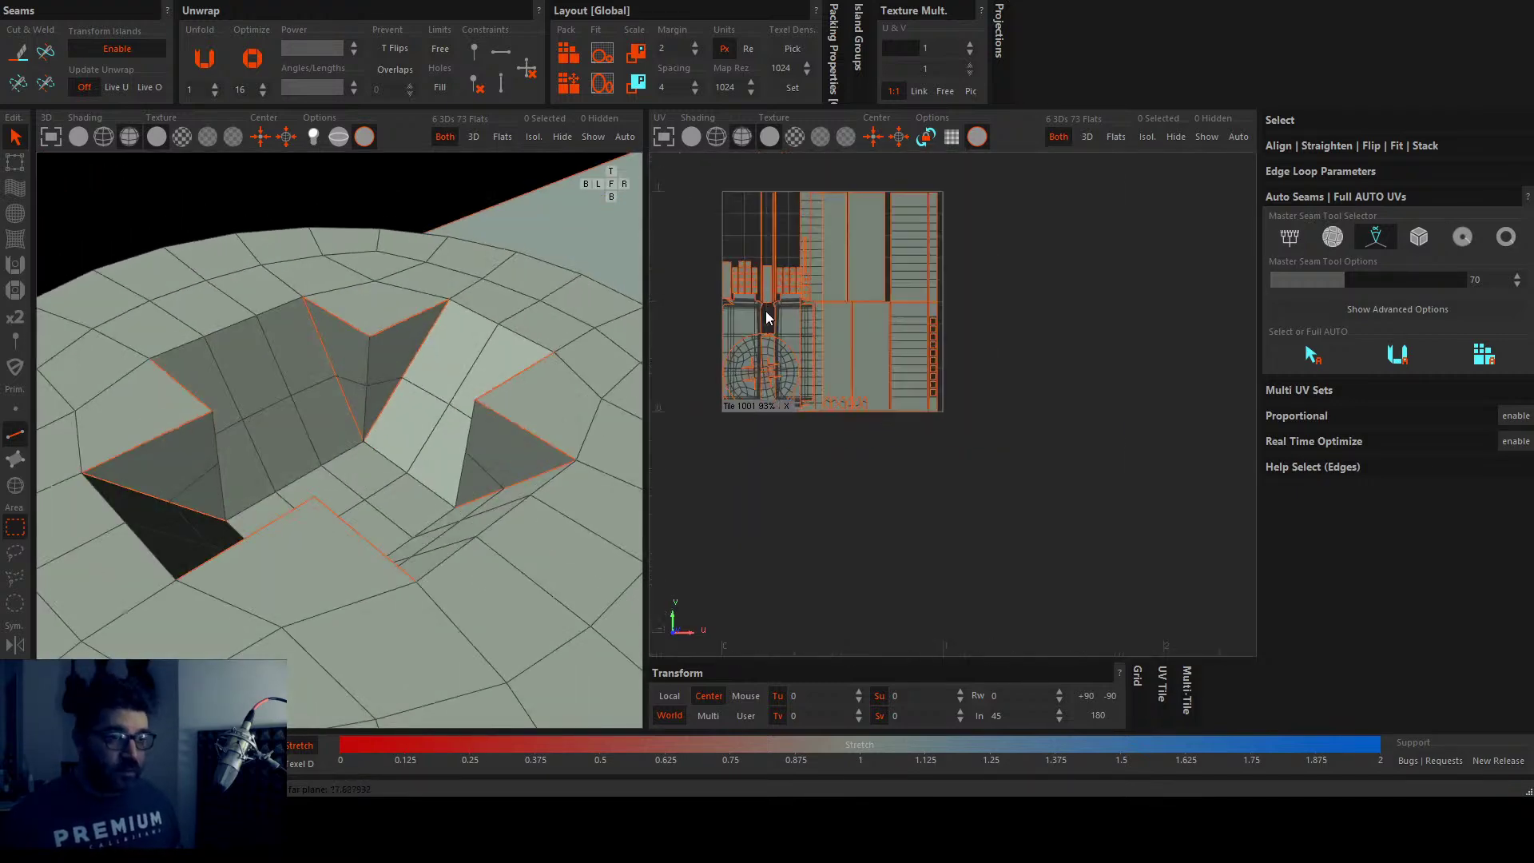
pyautogui.press('u')
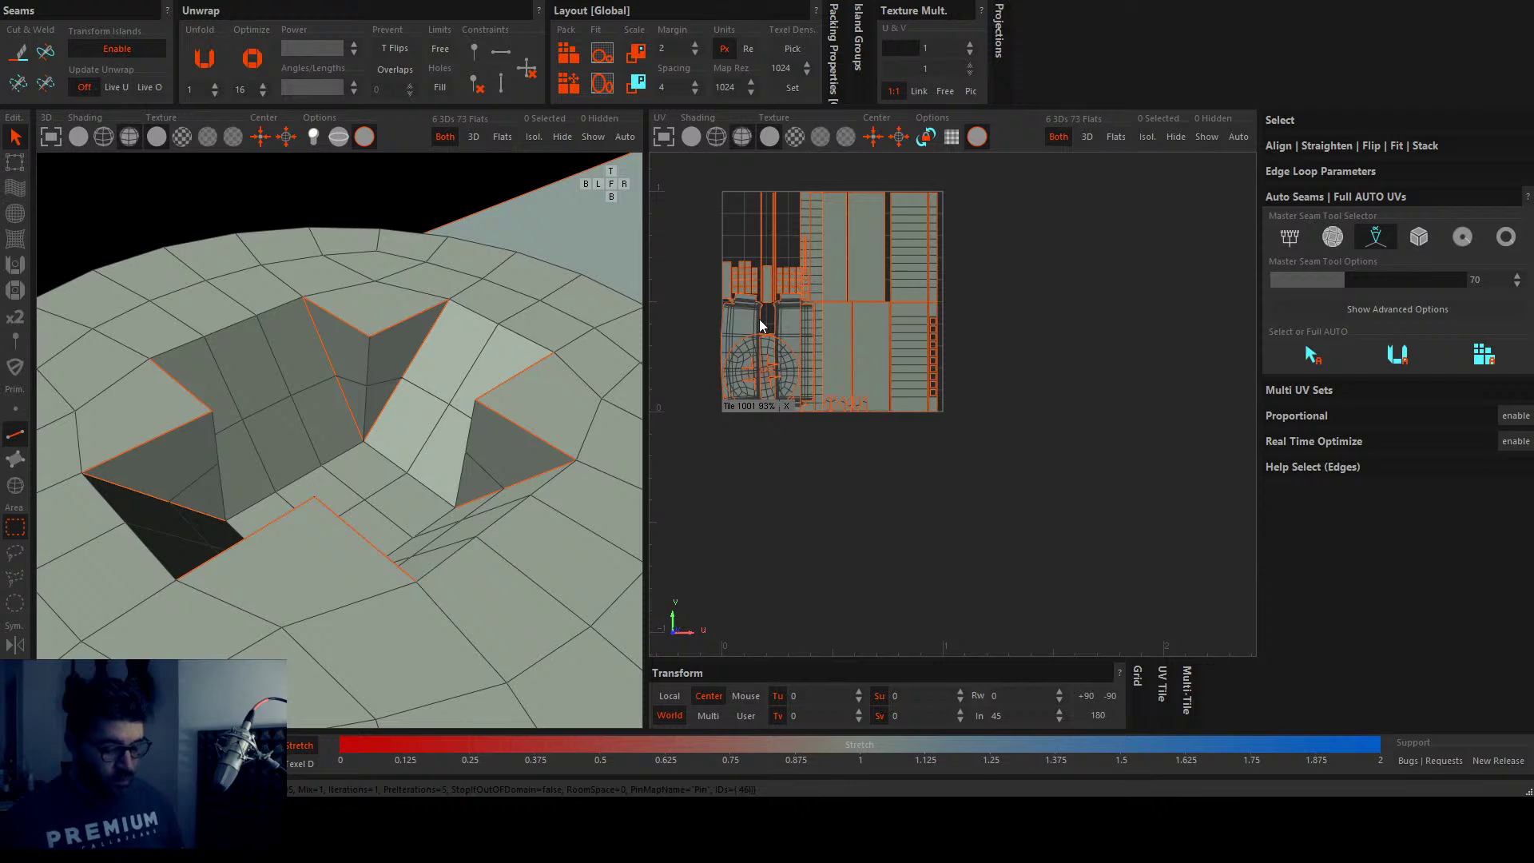
pyautogui.scroll(5, 757, 374)
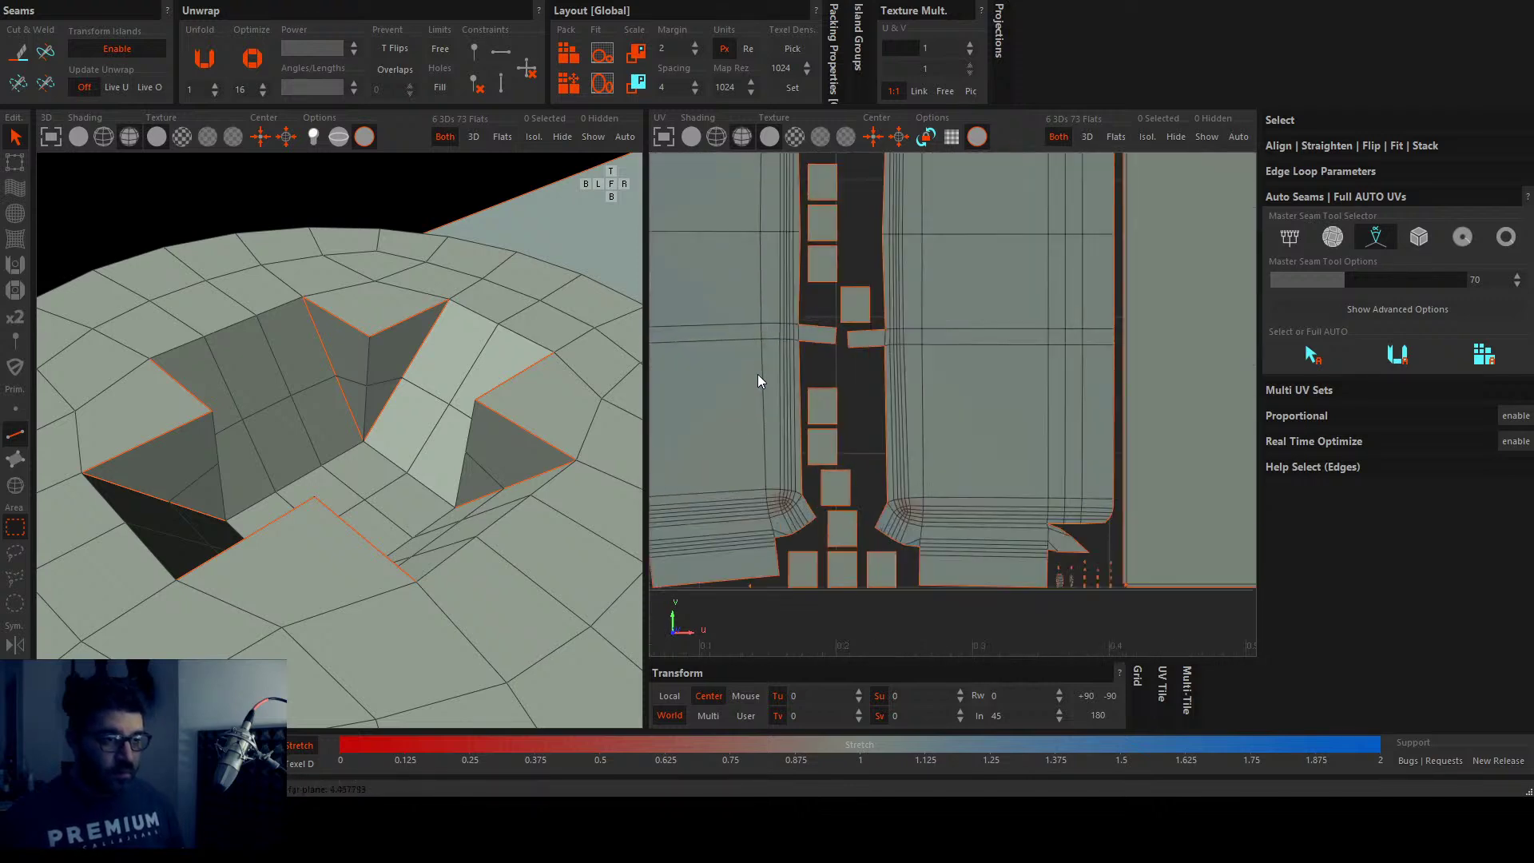
# Step: Examine the repacked UV layout, checking the cover, plate and small screw head islands for distortion
pyautogui.scroll(-3, 758, 374)
pyautogui.scroll(5, 823, 430)
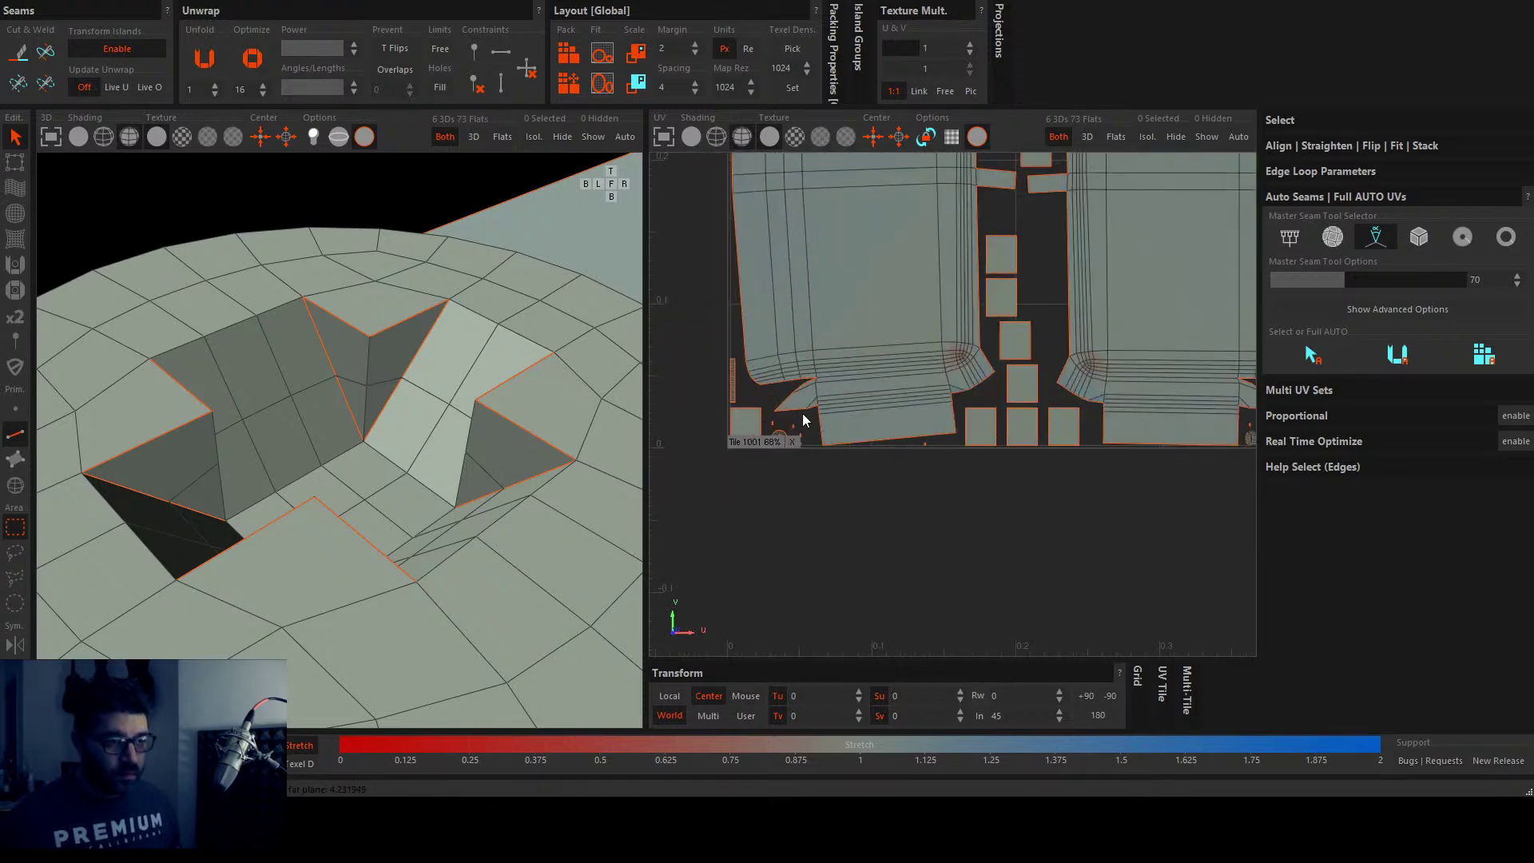
pyautogui.scroll(3, 729, 483)
pyautogui.scroll(-6, 770, 416)
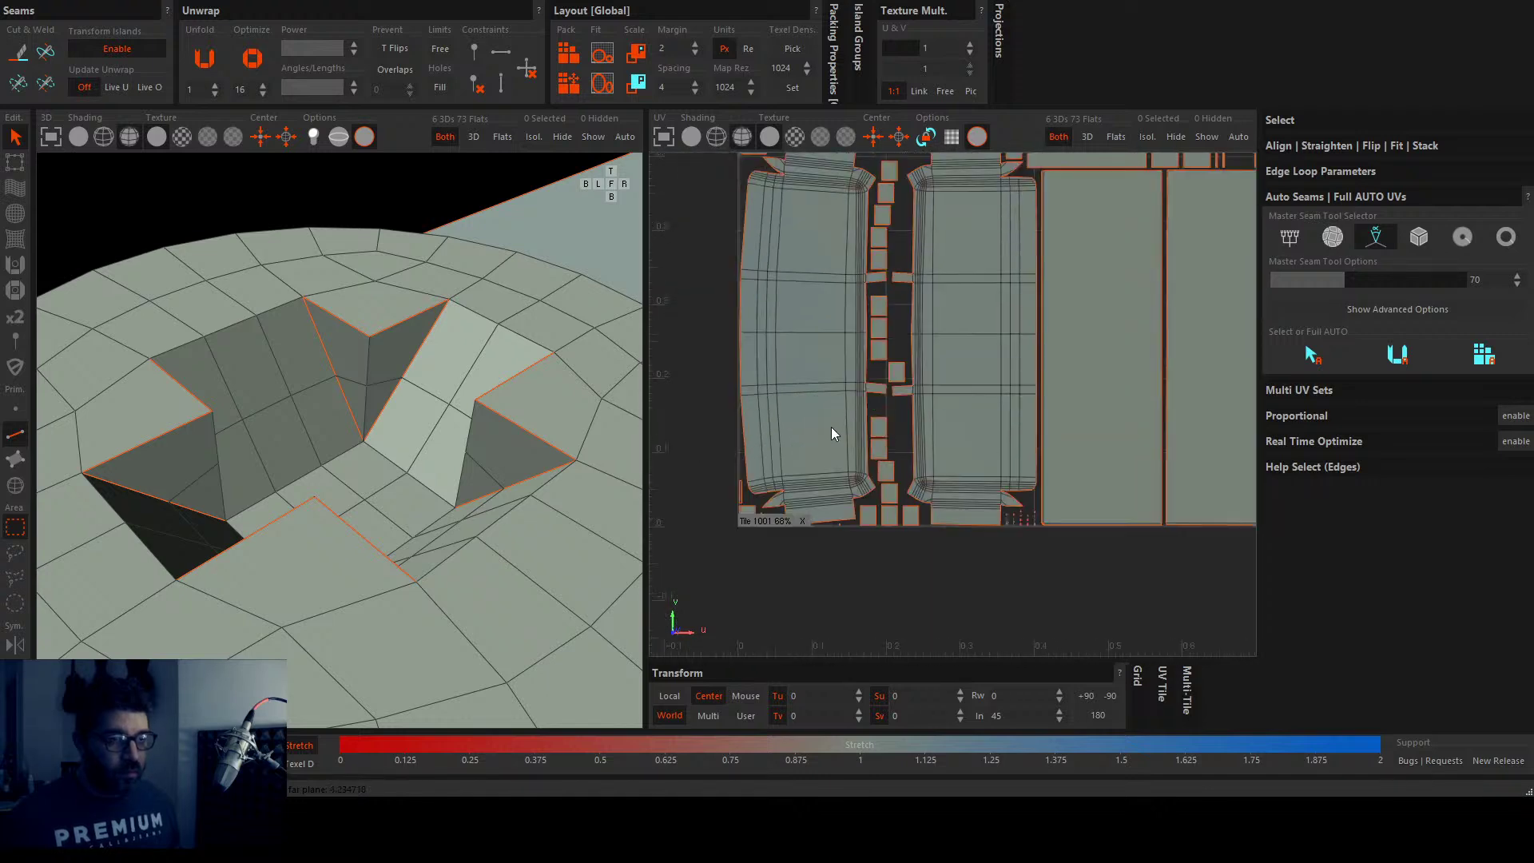
pyautogui.moveTo(831, 427); pyautogui.dragTo(764, 487, button='middle')
pyautogui.moveTo(846, 552); pyautogui.dragTo(745, 530, button='middle')
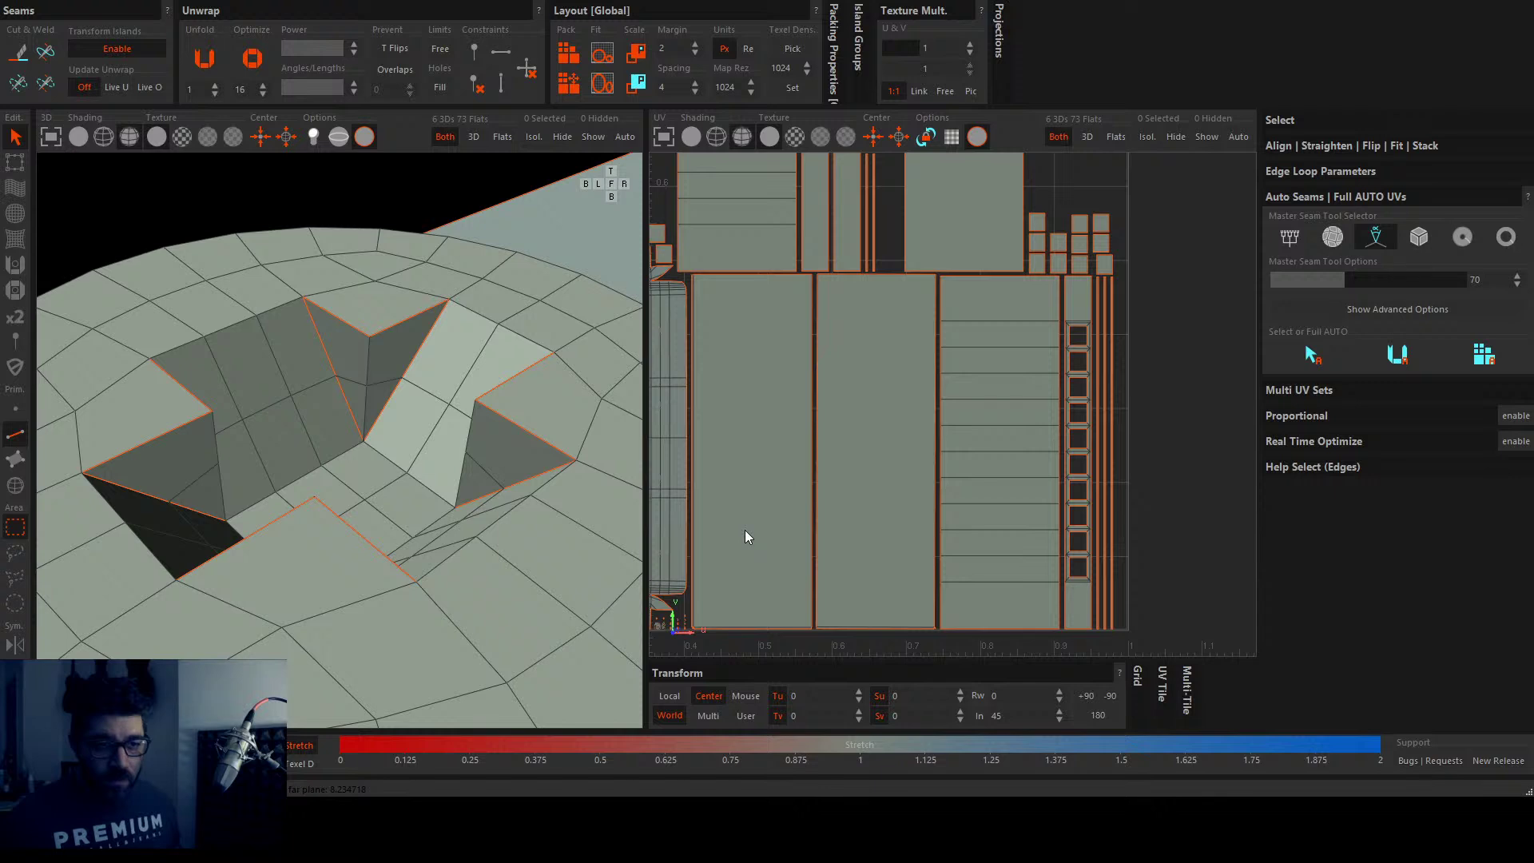
pyautogui.moveTo(743, 332); pyautogui.dragTo(894, 387, button='middle')
pyautogui.moveTo(865, 538); pyautogui.dragTo(850, 443, button='middle')
pyautogui.scroll(-2, 820, 502)
pyautogui.scroll(1, 820, 502)
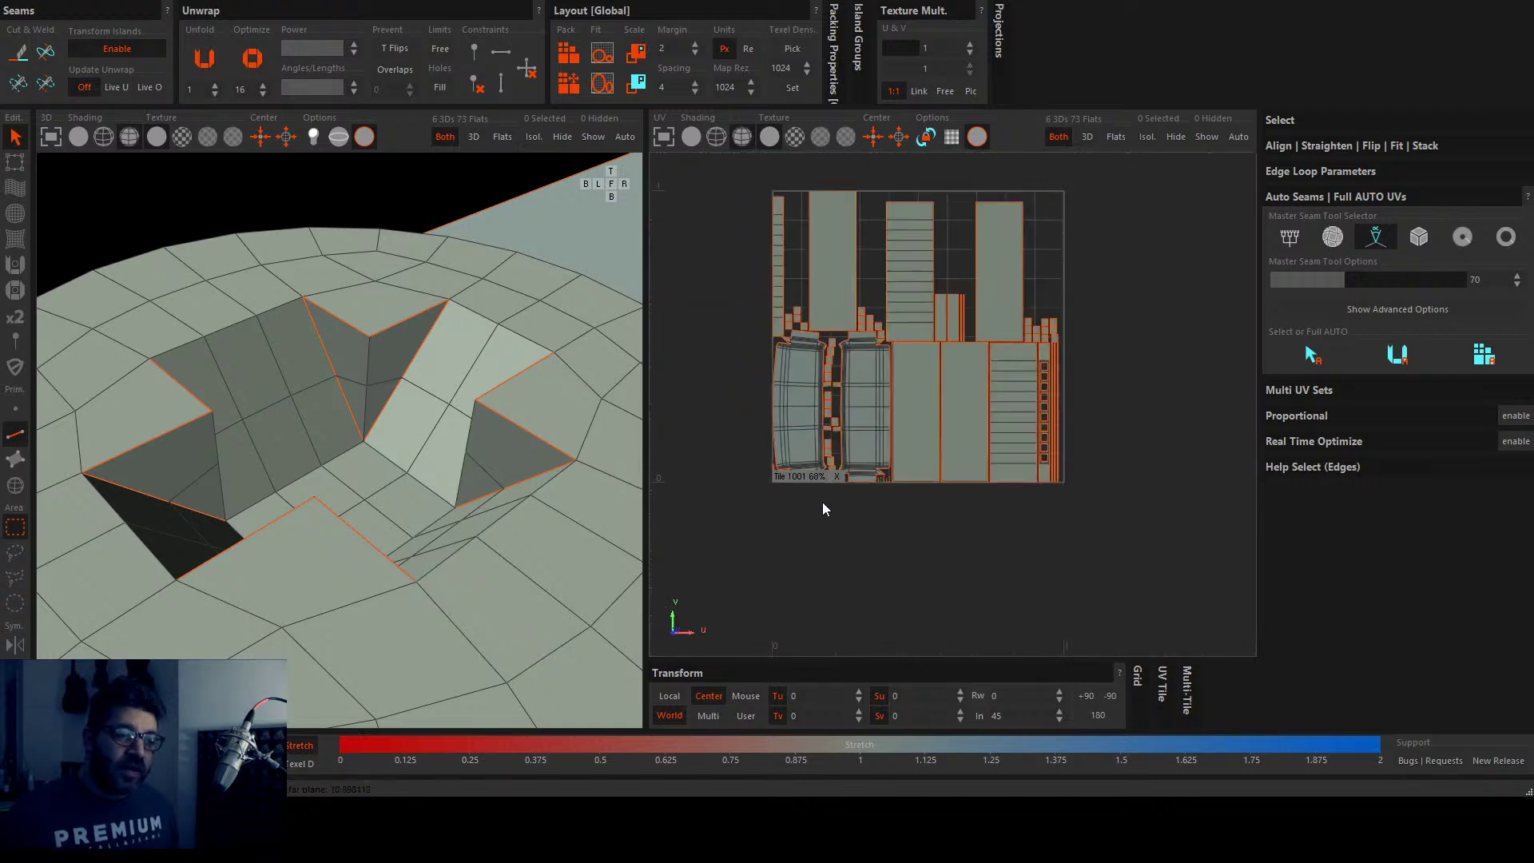
pyautogui.scroll(2, 868, 500)
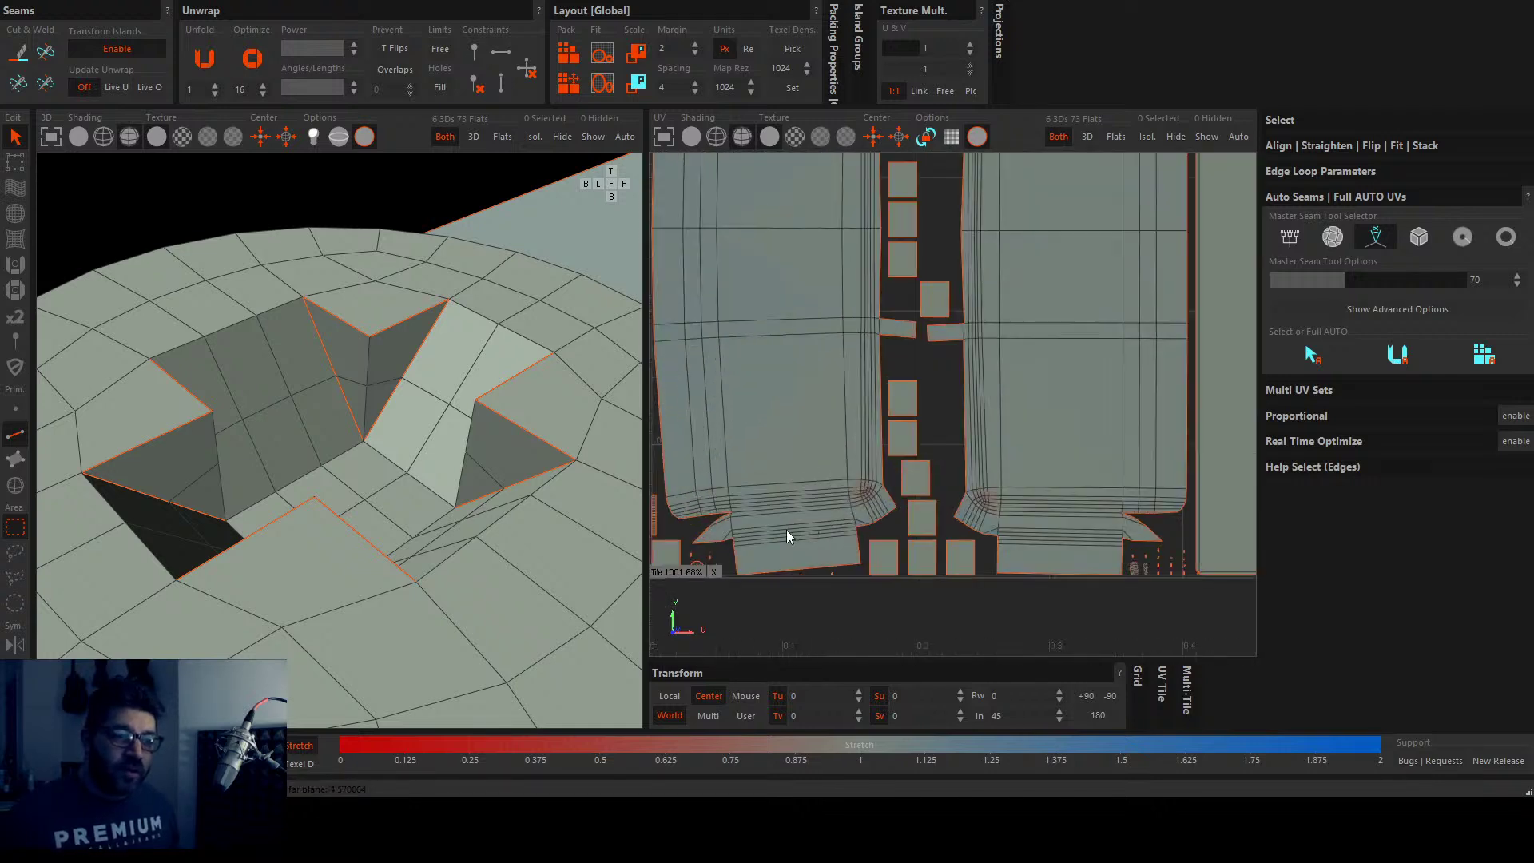
pyautogui.scroll(3, 882, 502)
pyautogui.scroll(1, 884, 504)
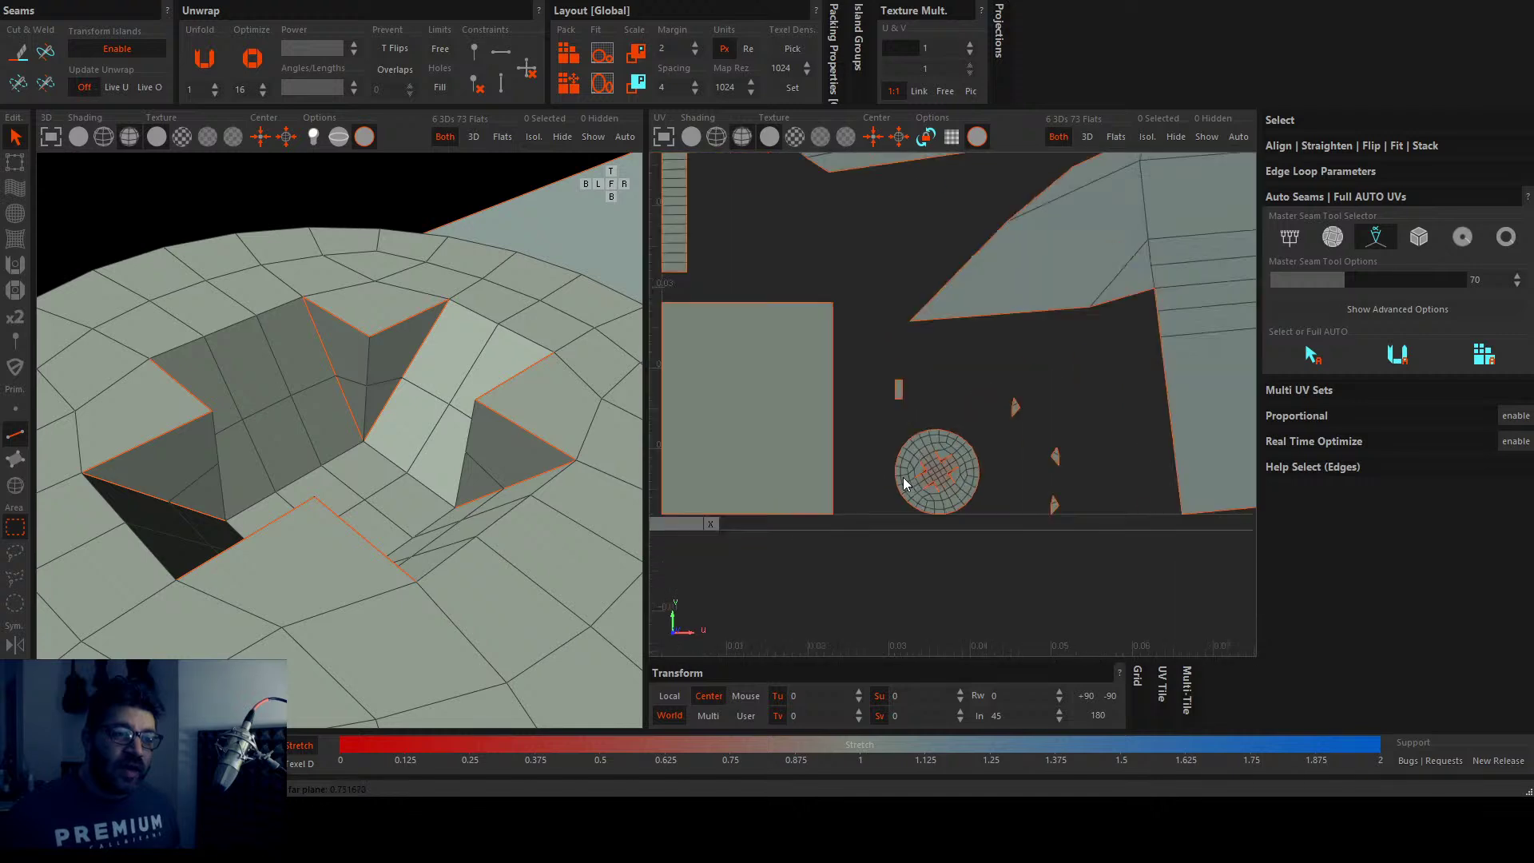
pyautogui.scroll(-4, 892, 476)
pyautogui.scroll(-3, 890, 416)
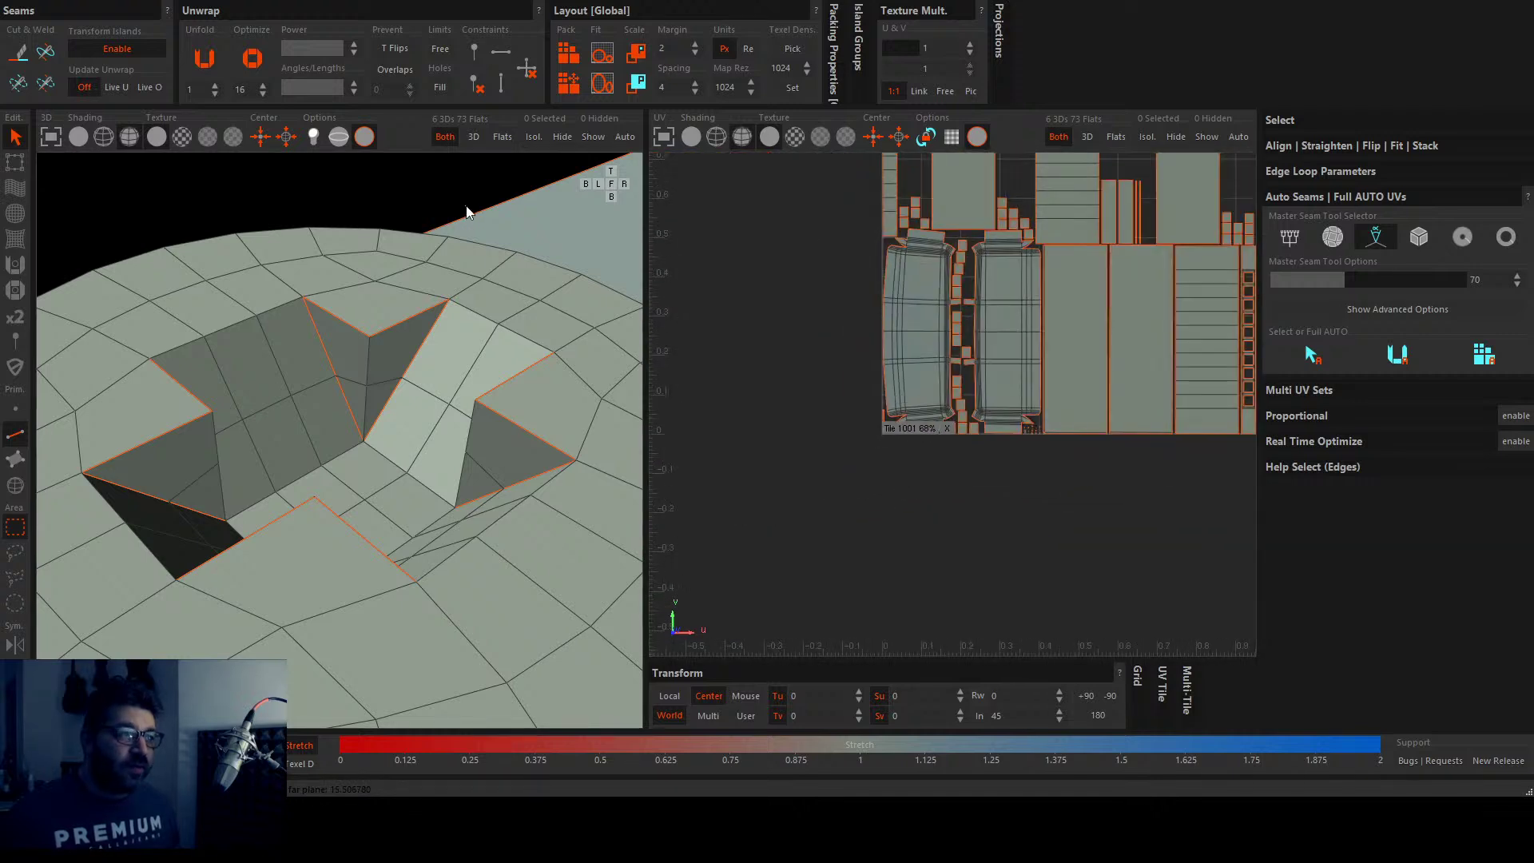
# Step: Unfold and optimize all the harmonica's islands, and pack them into the UV tile
pyautogui.scroll(-3, 464, 205)
pyautogui.scroll(5, 471, 316)
pyautogui.scroll(2, 468, 315)
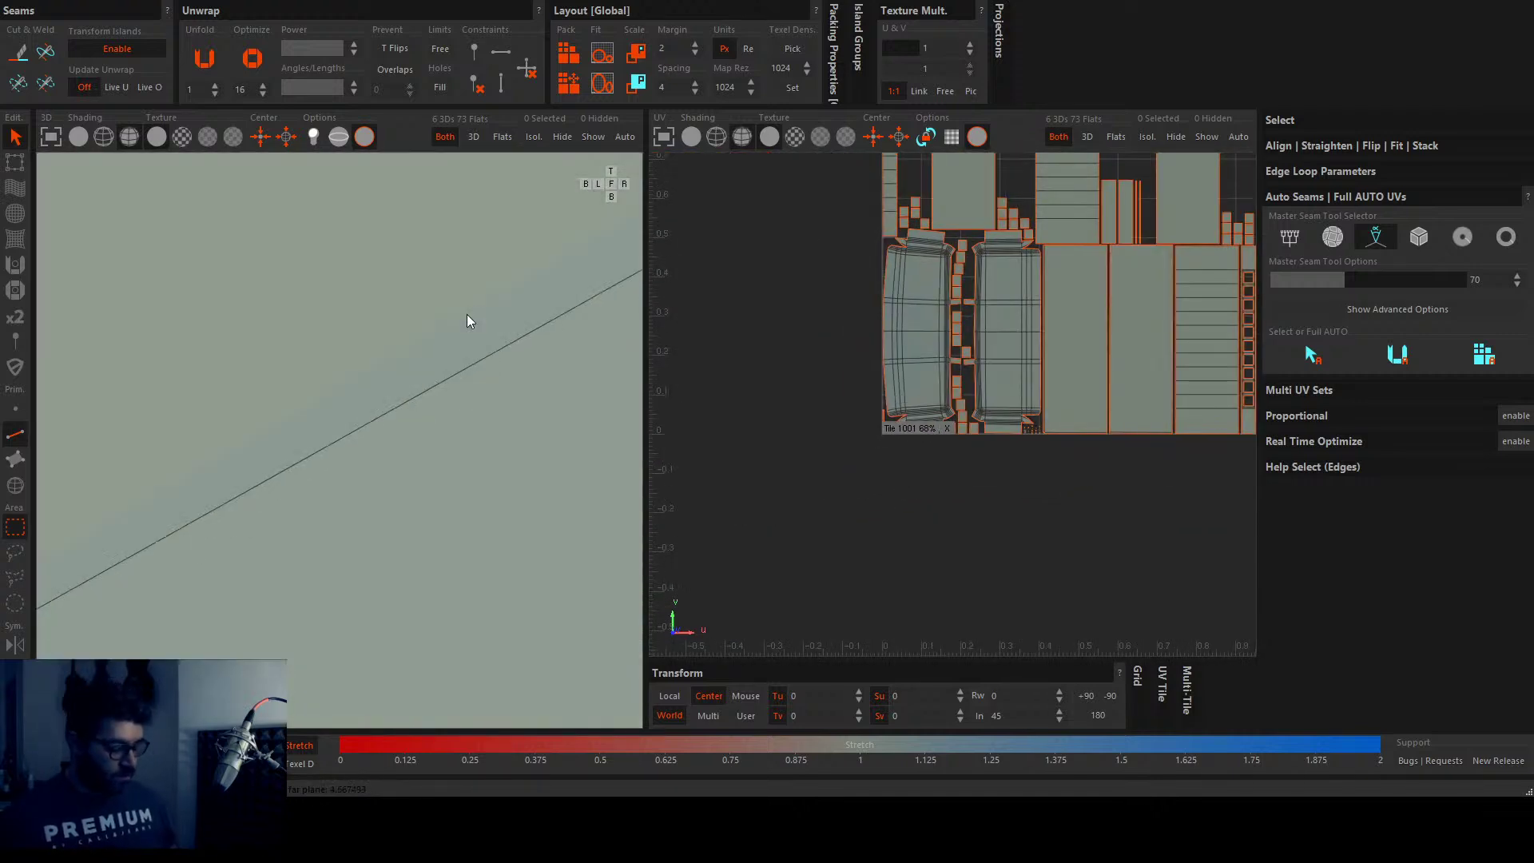
pyautogui.scroll(-5, 467, 314)
pyautogui.keyDown('alt'); pyautogui.moveTo(457, 327); pyautogui.dragTo(321, 414); pyautogui.keyUp('alt')
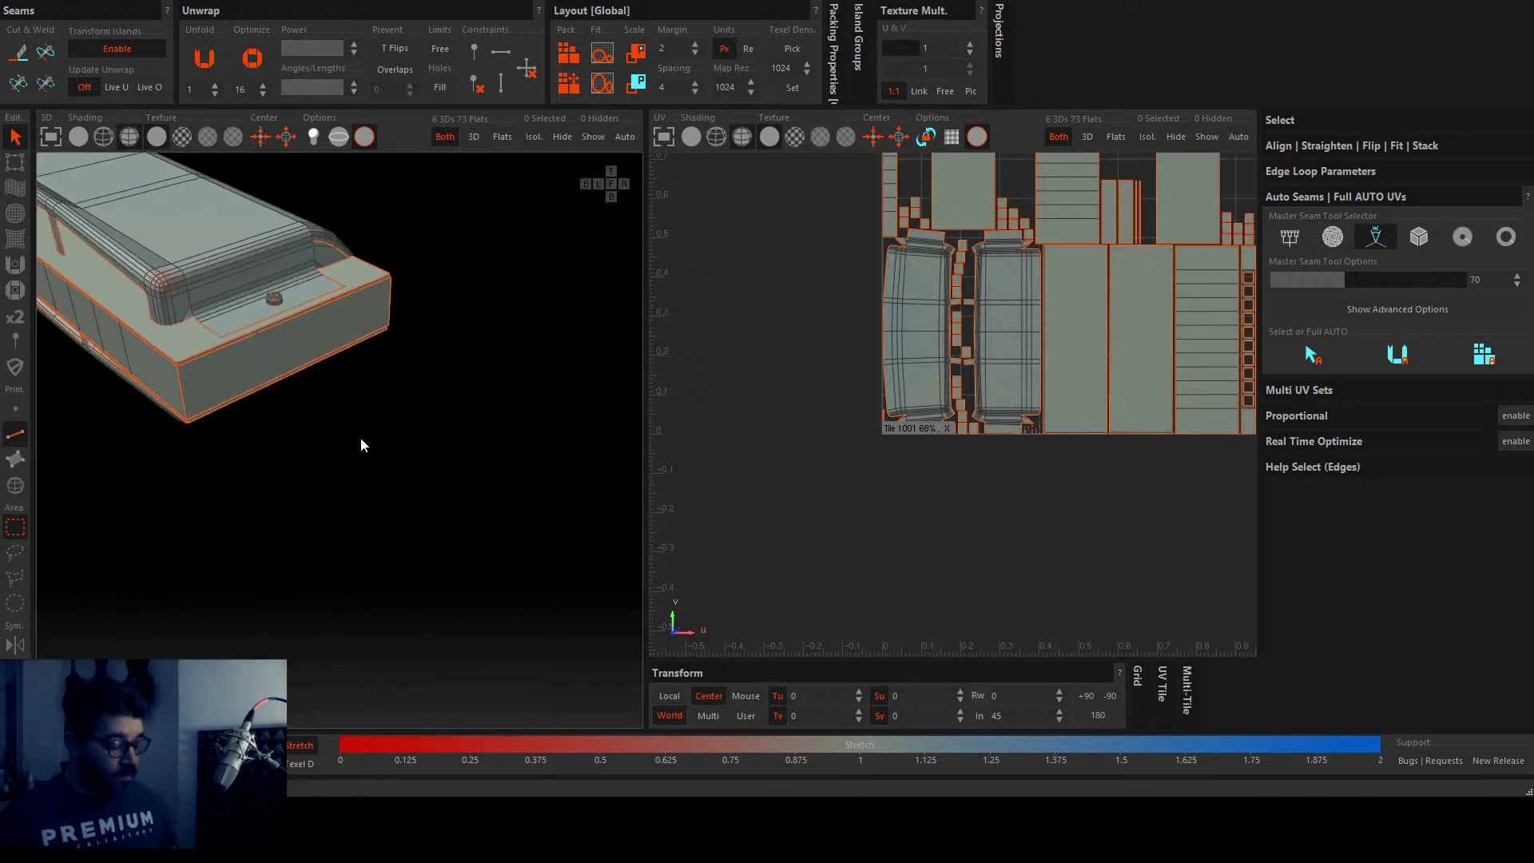
pyautogui.press('u')
pyautogui.press('o')
pyautogui.press('p')
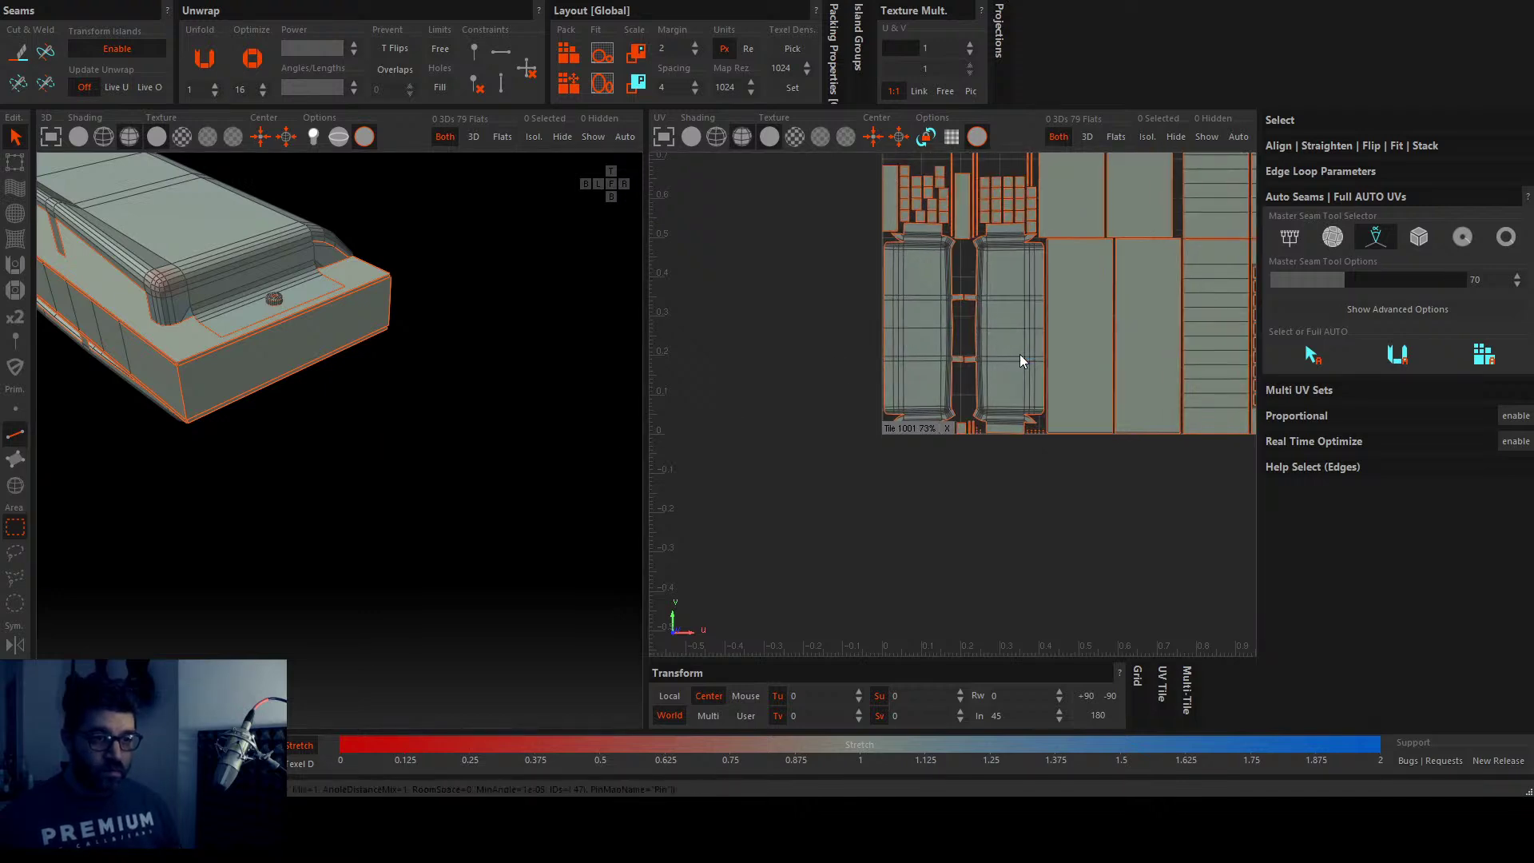
# Step: Check the packed layout and locate the freshly cut screw head's islands by selecting its edges, clearing the selection
pyautogui.keyDown('alt'); pyautogui.moveTo(1133, 157); pyautogui.dragTo(940, 348, button='middle'); pyautogui.keyUp('alt')
pyautogui.scroll(6, 904, 558)
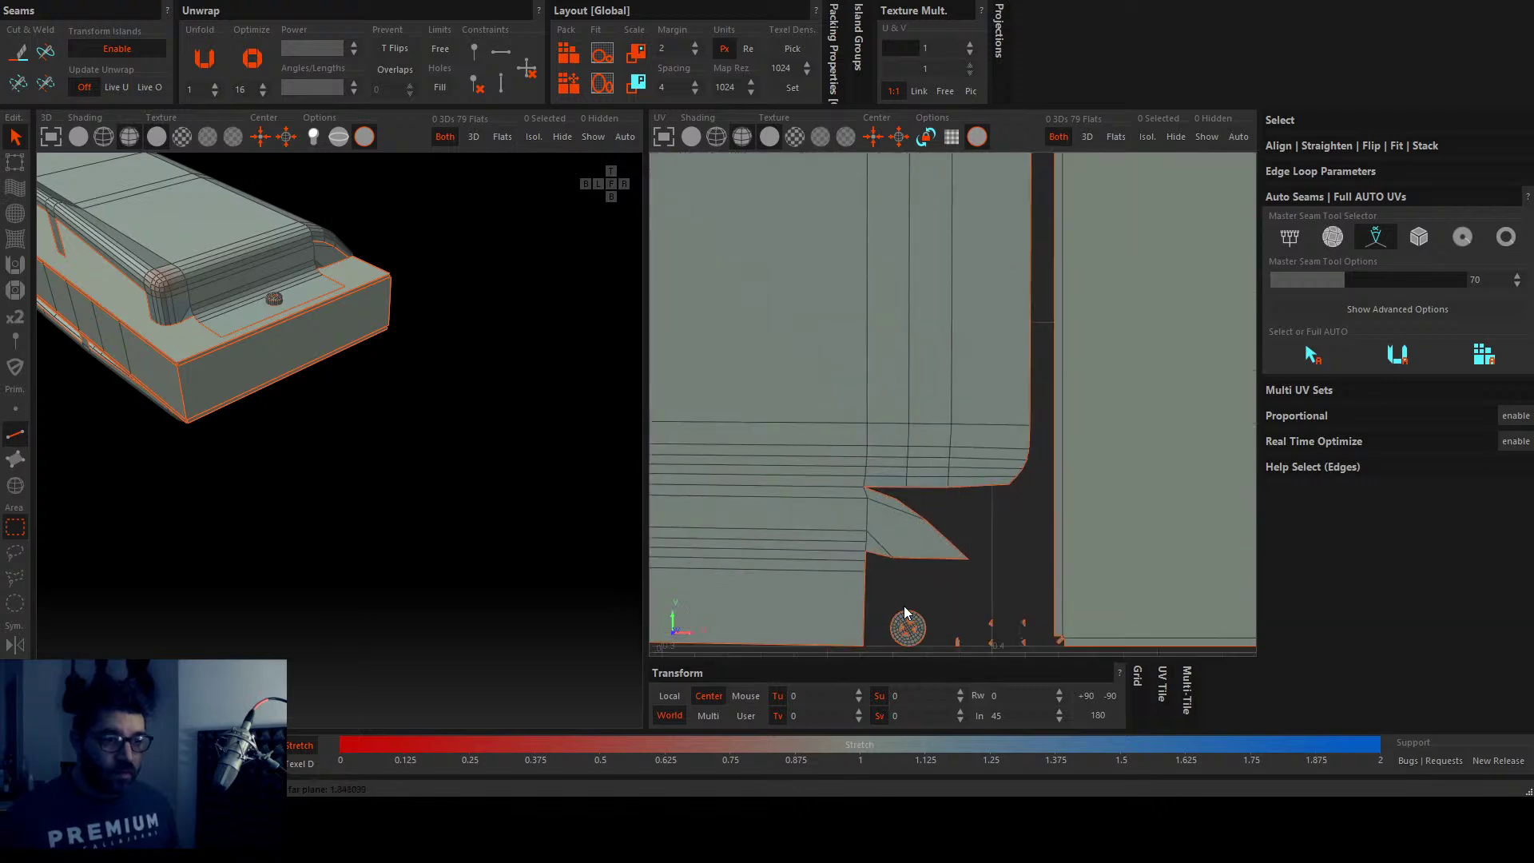
pyautogui.scroll(-8, 904, 605)
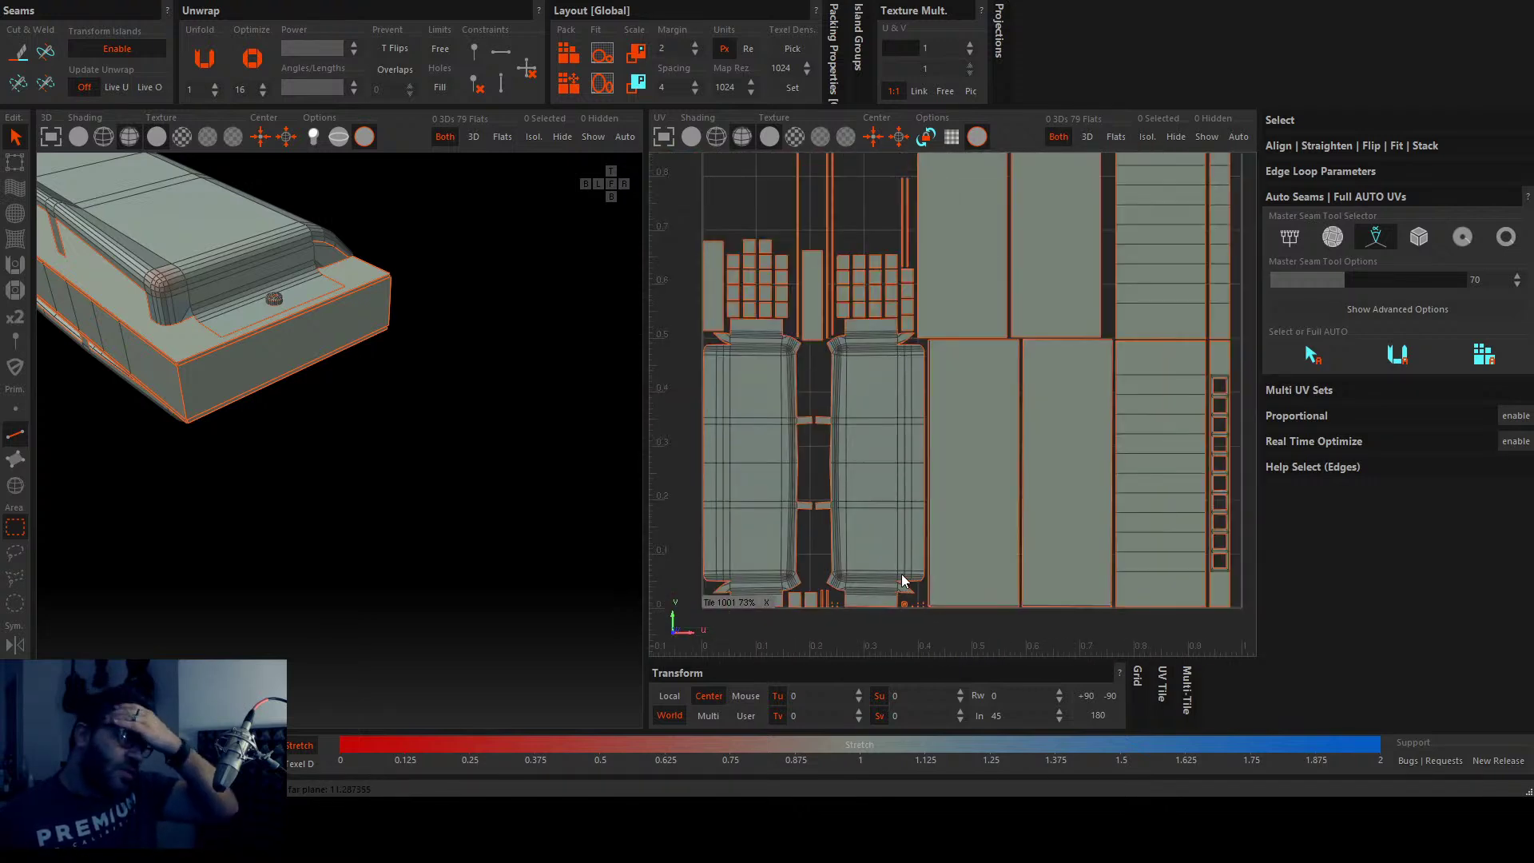
pyautogui.scroll(-3, 904, 581)
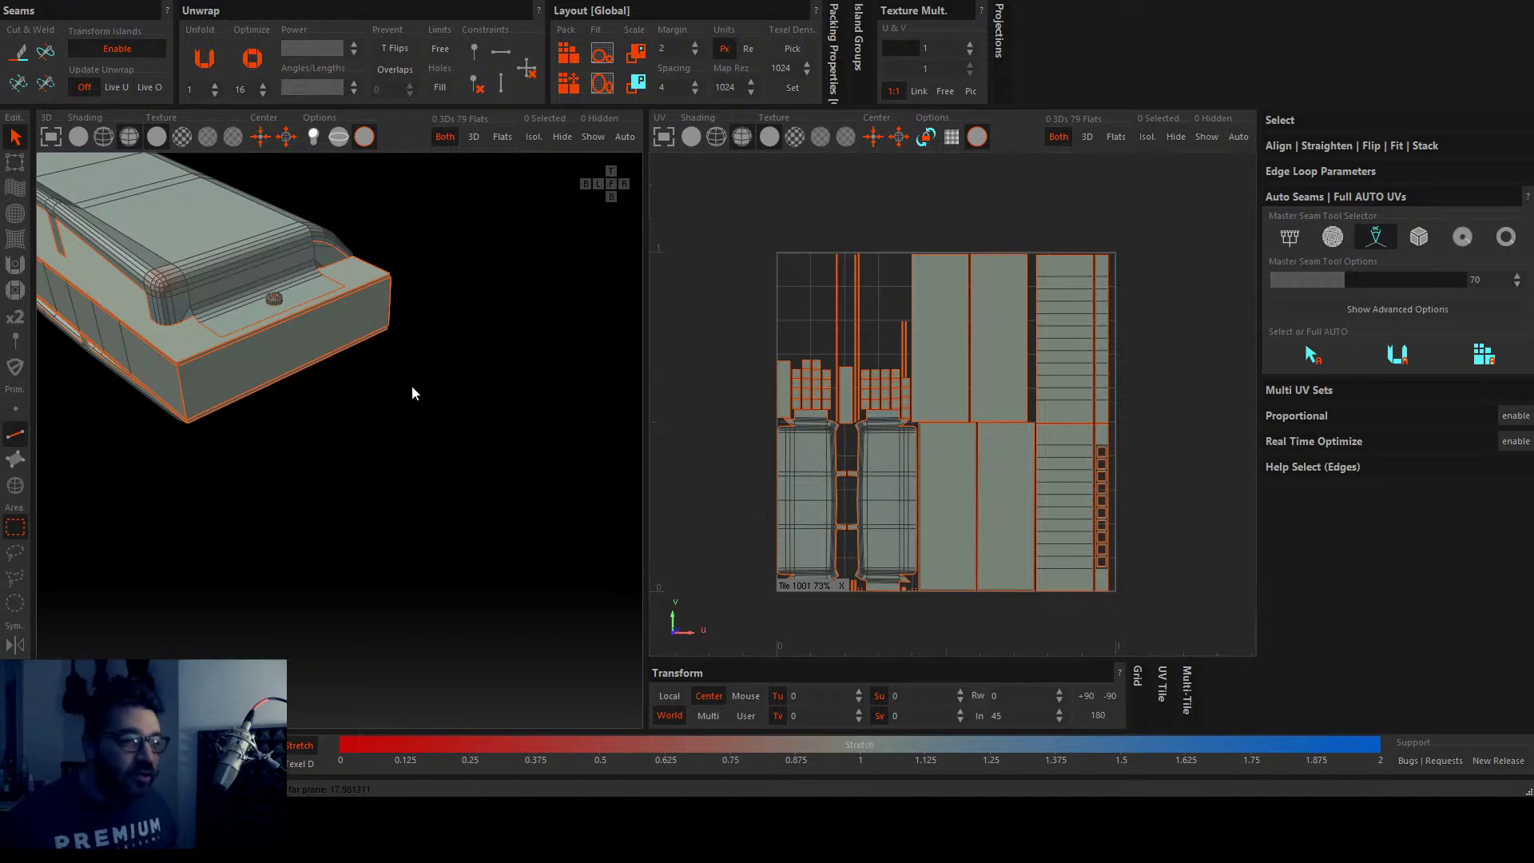
pyautogui.keyDown('alt'); pyautogui.moveTo(413, 393); pyautogui.dragTo(497, 381); pyautogui.keyUp('alt')
pyautogui.scroll(3, 399, 324)
pyautogui.keyDown('alt'); pyautogui.moveTo(400, 325); pyautogui.dragTo(462, 292); pyautogui.keyUp('alt')
pyautogui.scroll(3, 370, 290)
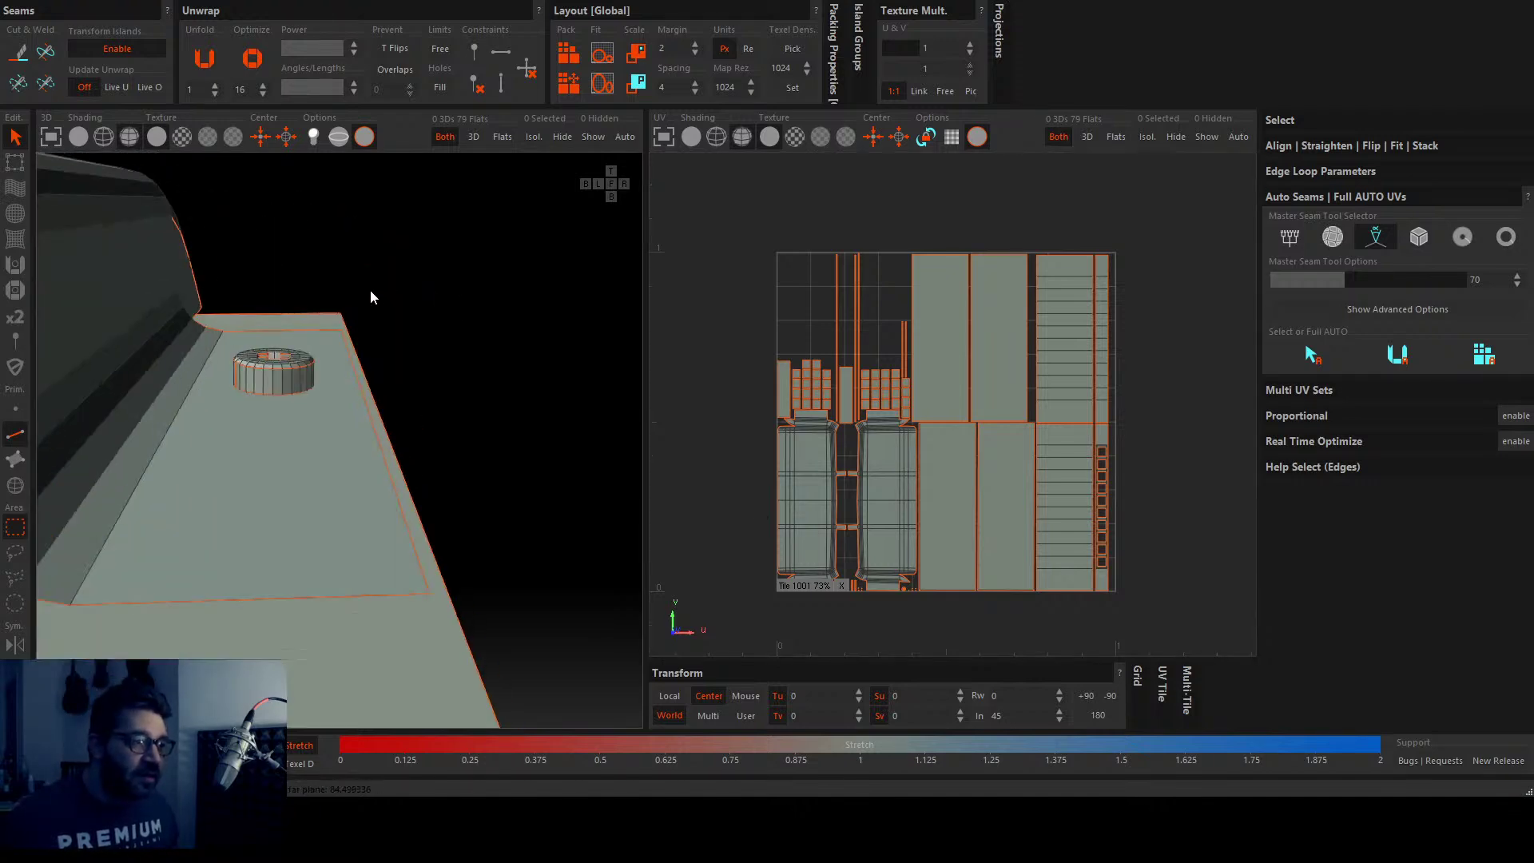
pyautogui.click(226, 387)
pyautogui.scroll(-2, 828, 486)
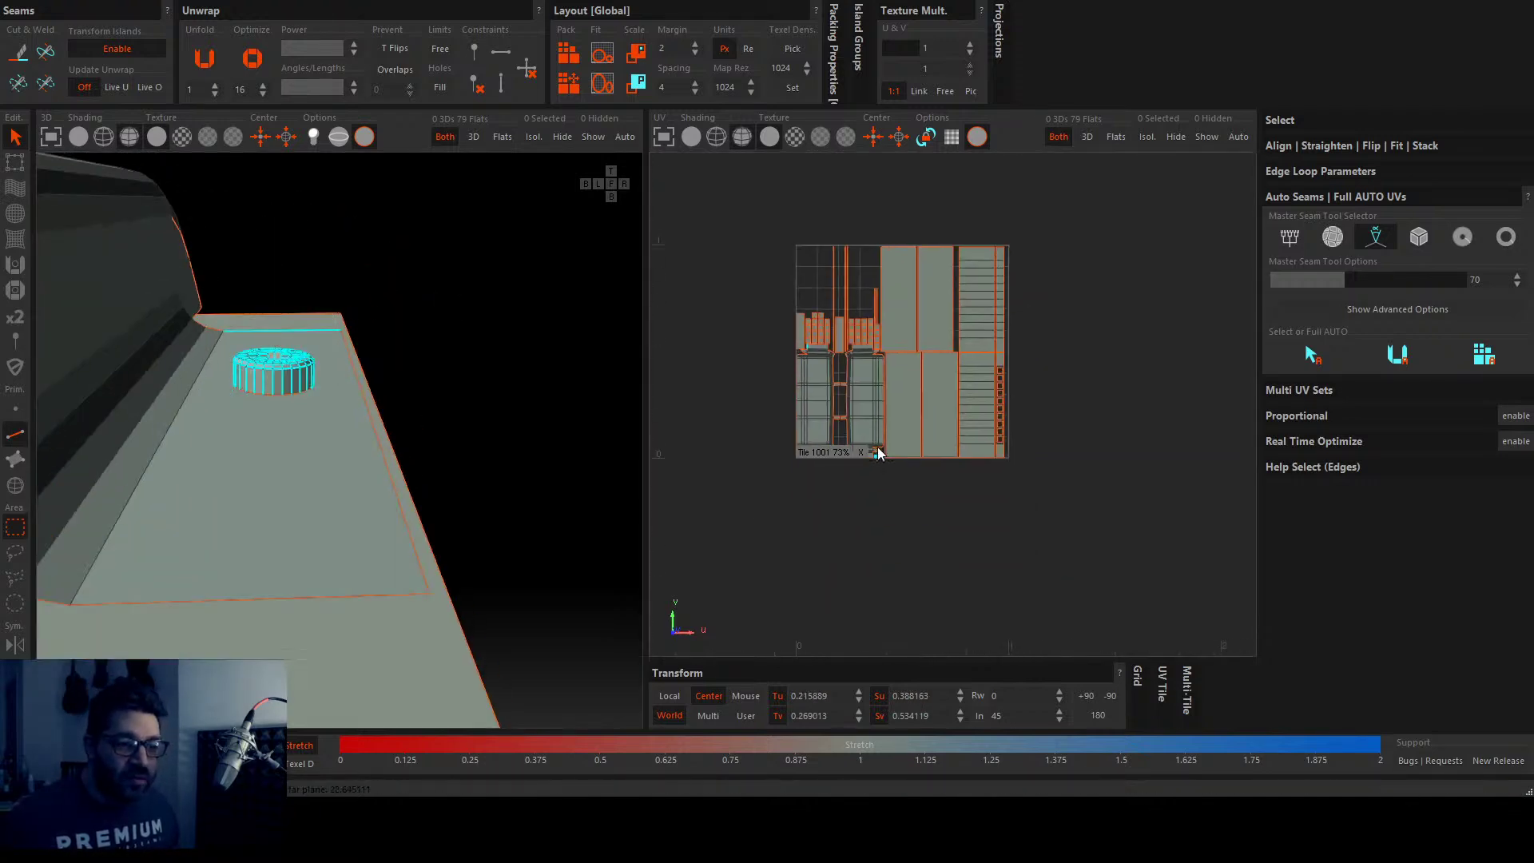
pyautogui.scroll(5, 879, 452)
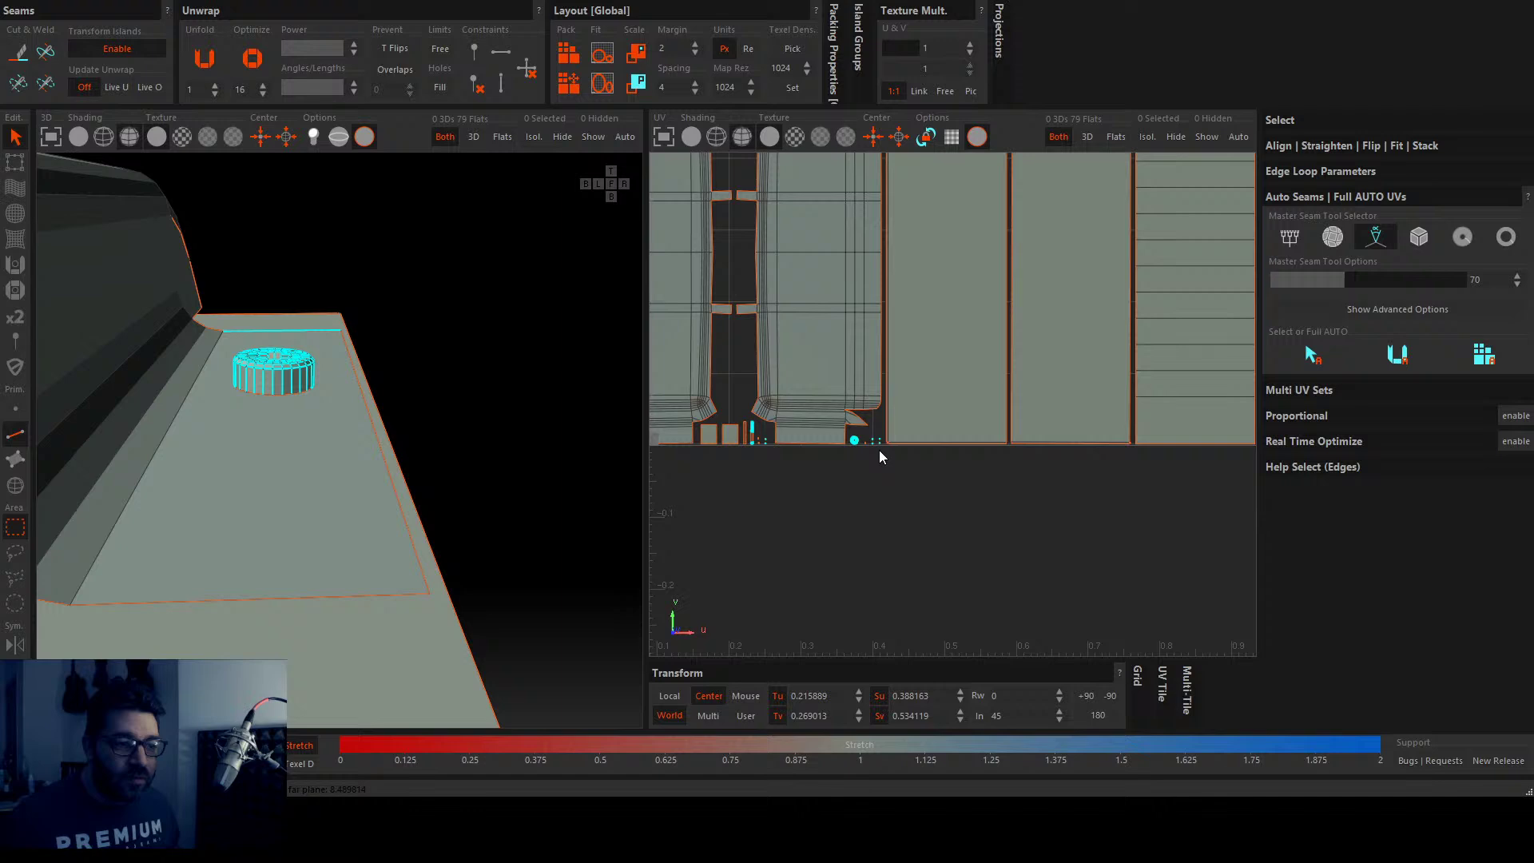
pyautogui.click(512, 459)
# Step: Select edges around the screw head at the harmonica's other end to locate its islands, and clear the selection
pyautogui.scroll(-3, 490, 472)
pyautogui.keyDown('alt'); pyautogui.moveTo(491, 471); pyautogui.dragTo(753, 481, button='middle'); pyautogui.keyUp('alt')
pyautogui.scroll(-5, 297, 483)
pyautogui.keyDown('alt'); pyautogui.moveTo(297, 482); pyautogui.dragTo(446, 489, button='middle'); pyautogui.keyUp('alt')
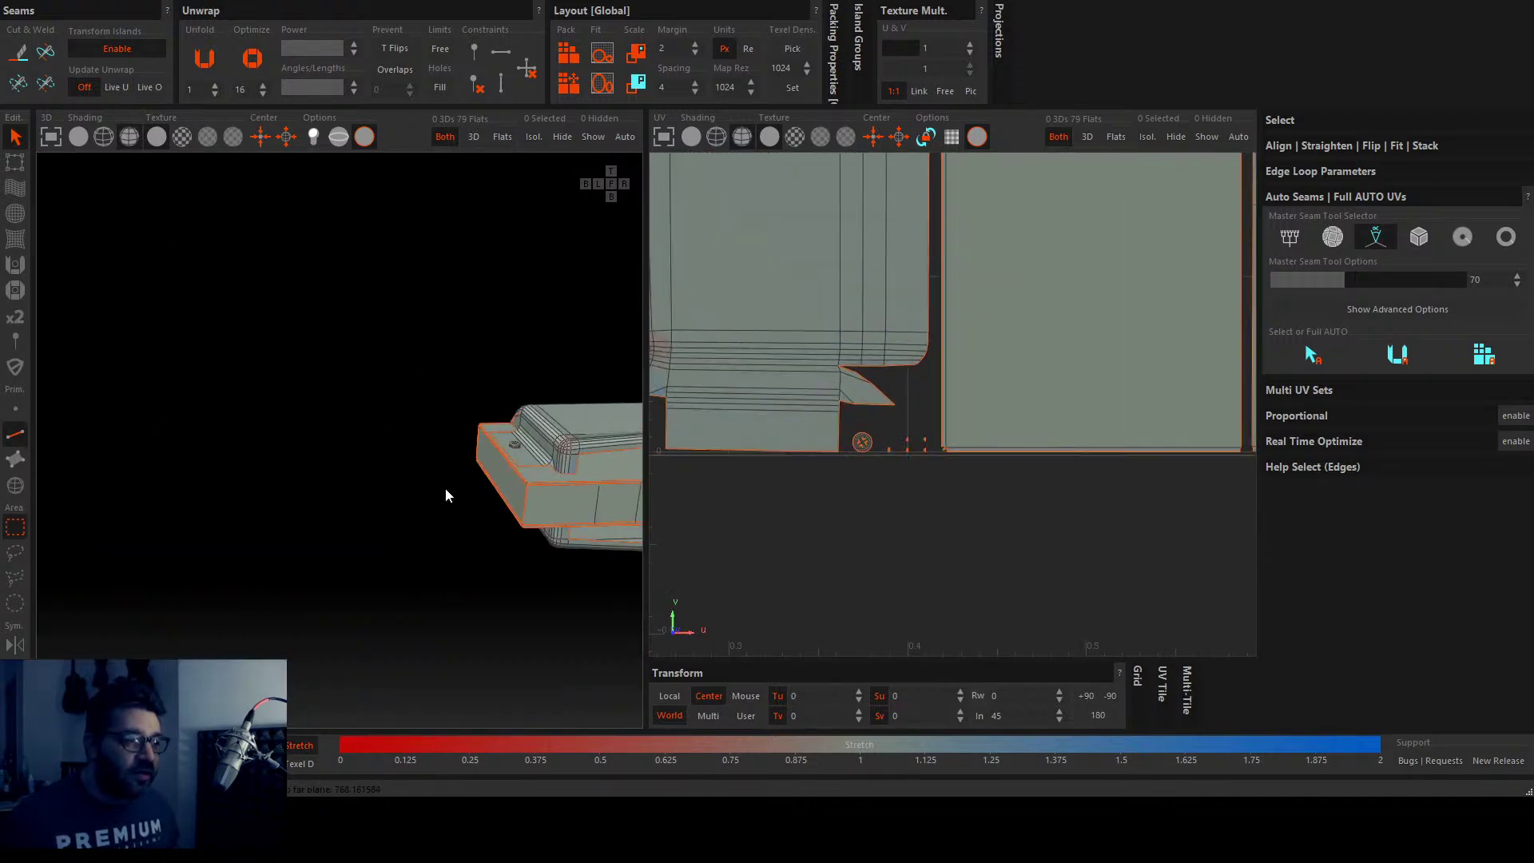
pyautogui.scroll(4, 480, 437)
pyautogui.scroll(-6, 970, 455)
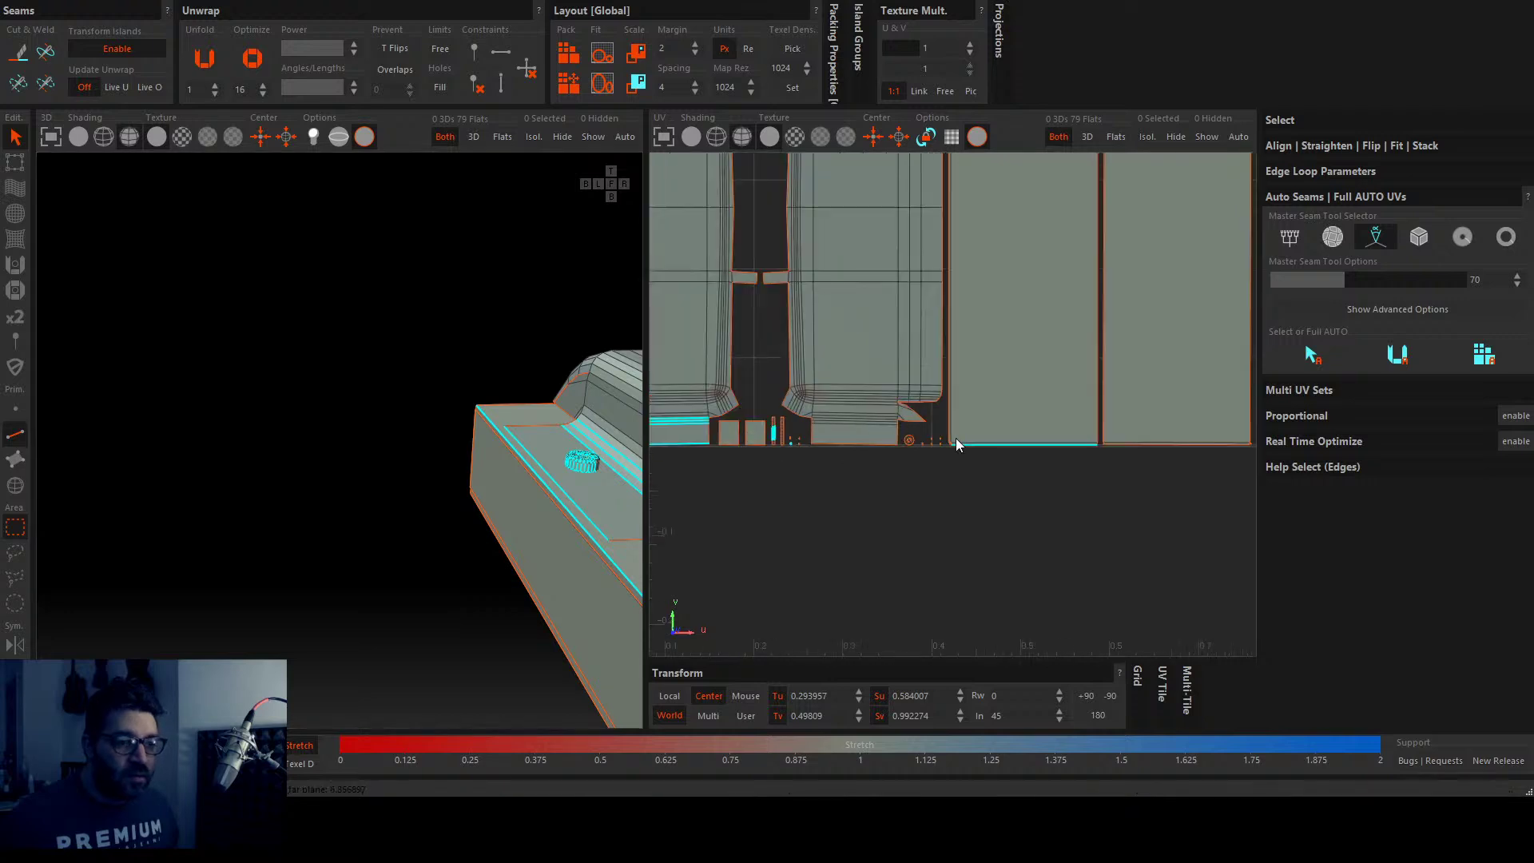
pyautogui.keyDown('alt'); pyautogui.moveTo(971, 455); pyautogui.dragTo(953, 508, button='middle'); pyautogui.keyUp('alt')
pyautogui.click(470, 534)
# Step: Select the side wall edges of the other end's screw head to find its strip in the UV layout
pyautogui.scroll(2, 583, 464)
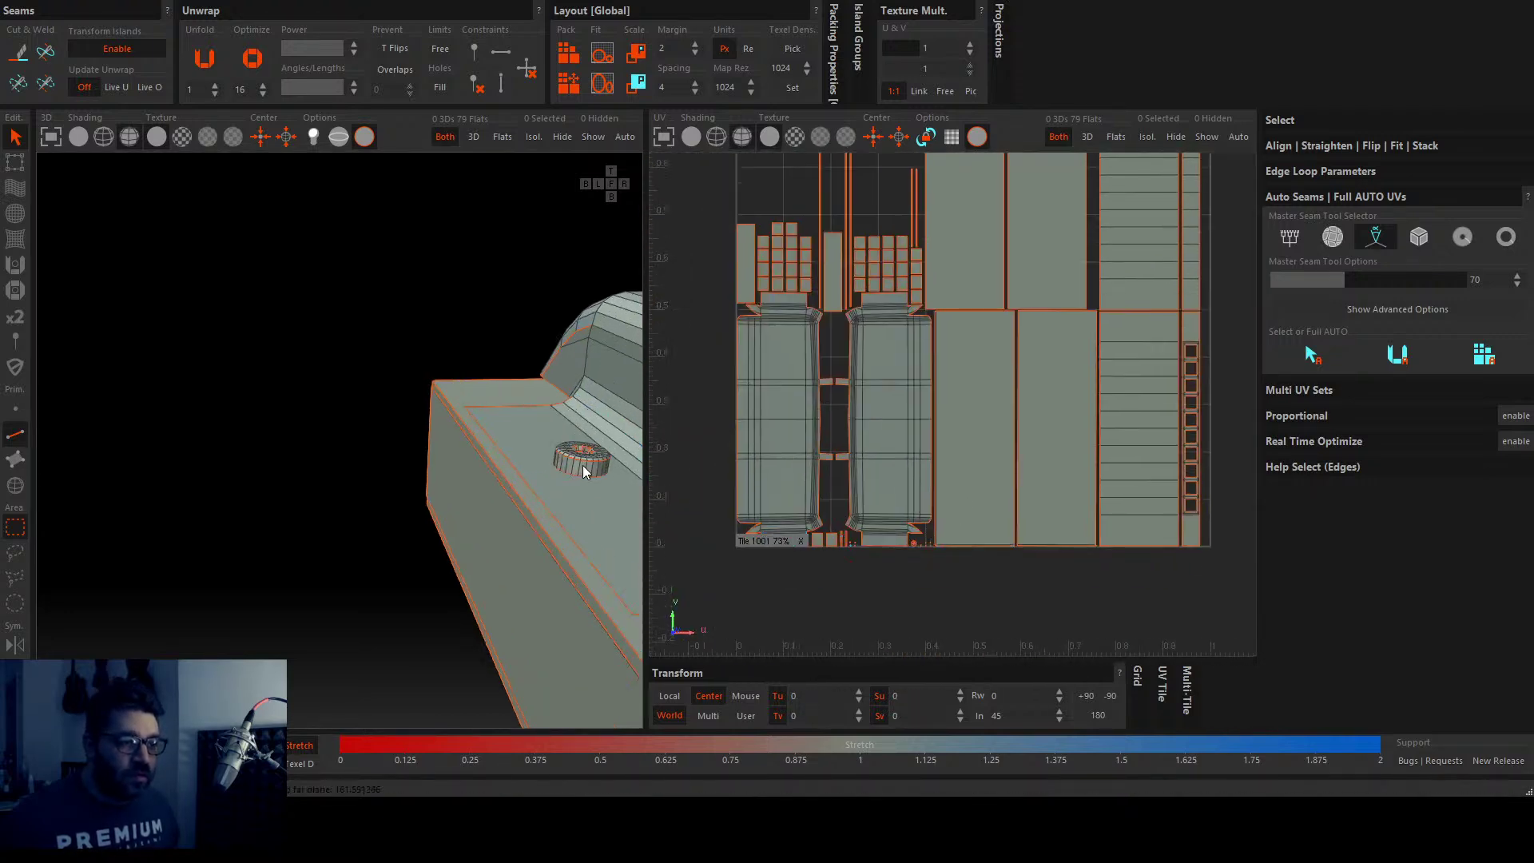
pyautogui.click(583, 464)
pyautogui.scroll(3, 582, 464)
pyautogui.scroll(5, 855, 557)
pyautogui.scroll(5, 802, 499)
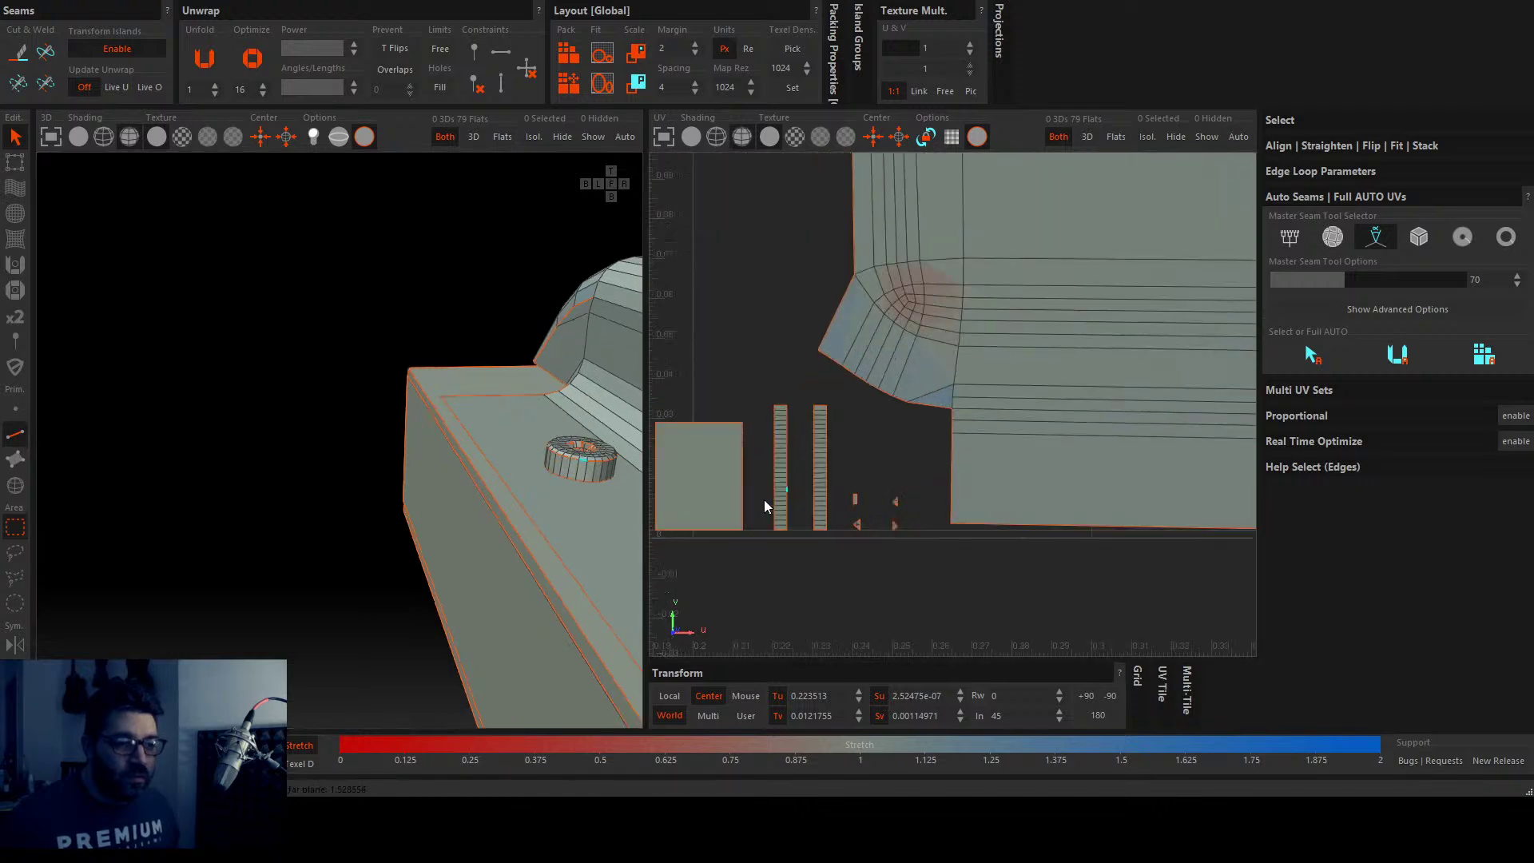
pyautogui.keyDown('alt'); pyautogui.moveTo(479, 521); pyautogui.dragTo(529, 476); pyautogui.keyUp('alt')
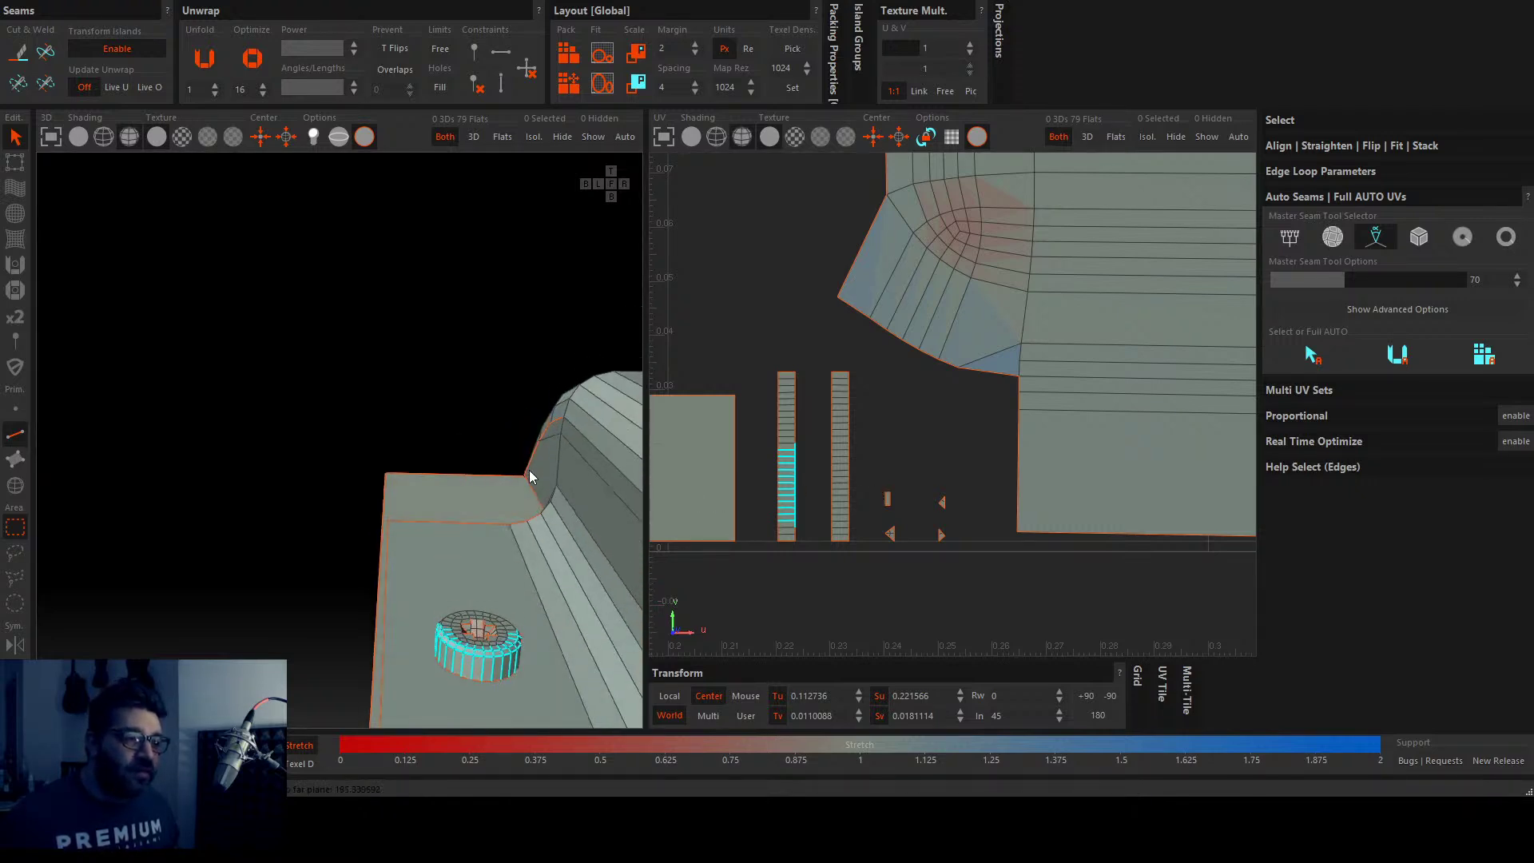
pyautogui.scroll(-10, 885, 457)
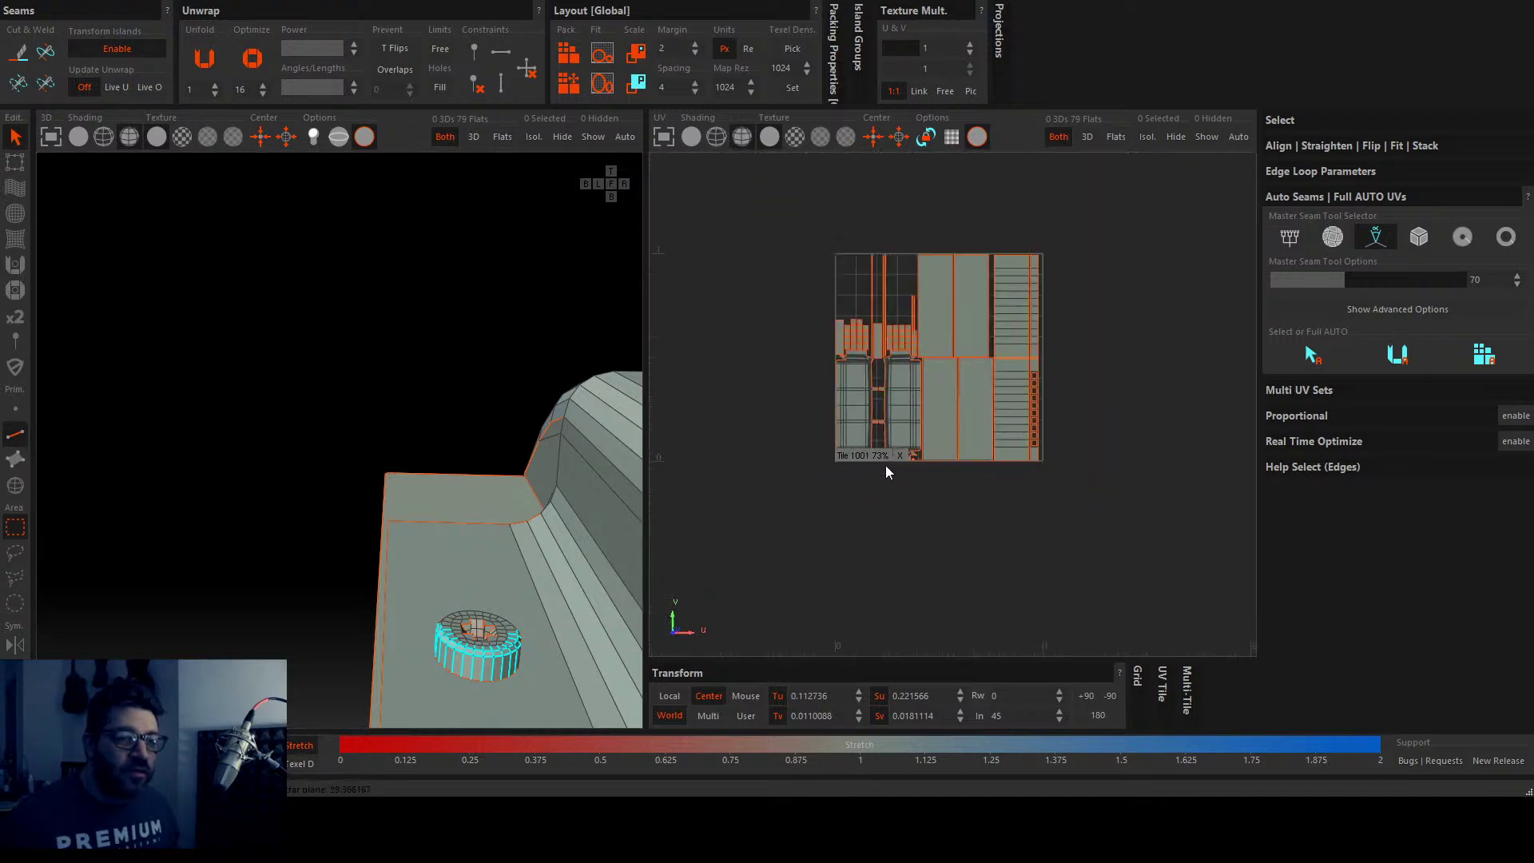
pyautogui.scroll(10, 892, 465)
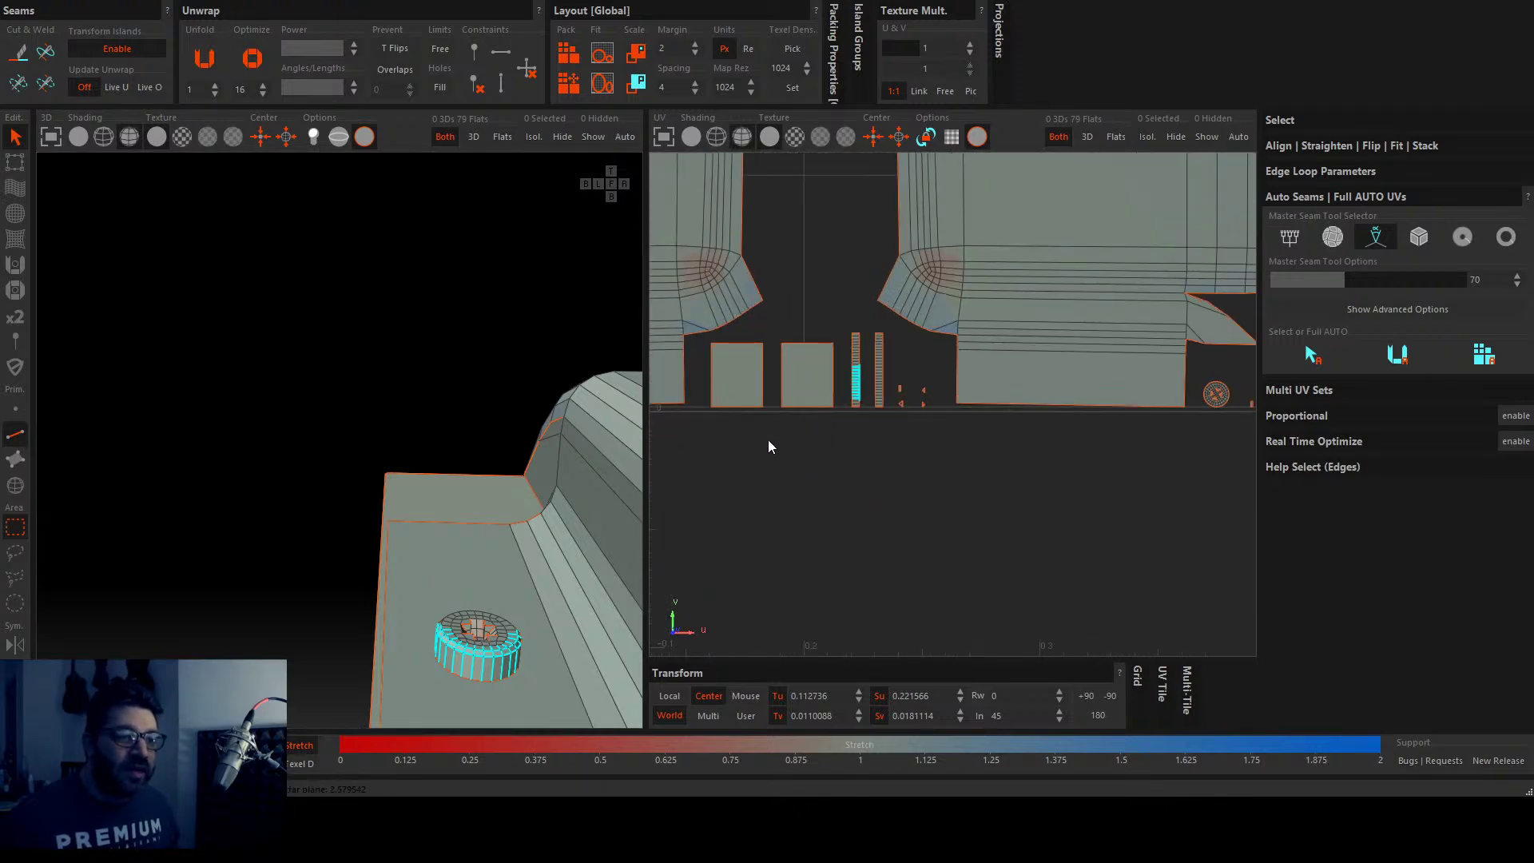
# Step: Isolate the top island of the other end's screw head, view it from below and clear its edge selection
pyautogui.scroll(6, 463, 612)
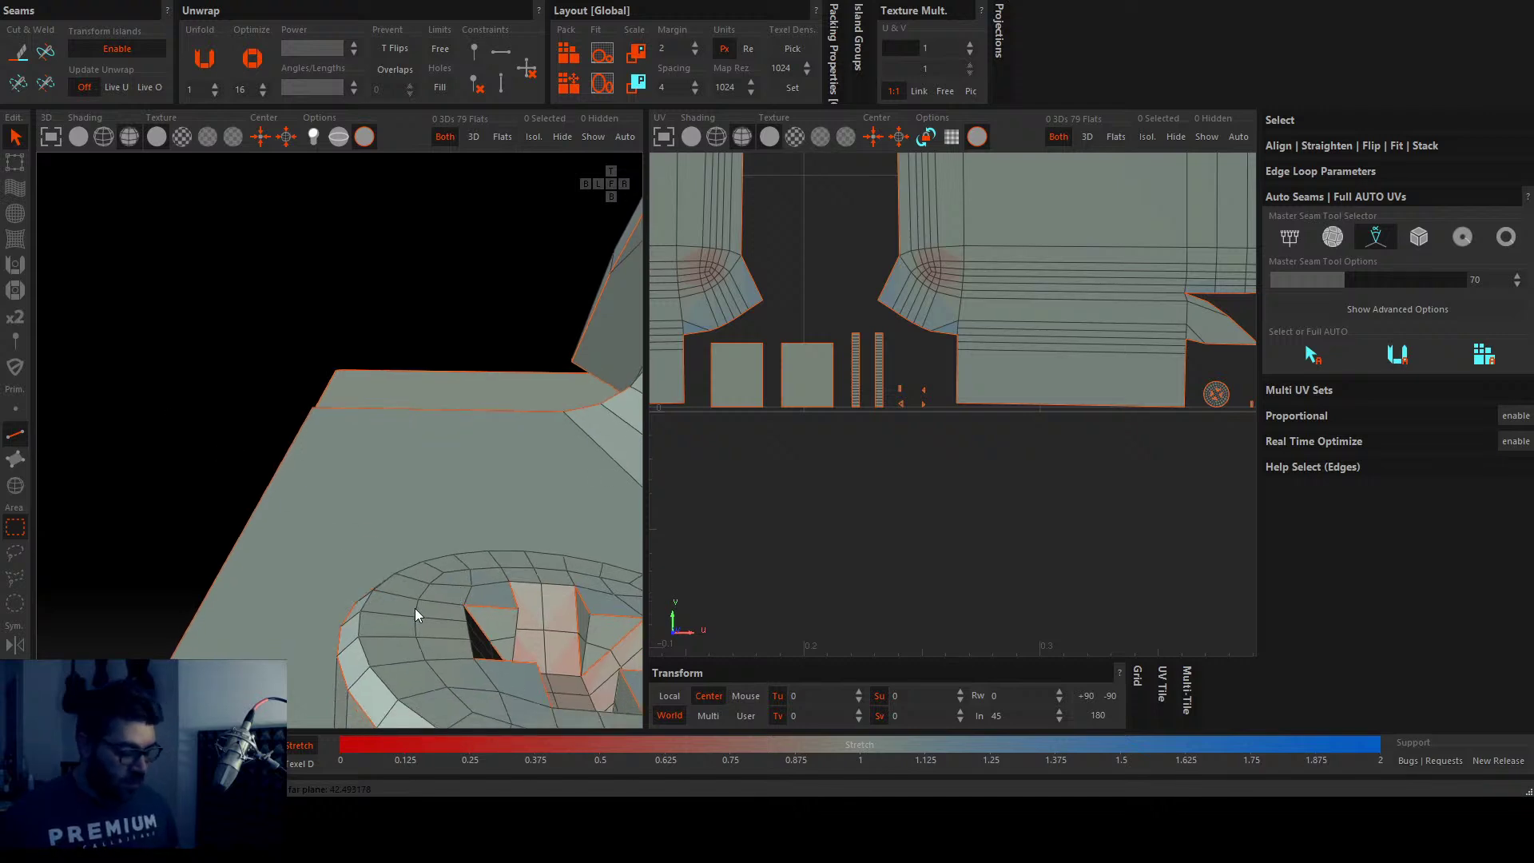
pyautogui.press('i')
pyautogui.scroll(-10, 772, 485)
pyautogui.scroll(5, 750, 514)
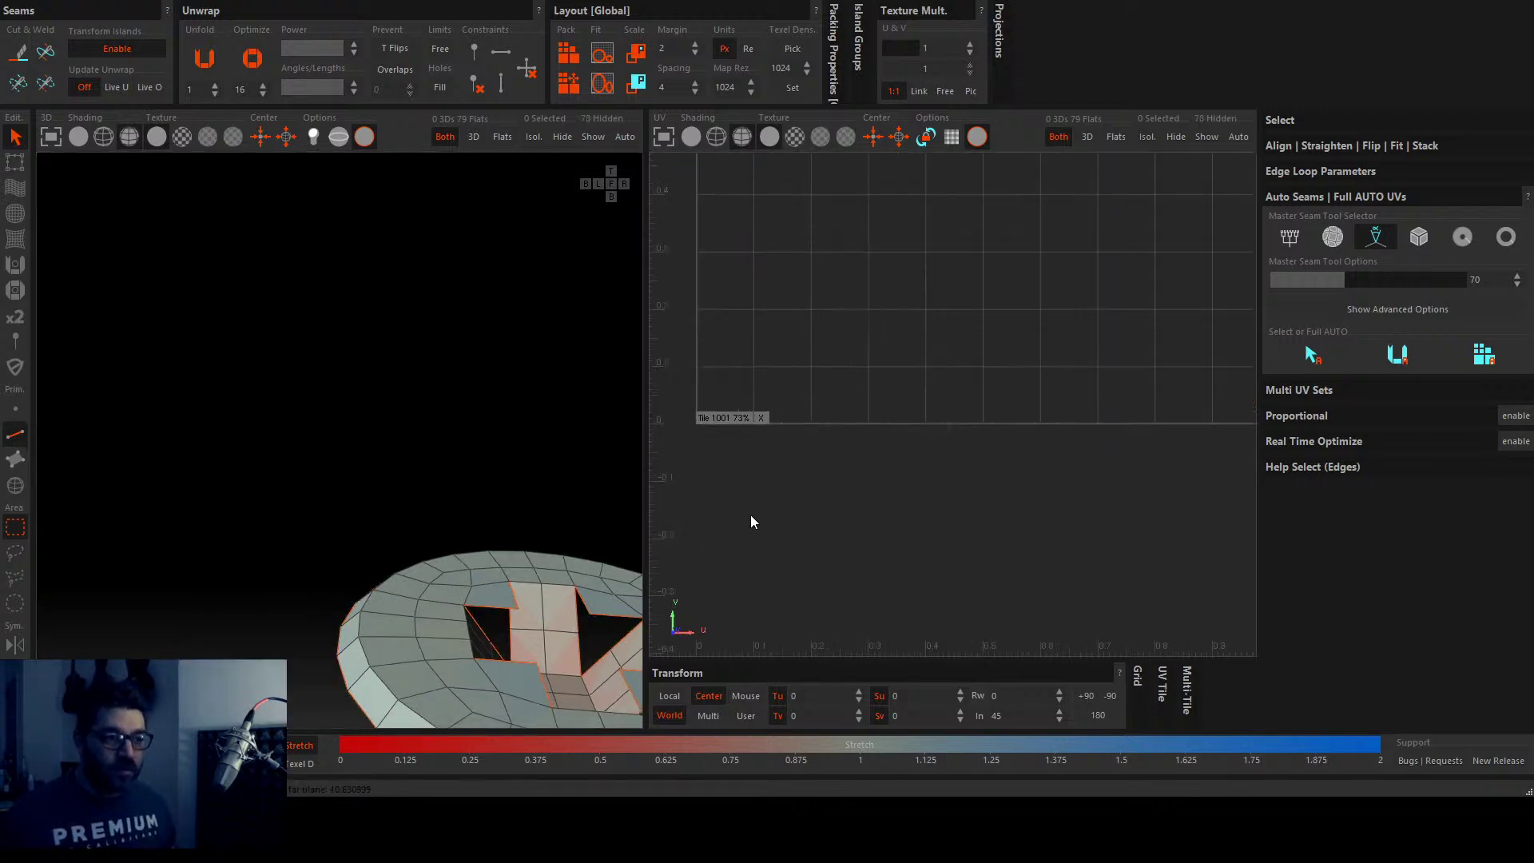
pyautogui.scroll(-7, 750, 515)
pyautogui.scroll(4, 751, 510)
pyautogui.moveTo(277, 479); pyautogui.dragTo(632, 723)
pyautogui.scroll(-5, 495, 715)
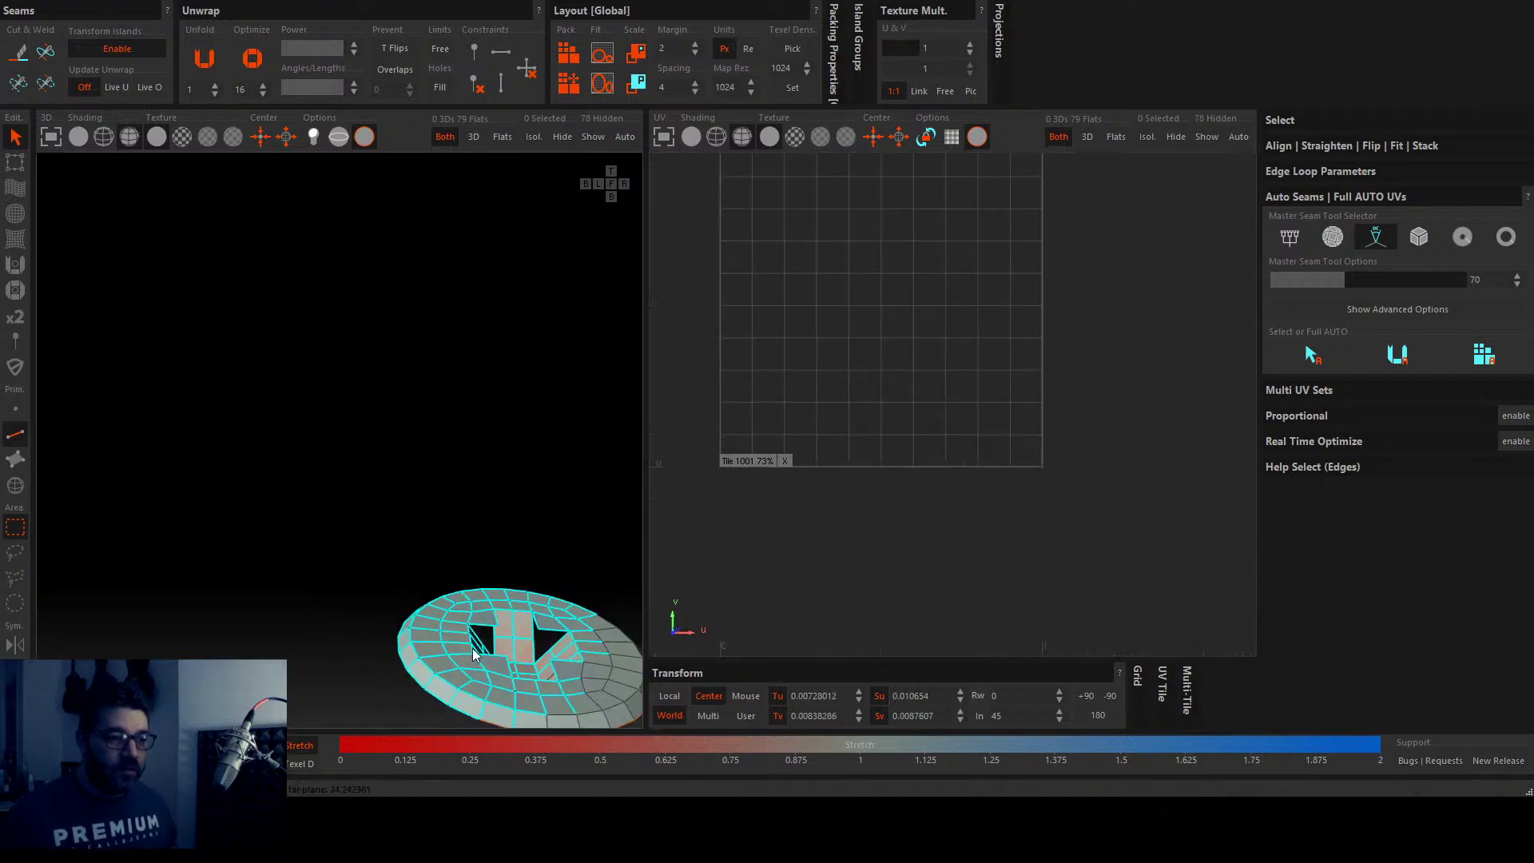
pyautogui.keyDown('alt'); pyautogui.moveTo(501, 719); pyautogui.dragTo(455, 550, button='middle'); pyautogui.keyUp('alt')
pyautogui.keyDown('alt'); pyautogui.moveTo(456, 550); pyautogui.dragTo(497, 477); pyautogui.keyUp('alt')
pyautogui.click(497, 478)
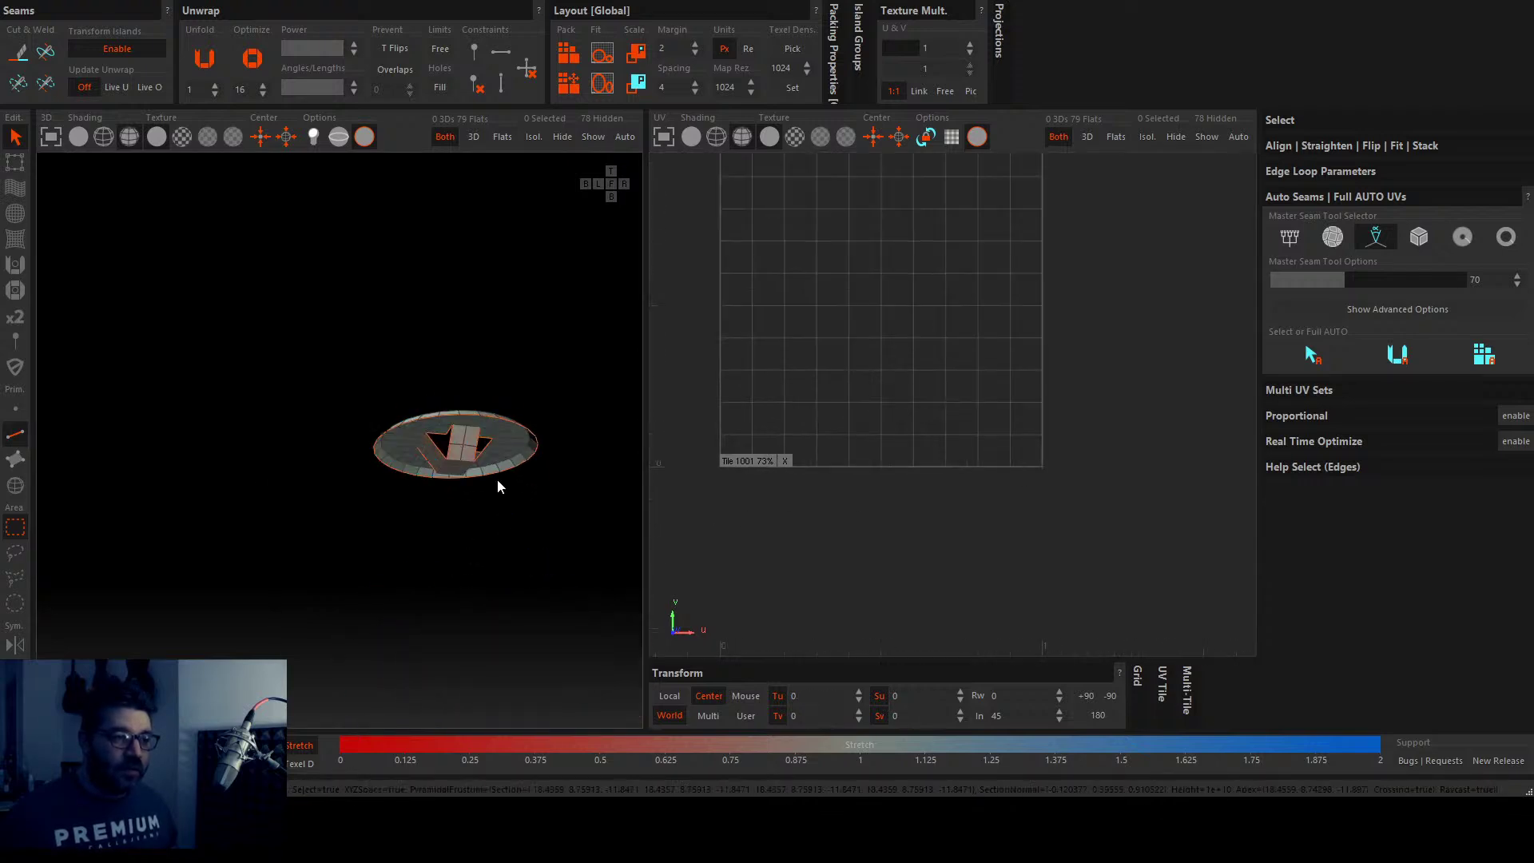
# Step: Pack the isolated screw head top island on its own in the UV tile and inspect its enlarged shape
pyautogui.keyDown('alt'); pyautogui.moveTo(806, 444); pyautogui.dragTo(805, 522, button='middle'); pyautogui.keyUp('alt')
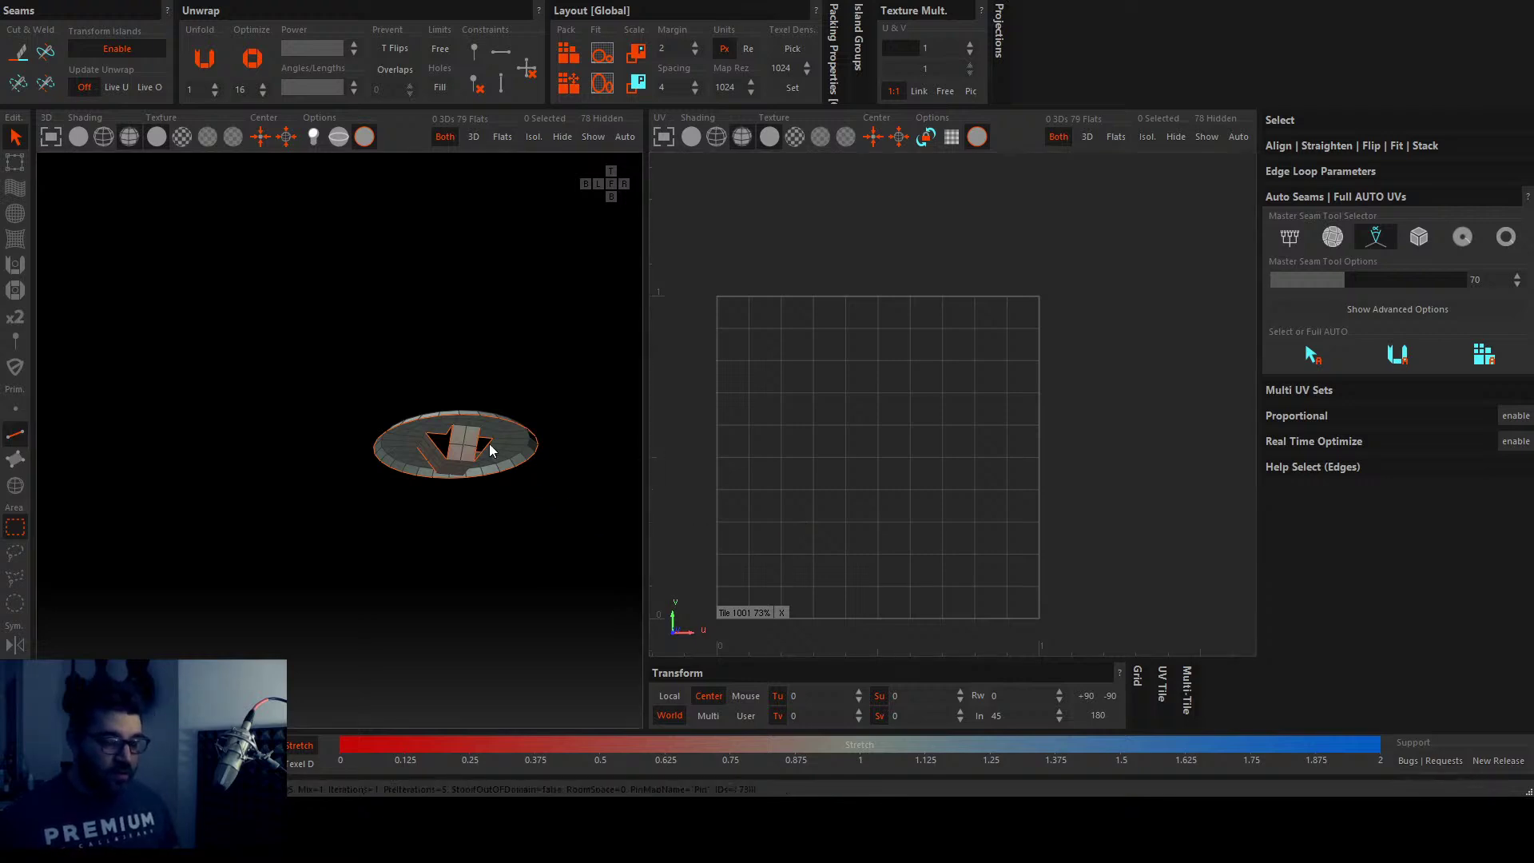
pyautogui.press('p')
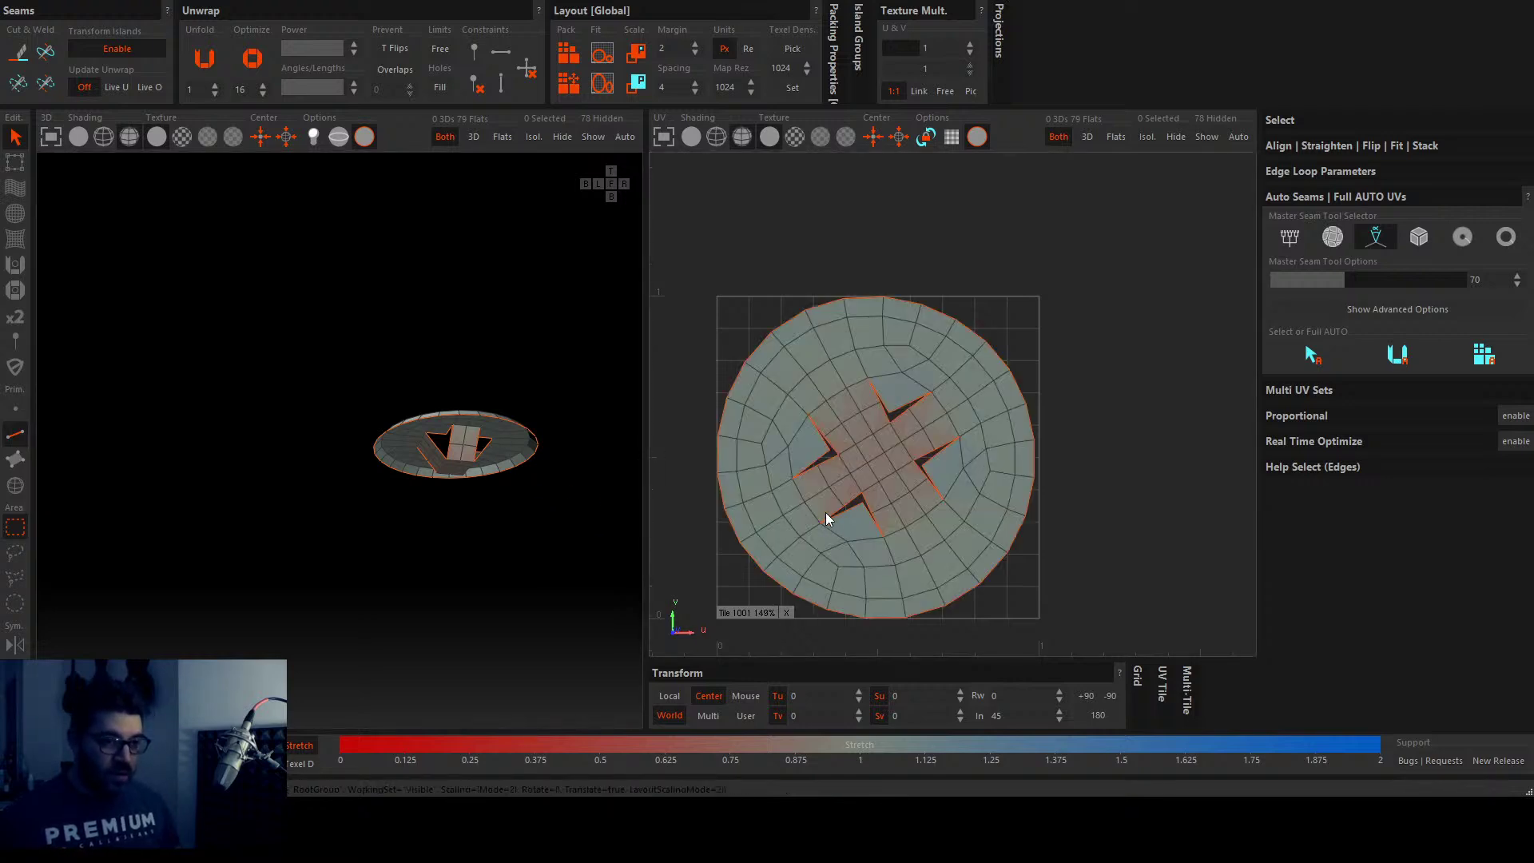
pyautogui.scroll(2, 824, 518)
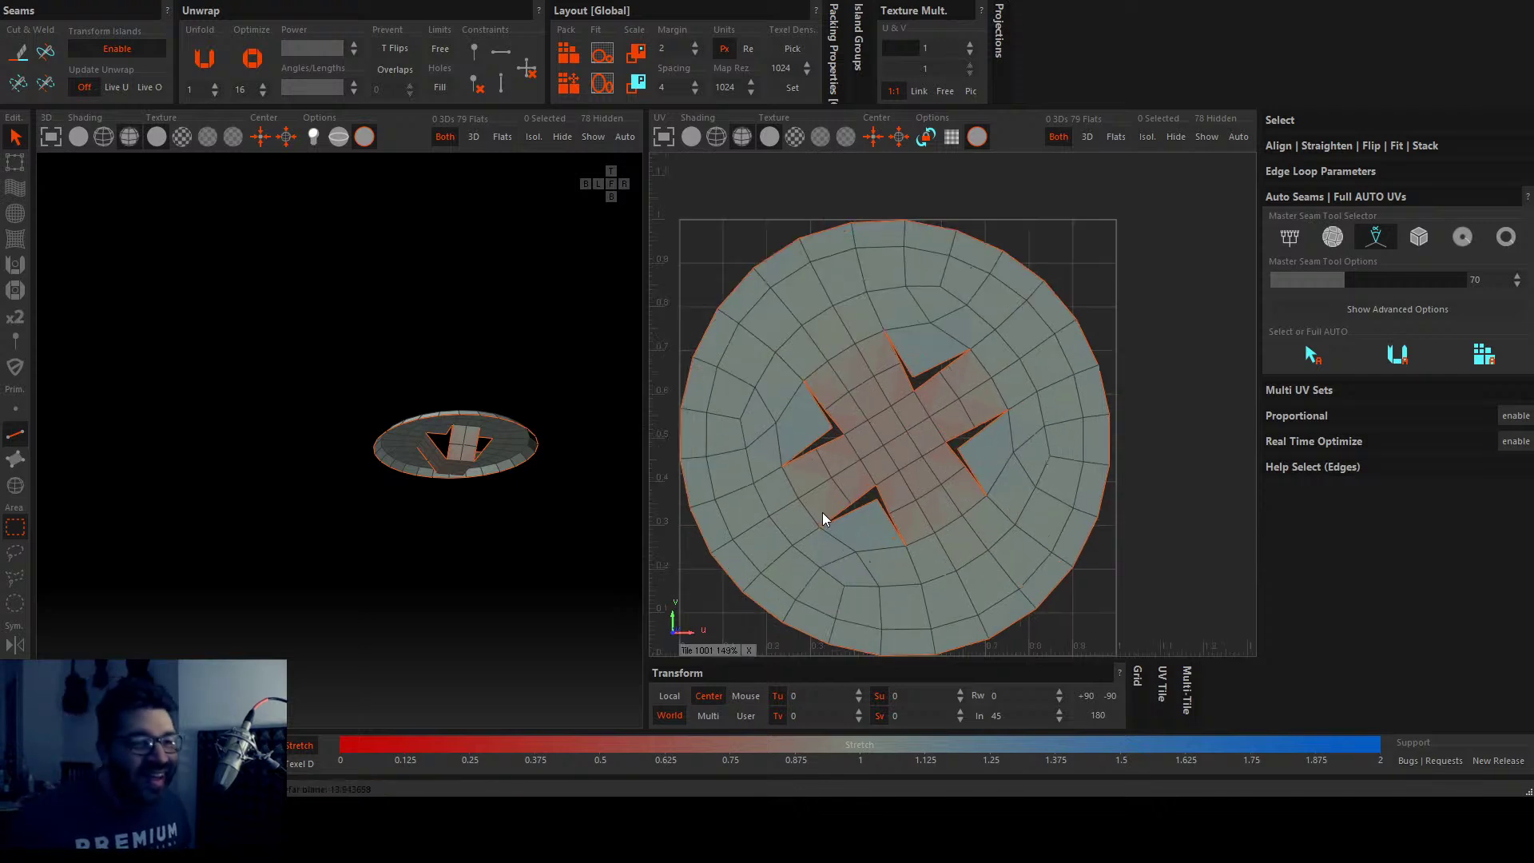
pyautogui.scroll(-3, 823, 515)
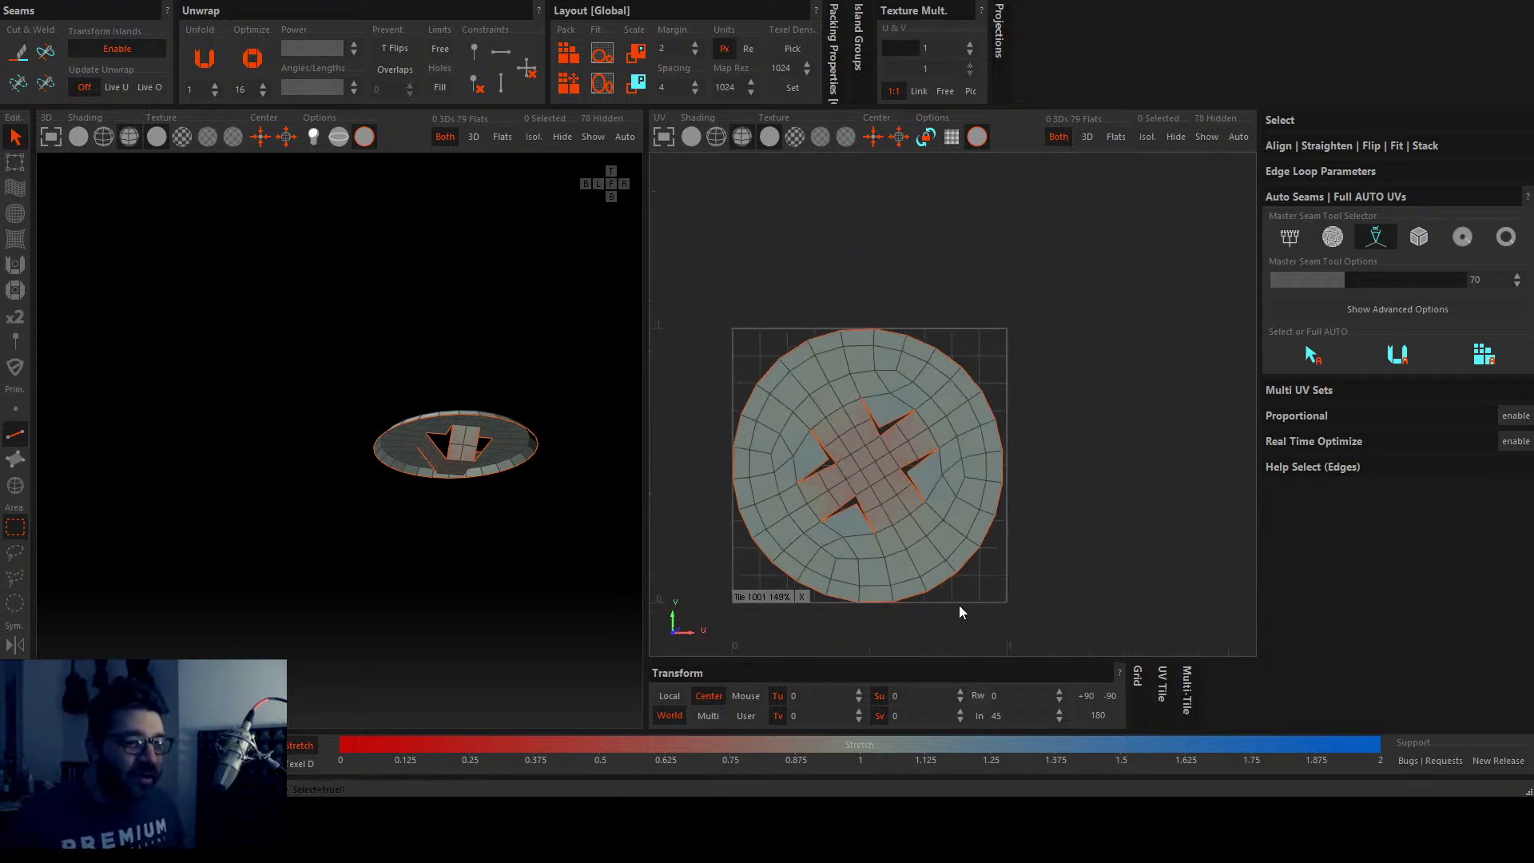
# Step: Show all islands again with the complete packed layout restored, and examine the tiny screw islands along its lower edge
pyautogui.click(518, 591)
pyautogui.hotkey('shift', 'h')
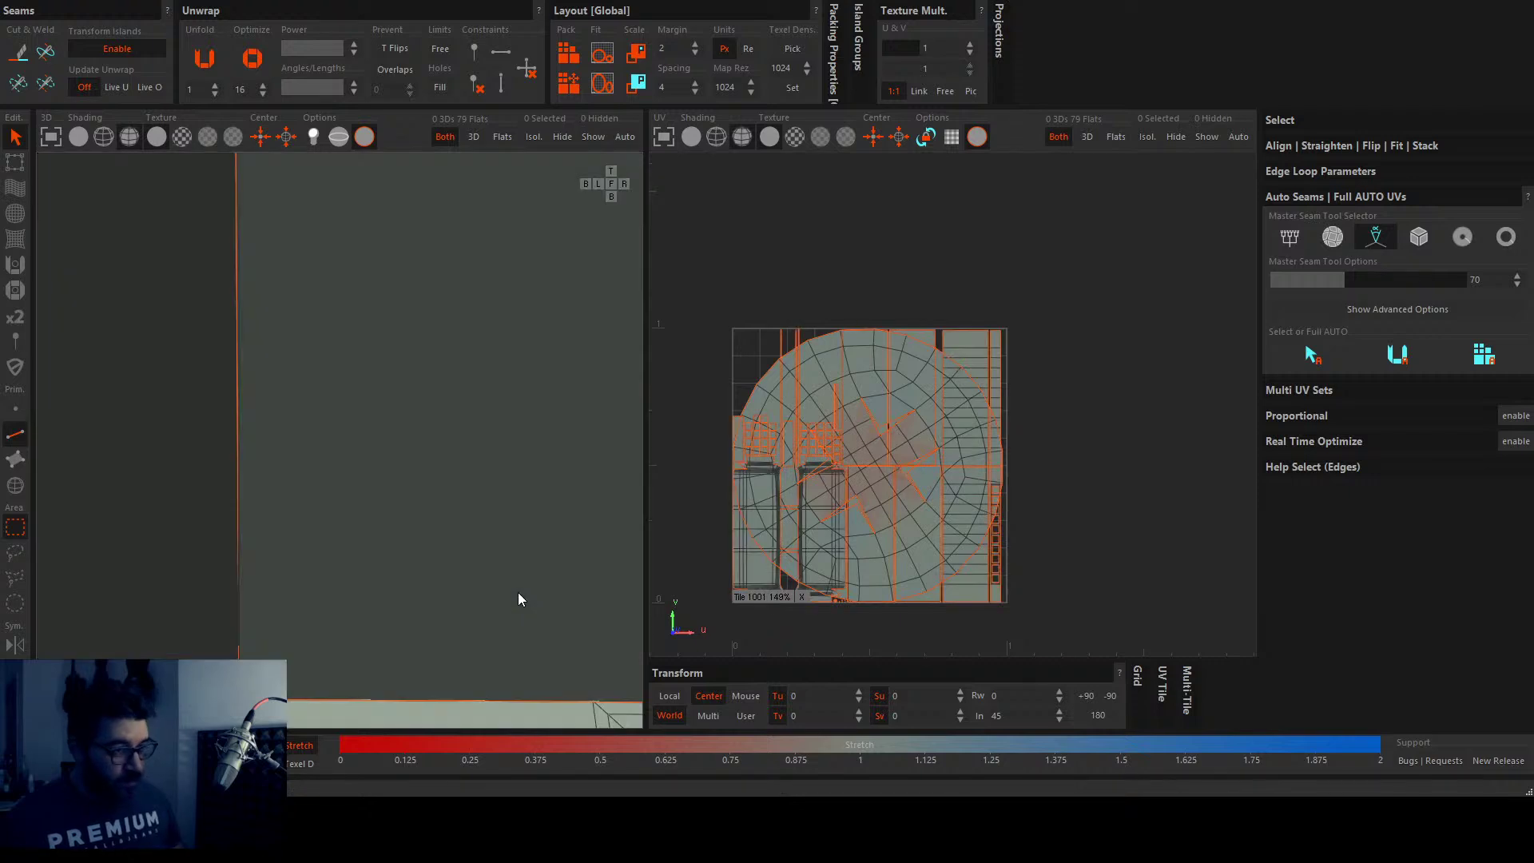
pyautogui.scroll(3, 786, 634)
pyautogui.scroll(2, 798, 594)
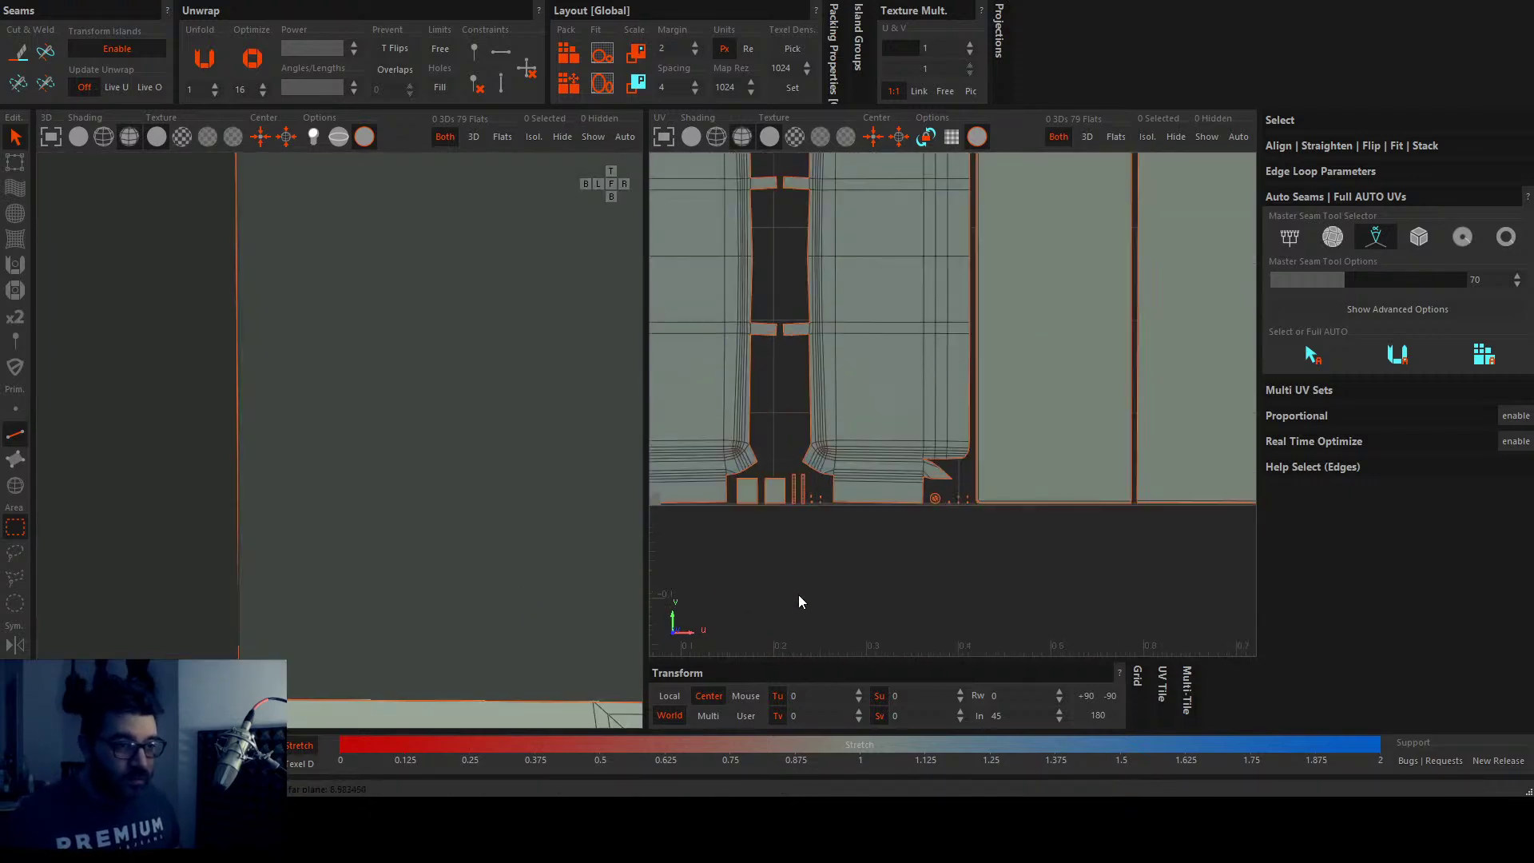
pyautogui.scroll(-5, 828, 583)
pyautogui.click(795, 596)
pyautogui.scroll(10, 796, 575)
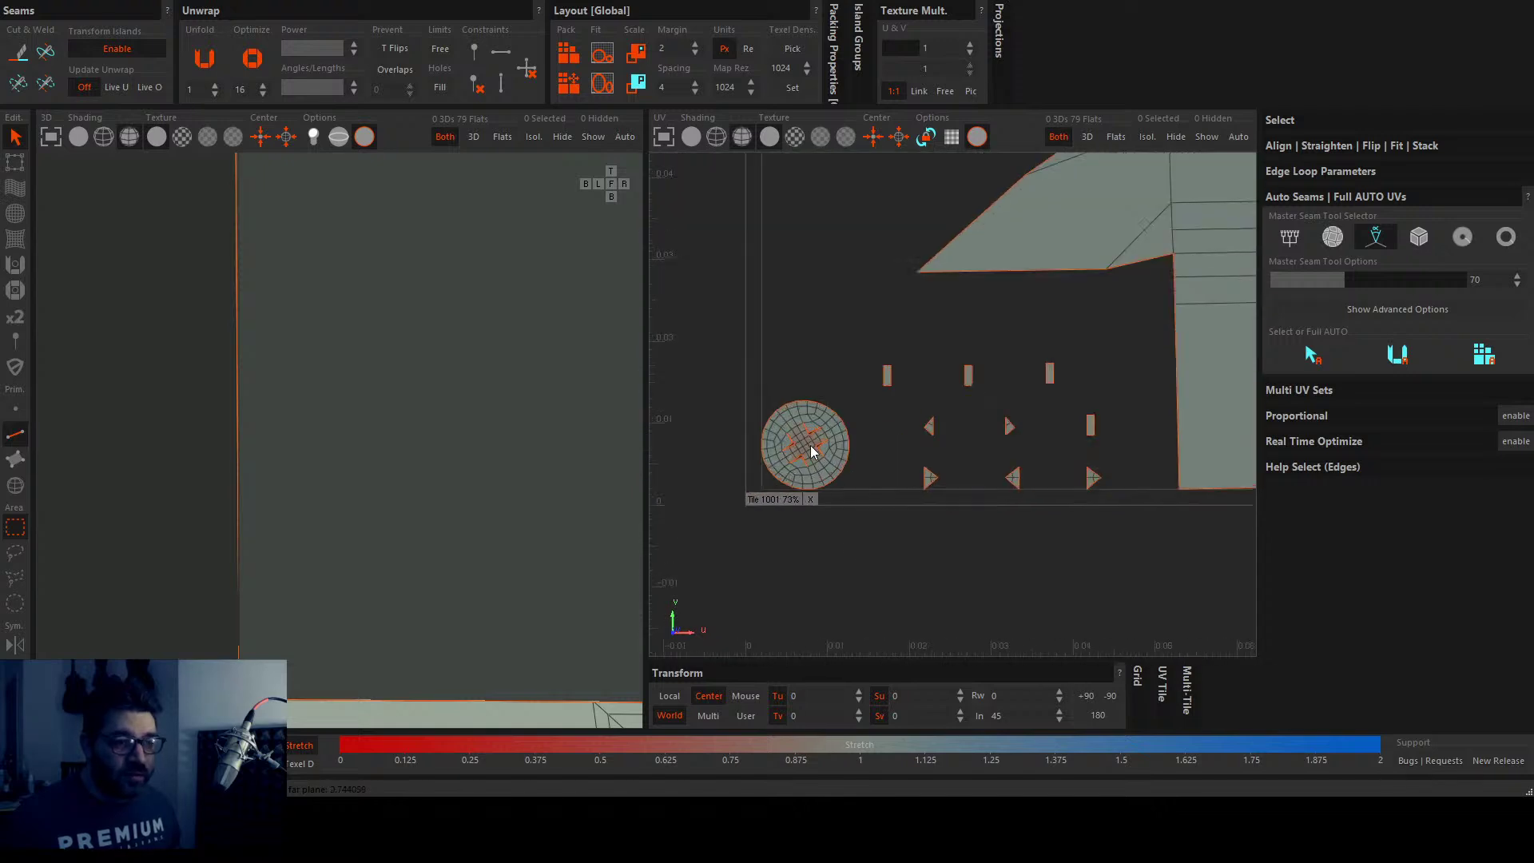
pyautogui.scroll(-7, 810, 443)
pyautogui.scroll(-2, 810, 440)
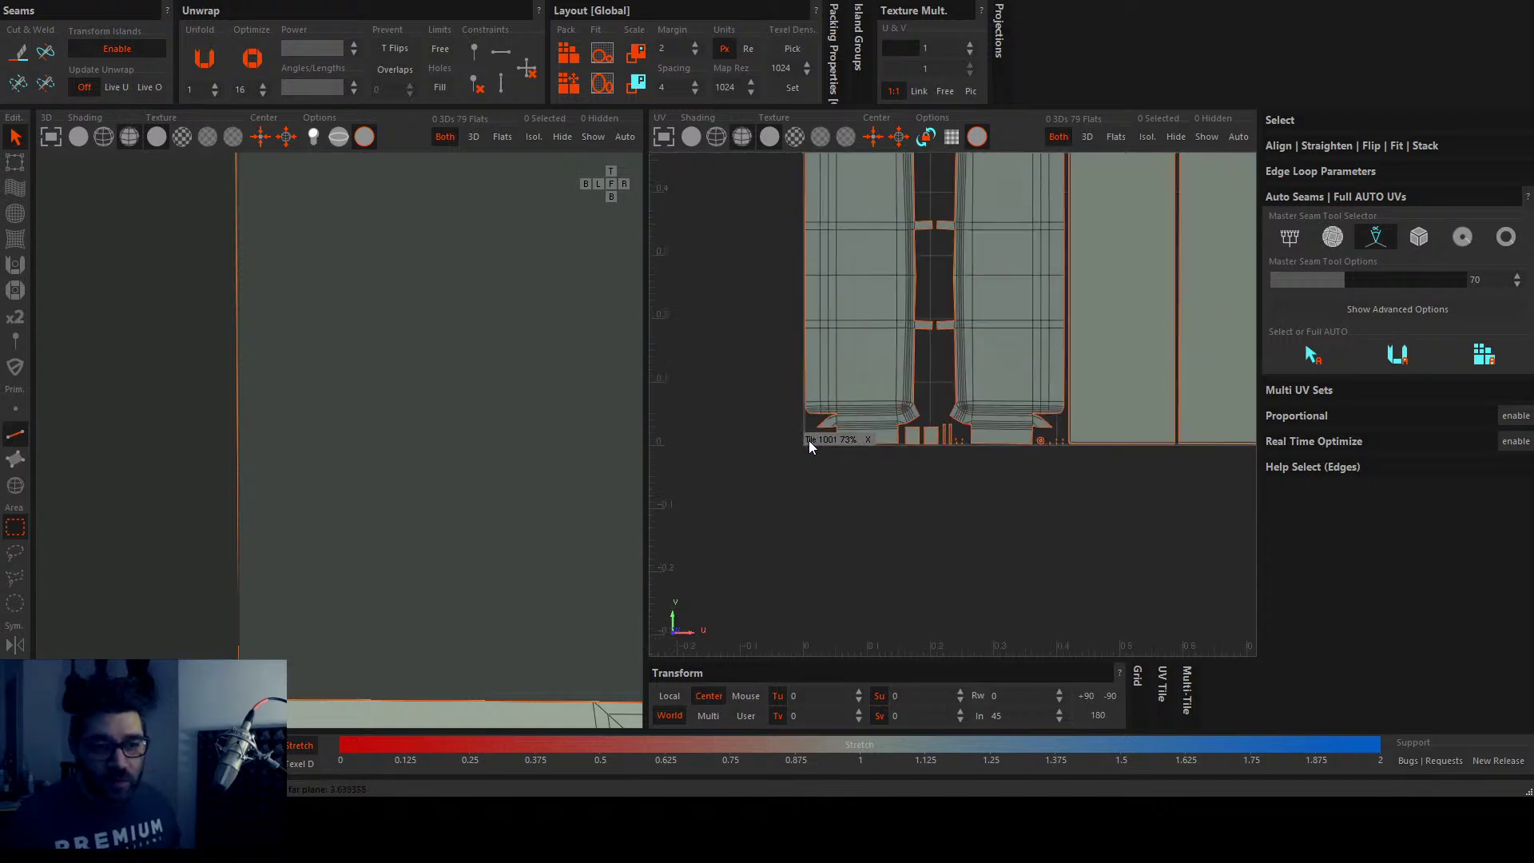
pyautogui.scroll(-5, 803, 434)
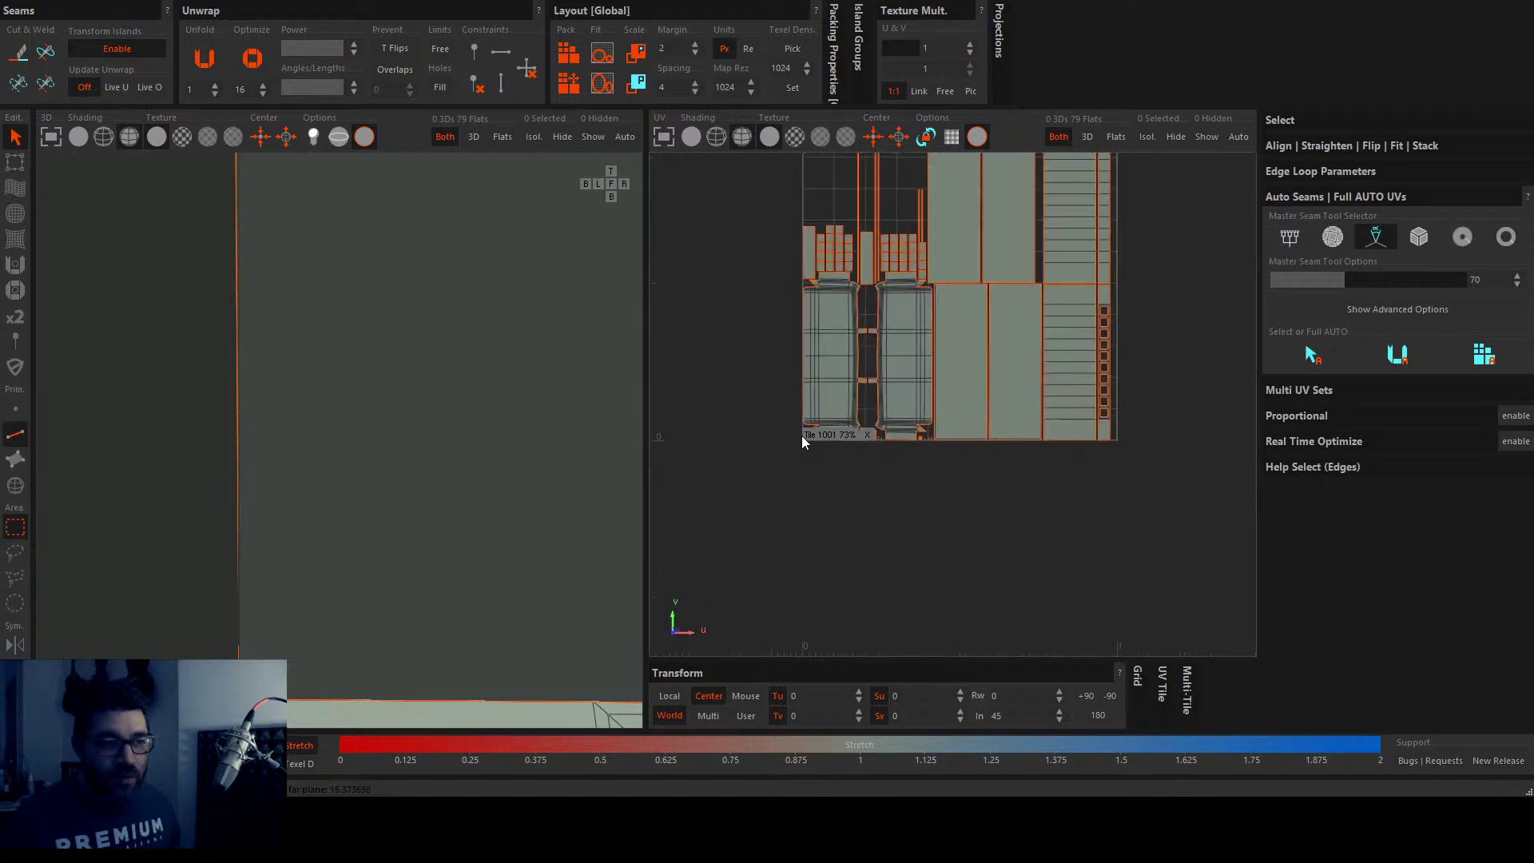
pyautogui.scroll(3, 764, 499)
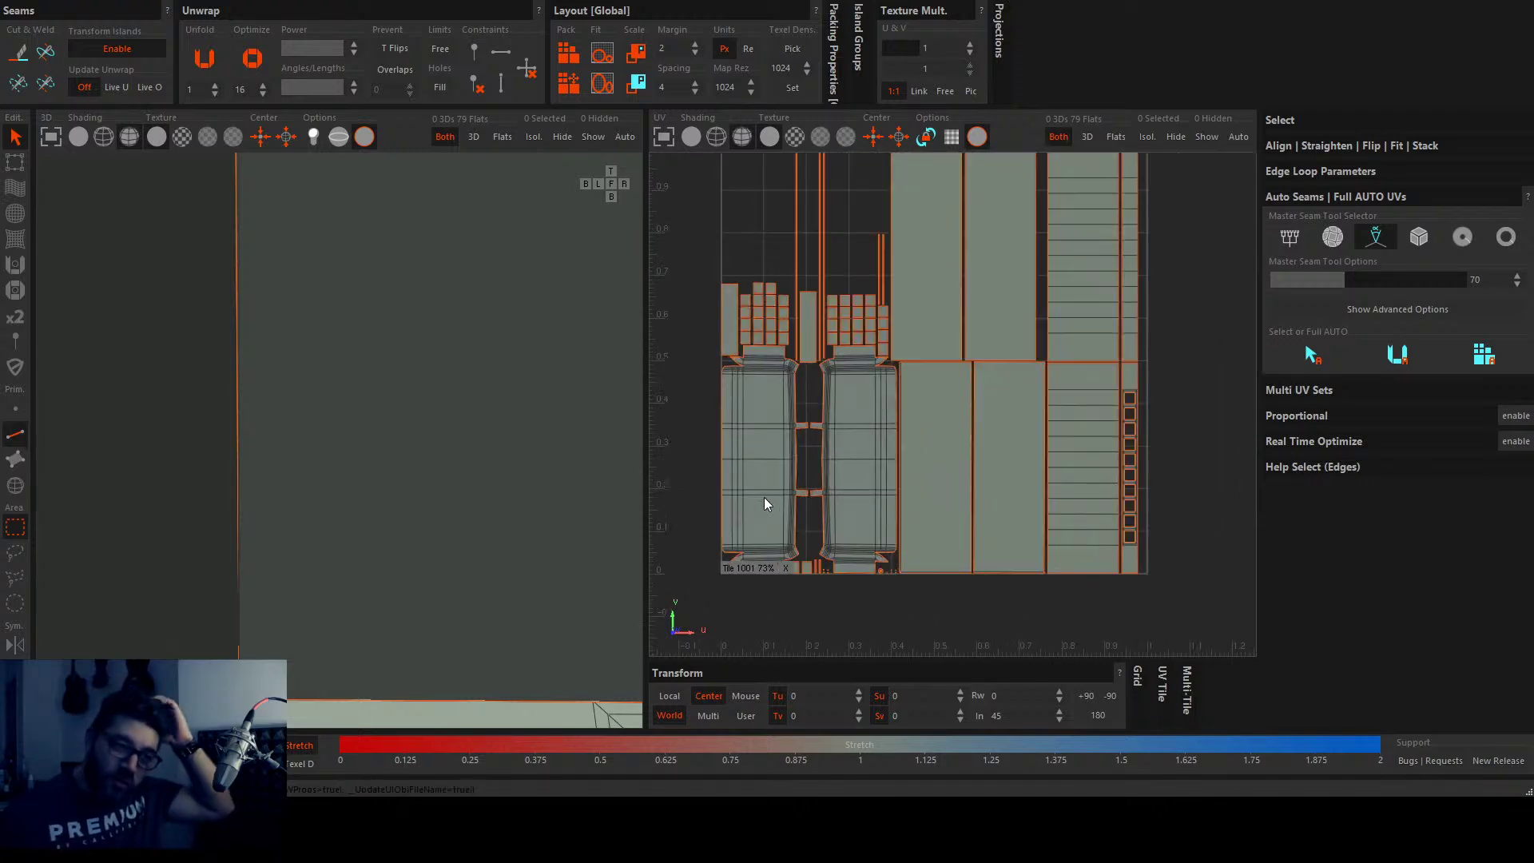
# Step: Isolate the top cover's island, display all islands again and re-unfold the cover islands
pyautogui.scroll(-3, 484, 504)
pyautogui.scroll(-8, 483, 513)
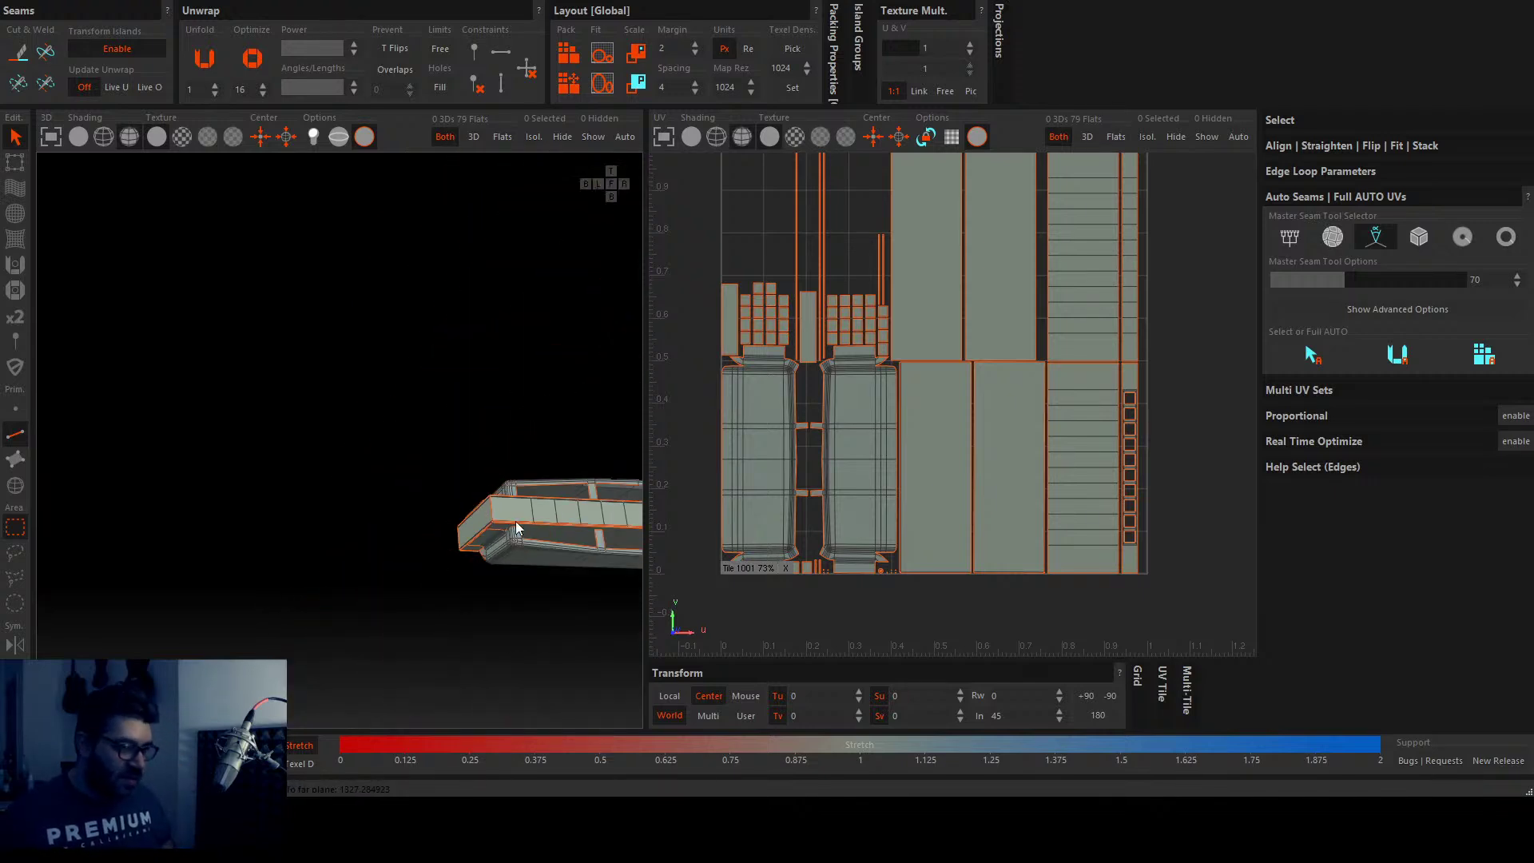
pyautogui.keyDown('alt'); pyautogui.moveTo(196, 461); pyautogui.dragTo(528, 566, button='middle'); pyautogui.keyUp('alt')
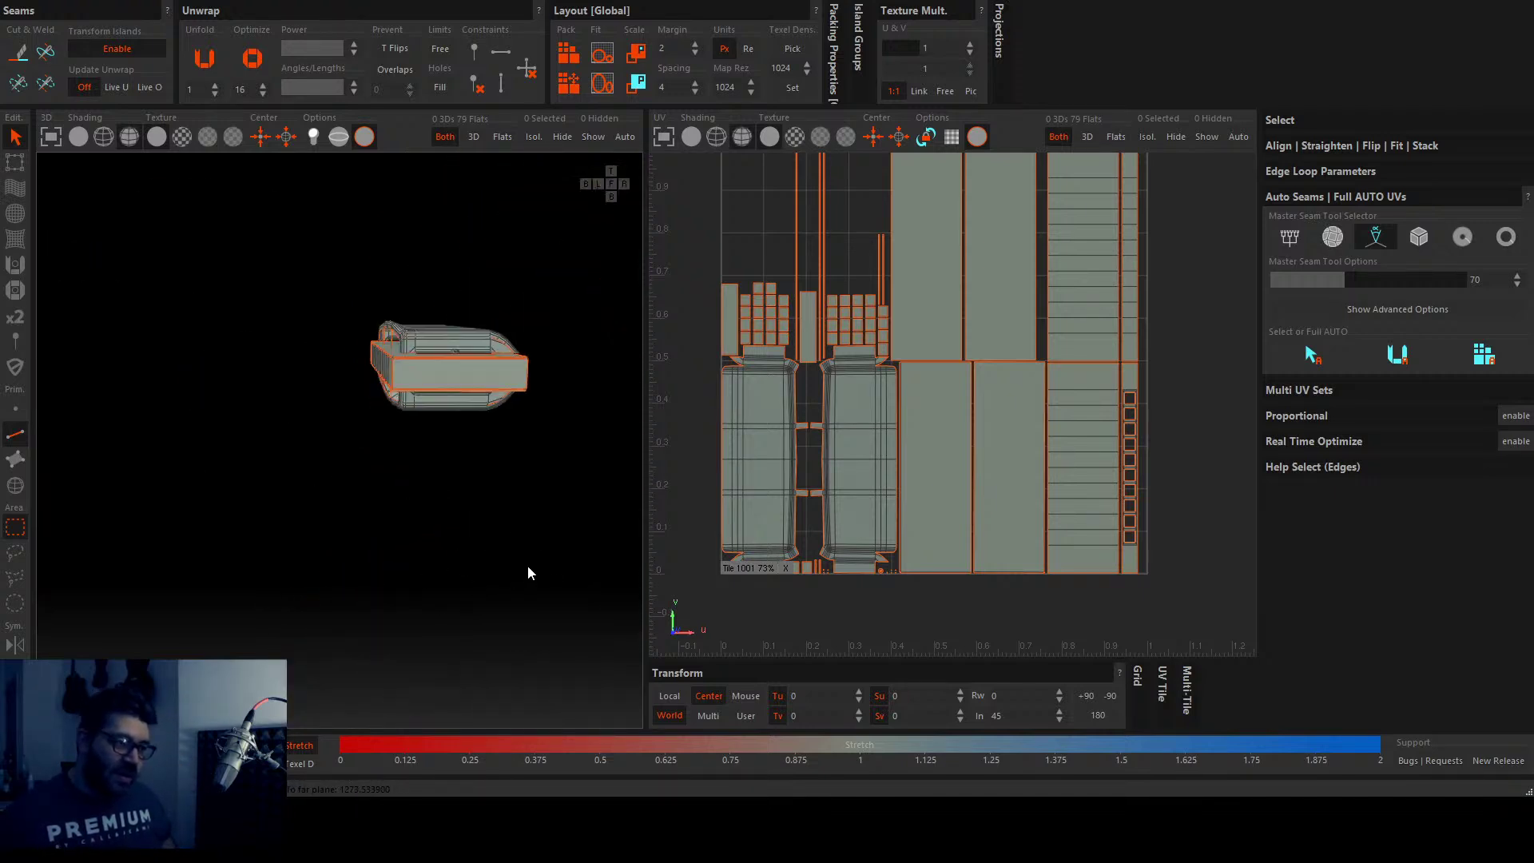
pyautogui.keyDown('alt'); pyautogui.moveTo(528, 565); pyautogui.dragTo(416, 429); pyautogui.keyUp('alt')
pyautogui.scroll(5, 416, 429)
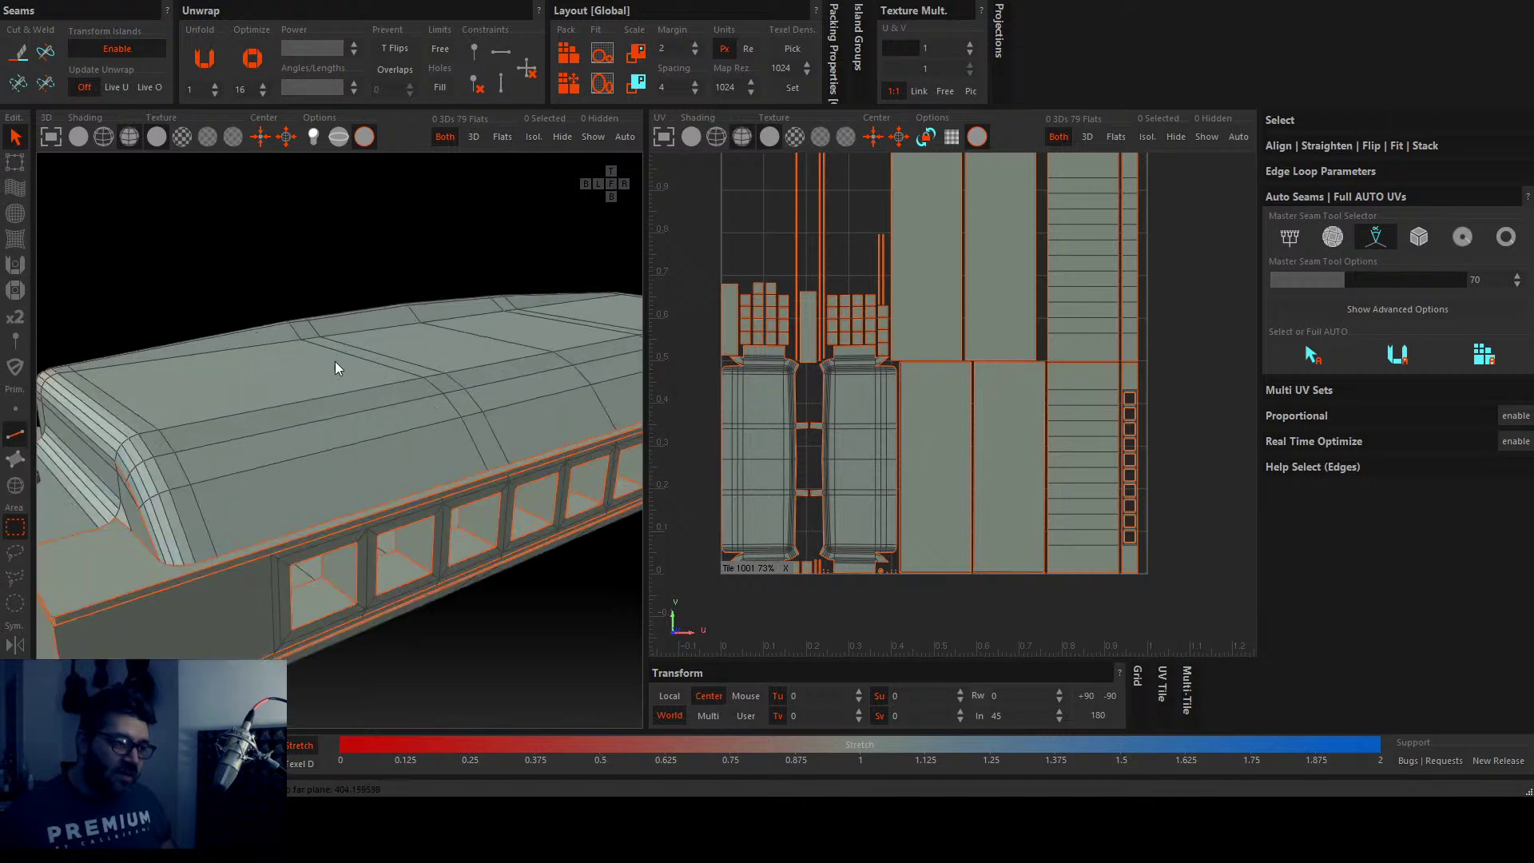
pyautogui.scroll(-2, 316, 399)
pyautogui.press('i')
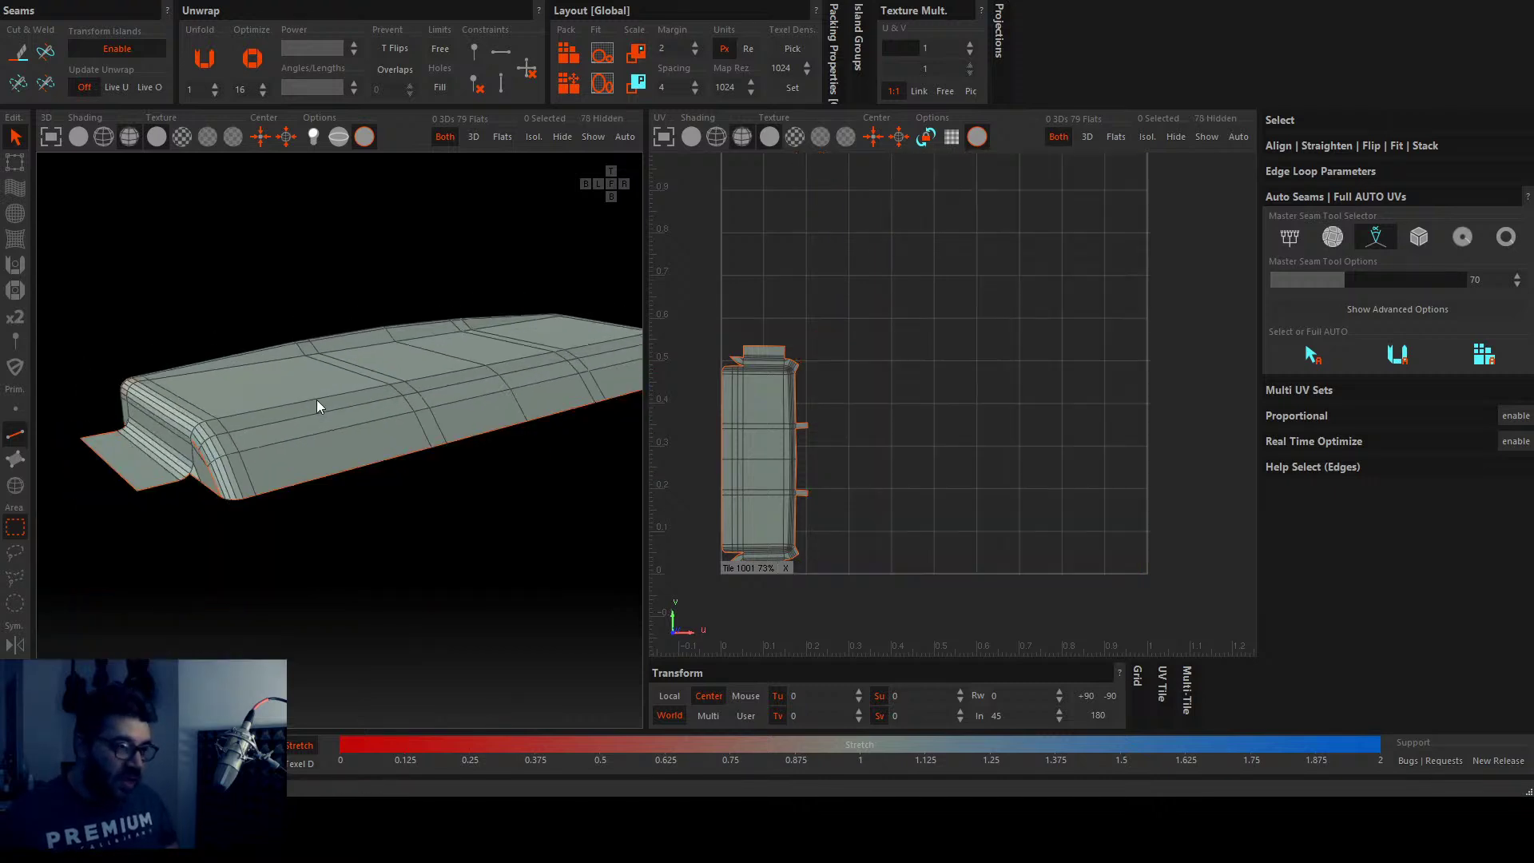
pyautogui.press('i')
pyautogui.press('i')
pyautogui.press('i')
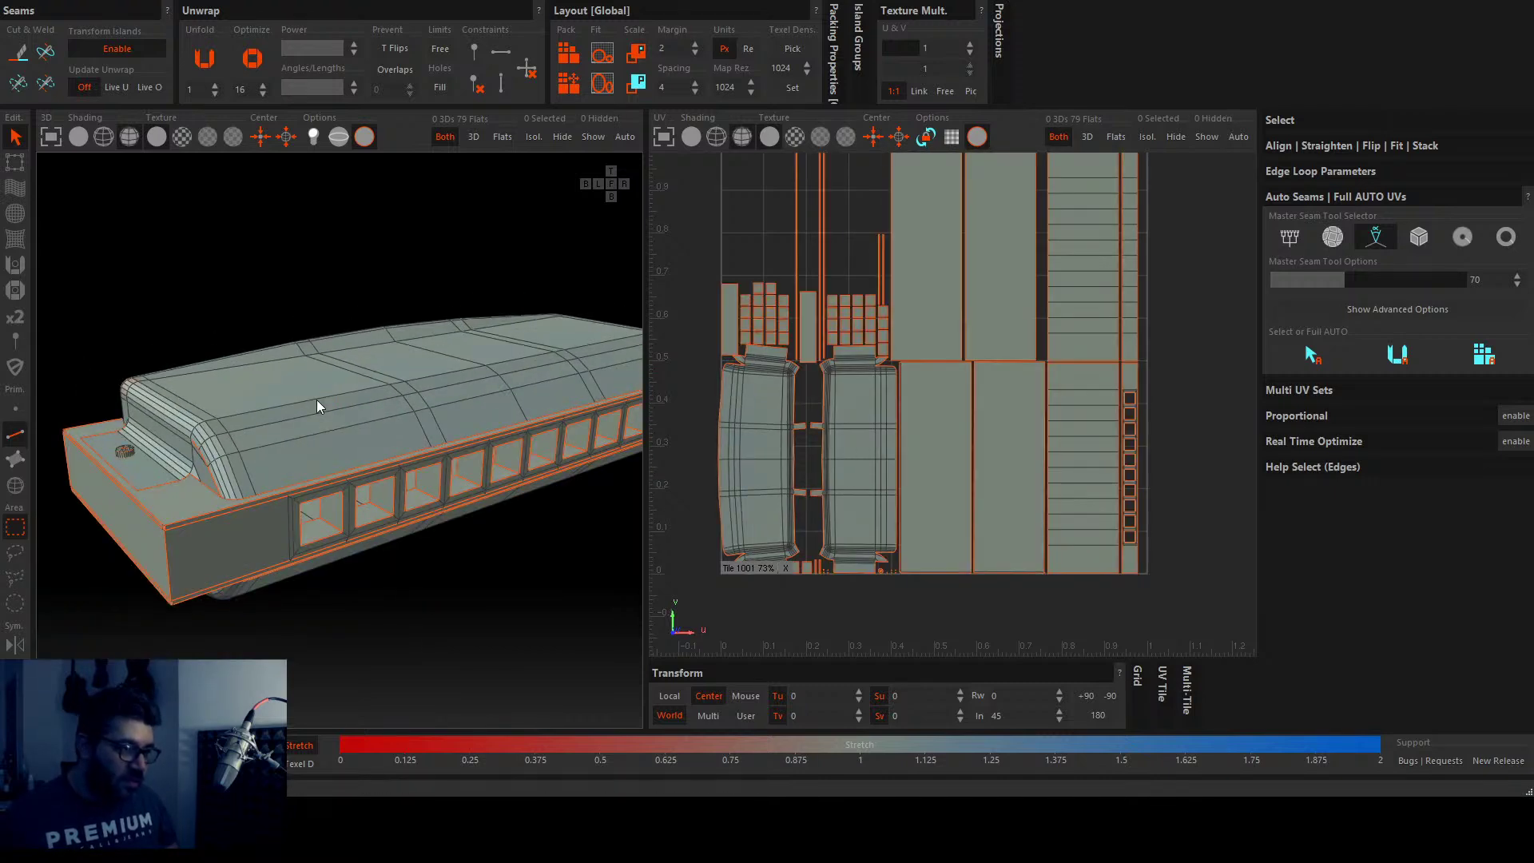
# Step: Hide the top island of the screw head beside the cover and examine the walls inside it
pyautogui.scroll(2, 214, 539)
pyautogui.scroll(2, 218, 543)
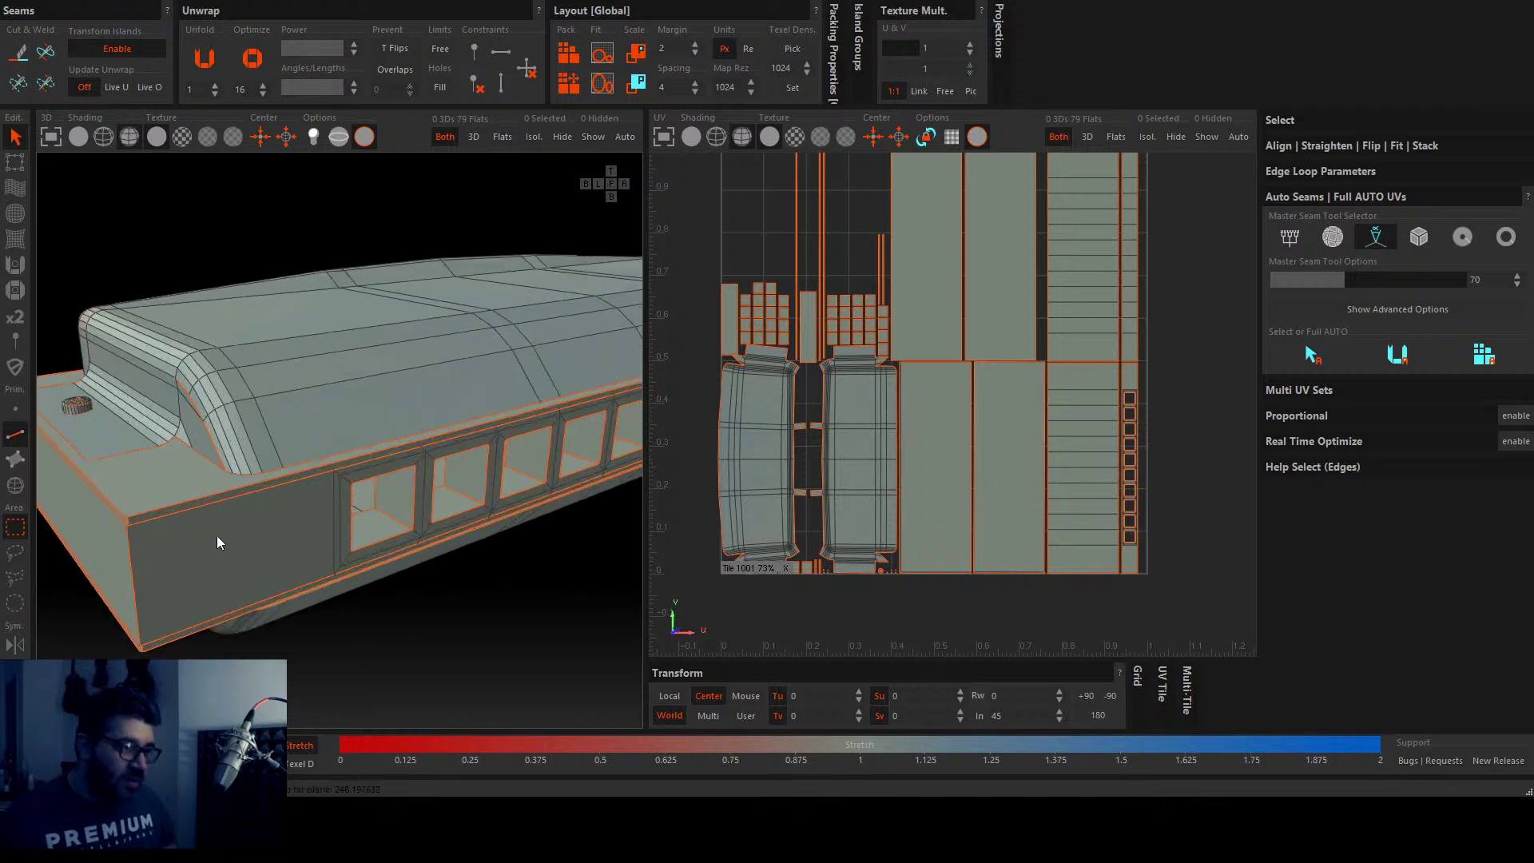
pyautogui.scroll(5, 117, 441)
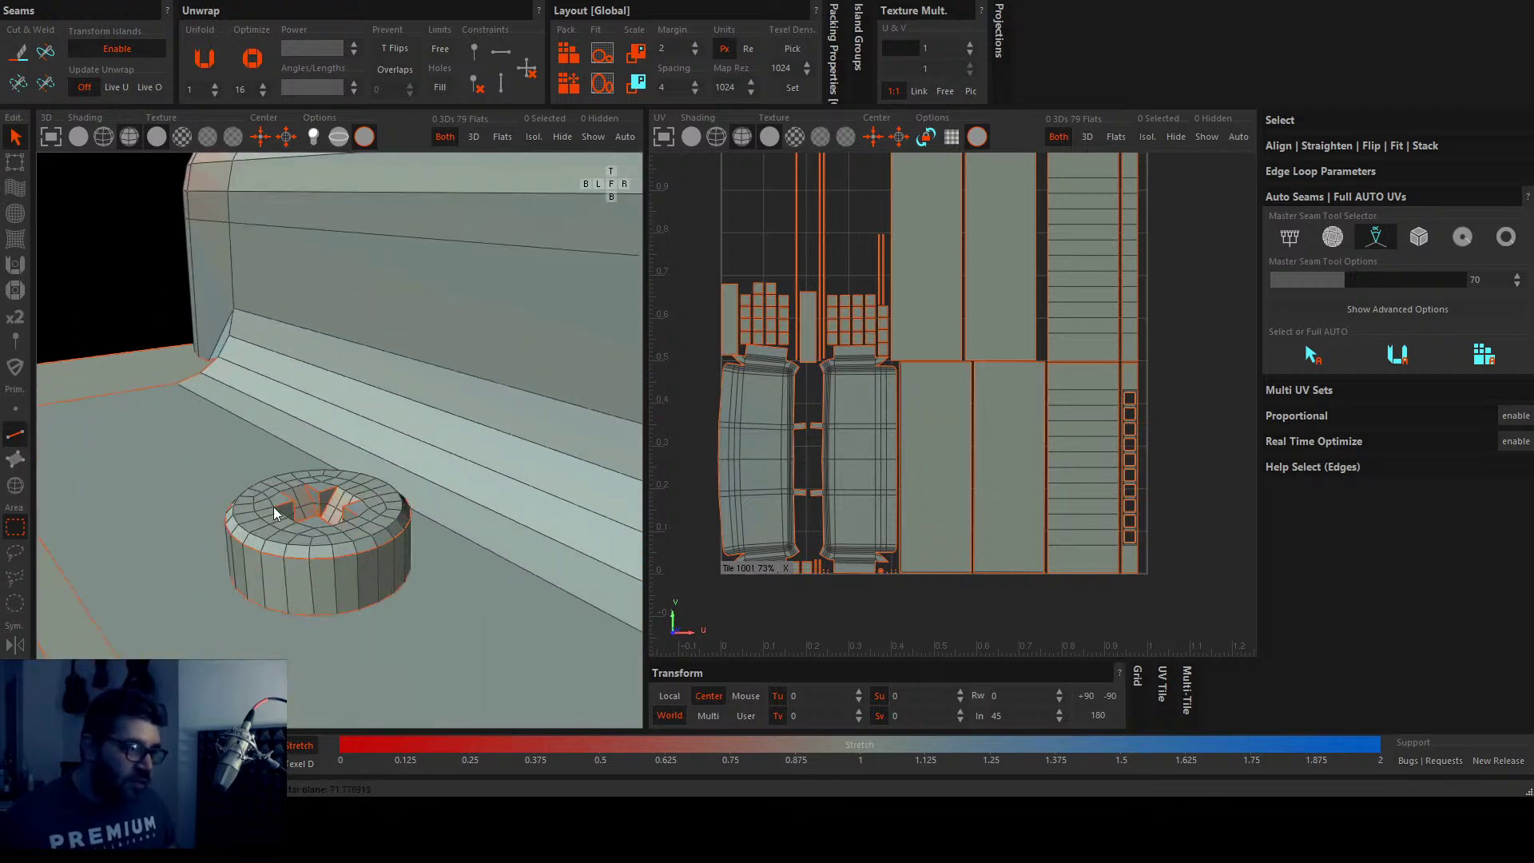
pyautogui.press('h')
pyautogui.scroll(3, 301, 513)
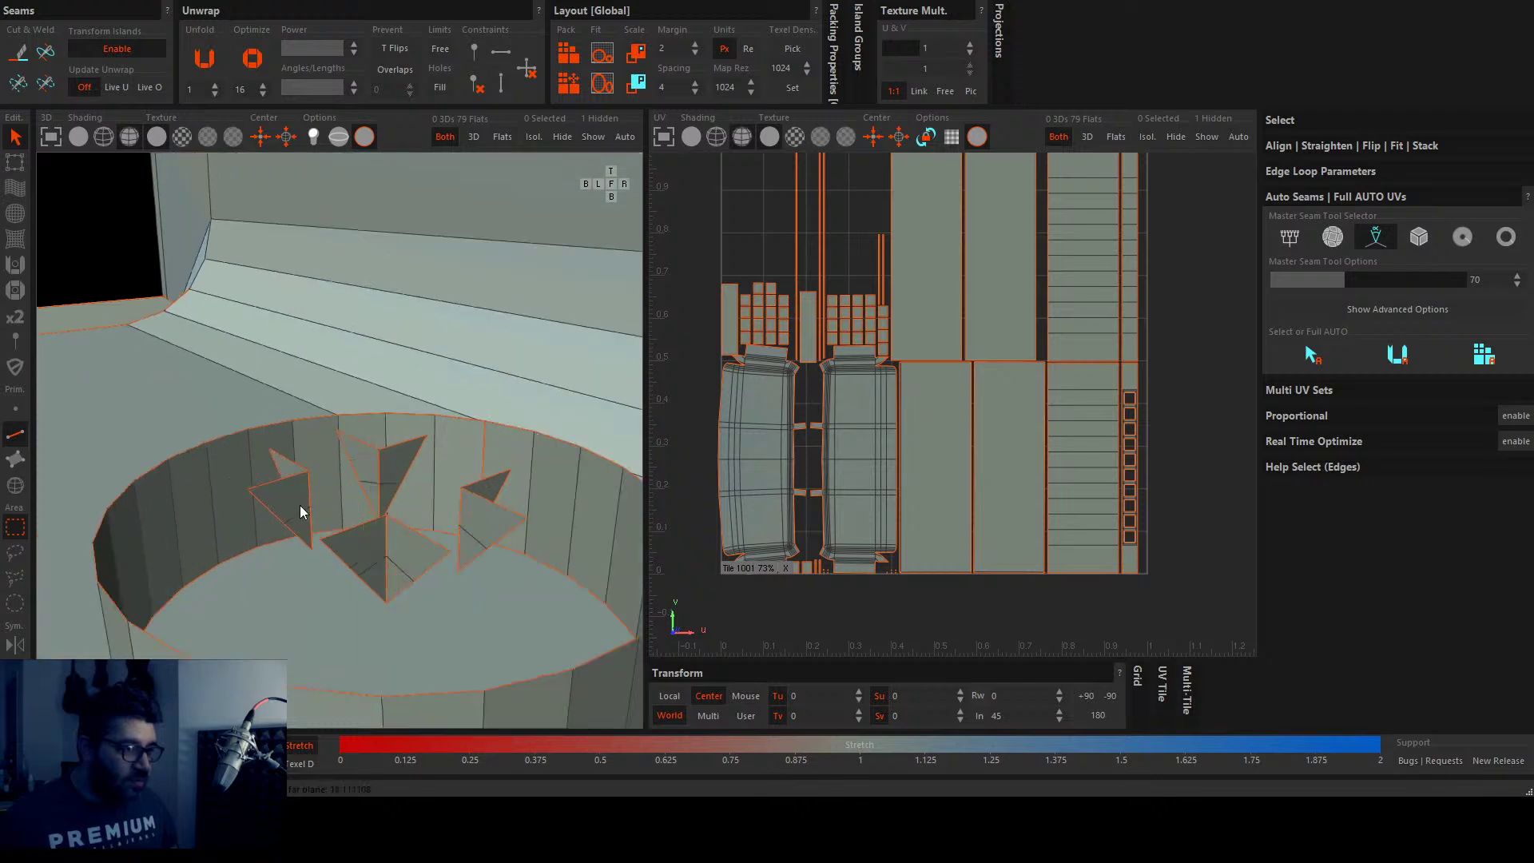
pyautogui.scroll(-1, 300, 514)
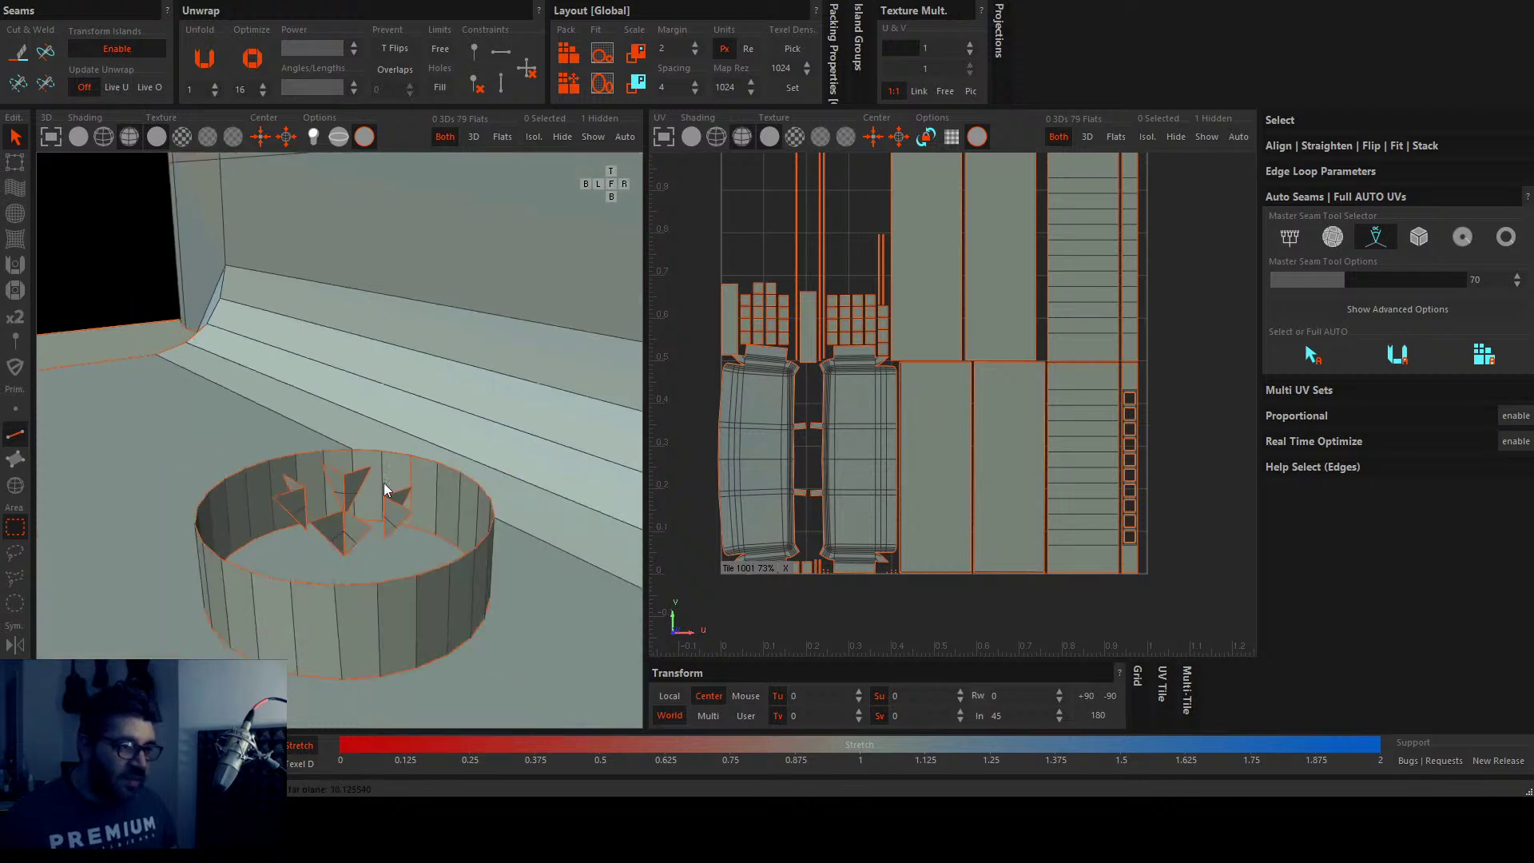
# Step: Hide the screw's Allen recess wall islands to show how they are separated, and unhide every island
pyautogui.press('h')
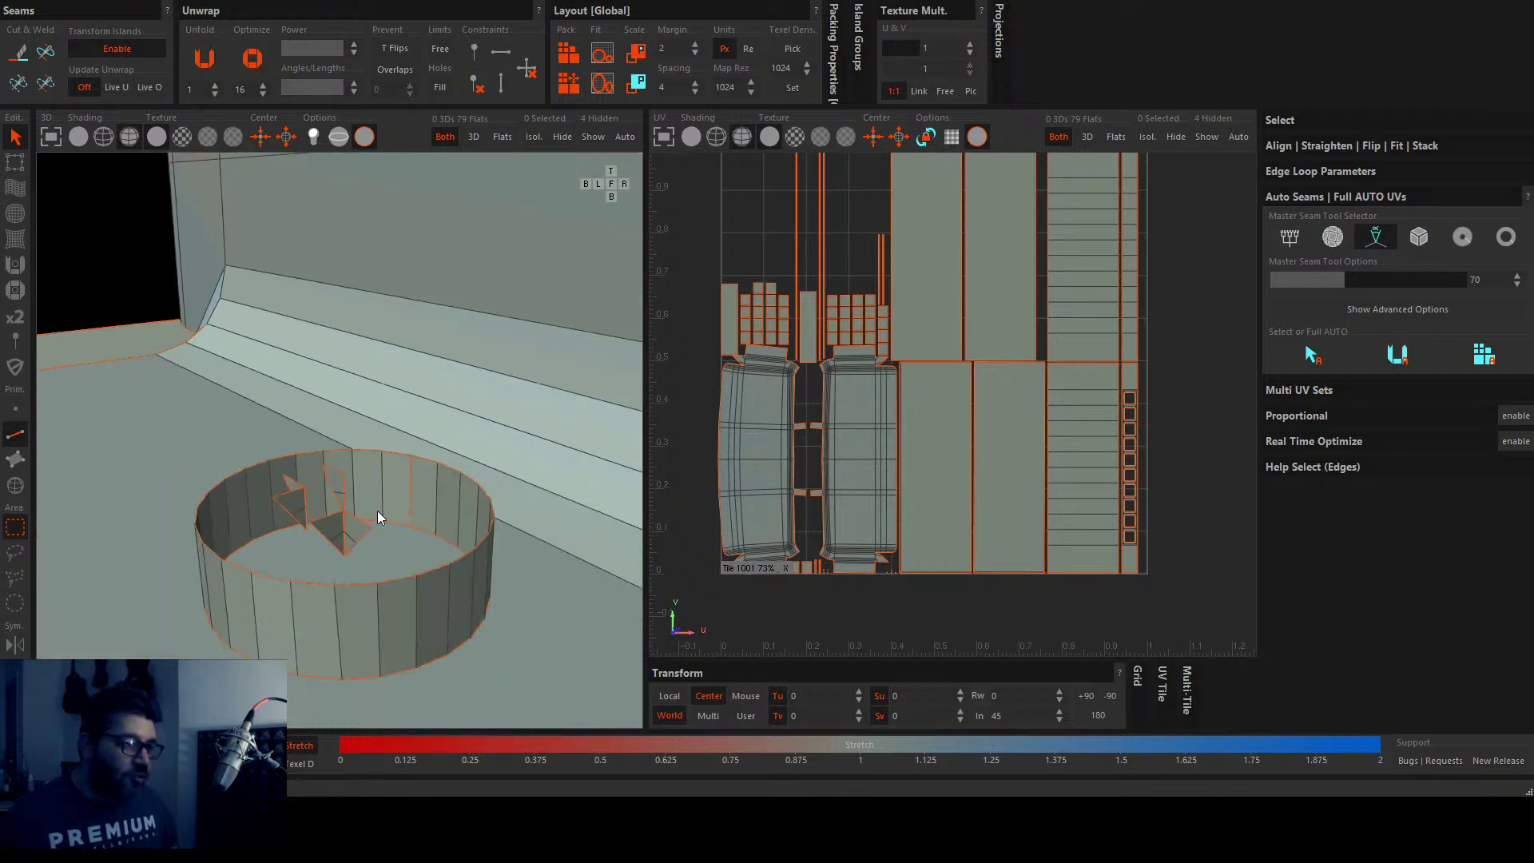
pyautogui.press('h')
pyautogui.press('h')
pyautogui.press('h')
pyautogui.press('h')
pyautogui.scroll(-5, 301, 494)
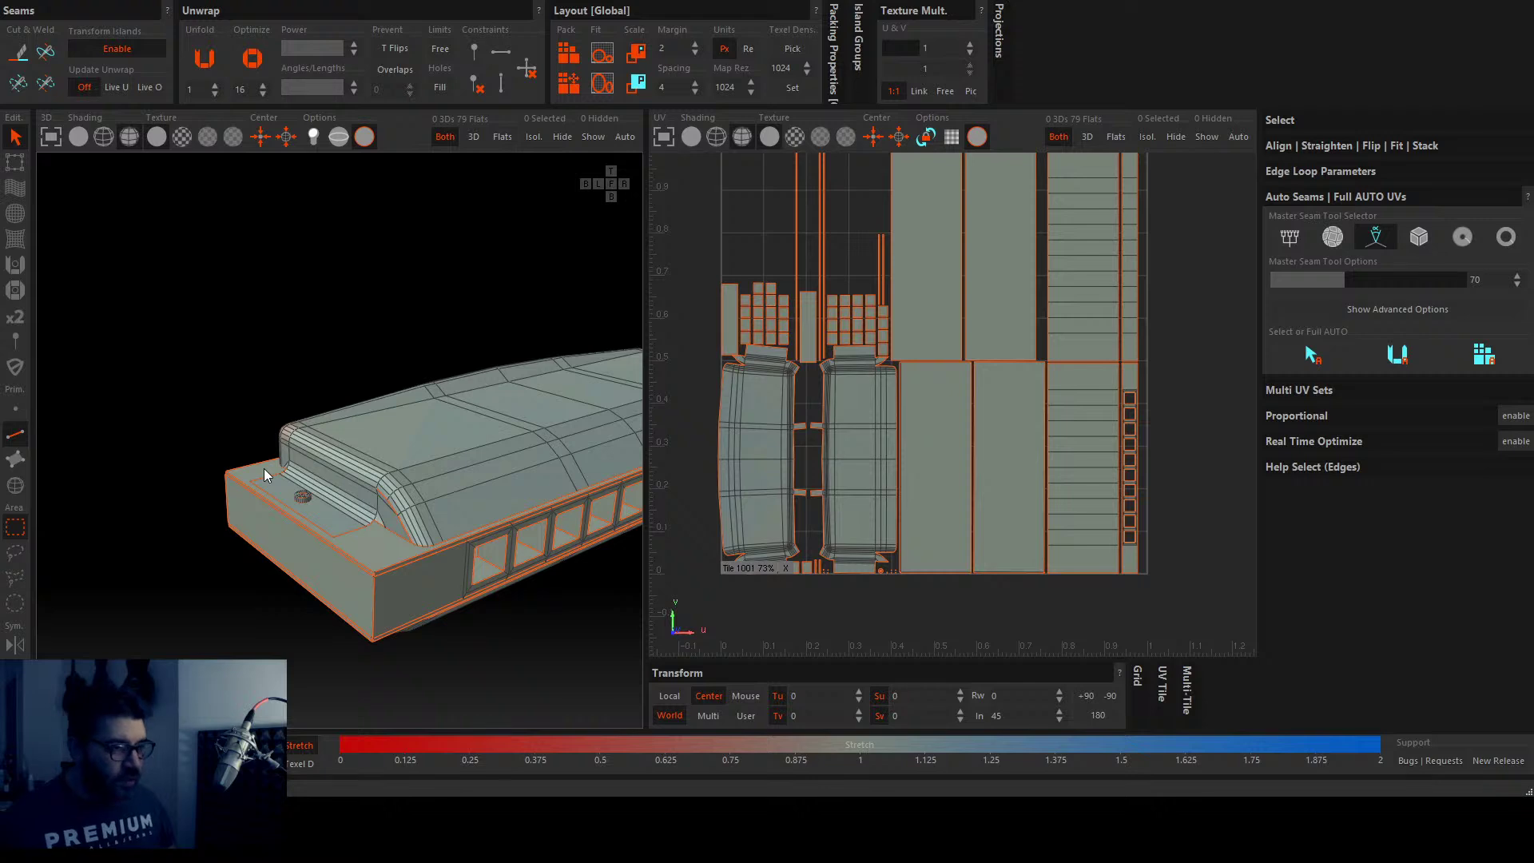
pyautogui.scroll(-4, 435, 531)
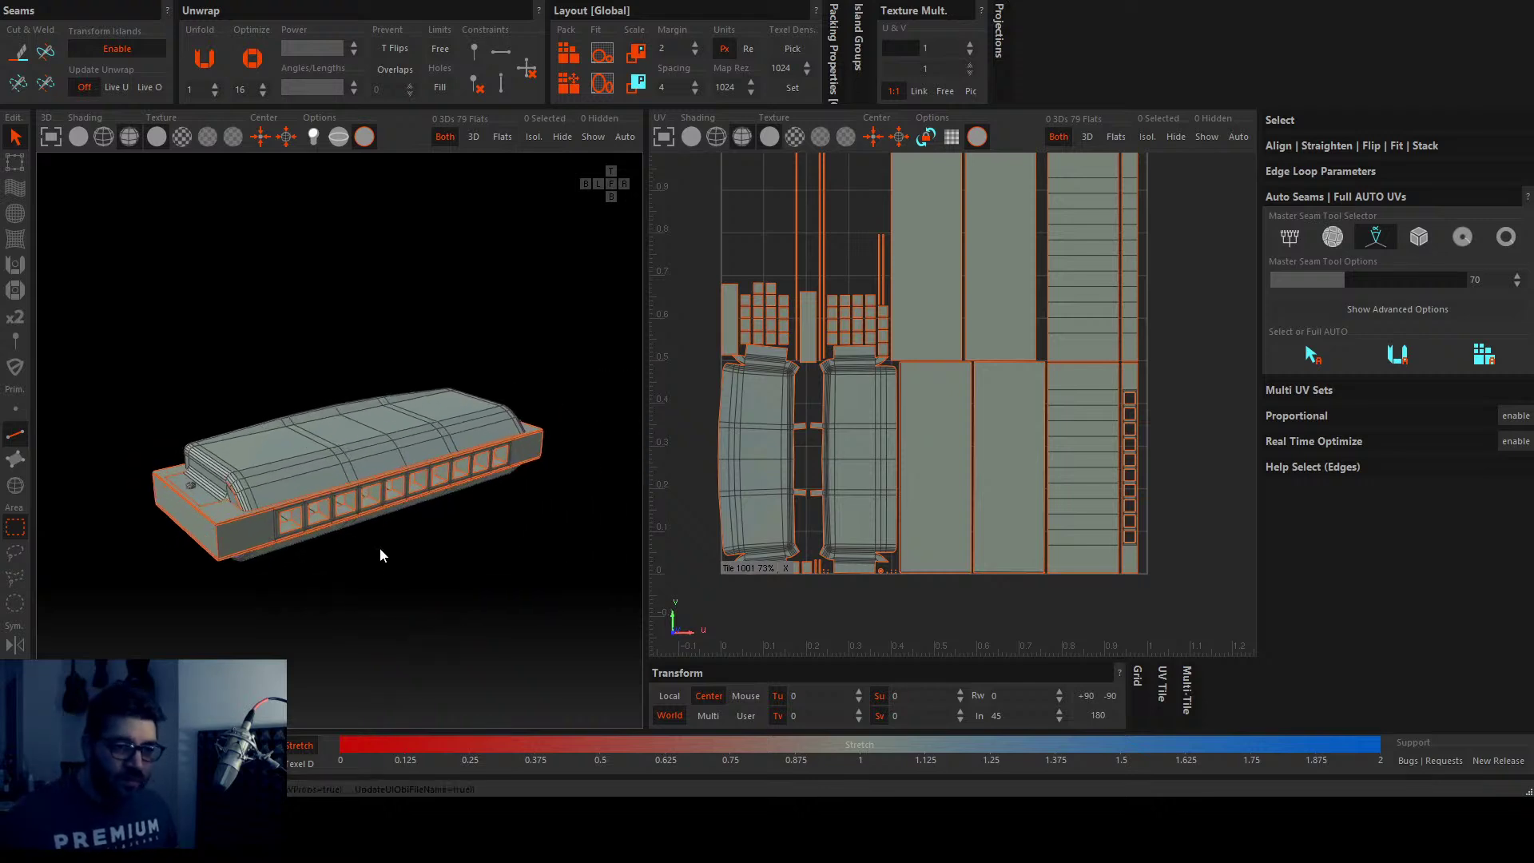
pyautogui.scroll(-3, 704, 516)
pyautogui.scroll(3, 727, 501)
pyautogui.moveTo(757, 499); pyautogui.dragTo(764, 513, button='middle')
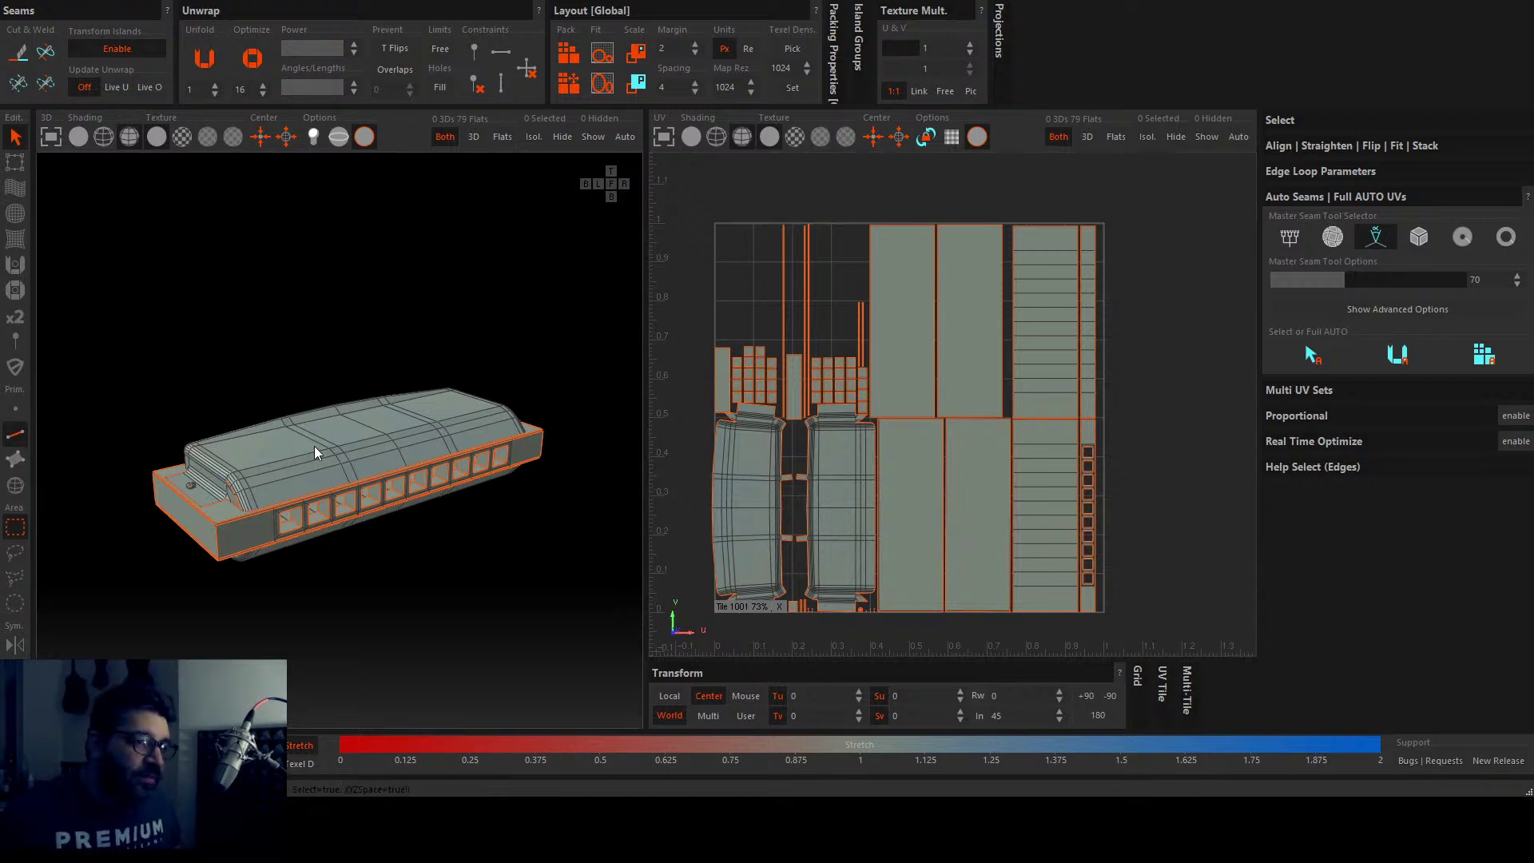
pyautogui.scroll(2, 313, 449)
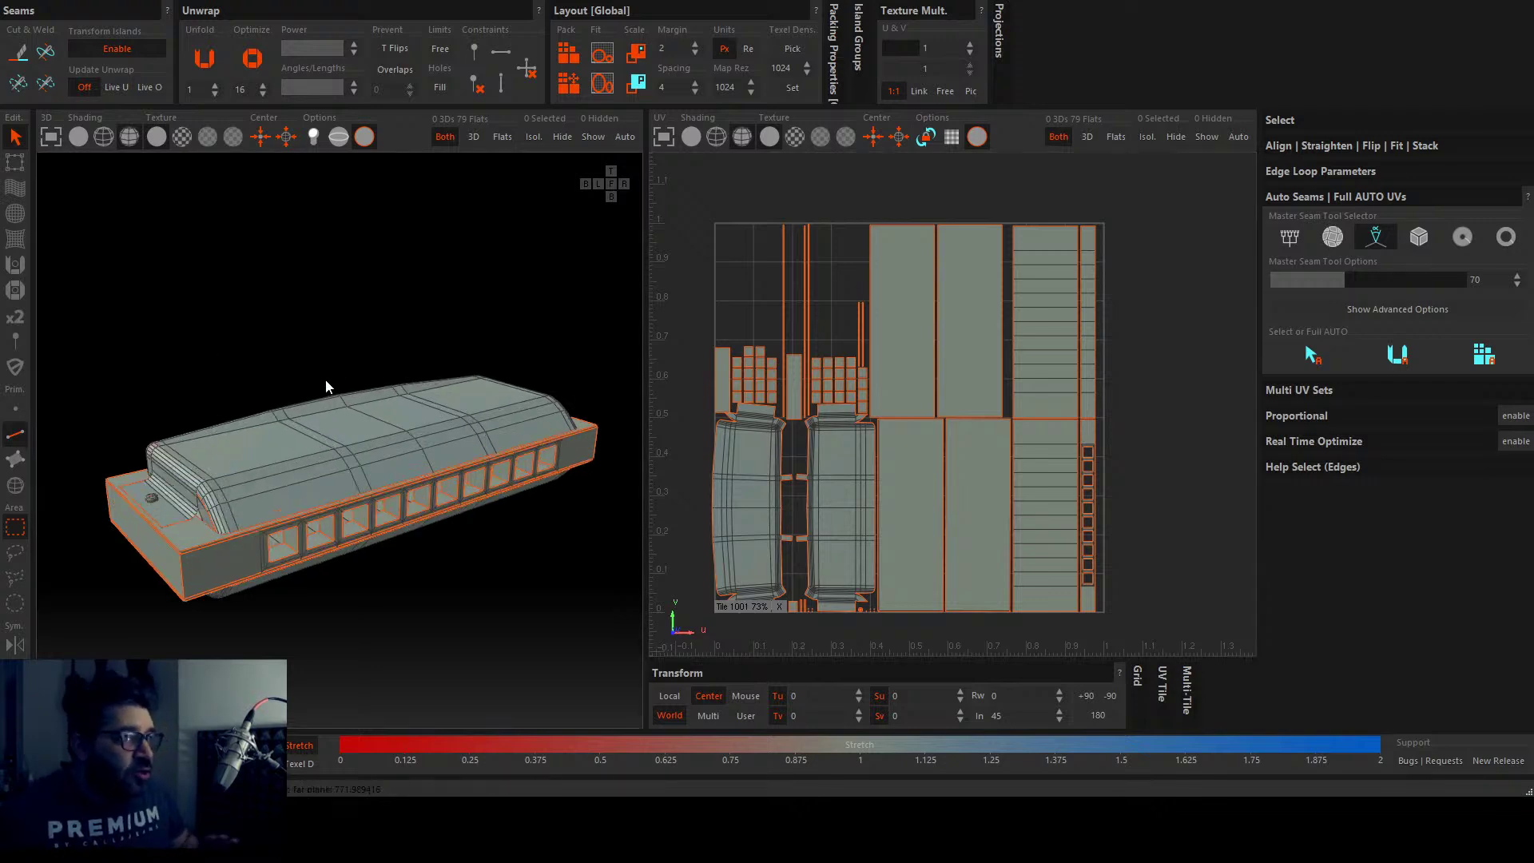
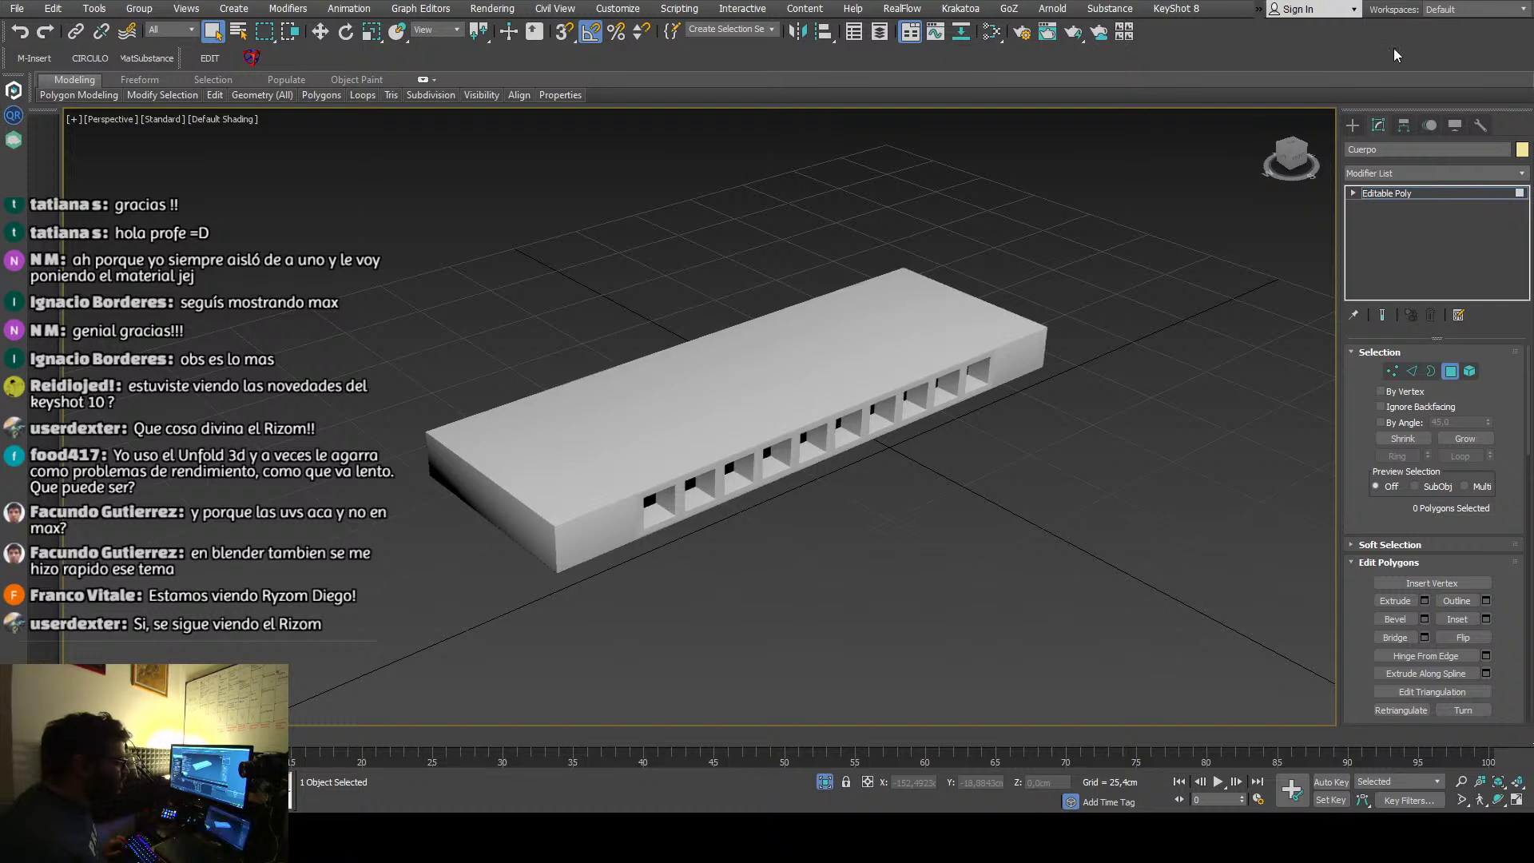
# Step: Undo the latest edits to the body until its Chamfer modifier is back above the Editable Poly
pyautogui.moveTo(920, 392); pyautogui.dragTo(893, 384, button='middle')
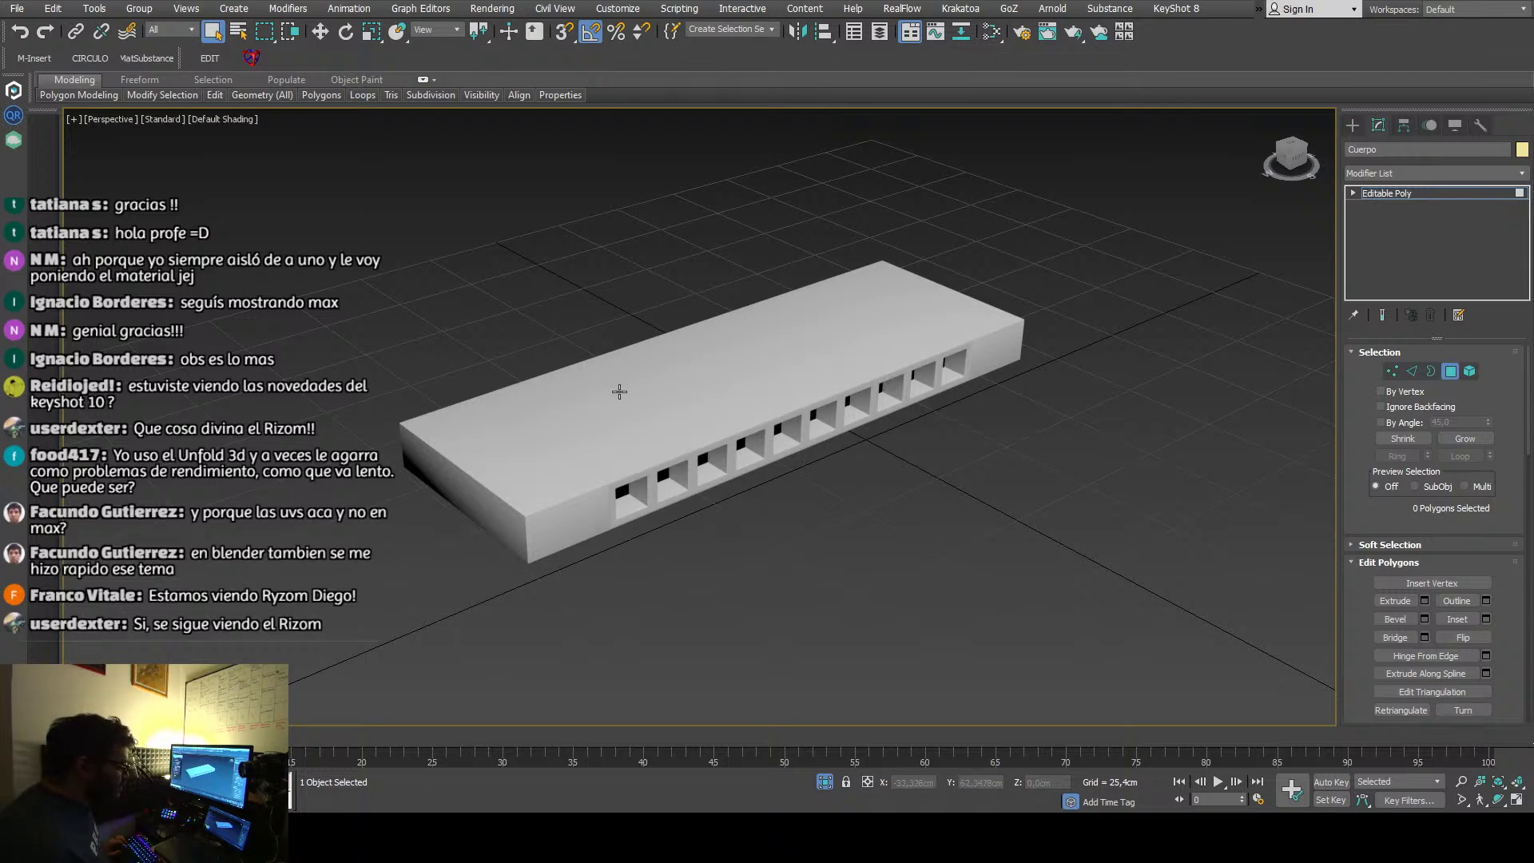
pyautogui.scroll(3, 619, 392)
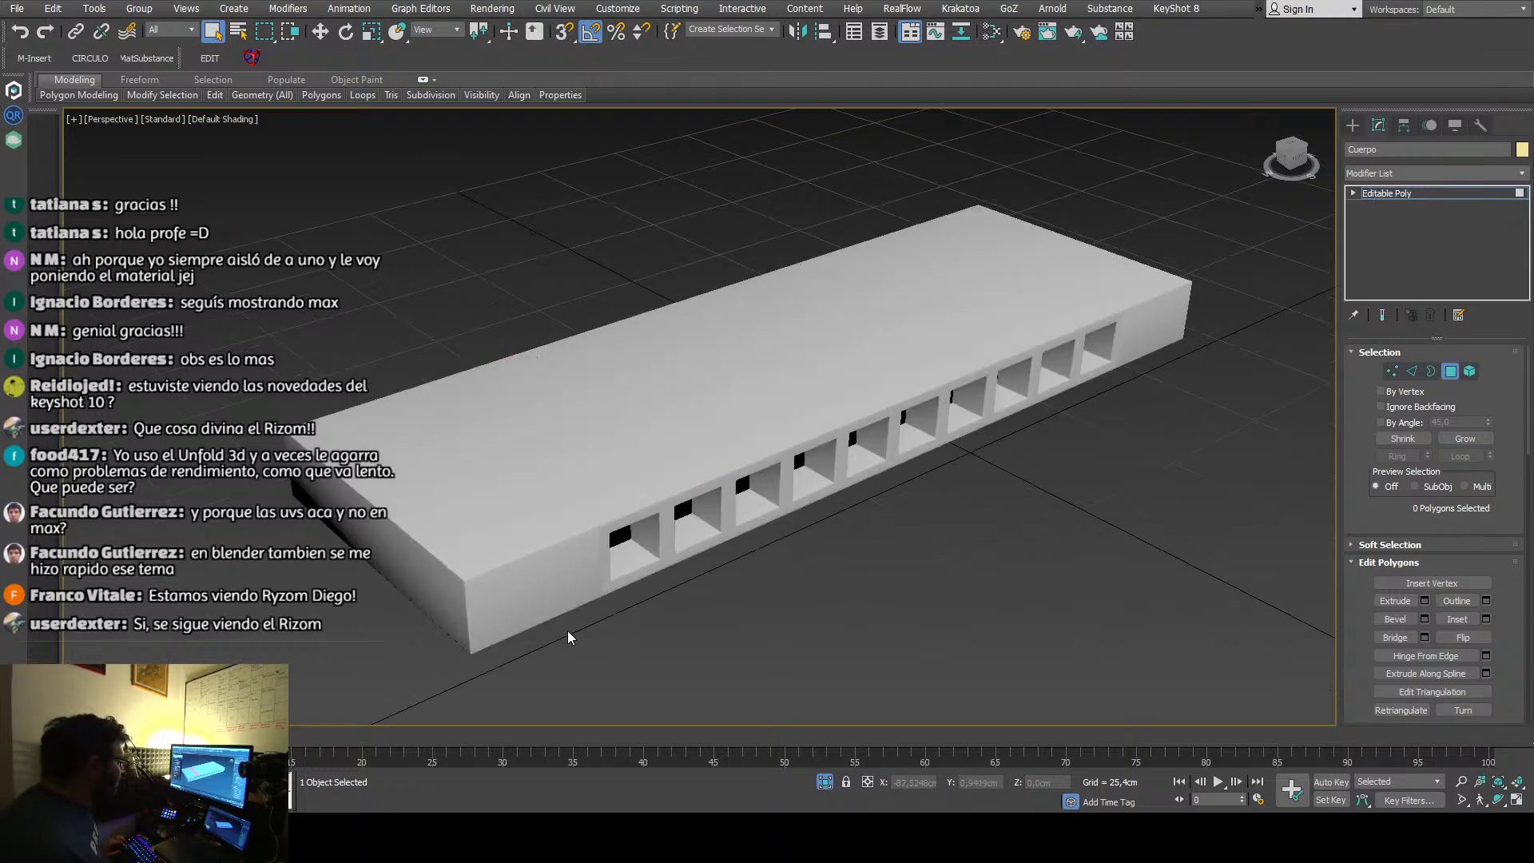
pyautogui.scroll(2, 569, 636)
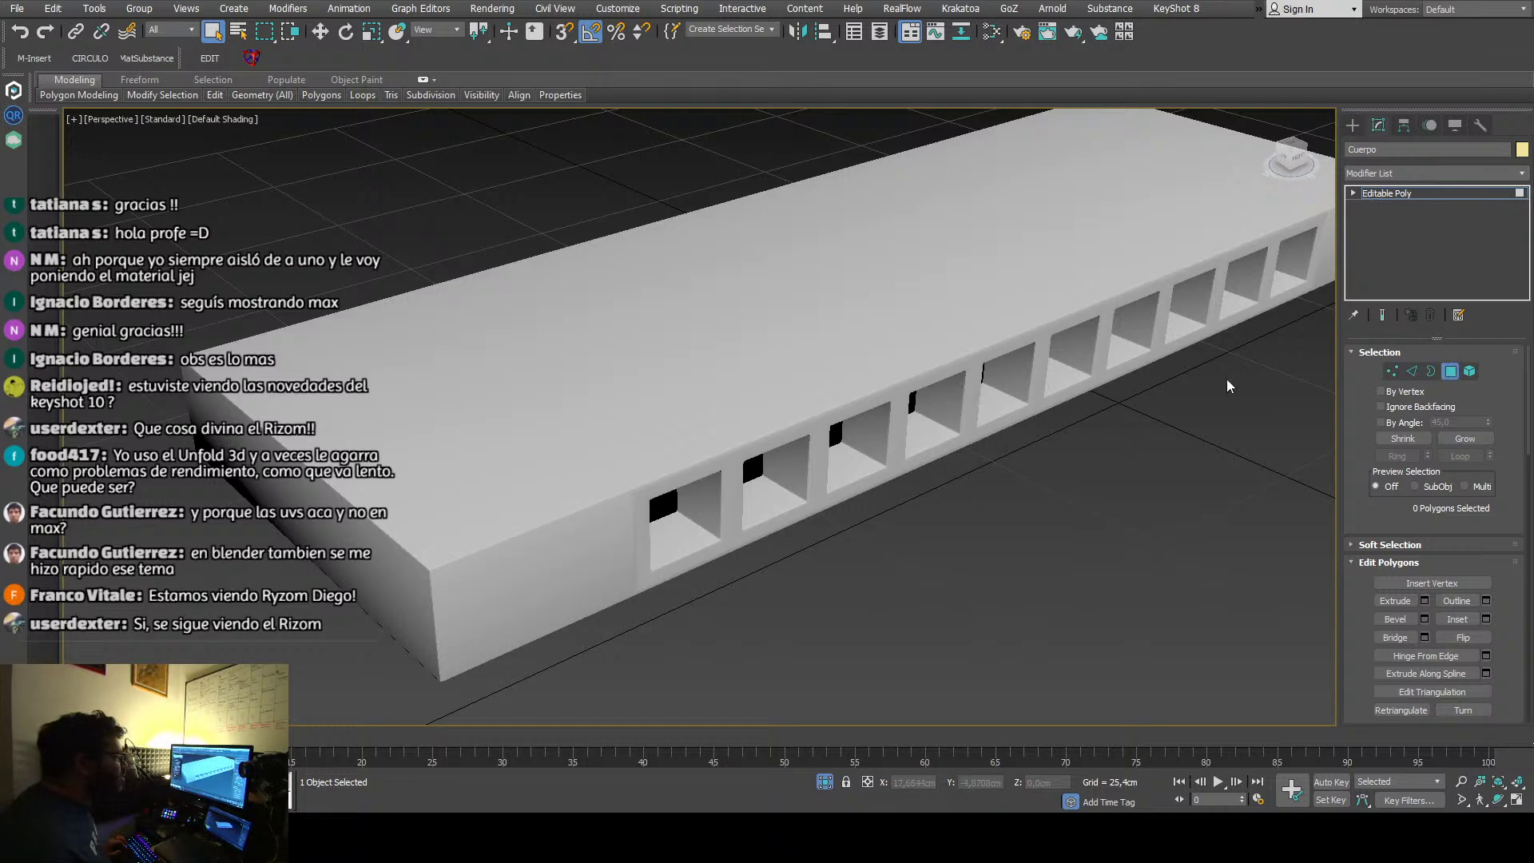
pyautogui.hotkey('ctrl', 'z')
pyautogui.hotkey('ctrl', 'z')
pyautogui.hotkey('ctrl', 'z')
pyautogui.hotkey('ctrl', 'z')
pyautogui.hotkey('ctrl', 'z')
pyautogui.hotkey('ctrl', 'y')
pyautogui.keyDown('alt'); pyautogui.moveTo(980, 554); pyautogui.dragTo(992, 555, button='middle'); pyautogui.keyUp('alt')
pyautogui.hotkey('ctrl', 'z')
pyautogui.hotkey('ctrl', 'z')
pyautogui.hotkey('ctrl', 'z')
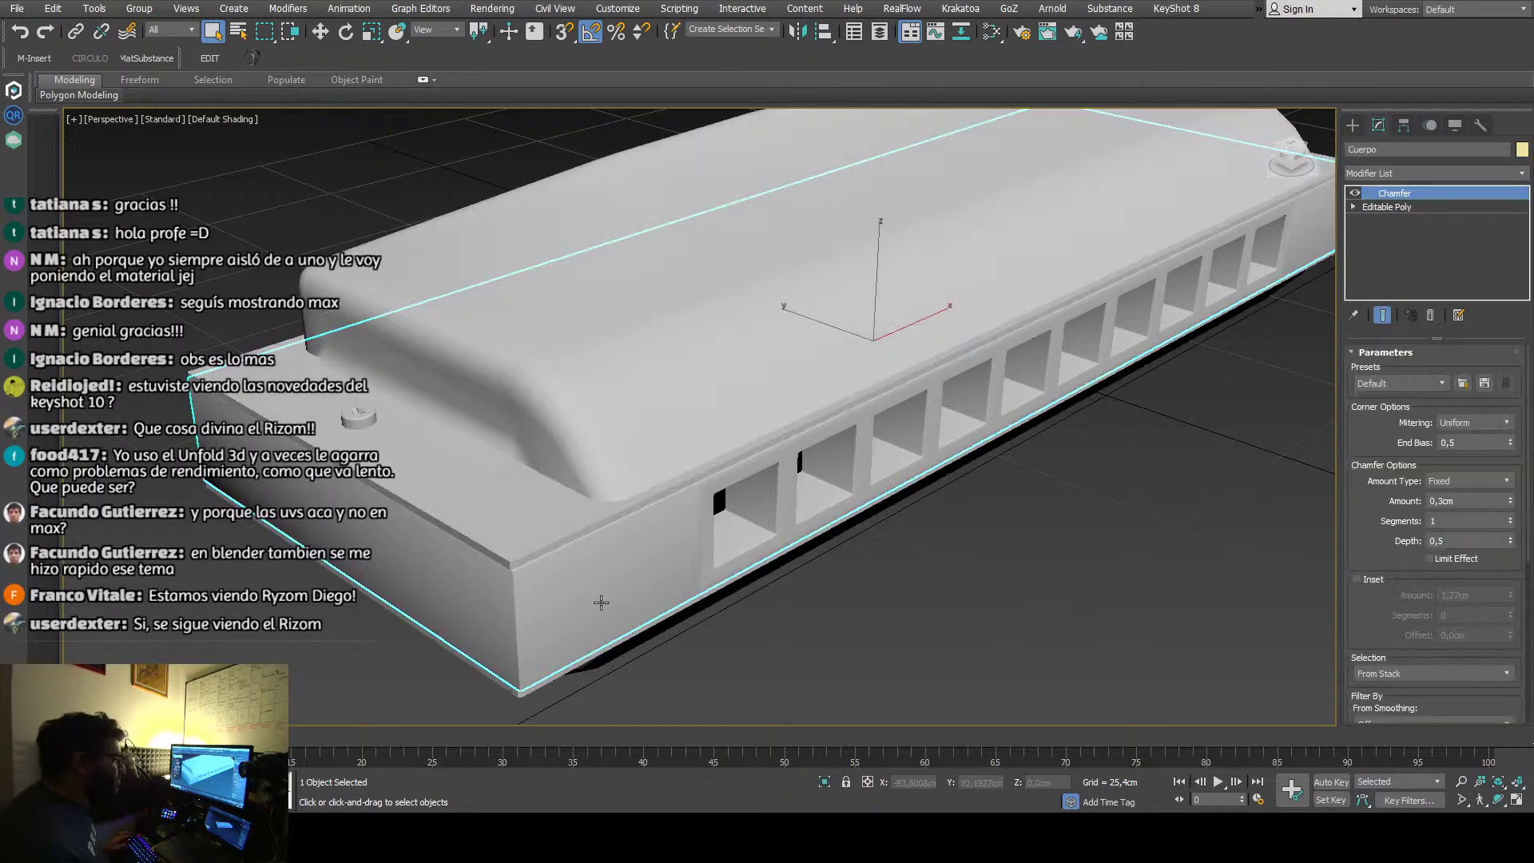
# Step: Isolate the Cuerpo body and display its edged faces around the corner and the square openings
pyautogui.hotkey('alt', 'q')
pyautogui.keyDown('alt'); pyautogui.moveTo(601, 602); pyautogui.dragTo(842, 517, button='middle'); pyautogui.keyUp('alt')
pyautogui.scroll(2, 843, 517)
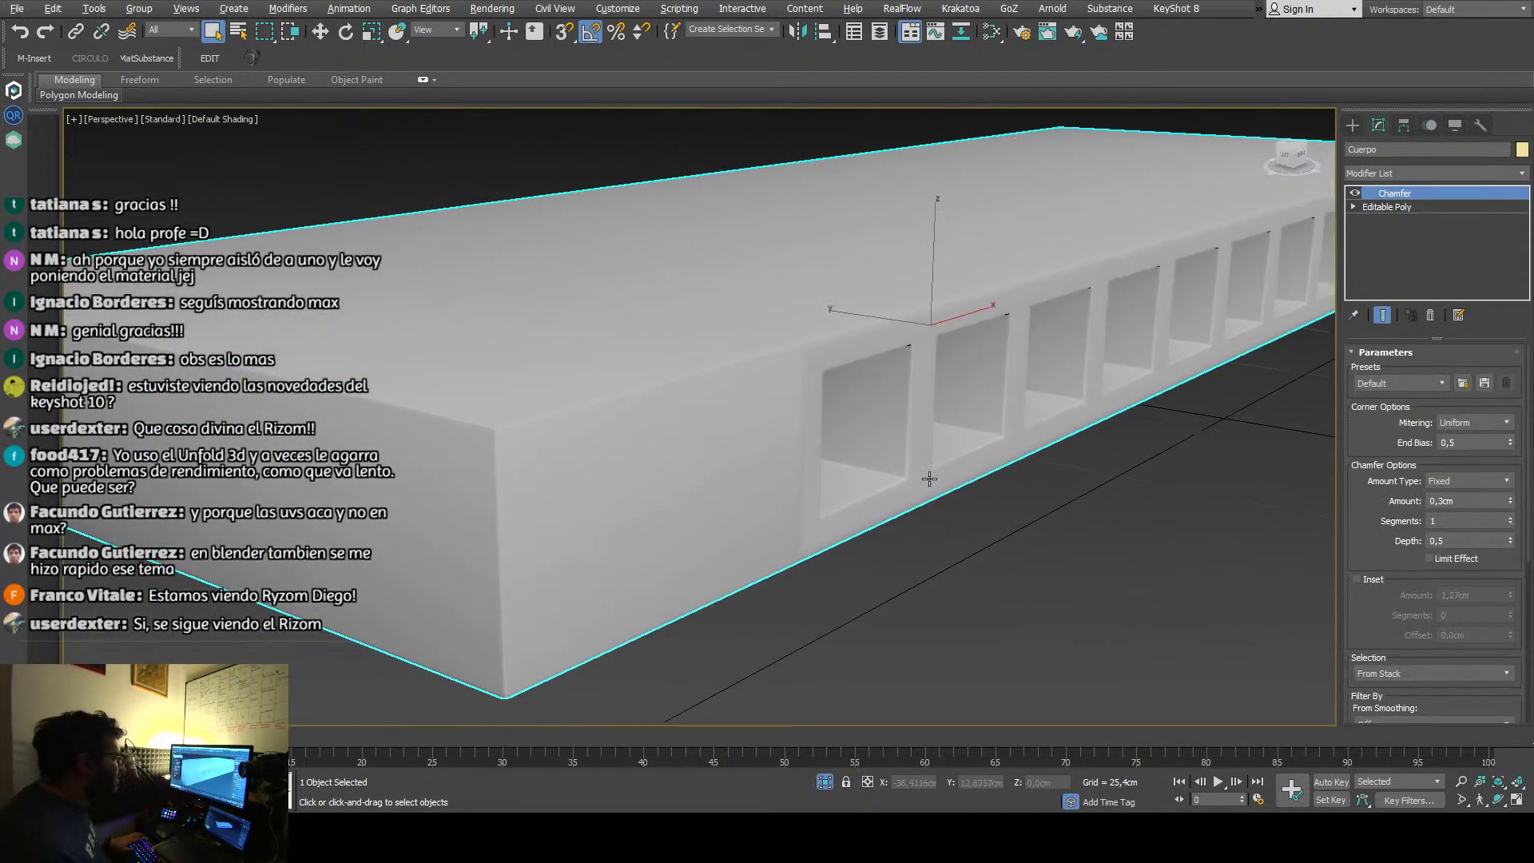
pyautogui.press('F4')
pyautogui.scroll(-2, 930, 478)
pyautogui.scroll(3, 777, 446)
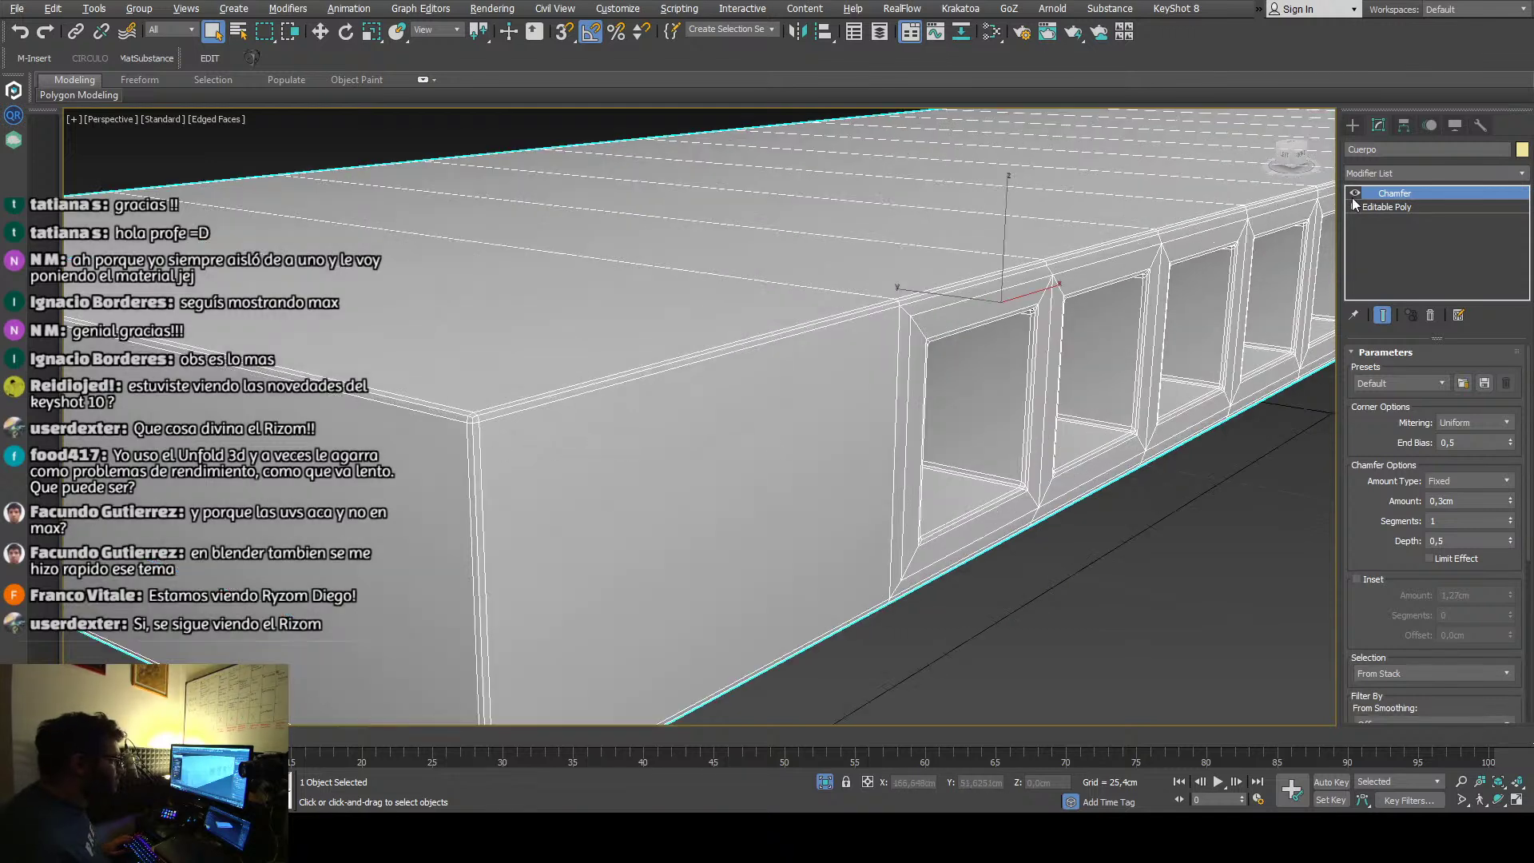
# Step: Toggle the Chamfer modifier off and on to compare the body's edges with and without it
pyautogui.click(1354, 195)
pyautogui.click(1358, 189)
pyautogui.click(1359, 188)
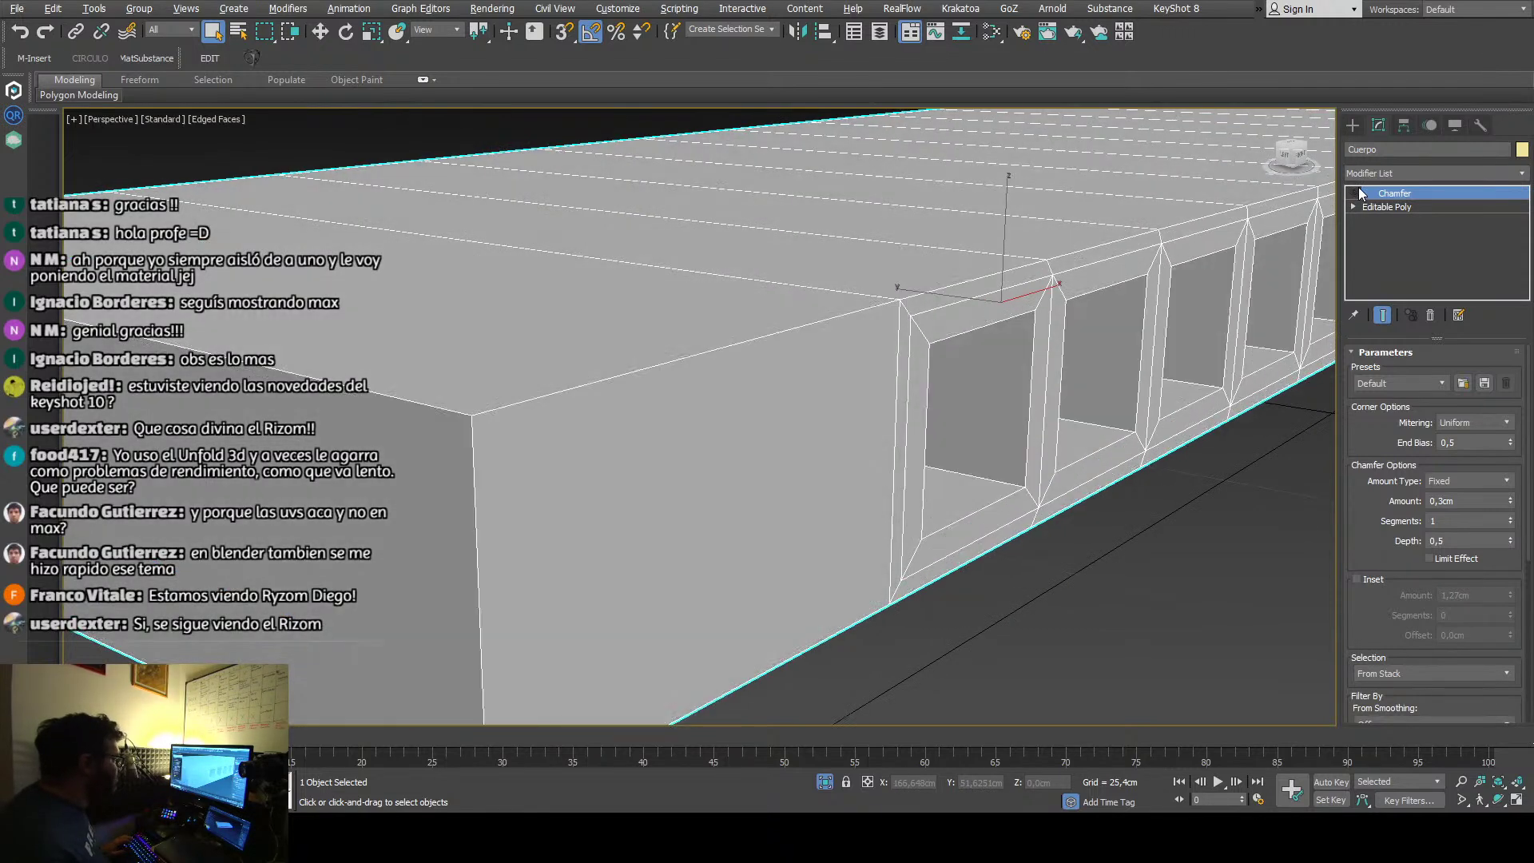
pyautogui.click(1359, 189)
pyautogui.moveTo(1078, 398); pyautogui.dragTo(1123, 371, button='middle')
pyautogui.scroll(-3, 1122, 370)
pyautogui.moveTo(1048, 439); pyautogui.dragTo(991, 455, button='middle')
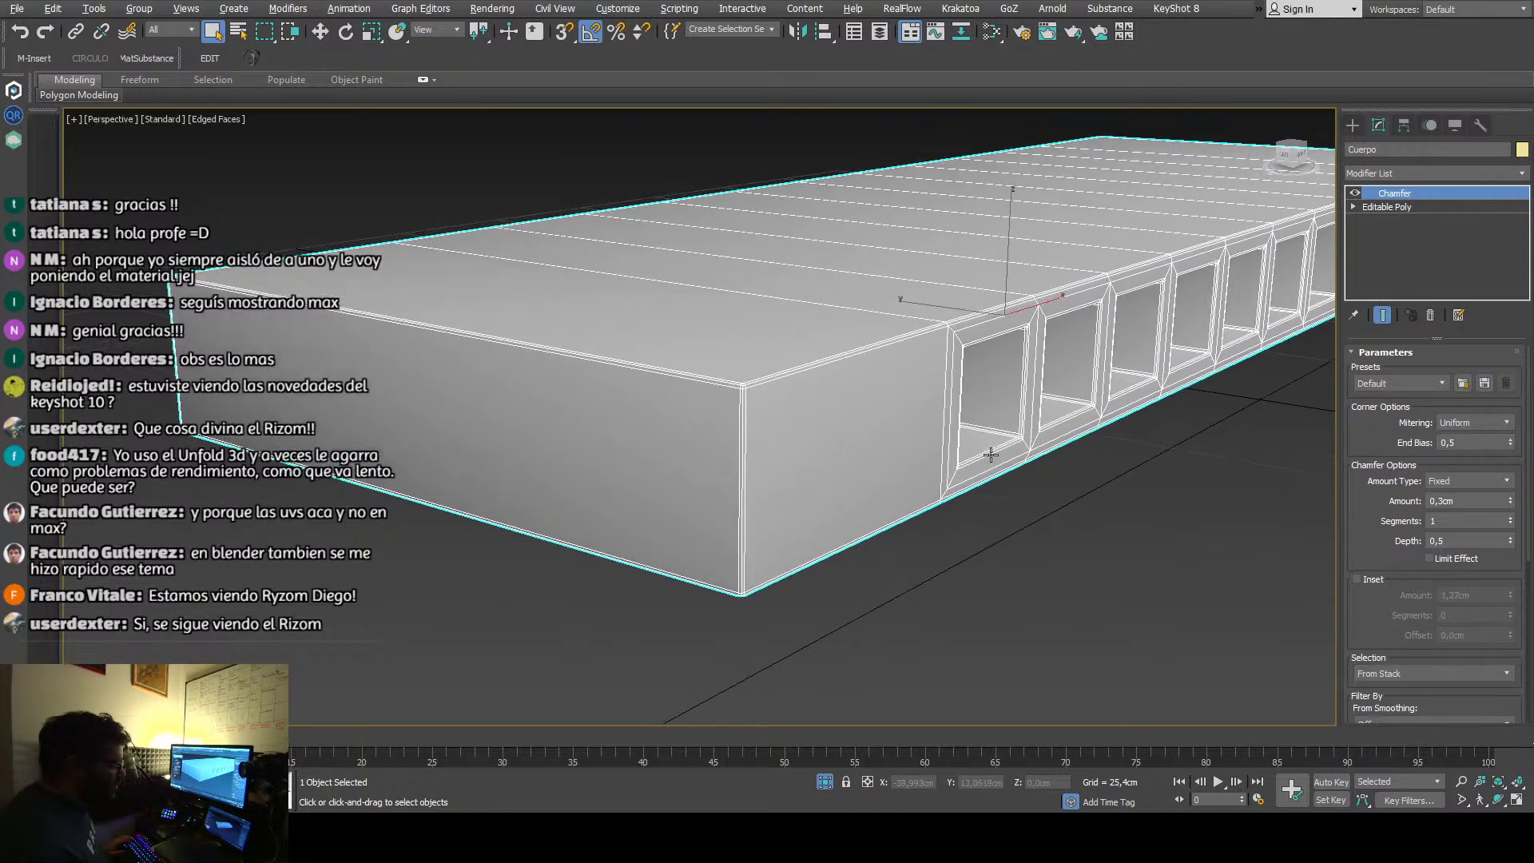
# Step: Collapse the chamfered body into a single Editable Poly and hide its edged faces
pyautogui.hotkey('ctrl', 'z')
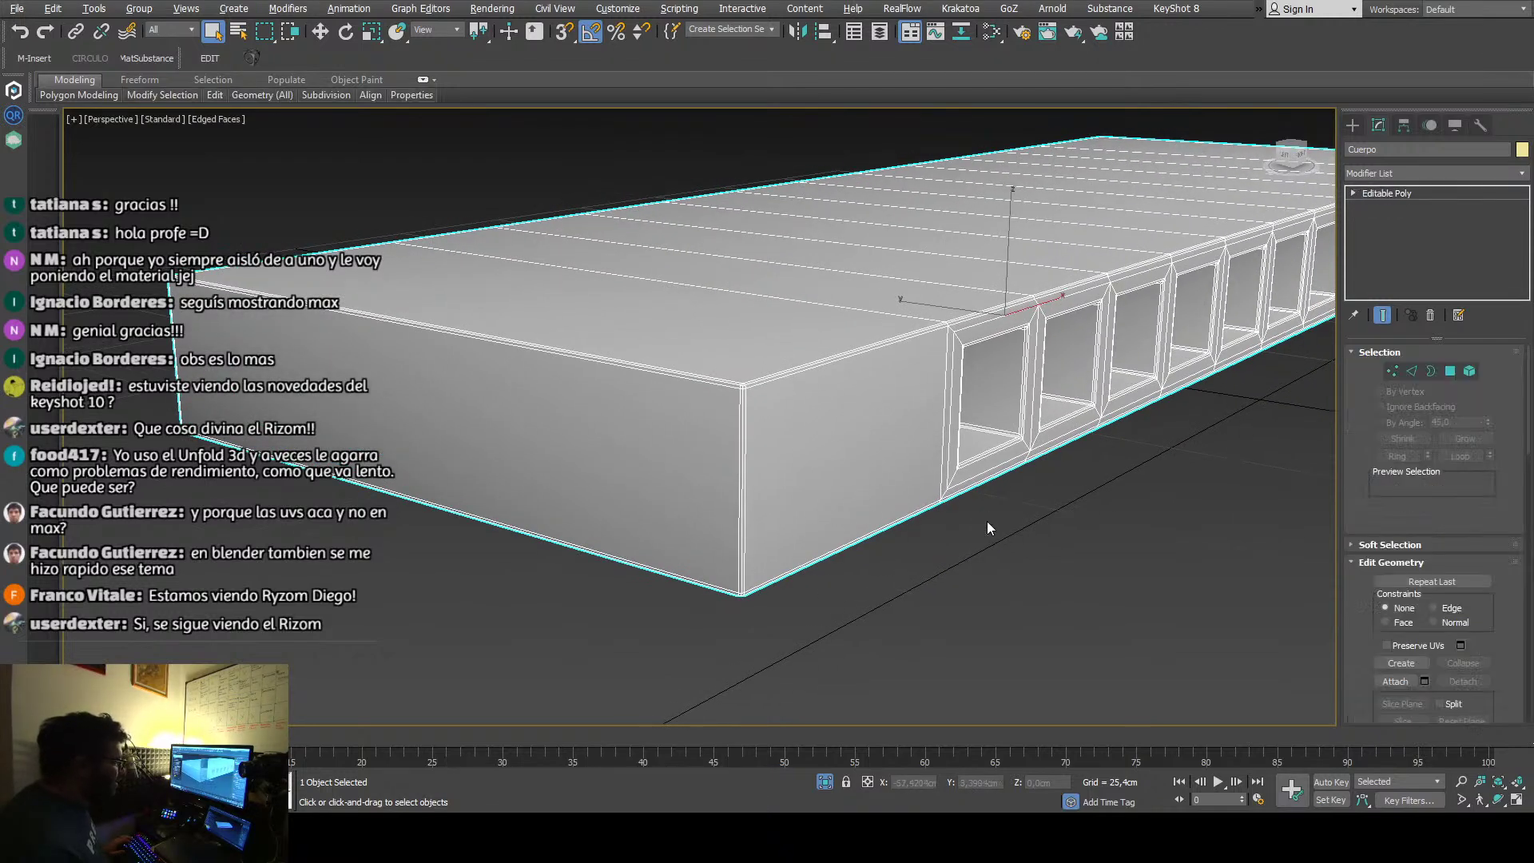
pyautogui.moveTo(986, 521); pyautogui.dragTo(925, 461, button='middle')
pyautogui.press('F4')
pyautogui.scroll(-4, 943, 555)
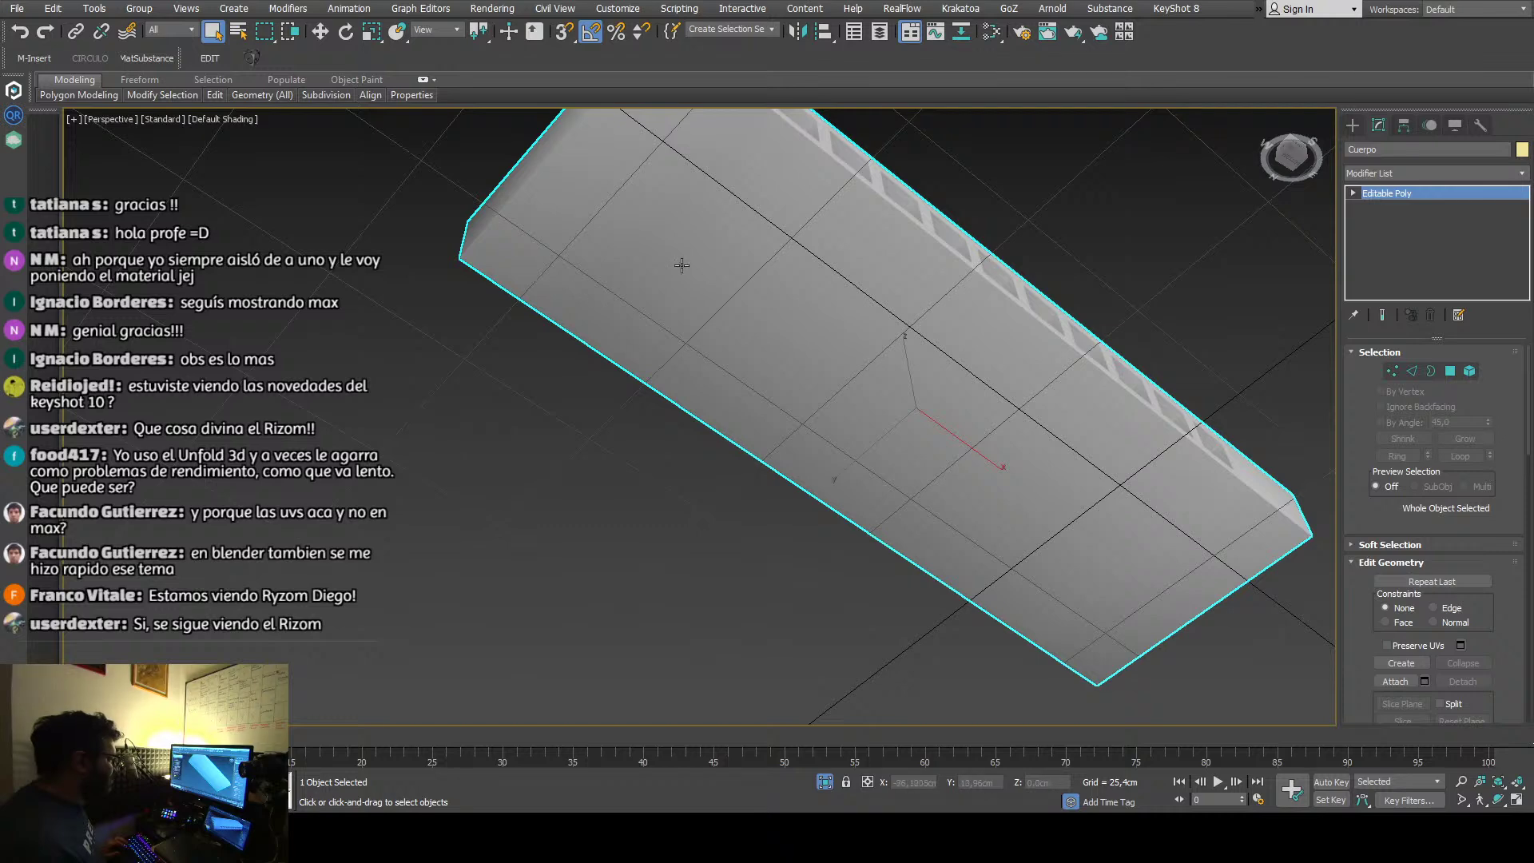
# Step: Examine the body's shading on the underside and along the chamfered edges at the corner
pyautogui.keyDown('alt'); pyautogui.moveTo(796, 332); pyautogui.dragTo(709, 401, button='middle'); pyautogui.keyUp('alt')
pyautogui.hotkey('ctrl', 'd')
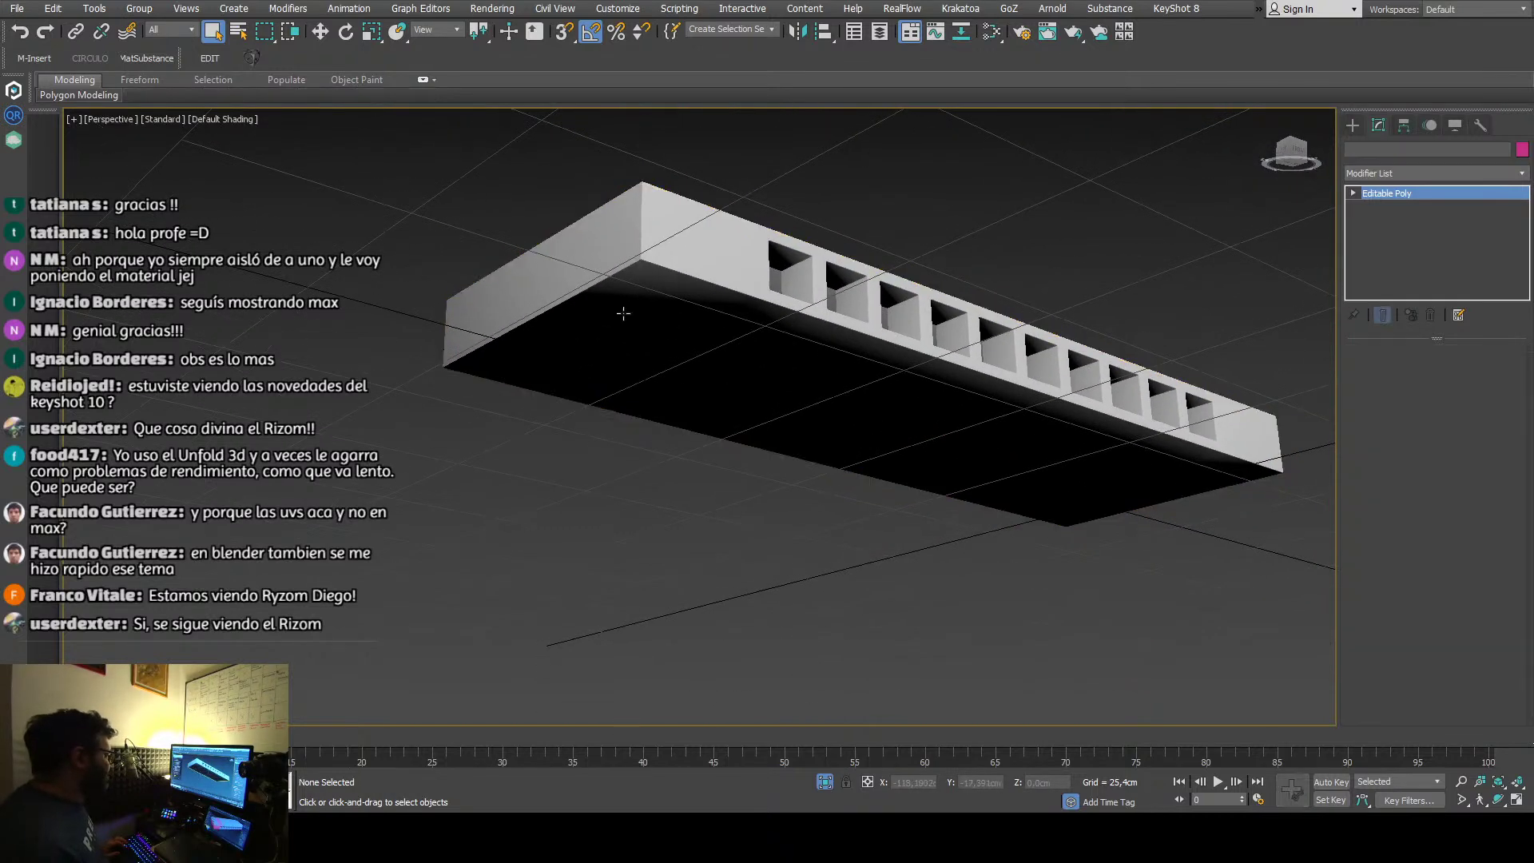
pyautogui.click(624, 313)
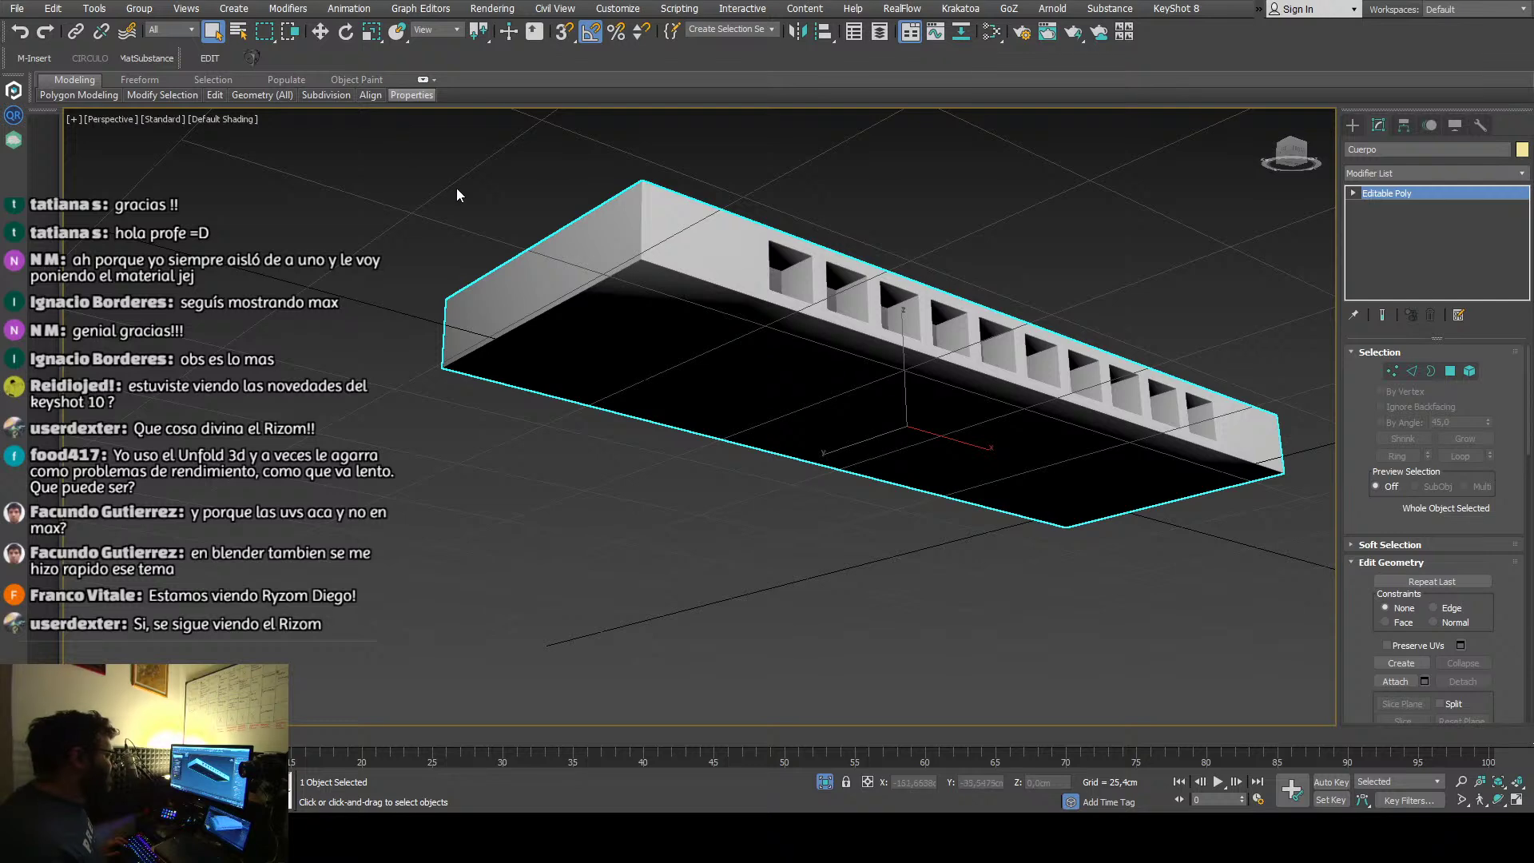
pyautogui.keyDown('alt'); pyautogui.moveTo(457, 189); pyautogui.dragTo(500, 221, button='middle'); pyautogui.keyUp('alt')
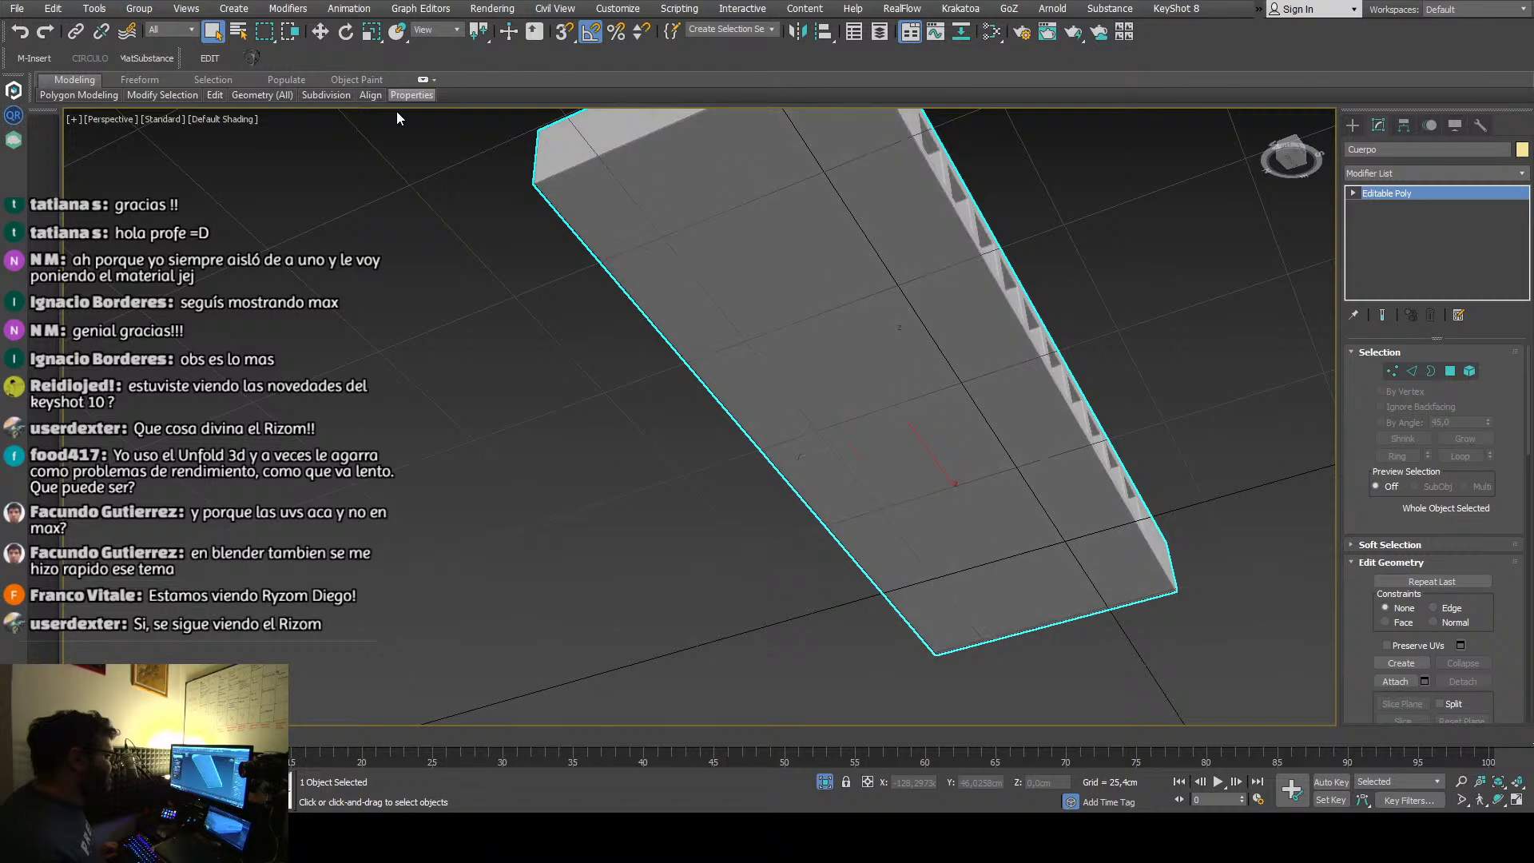
pyautogui.keyDown('alt'); pyautogui.moveTo(588, 382); pyautogui.dragTo(574, 483, button='middle'); pyautogui.keyUp('alt')
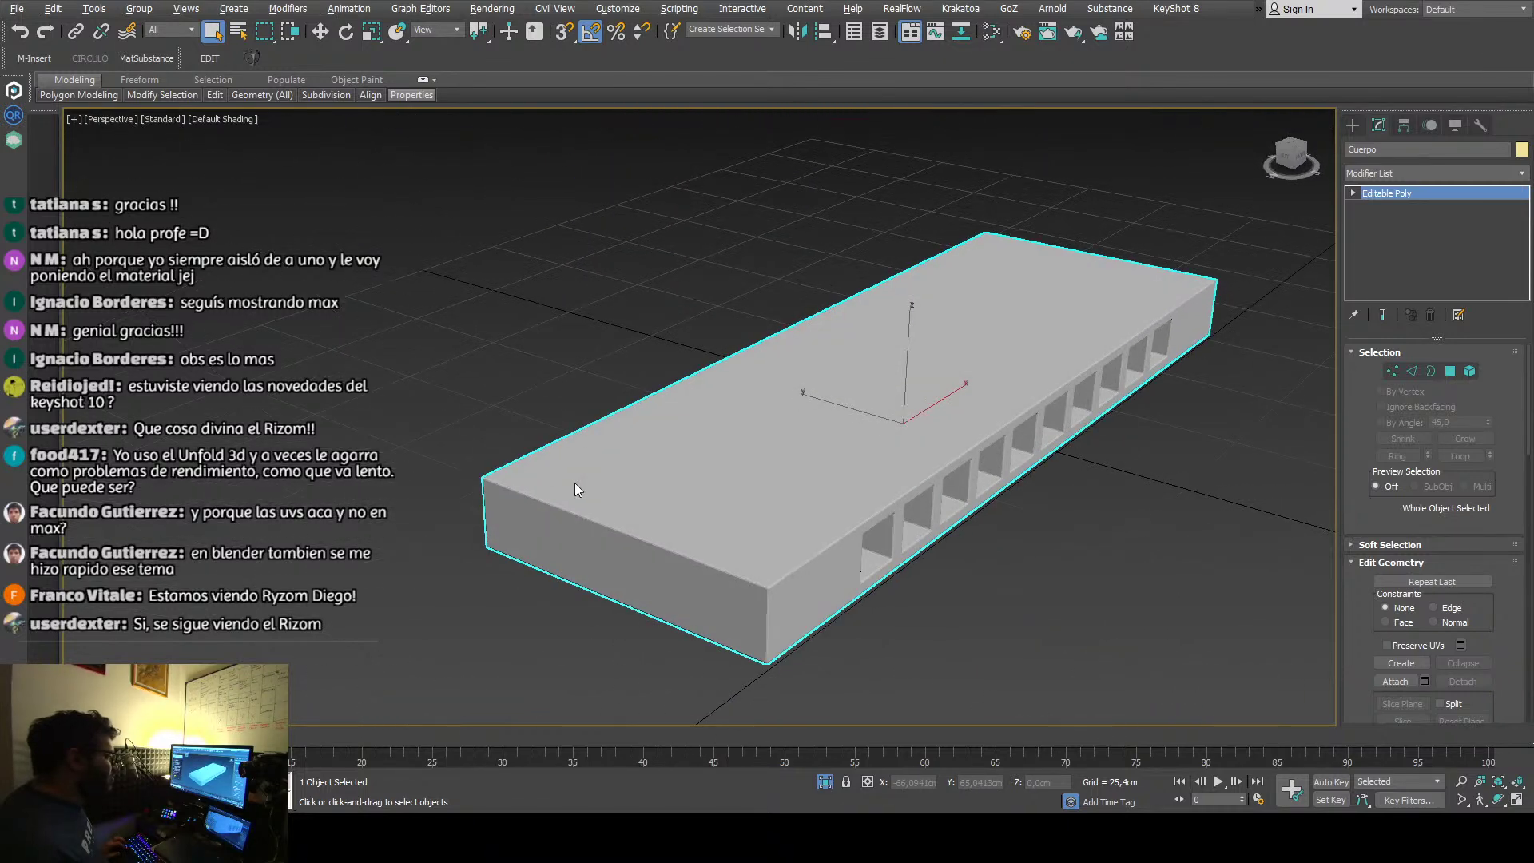
pyautogui.scroll(3, 758, 603)
pyautogui.scroll(5, 759, 604)
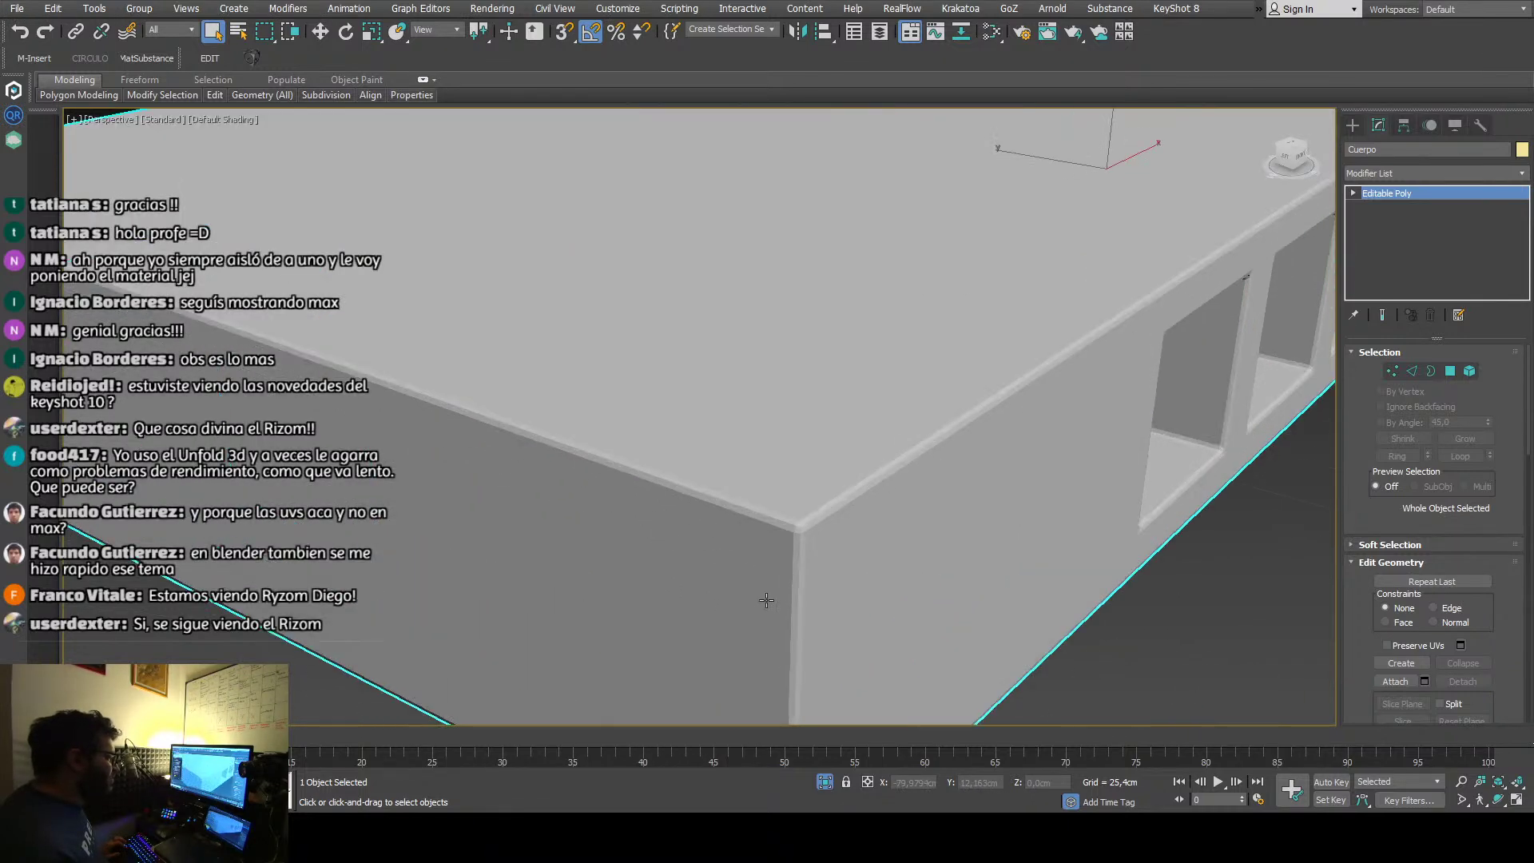
pyautogui.scroll(3, 811, 525)
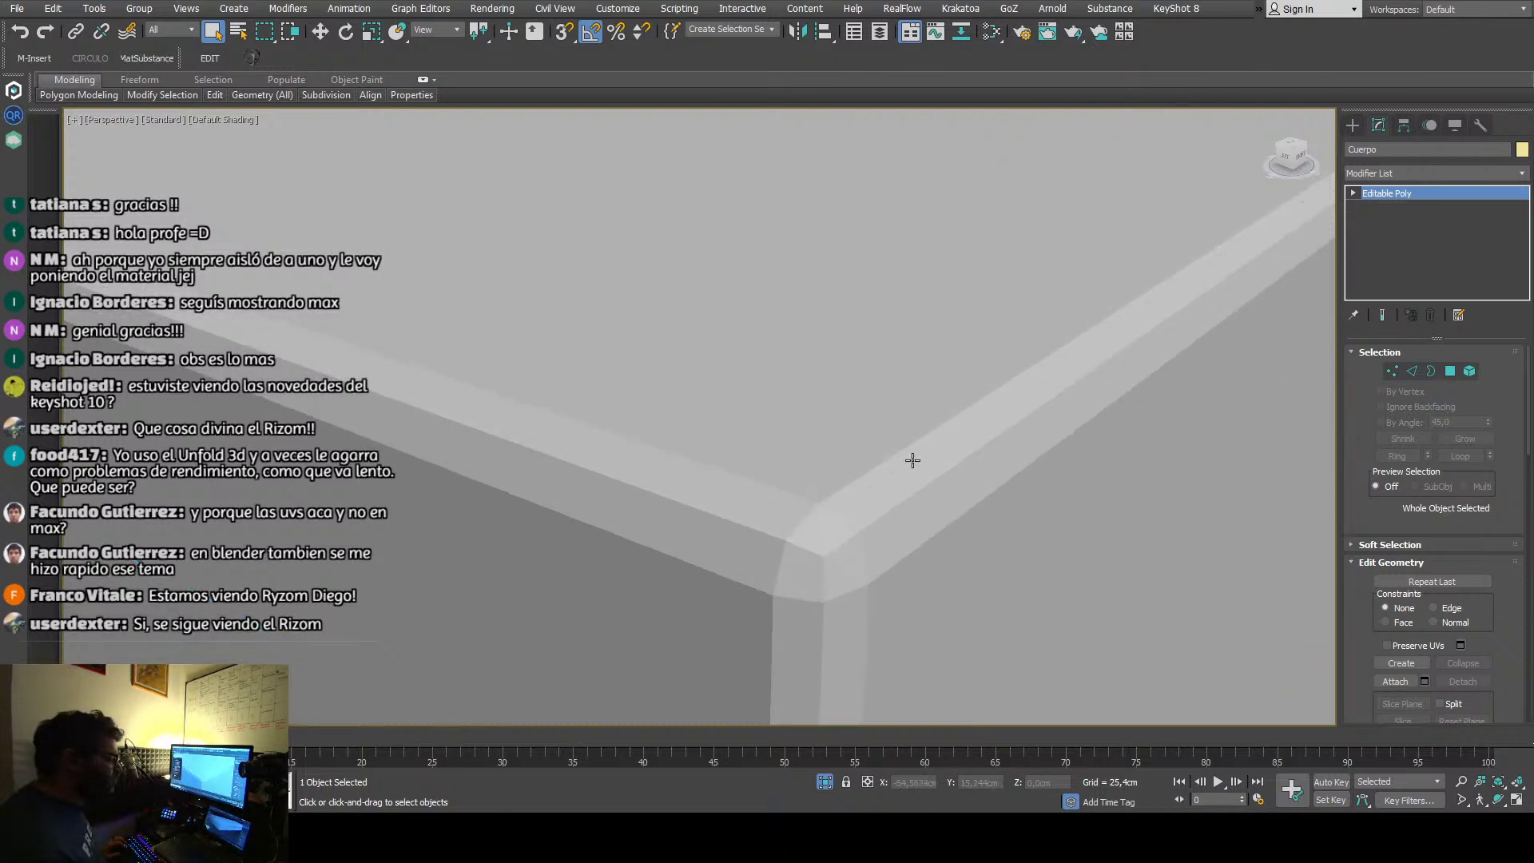
pyautogui.scroll(-5, 912, 461)
# Step: At Polygon level, select the flat front polygon beside the openings and the adjacent end face of the body
pyautogui.click(1450, 371)
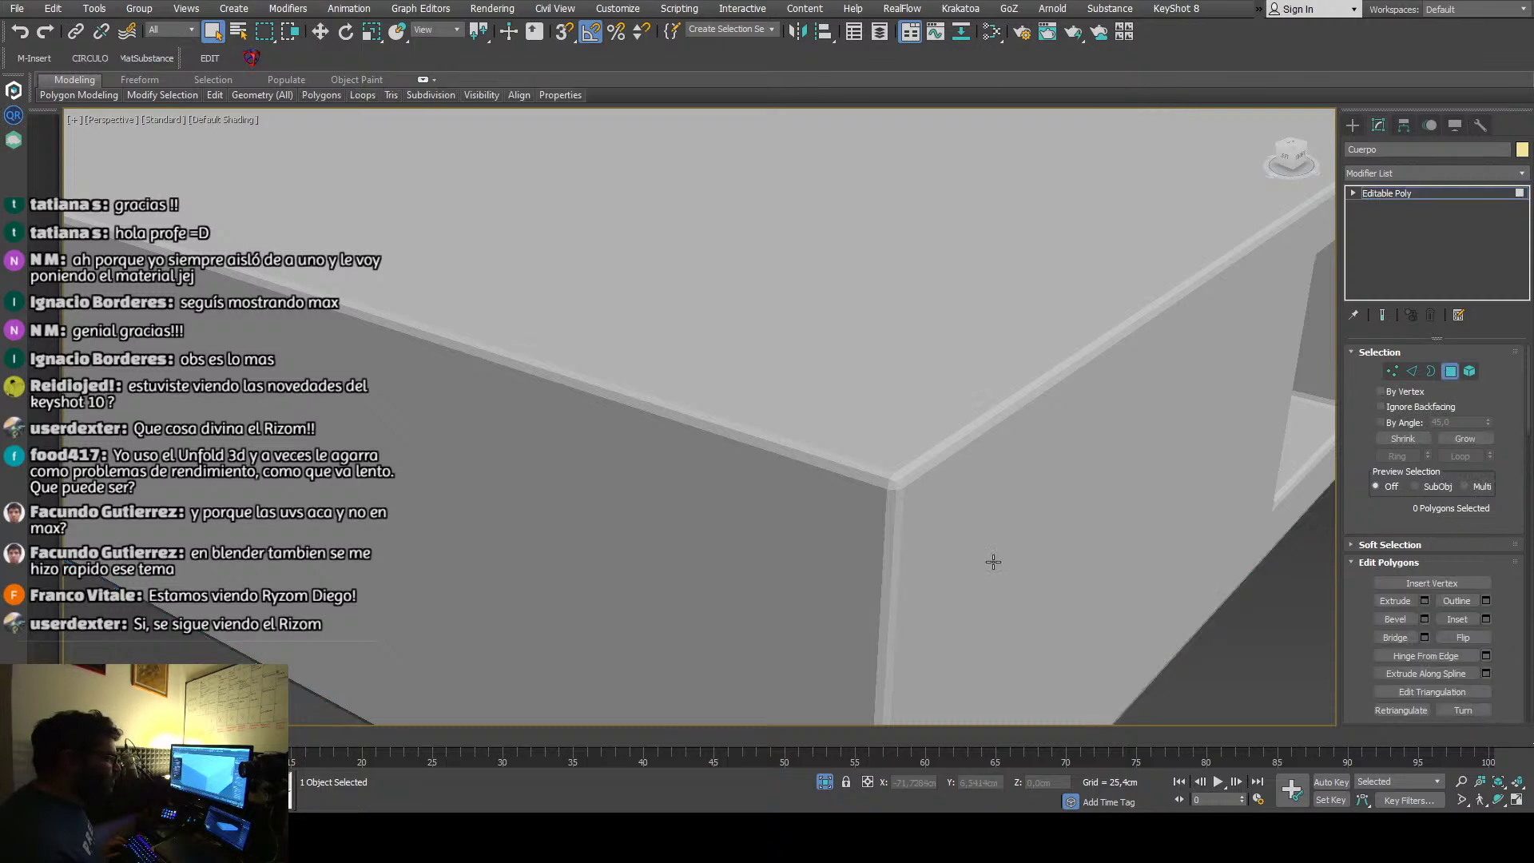
pyautogui.click(991, 559)
pyautogui.scroll(-4, 991, 551)
pyautogui.scroll(2, 983, 535)
pyautogui.keyDown('ctrl'); pyautogui.click(836, 529); pyautogui.keyUp('ctrl')
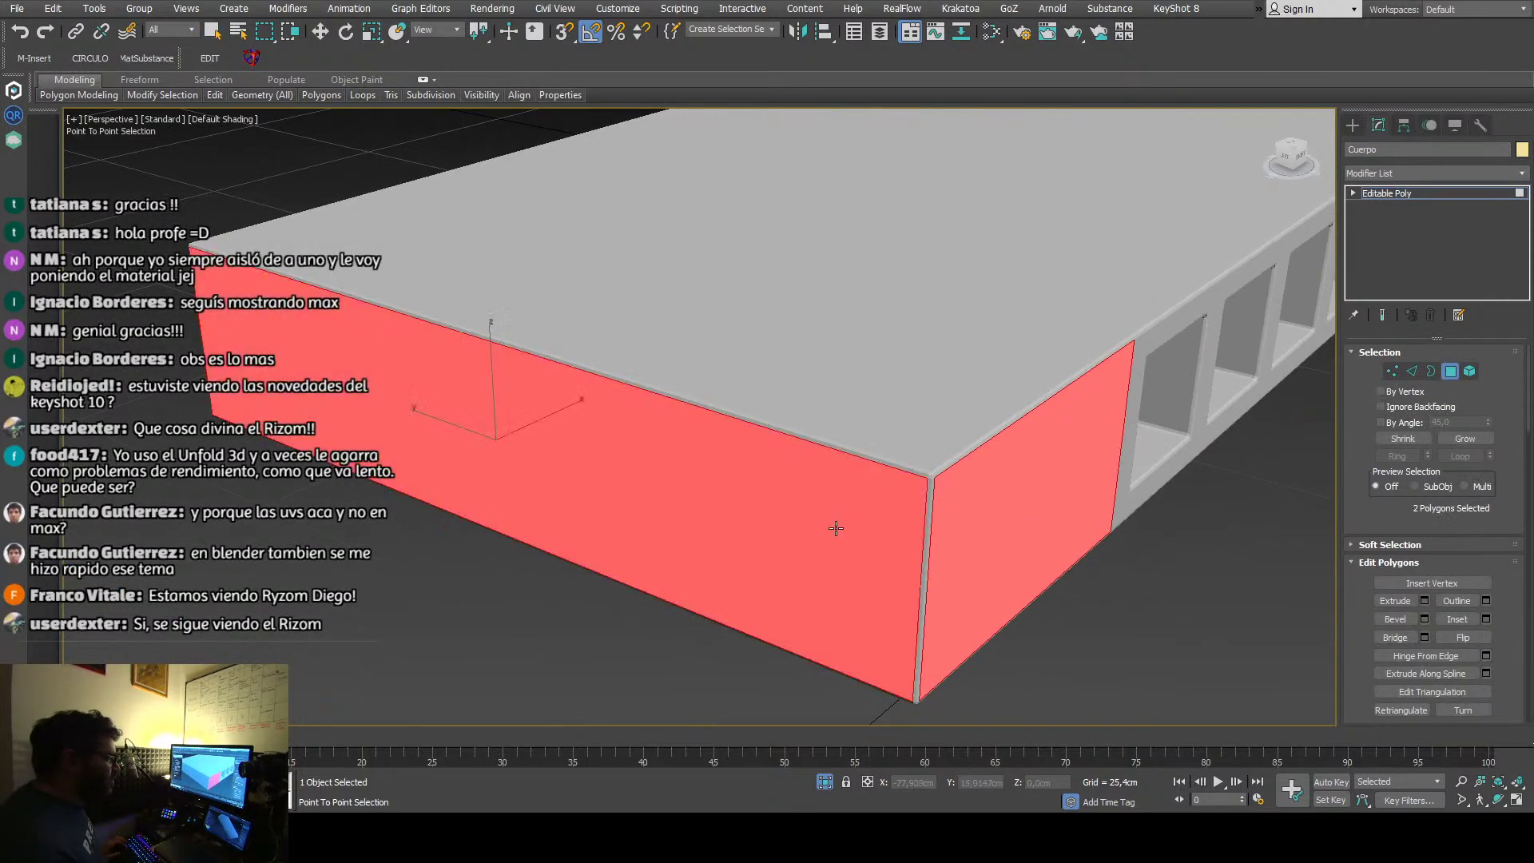
pyautogui.keyDown('alt'); pyautogui.click(836, 528); pyautogui.keyUp('alt')
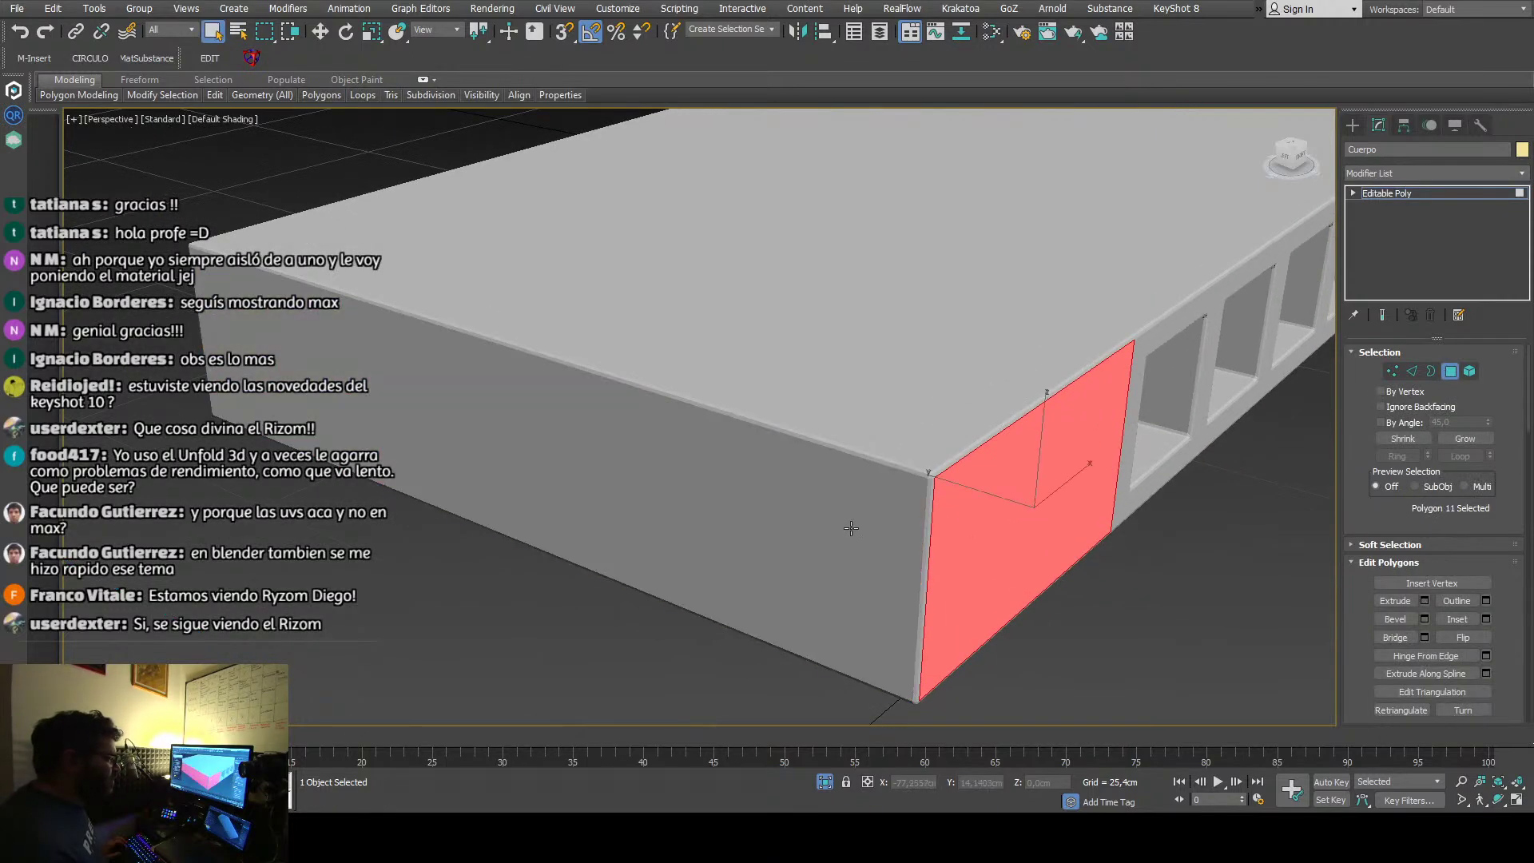
pyautogui.keyDown('ctrl'); pyautogui.click(798, 527); pyautogui.keyUp('ctrl')
pyautogui.keyDown('alt'); pyautogui.click(795, 527); pyautogui.keyUp('alt')
pyautogui.scroll(-2, 790, 530)
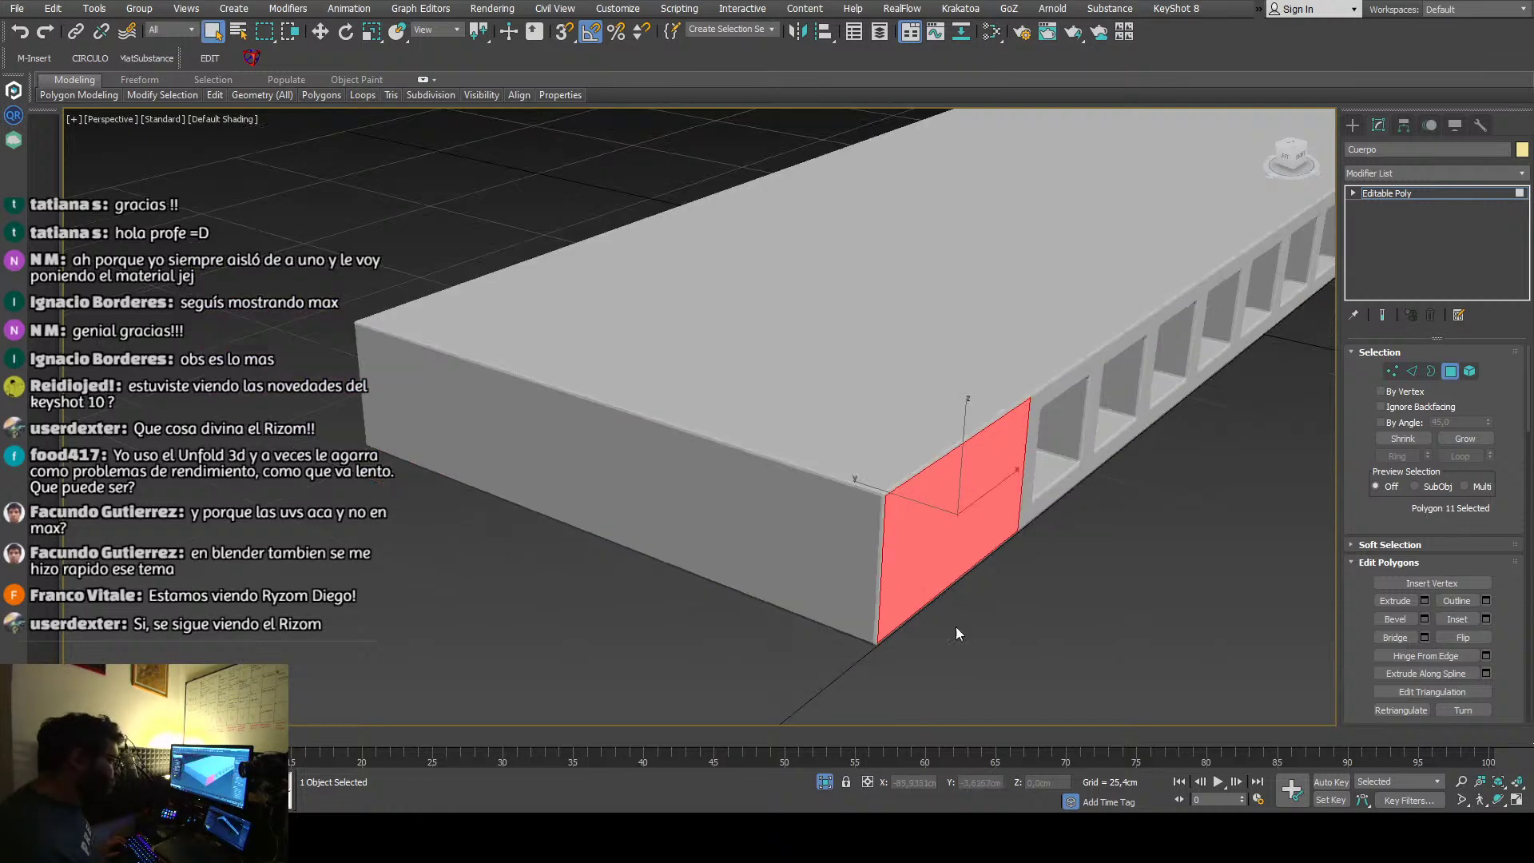
pyautogui.press('shift')
pyautogui.press('shift')
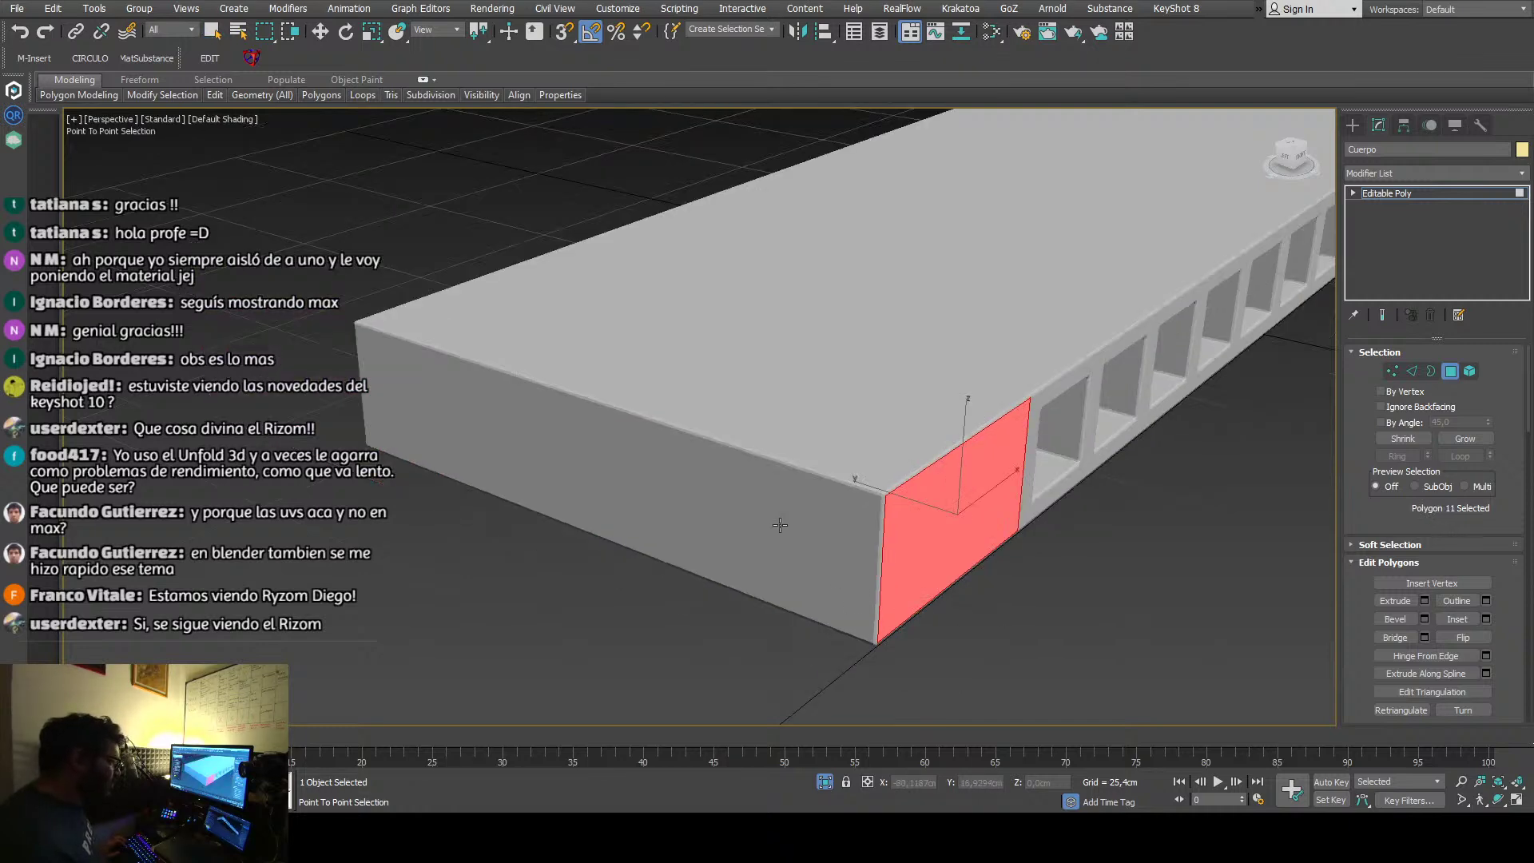
pyautogui.press('q')
pyautogui.keyDown('ctrl'); pyautogui.click(780, 528); pyautogui.keyUp('ctrl')
# Step: Add the back-side polygon nearest the selected end face to the polygon selection
pyautogui.scroll(5, 719, 564)
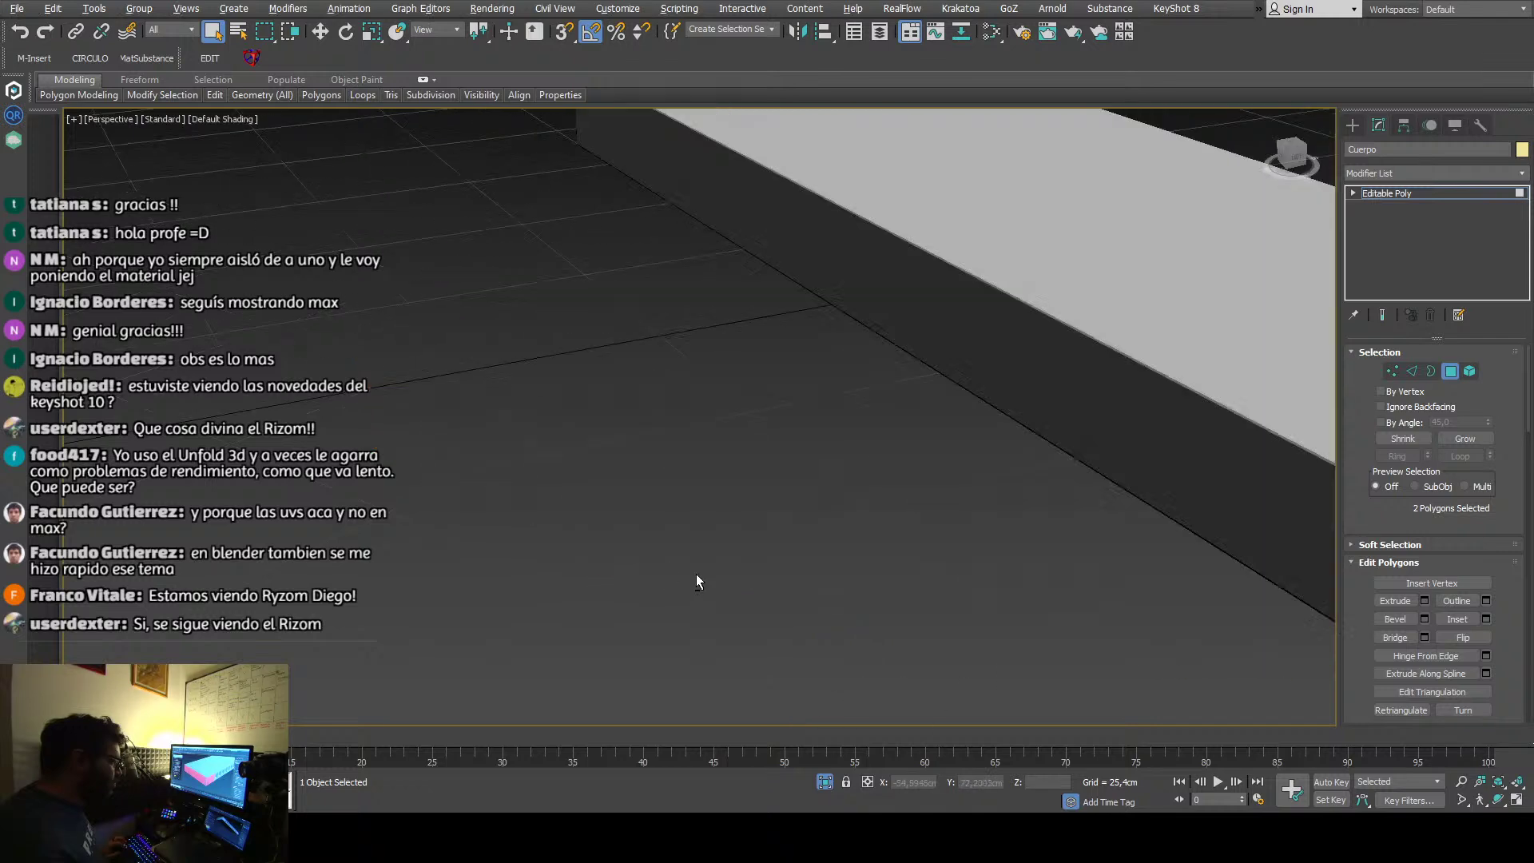
pyautogui.press('q')
pyautogui.moveTo(1178, 402); pyautogui.dragTo(986, 438, button='middle')
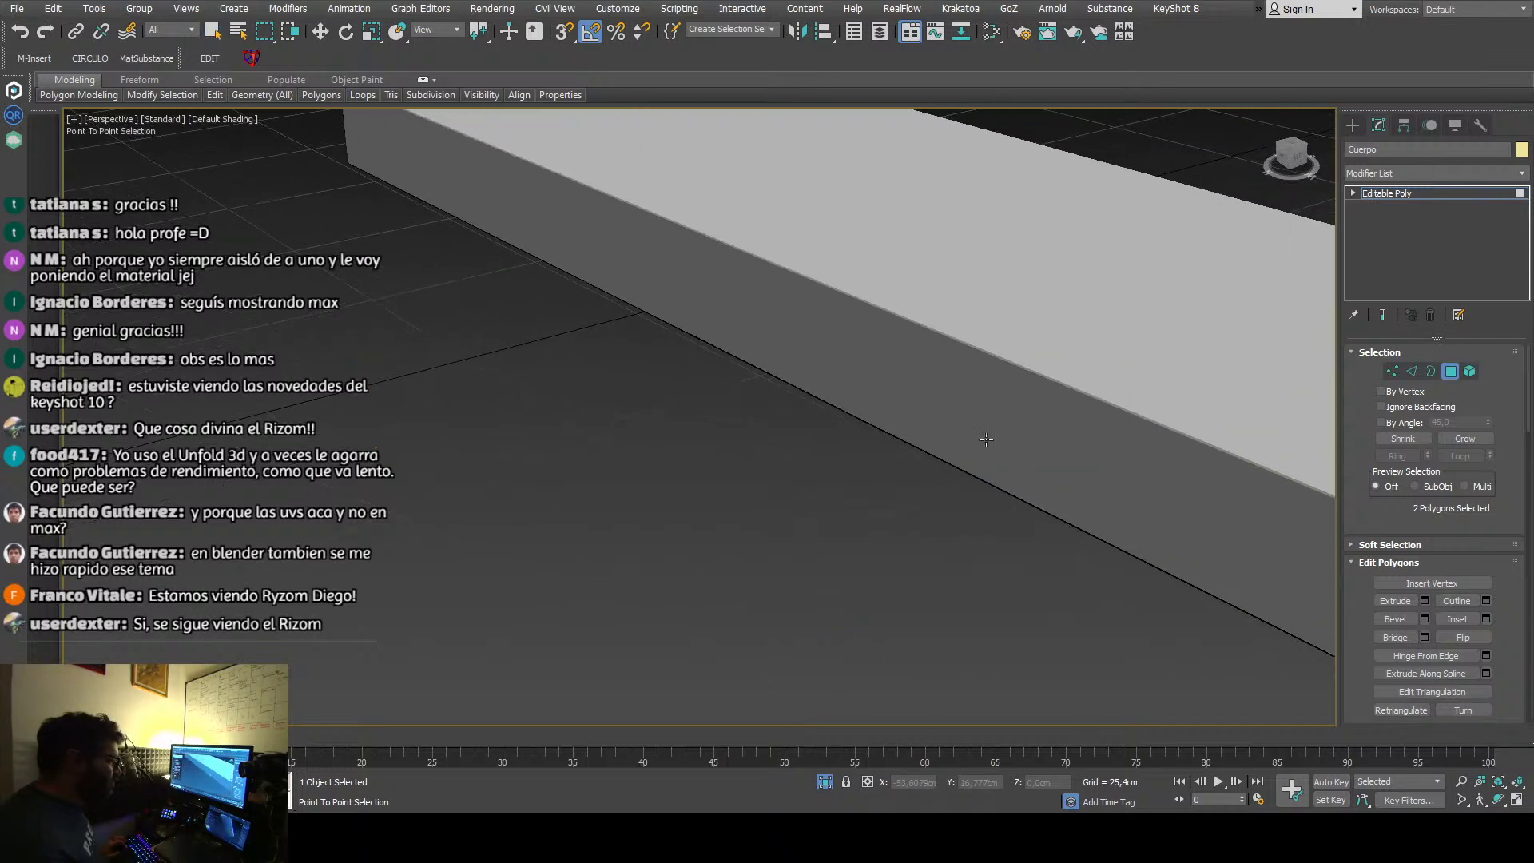
pyautogui.scroll(-5, 1055, 546)
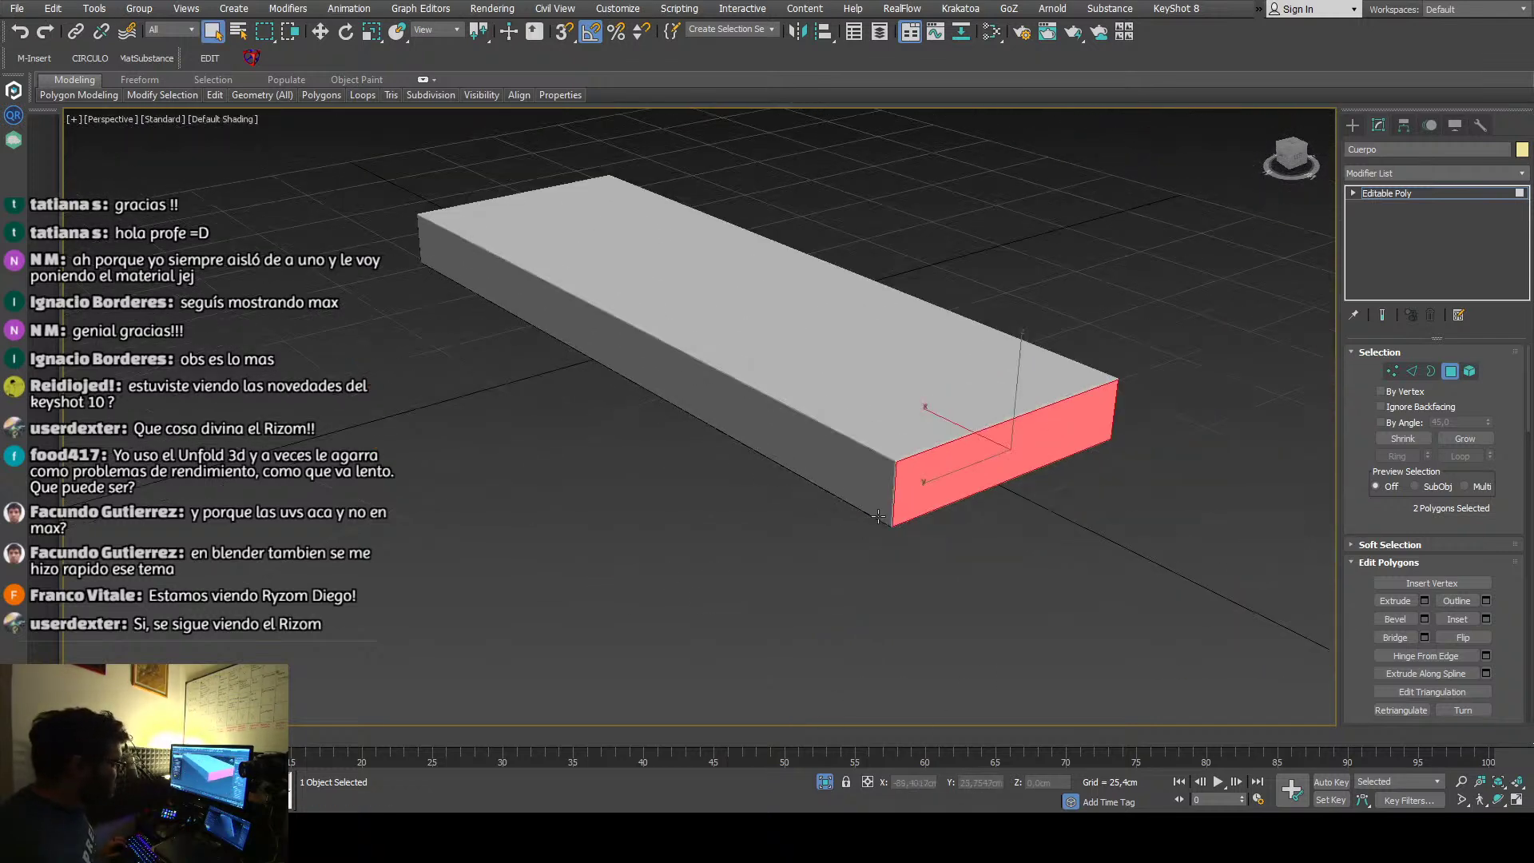
pyautogui.click(884, 495)
pyautogui.keyDown('alt'); pyautogui.moveTo(806, 480); pyautogui.dragTo(945, 538, button='middle'); pyautogui.keyUp('alt')
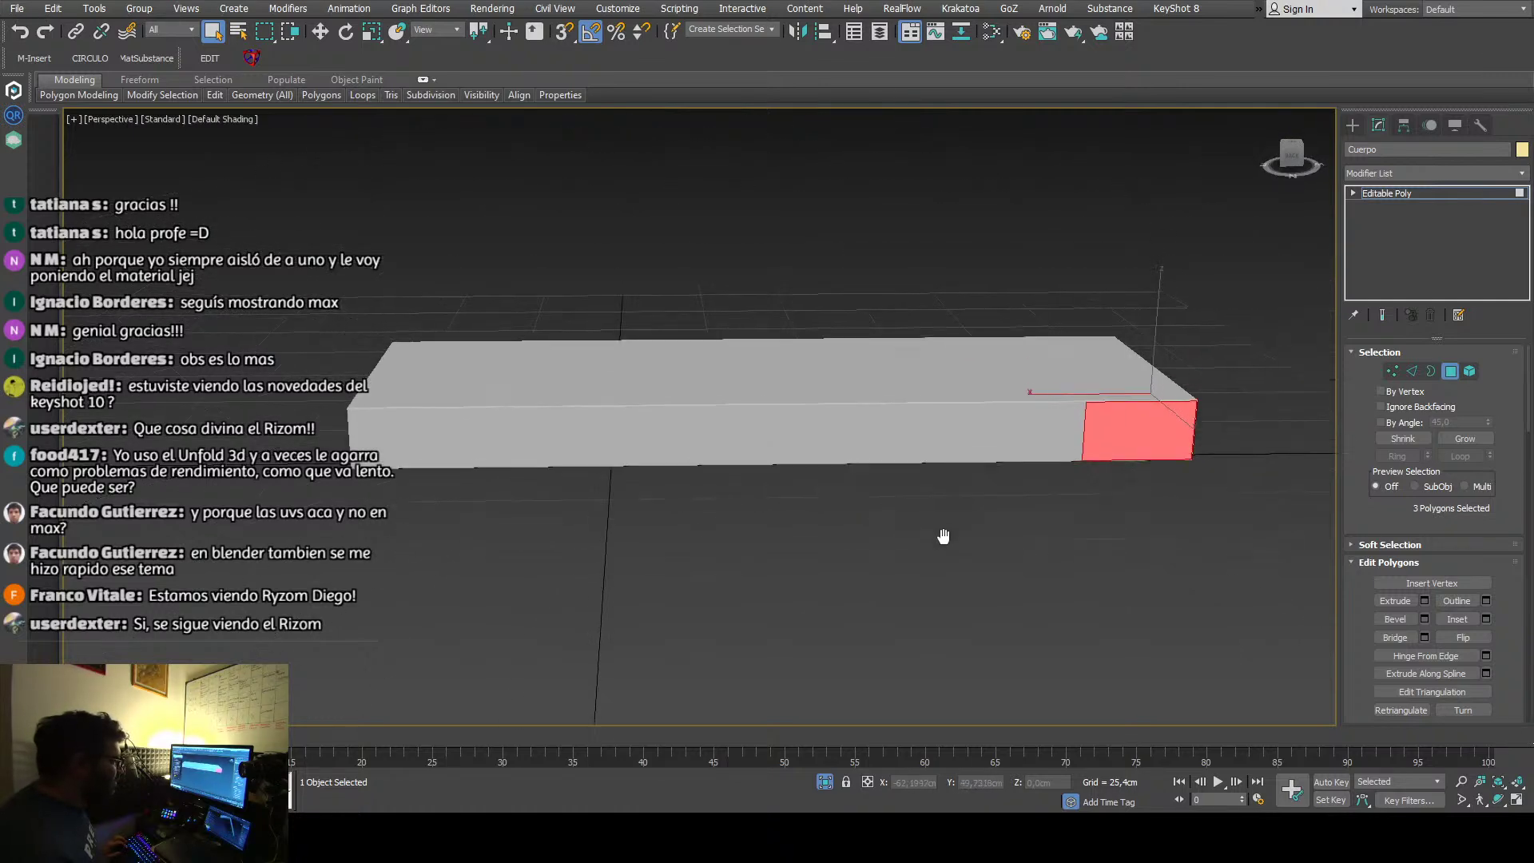
pyautogui.keyDown('alt'); pyautogui.moveTo(1093, 432); pyautogui.dragTo(1090, 410, button='middle'); pyautogui.keyUp('alt')
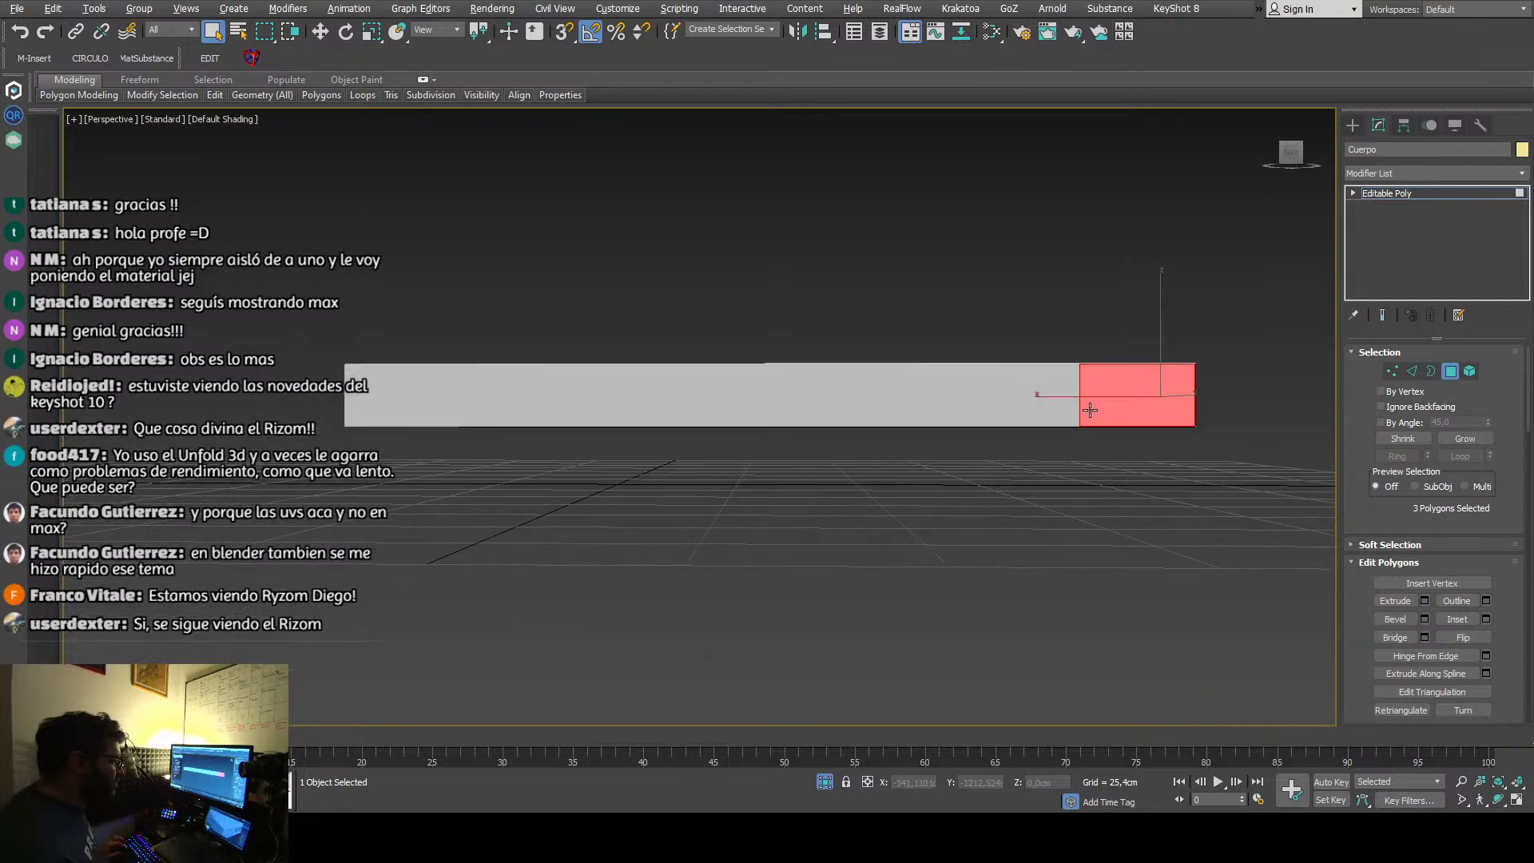
# Step: Enable Ignore Backfacing and add the remaining back-side polygons and the opposite end face to the selection
pyautogui.click(1388, 393)
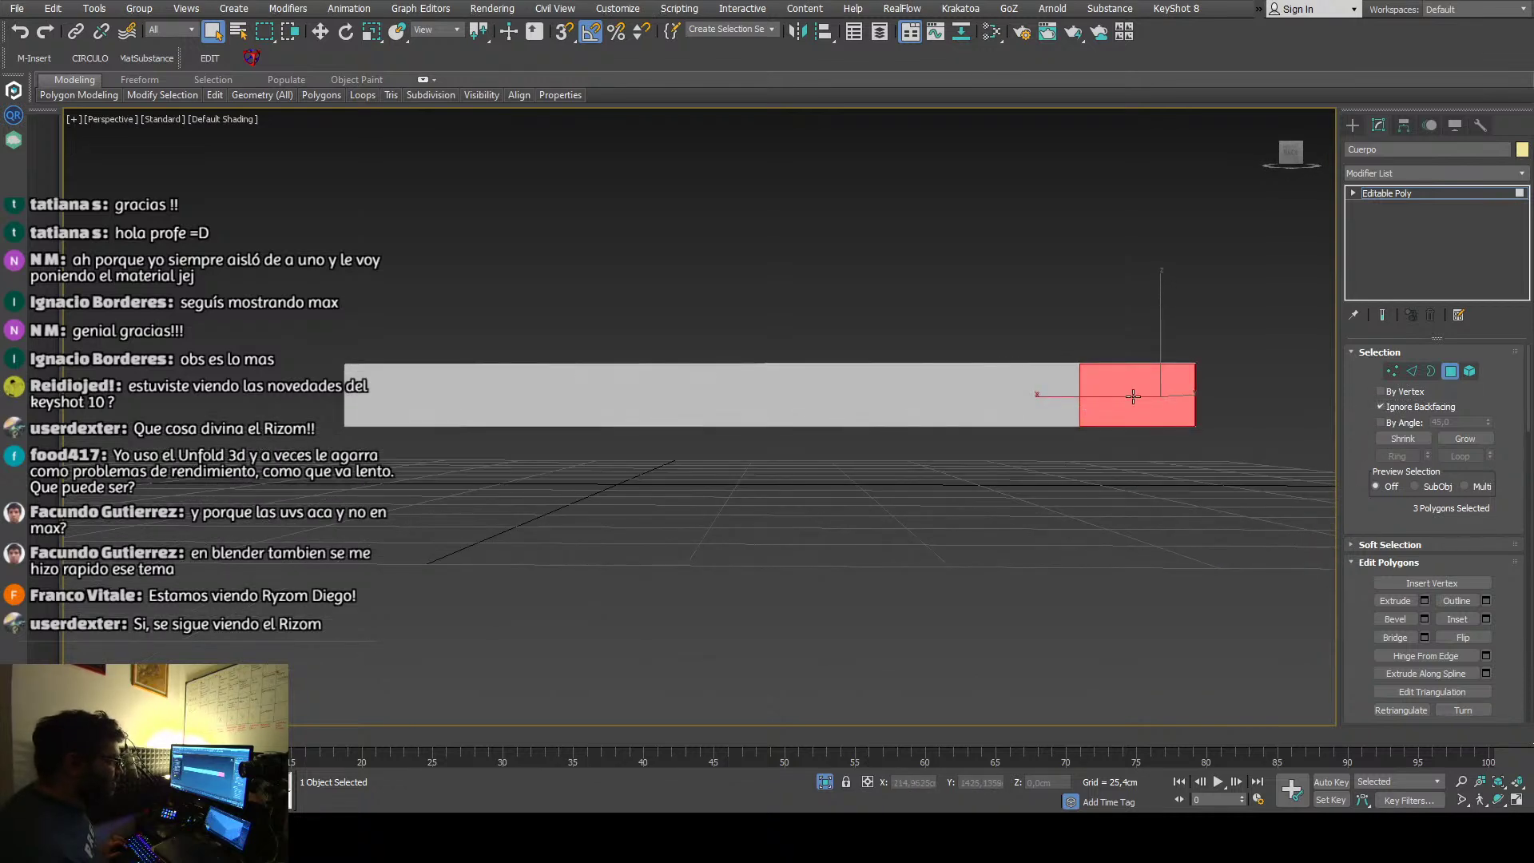
pyautogui.moveTo(481, 409); pyautogui.dragTo(367, 401)
pyautogui.scroll(-5, 366, 402)
pyautogui.keyDown('alt'); pyautogui.moveTo(535, 447); pyautogui.dragTo(500, 493, button='middle'); pyautogui.keyUp('alt')
pyautogui.scroll(4, 655, 414)
pyautogui.scroll(4, 654, 414)
pyautogui.scroll(-2, 687, 478)
pyautogui.scroll(-3, 722, 475)
pyautogui.keyDown('ctrl'); pyautogui.click(744, 558); pyautogui.keyUp('ctrl')
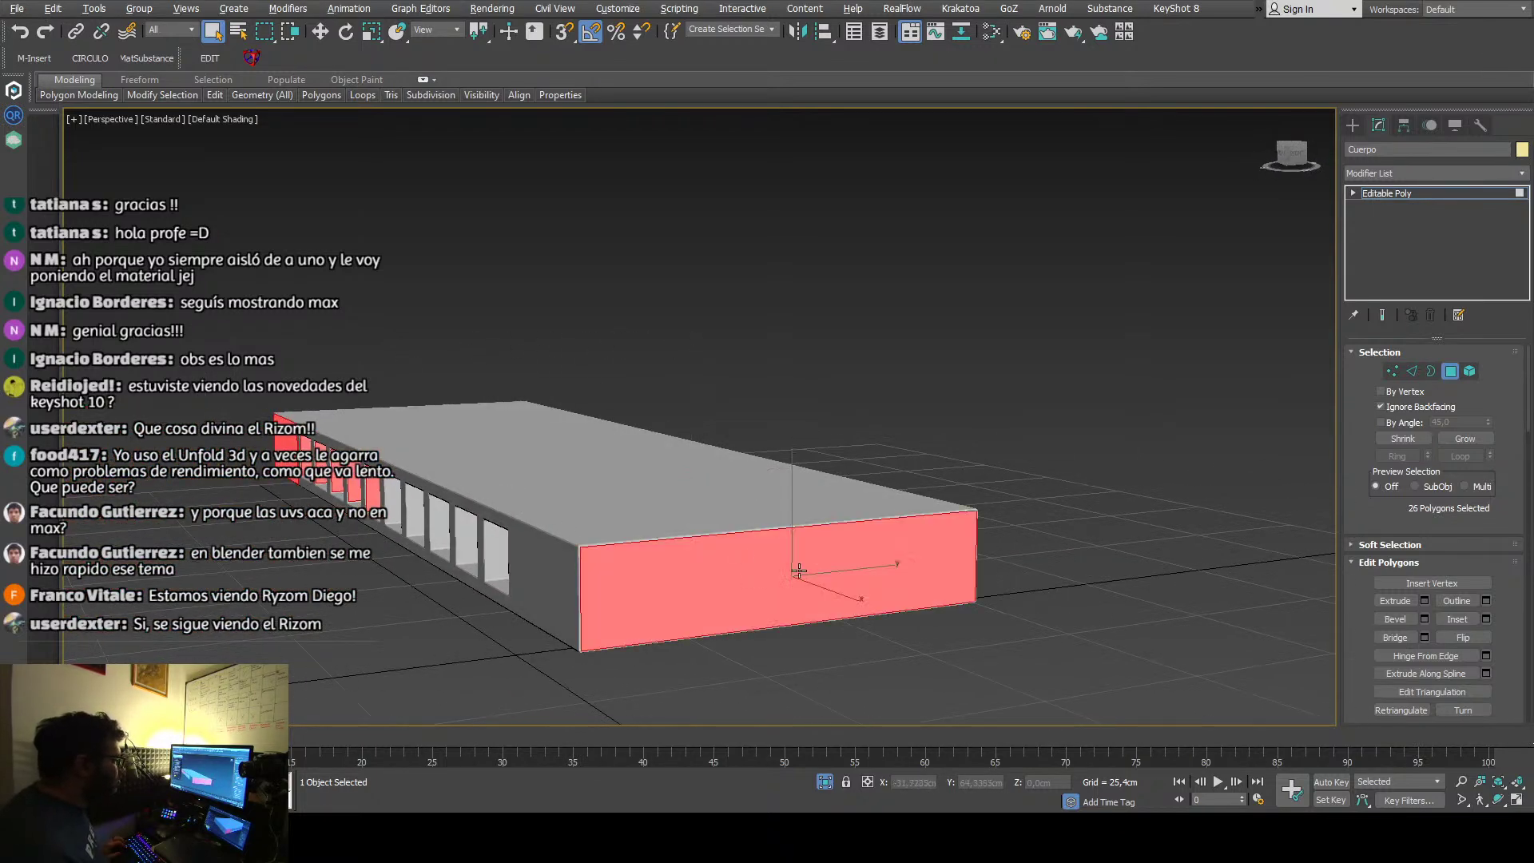
pyautogui.keyDown('alt'); pyautogui.moveTo(799, 572); pyautogui.dragTo(935, 543, button='middle'); pyautogui.keyUp('alt')
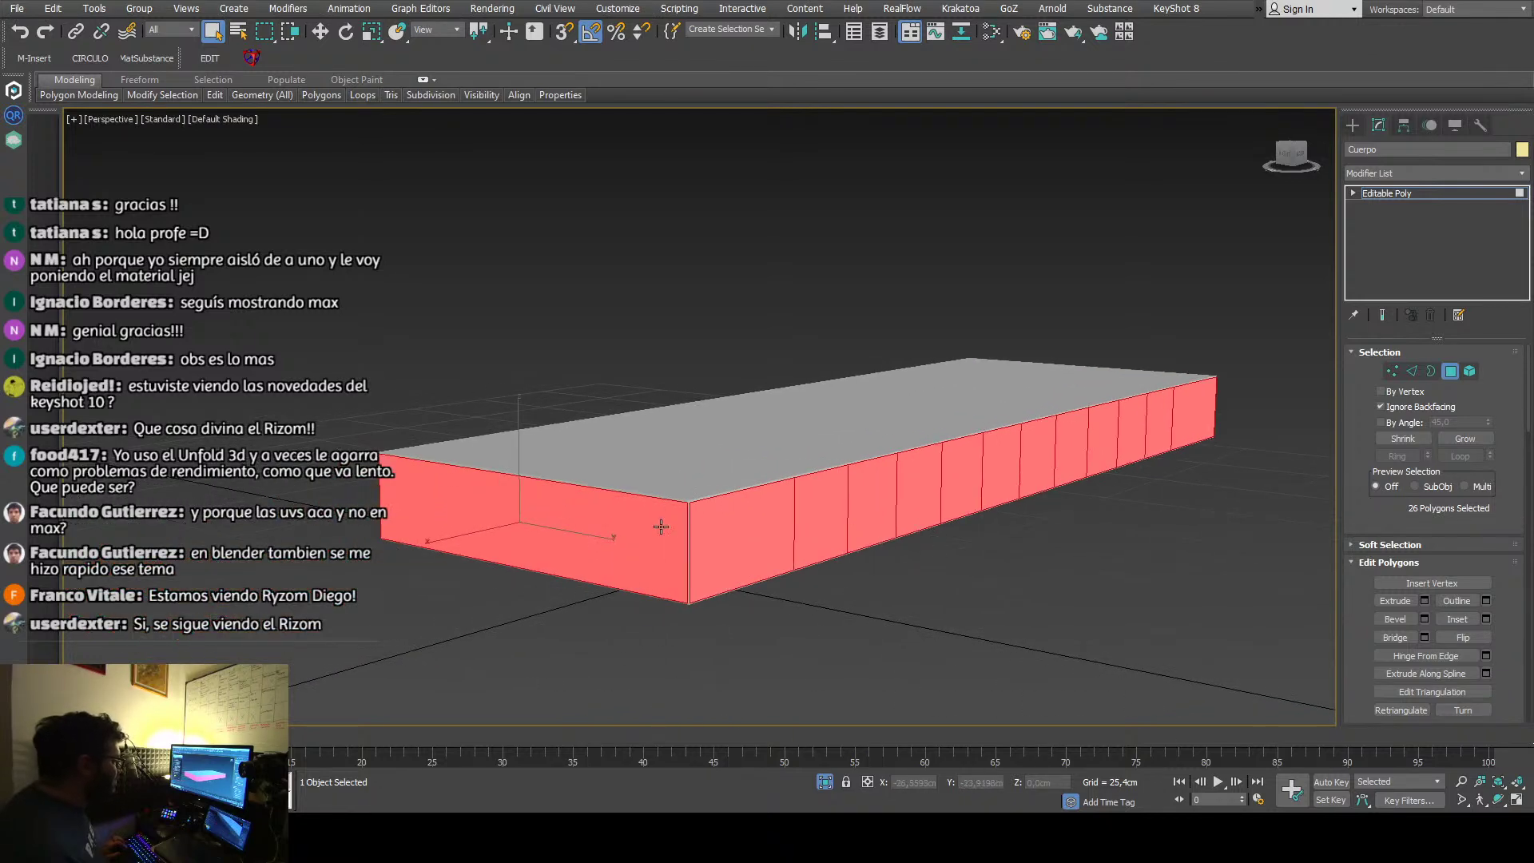
# Step: Add the wide end polygon of the top face and the first narrow strips beside it to the selection
pyautogui.scroll(3, 629, 495)
pyautogui.keyDown('ctrl'); pyautogui.click(693, 439); pyautogui.keyUp('ctrl')
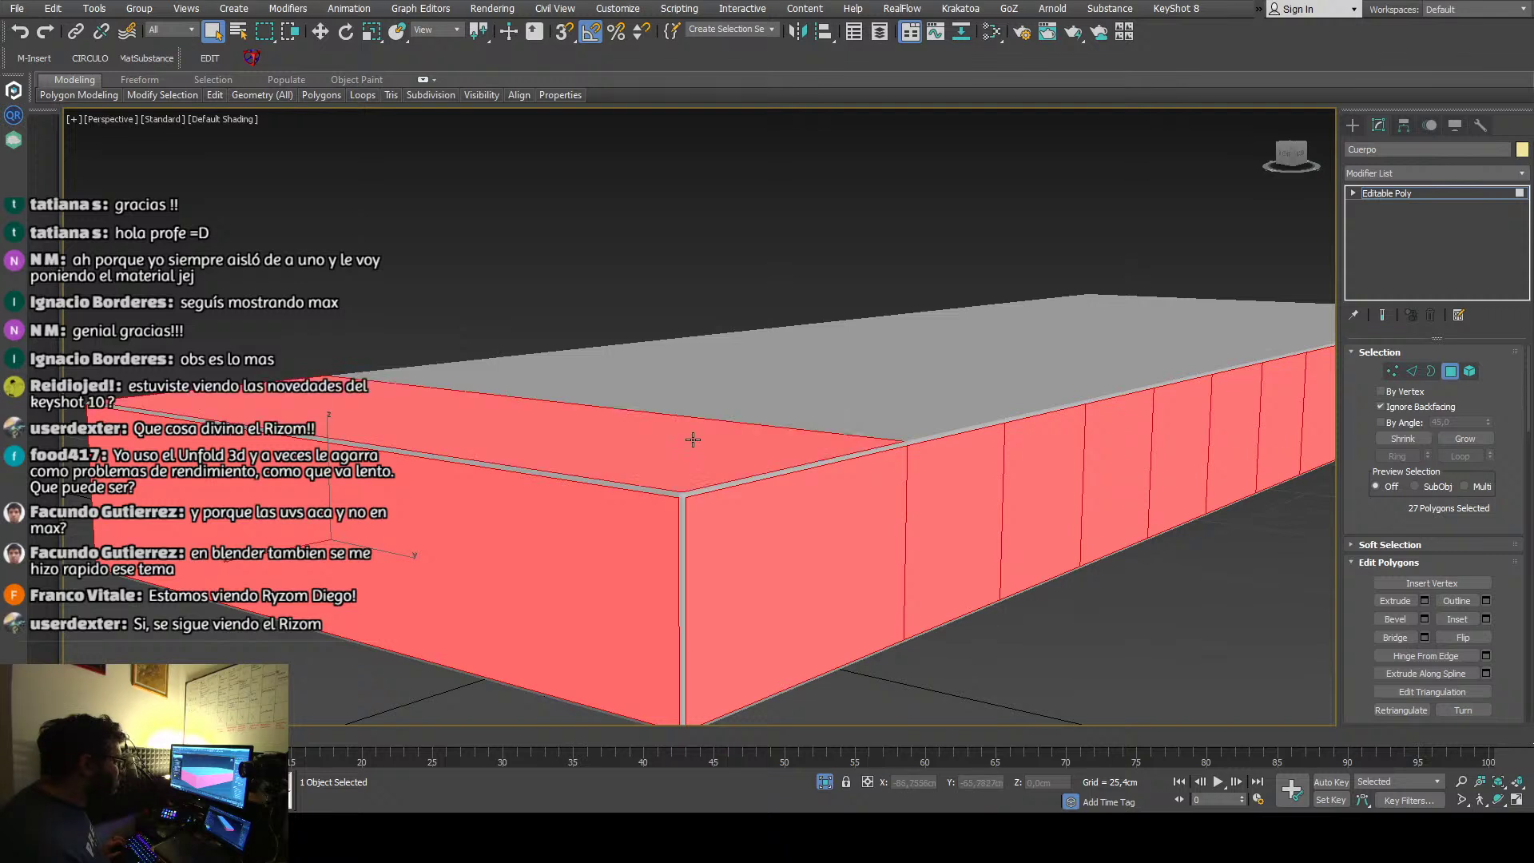
pyautogui.keyDown('ctrl'); pyautogui.click(842, 410); pyautogui.keyUp('ctrl')
pyautogui.keyDown('ctrl'); pyautogui.click(916, 384); pyautogui.keyUp('ctrl')
pyautogui.keyDown('ctrl'); pyautogui.click(974, 384); pyautogui.keyUp('ctrl')
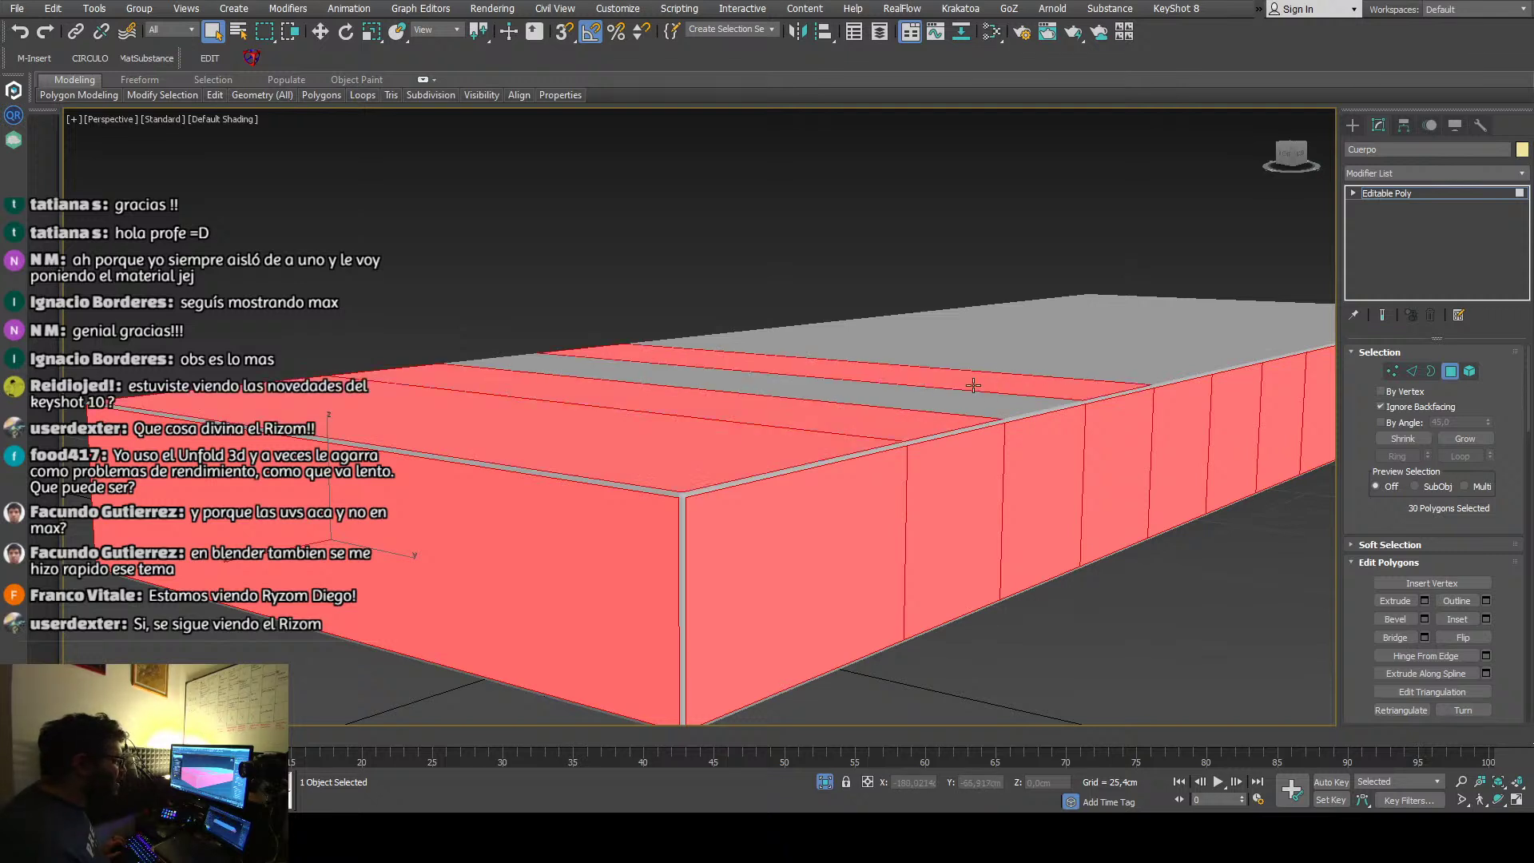
pyautogui.keyDown('ctrl'); pyautogui.click(997, 393); pyautogui.keyUp('ctrl')
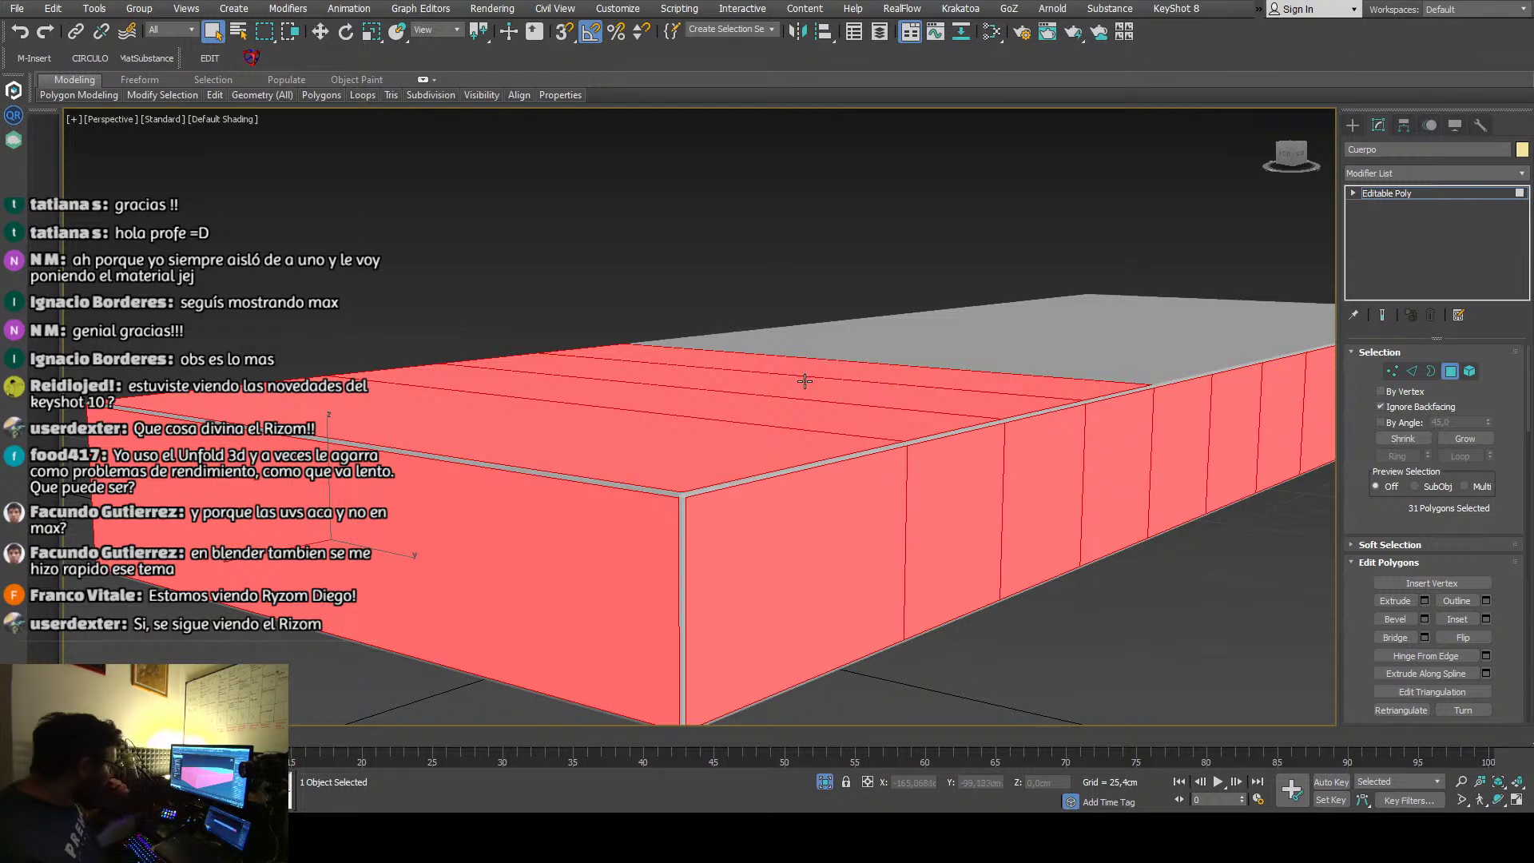
# Step: Add the remaining top-face strips up to the far end of the body to the selection
pyautogui.moveTo(624, 474); pyautogui.dragTo(650, 454, button='middle')
pyautogui.keyDown('ctrl'); pyautogui.click(945, 376); pyautogui.keyUp('ctrl')
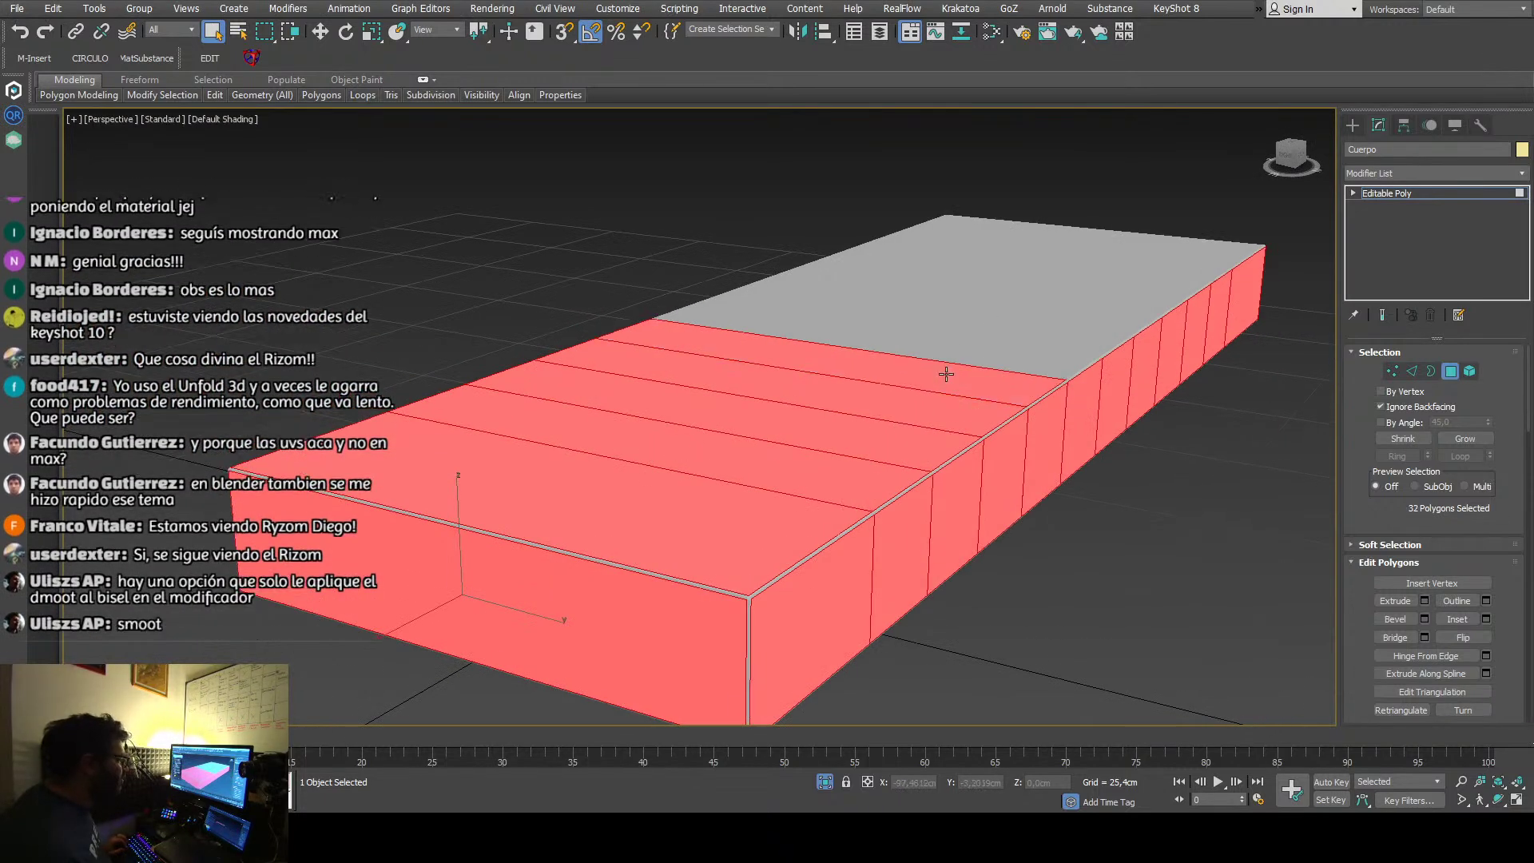
pyautogui.keyDown('ctrl'); pyautogui.click(988, 353); pyautogui.keyUp('ctrl')
pyautogui.keyDown('ctrl'); pyautogui.click(1019, 330); pyautogui.keyUp('ctrl')
pyautogui.keyDown('ctrl'); pyautogui.click(1043, 307); pyautogui.keyUp('ctrl')
pyautogui.keyDown('ctrl'); pyautogui.click(1079, 286); pyautogui.keyUp('ctrl')
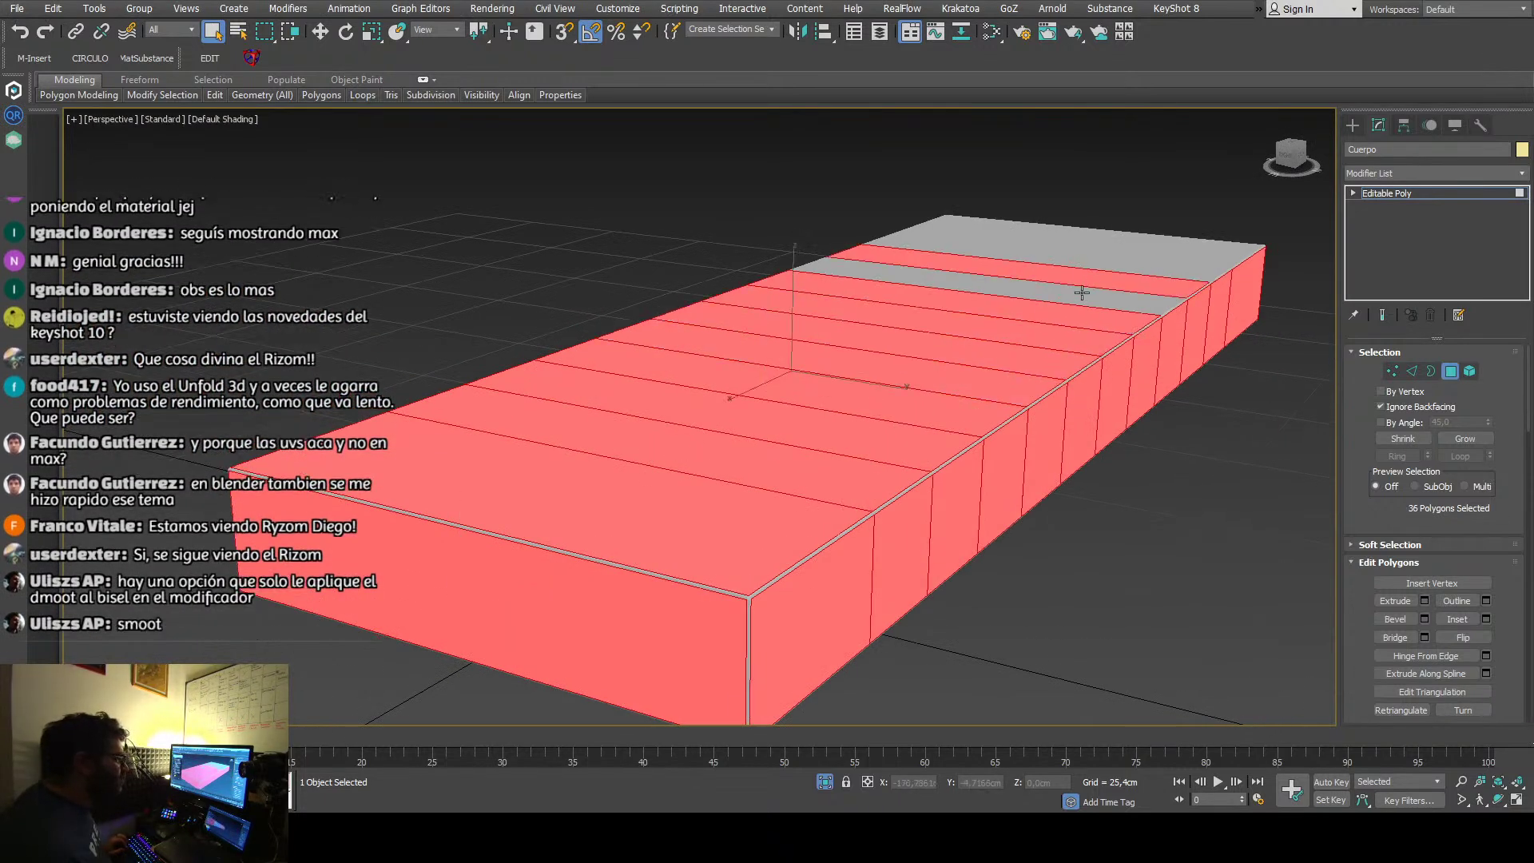
pyautogui.keyDown('ctrl'); pyautogui.click(1092, 276); pyautogui.keyUp('ctrl')
pyautogui.keyDown('ctrl'); pyautogui.click(1105, 266); pyautogui.keyUp('ctrl')
pyautogui.keyDown('ctrl'); pyautogui.click(1121, 249); pyautogui.keyUp('ctrl')
pyautogui.keyDown('alt'); pyautogui.moveTo(1127, 323); pyautogui.dragTo(903, 341, button='middle'); pyautogui.keyUp('alt')
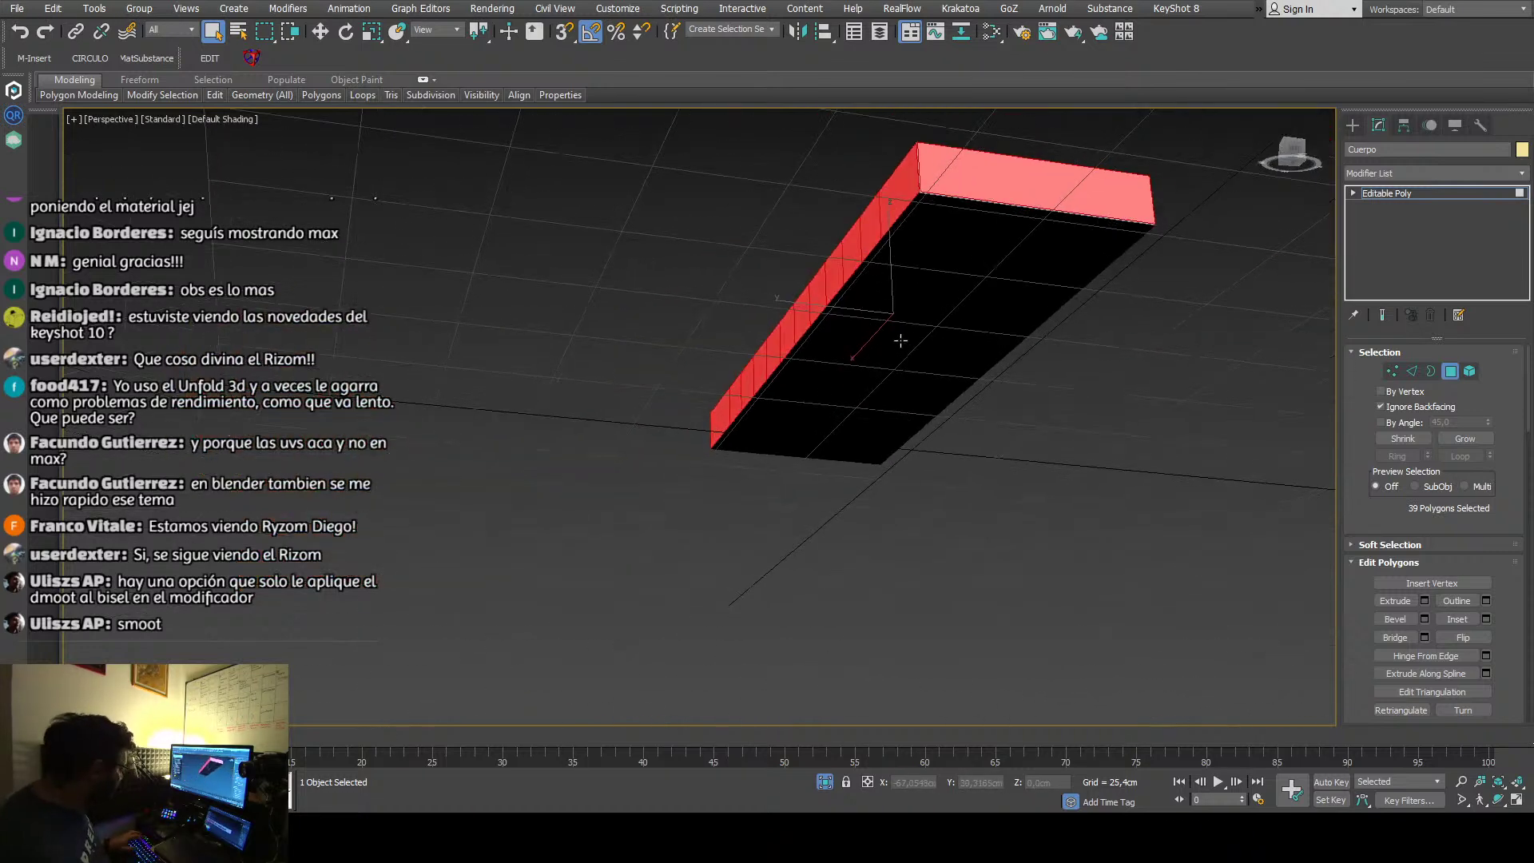
# Step: Show the mesh edges and add the first three polygons at the near end of the underside to the selection
pyautogui.press('F4')
pyautogui.scroll(3, 901, 341)
pyautogui.keyDown('ctrl'); pyautogui.click(951, 295); pyautogui.keyUp('ctrl')
pyautogui.keyDown('ctrl'); pyautogui.click(919, 327); pyautogui.keyUp('ctrl')
pyautogui.keyDown('ctrl'); pyautogui.click(895, 358); pyautogui.keyUp('ctrl')
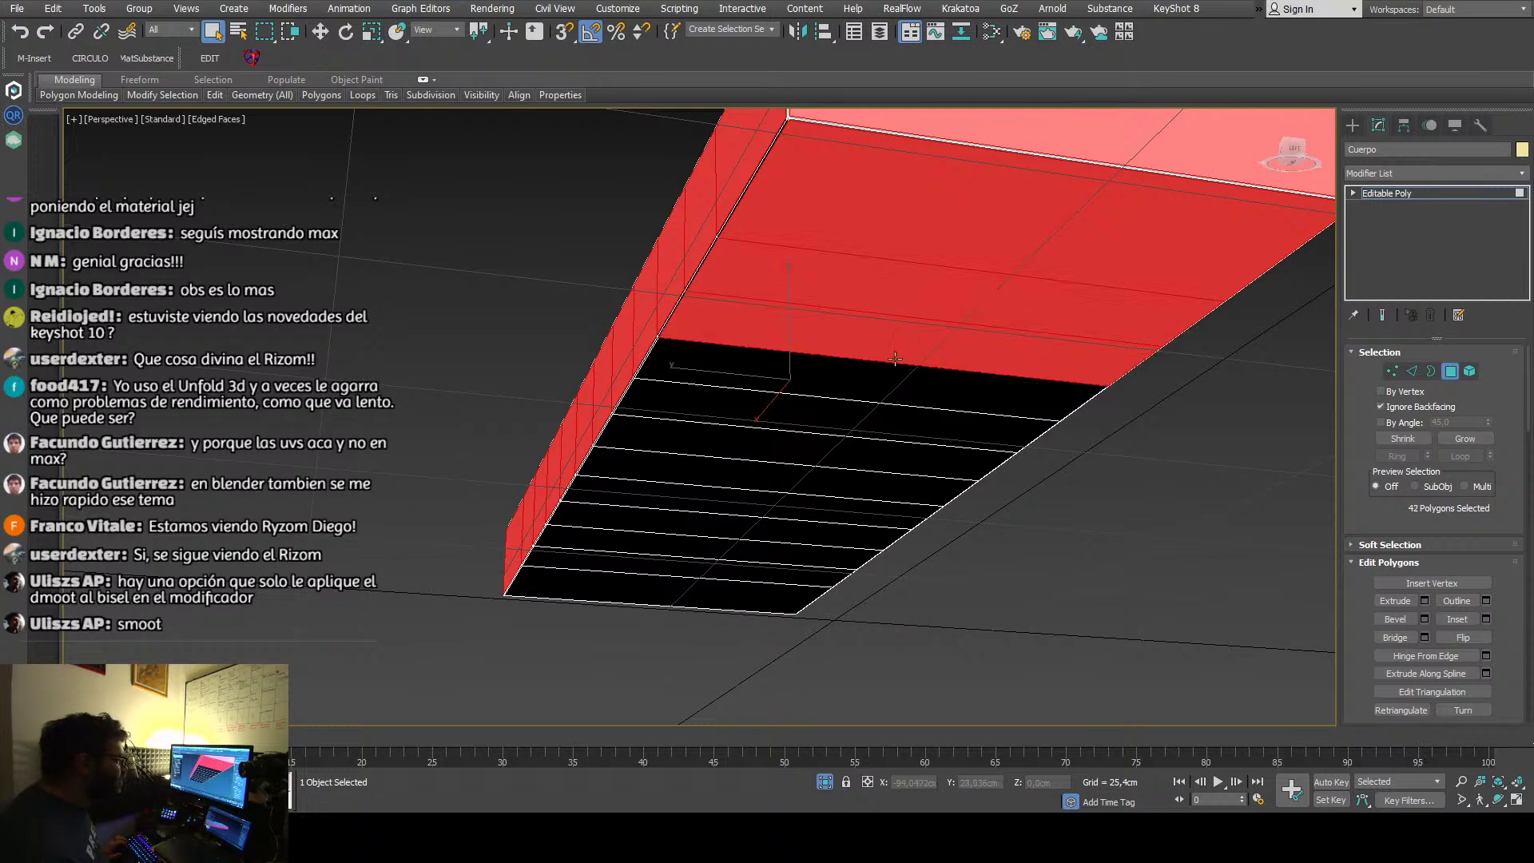
# Step: Add the remaining underside strips up to the far end of the body to the selection
pyautogui.keyDown('ctrl'); pyautogui.click(877, 385); pyautogui.keyUp('ctrl')
pyautogui.keyDown('ctrl'); pyautogui.click(853, 421); pyautogui.keyUp('ctrl')
pyautogui.keyDown('ctrl'); pyautogui.click(815, 457); pyautogui.keyUp('ctrl')
pyautogui.keyDown('ctrl'); pyautogui.click(803, 483); pyautogui.keyUp('ctrl')
pyautogui.keyDown('ctrl'); pyautogui.click(779, 511); pyautogui.keyUp('ctrl')
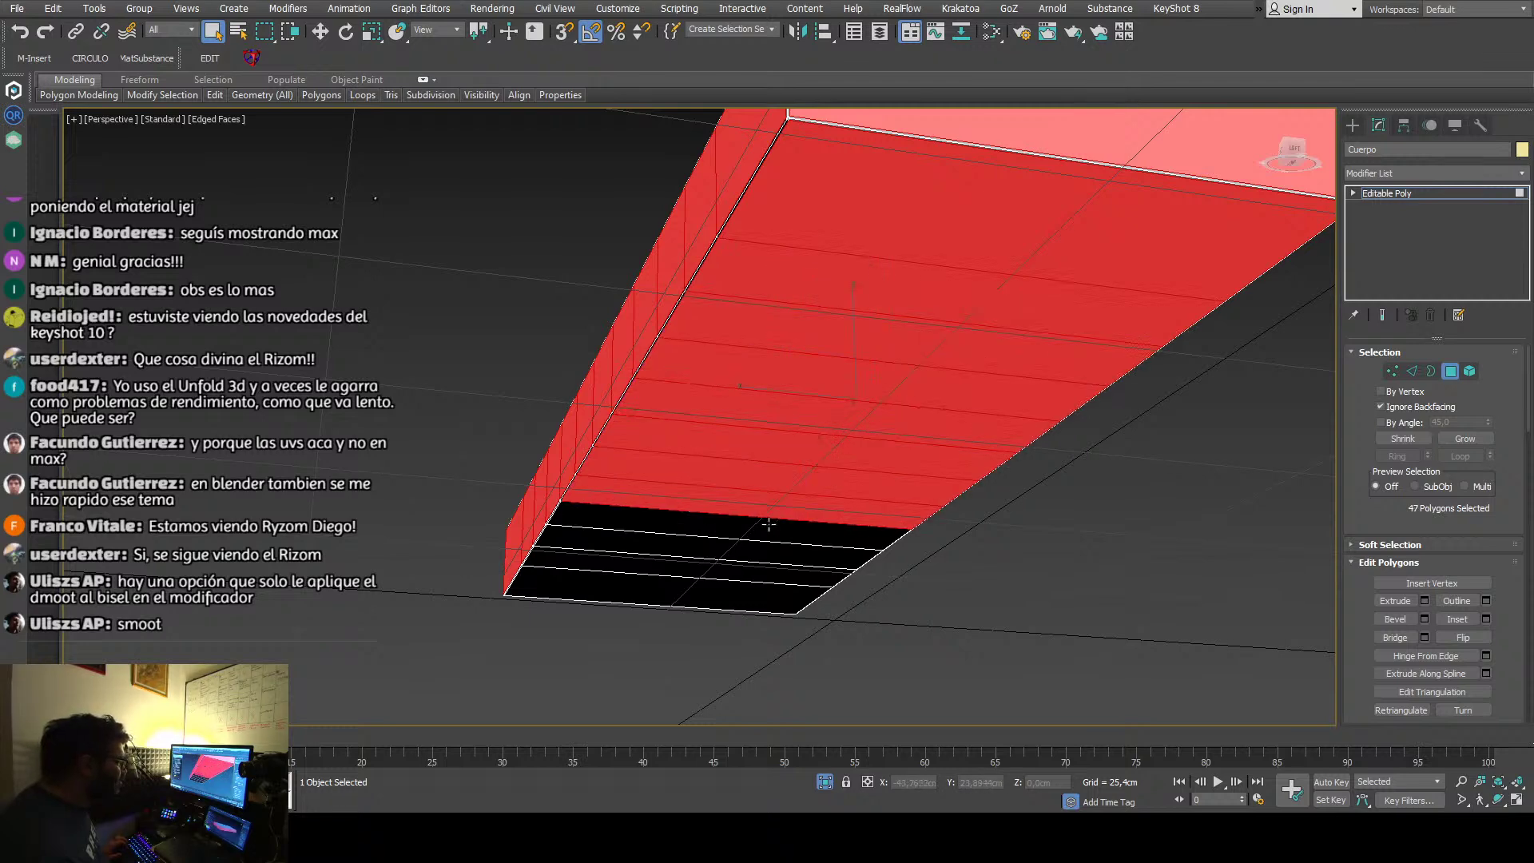
pyautogui.keyDown('ctrl'); pyautogui.click(768, 524); pyautogui.keyUp('ctrl')
pyautogui.keyDown('ctrl'); pyautogui.click(759, 543); pyautogui.keyUp('ctrl')
pyautogui.keyDown('ctrl'); pyautogui.click(753, 561); pyautogui.keyUp('ctrl')
pyautogui.keyDown('ctrl'); pyautogui.click(748, 587); pyautogui.keyUp('ctrl')
pyautogui.keyDown('alt'); pyautogui.moveTo(748, 588); pyautogui.dragTo(771, 620, button='middle'); pyautogui.keyUp('alt')
# Step: Add the floor and inner side wall of the endmost front opening to the selection, leaving out its bevels
pyautogui.scroll(4, 787, 499)
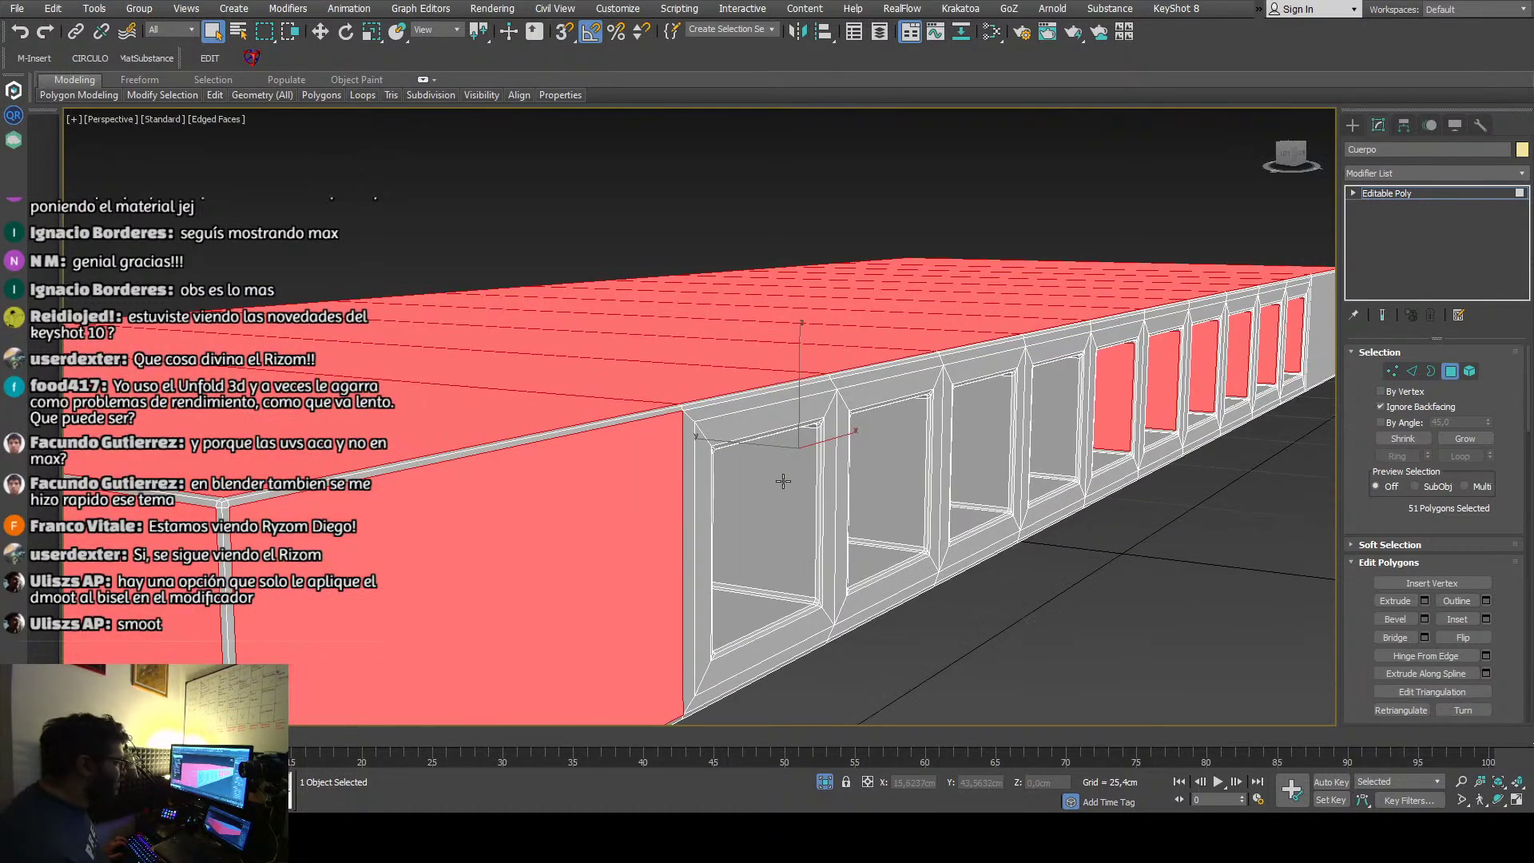
pyautogui.scroll(-3, 783, 480)
pyautogui.keyDown('alt'); pyautogui.moveTo(787, 484); pyautogui.dragTo(918, 562, button='middle'); pyautogui.keyUp('alt')
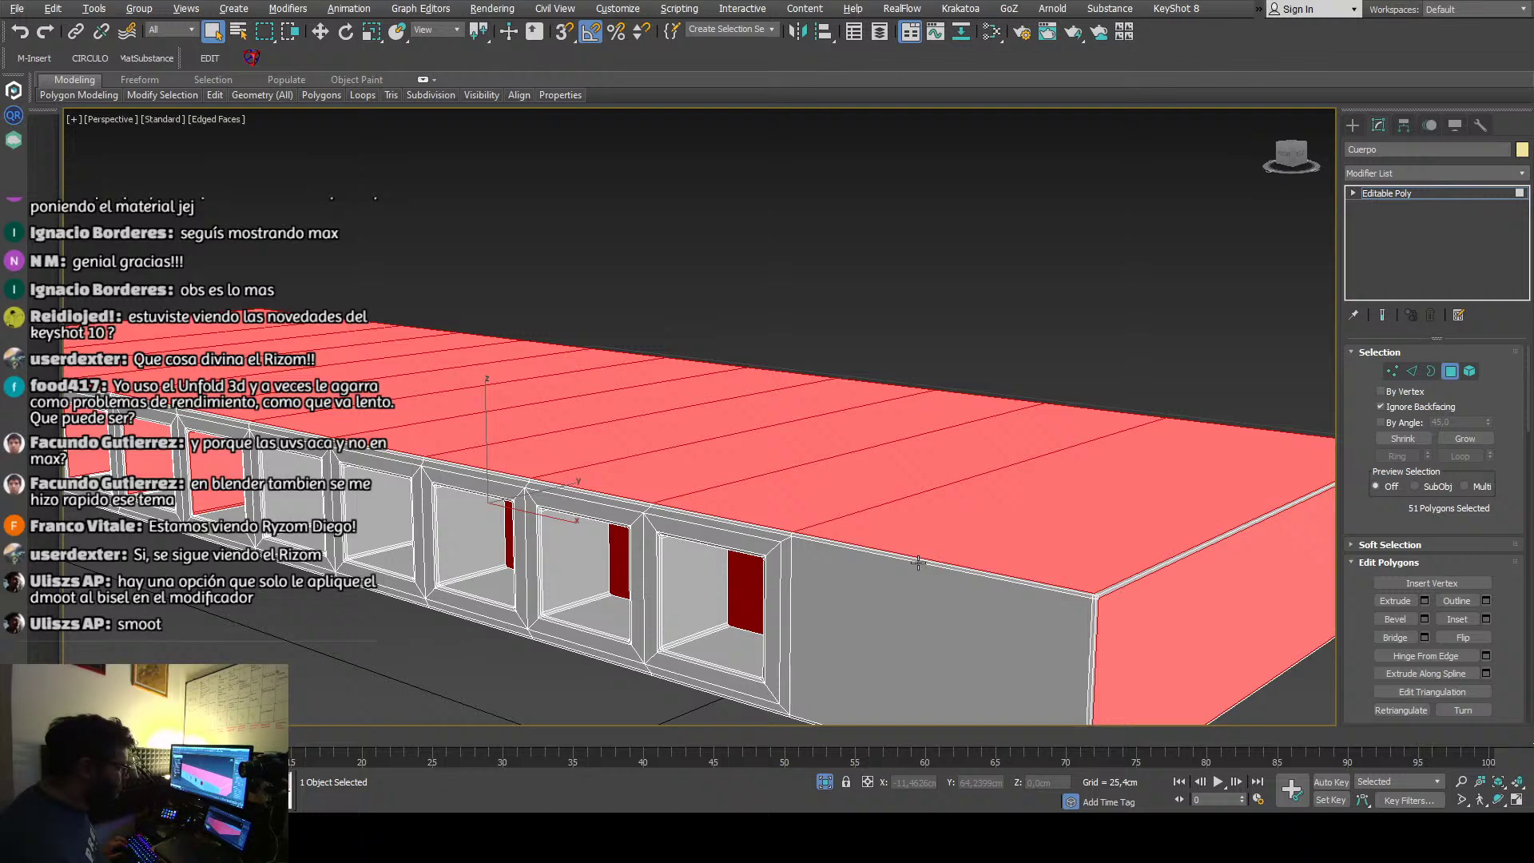
pyautogui.keyDown('ctrl'); pyautogui.click(720, 648); pyautogui.keyUp('ctrl')
pyautogui.keyDown('ctrl'); pyautogui.click(696, 610); pyautogui.keyUp('ctrl')
pyautogui.press('q')
pyautogui.keyDown('alt'); pyautogui.moveTo(695, 609); pyautogui.dragTo(812, 620, button='middle'); pyautogui.keyUp('alt')
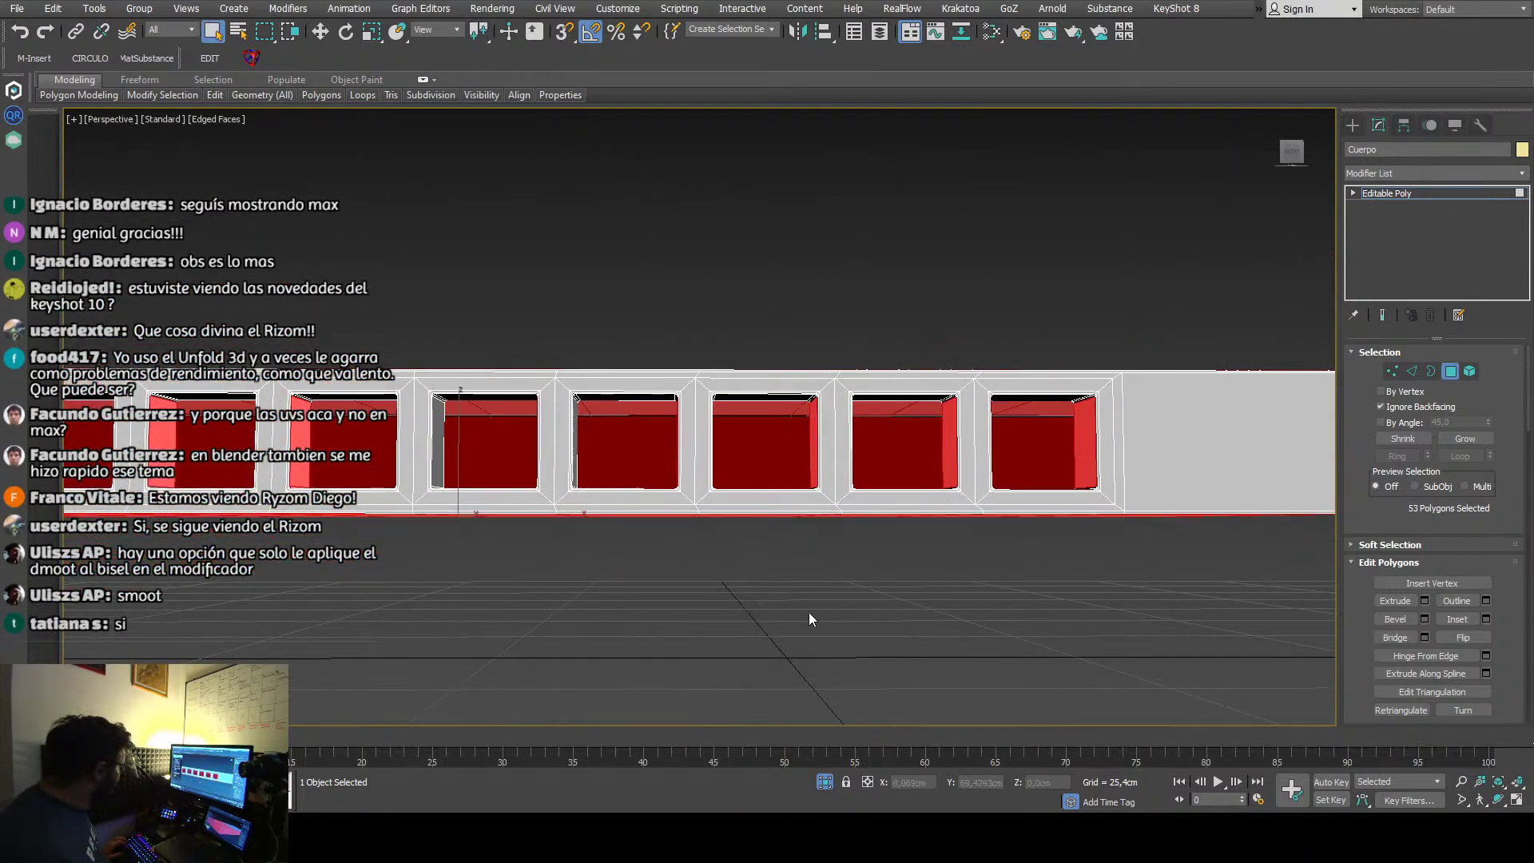
# Step: Add the ceilings of the two endmost front openings to the polygon selection
pyautogui.keyDown('alt'); pyautogui.moveTo(908, 606); pyautogui.dragTo(875, 563, button='middle'); pyautogui.keyUp('alt')
pyautogui.keyDown('alt'); pyautogui.moveTo(752, 518); pyautogui.dragTo(891, 517, button='middle'); pyautogui.keyUp('alt')
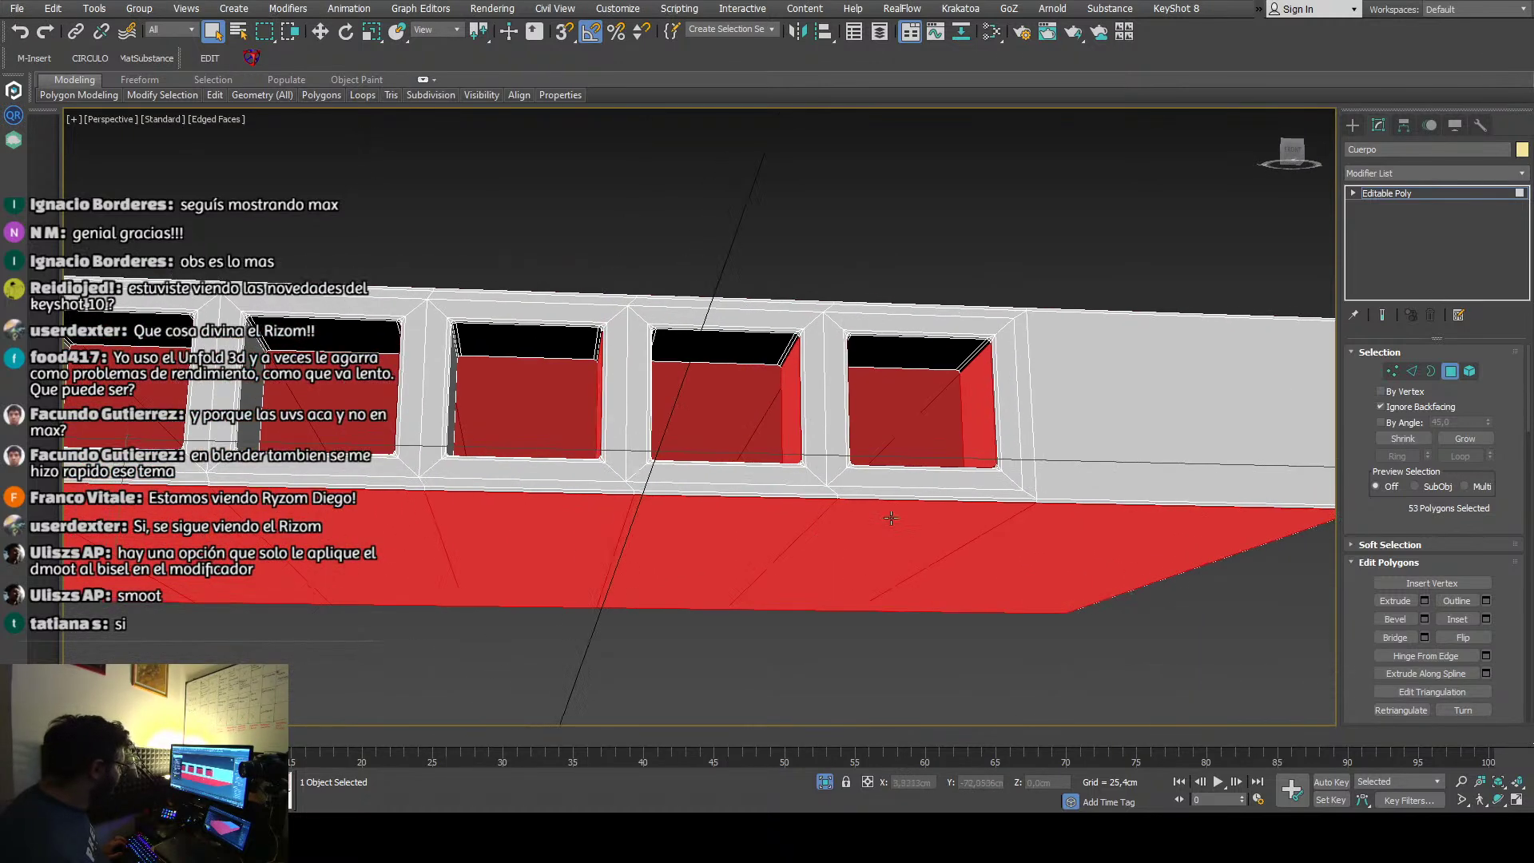
pyautogui.keyDown('ctrl'); pyautogui.click(896, 359); pyautogui.keyUp('ctrl')
pyautogui.keyDown('ctrl'); pyautogui.click(750, 355); pyautogui.keyUp('ctrl')
pyautogui.keyDown('alt'); pyautogui.moveTo(738, 376); pyautogui.dragTo(652, 434, button='middle'); pyautogui.keyUp('alt')
pyautogui.moveTo(508, 553); pyautogui.dragTo(956, 391, button='middle')
pyautogui.moveTo(751, 431); pyautogui.dragTo(959, 417, button='middle')
# Step: Add the inner side walls and floors of the next front openings to the polygon selection
pyautogui.keyDown('ctrl'); pyautogui.click(718, 455); pyautogui.keyUp('ctrl')
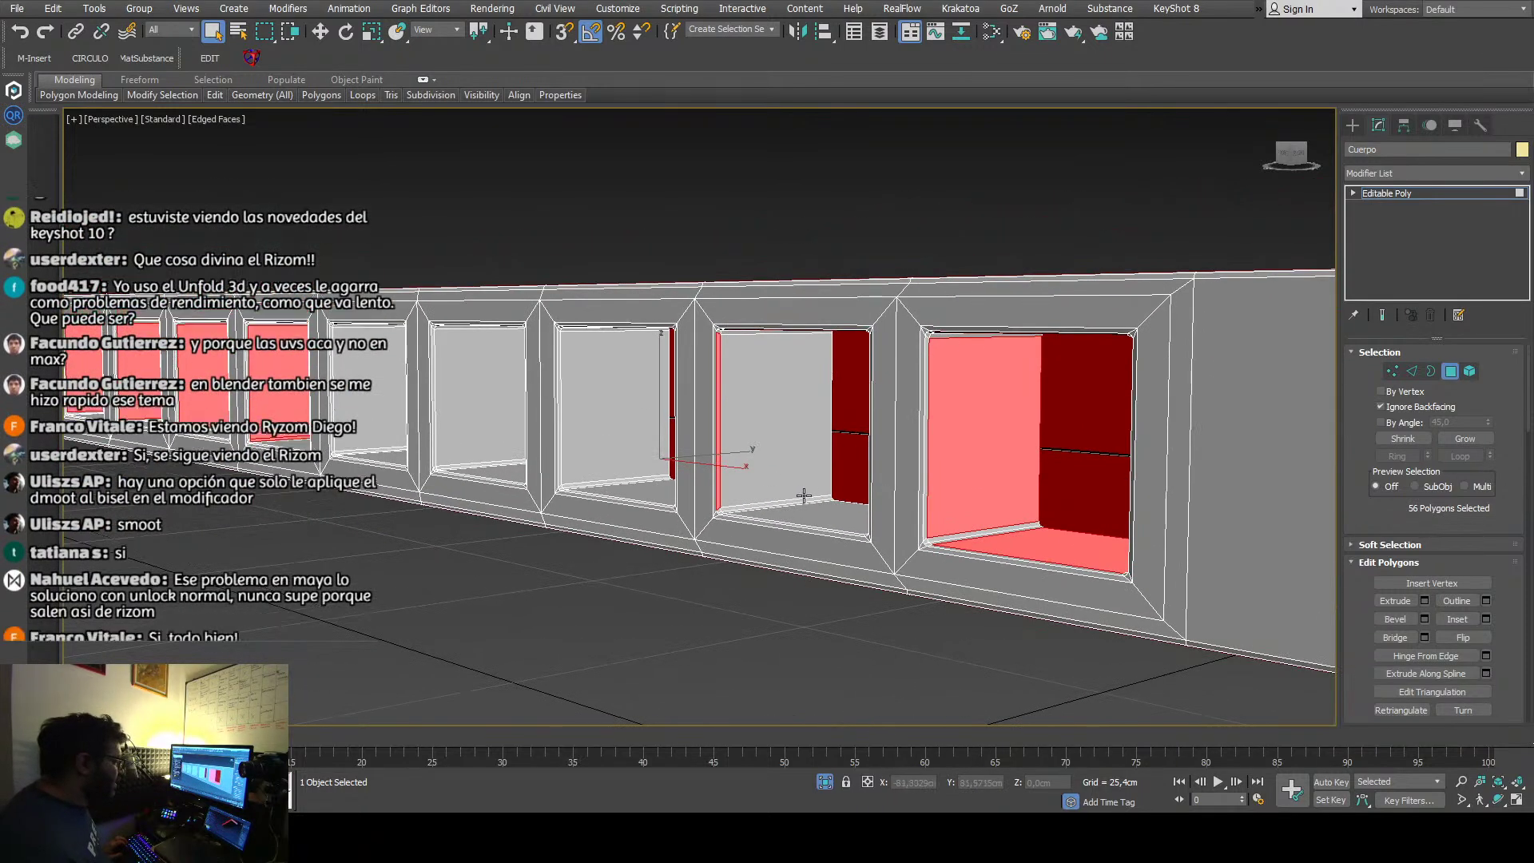
pyautogui.keyDown('ctrl'); pyautogui.click(804, 496); pyautogui.keyUp('ctrl')
pyautogui.keyDown('ctrl'); pyautogui.click(820, 521); pyautogui.keyUp('ctrl')
pyautogui.keyDown('alt'); pyautogui.moveTo(656, 530); pyautogui.dragTo(1026, 492, button='middle'); pyautogui.keyUp('alt')
pyautogui.keyDown('ctrl'); pyautogui.click(707, 475); pyautogui.keyUp('ctrl')
pyautogui.keyDown('ctrl'); pyautogui.click(751, 544); pyautogui.keyUp('ctrl')
# Step: Add the ceilings of the middle and remaining front openings to the polygon selection
pyautogui.keyDown('ctrl'); pyautogui.click(1150, 342); pyautogui.keyUp('ctrl')
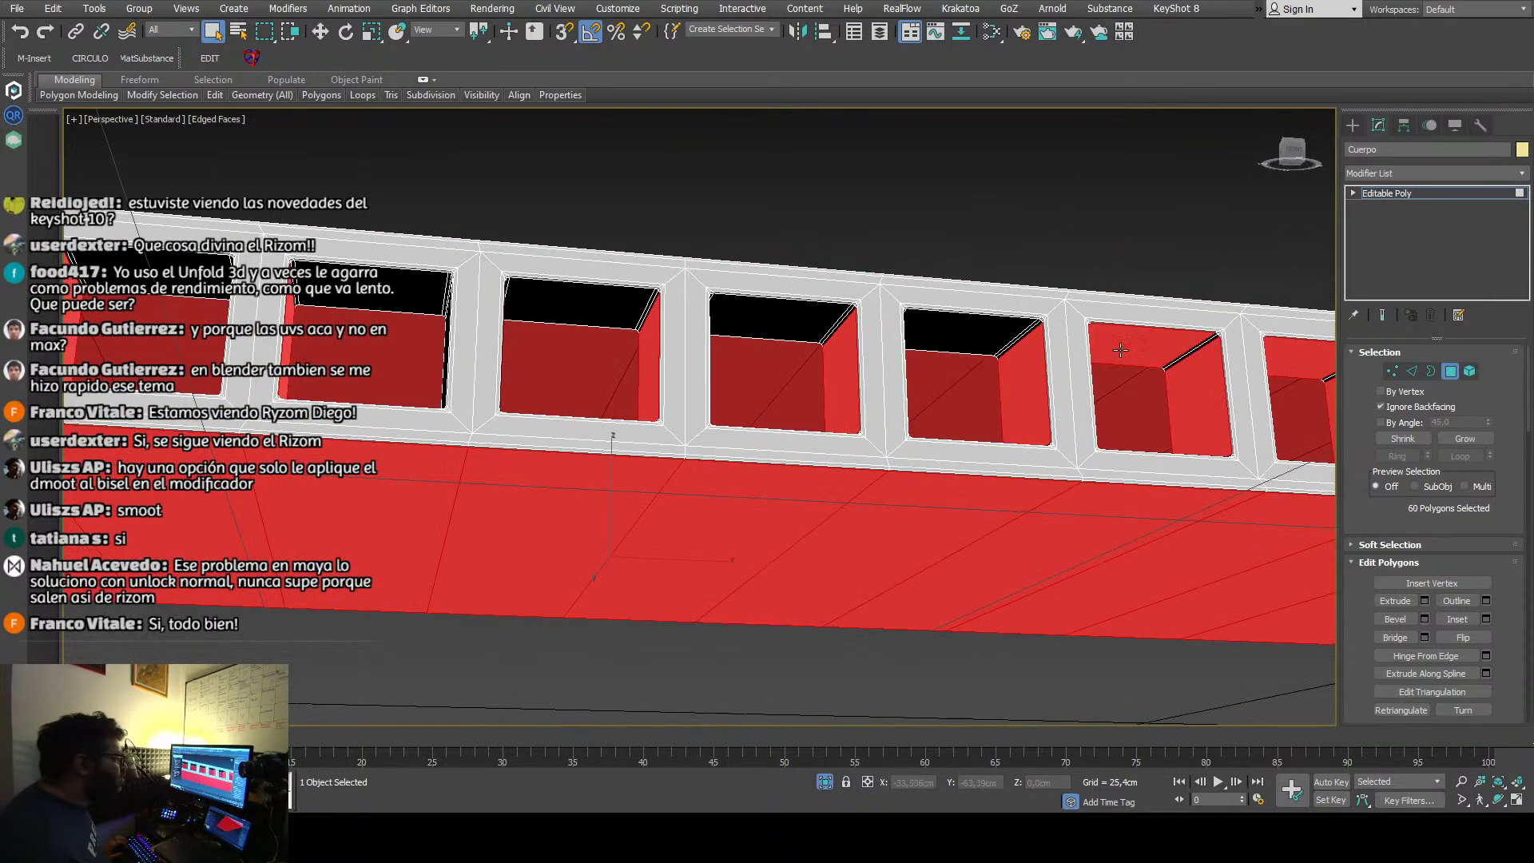
pyautogui.keyDown('ctrl'); pyautogui.click(971, 328); pyautogui.keyUp('ctrl')
pyautogui.keyDown('ctrl'); pyautogui.click(780, 316); pyautogui.keyUp('ctrl')
pyautogui.keyDown('alt'); pyautogui.moveTo(779, 315); pyautogui.dragTo(726, 375, button='middle'); pyautogui.keyUp('alt')
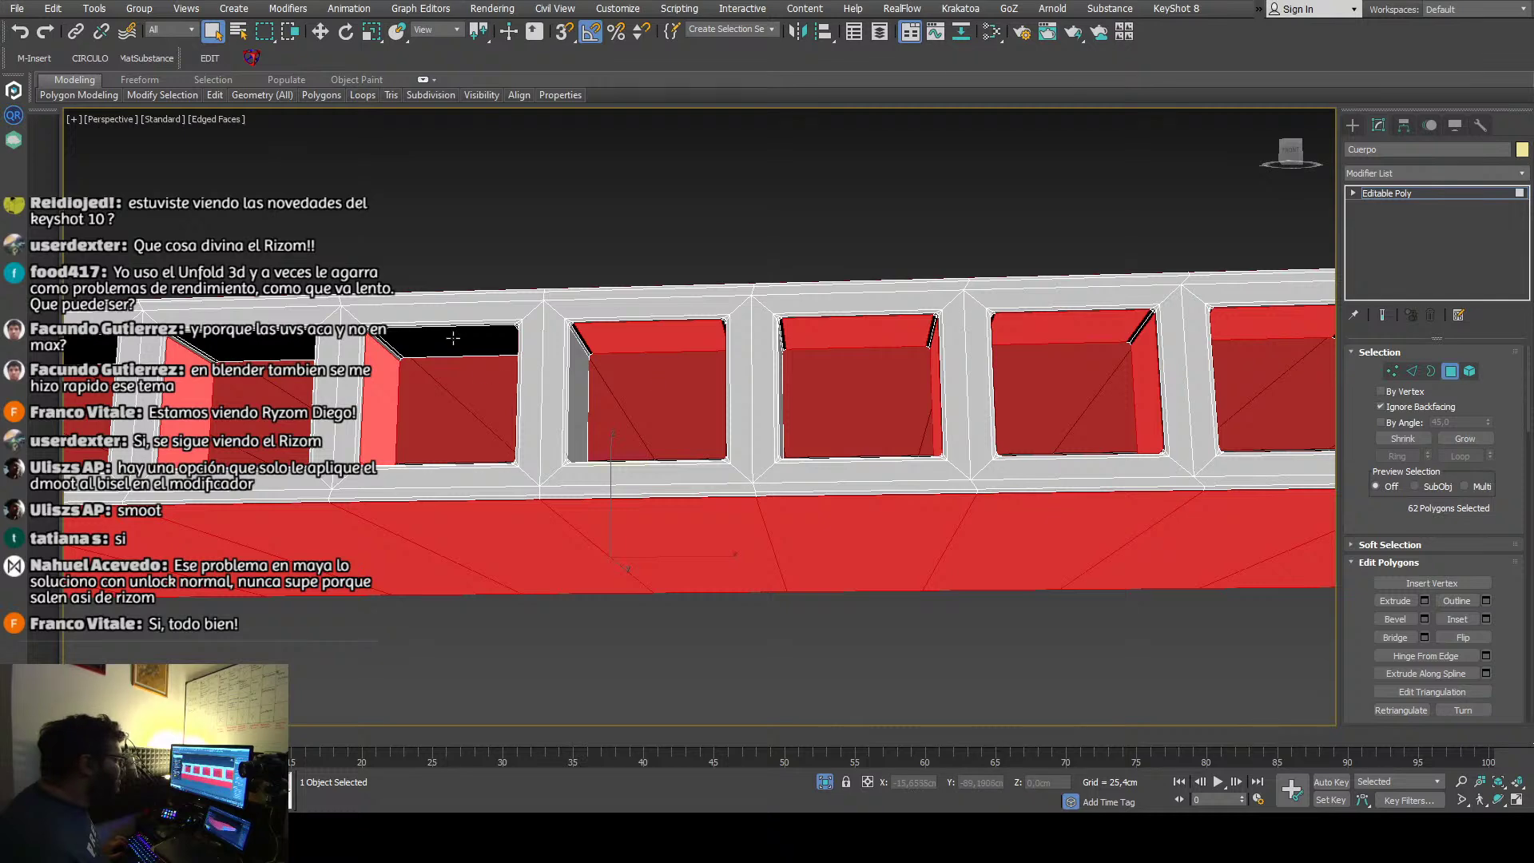
pyautogui.keyDown('ctrl'); pyautogui.click(472, 340); pyautogui.keyUp('ctrl')
pyautogui.moveTo(453, 376); pyautogui.dragTo(795, 420, button='middle')
pyautogui.keyDown('ctrl'); pyautogui.click(692, 370); pyautogui.keyUp('ctrl')
pyautogui.keyDown('ctrl'); pyautogui.click(497, 400); pyautogui.keyUp('ctrl')
# Step: Add unselected floors and inner side walls of the openings toward the other end to the selection
pyautogui.keyDown('alt'); pyautogui.moveTo(497, 400); pyautogui.dragTo(829, 575, button='middle'); pyautogui.keyUp('alt')
pyautogui.keyDown('ctrl'); pyautogui.click(855, 653); pyautogui.keyUp('ctrl')
pyautogui.keyDown('ctrl'); pyautogui.click(855, 653); pyautogui.keyUp('ctrl')
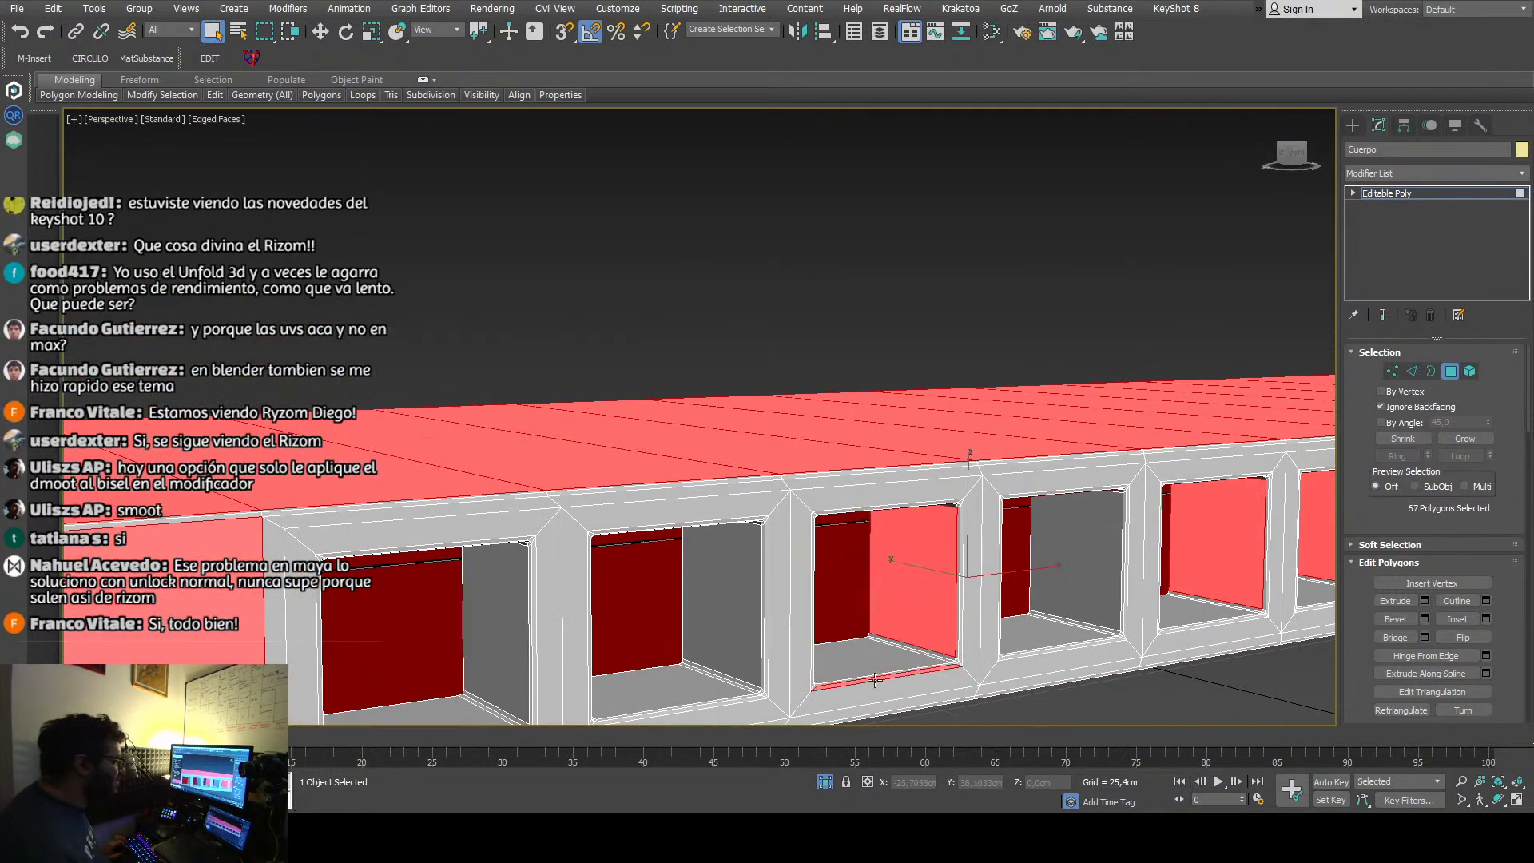
pyautogui.keyDown('ctrl'); pyautogui.click(1046, 651); pyautogui.keyUp('ctrl')
pyautogui.keyDown('ctrl'); pyautogui.click(1071, 604); pyautogui.keyUp('ctrl')
pyautogui.keyDown('alt'); pyautogui.moveTo(1081, 596); pyautogui.dragTo(943, 524, button='middle'); pyautogui.keyUp('alt')
pyautogui.keyDown('ctrl'); pyautogui.click(928, 551); pyautogui.keyUp('ctrl')
# Step: Leave polygon editing for the whole Editable Poly and examine the body's shading around the openings and end corner
pyautogui.scroll(-10, 928, 554)
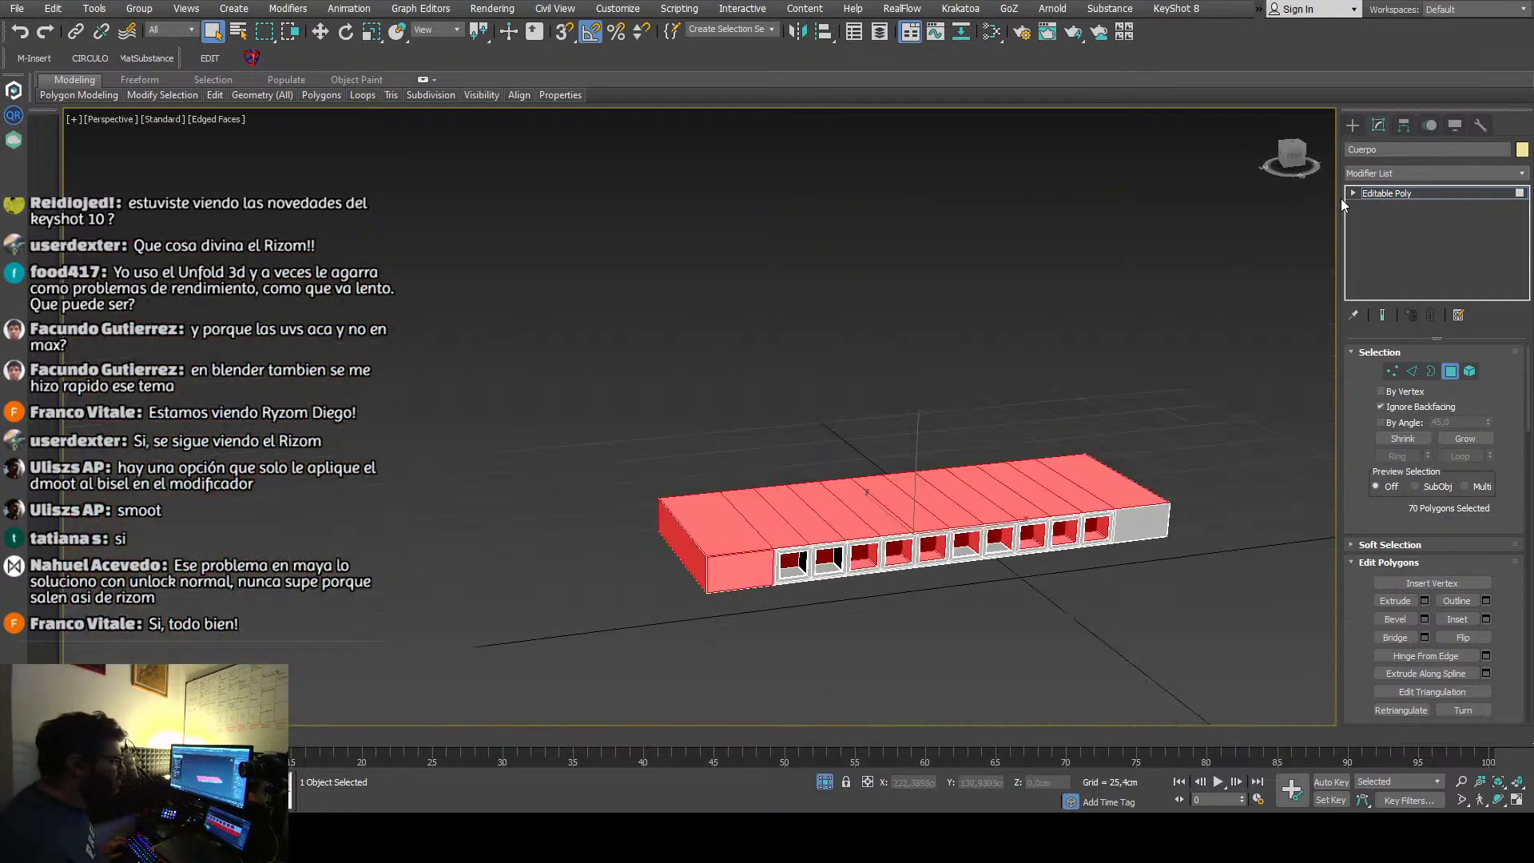
pyautogui.scroll(5, 1171, 412)
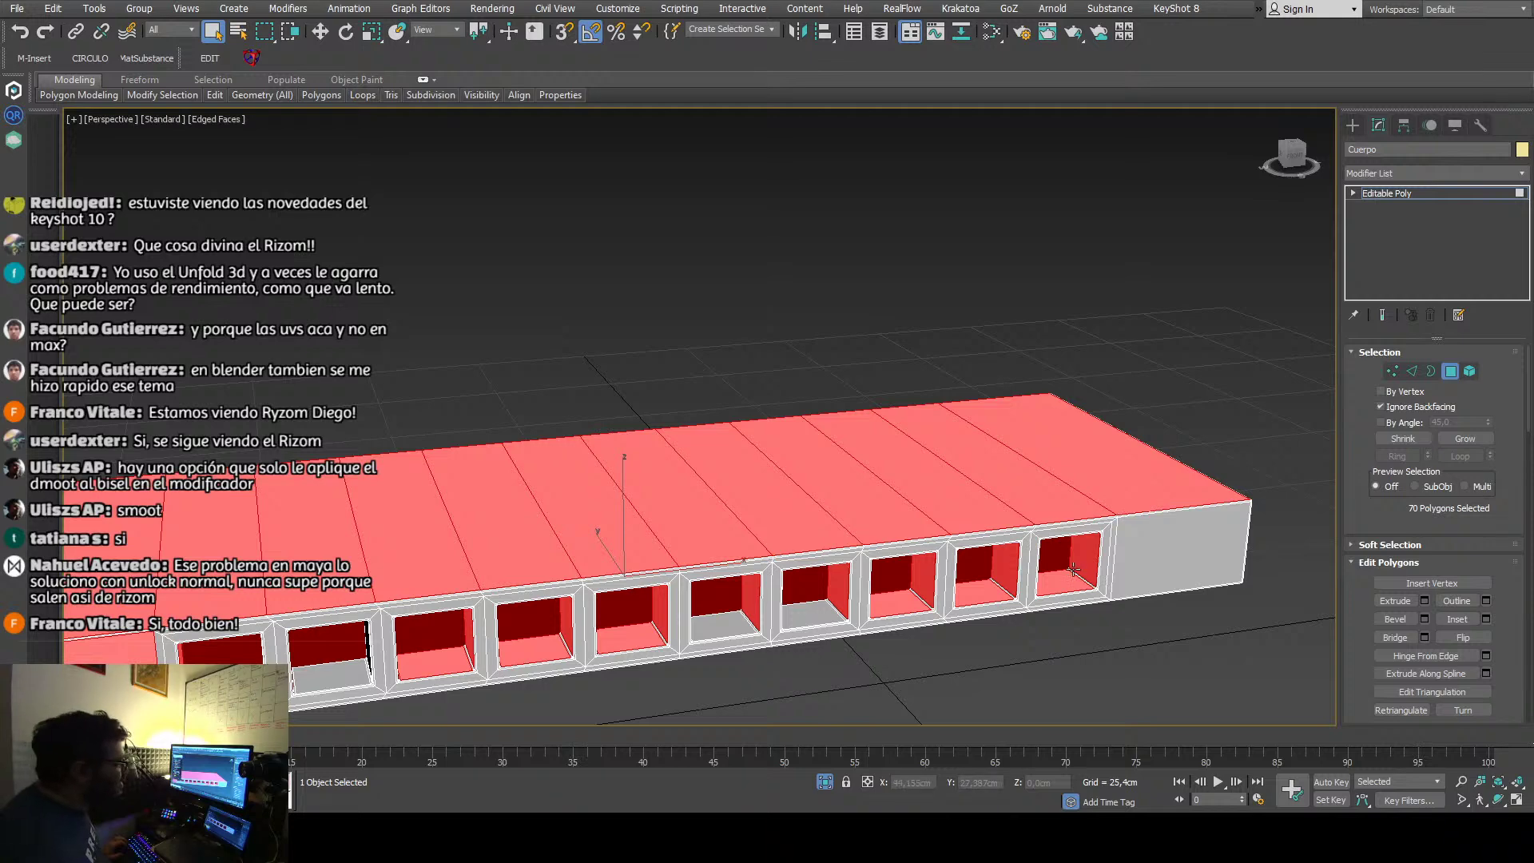
pyautogui.scroll(5, 1084, 557)
pyautogui.scroll(3, 1083, 557)
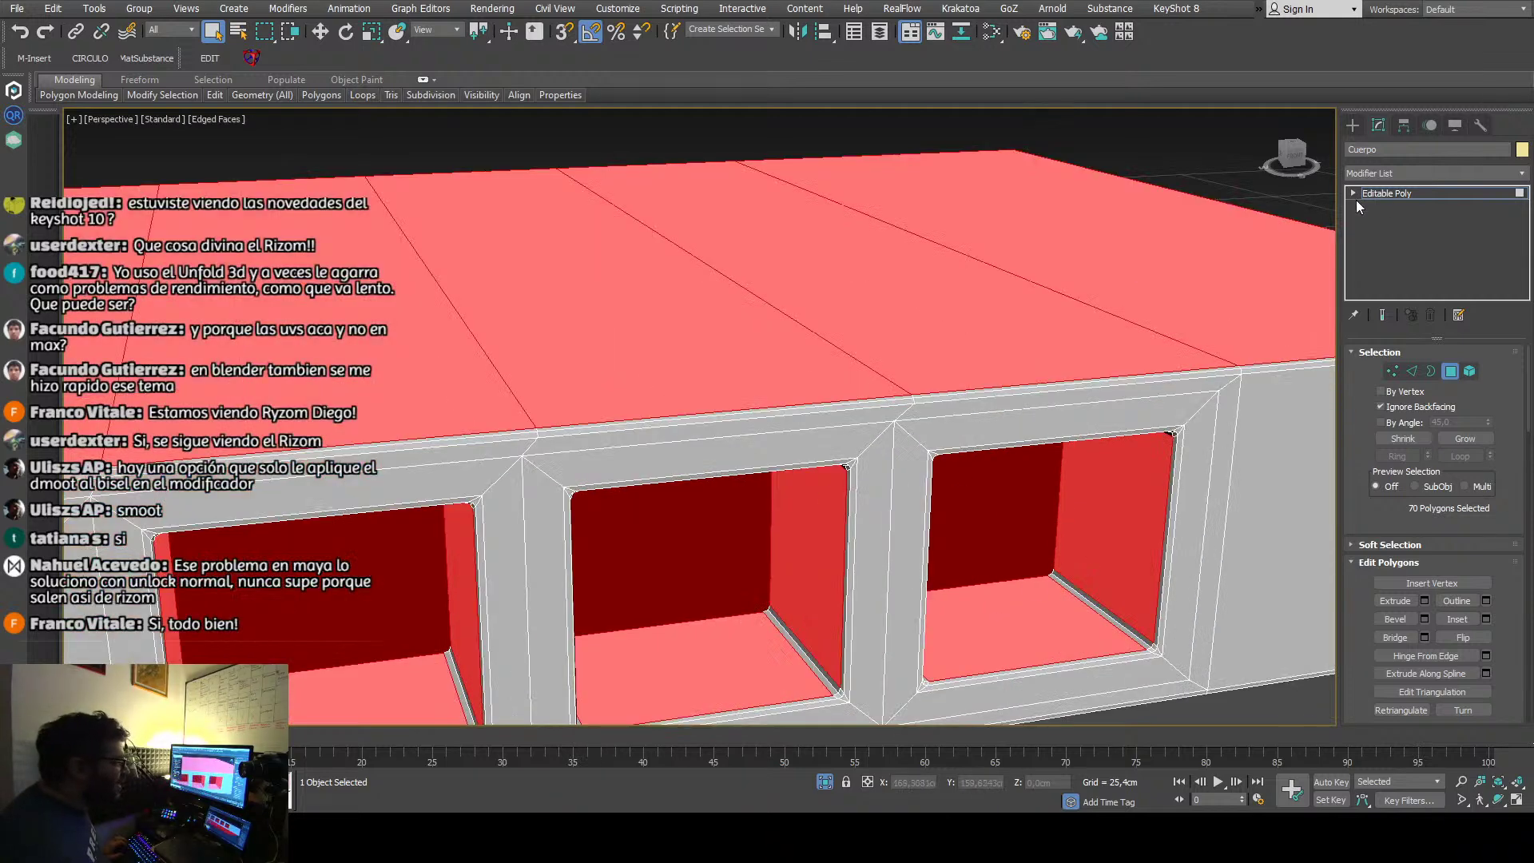
pyautogui.click(1354, 196)
pyautogui.click(1387, 193)
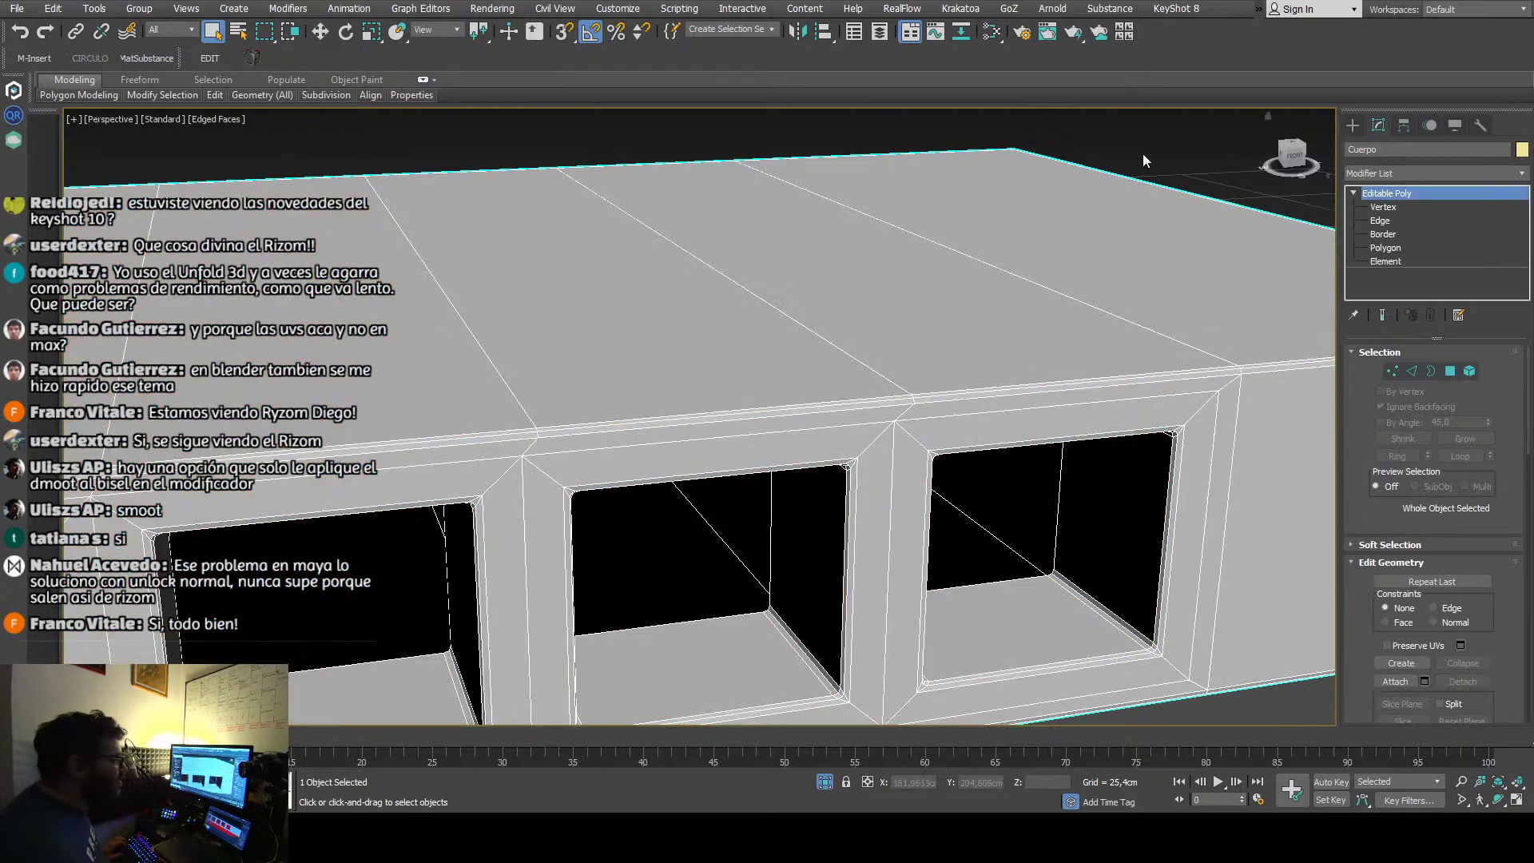
pyautogui.scroll(-10, 1142, 153)
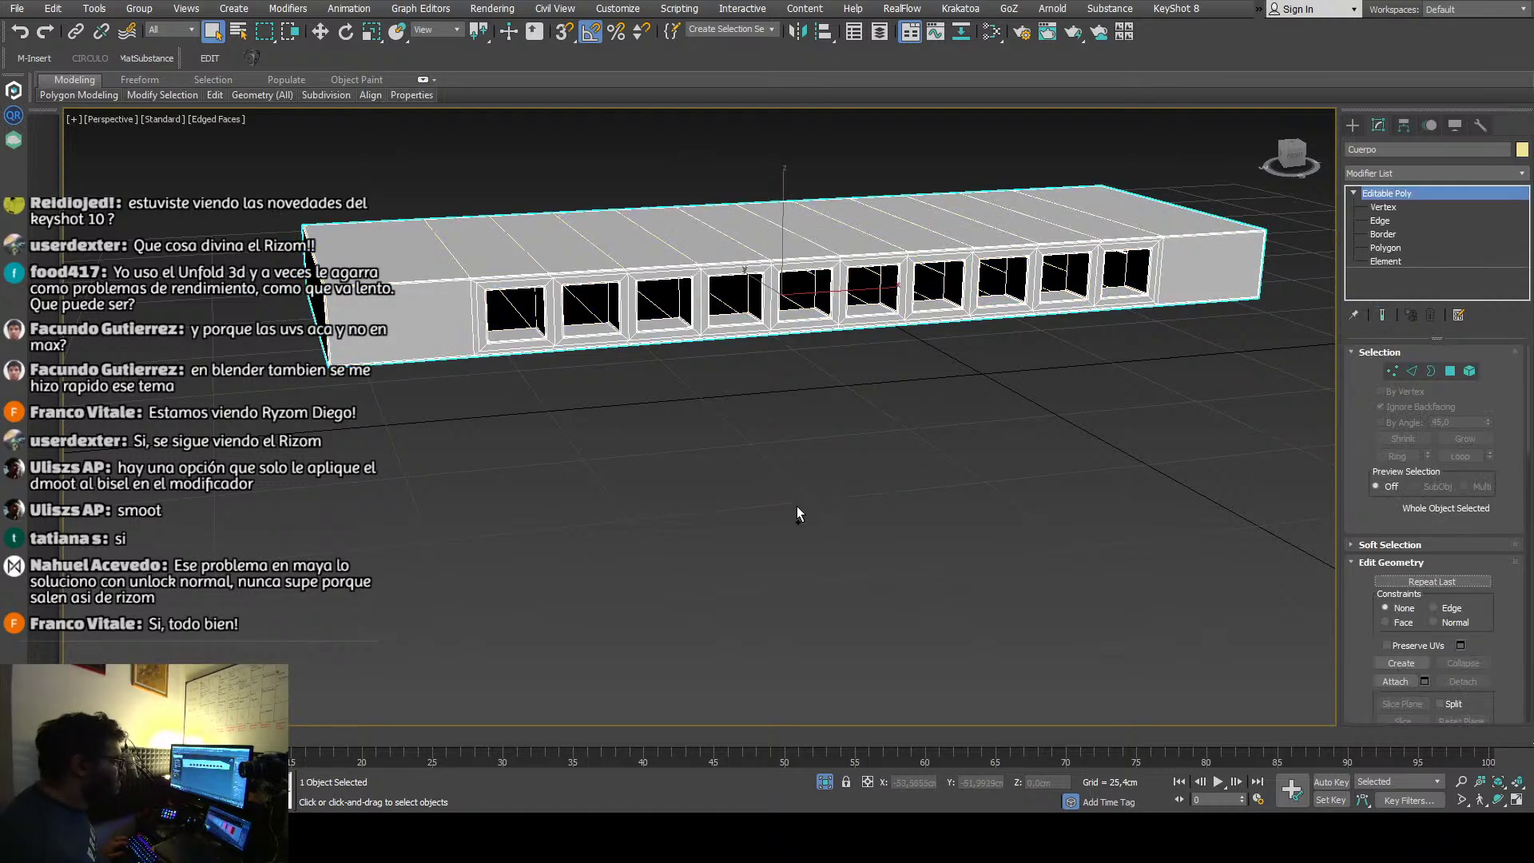
pyautogui.moveTo(622, 487); pyautogui.dragTo(773, 560, button='middle')
pyautogui.scroll(2, 609, 434)
pyautogui.moveTo(609, 434); pyautogui.dragTo(712, 544, button='middle')
pyautogui.scroll(2, 525, 470)
pyautogui.scroll(2, 525, 471)
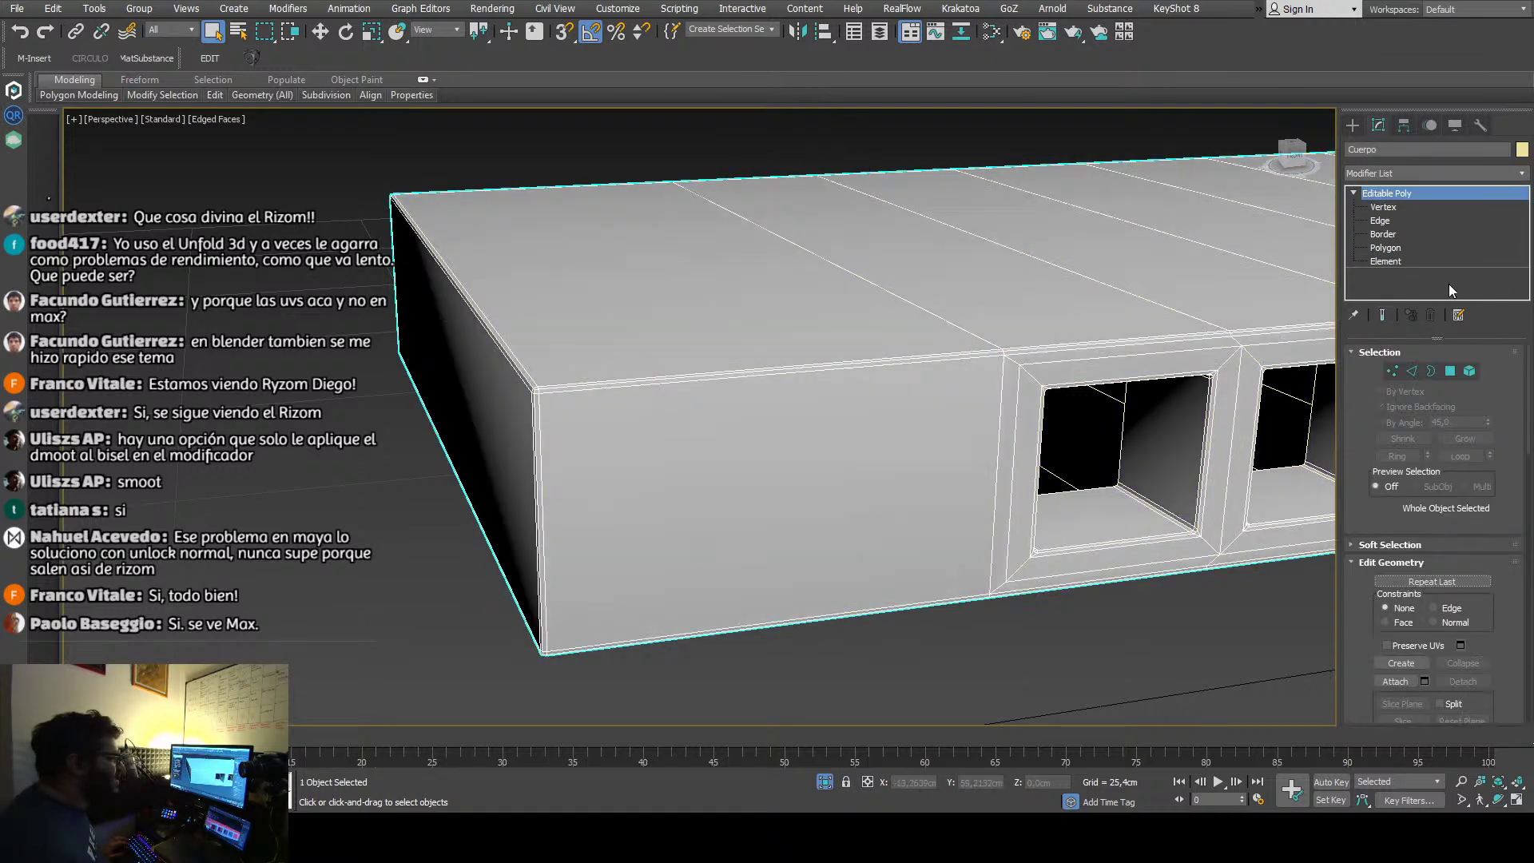
# Step: Undo the collapse to restore the body's Chamfer modifier, and isolate the body again
pyautogui.hotkey('ctrl', 'd')
pyautogui.hotkey('alt', 'q')
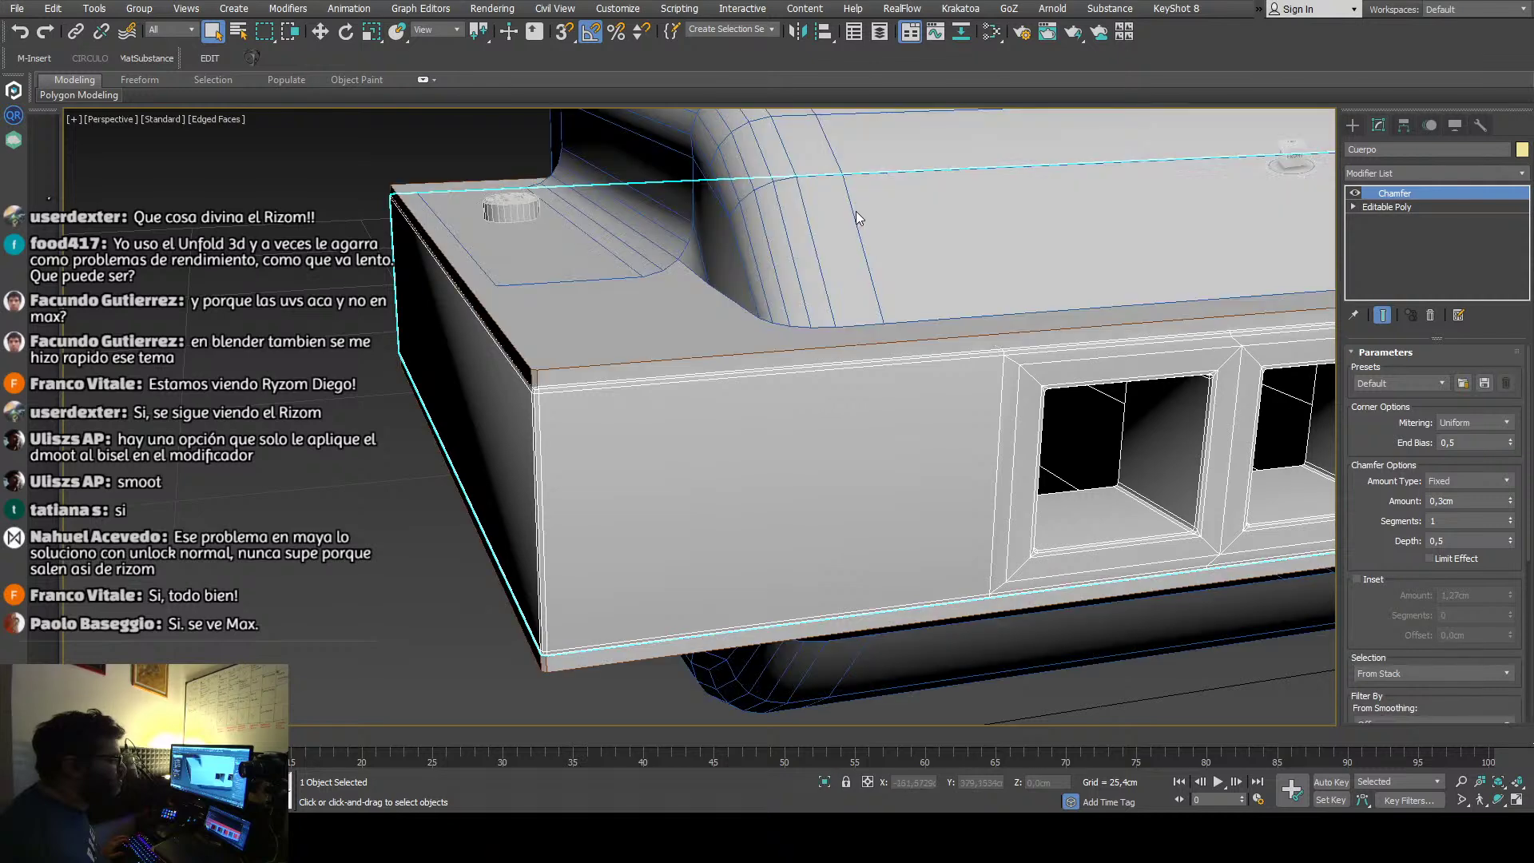
pyautogui.scroll(-3, 927, 392)
pyautogui.hotkey('ctrl', 'd')
pyautogui.click(768, 502)
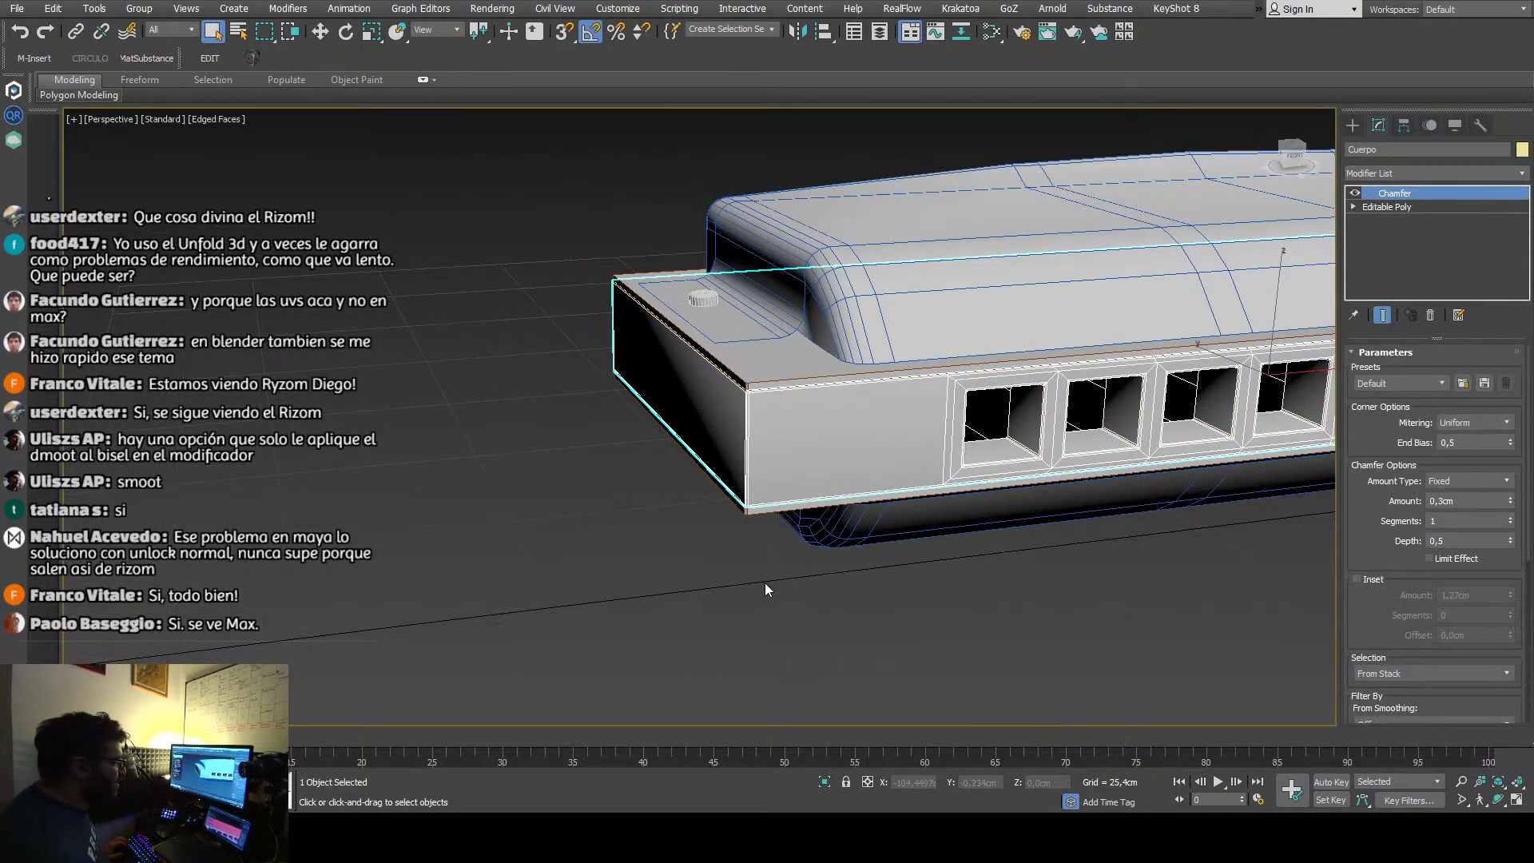
pyautogui.press('z')
pyautogui.keyDown('alt'); pyautogui.moveTo(763, 590); pyautogui.dragTo(882, 555, button='middle'); pyautogui.keyUp('alt')
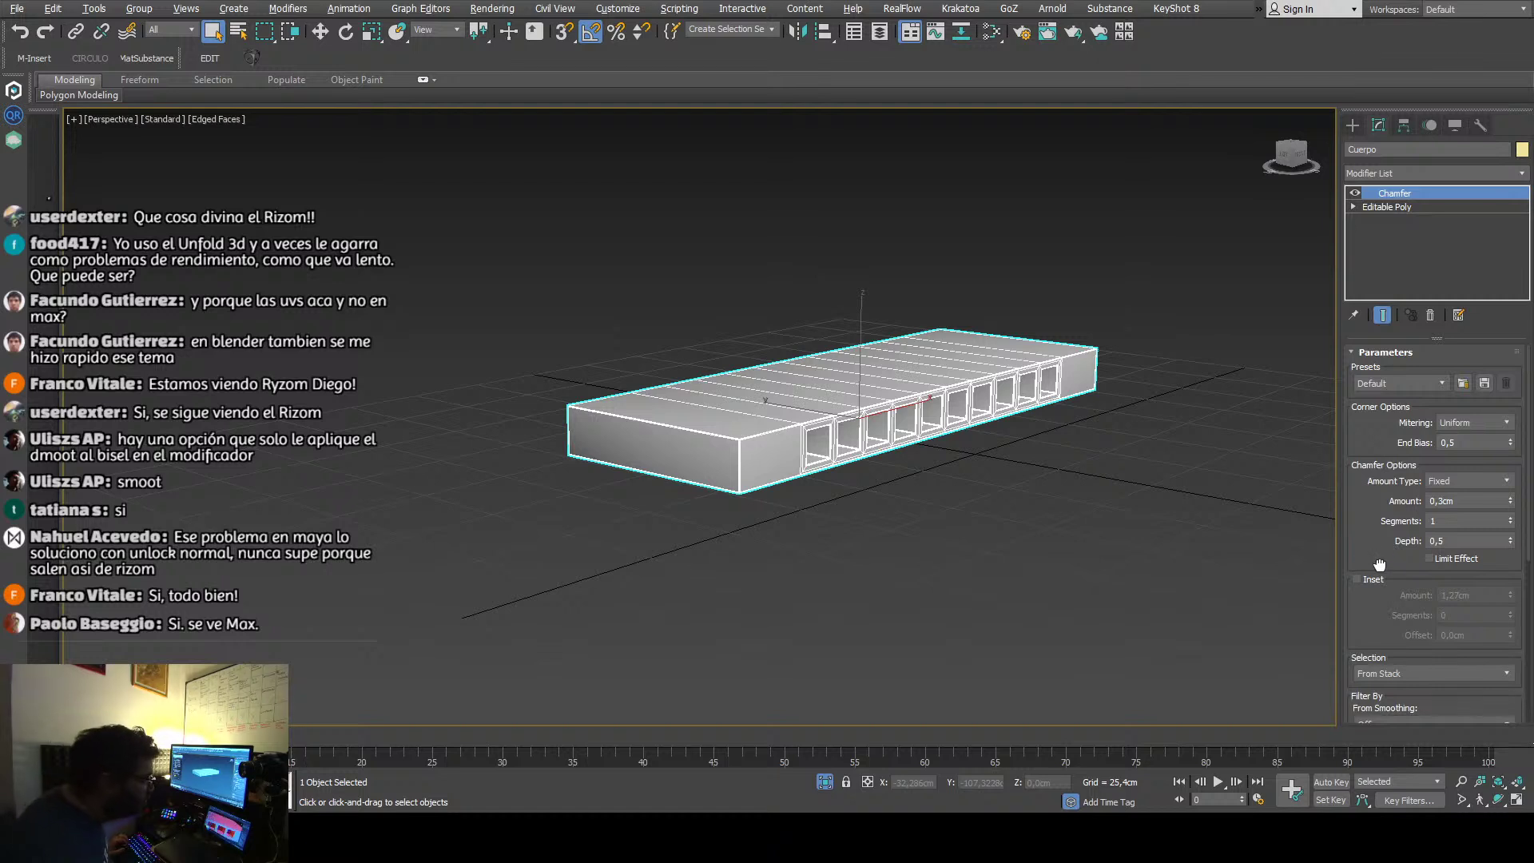
# Step: Set the Chamfer modifier's smoothing output to Smooth Chamfers Only
pyautogui.scroll(-5, 1381, 565)
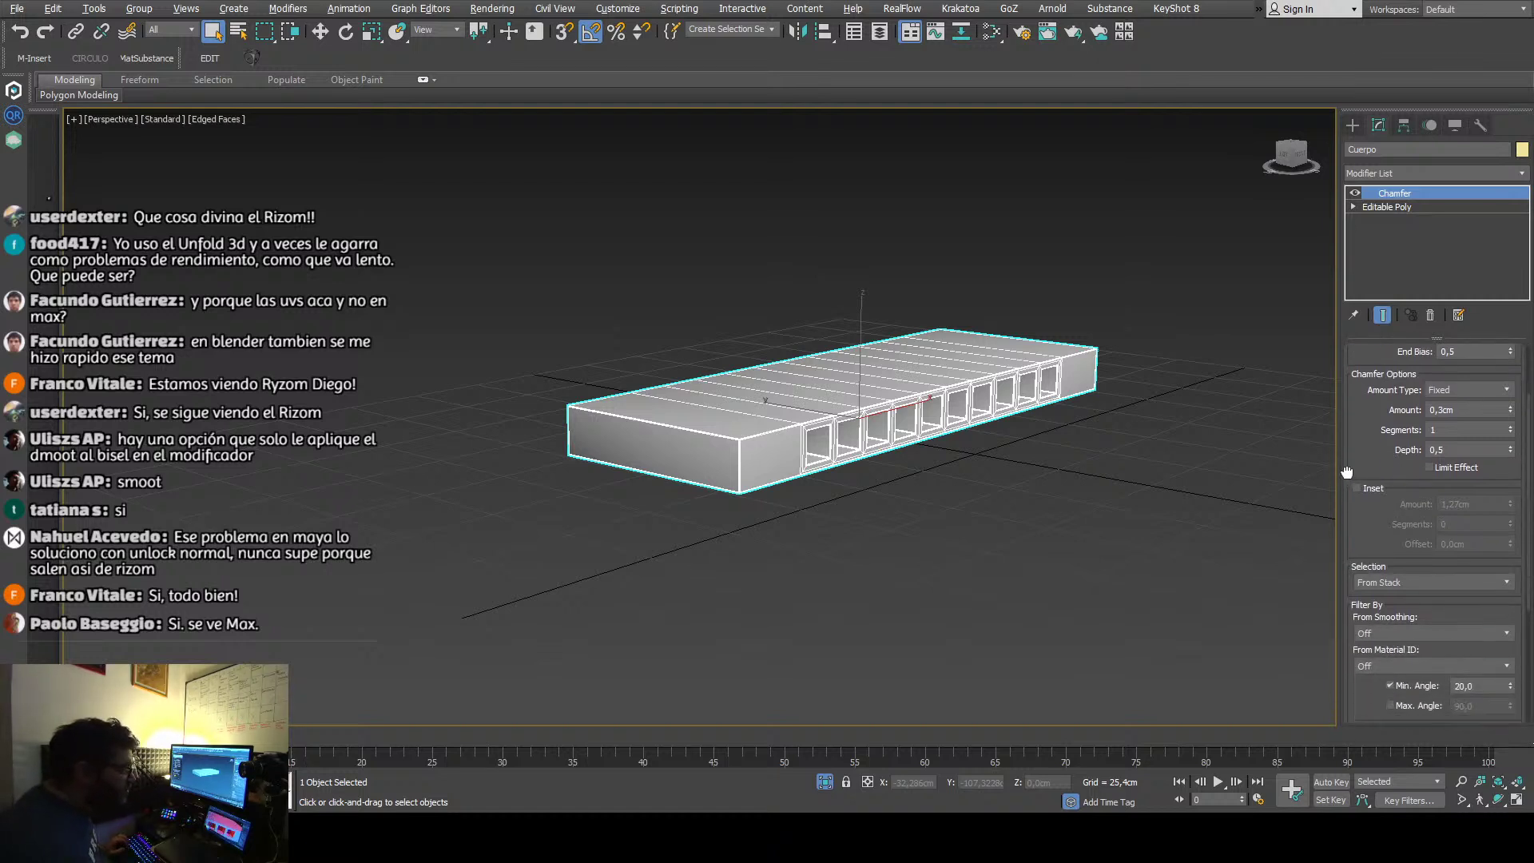
pyautogui.scroll(-4, 1355, 456)
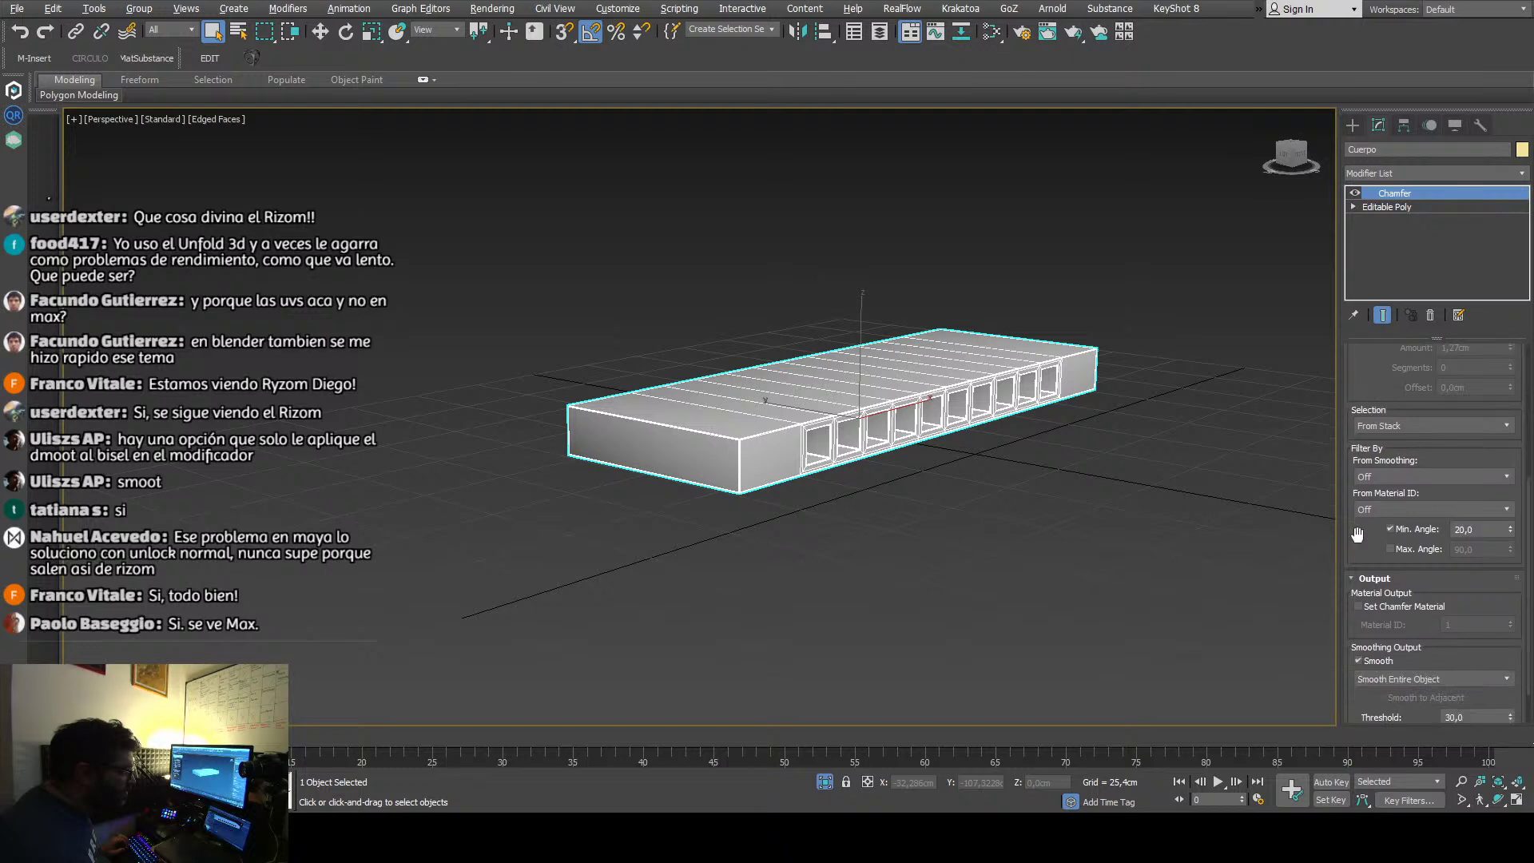
pyautogui.moveTo(1178, 557); pyautogui.dragTo(1208, 557, button='middle')
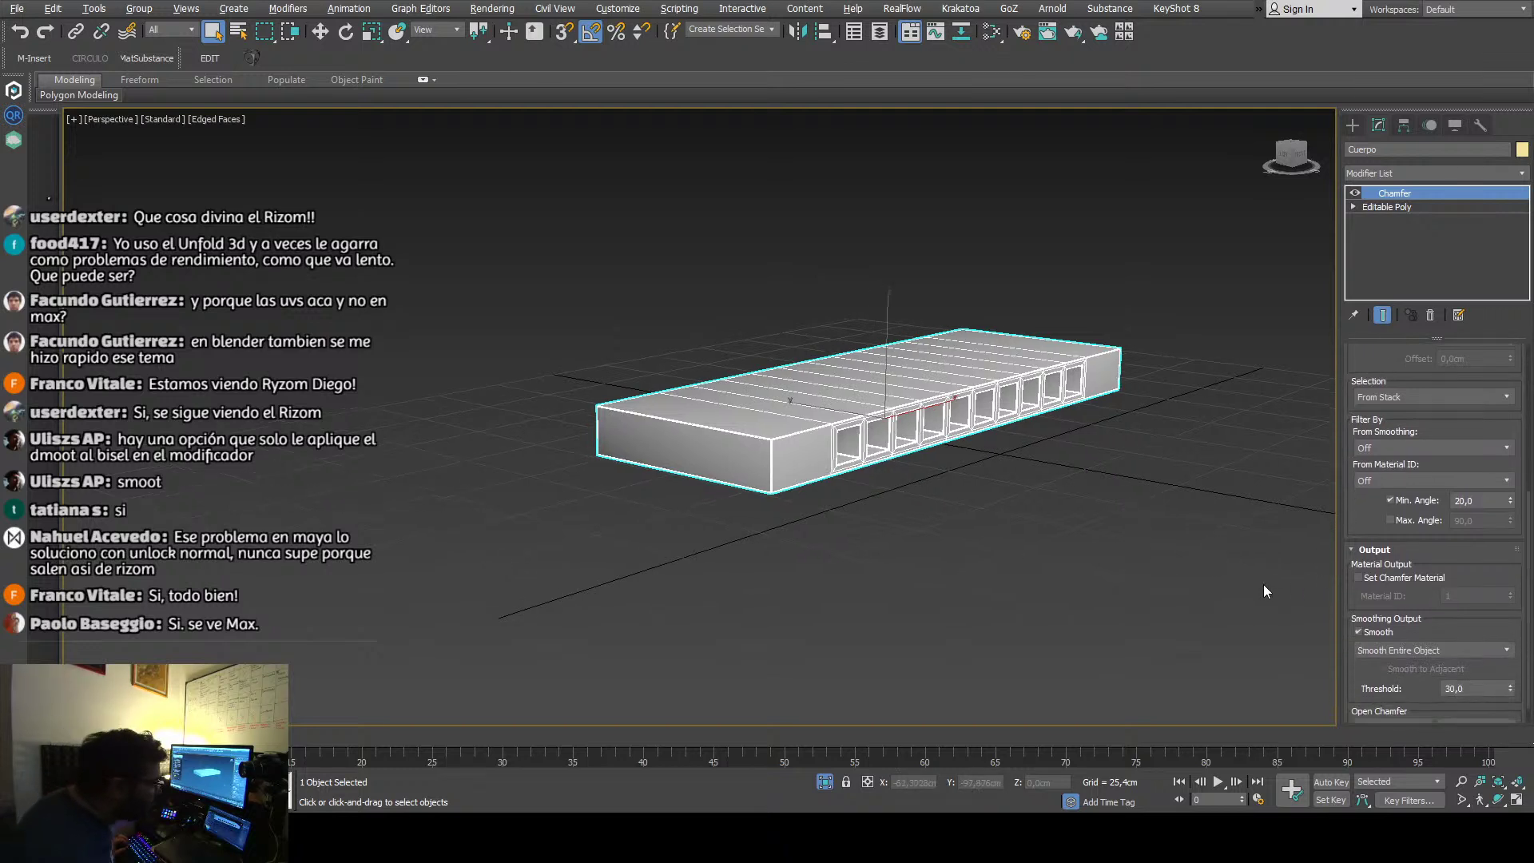
pyautogui.scroll(-1, 1359, 536)
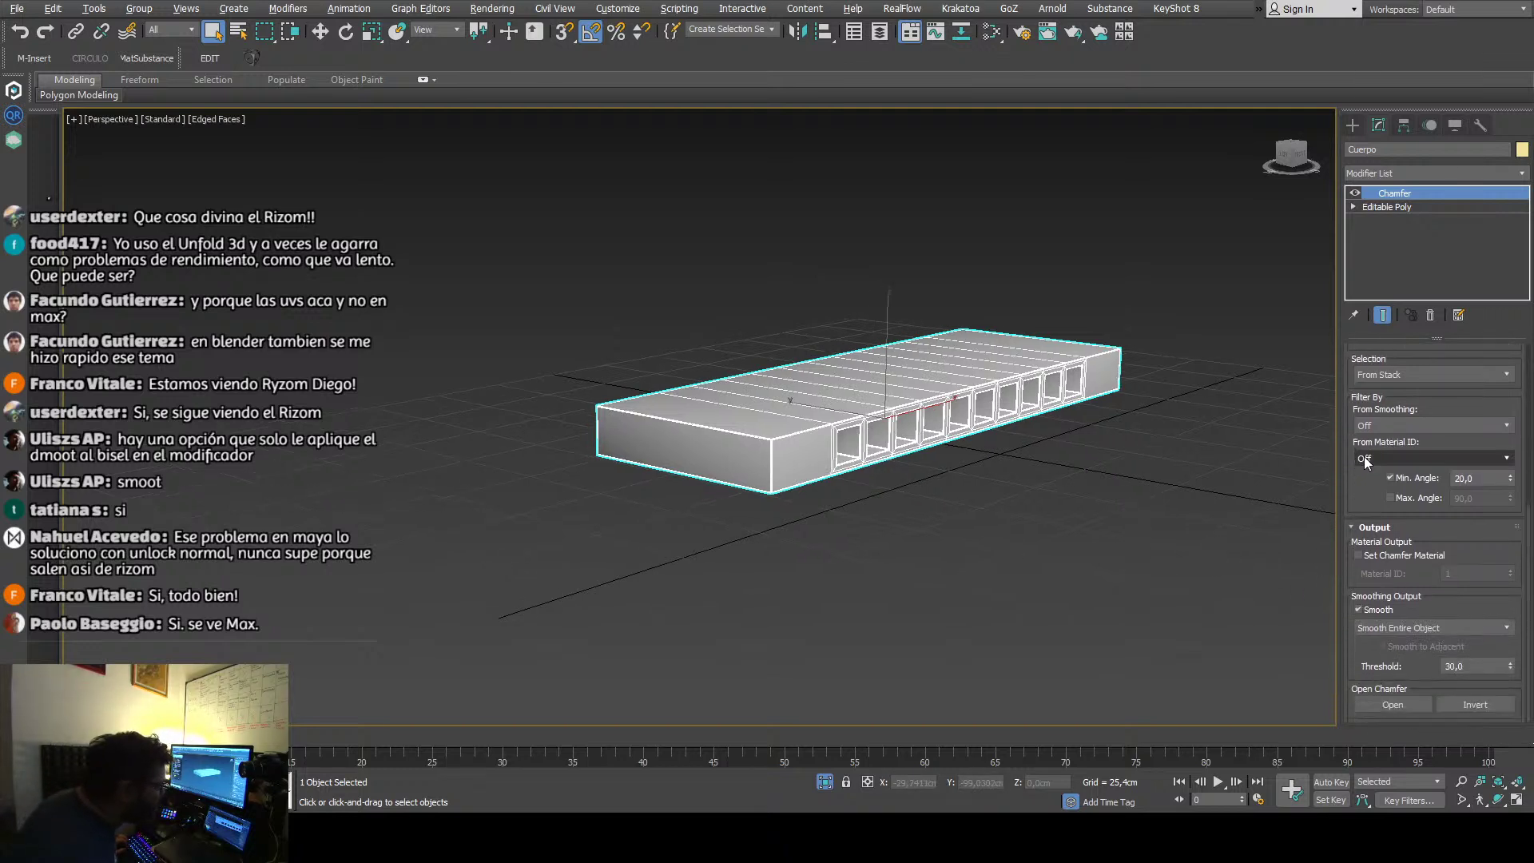
pyautogui.moveTo(1162, 584); pyautogui.dragTo(1226, 587, button='middle')
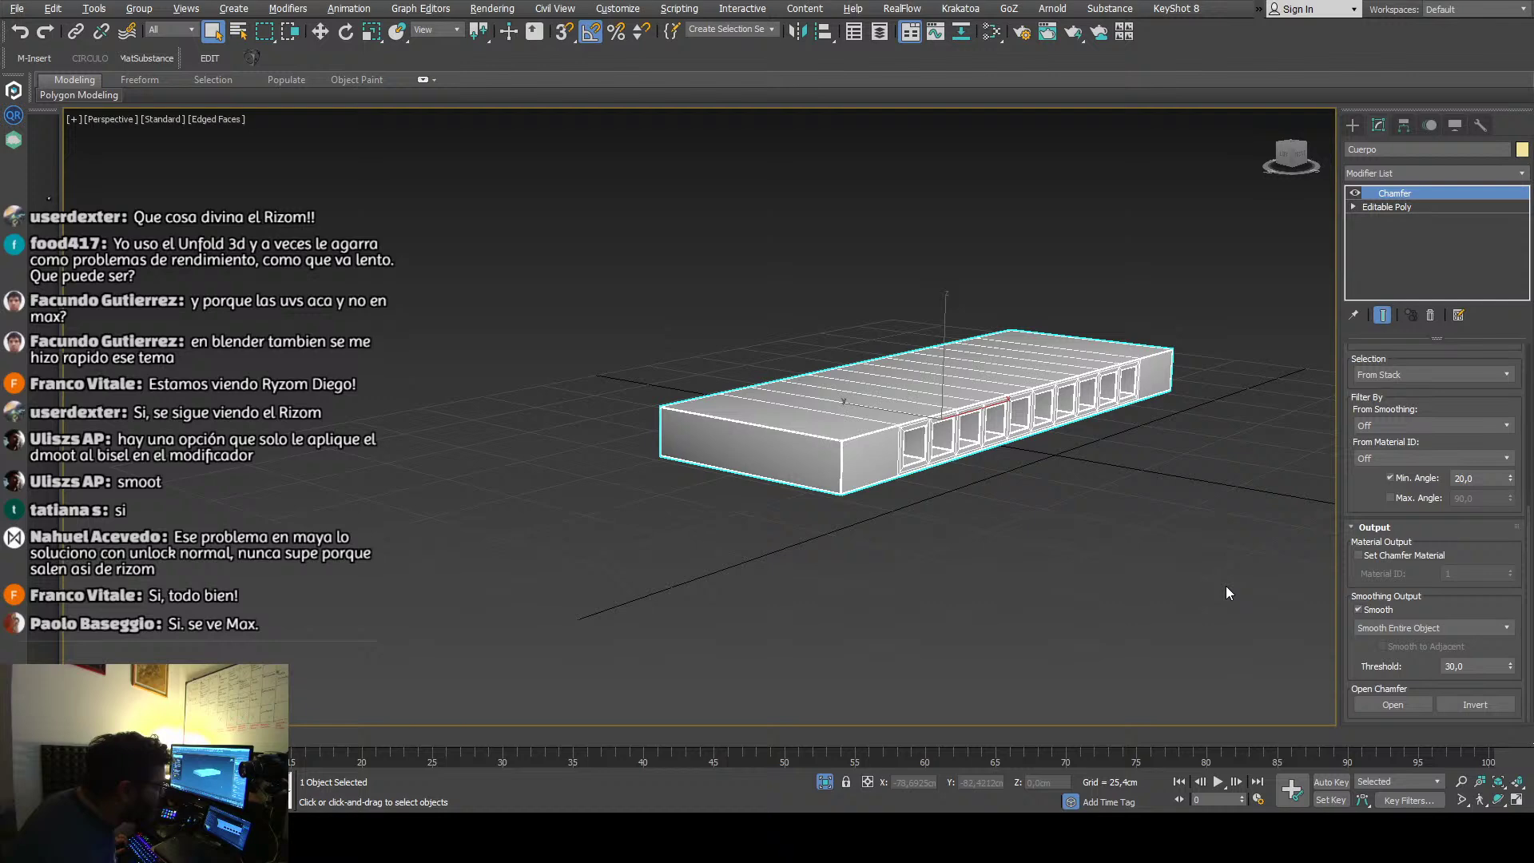
pyautogui.click(1412, 628)
pyautogui.click(1412, 662)
pyautogui.scroll(10, 848, 463)
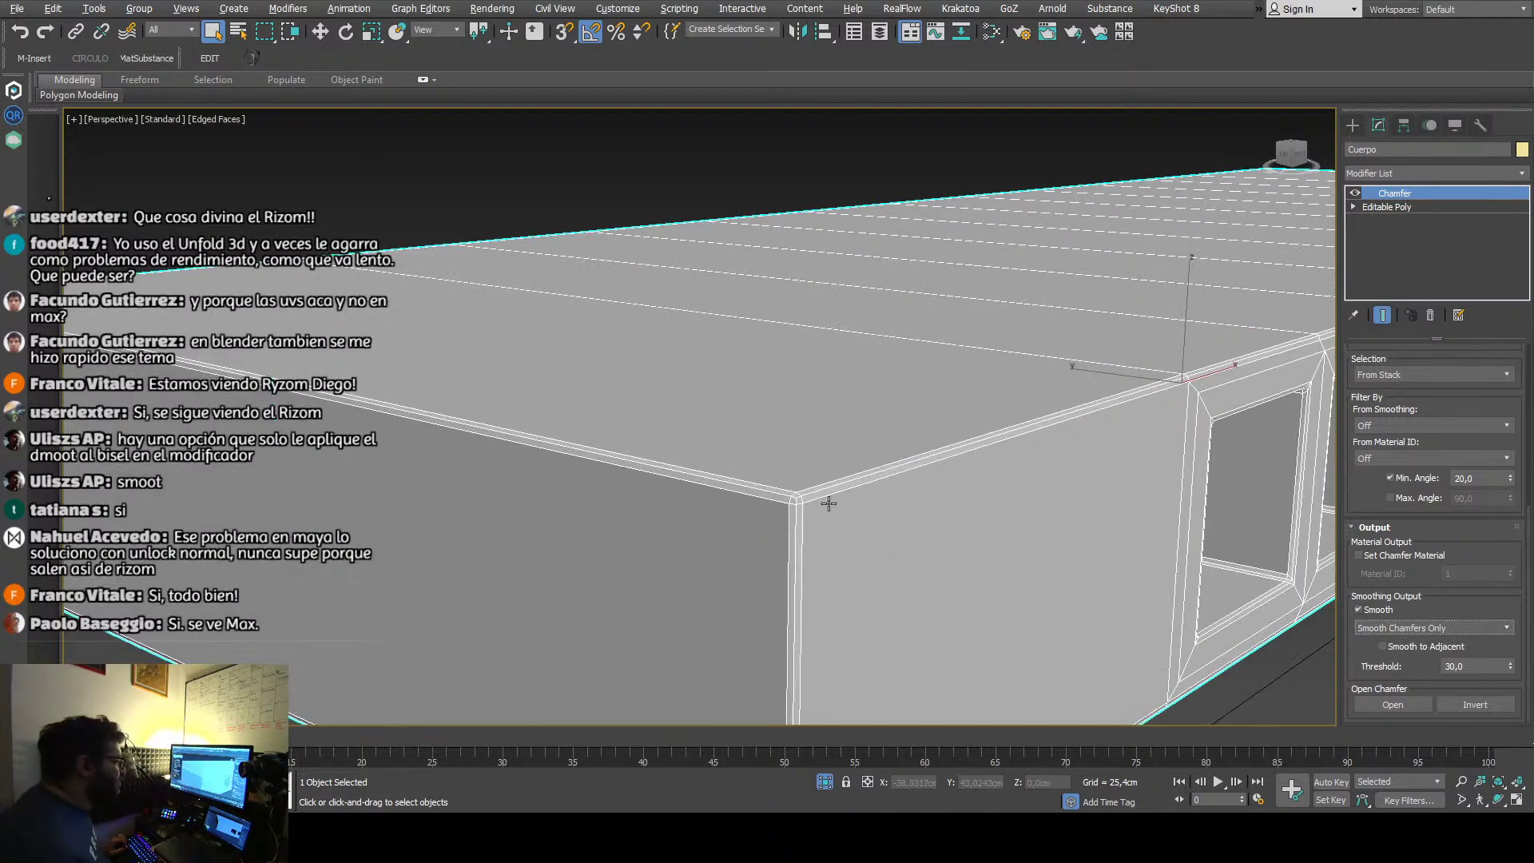
# Step: Hide the mesh edges and examine the shading at the body's chamfered corner, with the body deselected and reselected
pyautogui.scroll(-3, 829, 504)
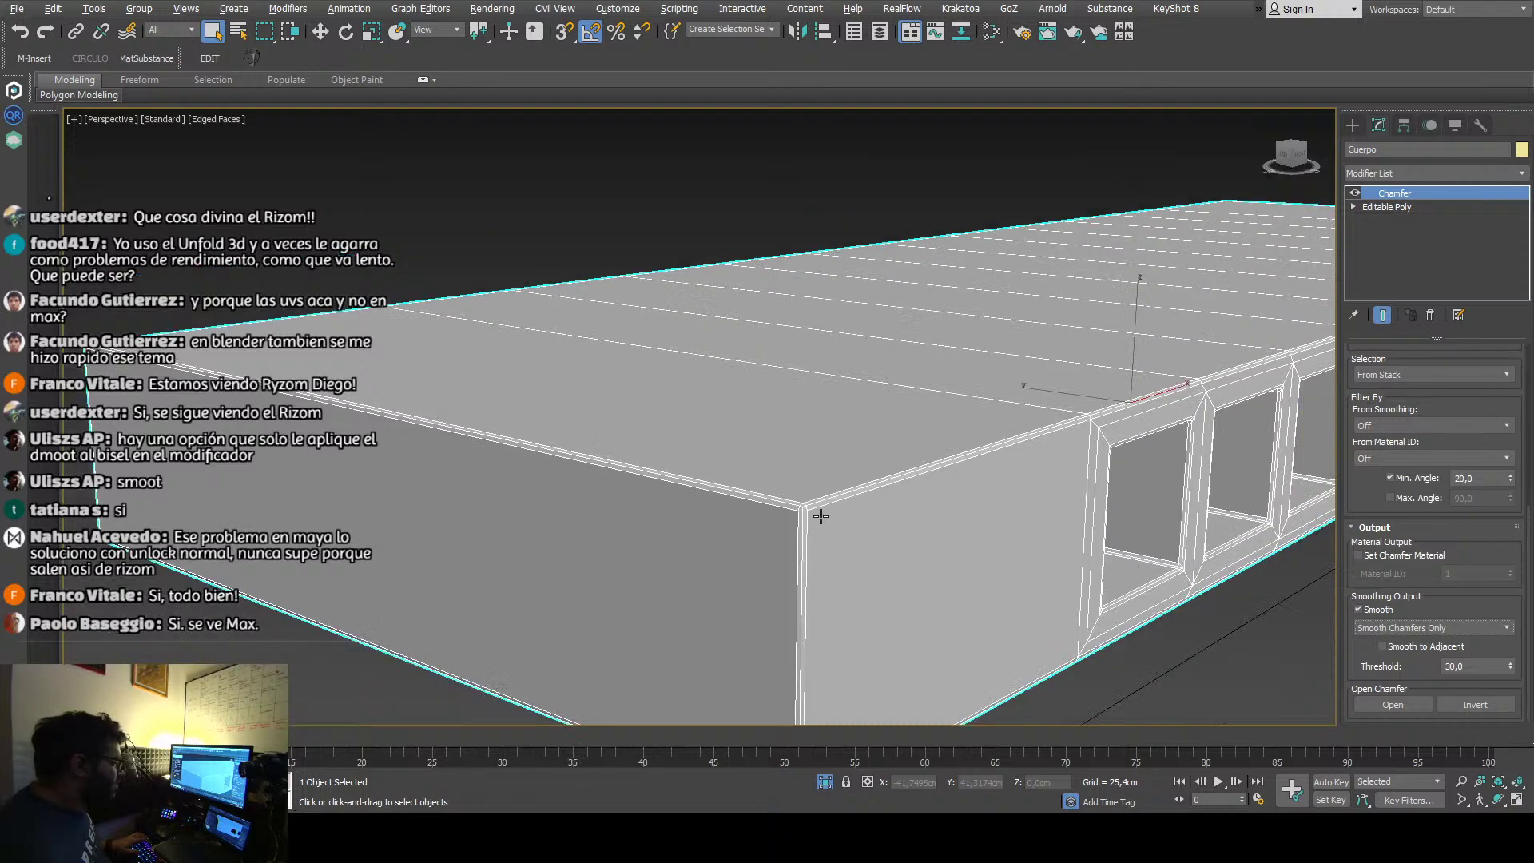
pyautogui.moveTo(820, 517); pyautogui.dragTo(803, 498, button='middle')
pyautogui.click(1153, 667)
pyautogui.press('F4')
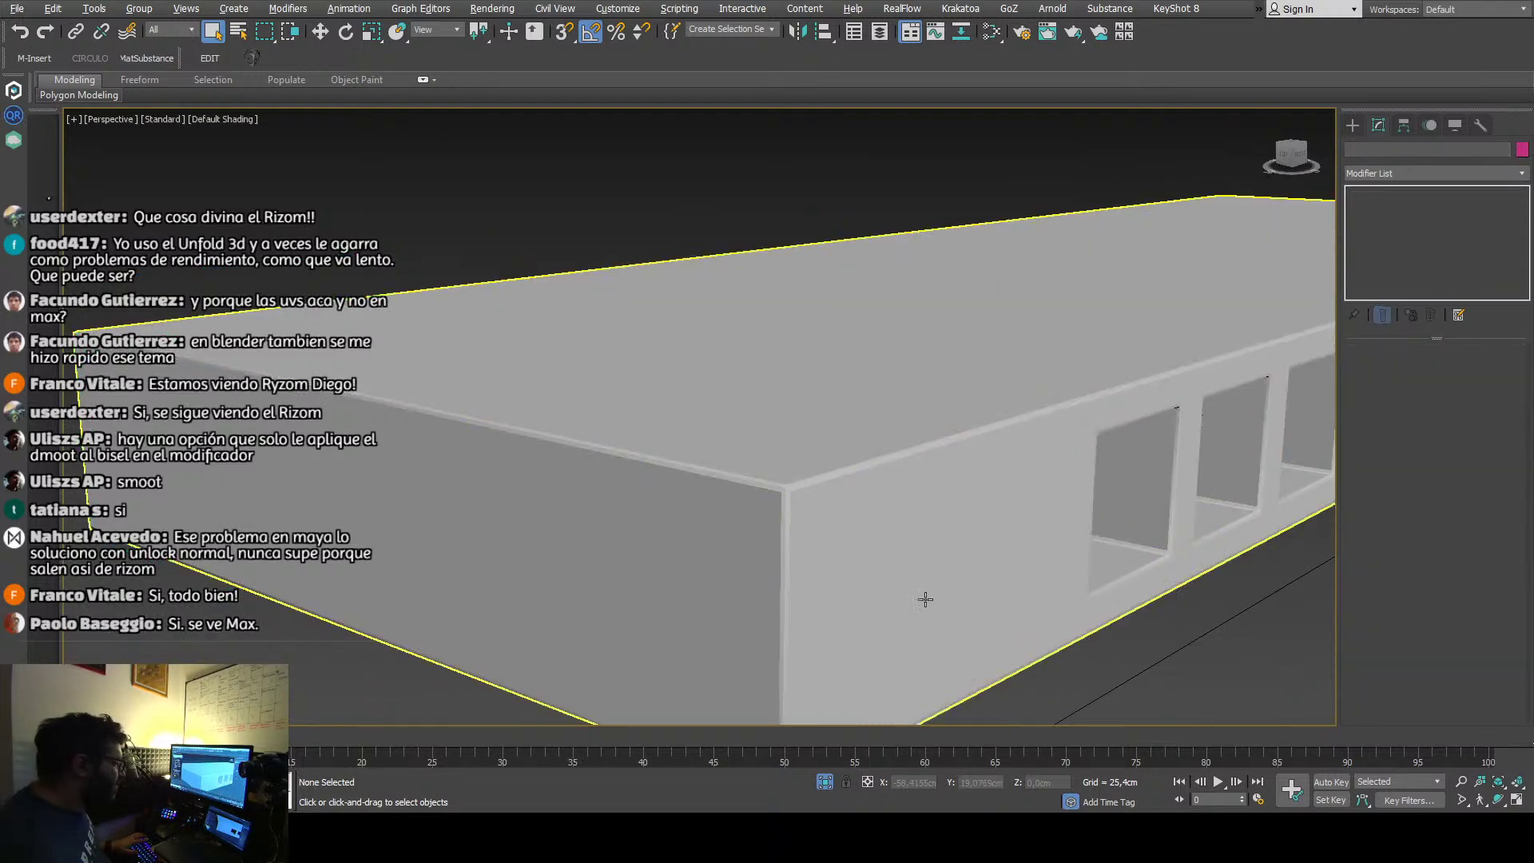
pyautogui.scroll(4, 779, 483)
pyautogui.scroll(-4, 783, 485)
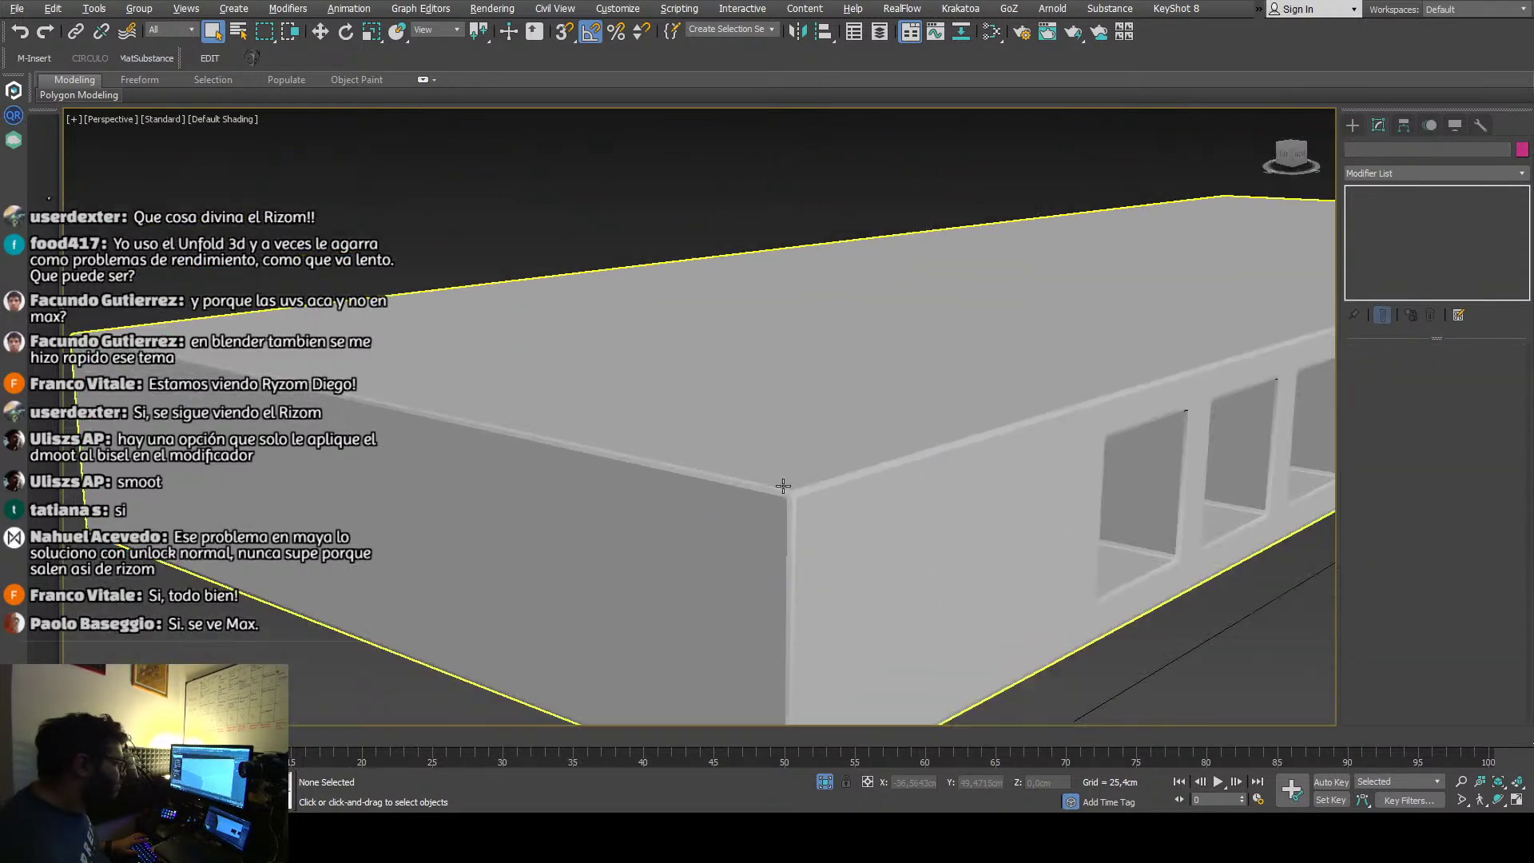
pyautogui.click(783, 485)
pyautogui.scroll(3, 799, 497)
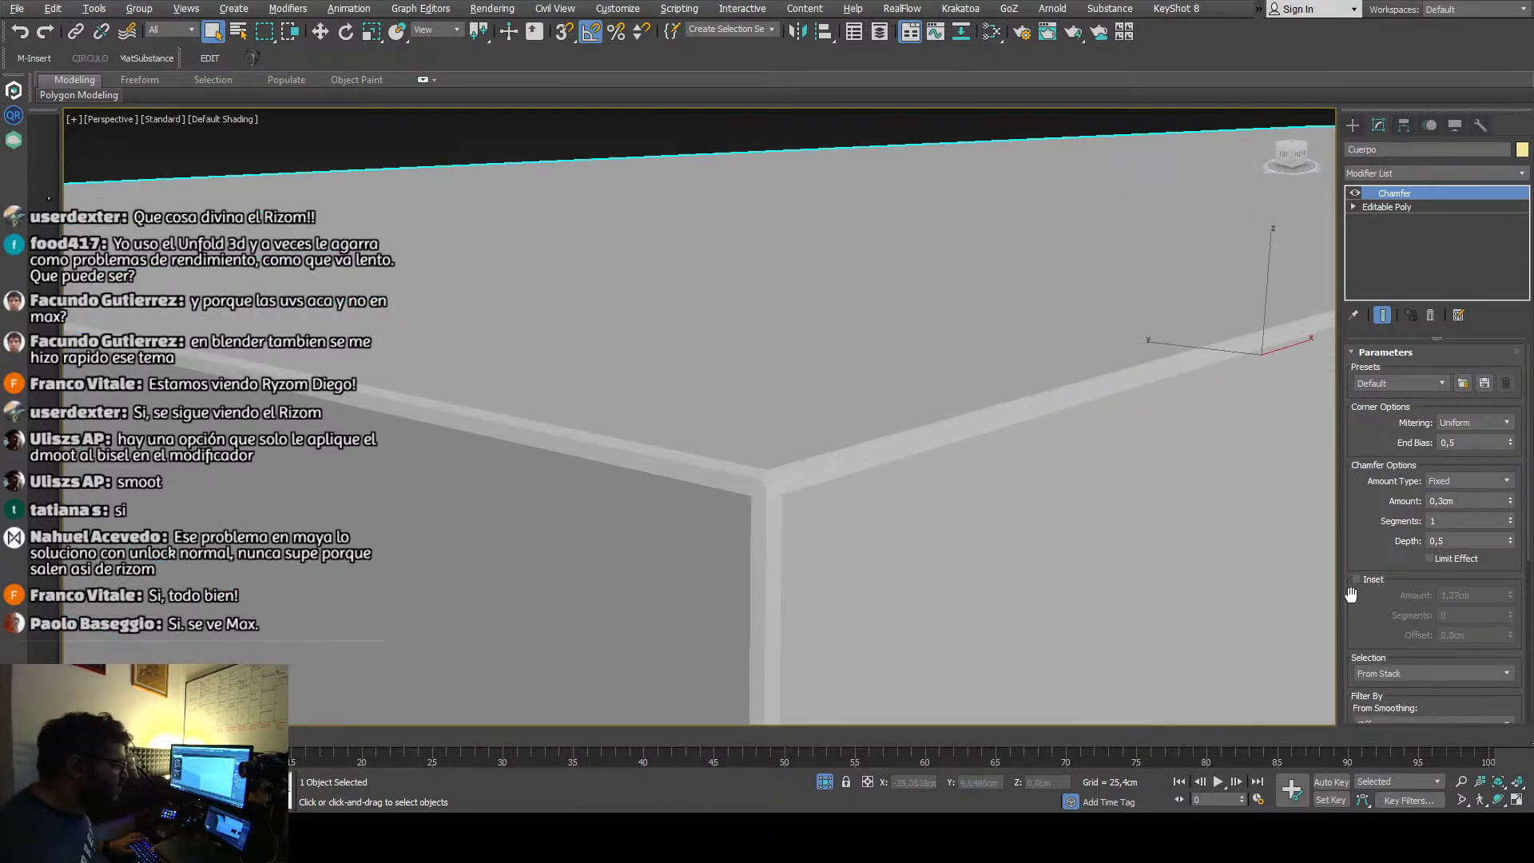
# Step: Try Smooth to Adjacent in the Chamfer's smoothing output, and switch it off again
pyautogui.scroll(-6, 1351, 594)
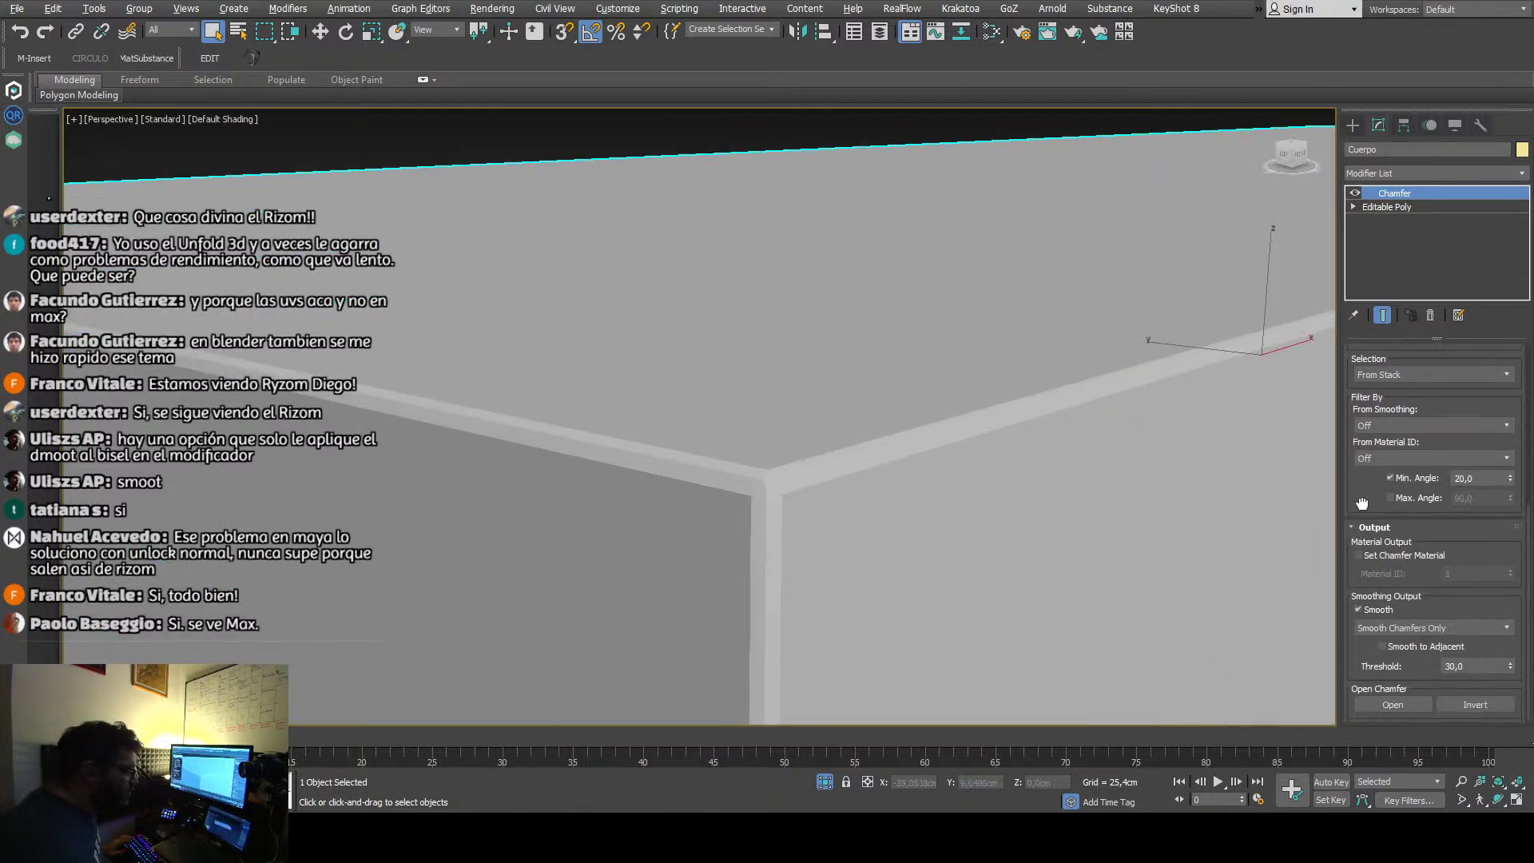
pyautogui.click(1383, 647)
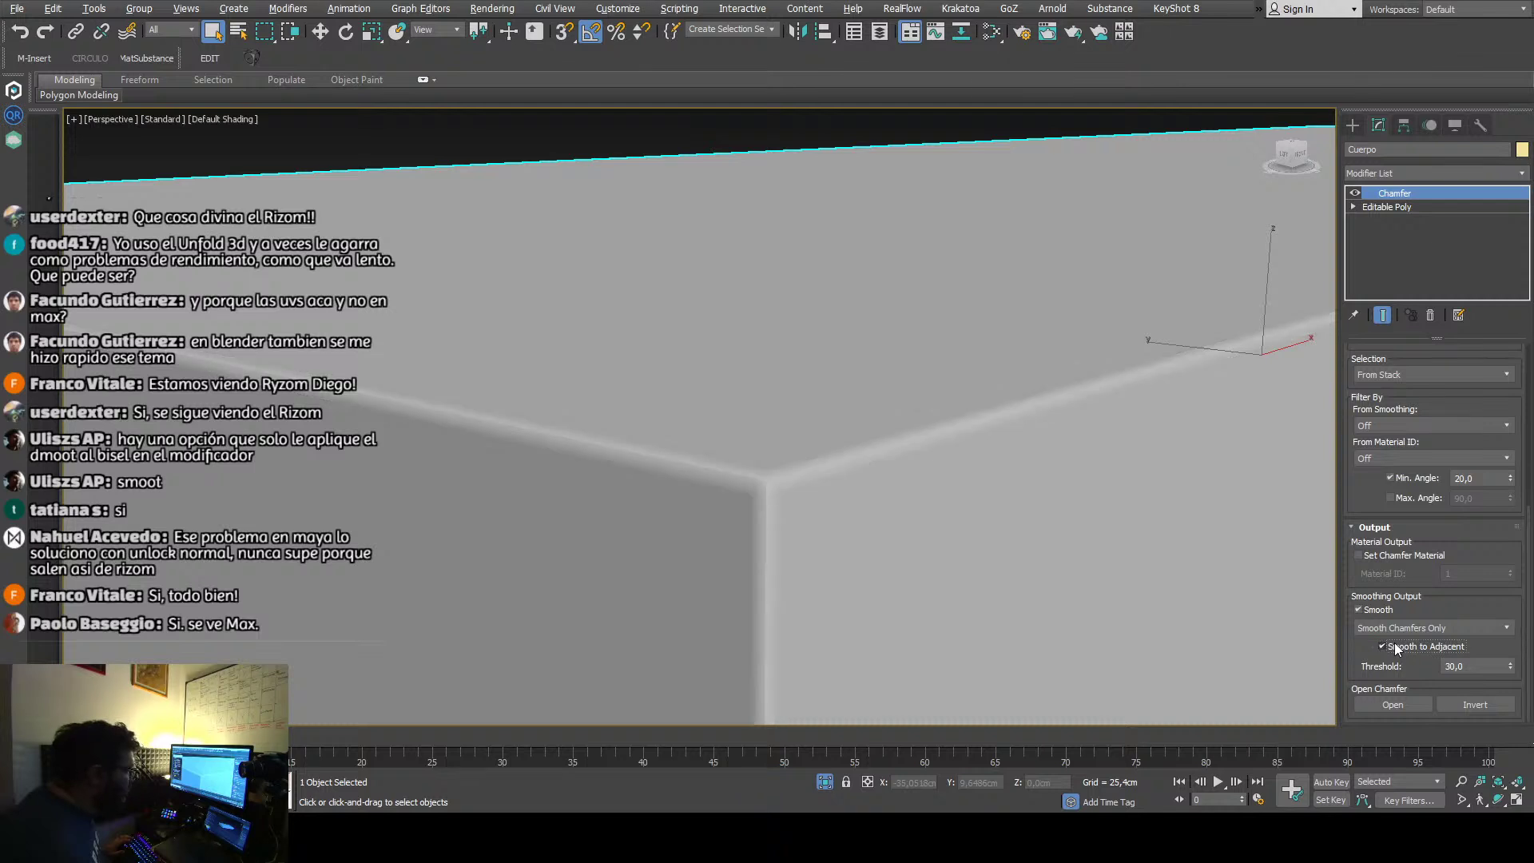
pyautogui.click(1394, 642)
# Step: Set the Chamfer modifier's smoothing threshold to 45
pyautogui.moveTo(1510, 666); pyautogui.dragTo(1389, 657)
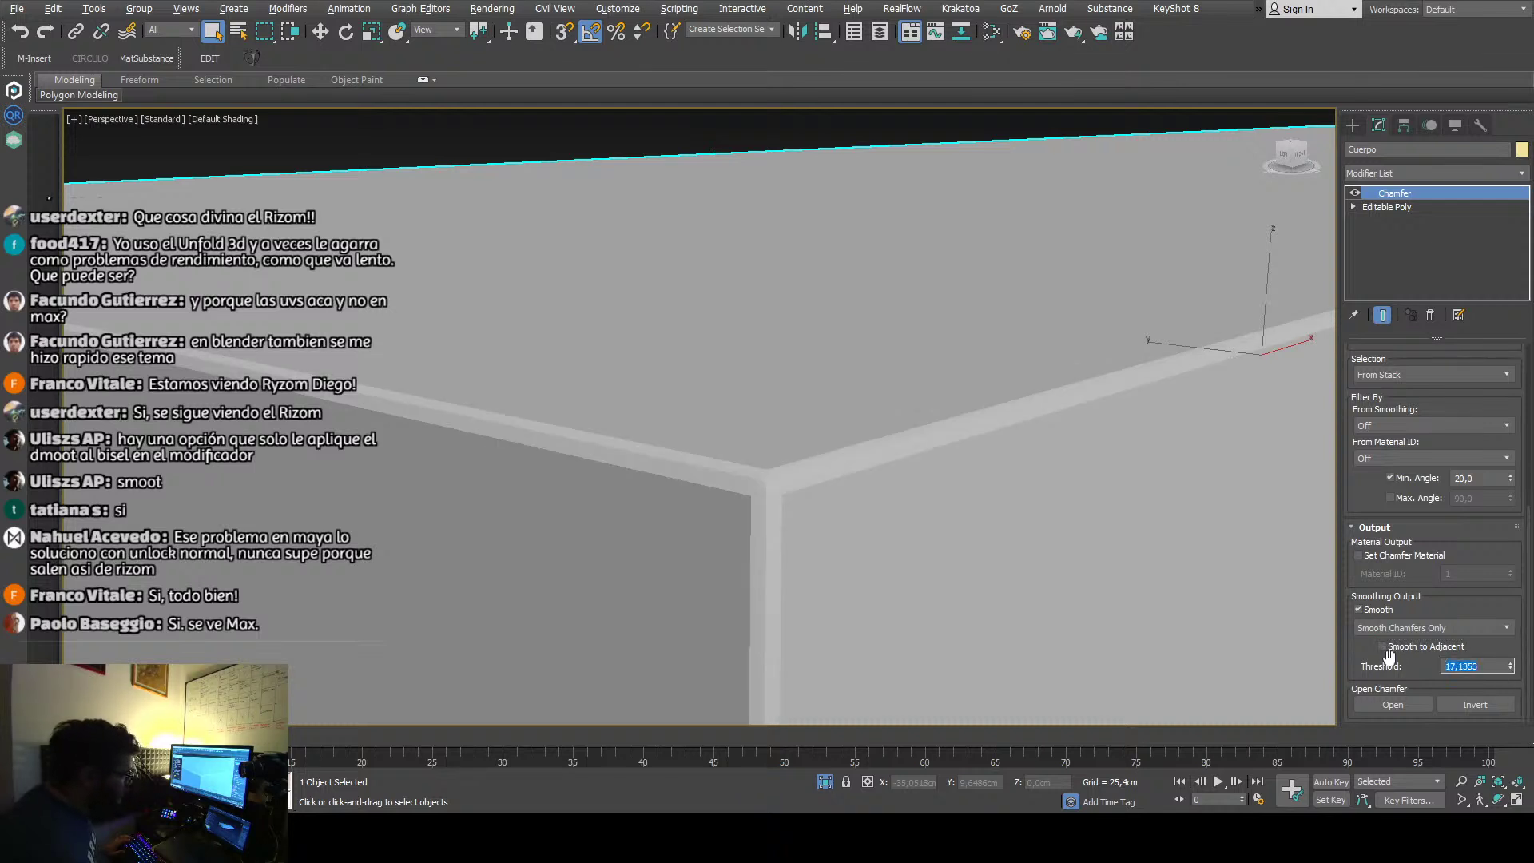
pyautogui.write('45')
pyautogui.press('Return')
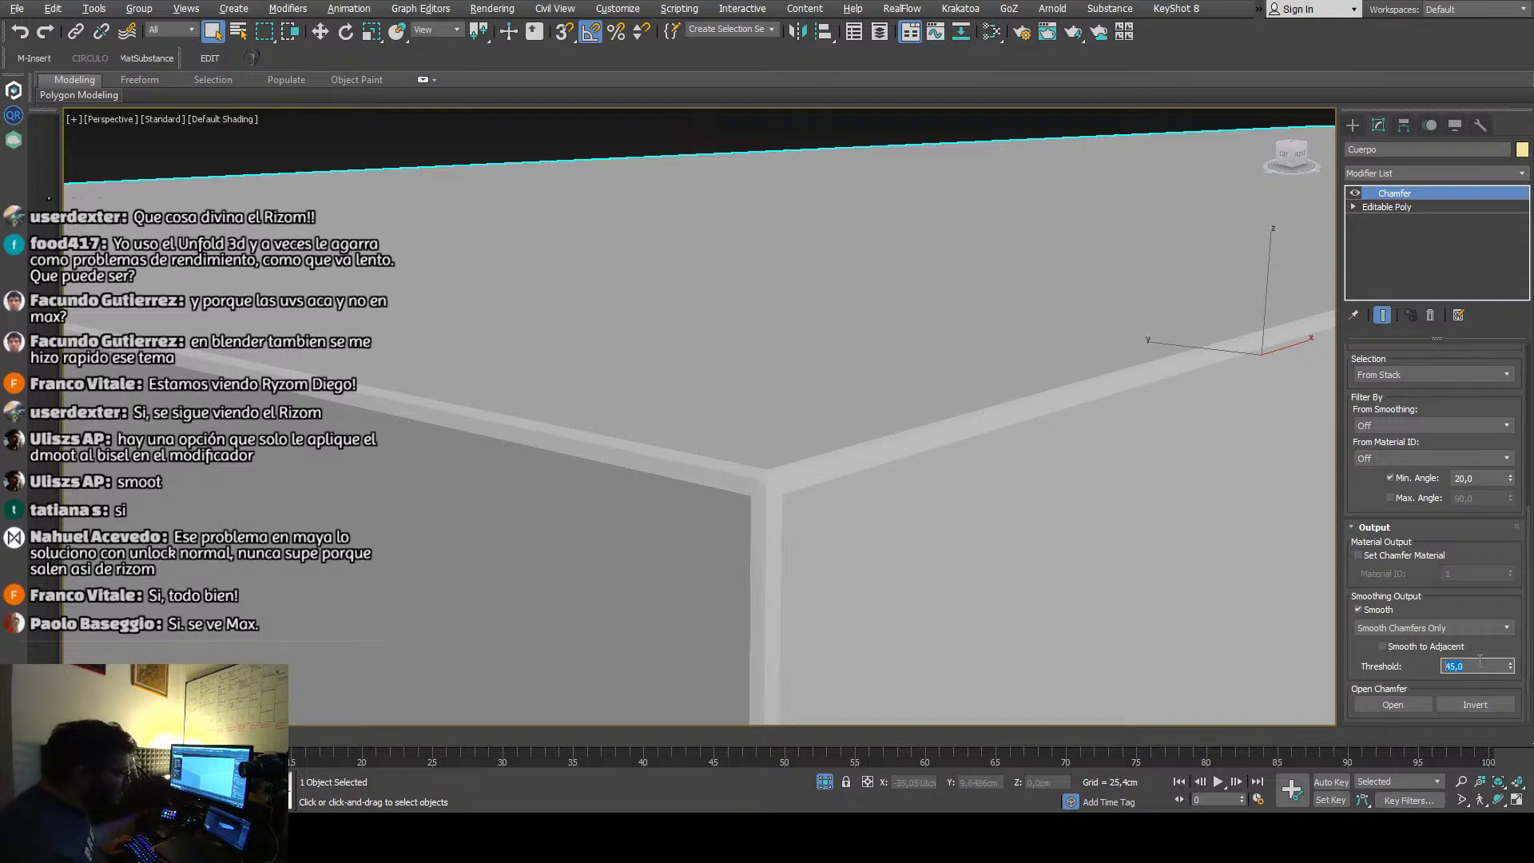
# Step: Compare Smooth Entire Object smoothing on the chamfered corner, and return to Smooth Chamfers Only
pyautogui.click(1434, 625)
pyautogui.click(1426, 629)
pyautogui.click(1417, 643)
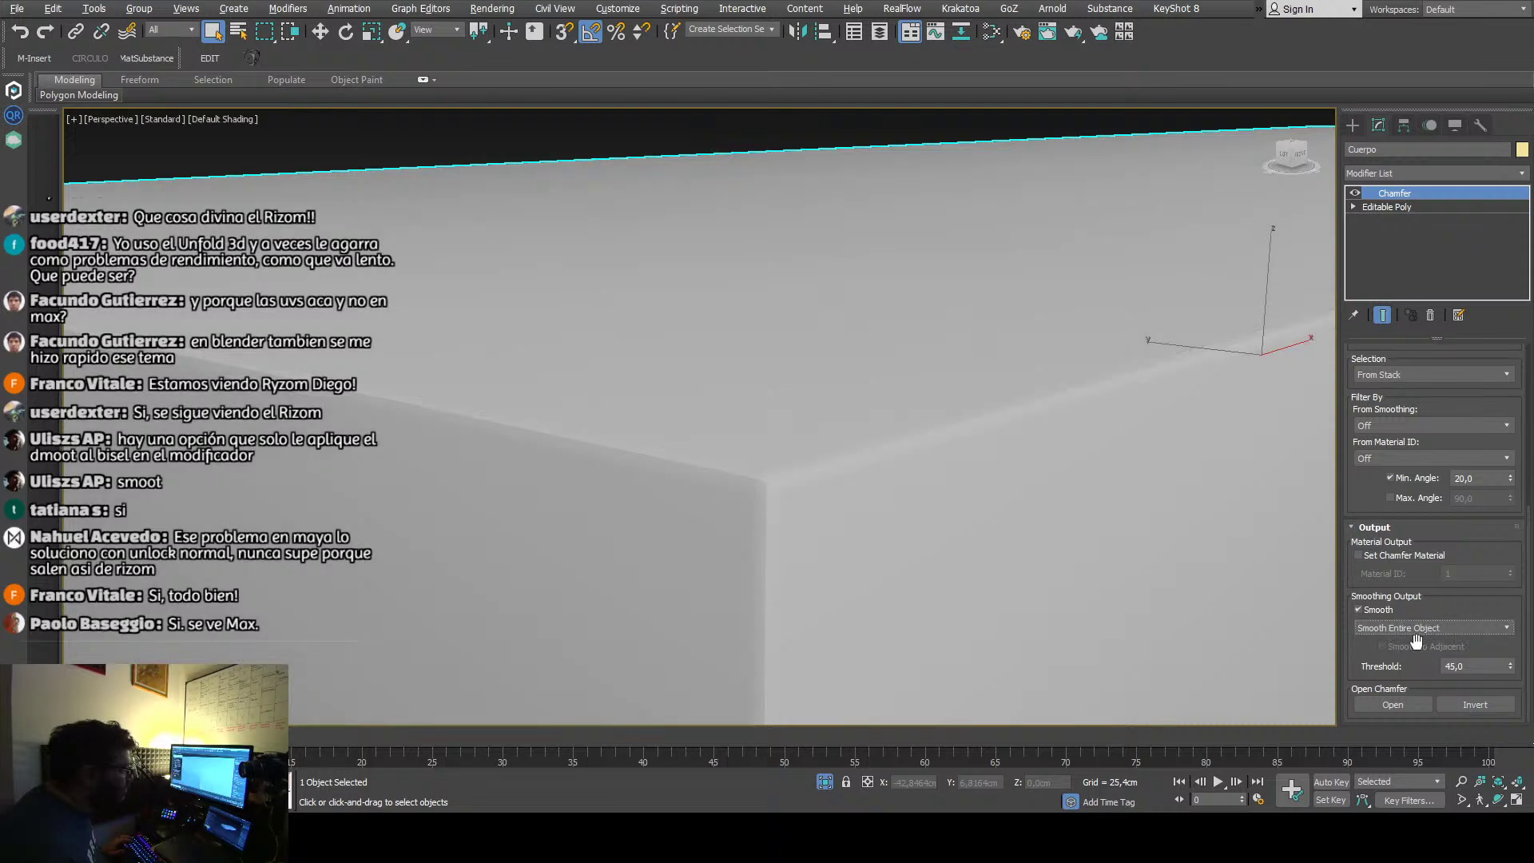
pyautogui.click(1427, 629)
pyautogui.click(1414, 657)
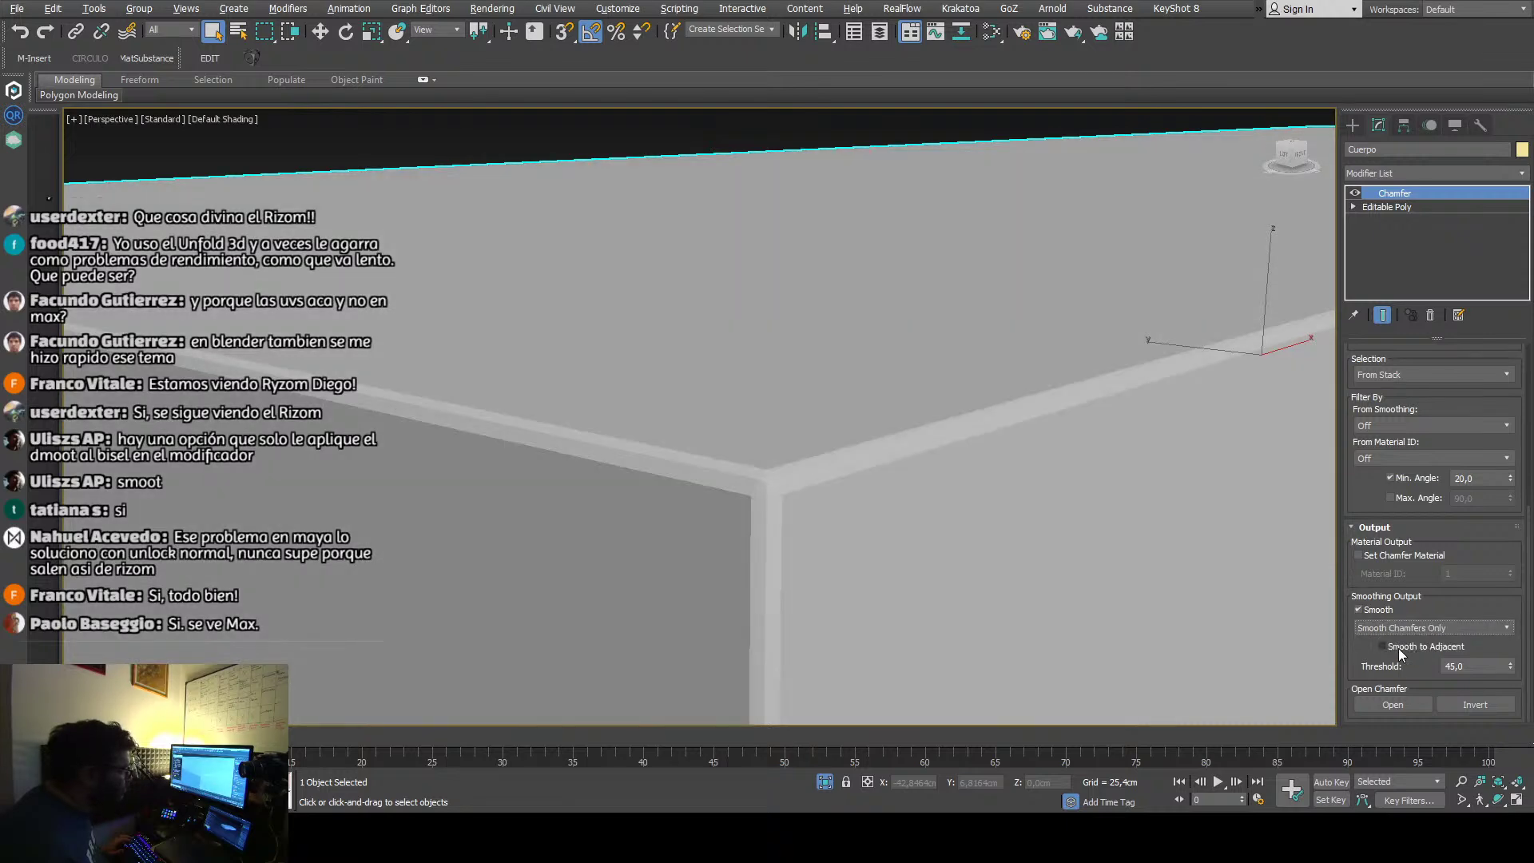
# Step: Switch on Smooth to Adjacent in the body's Chamfer smoothing output, comparing the corner shading with and without it
pyautogui.click(1398, 647)
pyautogui.click(1399, 647)
pyautogui.click(1398, 648)
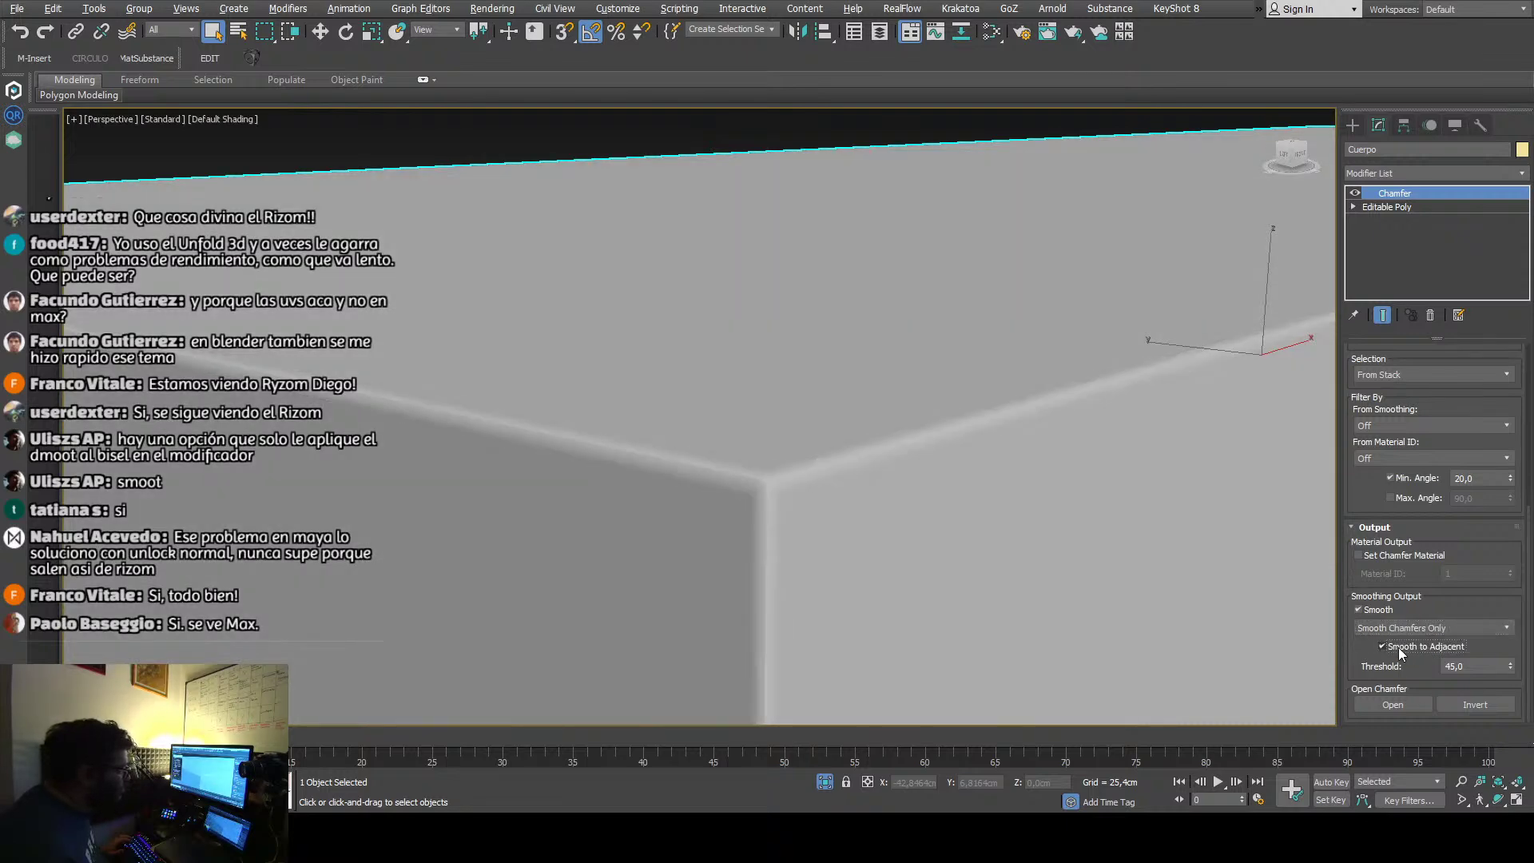
pyautogui.click(1398, 648)
pyautogui.click(1399, 648)
pyautogui.scroll(-8, 915, 563)
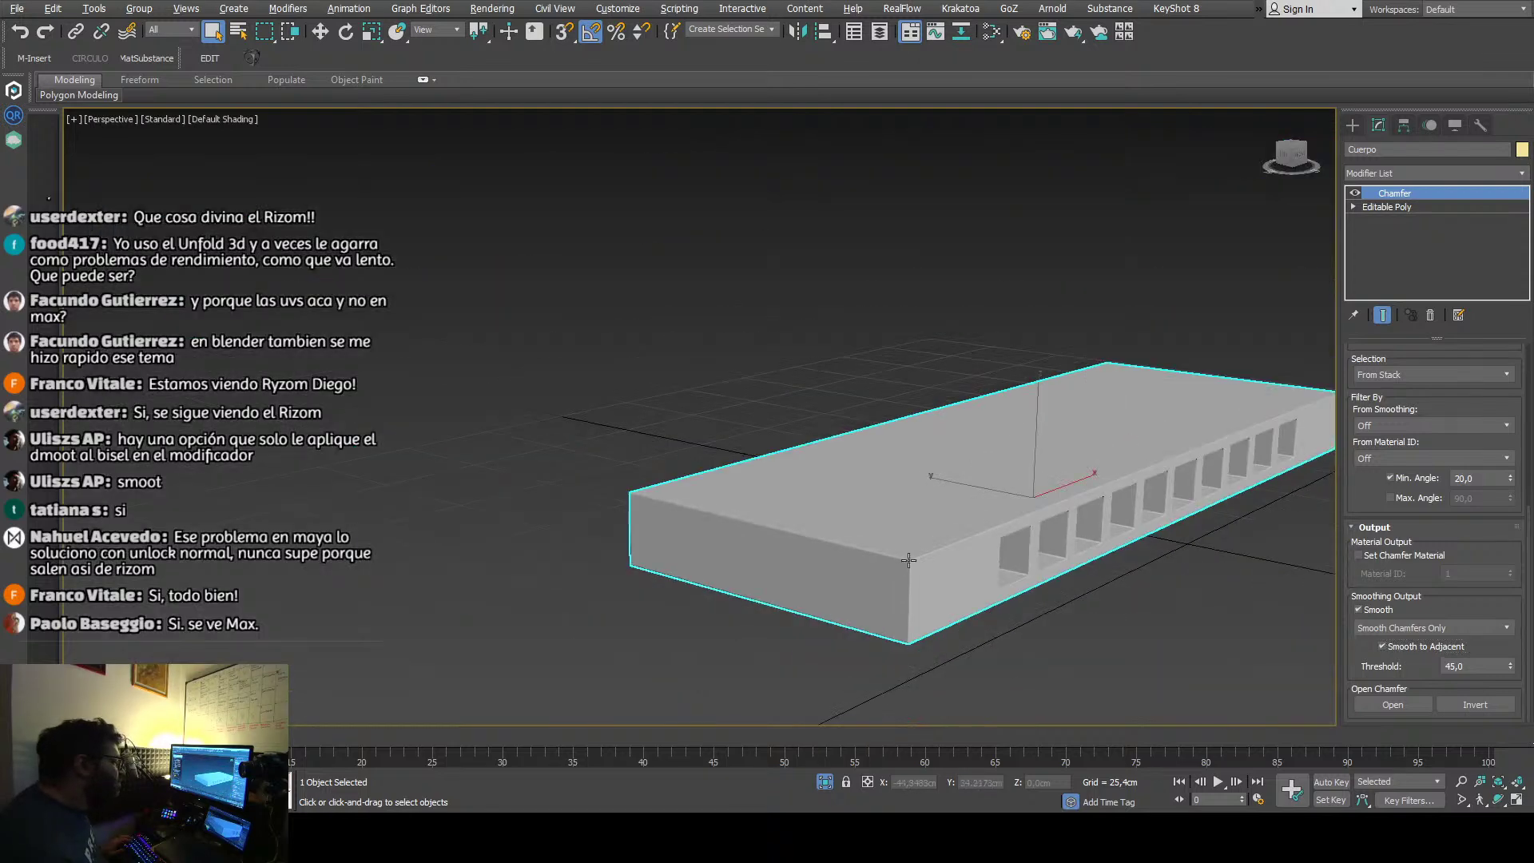
pyautogui.scroll(5, 909, 560)
pyautogui.scroll(-6, 898, 555)
pyautogui.scroll(1, 879, 544)
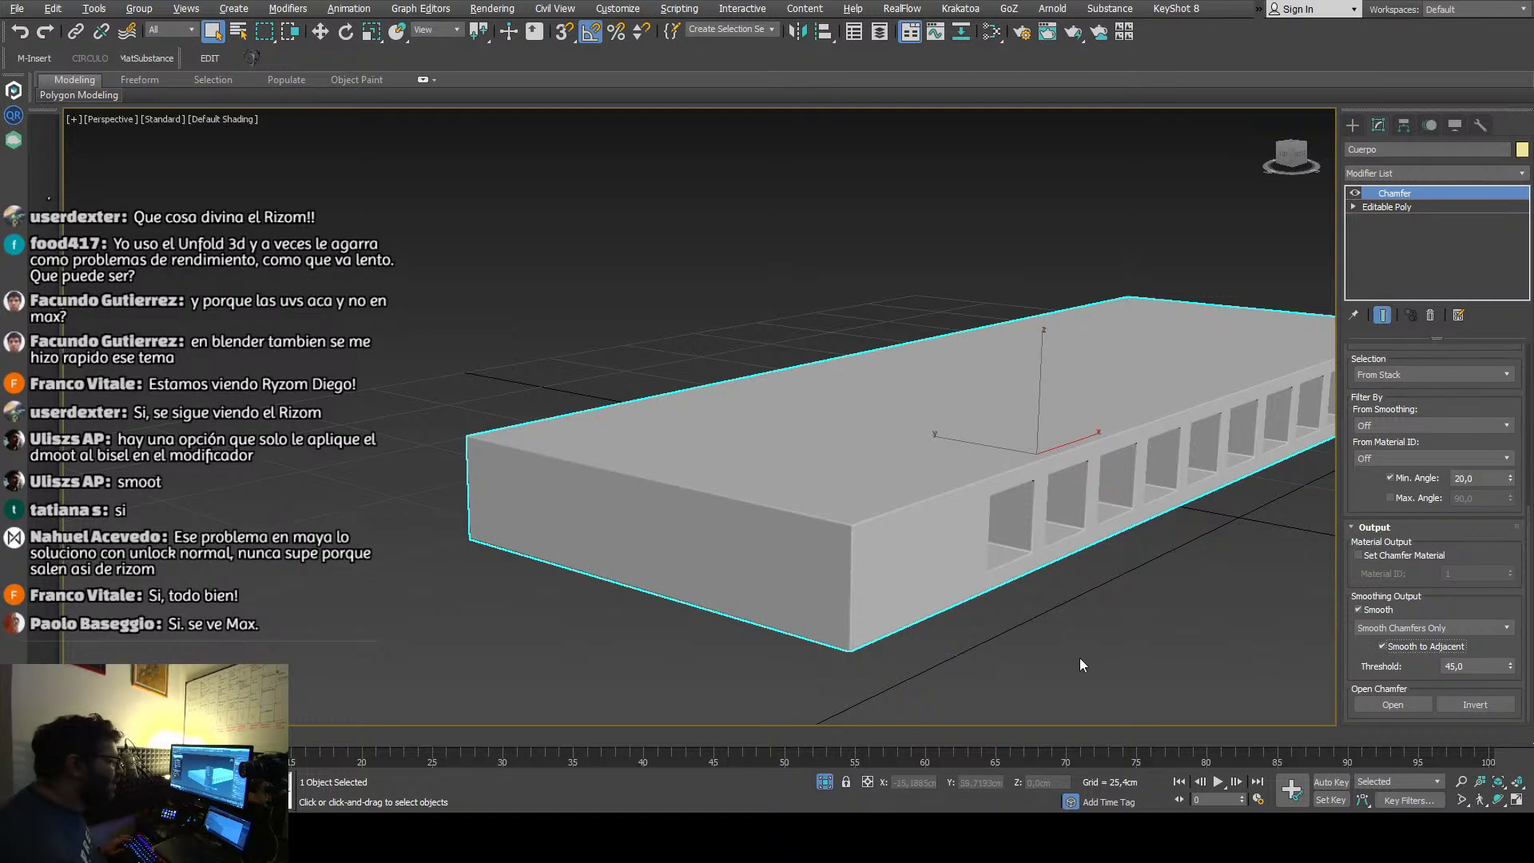
# Step: Collapse the body's Chamfer modifier into an Editable Poly and check its mesh with edges shown and hidden
pyautogui.hotkey('ctrl', 'e')
pyautogui.press('F4')
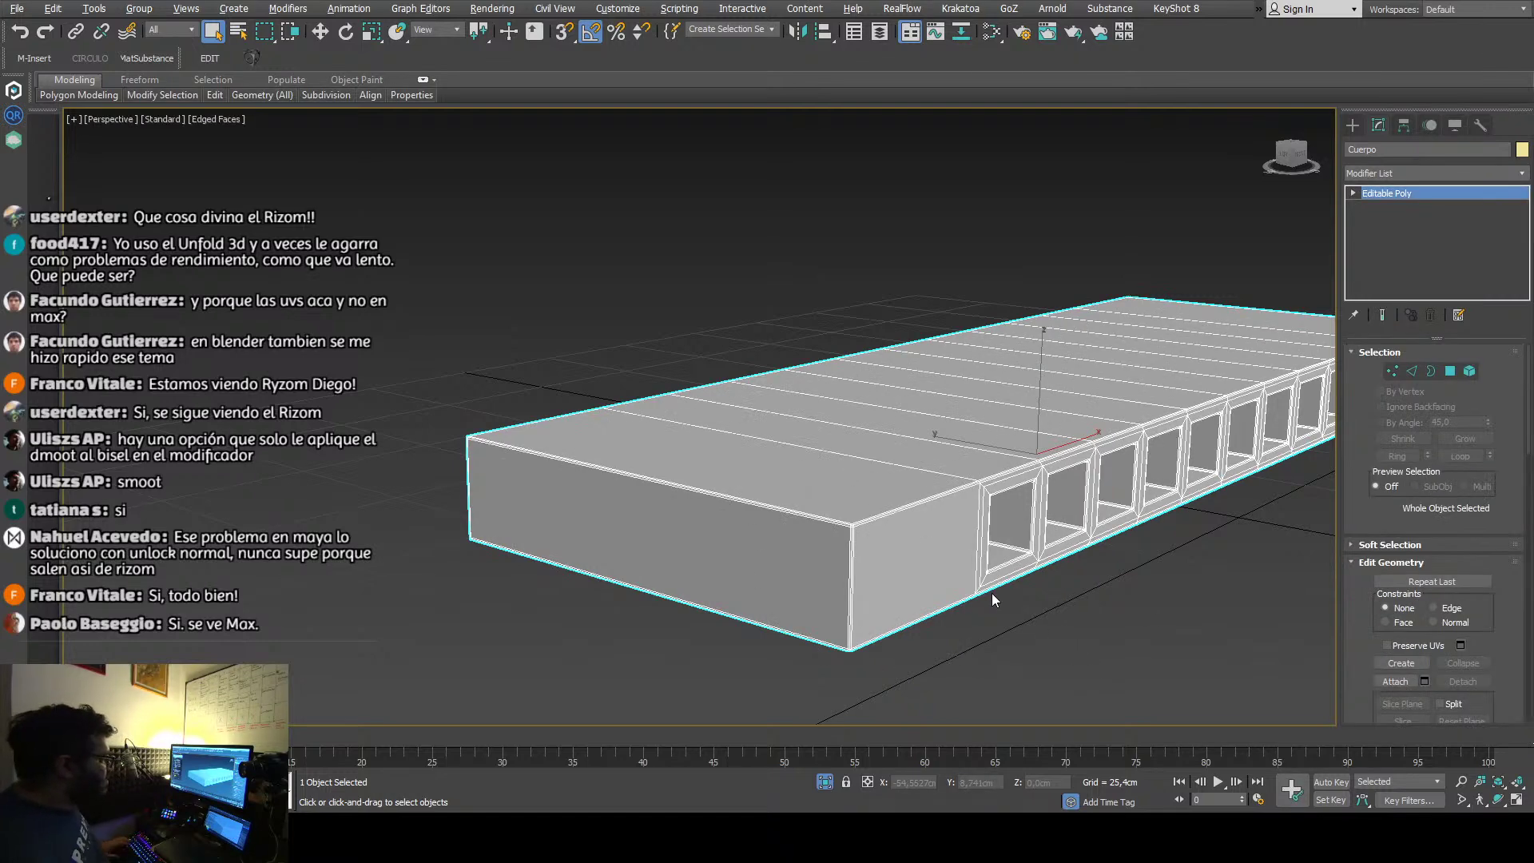
pyautogui.press('F4')
pyautogui.moveTo(991, 589)
pyautogui.keyDown('alt'); pyautogui.mouseDown(button='middle')
pyautogui.moveTo(982, 553)
pyautogui.moveTo(923, 571)
pyautogui.moveTo(959, 607)
pyautogui.moveTo(624, 703)
pyautogui.mouseUp(button='middle'); pyautogui.keyUp('alt')
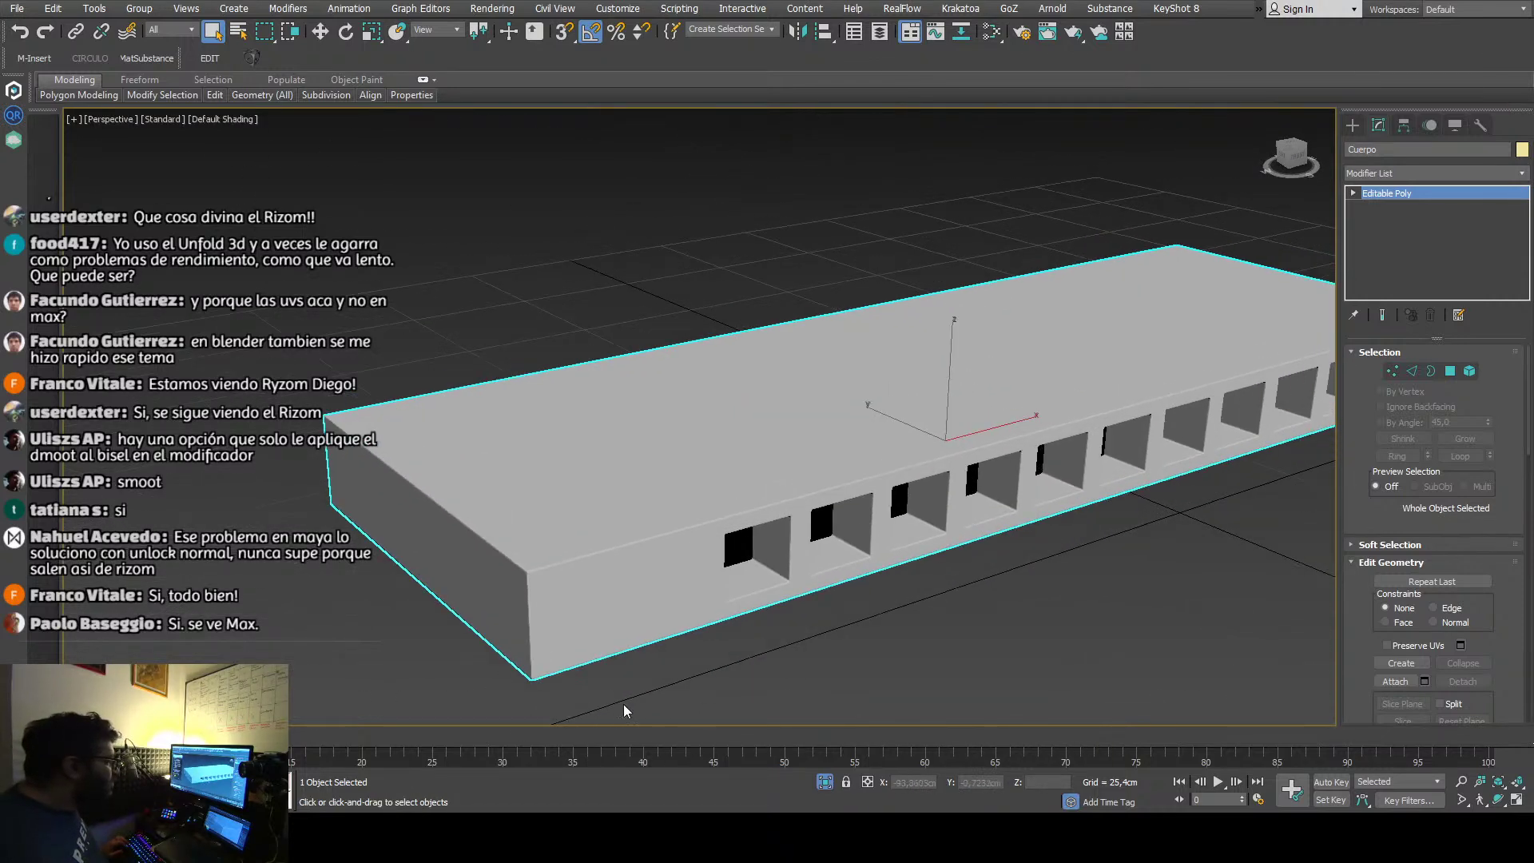
# Step: End the body's isolation and select the Chambuche plate, showing mesh edges around its unchamfered corner
pyautogui.click(825, 785)
pyautogui.scroll(5, 738, 358)
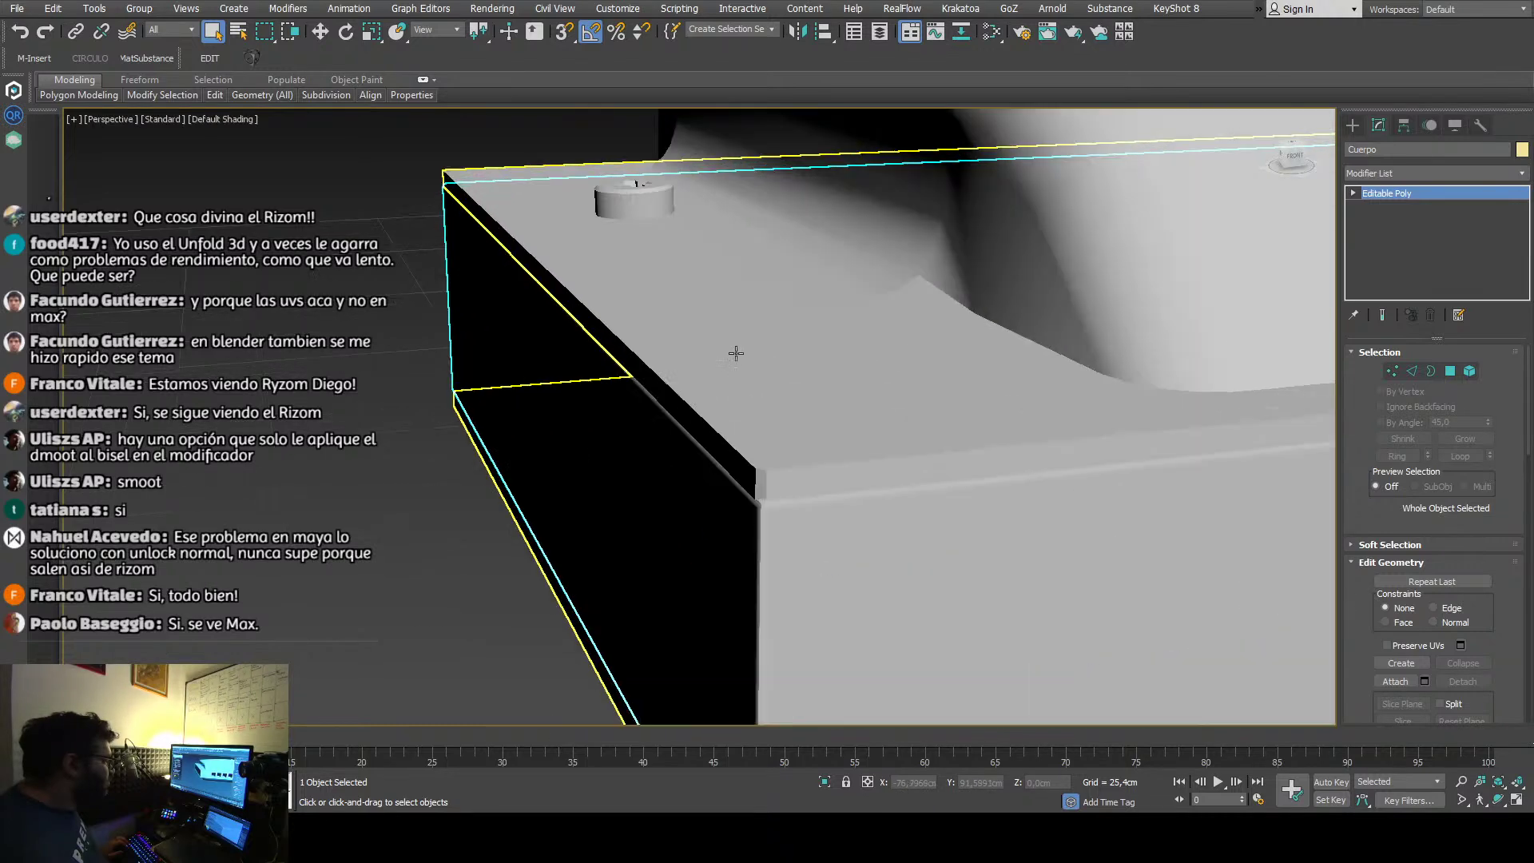
pyautogui.click(746, 381)
pyautogui.scroll(-6, 747, 381)
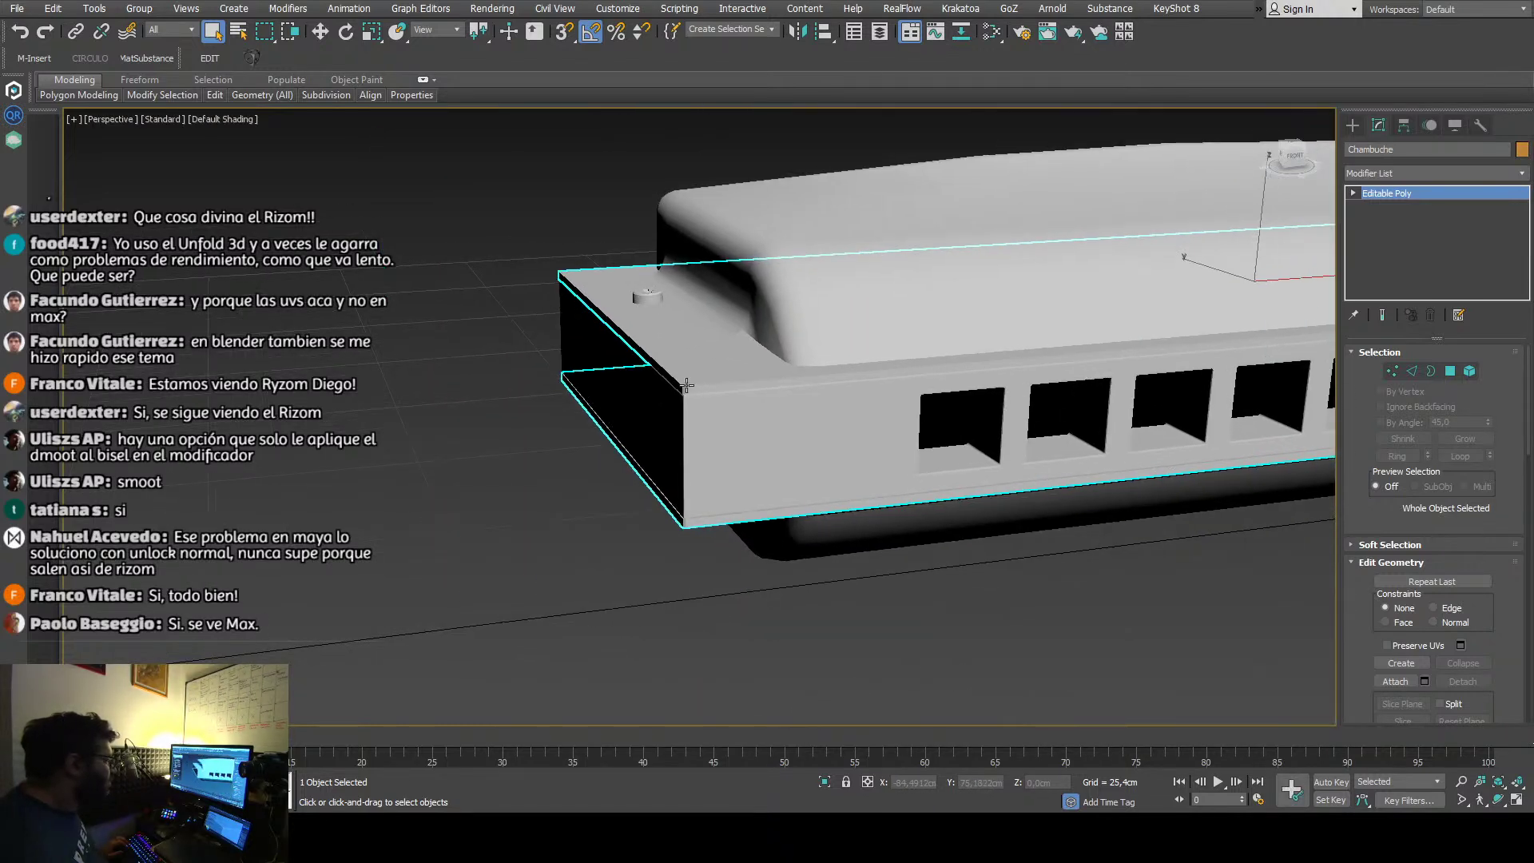
pyautogui.scroll(6, 686, 386)
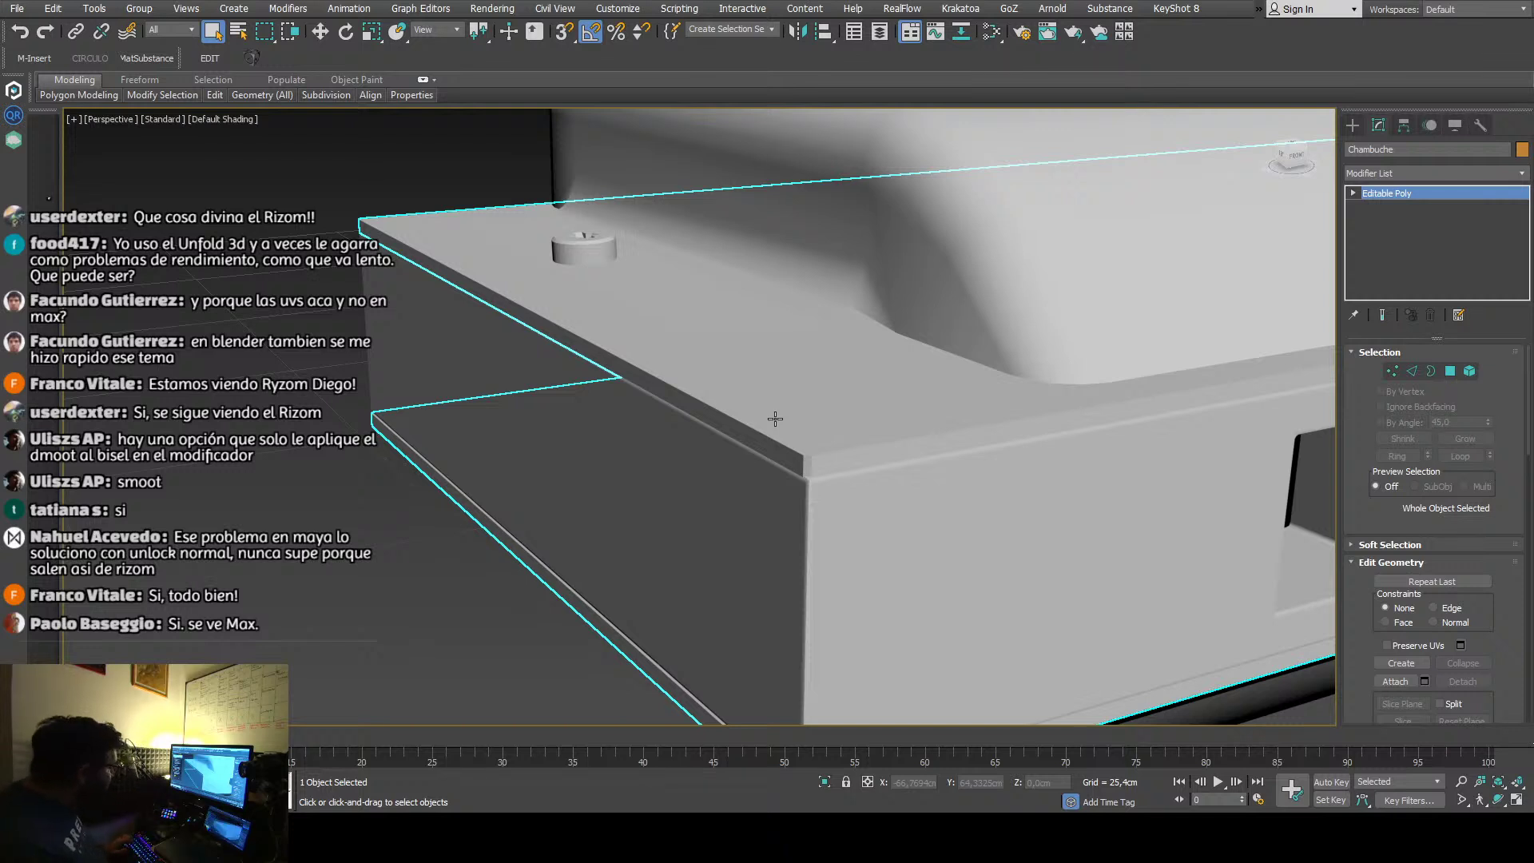
pyautogui.moveTo(885, 471); pyautogui.dragTo(879, 469, button='middle')
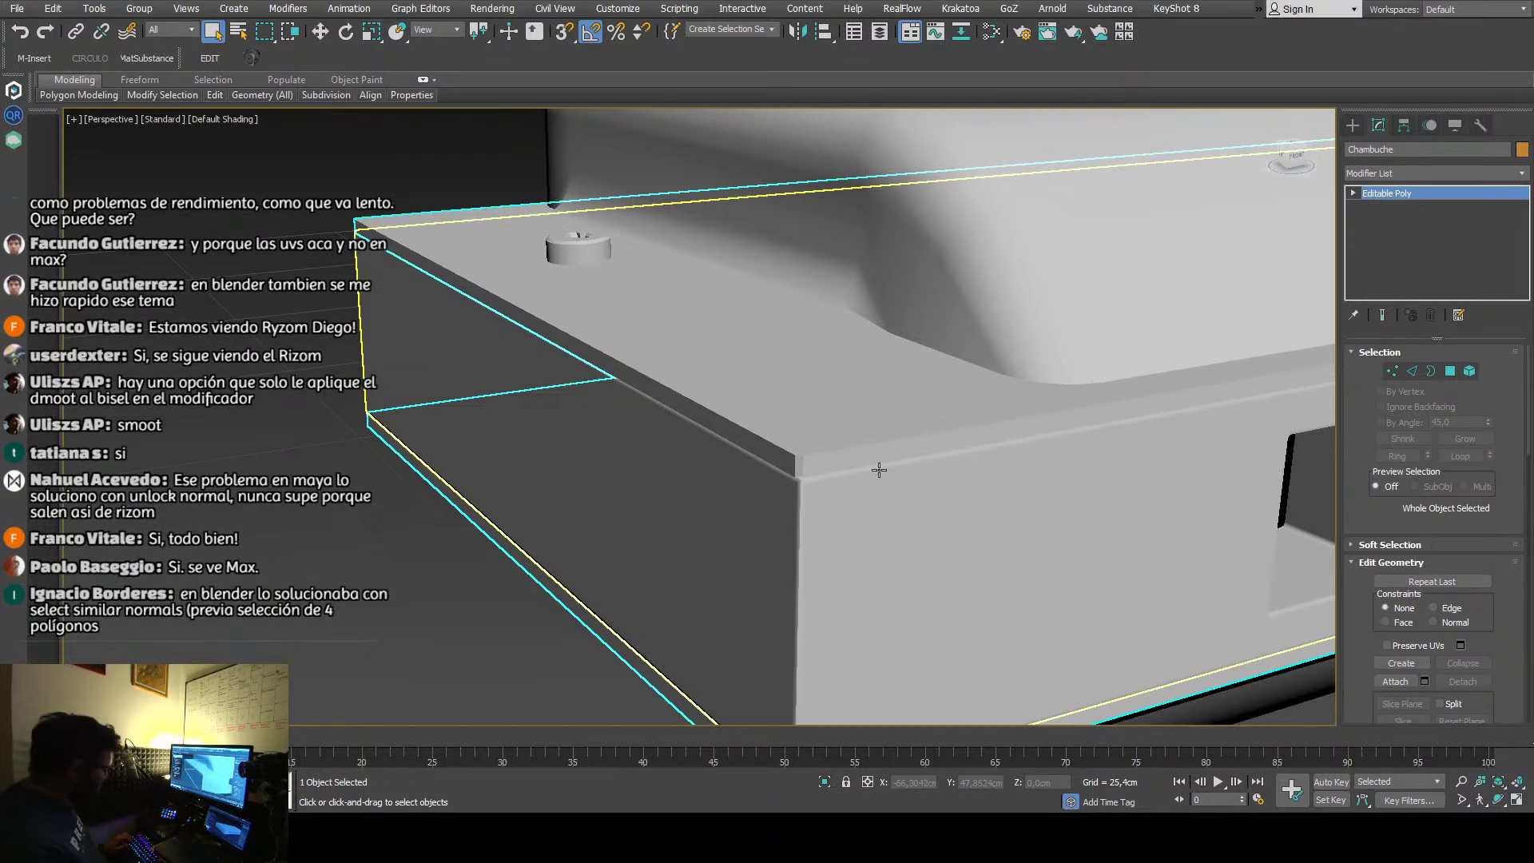
pyautogui.press('F4')
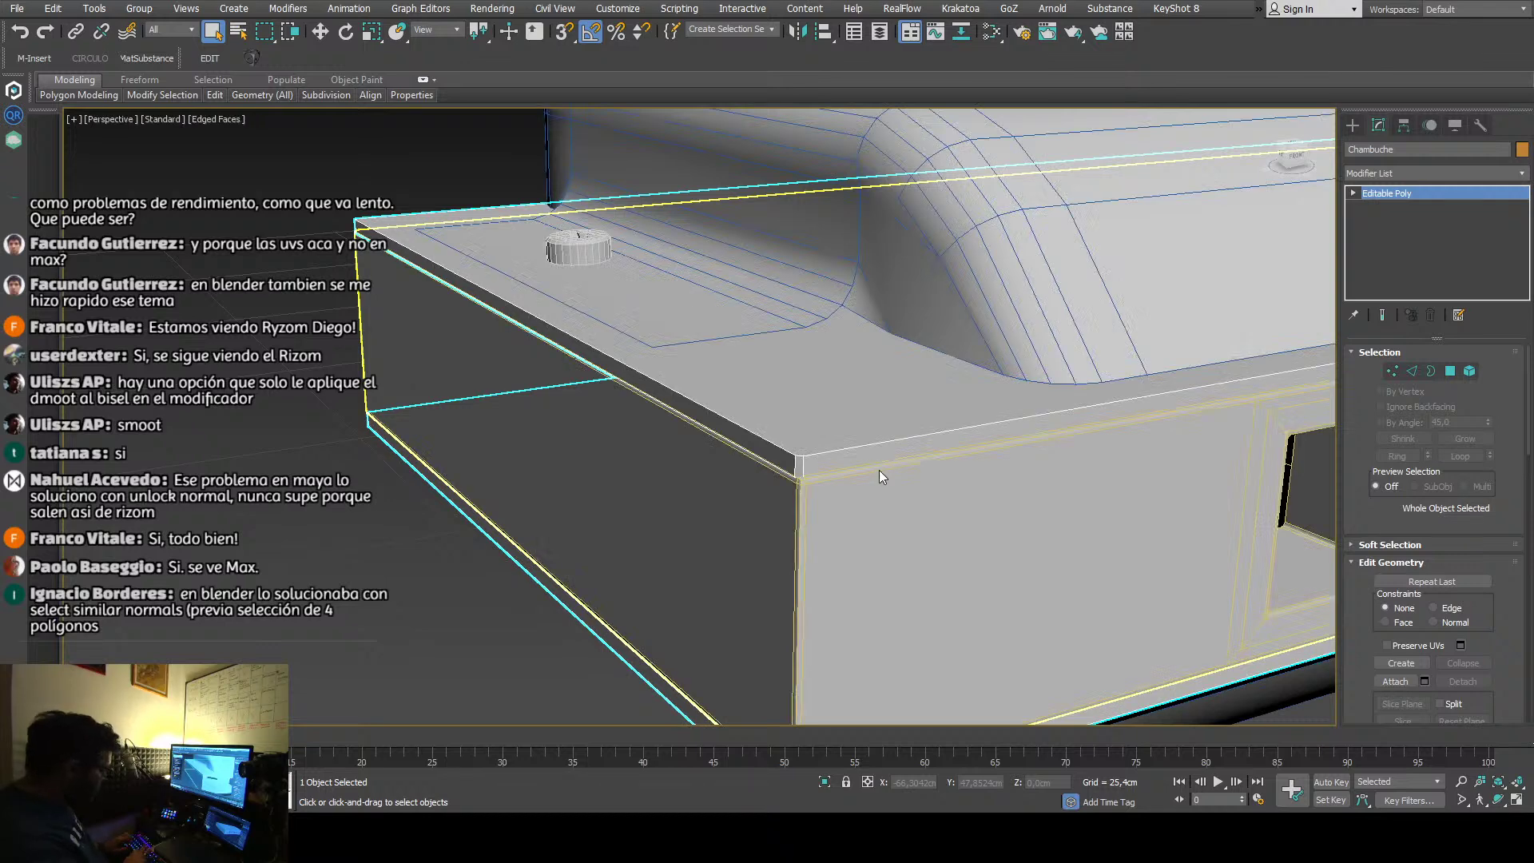
pyautogui.press('b')
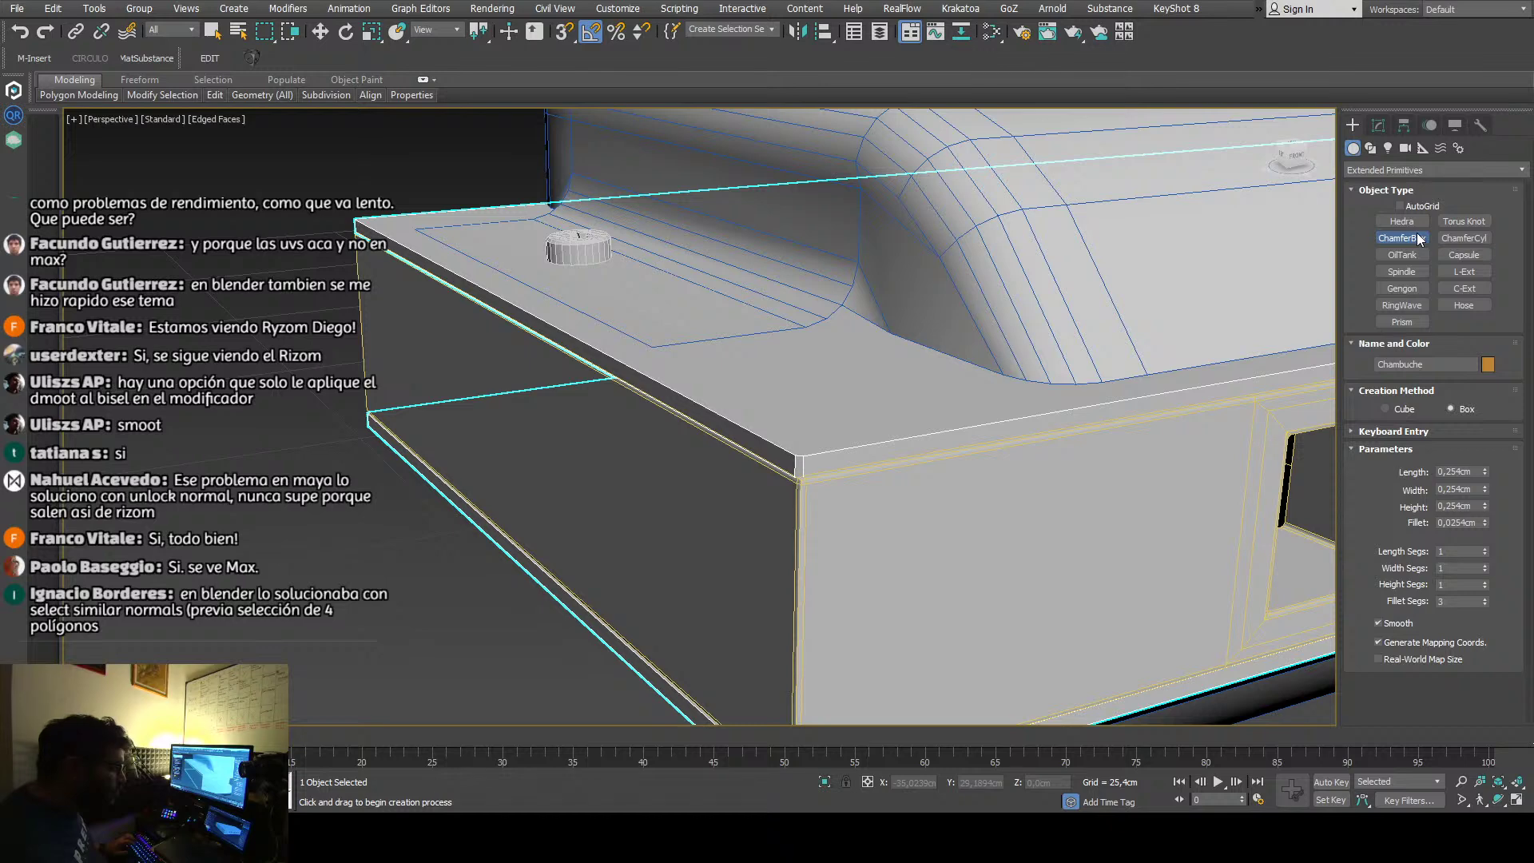
pyautogui.hotkey('ctrl', 'z')
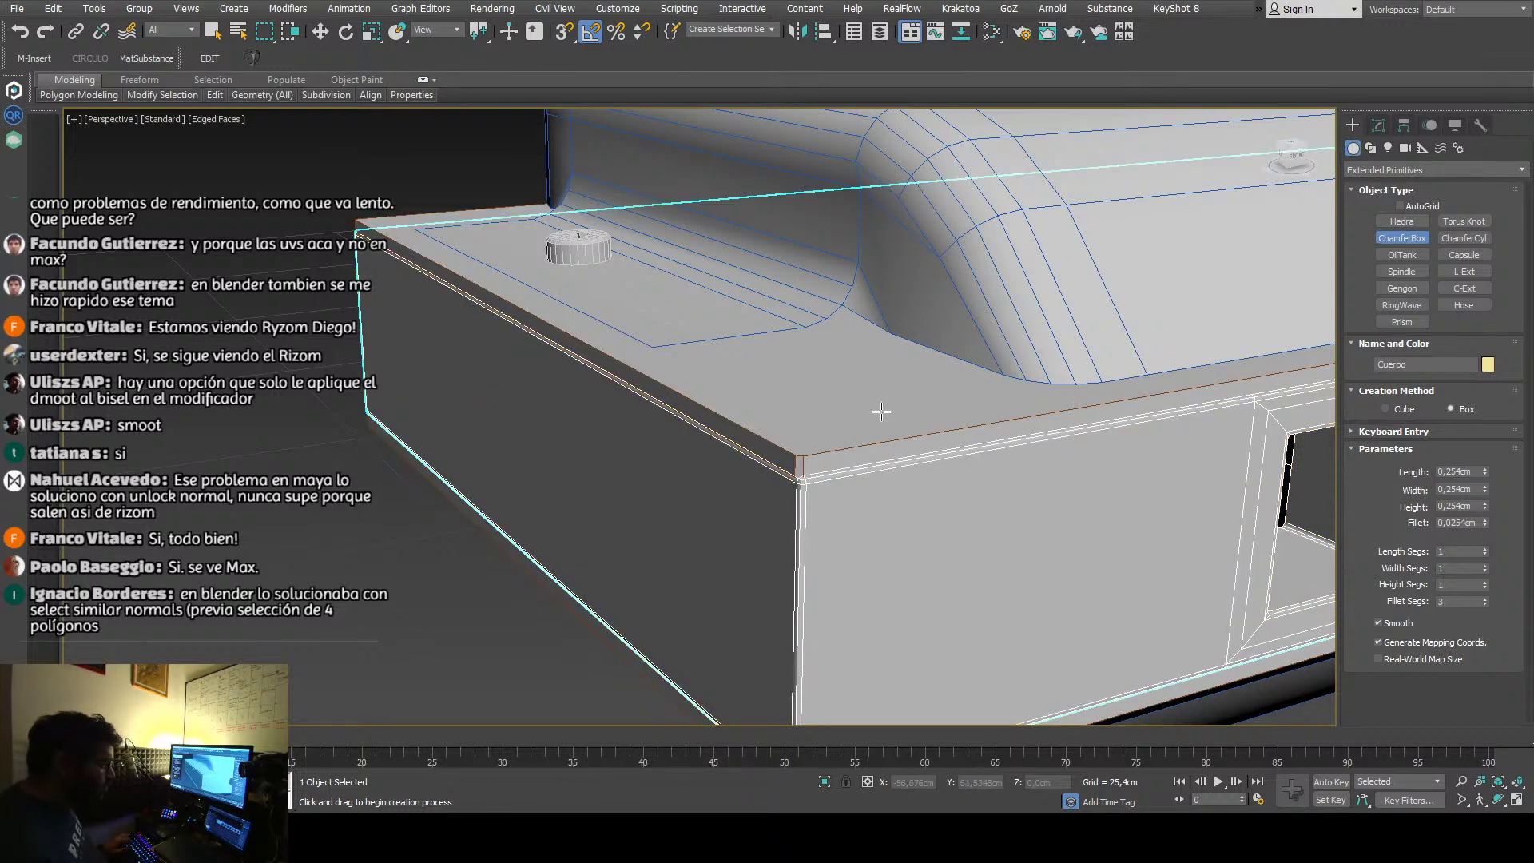
pyautogui.click(318, 38)
# Step: Try a Chamfer modifier with an amount of 0,0508 cm on the Chambuche plate, and undo it
pyautogui.click(393, 223)
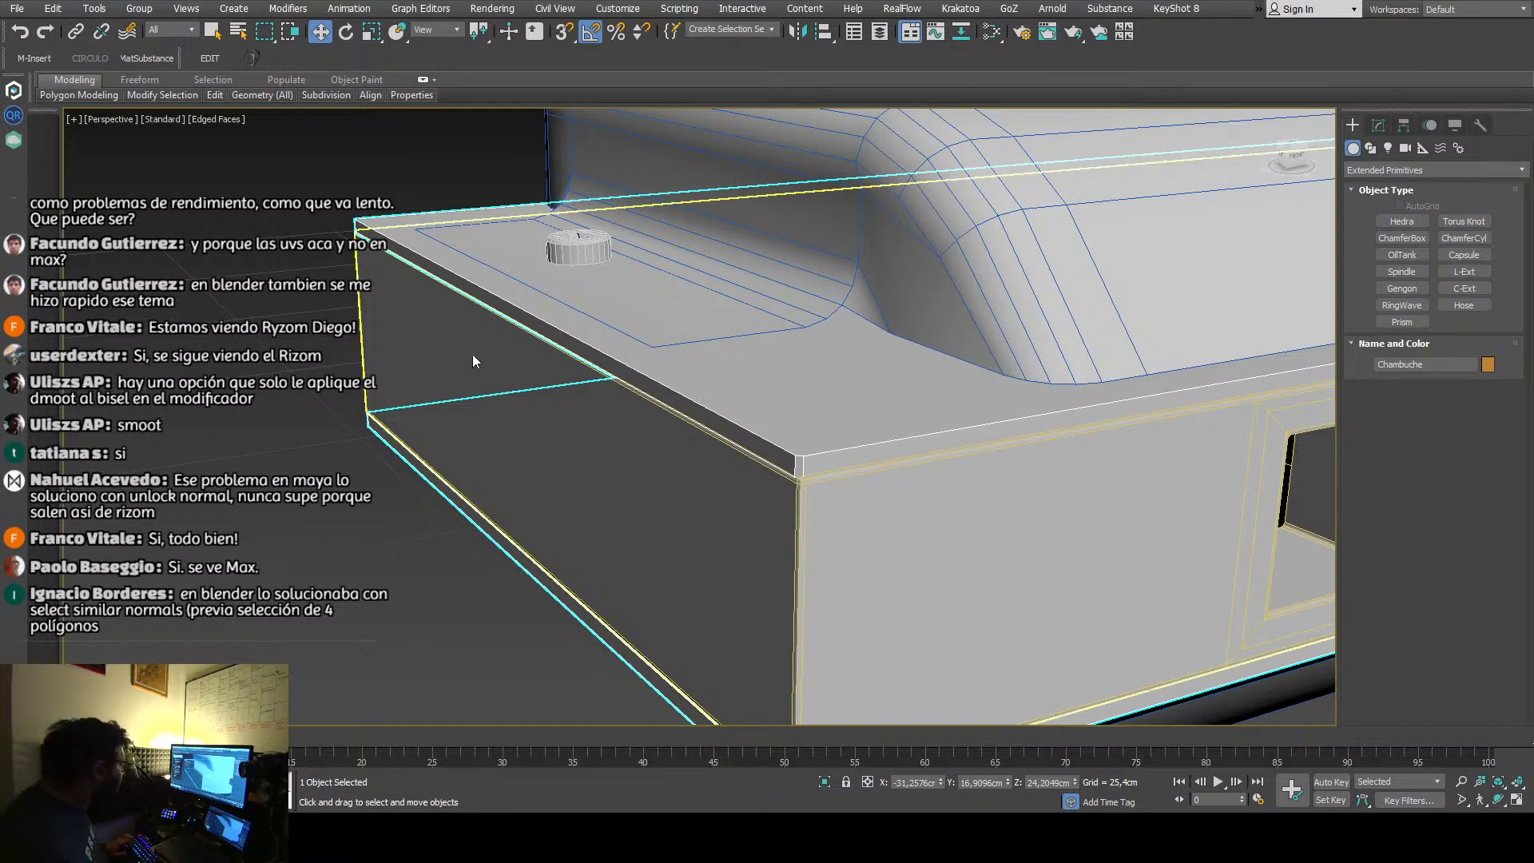
pyautogui.hotkey('ctrl', 'shift', 'c')
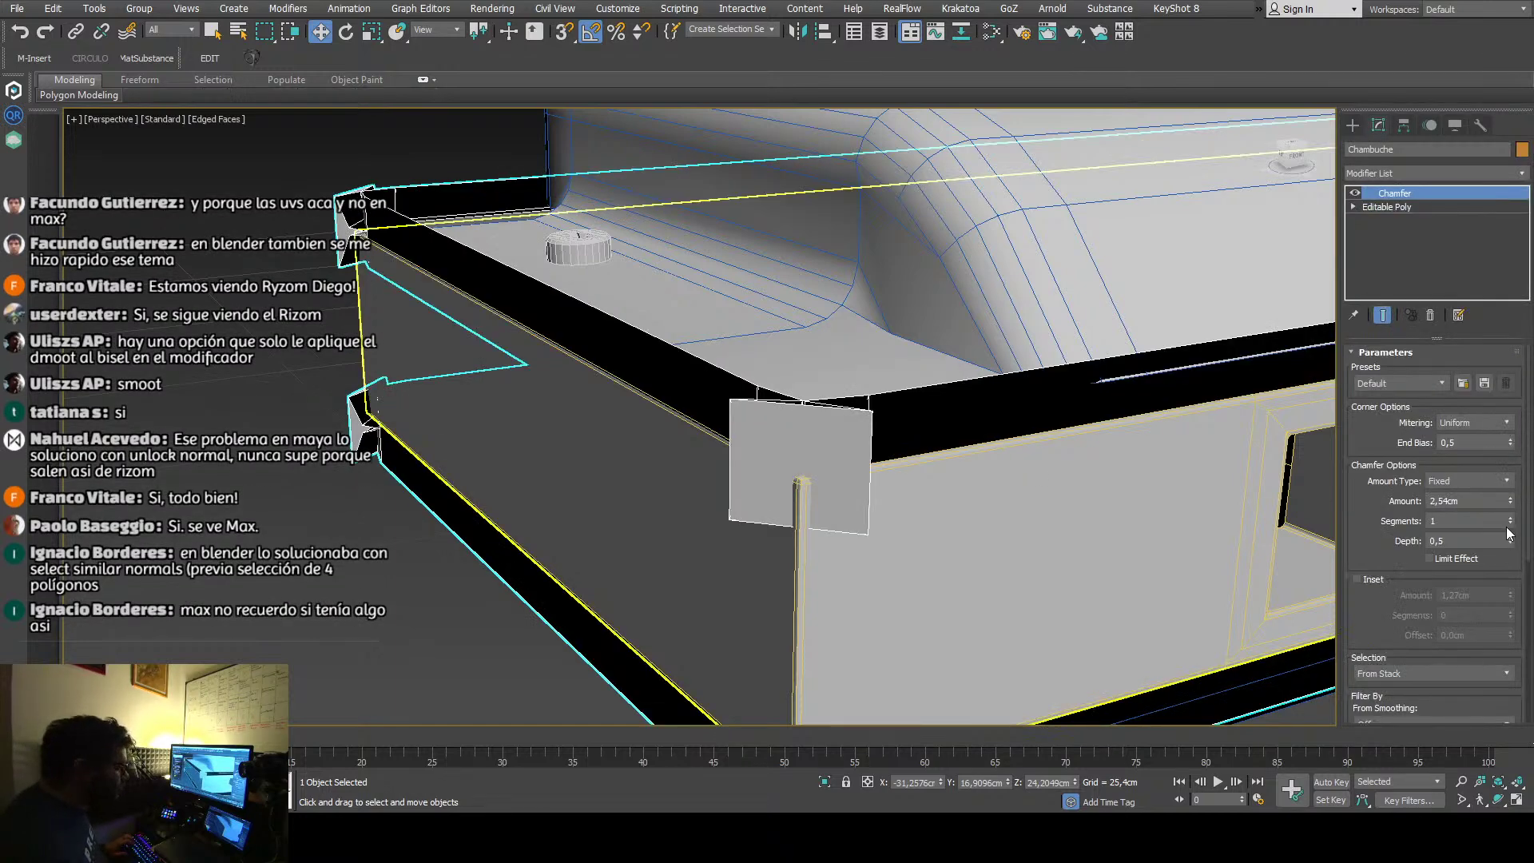
pyautogui.moveTo(1511, 508); pyautogui.dragTo(1516, 623)
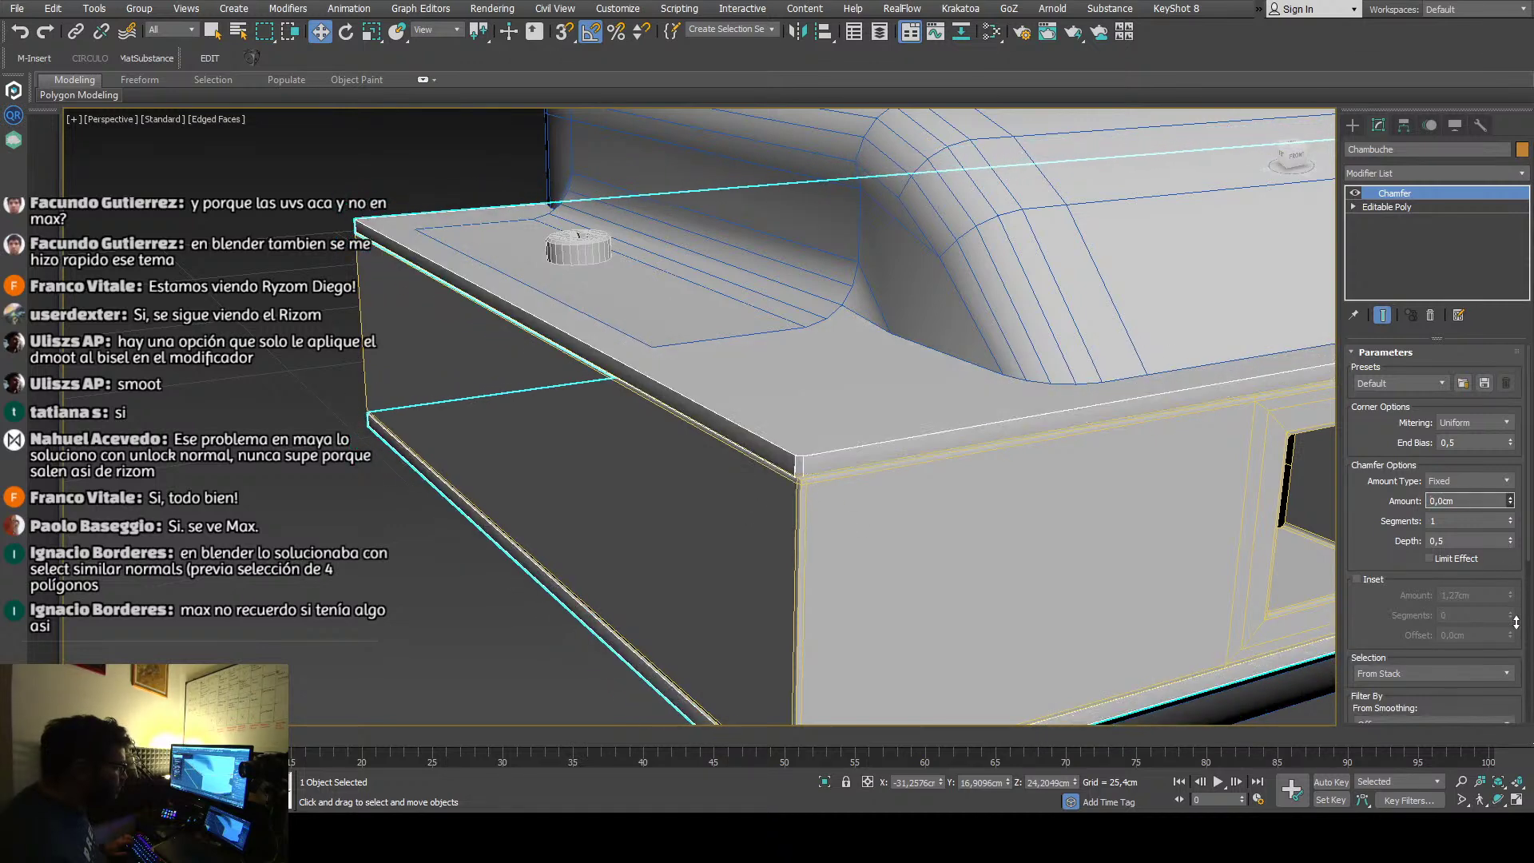
pyautogui.scroll(5, 799, 471)
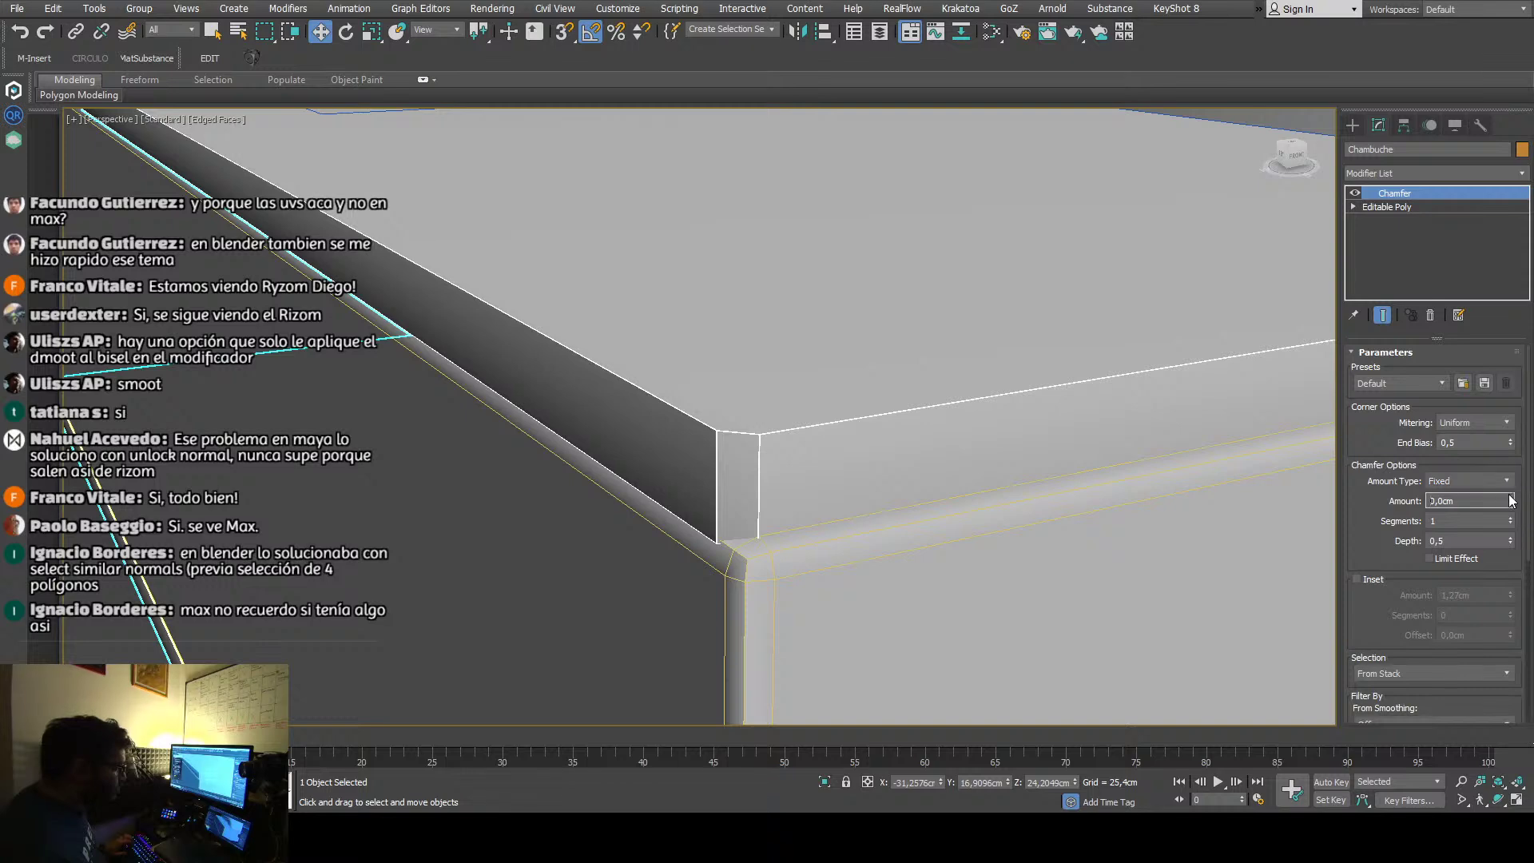
pyautogui.click(1511, 497)
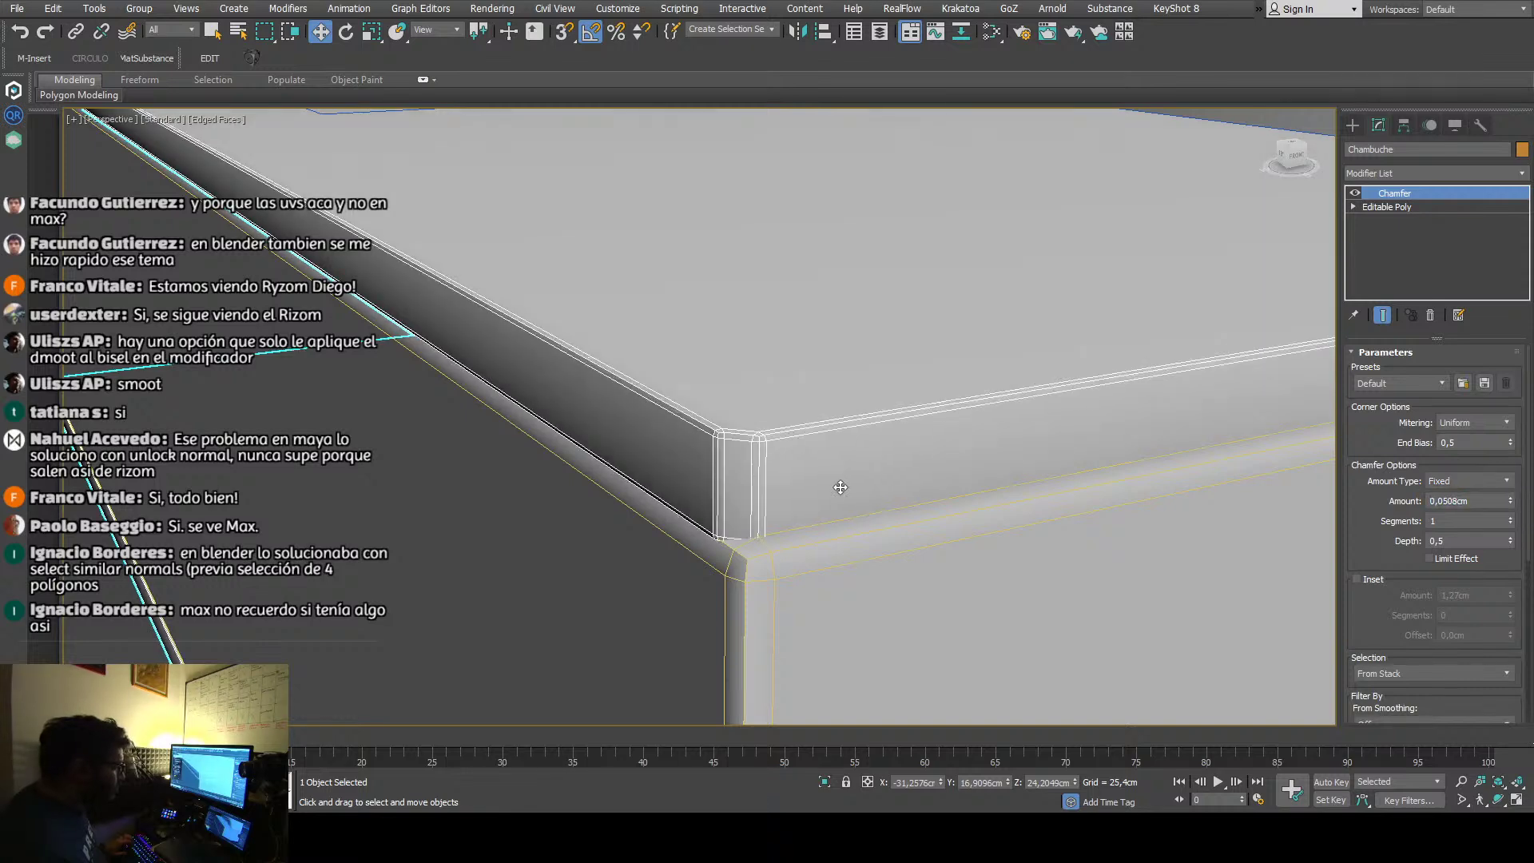
pyautogui.scroll(-5, 839, 480)
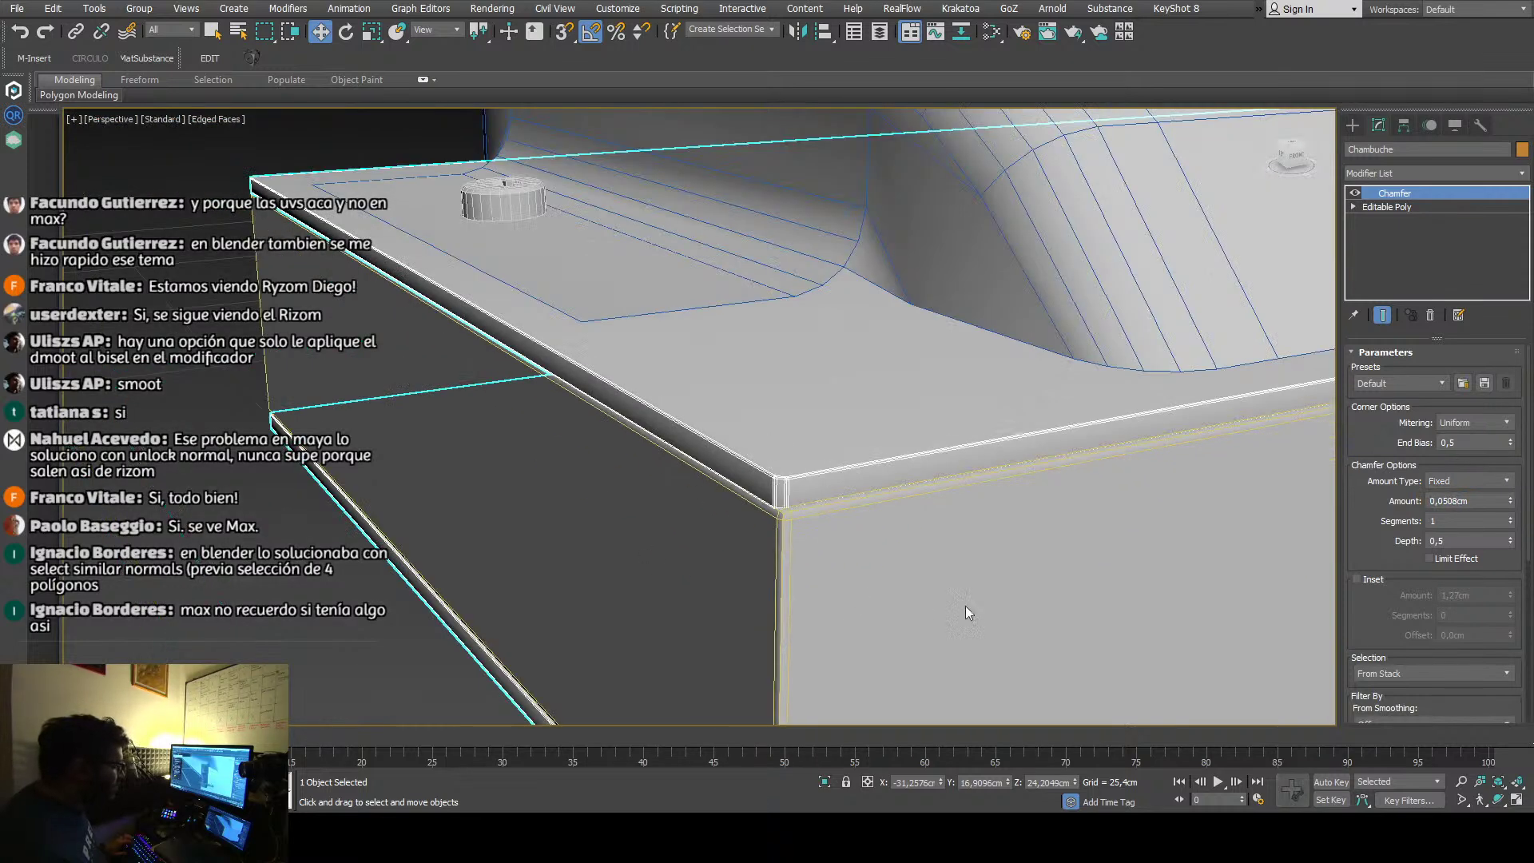
pyautogui.hotkey('ctrl', 'z')
pyautogui.hotkey('ctrl', 'z')
# Step: Hide the mesh edges and deselect the plate to view the shaded harmonica as a whole
pyautogui.scroll(-3, 972, 612)
pyautogui.press('F4')
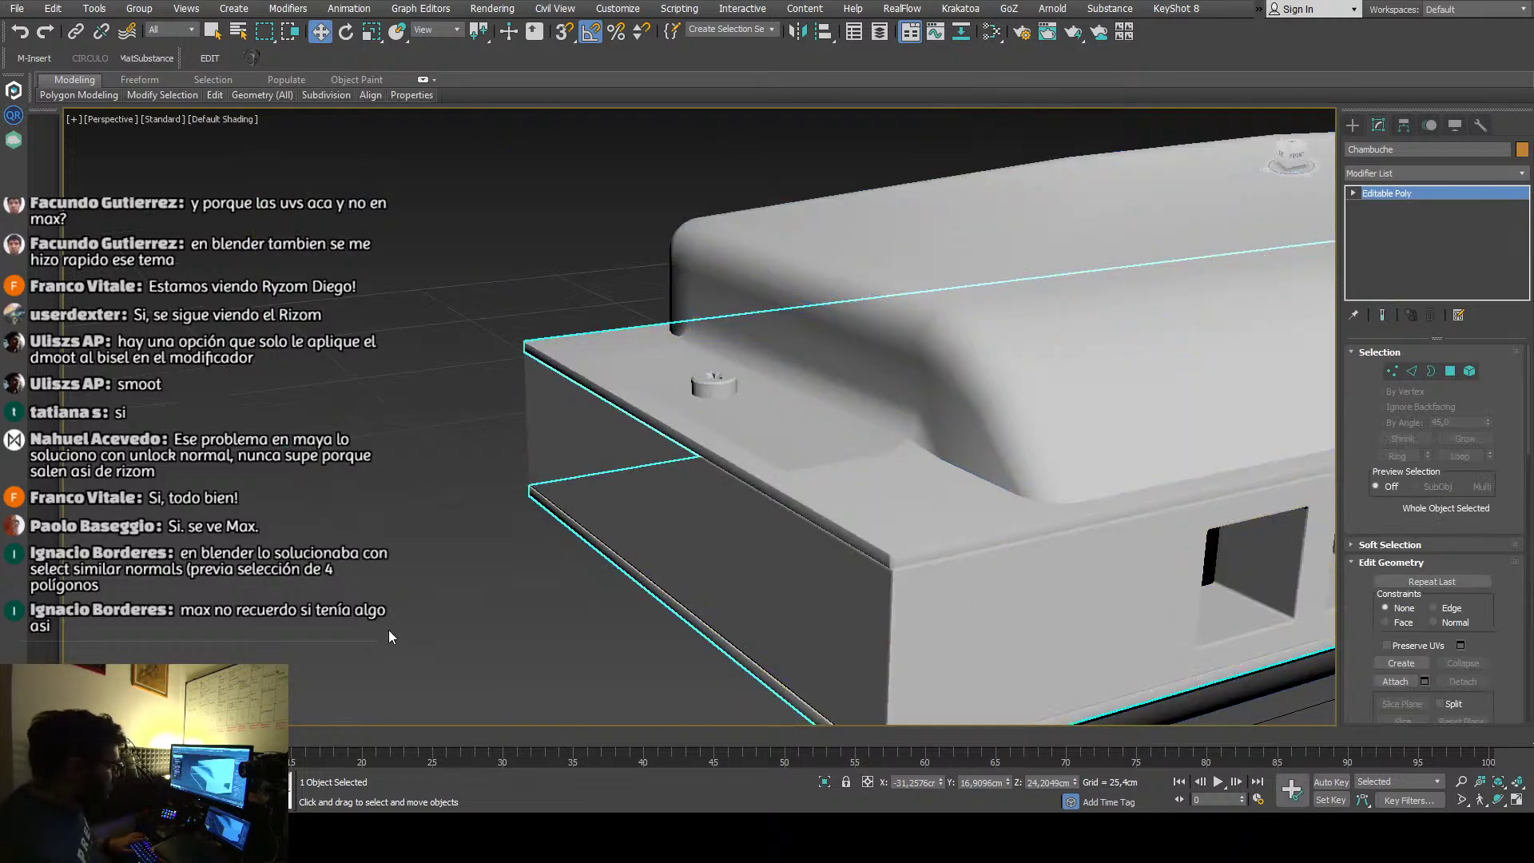
pyautogui.scroll(-4, 390, 631)
pyautogui.click(462, 639)
pyautogui.keyDown('alt'); pyautogui.moveTo(415, 649); pyautogui.dragTo(499, 609, button='middle'); pyautogui.keyUp('alt')
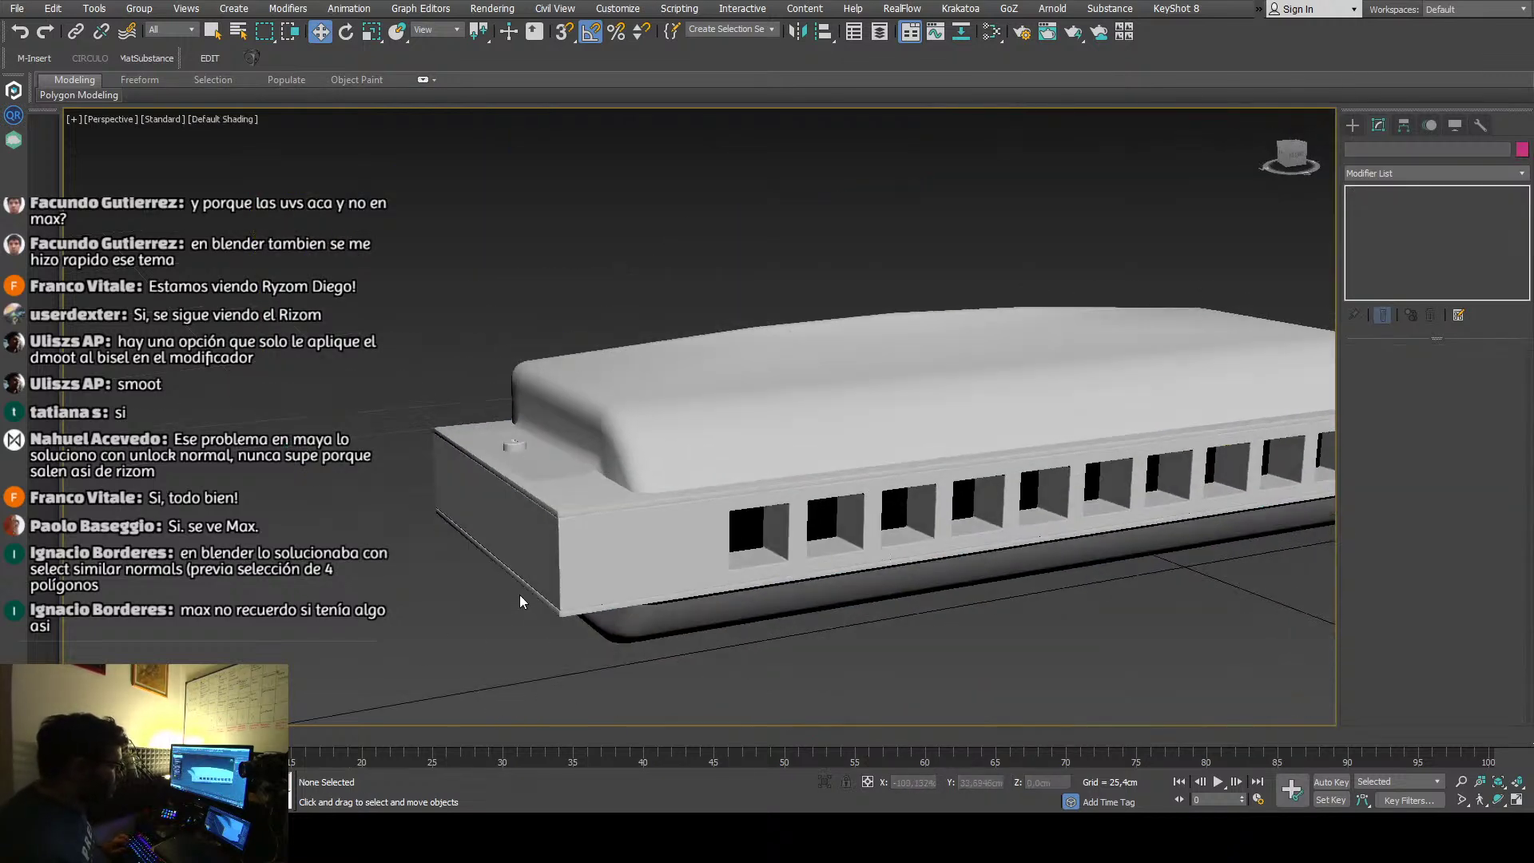
# Step: Apply a TurboSmooth modifier with 3 iterations to the TAPAS covers
pyautogui.click(639, 402)
pyautogui.press('F4')
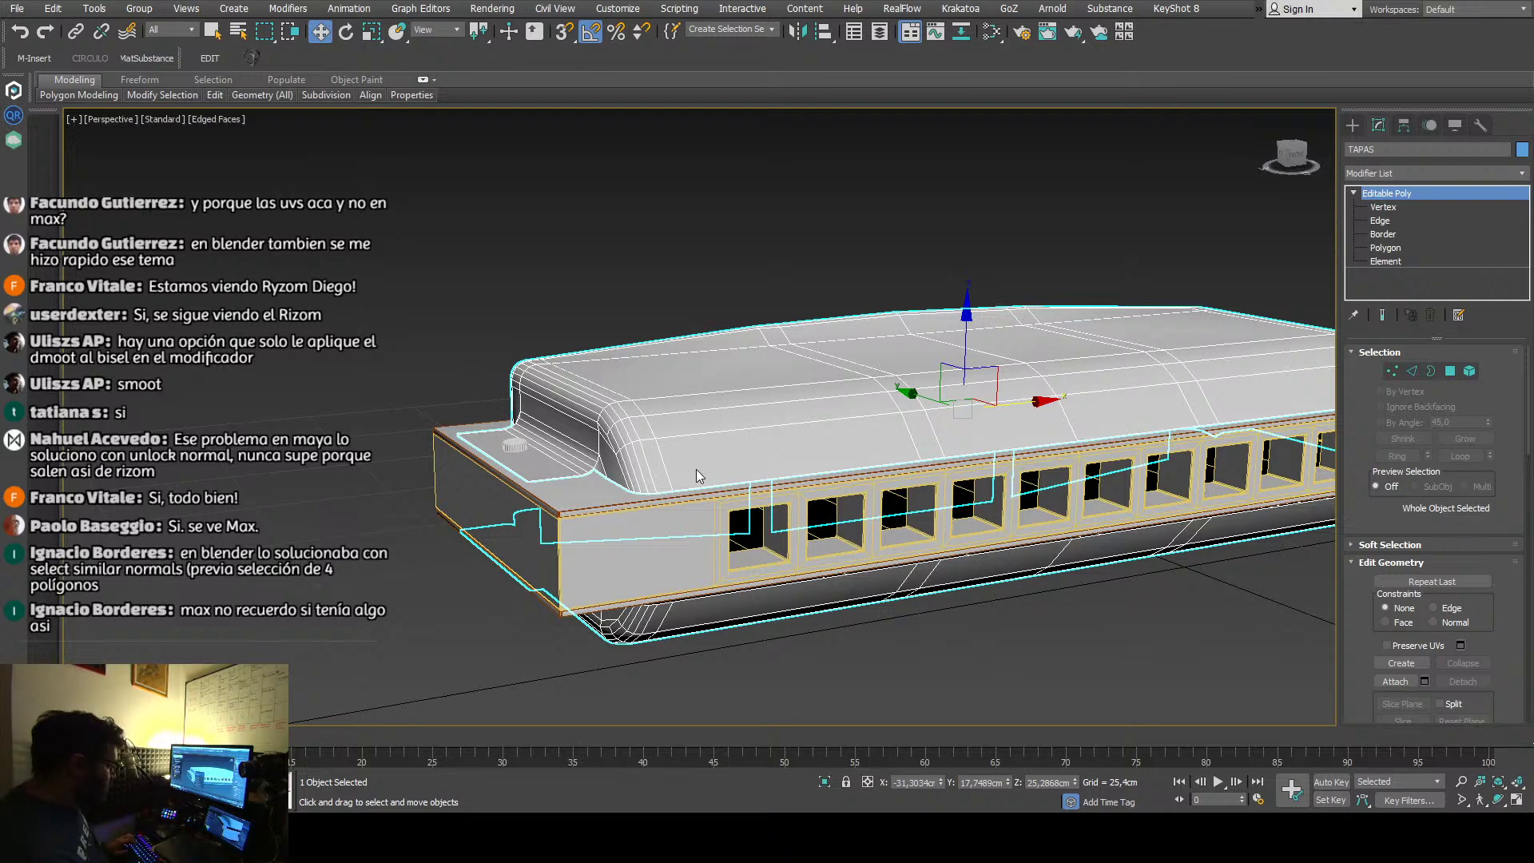
pyautogui.hotkey('ctrl', 't')
pyautogui.press('F4')
pyautogui.moveTo(649, 449)
pyautogui.keyDown('alt'); pyautogui.mouseDown(button='middle')
pyautogui.moveTo(744, 468)
pyautogui.moveTo(831, 533)
pyautogui.moveTo(1328, 463)
pyautogui.mouseUp(button='middle'); pyautogui.keyUp('alt')
pyautogui.press('F4')
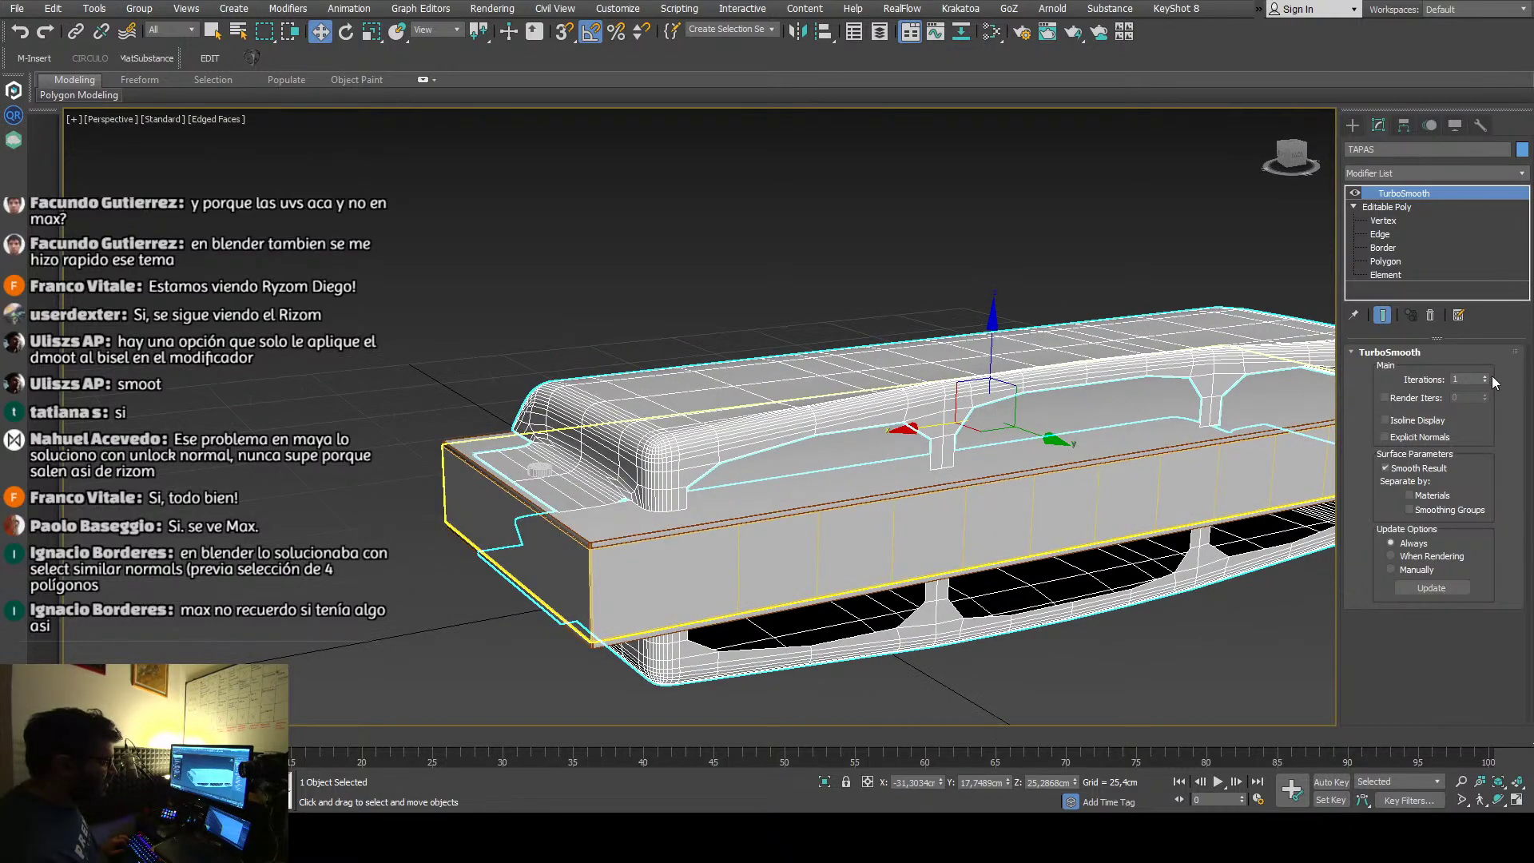
pyautogui.click(1485, 378)
pyautogui.click(1486, 378)
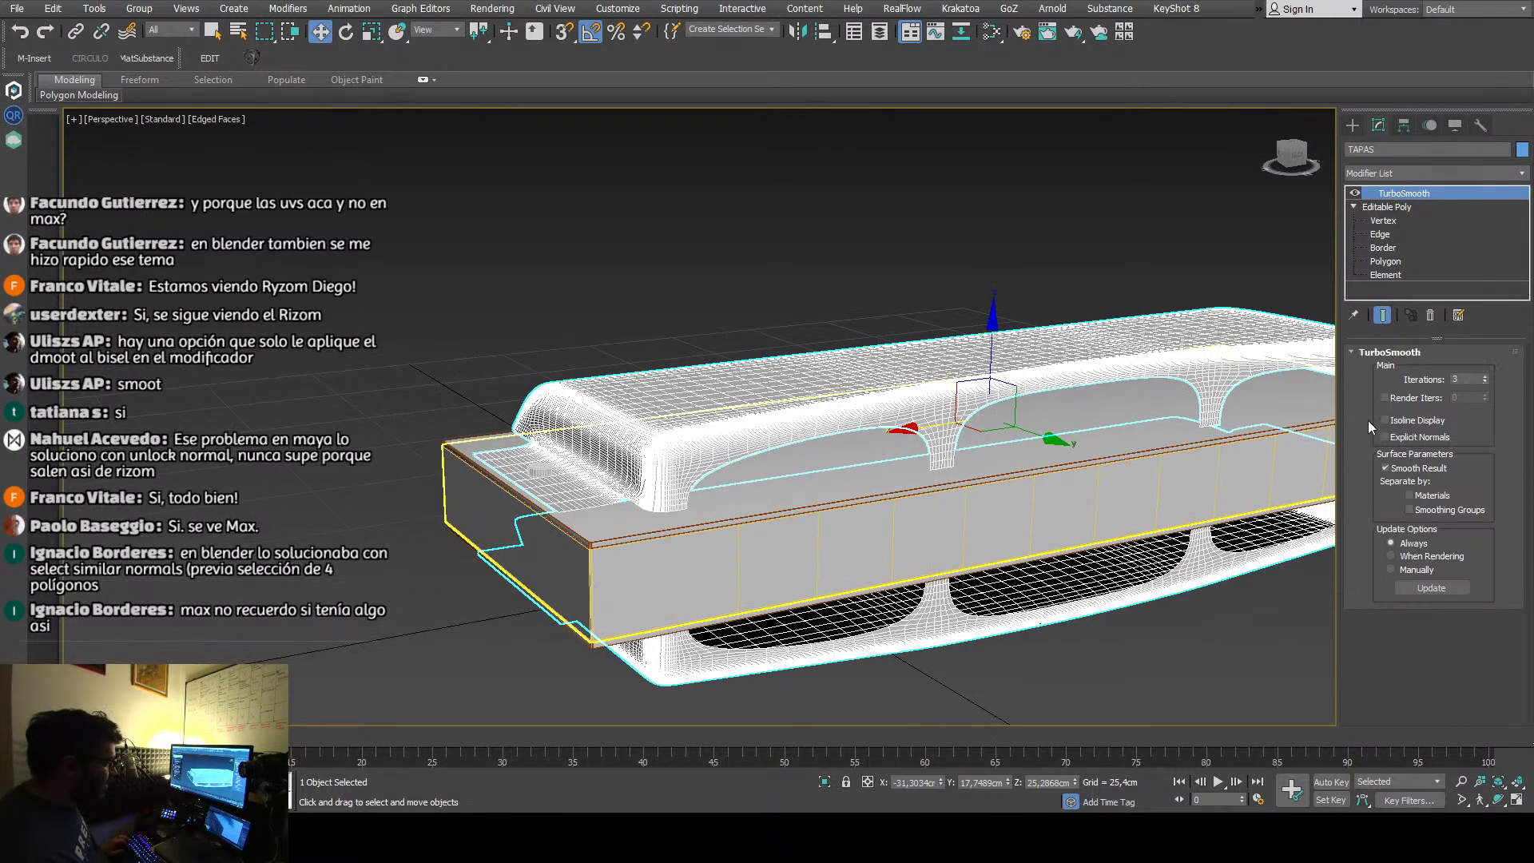
# Step: Examine the smoothed covers and how they and the screw sit against the body, in perspective and front wireframe
pyautogui.keyDown('alt'); pyautogui.moveTo(1279, 439); pyautogui.dragTo(1399, 443, button='middle'); pyautogui.keyUp('alt')
pyautogui.scroll(4, 571, 423)
pyautogui.scroll(-3, 569, 423)
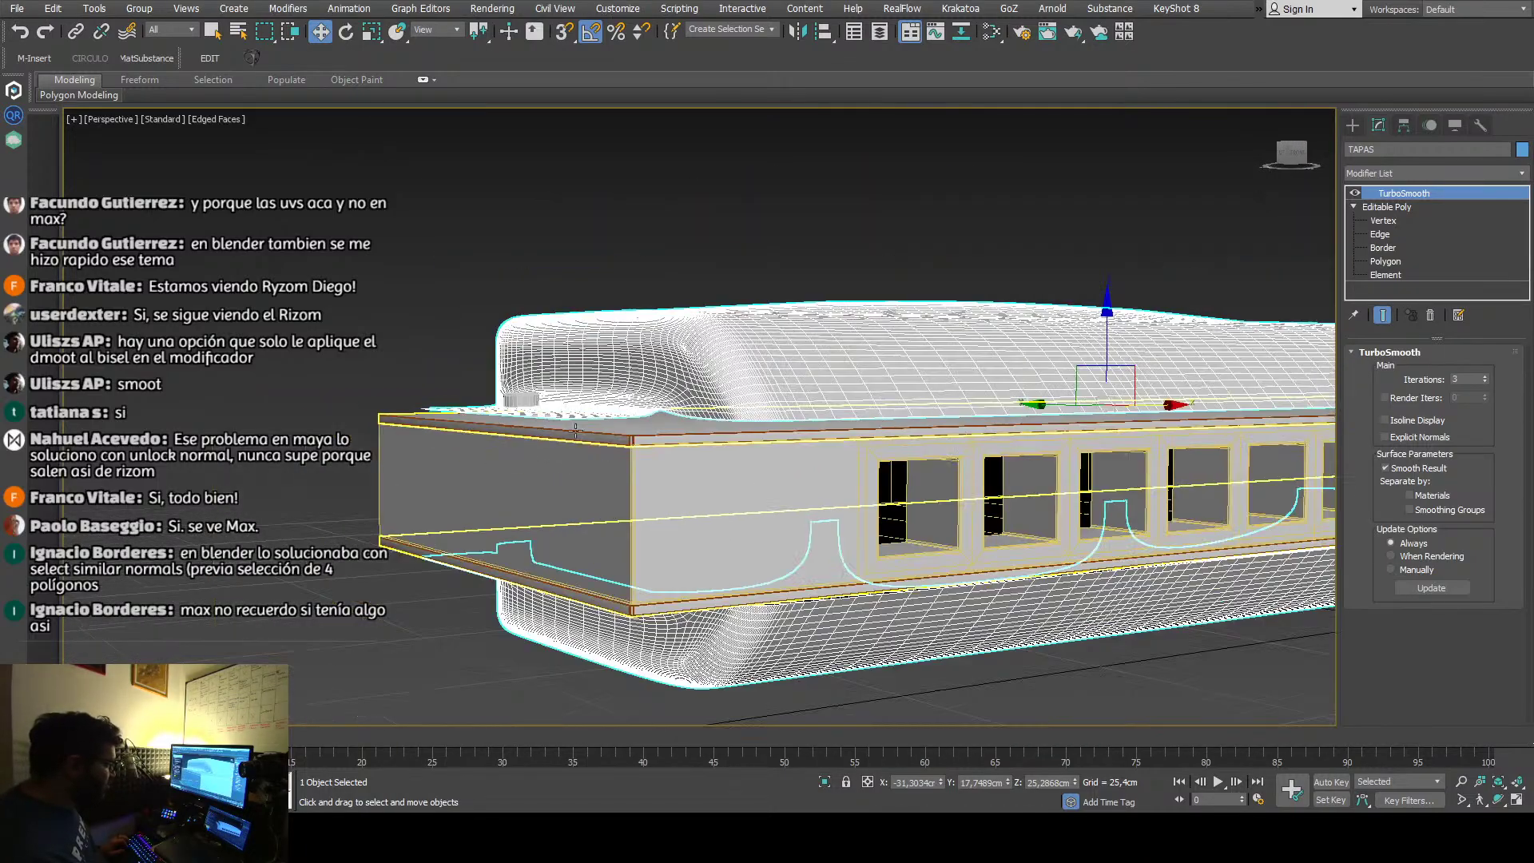
pyautogui.keyDown('alt'); pyautogui.moveTo(587, 438); pyautogui.dragTo(373, 511, button='middle'); pyautogui.keyUp('alt')
pyautogui.scroll(3, 588, 441)
pyautogui.press('f')
pyautogui.moveTo(945, 411); pyautogui.dragTo(484, 466, button='middle')
pyautogui.scroll(-5, 484, 466)
pyautogui.scroll(4, 787, 444)
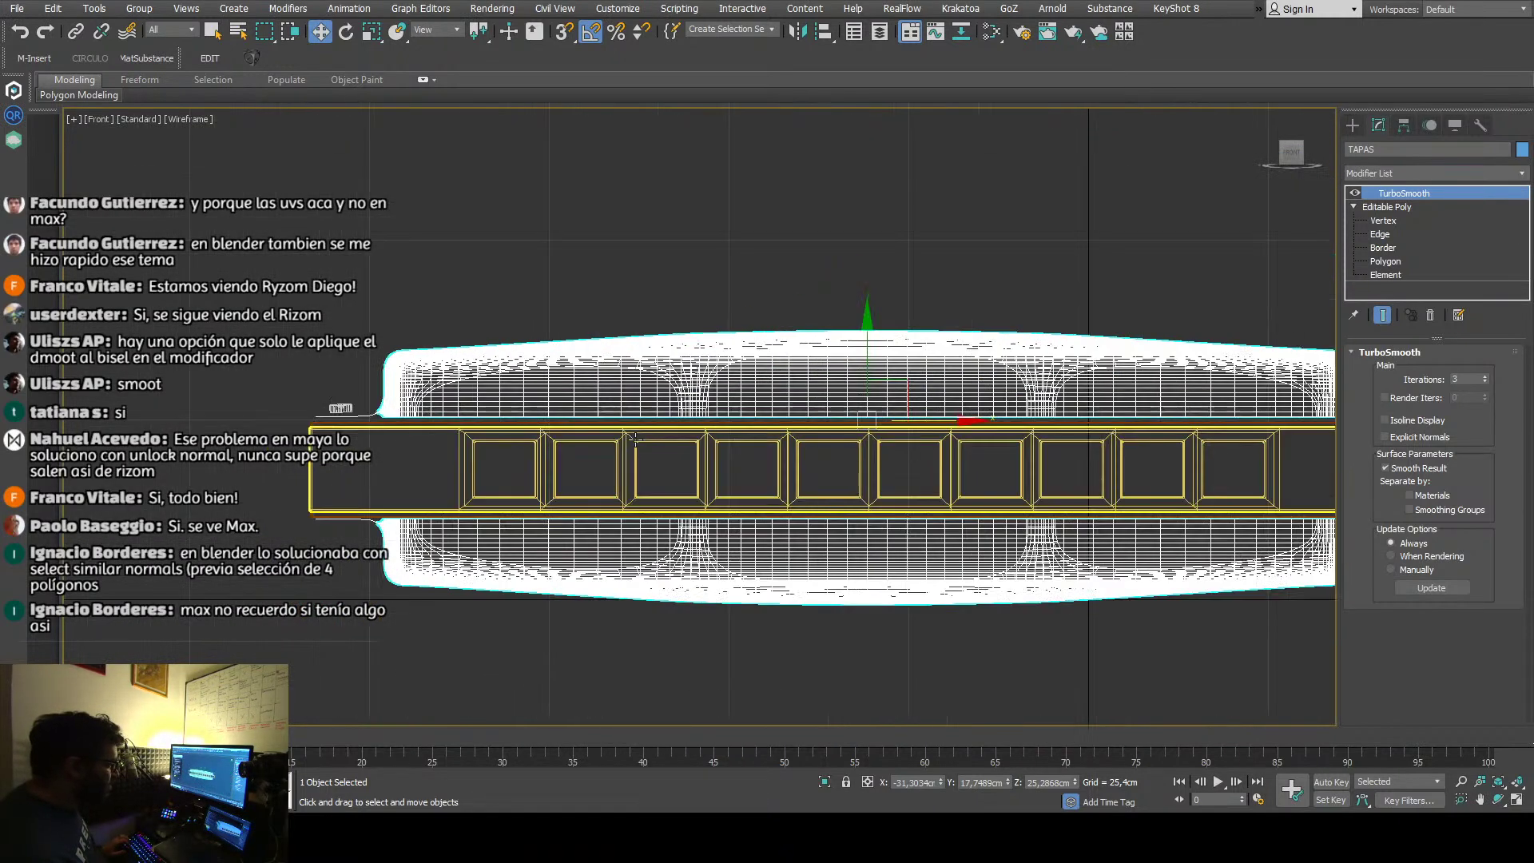
pyautogui.moveTo(787, 444); pyautogui.dragTo(884, 419, button='middle')
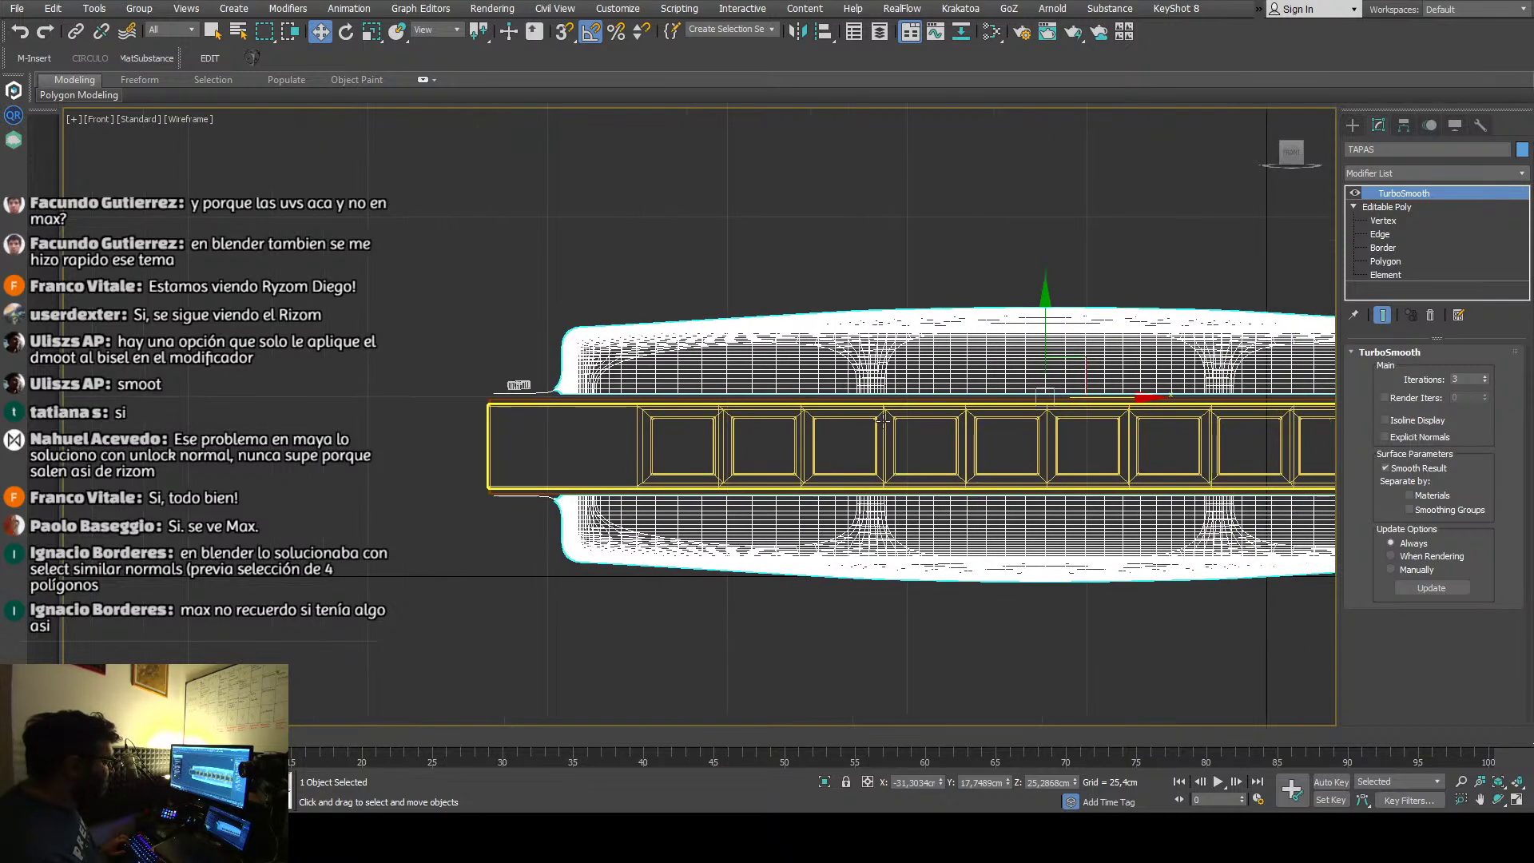
pyautogui.scroll(8, 481, 369)
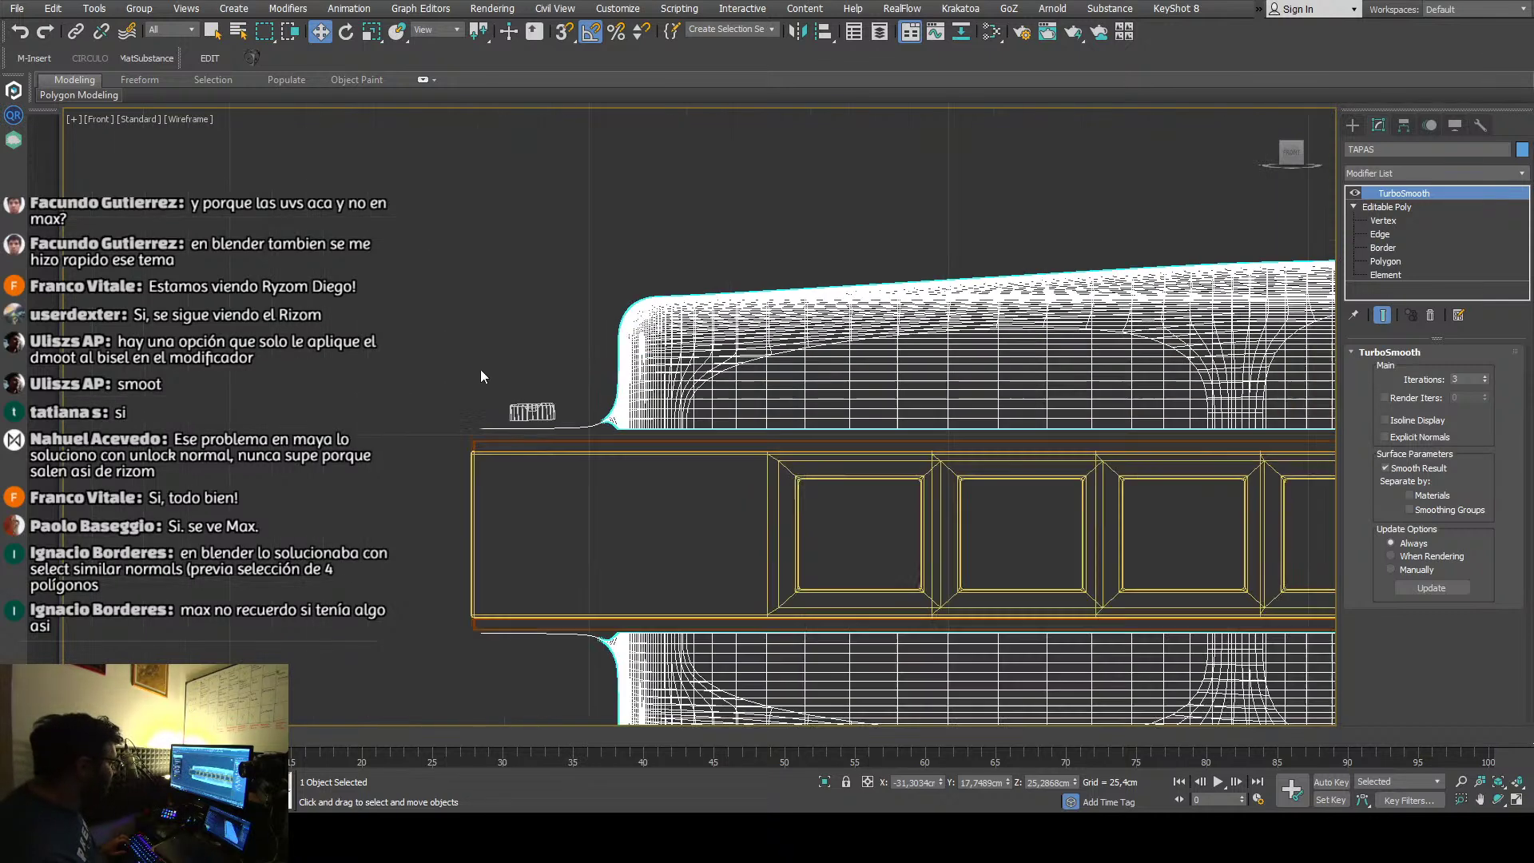
pyautogui.scroll(-3, 444, 387)
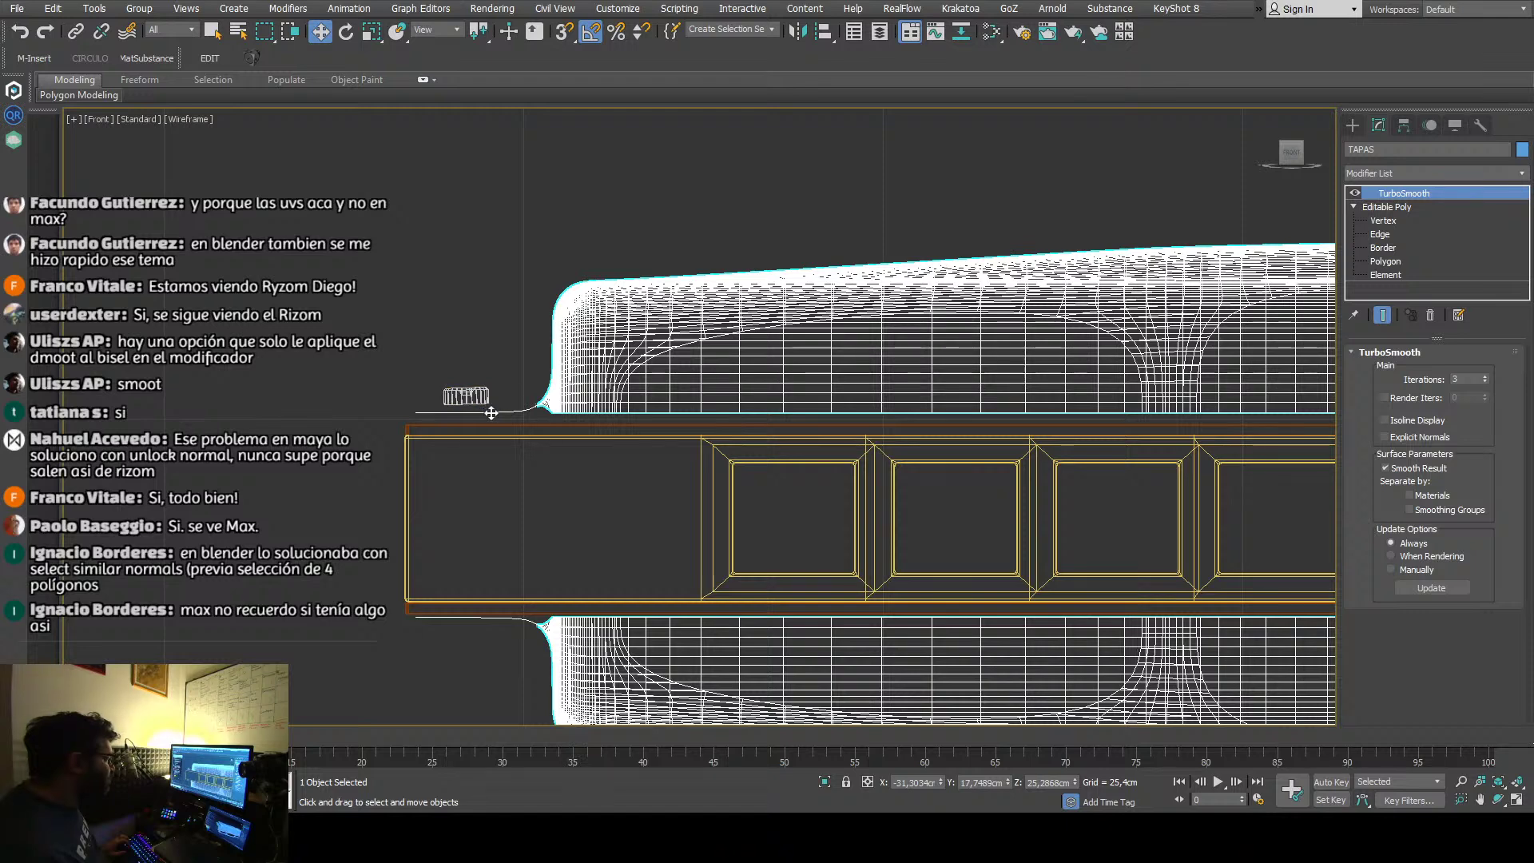
pyautogui.scroll(-5, 491, 413)
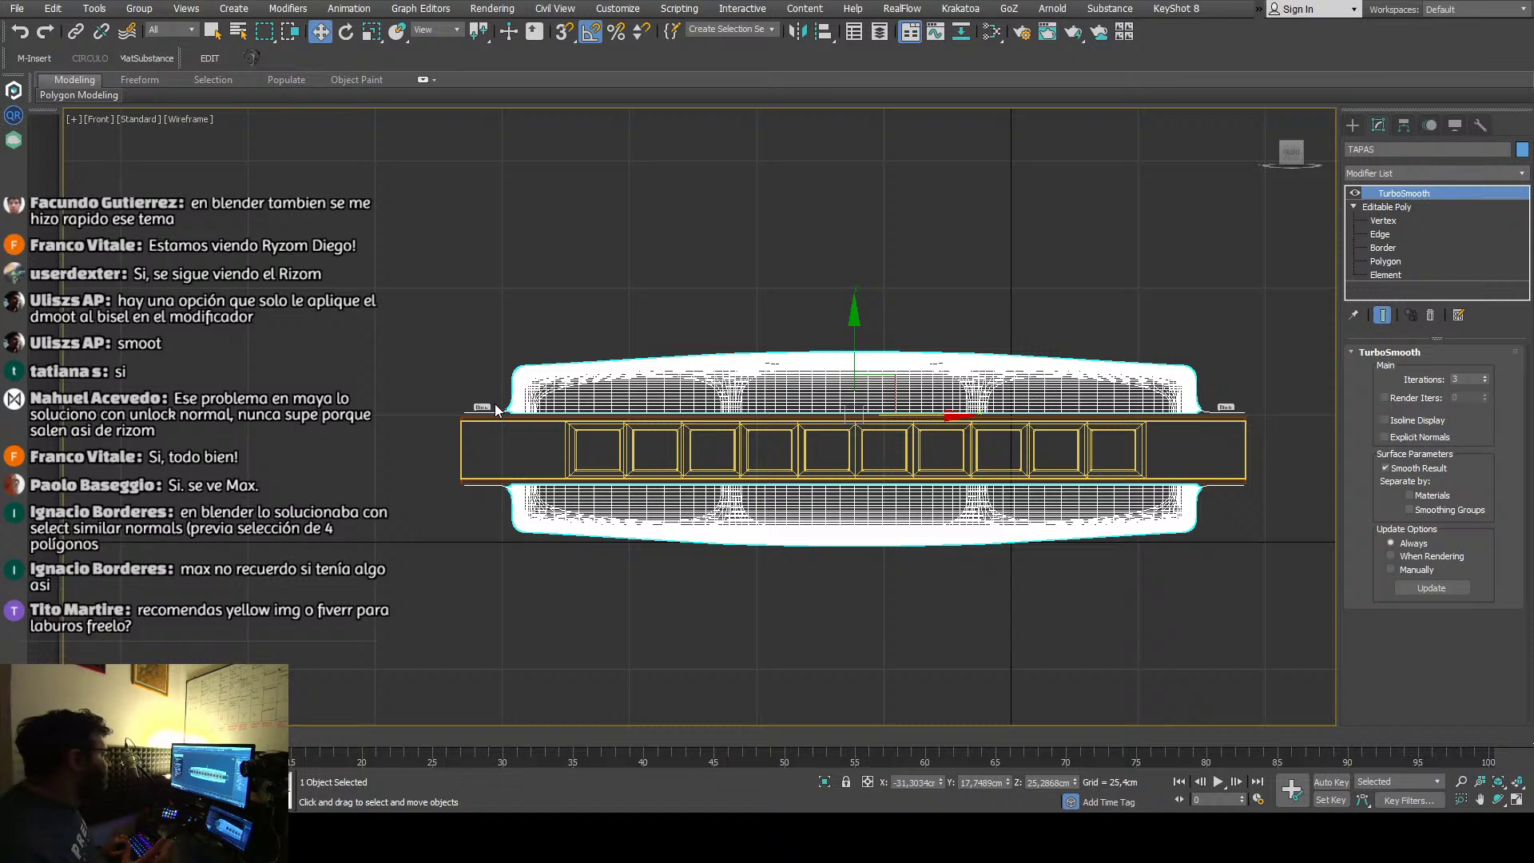
pyautogui.scroll(6, 484, 403)
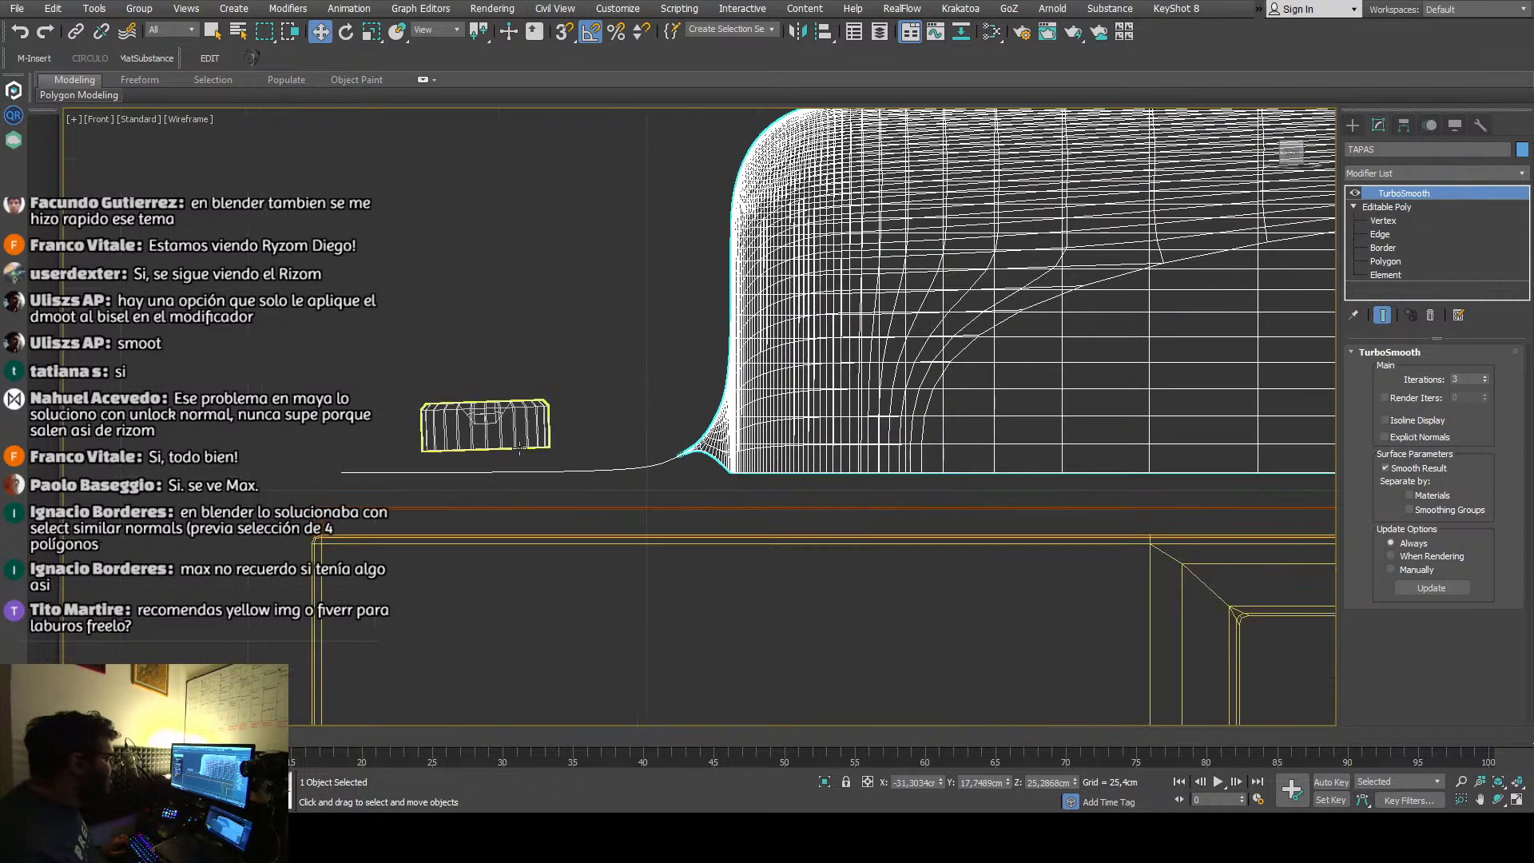
pyautogui.press('z')
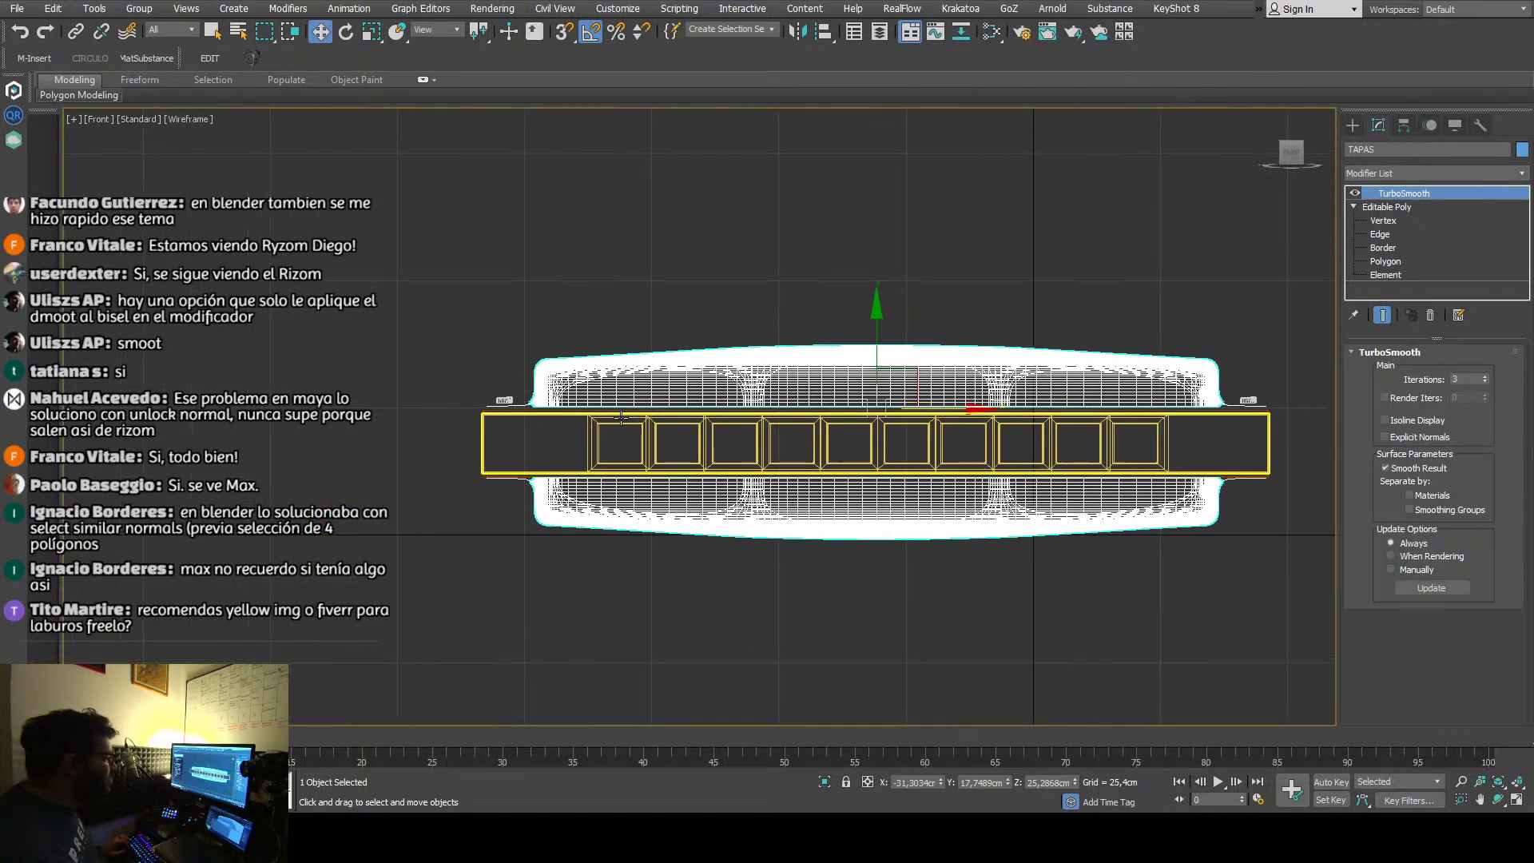
# Step: Save the scene with nothing selected, and return to a shaded perspective view of the whole harmonica
pyautogui.click(382, 347)
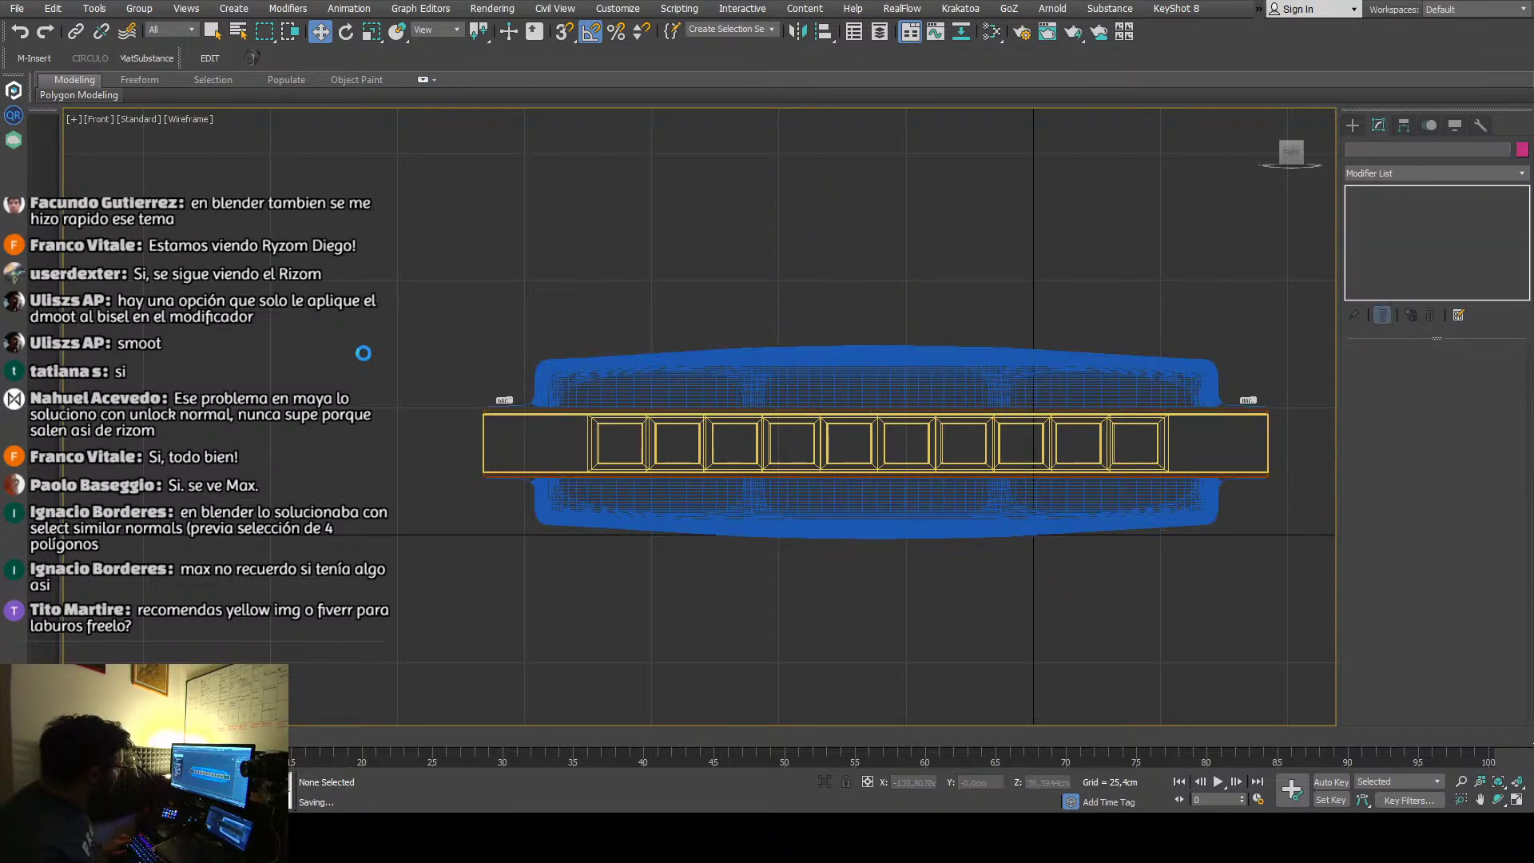
pyautogui.press('p')
pyautogui.press('z')
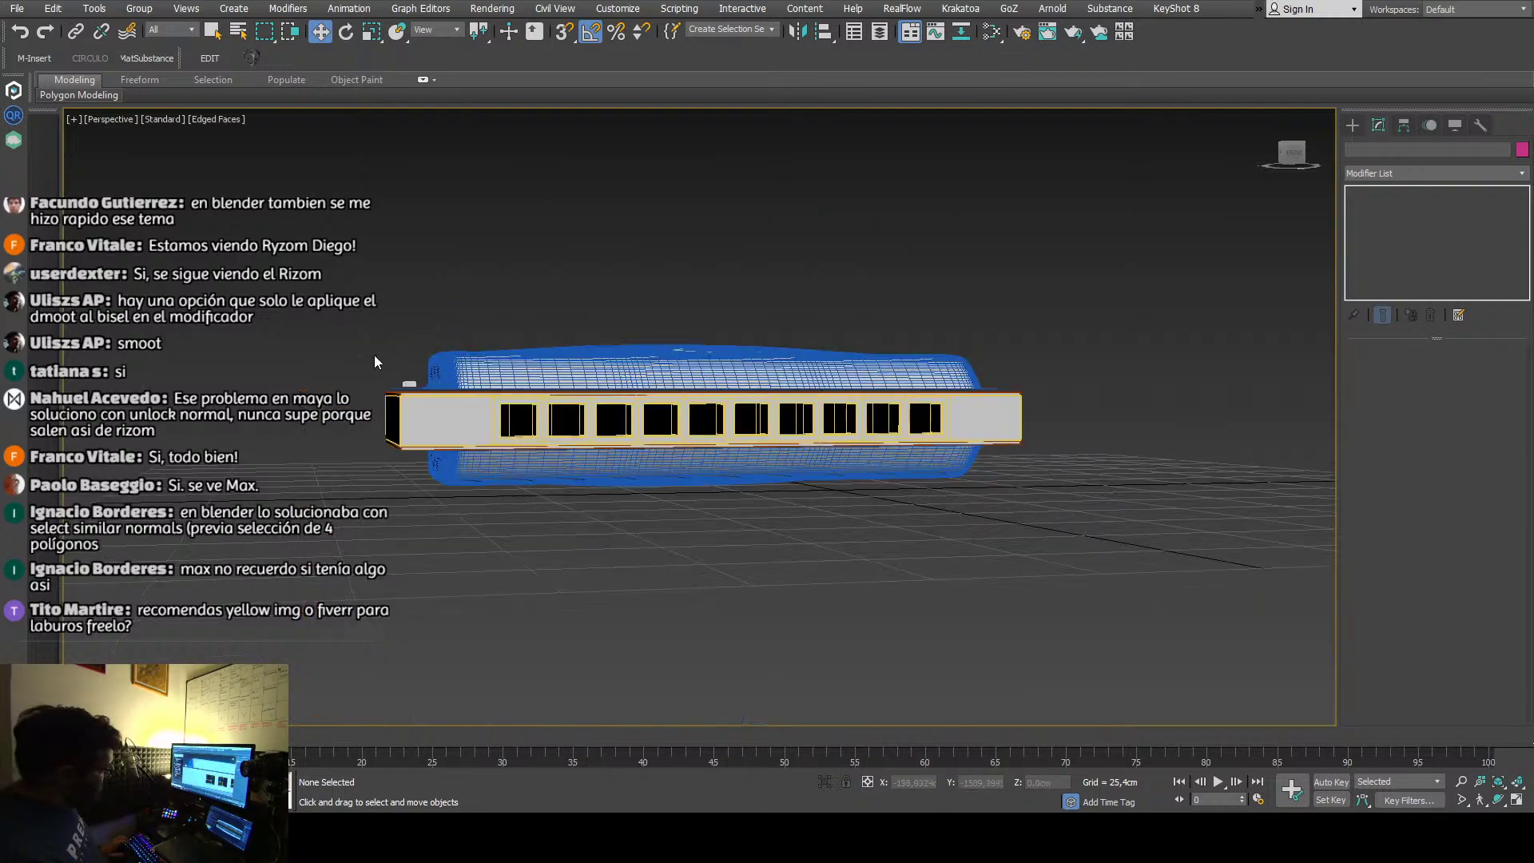
pyautogui.keyDown('alt'); pyautogui.moveTo(374, 356); pyautogui.dragTo(502, 449, button='middle'); pyautogui.keyUp('alt')
pyautogui.press('F4')
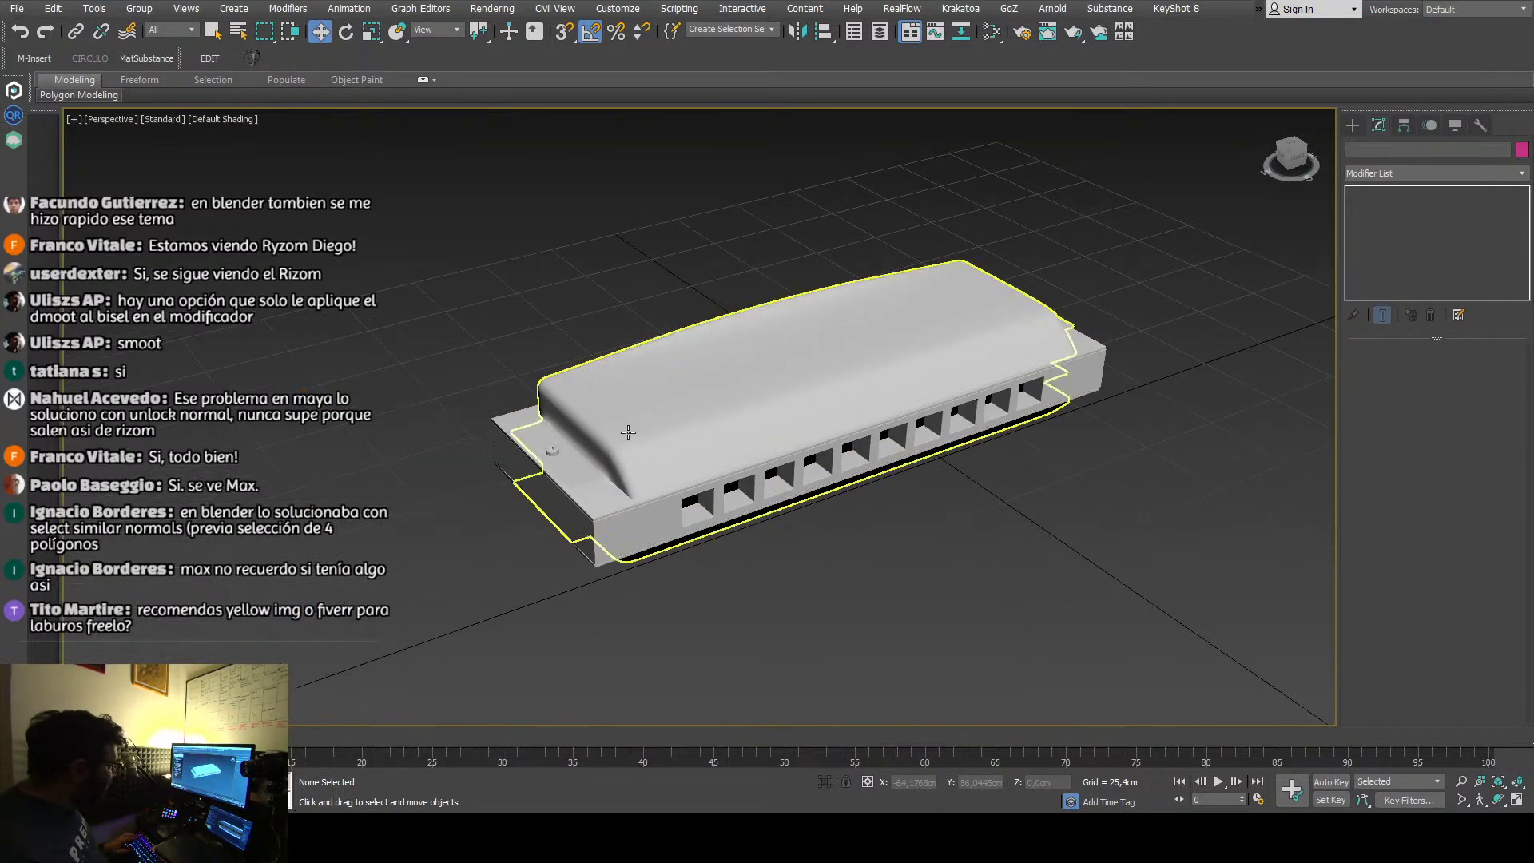
# Step: Select the TAPAS covers and show the mesh edges to inspect their smoothed topology
pyautogui.scroll(4, 627, 435)
pyautogui.click(629, 433)
pyautogui.press('F4')
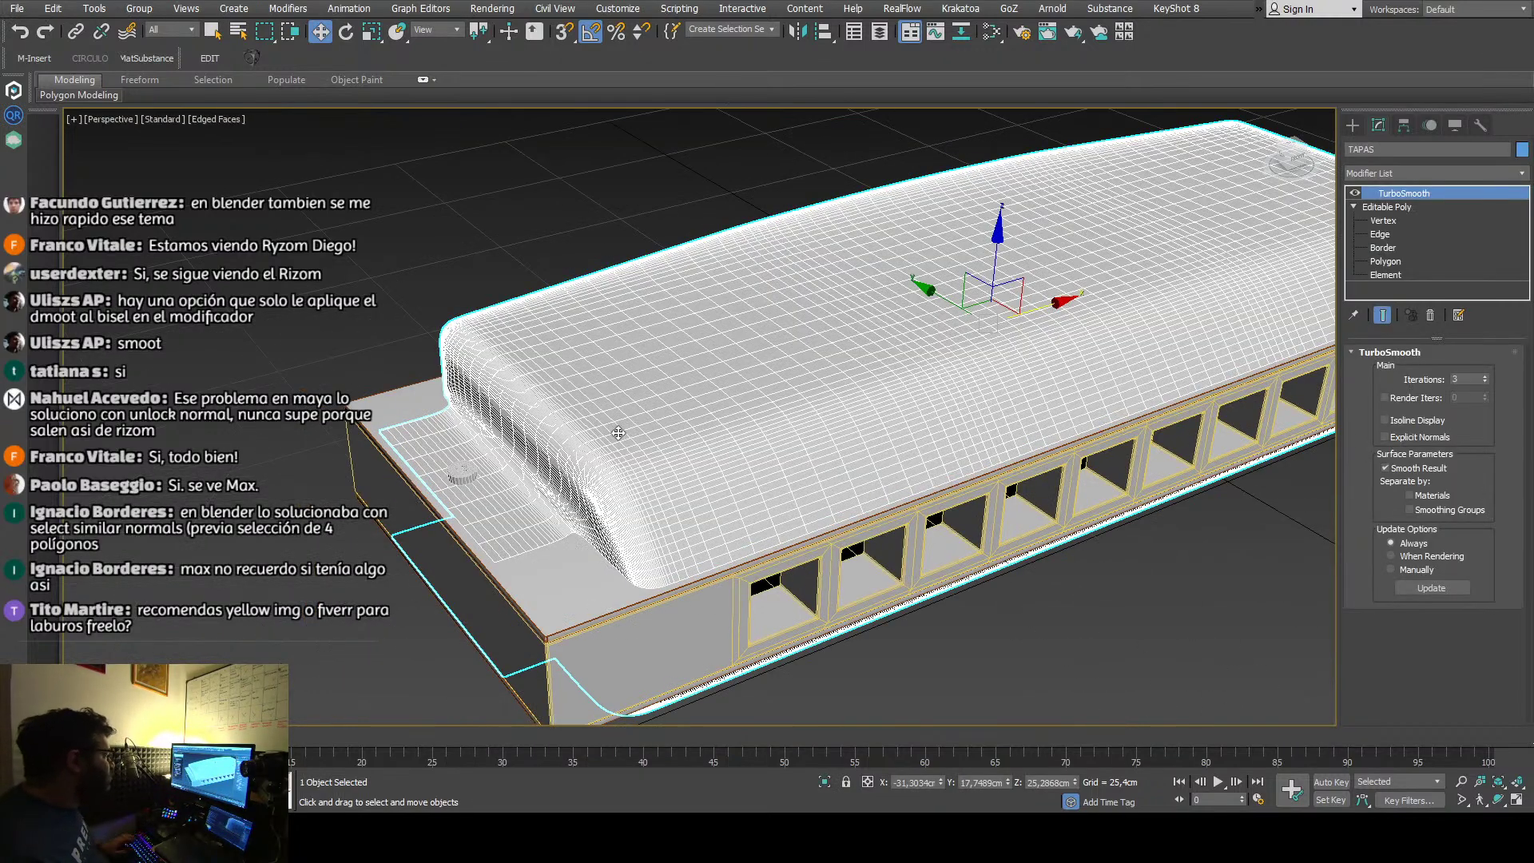
# Step: Clear the selection of the TAPAS covers, hide the mesh edges in the viewport and save the scene
pyautogui.scroll(6, 592, 438)
pyautogui.keyDown('alt'); pyautogui.moveTo(549, 458); pyautogui.dragTo(556, 416, button='middle'); pyautogui.keyUp('alt')
pyautogui.scroll(-2, 589, 445)
pyautogui.scroll(-2, 498, 416)
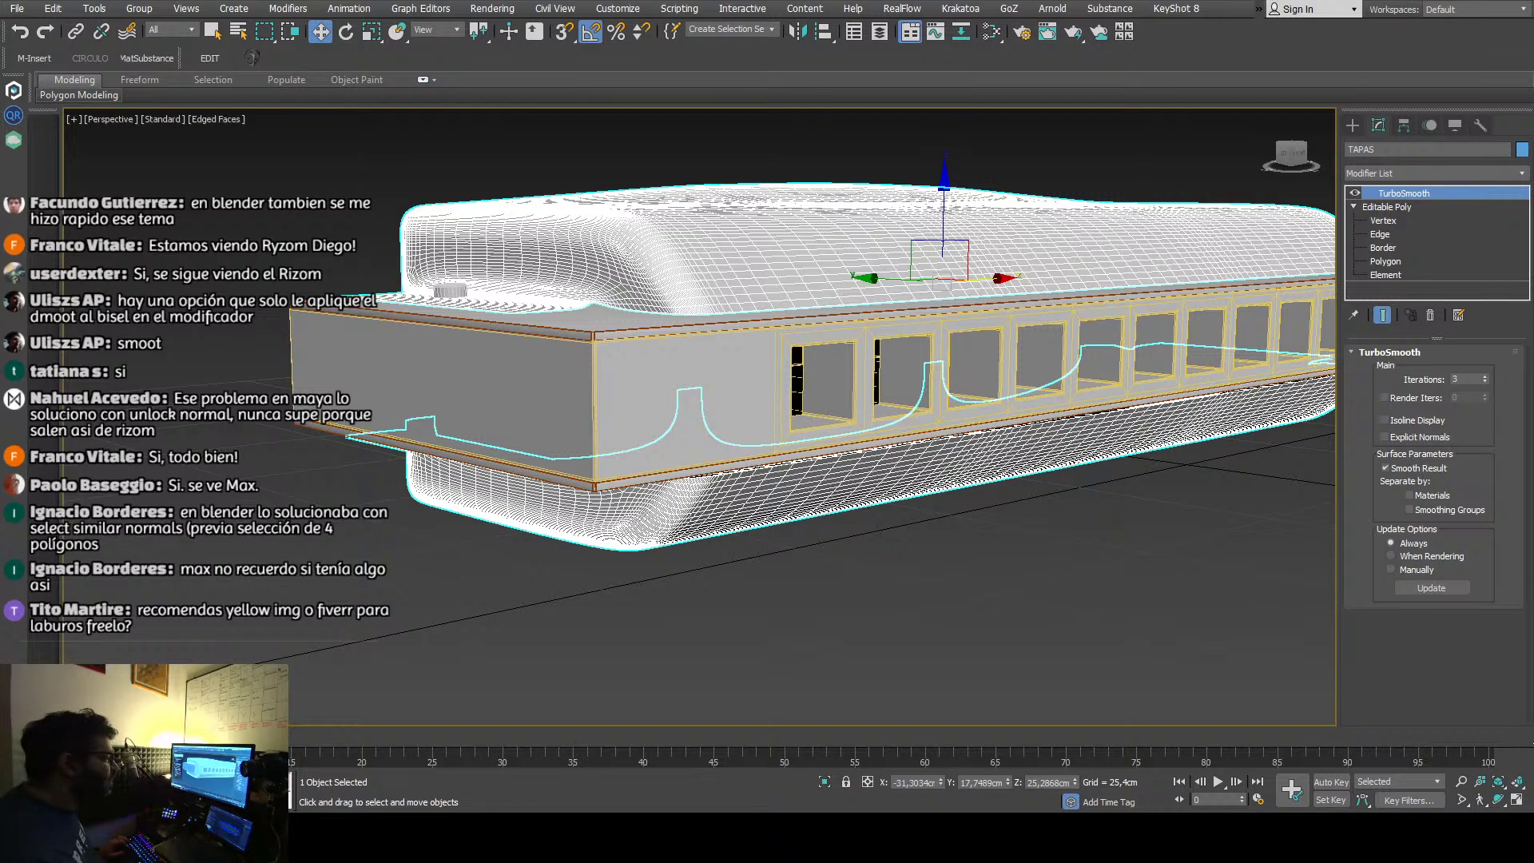
pyautogui.click(553, 613)
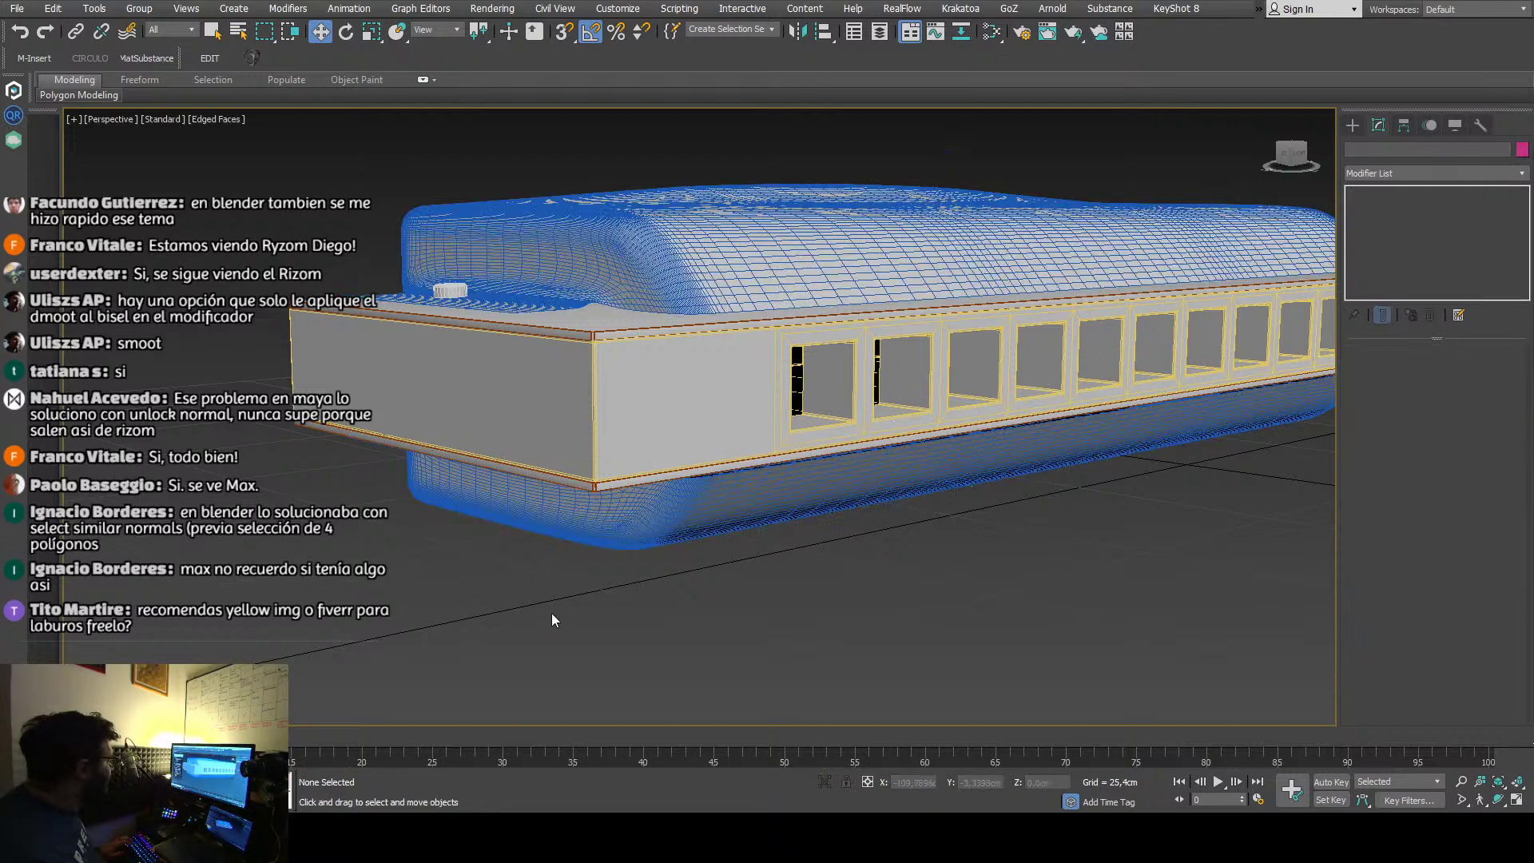
pyautogui.press('F4')
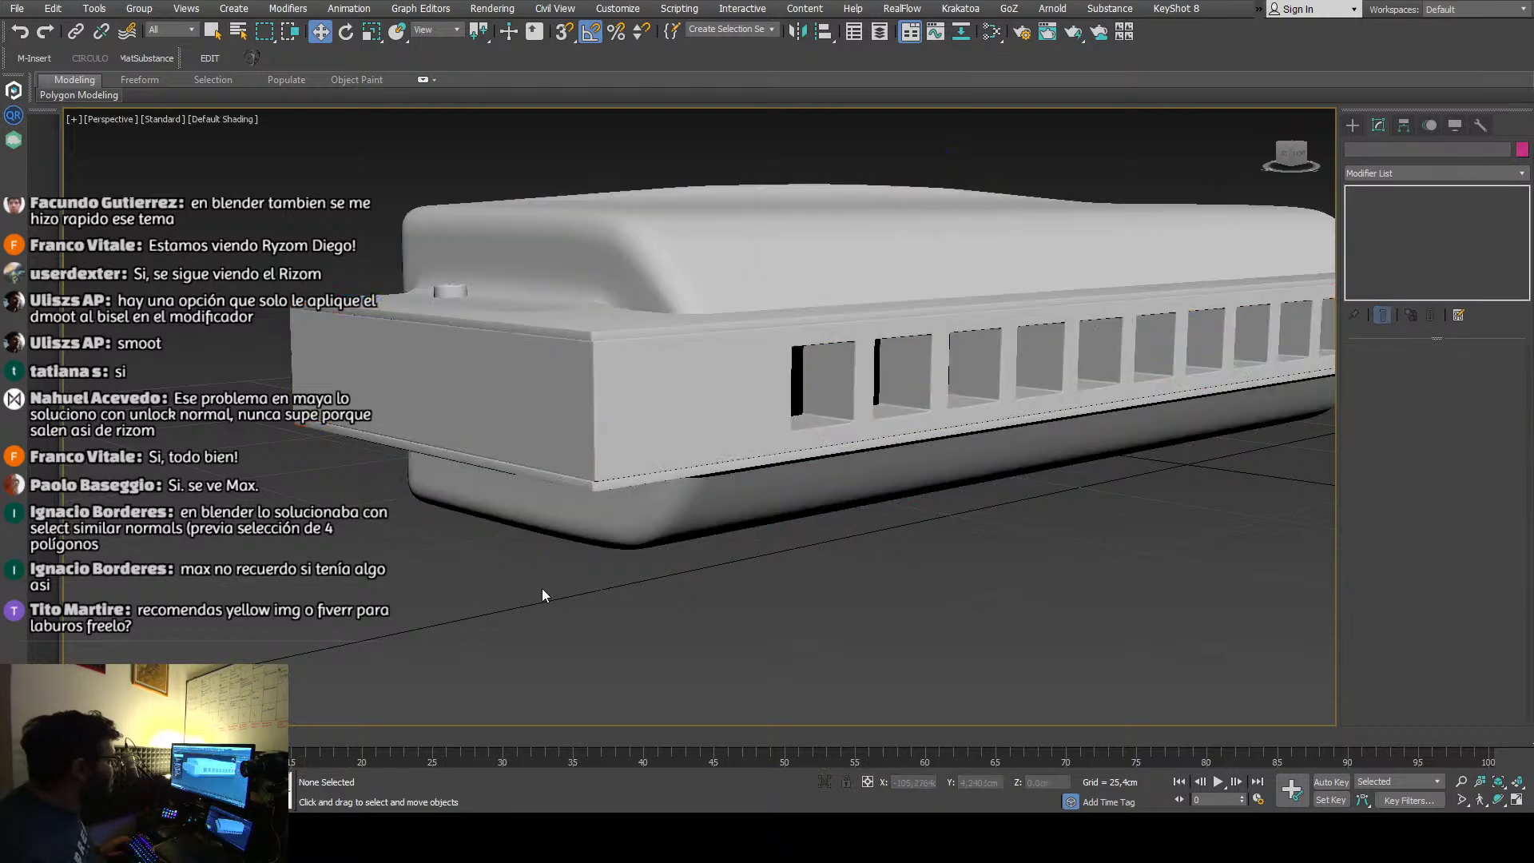
pyautogui.scroll(-4, 542, 588)
pyautogui.keyDown('alt'); pyautogui.moveTo(553, 590); pyautogui.dragTo(534, 626, button='middle'); pyautogui.keyUp('alt')
pyautogui.keyDown('alt'); pyautogui.moveTo(618, 460); pyautogui.dragTo(566, 590, button='middle'); pyautogui.keyUp('alt')
pyautogui.hotkey('ctrl', 's')
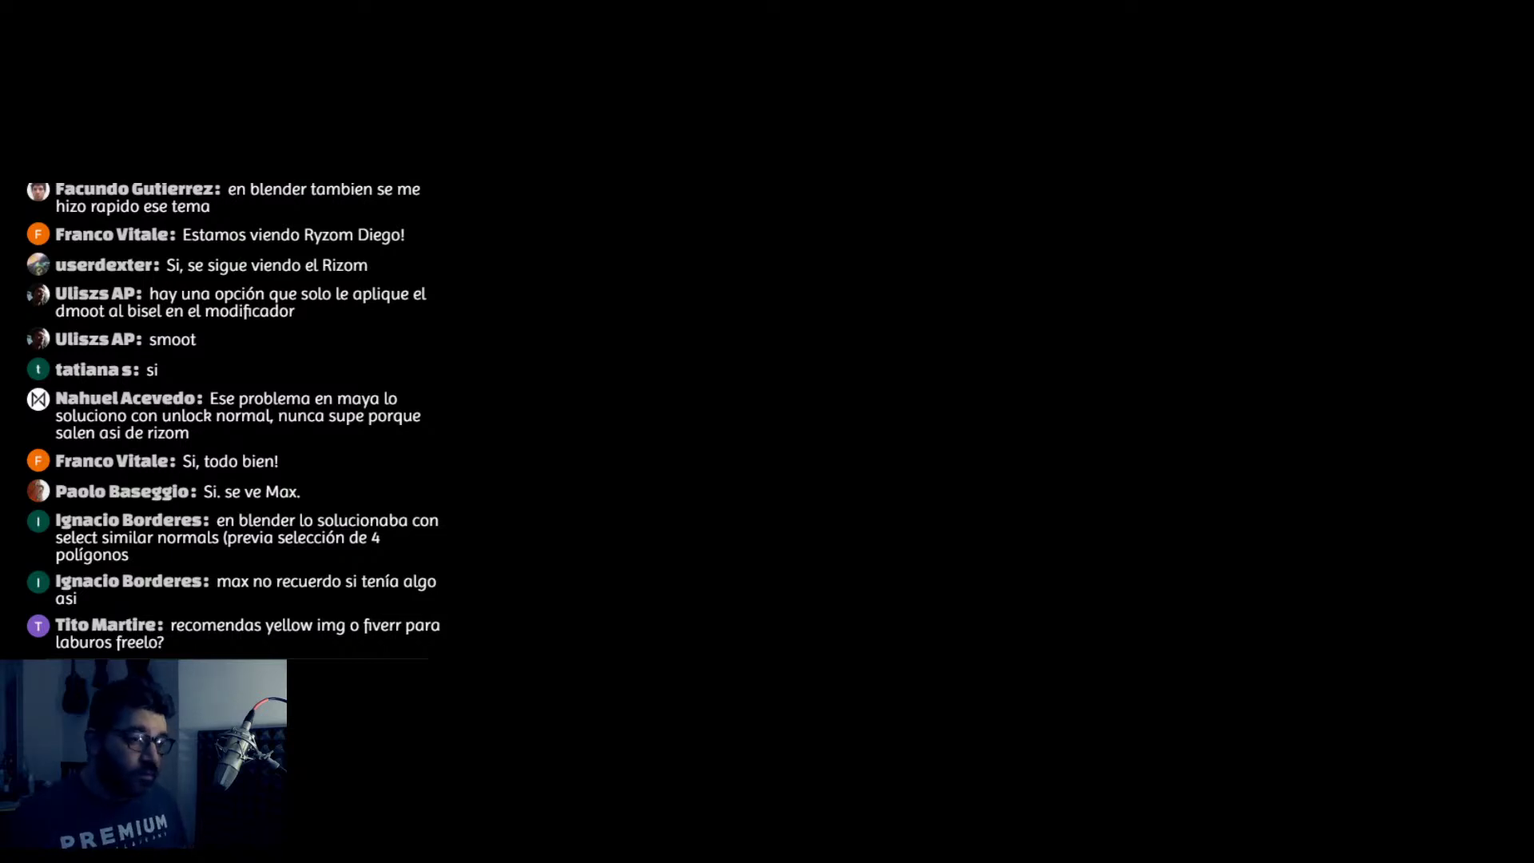
# Step: Switch to Substance Painter and examine the harmonica's shading around the covers, screw, plates and hole openings
pyautogui.hotkey('alt', 'Tab')
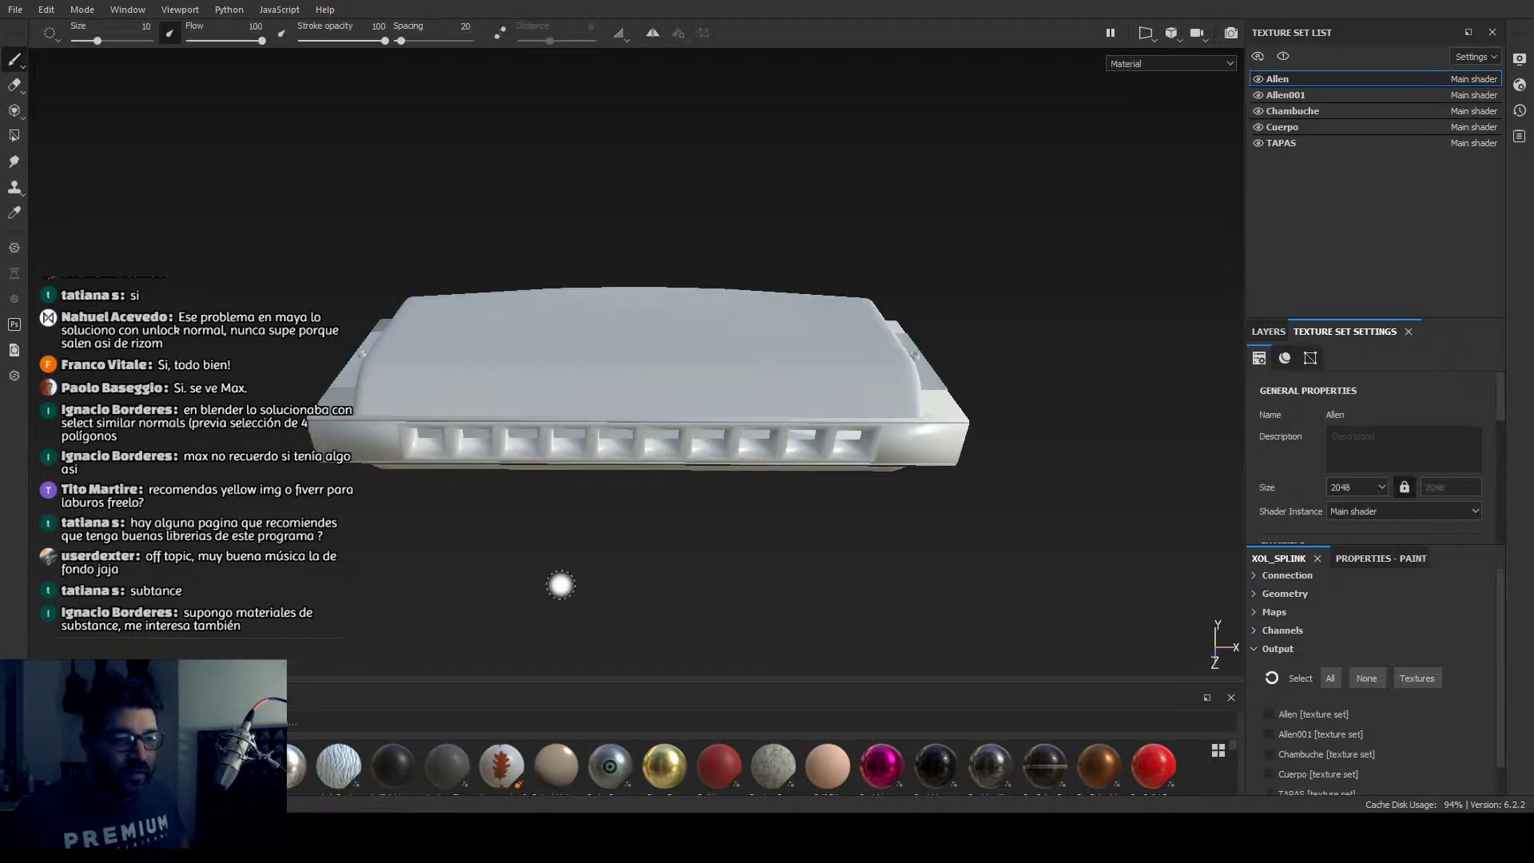
pyautogui.moveTo(561, 585)
pyautogui.keyDown('alt'); pyautogui.mouseDown()
pyautogui.moveTo(521, 592)
pyautogui.moveTo(640, 520)
pyautogui.moveTo(838, 497)
pyautogui.moveTo(995, 506)
pyautogui.moveTo(385, 521)
pyautogui.moveTo(505, 526)
pyautogui.moveTo(575, 575)
pyautogui.moveTo(774, 557)
pyautogui.moveTo(751, 545)
pyautogui.mouseUp(); pyautogui.keyUp('alt')
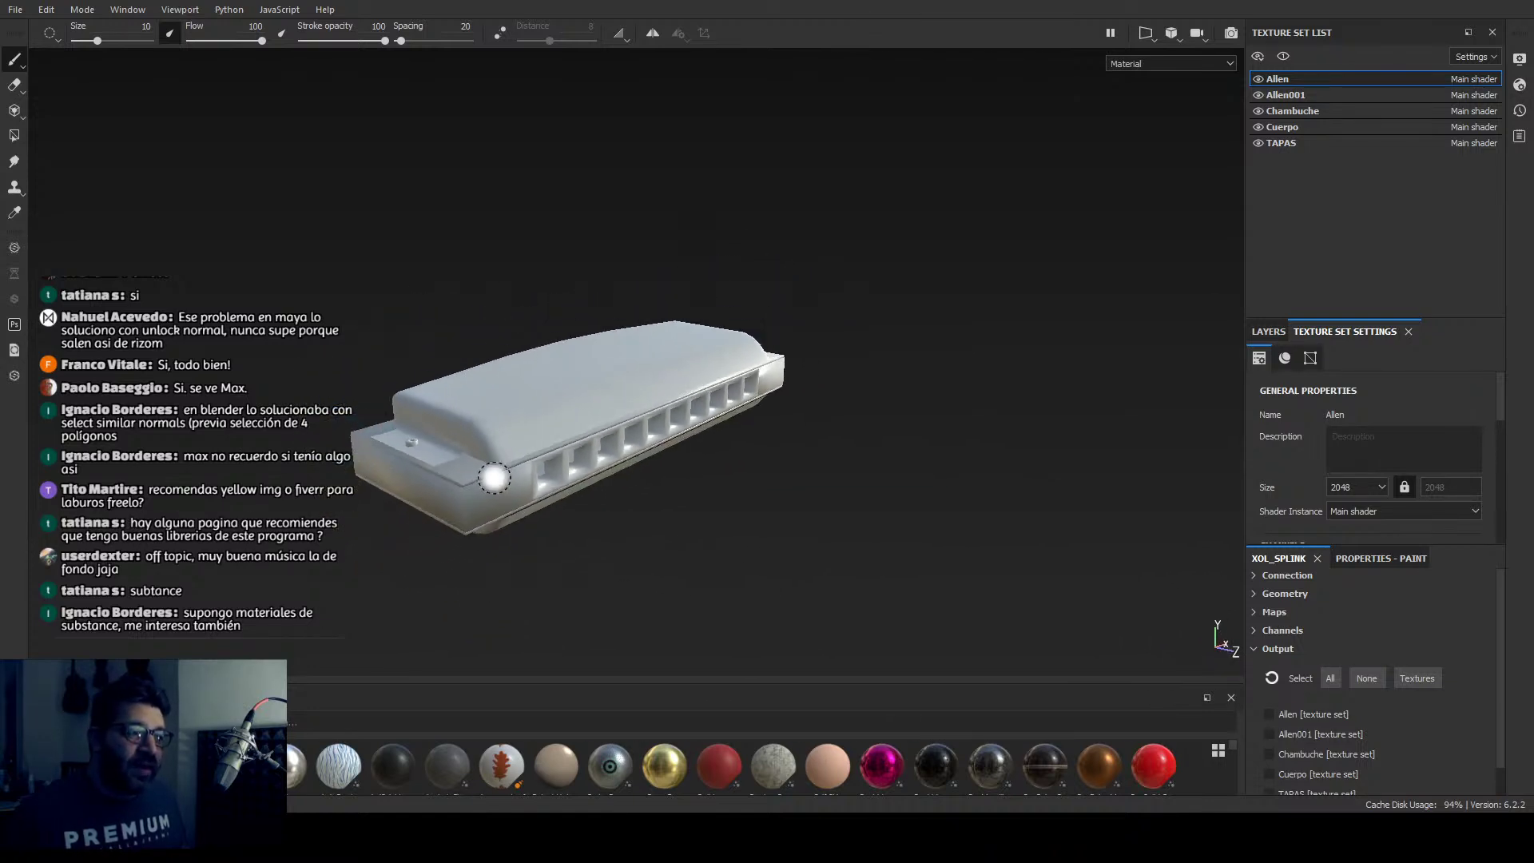
pyautogui.scroll(5, 494, 478)
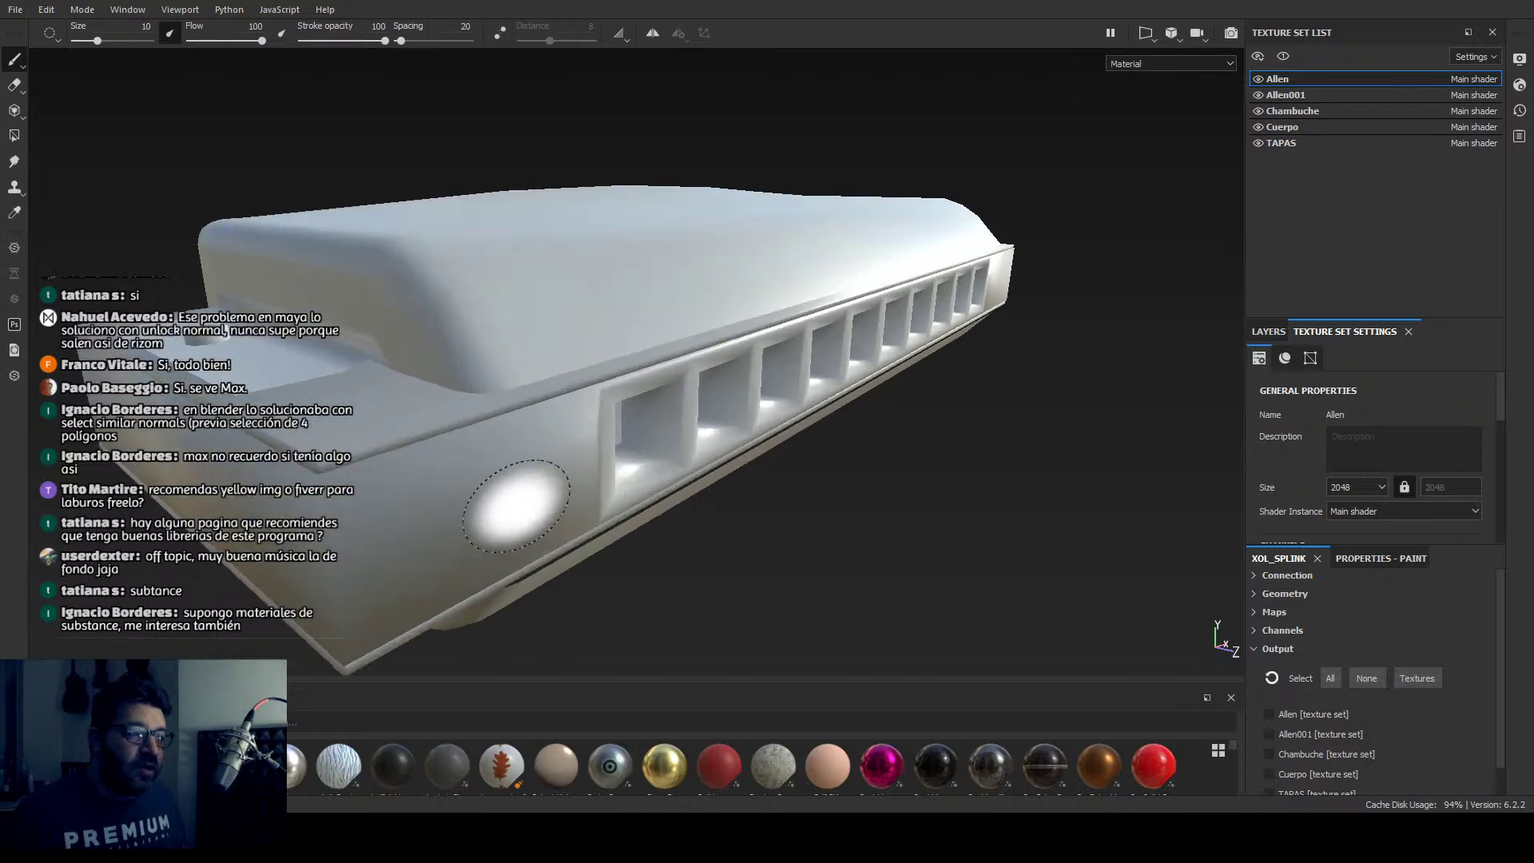
pyautogui.scroll(-6, 515, 506)
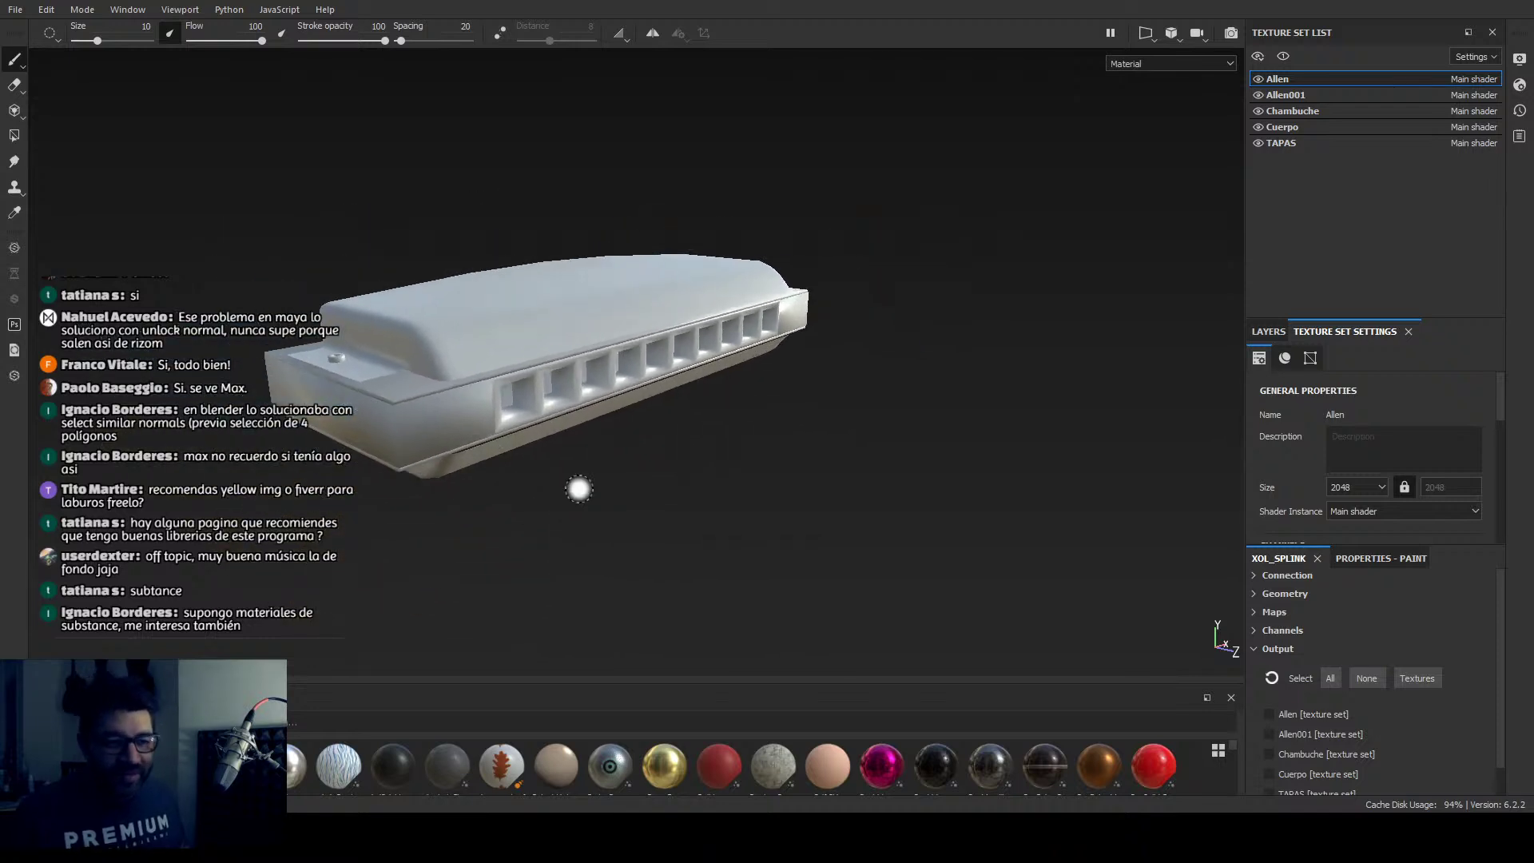
pyautogui.moveTo(579, 490)
pyautogui.keyDown('alt'); pyautogui.mouseDown()
pyautogui.moveTo(303, 474)
pyautogui.moveTo(586, 477)
pyautogui.moveTo(600, 504)
pyautogui.mouseUp(); pyautogui.keyUp('alt')
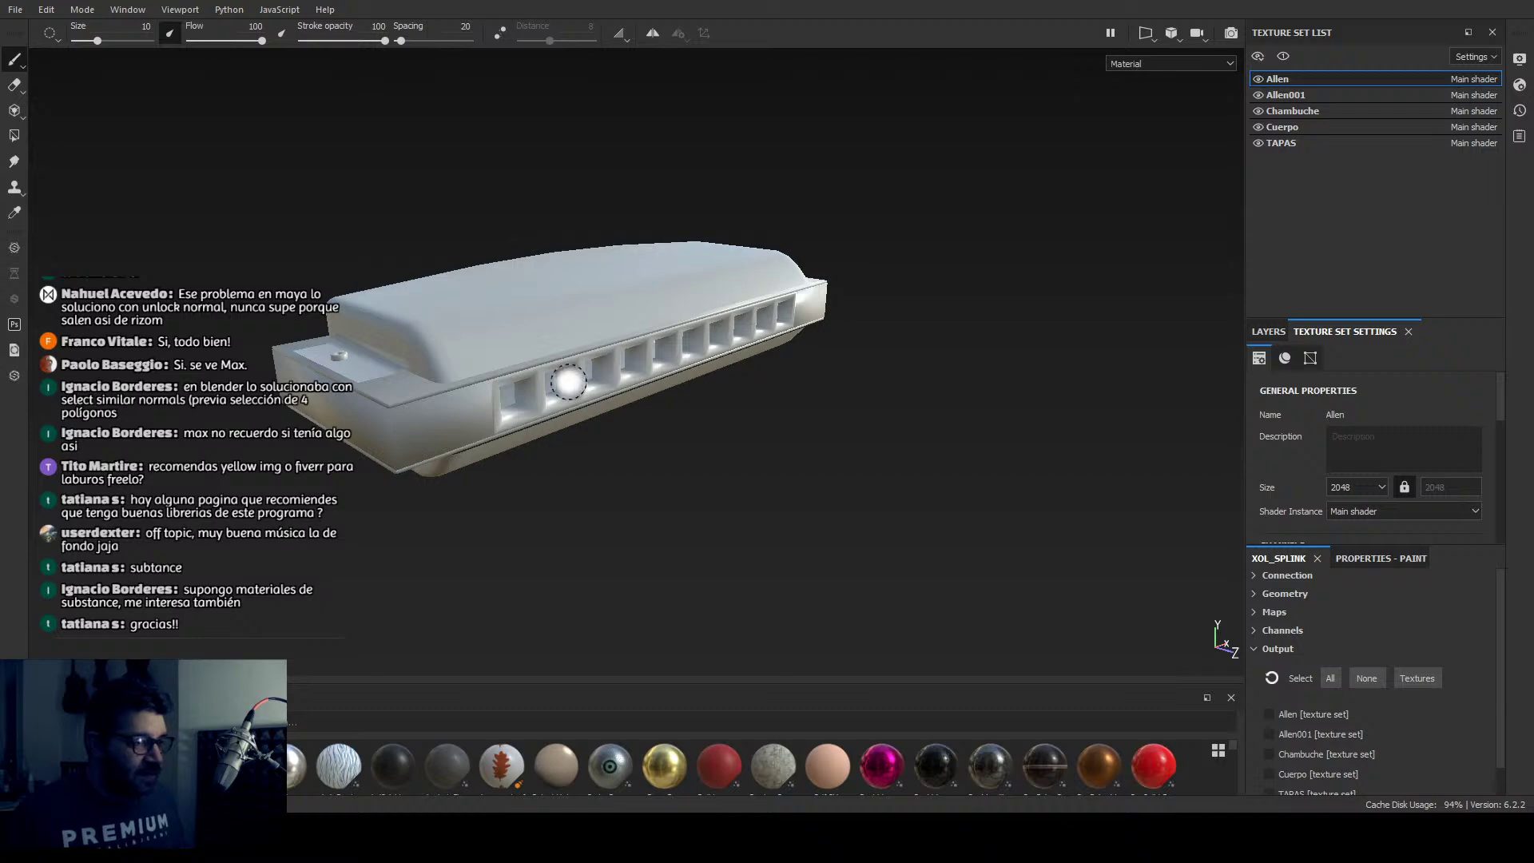
pyautogui.scroll(-2, 331, 370)
pyautogui.scroll(7, 331, 373)
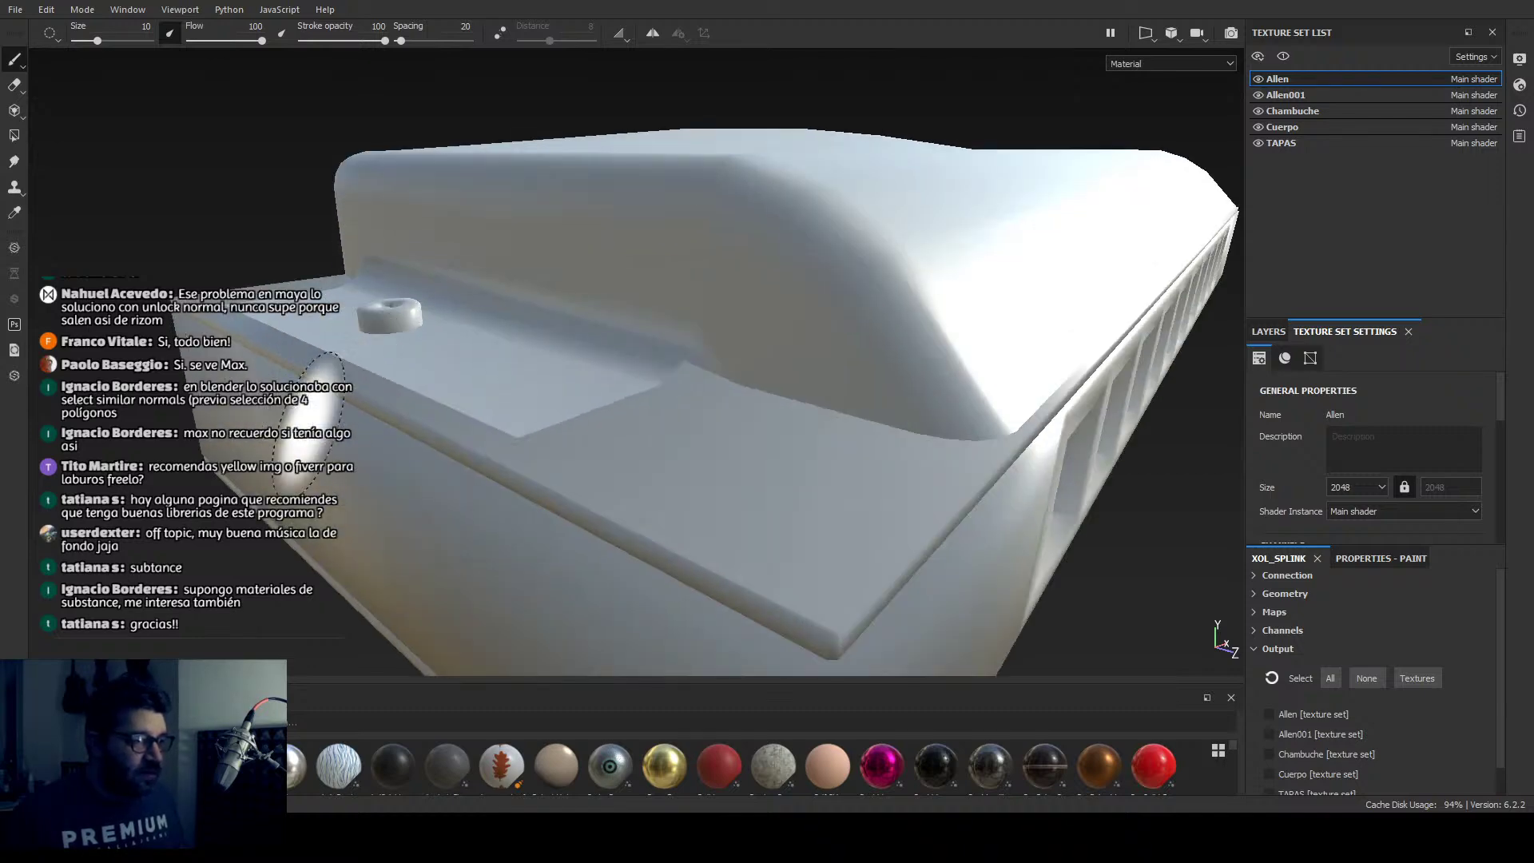
pyautogui.scroll(-5, 331, 373)
pyautogui.keyDown('alt'); pyautogui.moveTo(335, 383); pyautogui.dragTo(402, 390); pyautogui.keyUp('alt')
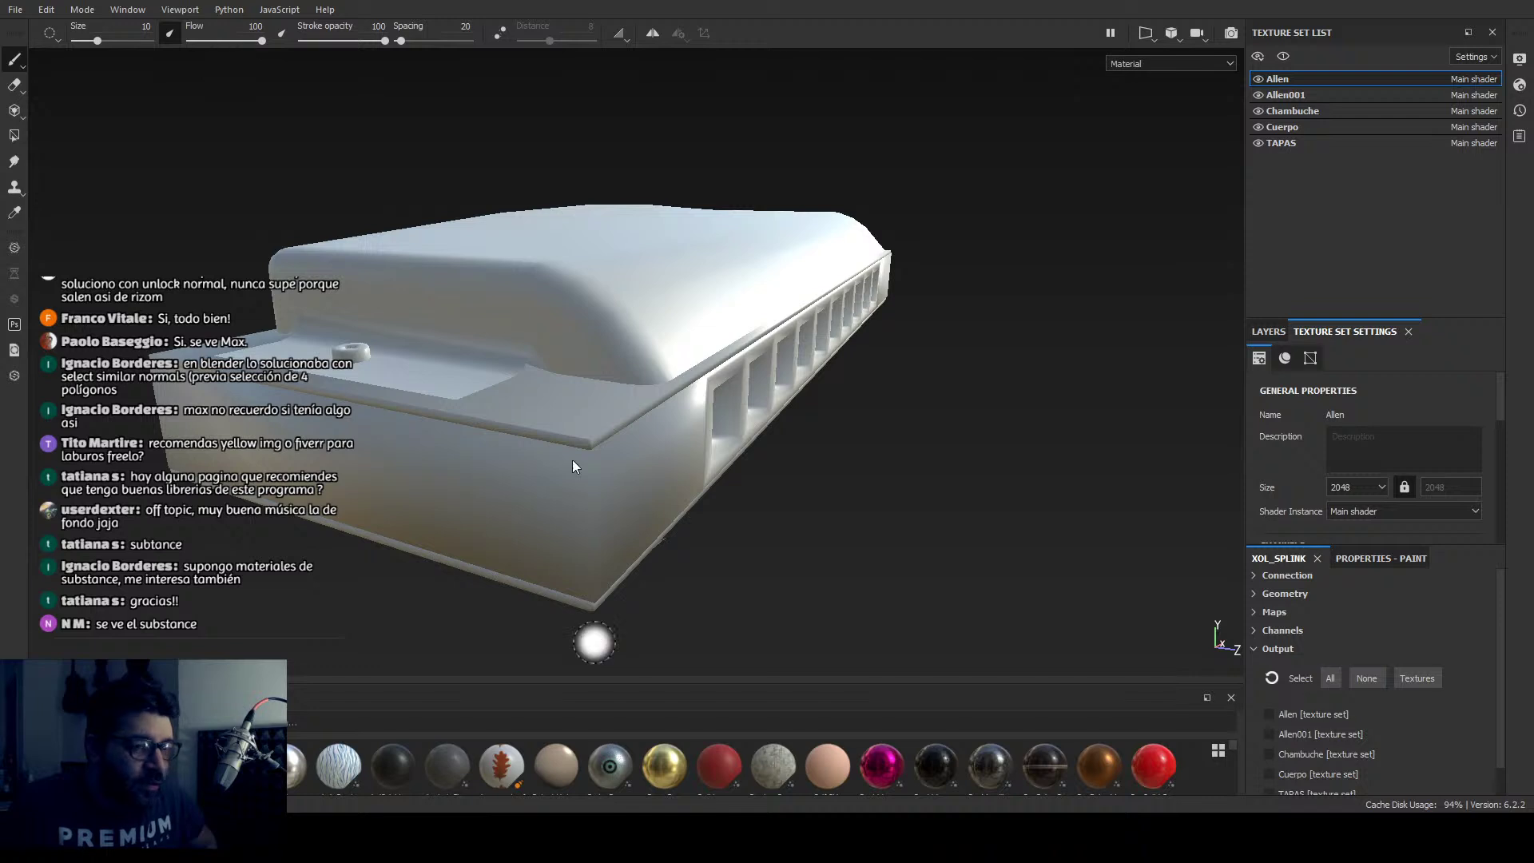
# Step: Close the harmonica's Substance Painter project and load the harmonica mesh in RizomUV
pyautogui.hotkey('ctrl', 'w')
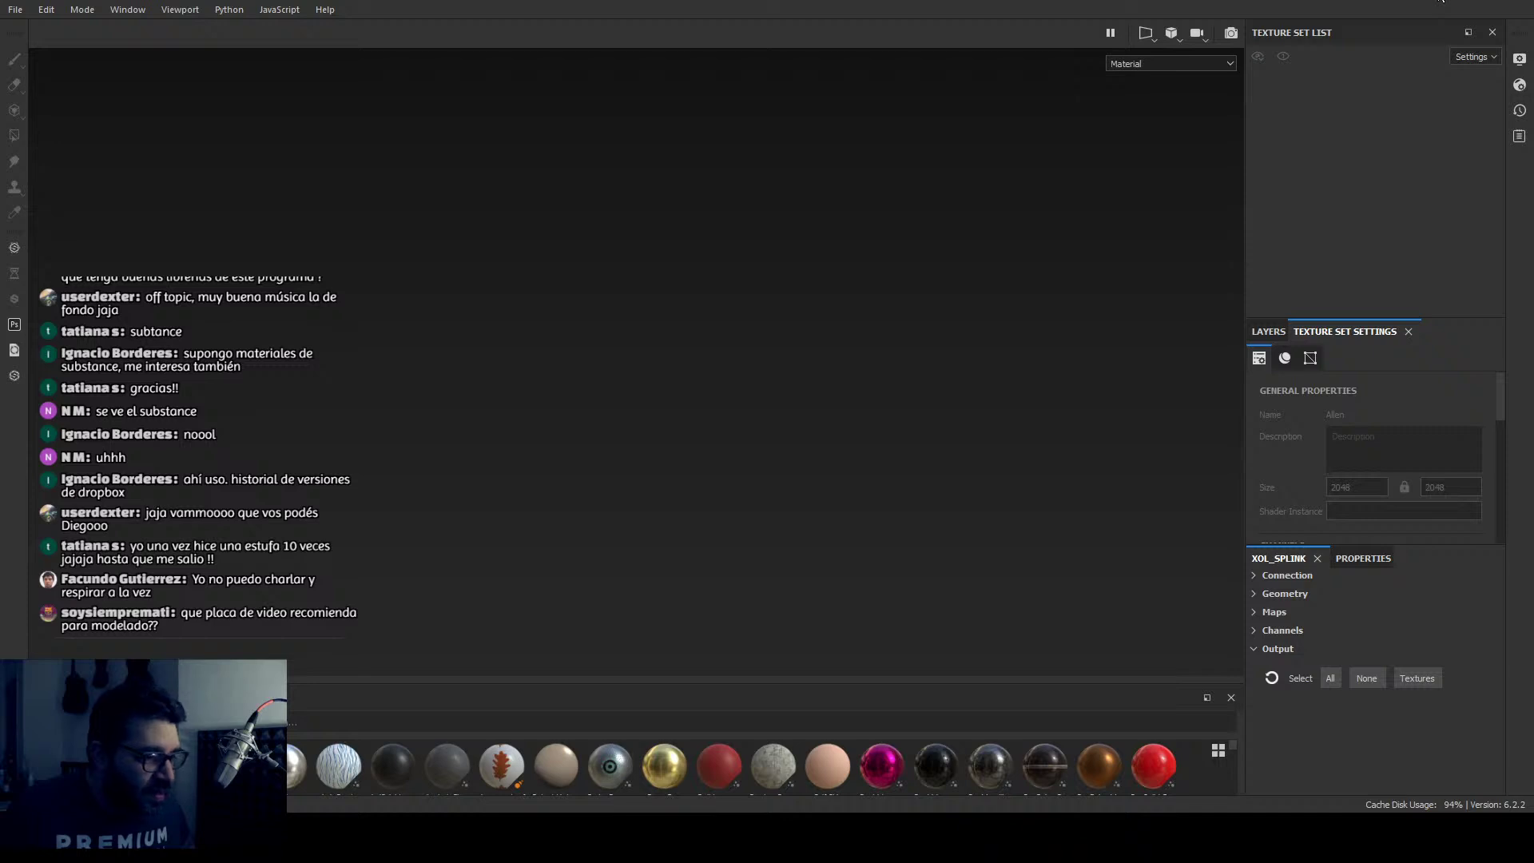
pyautogui.click(1441, 1)
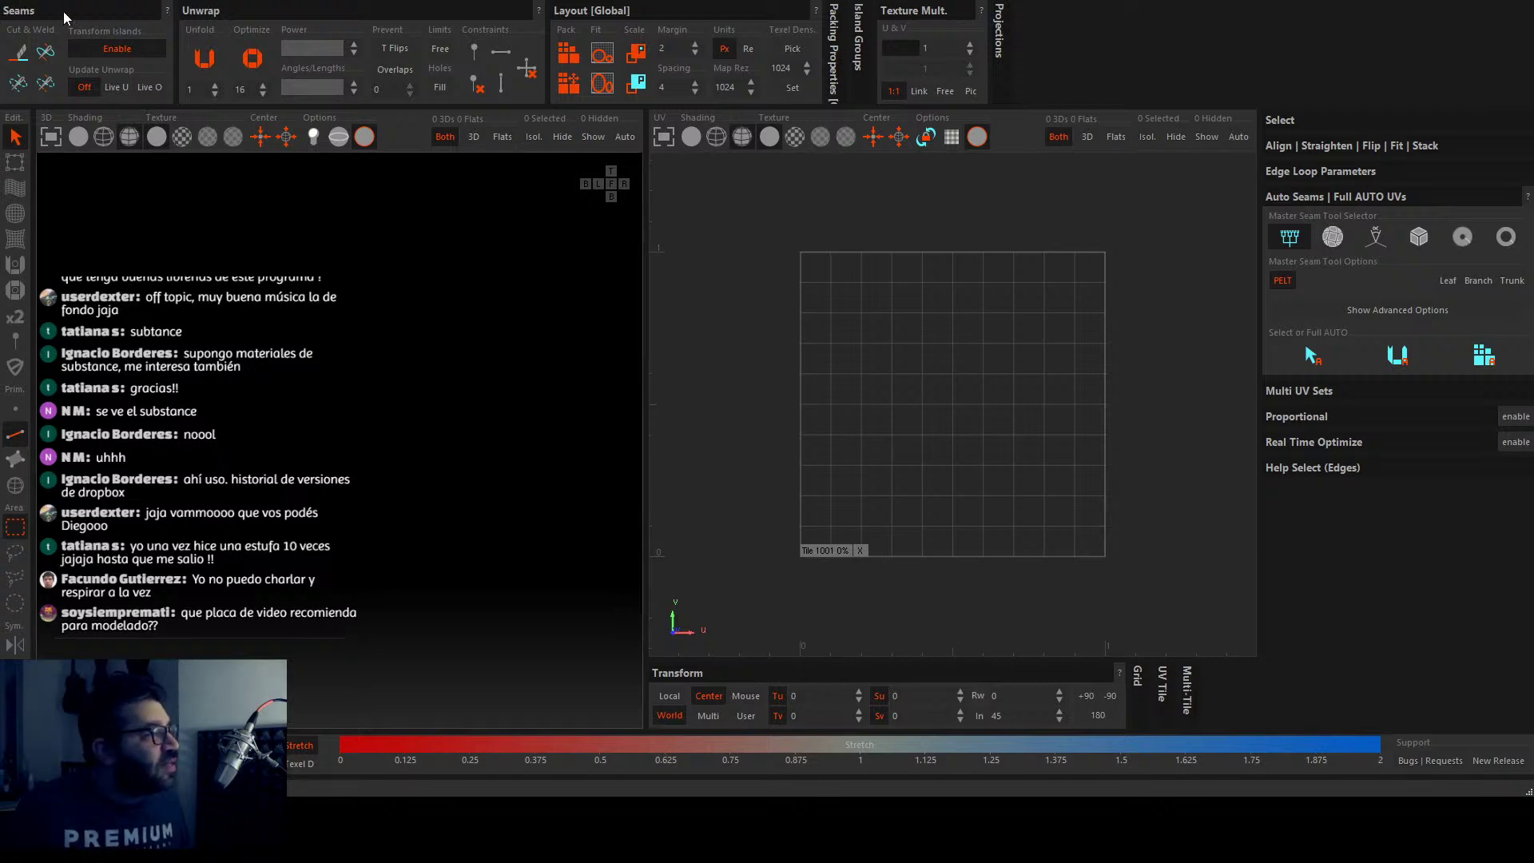
pyautogui.click(464, 323)
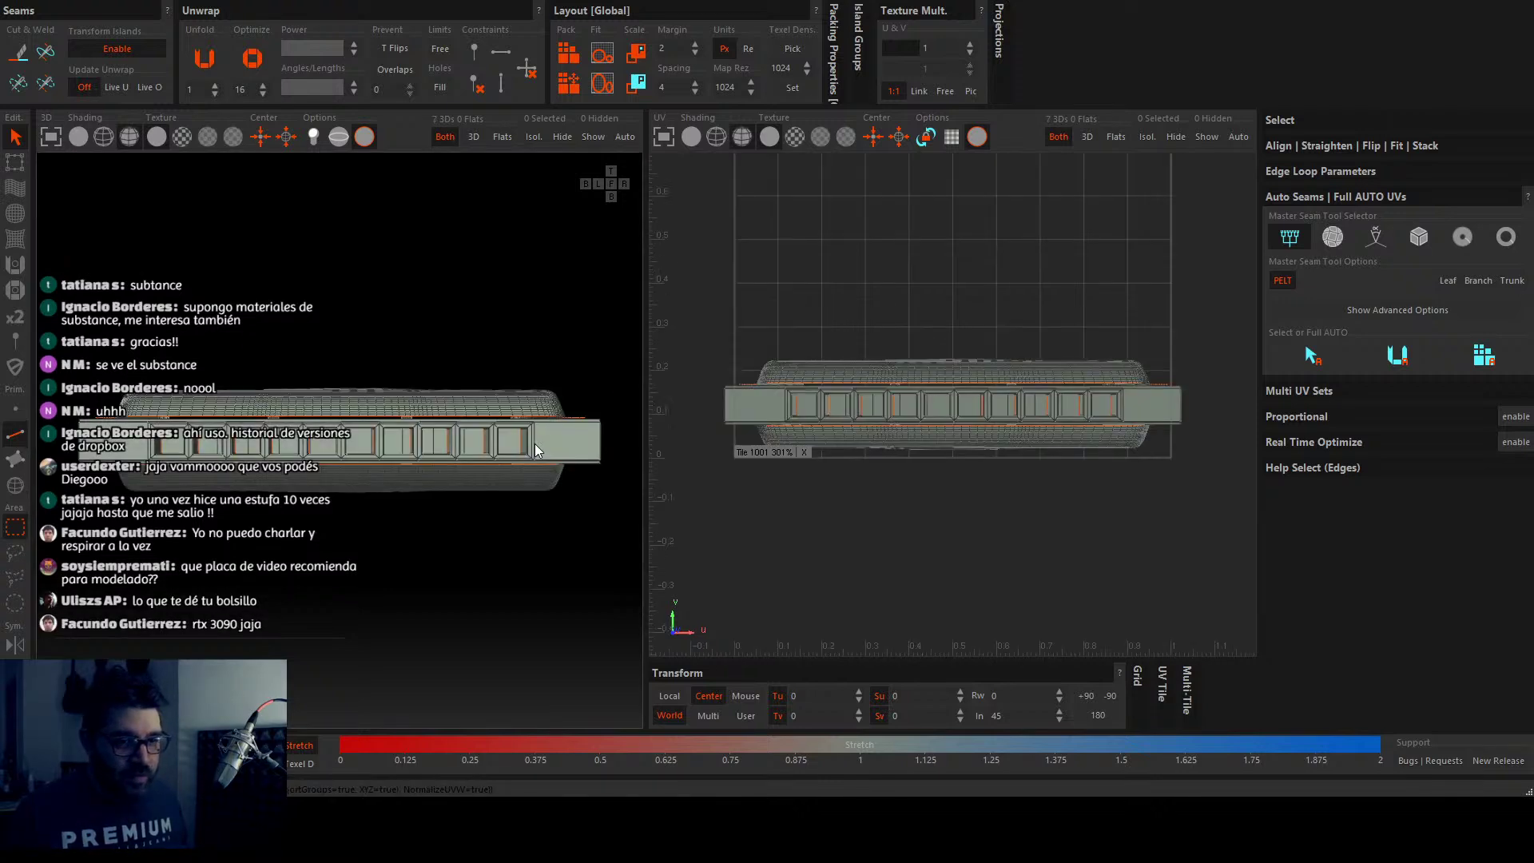
# Step: Replace the densely smoothed harmonica mesh with the version that has unsmoothed, low-poly covers
pyautogui.scroll(-2, 494, 442)
pyautogui.keyDown('alt'); pyautogui.moveTo(381, 487); pyautogui.dragTo(455, 593); pyautogui.keyUp('alt')
pyautogui.scroll(6, 283, 513)
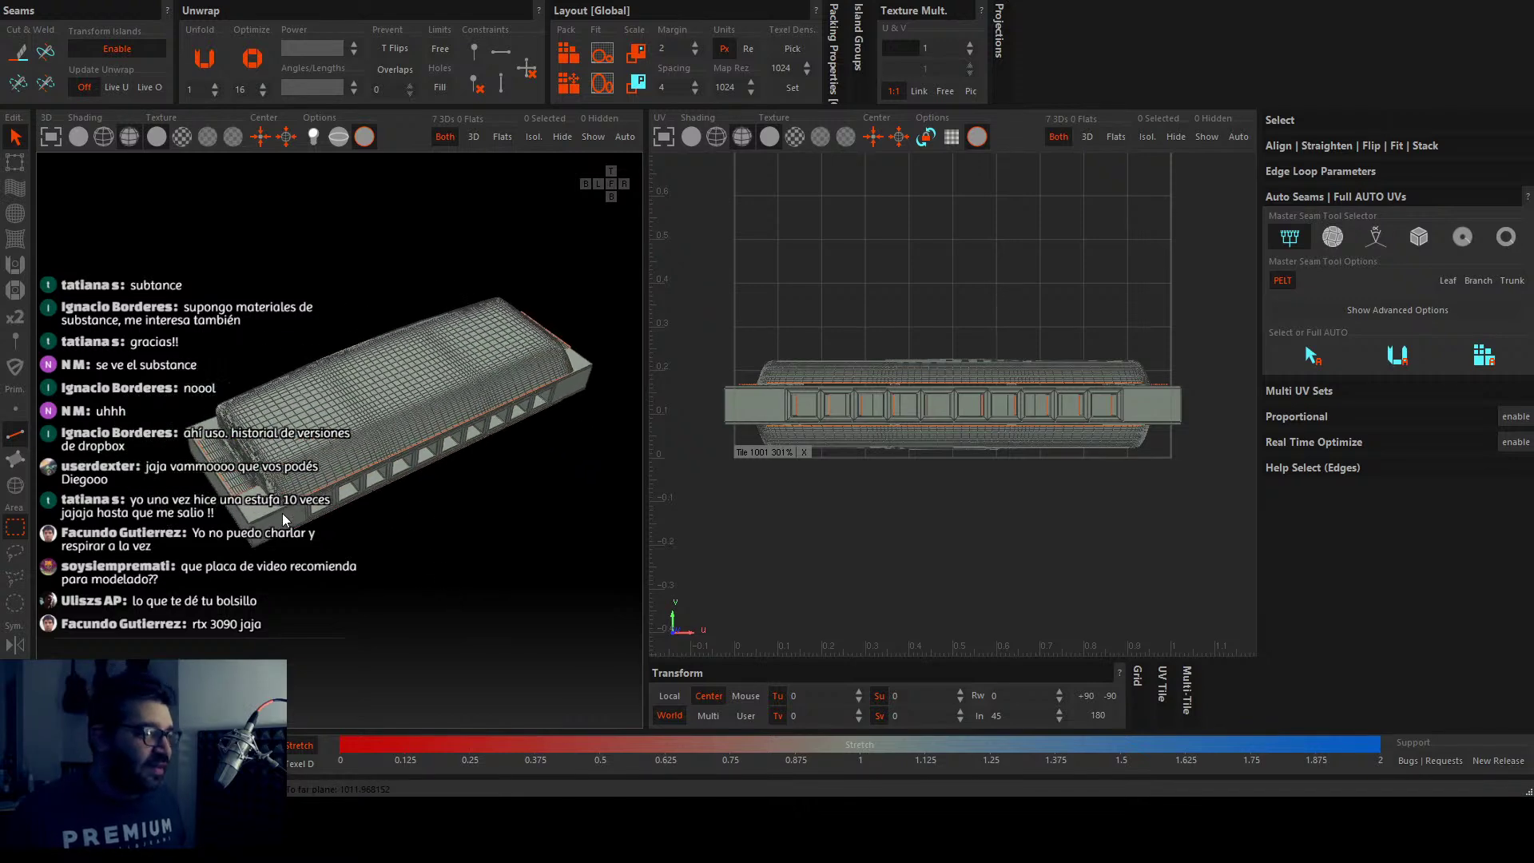
pyautogui.scroll(-4, 274, 491)
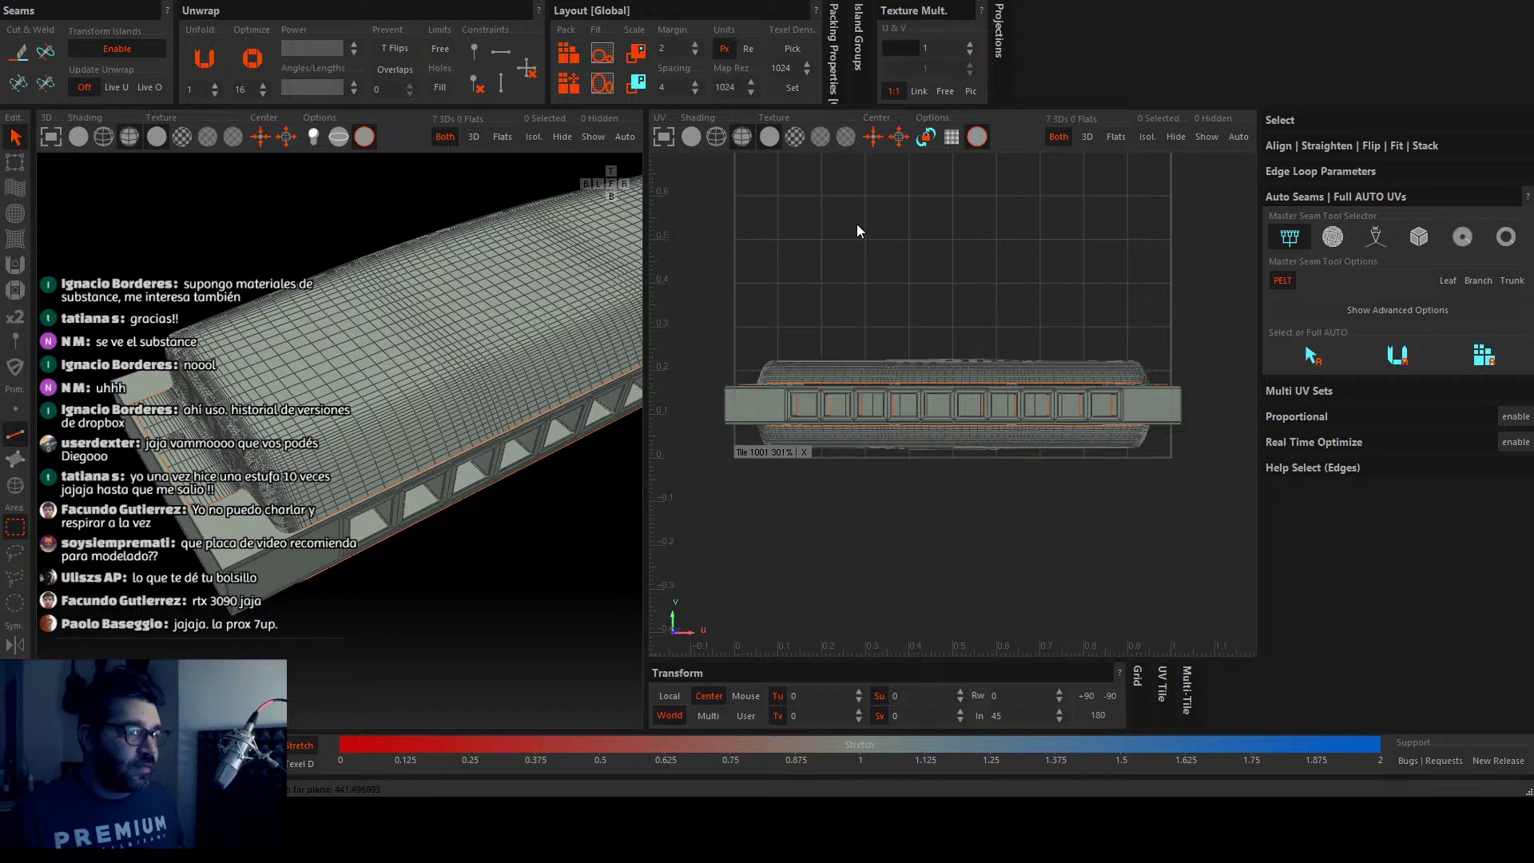
pyautogui.keyDown('alt'); pyautogui.moveTo(309, 534); pyautogui.dragTo(381, 604); pyautogui.keyUp('alt')
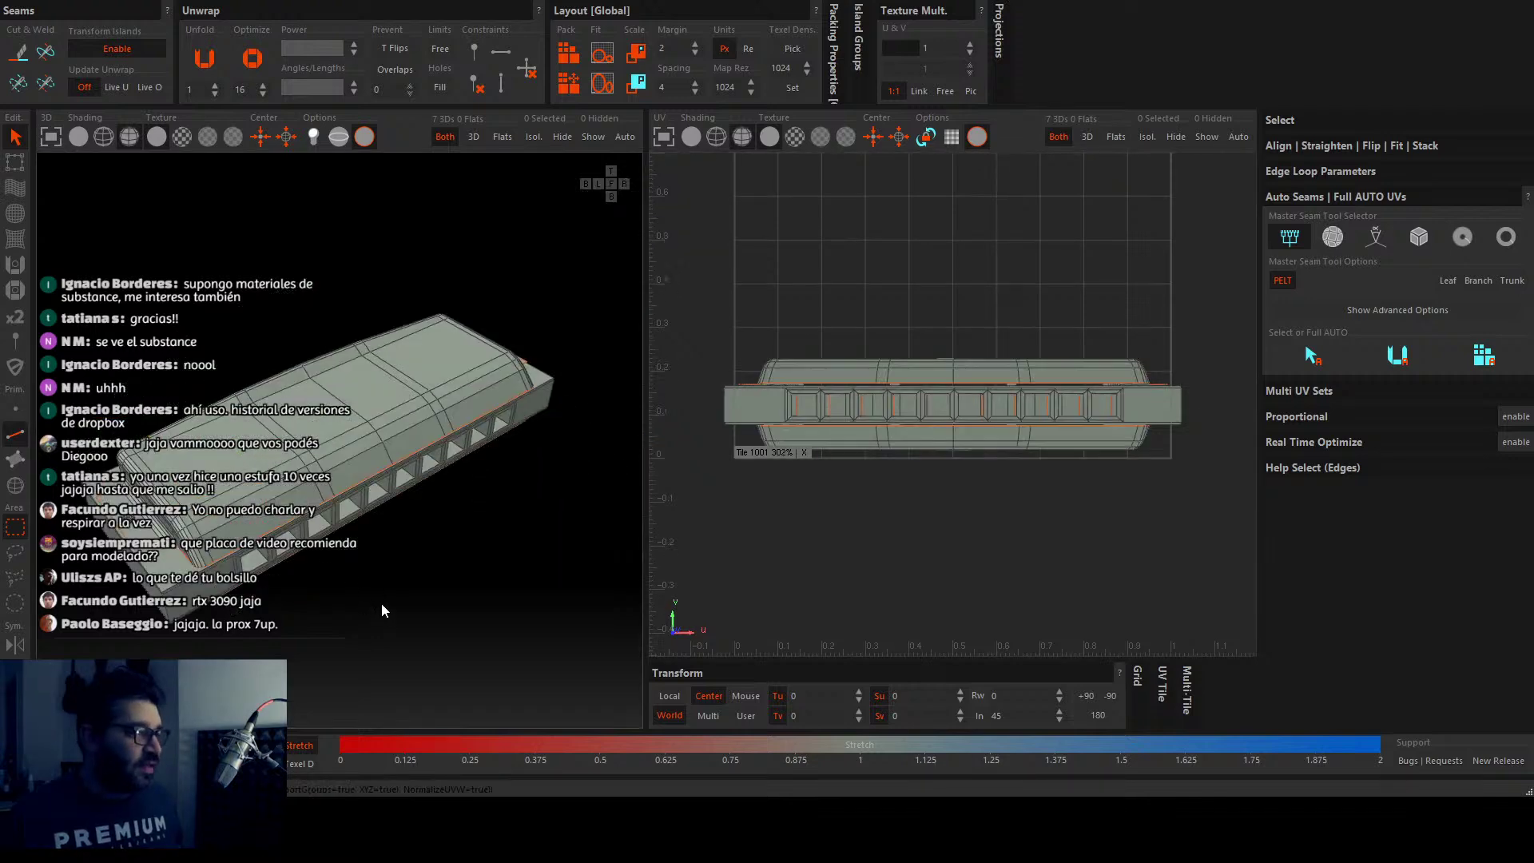
pyautogui.keyDown('alt'); pyautogui.moveTo(381, 603); pyautogui.dragTo(432, 586, button='middle'); pyautogui.keyUp('alt')
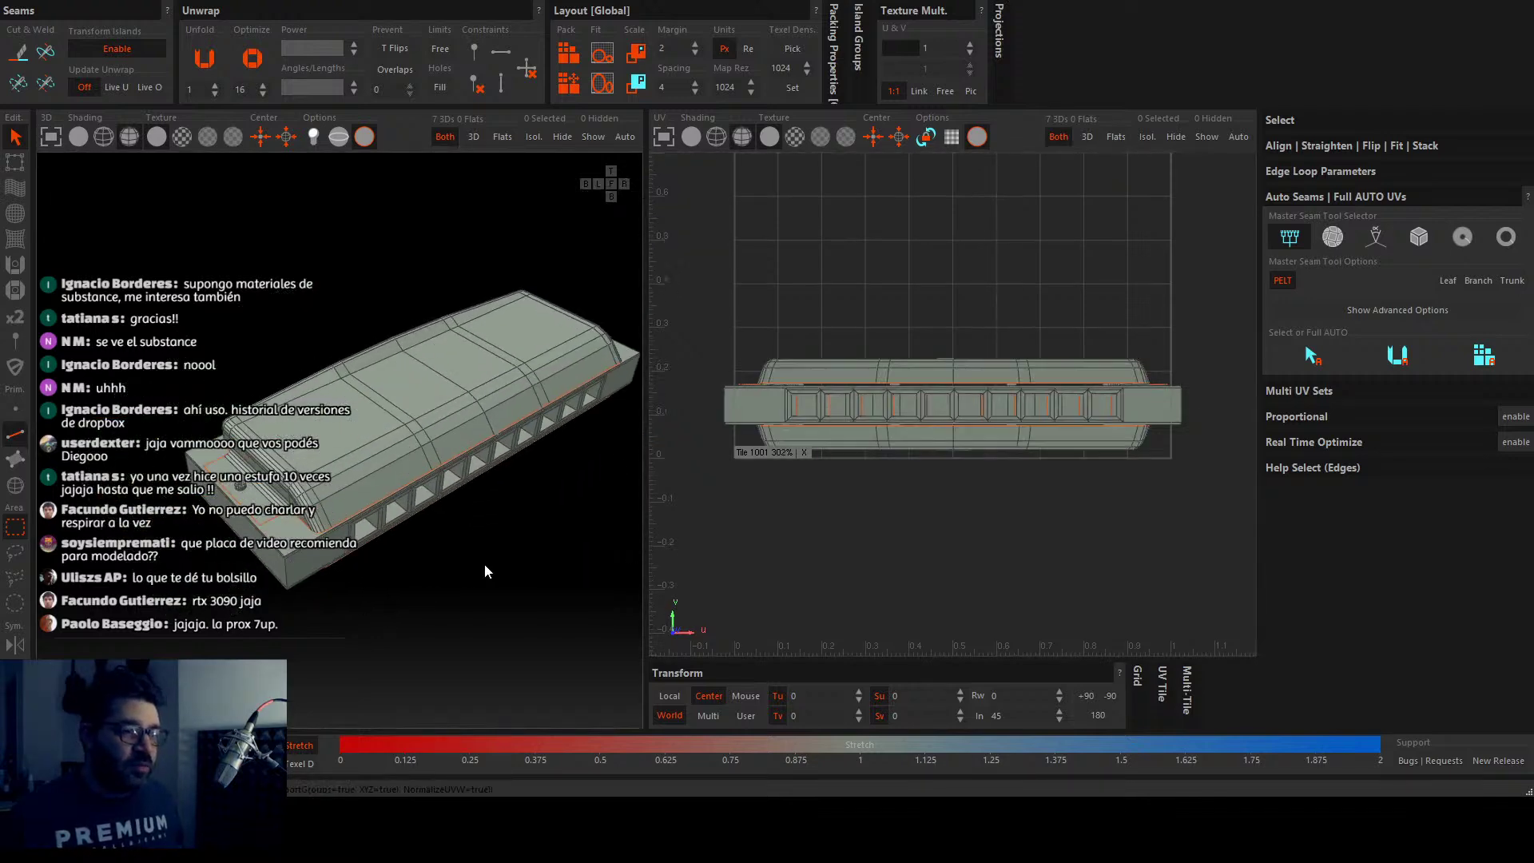
pyautogui.scroll(5, 270, 489)
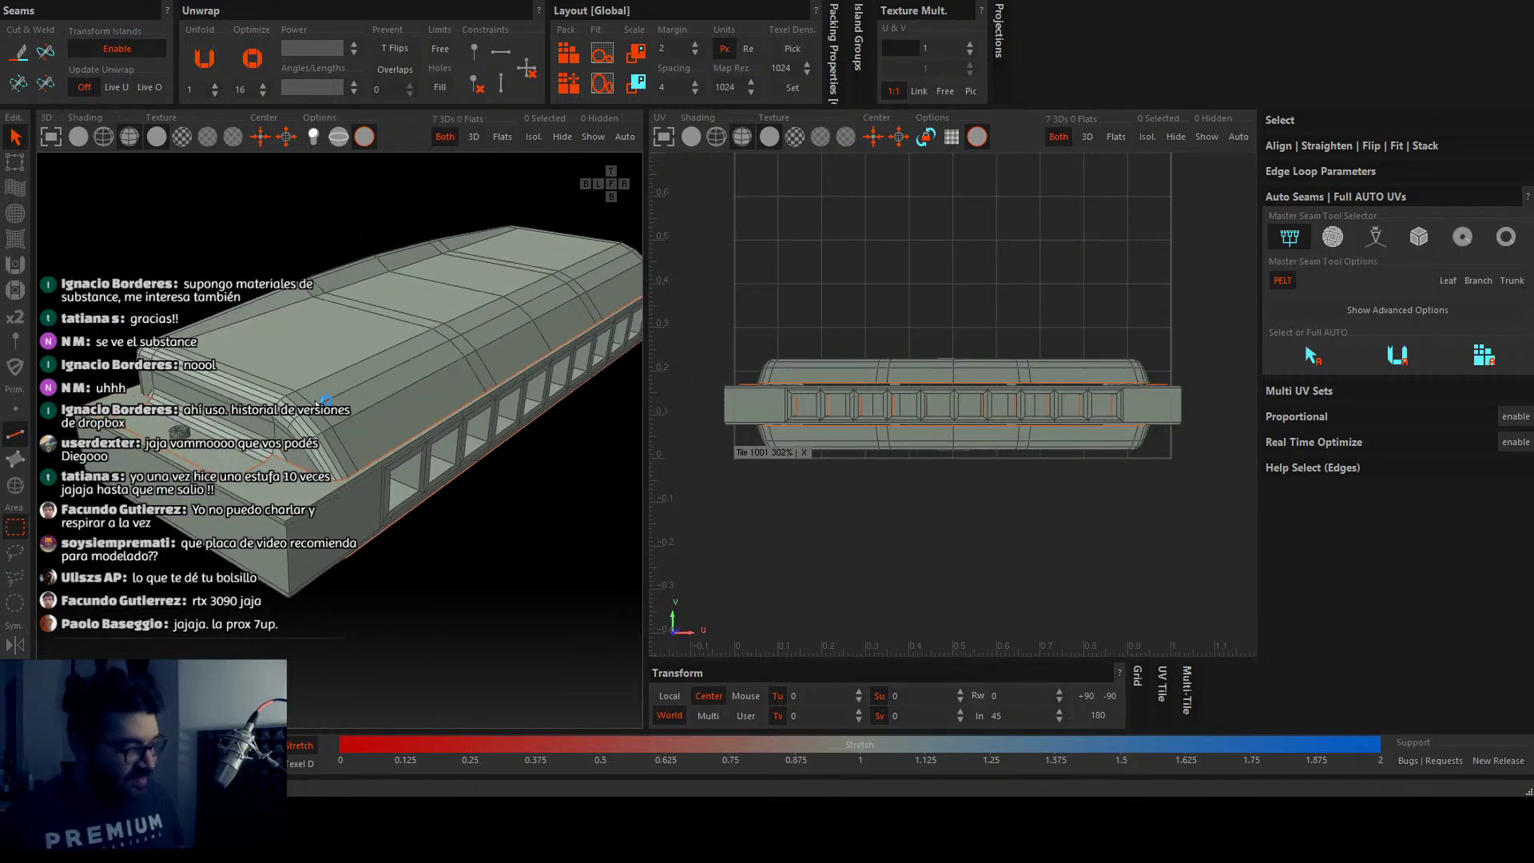
# Step: Isolate the top cover and select the edge path running down its front corner at one end
pyautogui.press('i')
pyautogui.scroll(3, 301, 428)
pyautogui.click(289, 417)
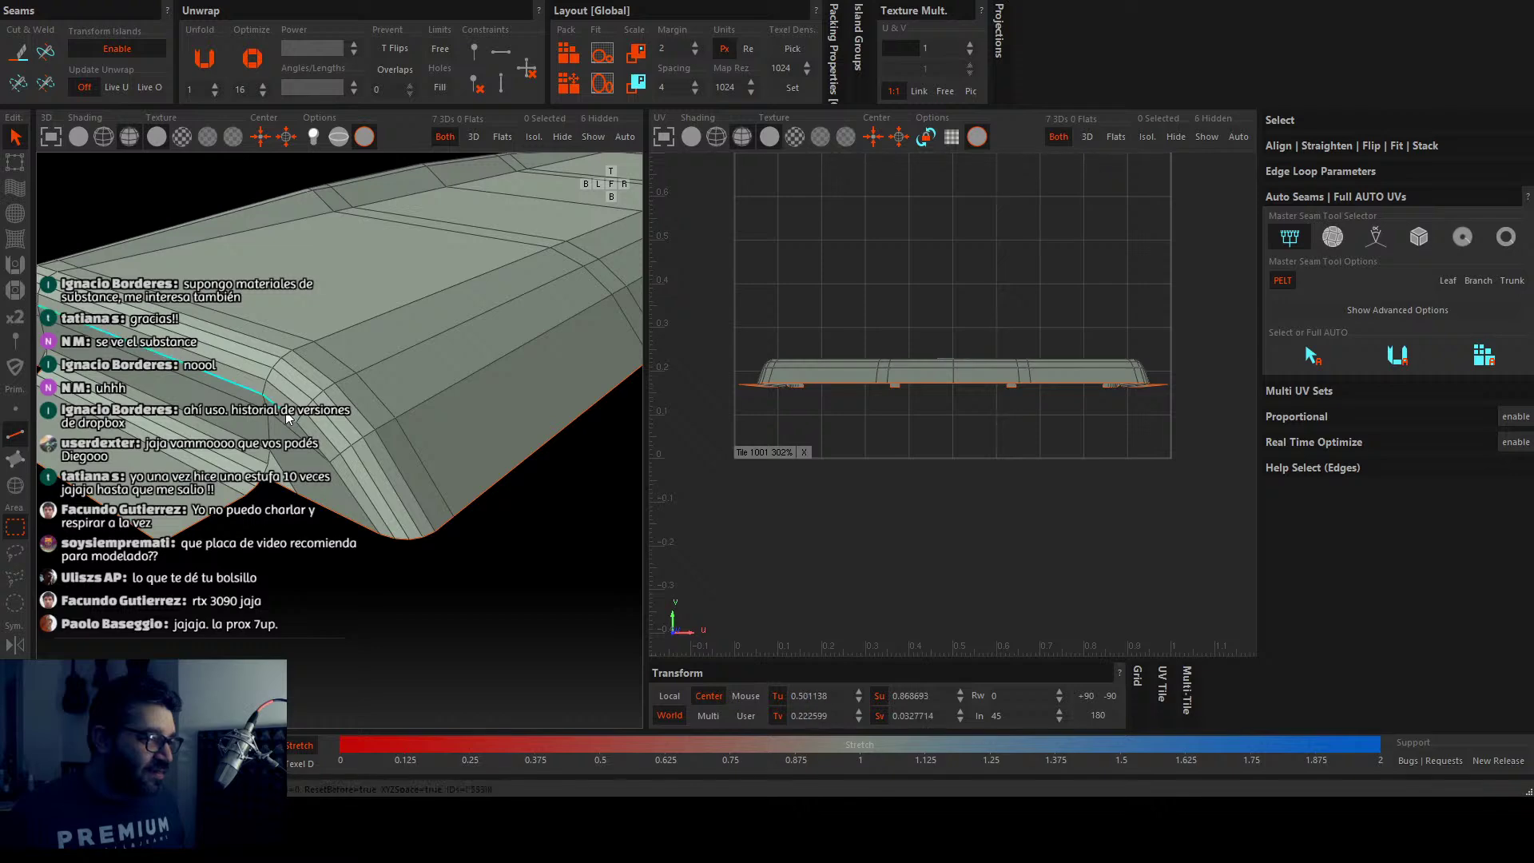
pyautogui.click(292, 421)
pyautogui.keyDown('shift'); pyautogui.click(356, 519); pyautogui.keyUp('shift')
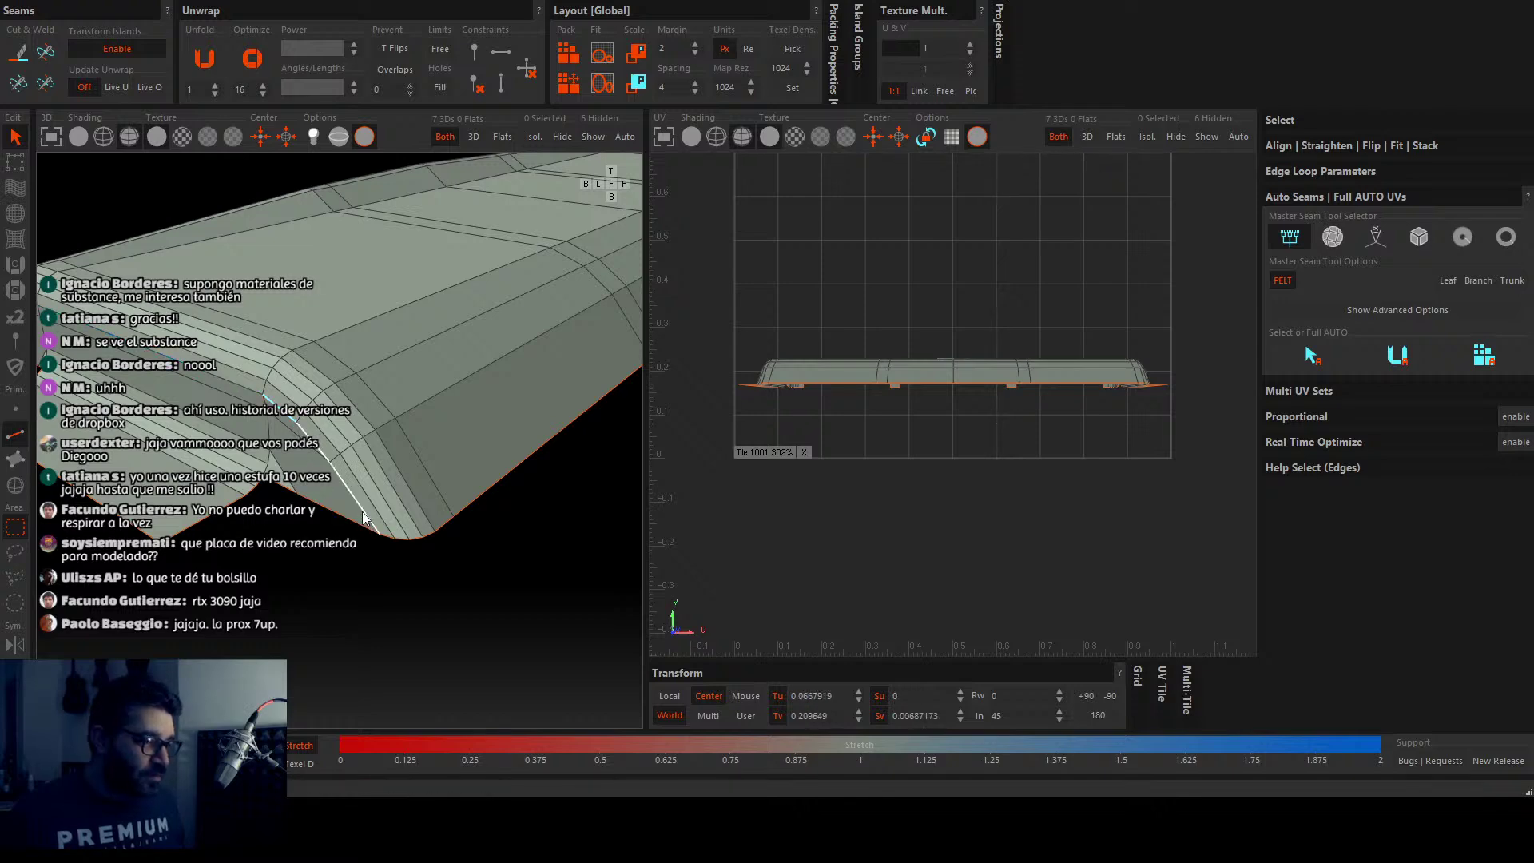
# Step: Add the matching corner edges at the top cover's other end, and cut and unfold the cover
pyautogui.scroll(-3, 362, 512)
pyautogui.keyDown('alt'); pyautogui.moveTo(362, 512); pyautogui.dragTo(265, 447); pyautogui.keyUp('alt')
pyautogui.scroll(2, 268, 453)
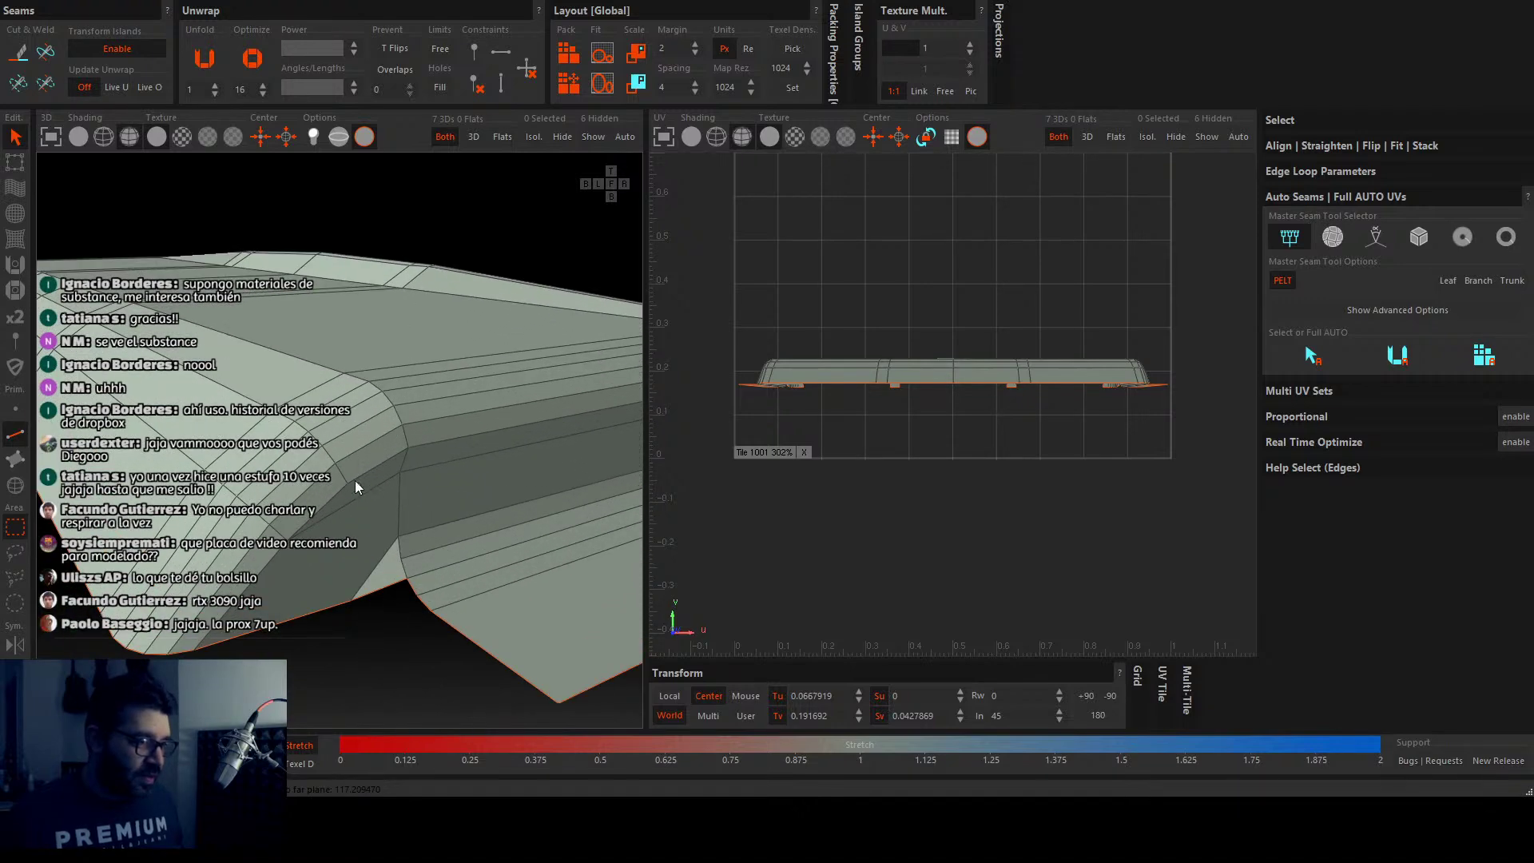
pyautogui.click(368, 468)
pyautogui.keyDown('shift'); pyautogui.click(254, 594); pyautogui.keyUp('shift')
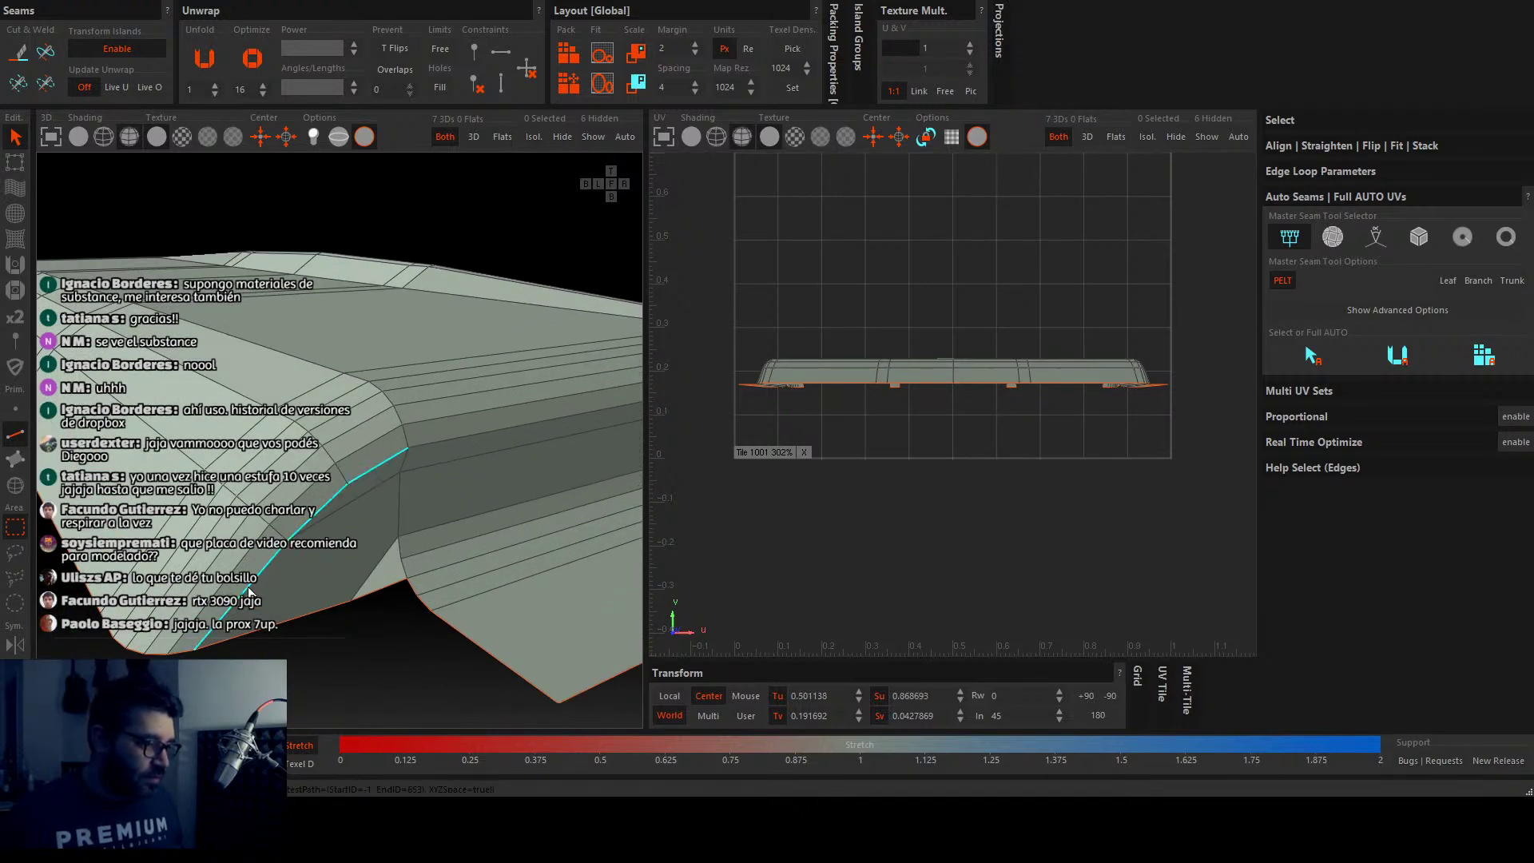
pyautogui.scroll(-3, 249, 592)
pyautogui.press('c')
pyautogui.press('u')
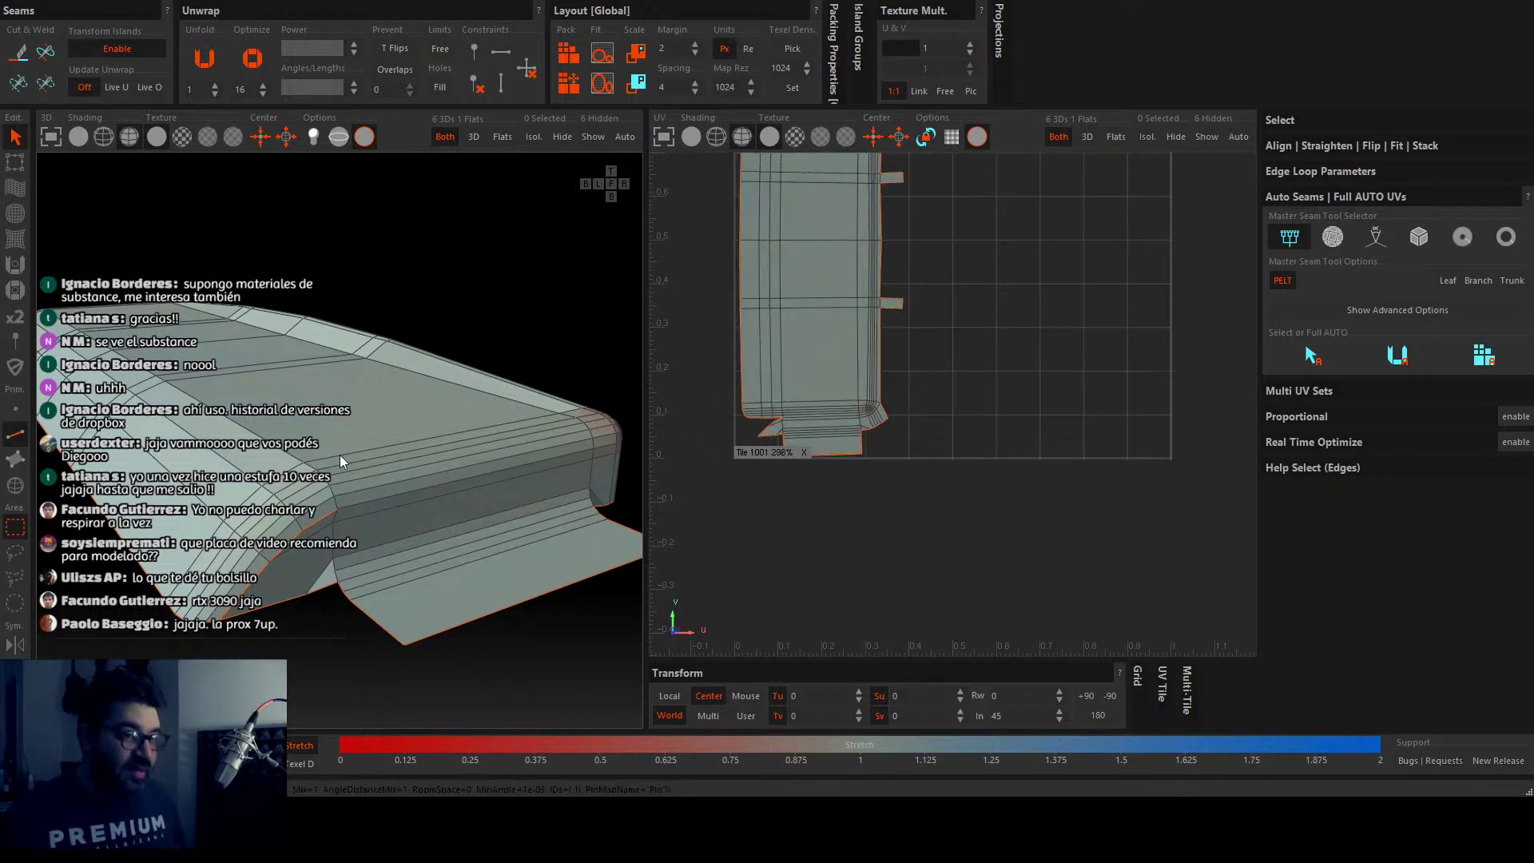
# Step: Show all parts again, isolate the bottom cover and select the corner edge path at one end
pyautogui.scroll(-4, 339, 454)
pyautogui.moveTo(318, 550); pyautogui.dragTo(468, 480, button='middle')
pyautogui.press('y')
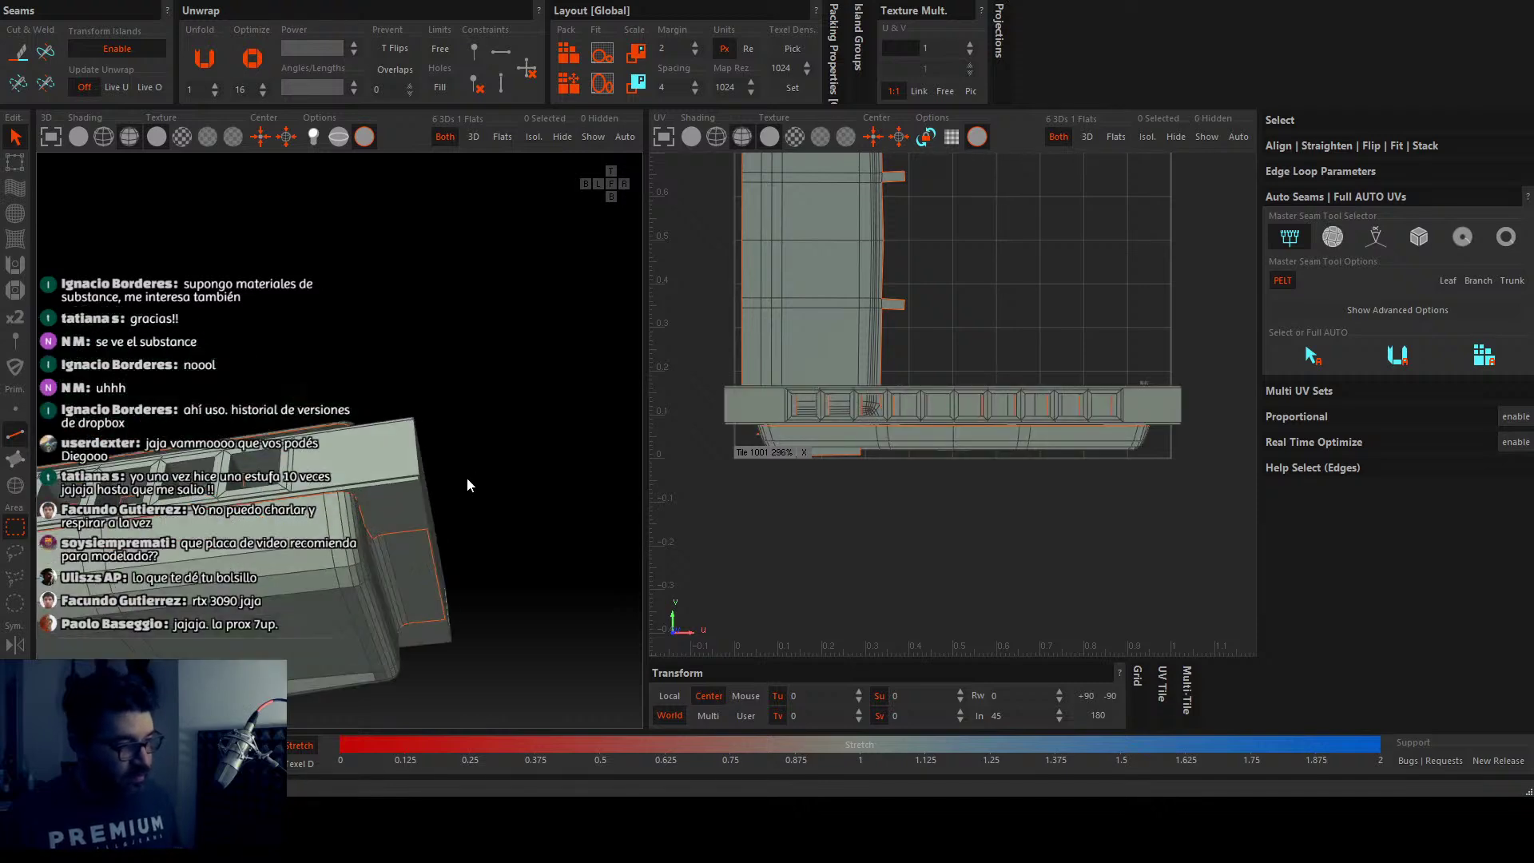
pyautogui.press('i')
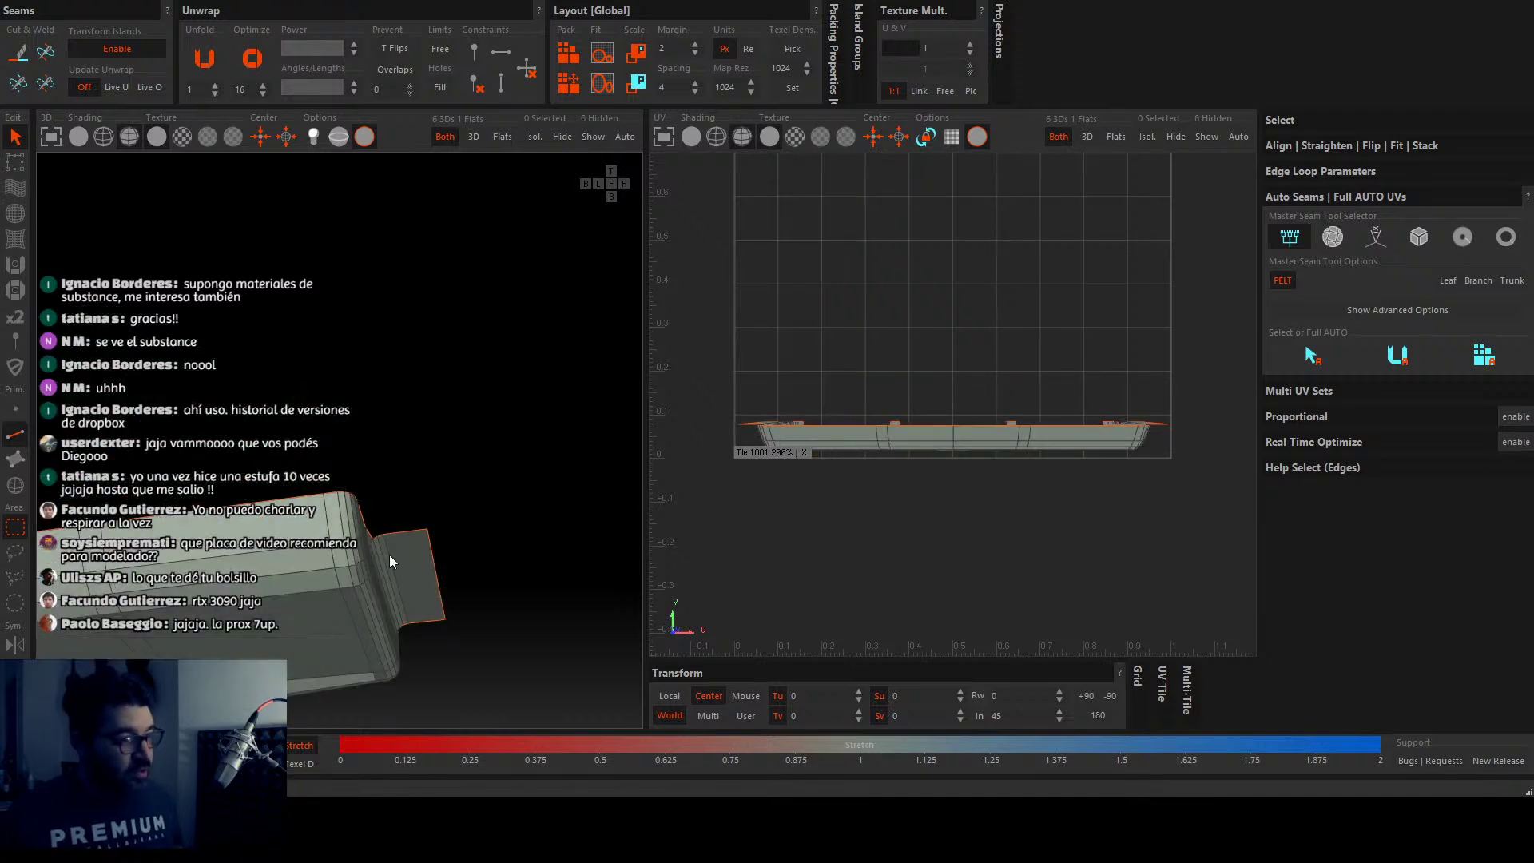
pyautogui.keyDown('alt'); pyautogui.moveTo(390, 555); pyautogui.dragTo(309, 597); pyautogui.keyUp('alt')
pyautogui.keyDown('alt'); pyautogui.moveTo(309, 598); pyautogui.dragTo(368, 446, button='right'); pyautogui.keyUp('alt')
pyautogui.click(390, 448)
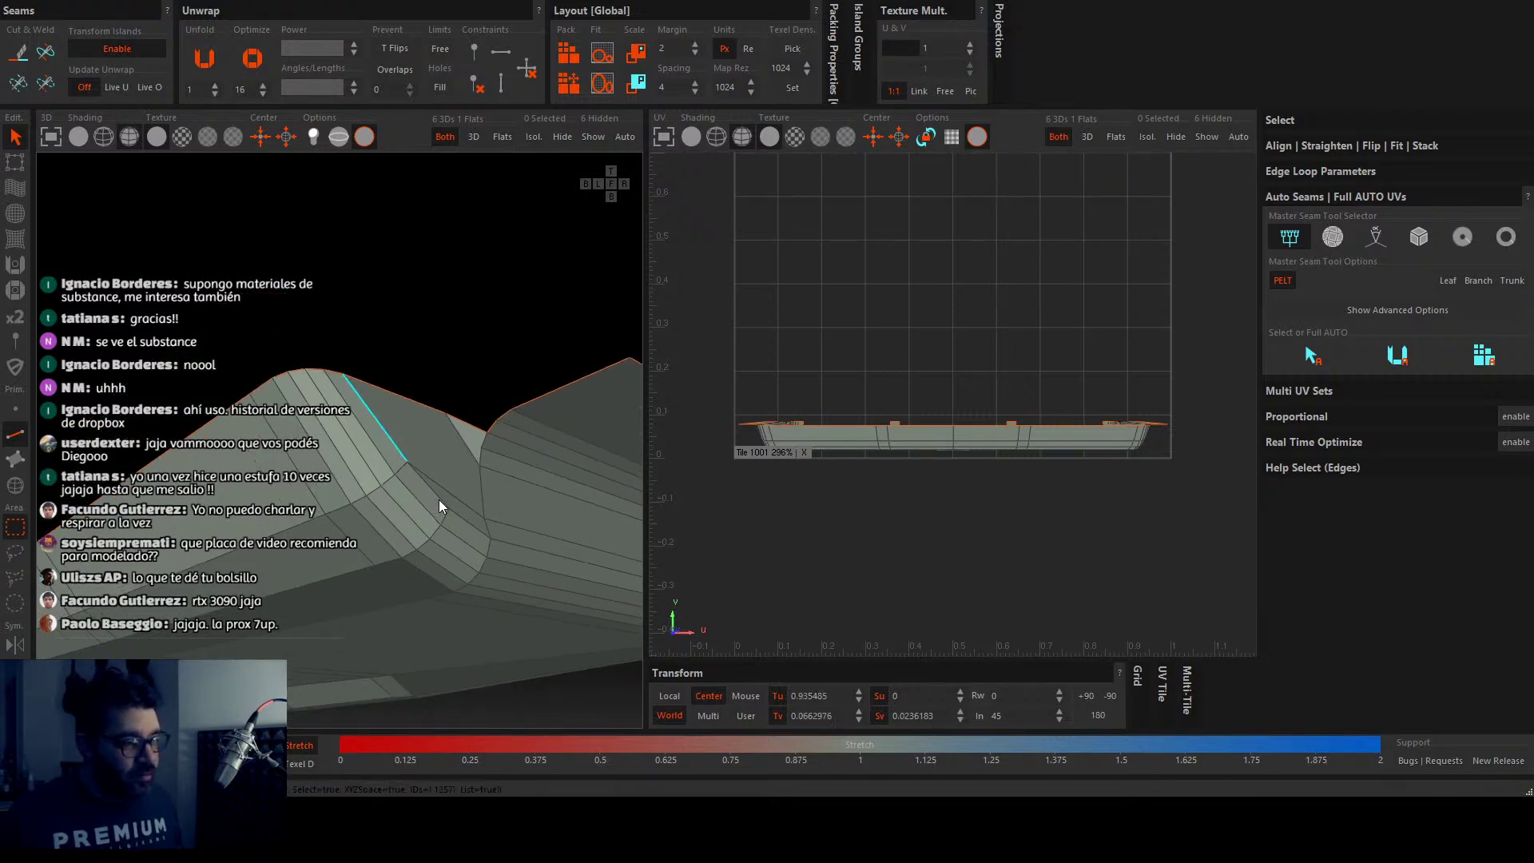
pyautogui.keyDown('ctrl'); pyautogui.click(463, 521); pyautogui.keyUp('ctrl')
# Step: Add the matching corner edges at the bottom cover's other end, and cut, unfold and optimize the cover
pyautogui.keyDown('alt'); pyautogui.moveTo(463, 521); pyautogui.dragTo(261, 561, button='right'); pyautogui.keyUp('alt')
pyautogui.keyDown('alt'); pyautogui.moveTo(261, 561); pyautogui.dragTo(417, 608); pyautogui.keyUp('alt')
pyautogui.keyDown('alt'); pyautogui.moveTo(306, 593); pyautogui.dragTo(380, 594); pyautogui.keyUp('alt')
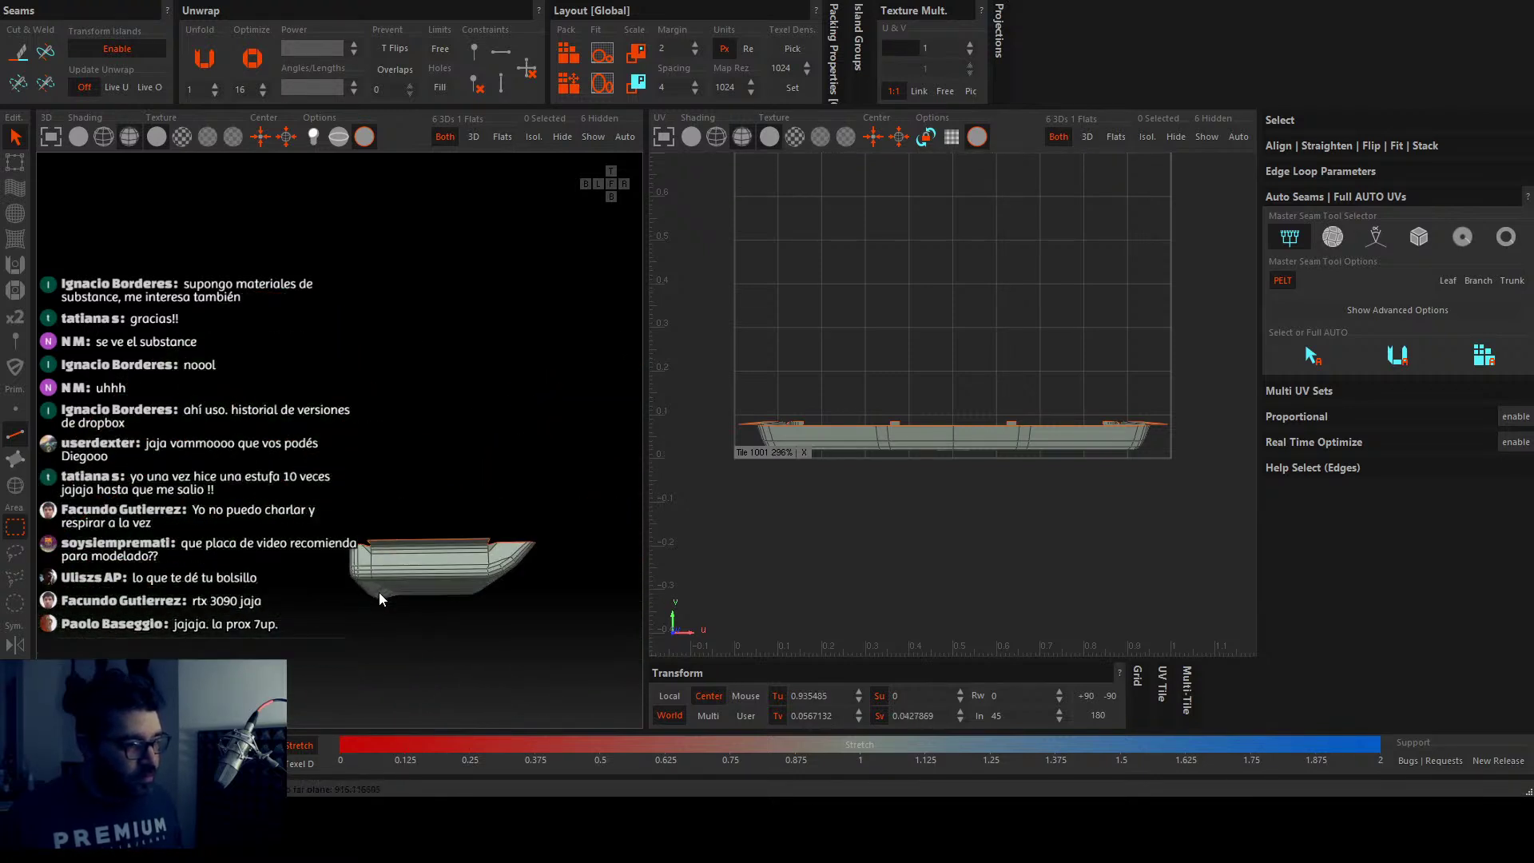
pyautogui.keyDown('alt'); pyautogui.moveTo(379, 594); pyautogui.dragTo(671, 561, button='right'); pyautogui.keyUp('alt')
pyautogui.keyDown('alt'); pyautogui.moveTo(751, 563); pyautogui.dragTo(575, 571, button='middle'); pyautogui.keyUp('alt')
pyautogui.keyDown('alt'); pyautogui.moveTo(591, 574); pyautogui.dragTo(441, 575, button='middle'); pyautogui.keyUp('alt')
pyautogui.scroll(3, 441, 576)
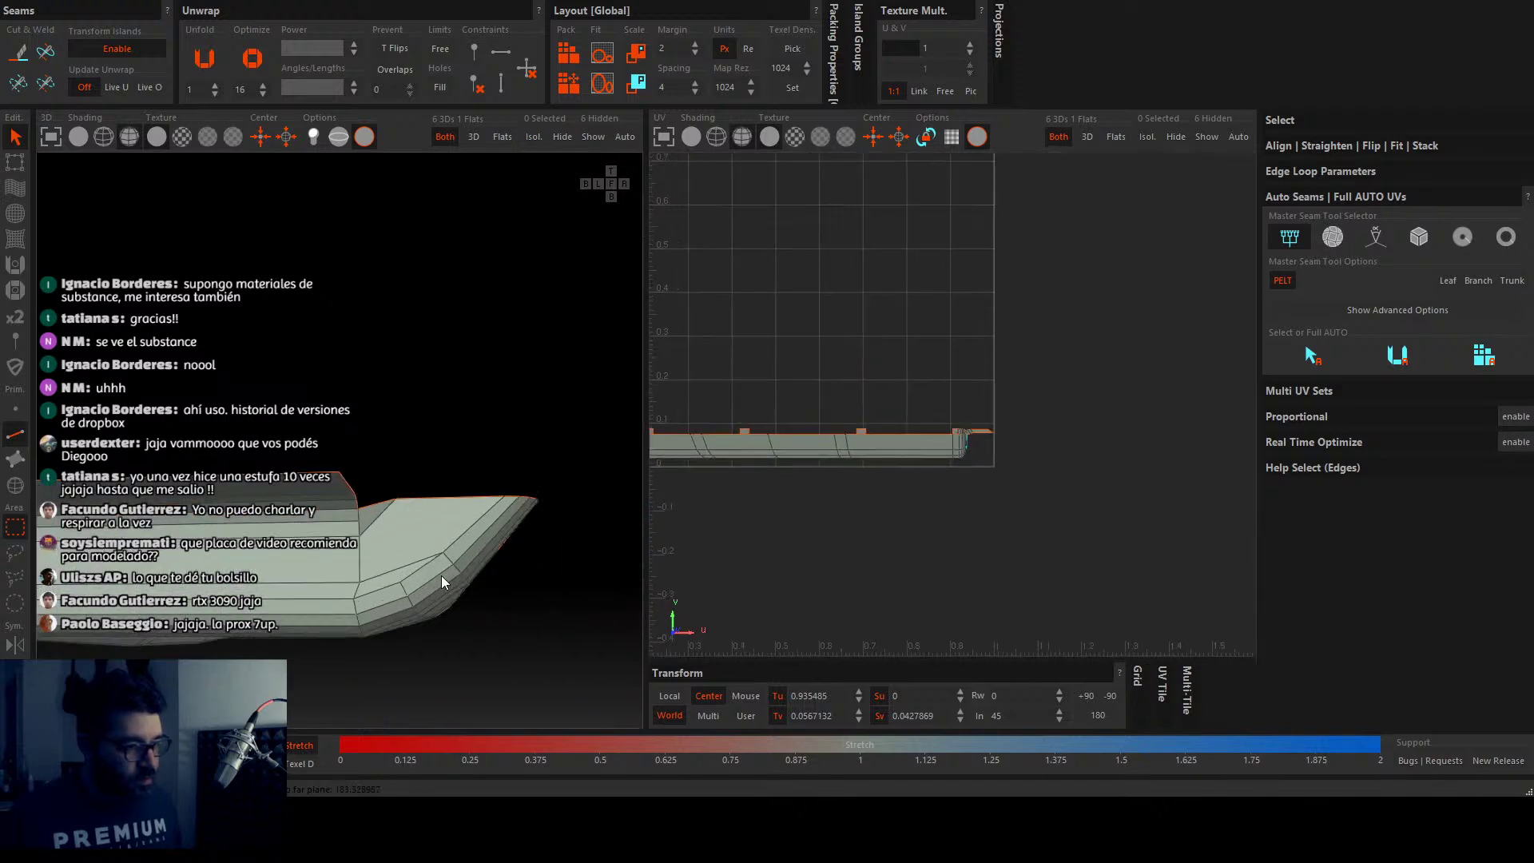
pyautogui.keyDown('shift'); pyautogui.click(477, 515); pyautogui.keyUp('shift')
pyautogui.keyDown('shift'); pyautogui.click(363, 593); pyautogui.keyUp('shift')
pyautogui.click(366, 592)
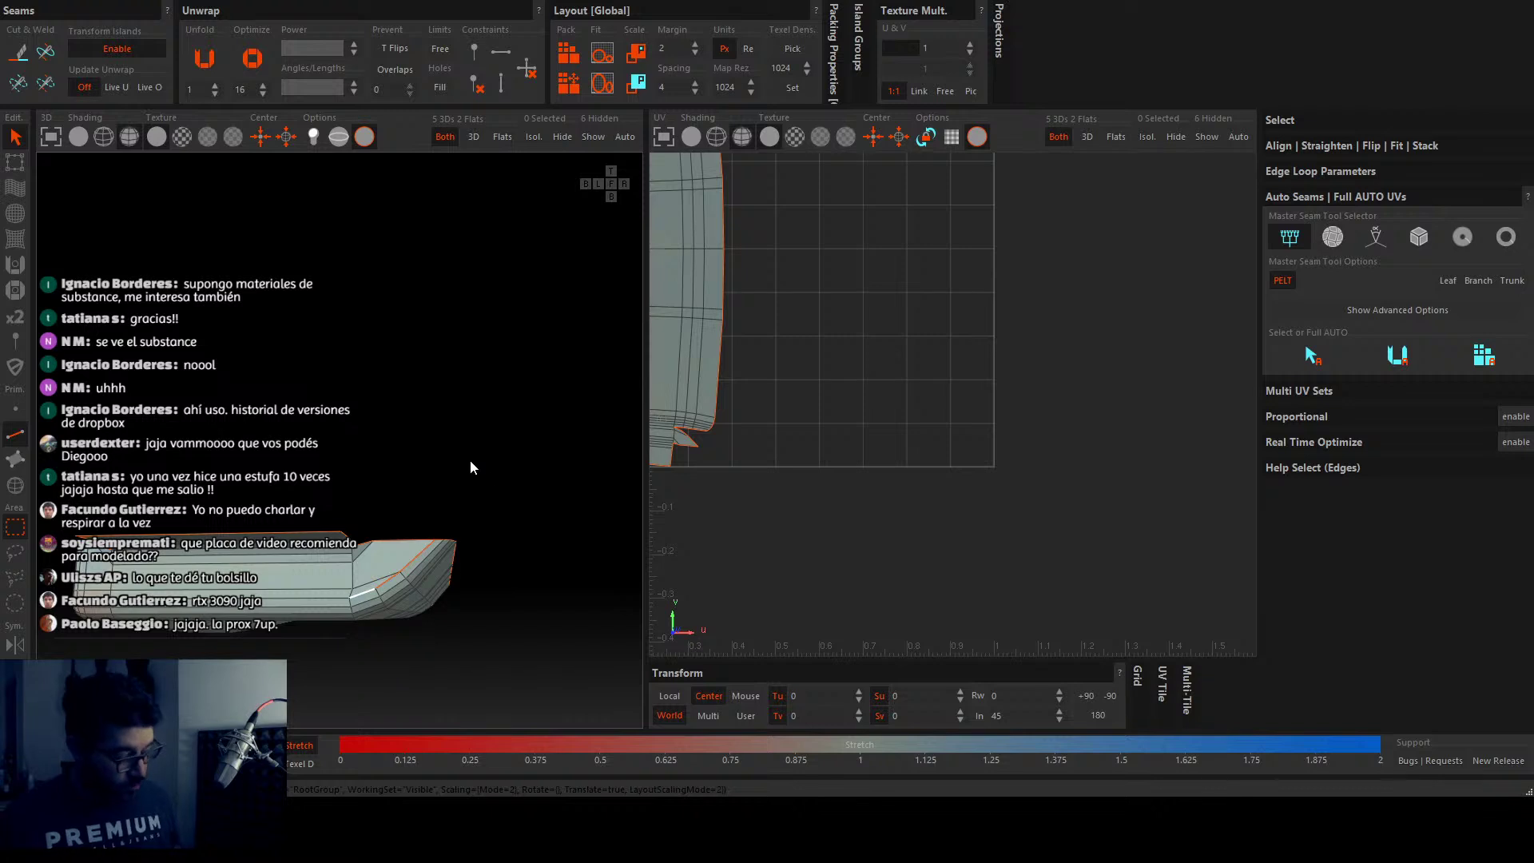
pyautogui.press('f')
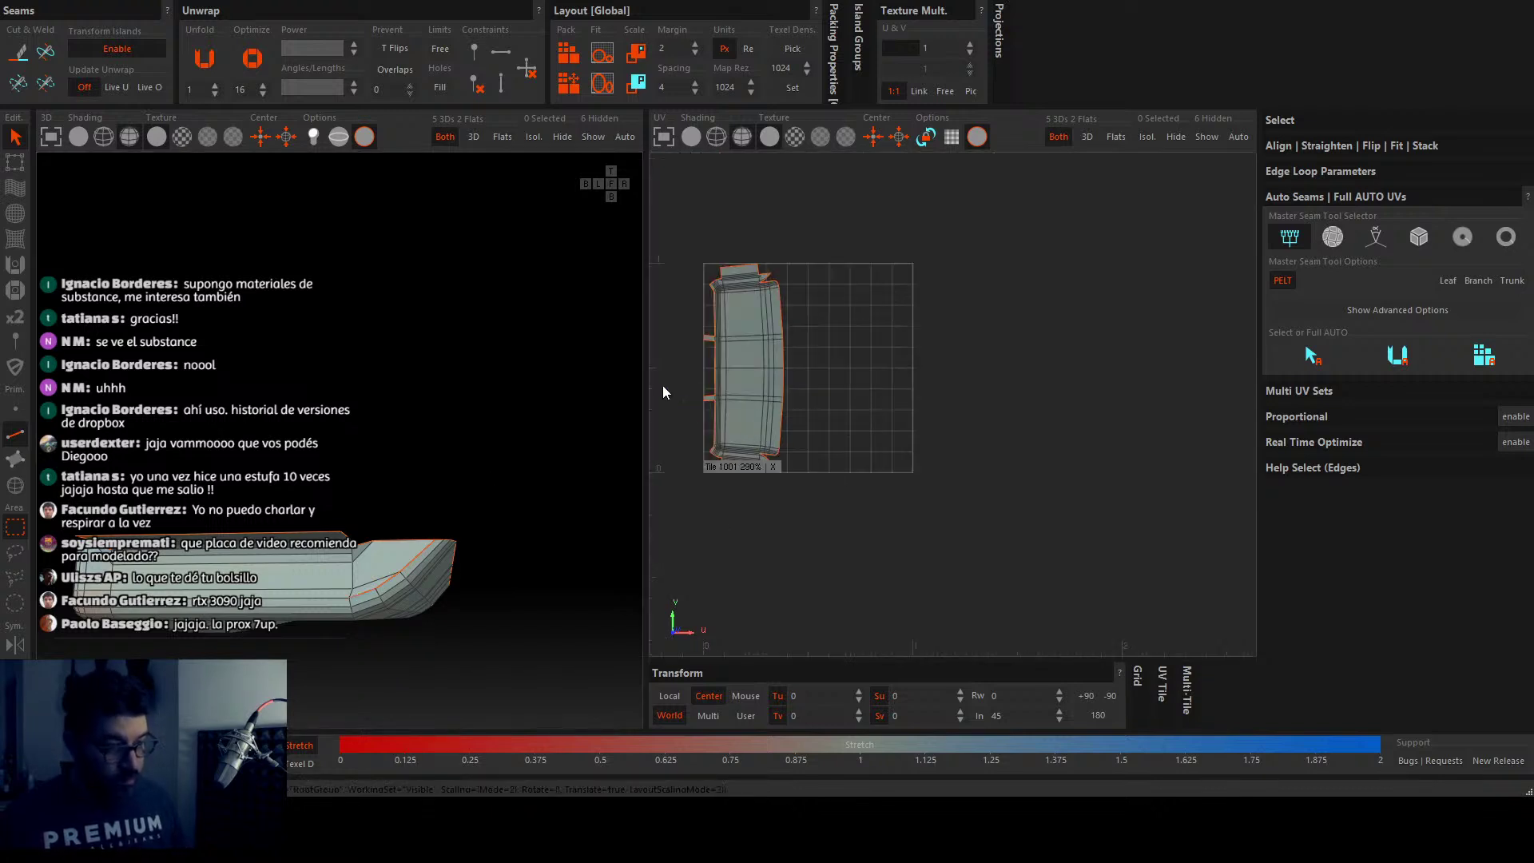
pyautogui.press('o')
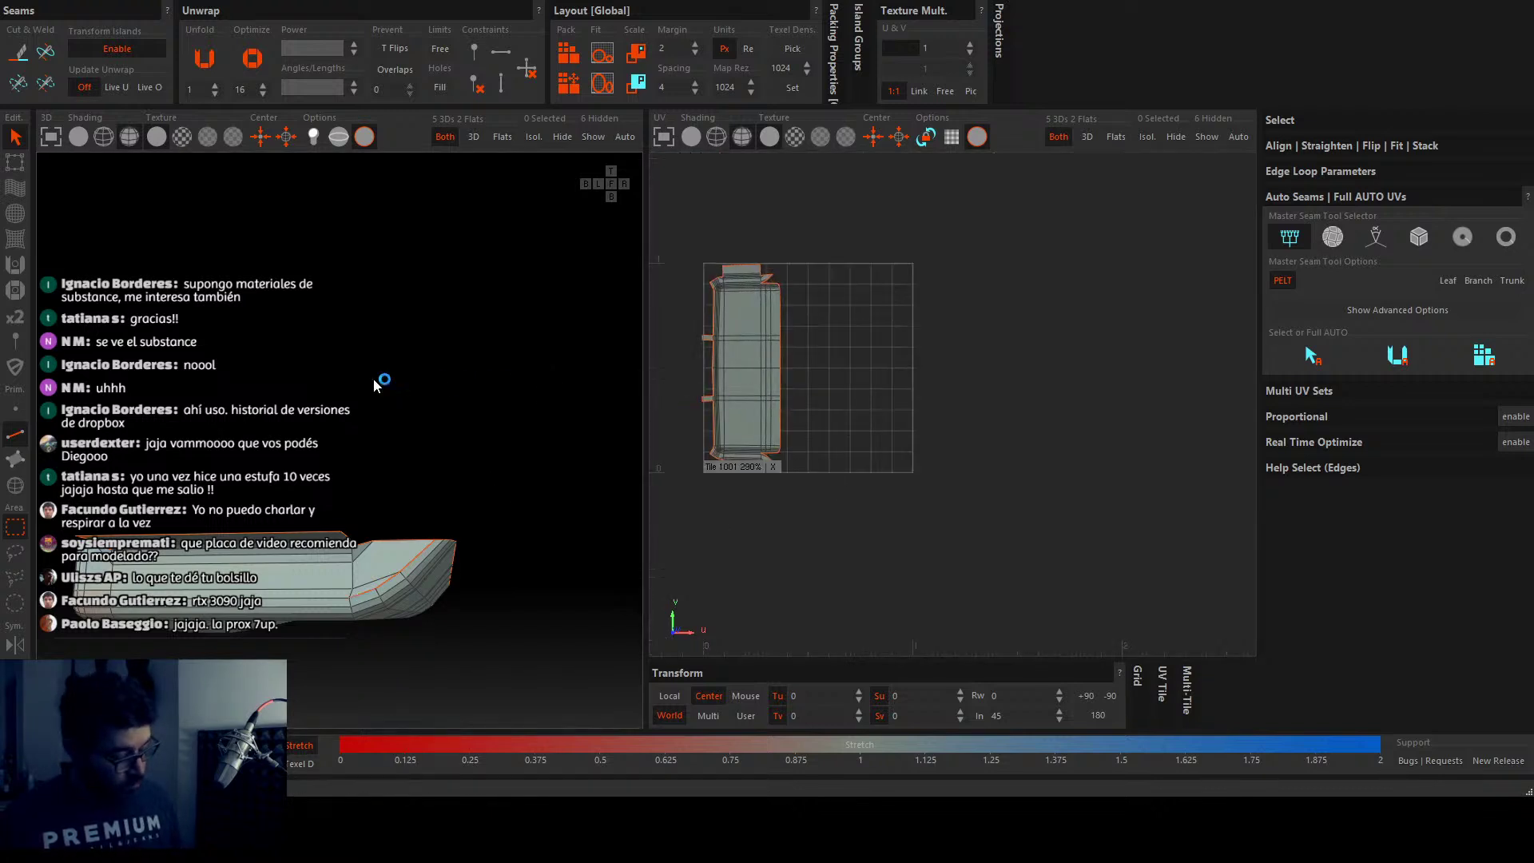
# Step: Isolate the harmonica's body with the holes and auto-select its sharp edges at an angle of 70
pyautogui.press('y')
pyautogui.keyDown('alt'); pyautogui.moveTo(511, 398); pyautogui.dragTo(443, 473); pyautogui.keyUp('alt')
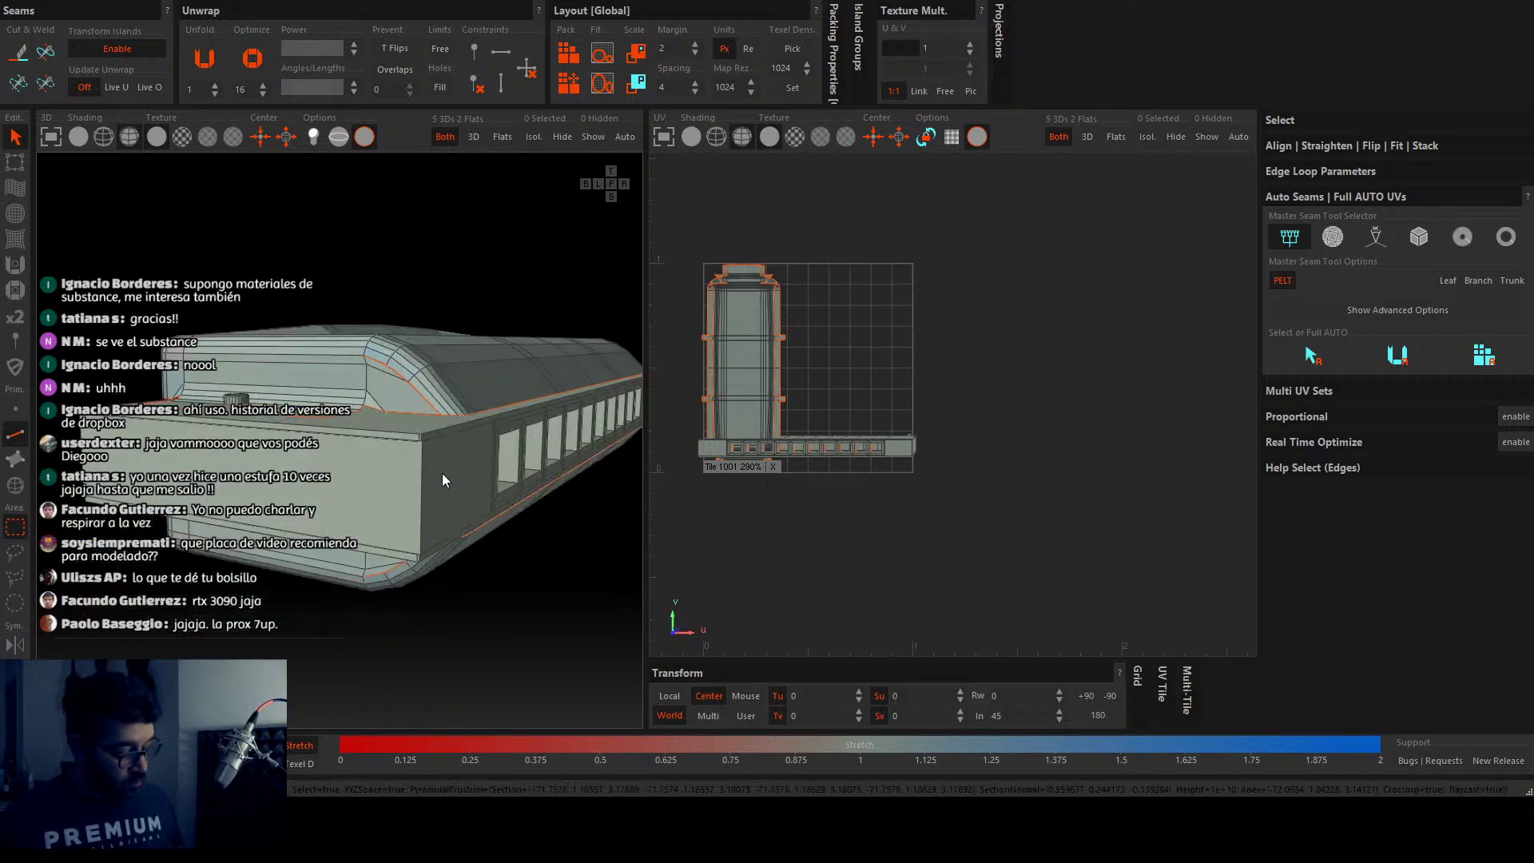
pyautogui.press('i')
pyautogui.scroll(-2, 458, 473)
pyautogui.keyDown('alt'); pyautogui.moveTo(459, 521); pyautogui.dragTo(429, 533, button='middle'); pyautogui.keyUp('alt')
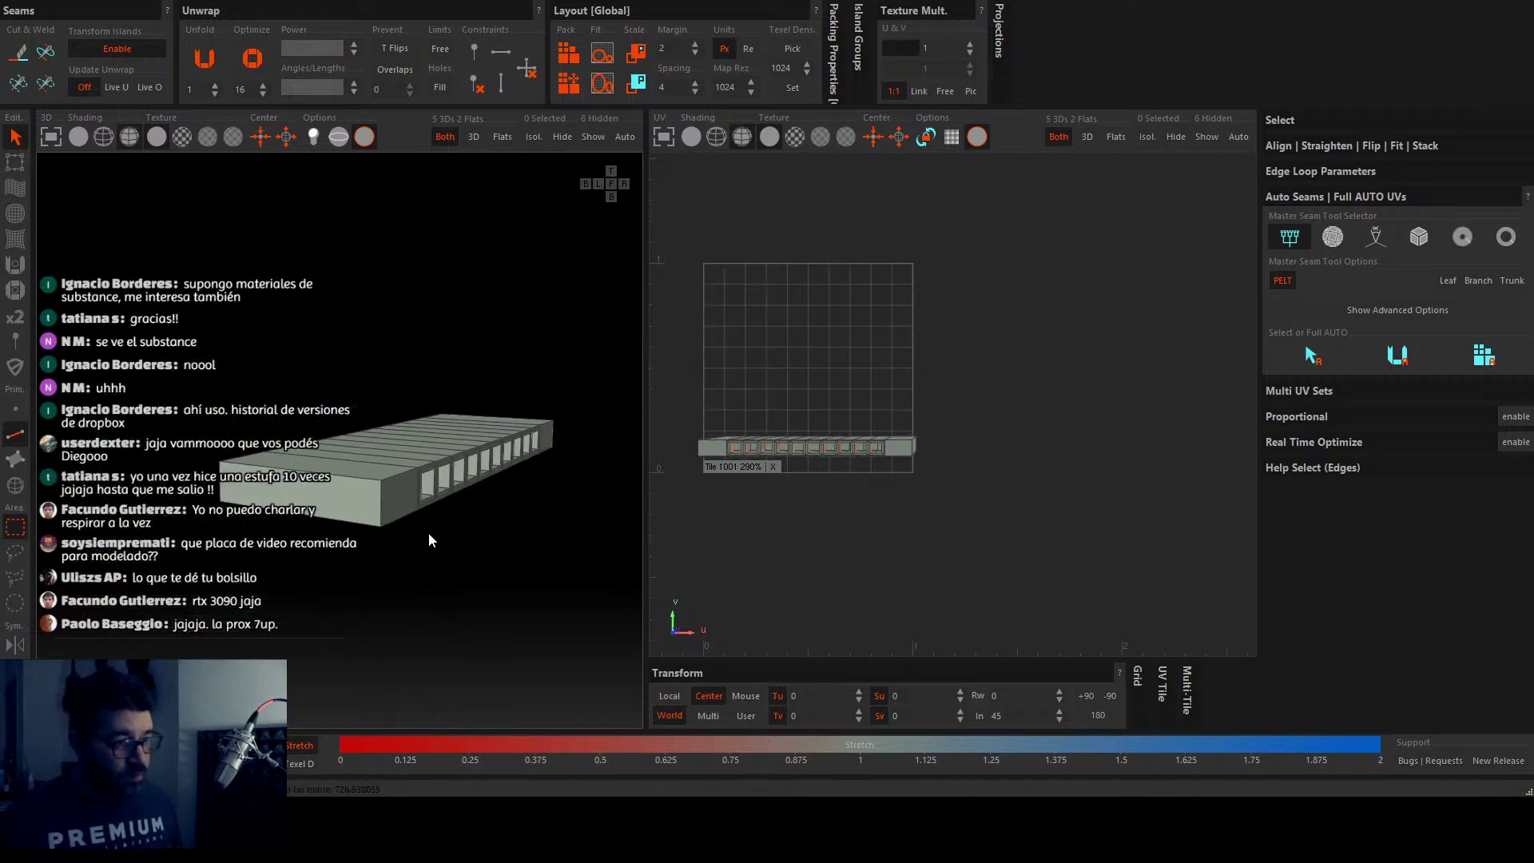
pyautogui.click(1372, 238)
pyautogui.click(1313, 355)
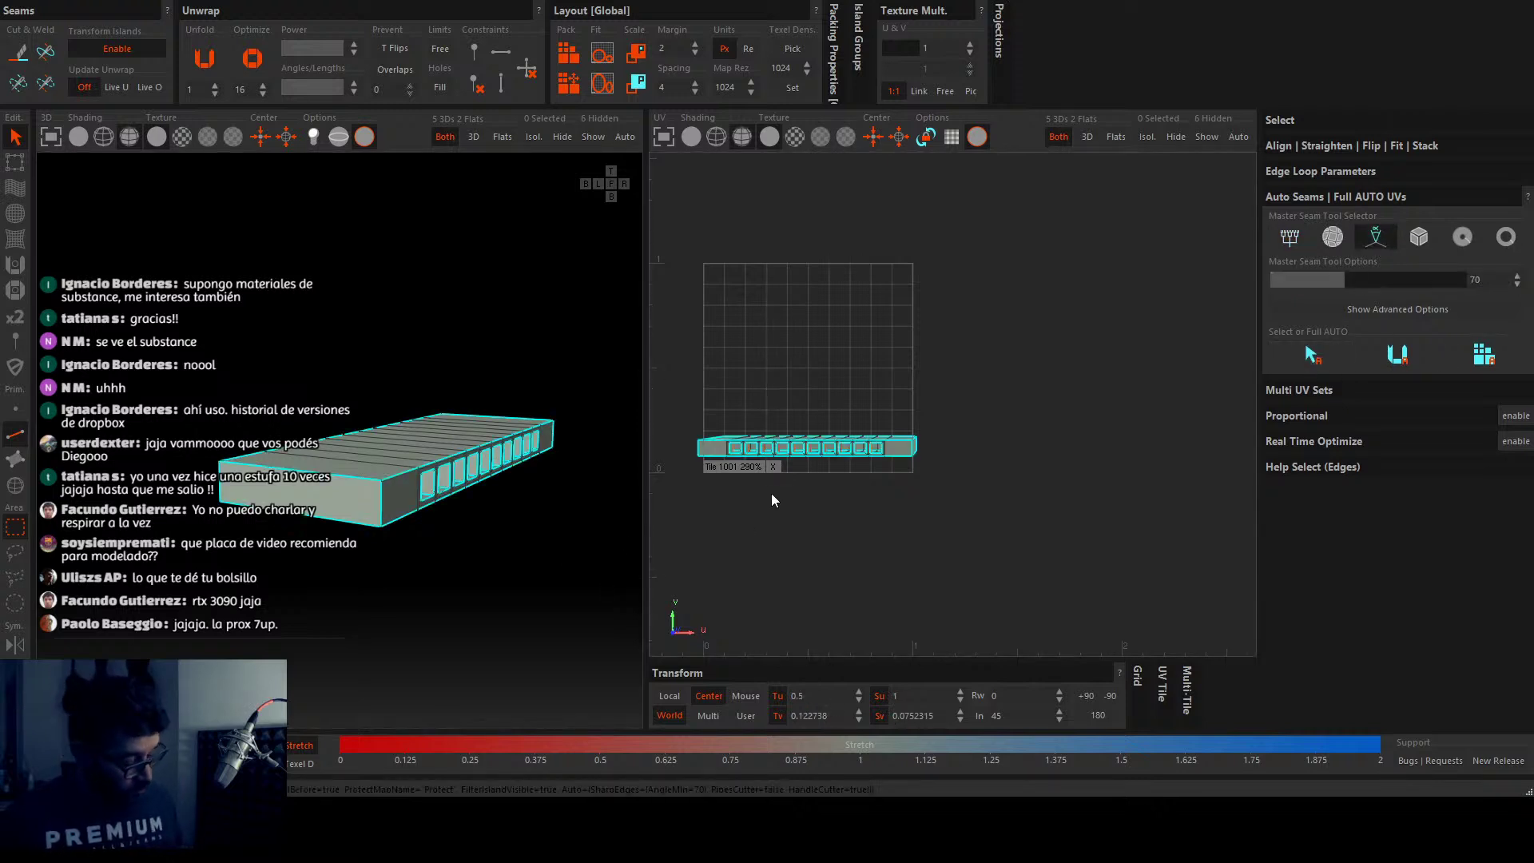
# Step: Cut the harmonica's body along the selected sharp edges, then unfold and pack its islands
pyautogui.press('c')
pyautogui.press('u')
pyautogui.press('p')
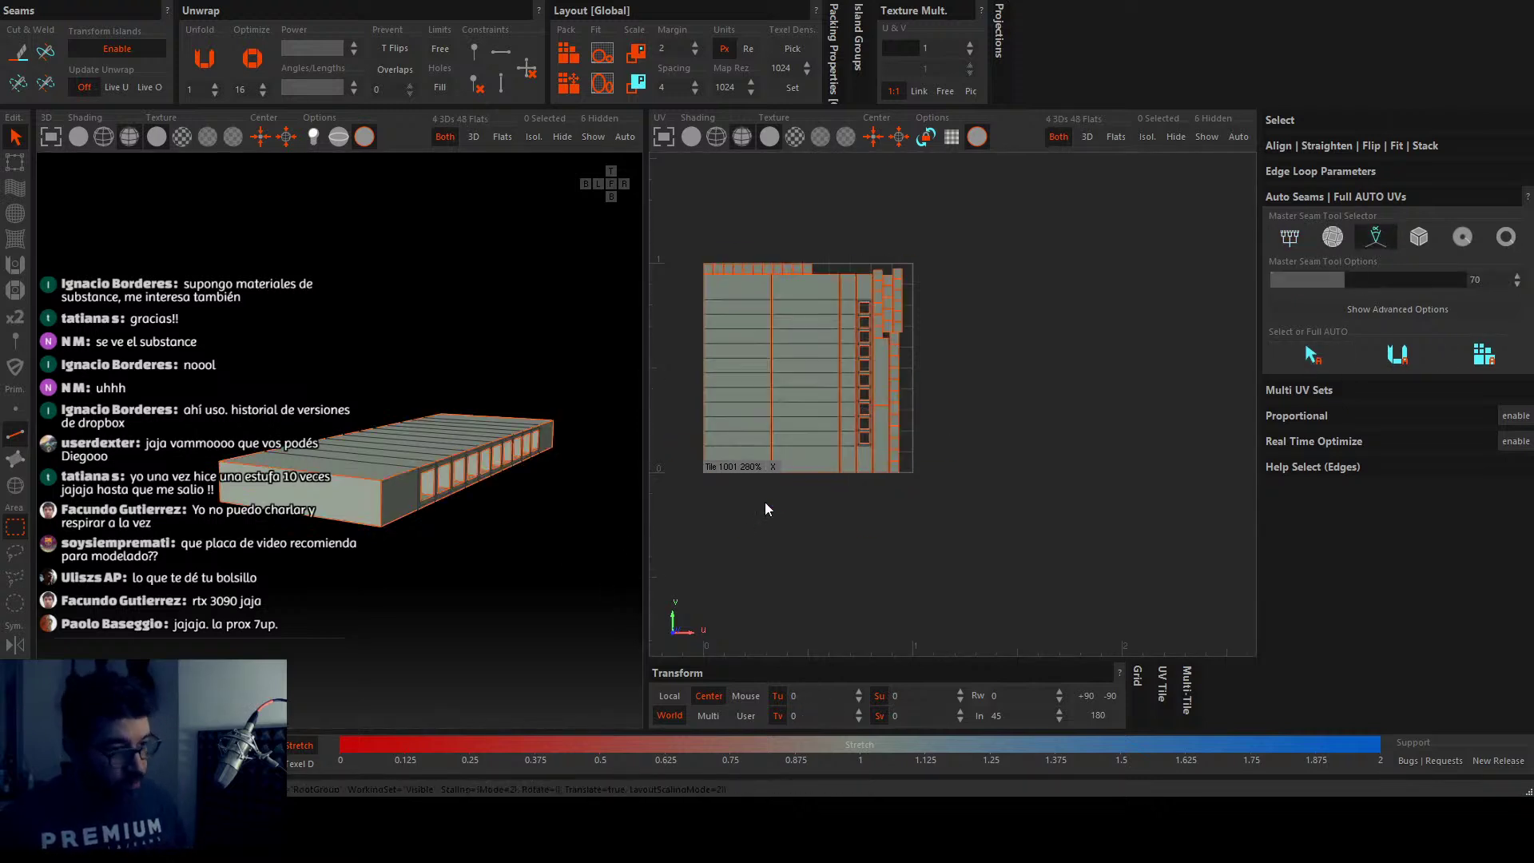
# Step: Show all parts, isolate the thin plate above the body, select all its edges, and cut, unfold and pack it
pyautogui.press('y')
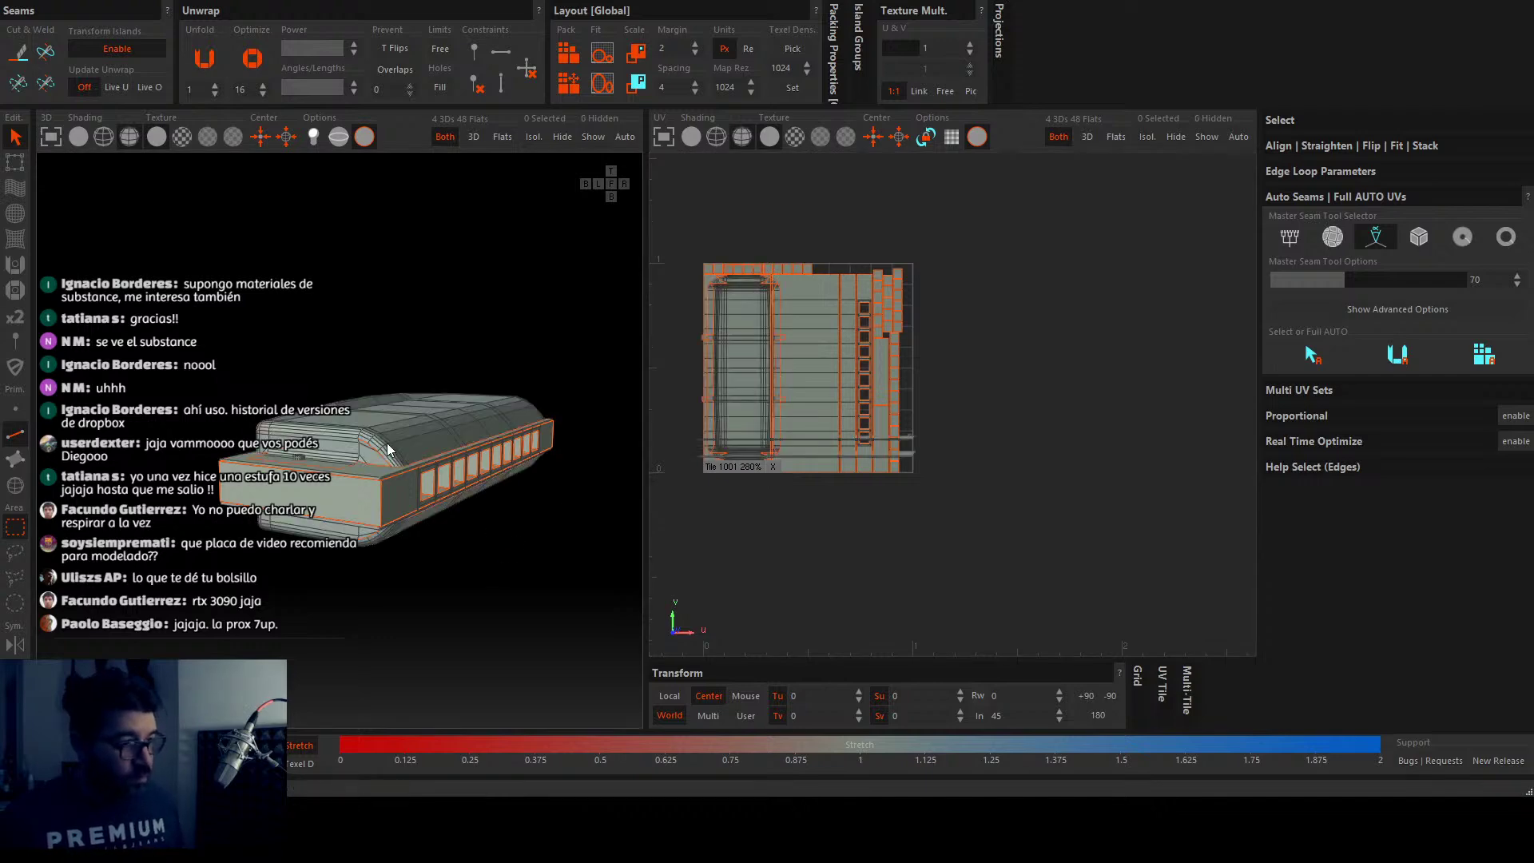
pyautogui.scroll(3, 386, 447)
pyautogui.press('i')
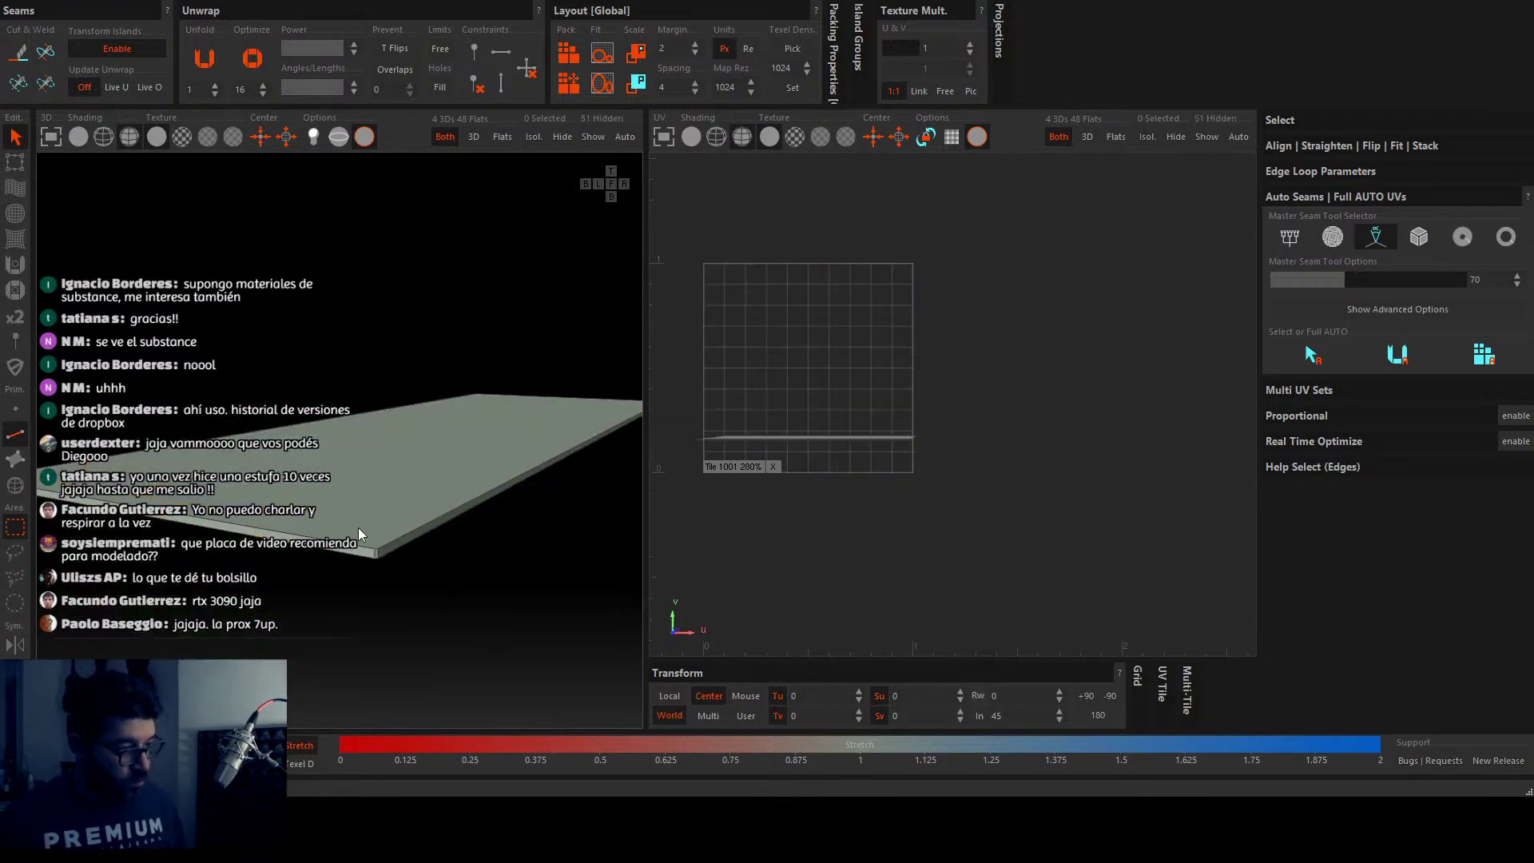
pyautogui.scroll(-2, 358, 527)
pyautogui.scroll(-2, 136, 339)
pyautogui.moveTo(110, 309); pyautogui.dragTo(615, 605)
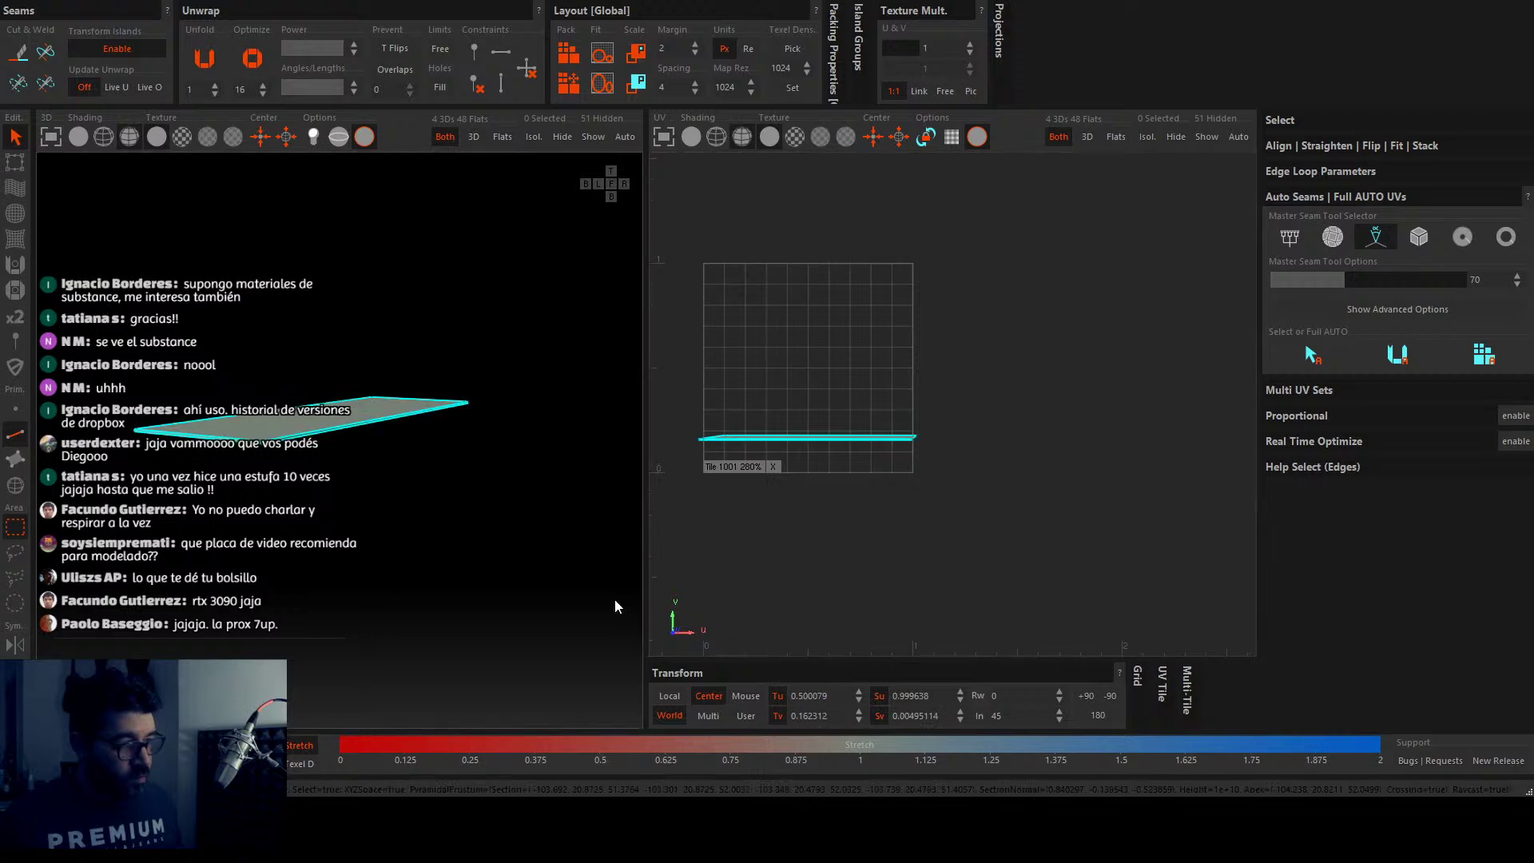
pyautogui.press('c')
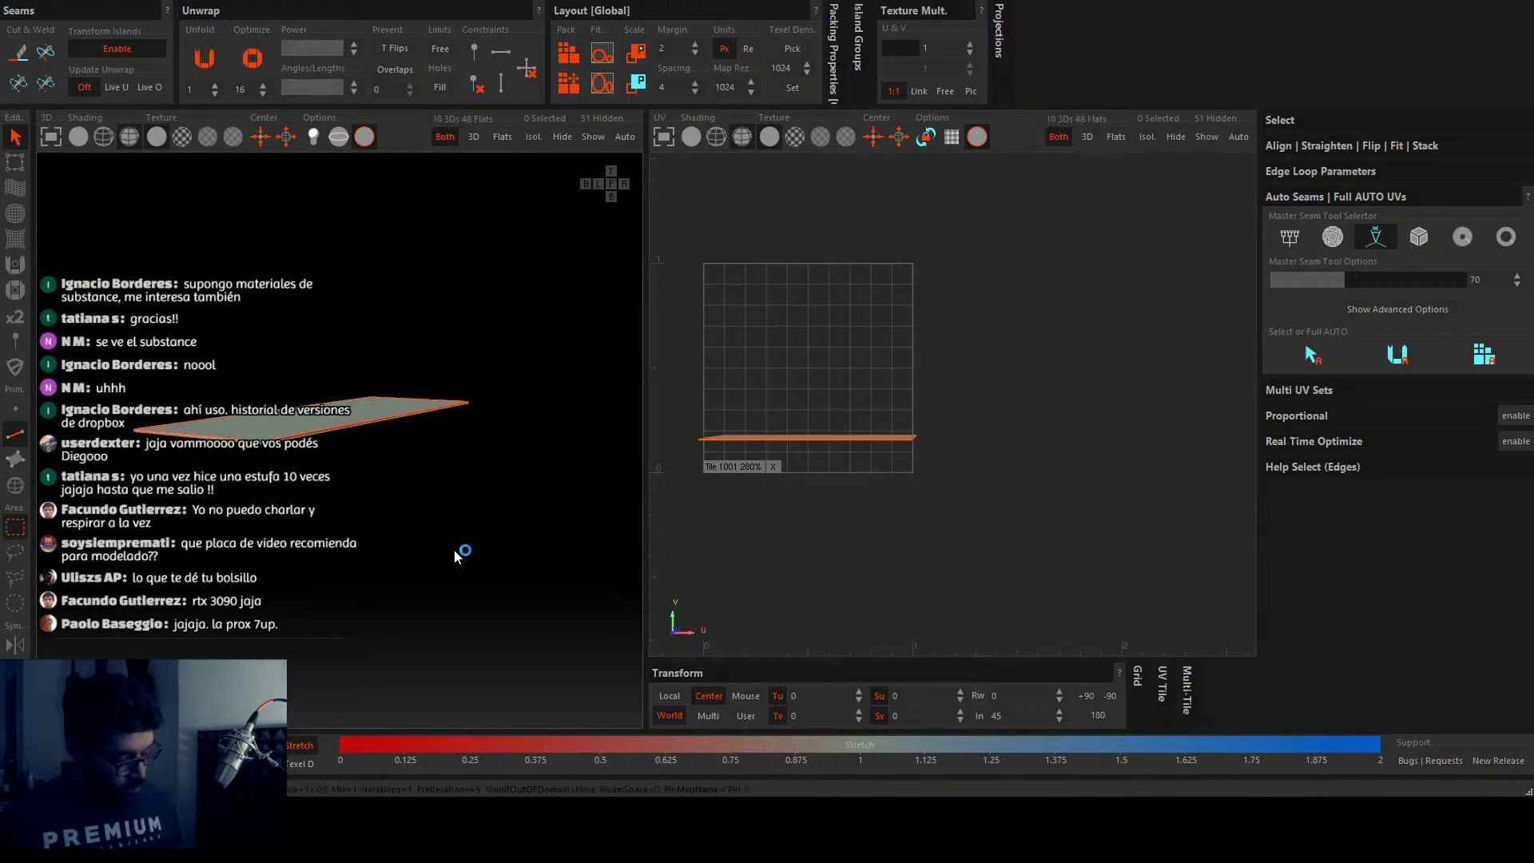
pyautogui.press('u')
pyautogui.press('p')
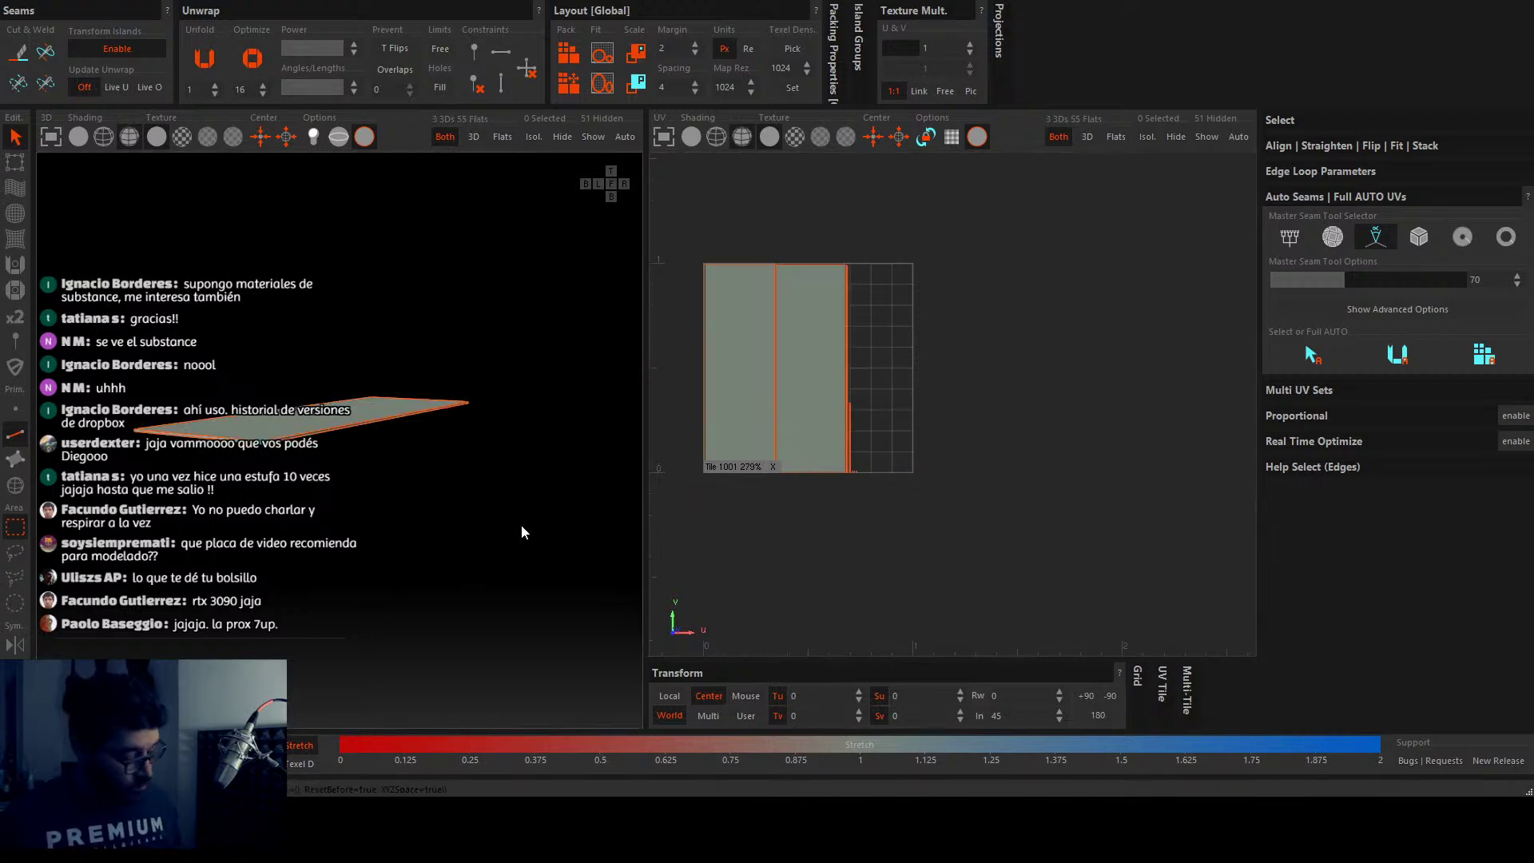
# Step: Show all parts, isolate the thin plate below the body, select its sharp edges, and cut, unfold and pack it
pyautogui.press('i')
pyautogui.keyDown('alt'); pyautogui.moveTo(523, 526); pyautogui.dragTo(244, 462); pyautogui.keyUp('alt')
pyautogui.scroll(2, 244, 462)
pyautogui.scroll(1, 244, 462)
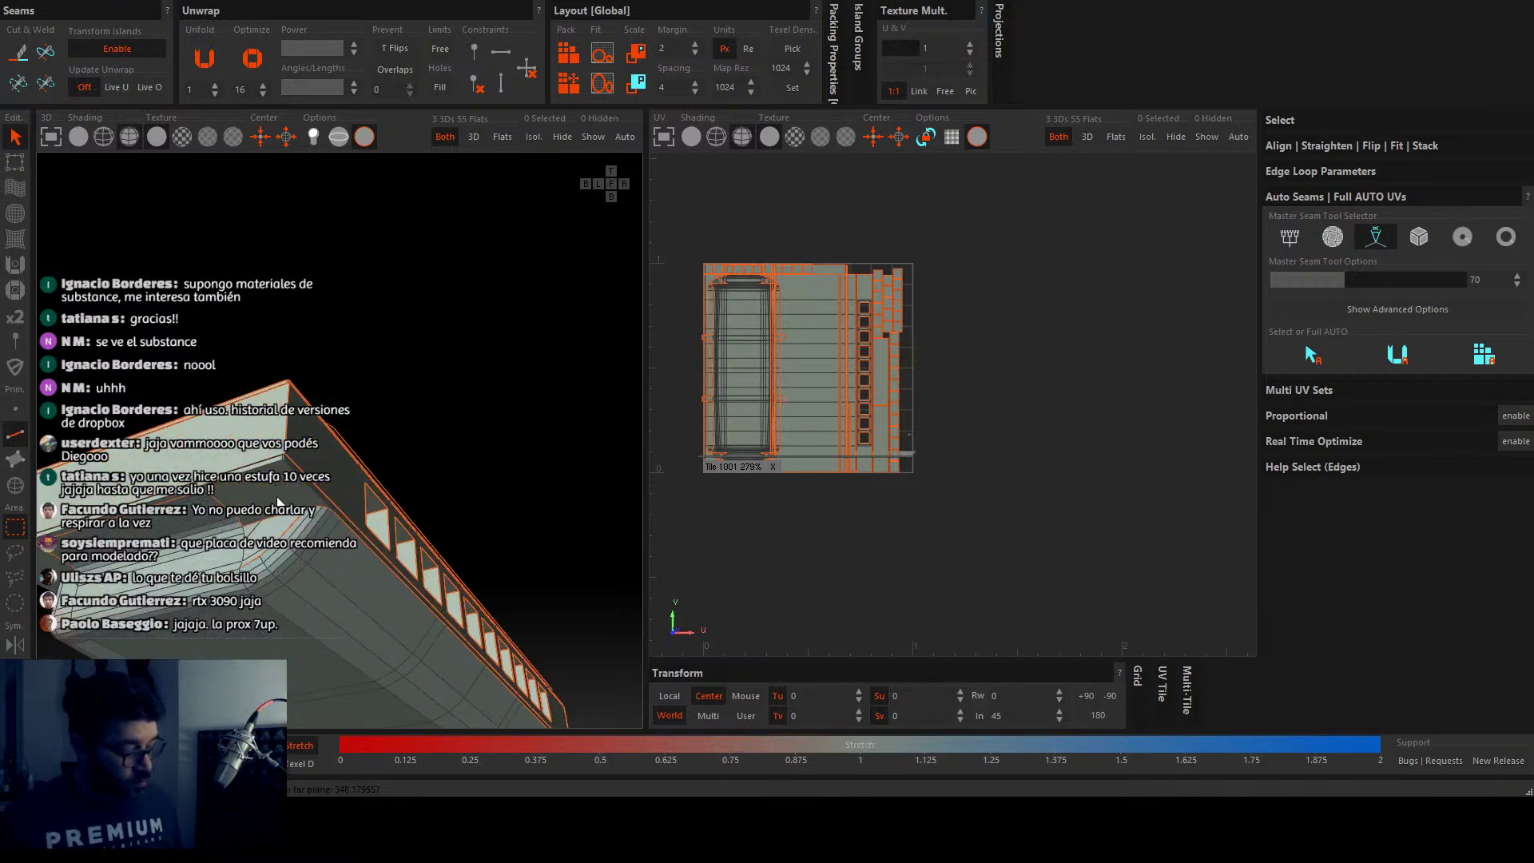
pyautogui.press('i')
pyautogui.scroll(-5, 296, 485)
pyautogui.click(338, 547)
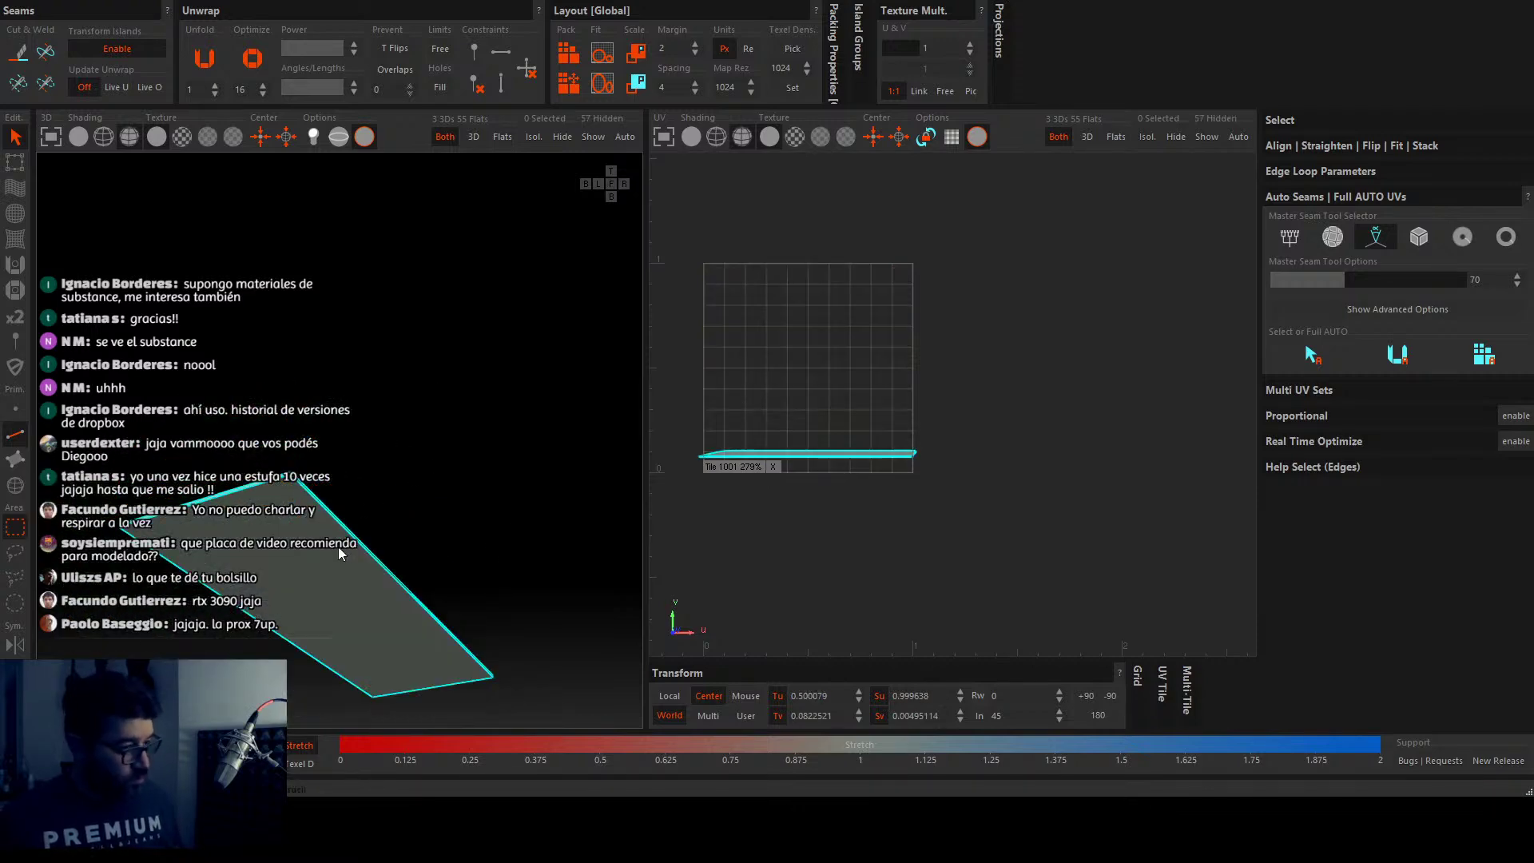
pyautogui.press('c')
pyautogui.press('u')
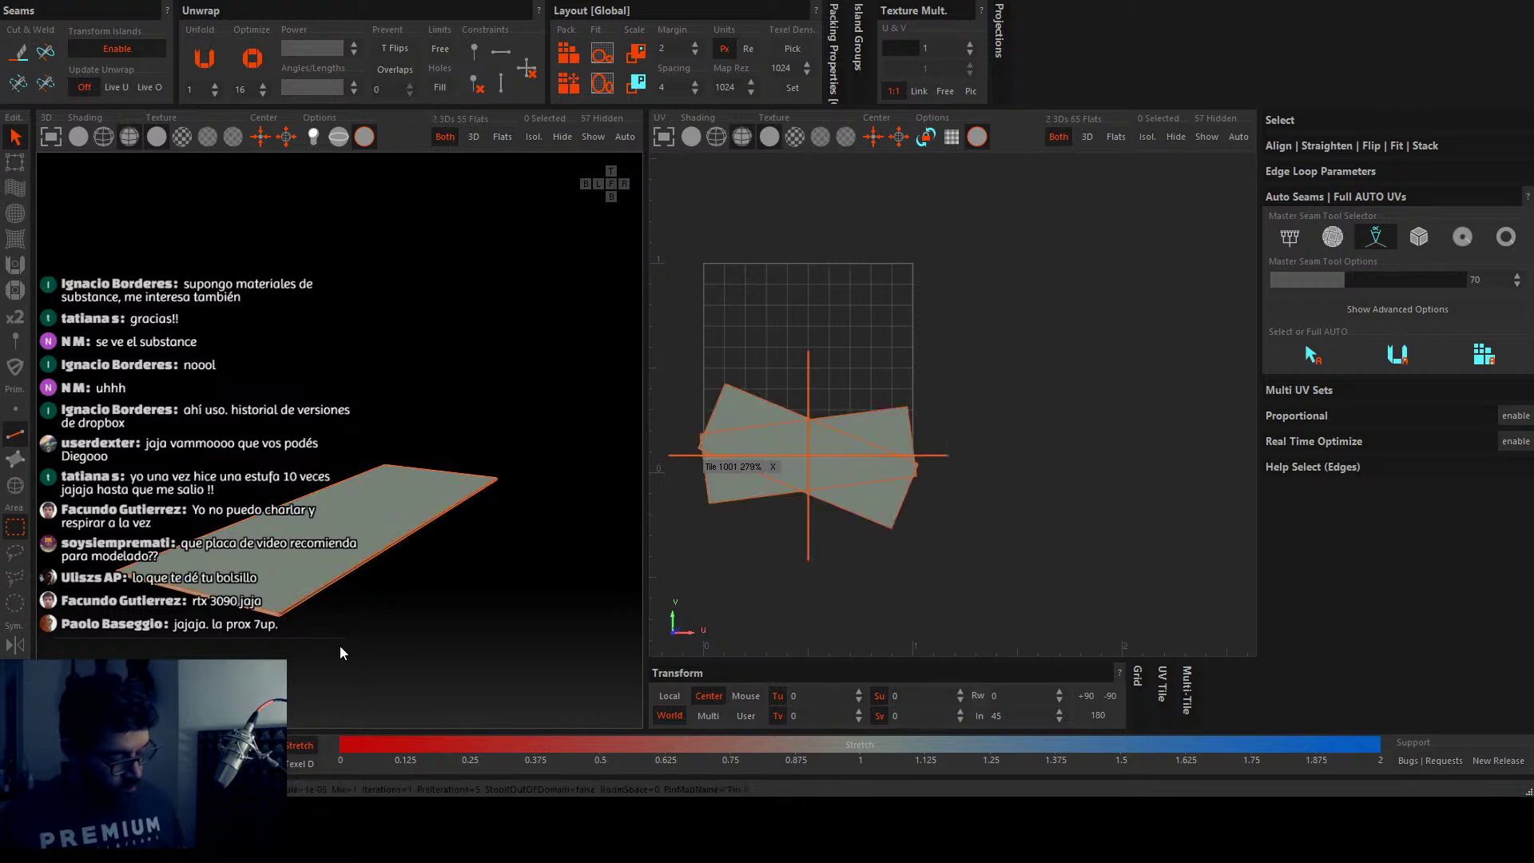
pyautogui.press('p')
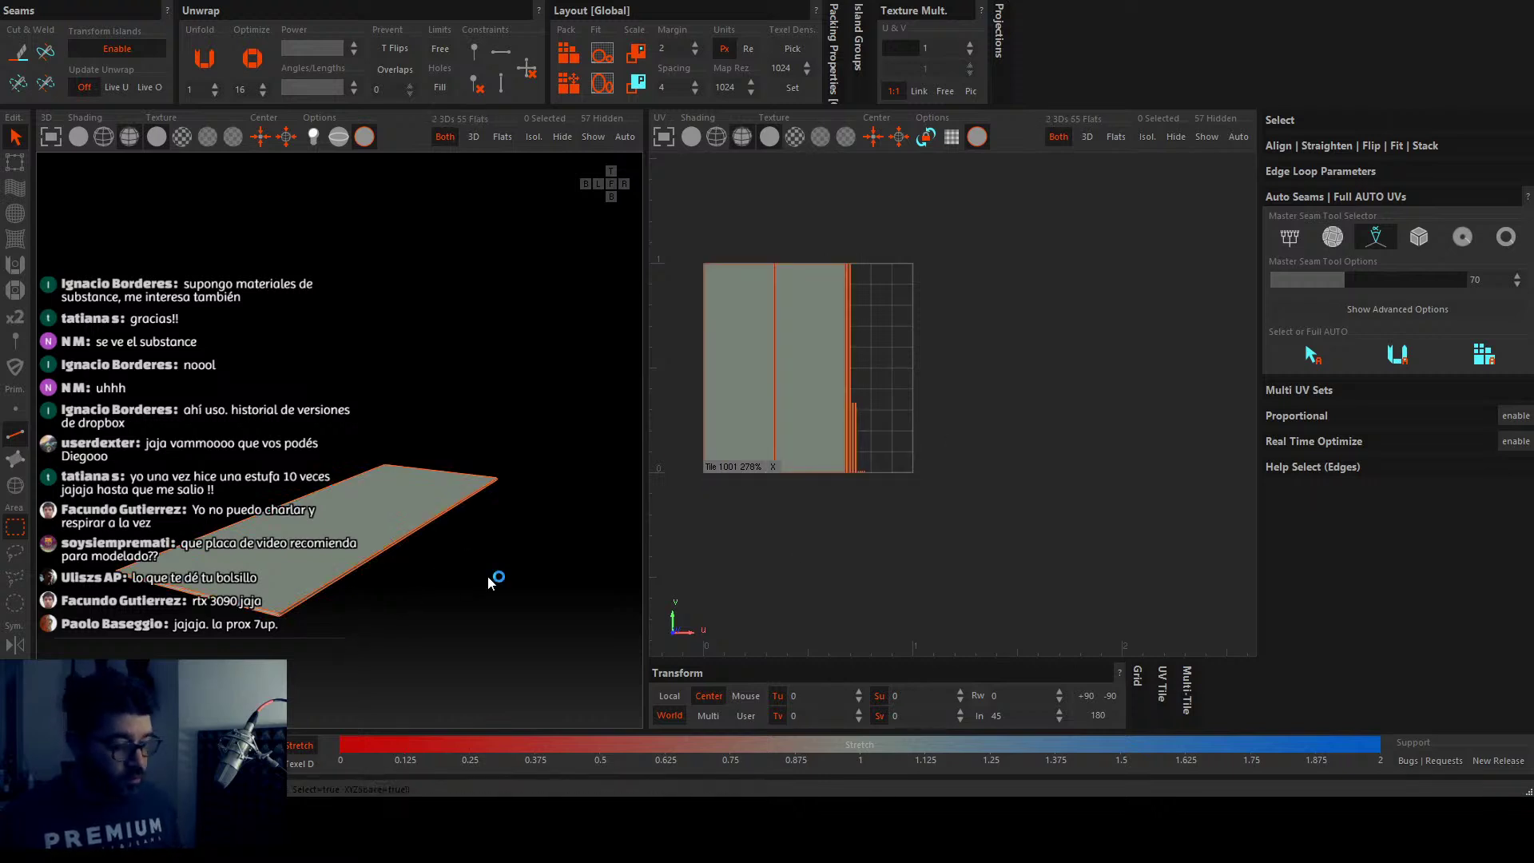
# Step: Show all parts, isolate a screw on the upper plate and select the edge loop below its bevelled rim
pyautogui.press('y')
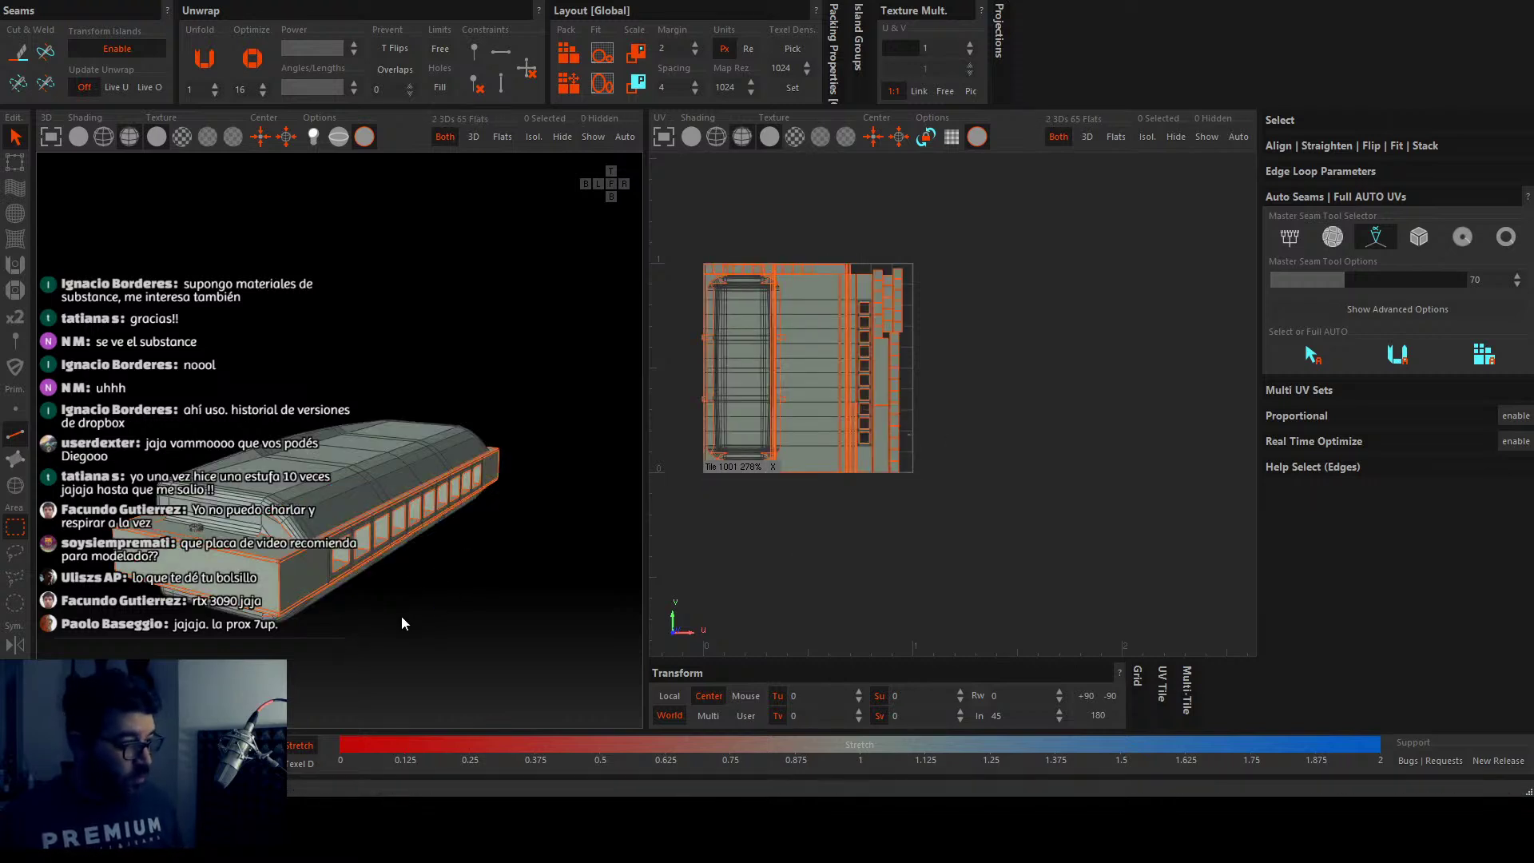
pyautogui.keyDown('alt'); pyautogui.moveTo(401, 616); pyautogui.dragTo(337, 620); pyautogui.keyUp('alt')
pyautogui.scroll(2, 358, 596)
pyautogui.scroll(5, 286, 486)
pyautogui.scroll(3, 286, 485)
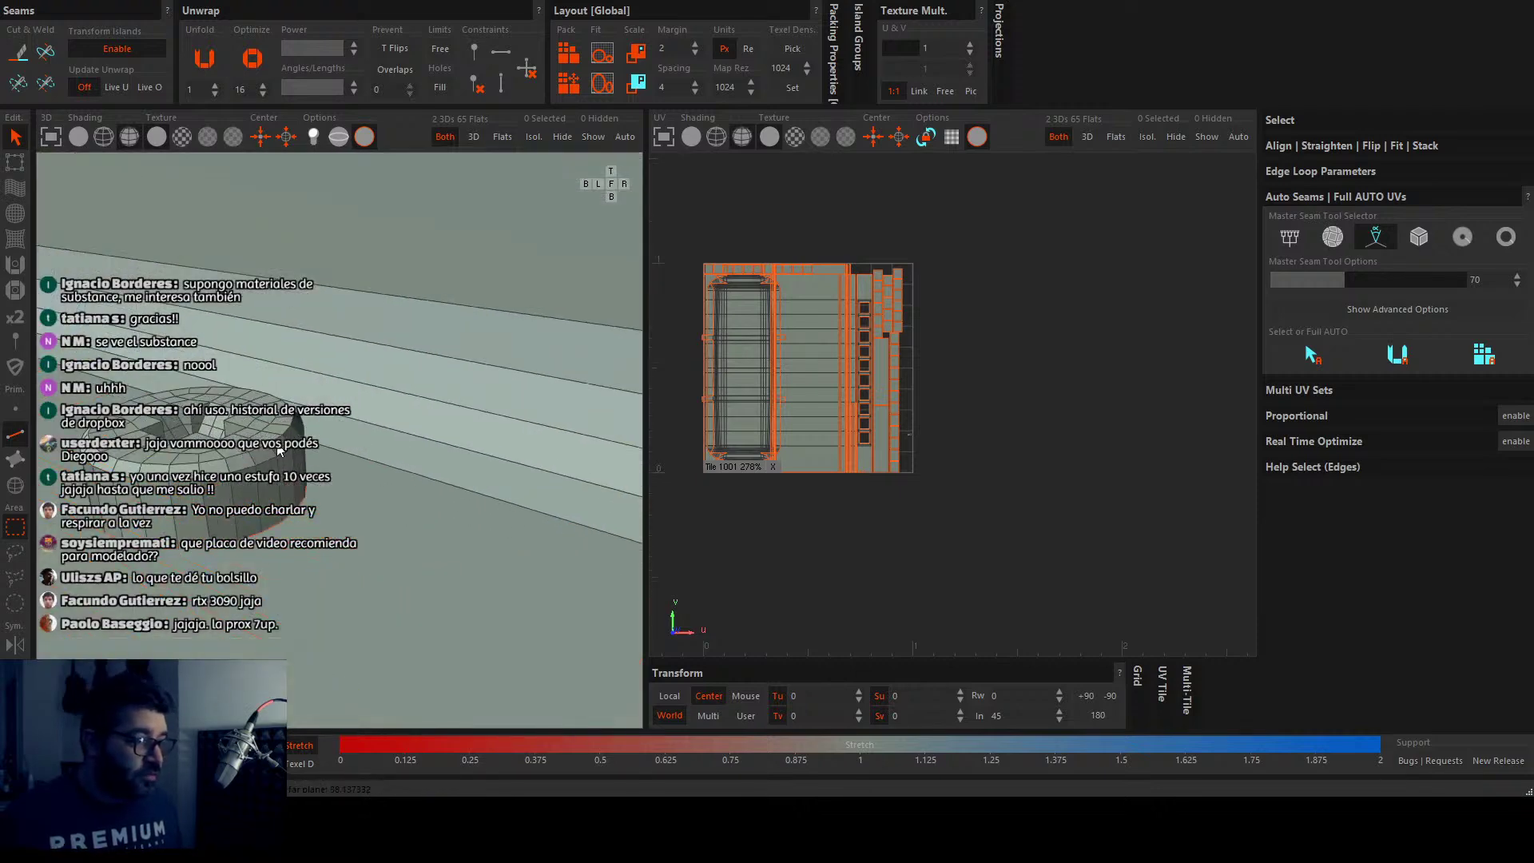
pyautogui.keyDown('alt'); pyautogui.moveTo(282, 453); pyautogui.dragTo(373, 459, button='middle'); pyautogui.keyUp('alt')
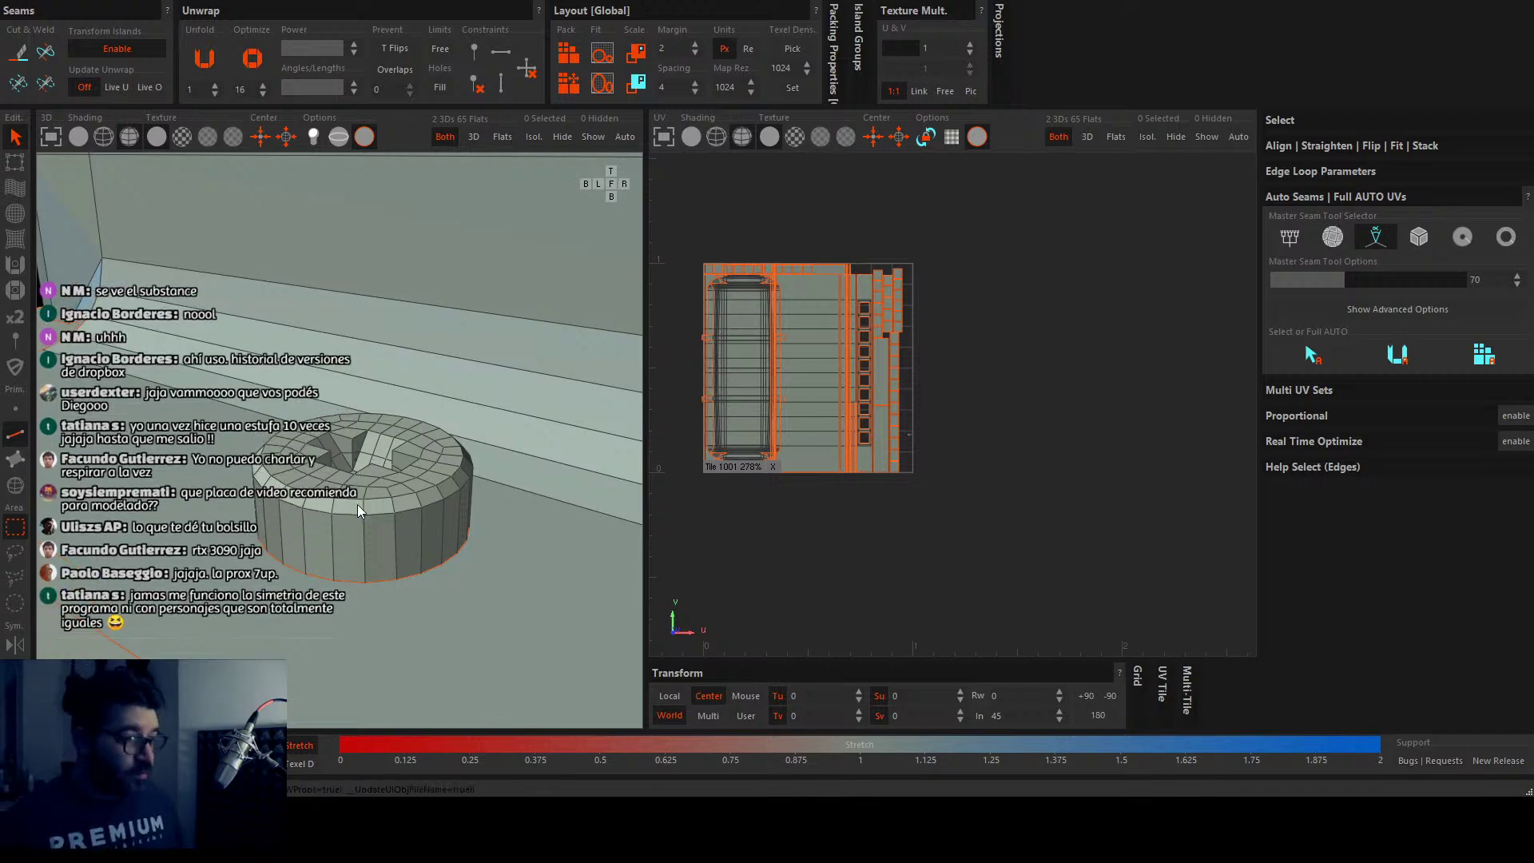
pyautogui.press('i')
pyautogui.scroll(3, 360, 502)
pyautogui.doubleClick(395, 541)
pyautogui.scroll(-3, 399, 545)
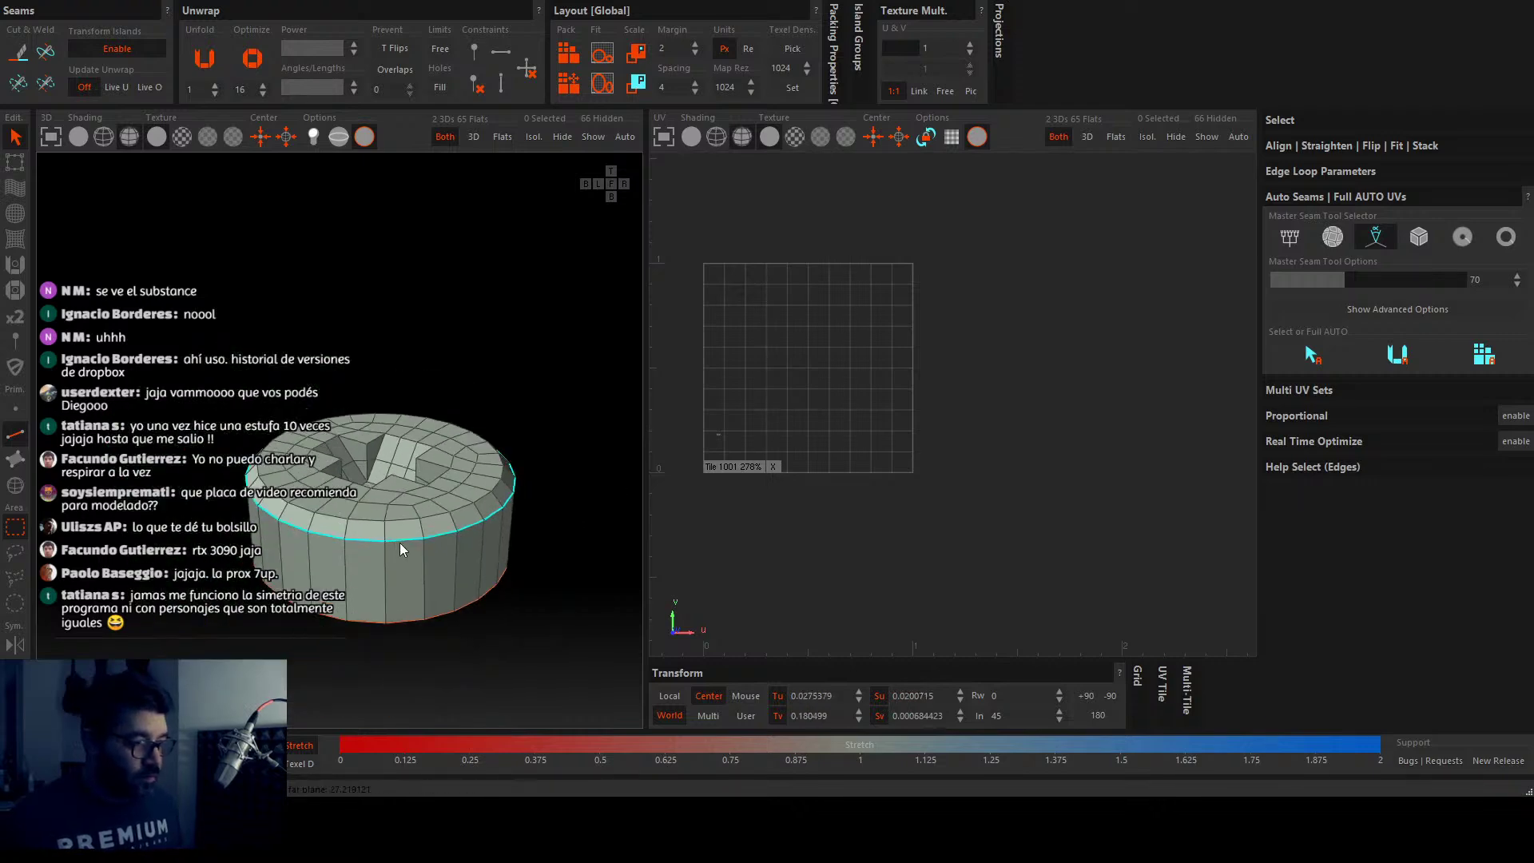
pyautogui.keyDown('alt'); pyautogui.moveTo(400, 546); pyautogui.dragTo(552, 695); pyautogui.keyUp('alt')
pyautogui.keyDown('alt'); pyautogui.moveTo(551, 695); pyautogui.dragTo(306, 614, button='middle'); pyautogui.keyUp('alt')
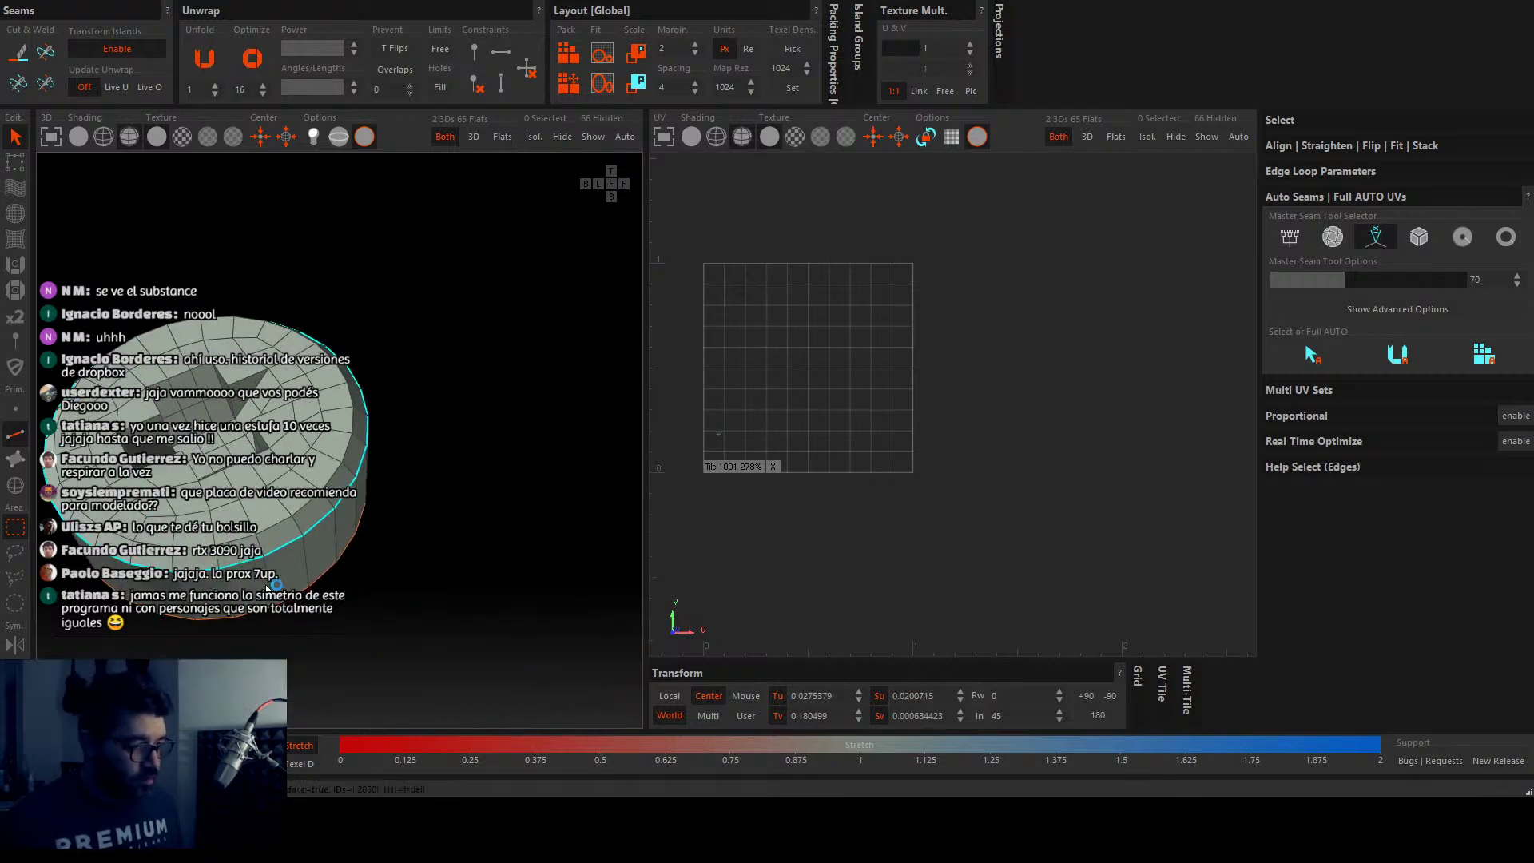
# Step: Add the corner edges around all arms of the screw's cross-shaped recess to the selection
pyautogui.scroll(5, 240, 519)
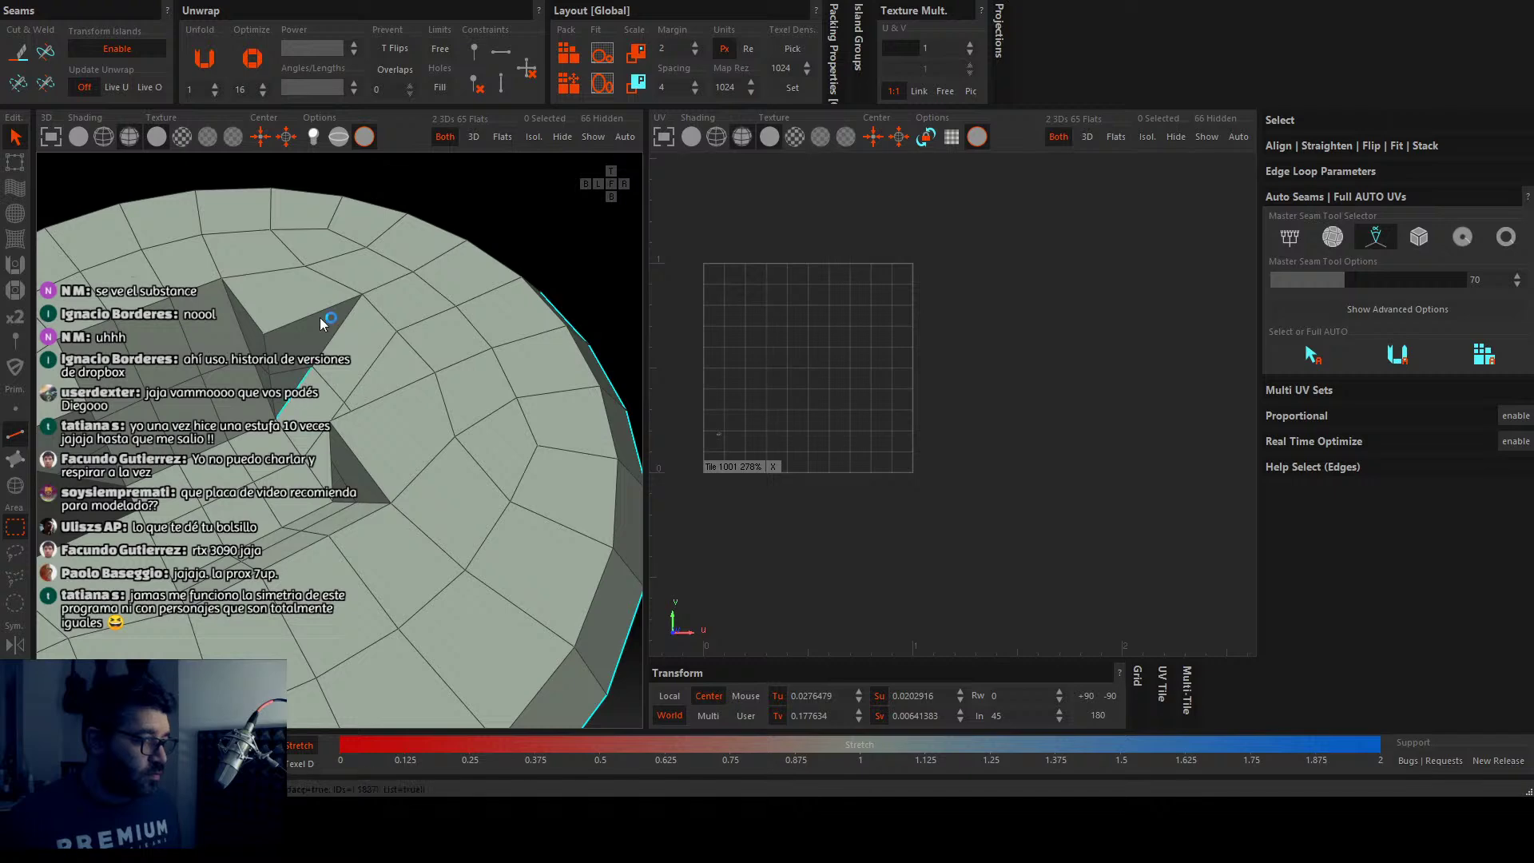
pyautogui.keyDown('shift'); pyautogui.click(273, 324); pyautogui.keyUp('shift')
pyautogui.keyDown('shift'); pyautogui.click(239, 306); pyautogui.keyUp('shift')
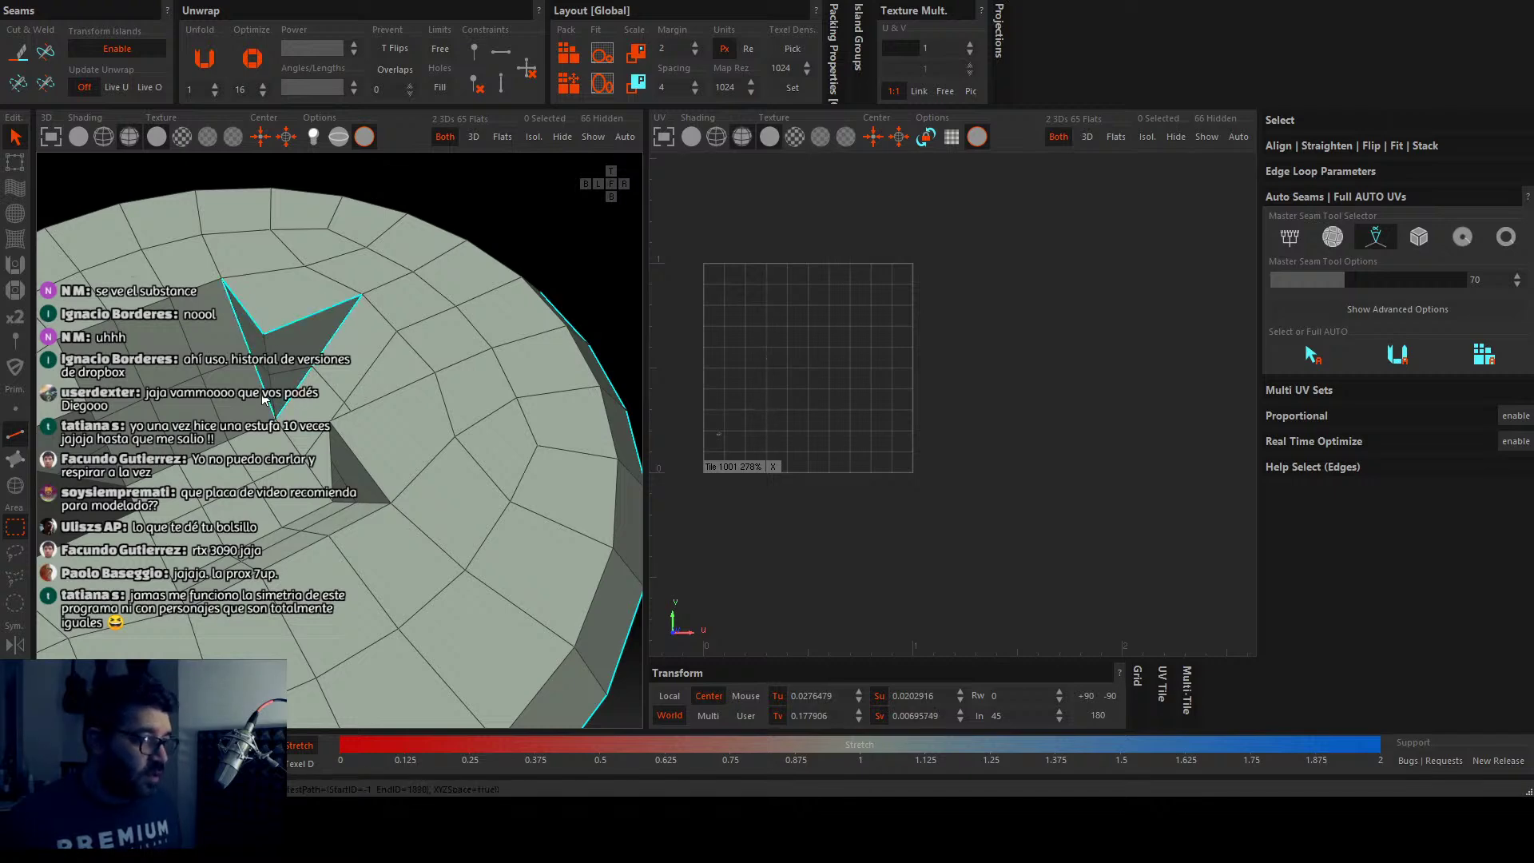
pyautogui.scroll(-5, 261, 400)
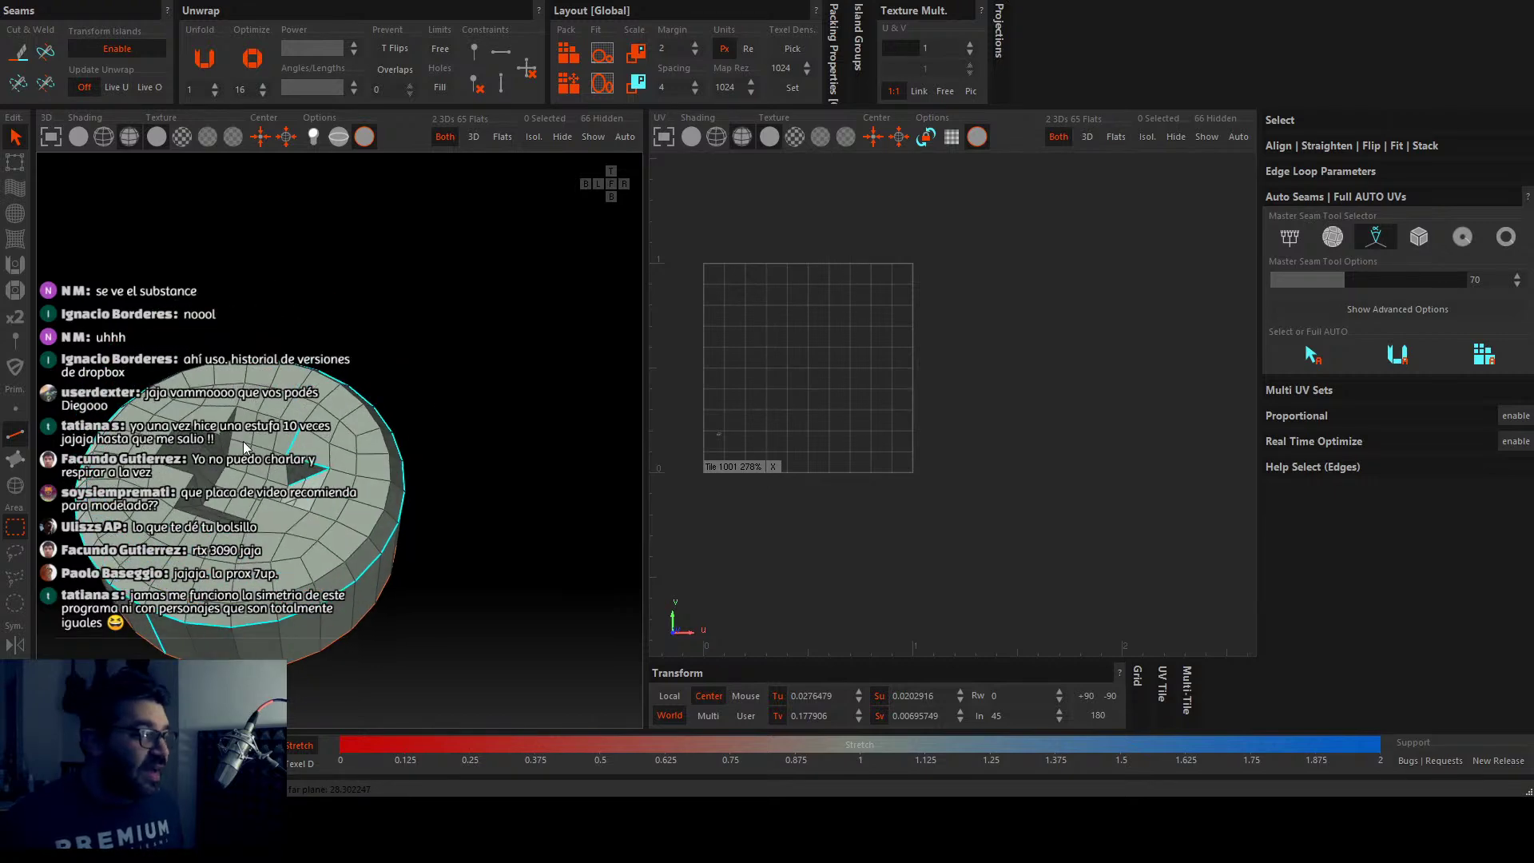
pyautogui.scroll(5, 243, 442)
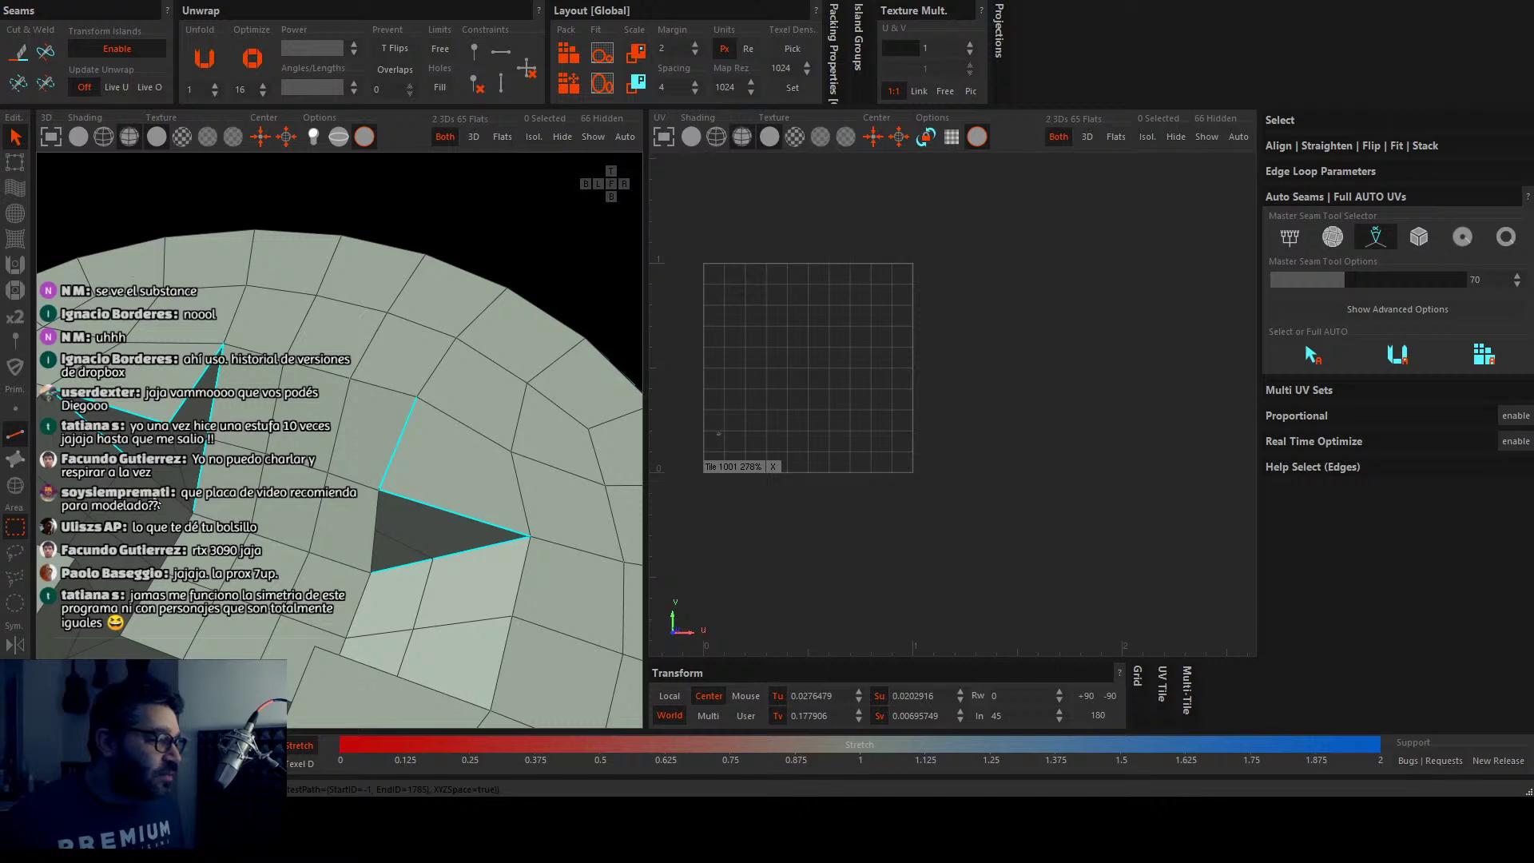
pyautogui.scroll(-4, 180, 503)
pyautogui.keyDown('alt'); pyautogui.moveTo(86, 500); pyautogui.dragTo(303, 501); pyautogui.keyUp('alt')
pyautogui.scroll(3, 304, 500)
pyautogui.scroll(2, 352, 501)
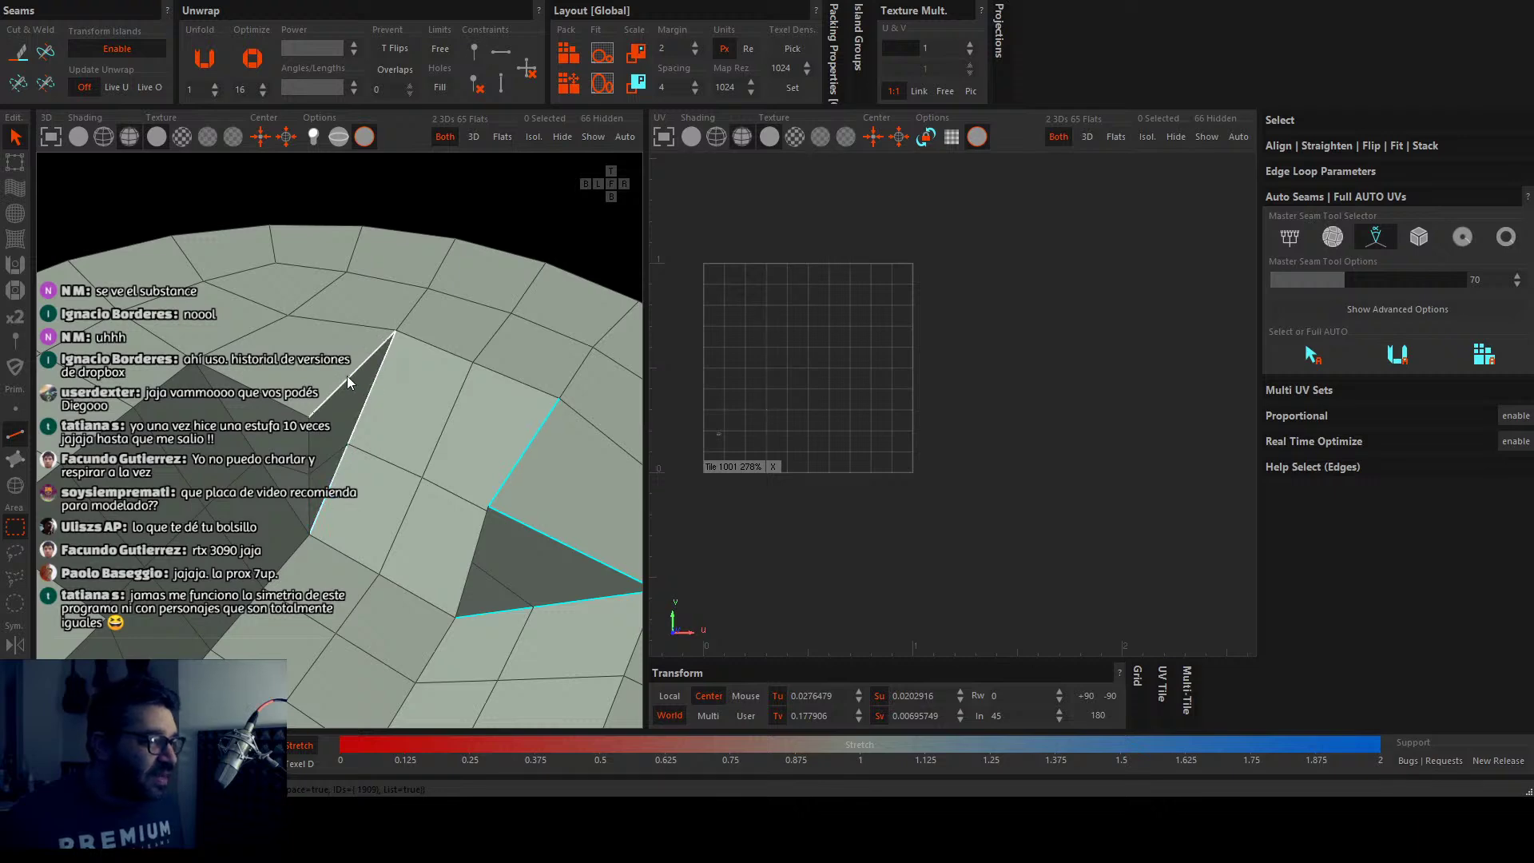
pyautogui.click(280, 404)
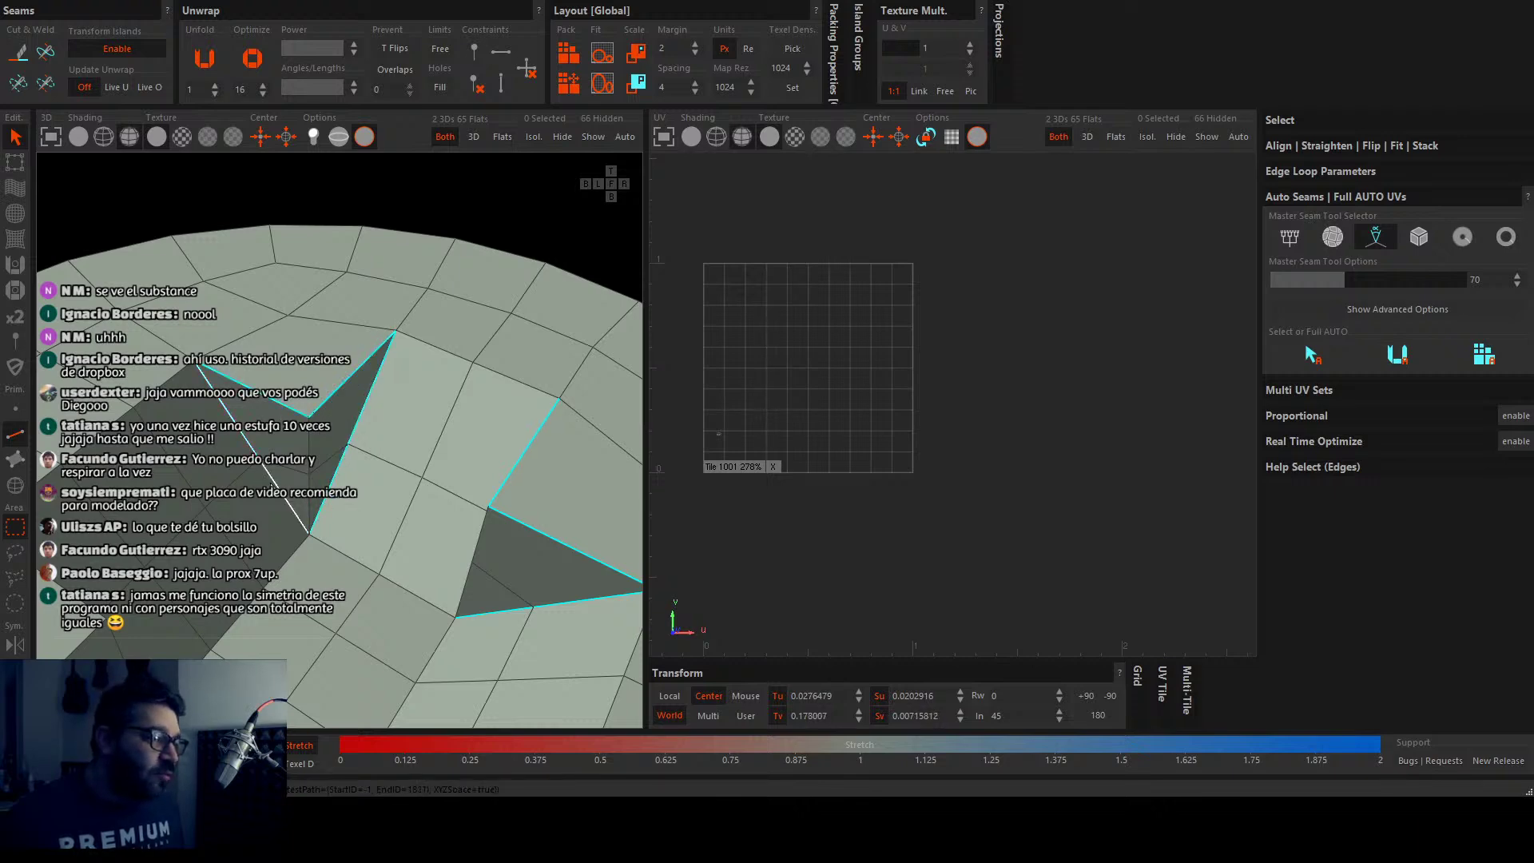
pyautogui.scroll(-6, 320, 457)
pyautogui.scroll(6, 319, 452)
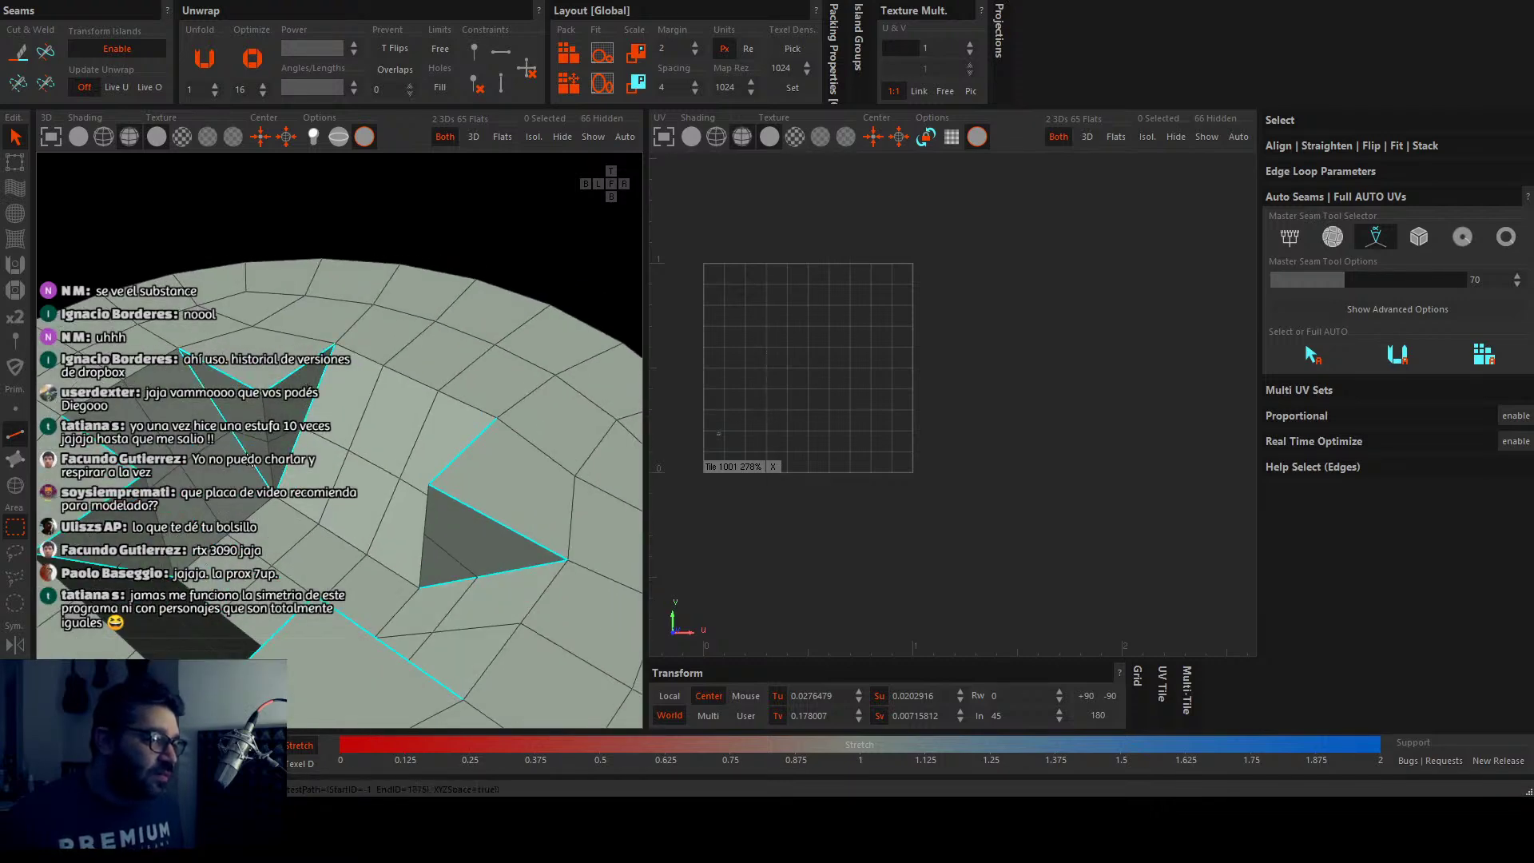
pyautogui.scroll(-6, 232, 439)
pyautogui.keyDown('alt'); pyautogui.moveTo(165, 497); pyautogui.dragTo(314, 550); pyautogui.keyUp('alt')
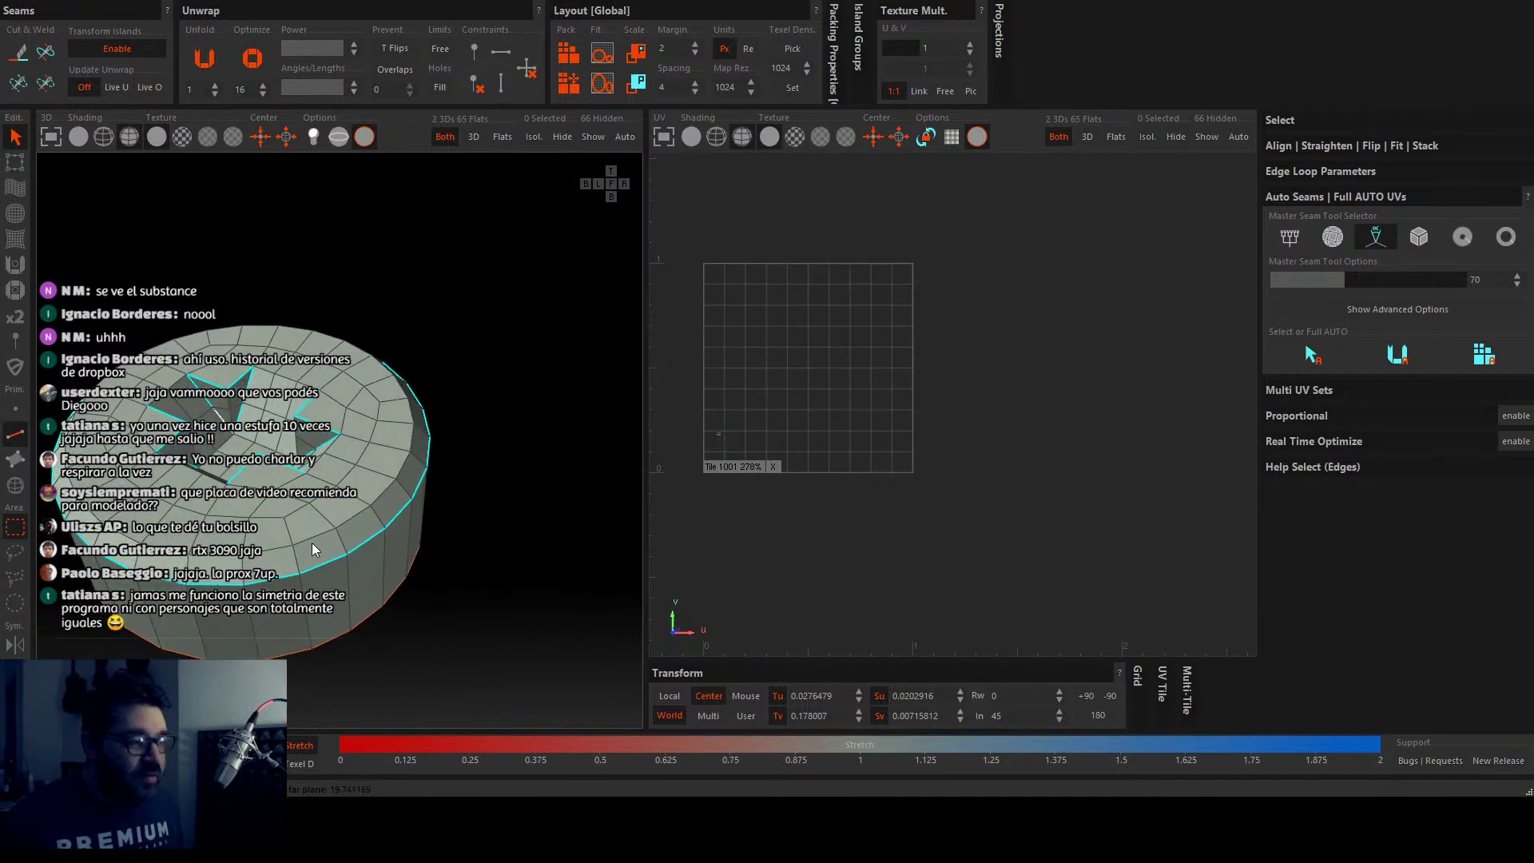
# Step: Cut the screw along the selected rim and recess edges, and unfold its islands
pyautogui.press('c')
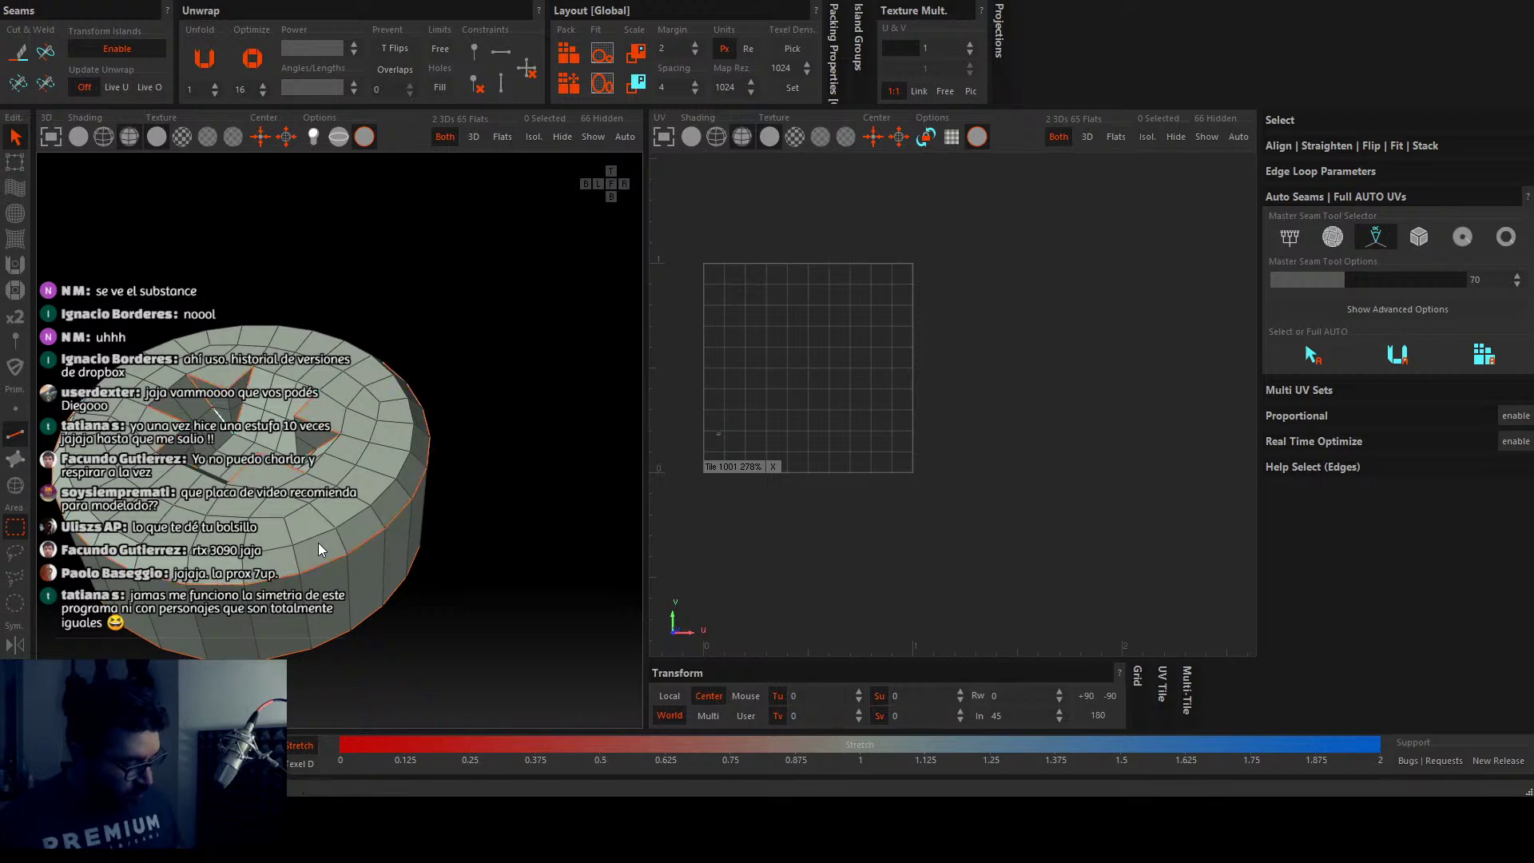
pyautogui.press('u')
pyautogui.scroll(4, 777, 391)
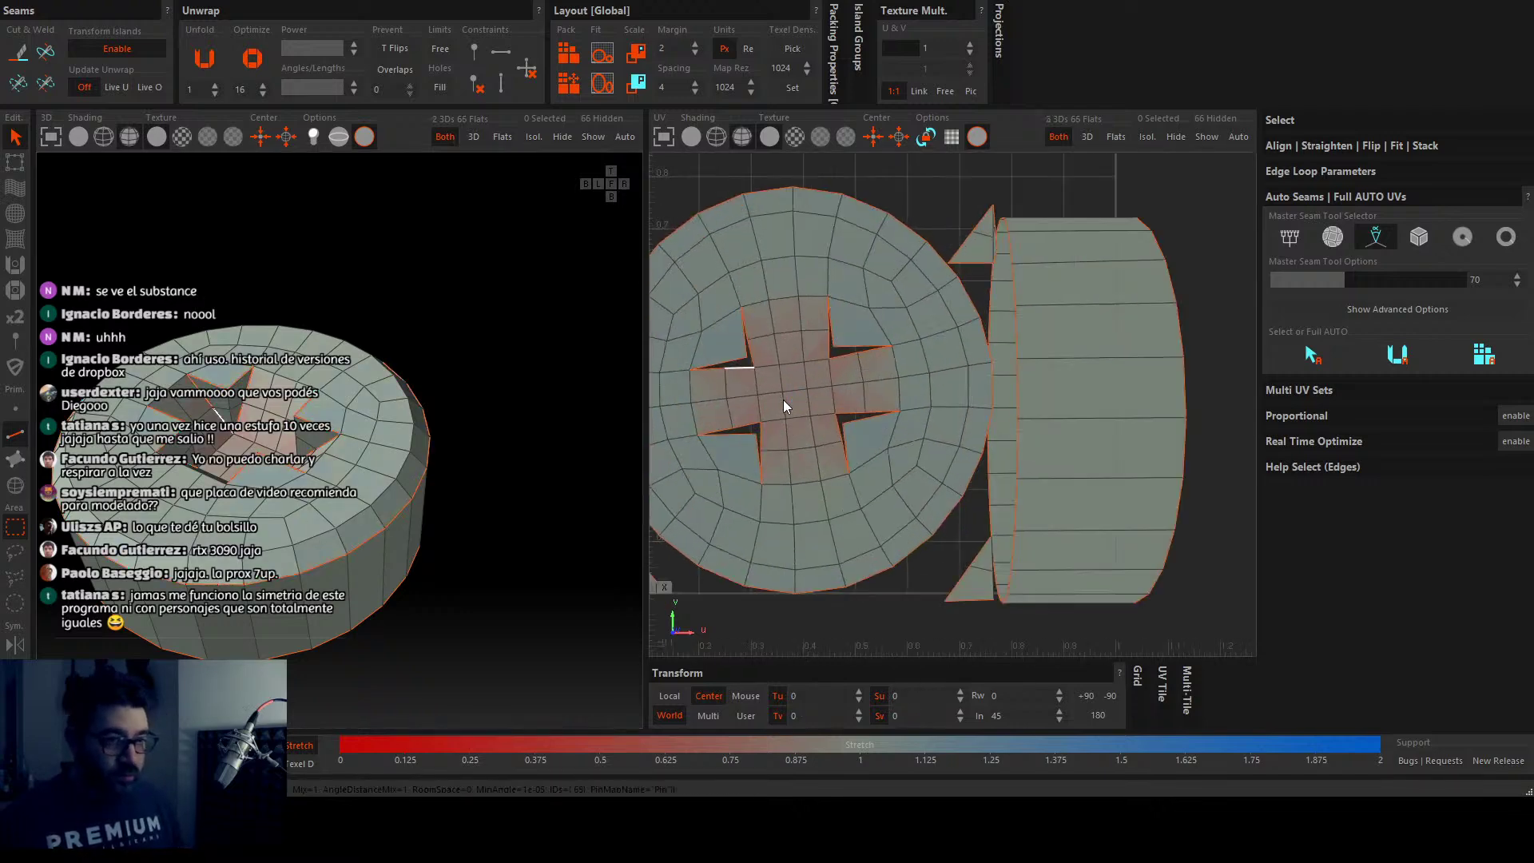
pyautogui.scroll(-5, 784, 399)
pyautogui.scroll(3, 845, 391)
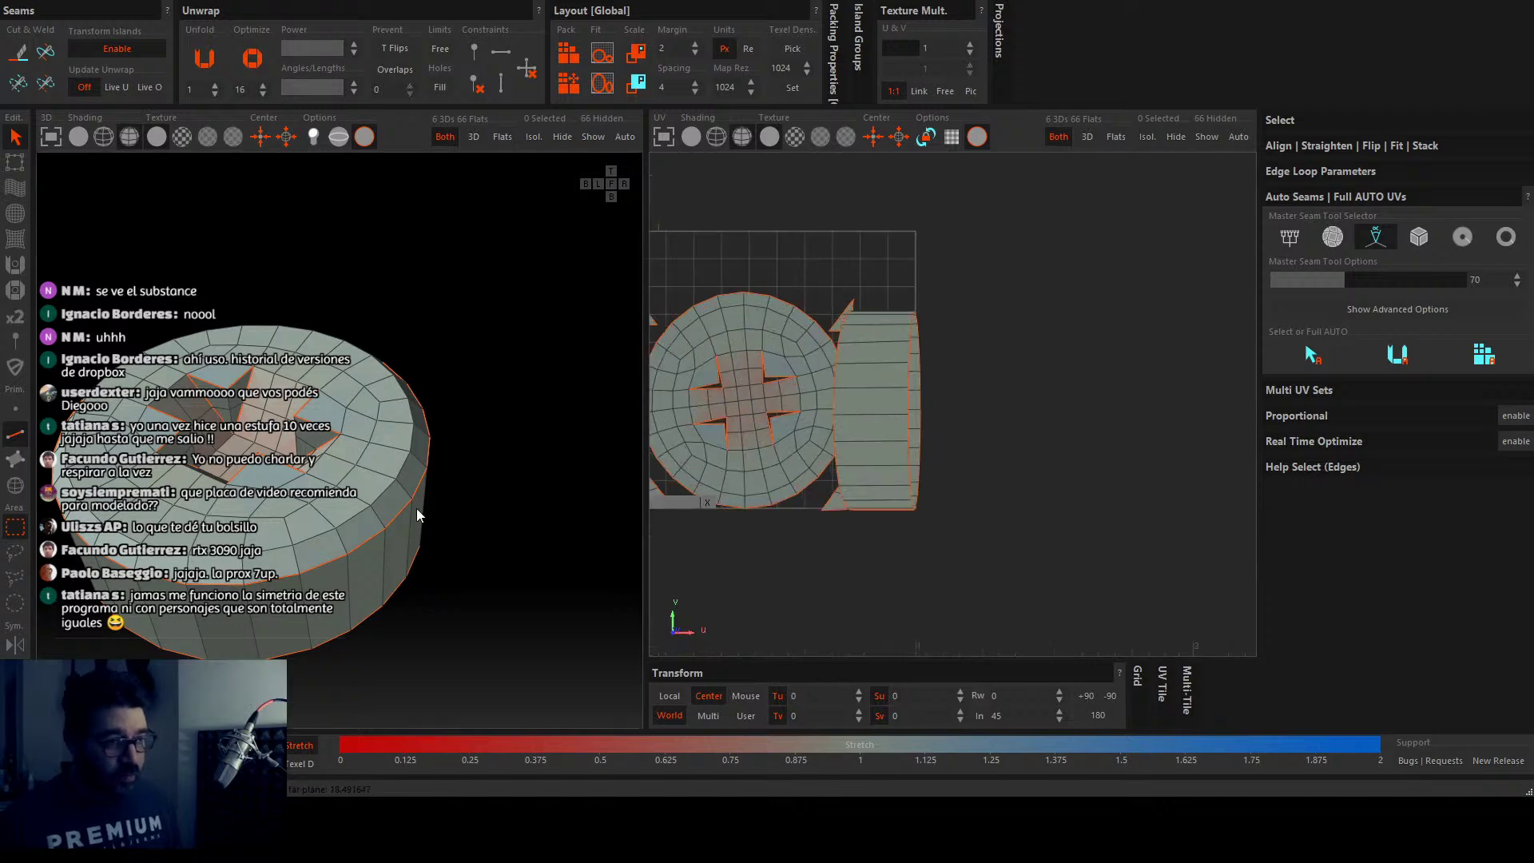
# Step: Select a vertical edge on the screw's side wall, cut it, and unfold and pack the screw's islands
pyautogui.scroll(5, 404, 544)
pyautogui.keyDown('alt'); pyautogui.moveTo(391, 576); pyautogui.dragTo(399, 508); pyautogui.keyUp('alt')
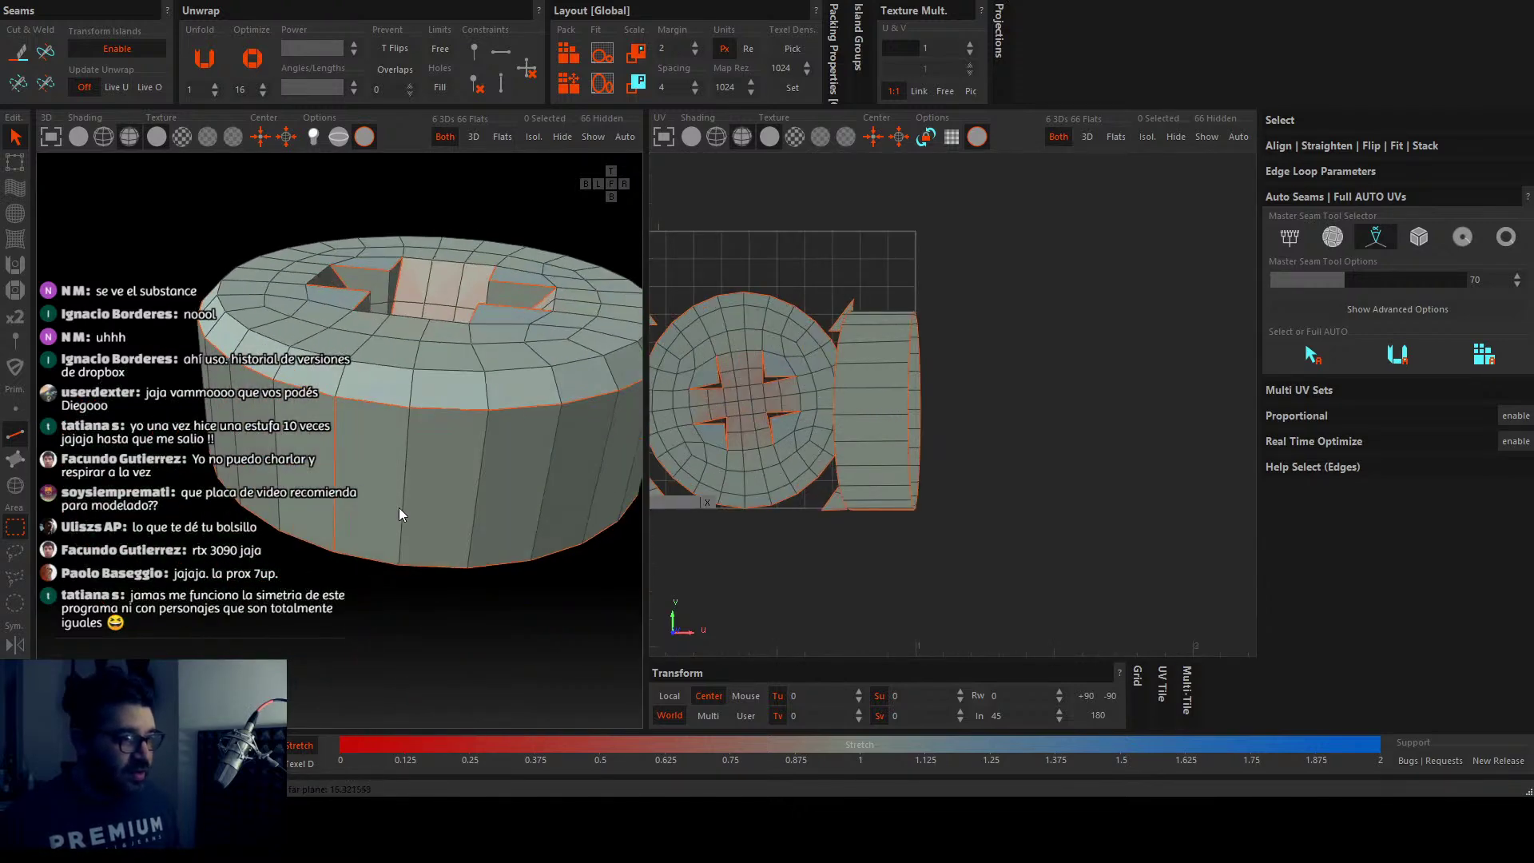
pyautogui.click(335, 484)
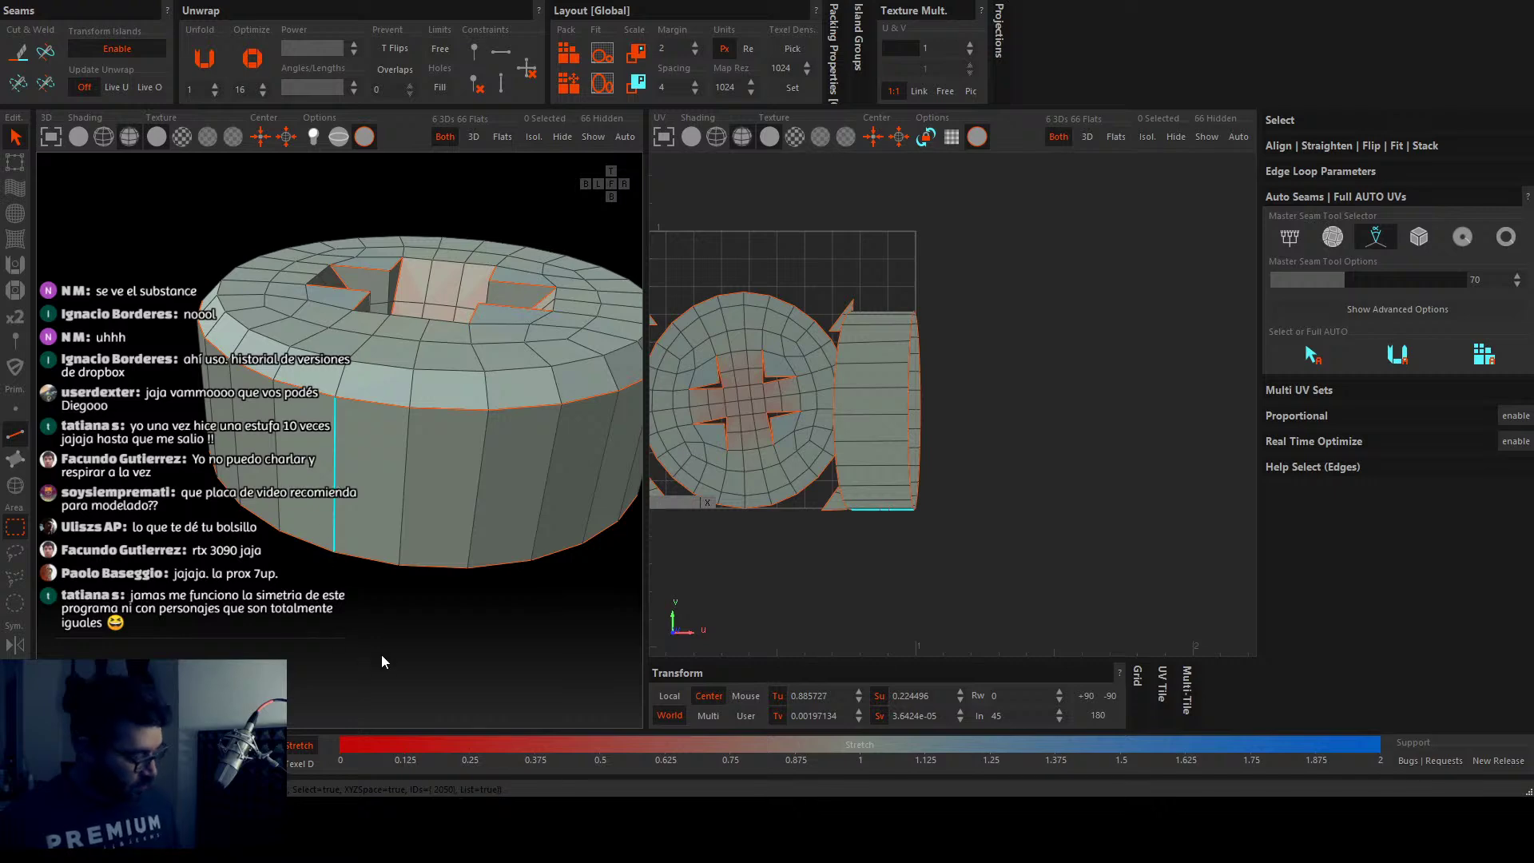
pyautogui.press('c')
pyautogui.press('u')
pyautogui.press('p')
pyautogui.scroll(-2, 670, 545)
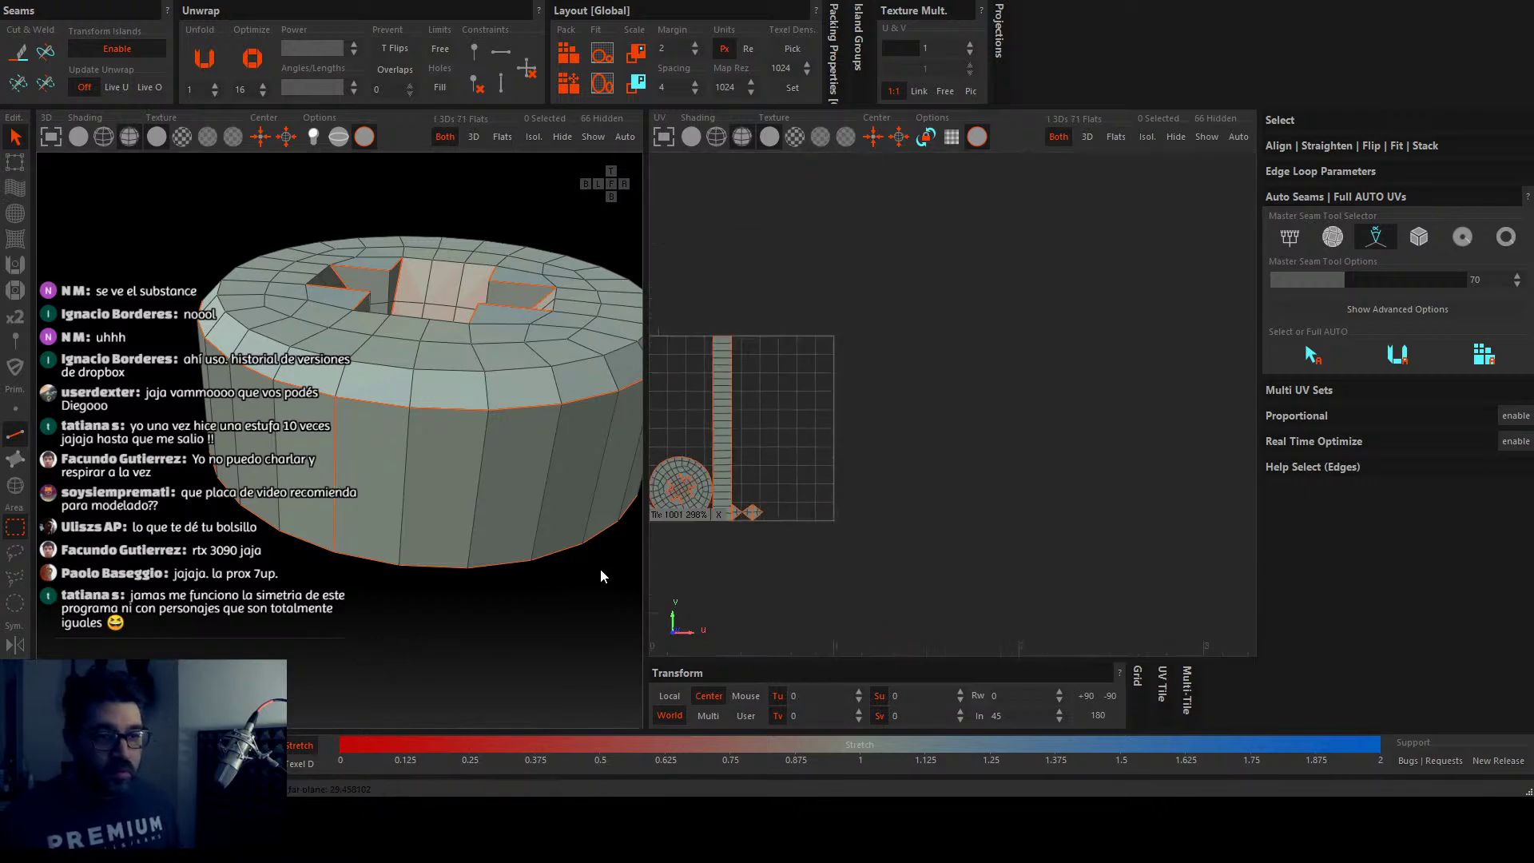
# Step: Show all parts of the harmonica and pack all their islands together into the UV tile
pyautogui.press('y')
pyautogui.scroll(-3, 496, 619)
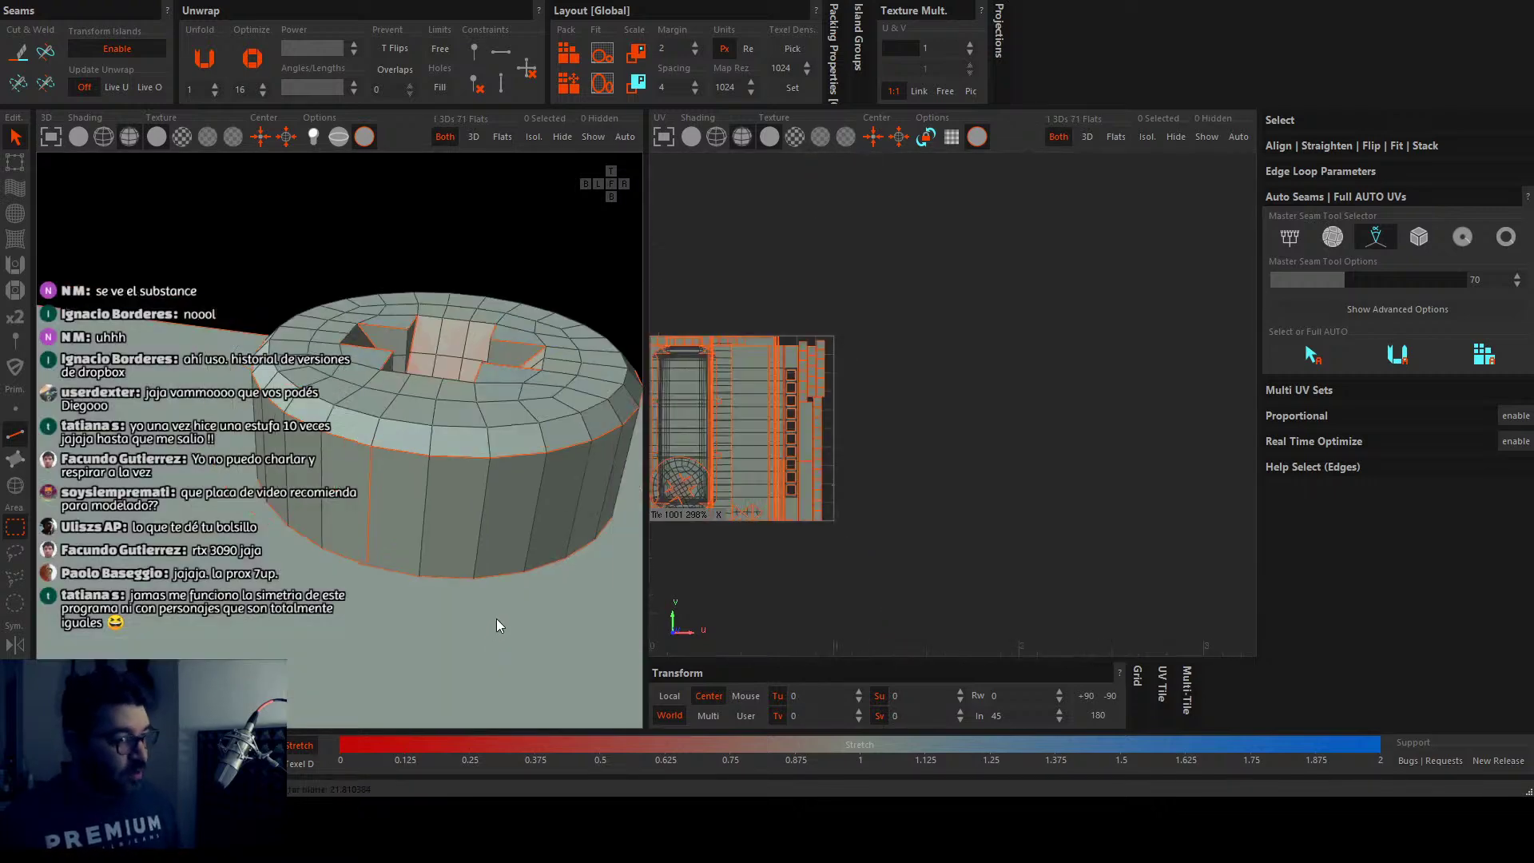
pyautogui.press('p')
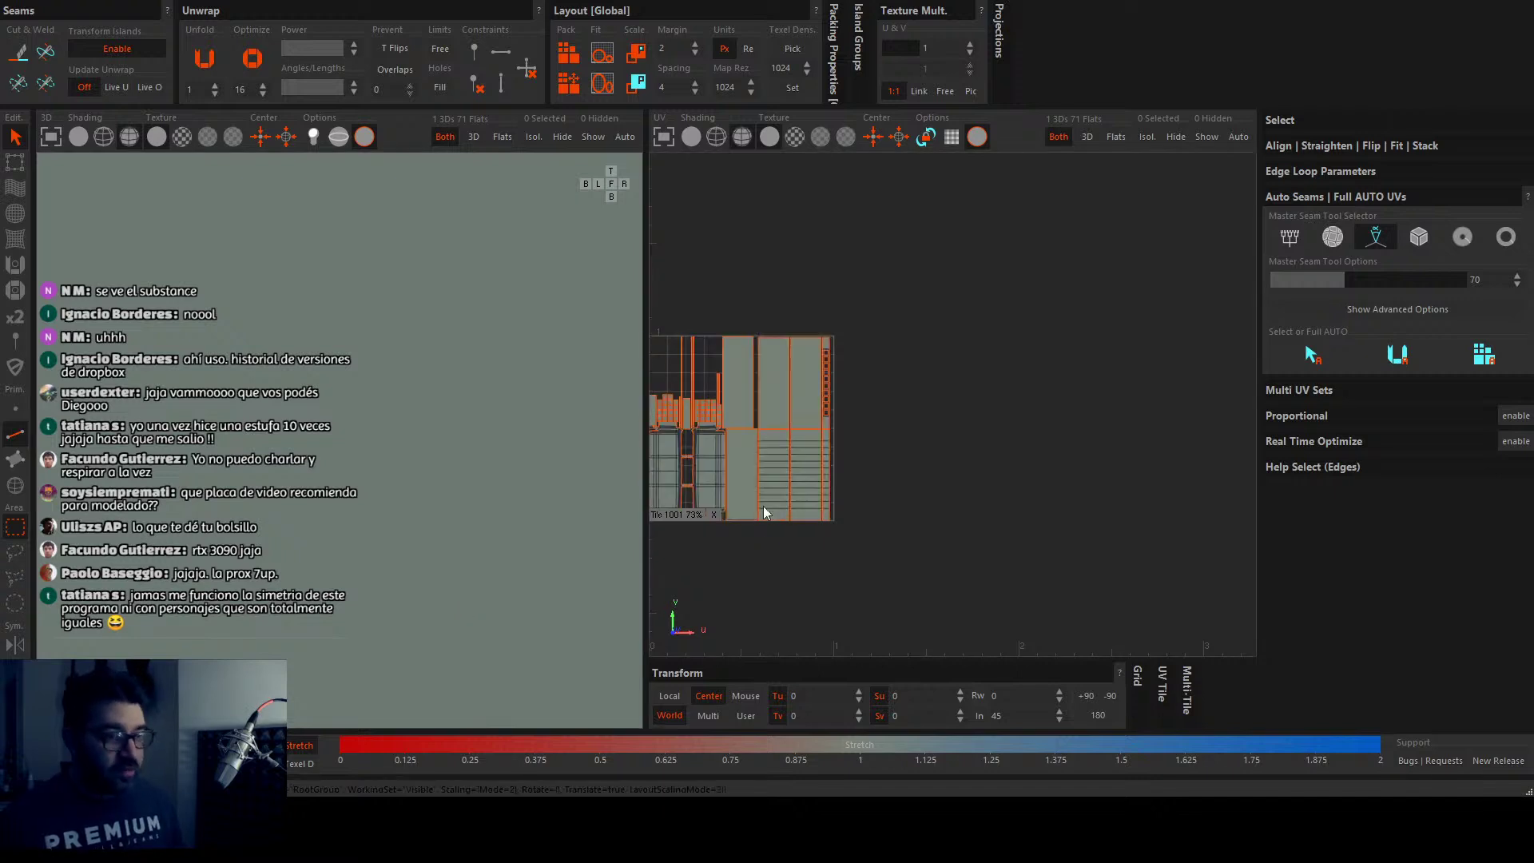
pyautogui.scroll(-3, 449, 501)
pyautogui.scroll(-10, 439, 489)
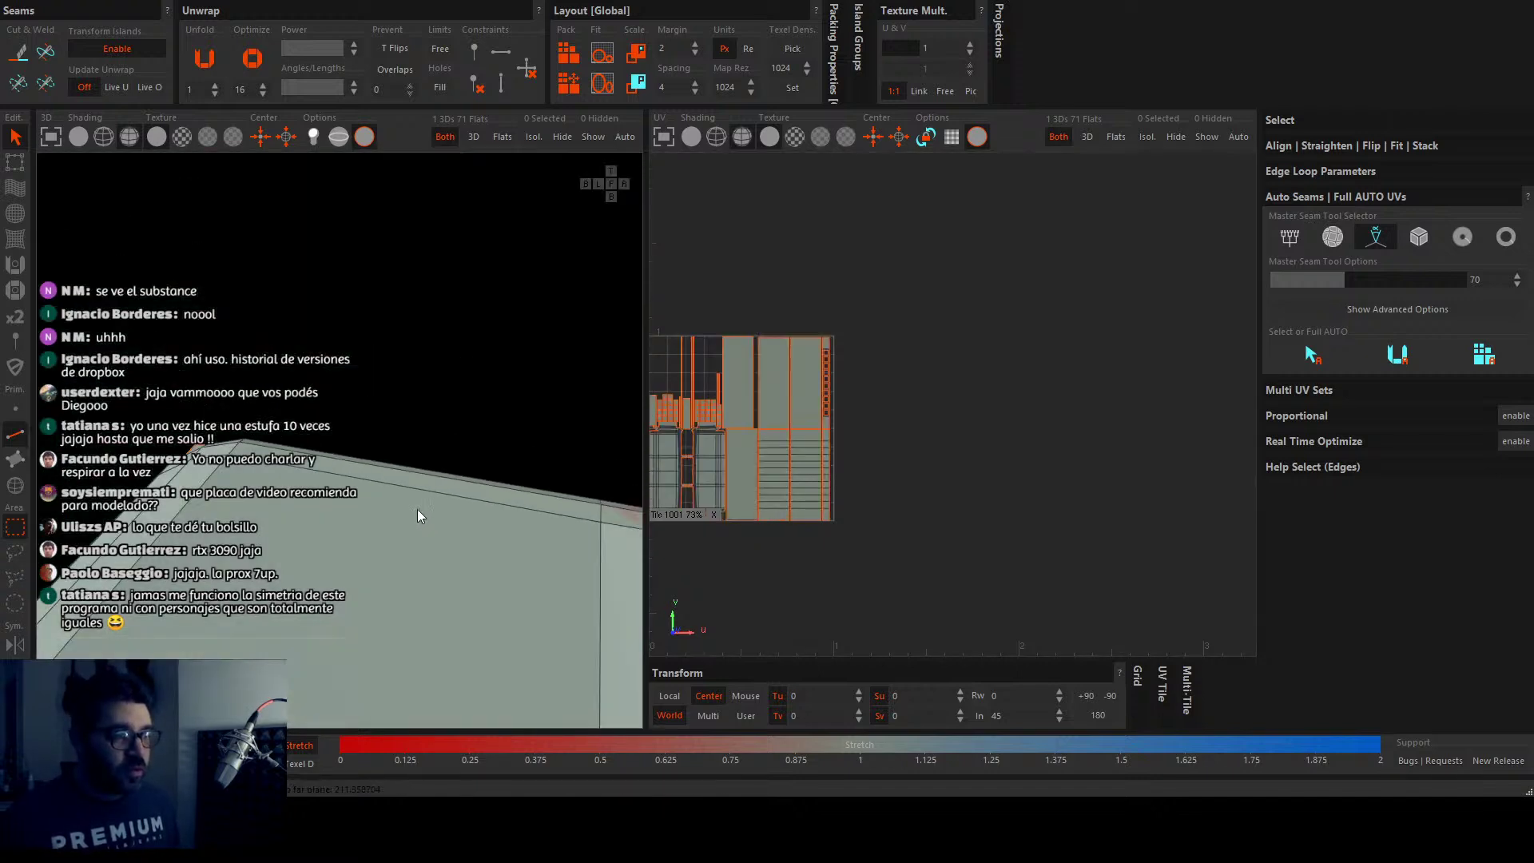
# Step: Select the edge loop around the other screw's upper rim and the first corner edges of its cross-shaped recess
pyautogui.keyDown('alt'); pyautogui.moveTo(385, 591); pyautogui.dragTo(476, 449); pyautogui.keyUp('alt')
pyautogui.scroll(8, 428, 454)
pyautogui.scroll(5, 515, 475)
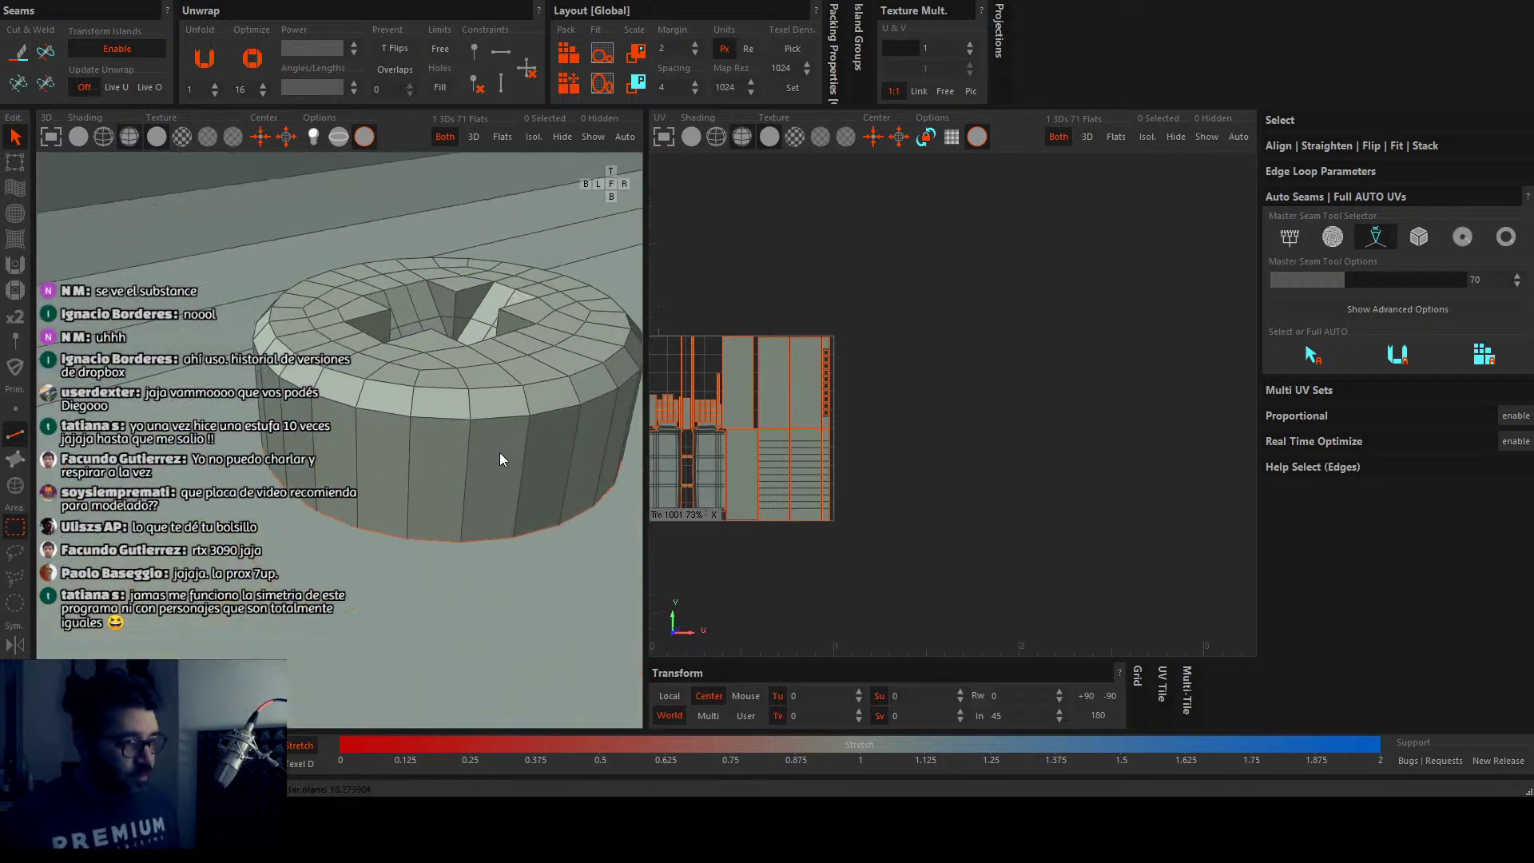
pyautogui.scroll(-3, 492, 424)
pyautogui.keyDown('alt'); pyautogui.moveTo(452, 438); pyautogui.dragTo(286, 417); pyautogui.keyUp('alt')
pyautogui.scroll(2, 284, 417)
pyautogui.keyDown('alt'); pyautogui.moveTo(345, 292); pyautogui.dragTo(302, 401); pyautogui.keyUp('alt')
pyautogui.scroll(3, 301, 405)
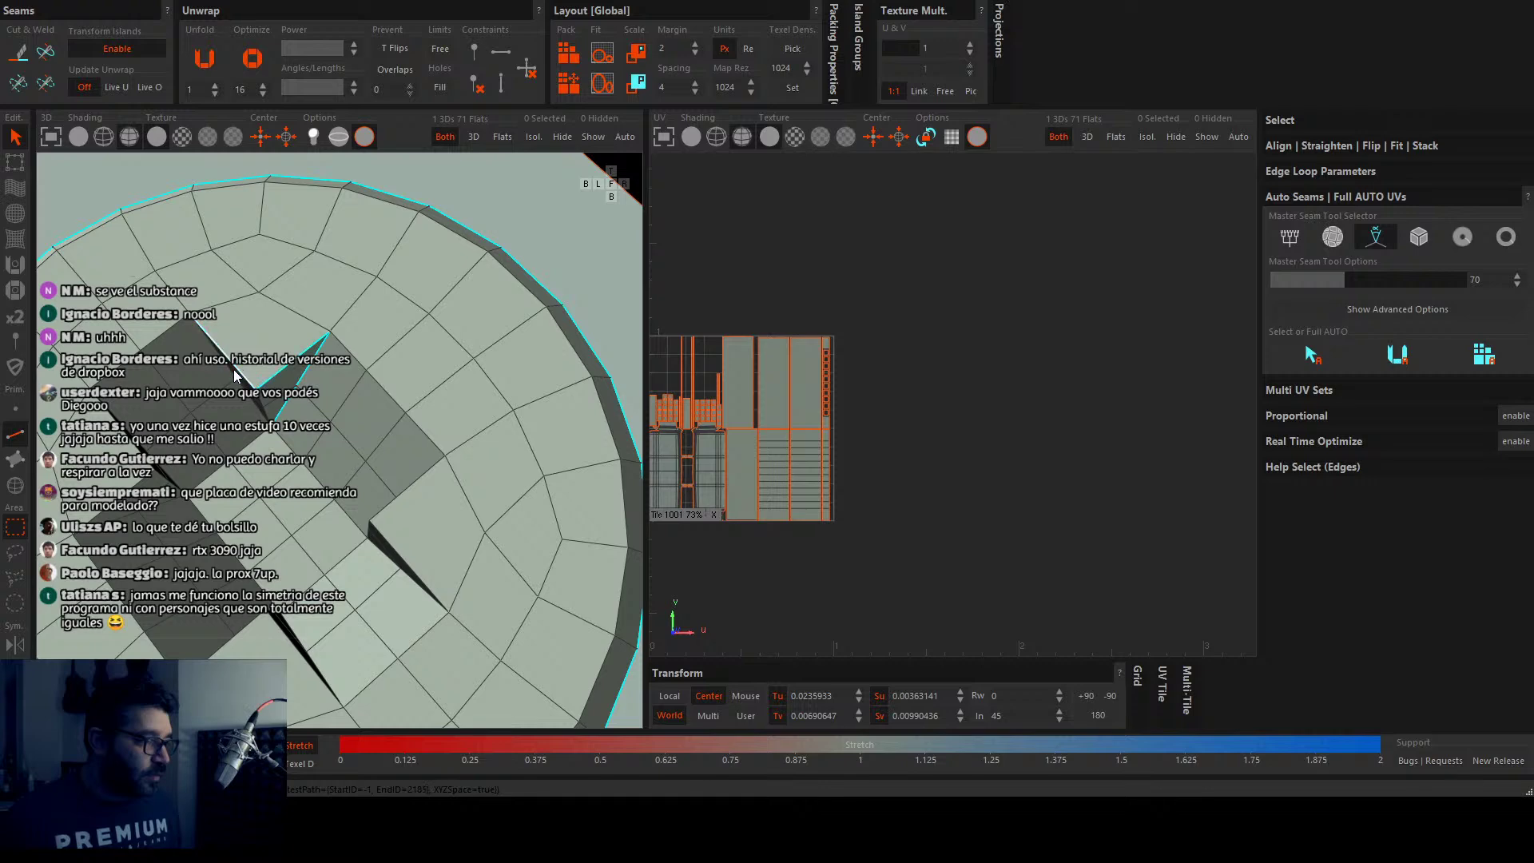
# Step: Add the remaining corner edges around the arms of this screw's cross-shaped recess to the selection
pyautogui.scroll(-3, 251, 404)
pyautogui.keyDown('alt'); pyautogui.moveTo(271, 436); pyautogui.dragTo(194, 394); pyautogui.keyUp('alt')
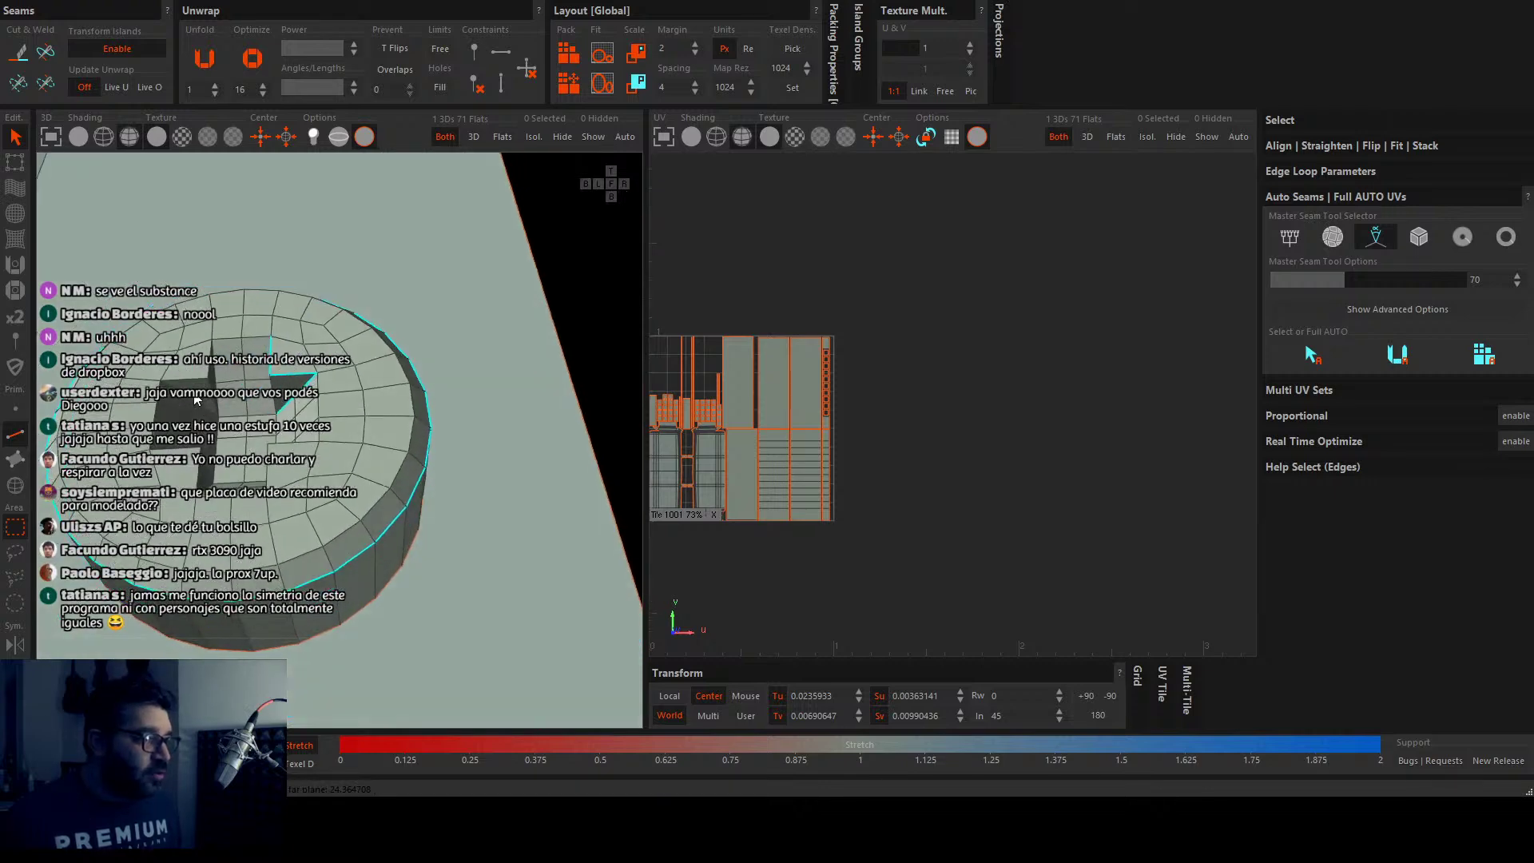
pyautogui.scroll(3, 195, 400)
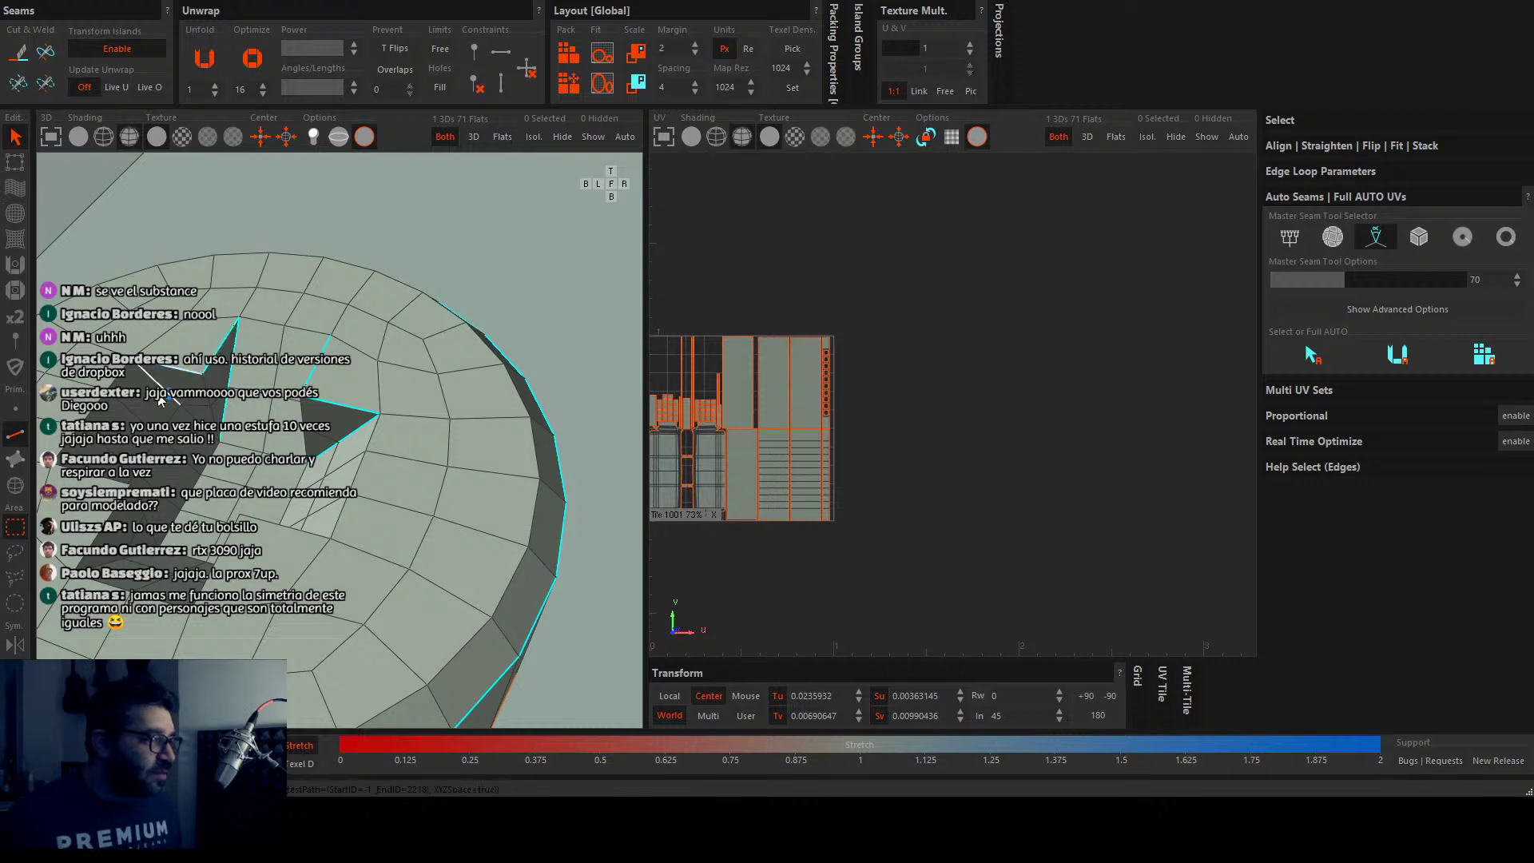
pyautogui.scroll(-3, 137, 366)
pyautogui.keyDown('alt'); pyautogui.moveTo(138, 366); pyautogui.dragTo(3, 438); pyautogui.keyUp('alt')
pyautogui.scroll(3, 128, 374)
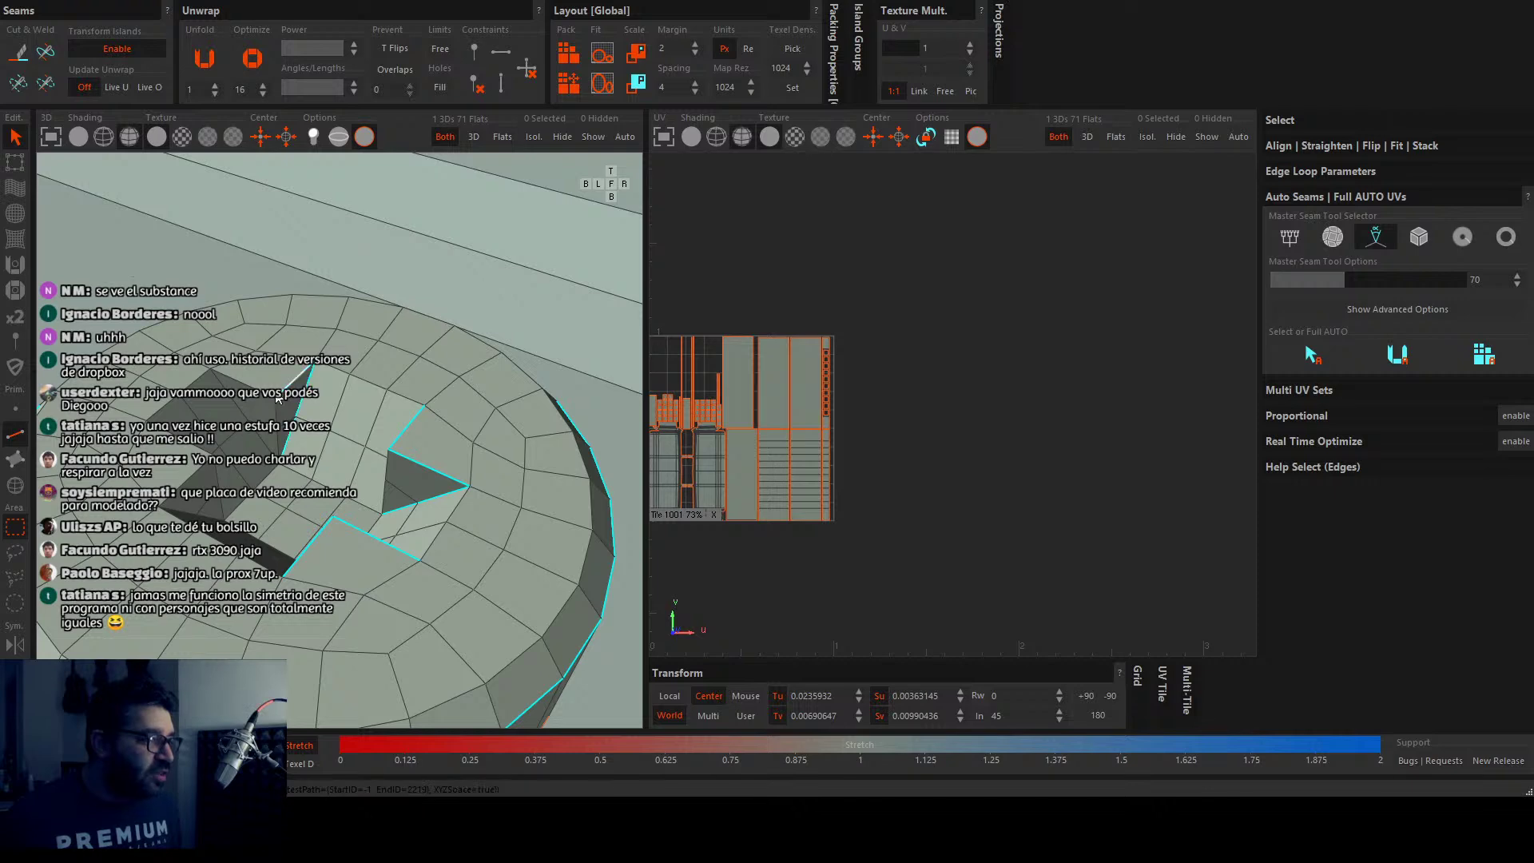
pyautogui.scroll(-3, 264, 445)
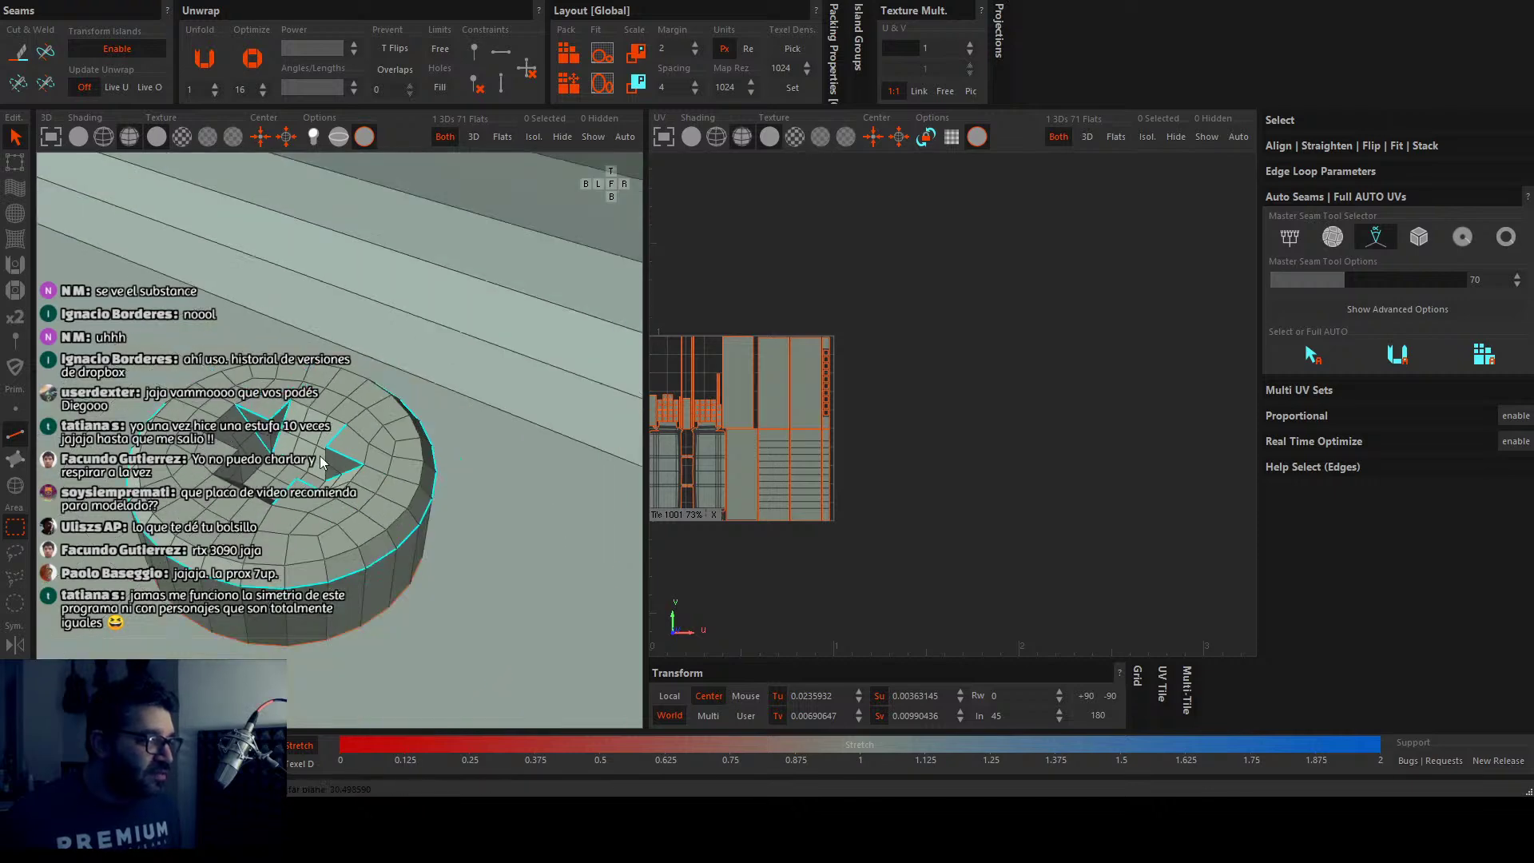
pyautogui.keyDown('alt'); pyautogui.moveTo(264, 445); pyautogui.dragTo(136, 444); pyautogui.keyUp('alt')
pyautogui.scroll(3, 493, 409)
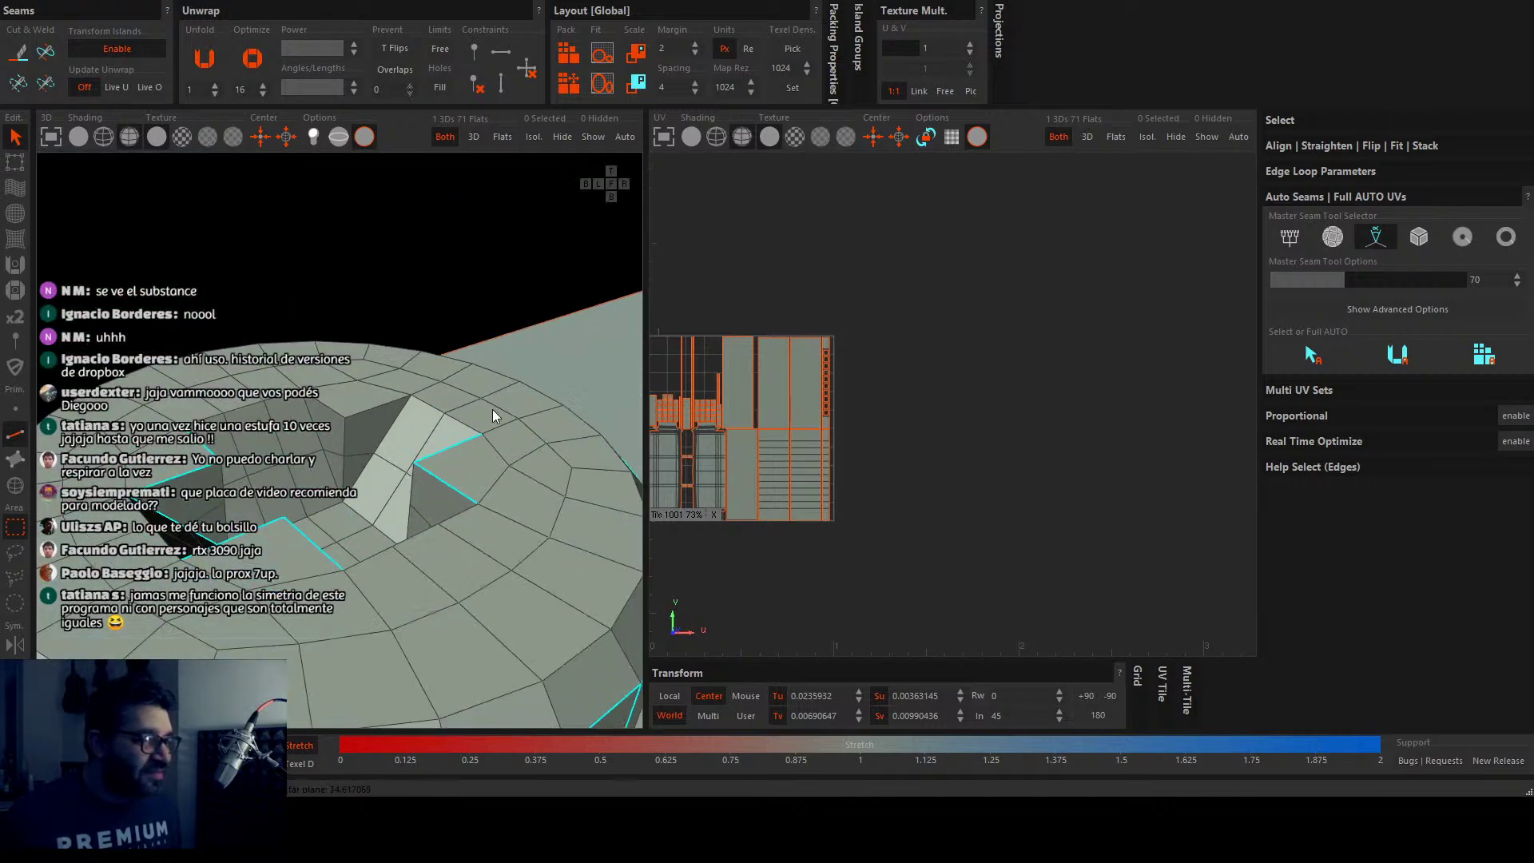
pyautogui.click(357, 483)
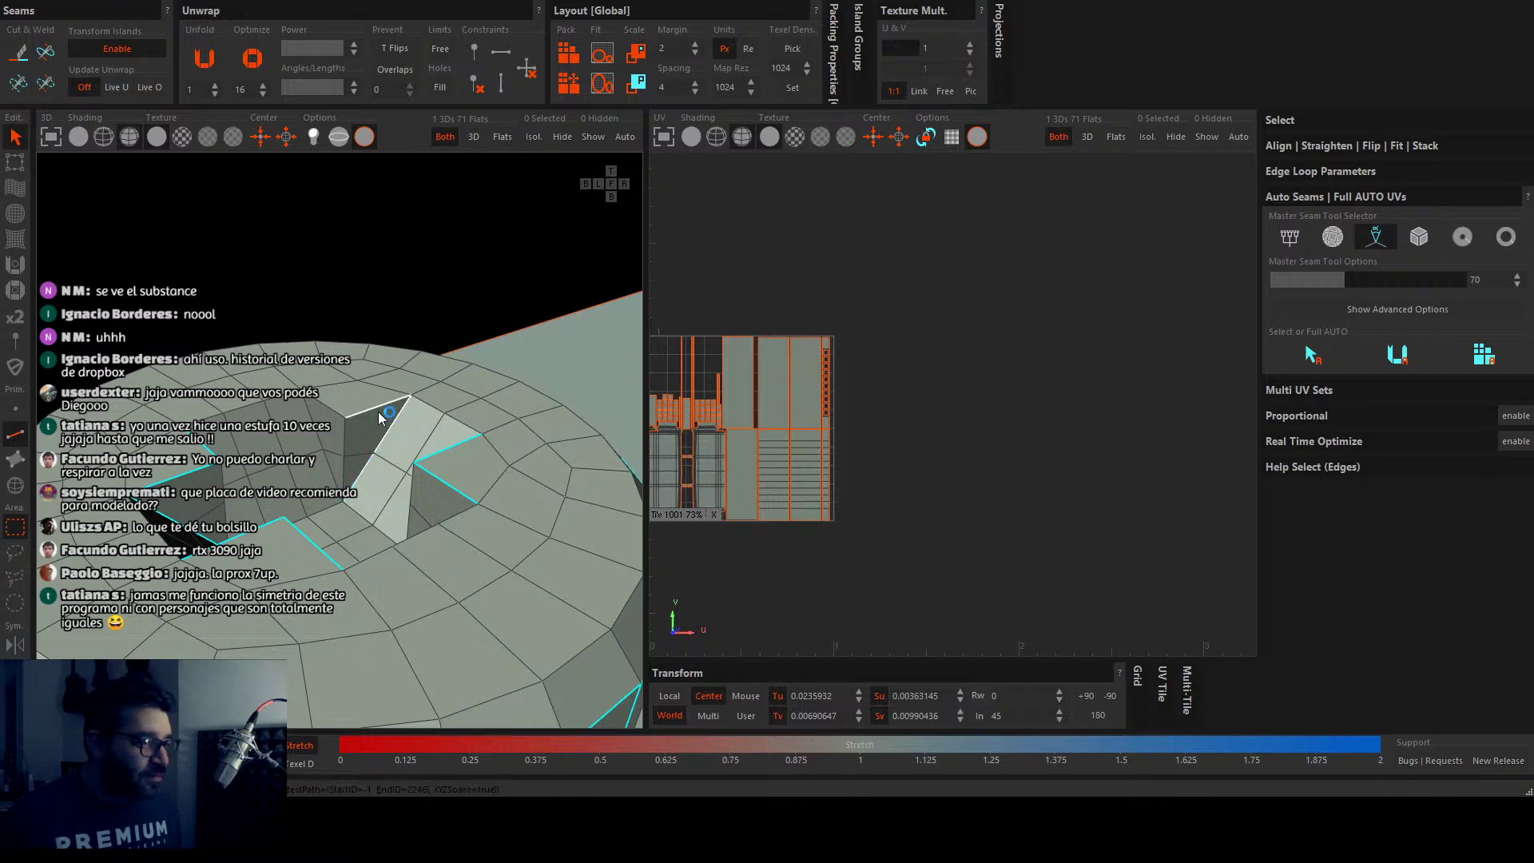
pyautogui.click(373, 409)
pyautogui.keyDown('alt'); pyautogui.moveTo(360, 498); pyautogui.dragTo(205, 507); pyautogui.keyUp('alt')
pyautogui.scroll(-2, 205, 507)
# Step: Cut the screw along its selected rim and recess edges, and unfold the resulting islands
pyautogui.moveTo(286, 620); pyautogui.dragTo(428, 367, button='middle')
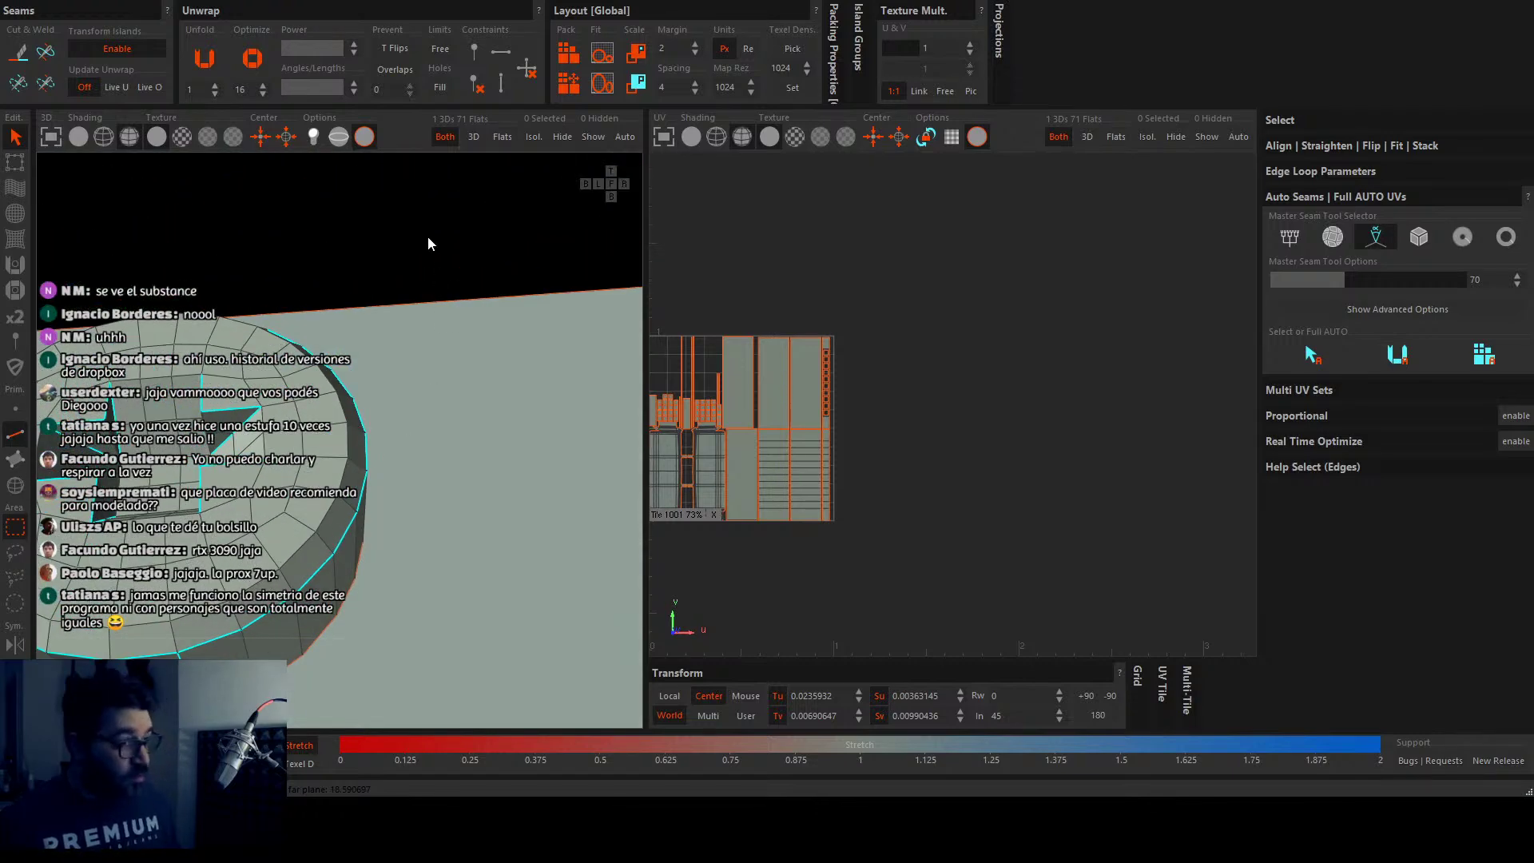
pyautogui.press('c')
pyautogui.press('u')
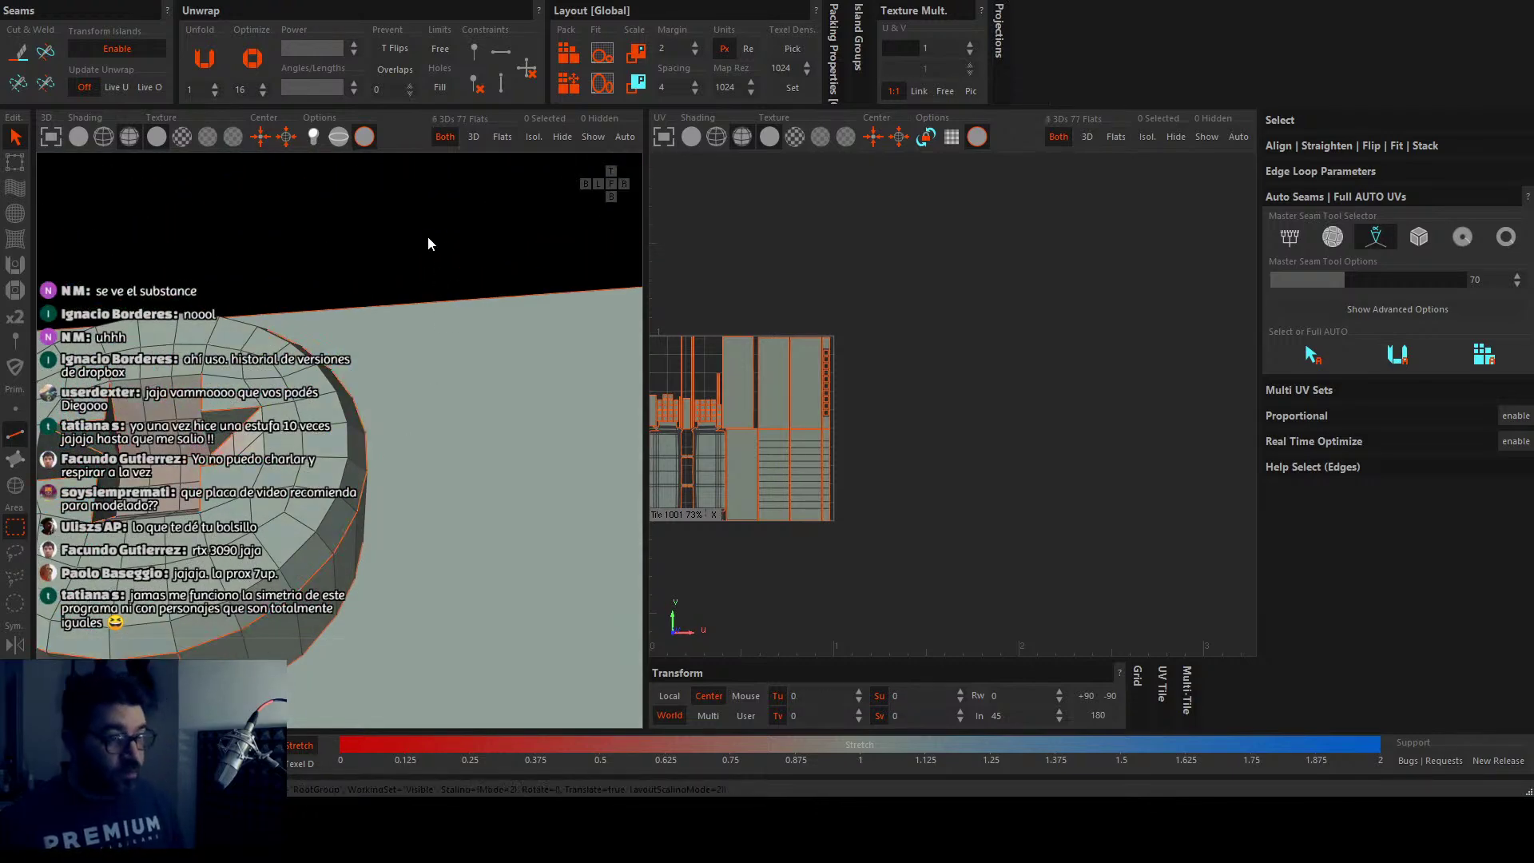
pyautogui.press('u')
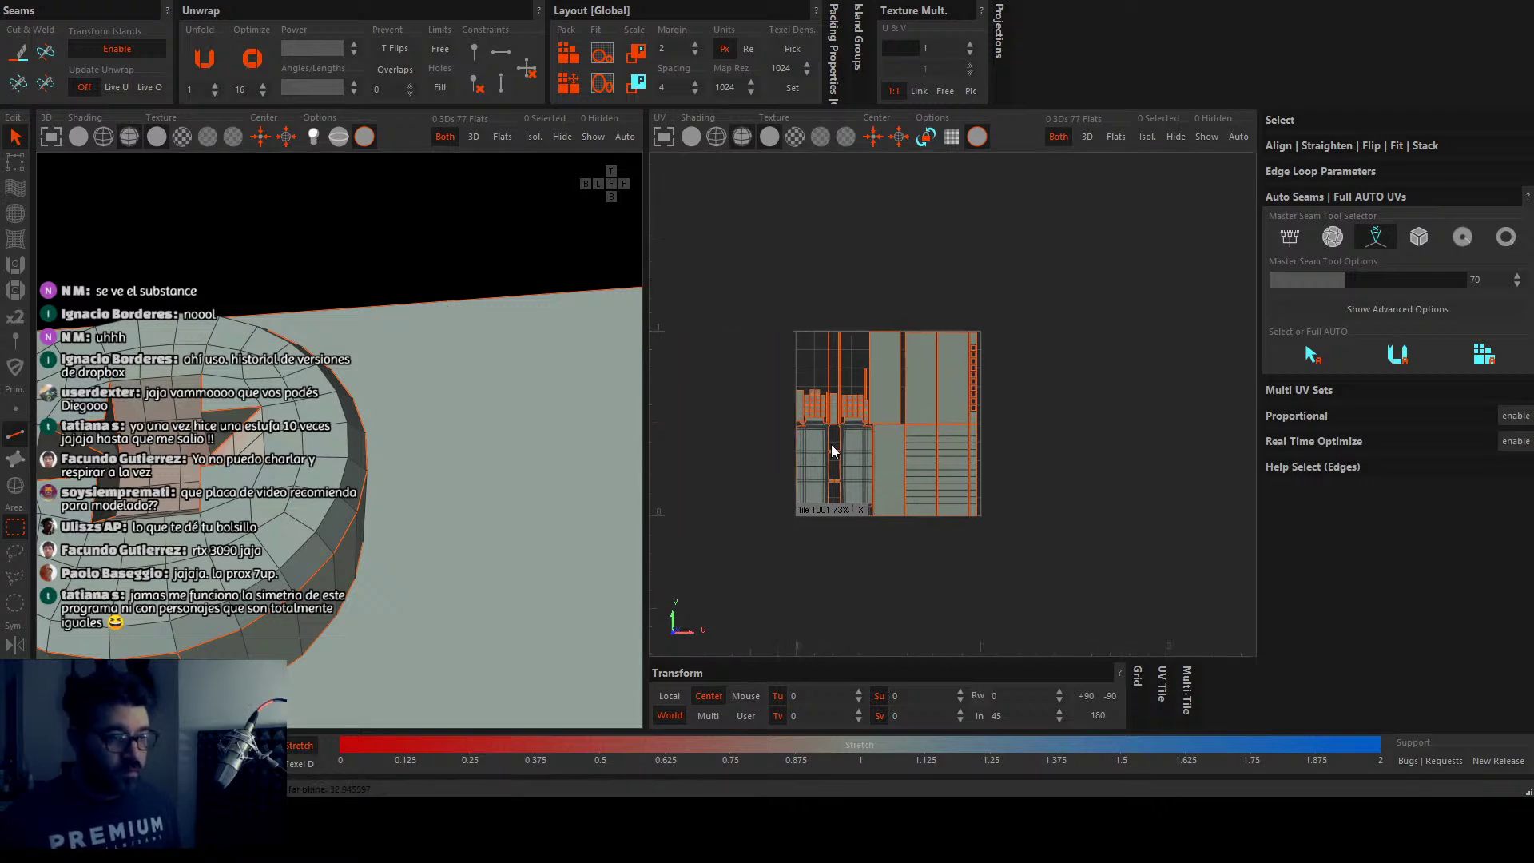
pyautogui.scroll(5, 836, 449)
pyautogui.scroll(-3, 818, 383)
pyautogui.keyDown('alt'); pyautogui.moveTo(840, 544); pyautogui.dragTo(826, 462, button='middle'); pyautogui.keyUp('alt')
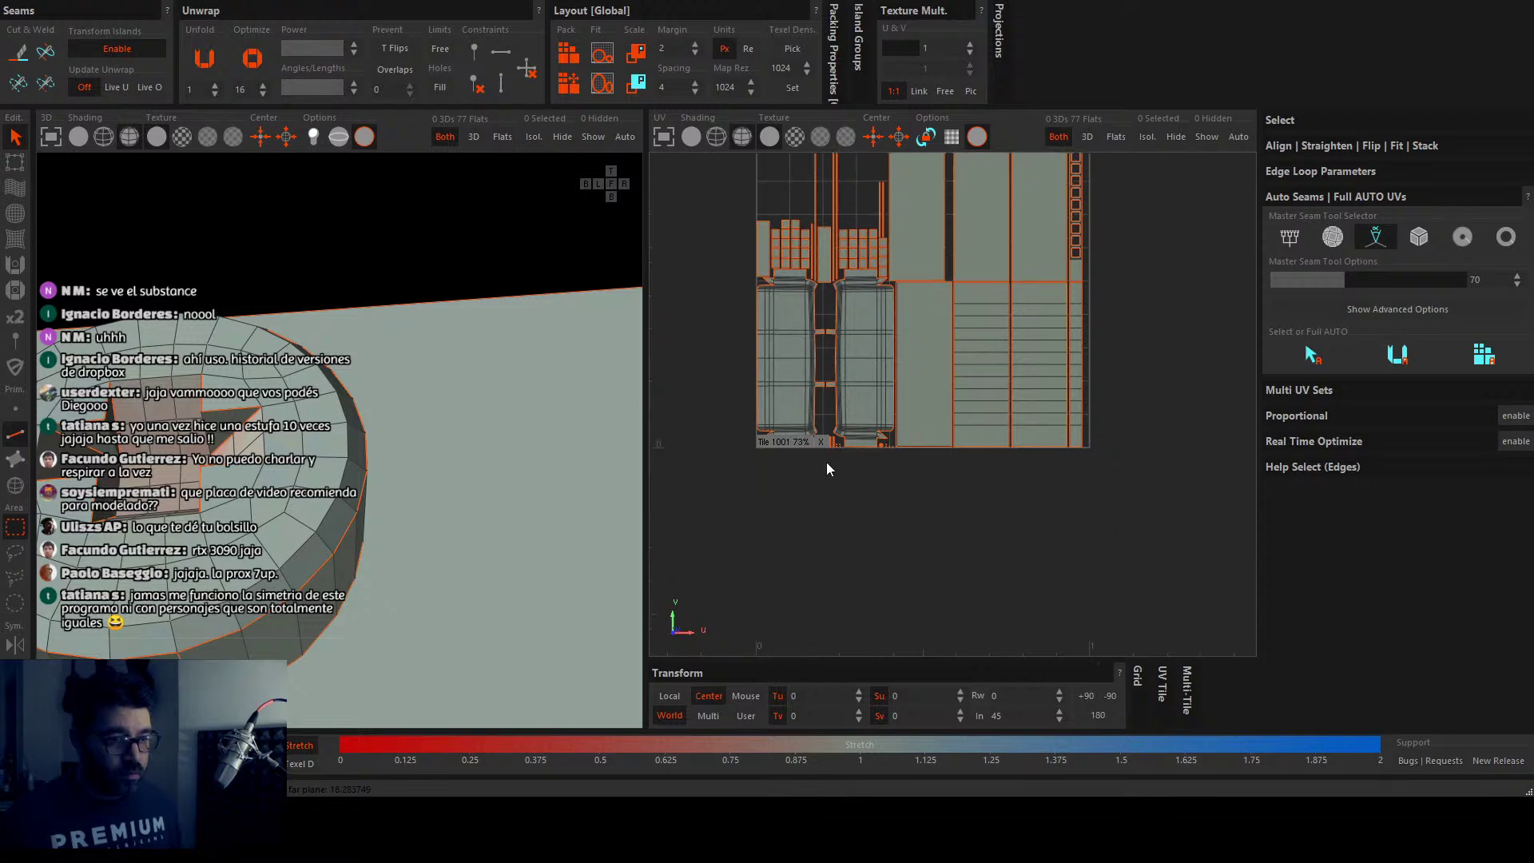
pyautogui.scroll(4, 831, 449)
pyautogui.moveTo(714, 509); pyautogui.dragTo(856, 502, button='middle')
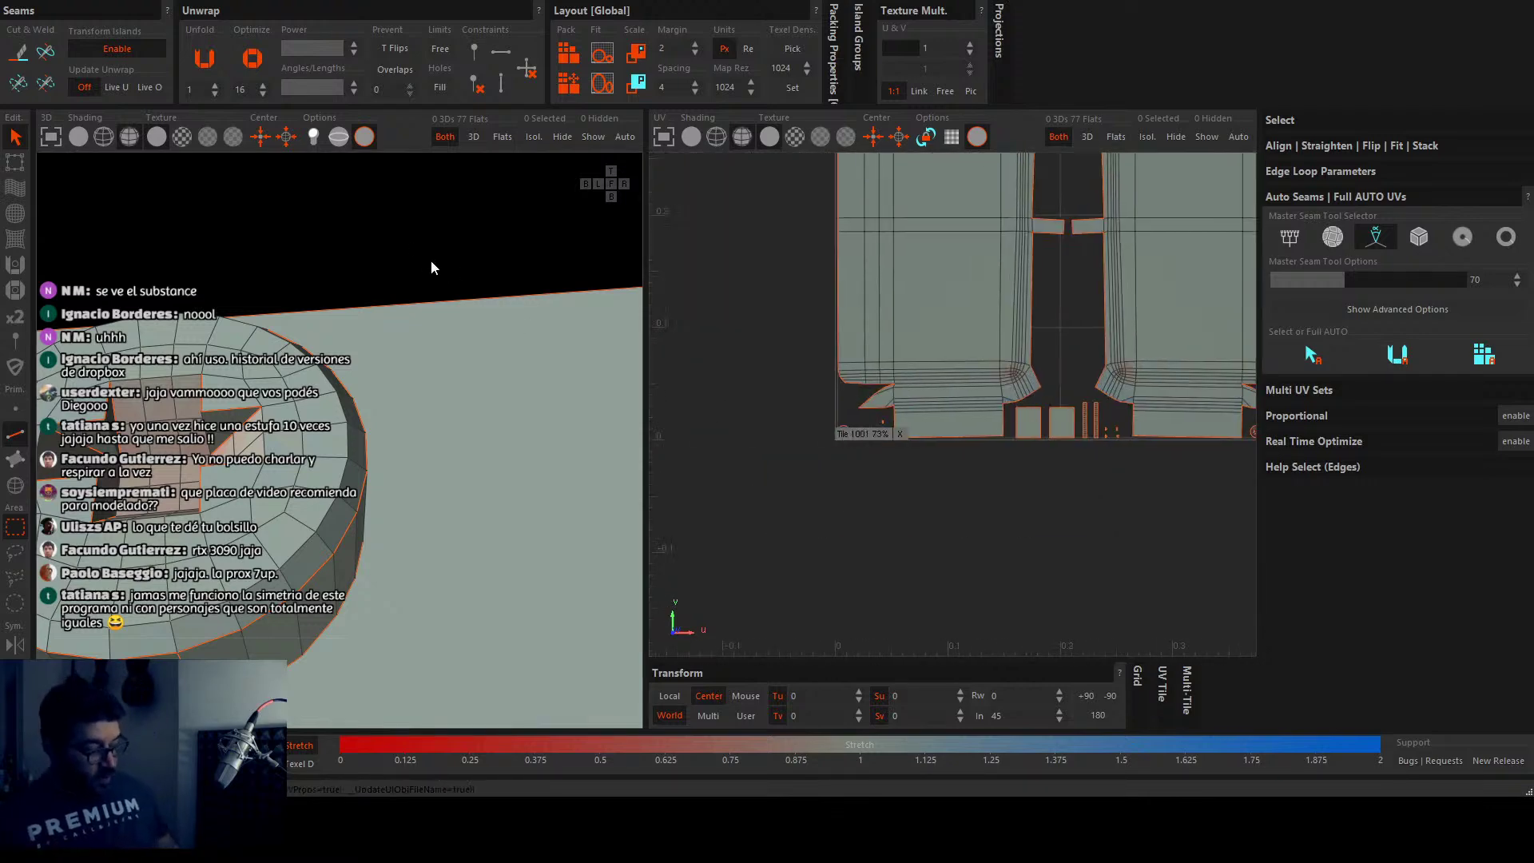
# Step: Examine the whole unwrapped harmonica from several sides in the 3D view
pyautogui.scroll(5, 430, 264)
pyautogui.scroll(-8, 431, 289)
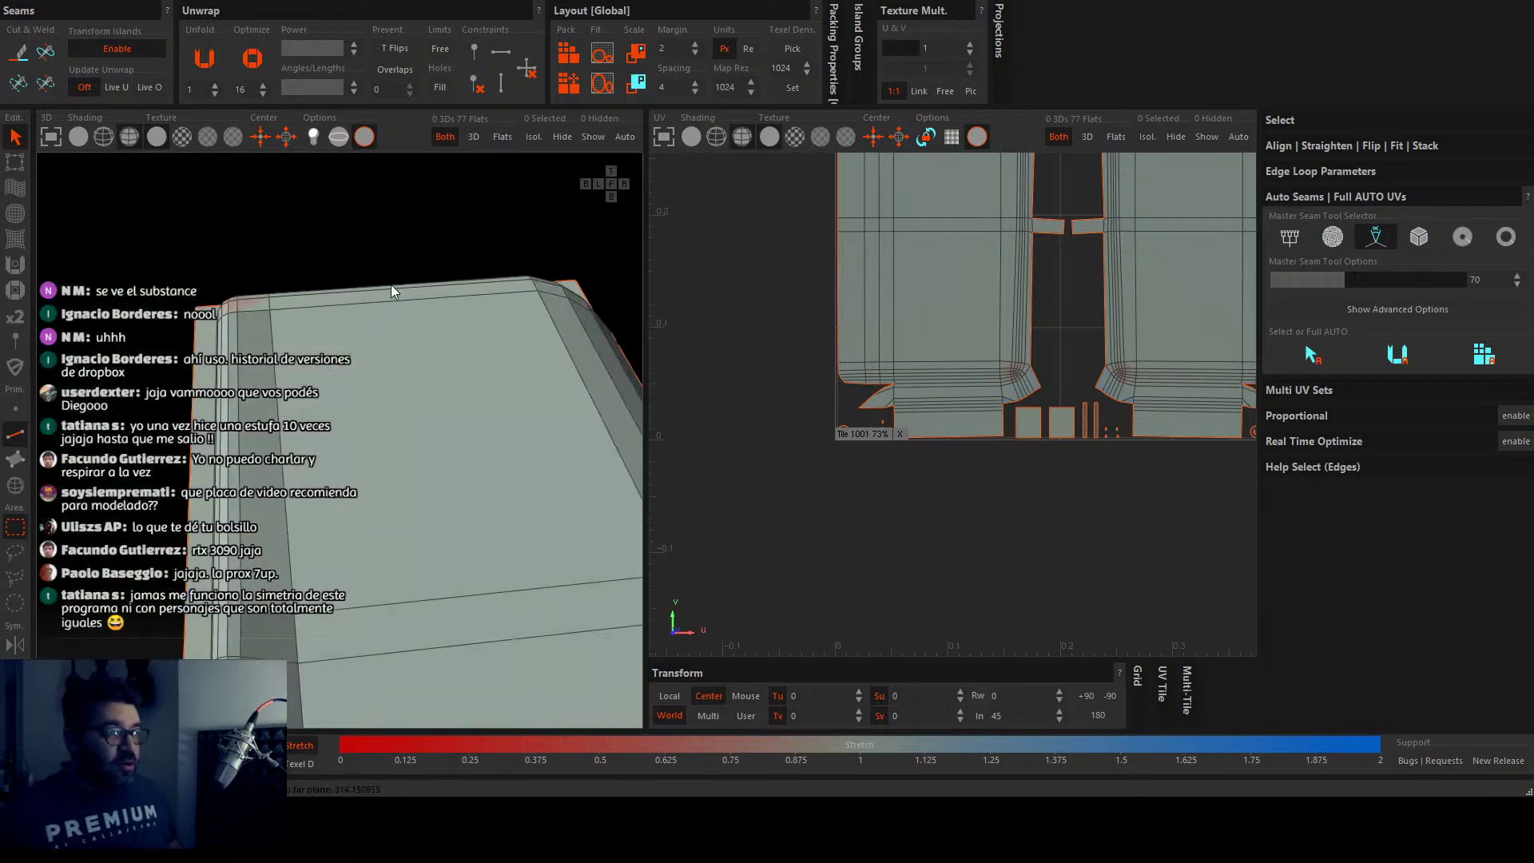
pyautogui.keyDown('alt'); pyautogui.moveTo(390, 281); pyautogui.dragTo(459, 438); pyautogui.keyUp('alt')
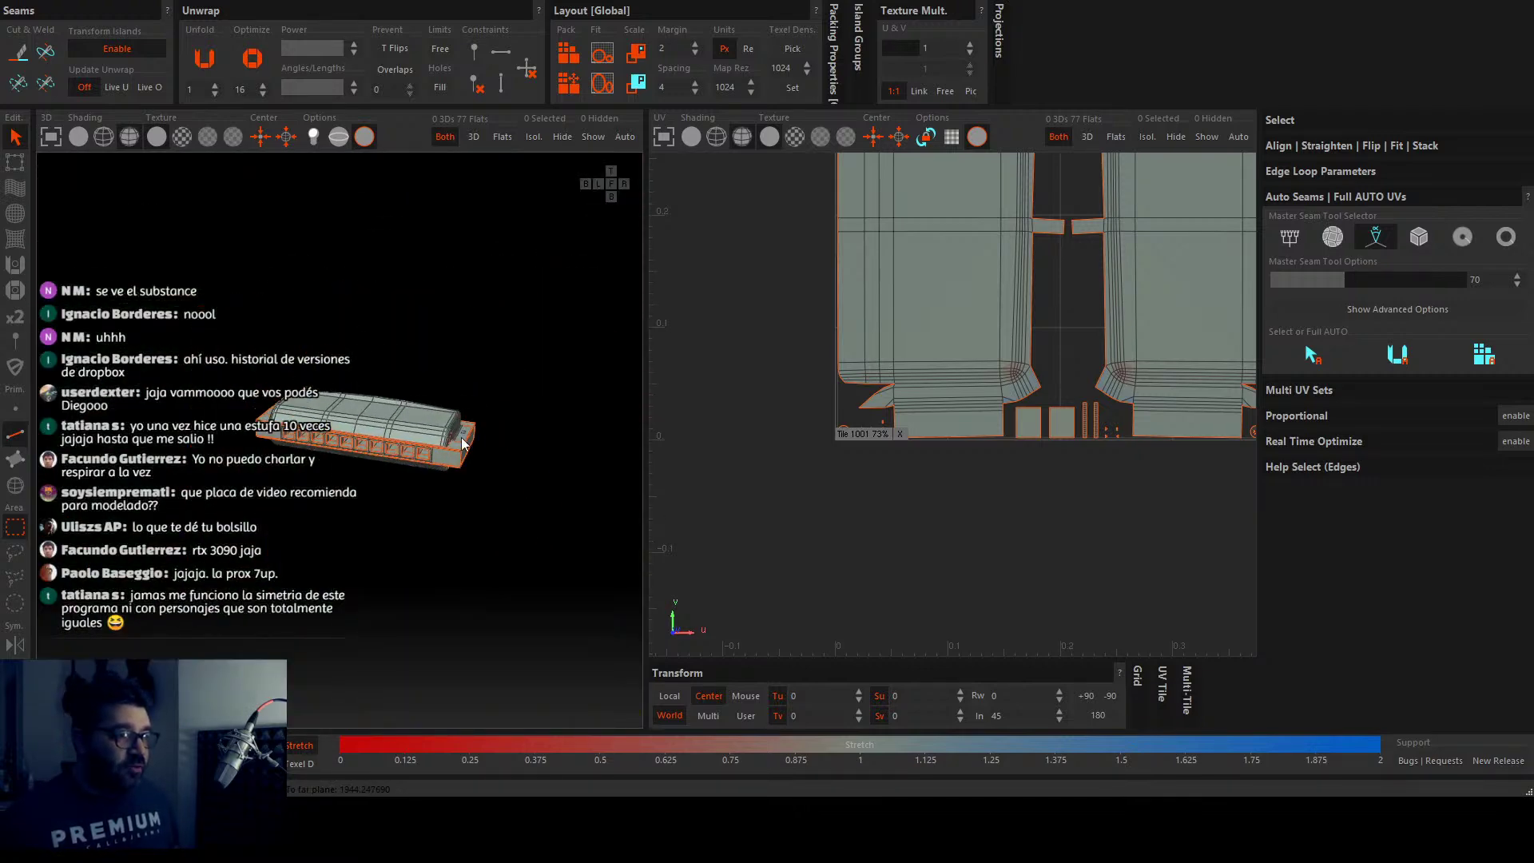
pyautogui.scroll(4, 459, 438)
pyautogui.scroll(-3, 459, 438)
pyautogui.keyDown('alt'); pyautogui.moveTo(459, 438); pyautogui.dragTo(496, 449, button='middle'); pyautogui.keyUp('alt')
pyautogui.keyDown('alt'); pyautogui.moveTo(496, 448); pyautogui.dragTo(485, 457); pyautogui.keyUp('alt')
pyautogui.moveTo(484, 457); pyautogui.dragTo(452, 449, button='middle')
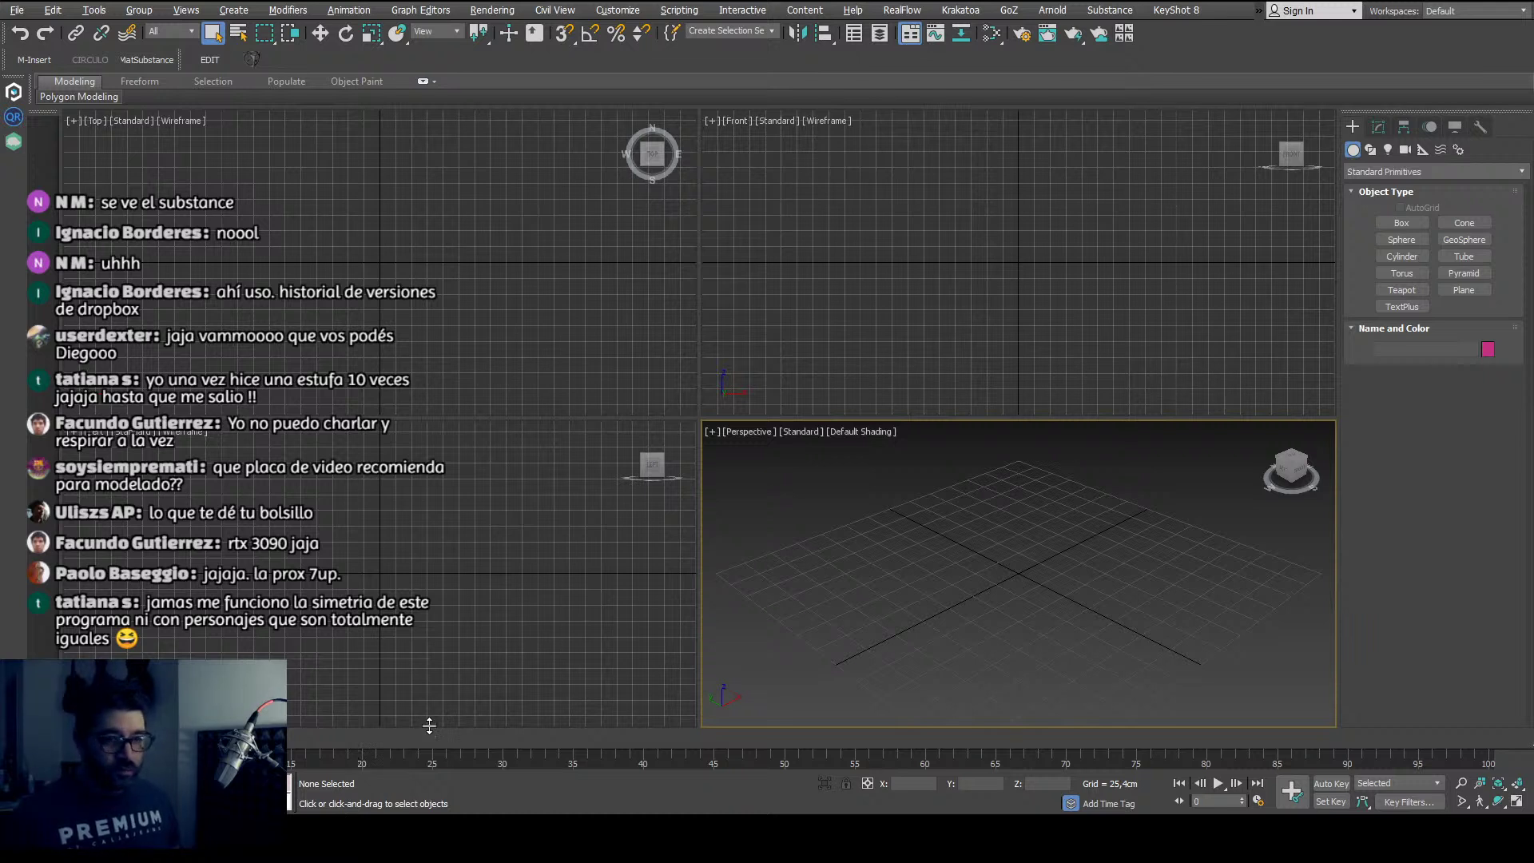
# Step: Switch to 3ds Max and inspect the coloured harmonica model in a maximized Perspective view with edged faces, selecting the TAPAS object
pyautogui.click(479, 275)
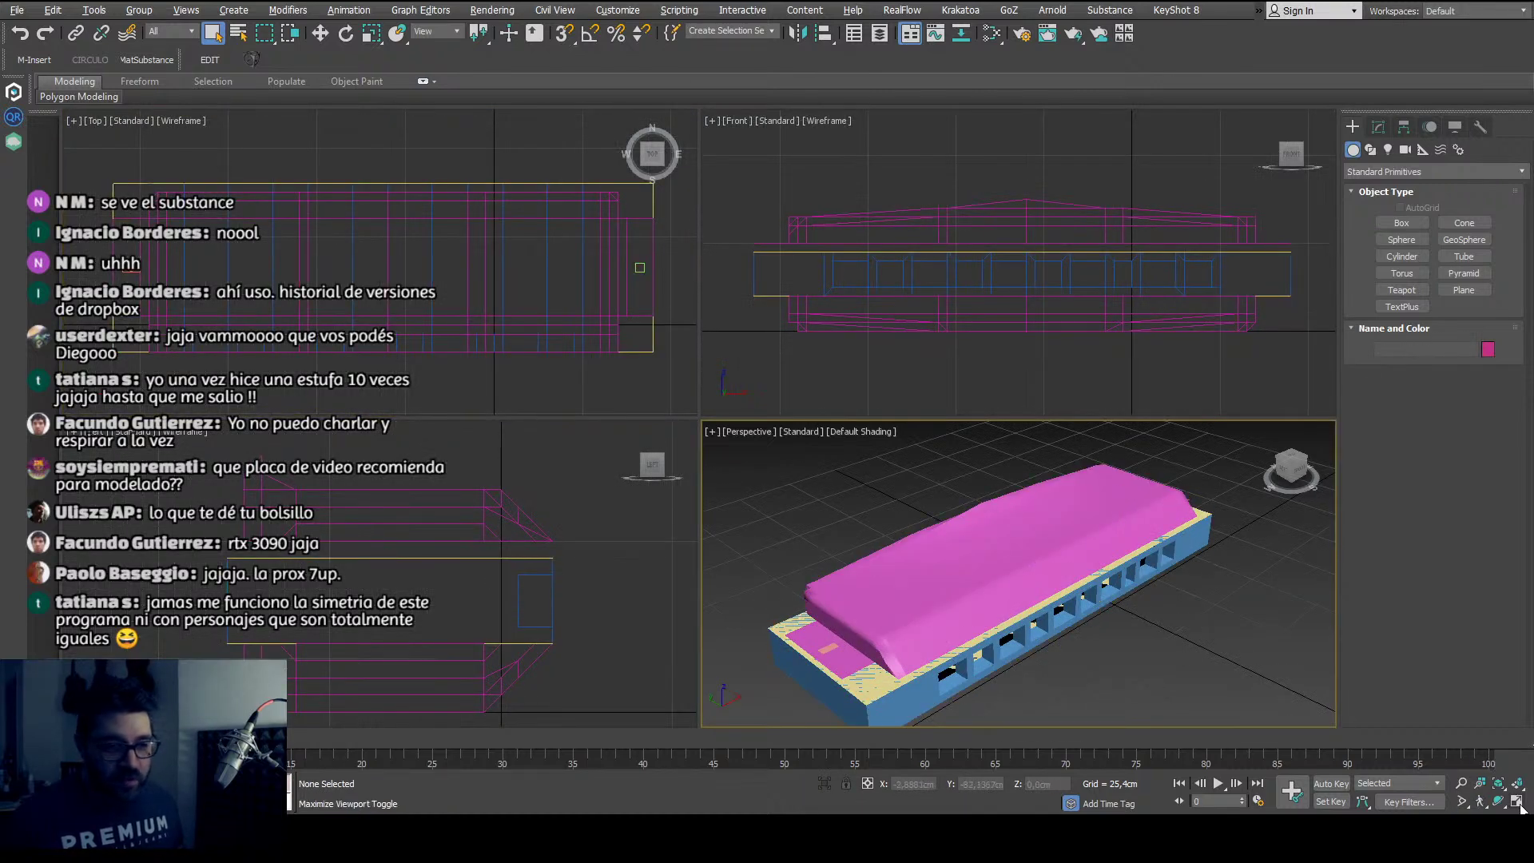
pyautogui.hotkey('alt', 'w')
pyautogui.scroll(-3, 322, 522)
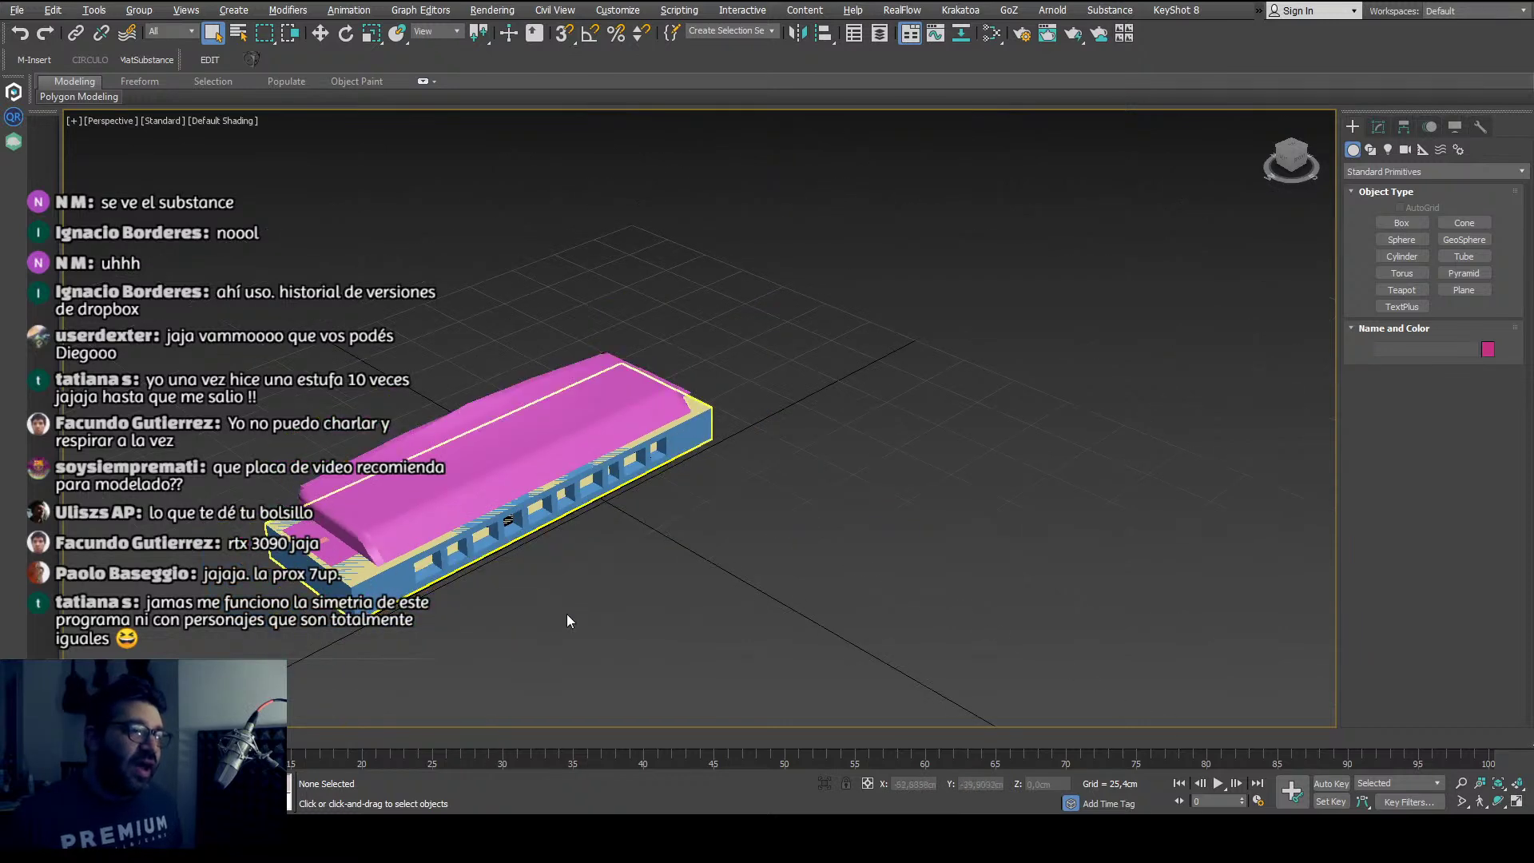
pyautogui.press('z')
pyautogui.moveTo(568, 614)
pyautogui.keyDown('alt'); pyautogui.mouseDown(button='middle')
pyautogui.moveTo(489, 573)
pyautogui.moveTo(661, 600)
pyautogui.mouseUp(button='middle'); pyautogui.keyUp('alt')
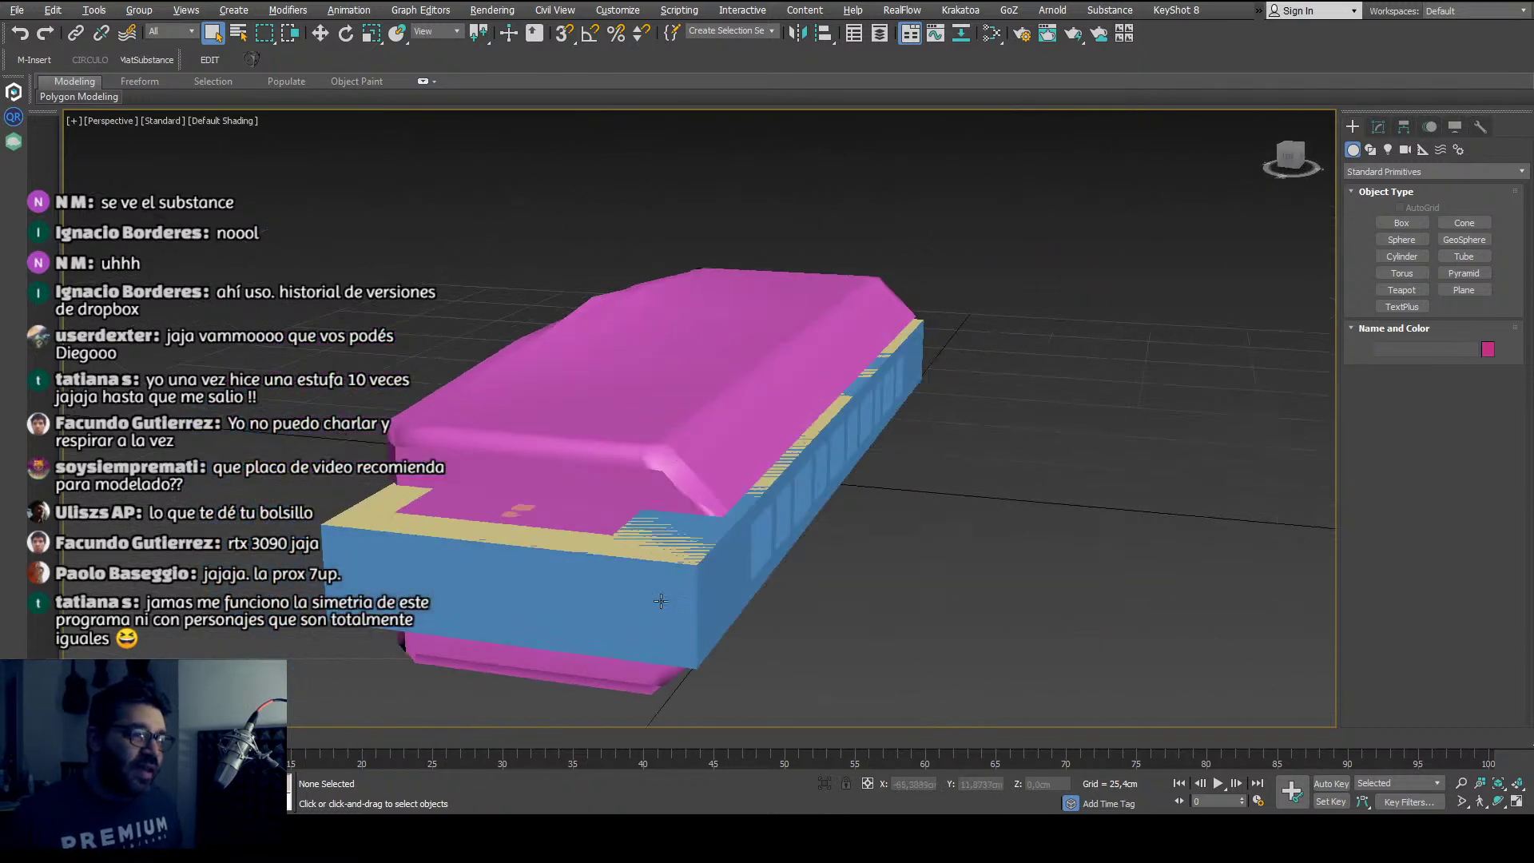
pyautogui.press('F4')
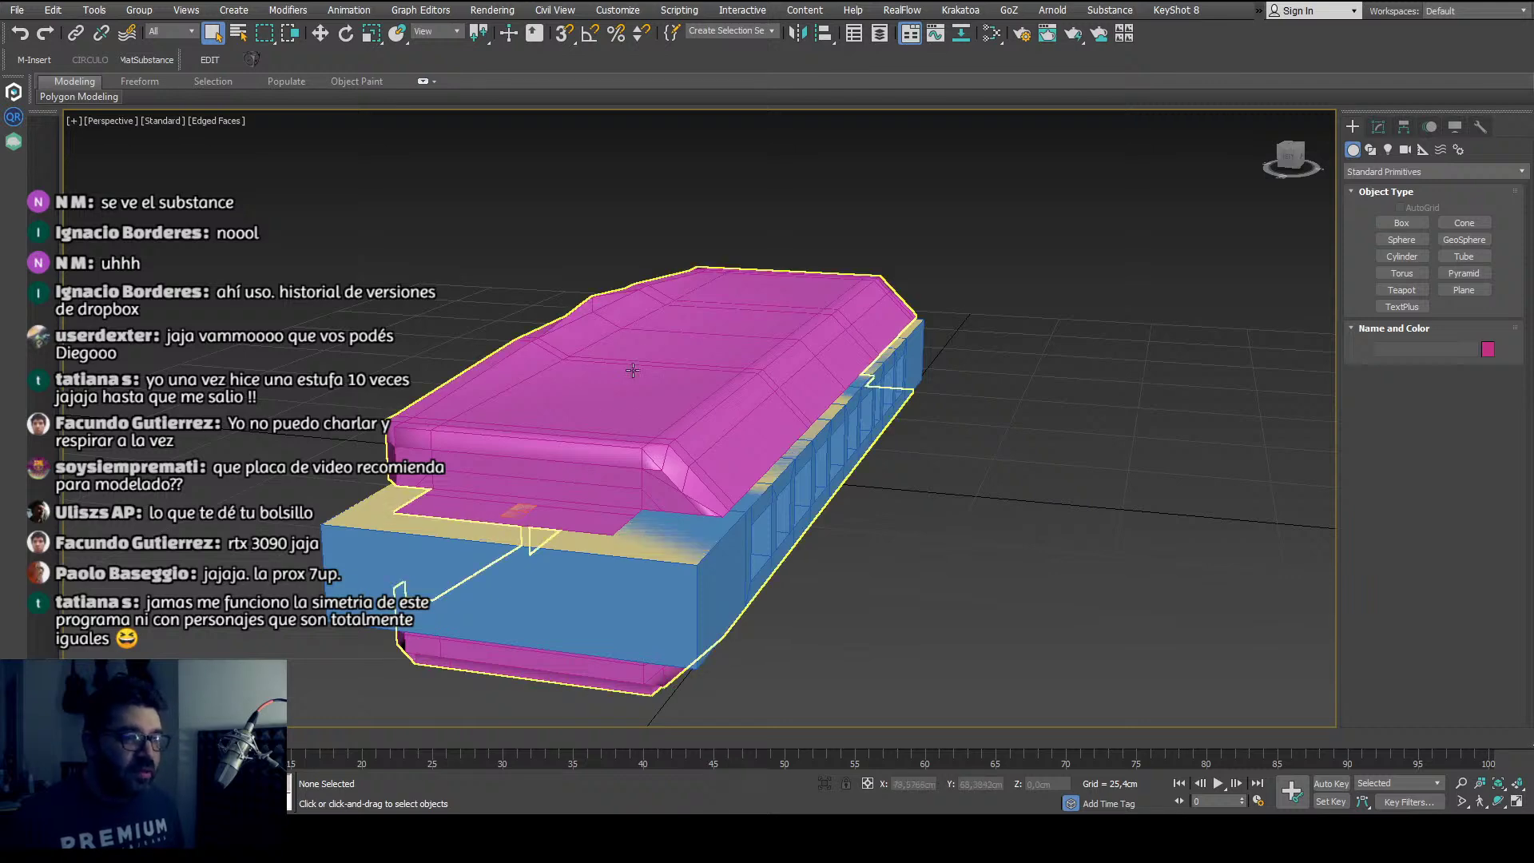
pyautogui.click(589, 385)
pyautogui.scroll(2, 588, 385)
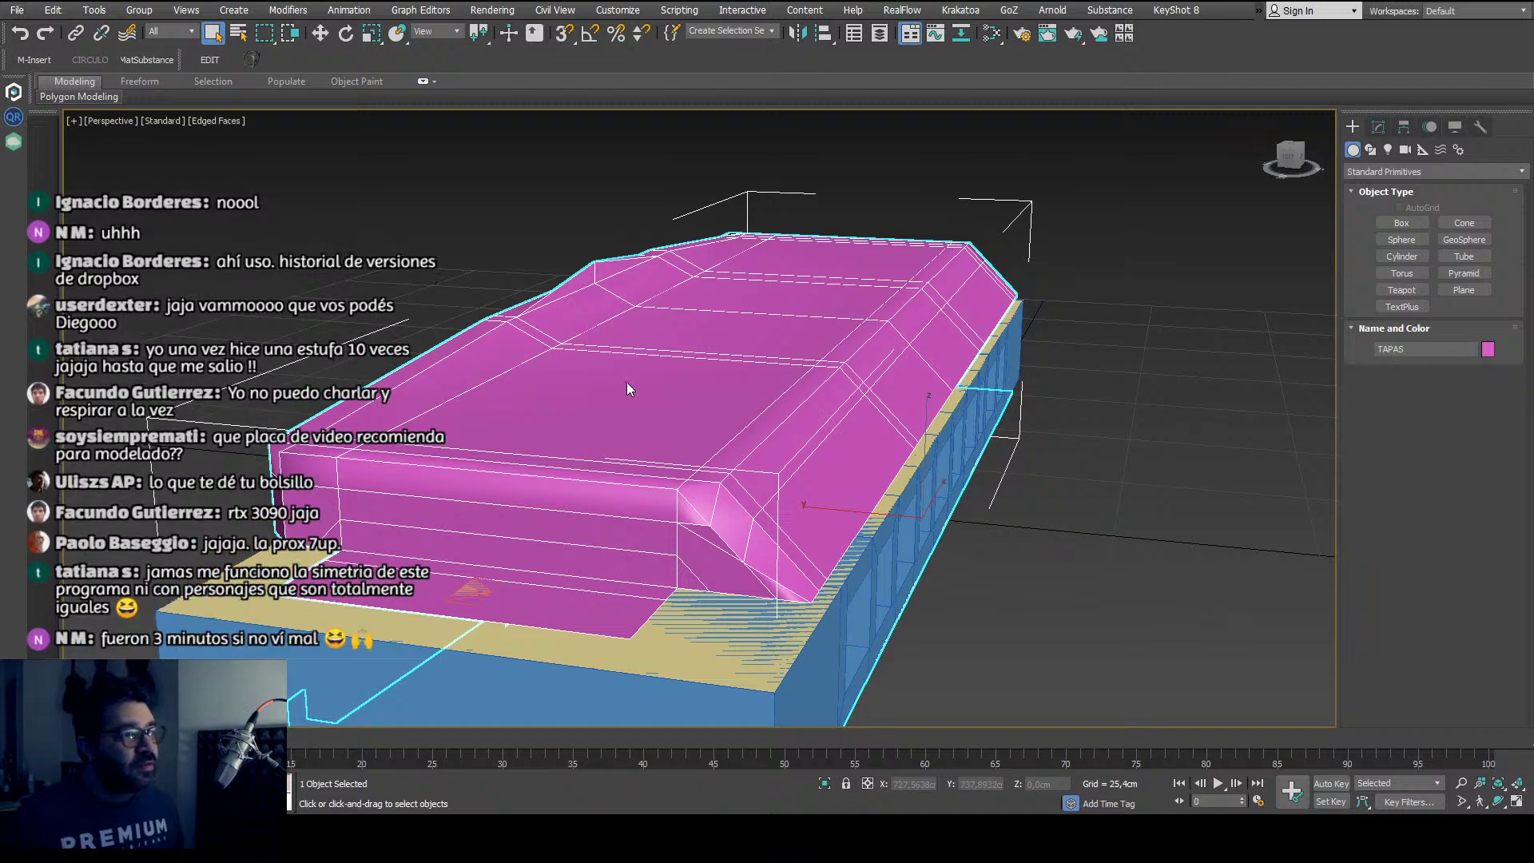
# Step: Load the white harmonica model into the scene and show it in a maximized Perspective view
pyautogui.click(739, 434)
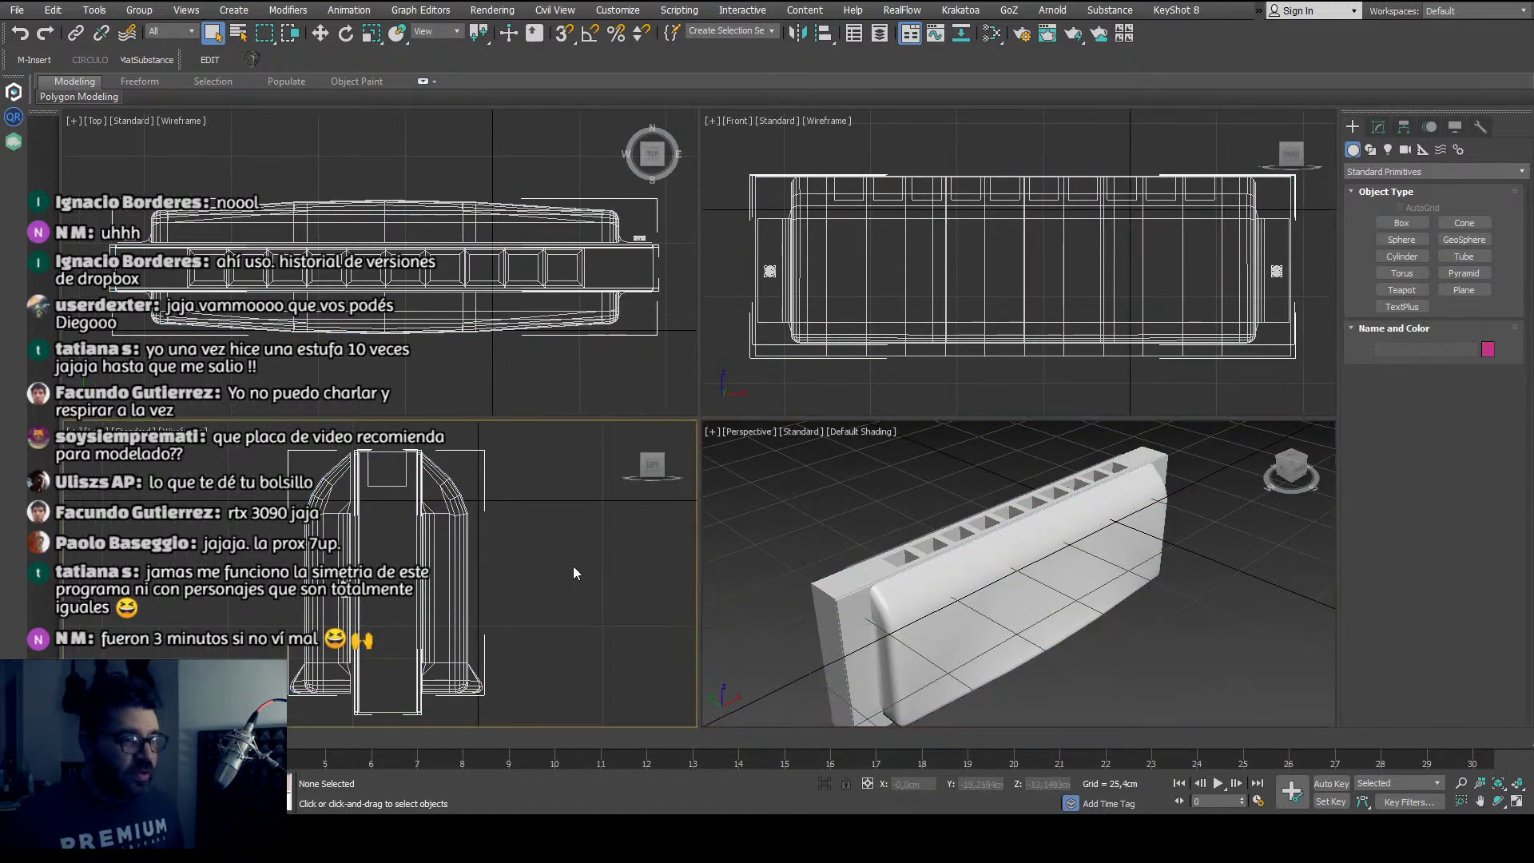
pyautogui.scroll(-5, 573, 566)
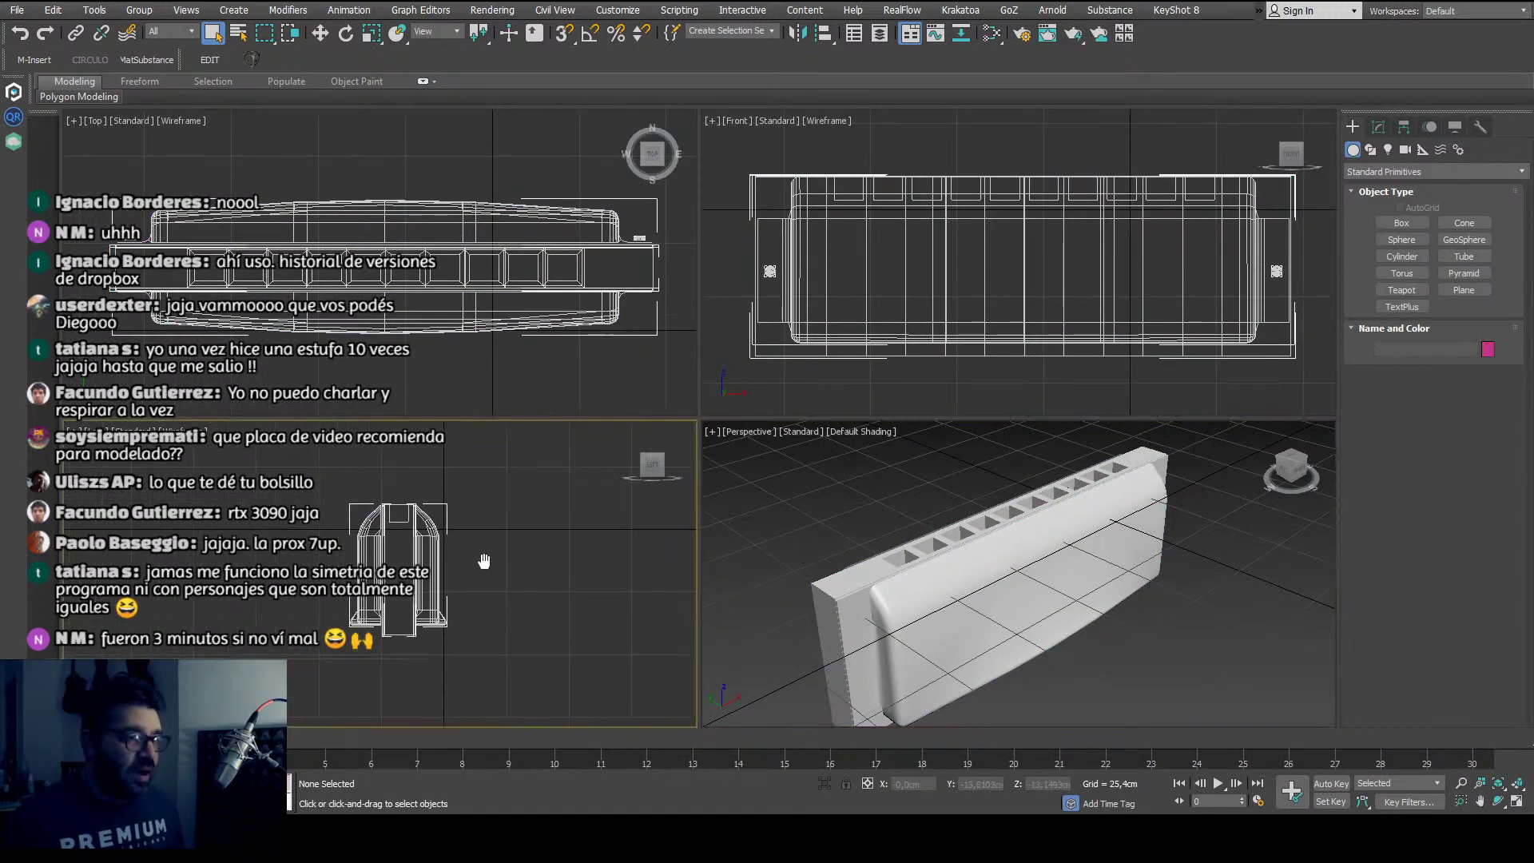
pyautogui.click(1517, 801)
pyautogui.scroll(-3, 606, 546)
# Step: Select all five harmonica objects and rotate them together about 90 degrees so the instrument lies flat
pyautogui.moveTo(874, 179); pyautogui.dragTo(285, 719)
pyautogui.press('e')
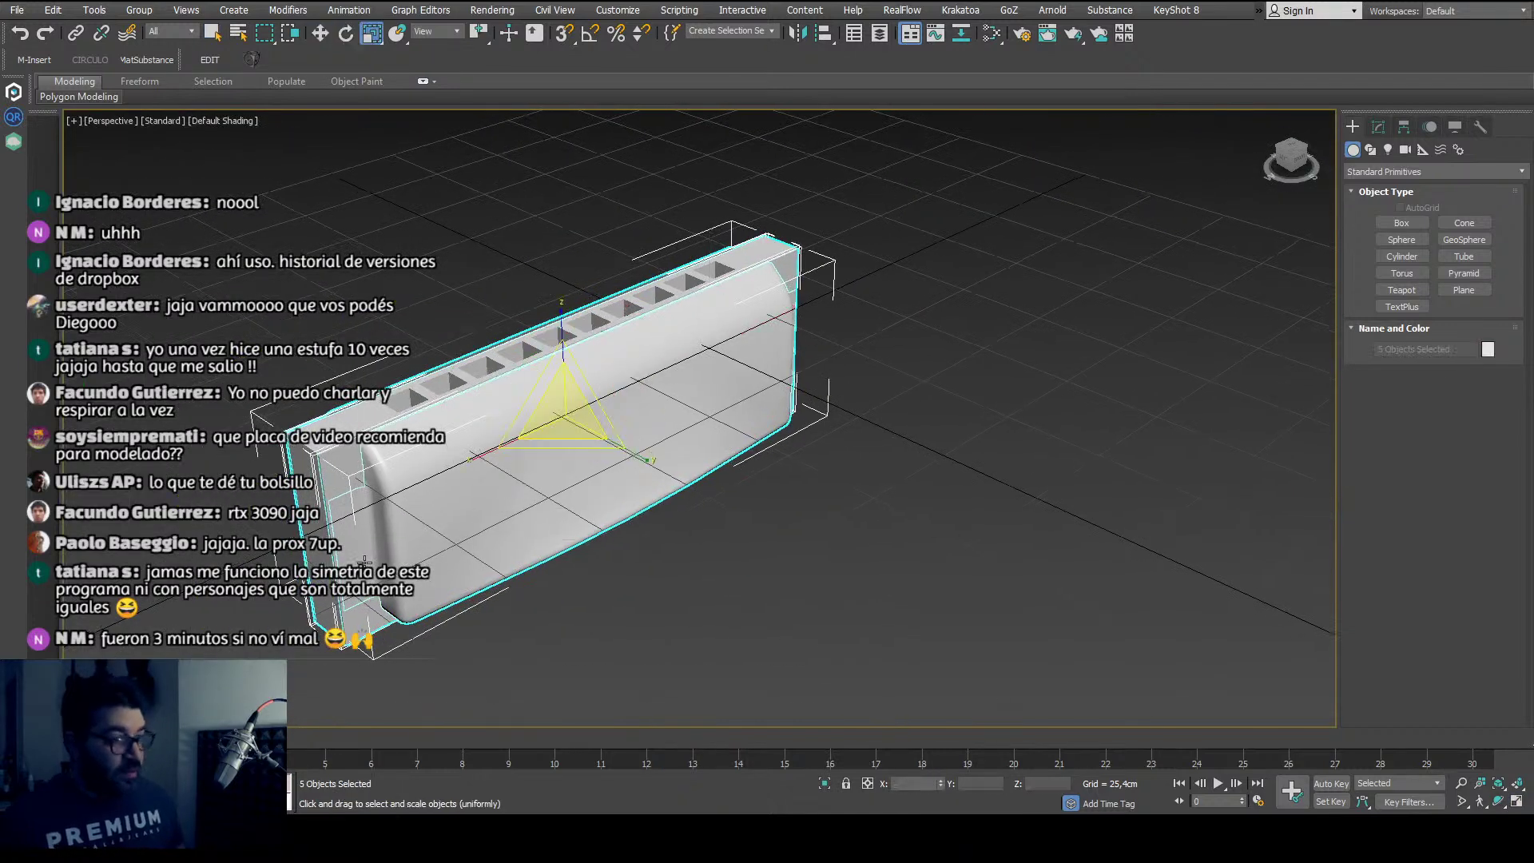
pyautogui.keyDown('alt'); pyautogui.moveTo(669, 490); pyautogui.dragTo(714, 487, button='middle'); pyautogui.keyUp('alt')
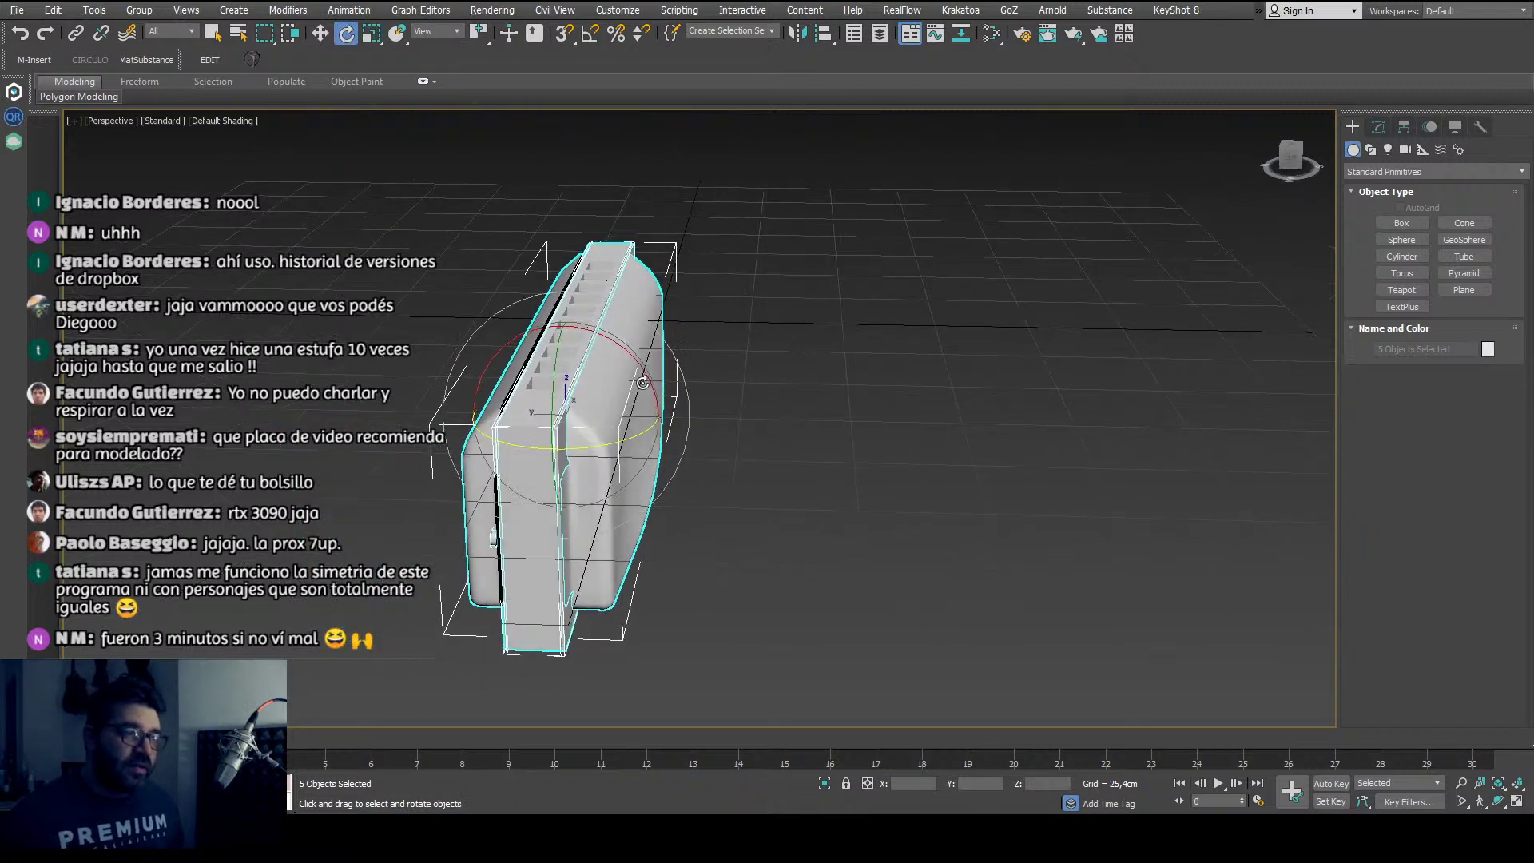
pyautogui.moveTo(636, 418)
pyautogui.keyDown('alt'); pyautogui.mouseDown(button='middle')
pyautogui.moveTo(712, 419)
pyautogui.moveTo(665, 416)
pyautogui.mouseUp(button='middle'); pyautogui.keyUp('alt')
pyautogui.moveTo(631, 349); pyautogui.dragTo(697, 484)
pyautogui.keyDown('alt'); pyautogui.moveTo(697, 485); pyautogui.dragTo(690, 456, button='middle'); pyautogui.keyUp('alt')
# Step: Move the whole harmonica vertically so its underside sits at the ground grid, and deselect it
pyautogui.press('w')
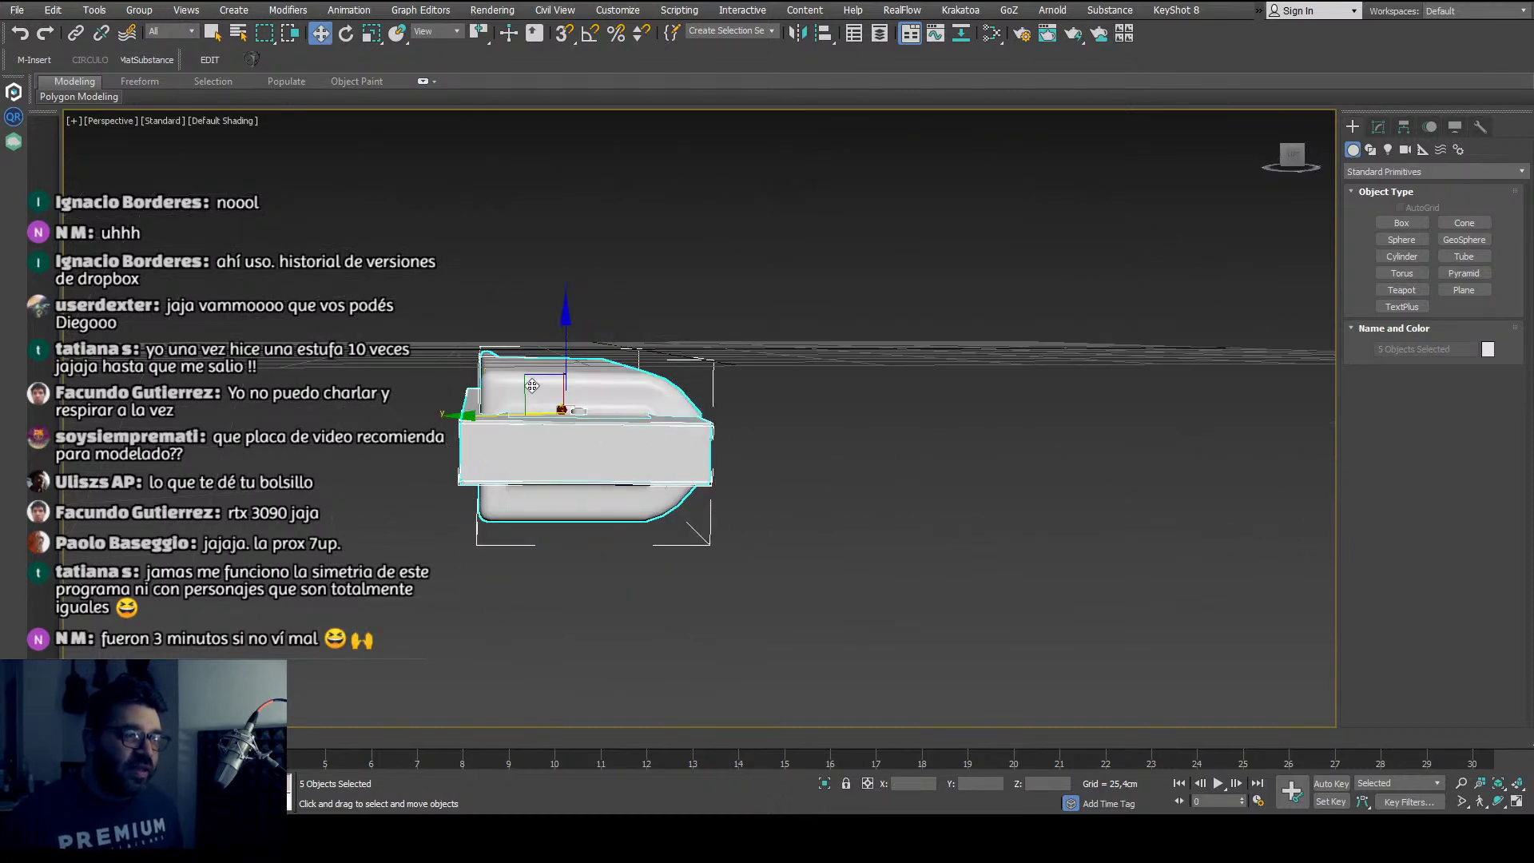
pyautogui.moveTo(565, 351); pyautogui.dragTo(558, 196)
pyautogui.keyDown('alt'); pyautogui.moveTo(559, 196); pyautogui.dragTo(546, 433, button='middle'); pyautogui.keyUp('alt')
pyautogui.click(546, 434)
# Step: Switch to the Front view and select the screw floating above the cover flange at one end
pyautogui.press('f')
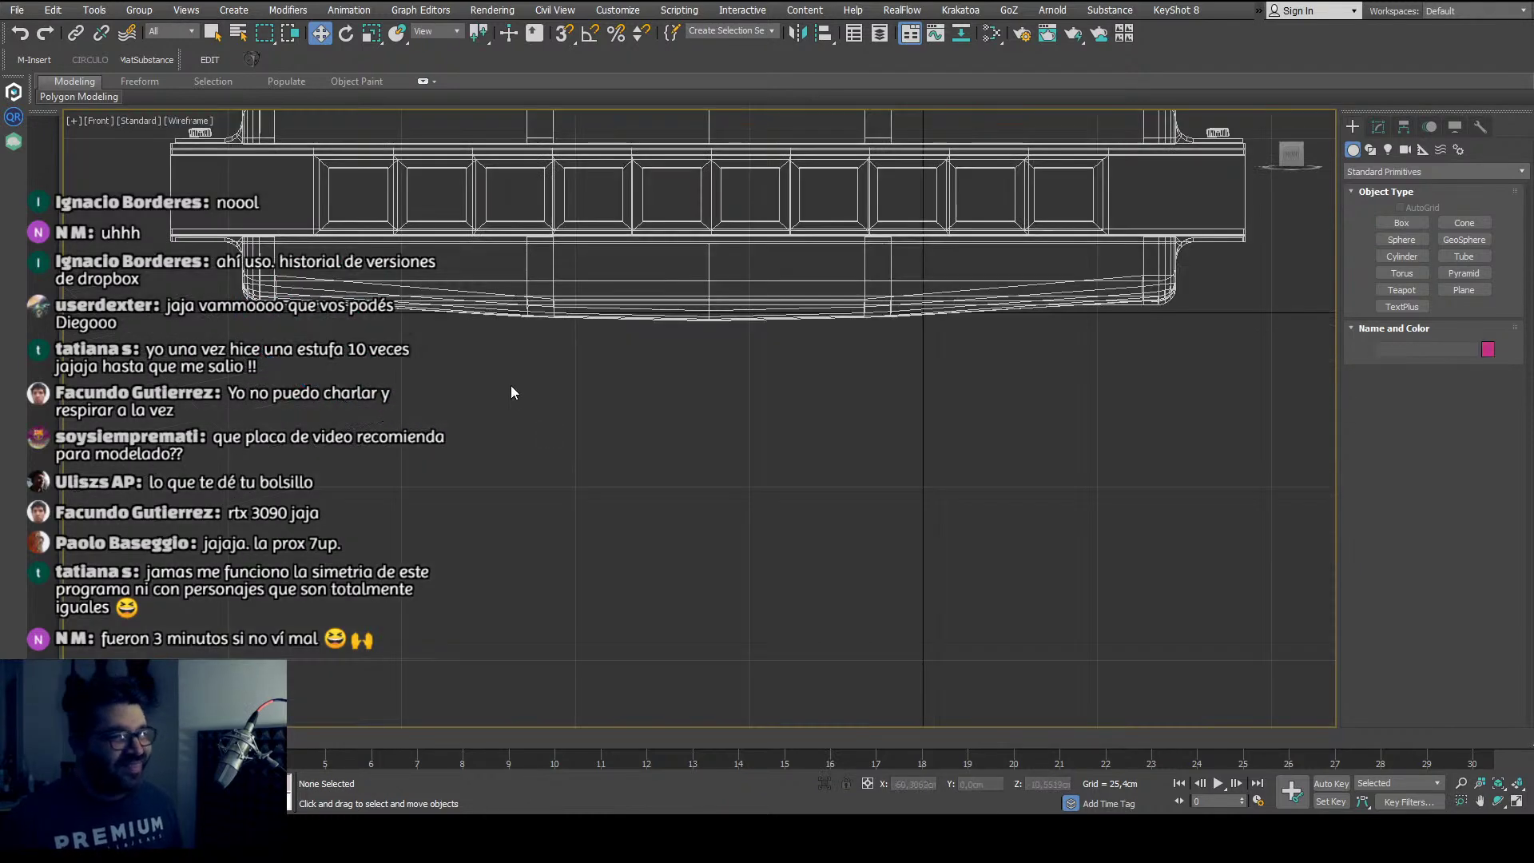
pyautogui.moveTo(511, 385); pyautogui.dragTo(505, 611, button='middle')
pyautogui.scroll(3, 261, 340)
pyautogui.moveTo(335, 337); pyautogui.dragTo(493, 346, button='middle')
pyautogui.scroll(5, 334, 358)
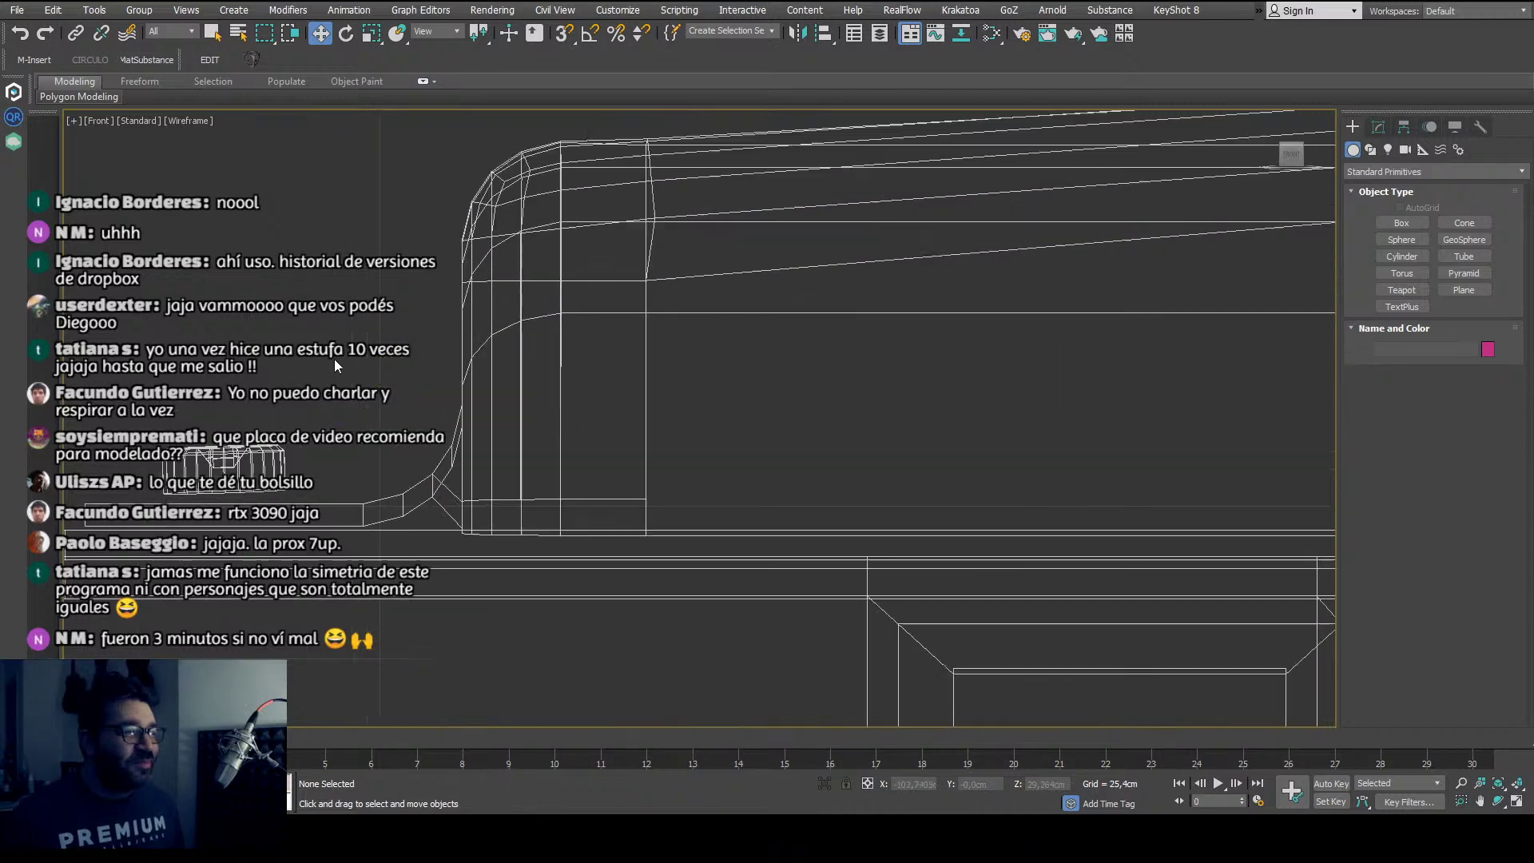
pyautogui.scroll(2, 312, 473)
pyautogui.moveTo(312, 473); pyautogui.dragTo(526, 476, button='middle')
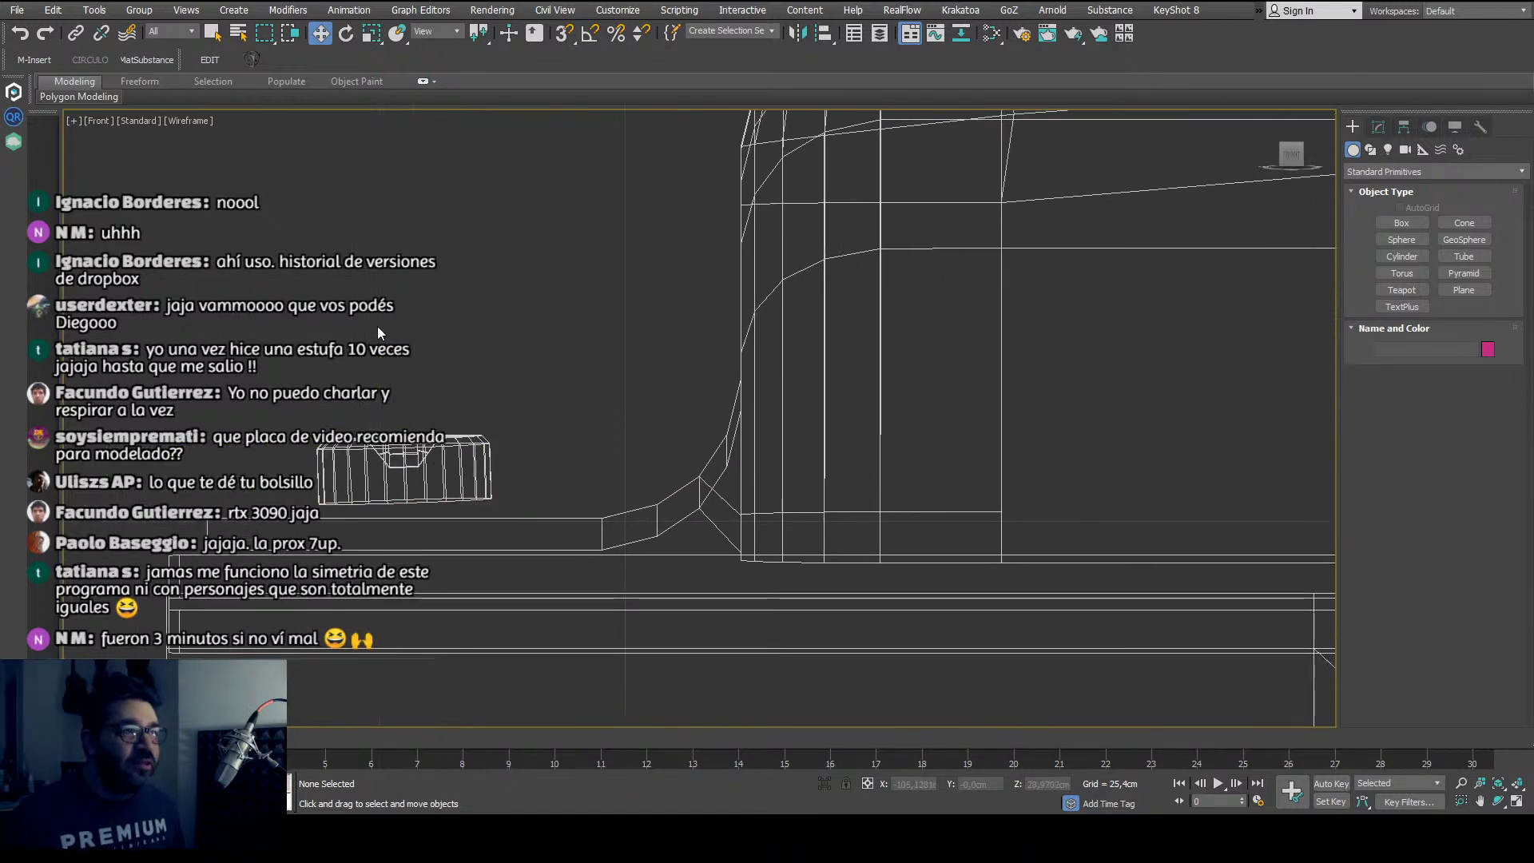
pyautogui.click(441, 463)
# Step: Add the screw at the opposite end of the harmonica to the selection
pyautogui.scroll(-5, 387, 445)
pyautogui.scroll(-5, 396, 445)
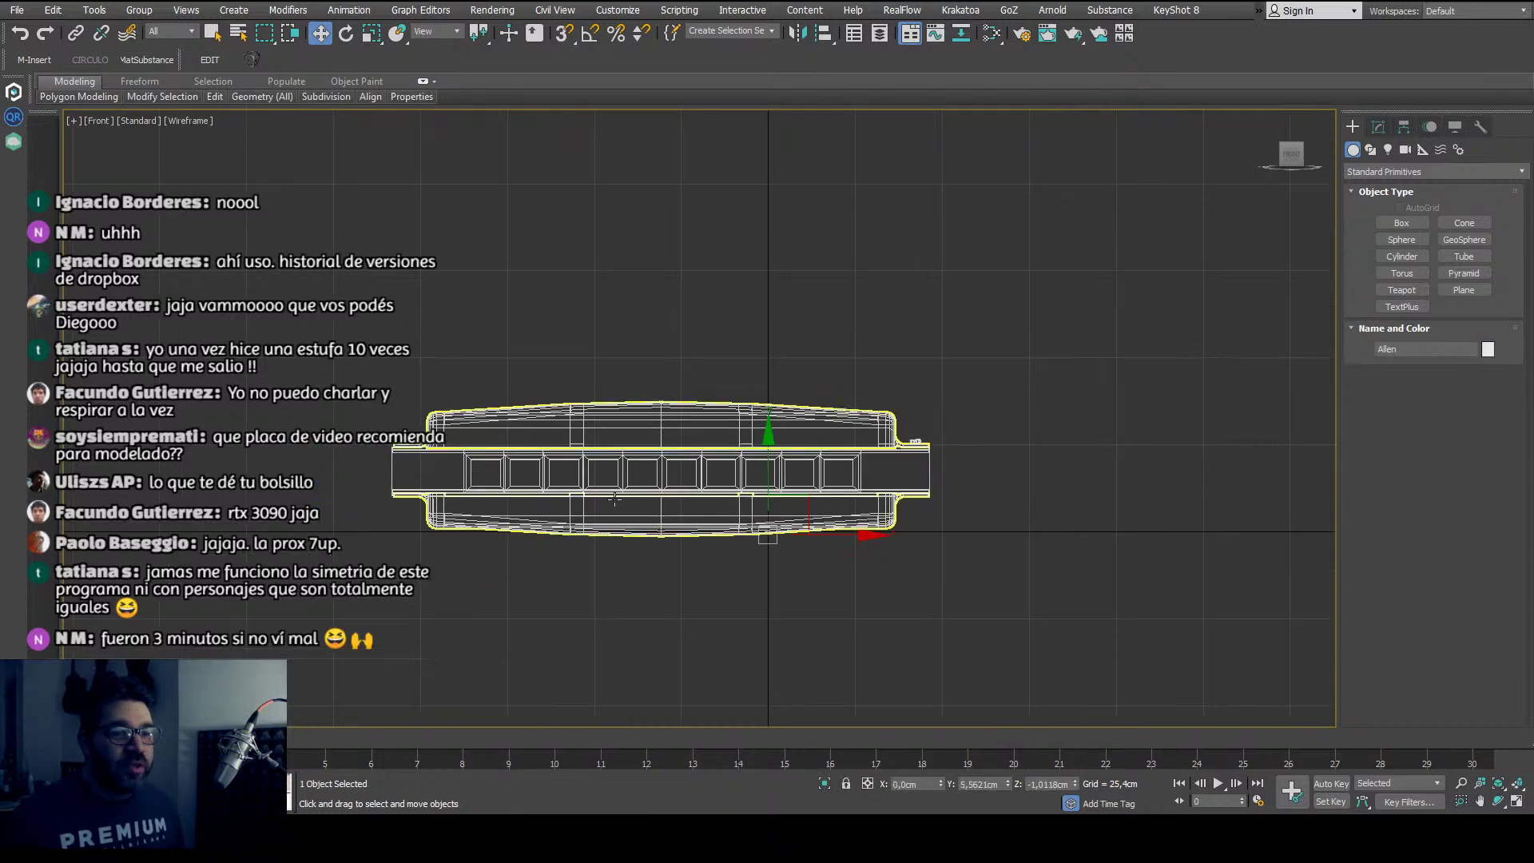
pyautogui.moveTo(901, 481); pyautogui.dragTo(770, 469, button='middle')
pyautogui.scroll(9, 770, 469)
pyautogui.moveTo(816, 341); pyautogui.dragTo(833, 443, button='middle')
pyautogui.scroll(5, 851, 318)
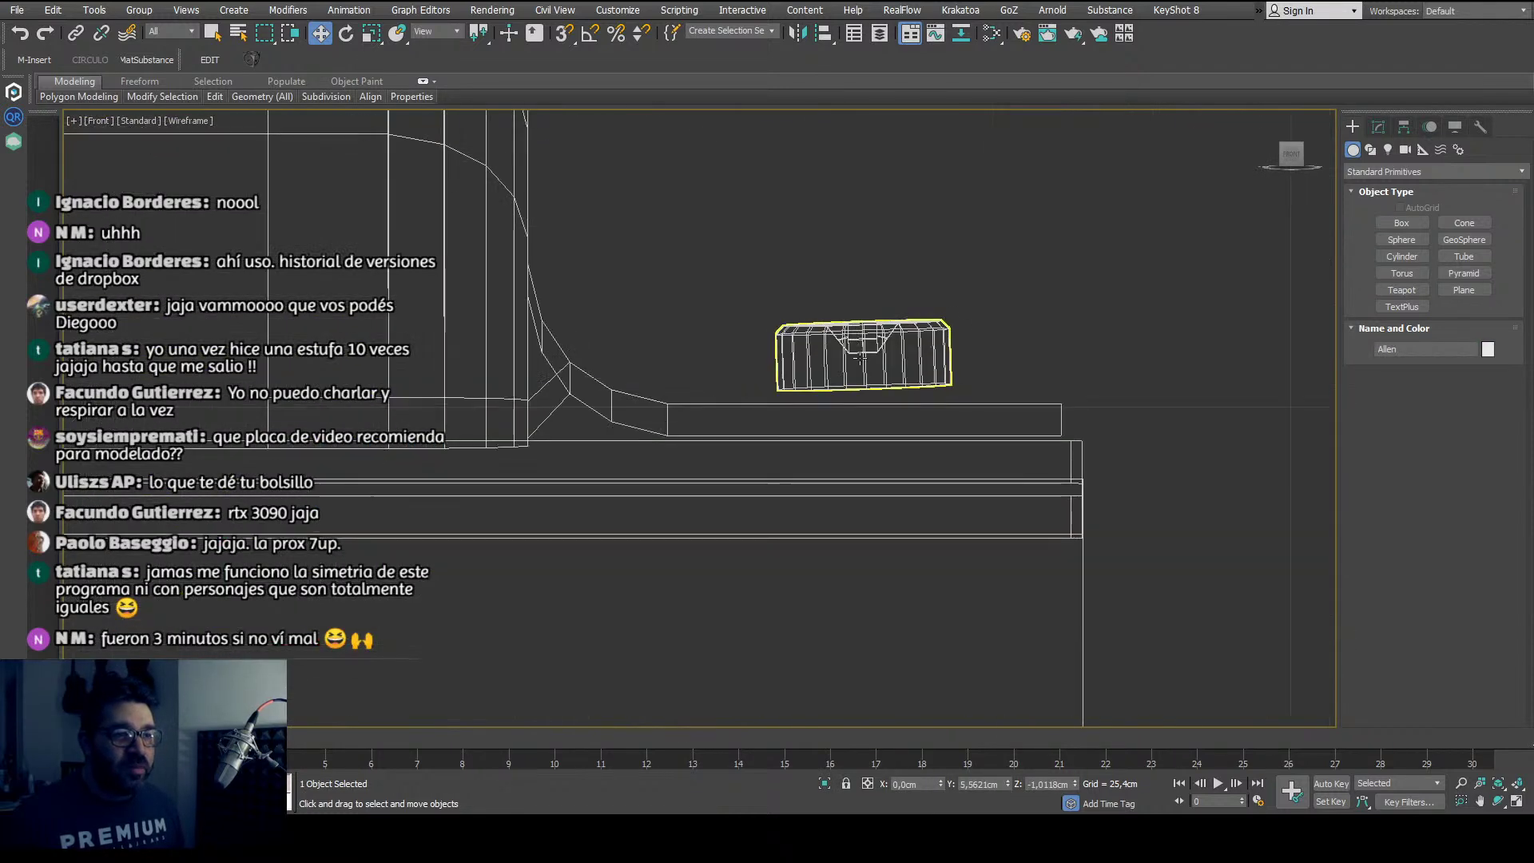
pyautogui.keyDown('ctrl'); pyautogui.click(853, 350); pyautogui.keyUp('ctrl')
# Step: Lower both screws vertically by about 0.24 cm so they rest on the cover's end flanges
pyautogui.scroll(-7, 745, 338)
pyautogui.moveTo(492, 373); pyautogui.dragTo(713, 464, button='middle')
pyautogui.scroll(-3, 714, 464)
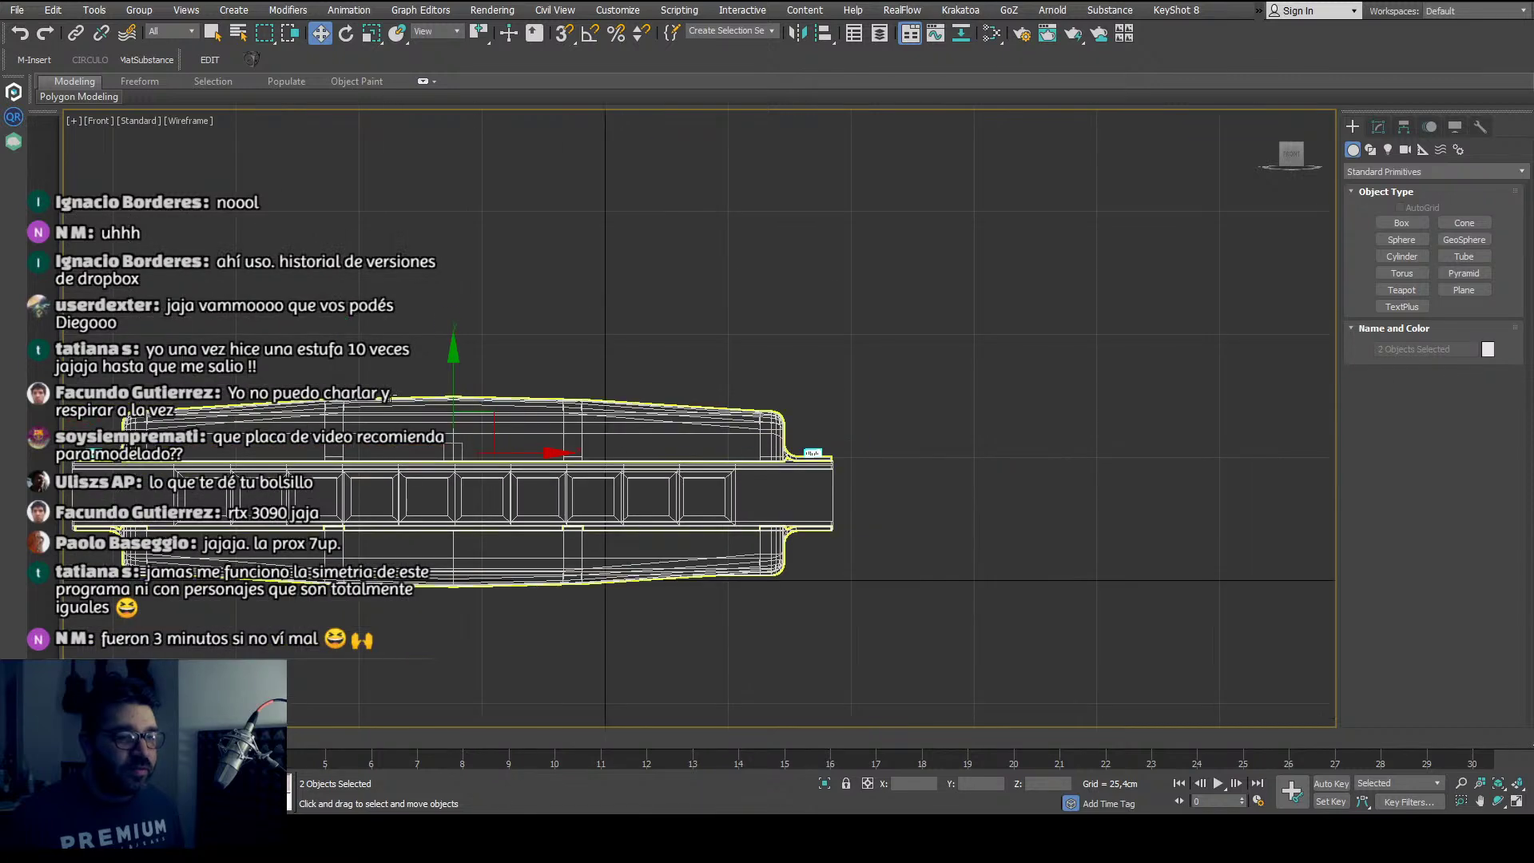
pyautogui.scroll(2, 427, 371)
pyautogui.moveTo(489, 431); pyautogui.dragTo(195, 393, button='middle')
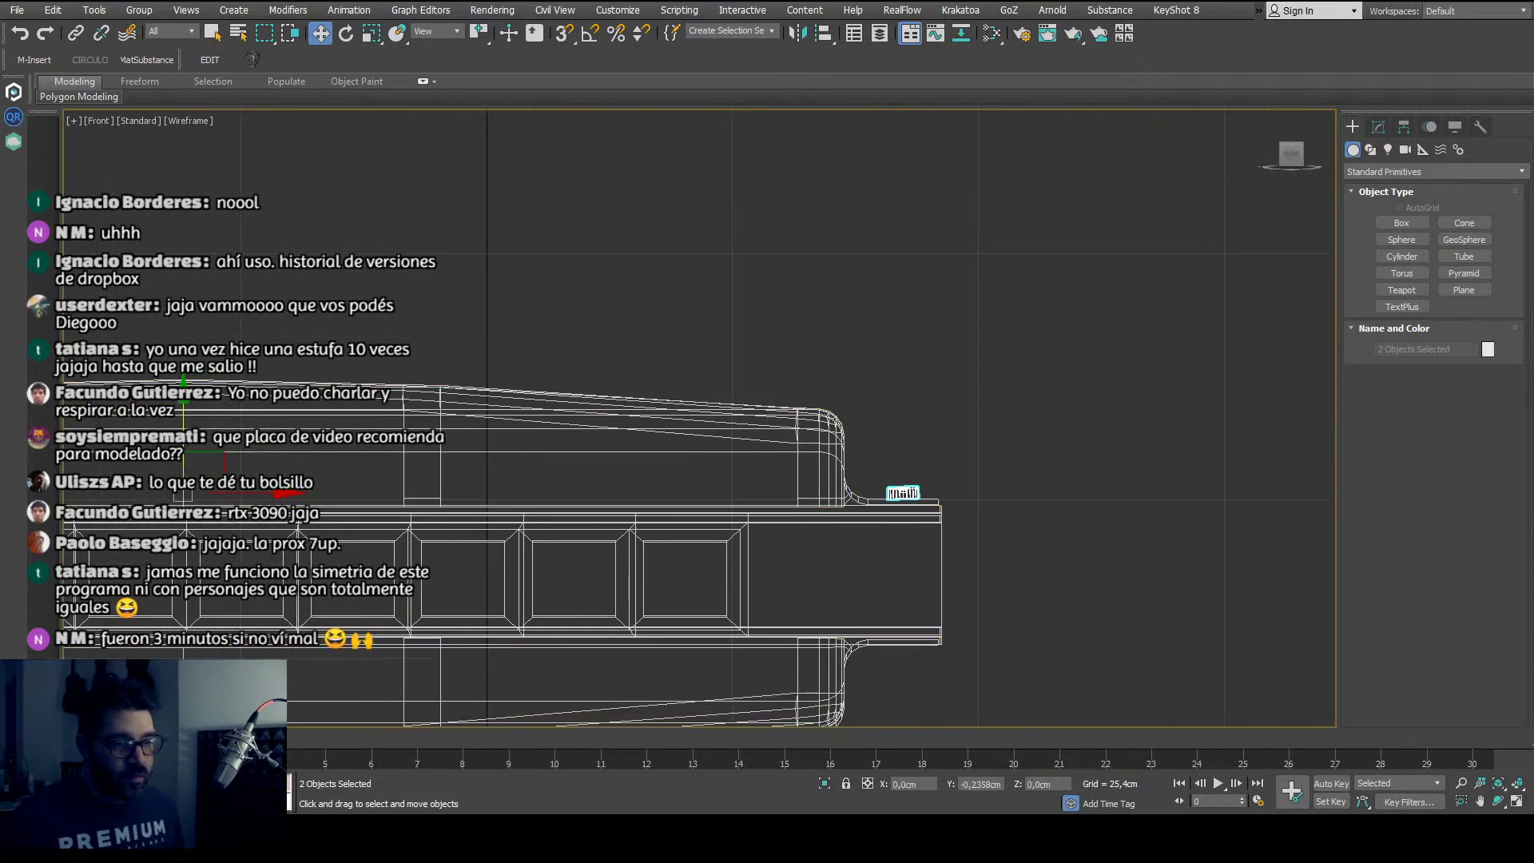
pyautogui.scroll(4, 896, 495)
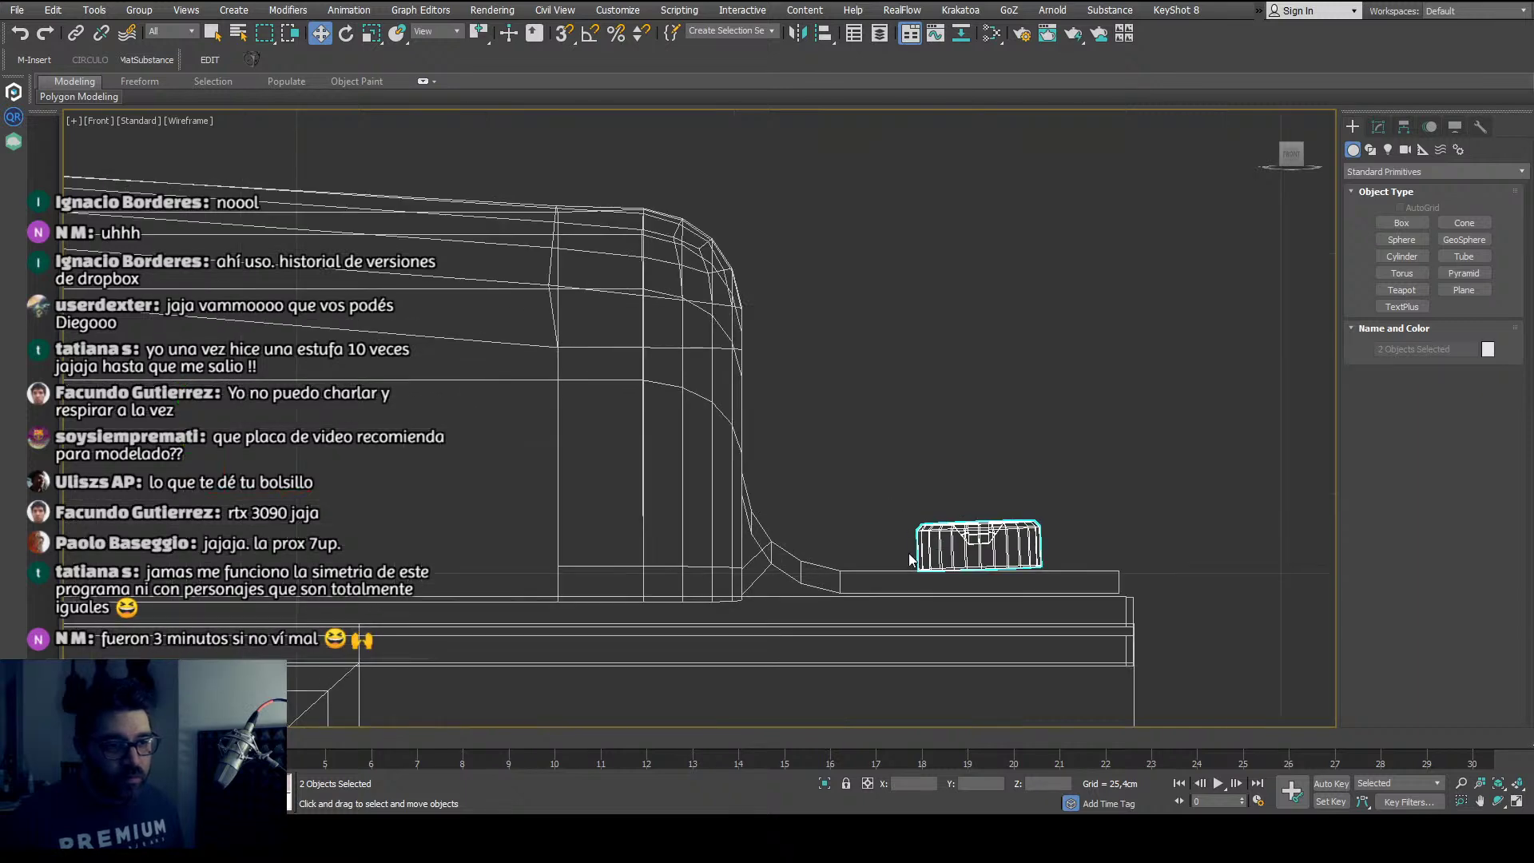
pyautogui.scroll(3, 908, 554)
pyautogui.scroll(-7, 908, 554)
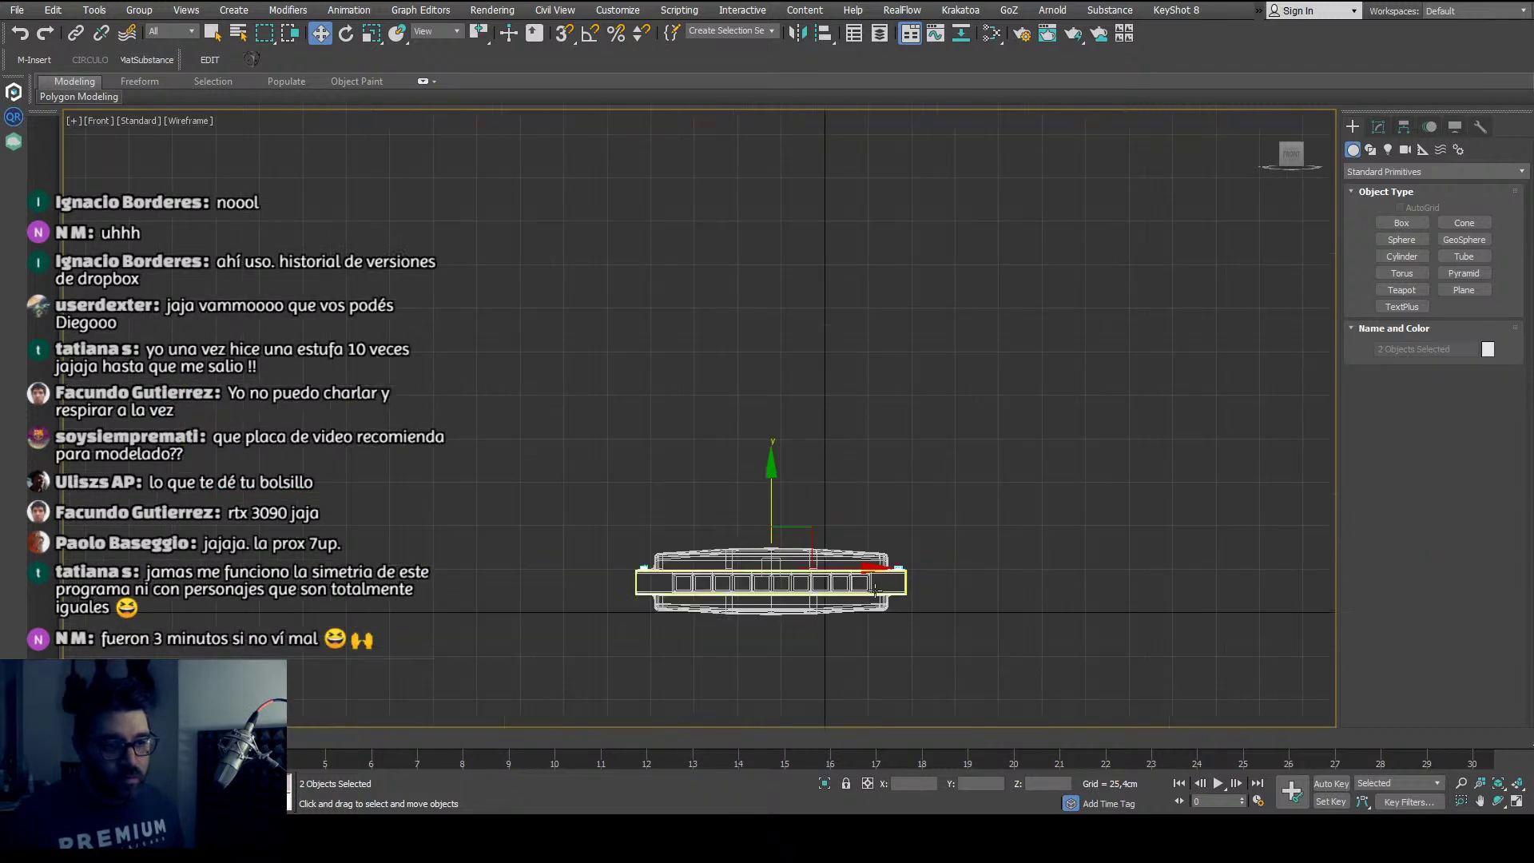
# Step: Undo the screw lowering and the earlier move, rotation and ungrouping, back to the upright harmonica as one group
pyautogui.moveTo(860, 592); pyautogui.dragTo(653, 501, button='middle')
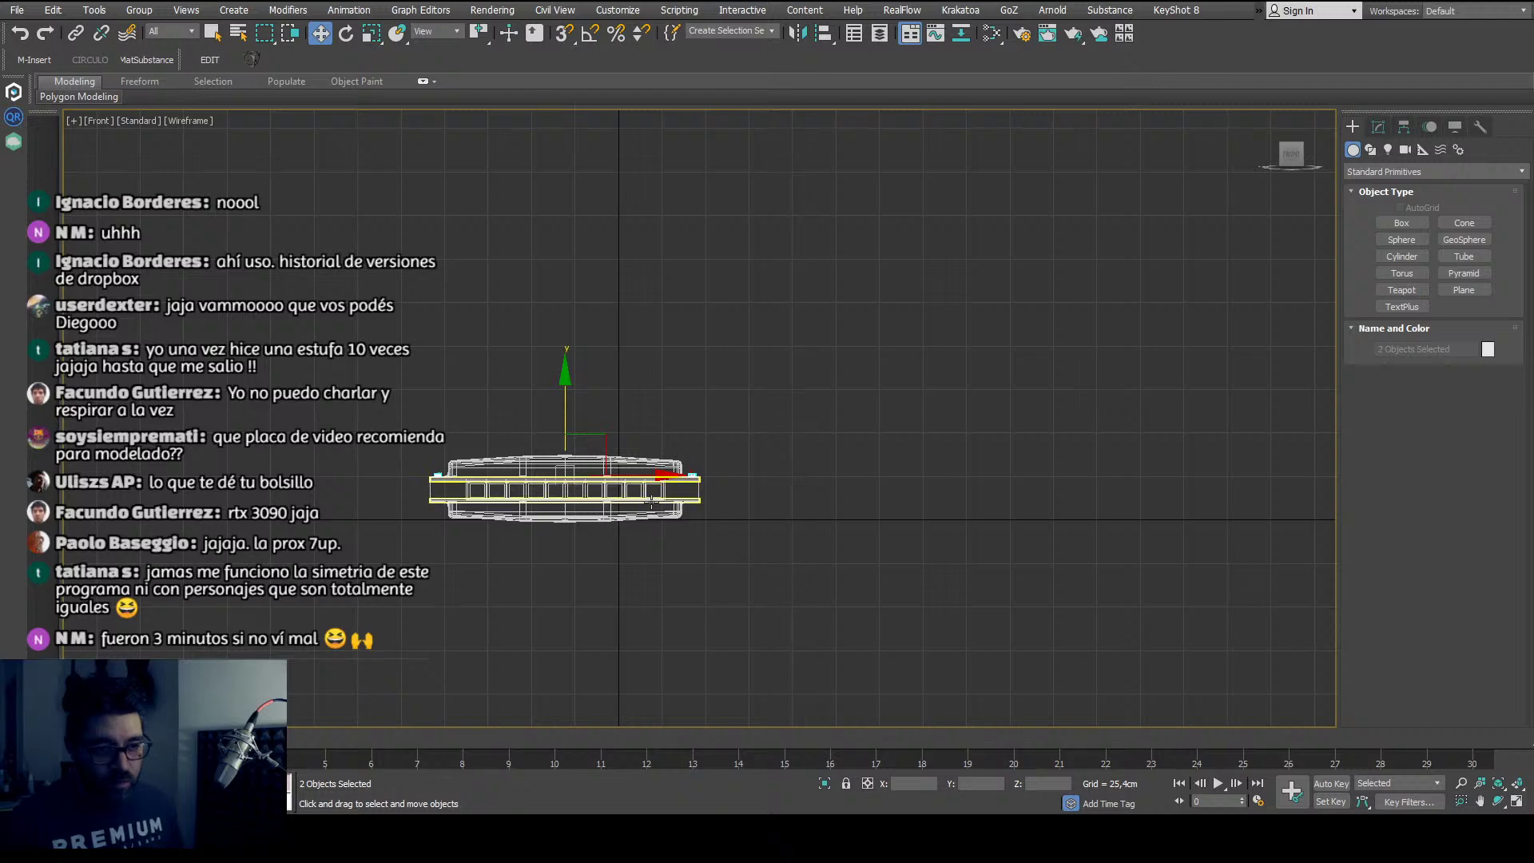
pyautogui.press('p')
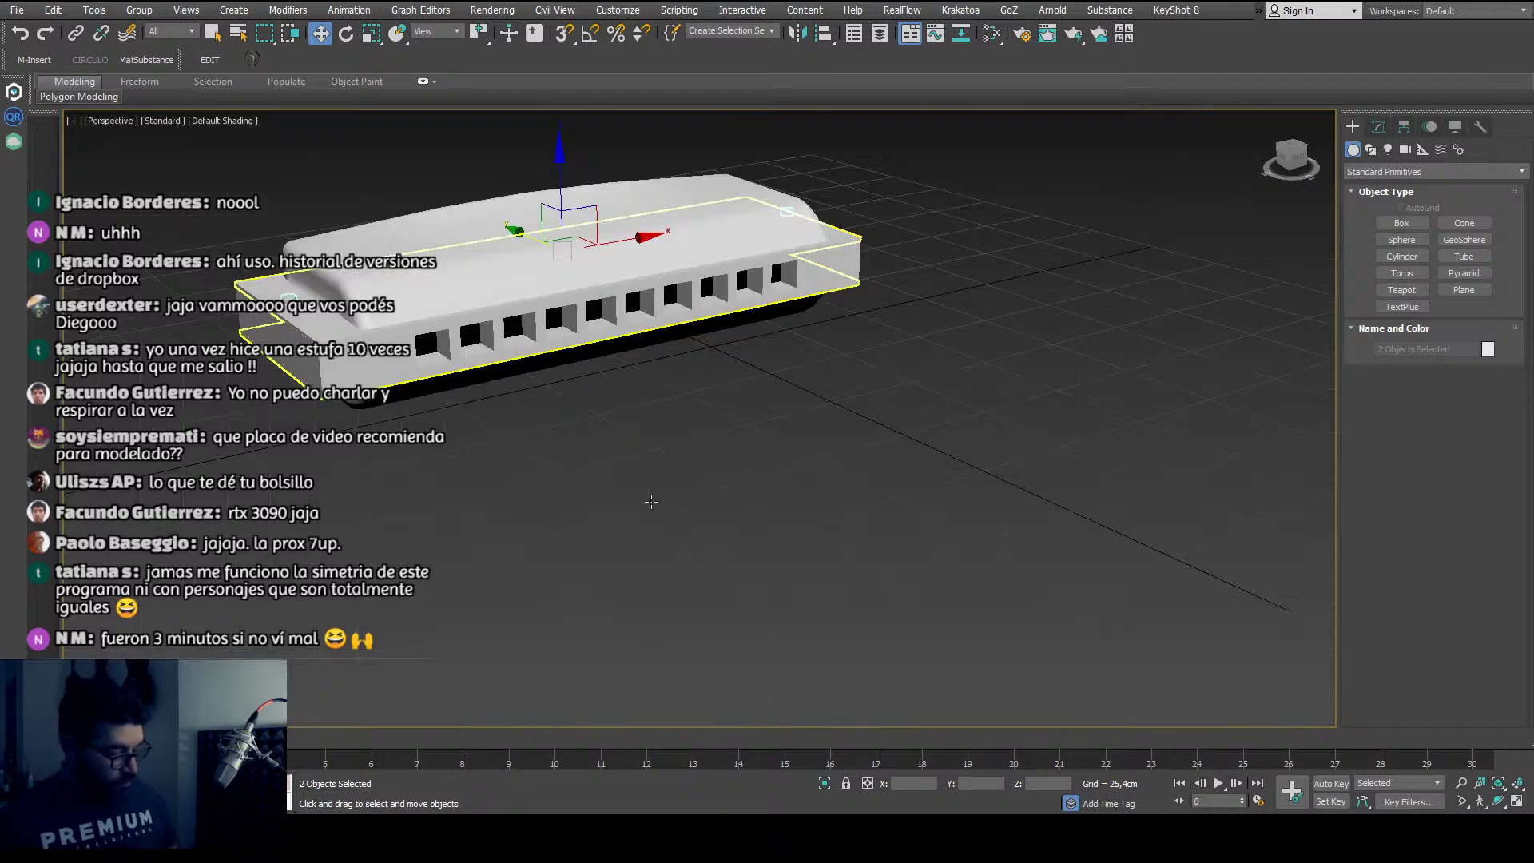
pyautogui.press('z')
pyautogui.moveTo(675, 508)
pyautogui.keyDown('alt'); pyautogui.mouseDown(button='middle')
pyautogui.moveTo(837, 486)
pyautogui.moveTo(795, 534)
pyautogui.moveTo(520, 685)
pyautogui.moveTo(578, 645)
pyautogui.moveTo(620, 649)
pyautogui.moveTo(381, 654)
pyautogui.mouseUp(button='middle'); pyautogui.keyUp('alt')
pyautogui.scroll(8, 816, 510)
pyautogui.scroll(-10, 583, 530)
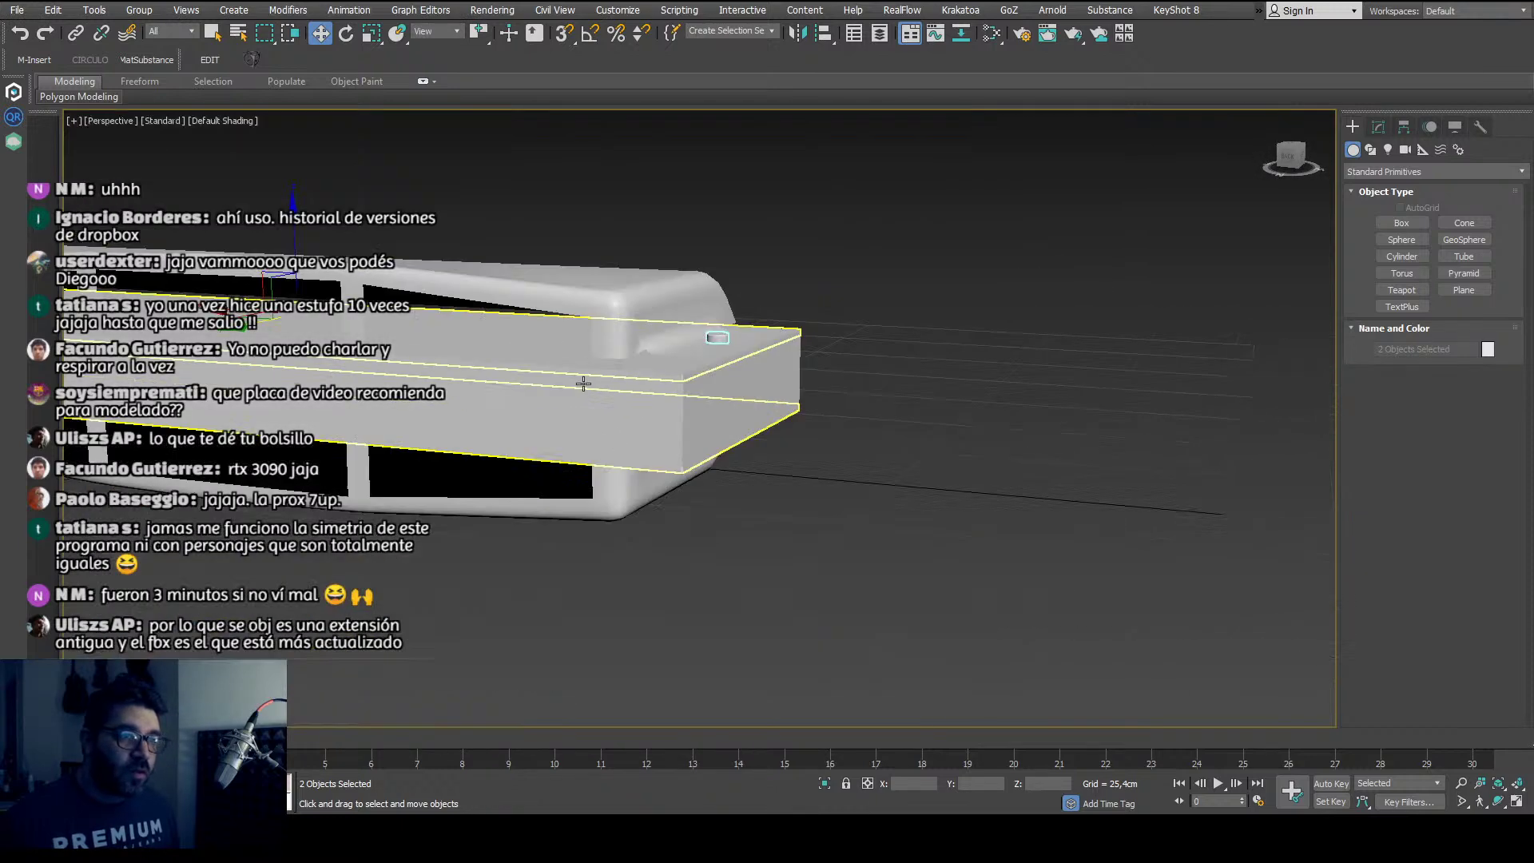
pyautogui.hotkey('ctrl', 'z')
pyautogui.hotkey('ctrl', 'z')
pyautogui.hotkey('ctrl', 'z')
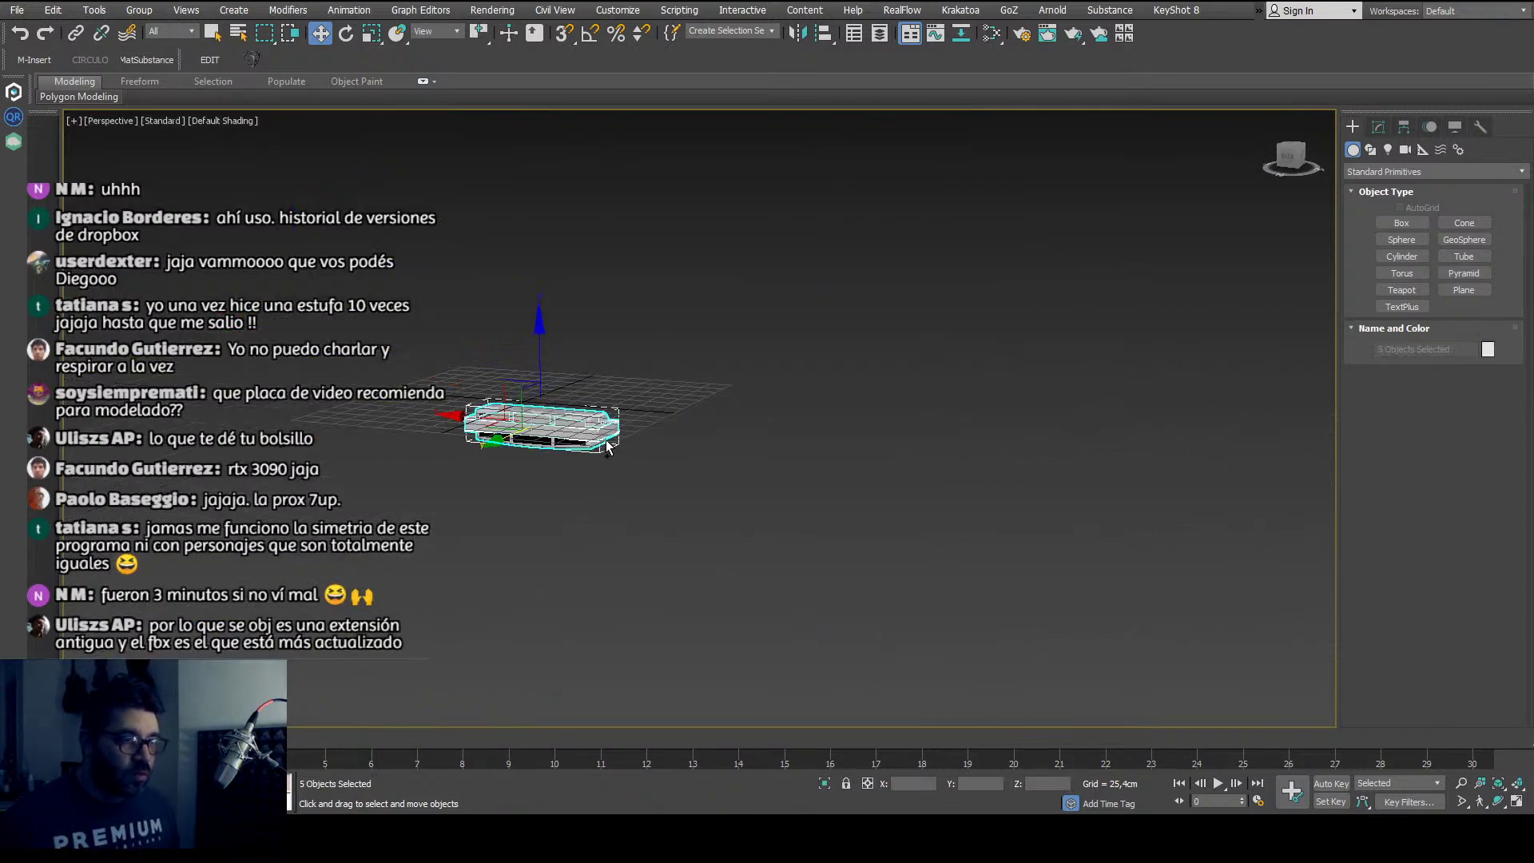
pyautogui.moveTo(673, 364); pyautogui.dragTo(393, 381)
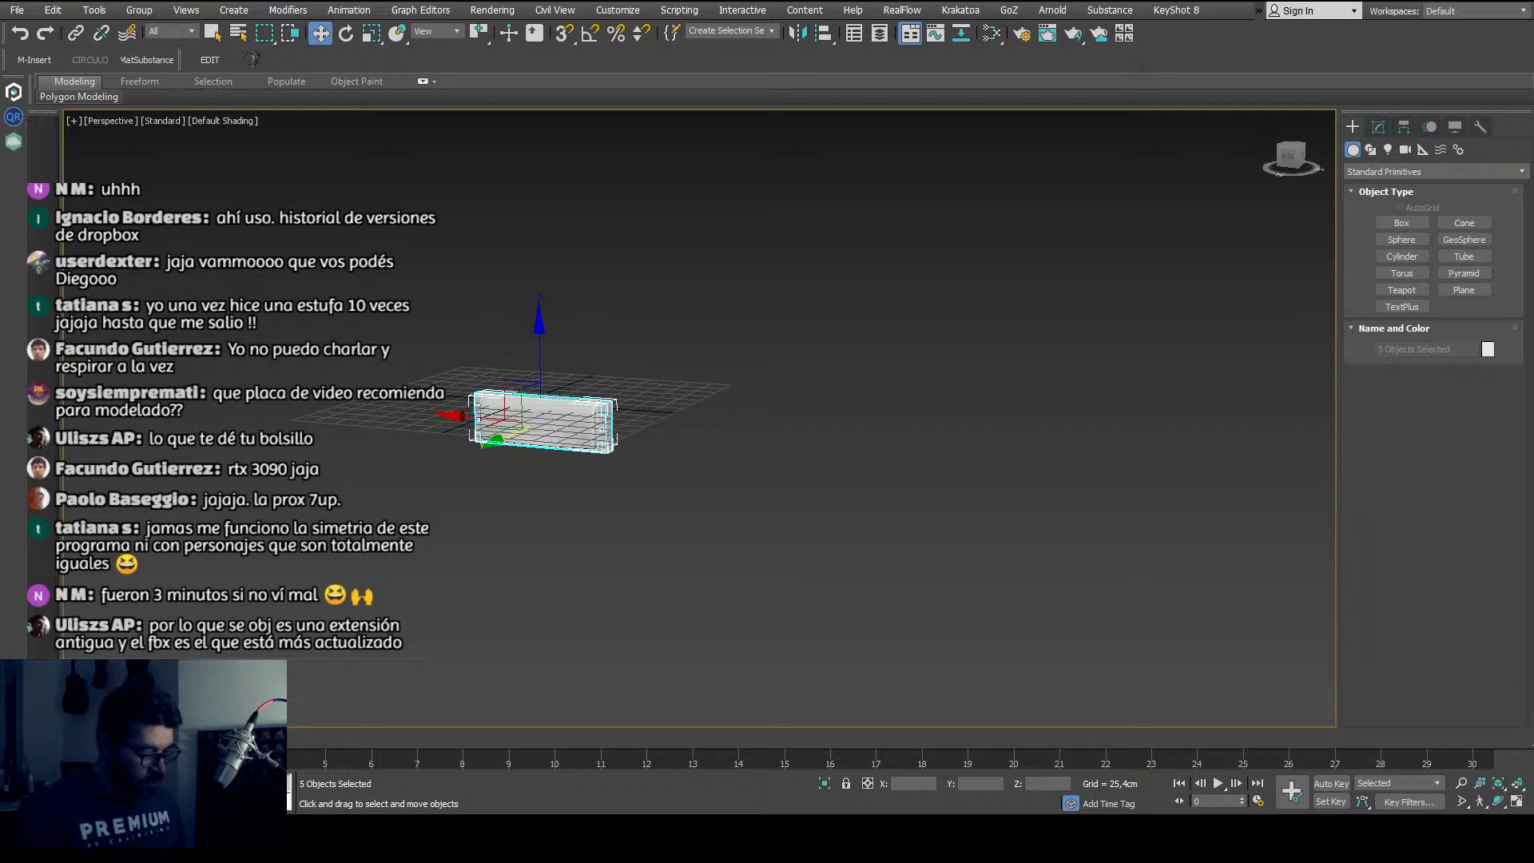
pyautogui.hotkey('ctrl', 'z')
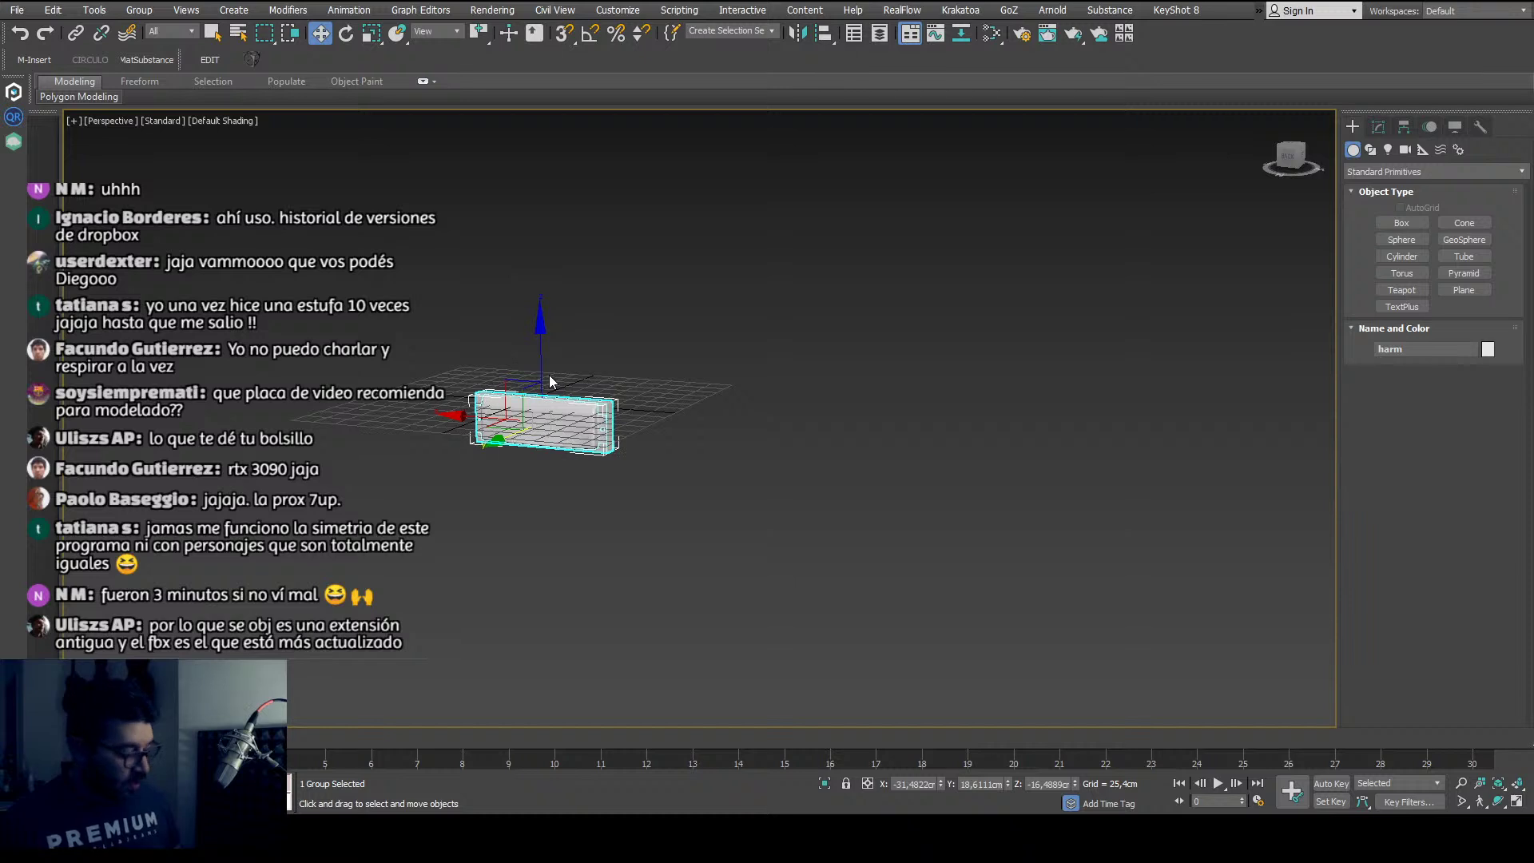
# Step: Turn on angle snapping and rotate the harmonica group about its X axis so it lies flat
pyautogui.press('e')
pyautogui.click(590, 34)
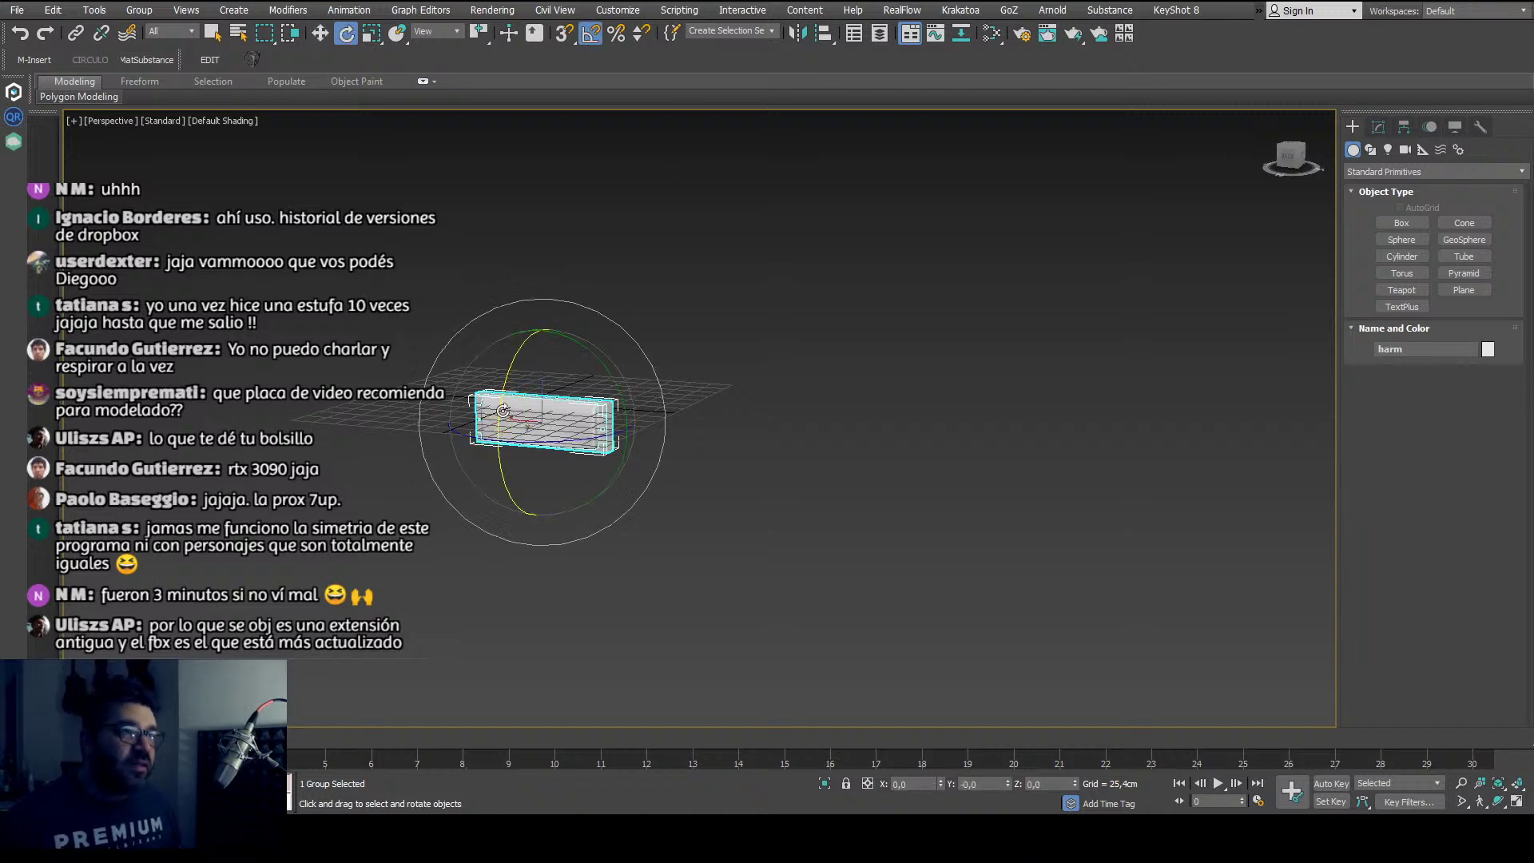
pyautogui.moveTo(502, 406); pyautogui.dragTo(546, 365)
pyautogui.press('w')
# Step: Centre the group on the world origin by setting its X, Y and Z position to 0
pyautogui.press('t')
pyautogui.scroll(-5, 558, 412)
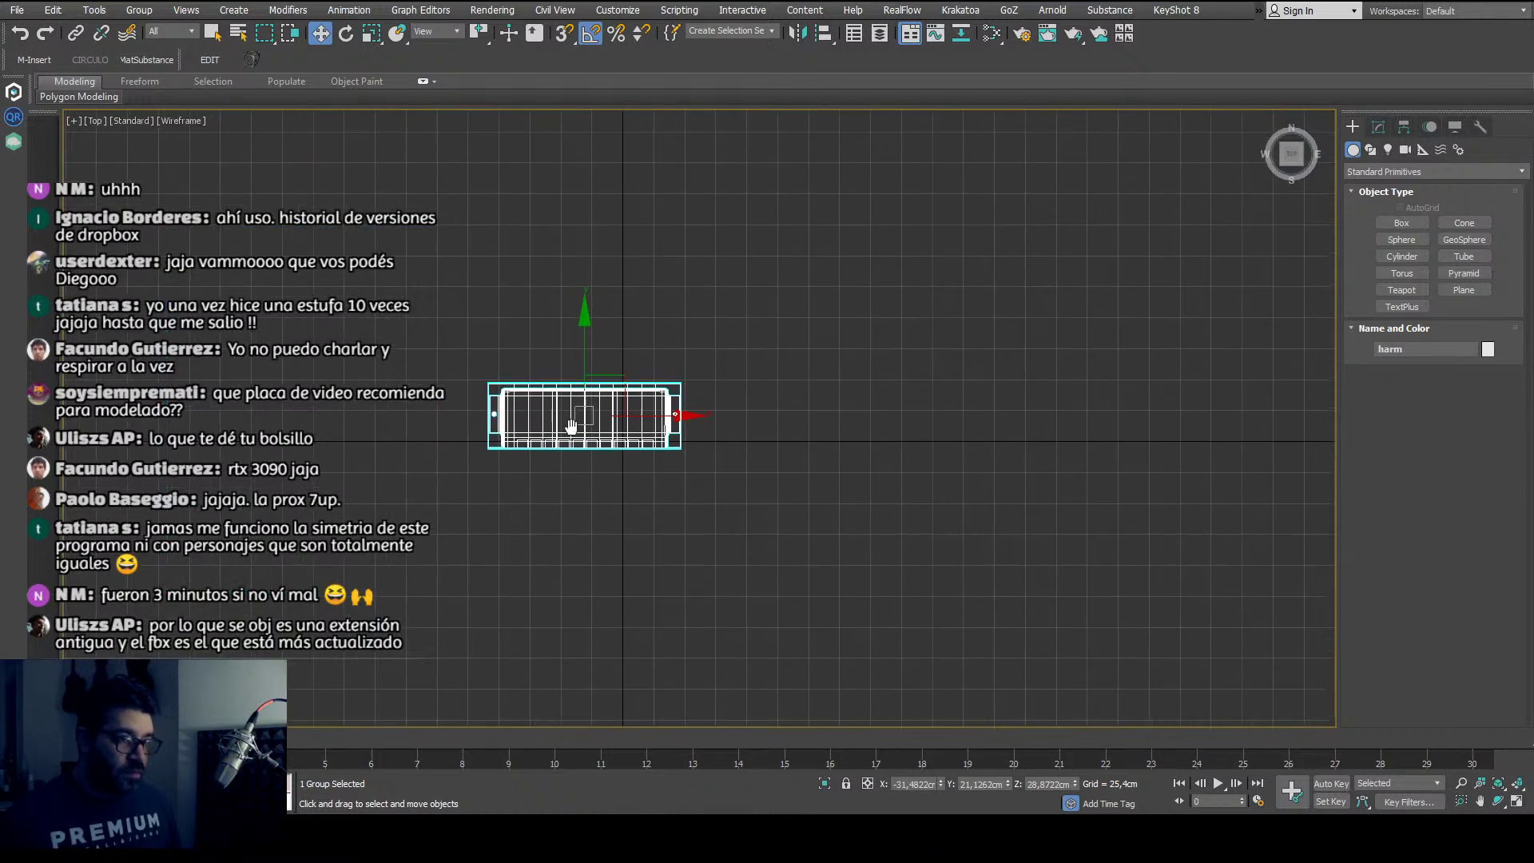
pyautogui.scroll(5, 573, 426)
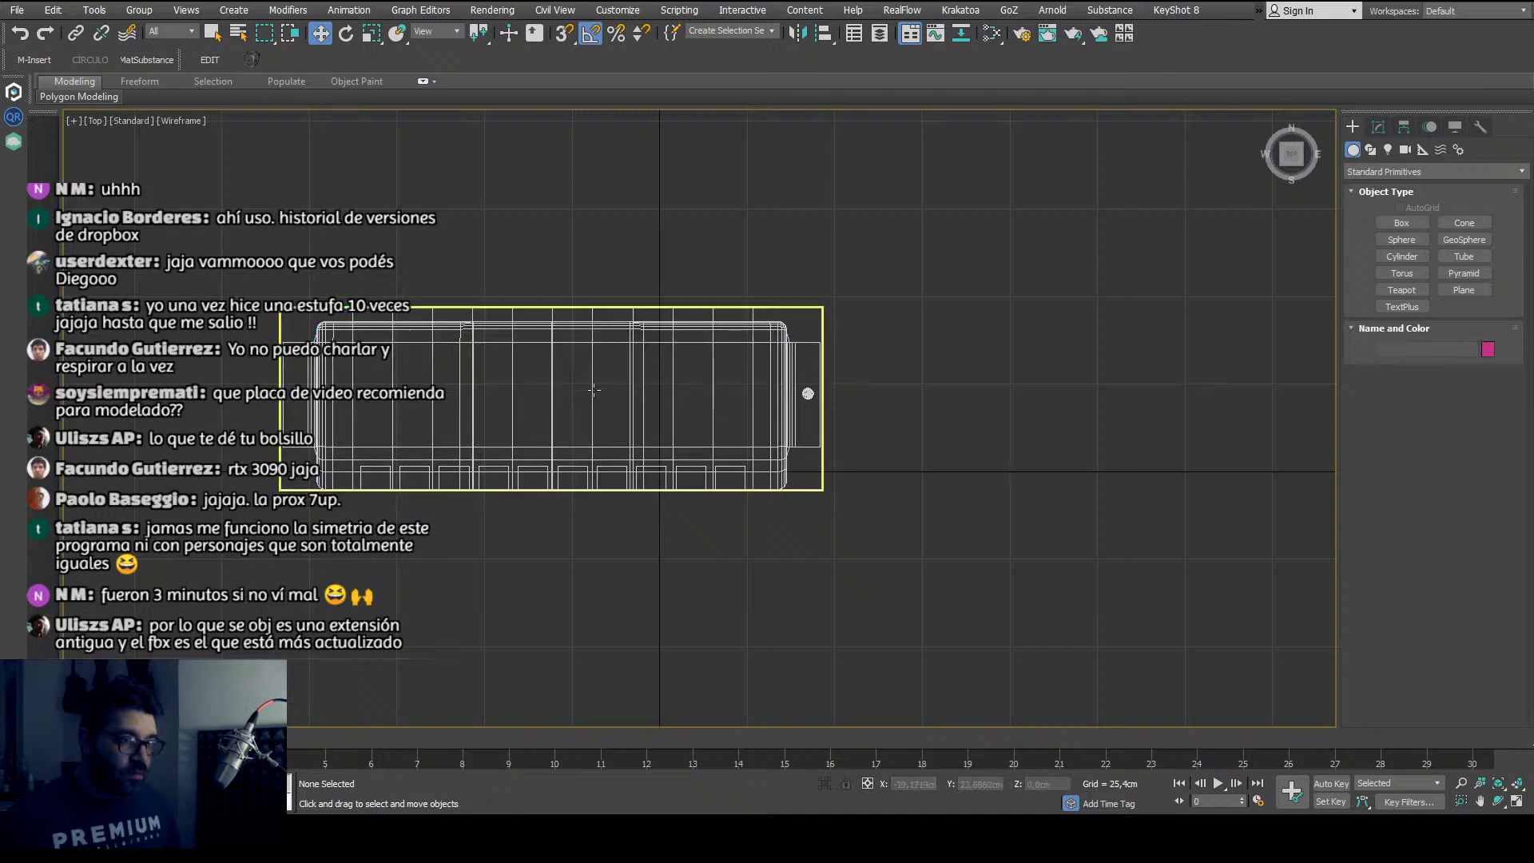
pyautogui.doubleClick(929, 784)
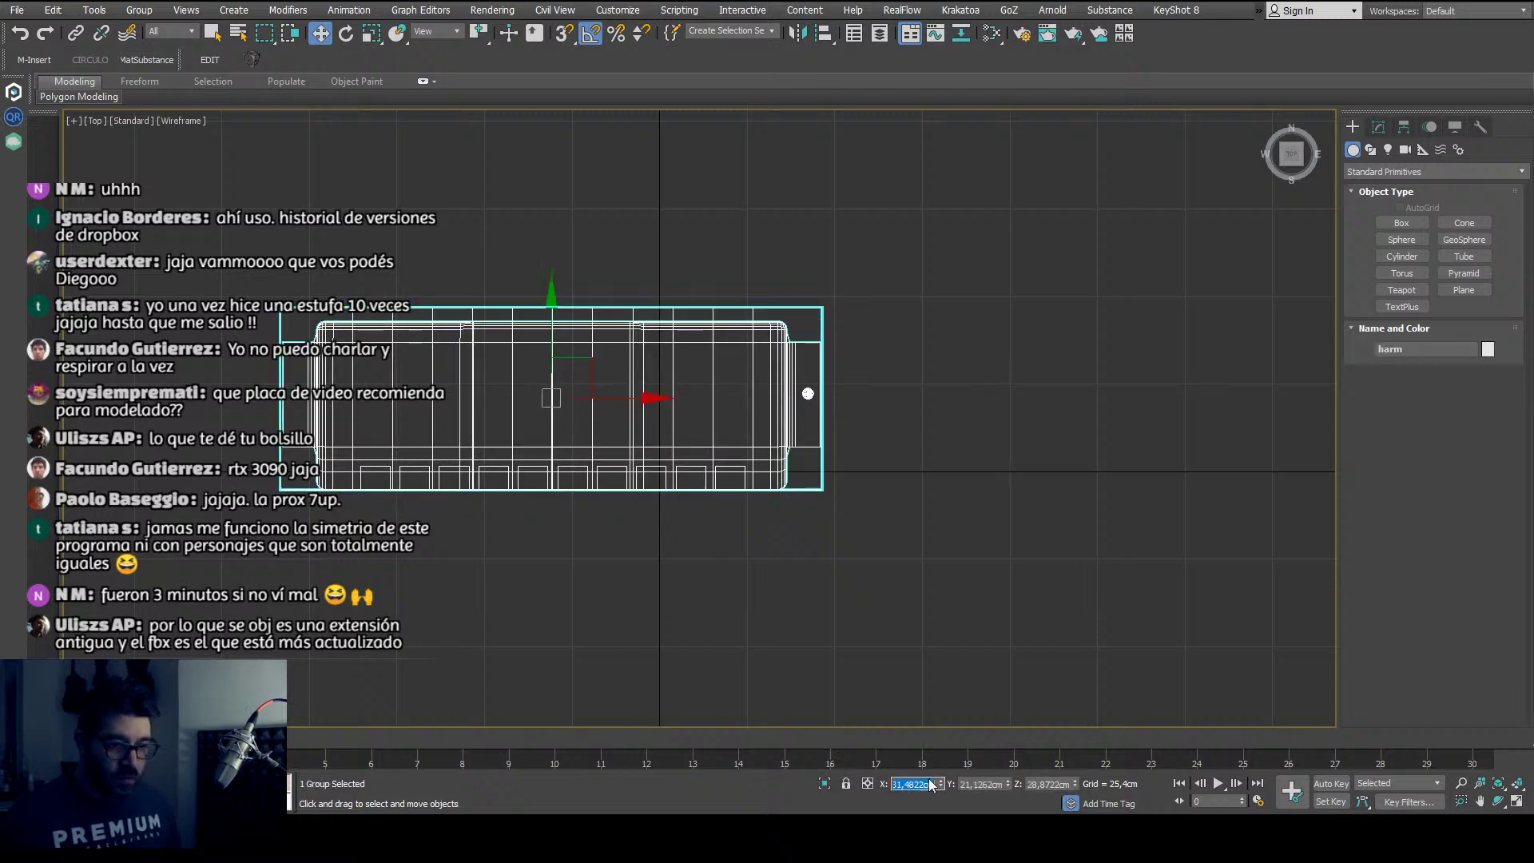
pyautogui.write('0')
pyautogui.press('Tab')
pyautogui.write('0')
pyautogui.press('Tab')
pyautogui.write('0')
pyautogui.press('Tab')
pyautogui.press('Return')
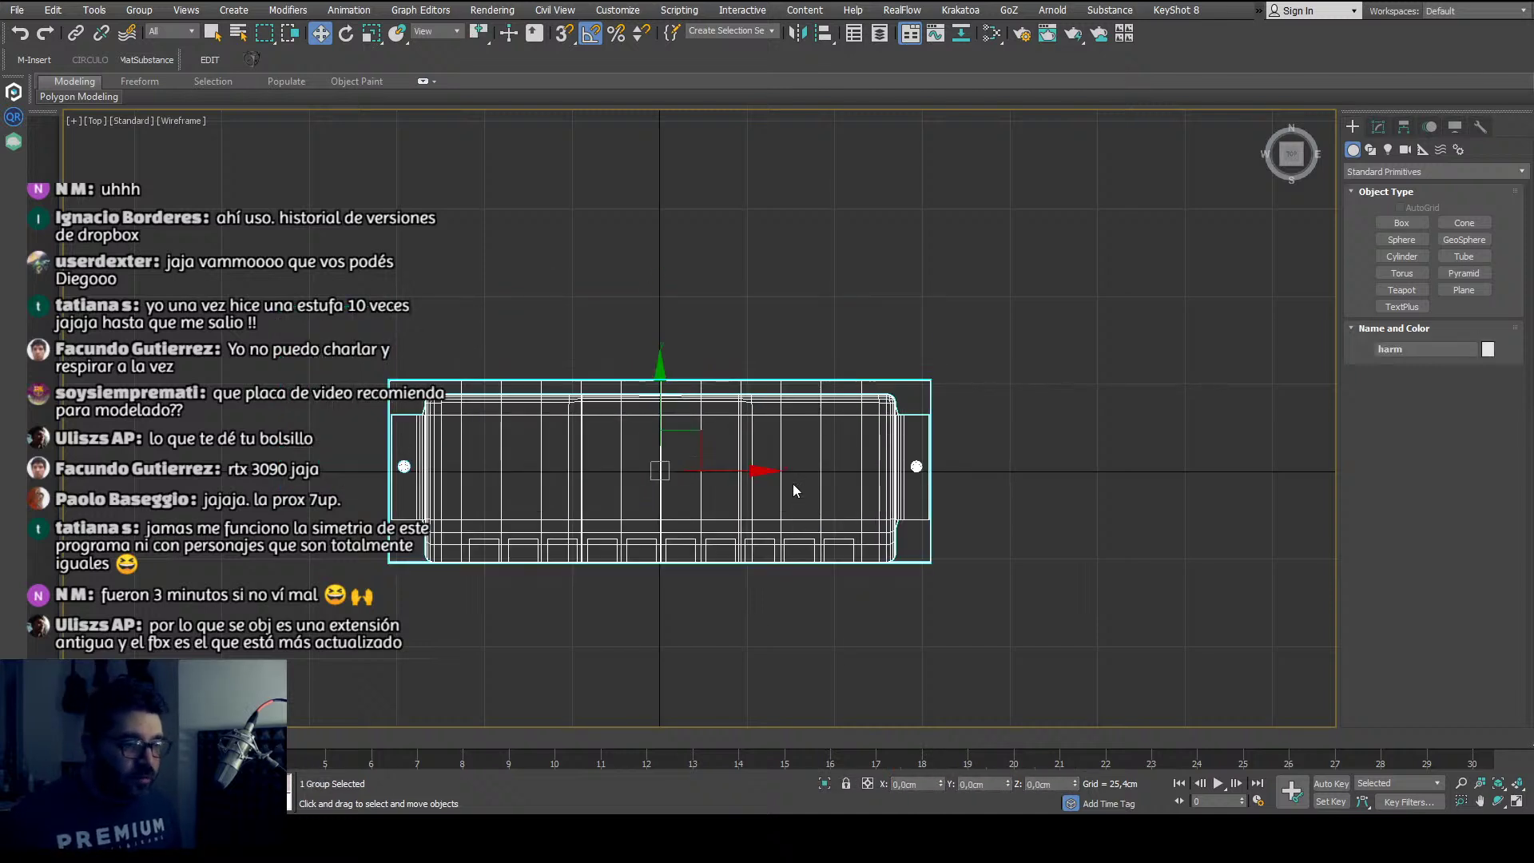
# Step: In the Front view, raise the group vertically by about 23 cm so it sits above the ground grid, and deselect it
pyautogui.press('f')
pyautogui.moveTo(621, 497); pyautogui.dragTo(697, 429)
pyautogui.click(732, 410)
# Step: Return to the Perspective view framed on the harmonica and turn on edged-faces shading
pyautogui.press('p')
pyautogui.press('z')
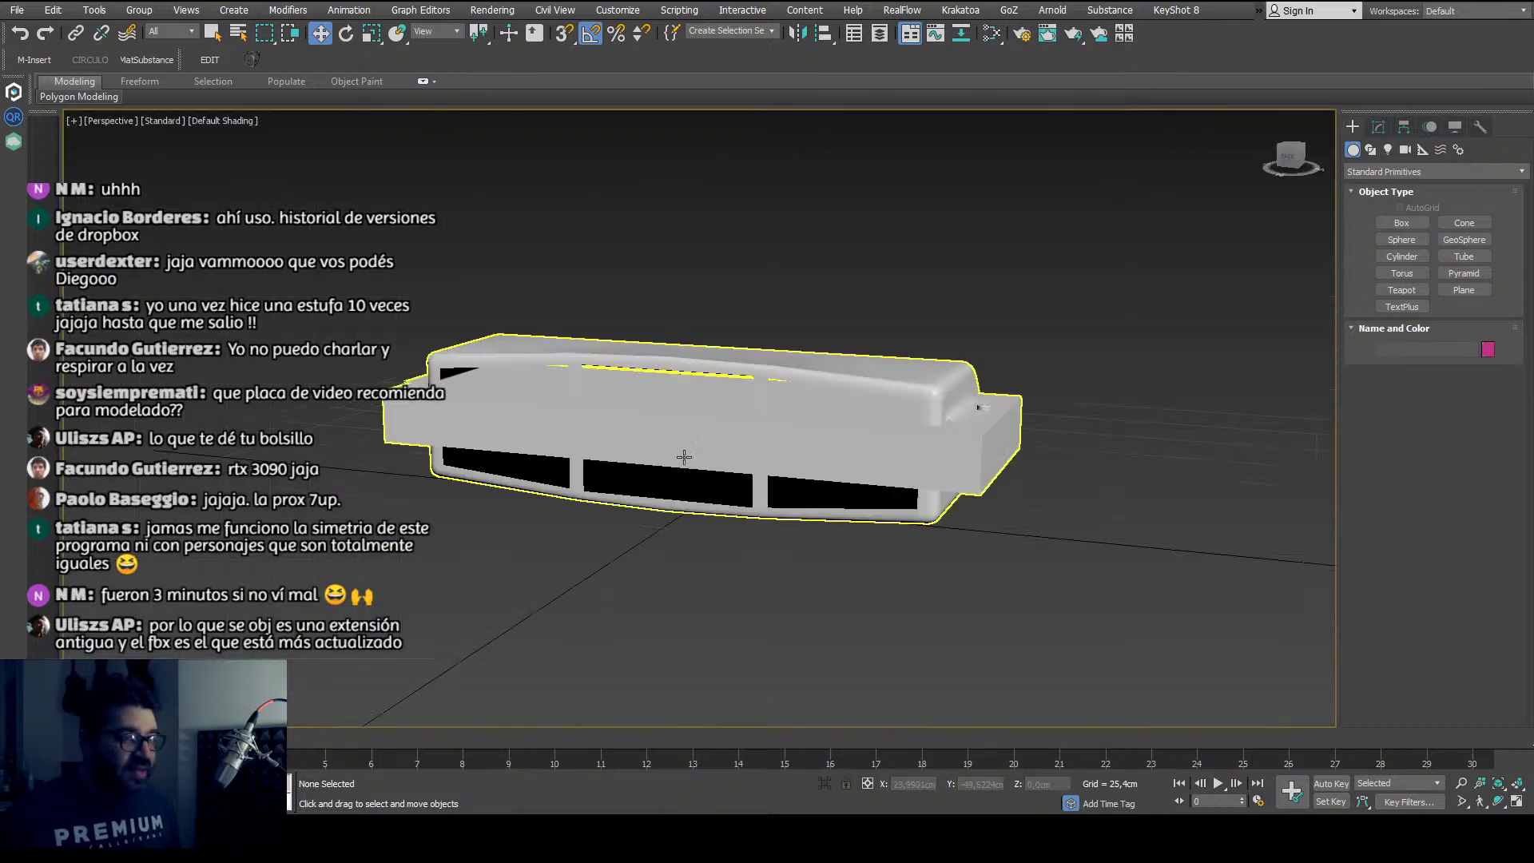
pyautogui.keyDown('alt'); pyautogui.moveTo(682, 456); pyautogui.dragTo(509, 468, button='middle'); pyautogui.keyUp('alt')
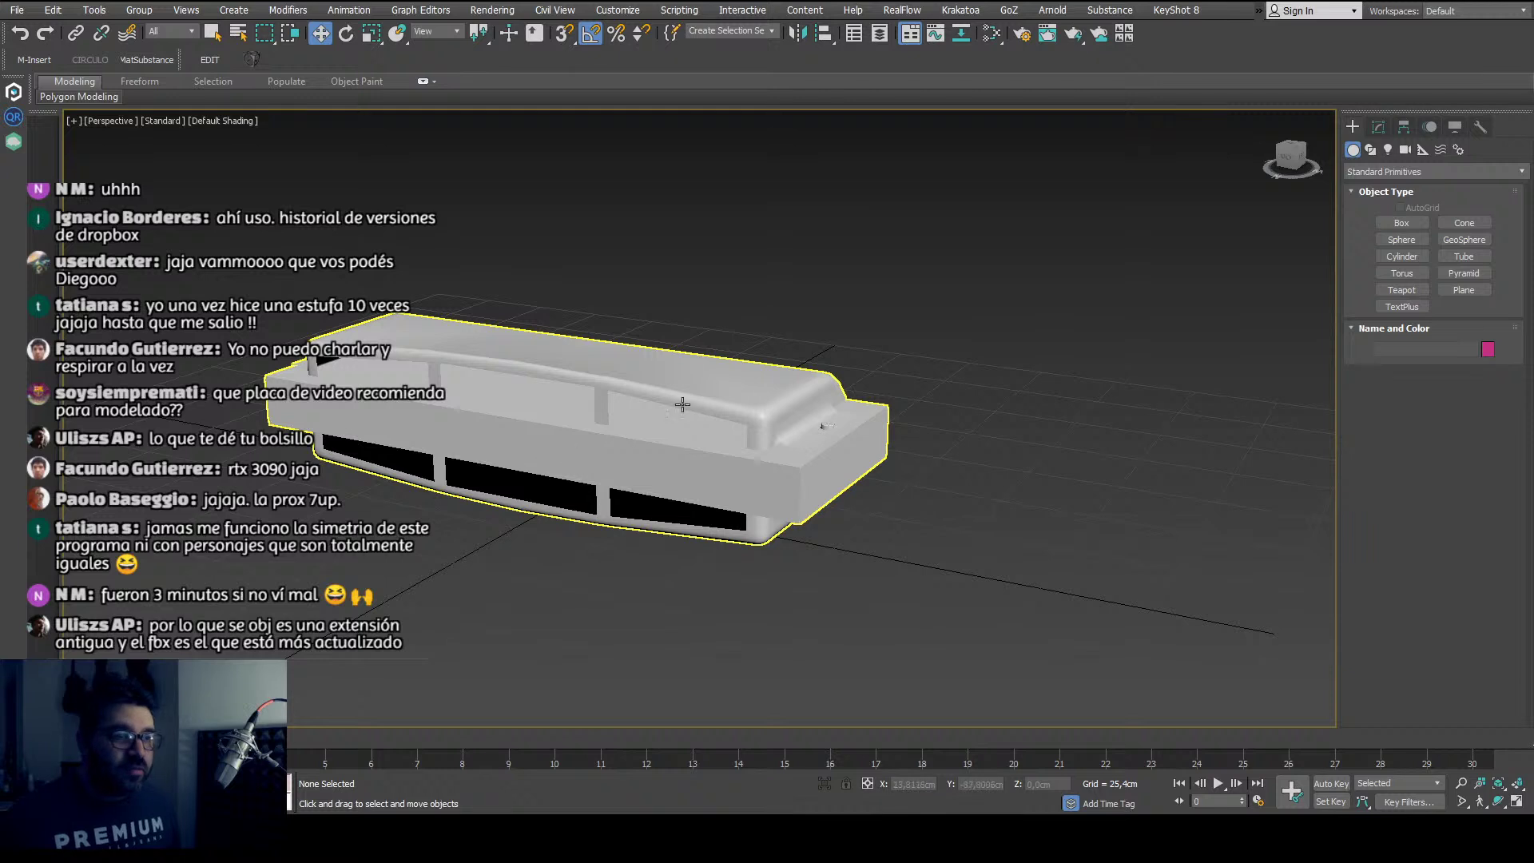
pyautogui.click(847, 432)
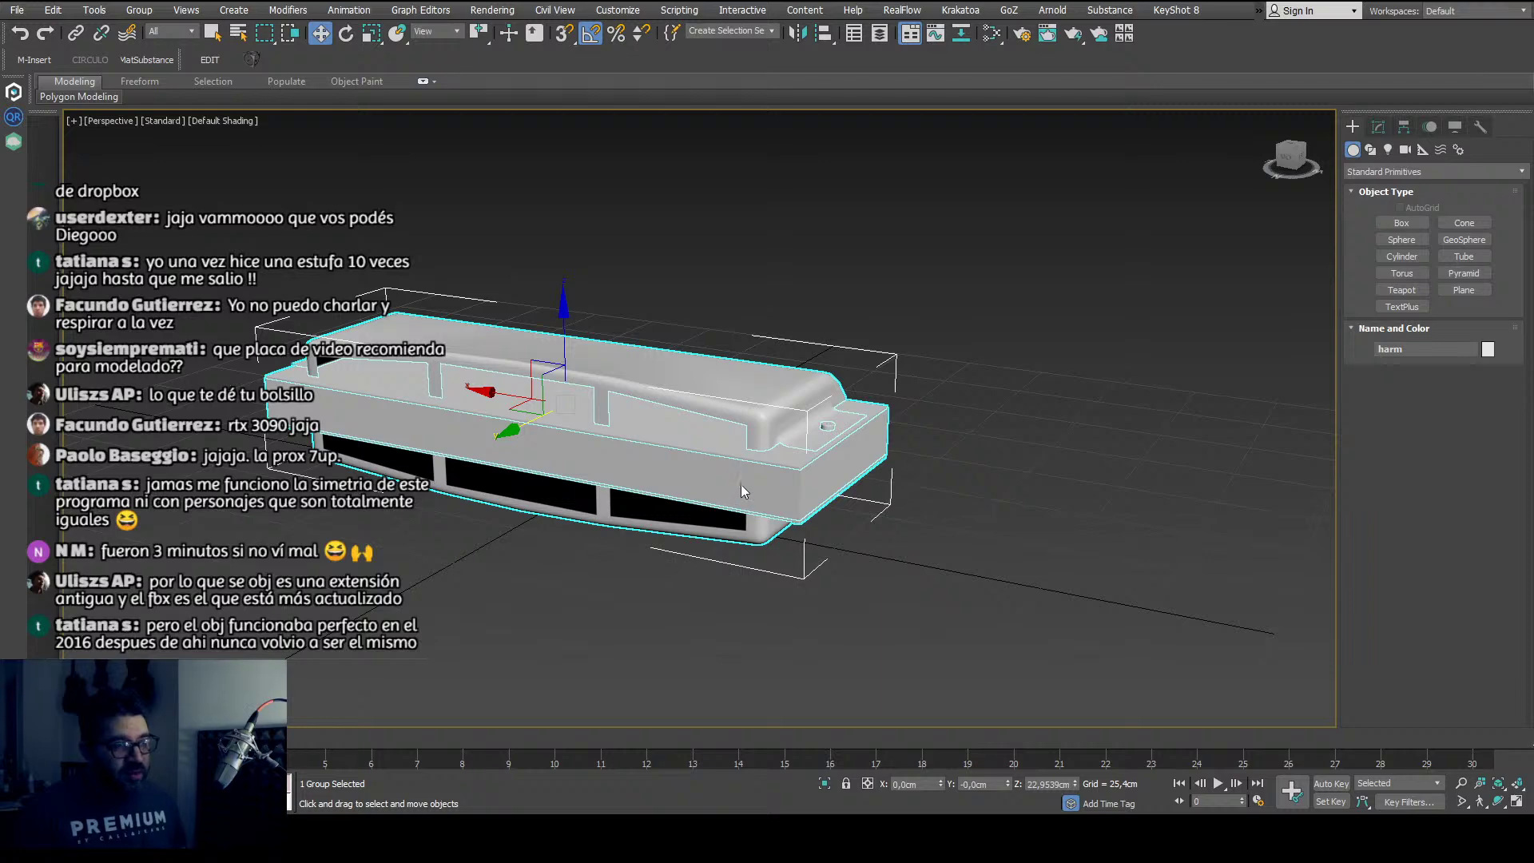
pyautogui.click(812, 582)
pyautogui.moveTo(812, 582)
pyautogui.keyDown('alt'); pyautogui.mouseDown(button='middle')
pyautogui.moveTo(760, 608)
pyautogui.moveTo(609, 616)
pyautogui.moveTo(575, 602)
pyautogui.mouseUp(button='middle'); pyautogui.keyUp('alt')
pyautogui.press('F4')
pyautogui.scroll(3, 578, 596)
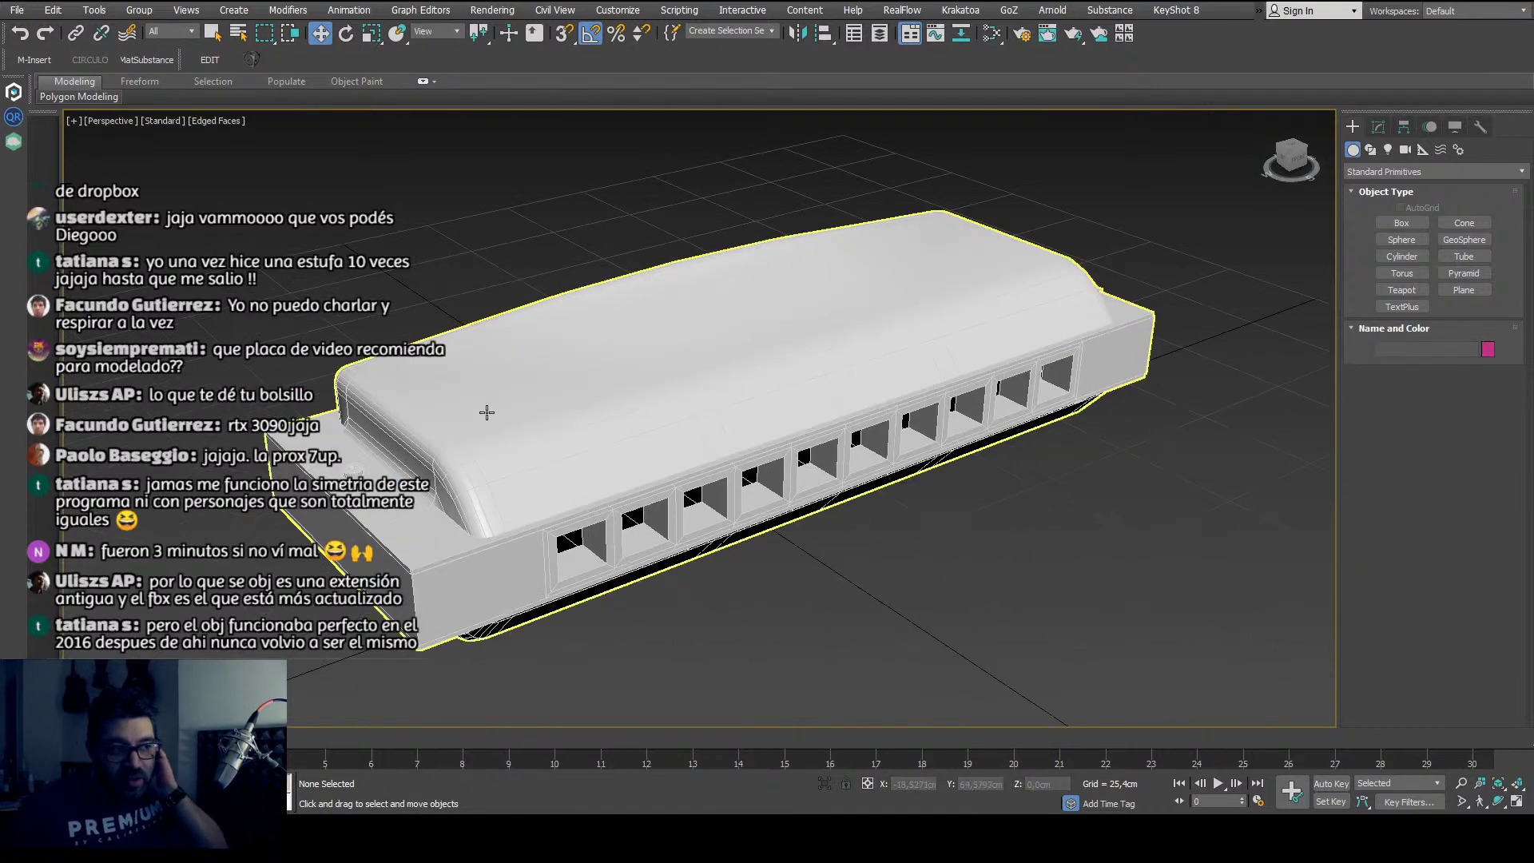
# Step: Select the harmonica group, ungroup it into separate objects in the Front view and clear the selection
pyautogui.click(466, 447)
pyautogui.press('f')
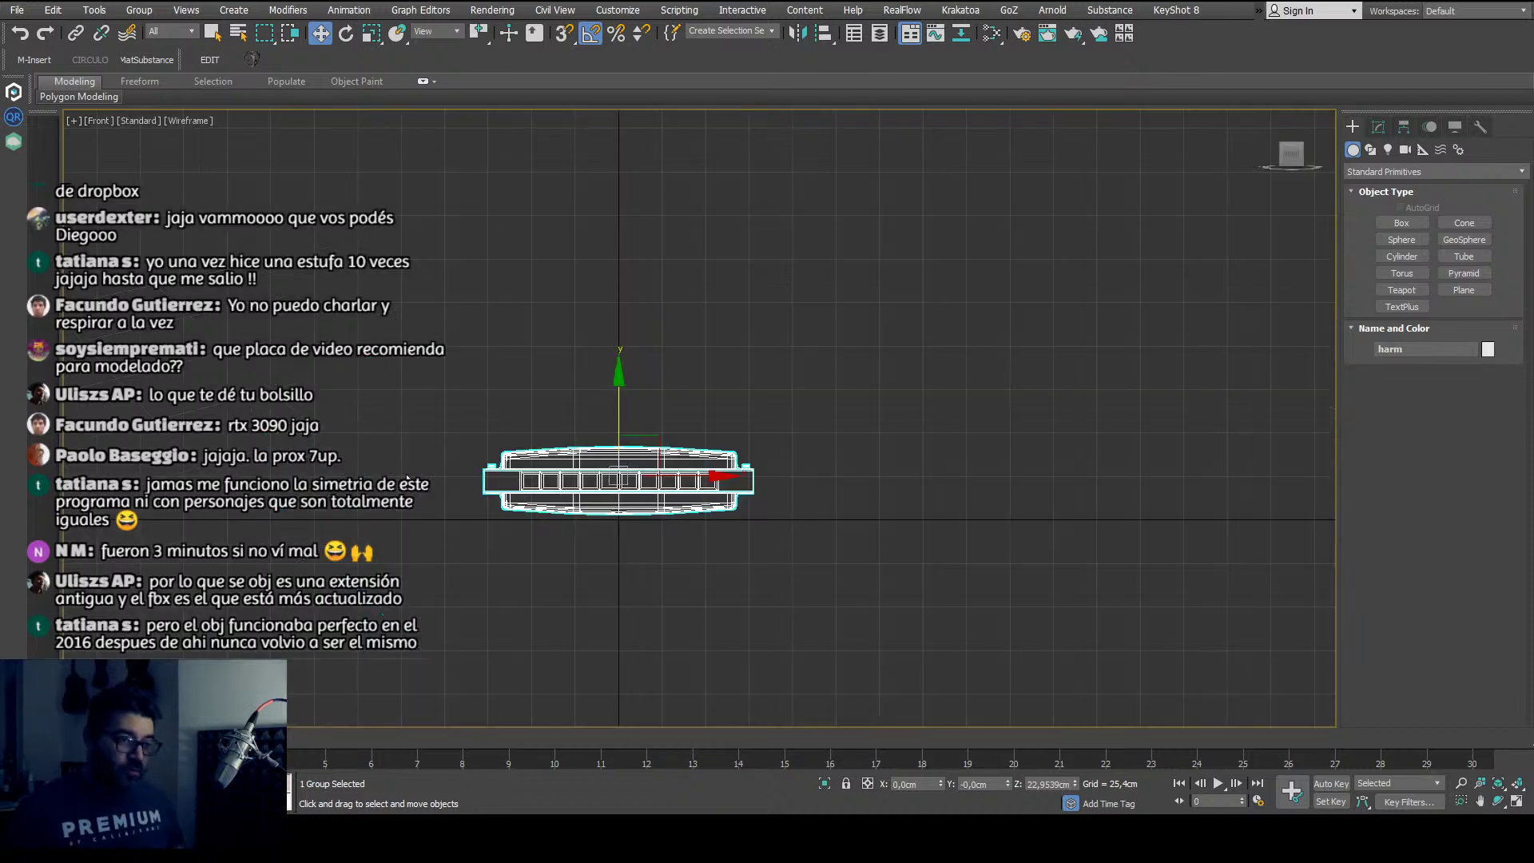
pyautogui.scroll(8, 550, 363)
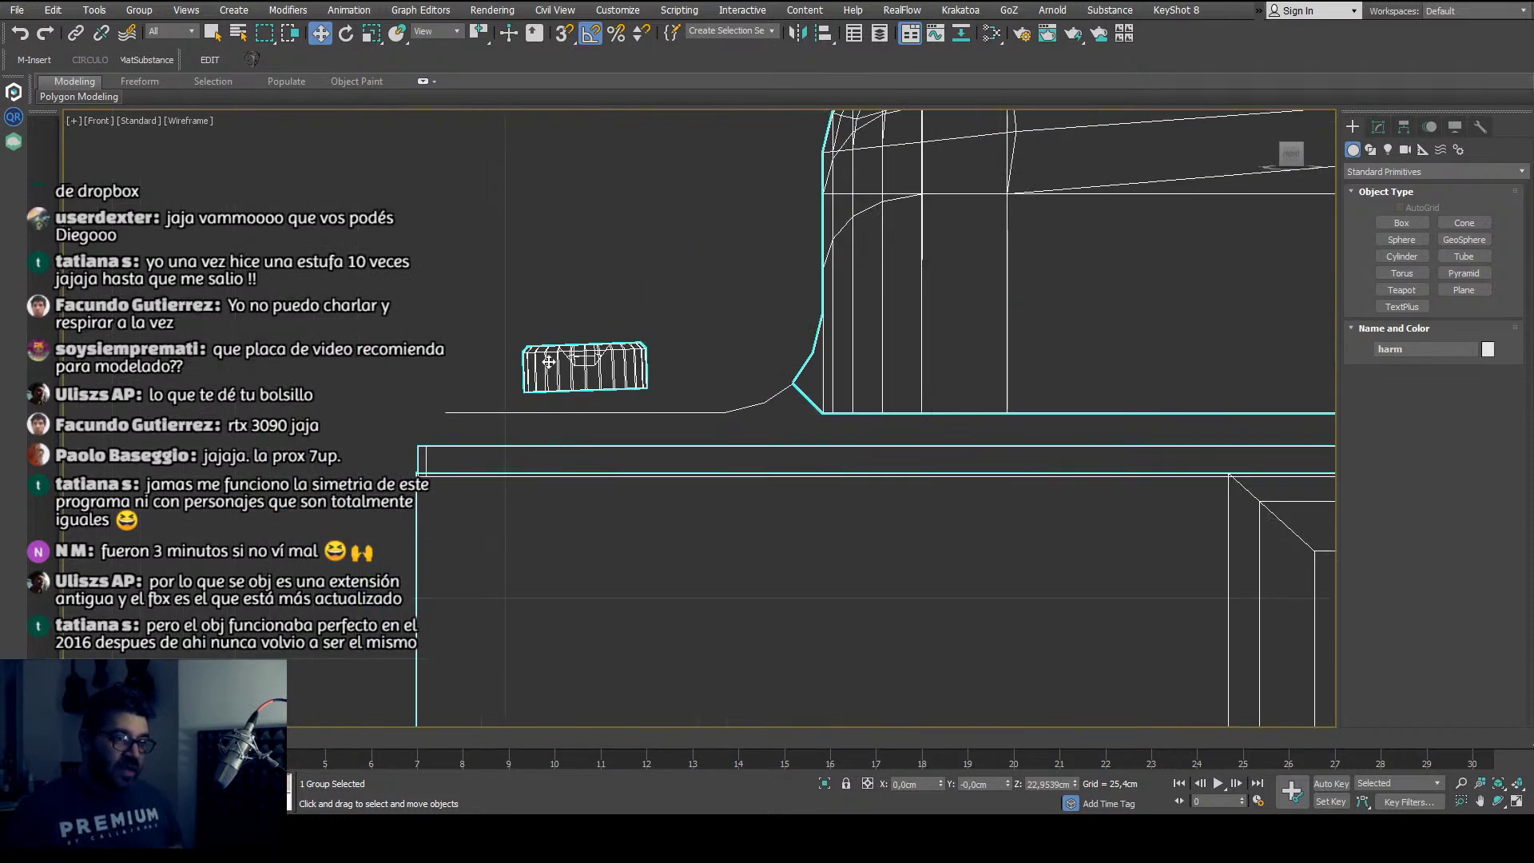
pyautogui.scroll(-5, 549, 362)
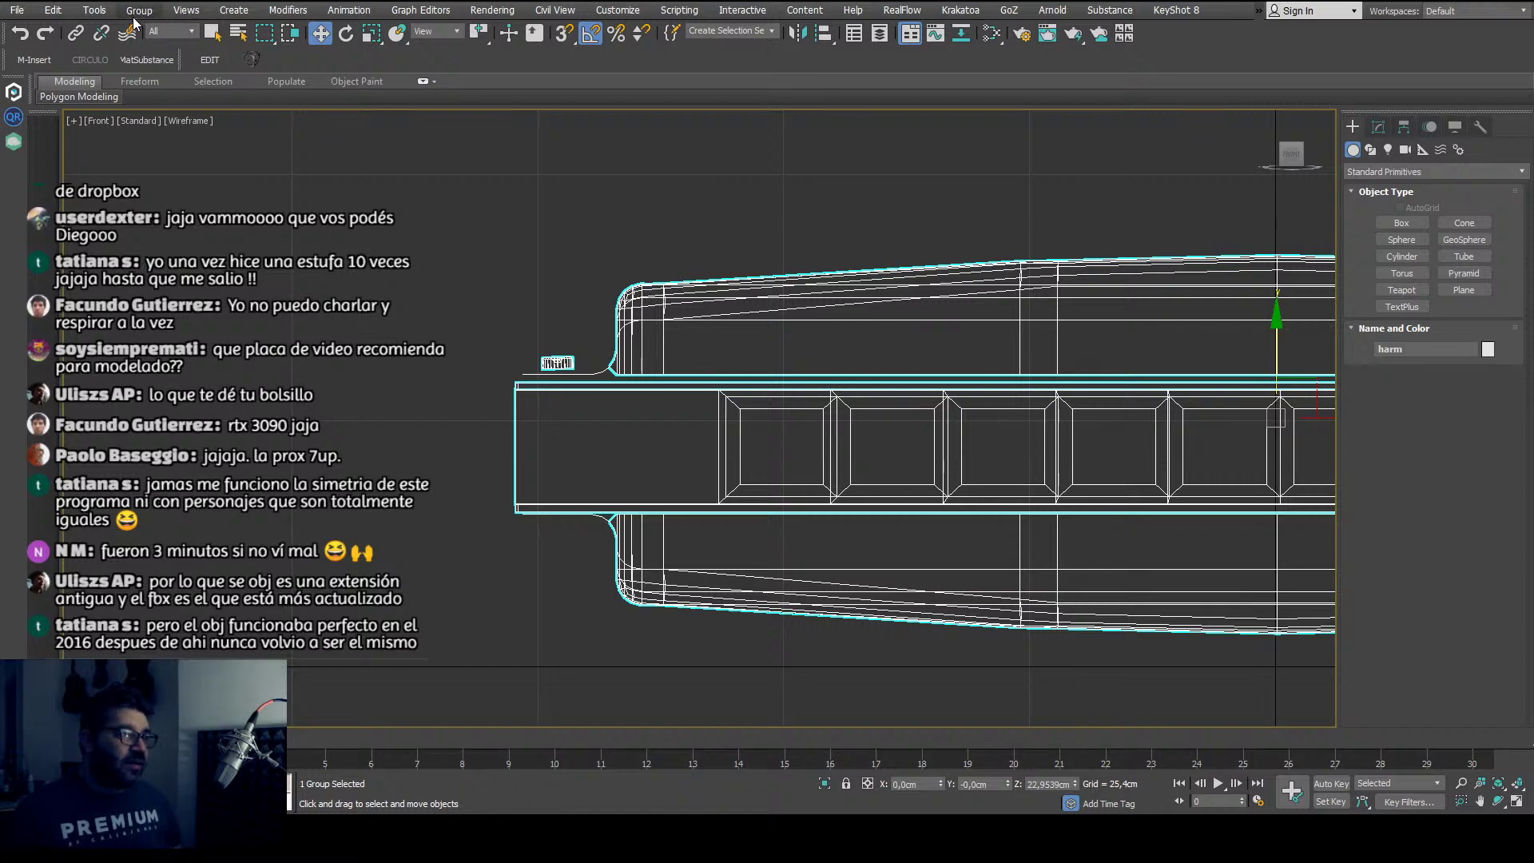
pyautogui.click(512, 328)
pyautogui.moveTo(489, 397); pyautogui.dragTo(282, 405, button='middle')
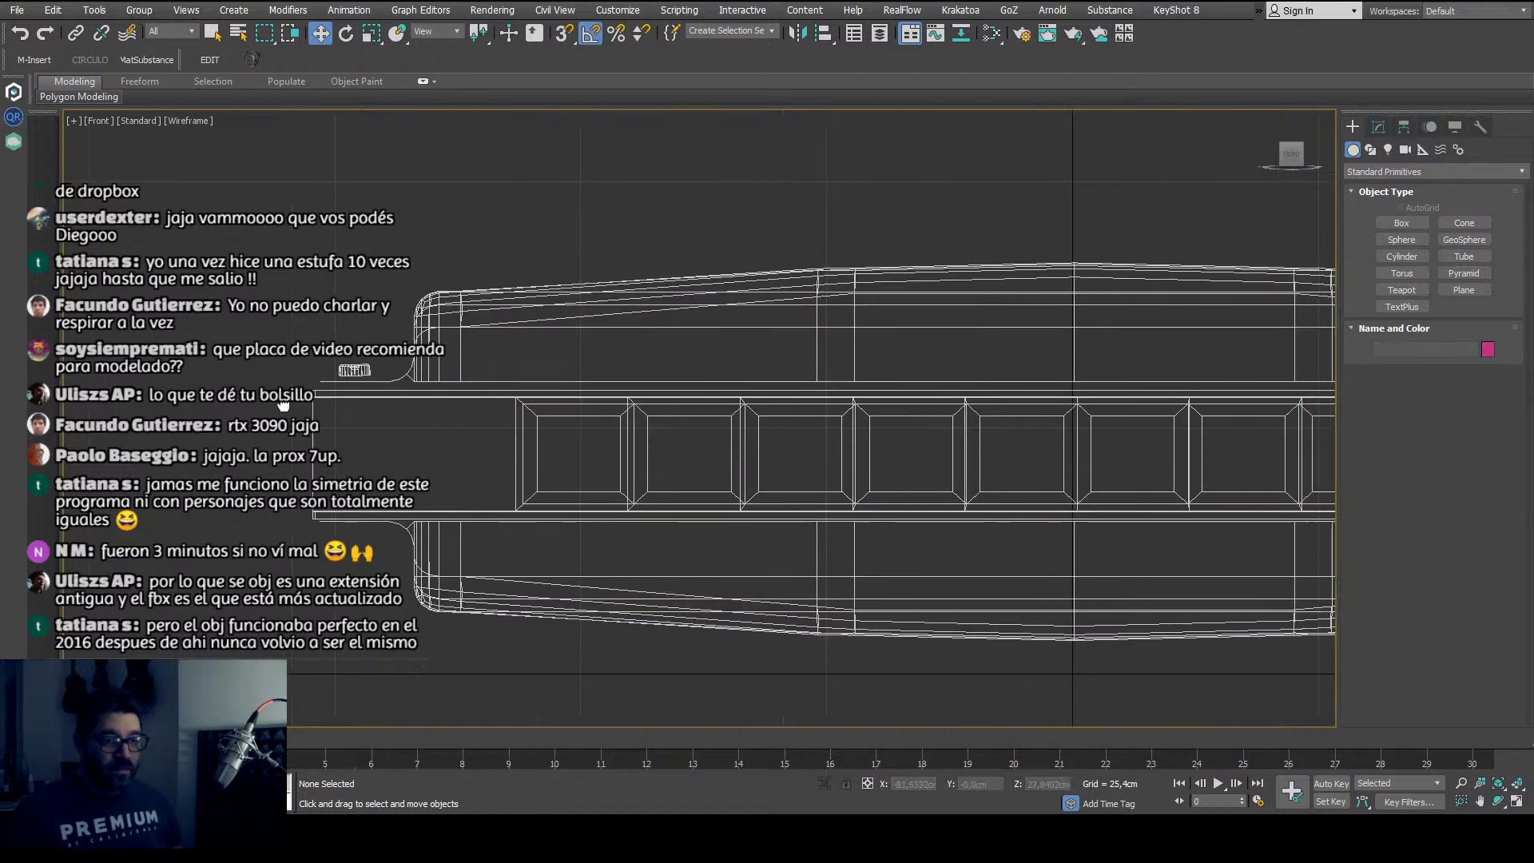
# Step: Select the covers object and lower its Z position to 3,4765 cm so the upper cover meets the body plate
pyautogui.click(327, 378)
pyautogui.scroll(-5, 440, 432)
pyautogui.scroll(6, 349, 425)
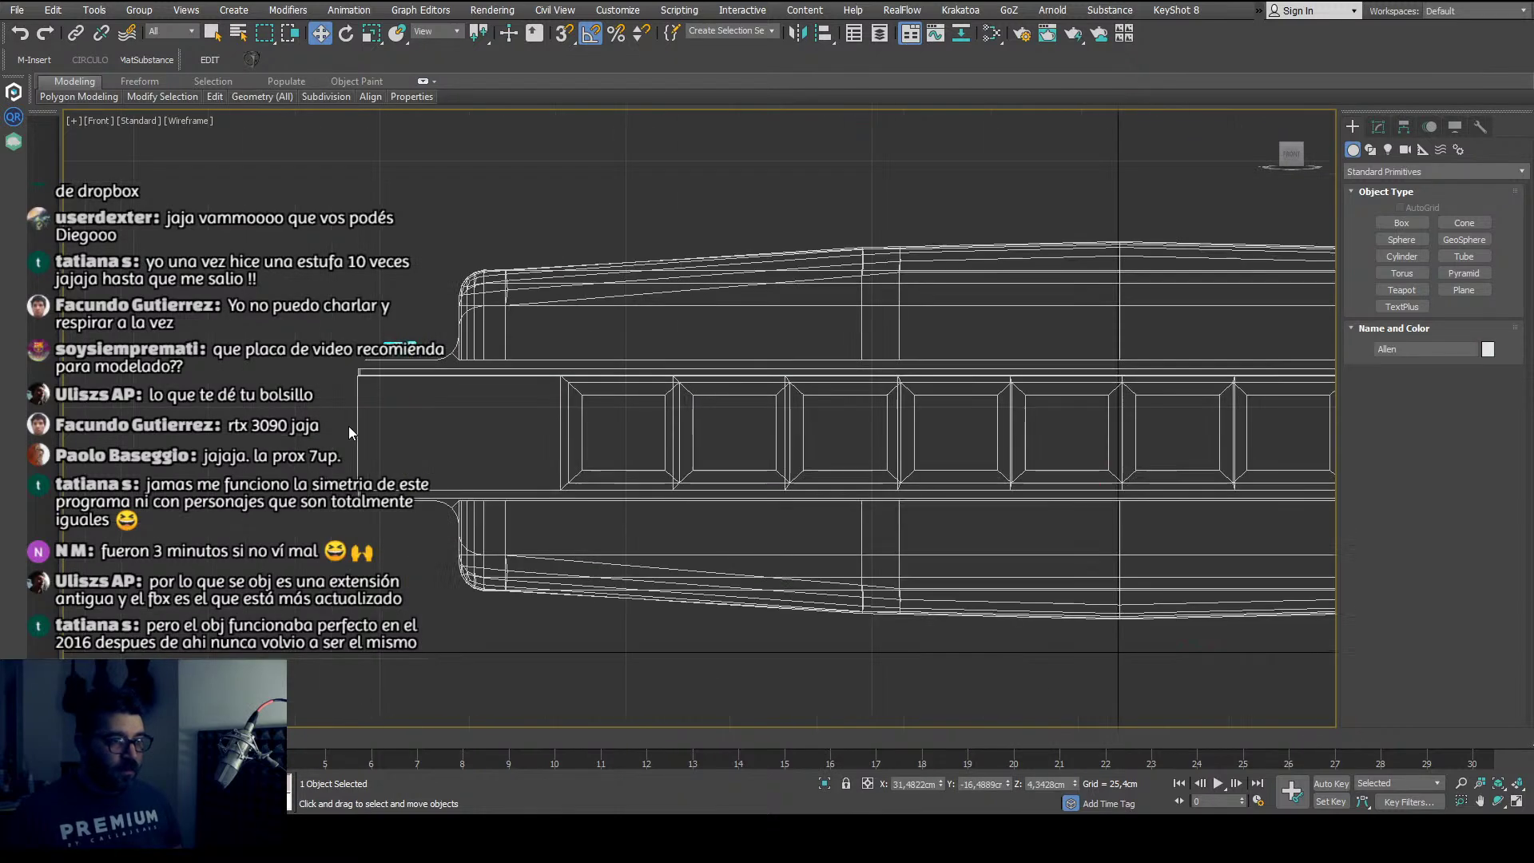
pyautogui.click(473, 290)
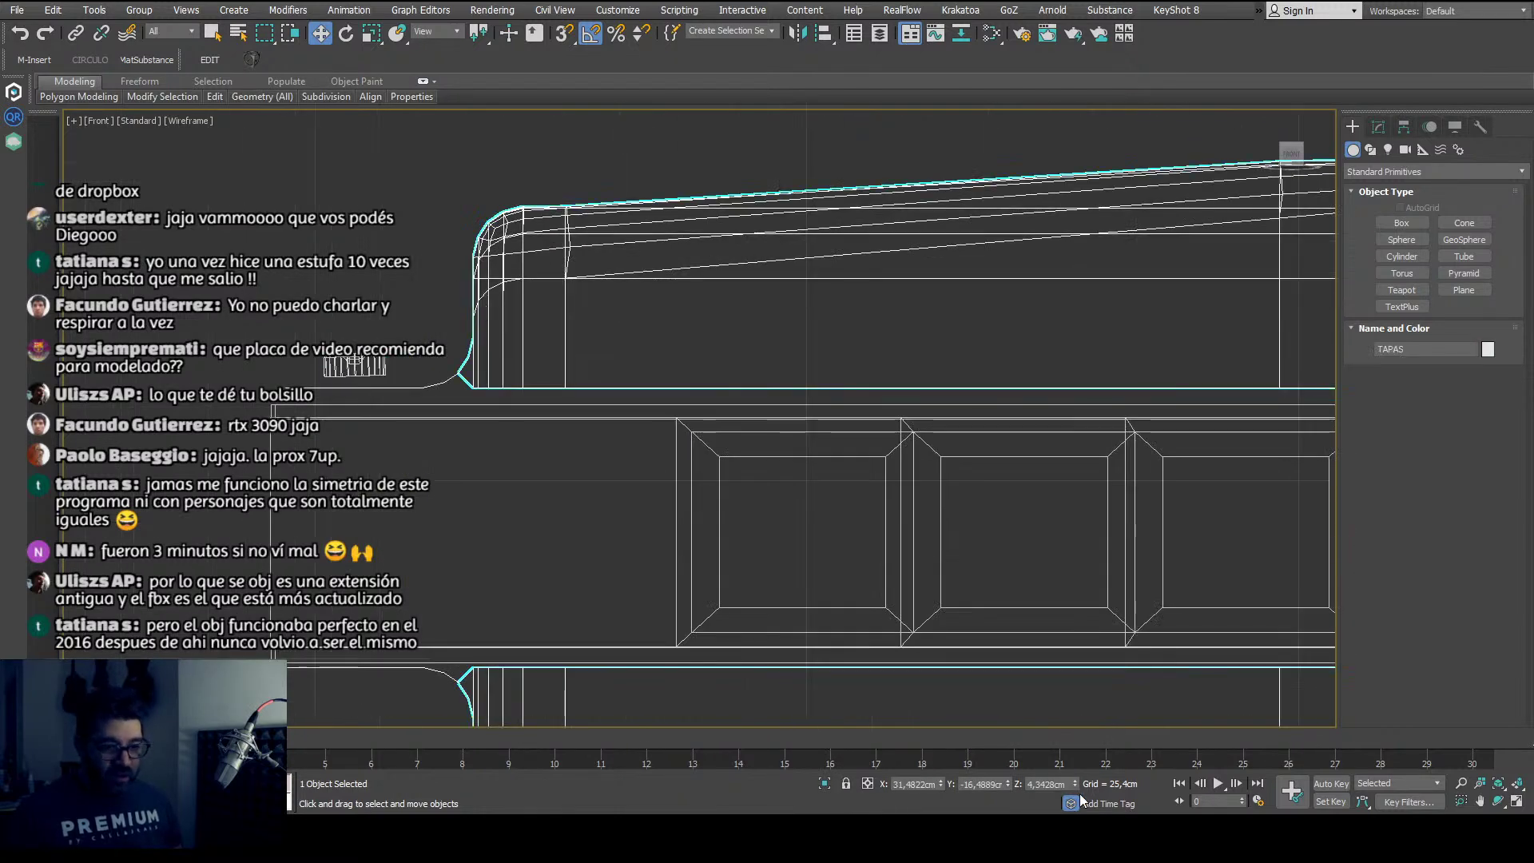
pyautogui.moveTo(1073, 788); pyautogui.dragTo(1085, 803)
# Step: Select the lower cover as an element, raise it slightly towards the body's underside, and leave element editing
pyautogui.click(1385, 131)
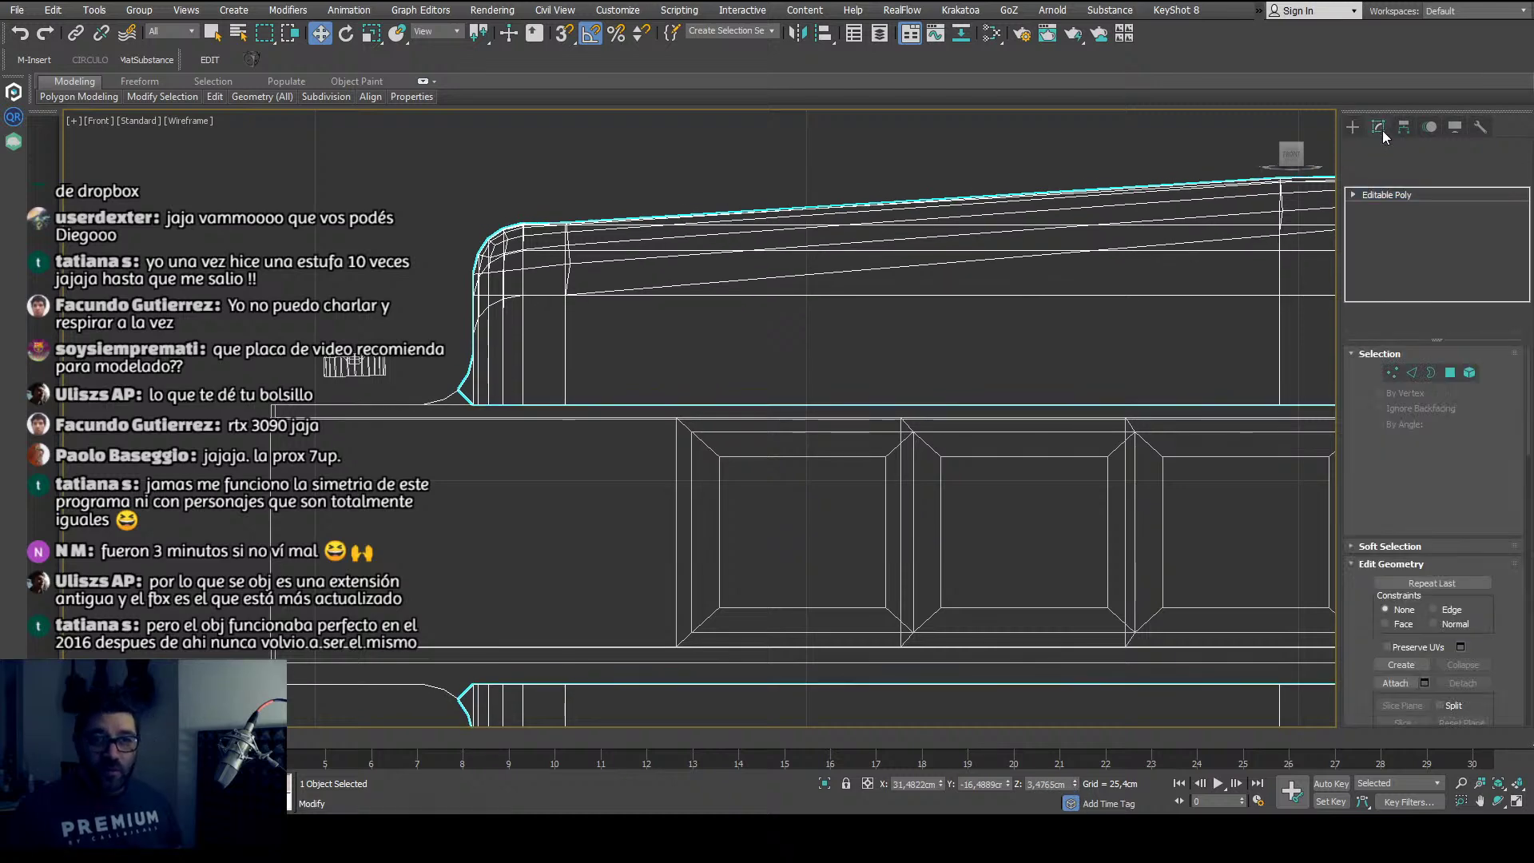
pyautogui.click(1469, 373)
pyautogui.scroll(-5, 709, 538)
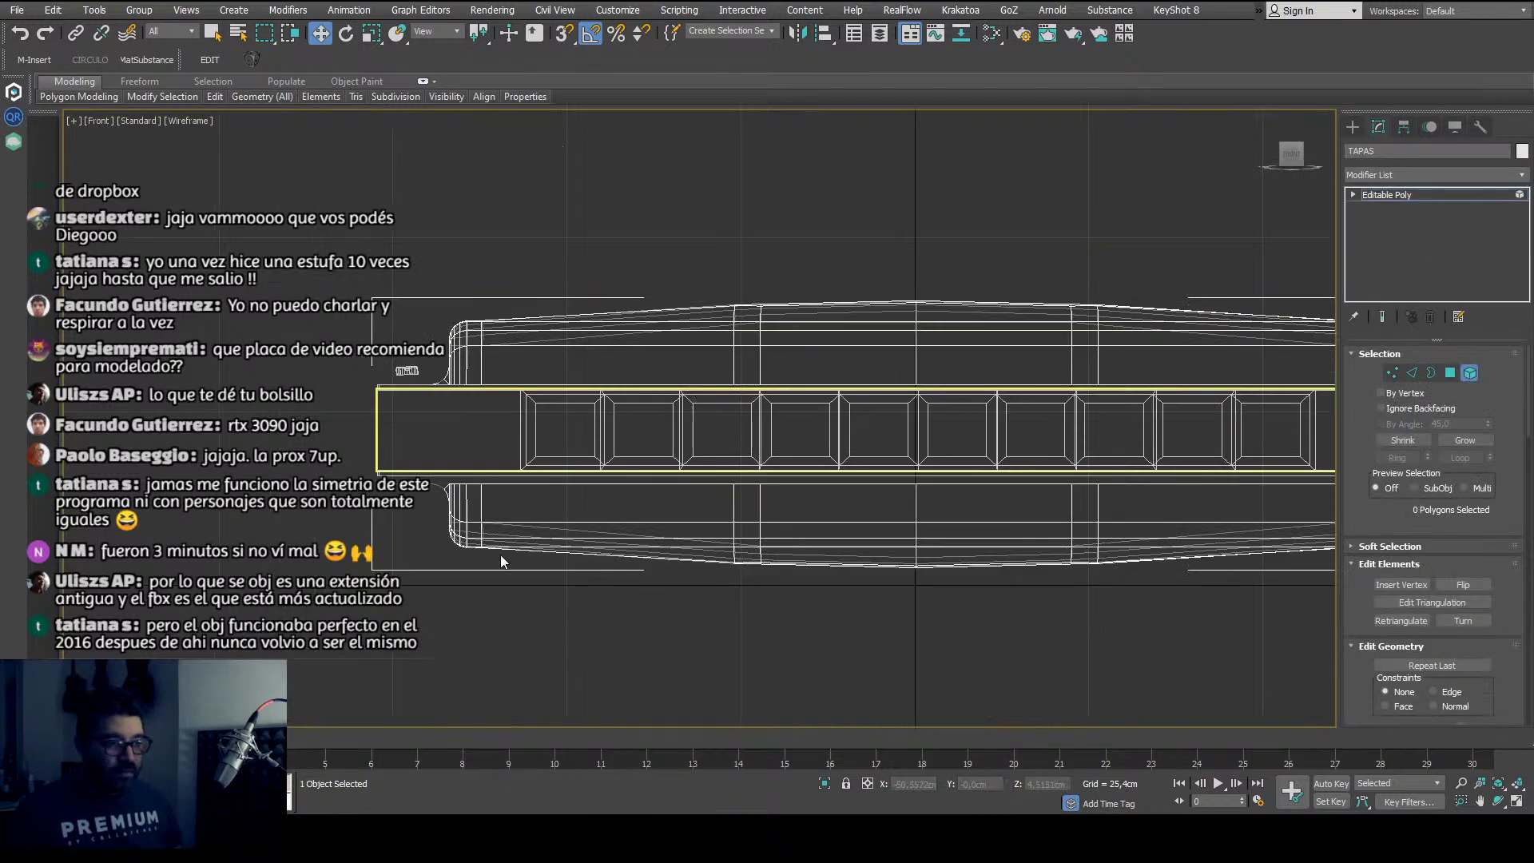
pyautogui.click(530, 544)
pyautogui.scroll(4, 753, 489)
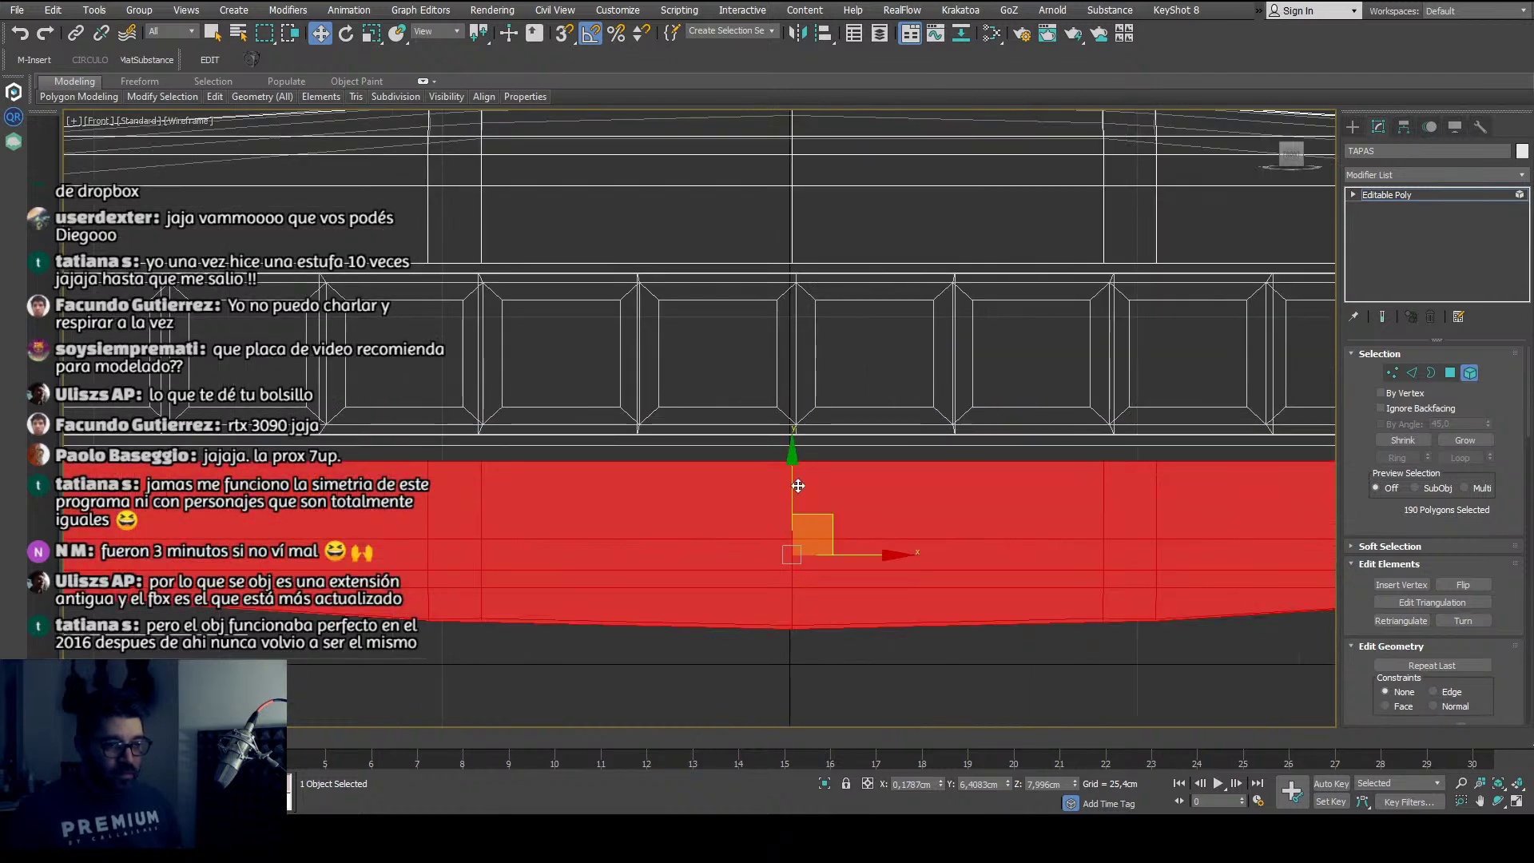
pyautogui.moveTo(795, 481); pyautogui.dragTo(795, 472)
pyautogui.moveTo(388, 396); pyautogui.dragTo(677, 510, button='middle')
pyautogui.click(1355, 196)
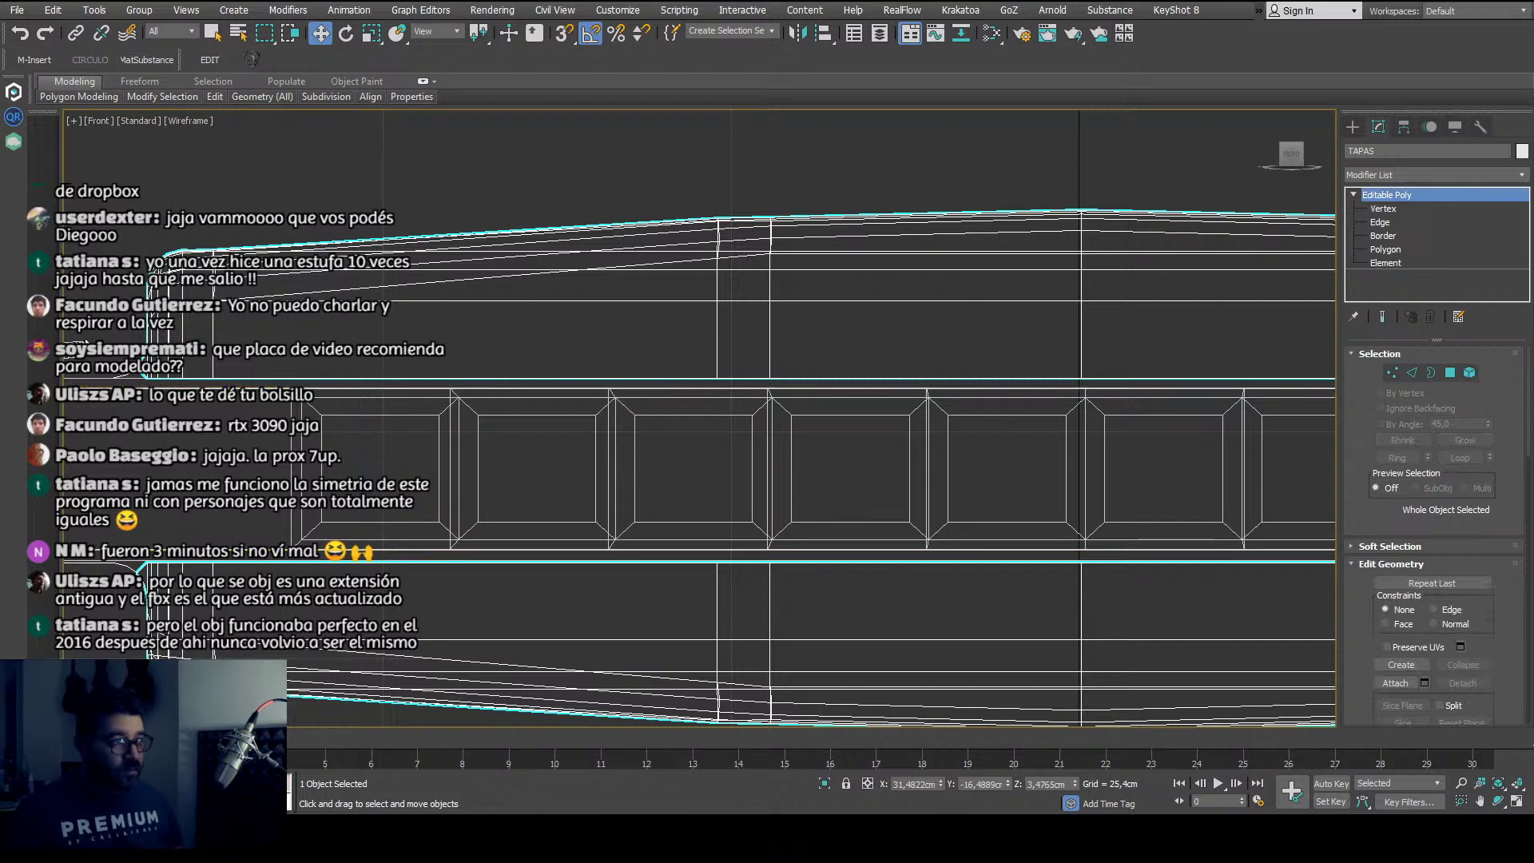
# Step: Select both screws, lower them together onto the upper cover's end flanges, and deselect them
pyautogui.scroll(-4, 376, 379)
pyautogui.moveTo(453, 415); pyautogui.dragTo(395, 430, button='middle')
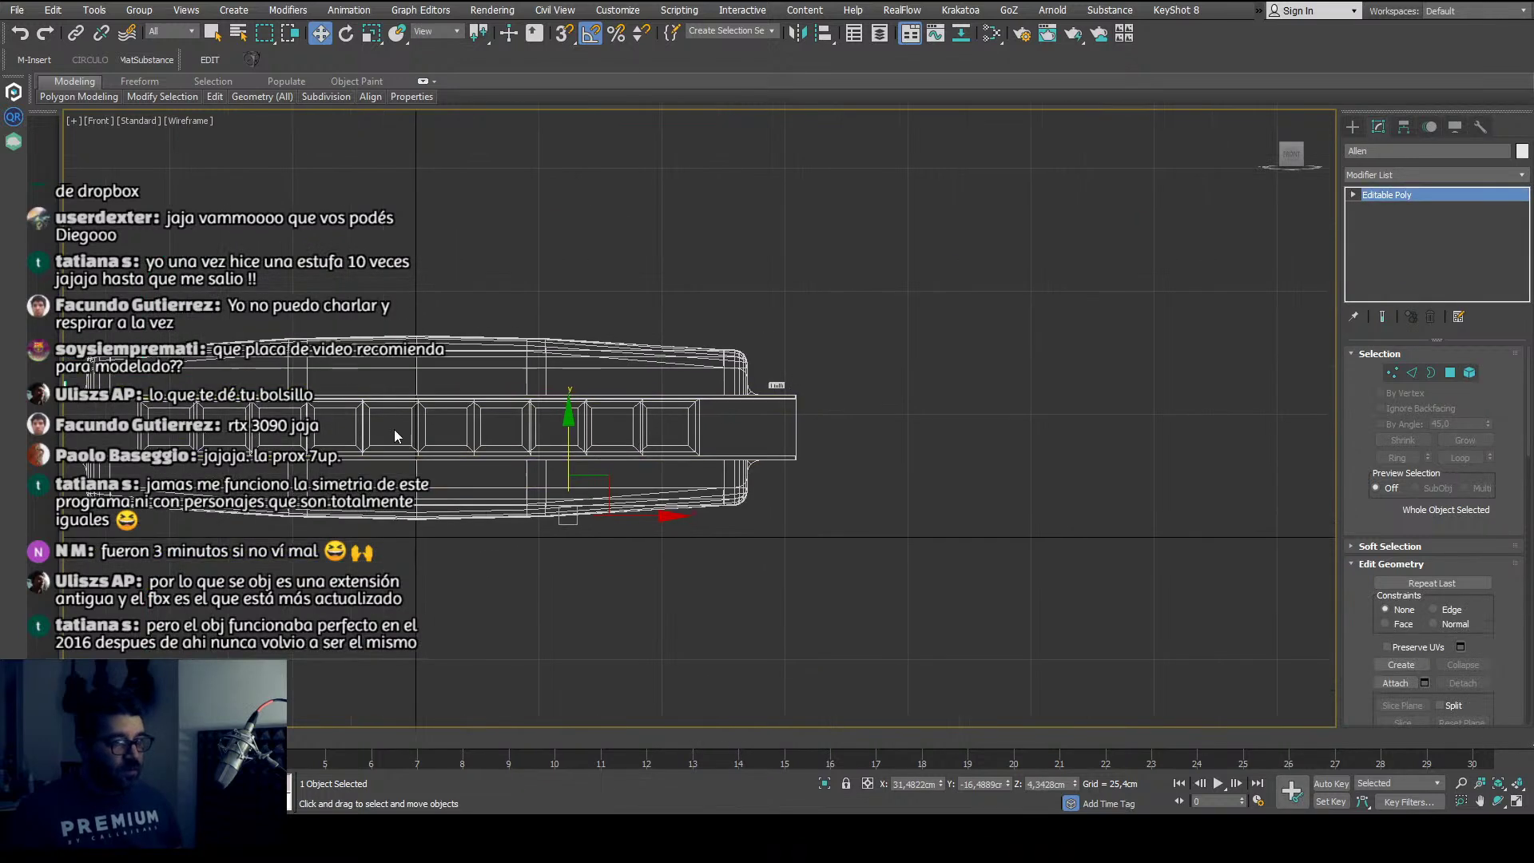
pyautogui.keyDown('ctrl'); pyautogui.click(777, 385); pyautogui.keyUp('ctrl')
pyautogui.scroll(2, 669, 445)
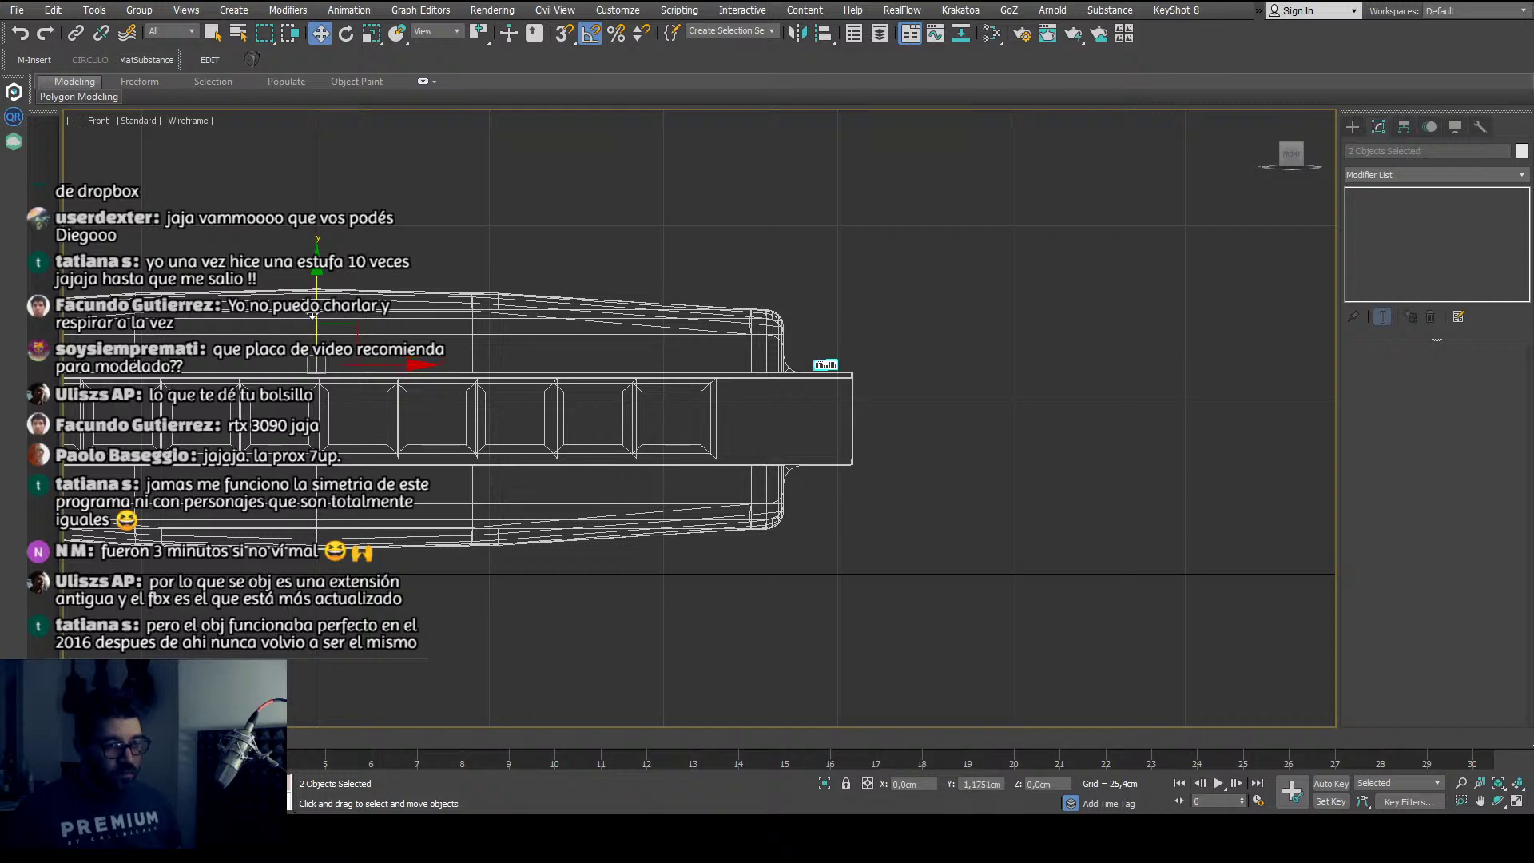
pyautogui.click(849, 282)
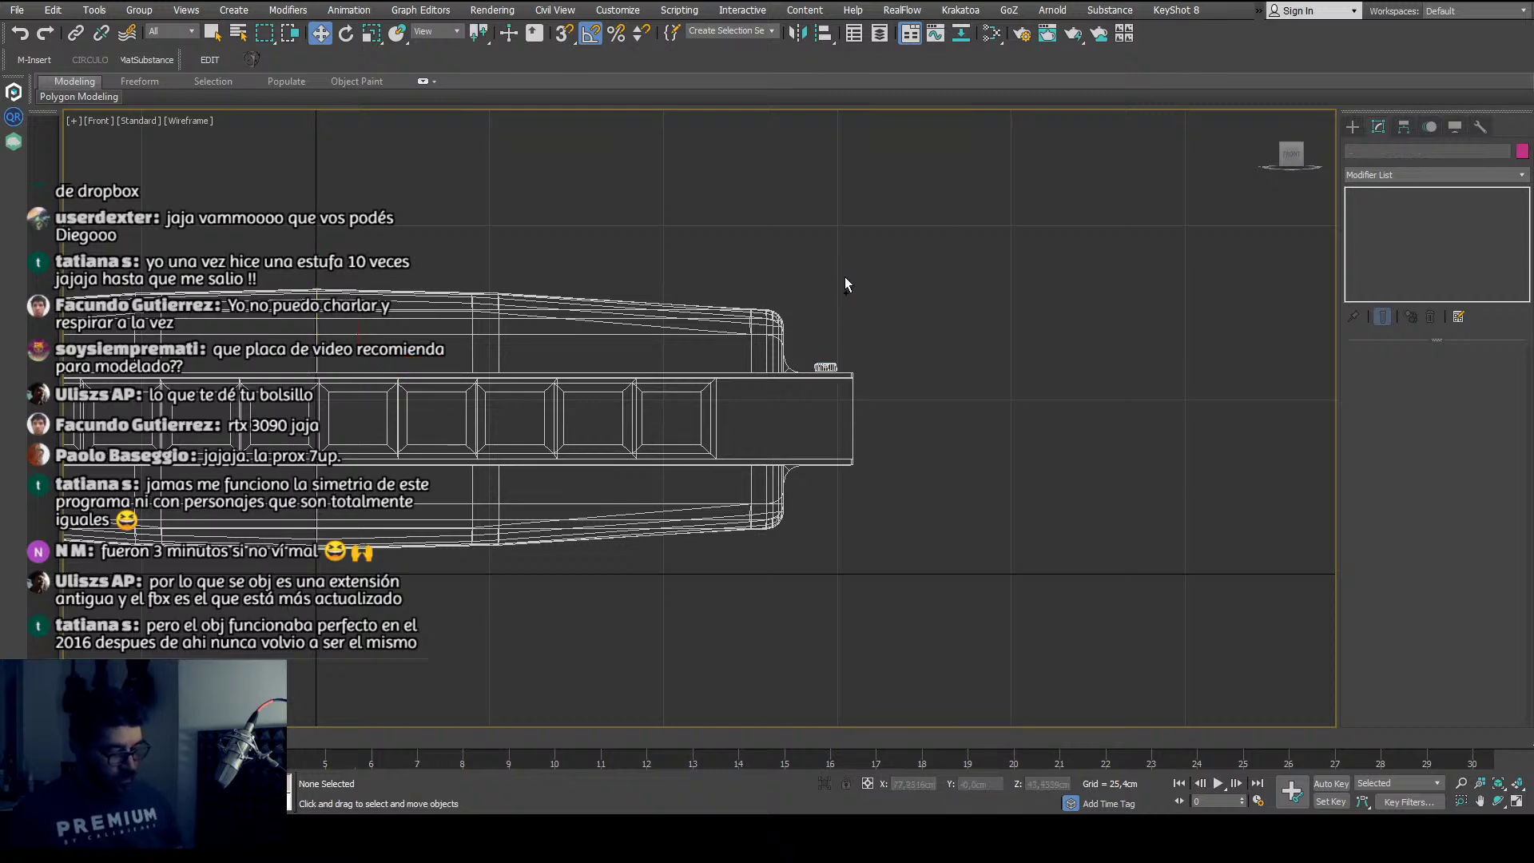
# Step: Select the harmonica body in the Perspective view and apply a Chamfer modifier with an amount of 0,2 cm
pyautogui.press('p')
pyautogui.scroll(-4, 681, 467)
pyautogui.moveTo(682, 467); pyautogui.dragTo(665, 443, button='middle')
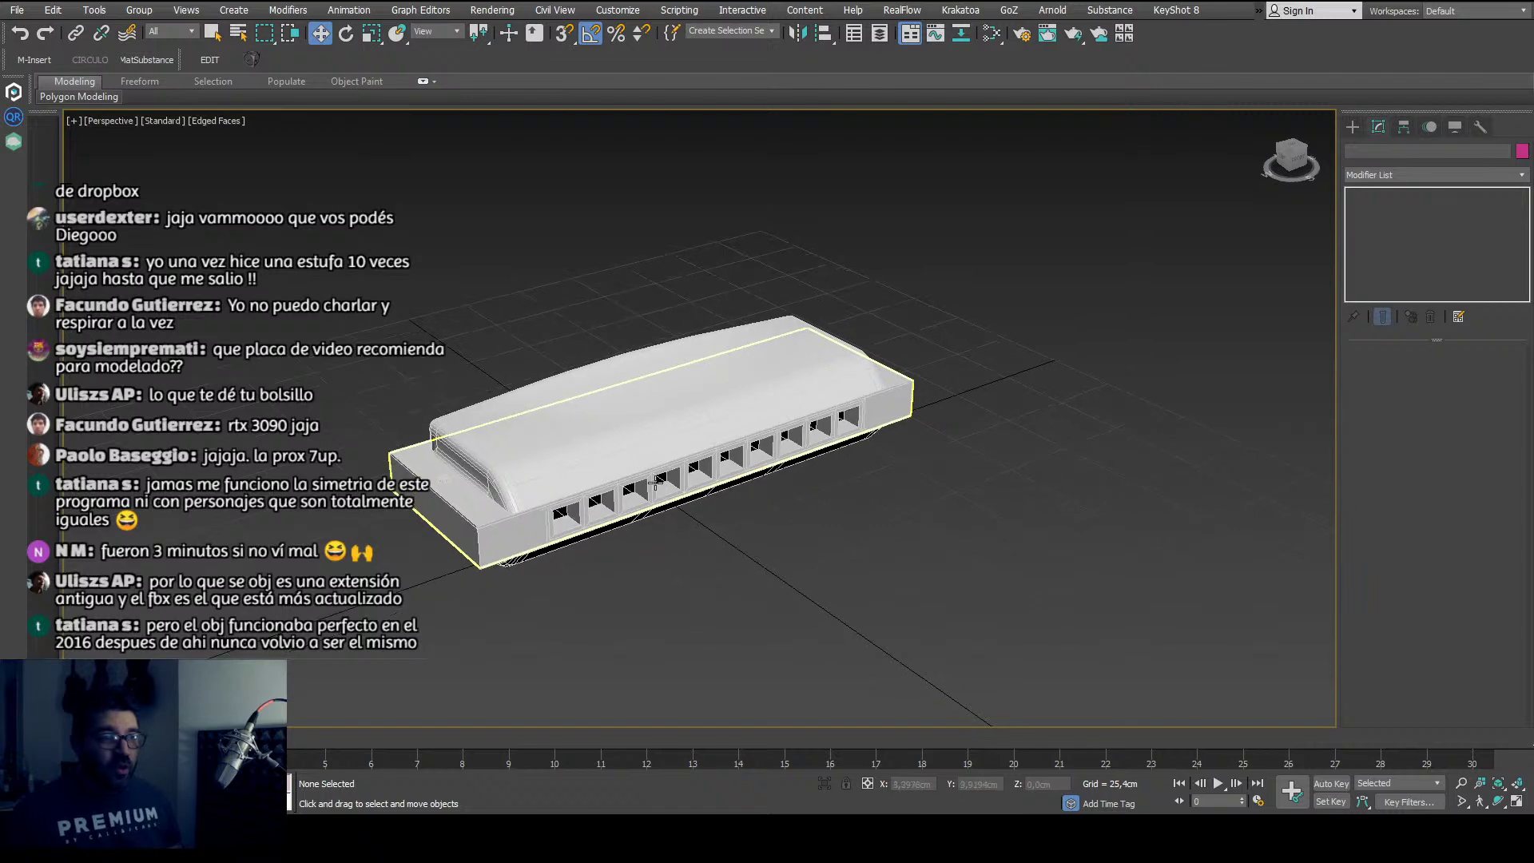
pyautogui.scroll(5, 516, 531)
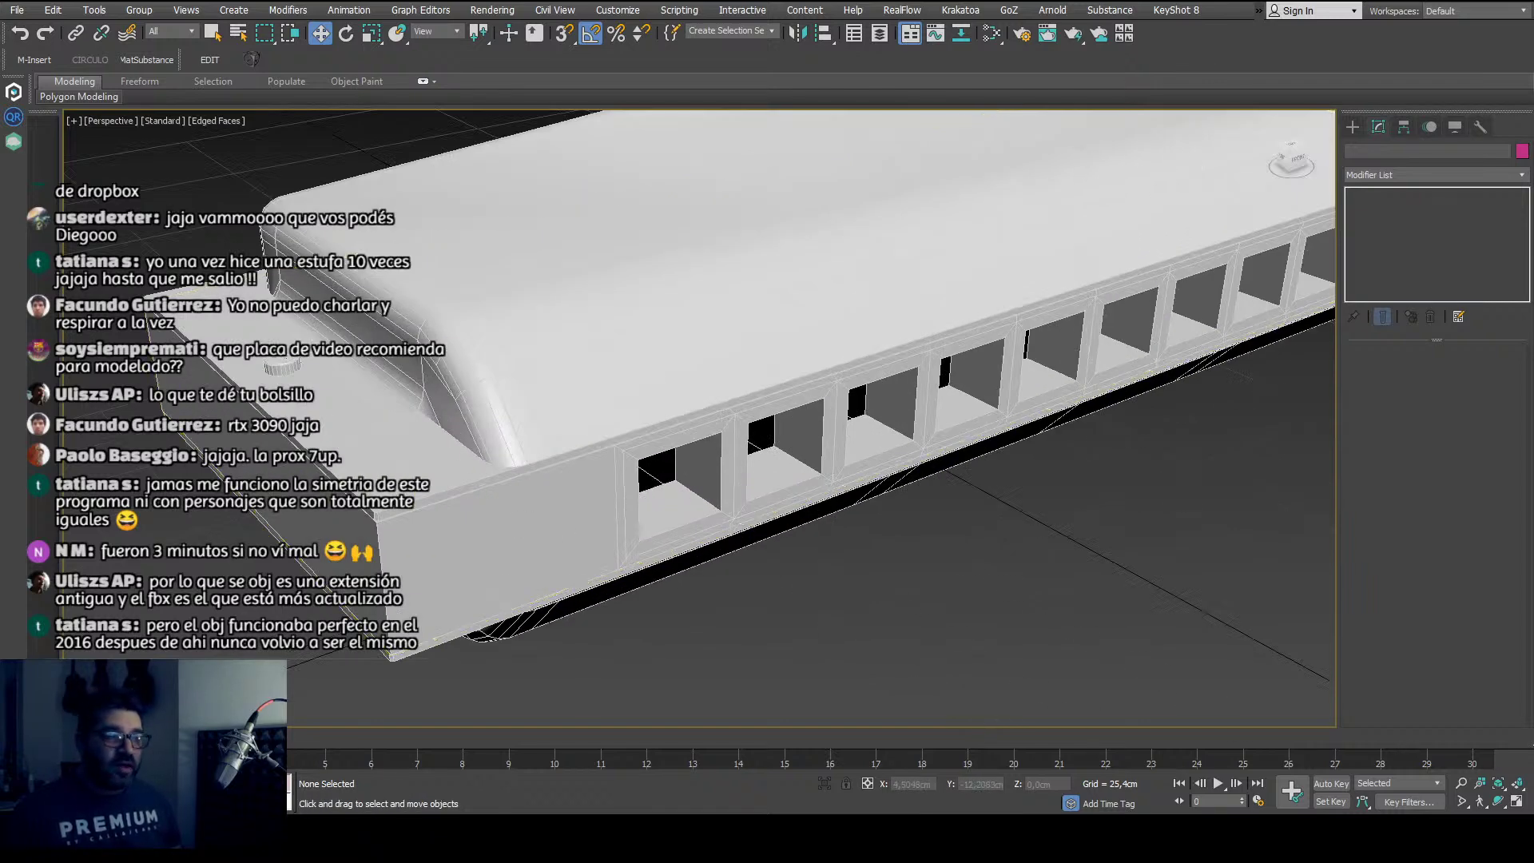
pyautogui.scroll(-6, 695, 384)
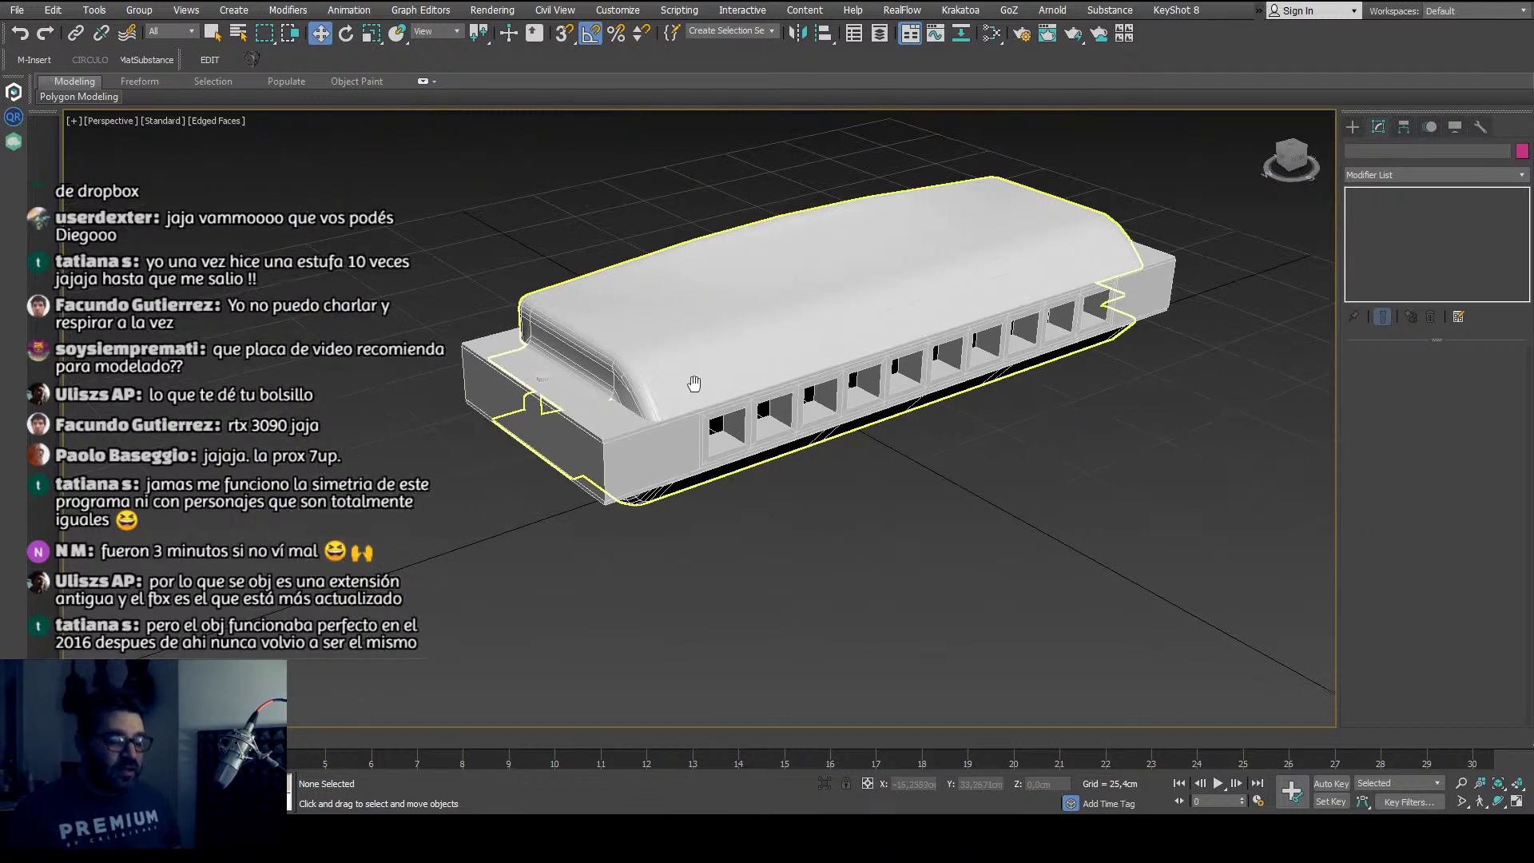
pyautogui.click(694, 385)
pyautogui.scroll(5, 623, 455)
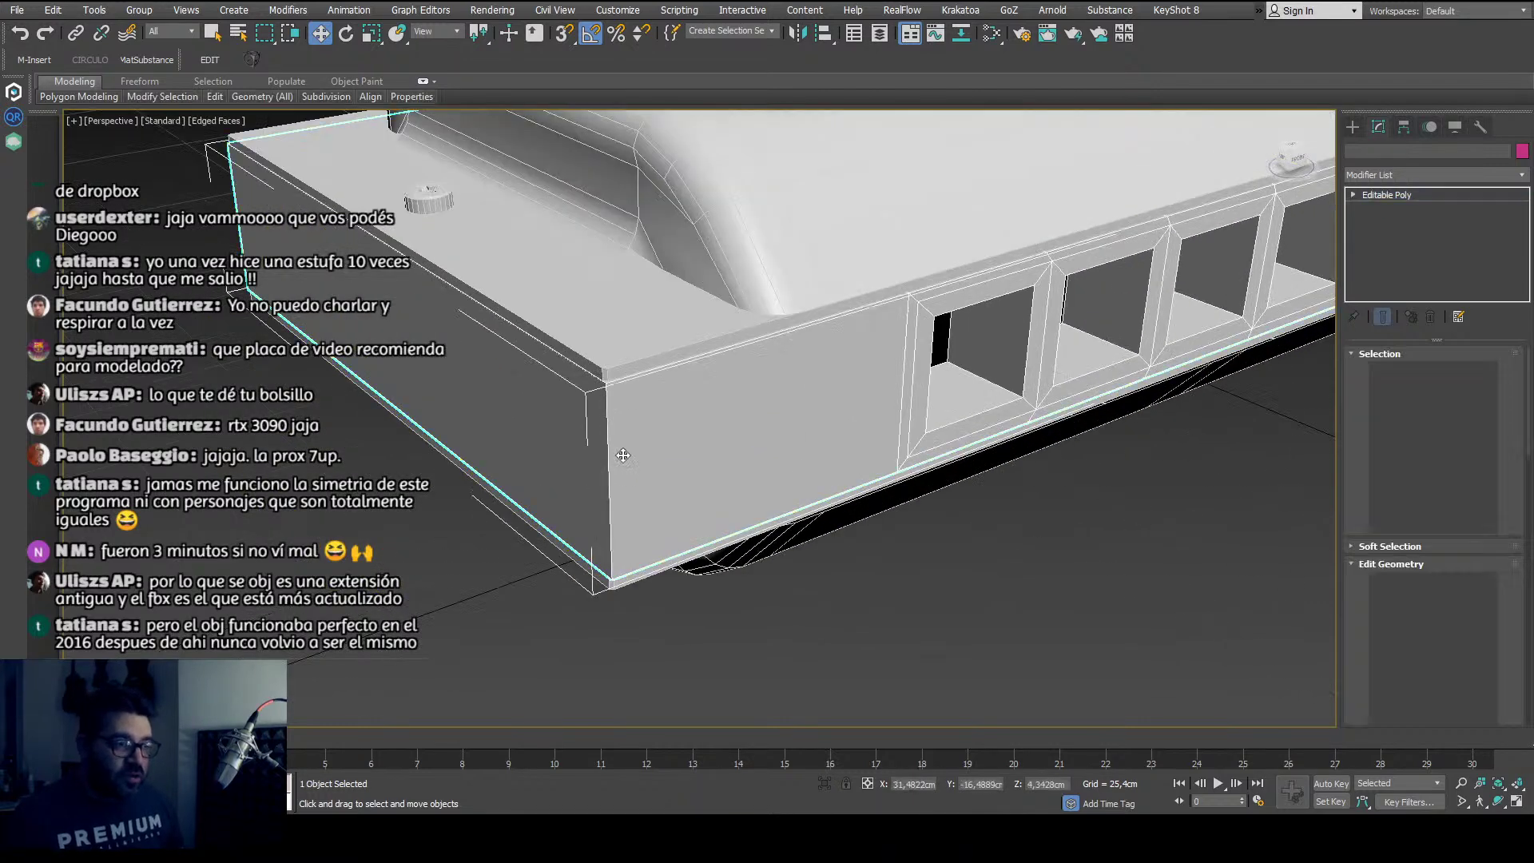
pyautogui.scroll(2, 623, 455)
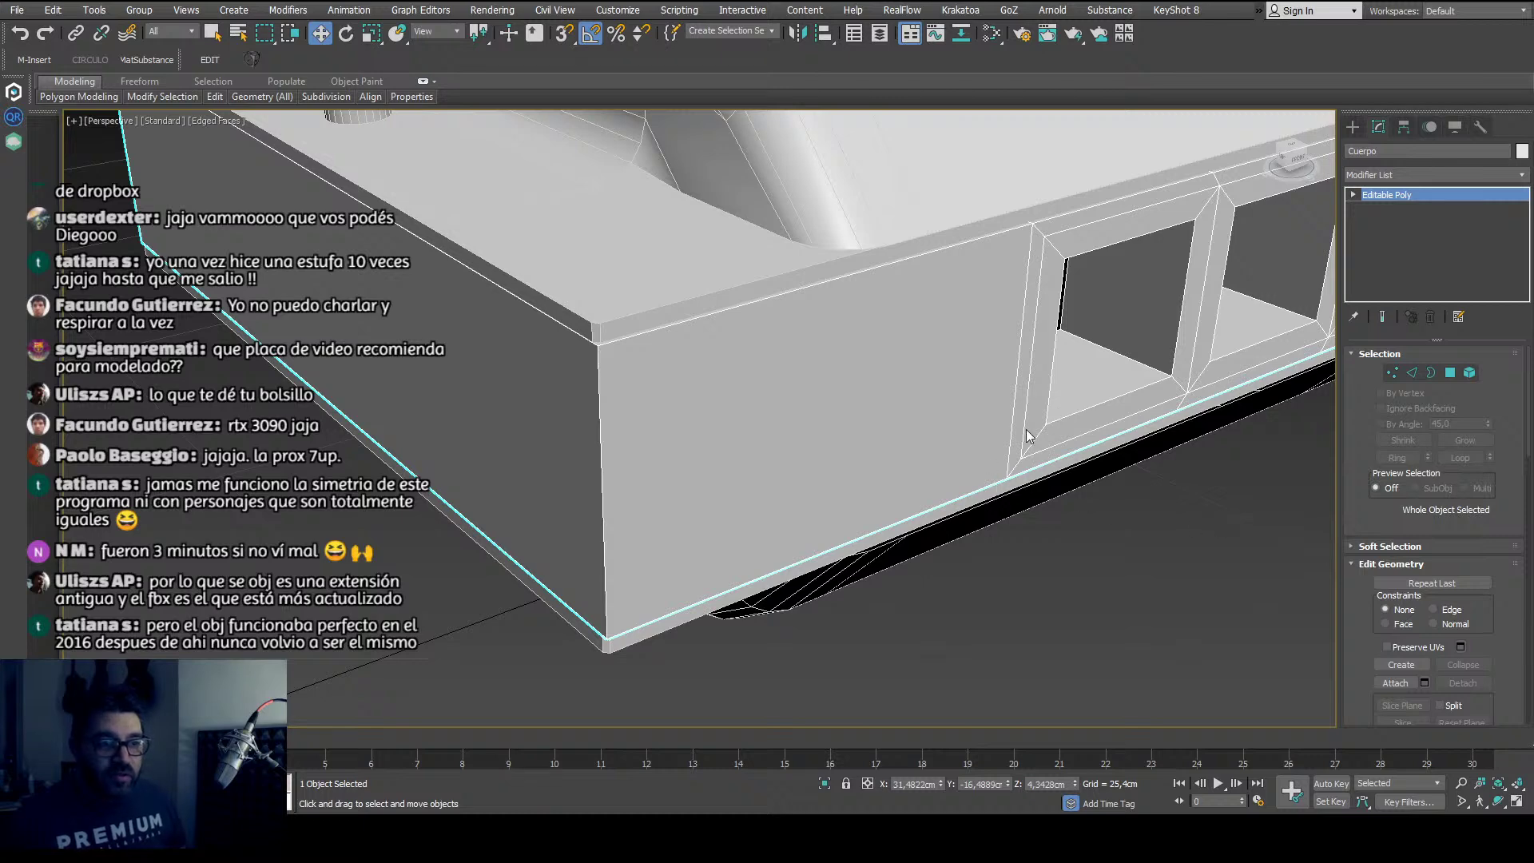
pyautogui.hotkey('ctrl', 'shift', 'c')
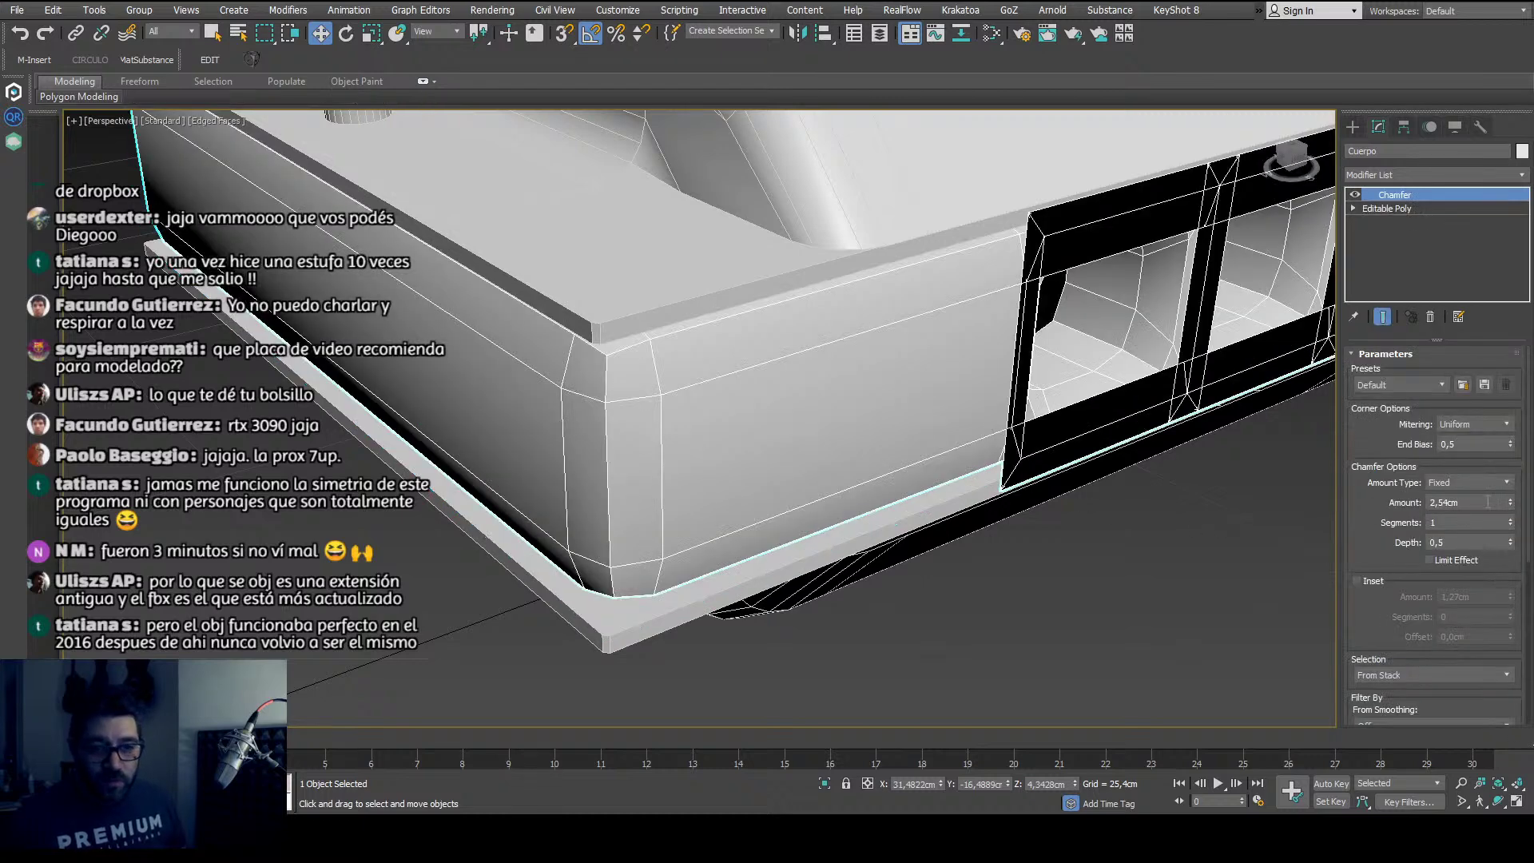
pyautogui.doubleClick(1467, 503)
pyautogui.write('0,2')
pyautogui.press('Return')
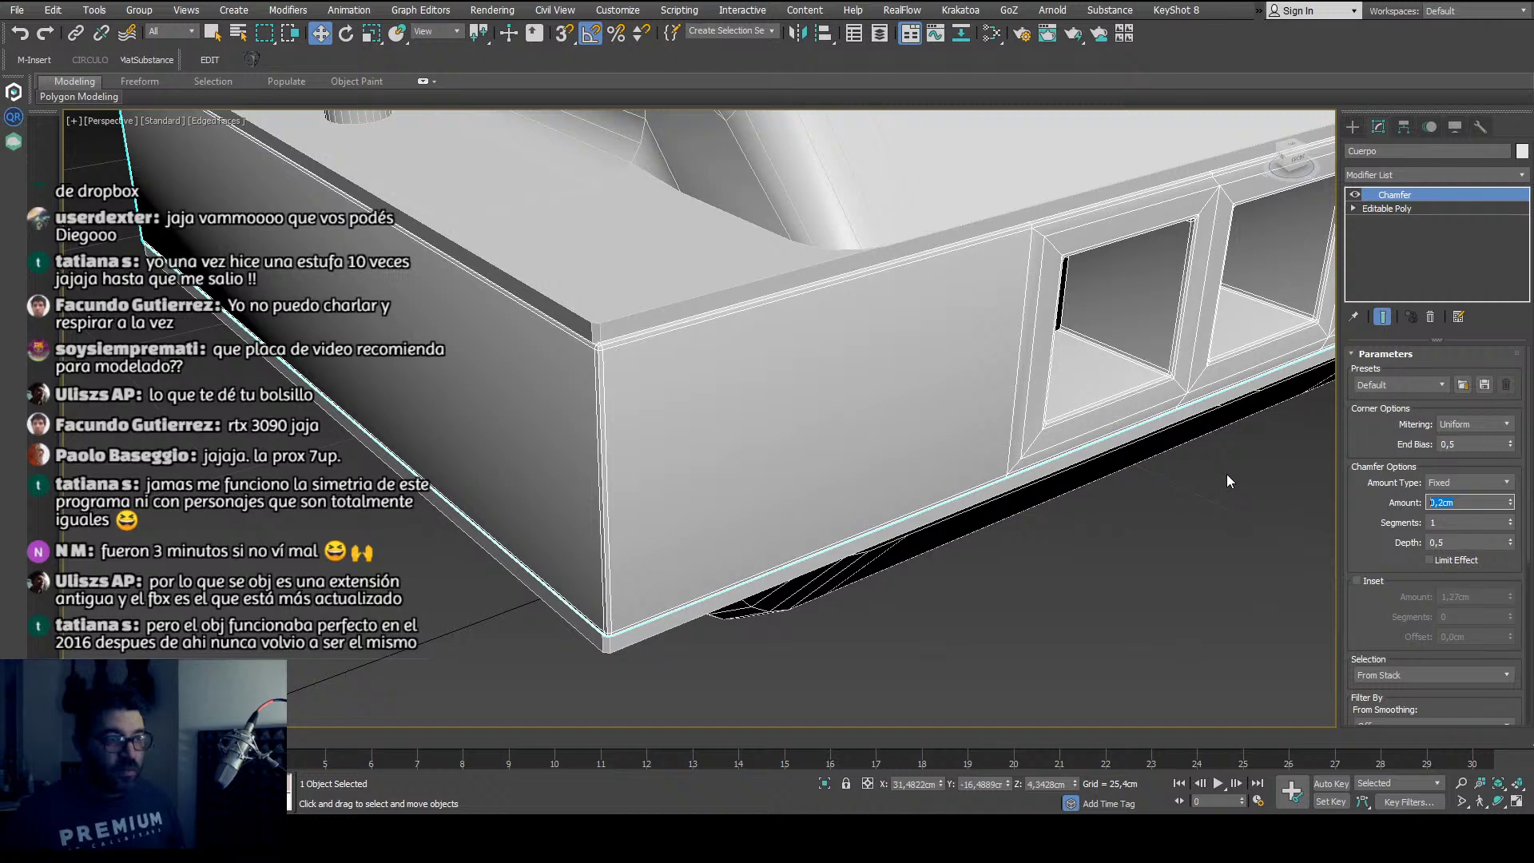
# Step: Set the body's chamfer smoothing output to Smooth Chamfers Only and deselect the body
pyautogui.moveTo(1350, 615); pyautogui.dragTo(1389, 302)
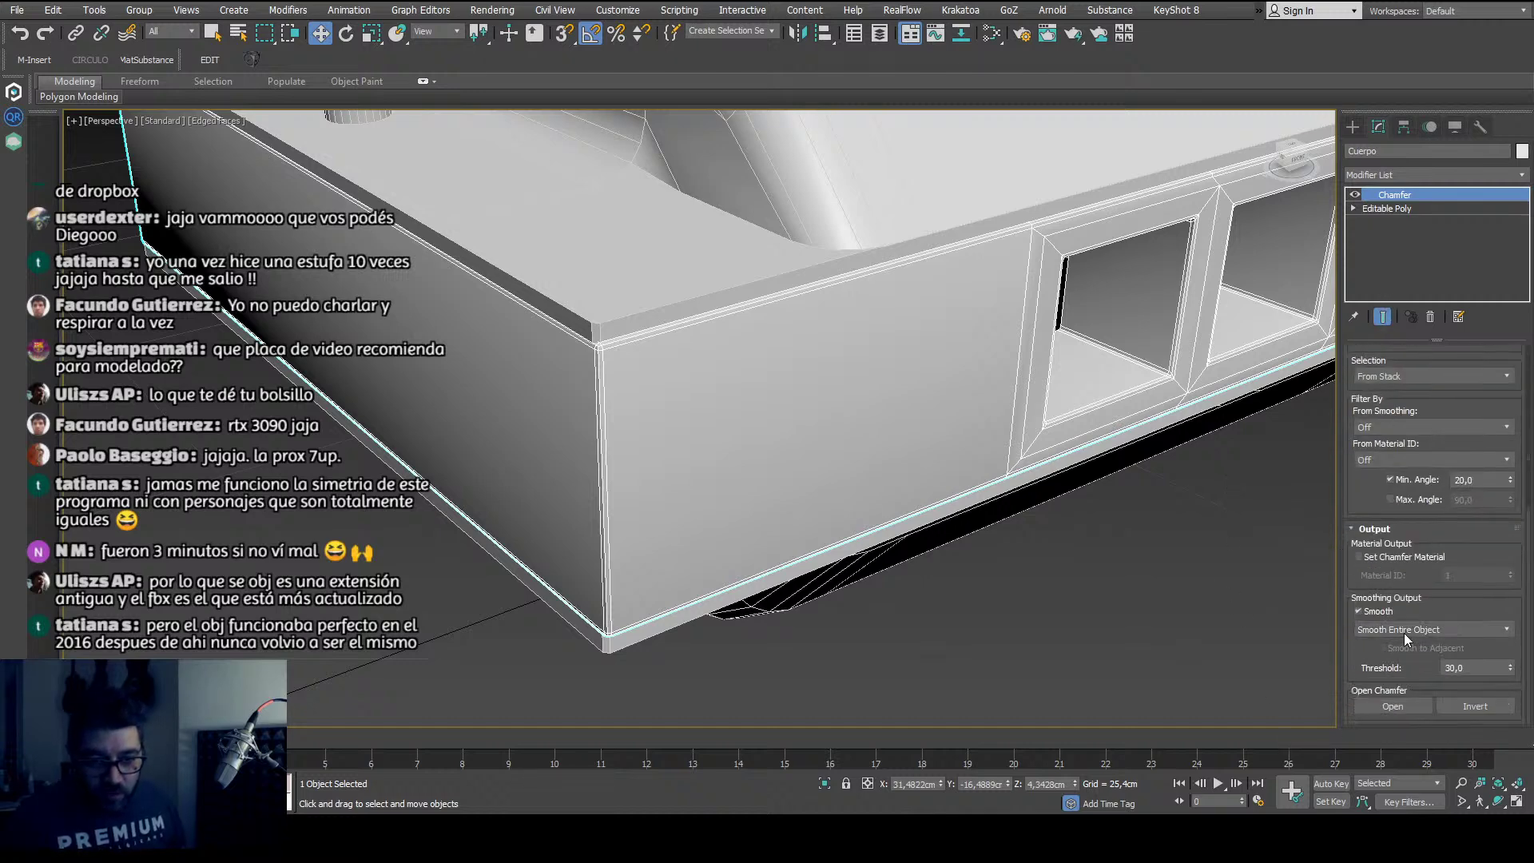
pyautogui.click(1431, 630)
pyautogui.click(1407, 656)
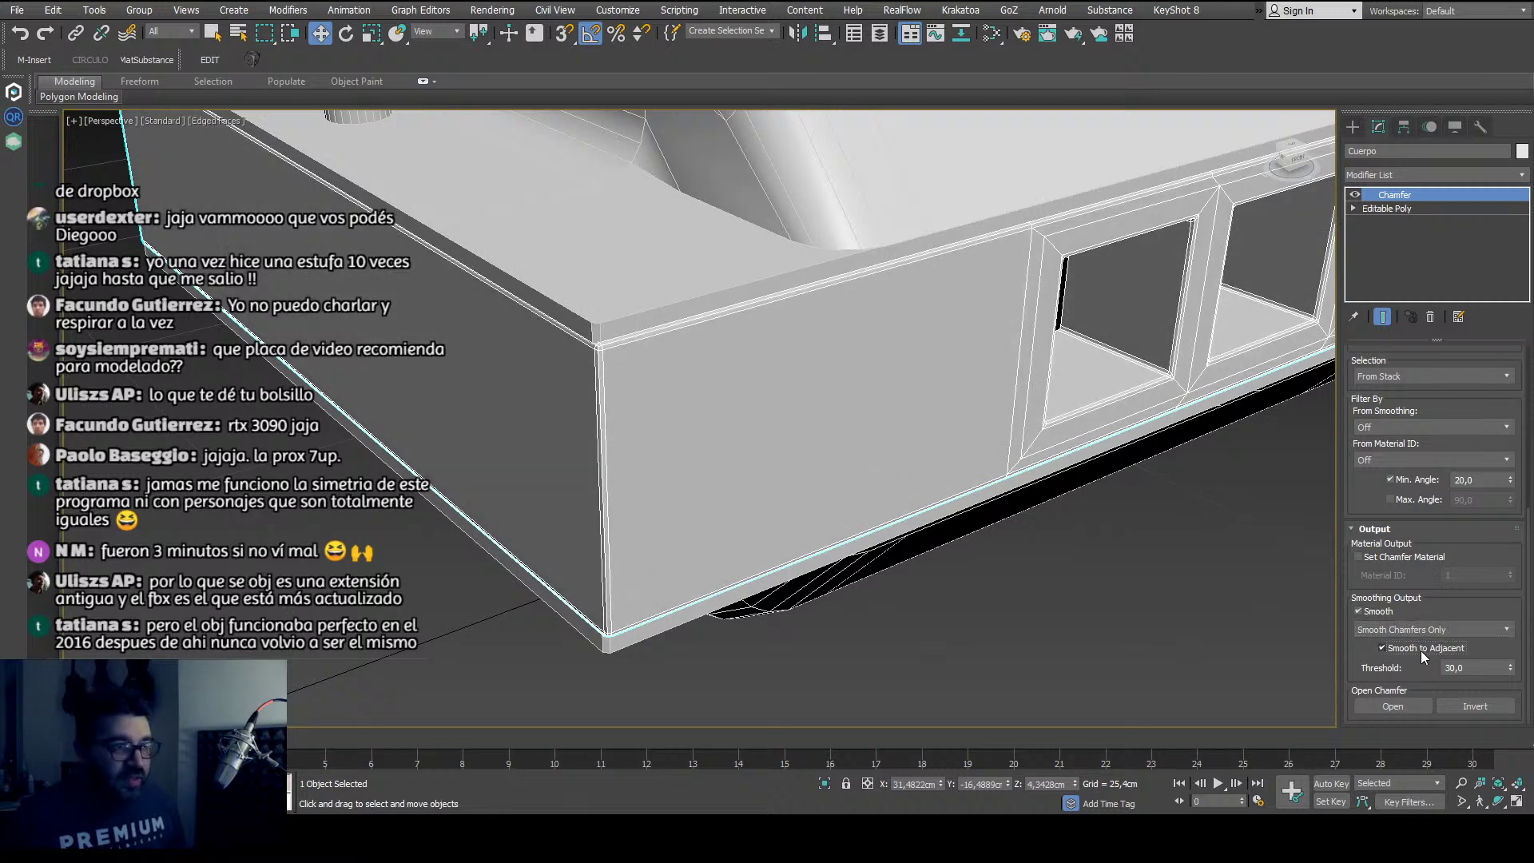
pyautogui.click(994, 625)
pyautogui.click(880, 494)
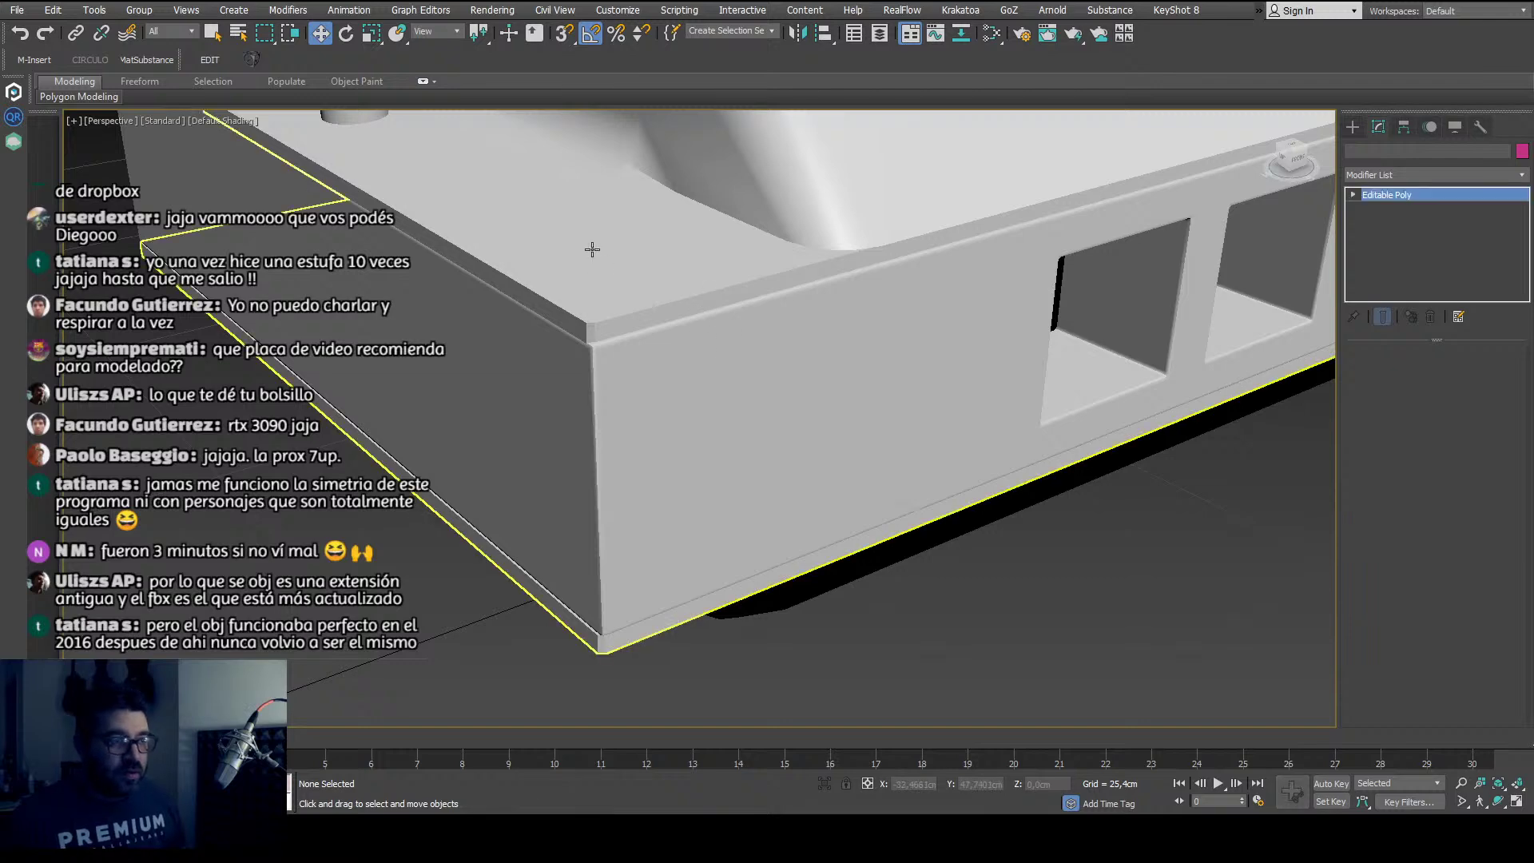
# Step: Chamfer the Chambuche plates with an amount of 0,0254 cm and collapse the plates and the body to Editable Poly
pyautogui.keyDown('alt'); pyautogui.moveTo(596, 250); pyautogui.dragTo(654, 460, button='middle'); pyautogui.keyUp('alt')
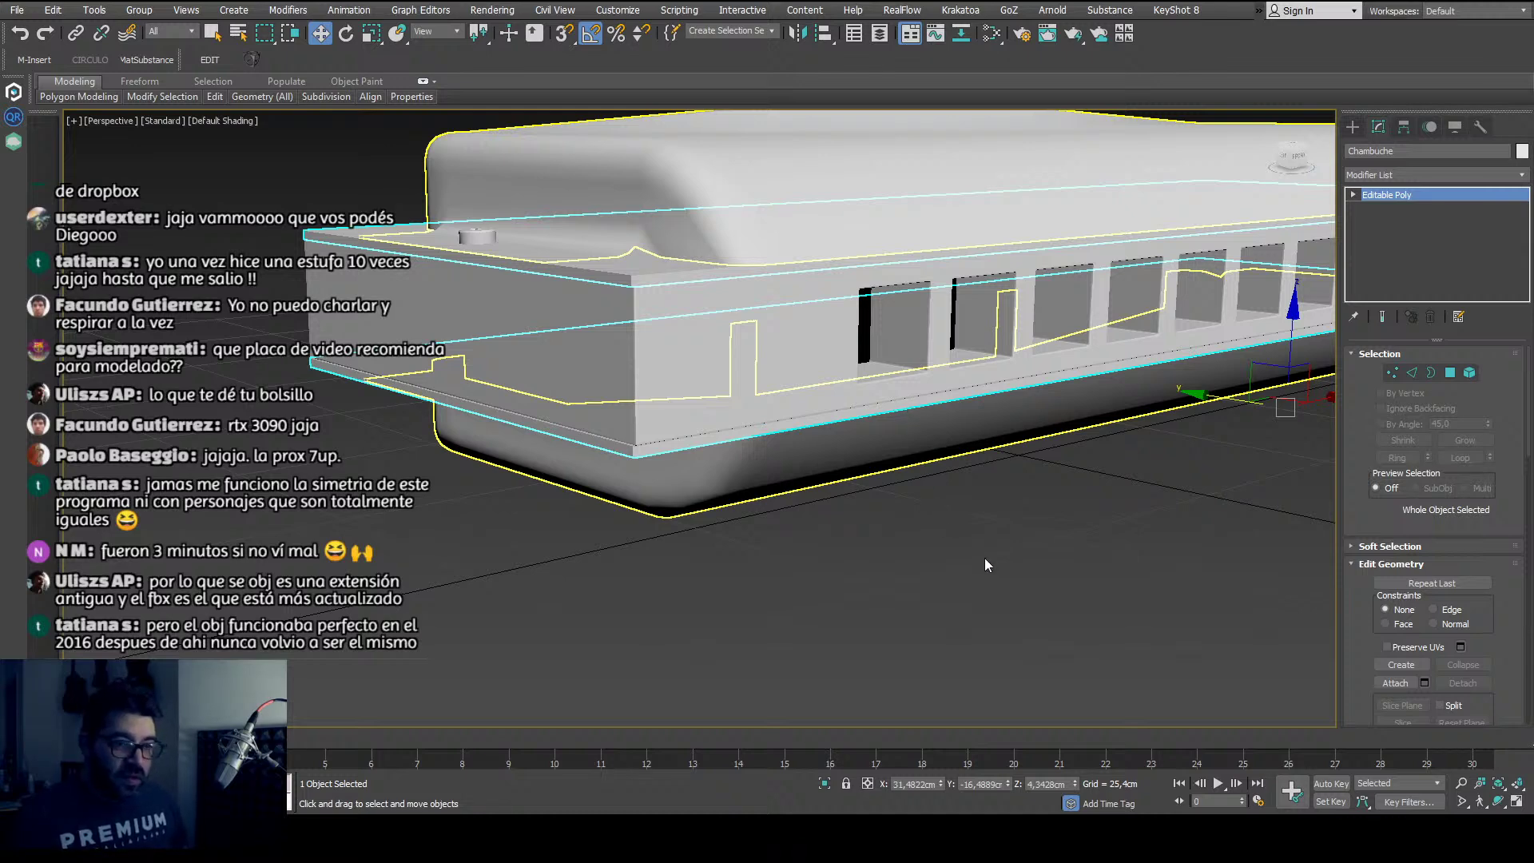
pyautogui.hotkey('ctrl', 'z')
pyautogui.moveTo(783, 502); pyautogui.dragTo(801, 526, button='middle')
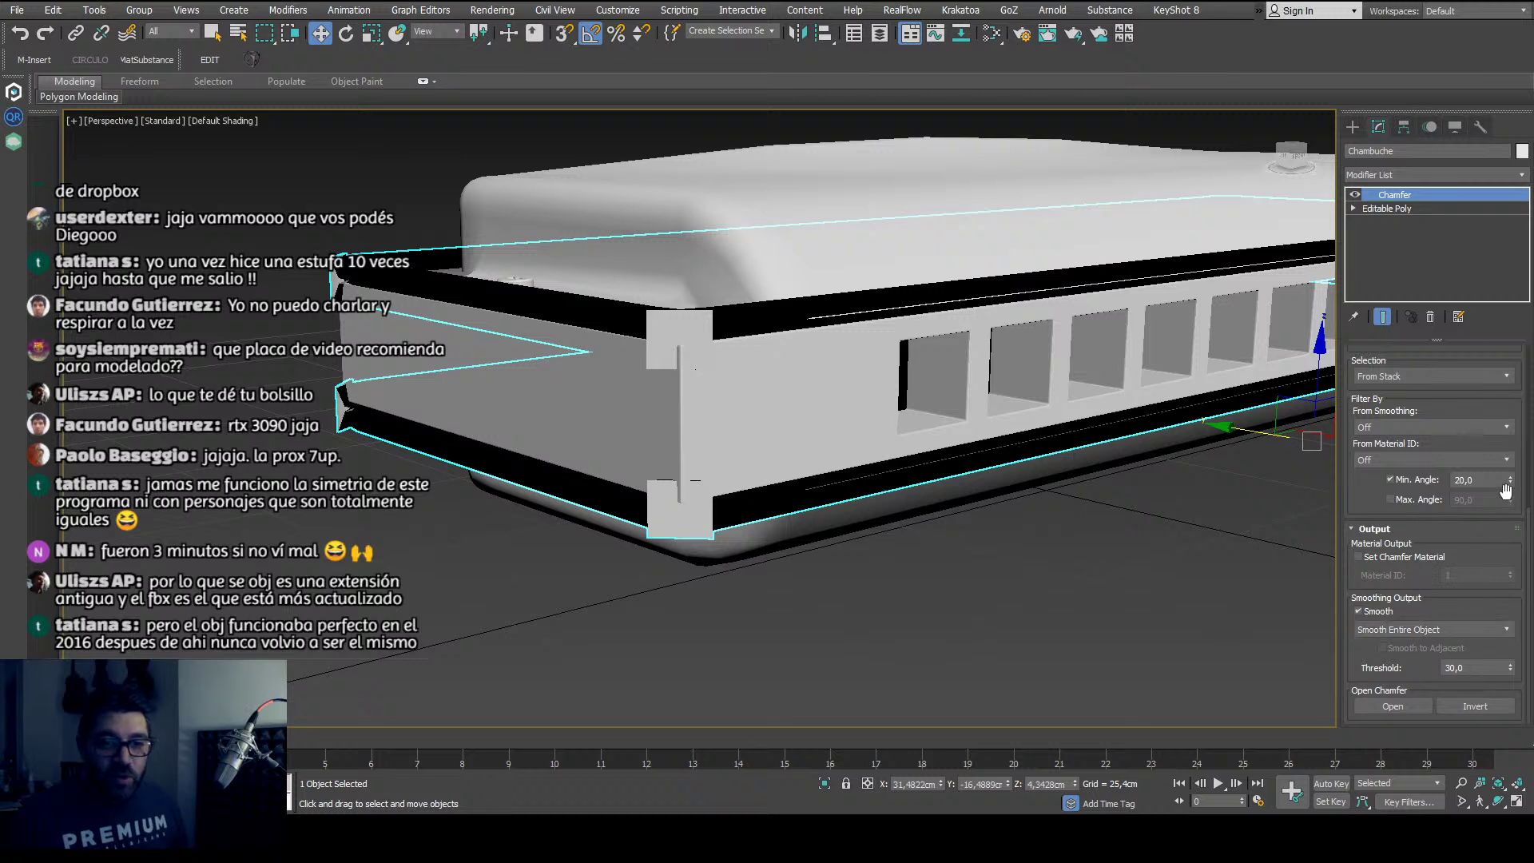
pyautogui.moveTo(1382, 485); pyautogui.dragTo(1383, 642)
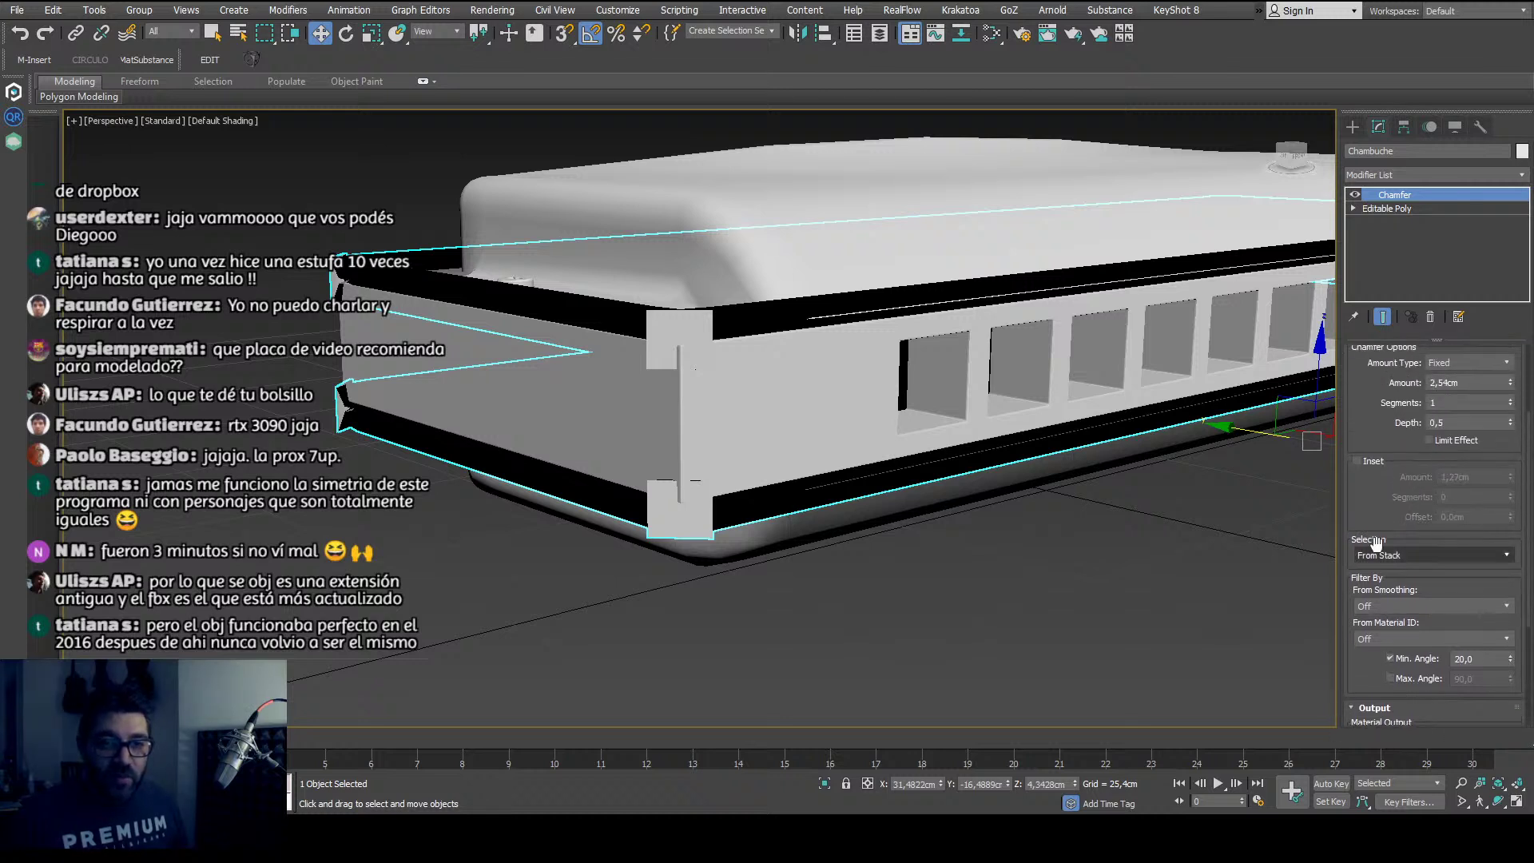
pyautogui.moveTo(1381, 395); pyautogui.dragTo(1391, 484)
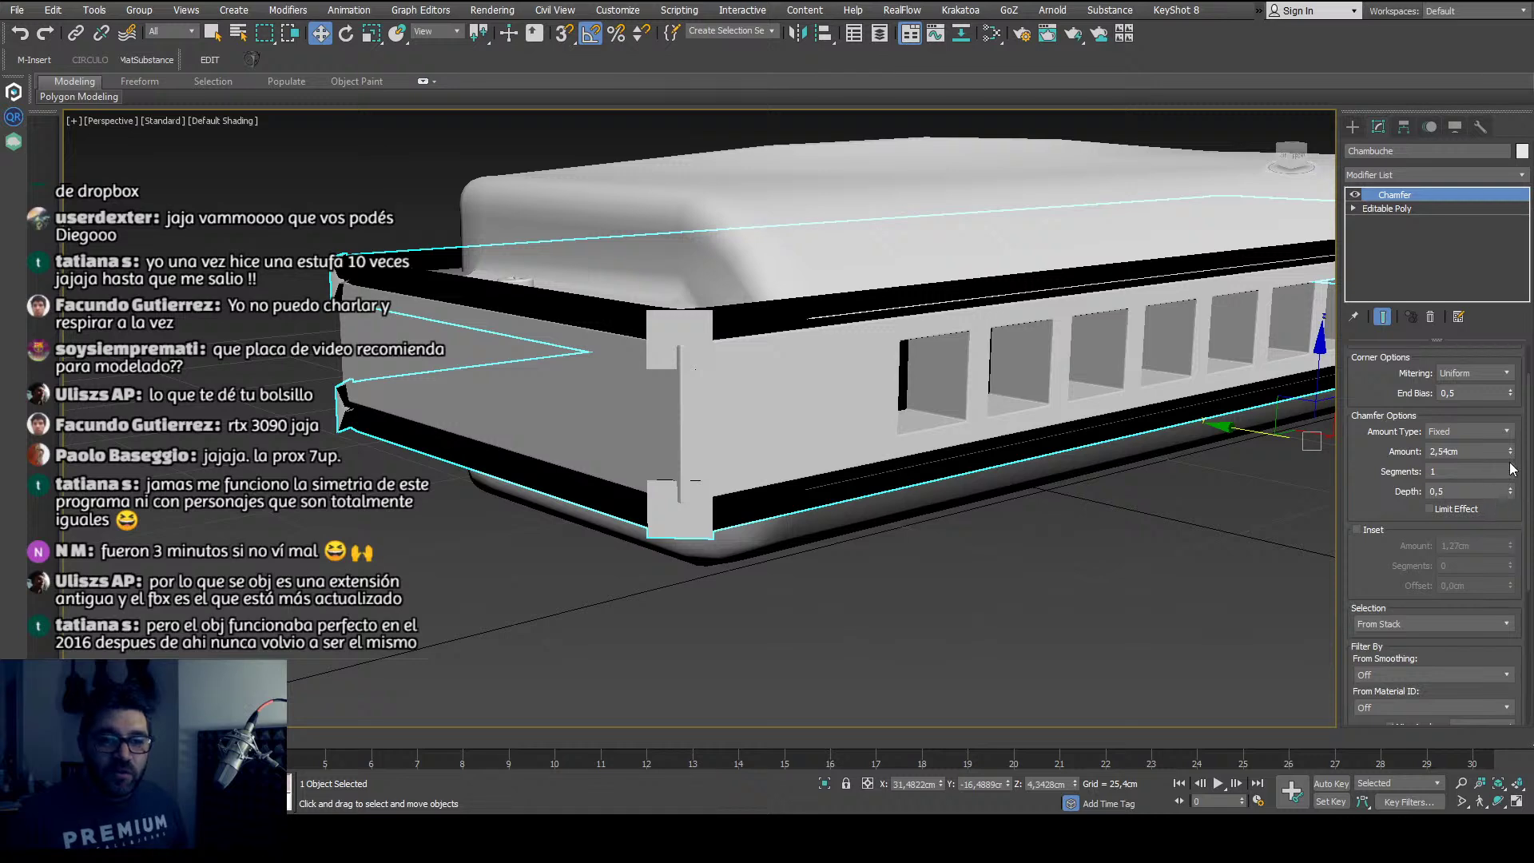
pyautogui.moveTo(1510, 452); pyautogui.dragTo(1520, 632)
pyautogui.scroll(4, 681, 341)
pyautogui.scroll(5, 683, 320)
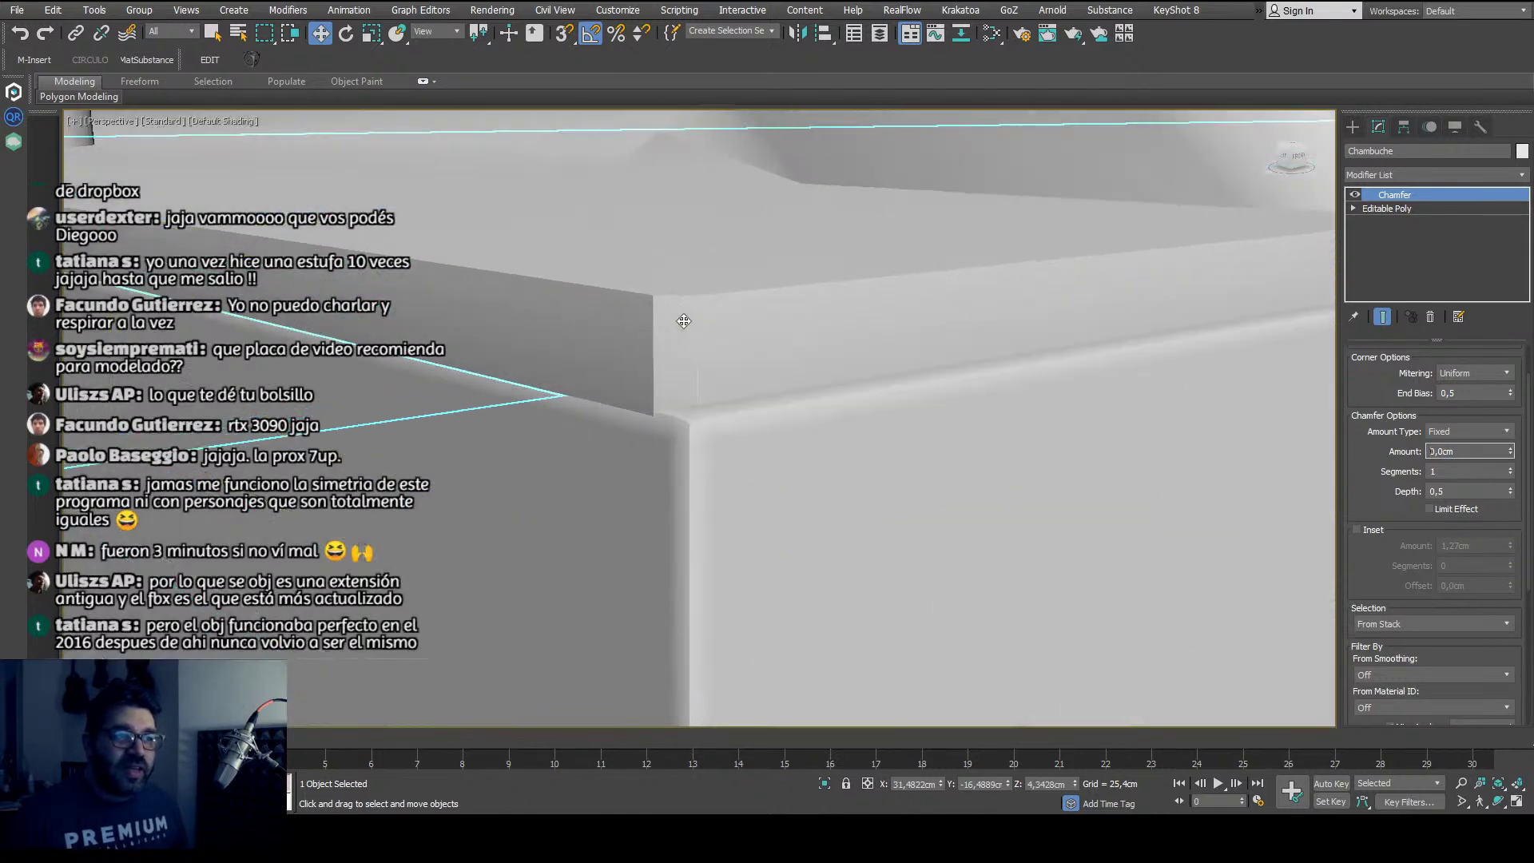
pyautogui.click(1511, 450)
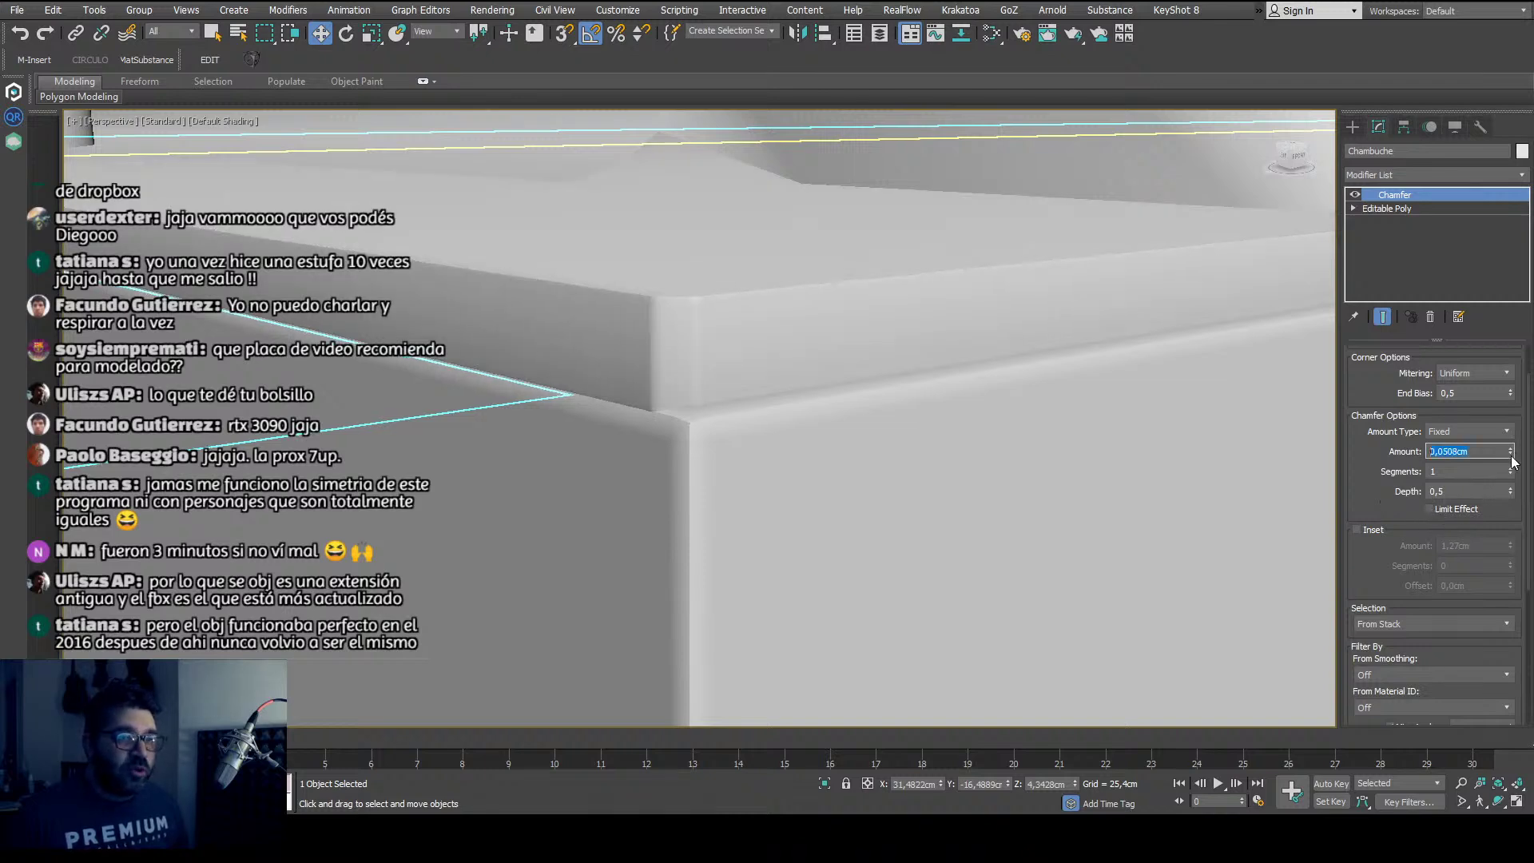
pyautogui.scroll(-5, 838, 405)
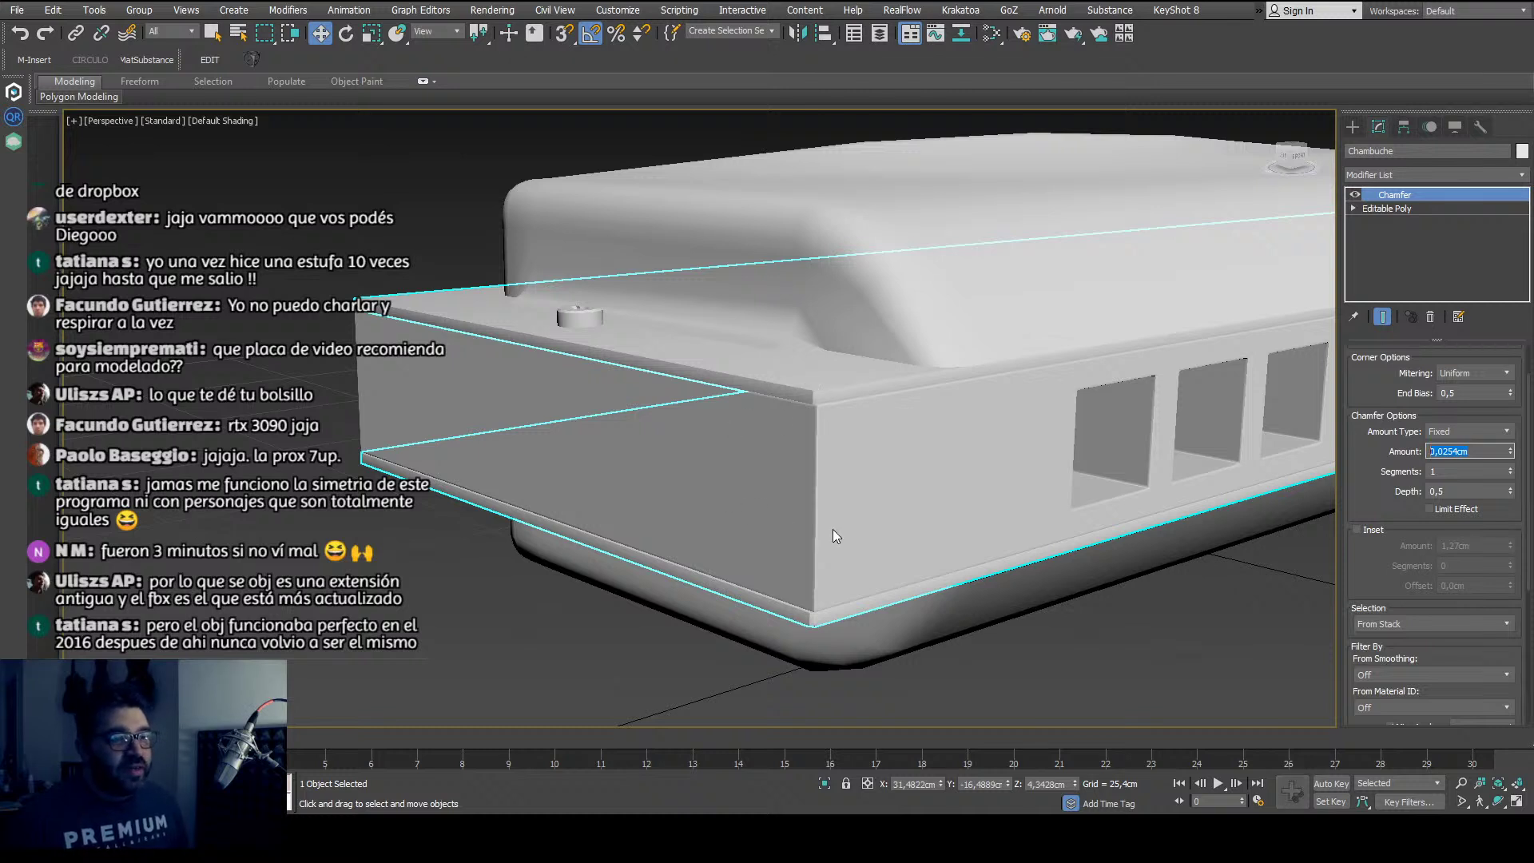
pyautogui.press('Return')
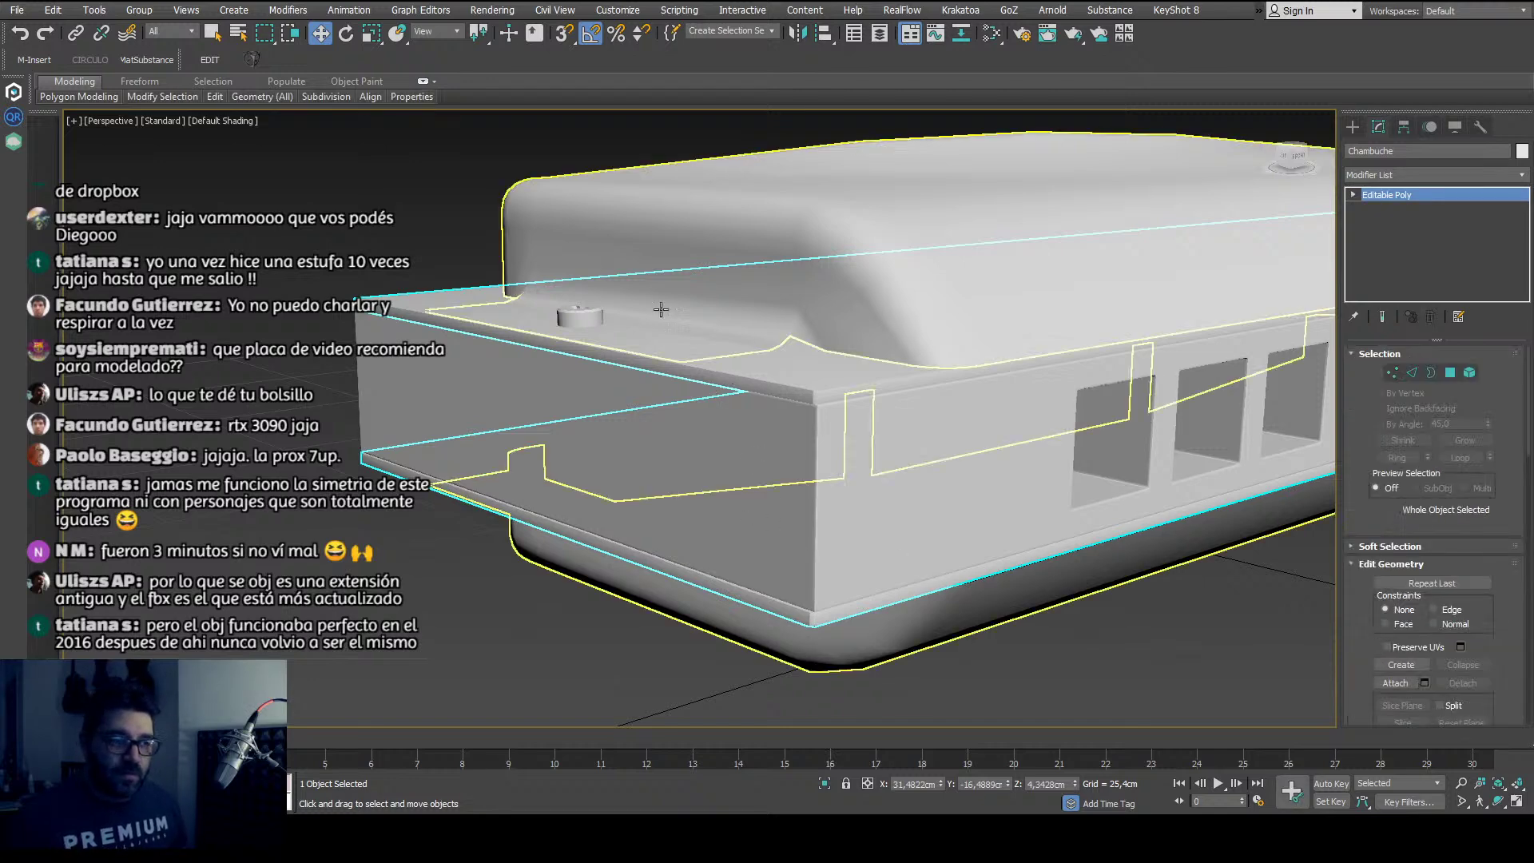
pyautogui.click(756, 416)
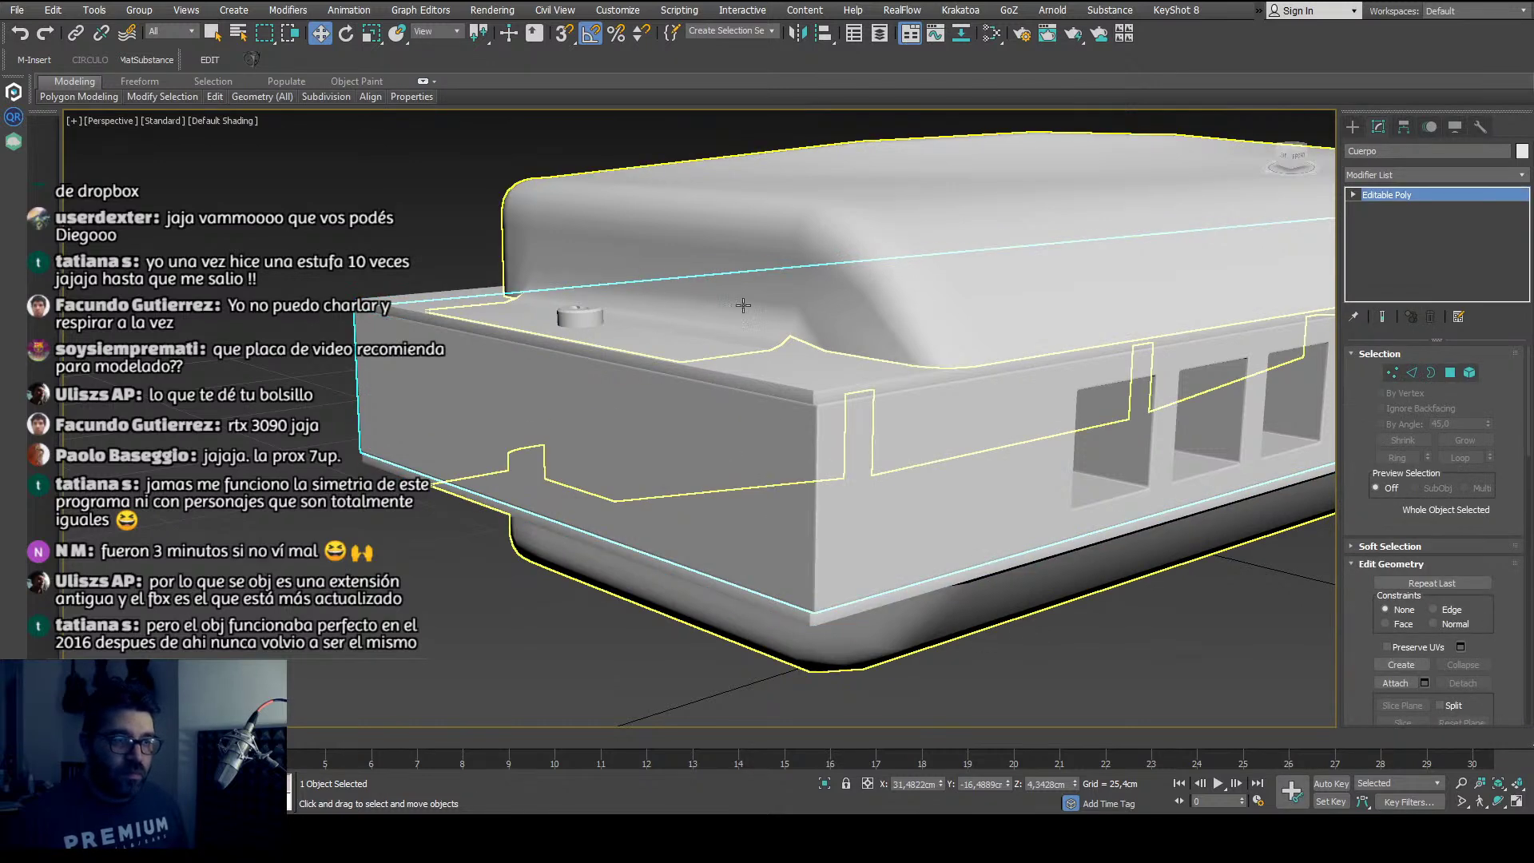
# Step: Apply a TurboSmooth modifier with 3 iterations to the TAPAS covers object and deselect it
pyautogui.click(953, 329)
pyautogui.press('F4')
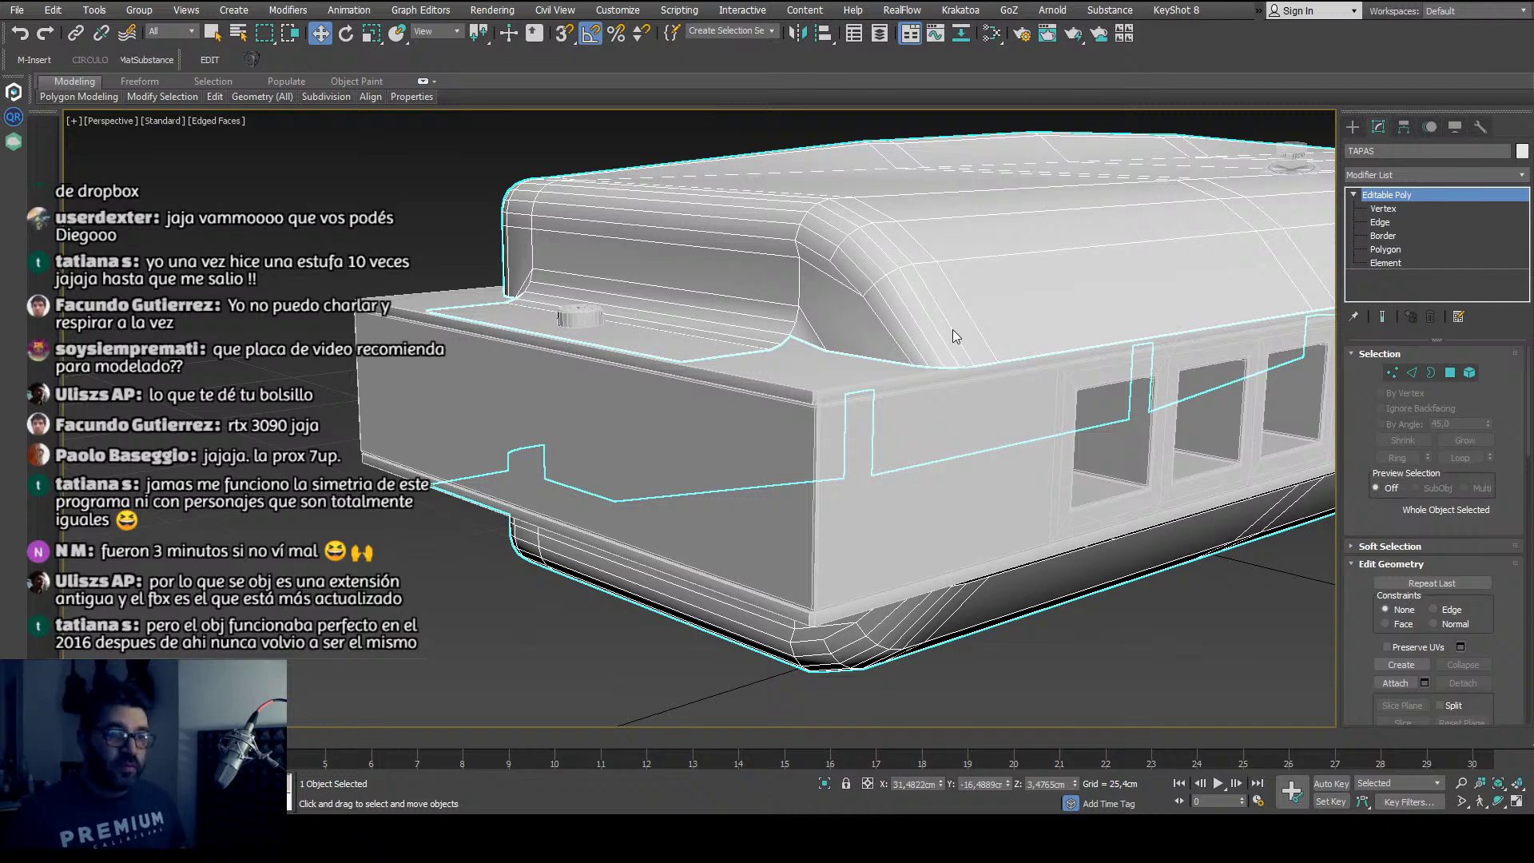
pyautogui.hotkey('ctrl', 't')
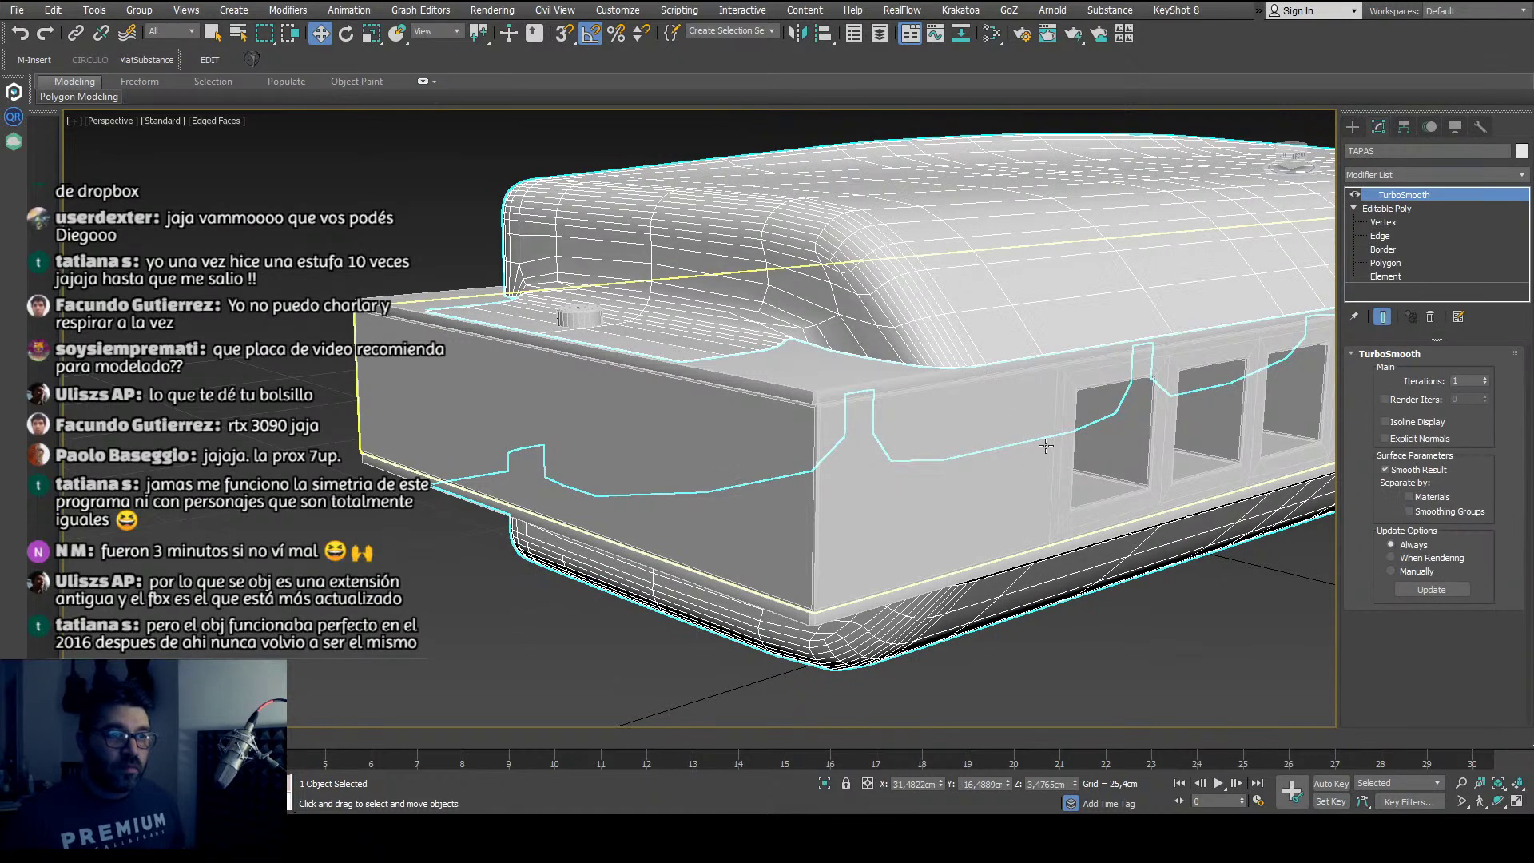
pyautogui.scroll(-2, 1045, 446)
pyautogui.click(1487, 379)
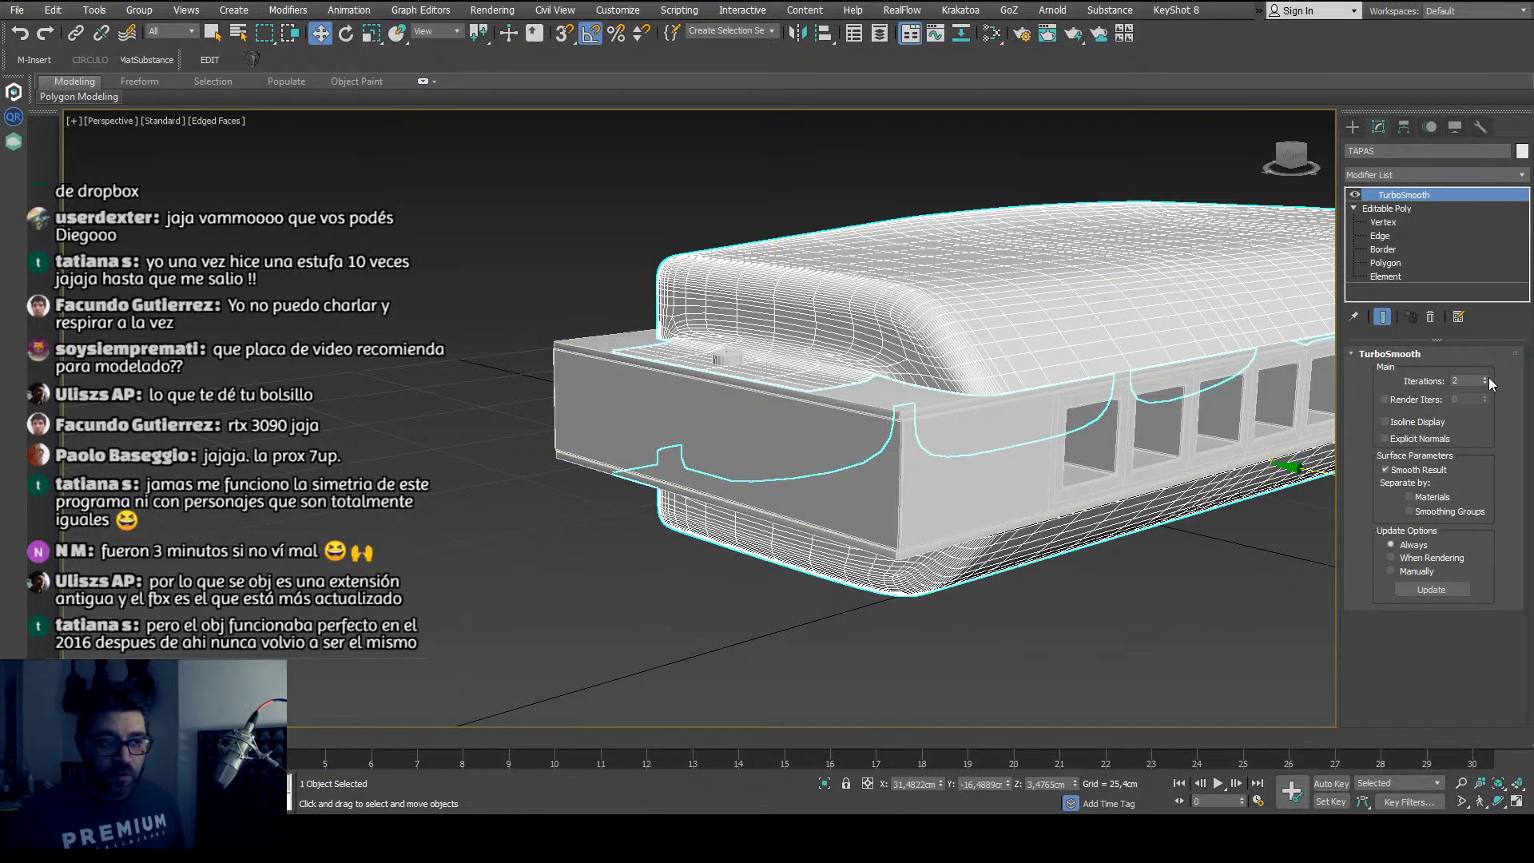
pyautogui.click(1486, 379)
pyautogui.moveTo(1187, 578); pyautogui.dragTo(1049, 594, button='middle')
pyautogui.press('F4')
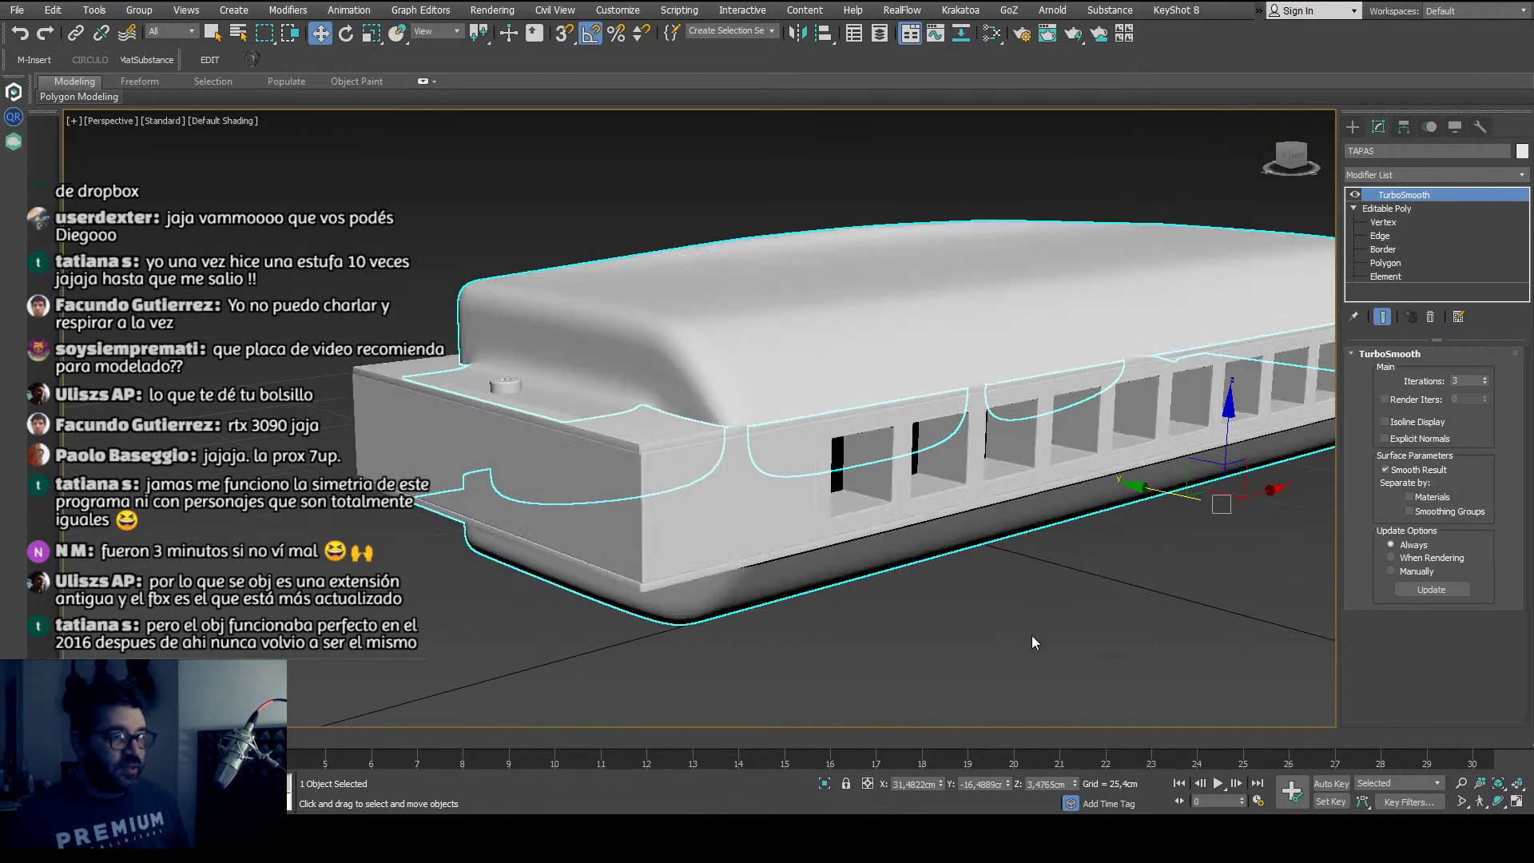
pyautogui.click(1033, 637)
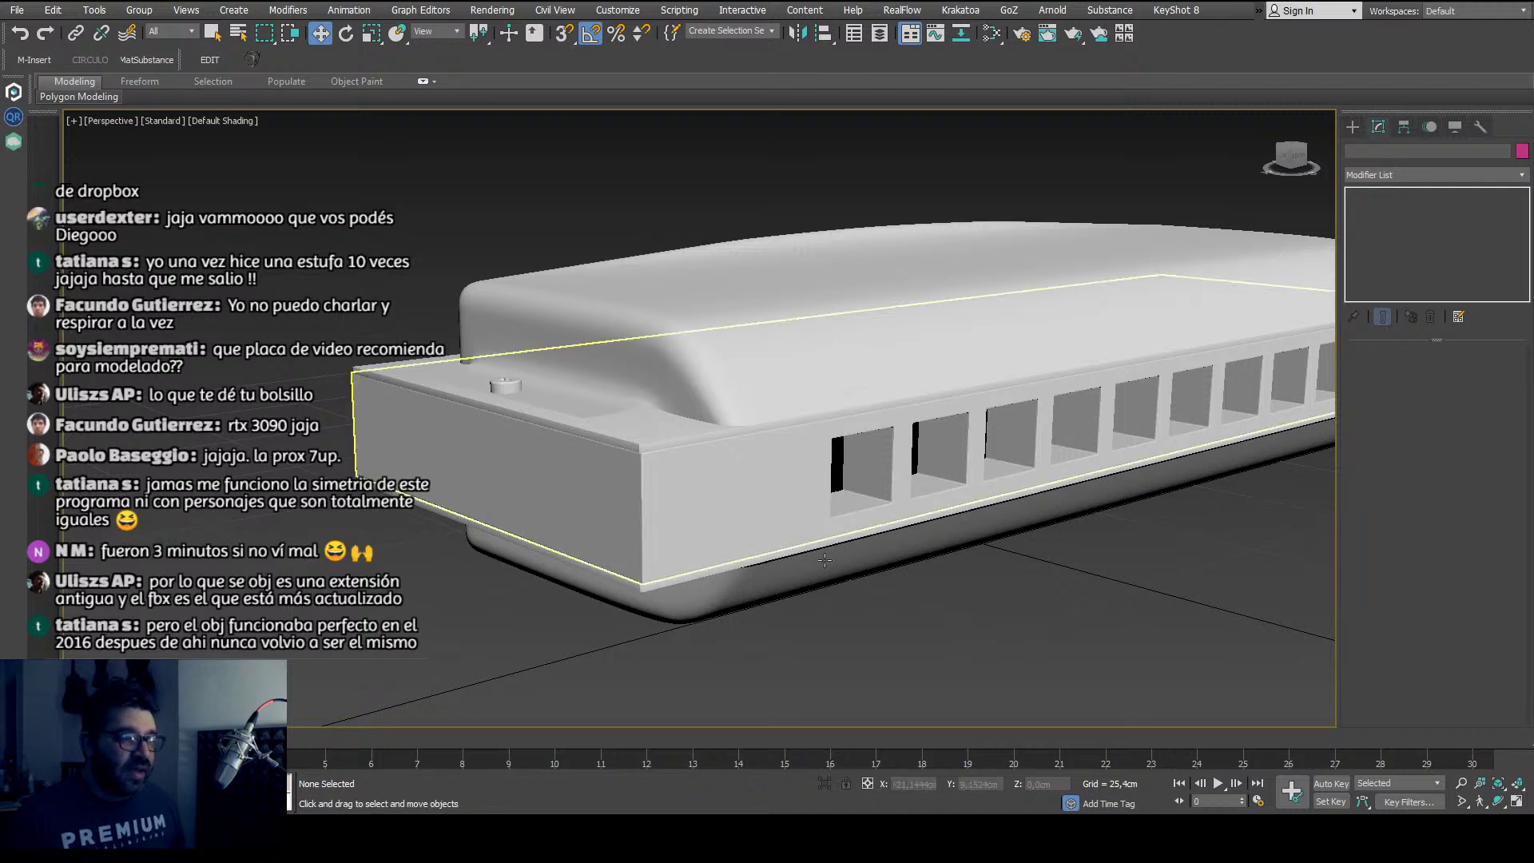
# Step: Frame the whole harmonica in the Perspective view and check the smoothed covers and chamfered edges
pyautogui.press('z')
pyautogui.moveTo(633, 590); pyautogui.dragTo(676, 594, button='middle')
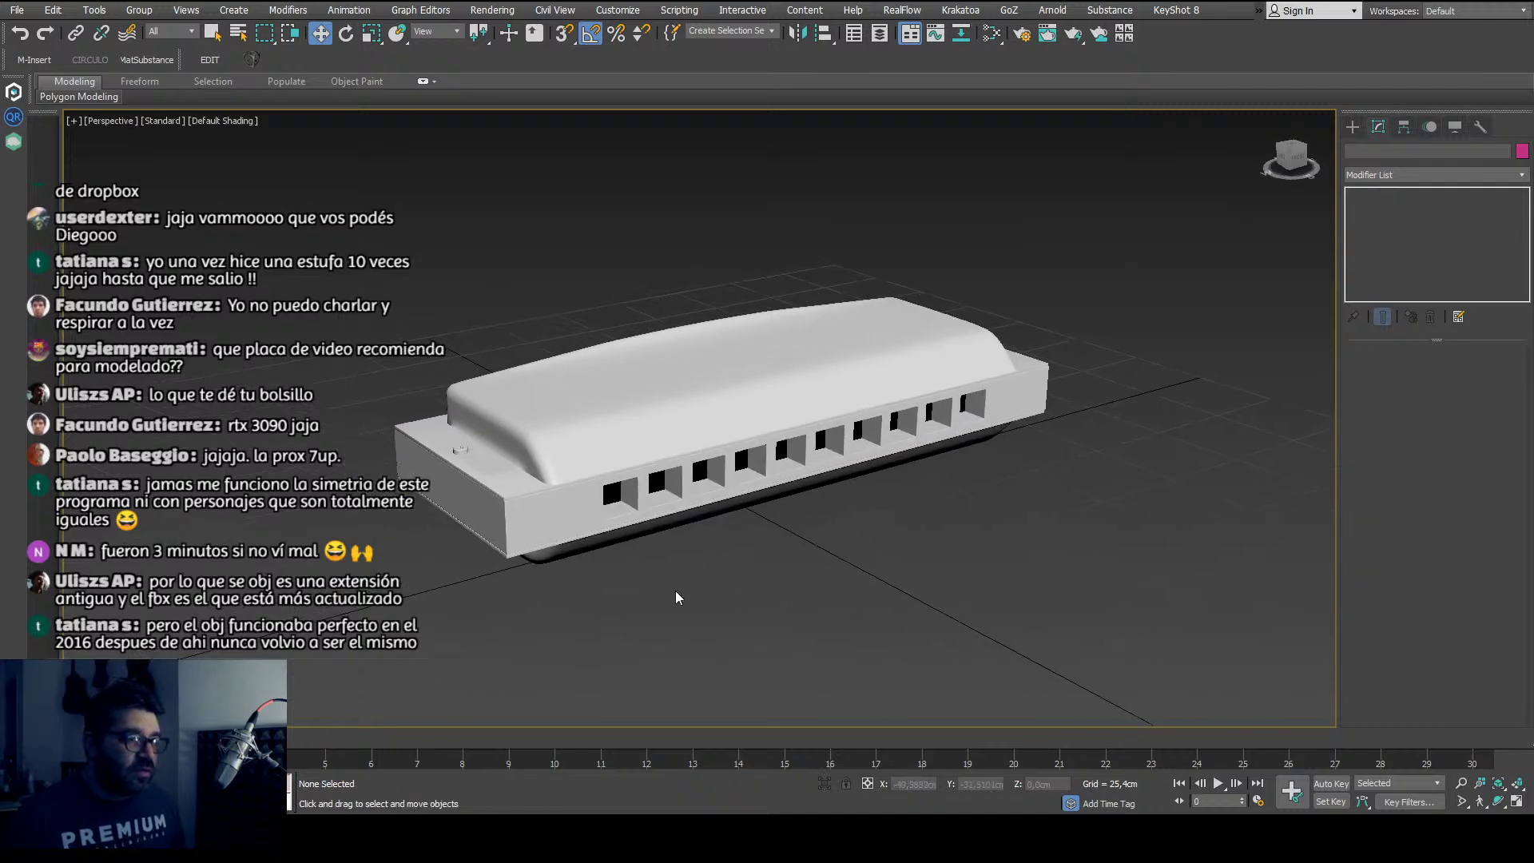
pyautogui.scroll(3, 620, 545)
pyautogui.moveTo(603, 544); pyautogui.dragTo(679, 583, button='middle')
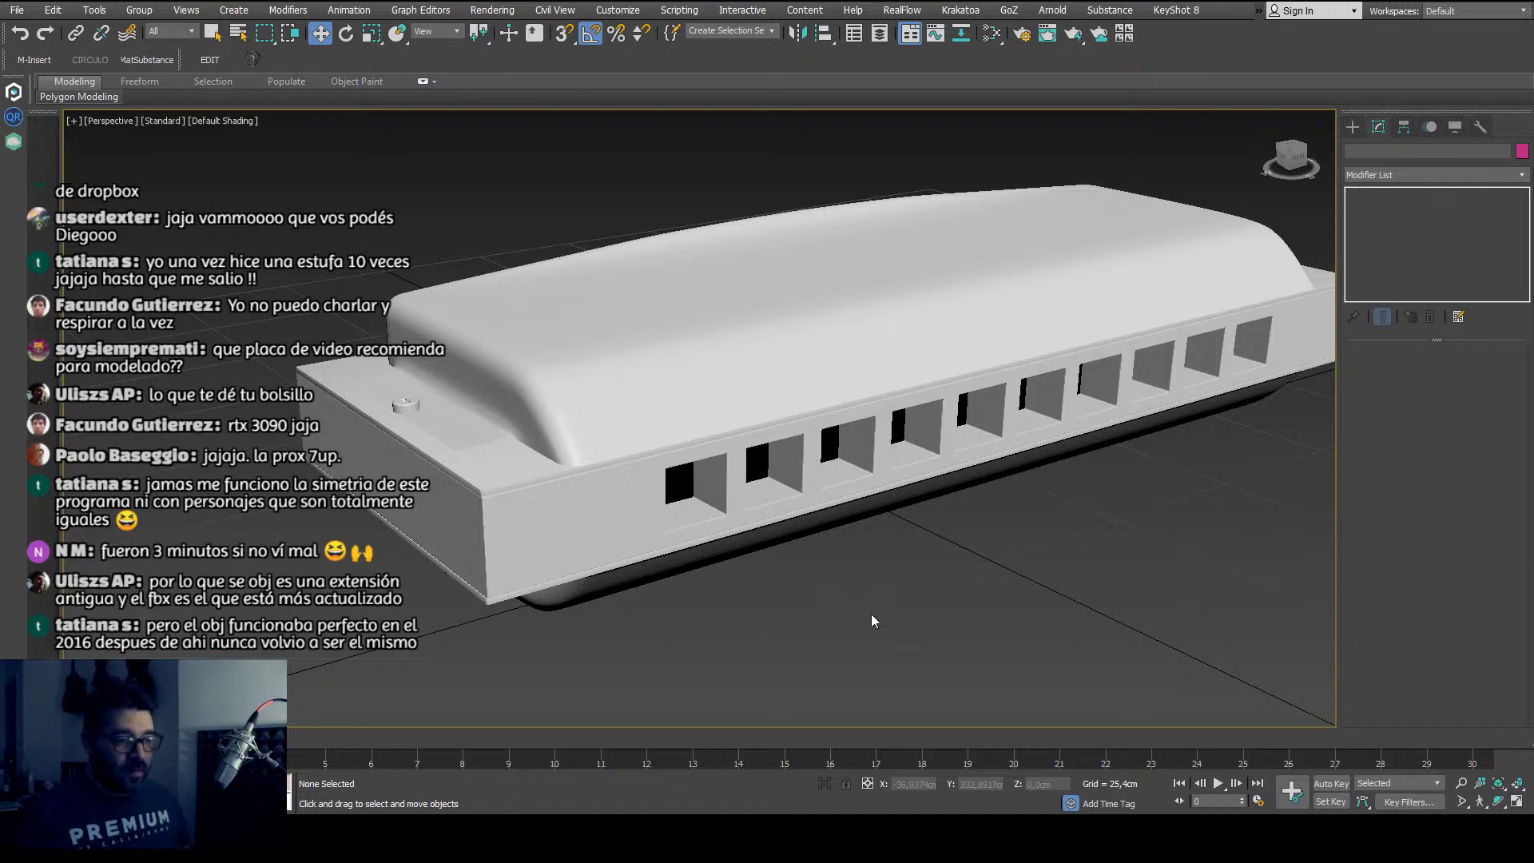
pyautogui.press('q')
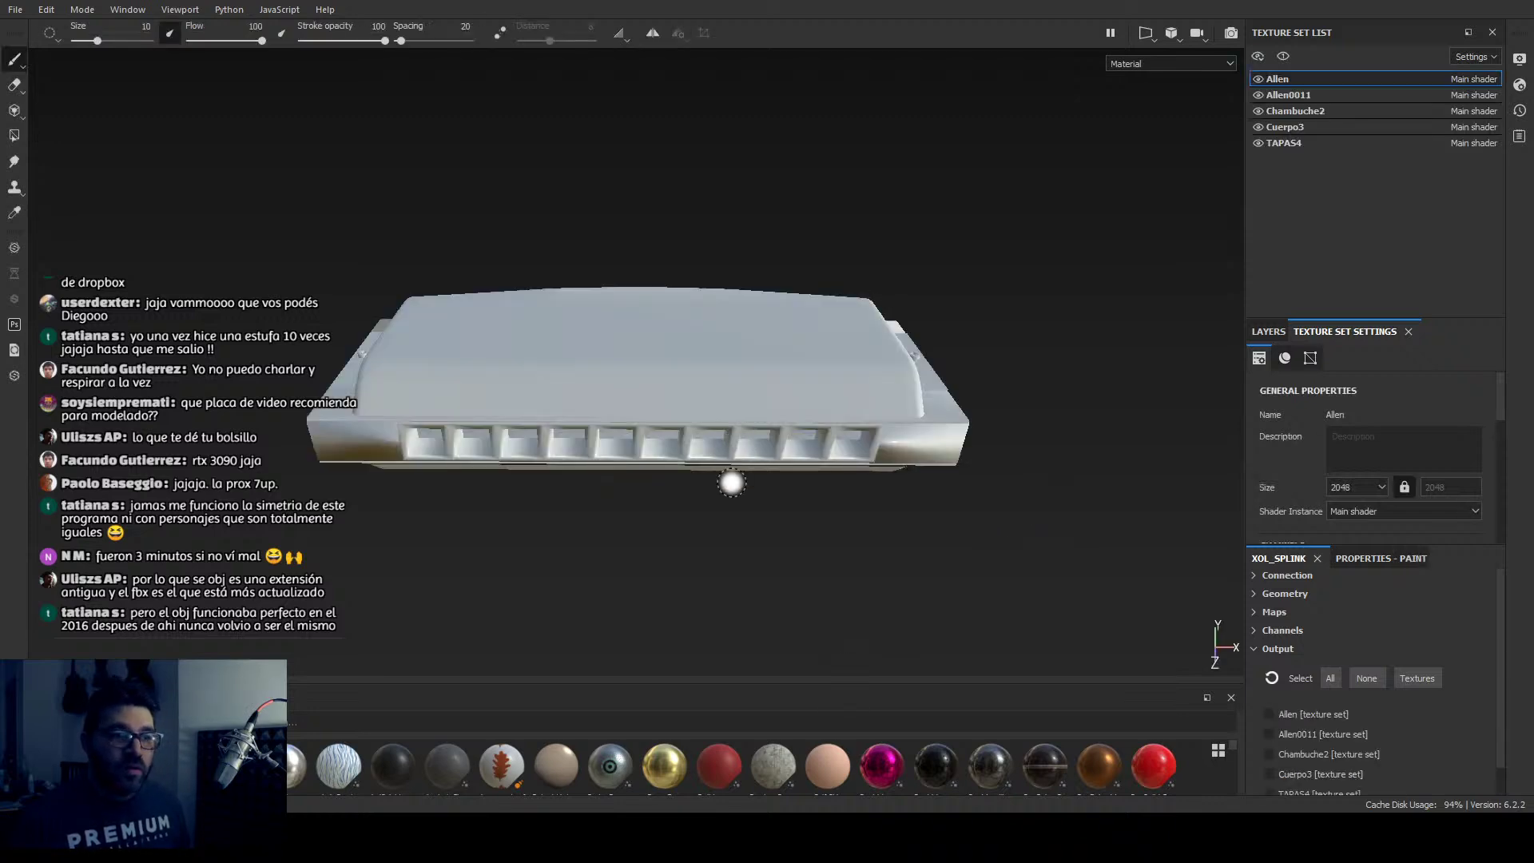
# Step: Switch to Substance Painter and examine the shading on the harmonica's body and covers from the front and side
pyautogui.moveTo(616, 542); pyautogui.dragTo(671, 530, button='middle')
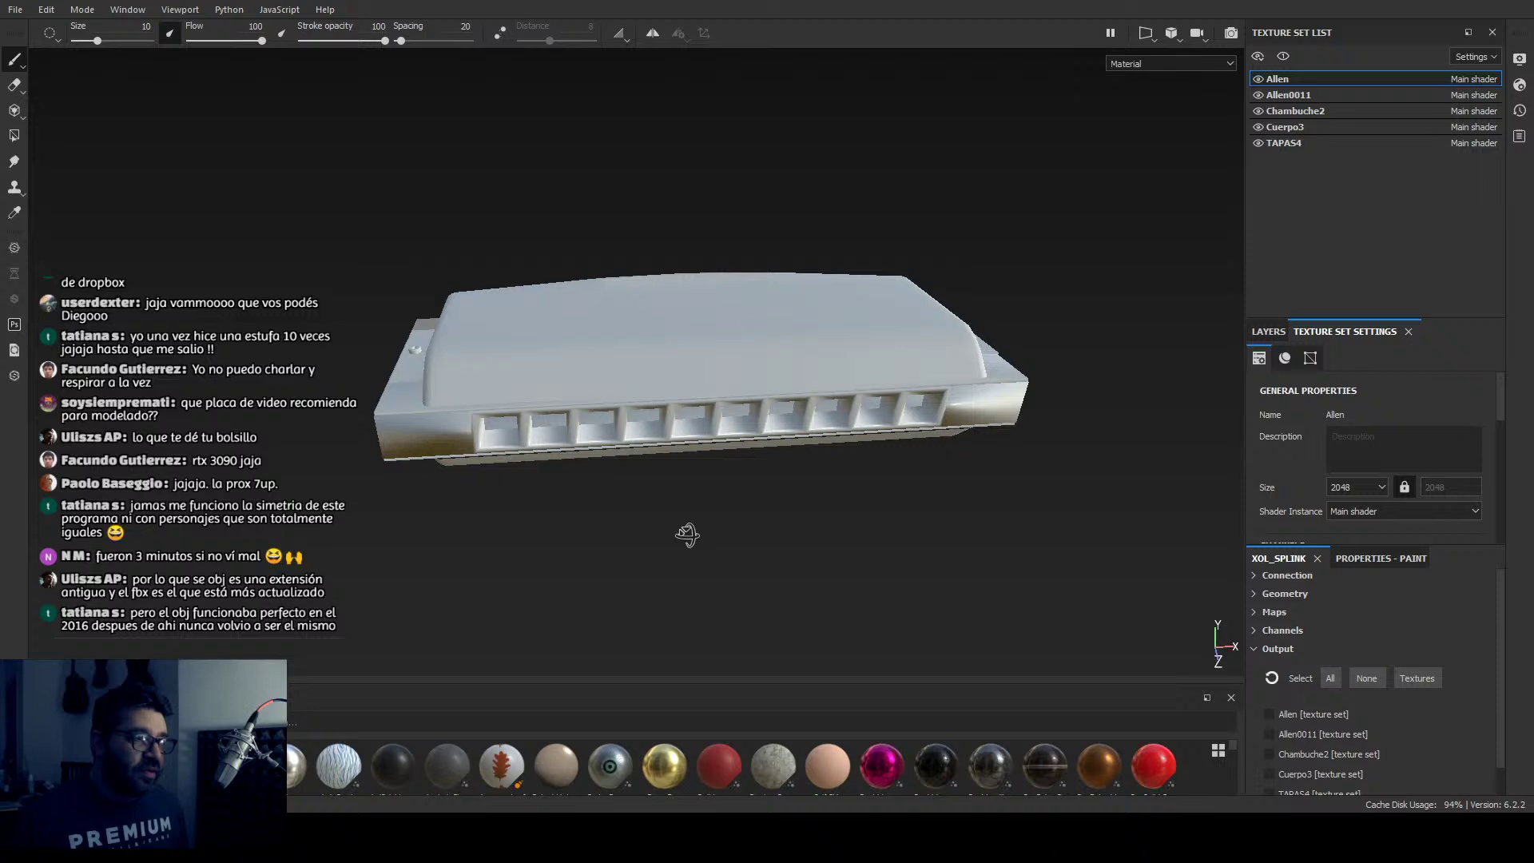
pyautogui.keyDown('alt'); pyautogui.moveTo(687, 535); pyautogui.dragTo(898, 469); pyautogui.keyUp('alt')
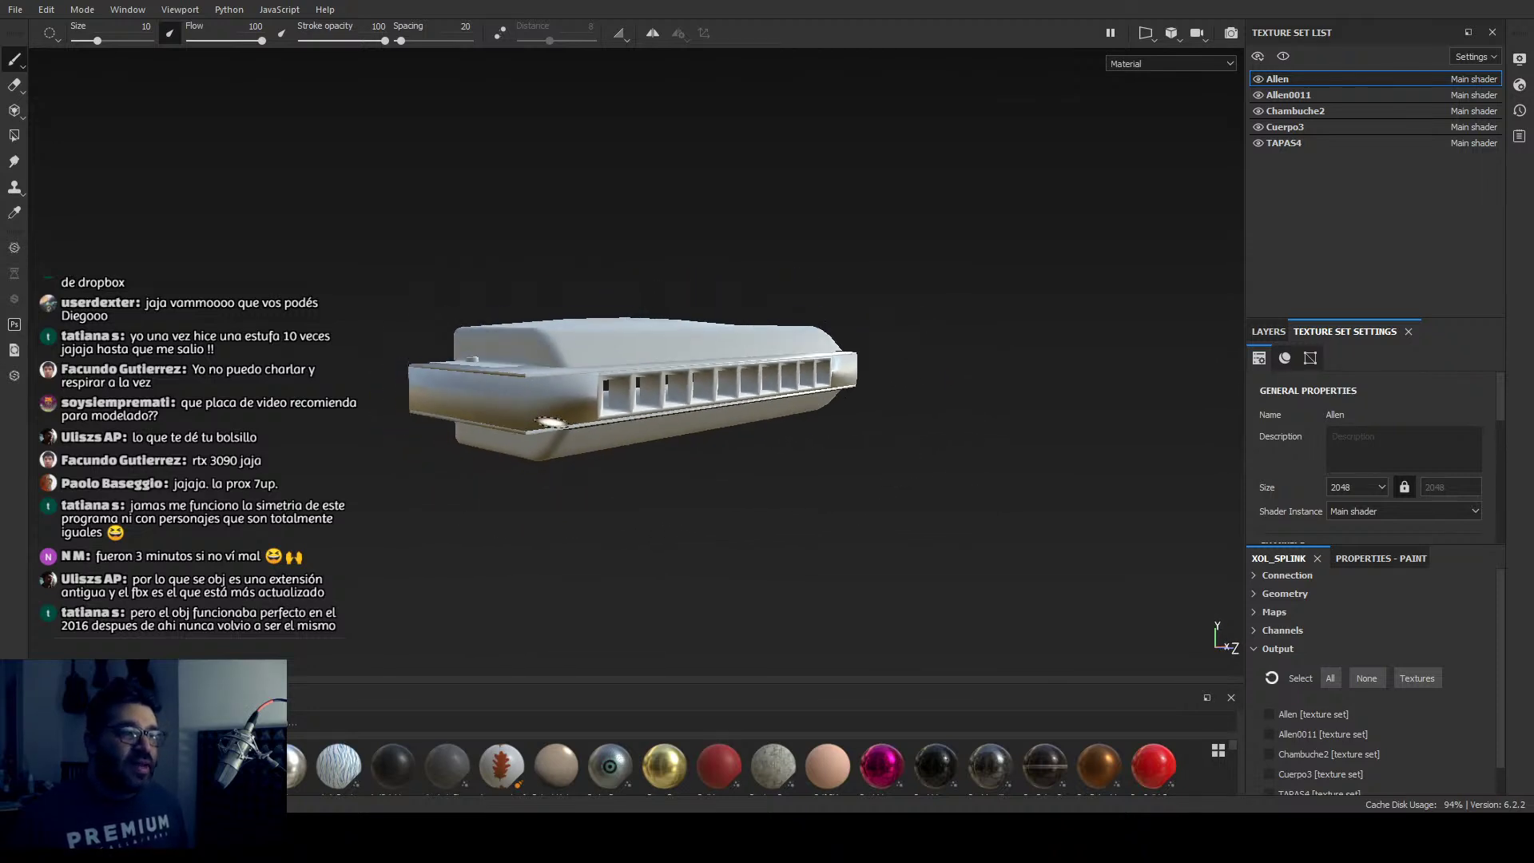
pyautogui.scroll(3, 552, 422)
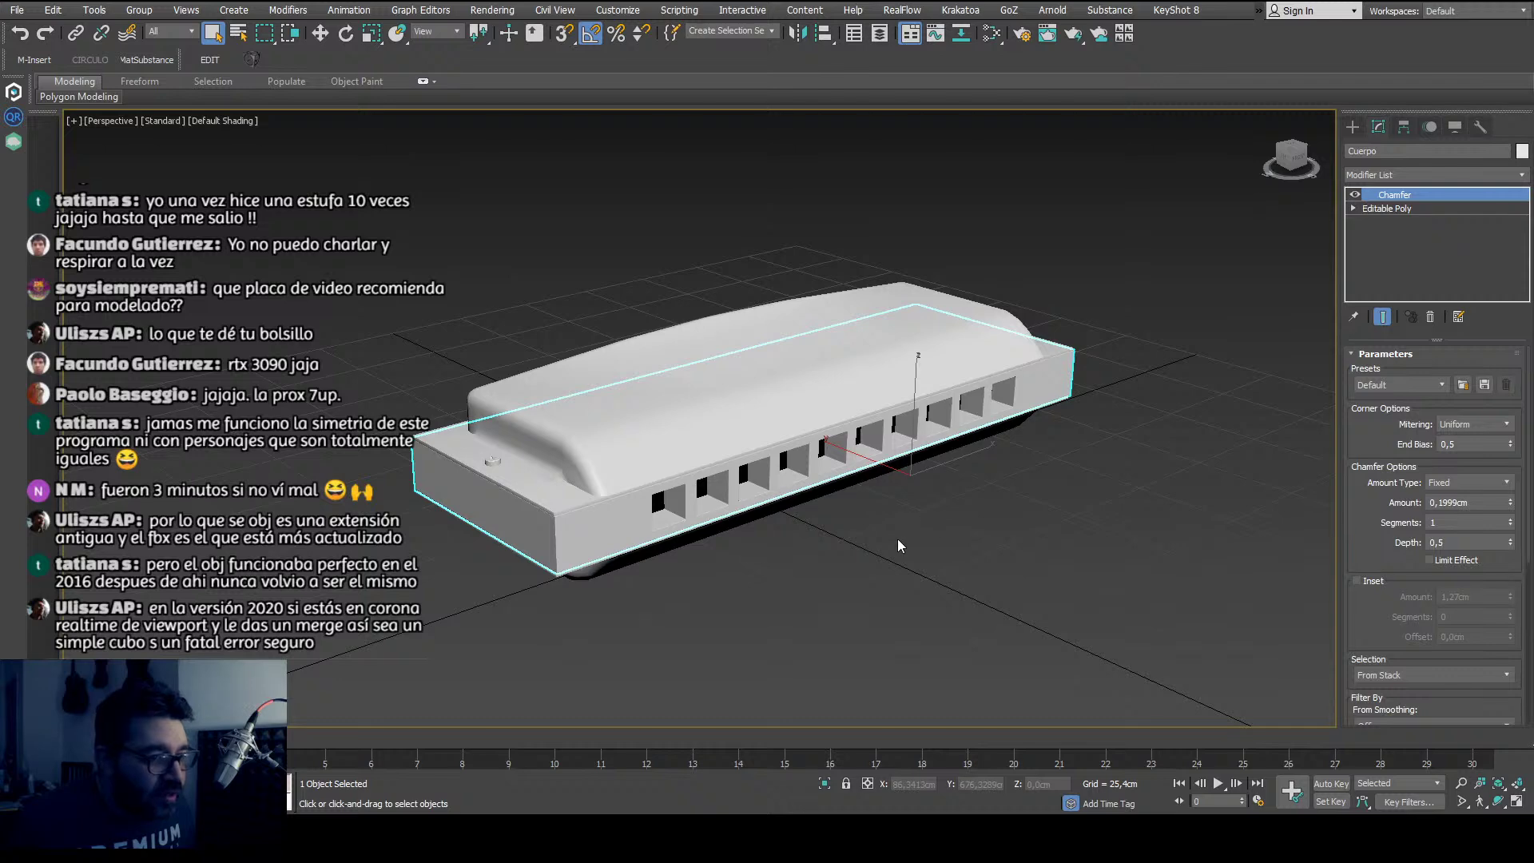
# Step: Return to 3ds Max, reselect the Cuerpo body, and examine its chamfered corner and the upper plate edge up close
pyautogui.scroll(6, 479, 441)
pyautogui.scroll(-3, 510, 460)
pyautogui.moveTo(510, 460); pyautogui.dragTo(379, 345, button='middle')
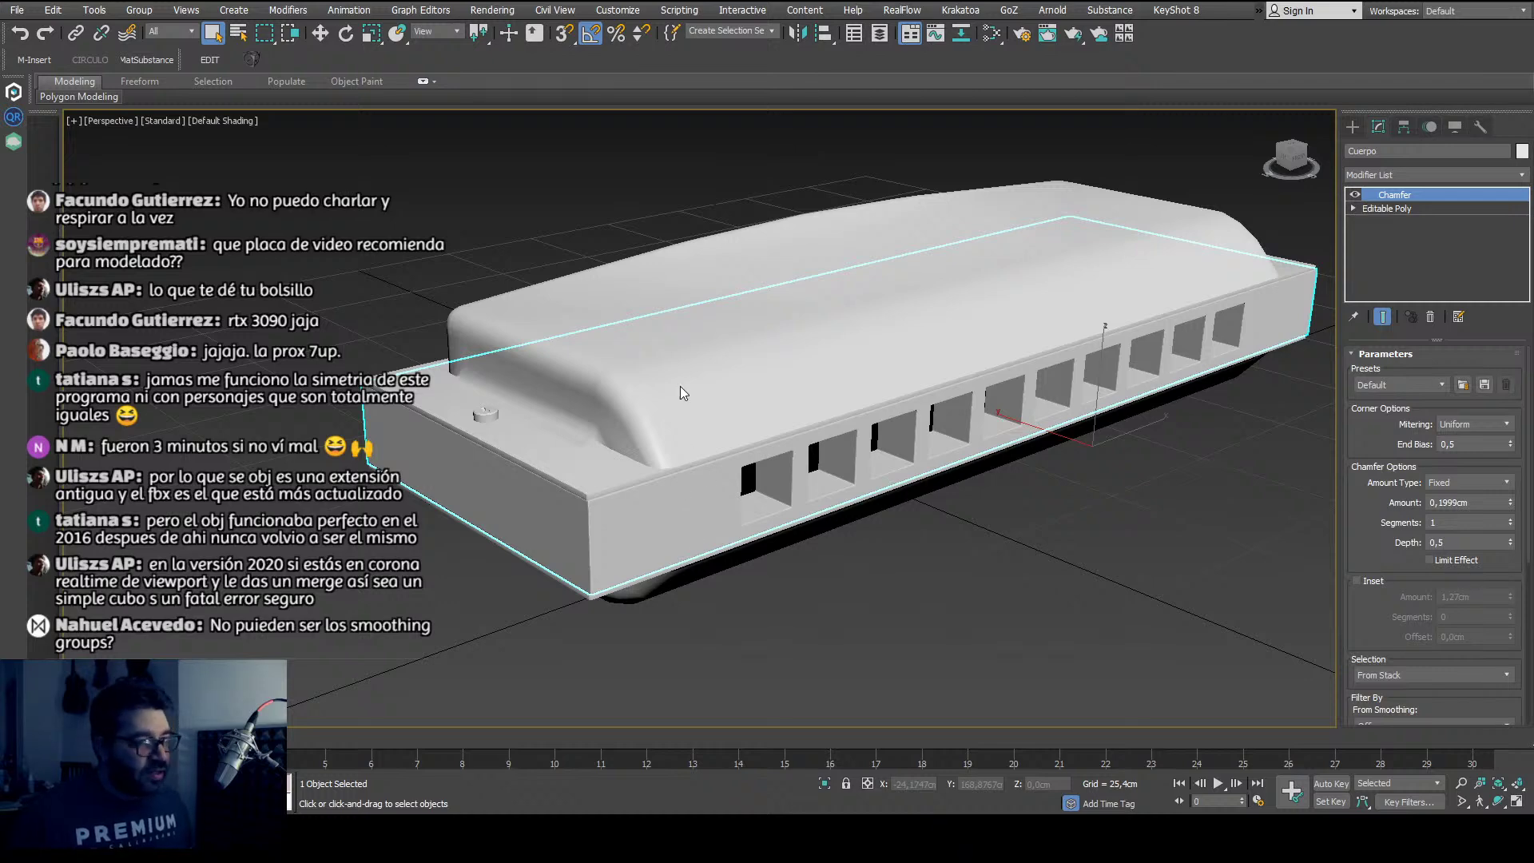
pyautogui.click(424, 289)
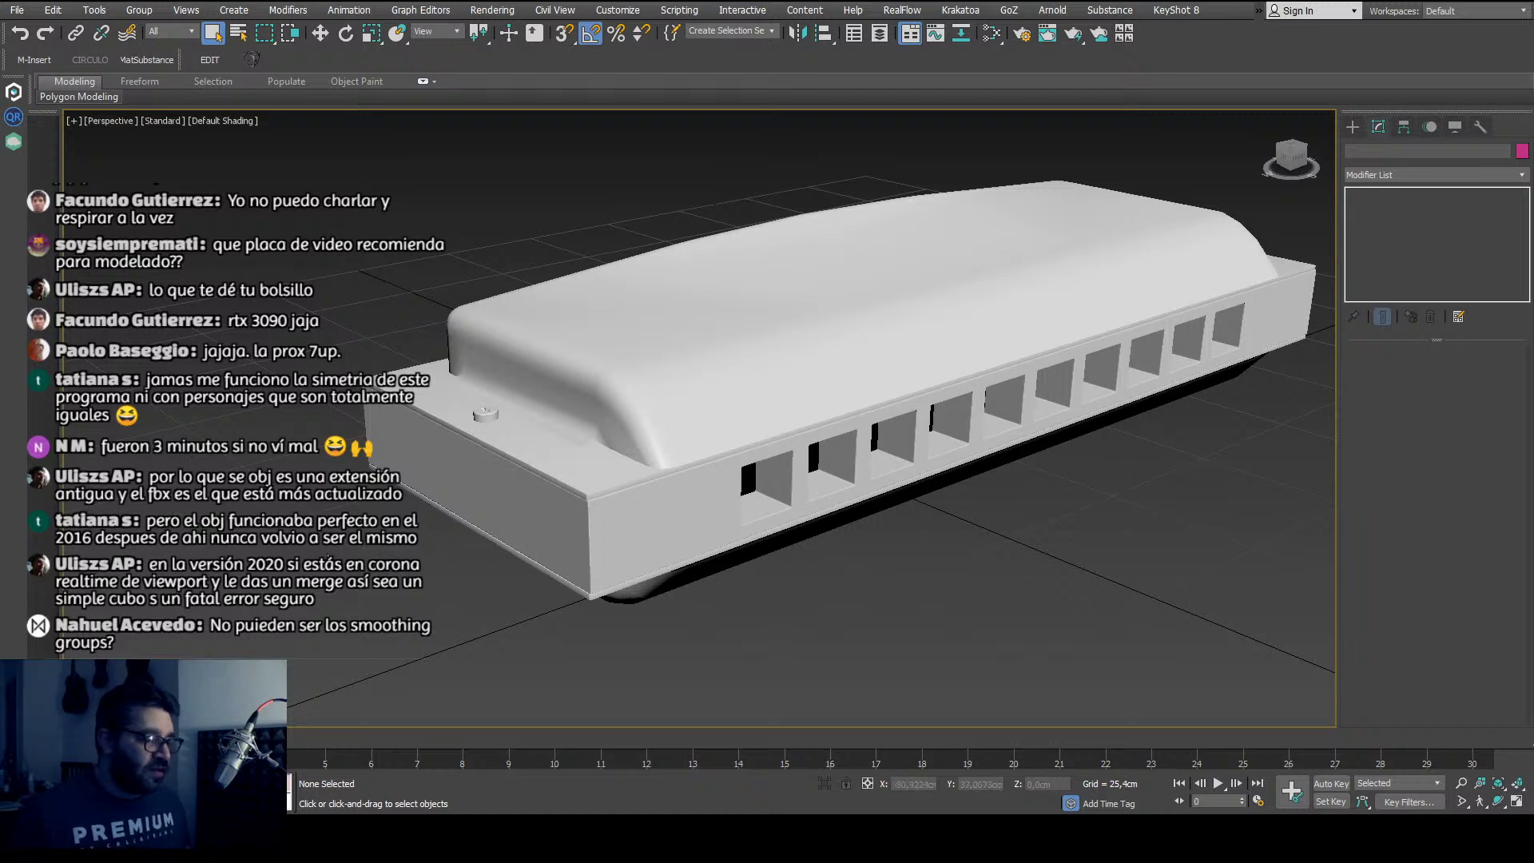
pyautogui.click(570, 531)
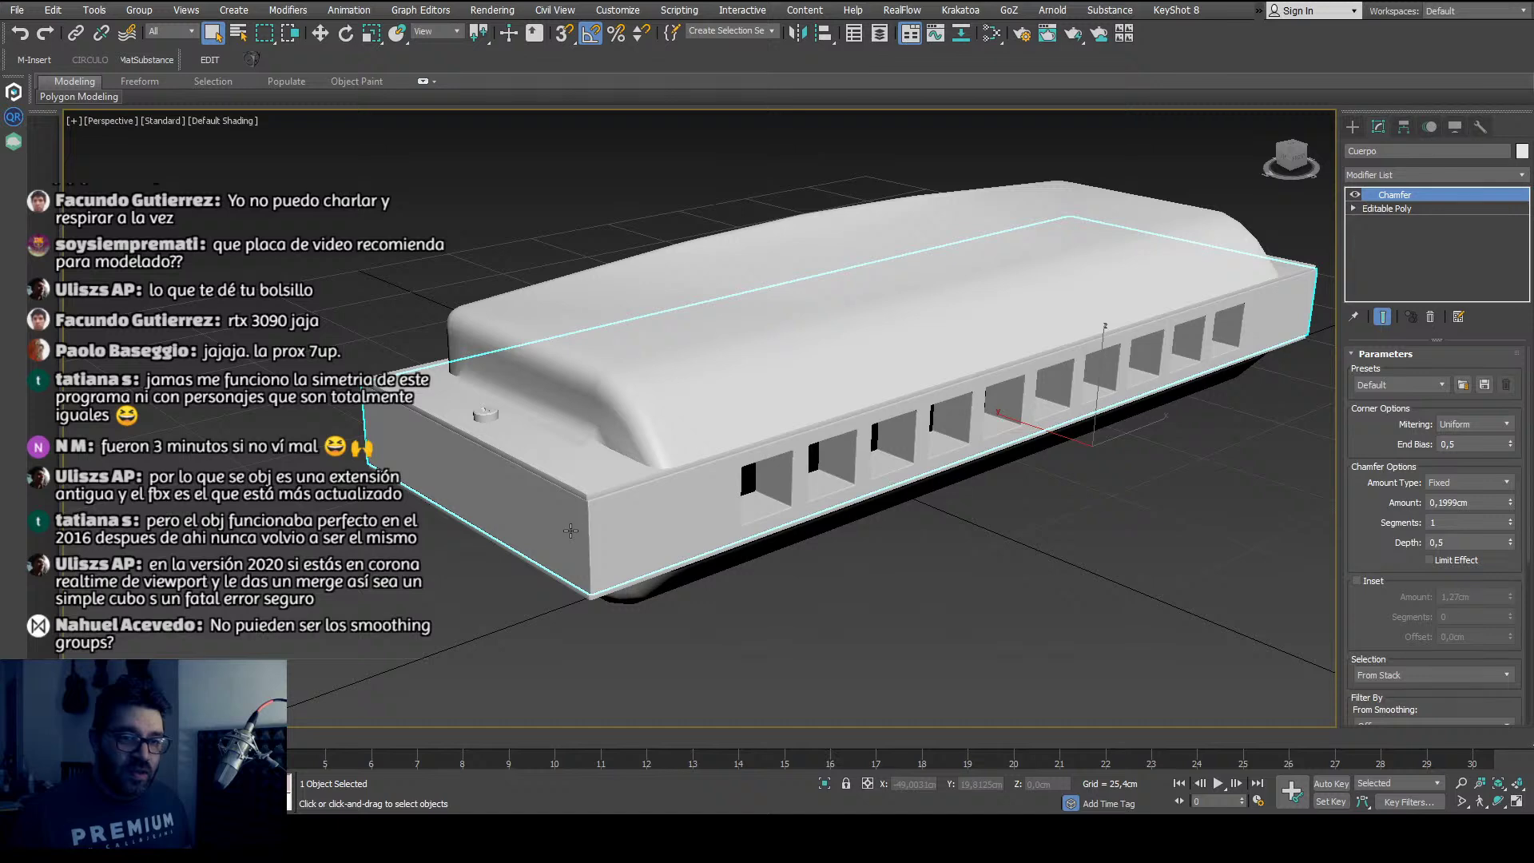
pyautogui.scroll(6, 595, 512)
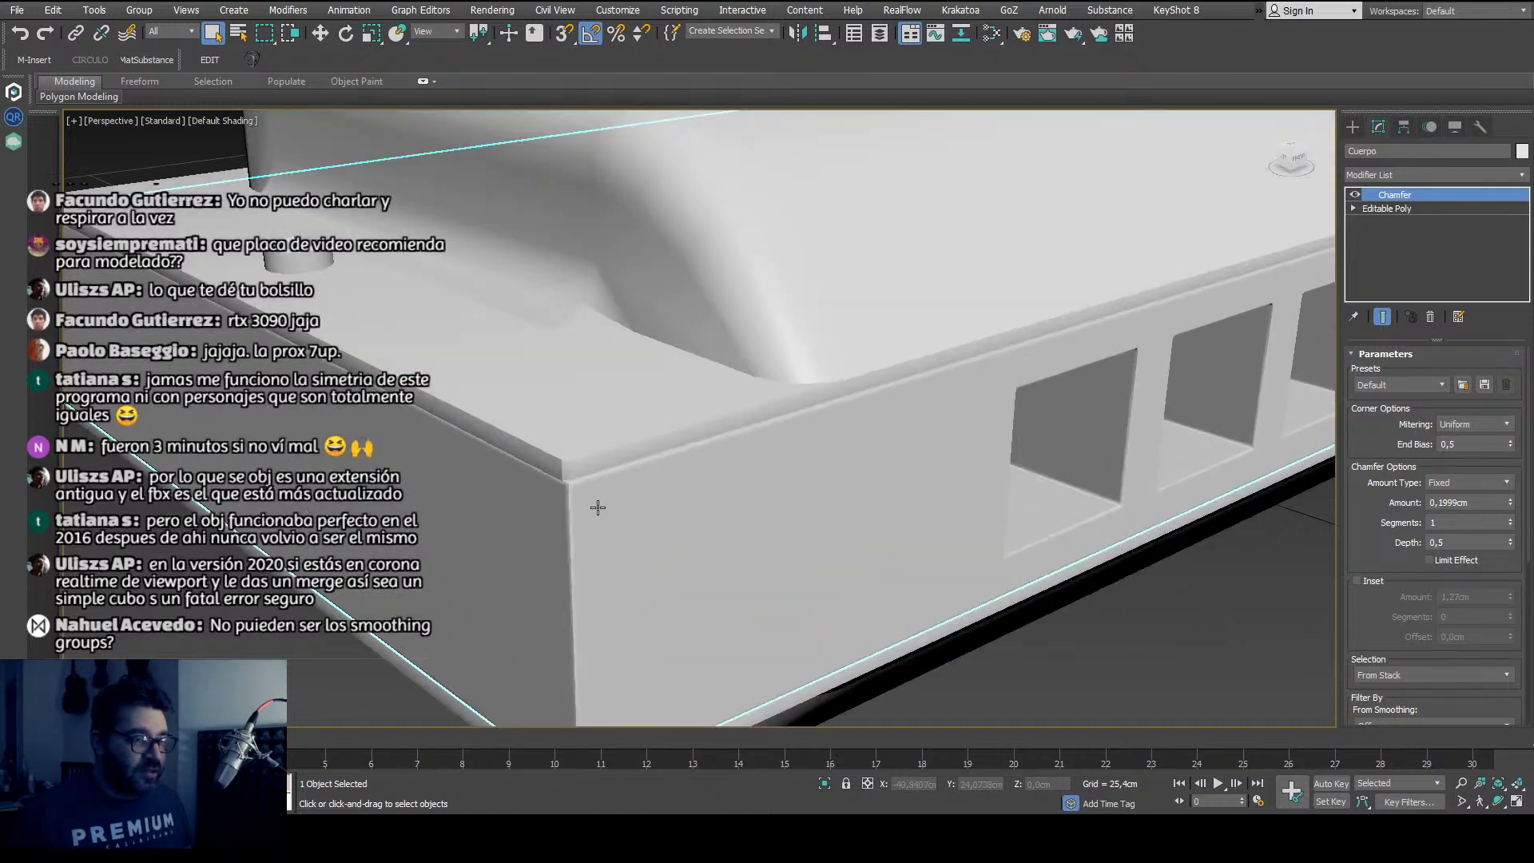
pyautogui.scroll(-5, 597, 508)
pyautogui.scroll(3, 591, 516)
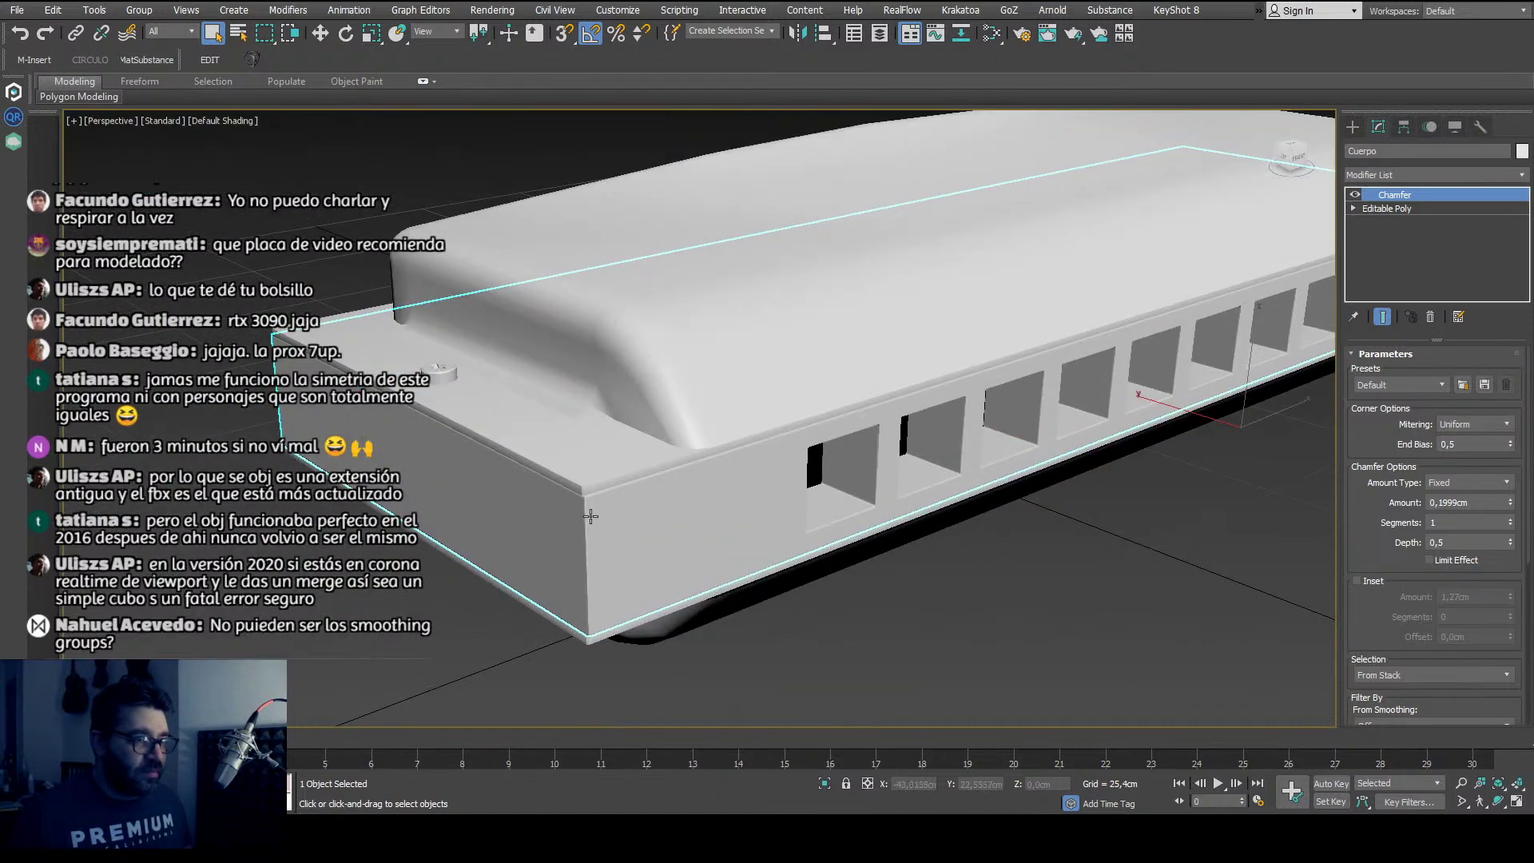
pyautogui.scroll(-3, 591, 516)
pyautogui.keyDown('alt'); pyautogui.moveTo(591, 516); pyautogui.dragTo(516, 704, button='middle'); pyautogui.keyUp('alt')
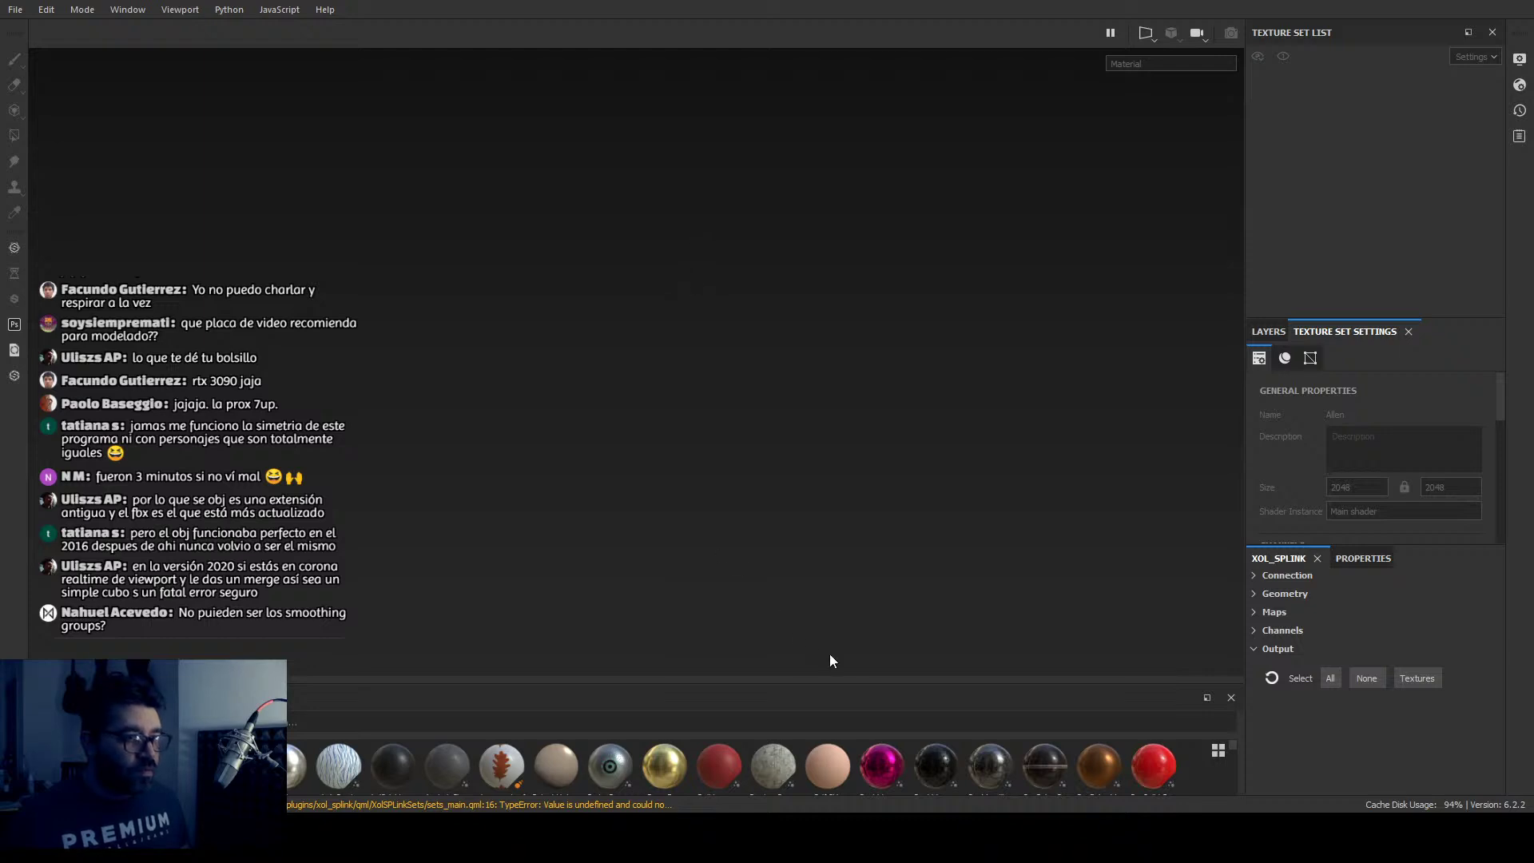
# Step: Switch to Substance Painter and check the shading of the newly loaded harmonica from several angles
pyautogui.moveTo(682, 460)
pyautogui.keyDown('alt'); pyautogui.mouseDown()
pyautogui.moveTo(678, 509)
pyautogui.moveTo(877, 456)
pyautogui.moveTo(798, 517)
pyautogui.moveTo(884, 531)
pyautogui.moveTo(812, 531)
pyautogui.moveTo(810, 554)
pyautogui.mouseUp(); pyautogui.keyUp('alt')
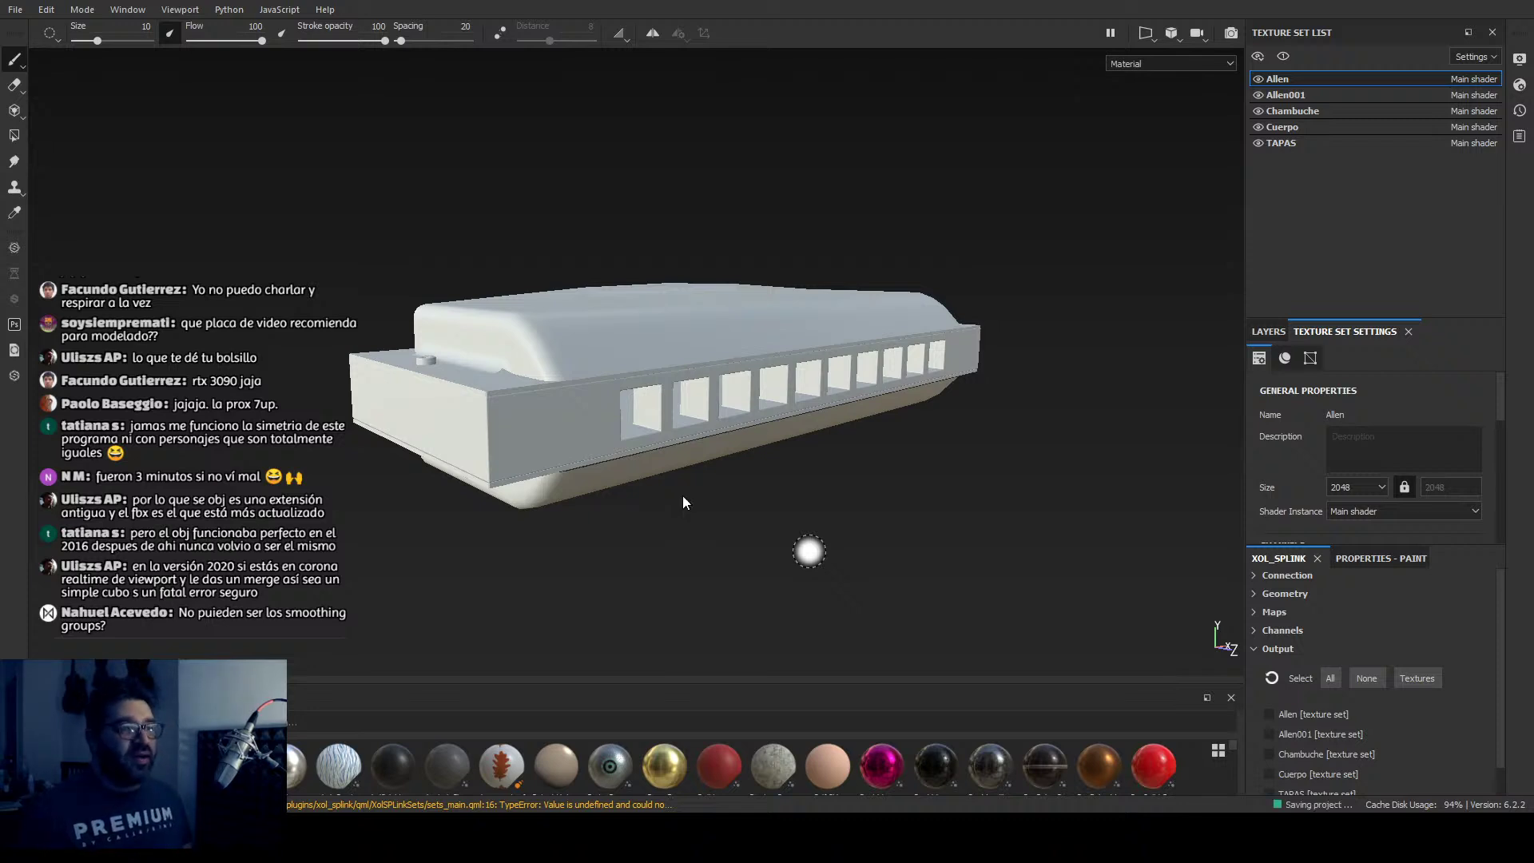
pyautogui.keyDown('alt'); pyautogui.moveTo(678, 483); pyautogui.dragTo(730, 568); pyautogui.keyUp('alt')
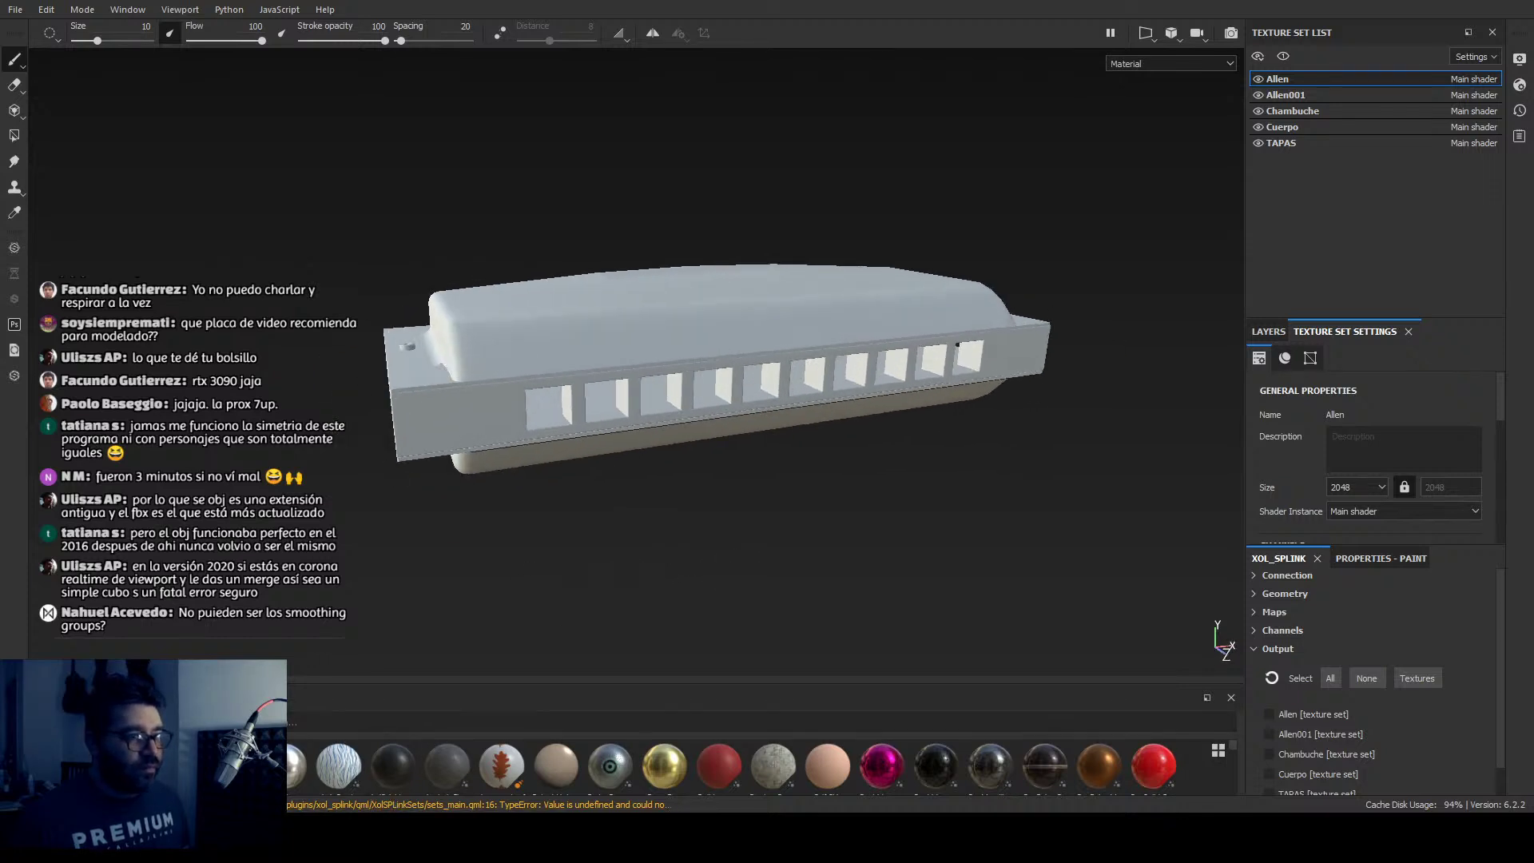
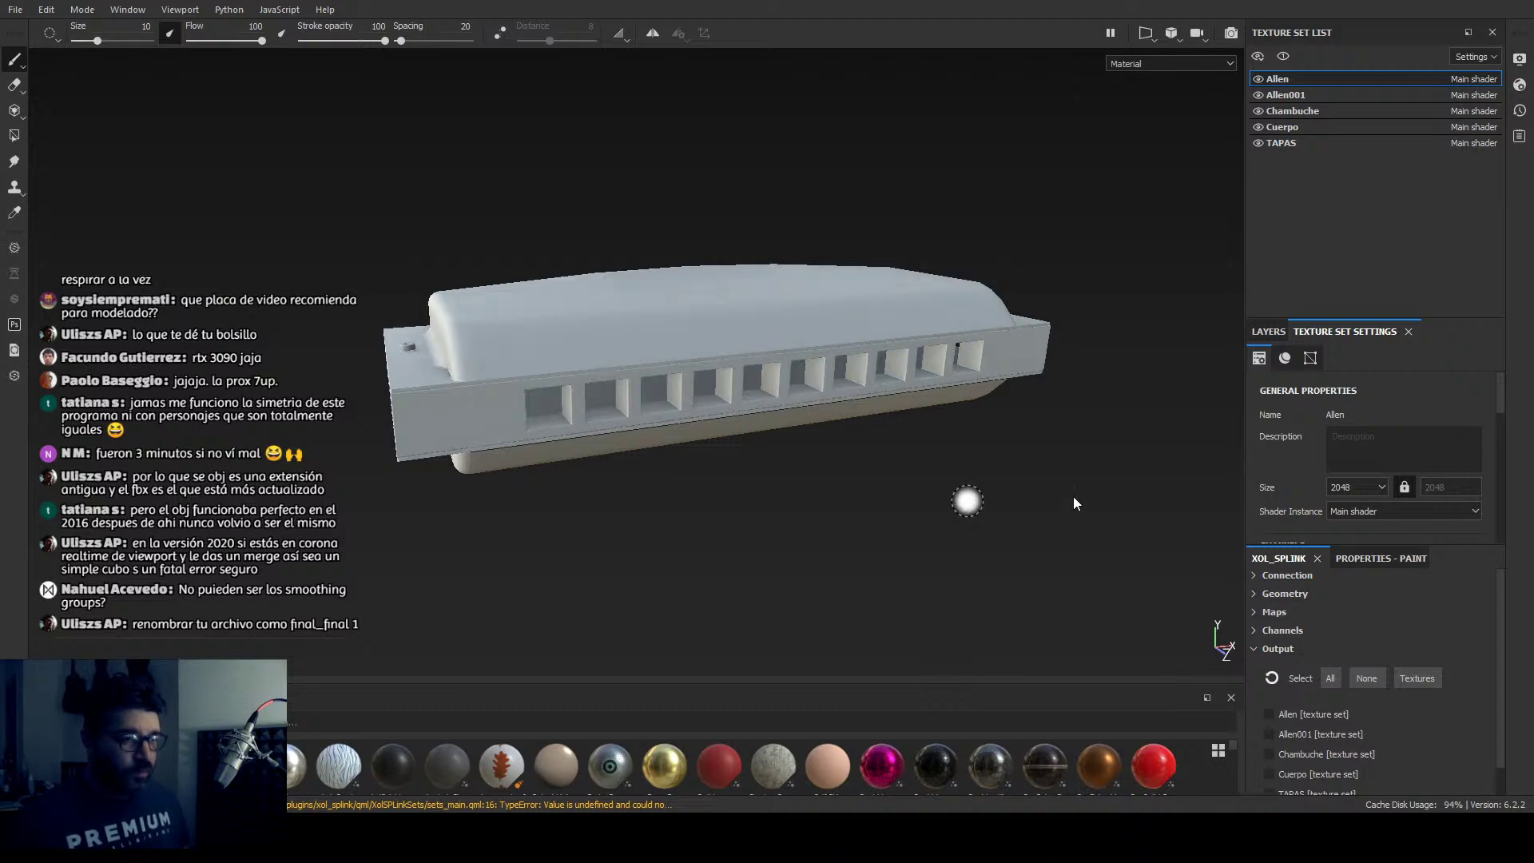
# Step: Examine the harmonica's shading in front, side and close-up views of the cover's rounded end and the screw
pyautogui.keyDown('alt'); pyautogui.moveTo(850, 521); pyautogui.dragTo(994, 520); pyautogui.keyUp('alt')
pyautogui.scroll(-2, 893, 522)
pyautogui.keyDown('alt'); pyautogui.moveTo(829, 502); pyautogui.dragTo(274, 510); pyautogui.keyUp('alt')
pyautogui.keyDown('shift'); pyautogui.moveTo(274, 510); pyautogui.dragTo(569, 512, button='right'); pyautogui.keyUp('shift')
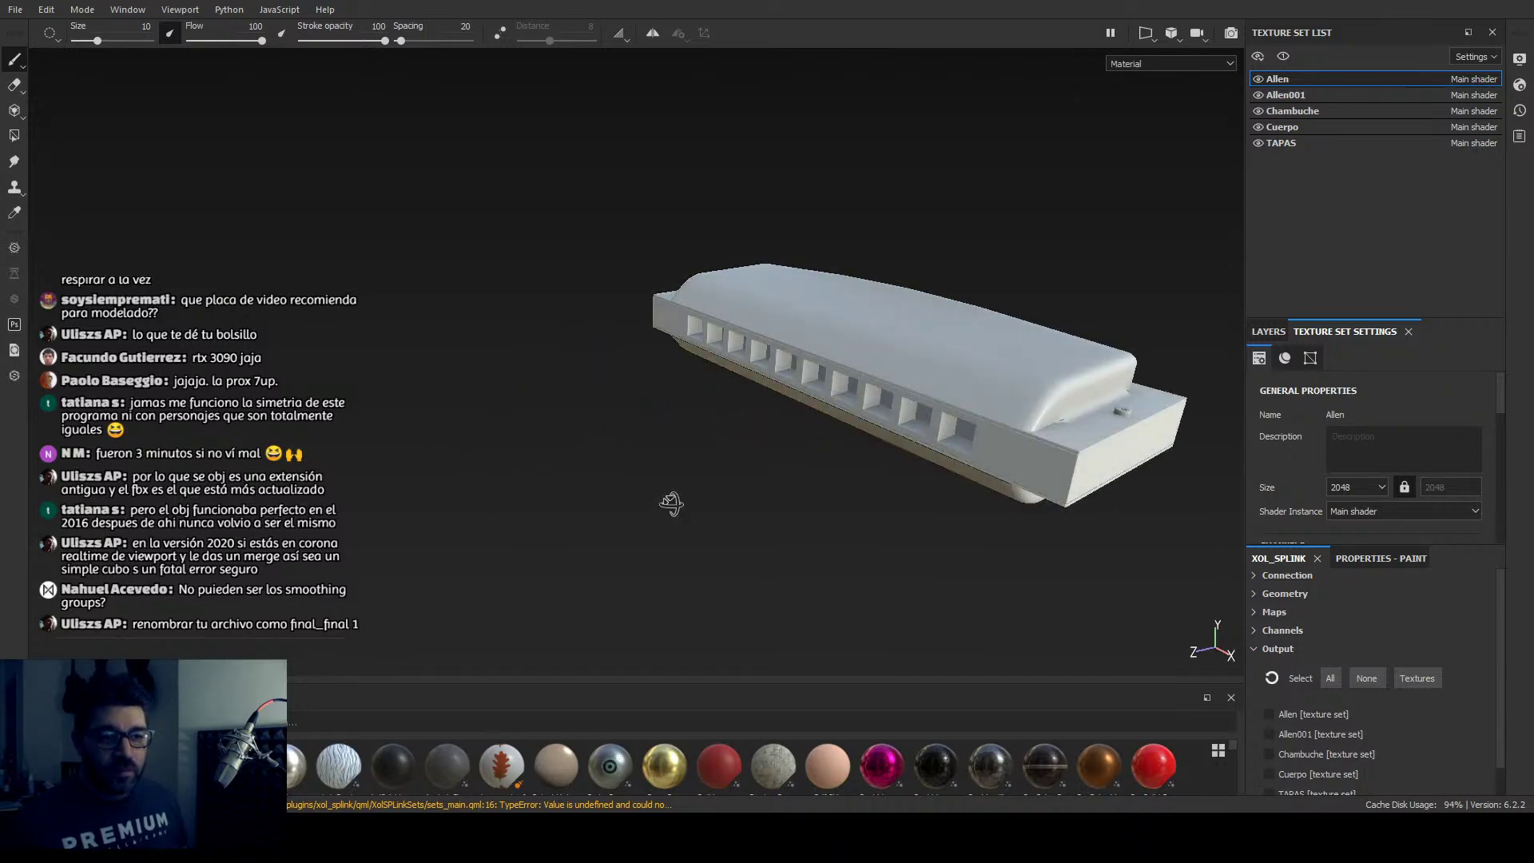
pyautogui.keyDown('alt'); pyautogui.moveTo(672, 504); pyautogui.dragTo(694, 528); pyautogui.keyUp('alt')
pyautogui.scroll(-2, 1123, 424)
pyautogui.scroll(4, 1131, 424)
pyautogui.scroll(5, 1141, 424)
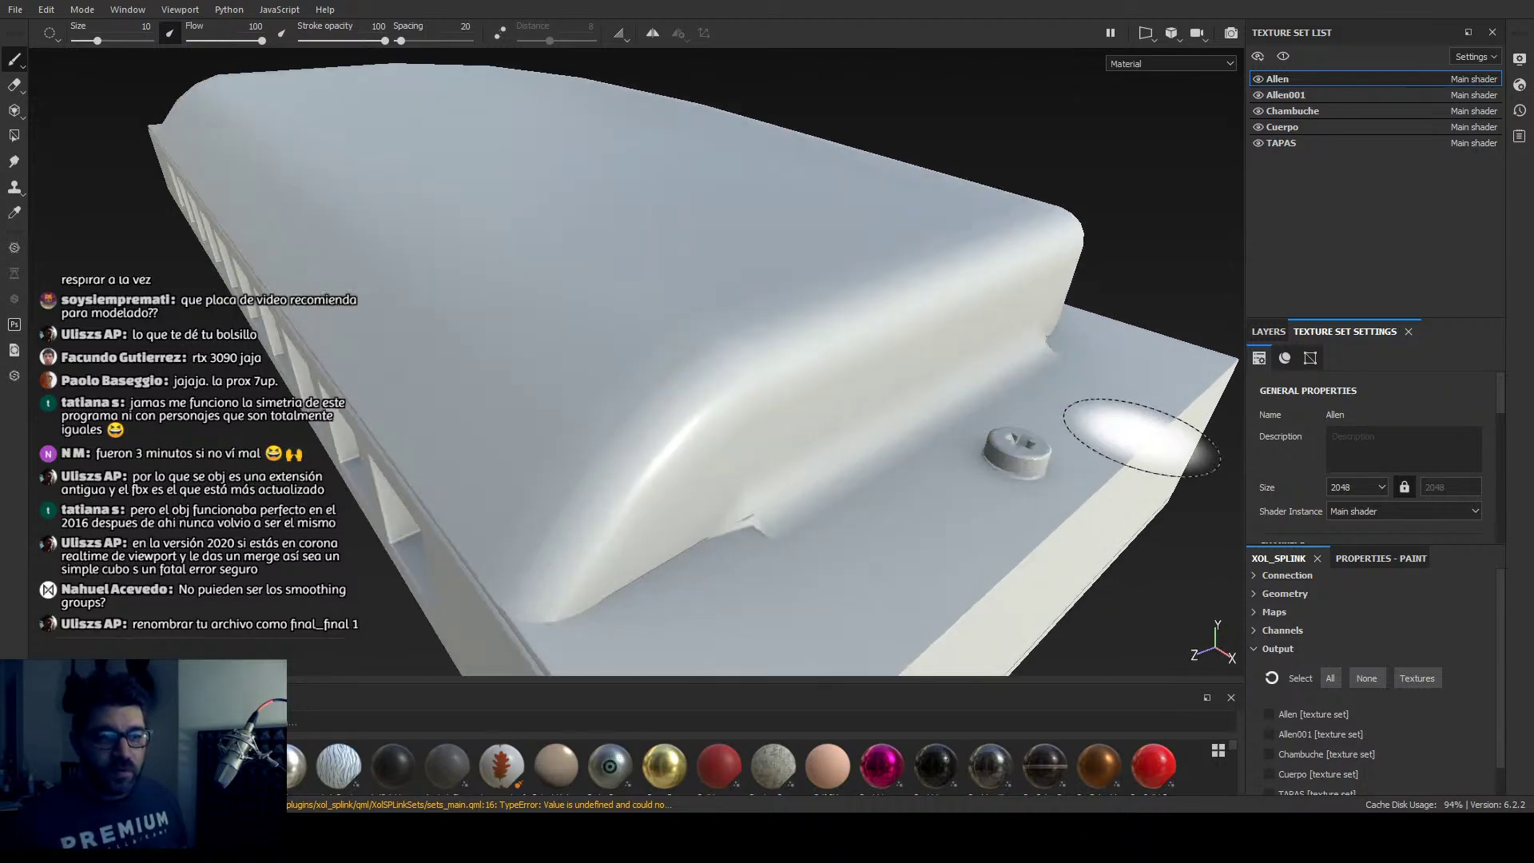
pyautogui.keyDown('alt'); pyautogui.moveTo(1145, 426); pyautogui.dragTo(1135, 388); pyautogui.keyUp('alt')
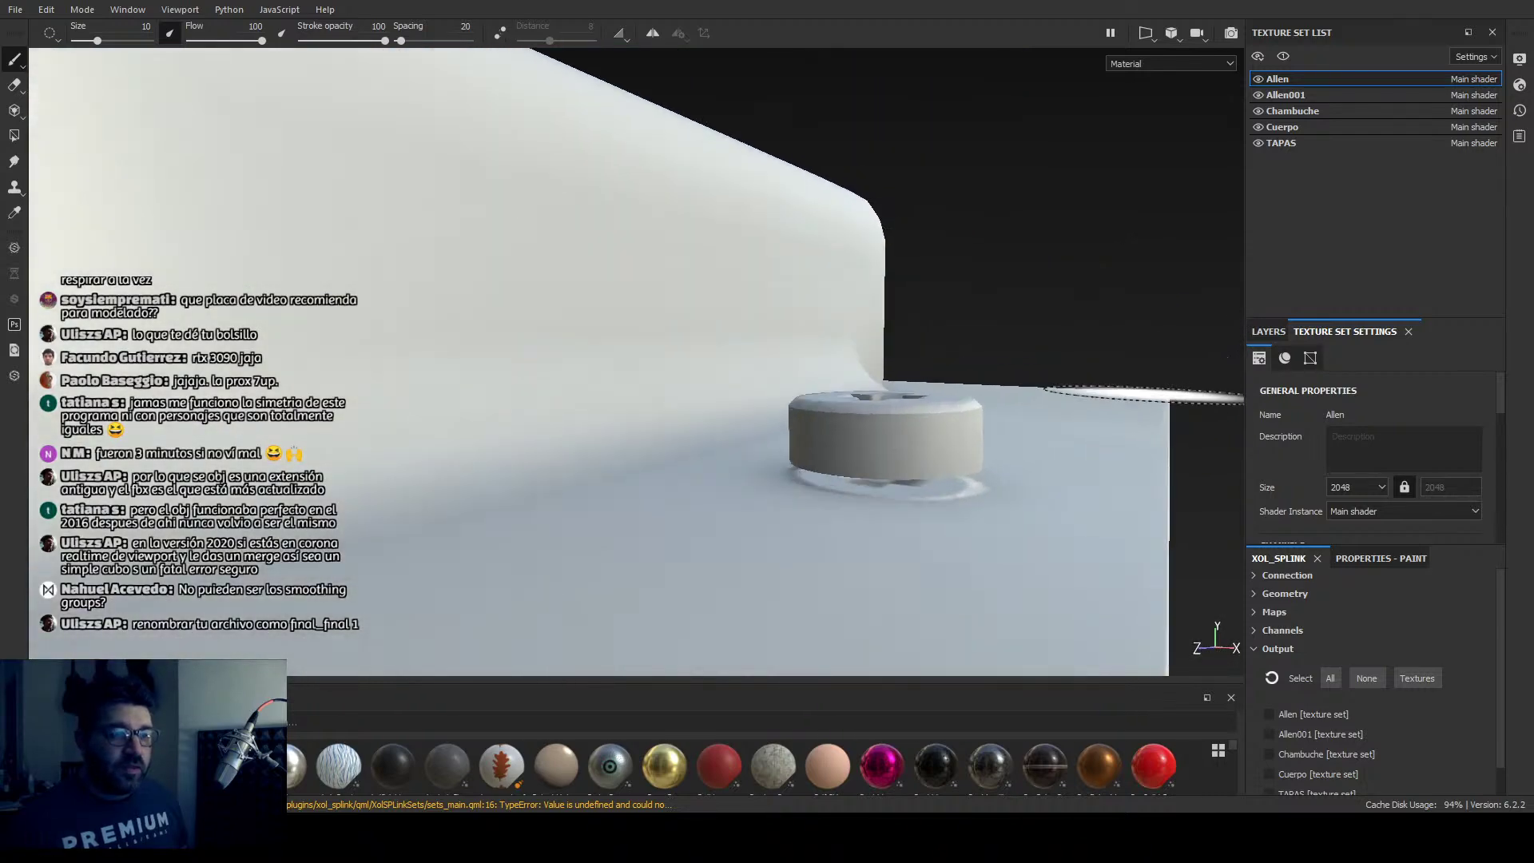
pyautogui.scroll(-5, 1075, 424)
pyautogui.keyDown('alt'); pyautogui.moveTo(1059, 478); pyautogui.dragTo(1117, 466); pyautogui.keyUp('alt')
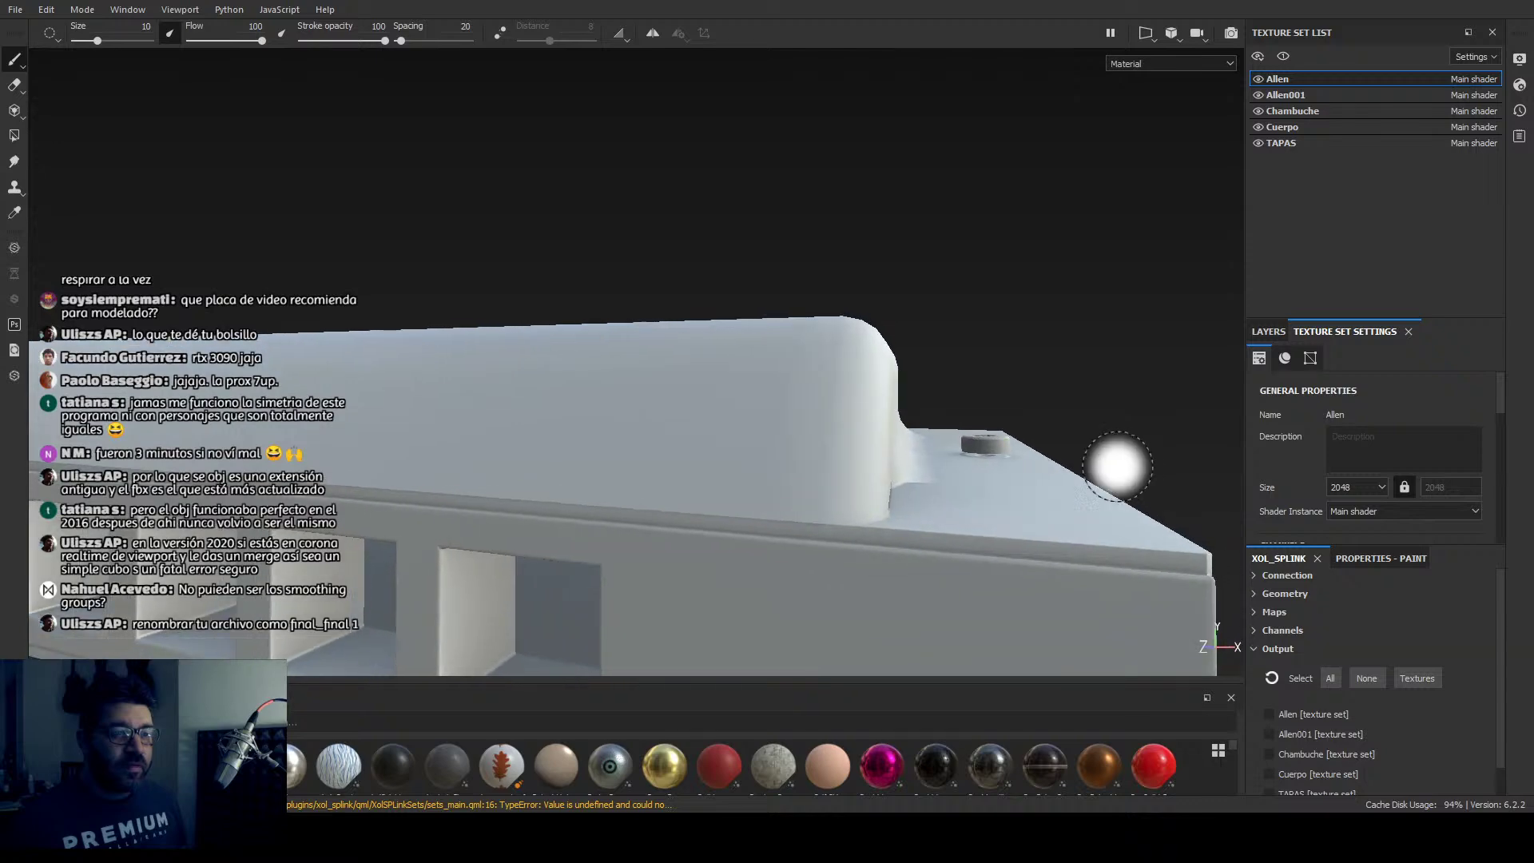
# Step: Check the shading of the whole harmonica and the opposite end, including the cover's lower edge and body corner
pyautogui.scroll(-6, 1116, 466)
pyautogui.keyDown('alt'); pyautogui.moveTo(767, 501); pyautogui.dragTo(918, 517); pyautogui.keyUp('alt')
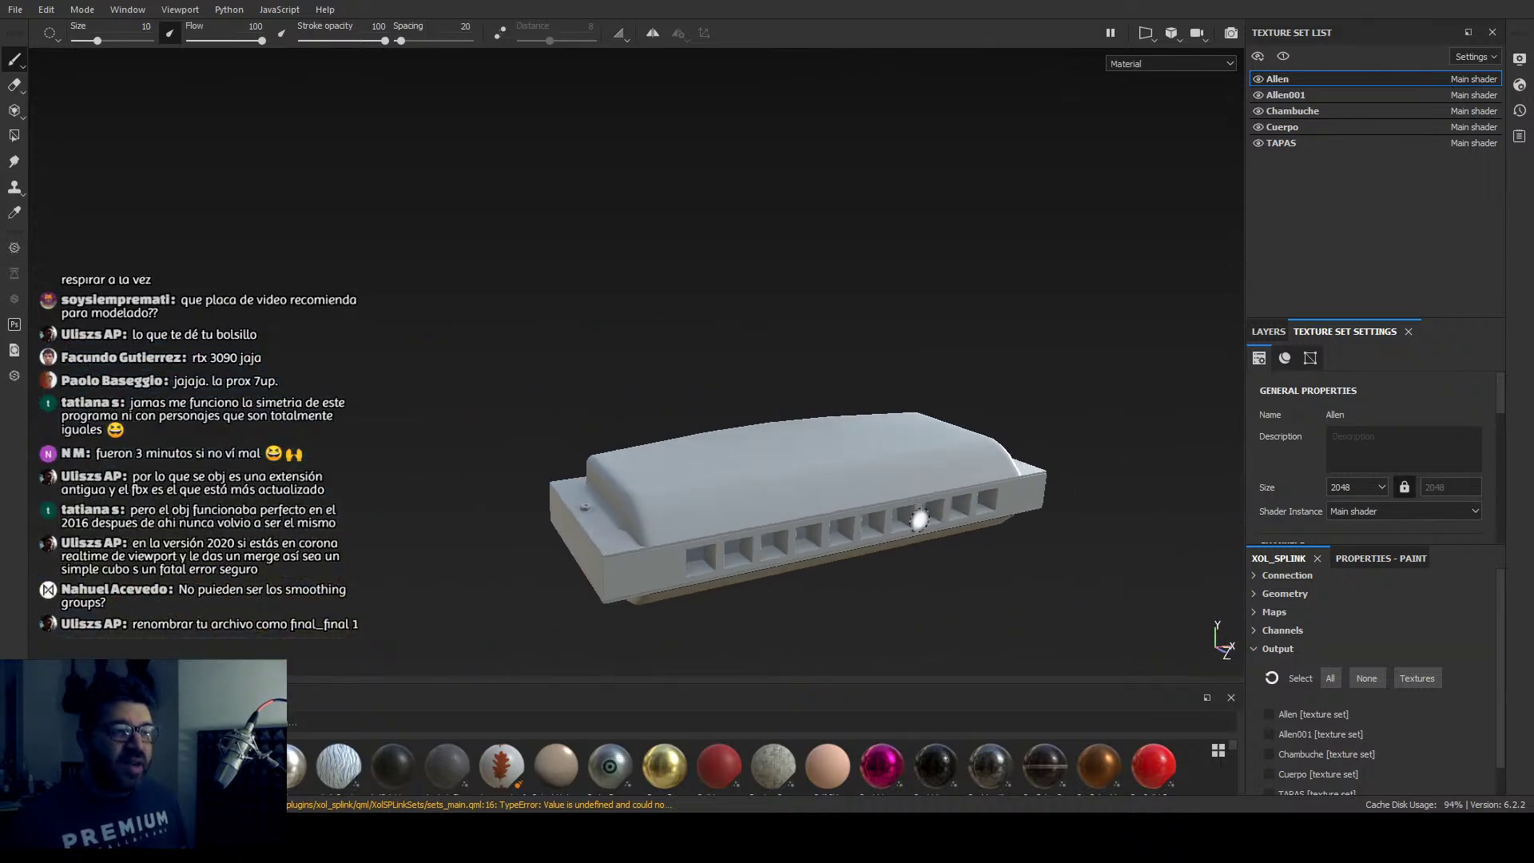
pyautogui.scroll(5, 592, 551)
pyautogui.moveTo(592, 551)
pyautogui.keyDown('alt'); pyautogui.mouseDown()
pyautogui.moveTo(624, 520)
pyautogui.moveTo(610, 445)
pyautogui.moveTo(668, 367)
pyautogui.moveTo(688, 435)
pyautogui.moveTo(708, 250)
pyautogui.moveTo(685, 455)
pyautogui.moveTo(688, 438)
pyautogui.moveTo(683, 452)
pyautogui.moveTo(551, 367)
pyautogui.moveTo(506, 405)
pyautogui.moveTo(500, 435)
pyautogui.moveTo(780, 393)
pyautogui.moveTo(1116, 404)
pyautogui.moveTo(1147, 384)
pyautogui.moveTo(1143, 399)
pyautogui.mouseUp(); pyautogui.keyUp('alt')
pyautogui.scroll(-3, 527, 409)
pyautogui.scroll(10, 527, 409)
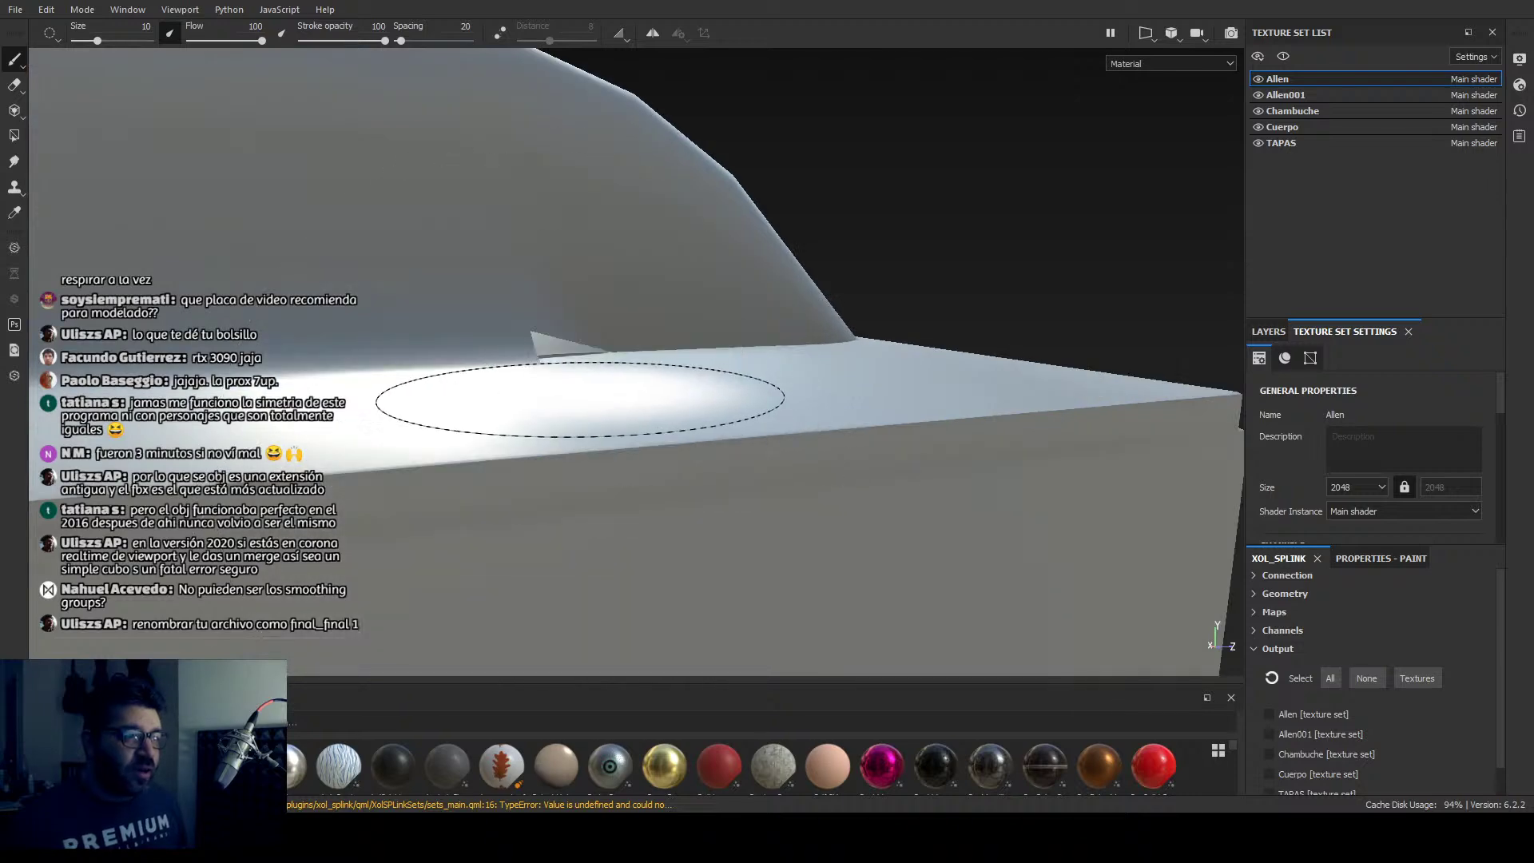
pyautogui.scroll(-10, 580, 400)
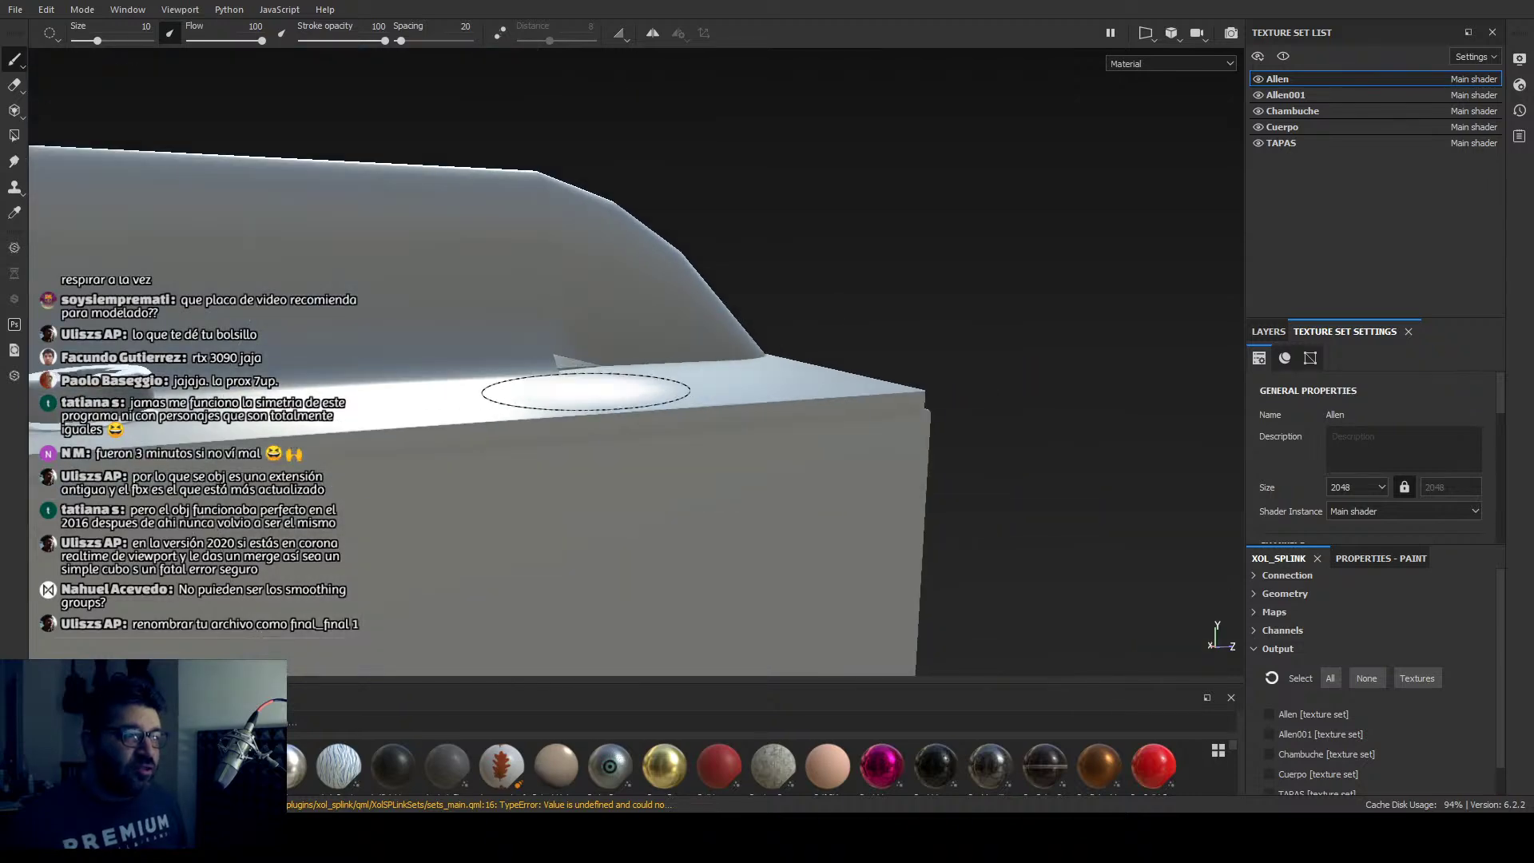
pyautogui.keyDown('alt'); pyautogui.moveTo(806, 433); pyautogui.dragTo(640, 511); pyautogui.keyUp('alt')
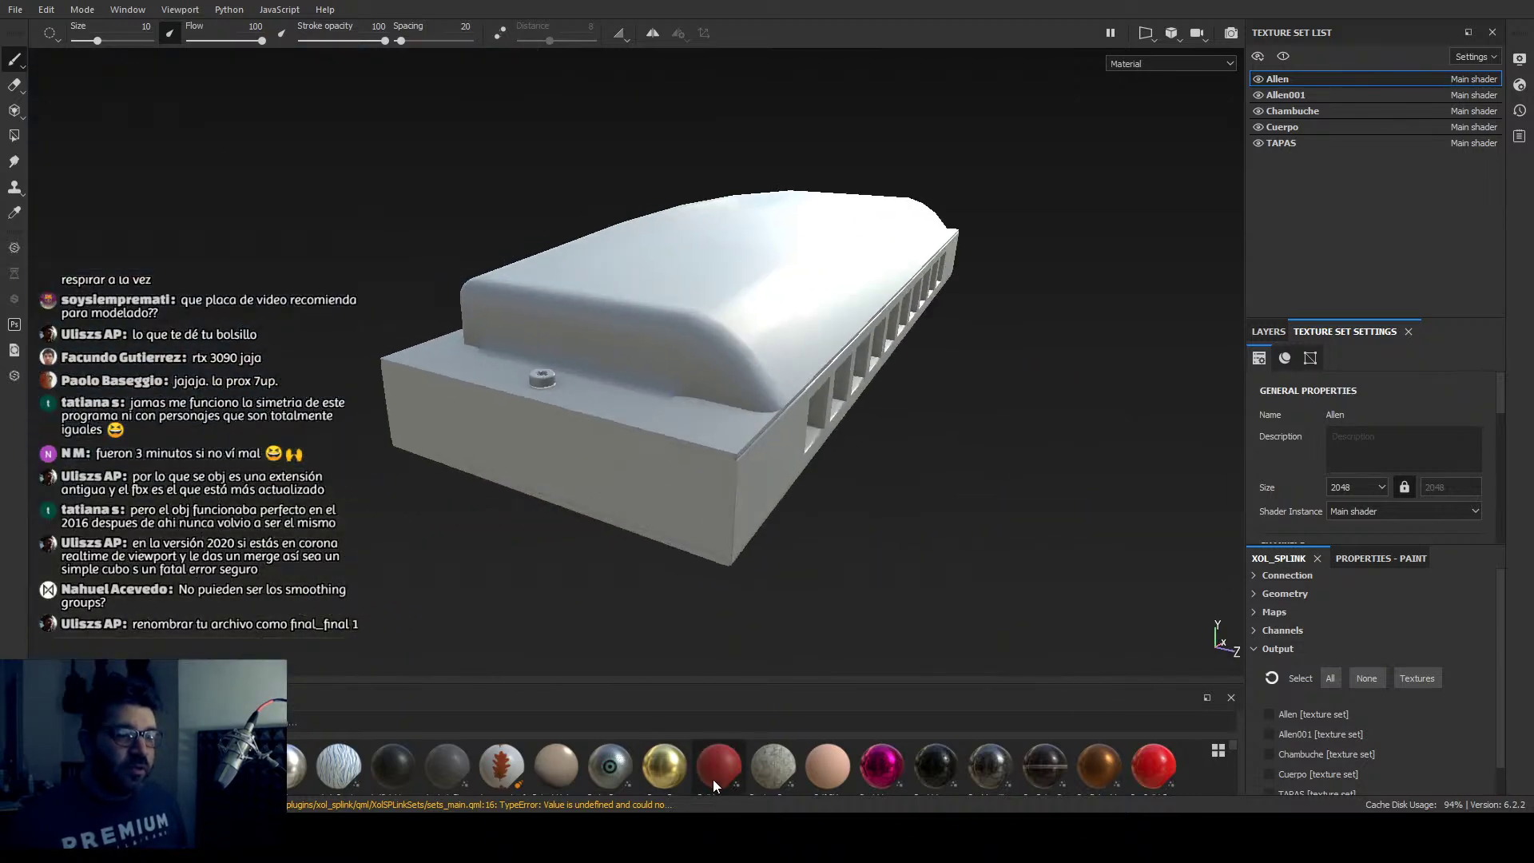
# Step: Try the red Bull Large leather material on the harmonica's covers, inspect it from the front, and undo it
pyautogui.moveTo(713, 779); pyautogui.dragTo(739, 302)
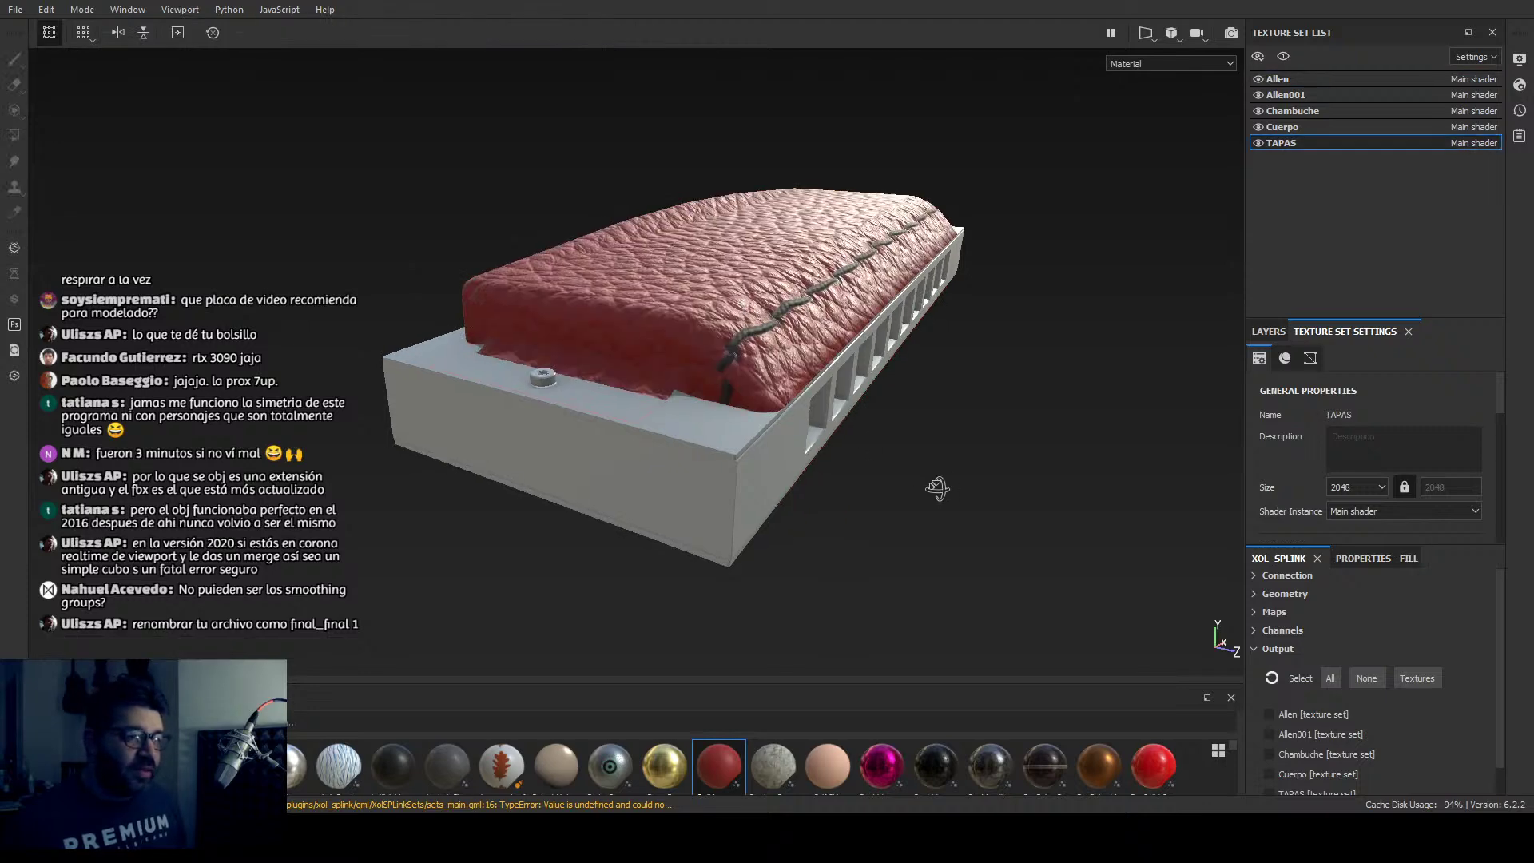
pyautogui.keyDown('alt'); pyautogui.moveTo(937, 488); pyautogui.dragTo(459, 429); pyautogui.keyUp('alt')
pyautogui.scroll(3, 459, 426)
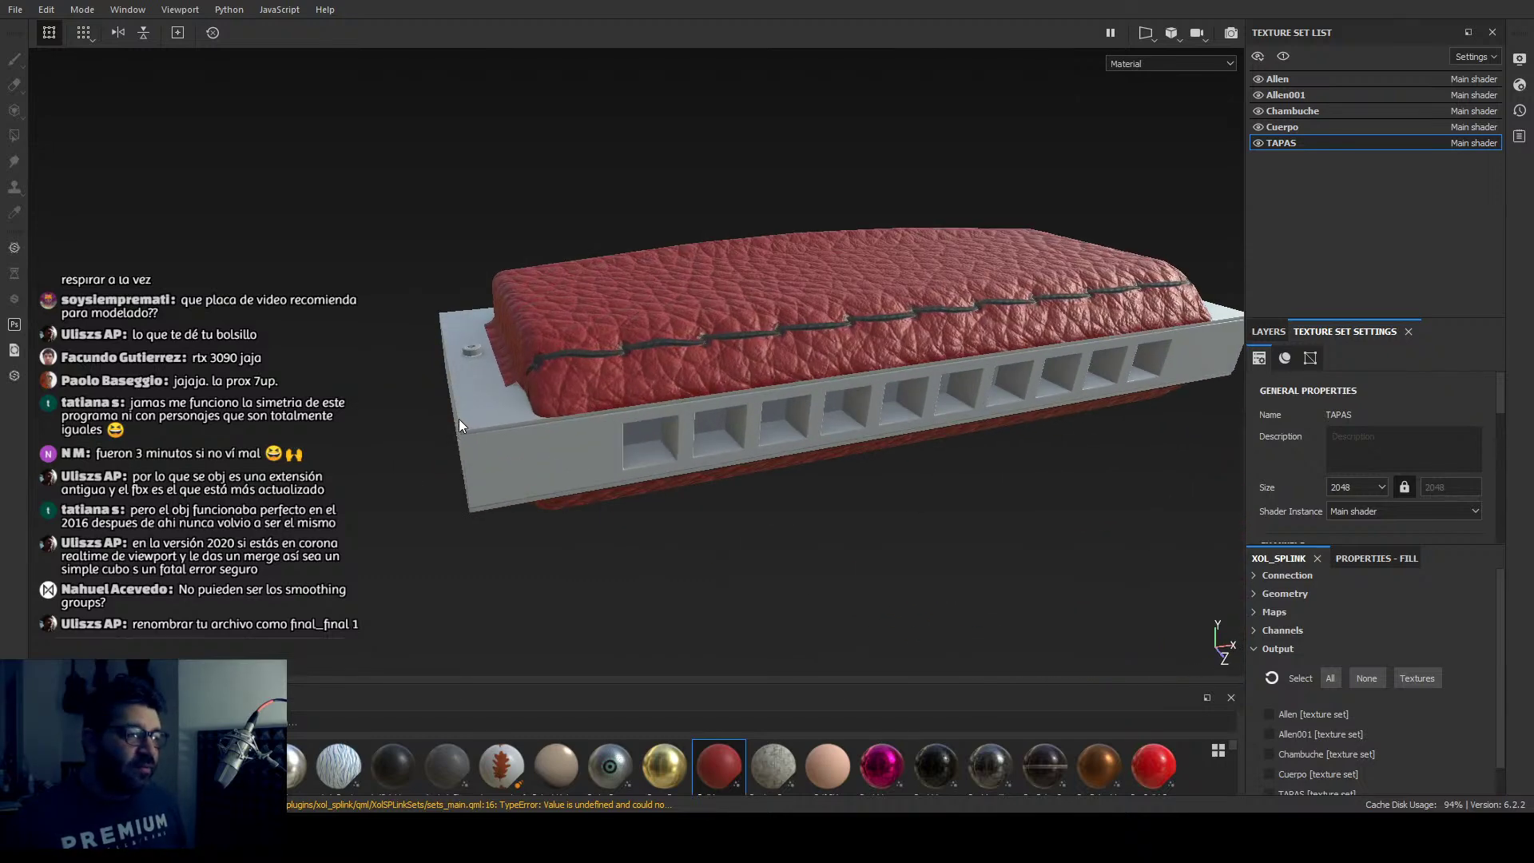
pyautogui.scroll(4, 472, 366)
pyautogui.scroll(-6, 518, 334)
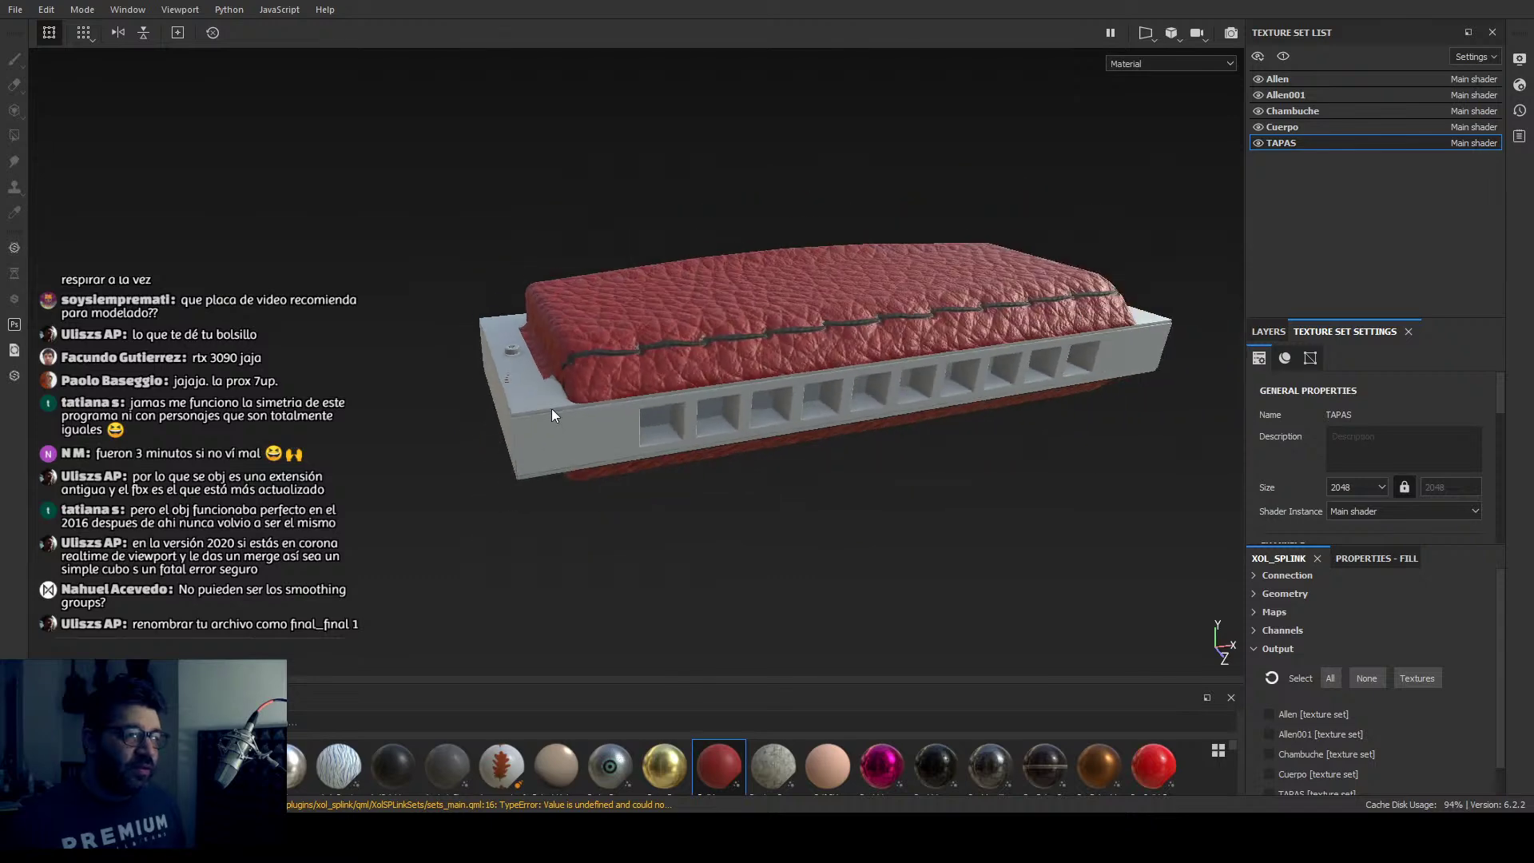
pyautogui.keyDown('alt'); pyautogui.moveTo(552, 415); pyautogui.dragTo(660, 472); pyautogui.keyUp('alt')
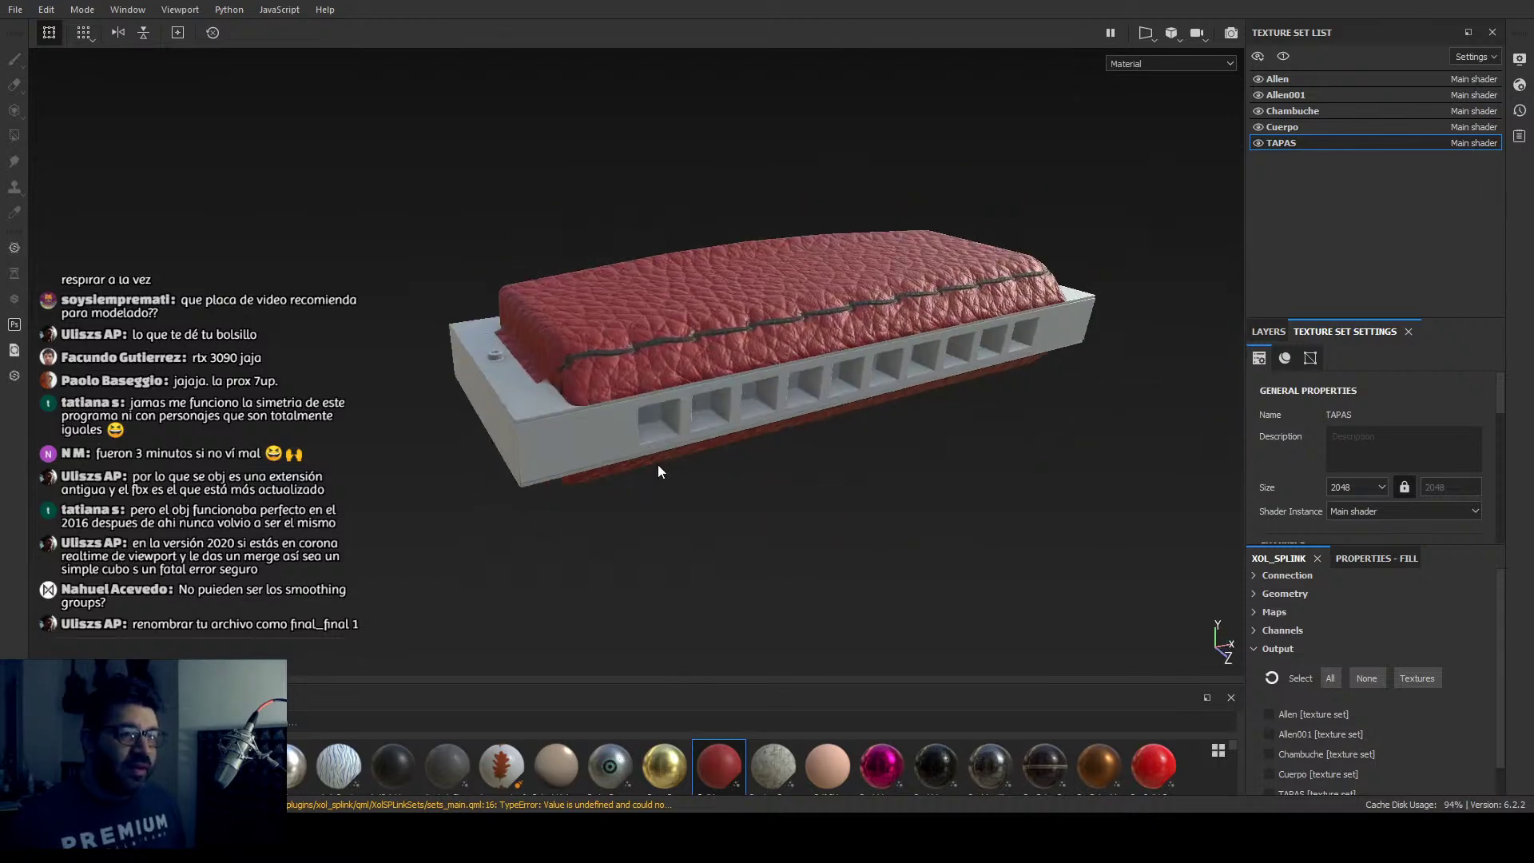
pyautogui.hotkey('ctrl', 'z')
pyautogui.keyDown('alt'); pyautogui.moveTo(789, 504); pyautogui.dragTo(824, 498); pyautogui.keyUp('alt')
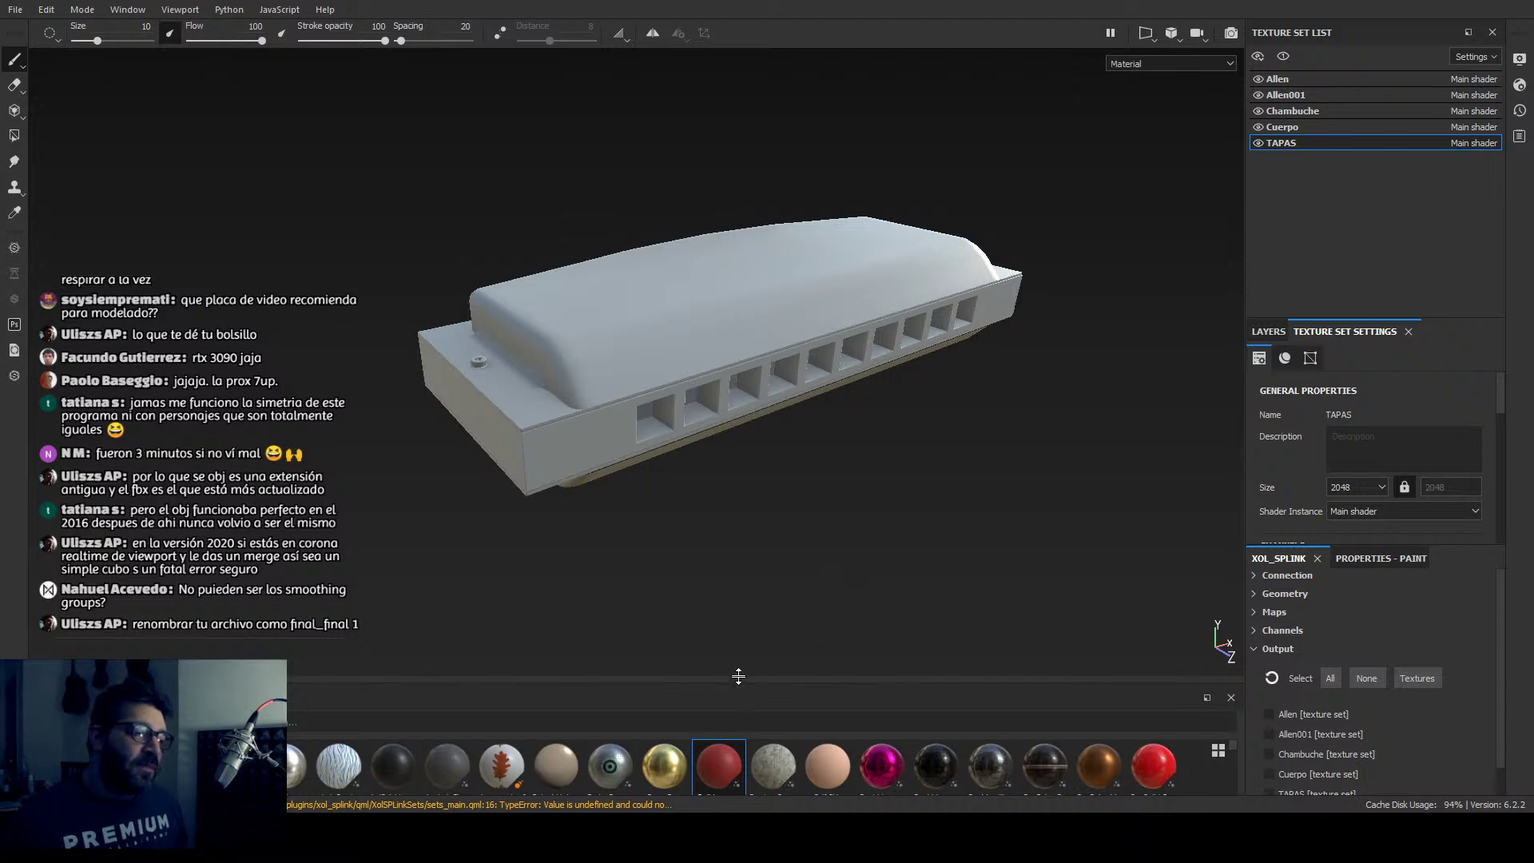
# Step: Enlarge the material shelf and apply the Cobalt Pure material to the harmonica's covers
pyautogui.moveTo(738, 677); pyautogui.dragTo(740, 422)
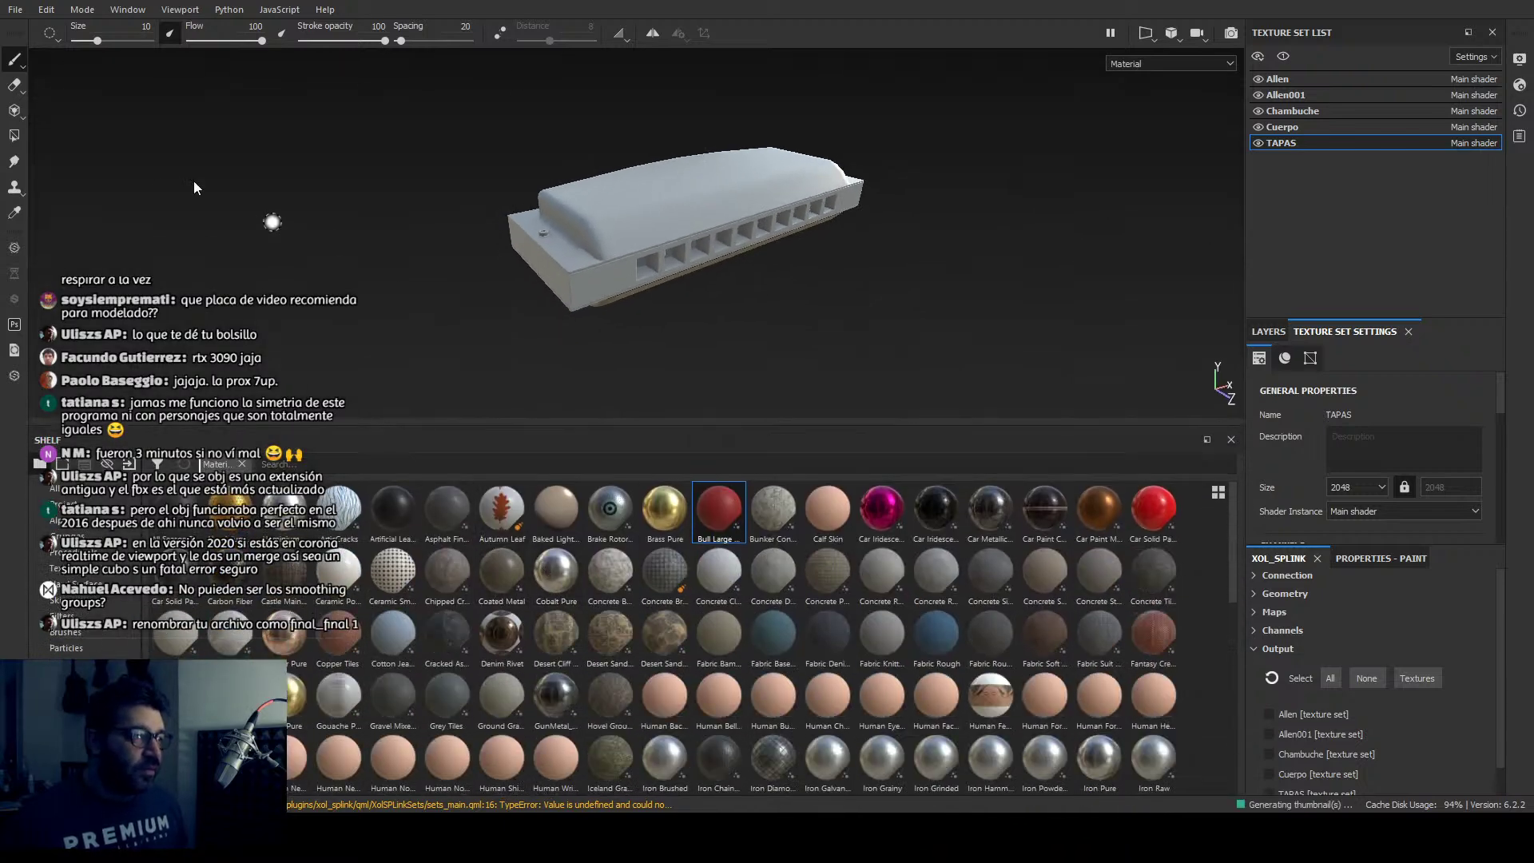
pyautogui.moveTo(615, 270)
pyautogui.keyDown('alt'); pyautogui.mouseDown()
pyautogui.moveTo(651, 199)
pyautogui.moveTo(642, 100)
pyautogui.moveTo(663, 154)
pyautogui.moveTo(583, 284)
pyautogui.moveTo(412, 280)
pyautogui.moveTo(563, 281)
pyautogui.mouseUp(); pyautogui.keyUp('alt')
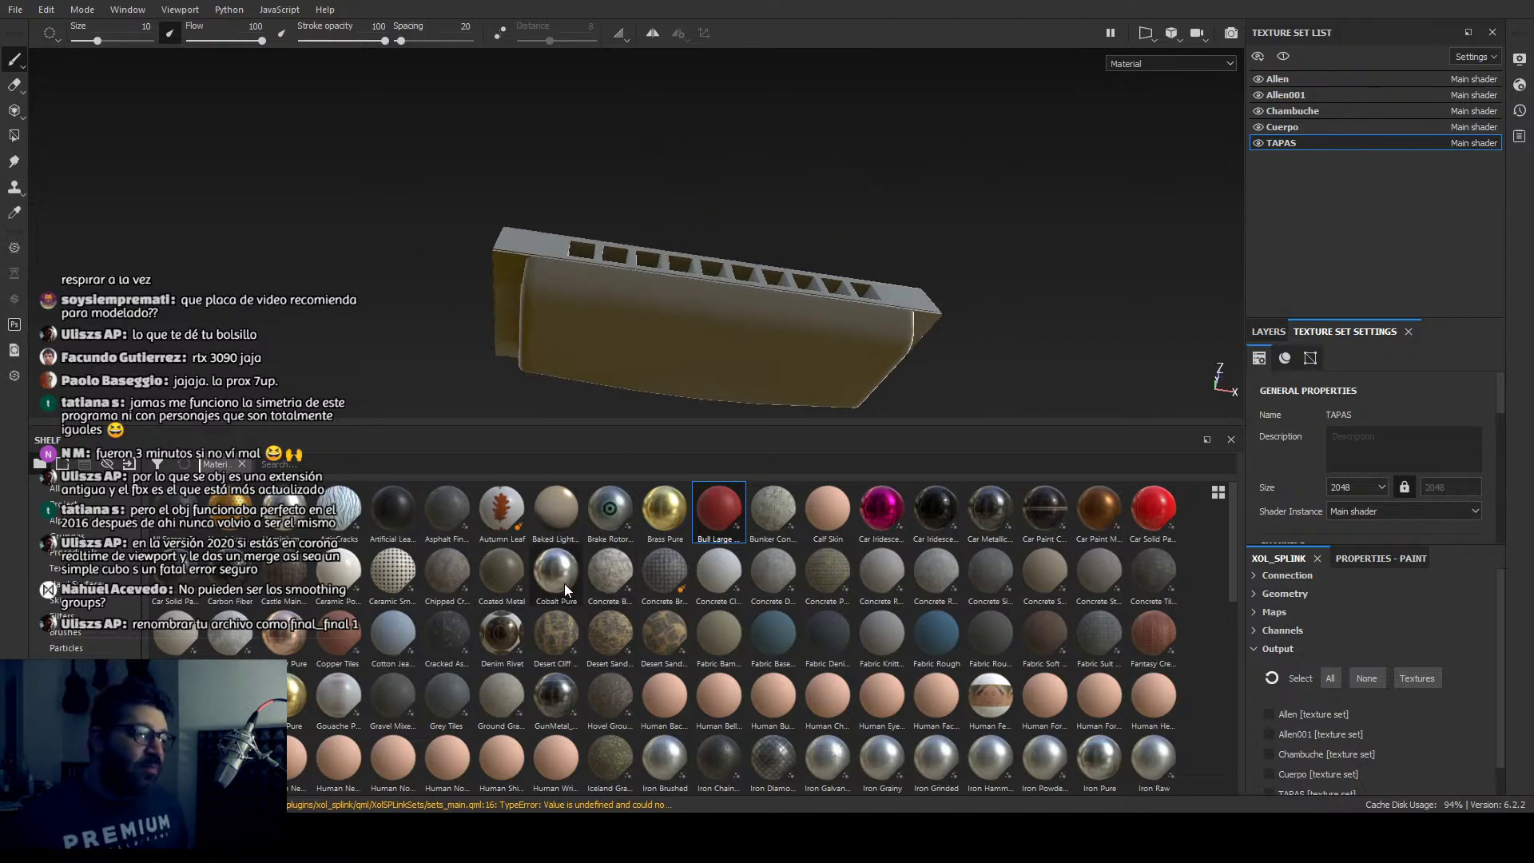
pyautogui.keyDown('alt'); pyautogui.moveTo(424, 392); pyautogui.dragTo(454, 336); pyautogui.keyUp('alt')
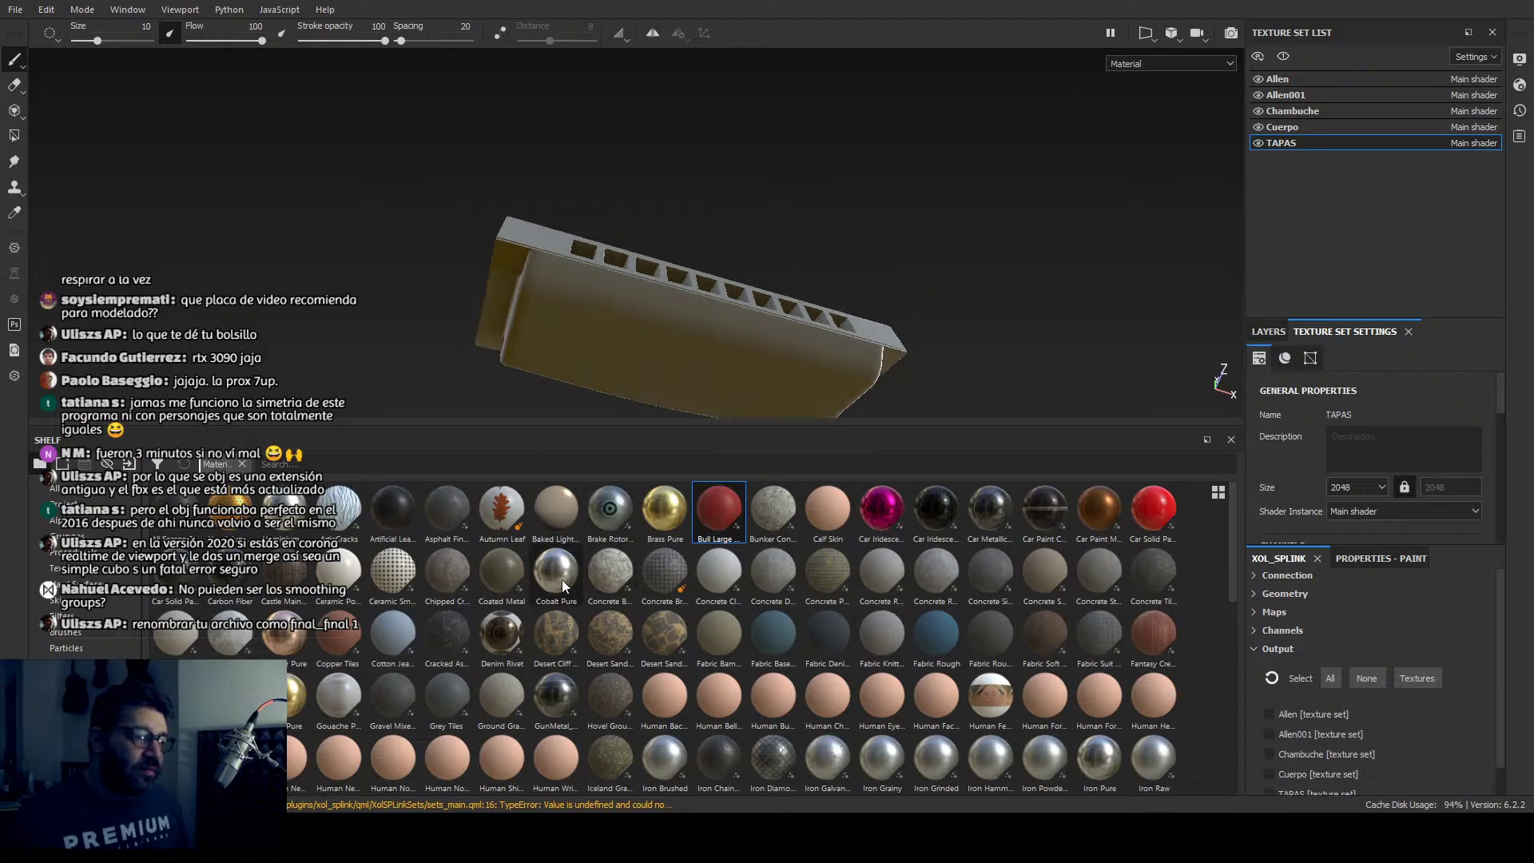
pyautogui.moveTo(563, 586); pyautogui.dragTo(515, 272)
pyautogui.scroll(5, 570, 209)
pyautogui.scroll(-5, 607, 287)
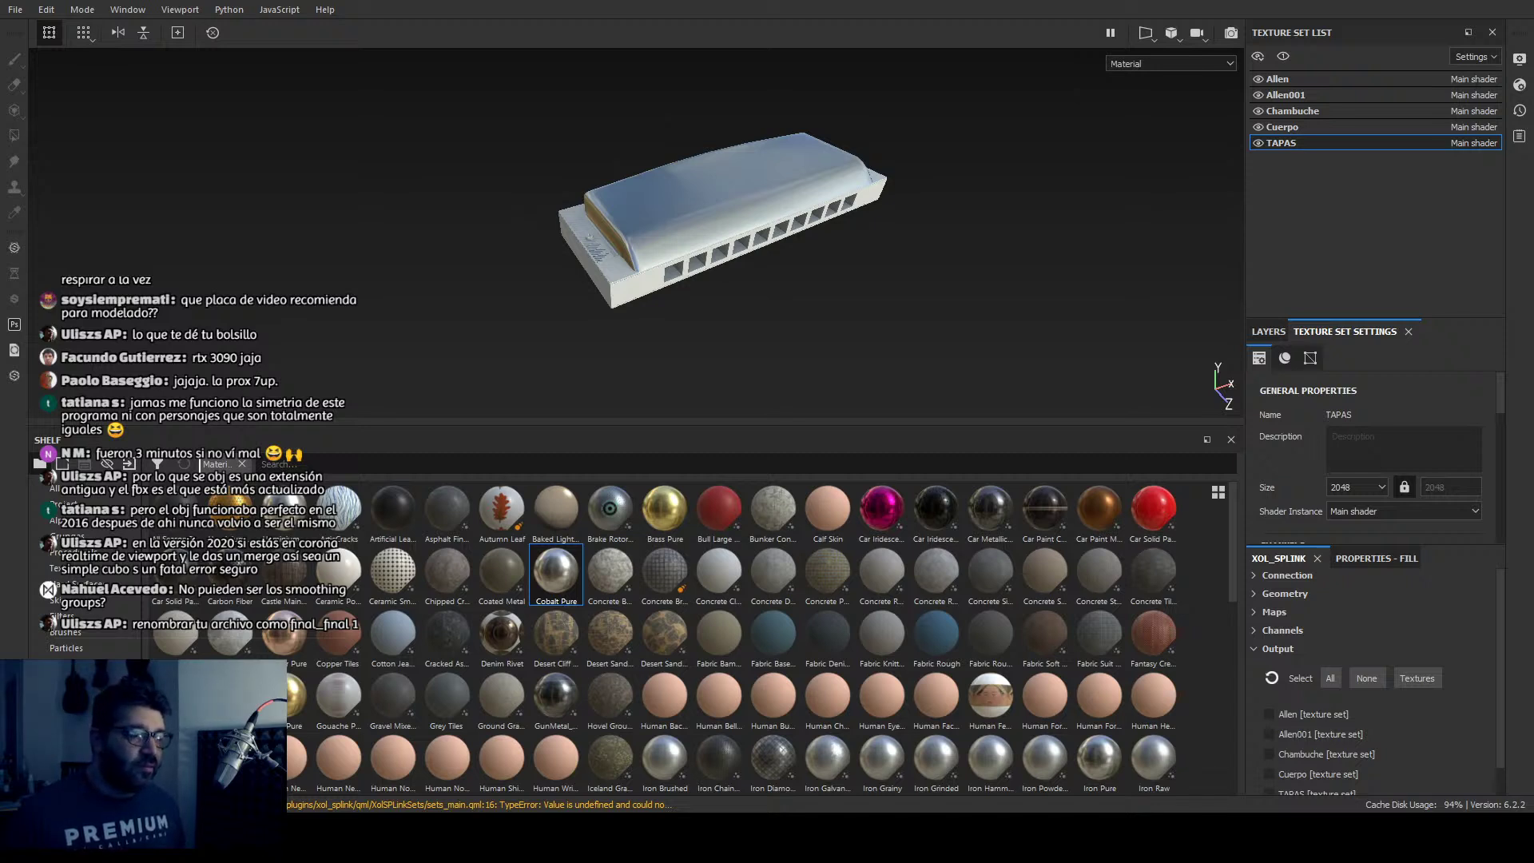
pyautogui.scroll(2, 661, 280)
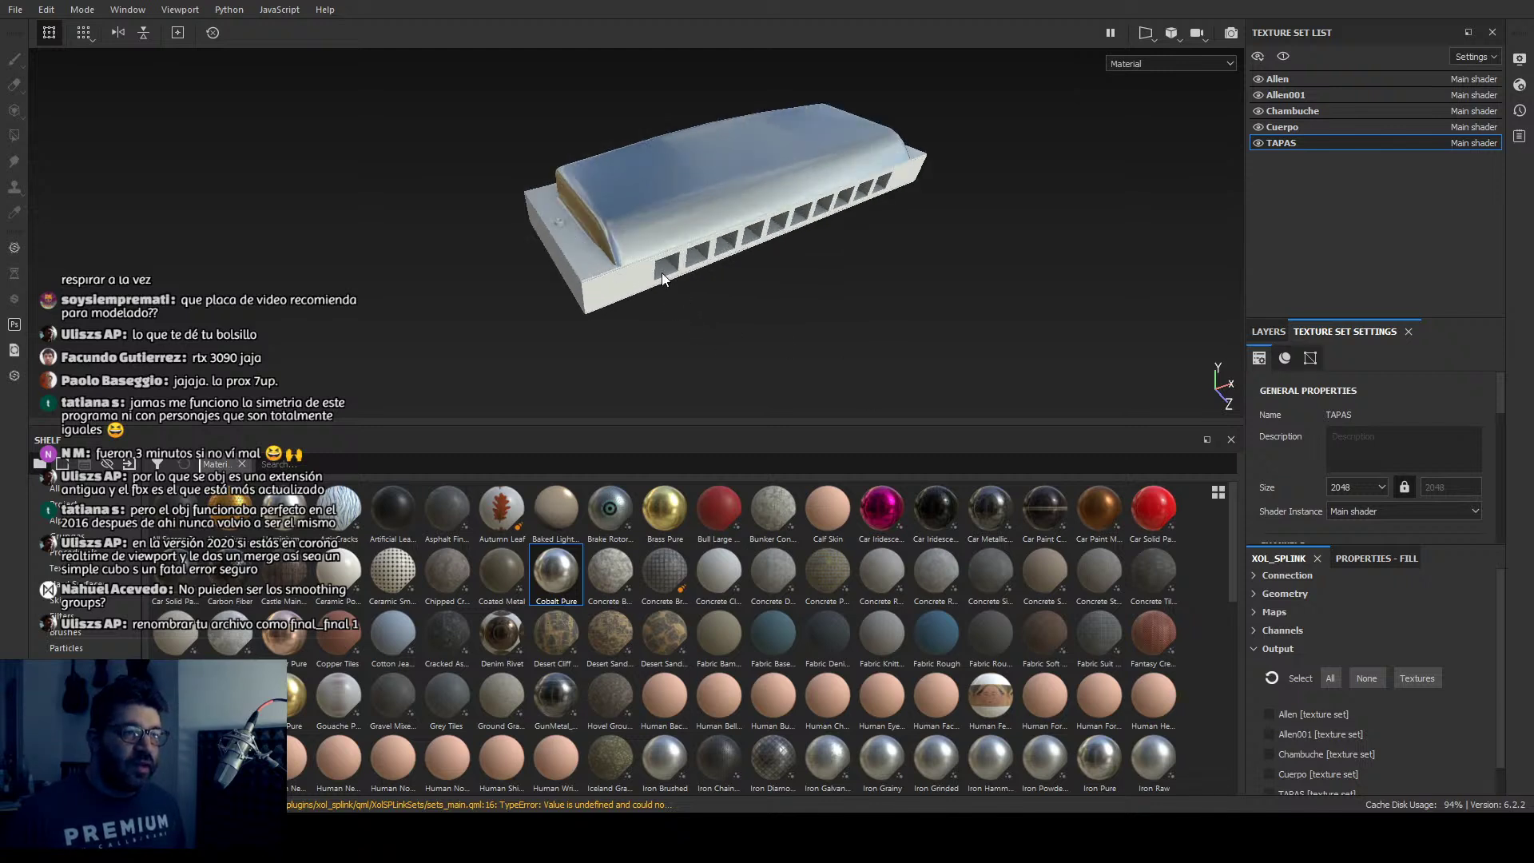
pyautogui.keyDown('alt'); pyautogui.moveTo(662, 272); pyautogui.dragTo(809, 323); pyautogui.keyUp('alt')
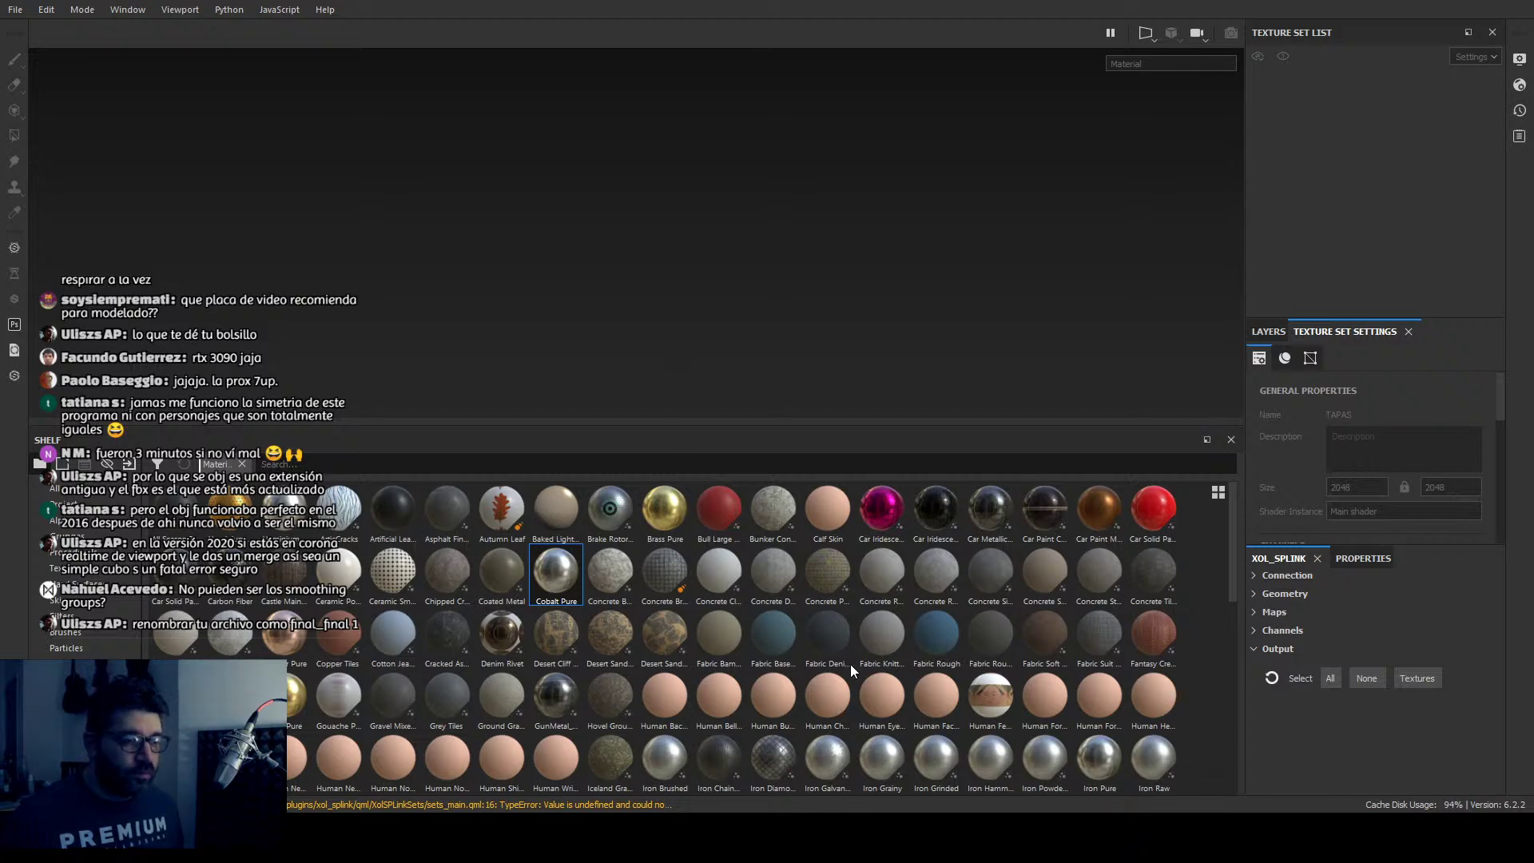
# Step: Check the reloaded harmonica's covers, plates and body from the front, the end and above
pyautogui.moveTo(531, 315)
pyautogui.keyDown('alt'); pyautogui.mouseDown()
pyautogui.moveTo(767, 302)
pyautogui.moveTo(510, 299)
pyautogui.mouseUp(); pyautogui.keyUp('alt')
pyautogui.keyDown('shift'); pyautogui.moveTo(510, 299); pyautogui.dragTo(475, 301, button='right'); pyautogui.keyUp('shift')
pyautogui.scroll(3, 474, 301)
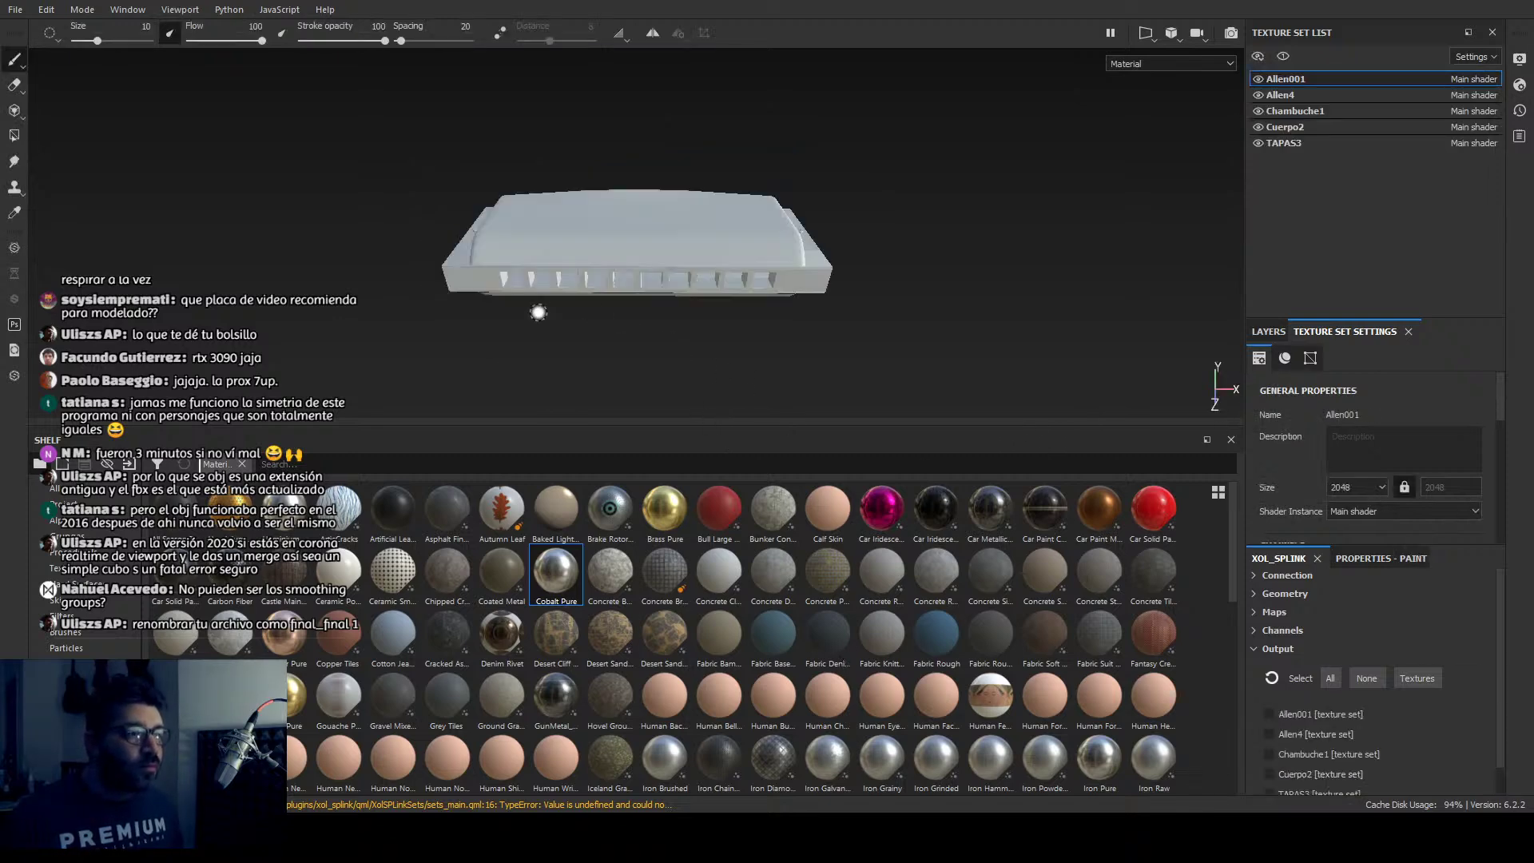
pyautogui.keyDown('alt'); pyautogui.moveTo(535, 315); pyautogui.dragTo(580, 309); pyautogui.keyUp('alt')
pyautogui.scroll(2, 583, 311)
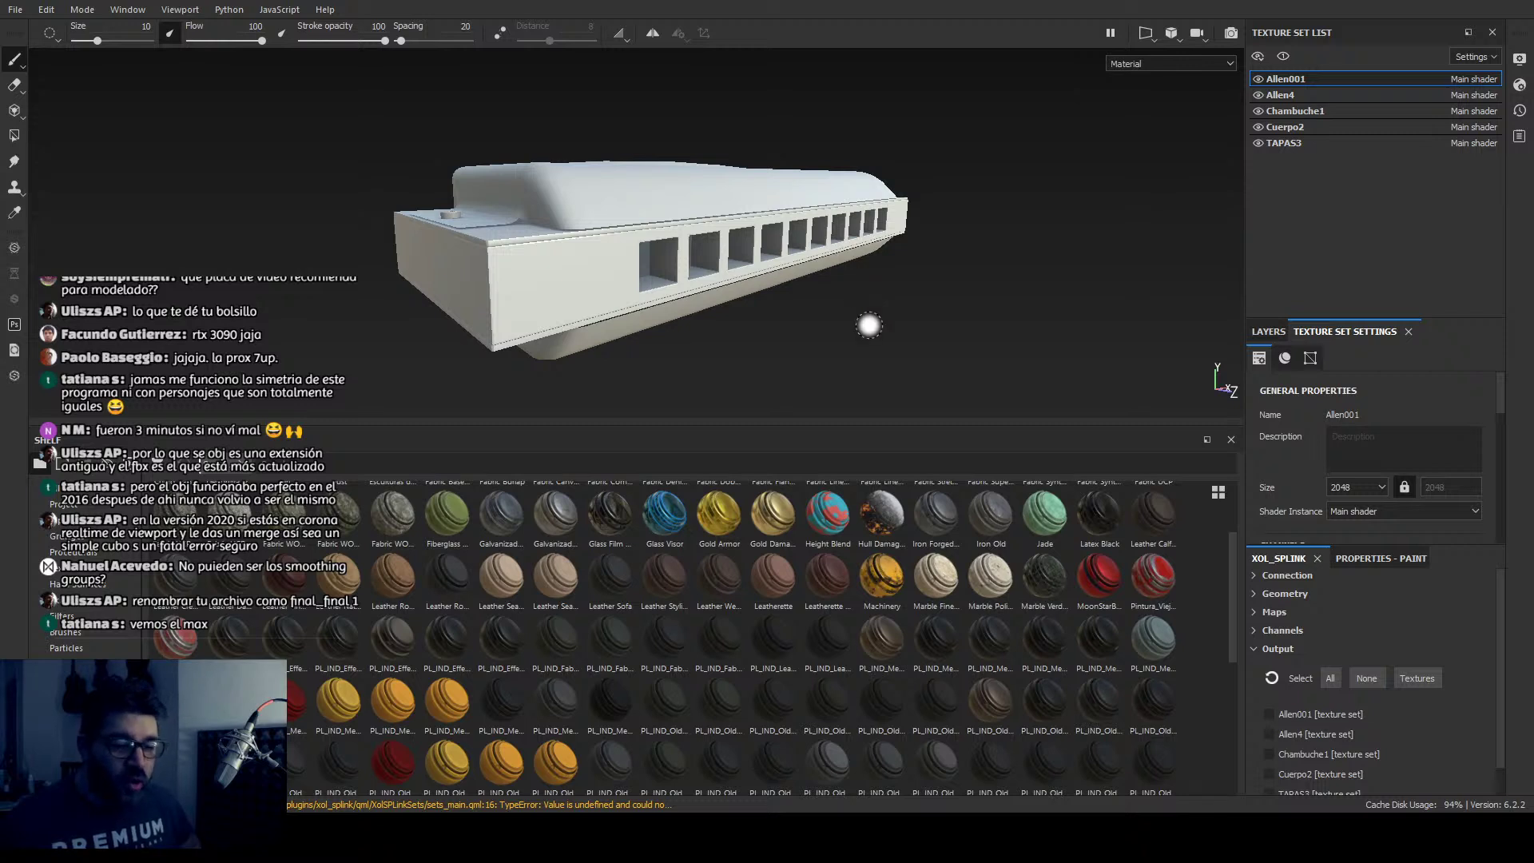
pyautogui.keyDown('alt'); pyautogui.moveTo(826, 318); pyautogui.dragTo(760, 342); pyautogui.keyUp('alt')
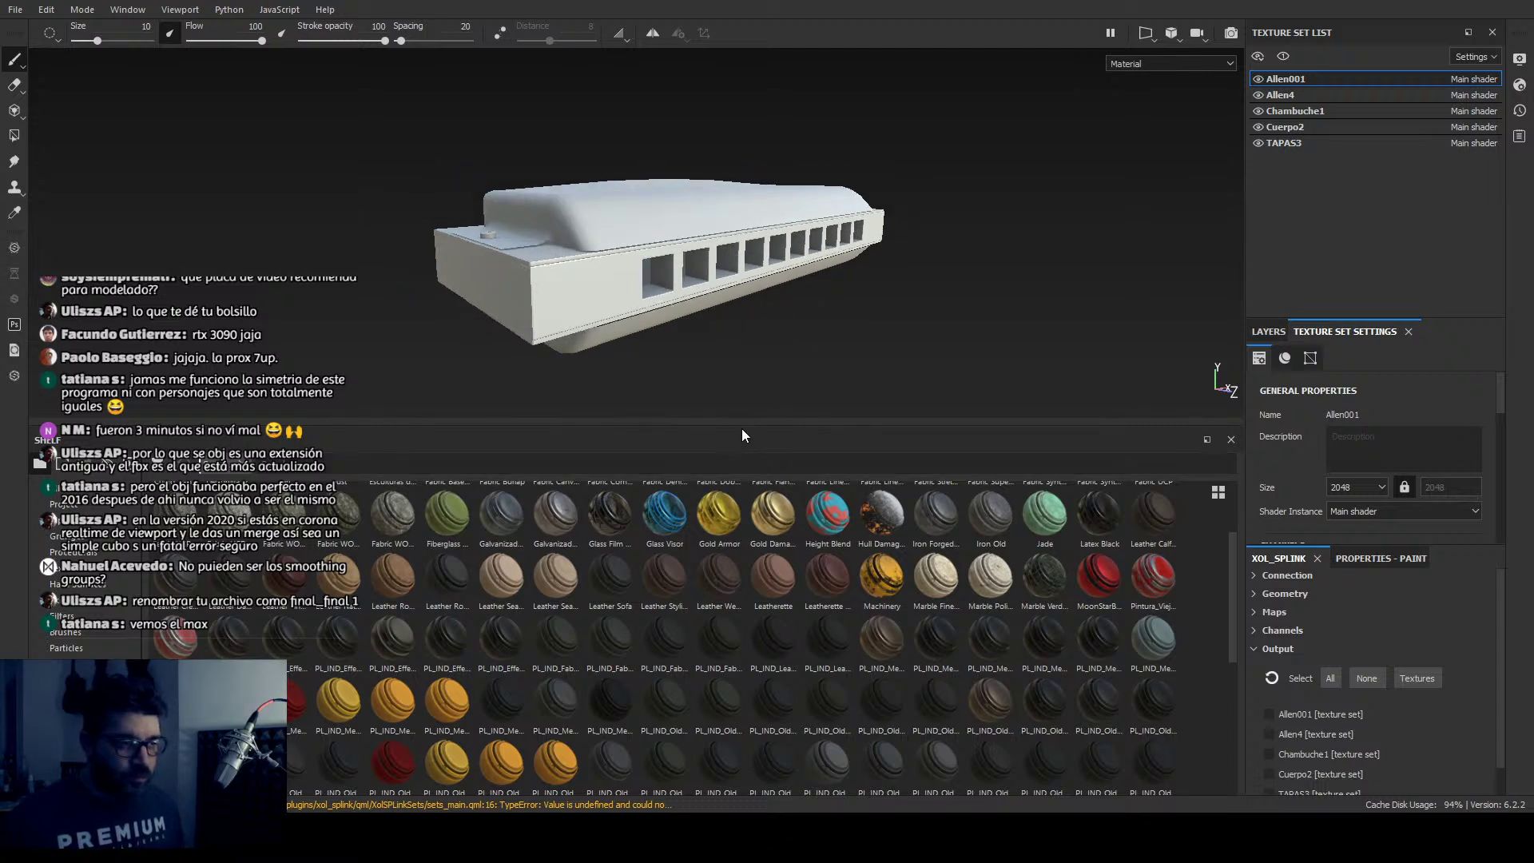
pyautogui.keyDown('alt'); pyautogui.moveTo(741, 429); pyautogui.dragTo(758, 357); pyautogui.keyUp('alt')
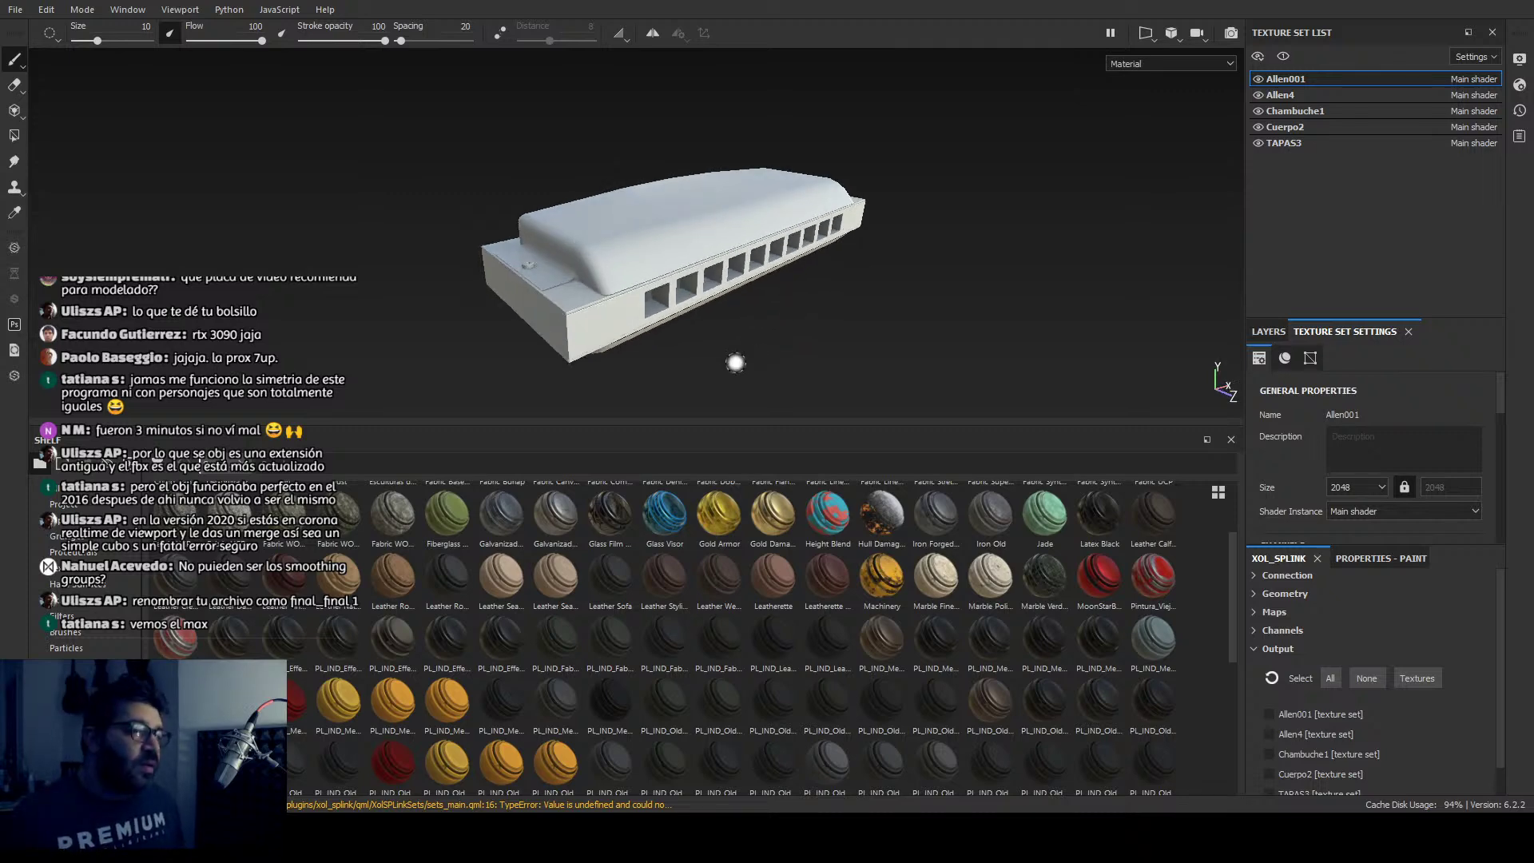
pyautogui.keyDown('alt'); pyautogui.moveTo(736, 359); pyautogui.dragTo(708, 330); pyautogui.keyUp('alt')
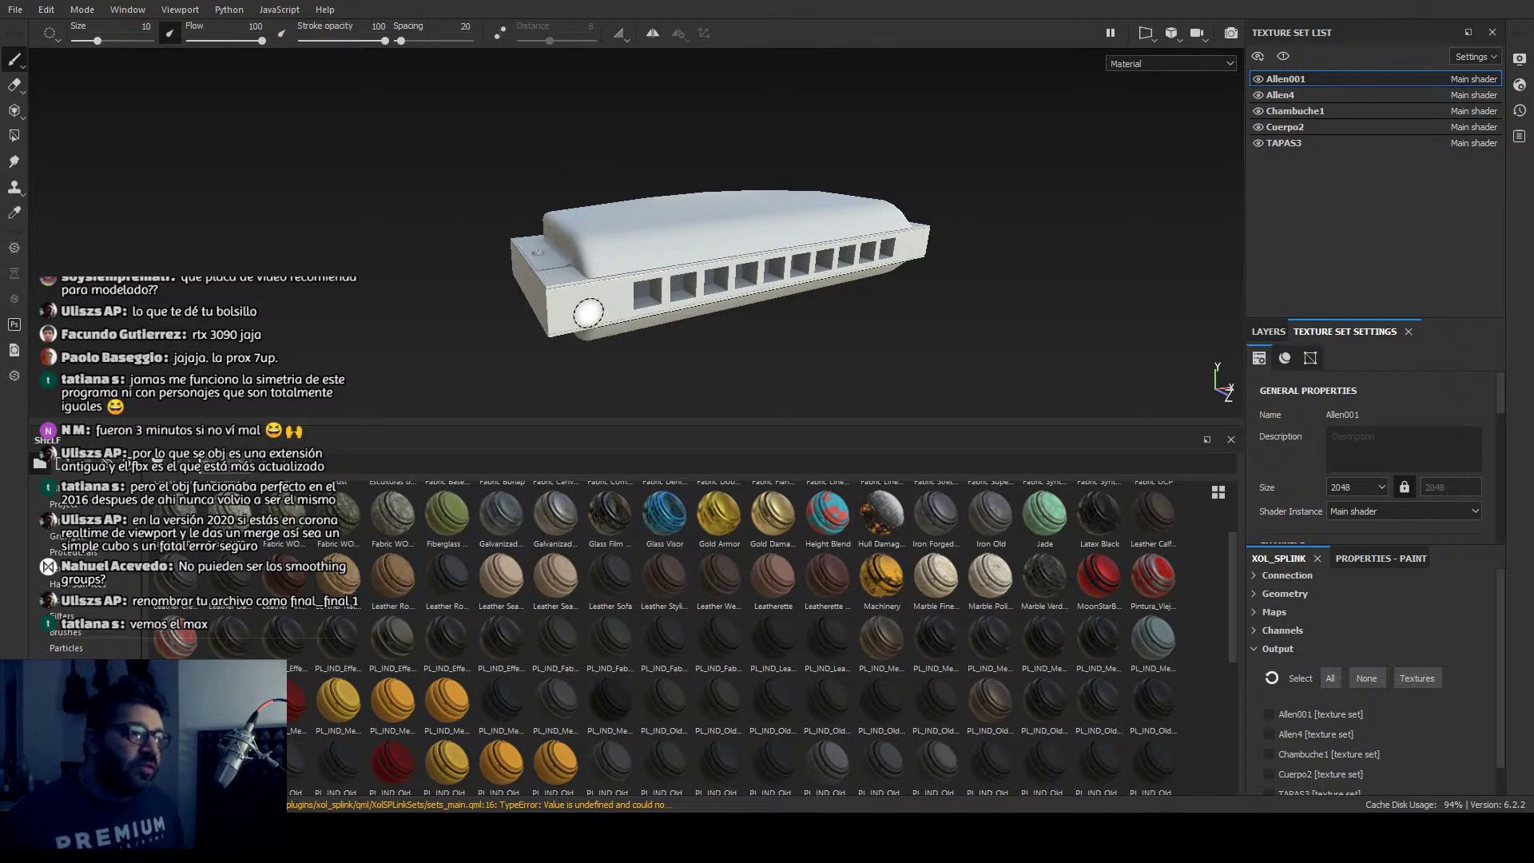
# Step: Make Cuerpo2 the active texture set and apply the Wood Walnut material to the harmonica's body
pyautogui.keyDown('ctrl'); pyautogui.keyDown('alt'); pyautogui.rightClick(596, 313); pyautogui.keyUp('alt'); pyautogui.keyUp('ctrl')
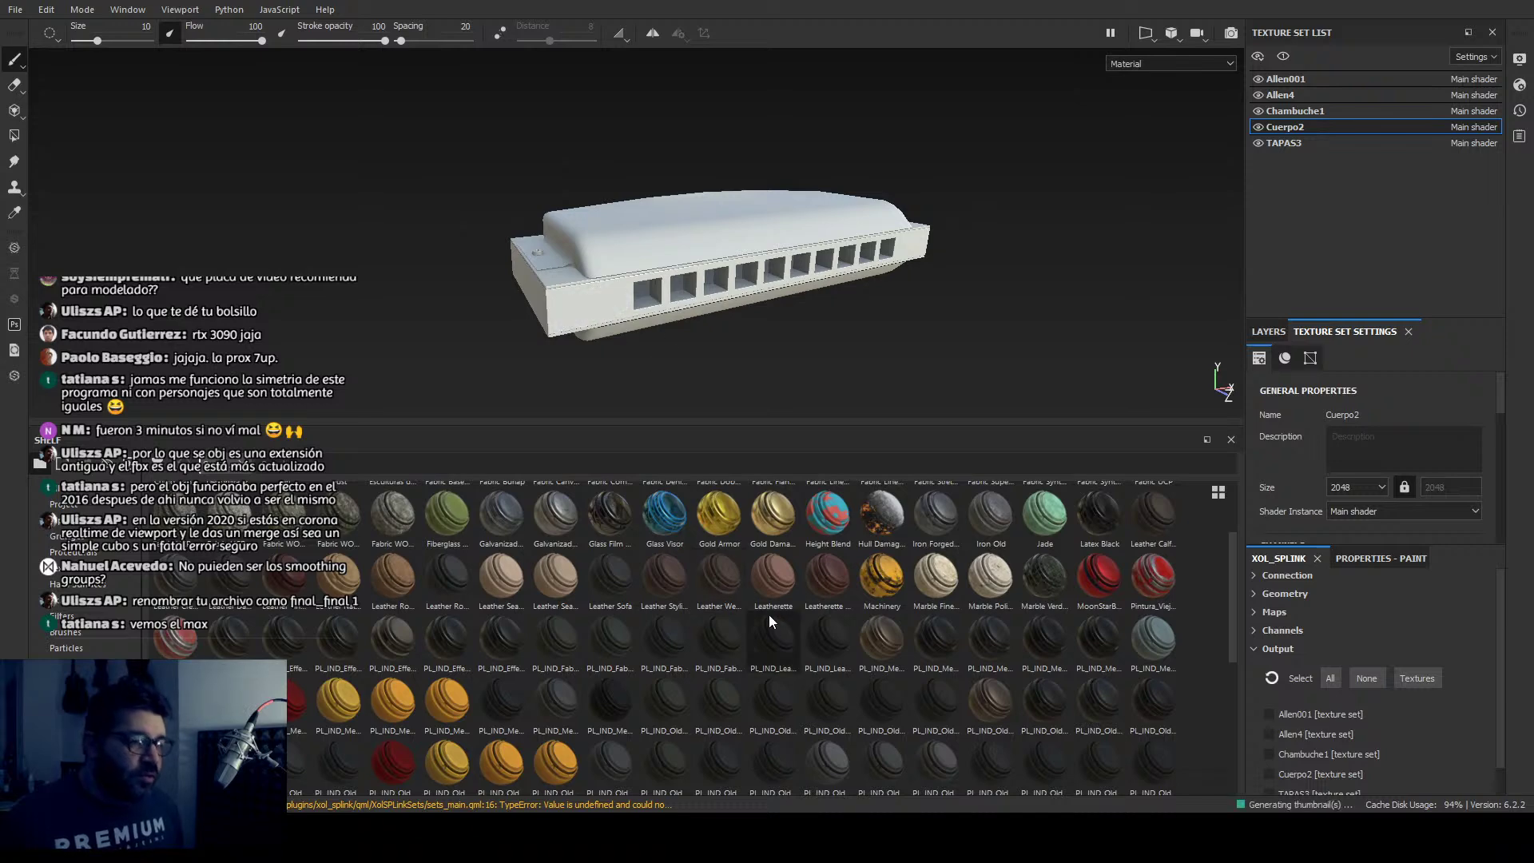
pyautogui.scroll(-5, 767, 619)
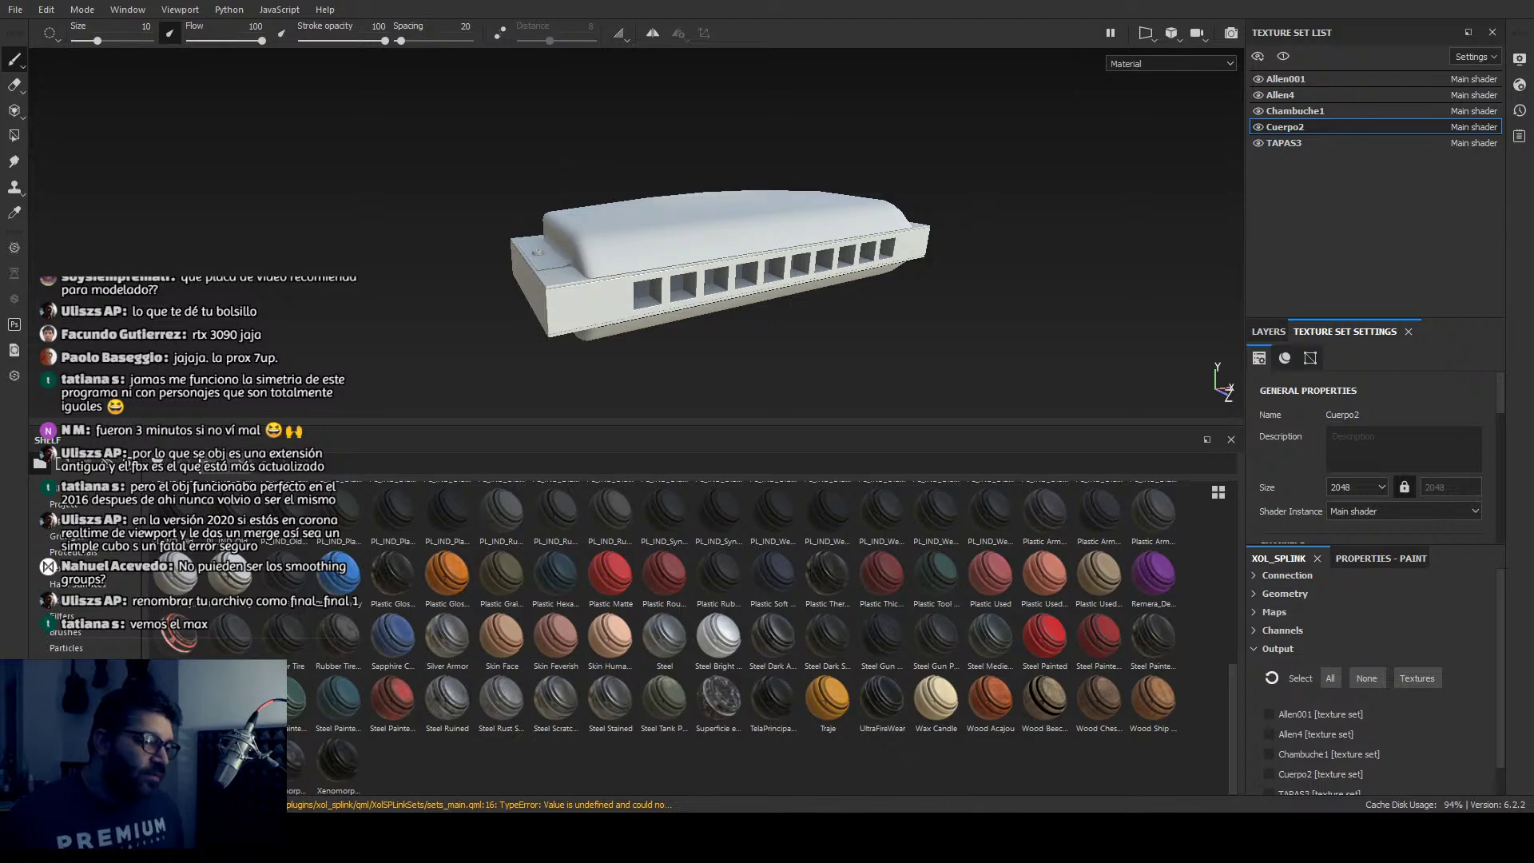
pyautogui.moveTo(179, 760); pyautogui.dragTo(855, 333)
pyautogui.scroll(2, 577, 358)
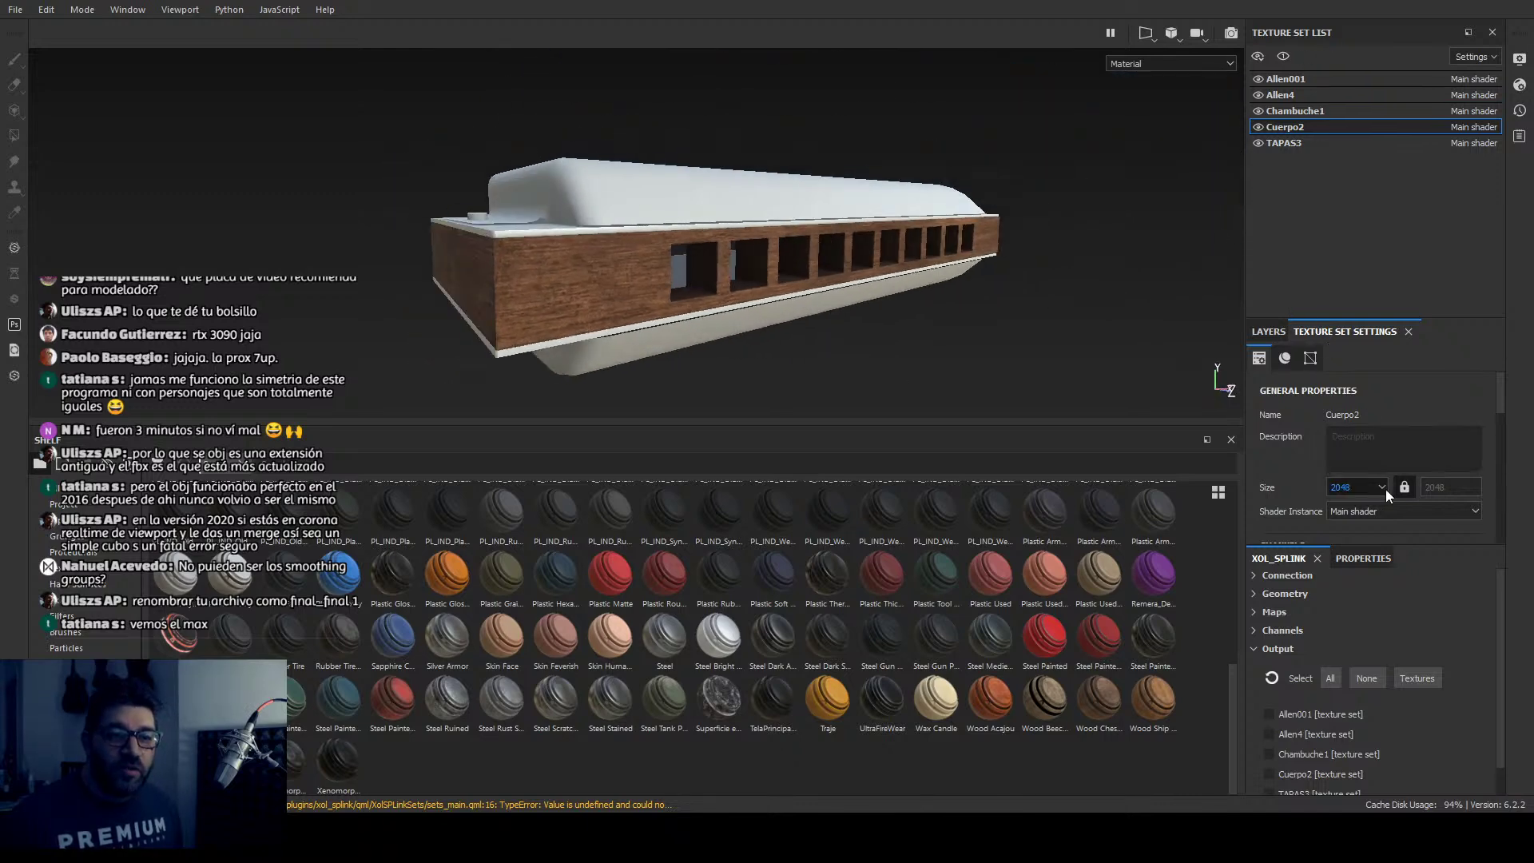
# Step: Set the Cuerpo2 texture size to 4096 and inspect the wood grain on the body
pyautogui.click(1355, 562)
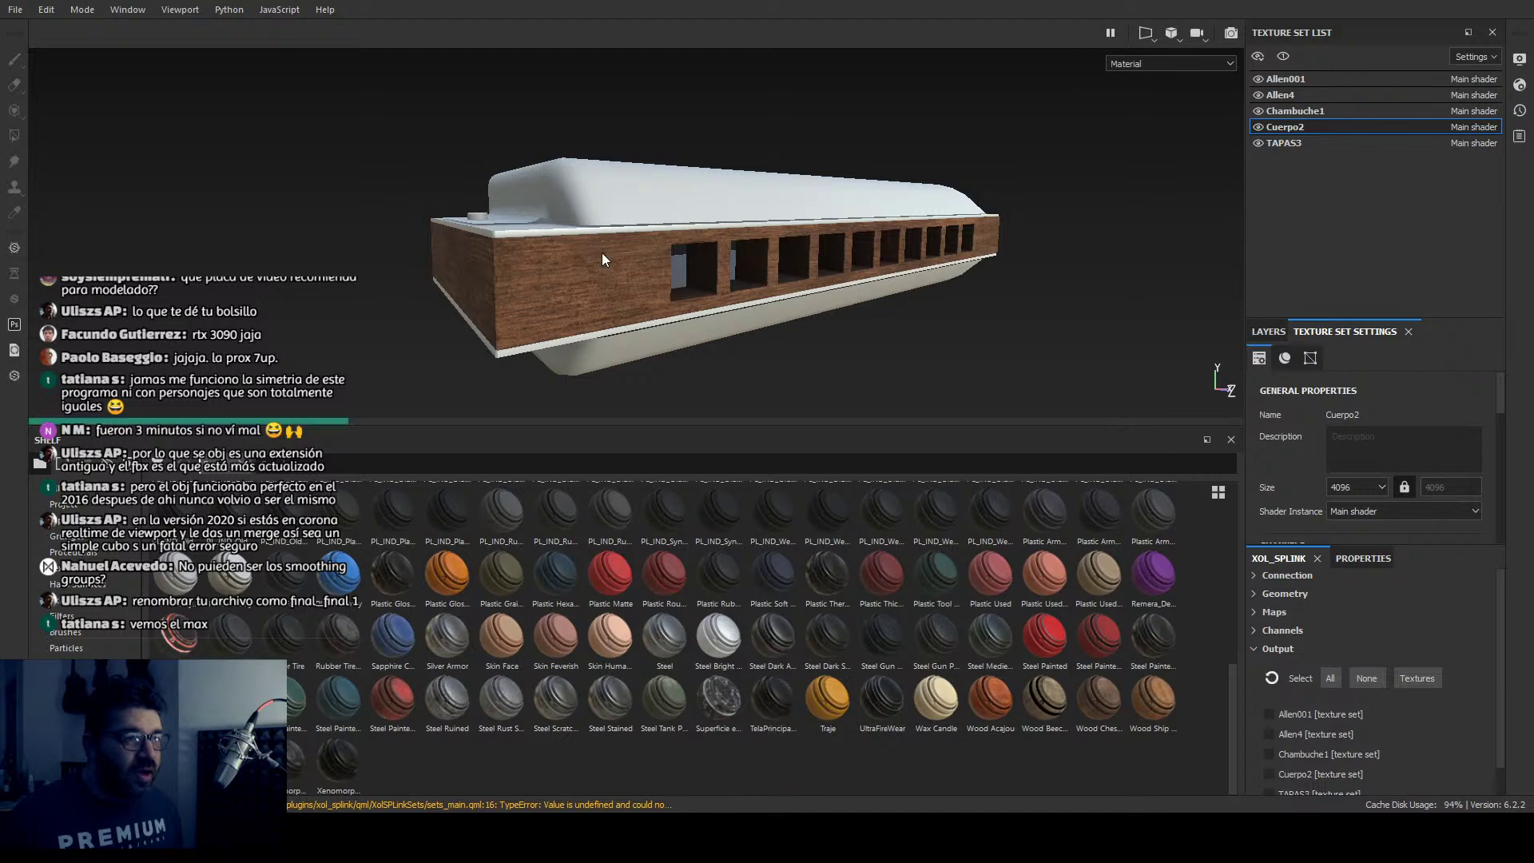
pyautogui.keyDown('alt'); pyautogui.moveTo(601, 259); pyautogui.dragTo(617, 320); pyautogui.keyUp('alt')
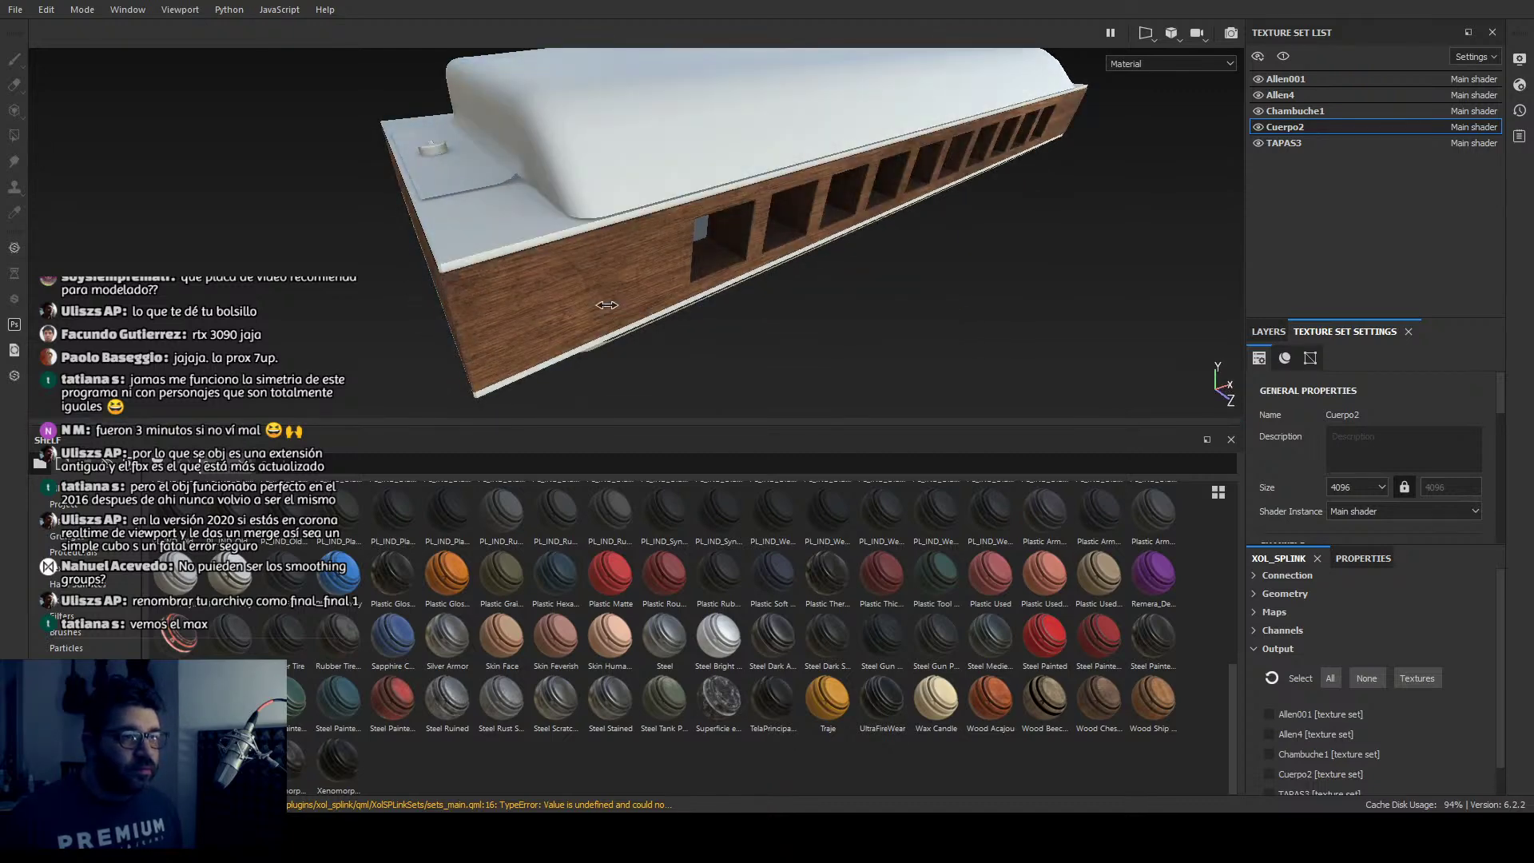
pyautogui.moveTo(611, 310)
pyautogui.keyDown('shift'); pyautogui.mouseDown(button='right')
pyautogui.moveTo(576, 310)
pyautogui.moveTo(612, 310)
pyautogui.mouseUp(button='right'); pyautogui.keyUp('shift')
pyautogui.scroll(-1, 612, 318)
pyautogui.scroll(-4, 611, 319)
pyautogui.keyDown('alt'); pyautogui.moveTo(612, 319); pyautogui.dragTo(649, 289); pyautogui.keyUp('alt')
pyautogui.scroll(5, 611, 300)
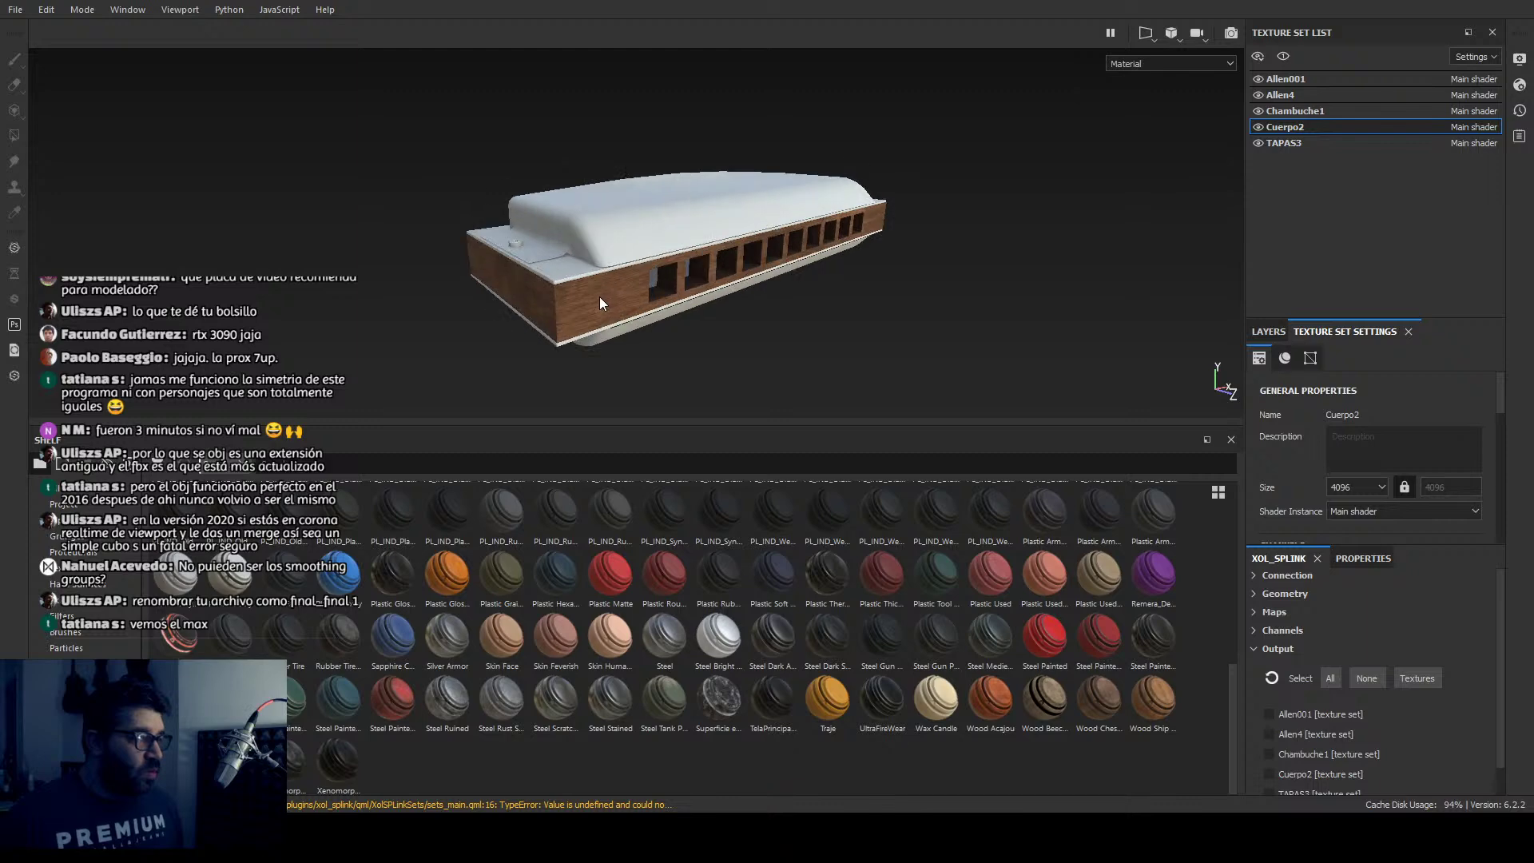
# Step: Apply the Wood Ship Hull Nordic material to the harmonica's body and display its layer stack
pyautogui.scroll(5, 453, 671)
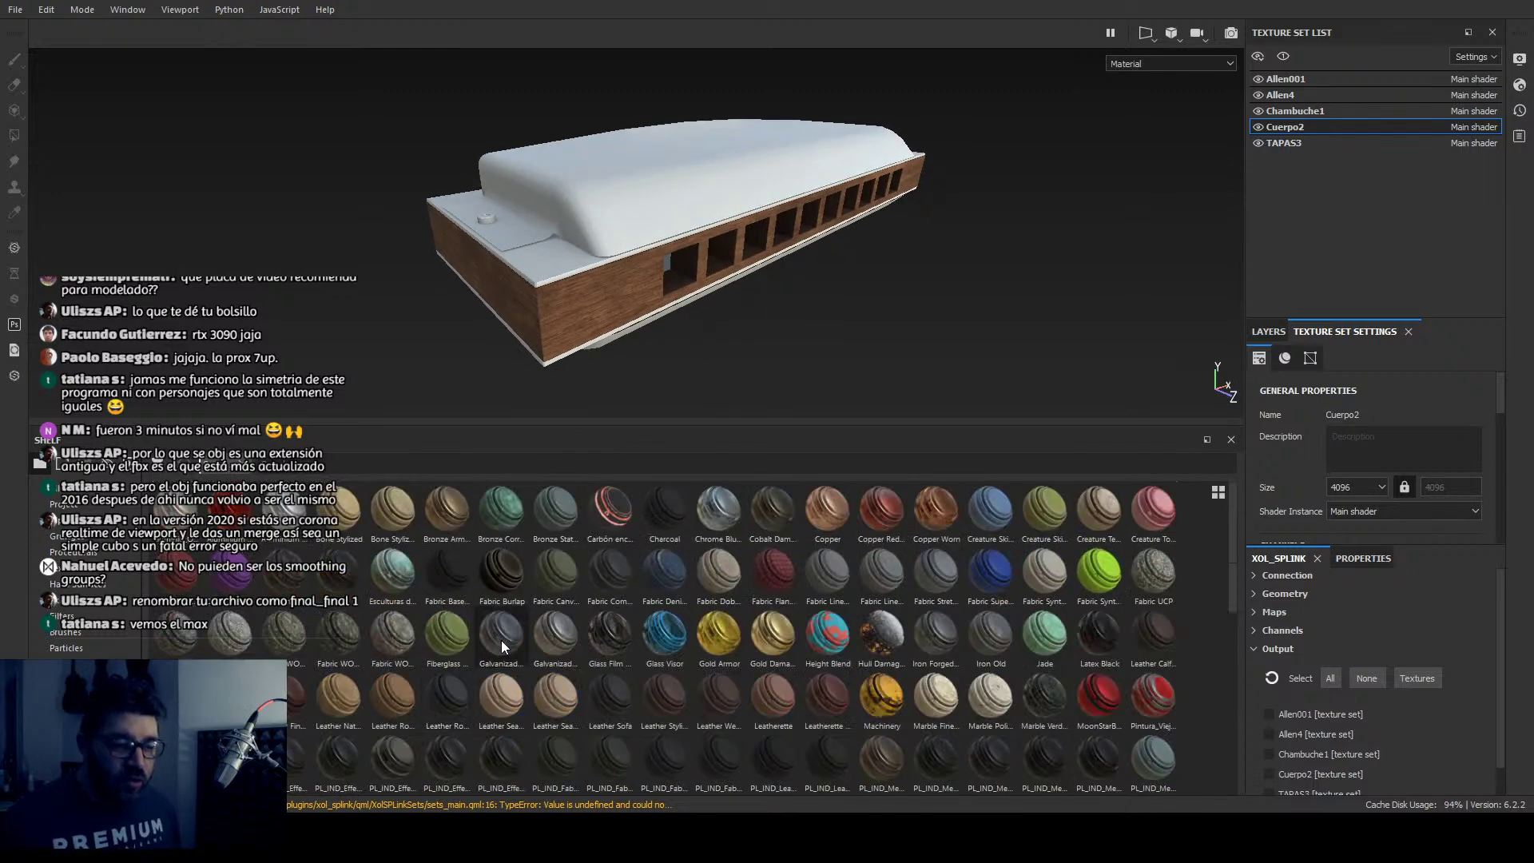
pyautogui.scroll(-5, 501, 640)
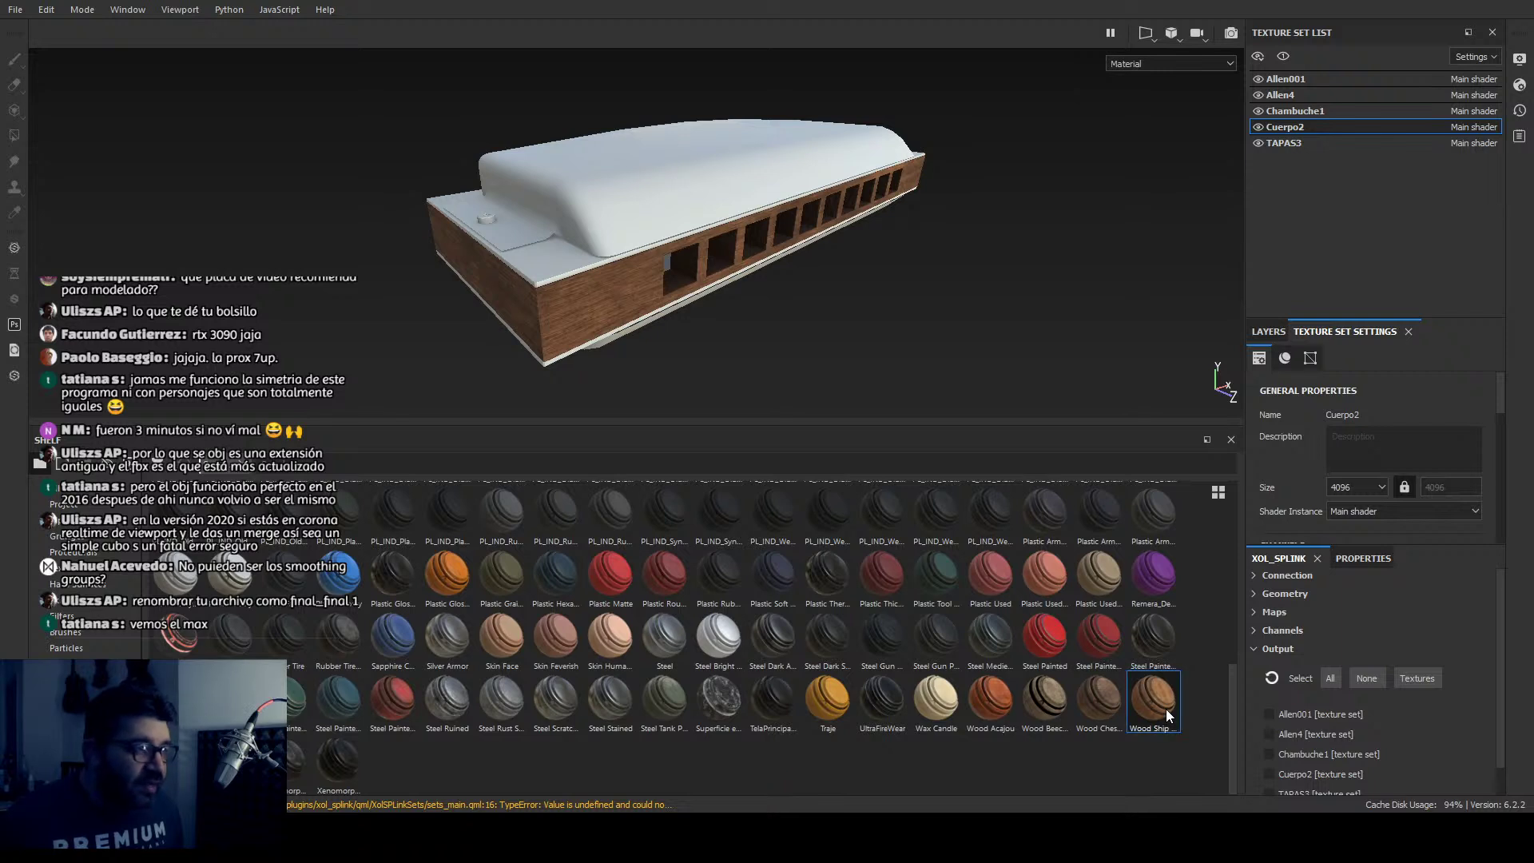
pyautogui.moveTo(1167, 708); pyautogui.dragTo(649, 343)
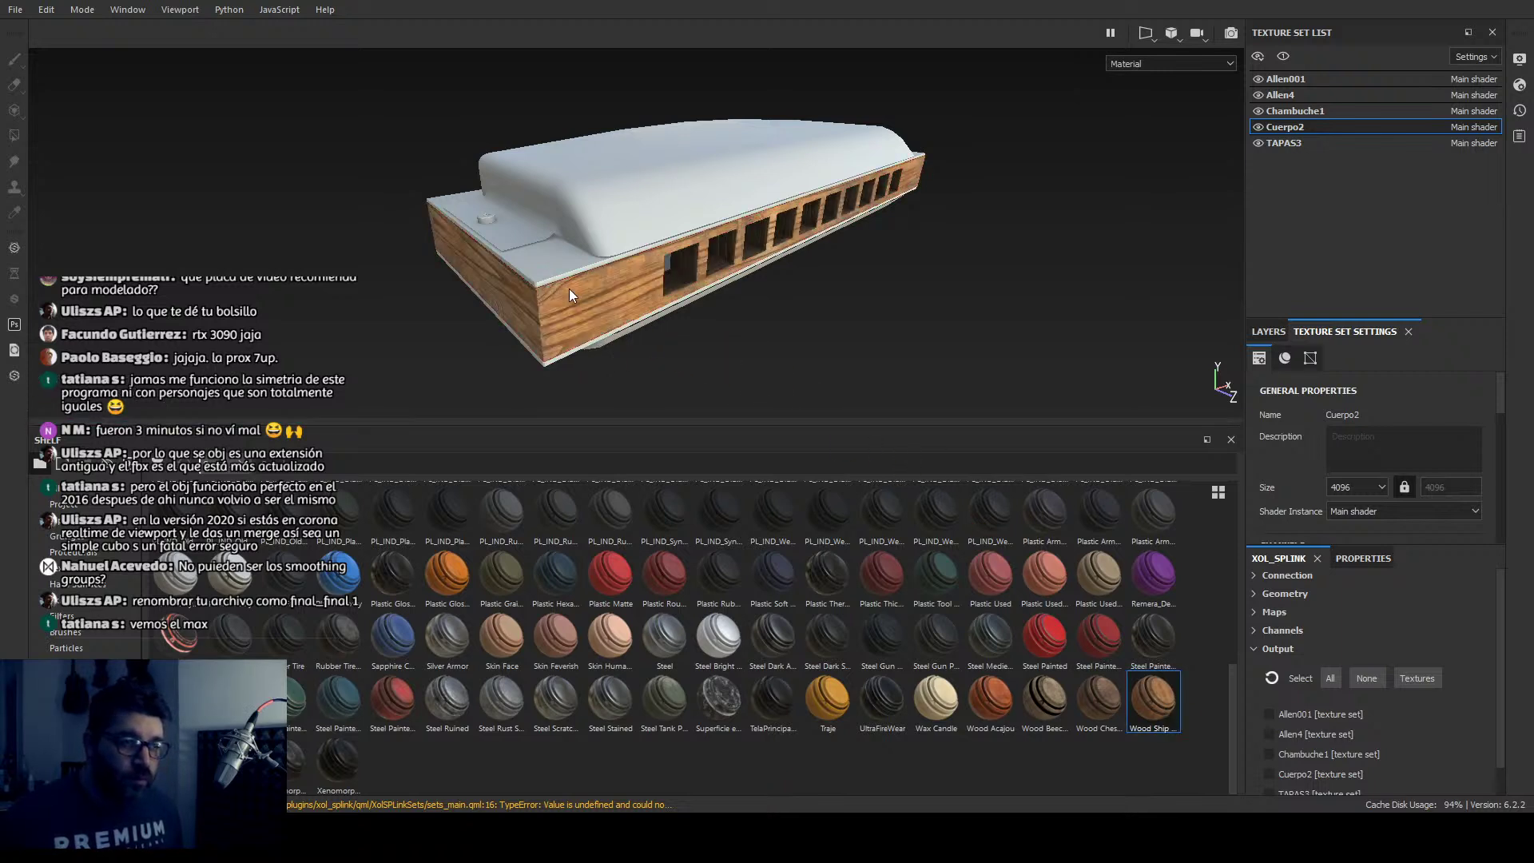
pyautogui.keyDown('alt'); pyautogui.moveTo(831, 352); pyautogui.dragTo(771, 358); pyautogui.keyUp('alt')
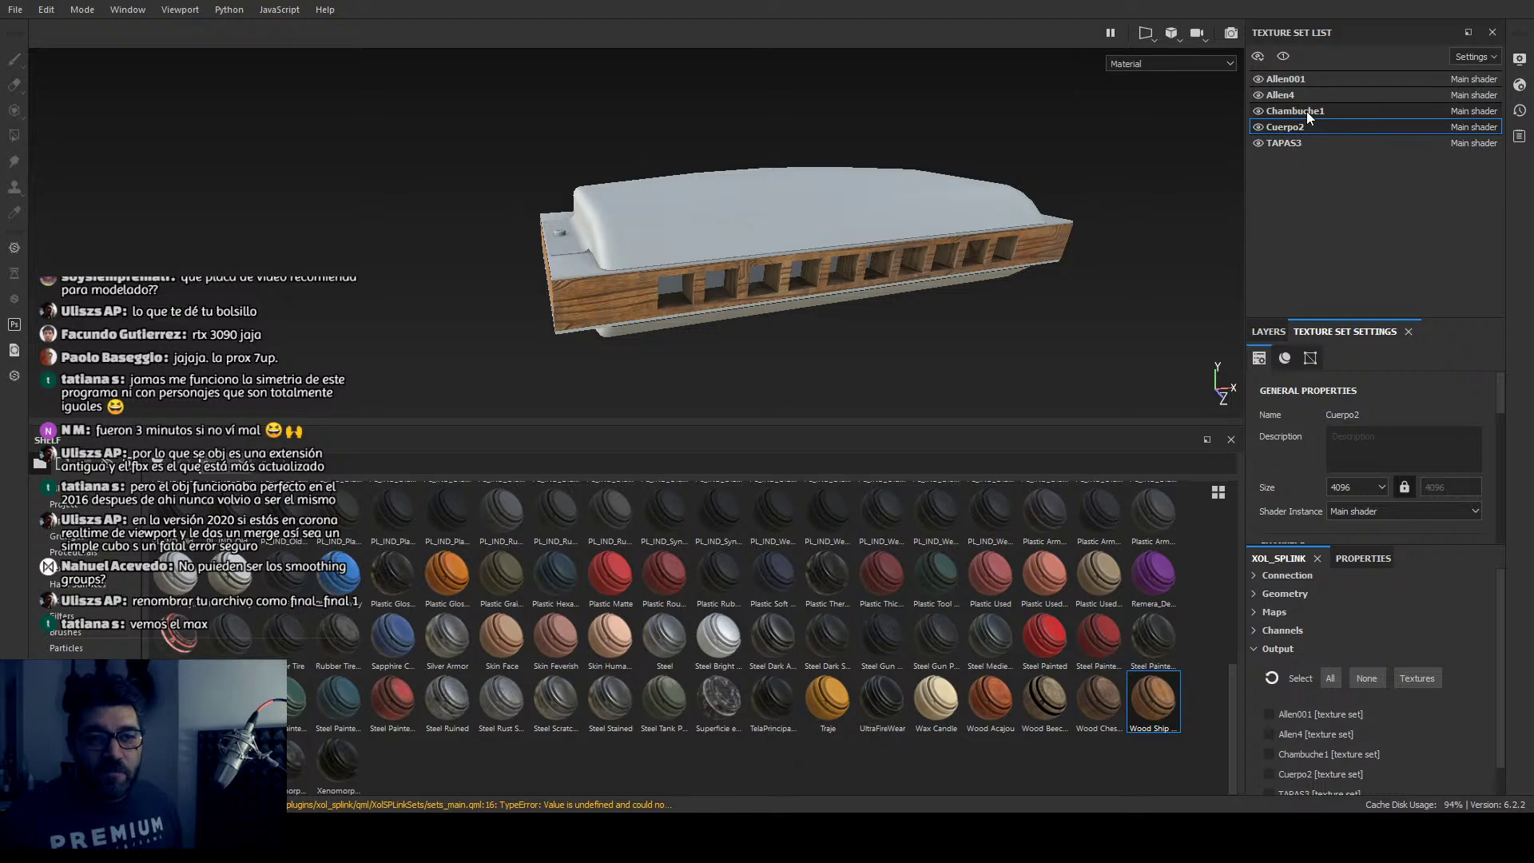
pyautogui.click(1270, 333)
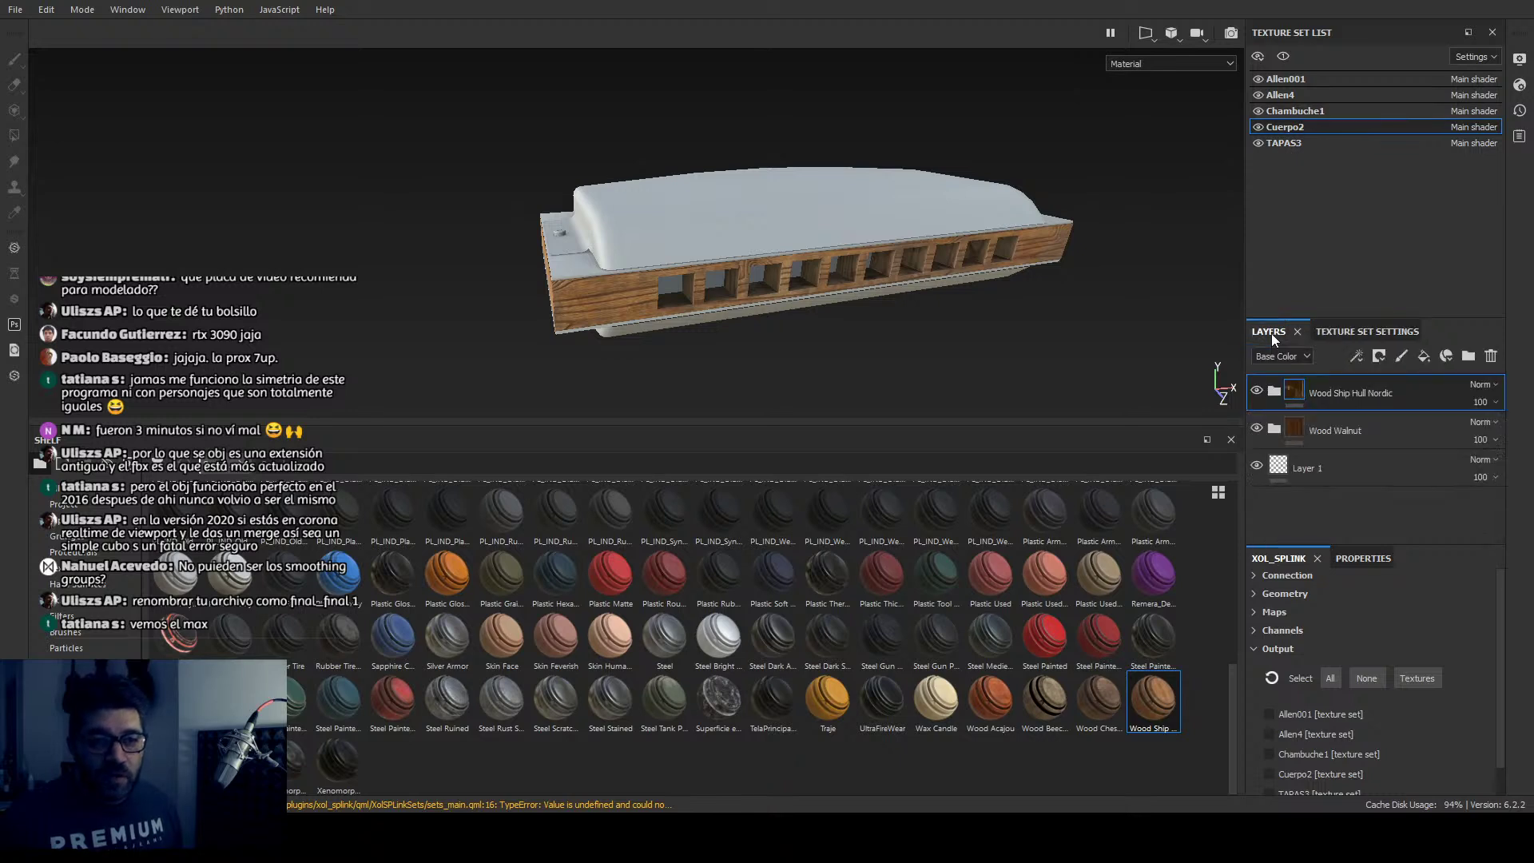
# Step: Compare the body with the Wood Ship Hull Nordic layer hidden and shown, and delete the Wood Walnut layer
pyautogui.click(1341, 430)
pyautogui.click(1257, 390)
pyautogui.click(1257, 390)
pyautogui.click(1258, 392)
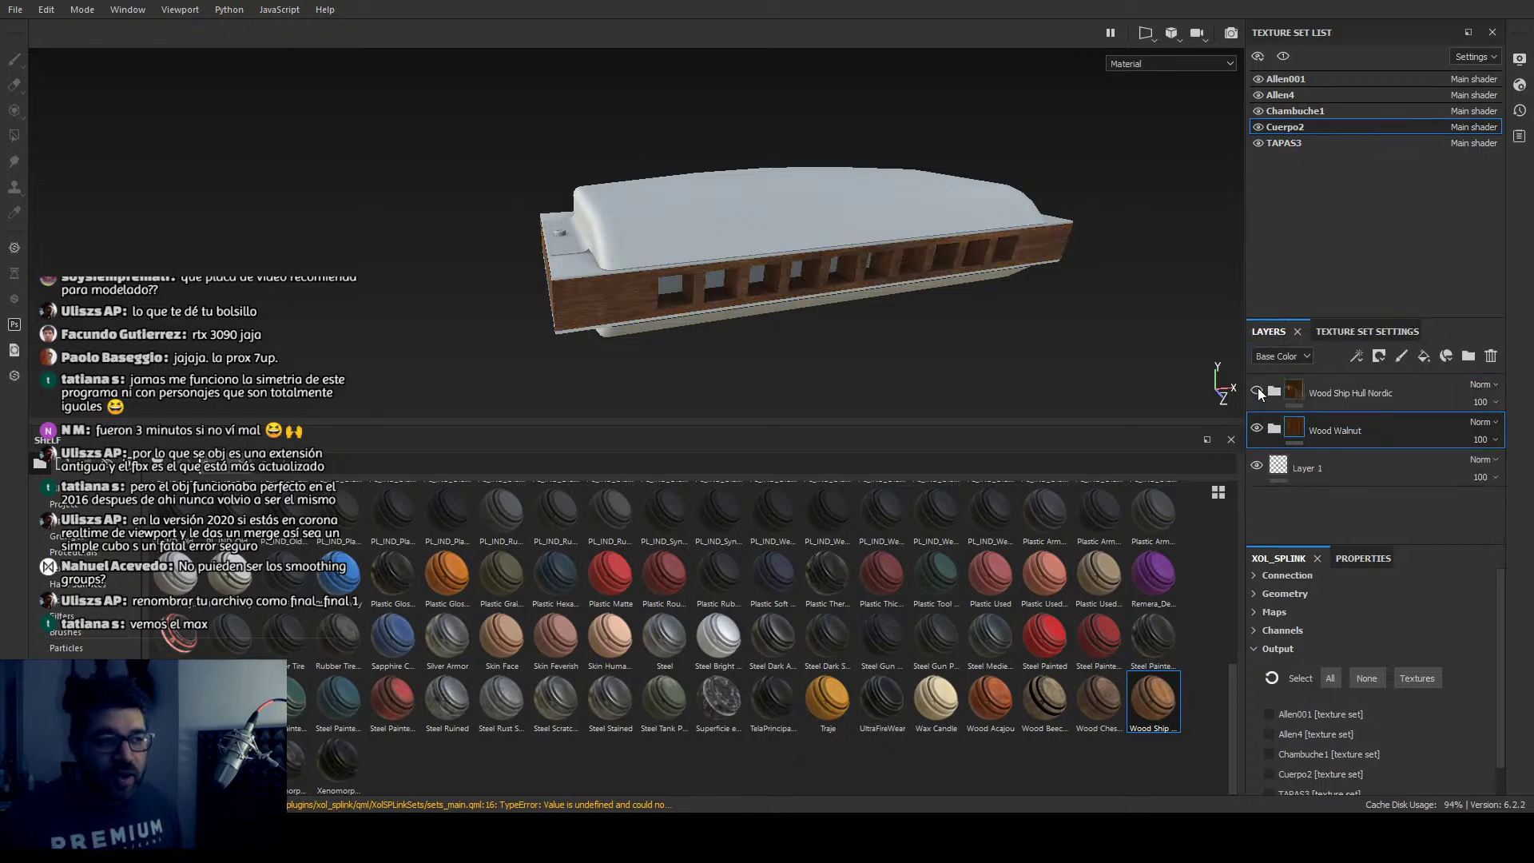
pyautogui.click(1258, 392)
pyautogui.click(1490, 358)
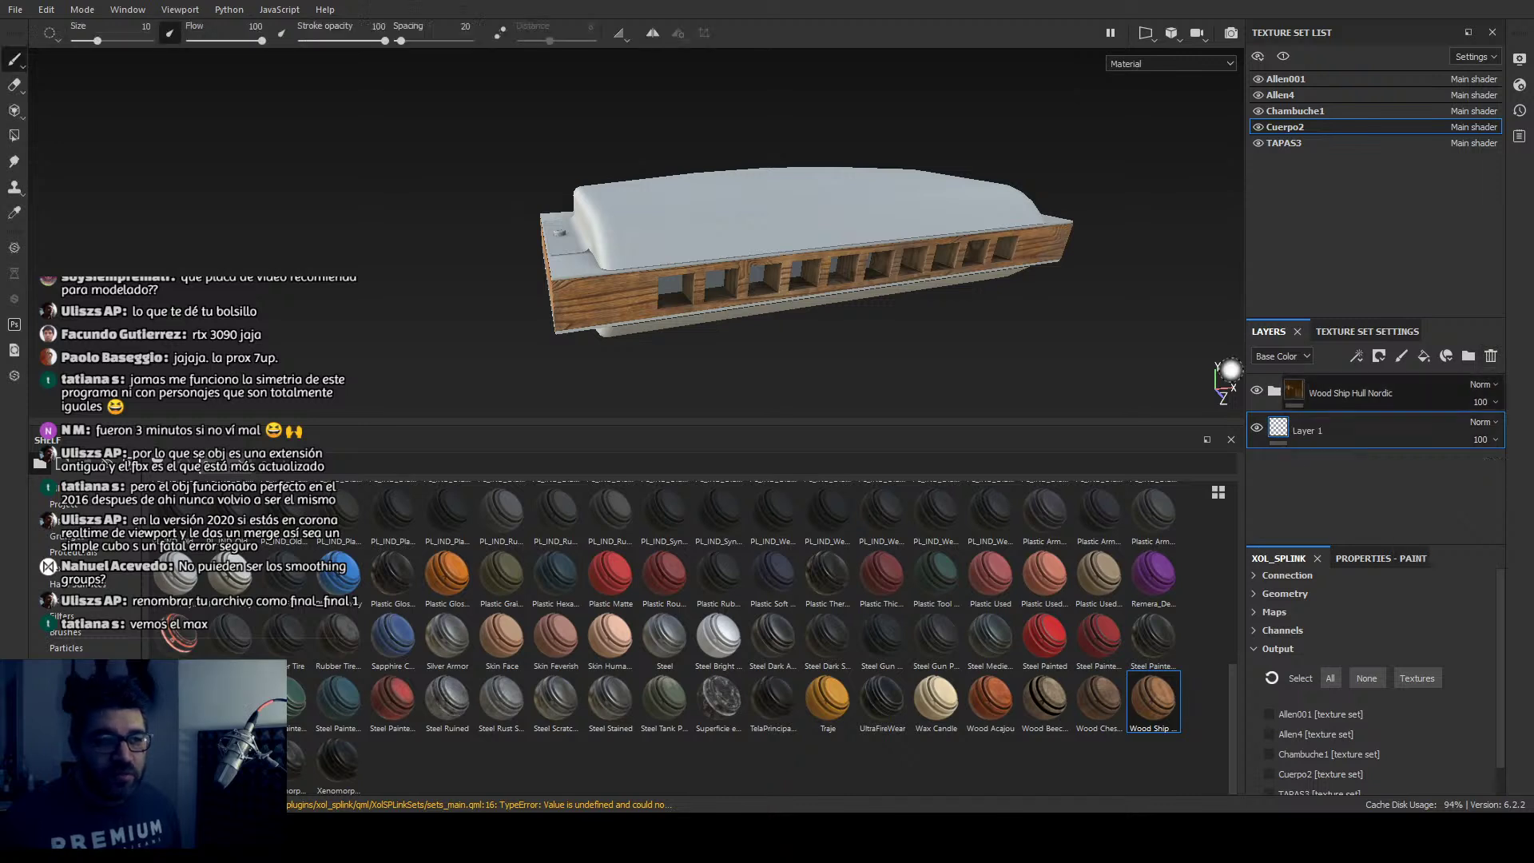
# Step: Expand the Wood Ship Hull Nordic group and set the White stains layer's UV scale to 11.13
pyautogui.moveTo(823, 381)
pyautogui.keyDown('alt'); pyautogui.mouseDown()
pyautogui.moveTo(911, 381)
pyautogui.moveTo(895, 320)
pyautogui.moveTo(860, 353)
pyautogui.moveTo(898, 358)
pyautogui.moveTo(737, 367)
pyautogui.mouseUp(); pyautogui.keyUp('alt')
pyautogui.click(1336, 394)
pyautogui.scroll(-2, 658, 329)
pyautogui.scroll(4, 658, 329)
pyautogui.moveTo(658, 329)
pyautogui.keyDown('alt'); pyautogui.mouseDown()
pyautogui.moveTo(711, 369)
pyautogui.moveTo(756, 289)
pyautogui.mouseUp(); pyautogui.keyUp('alt')
pyautogui.scroll(-5, 711, 367)
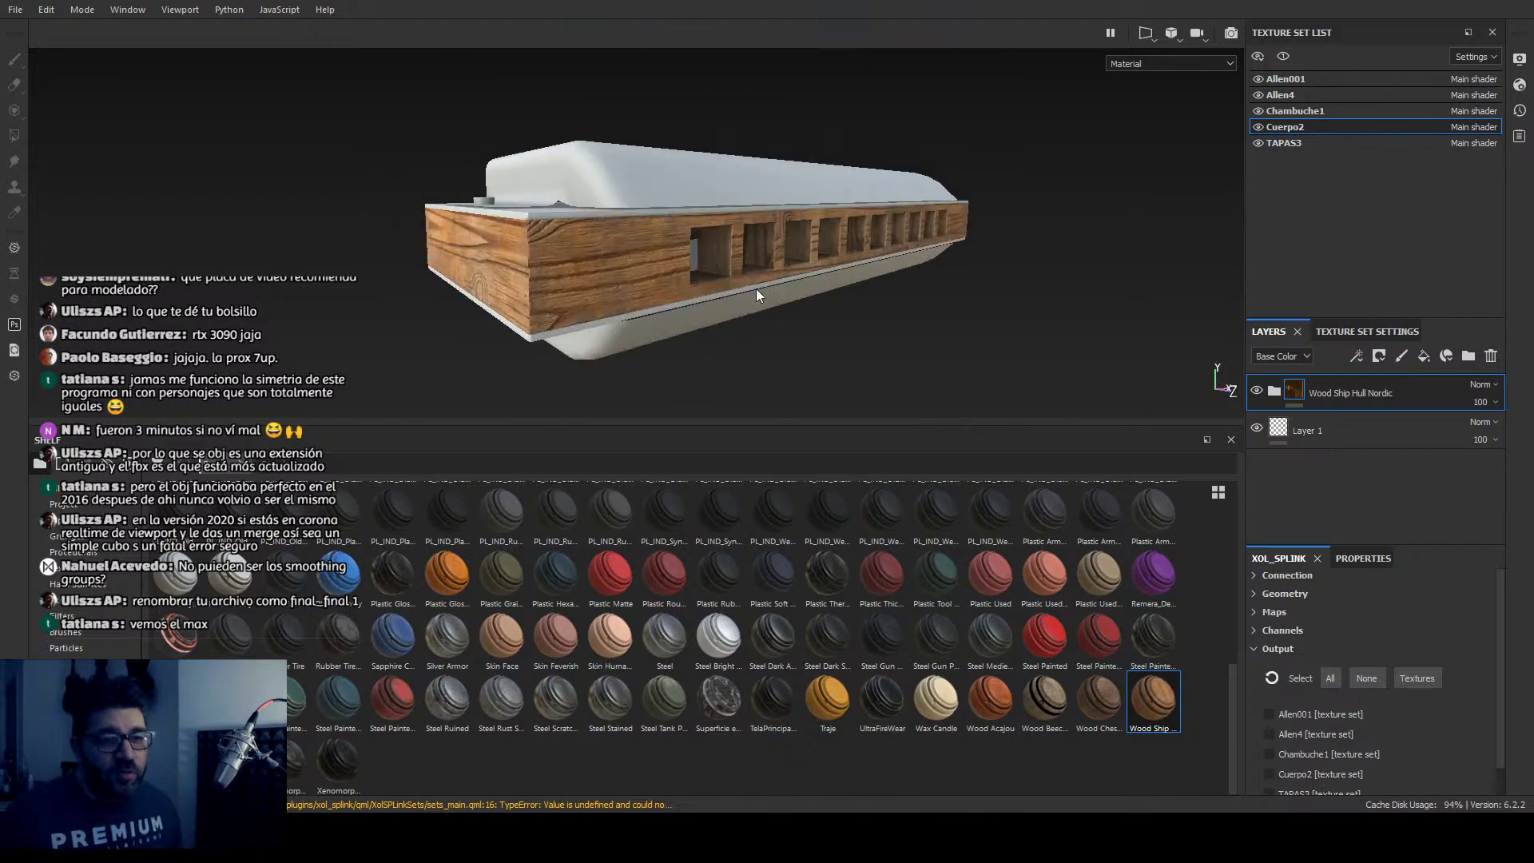
pyautogui.click(1274, 391)
pyautogui.scroll(-3, 1285, 432)
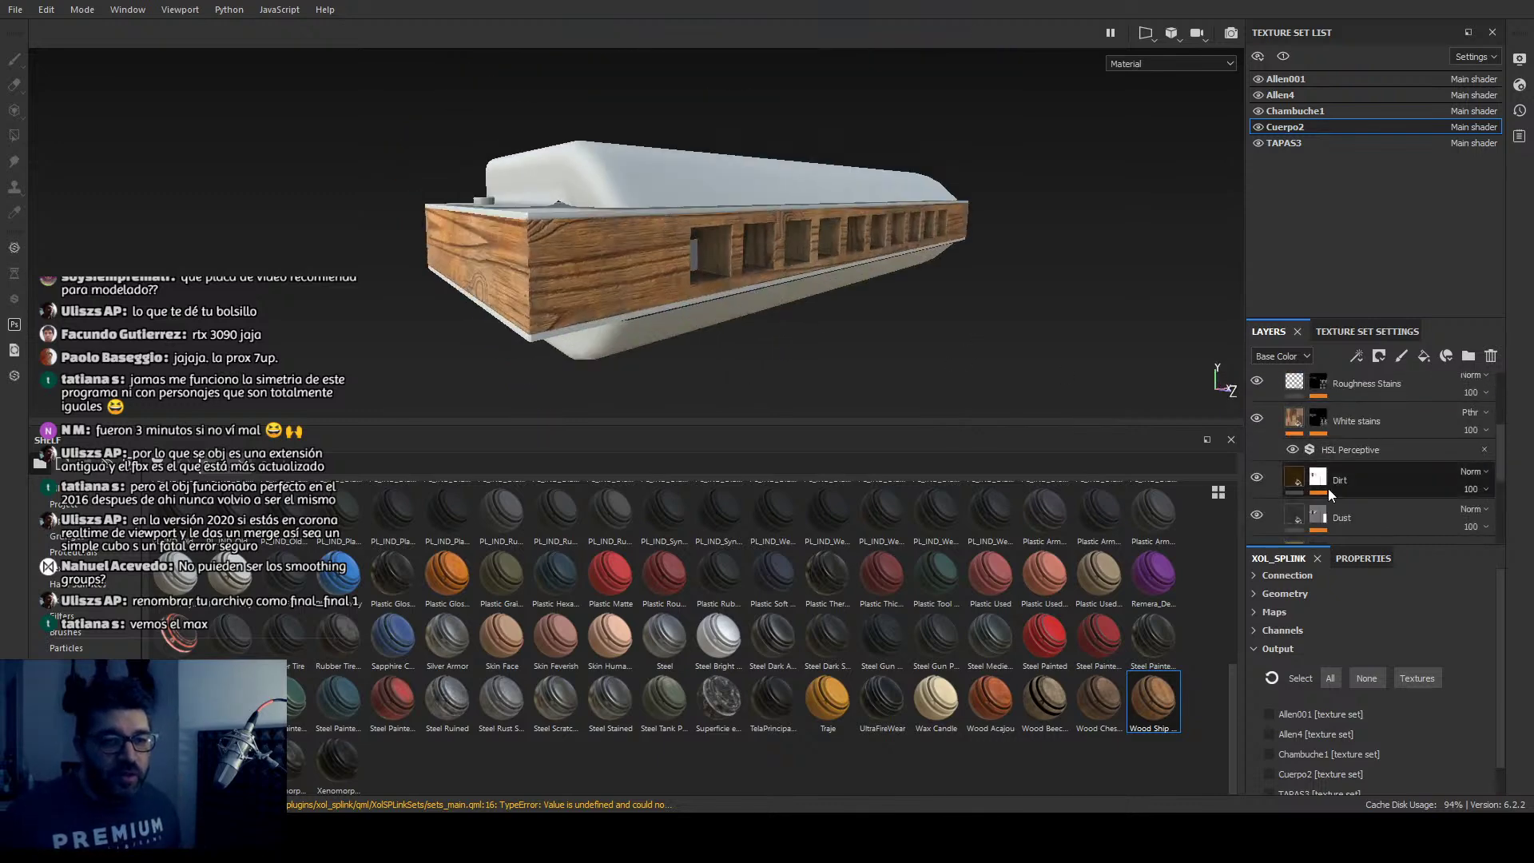
pyautogui.click(1287, 416)
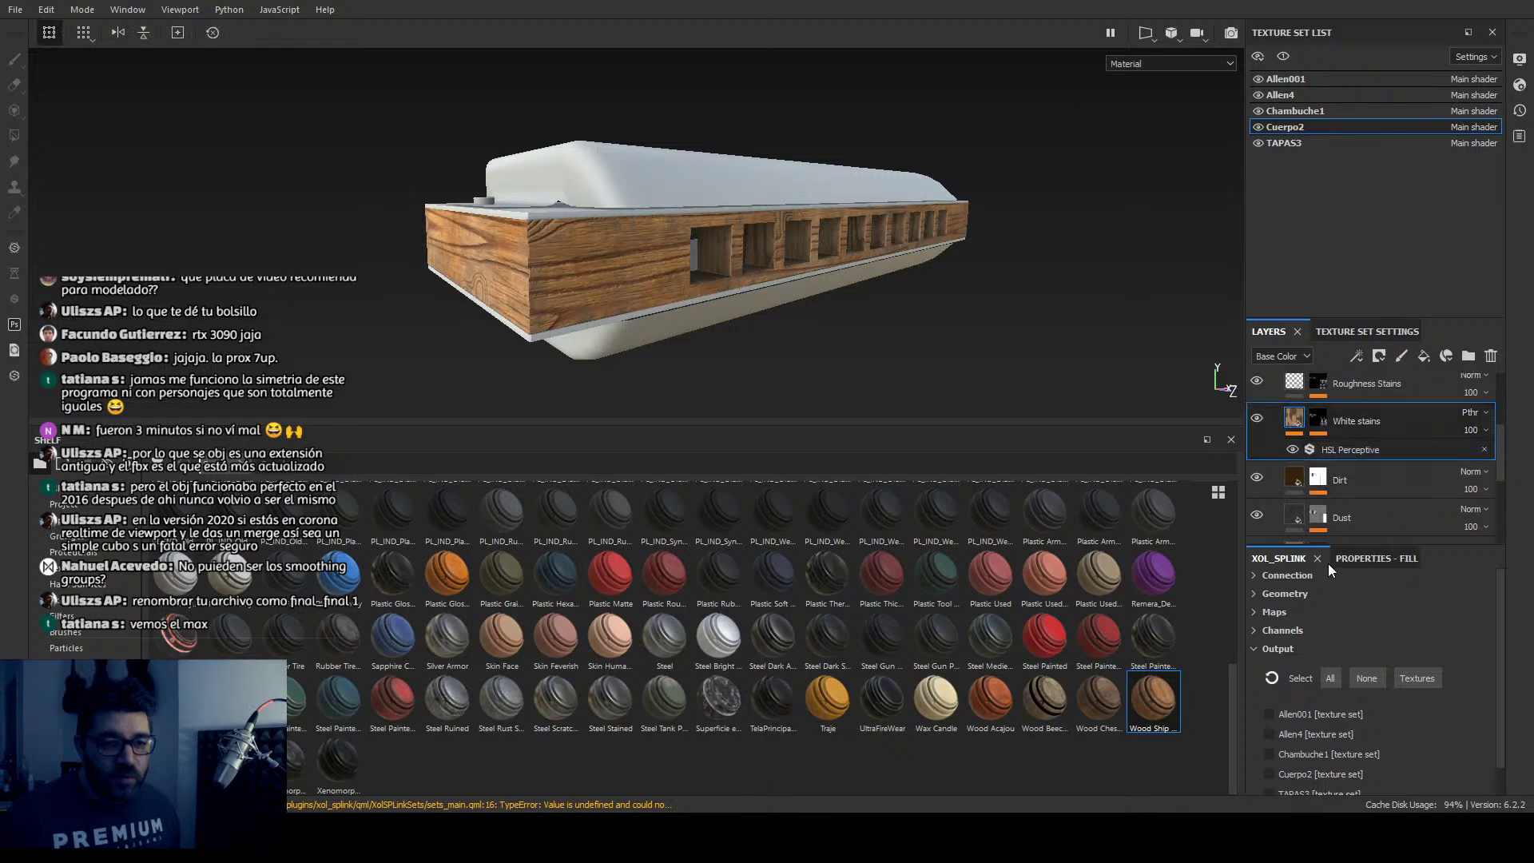
pyautogui.click(1359, 558)
pyautogui.scroll(-1, 1358, 705)
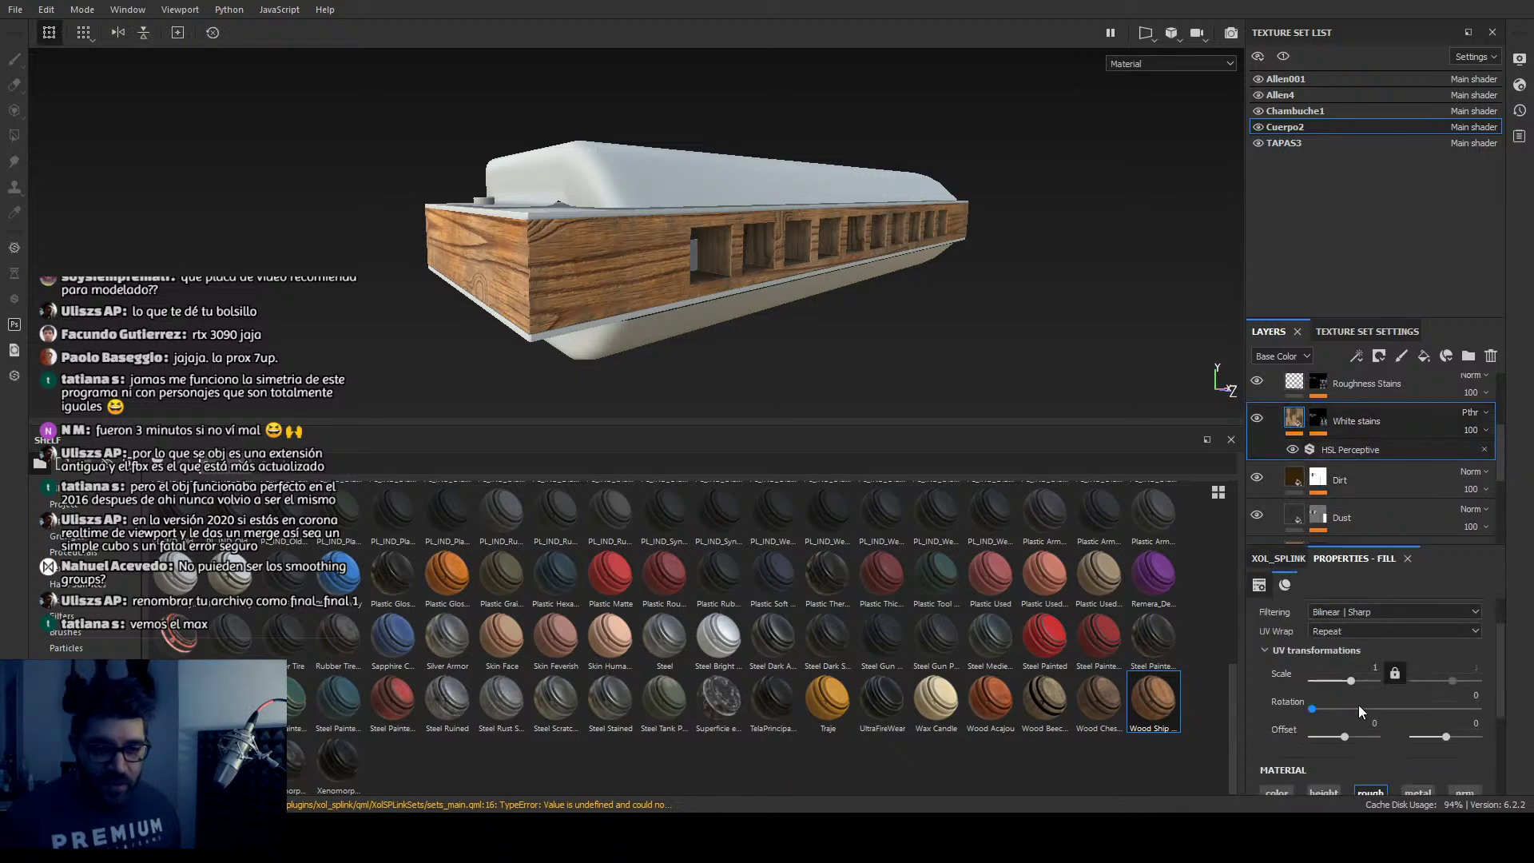
pyautogui.moveTo(1349, 683)
pyautogui.mouseDown()
pyautogui.moveTo(1336, 681)
pyautogui.moveTo(1357, 674)
pyautogui.mouseUp()
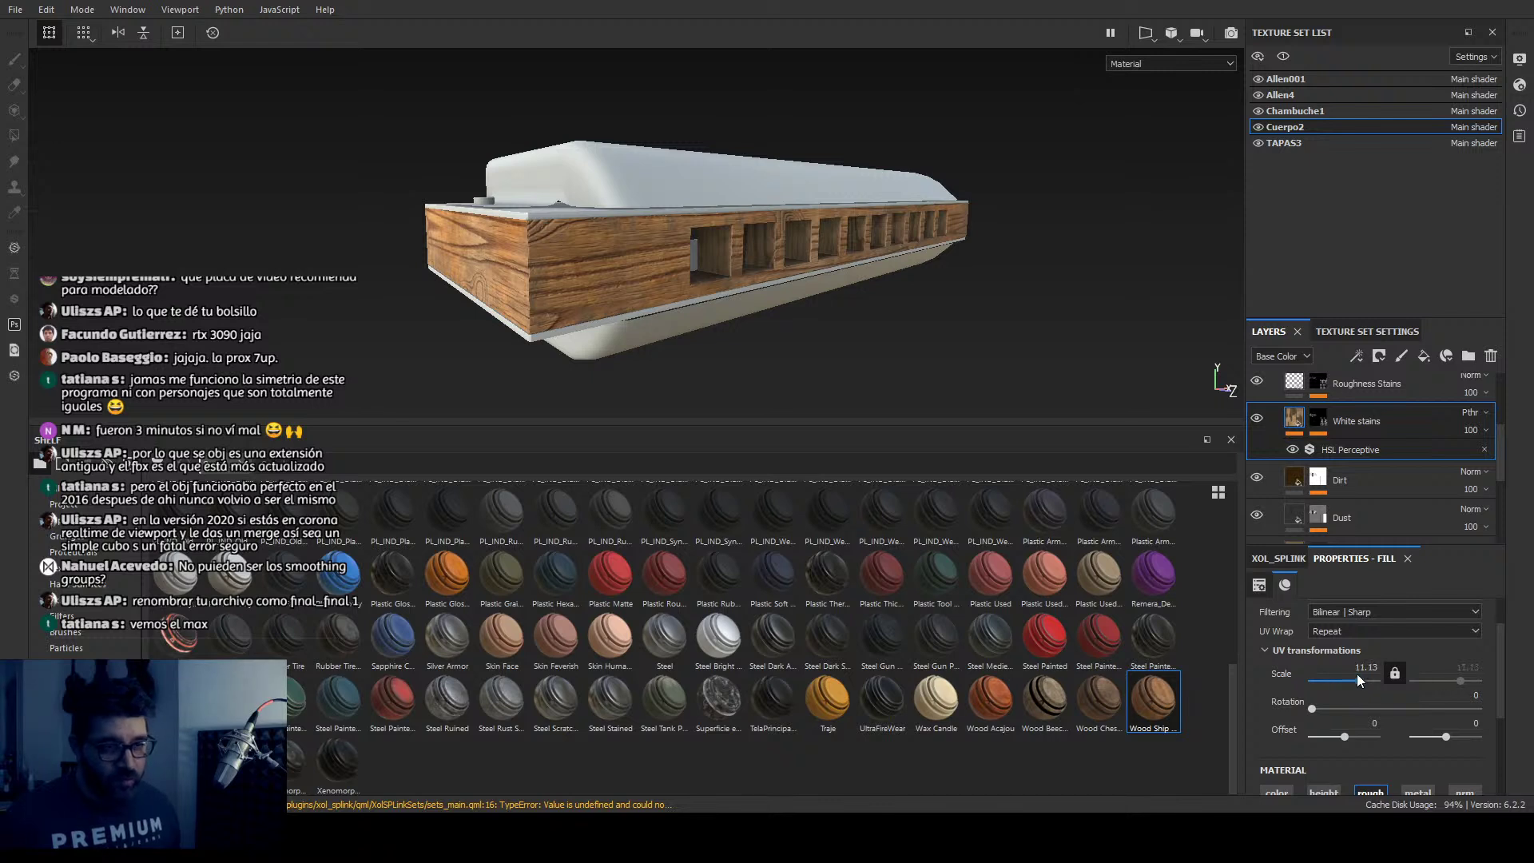
# Step: Set the Wood Rough layer's UV scale to 2.4 and check the grain on the harmonica's body
pyautogui.scroll(-4, 1312, 463)
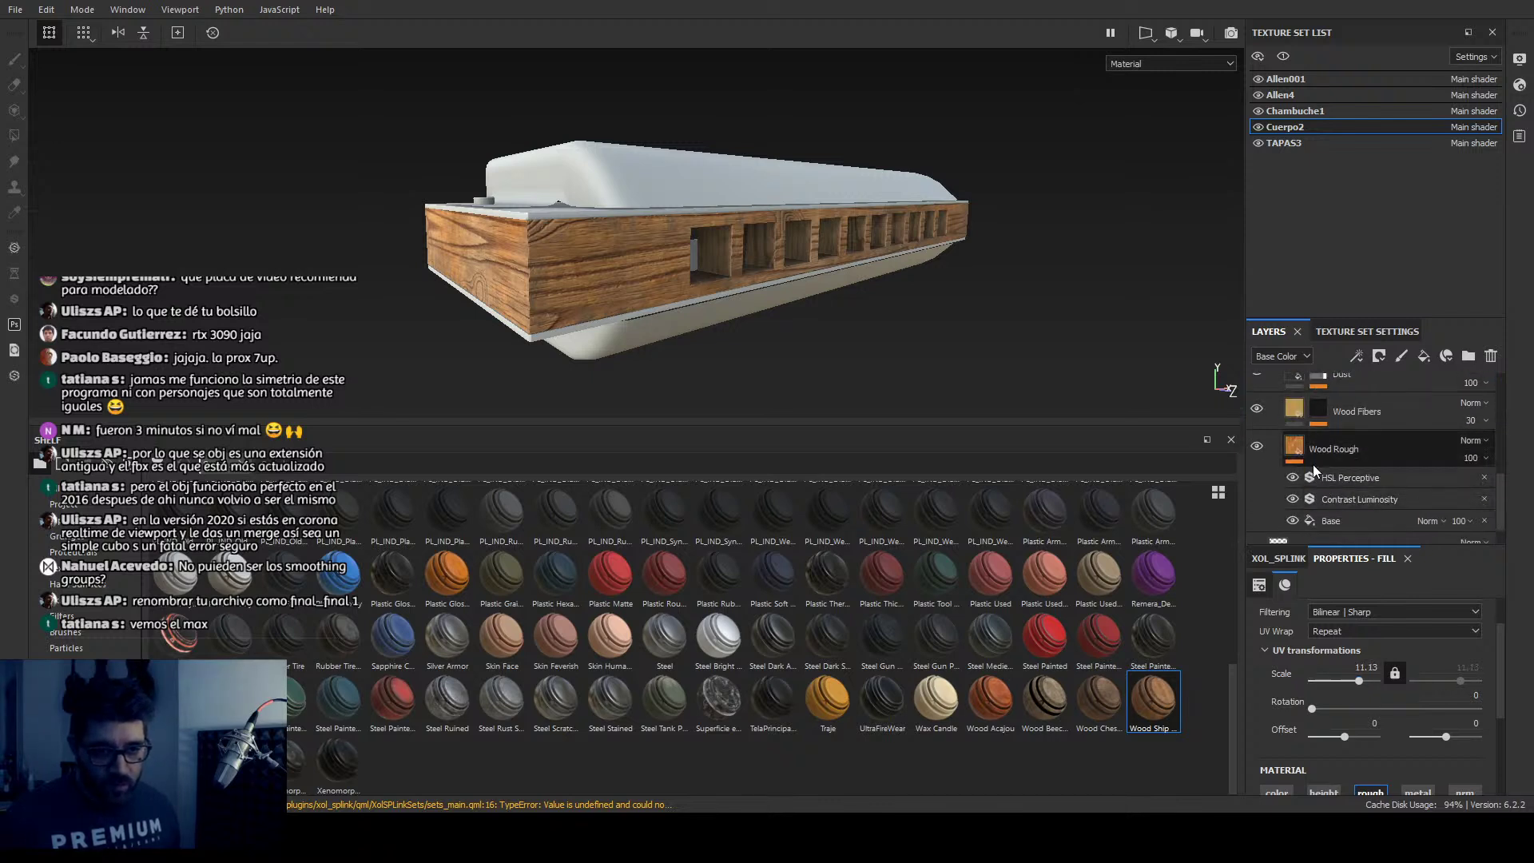
pyautogui.click(1358, 411)
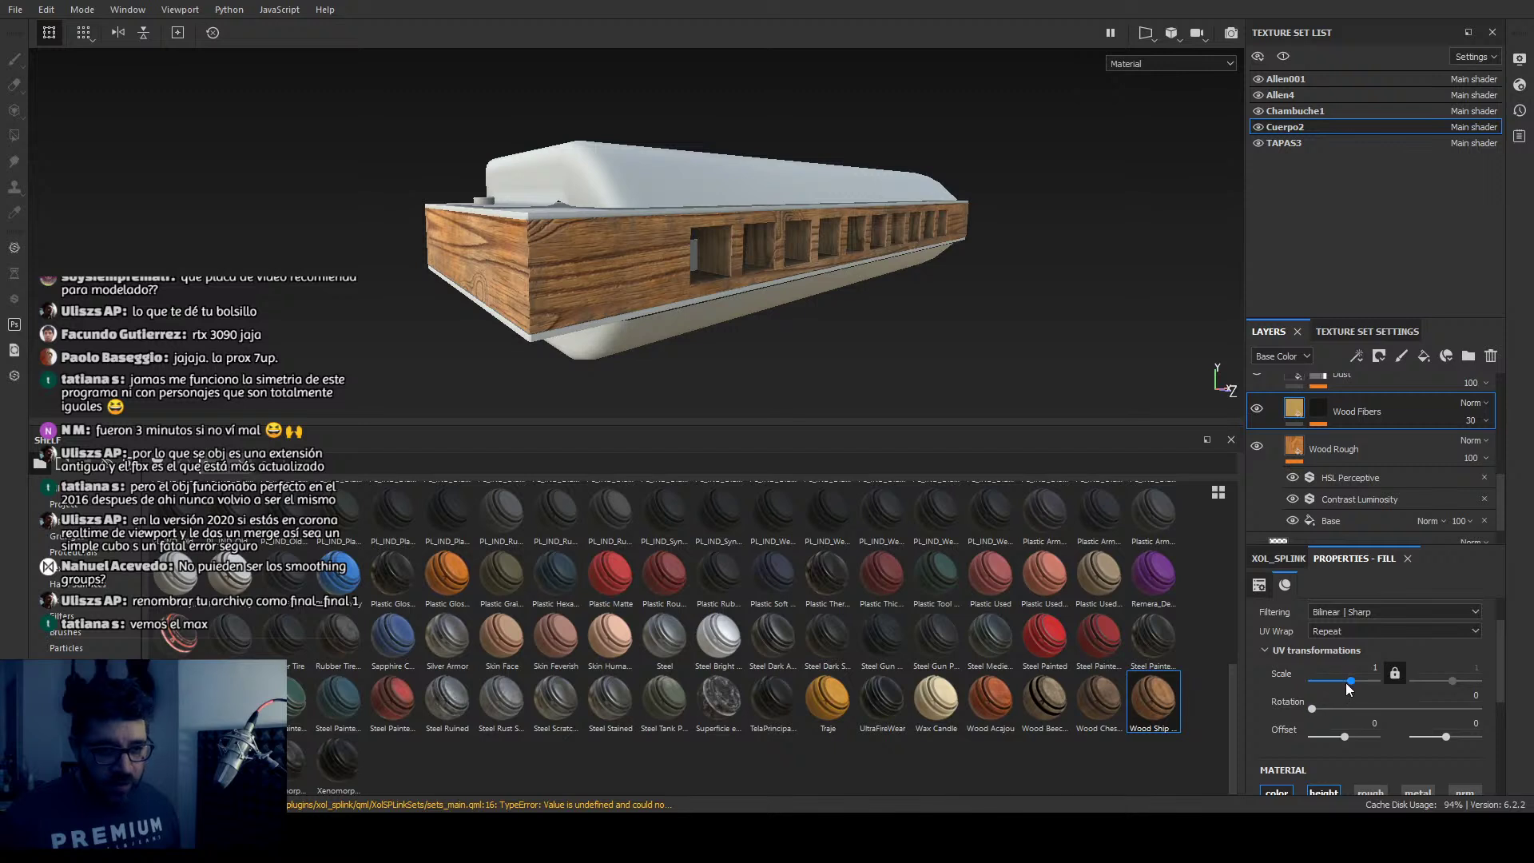
pyautogui.moveTo(1349, 689); pyautogui.dragTo(1351, 679)
pyautogui.click(1296, 460)
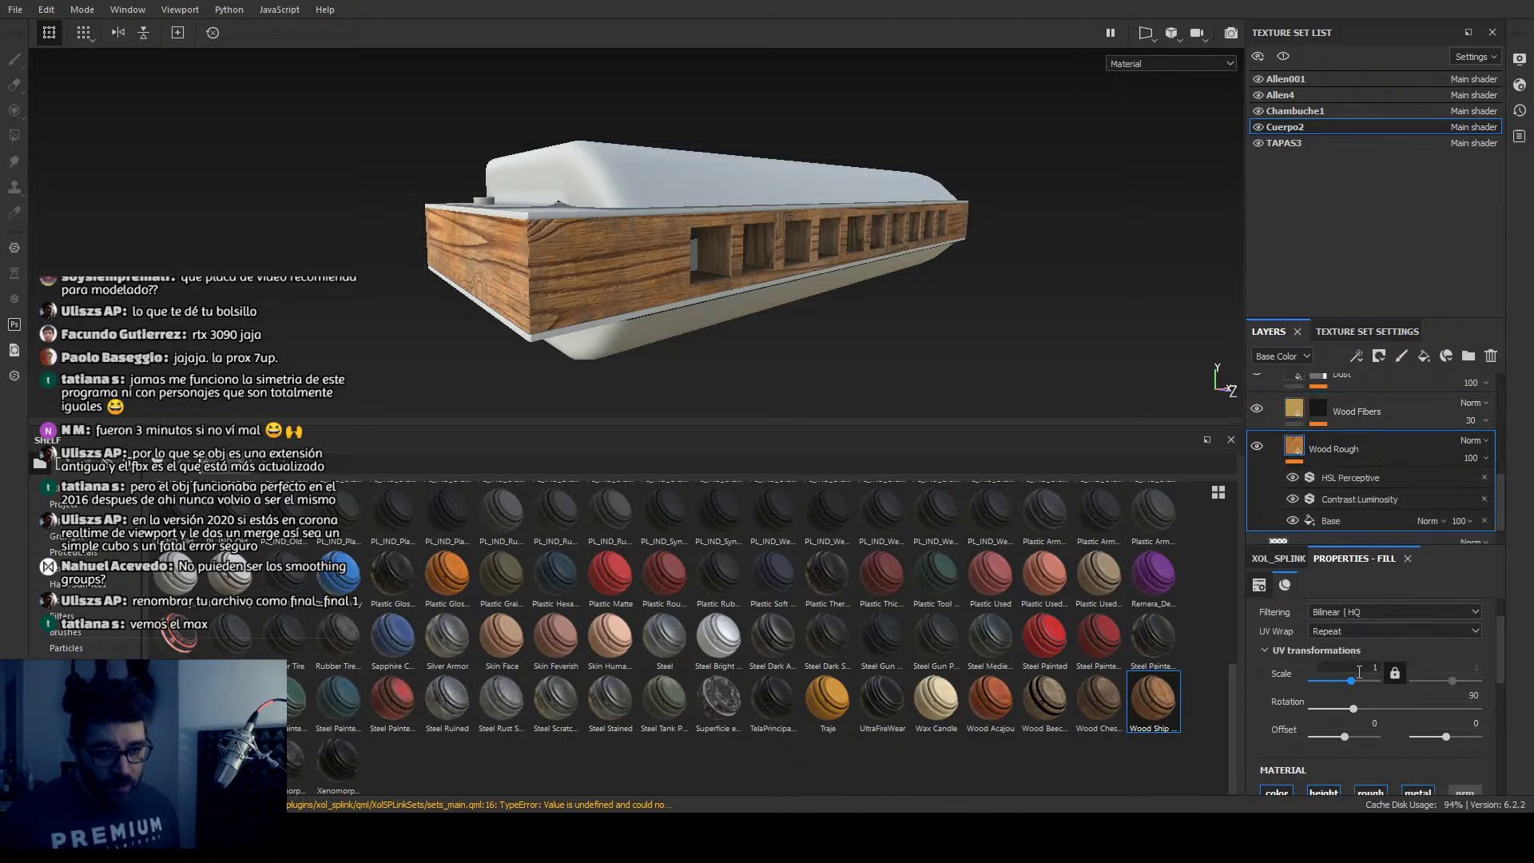
pyautogui.moveTo(1361, 685); pyautogui.dragTo(1355, 685)
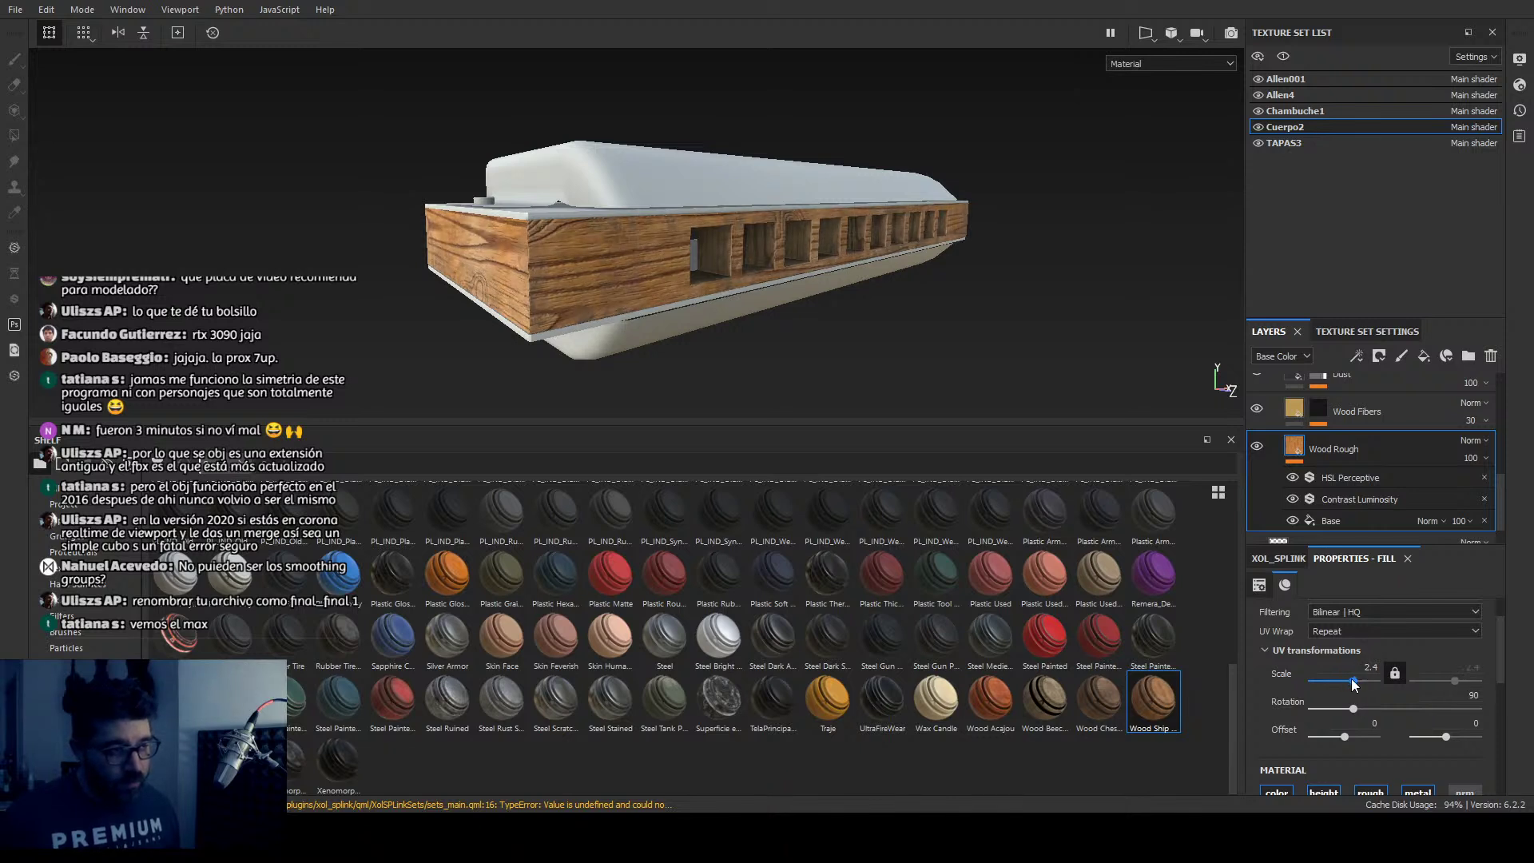
pyautogui.keyDown('alt'); pyautogui.moveTo(839, 282); pyautogui.dragTo(836, 329); pyautogui.keyUp('alt')
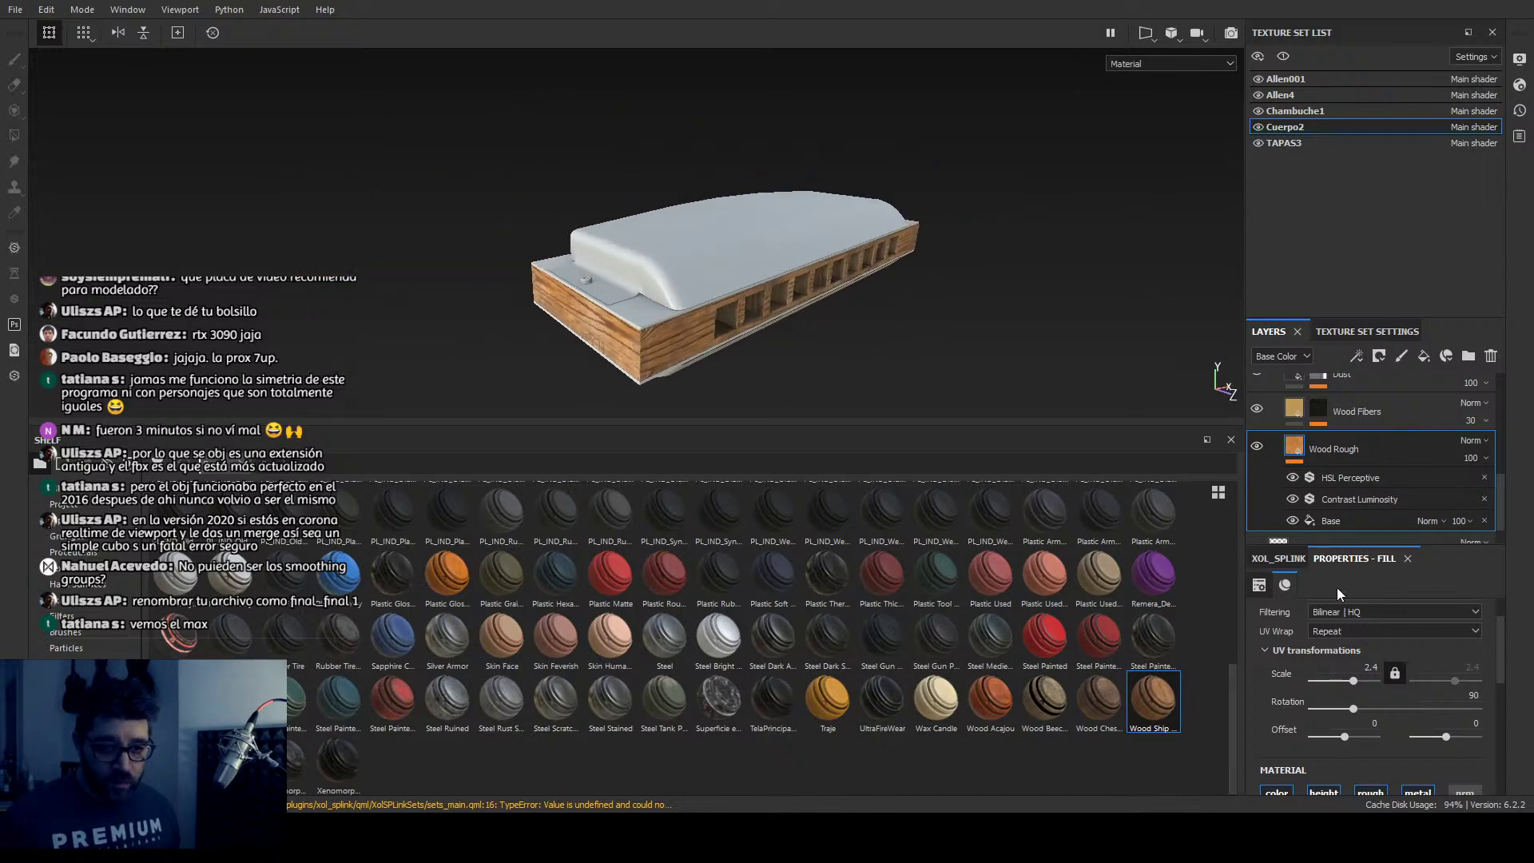
# Step: Set the UV scale of Wood Rough's Base fill to 9.33 and check the body's wood grain
pyautogui.scroll(-1, 1330, 519)
pyautogui.click(1339, 487)
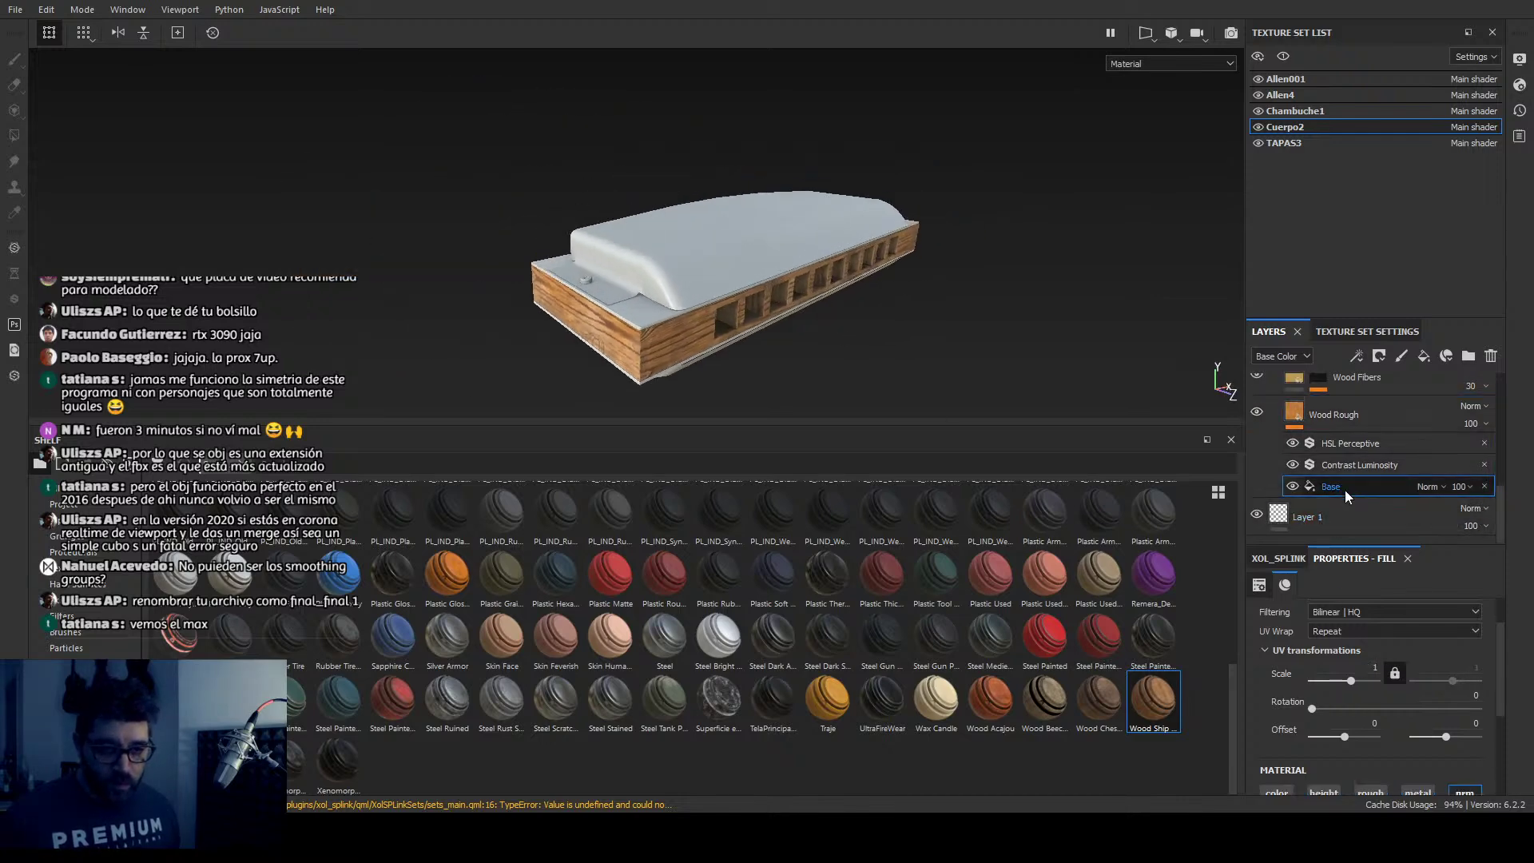
pyautogui.moveTo(1354, 686); pyautogui.dragTo(1361, 686)
pyautogui.keyDown('alt'); pyautogui.moveTo(975, 375); pyautogui.dragTo(1014, 339); pyautogui.keyUp('alt')
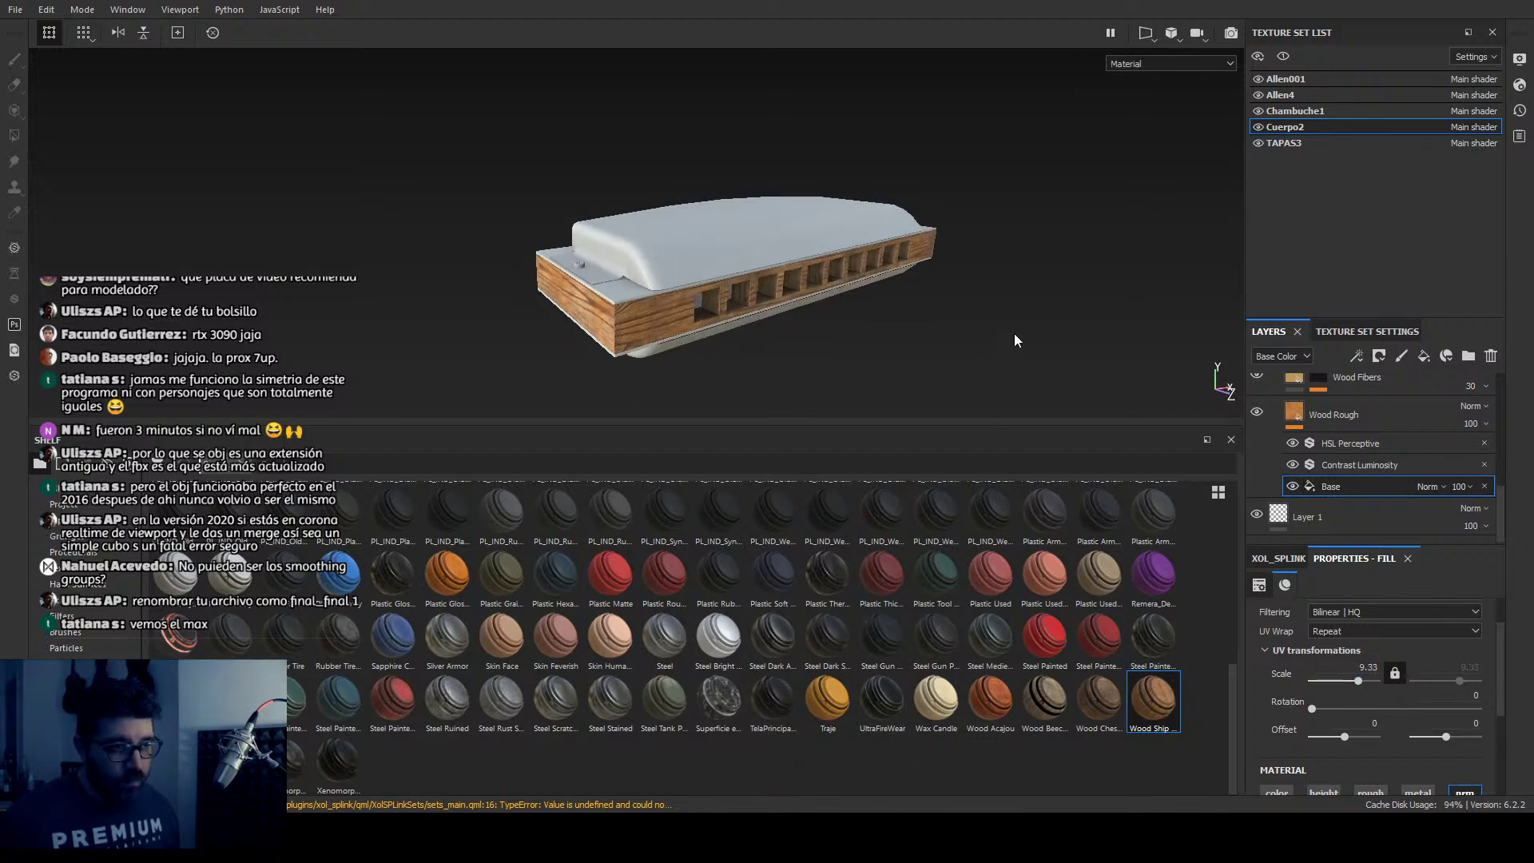
pyautogui.scroll(5, 774, 324)
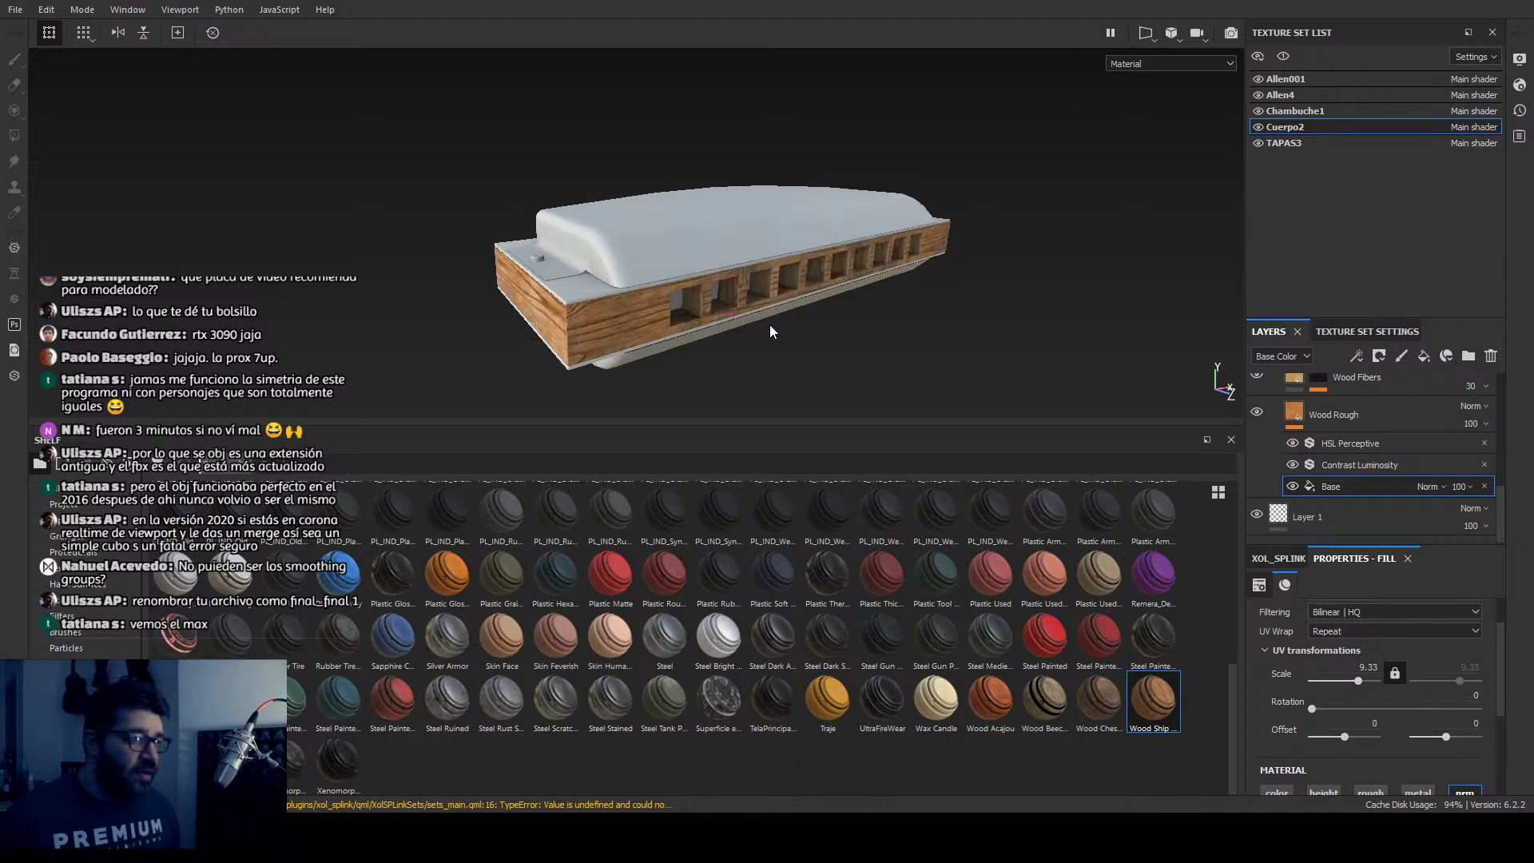
pyautogui.moveTo(826, 325); pyautogui.dragTo(869, 320, button='middle')
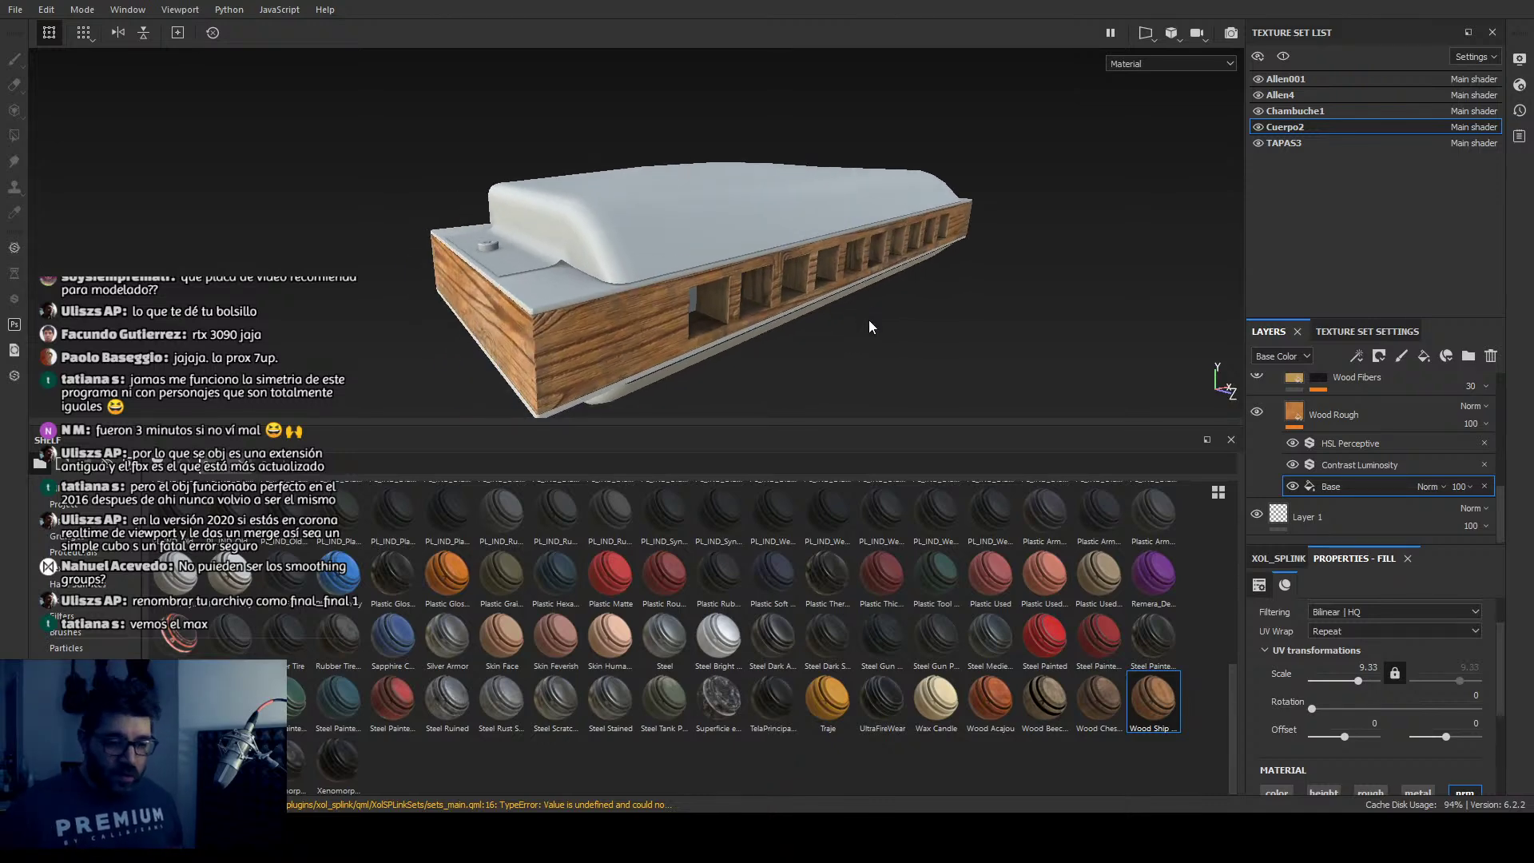
# Step: Apply the Bronze Armor material to the Chambuche1 plate and inspect it from above and the side
pyautogui.scroll(5, 568, 698)
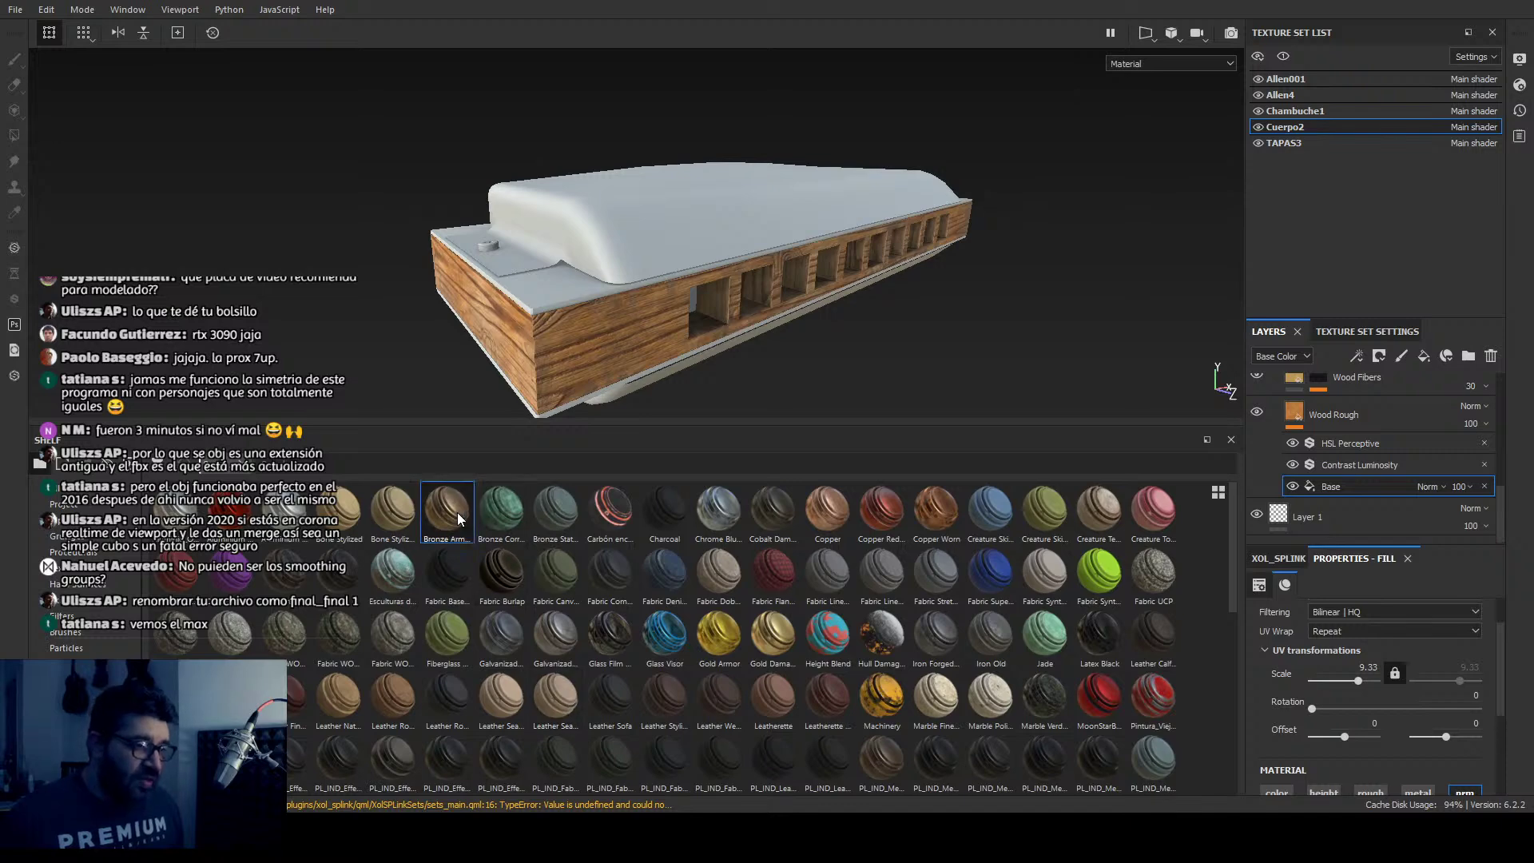
pyautogui.moveTo(457, 512); pyautogui.dragTo(535, 288)
pyautogui.moveTo(745, 359); pyautogui.dragTo(918, 315)
pyautogui.scroll(4, 900, 330)
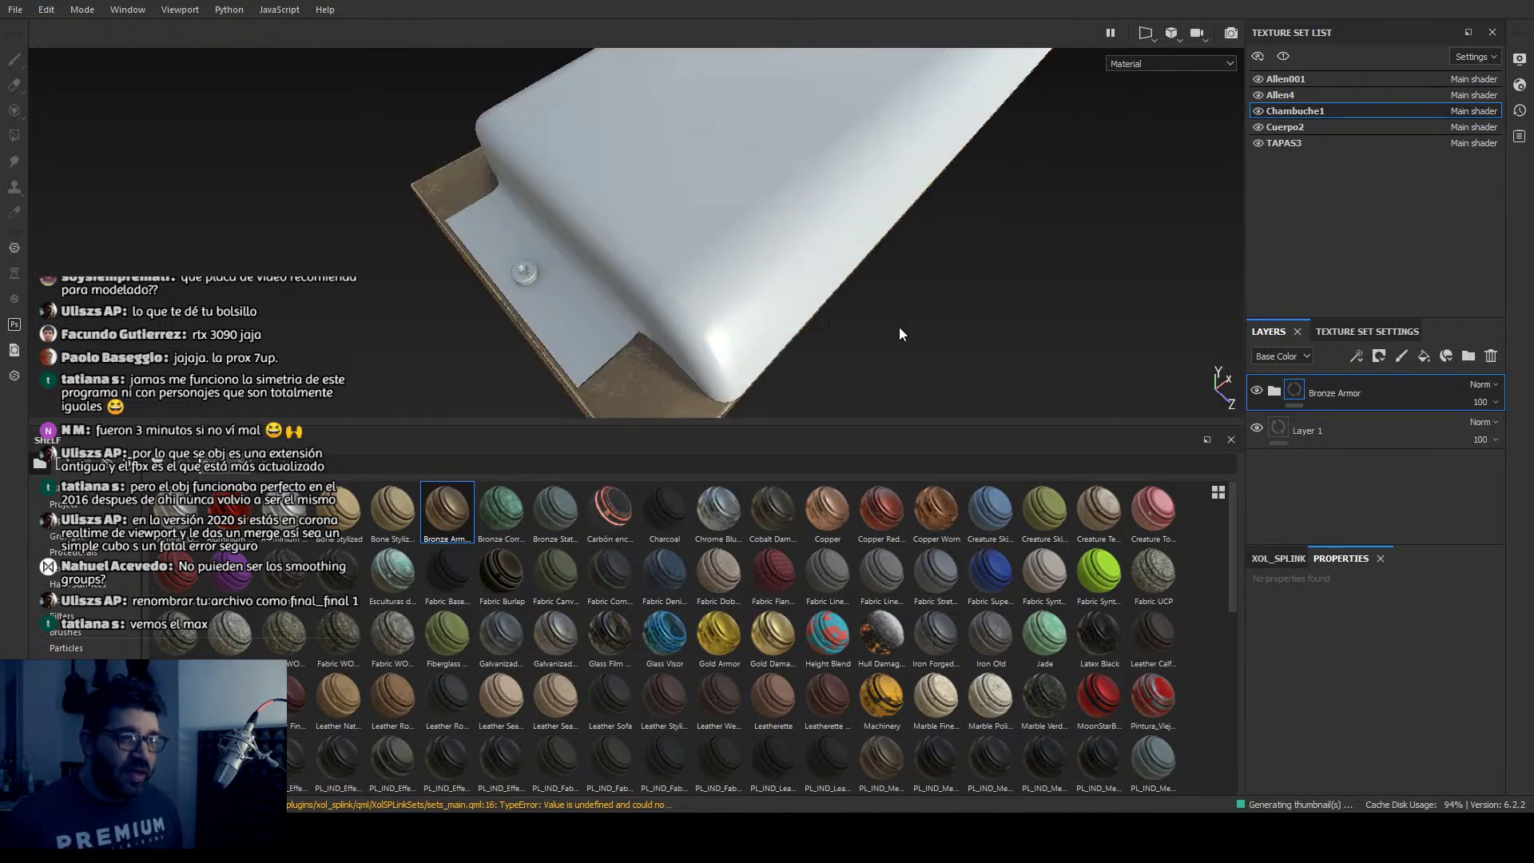
pyautogui.keyDown('alt'); pyautogui.moveTo(900, 330); pyautogui.dragTo(993, 186, button='middle'); pyautogui.keyUp('alt')
pyautogui.keyDown('alt'); pyautogui.moveTo(995, 185); pyautogui.dragTo(959, 196); pyautogui.keyUp('alt')
pyautogui.keyDown('alt'); pyautogui.moveTo(958, 196); pyautogui.dragTo(922, 437, button='middle'); pyautogui.keyUp('alt')
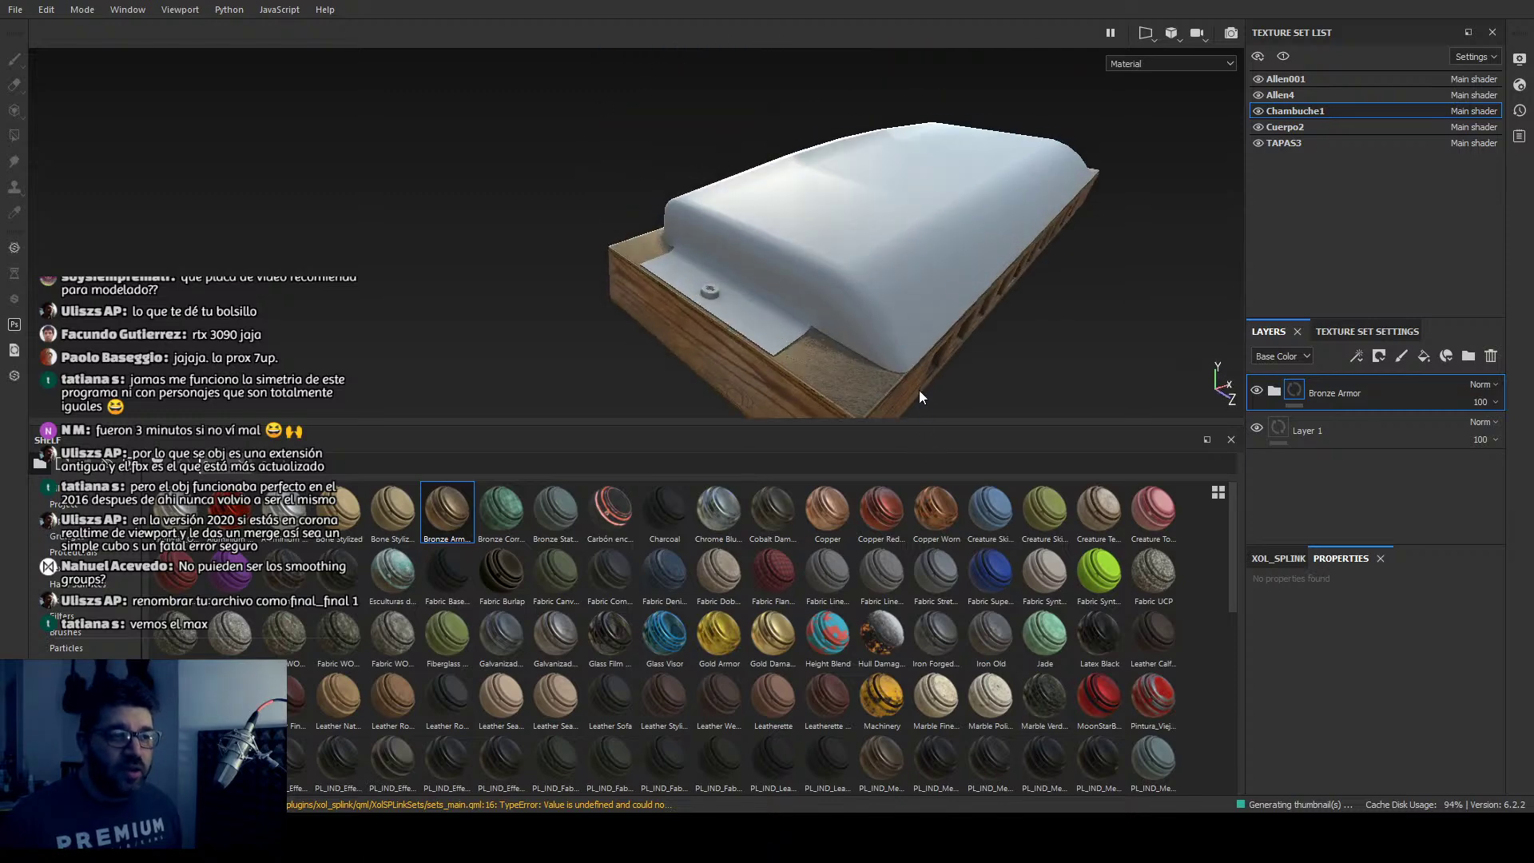
pyautogui.keyDown('alt'); pyautogui.moveTo(844, 287); pyautogui.dragTo(819, 254, button='middle'); pyautogui.keyUp('alt')
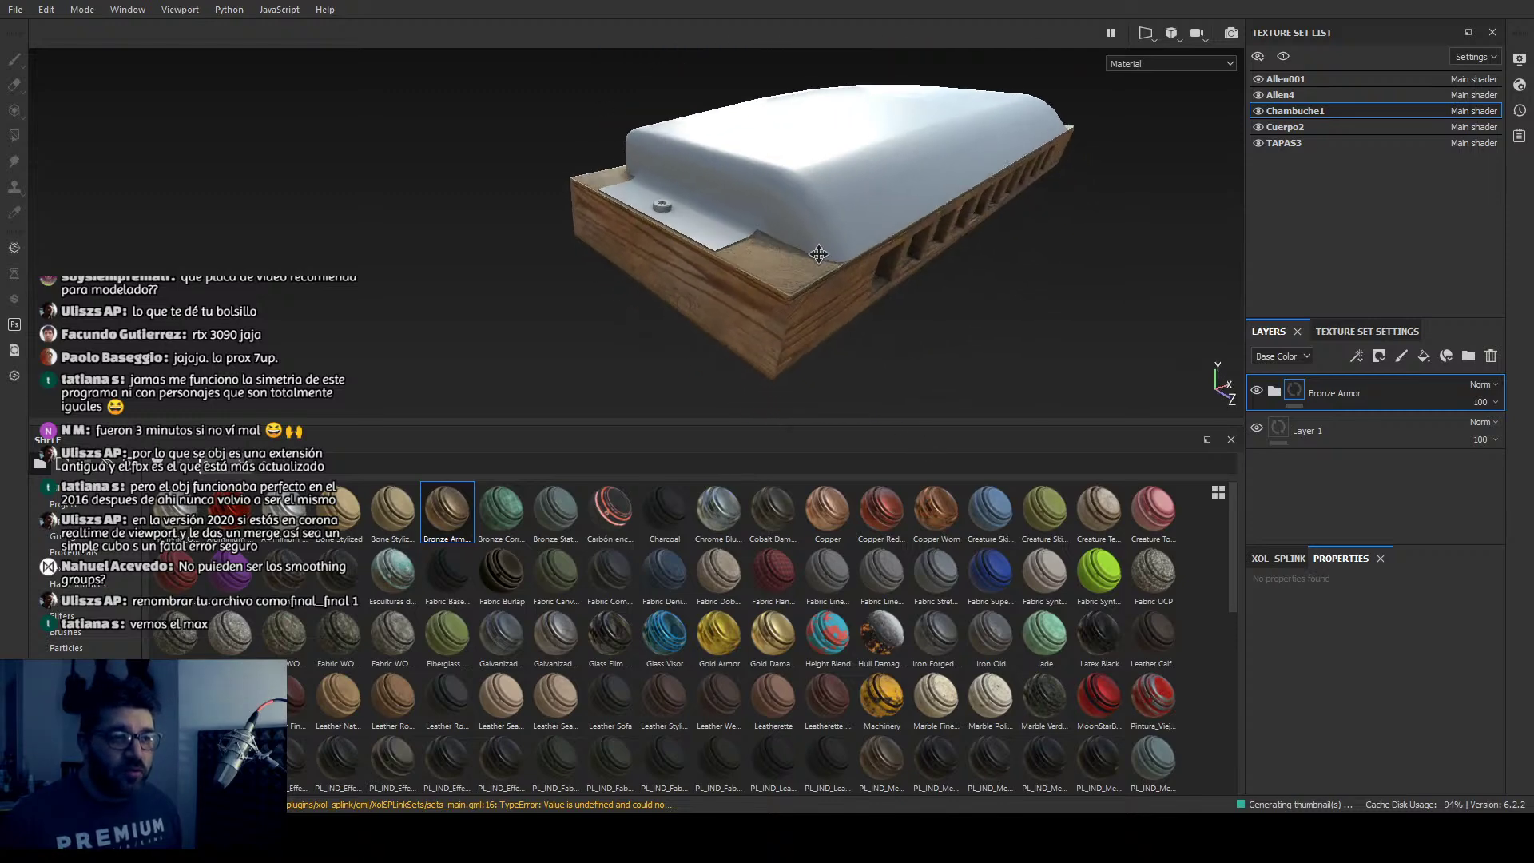
pyautogui.moveTo(820, 255)
pyautogui.keyDown('alt'); pyautogui.mouseDown()
pyautogui.moveTo(871, 270)
pyautogui.moveTo(845, 259)
pyautogui.mouseUp(); pyautogui.keyUp('alt')
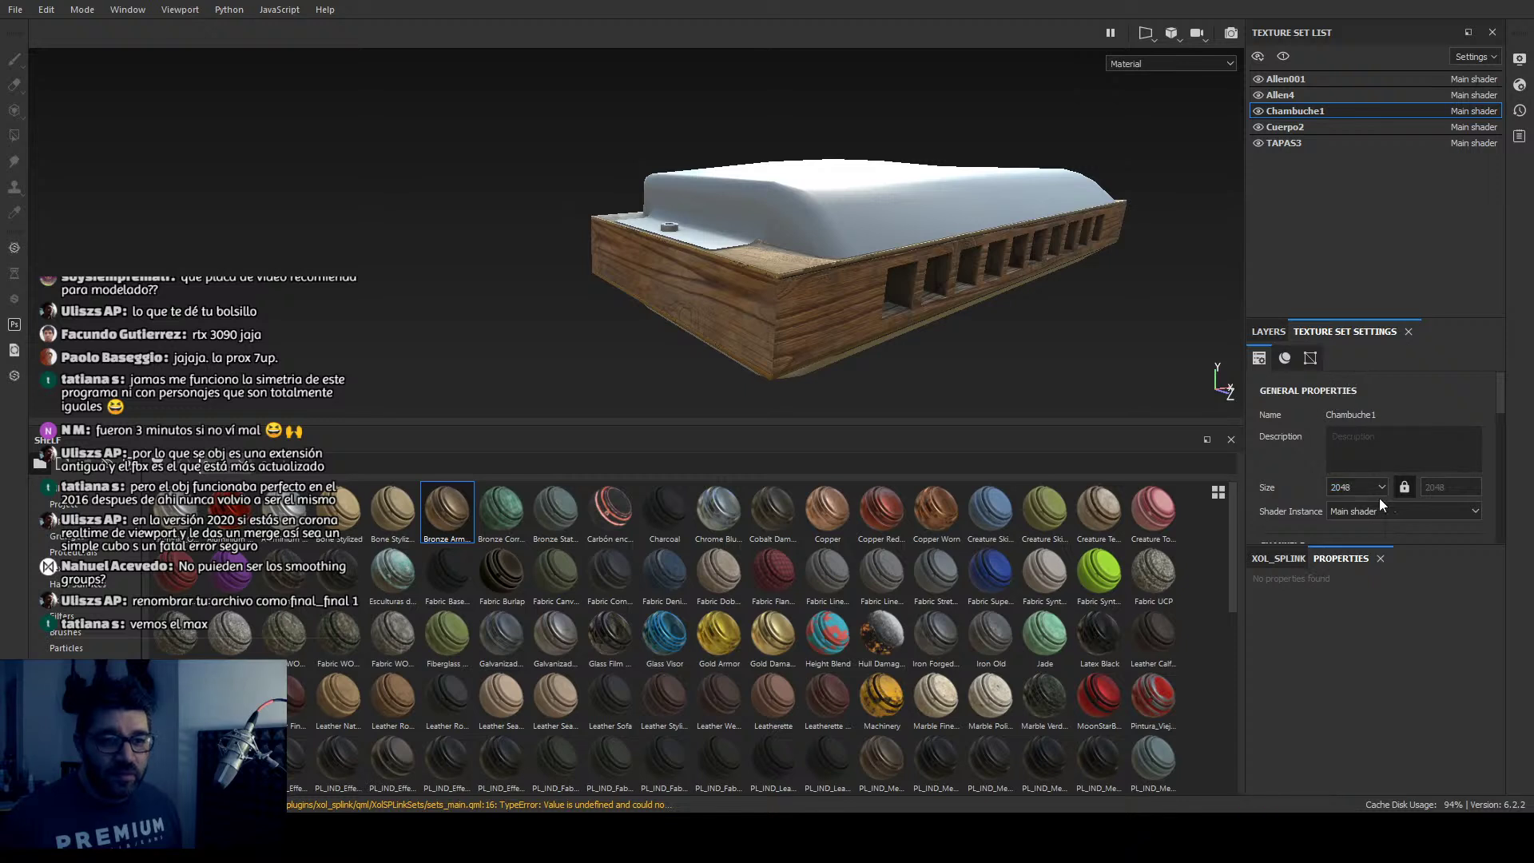
# Step: Set the Chambuche1 texture size to 4096 and inspect the bronze plate around the harmonica's end and front
pyautogui.click(1354, 549)
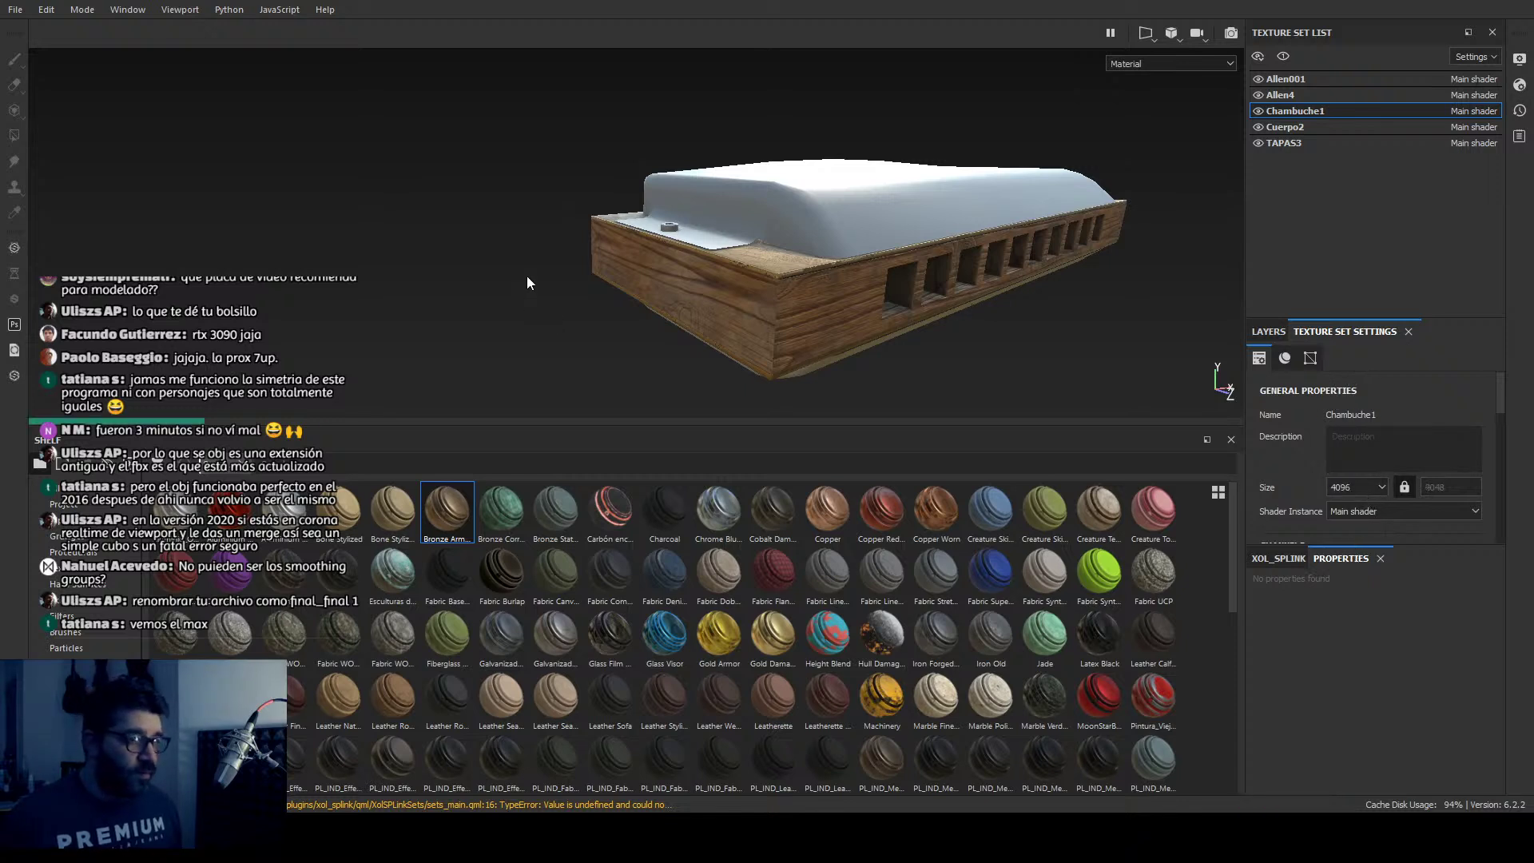
pyautogui.keyDown('alt'); pyautogui.moveTo(524, 244); pyautogui.dragTo(521, 269); pyautogui.keyUp('alt')
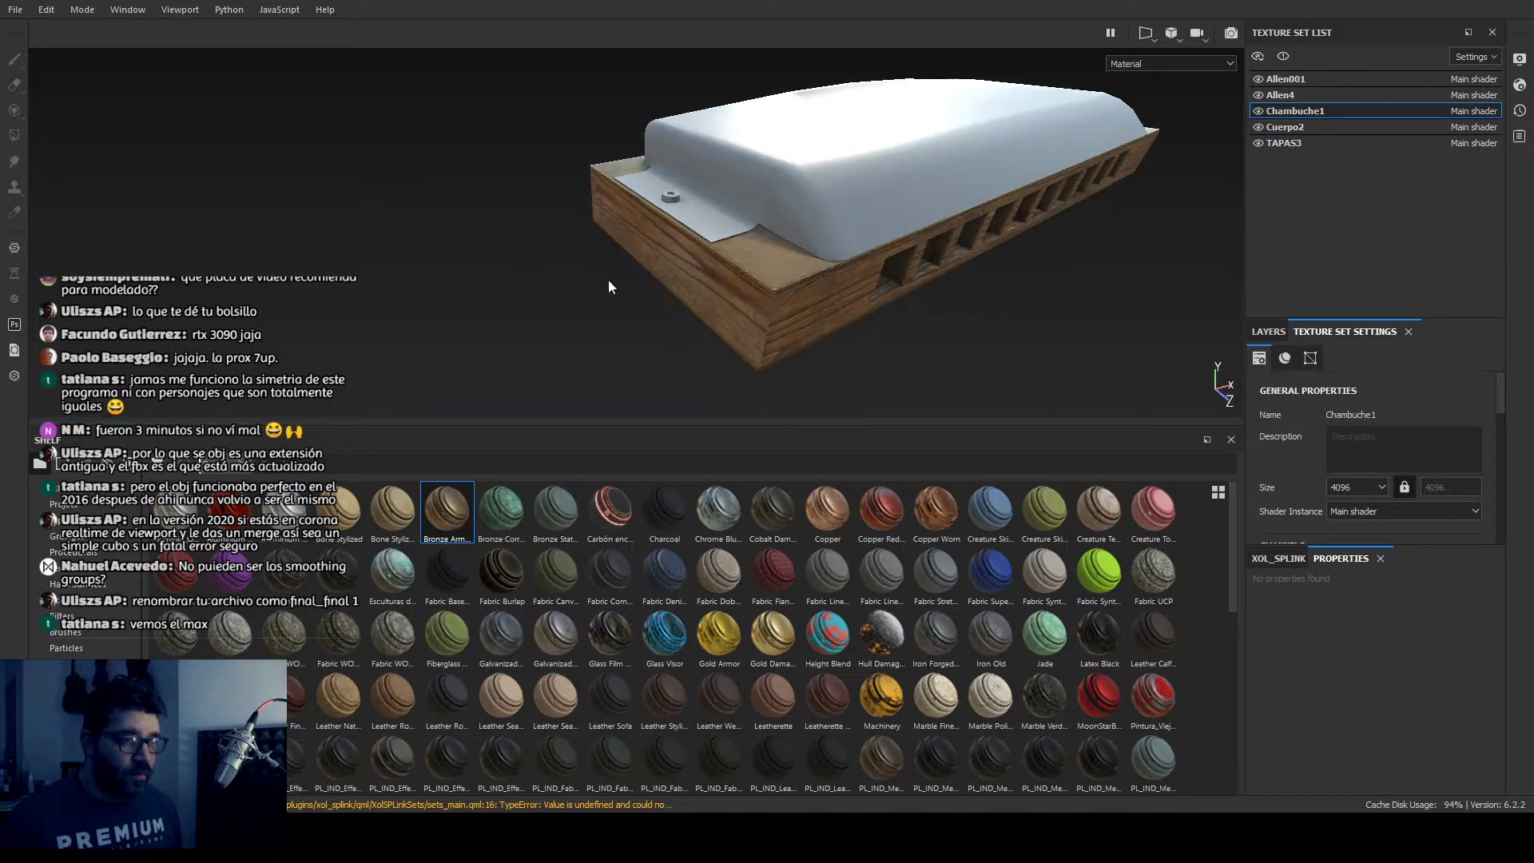
pyautogui.keyDown('alt'); pyautogui.moveTo(608, 281); pyautogui.dragTo(570, 291, button='middle'); pyautogui.keyUp('alt')
pyautogui.moveTo(570, 291)
pyautogui.keyDown('alt'); pyautogui.mouseDown()
pyautogui.moveTo(604, 319)
pyautogui.moveTo(559, 310)
pyautogui.mouseUp(); pyautogui.keyUp('alt')
pyautogui.scroll(-3, 700, 274)
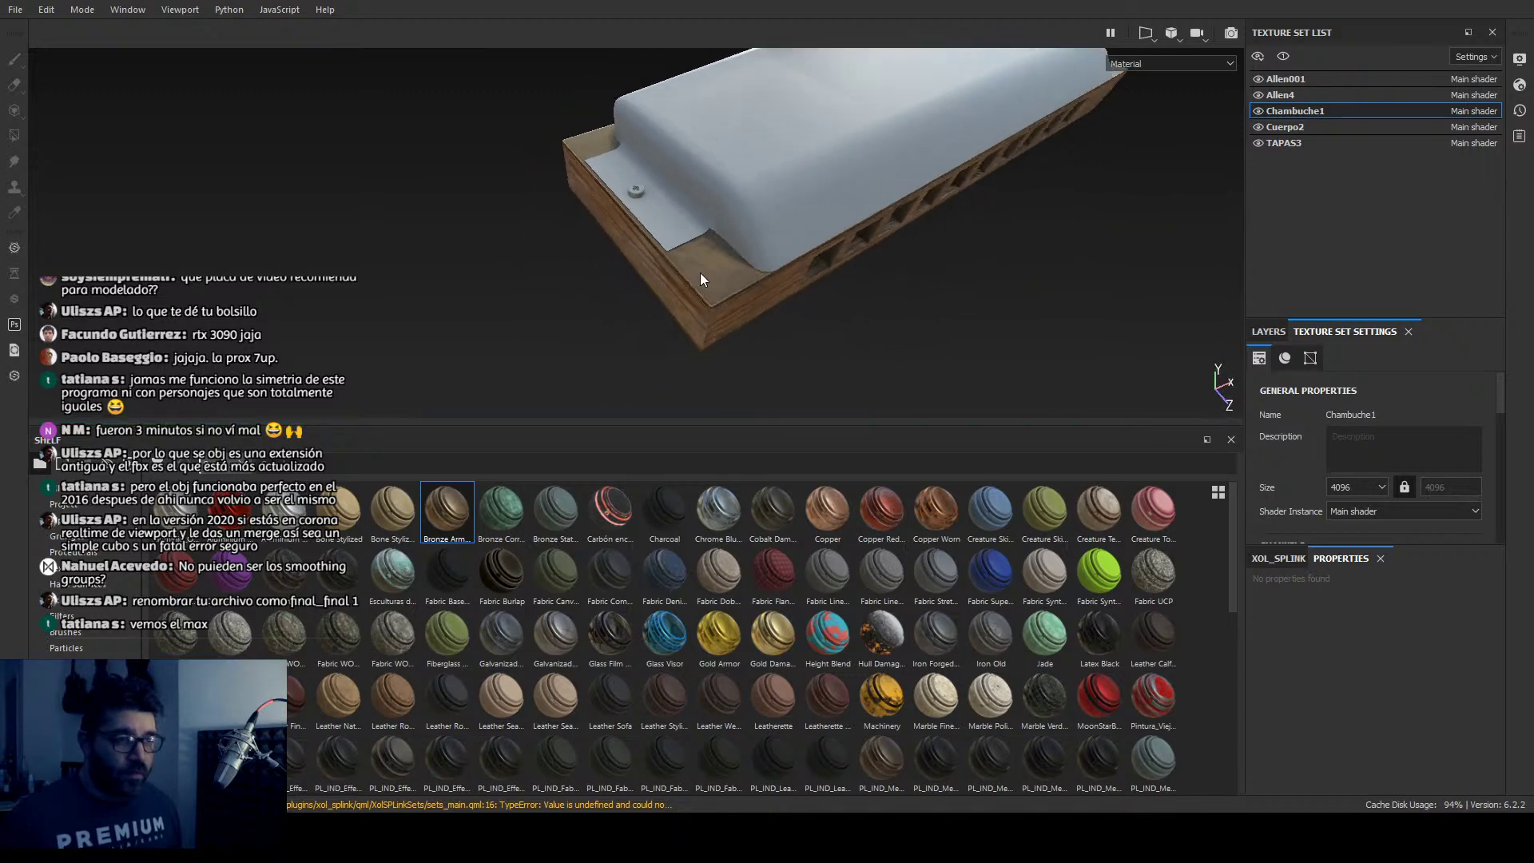
pyautogui.scroll(5, 698, 275)
pyautogui.scroll(2, 698, 275)
pyautogui.keyDown('shift'); pyautogui.moveTo(578, 305); pyautogui.dragTo(736, 294, button='right'); pyautogui.keyUp('shift')
pyautogui.scroll(-6, 736, 295)
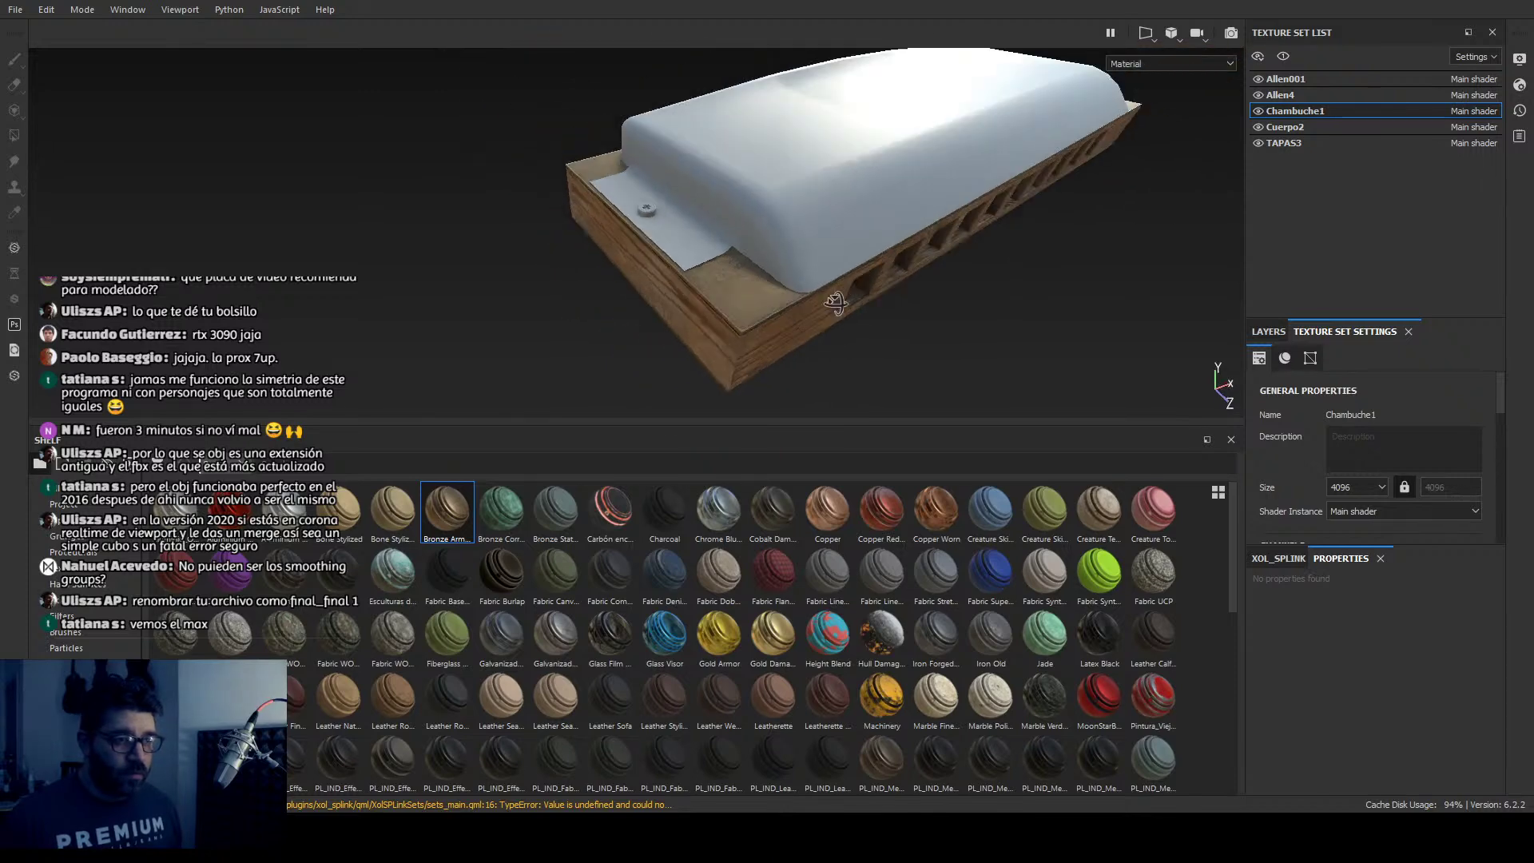
pyautogui.keyDown('alt'); pyautogui.moveTo(742, 376); pyautogui.dragTo(720, 308); pyautogui.keyUp('alt')
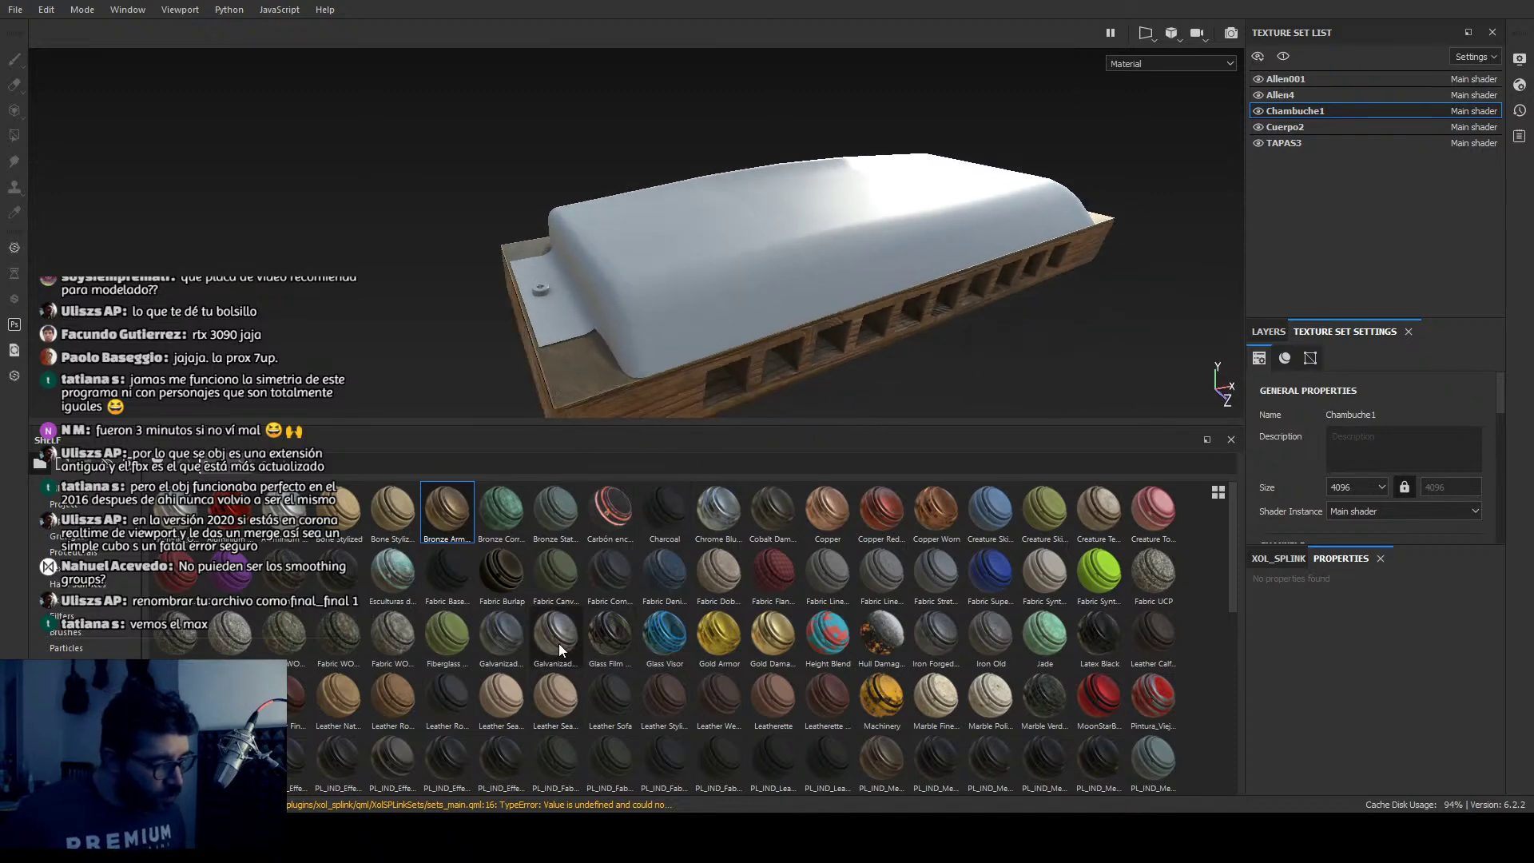
# Step: Apply the Silver Armor material to the harmonica's covers (TAPAS3) and inspect the metal surface up close
pyautogui.scroll(-5, 286, 666)
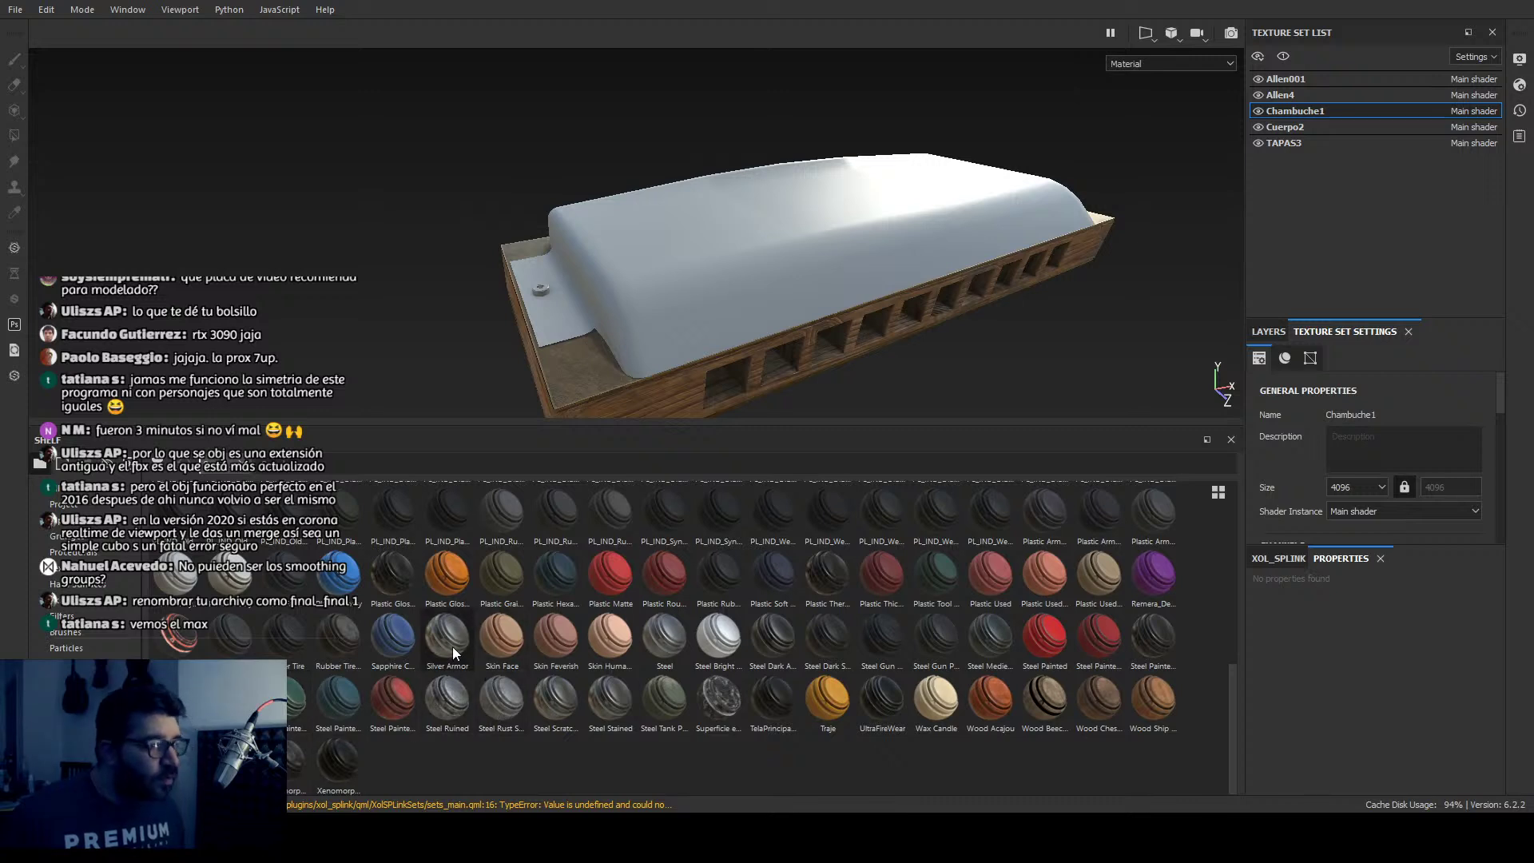
pyautogui.moveTo(452, 646); pyautogui.dragTo(692, 323)
pyautogui.scroll(-4, 653, 291)
pyautogui.keyDown('shift'); pyautogui.moveTo(692, 323); pyautogui.dragTo(649, 324, button='right'); pyautogui.keyUp('shift')
pyautogui.scroll(5, 648, 324)
pyautogui.keyDown('alt'); pyautogui.moveTo(685, 308); pyautogui.dragTo(662, 323, button='middle'); pyautogui.keyUp('alt')
pyautogui.scroll(2, 662, 324)
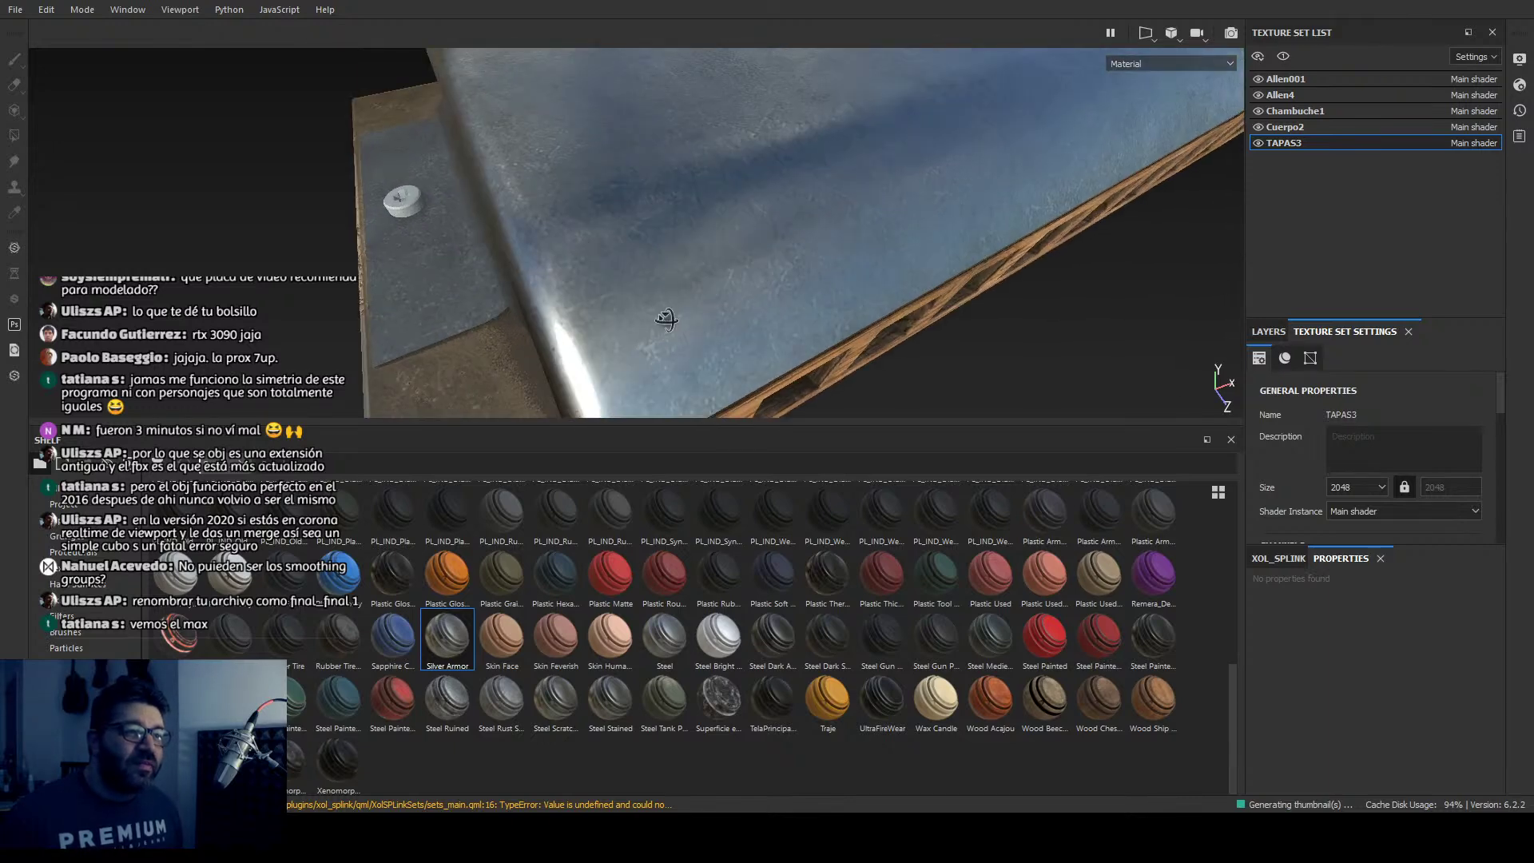
pyautogui.keyDown('alt'); pyautogui.moveTo(661, 323); pyautogui.dragTo(693, 352); pyautogui.keyUp('alt')
pyautogui.scroll(-5, 685, 346)
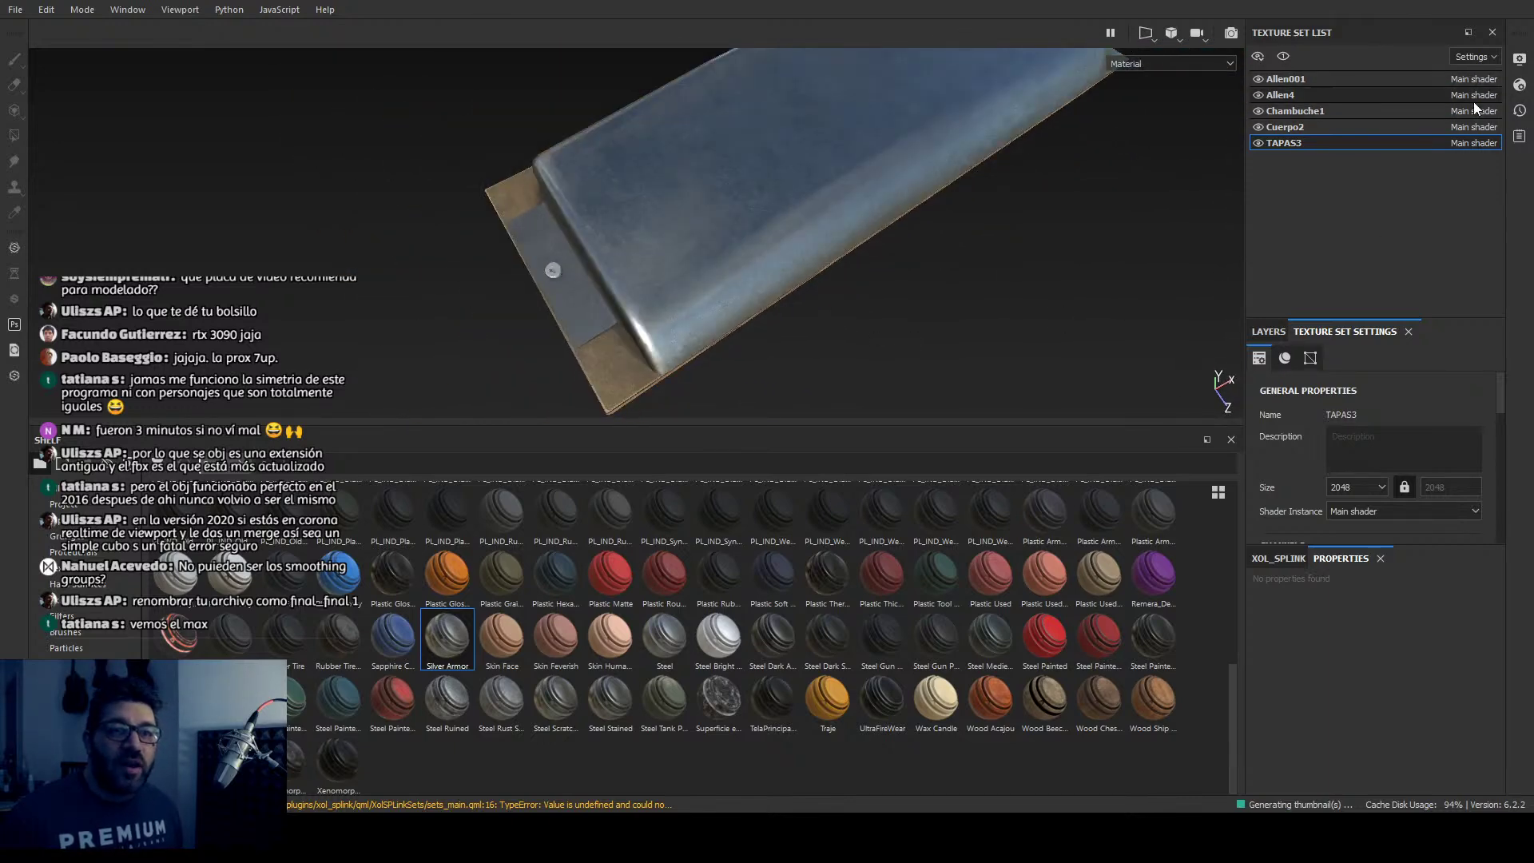
# Step: Set the TAPAS3 texture size to 4096 and inspect the covers from above and underneath
pyautogui.click(1341, 556)
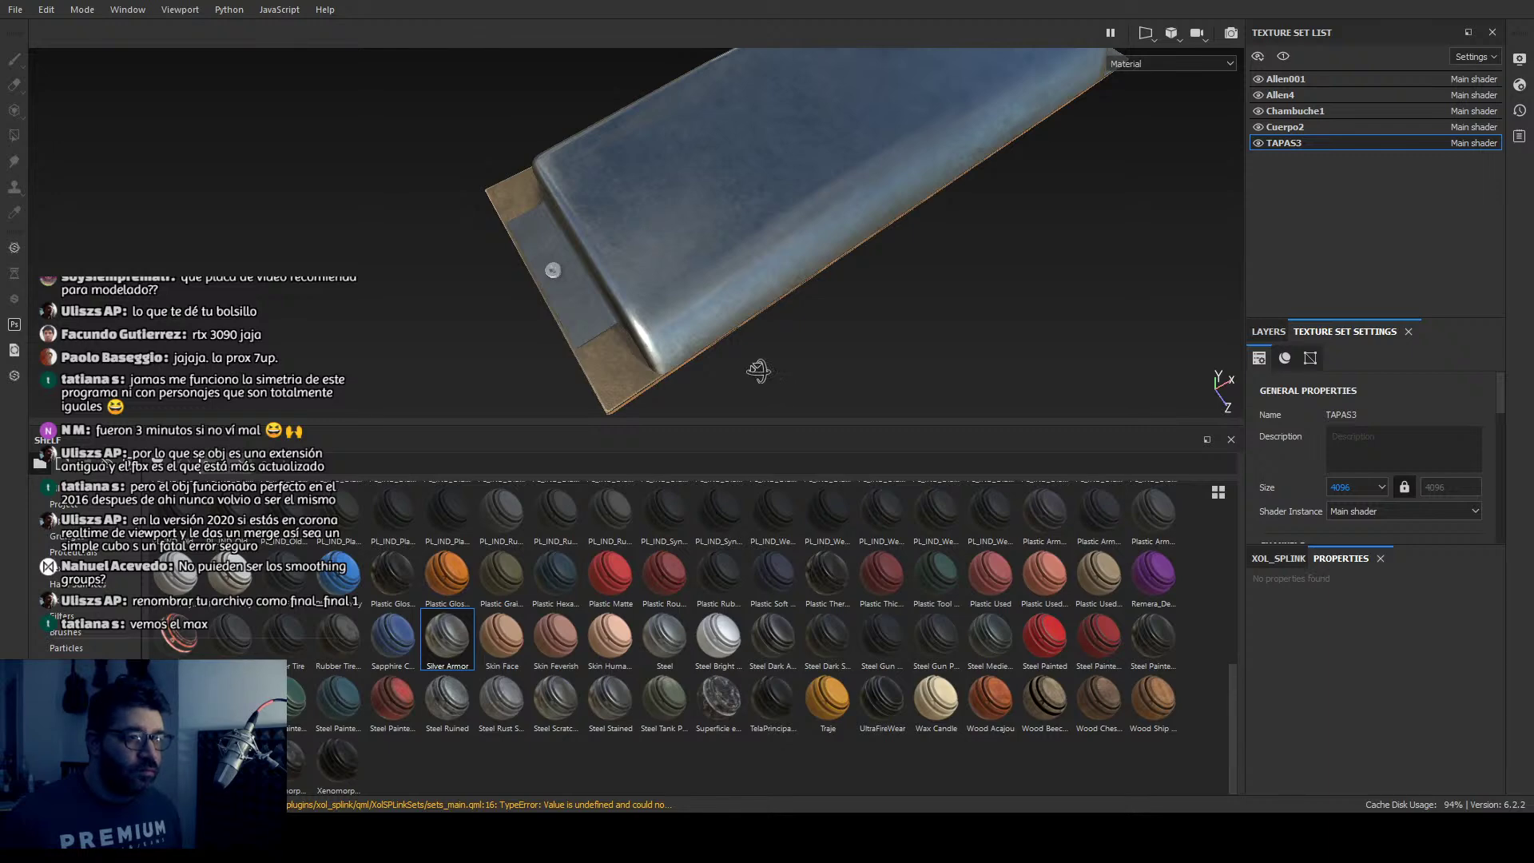
pyautogui.keyDown('alt'); pyautogui.moveTo(763, 370); pyautogui.dragTo(782, 304); pyautogui.keyUp('alt')
pyautogui.scroll(3, 781, 305)
pyautogui.keyDown('shift'); pyautogui.moveTo(779, 306); pyautogui.dragTo(726, 304, button='right'); pyautogui.keyUp('shift')
pyautogui.keyDown('alt'); pyautogui.moveTo(704, 323); pyautogui.dragTo(730, 210); pyautogui.keyUp('alt')
pyautogui.scroll(-4, 699, 333)
pyautogui.keyDown('shift'); pyautogui.moveTo(730, 211); pyautogui.dragTo(658, 205, button='right'); pyautogui.keyUp('shift')
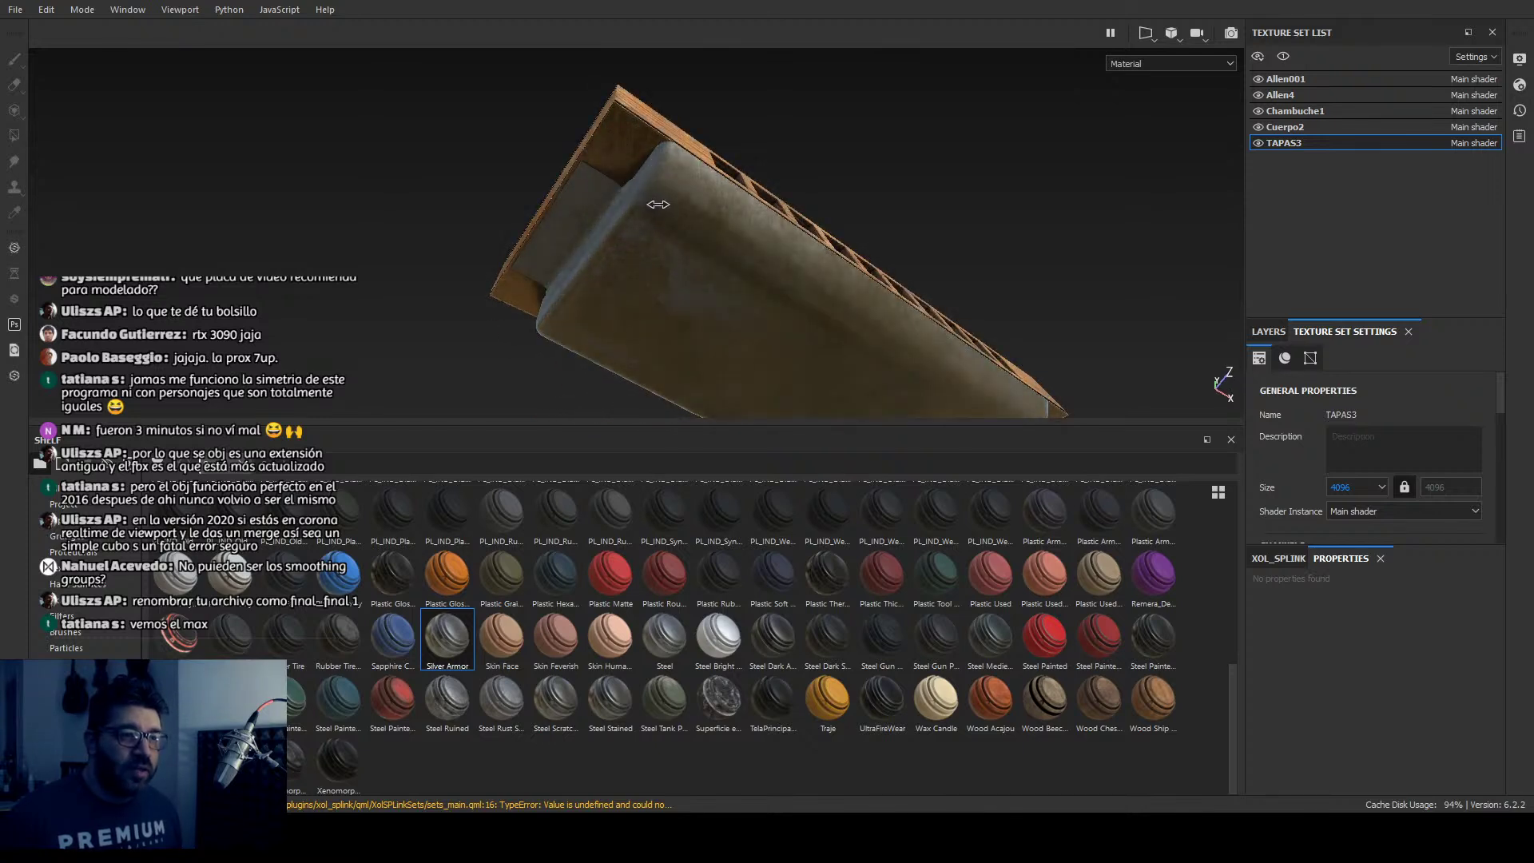
pyautogui.keyDown('alt'); pyautogui.moveTo(658, 205); pyautogui.dragTo(640, 157); pyautogui.keyUp('alt')
pyautogui.scroll(2, 663, 198)
pyautogui.moveTo(662, 198)
pyautogui.keyDown('shift'); pyautogui.mouseDown(button='right')
pyautogui.moveTo(719, 209)
pyautogui.moveTo(692, 223)
pyautogui.moveTo(684, 209)
pyautogui.mouseUp(button='right'); pyautogui.keyUp('shift')
pyautogui.scroll(-3, 675, 168)
pyautogui.keyDown('alt'); pyautogui.moveTo(675, 168); pyautogui.dragTo(716, 325); pyautogui.keyUp('alt')
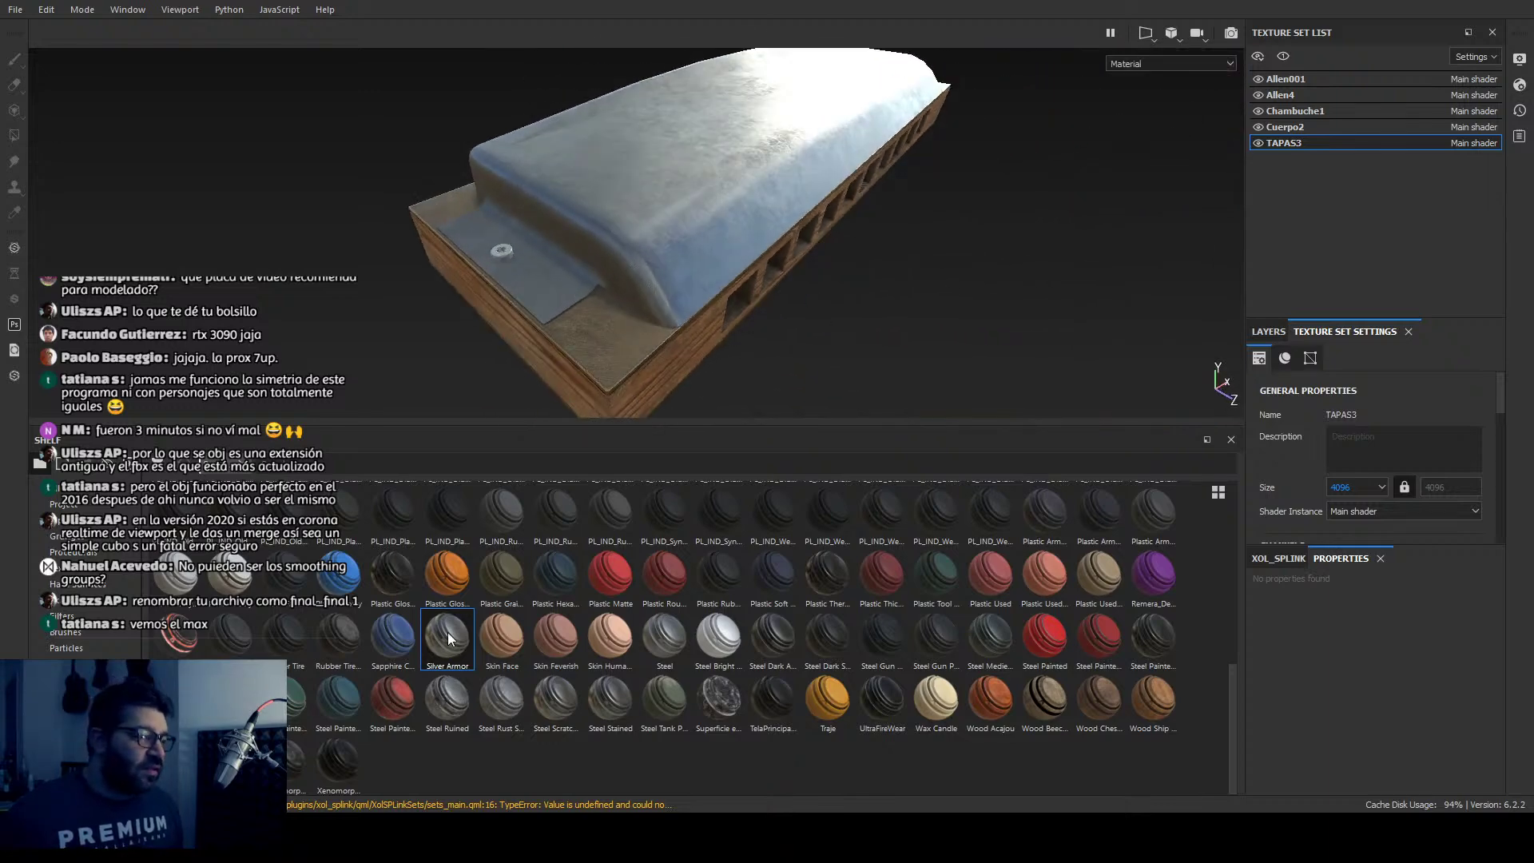
# Step: Apply the Silver Armor material to the screw on the cover's end tab (Allen4) and display its layer stack
pyautogui.moveTo(448, 639); pyautogui.dragTo(496, 254)
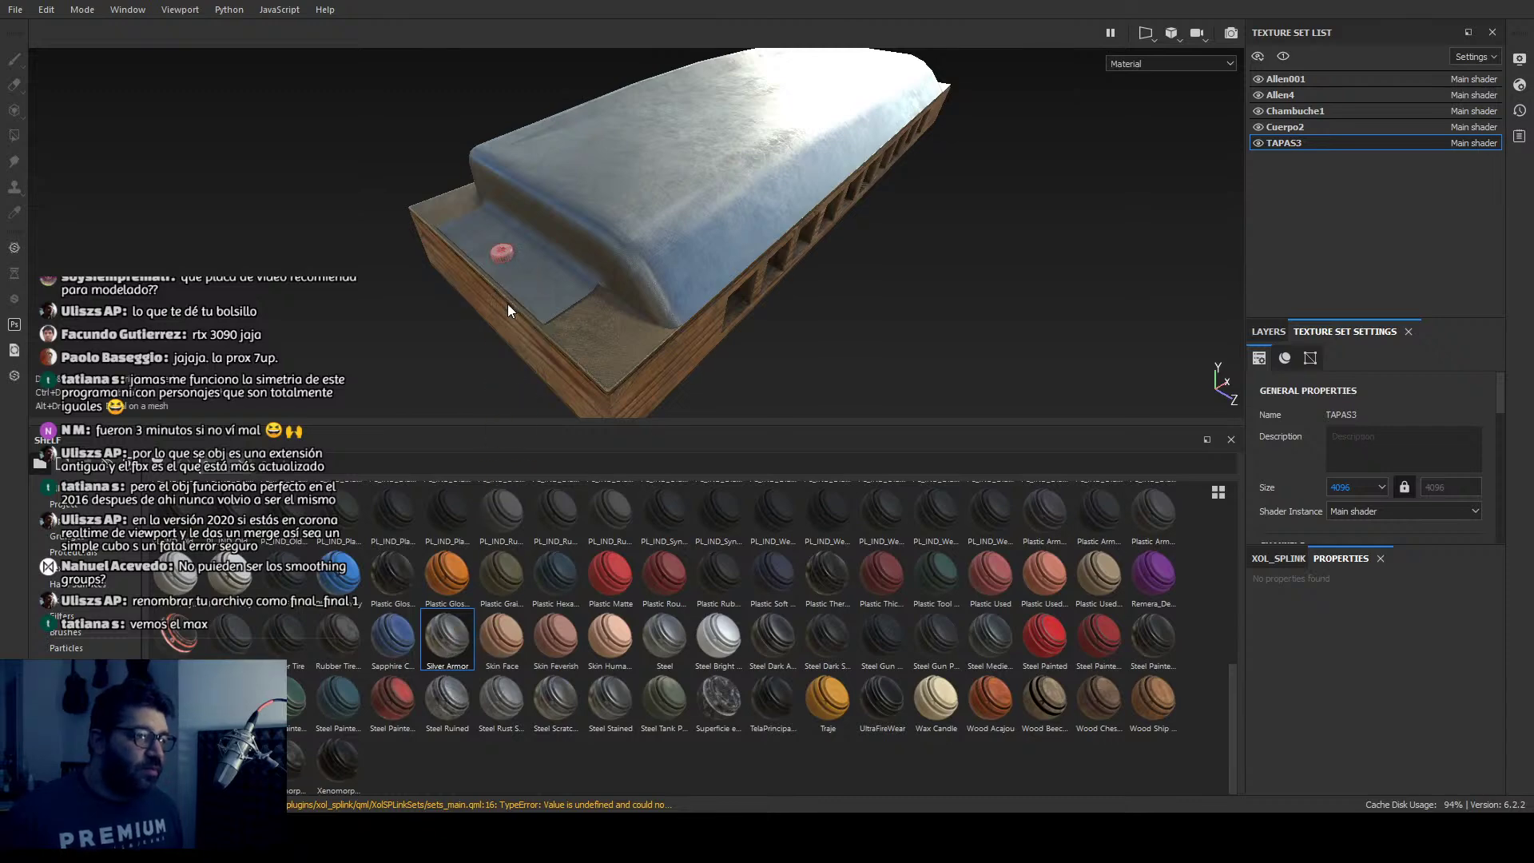
pyautogui.scroll(4, 505, 299)
pyautogui.keyDown('alt'); pyautogui.moveTo(541, 172); pyautogui.dragTo(591, 244); pyautogui.keyUp('alt')
pyautogui.scroll(-4, 630, 328)
pyautogui.scroll(-6, 632, 341)
pyautogui.keyDown('shift'); pyautogui.moveTo(592, 244); pyautogui.dragTo(672, 302, button='right'); pyautogui.keyUp('shift')
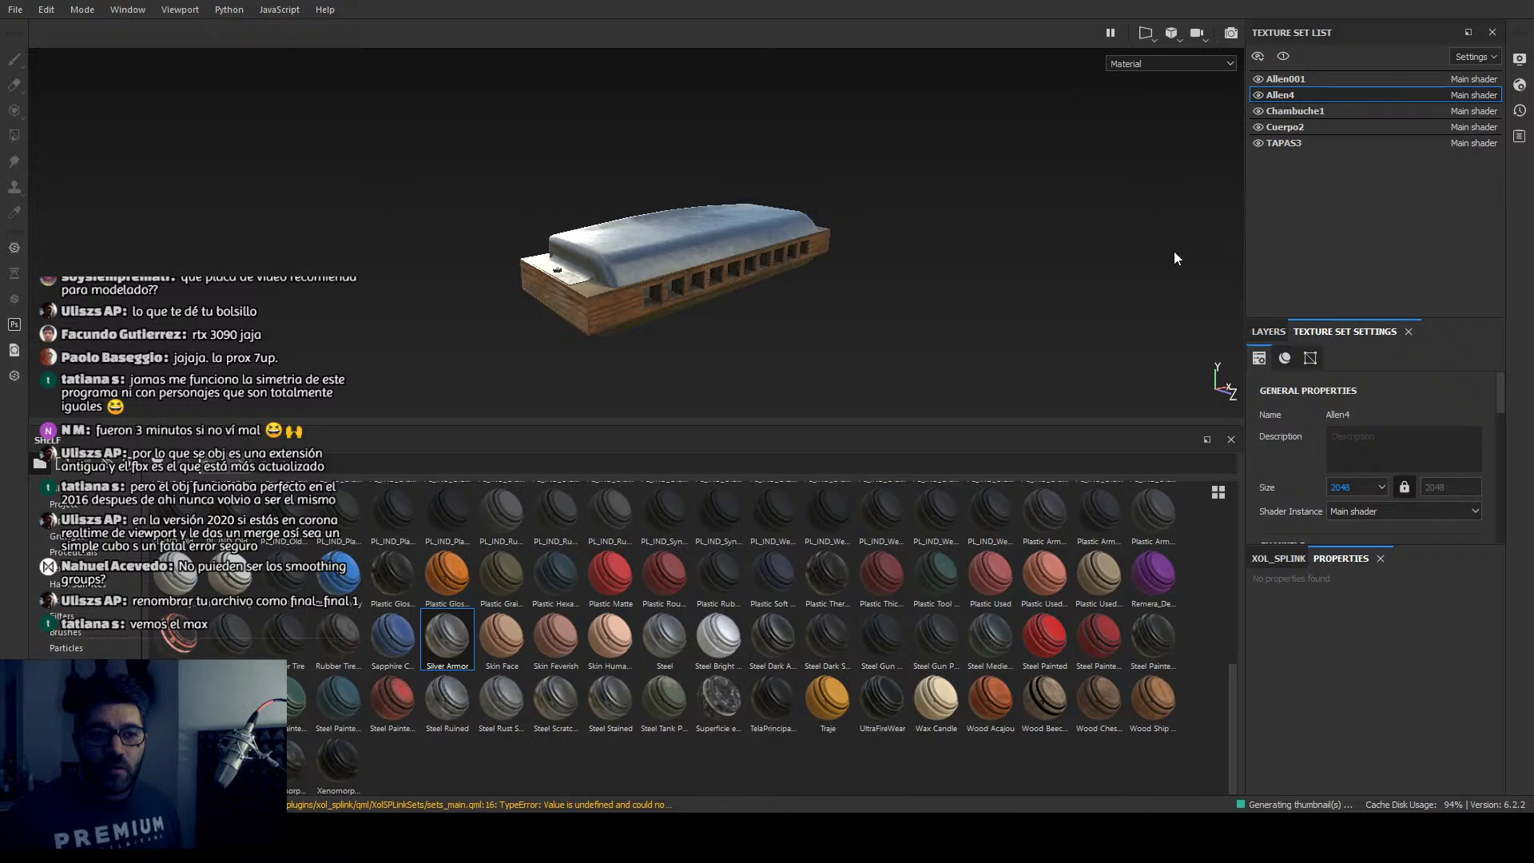
pyautogui.click(1261, 337)
pyautogui.scroll(3, 829, 298)
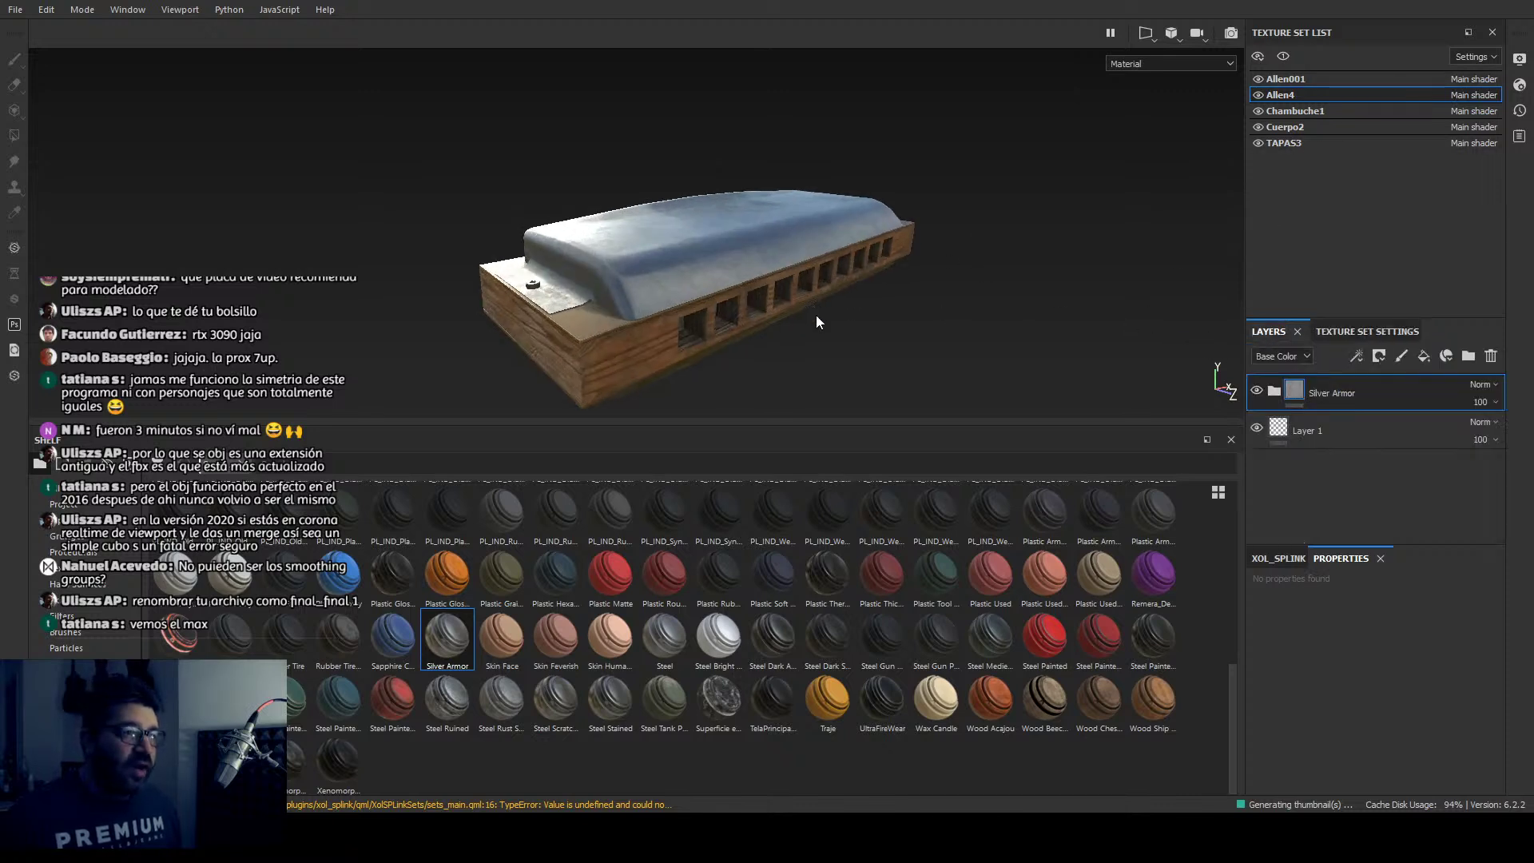
pyautogui.keyDown('alt'); pyautogui.moveTo(817, 322); pyautogui.dragTo(785, 311); pyautogui.keyUp('alt')
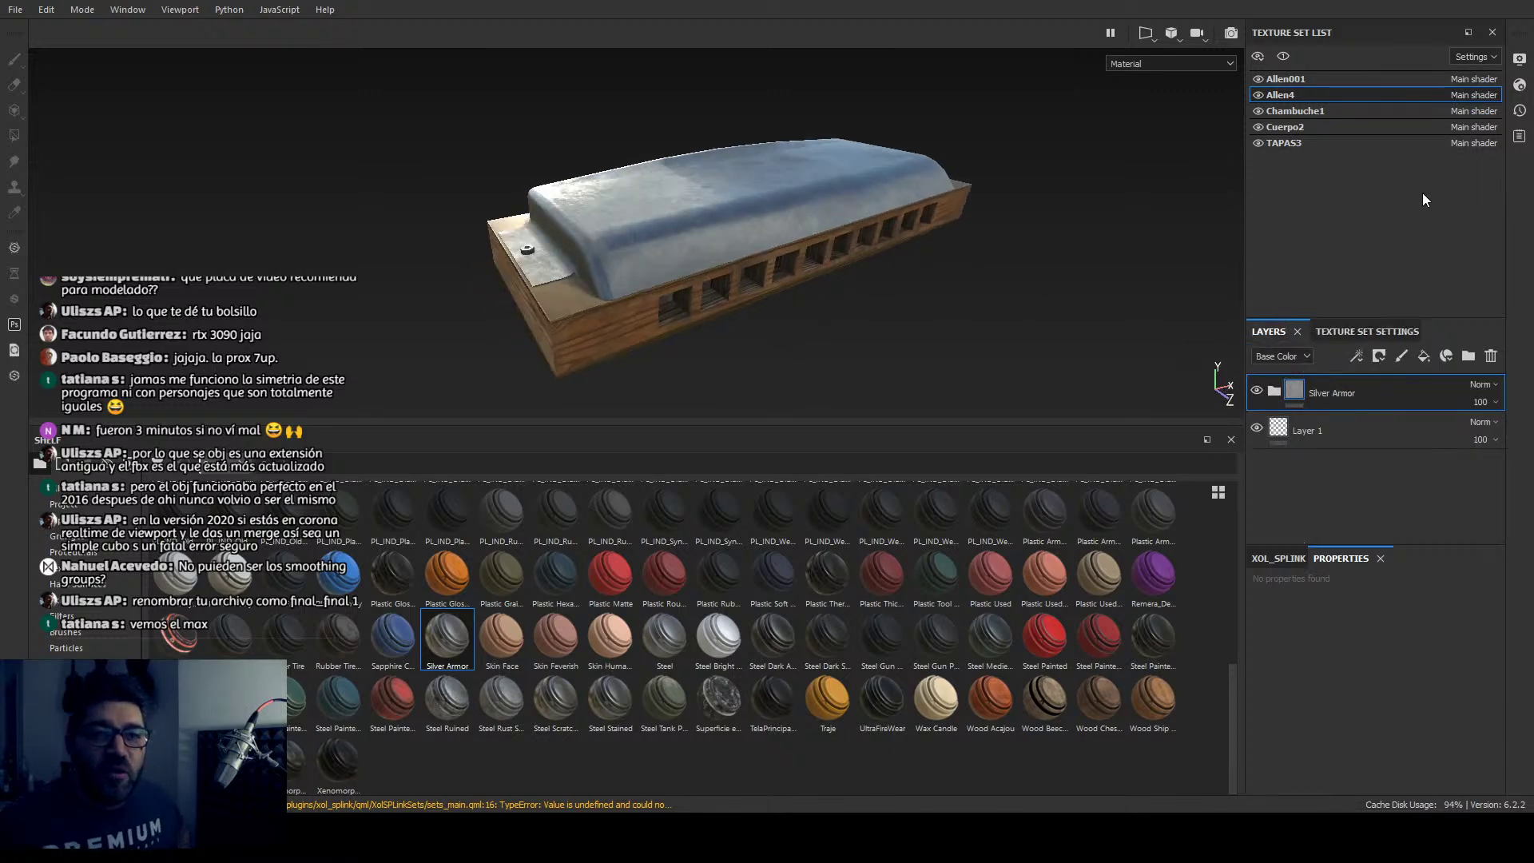
# Step: Render the harmonica with Iray and inspect it from the front and from above against the outdoor environment
pyautogui.click(1367, 331)
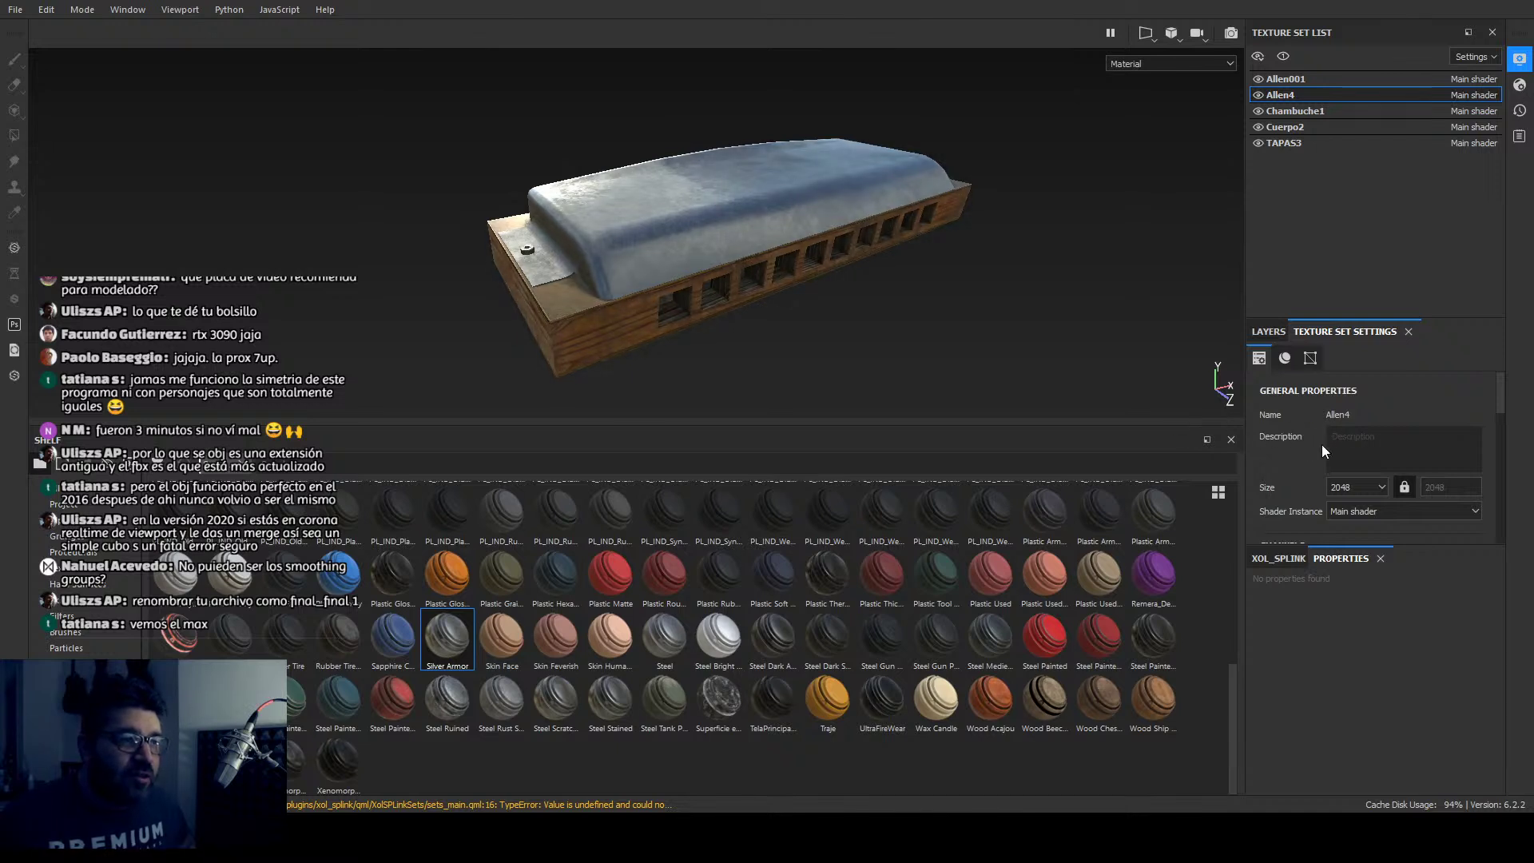
pyautogui.click(887, 332)
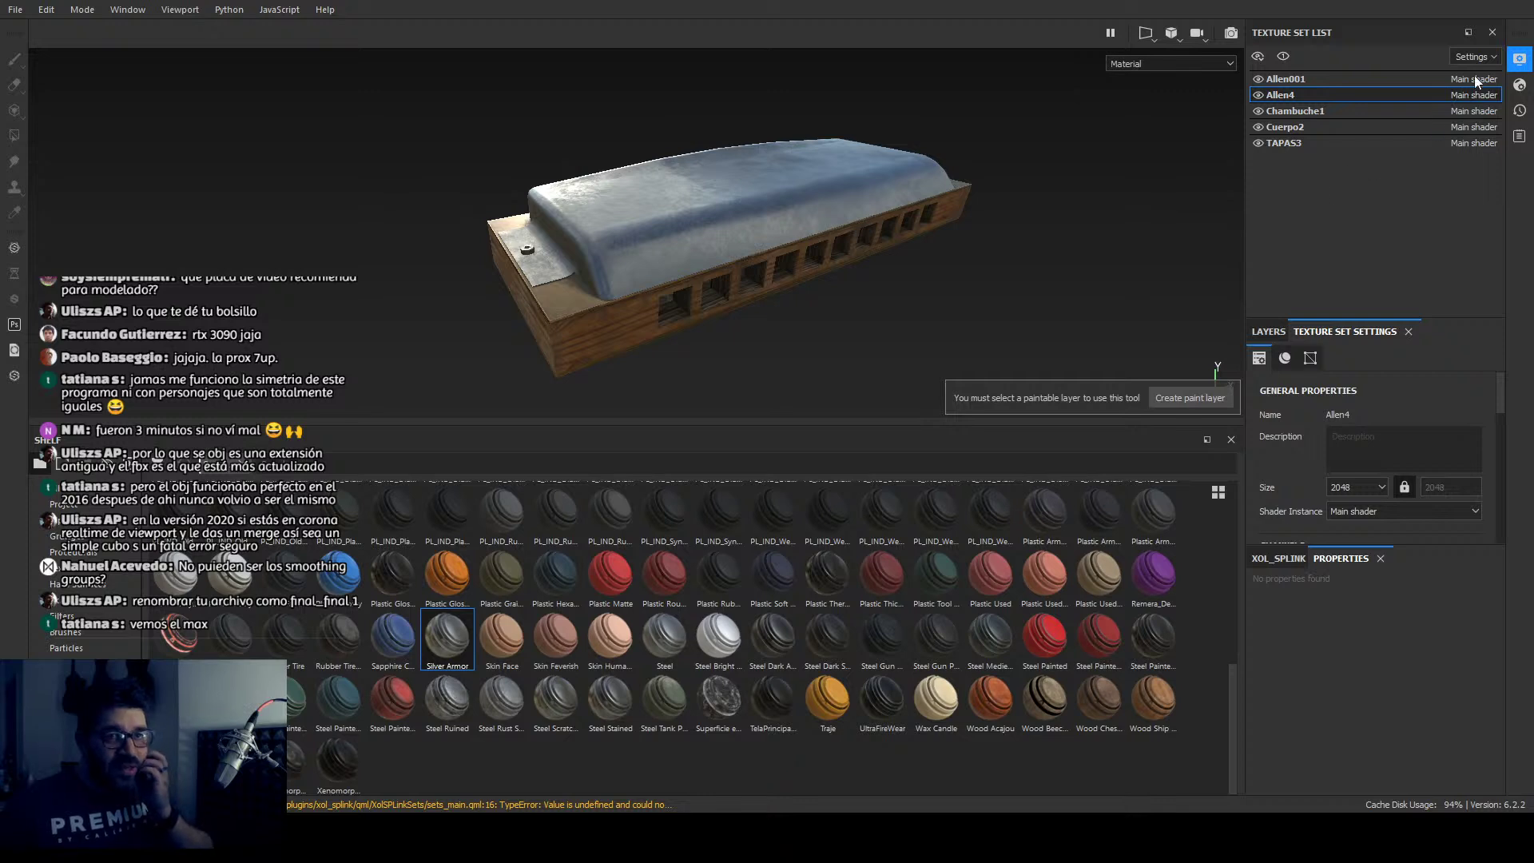
pyautogui.moveTo(914, 253)
pyautogui.keyDown('alt'); pyautogui.mouseDown()
pyautogui.moveTo(908, 289)
pyautogui.moveTo(731, 278)
pyautogui.moveTo(928, 346)
pyautogui.moveTo(1083, 221)
pyautogui.mouseUp(); pyautogui.keyUp('alt')
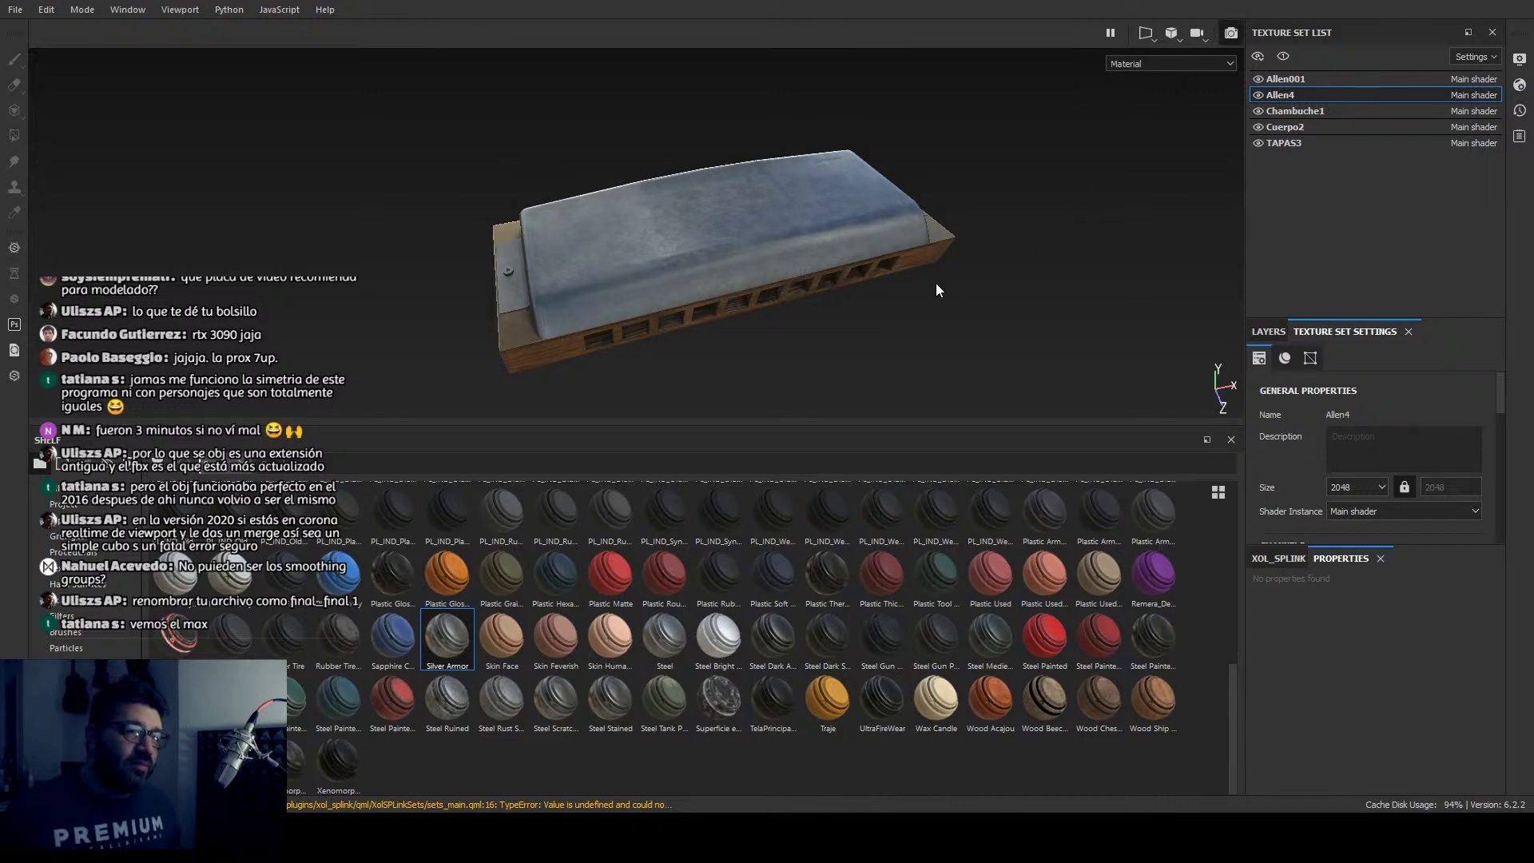
pyautogui.press('F10')
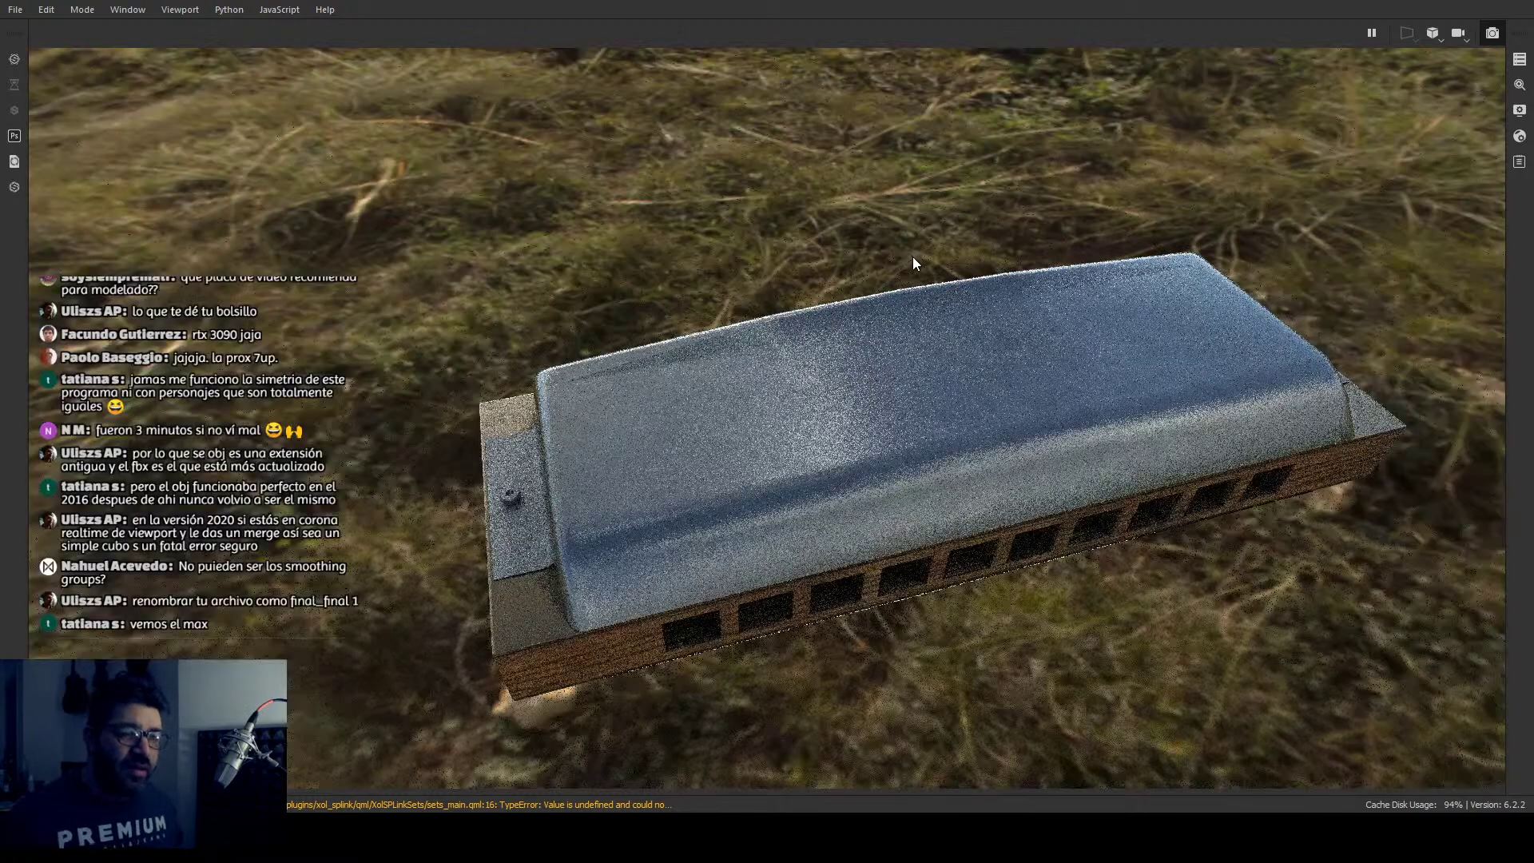
pyautogui.keyDown('alt'); pyautogui.moveTo(941, 472); pyautogui.dragTo(1025, 323); pyautogui.keyUp('alt')
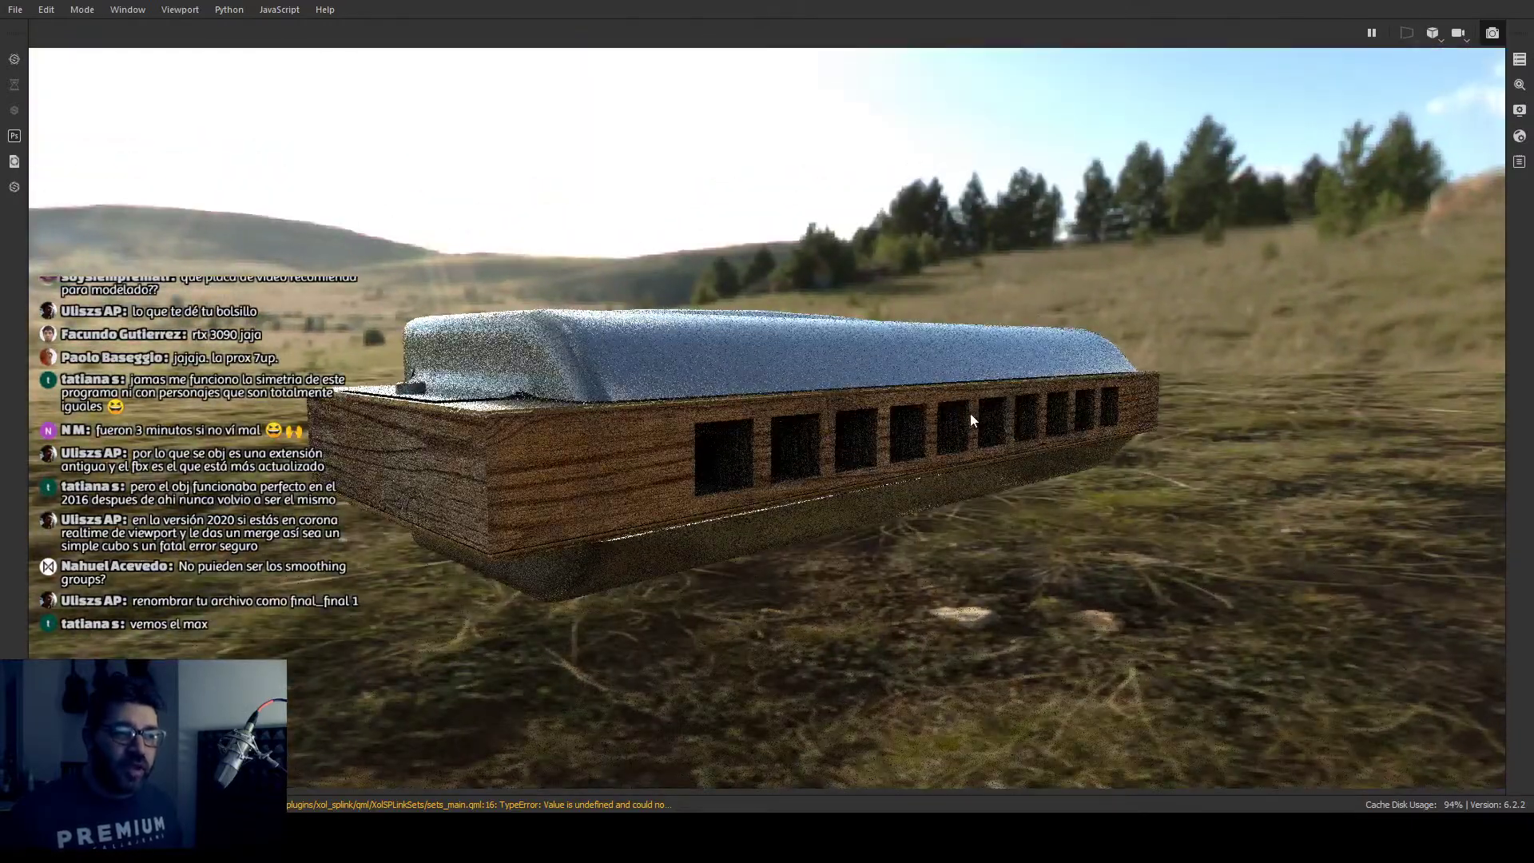
pyautogui.scroll(-3, 965, 418)
pyautogui.keyDown('alt'); pyautogui.moveTo(959, 458); pyautogui.dragTo(872, 496); pyautogui.keyUp('alt')
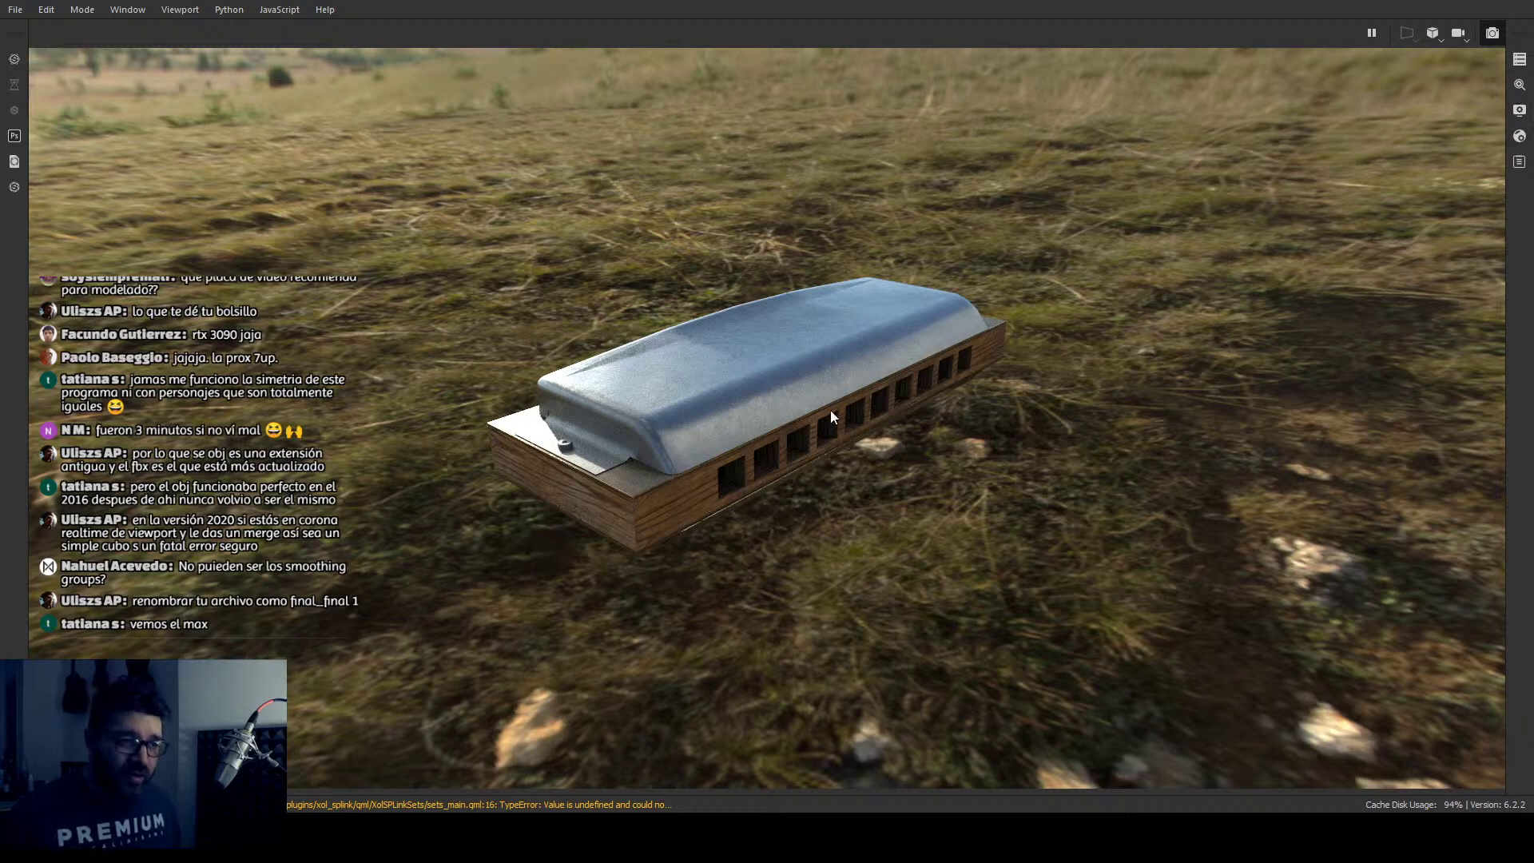
# Step: Hide the environment background behind the rendered harmonica and return to the painting view
pyautogui.click(1520, 84)
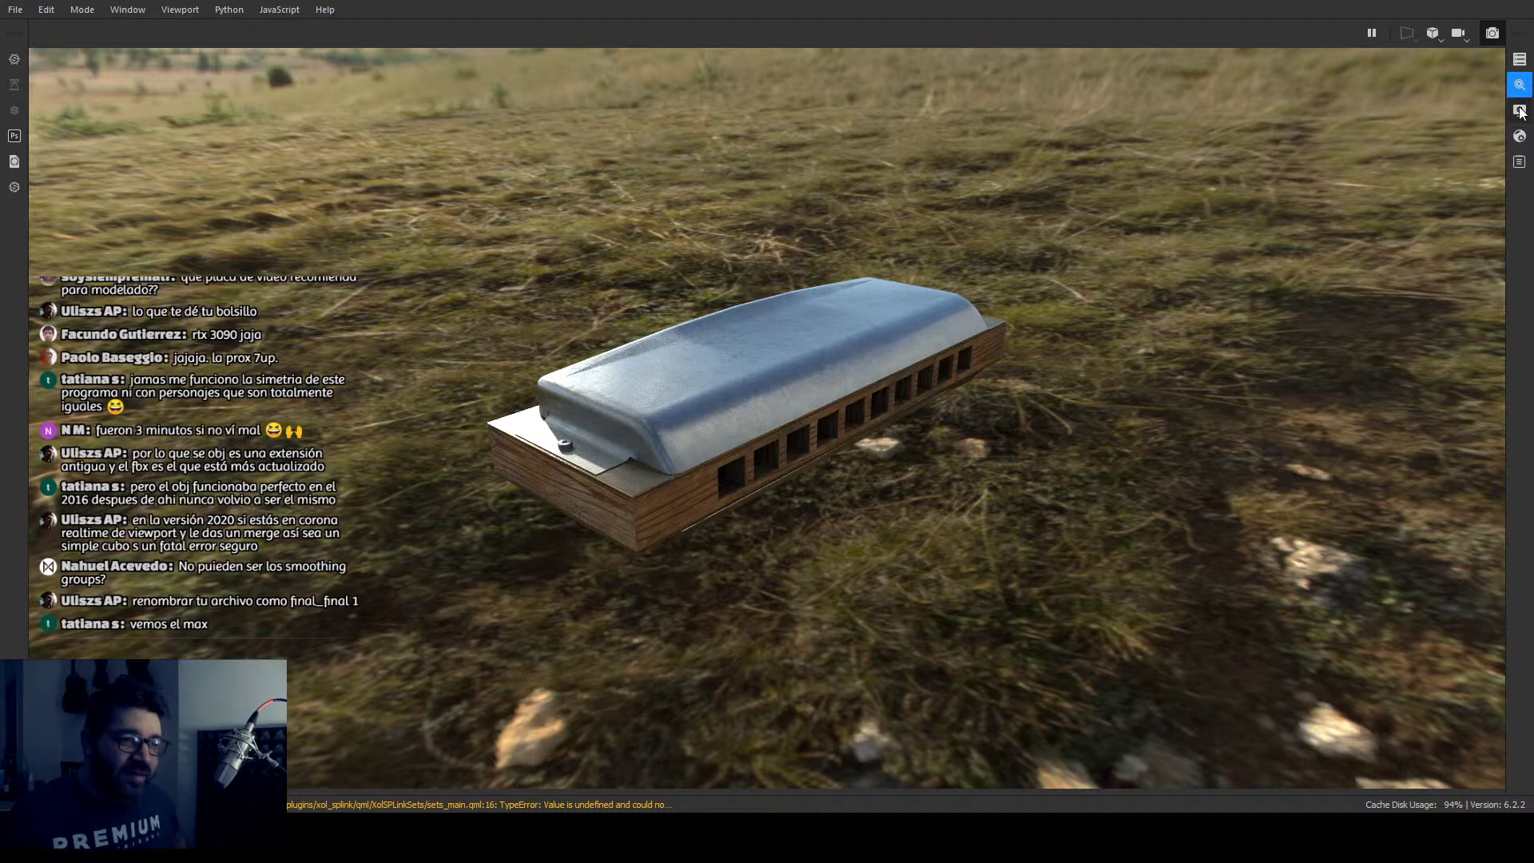
pyautogui.click(1521, 112)
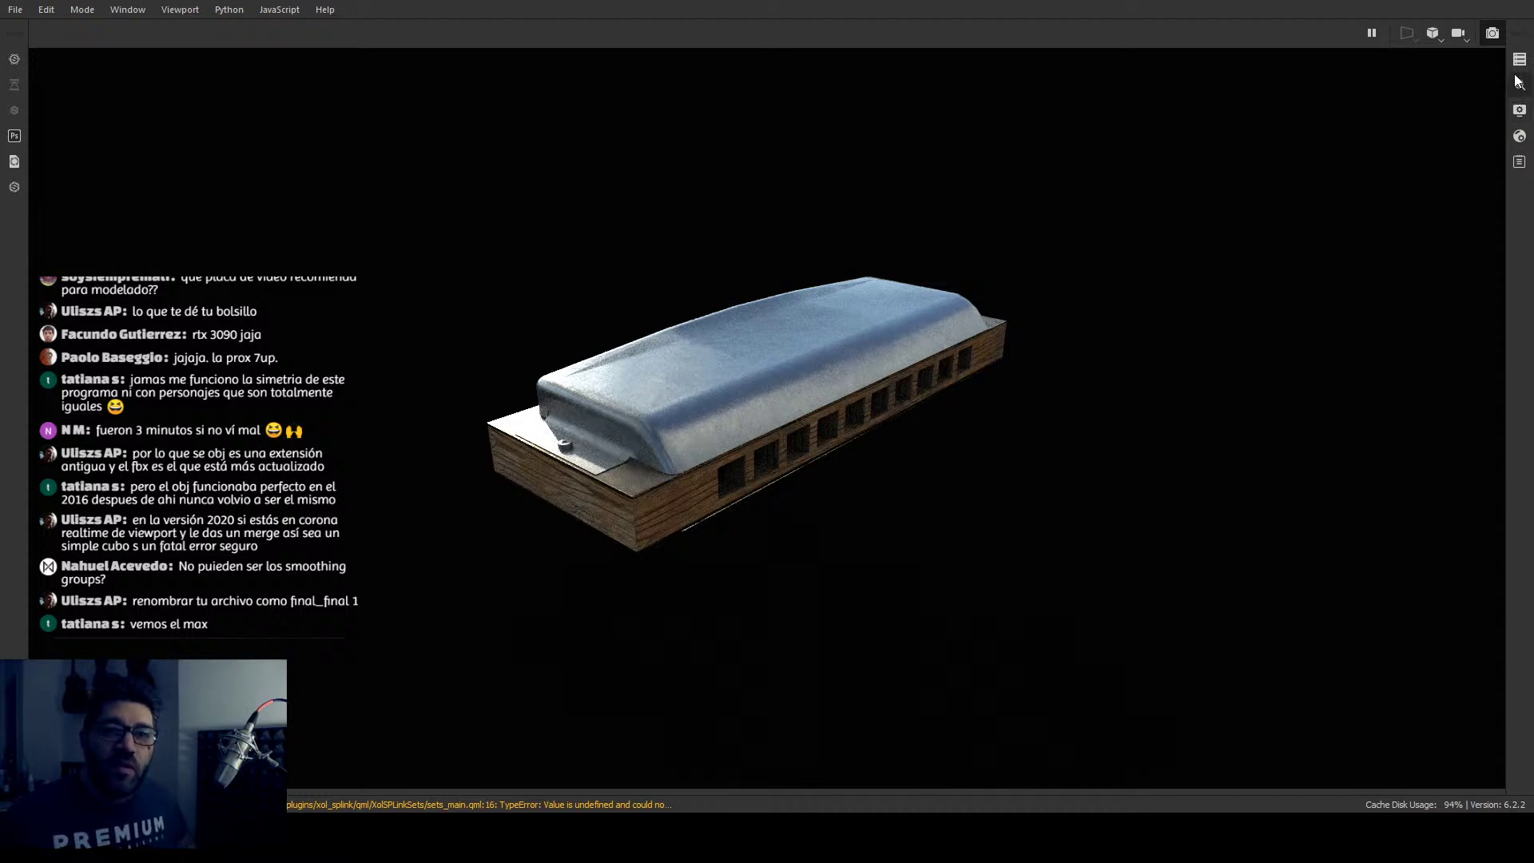
pyautogui.press('Tab')
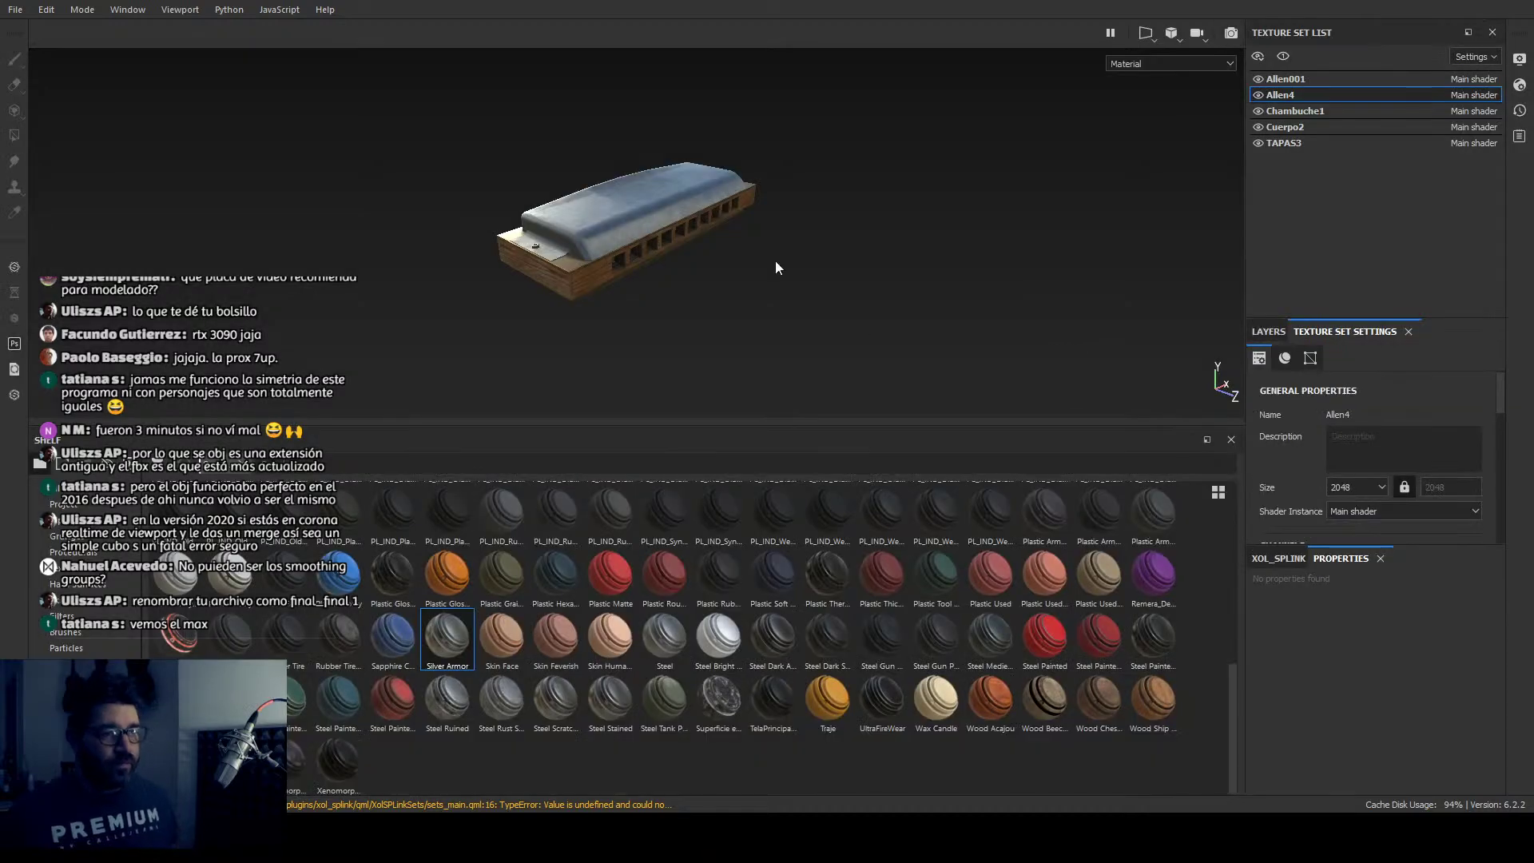
# Step: Select the covers' texture set (TAPAS3) and set its texture size to 2048
pyautogui.keyDown('alt'); pyautogui.moveTo(776, 266); pyautogui.dragTo(663, 329); pyautogui.keyUp('alt')
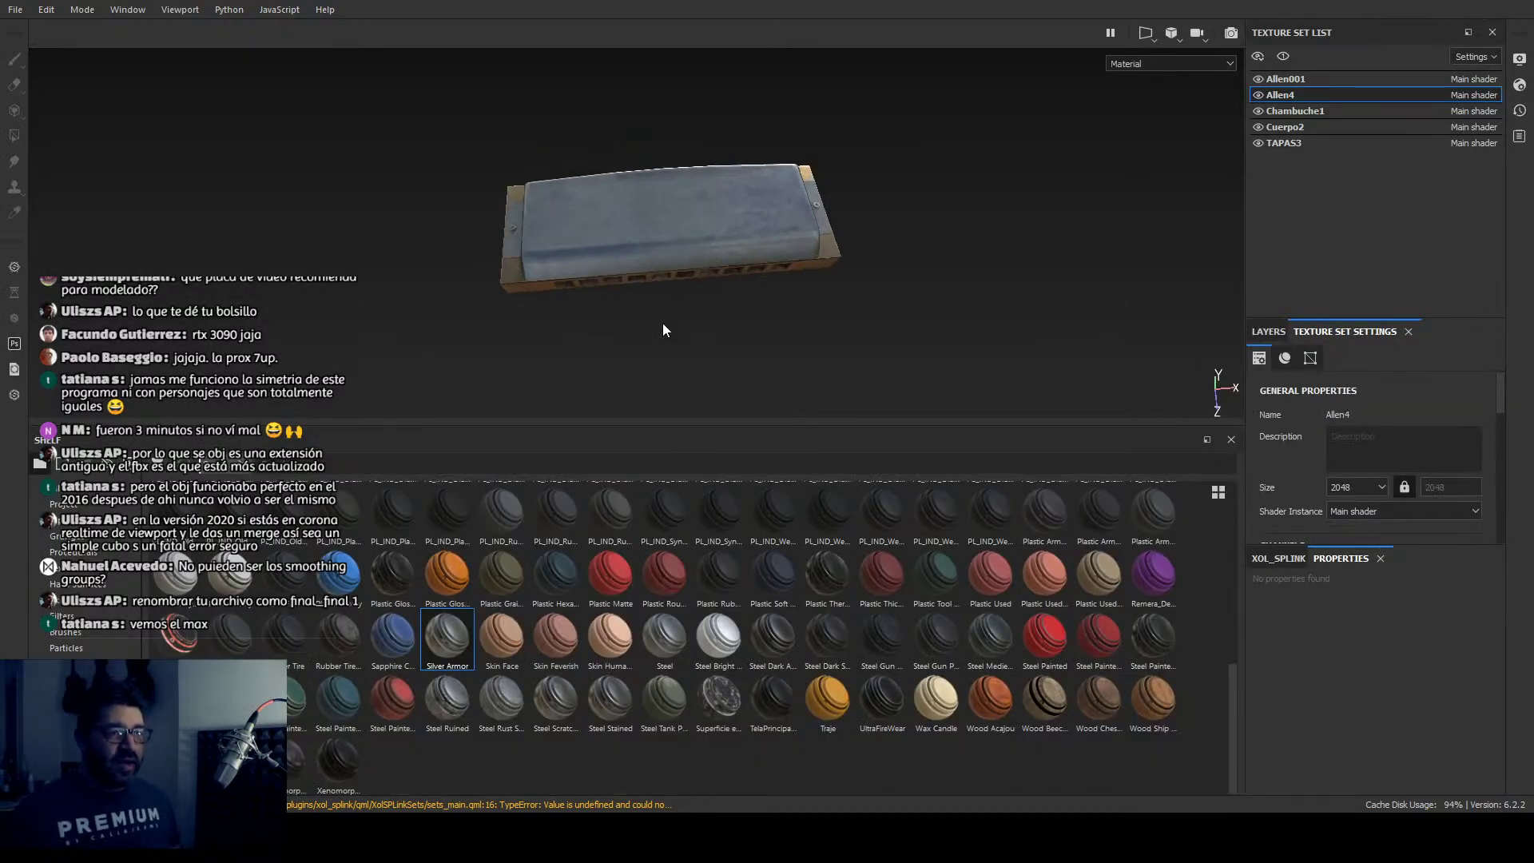
pyautogui.keyDown('alt'); pyautogui.moveTo(665, 292); pyautogui.dragTo(560, 322, button='right'); pyautogui.keyUp('alt')
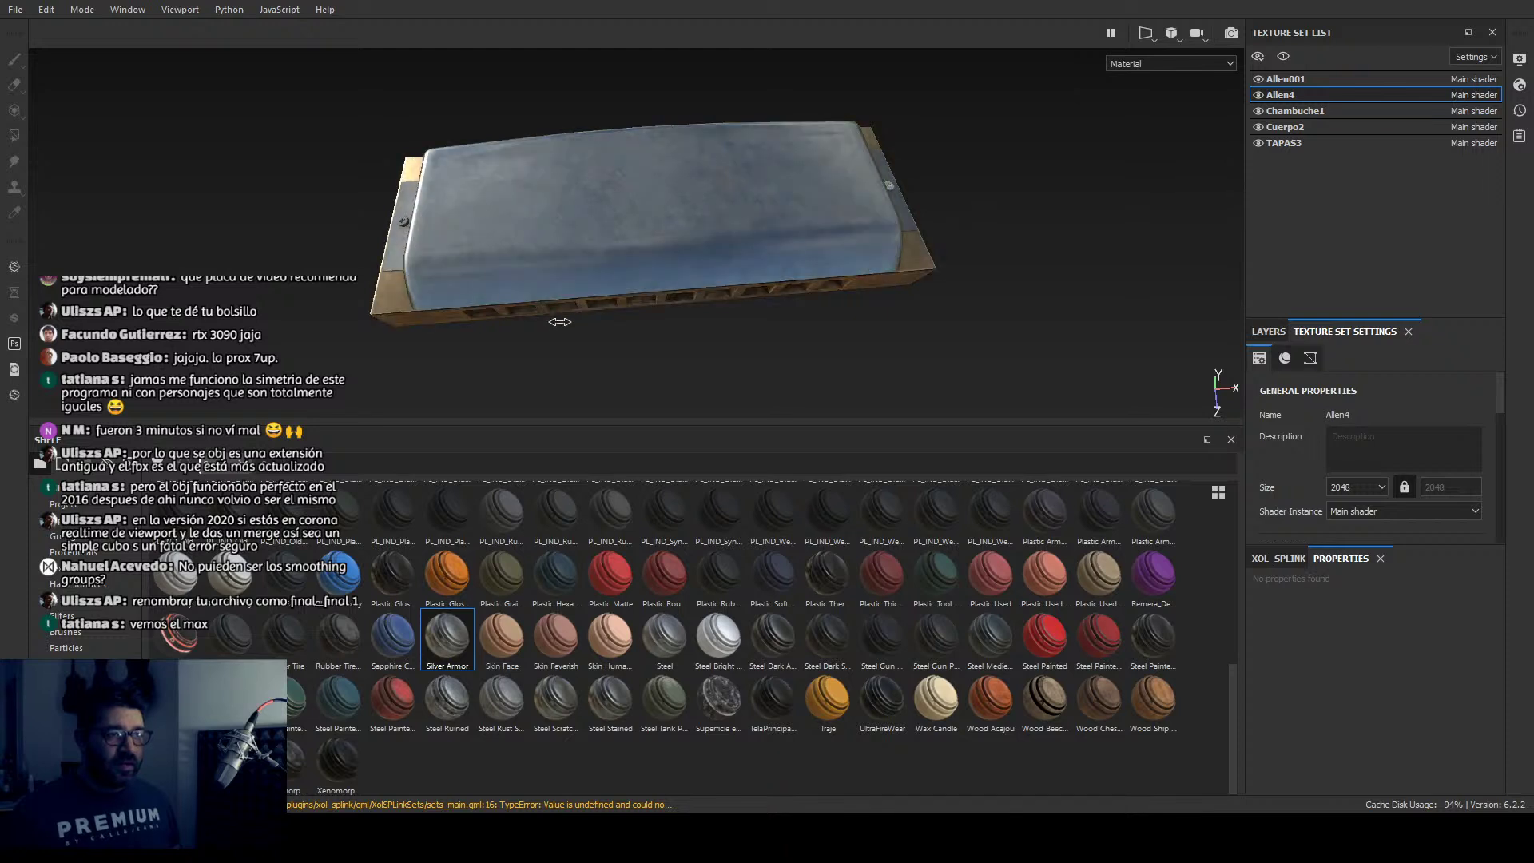
pyautogui.keyDown('alt'); pyautogui.moveTo(560, 322); pyautogui.dragTo(630, 290); pyautogui.keyUp('alt')
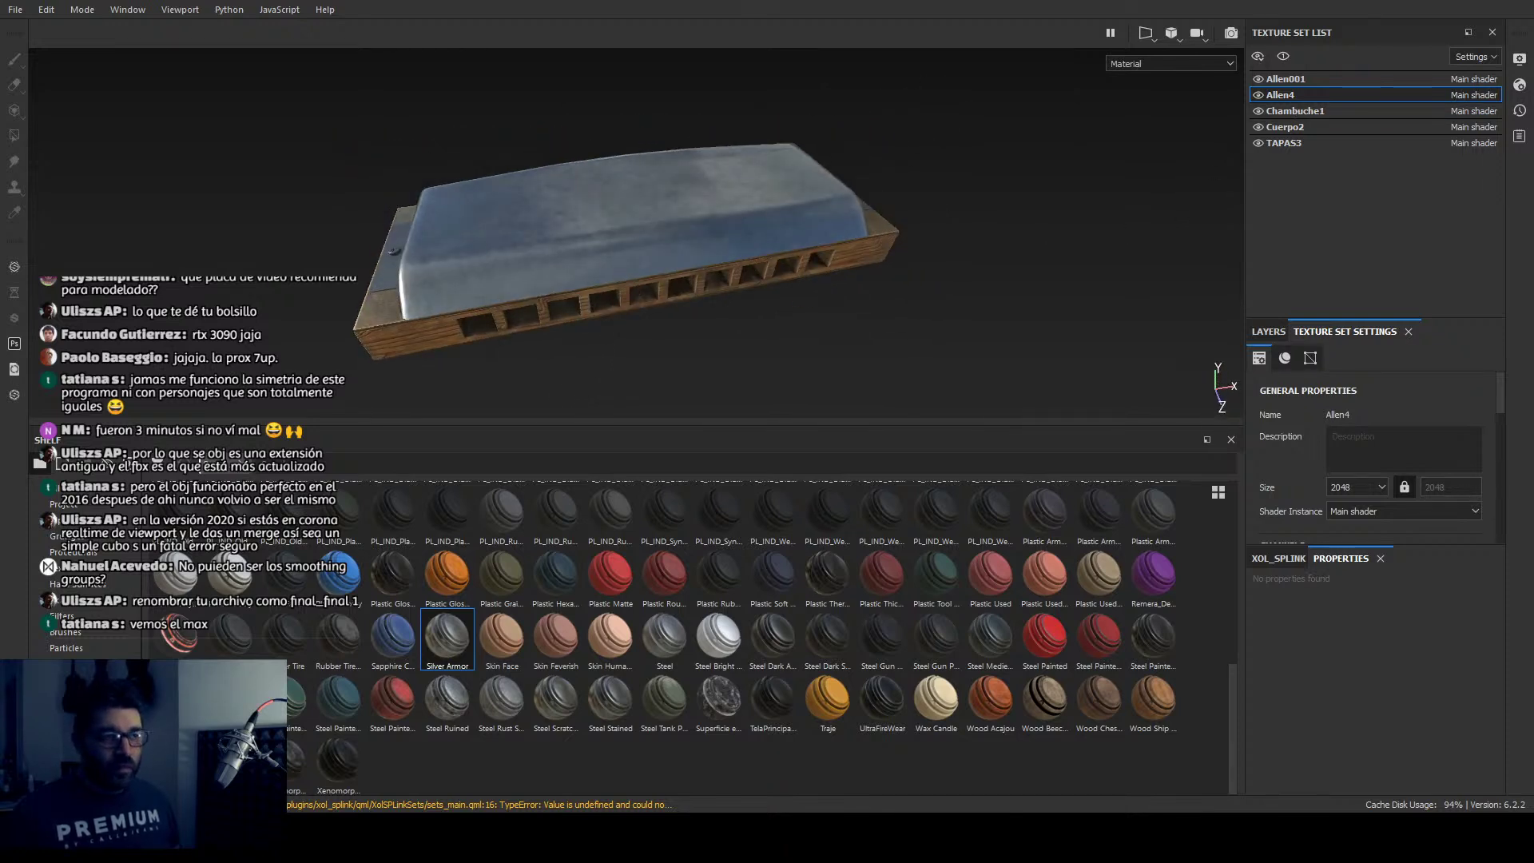
pyautogui.click(1285, 143)
pyautogui.moveTo(852, 289)
pyautogui.keyDown('alt'); pyautogui.mouseDown()
pyautogui.moveTo(775, 311)
pyautogui.moveTo(800, 334)
pyautogui.moveTo(798, 381)
pyautogui.moveTo(767, 347)
pyautogui.moveTo(810, 344)
pyautogui.mouseUp(); pyautogui.keyUp('alt')
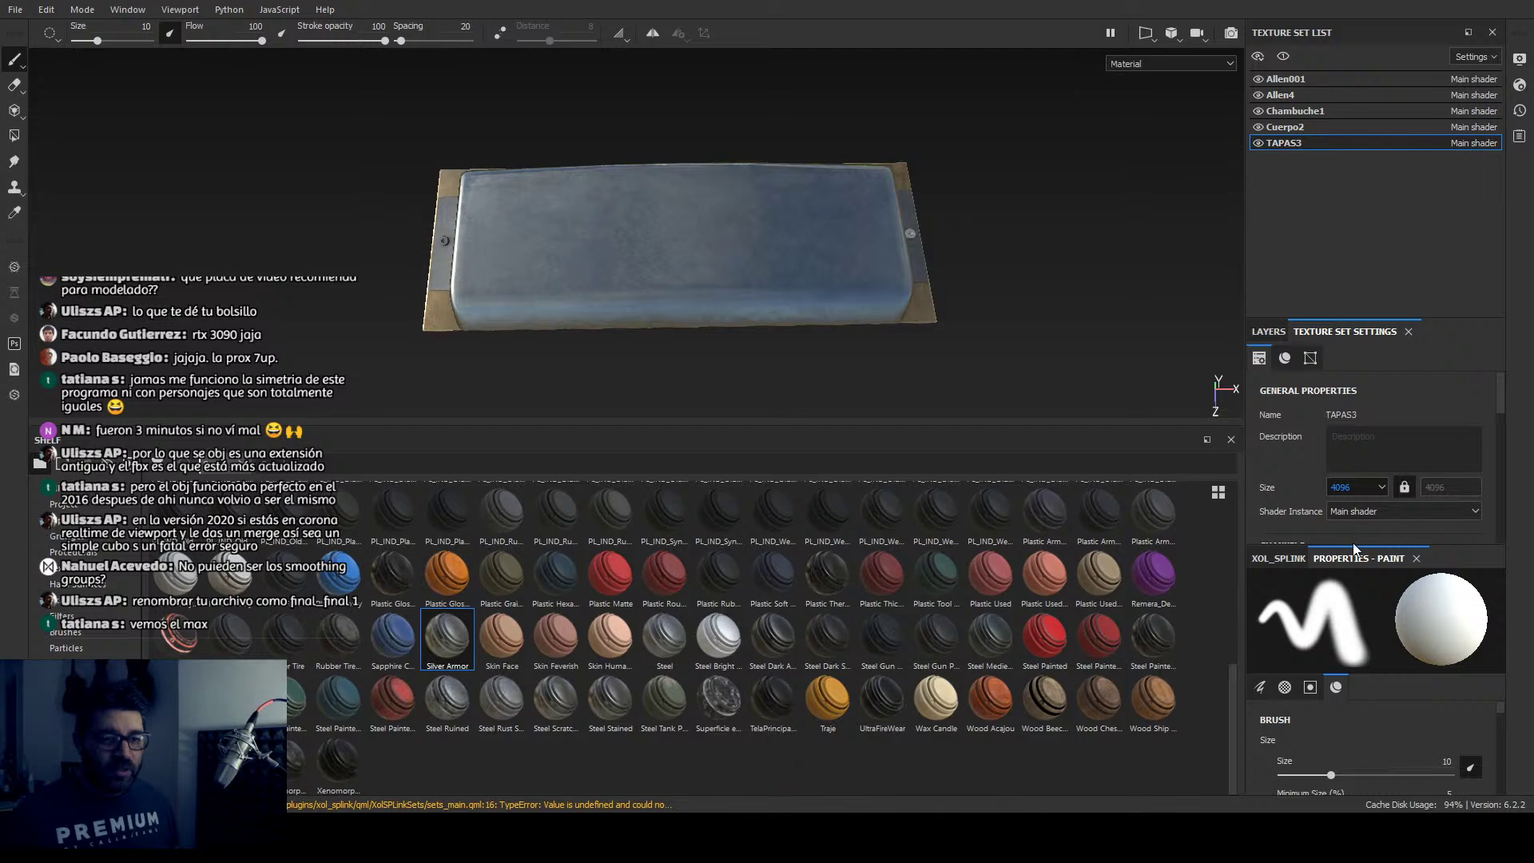
pyautogui.scroll(2, 795, 311)
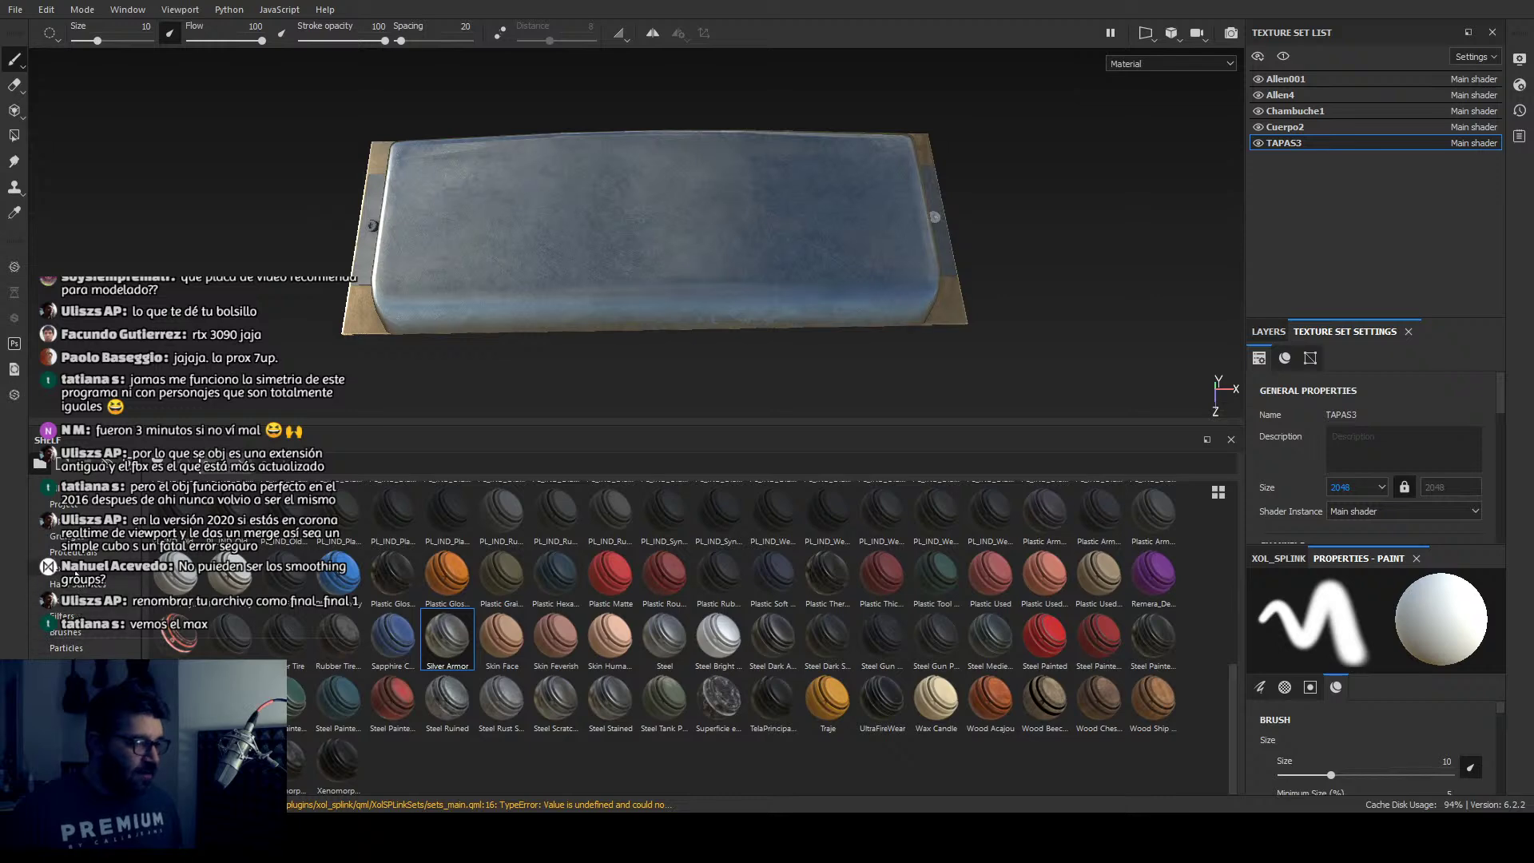
# Step: Browse the alphas in the shelf and choose the fan-shaped JRO leaf ornament as the brush alpha
pyautogui.click(68, 520)
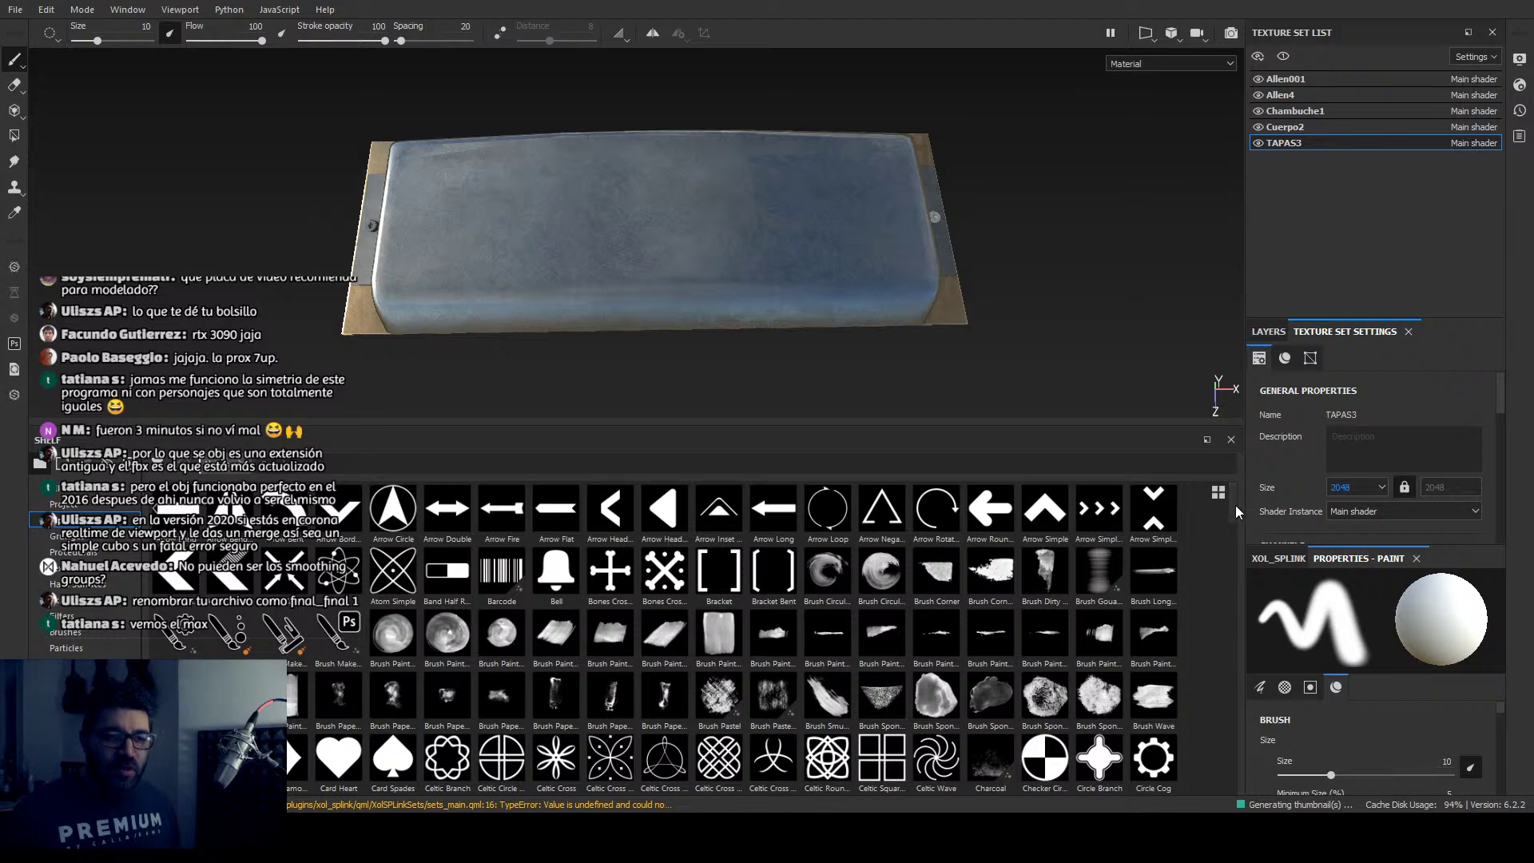
pyautogui.moveTo(1236, 505); pyautogui.dragTo(1230, 612)
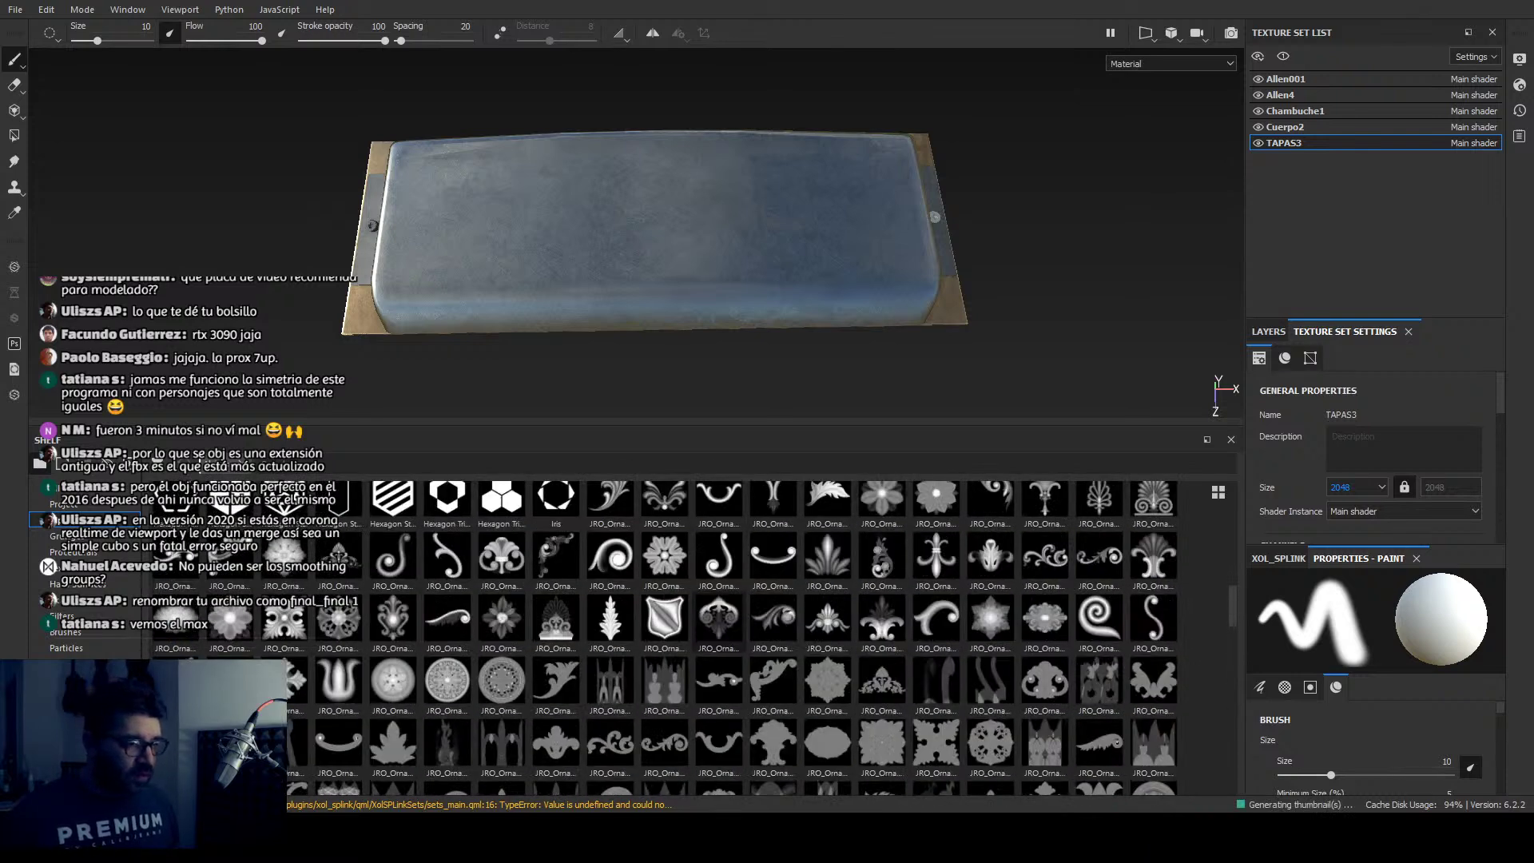
pyautogui.scroll(3, 719, 623)
pyautogui.scroll(-6, 719, 623)
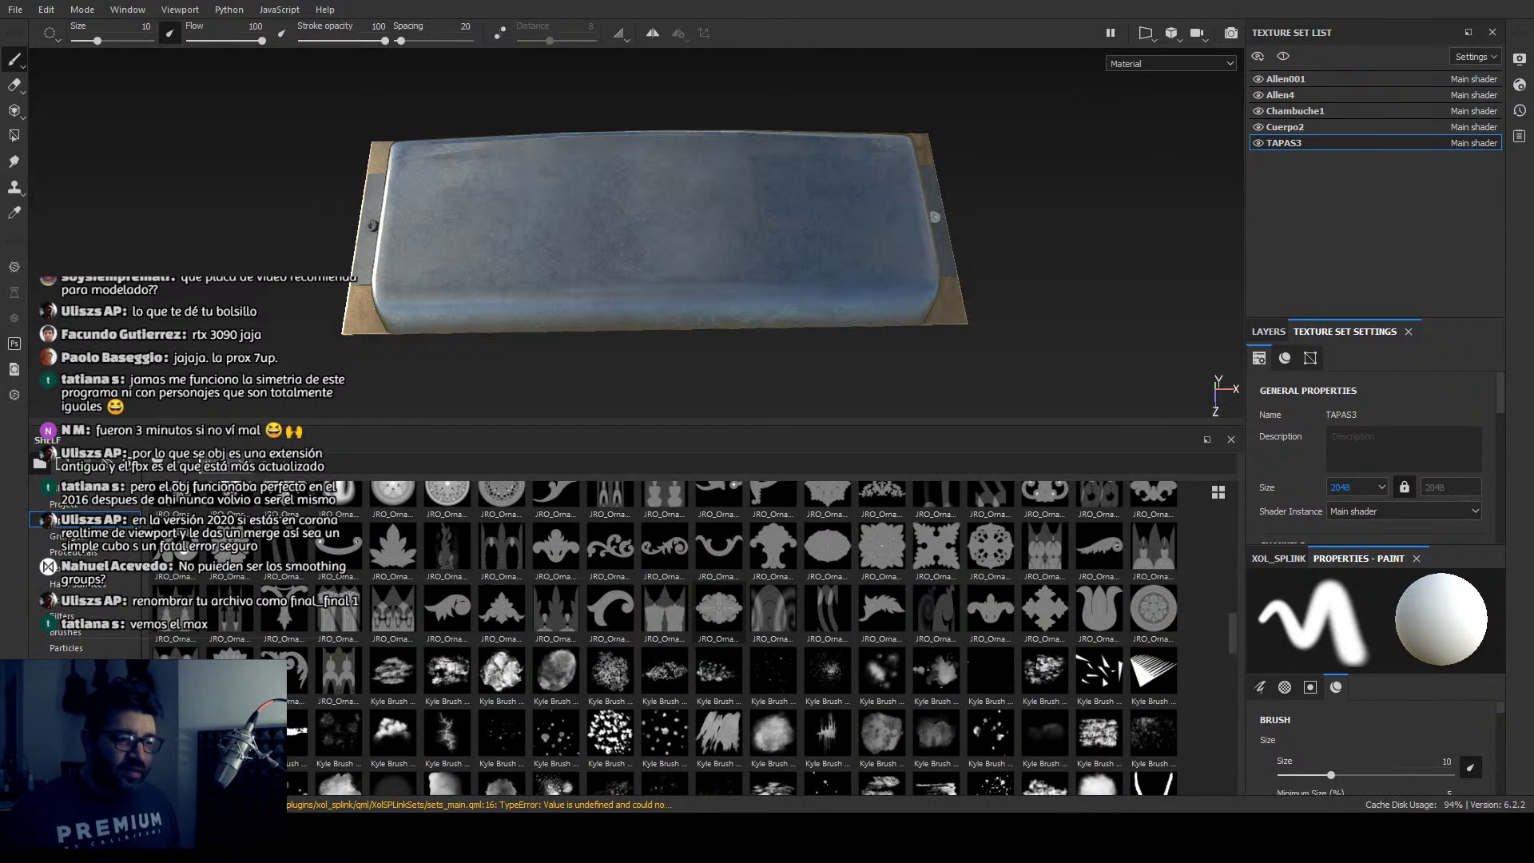
pyautogui.scroll(3, 693, 637)
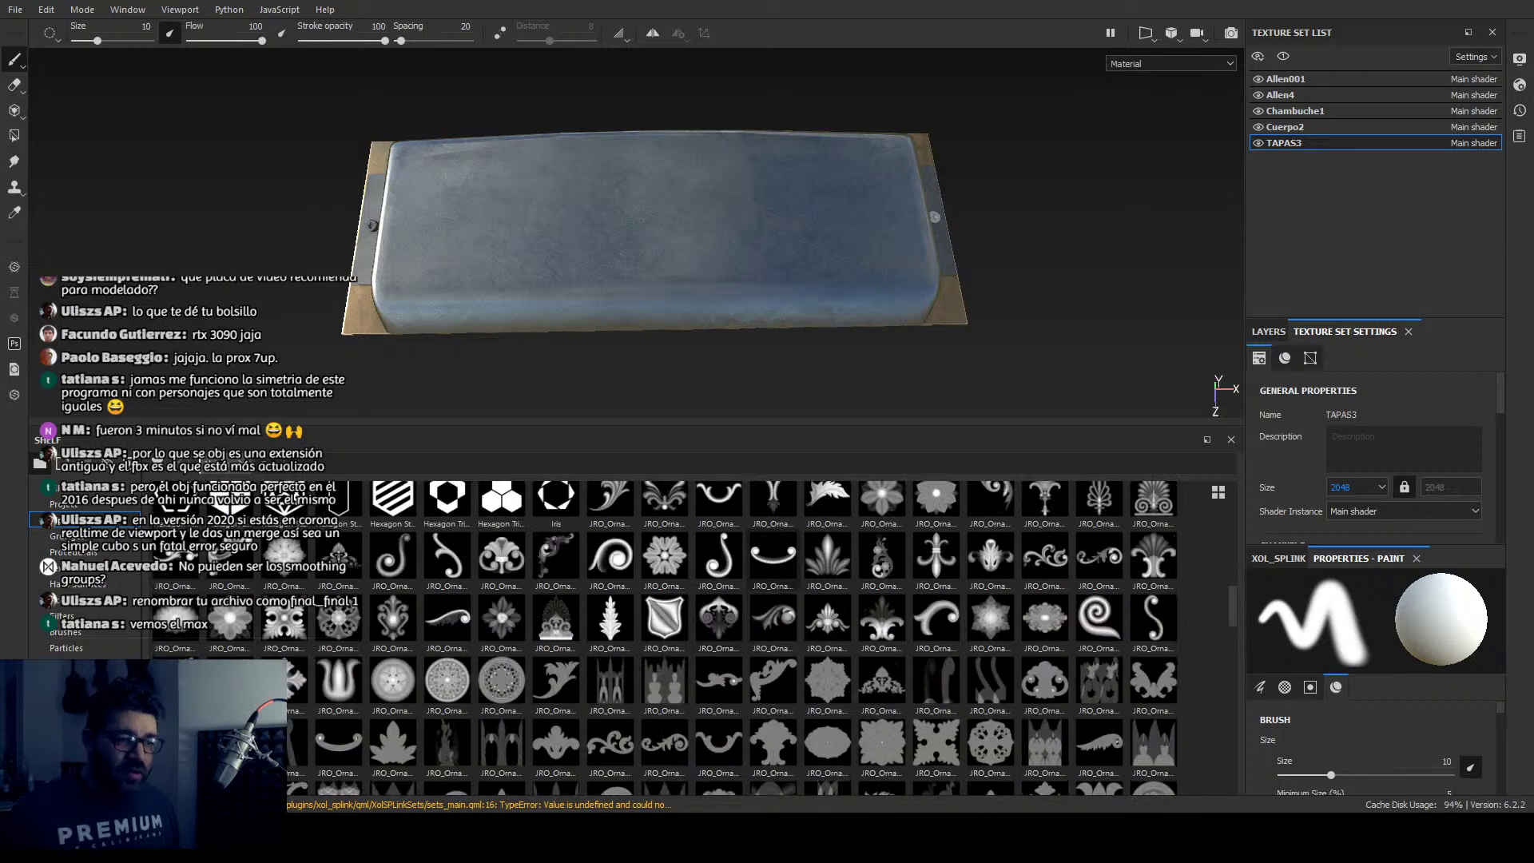
pyautogui.click(823, 582)
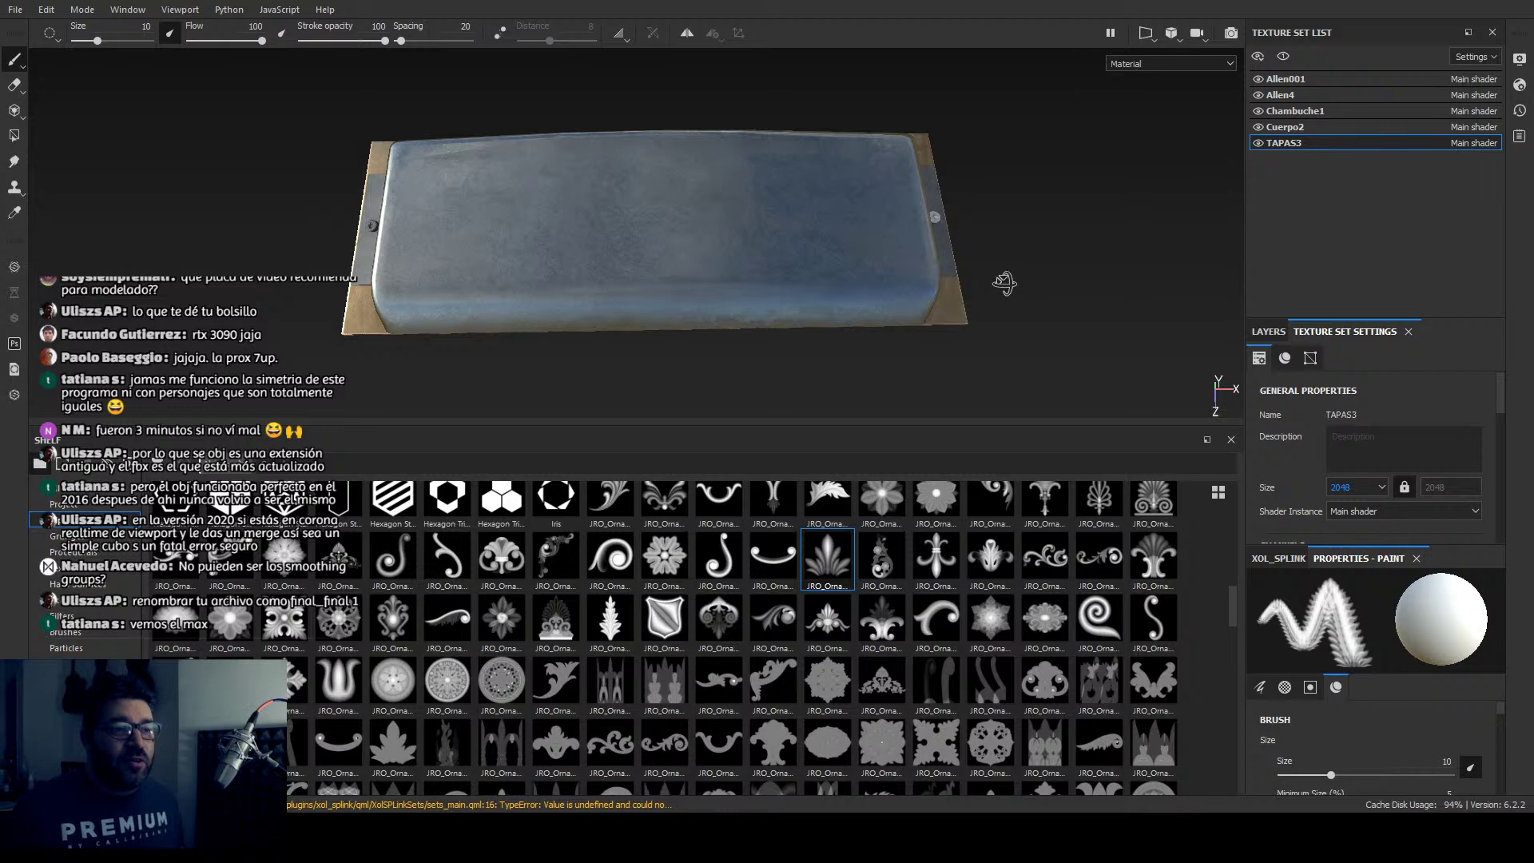
pyautogui.scroll(5, 1003, 284)
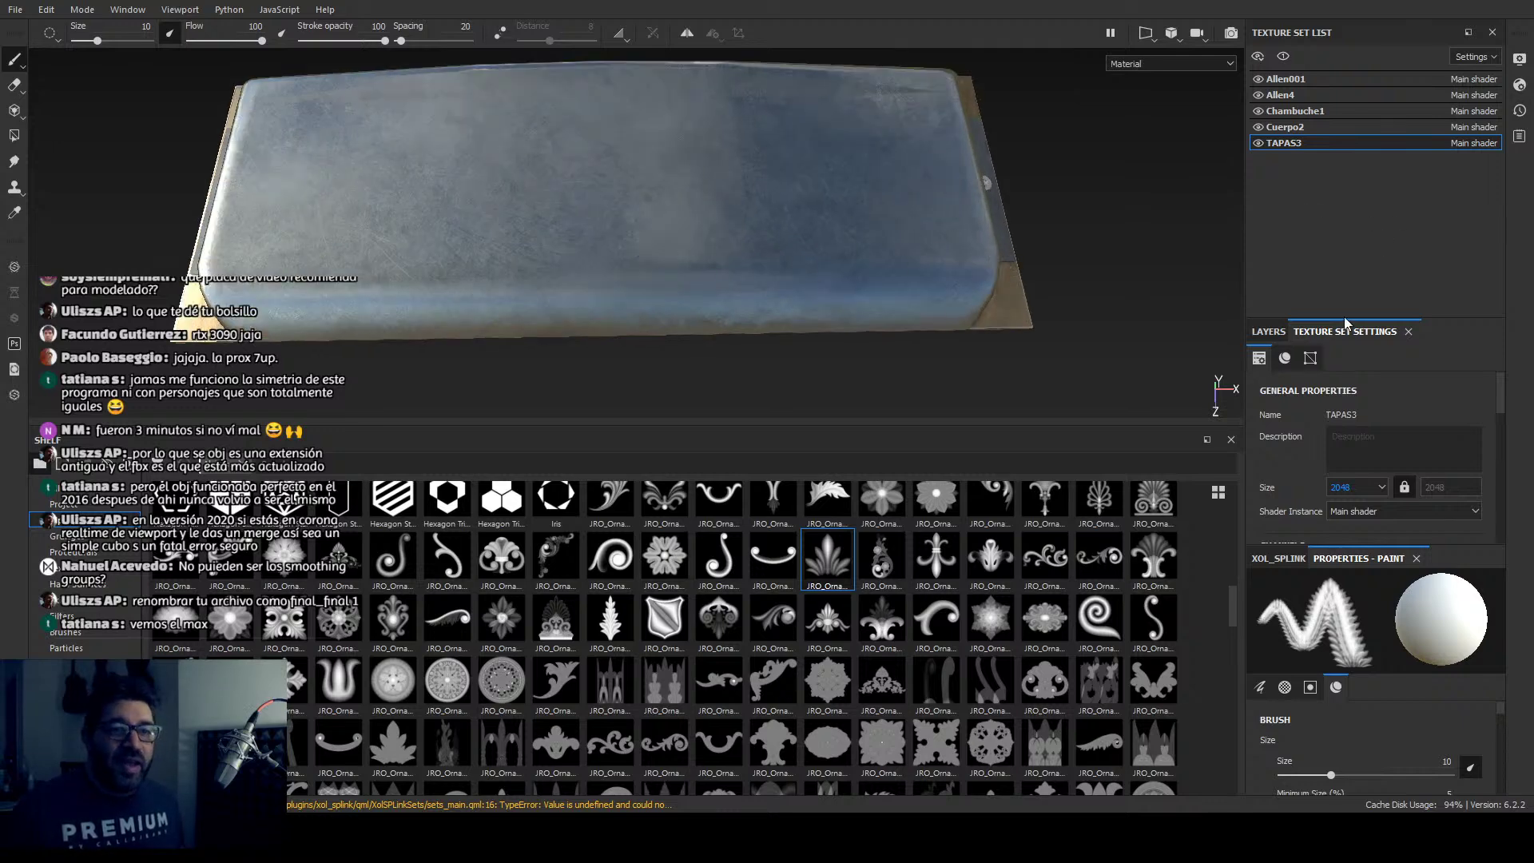
# Step: Add a fill layer above the Silver Armor group on the covers and display its fill properties
pyautogui.click(1271, 332)
pyautogui.click(1333, 395)
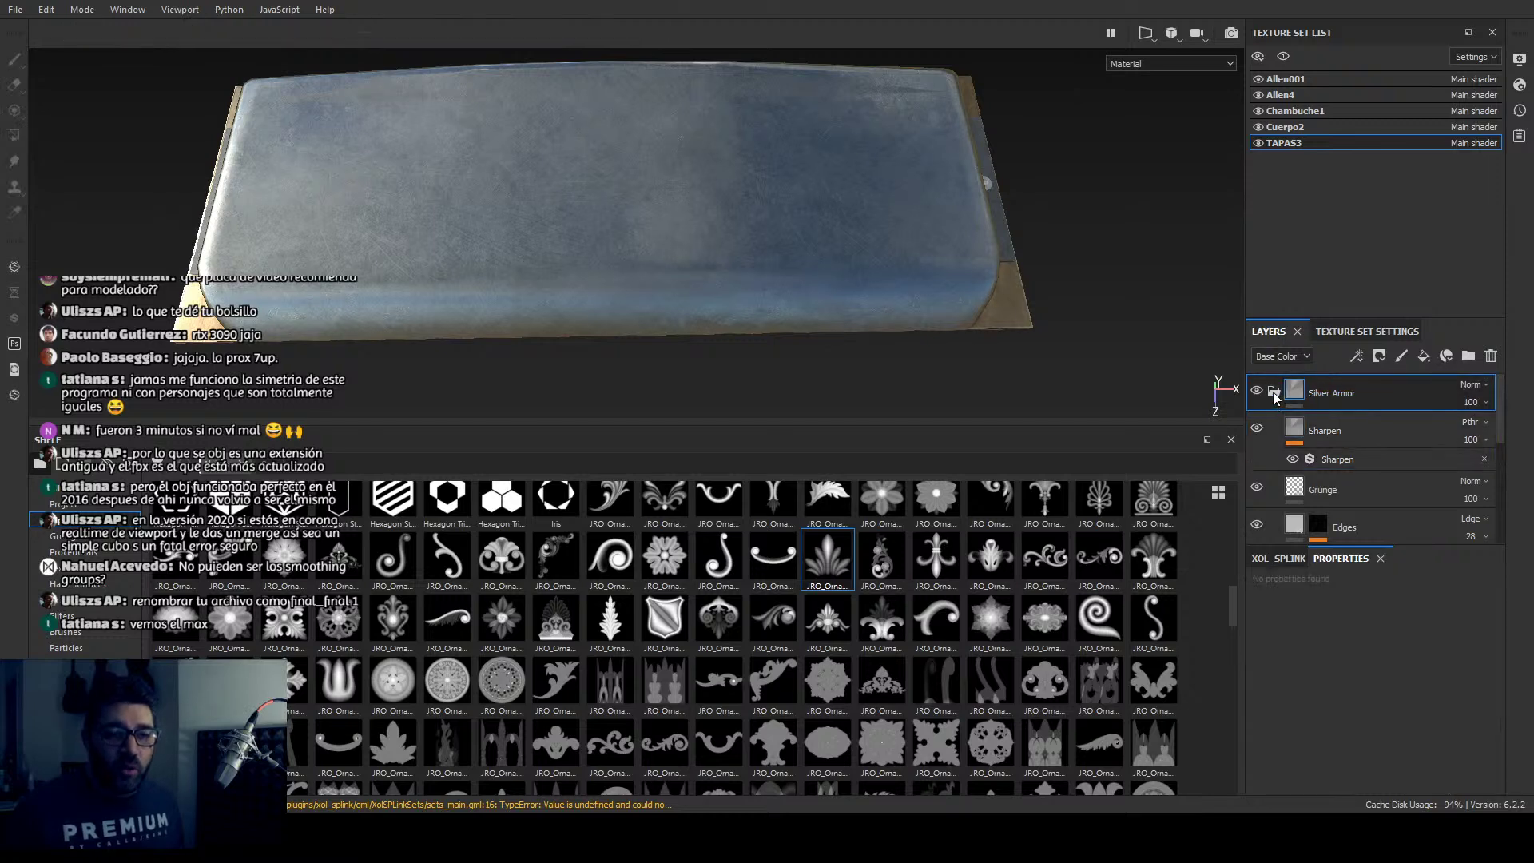
pyautogui.click(1274, 391)
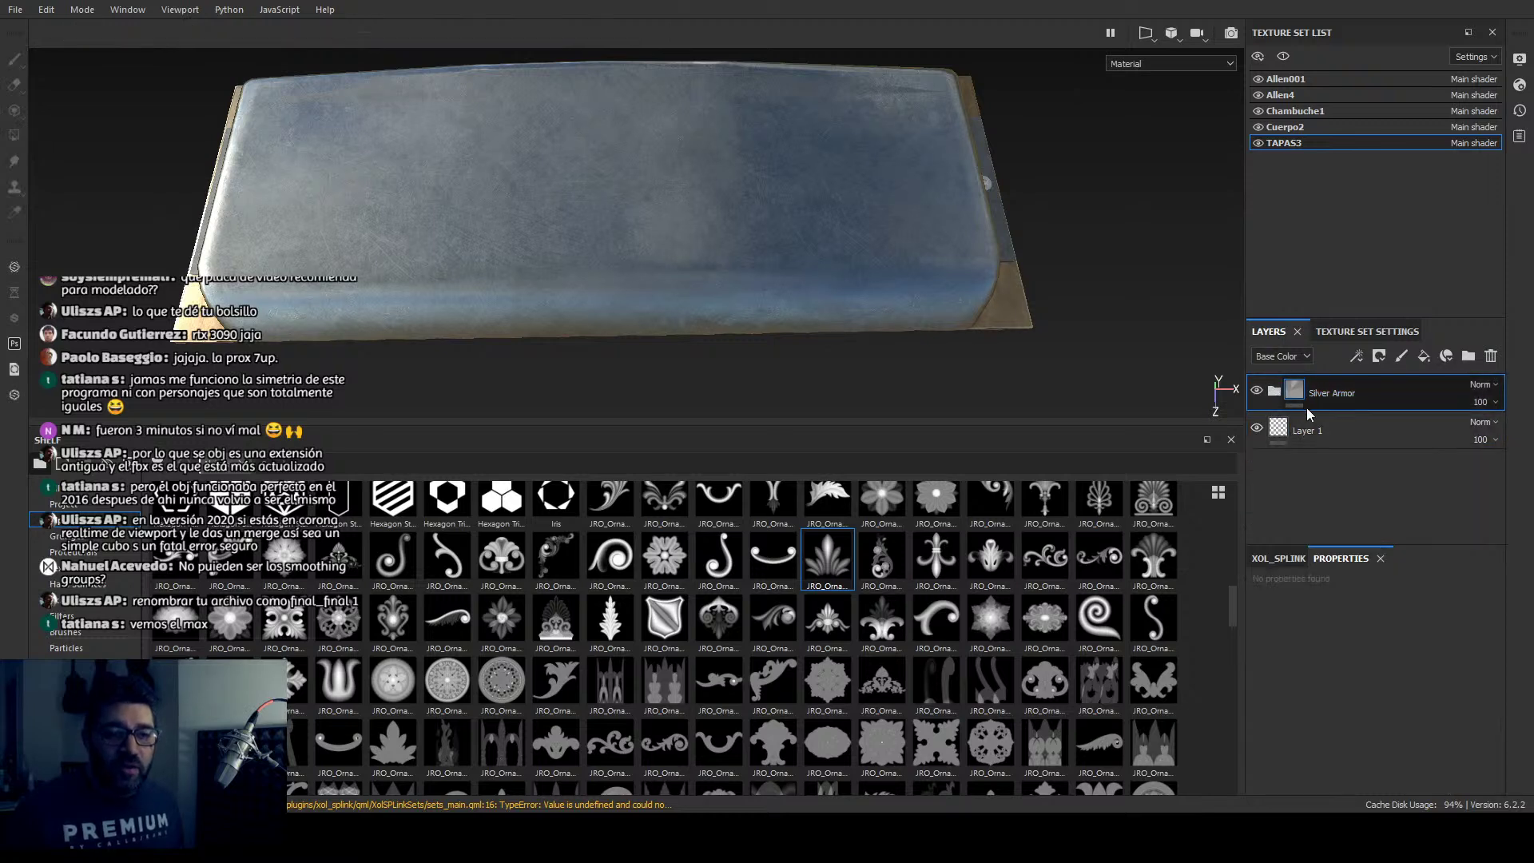
pyautogui.click(1424, 356)
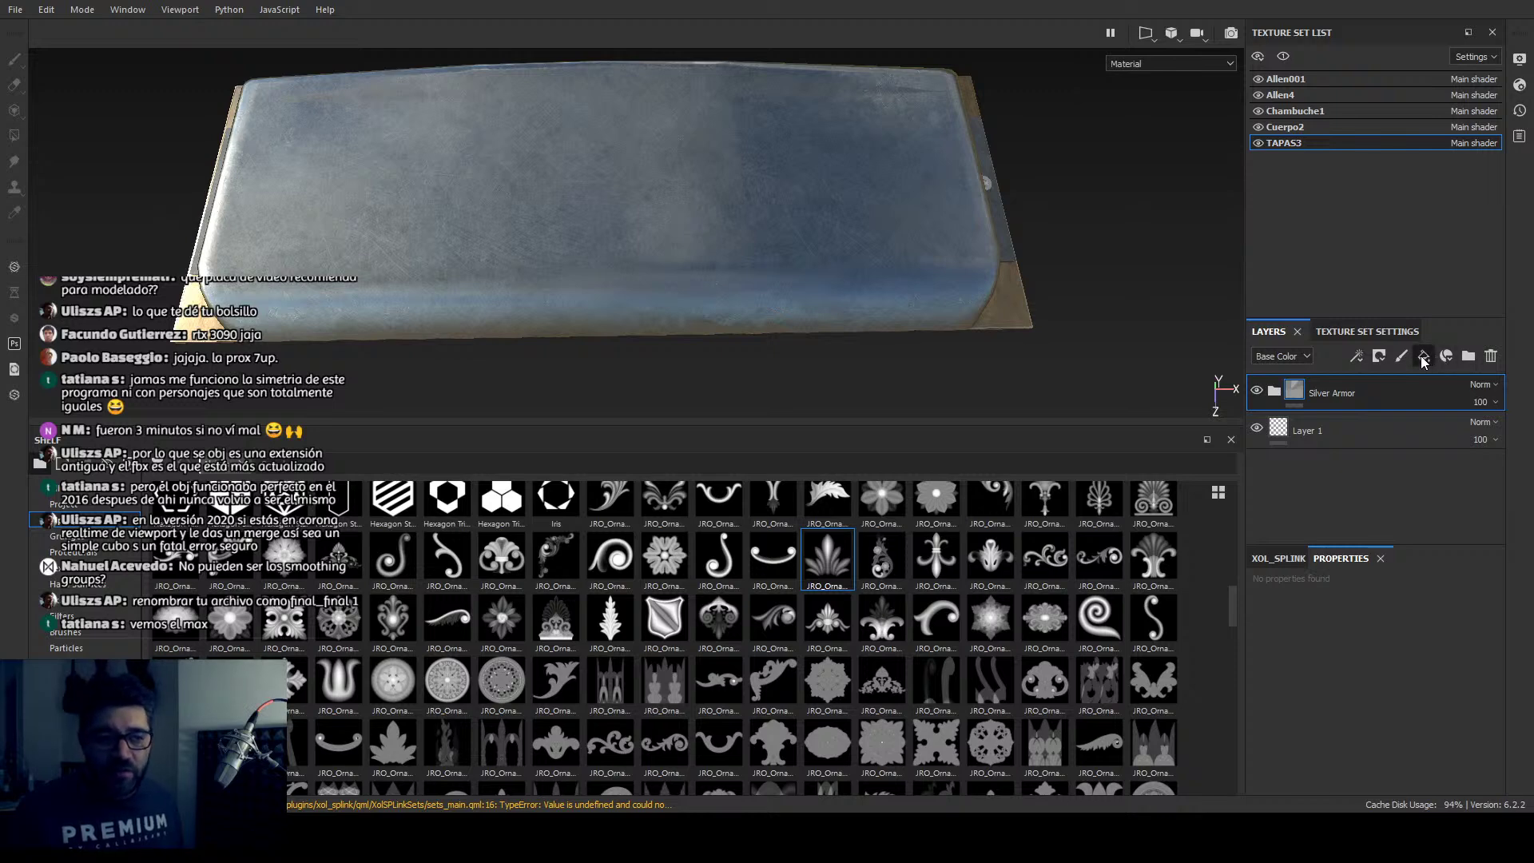
pyautogui.keyDown('alt'); pyautogui.moveTo(936, 302); pyautogui.dragTo(1037, 369); pyautogui.keyUp('alt')
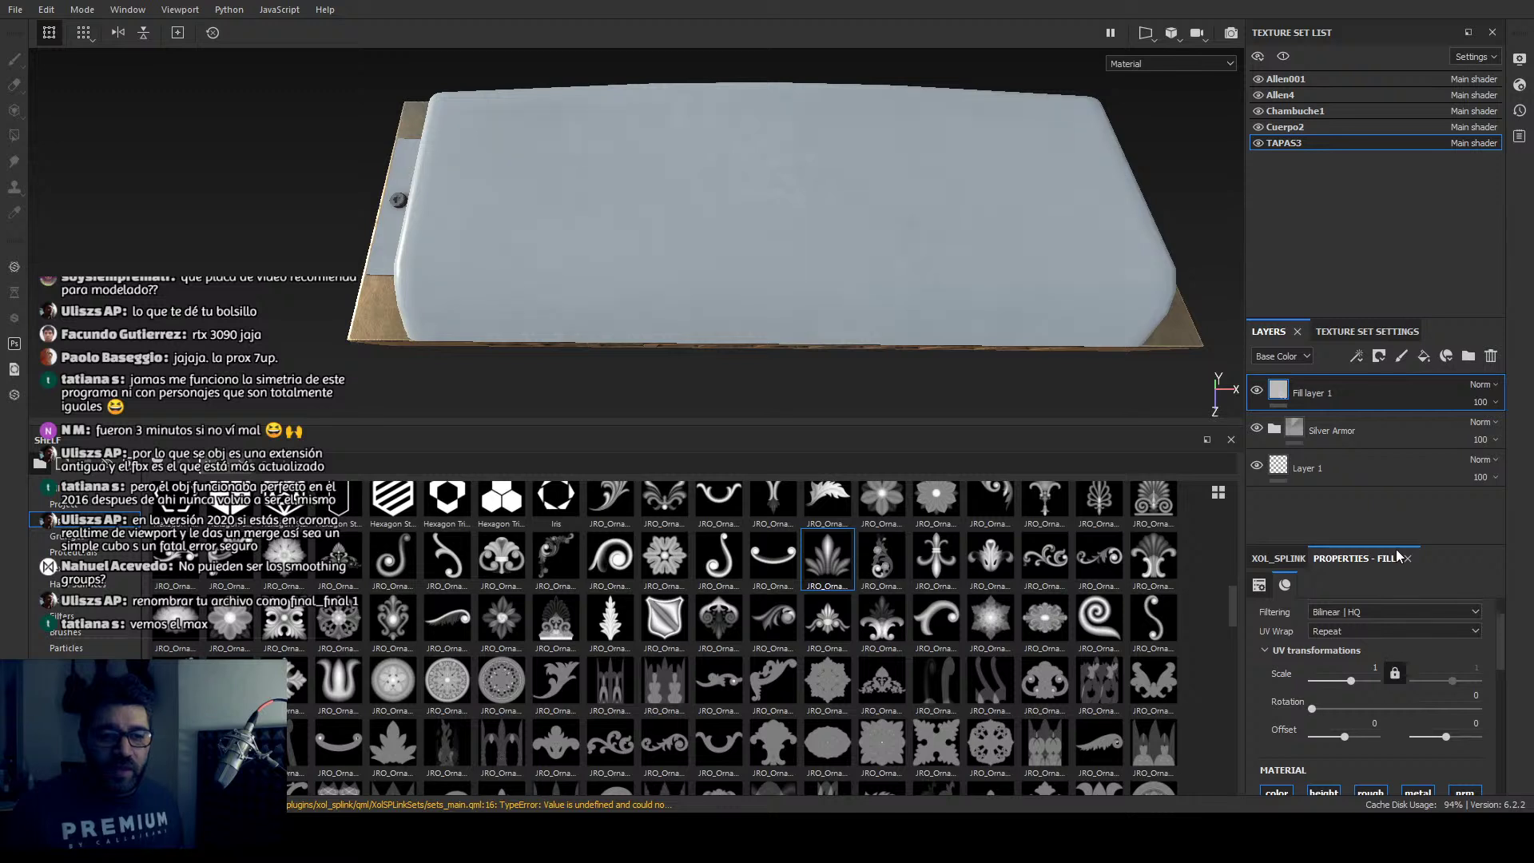
pyautogui.moveTo(1440, 539); pyautogui.dragTo(1440, 483)
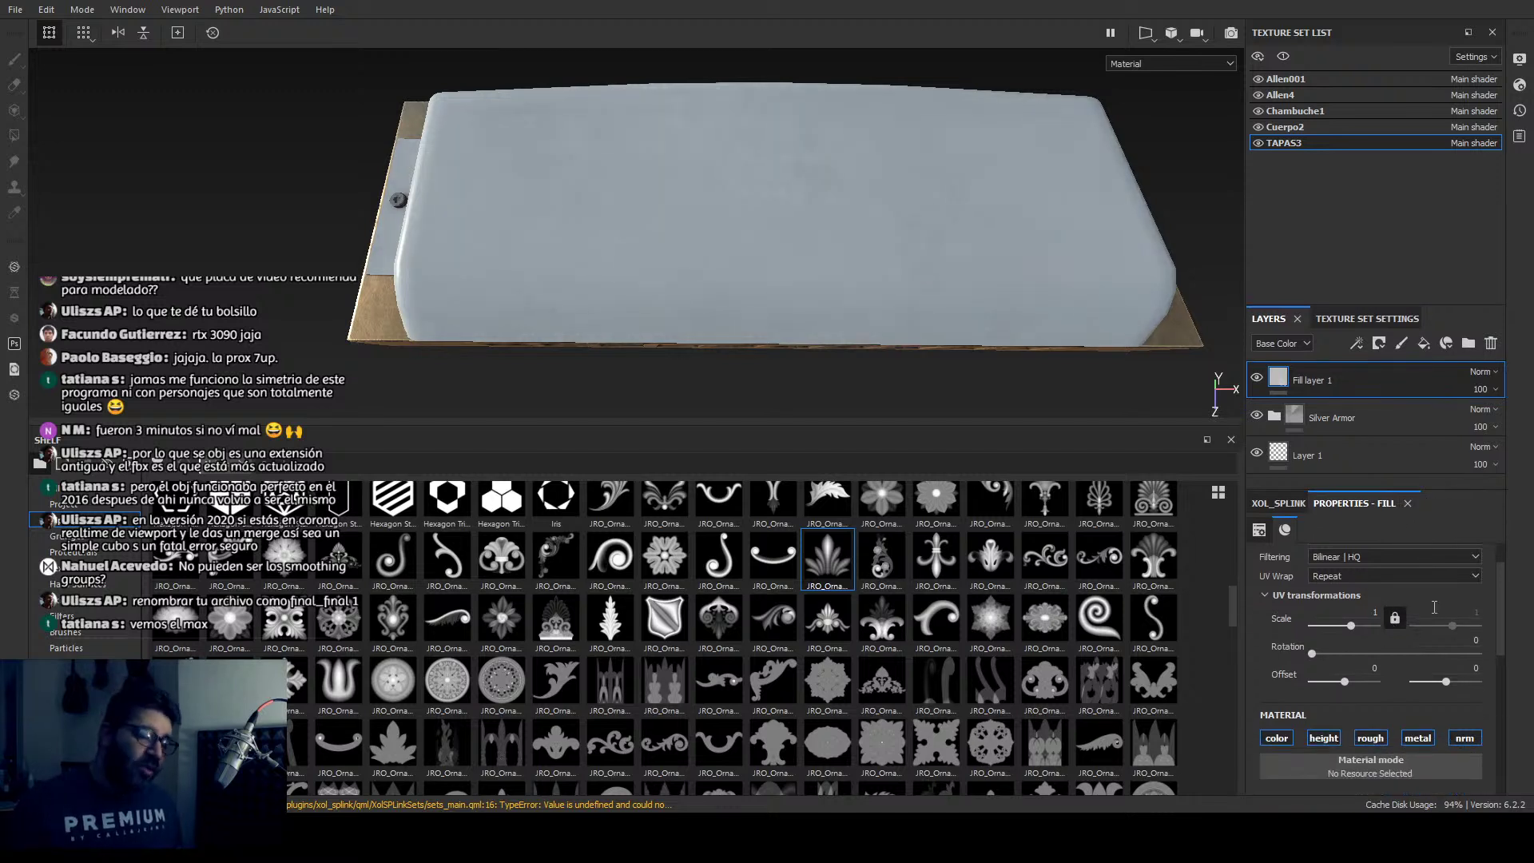
# Step: Disable the fill layer's color, rough, metal and nrm channels, leaving only height active
pyautogui.scroll(-3, 1439, 748)
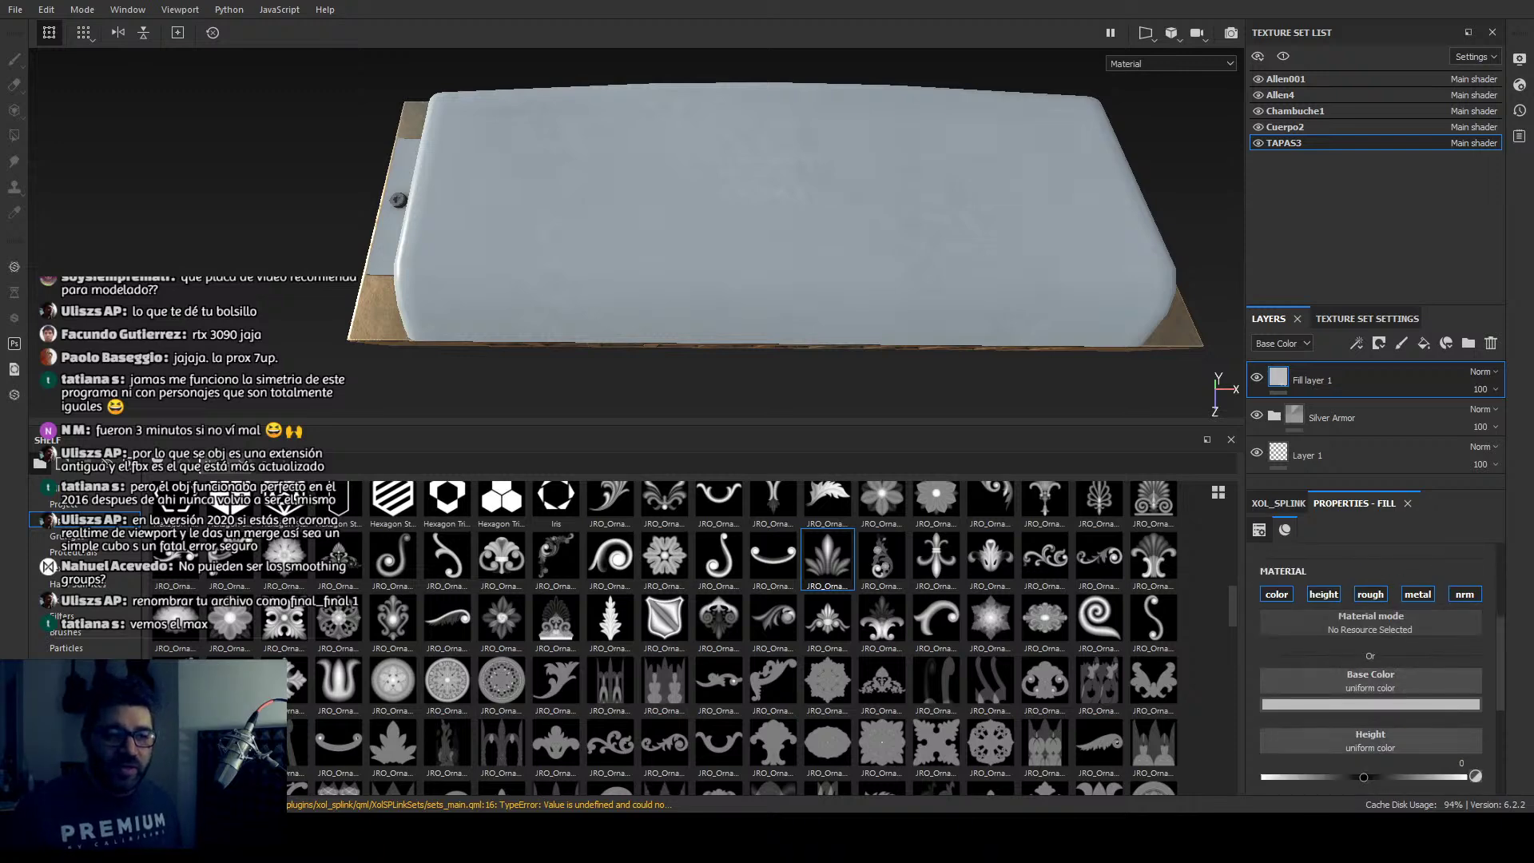
pyautogui.click(1277, 595)
pyautogui.click(1381, 599)
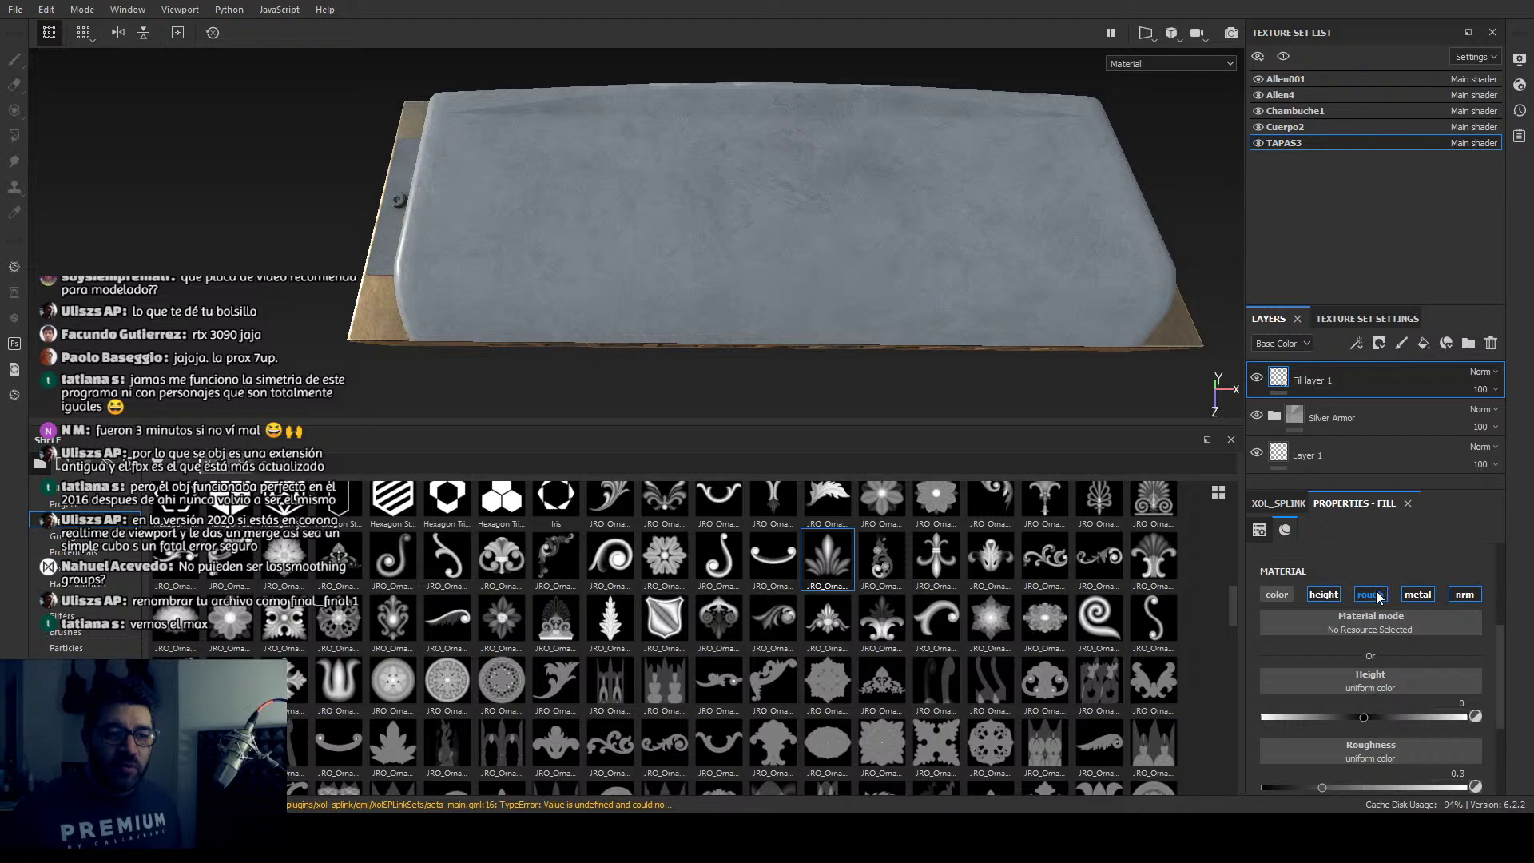
pyautogui.click(1385, 596)
pyautogui.click(1468, 596)
pyautogui.click(1467, 595)
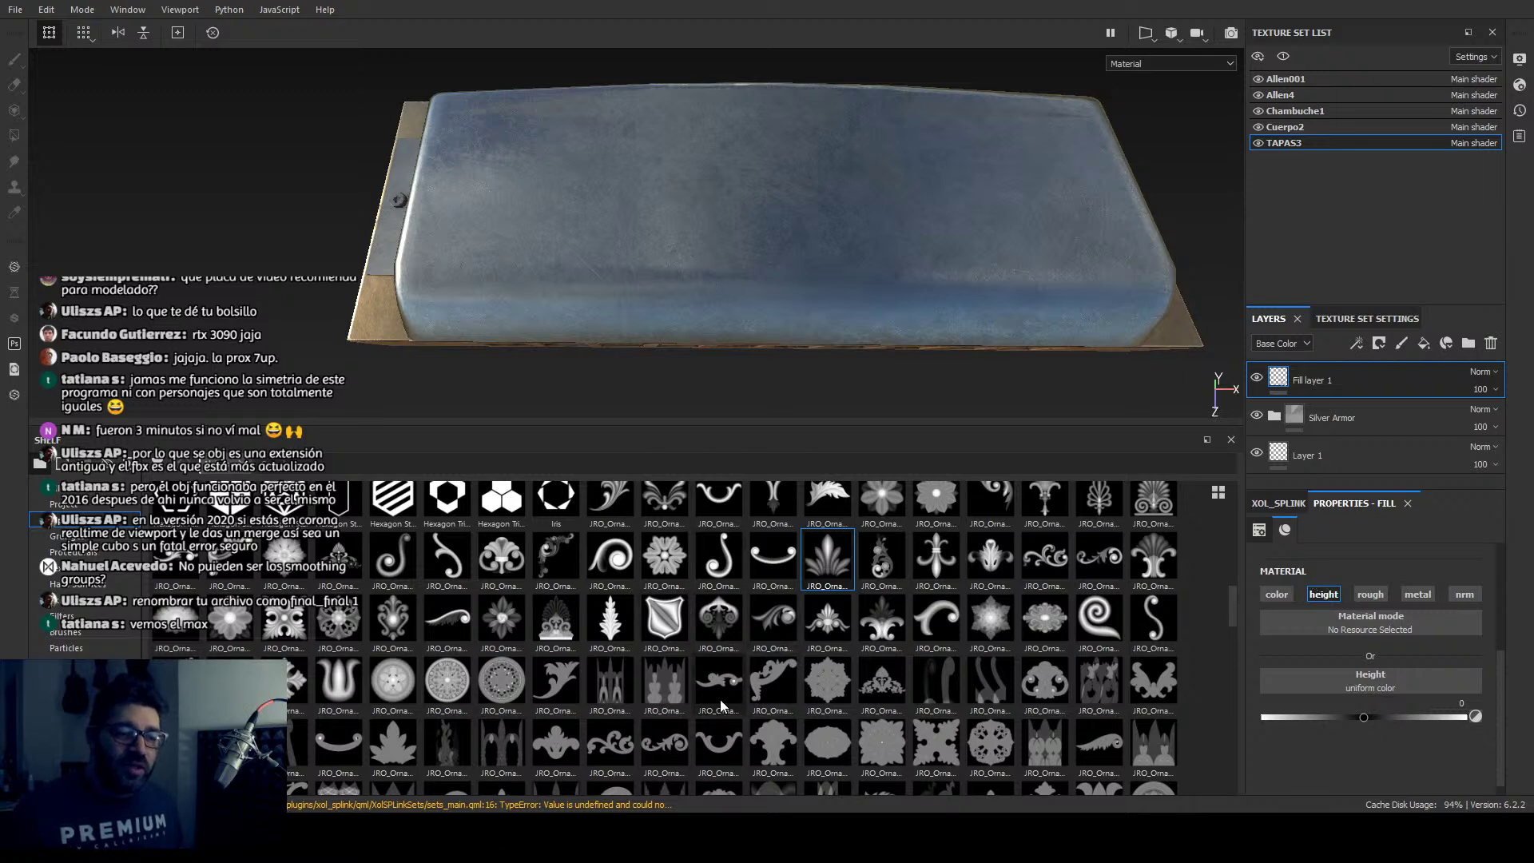
# Step: Assign the JRO_Ornament28_out alpha to the fill layer's height and inspect the relief on the cover
pyautogui.scroll(3, 569, 629)
pyautogui.scroll(-10, 598, 634)
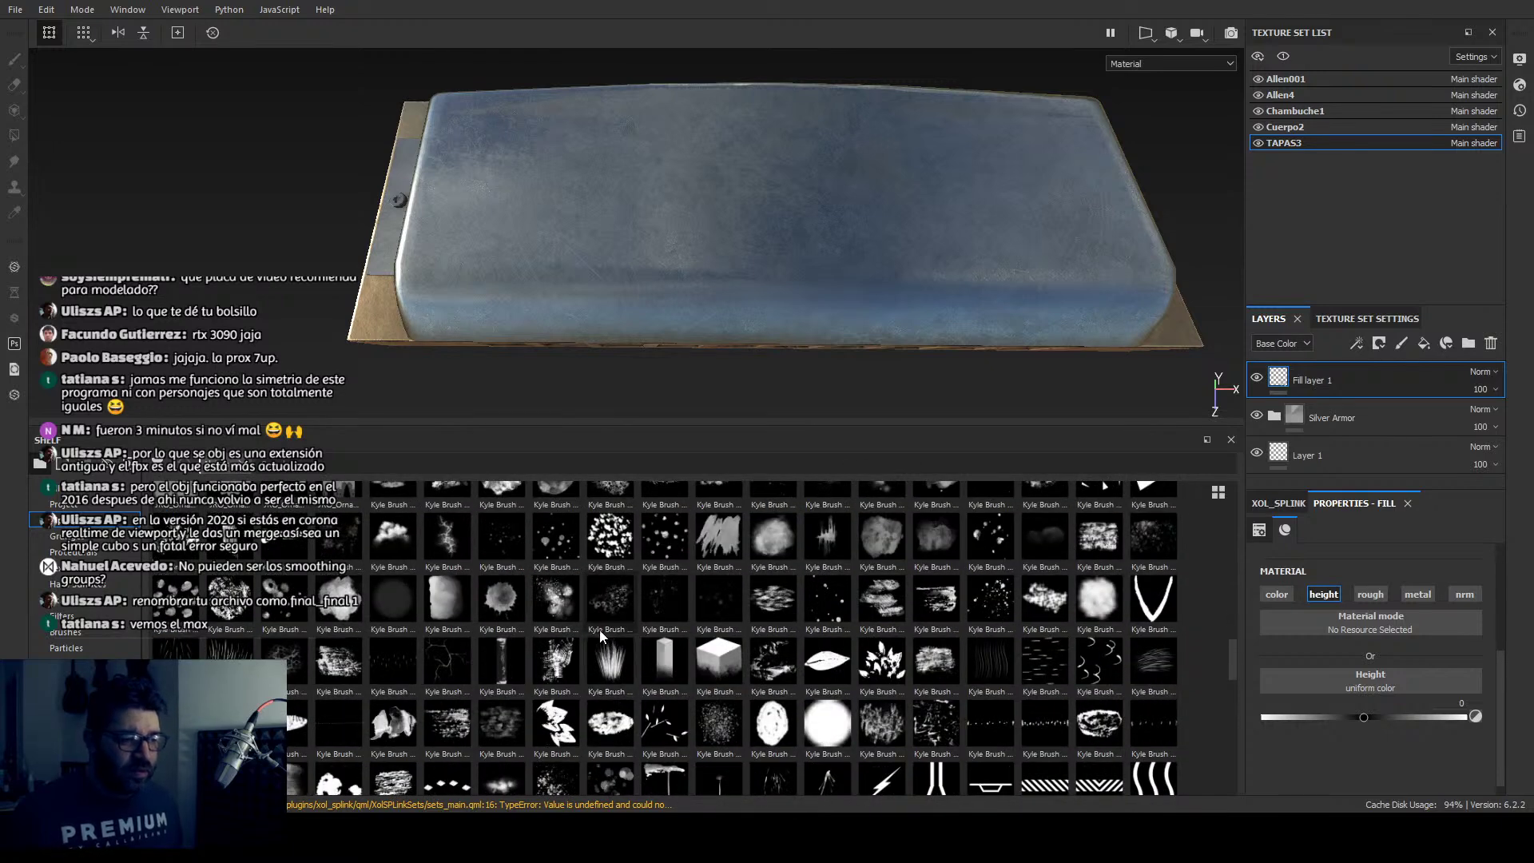
pyautogui.scroll(8, 601, 635)
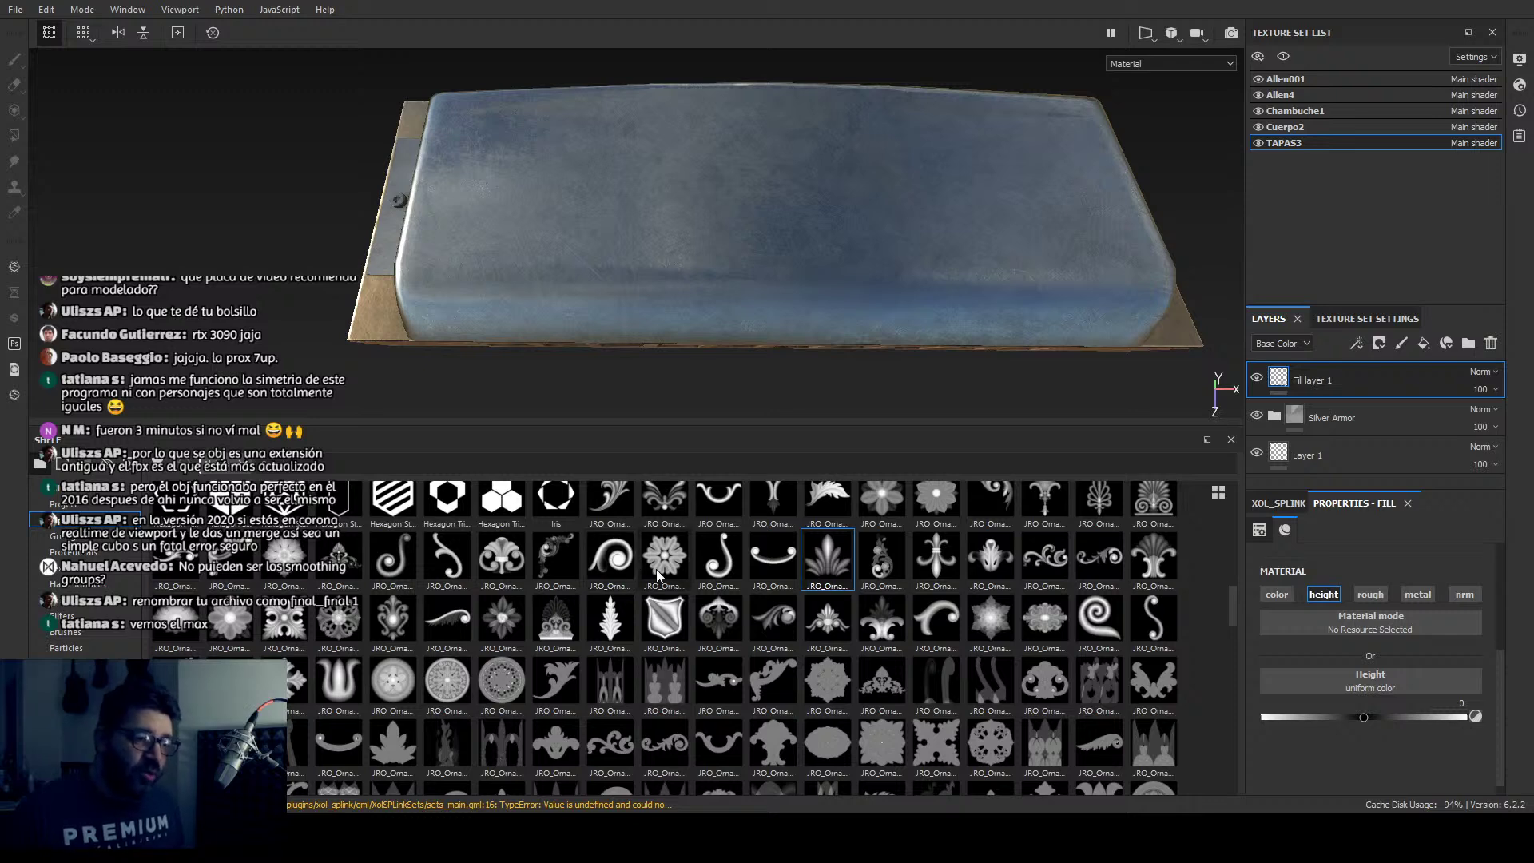
pyautogui.scroll(3, 697, 563)
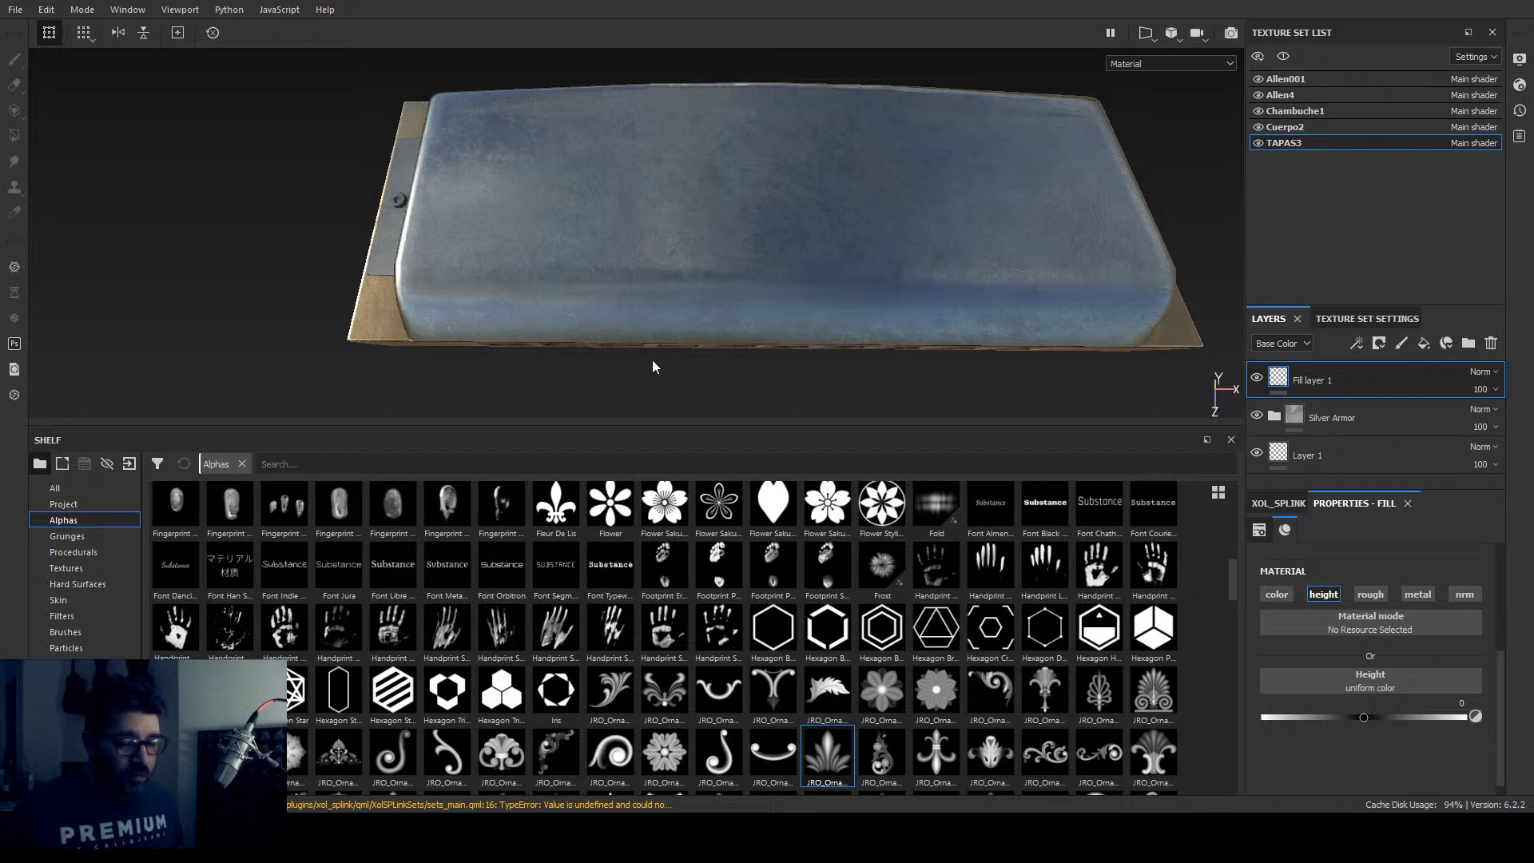
pyautogui.keyDown('alt'); pyautogui.moveTo(654, 361); pyautogui.dragTo(616, 334); pyautogui.keyUp('alt')
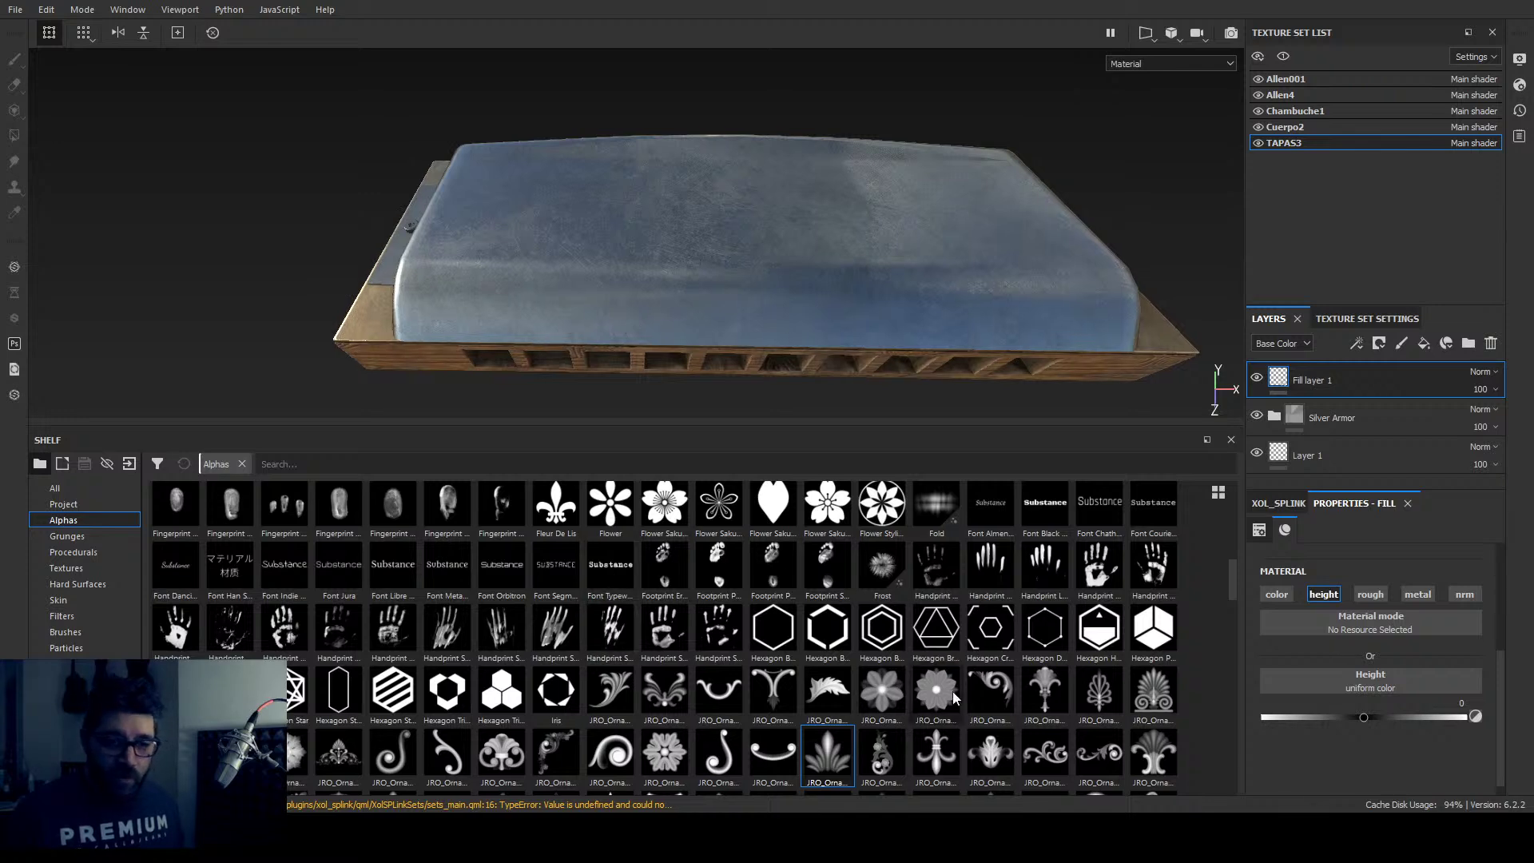
pyautogui.scroll(-3, 472, 716)
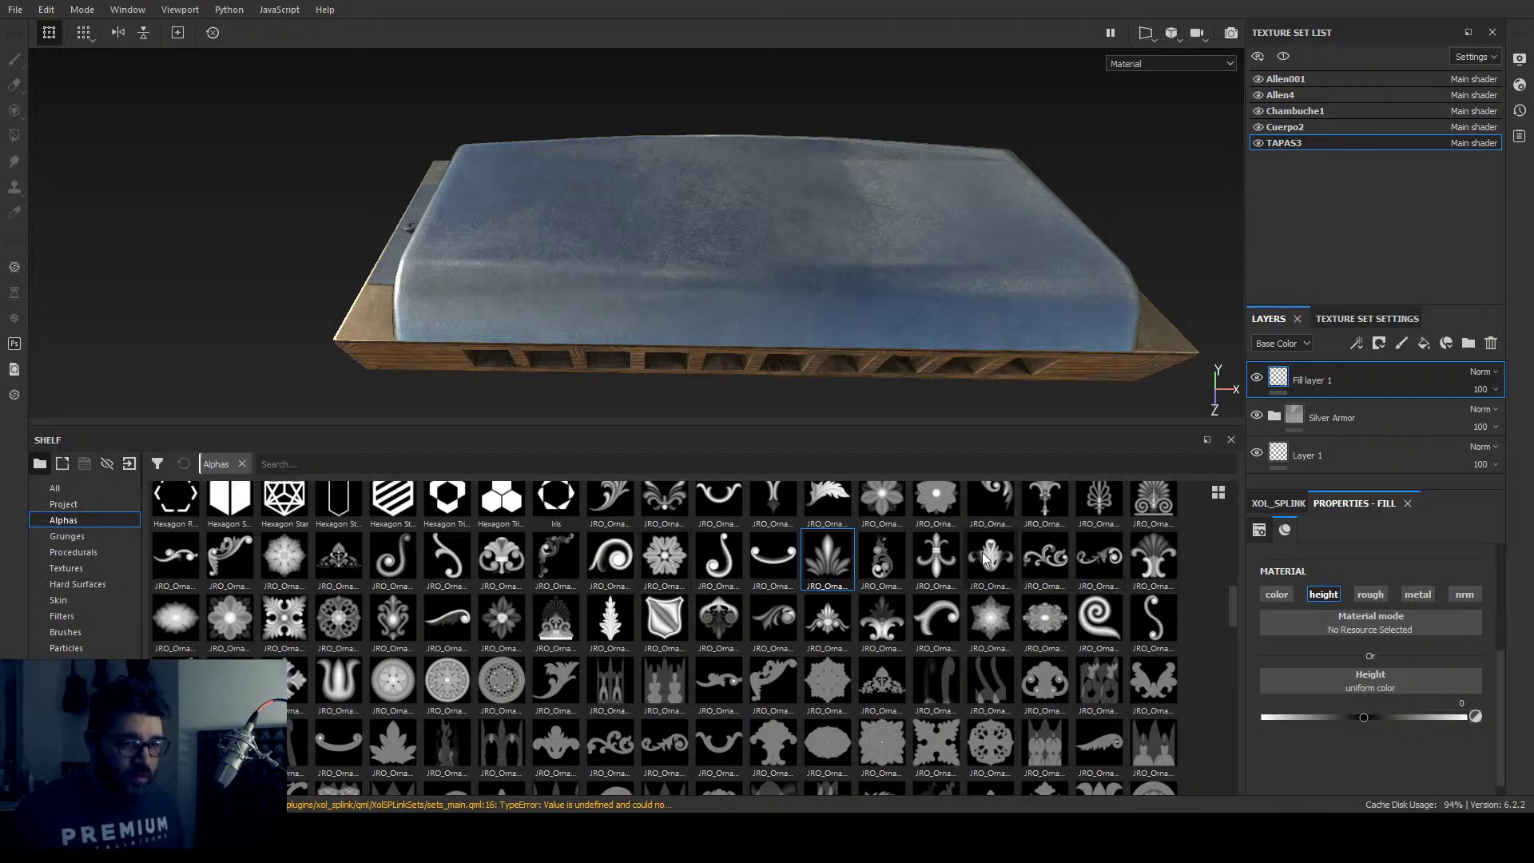
pyautogui.moveTo(1039, 555); pyautogui.dragTo(1344, 679)
pyautogui.keyDown('alt'); pyautogui.moveTo(771, 279); pyautogui.dragTo(907, 263); pyautogui.keyUp('alt')
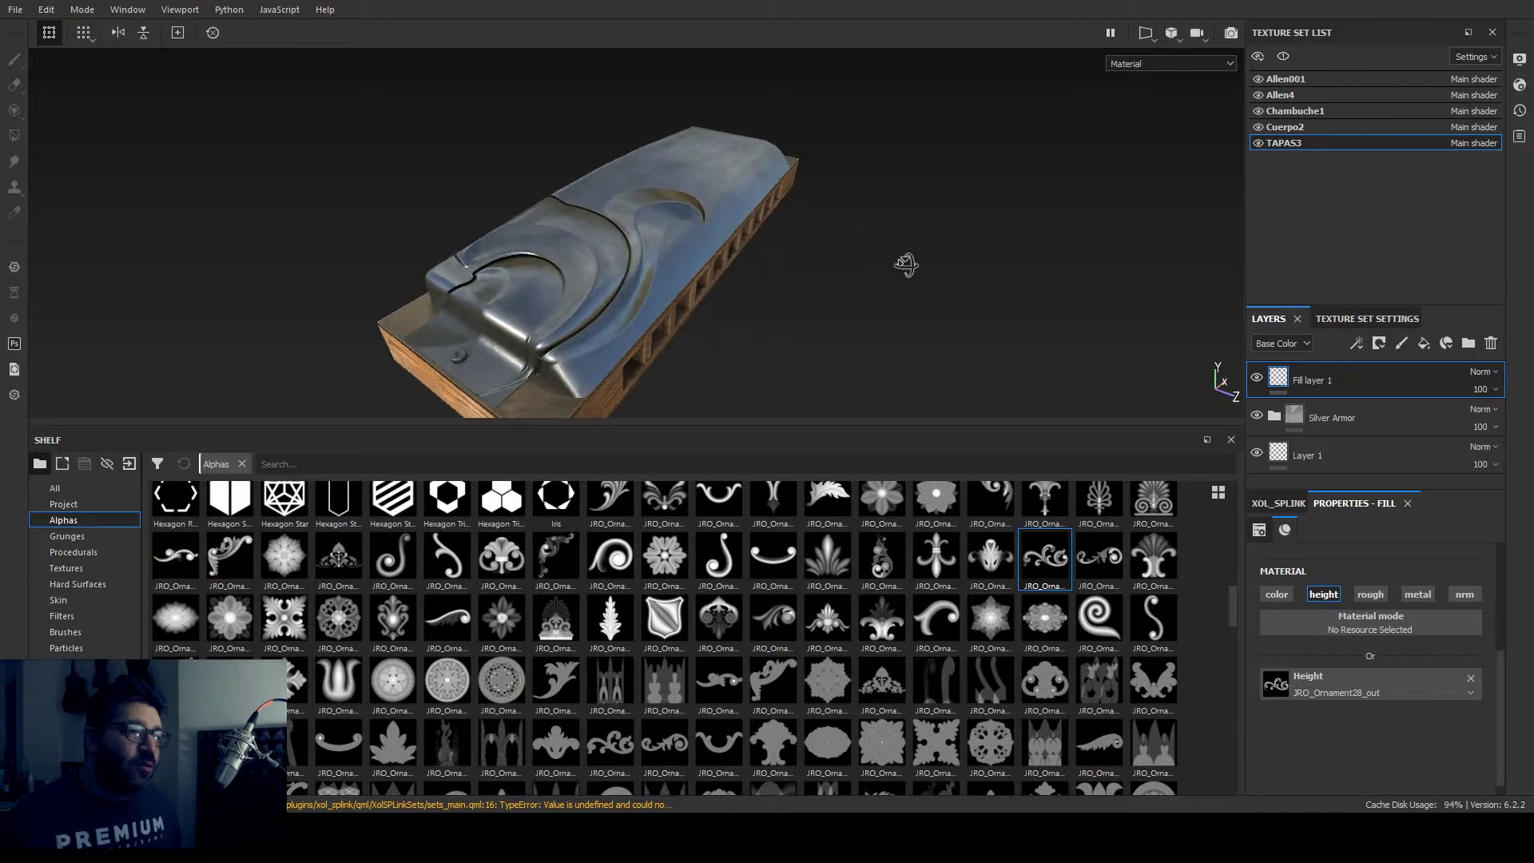
pyautogui.keyDown('alt'); pyautogui.moveTo(822, 318); pyautogui.dragTo(798, 284); pyautogui.keyUp('alt')
pyautogui.keyDown('shift'); pyautogui.moveTo(798, 284); pyautogui.dragTo(797, 285, button='right'); pyautogui.keyUp('shift')
pyautogui.keyDown('alt'); pyautogui.moveTo(798, 288); pyautogui.dragTo(805, 346); pyautogui.keyUp('alt')
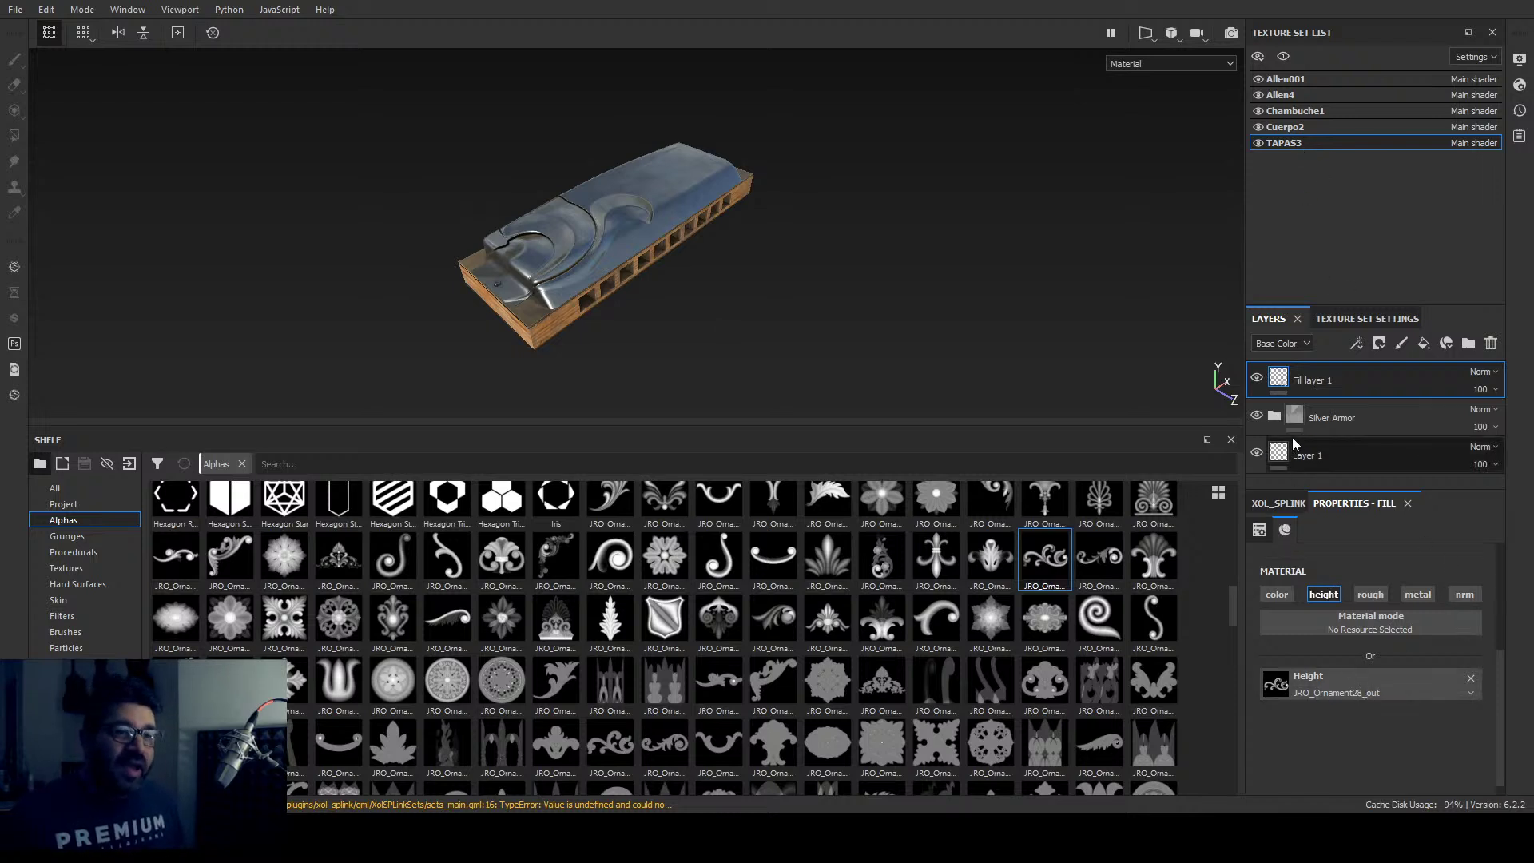
# Step: Toggle the fill layer's visibility to compare the cover with and without the ornament relief
pyautogui.click(1259, 381)
pyautogui.click(1259, 381)
pyautogui.click(1259, 380)
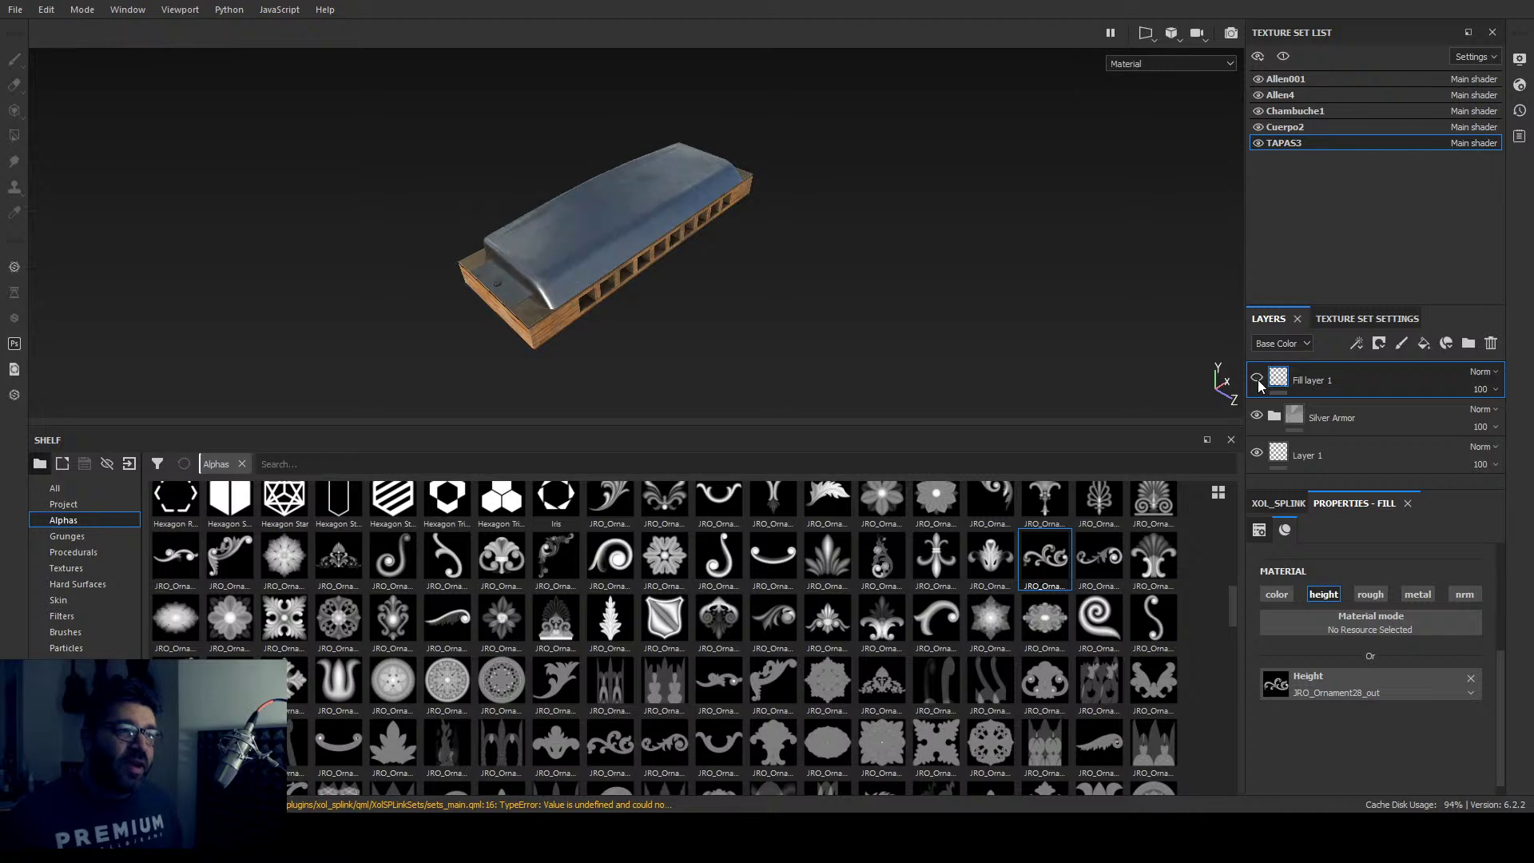
pyautogui.click(1259, 380)
pyautogui.click(1258, 381)
pyautogui.click(1258, 381)
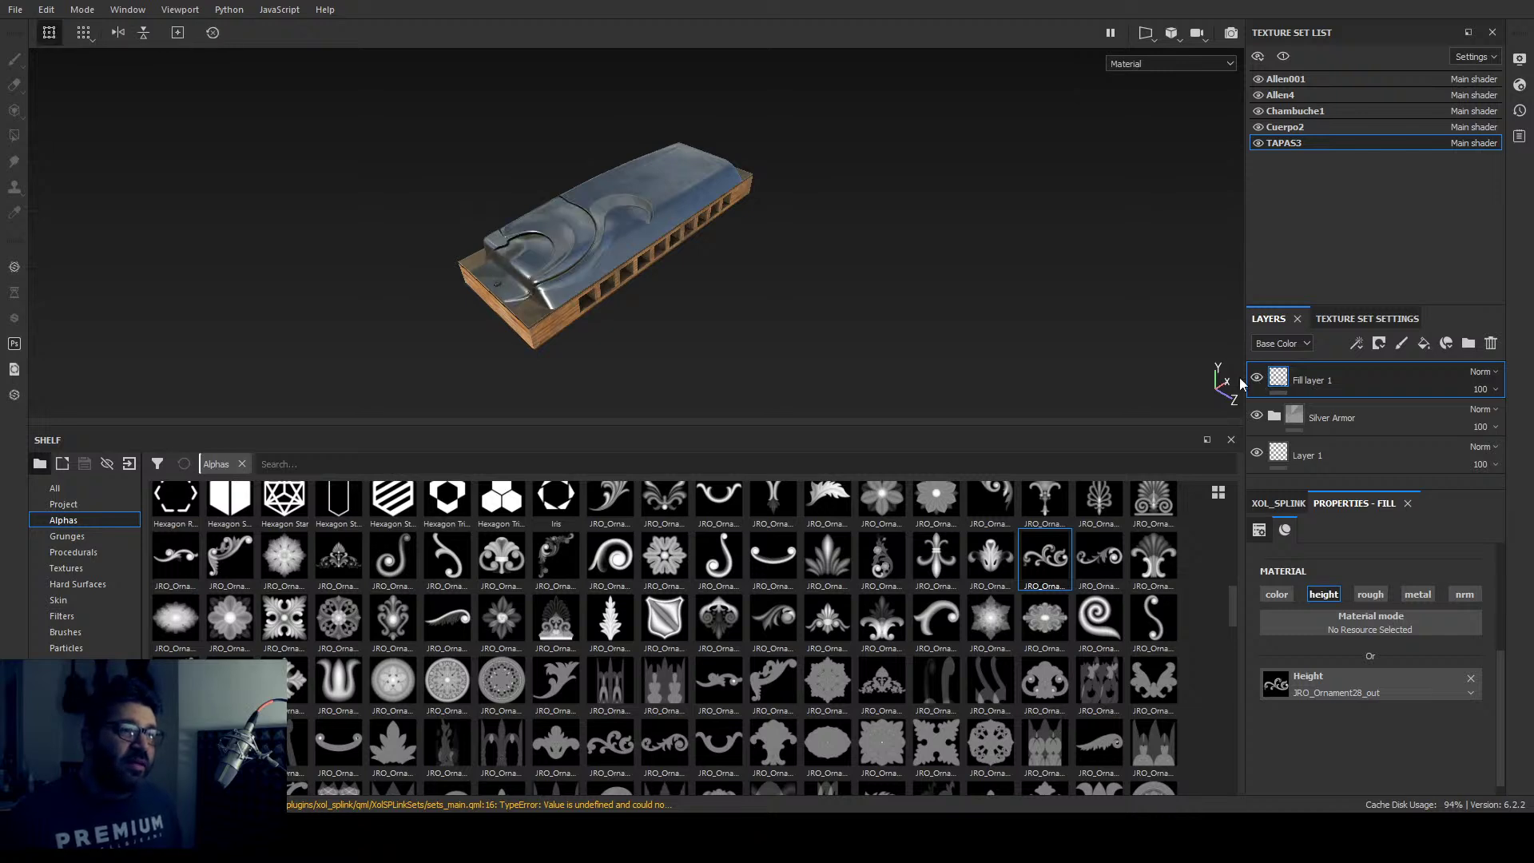
pyautogui.keyDown('alt'); pyautogui.moveTo(811, 274); pyautogui.dragTo(624, 308); pyautogui.keyUp('alt')
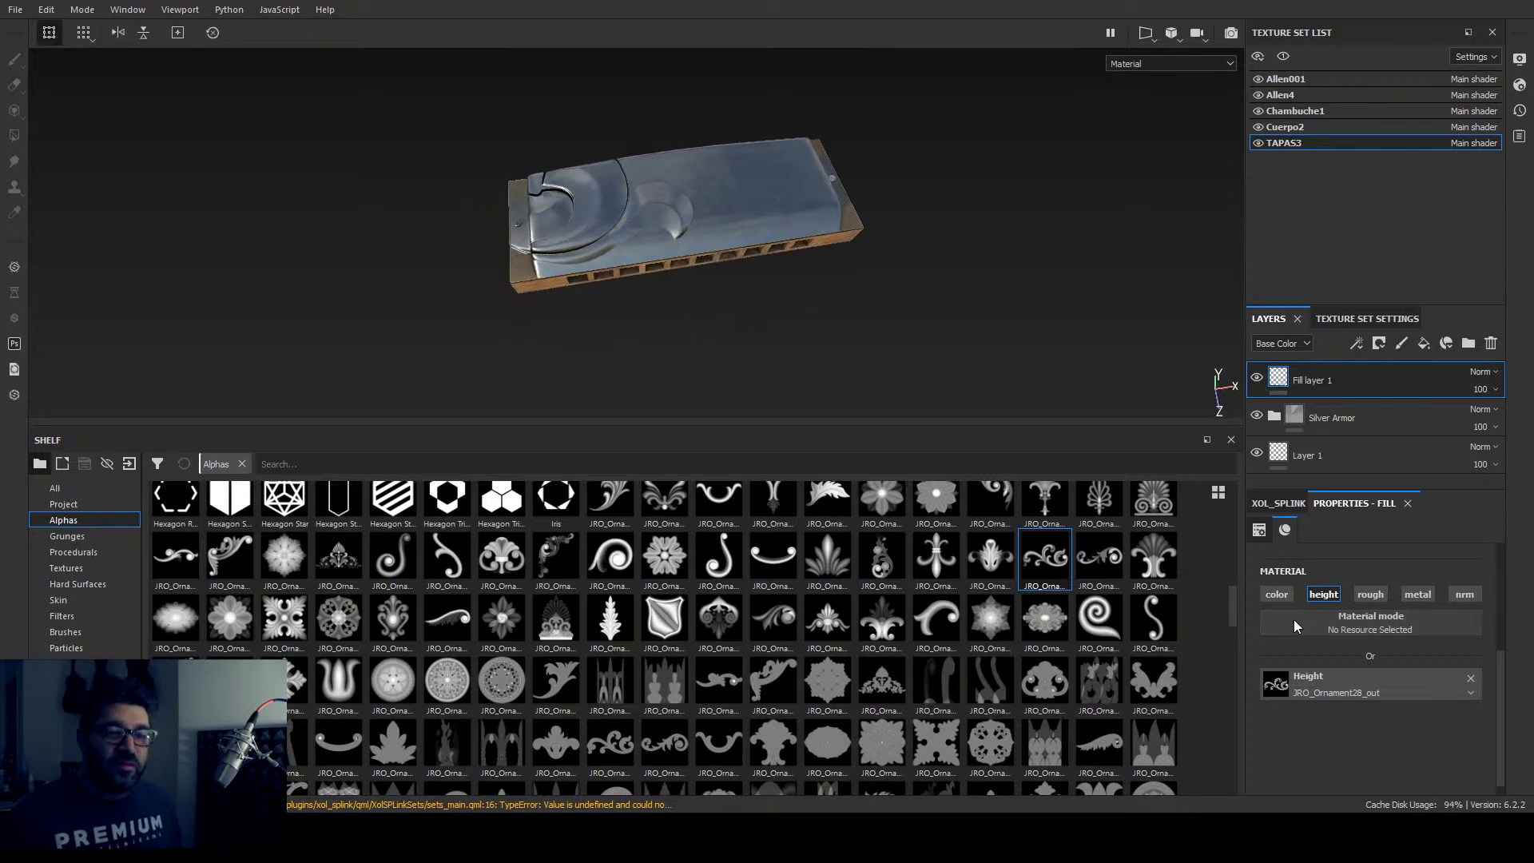
pyautogui.click(1260, 376)
pyautogui.click(1260, 375)
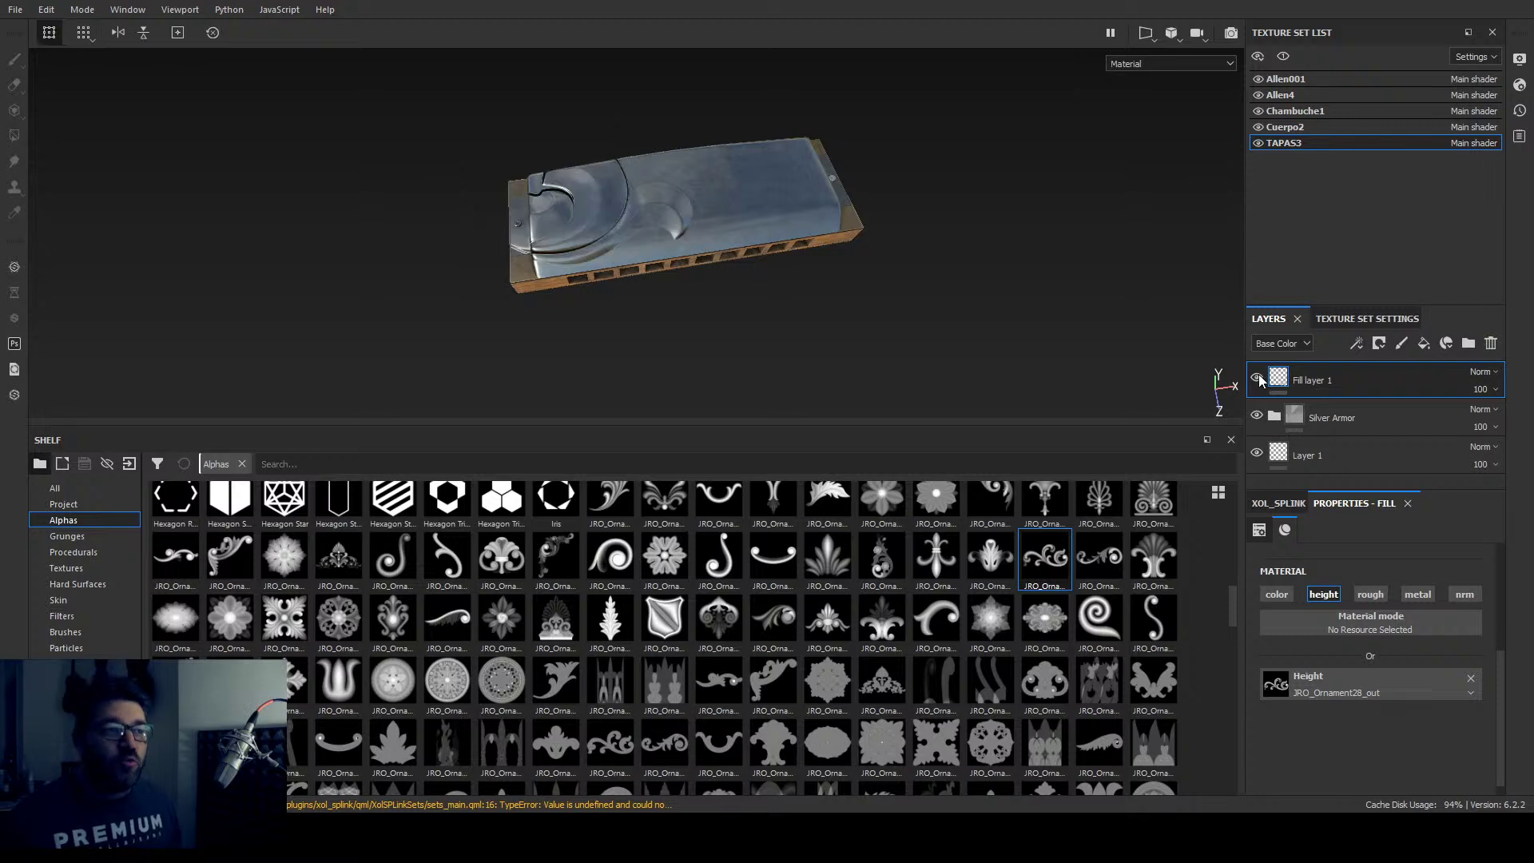
# Step: Disable the fill layer's height channel and inspect the plain silver cover up close
pyautogui.click(1331, 594)
pyautogui.click(1331, 595)
pyautogui.click(1332, 594)
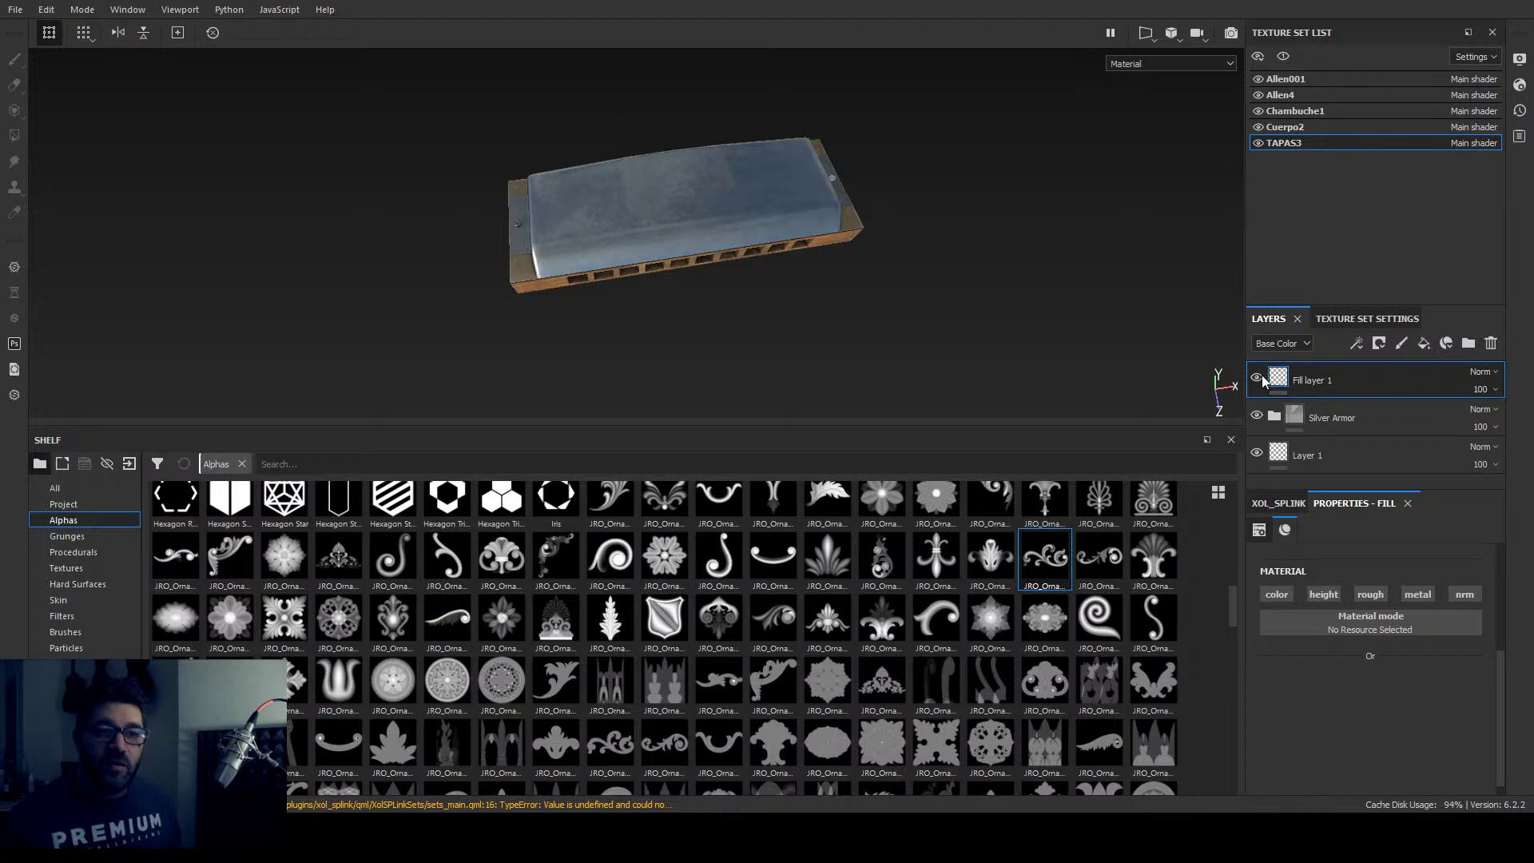
pyautogui.keyDown('alt'); pyautogui.moveTo(784, 304); pyautogui.dragTo(775, 267); pyautogui.keyUp('alt')
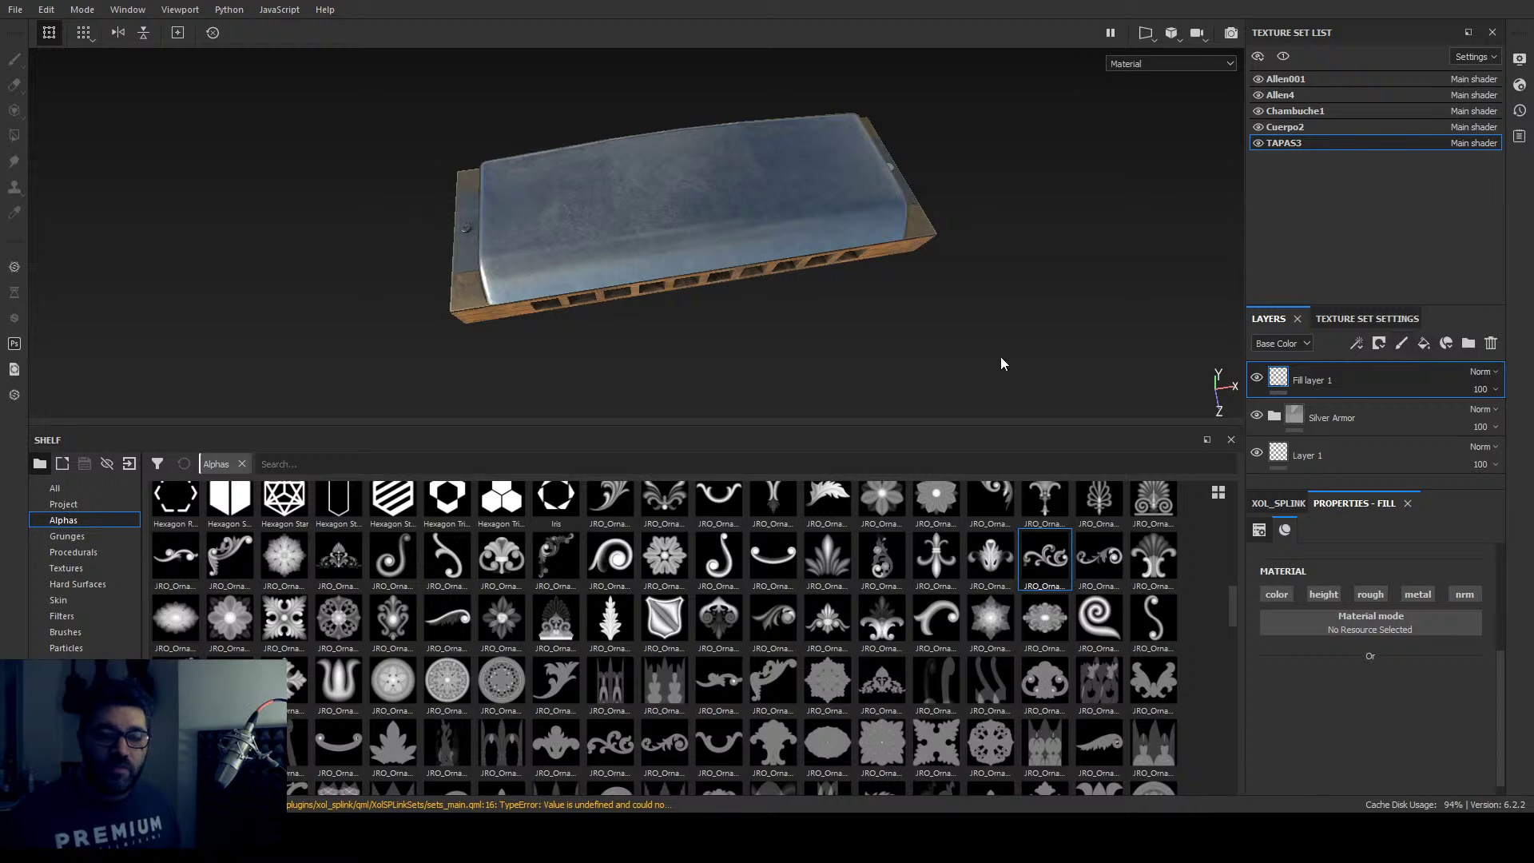
pyautogui.keyDown('alt'); pyautogui.moveTo(1001, 364); pyautogui.dragTo(754, 332); pyautogui.keyUp('alt')
pyautogui.scroll(3, 748, 330)
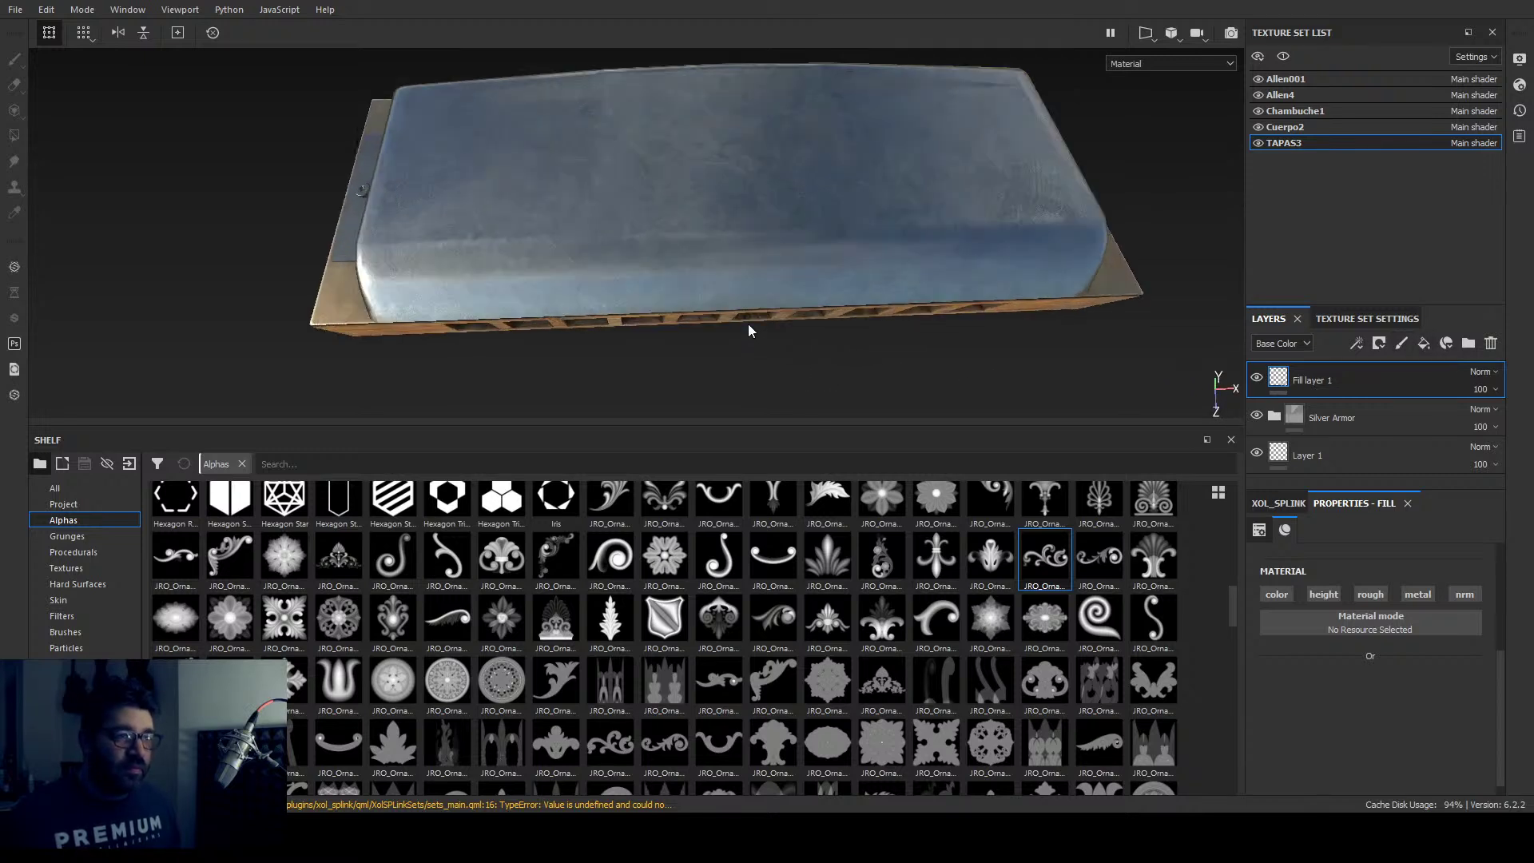
pyautogui.keyDown('alt'); pyautogui.moveTo(748, 324); pyautogui.dragTo(751, 345, button='middle'); pyautogui.keyUp('alt')
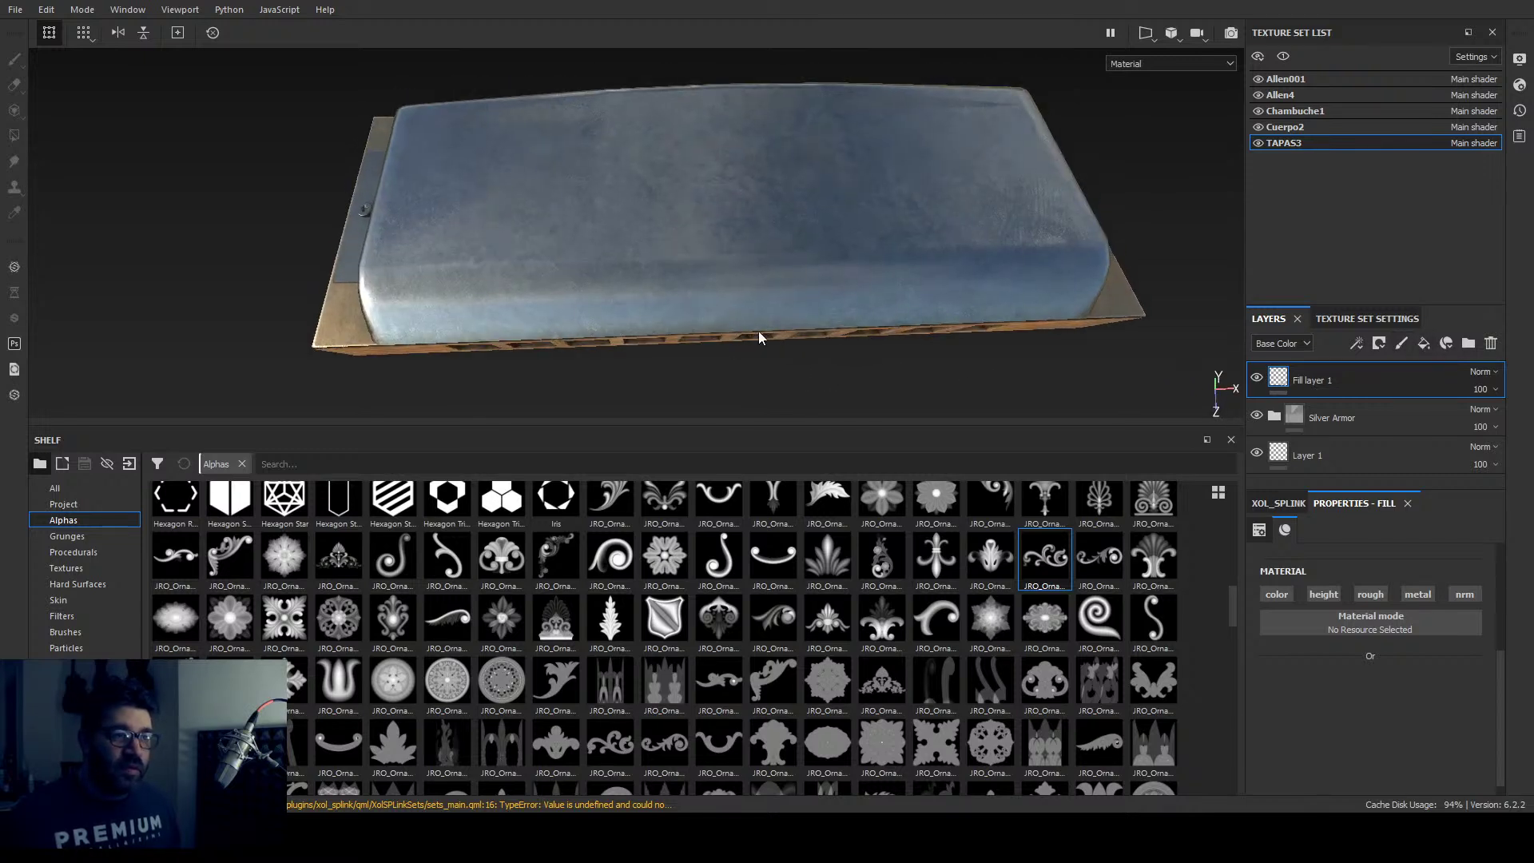
# Step: Add a paint layer above the fill layer and enlarge the leaf brush to size 19.06
pyautogui.click(1402, 344)
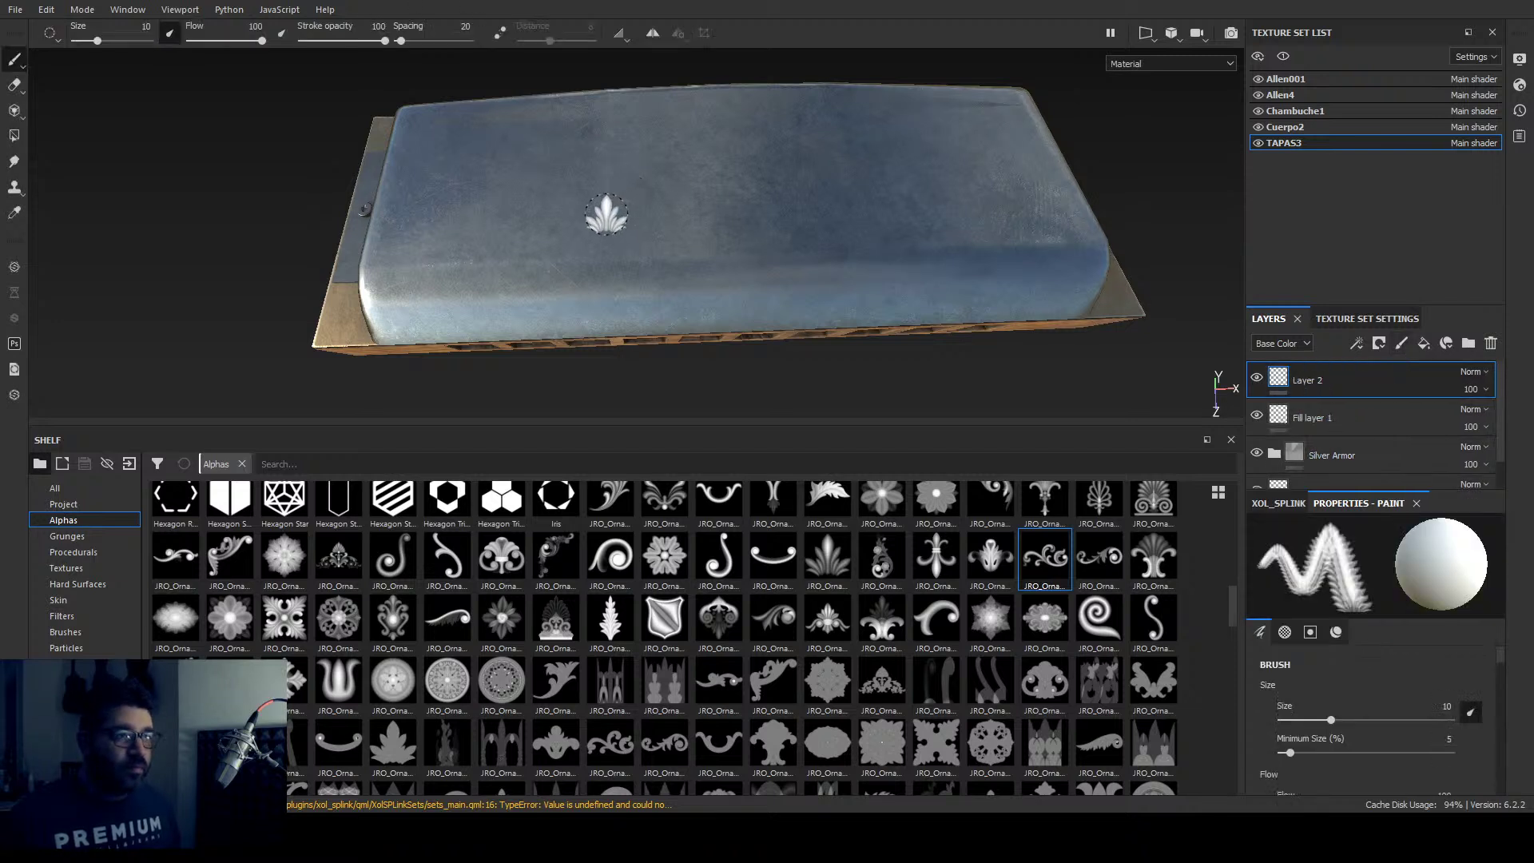
pyautogui.moveTo(607, 214)
pyautogui.keyDown('ctrl'); pyautogui.mouseDown(button='right')
pyautogui.moveTo(559, 214)
pyautogui.moveTo(655, 214)
pyautogui.mouseUp(button='right'); pyautogui.keyUp('ctrl')
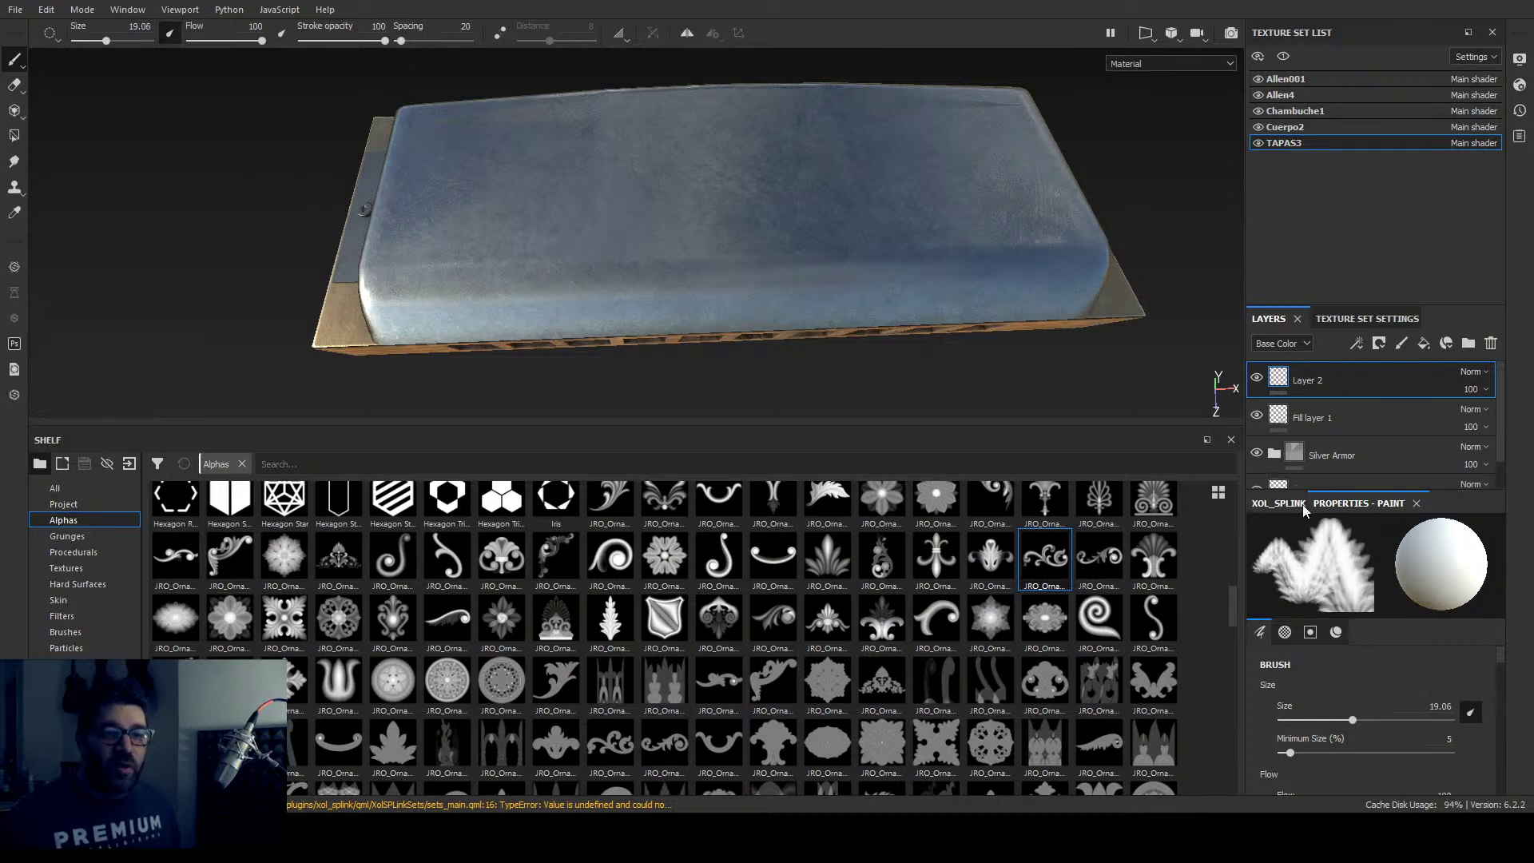
pyautogui.click(1279, 503)
pyautogui.click(1342, 504)
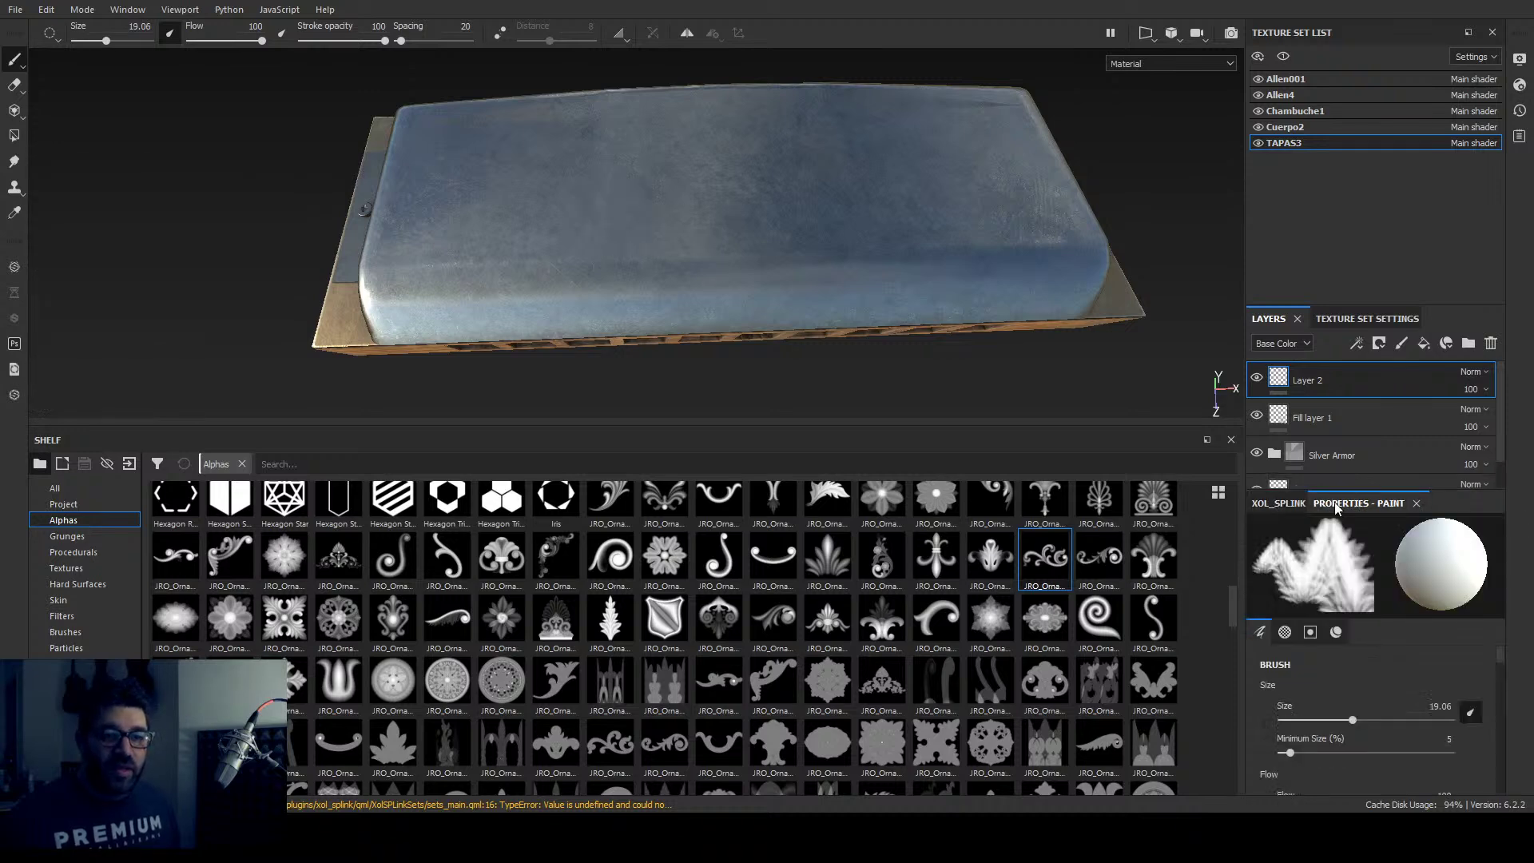
# Step: Disable the paint layer's color, rough, metal and nrm channels, leaving only height active
pyautogui.click(1285, 632)
pyautogui.click(1336, 632)
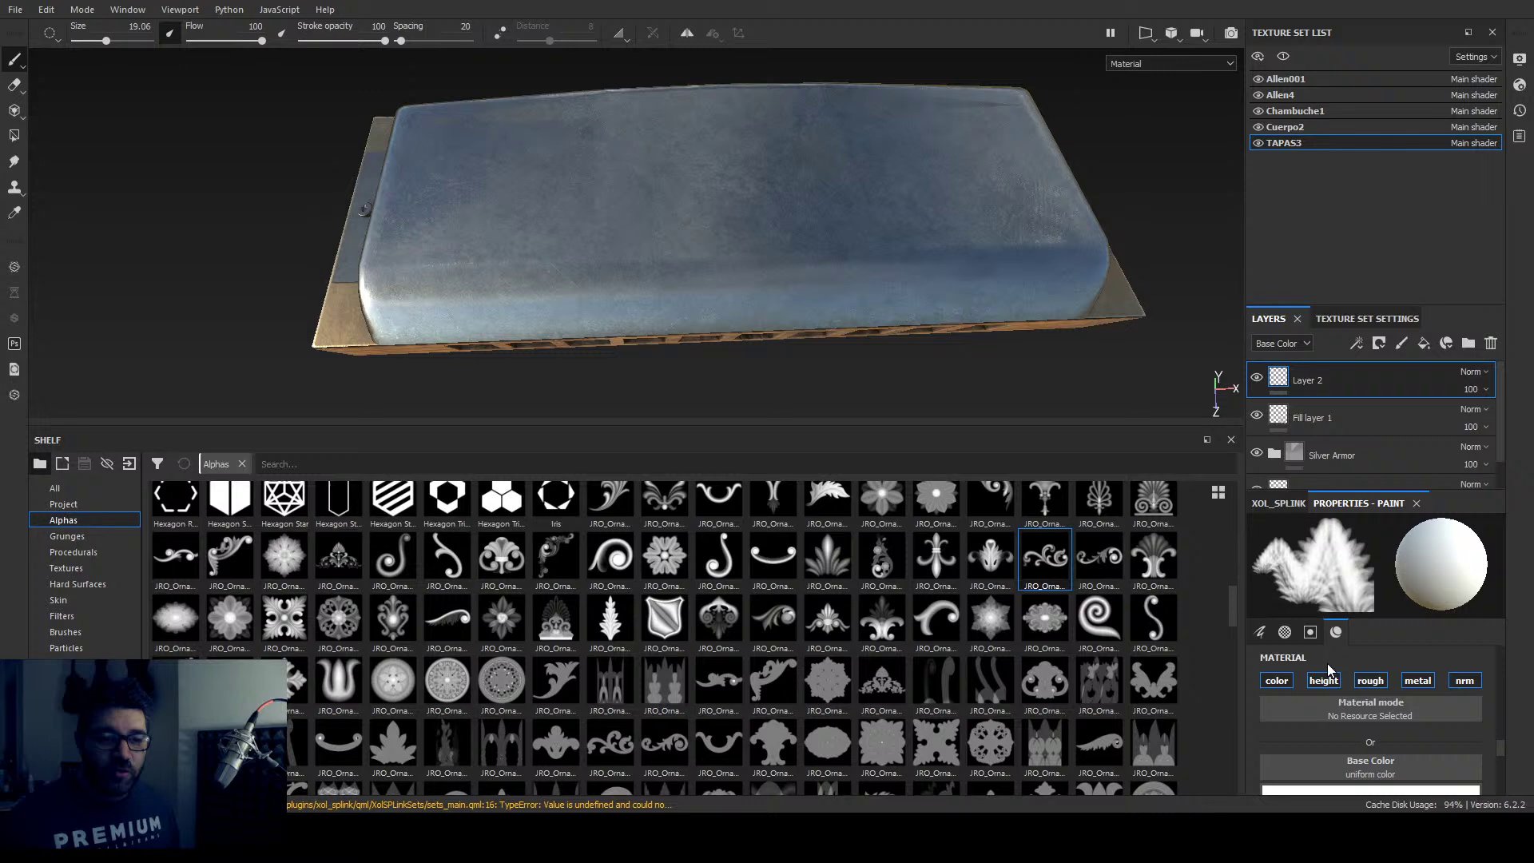
pyautogui.click(1281, 686)
pyautogui.click(1370, 681)
pyautogui.click(1418, 681)
pyautogui.click(1463, 681)
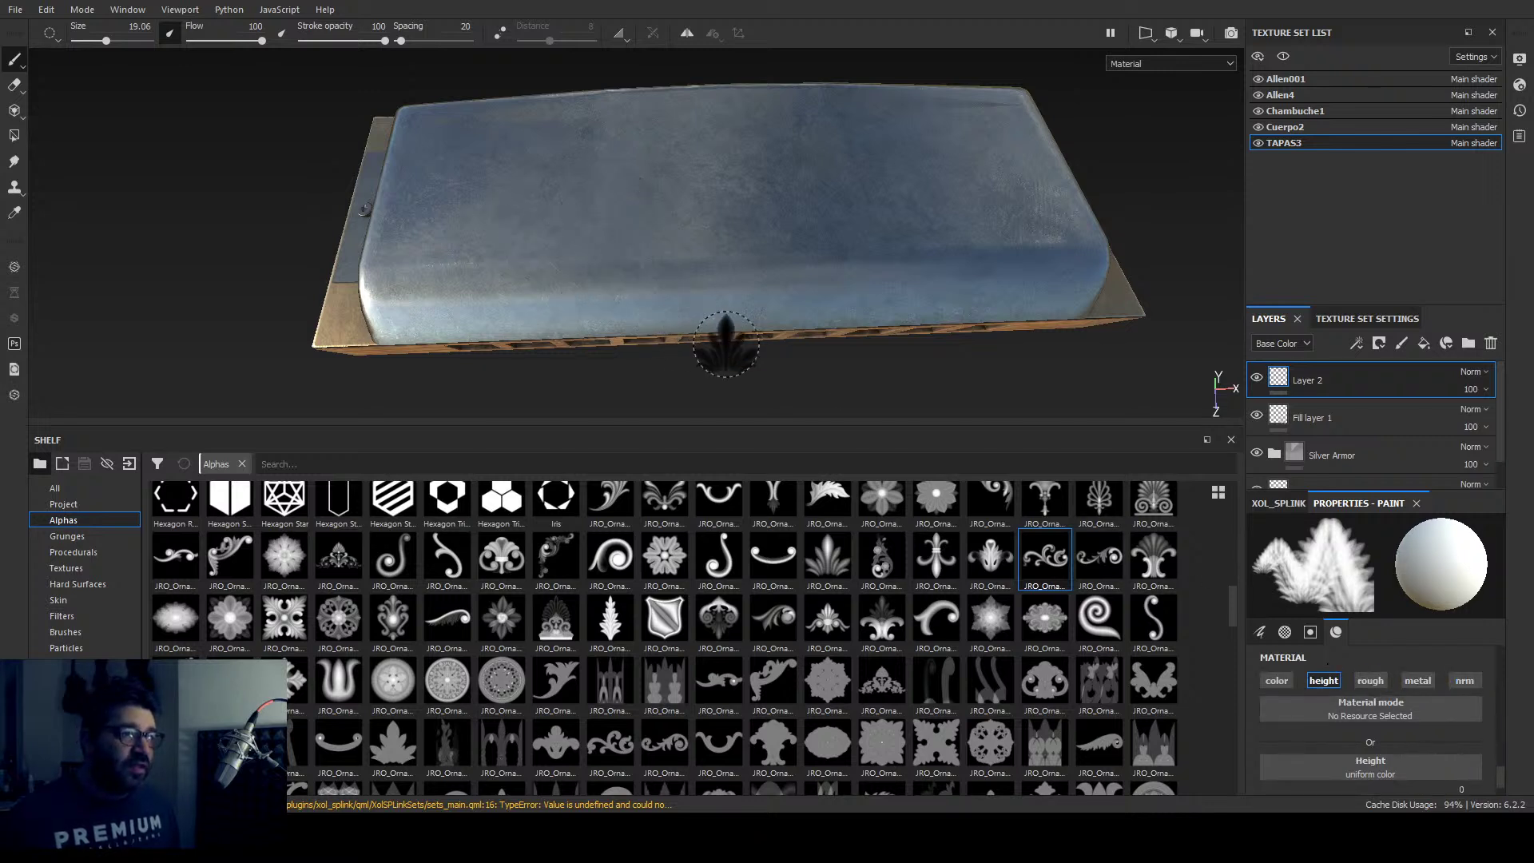
# Step: Delete the unpainted layer above the fill layer
pyautogui.moveTo(719, 343)
pyautogui.keyDown('alt'); pyautogui.mouseDown()
pyautogui.moveTo(719, 384)
pyautogui.moveTo(707, 367)
pyautogui.mouseUp(); pyautogui.keyUp('alt')
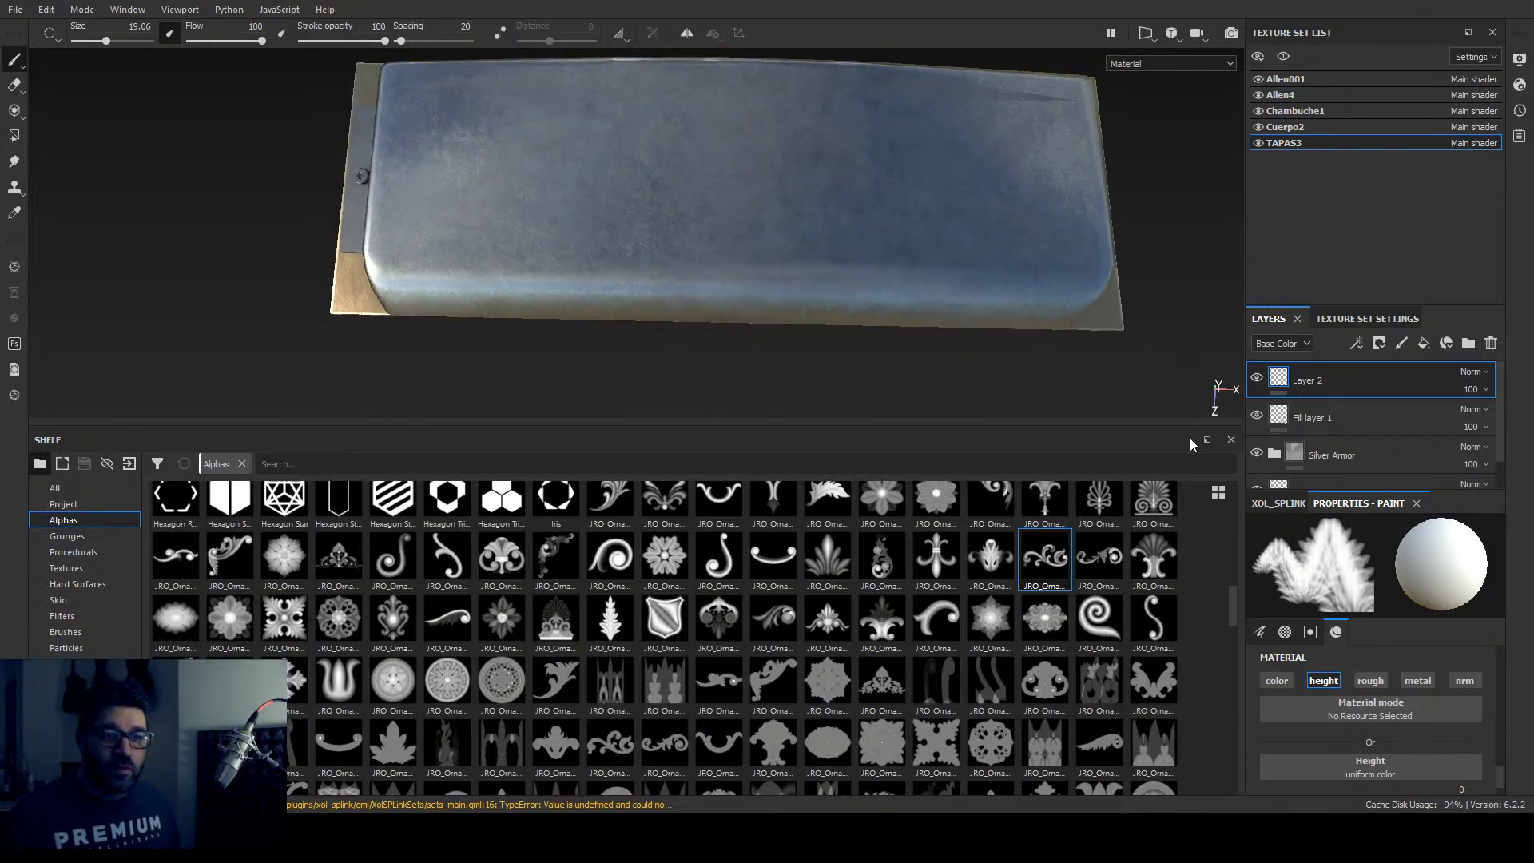
pyautogui.keyDown('alt'); pyautogui.moveTo(1038, 405); pyautogui.dragTo(1042, 400); pyautogui.keyUp('alt')
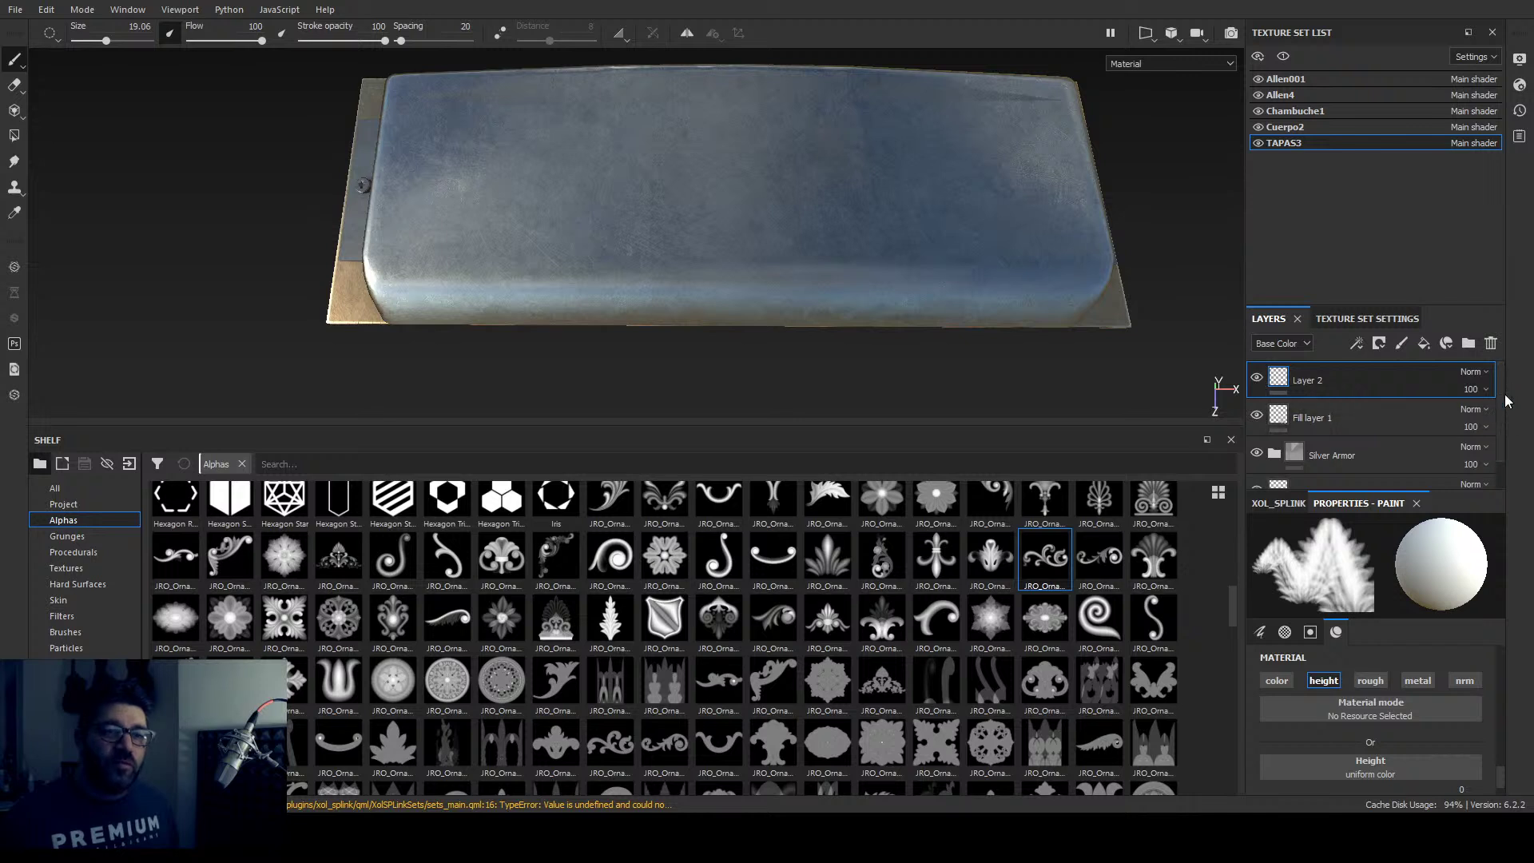
pyautogui.click(1491, 343)
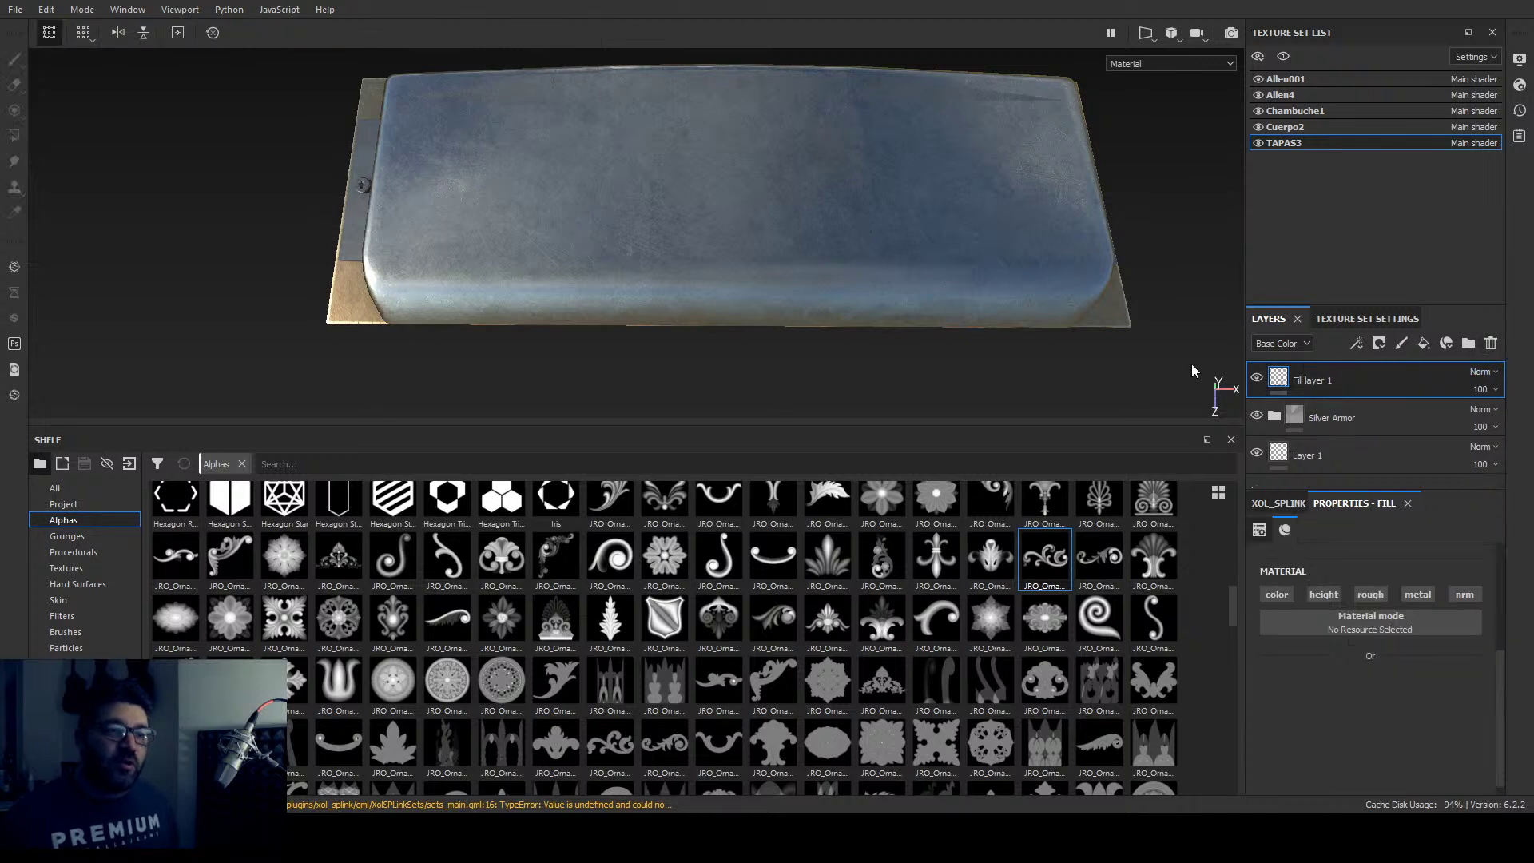
# Step: Reactivate the fill layer's height channel and remove the ornament alpha from its height
pyautogui.click(1328, 598)
pyautogui.scroll(-2, 602, 330)
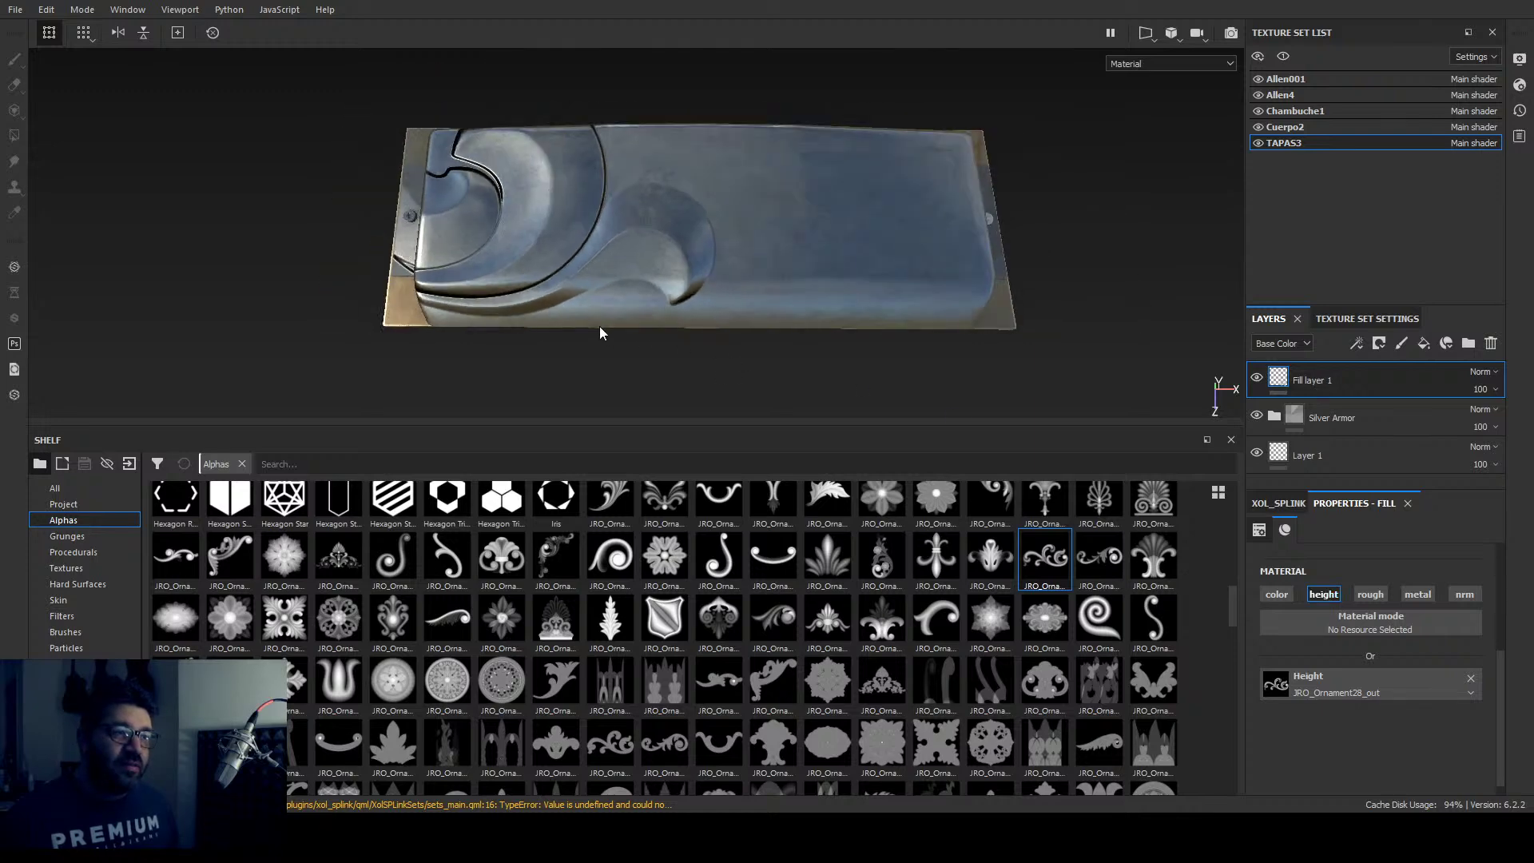
pyautogui.keyDown('alt'); pyautogui.moveTo(599, 326); pyautogui.dragTo(911, 528); pyautogui.keyUp('alt')
pyautogui.click(1471, 678)
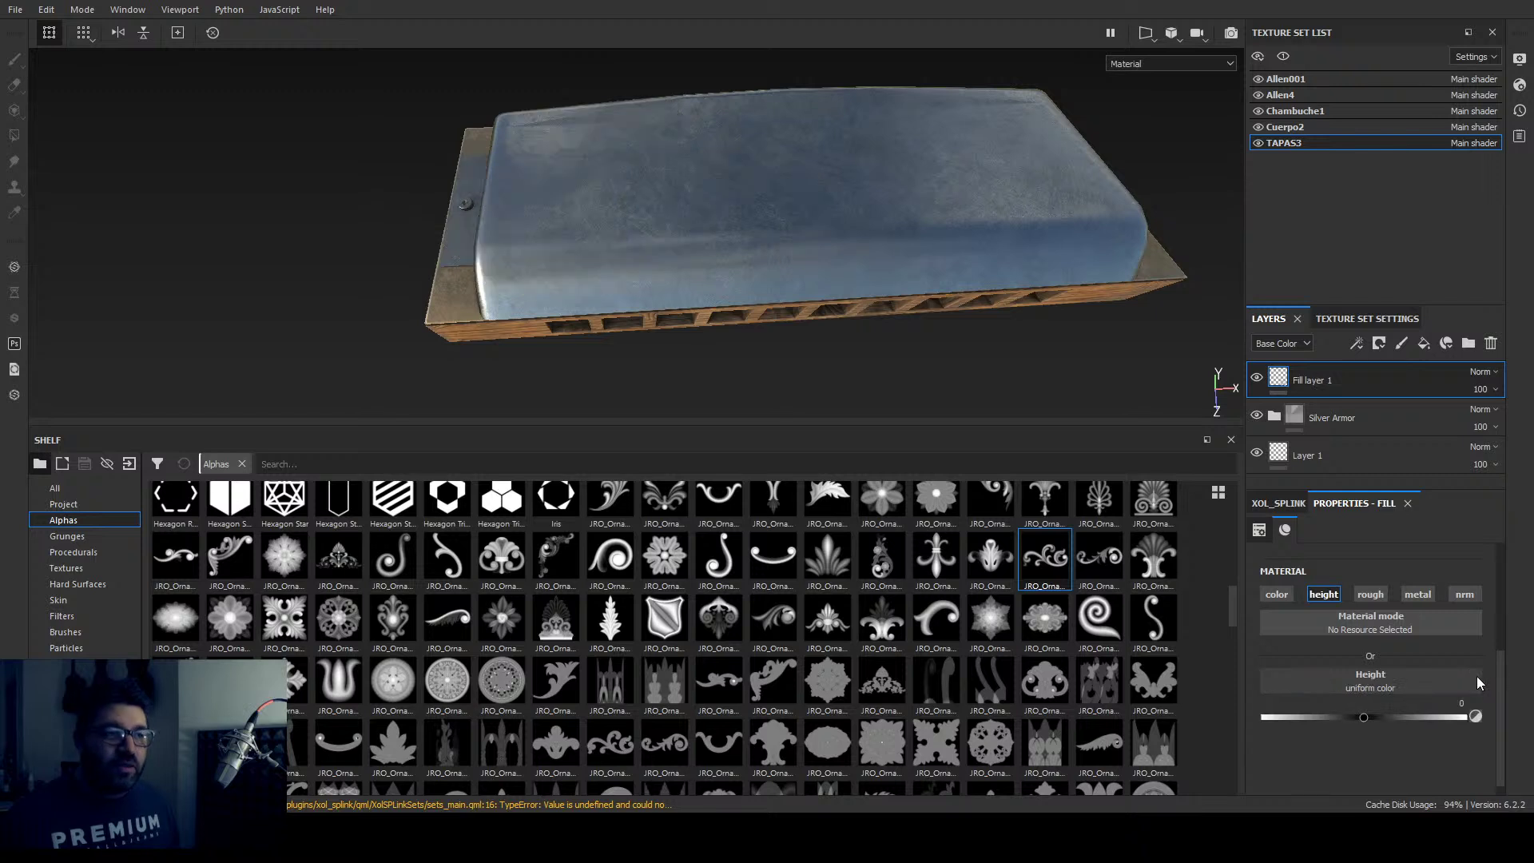
pyautogui.keyDown('alt'); pyautogui.moveTo(798, 288); pyautogui.dragTo(813, 334); pyautogui.keyUp('alt')
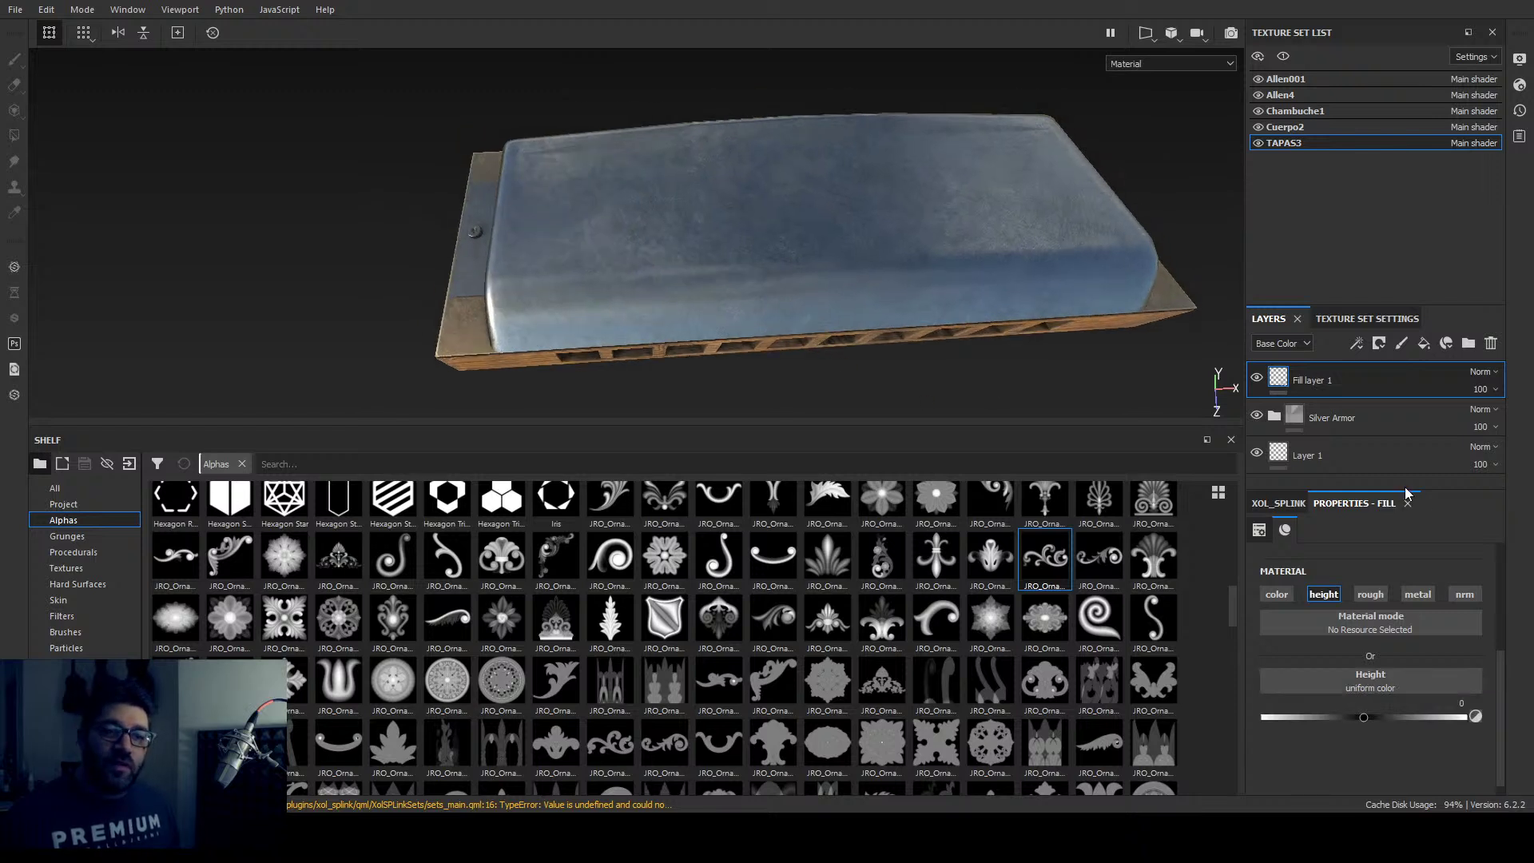
# Step: Rename the fill layer as detalles
pyautogui.doubleClick(1319, 380)
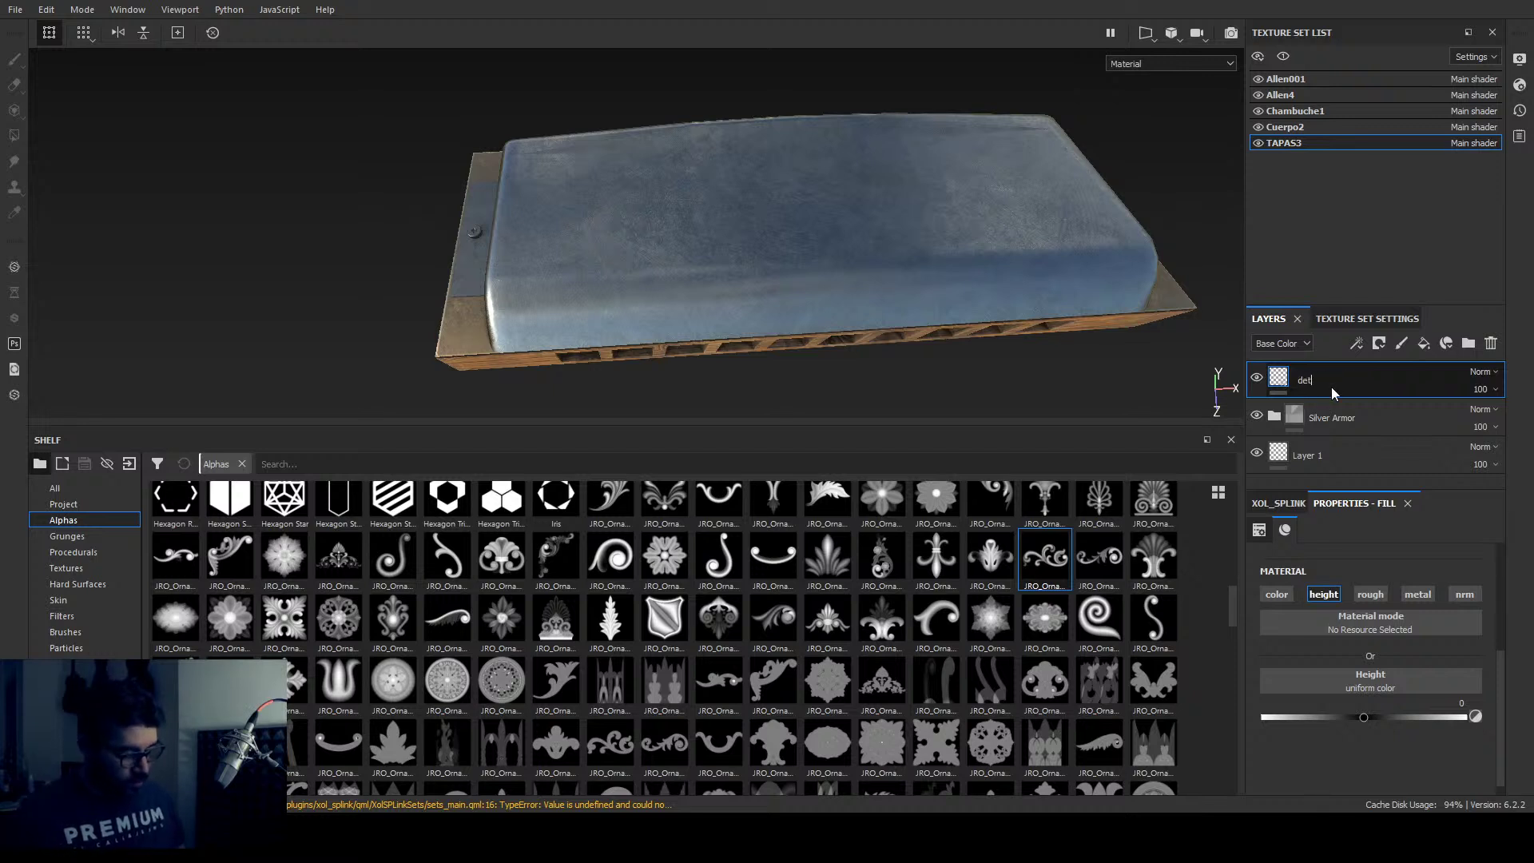
pyautogui.write('detalles')
pyautogui.press('Return')
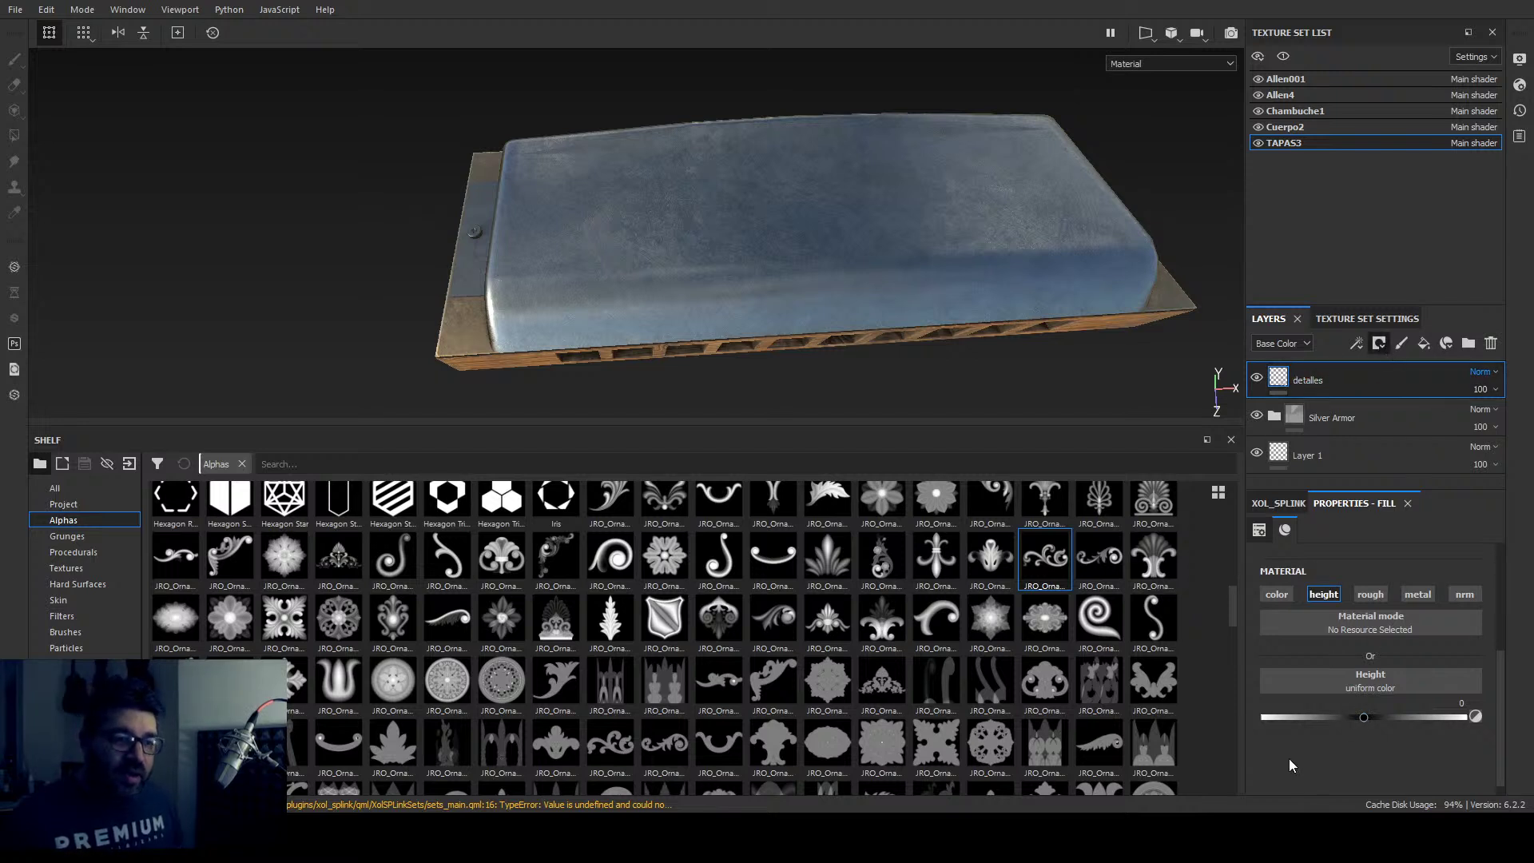
# Step: Add a white mask to the detalles layer
pyautogui.click(1402, 365)
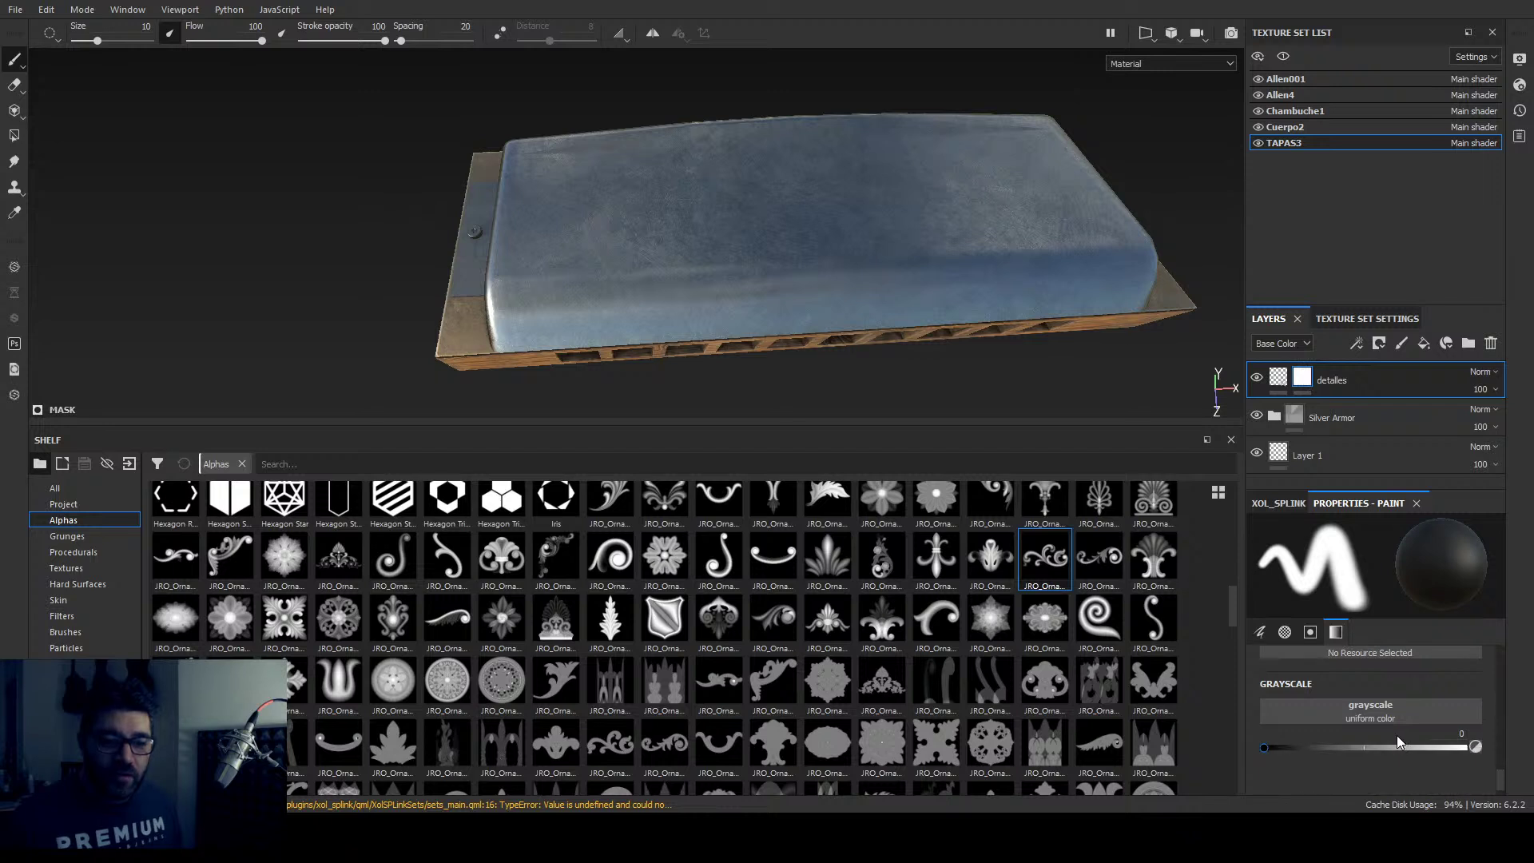
pyautogui.click(1281, 504)
pyautogui.click(1362, 497)
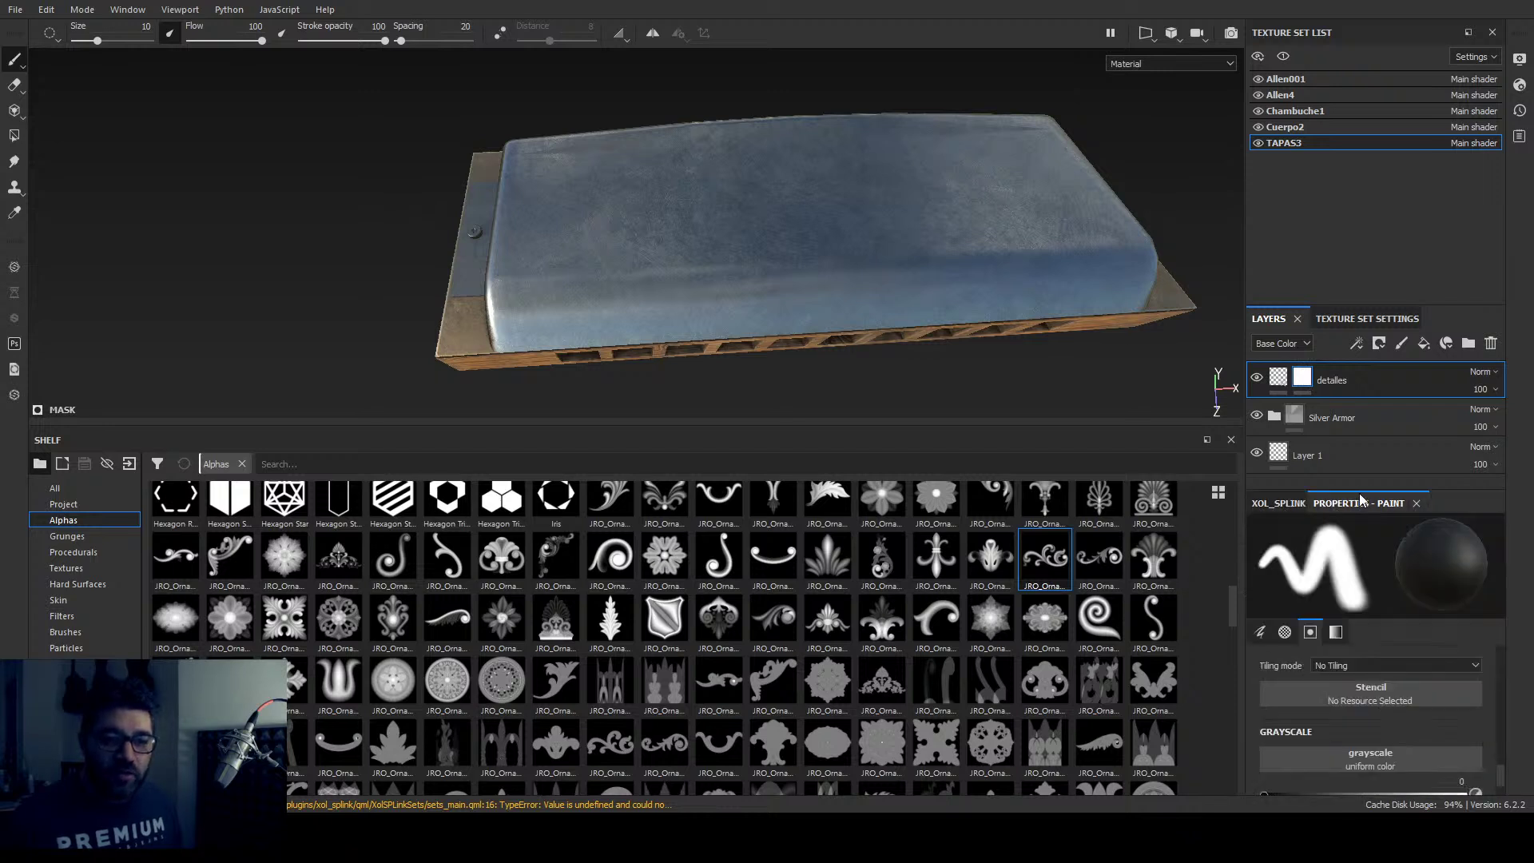
# Step: Set the detalles height to 0.8444, paint a wavy black test stroke on its mask across the cover, and undo the stroke
pyautogui.click(1278, 377)
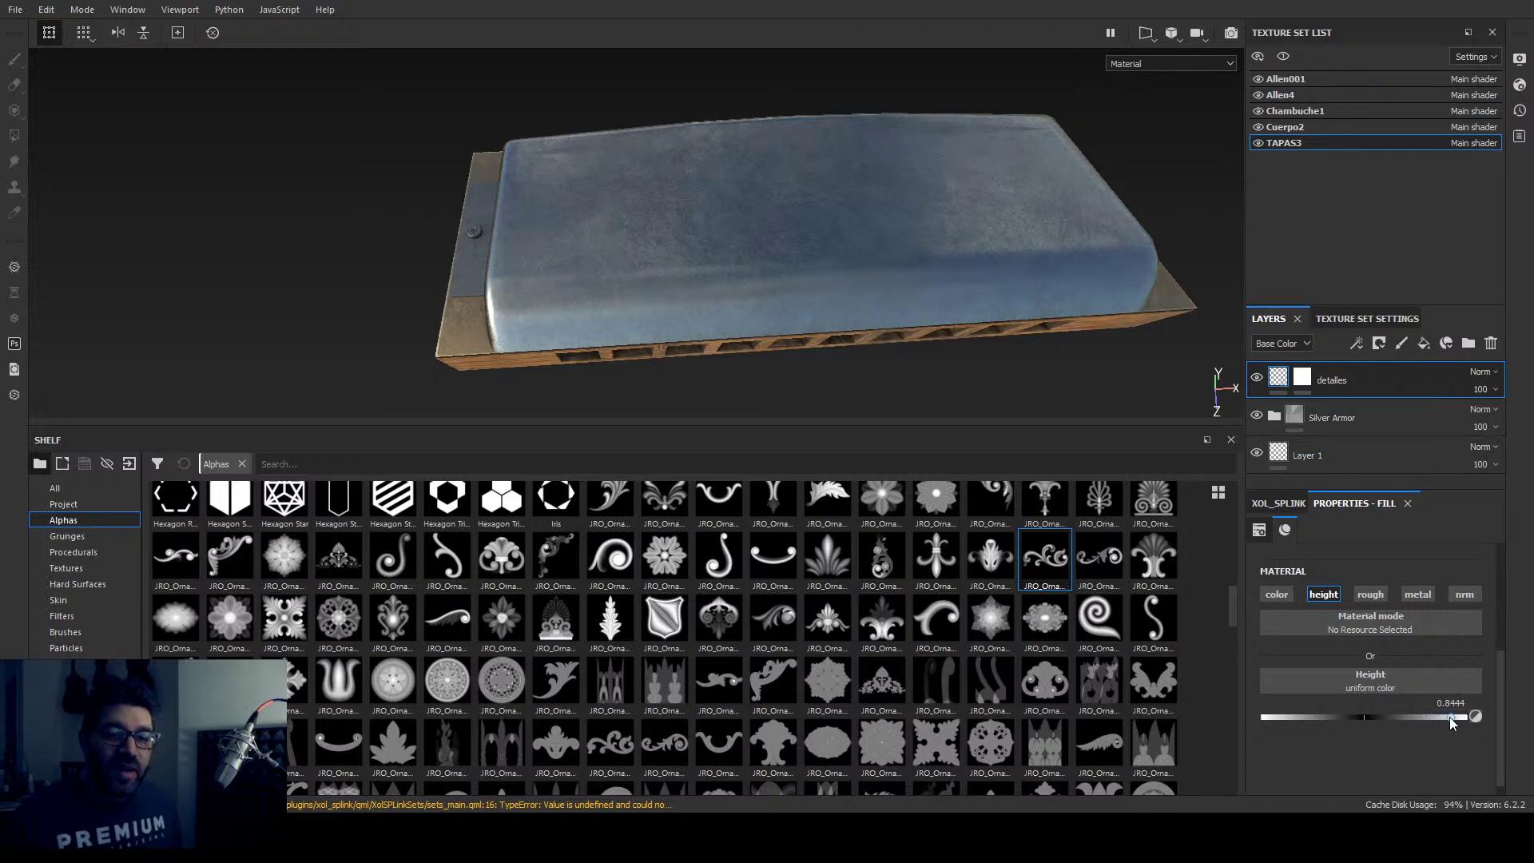
pyautogui.click(1302, 377)
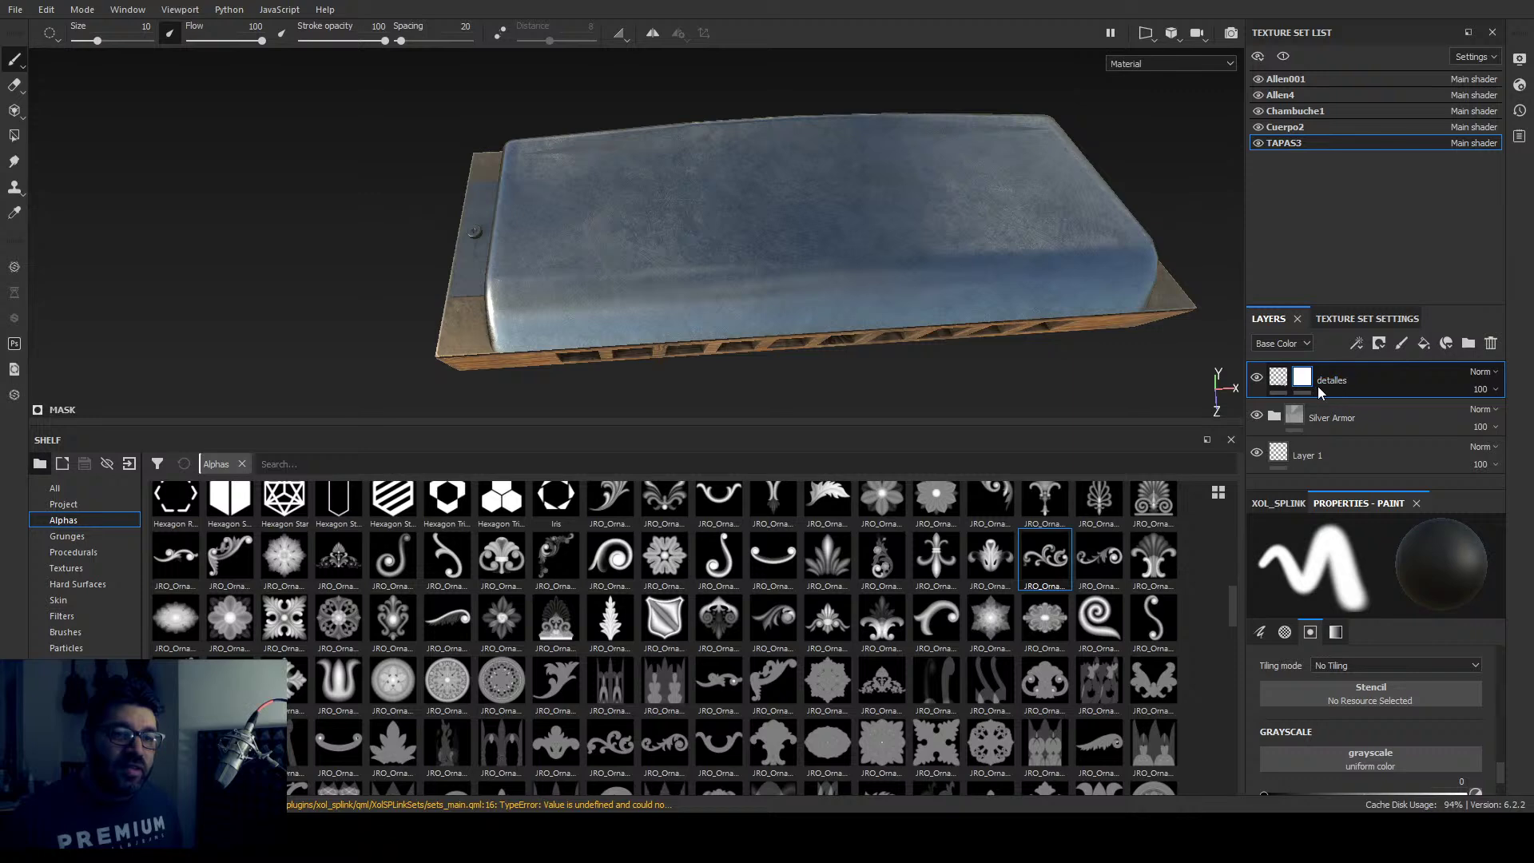
pyautogui.moveTo(900, 202)
pyautogui.mouseDown()
pyautogui.moveTo(590, 241)
pyautogui.moveTo(952, 346)
pyautogui.moveTo(731, 314)
pyautogui.mouseUp()
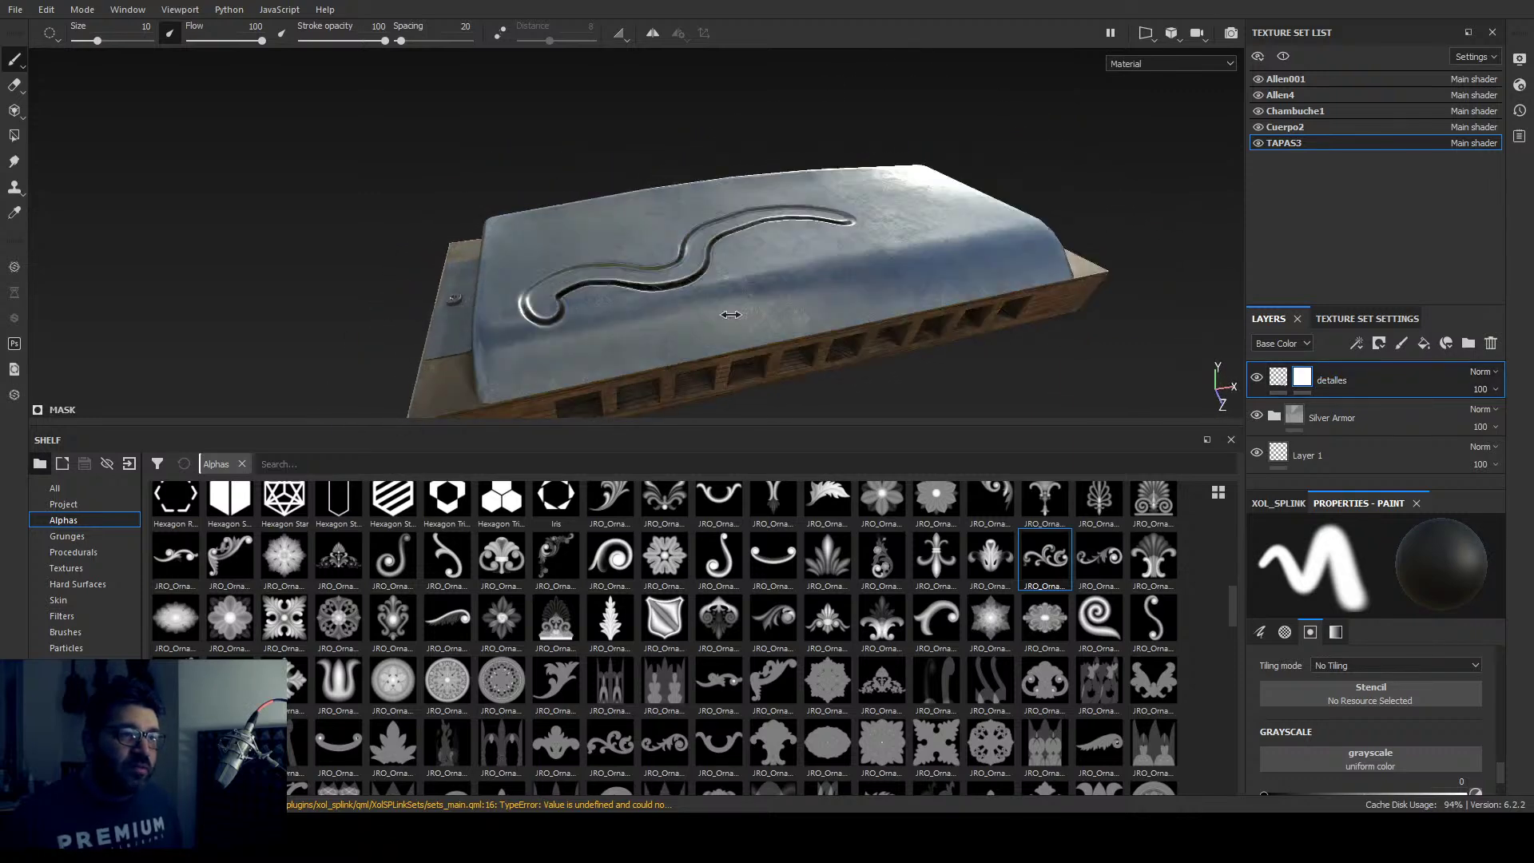
pyautogui.hotkey('ctrl', 'z')
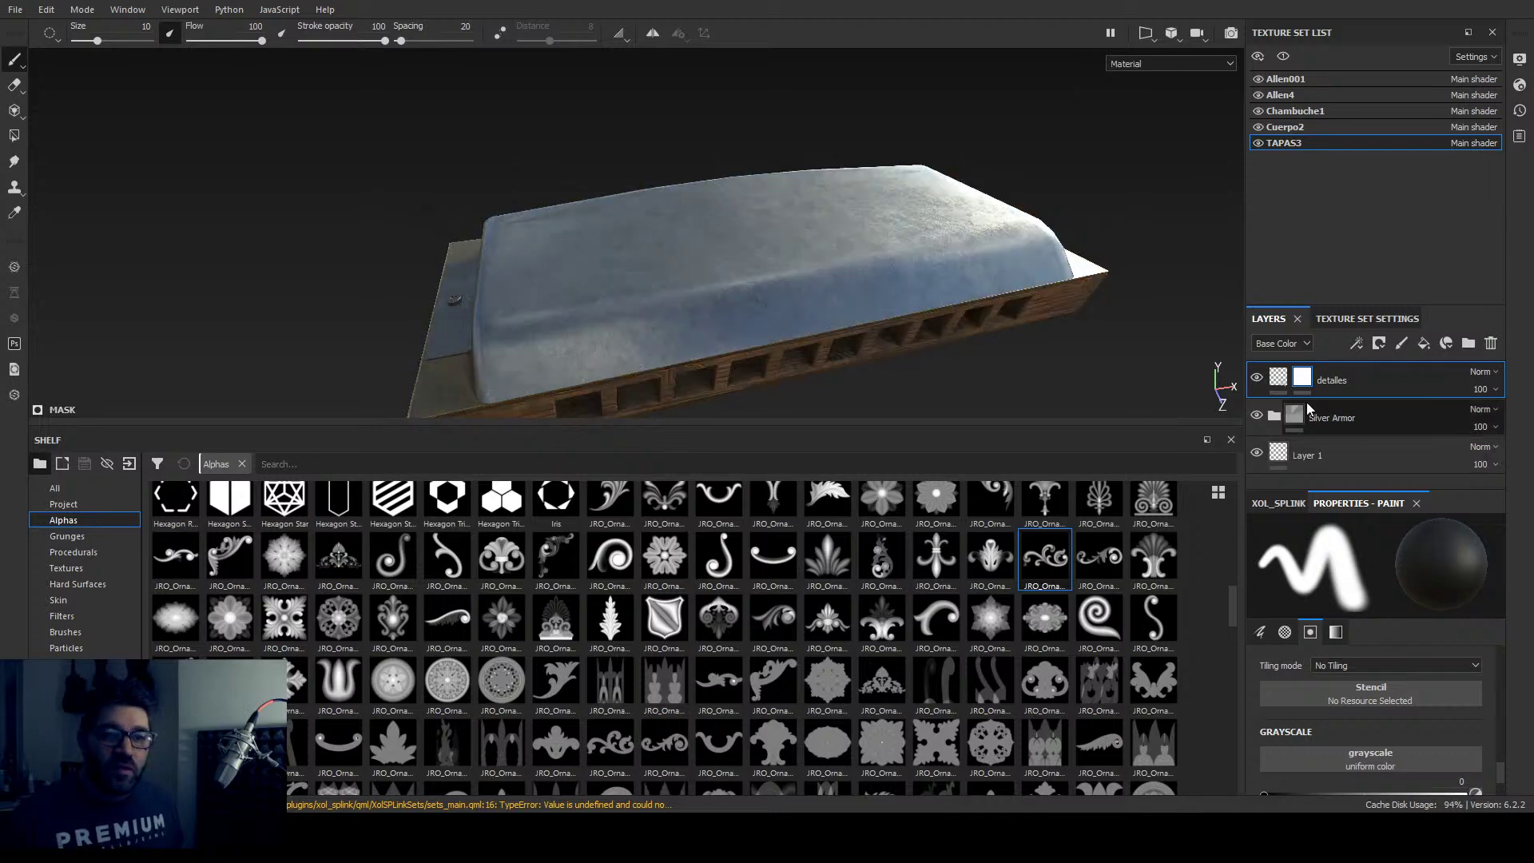
# Step: Set the detalles height to 0.6732, paint a curly test stroke on its mask, and undo the stroke
pyautogui.click(1279, 377)
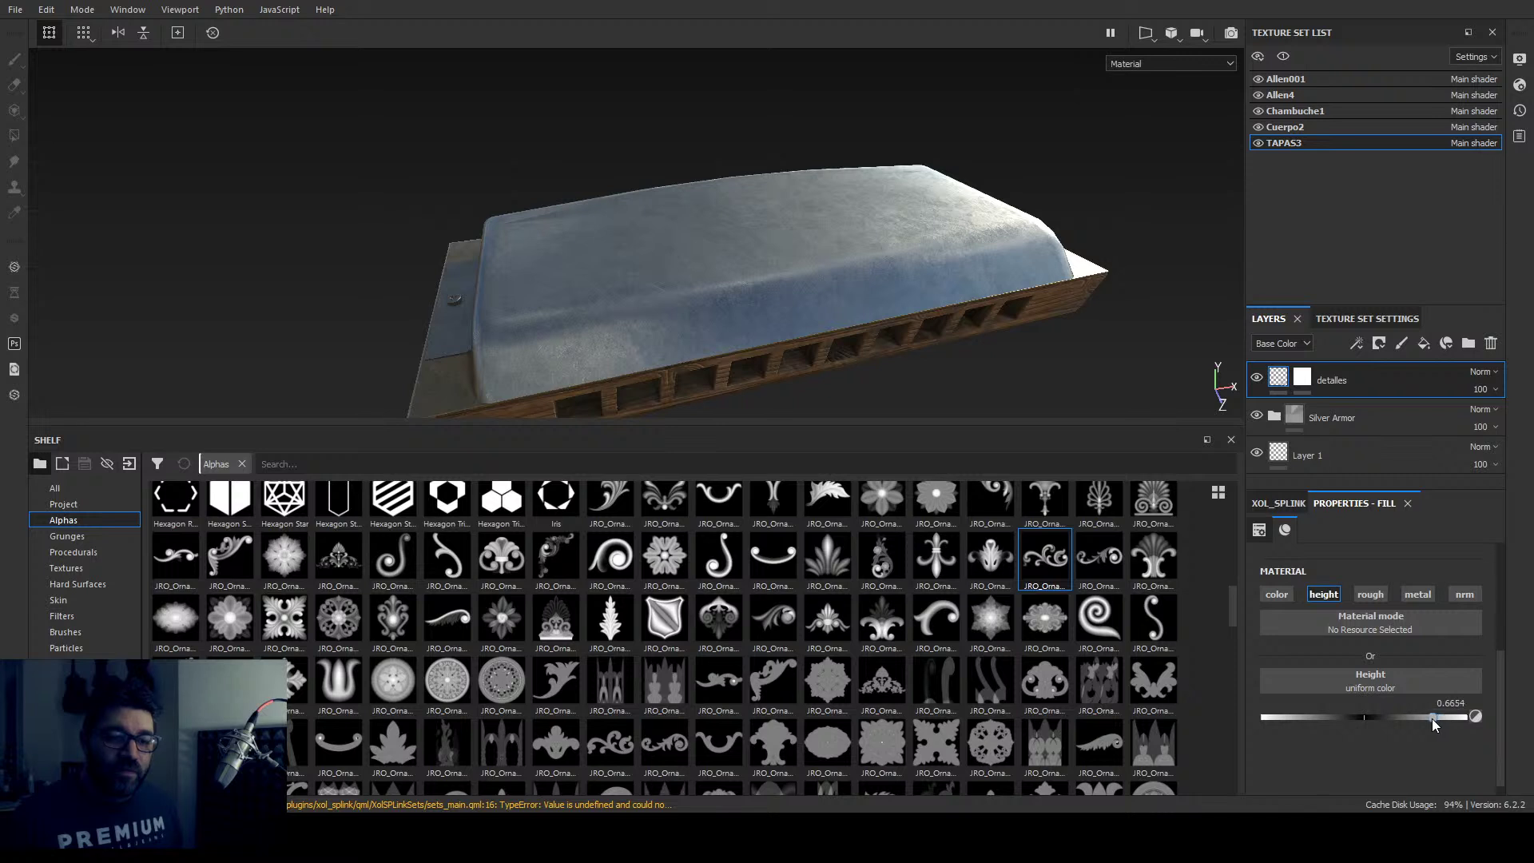
pyautogui.click(1303, 378)
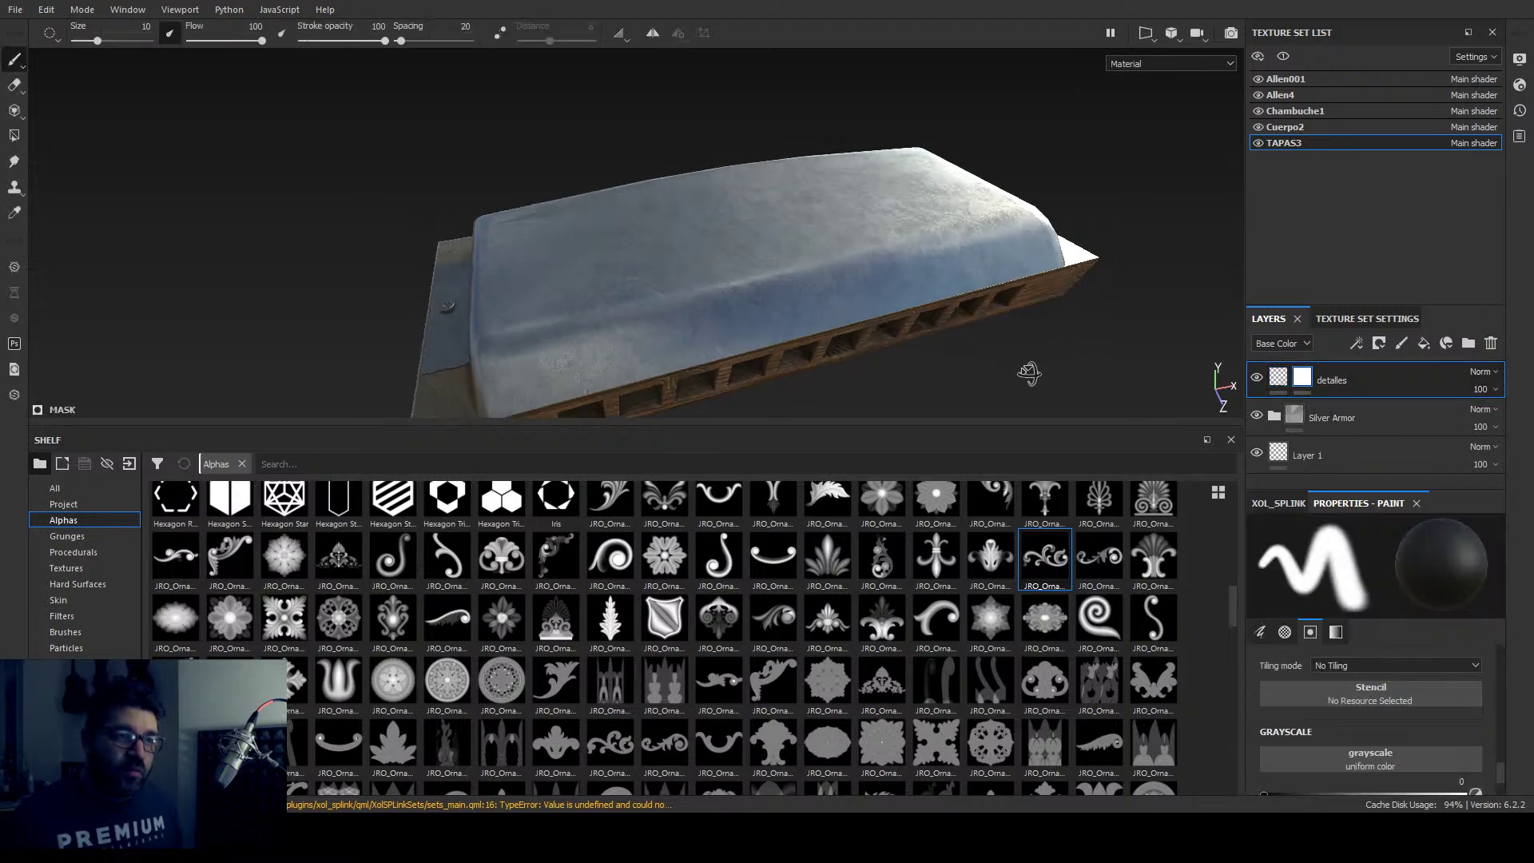
pyautogui.moveTo(807, 227)
pyautogui.mouseDown()
pyautogui.moveTo(654, 234)
pyautogui.moveTo(687, 242)
pyautogui.moveTo(550, 270)
pyautogui.mouseUp()
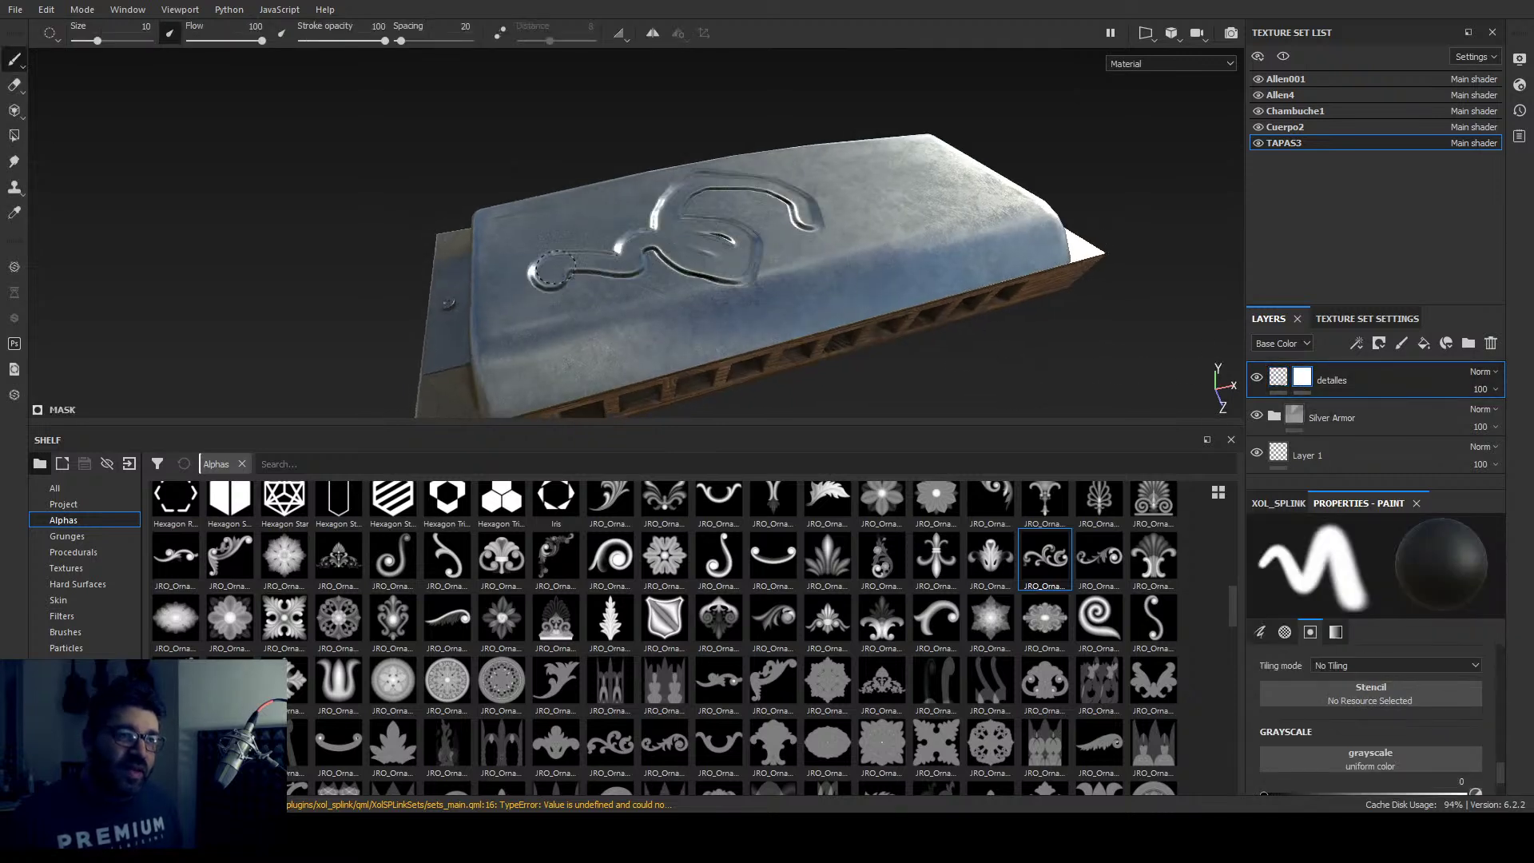
pyautogui.hotkey('ctrl', 'z')
pyautogui.scroll(-2, 1339, 715)
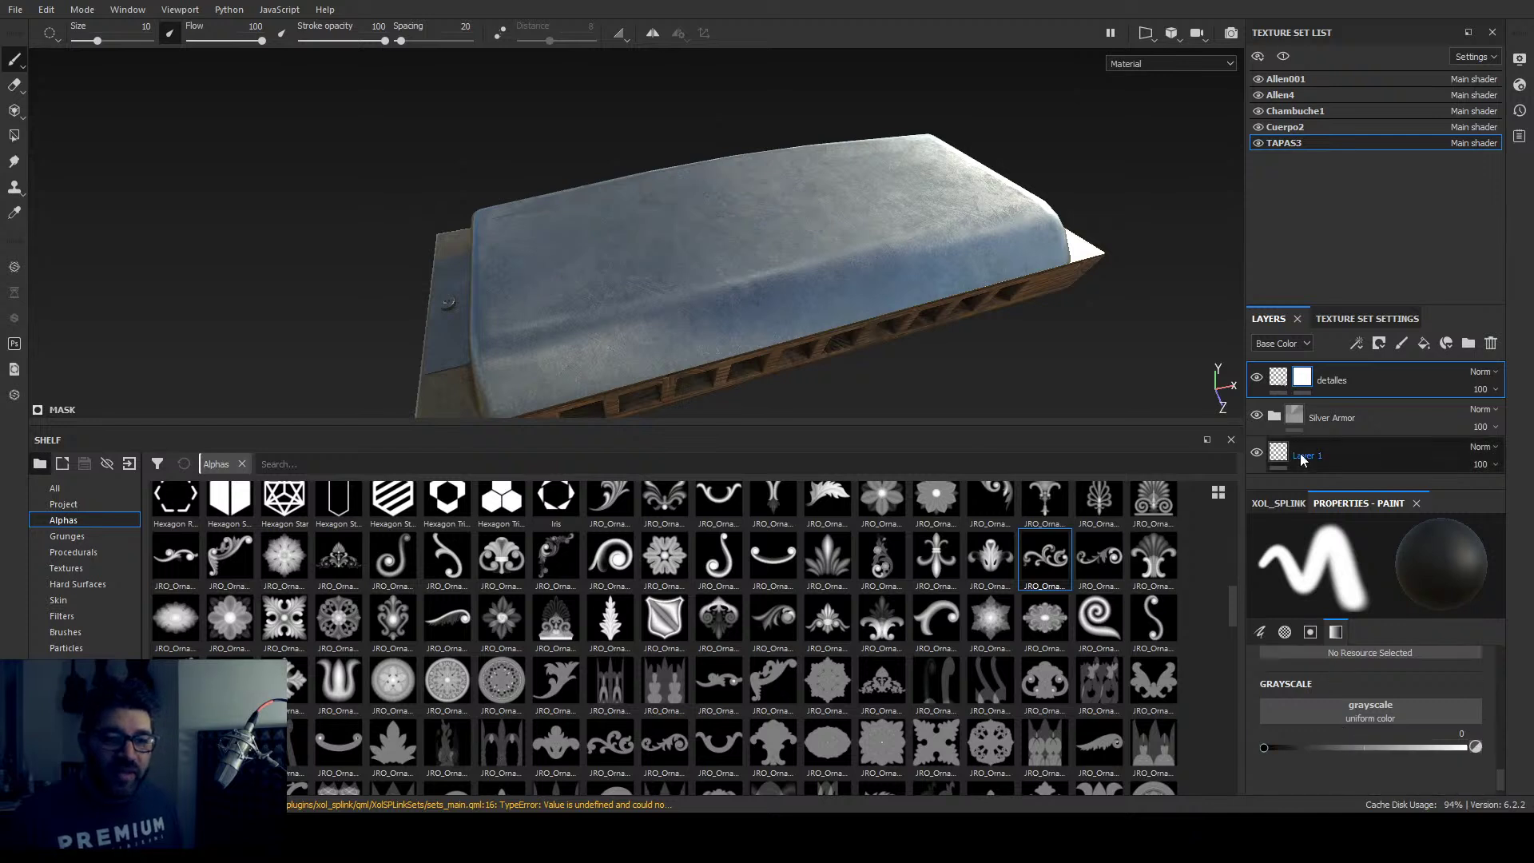
# Step: Try one more freehand mask stroke across the cover at the same height and undo it
pyautogui.click(1277, 386)
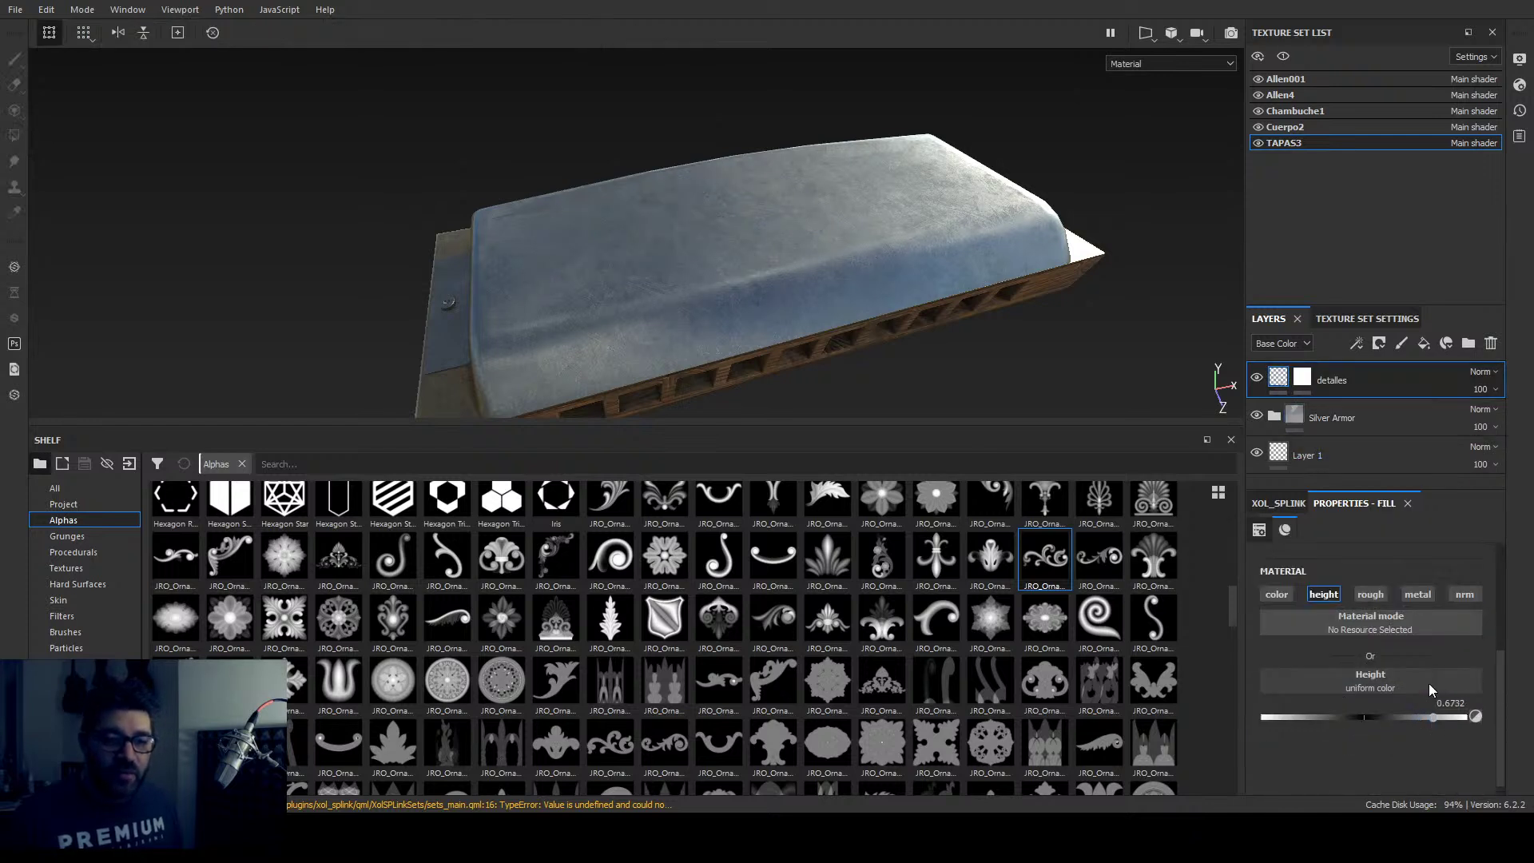
pyautogui.click(1307, 382)
pyautogui.moveTo(850, 203)
pyautogui.mouseDown()
pyautogui.moveTo(577, 316)
pyautogui.moveTo(678, 373)
pyautogui.moveTo(664, 315)
pyautogui.moveTo(678, 293)
pyautogui.mouseUp()
pyautogui.hotkey('ctrl', 'z')
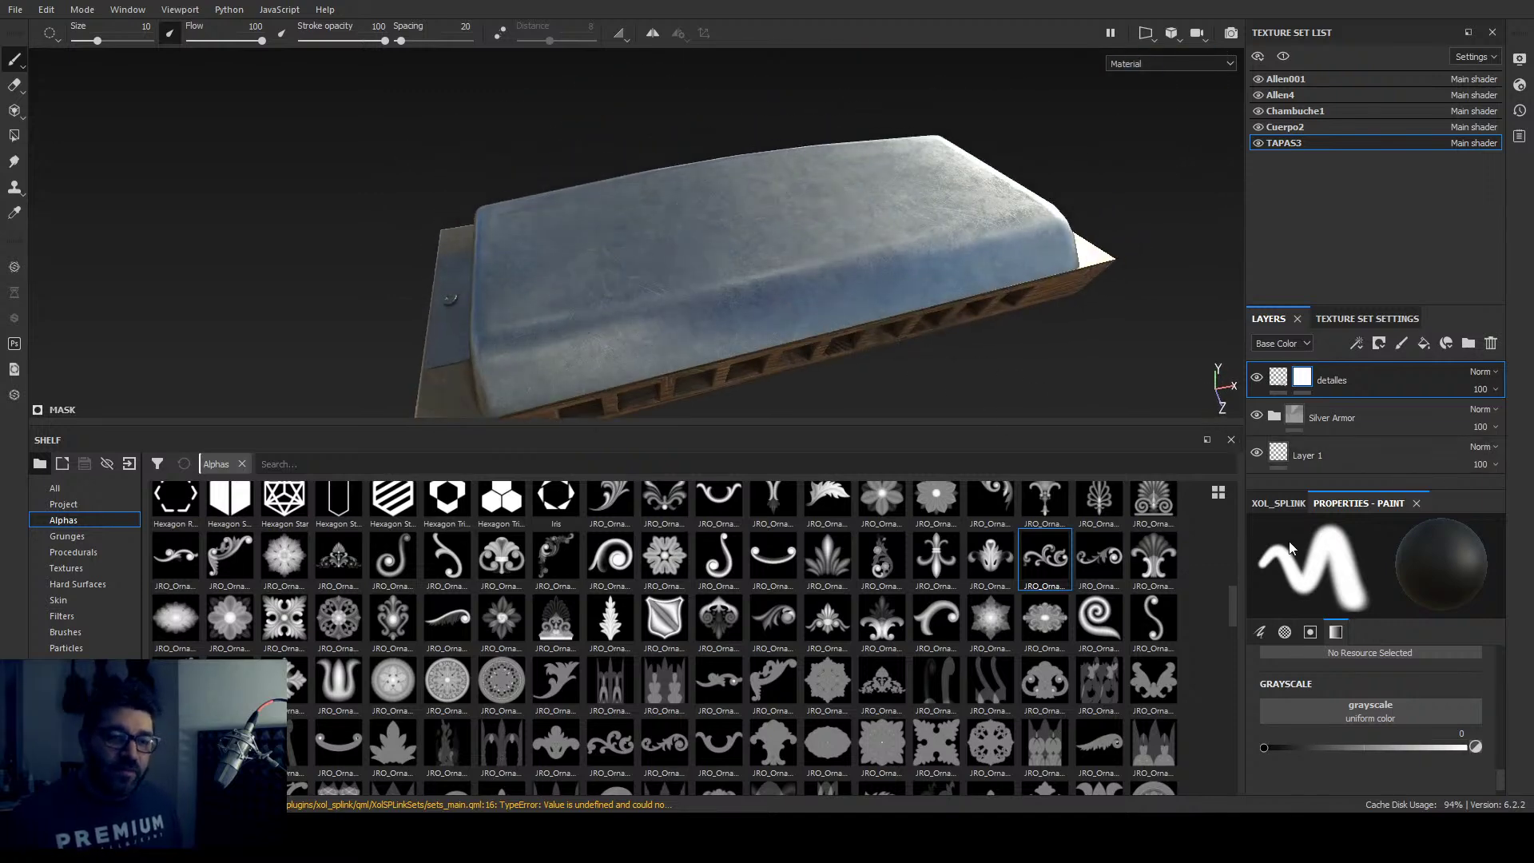
pyautogui.click(1277, 380)
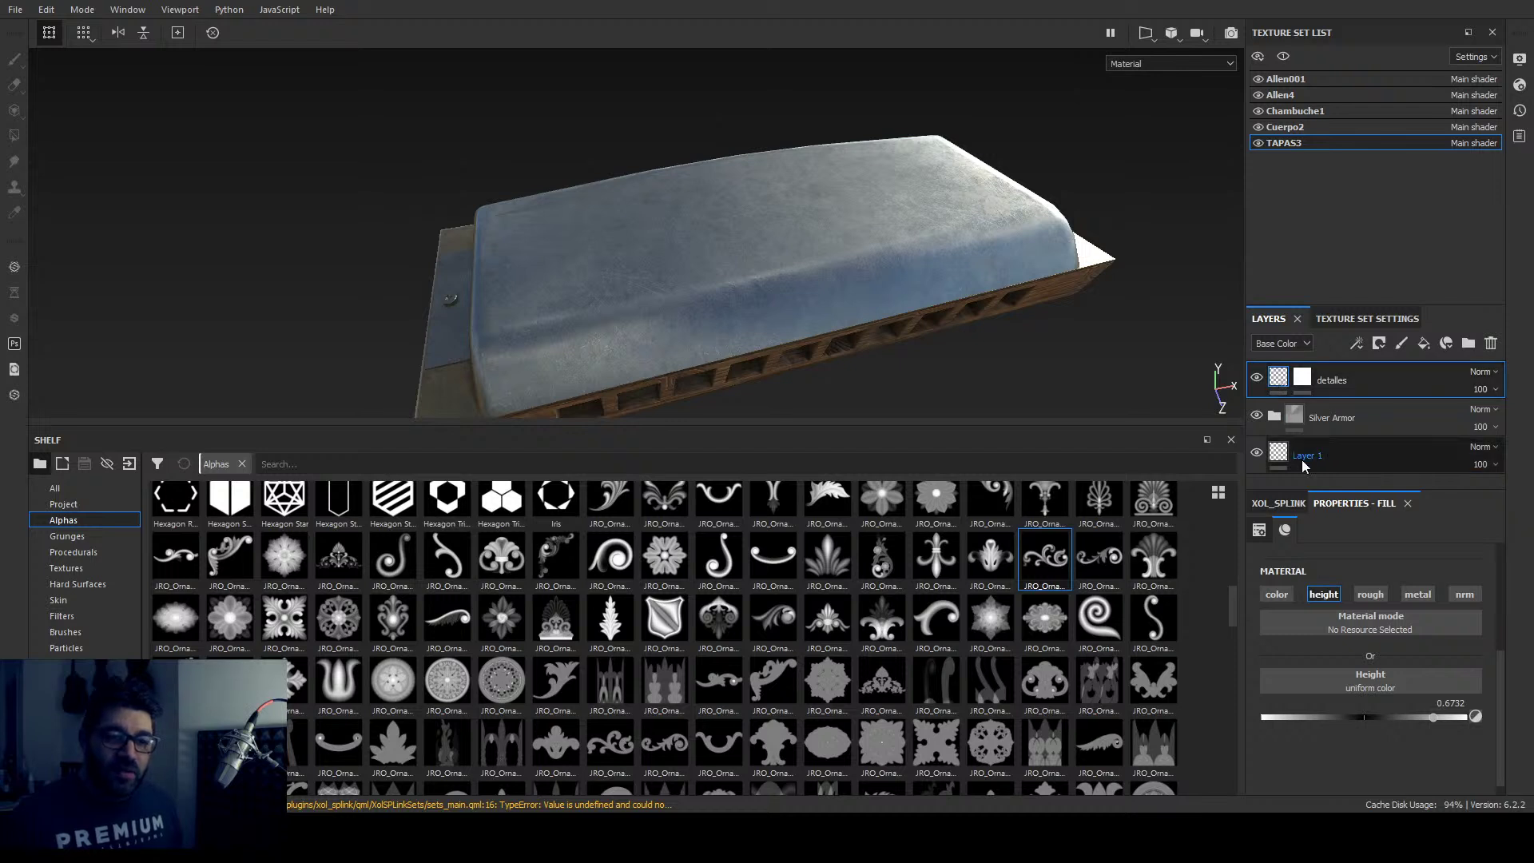
pyautogui.click(1302, 379)
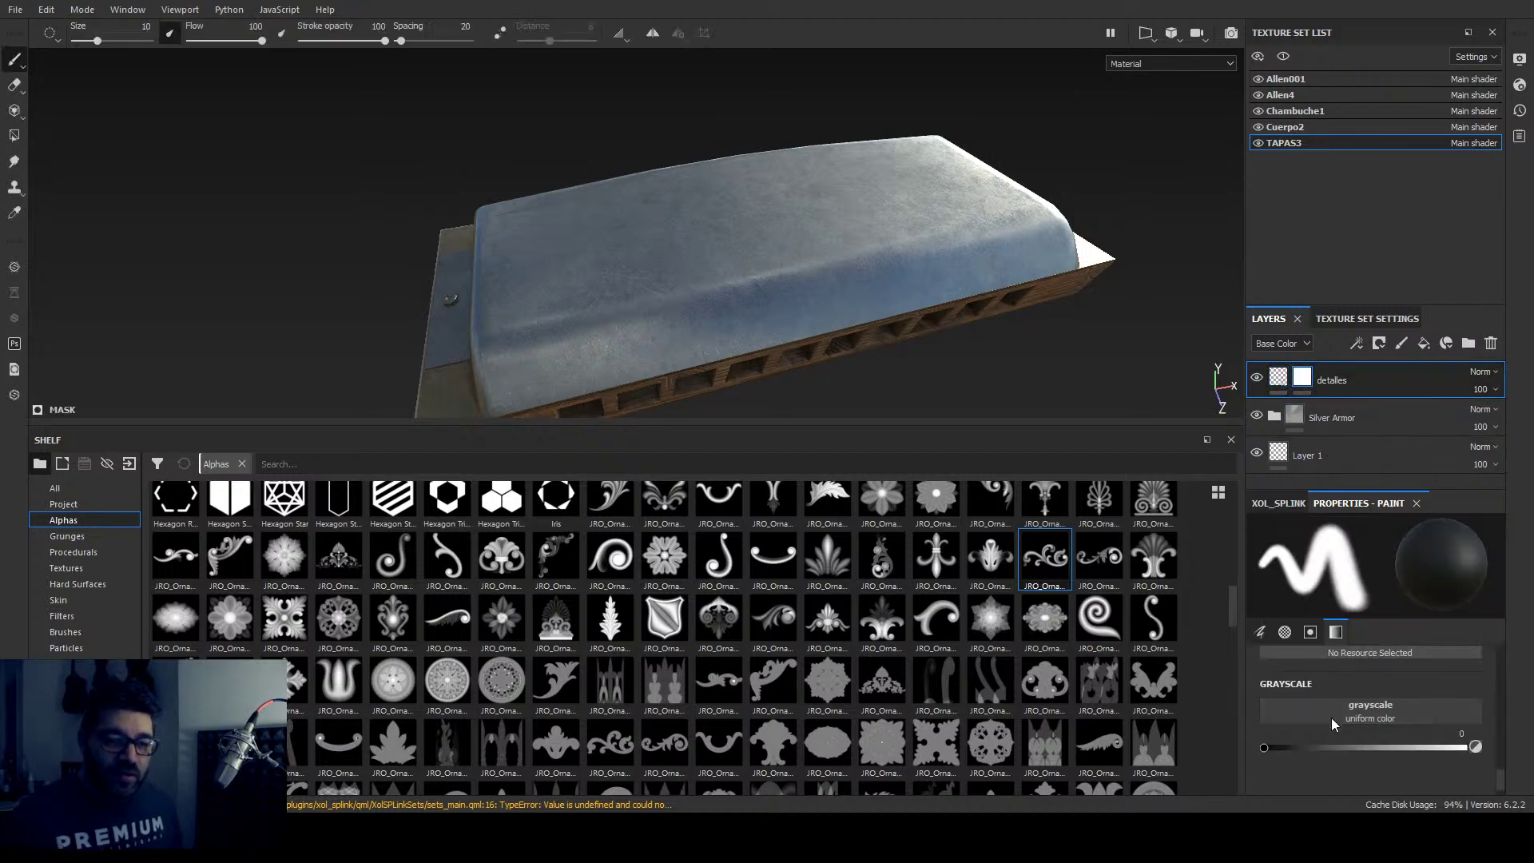
# Step: Load the JRO_Ornament29_out alpha into the mask brush and set the brush size to 54.26
pyautogui.scroll(6, 1326, 713)
pyautogui.scroll(-2, 1328, 715)
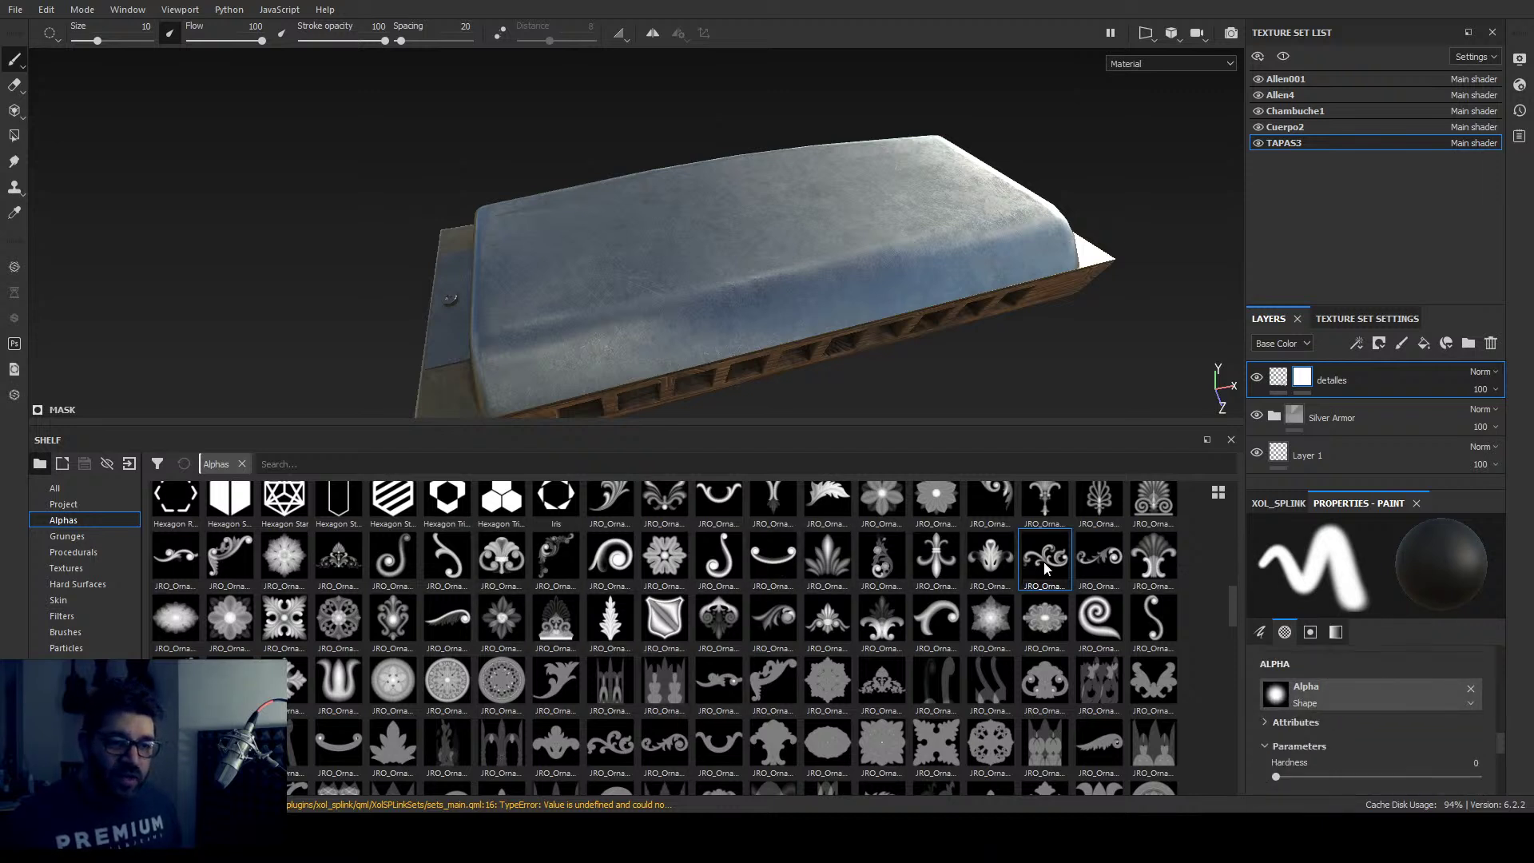
pyautogui.moveTo(1098, 560)
pyautogui.mouseDown()
pyautogui.moveTo(1187, 660)
pyautogui.moveTo(1288, 695)
pyautogui.mouseUp()
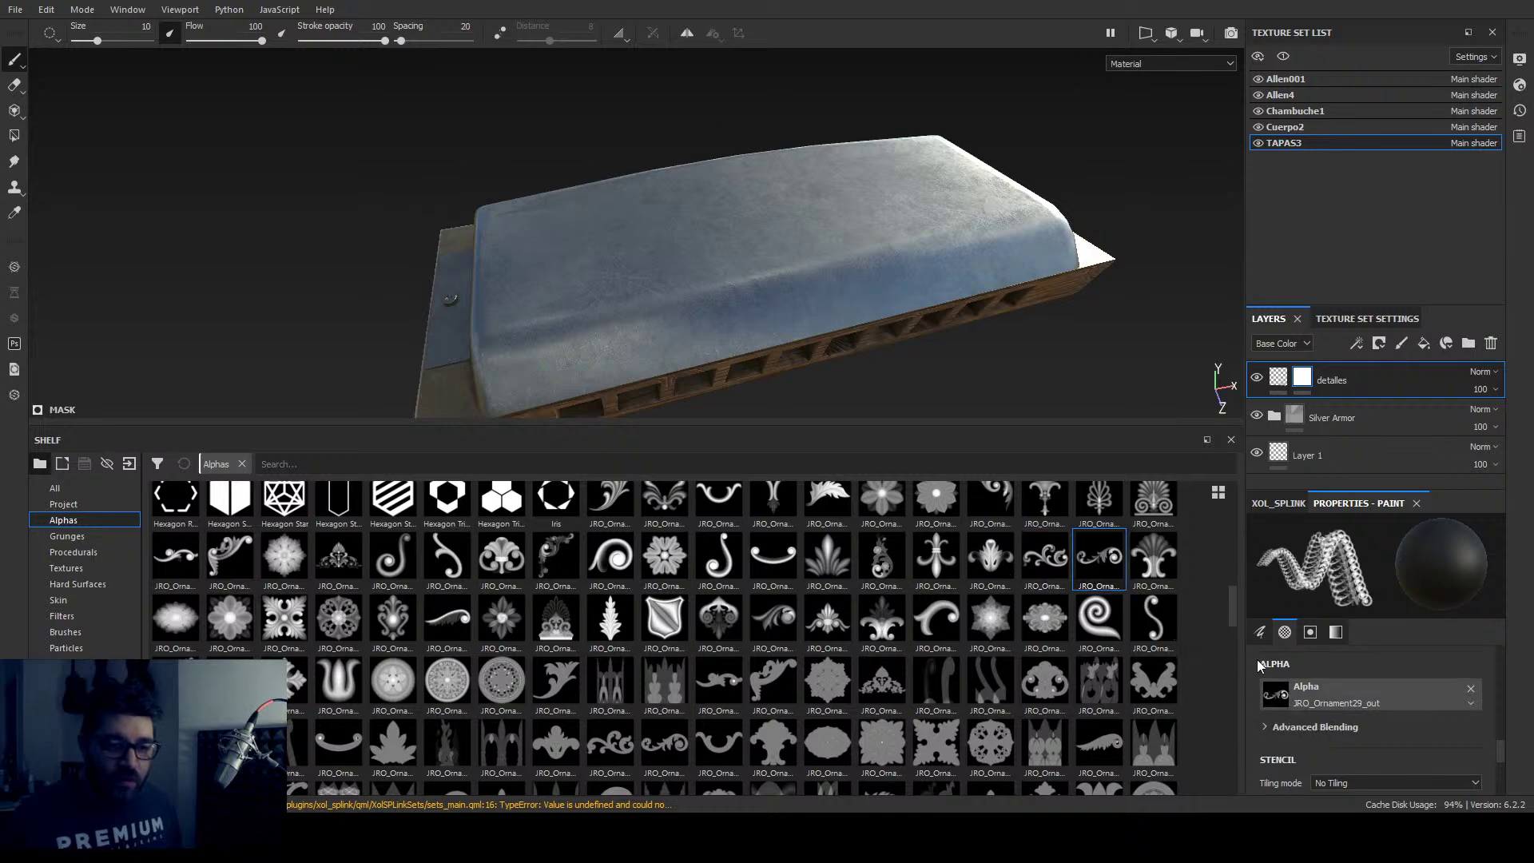
pyautogui.keyDown('alt'); pyautogui.moveTo(702, 249); pyautogui.dragTo(650, 301); pyautogui.keyUp('alt')
pyautogui.moveTo(636, 243)
pyautogui.keyDown('ctrl'); pyautogui.mouseDown(button='right')
pyautogui.moveTo(592, 243)
pyautogui.moveTo(691, 241)
pyautogui.mouseUp(button='right'); pyautogui.keyUp('ctrl')
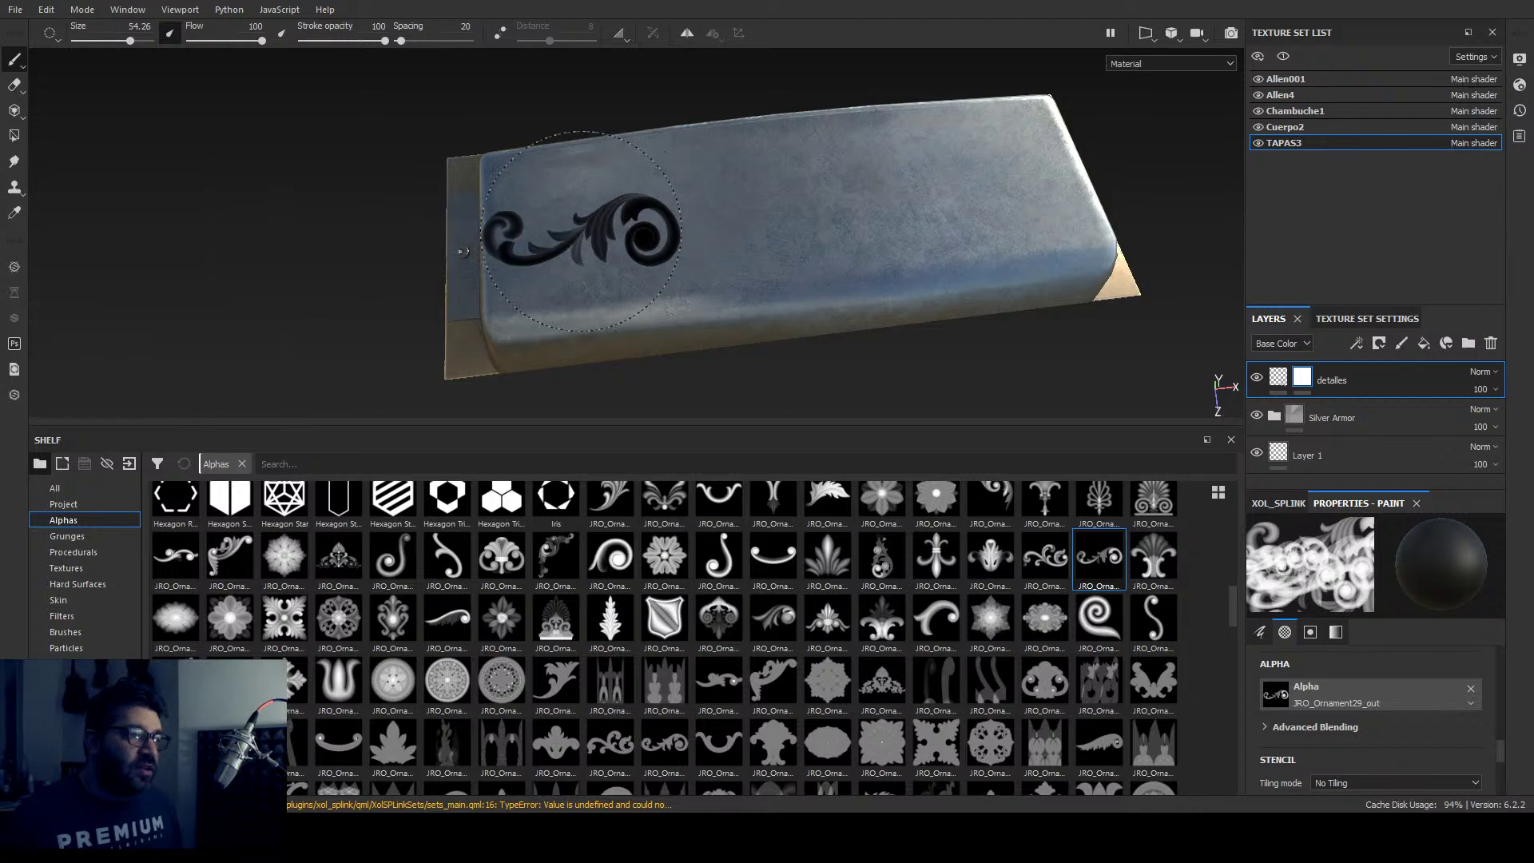
# Step: Stamp the scroll ornament once on one half of the cover without symmetry and undo the stamp
pyautogui.click(609, 219)
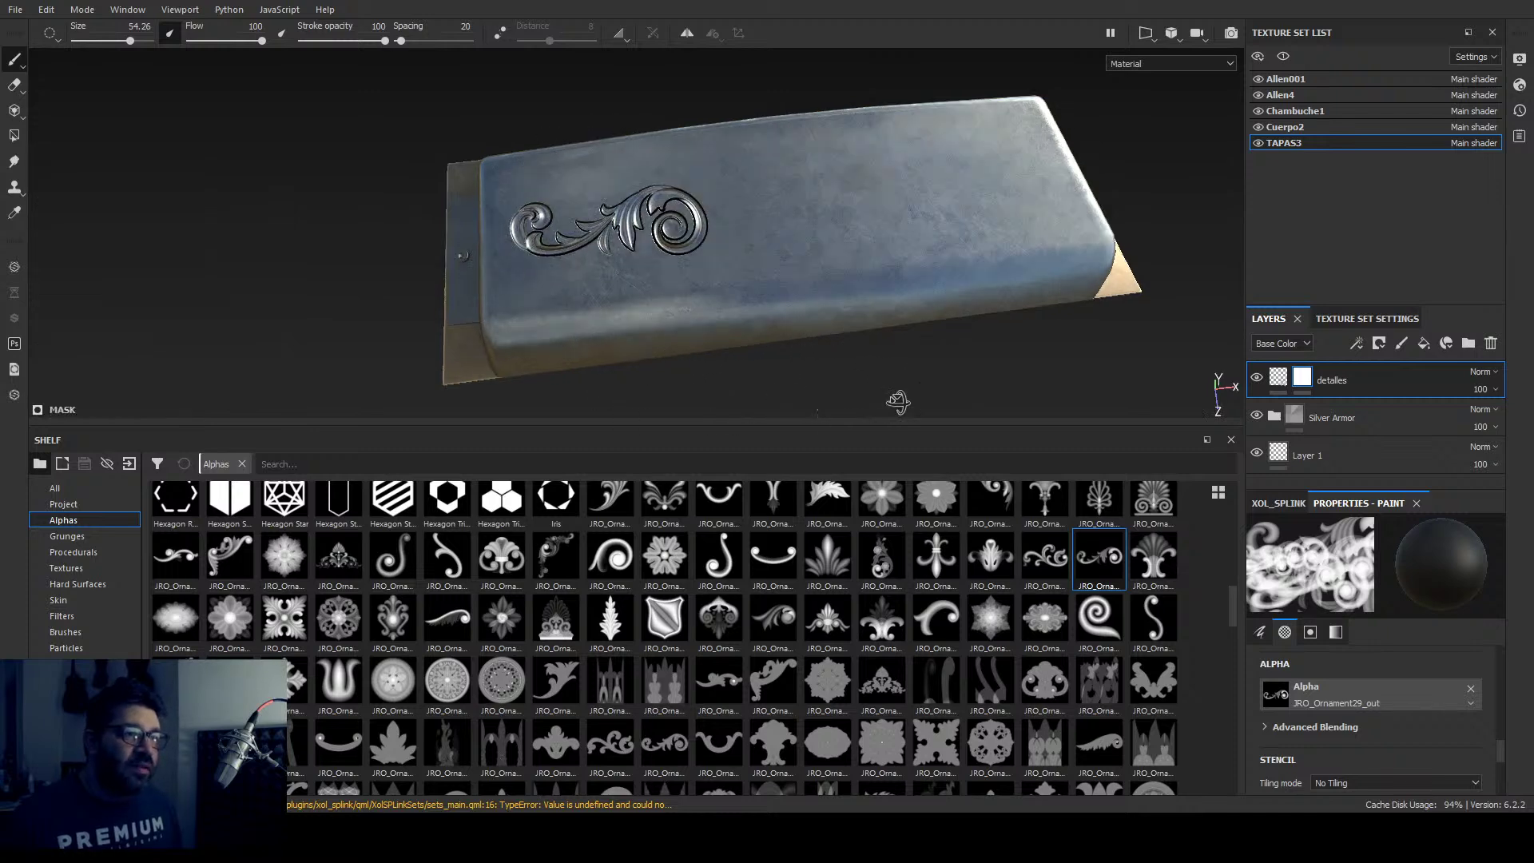
pyautogui.moveTo(897, 401)
pyautogui.keyDown('alt'); pyautogui.mouseDown()
pyautogui.moveTo(1055, 326)
pyautogui.moveTo(1119, 321)
pyautogui.moveTo(1086, 363)
pyautogui.moveTo(949, 364)
pyautogui.mouseUp(); pyautogui.keyUp('alt')
pyautogui.keyDown('shift'); pyautogui.moveTo(949, 363); pyautogui.dragTo(912, 357, button='right'); pyautogui.keyUp('shift')
pyautogui.scroll(-3, 910, 337)
pyautogui.moveTo(910, 337)
pyautogui.keyDown('alt'); pyautogui.mouseDown()
pyautogui.moveTo(1057, 264)
pyautogui.moveTo(959, 329)
pyautogui.moveTo(703, 276)
pyautogui.mouseUp(); pyautogui.keyUp('alt')
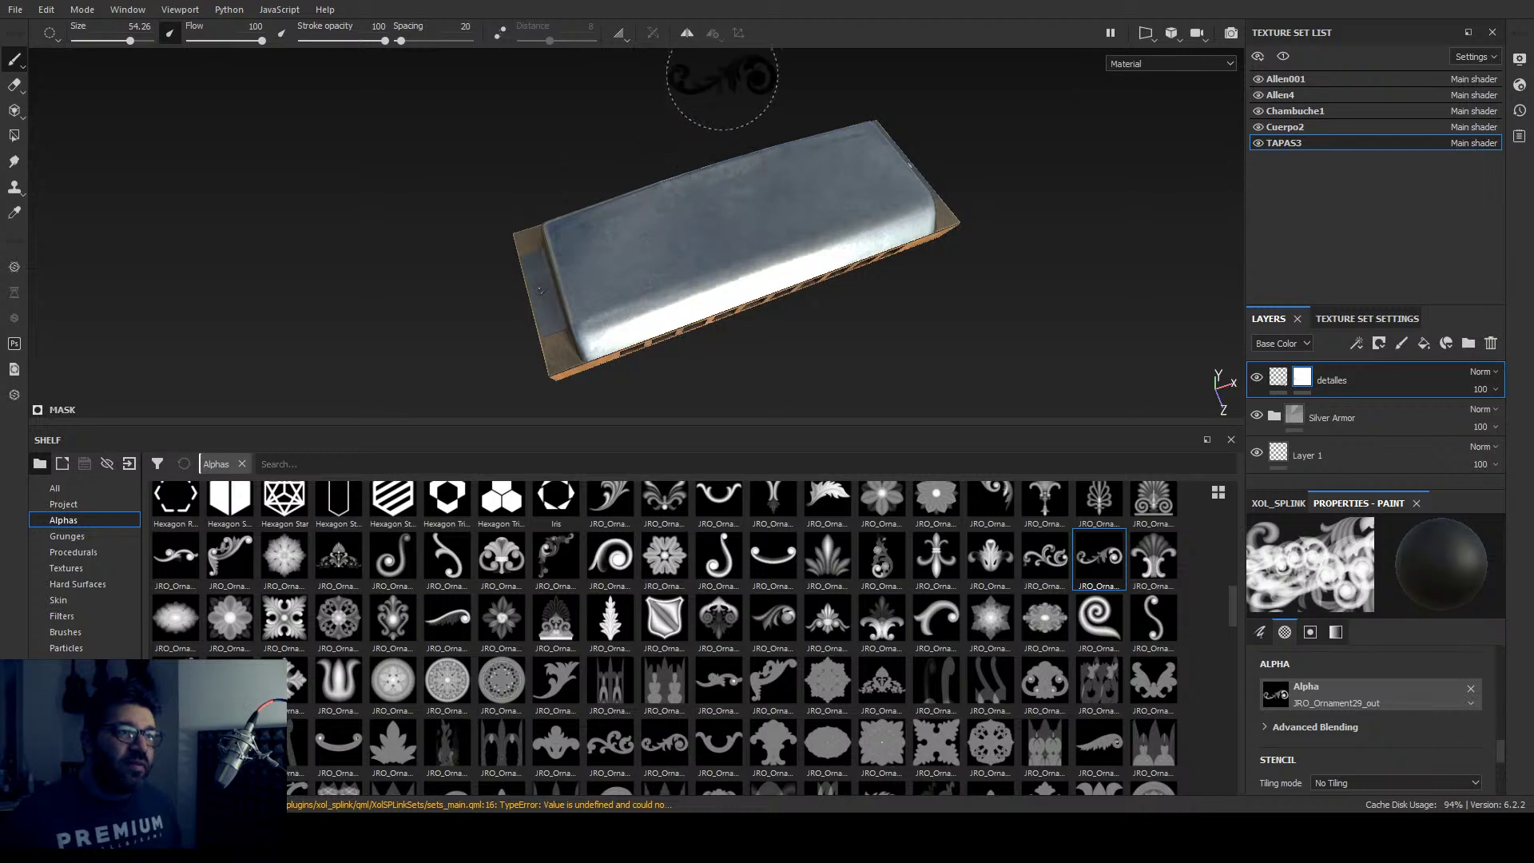
# Step: Enable symmetry and stamp the scroll ornament on the detalles mask, midway along one half of the cover's top
pyautogui.click(686, 32)
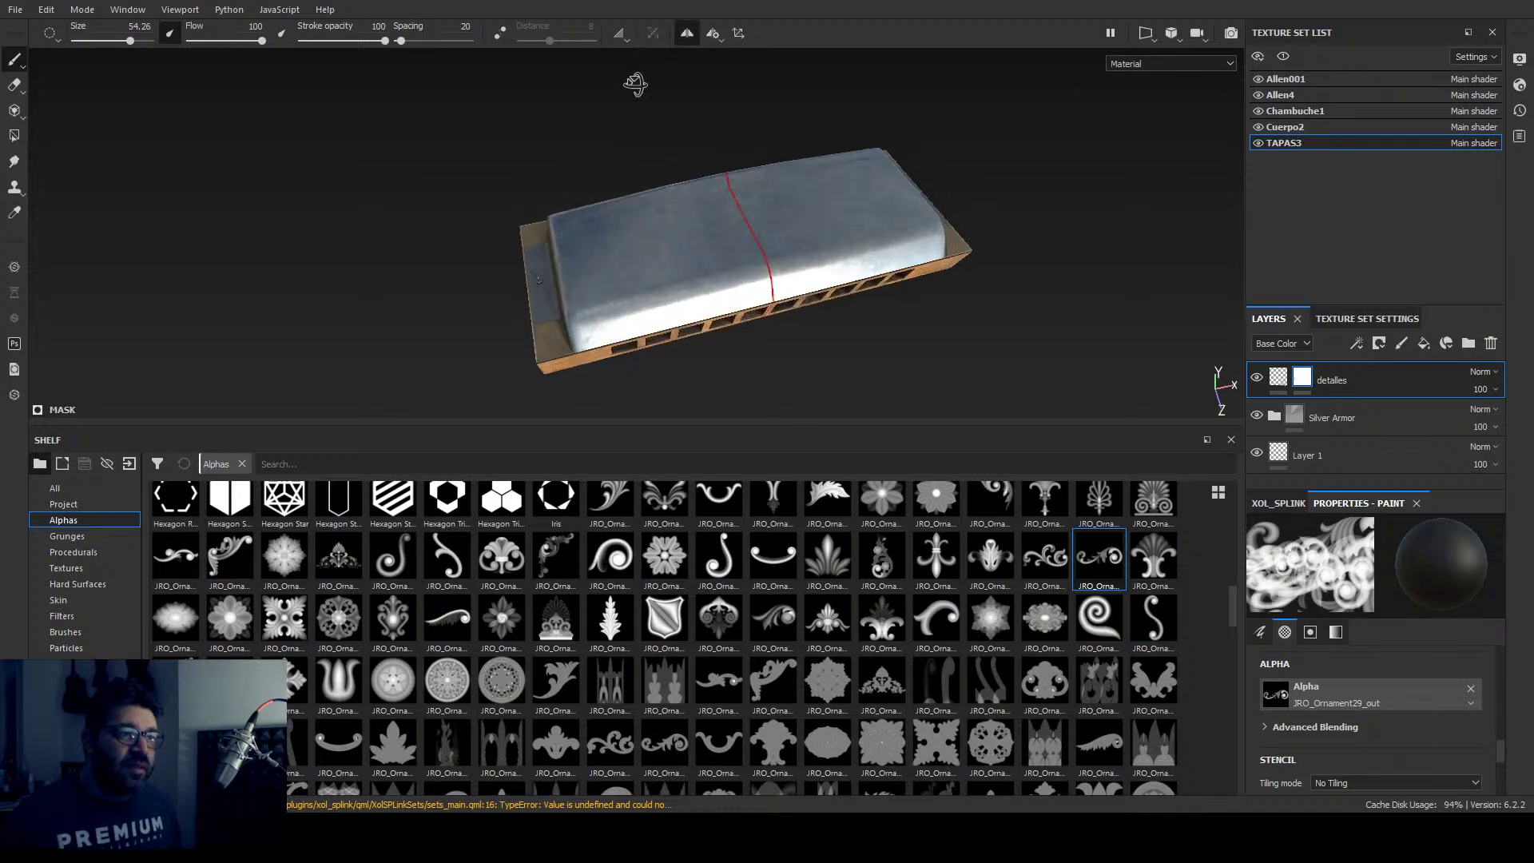
pyautogui.moveTo(655, 168)
pyautogui.keyDown('alt'); pyautogui.mouseDown()
pyautogui.moveTo(611, 184)
pyautogui.moveTo(634, 243)
pyautogui.mouseUp(); pyautogui.keyUp('alt')
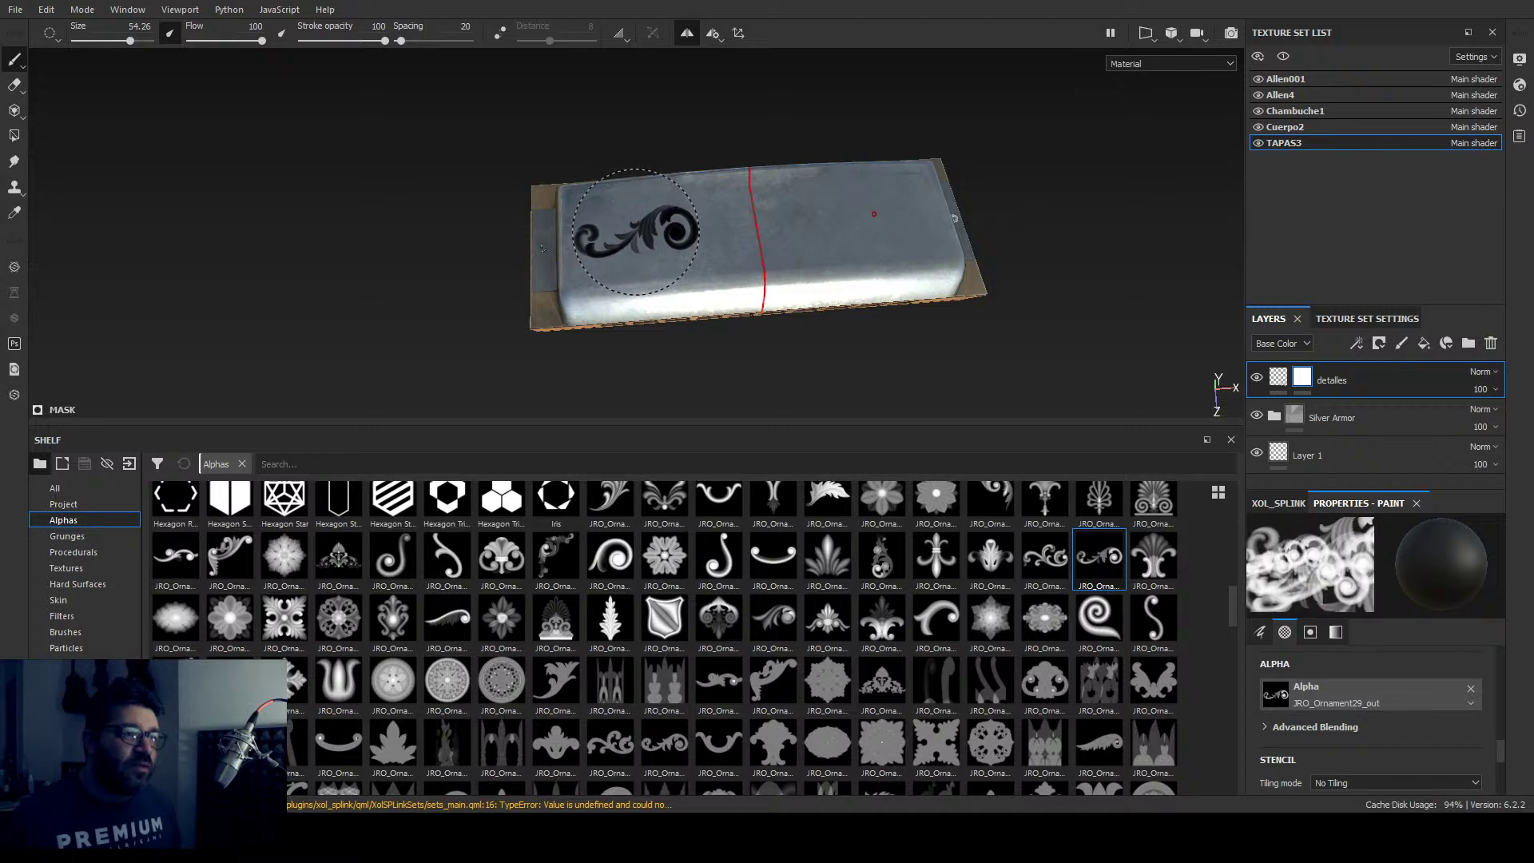
pyautogui.click(635, 232)
pyautogui.keyDown('alt'); pyautogui.moveTo(822, 342); pyautogui.dragTo(960, 348); pyautogui.keyUp('alt')
pyautogui.keyDown('alt'); pyautogui.moveTo(963, 346); pyautogui.dragTo(987, 331, button='middle'); pyautogui.keyUp('alt')
pyautogui.scroll(-2, 919, 318)
pyautogui.scroll(4, 919, 315)
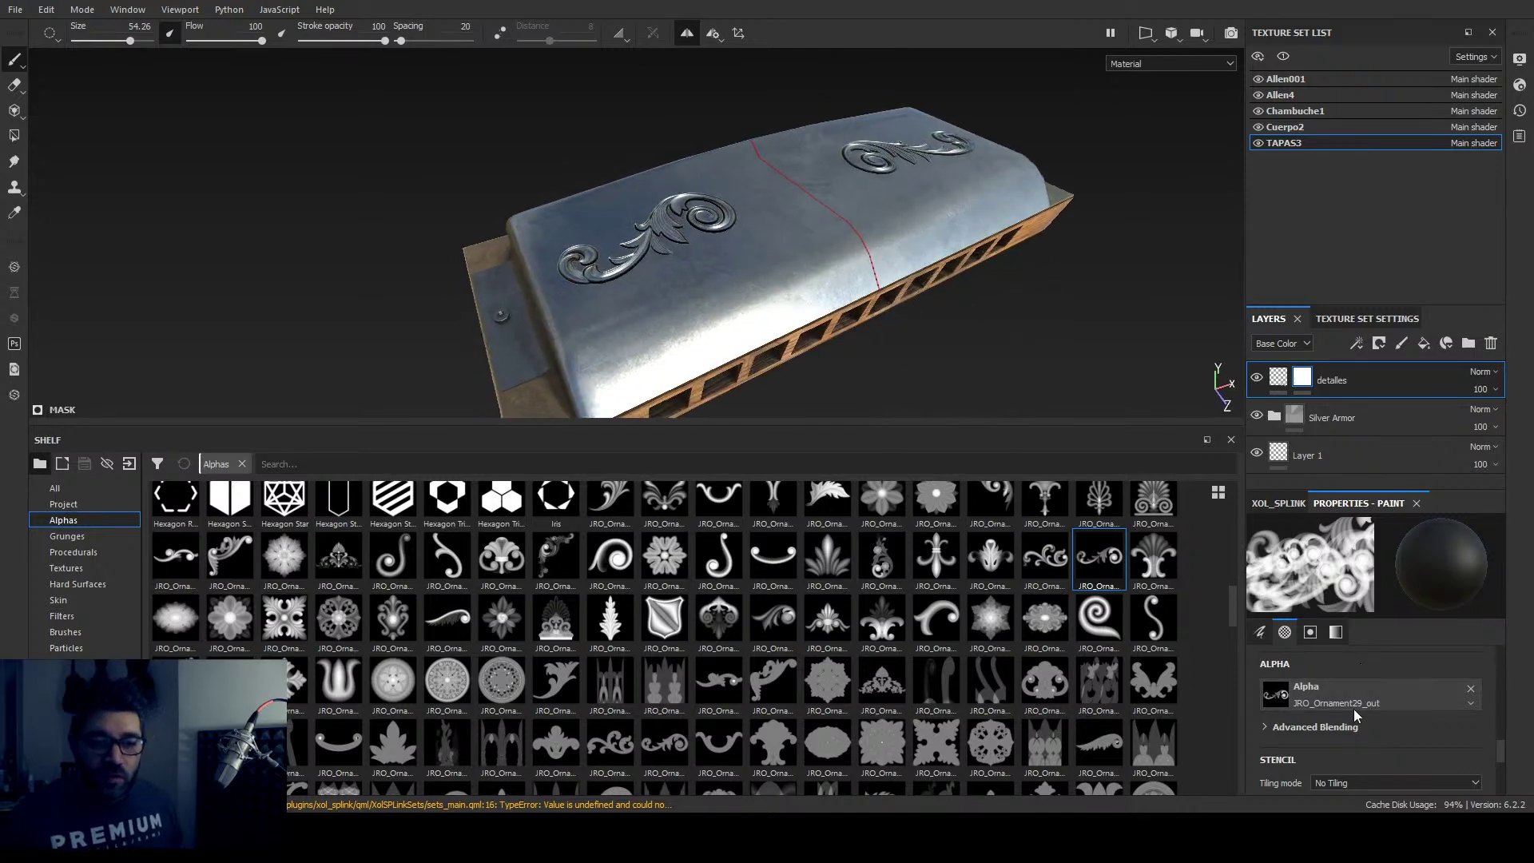
# Step: Set the height of the detalles fill to -0.4241
pyautogui.scroll(-5, 1356, 719)
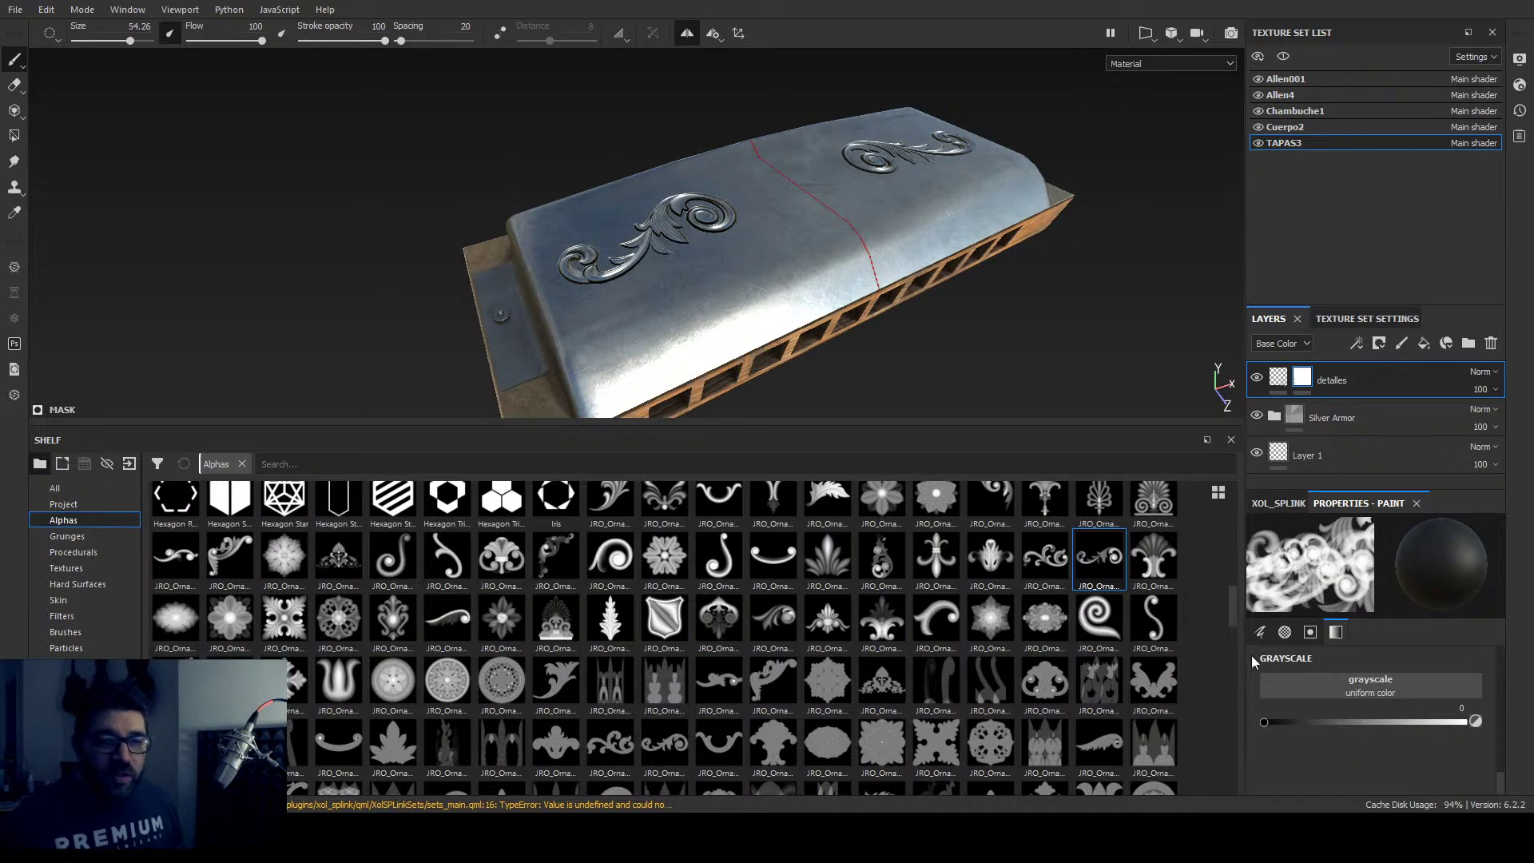
pyautogui.keyDown('alt'); pyautogui.moveTo(1042, 397); pyautogui.dragTo(1034, 390); pyautogui.keyUp('alt')
pyautogui.moveTo(1029, 366)
pyautogui.keyDown('shift'); pyautogui.mouseDown(button='right')
pyautogui.moveTo(983, 360)
pyautogui.moveTo(1000, 363)
pyautogui.mouseUp(button='right'); pyautogui.keyUp('shift')
pyautogui.keyDown('alt'); pyautogui.moveTo(1003, 369); pyautogui.dragTo(1013, 397); pyautogui.keyUp('alt')
pyautogui.click(1279, 377)
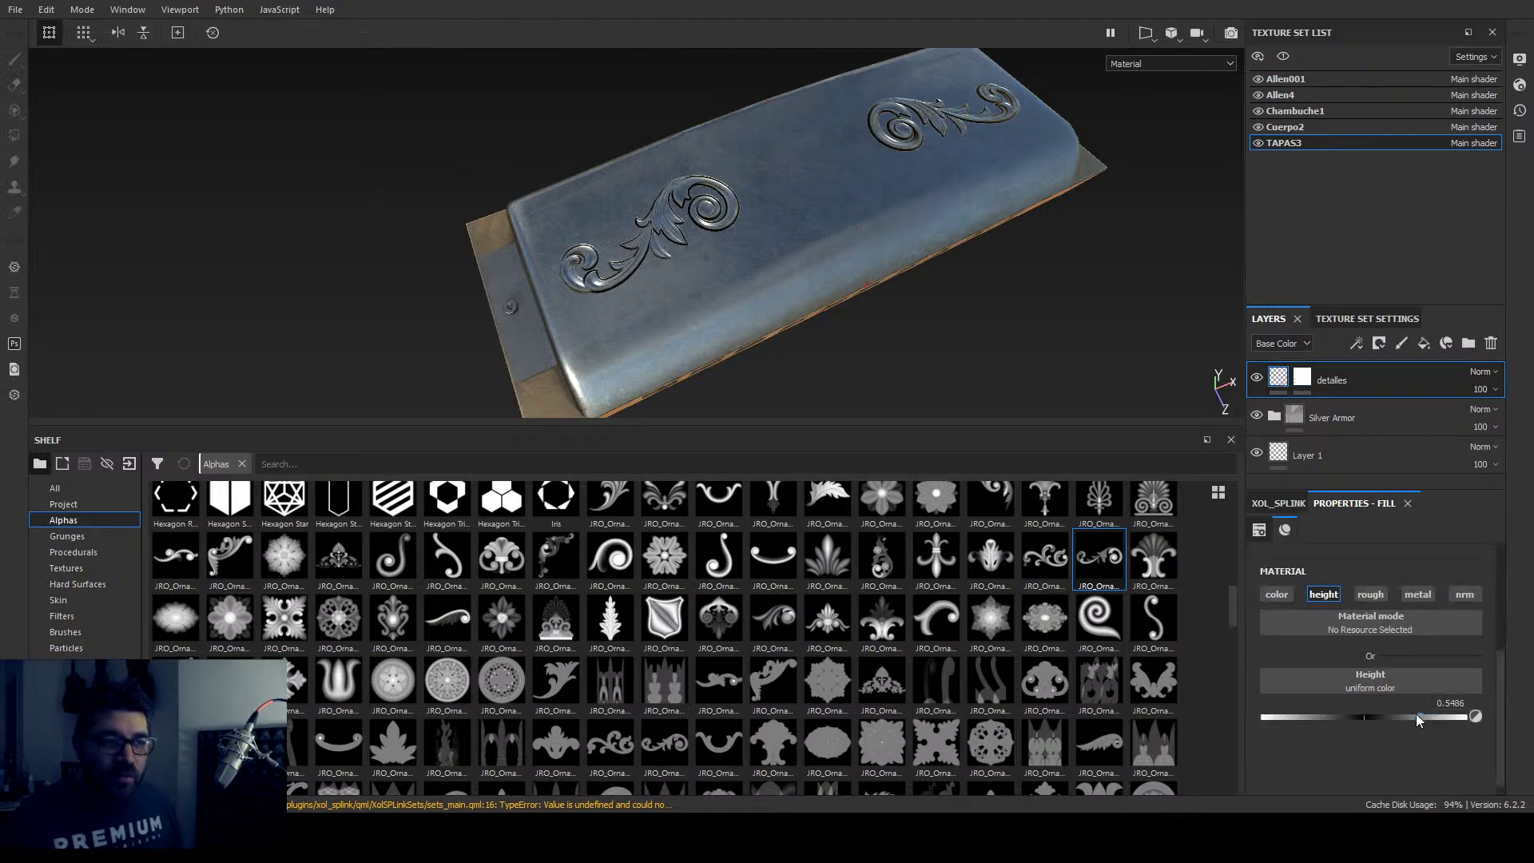
pyautogui.moveTo(1416, 717)
pyautogui.mouseDown()
pyautogui.moveTo(1285, 694)
pyautogui.moveTo(1408, 698)
pyautogui.moveTo(1316, 680)
pyautogui.moveTo(1406, 688)
pyautogui.moveTo(1260, 646)
pyautogui.moveTo(1331, 662)
pyautogui.moveTo(1321, 670)
pyautogui.mouseUp()
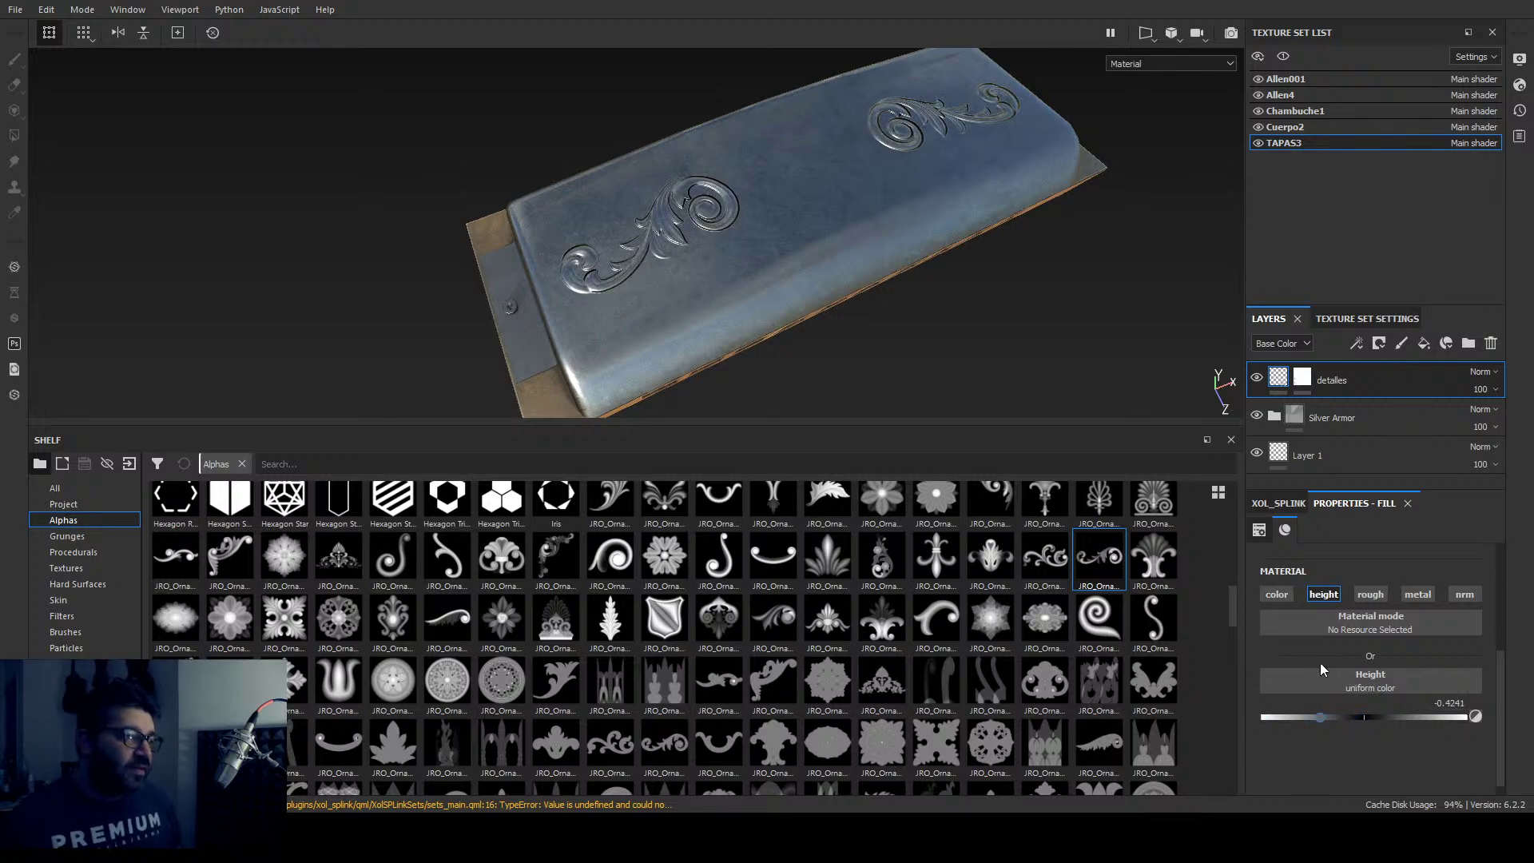
pyautogui.keyDown('alt'); pyautogui.moveTo(989, 342); pyautogui.dragTo(929, 295); pyautogui.keyUp('alt')
pyautogui.keyDown('shift'); pyautogui.moveTo(929, 295); pyautogui.dragTo(966, 315, button='right'); pyautogui.keyUp('shift')
pyautogui.keyDown('alt'); pyautogui.moveTo(965, 315); pyautogui.dragTo(871, 336); pyautogui.keyUp('alt')
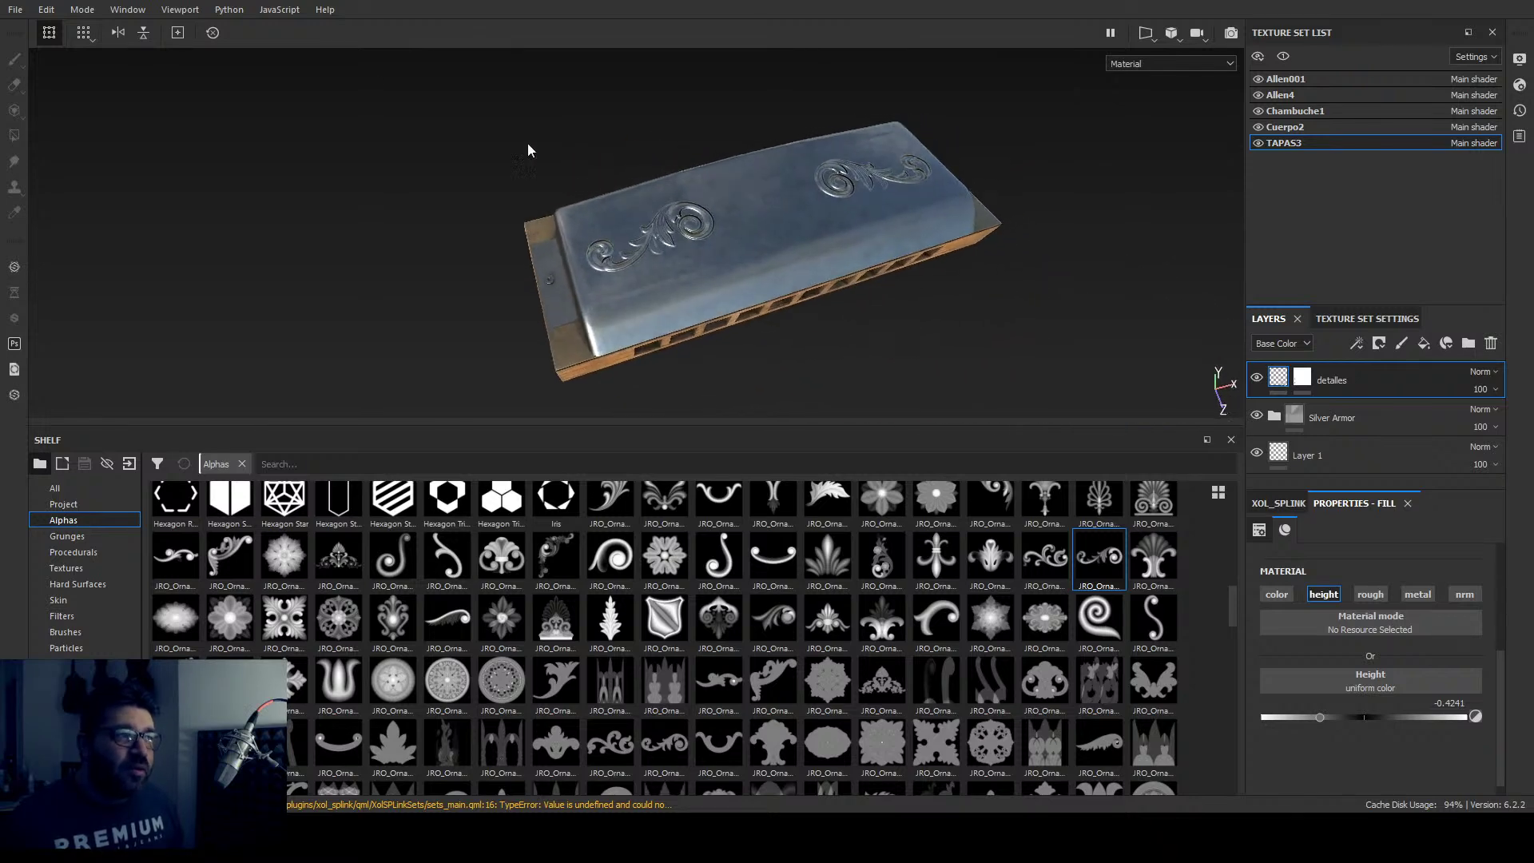
# Step: Return to the detalles mask and pick the corner-shaped JRO ornament alpha for the brush
pyautogui.click(1303, 380)
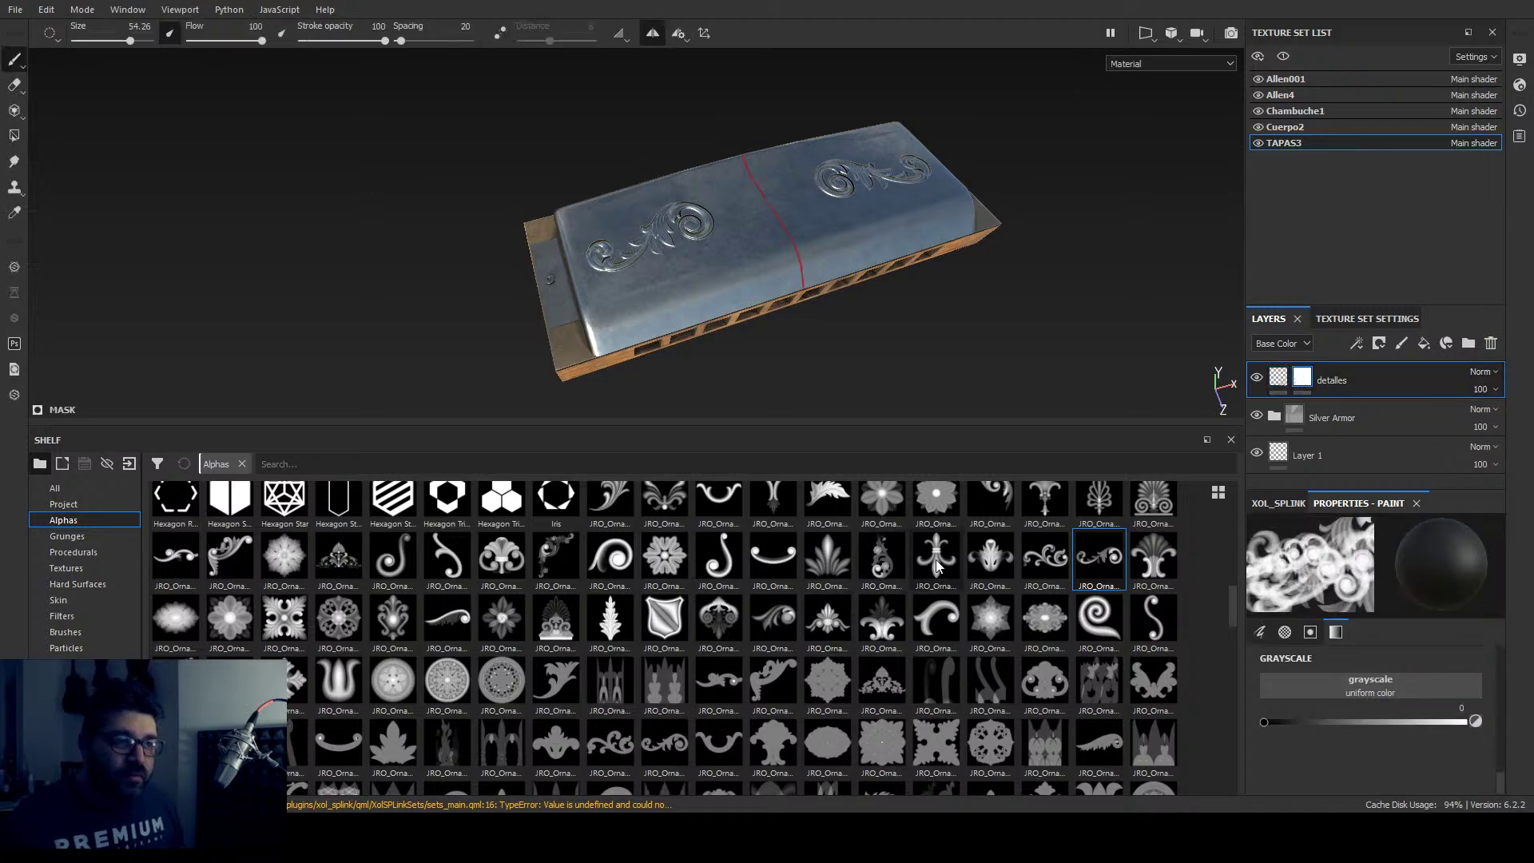
pyautogui.scroll(-3, 582, 599)
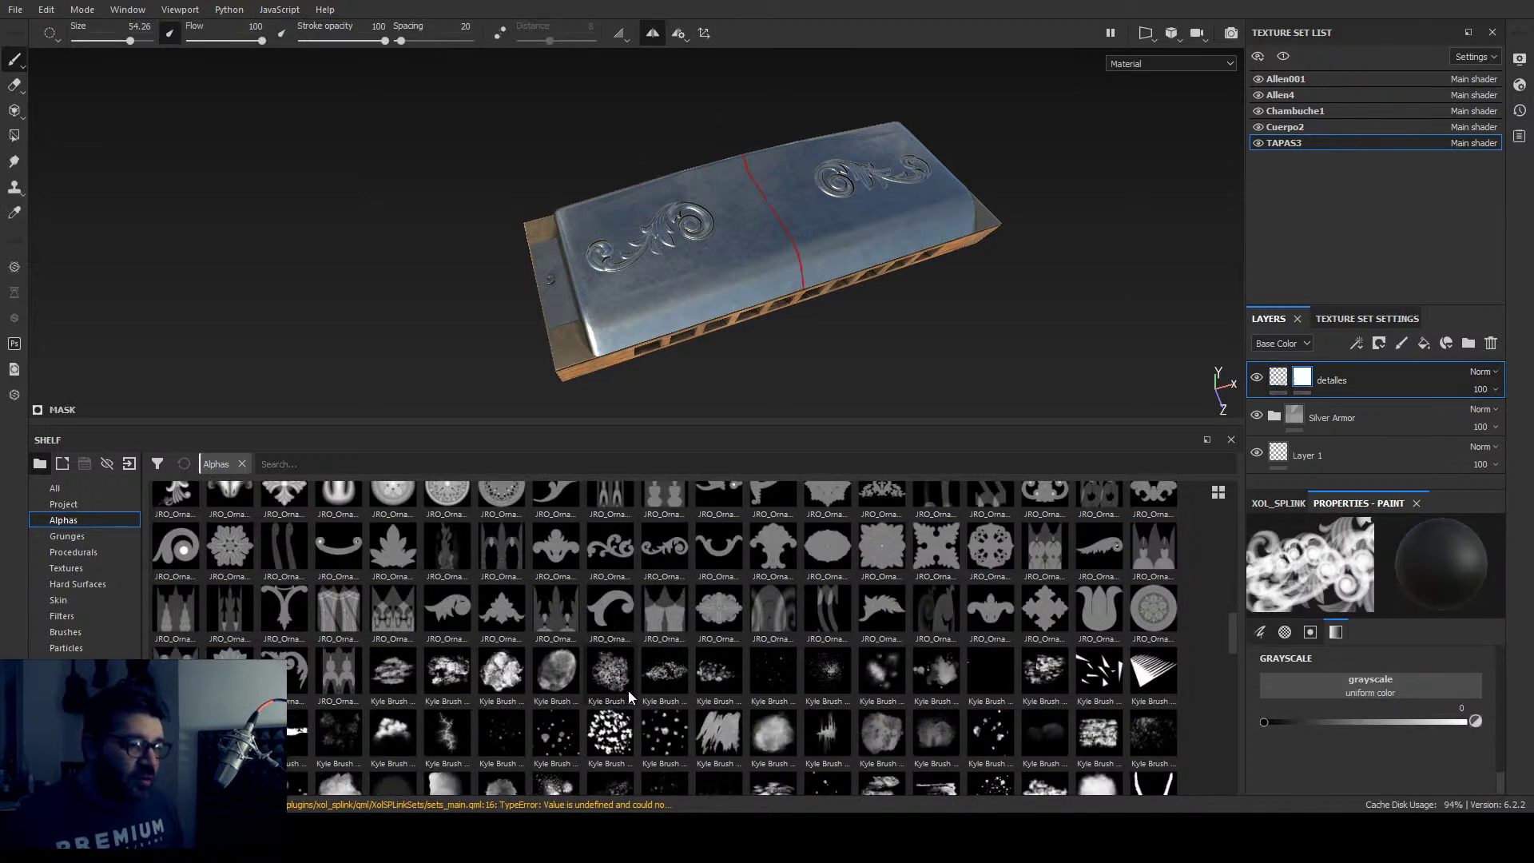
pyautogui.scroll(3, 630, 702)
pyautogui.scroll(3, 359, 683)
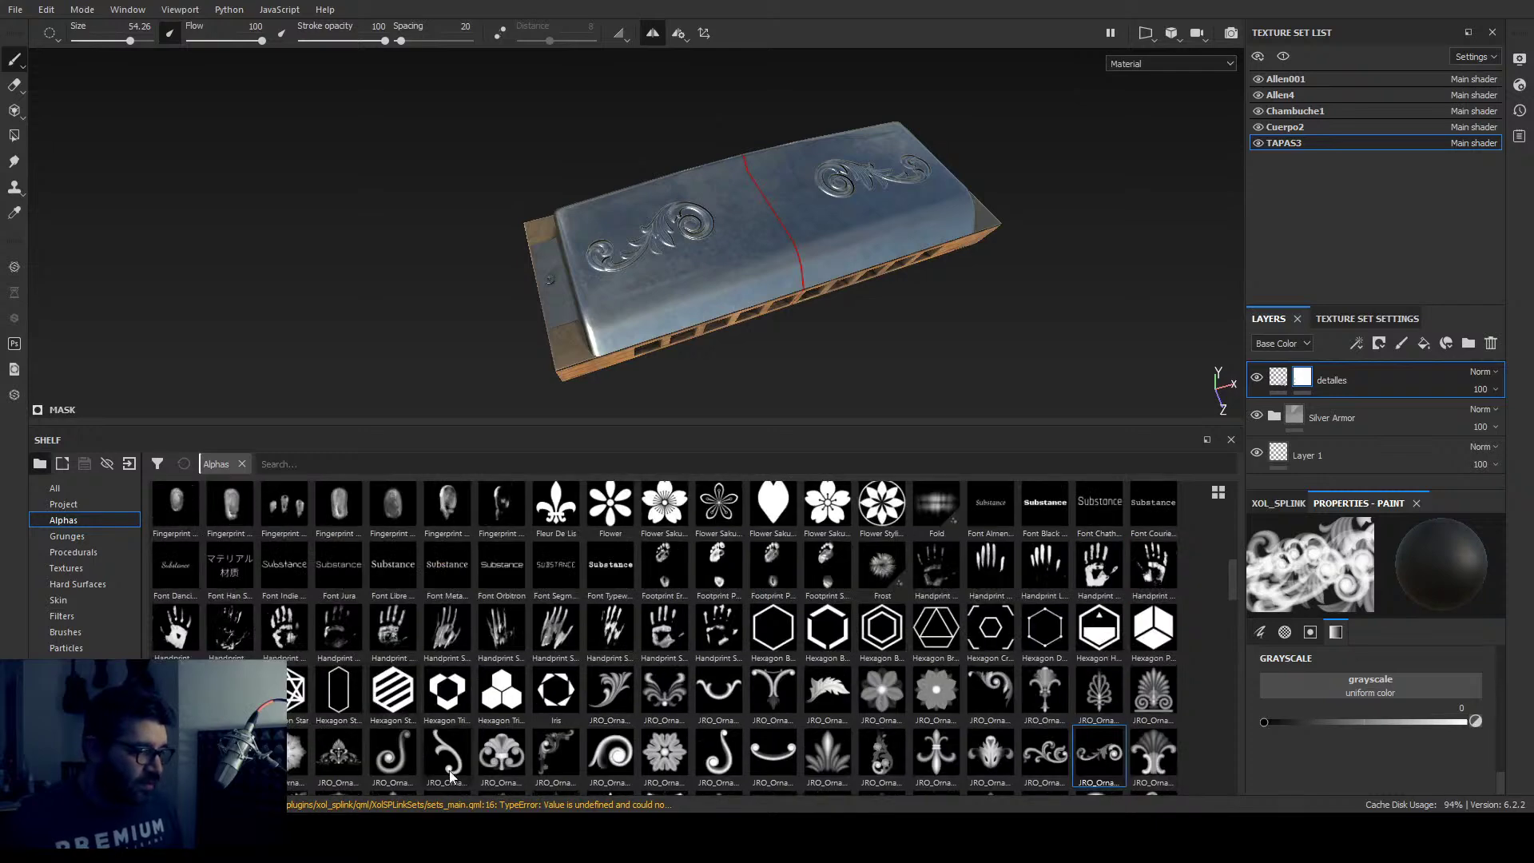
pyautogui.click(329, 760)
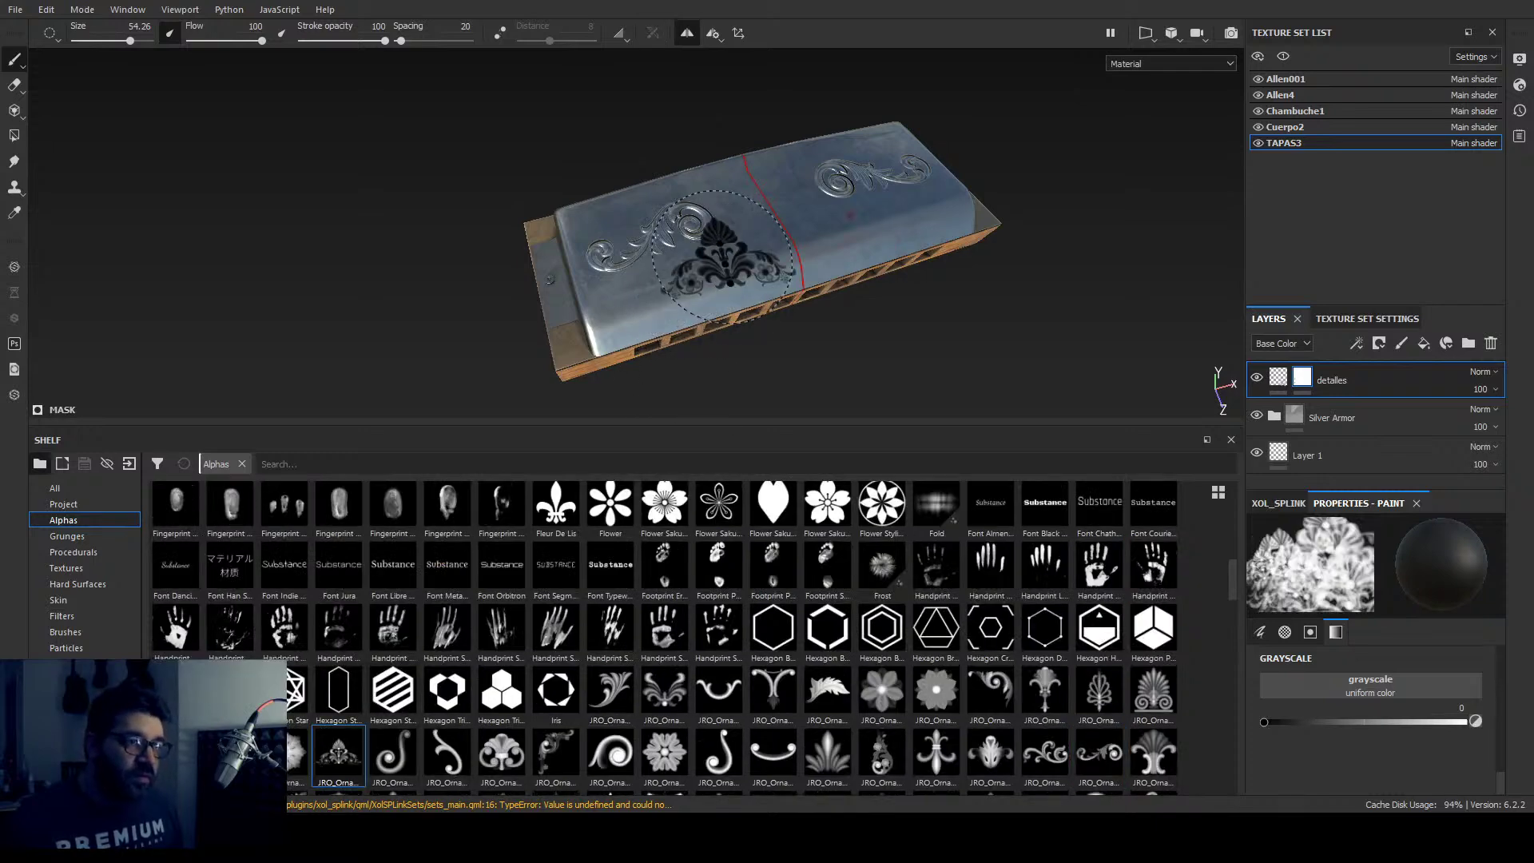
pyautogui.click(229, 752)
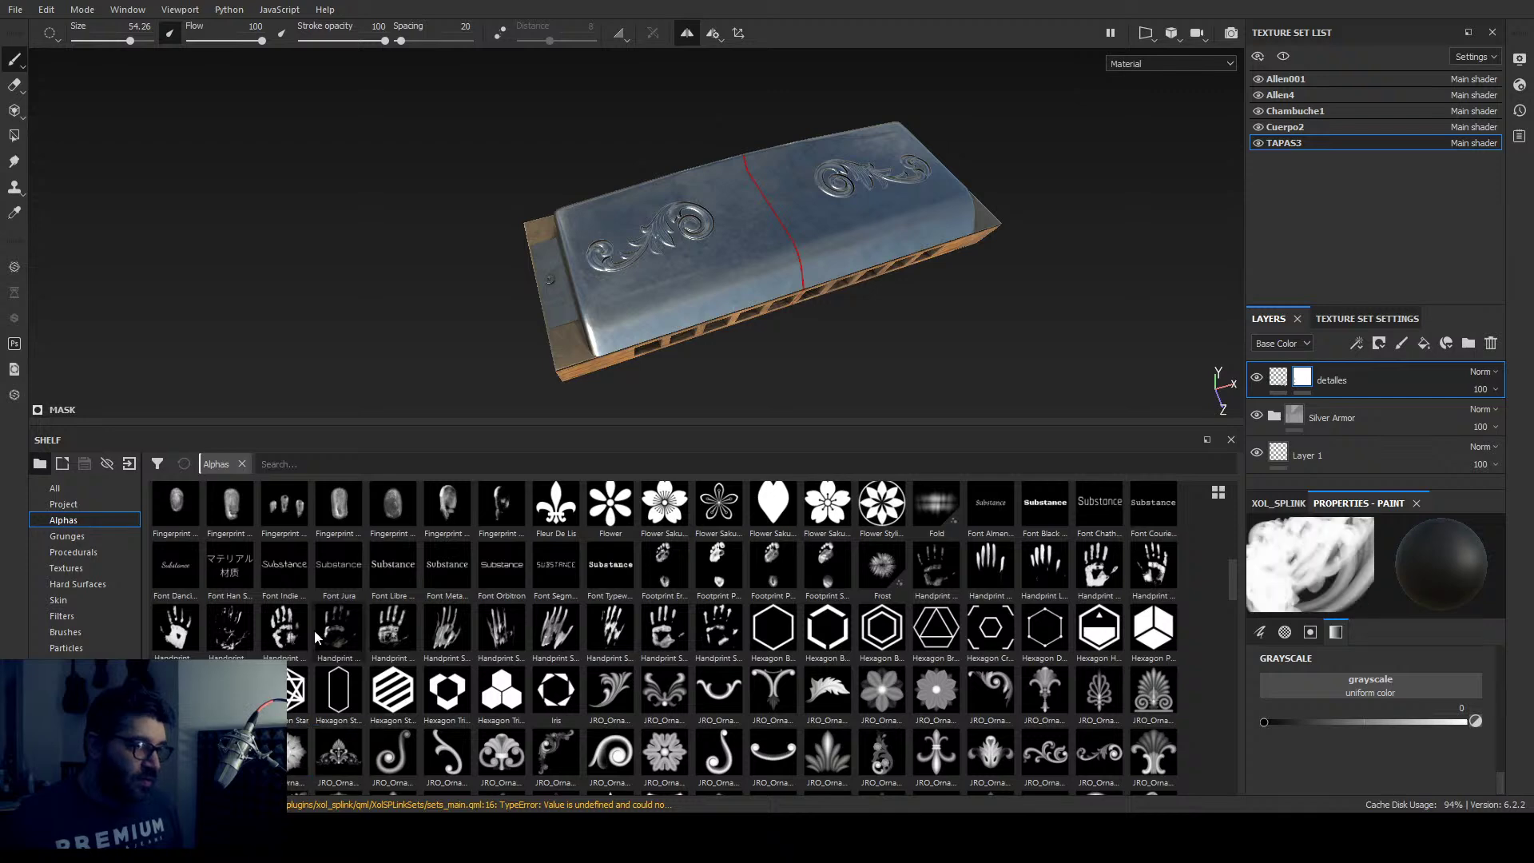
# Step: Reduce the brush size to 14.18 and stamp the corner ornament in the cover's rear corner
pyautogui.moveTo(584, 285)
pyautogui.keyDown('alt'); pyautogui.mouseDown()
pyautogui.moveTo(572, 318)
pyautogui.moveTo(657, 329)
pyautogui.mouseUp(); pyautogui.keyUp('alt')
pyautogui.scroll(-1, 647, 292)
pyautogui.moveTo(647, 292)
pyautogui.keyDown('alt'); pyautogui.mouseDown(button='right')
pyautogui.moveTo(683, 301)
pyautogui.moveTo(689, 262)
pyautogui.moveTo(577, 262)
pyautogui.moveTo(658, 262)
pyautogui.moveTo(622, 236)
pyautogui.moveTo(585, 236)
pyautogui.moveTo(627, 237)
pyautogui.mouseUp(button='right'); pyautogui.keyUp('alt')
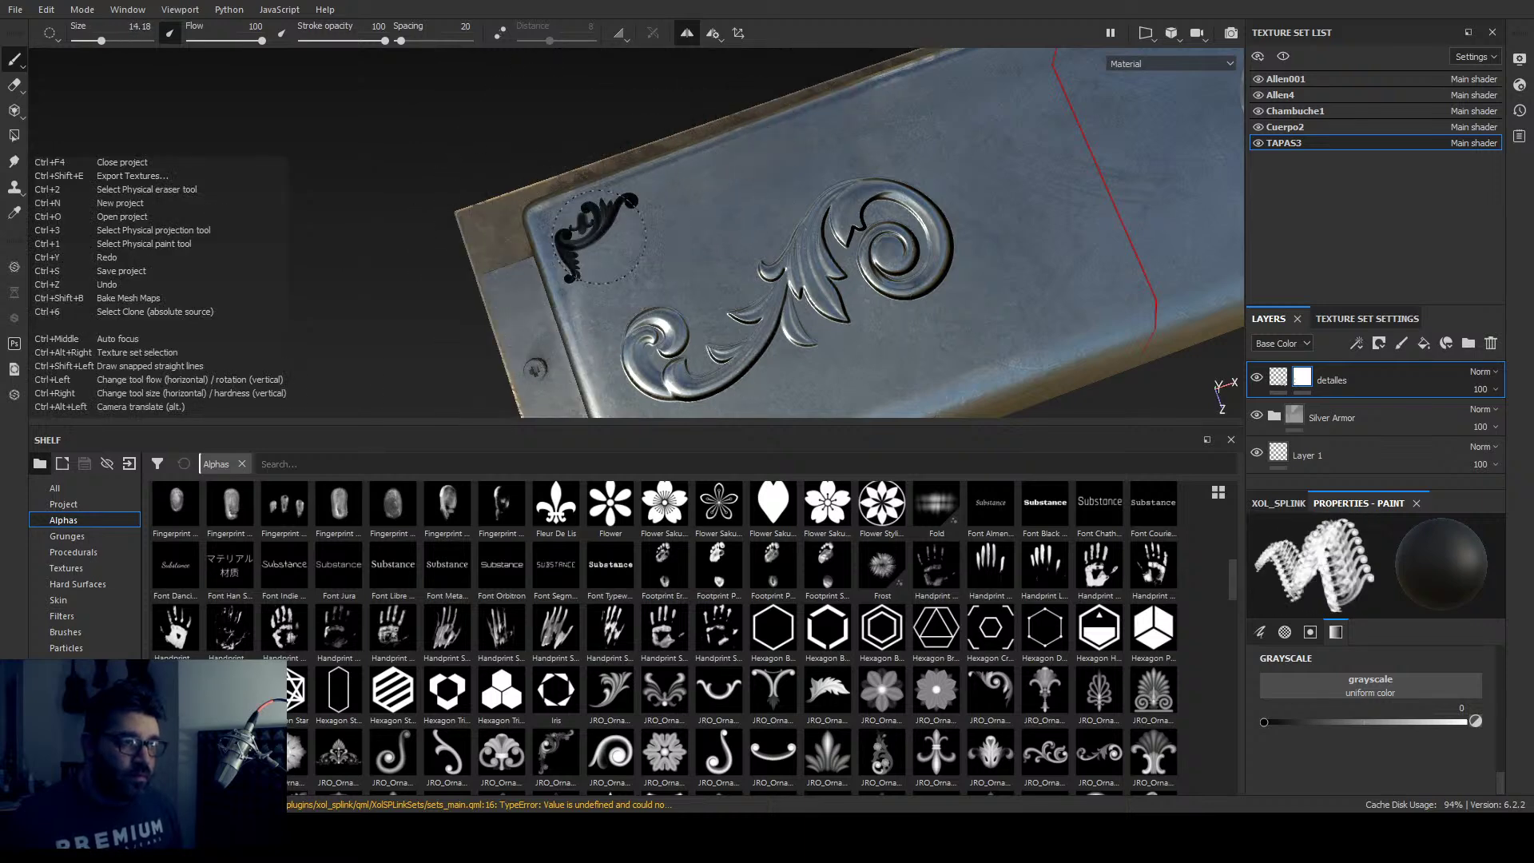
pyautogui.scroll(-2, 729, 287)
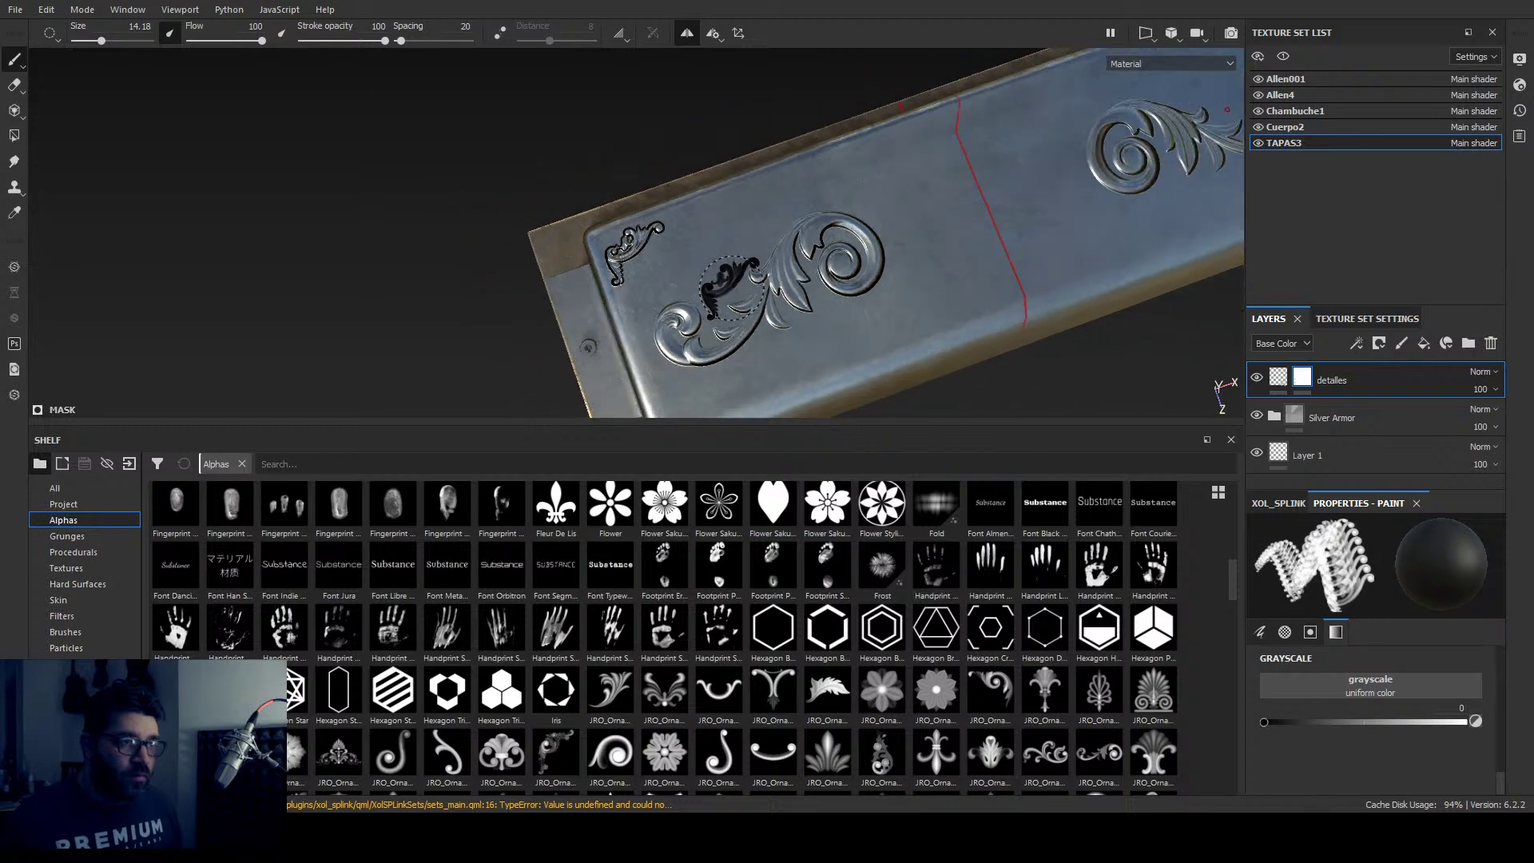
# Step: Rotate the corner ornament to fit the cover's front corner and stamp it there with symmetry
pyautogui.moveTo(729, 287)
pyautogui.keyDown('alt'); pyautogui.mouseDown()
pyautogui.moveTo(791, 250)
pyautogui.moveTo(650, 291)
pyautogui.moveTo(616, 360)
pyautogui.mouseUp(); pyautogui.keyUp('alt')
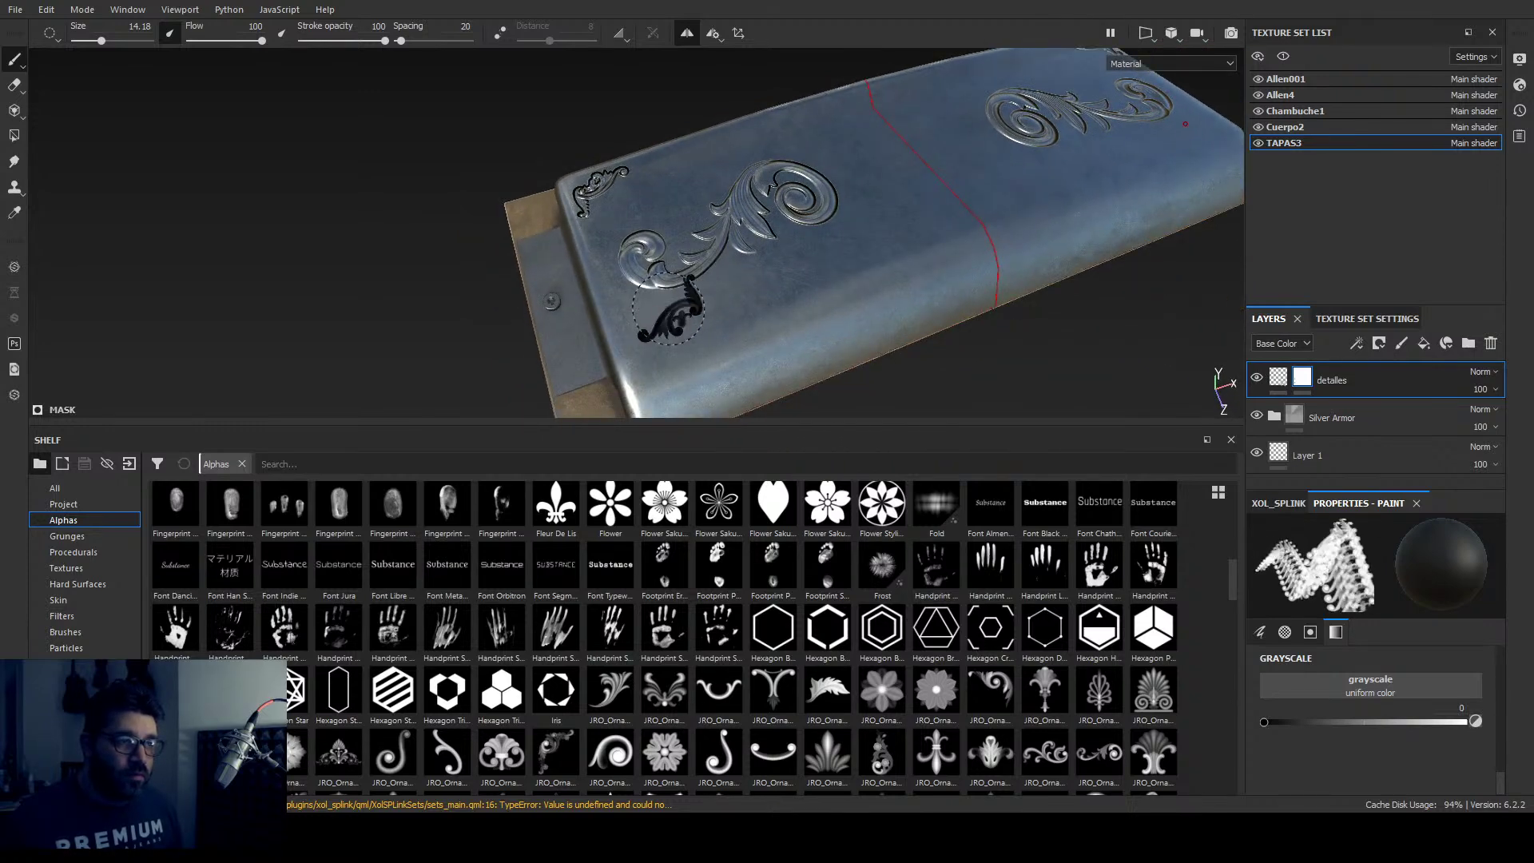
pyautogui.keyDown('alt'); pyautogui.moveTo(1049, 189); pyautogui.dragTo(1044, 232); pyautogui.keyUp('alt')
pyautogui.keyDown('alt'); pyautogui.moveTo(1044, 232); pyautogui.dragTo(792, 283, button='middle'); pyautogui.keyUp('alt')
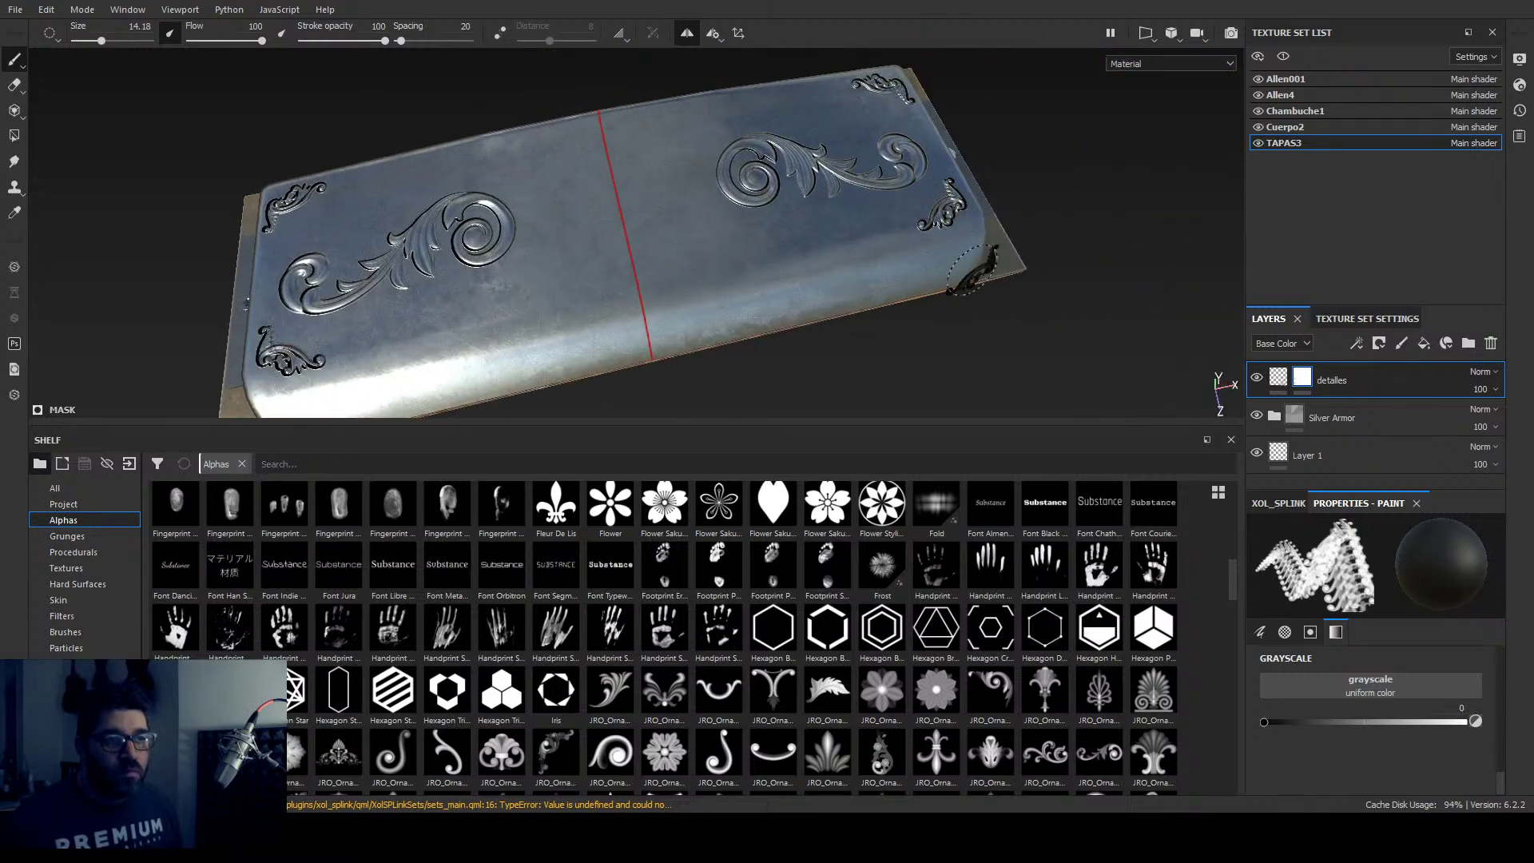
pyautogui.moveTo(979, 281)
pyautogui.keyDown('alt'); pyautogui.mouseDown()
pyautogui.moveTo(957, 336)
pyautogui.moveTo(915, 311)
pyautogui.moveTo(932, 281)
pyautogui.mouseUp(); pyautogui.keyUp('alt')
pyautogui.keyDown('alt'); pyautogui.moveTo(831, 329); pyautogui.dragTo(879, 321); pyautogui.keyUp('alt')
# Step: Pick the S-shaped scroll JRO ornament alpha for the mask brush
pyautogui.scroll(3, 905, 335)
pyautogui.scroll(-3, 745, 582)
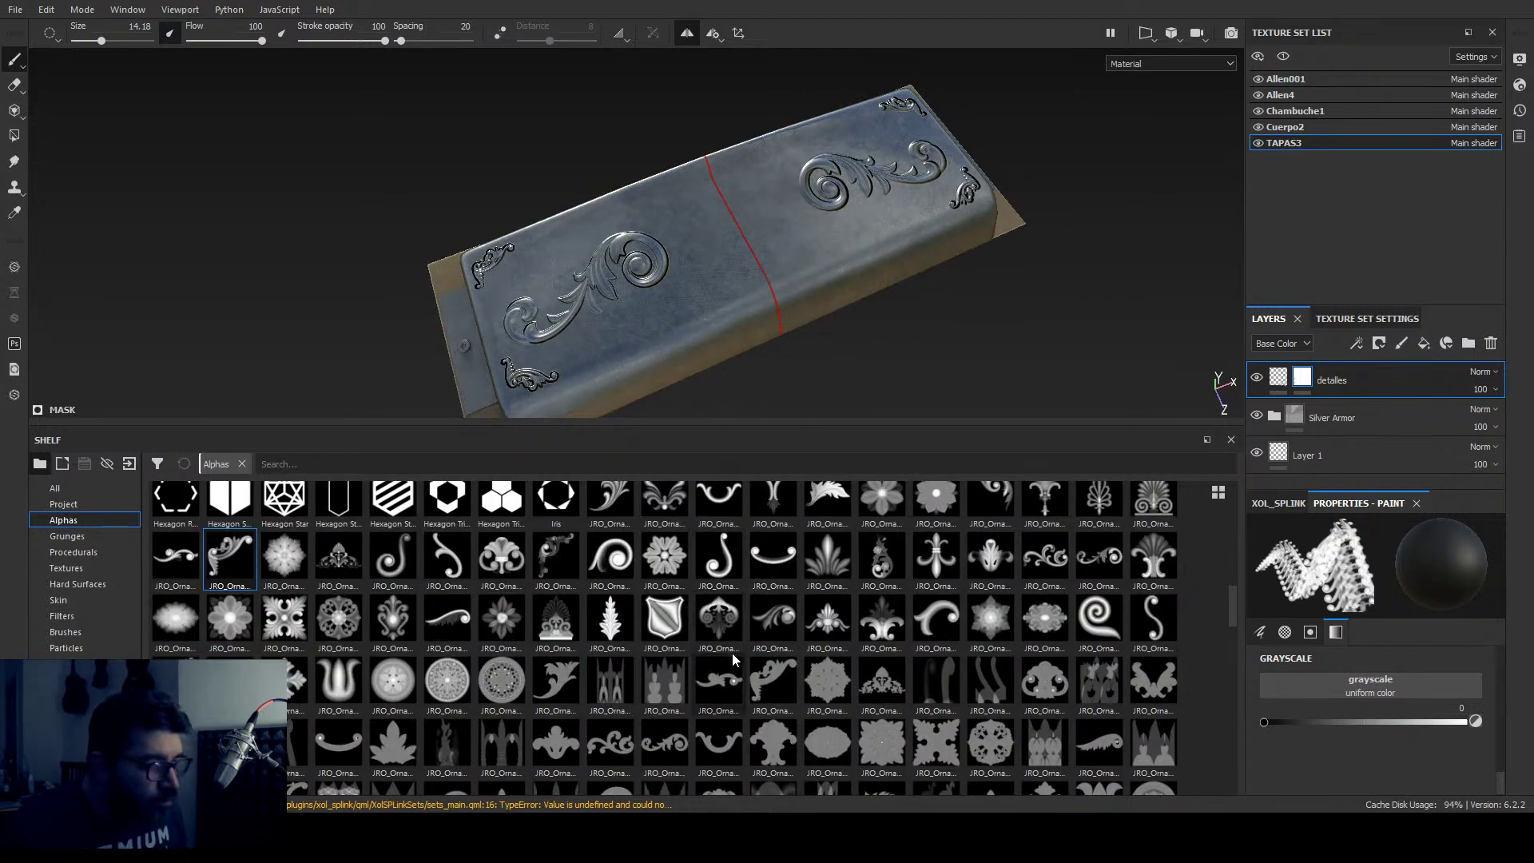
pyautogui.keyDown('alt'); pyautogui.moveTo(958, 348); pyautogui.dragTo(996, 291); pyautogui.keyUp('alt')
pyautogui.scroll(3, 920, 553)
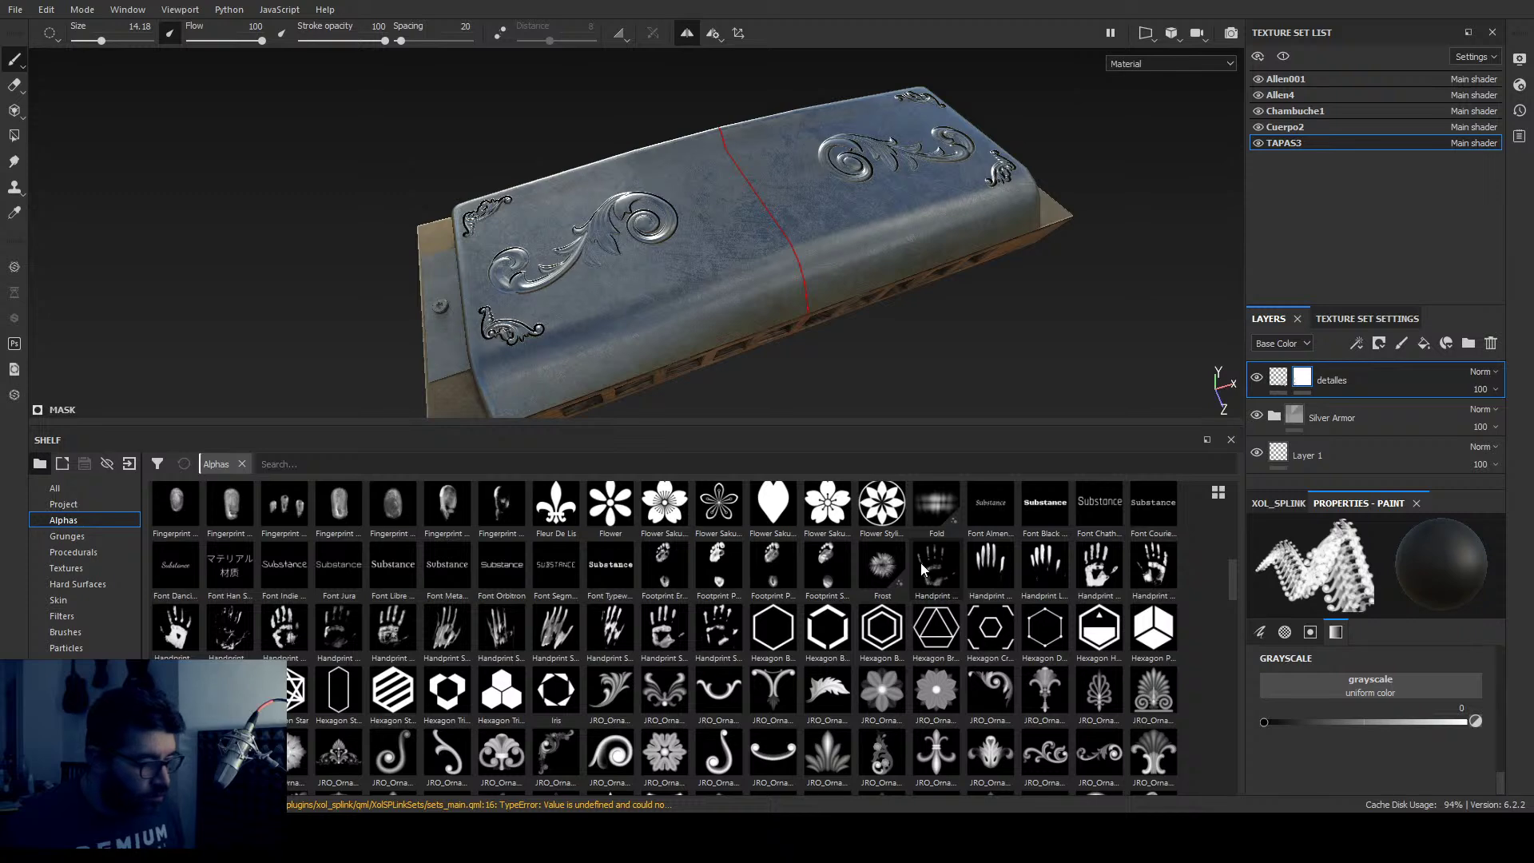
pyautogui.scroll(-3, 240, 575)
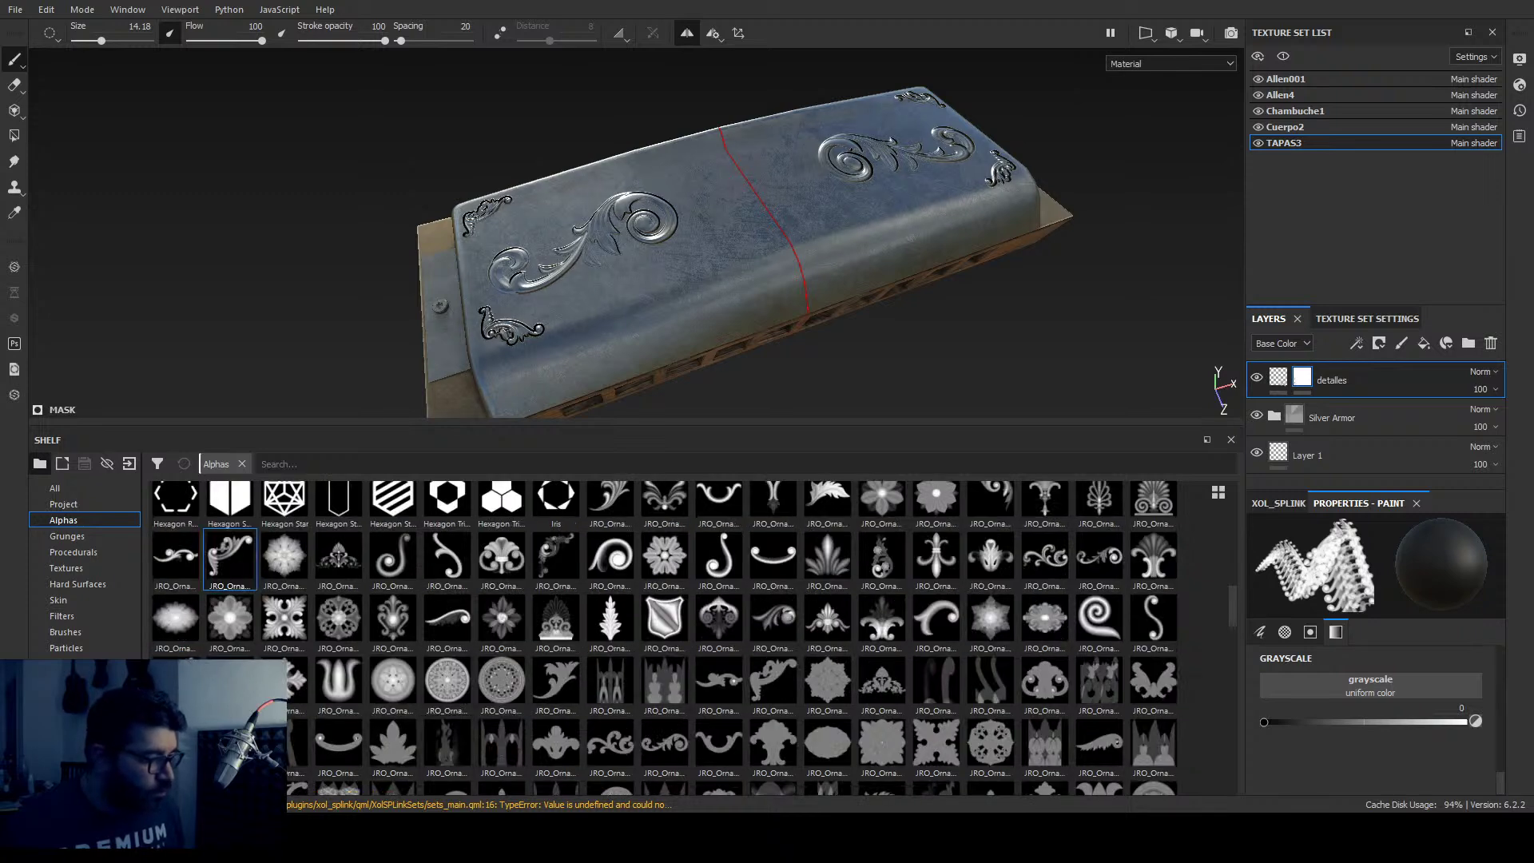
pyautogui.click(169, 563)
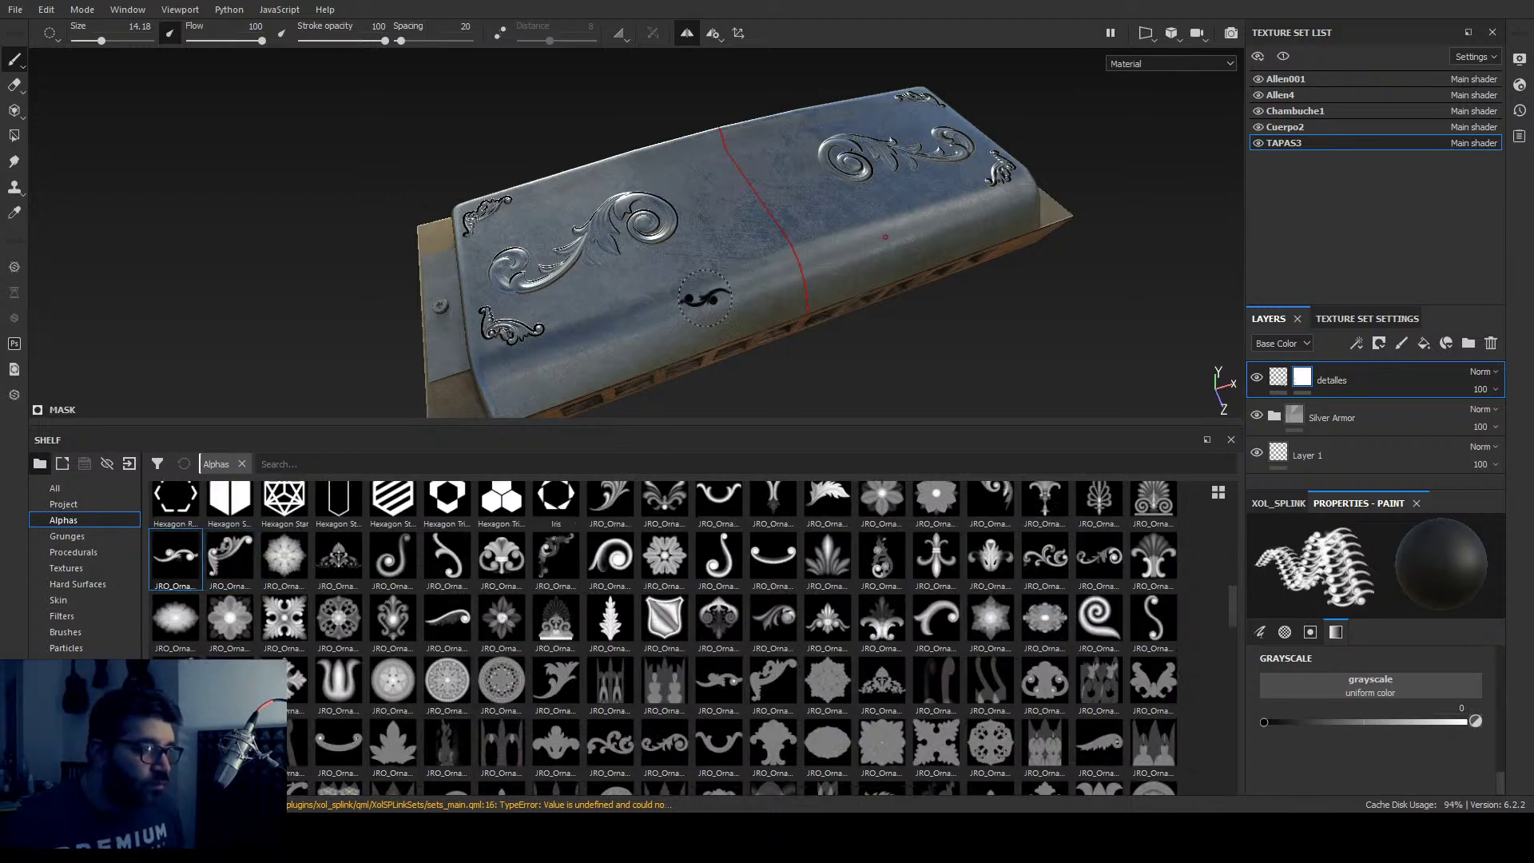
# Step: Enlarge the brush to 38.02 and stamp the S-shaped scroll upright beside the cover's centre line with symmetry
pyautogui.keyDown('alt'); pyautogui.moveTo(688, 182); pyautogui.dragTo(695, 172); pyautogui.keyUp('alt')
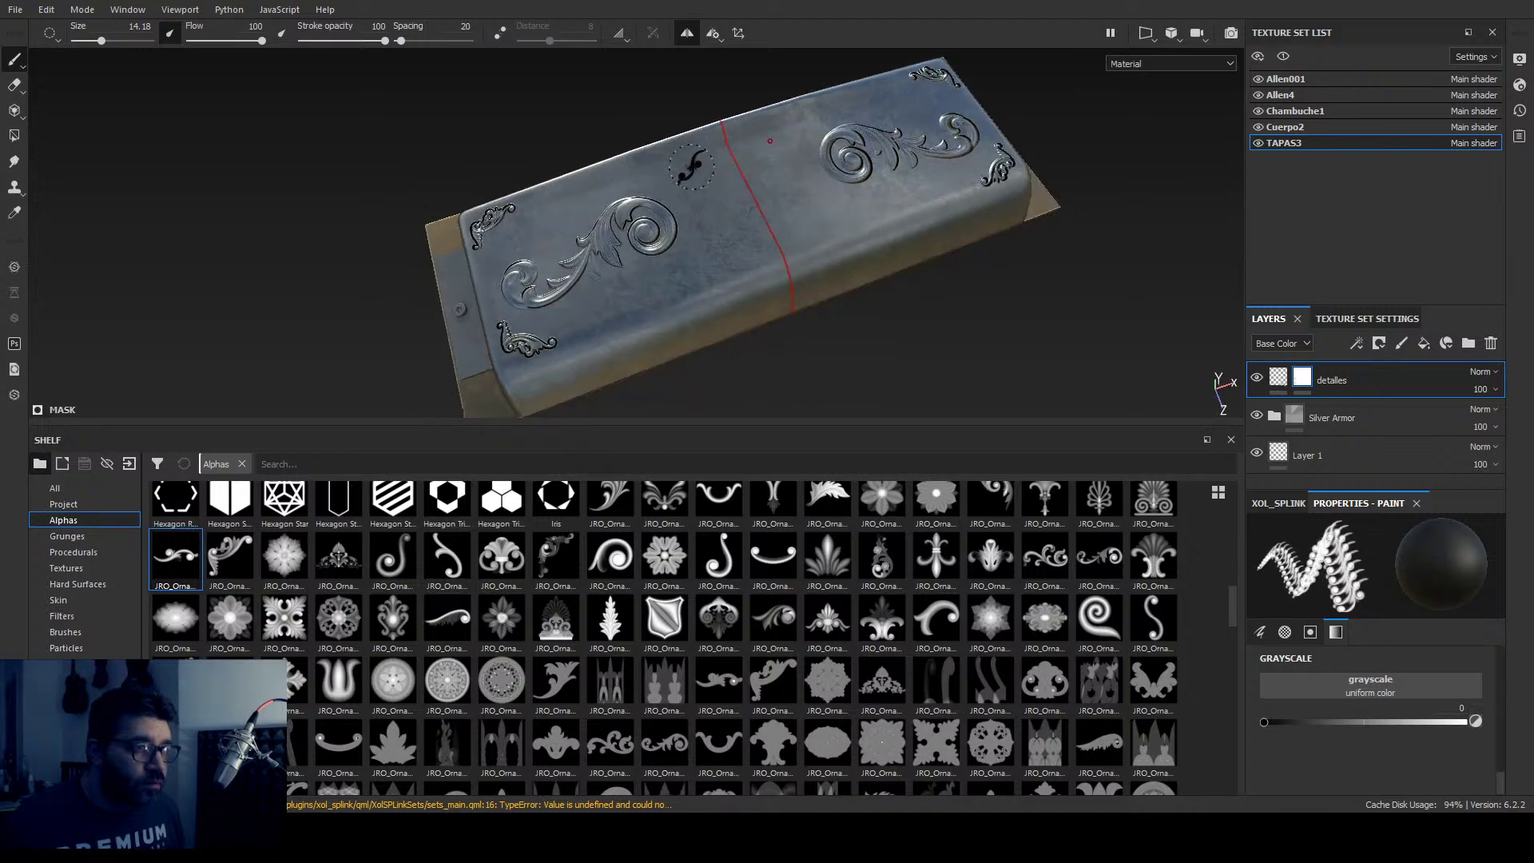
pyautogui.moveTo(692, 167)
pyautogui.keyDown('ctrl'); pyautogui.mouseDown(button='right')
pyautogui.moveTo(708, 168)
pyautogui.moveTo(689, 192)
pyautogui.moveTo(729, 193)
pyautogui.mouseUp(button='right'); pyautogui.keyUp('ctrl')
pyautogui.click(708, 193)
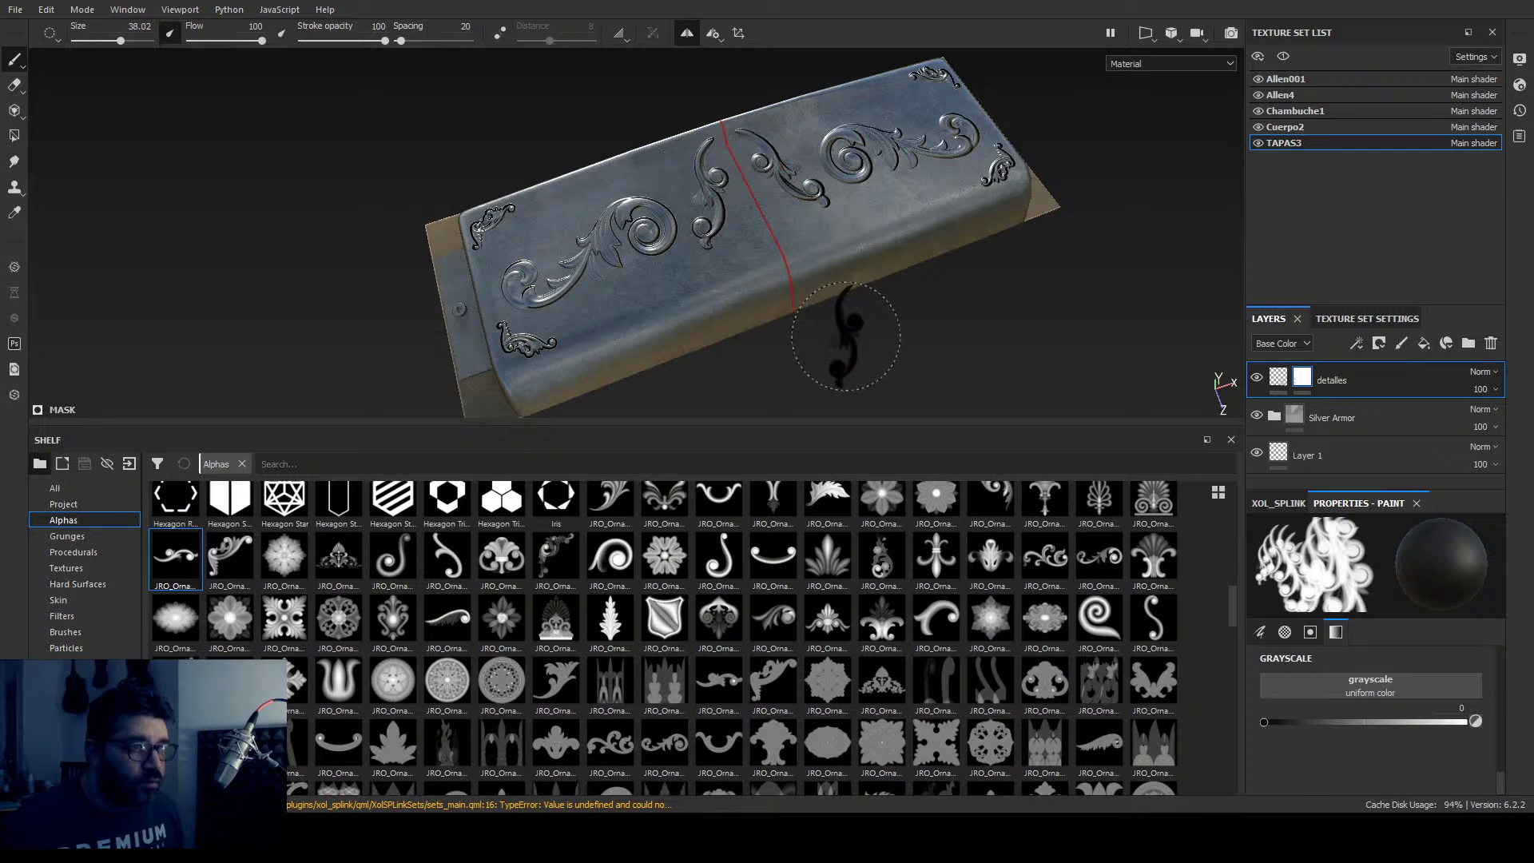
pyautogui.moveTo(843, 336)
pyautogui.keyDown('alt'); pyautogui.mouseDown()
pyautogui.moveTo(777, 272)
pyautogui.moveTo(812, 315)
pyautogui.mouseUp(); pyautogui.keyUp('alt')
pyautogui.scroll(-2, 814, 315)
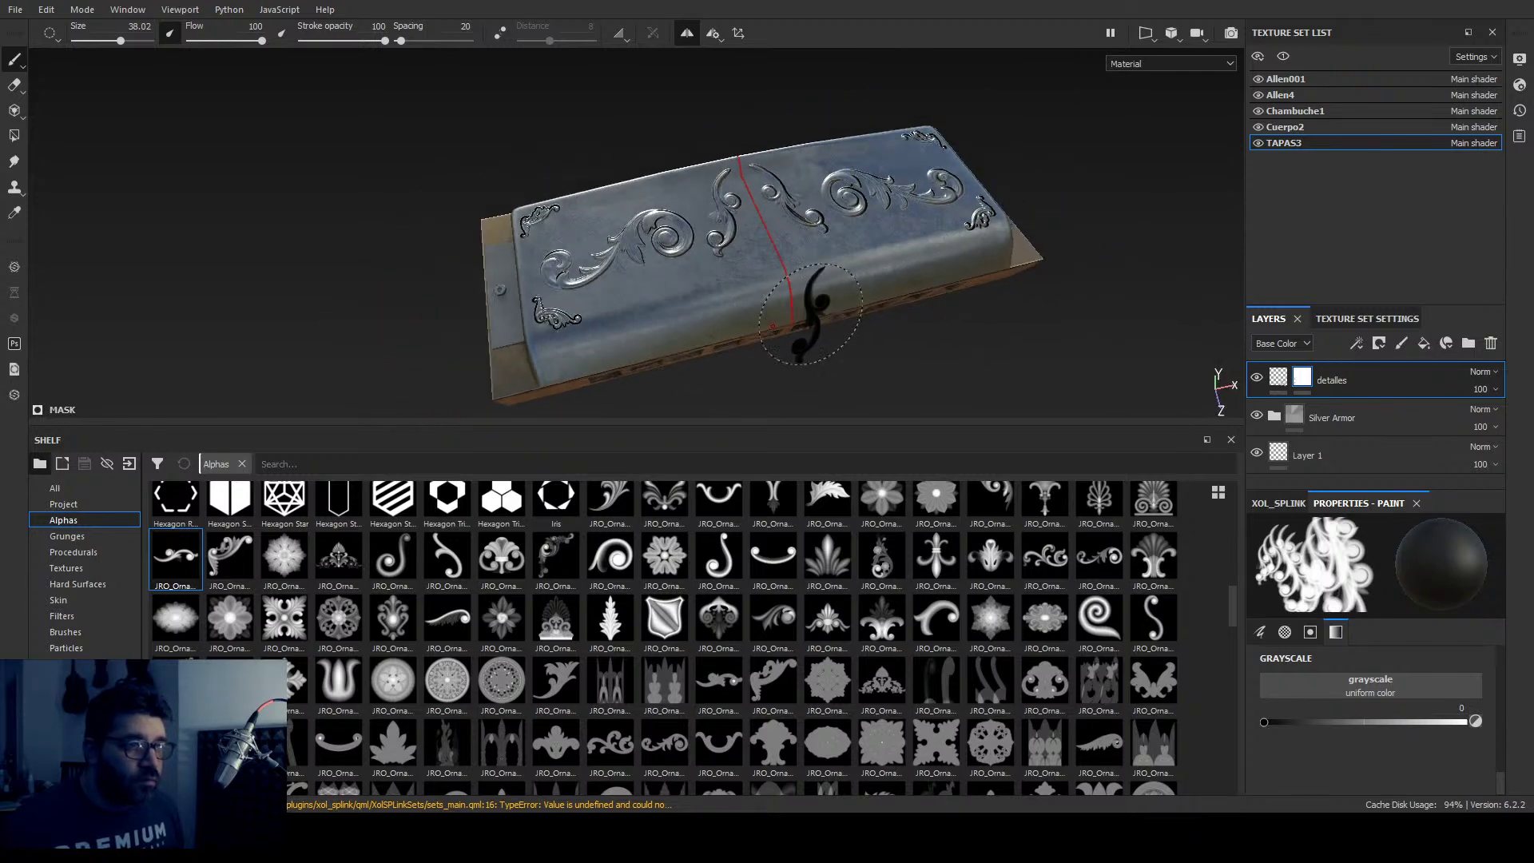
pyautogui.keyDown('shift'); pyautogui.moveTo(814, 315); pyautogui.dragTo(828, 316, button='right'); pyautogui.keyUp('shift')
pyautogui.moveTo(828, 317)
pyautogui.keyDown('alt'); pyautogui.mouseDown()
pyautogui.moveTo(808, 325)
pyautogui.moveTo(852, 271)
pyautogui.moveTo(800, 280)
pyautogui.mouseUp(); pyautogui.keyUp('alt')
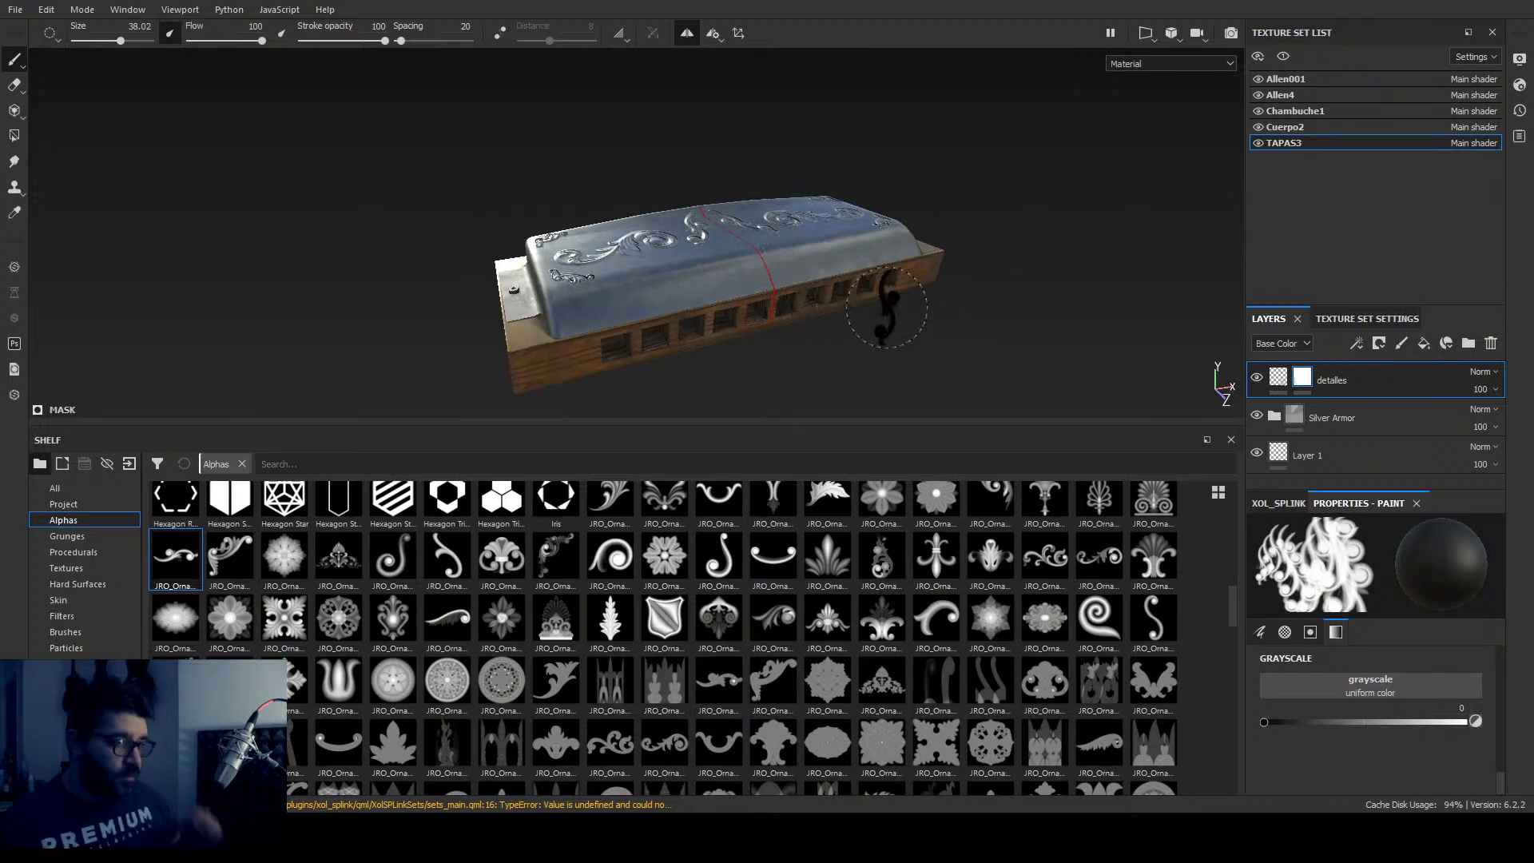
# Step: Browse the alpha library for further ornaments suited to the harmonica cover
pyautogui.scroll(-15, 639, 723)
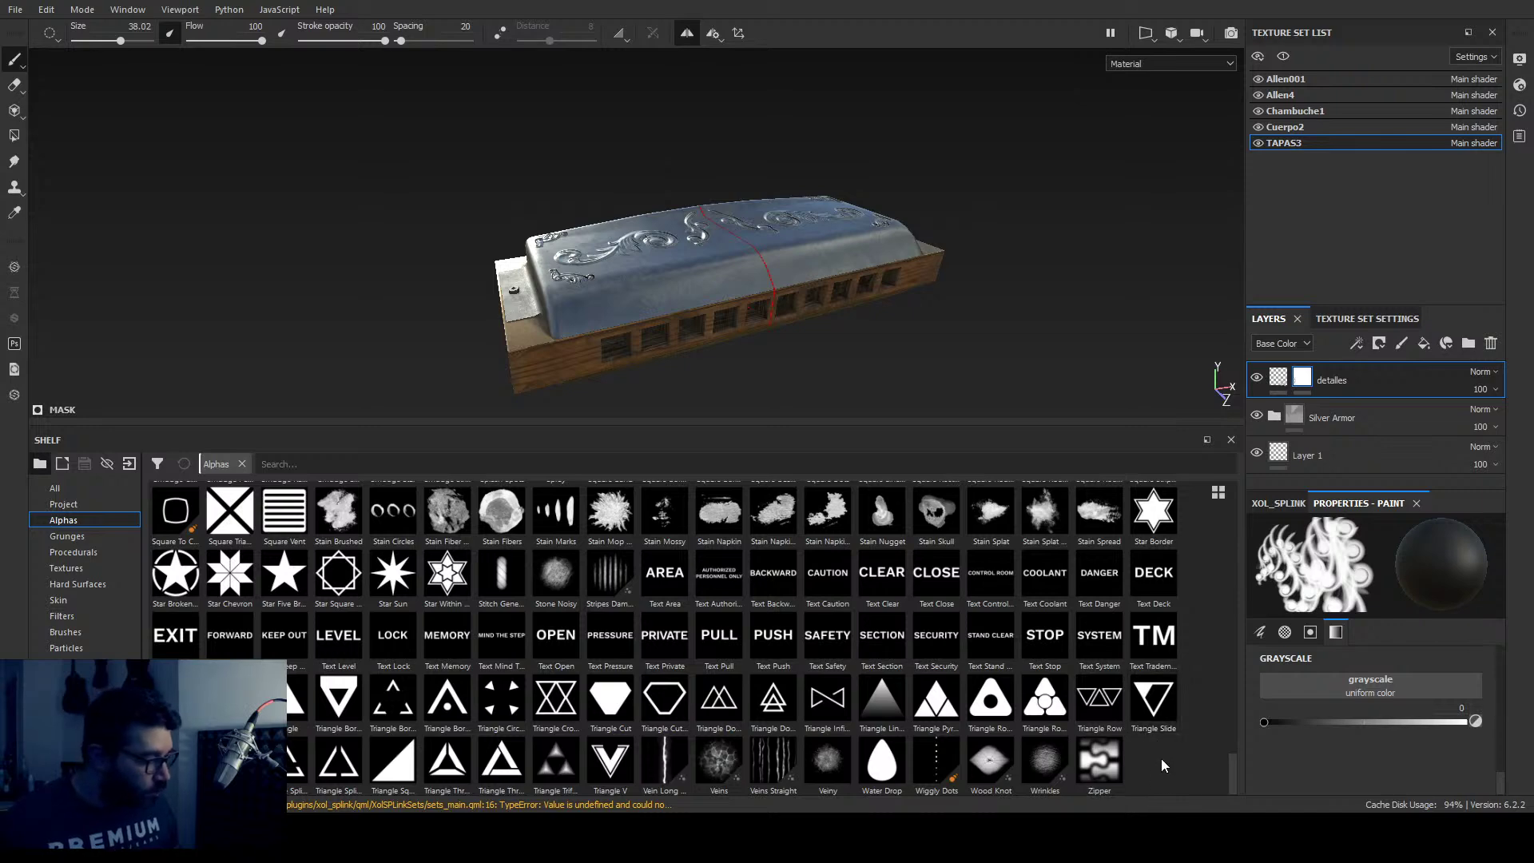
pyautogui.scroll(3, 1162, 759)
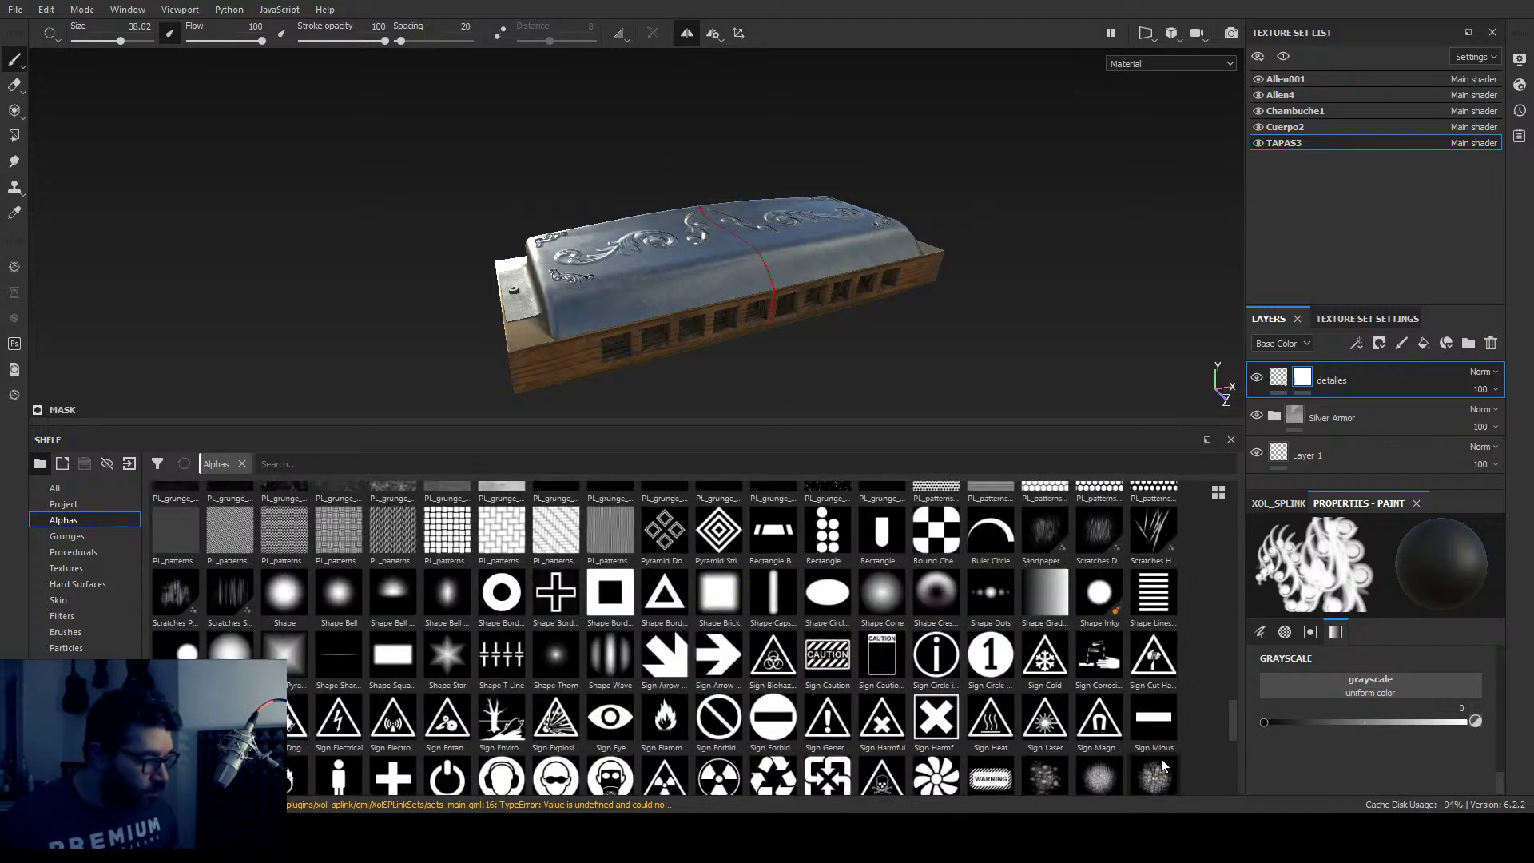
pyautogui.scroll(5, 1162, 760)
pyautogui.scroll(-3, 1162, 759)
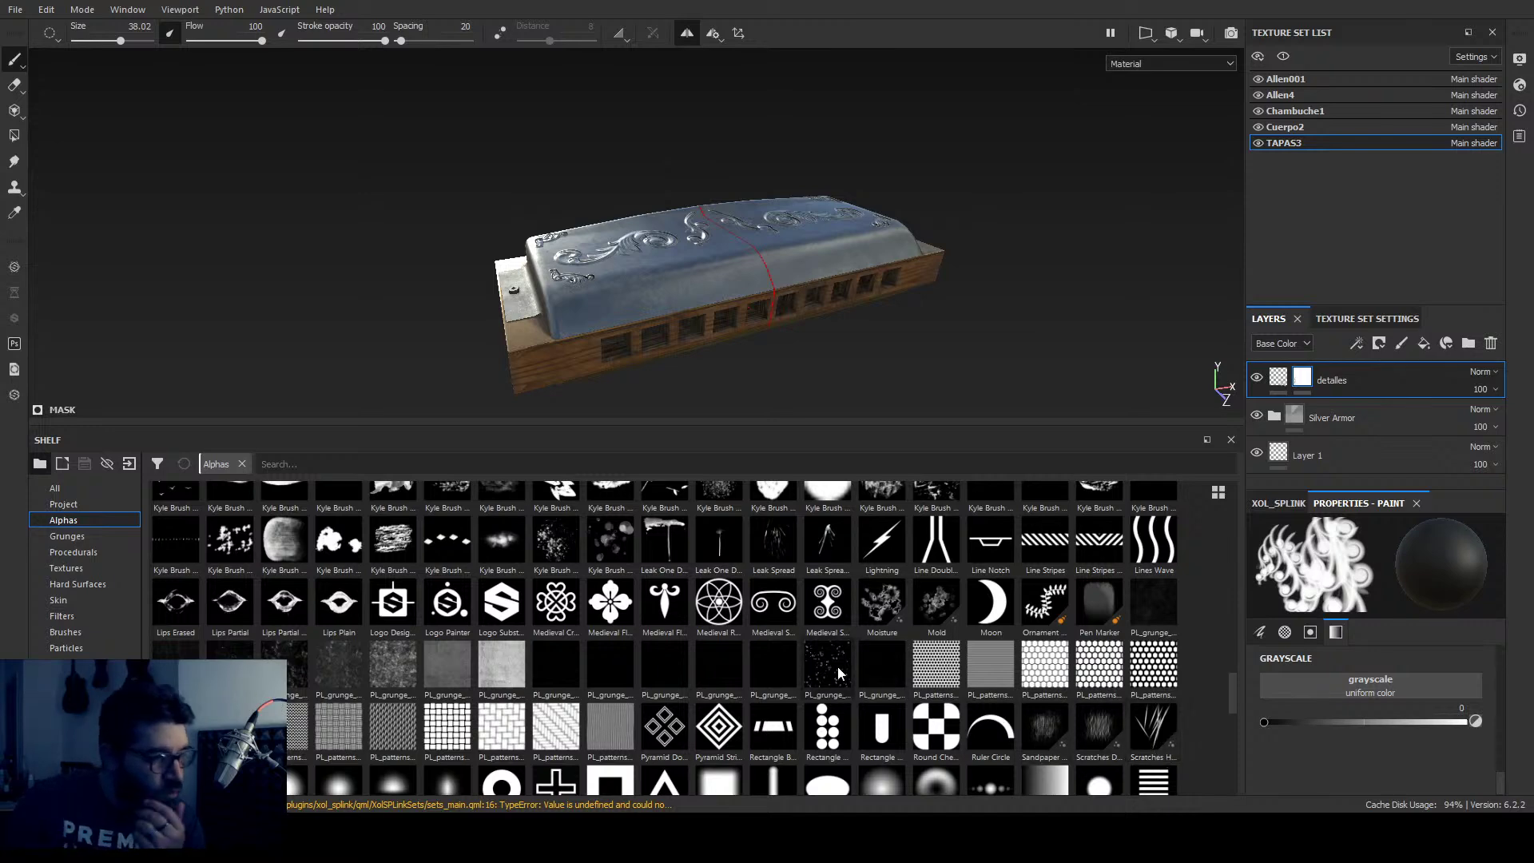
pyautogui.scroll(3, 707, 664)
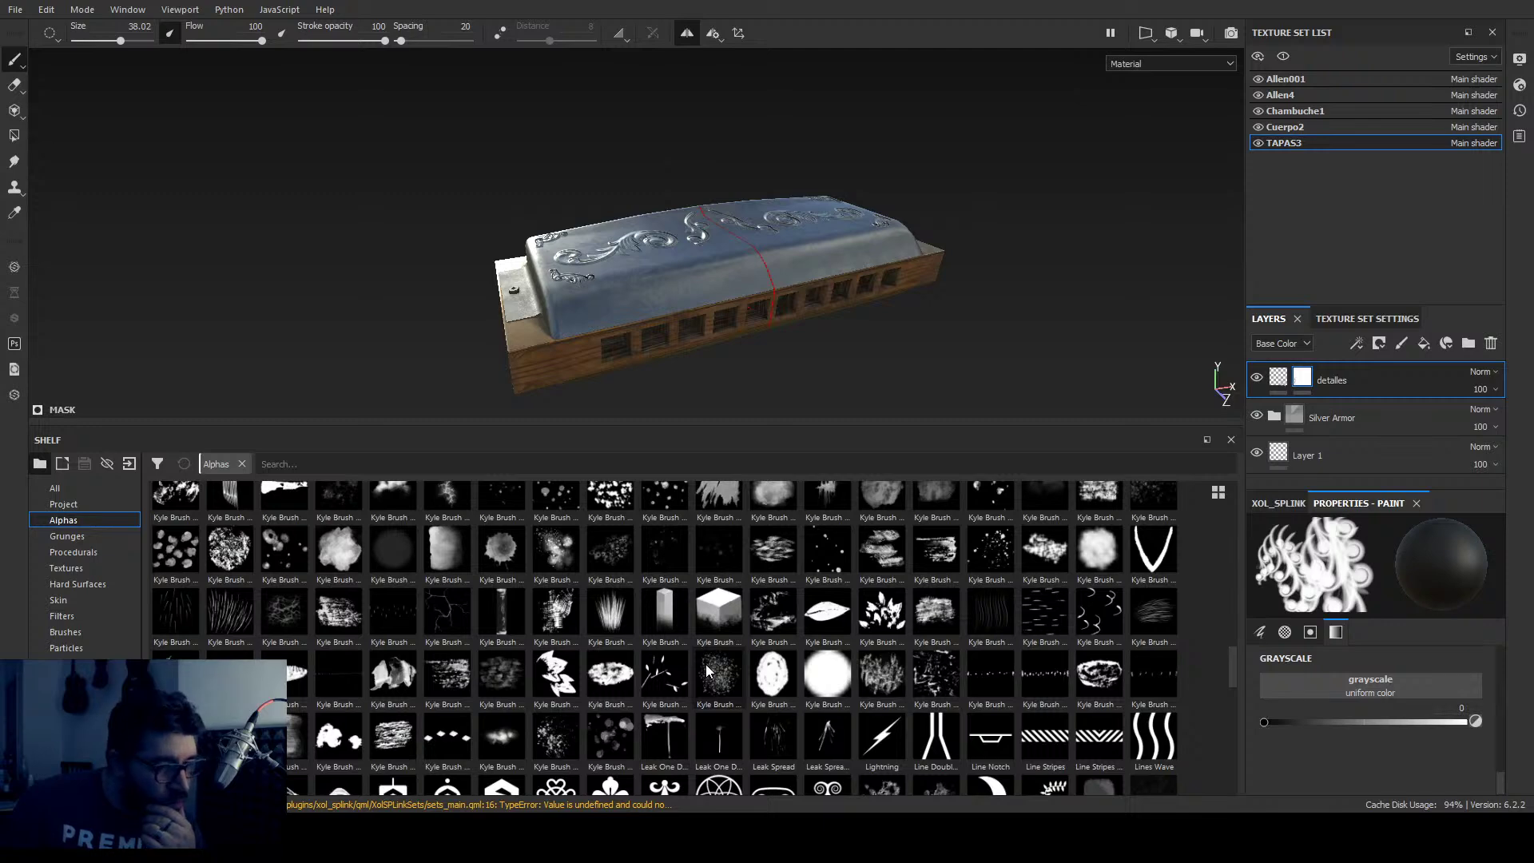
pyautogui.scroll(5, 707, 664)
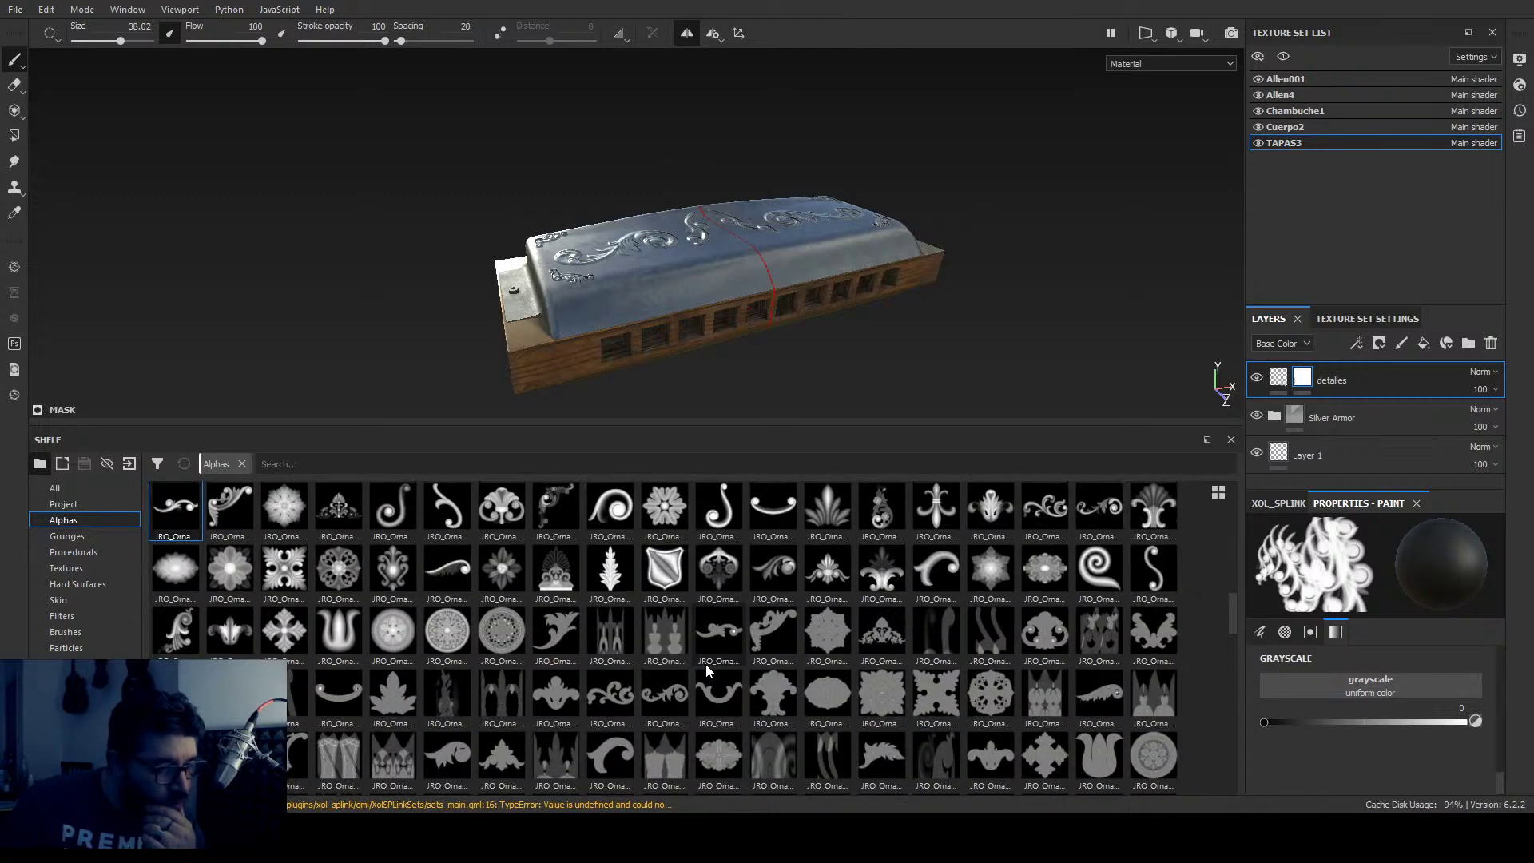
pyautogui.scroll(3, 707, 664)
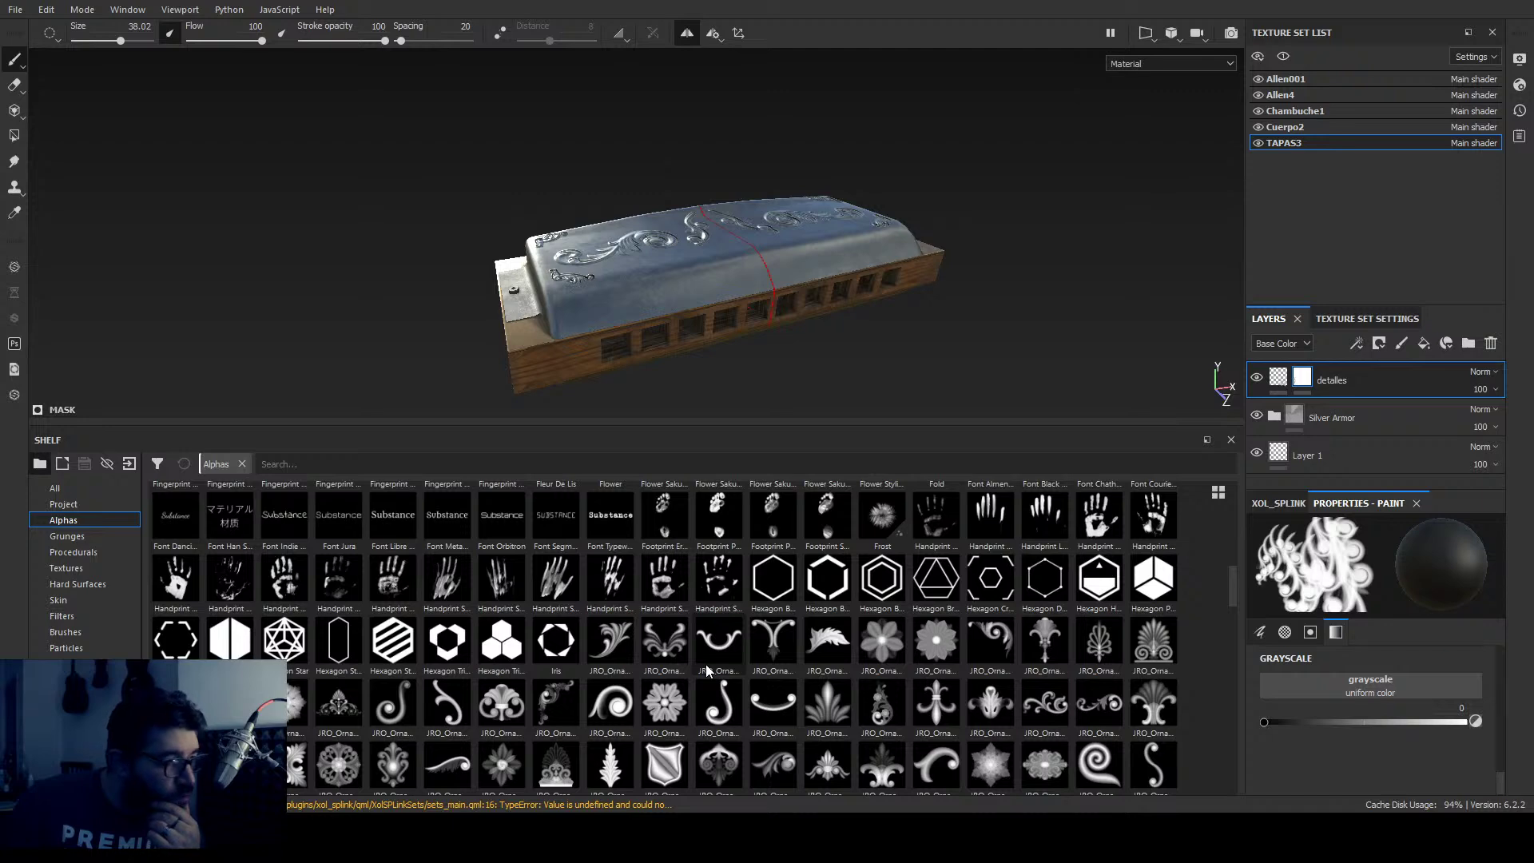
pyautogui.scroll(3, 707, 670)
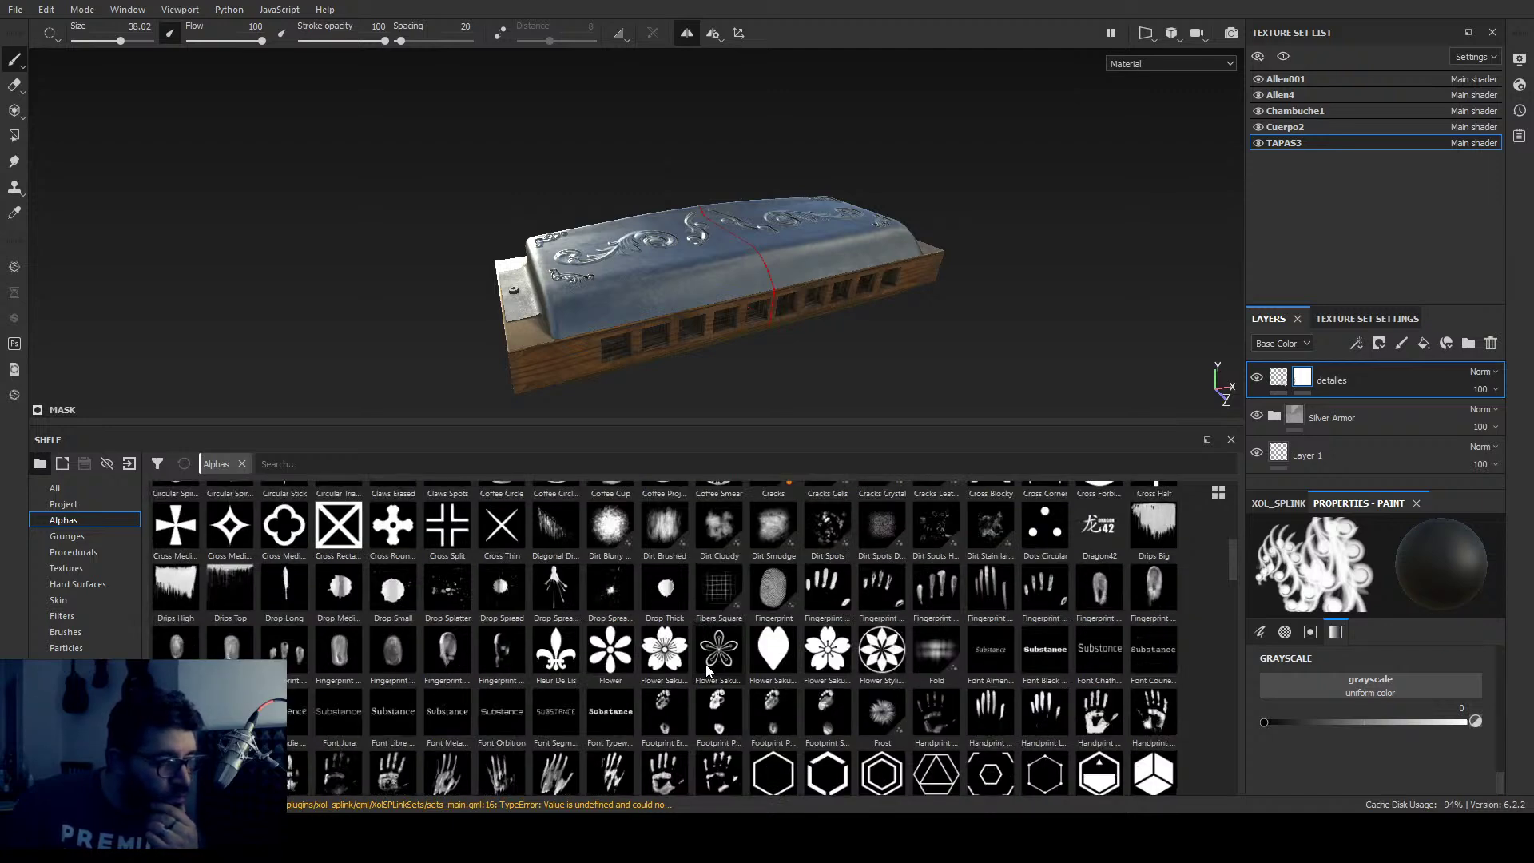
pyautogui.scroll(3, 637, 600)
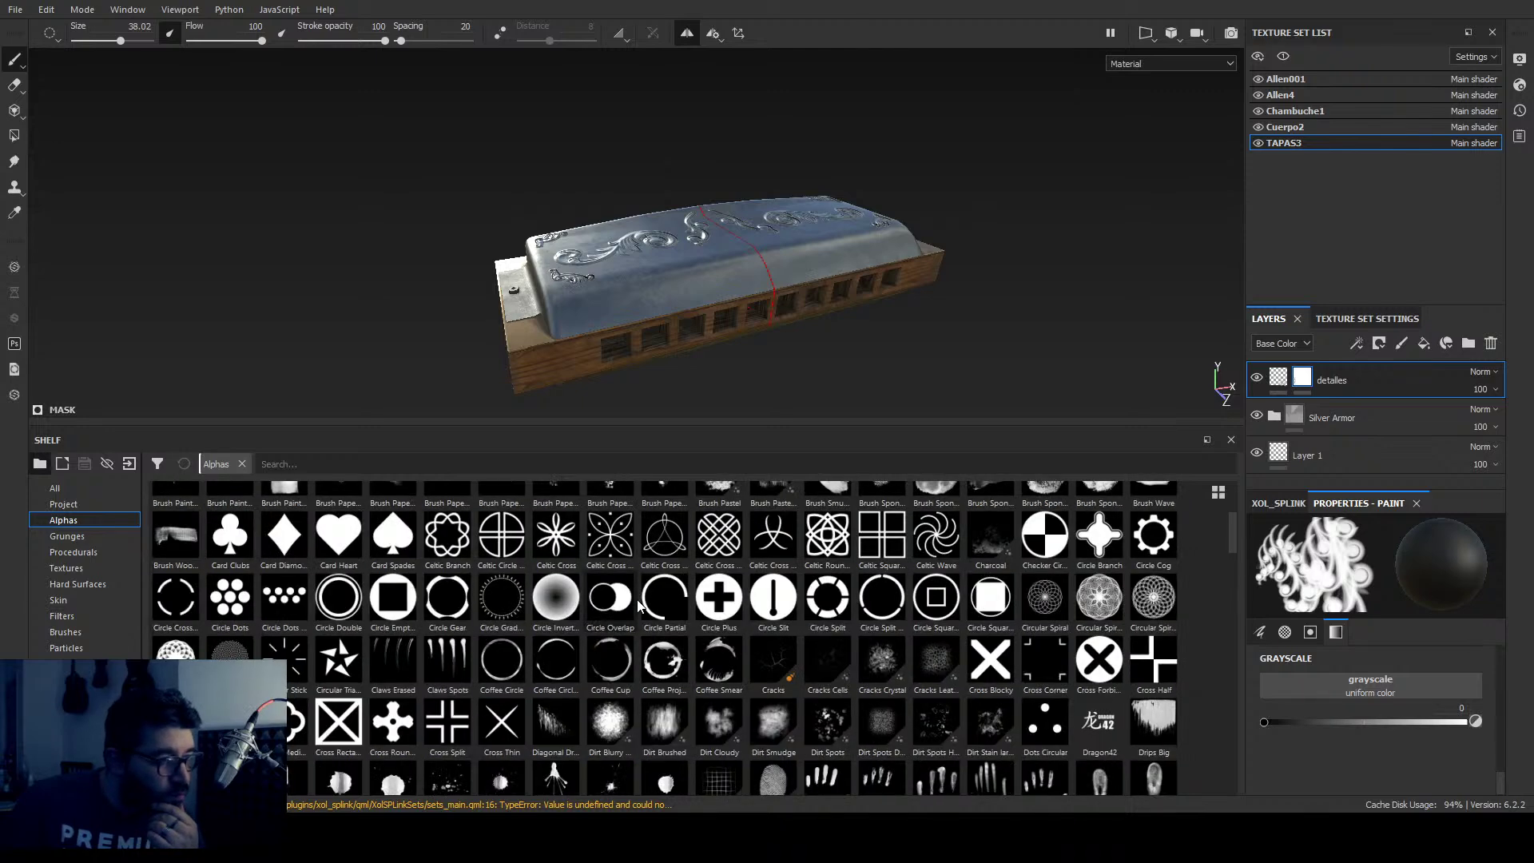
pyautogui.scroll(1, 883, 281)
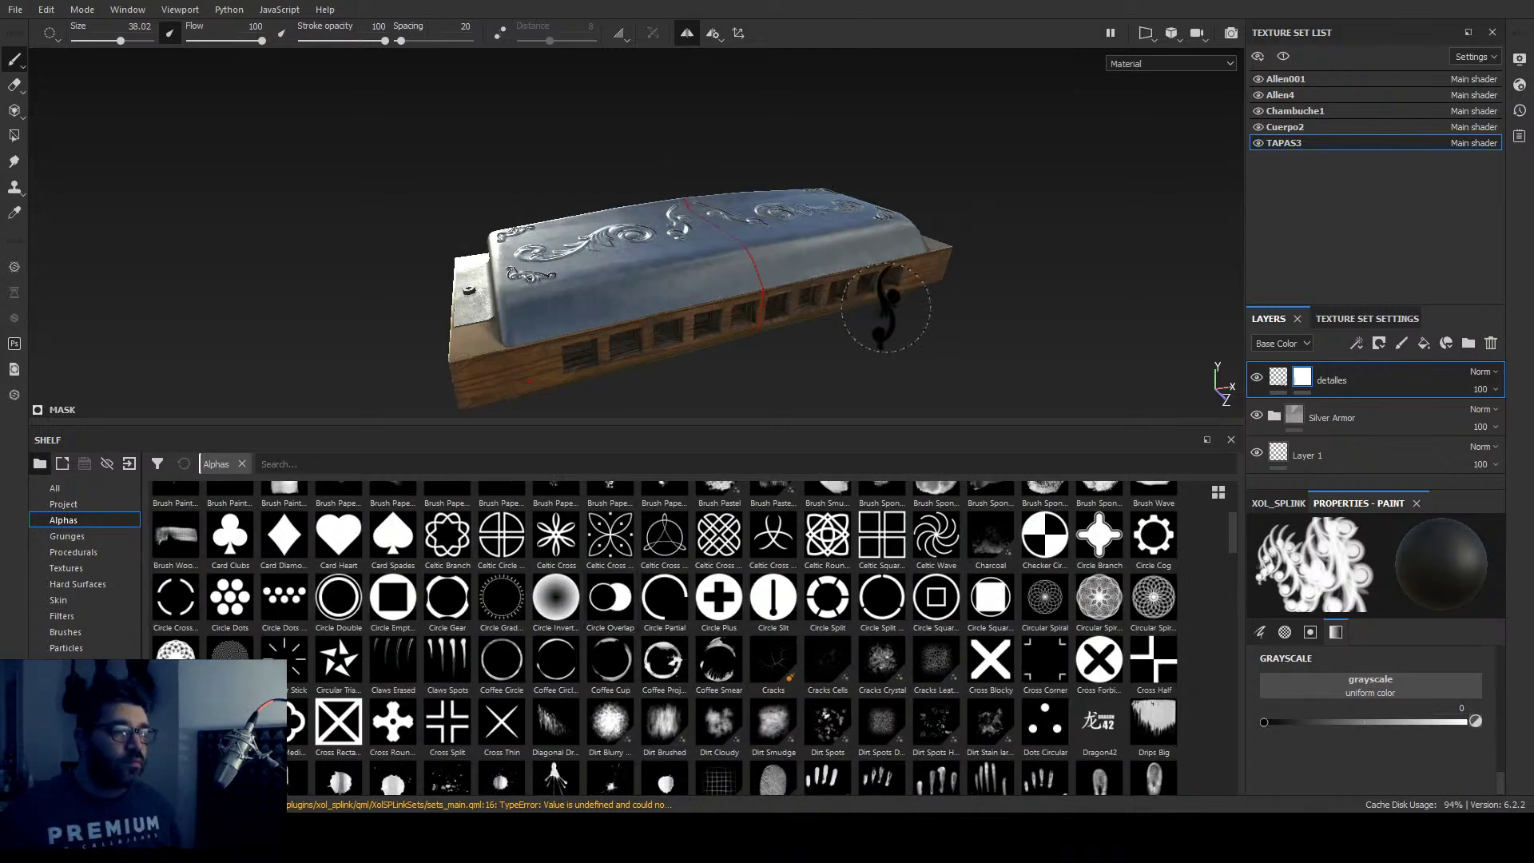
# Step: Inspect the stamped ornaments on the cover from several angles and distances
pyautogui.keyDown('alt'); pyautogui.moveTo(887, 311); pyautogui.dragTo(828, 283, button='middle'); pyautogui.keyUp('alt')
pyautogui.keyDown('alt'); pyautogui.moveTo(827, 281); pyautogui.dragTo(835, 327); pyautogui.keyUp('alt')
pyautogui.keyDown('shift'); pyautogui.moveTo(835, 327); pyautogui.dragTo(773, 329, button='right'); pyautogui.keyUp('shift')
pyautogui.scroll(-2, 694, 318)
pyautogui.scroll(3, 731, 339)
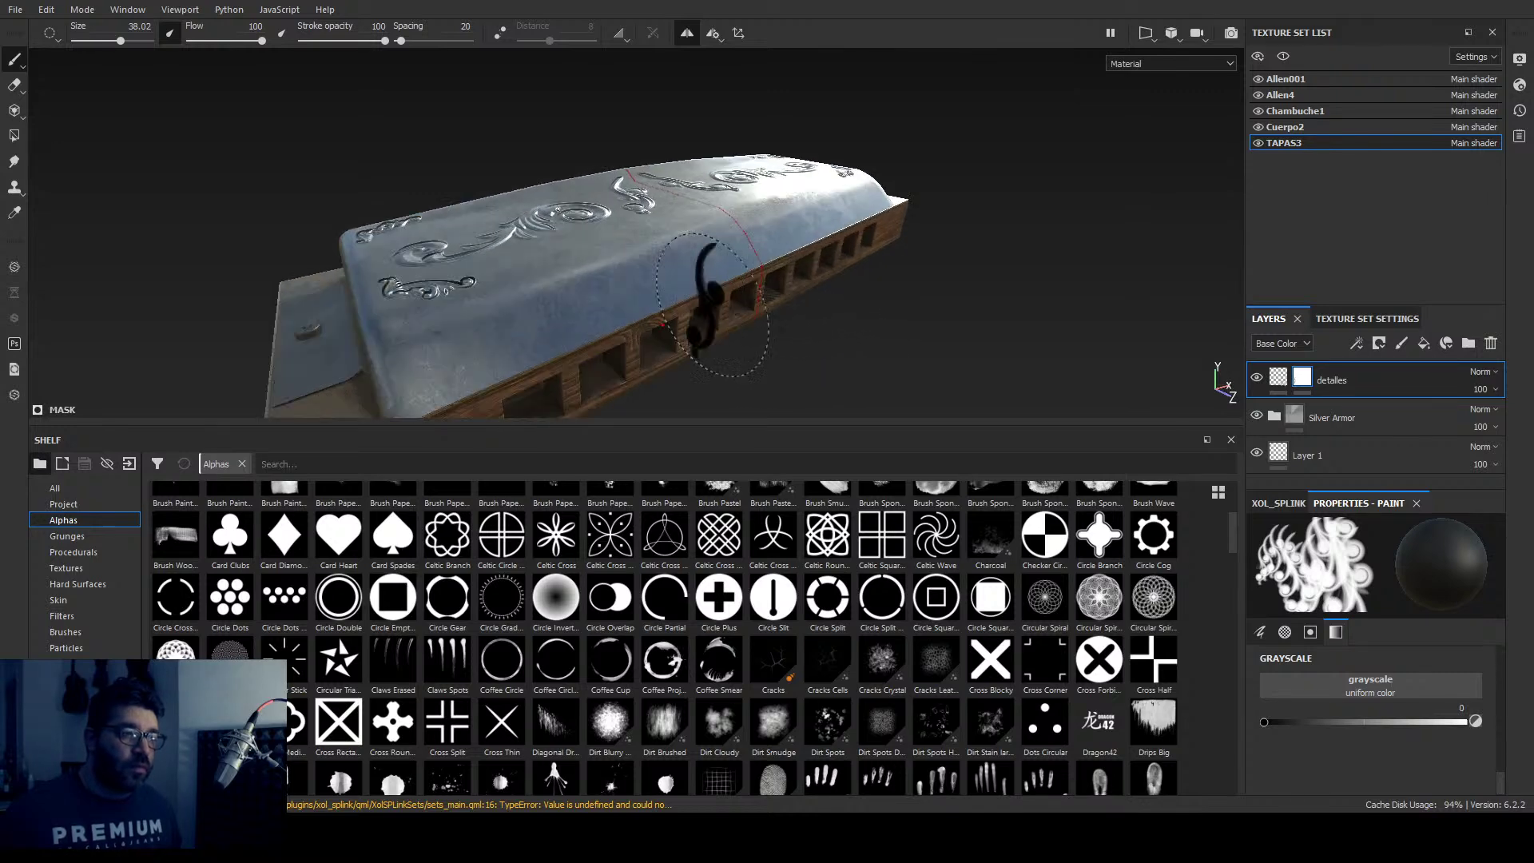
pyautogui.keyDown('alt'); pyautogui.moveTo(739, 342); pyautogui.dragTo(782, 333); pyautogui.keyUp('alt')
pyautogui.keyDown('alt'); pyautogui.moveTo(781, 333); pyautogui.dragTo(794, 326, button='middle'); pyautogui.keyUp('alt')
pyautogui.moveTo(794, 326)
pyautogui.keyDown('alt'); pyautogui.mouseDown()
pyautogui.moveTo(983, 247)
pyautogui.moveTo(990, 295)
pyautogui.moveTo(947, 352)
pyautogui.moveTo(948, 397)
pyautogui.moveTo(949, 271)
pyautogui.moveTo(884, 245)
pyautogui.moveTo(833, 264)
pyautogui.moveTo(735, 264)
pyautogui.moveTo(731, 312)
pyautogui.moveTo(836, 287)
pyautogui.moveTo(811, 301)
pyautogui.moveTo(783, 380)
pyautogui.mouseUp(); pyautogui.keyUp('alt')
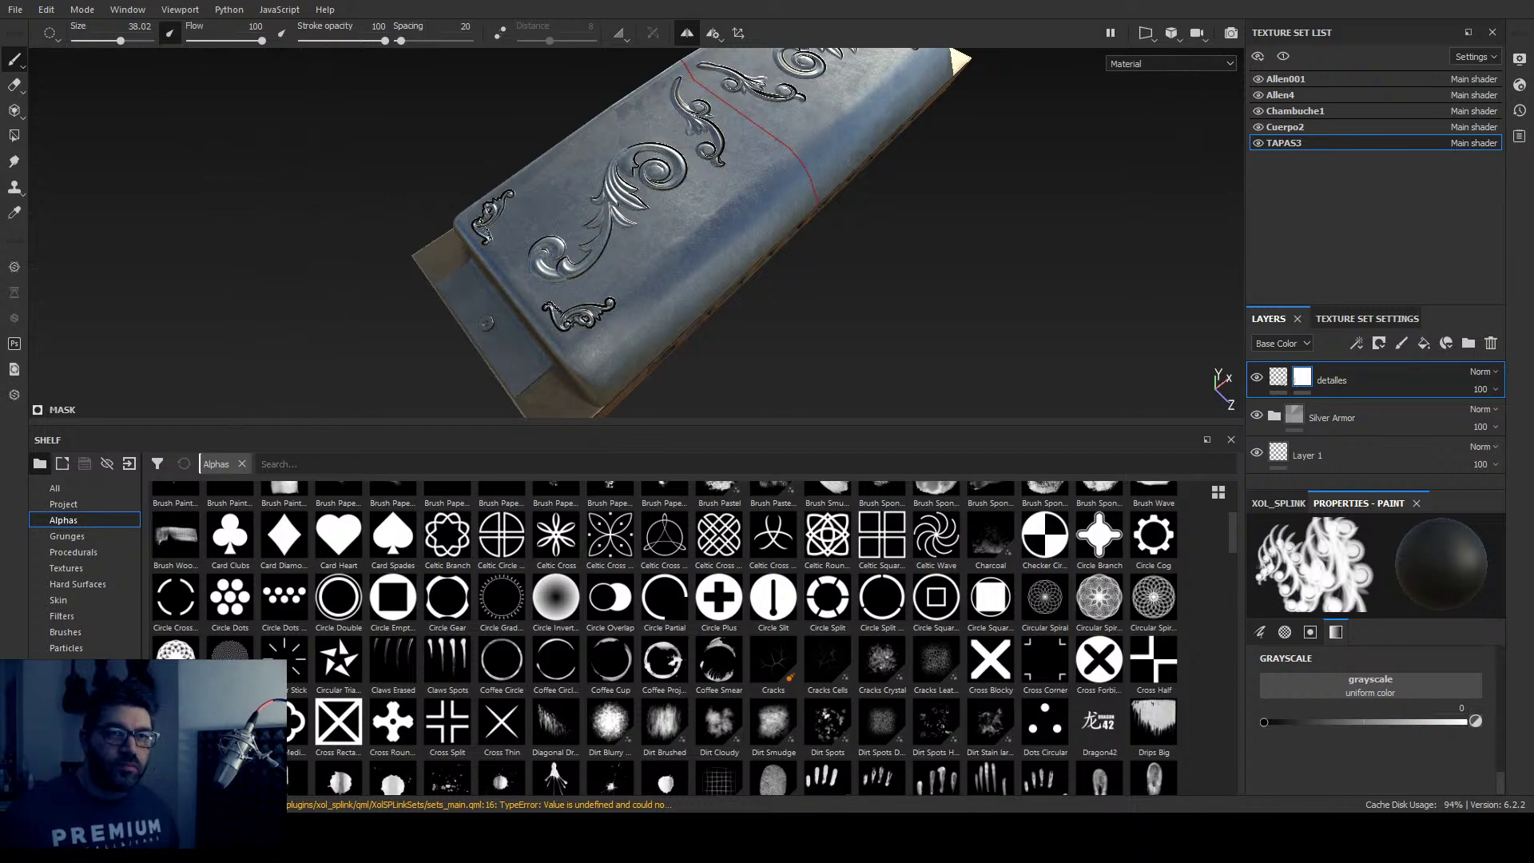
pyautogui.keyDown('alt'); pyautogui.moveTo(789, 329); pyautogui.dragTo(716, 281); pyautogui.keyUp('alt')
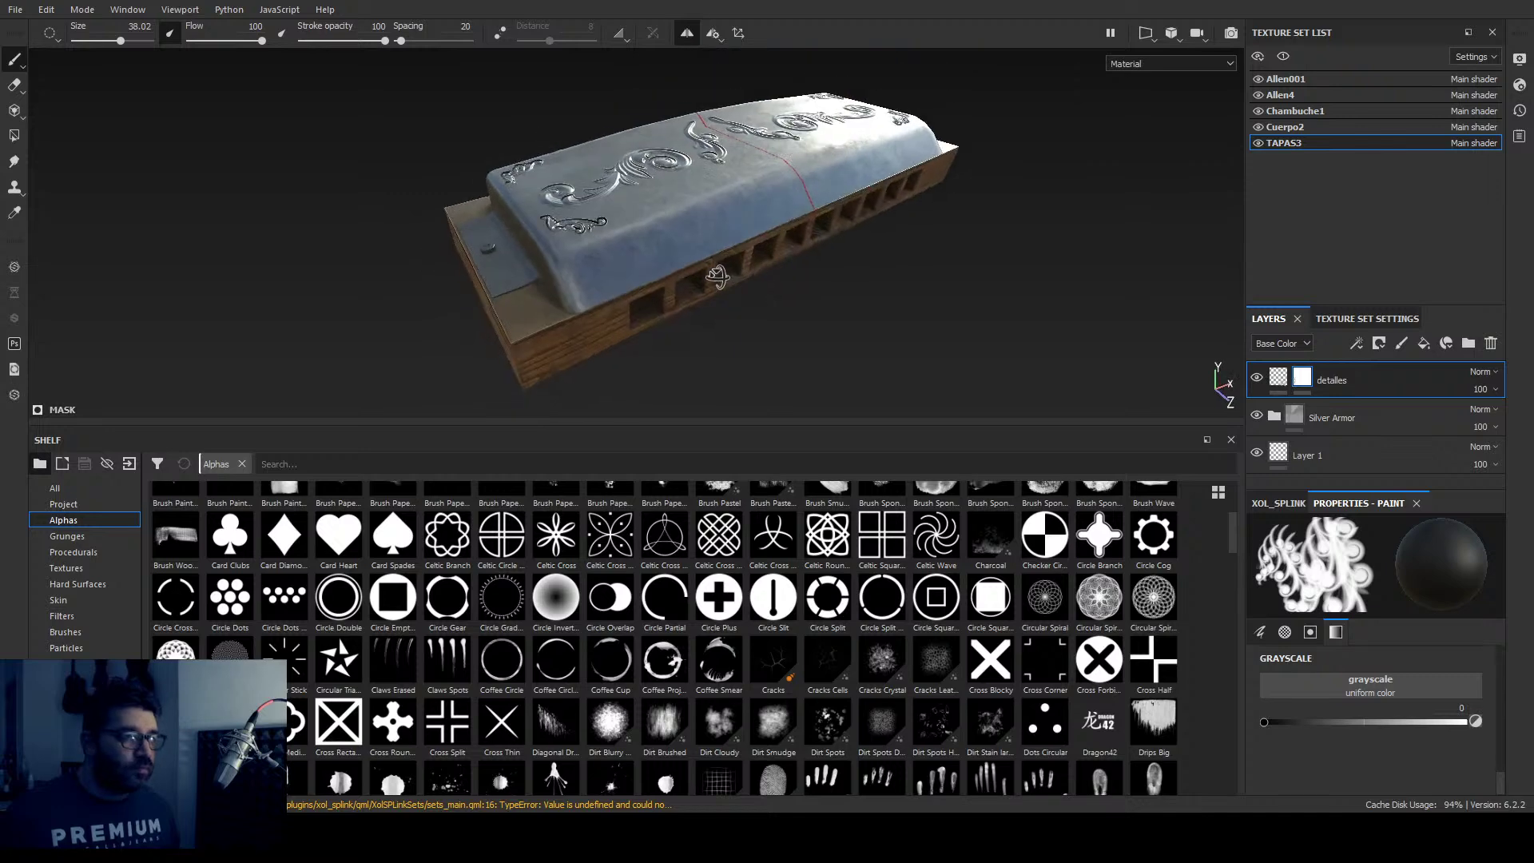
pyautogui.keyDown('alt'); pyautogui.moveTo(718, 305); pyautogui.dragTo(725, 313, button='middle'); pyautogui.keyUp('alt')
pyautogui.keyDown('alt'); pyautogui.moveTo(724, 313); pyautogui.dragTo(685, 322); pyautogui.keyUp('alt')
pyautogui.keyDown('alt'); pyautogui.moveTo(742, 319); pyautogui.dragTo(723, 330, button='middle'); pyautogui.keyUp('alt')
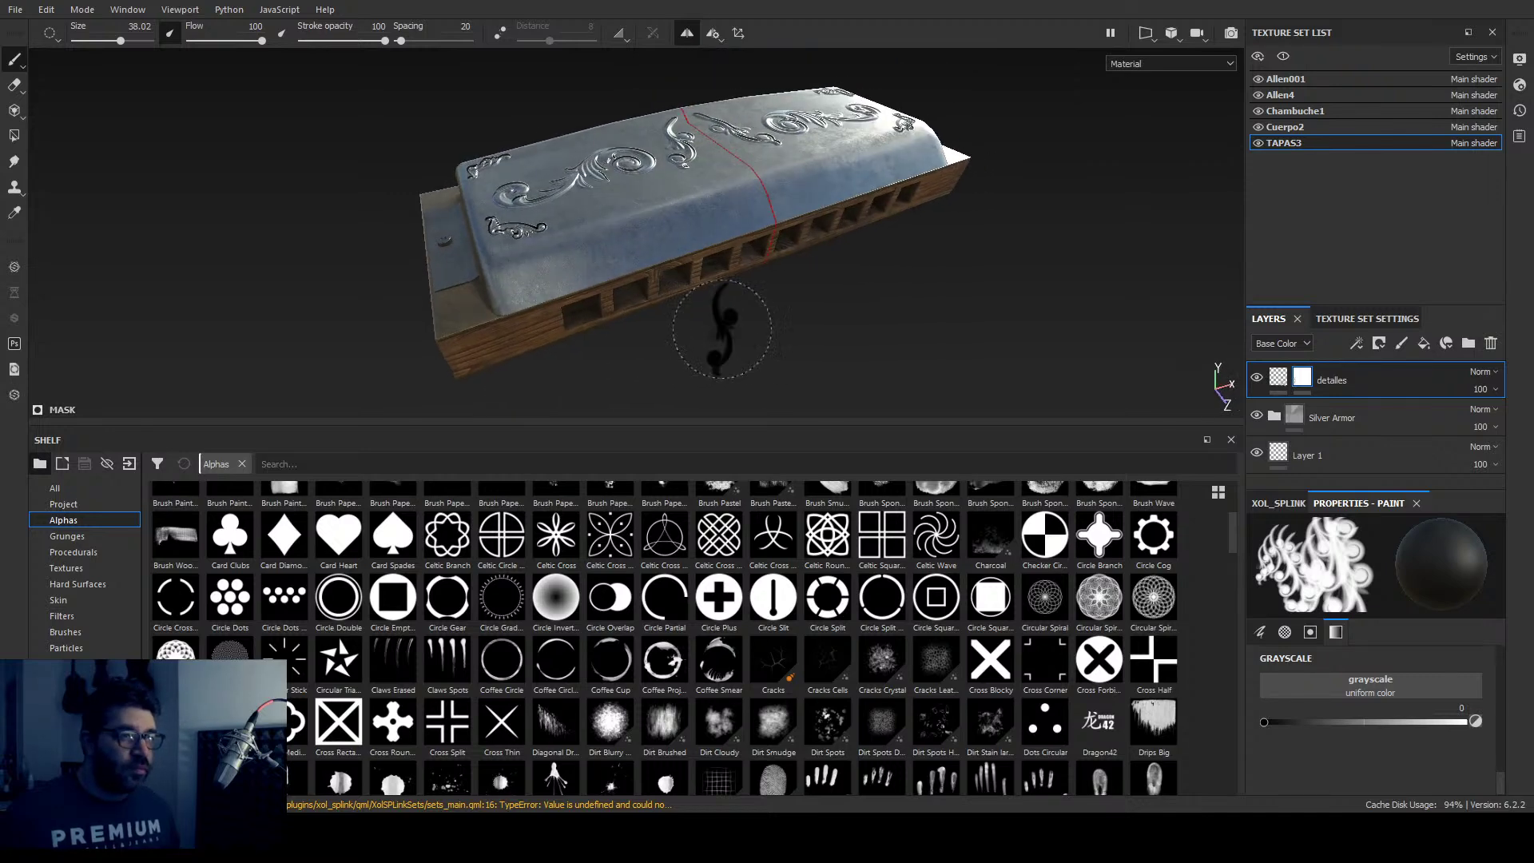
pyautogui.keyDown('alt'); pyautogui.moveTo(723, 330); pyautogui.dragTo(867, 353); pyautogui.keyUp('alt')
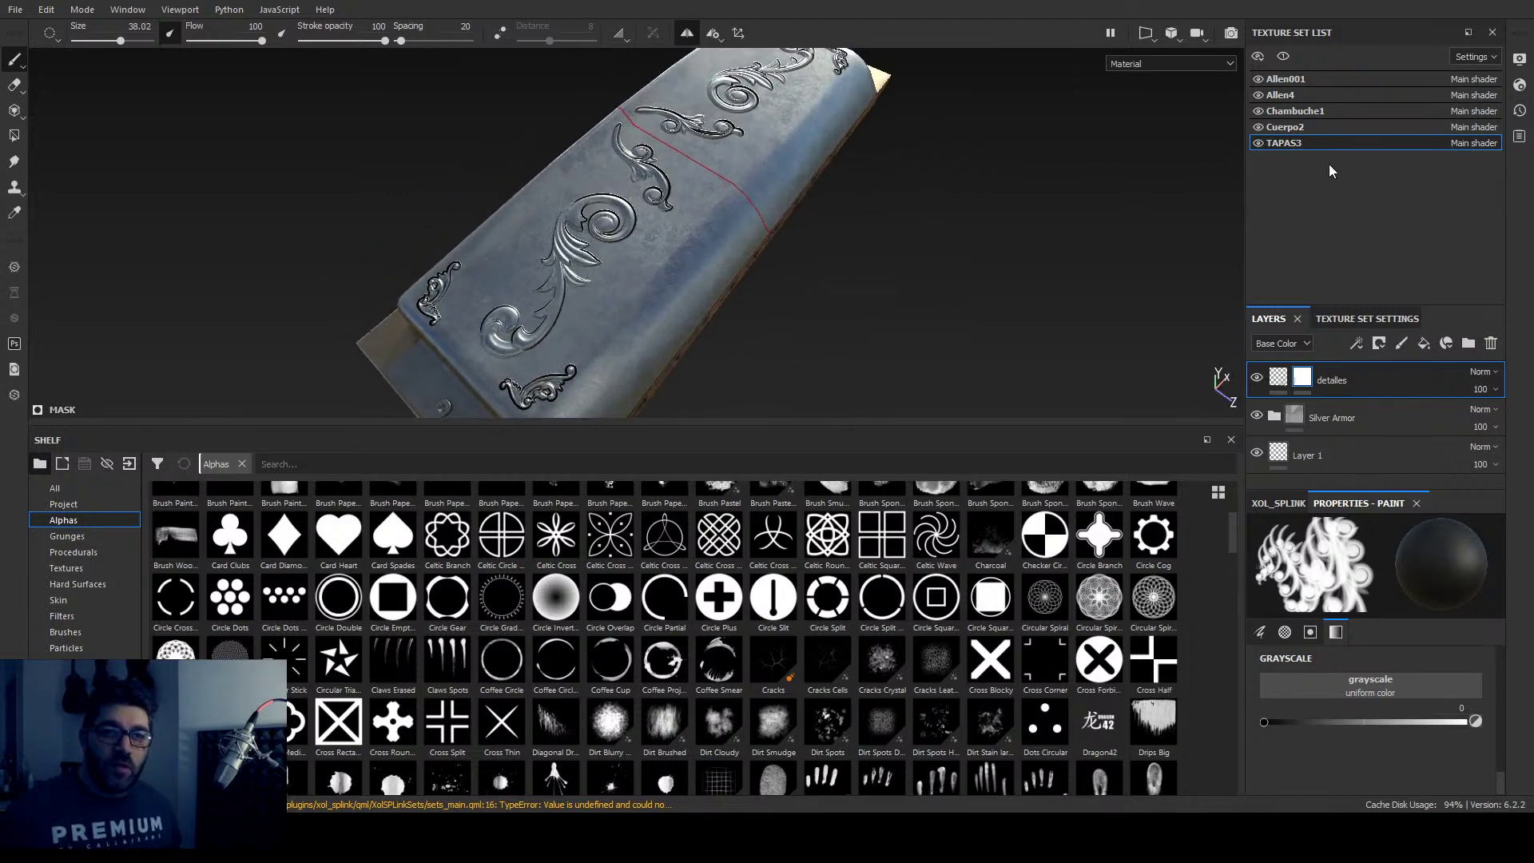
# Step: Add a fill layer above the detalles layer and rename it Suciedad
pyautogui.moveTo(1330, 306); pyautogui.dragTo(1333, 206)
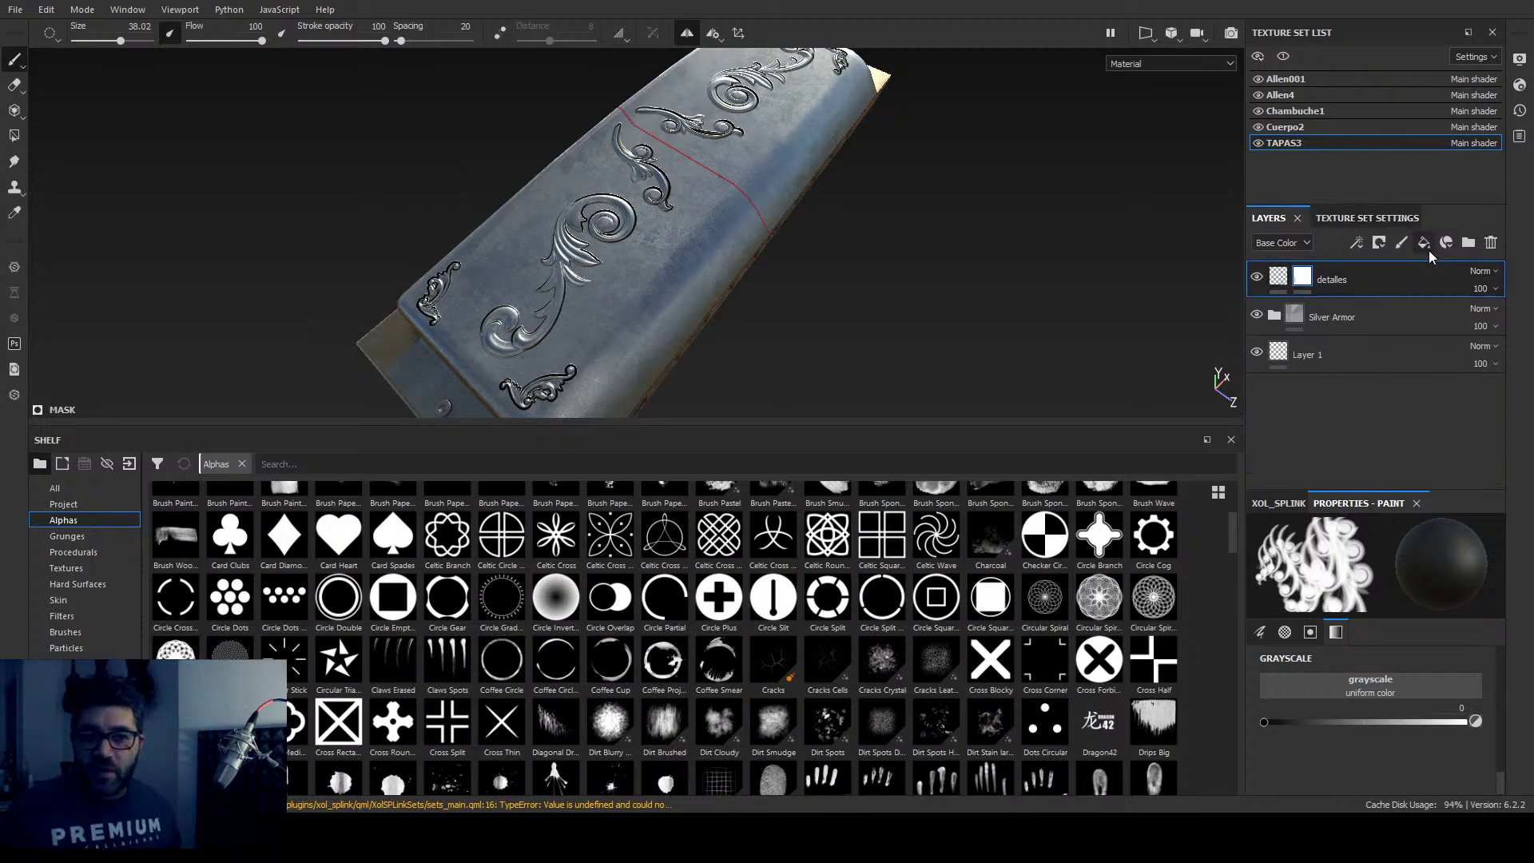
pyautogui.click(1426, 245)
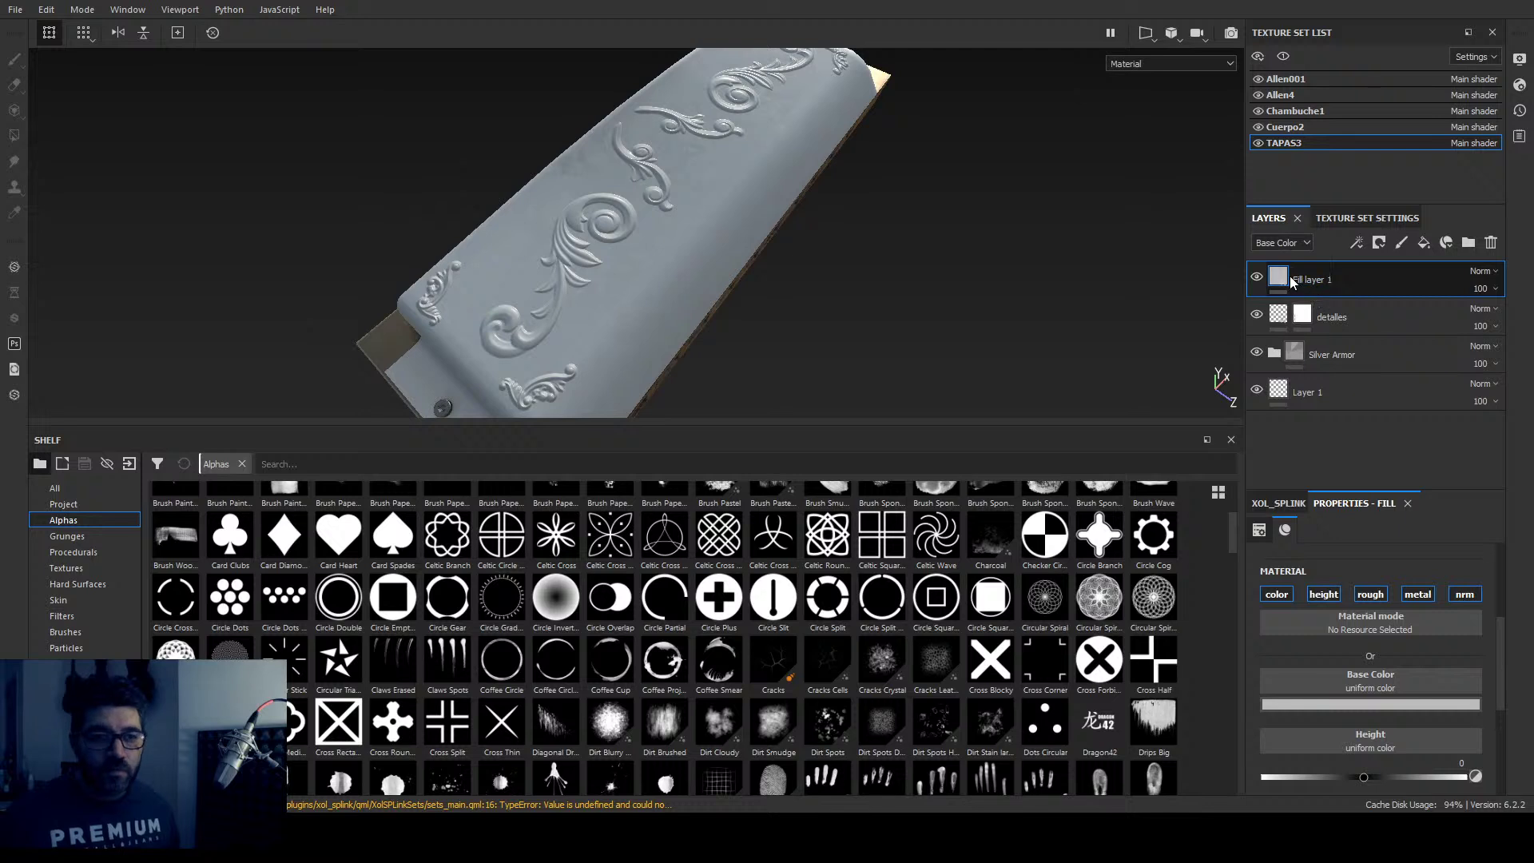
pyautogui.doubleClick(1311, 279)
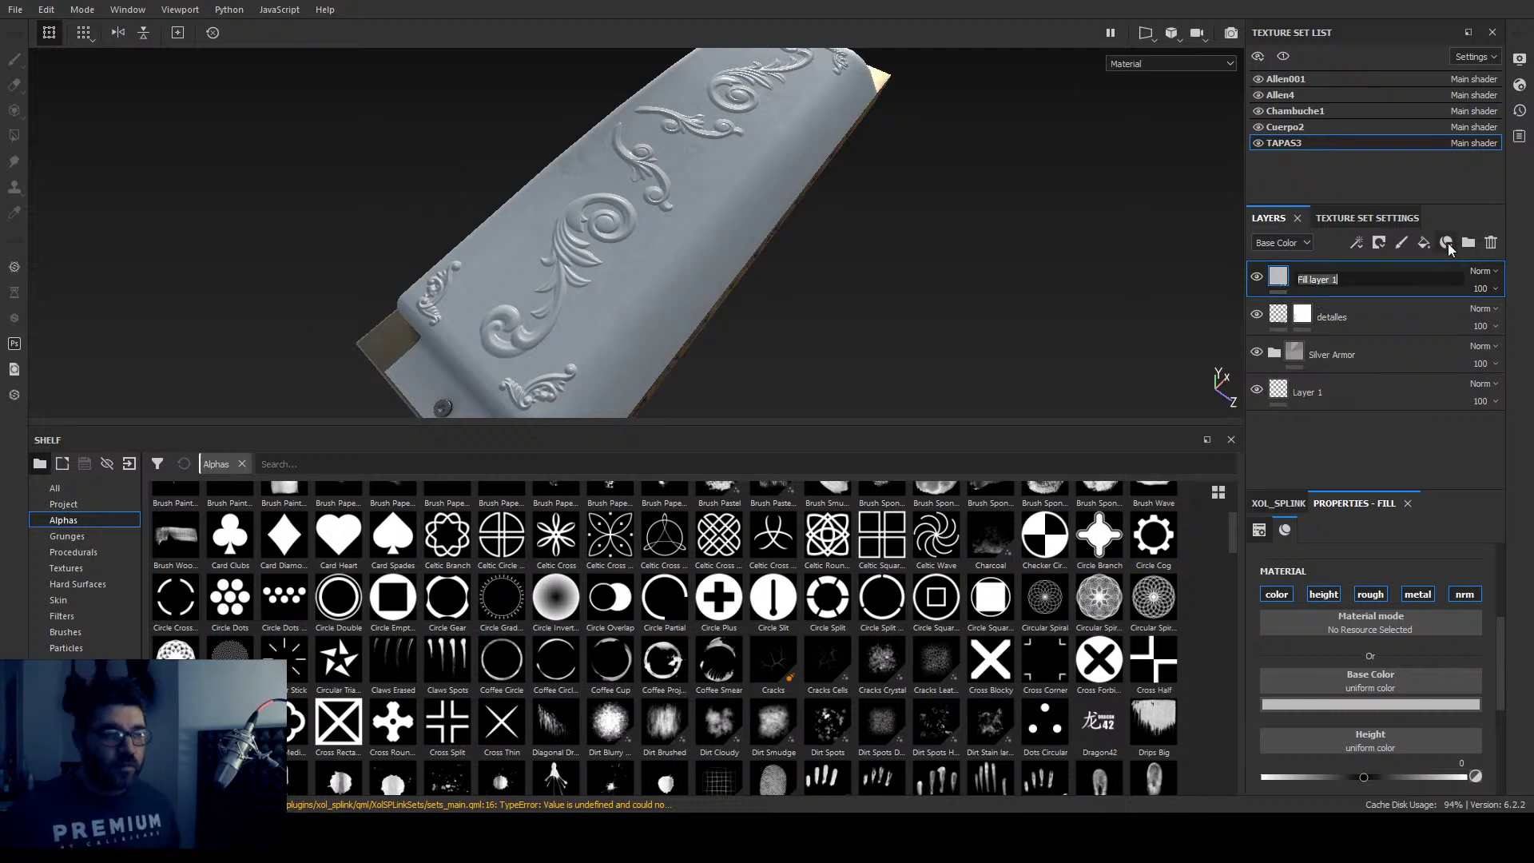
pyautogui.write('sOC')
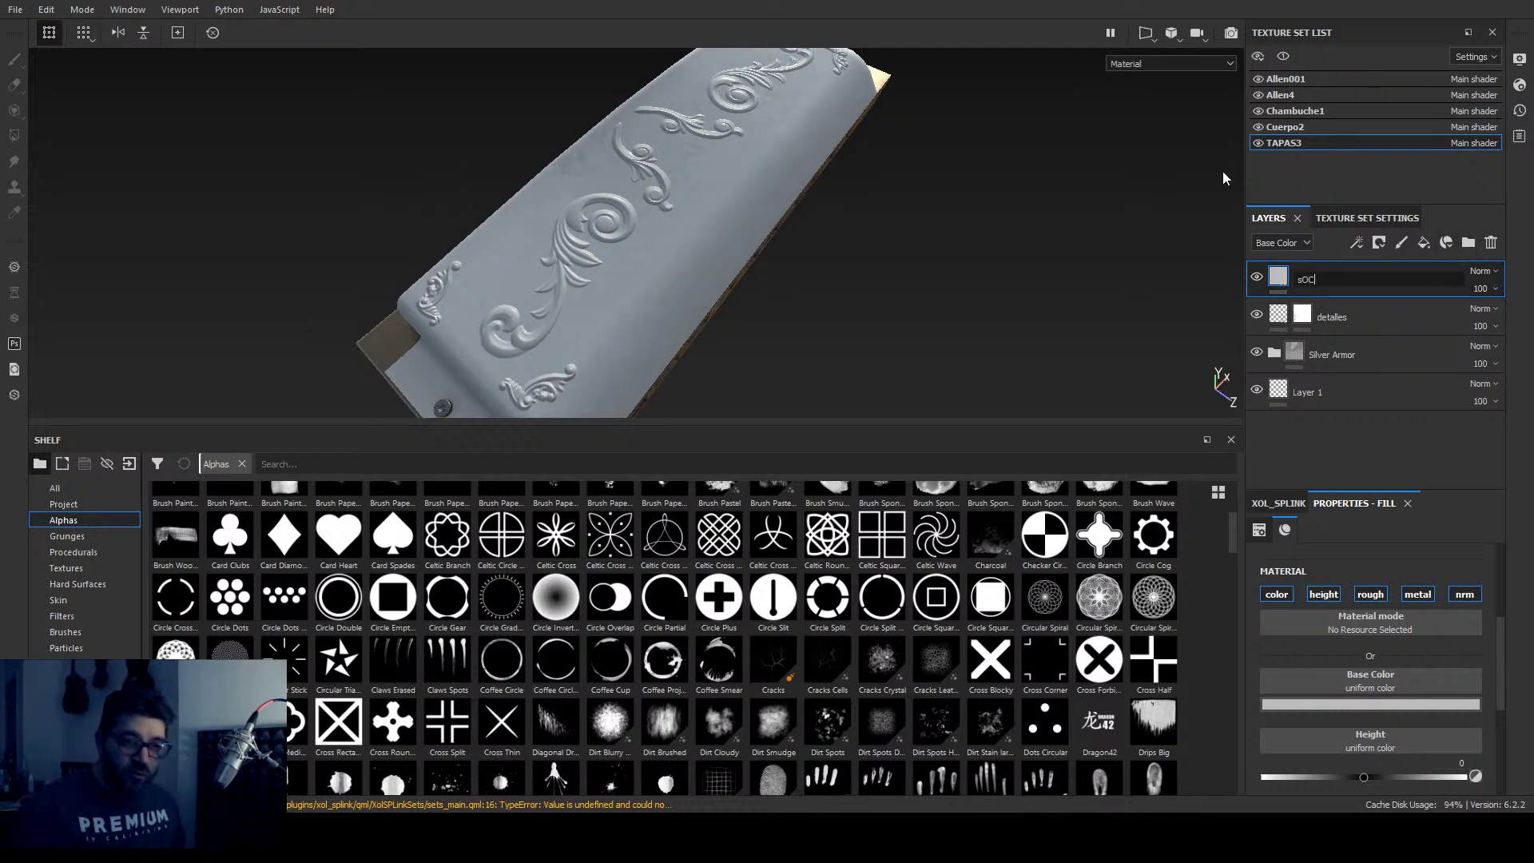
pyautogui.press('BackSpace')
pyautogui.press('BackSpace')
pyautogui.press('BackSpace')
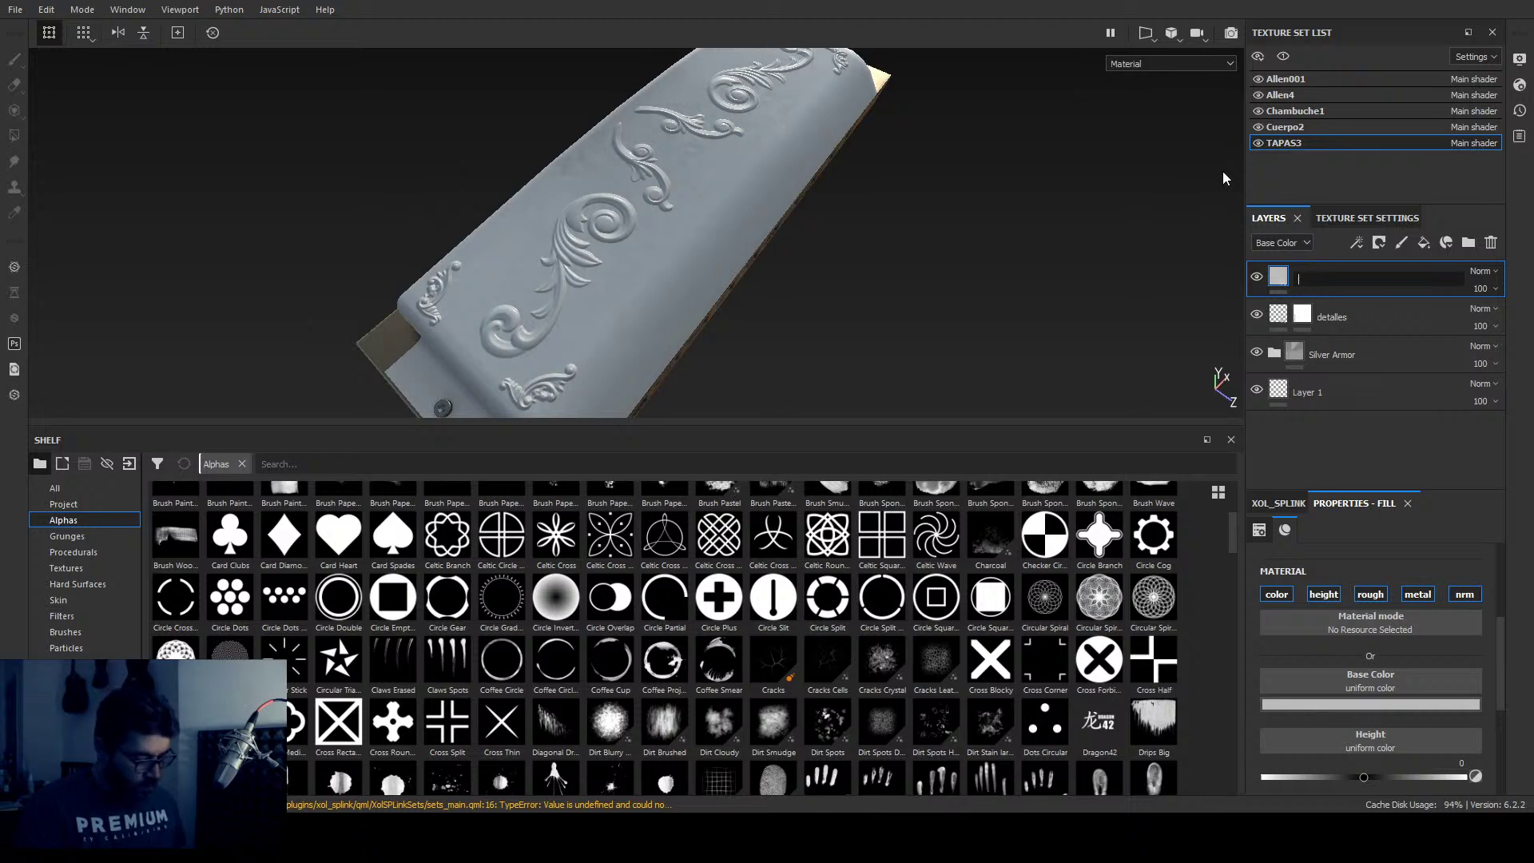
pyautogui.write('Suciedad')
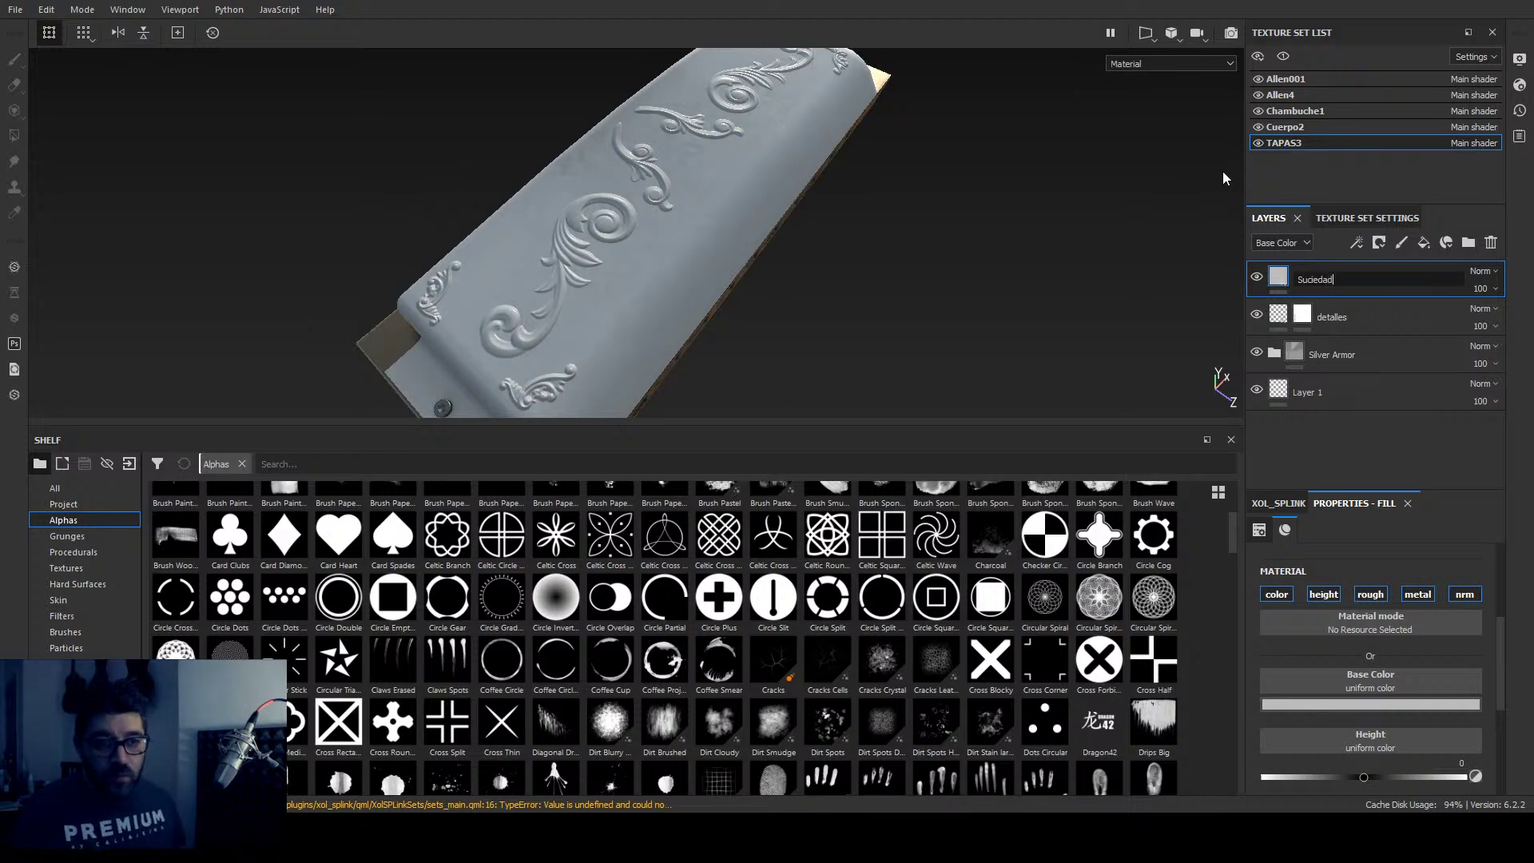
pyautogui.press('Return')
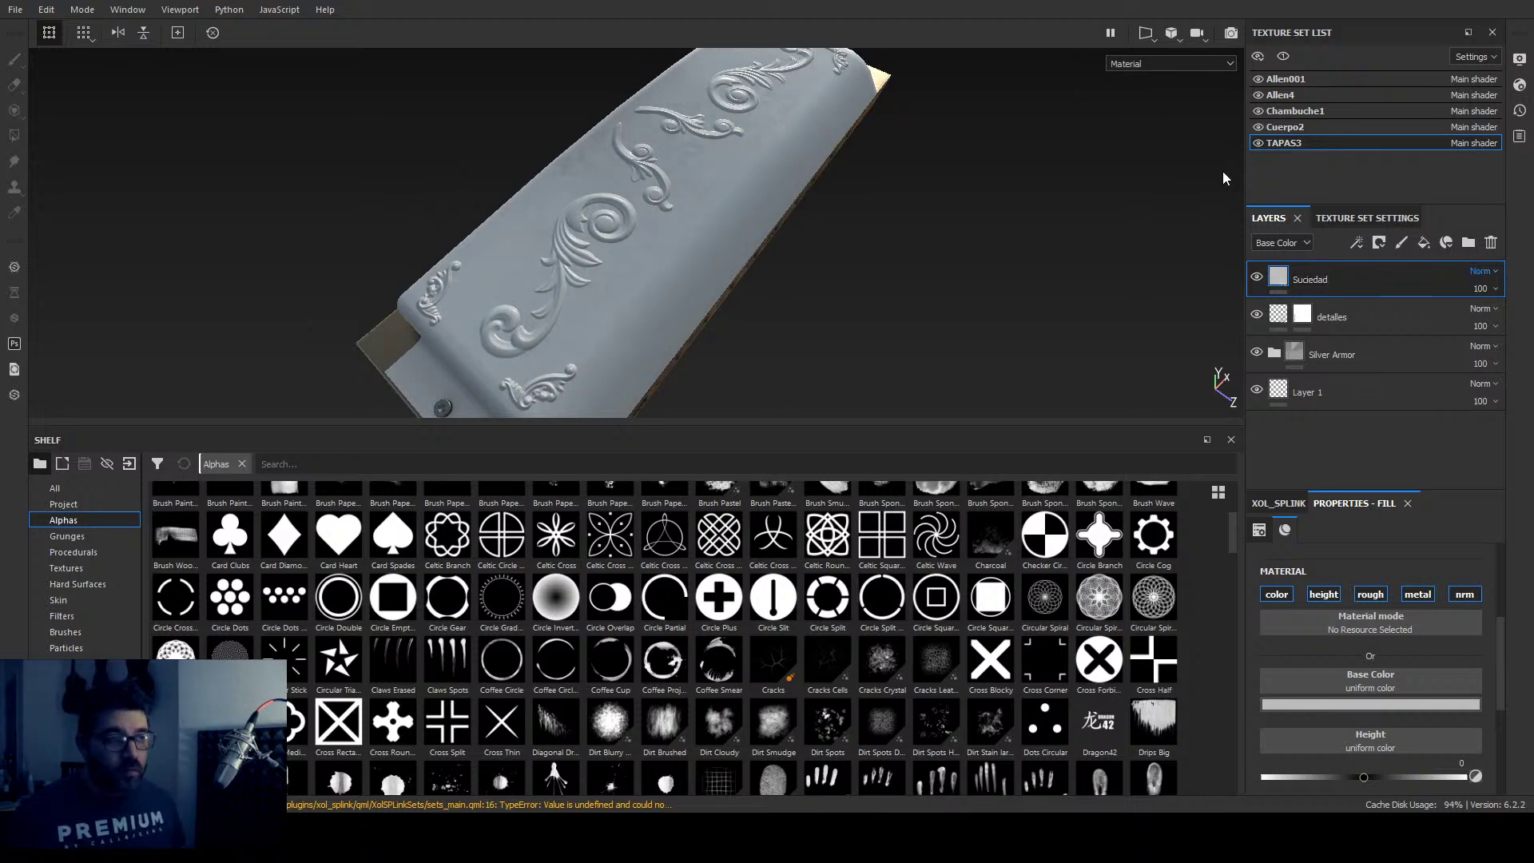
# Step: Set the Suciedad layer's base color to black and check it on the cover
pyautogui.click(1322, 707)
pyautogui.moveTo(1324, 630); pyautogui.dragTo(1296, 674)
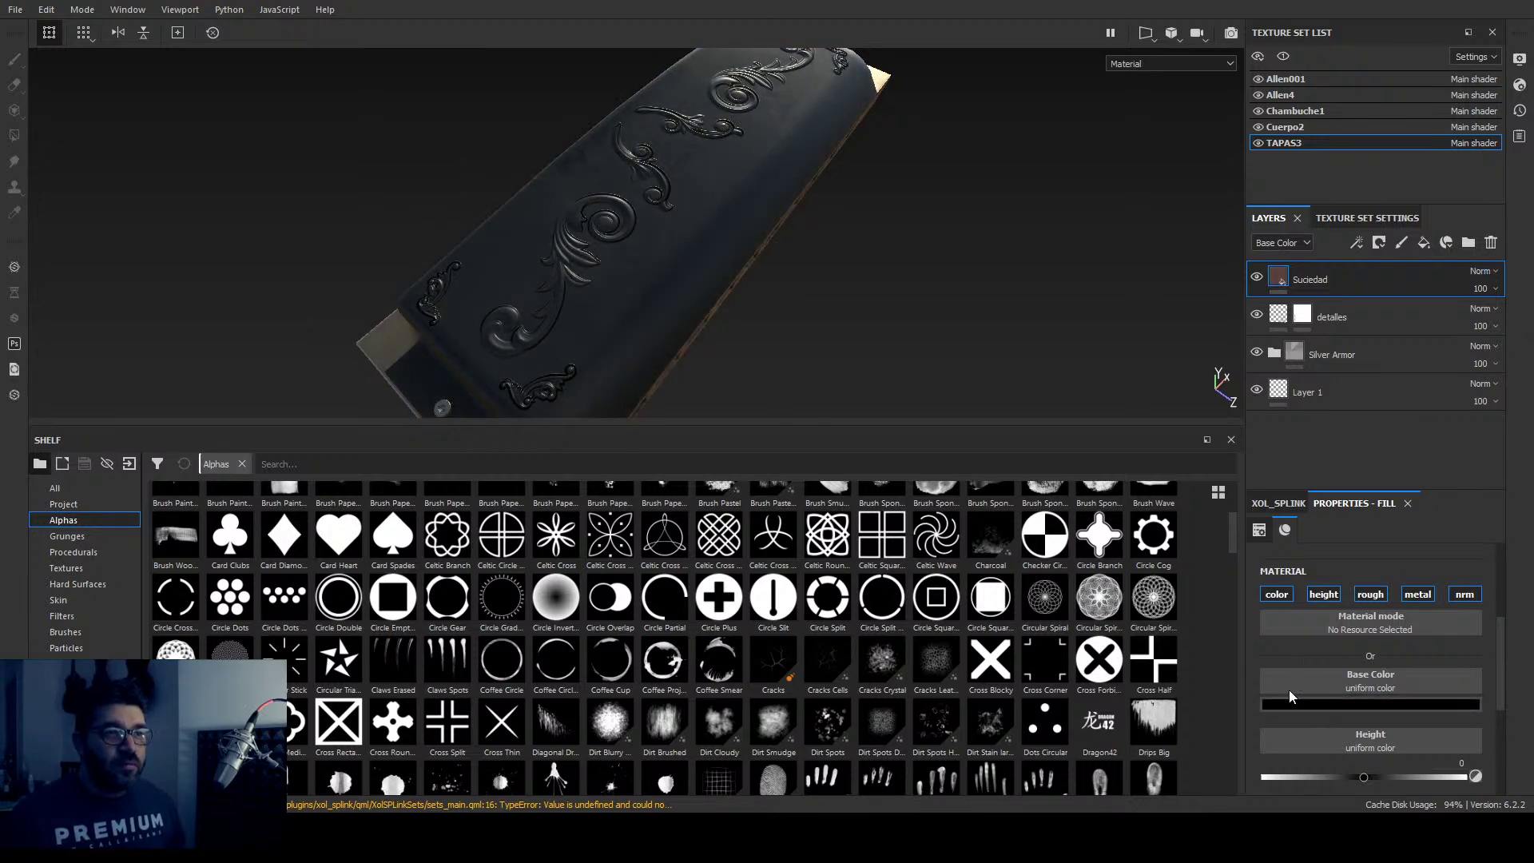
pyautogui.keyDown('alt'); pyautogui.moveTo(680, 240); pyautogui.dragTo(727, 192); pyautogui.keyUp('alt')
pyautogui.keyDown('alt'); pyautogui.moveTo(727, 192); pyautogui.dragTo(844, 186, button='middle'); pyautogui.keyUp('alt')
pyautogui.keyDown('alt'); pyautogui.moveTo(846, 187); pyautogui.dragTo(895, 258); pyautogui.keyUp('alt')
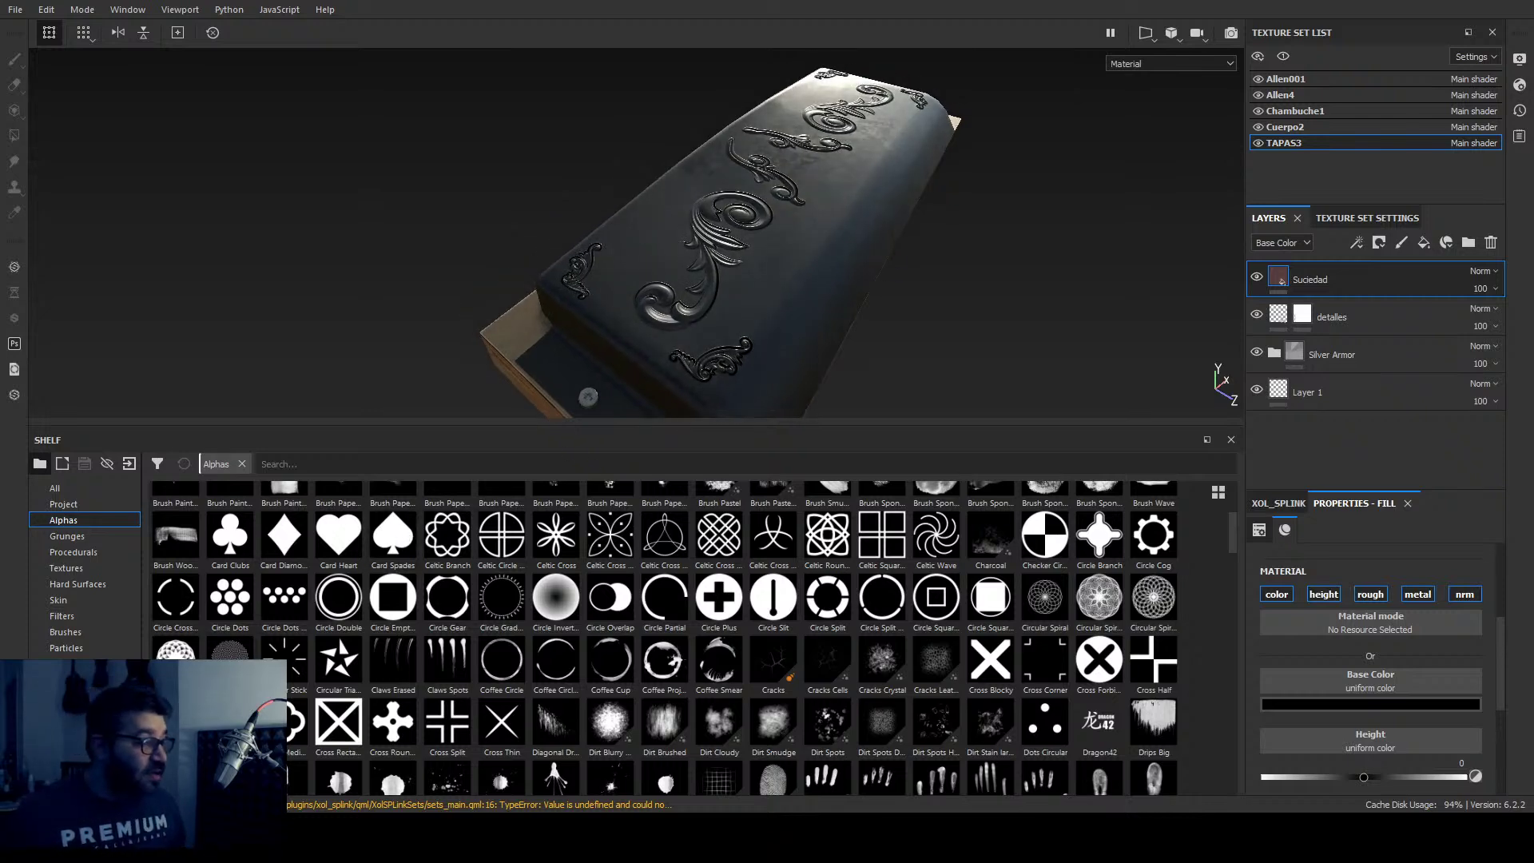
# Step: Apply the Cavity Rust smart mask to the Suciedad layer and check the dirt around the cover's end
pyautogui.click(75, 711)
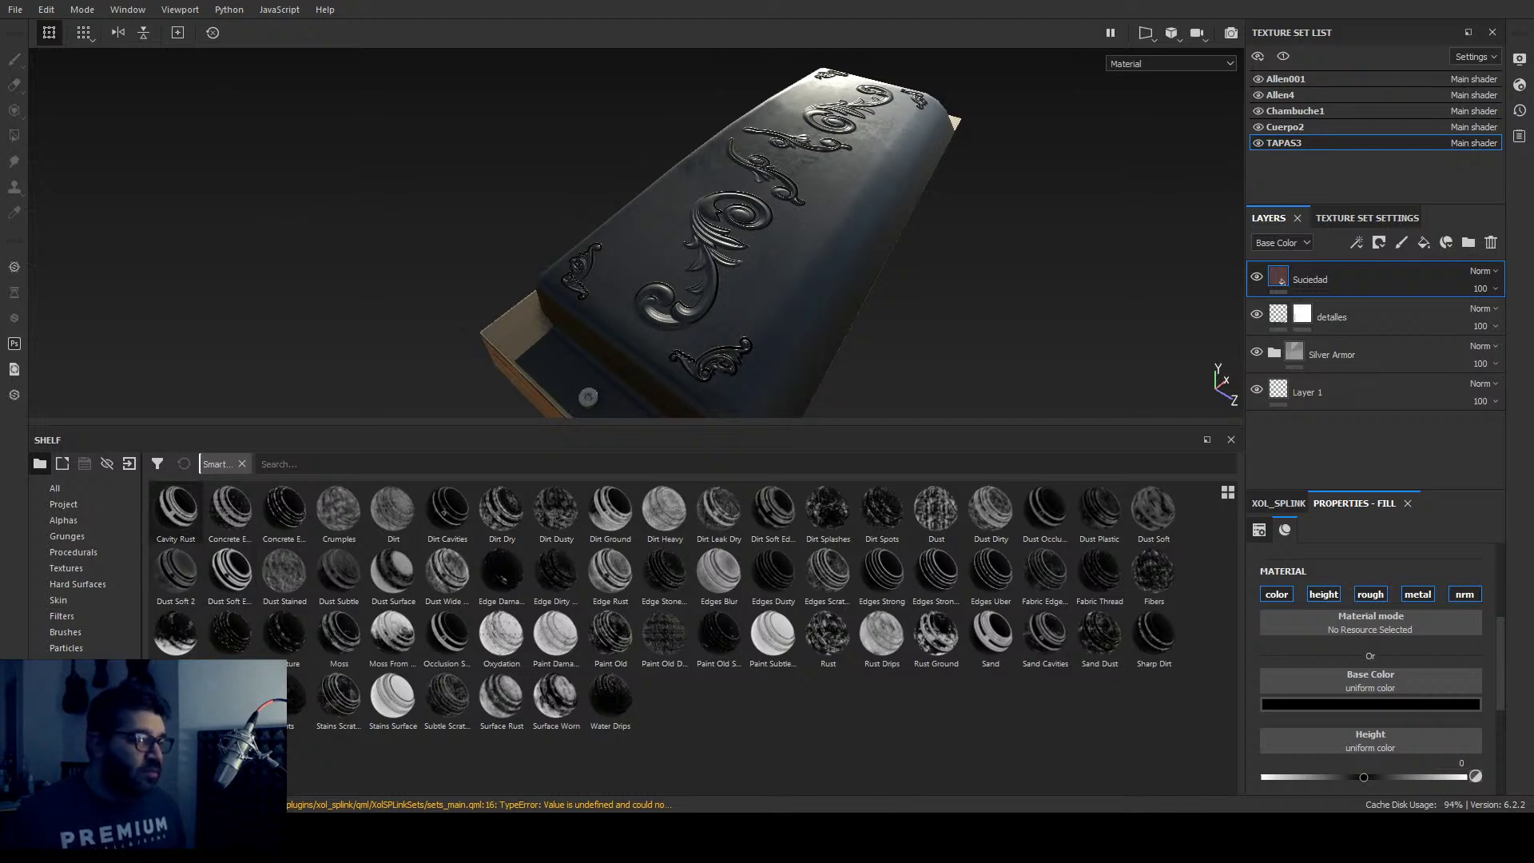
pyautogui.moveTo(176, 511)
pyautogui.mouseDown()
pyautogui.moveTo(993, 359)
pyautogui.moveTo(1311, 278)
pyautogui.mouseUp()
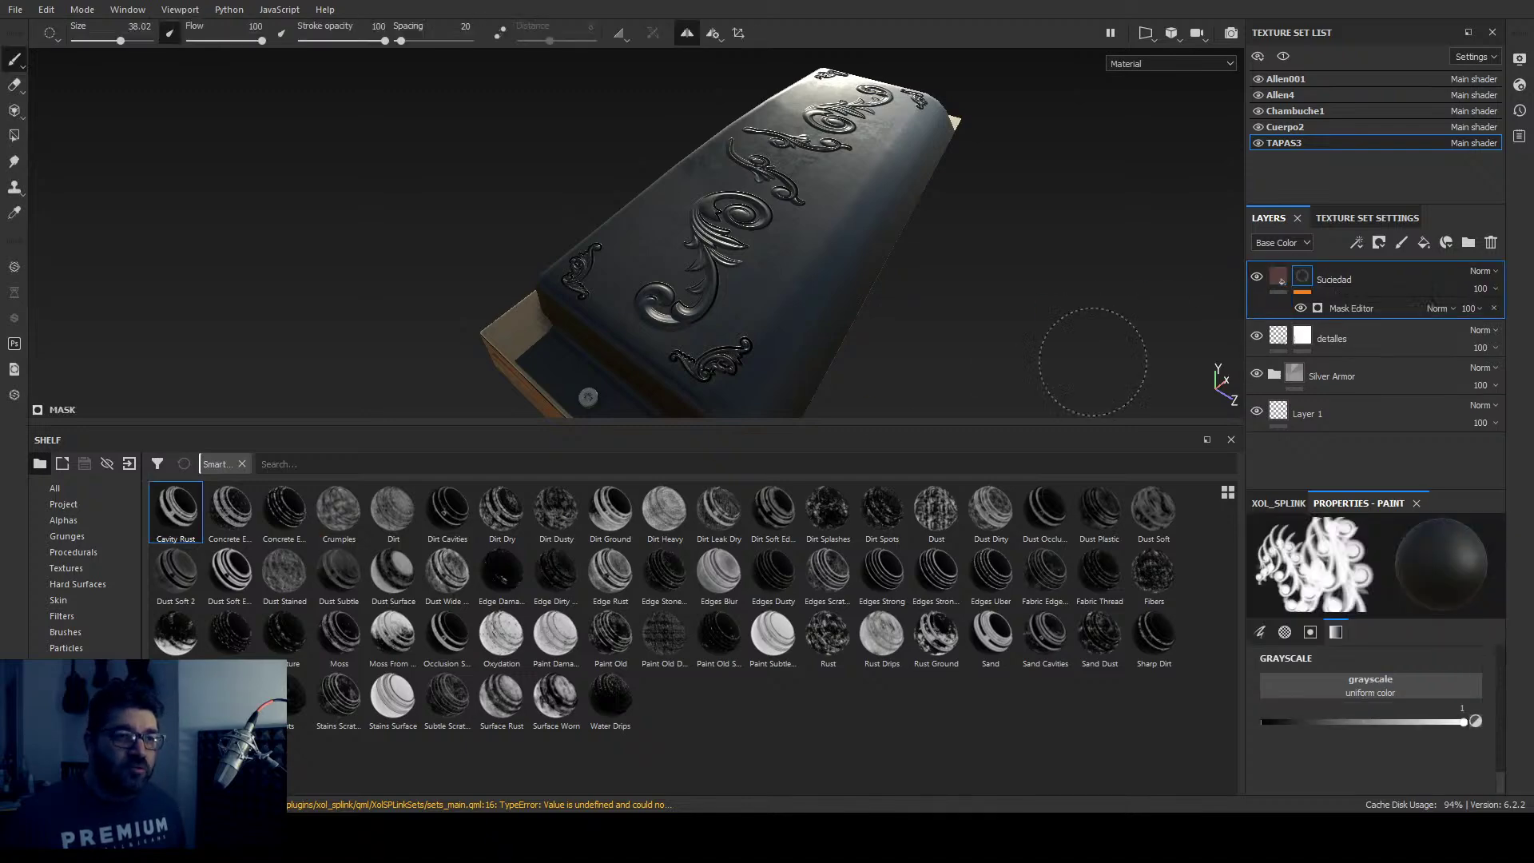
pyautogui.moveTo(983, 352)
pyautogui.keyDown('alt'); pyautogui.mouseDown()
pyautogui.moveTo(945, 307)
pyautogui.moveTo(781, 325)
pyautogui.moveTo(908, 332)
pyautogui.moveTo(903, 221)
pyautogui.moveTo(760, 377)
pyautogui.moveTo(895, 231)
pyautogui.mouseUp(); pyautogui.keyUp('alt')
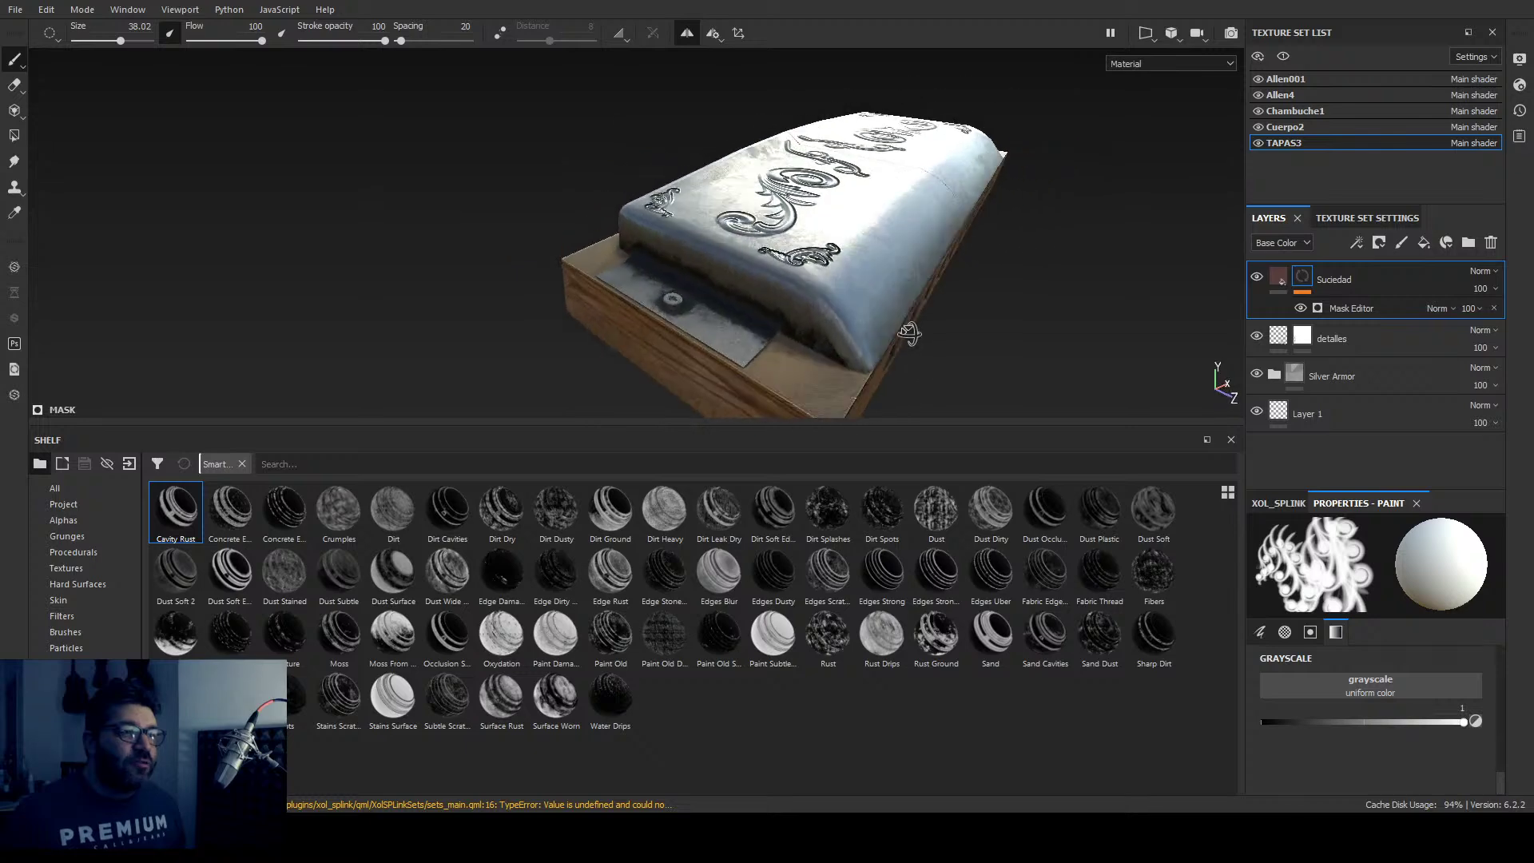
pyautogui.keyDown('alt'); pyautogui.moveTo(788, 384); pyautogui.dragTo(831, 360); pyautogui.keyUp('alt')
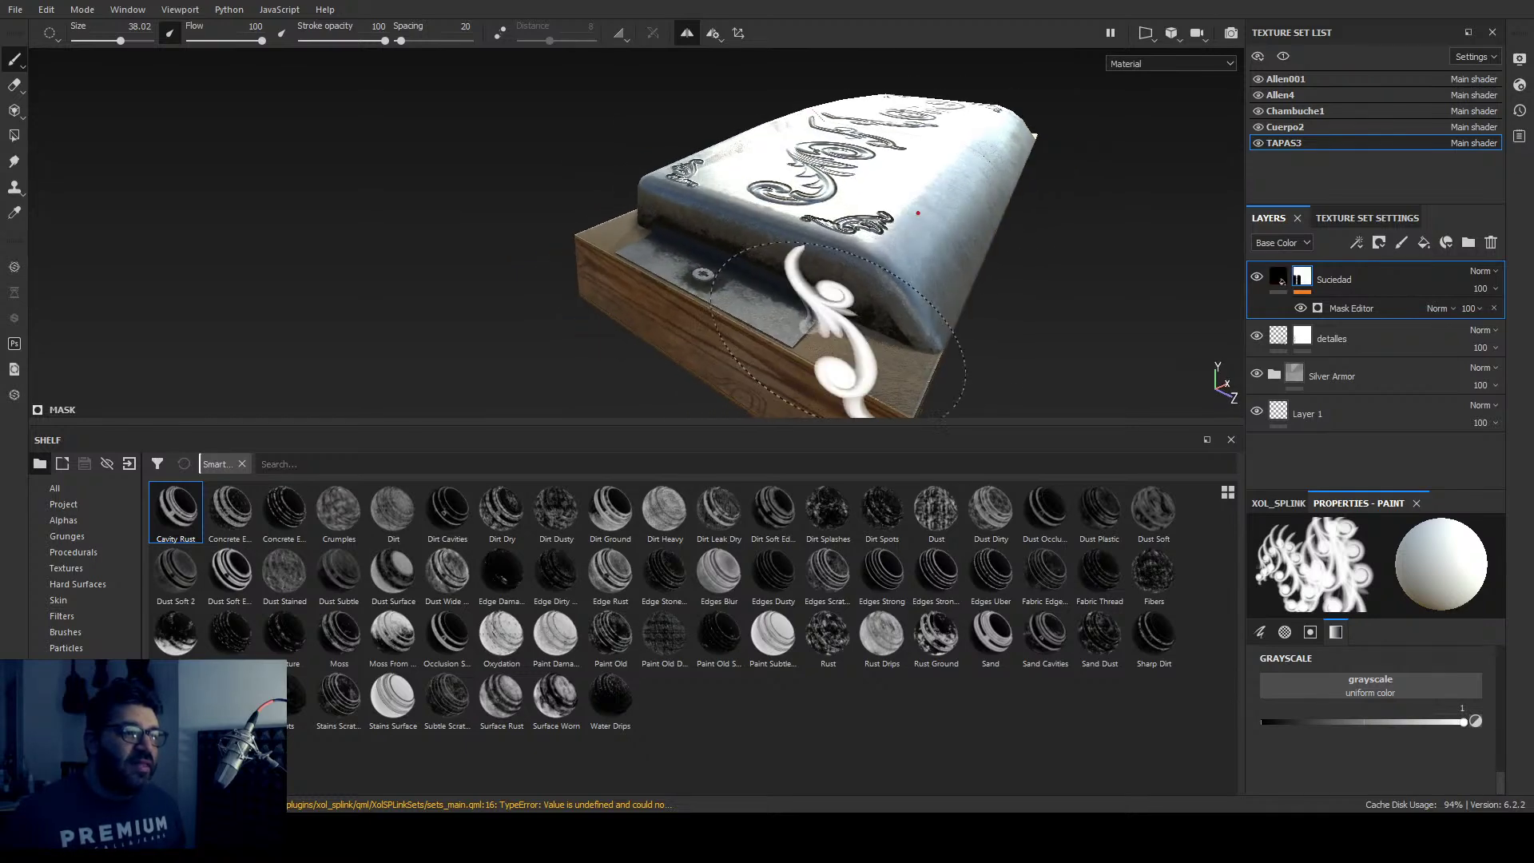
pyautogui.moveTo(848, 372)
pyautogui.keyDown('shift'); pyautogui.mouseDown(button='right')
pyautogui.moveTo(788, 326)
pyautogui.moveTo(743, 342)
pyautogui.mouseUp(button='right'); pyautogui.keyUp('shift')
pyautogui.scroll(4, 769, 300)
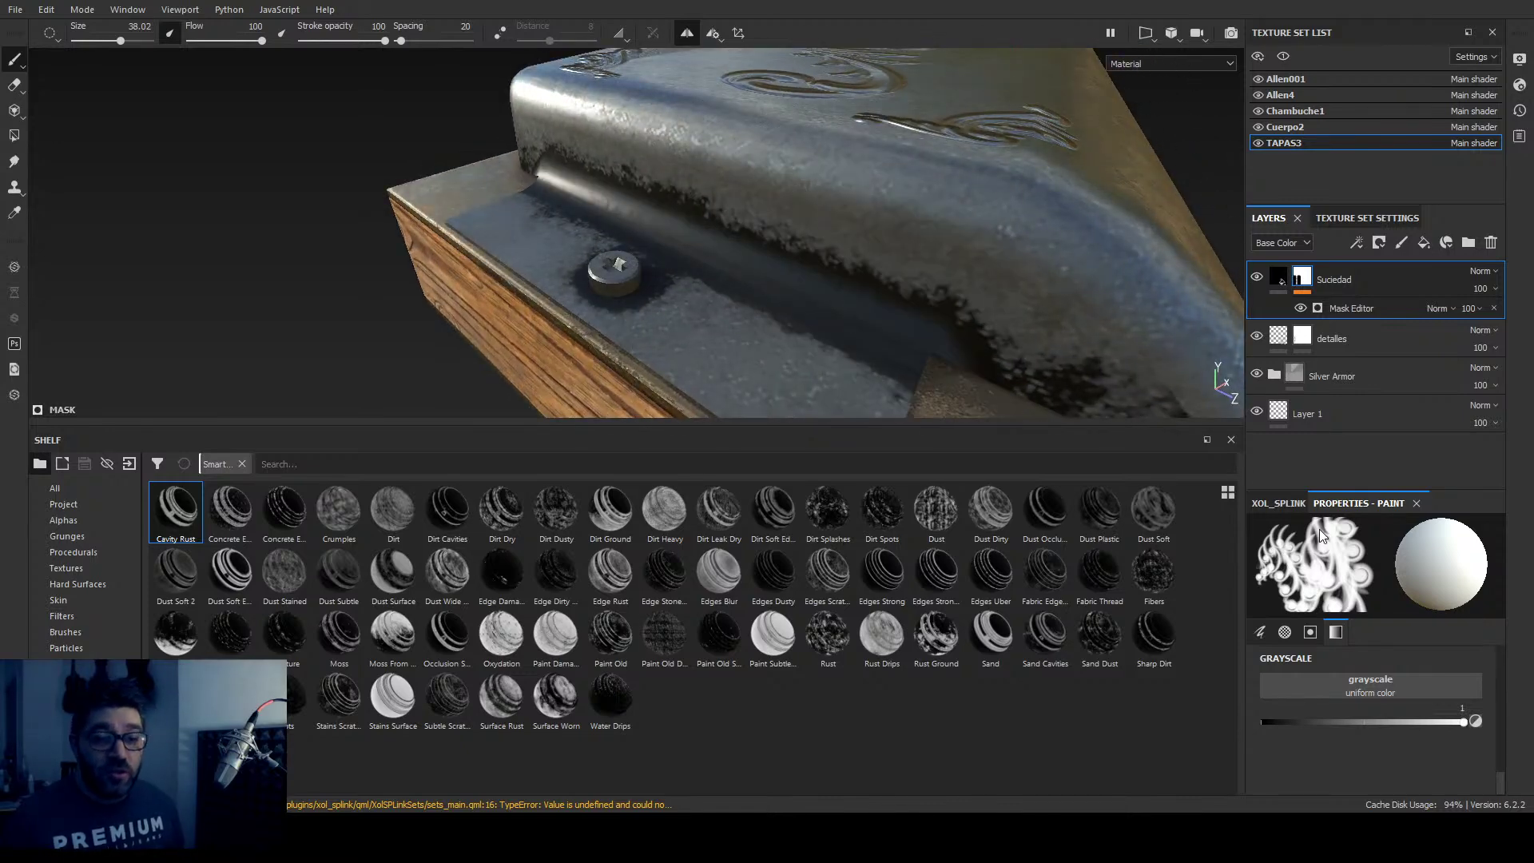
# Step: Raise the roughness of the Suciedad fill to 0.6848
pyautogui.click(1282, 272)
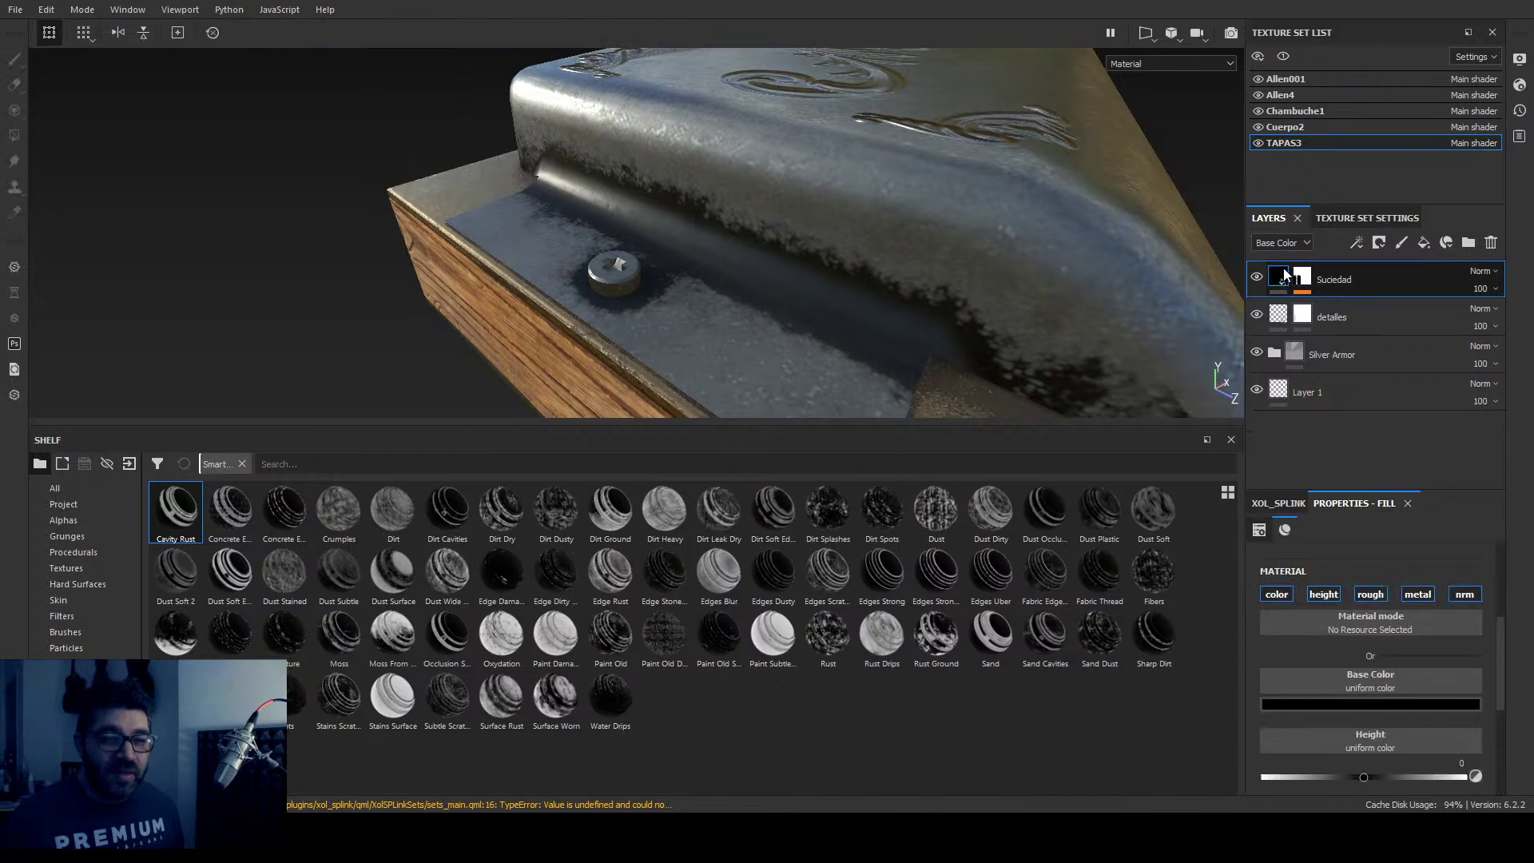
pyautogui.scroll(-3, 1369, 722)
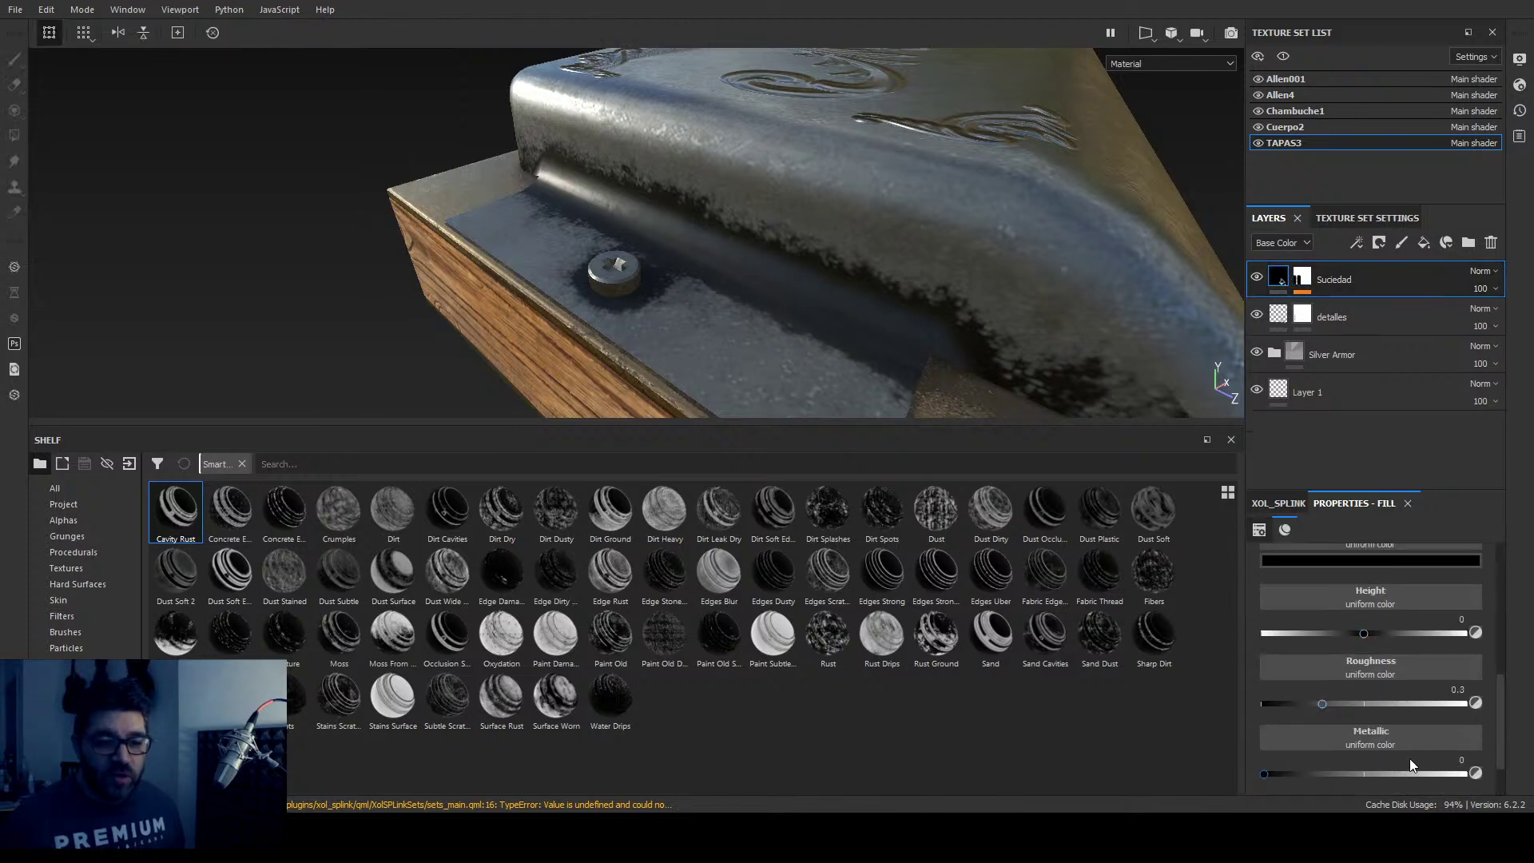
pyautogui.moveTo(1333, 702); pyautogui.dragTo(1405, 709)
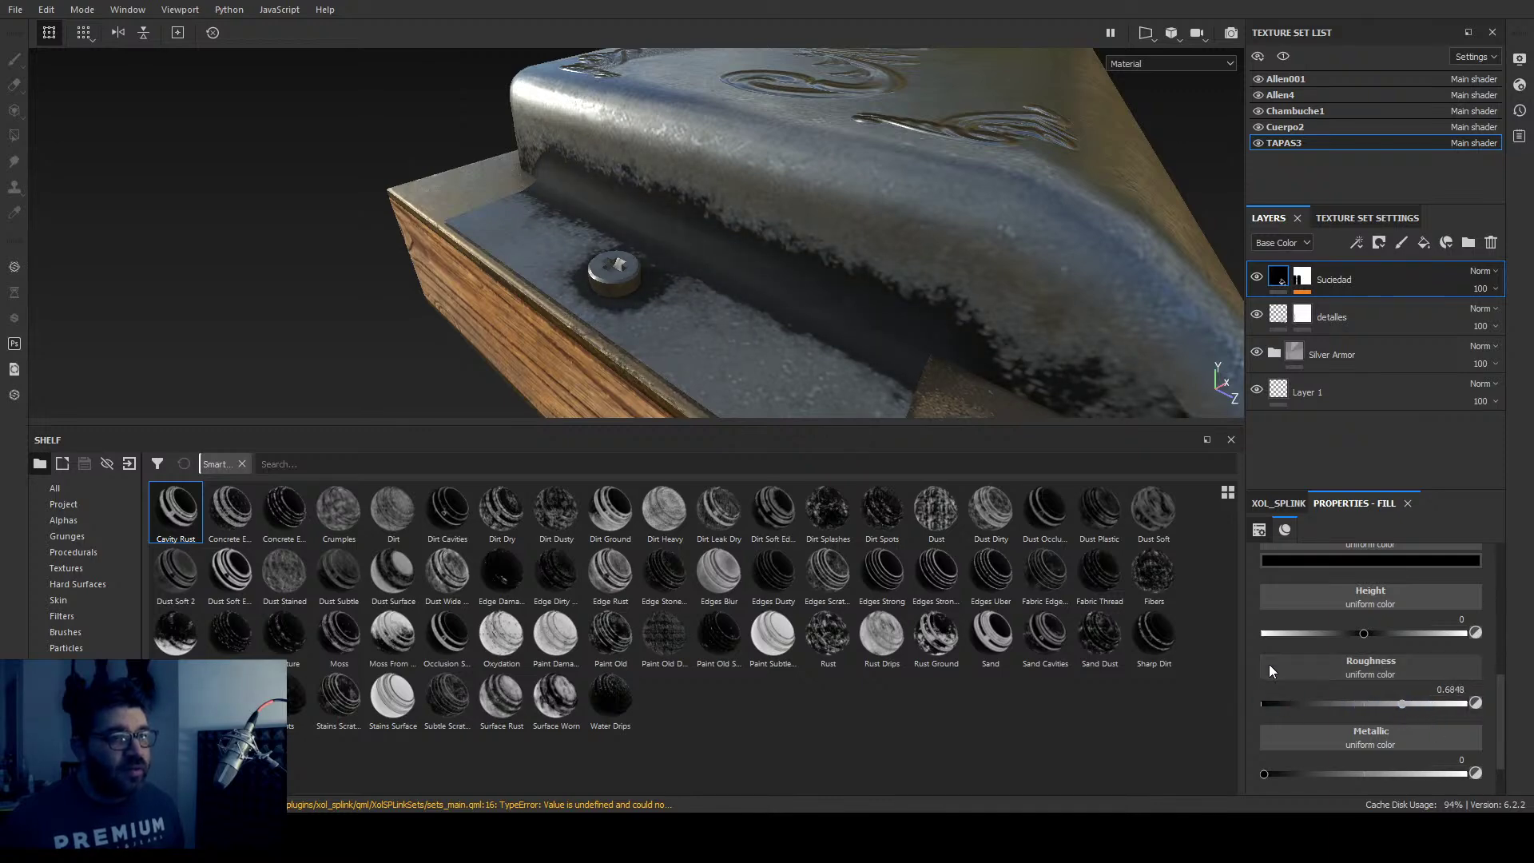
# Step: Lower the Suciedad layer's opacity to 95 and check the dirt across the whole cover
pyautogui.scroll(-4, 842, 295)
pyautogui.keyDown('alt'); pyautogui.moveTo(927, 283); pyautogui.dragTo(839, 319); pyautogui.keyUp('alt')
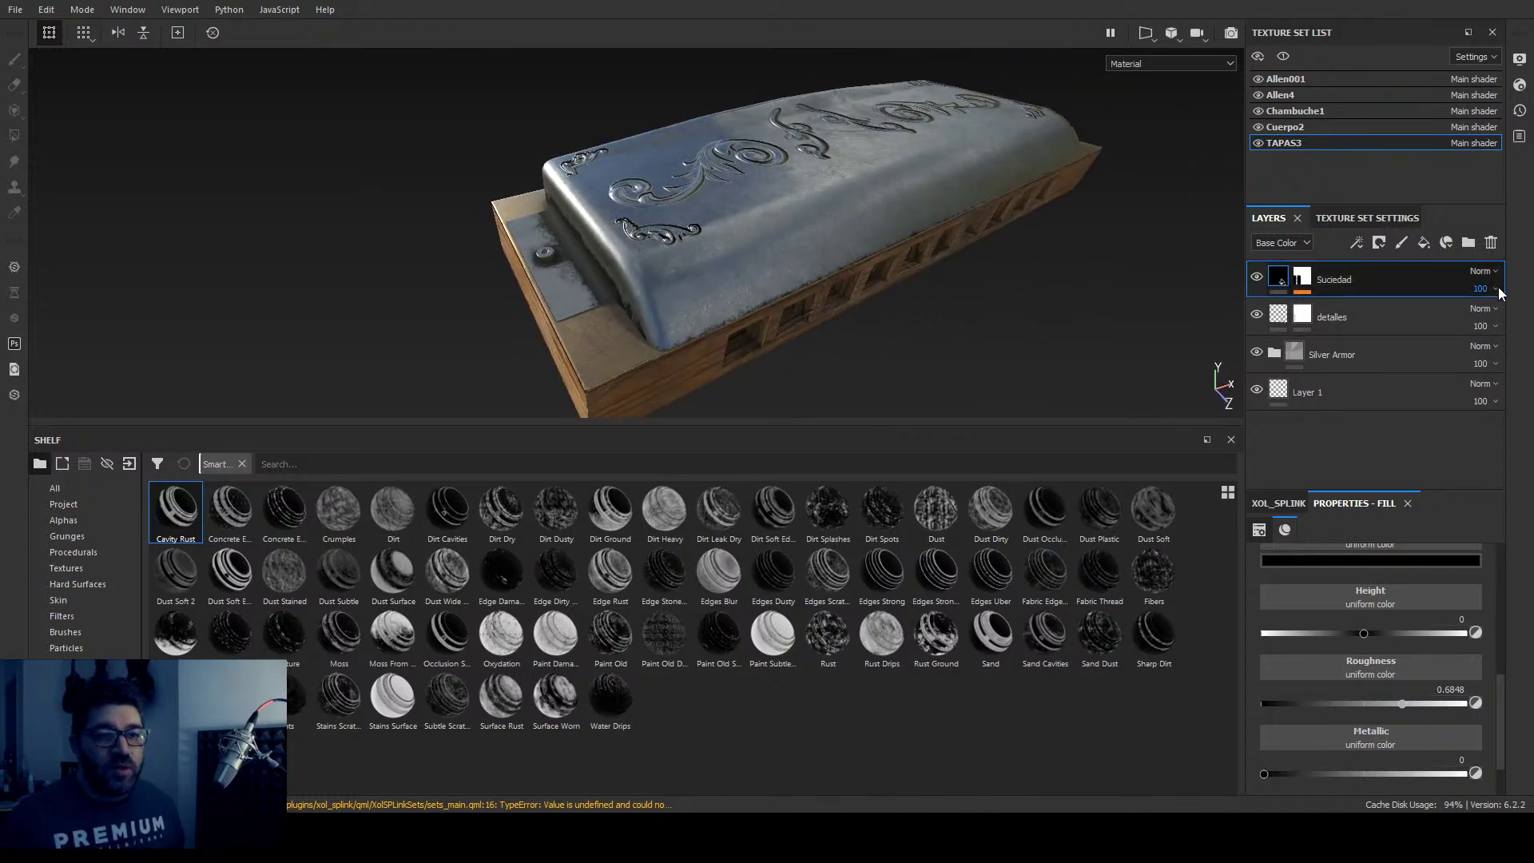
pyautogui.moveTo(1494, 316)
pyautogui.mouseDown()
pyautogui.moveTo(1479, 314)
pyautogui.moveTo(1513, 324)
pyautogui.mouseUp()
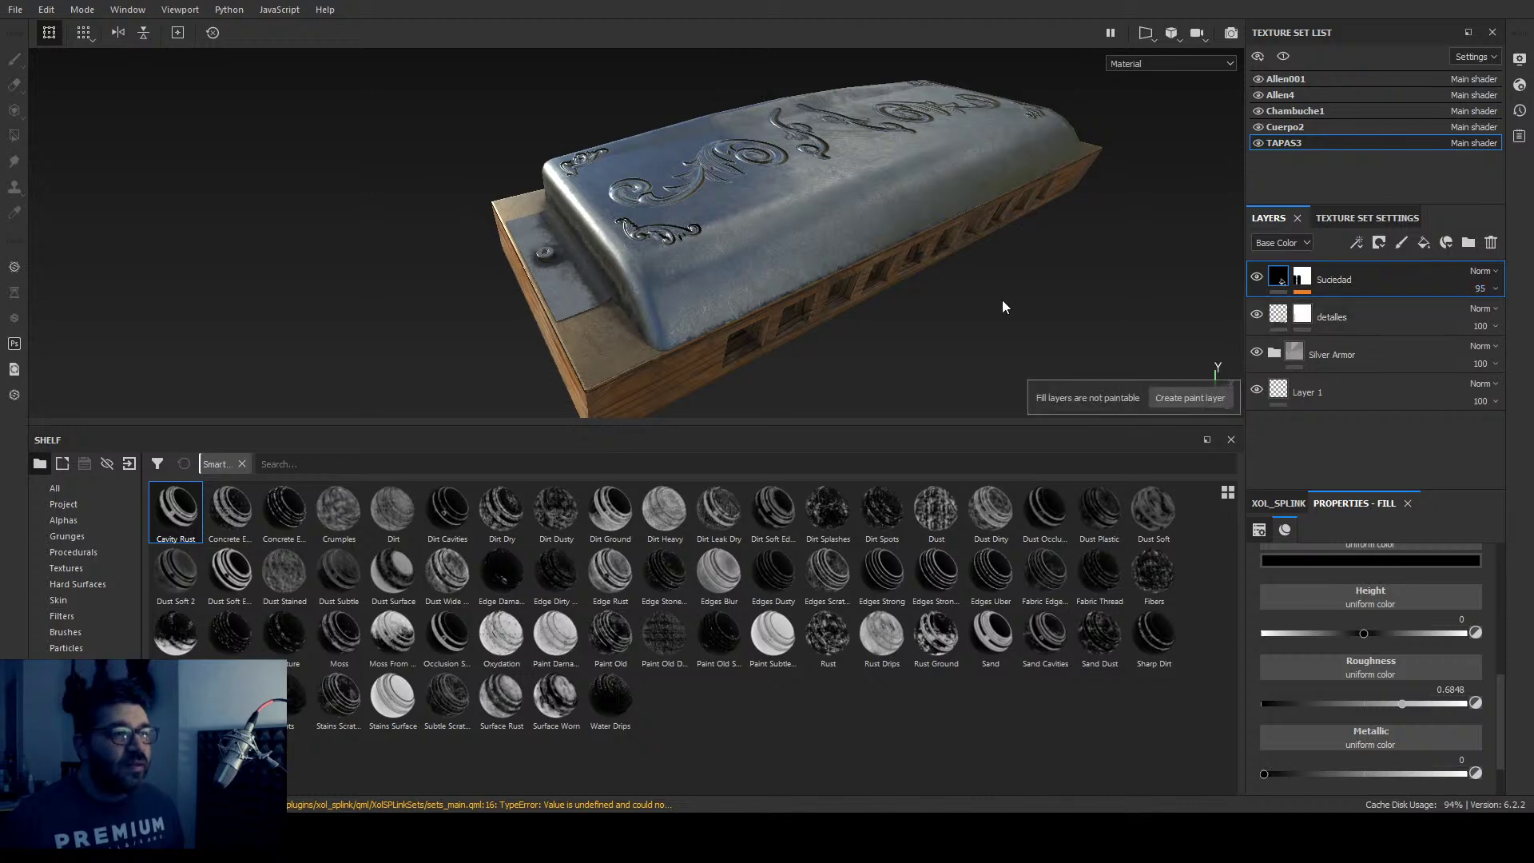
pyautogui.scroll(-3, 900, 307)
pyautogui.moveTo(901, 308)
pyautogui.keyDown('alt'); pyautogui.mouseDown()
pyautogui.moveTo(1058, 291)
pyautogui.moveTo(892, 297)
pyautogui.moveTo(1102, 254)
pyautogui.moveTo(1099, 183)
pyautogui.moveTo(855, 333)
pyautogui.moveTo(877, 323)
pyautogui.mouseUp(); pyautogui.keyUp('alt')
pyautogui.scroll(4, 749, 238)
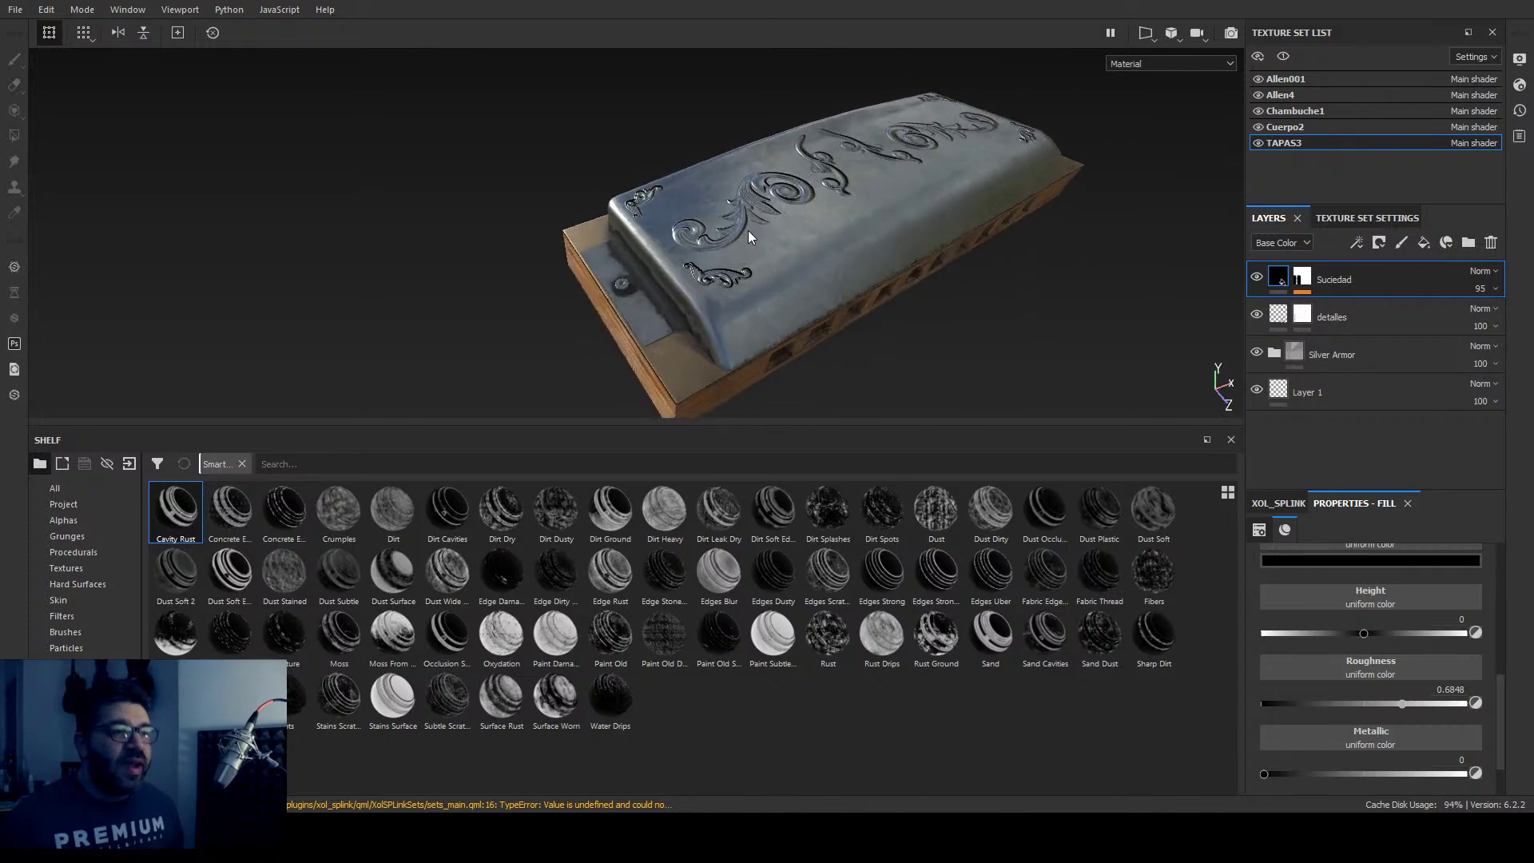
pyautogui.keyDown('alt'); pyautogui.moveTo(750, 238); pyautogui.dragTo(722, 257); pyautogui.keyUp('alt')
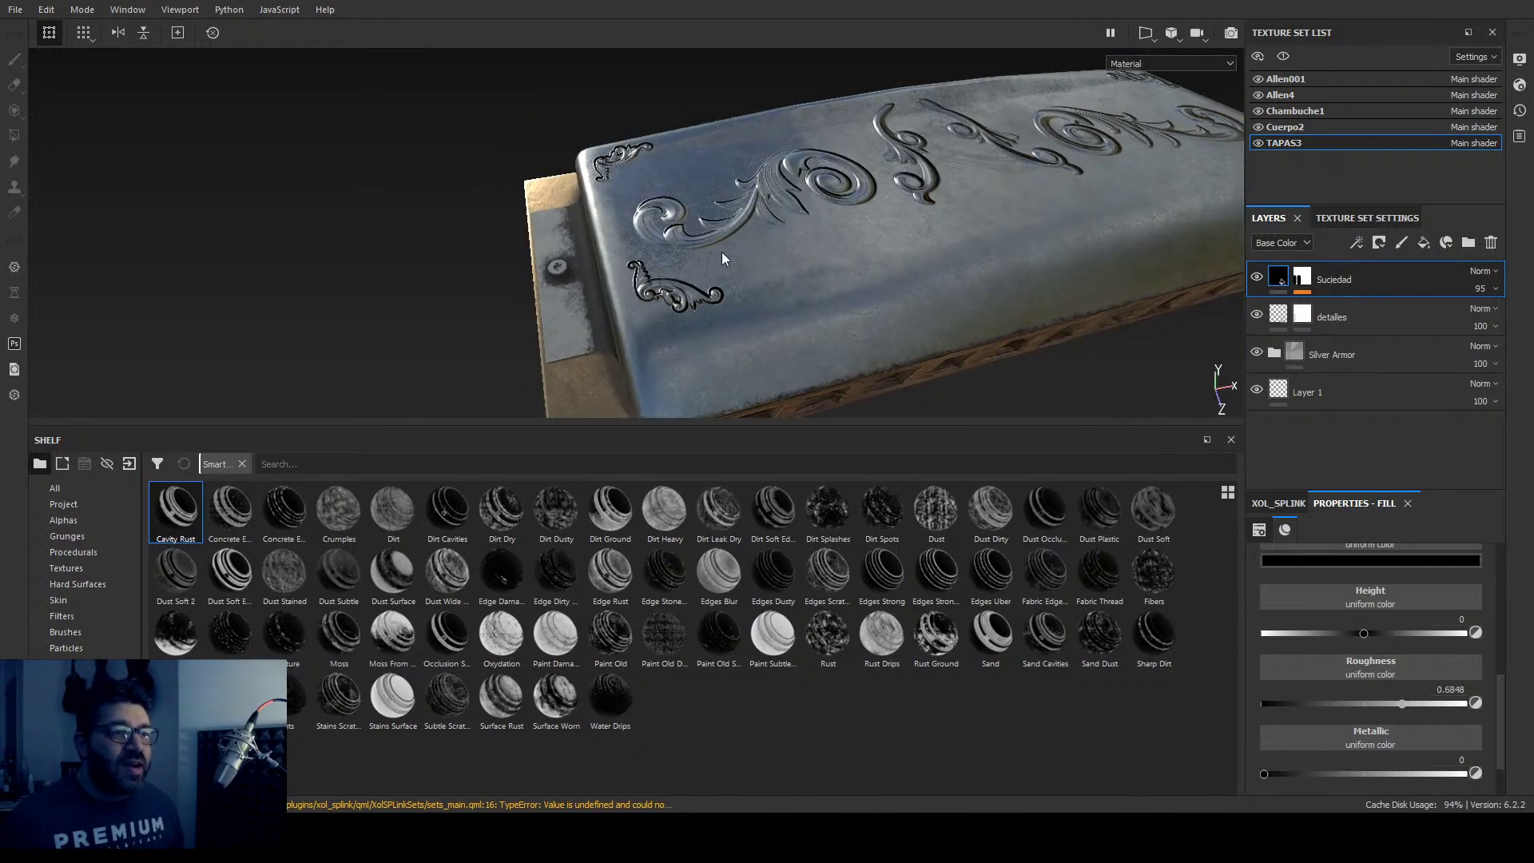
# Step: Check the anchor point on the detalles mask, enlarge the layer list, and open the Suciedad mask's Mask Editor generator settings
pyautogui.keyDown('shift'); pyautogui.moveTo(723, 257); pyautogui.dragTo(856, 247, button='right'); pyautogui.keyUp('shift')
pyautogui.scroll(-3, 861, 259)
pyautogui.keyDown('alt'); pyautogui.moveTo(853, 262); pyautogui.dragTo(813, 304); pyautogui.keyUp('alt')
pyautogui.scroll(2, 812, 304)
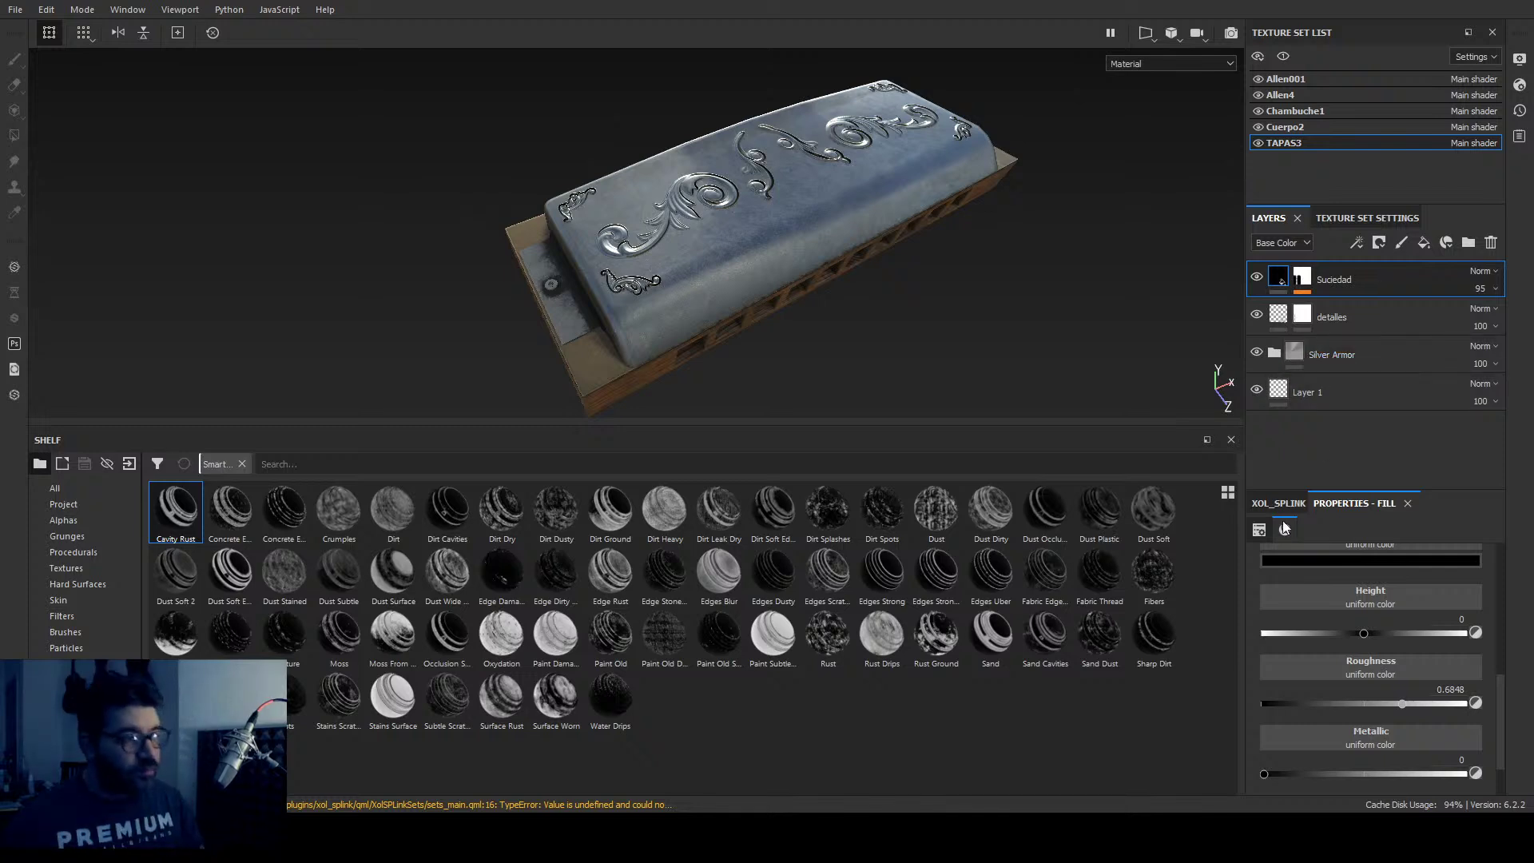
pyautogui.click(1304, 317)
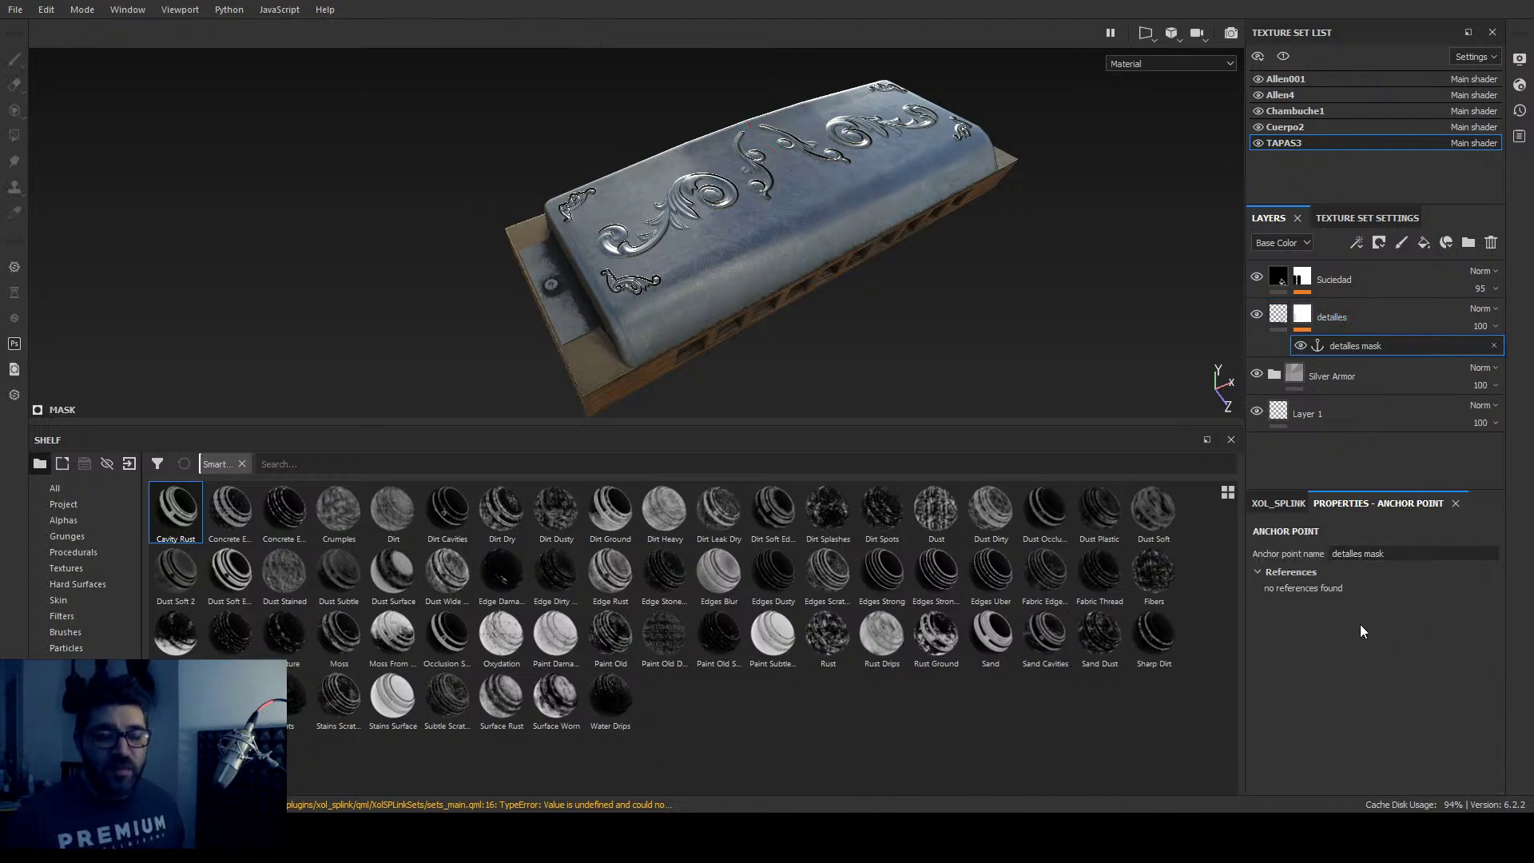
pyautogui.click(1303, 277)
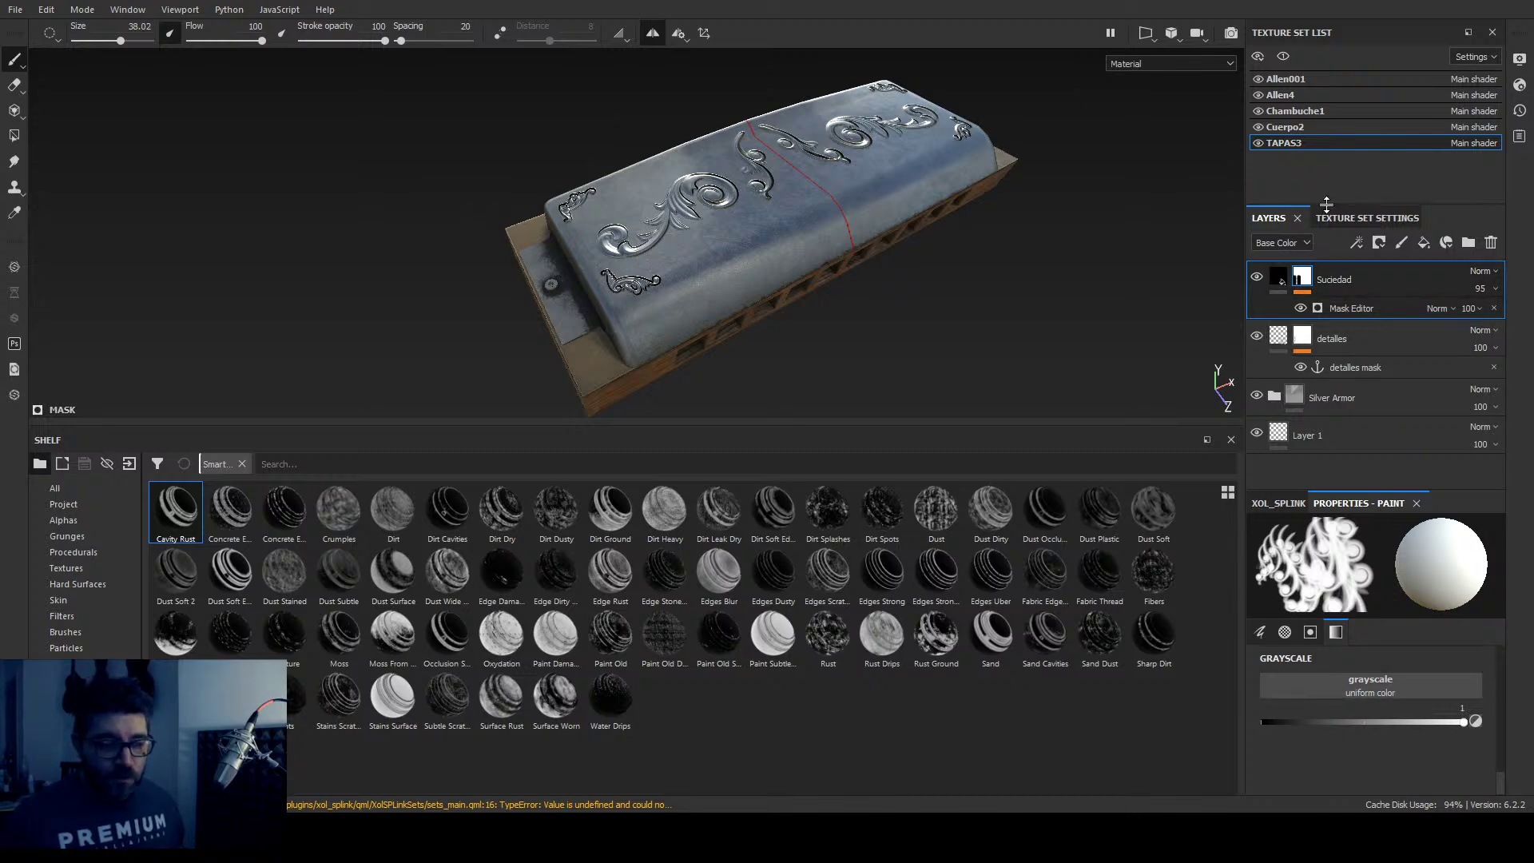
pyautogui.moveTo(1327, 201); pyautogui.dragTo(1316, 133)
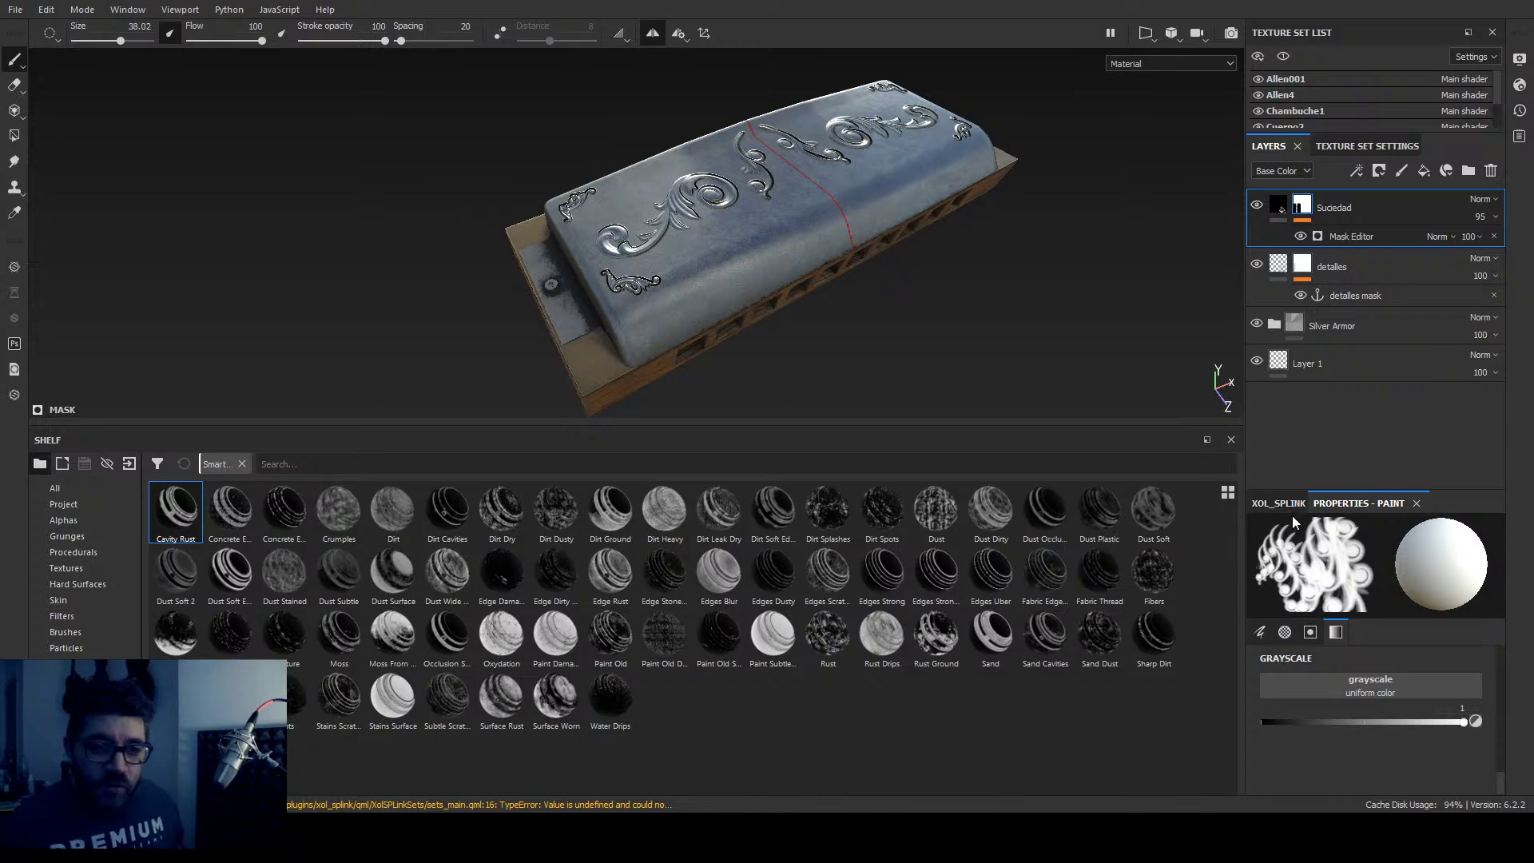
pyautogui.moveTo(1444, 490)
pyautogui.mouseDown()
pyautogui.moveTo(1442, 505)
pyautogui.moveTo(1441, 477)
pyautogui.mouseUp()
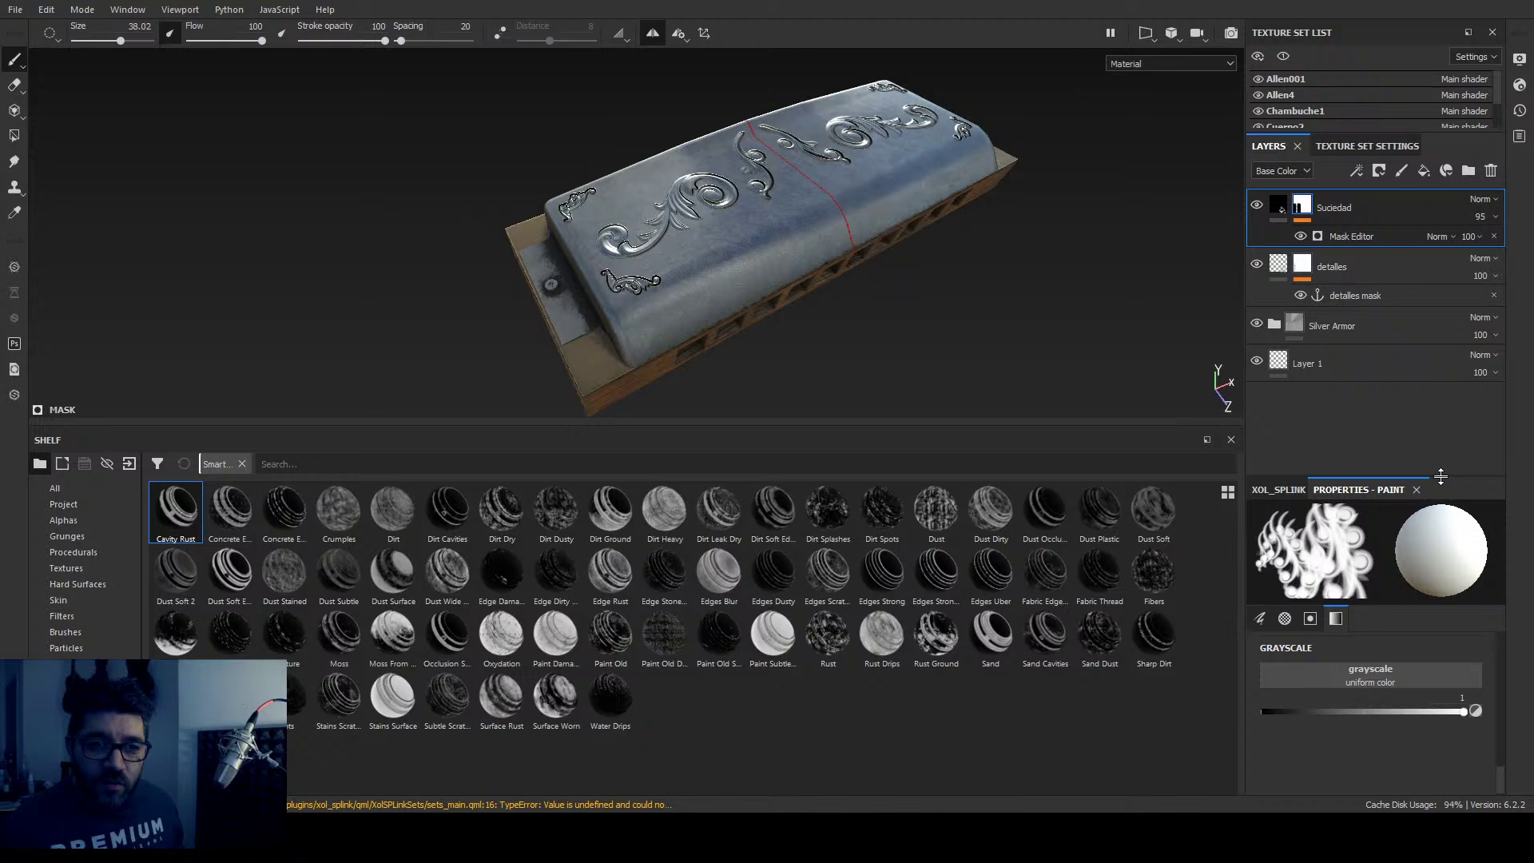
pyautogui.click(1346, 249)
# Step: Examine the Mask Editor generator's parameters and image inputs, including Micro Normal and Micro Height
pyautogui.scroll(-2, 1496, 586)
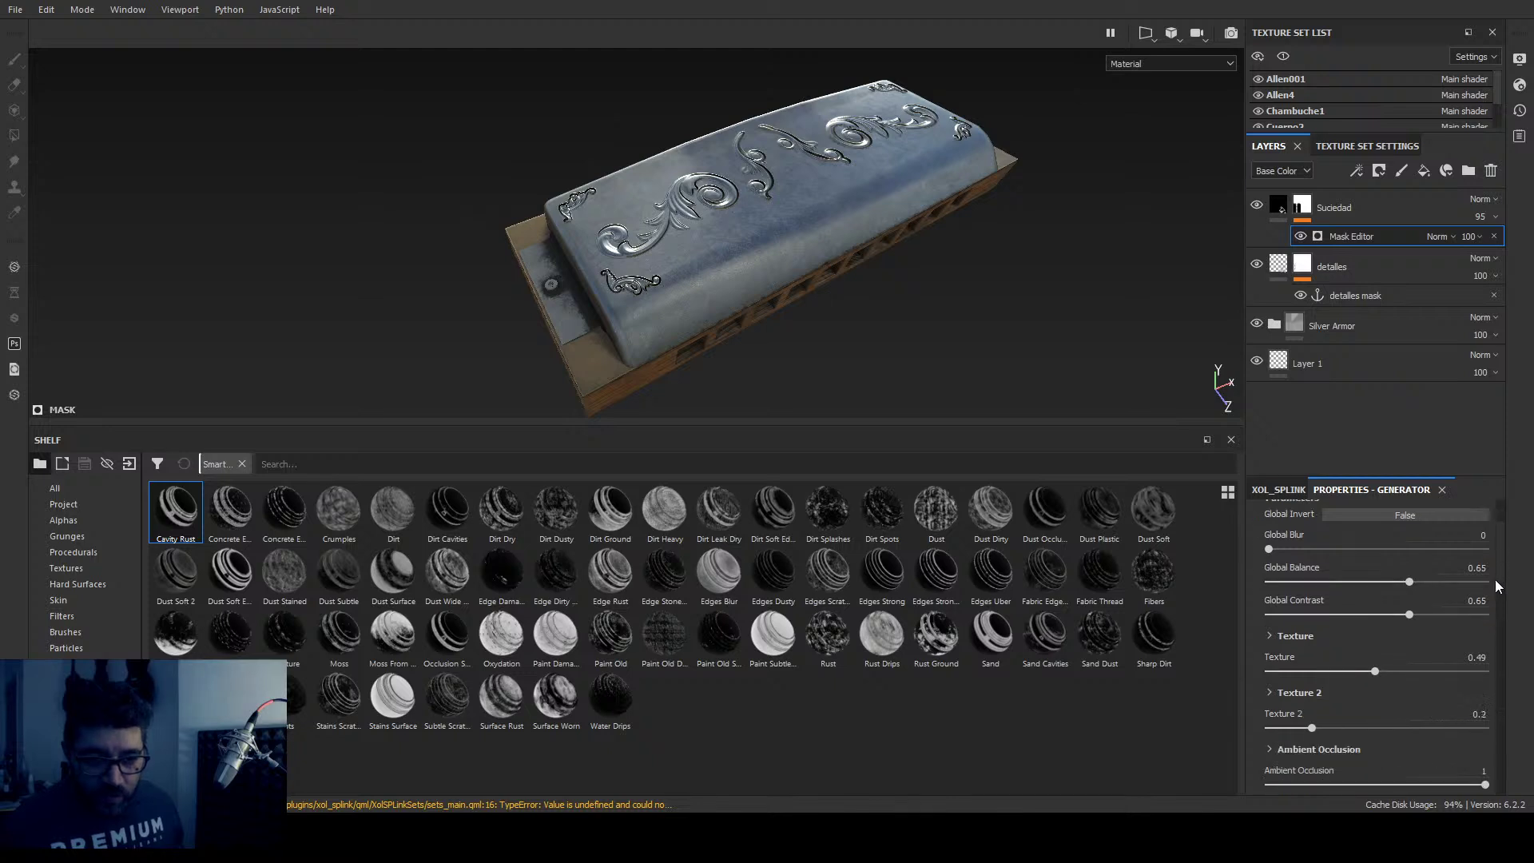
pyautogui.scroll(-10, 1496, 586)
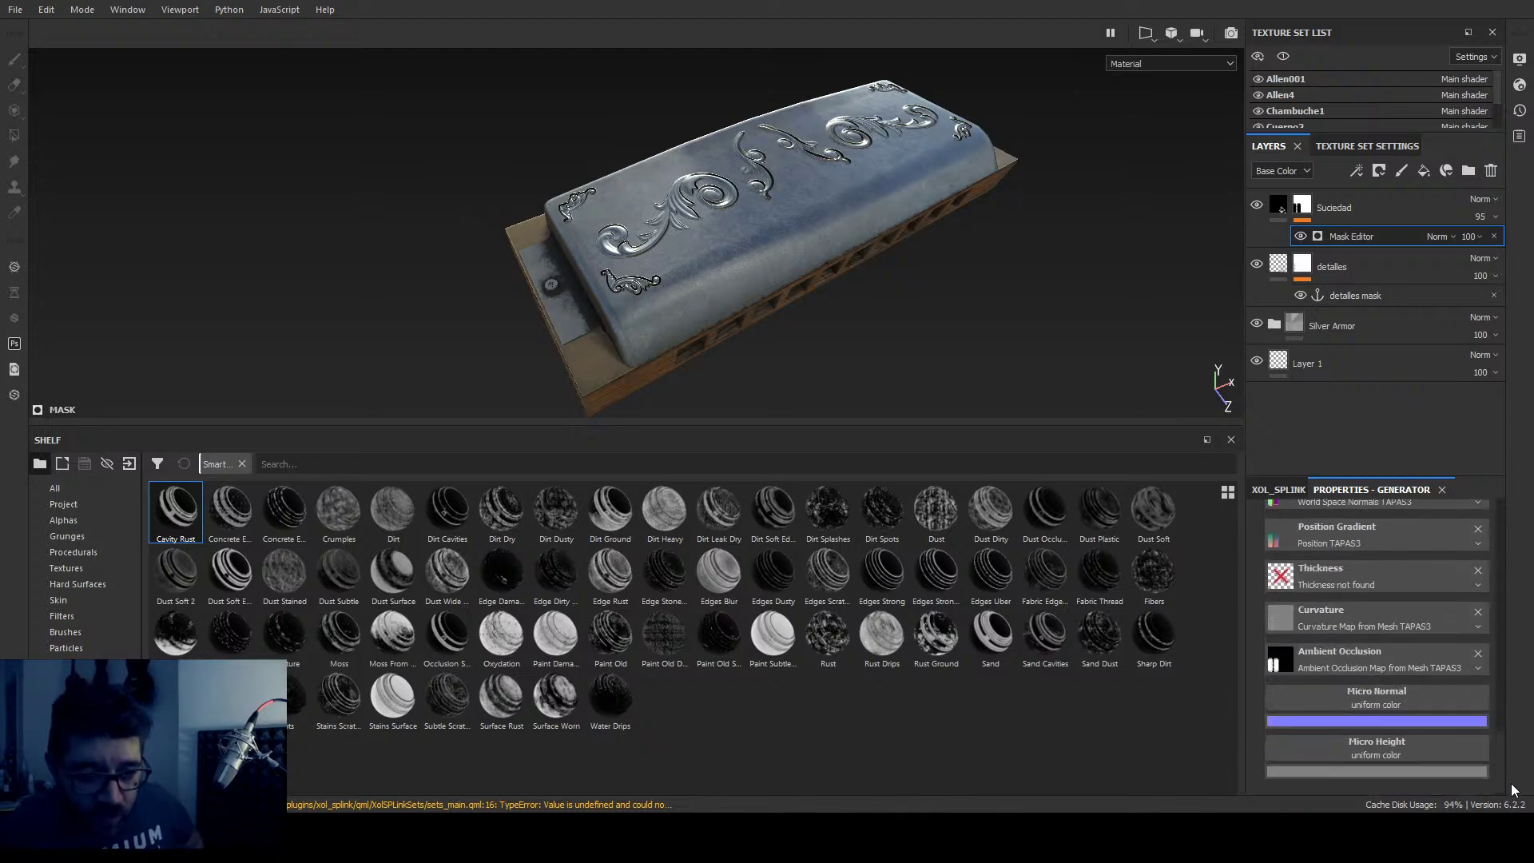
pyautogui.scroll(5, 1513, 790)
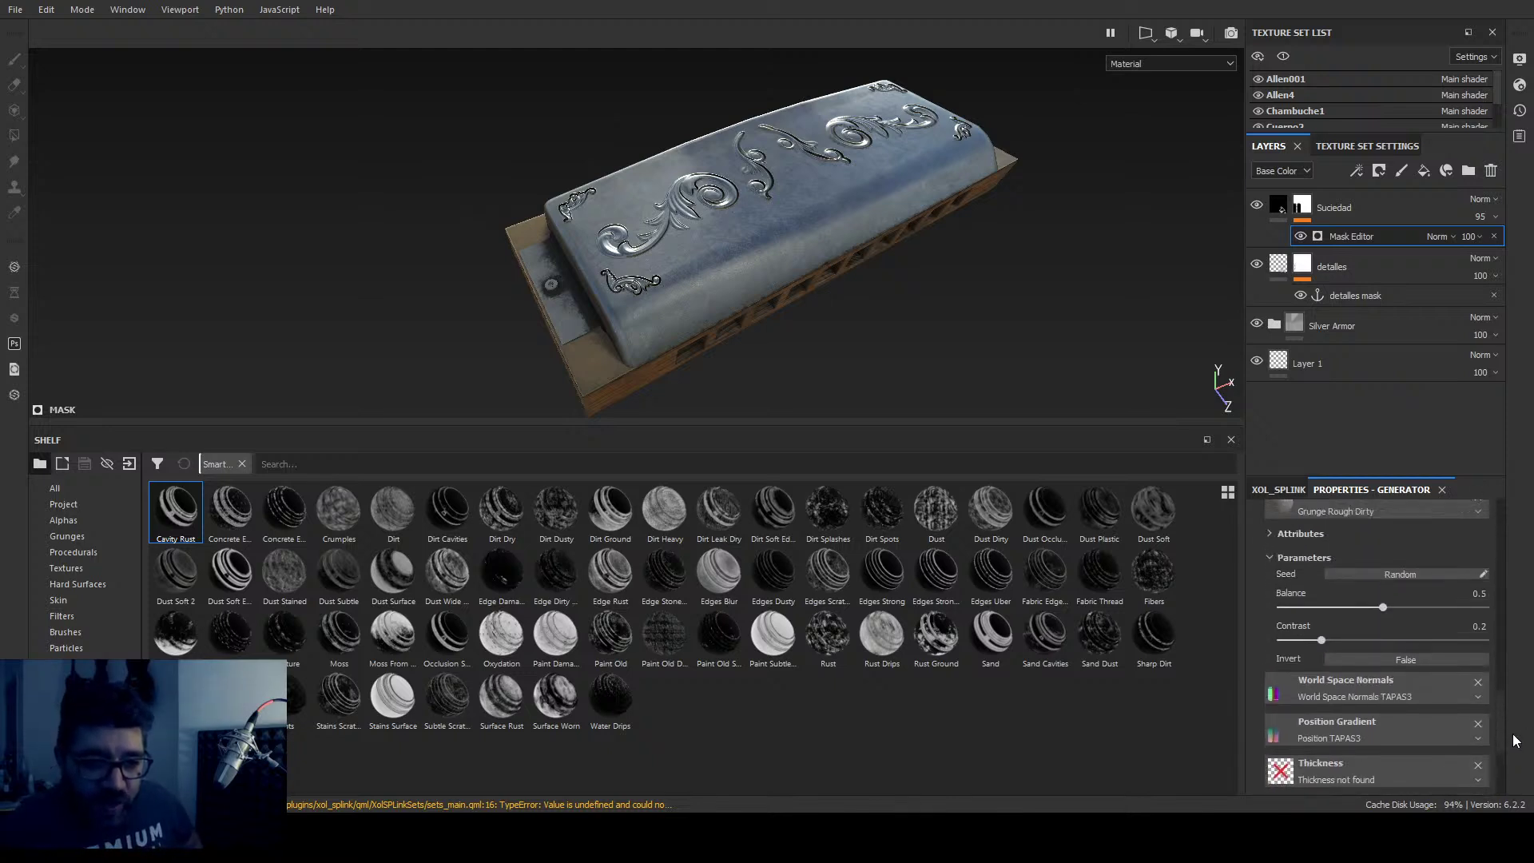
pyautogui.scroll(5, 1511, 703)
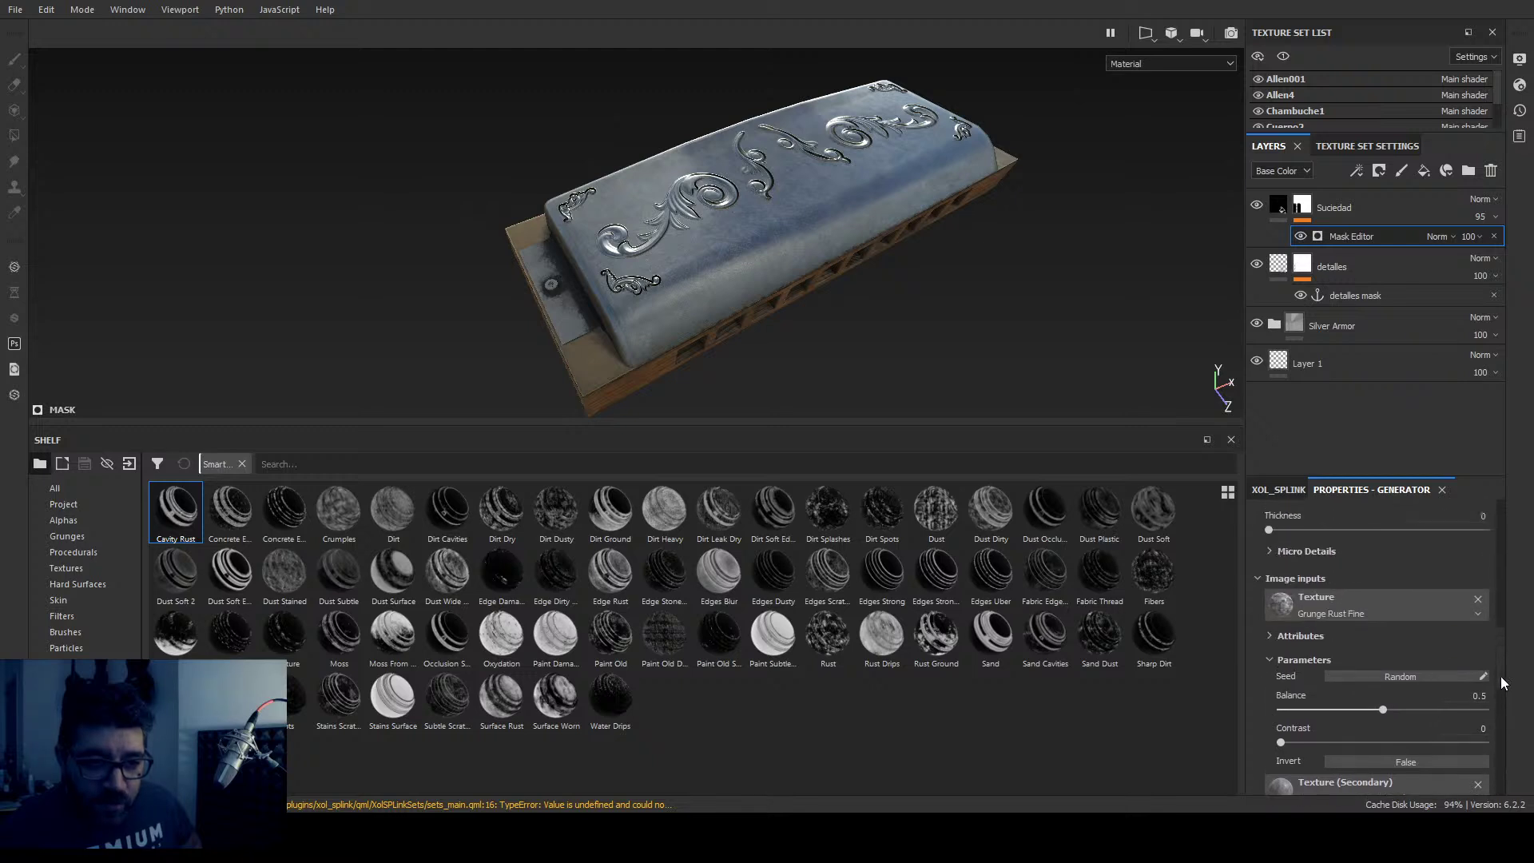
pyautogui.scroll(-3, 1501, 679)
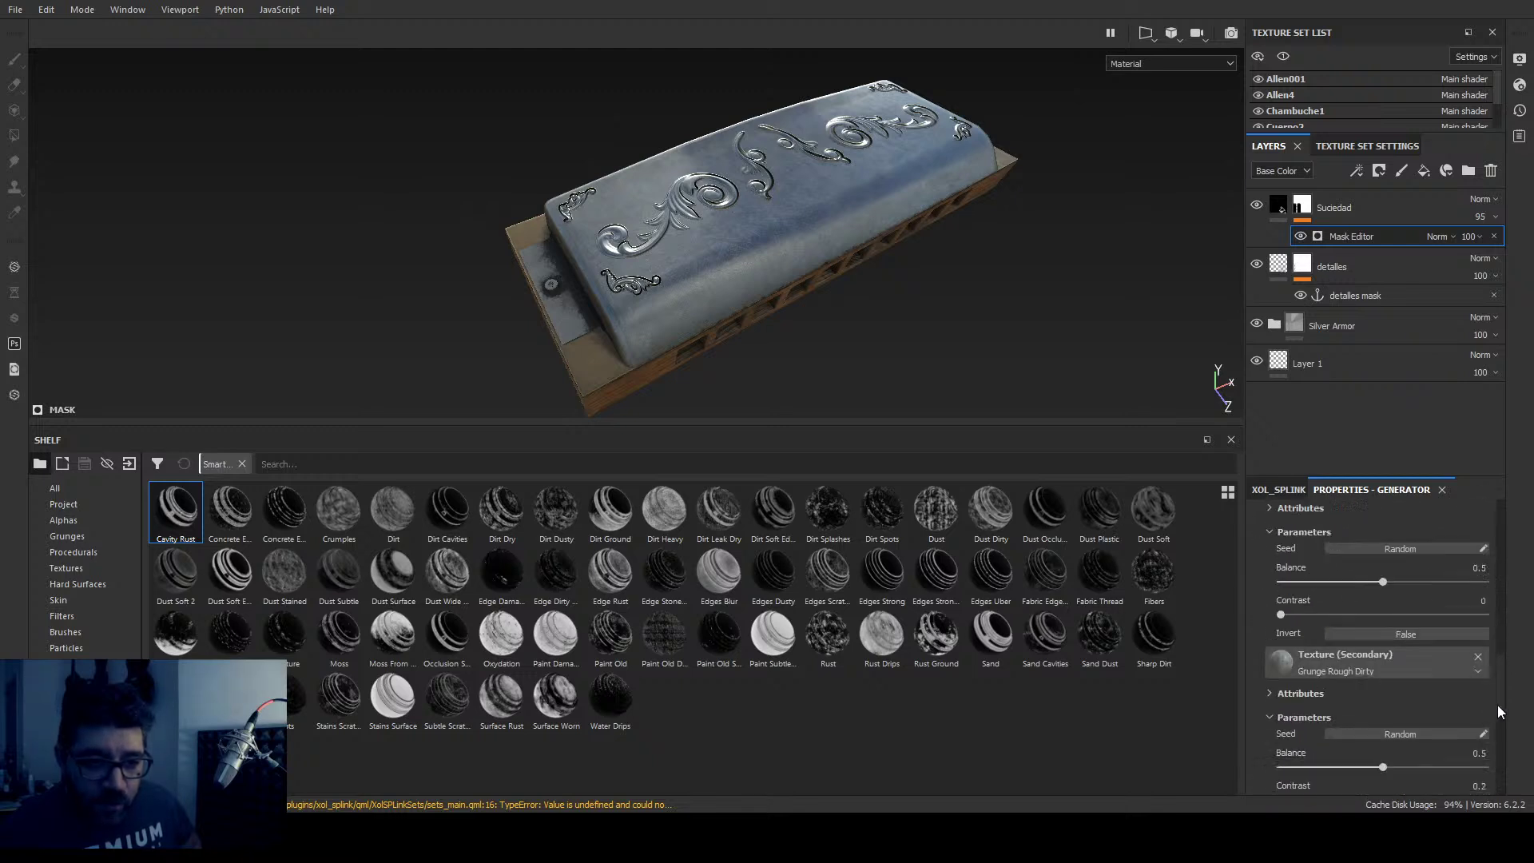
pyautogui.scroll(-2, 1501, 720)
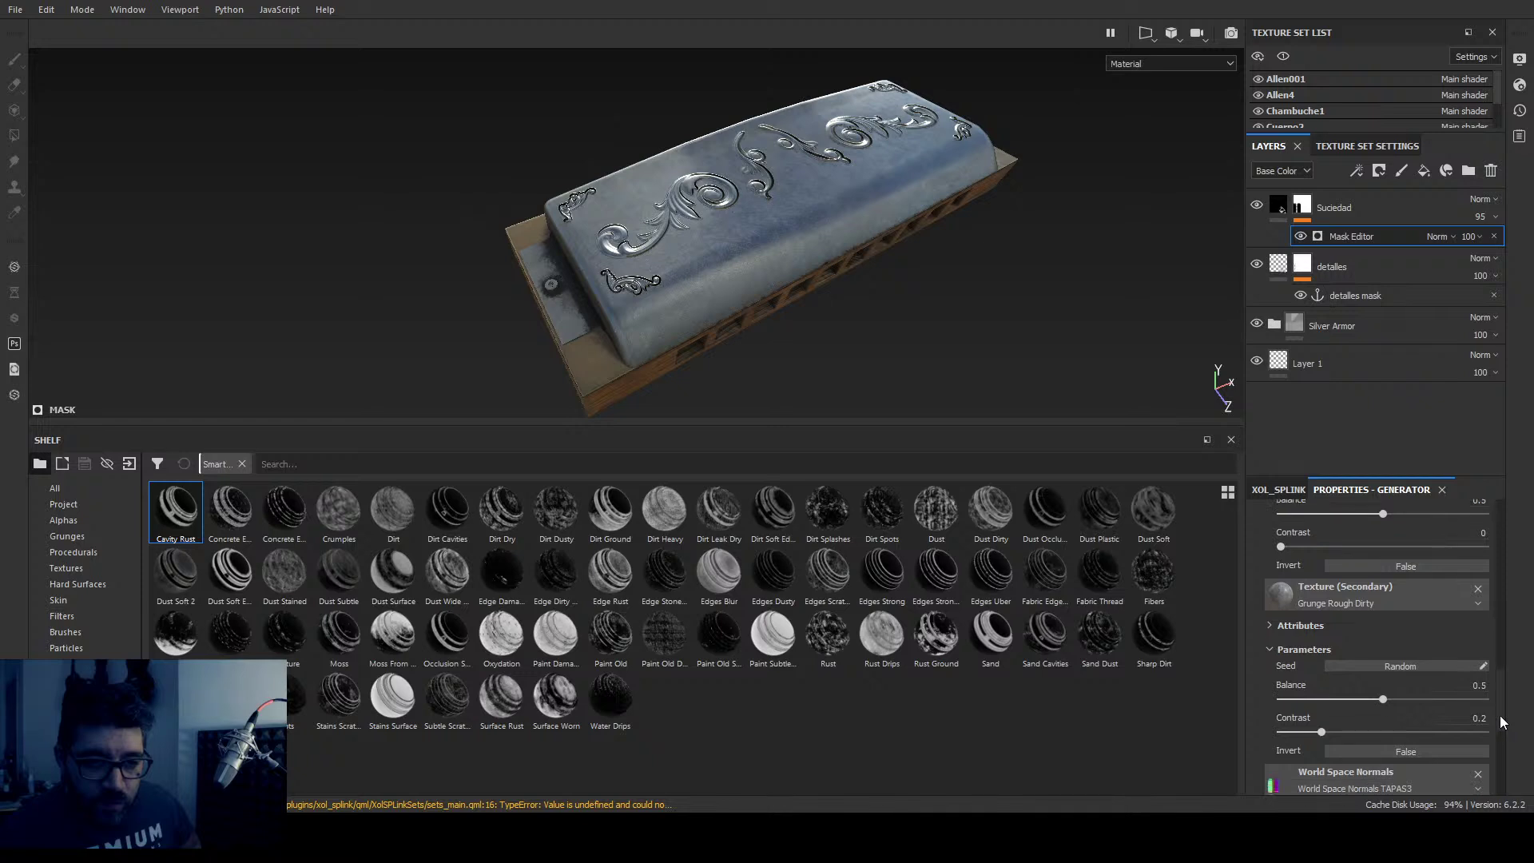
pyautogui.scroll(-5, 1502, 735)
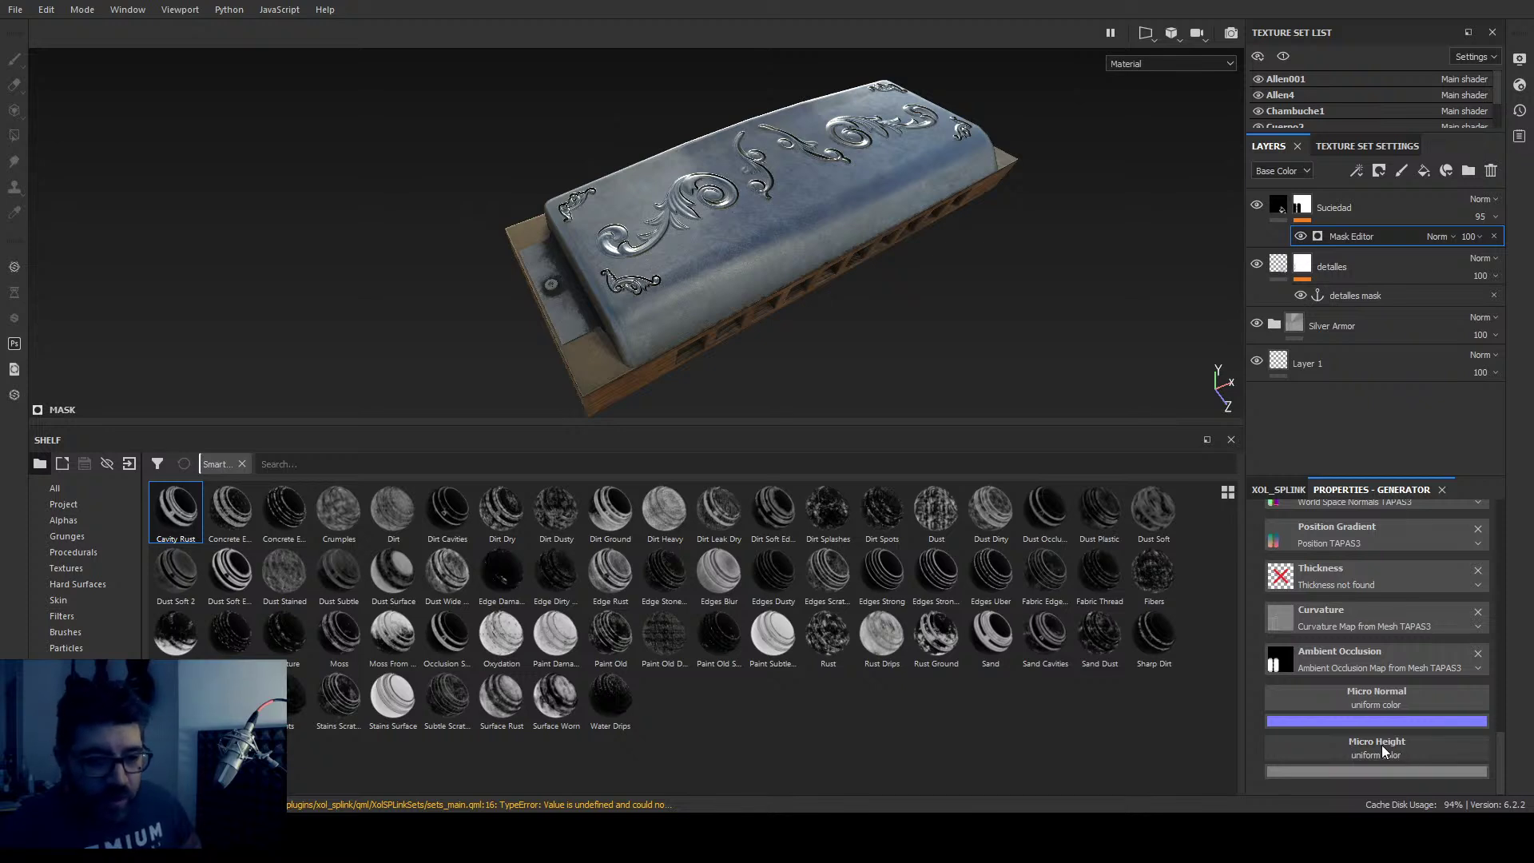
pyautogui.scroll(6, 1402, 631)
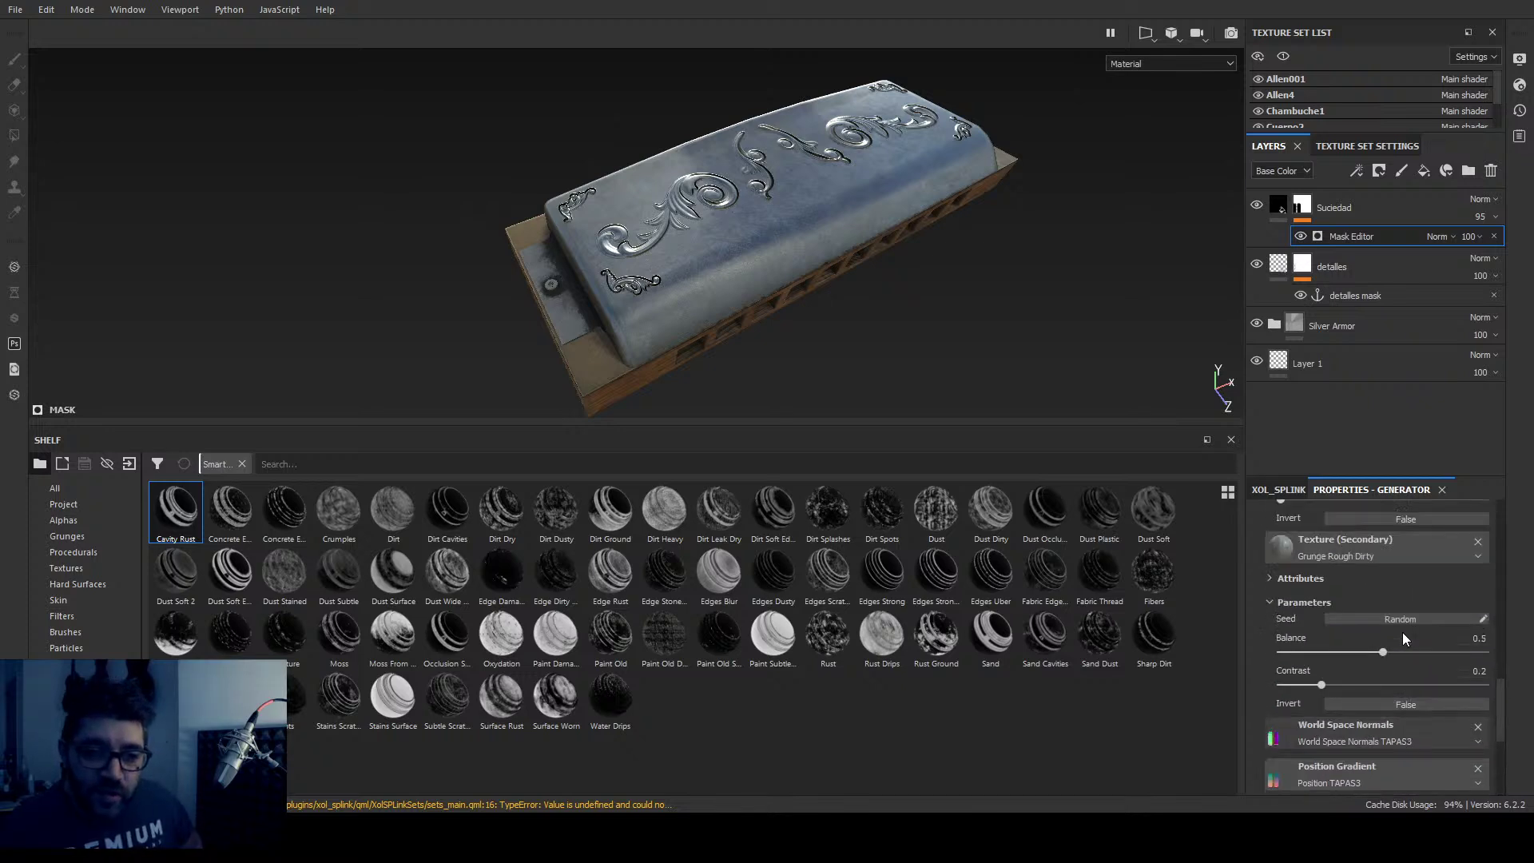
pyautogui.scroll(3, 1403, 631)
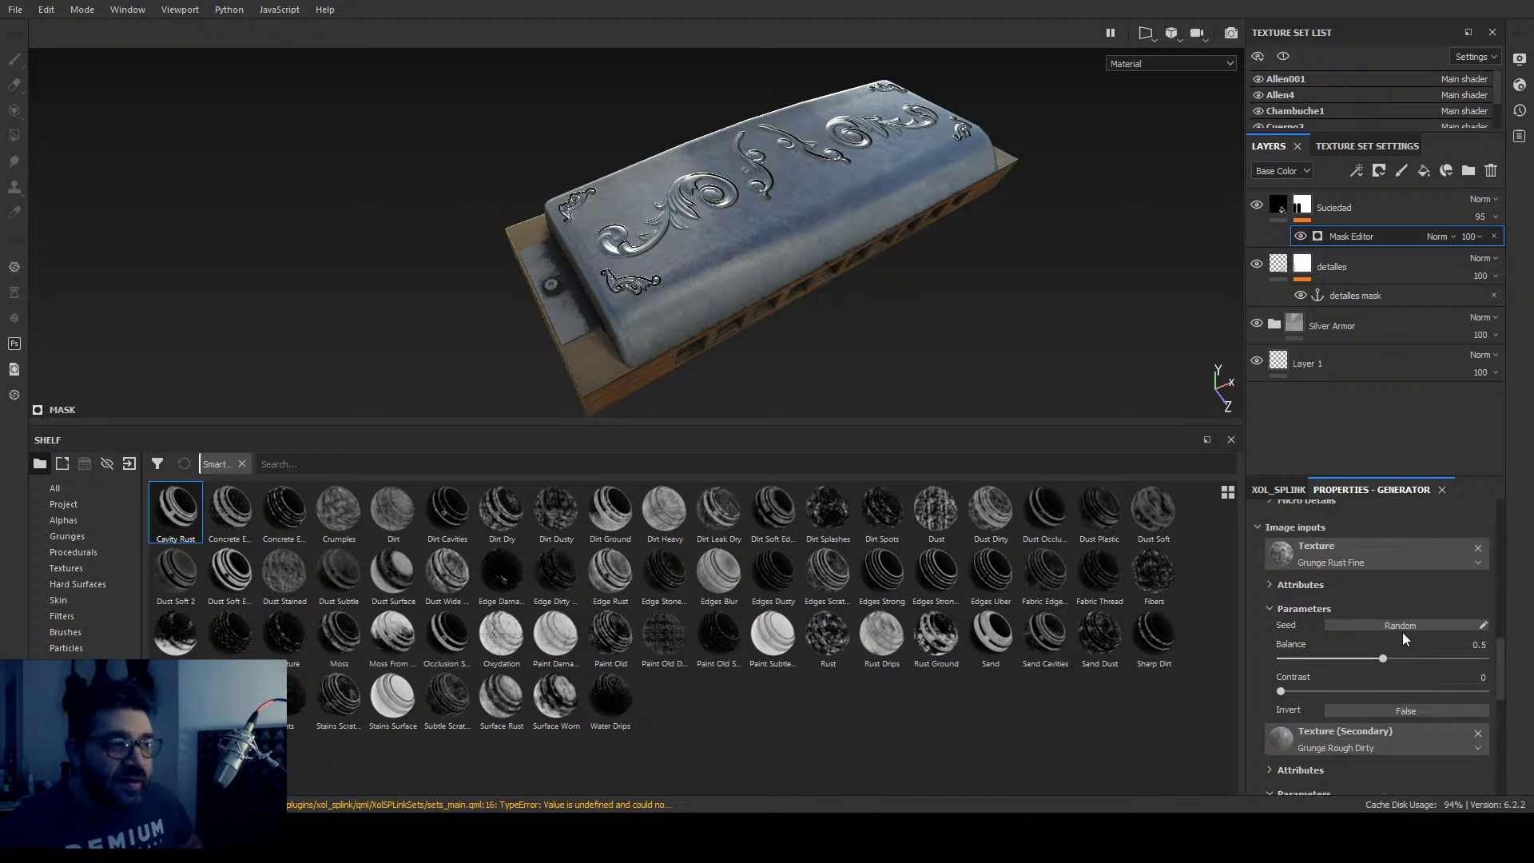
pyautogui.scroll(-10, 1402, 632)
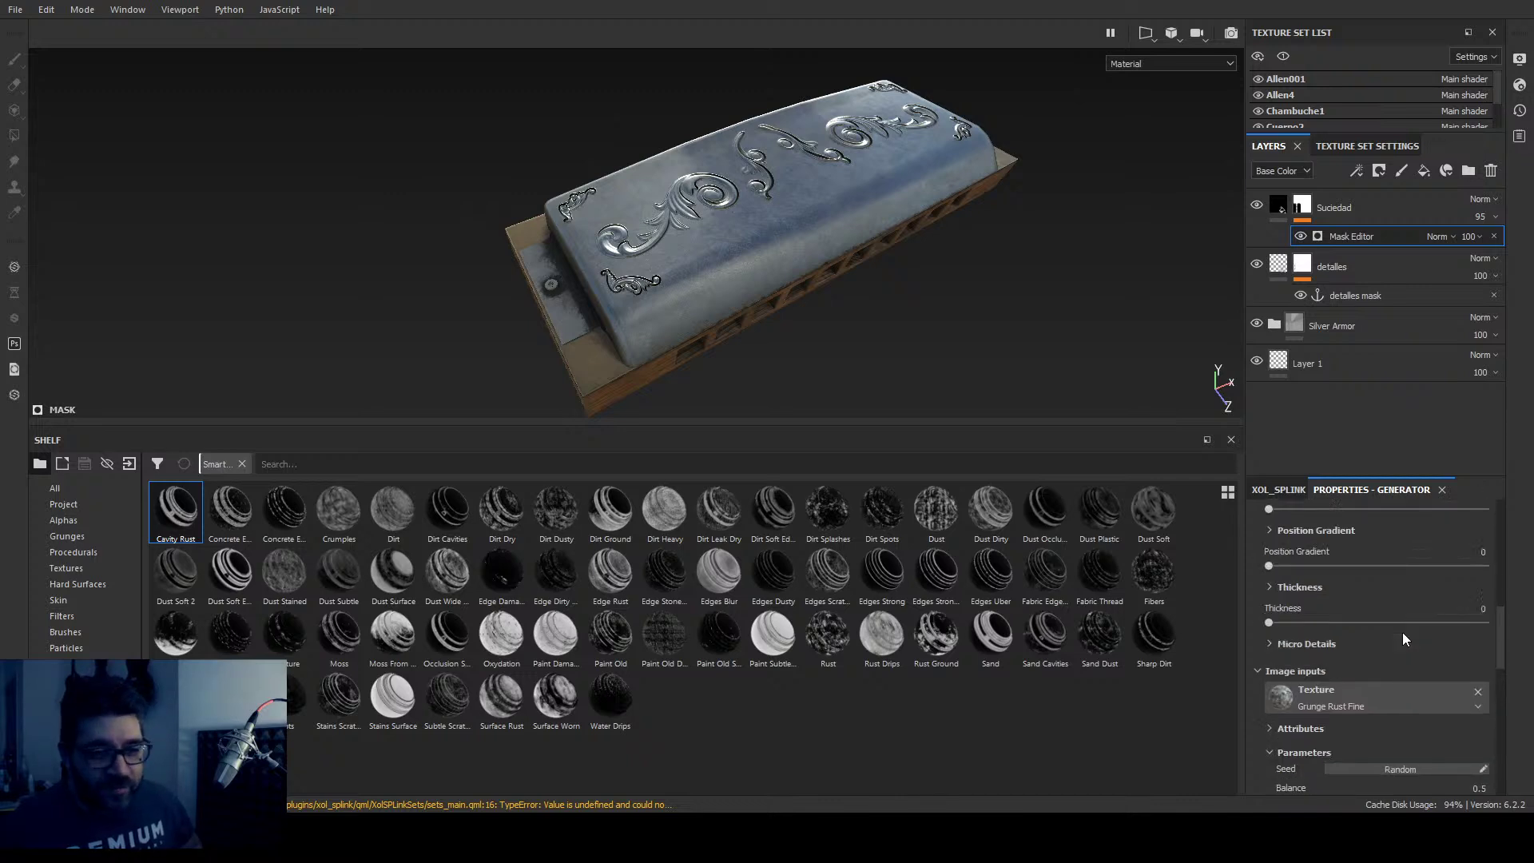
pyautogui.scroll(8, 1403, 631)
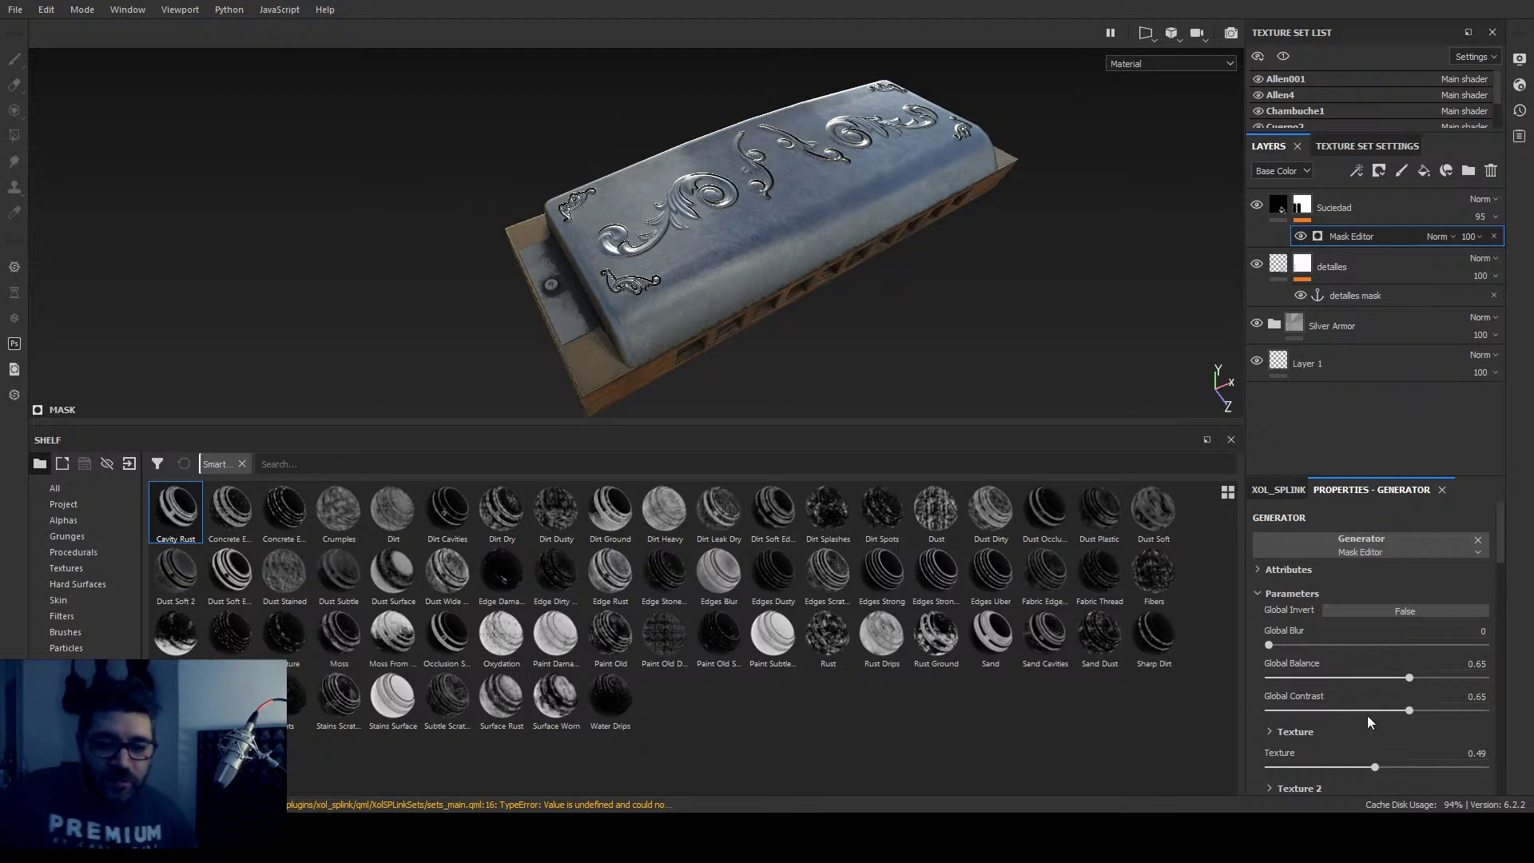
pyautogui.scroll(-1, 1370, 684)
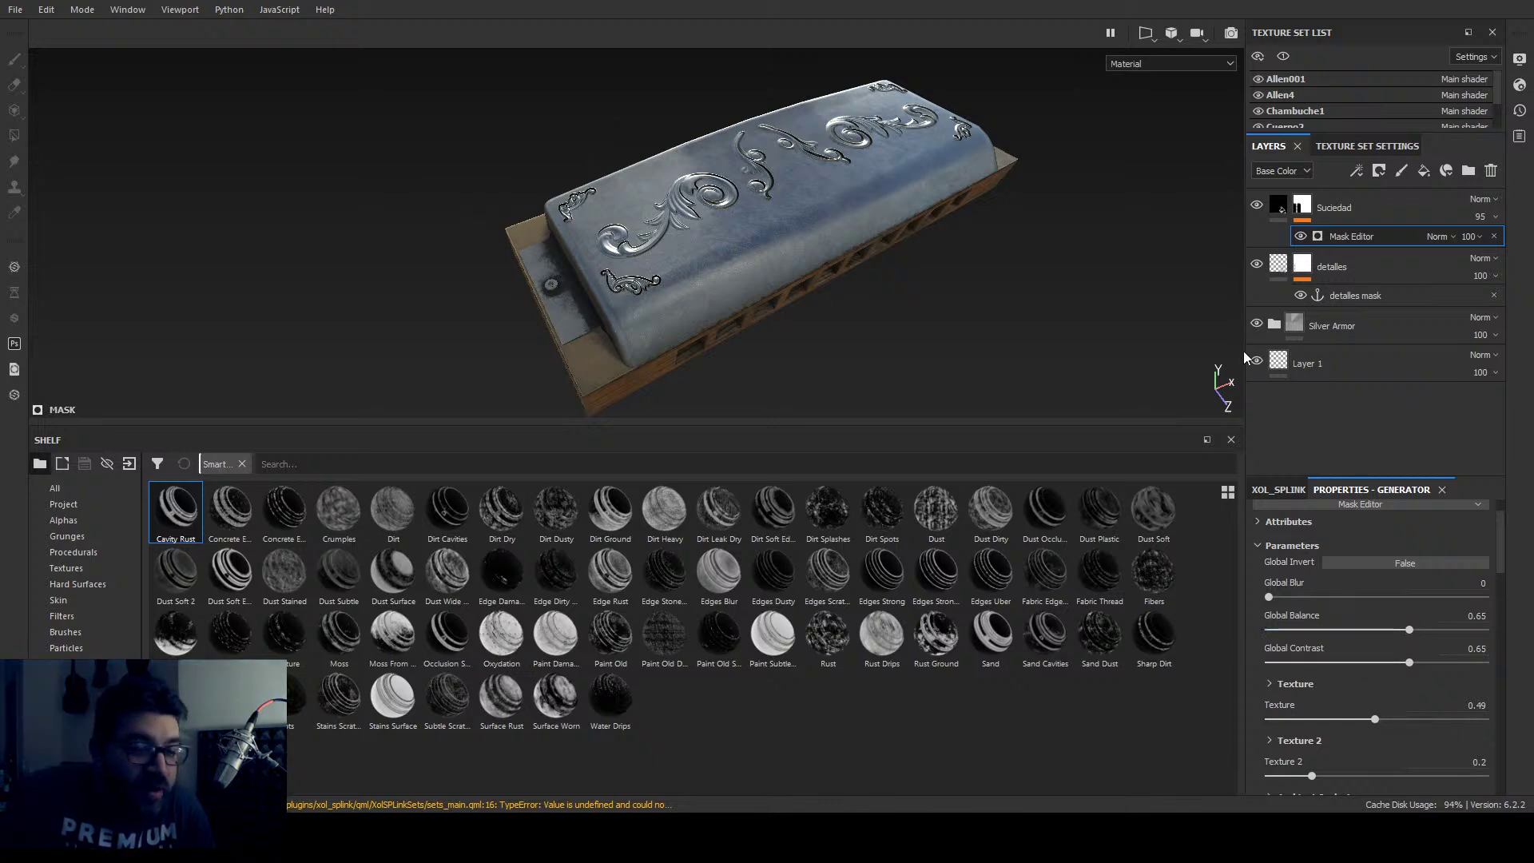
# Step: Enlarge the generator's properties area and set Micro Height to True in the Mask Editor's Micro Details
pyautogui.moveTo(1246, 350); pyautogui.dragTo(1205, 352)
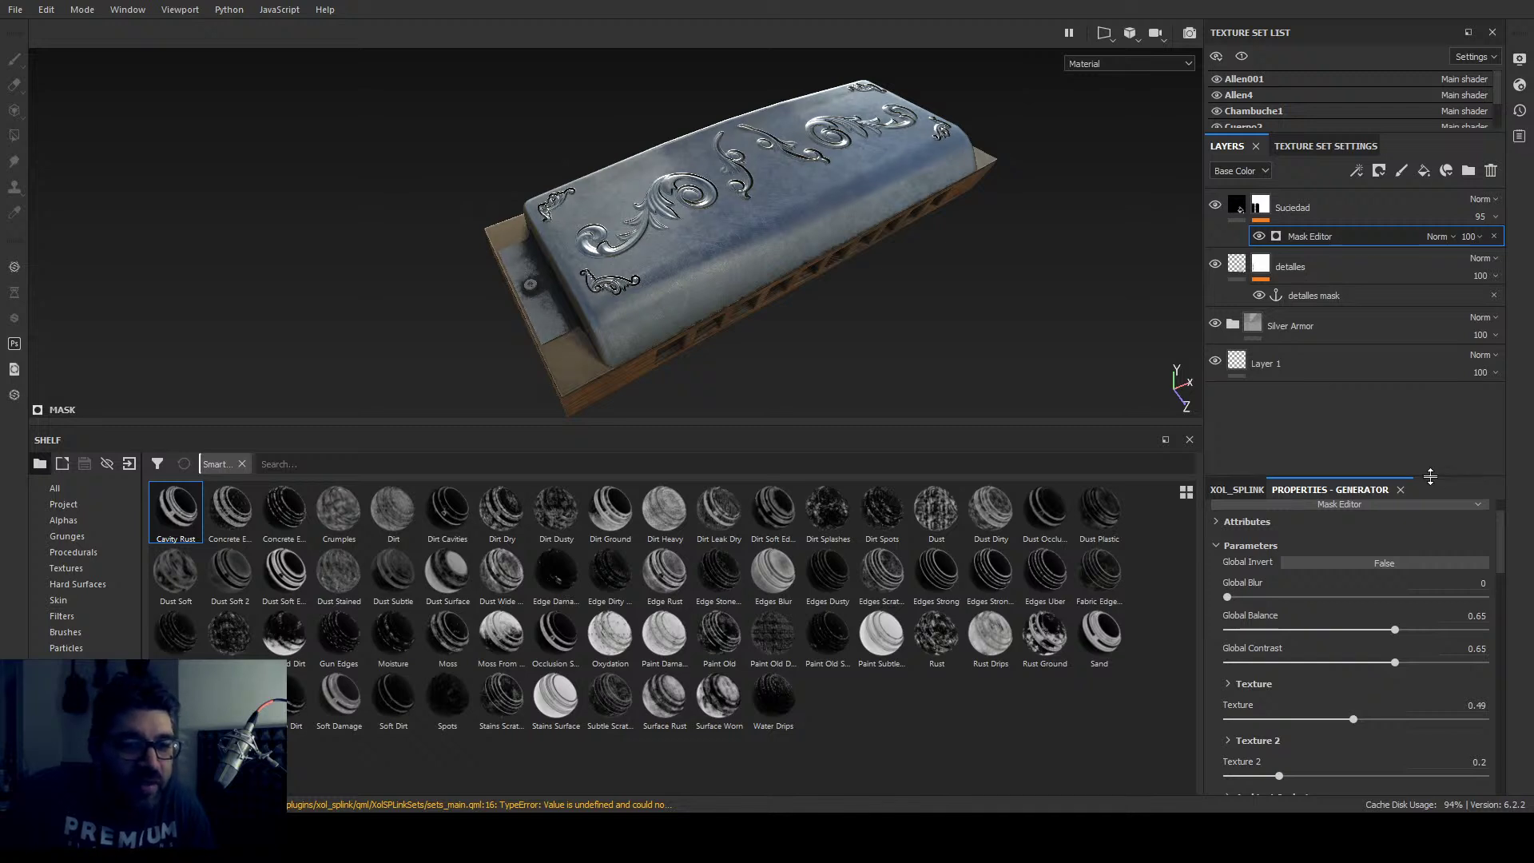
pyautogui.moveTo(1436, 478); pyautogui.dragTo(1394, 368)
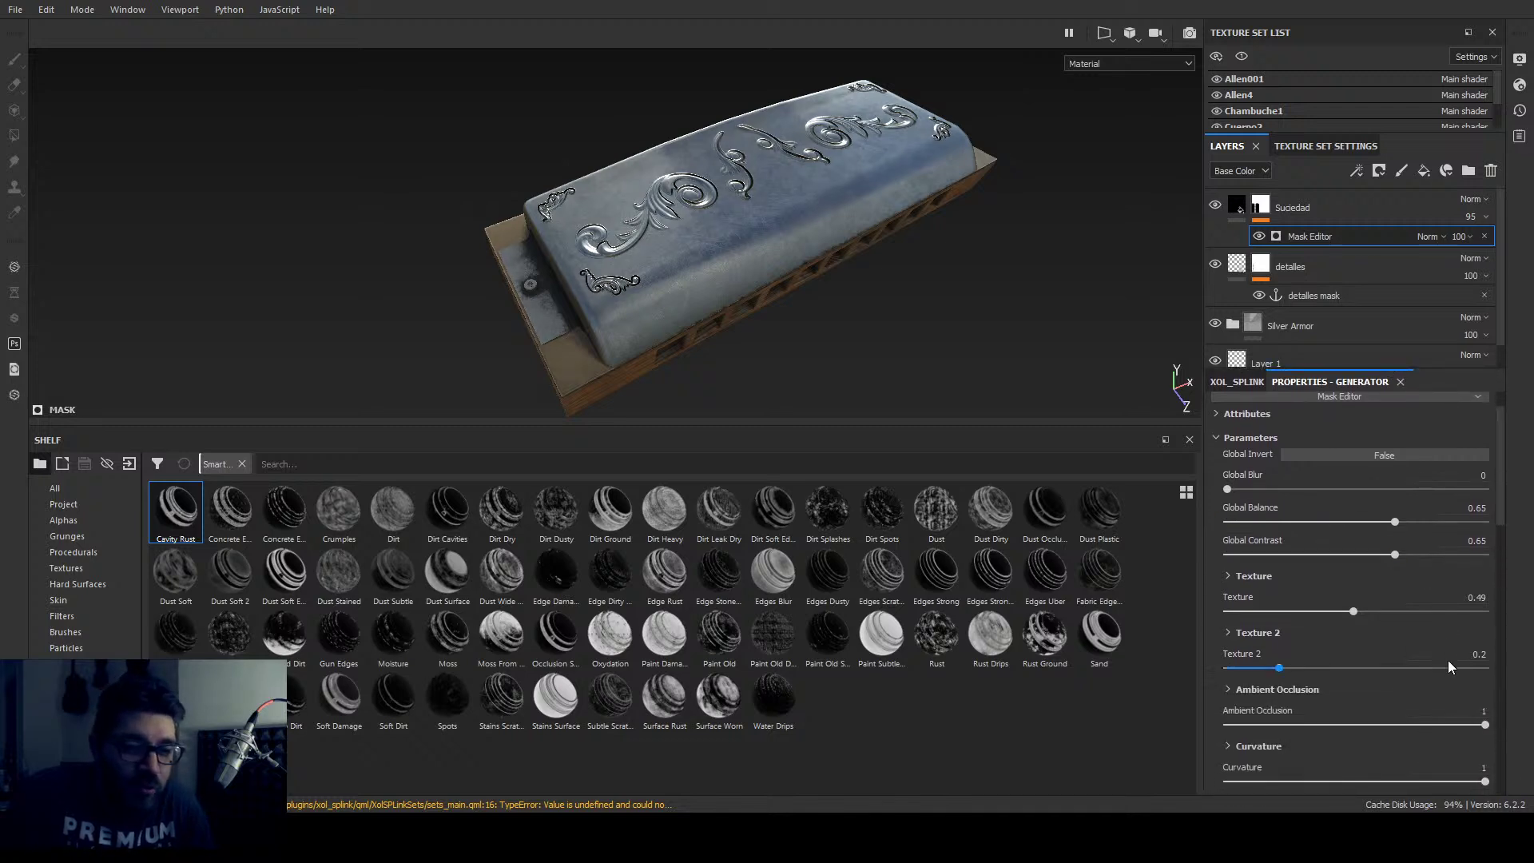
pyautogui.scroll(-5, 1508, 515)
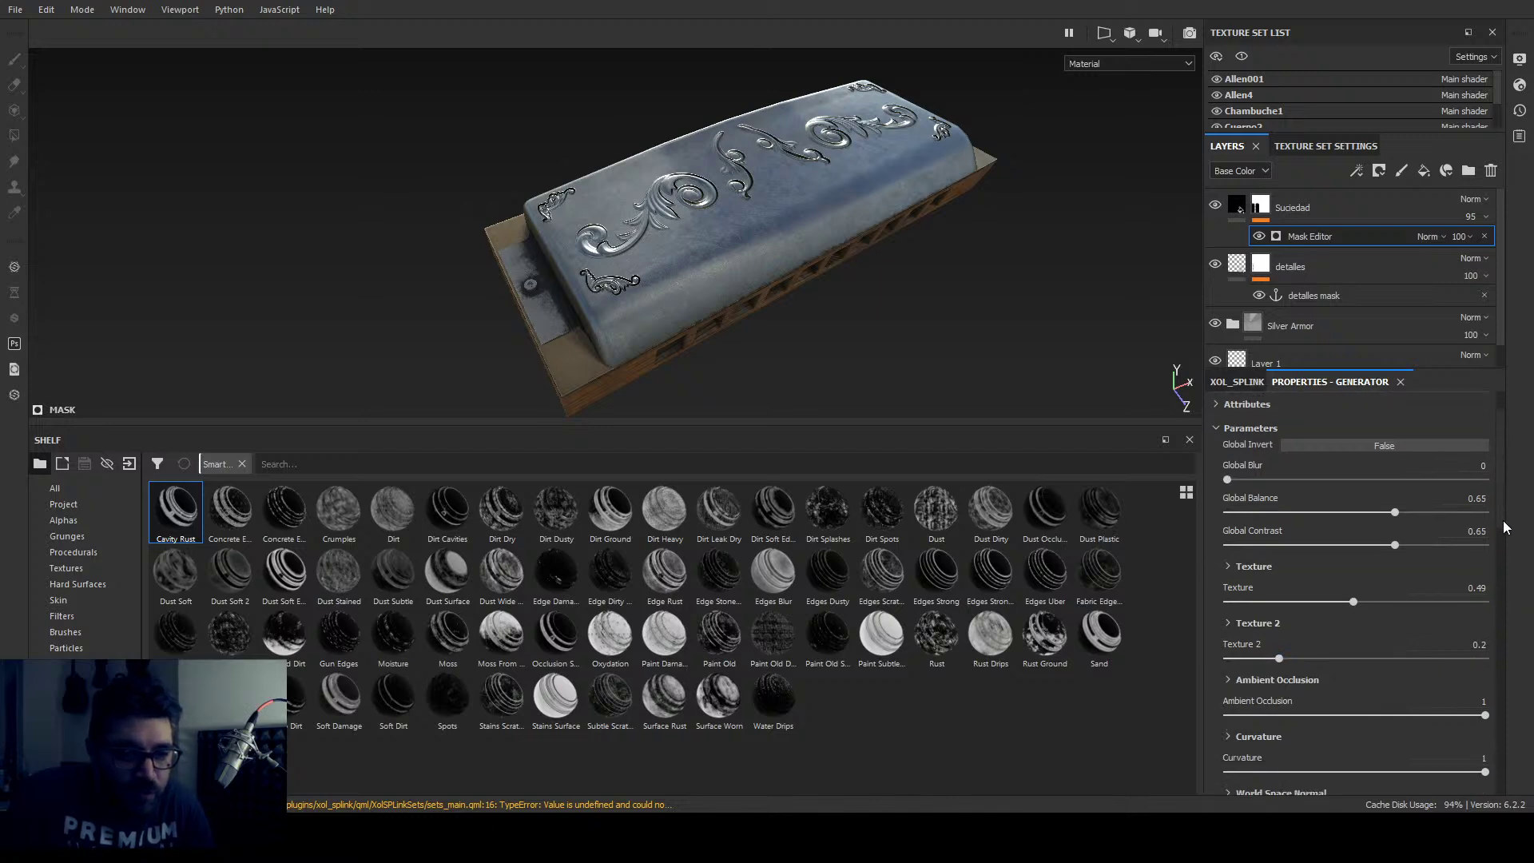
pyautogui.scroll(-1, 1510, 584)
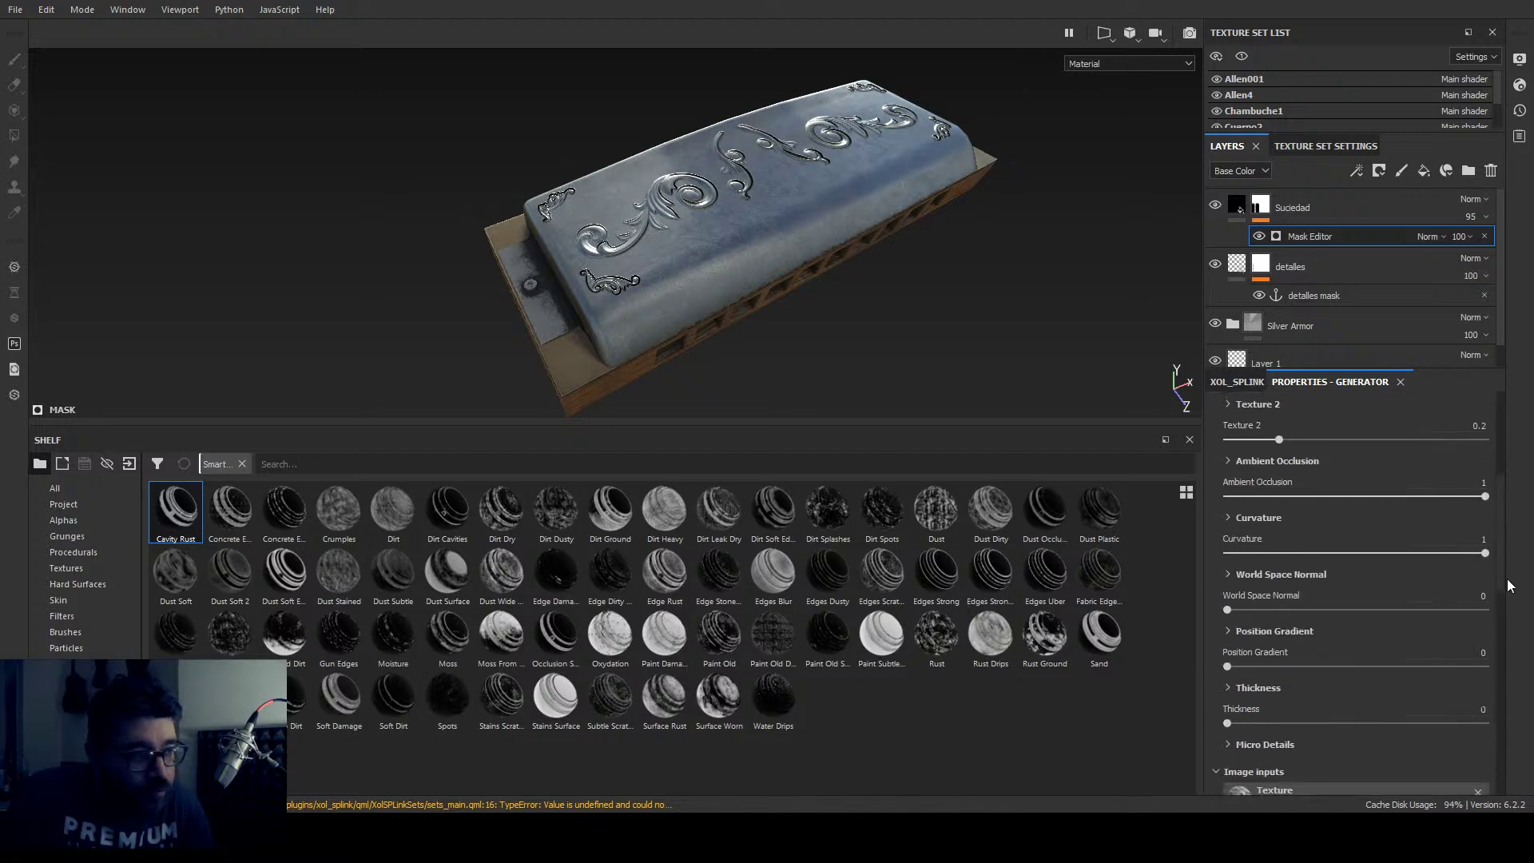
pyautogui.scroll(-3, 1512, 595)
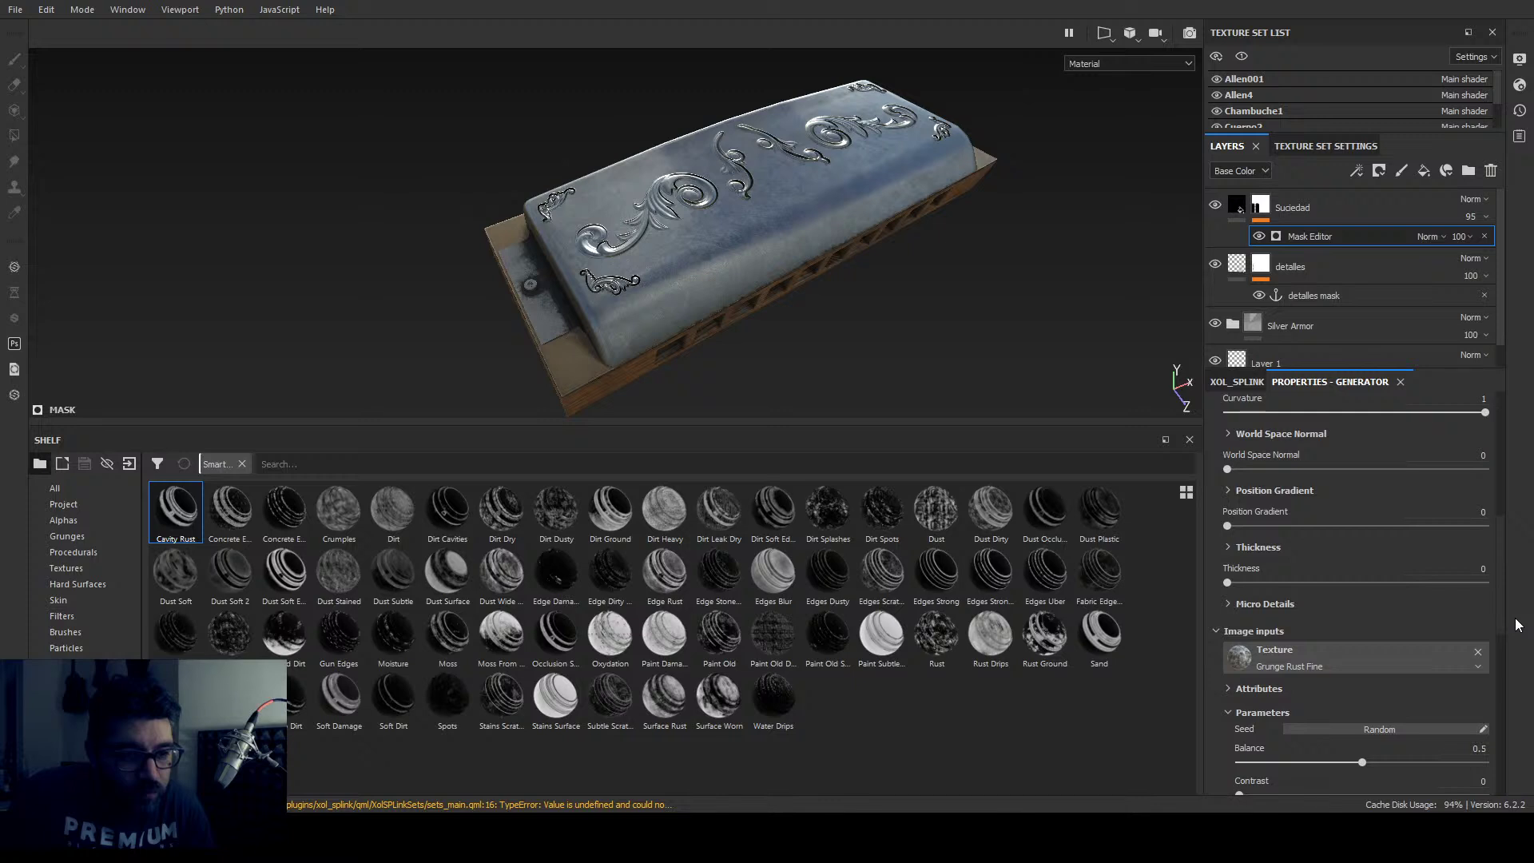
pyautogui.click(1234, 604)
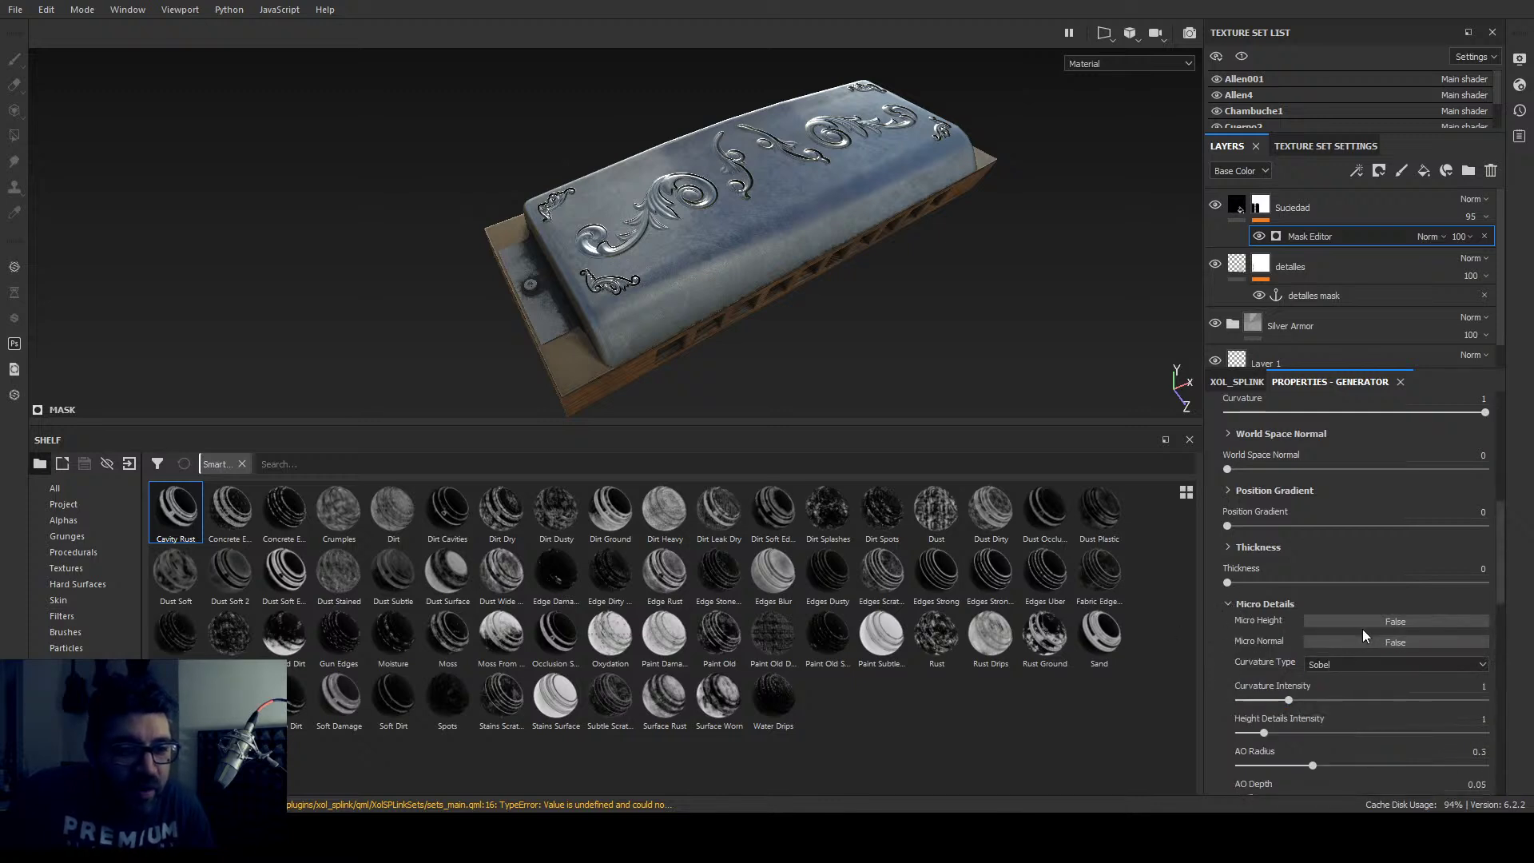
pyautogui.click(1383, 620)
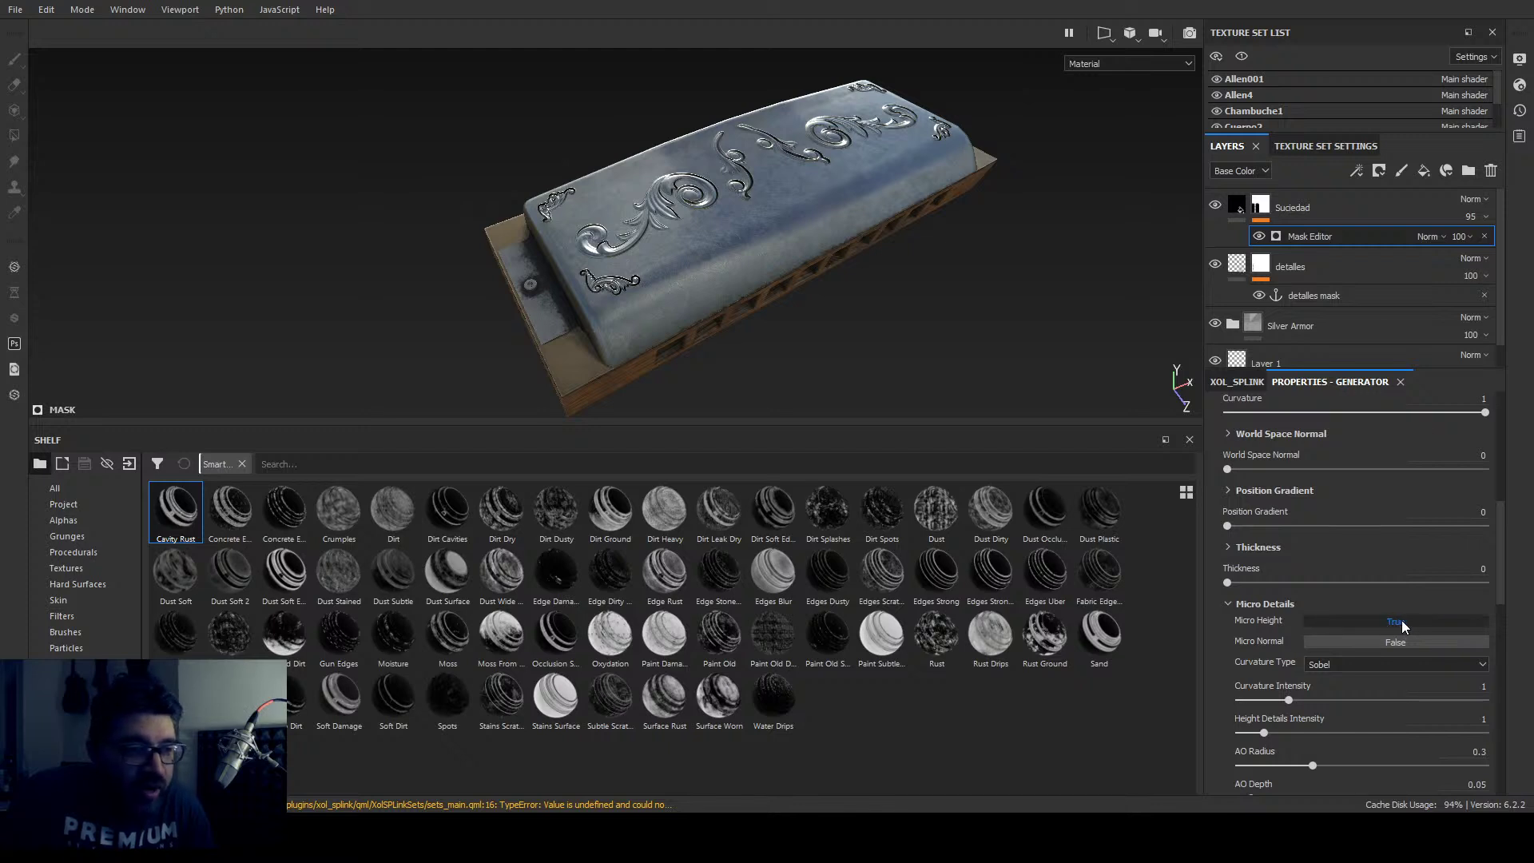
# Step: Assign the detalles mask anchor point to the Mask Editor's Micro Height image input
pyautogui.scroll(-10, 1498, 597)
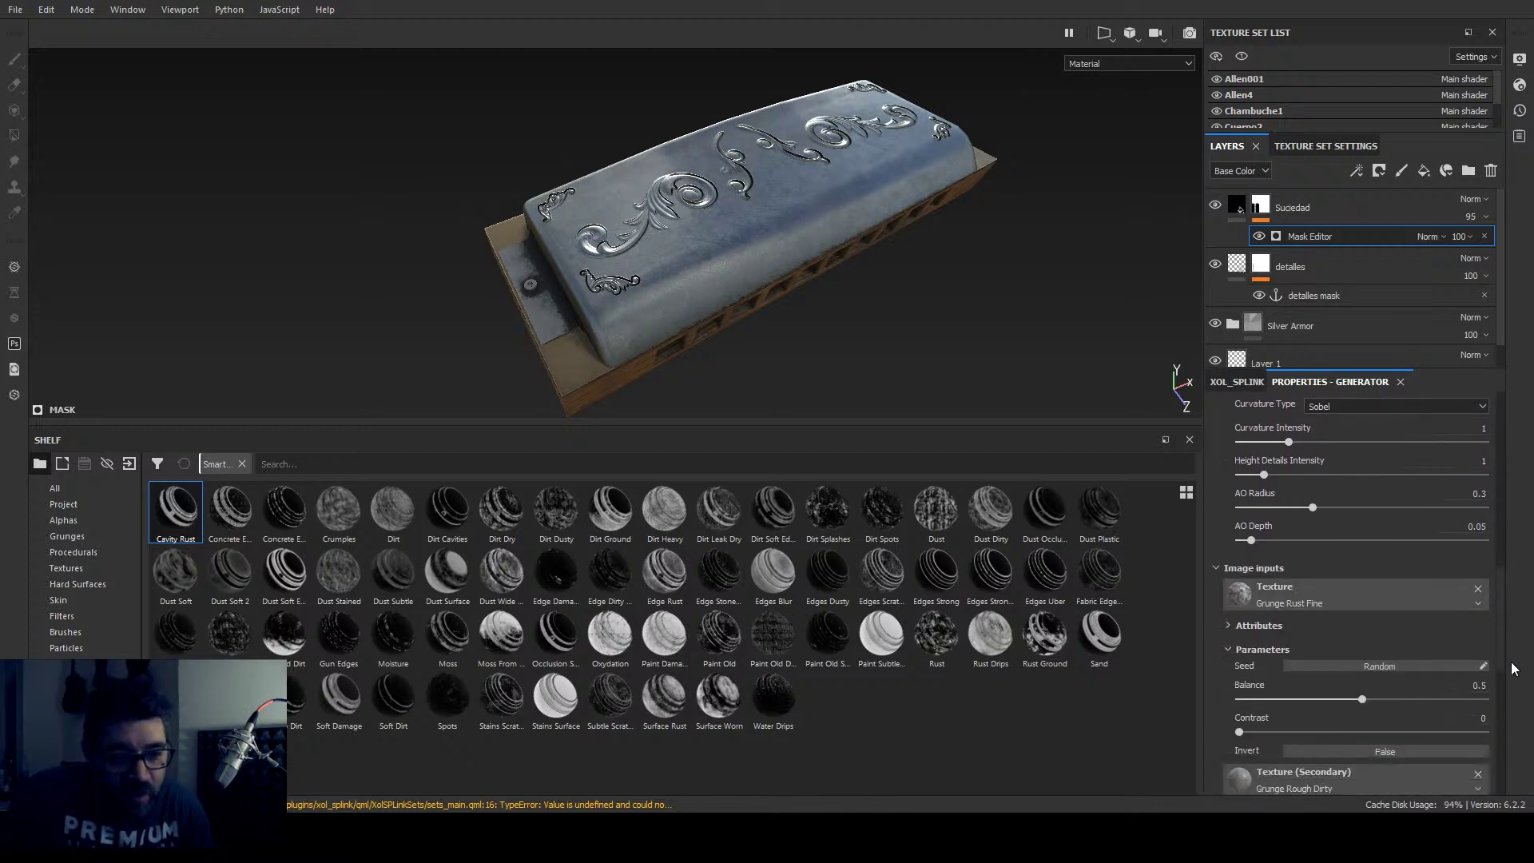
pyautogui.scroll(-3, 1521, 710)
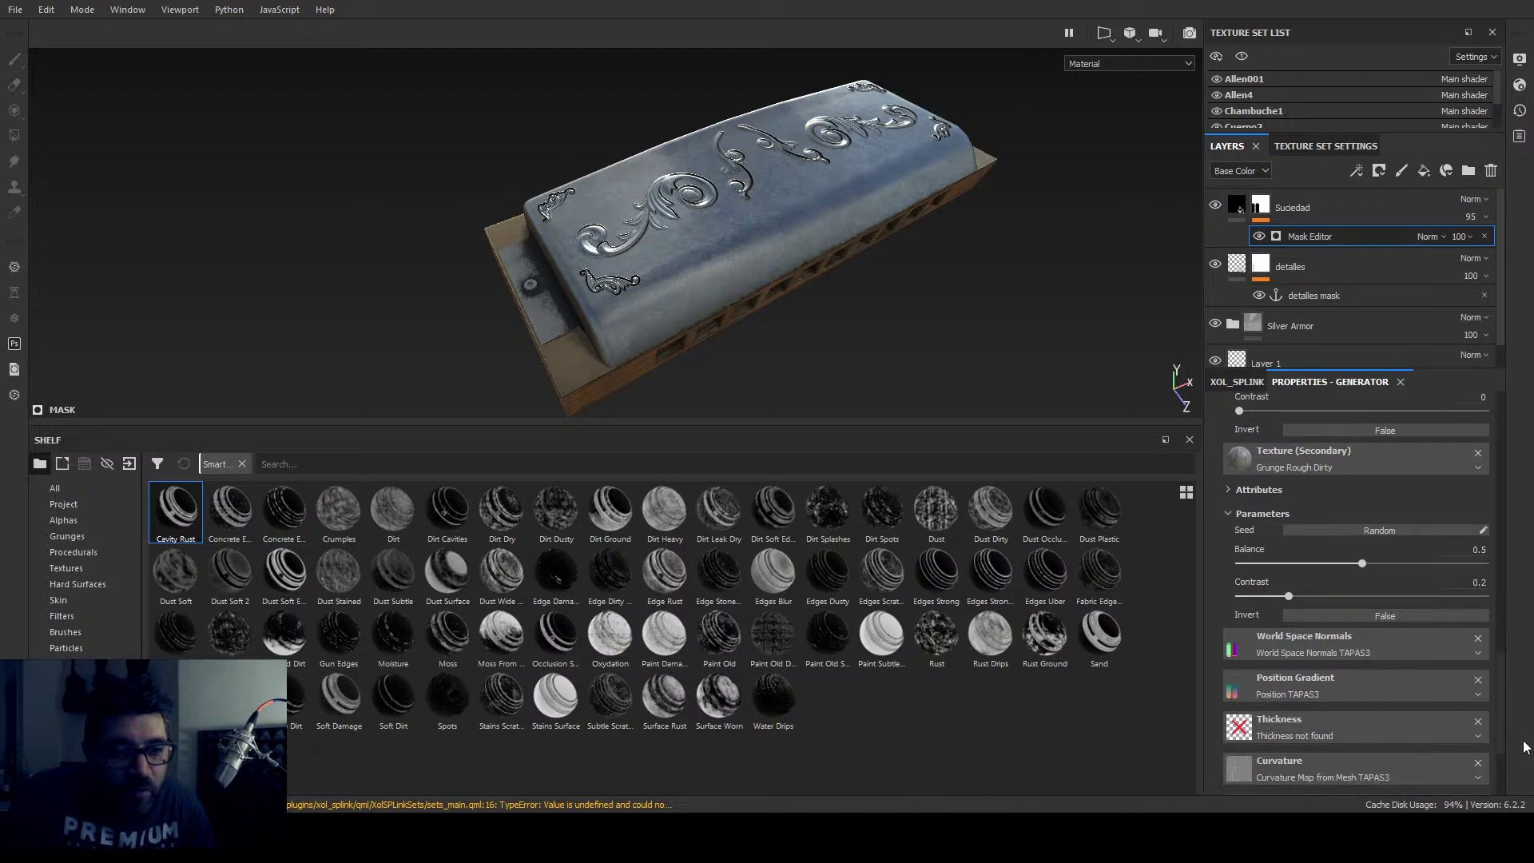
pyautogui.scroll(3, 1524, 727)
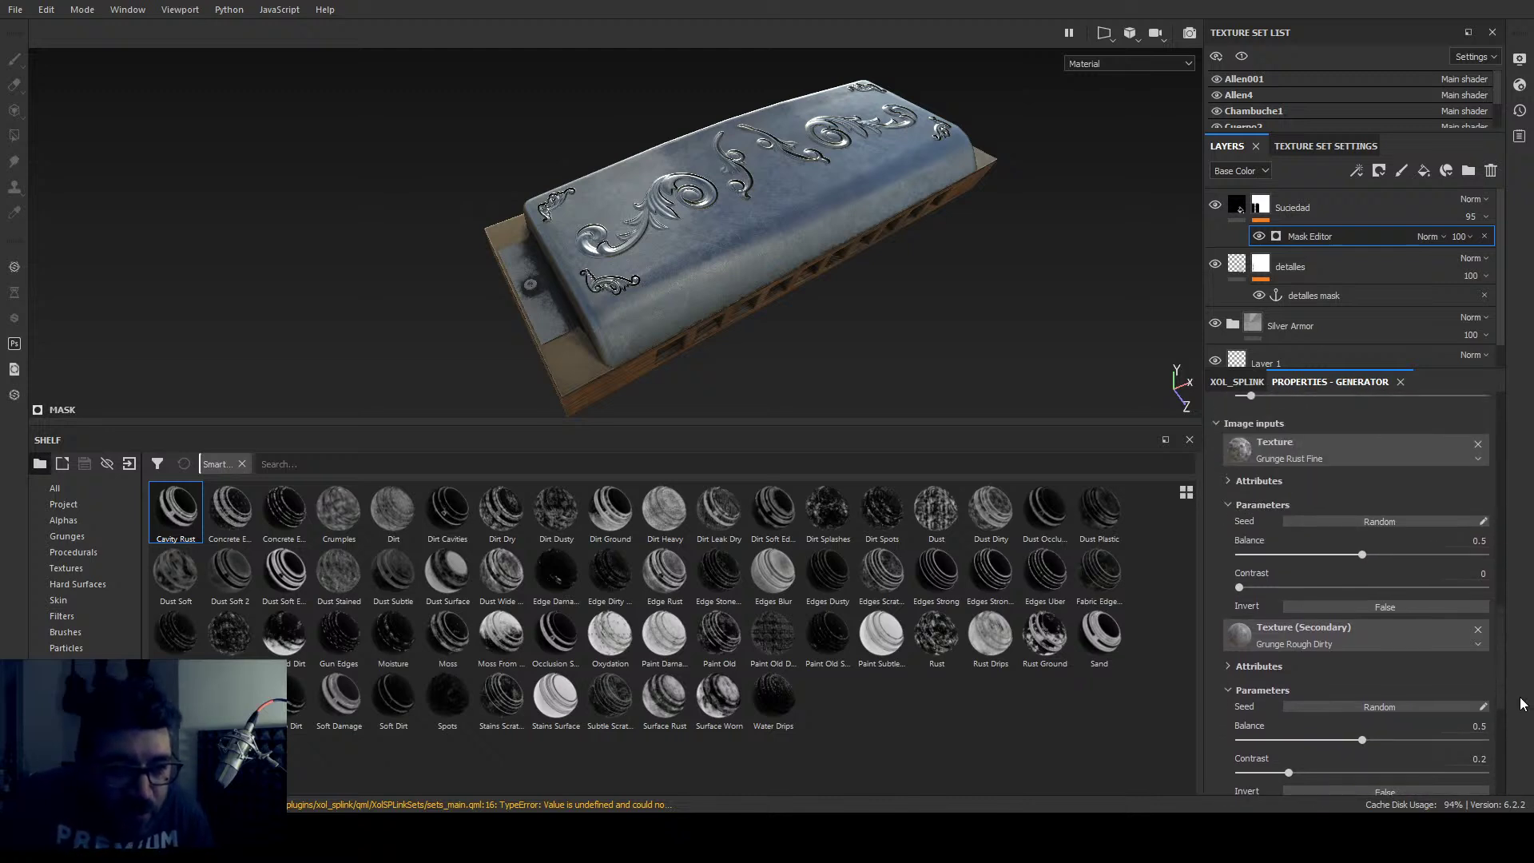
pyautogui.scroll(-5, 1521, 703)
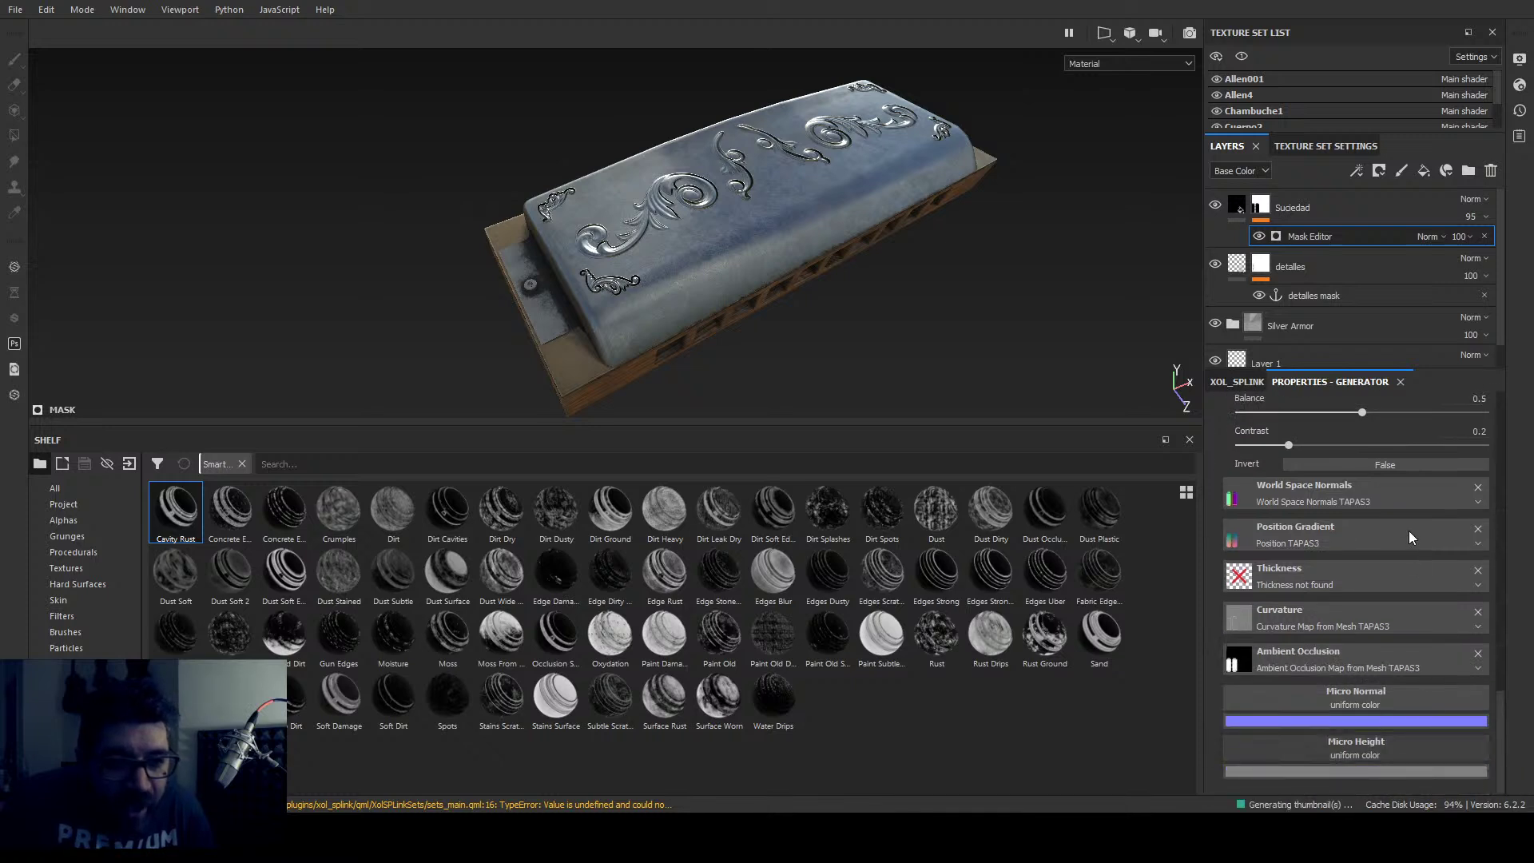
pyautogui.click(1360, 553)
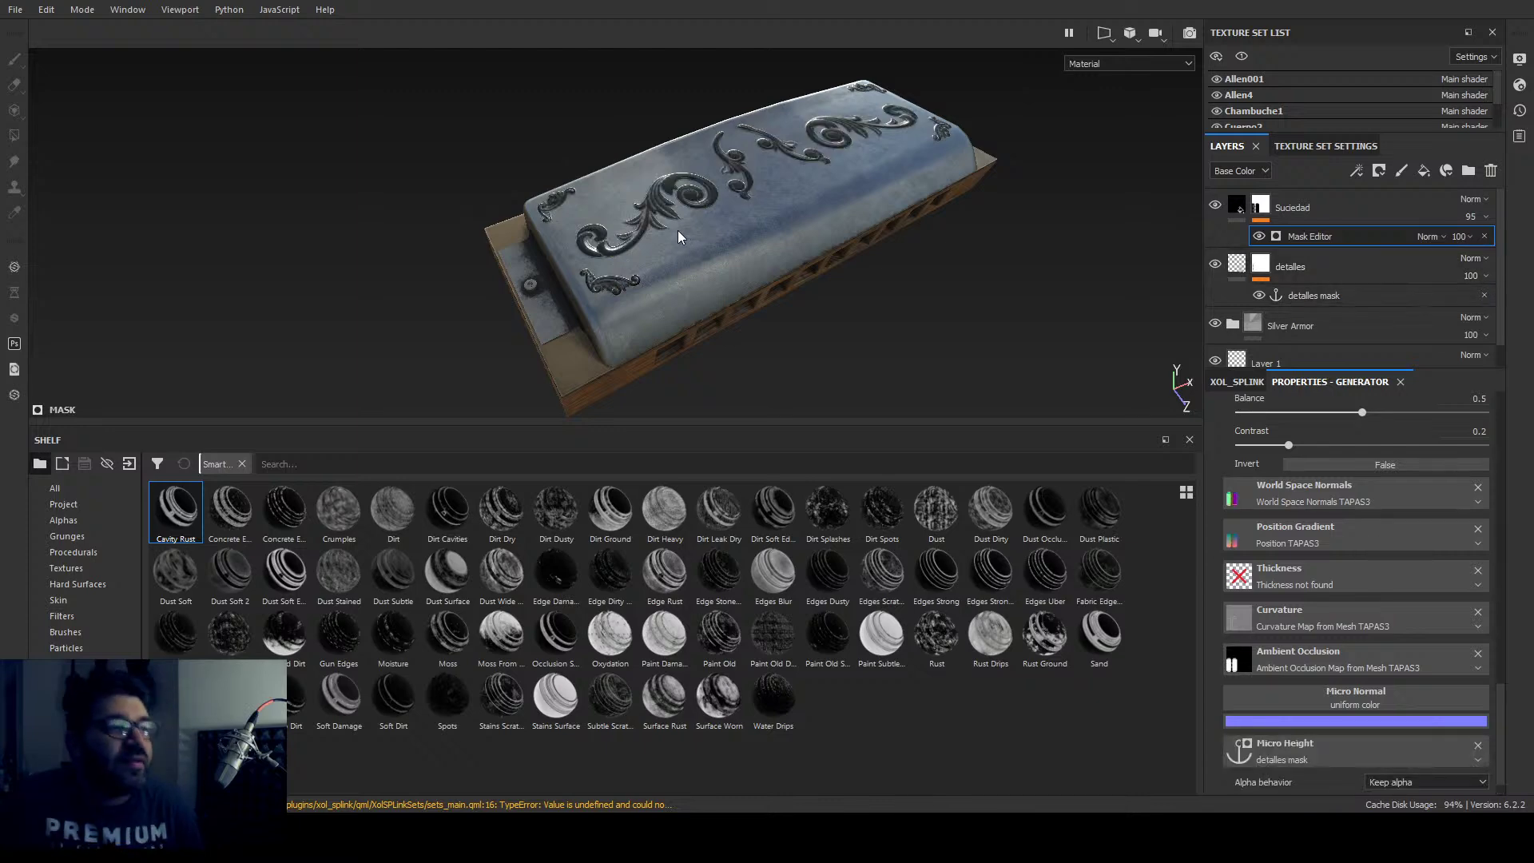
# Step: Inspect the dirt around the cover's ornaments up close and from several angles
pyautogui.scroll(6, 679, 209)
pyautogui.scroll(-3, 681, 211)
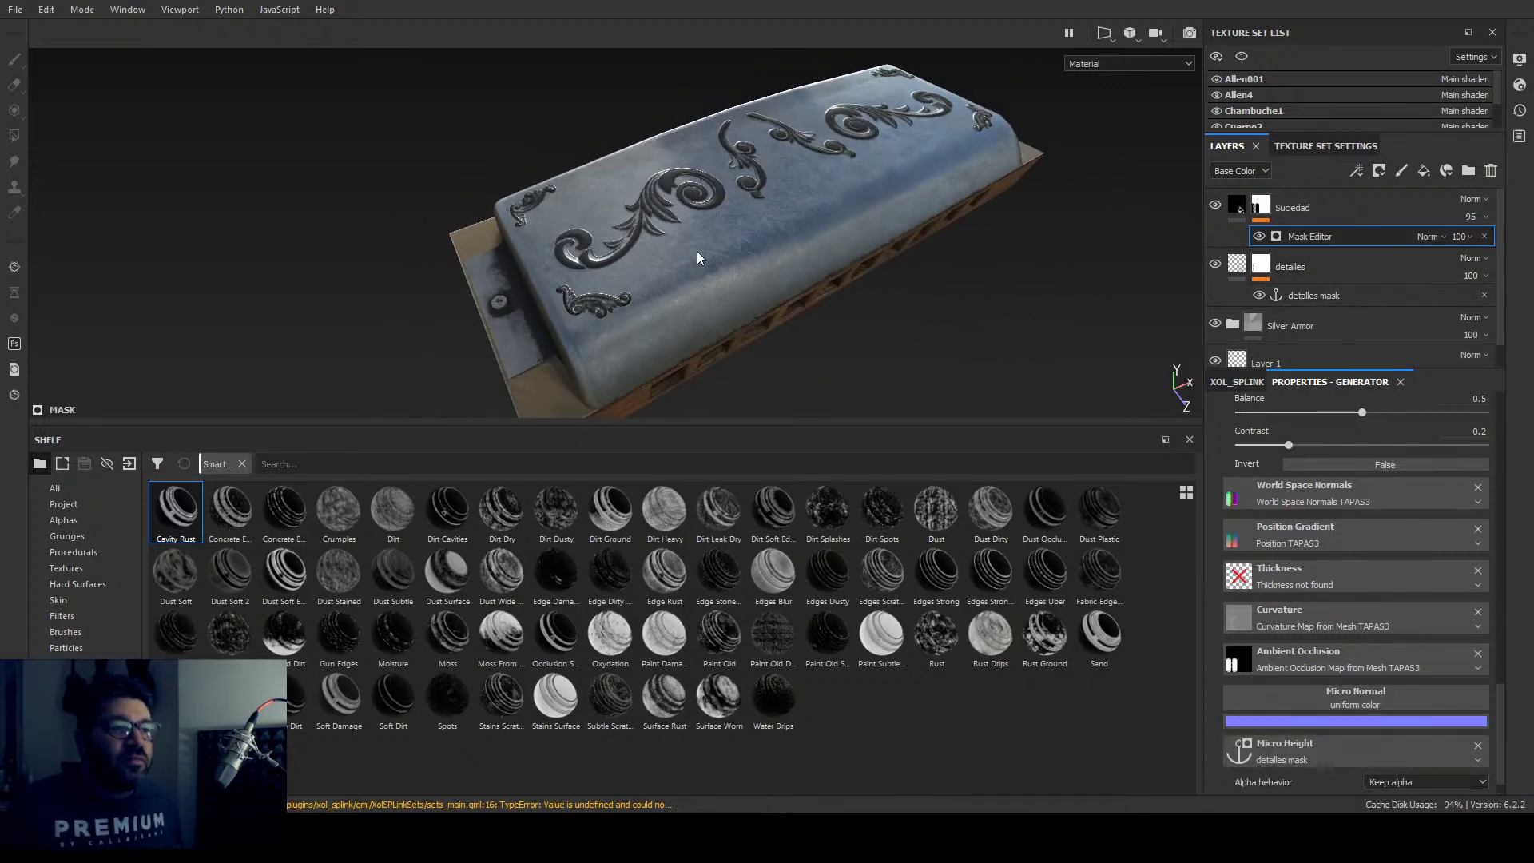
pyautogui.keyDown('alt'); pyautogui.moveTo(699, 250); pyautogui.dragTo(870, 279); pyautogui.keyUp('alt')
pyautogui.moveTo(871, 278)
pyautogui.keyDown('shift'); pyautogui.mouseDown(button='right')
pyautogui.moveTo(809, 272)
pyautogui.moveTo(859, 282)
pyautogui.mouseUp(button='right'); pyautogui.keyUp('shift')
pyautogui.keyDown('alt'); pyautogui.moveTo(860, 281); pyautogui.dragTo(729, 275); pyautogui.keyUp('alt')
pyautogui.scroll(5, 728, 273)
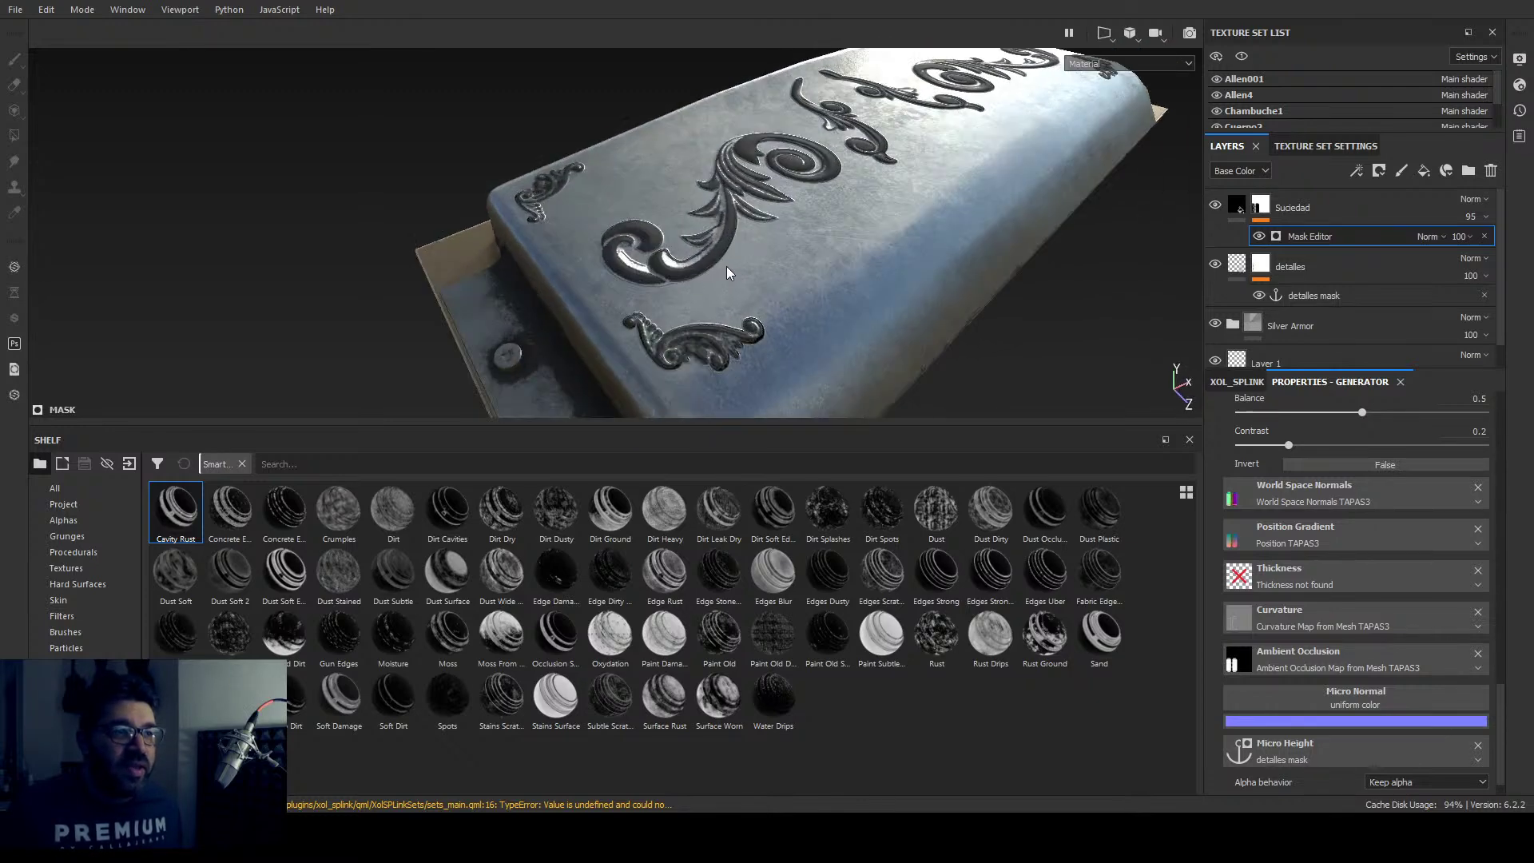
pyautogui.scroll(-5, 689, 252)
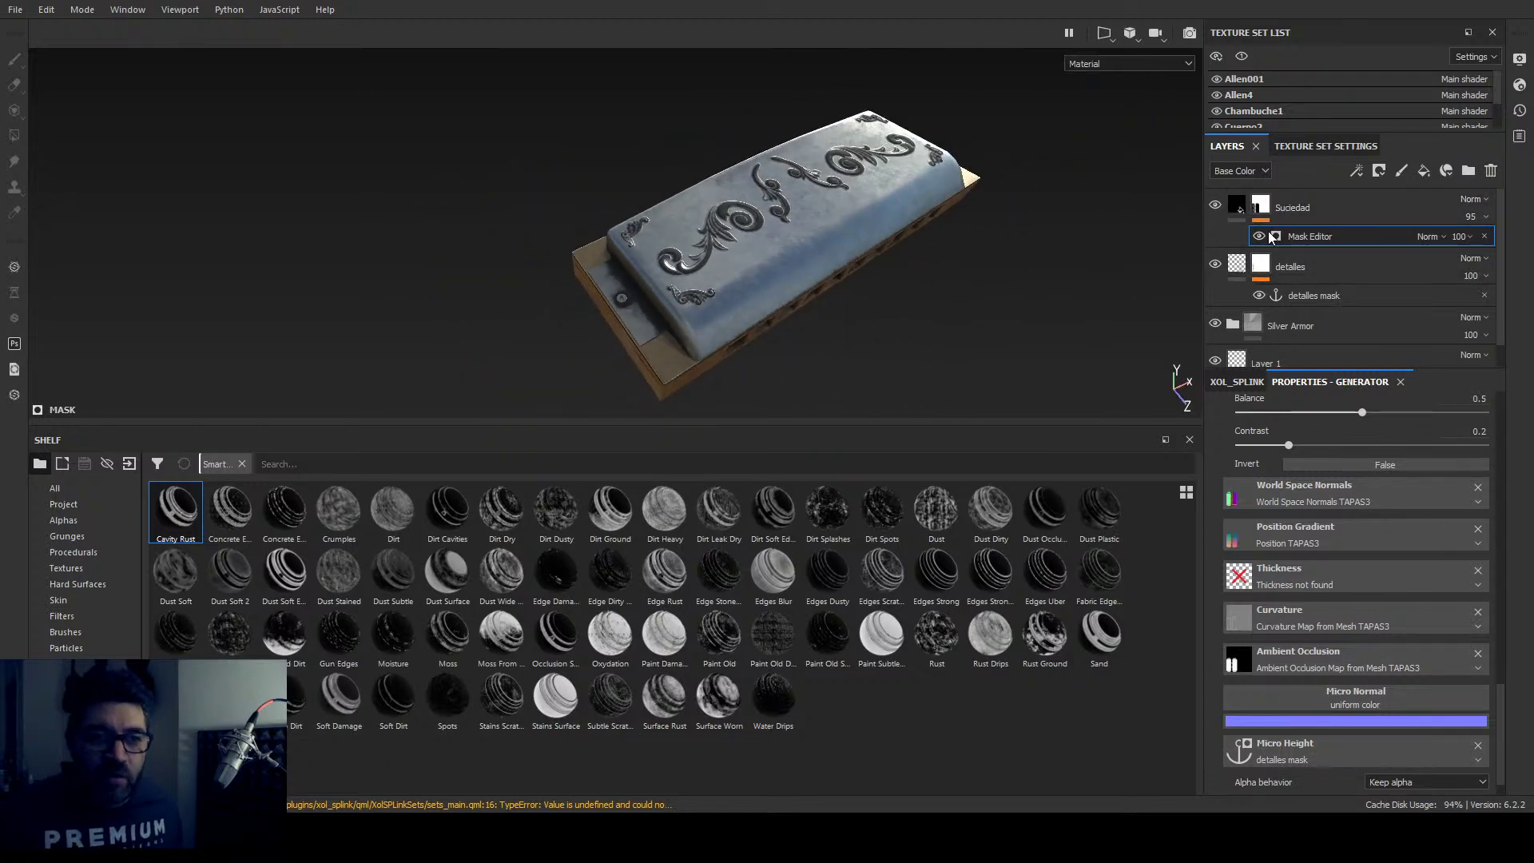
# Step: Set the Mask Editor's Global Invert to True, Global Balance to 0.88 and Global Contrast to 0
pyautogui.scroll(10, 1293, 569)
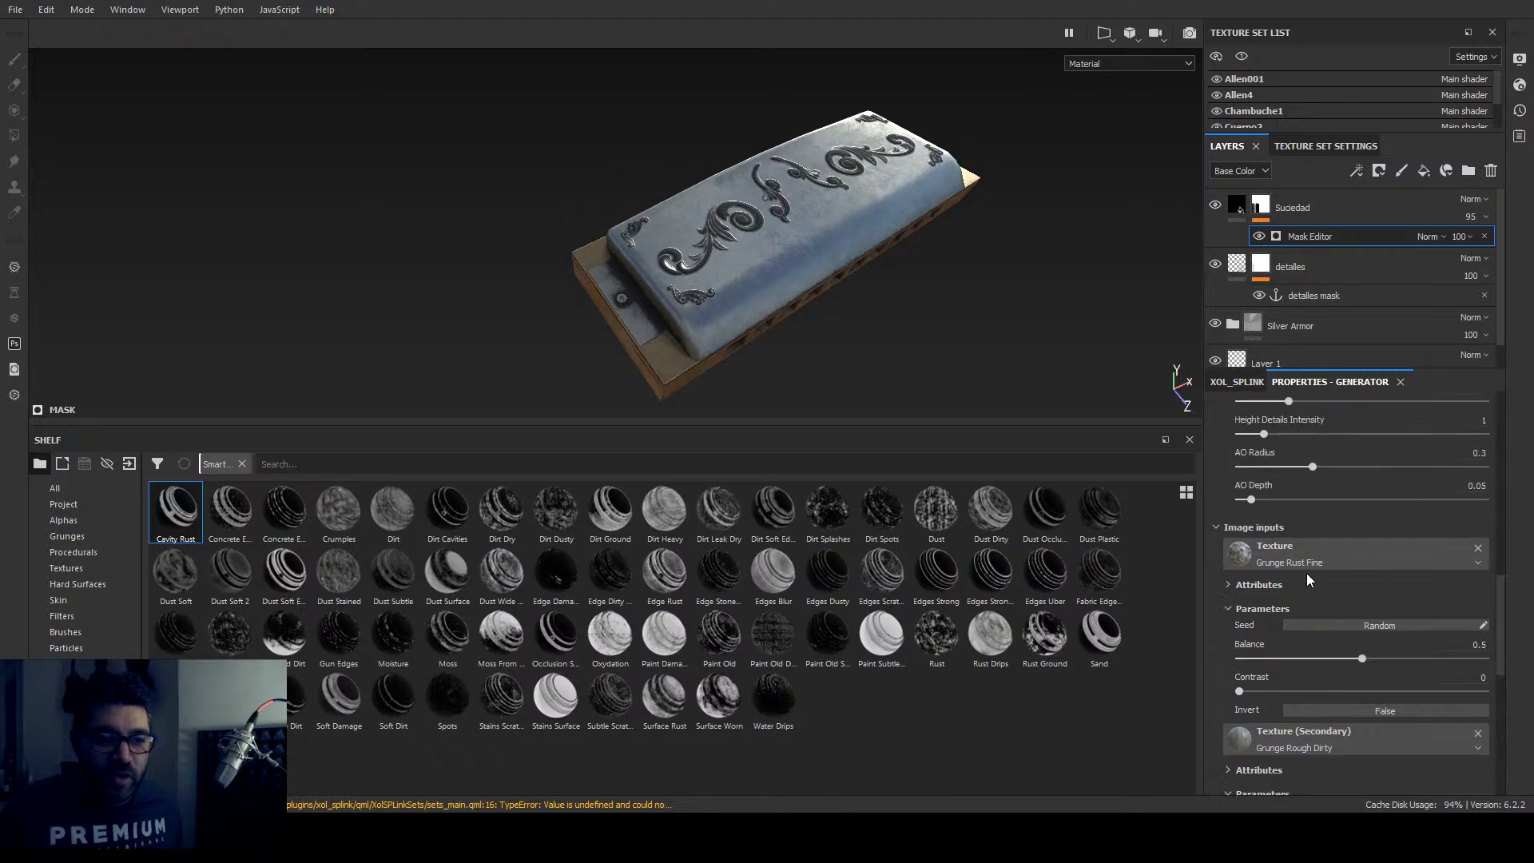
pyautogui.scroll(10, 1308, 577)
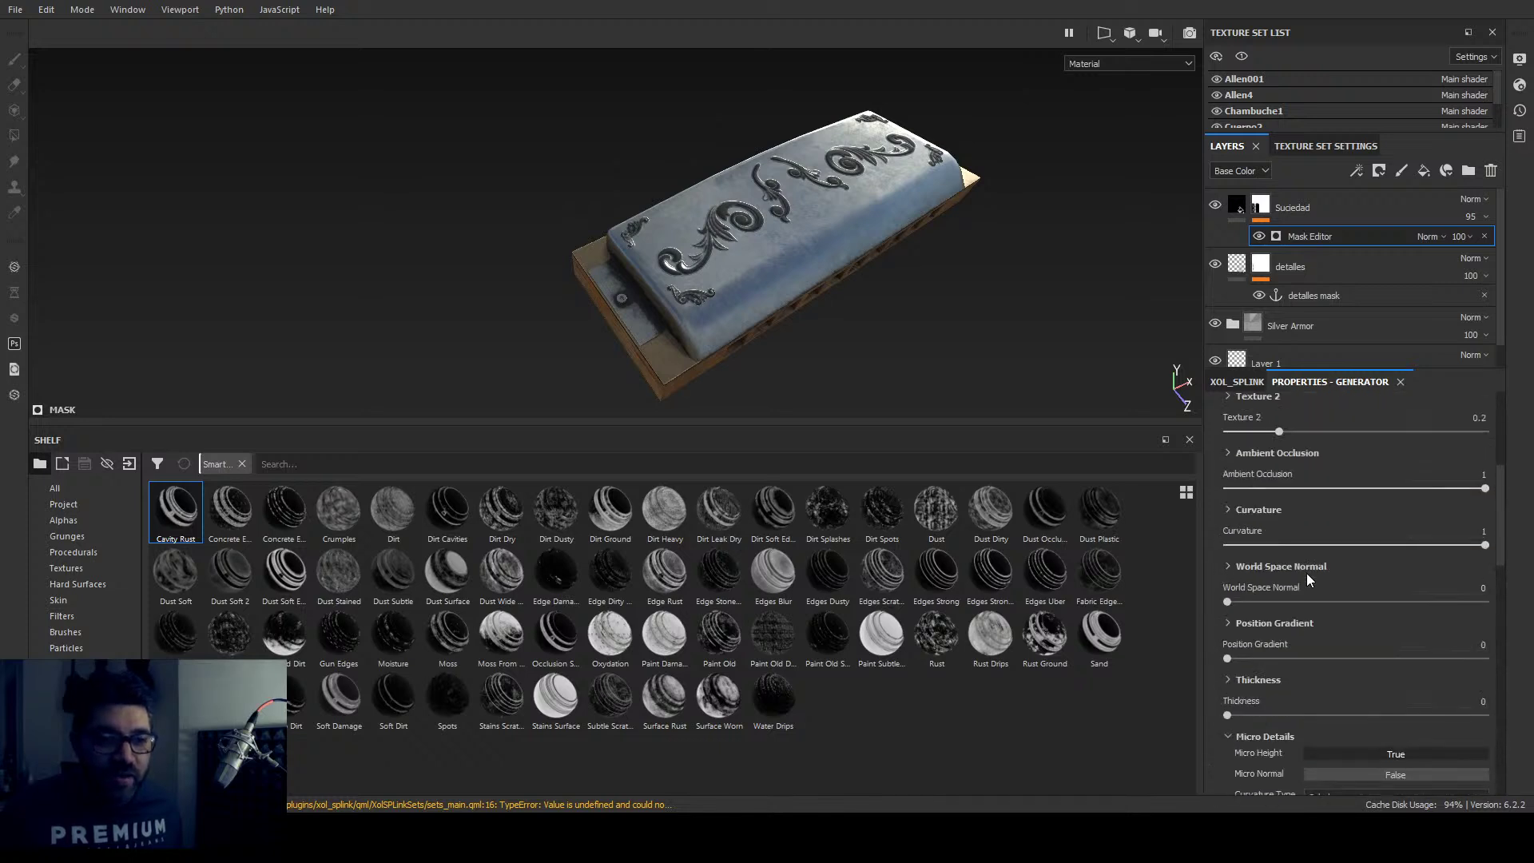
pyautogui.scroll(5, 1307, 573)
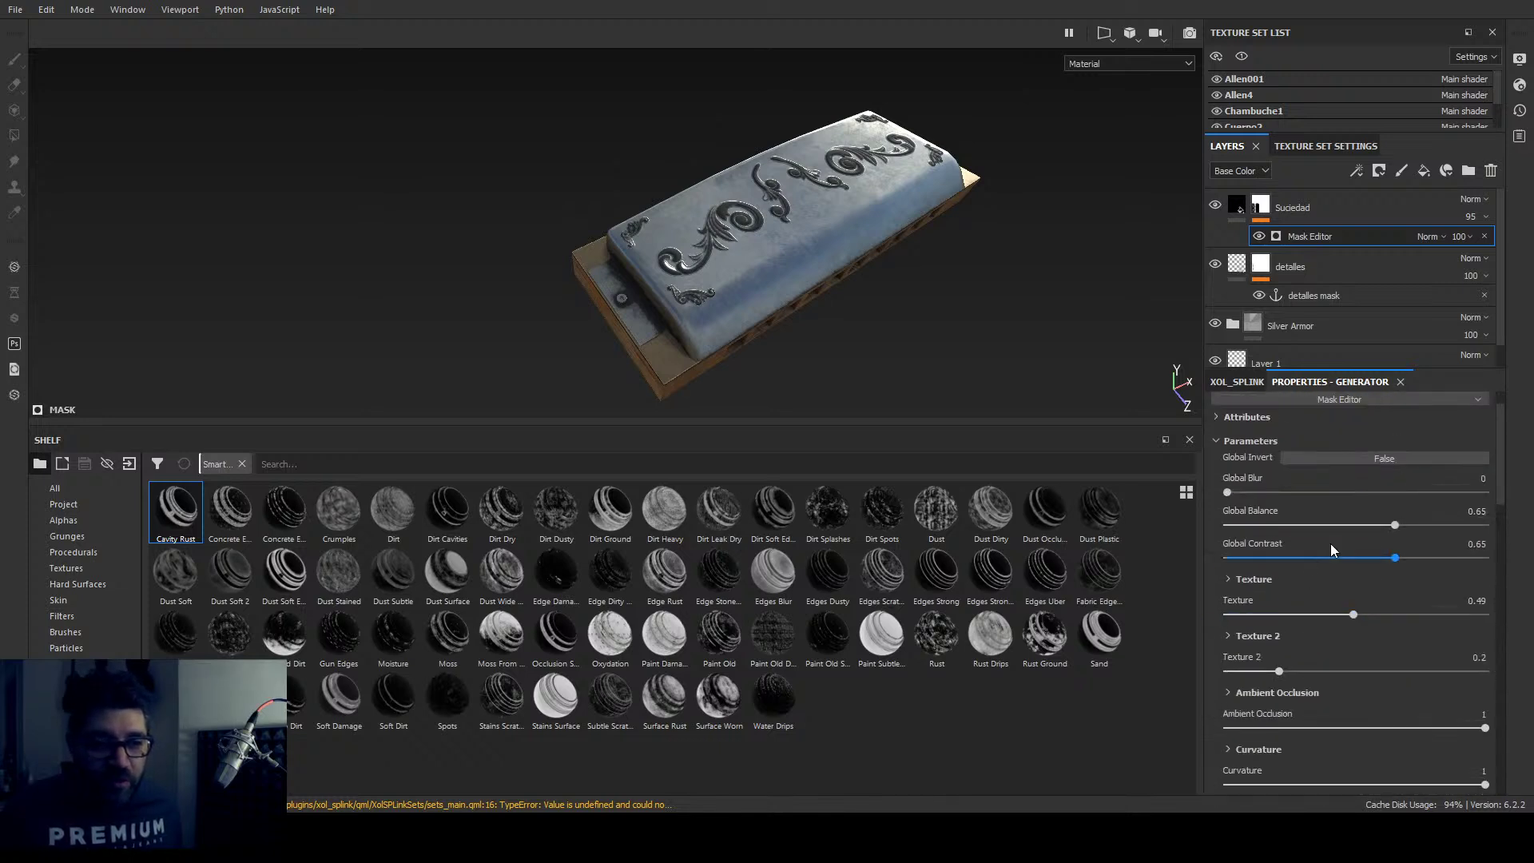
pyautogui.moveTo(1396, 525); pyautogui.dragTo(1478, 554)
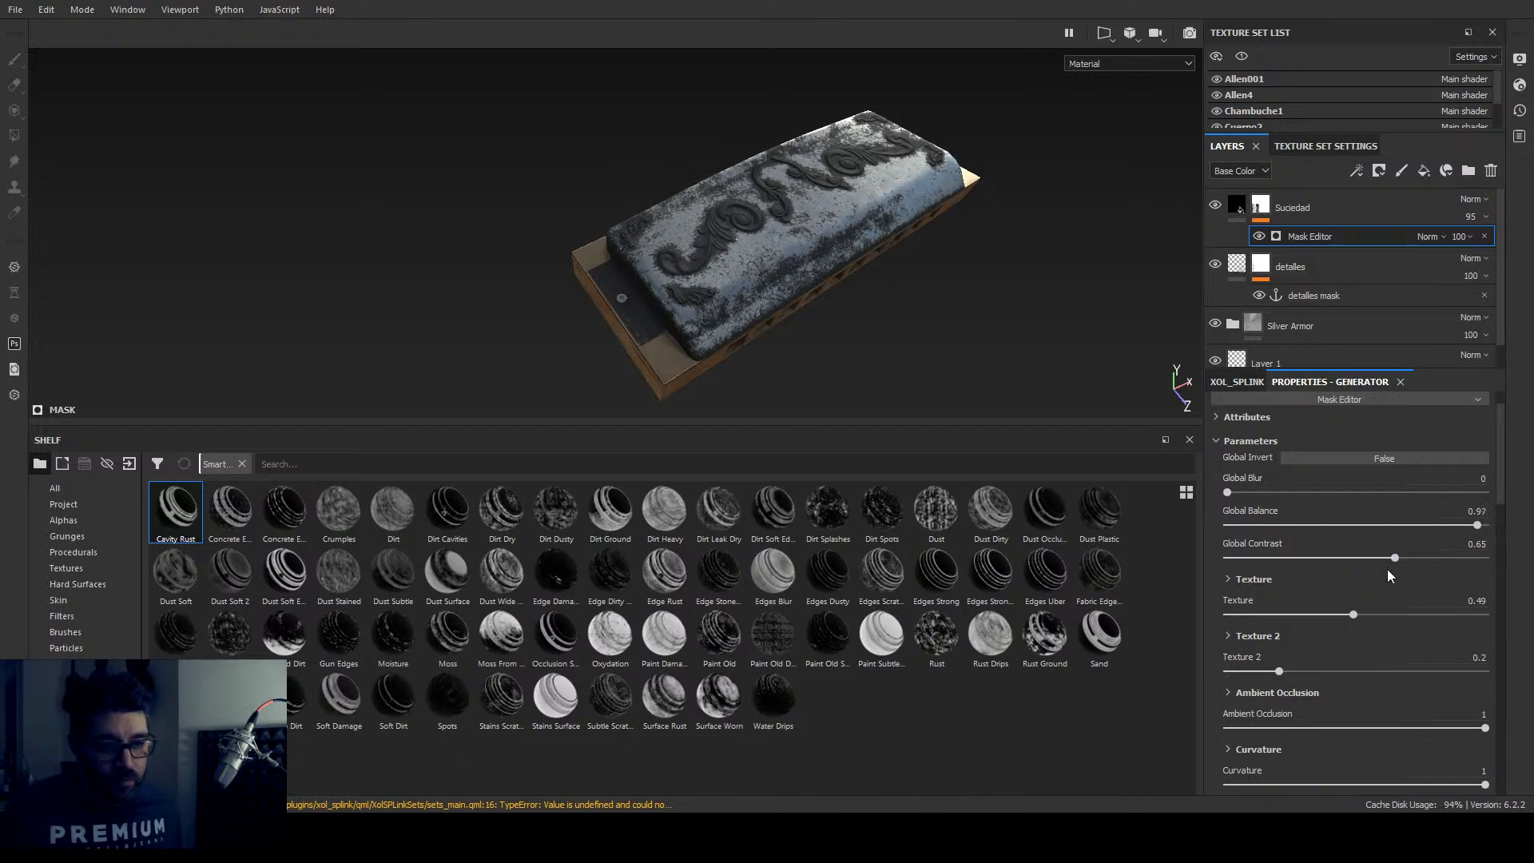
pyautogui.click(1374, 462)
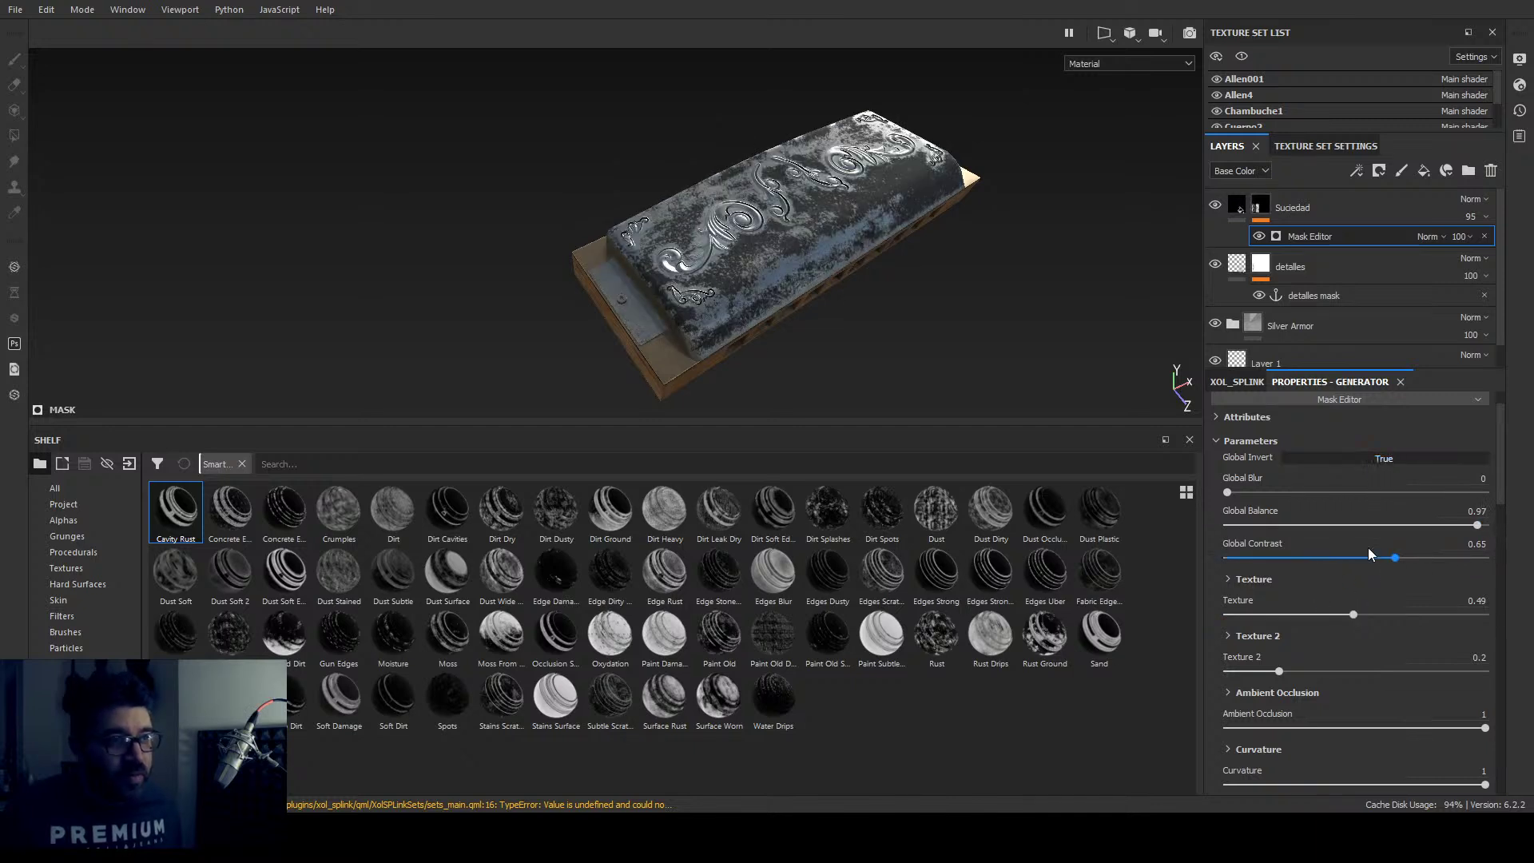
pyautogui.moveTo(1477, 527); pyautogui.dragTo(990, 585)
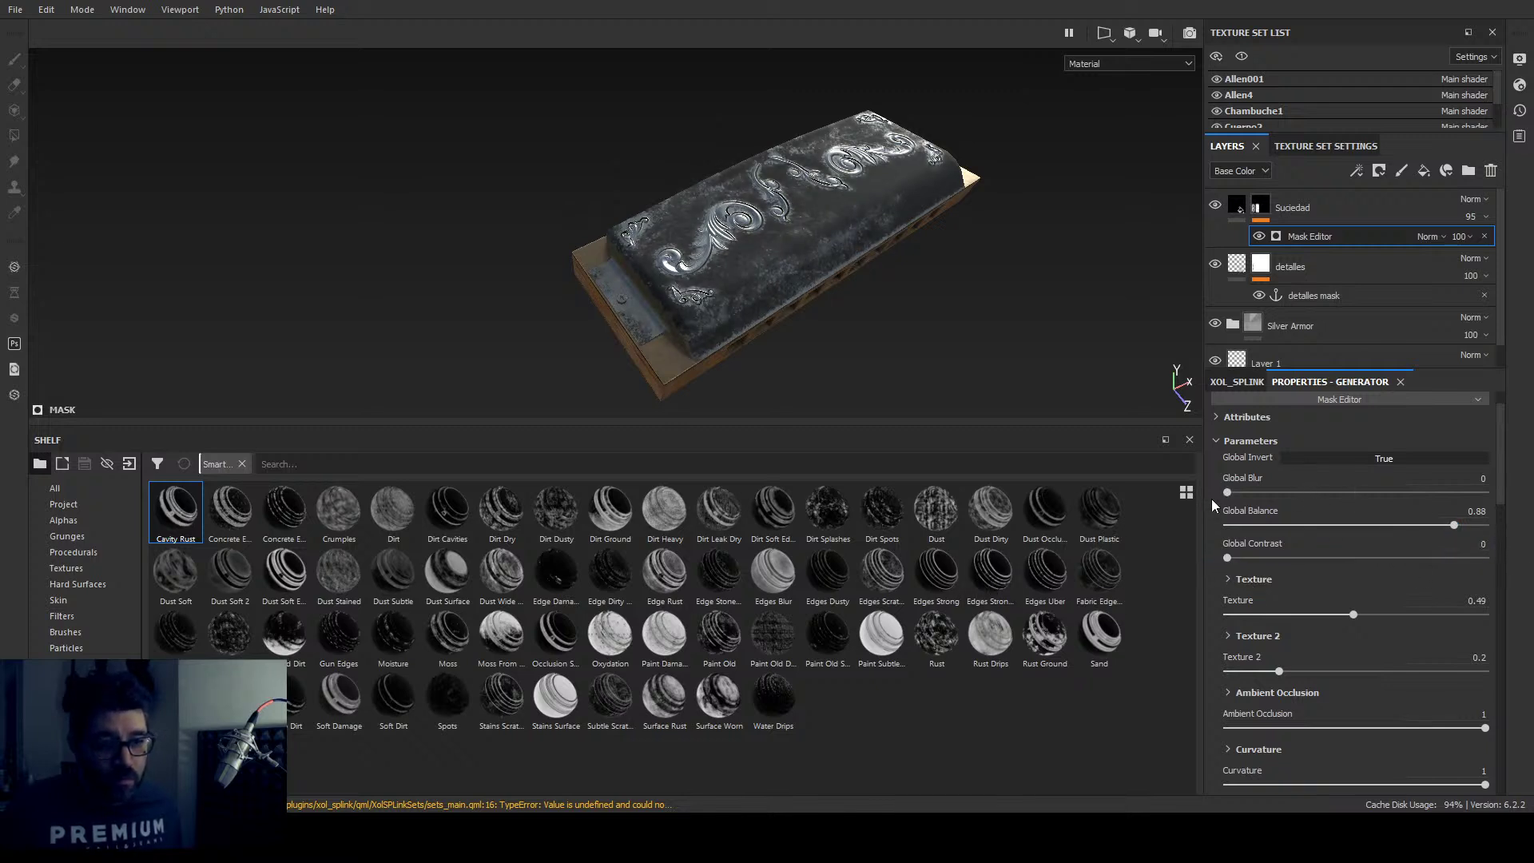
# Step: Set the Mask Editor's Texture to 0.32 and Texture 2 to 0.48, leaving World Space Normal at 0
pyautogui.scroll(-1, 1293, 620)
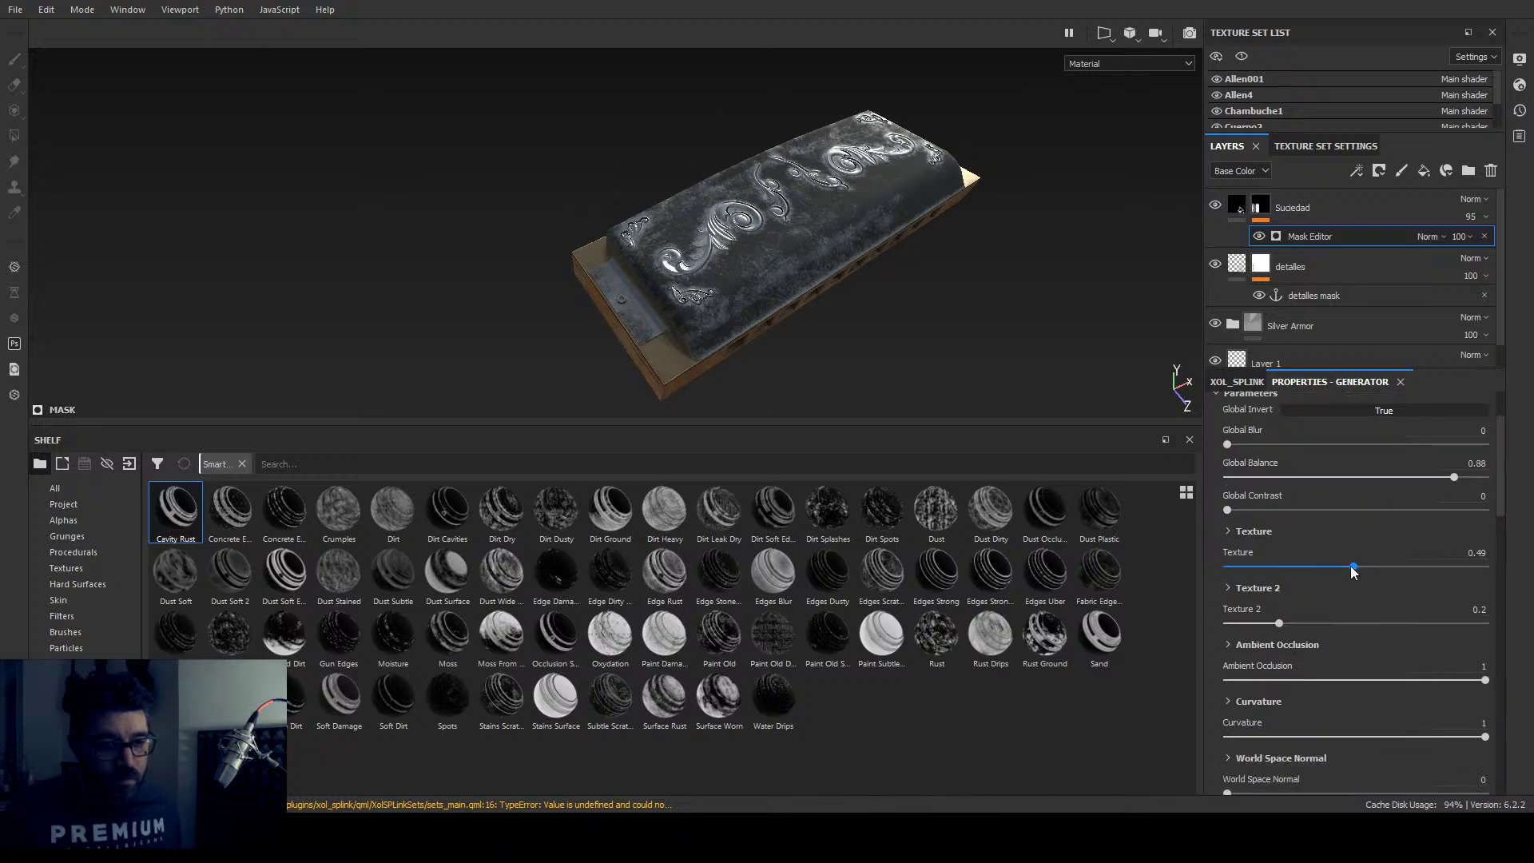
pyautogui.moveTo(1352, 566); pyautogui.dragTo(1415, 567)
pyautogui.moveTo(1277, 630); pyautogui.dragTo(1450, 629)
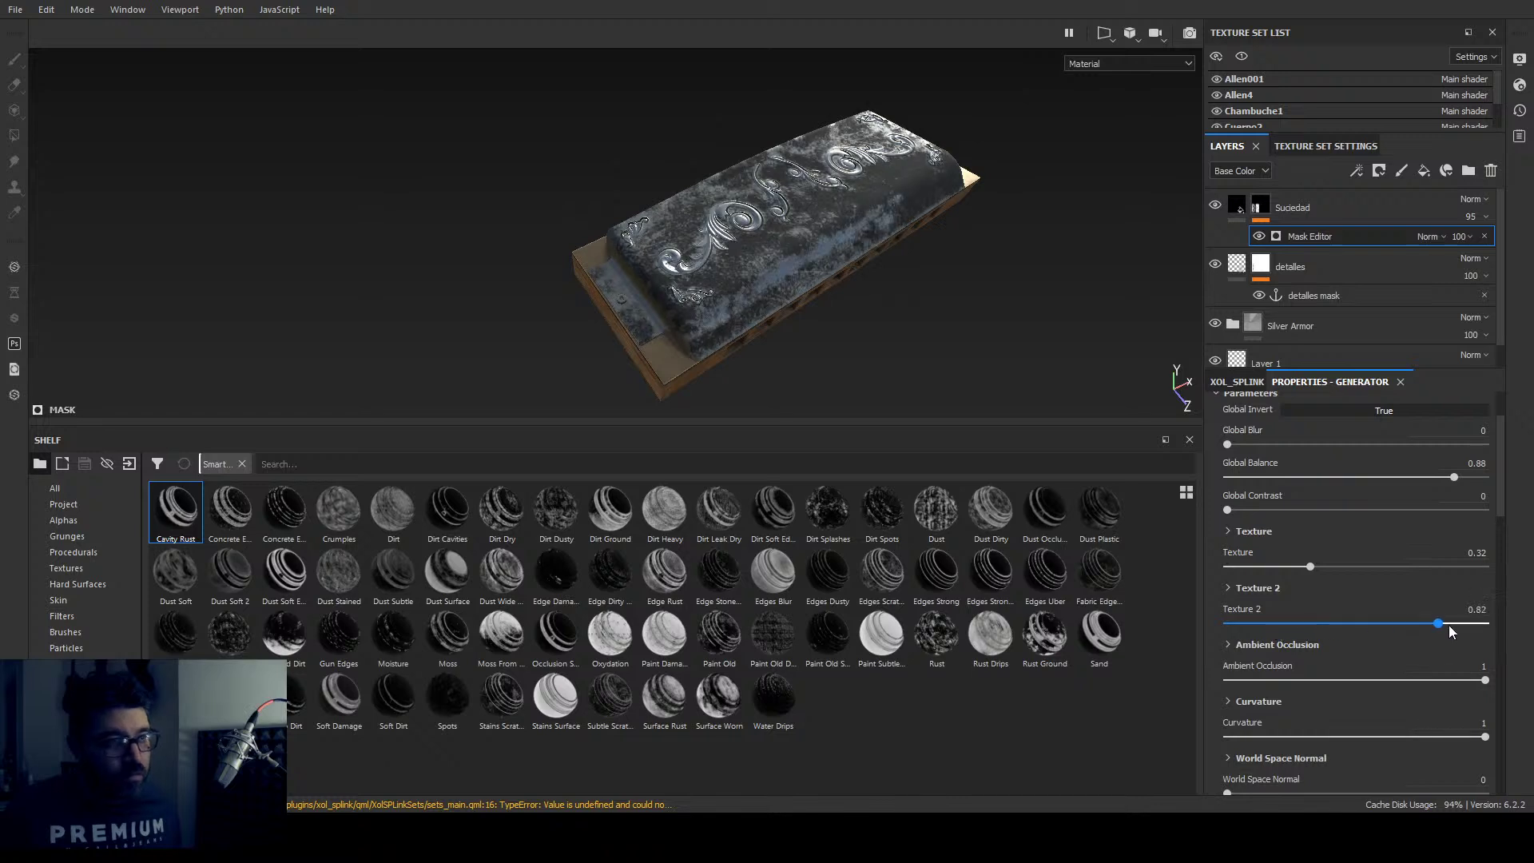
pyautogui.moveTo(1354, 641); pyautogui.dragTo(1351, 641)
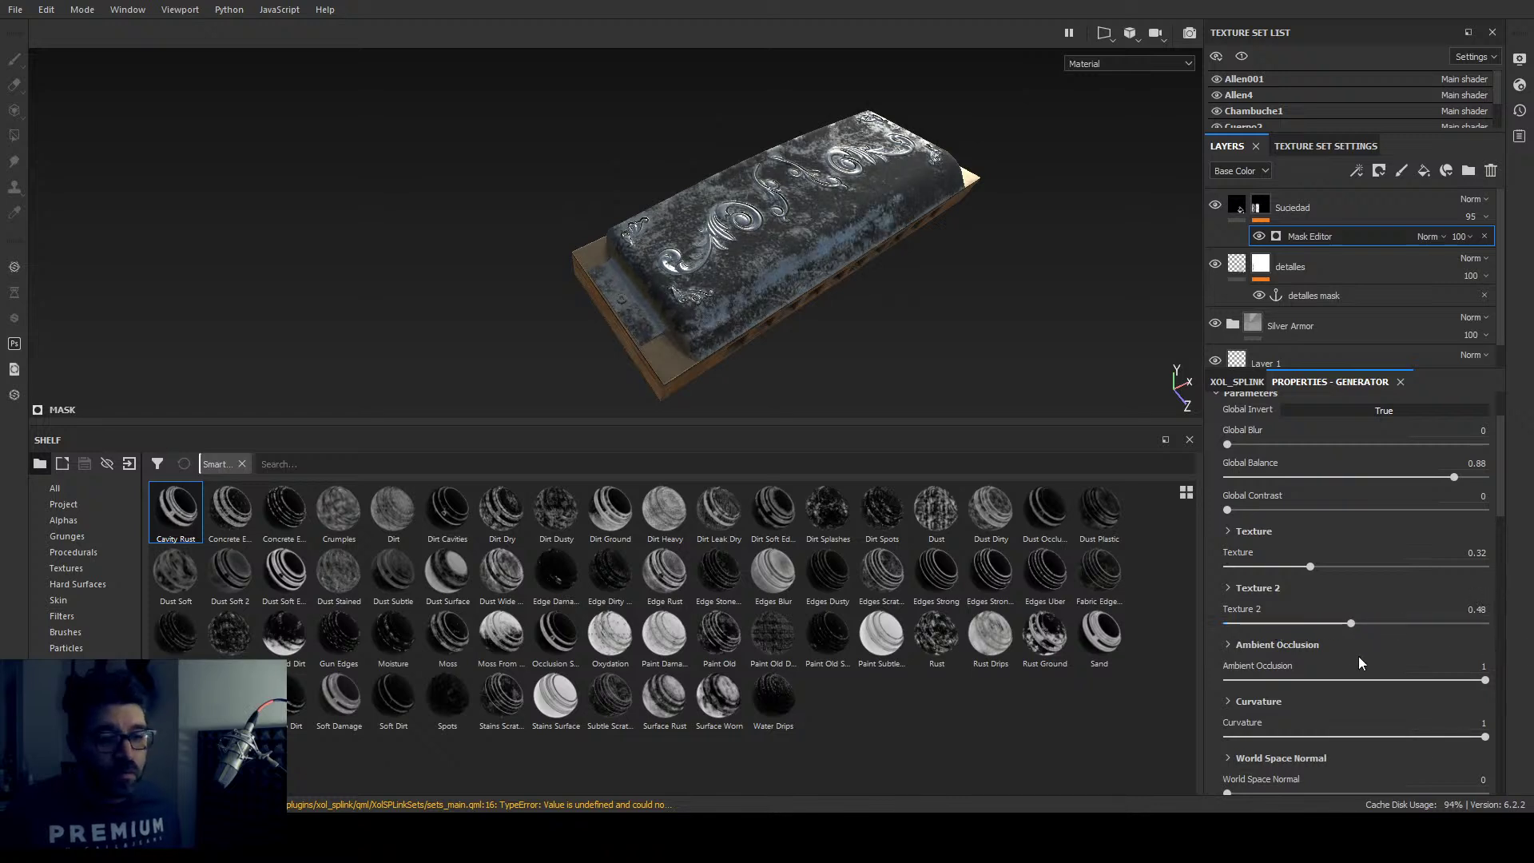
pyautogui.scroll(-1, 1363, 670)
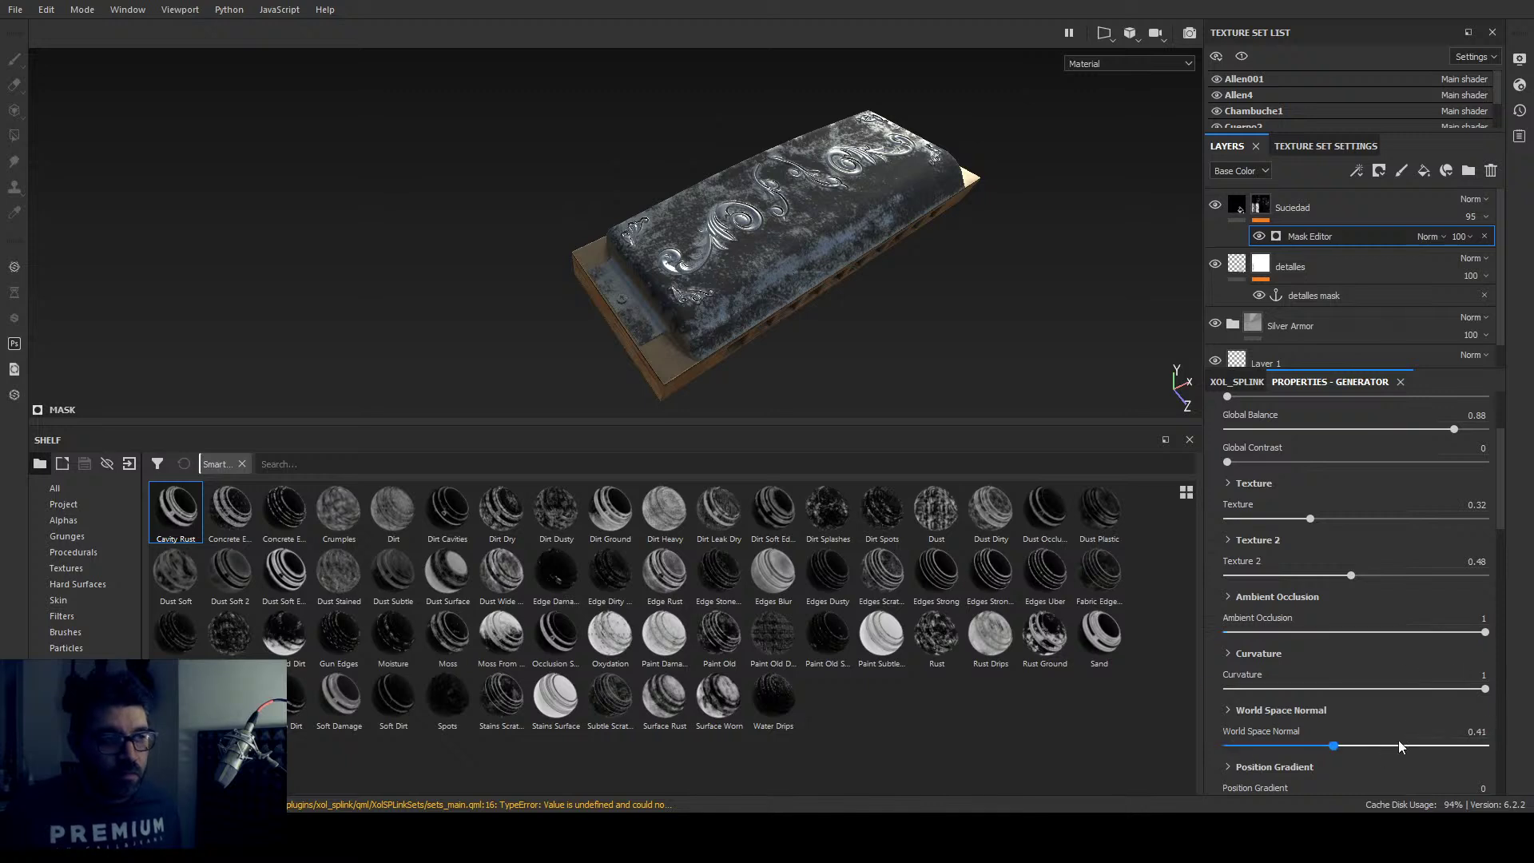
pyautogui.scroll(-2, 1287, 747)
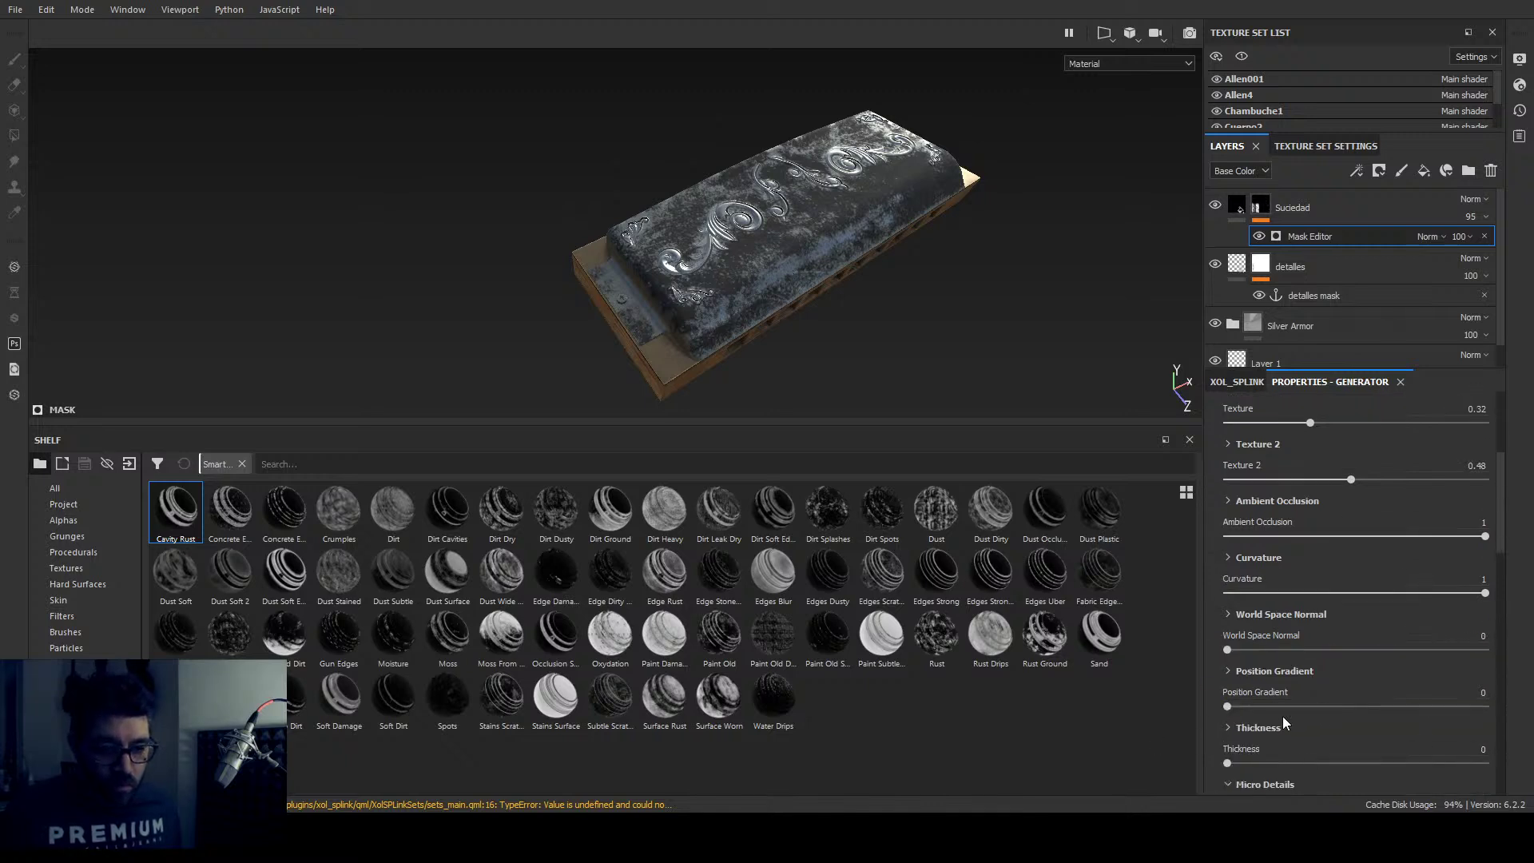
pyautogui.scroll(-1, 1283, 716)
pyautogui.scroll(-1, 1229, 719)
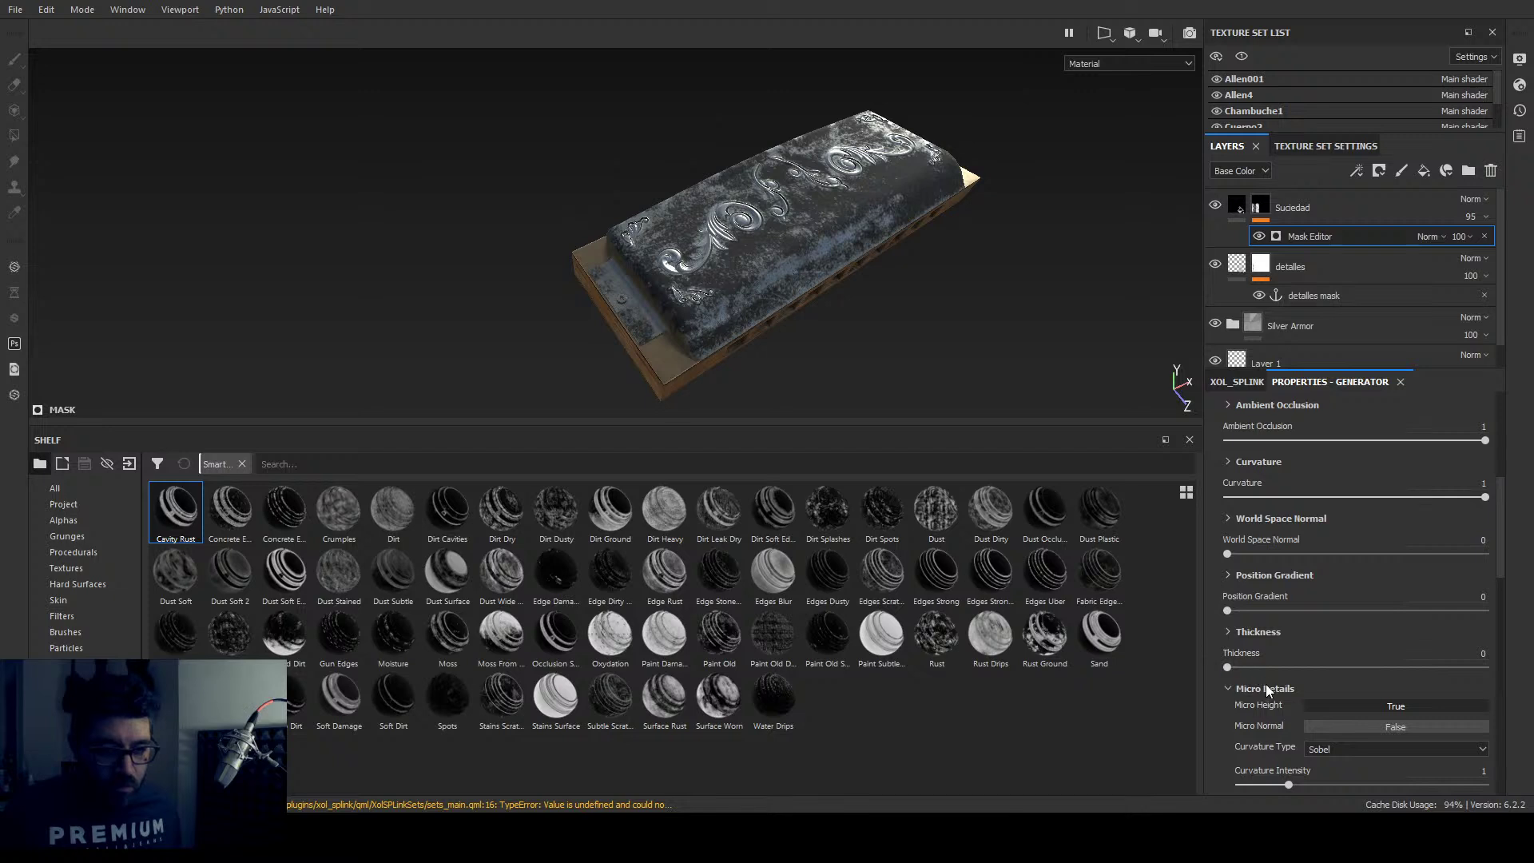
pyautogui.scroll(7, 1296, 723)
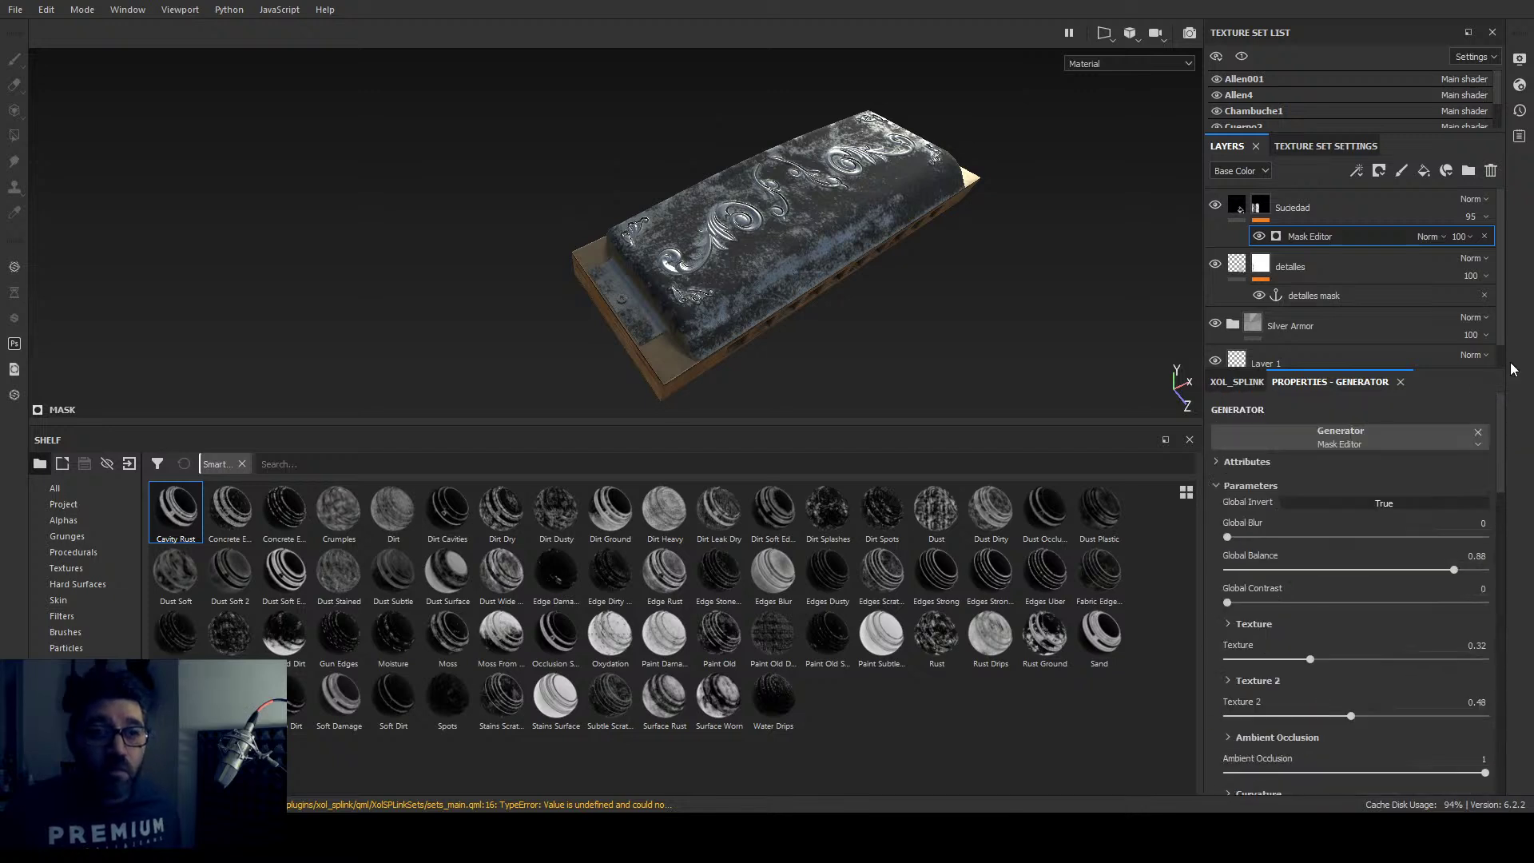
# Step: Lower the Suciedad layer's opacity to 41 and check the dirt on the cover from several angles
pyautogui.click(1415, 214)
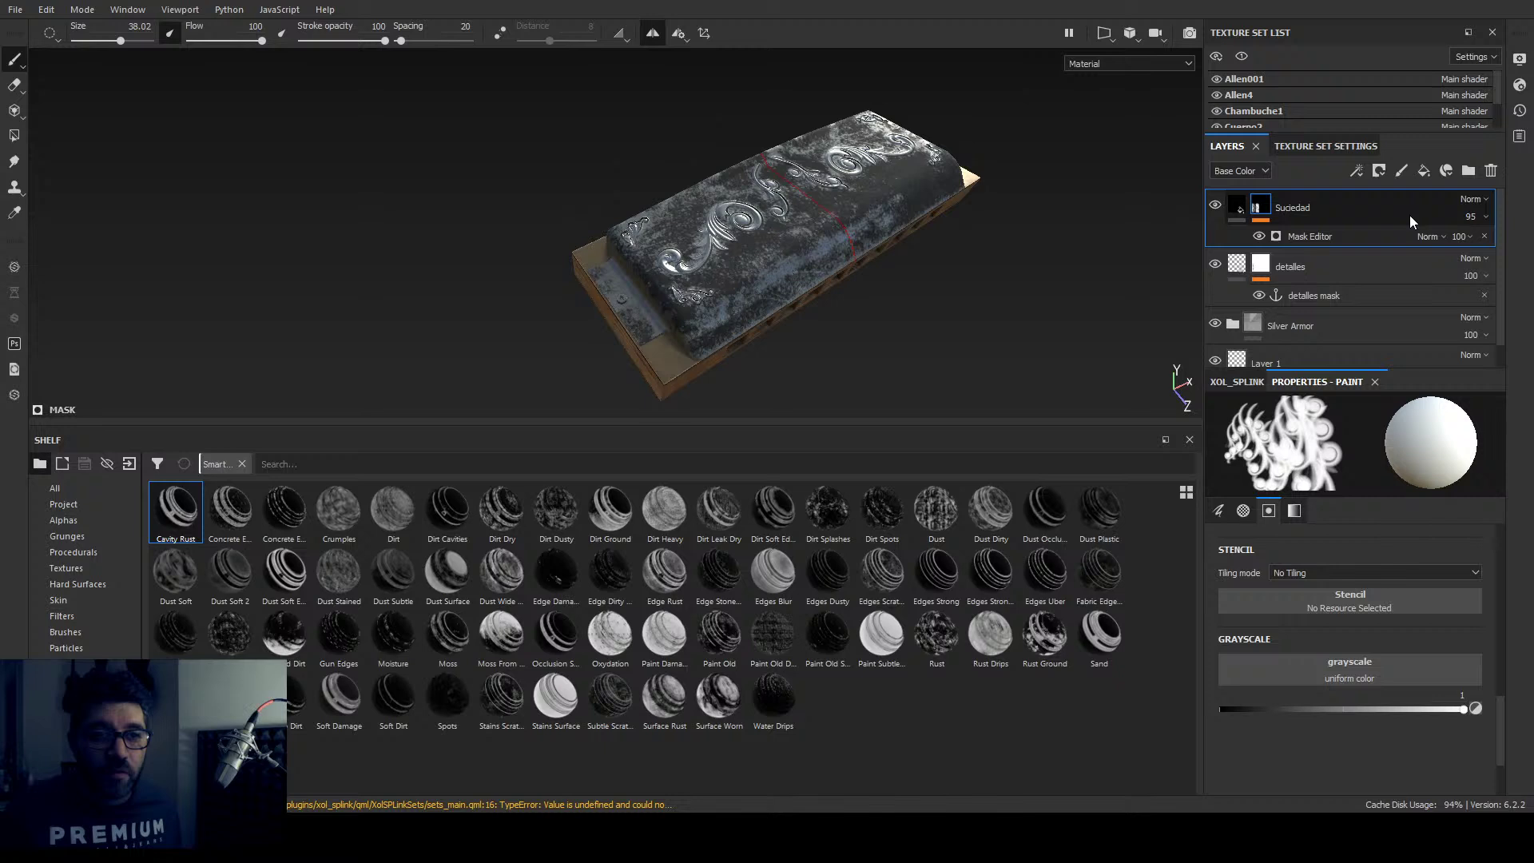
pyautogui.click(1484, 216)
pyautogui.moveTo(1478, 249)
pyautogui.mouseDown()
pyautogui.moveTo(1434, 252)
pyautogui.moveTo(1526, 263)
pyautogui.moveTo(1465, 273)
pyautogui.moveTo(1485, 275)
pyautogui.mouseUp()
pyautogui.keyDown('alt'); pyautogui.moveTo(871, 308); pyautogui.dragTo(952, 276); pyautogui.keyUp('alt')
pyautogui.scroll(-4, 767, 301)
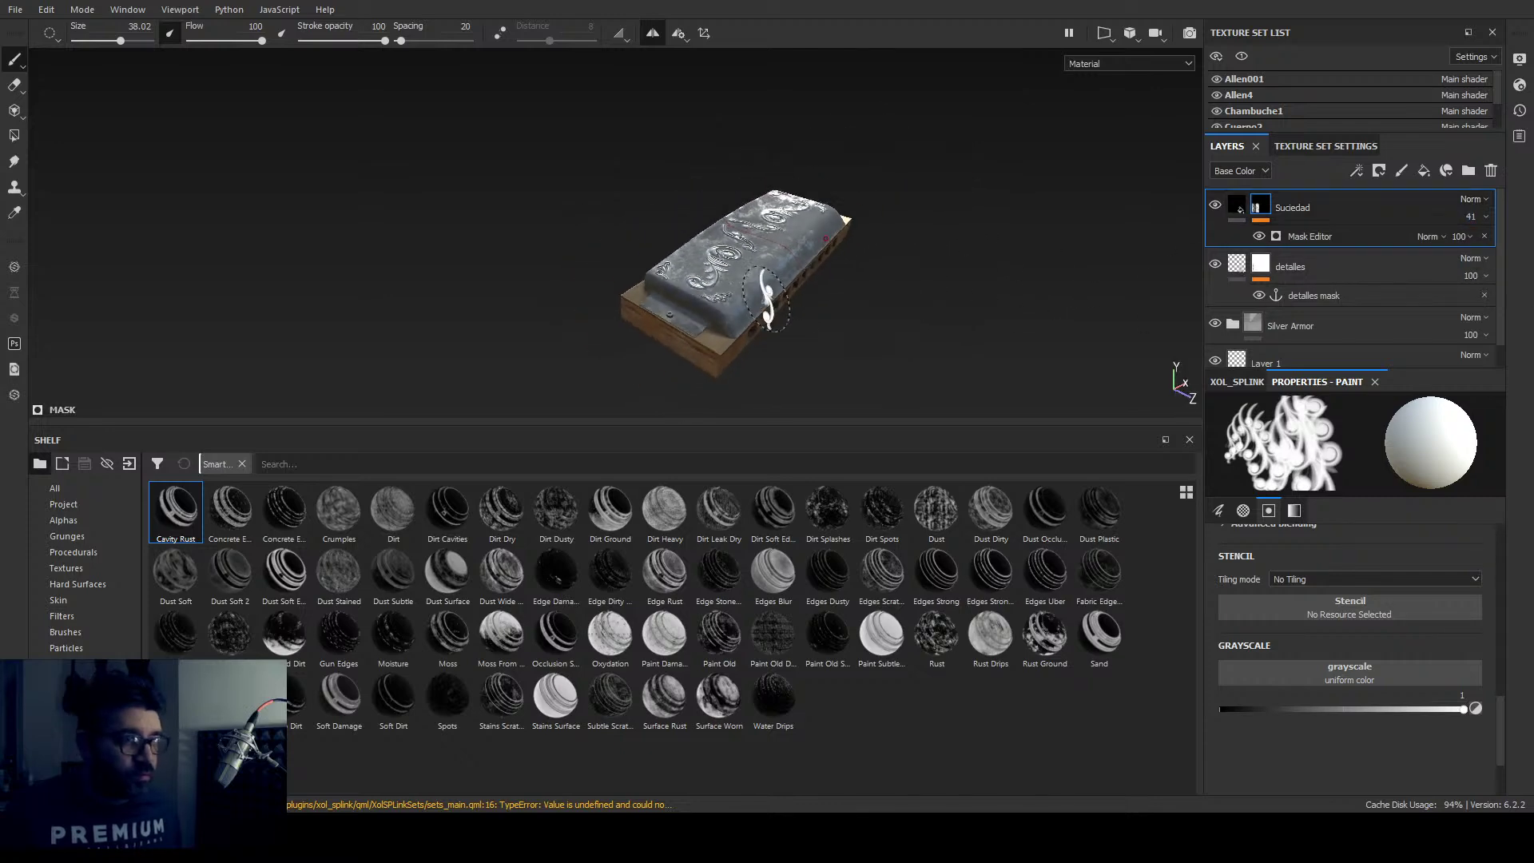
pyautogui.scroll(5, 767, 314)
pyautogui.keyDown('alt'); pyautogui.moveTo(864, 289); pyautogui.dragTo(925, 336, button='middle'); pyautogui.keyUp('alt')
pyautogui.keyDown('alt'); pyautogui.moveTo(925, 335); pyautogui.dragTo(916, 335); pyautogui.keyUp('alt')
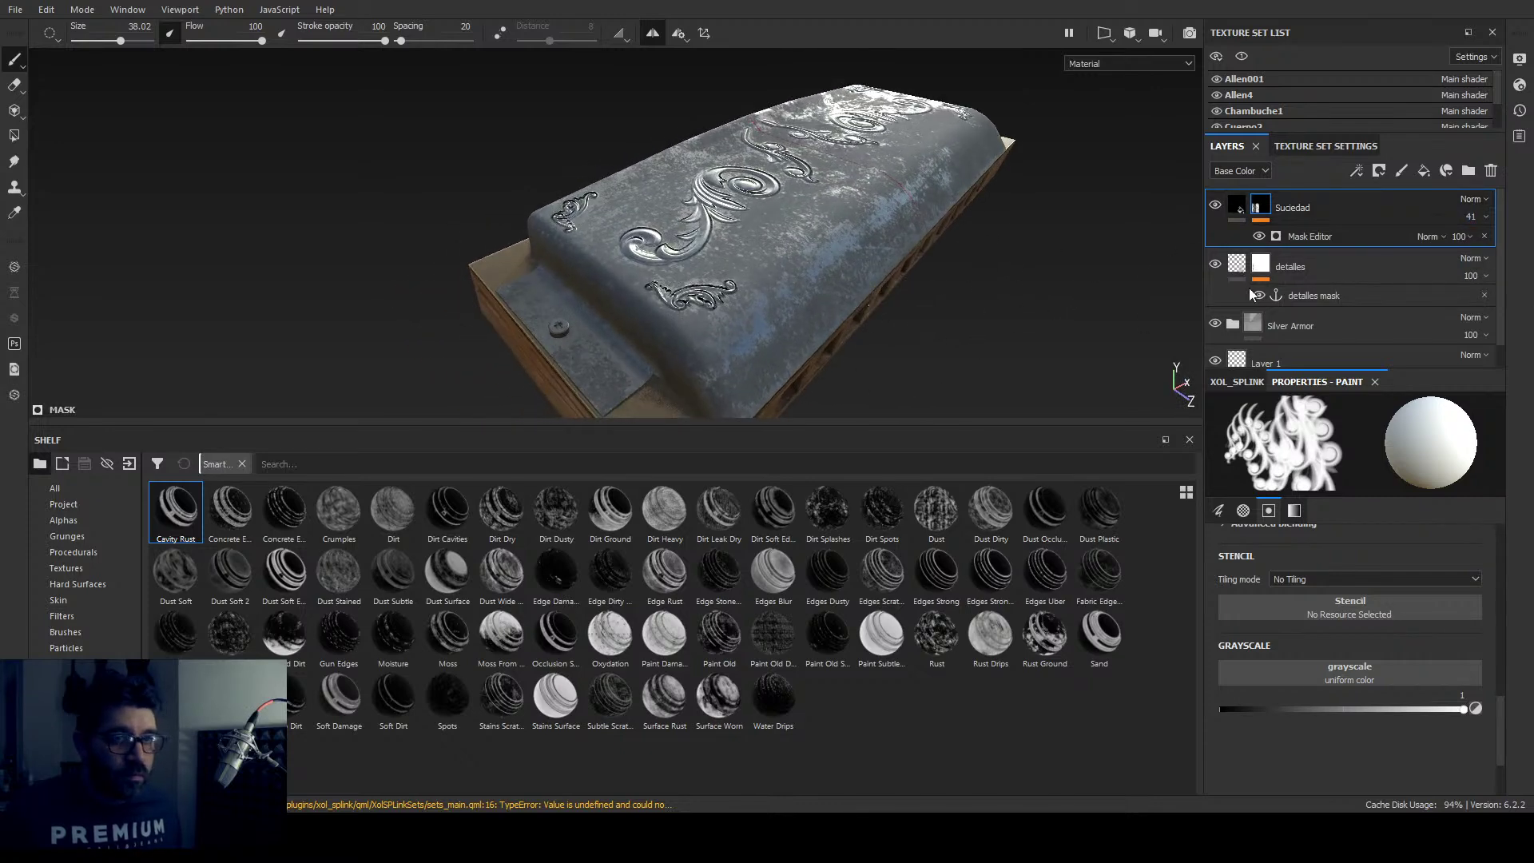
# Step: Turn off the color, height, metal and nrm channels of the Suciedad fill, keeping only rough active
pyautogui.click(1240, 207)
pyautogui.scroll(5, 1296, 635)
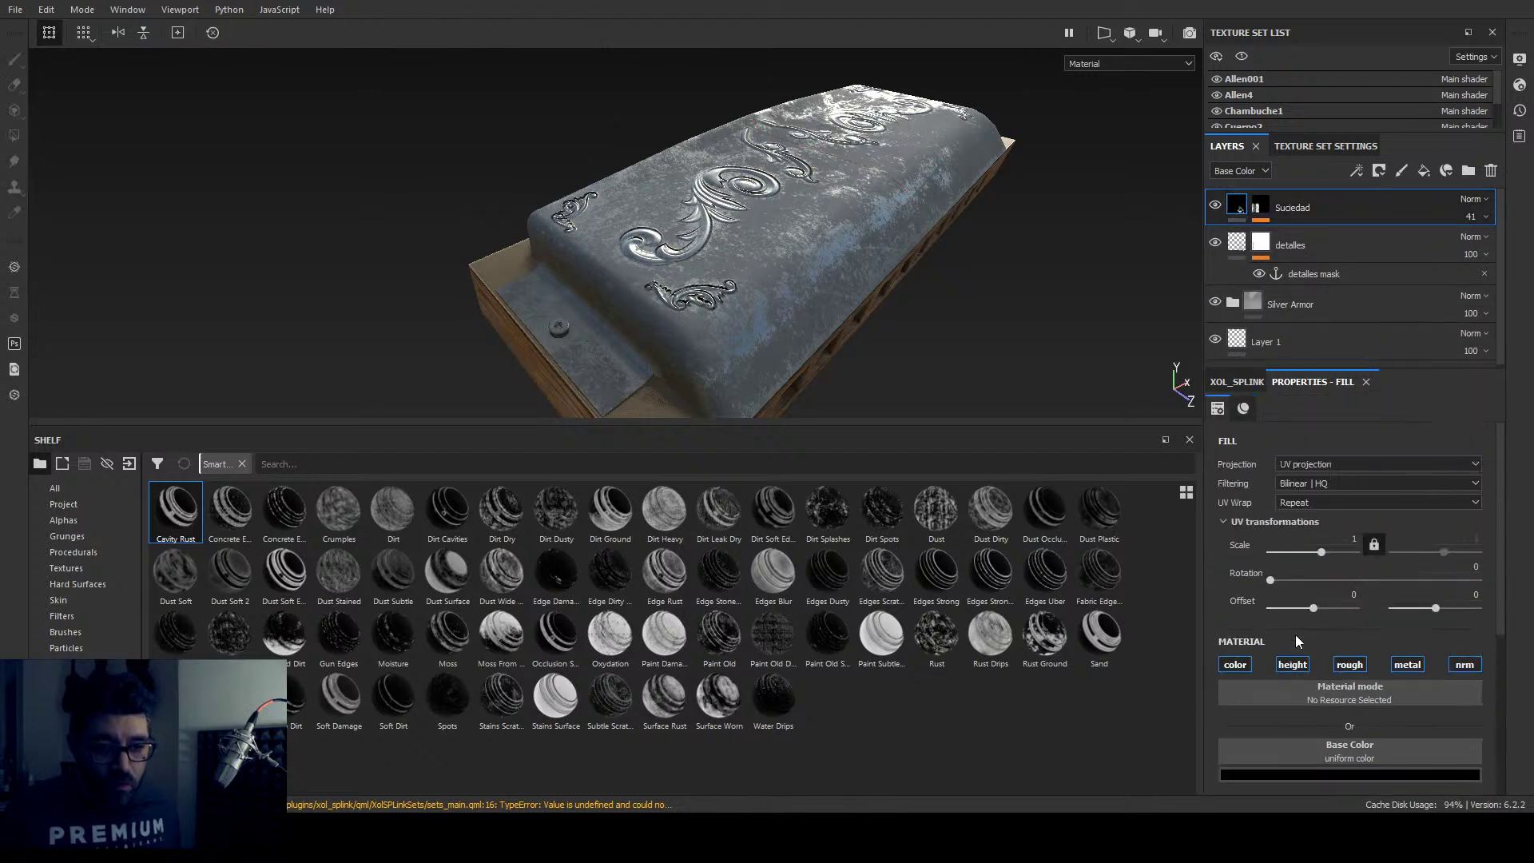
pyautogui.click(1237, 669)
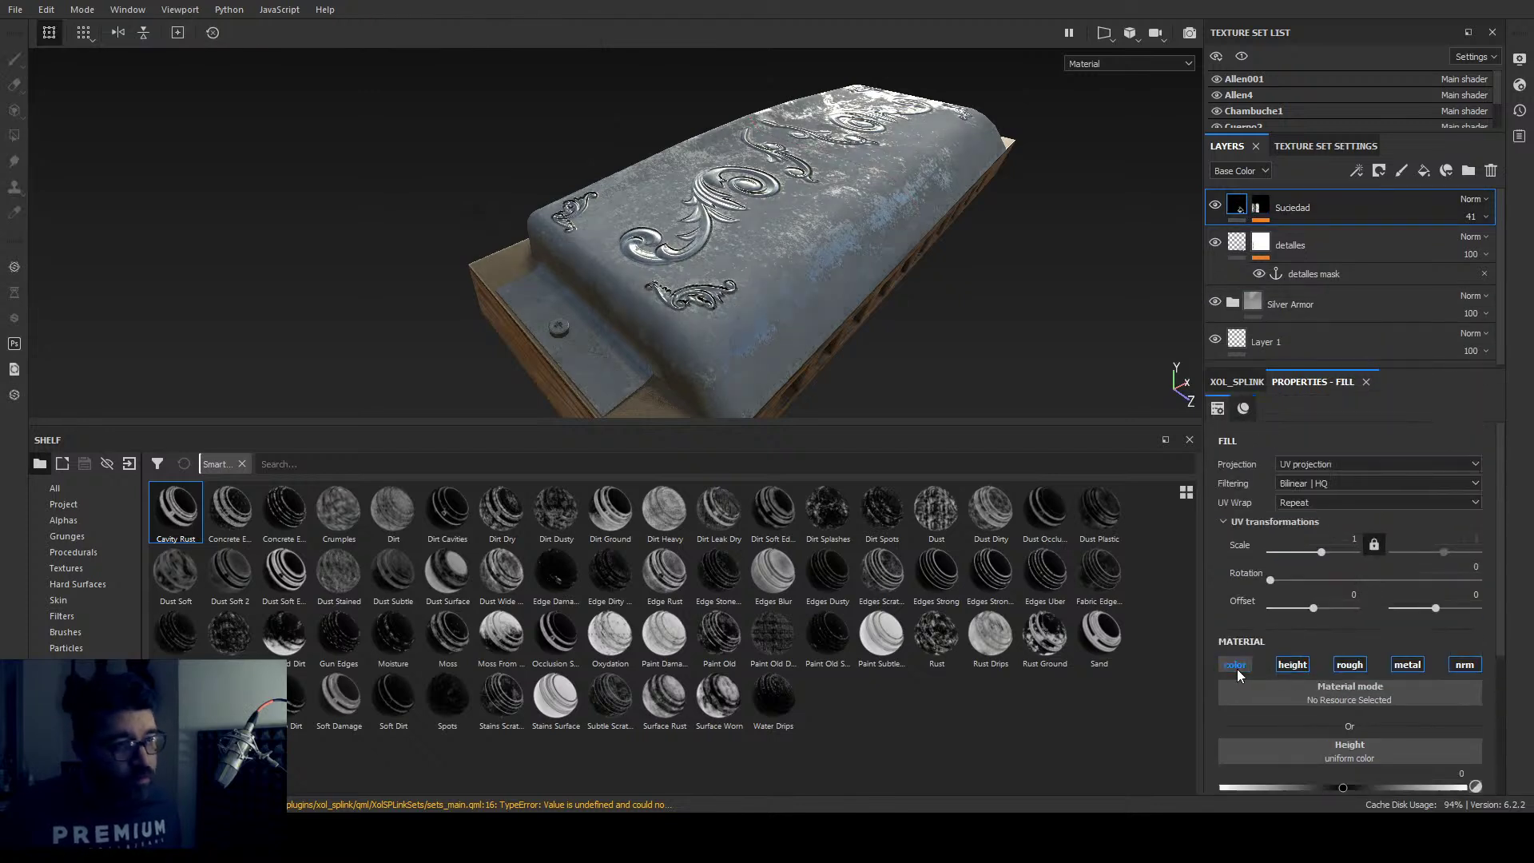
pyautogui.click(1294, 668)
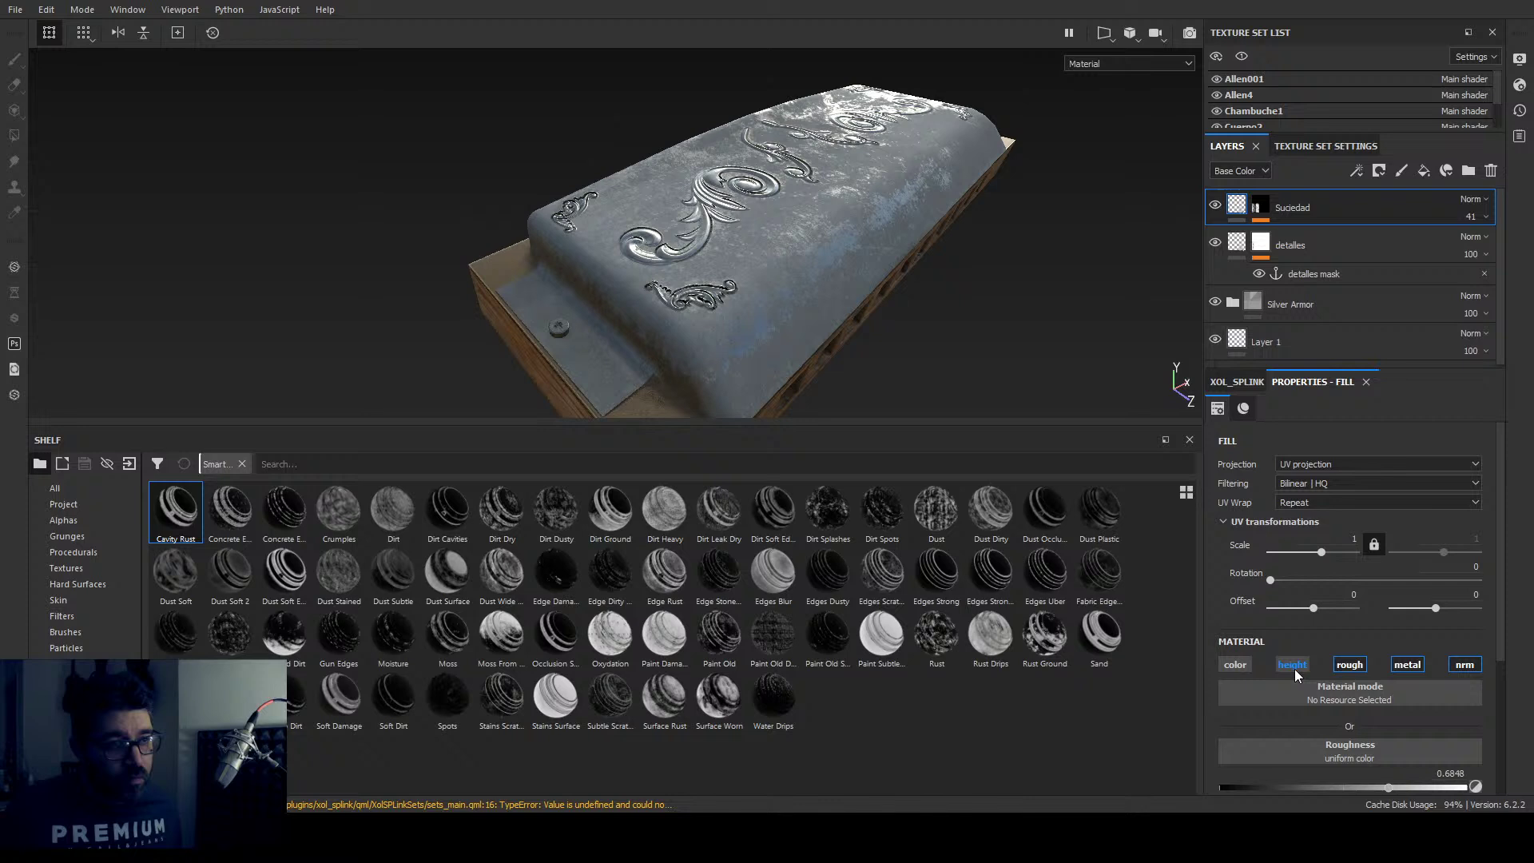
pyautogui.click(1351, 667)
pyautogui.click(1354, 671)
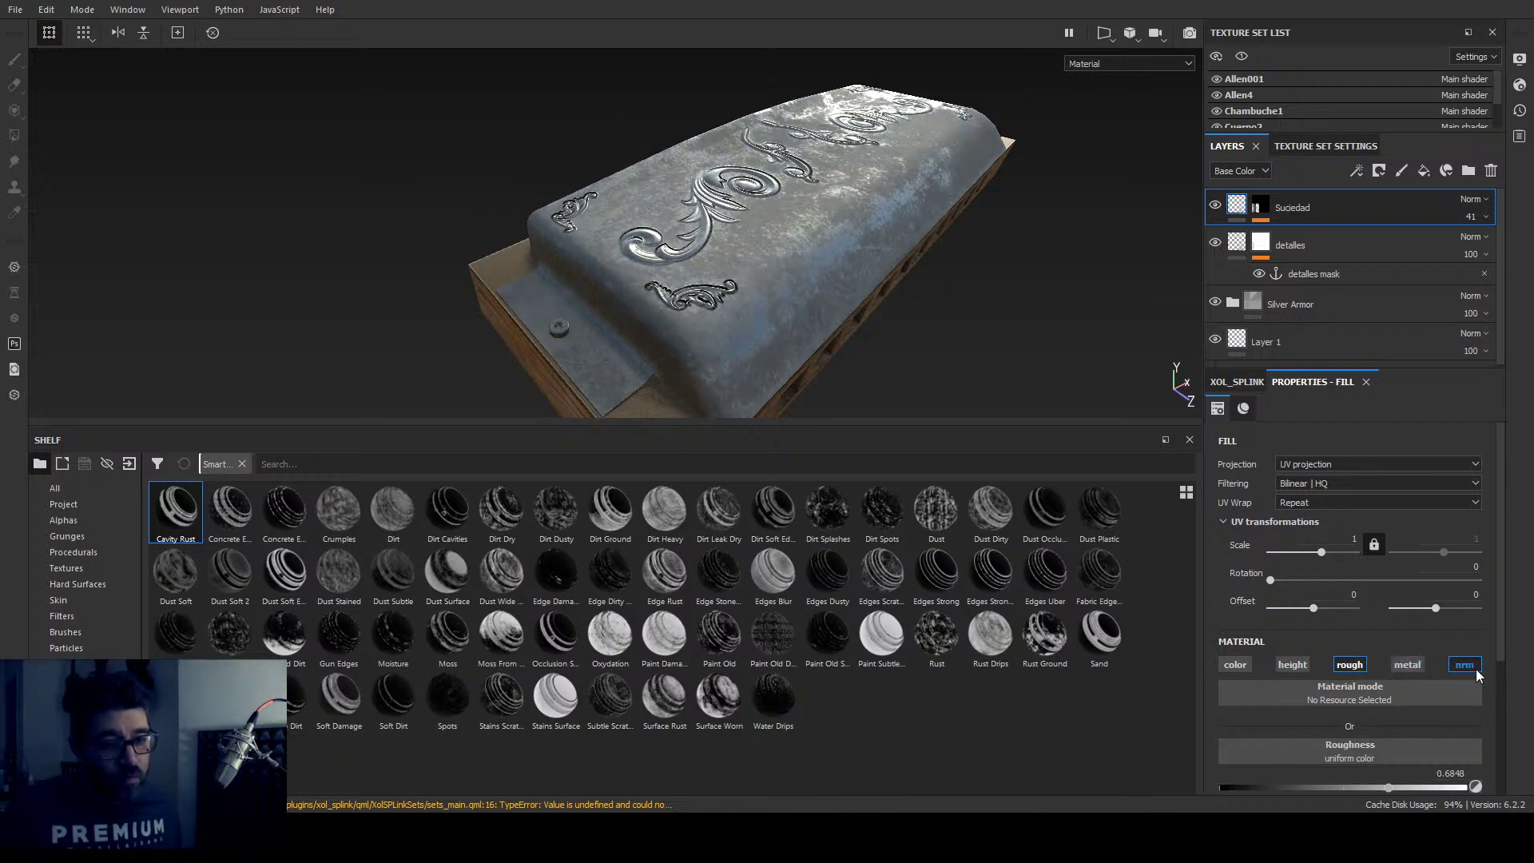
pyautogui.click(1228, 666)
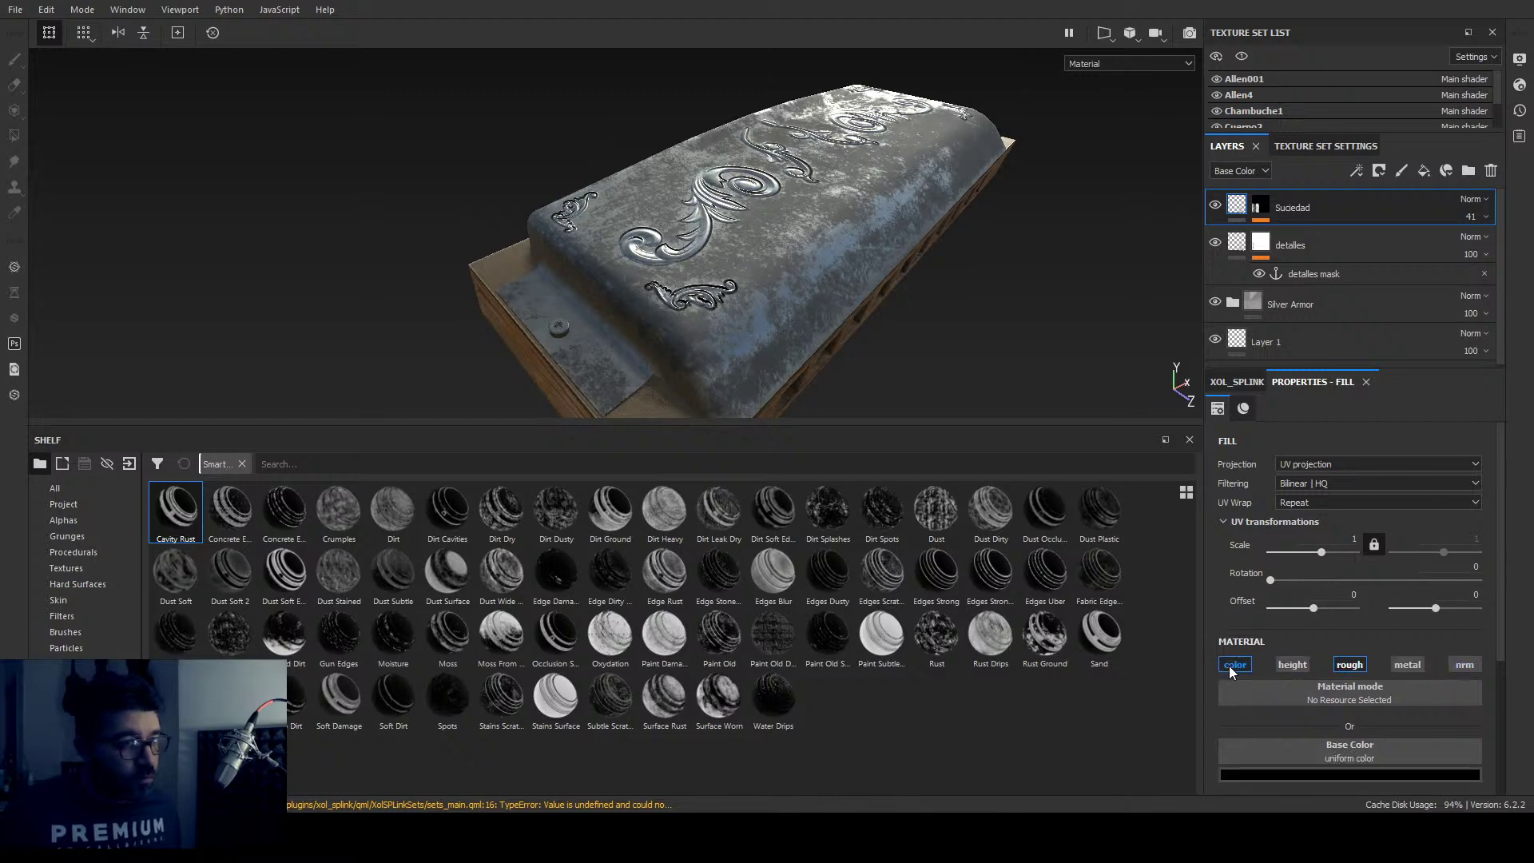
pyautogui.click(1232, 666)
# Step: Enable the metal channel of the Suciedad fill and set Metallic to about 0.83
pyautogui.keyDown('alt'); pyautogui.moveTo(1007, 320); pyautogui.dragTo(999, 252); pyautogui.keyUp('alt')
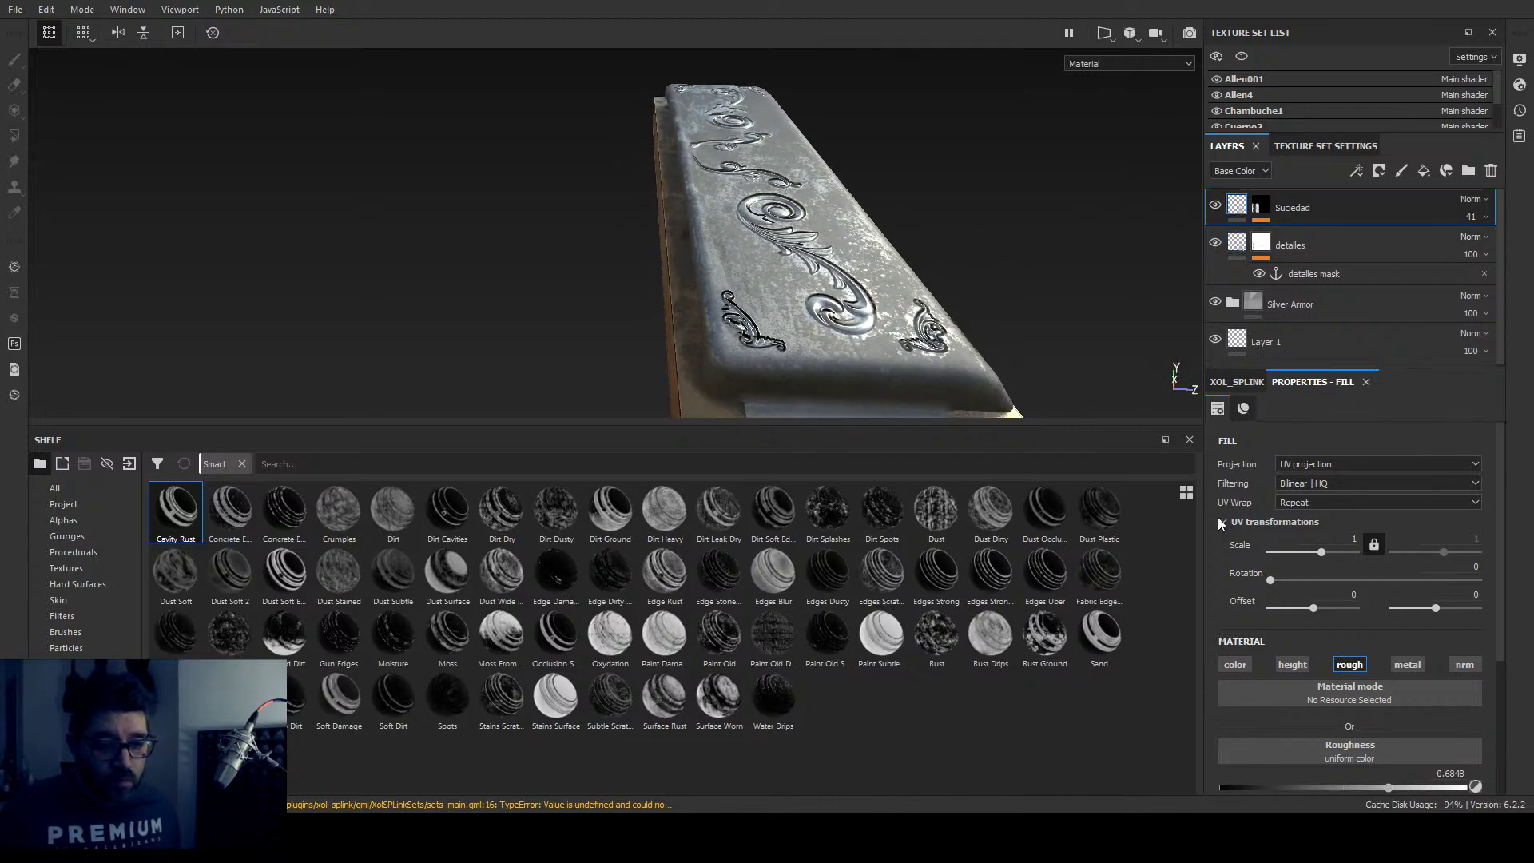
pyautogui.scroll(-2, 1298, 617)
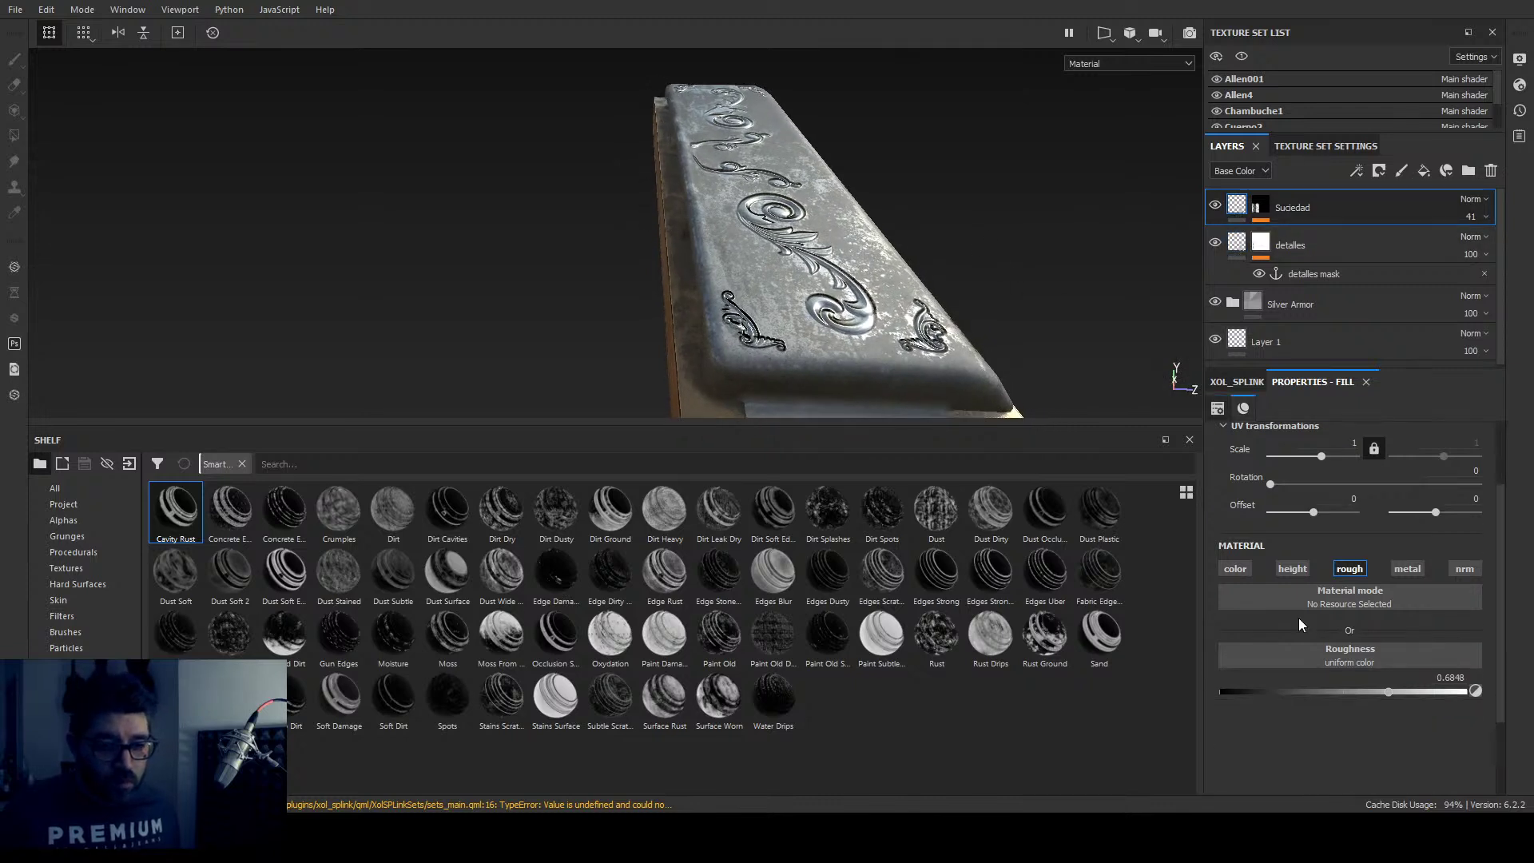
pyautogui.click(1412, 570)
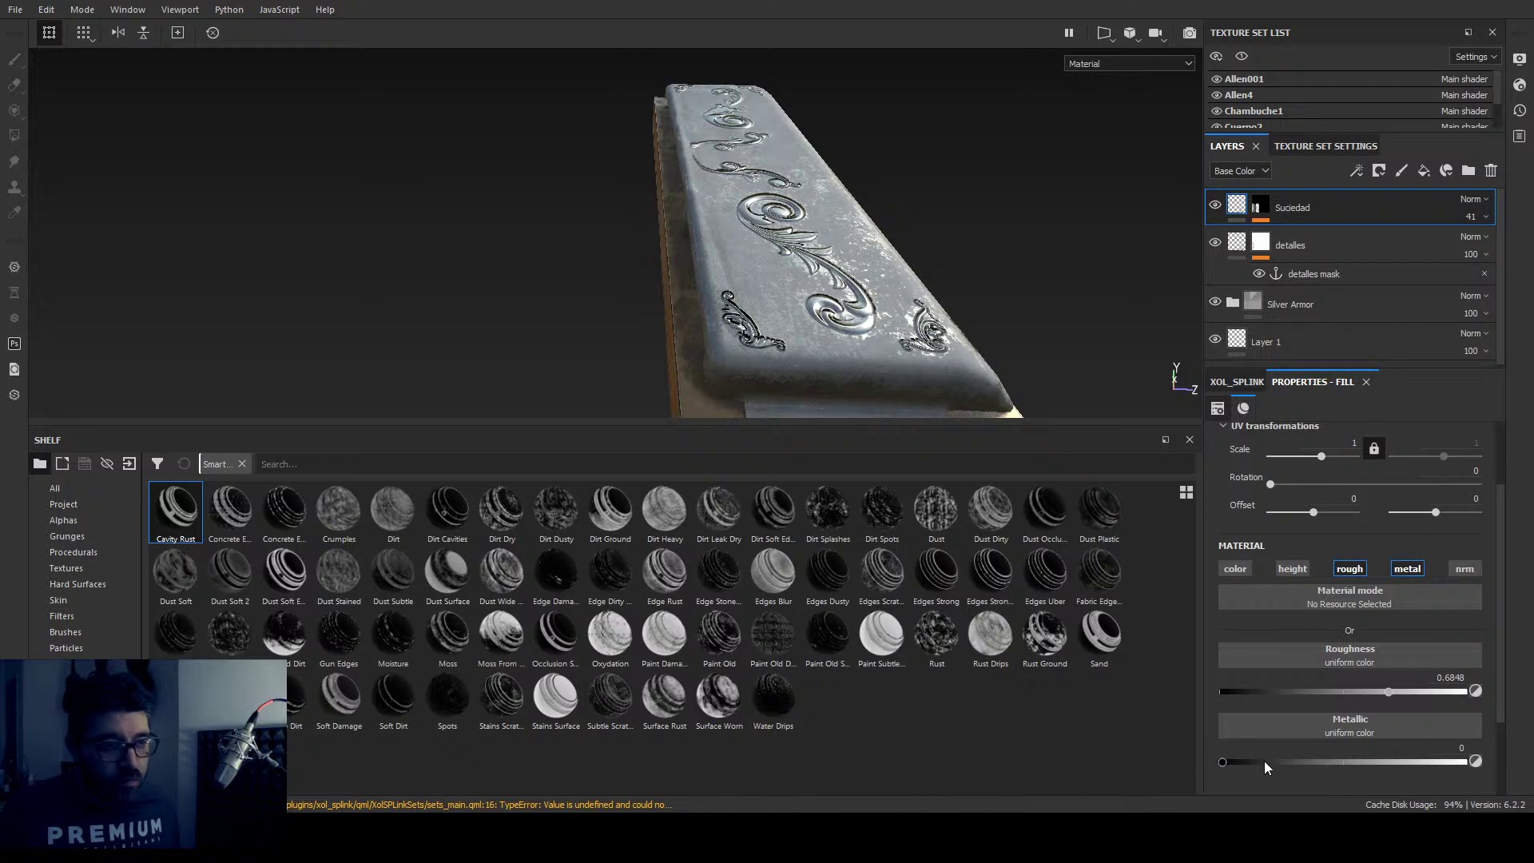
pyautogui.click(1329, 762)
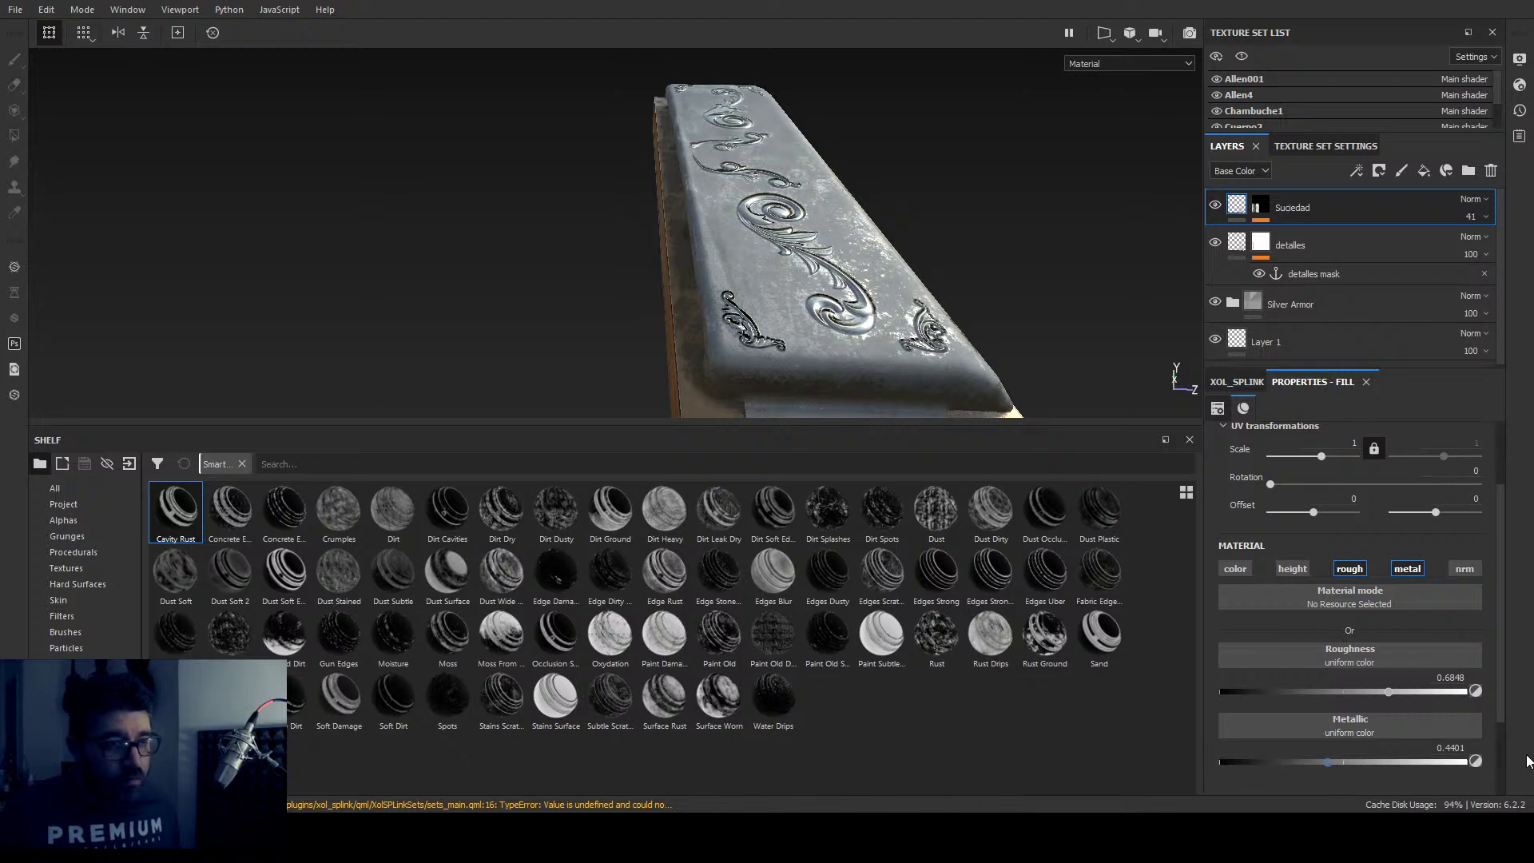
pyautogui.moveTo(1330, 762); pyautogui.dragTo(1435, 764)
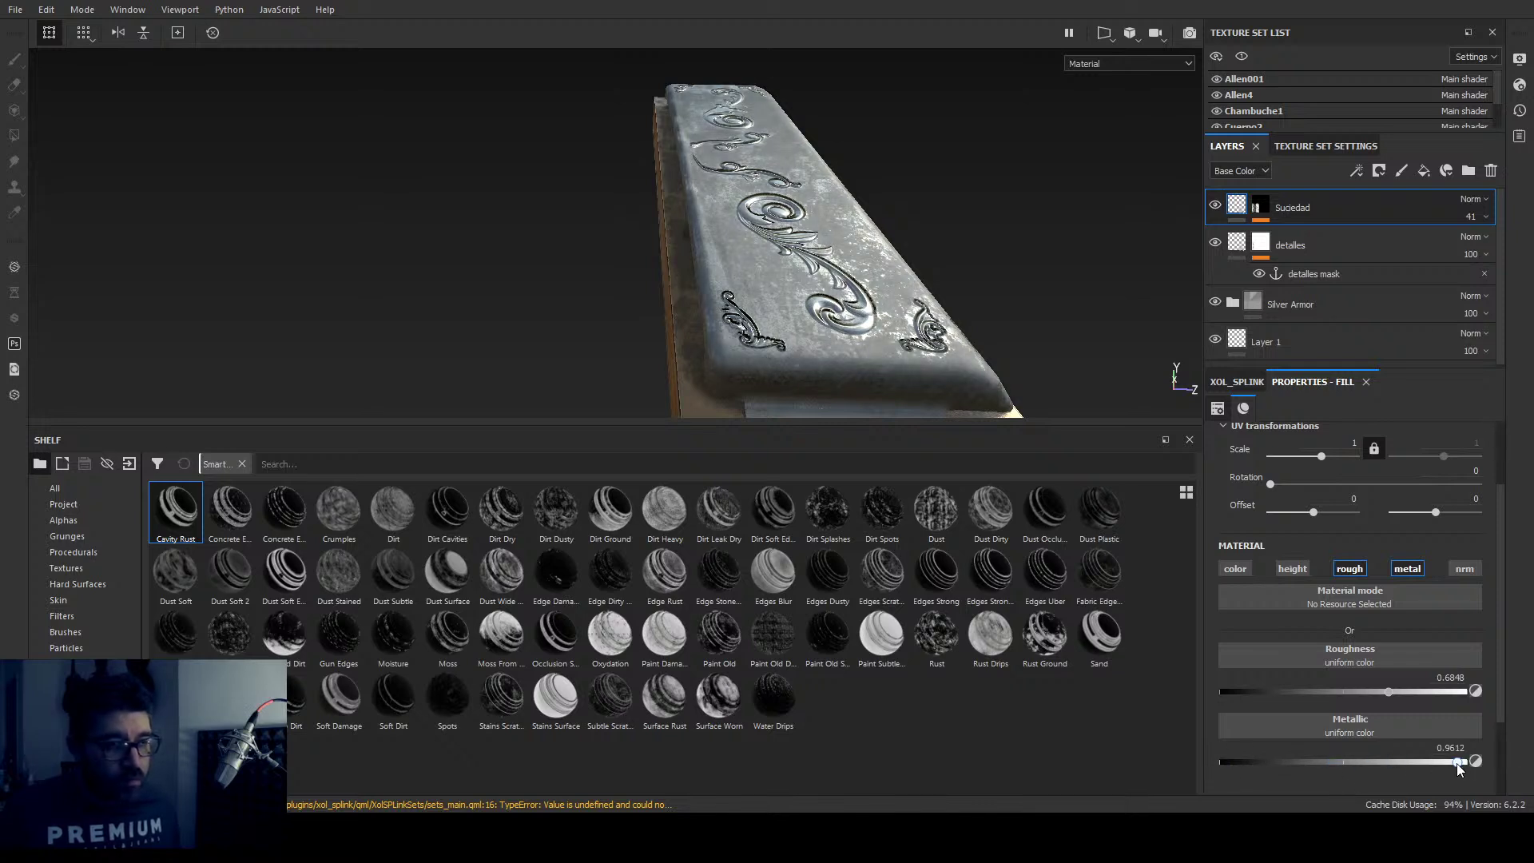
pyautogui.keyDown('alt'); pyautogui.moveTo(1219, 481); pyautogui.dragTo(1117, 424); pyautogui.keyUp('alt')
pyautogui.moveTo(1031, 386)
pyautogui.keyDown('alt'); pyautogui.mouseDown()
pyautogui.moveTo(1007, 383)
pyautogui.moveTo(1019, 400)
pyautogui.mouseUp(); pyautogui.keyUp('alt')
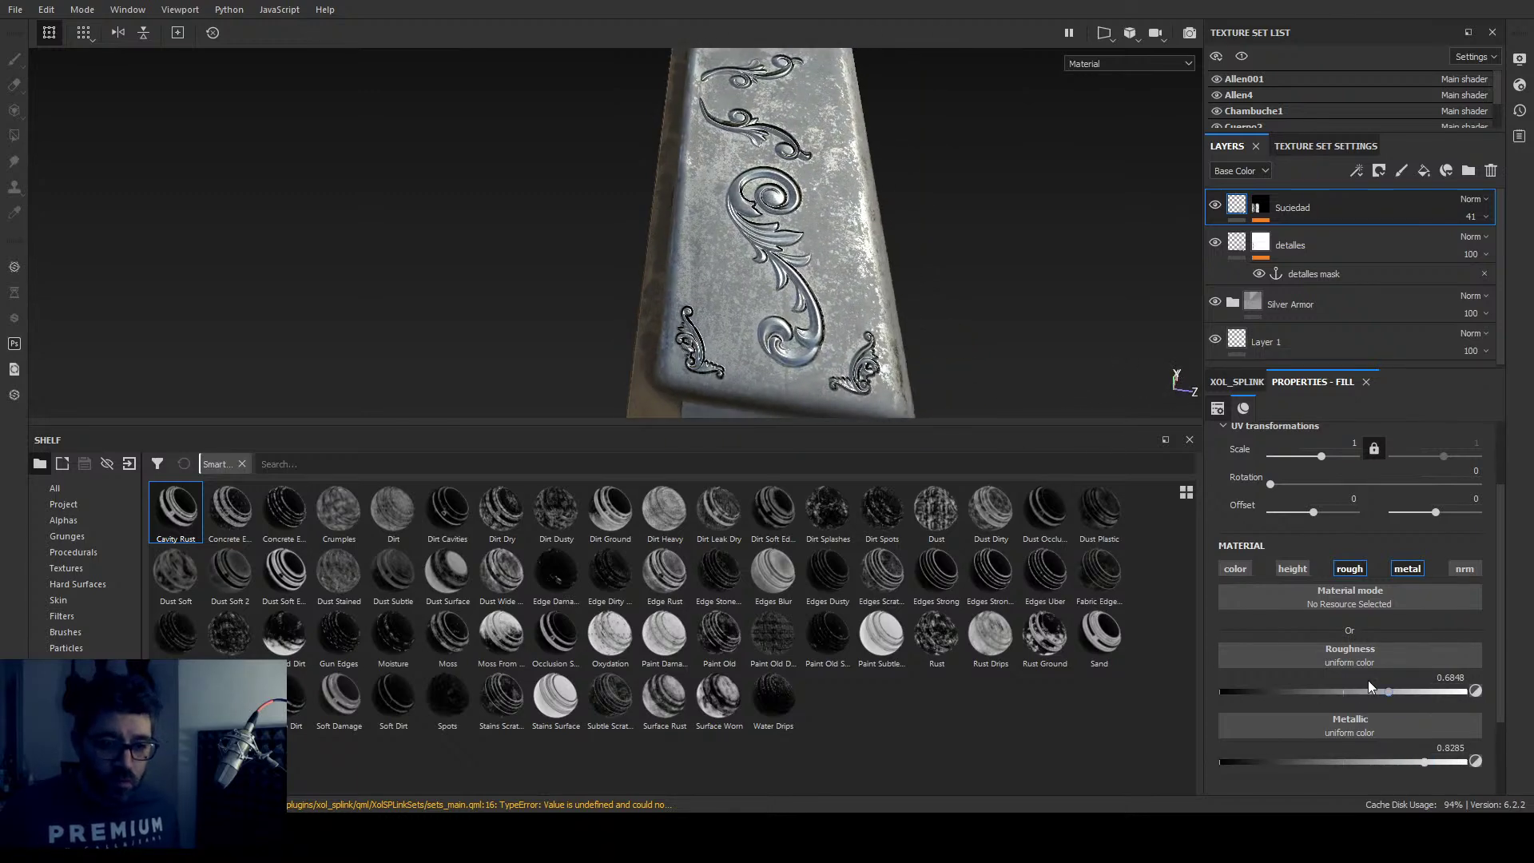
# Step: Set the Suciedad fill's Roughness to about 0.25, checking the cover's reflections from several angles
pyautogui.moveTo(1389, 691); pyautogui.dragTo(1234, 681)
pyautogui.keyDown('alt'); pyautogui.moveTo(1108, 417); pyautogui.dragTo(817, 293); pyautogui.keyUp('alt')
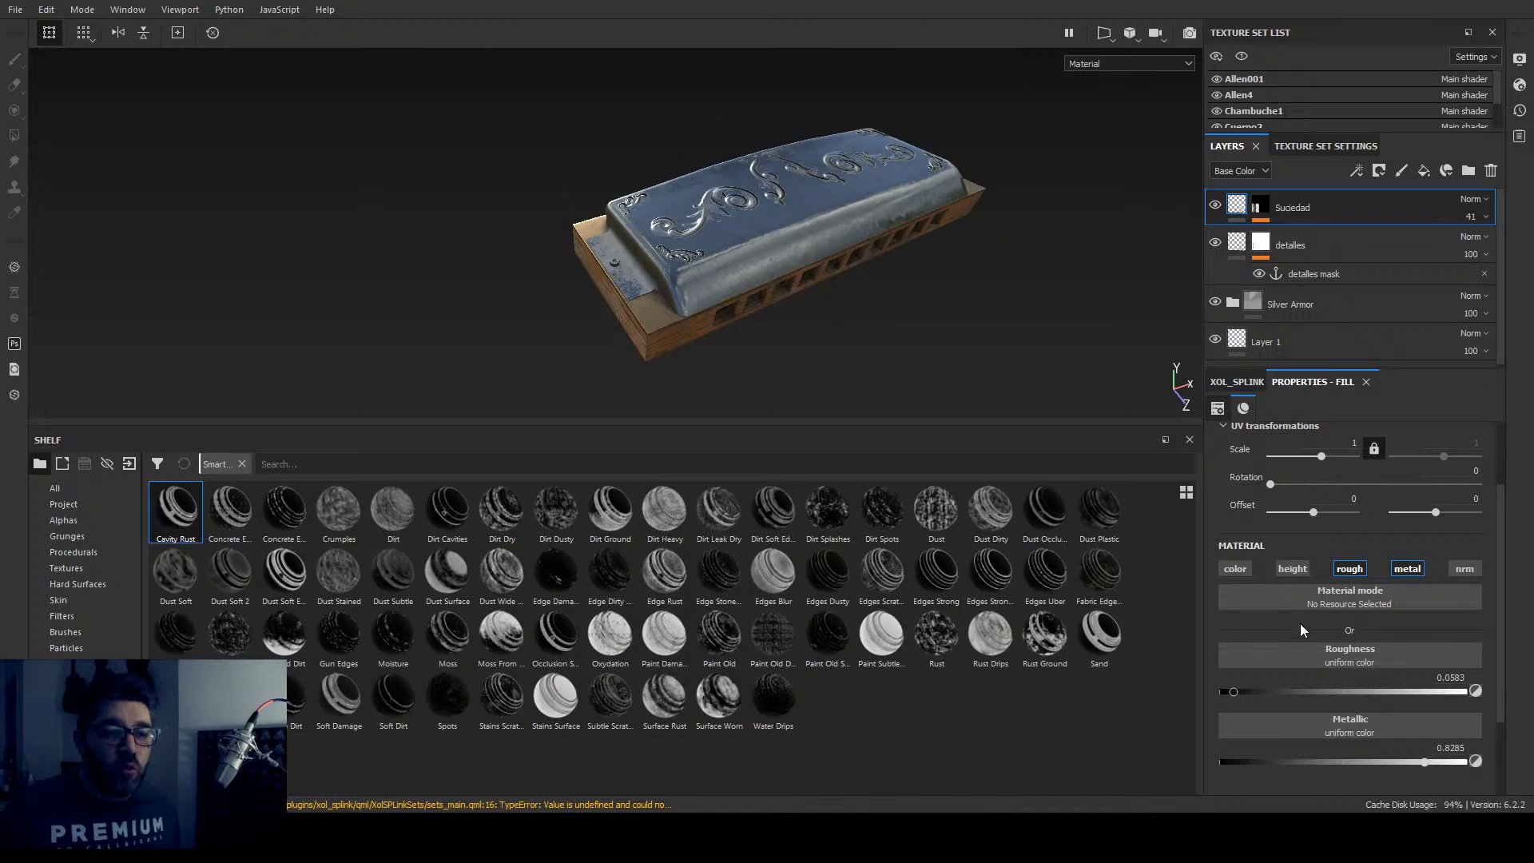
pyautogui.moveTo(1239, 694); pyautogui.dragTo(1270, 689)
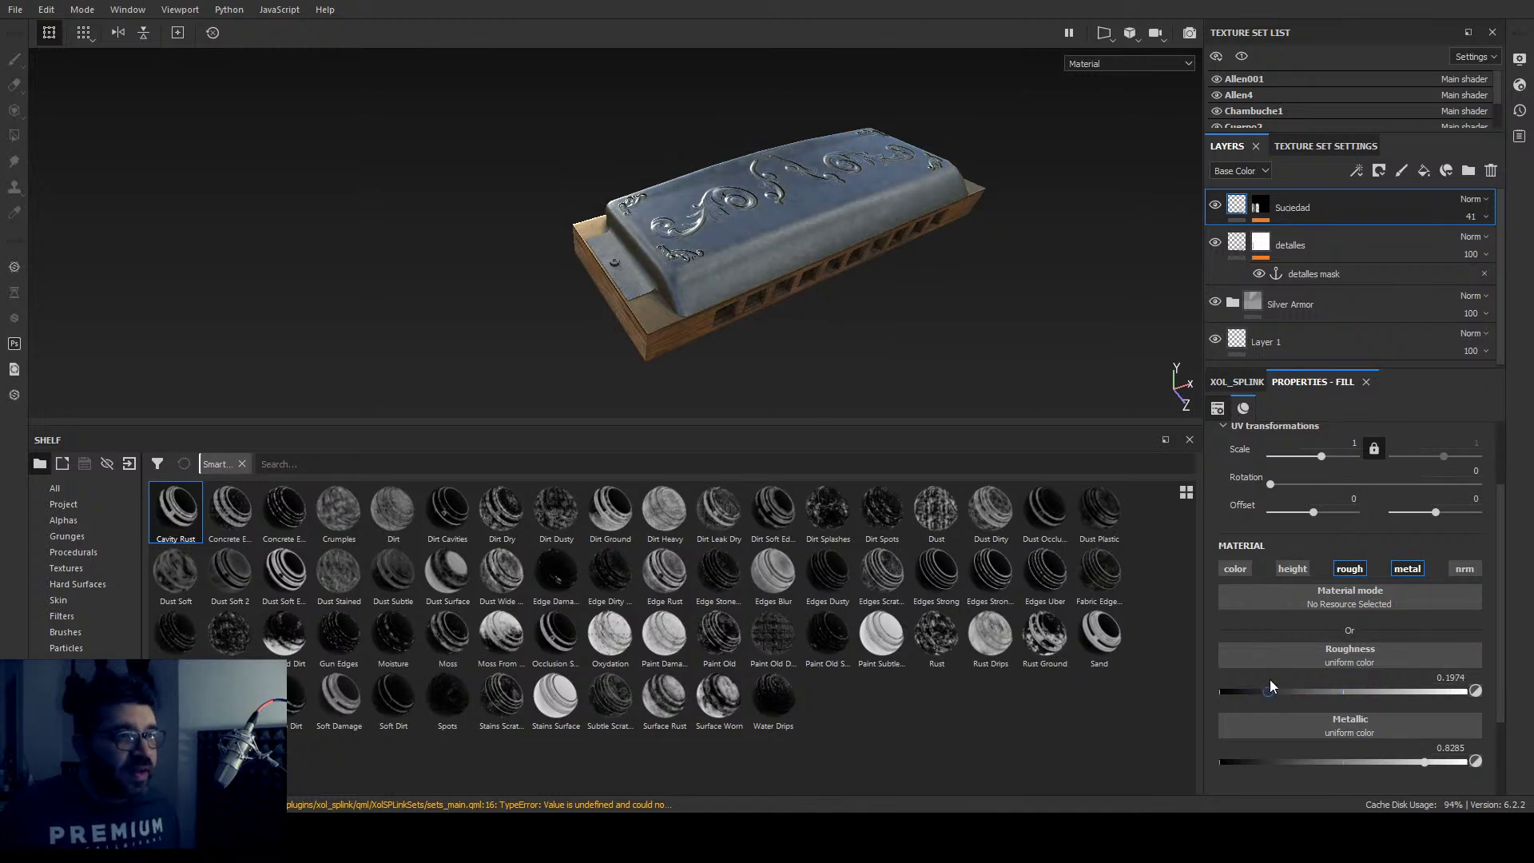
pyautogui.keyDown('alt'); pyautogui.moveTo(923, 285); pyautogui.dragTo(902, 261); pyautogui.keyUp('alt')
pyautogui.keyDown('shift'); pyautogui.moveTo(902, 260); pyautogui.dragTo(921, 267, button='right'); pyautogui.keyUp('shift')
pyautogui.keyDown('alt'); pyautogui.moveTo(921, 267); pyautogui.dragTo(849, 244); pyautogui.keyUp('alt')
pyautogui.scroll(3, 769, 248)
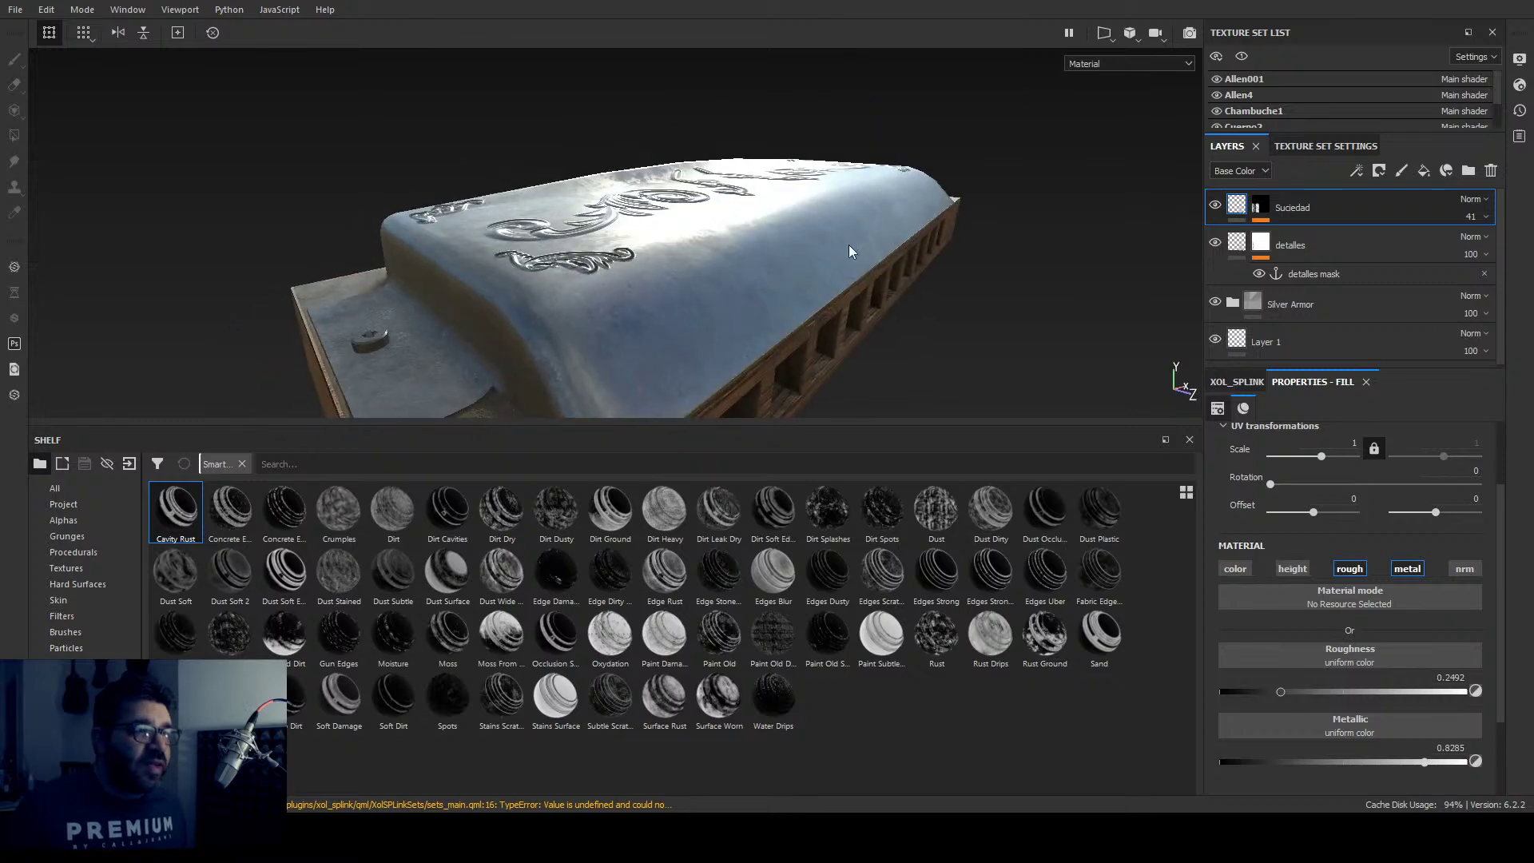
# Step: Turn the color channel of the Suciedad fill back on and check the cover's ornaments
pyautogui.scroll(-3, 849, 245)
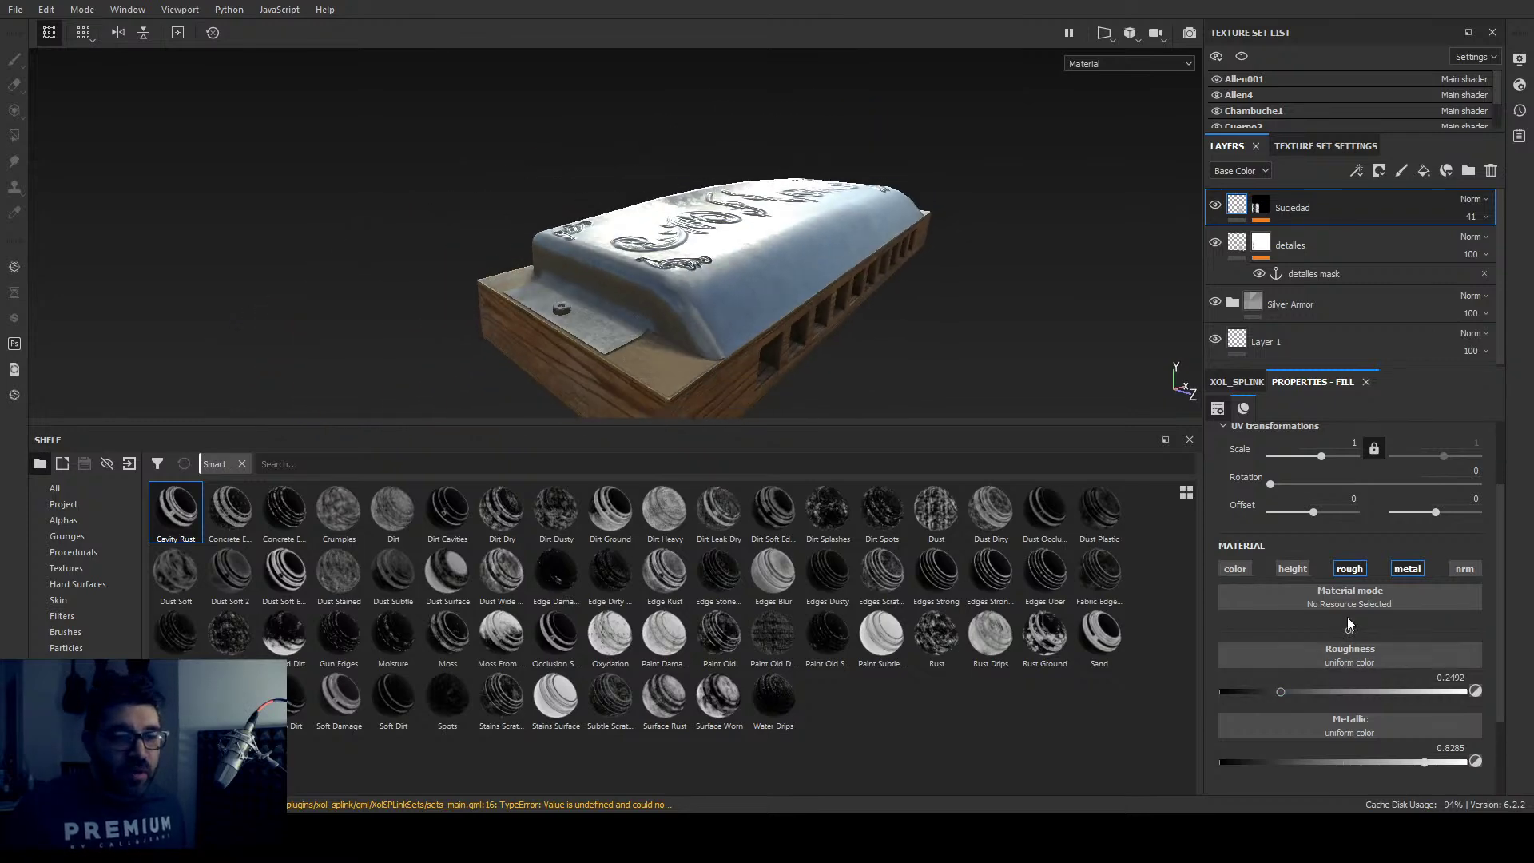
pyautogui.scroll(2, 1348, 617)
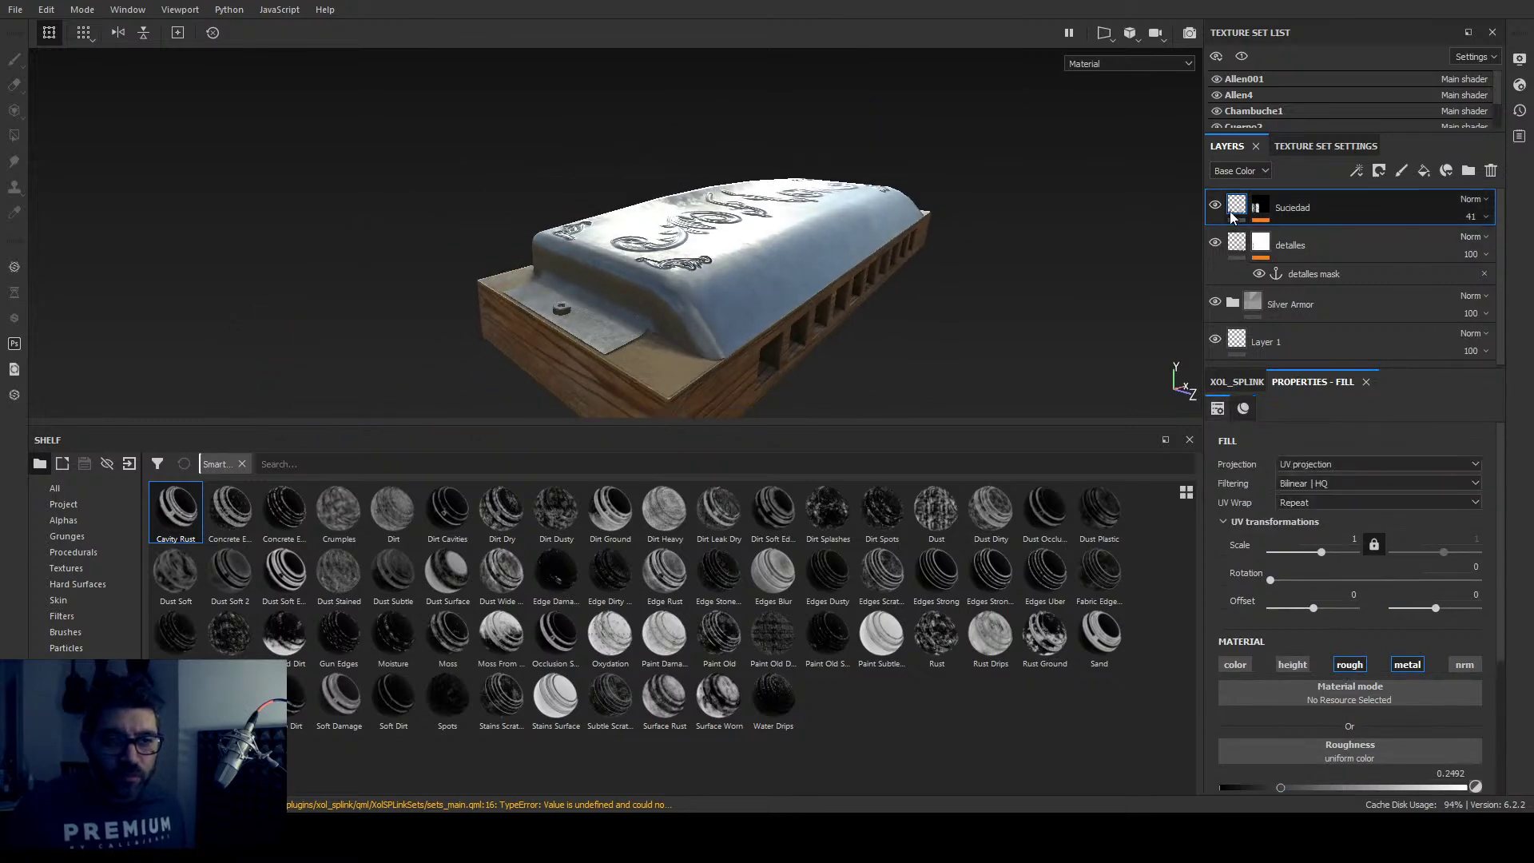
pyautogui.scroll(-2, 1265, 701)
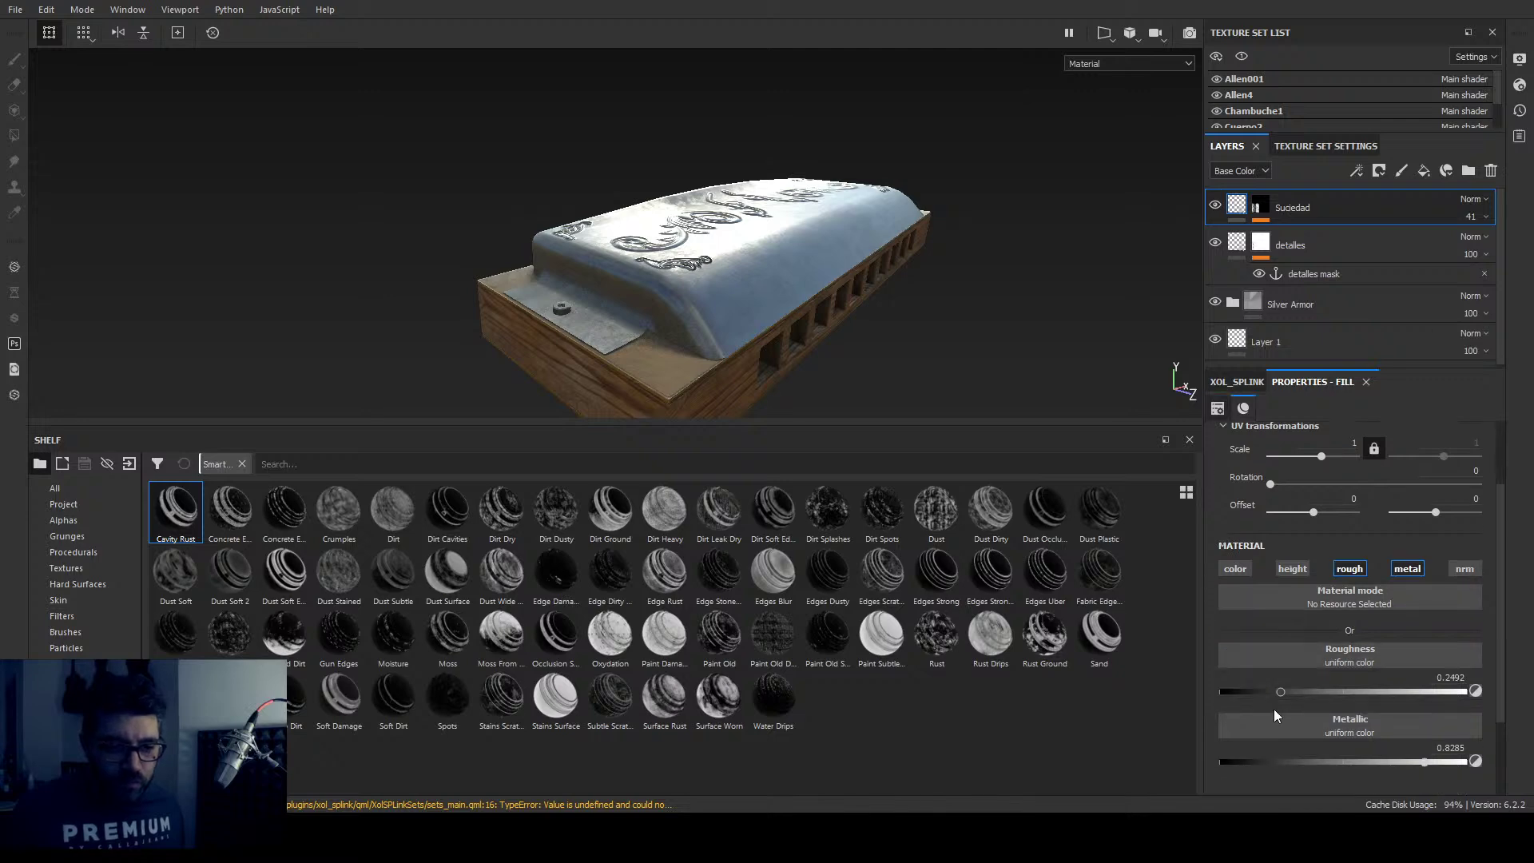
pyautogui.scroll(2, 1274, 708)
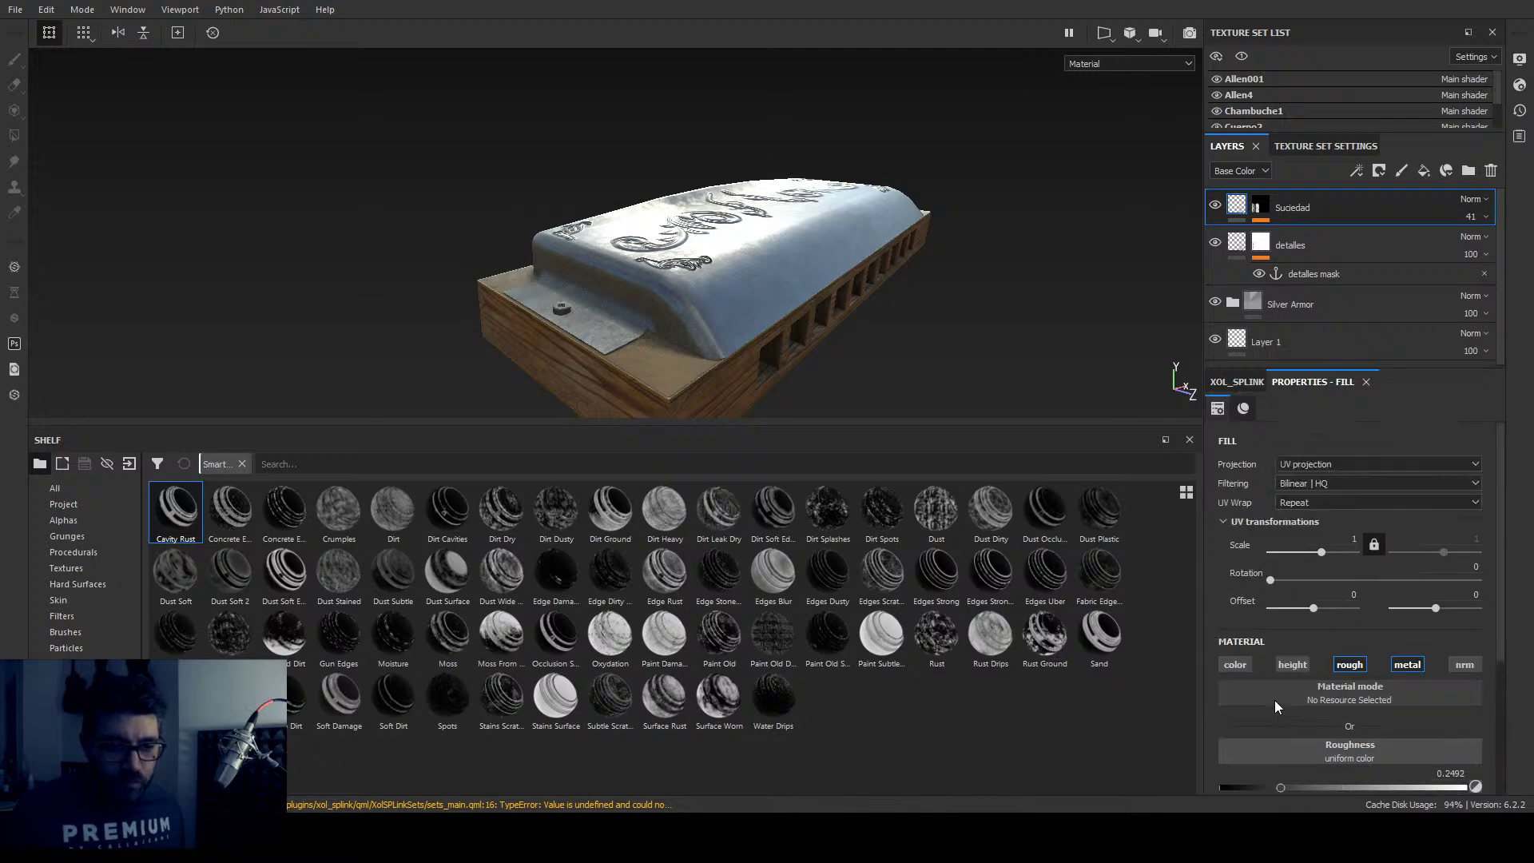
pyautogui.click(1235, 664)
pyautogui.keyDown('alt'); pyautogui.moveTo(1103, 418); pyautogui.dragTo(1032, 320); pyautogui.keyUp('alt')
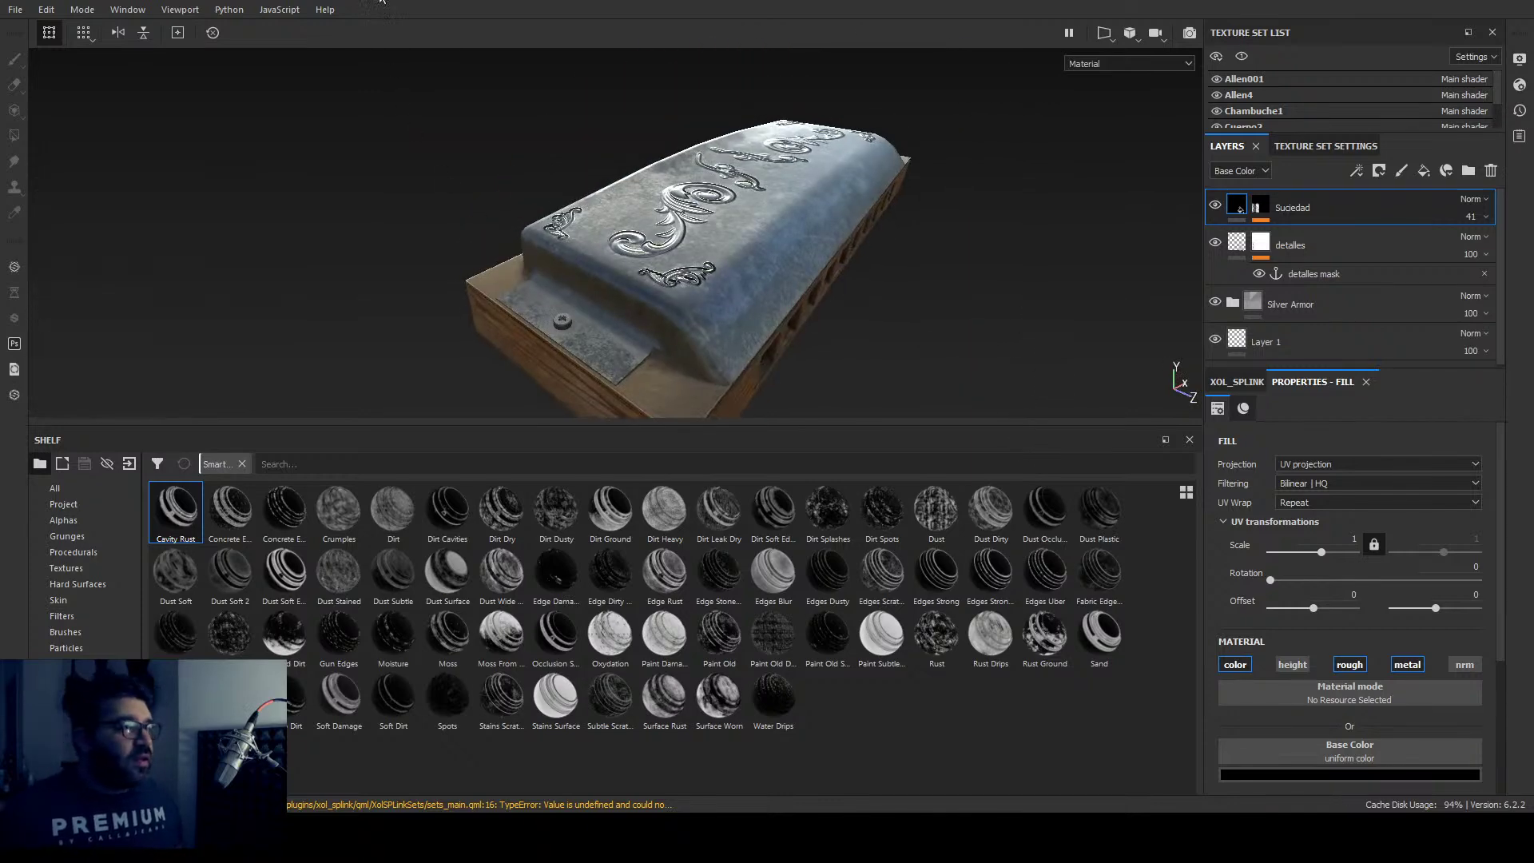
# Step: Check the whole textured harmonica from above and from the side, and switch to Marmoset Toolbag
pyautogui.keyDown('alt'); pyautogui.moveTo(640, 297); pyautogui.dragTo(611, 349); pyautogui.keyUp('alt')
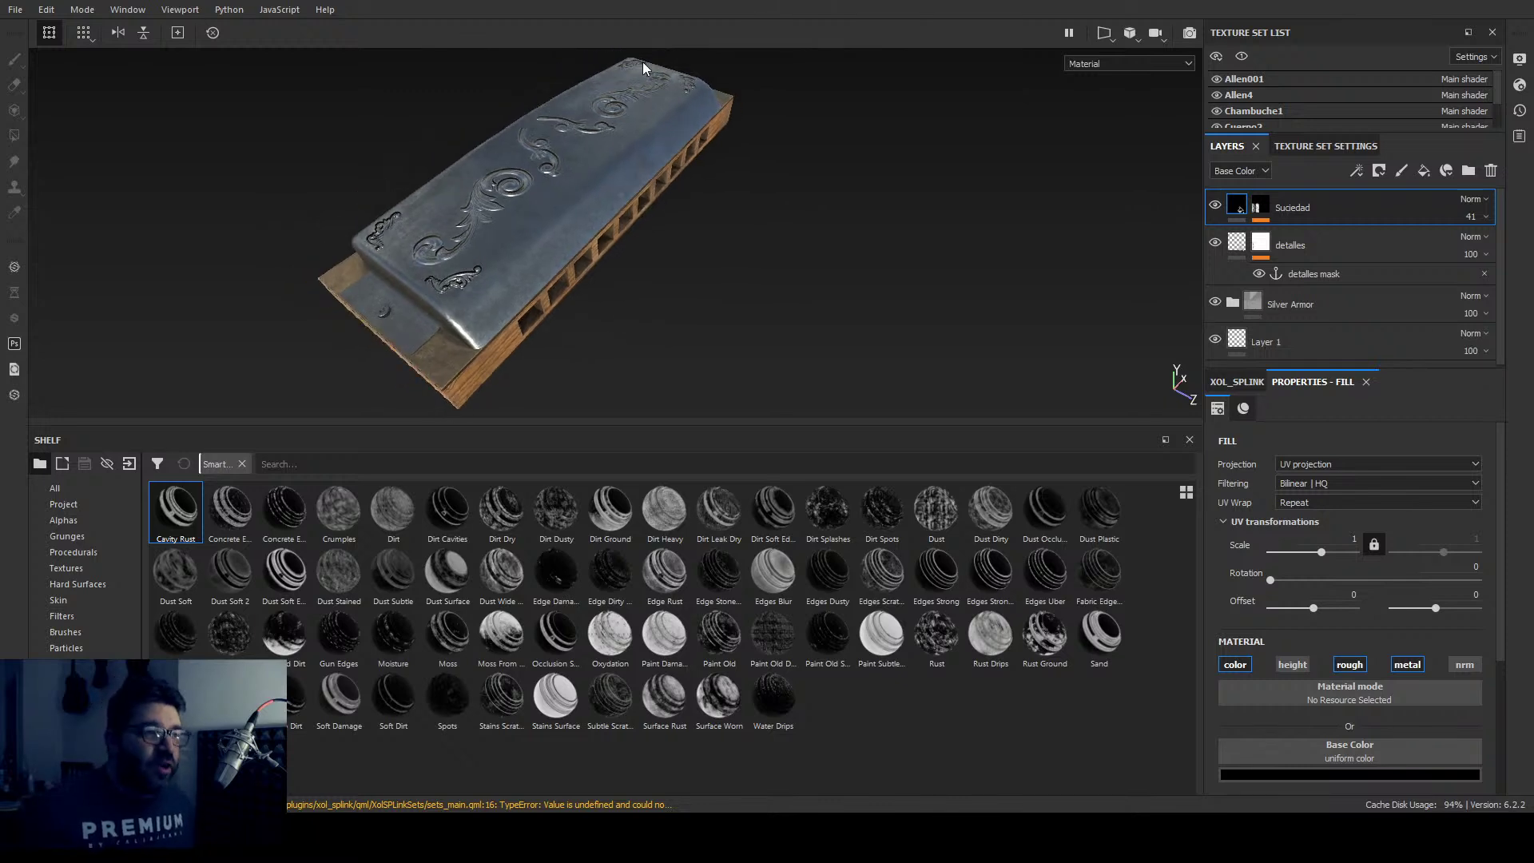
pyautogui.keyDown('alt'); pyautogui.moveTo(626, 24); pyautogui.dragTo(569, 247); pyautogui.keyUp('alt')
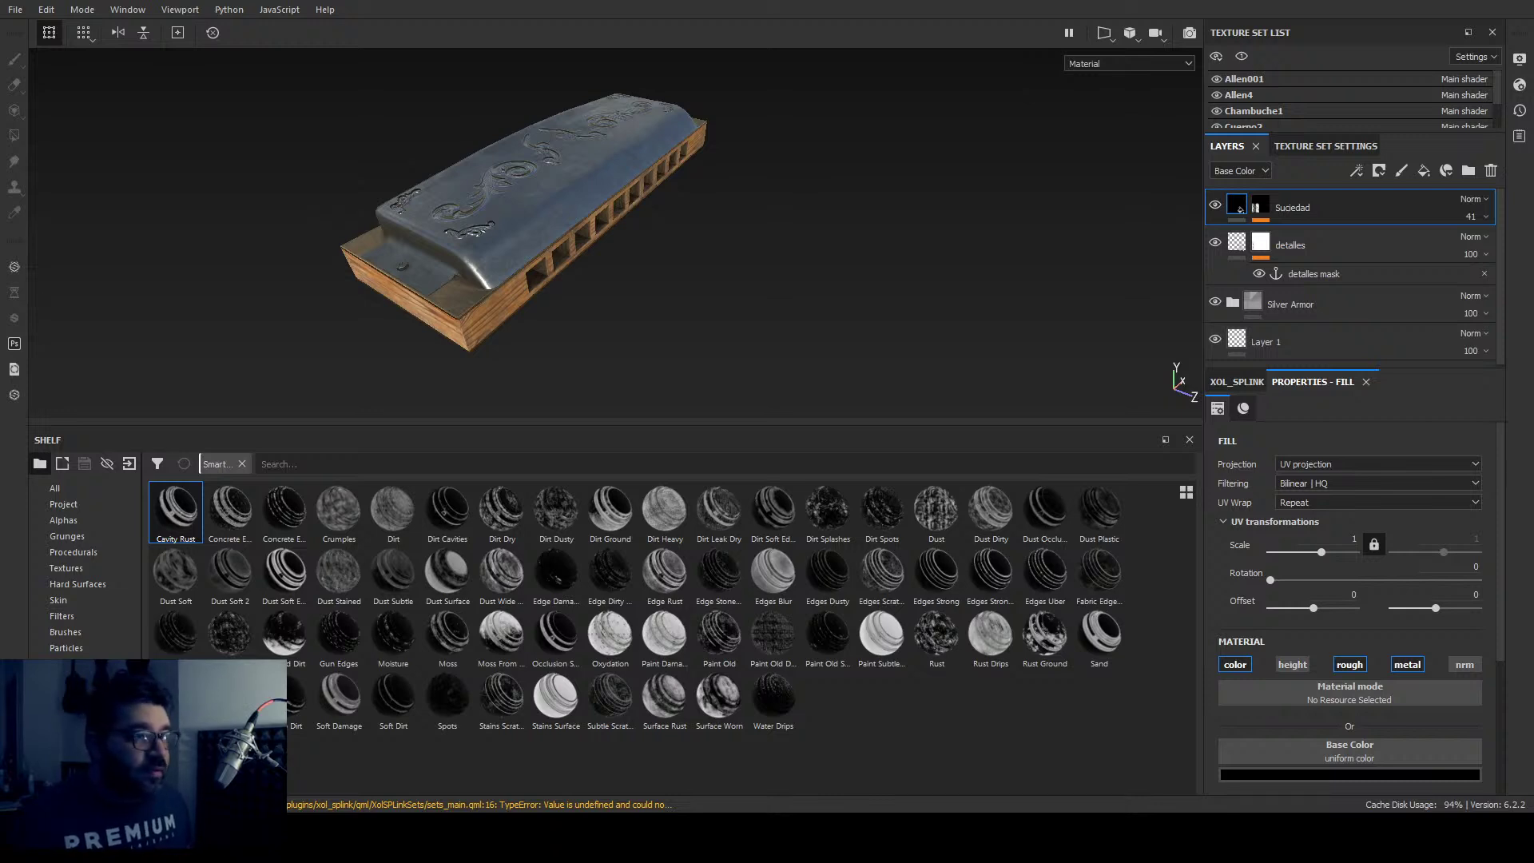
pyautogui.hotkey('alt', 'Tab')
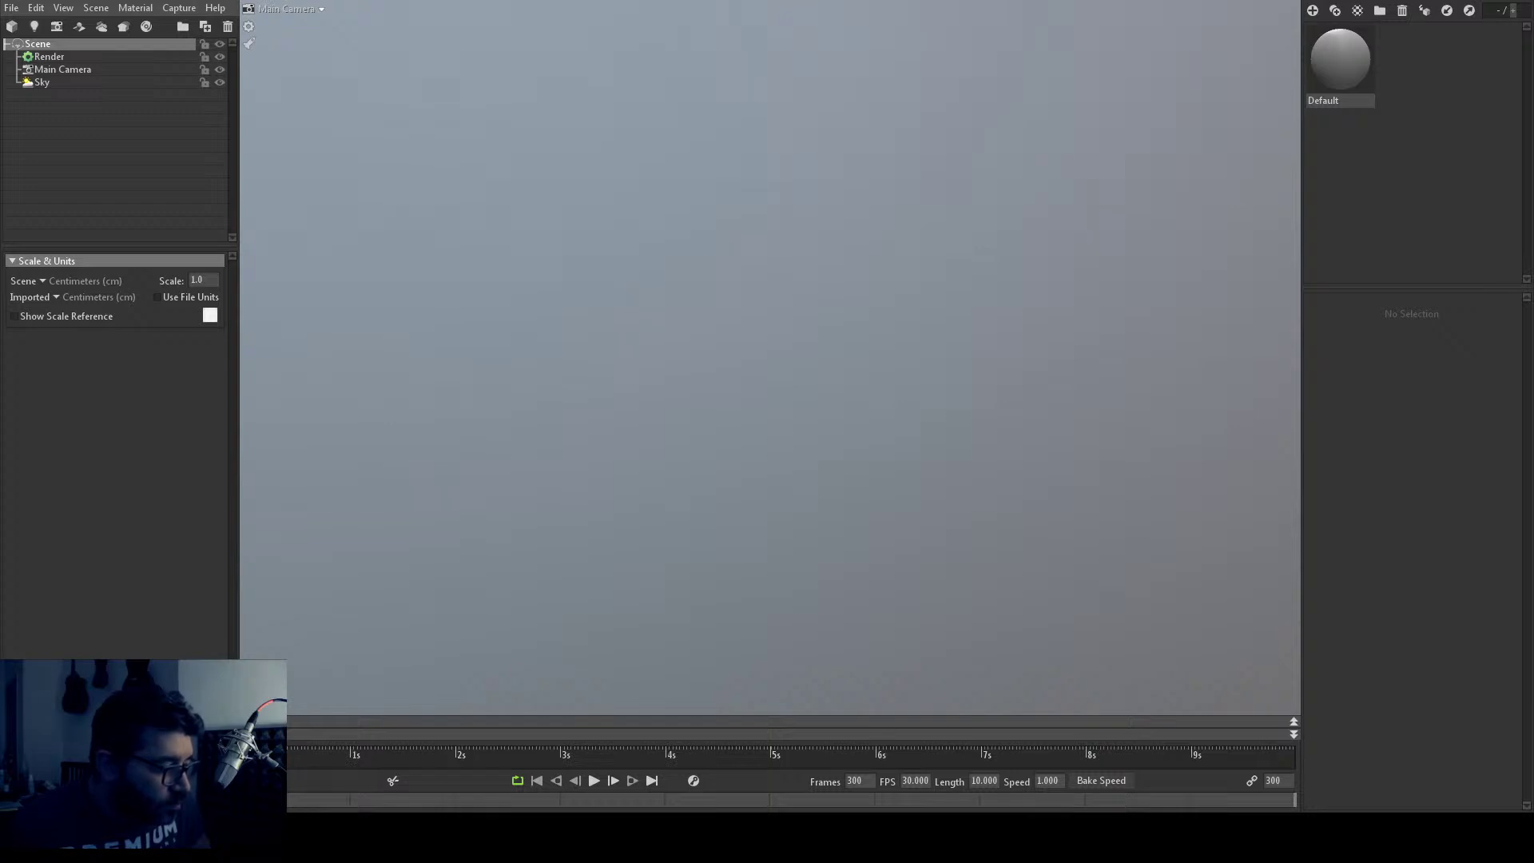
# Step: Return to Substance Painter and open the geometry export settings of the XOL_SPLINK plugin
pyautogui.click(390, 614)
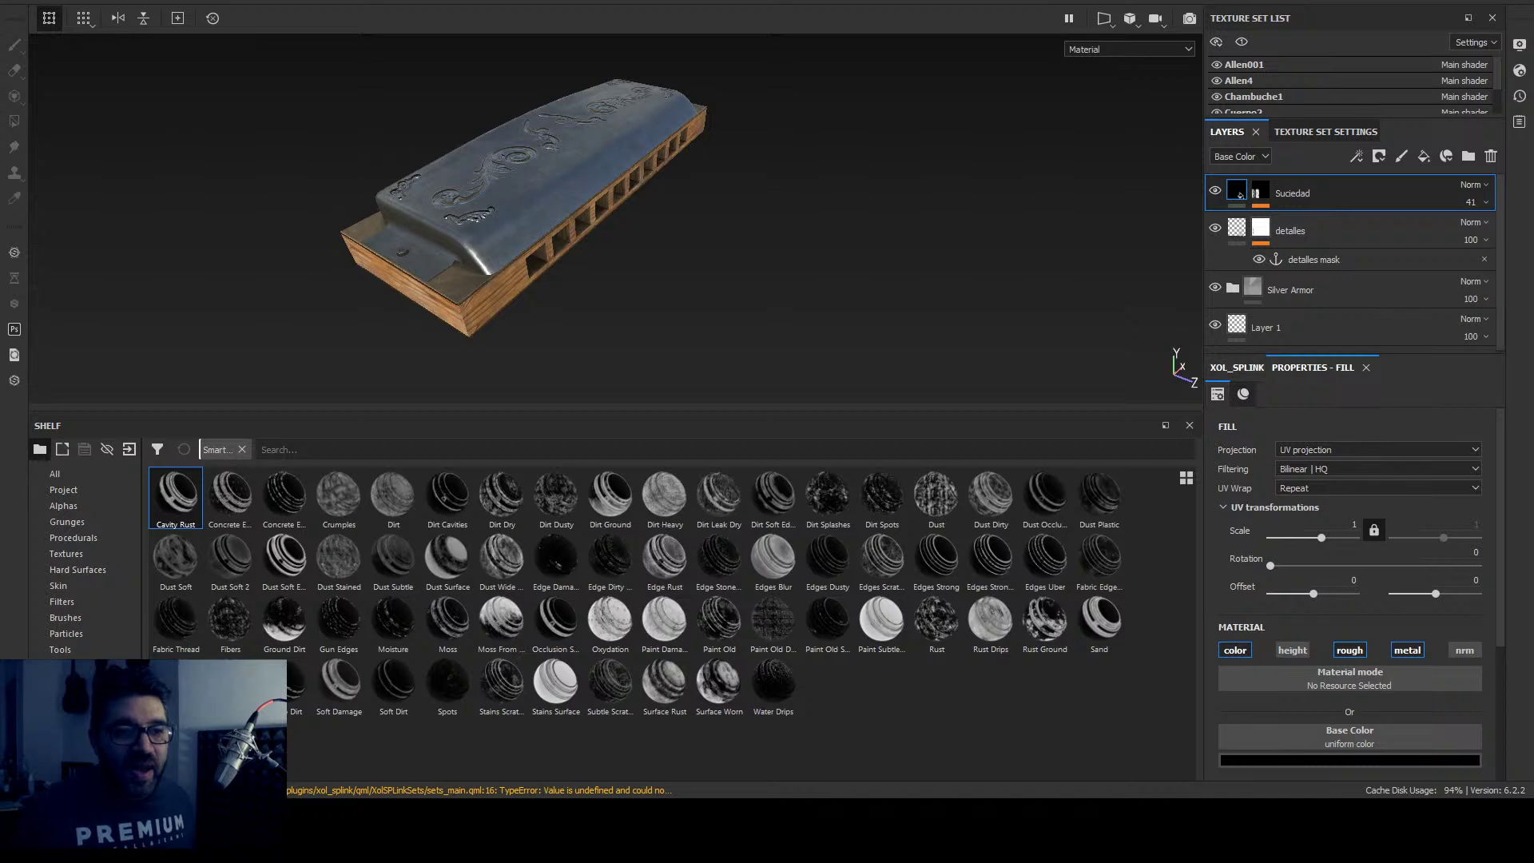
pyautogui.click(1237, 368)
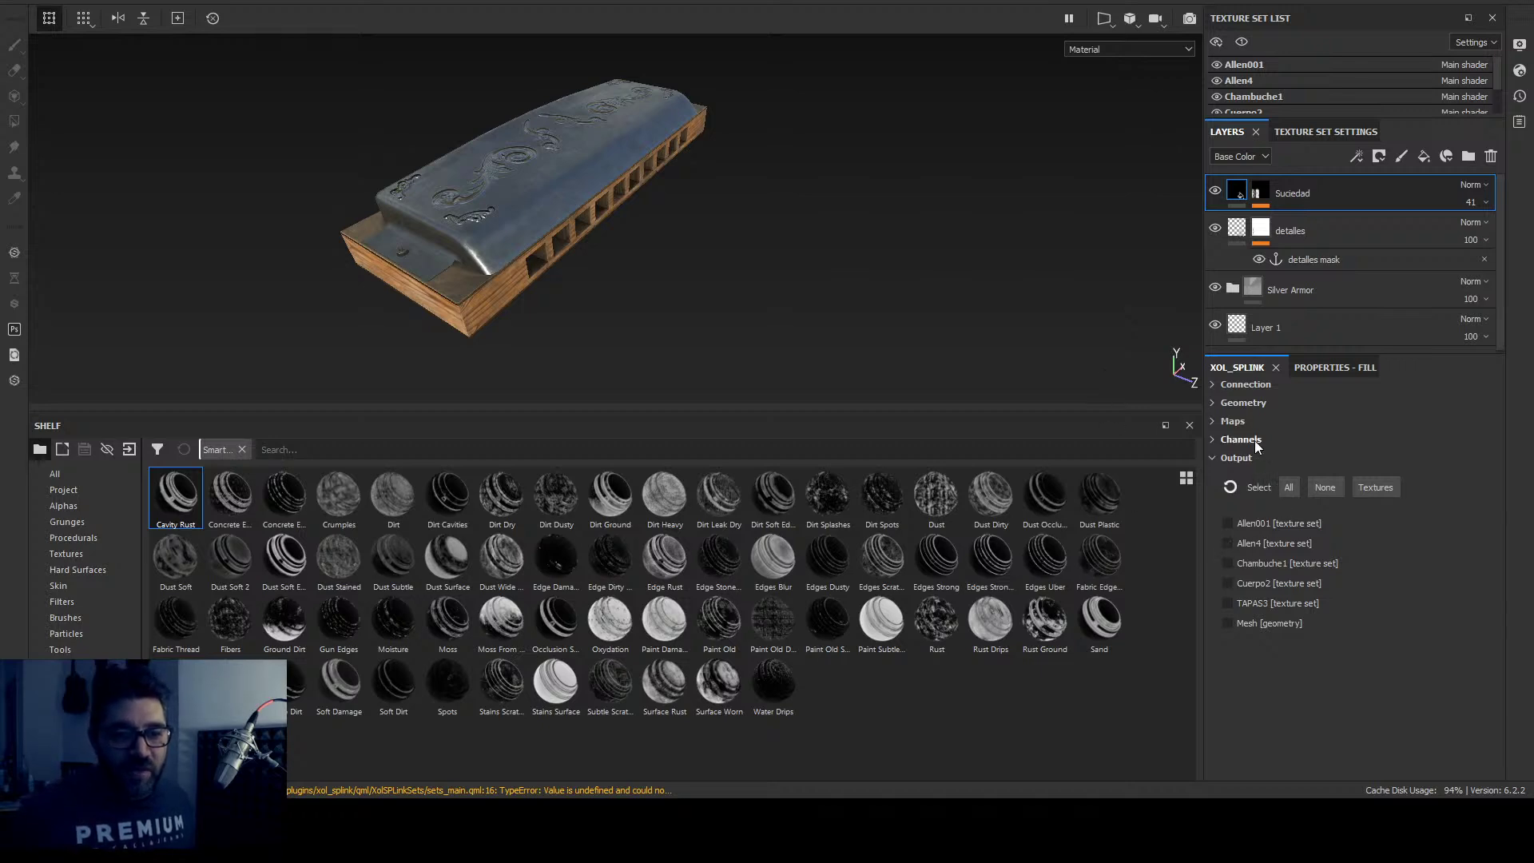
pyautogui.click(1219, 402)
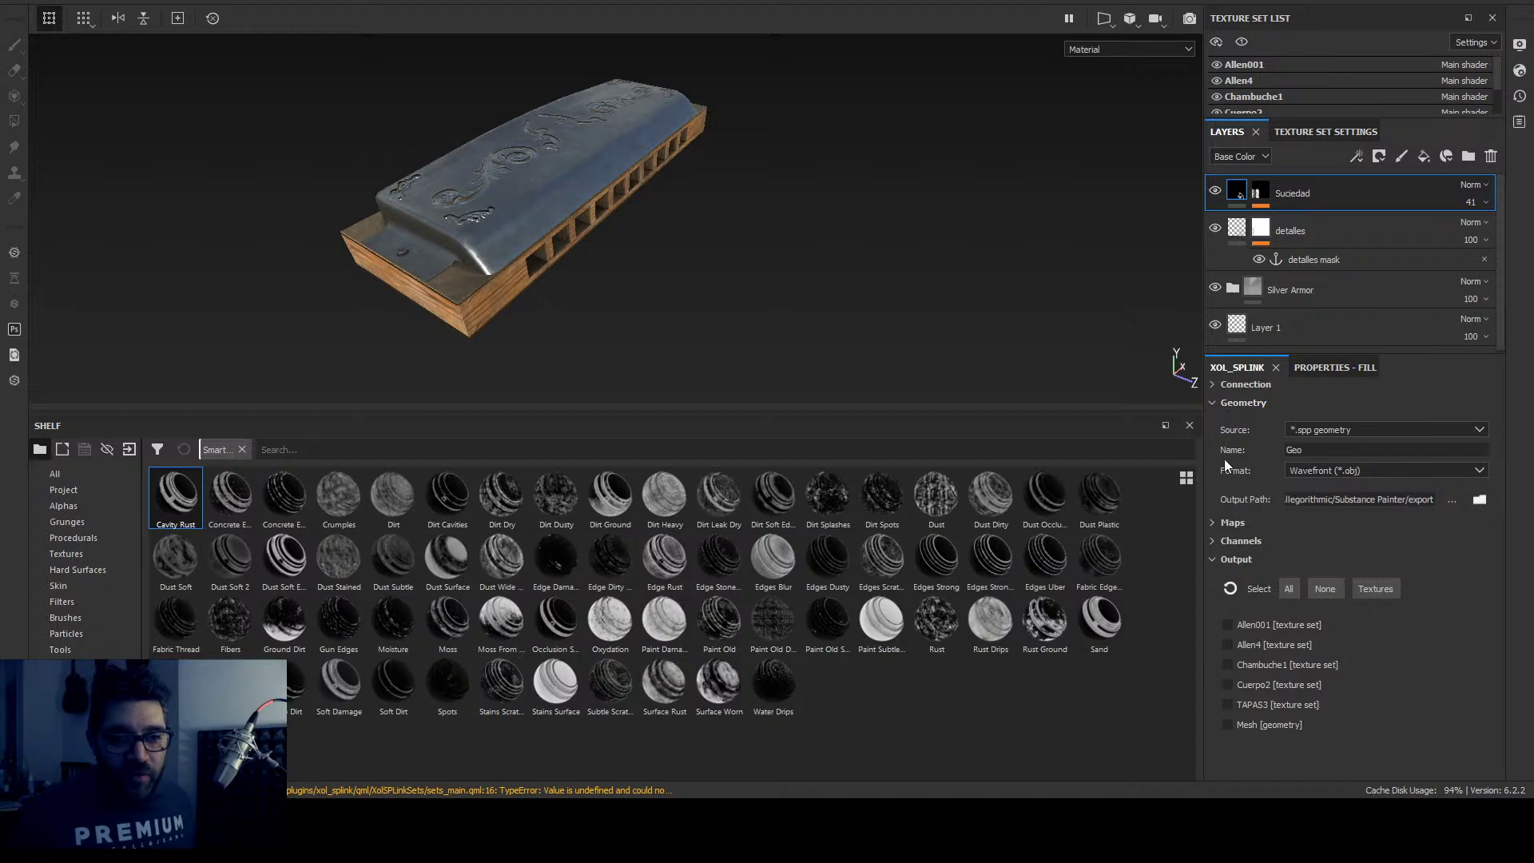